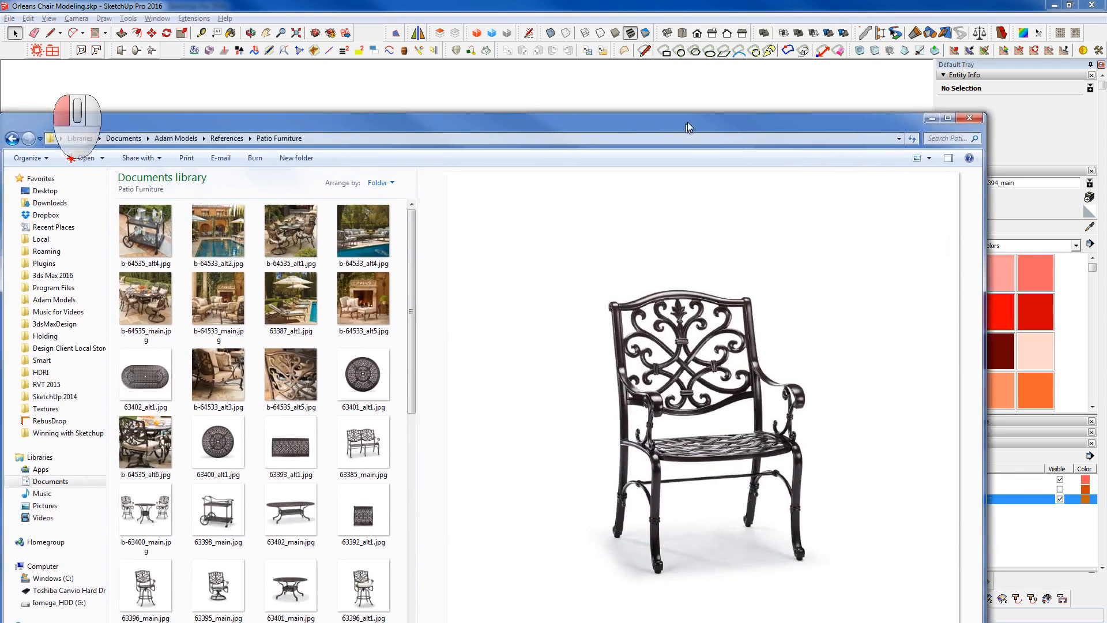
- Examine the patio chair reference photos b-64535_alt5, b-64533_alt3, b-64535_alt6 and b-64535_main in the Patio Furniture folder
mouse_move(687, 122)
mouse_down()
mouse_move(781, 49)
mouse_move(714, 50)
mouse_move(743, 49)
mouse_up()
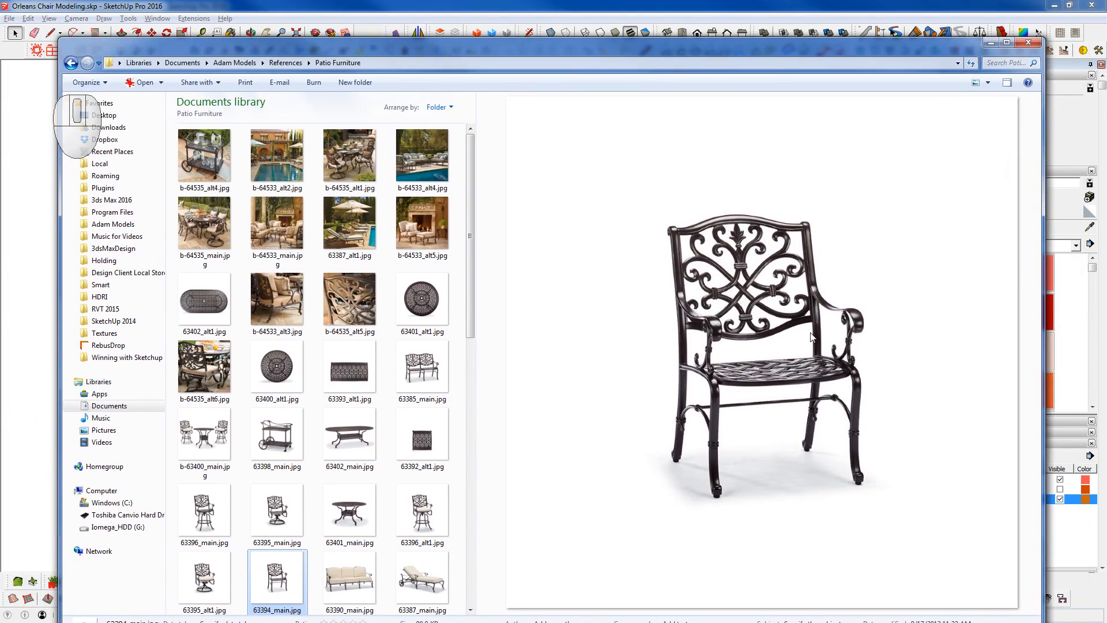
click(337, 308)
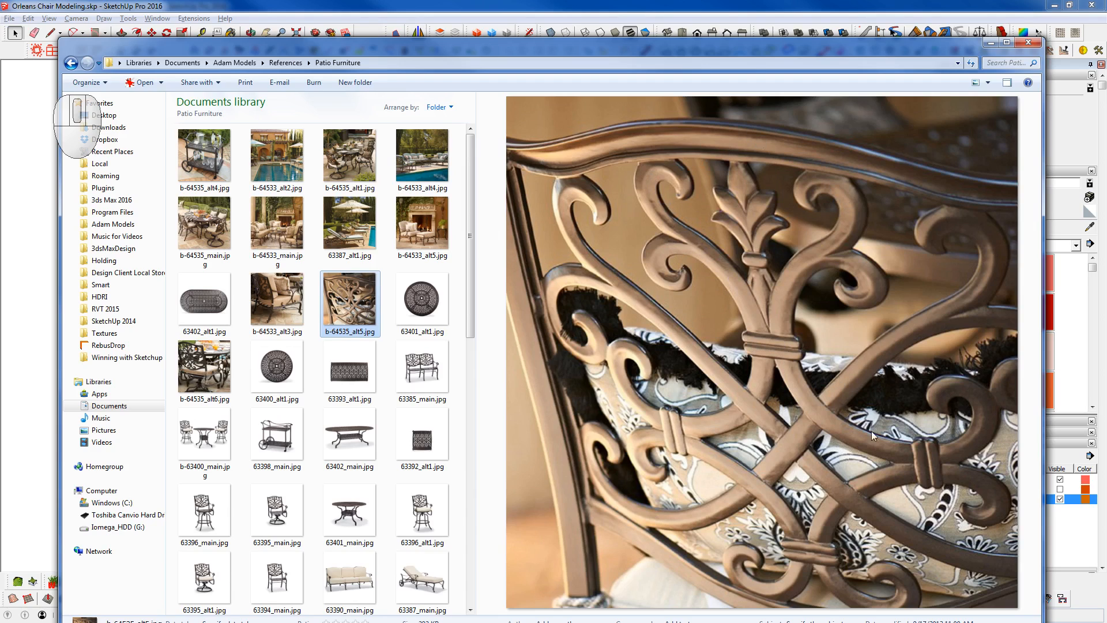
click(278, 297)
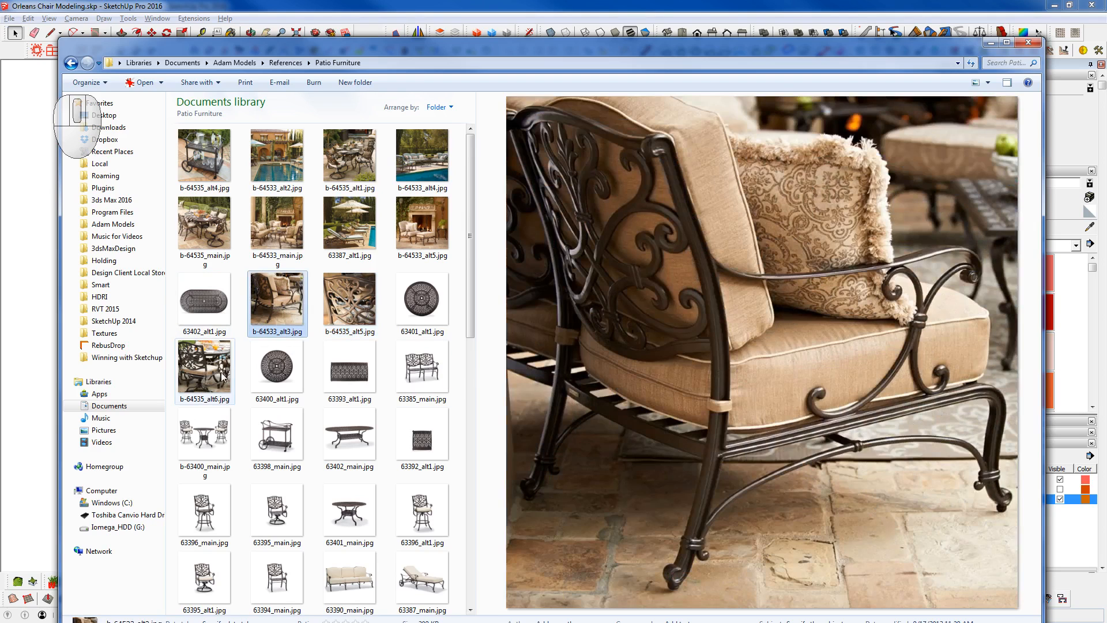
click(200, 366)
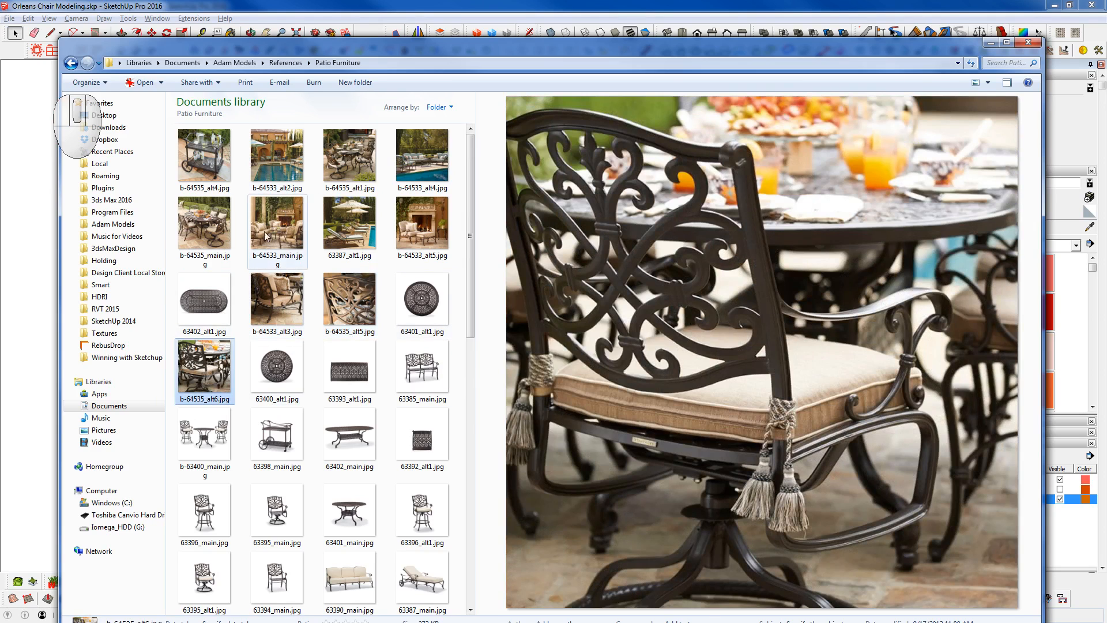
click(207, 232)
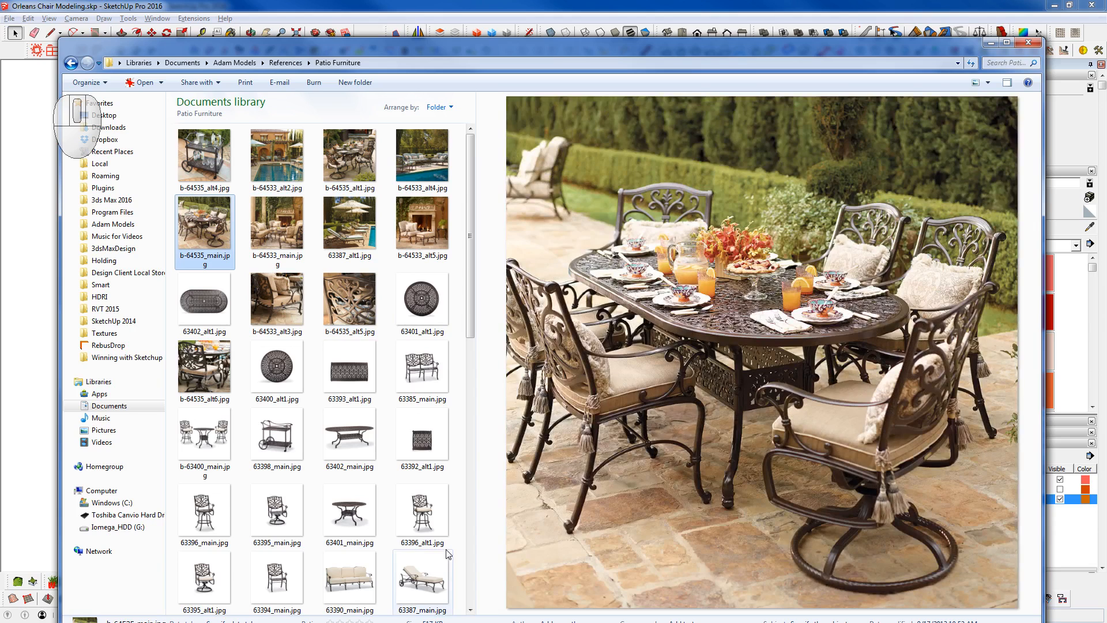
- Bring 63394_main.jpg from the Patio Furniture folder into the SketchUp model as an image of the chair
click(278, 579)
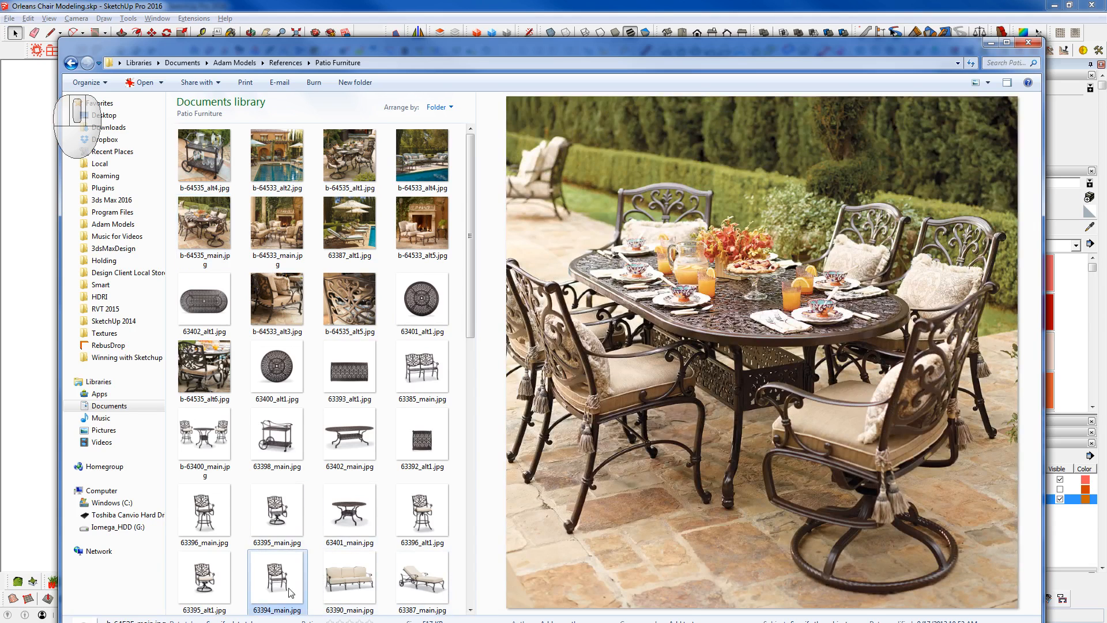
mouse_move(609, 53)
mouse_down()
mouse_move(1106, 34)
mouse_move(1059, 37)
mouse_up()
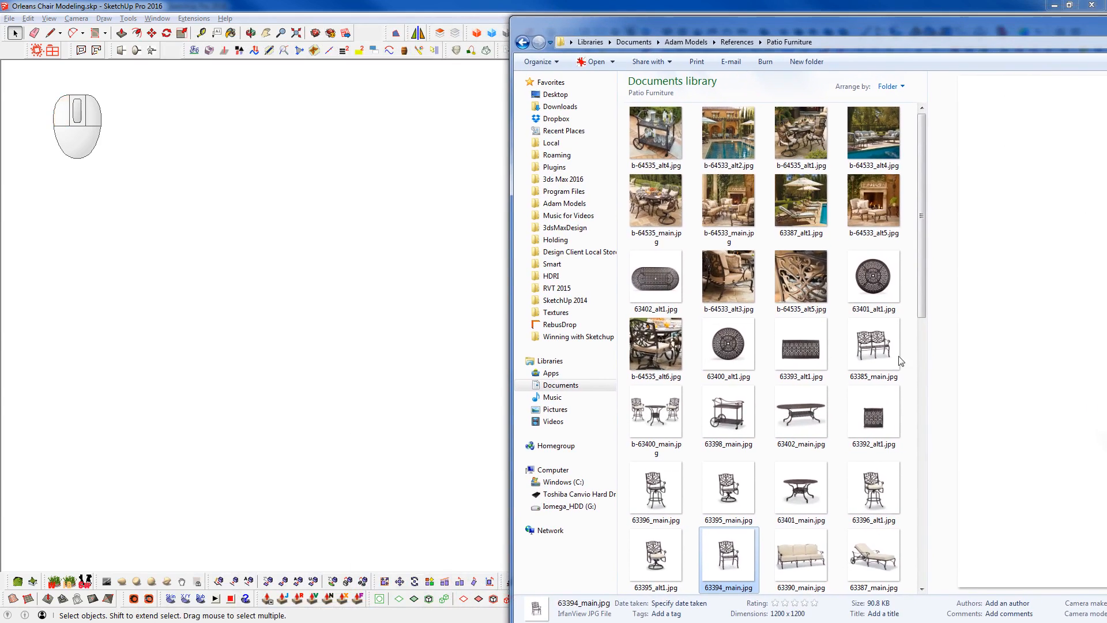
drag(740, 557, 737, 556)
mouse_move(447, 400)
mouse_down()
mouse_move(329, 323)
mouse_move(272, 447)
mouse_move(305, 499)
mouse_up()
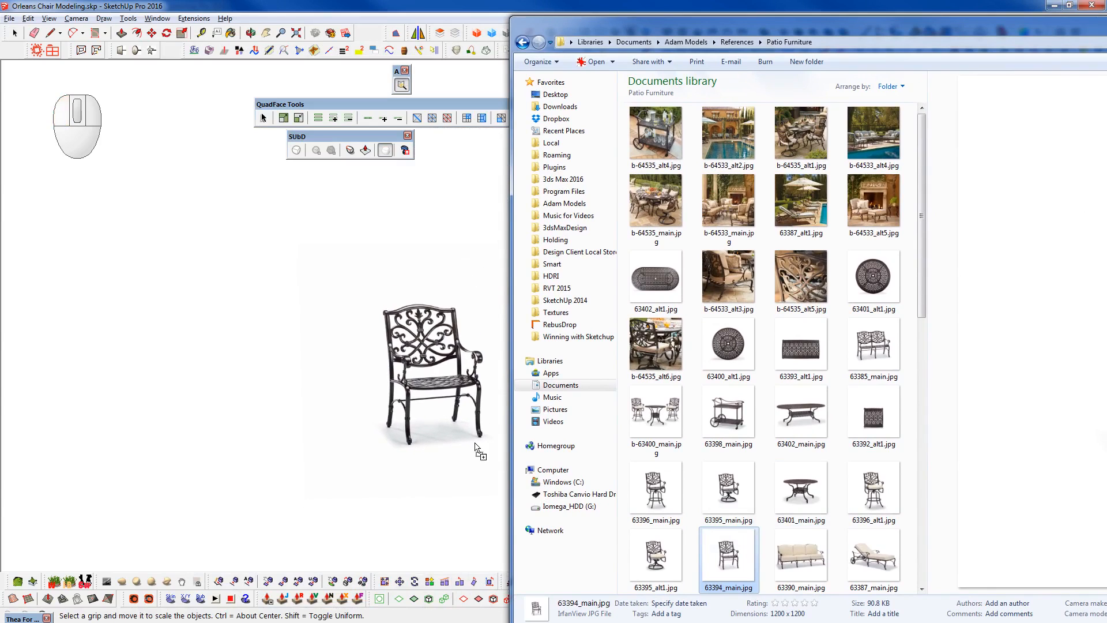
mouse_move(1023, 30)
mouse_down()
mouse_move(978, 47)
mouse_move(1106, 47)
mouse_up()
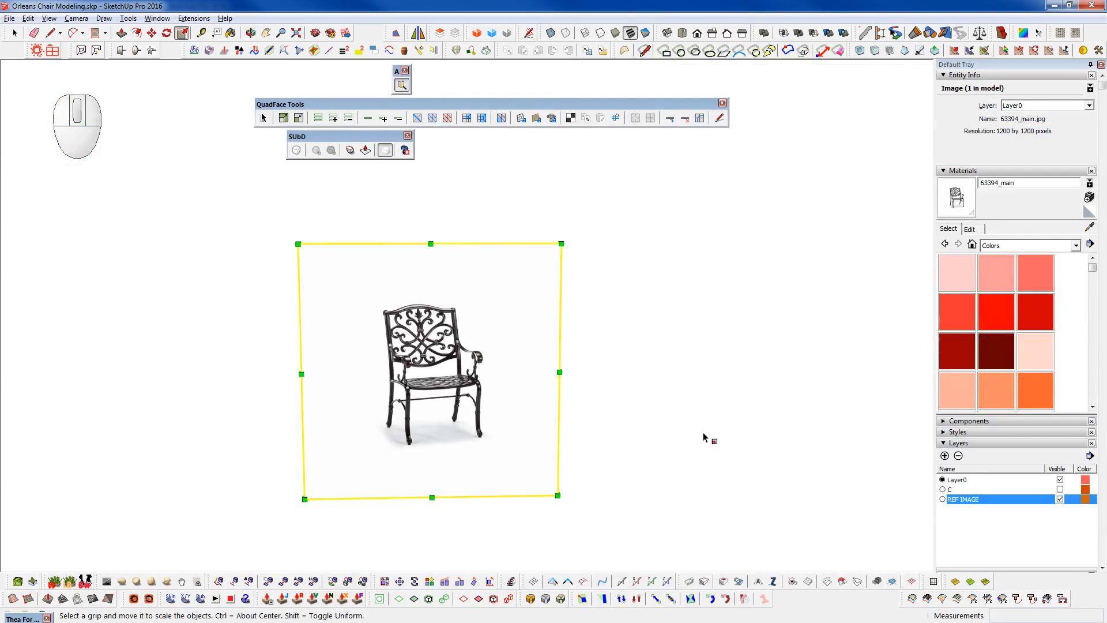
key(space)
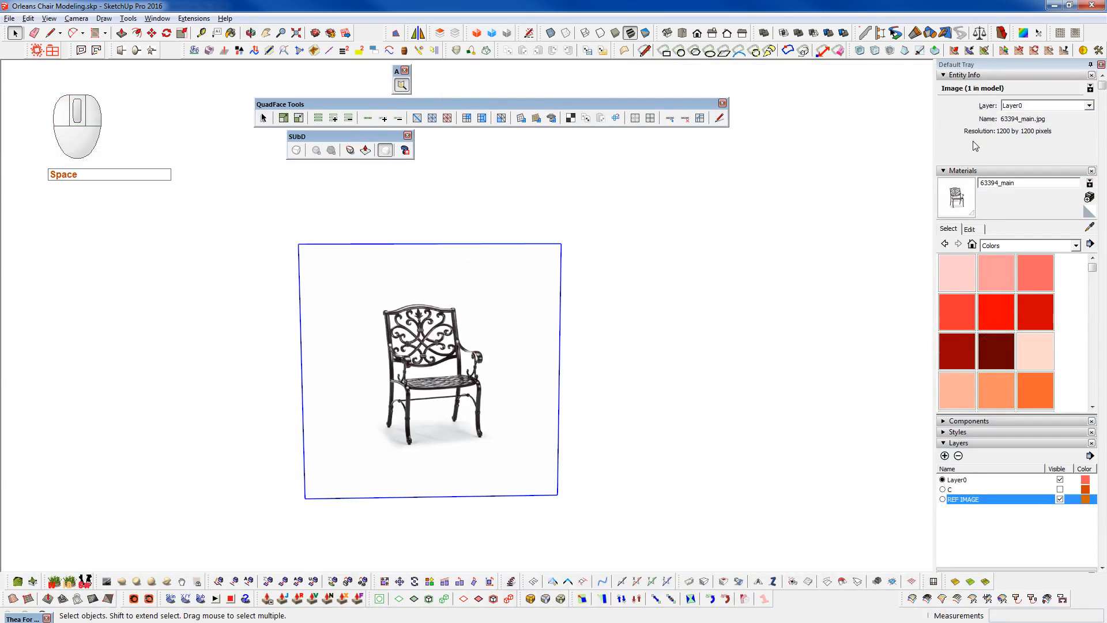
- Measure the width of the chair back on the image, and scale the image up uniformly from its corner
key(t)
click(382, 309)
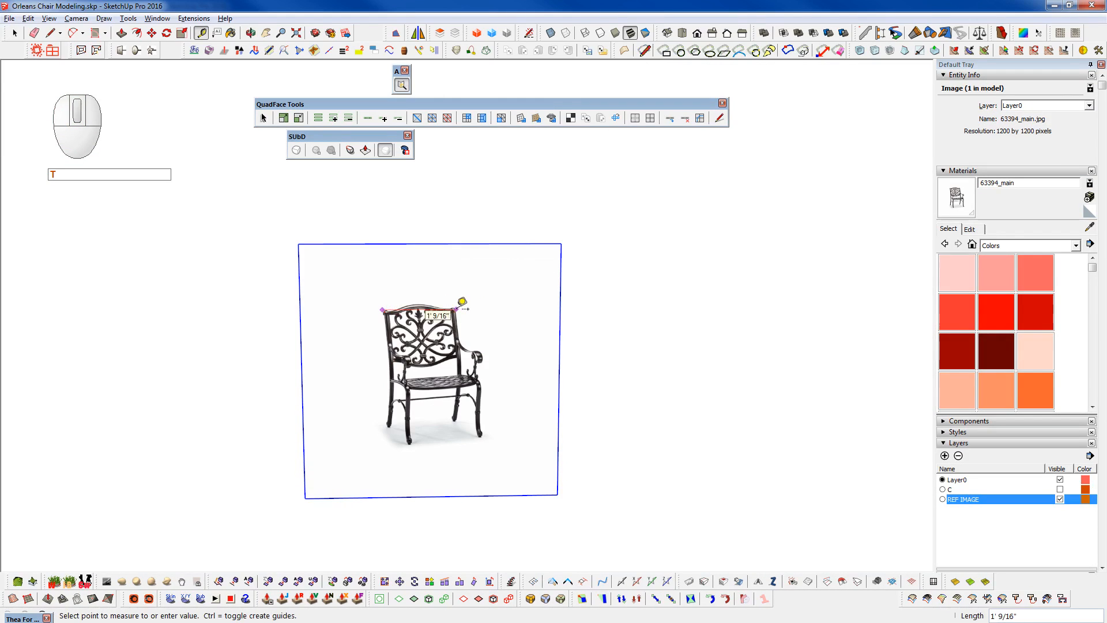
key(space)
key(r)
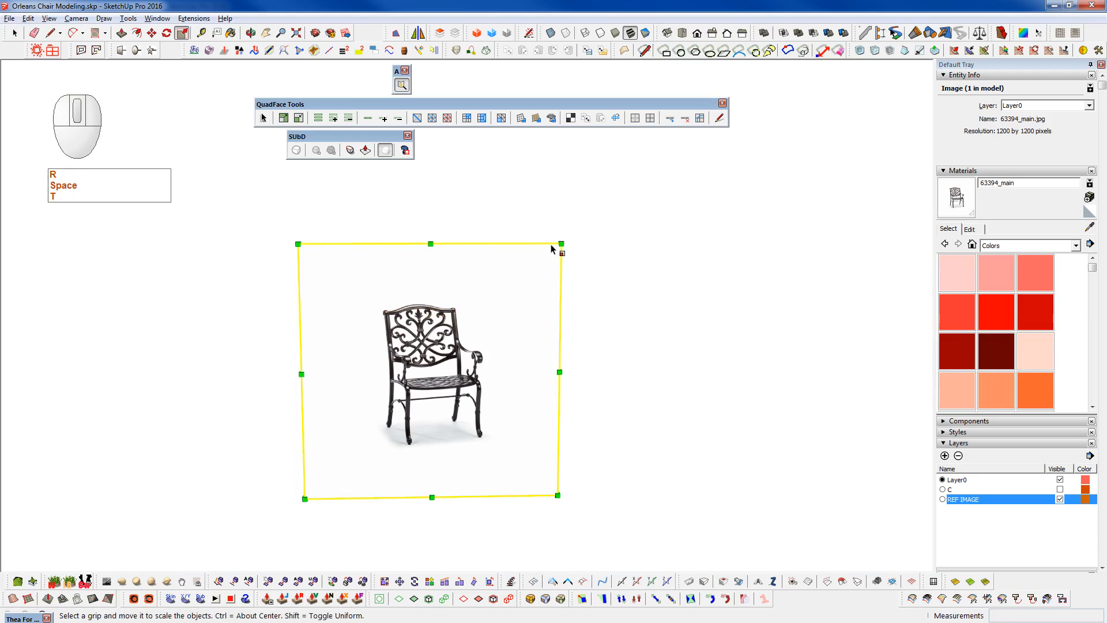
drag(561, 243, 859, 78)
- Measure the chair's front leg from the foot up to the seat on the reference image
key(t)
click(455, 419)
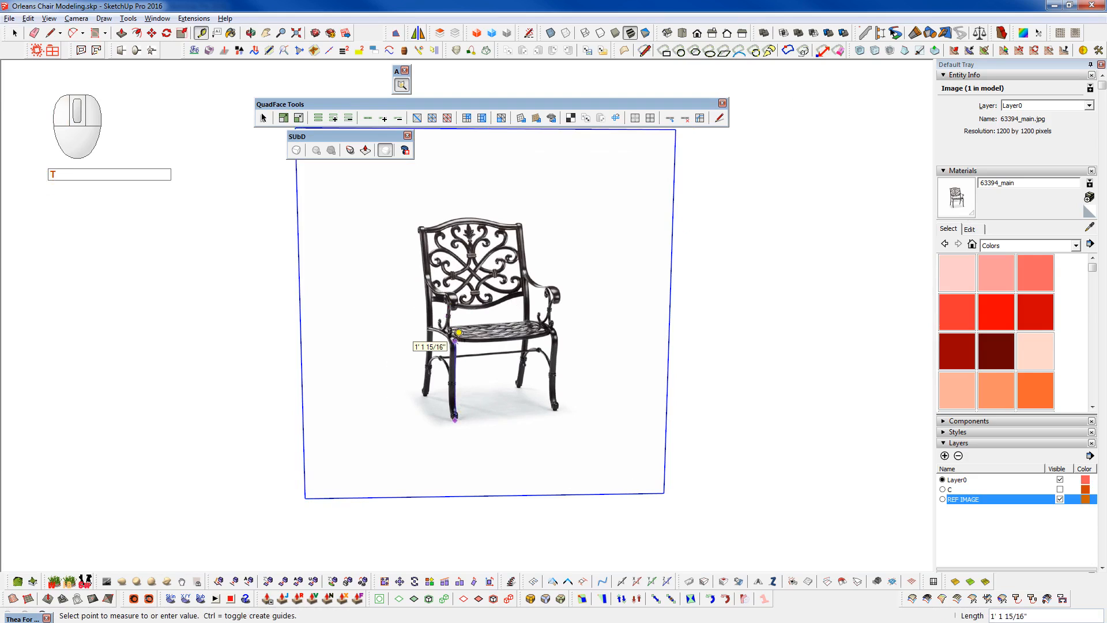
key(t)
scroll(393, 472, down, 3)
key(t)
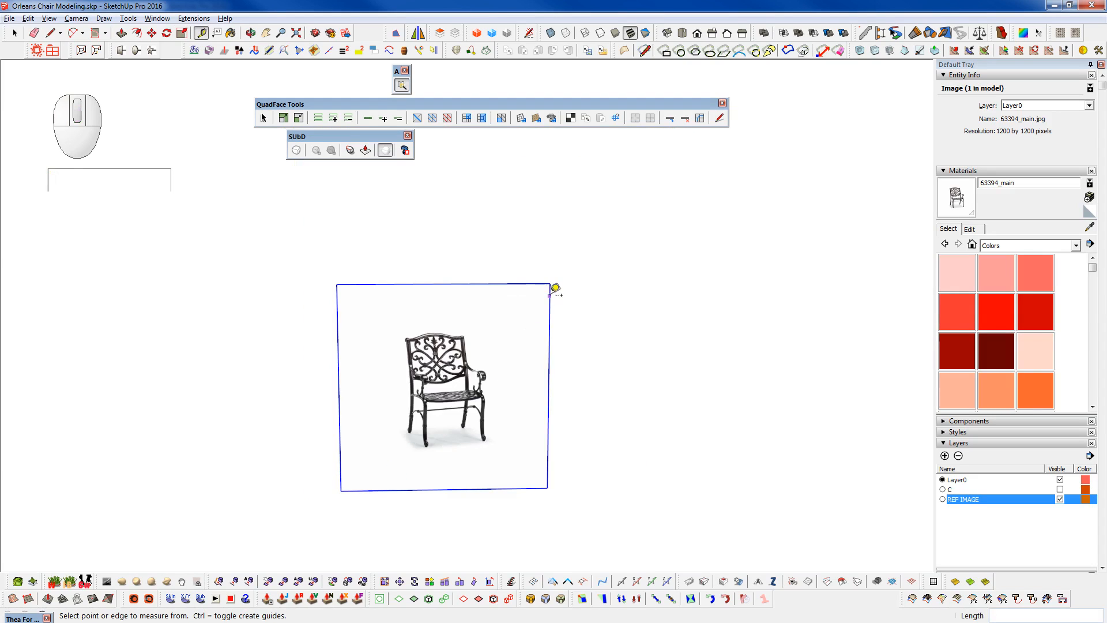
- Enlarge the chair image further with two uniform Scale operations from its corner
key(r)
drag(551, 283, 838, 99)
shift+middle_drag(543, 304, 470, 414)
drag(638, 237, 875, 73)
shift+middle_drag(645, 340, 561, 358)
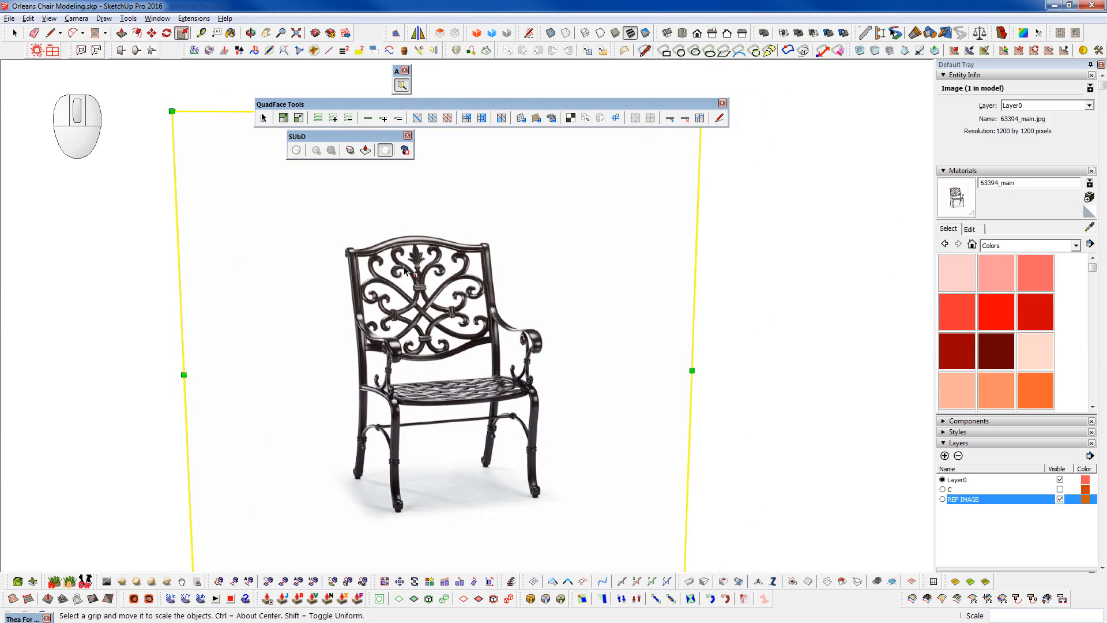
- Inspect the chair back's scrollwork up close, comparing the image with X-ray transparency on and off
scroll(438, 283, up, 5)
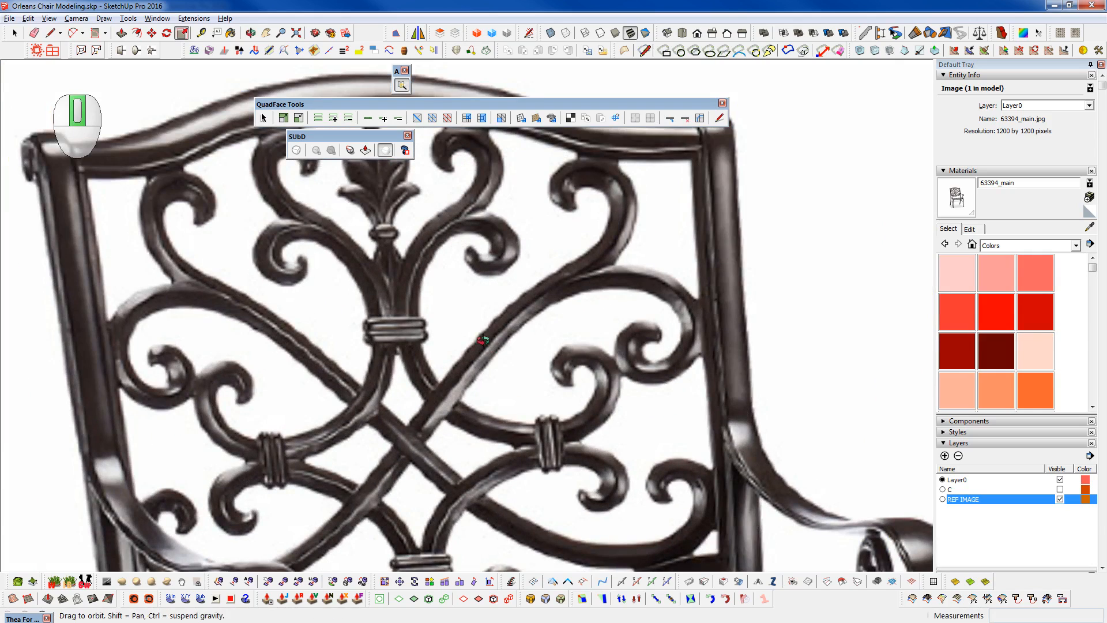
scroll(483, 340, down, 2)
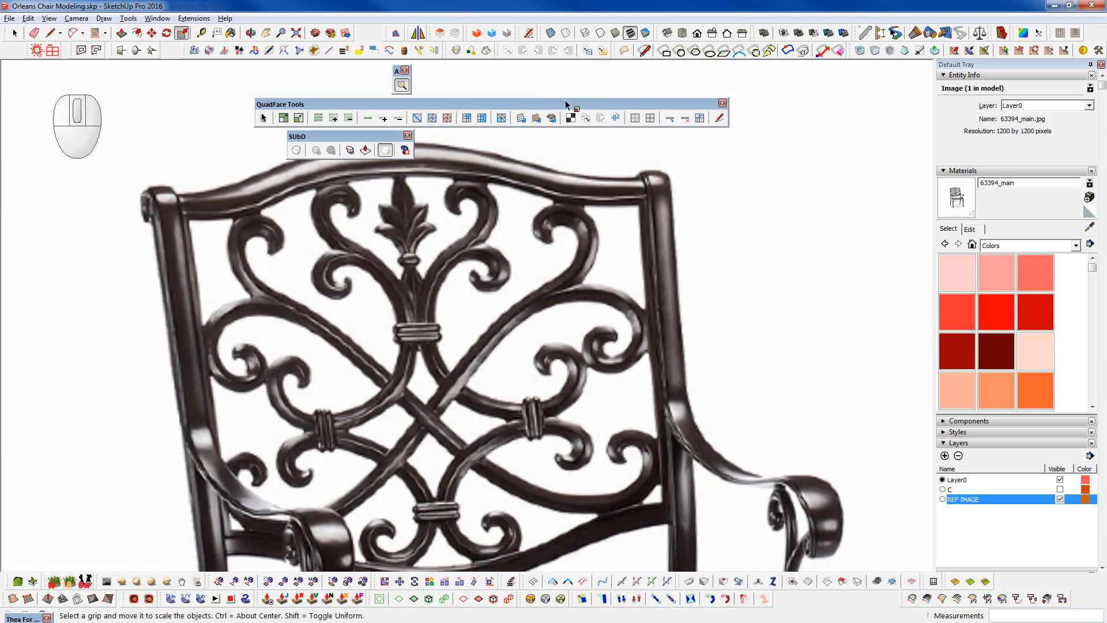
scroll(585, 216, down, 1)
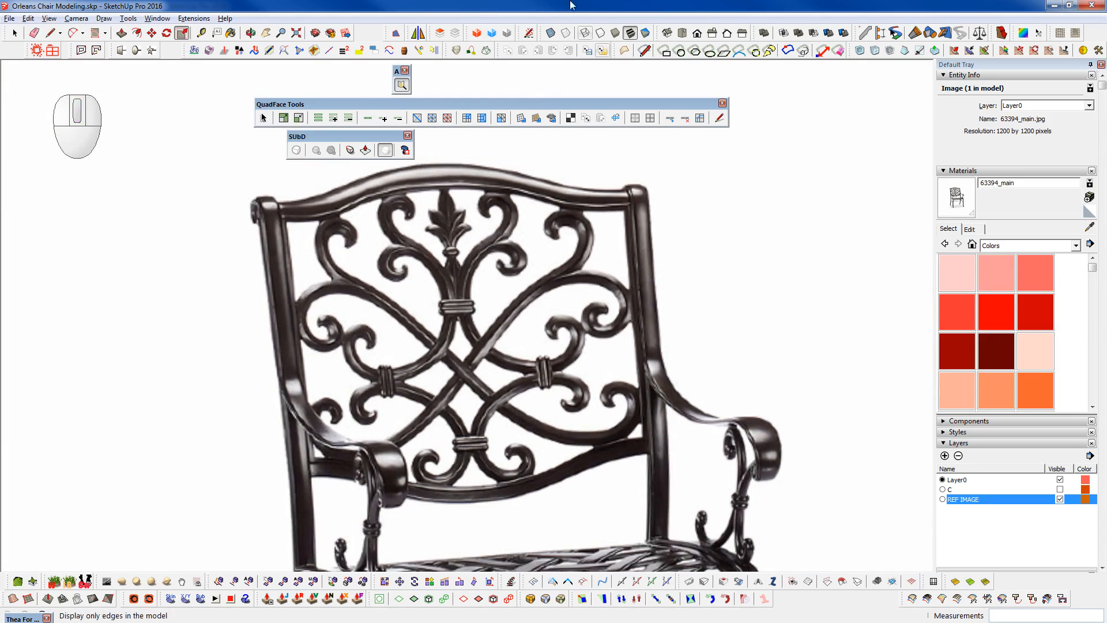
click(551, 34)
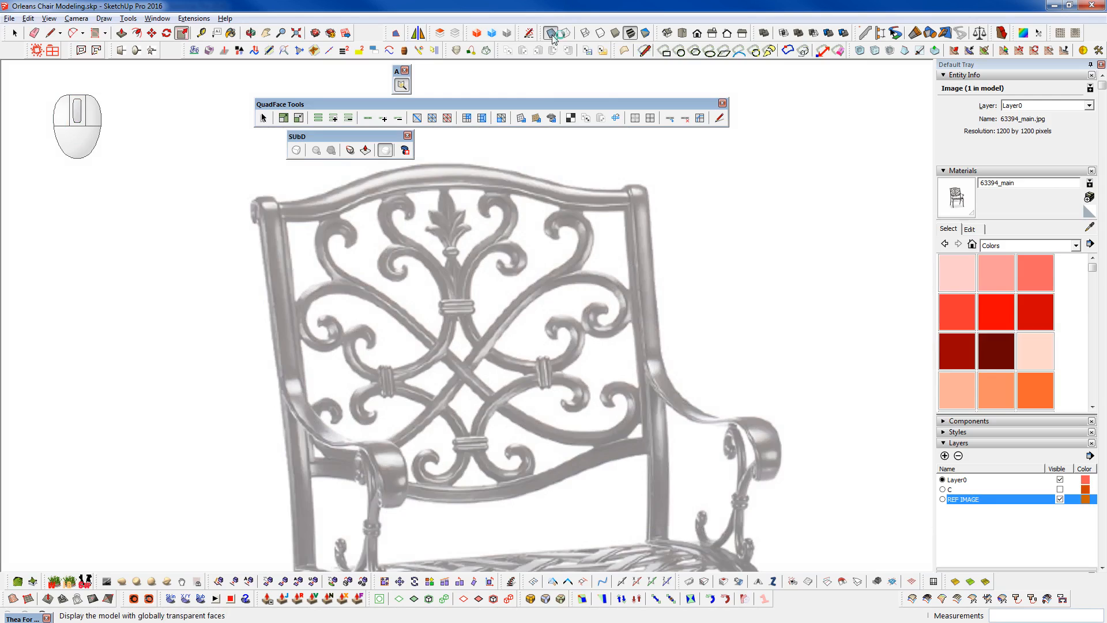
click(552, 35)
click(552, 35)
click(552, 35)
middle_click(507, 243)
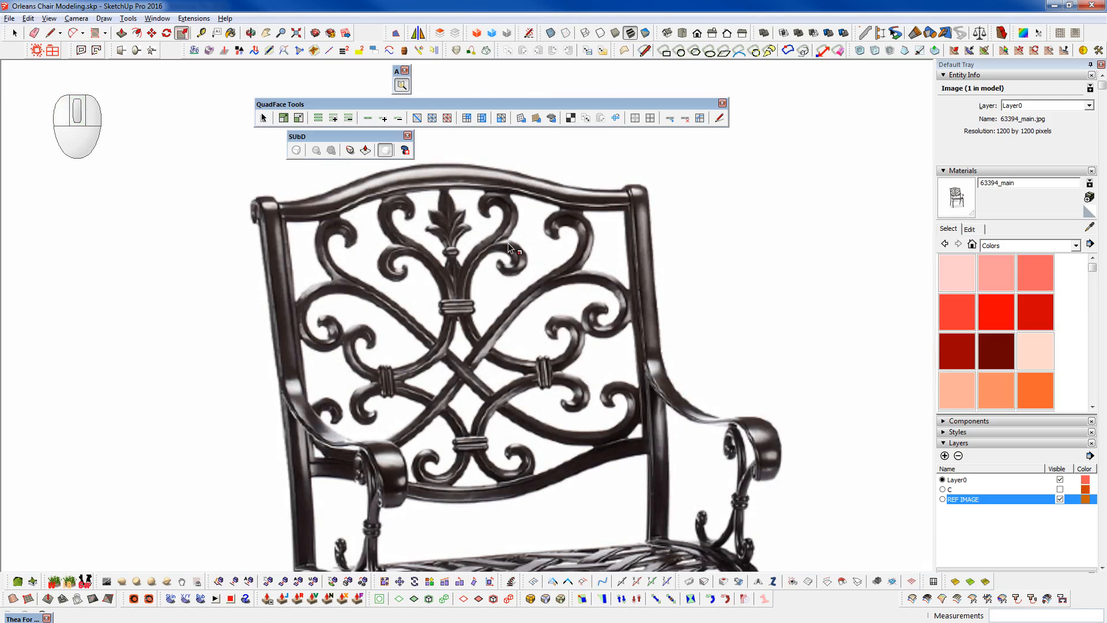
- Compare the whole chair image in X-ray and opaque display, finishing with X-ray off
key(F3)
key(F3)
key(F3)
middle_click(459, 226)
middle_drag(510, 298, 430, 213)
scroll(430, 214, down, 1)
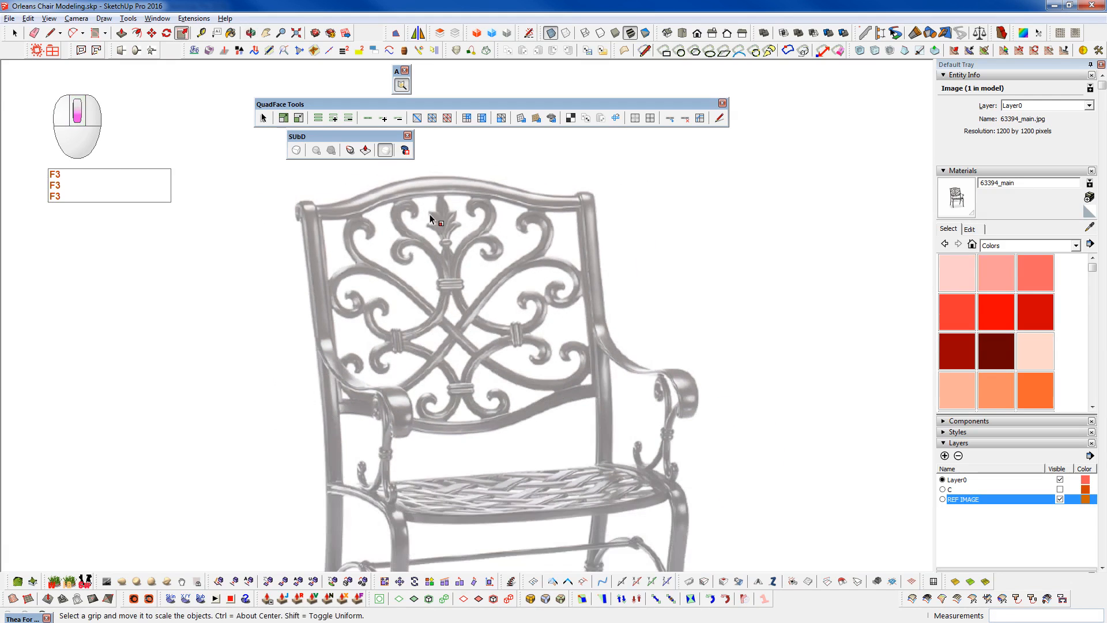
scroll(430, 178, down, 2)
scroll(490, 244, up, 2)
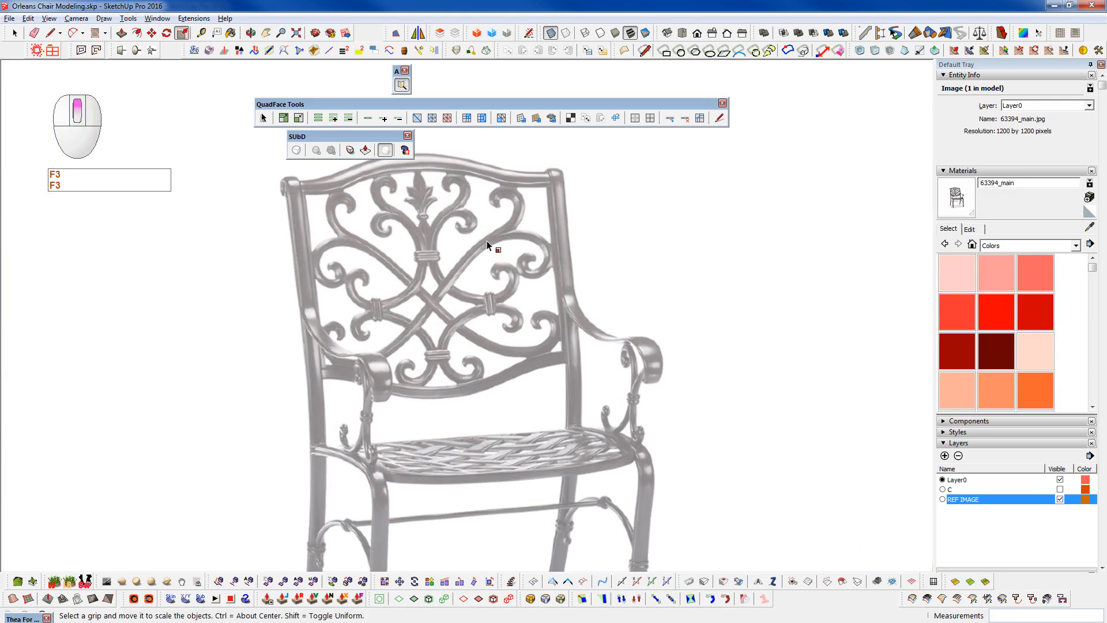
scroll(456, 246, down, 1)
key(F3)
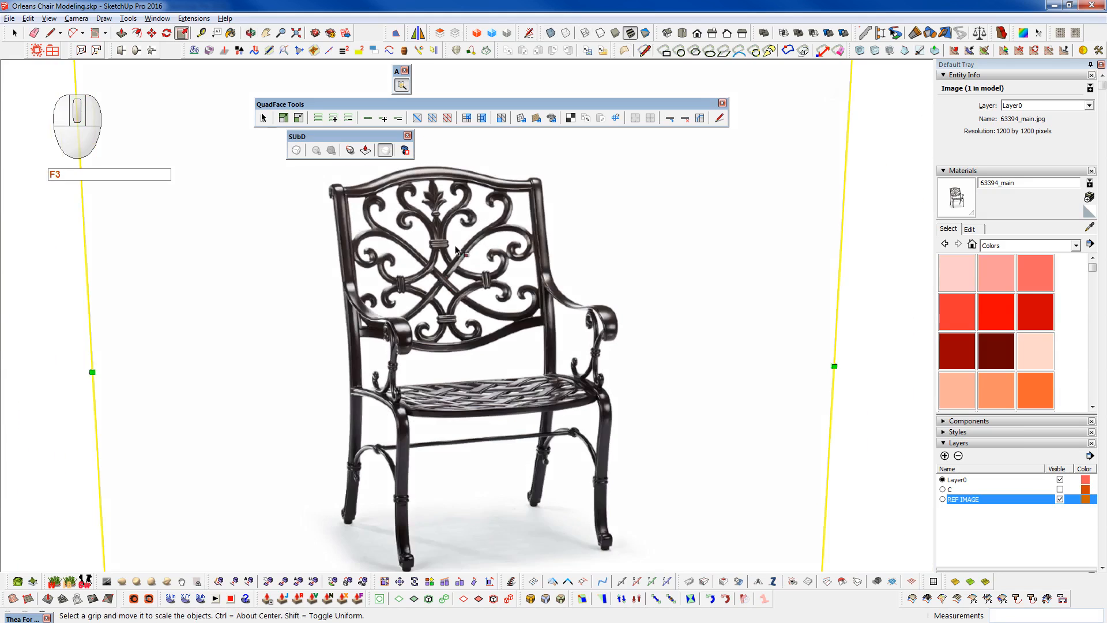
scroll(455, 249, down, 2)
scroll(453, 243, up, 3)
scroll(450, 241, down, 3)
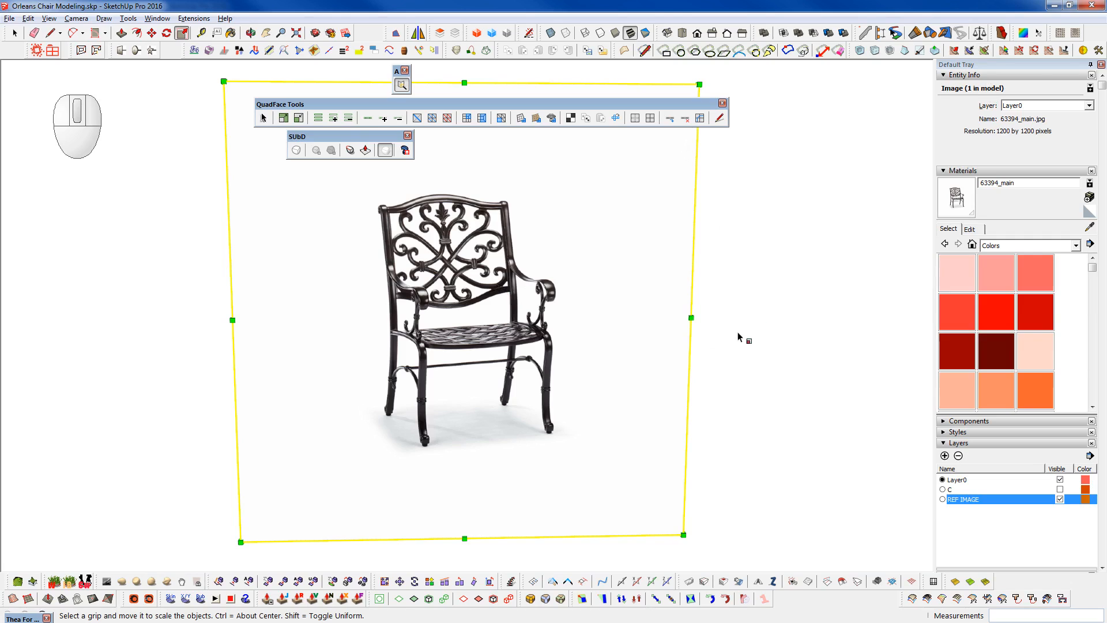
- Try exploding the chair image and grouping the resulting face, and undo both operations
click(529, 350)
key(shift+g)
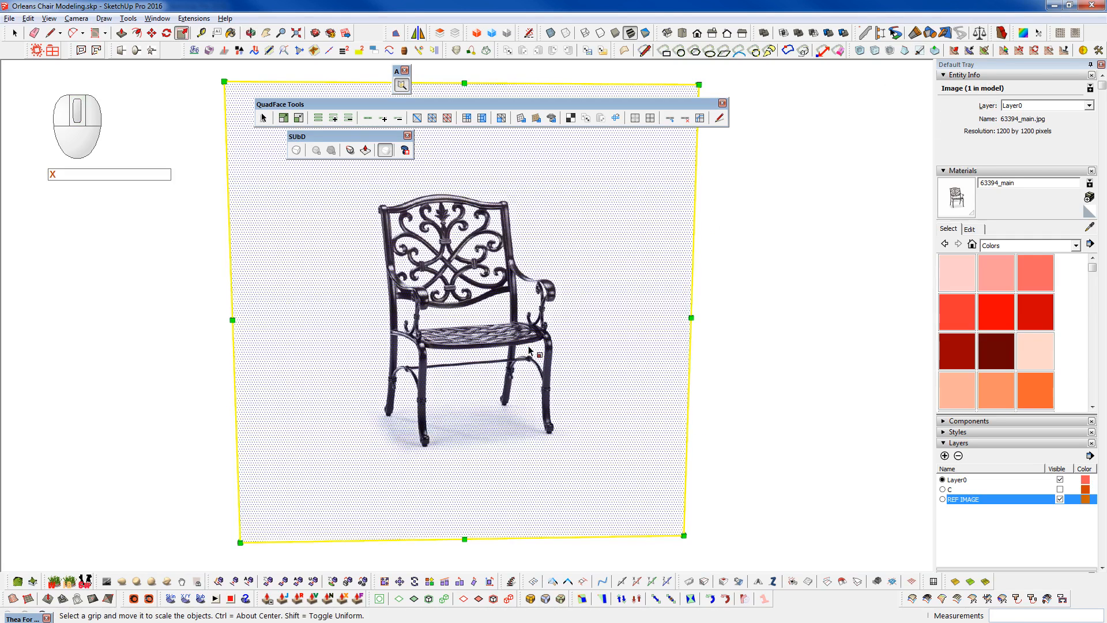
key(x)
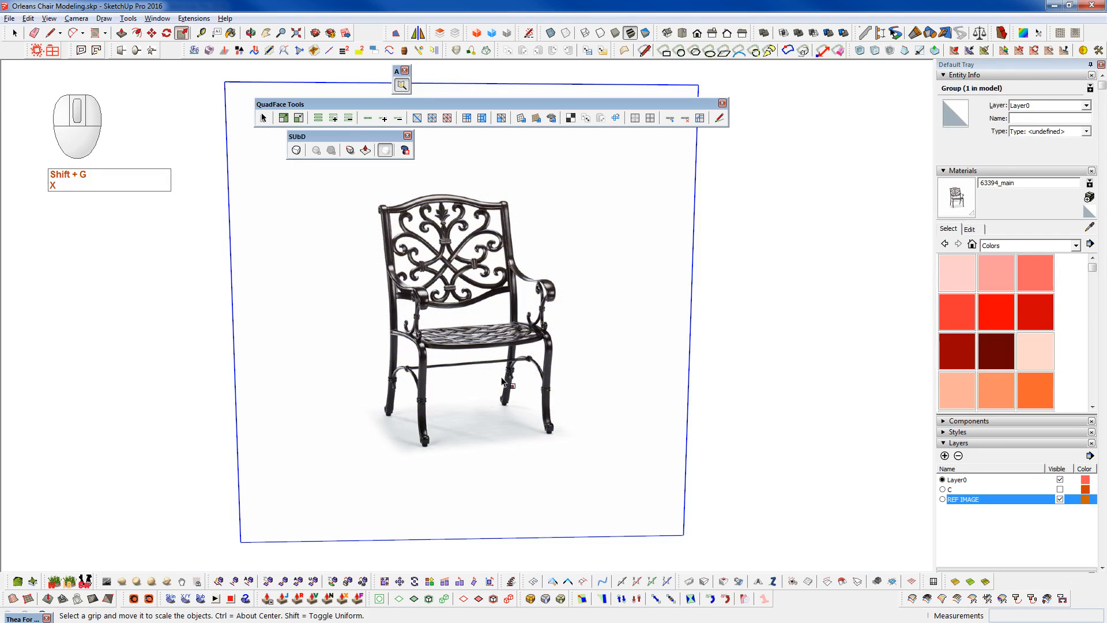
click(438, 348)
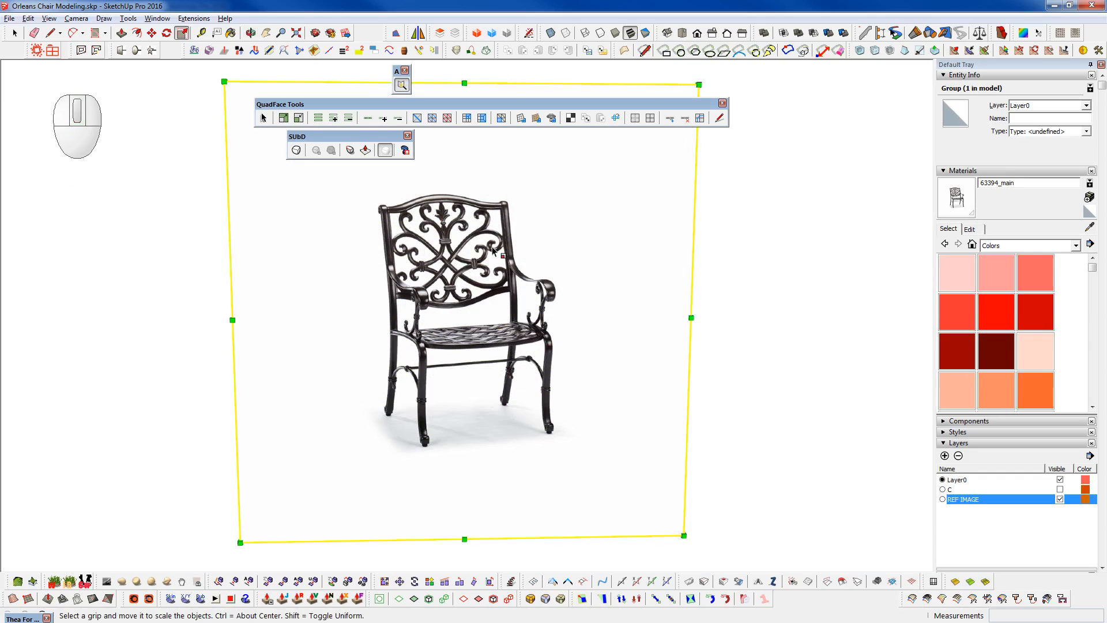
key(space)
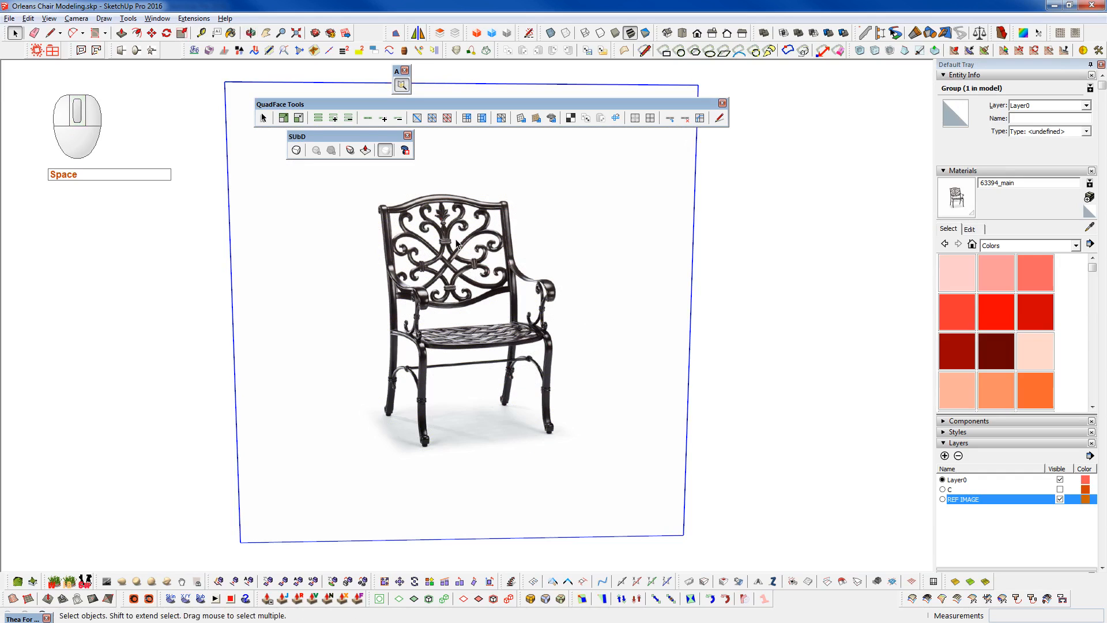
shift+middle_drag(456, 243, 424, 251)
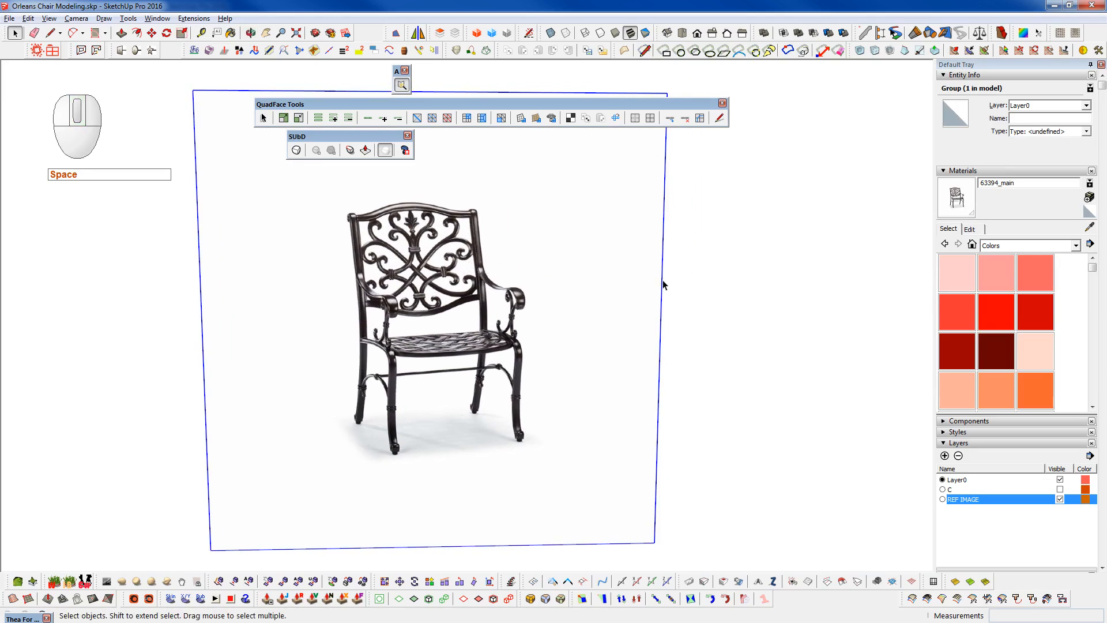
key(ctrl)
key(ctrl+z)
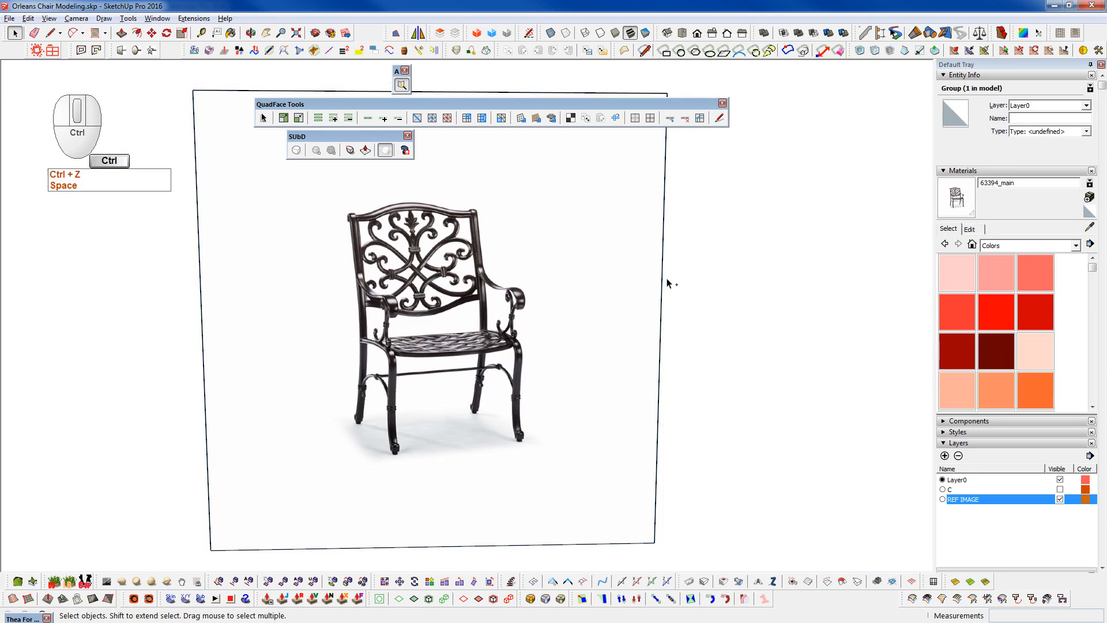
key(ctrl+z)
- Draw an upright rotated rectangle about 1' 10 3/4" high beside the chair image and make it a group
key(r)
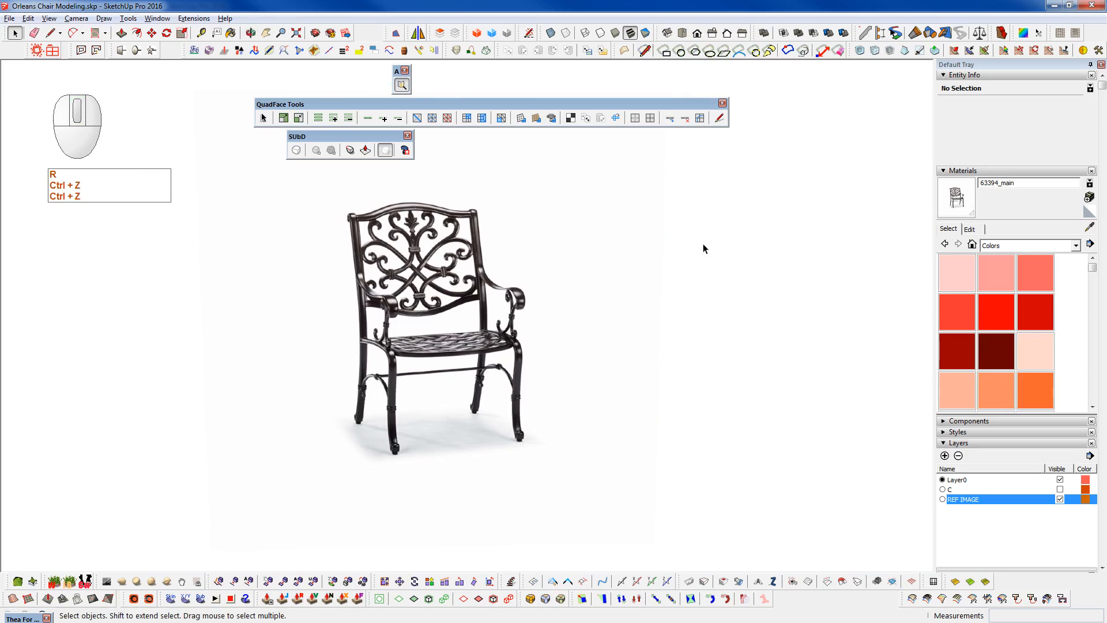
key(ctrl+r)
click(695, 237)
click(782, 230)
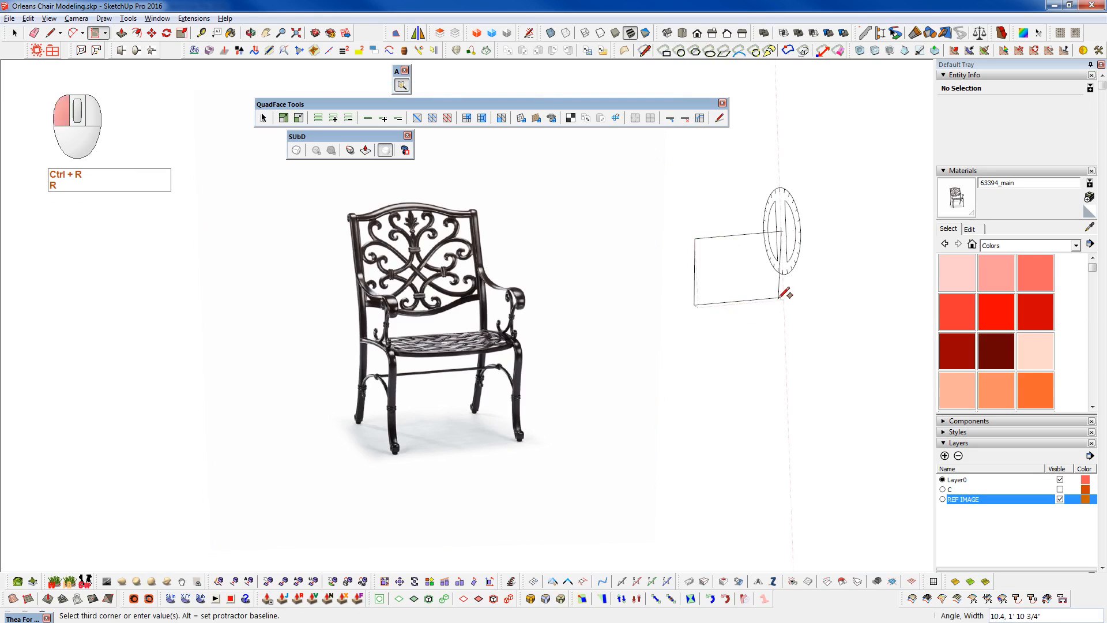
click(780, 298)
key(space)
click(757, 268)
key(shift+g)
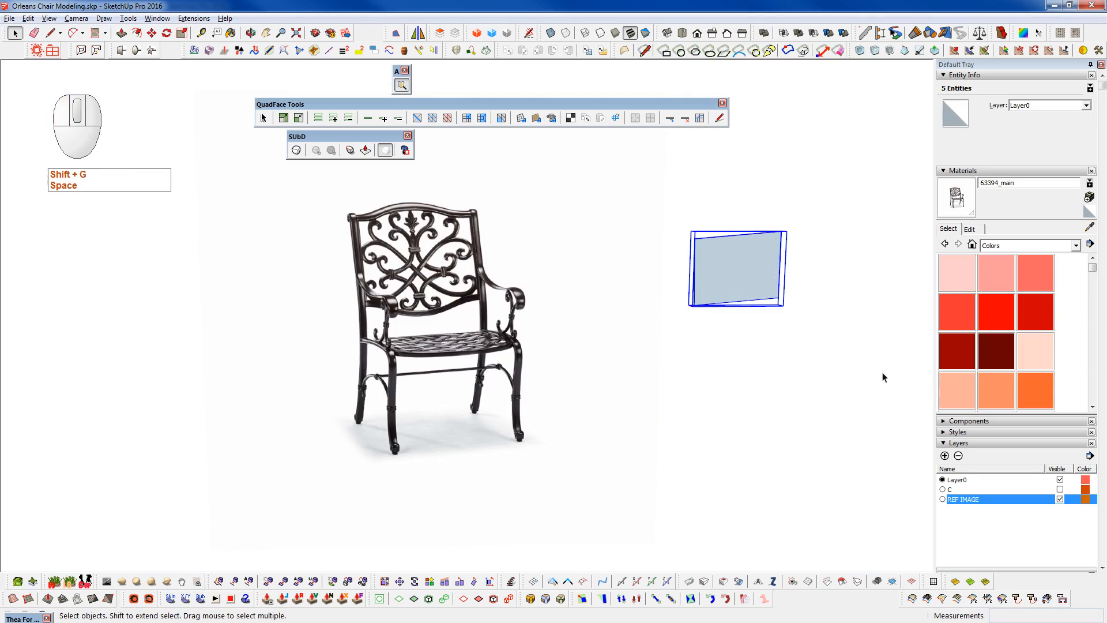
- Open the rectangle group for editing to check how the chair image displays, and close the group
double_click(755, 271)
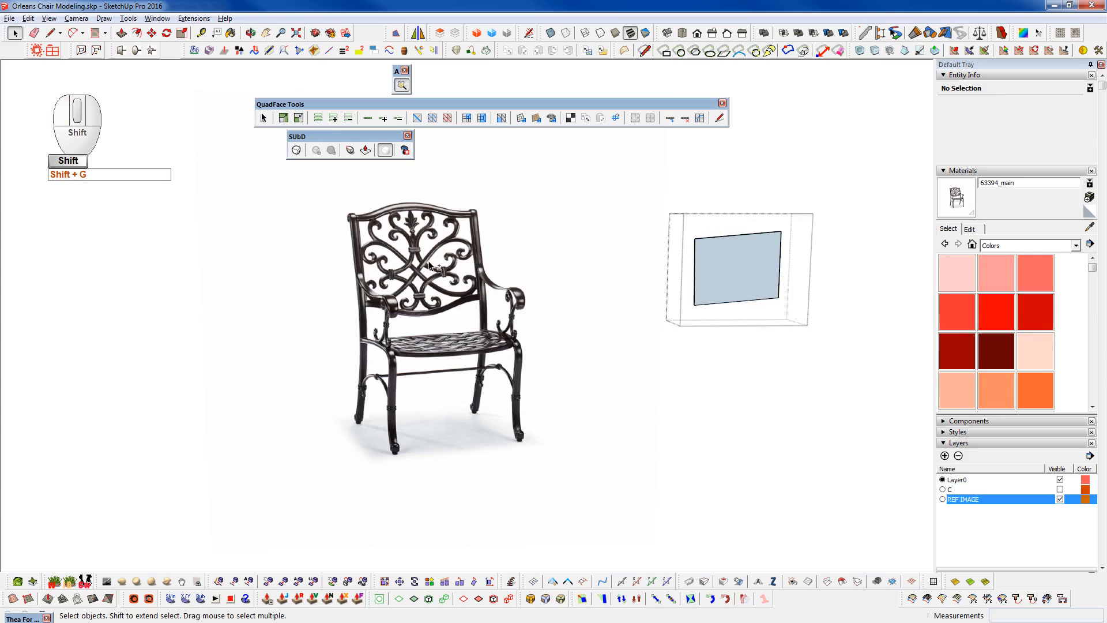
shift+middle_drag(433, 262, 472, 282)
click(421, 300)
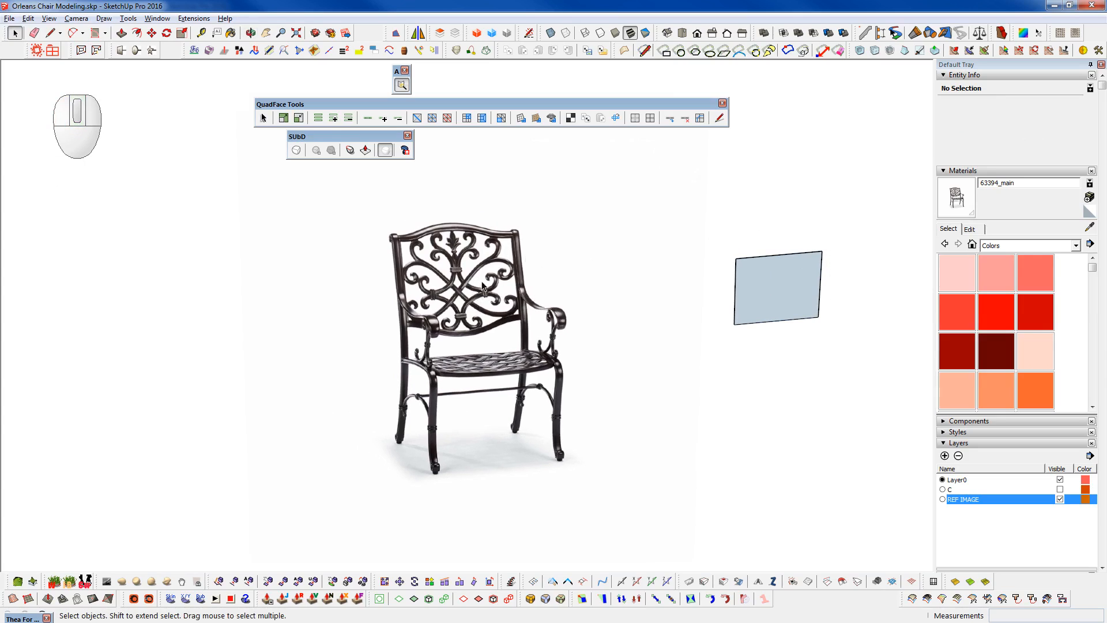
- Reverse the face inside the rectangle group and try starting a move on the rectangle's vertical edge nearest the chair
click(788, 302)
double_click(788, 304)
click(797, 291)
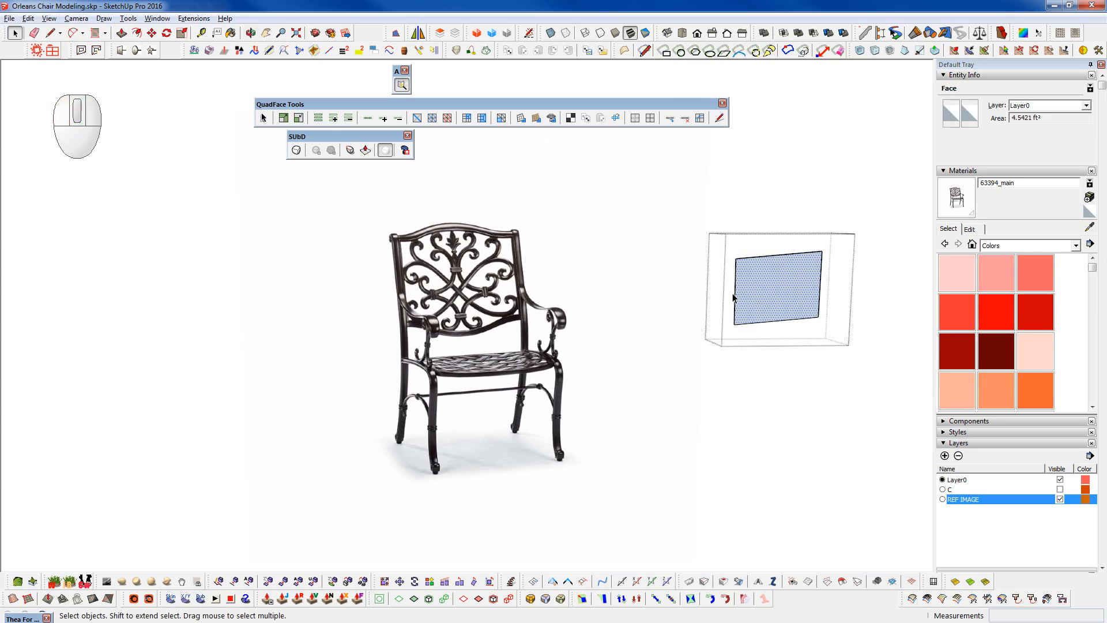
key(shift+f)
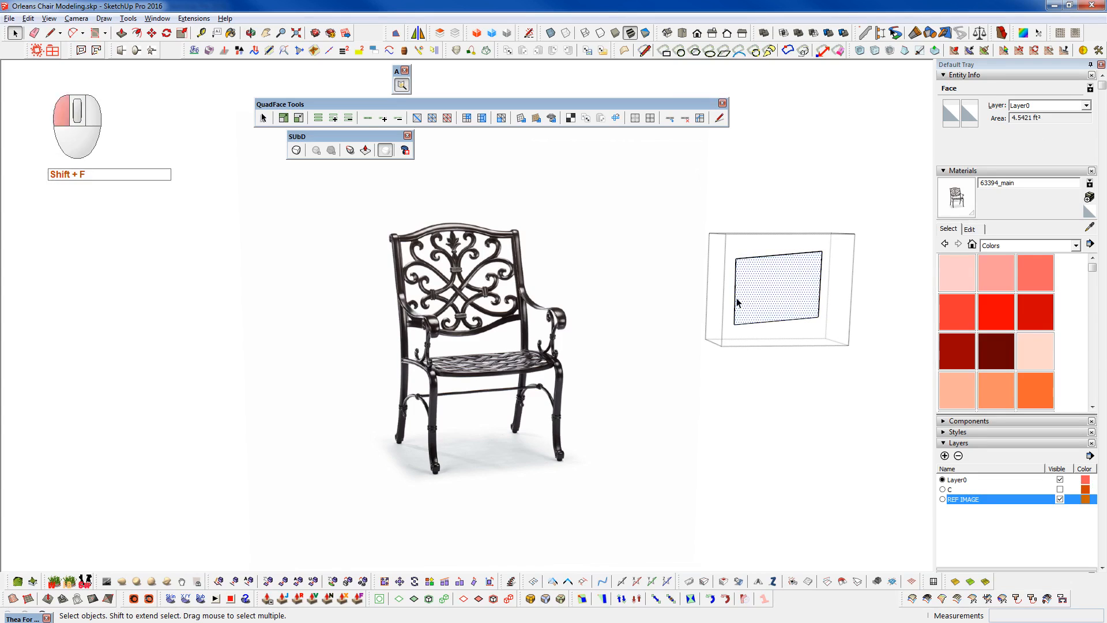
click(735, 300)
key(w)
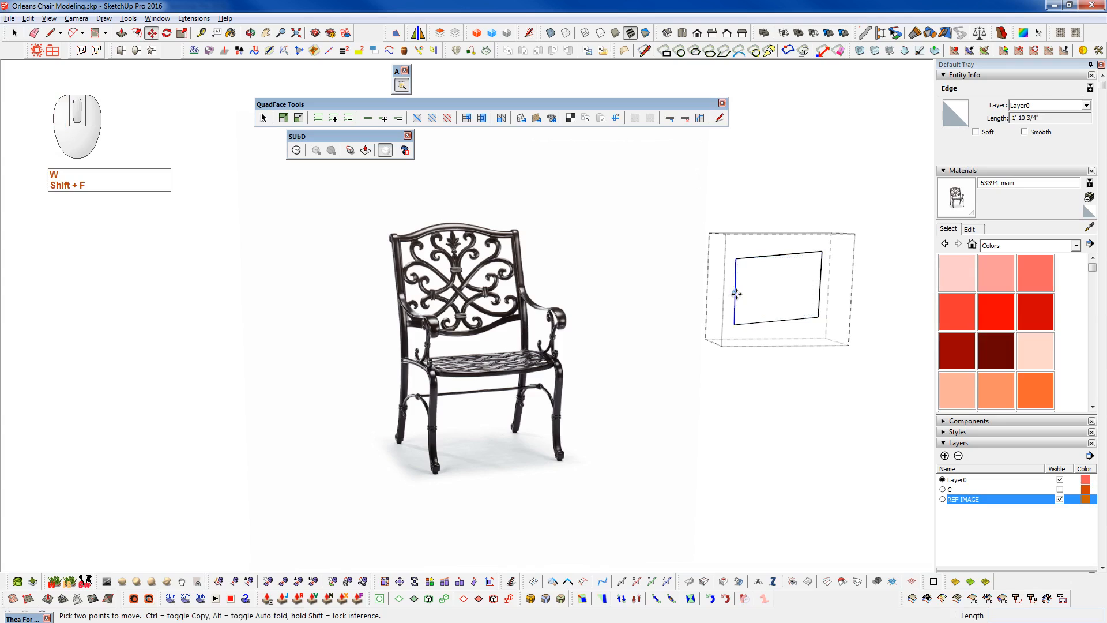
click(736, 294)
key(space)
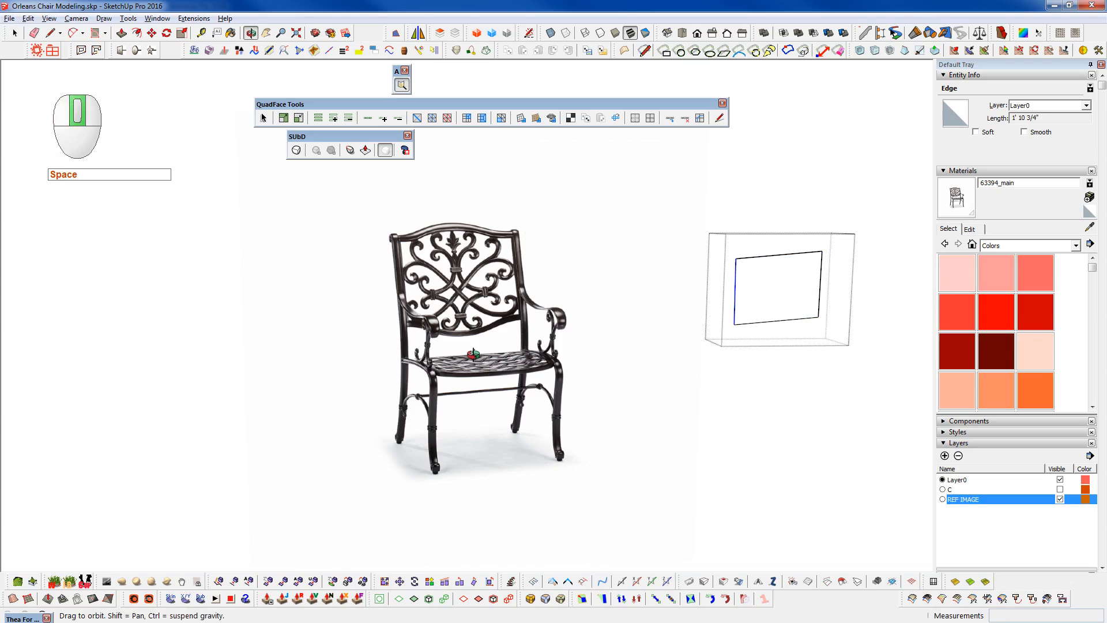
- Explode the chair image, group the resulting face, and open the rectangle group to check how the chair displays
key(c)
click(481, 309)
key(x)
key(shift+g)
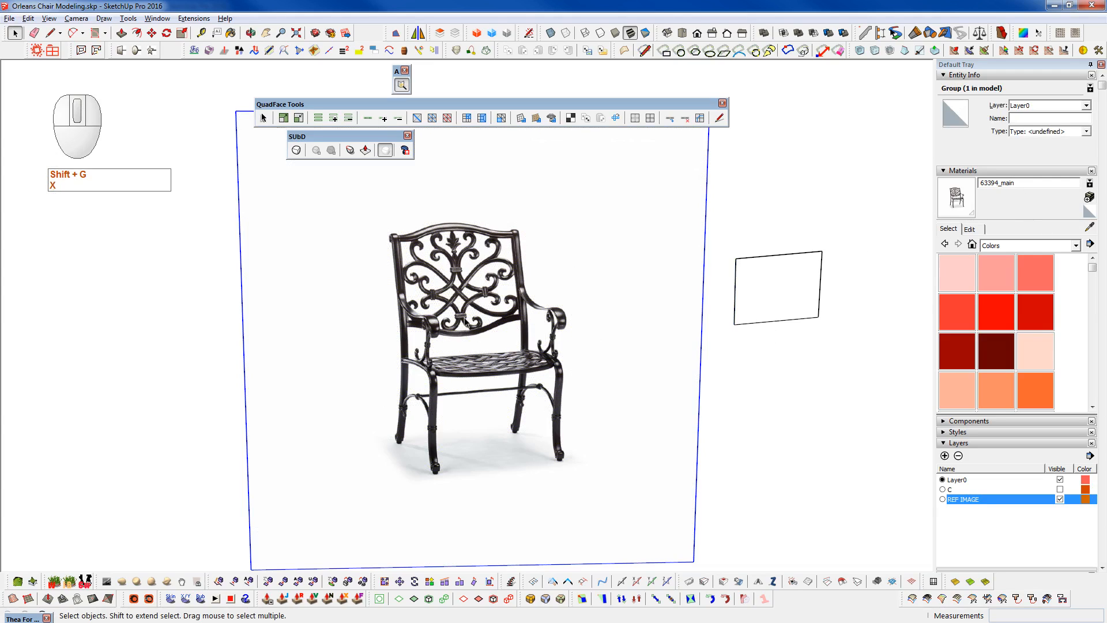
double_click(782, 290)
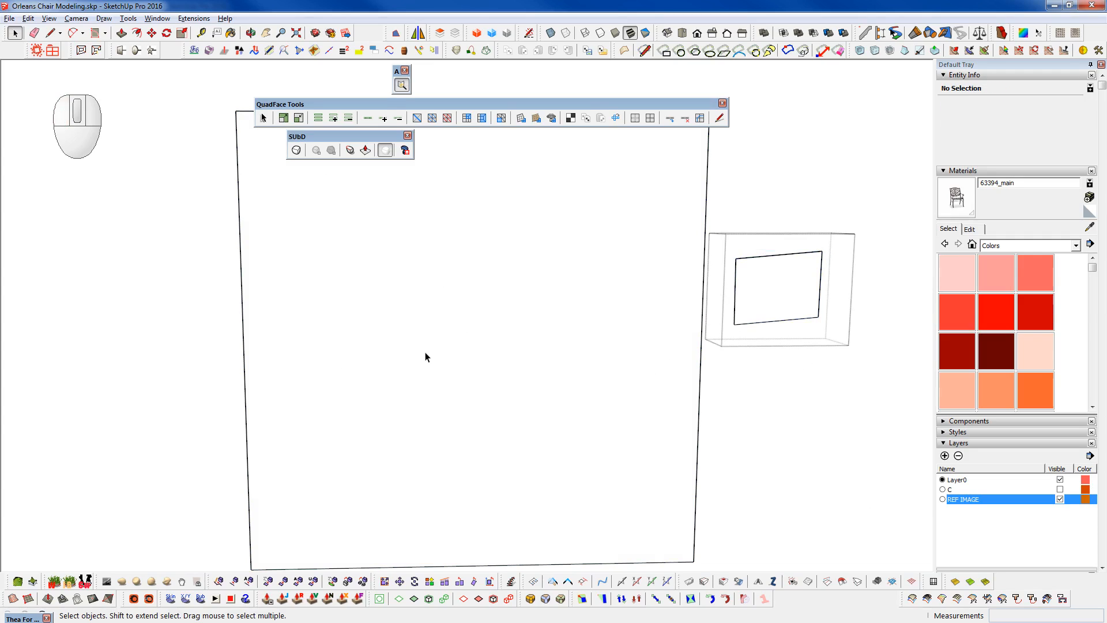
click(795, 287)
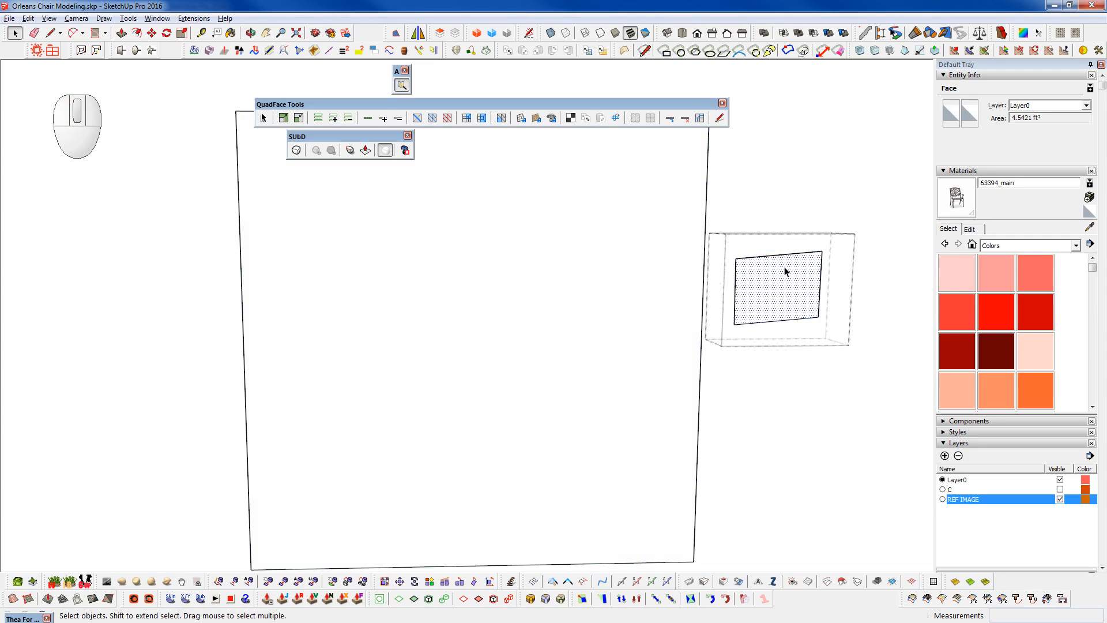
- Undo the recent edits back to the original chair image, before the rectangle beside it was drawn
key(ctrl+z)
key(ctrl+z)
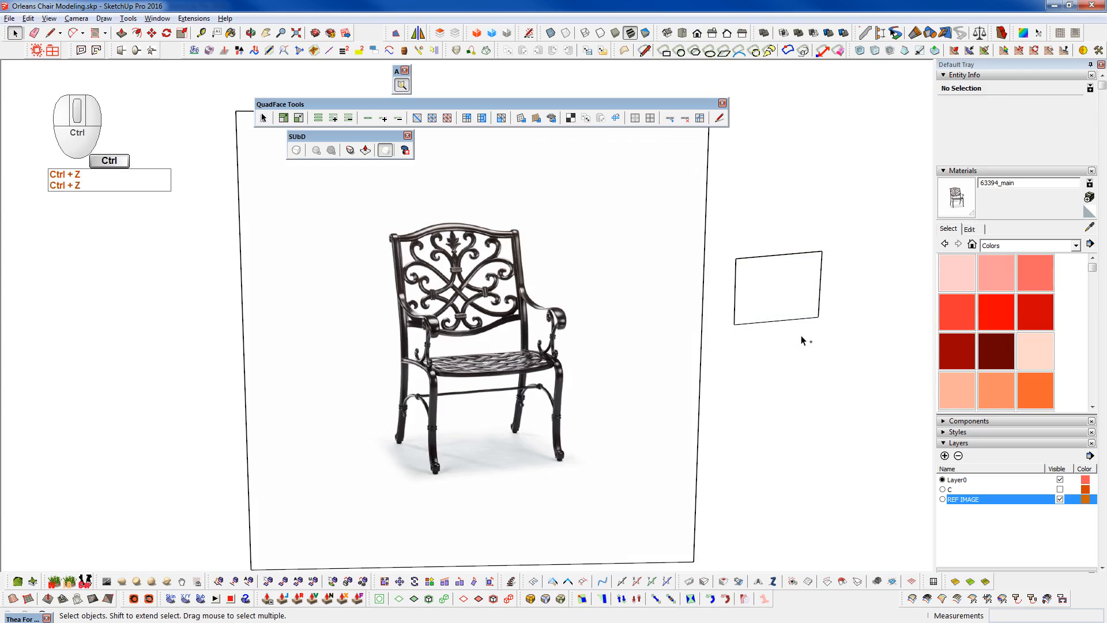
key(ctrl+z)
key(ctrl+z)
key(ctrl+z)
key(ctrl+z)
key(ctrl+z)
key(ctrl+z)
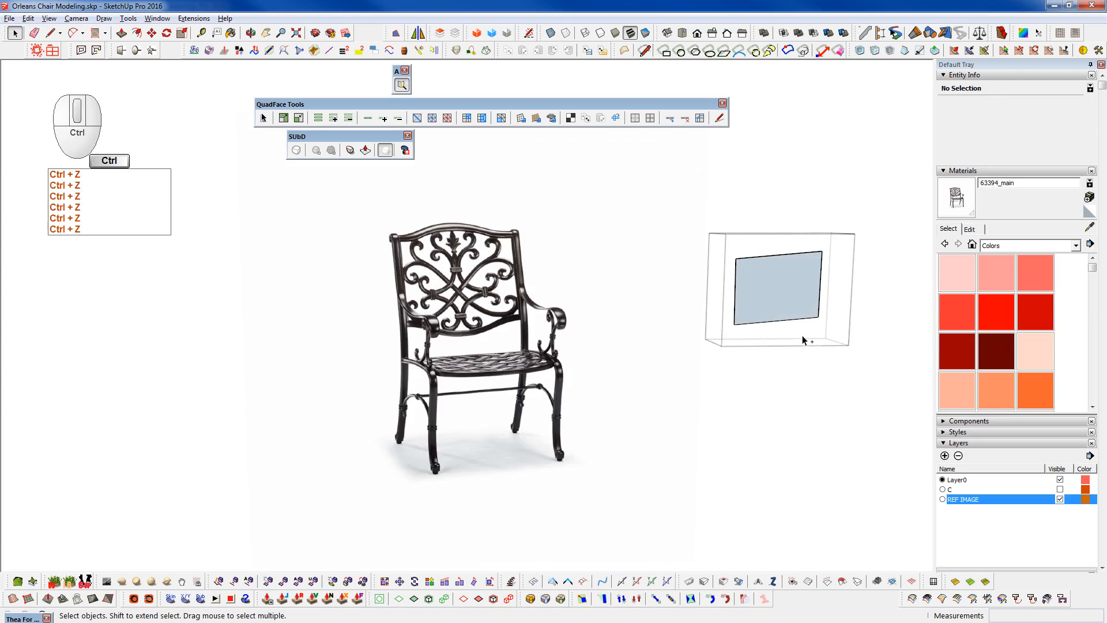
key(ctrl+z)
key(ctrl+z)
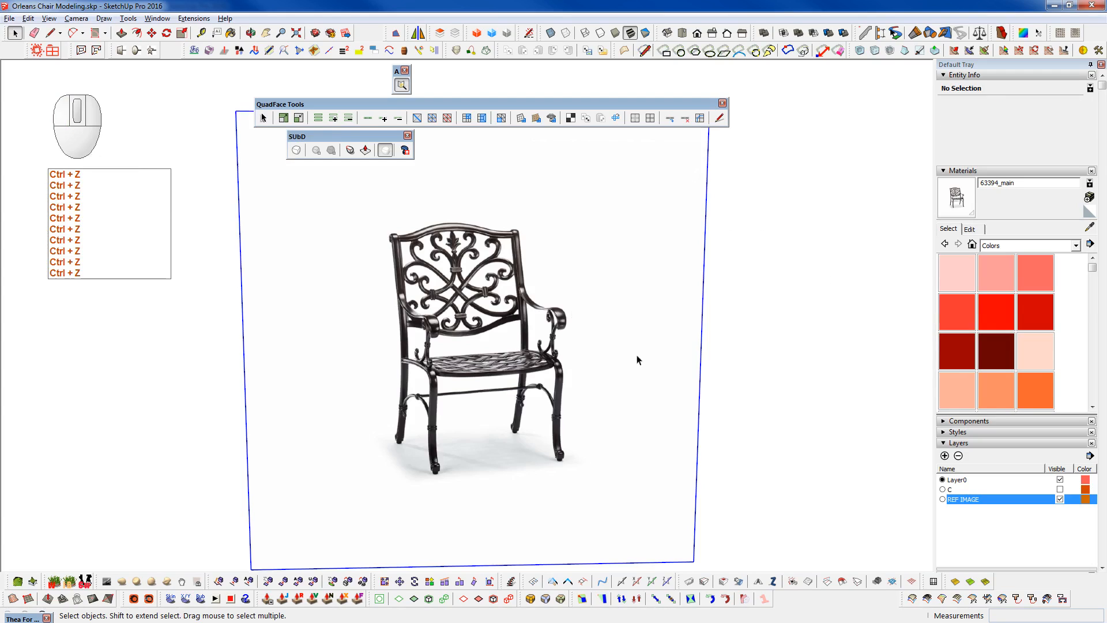
- Examine the scrollwork around the upper central collar of the chair back
scroll(507, 294, up, 6)
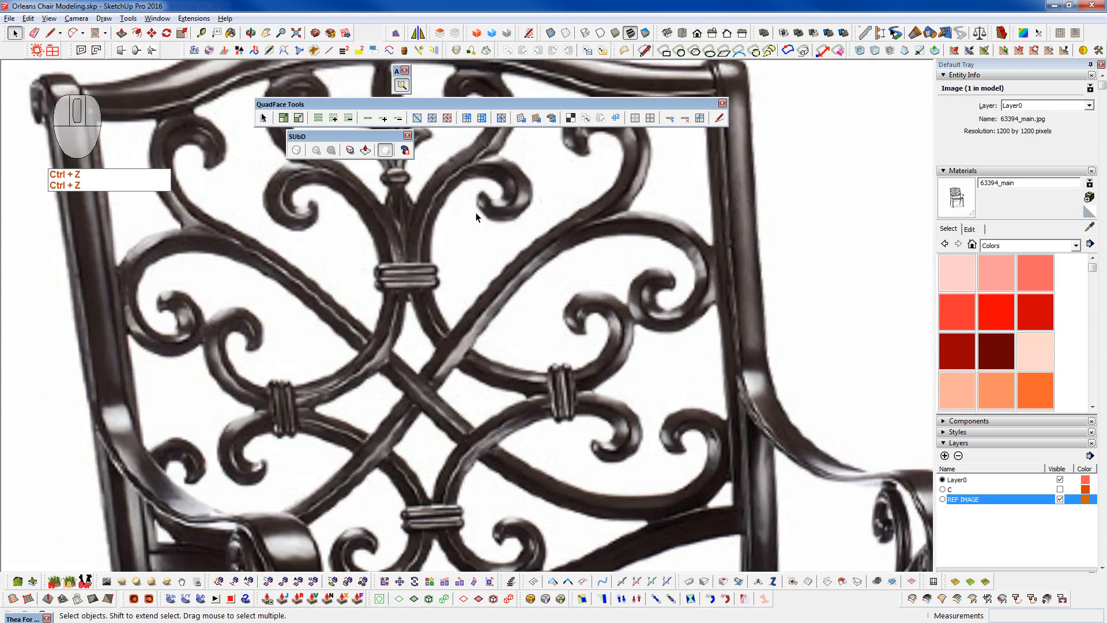
mouse_move(476, 217)
shift+middle_down()
mouse_move(509, 412)
mouse_move(494, 438)
shift+middle_up()
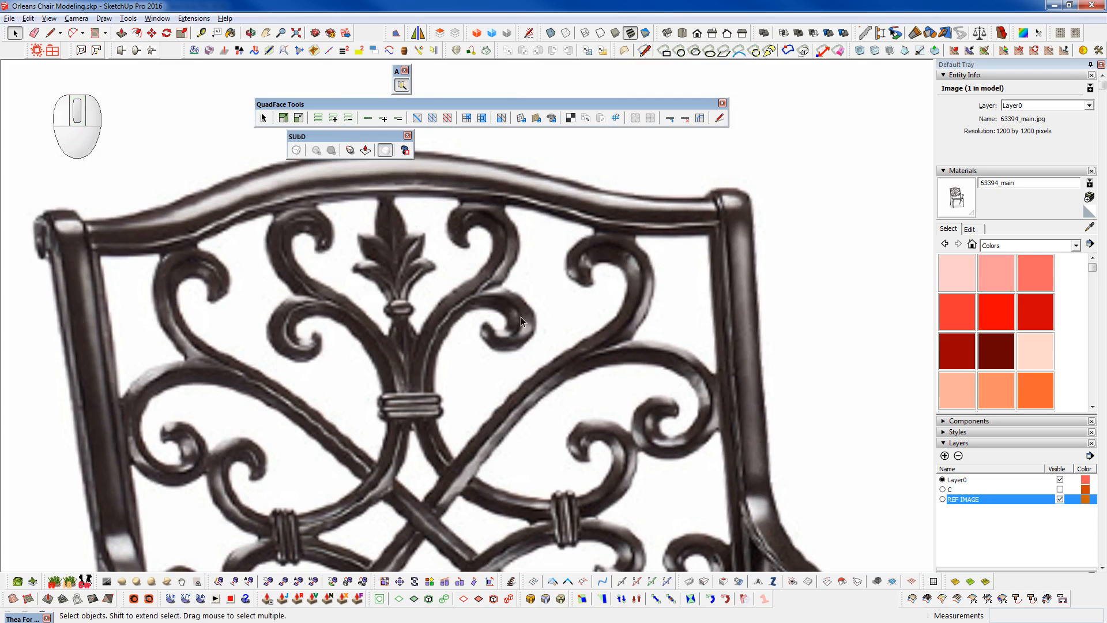
scroll(453, 345, up, 4)
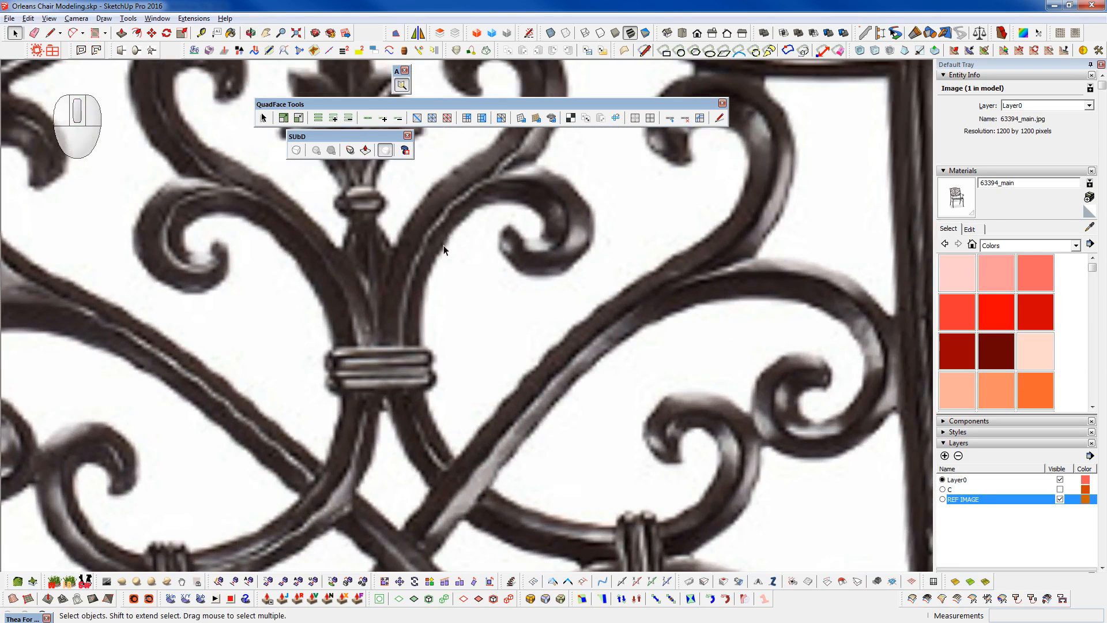
scroll(432, 259, down, 3)
scroll(433, 276, up, 4)
key(a)
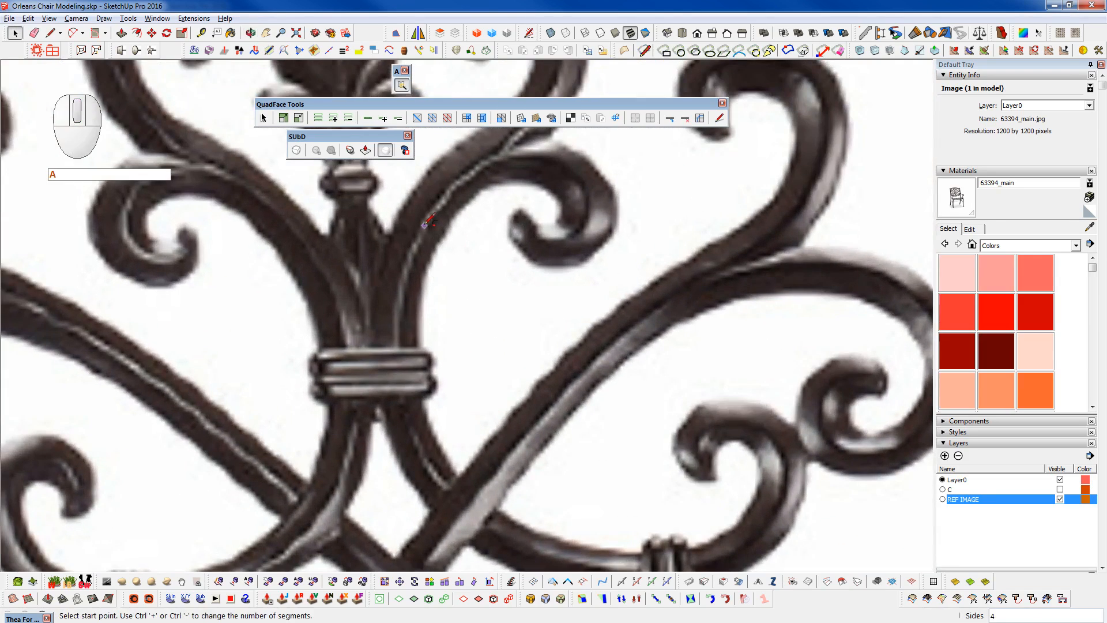
click(433, 216)
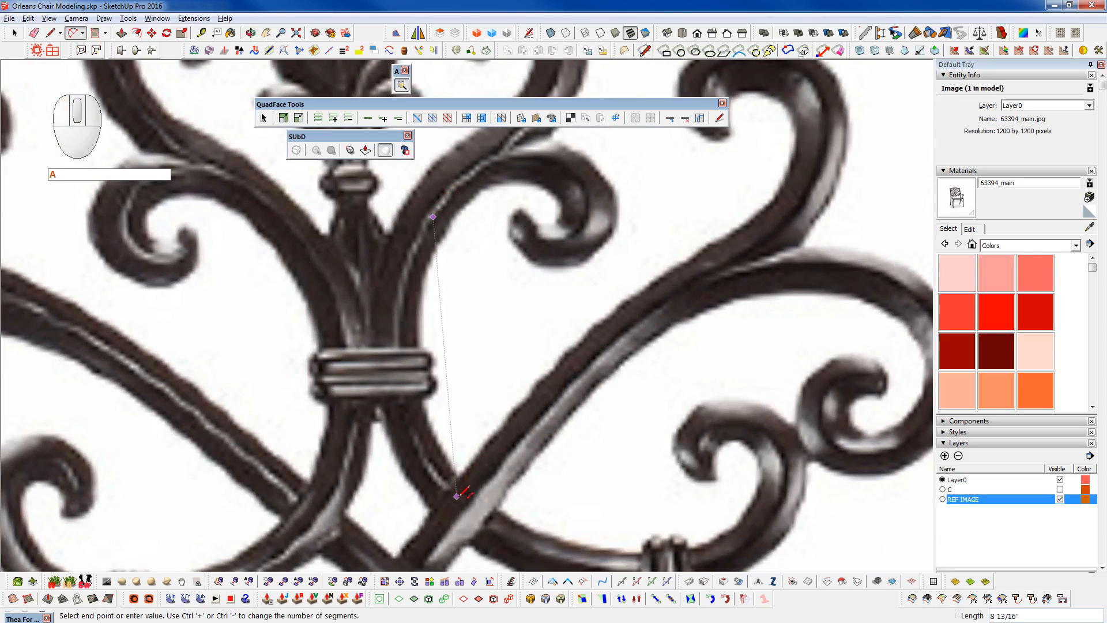
key(Escape)
- Draw a four-segment arc with a bulge of about 1 3/4" along the scroll bar running through the upper collar's right side
key(a)
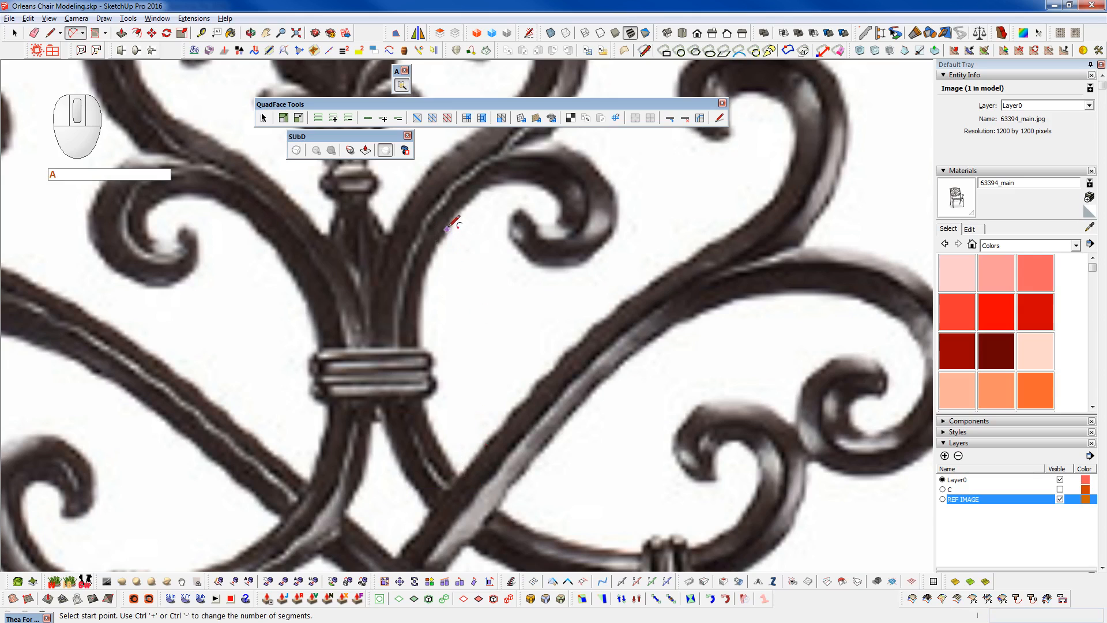
click(458, 215)
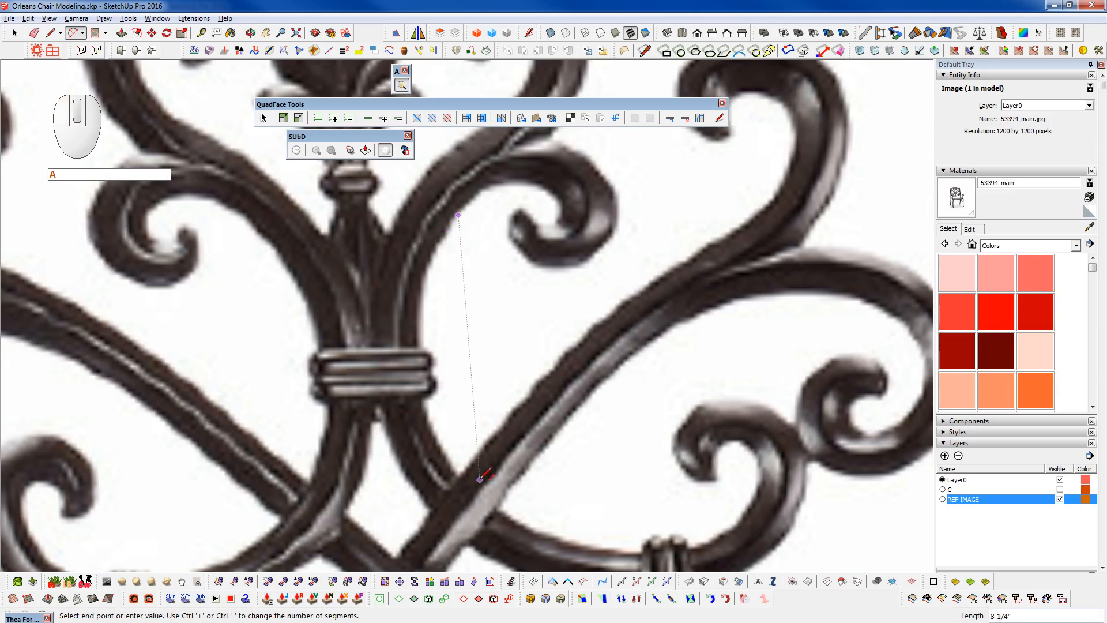
click(482, 495)
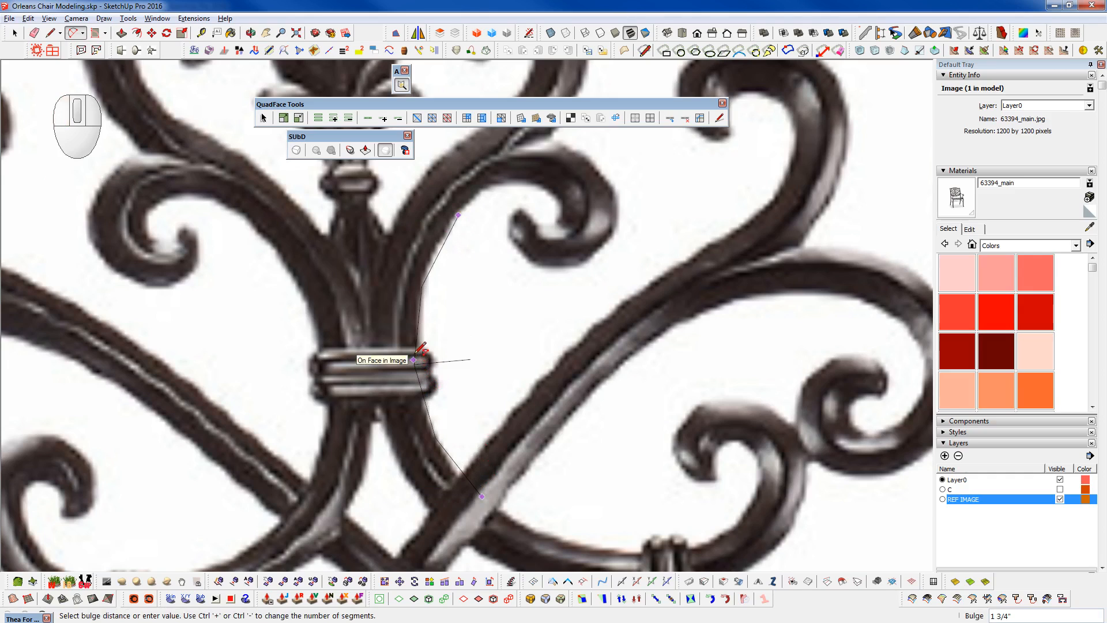
click(414, 362)
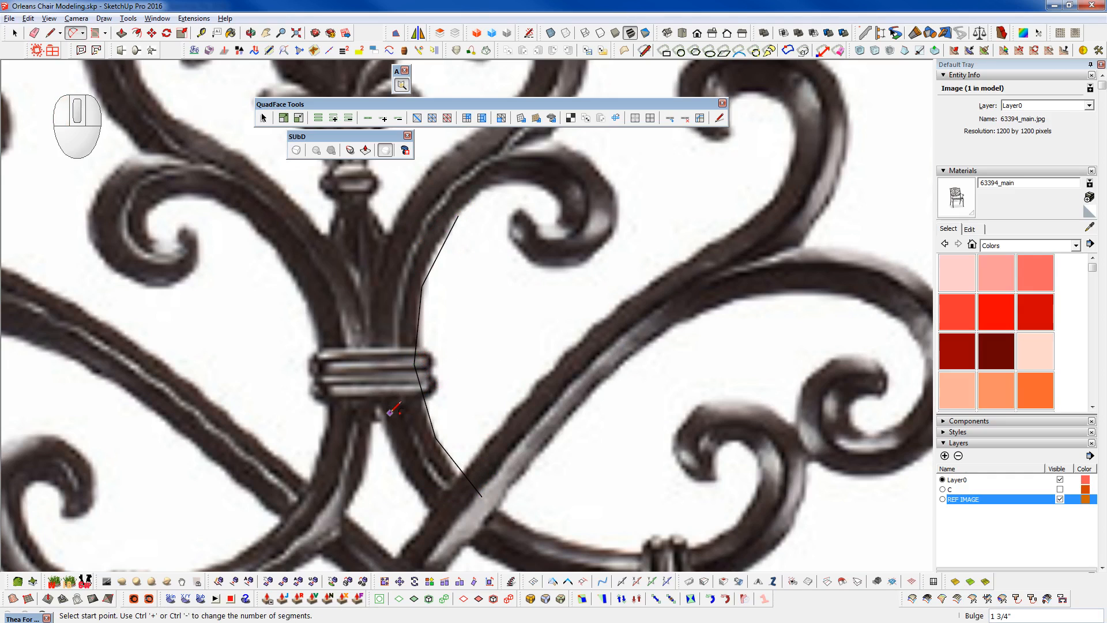
- Offset the arc about 1 5/8" to the scroll bar's other side
key(space)
click(420, 302)
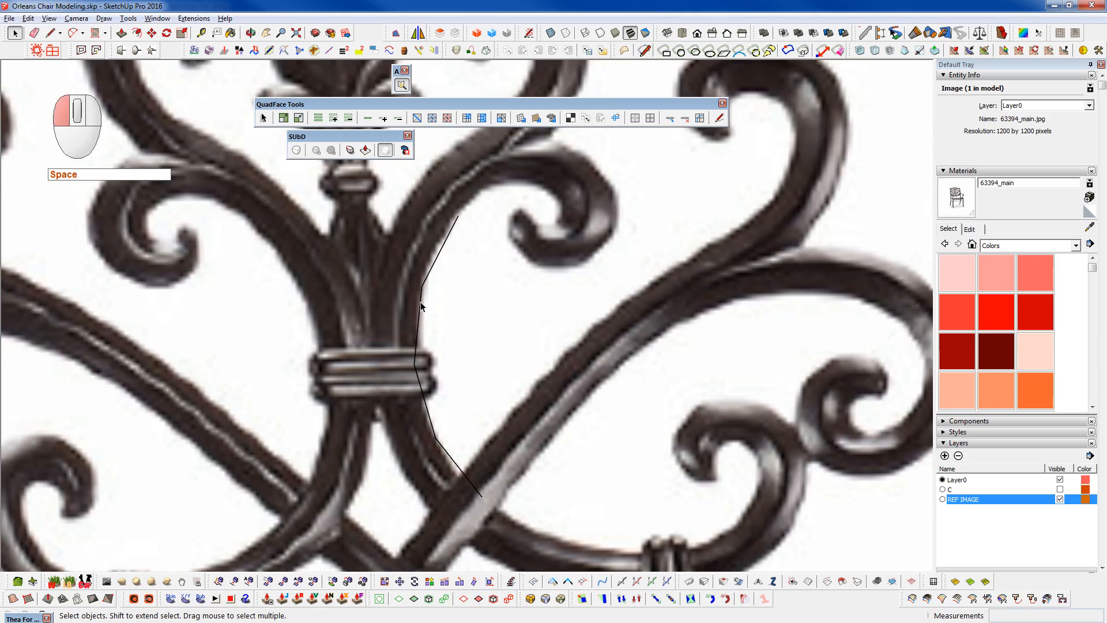
key(f)
click(423, 309)
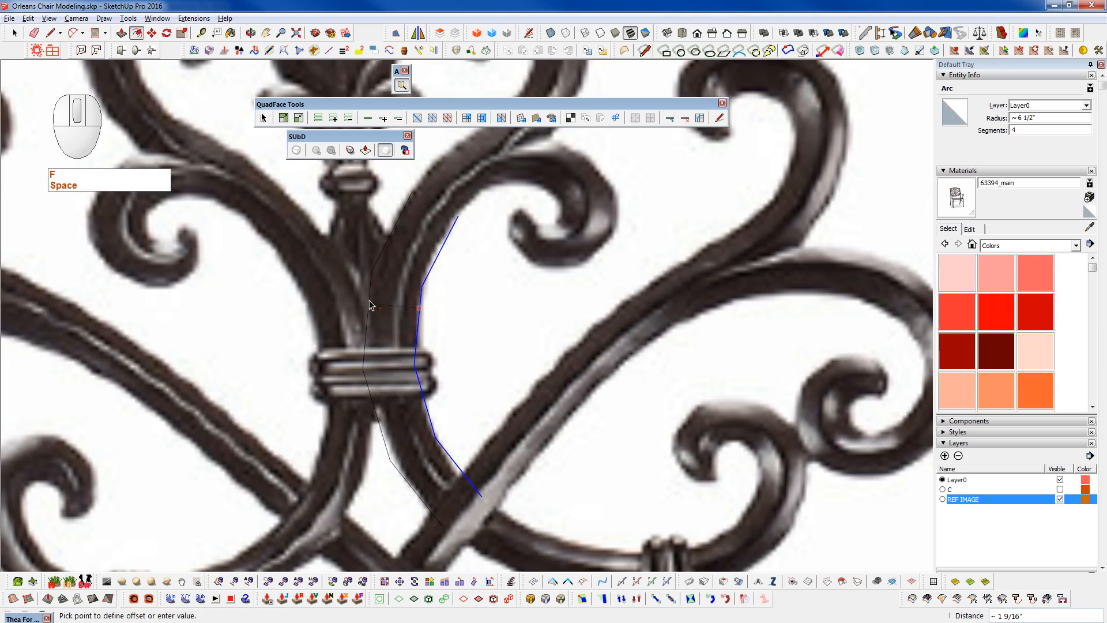
click(369, 306)
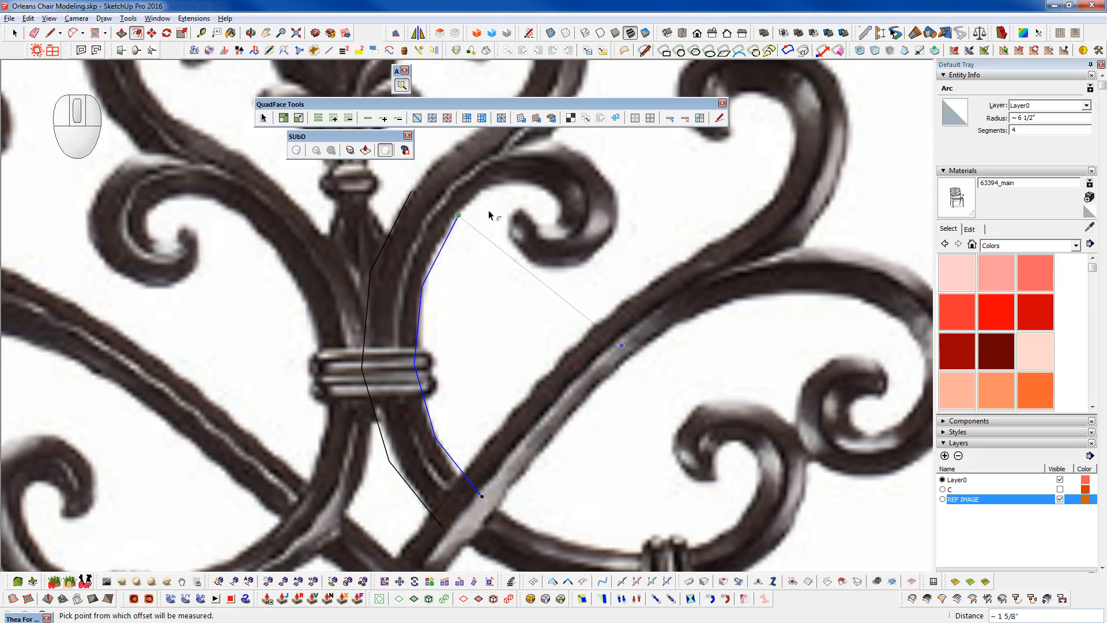
- Connect both pairs of arc ends with lines to form a closed face, and turn on X-ray display
key(q)
click(411, 191)
click(458, 213)
scroll(421, 214, down, 1)
key(q)
click(438, 470)
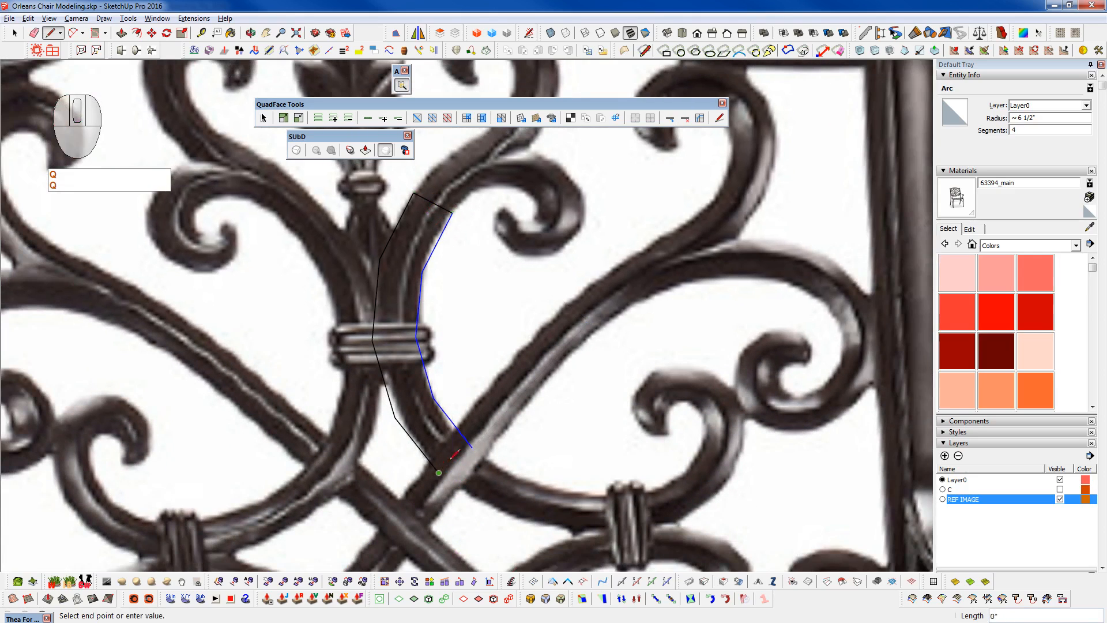
click(472, 447)
key(space)
middle_drag(456, 477, 519, 329)
key(space)
key(F3)
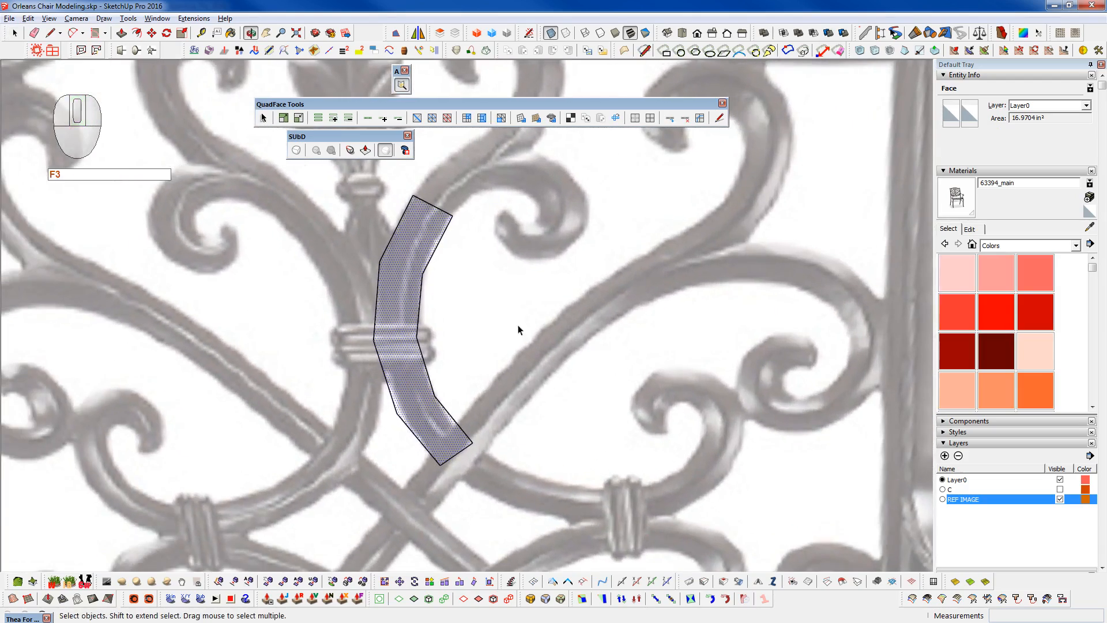
- Divide the curved strip crosswise into four sections with lines between the matching bends of the two arcs
scroll(421, 233, up, 4)
scroll(367, 292, down, 2)
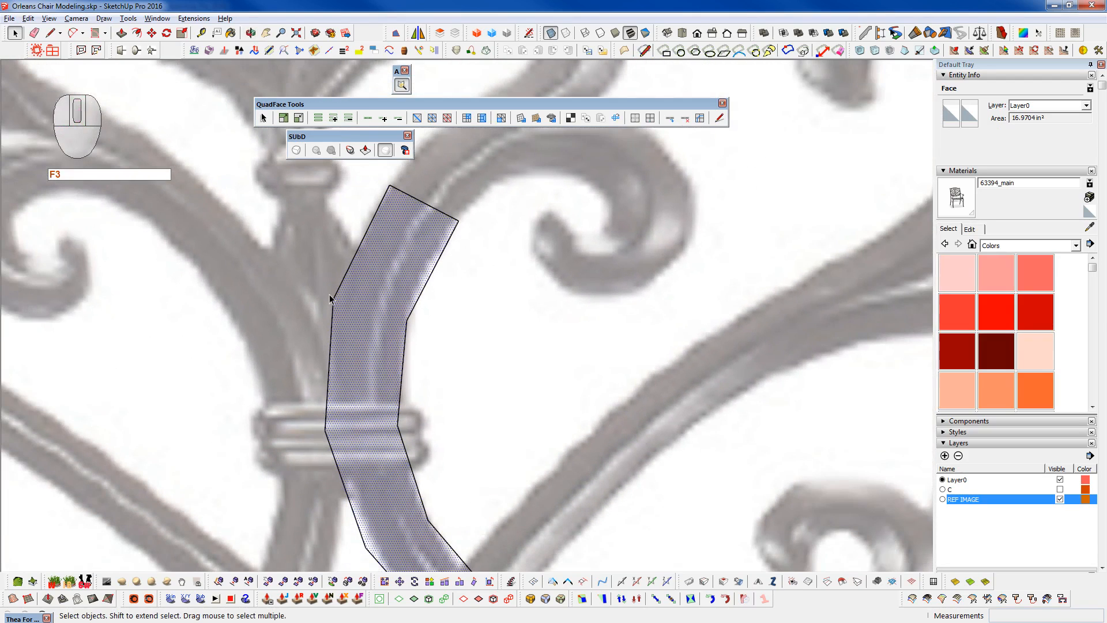
key(q)
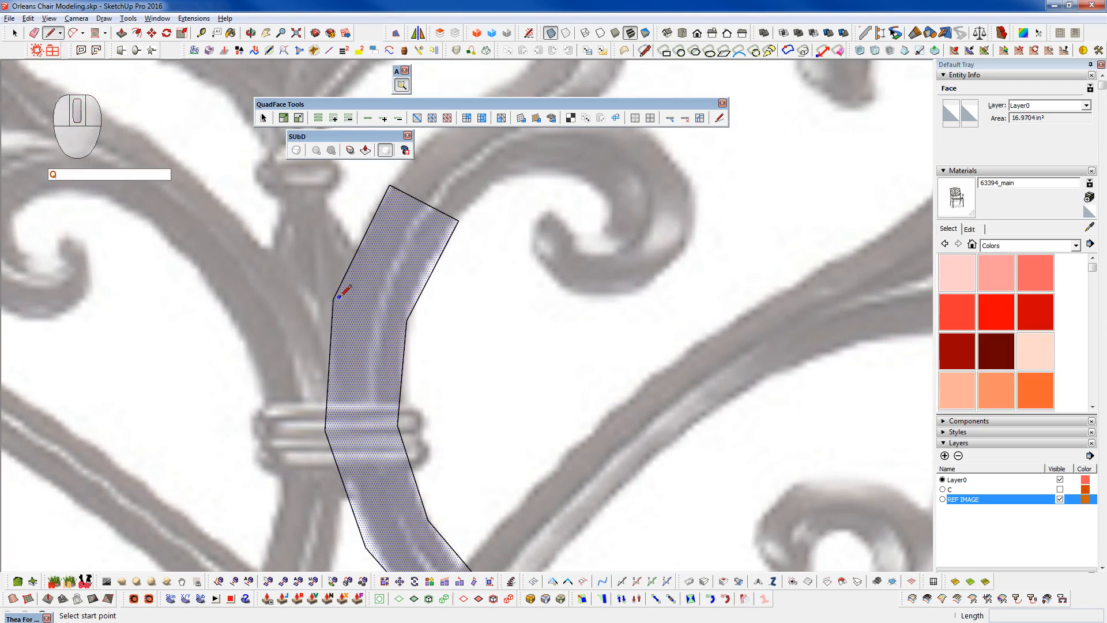
click(333, 298)
click(407, 321)
key(q)
click(326, 429)
click(398, 427)
shift+middle_drag(359, 532, 394, 400)
click(399, 420)
click(461, 392)
mouse_move(460, 390)
middle_down()
mouse_move(539, 312)
mouse_move(576, 317)
mouse_move(263, 413)
mouse_move(481, 455)
mouse_move(77, 468)
mouse_move(440, 494)
mouse_move(522, 516)
middle_up()
key(F3)
key(F3)
mouse_move(461, 249)
shift+middle_down()
mouse_move(434, 316)
mouse_move(446, 299)
shift+middle_up()
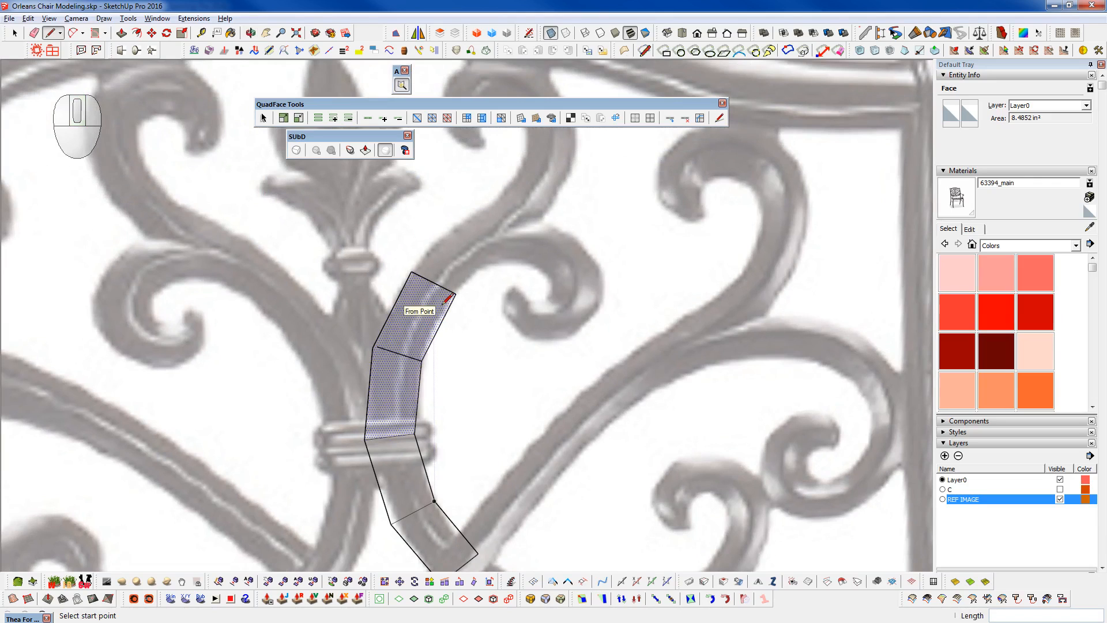
scroll(447, 299, down, 2)
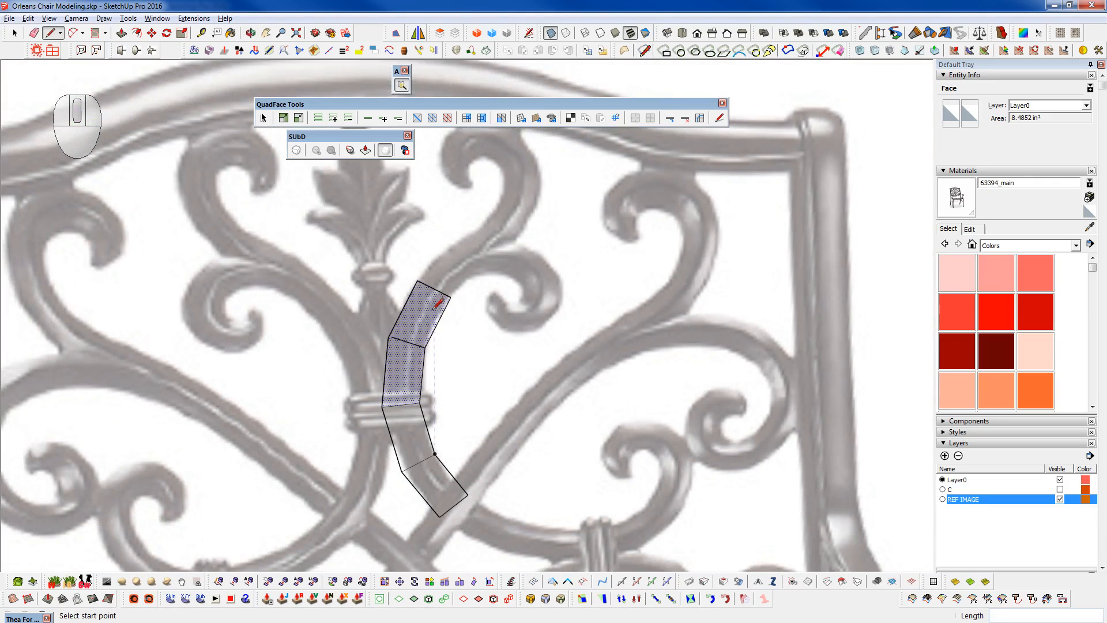
- Turn off X-ray display, select the whole divided strip and make it a group
key(space)
double_click(428, 323)
key(F3)
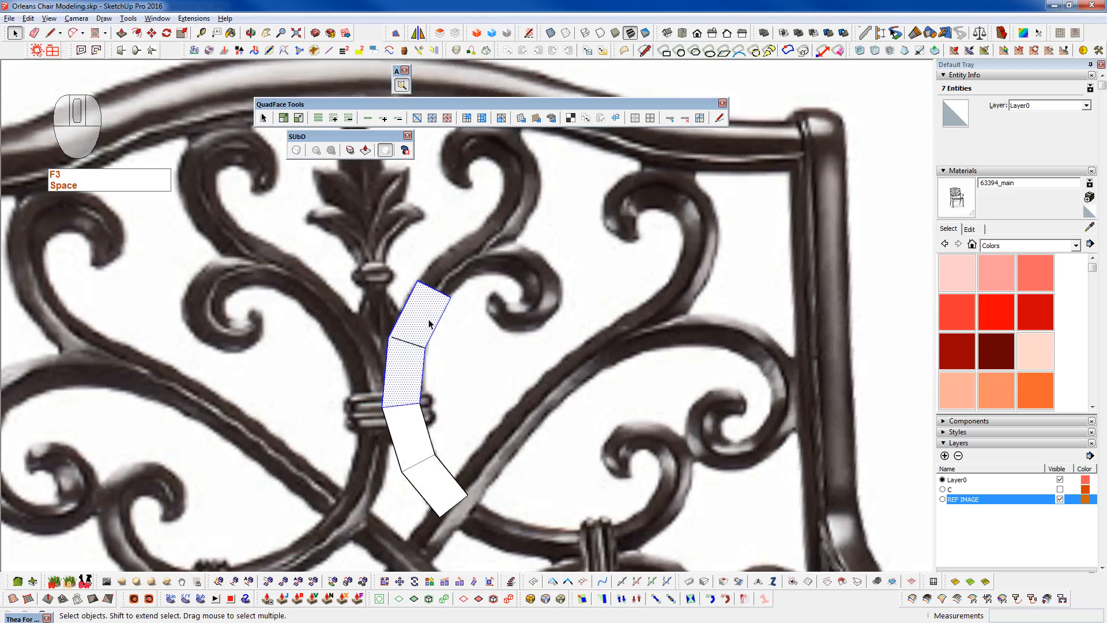
triple_click(404, 398)
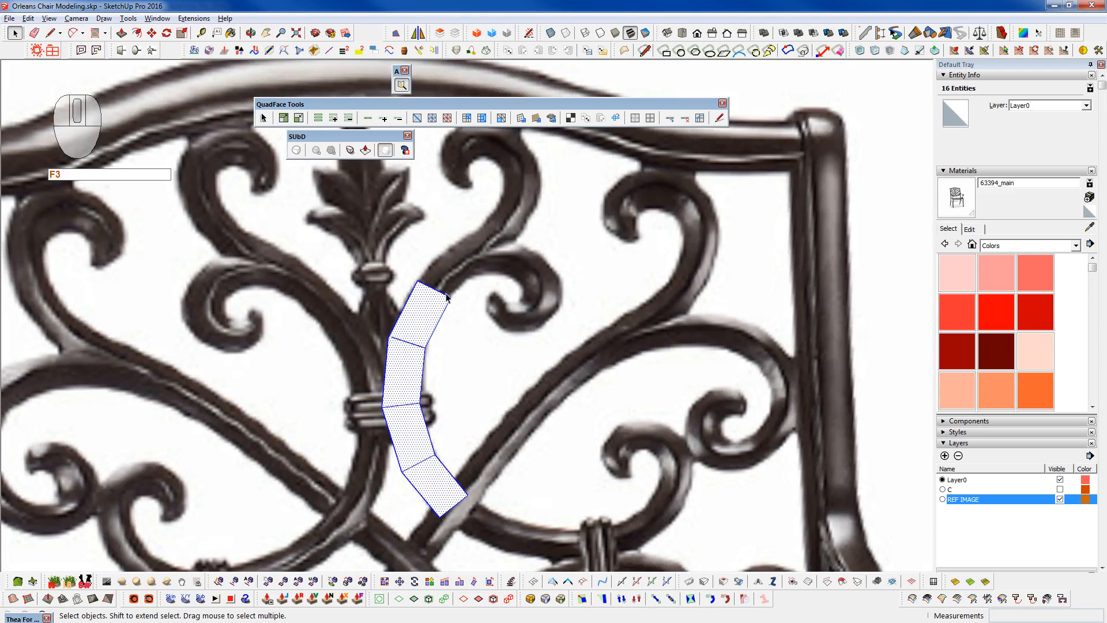
click(296, 150)
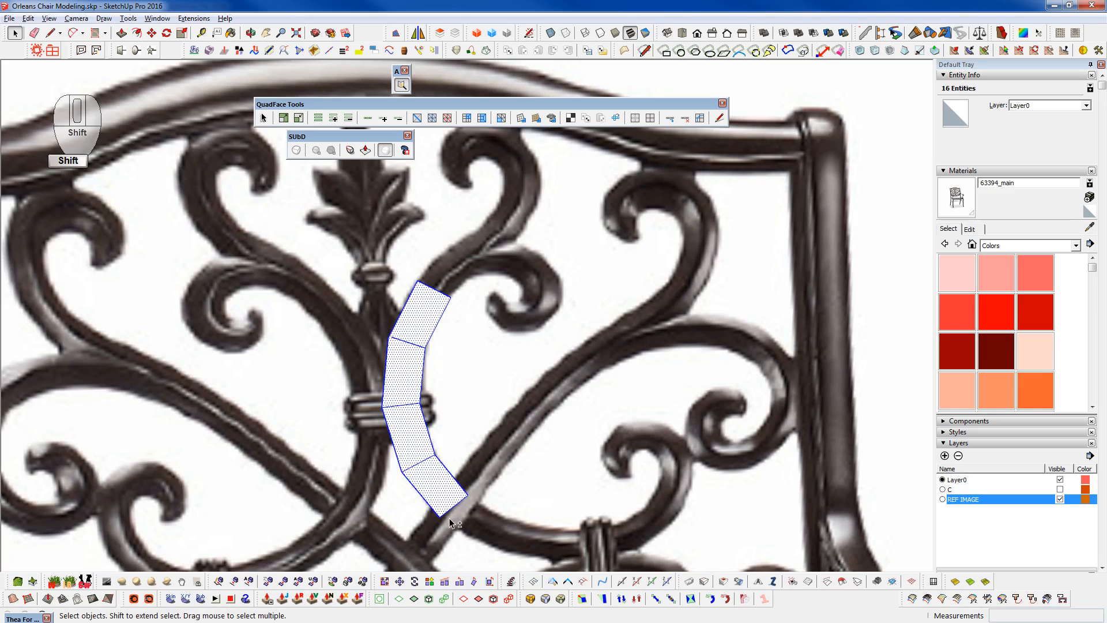
key(g)
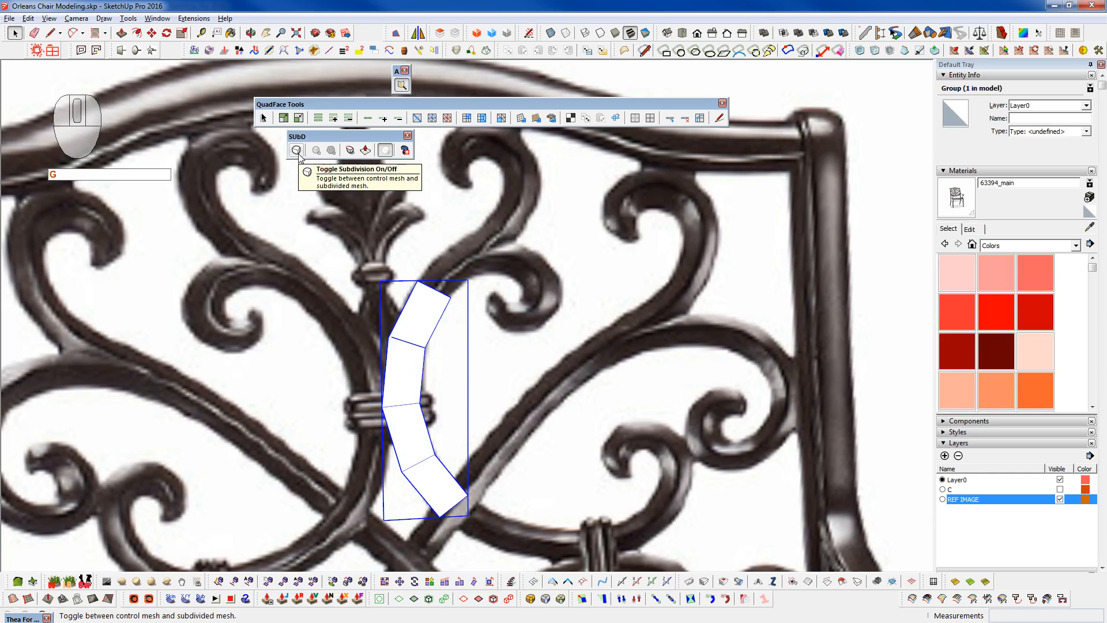
- Try toggling subdivision on the strip group, and undo the toggles
click(298, 154)
click(298, 154)
click(297, 153)
key(ctrl+z)
key(ctrl+z)
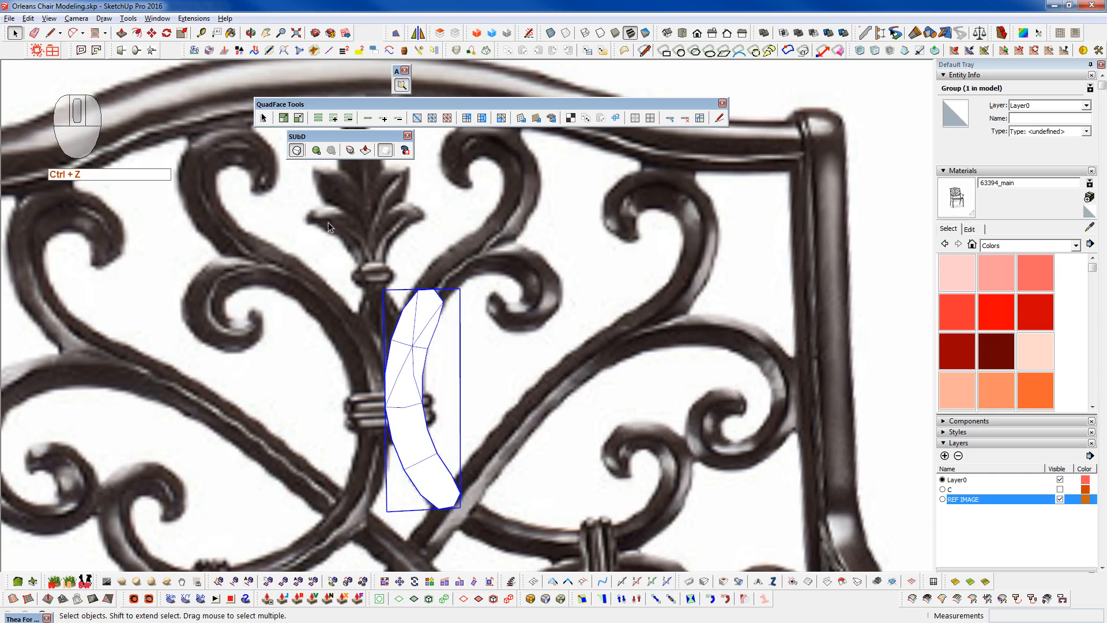
key(ctrl+z)
key(ctrl+z)
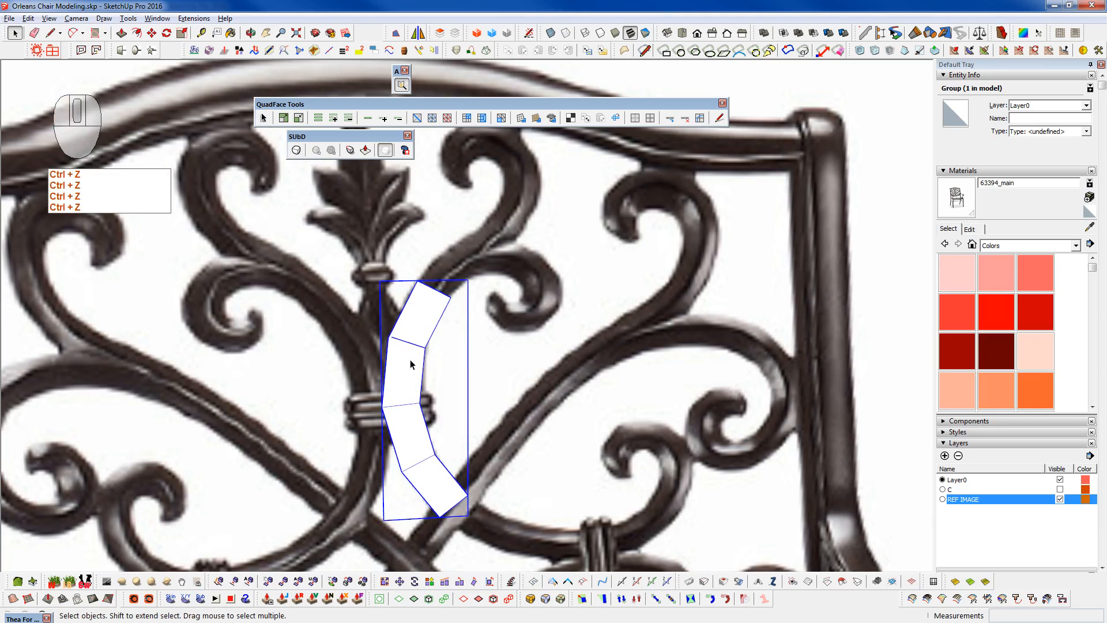
- Erase the misplaced upper crosswise line on the strip and redraw it from the bend on one side to the opposite bend
scroll(411, 363, up, 8)
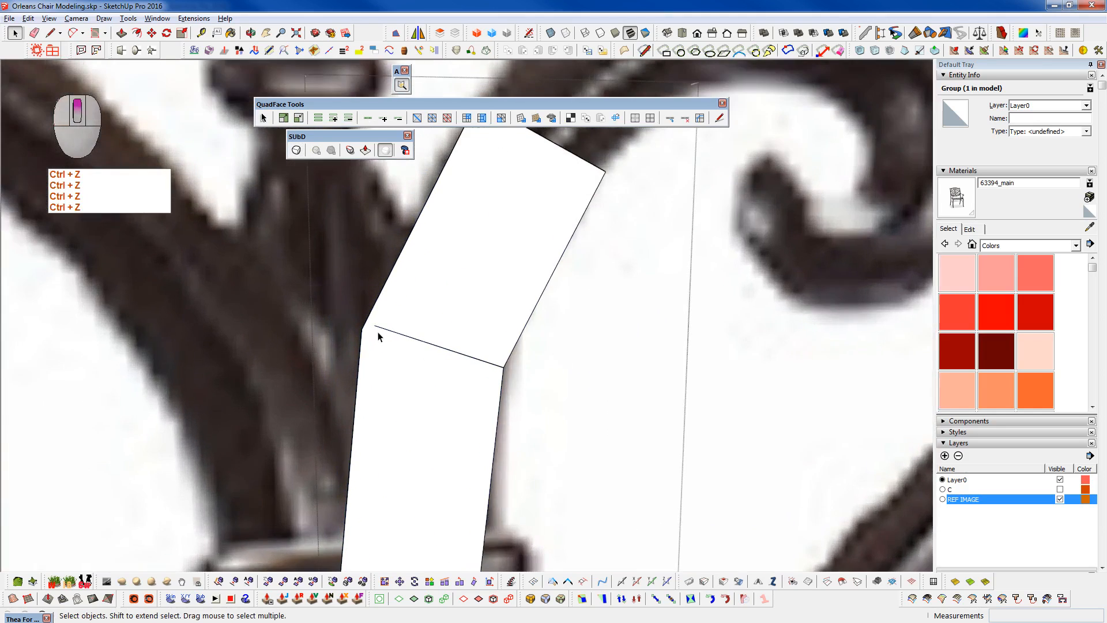
key(q)
click(372, 322)
key(shift+e)
click(381, 324)
key(q)
click(351, 328)
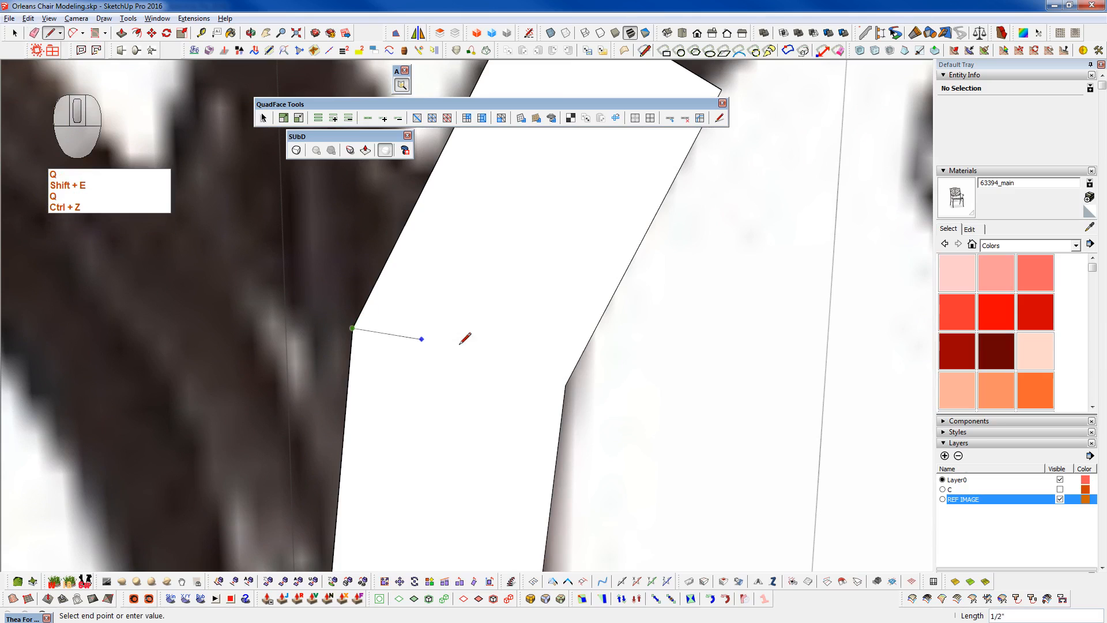
click(565, 385)
key(space)
scroll(460, 304, down, 5)
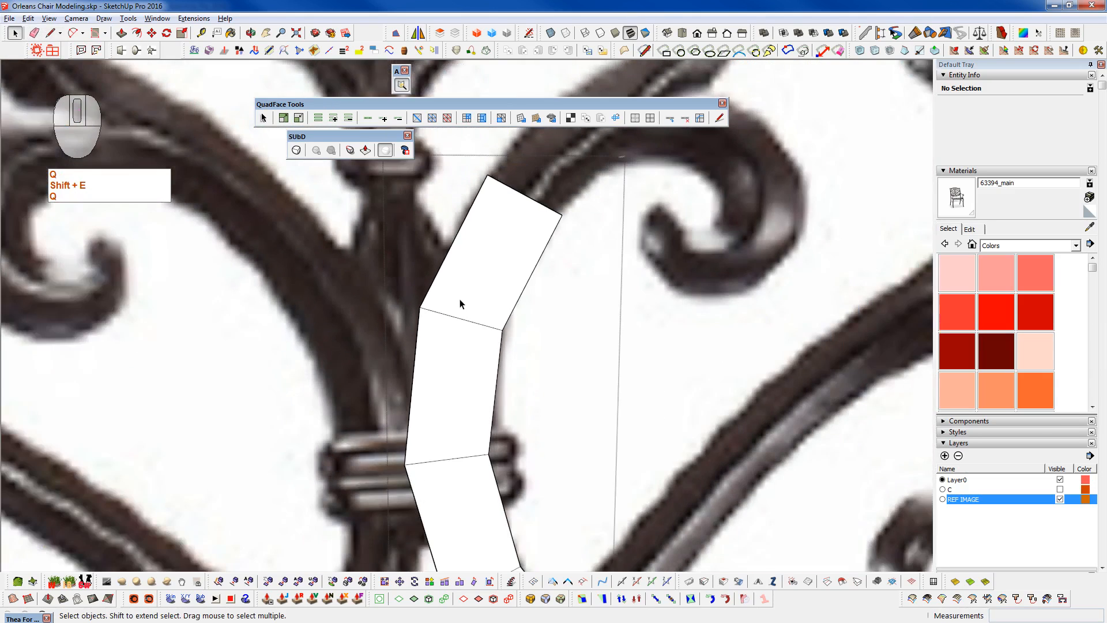
scroll(460, 305, down, 4)
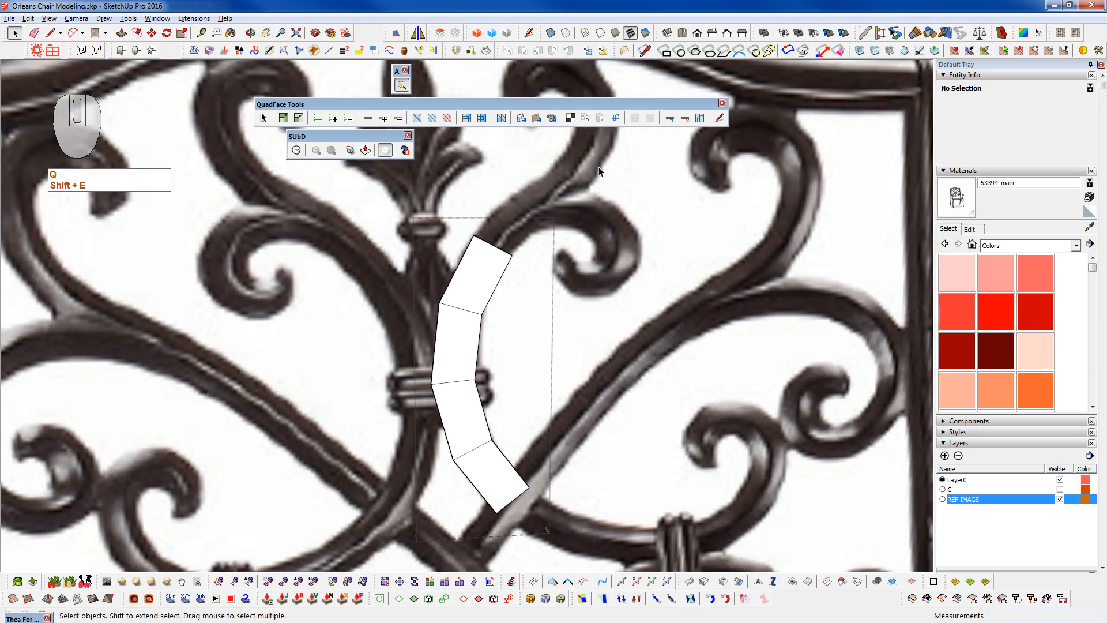
- Toggle subdivision on and off inside the open strip group to compare the control mesh with the smoothed shape
click(297, 151)
click(297, 150)
click(297, 150)
click(297, 150)
click(297, 150)
click(297, 150)
middle_drag(540, 394, 541, 394)
- Close the strip group, select it from outside and toggle subdivision on and off
key(c)
click(482, 368)
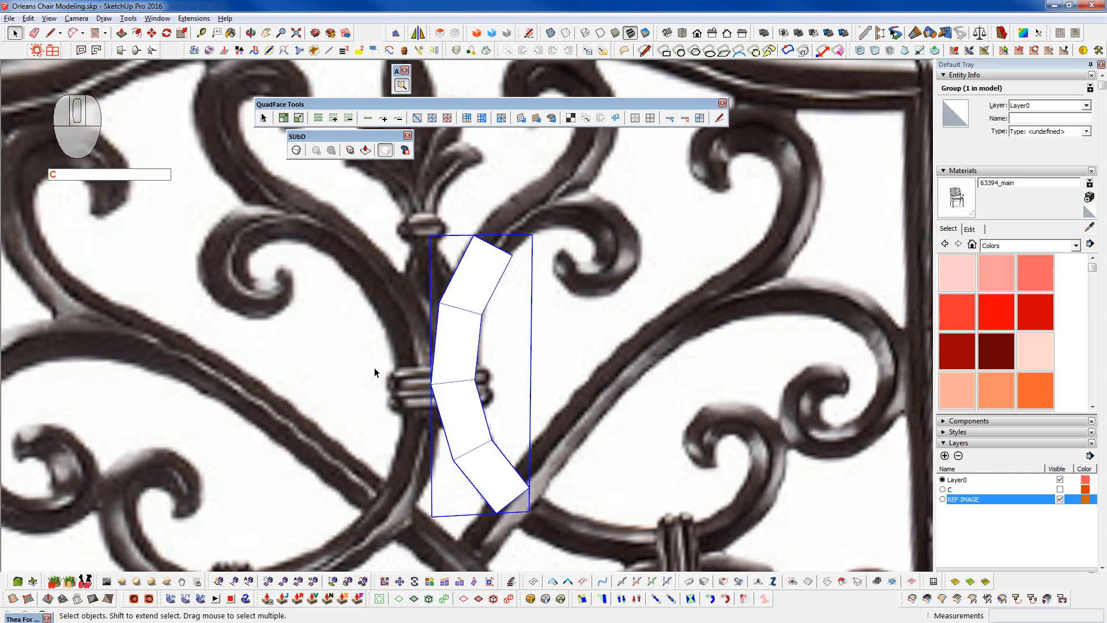
click(296, 151)
click(297, 150)
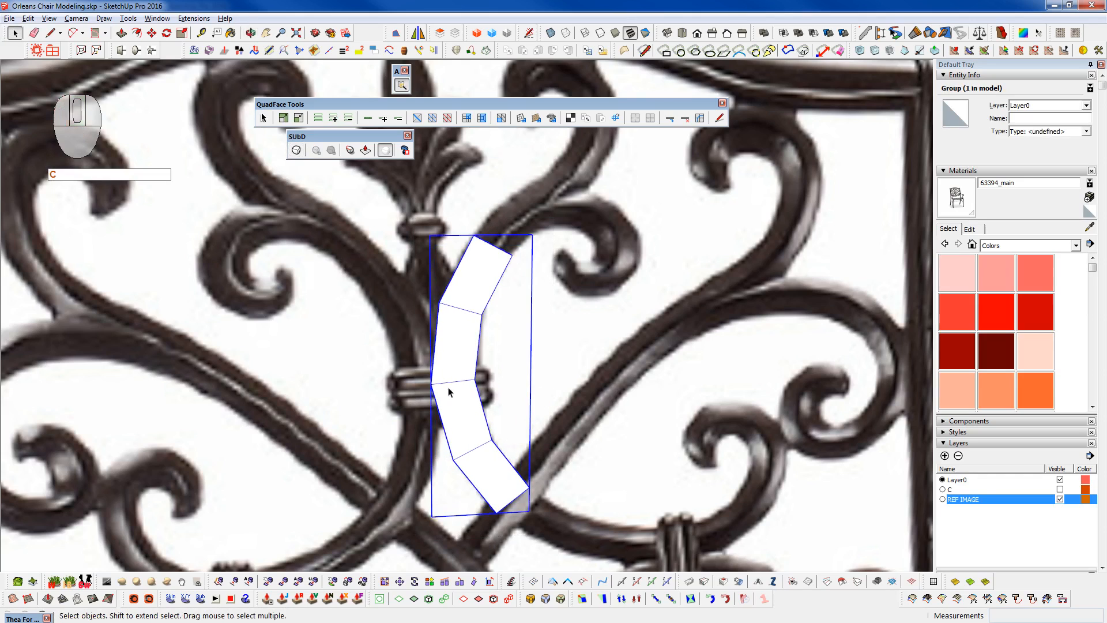
- Reopen the strip group for editing and switch repeatedly between its control mesh and subdivided mesh
double_click(462, 353)
click(303, 154)
click(303, 154)
click(303, 154)
click(303, 154)
click(303, 154)
click(303, 154)
- Turn on hidden geometry display and toggle subdivision to examine how each section of the strip is split
scroll(440, 316, up, 2)
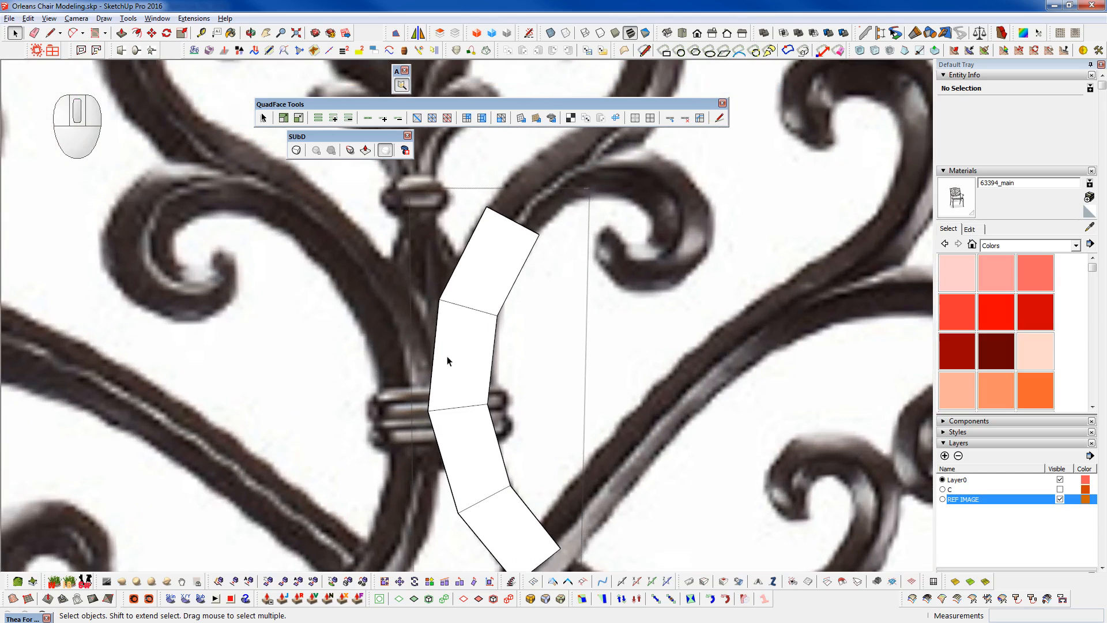
scroll(447, 361, up, 1)
key(h)
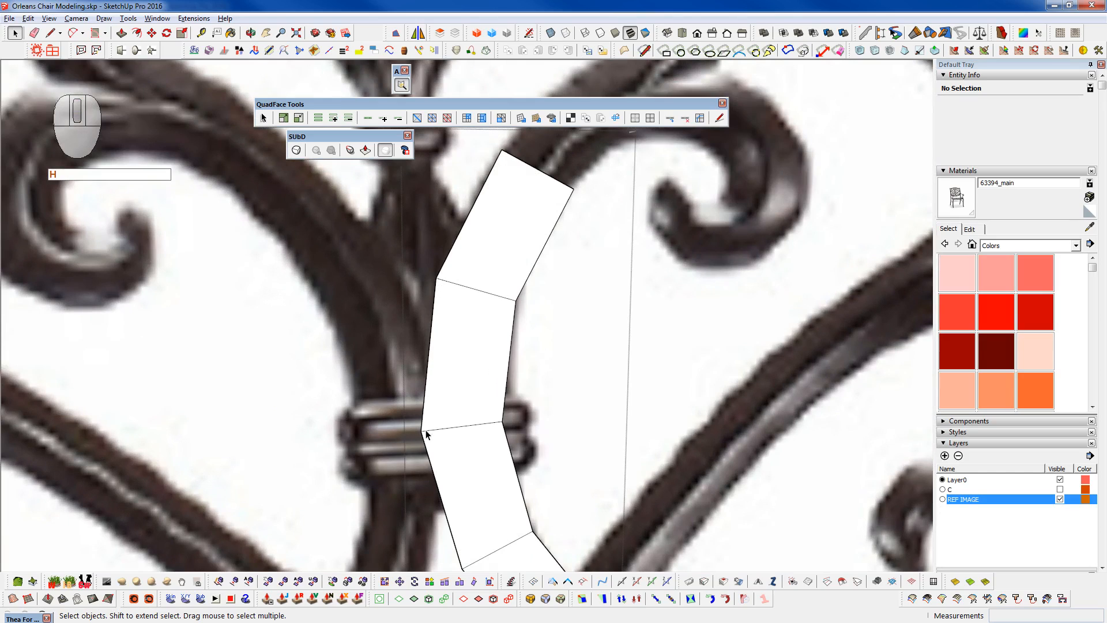
shift+middle_drag(479, 473, 413, 331)
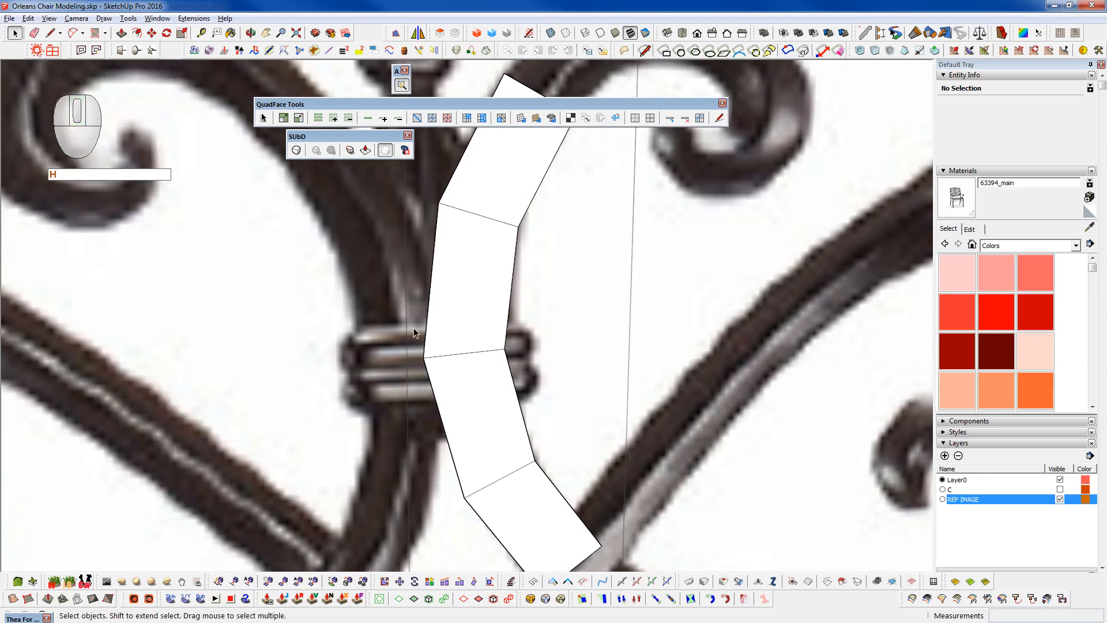
click(296, 151)
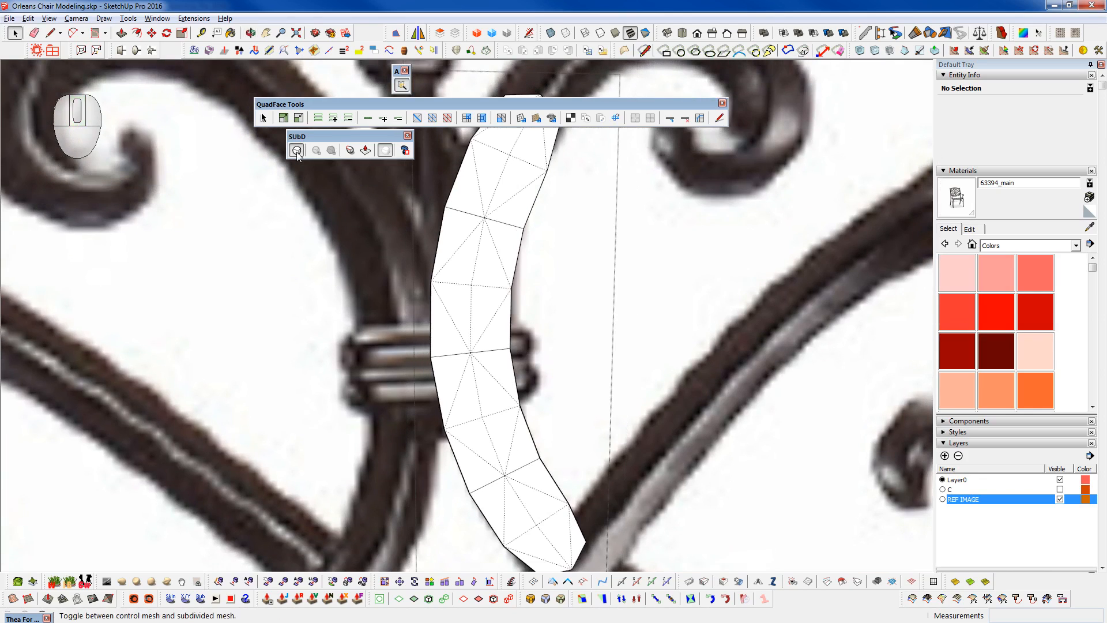
click(296, 151)
click(296, 151)
scroll(467, 297, up, 2)
shift+middle_drag(477, 304, 425, 353)
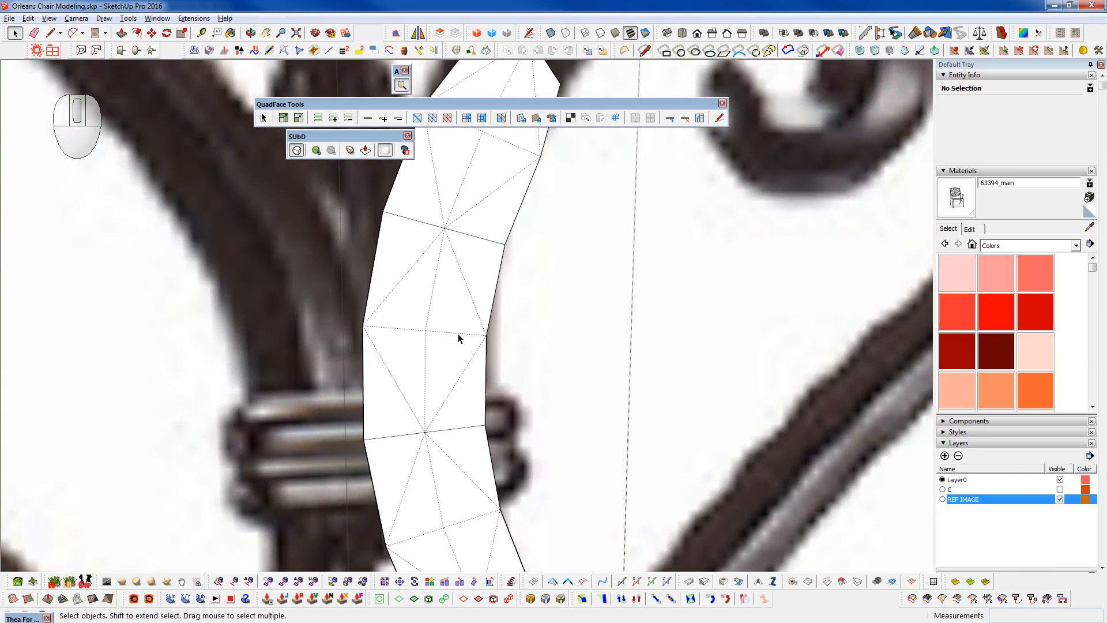
click(297, 151)
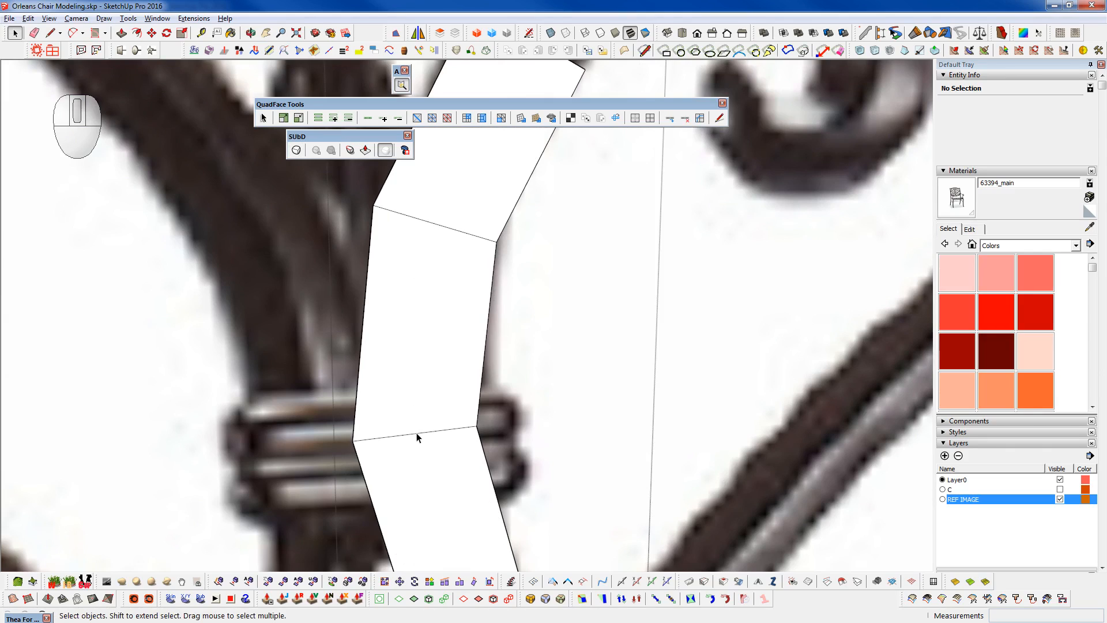
- Draw a crosswise and a lengthwise line between opposite edge midpoints of the strip's second section, dividing it into four faces
key(l)
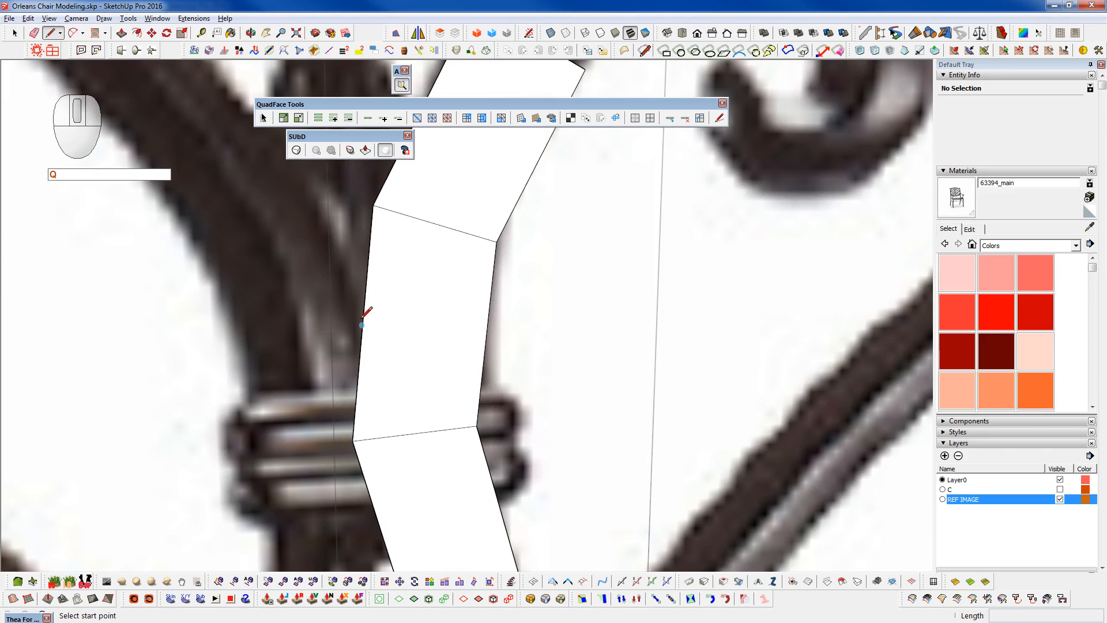
click(361, 326)
click(486, 335)
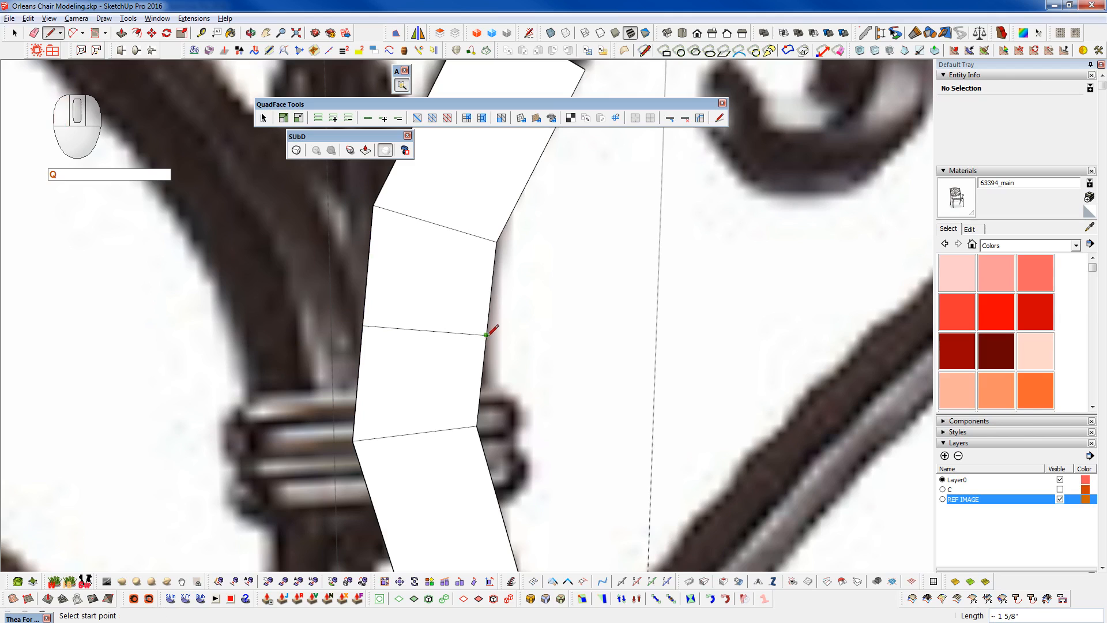
click(435, 224)
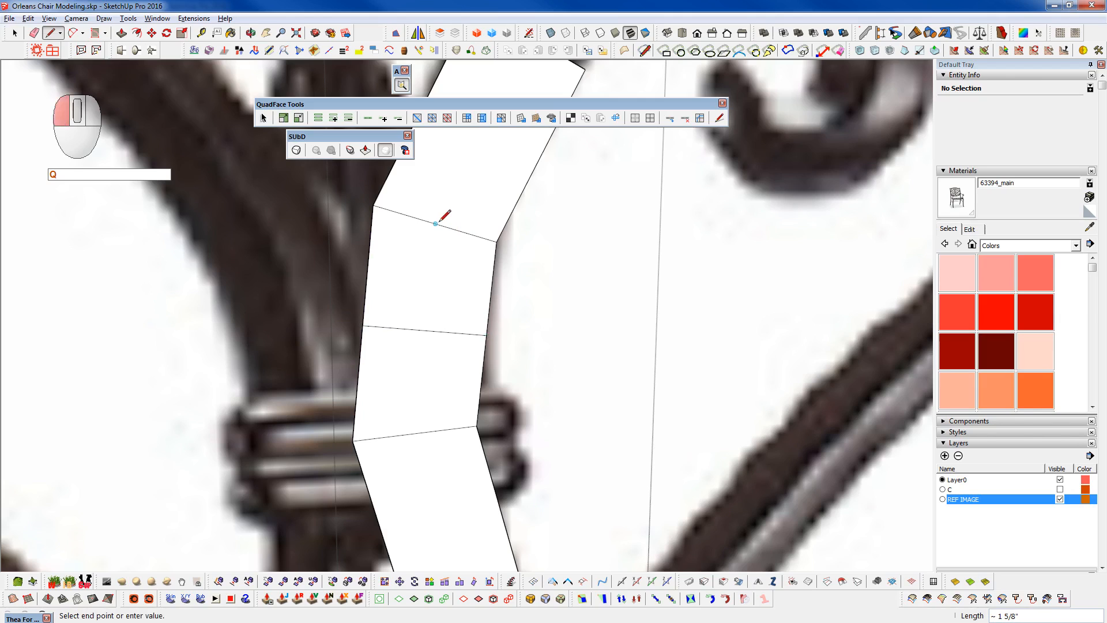
click(415, 431)
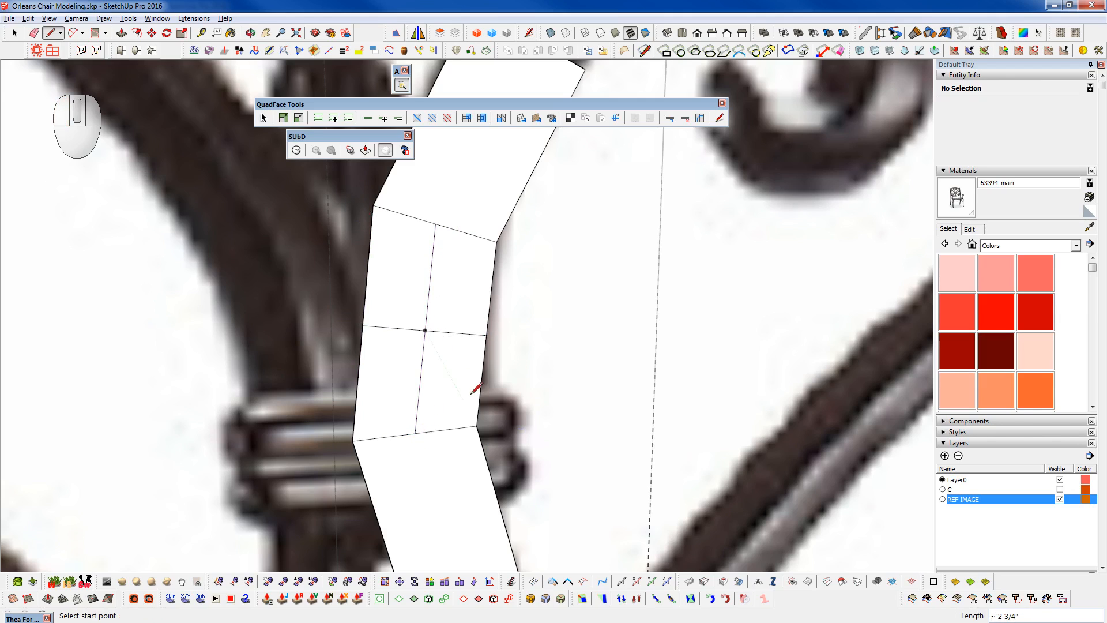
scroll(476, 388, down, 2)
scroll(453, 248, up, 3)
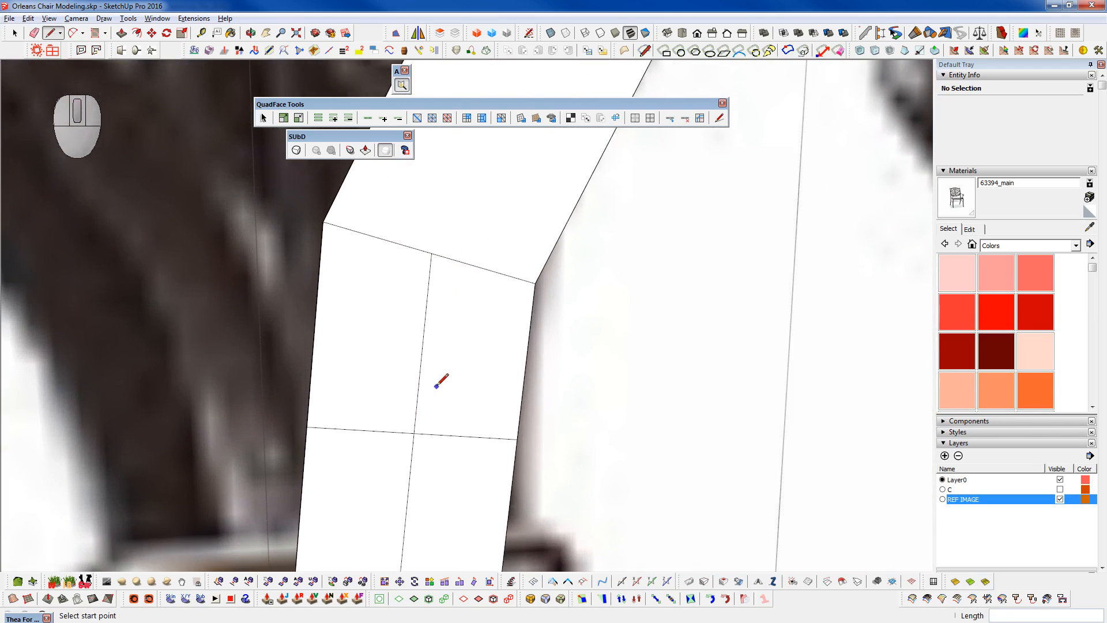
scroll(363, 379, down, 1)
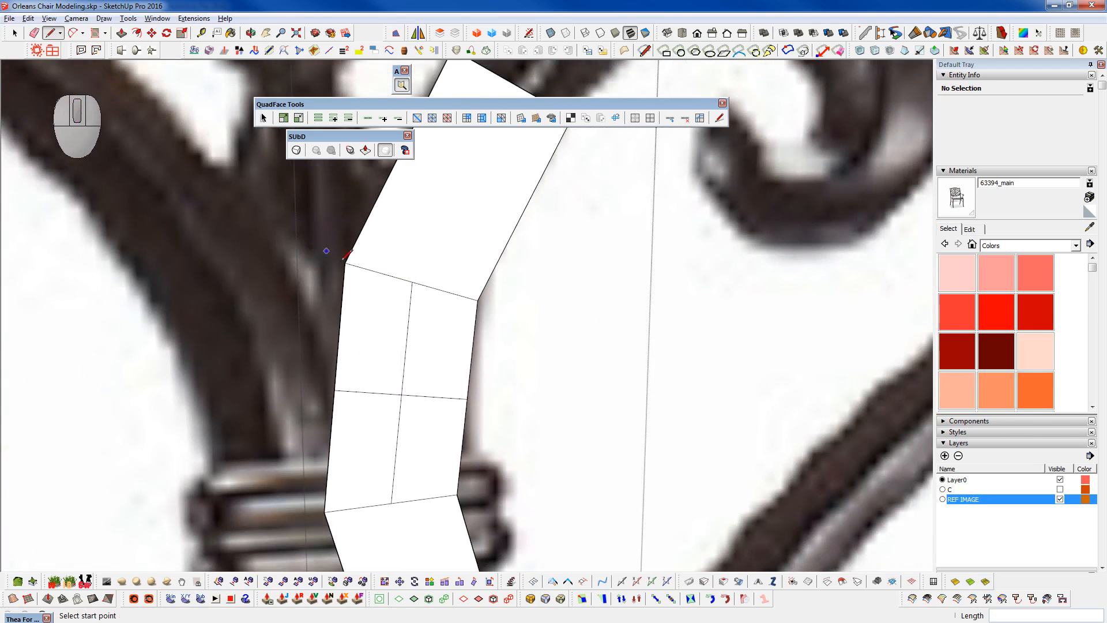
- Erase the crosswise and lengthwise midpoint lines from the strip's second section
key(shift+e)
click(406, 394)
click(401, 399)
click(397, 394)
click(420, 366)
click(406, 369)
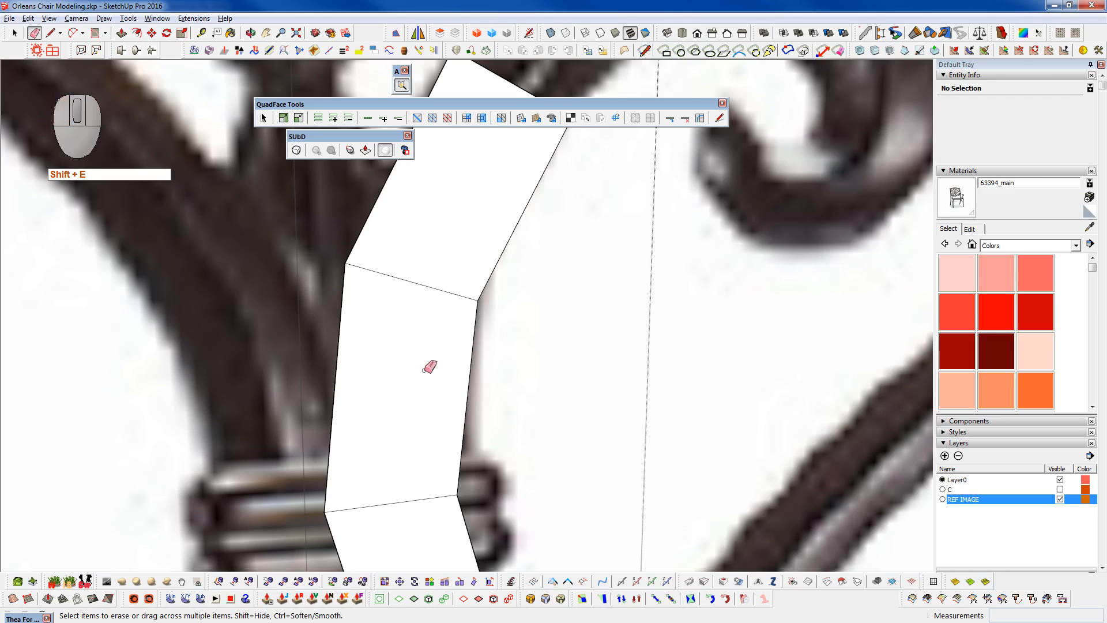
shift+middle_drag(413, 379, 444, 304)
- Turn subdivision on, examine the strip's upper and lower ends, and return to the control mesh
click(297, 150)
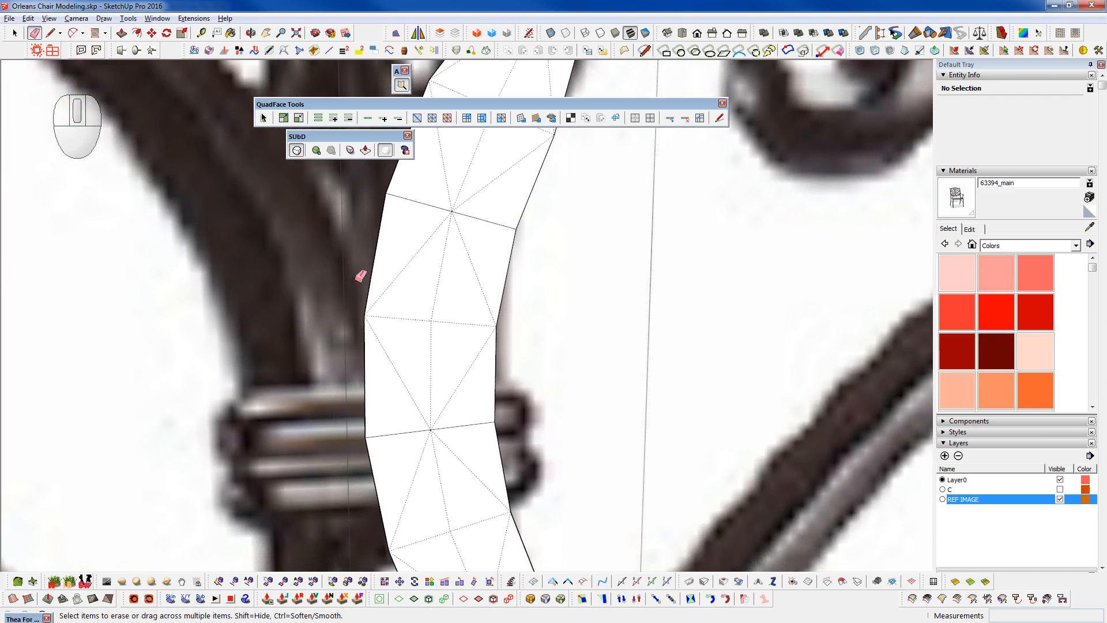
scroll(435, 435, down, 2)
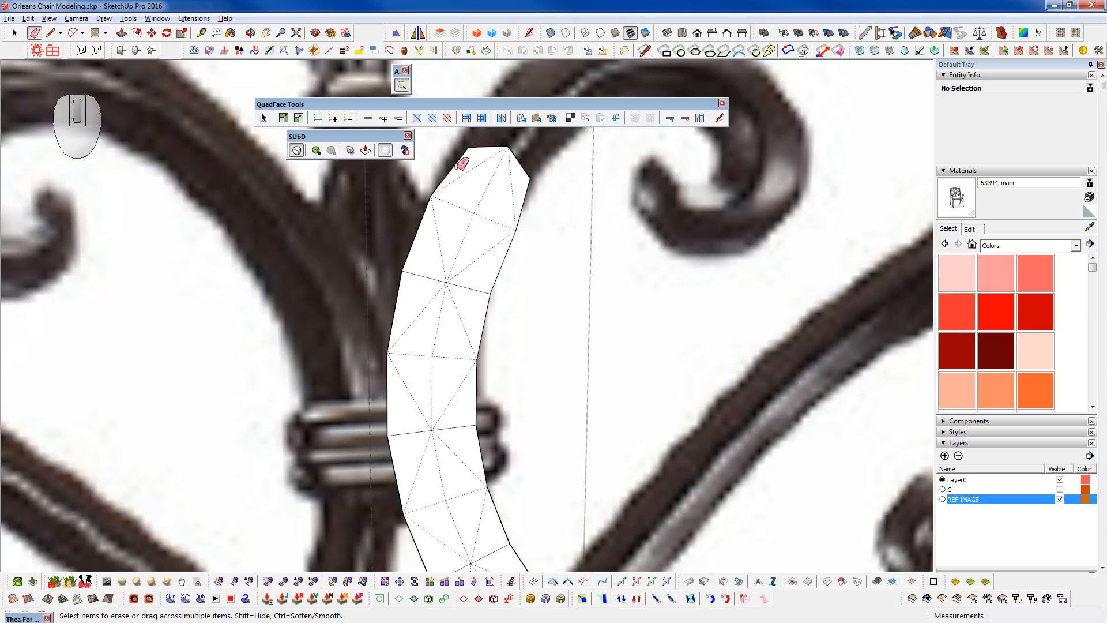
shift+middle_drag(459, 474, 395, 396)
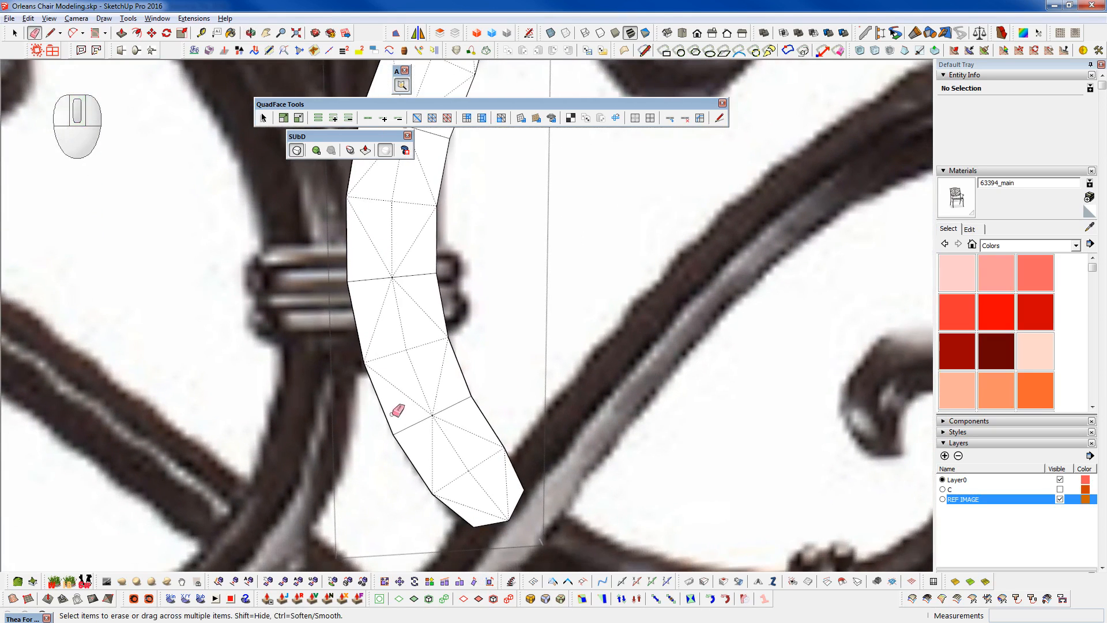
shift+middle_drag(382, 239, 420, 395)
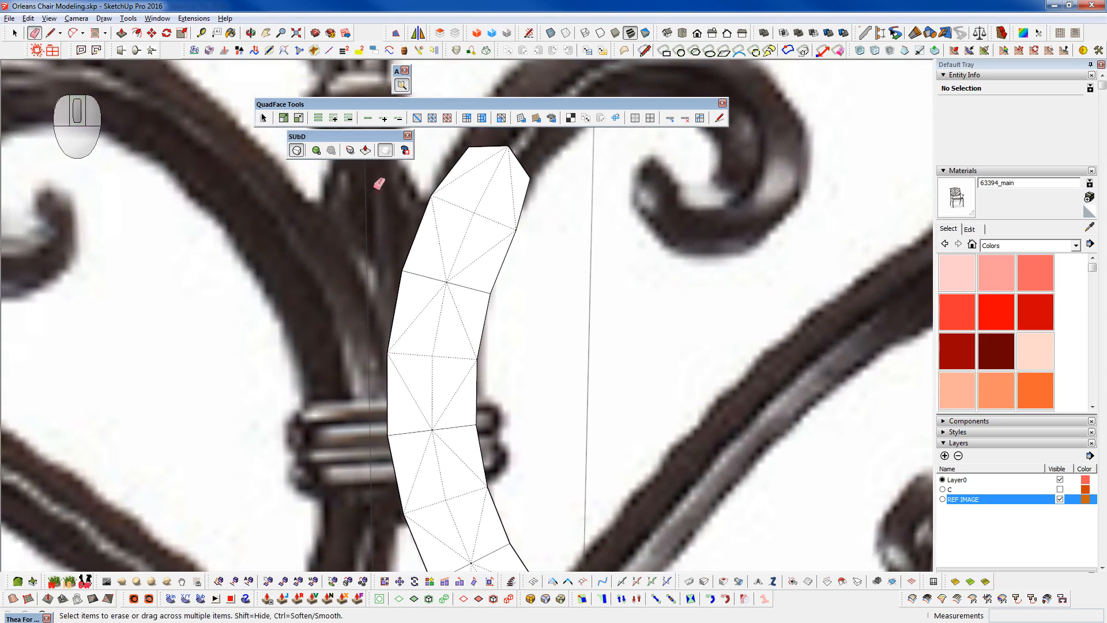
click(296, 150)
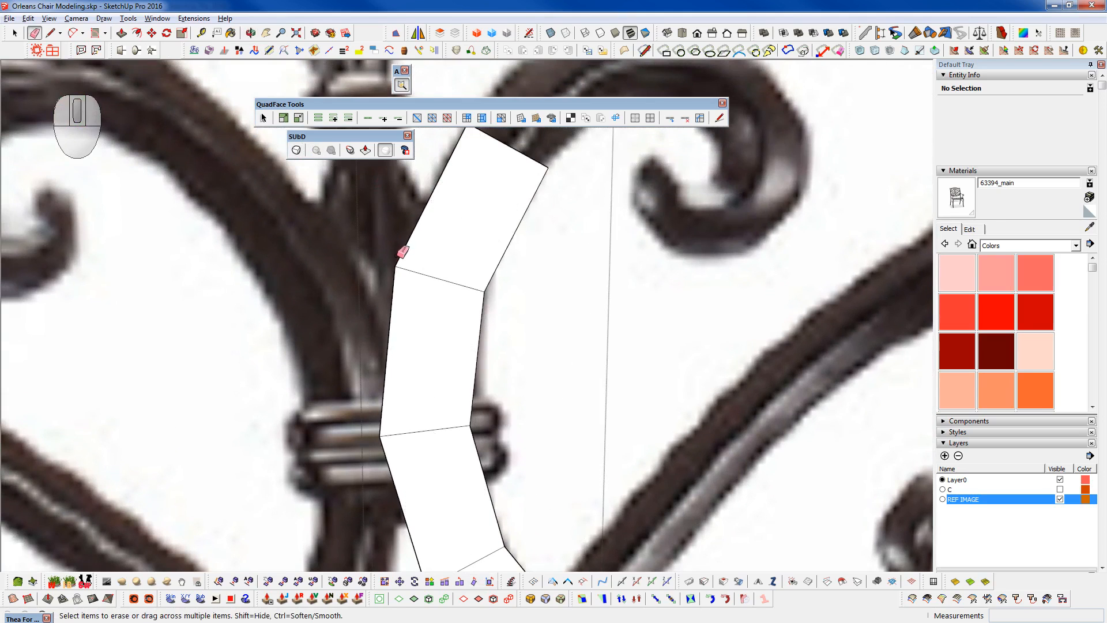
scroll(402, 252, down, 3)
shift+middle_drag(447, 382, 431, 329)
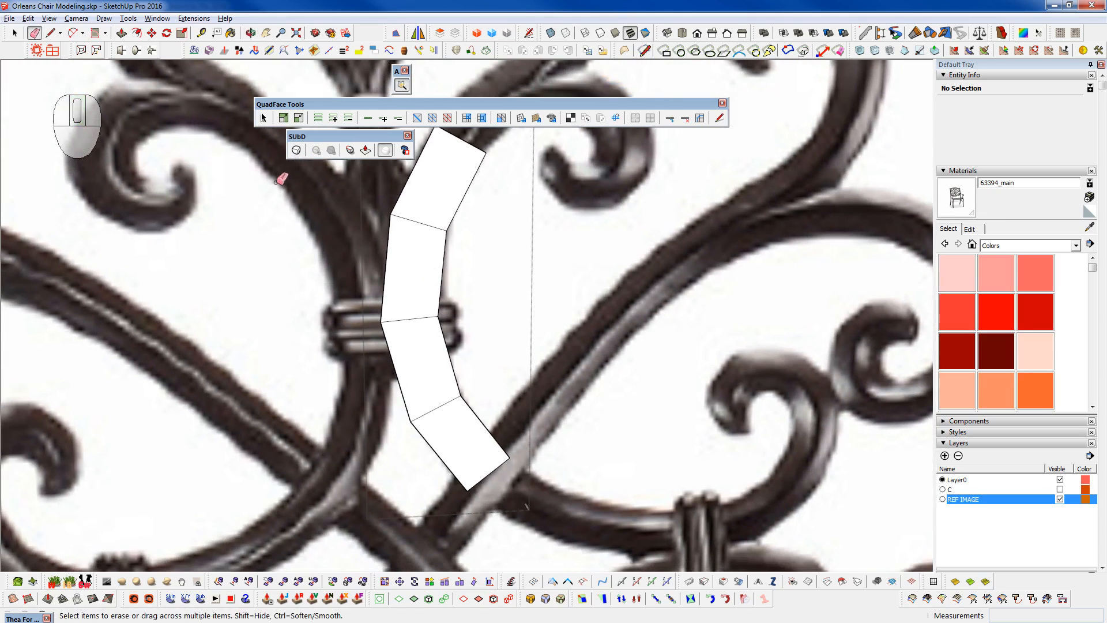
- Subdivide the strip, inspect the mesh around its middle bend, and turn subdivision off again
click(298, 150)
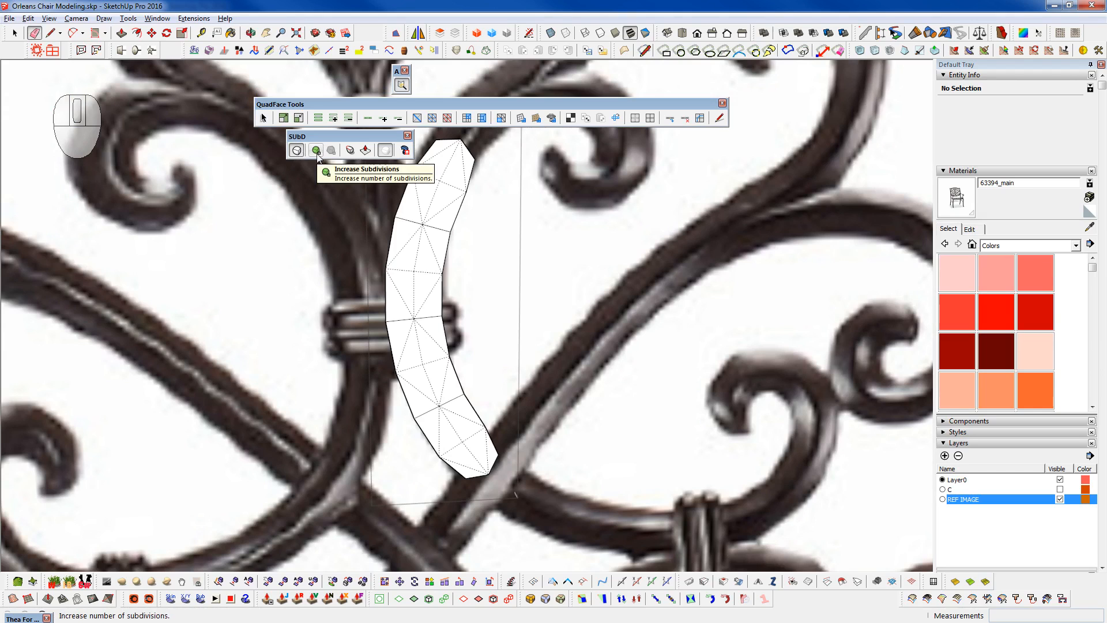
scroll(427, 323, up, 5)
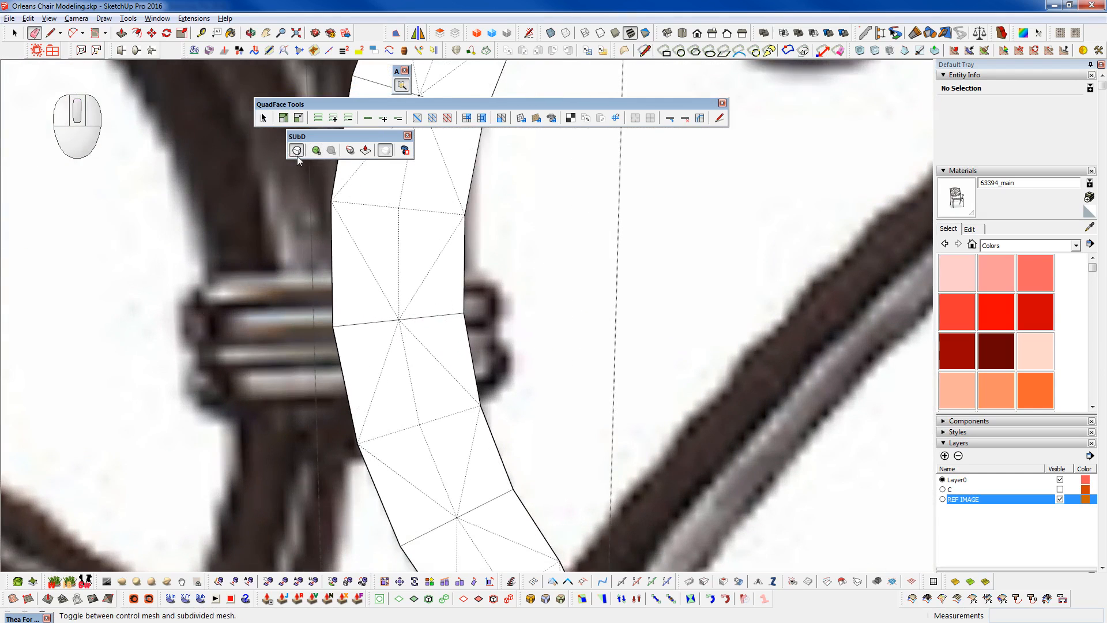
click(298, 150)
scroll(378, 303, down, 2)
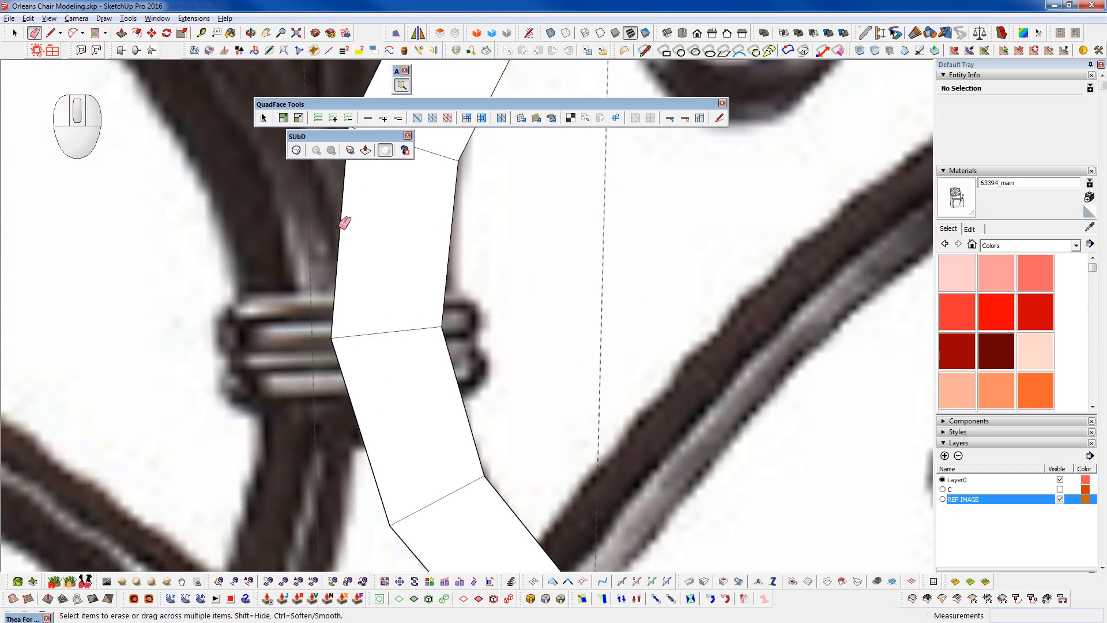
shift+middle_drag(383, 316, 328, 388)
- Turn subdivision on for the strip and increase it by one level
click(295, 150)
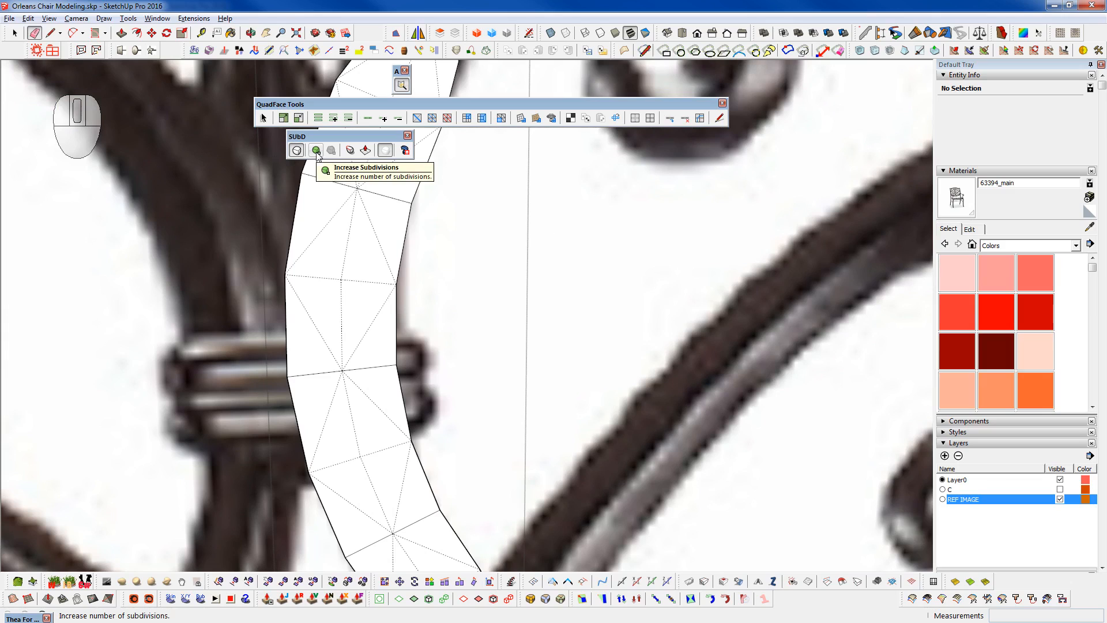
shift+middle_drag(333, 230, 359, 292)
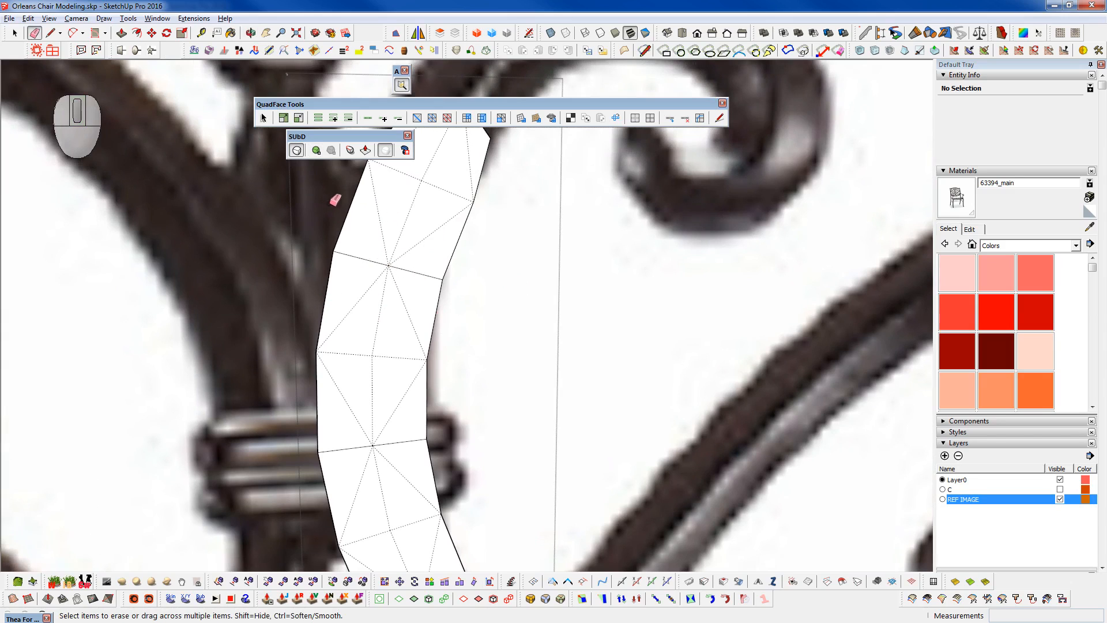
click(316, 149)
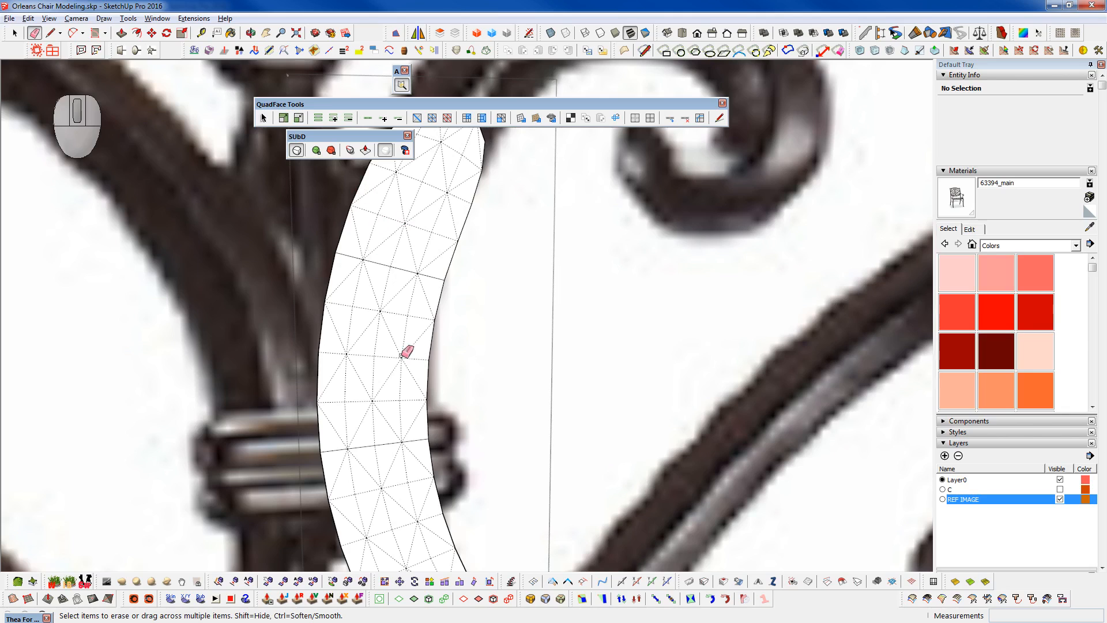
scroll(420, 364, down, 2)
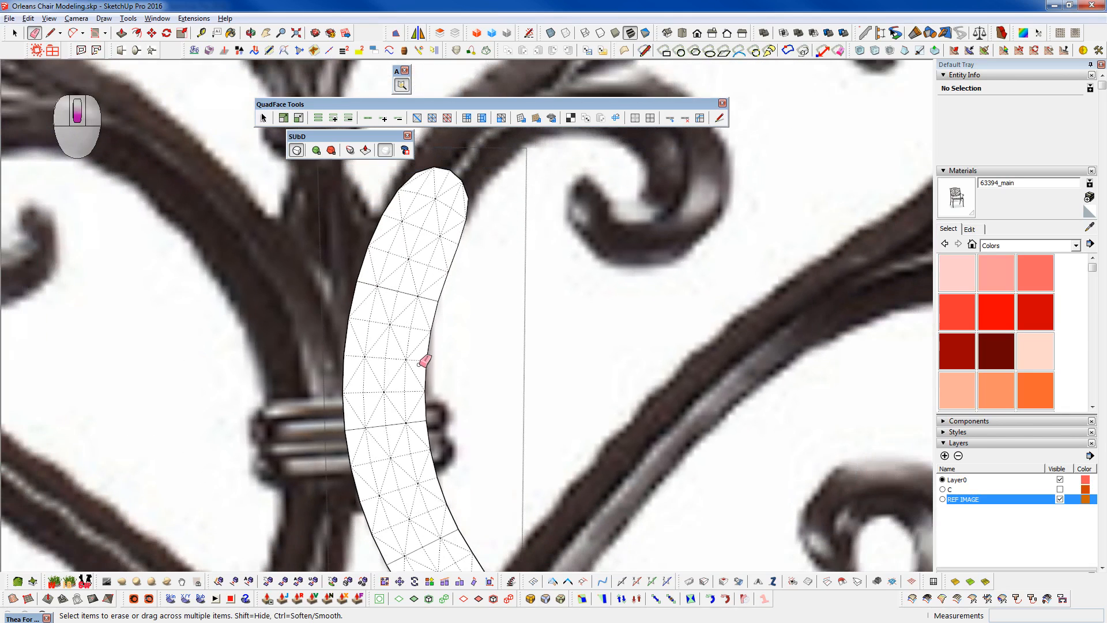
- Hide the hidden geometry to check the smooth outline of the subdivided strip, and show it again
key(h)
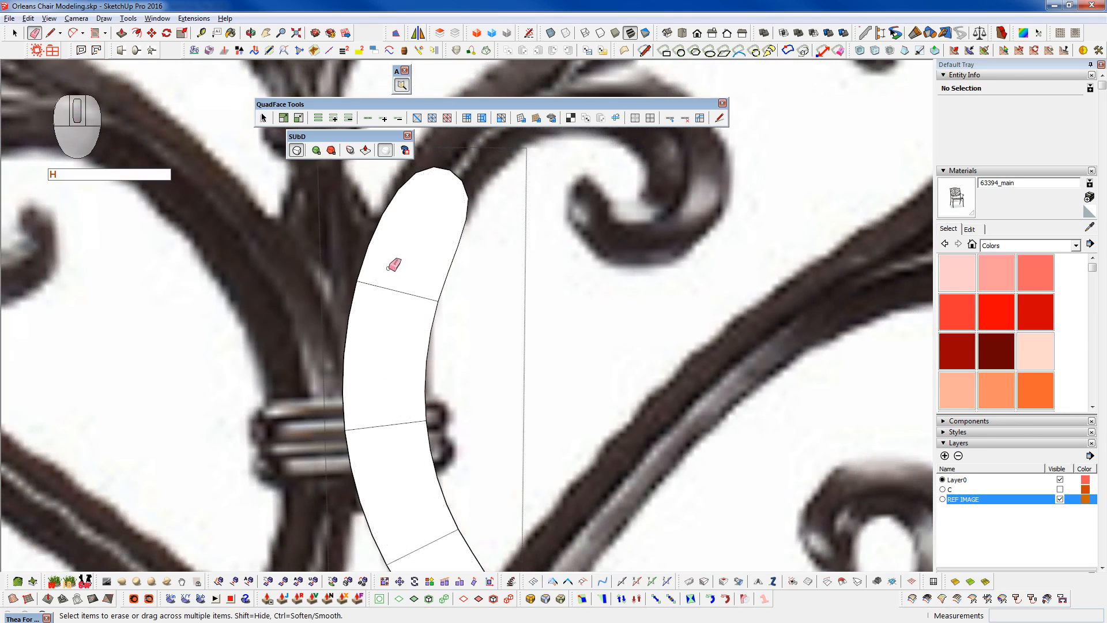
scroll(376, 311, up, 1)
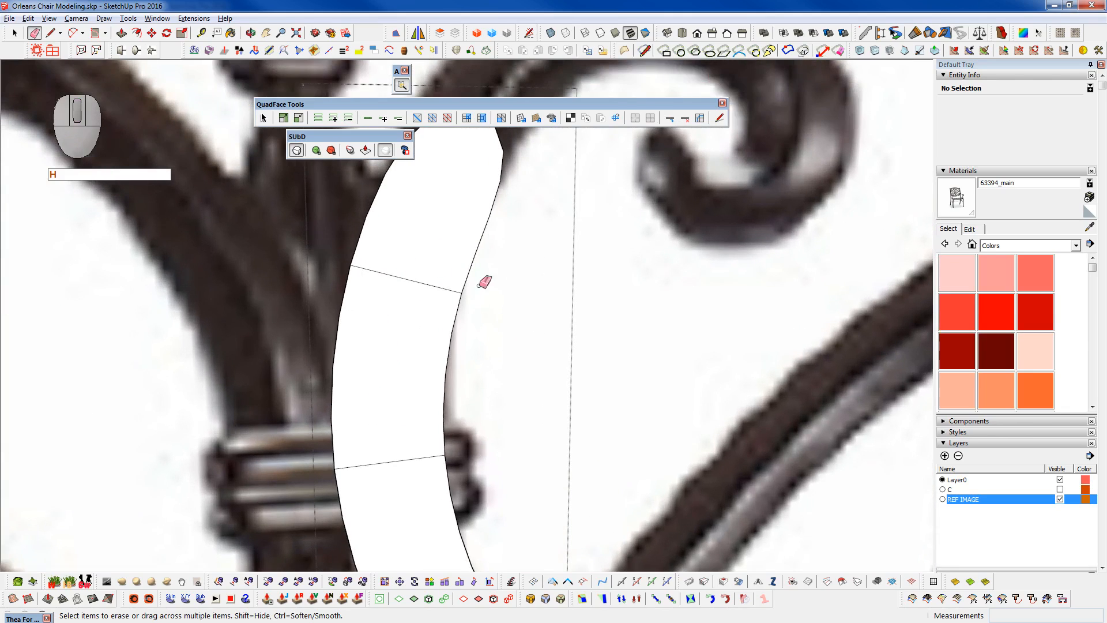
key(h)
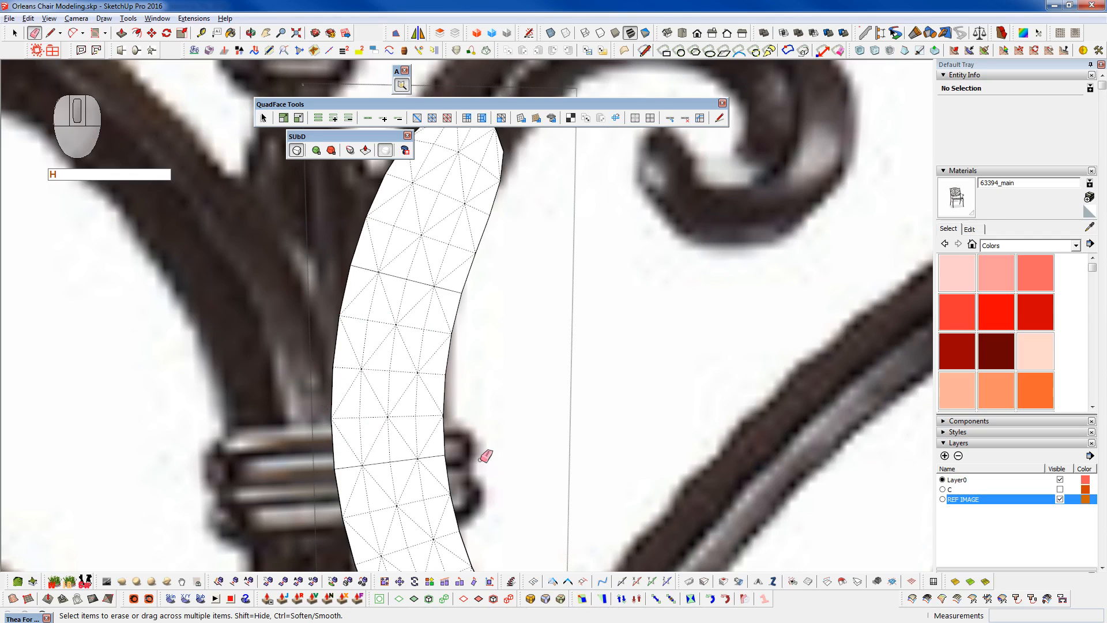
- Increase the strip's subdivision by two levels and examine the denser mesh down to its lower end
click(316, 151)
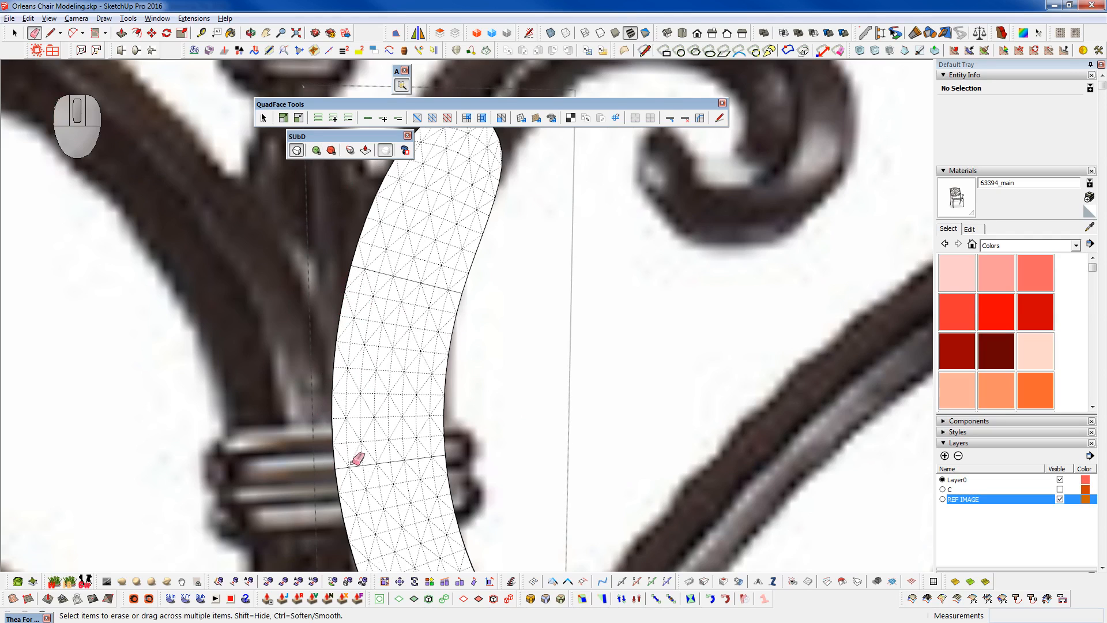
click(316, 151)
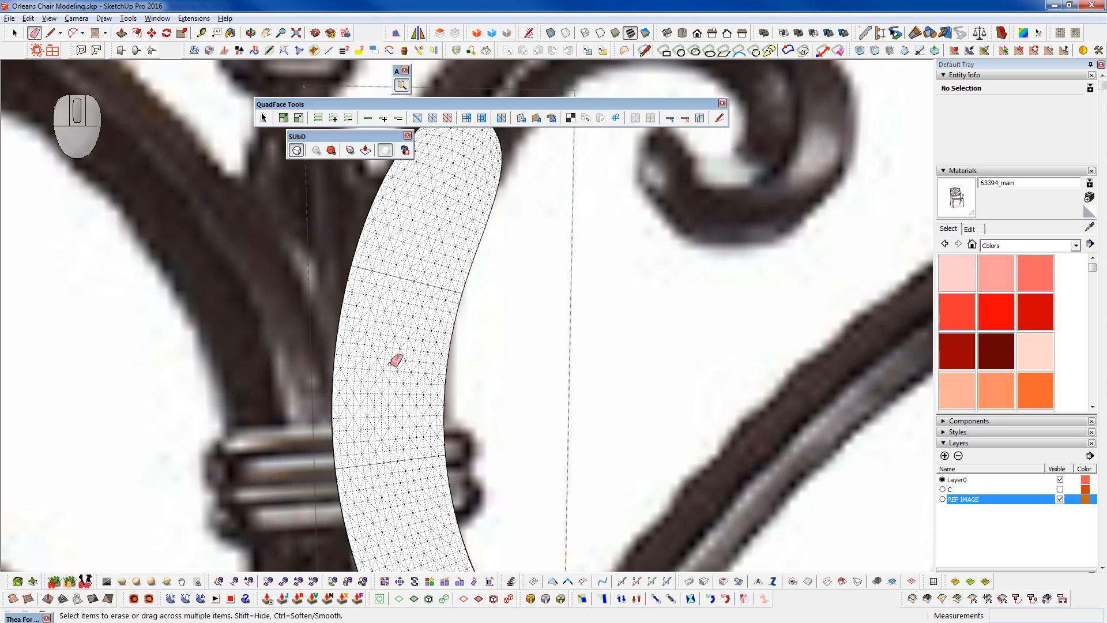
scroll(401, 259, down, 5)
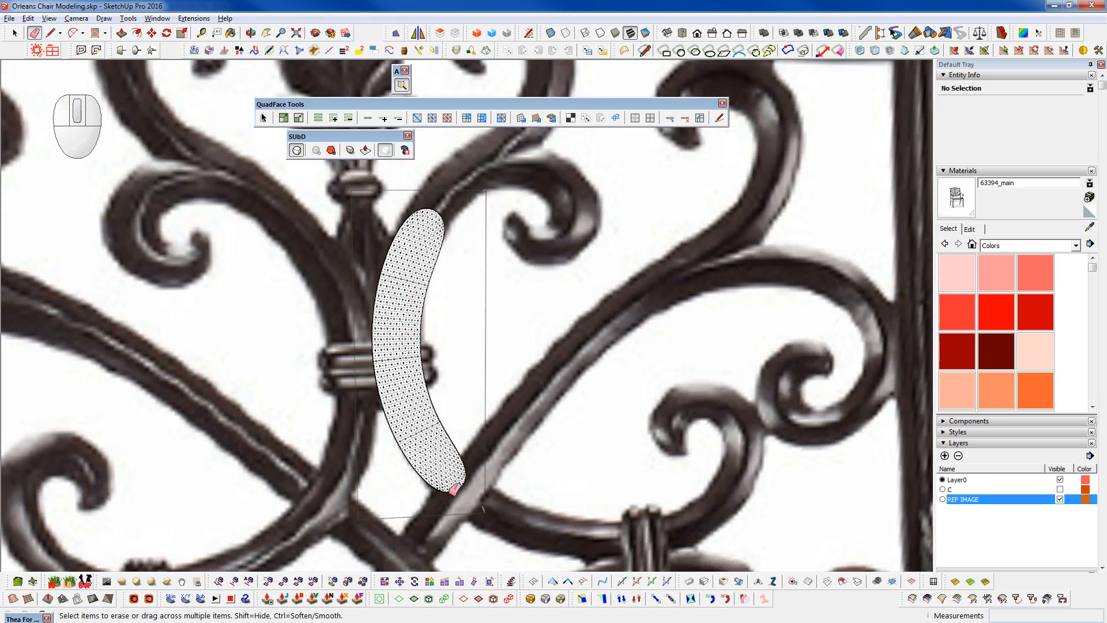
scroll(426, 408, up, 2)
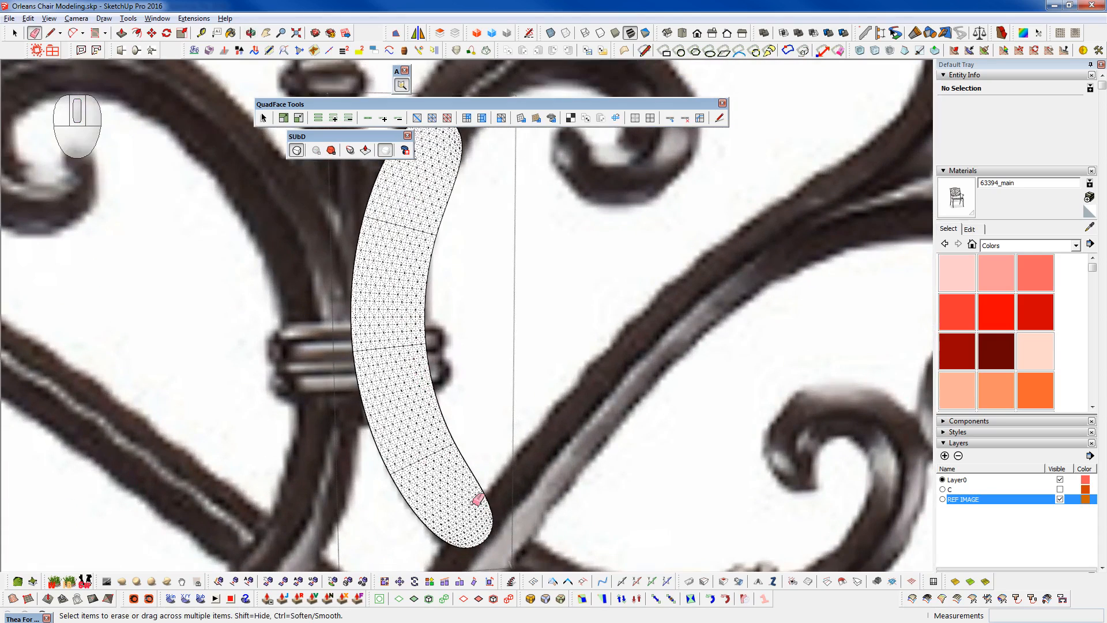
scroll(466, 493, down, 2)
scroll(450, 296, up, 2)
scroll(440, 265, down, 2)
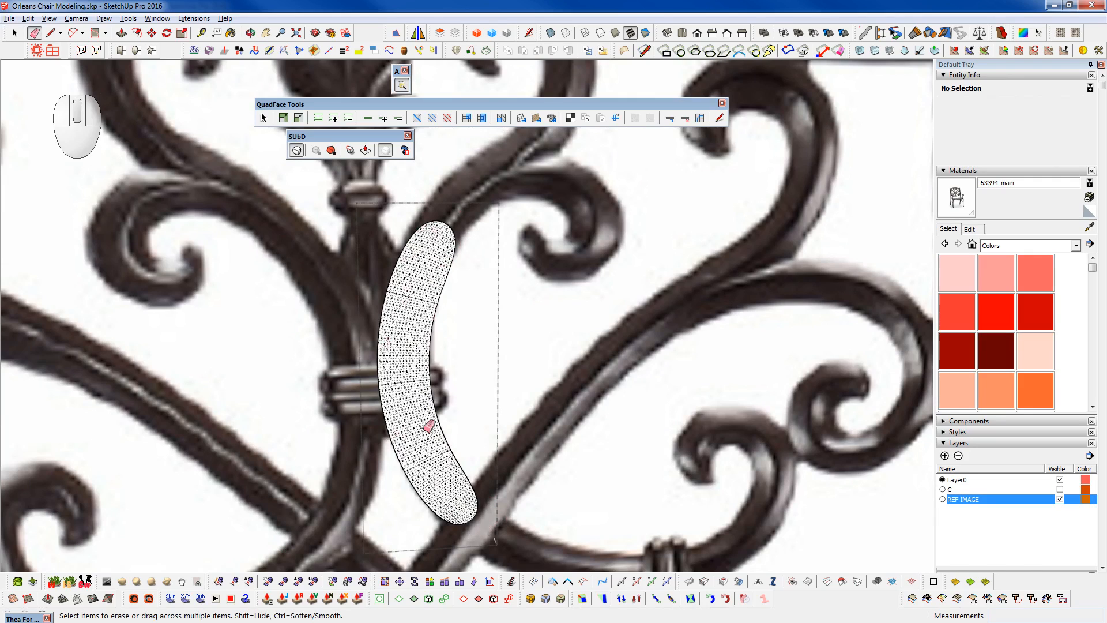
- Hide the hidden geometry and decrease the strip's subdivision by three levels
key(h)
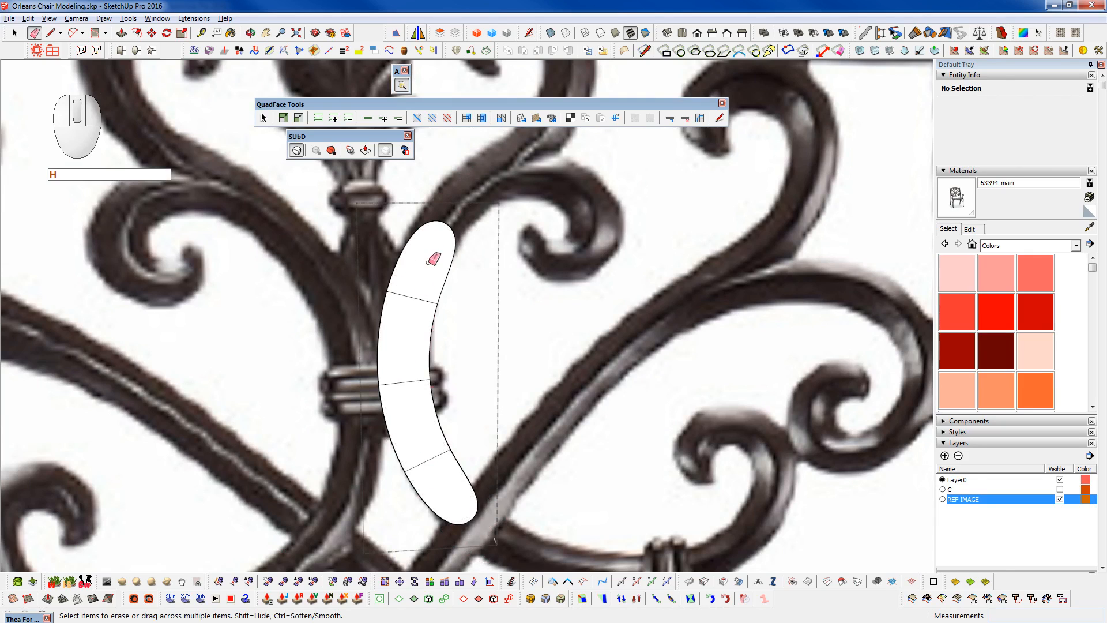
scroll(433, 258, up, 4)
click(336, 152)
click(330, 152)
click(331, 151)
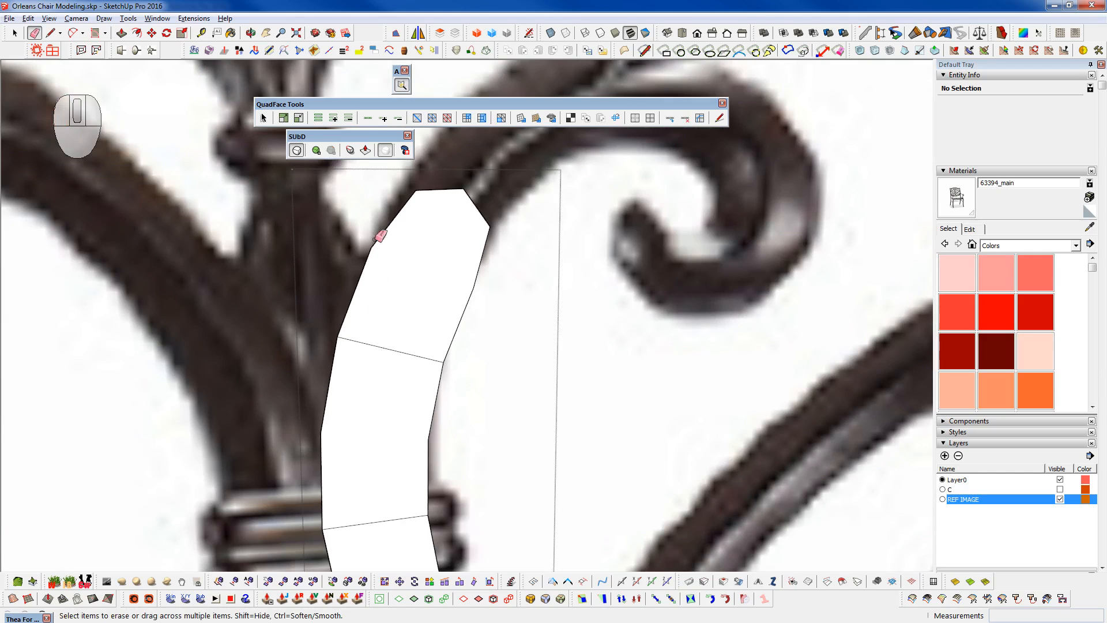
- Toggle subdivision off and on to compare the strip's upper end in both states, and finish on the control mesh
click(296, 151)
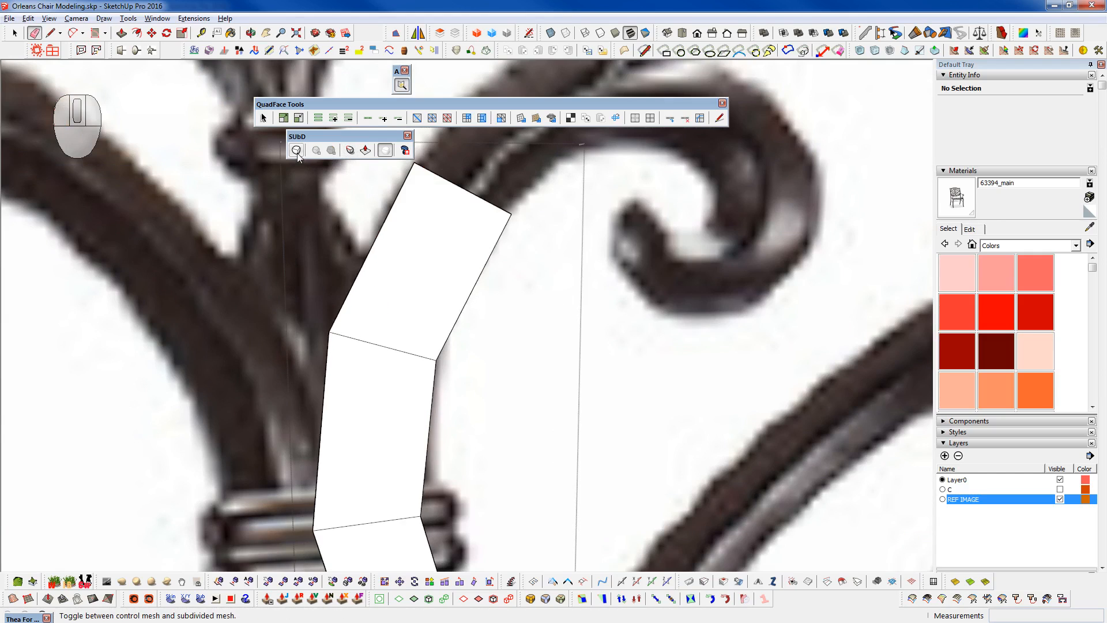
click(296, 151)
click(297, 151)
click(296, 151)
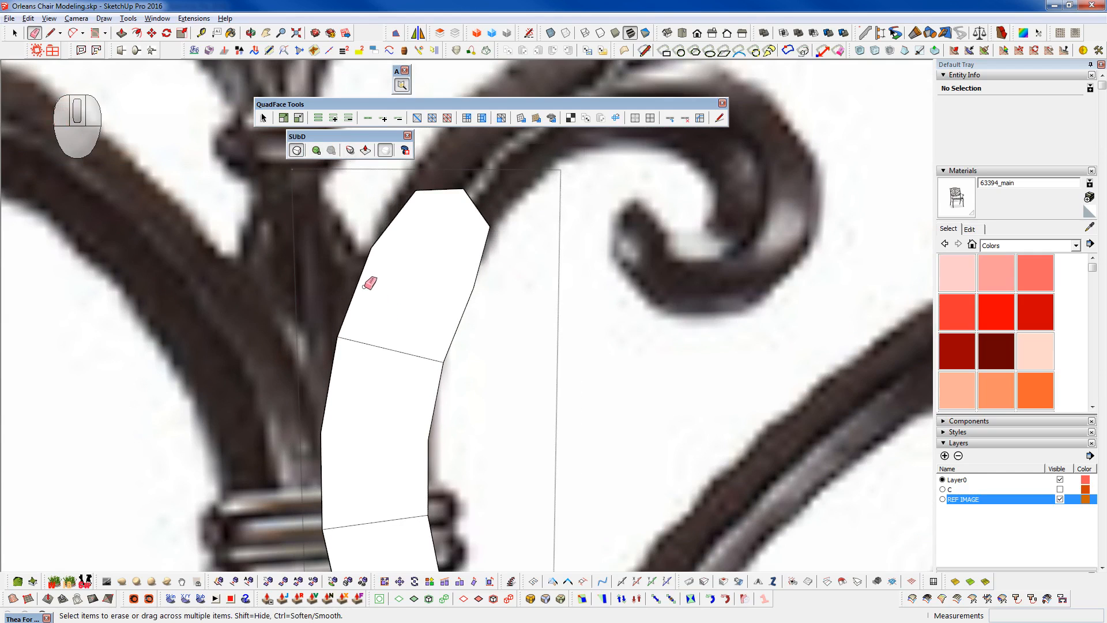
scroll(366, 284, down, 4)
click(296, 151)
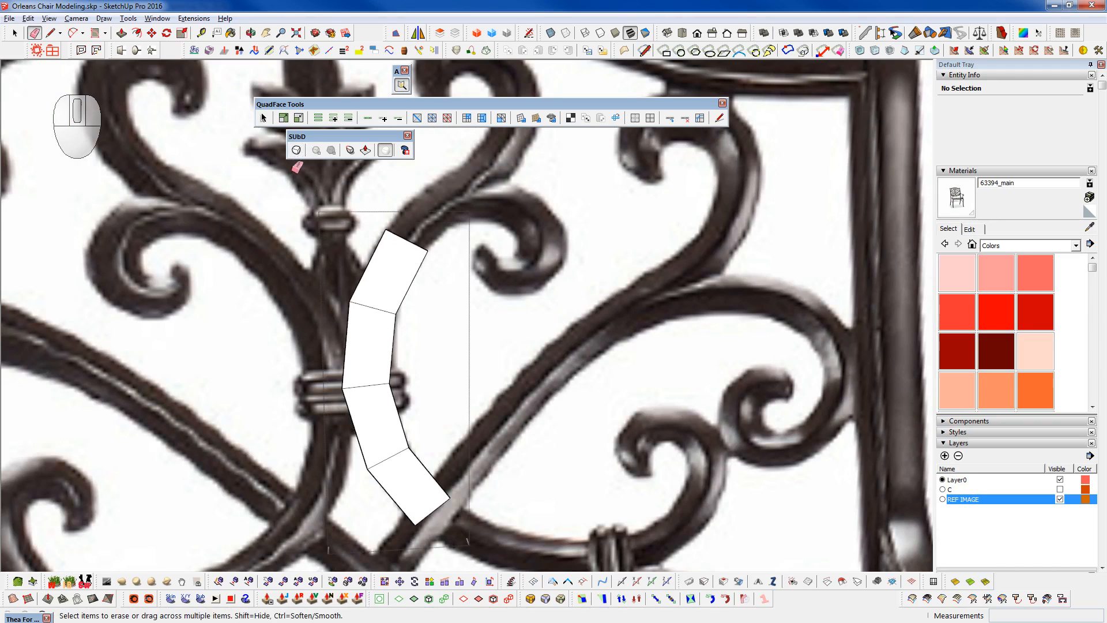
- Crease the two corner vertices at the strip's upper end with a sharpness of 1.00
scroll(421, 251, up, 3)
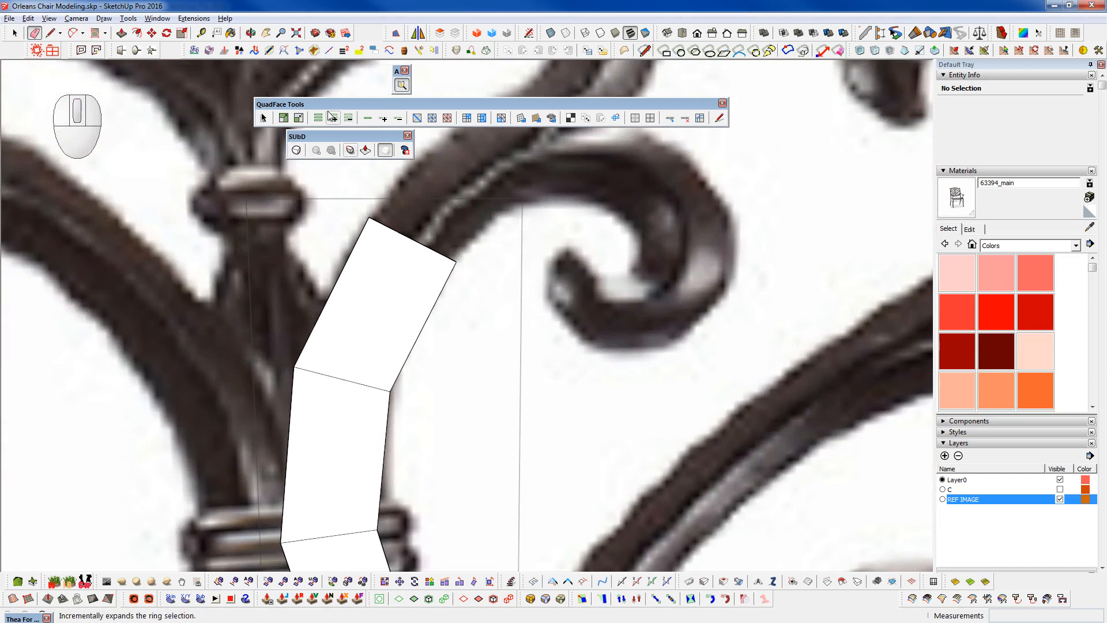
click(352, 153)
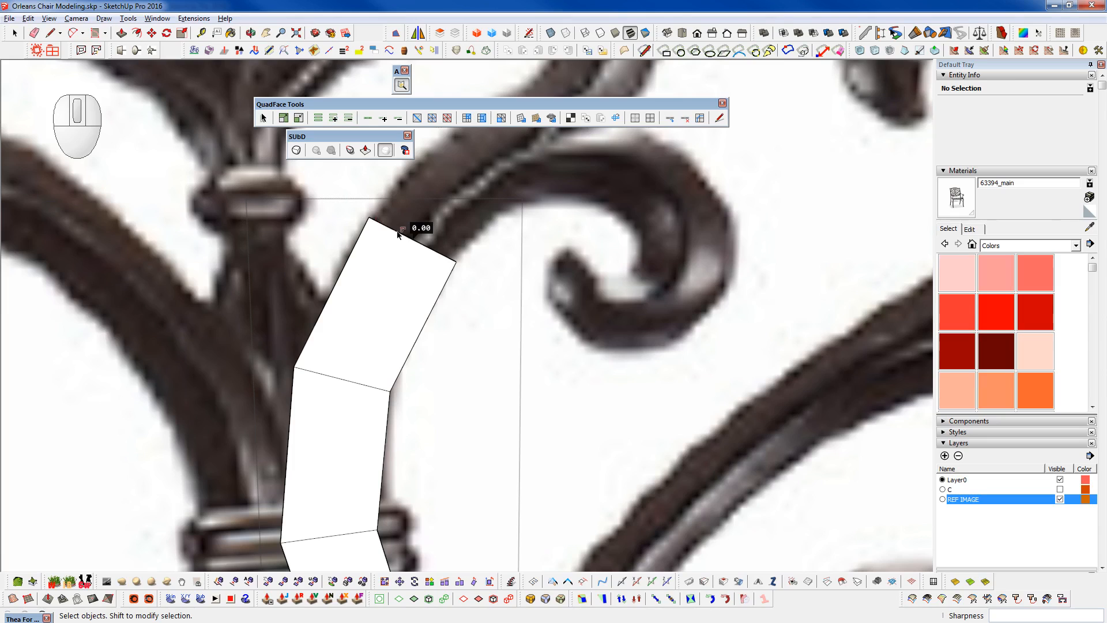
click(369, 218)
click(456, 261)
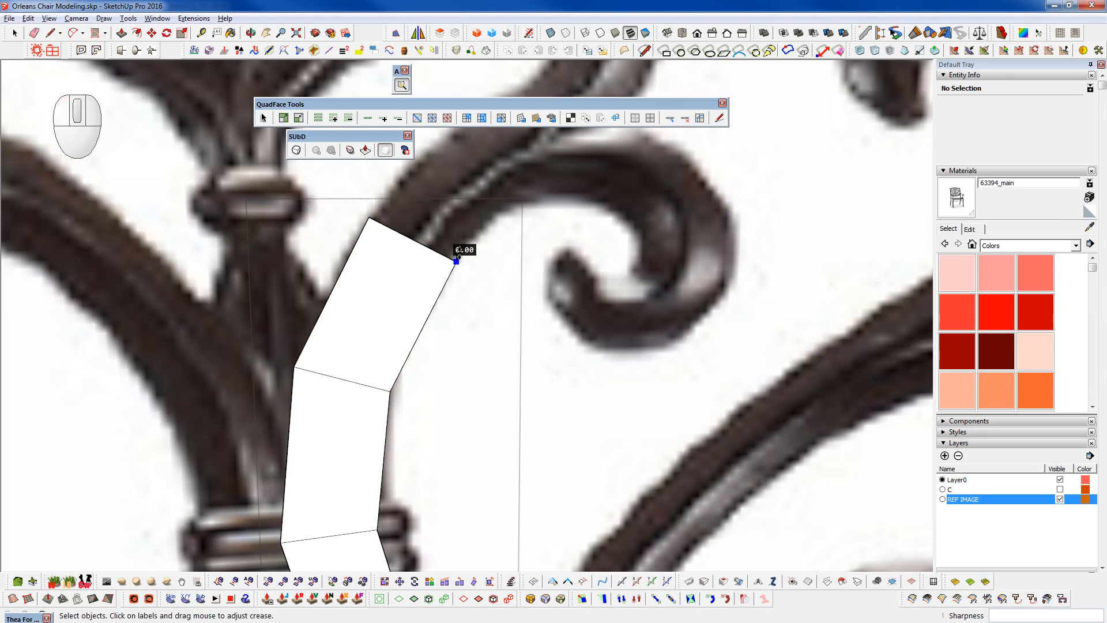
key(ctrl)
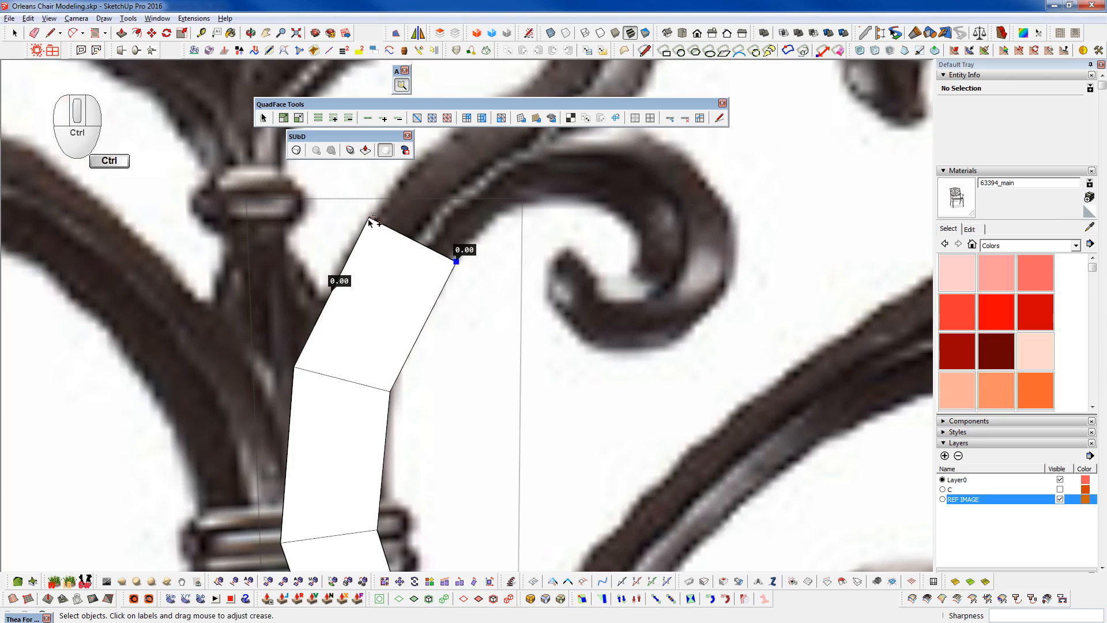
ctrl+click(370, 216)
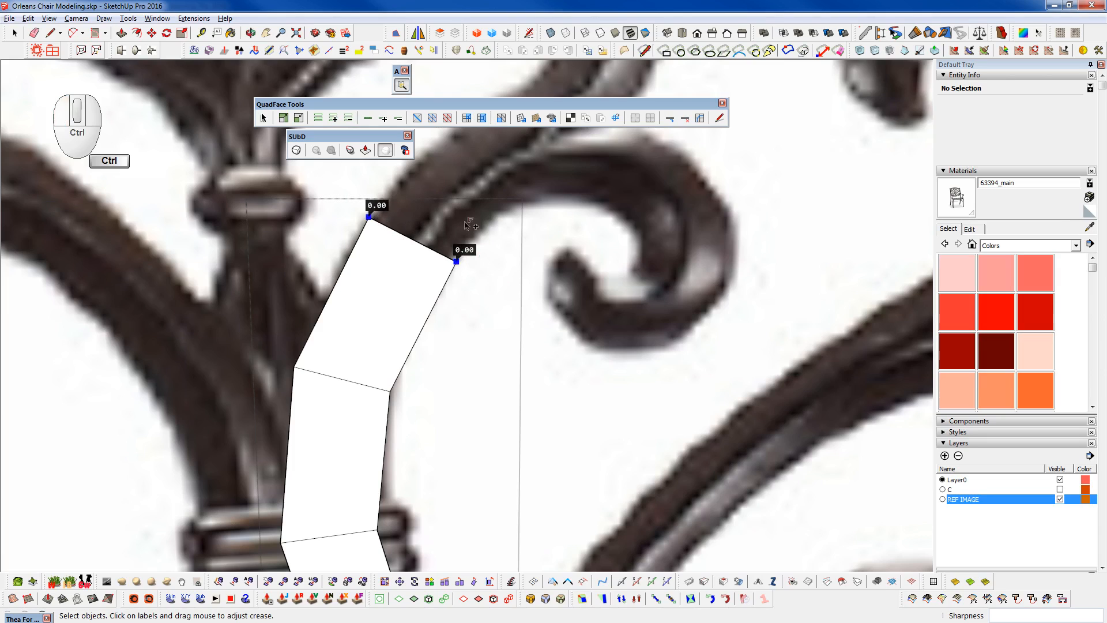
key(shift)
shift+click(457, 261)
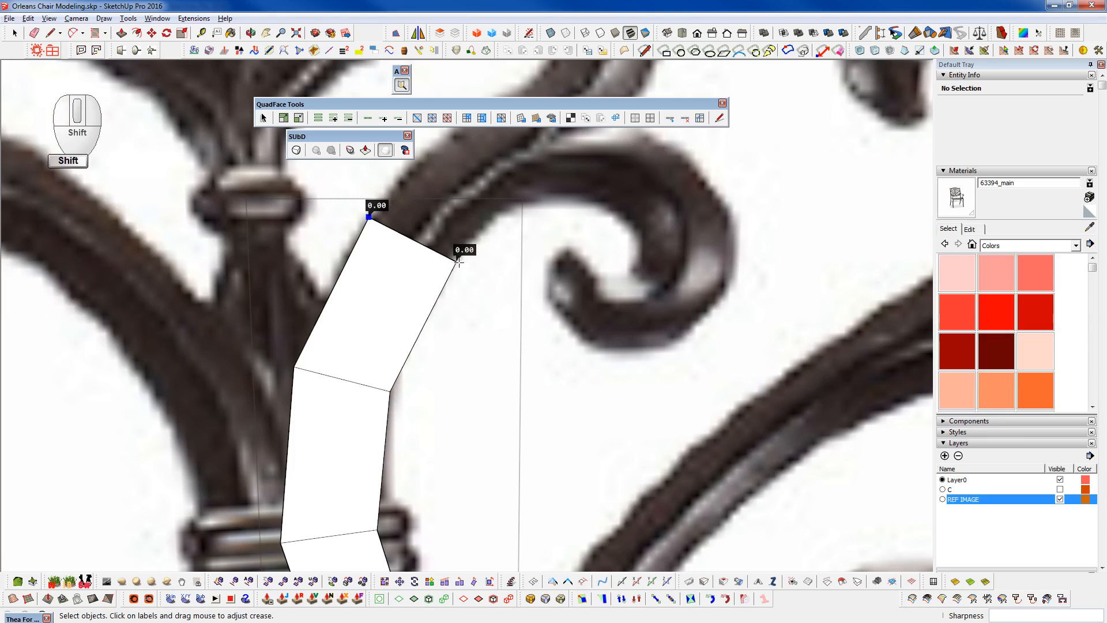
click(455, 261)
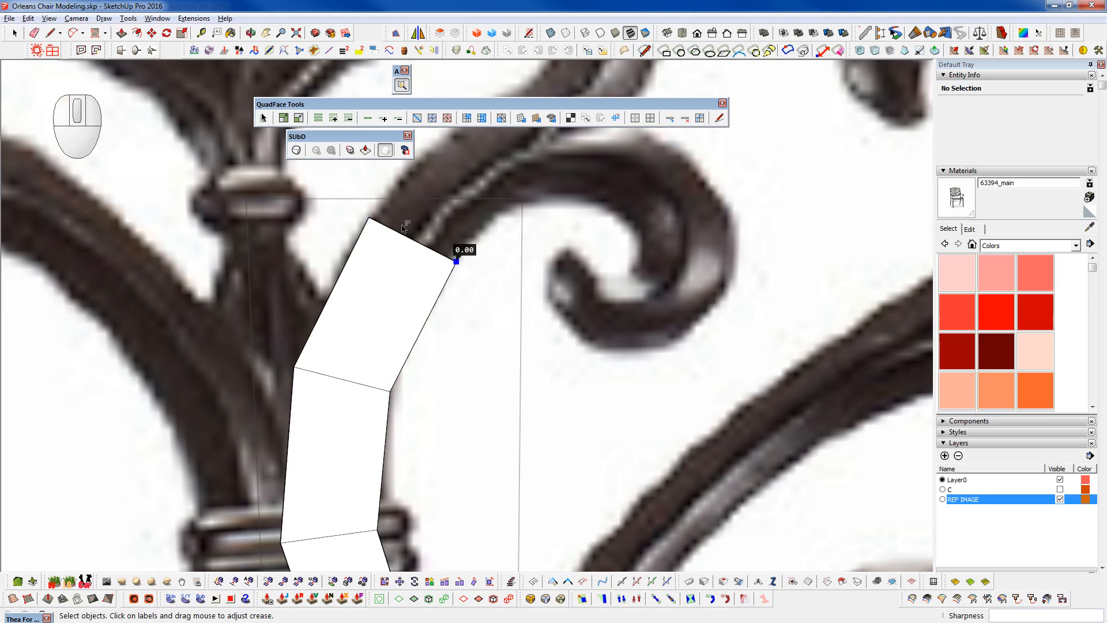
ctrl+click(370, 219)
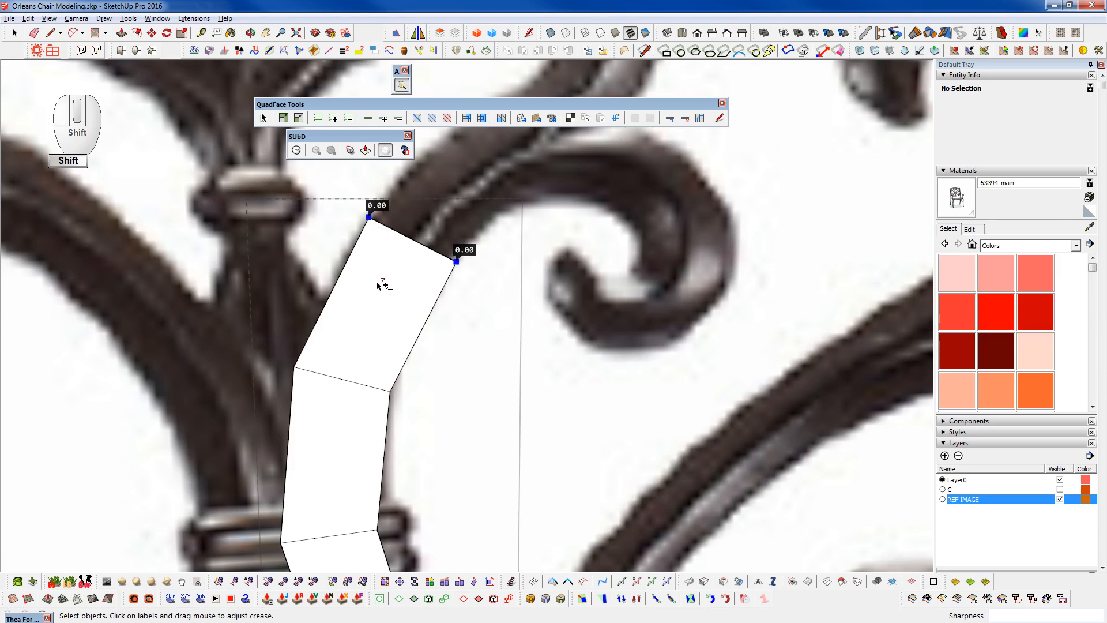
drag(378, 209, 378, 199)
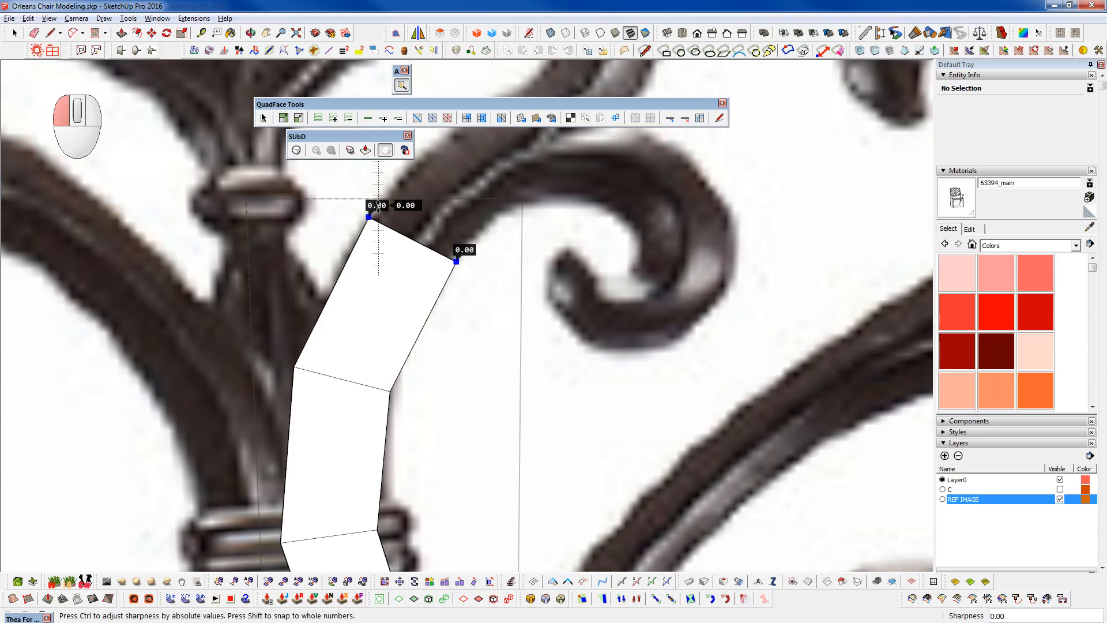
drag(367, 128, 367, 98)
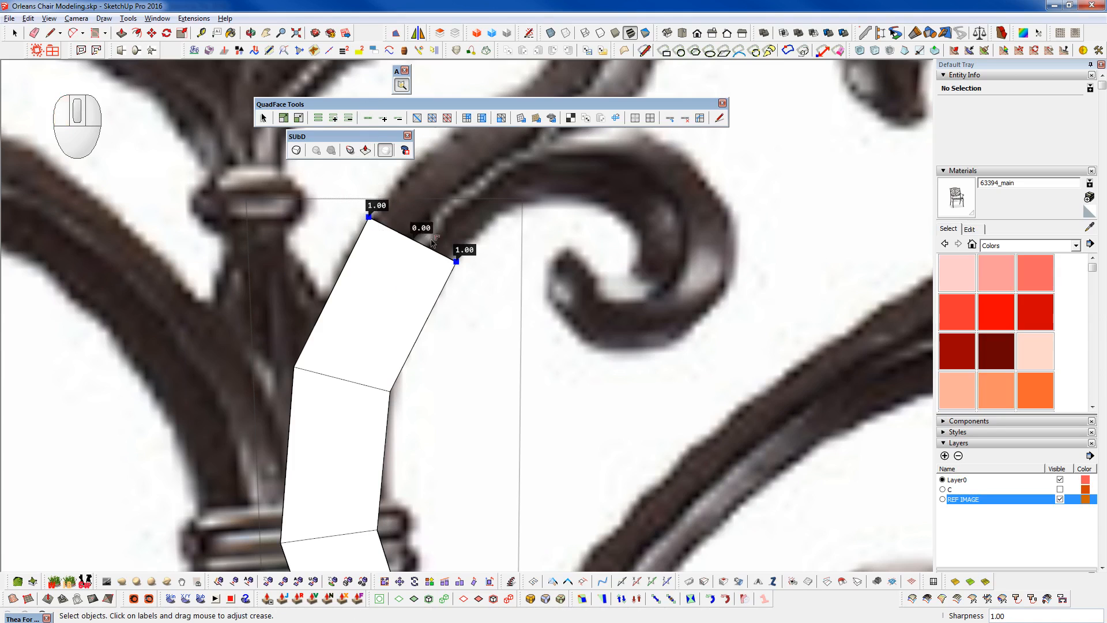
- Turn subdivision on for the creased strip and show the hidden geometry
click(296, 150)
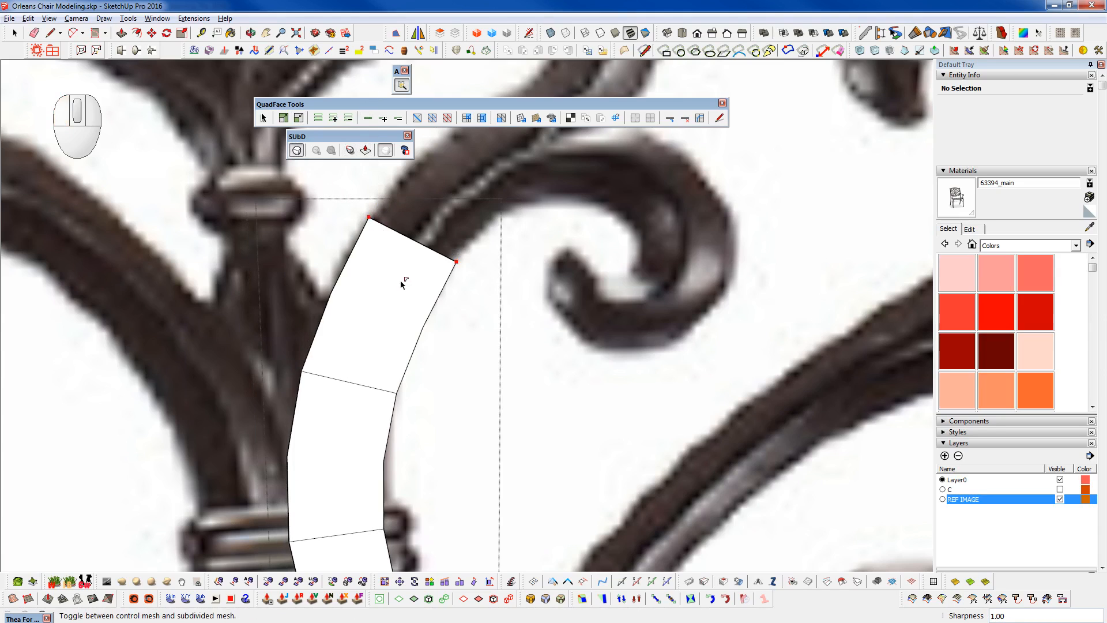
scroll(364, 219, down, 3)
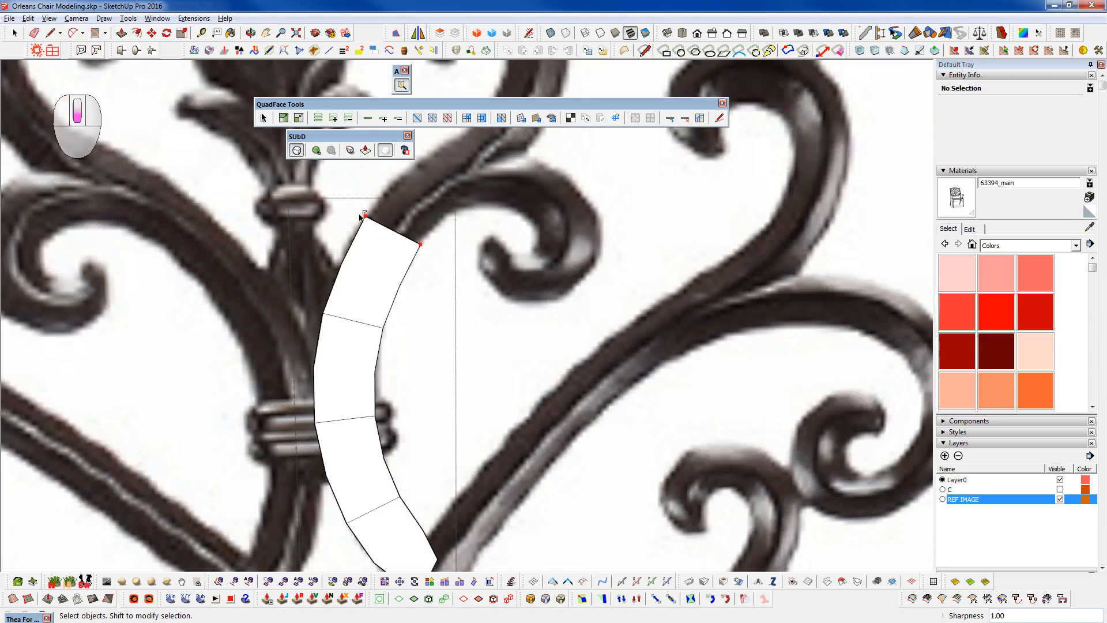
key(h)
scroll(357, 333, up, 3)
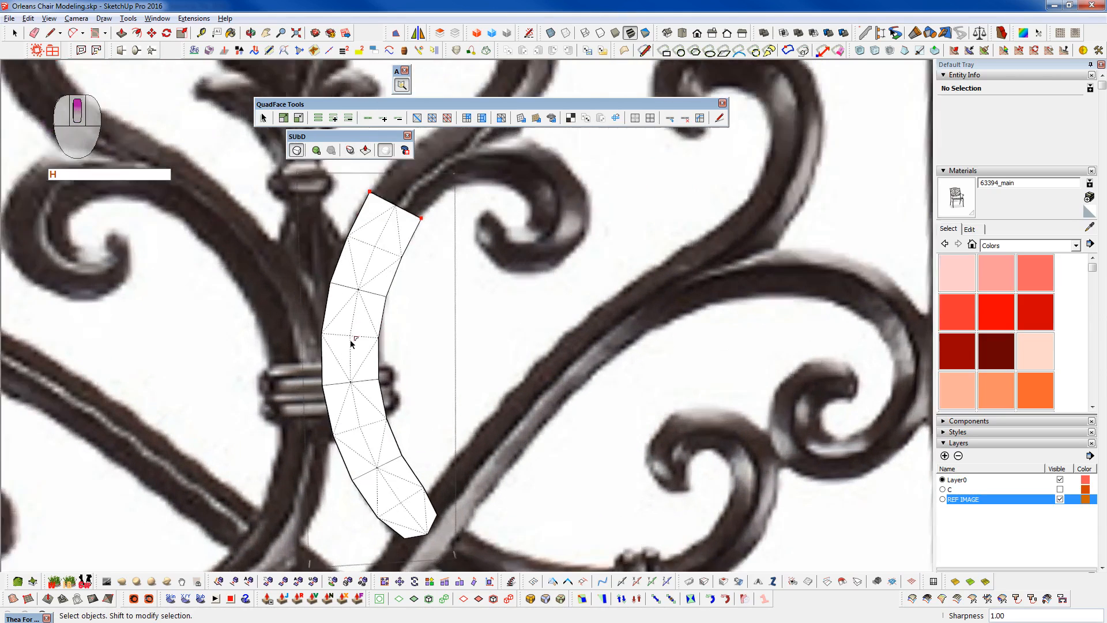
- Increase the strip's subdivision by one level and hide the hidden geometry to check the outline at the creased upper end
click(319, 151)
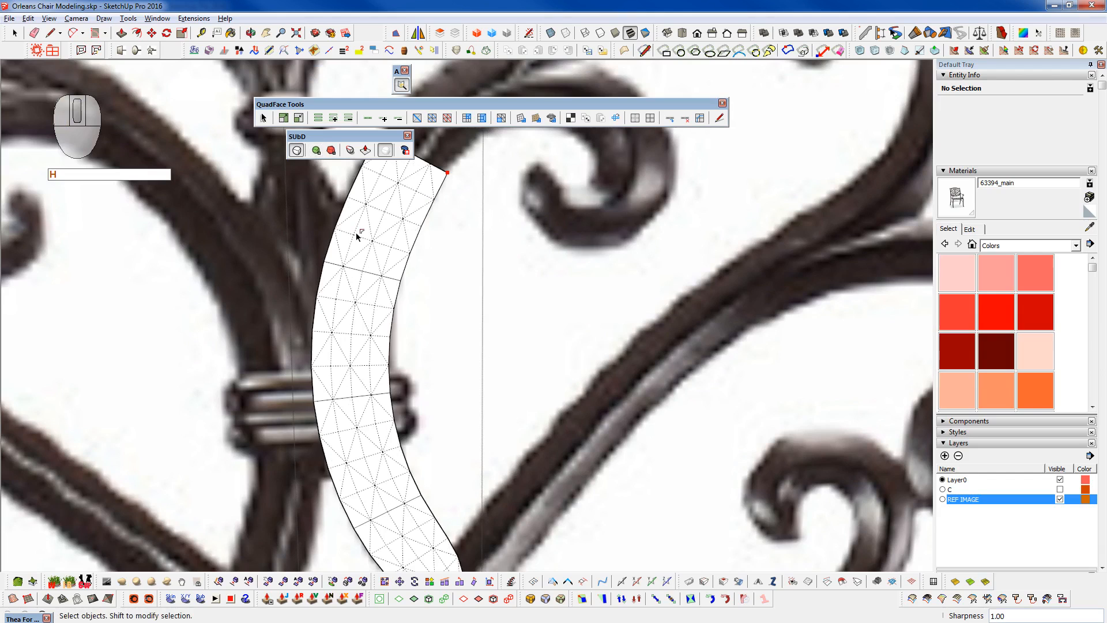
scroll(357, 235, down, 2)
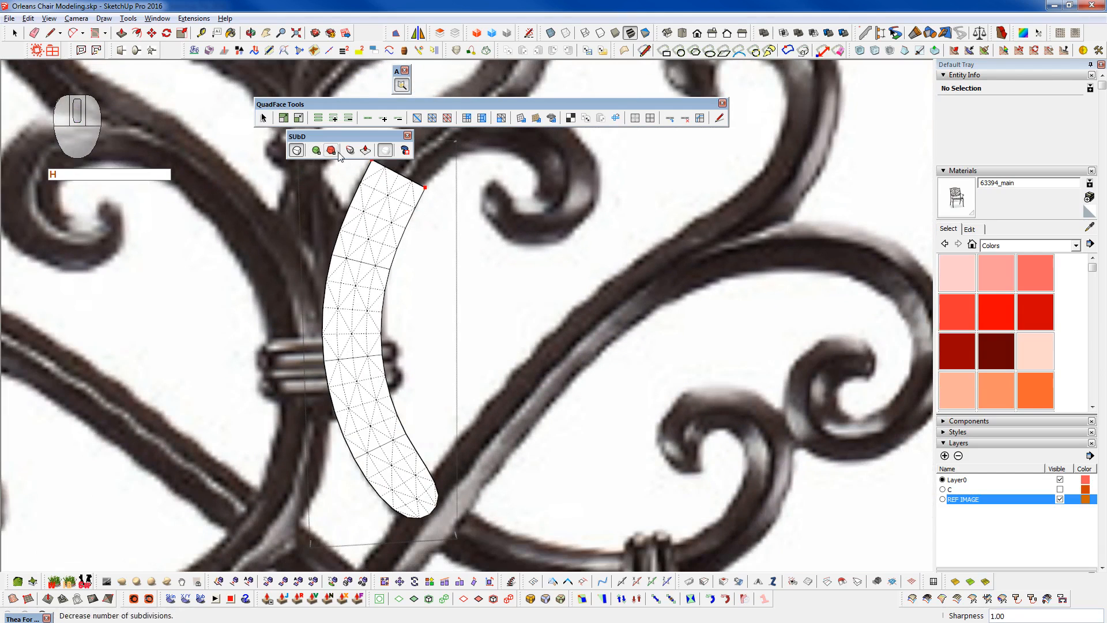
scroll(383, 183, up, 3)
scroll(336, 391, down, 3)
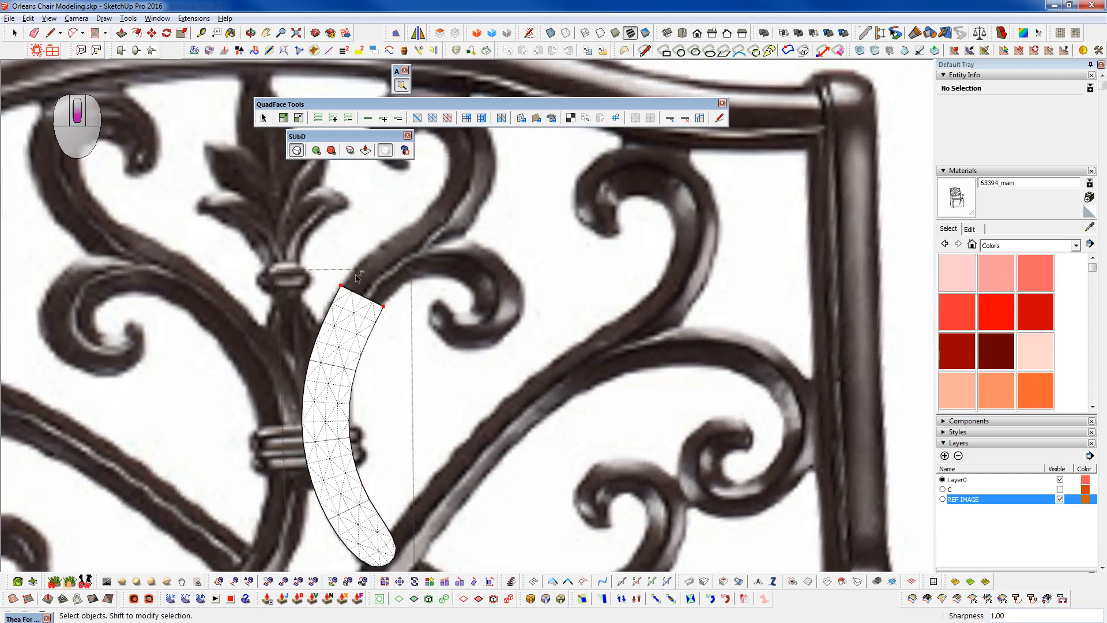
scroll(352, 312, up, 6)
key(h)
key(h)
key(h)
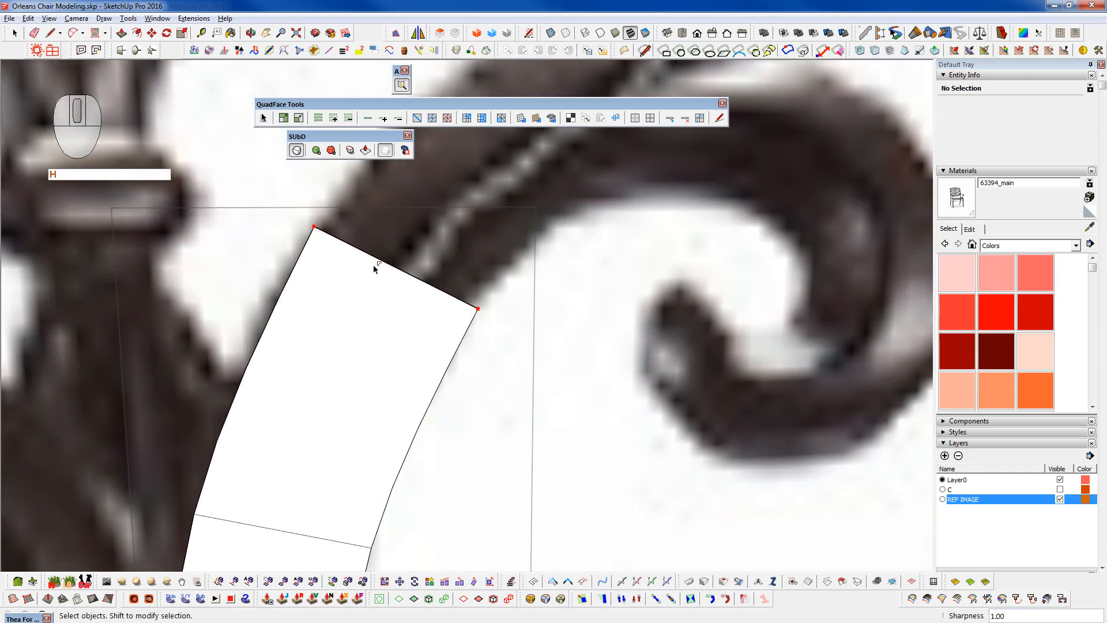
- Remove the crease from the upper end's left corner and vary the right corner's sharpness, leaving it at 1.00
click(314, 226)
drag(321, 219, 325, 273)
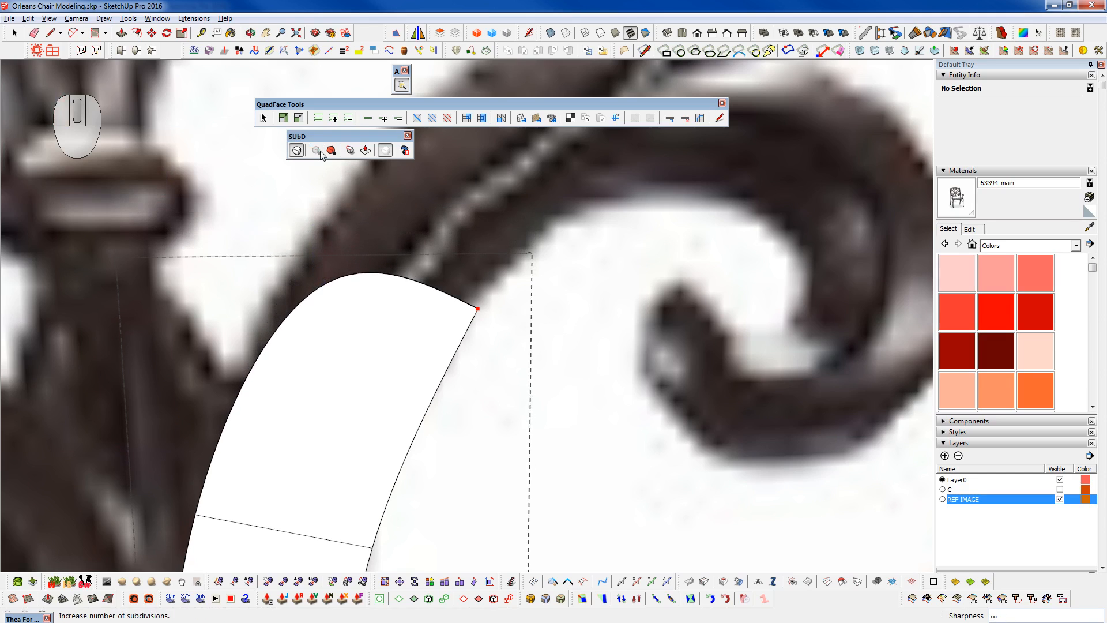
click(478, 308)
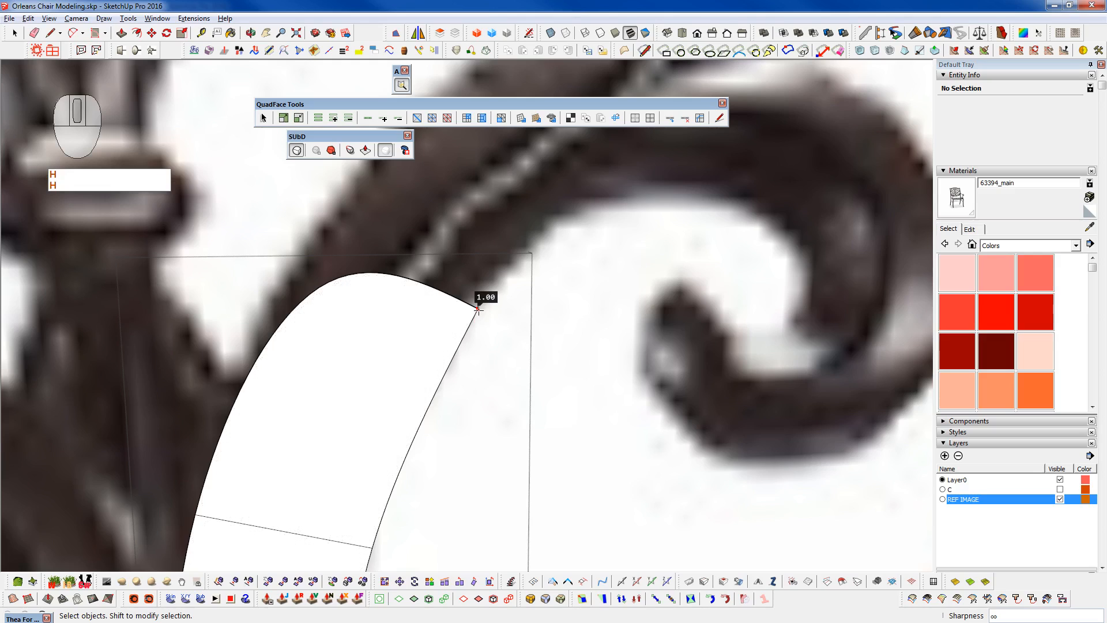
drag(483, 296, 489, 247)
drag(493, 362, 484, 264)
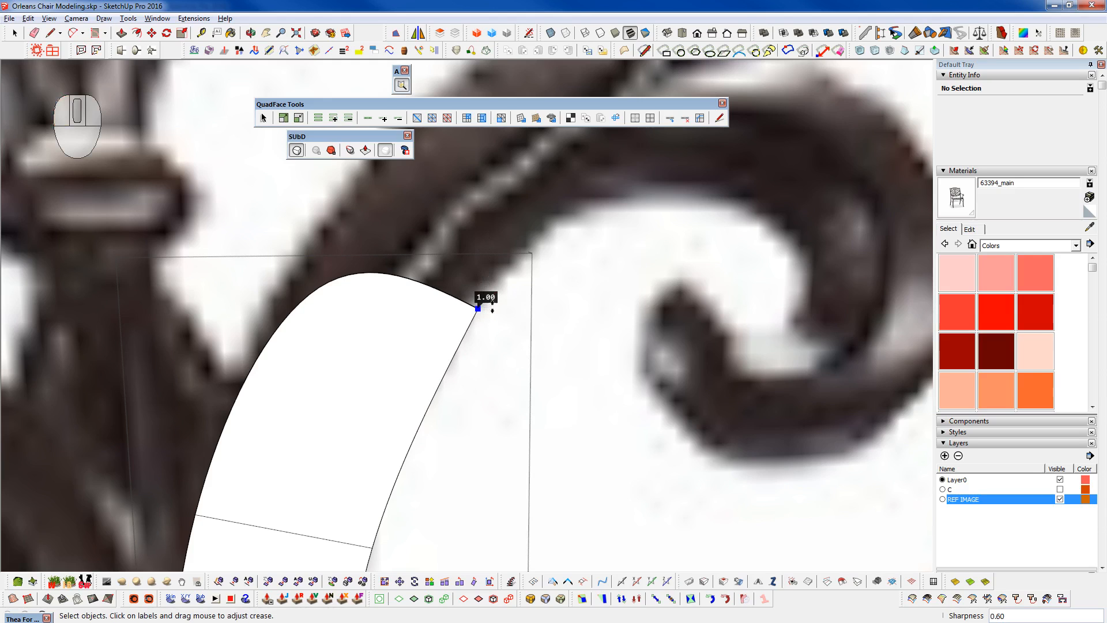
- Crease the three intermediate vertices along the strip's outer left edge with a sharpness of 1.00
scroll(469, 255, down, 5)
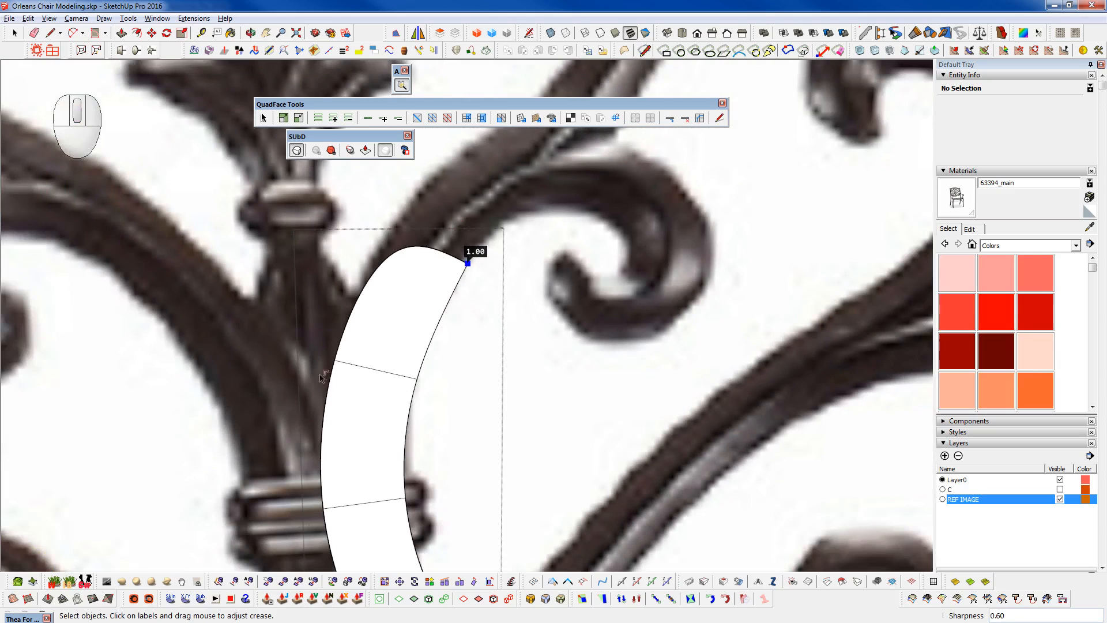
mouse_move(335, 359)
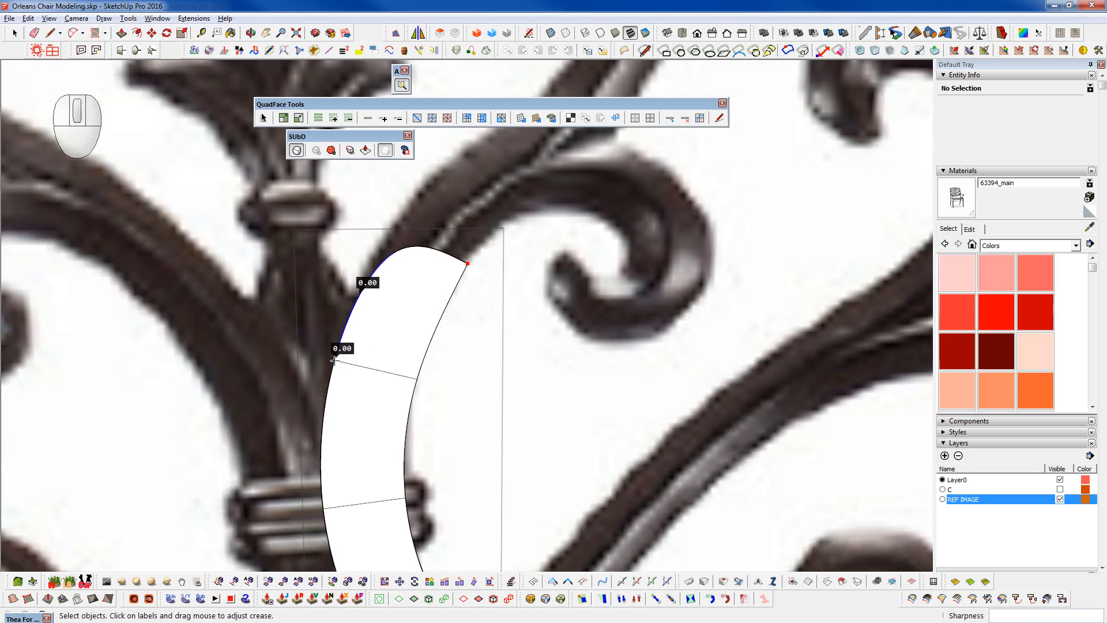
click(335, 359)
scroll(357, 335, down, 1)
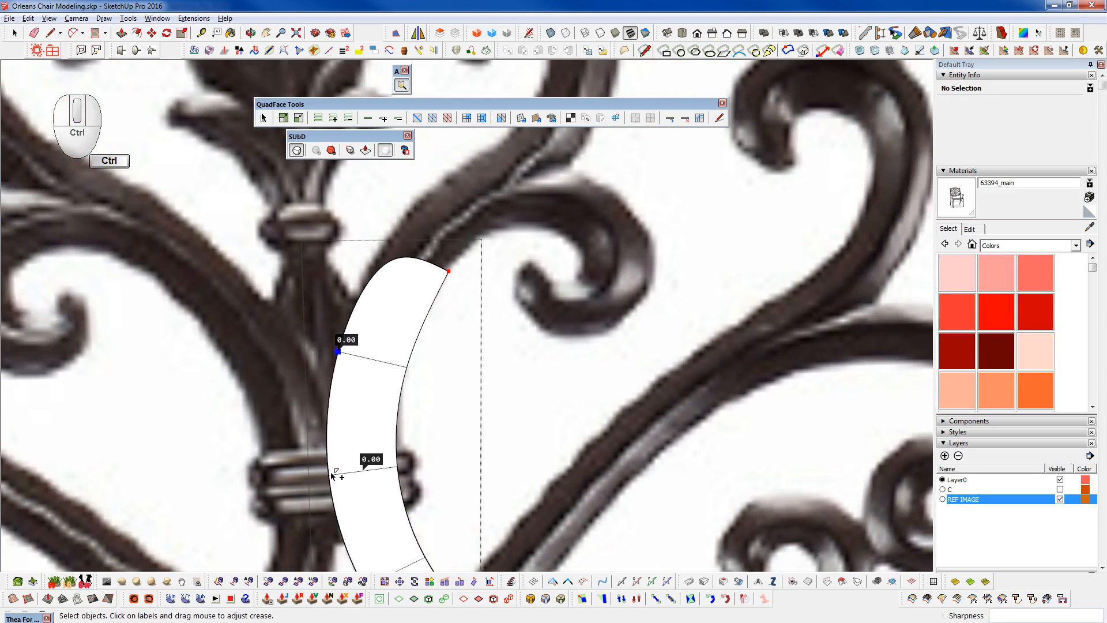
ctrl+click(329, 474)
scroll(371, 259, down, 1)
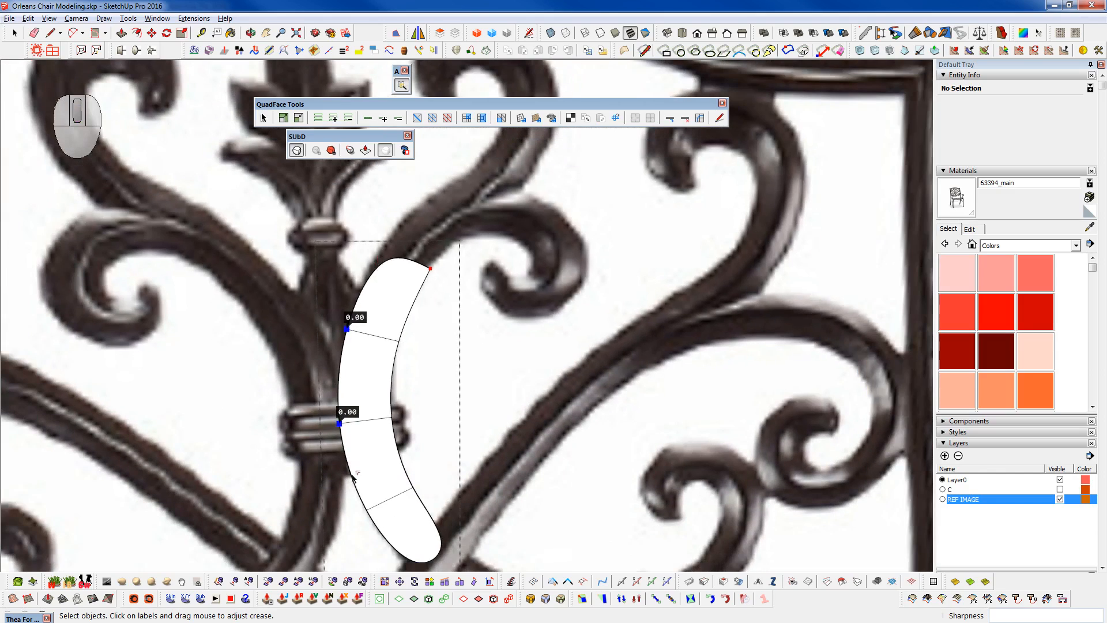
ctrl+click(366, 509)
drag(344, 412, 472, 381)
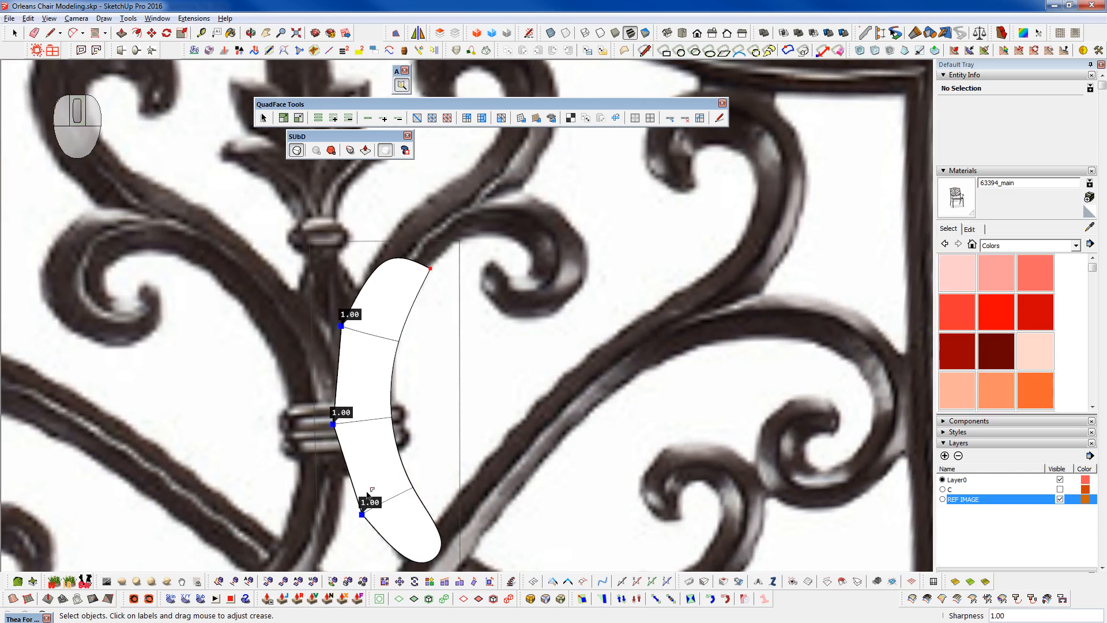
- Set the crease sharpness of the three vertices along the strip's outer left edge to 0.00 and show the hidden geometry
scroll(366, 493, up, 3)
drag(302, 339, 346, 487)
scroll(345, 296, down, 3)
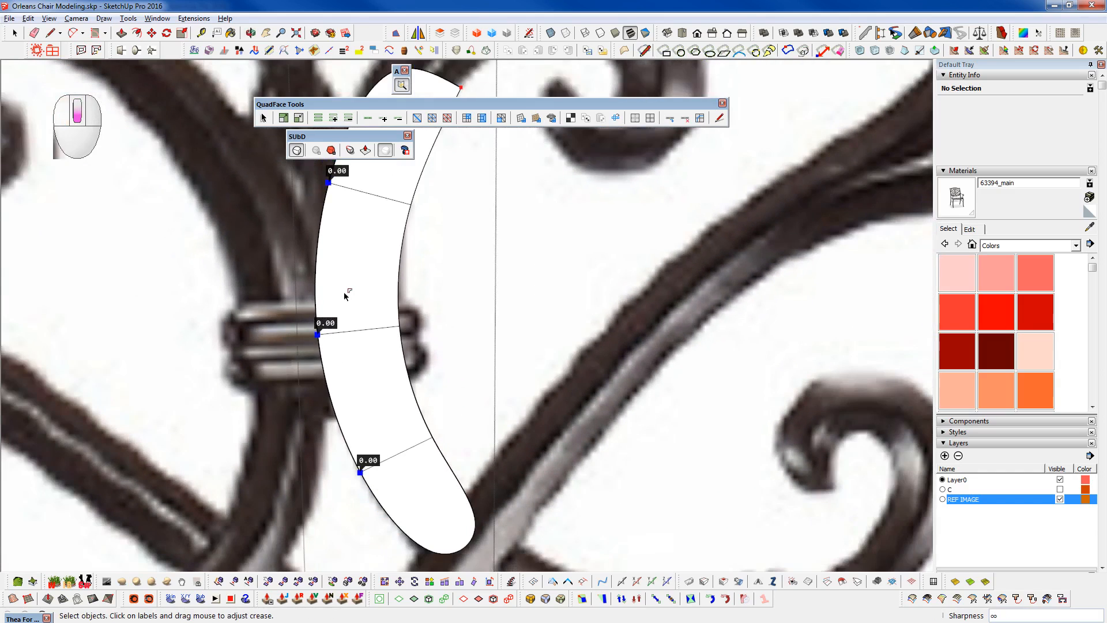
scroll(427, 459, up, 4)
key(h)
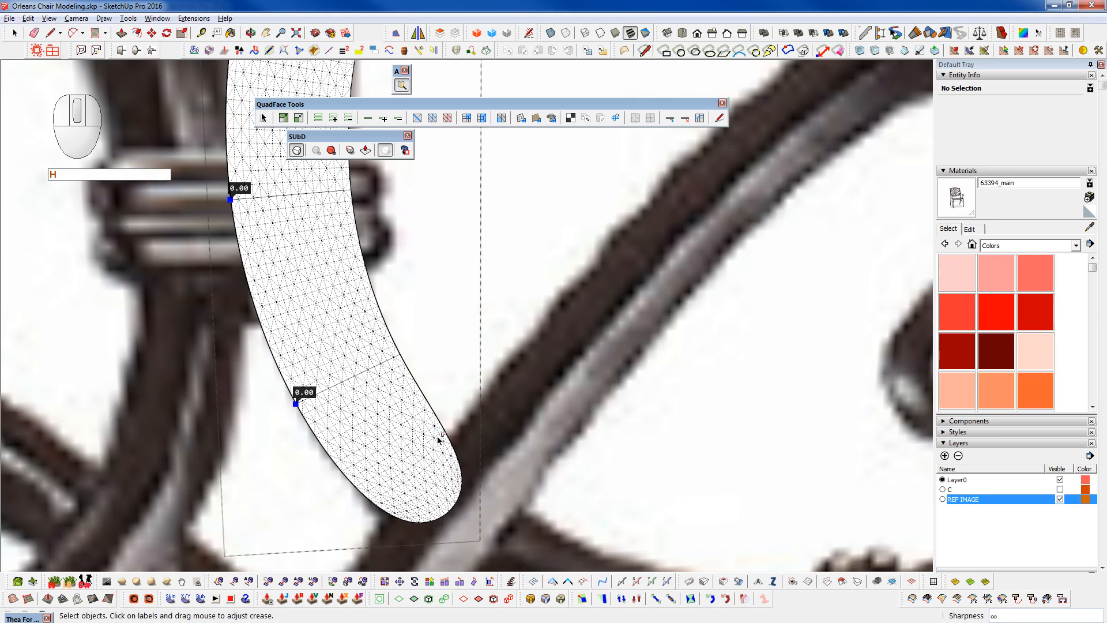
- Reduce the strip's subdivision to the lowest level
scroll(438, 455, down, 4)
click(331, 150)
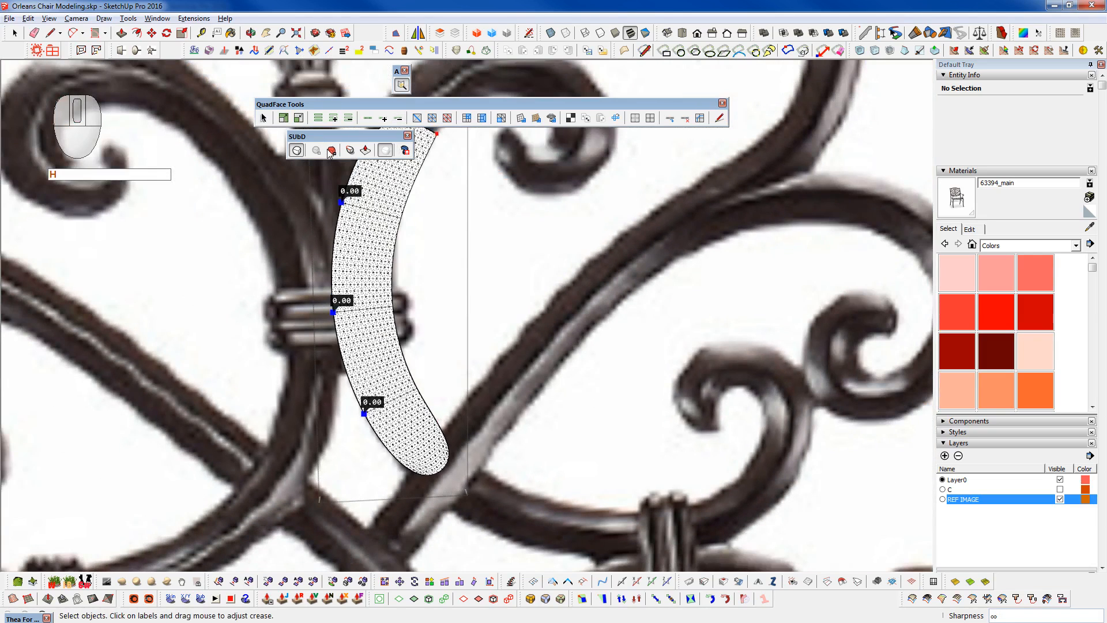
click(330, 151)
click(330, 151)
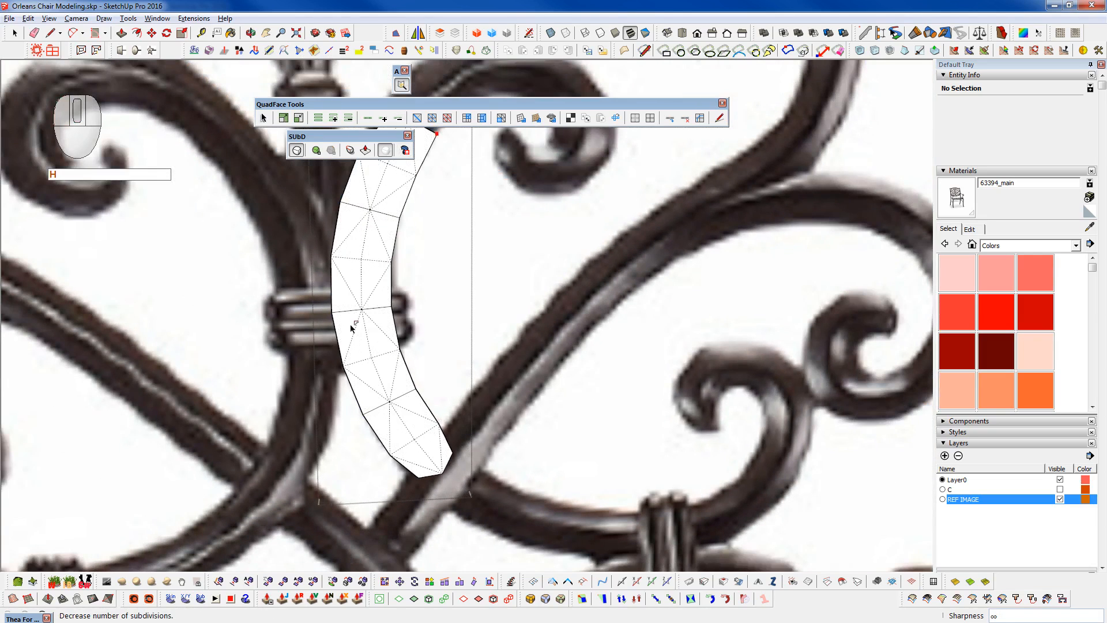
- Set the crease sharpness of the right corner at the strip's upper end to 0.00
scroll(372, 476, down, 2)
scroll(387, 219, up, 4)
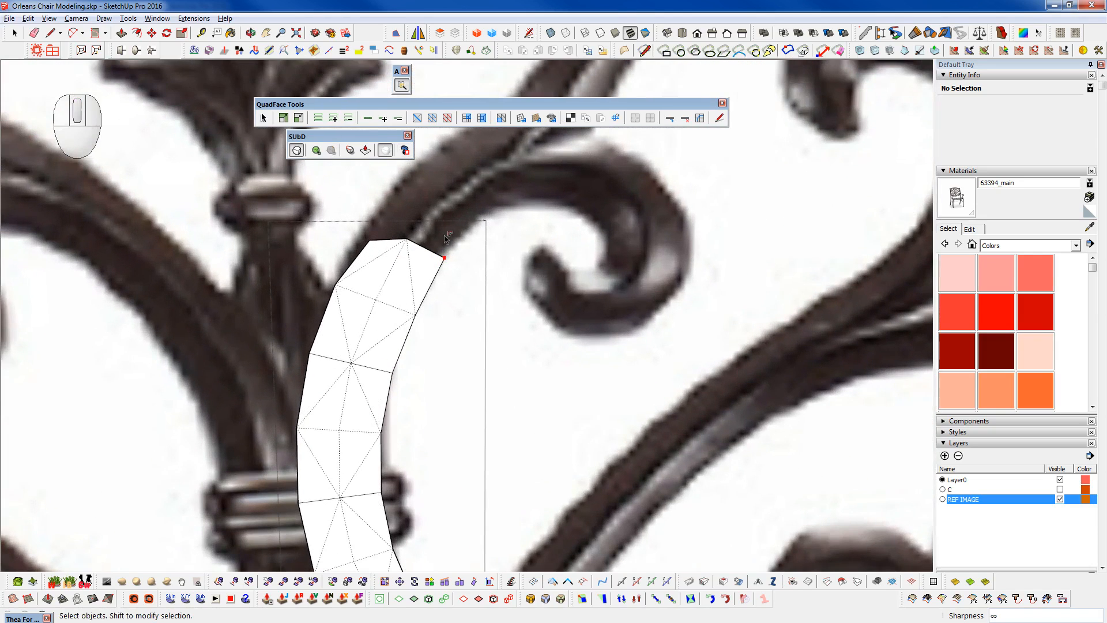
click(449, 254)
drag(451, 254, 449, 453)
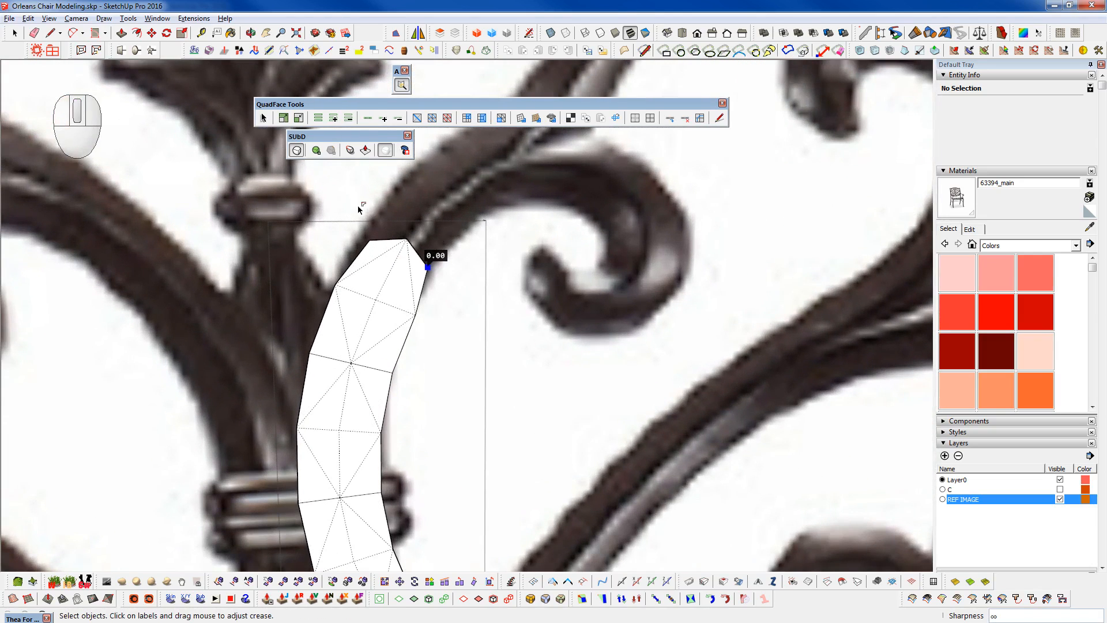
- Check the strip's rounded upper end one subdivision level higher, return to the lowest level and switch subdivision off
click(316, 150)
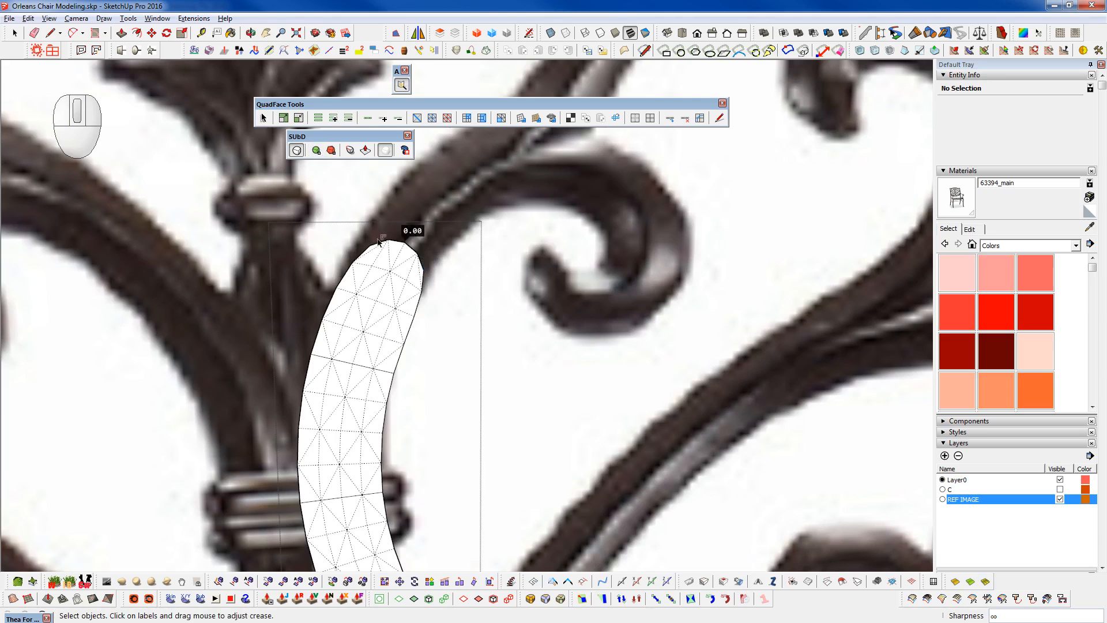
scroll(372, 210, down, 2)
scroll(369, 306, up, 3)
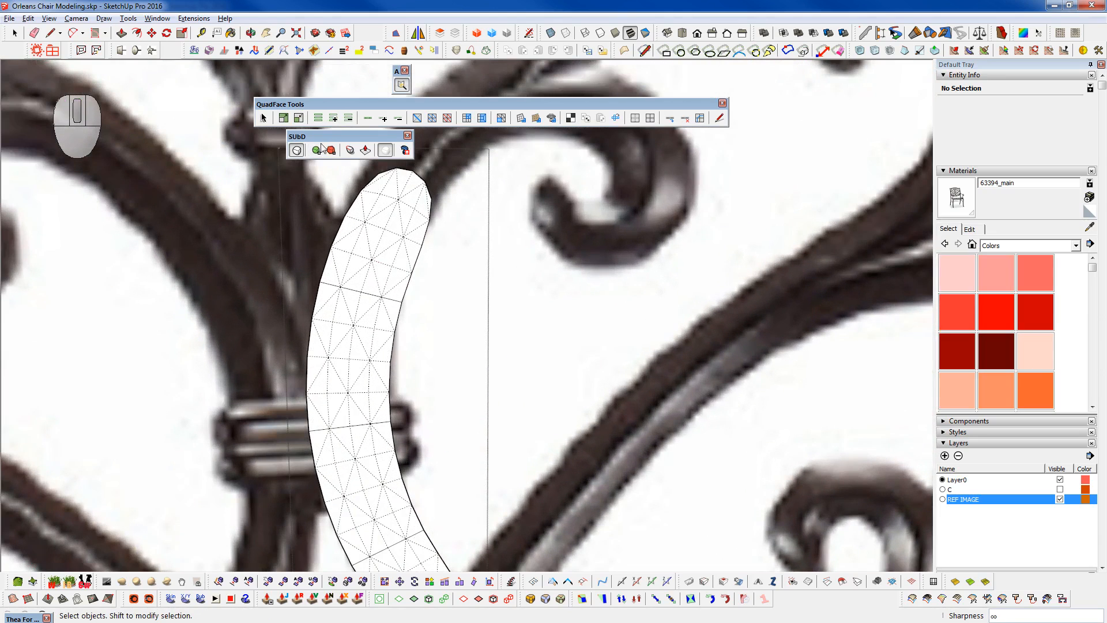
click(331, 151)
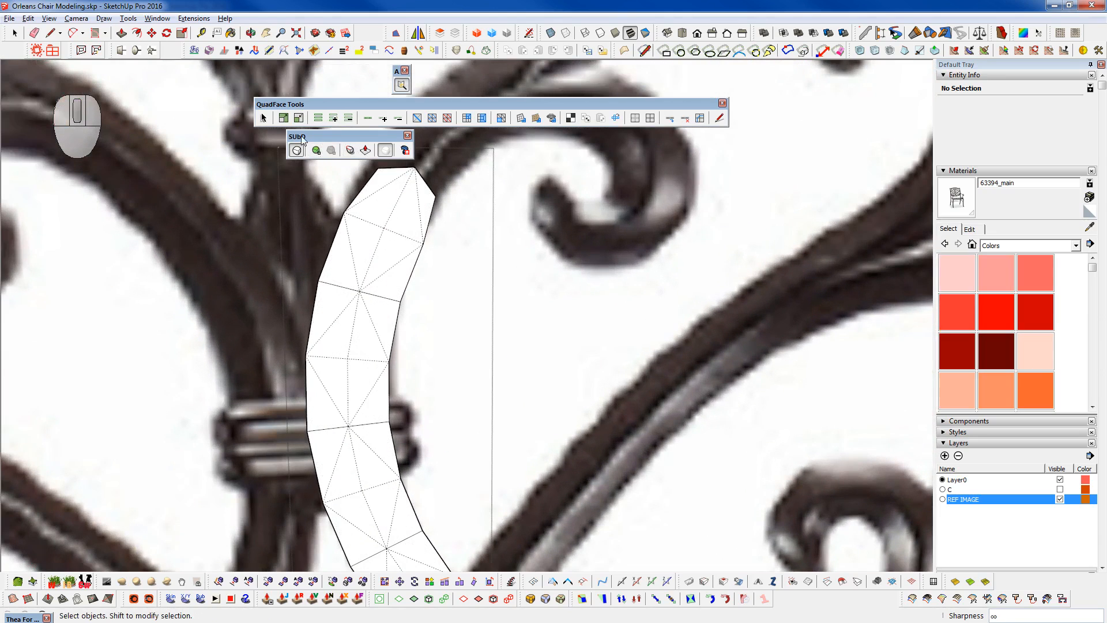
click(296, 151)
scroll(358, 371, down, 2)
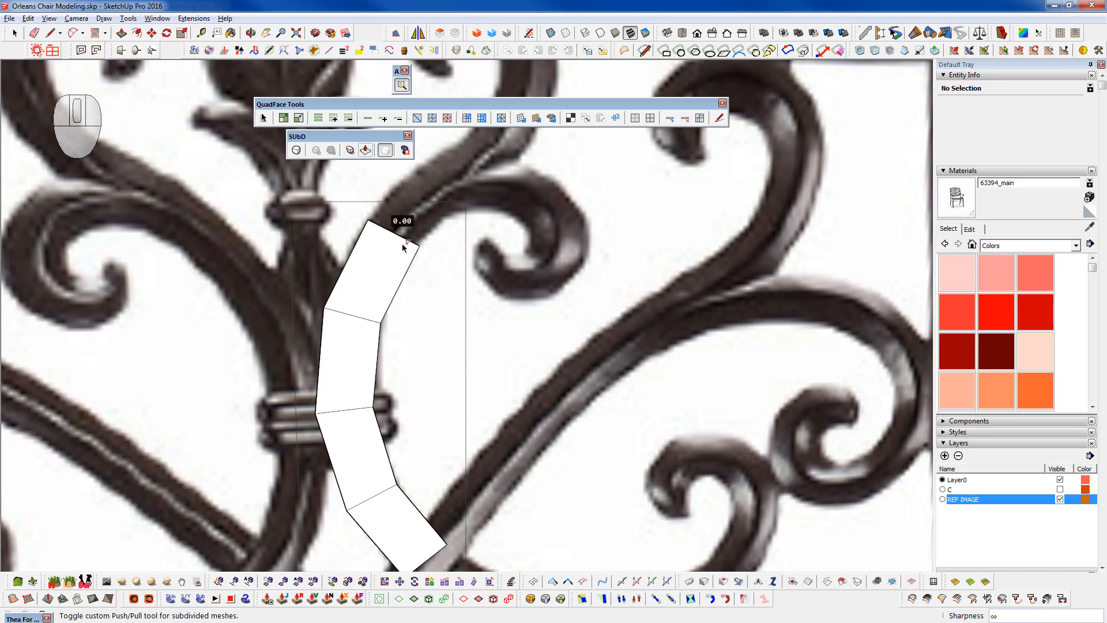
- Try the Push/Pull tool for subdivided meshes over the two upper faces of the strip
click(366, 151)
key(space)
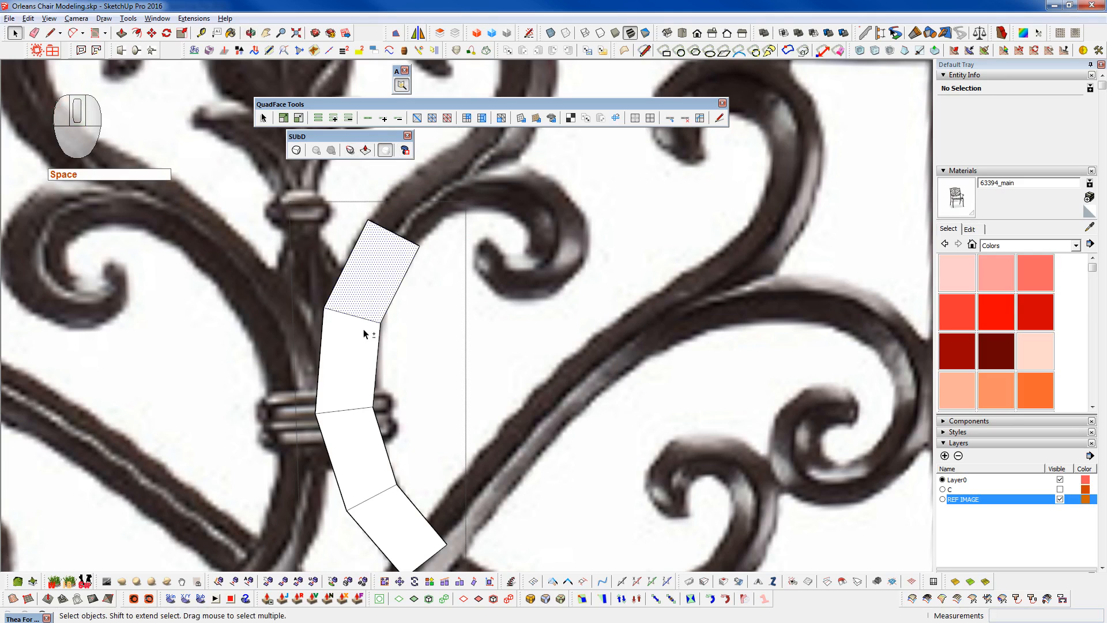
click(362, 326)
key(space)
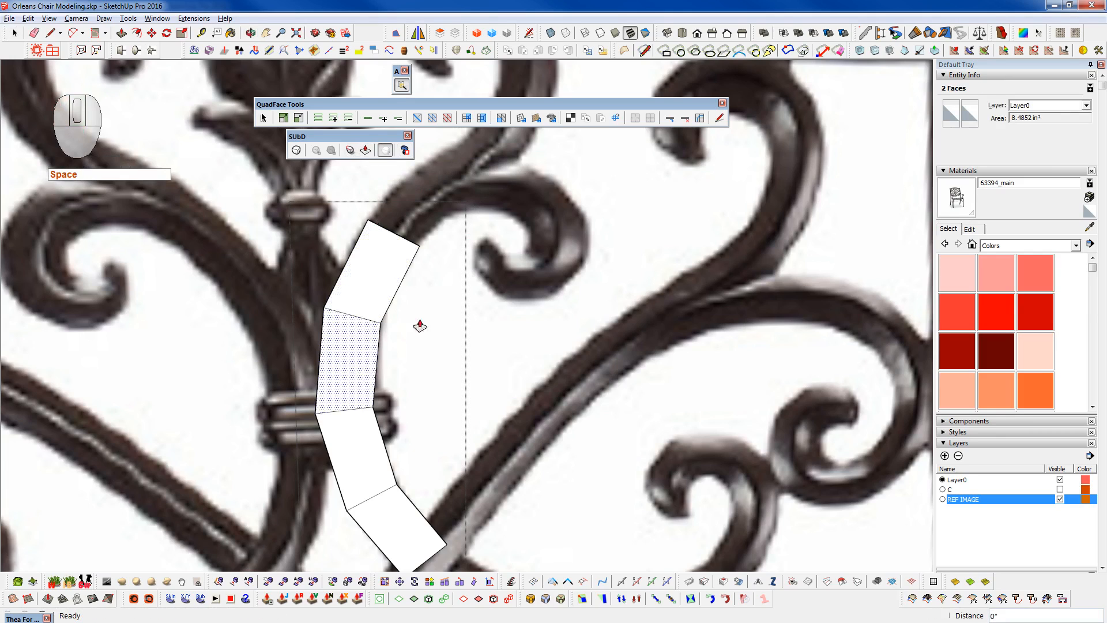
click(361, 150)
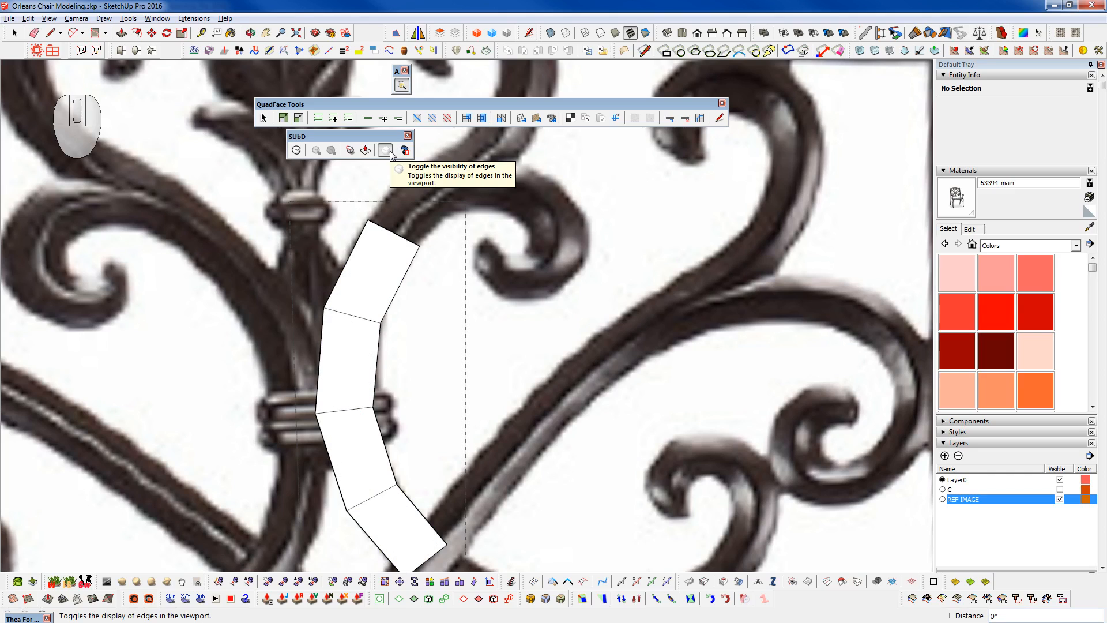
- Turn subdivision on for the strip and hide the hidden geometry
click(390, 153)
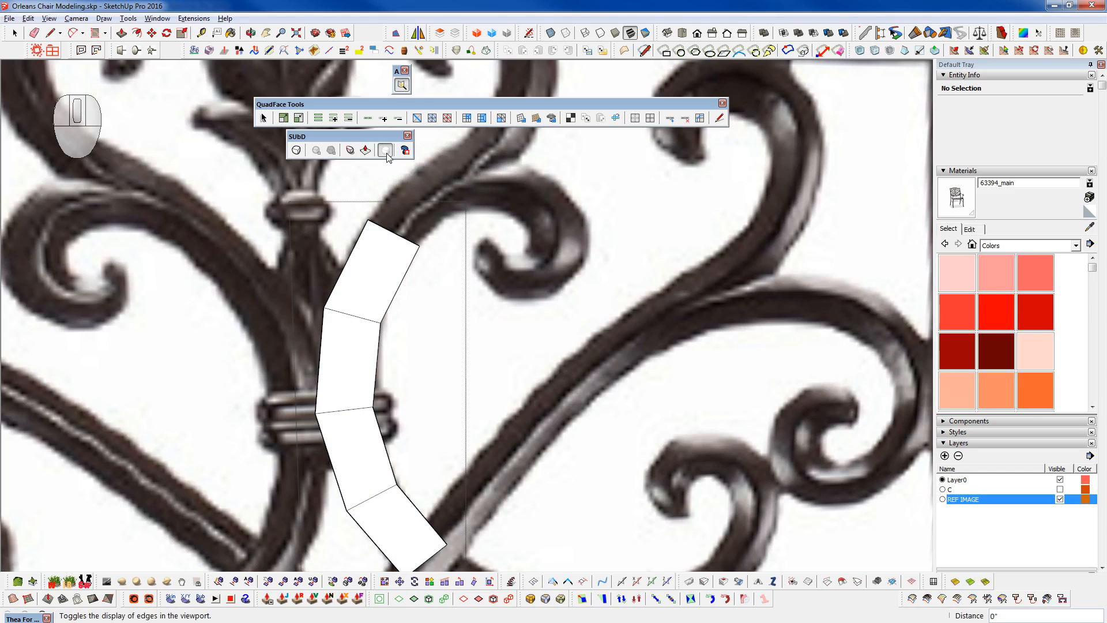
middle_click(361, 289)
key(space)
click(304, 152)
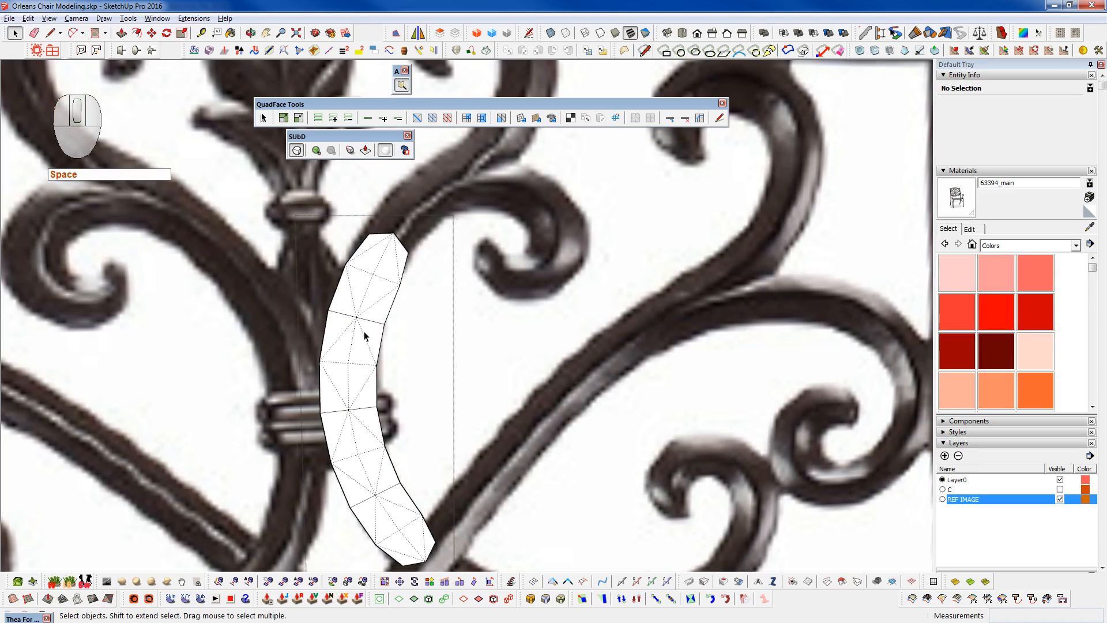
key(h)
- Toggle the display of edges repeatedly to compare the strip with and without them
click(385, 151)
click(385, 151)
click(385, 151)
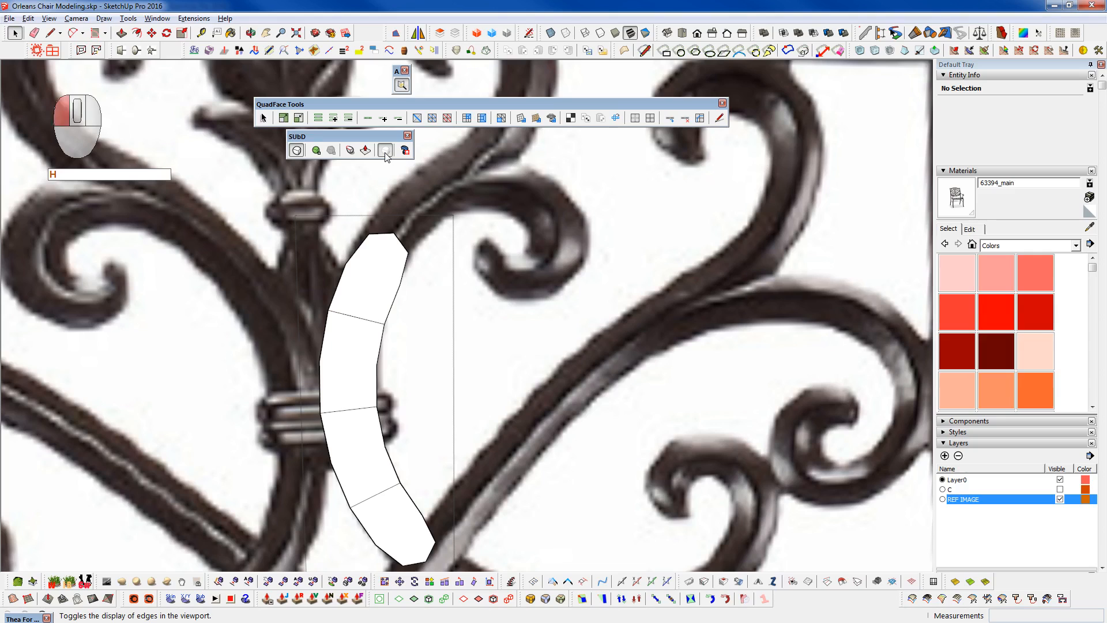
click(385, 151)
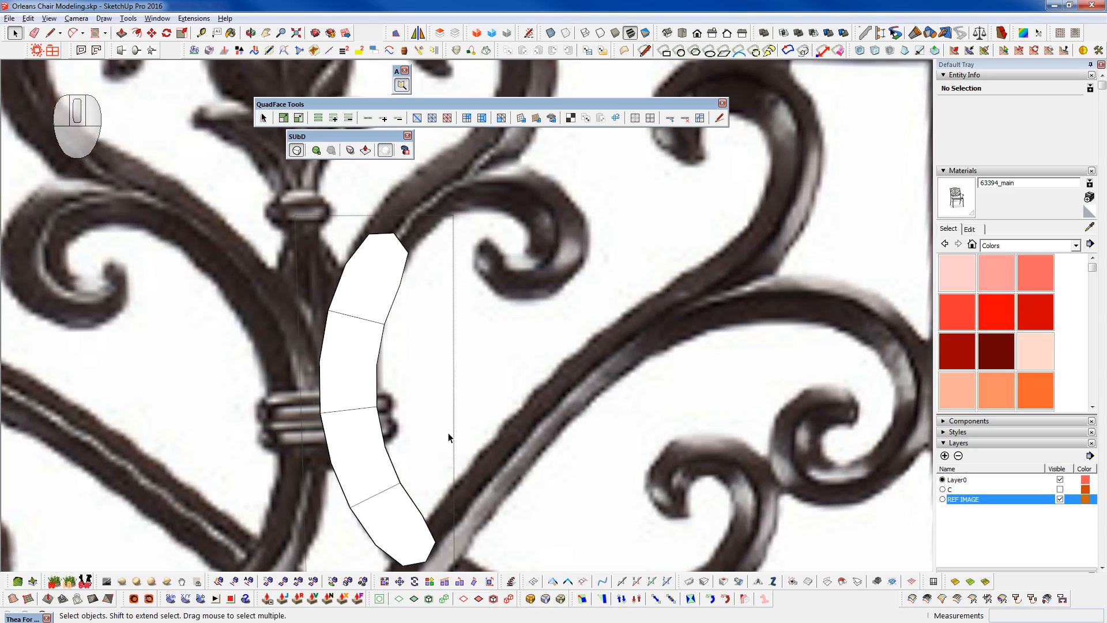
- Compare the strip's control mesh with its subdivided mesh, with and without hidden geometry, and leave the control mesh shown
click(296, 151)
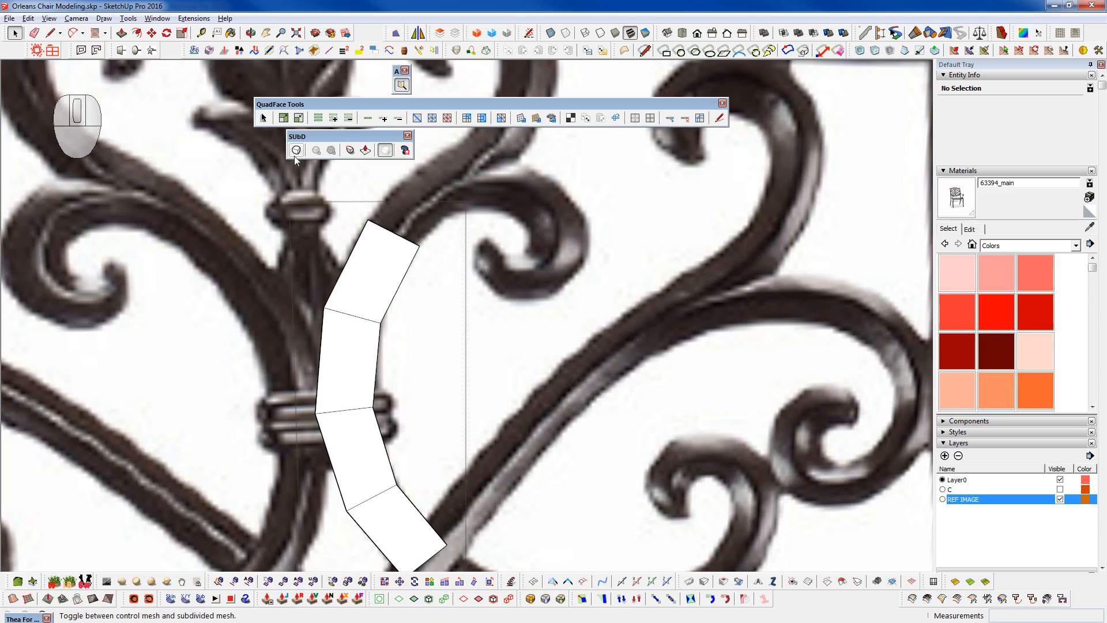
click(297, 151)
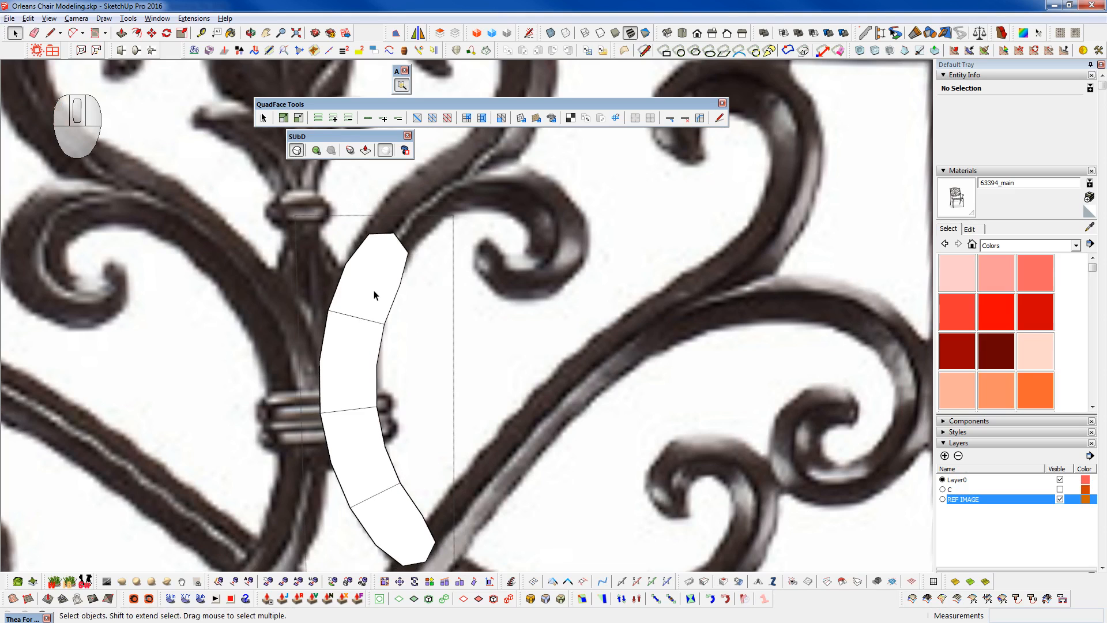
key(h)
key(h)
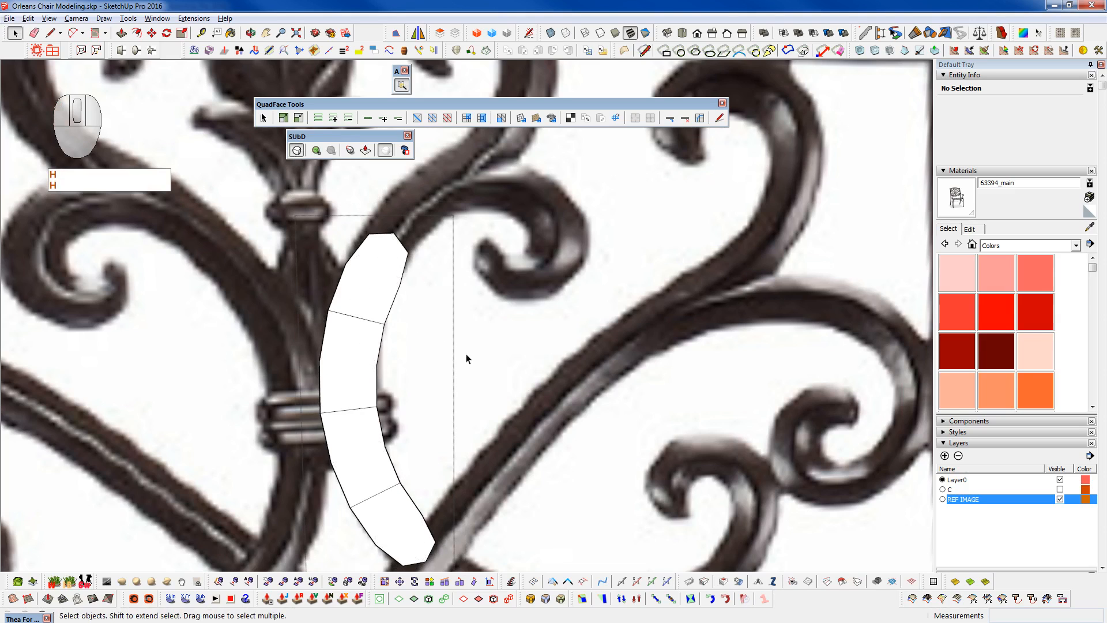
scroll(325, 337, down, 2)
click(295, 155)
click(295, 154)
click(295, 150)
click(296, 150)
click(295, 150)
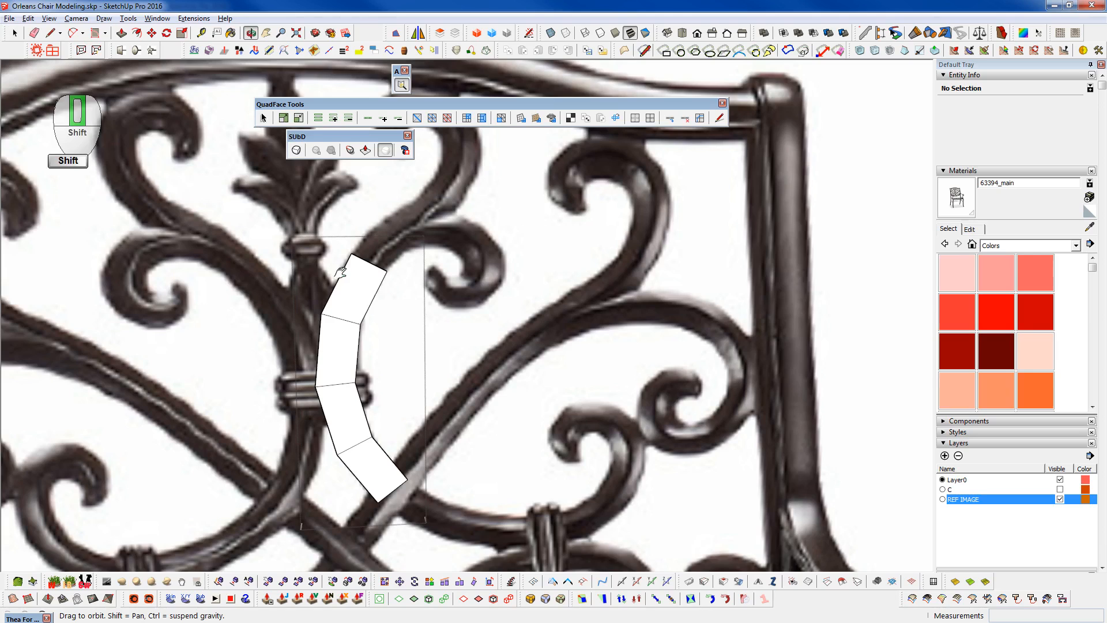
- Select the edge at the strip's lower end and start vertex editing on it
shift+middle_drag(342, 276, 327, 297)
scroll(357, 285, down, 1)
shift+middle_drag(425, 511, 399, 482)
scroll(369, 449, up, 3)
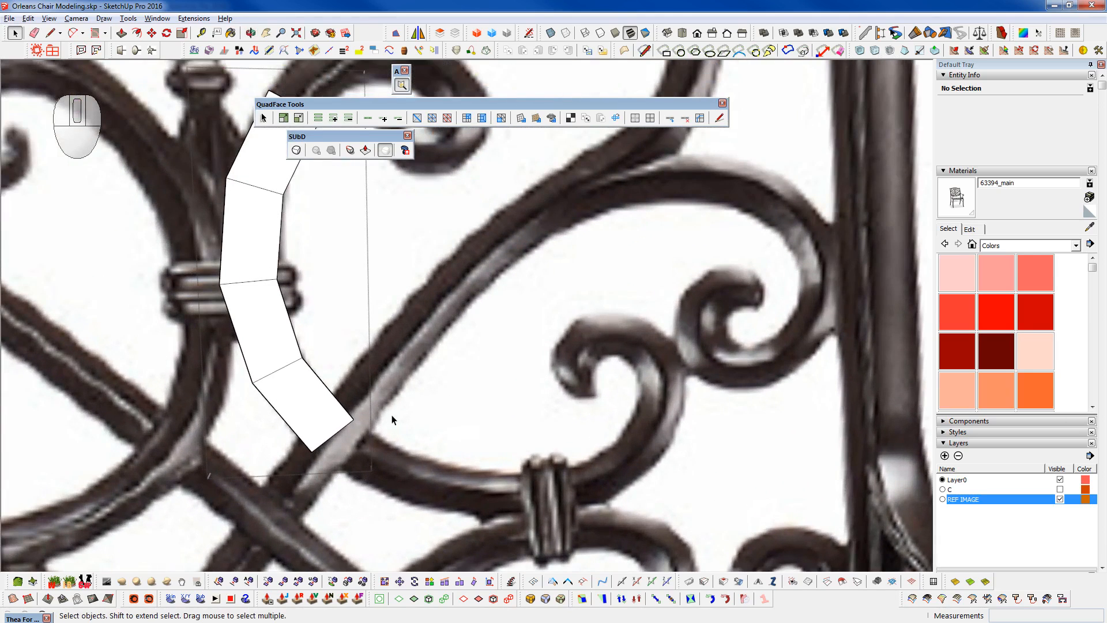
click(333, 433)
key(F2)
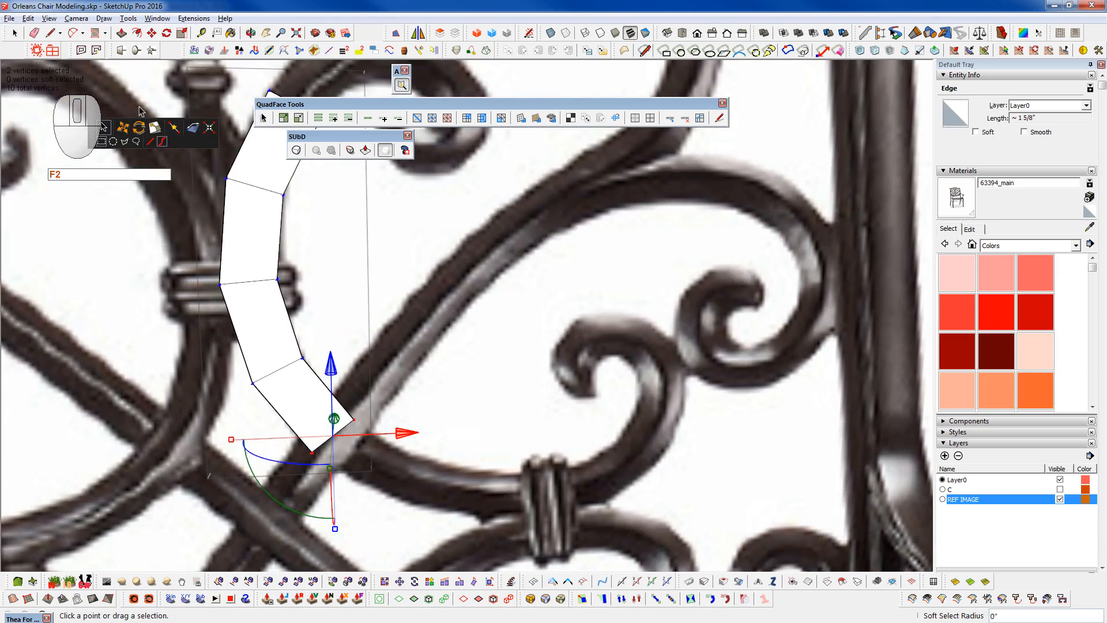
- Try to reposition the right vertex of the strip's lower end to the left and upward, and undo the moves
shift+middle_drag(431, 414, 499, 428)
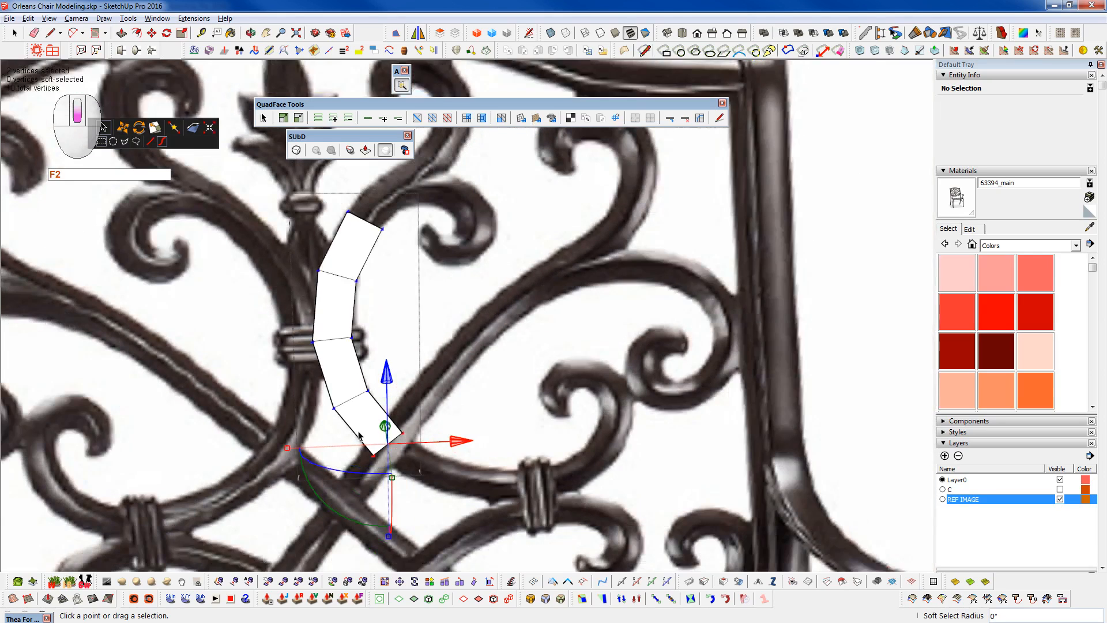
scroll(357, 421, down, 3)
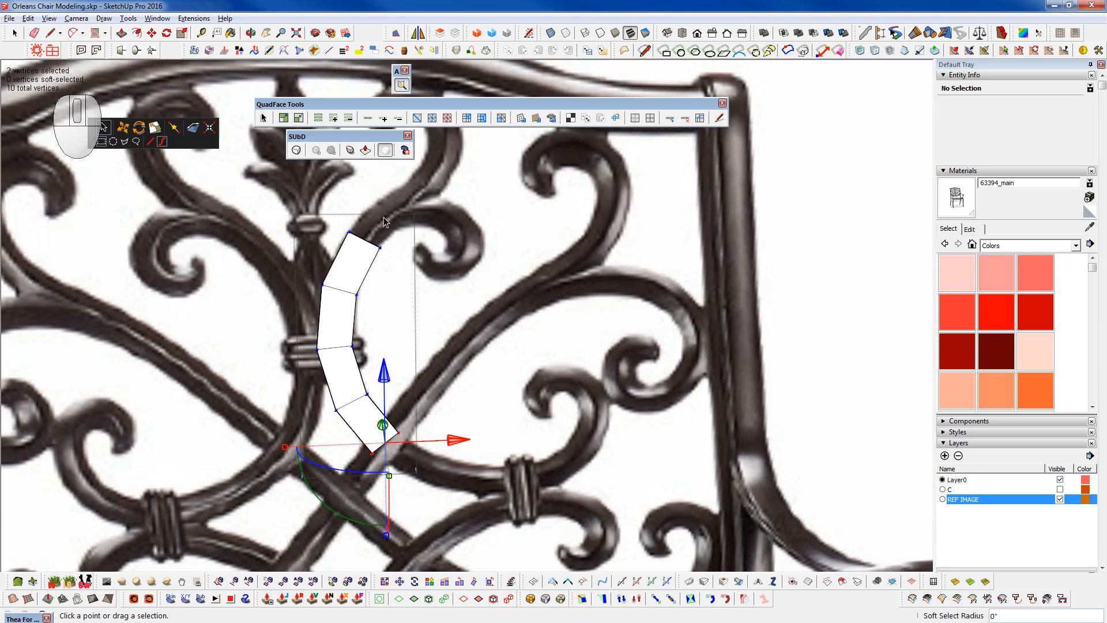
shift+middle_drag(398, 439, 397, 531)
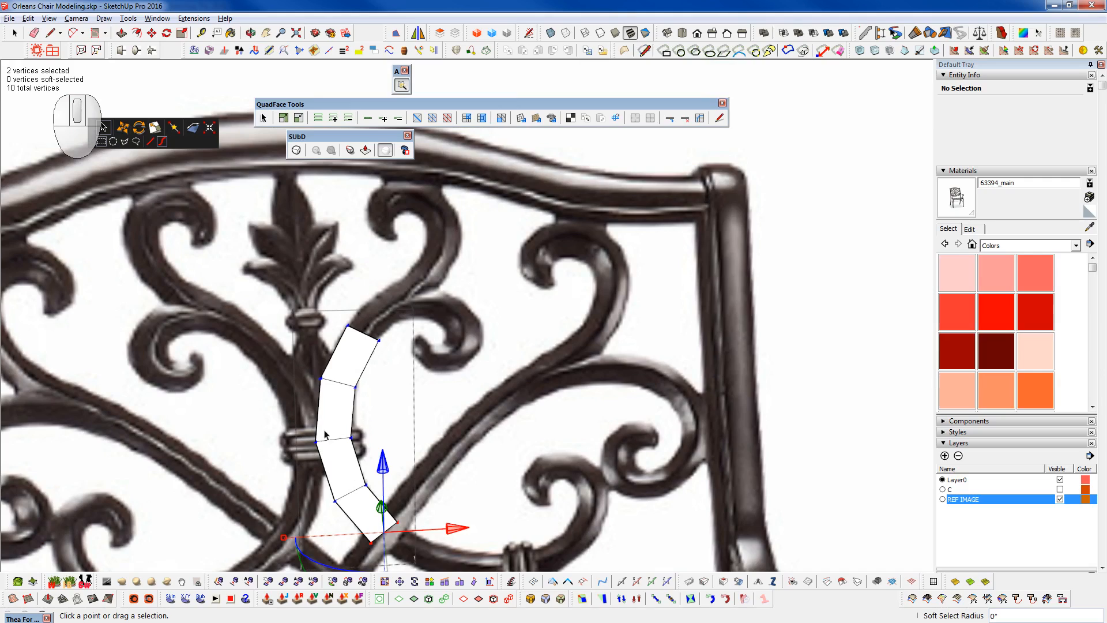
mouse_move(477, 533)
middle_down()
mouse_move(277, 236)
mouse_move(383, 422)
mouse_move(507, 415)
mouse_move(461, 461)
mouse_move(494, 491)
mouse_move(541, 507)
middle_up()
scroll(349, 386, up, 4)
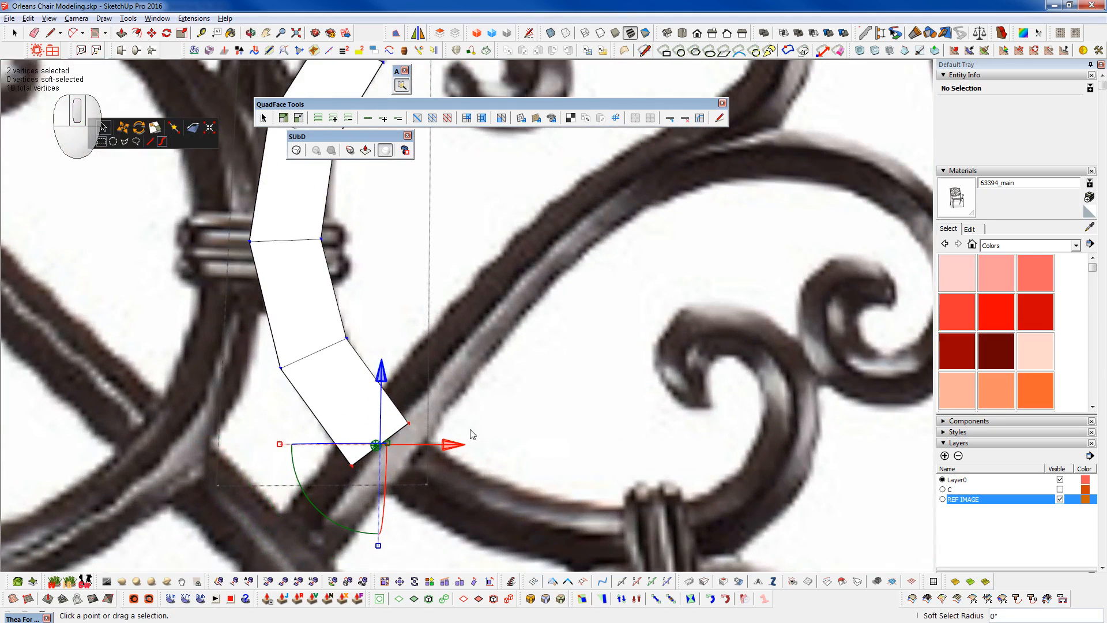
click(408, 422)
drag(476, 423, 463, 423)
drag(400, 364, 400, 358)
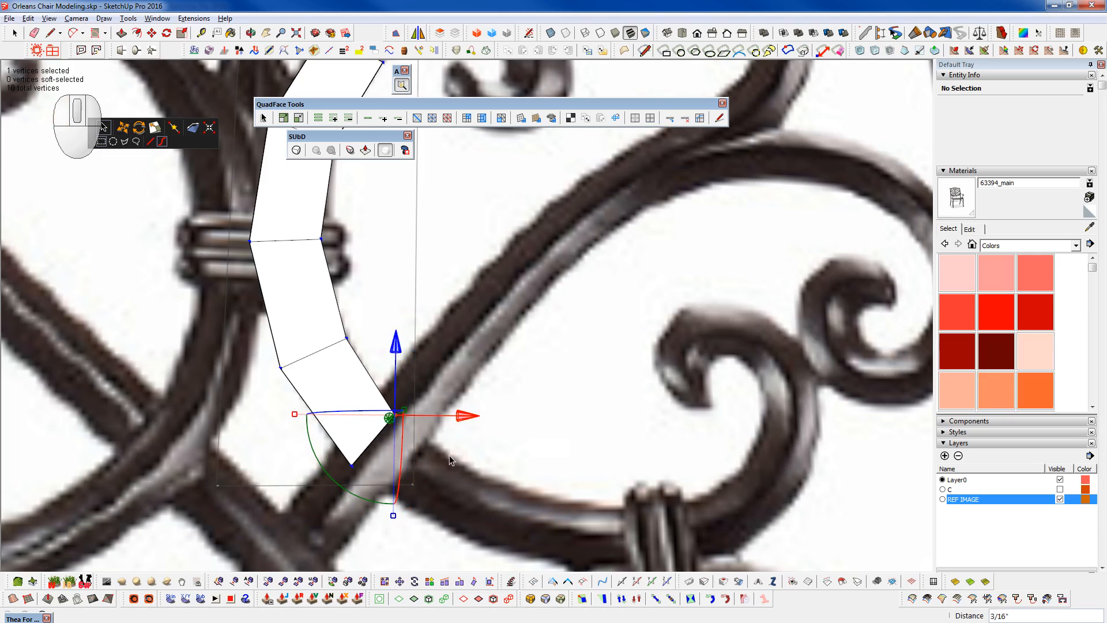
key(w)
click(401, 416)
click(408, 414)
key(ctrl)
key(ctrl+z)
key(ctrl+z)
key(ctrl+z)
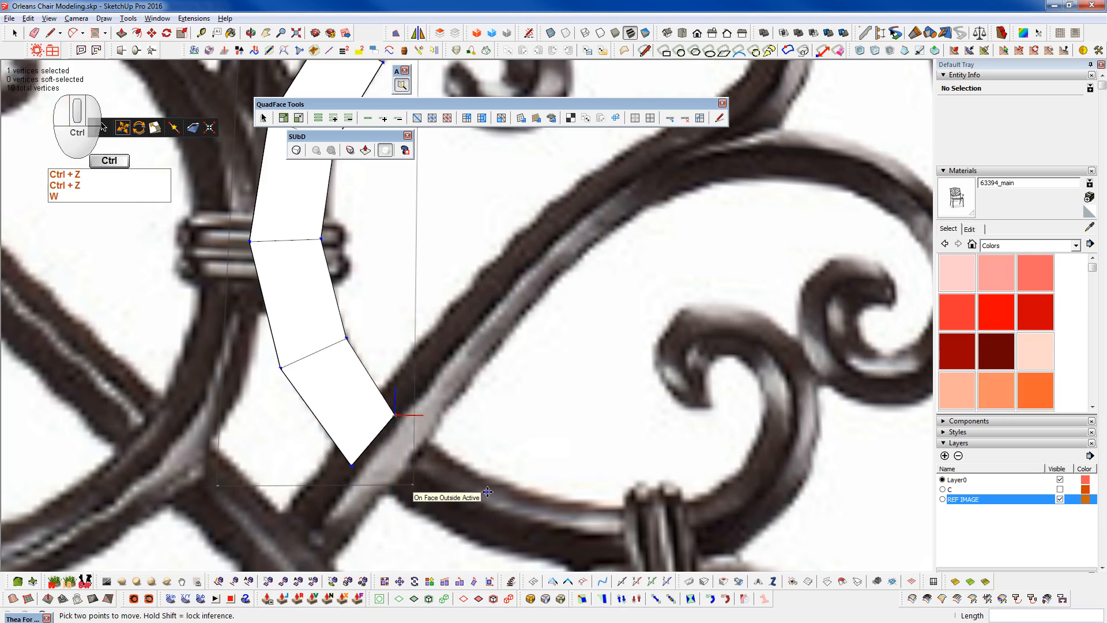
- Try moving the lower end's right vertex 5/16" left and 5/16" up, and undo both moves
key(space)
drag(474, 427, 460, 429)
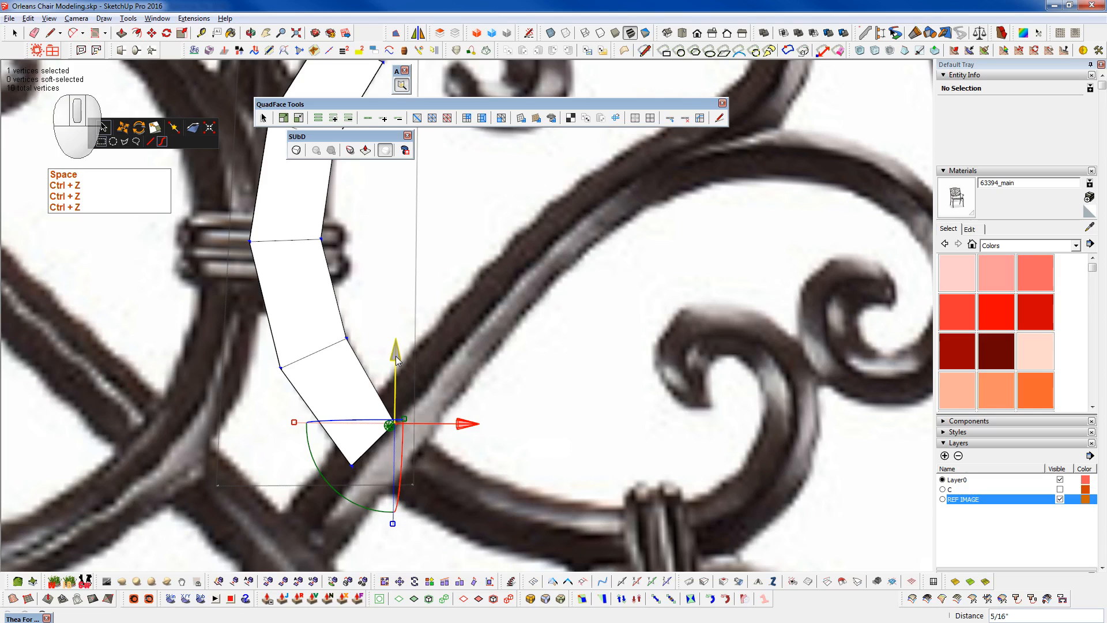
drag(396, 355, 396, 341)
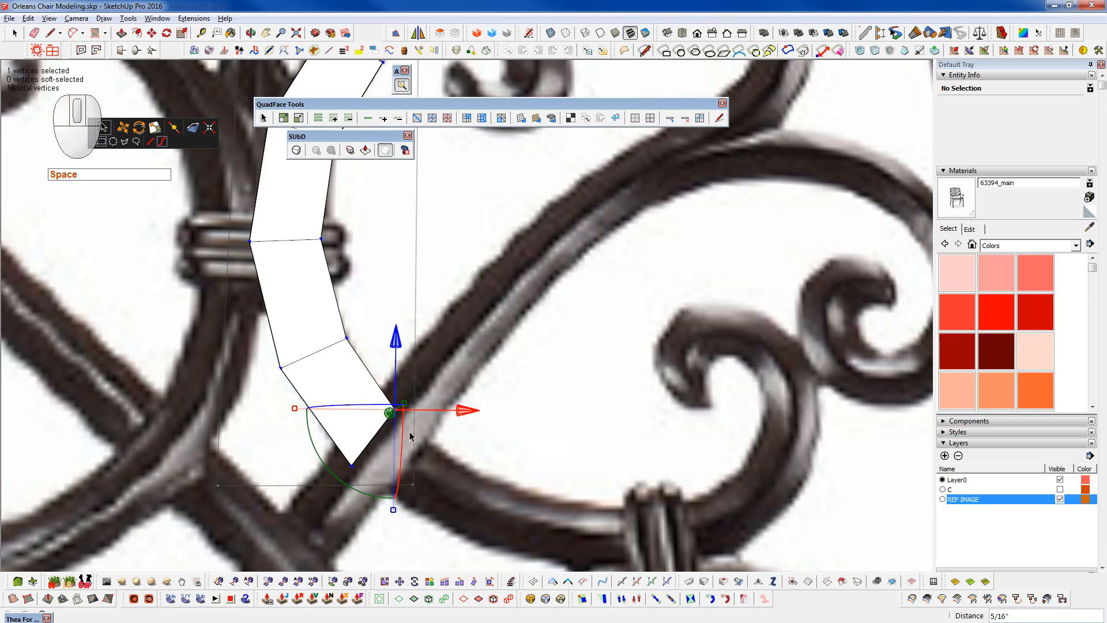
key(ctrl+z)
key(ctrl+z)
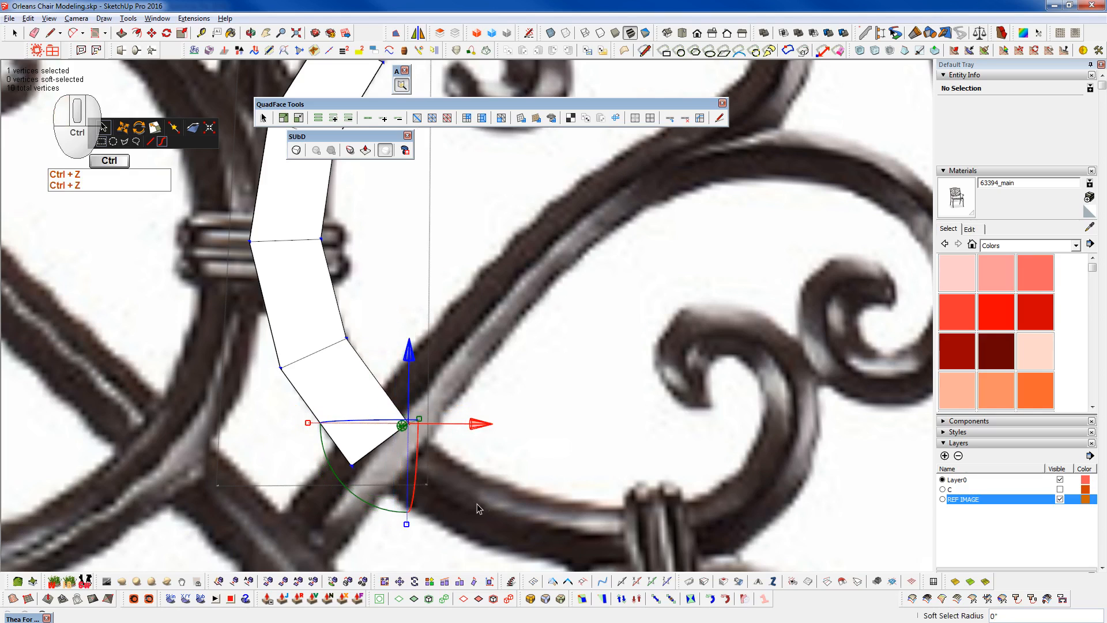
- Extrude the strip's lower end edge to the right and move the new edge down 1 5/16" onto the lower scroll
drag(271, 395, 493, 487)
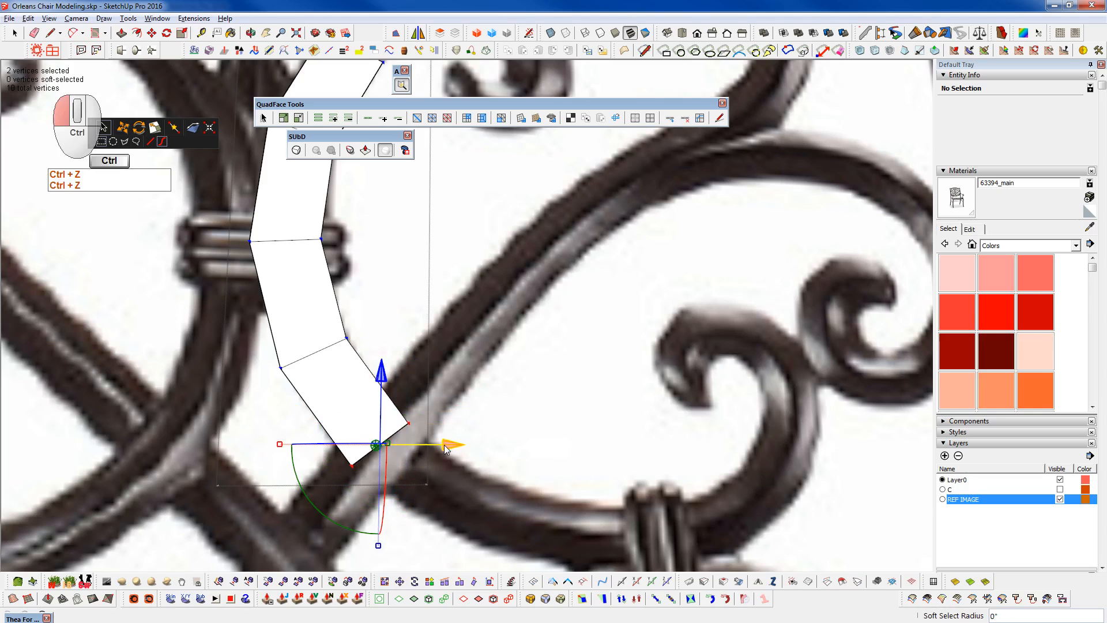
ctrl+drag(447, 447, 536, 447)
drag(469, 376, 469, 433)
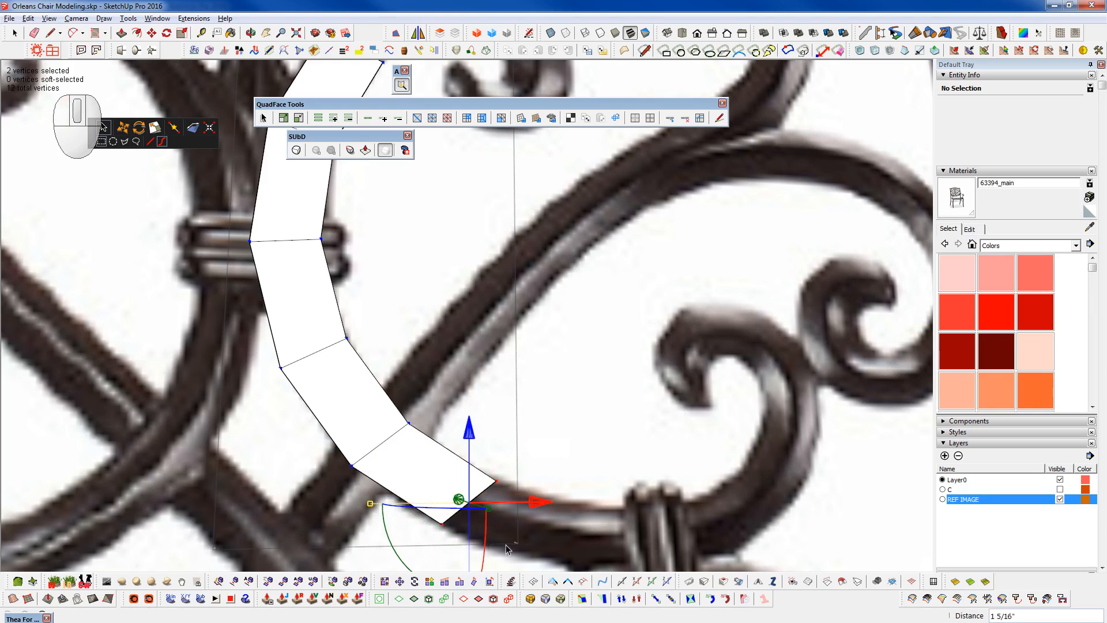
shift+middle_drag(541, 487, 457, 409)
scroll(385, 438, up, 1)
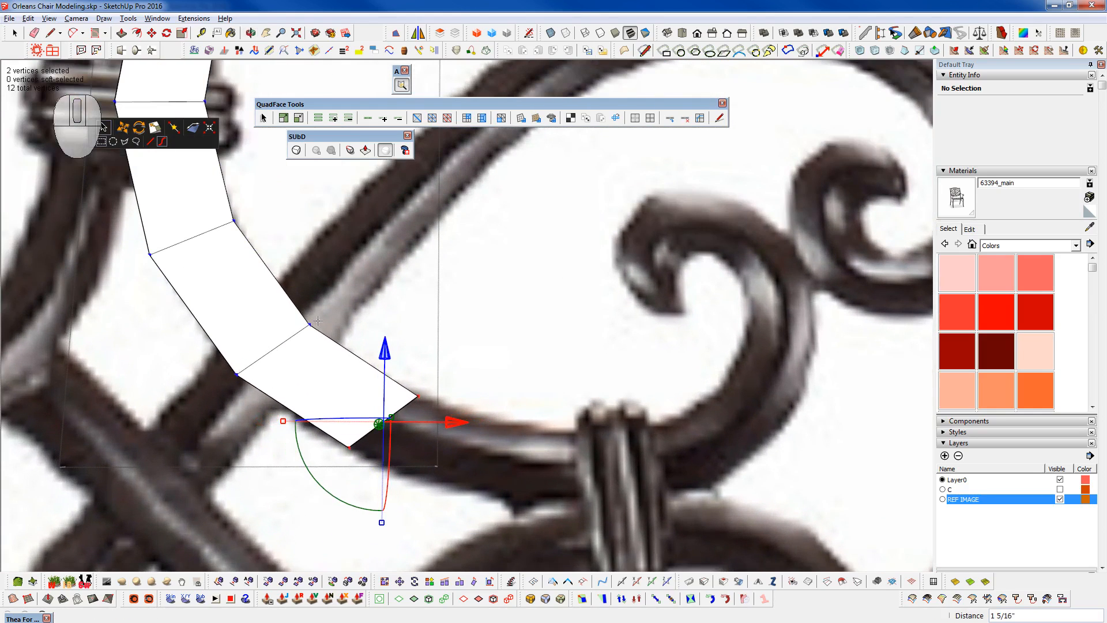
- Shift the strip's lower end edge slightly to the left and rotate it by -15° to square it to the scroll
drag(386, 364, 372, 366)
drag(327, 506, 356, 509)
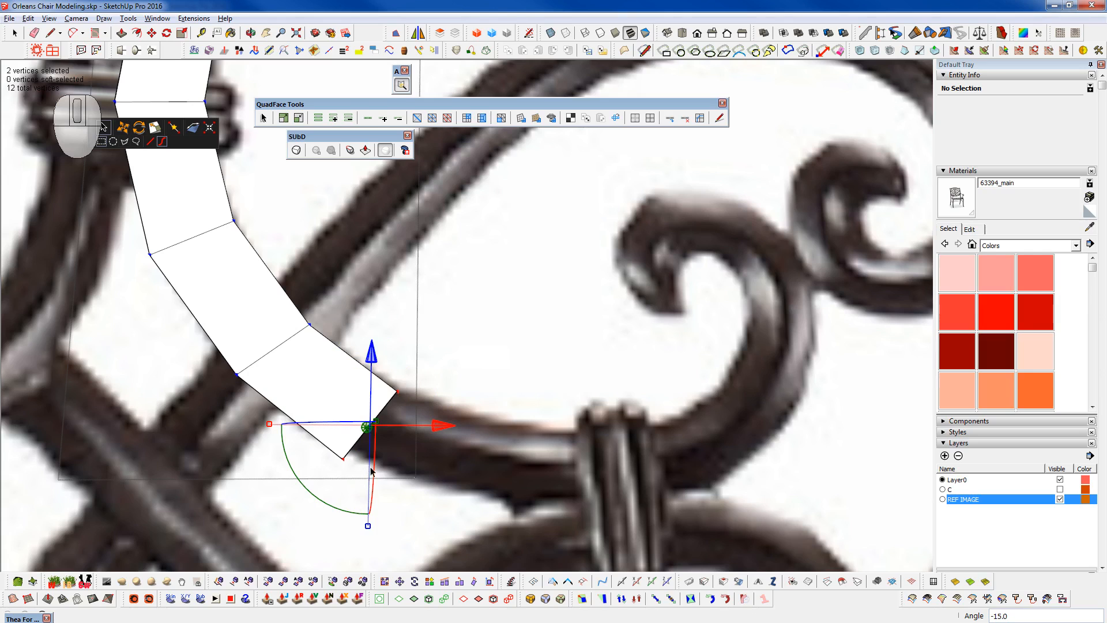
scroll(362, 468, down, 3)
shift+middle_drag(362, 435, 376, 516)
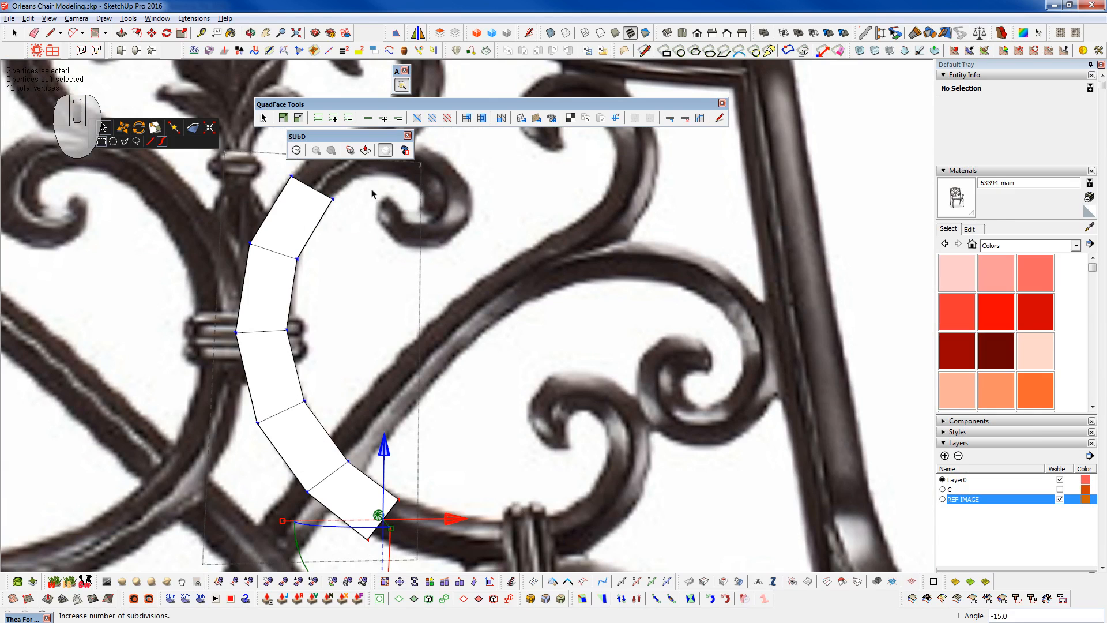
- Draw a line across the strip's inner bend, from the collar vertex to the second vertex below it, and erase it
scroll(407, 547, down, 2)
scroll(375, 493, up, 2)
scroll(357, 479, up, 2)
scroll(358, 483, up, 1)
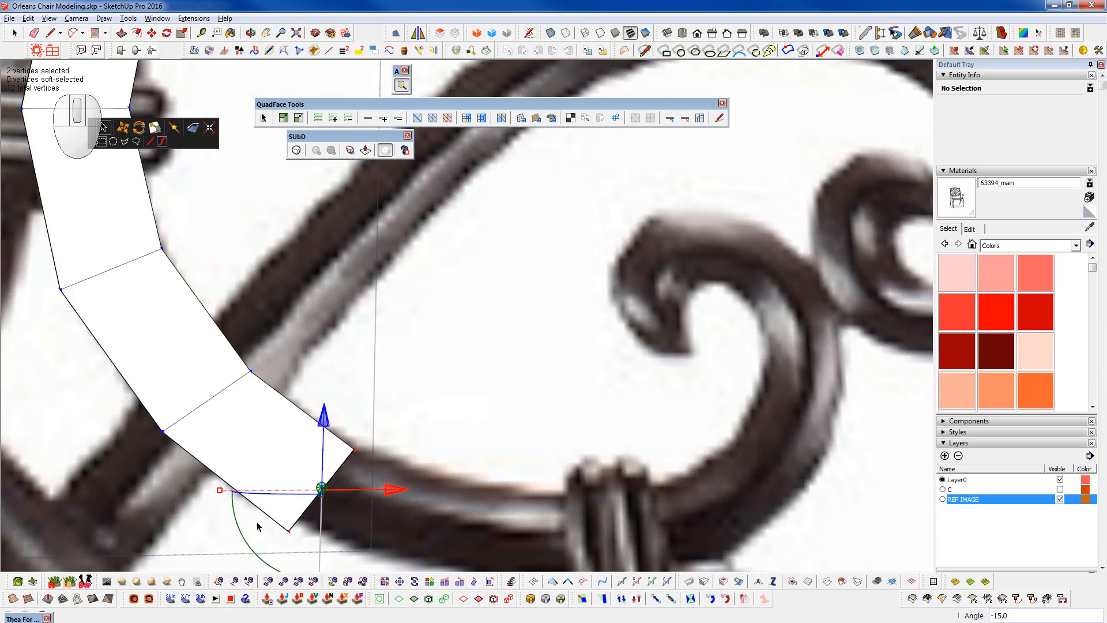
middle_drag(250, 390, 263, 309)
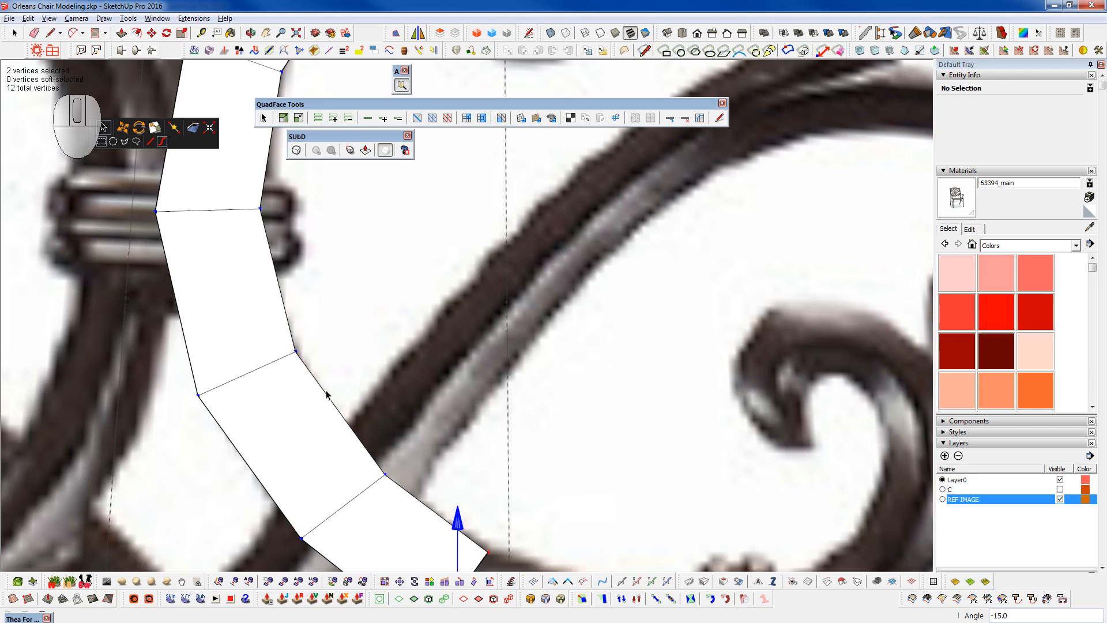
key(q)
click(260, 209)
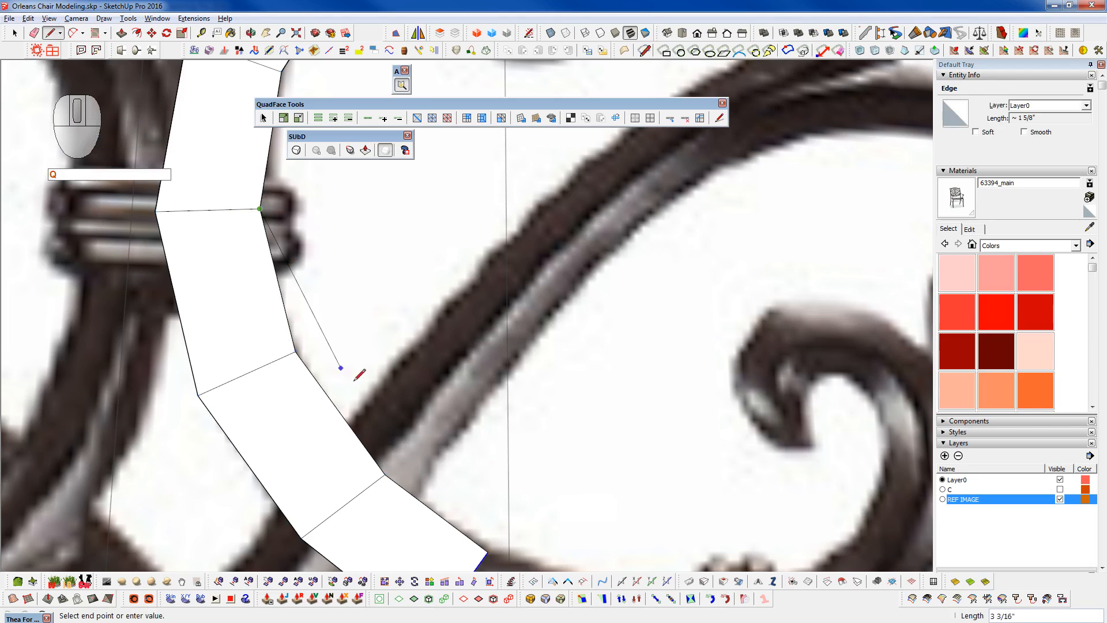
click(385, 474)
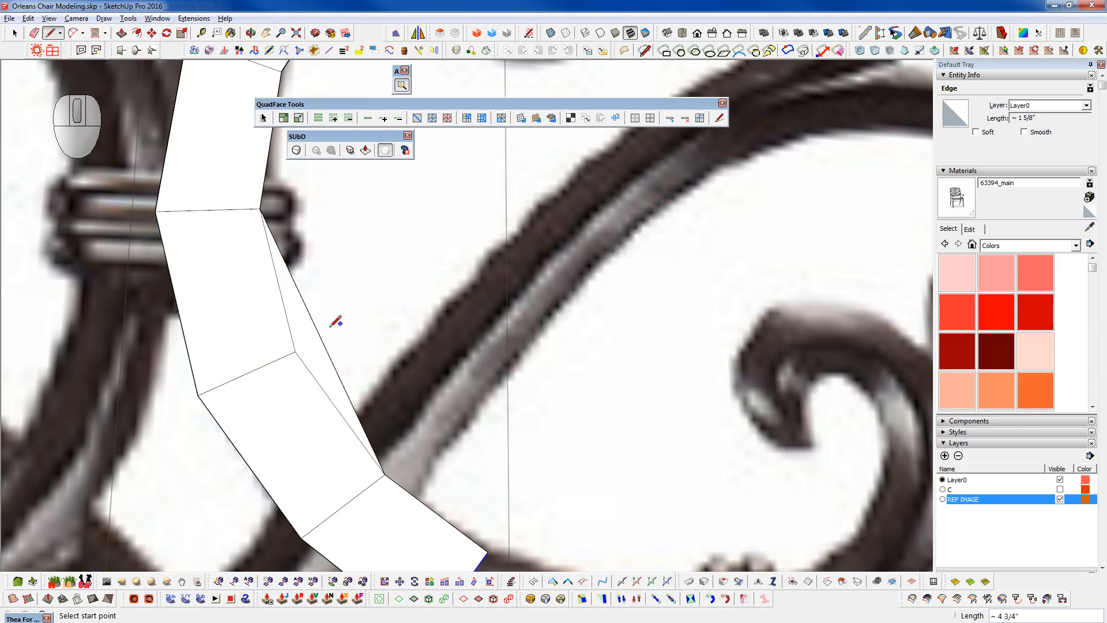
key(e)
mouse_move(321, 341)
mouse_down()
mouse_move(317, 297)
mouse_move(309, 321)
mouse_up()
scroll(257, 254, down, 2)
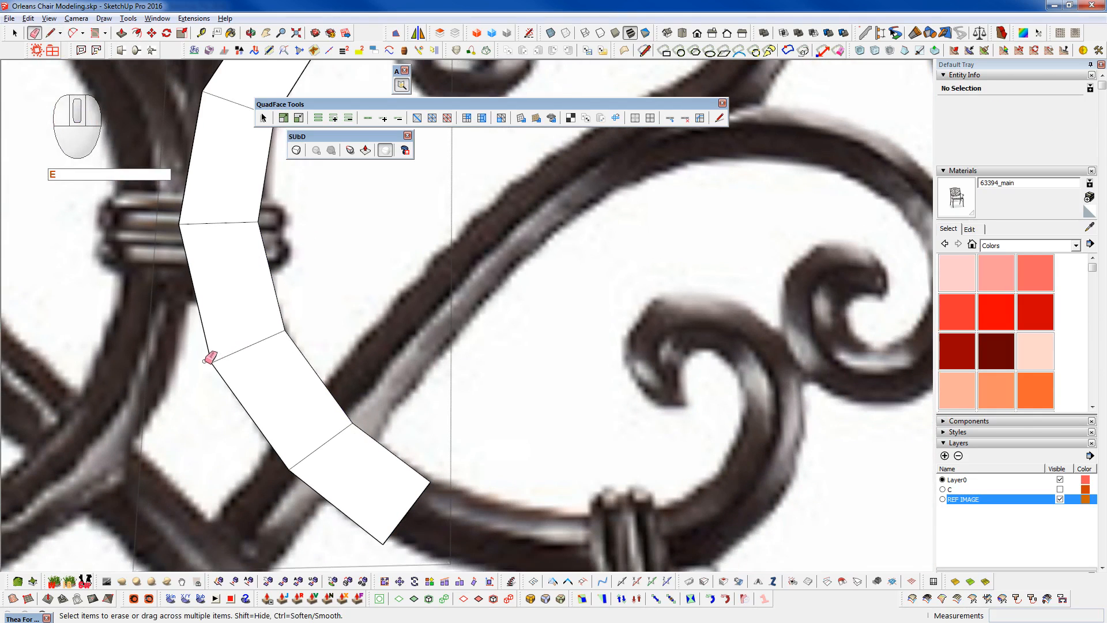
- Move the strip's outer vertex at the first joint below the collar 1" down and to the right with vertex editing
key(F5)
drag(193, 349, 248, 397)
key(m)
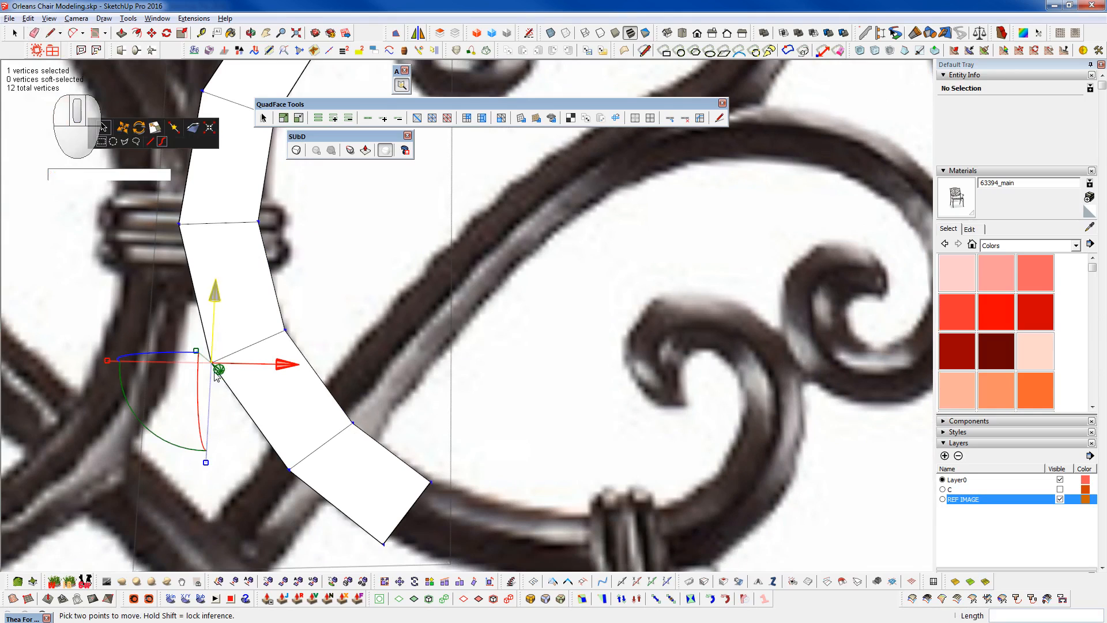
key(w)
key(F2)
click(213, 365)
click(239, 401)
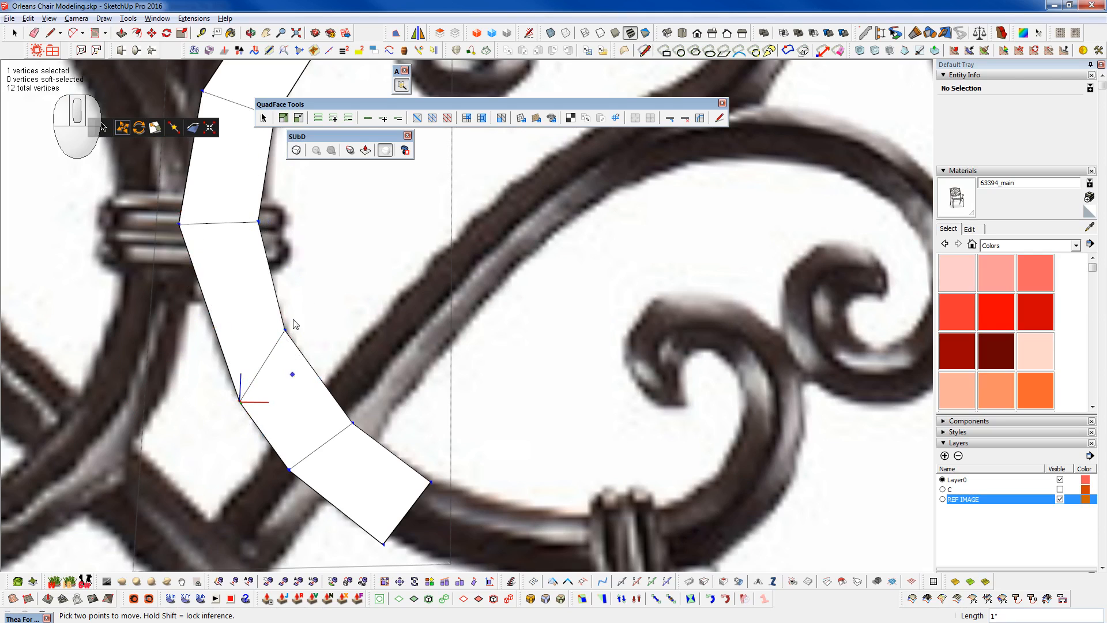
- Preview the strip as a subdivided mesh with hidden geometry shown, and increase its number of subdivisions
click(296, 151)
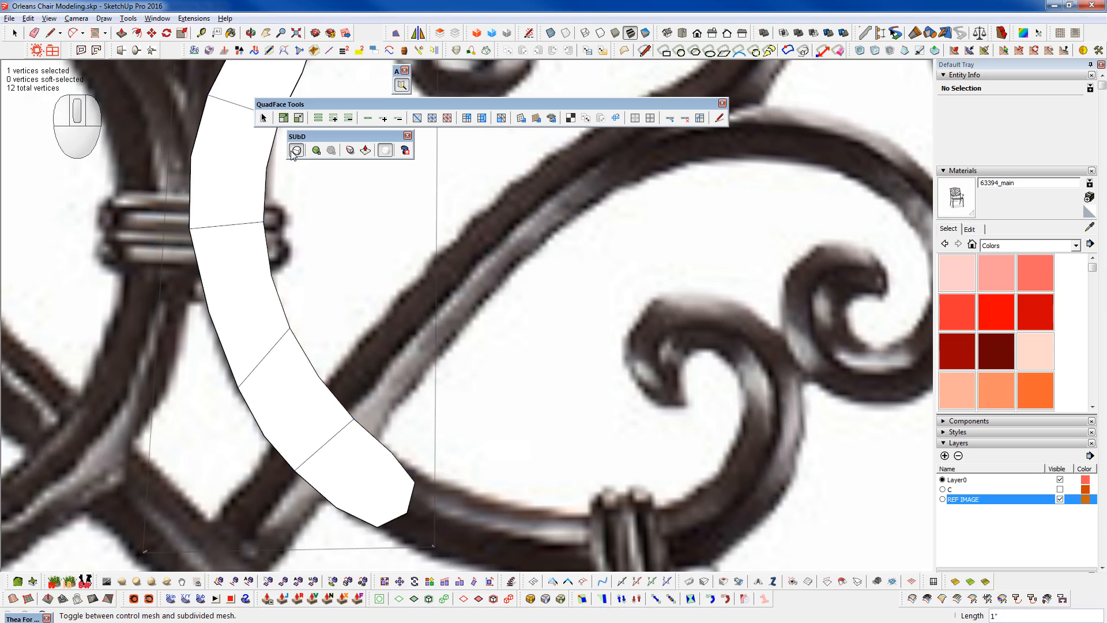
key(h)
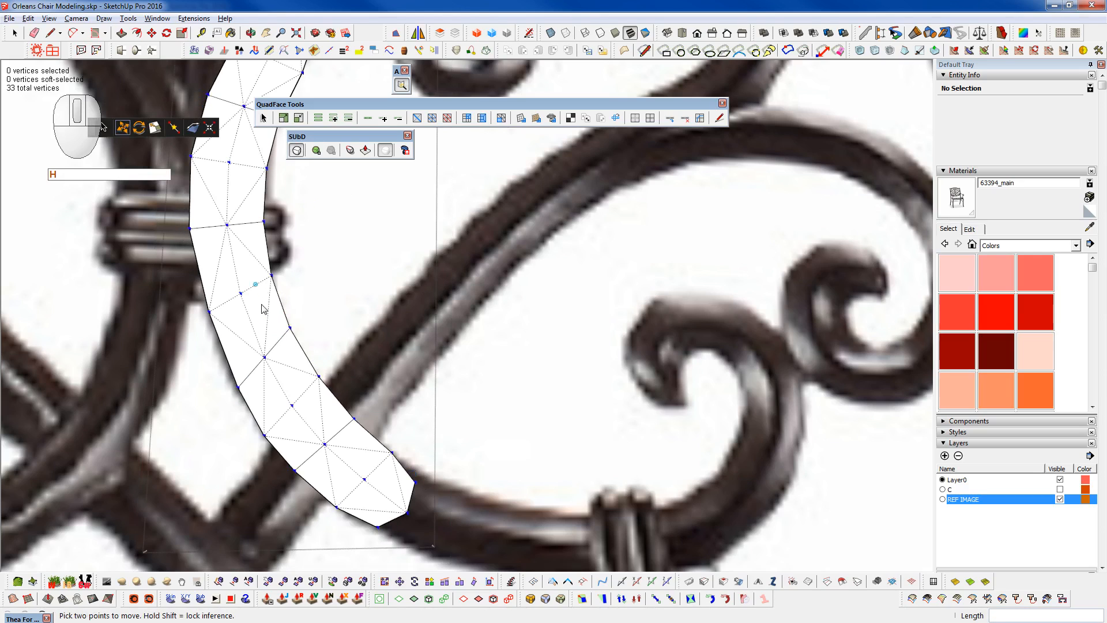
click(316, 150)
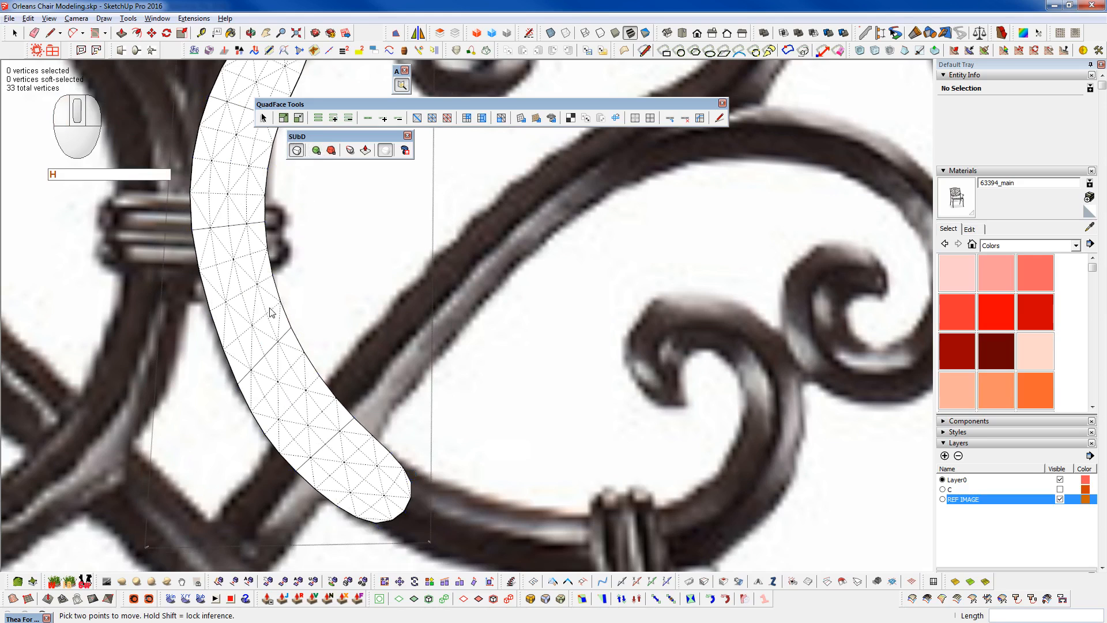
scroll(322, 476, down, 2)
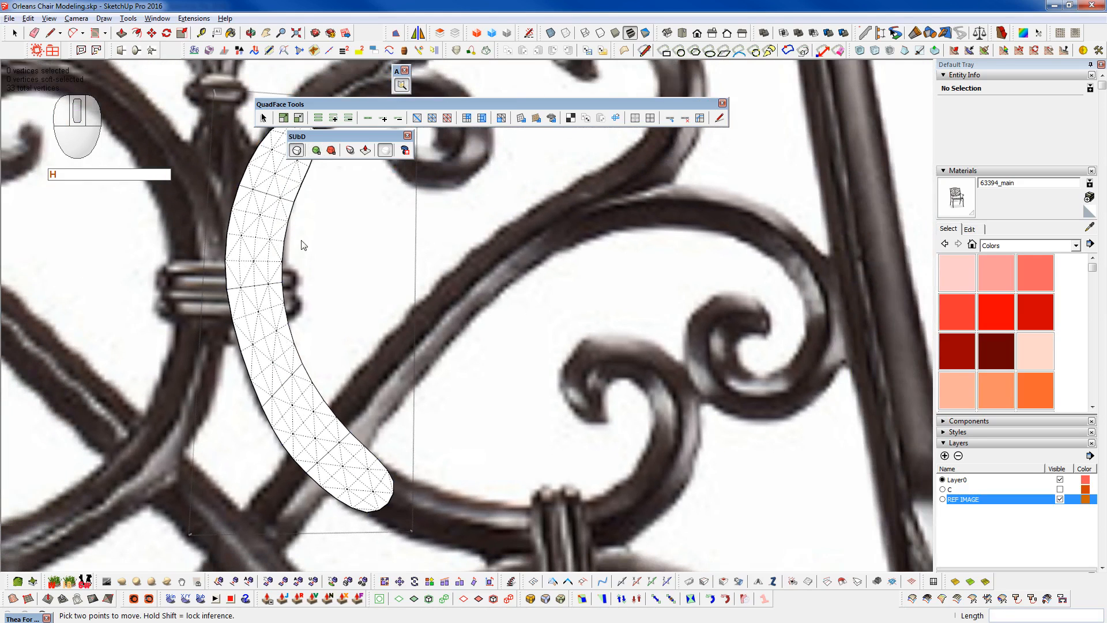
scroll(274, 409, up, 2)
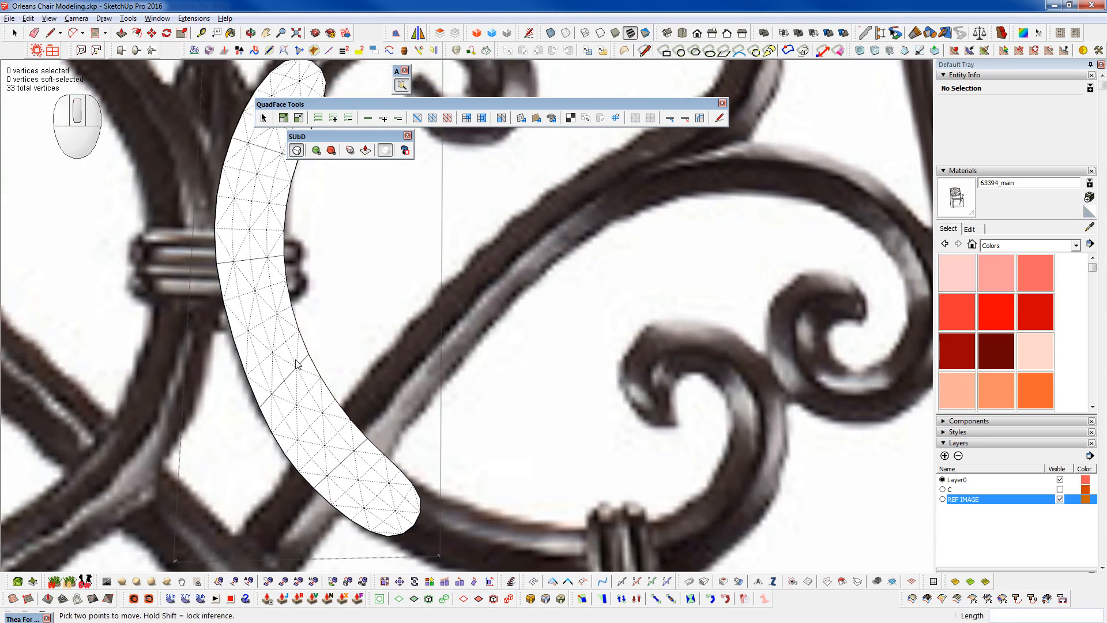
scroll(298, 363, up, 2)
scroll(271, 285, down, 2)
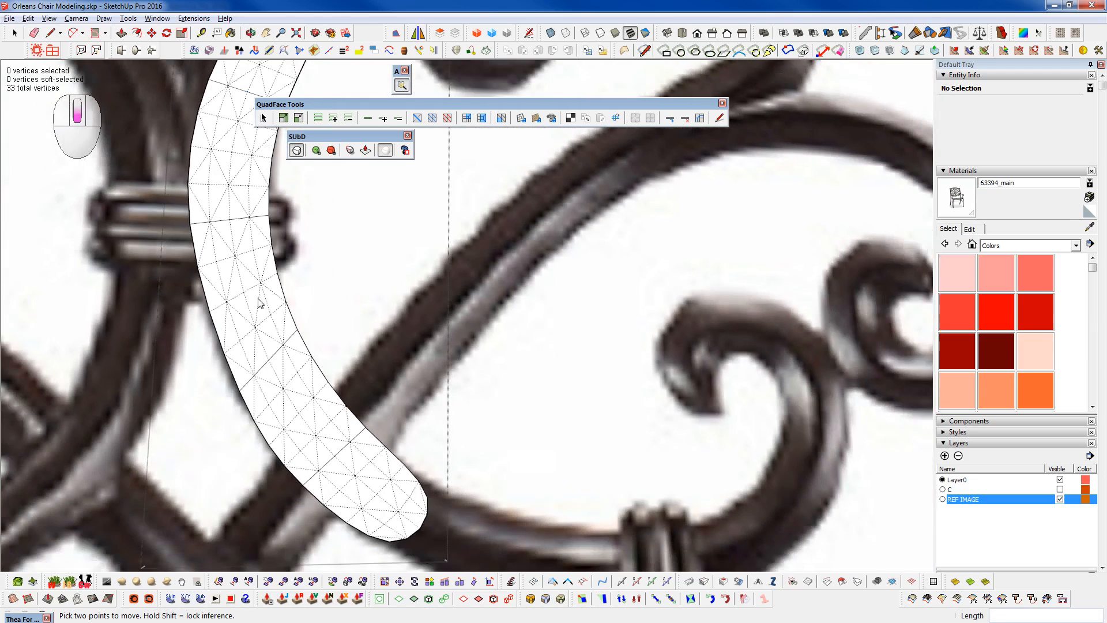
scroll(258, 302, down, 1)
scroll(261, 300, down, 2)
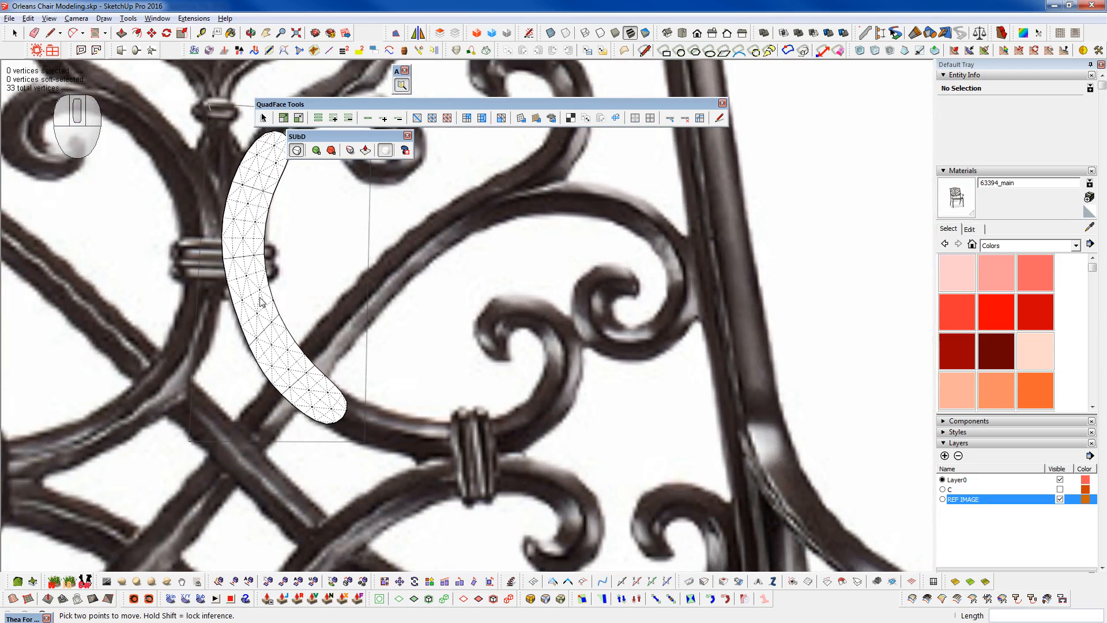
- Undo the strip's subdivision changes and the outer vertex move
key(ctrl)
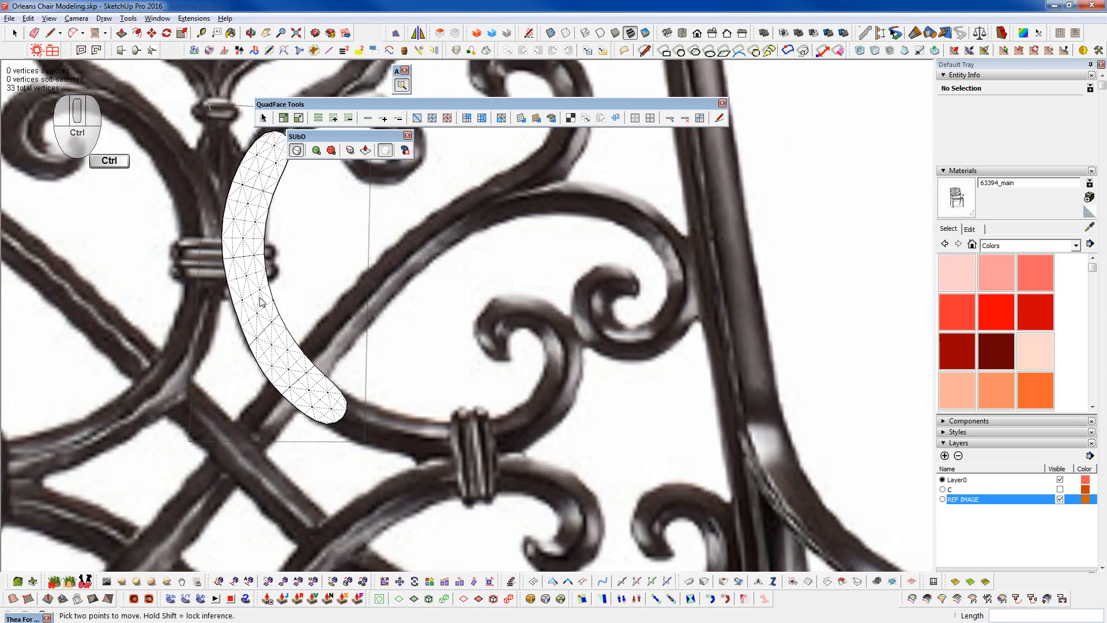
key(ctrl+z)
key(ctrl+z)
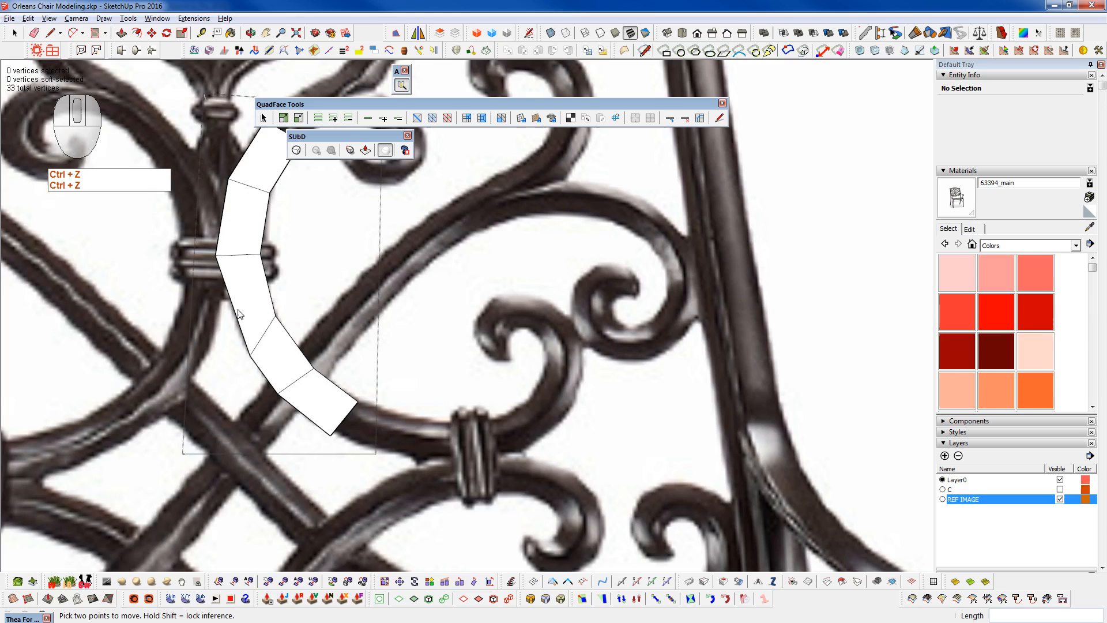
key(ctrl+z)
- Select the two vertices at the strip's lower end in vertex editing and rotate them by -15°
scroll(358, 431, up, 2)
scroll(359, 431, up, 1)
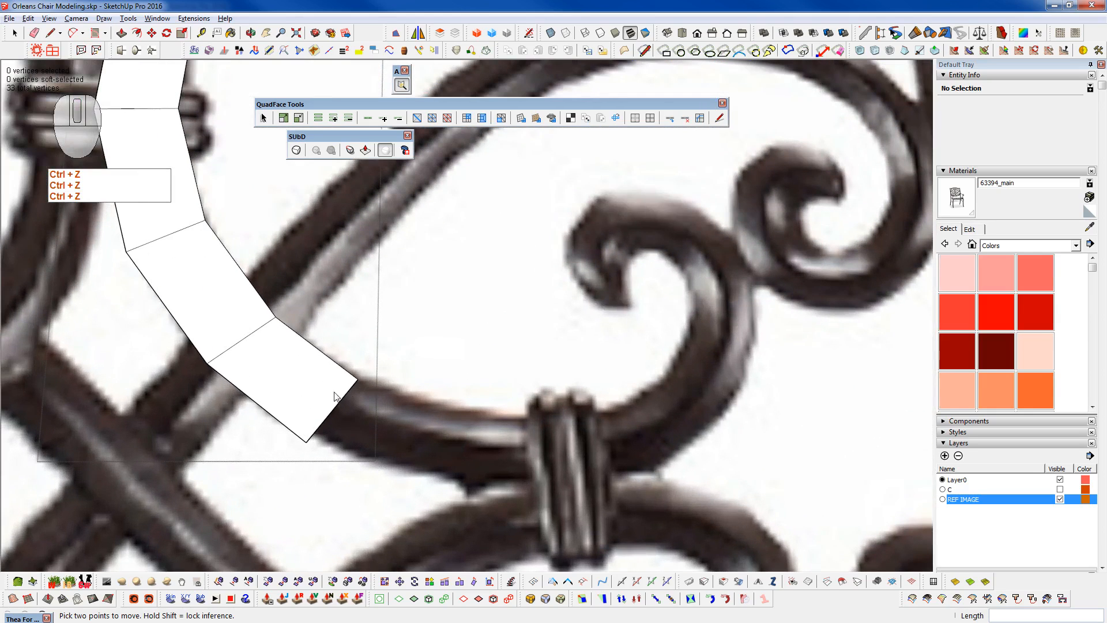
key(F2)
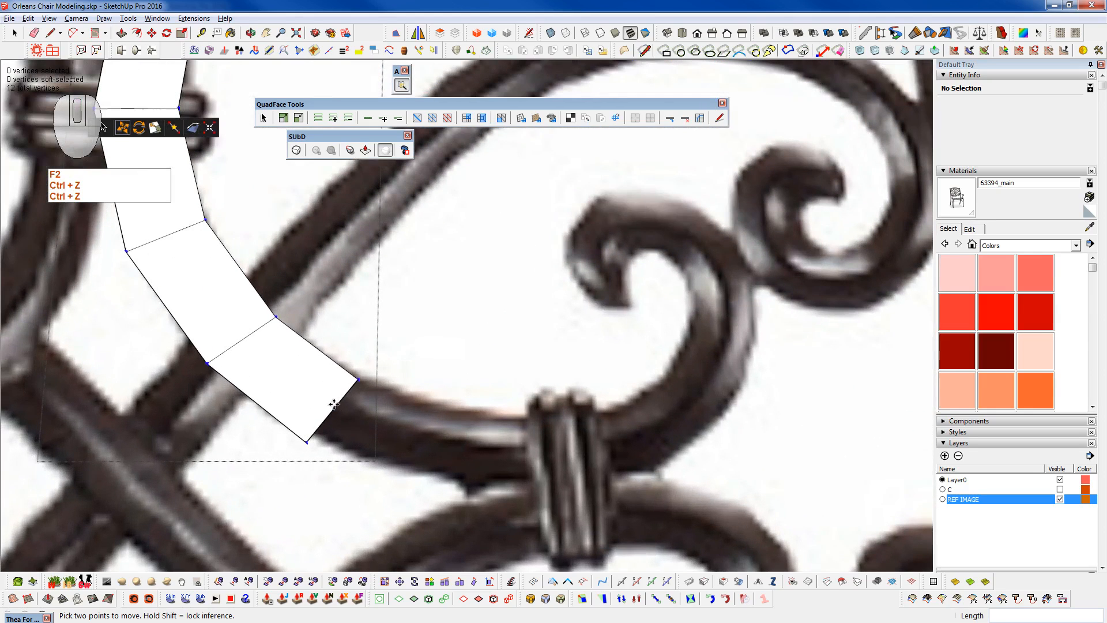
key(space)
drag(284, 366, 435, 485)
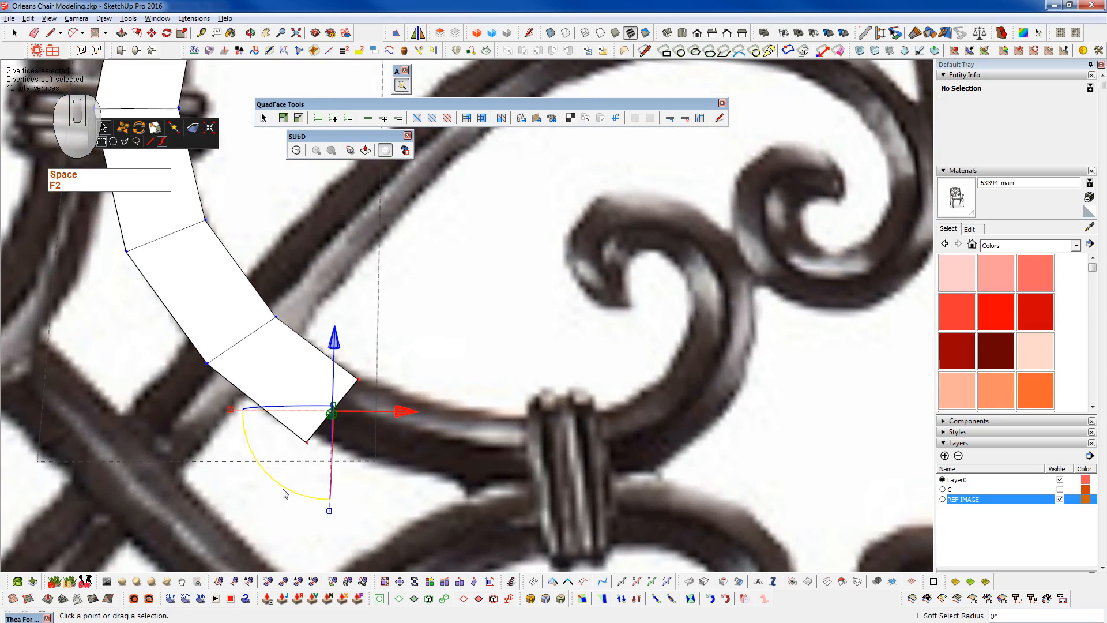
drag(288, 493, 314, 499)
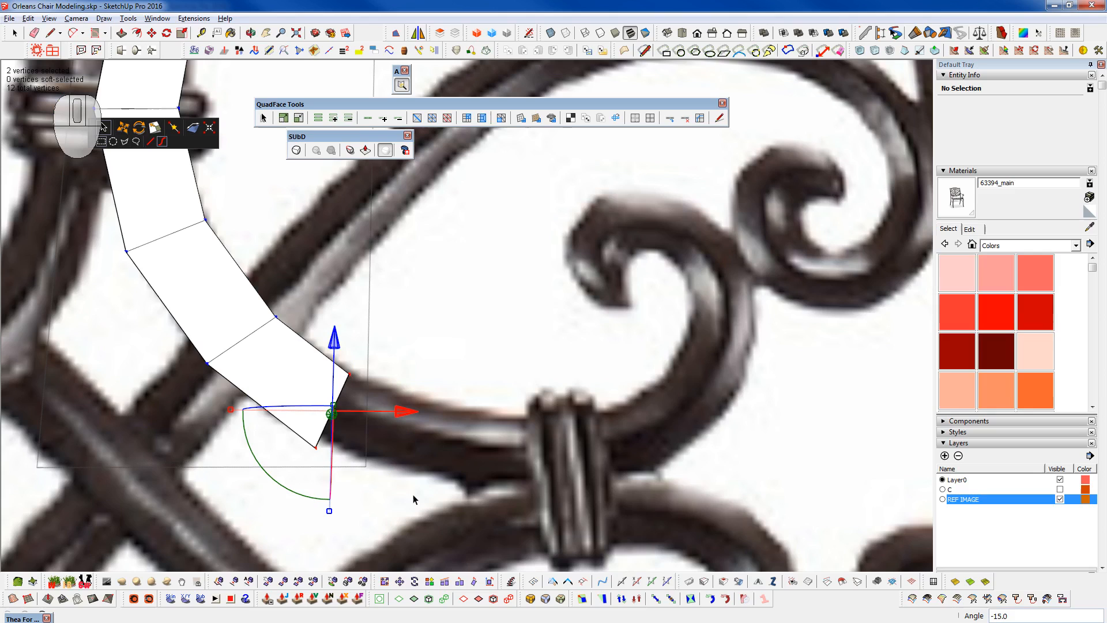
- Extrude the strip's lower end edge to the right, lower it onto the scroll and shift it 5/8" towards the lower collar
ctrl+drag(403, 412, 500, 457)
drag(428, 339, 429, 354)
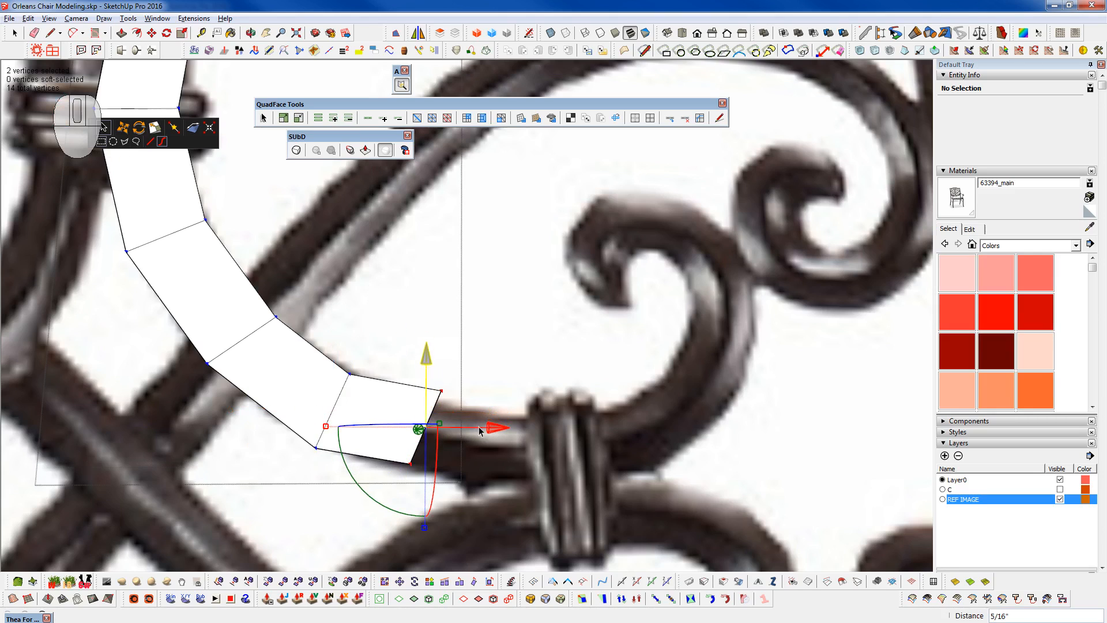
key(w)
click(467, 441)
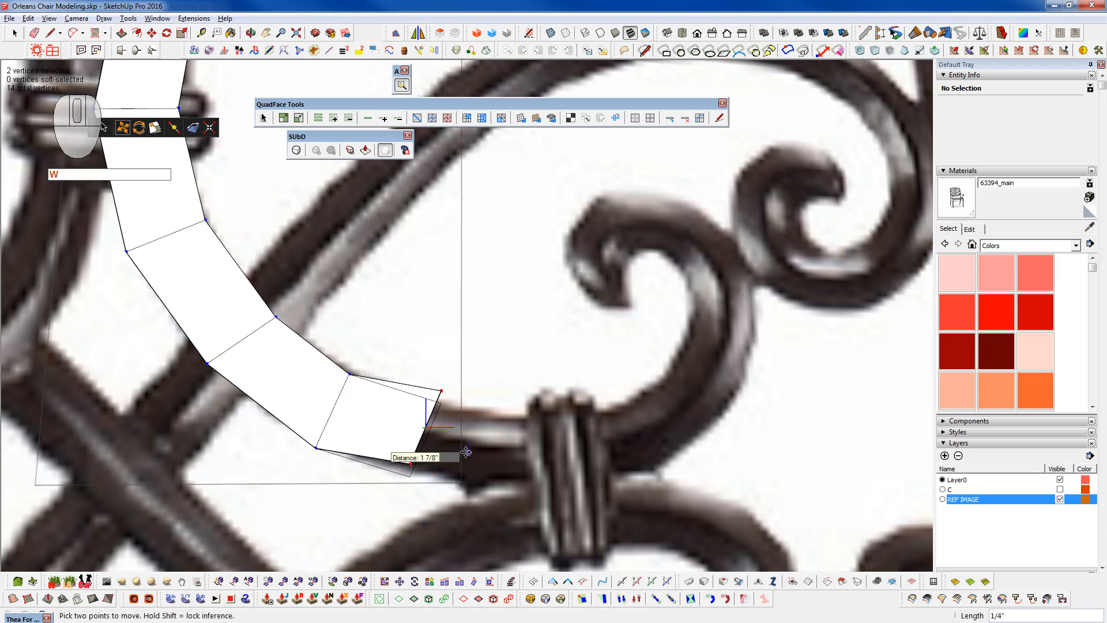
click(467, 459)
click(464, 435)
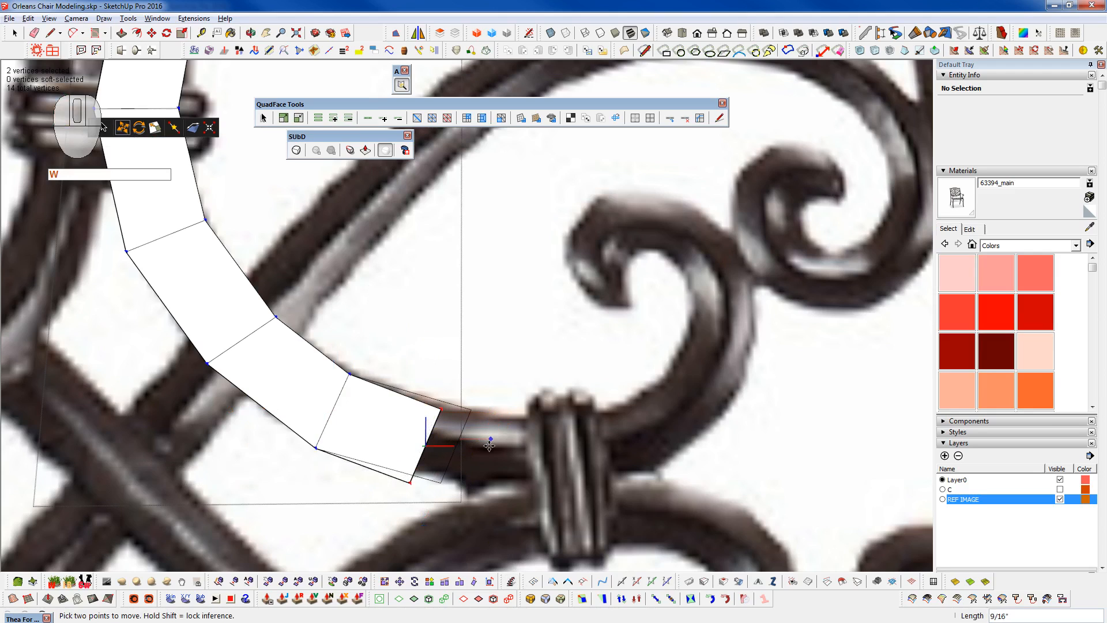
click(488, 444)
- Show the strip as a subdivided mesh and turn on X-ray display to compare it with the reference image
key(shift+2)
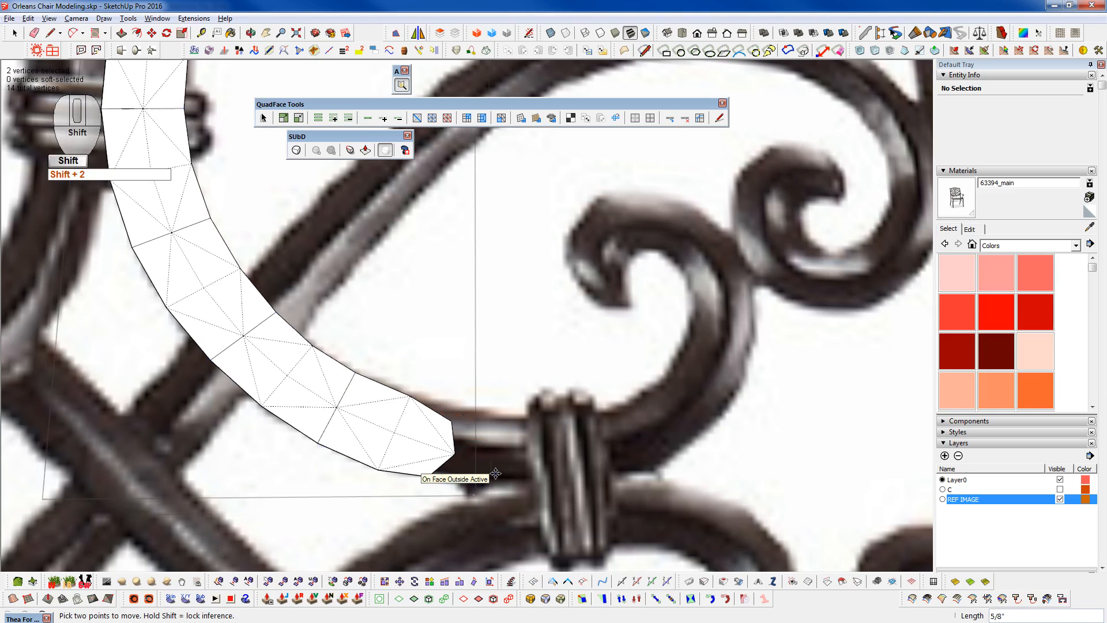
scroll(373, 457, down, 3)
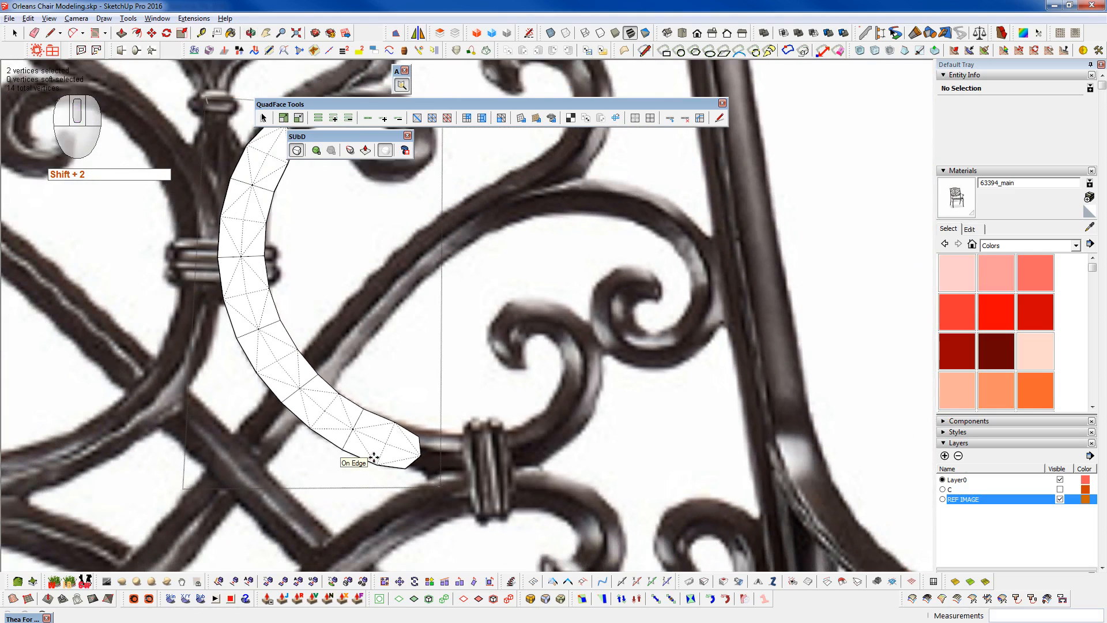
key(F3)
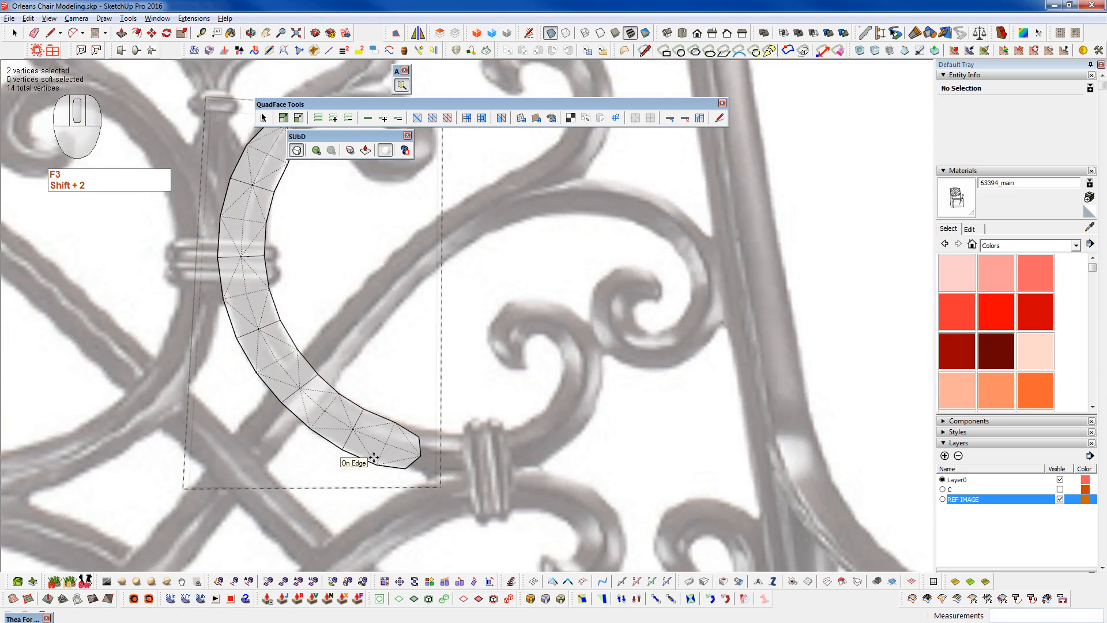
scroll(343, 471, down, 2)
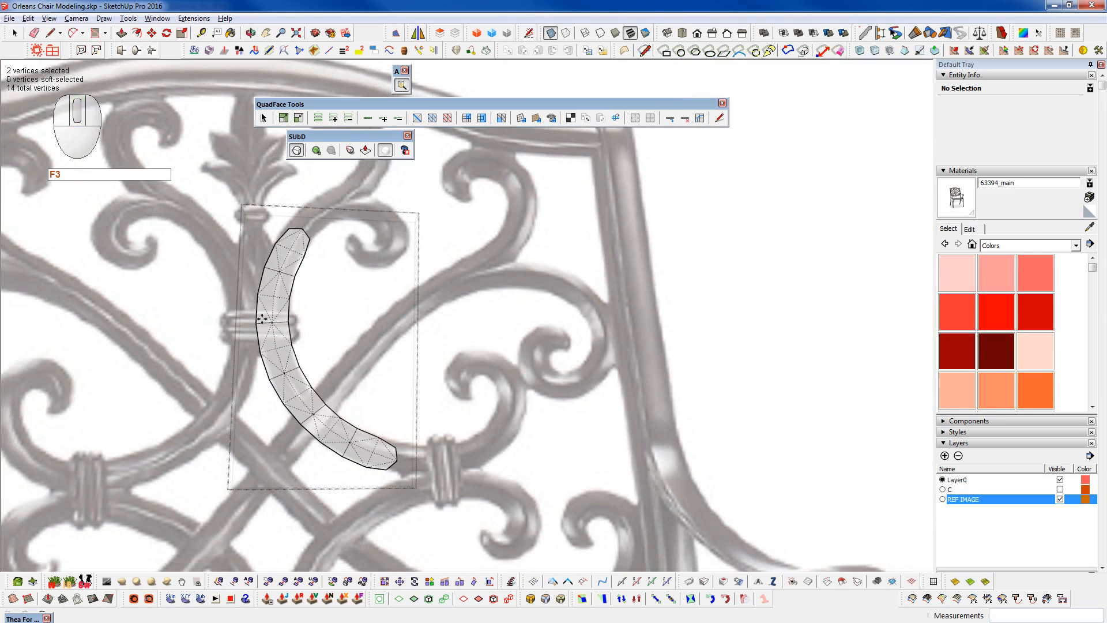
key(shift+s)
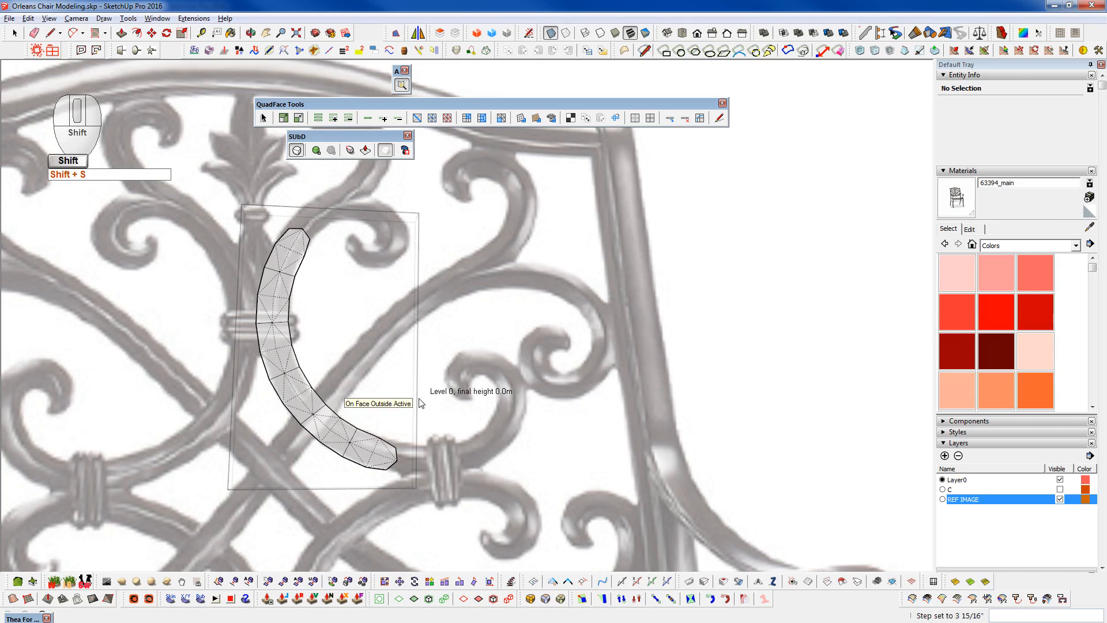
key(shift+s)
key(shift+s)
- Switch the strip from the subdivided mesh back to its control mesh
scroll(265, 289, up, 2)
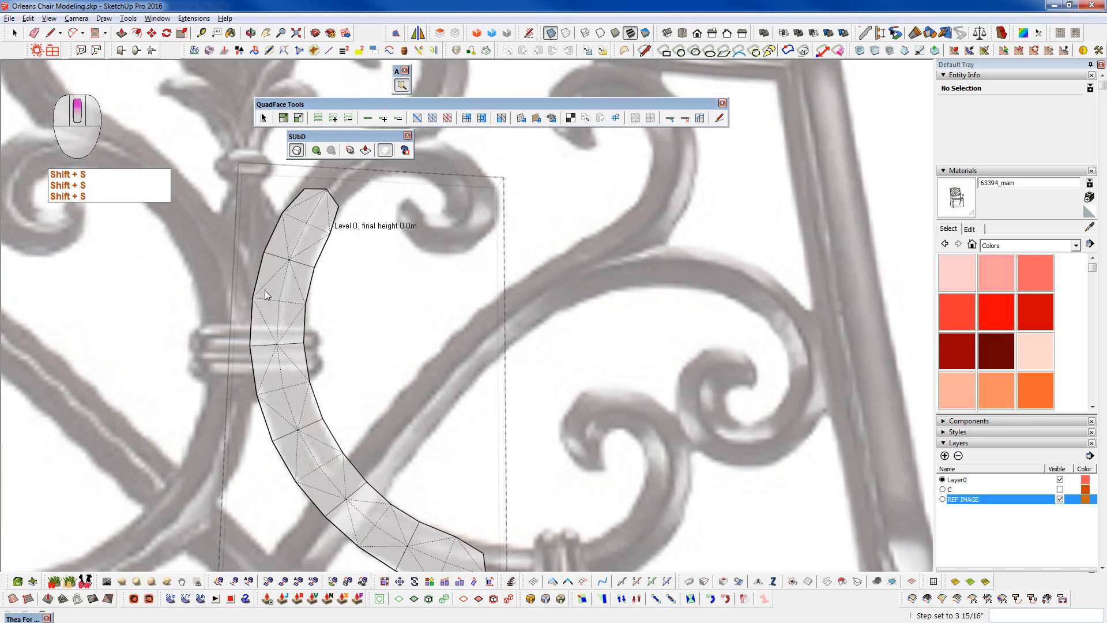
key(shift+2)
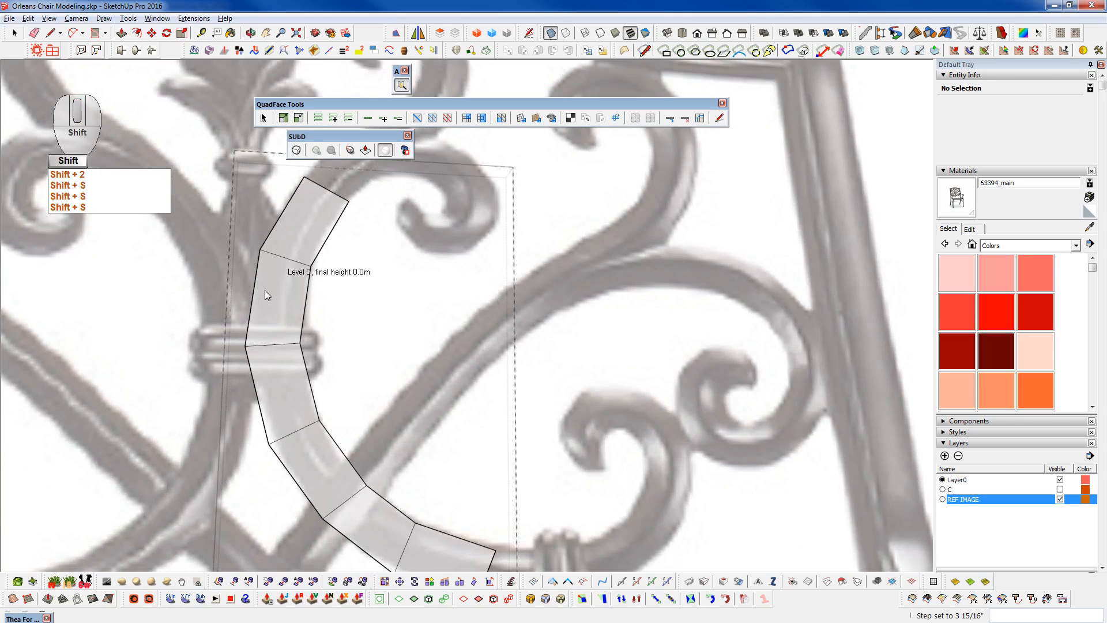
shift+scroll(265, 289, down, 1)
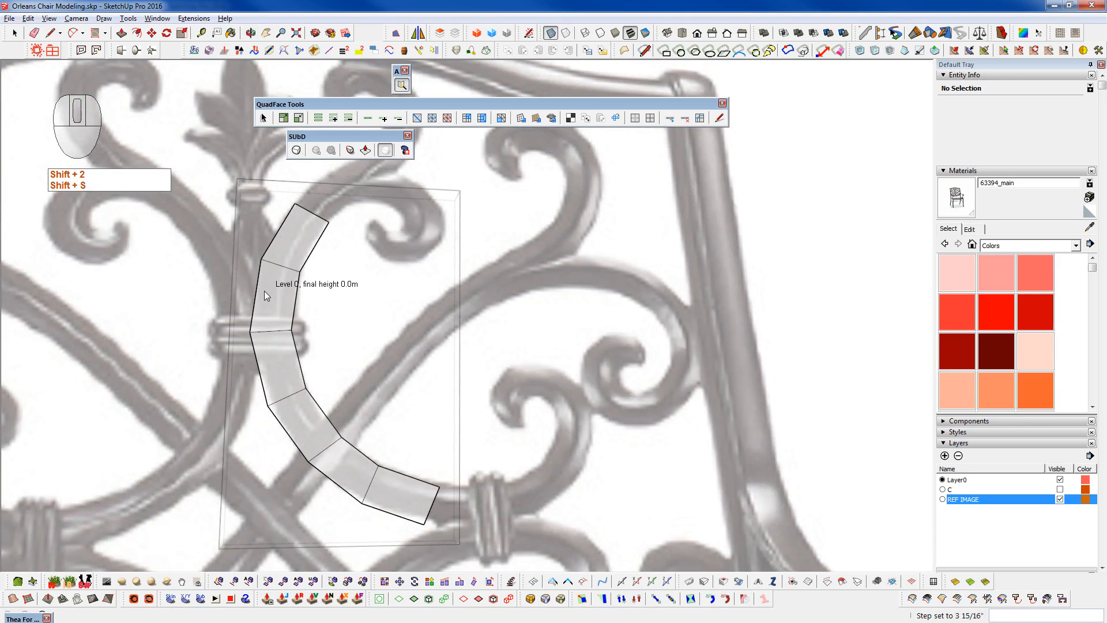
shift+middle_drag(377, 449, 382, 427)
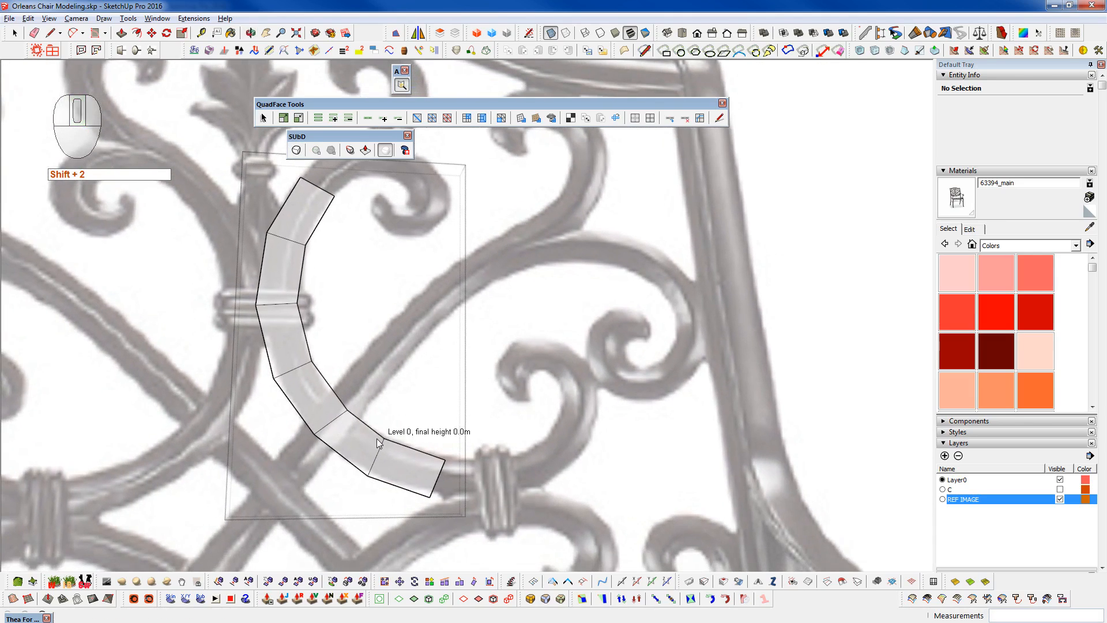
scroll(383, 430, up, 1)
scroll(385, 432, down, 1)
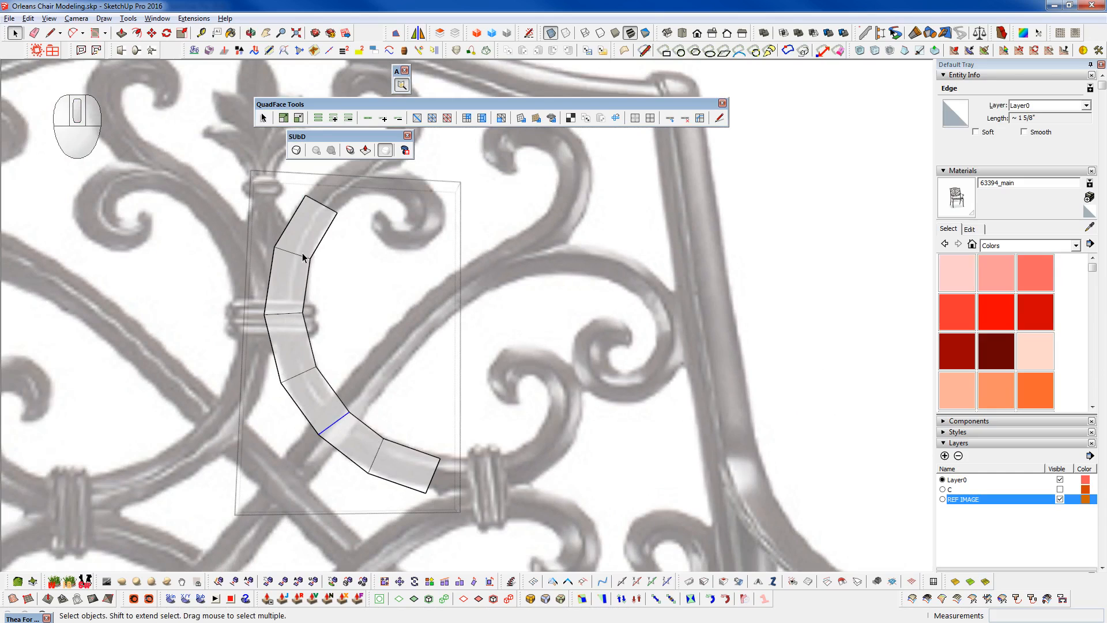
- Try to remove every other cross edge of the strip, check its vertices in vertex editing and undo the removal
click(298, 254)
ctrl+click(299, 374)
ctrl+click(375, 455)
key(ctrl+d)
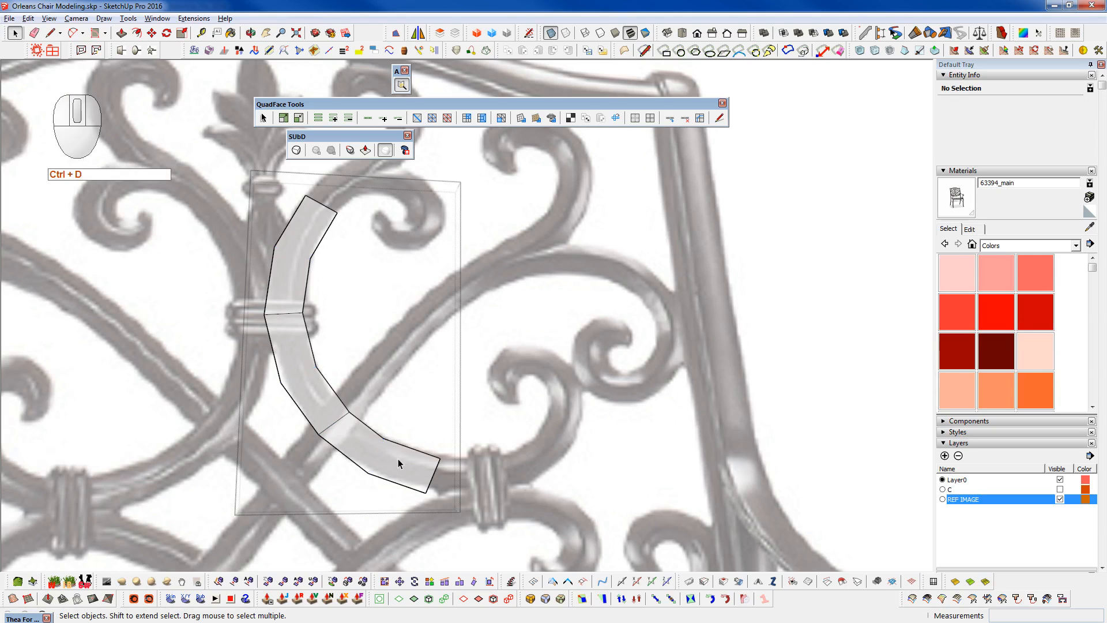
scroll(398, 461, up, 5)
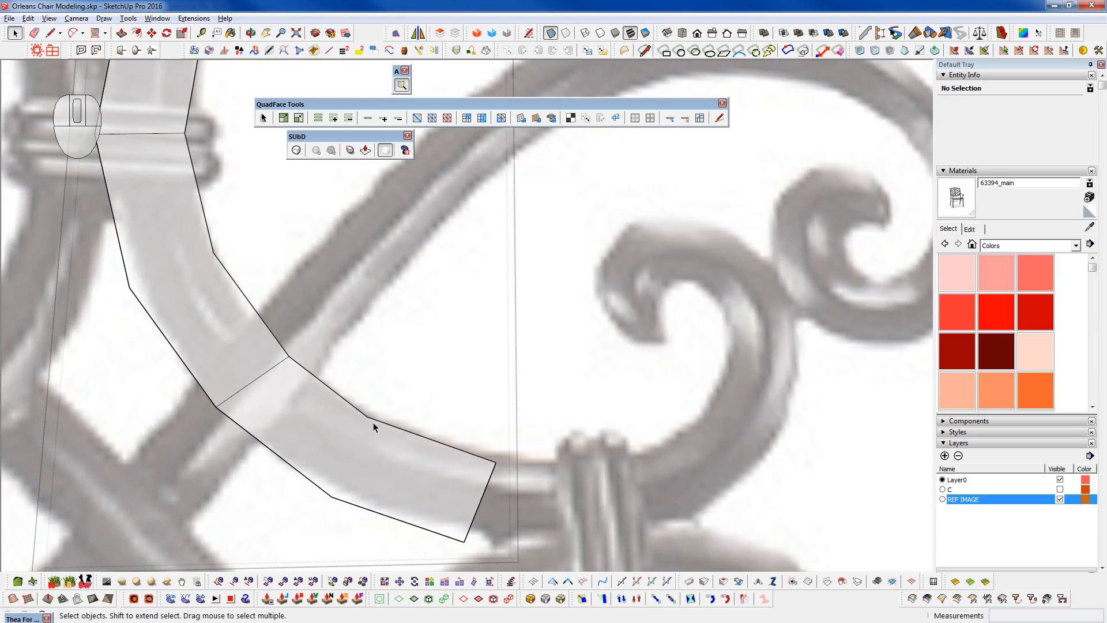
key(F2)
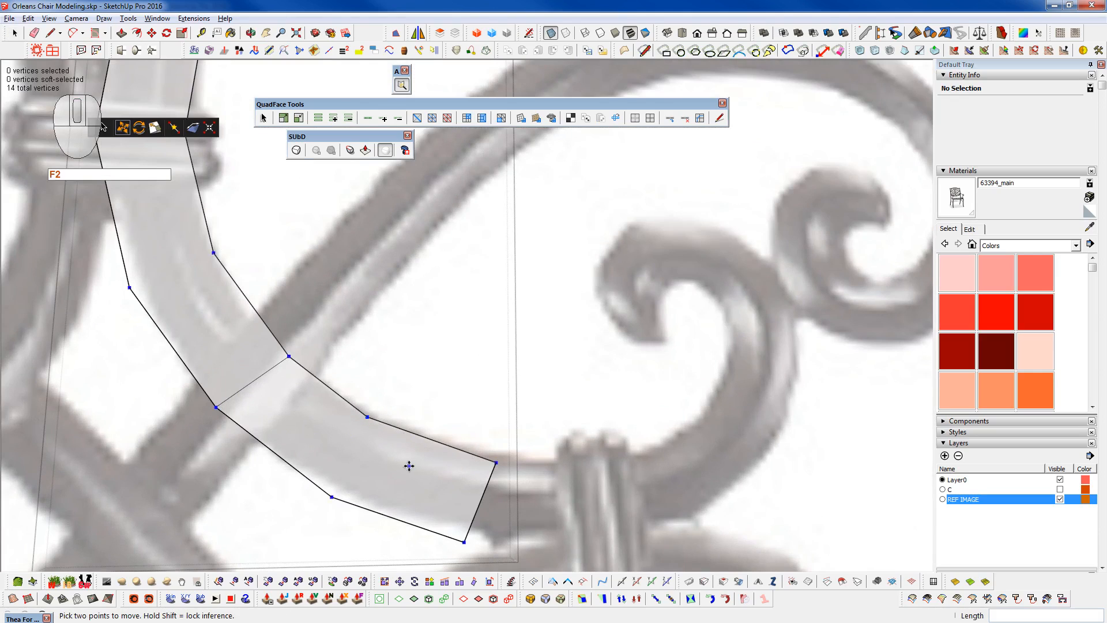
scroll(409, 465, down, 3)
scroll(385, 432, up, 2)
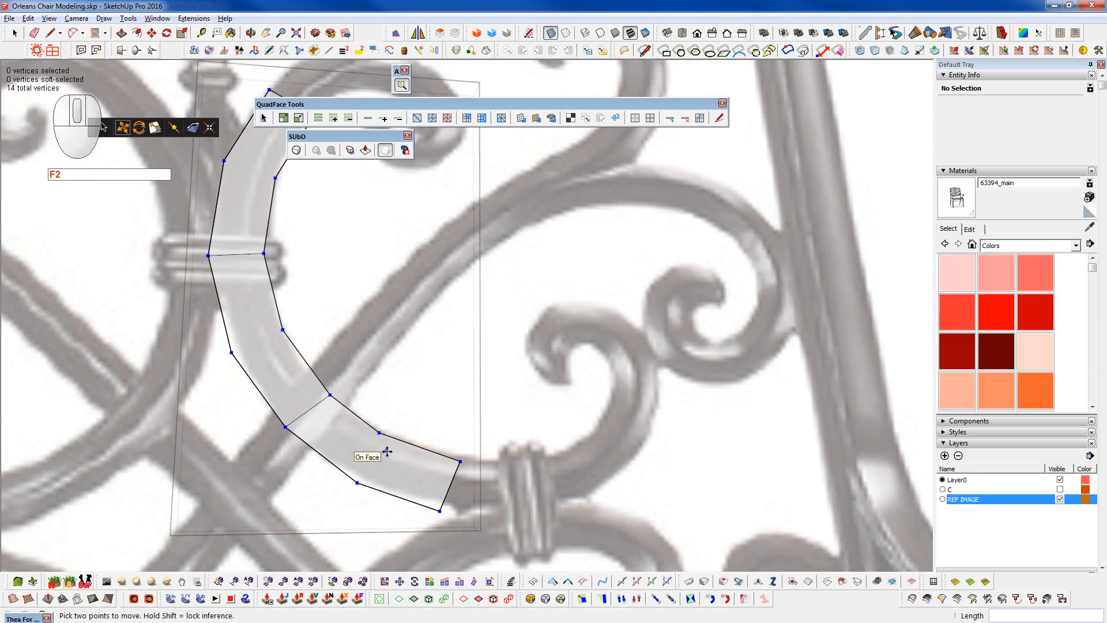
click(312, 381)
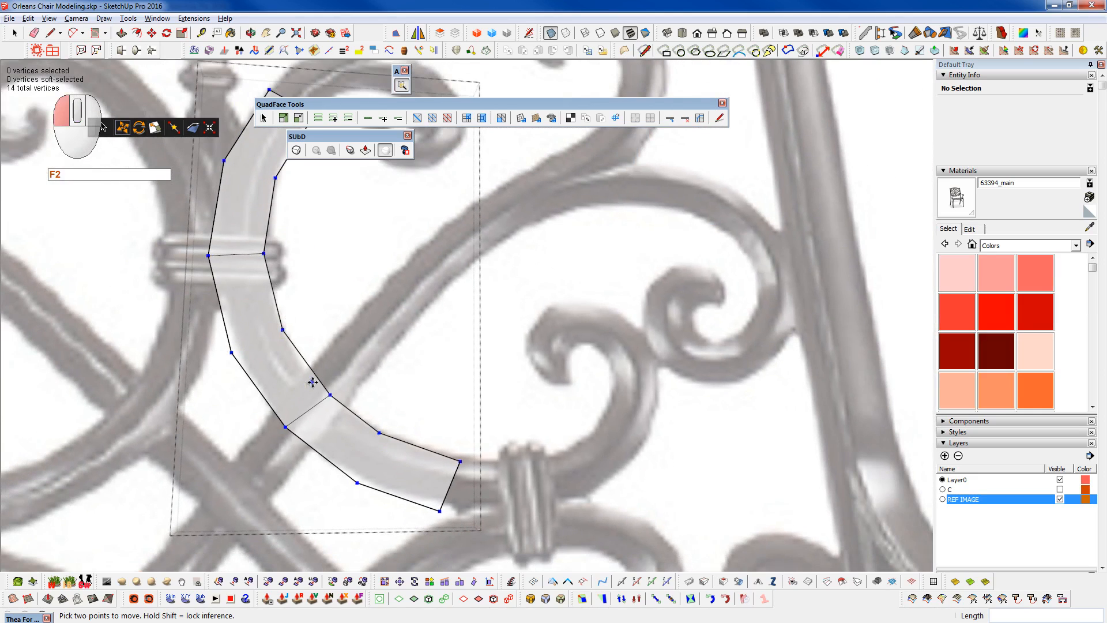
key(ctrl+z)
key(space)
key(space)
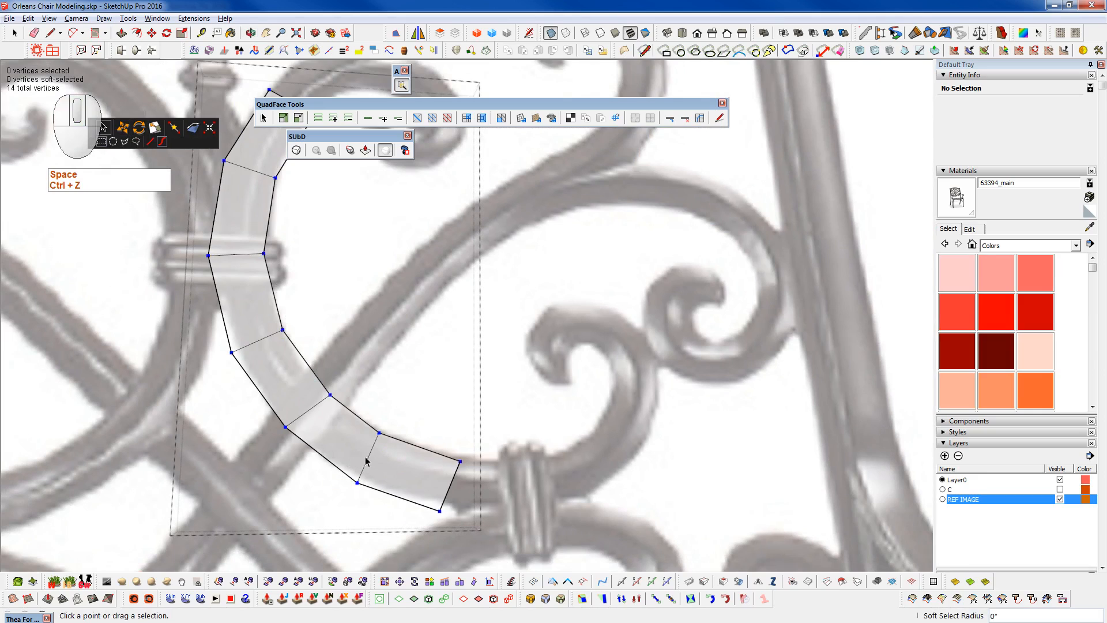
- Remove the edge loops at the strip's alternate cross edges, leaving three longer quads
click(370, 459)
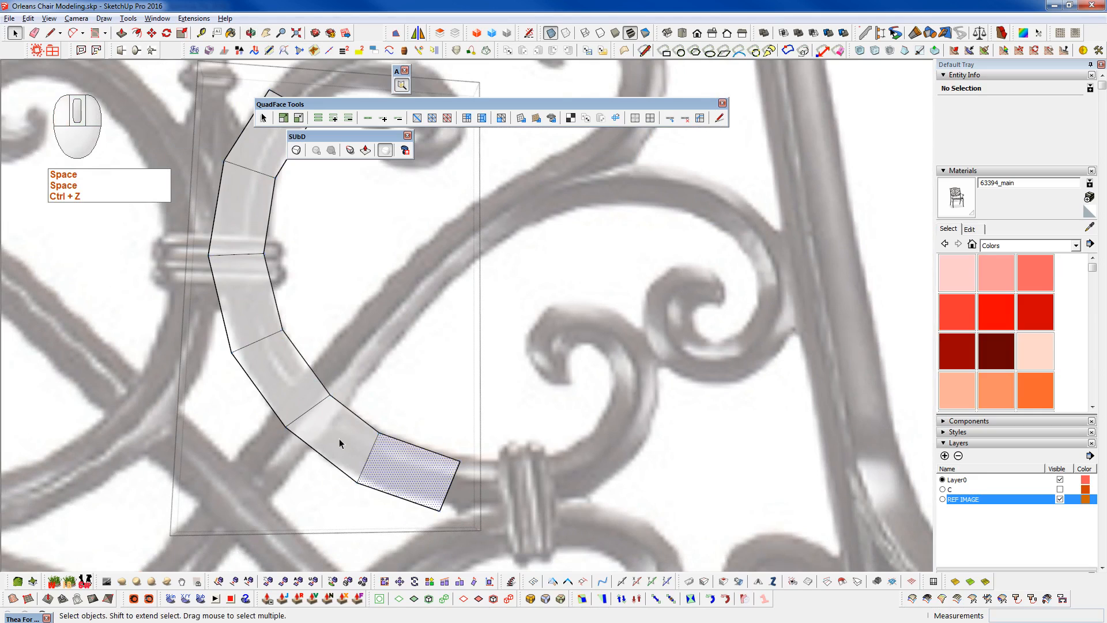
click(256, 341)
ctrl+click(368, 457)
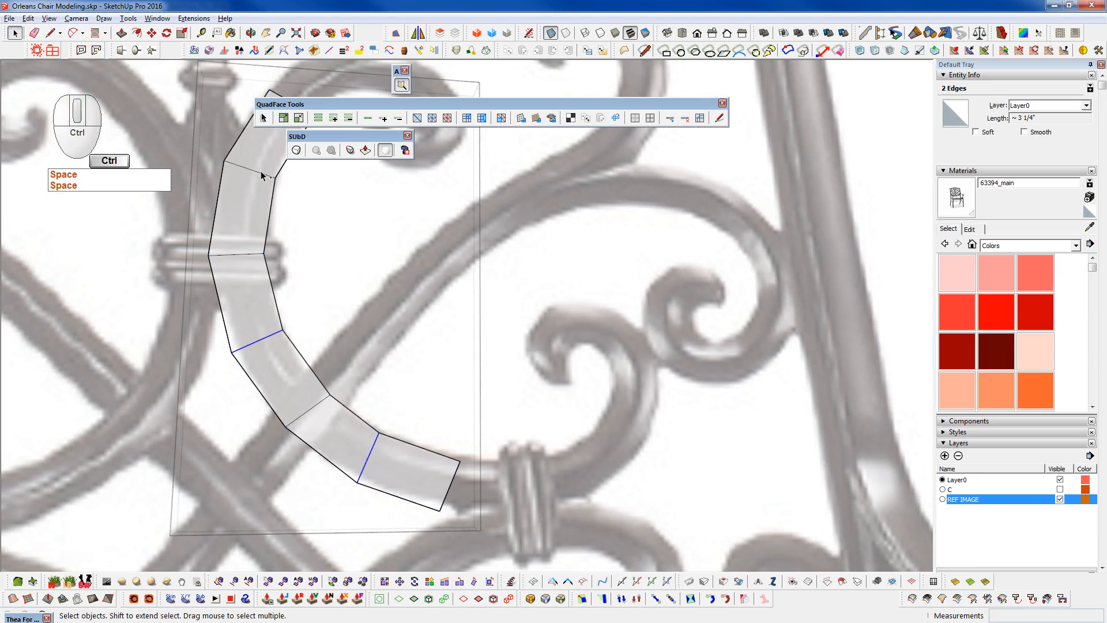
click(686, 121)
scroll(369, 386, down, 1)
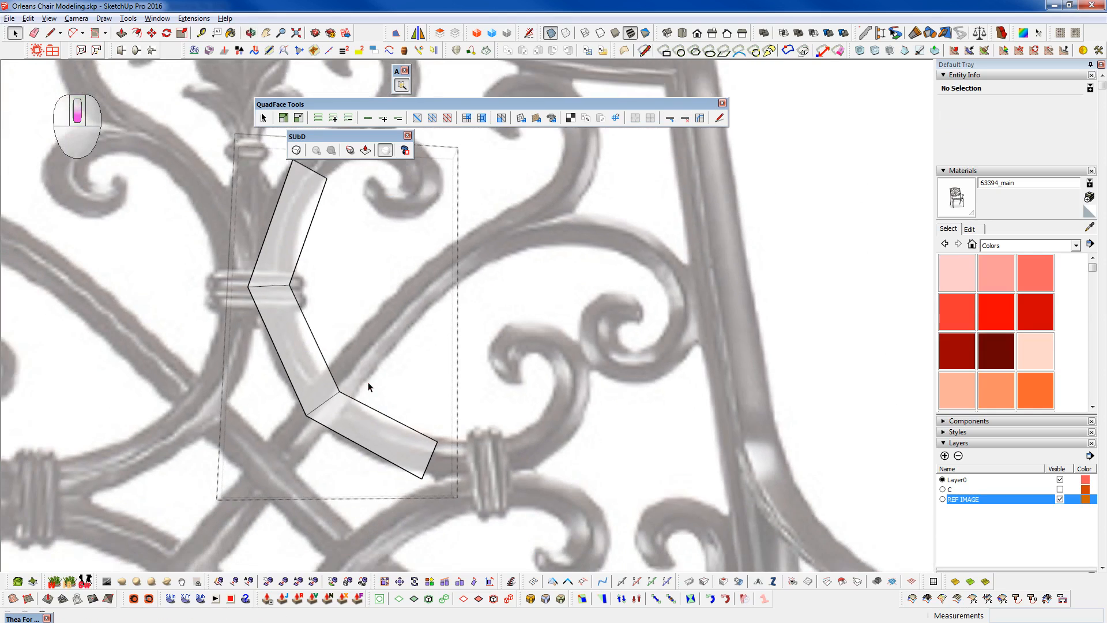
scroll(369, 387, down, 1)
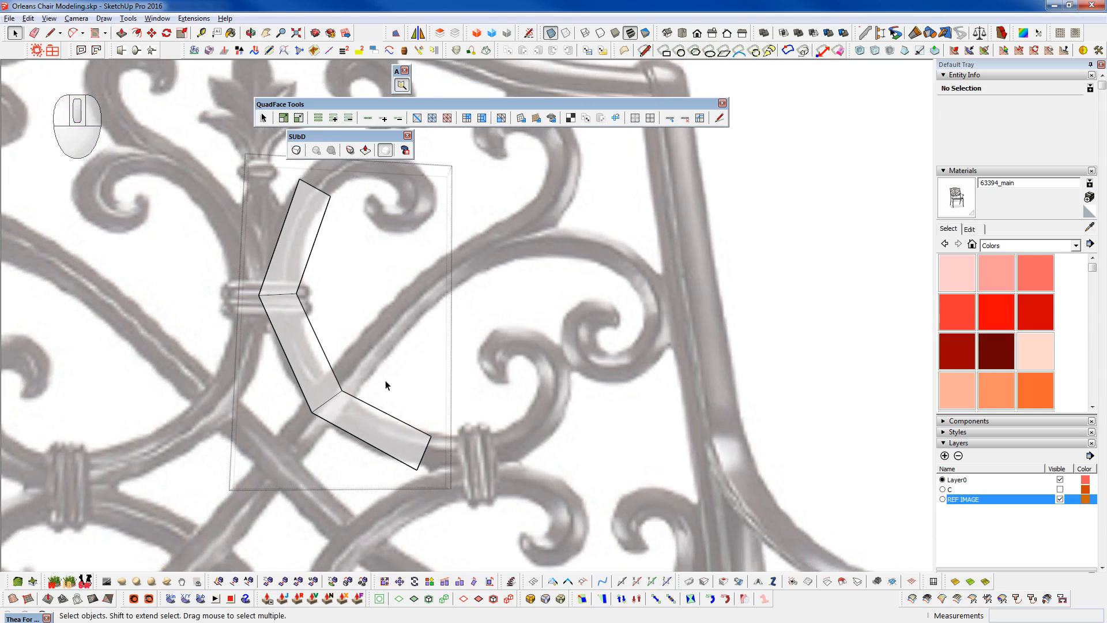
- Show the strip as a subdivided mesh with one more subdivision level and turn off the display of hidden geometry
click(296, 150)
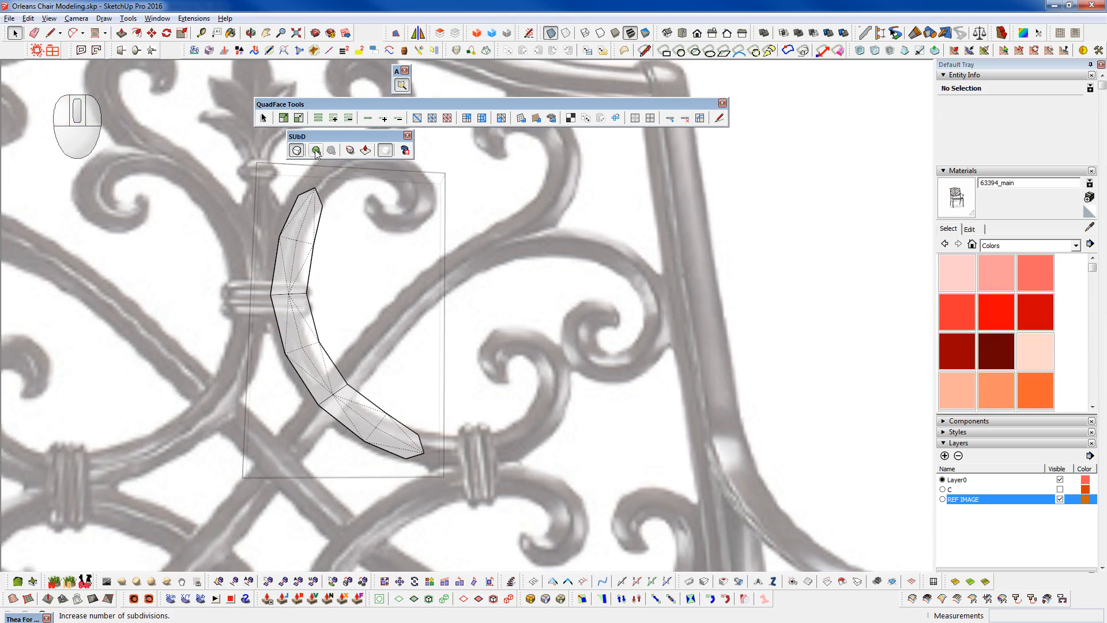
click(296, 150)
click(315, 150)
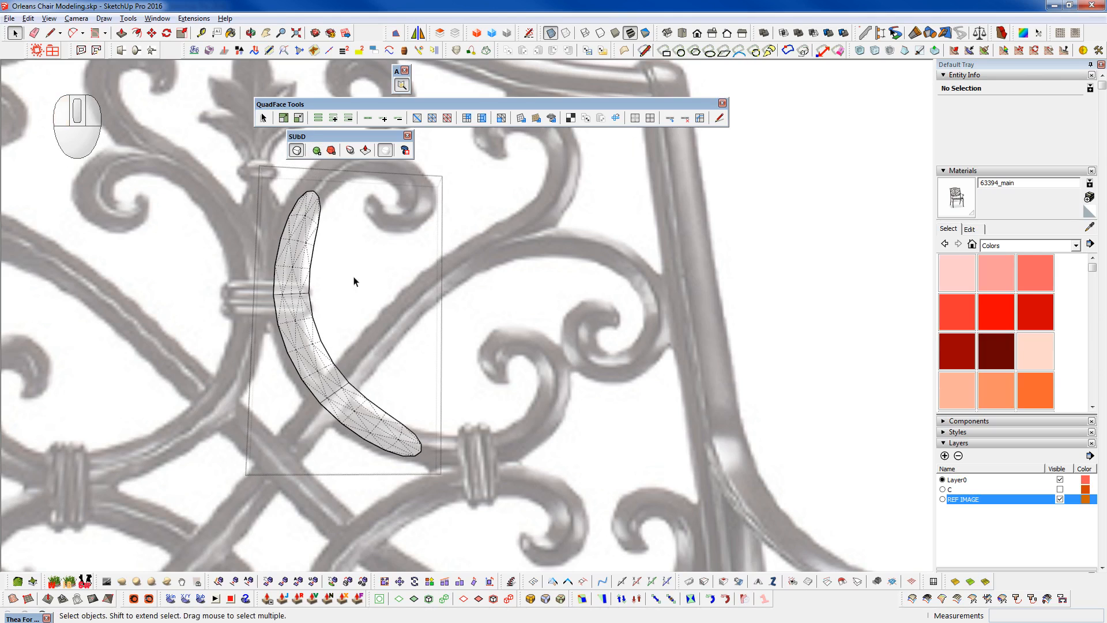
key(h)
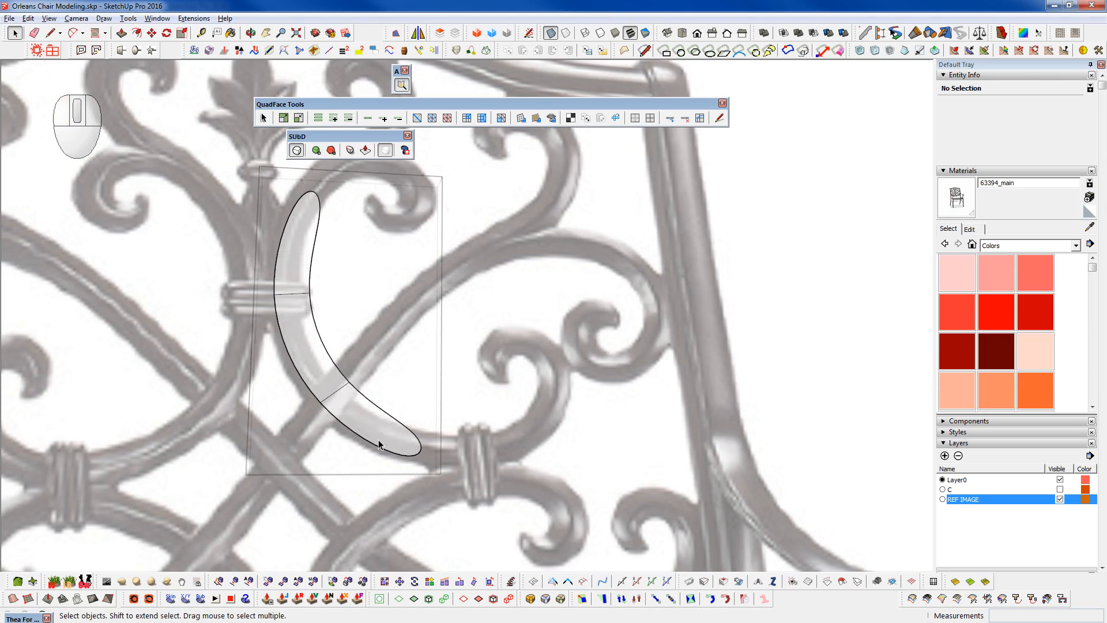
scroll(379, 445, up, 2)
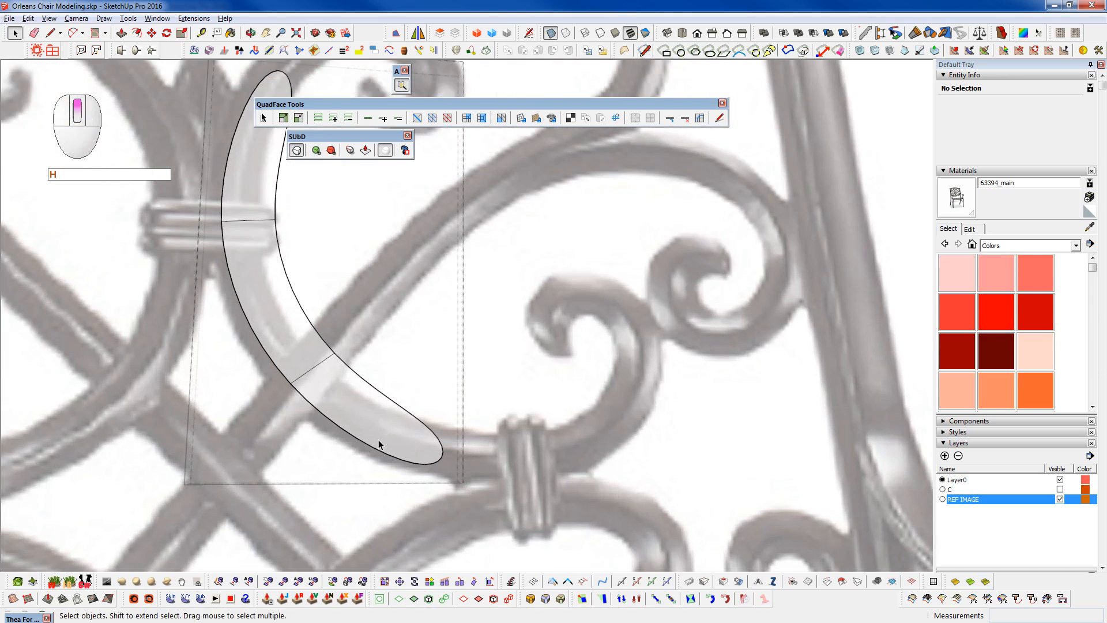
shift+middle_drag(389, 411, 400, 458)
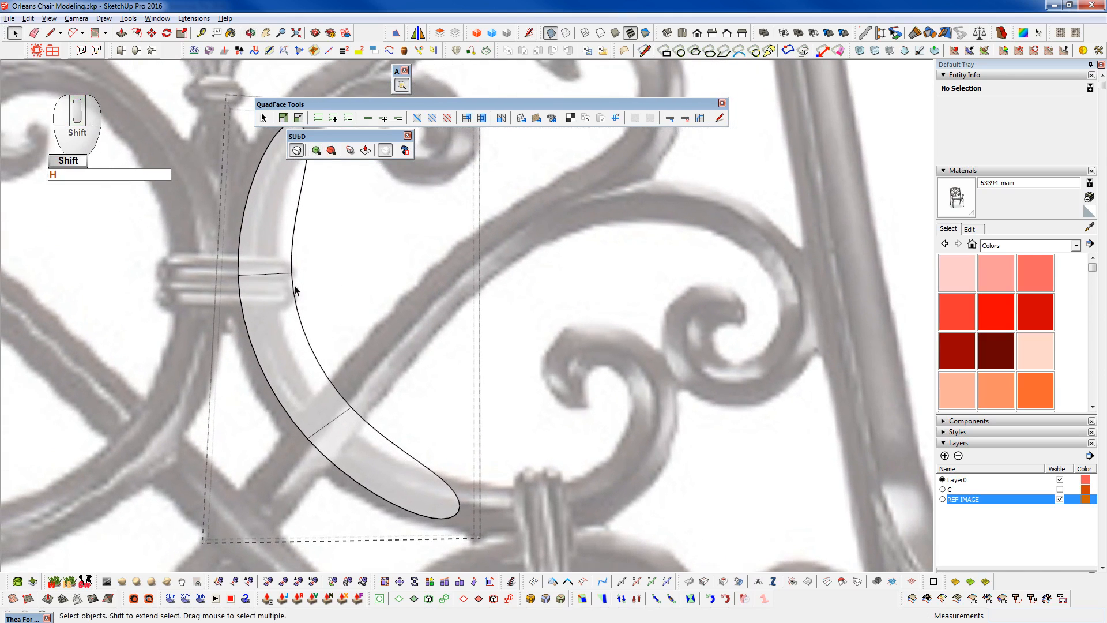
scroll(326, 360, down, 1)
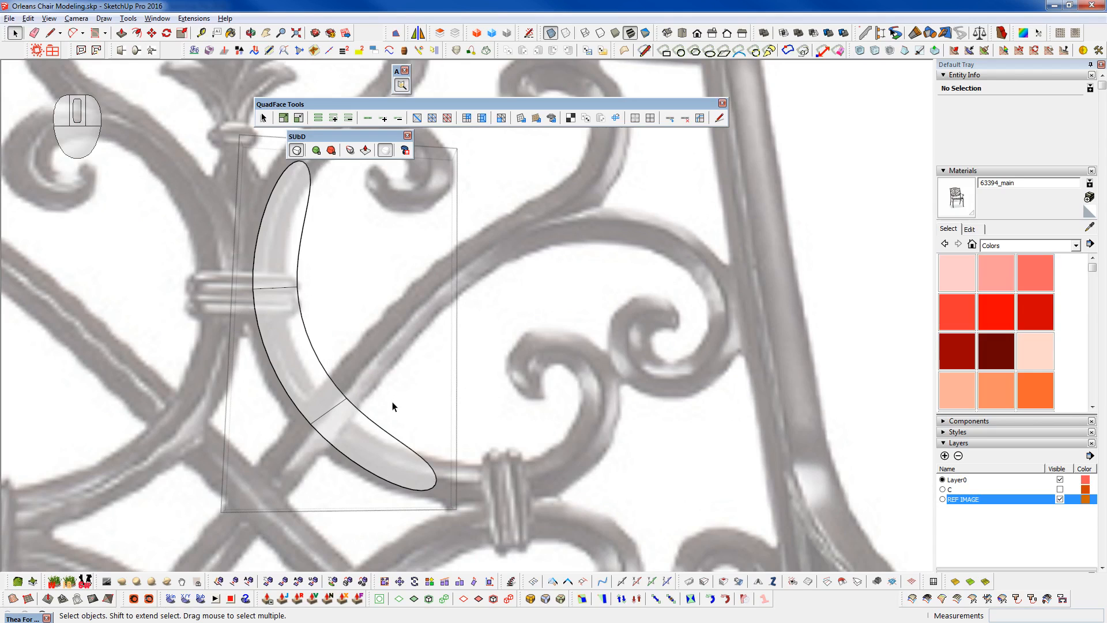
- Move the control mesh's cross edge at the upper collar 7/16" to the left and compare the subdivided strip with the reference
key(shift+2)
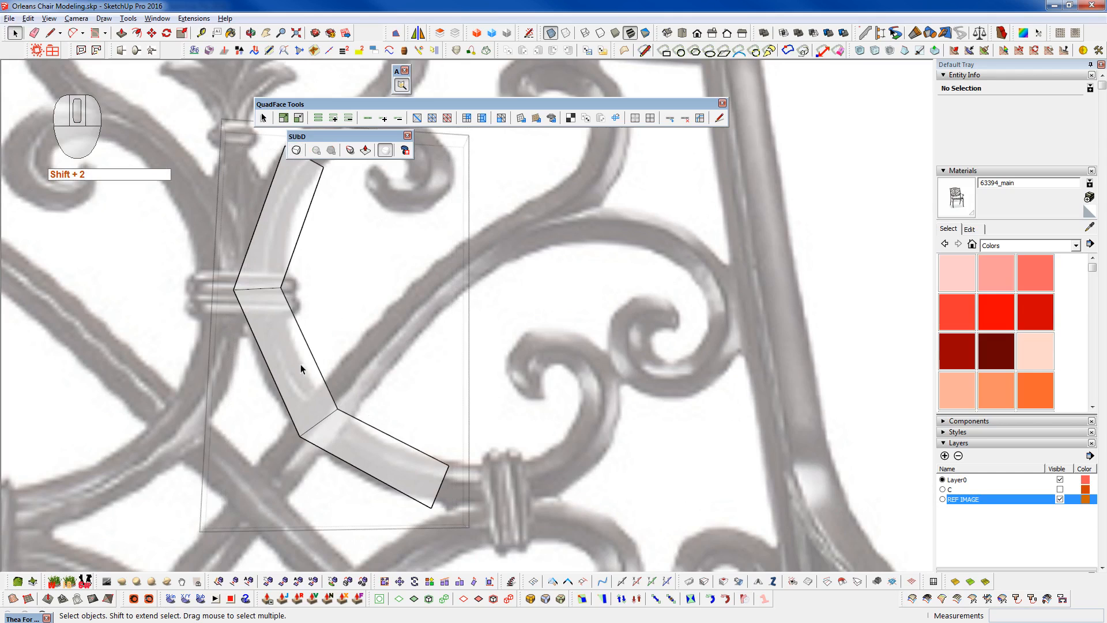
click(254, 288)
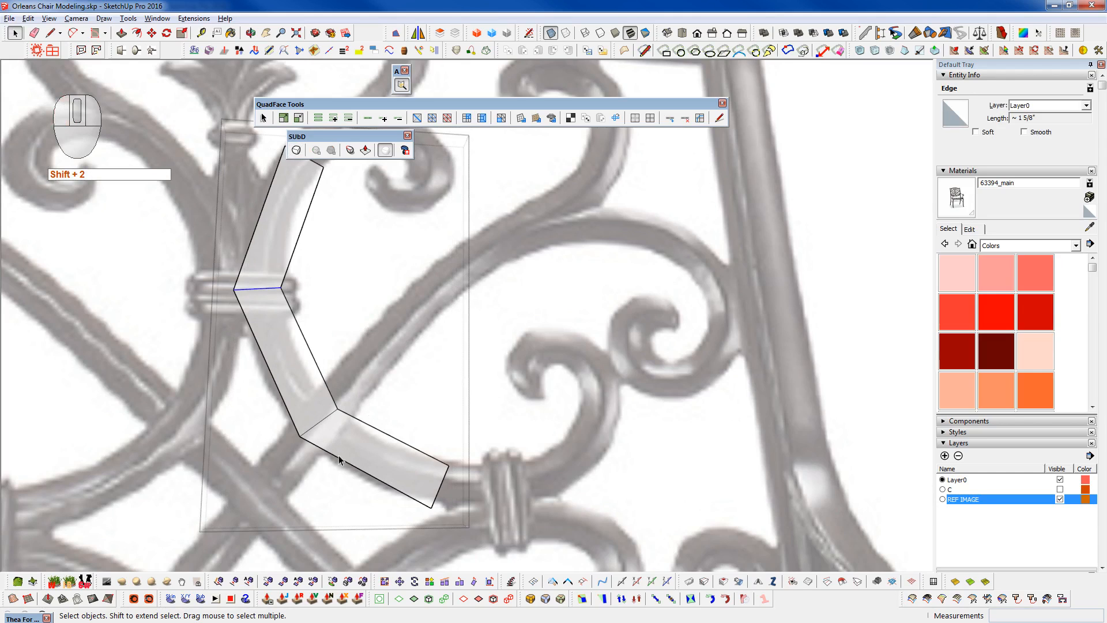
key(w)
click(358, 289)
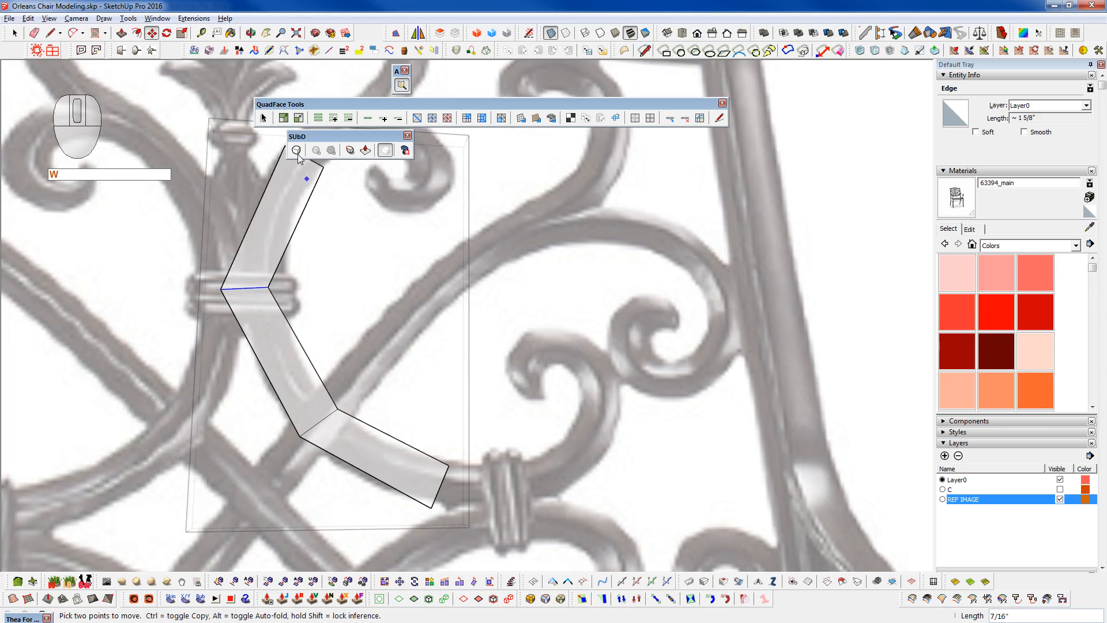
key(shift+2)
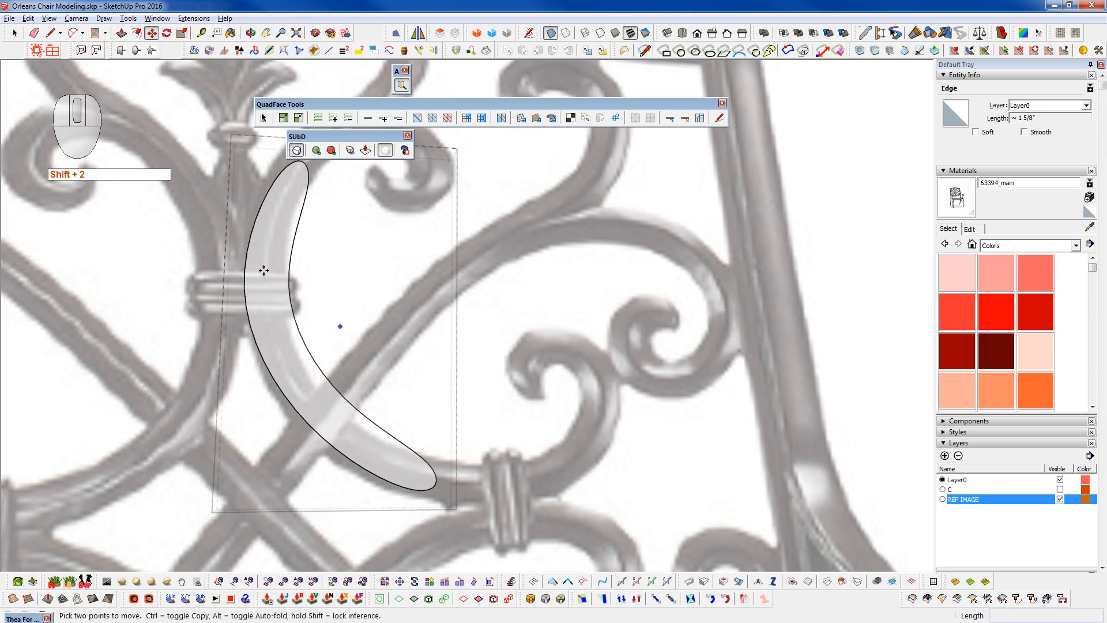
scroll(264, 271, up, 3)
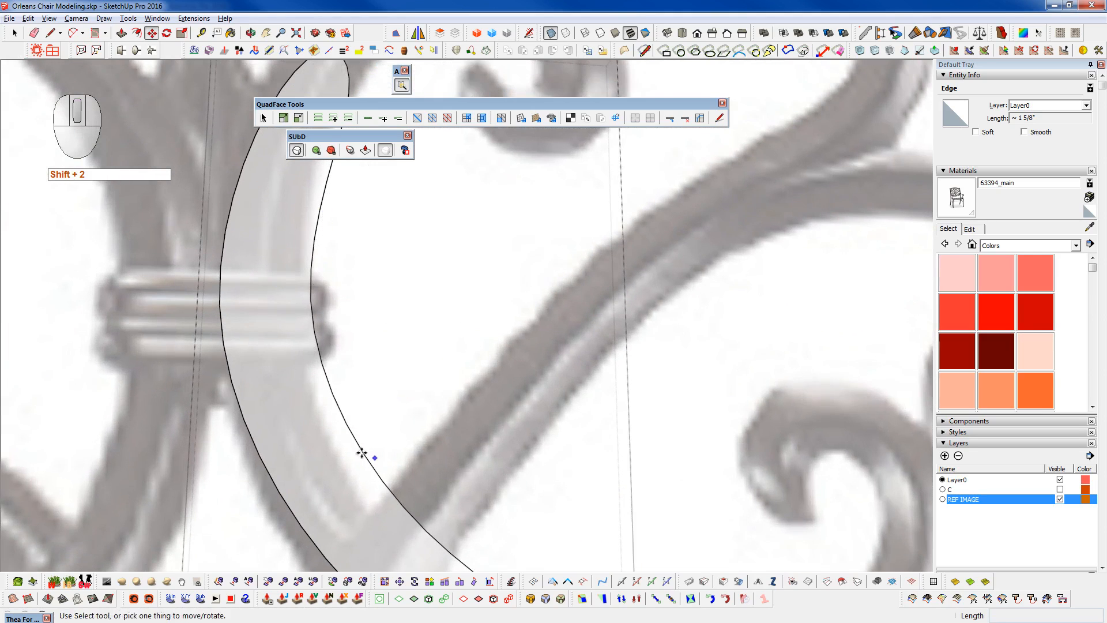
scroll(272, 236, down, 5)
- Return the strip to its control mesh and turn on hidden geometry so its cross edges can be picked
key(shift+2)
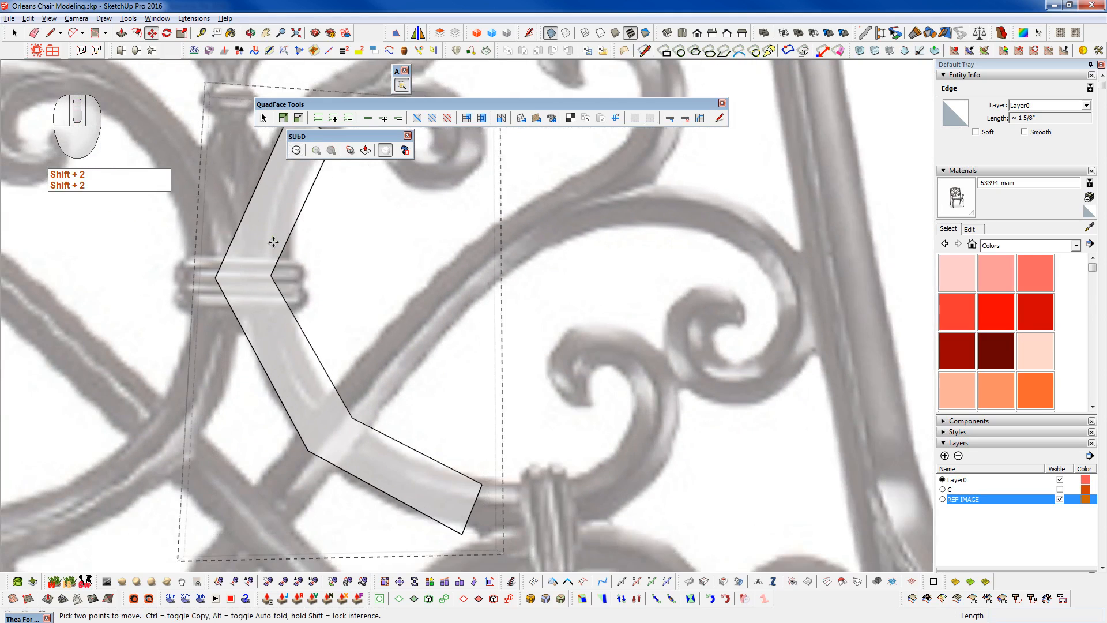
scroll(350, 460, up, 2)
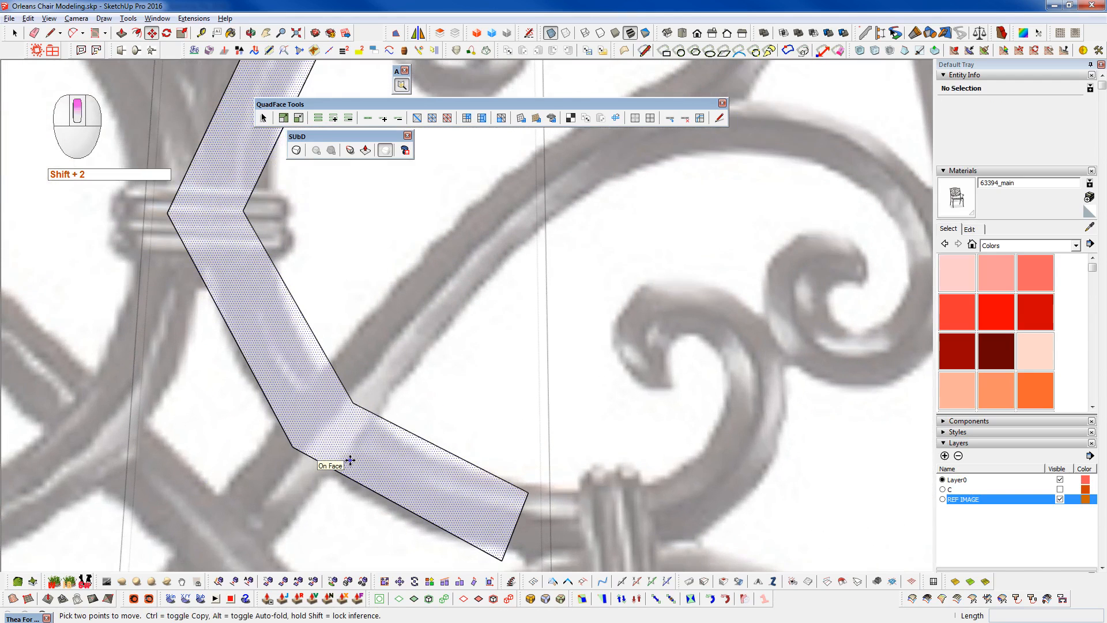
scroll(350, 460, down, 2)
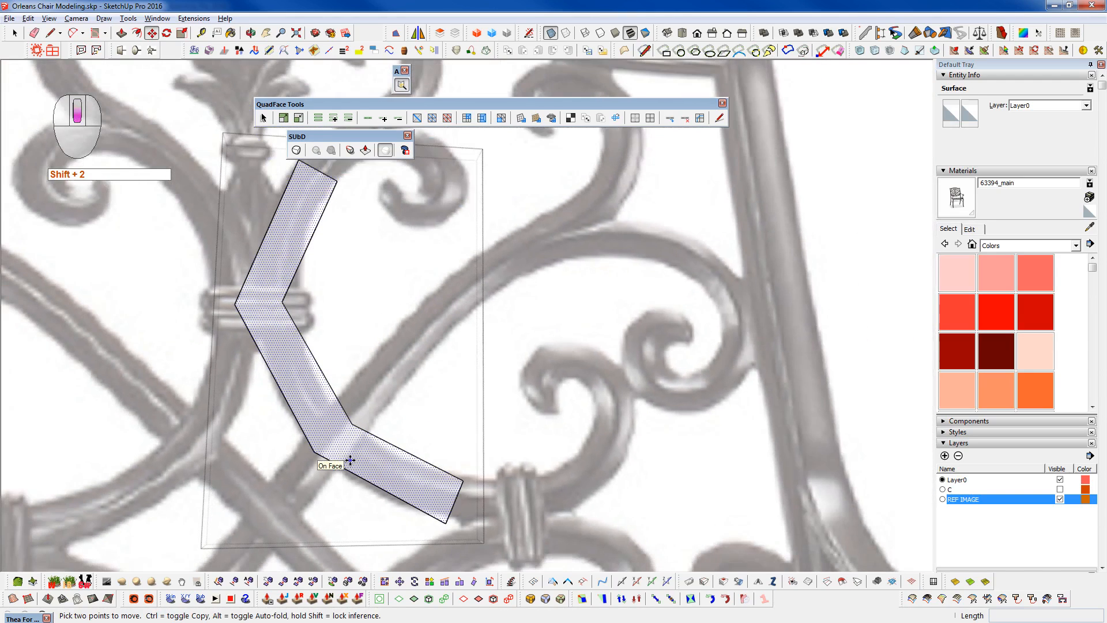
key(h)
key(space)
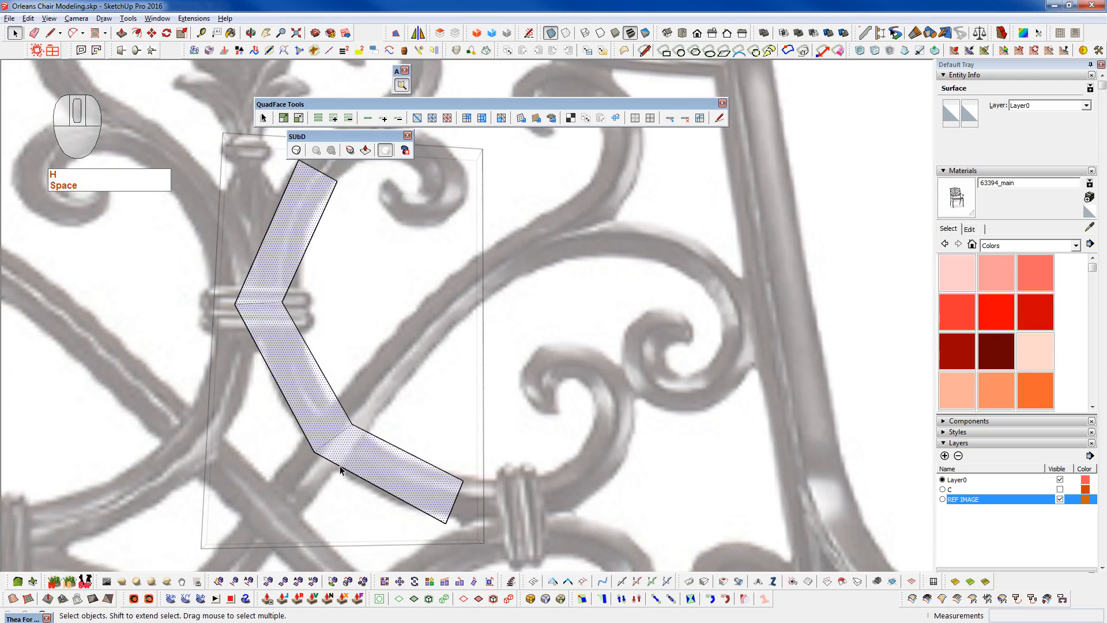
click(334, 441)
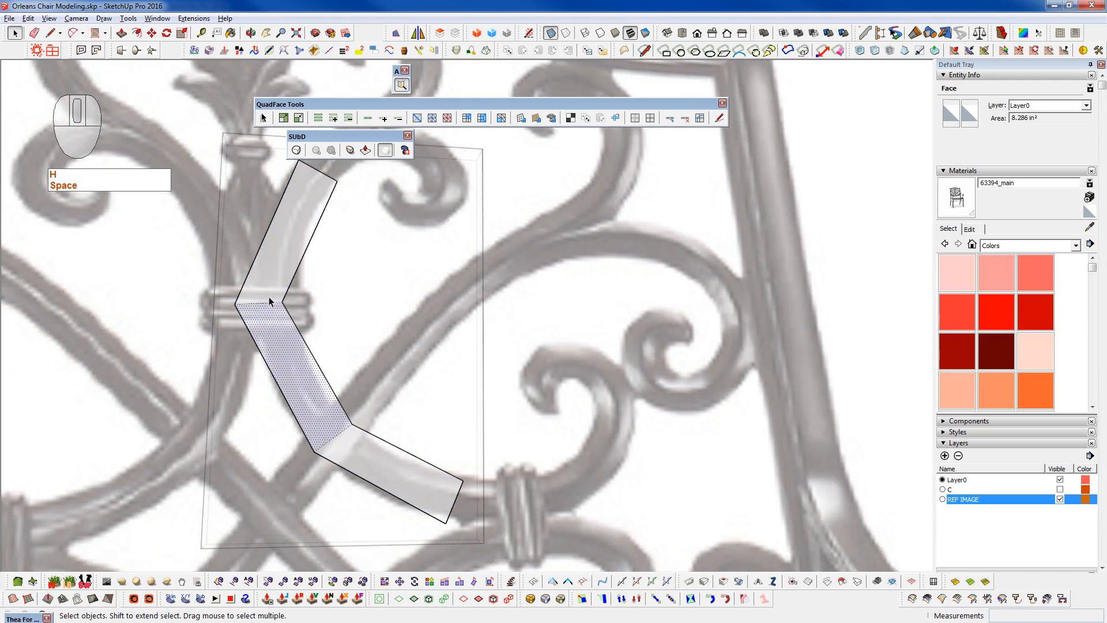
triple_click(289, 336)
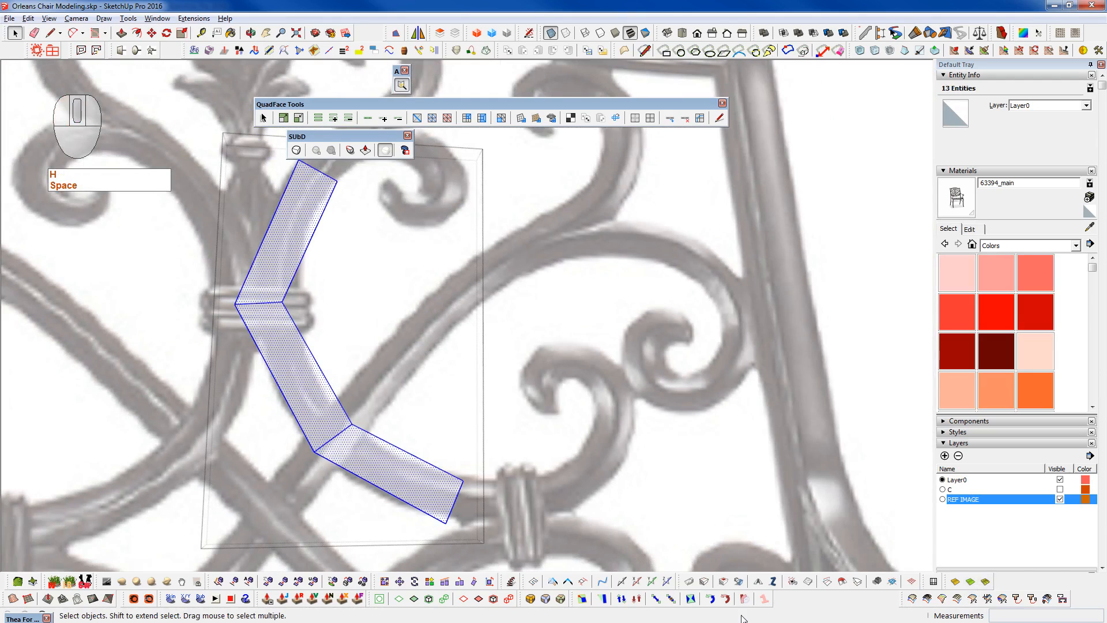
- Move the strip's lower cross edge about 13/16" down and to the left, and inspect the subdivided result at its upper end
click(345, 430)
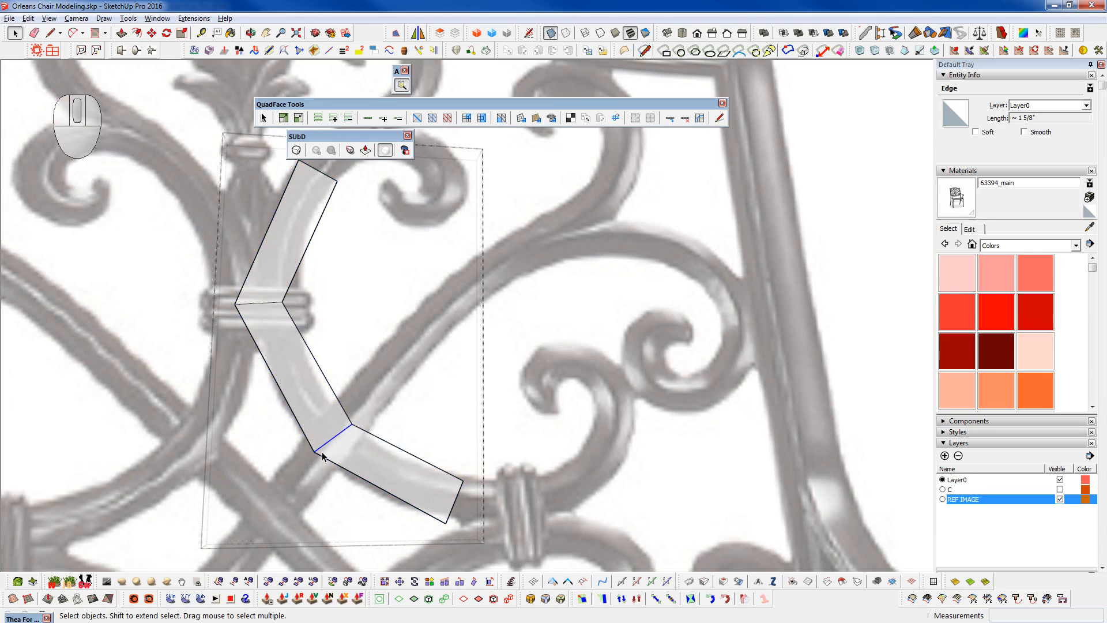
key(t)
key(w)
key(t)
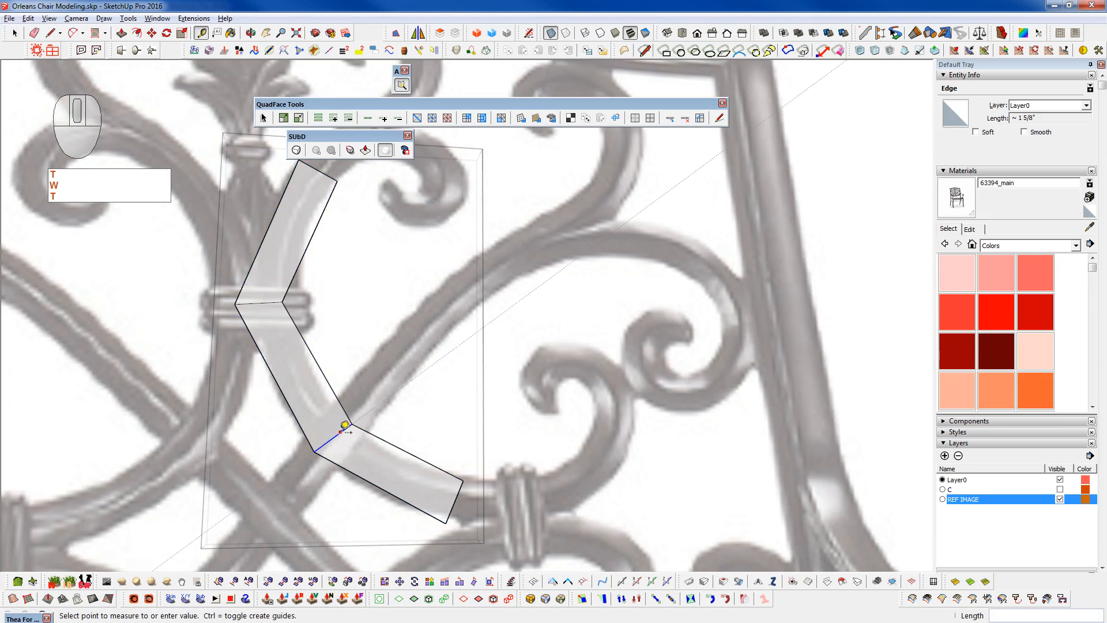
click(331, 436)
click(331, 437)
click(332, 437)
click(340, 432)
key(m)
click(352, 425)
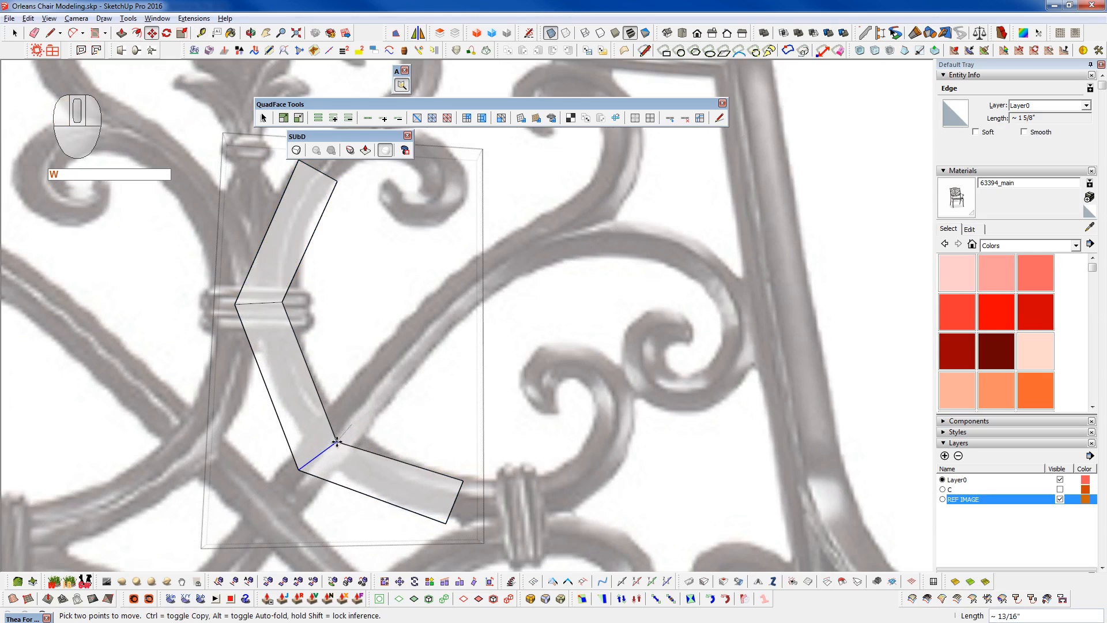
click(334, 440)
key(shift+2)
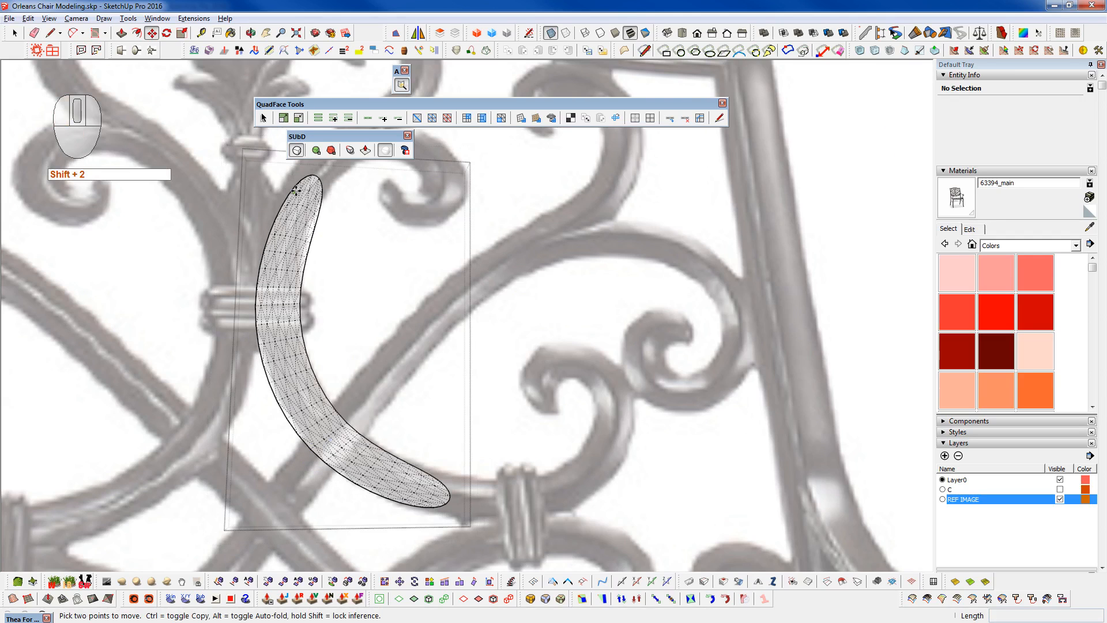
scroll(295, 190, up, 5)
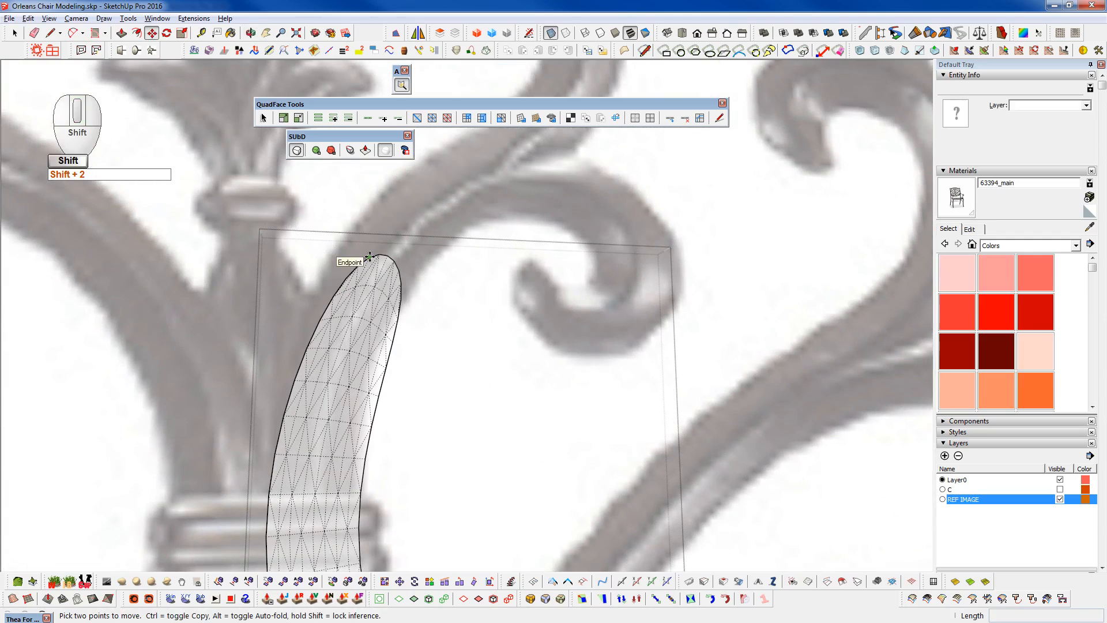
- Move the upper end edge of the strip's control mesh 3/8" to the left onto the scroll and switch back to the subdivided mesh
key(shift+2)
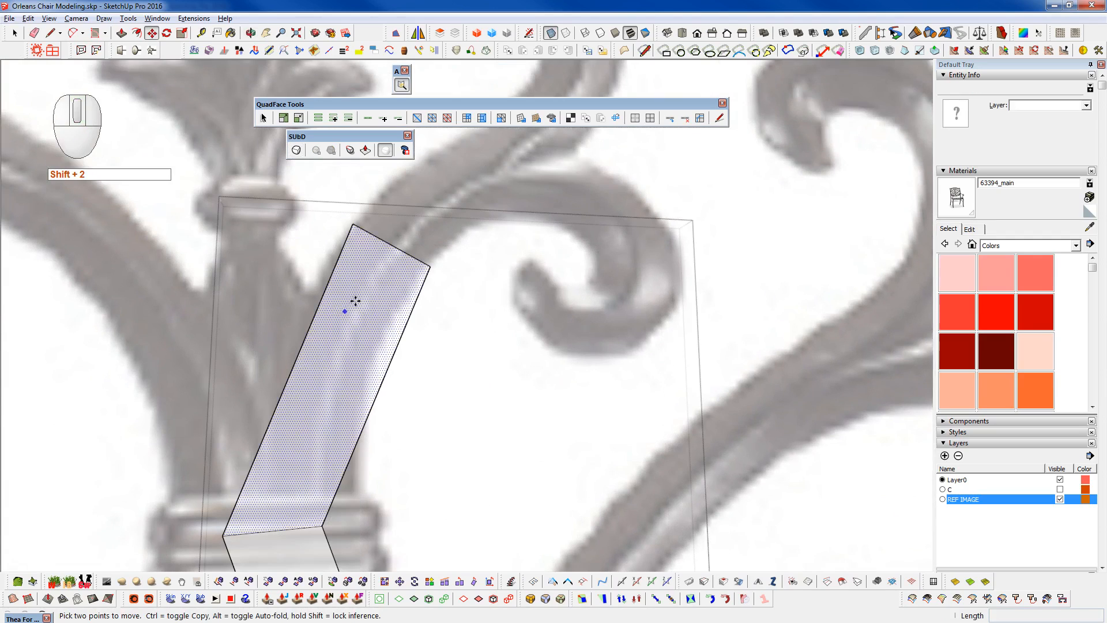
key(space)
key(w)
click(397, 243)
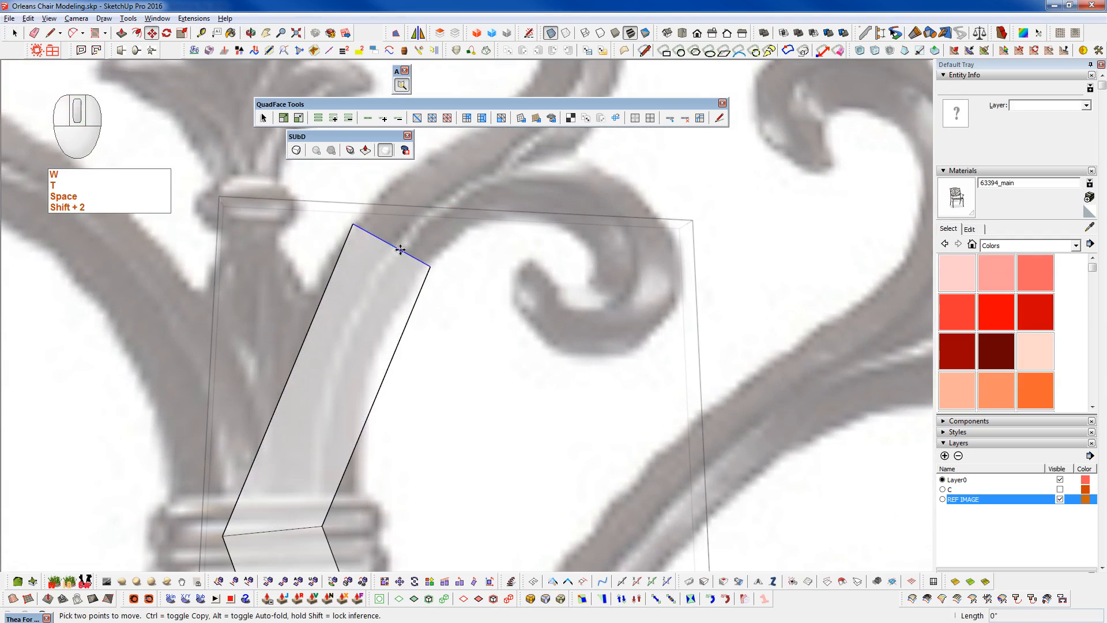
click(377, 245)
key(shift+2)
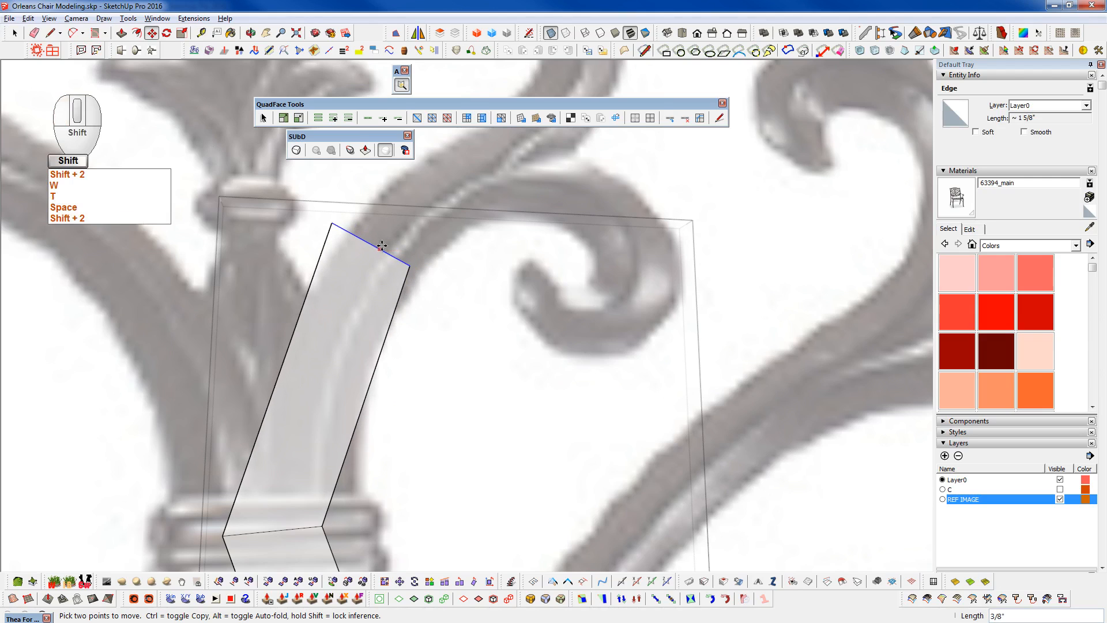
- Compare the subdivided strip with the whole reference scroll and return it to its control mesh
scroll(316, 327, down, 3)
scroll(317, 328, down, 2)
shift+middle_drag(383, 497, 328, 391)
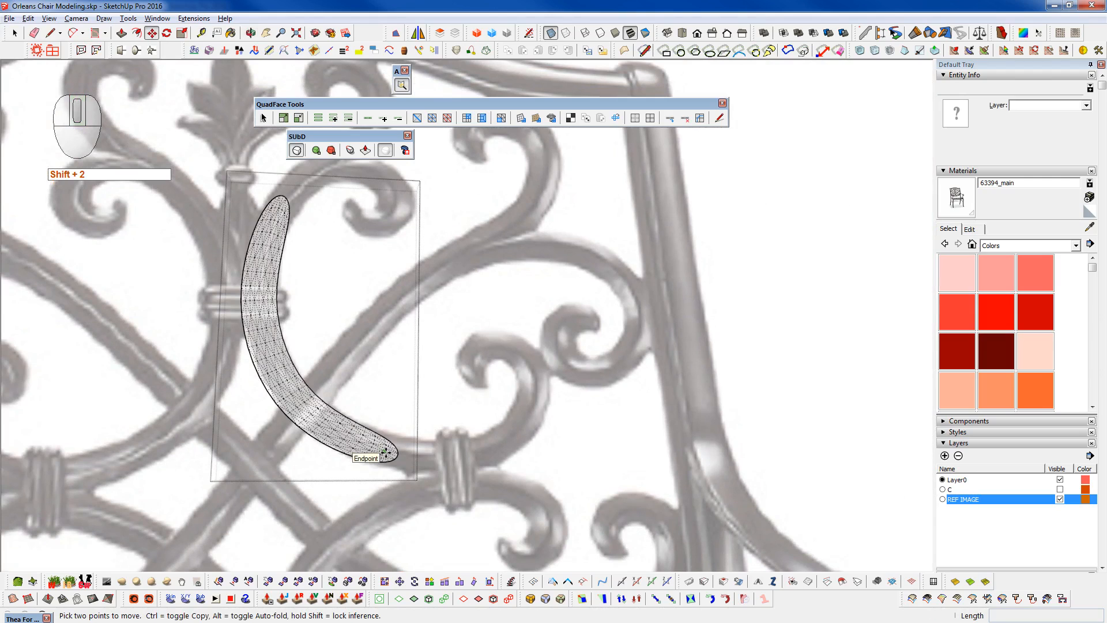
key(space)
key(shift+2)
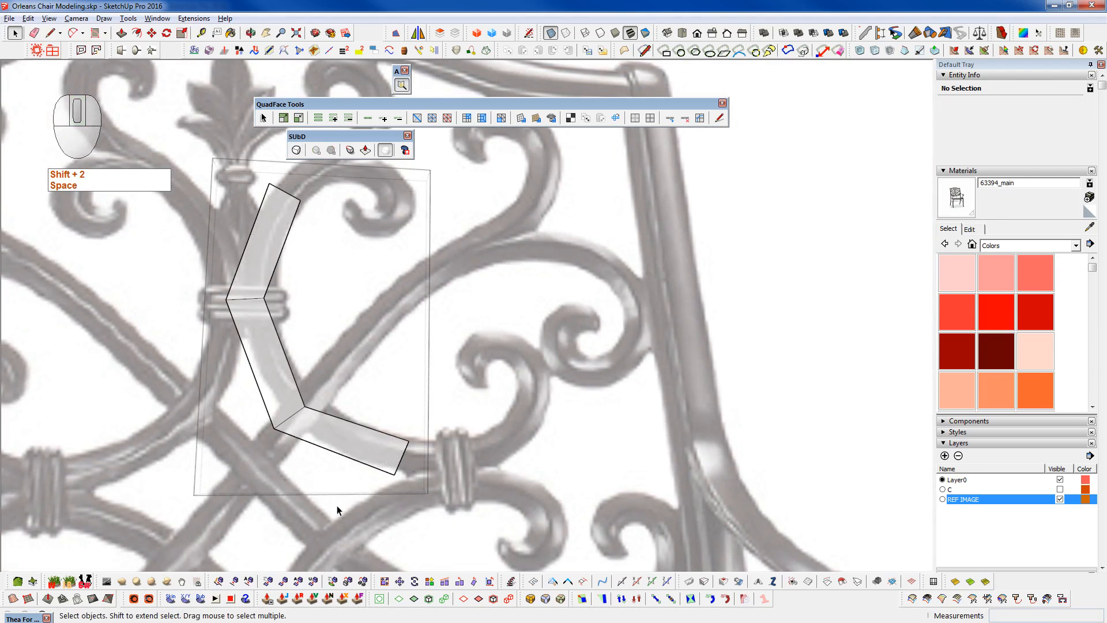
shift+middle_drag(311, 465, 355, 547)
scroll(294, 299, up, 4)
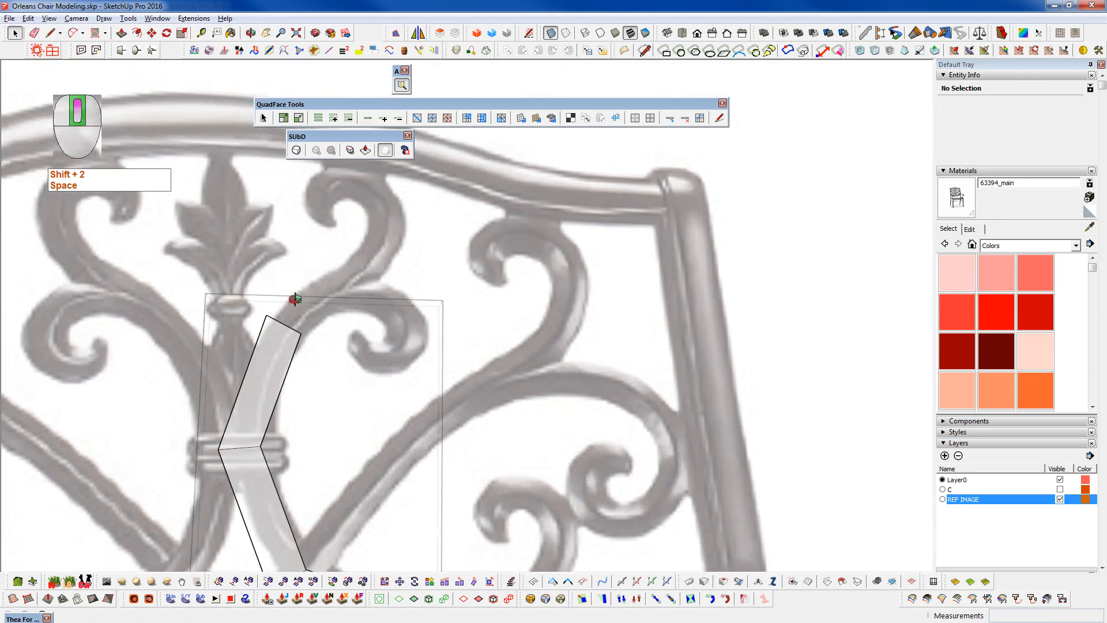
scroll(255, 377, down, 5)
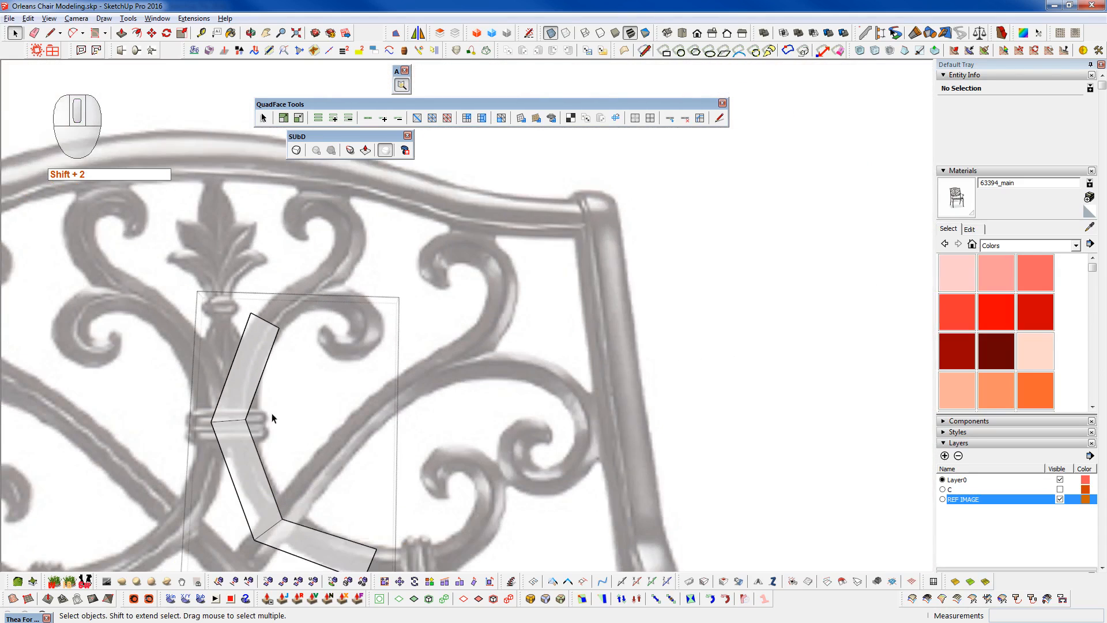
shift+middle_drag(264, 408, 279, 346)
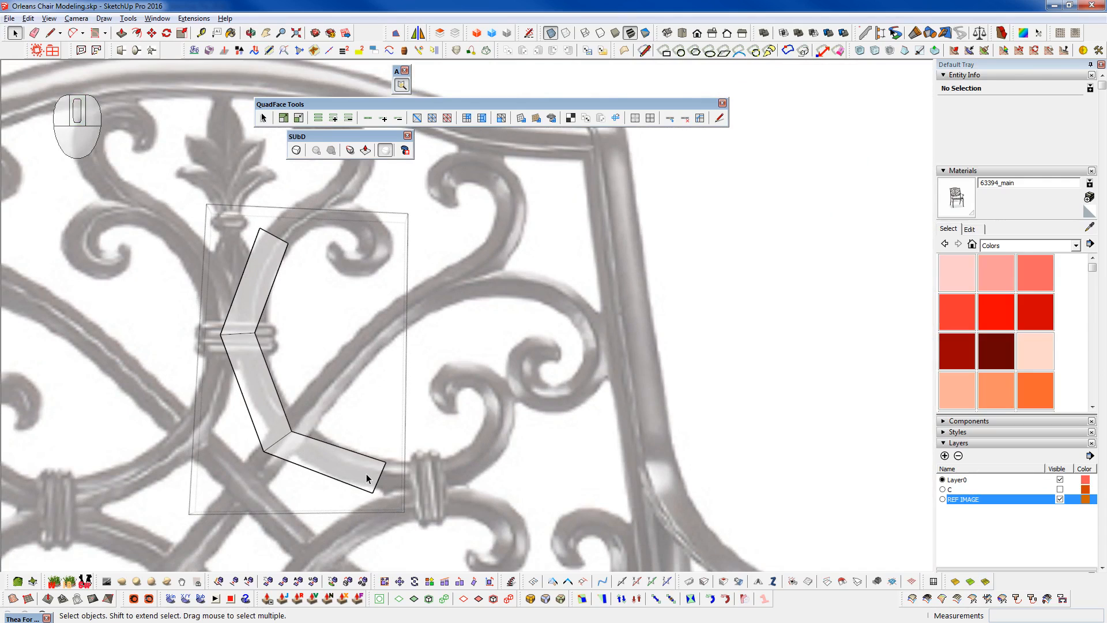
- Enter vertex editing at the strip's lower end and move that edge's upper corner about 1/2" to the left
scroll(367, 478, up, 6)
shift+middle_drag(406, 482, 306, 403)
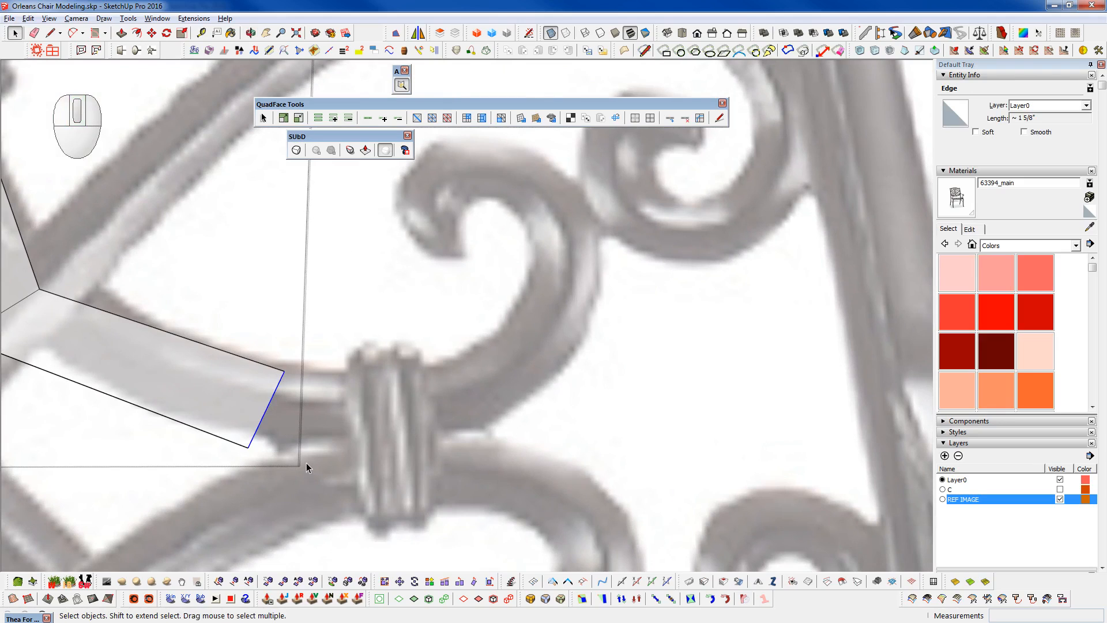
key(F2)
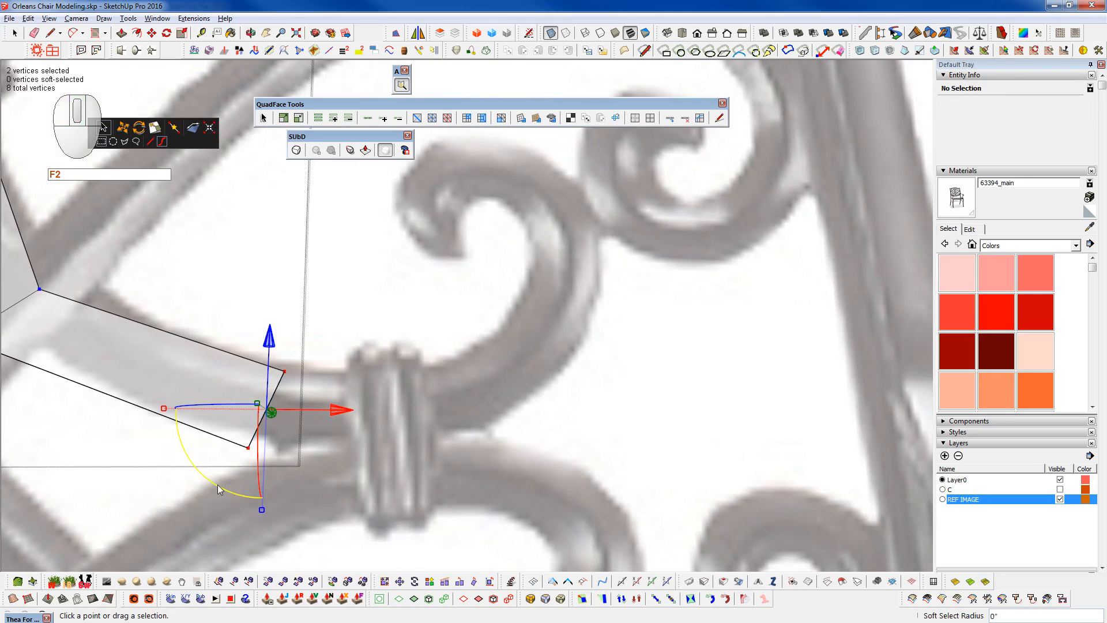
drag(252, 309, 347, 410)
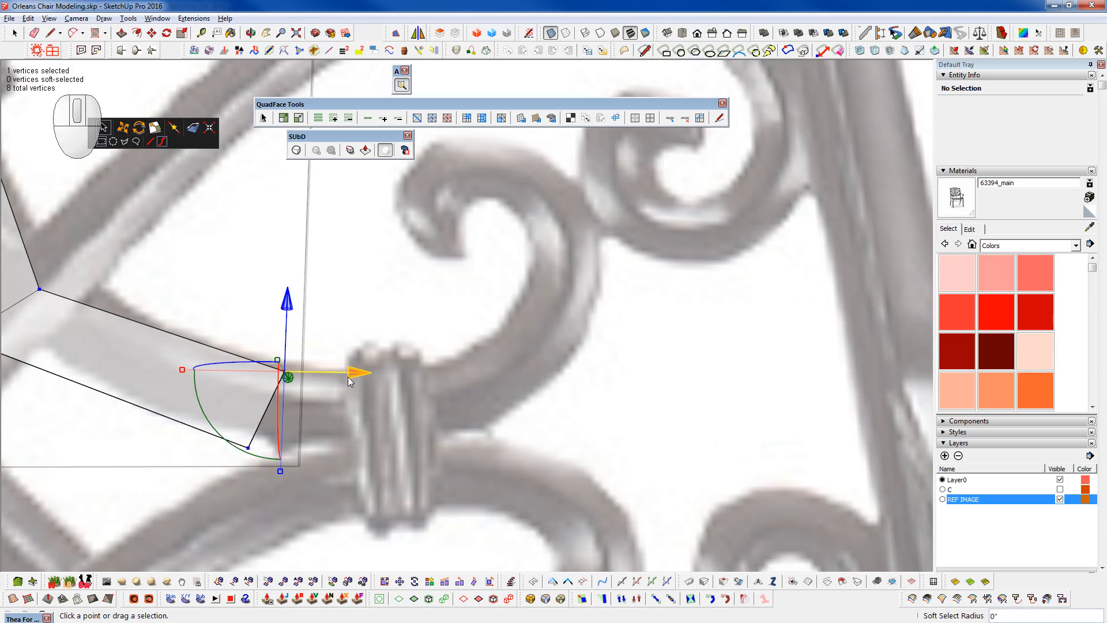
key(w)
click(286, 373)
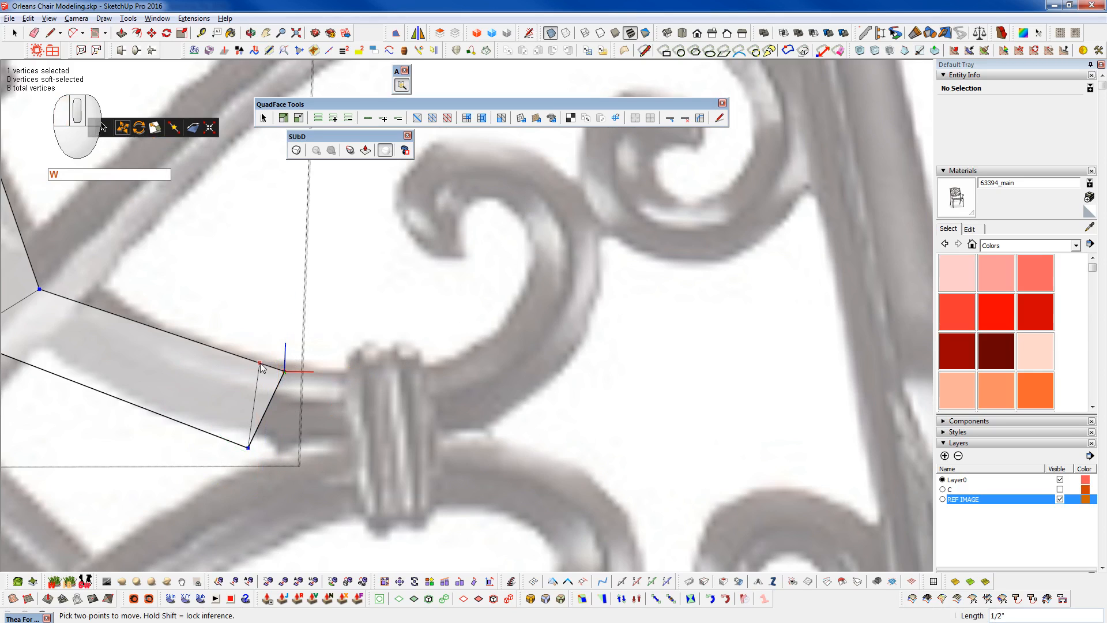
click(332, 445)
scroll(323, 426, down, 1)
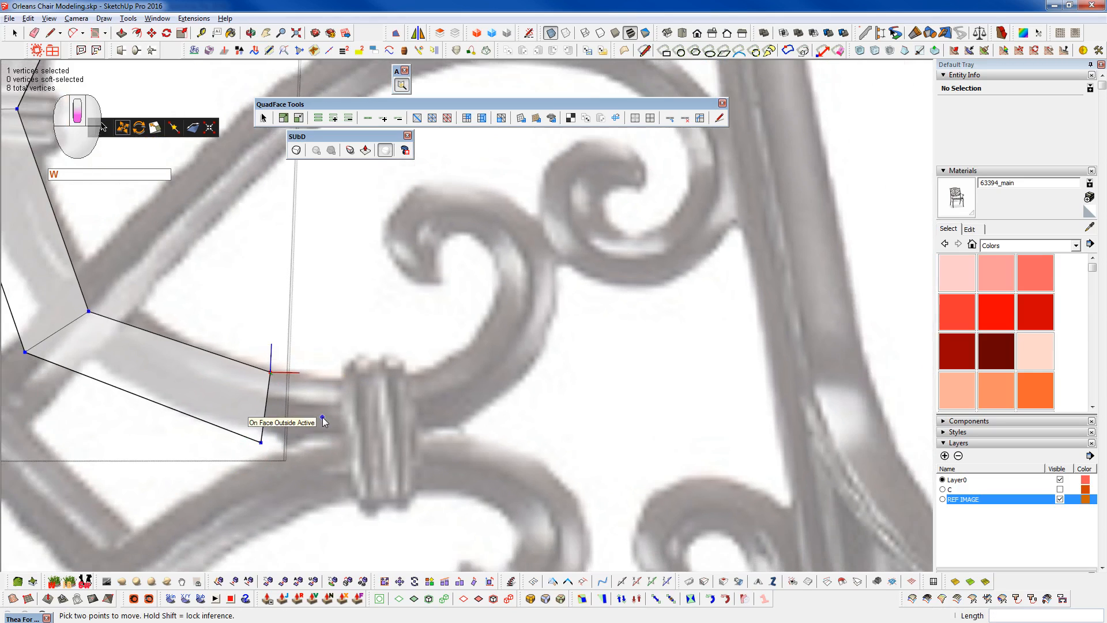
- Extrude the strip's lower end edge 2 15/16" to the right across the collar and shift its bottom corner 5/16" to the right
key(space)
drag(234, 321, 317, 489)
ctrl+drag(326, 407, 450, 407)
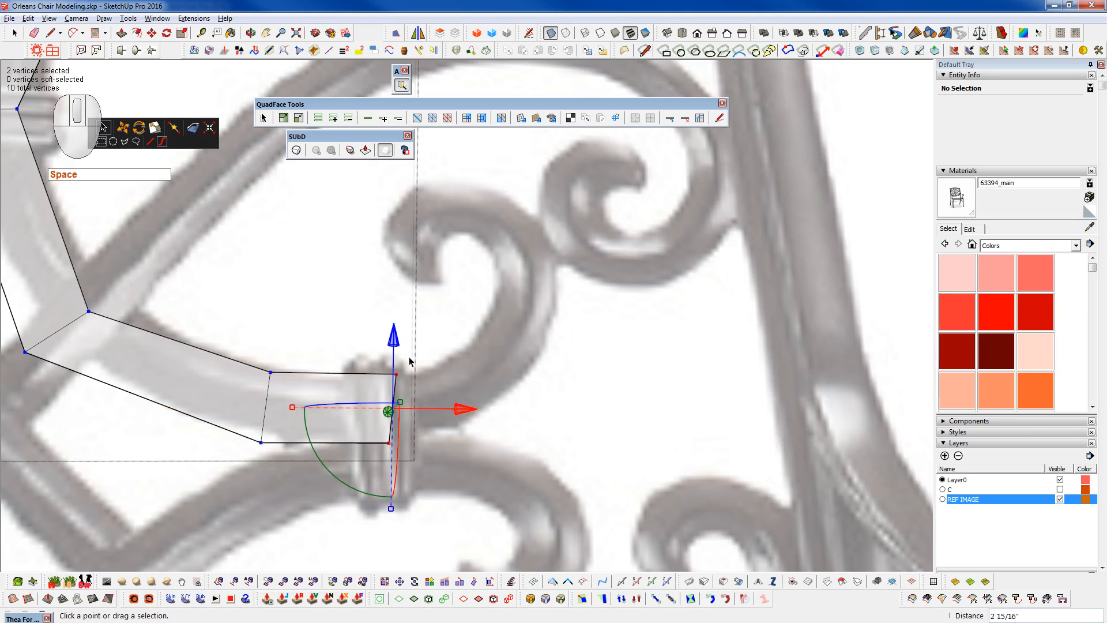
drag(375, 436, 421, 460)
key(w)
click(432, 454)
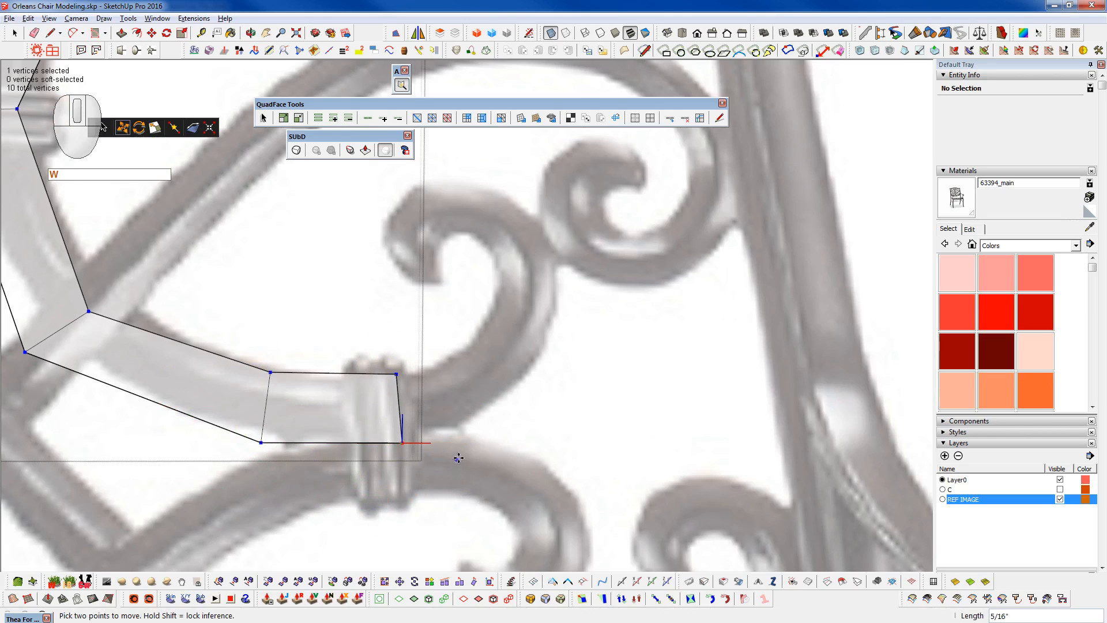
- Extrude the end edge to the right past the collar and remove the cross edge left at the collar
key(space)
drag(371, 329, 470, 459)
key(w)
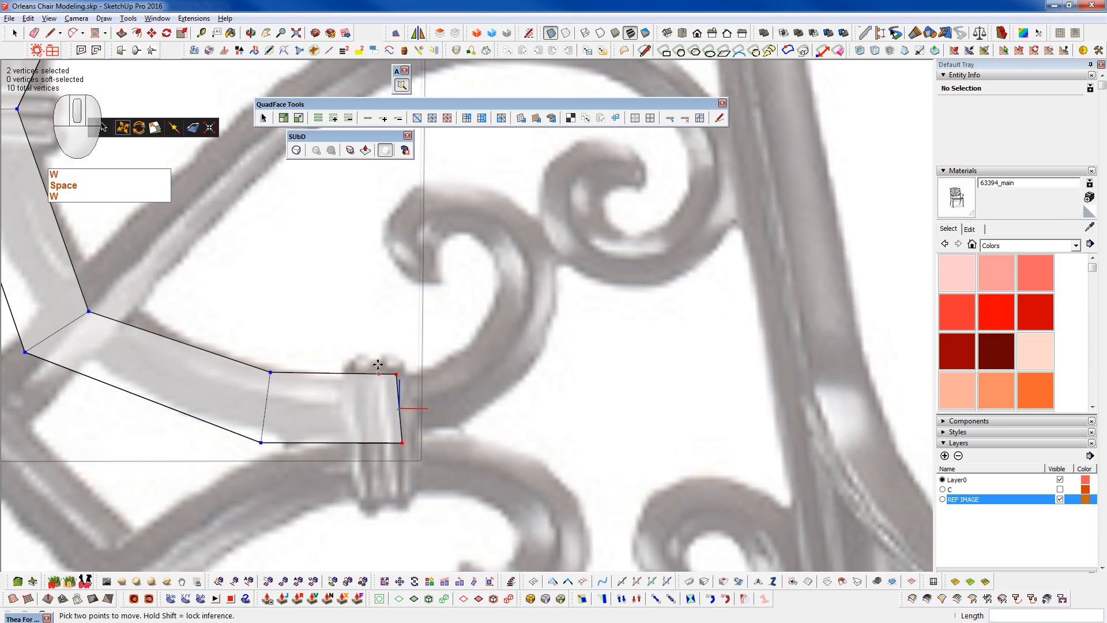
key(space)
ctrl+drag(479, 408, 581, 400)
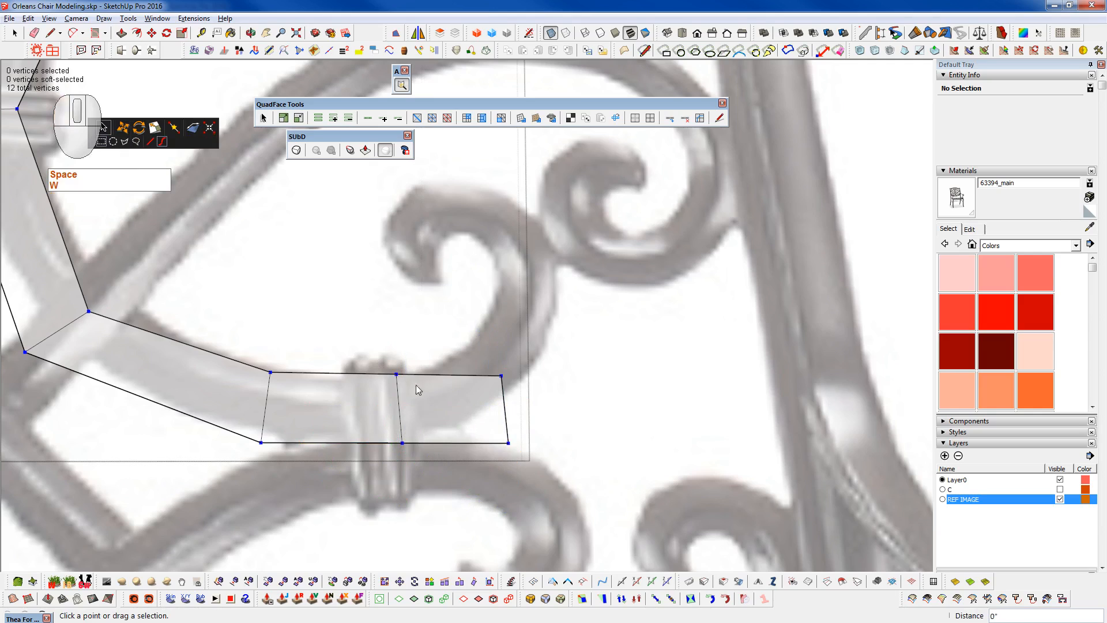
key(space)
click(400, 406)
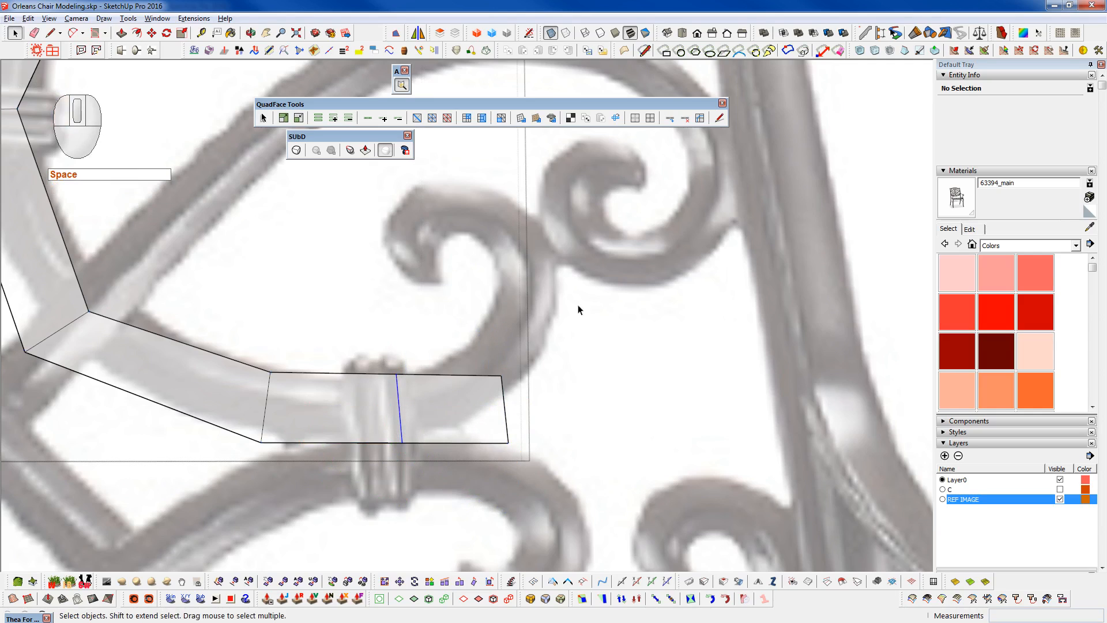
click(684, 117)
- Raise the two vertices of the end edge beyond the collar by 5/8"
drag(468, 344, 538, 465)
key(F2)
drag(503, 346, 503, 320)
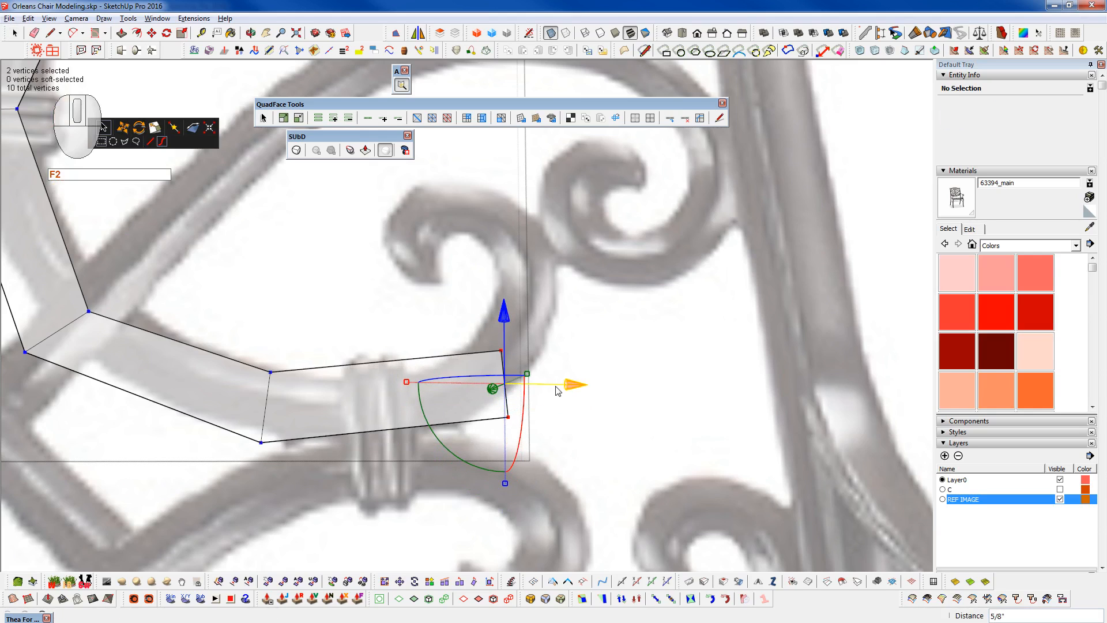
- Slant the end edge by moving its upper corner to the left and its lower corner 7/16" to the right
click(483, 350)
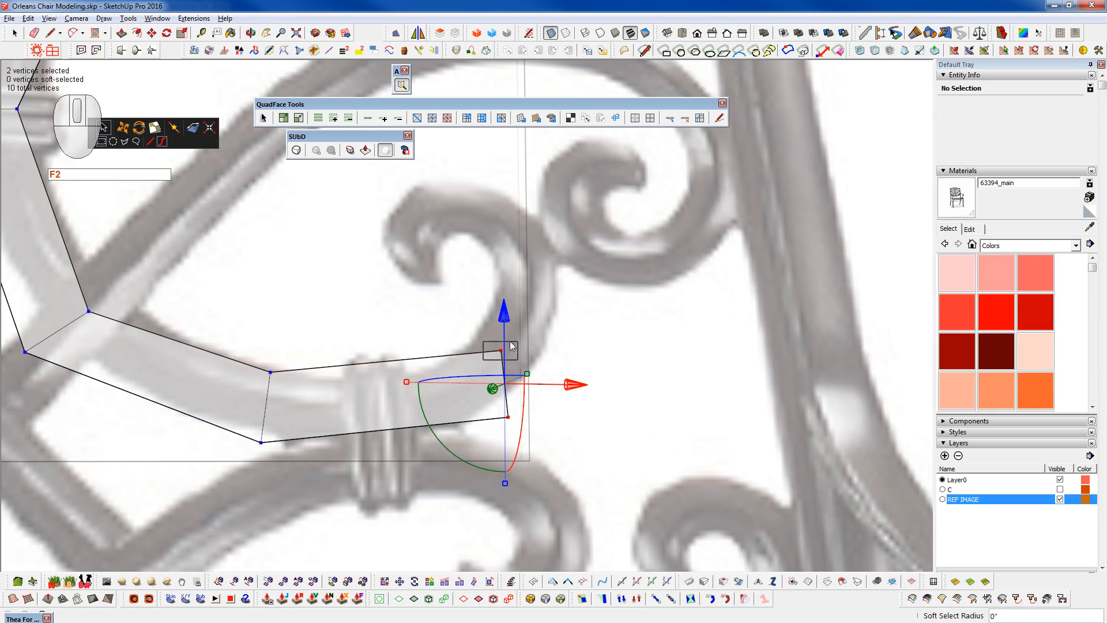
drag(553, 352, 527, 382)
click(507, 416)
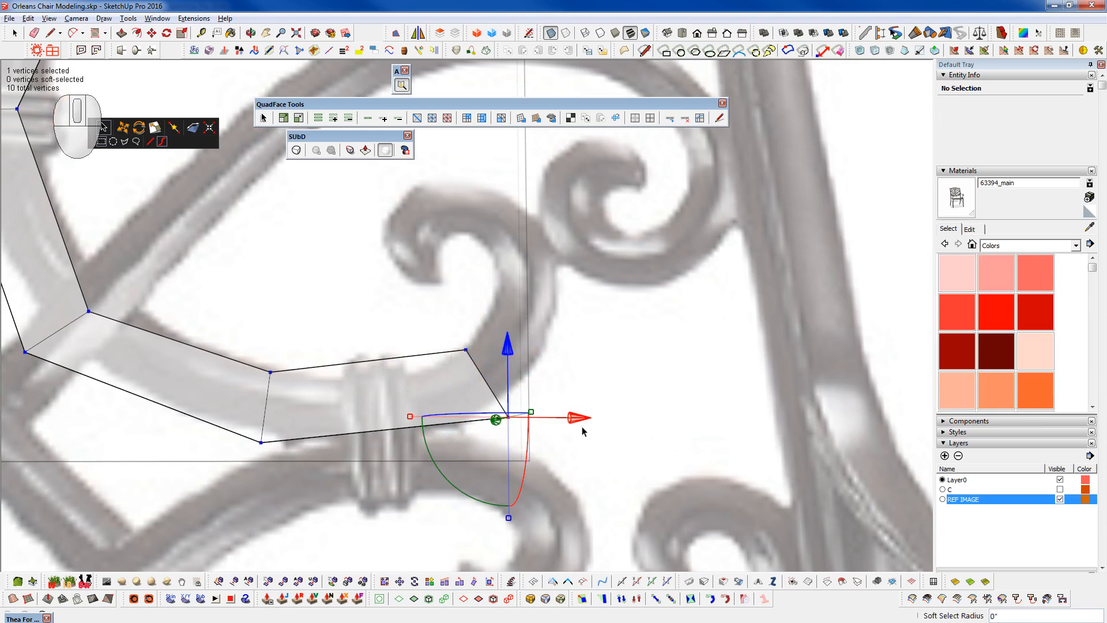
drag(583, 417, 627, 467)
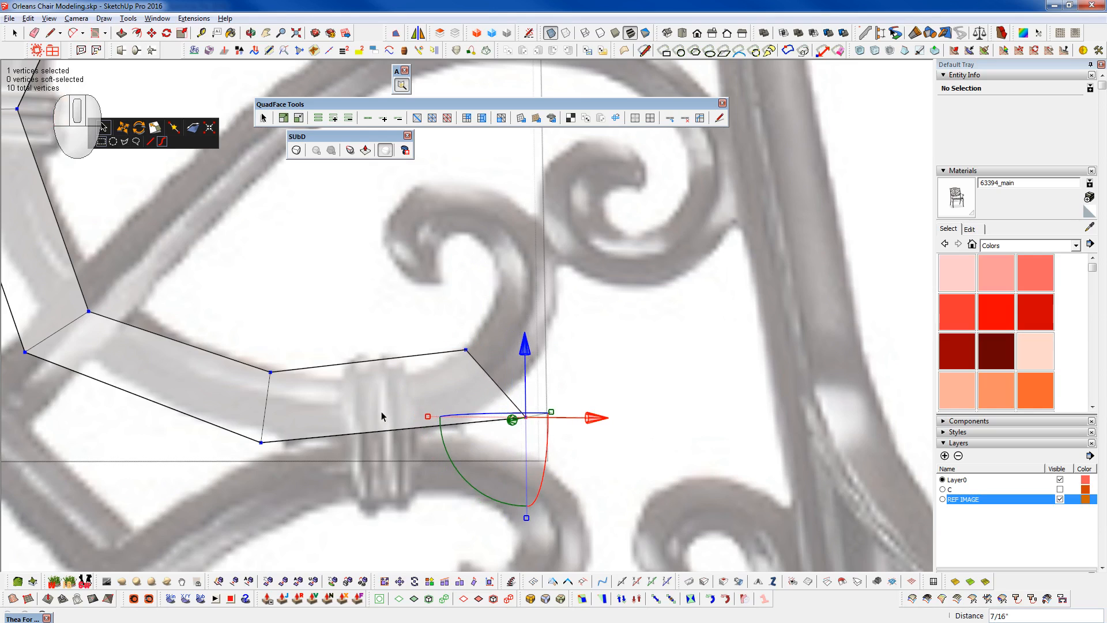
drag(524, 356, 524, 337)
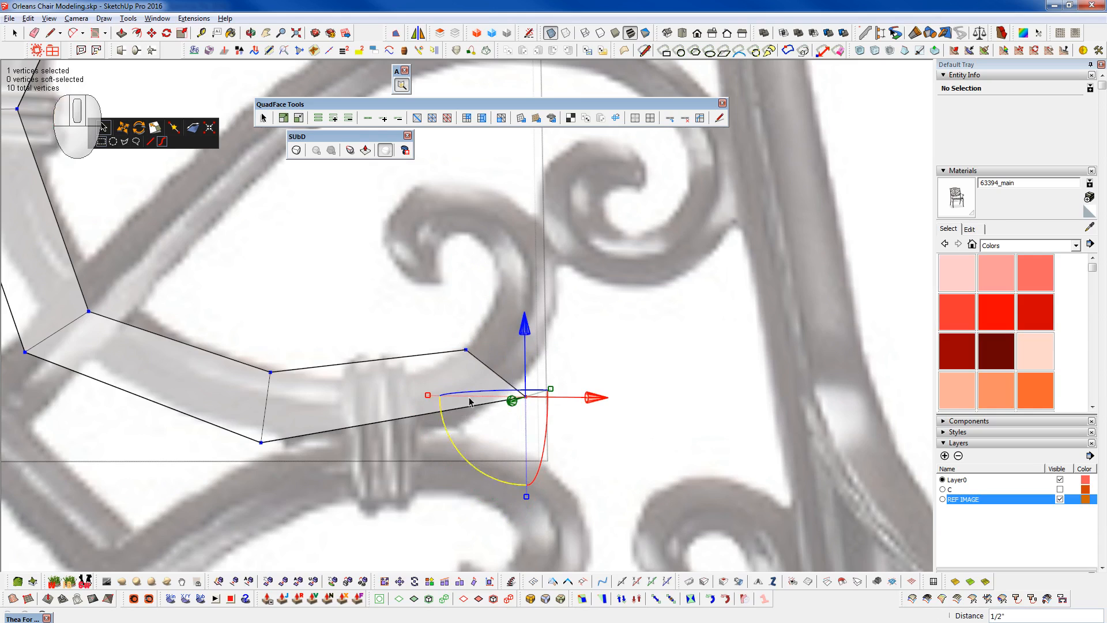
key(ctrl+z)
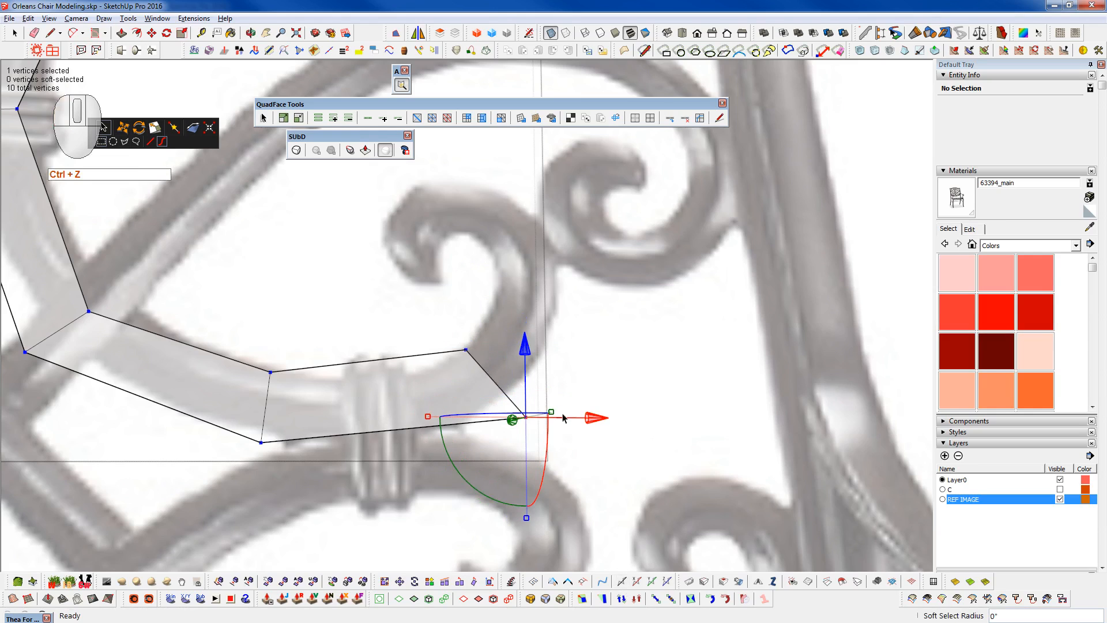
- Preview the extended strip as a subdivided mesh over the backrest reference and return to the control mesh
key(shift+2)
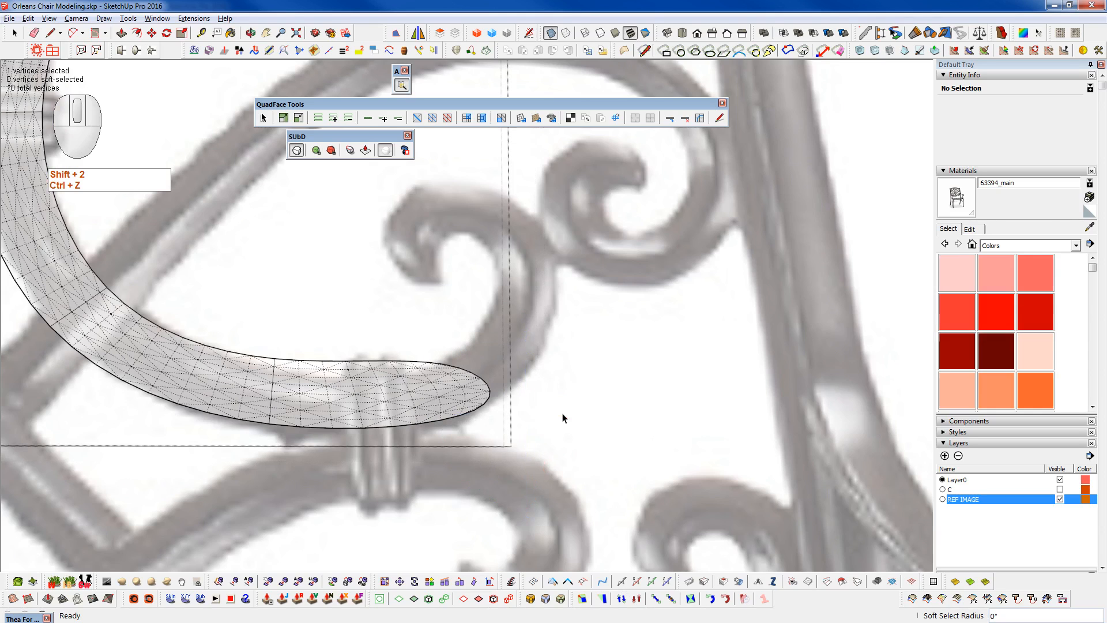
scroll(432, 478, down, 6)
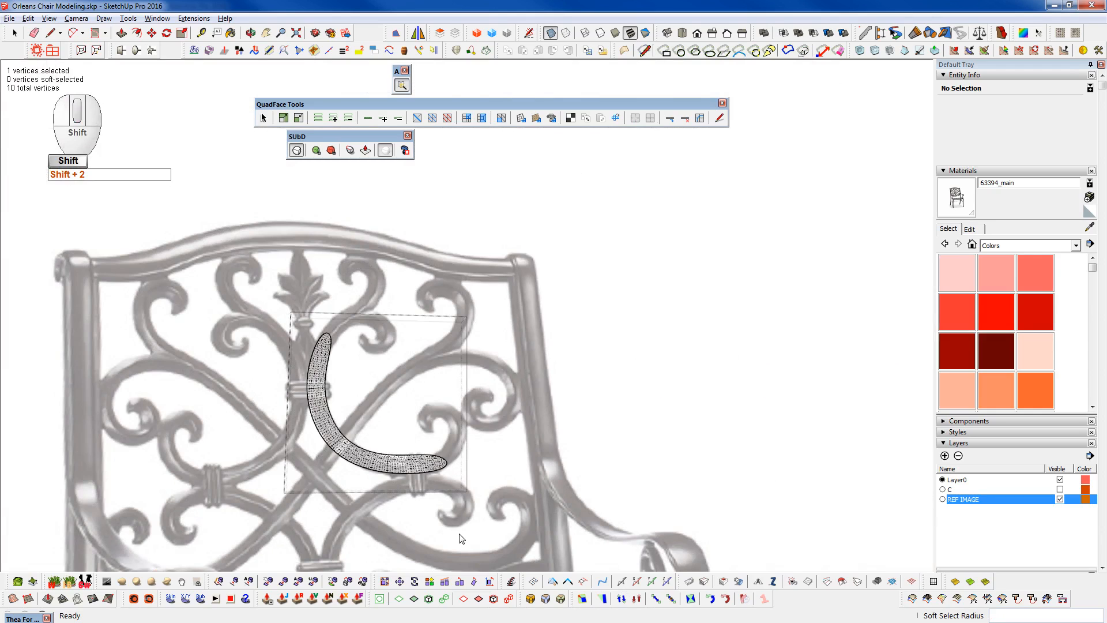
key(shift+2)
- Move both vertices of the slanted end edge to the left and 3/16" down along the scroll
scroll(458, 470, up, 4)
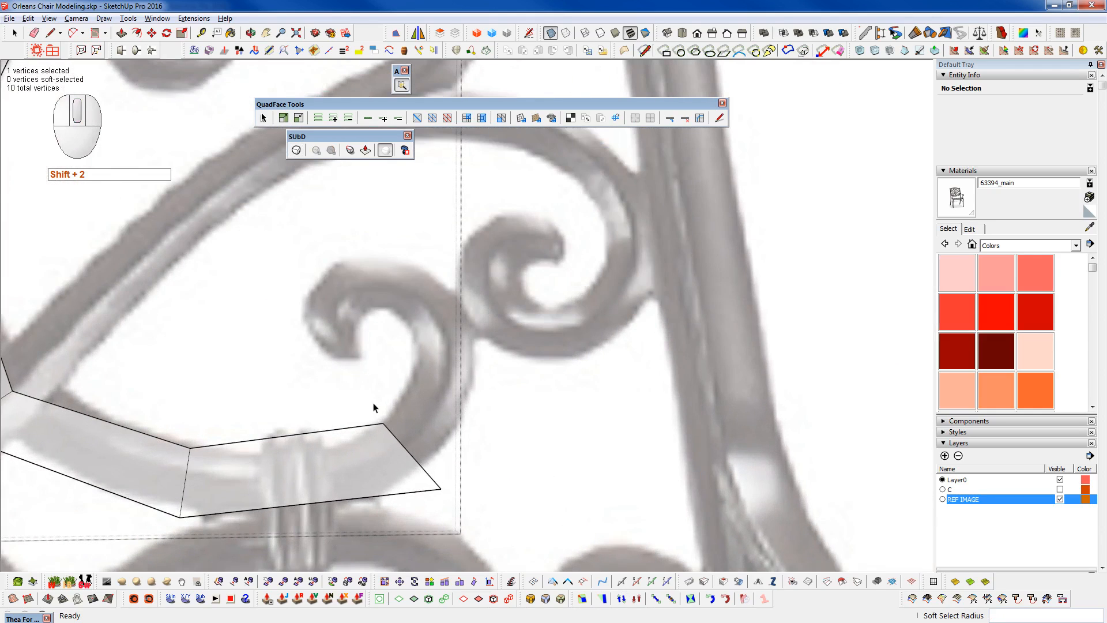
key(F2)
click(381, 425)
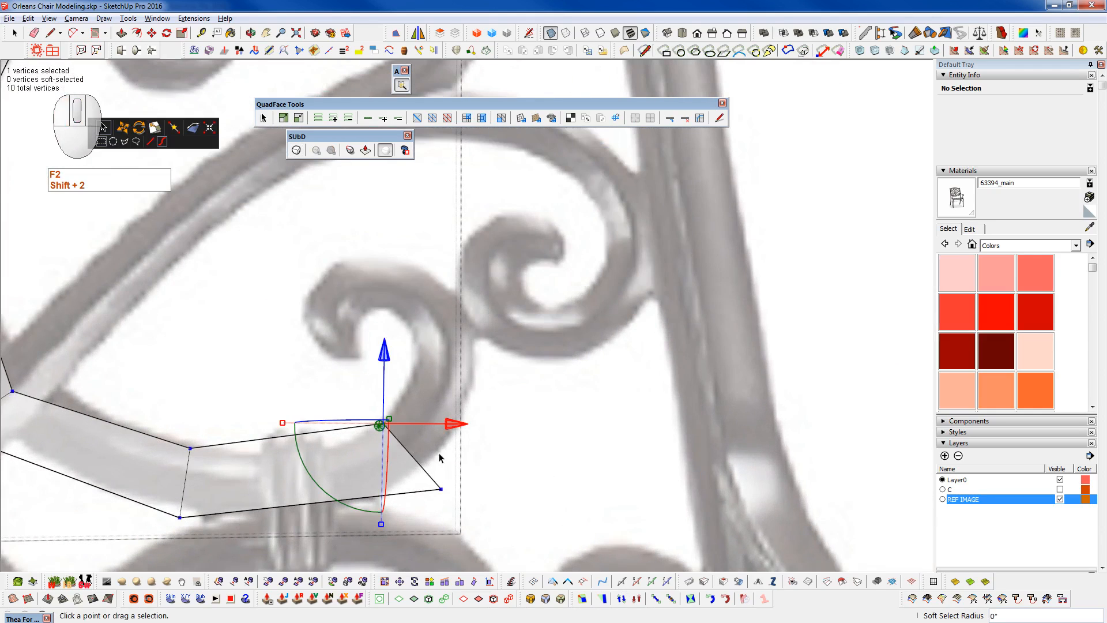
shift+click(440, 489)
drag(451, 461, 419, 461)
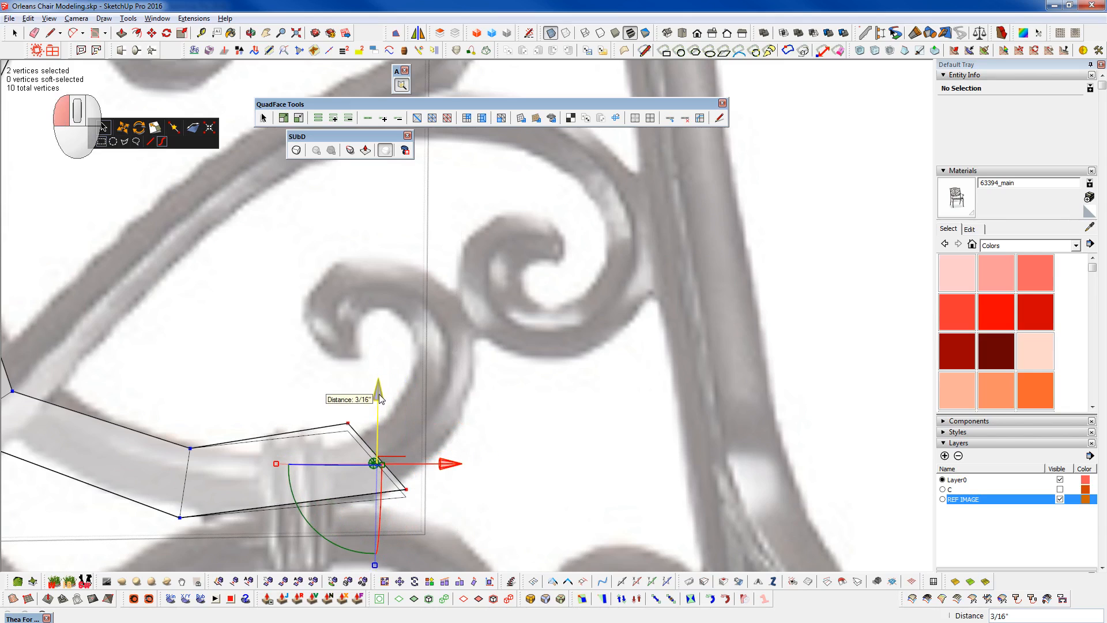
drag(378, 394, 379, 394)
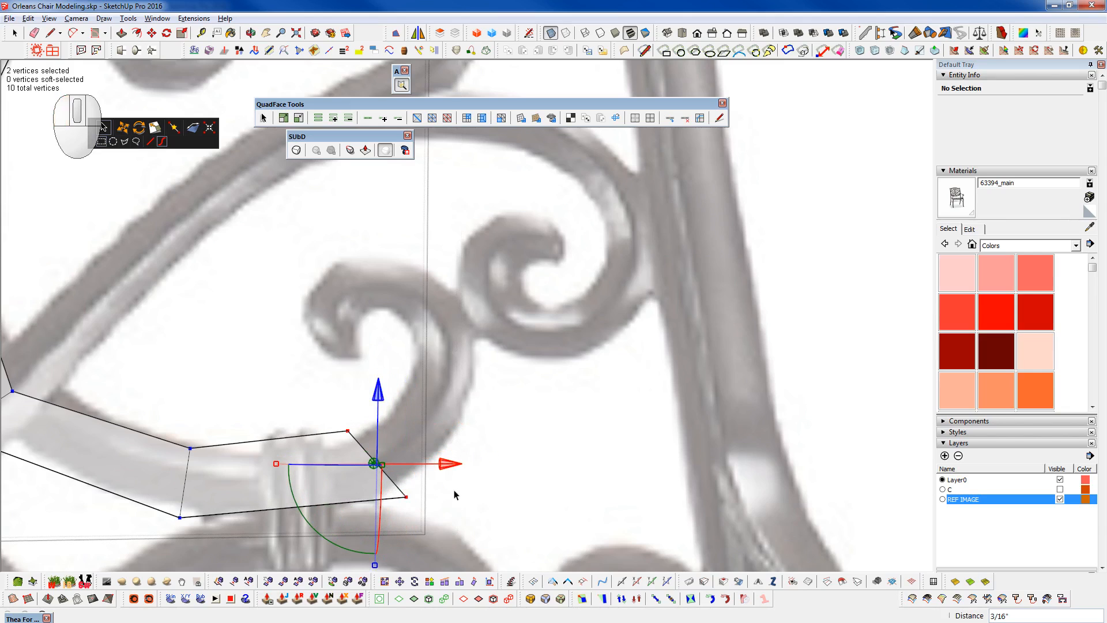
- Move the end edge's lower corner to the left and extrude the edge 2 13/16" to the right
click(403, 492)
drag(468, 498, 533, 461)
shift+click(347, 430)
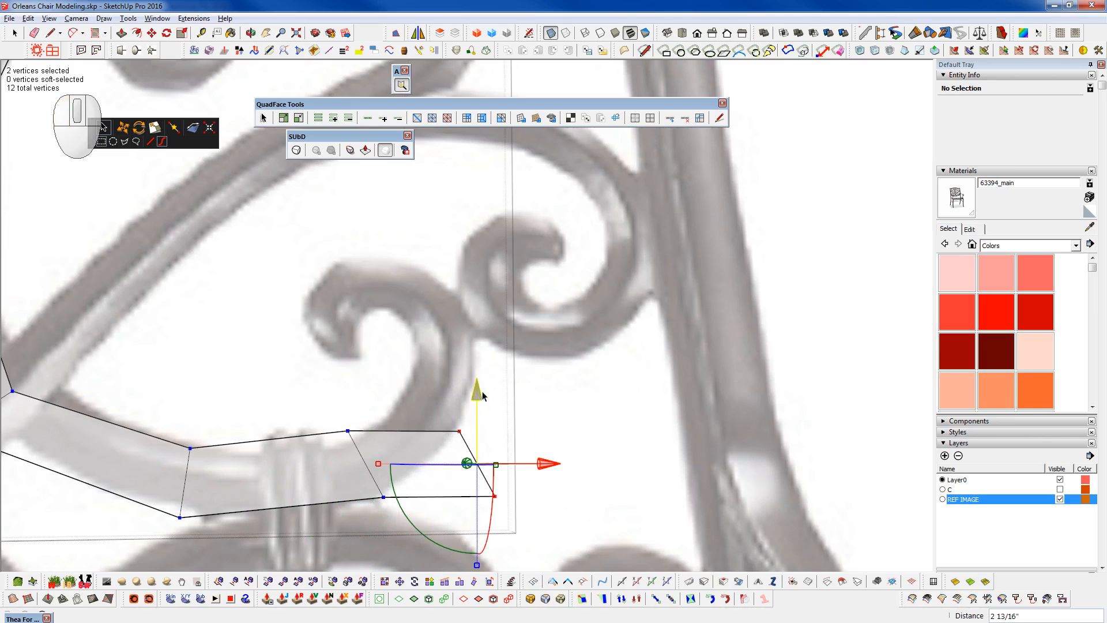
- Raise the newly extruded end edge into the scroll's upward bend and shift it onto the reference outline
drag(479, 399, 508, 397)
key(w)
click(514, 441)
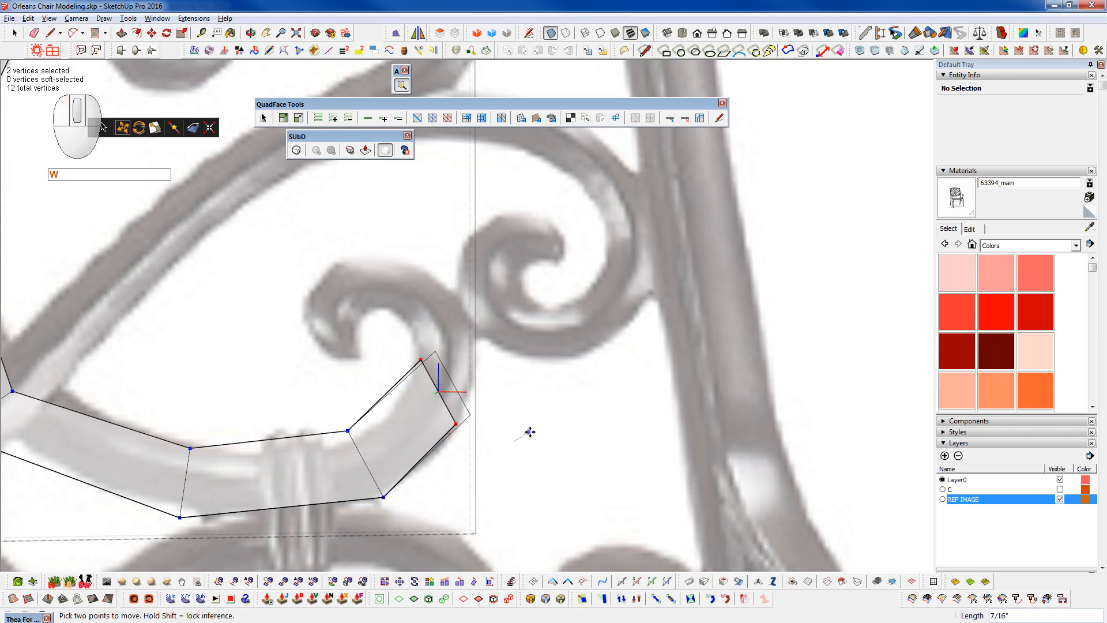
- Move the new end edge's inner corner 1 1/16" down and to the left along the strip's inner edge
key(space)
click(439, 349)
key(w)
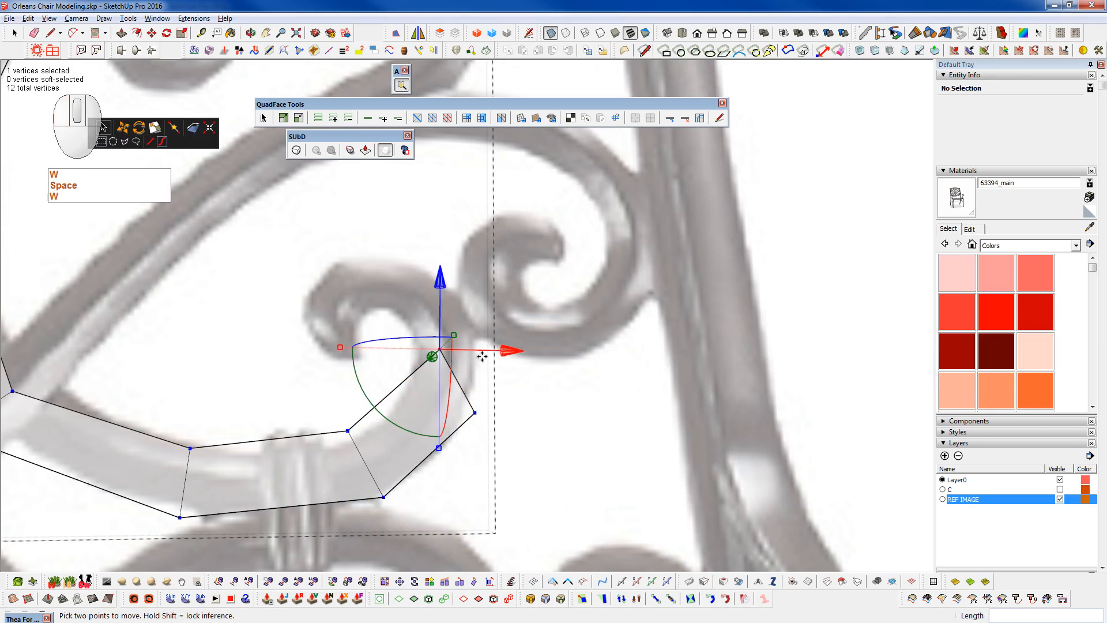
click(440, 351)
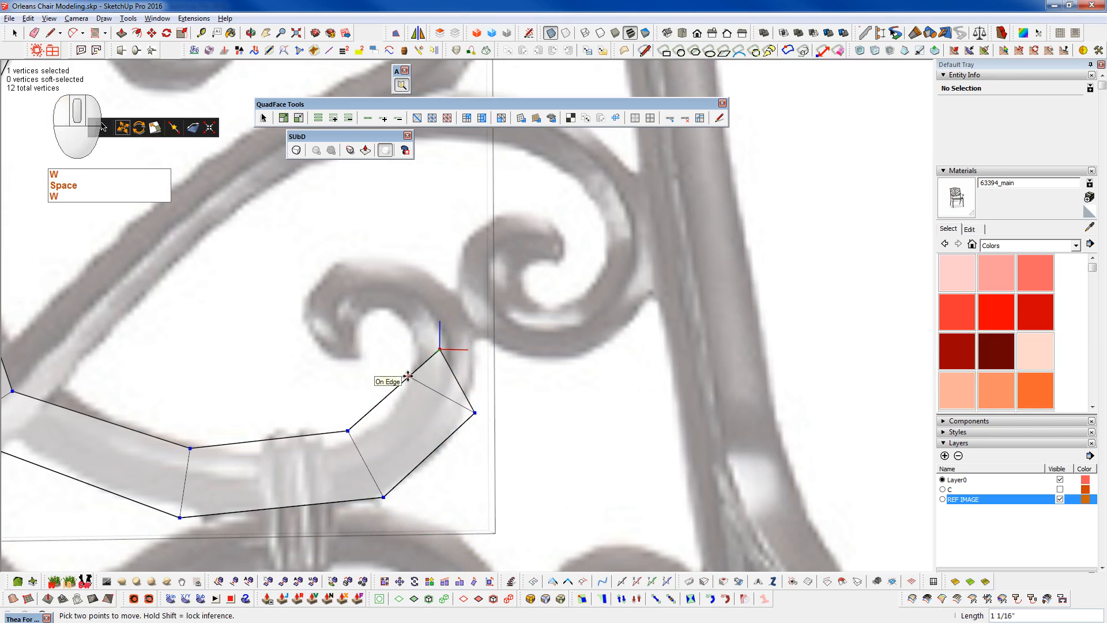
click(408, 376)
- Move the end edge's outer corner up and to the right, beyond the outside of the scroll's bend
key(space)
click(474, 413)
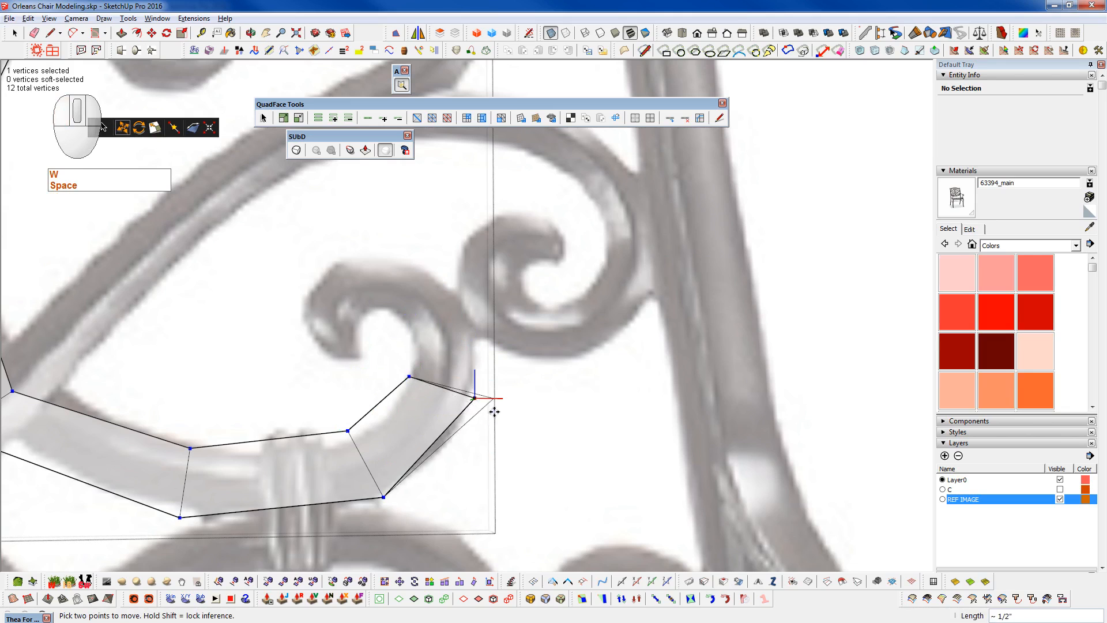
click(497, 405)
shift+middle_drag(546, 459, 554, 493)
scroll(544, 481, down, 1)
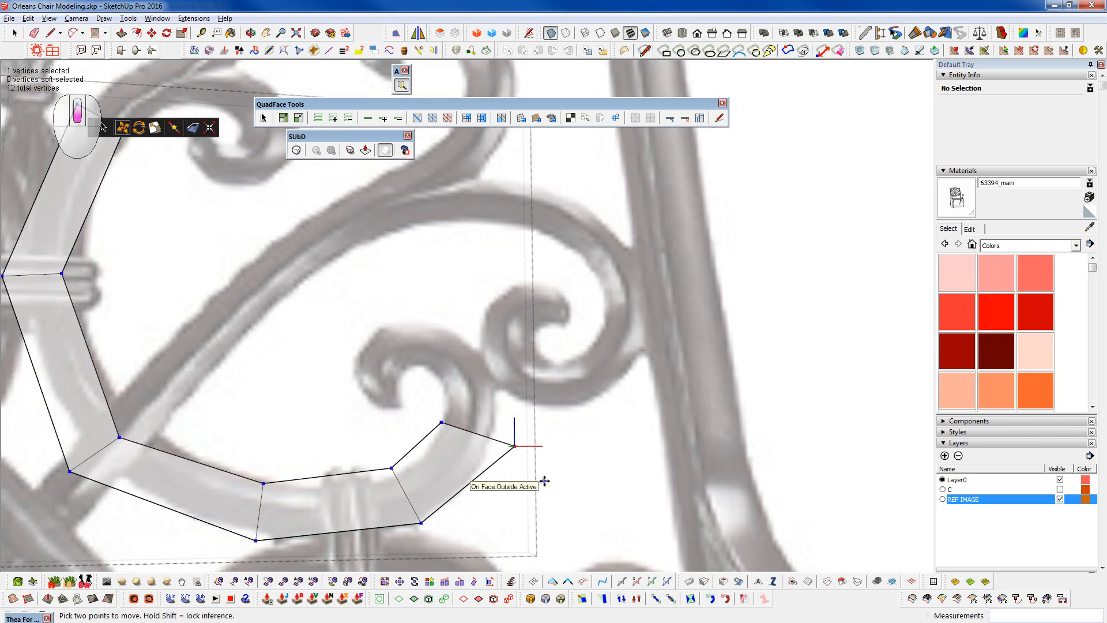
scroll(544, 481, down, 2)
scroll(534, 447, up, 3)
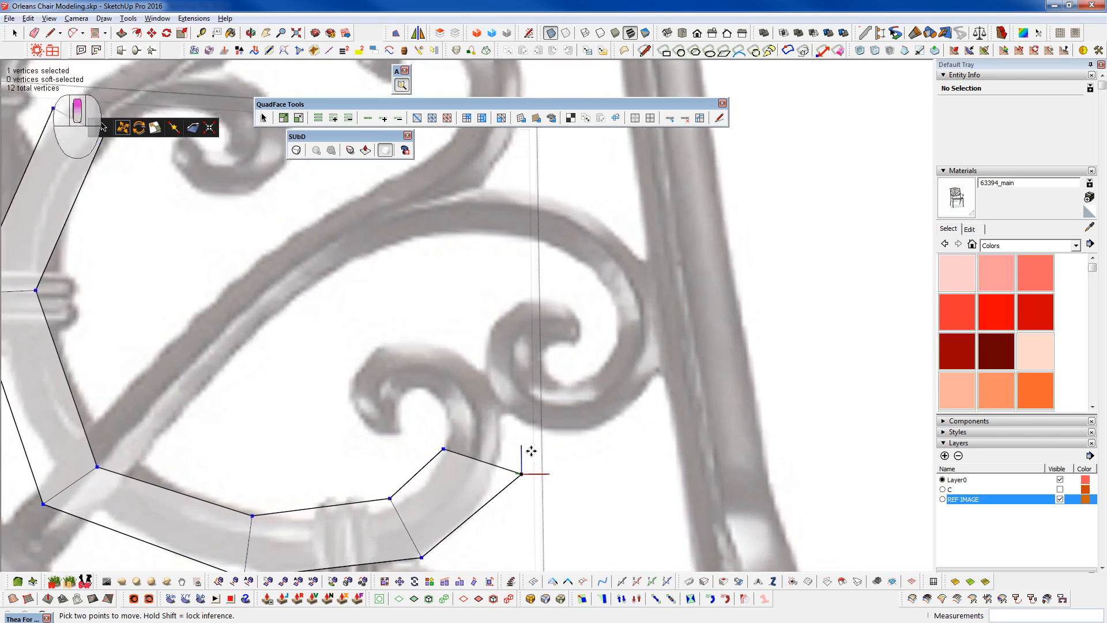
scroll(530, 451, up, 2)
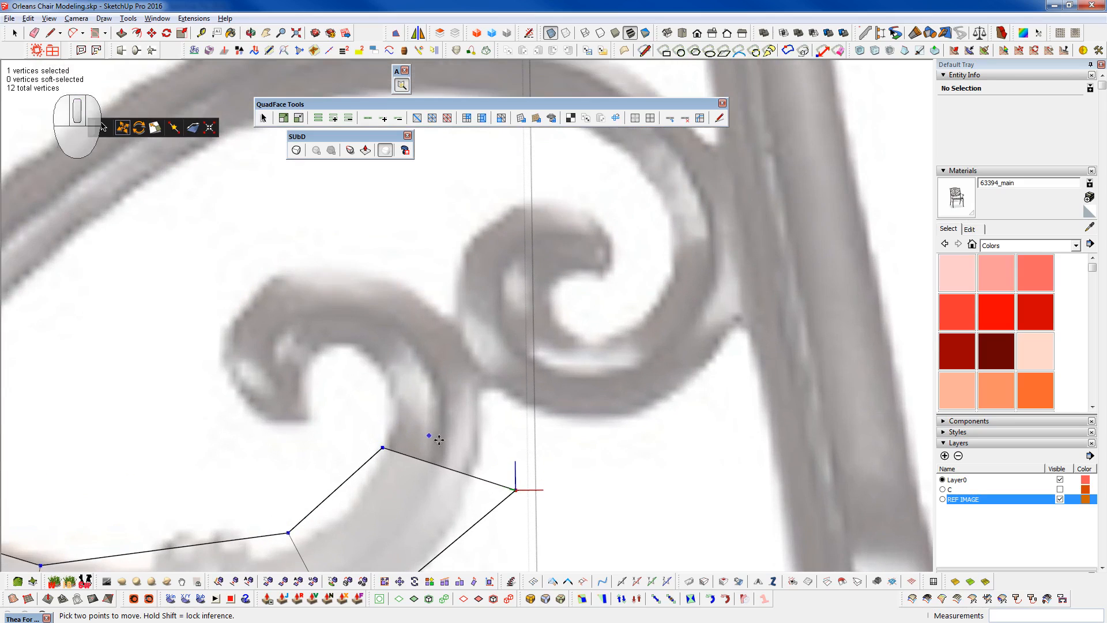
- Leave vertex editing, preview the strip smoothed with SUbD and switch back to its control mesh
key(F2)
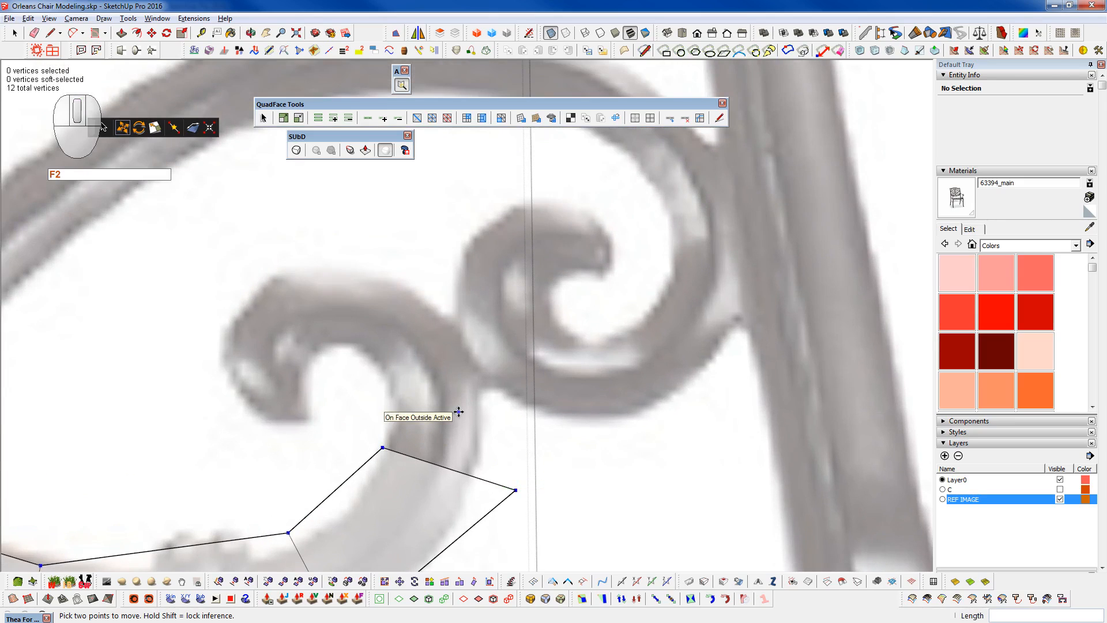
key(shift+2)
scroll(458, 411, down, 3)
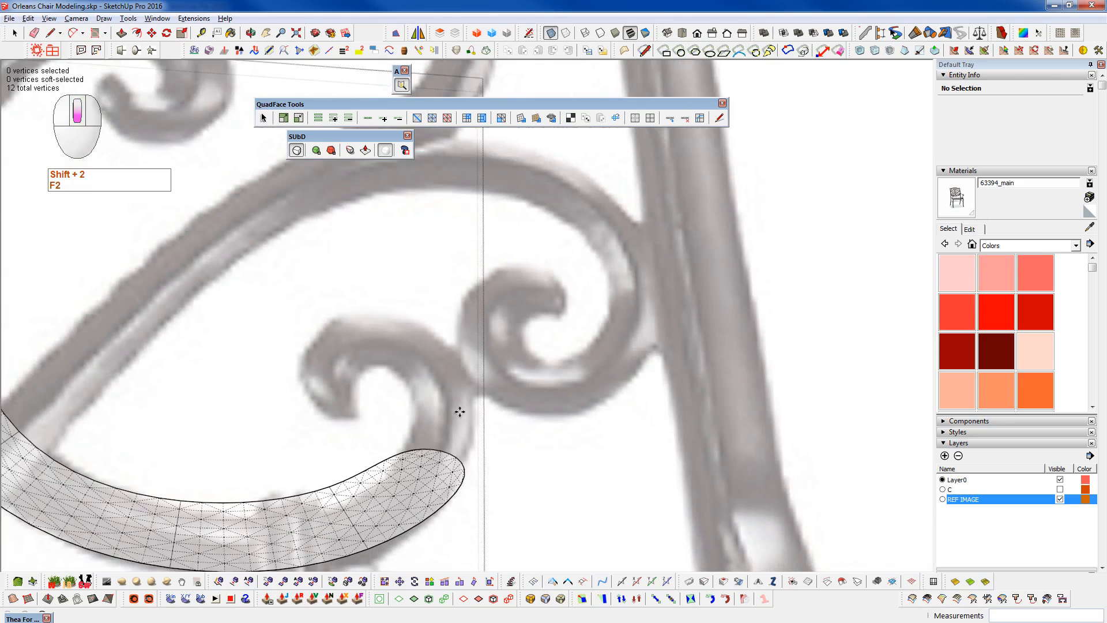
key(shift+2)
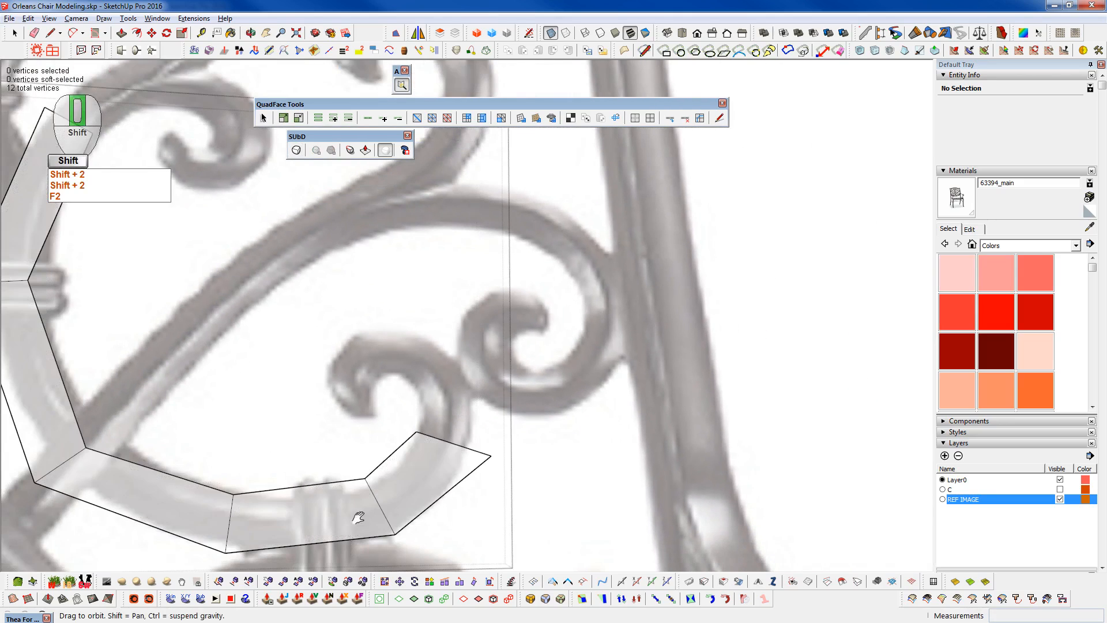
scroll(374, 473, up, 3)
key(space)
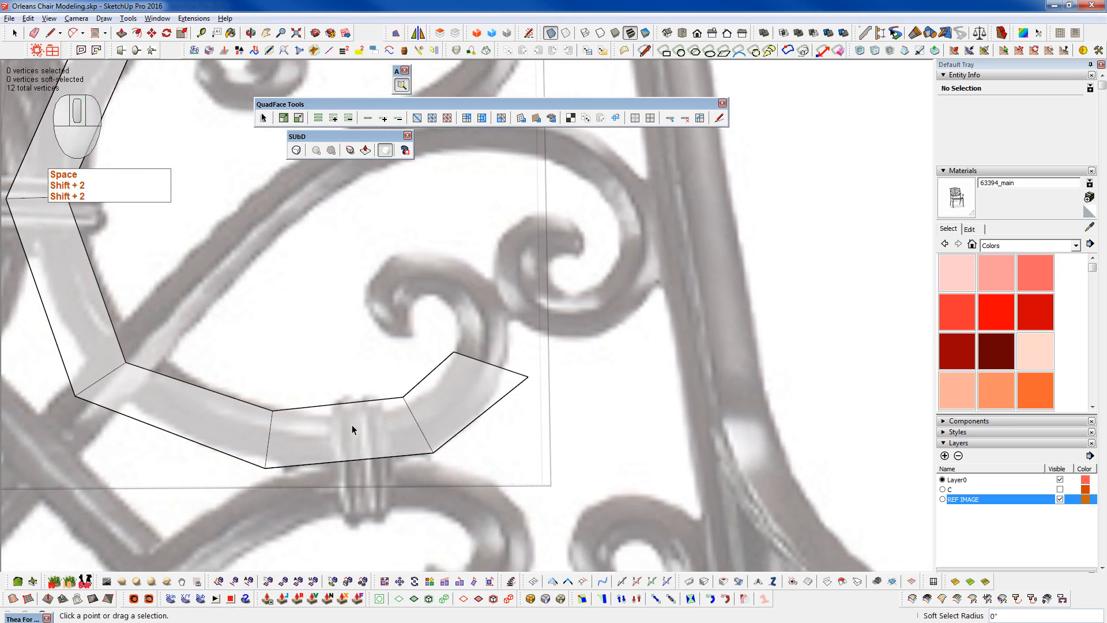
key(space)
click(349, 452)
key(w)
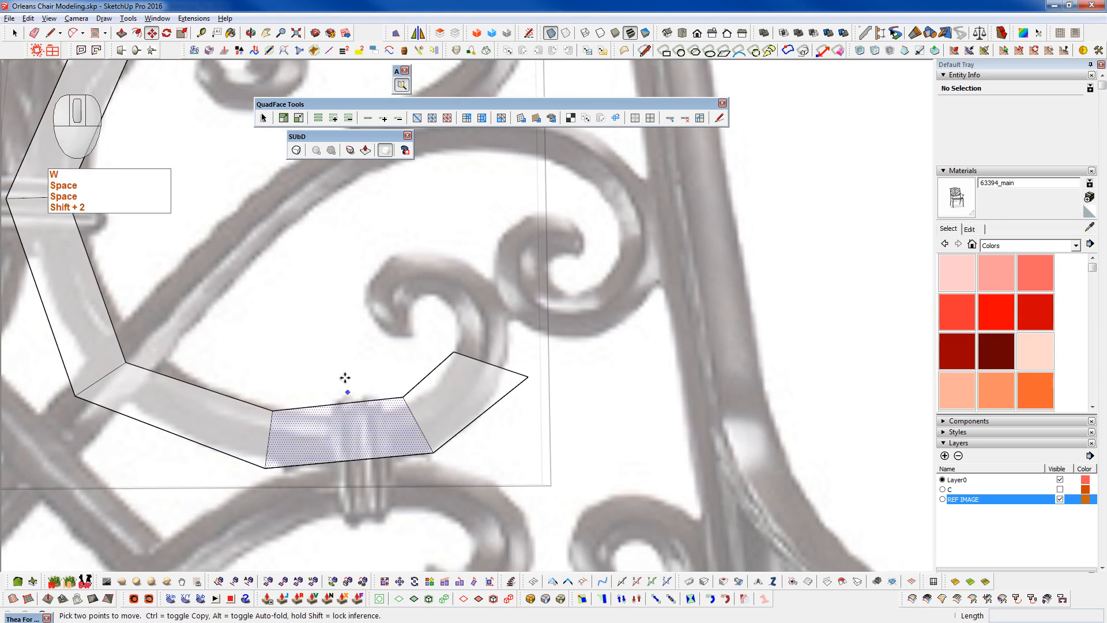
click(347, 401)
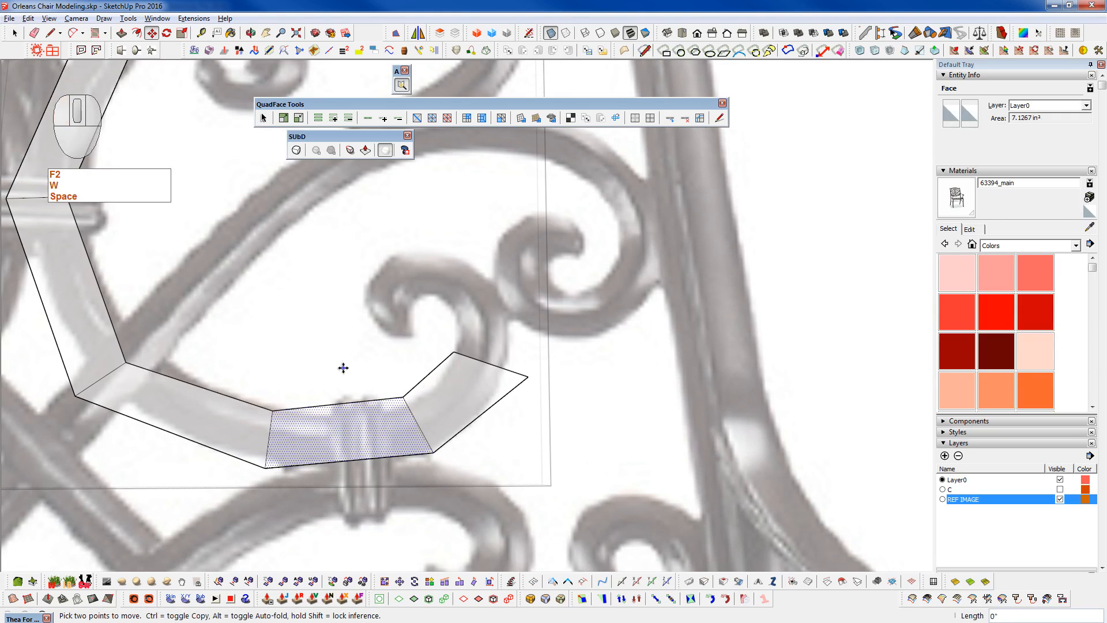
key(F2)
key(F2)
- Compare the smoothed lower bend with the reference scroll by toggling SUbD subdivision on and off
key(shift+2)
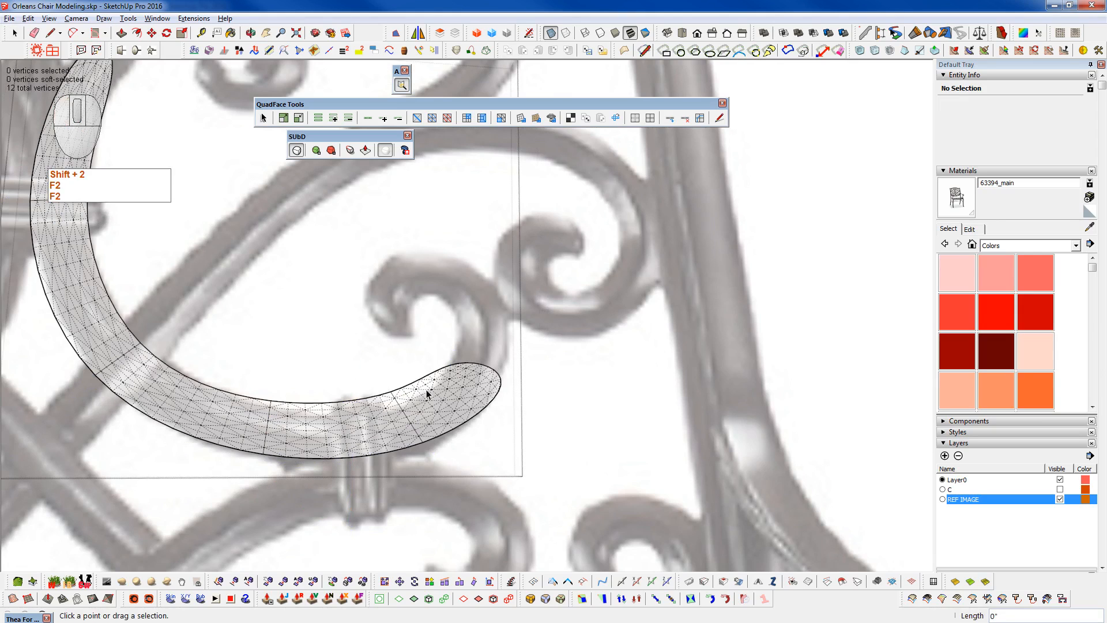
scroll(426, 389, up, 3)
scroll(450, 361, down, 3)
key(shift+2)
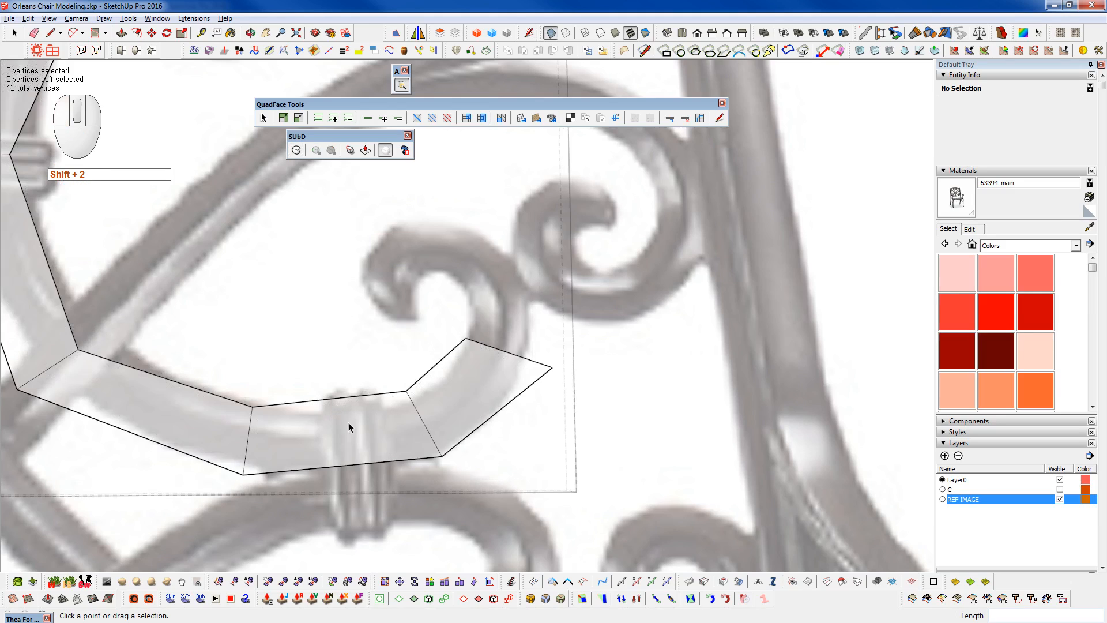
- Move the face over the lower collar 1/2" down and slightly right, and check the strip with SUbD smoothing
key(space)
click(354, 448)
key(w)
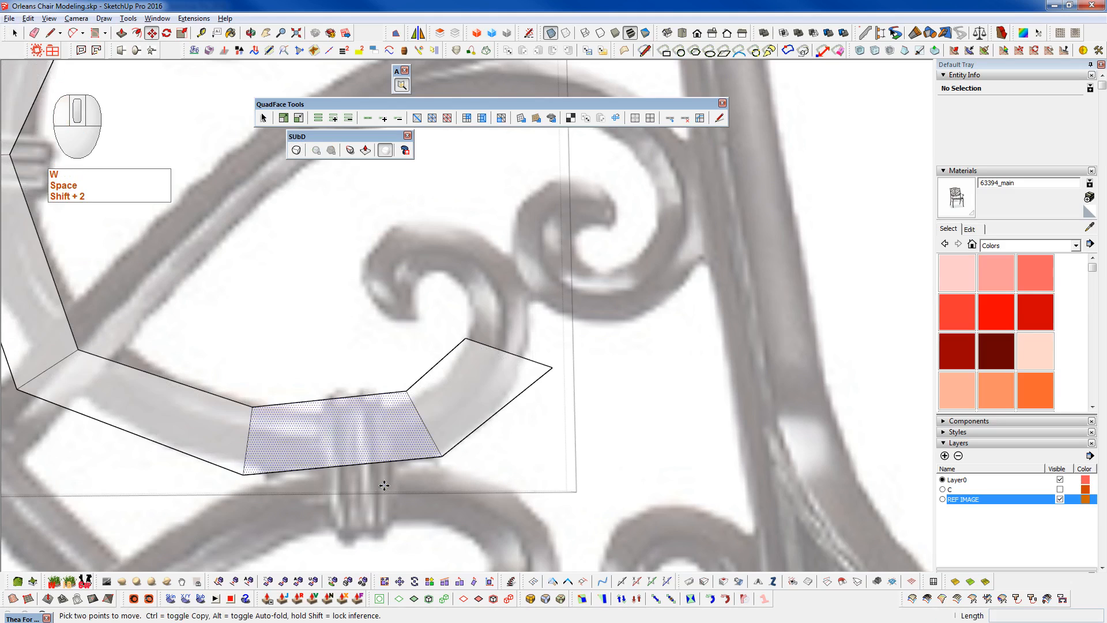
click(387, 483)
click(394, 501)
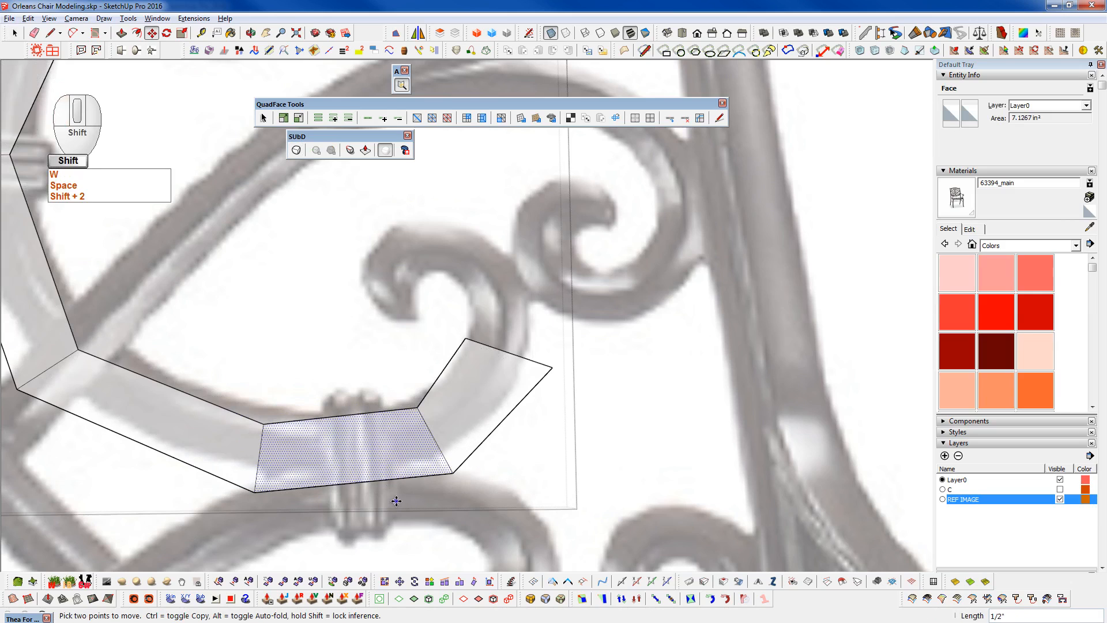
key(shift+2)
scroll(396, 504, down, 5)
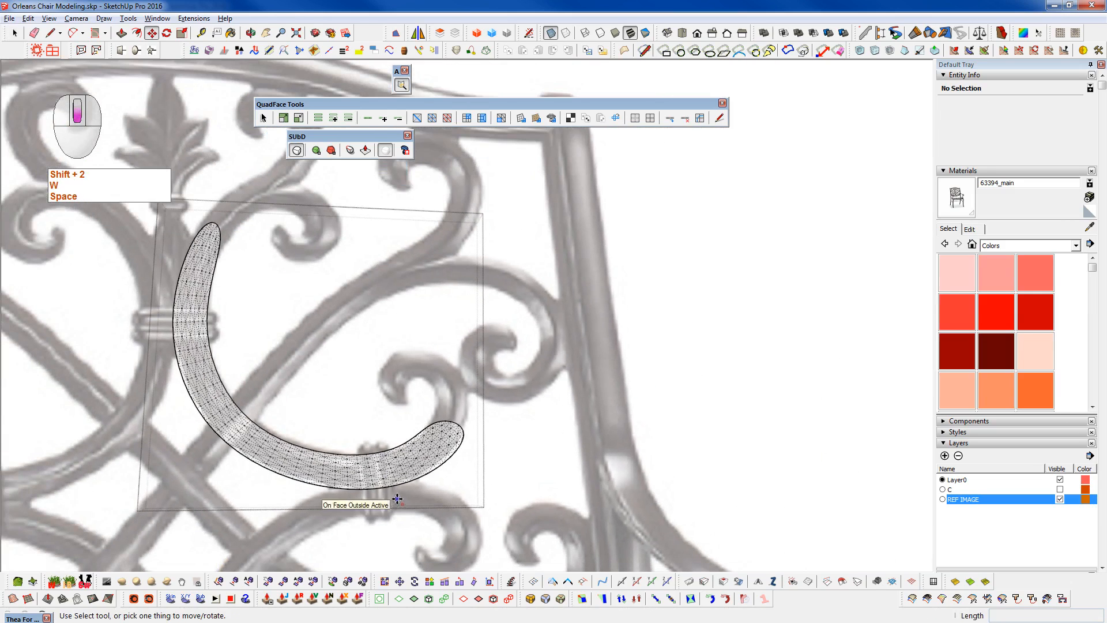
scroll(403, 474, up, 2)
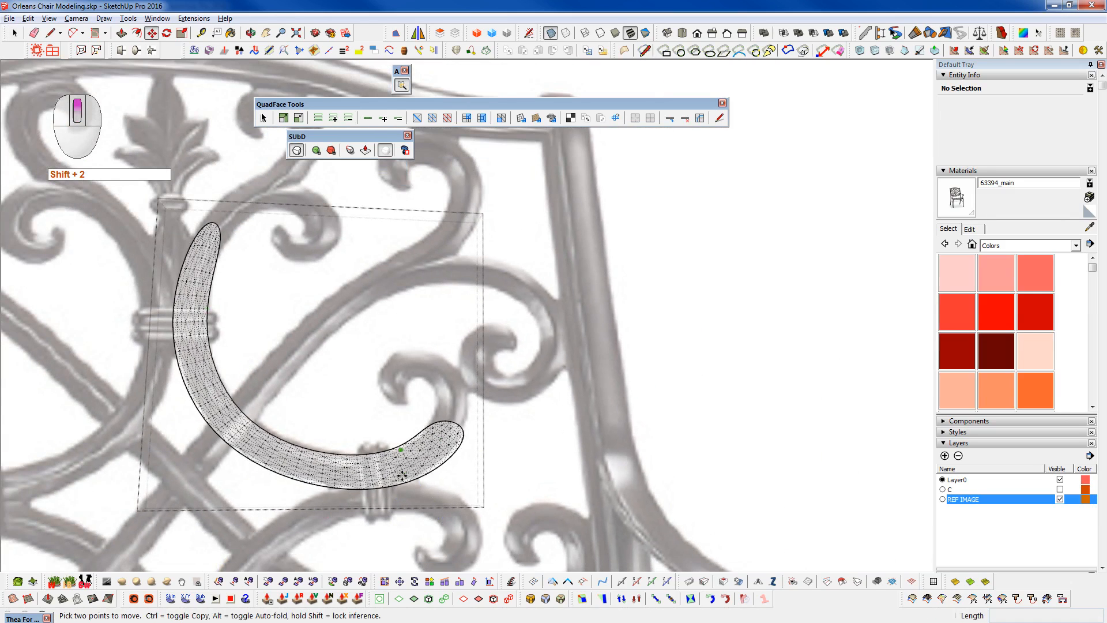
key(shift+2)
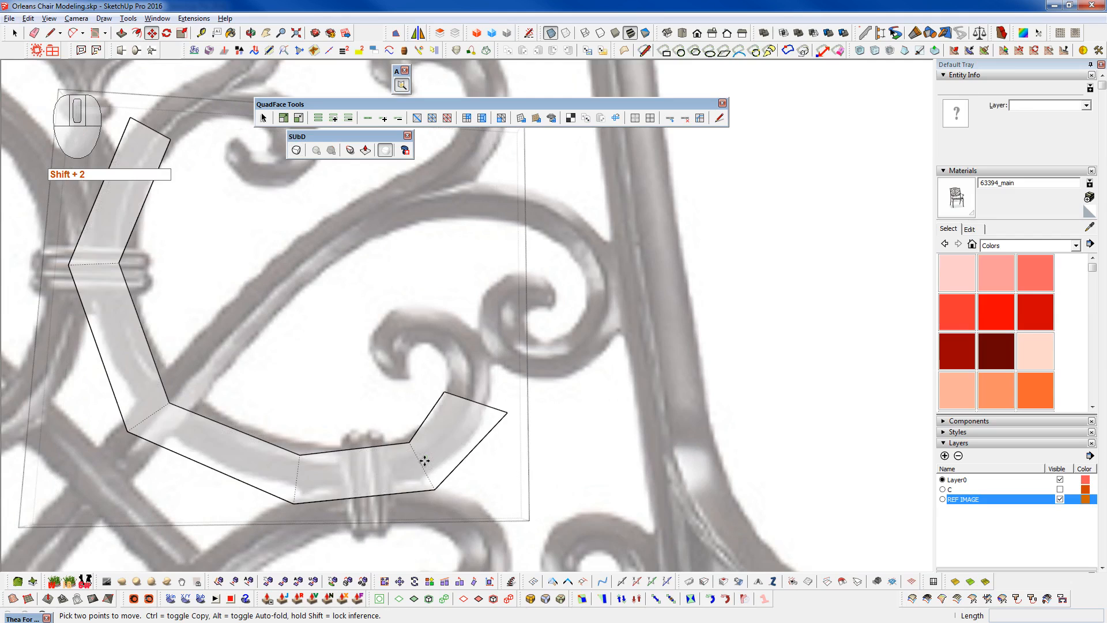
- Shift the end edge's outer corner slightly left and its inner corner slightly down to fit the scroll's outline
scroll(501, 389, up, 2)
key(space)
scroll(460, 445, up, 1)
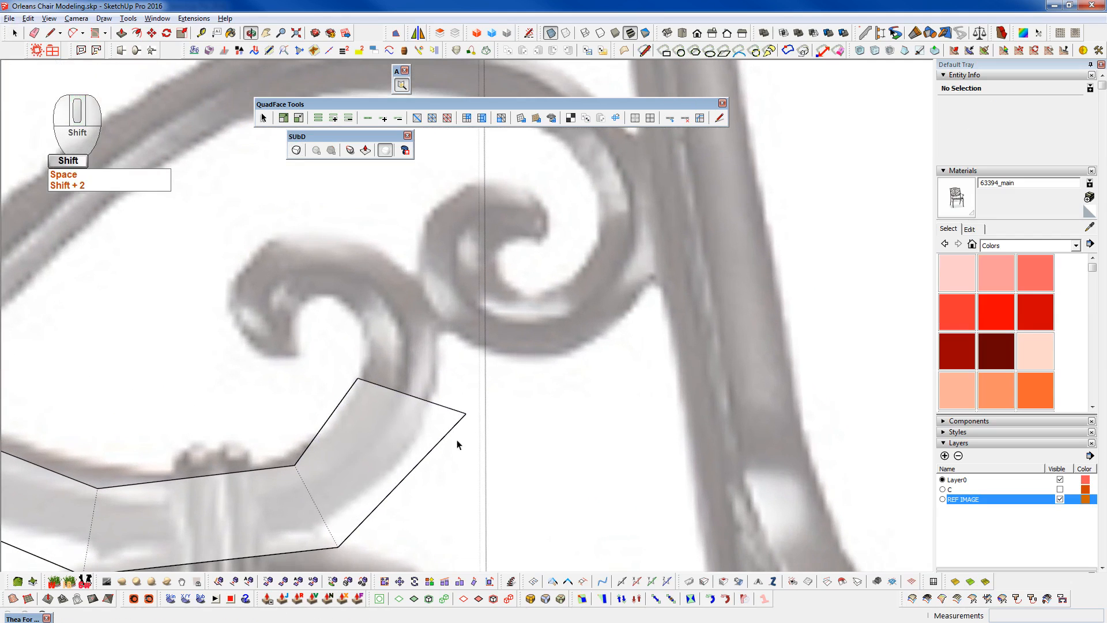
key(F2)
click(466, 414)
mouse_move(530, 417)
mouse_down()
mouse_move(521, 417)
mouse_move(533, 418)
mouse_up()
click(372, 368)
drag(340, 358, 382, 387)
- Extrude the end edge upward along the scroll's bend and fit the new edge's outer corner to the outline
drag(358, 325, 530, 447)
ctrl+drag(420, 338, 508, 323)
drag(357, 279, 393, 303)
drag(361, 236, 425, 320)
click(441, 320)
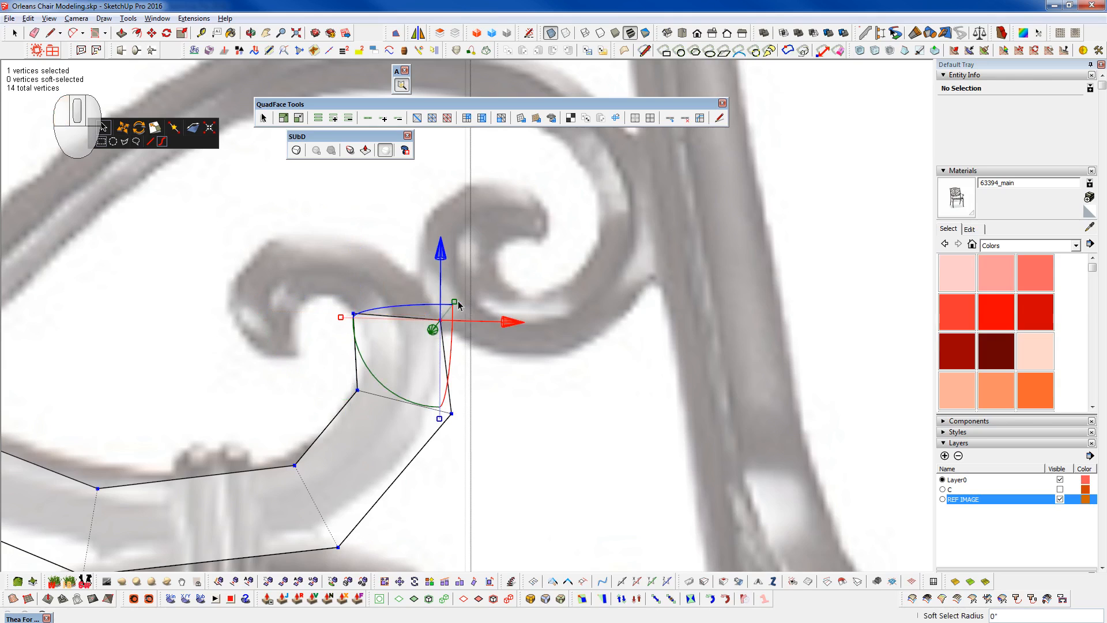
drag(498, 326, 500, 326)
- Lower the new end edge's inner corner by 5/16"
click(352, 312)
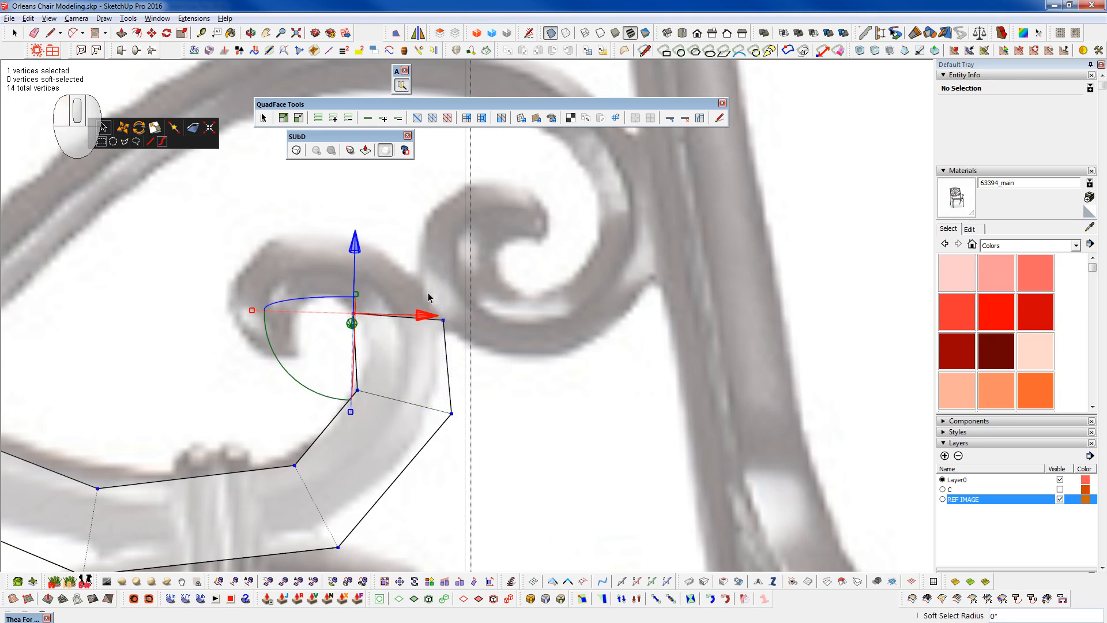
drag(349, 257, 366, 273)
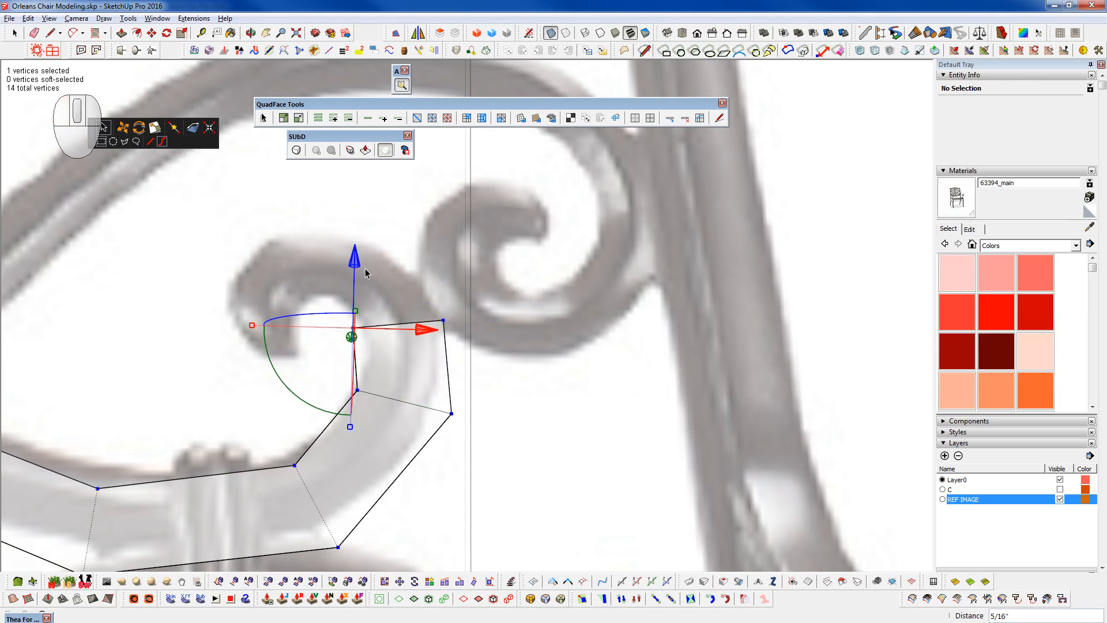
click(440, 317)
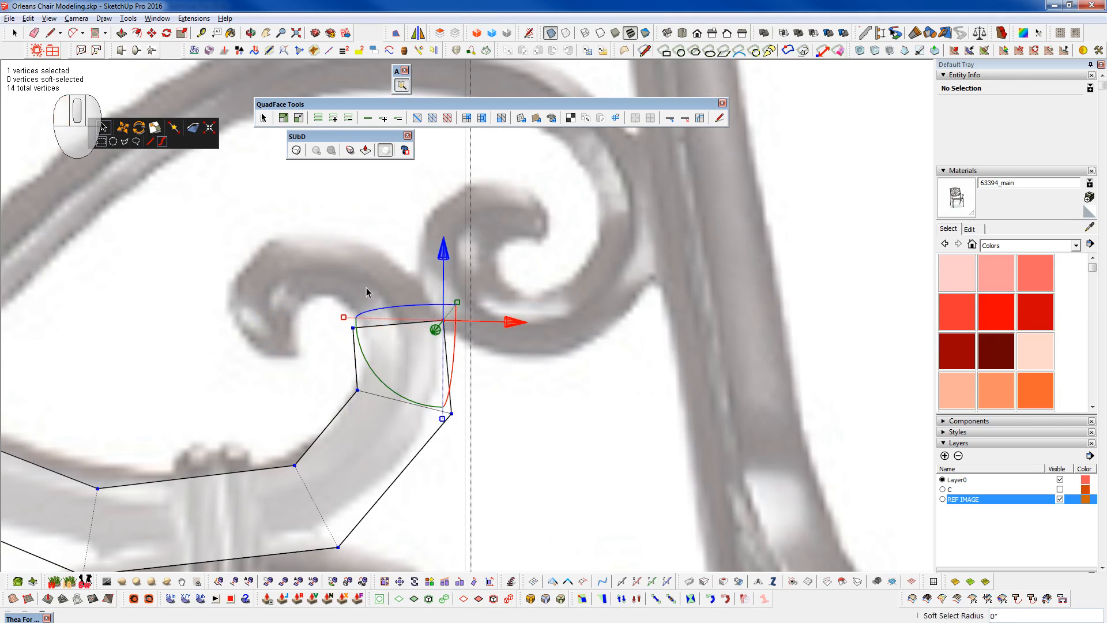
- Extrude the end edge upward again and move the new inner corner 1 1/4" down and to the left
drag(432, 335, 532, 344)
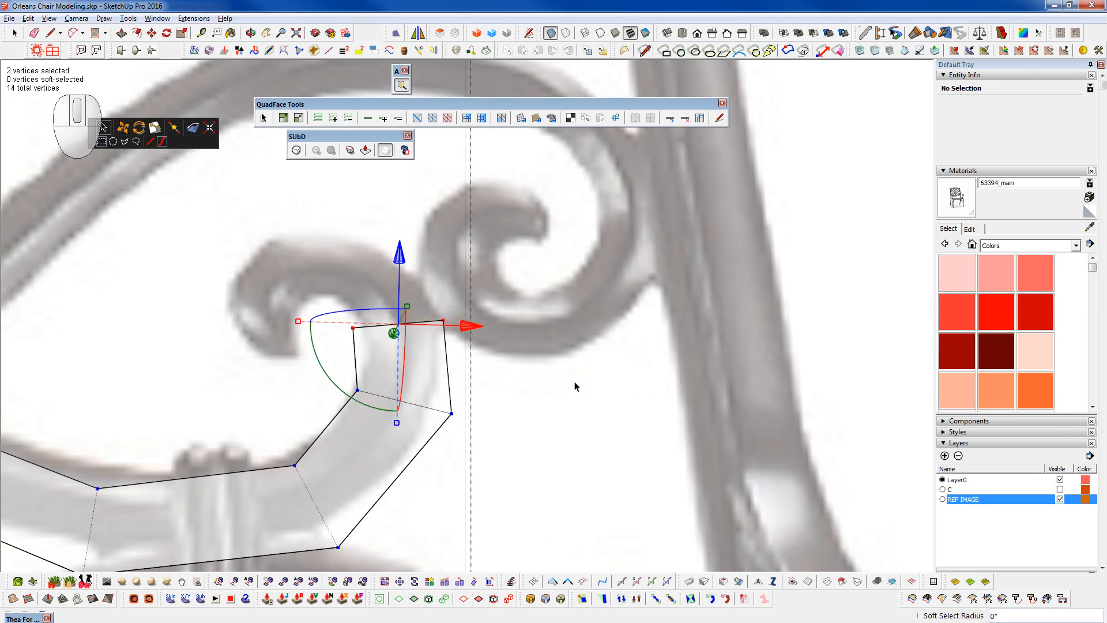
ctrl+drag(404, 259, 396, 182)
click(356, 243)
key(w)
drag(355, 245, 321, 291)
- Move the end edge's outer corner left onto the scroll's outer outline and its inner corner slightly down and right
right_click(387, 279)
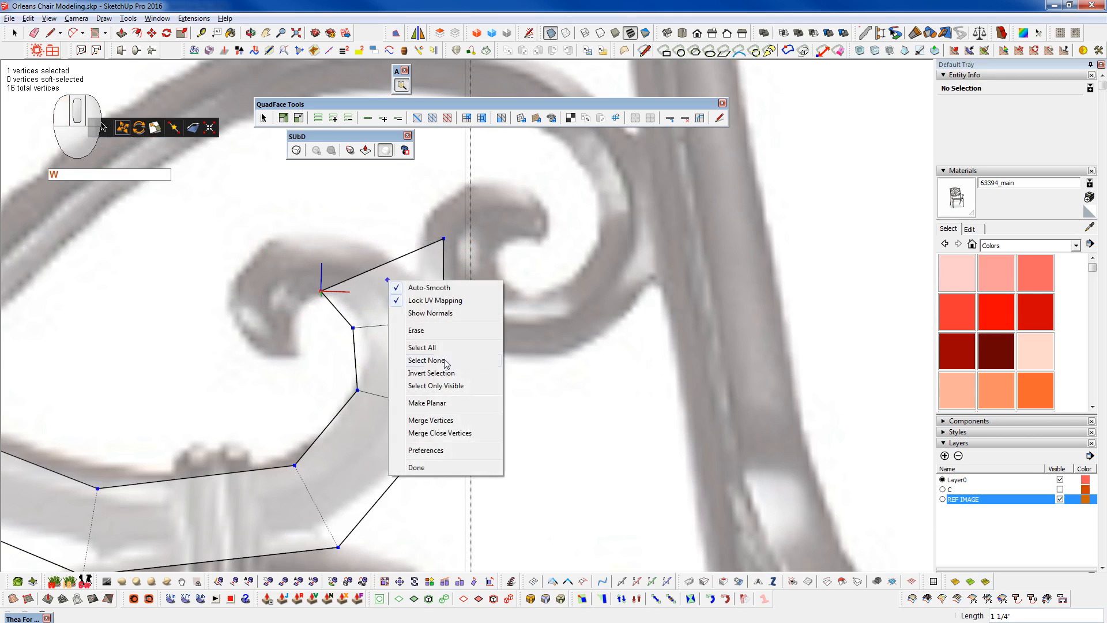
click(427, 359)
click(442, 238)
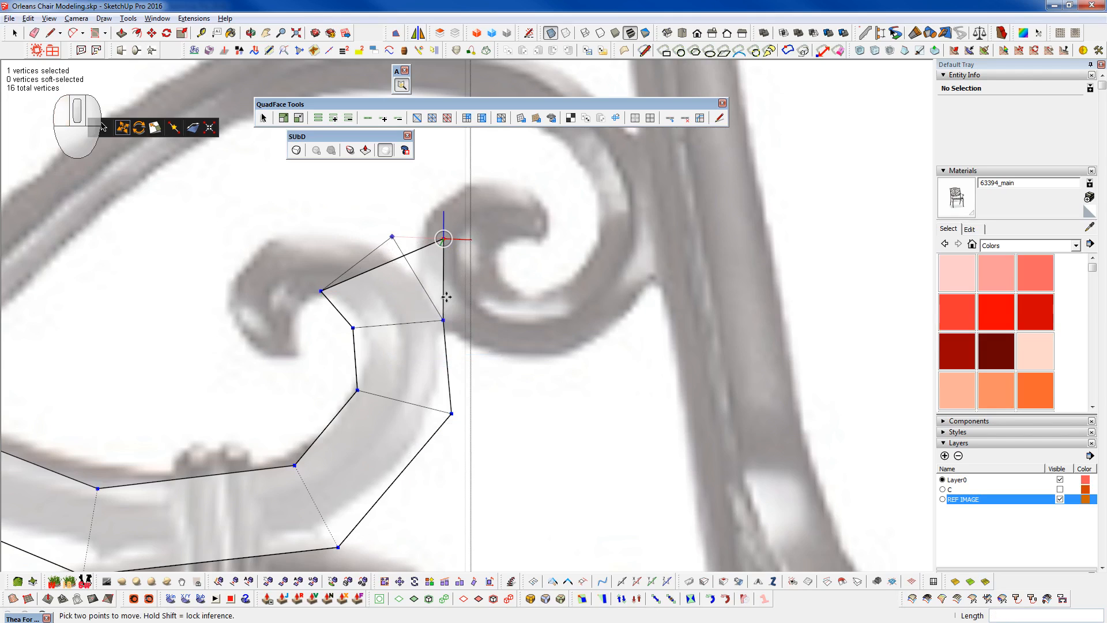
click(392, 237)
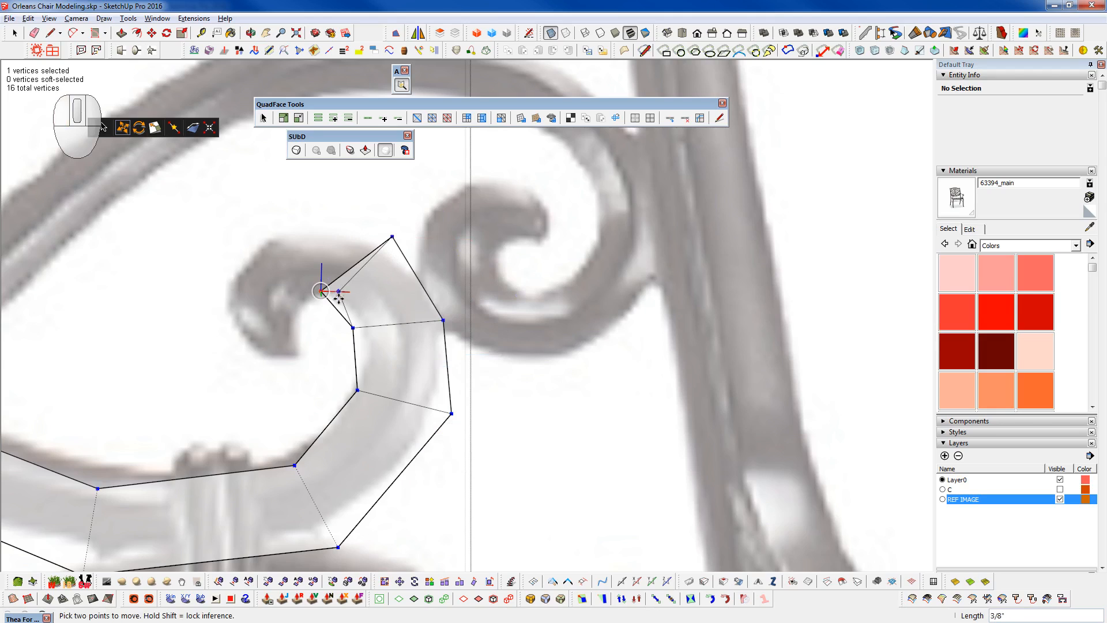
click(333, 304)
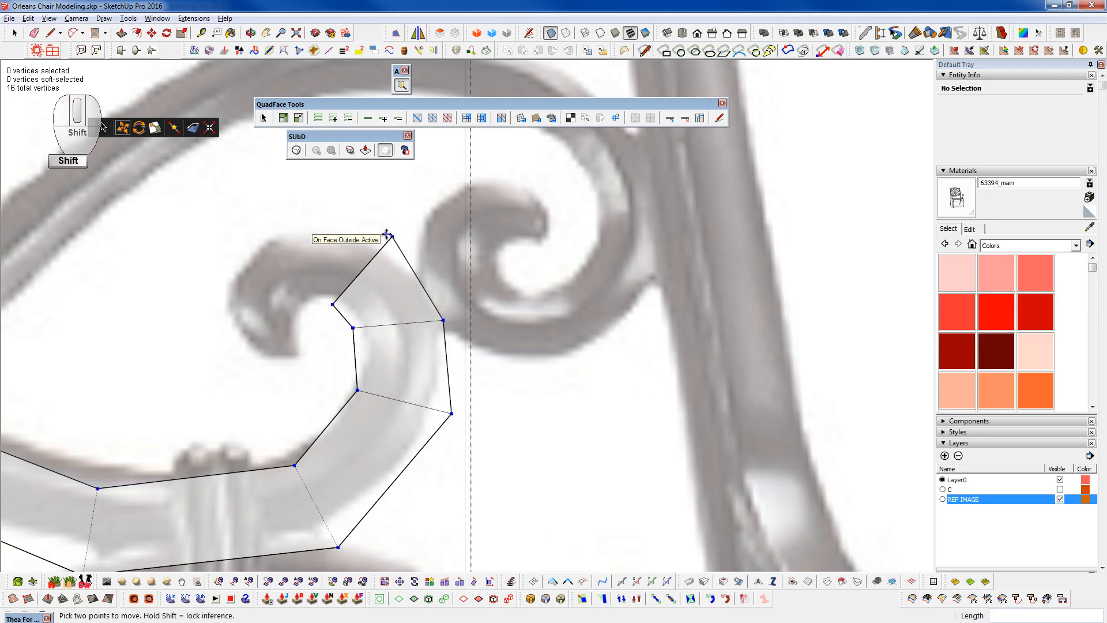
- Examine the SUbD-smoothed strip against the reference scroll's upper bend and return to the control mesh
key(shift+2)
middle_click(420, 350)
scroll(420, 349, down, 2)
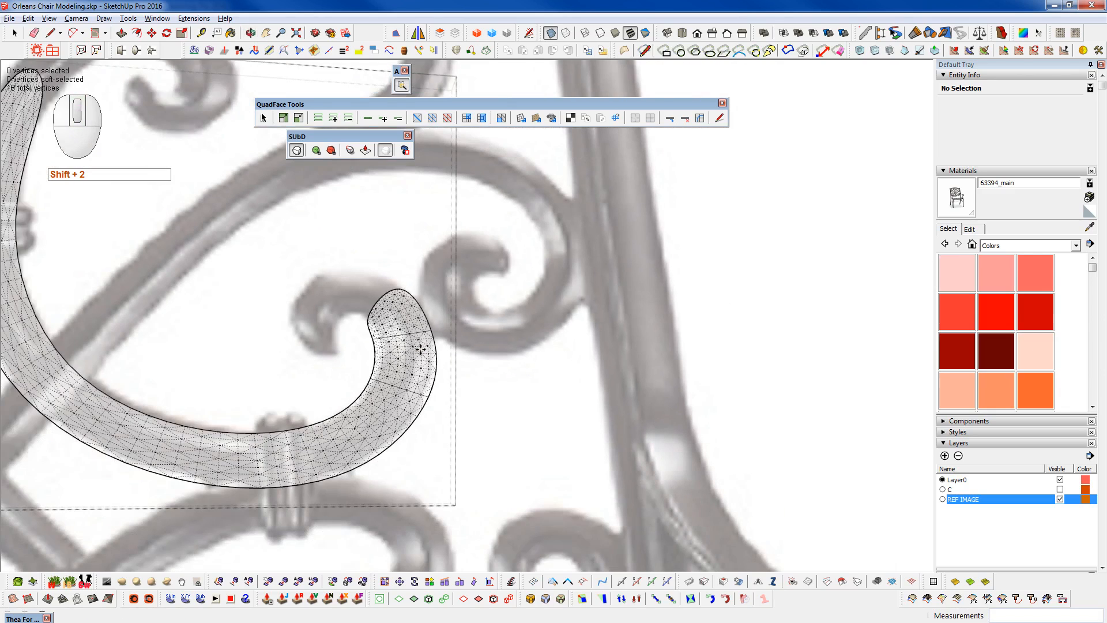
scroll(401, 321, up, 2)
middle_click(402, 319)
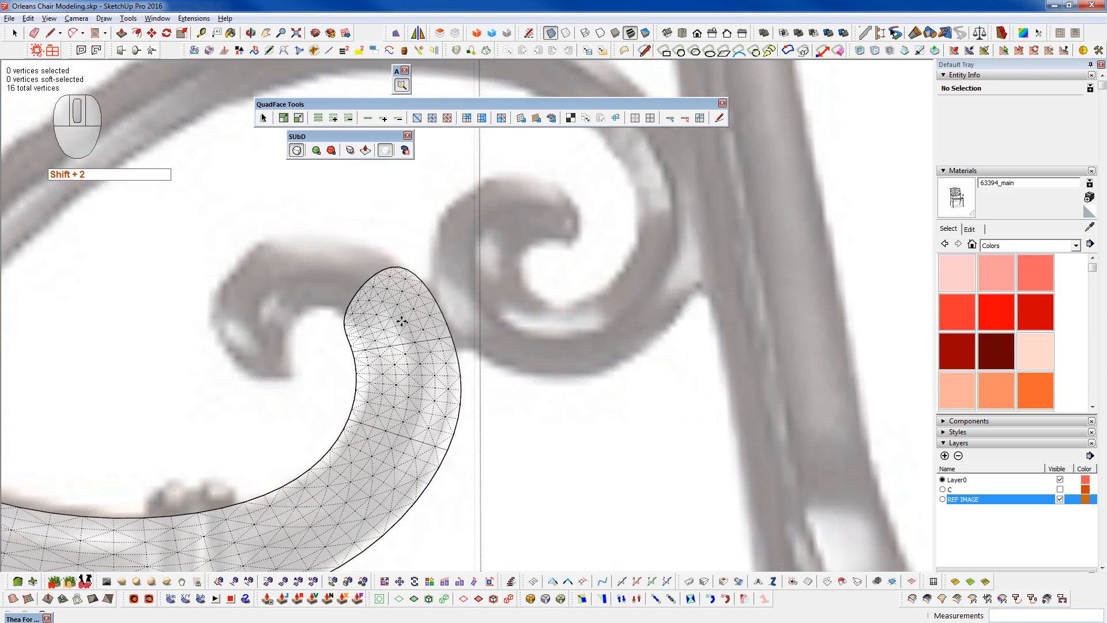
key(h)
scroll(408, 391, down, 3)
scroll(408, 389, down, 1)
scroll(403, 340, up, 3)
key(shift+2)
- Select both corners of the end edge in vertex editing and extrude the edge left over the scroll's curl
scroll(386, 332, up, 2)
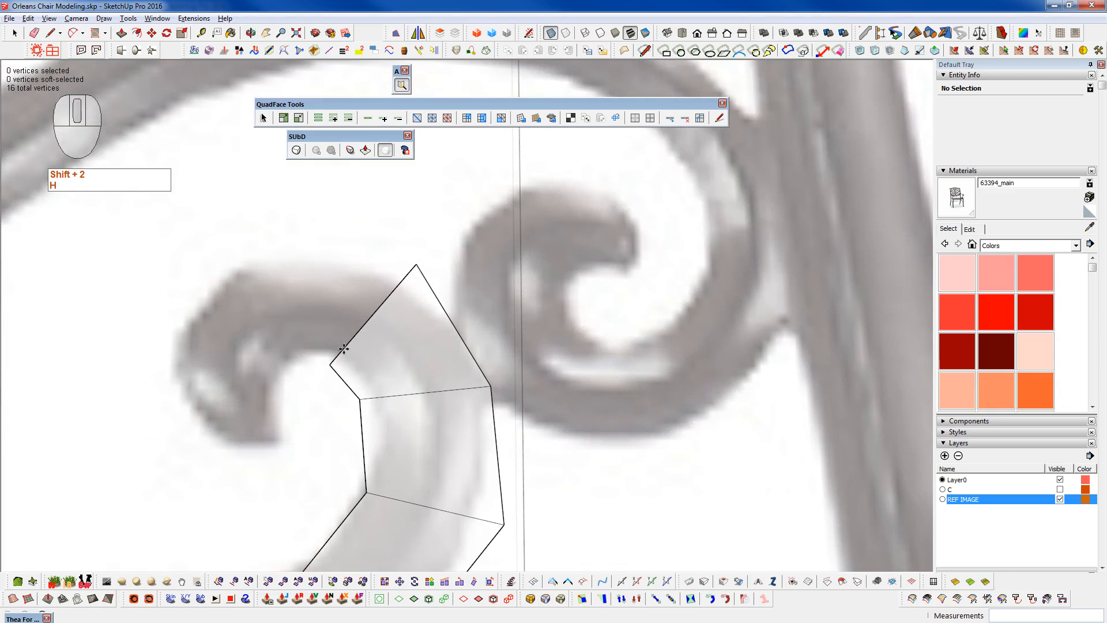
key(F2)
key(space)
click(329, 364)
shift+click(416, 264)
ctrl+drag(441, 316, 331, 318)
- Move the new end edge's upper corner 9/16" left and its lower corner right onto the scroll's inner outline
drag(292, 222, 359, 268)
key(w)
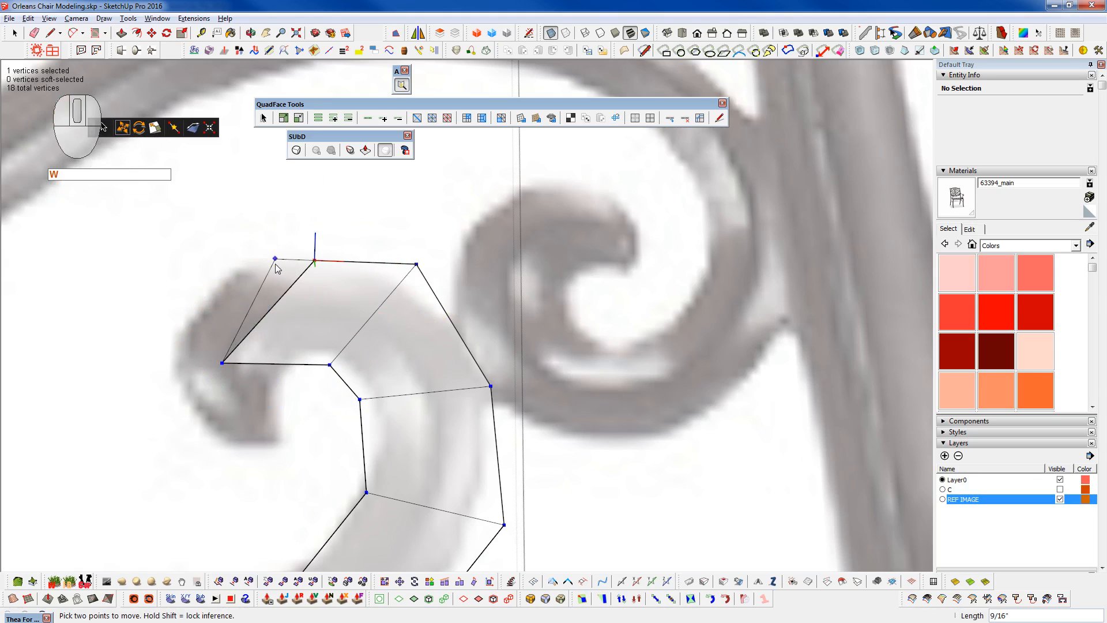
click(277, 268)
key(space)
drag(212, 348, 231, 369)
key(w)
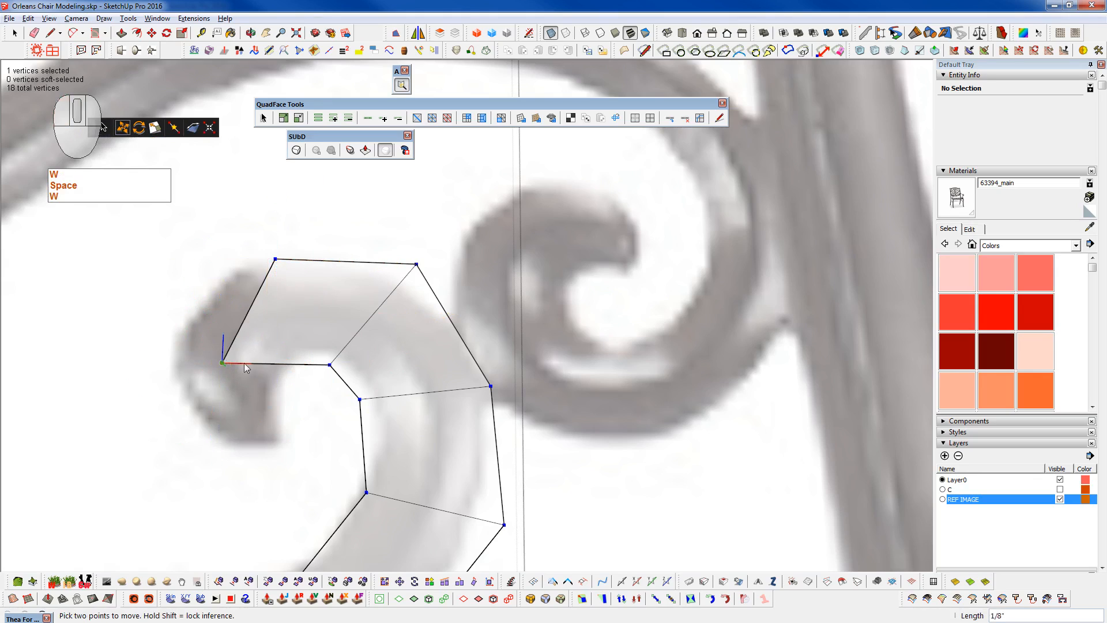
click(285, 362)
- Shift the end edge's upper corner slightly further left and extrude the edge to the left
key(space)
click(276, 259)
click(260, 263)
key(space)
drag(246, 245, 308, 377)
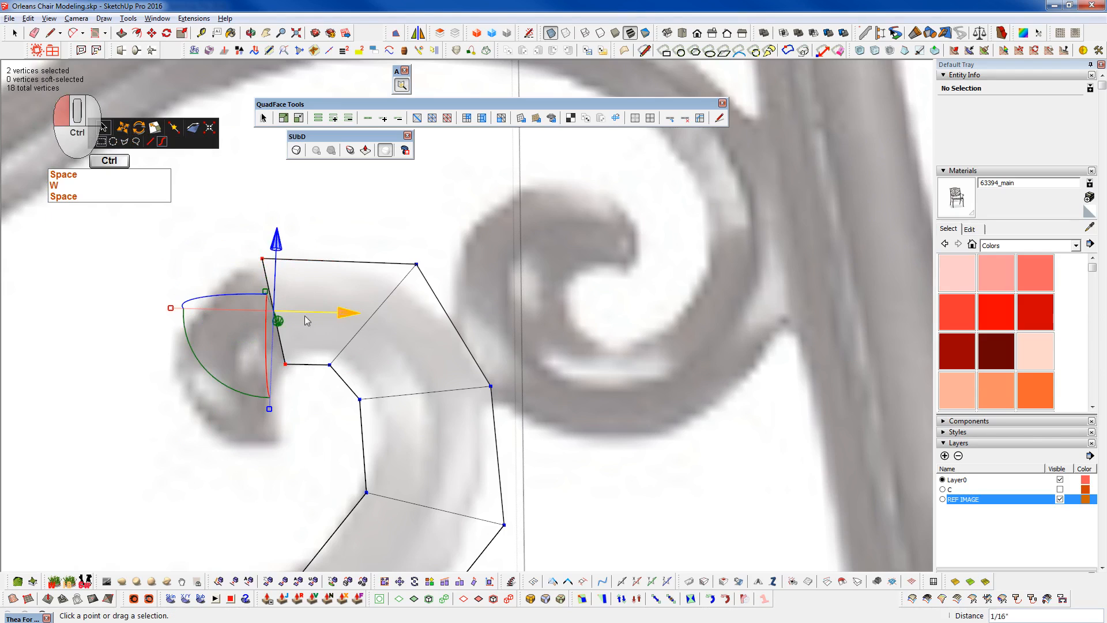
ctrl+drag(305, 316, 266, 316)
key(w)
key(space)
drag(215, 349, 236, 369)
key(w)
key(ctrl+z)
key(space)
key(w)
key(ctrl+z)
key(space)
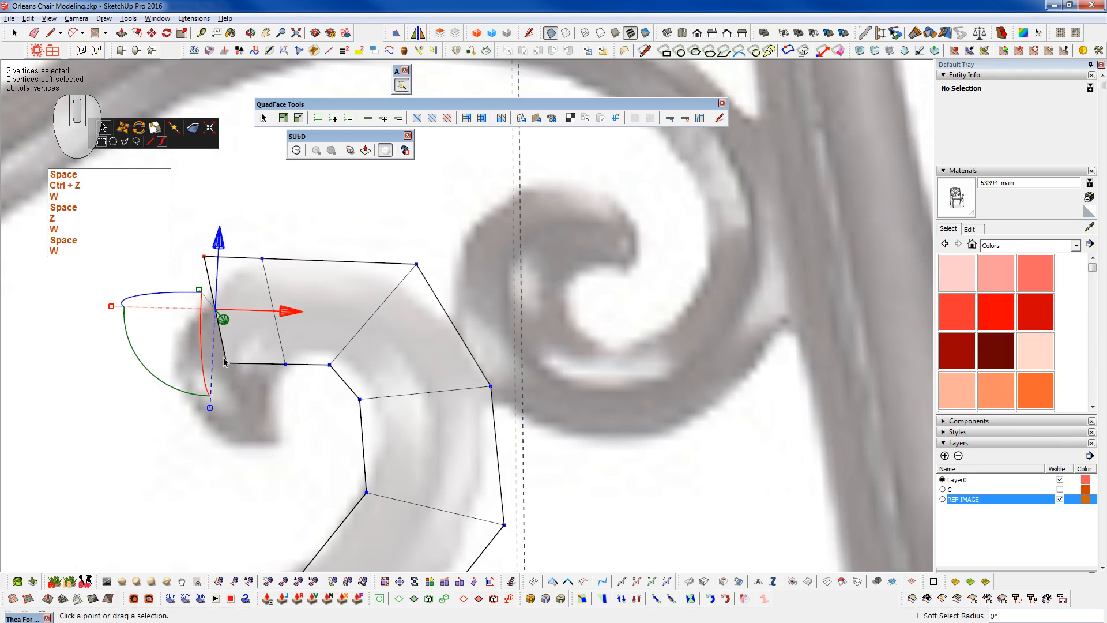
- Try to move the end edge's lower corner down and right and its upper corner 1 5/16" down and left
click(236, 369)
click(224, 362)
key(w)
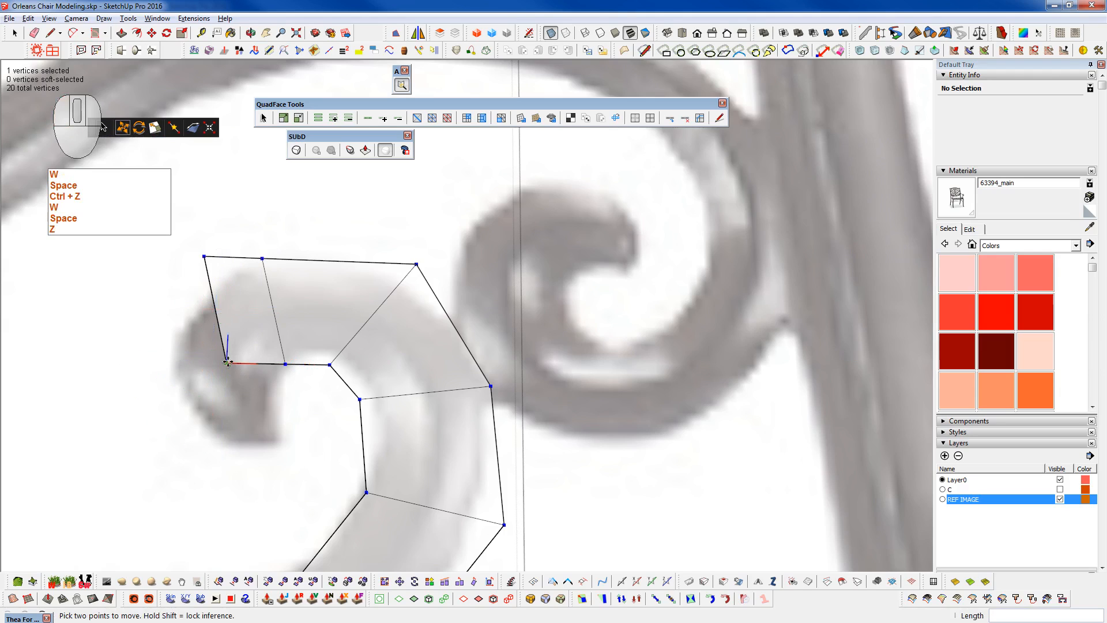
click(225, 362)
click(271, 402)
key(space)
click(204, 256)
key(w)
click(210, 256)
click(174, 344)
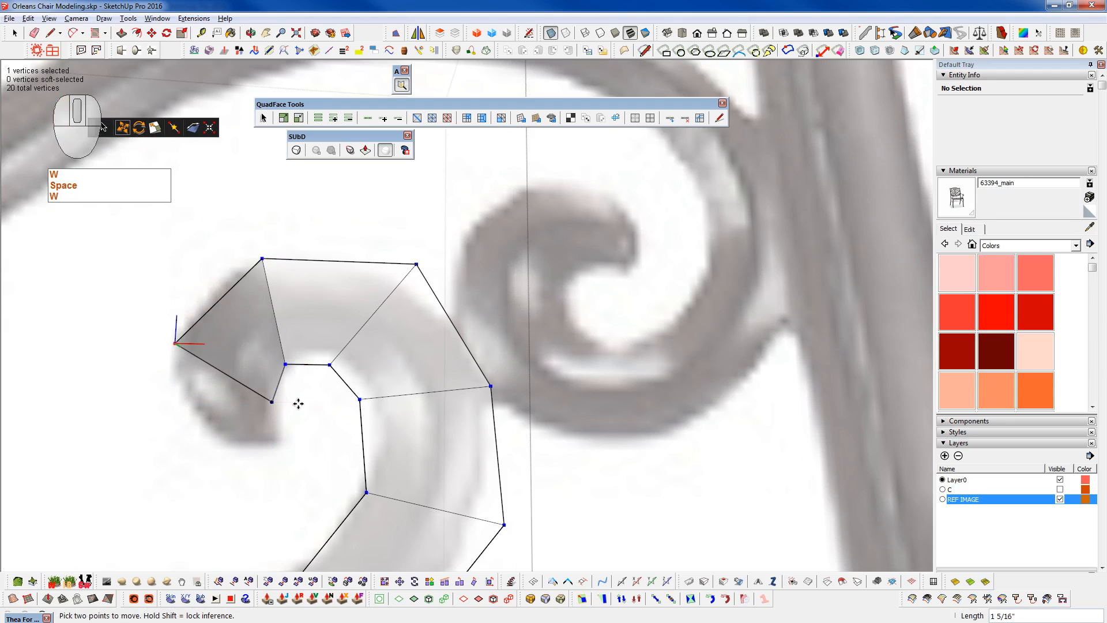
- Undo the last two corner moves on the end edge
key(ctrl+z)
scroll(279, 306, up, 8)
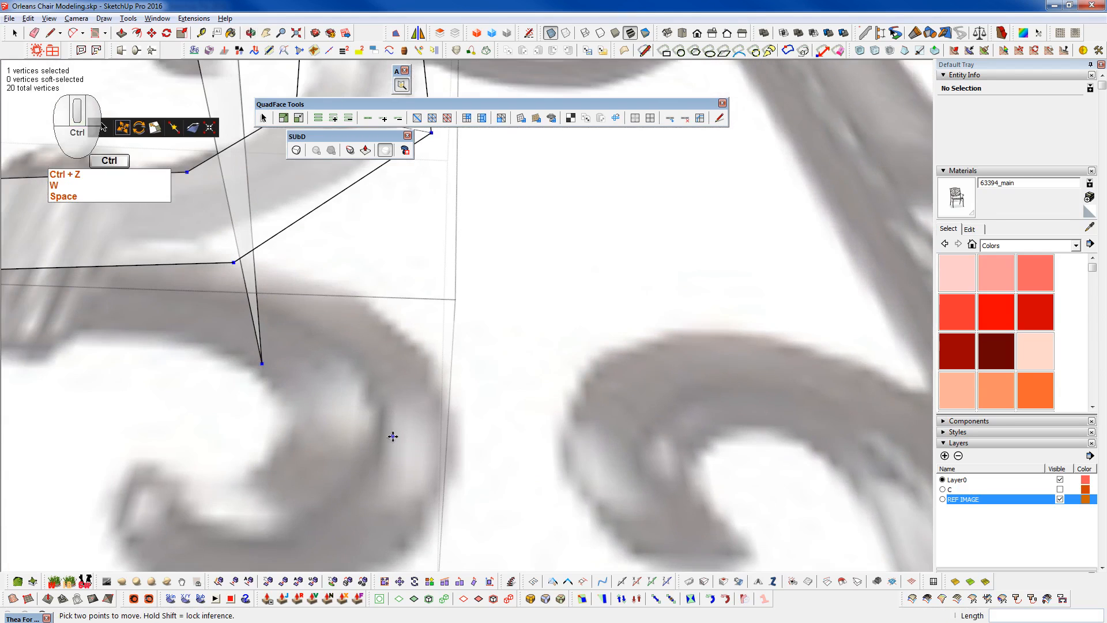
key(ctrl+z)
scroll(411, 519, down, 6)
scroll(345, 311, up, 4)
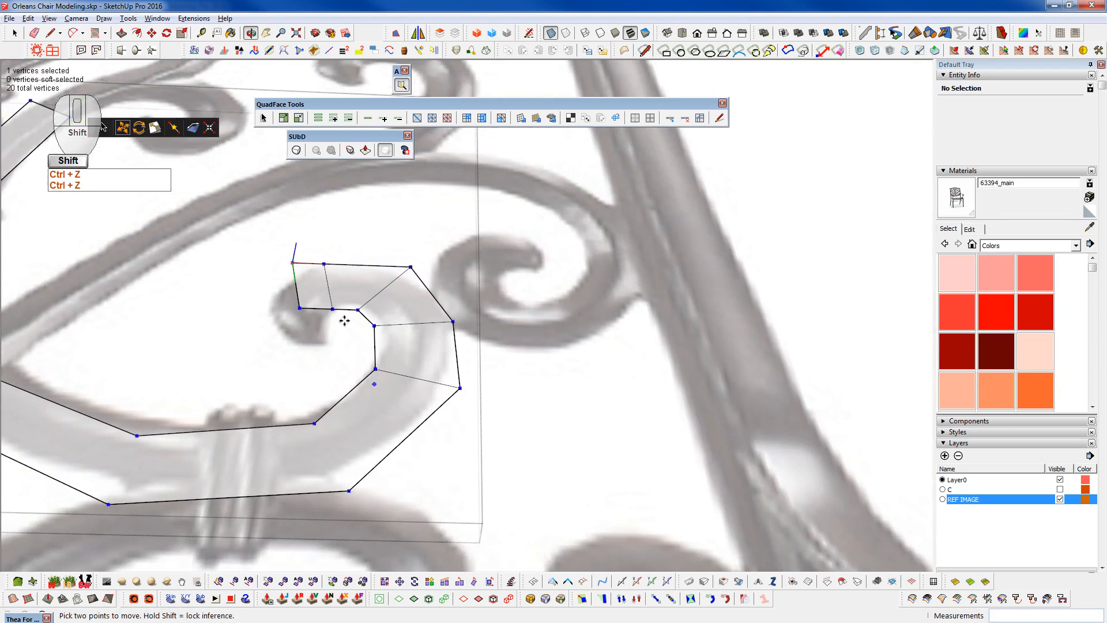
middle_drag(330, 317, 447, 603)
- Move the end edge's lower corner down and right to the inner side of the scroll's curled tip
key(space)
click(248, 268)
key(w)
click(249, 268)
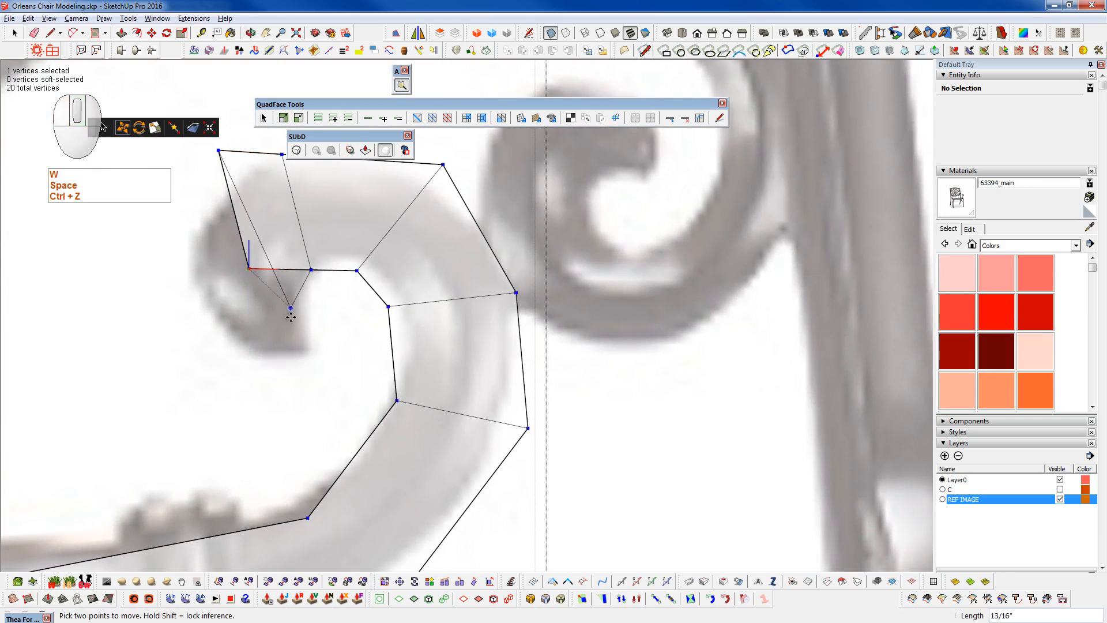
click(301, 323)
key(space)
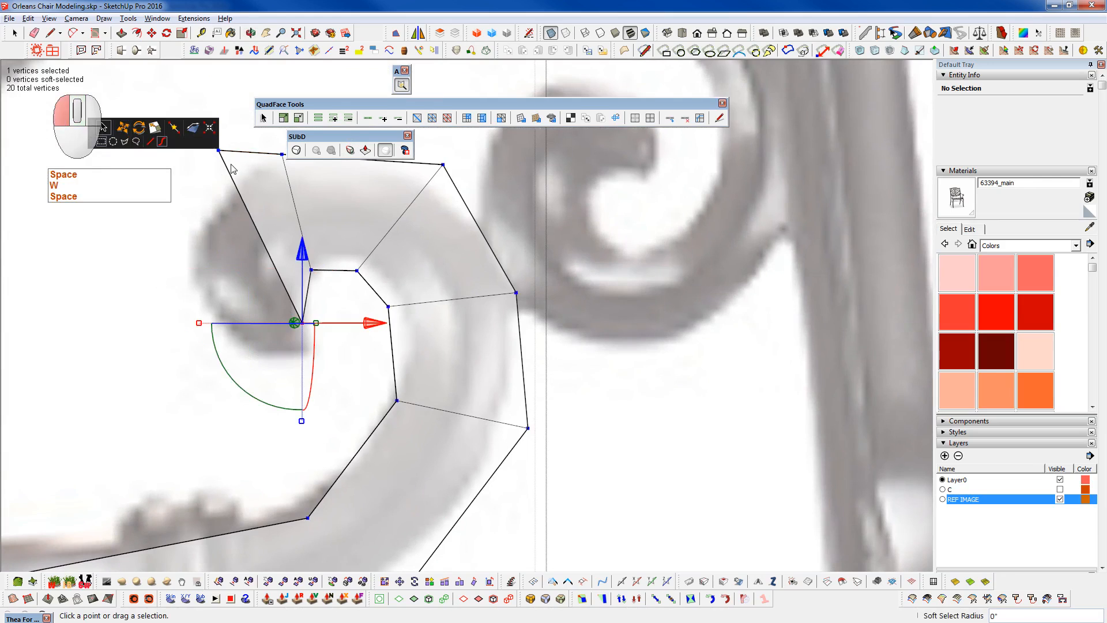
- Try to move the end edge's upper corner down and left past the scroll's outer outline
shift+middle_drag(282, 258, 301, 284)
key(space)
drag(217, 157, 284, 220)
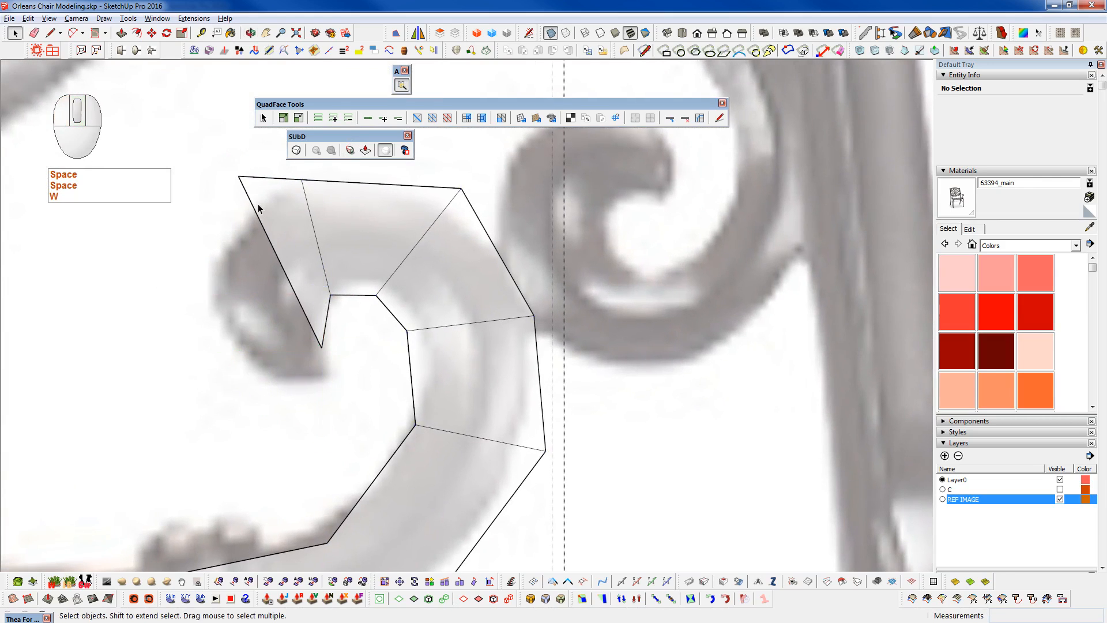
key(F2)
click(238, 177)
key(w)
click(238, 177)
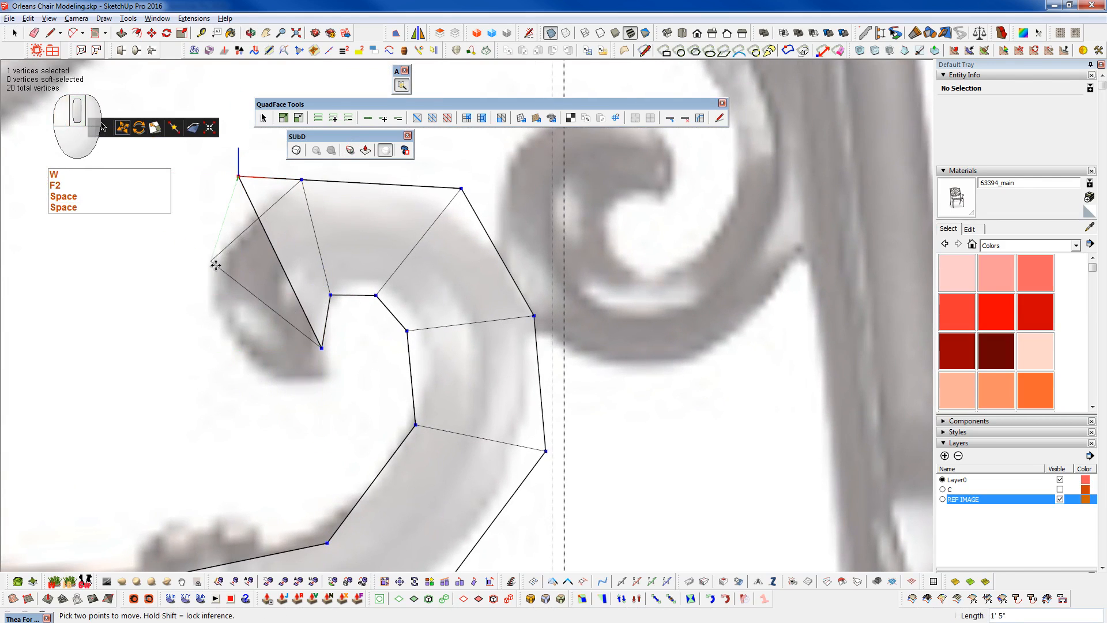
click(206, 278)
mouse_move(363, 289)
middle_down()
mouse_move(324, 175)
mouse_move(346, 291)
middle_up()
scroll(347, 298, down, 1)
key(ctrl+z)
- Move the end edge's upper corner down onto the scroll's outer outline and raise its lower corner slightly
click(257, 190)
click(238, 242)
middle_drag(439, 383, 391, 453)
key(space)
click(336, 345)
key(w)
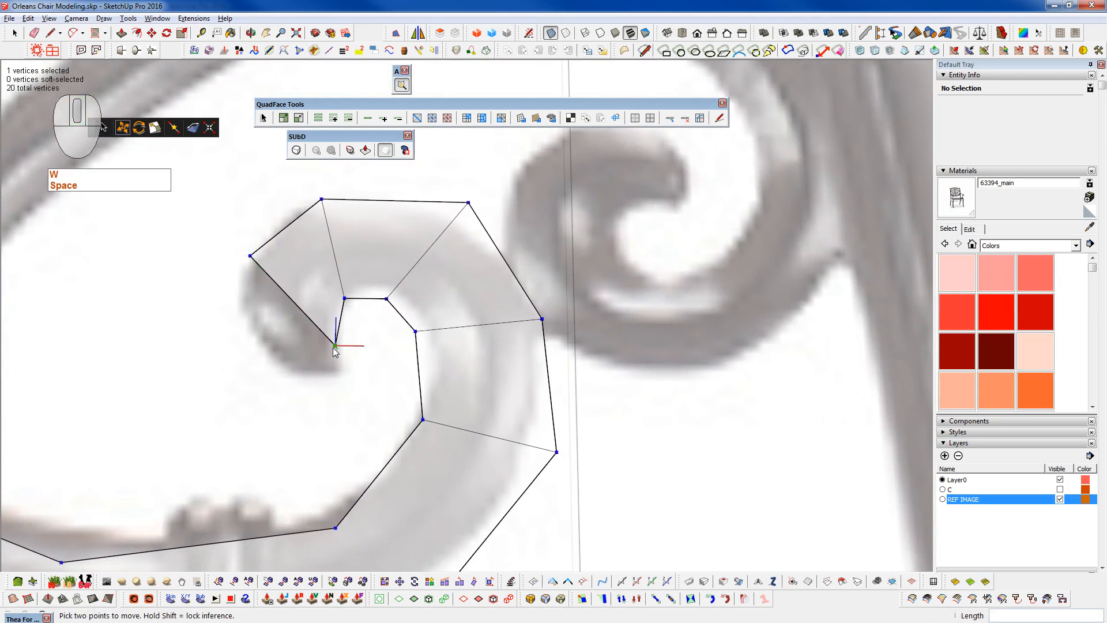
click(339, 320)
- Move the end edge's upper corner further down and slightly left along the scroll's outer outline
key(space)
click(249, 257)
key(w)
click(249, 257)
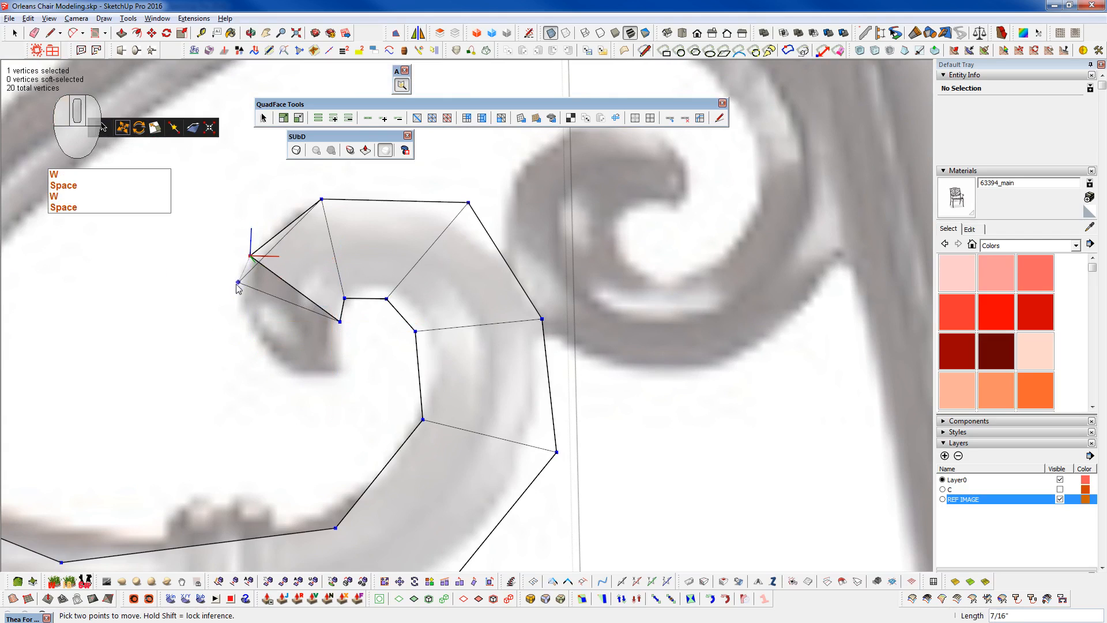
click(235, 303)
mouse_move(396, 400)
middle_down()
mouse_move(363, 349)
mouse_move(415, 381)
mouse_move(417, 399)
middle_up()
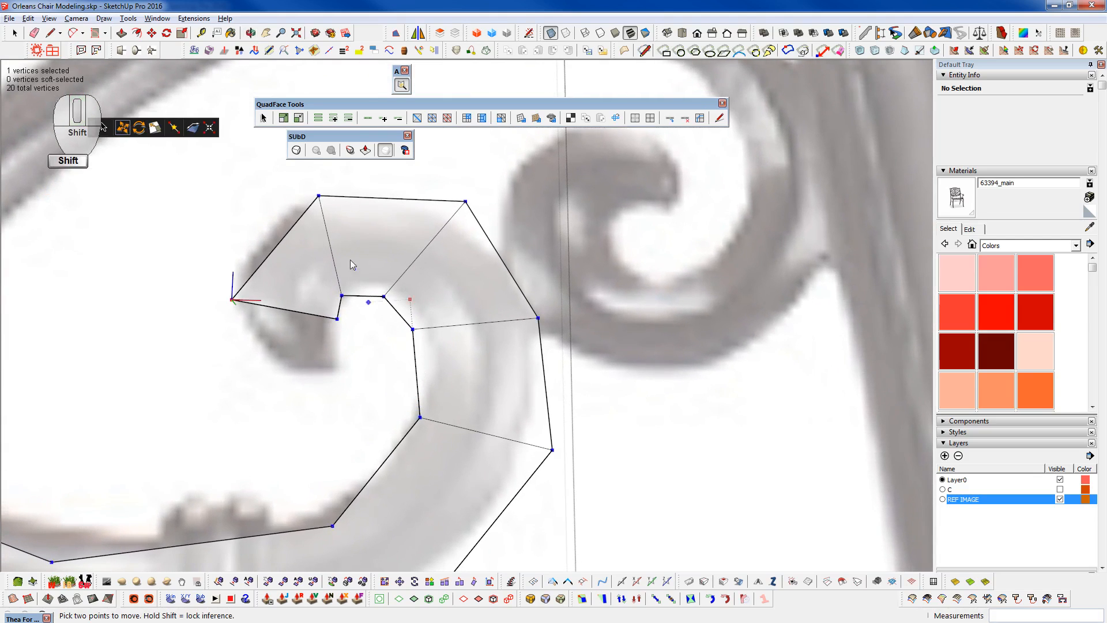
- Shift the outer corner next to the end face 1/2" left along the red axis
key(space)
click(318, 198)
text(2)
drag(389, 200, 362, 199)
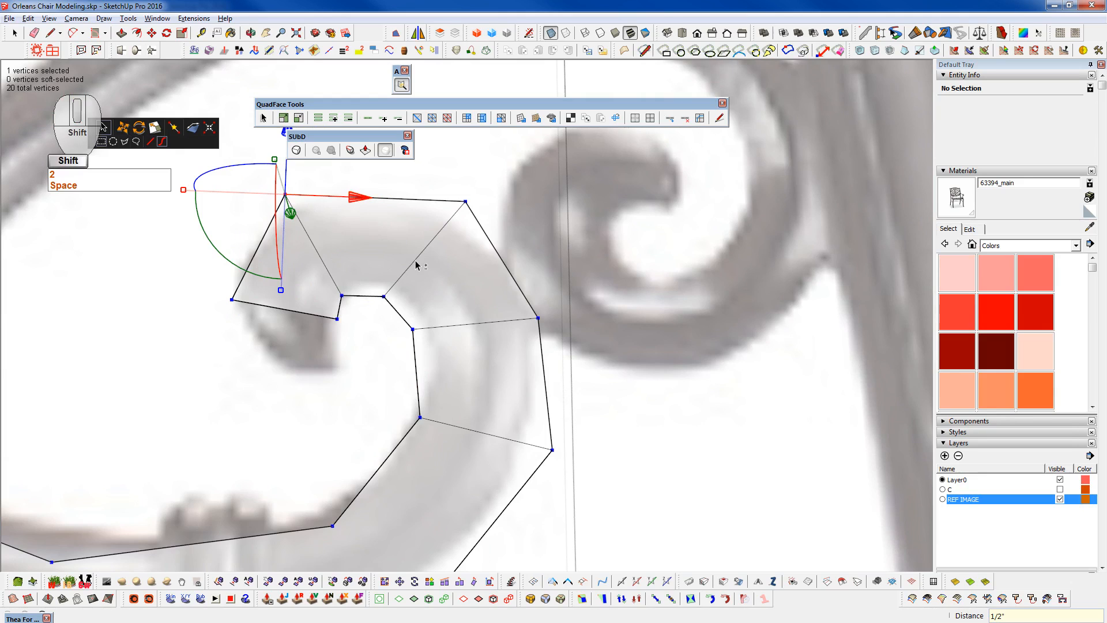
- Toggle SUbD smoothing on and off to compare the curled strip with the reference scroll
key(shift+2)
scroll(397, 275, down, 5)
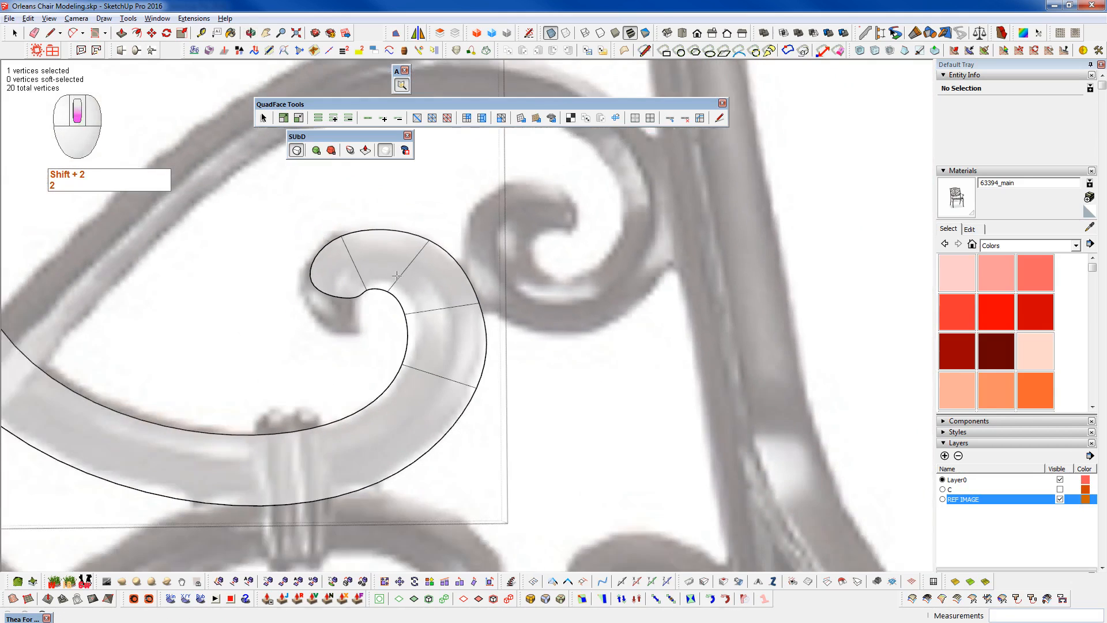
scroll(394, 287, up, 6)
key(shift+2)
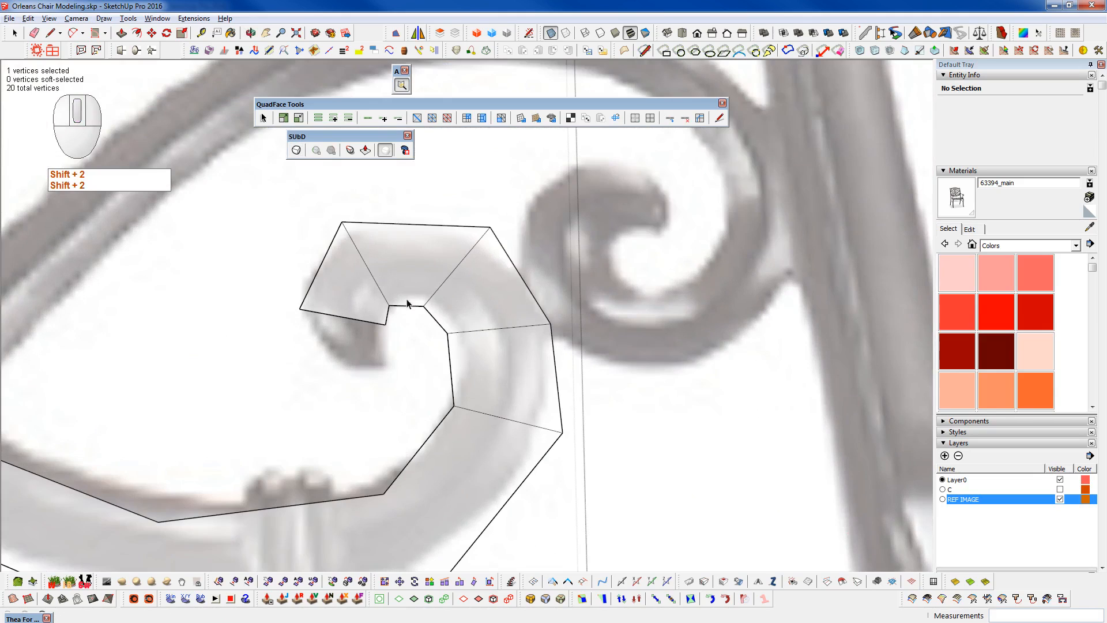
scroll(429, 300, up, 3)
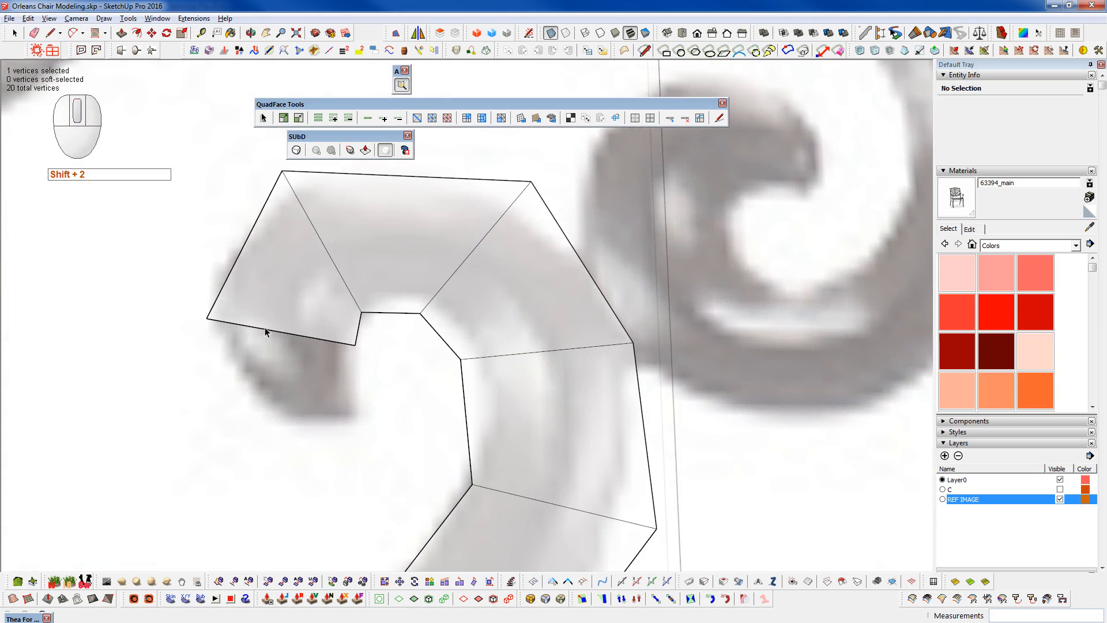
- Extrude the curl's open end edge about 1 1/2" downward to add a segment to the scroll
key(space)
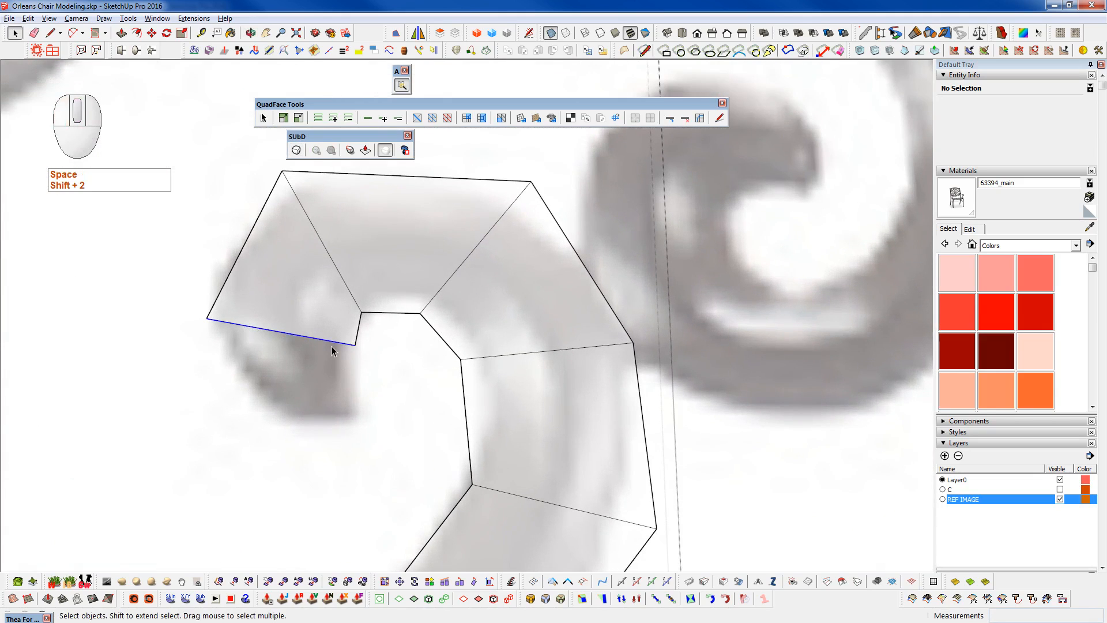
scroll(332, 350, down, 2)
key(F2)
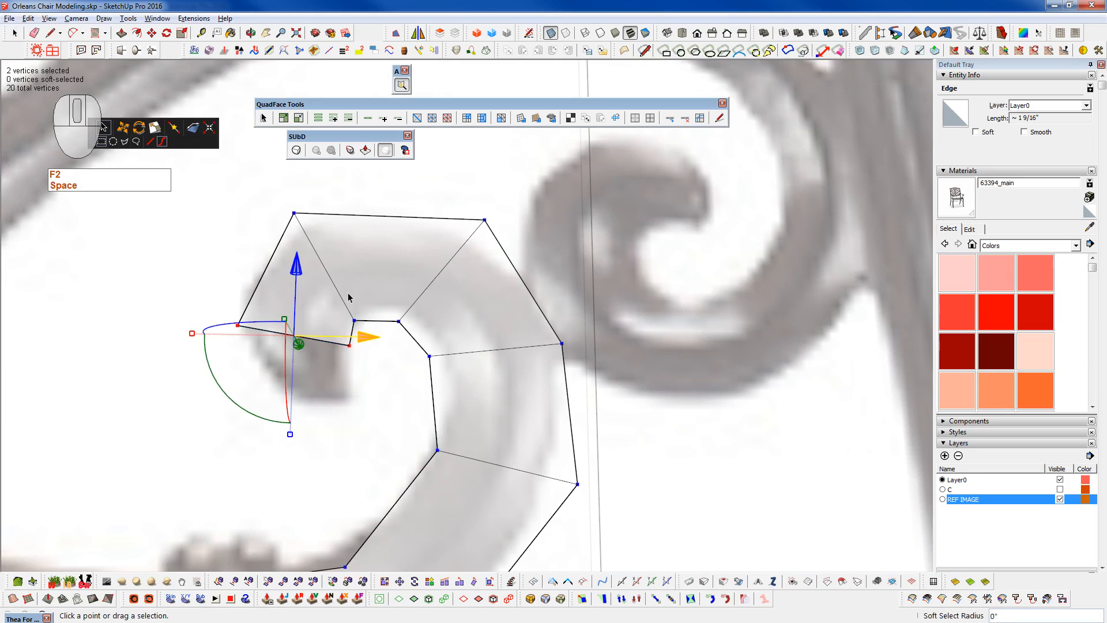
ctrl+drag(294, 281, 298, 389)
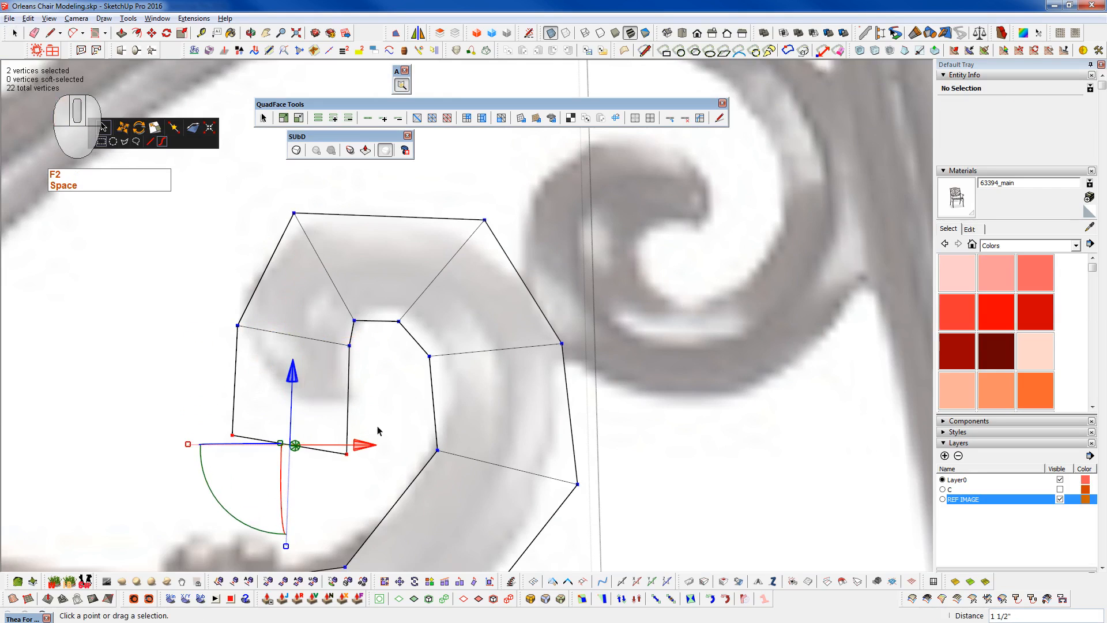
- Move the inner and outer vertices of the new end segment toward the curl's tip in the reference image
key(space)
key(F2)
click(348, 454)
key(w)
click(361, 421)
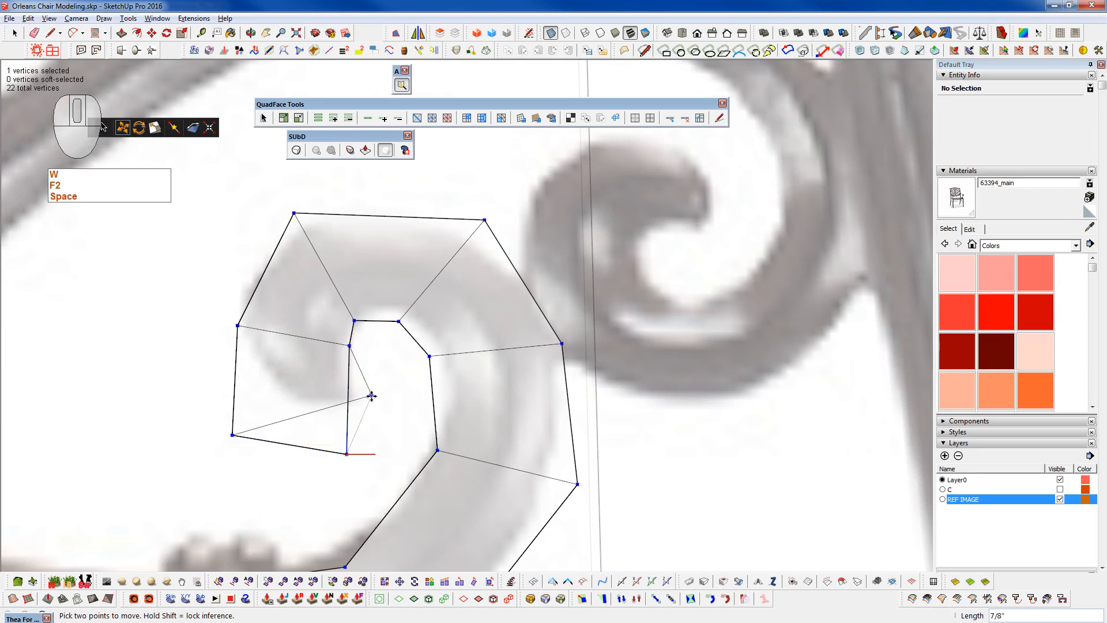
click(369, 403)
key(space)
drag(219, 406, 289, 462)
key(w)
click(233, 435)
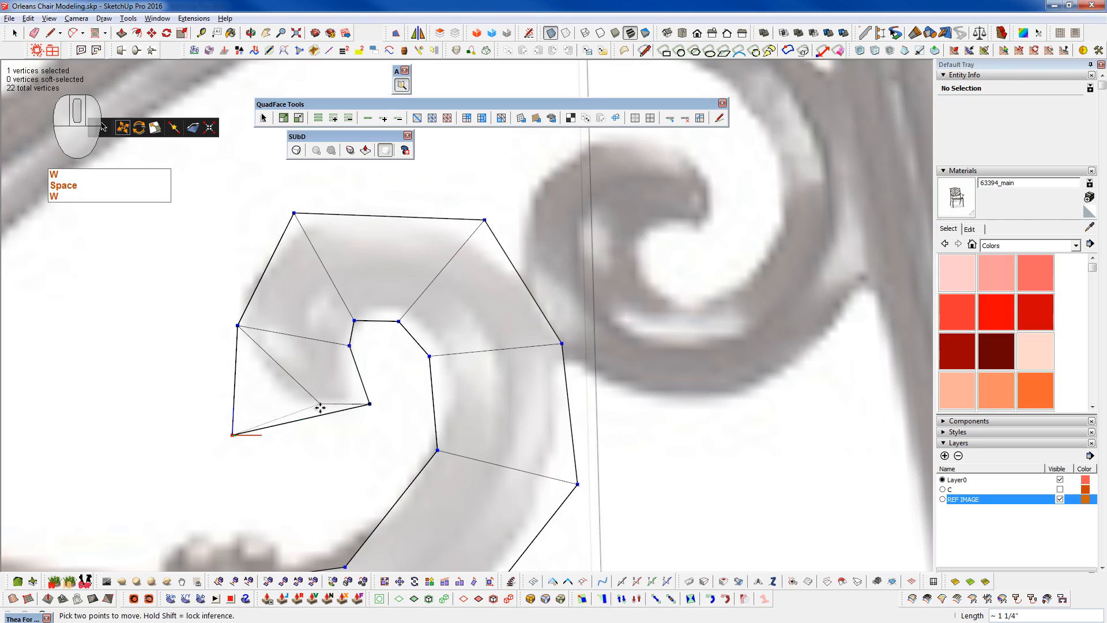
key(space)
- Narrow the curl's tip by moving its inner vertex about 3/8" outward and nudging the vertex above it to follow the reference
drag(349, 392, 411, 422)
text(2)
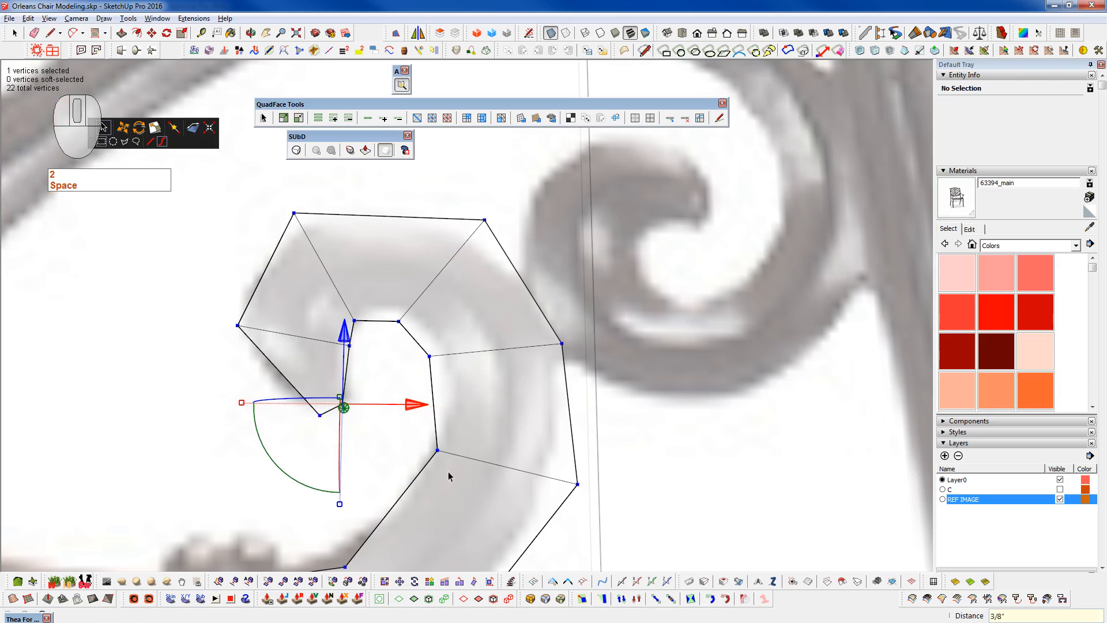
key(space)
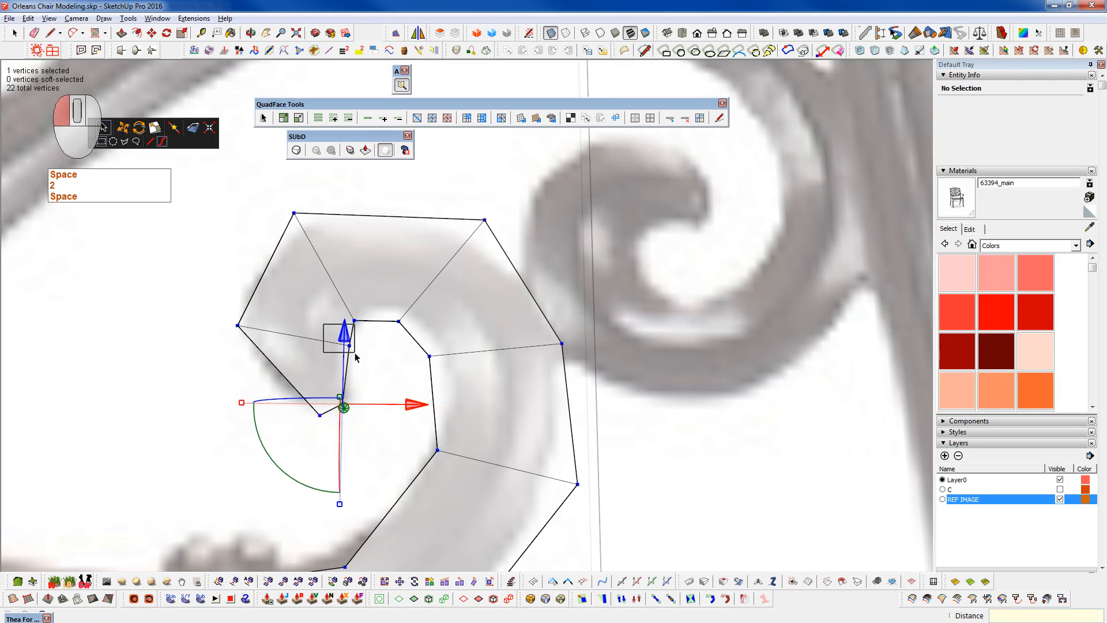
drag(356, 357, 356, 357)
key(space)
- Preview the subdivided scroll against the reference with its edges toggled off and on, and return to the control mesh
scroll(382, 283, down, 3)
key(F2)
key(shift+2)
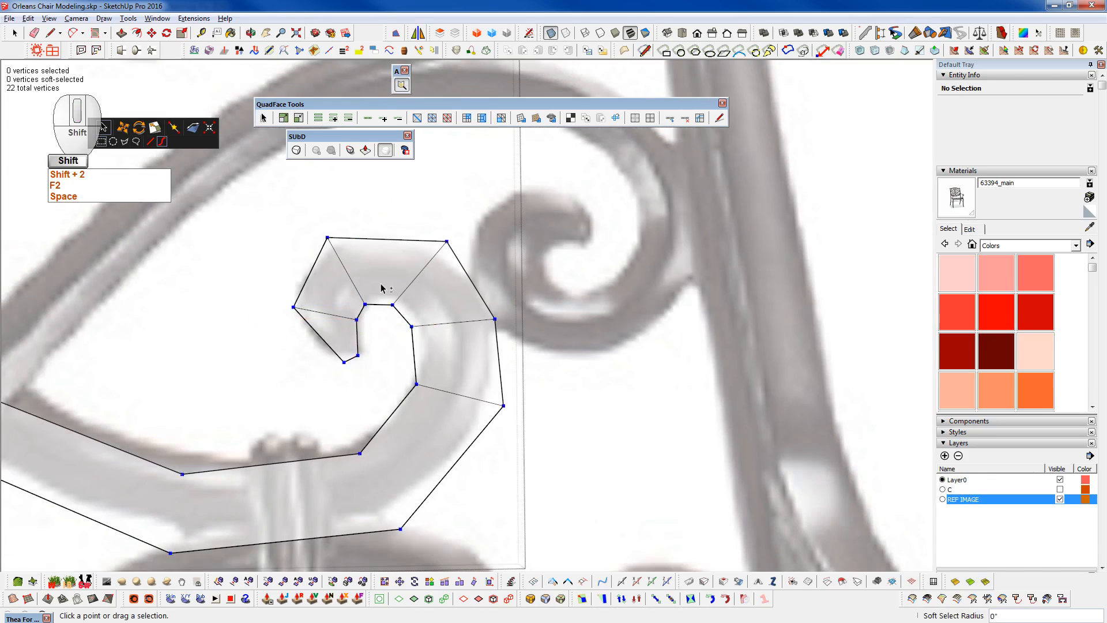
scroll(381, 283, down, 3)
shift+middle_drag(404, 380, 465, 388)
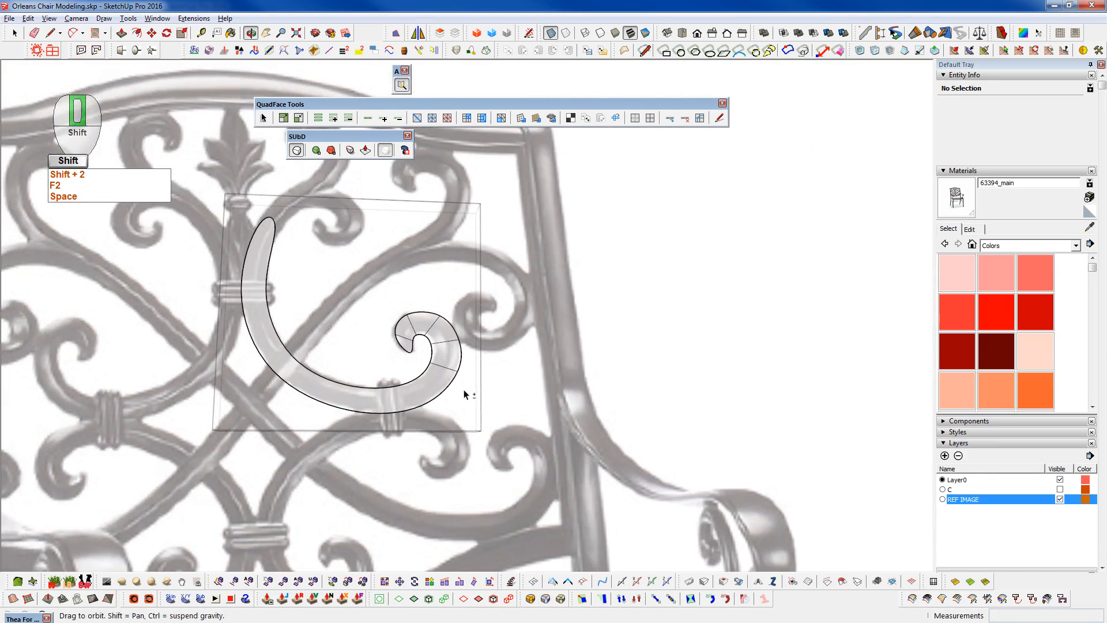
scroll(425, 346, up, 4)
scroll(433, 350, down, 3)
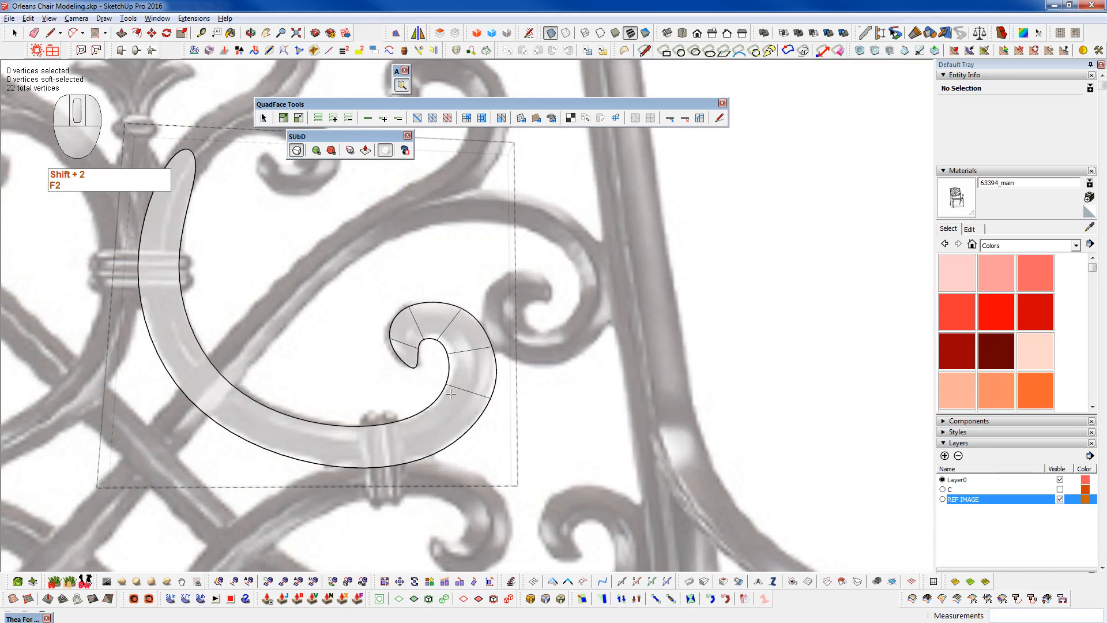
click(385, 150)
click(385, 150)
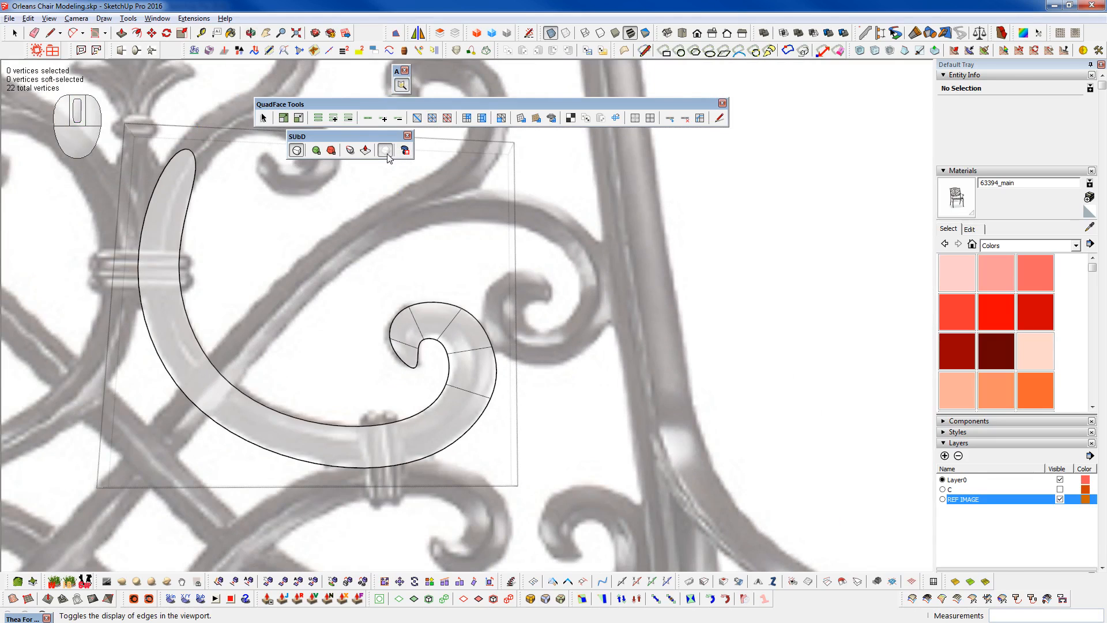
scroll(460, 428, down, 2)
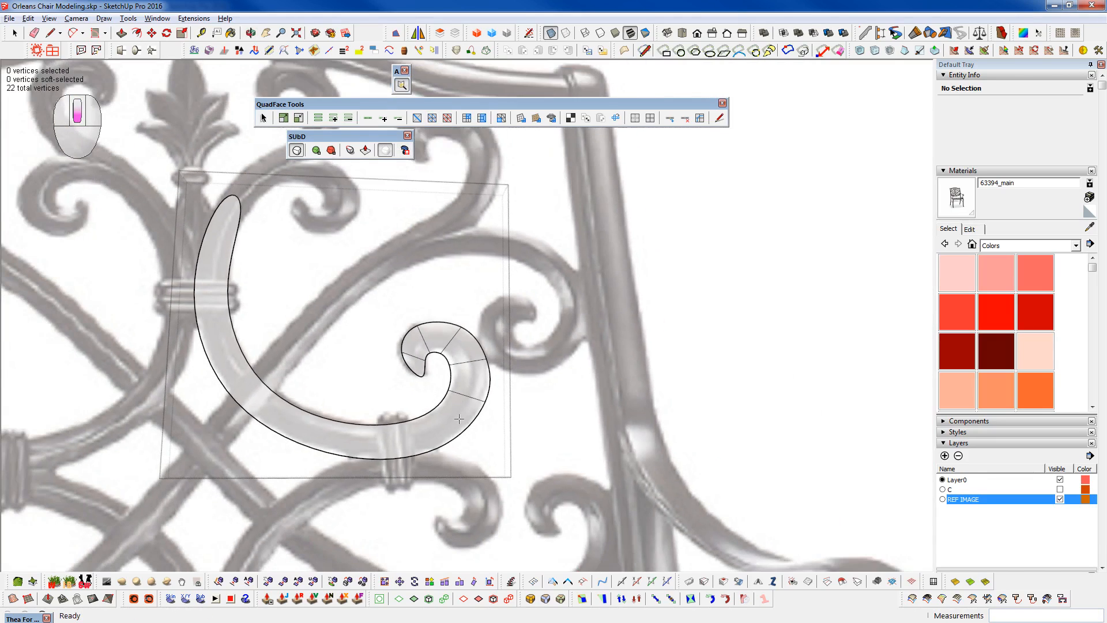
key(shift+2)
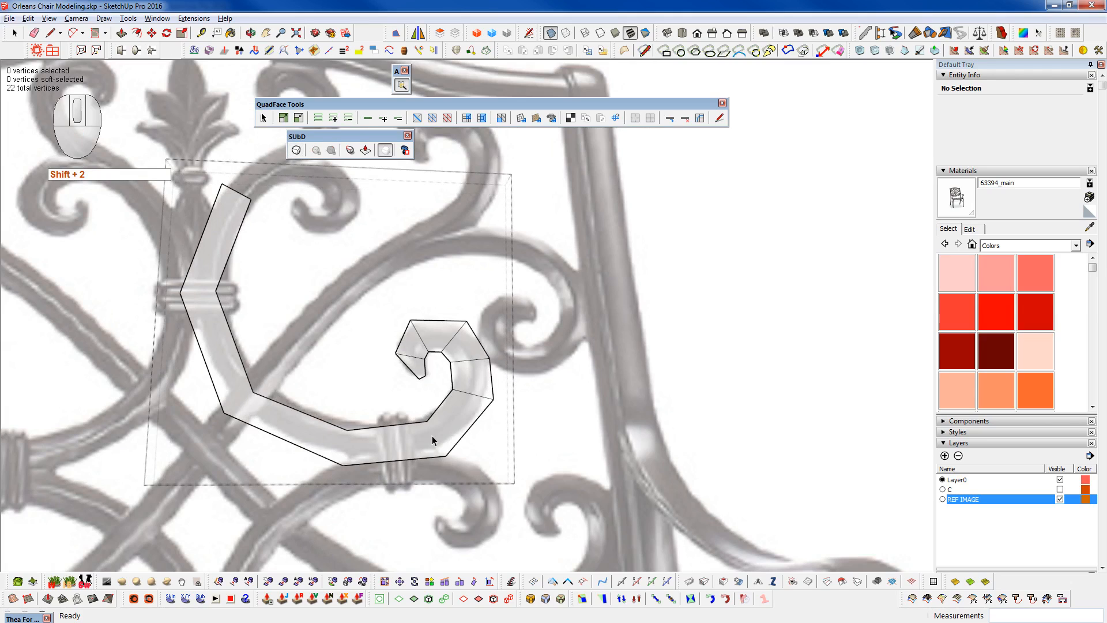
- Select the whole scroll mesh and unsmooth its edges, including the cross edges between segments
key(space)
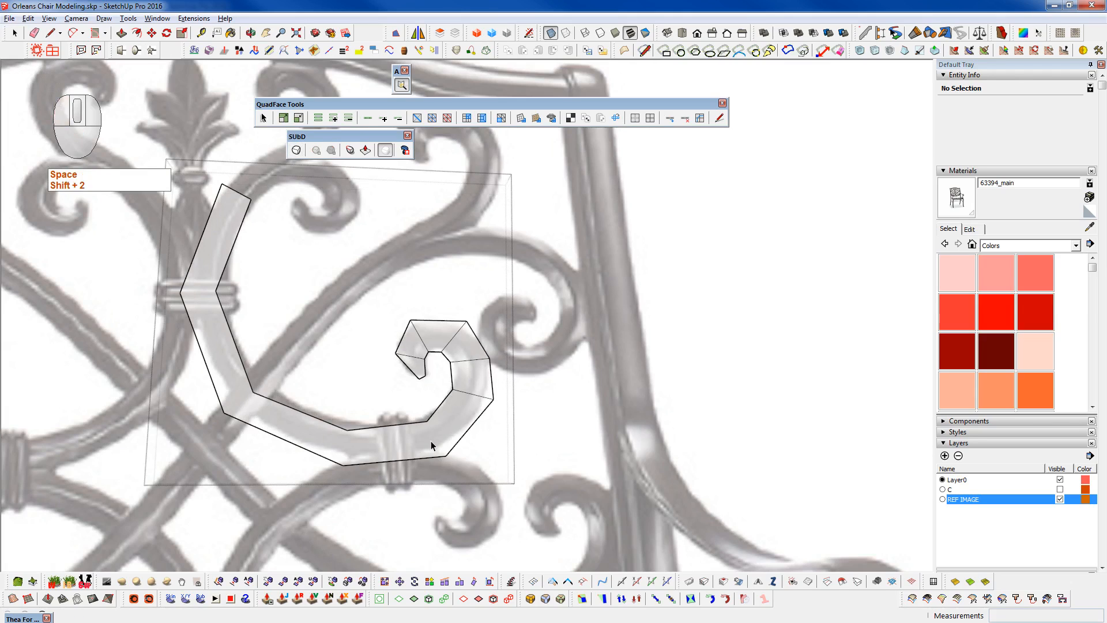
triple_click(430, 440)
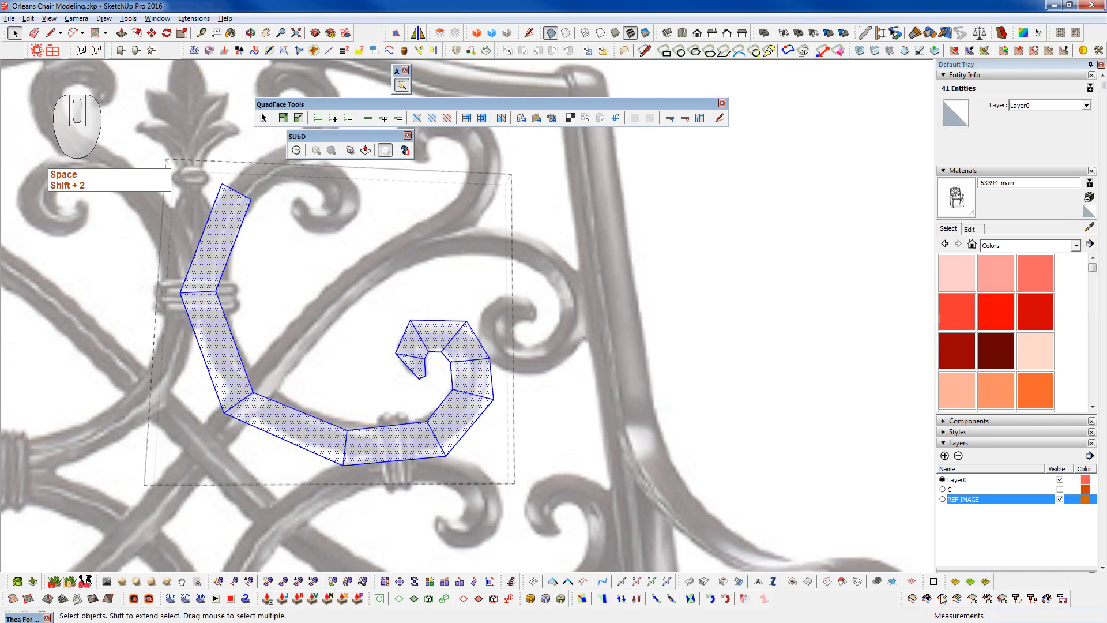
click(430, 470)
- Turn on the subdivision preview, inspect the scroll with and without edges from several angles, and turn the preview off
key(shift+2)
middle_drag(368, 435, 316, 476)
scroll(481, 444, down, 3)
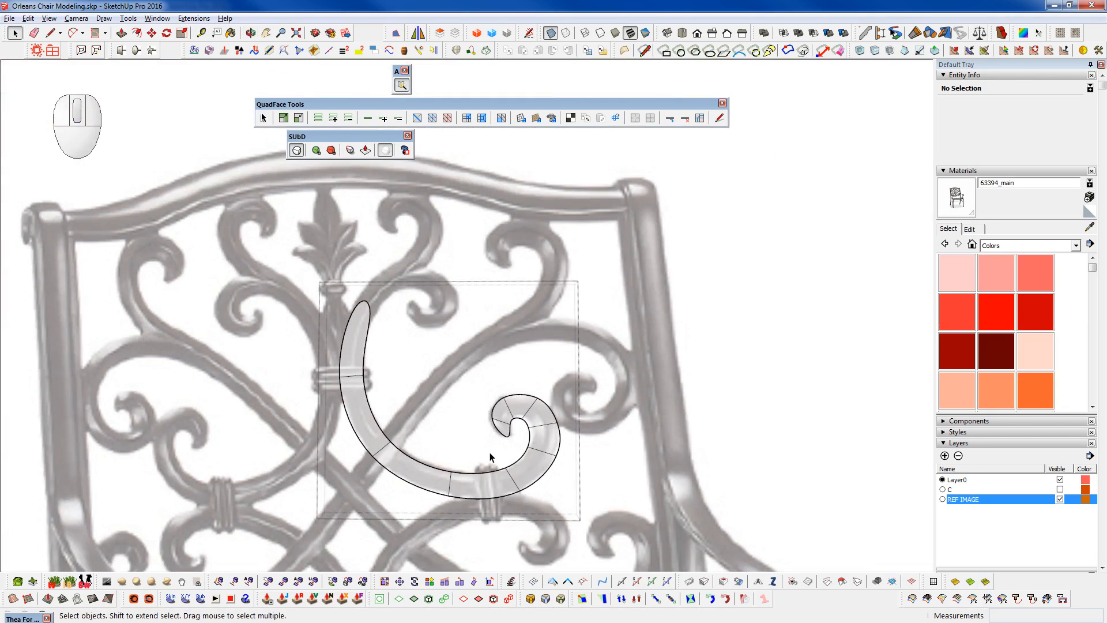
click(386, 151)
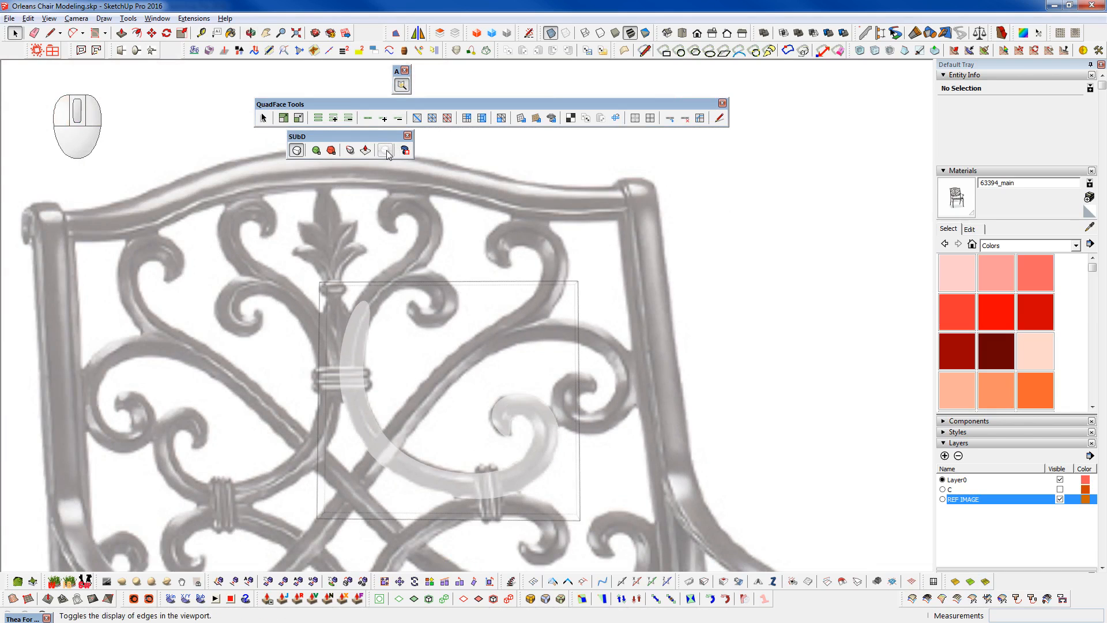
scroll(524, 442, up, 5)
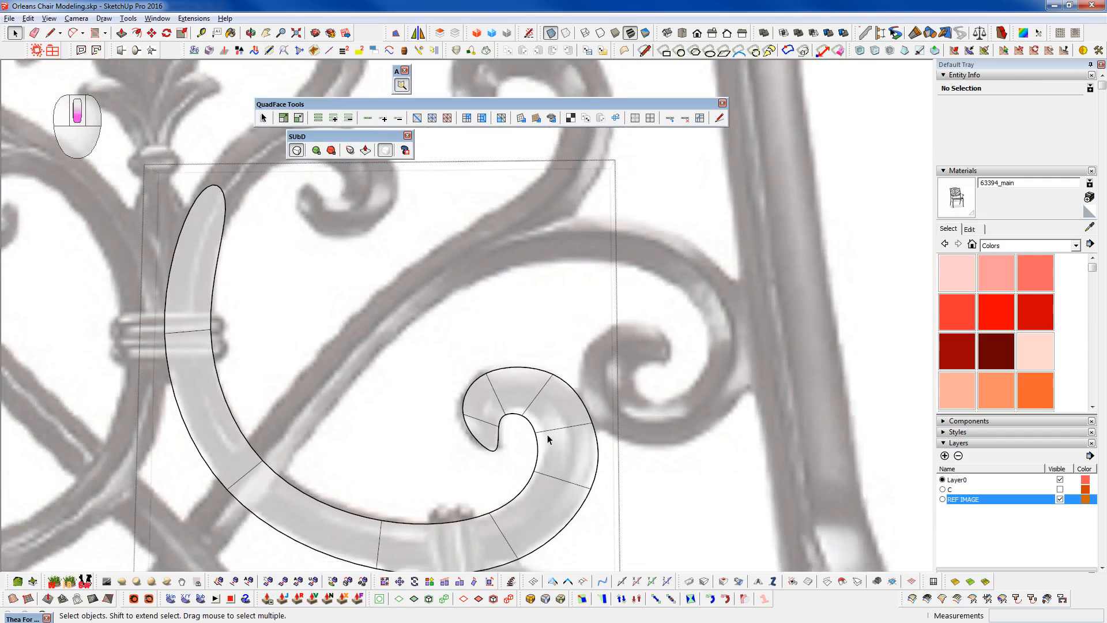
middle_drag(548, 440, 626, 502)
scroll(626, 503, down, 2)
middle_drag(455, 373, 505, 432)
click(386, 151)
click(386, 151)
key(shift+2)
- Extrude the scroll's upper end edge toward the upper scroll beside the leaf ornament, and position it up along the reference
scroll(424, 369, up, 5)
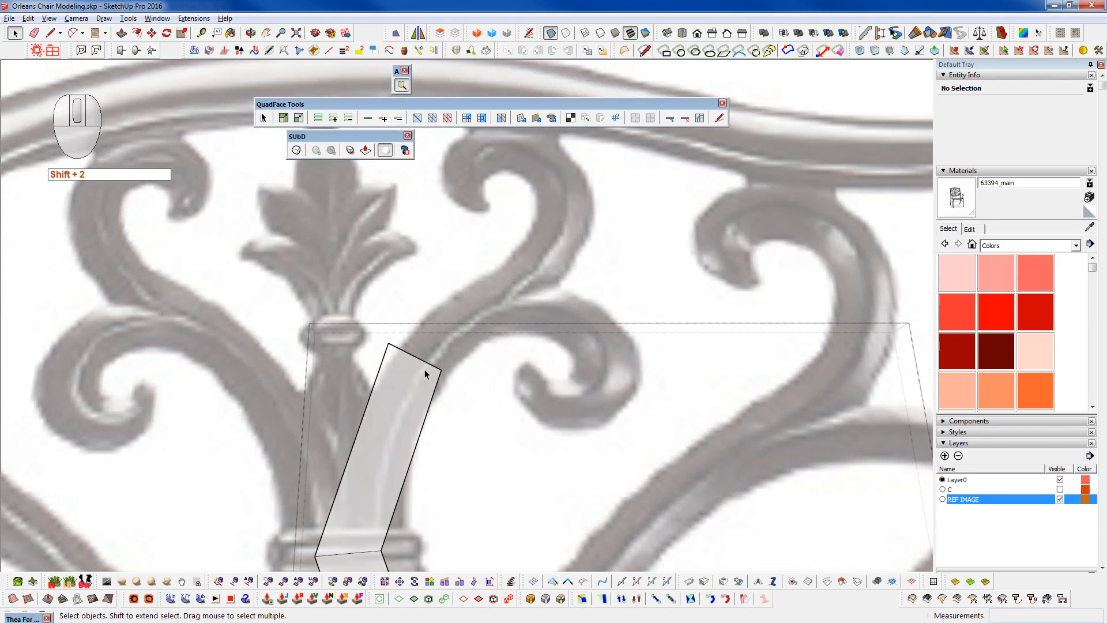
click(433, 366)
key(F2)
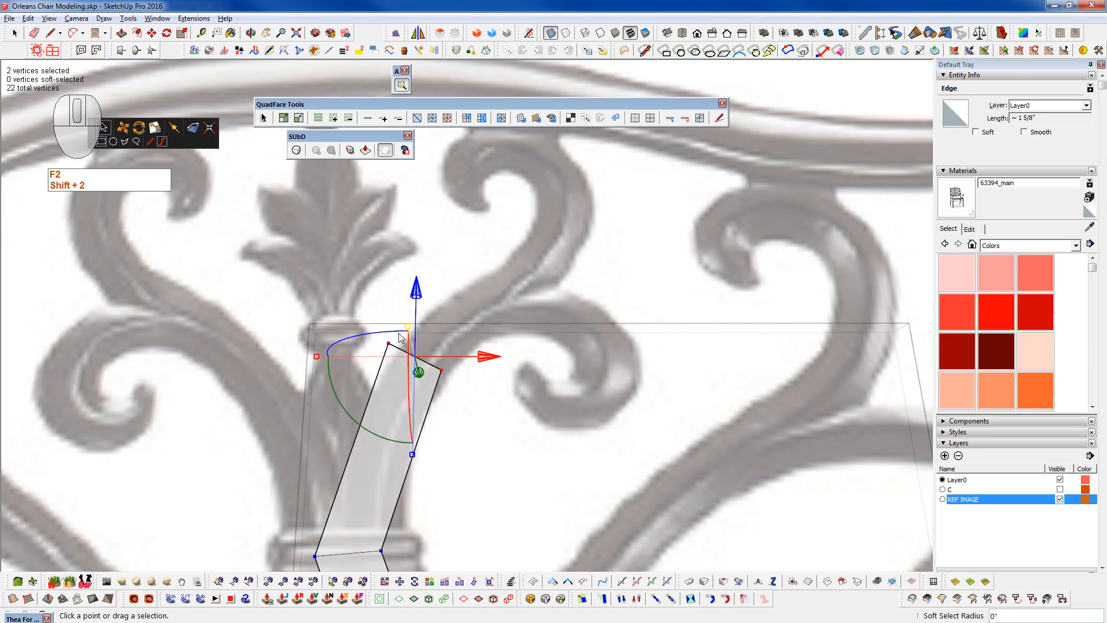
ctrl+drag(487, 357, 635, 356)
drag(562, 286, 540, 176)
drag(629, 249, 606, 250)
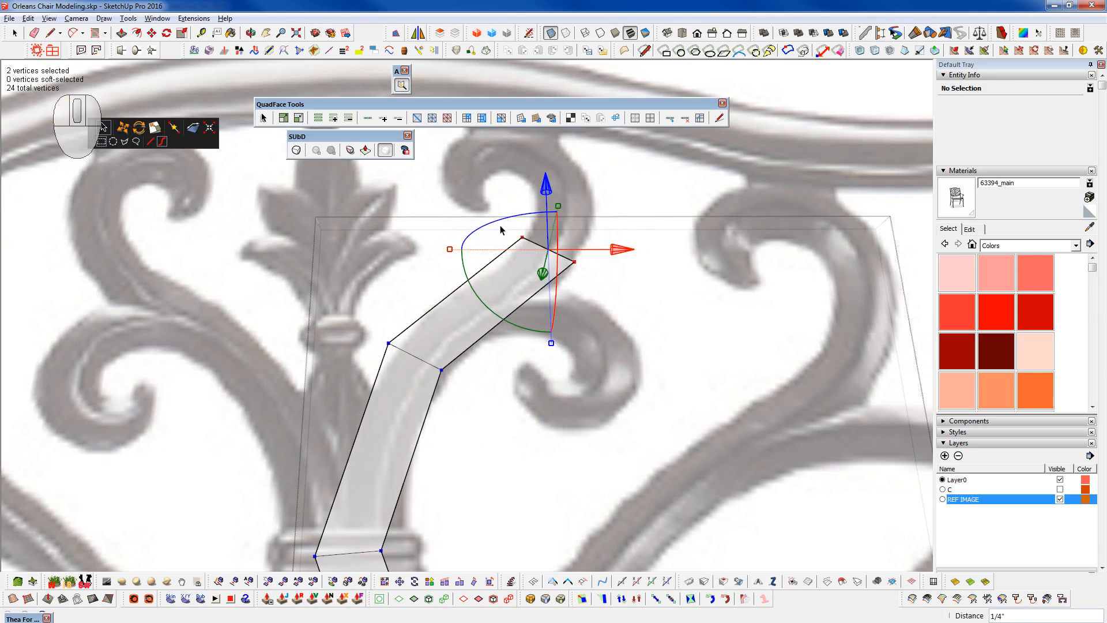
- Move both vertices of the new end edge onto the reference outline, shifting the inner one about 5/8"
click(521, 236)
key(w)
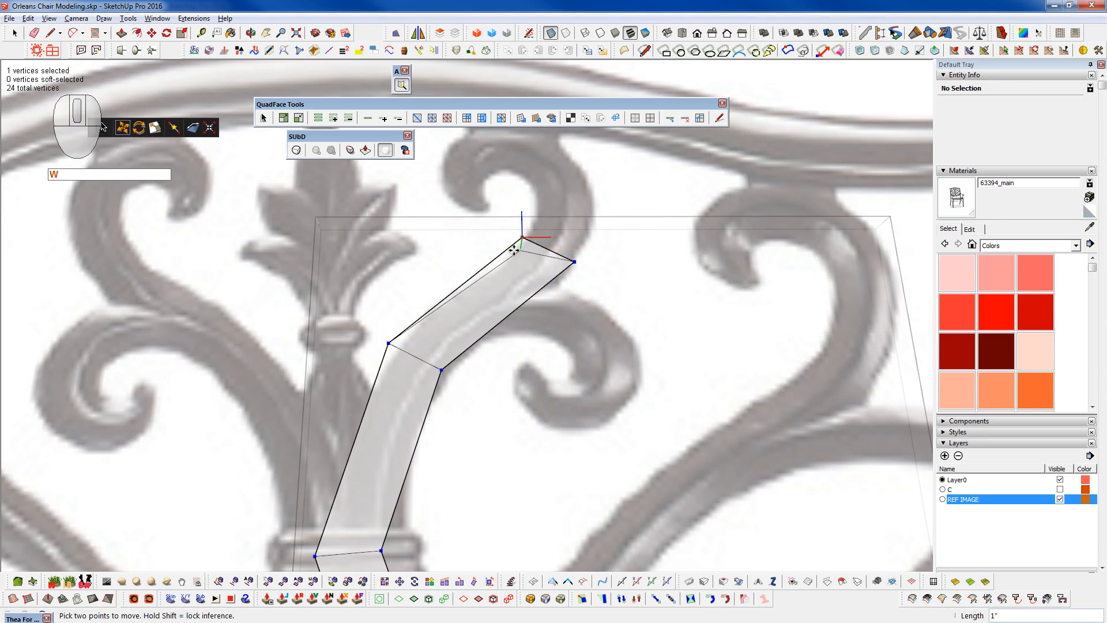
click(548, 274)
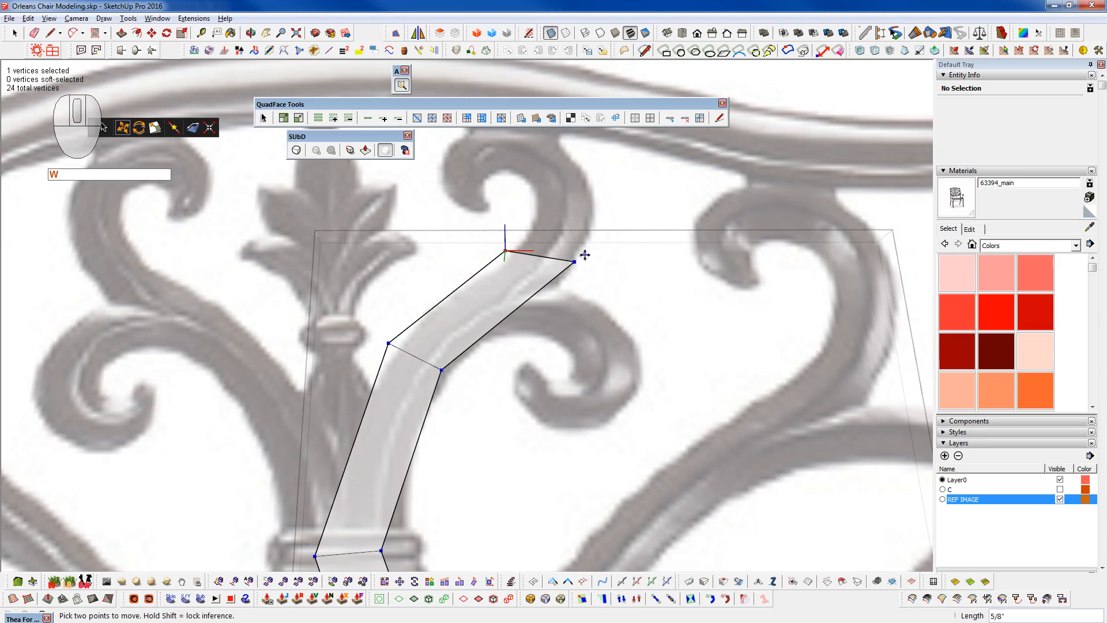
key(space)
click(575, 262)
key(w)
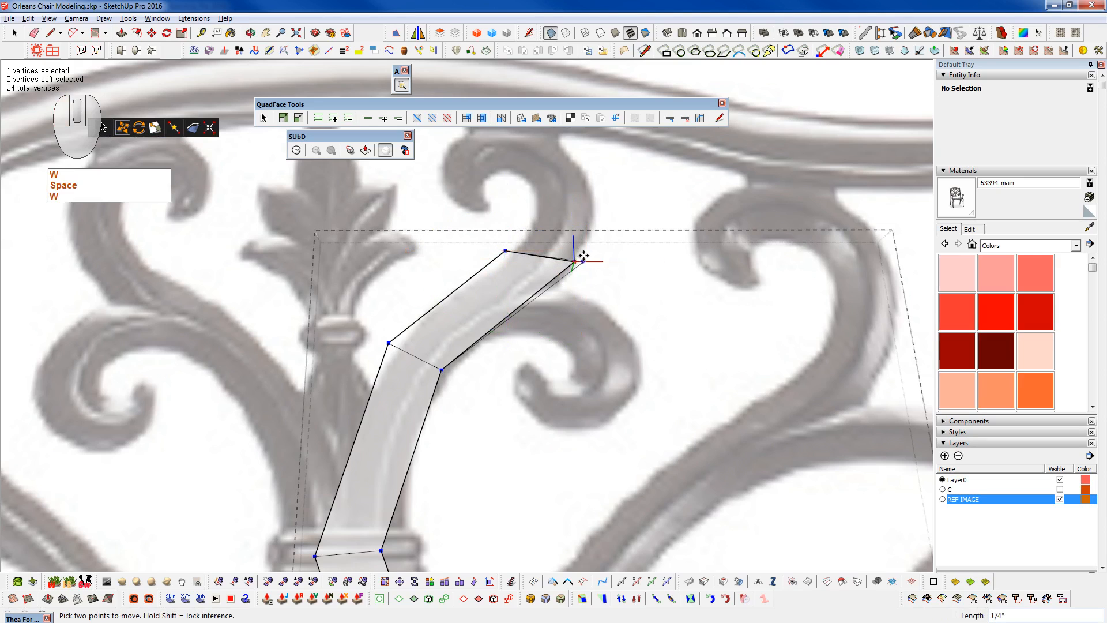
key(space)
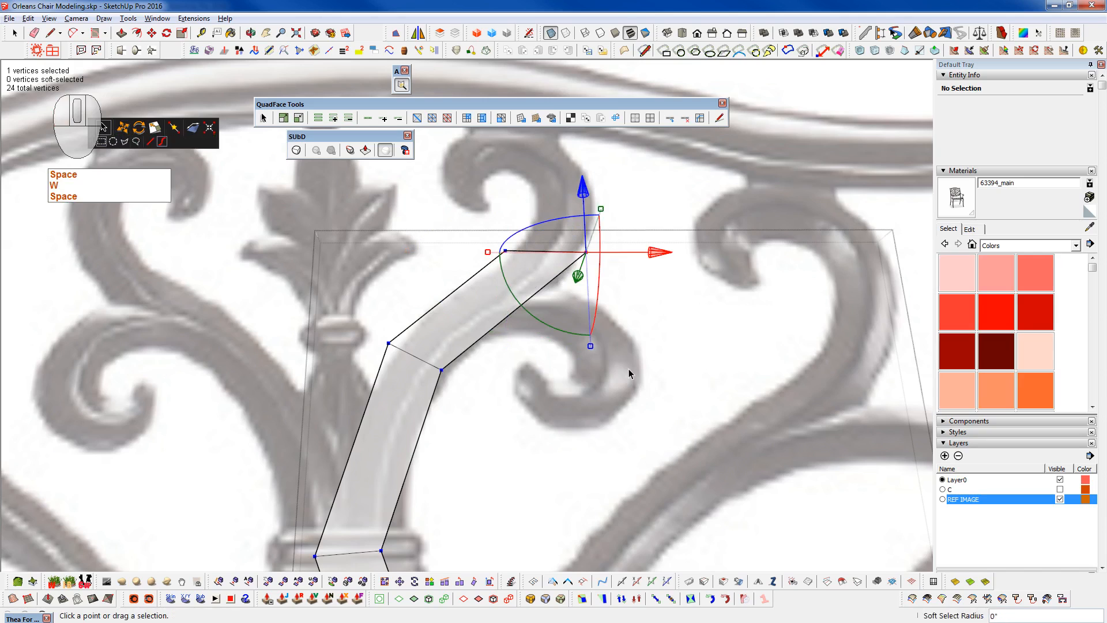
- Extrude the end edge upward into the curl and move its outer vertex out to the curl's outline
shift+middle_drag(629, 368, 590, 462)
drag(435, 353, 581, 323)
ctrl+drag(509, 276, 520, 212)
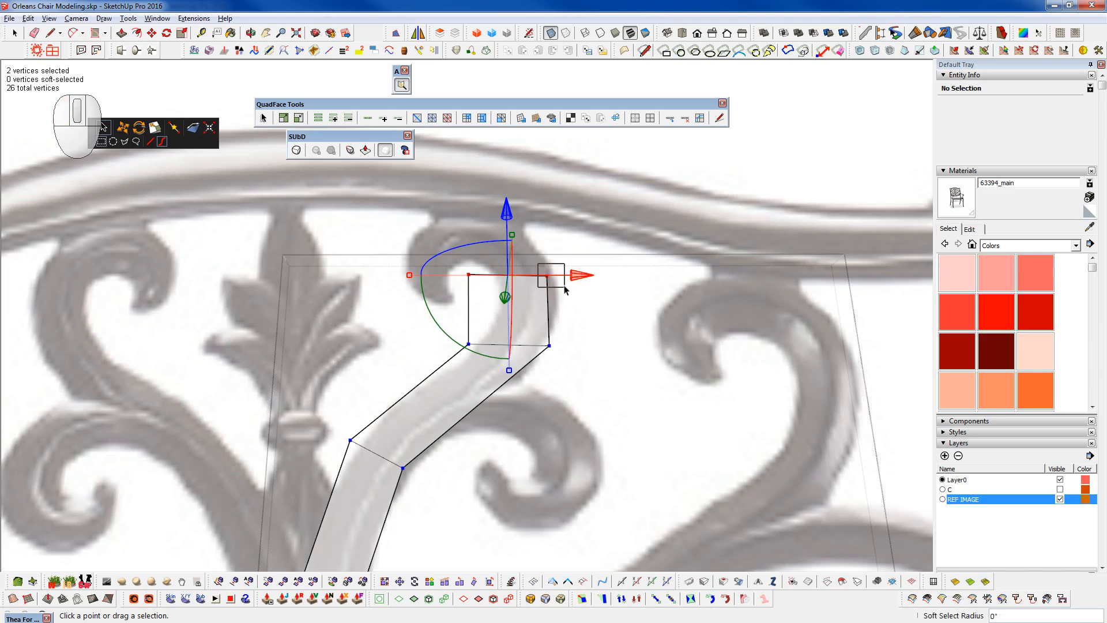
key(w)
click(547, 276)
key(space)
- Try moving the new end's inner vertex about 11/16" onto the curl's inner outline
click(470, 275)
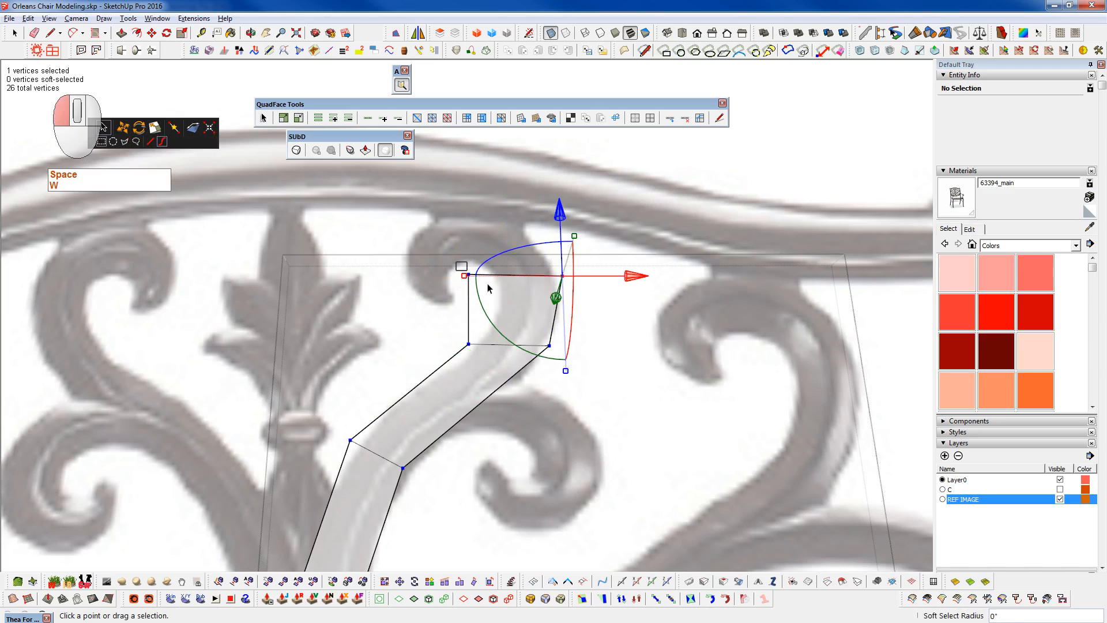
key(w)
click(467, 275)
click(492, 276)
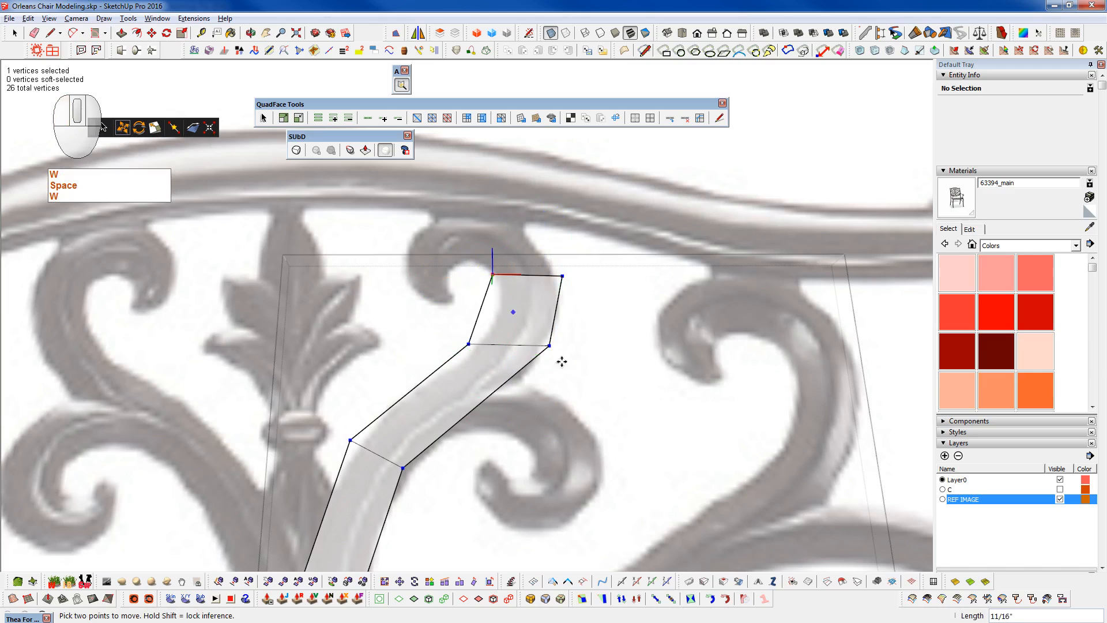
- Try moving the outer vertex at the bend down and inward, and readjust it by about 5/16"
key(space)
click(549, 345)
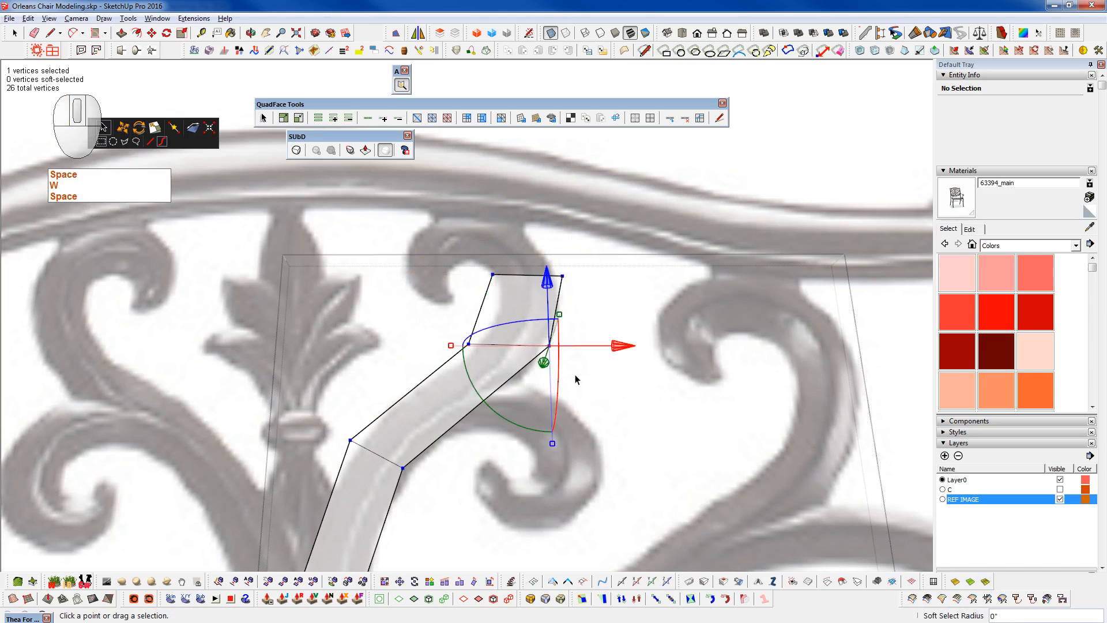
drag(551, 345, 540, 371)
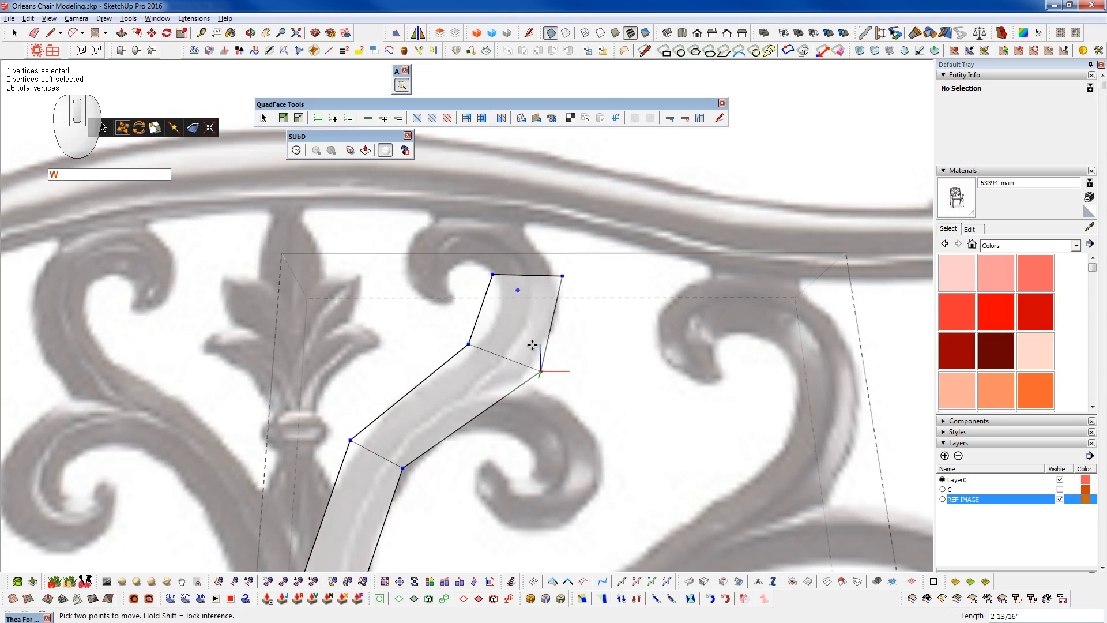
click(541, 371)
click(542, 363)
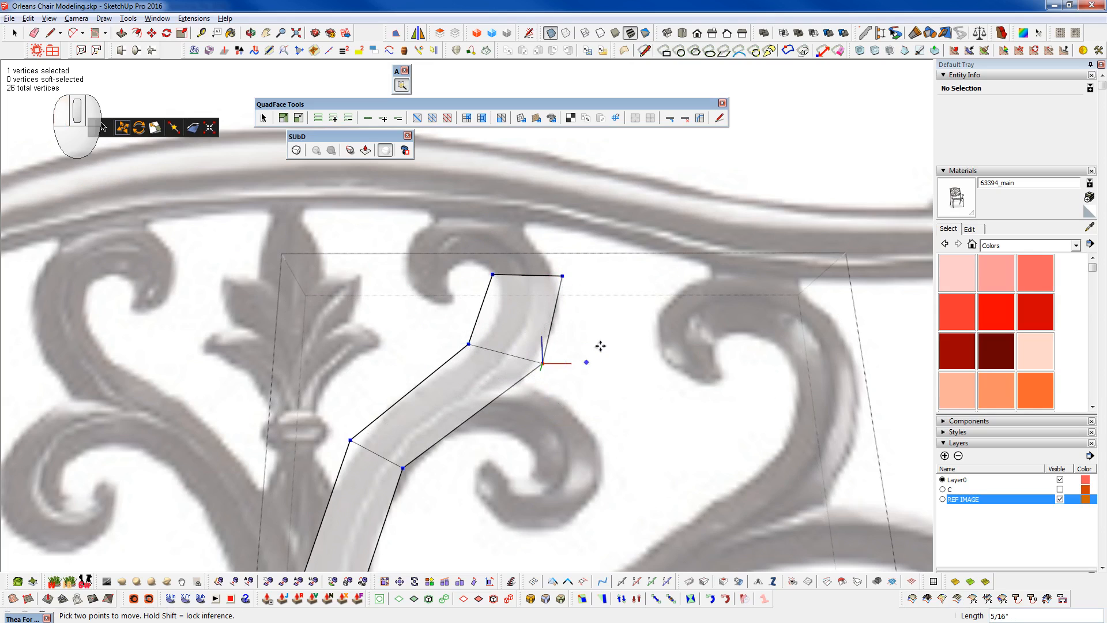
- Nudge the inner end vertex down slightly and undo the last four vertex moves
key(space)
click(492, 275)
key(w)
click(493, 276)
click(492, 287)
shift+middle_drag(583, 315, 619, 467)
key(ctrl+z)
key(ctrl+z)
key(ctrl+z)
key(ctrl+z)
- Move the outer bend vertex down and inward, and the inner end vertex onto the curl's inner outline
key(space)
key(w)
click(537, 485)
key(space)
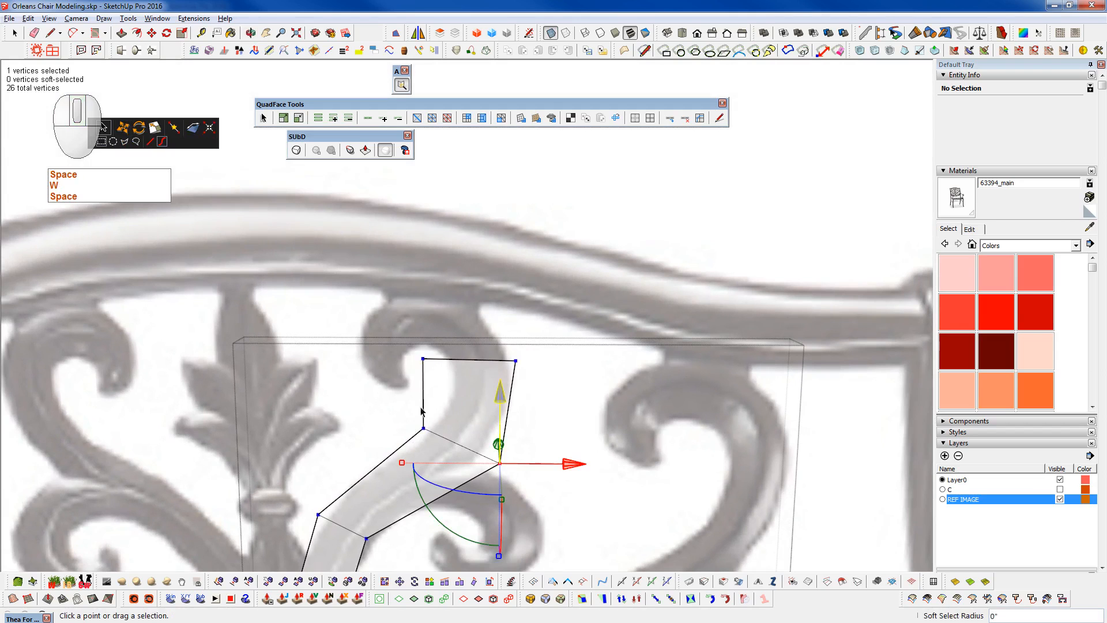
key(w)
click(477, 332)
- Check the strip's flatness from an angled view and move the outer bend vertex further inward along the reference
middle_drag(596, 427, 504, 486)
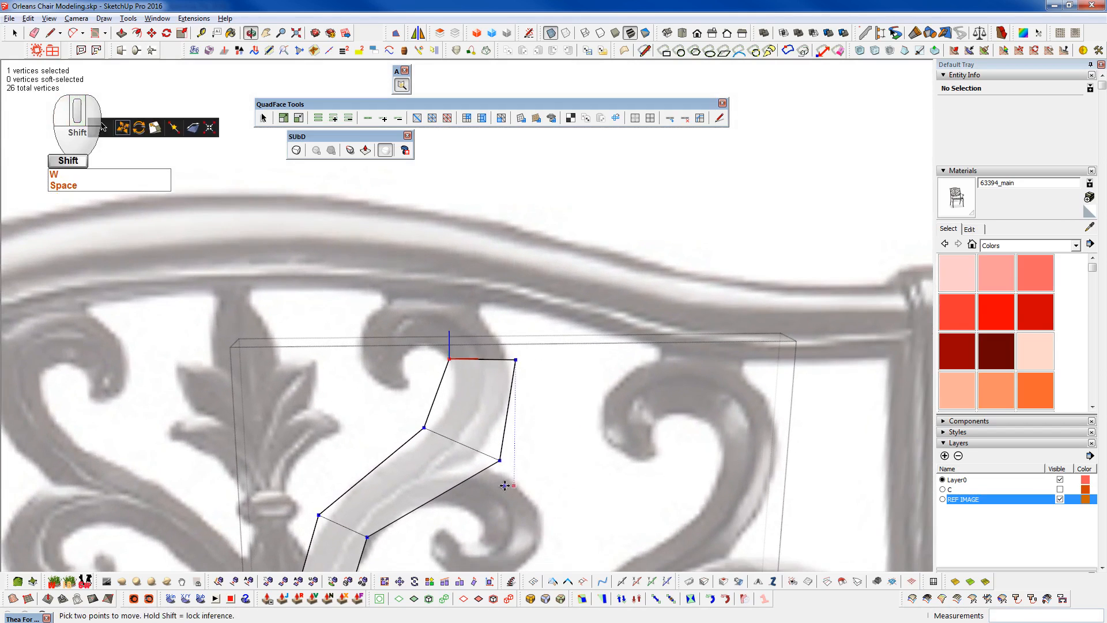
shift+middle_drag(587, 408, 555, 358)
middle_drag(543, 444, 412, 512)
key(space)
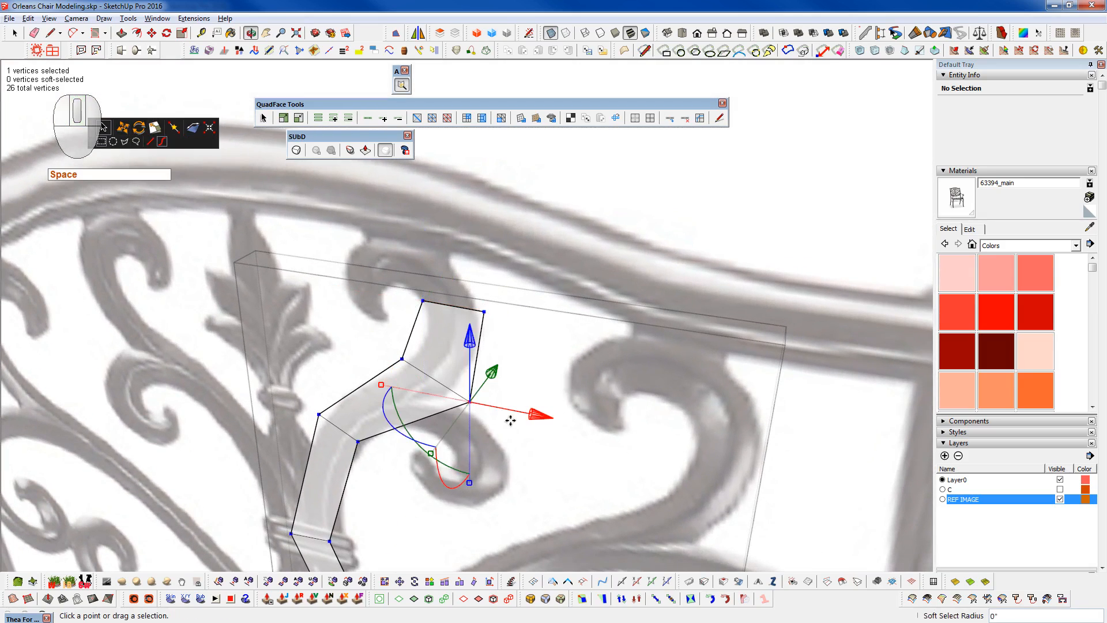
key(w)
middle_drag(511, 447, 625, 375)
key(space)
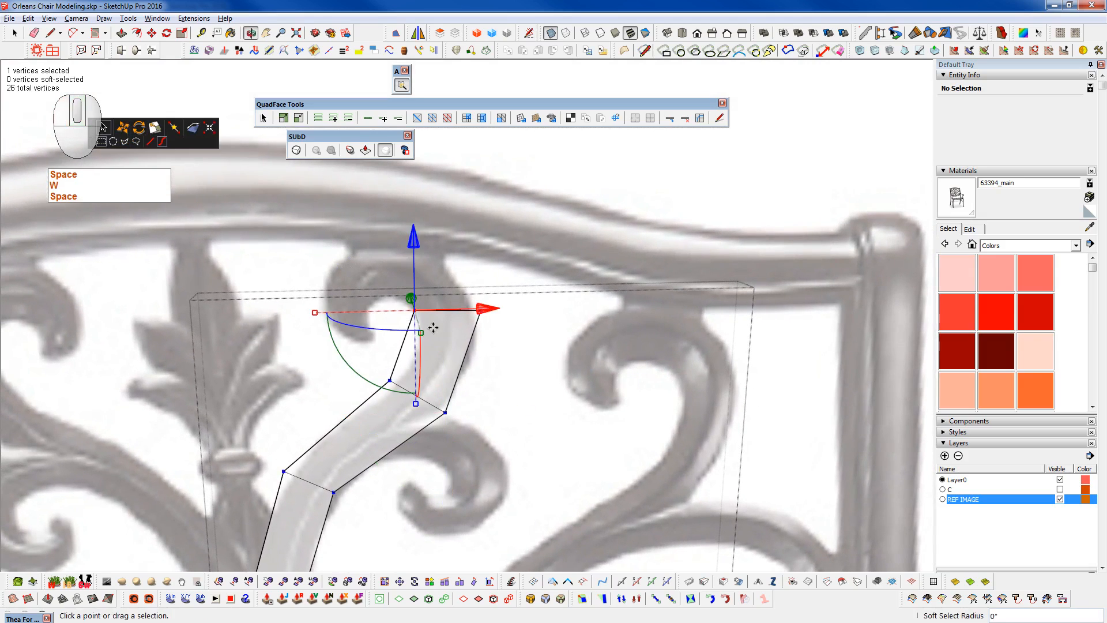
- Try moving the strip's inner and outer end vertices closer to the curl's outline, and undo both moves
key(w)
click(524, 349)
click(506, 347)
key(space)
click(481, 310)
key(w)
click(560, 325)
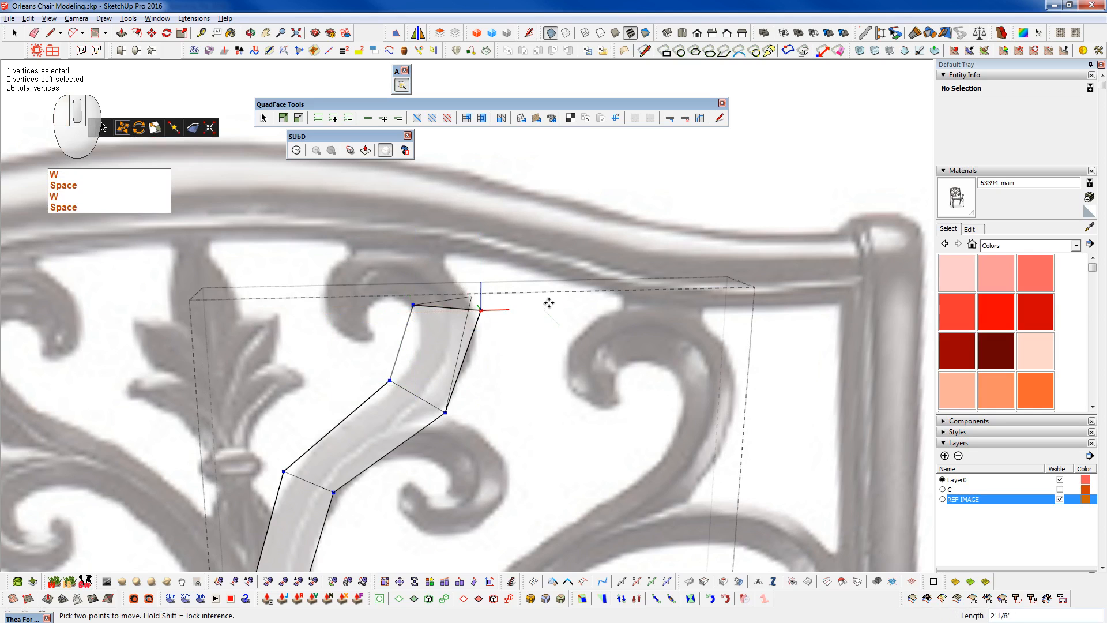
click(564, 310)
middle_drag(565, 311, 291, 382)
key(ctrl+z)
key(ctrl+z)
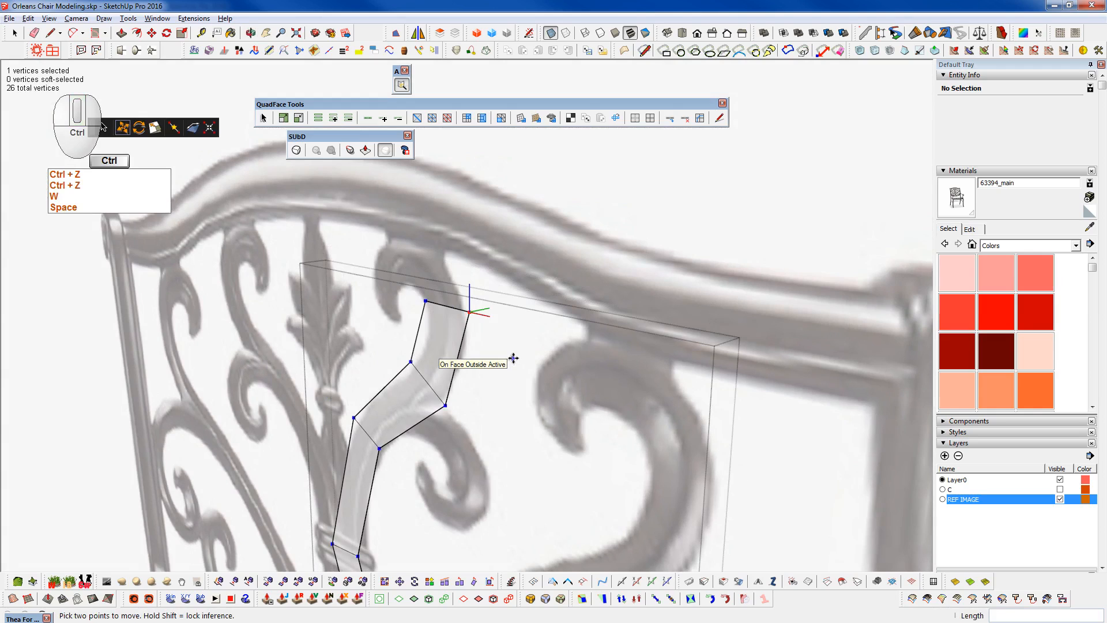
- Lower the strip's inner end vertex along the blue axis by about 3/8"
scroll(546, 388, up, 3)
key(space)
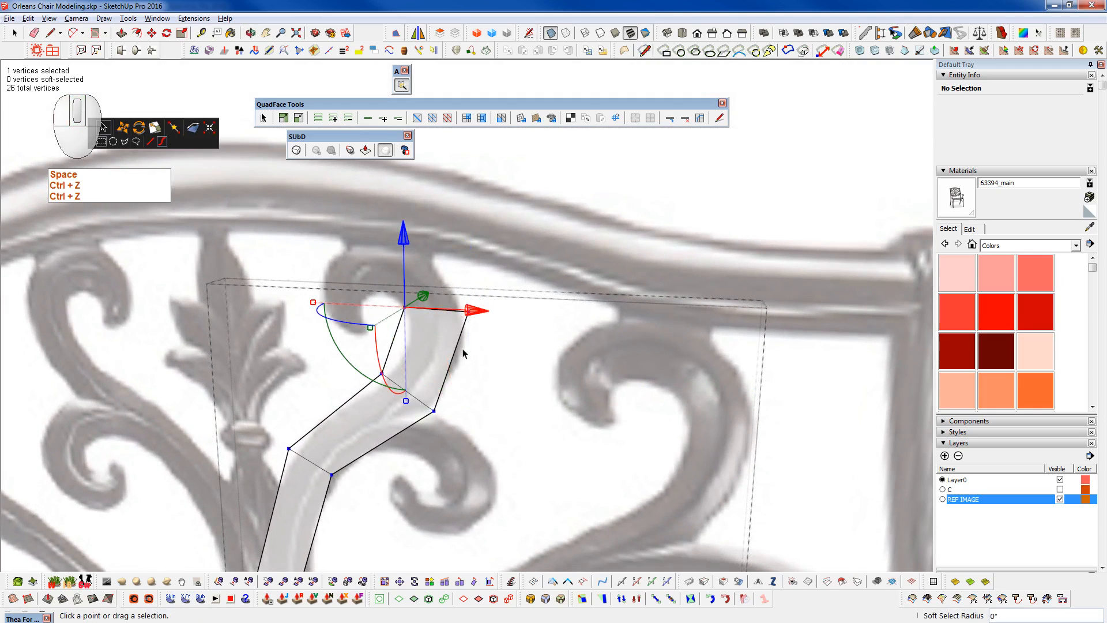
drag(407, 237, 452, 297)
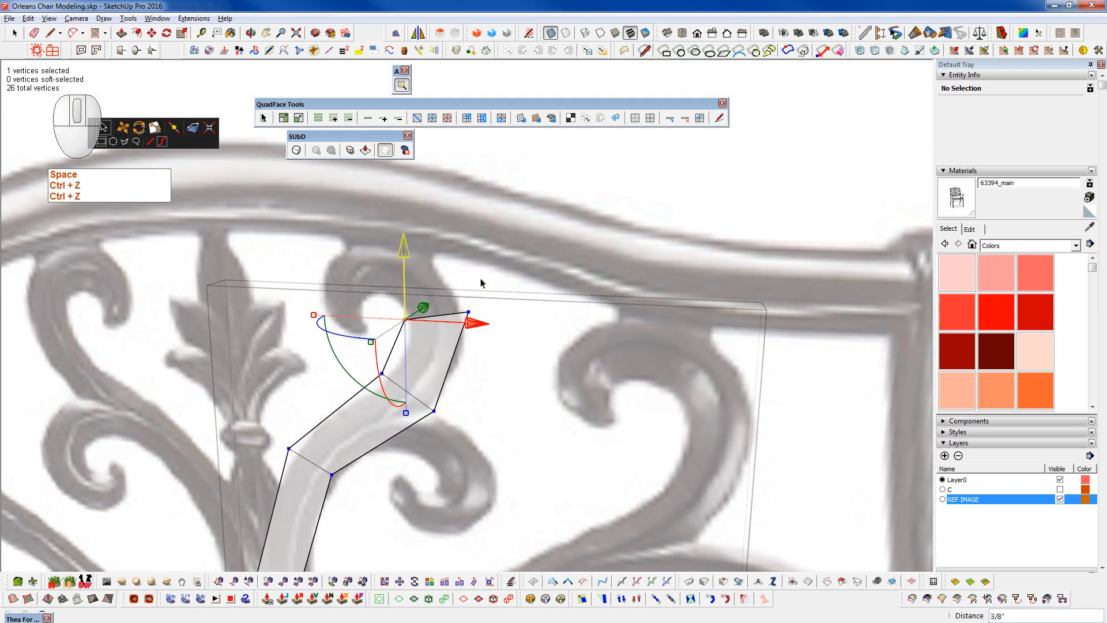
key(space)
middle_drag(617, 371, 392, 317)
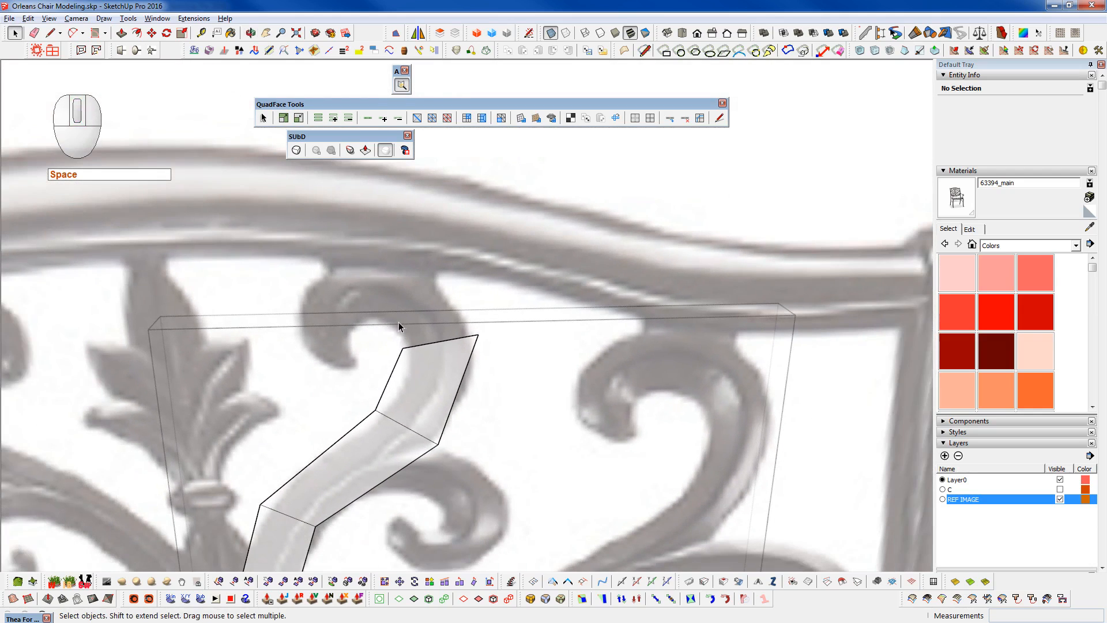
- Extrude the strip's two end vertices about 1 9/16" upward and shift them about 1/2" toward the curl
key(F2)
drag(372, 315, 502, 358)
ctrl+drag(444, 275, 440, 218)
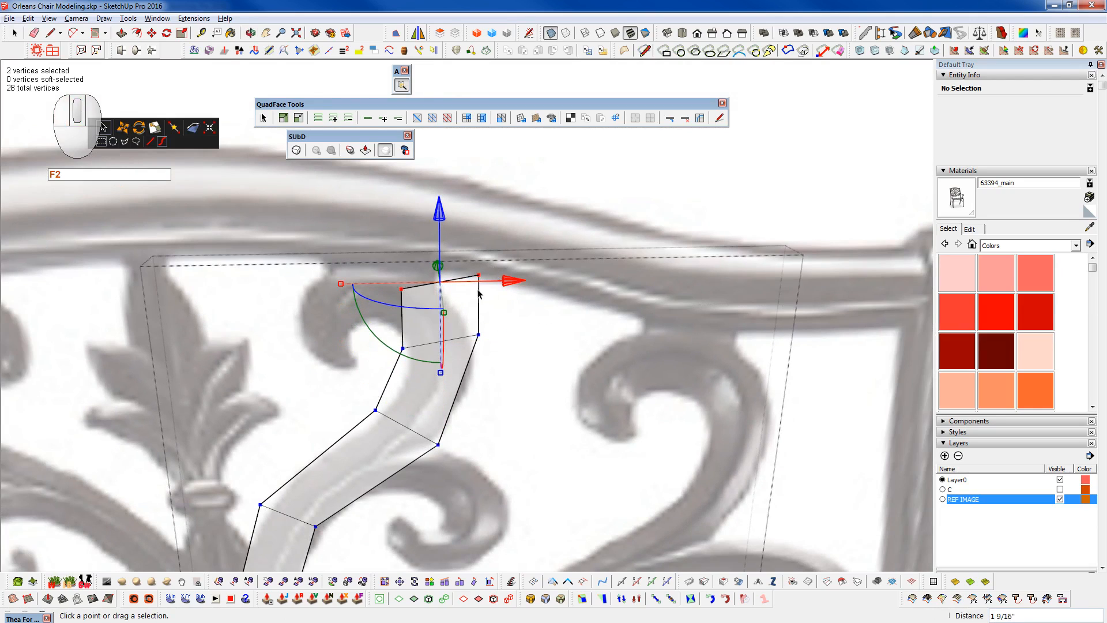
drag(505, 282, 484, 283)
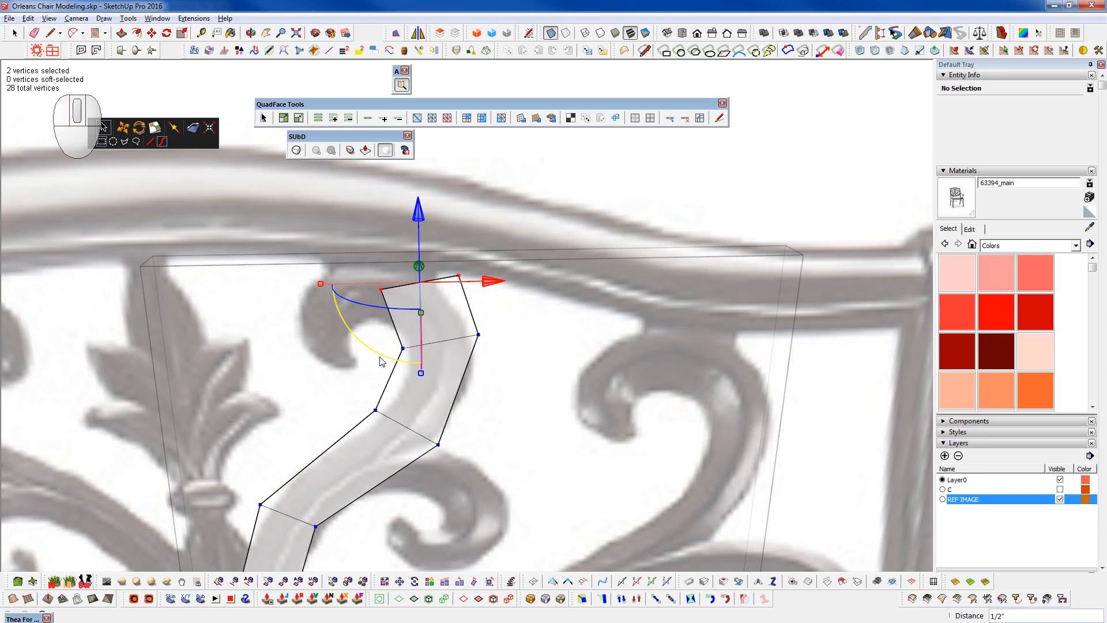
- Rotate the new end edge about 40° and slightly further, and shift it about 7/8" along the red axis across the curl's crown
drag(382, 361, 441, 379)
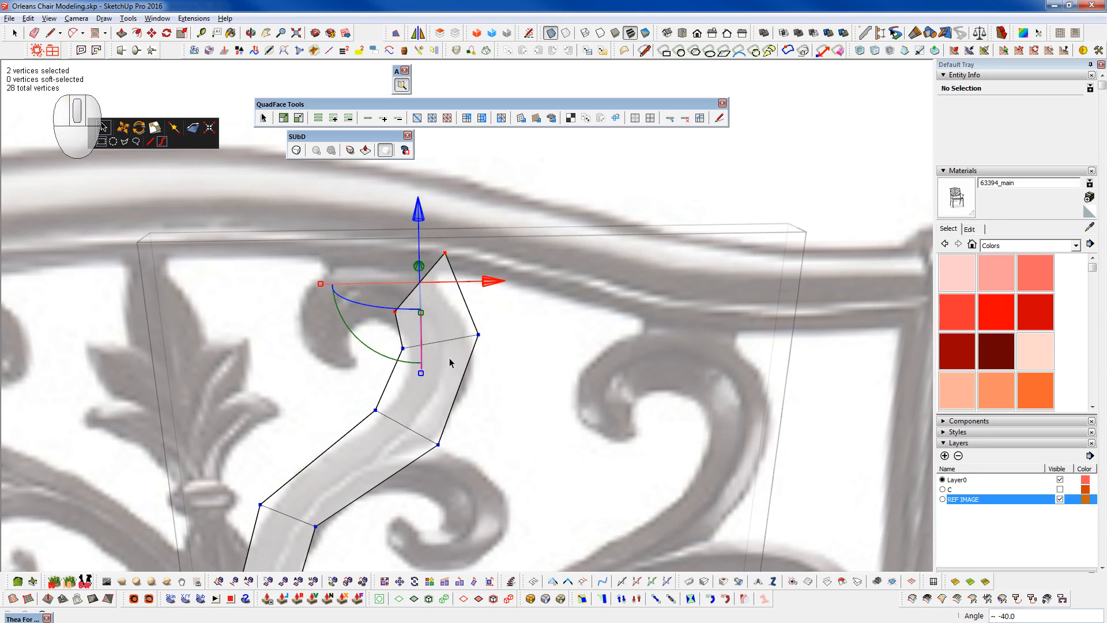
drag(421, 218, 420, 235)
drag(488, 302, 452, 300)
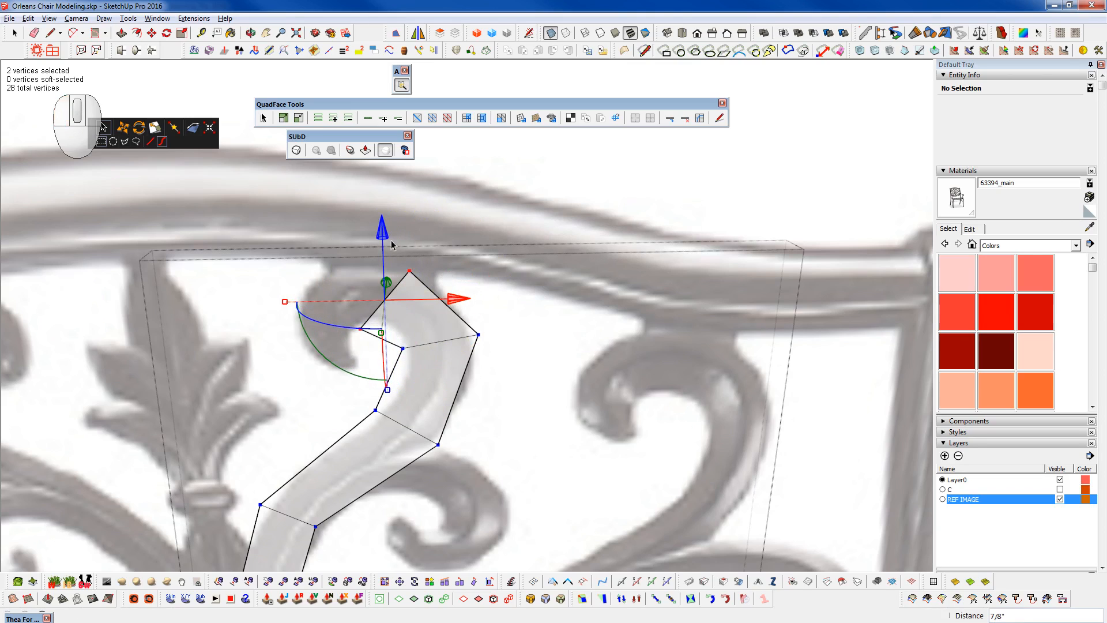
drag(384, 236, 384, 230)
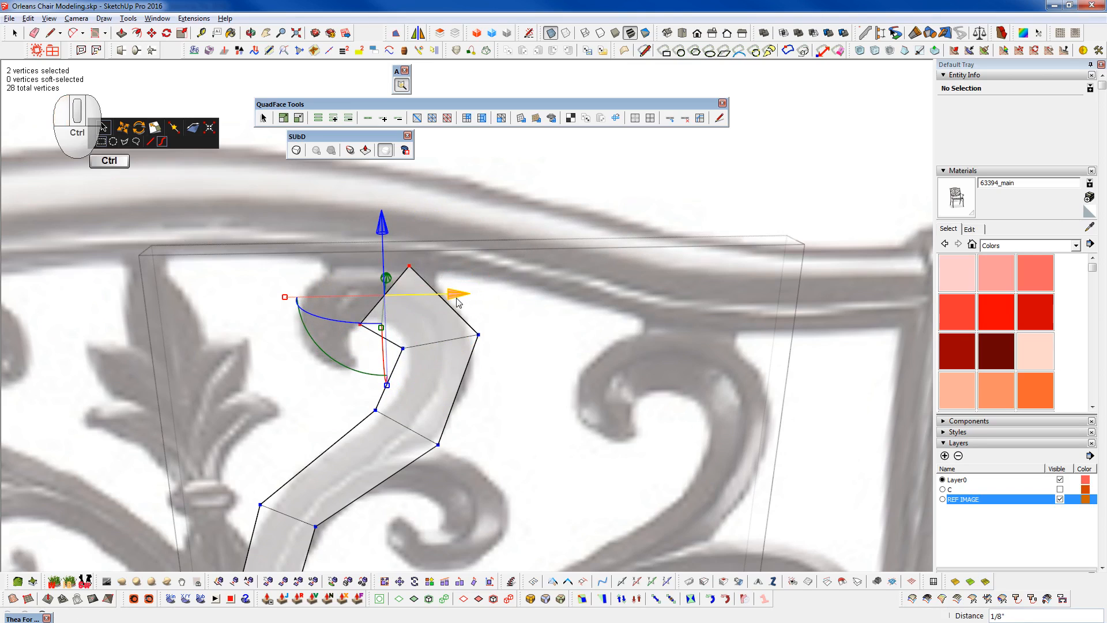
drag(343, 370, 365, 373)
- Extrude the end edge about 1 11/16" further along the curl and rotate it about 63° to follow the bend
ctrl+drag(448, 294, 383, 292)
click(295, 377)
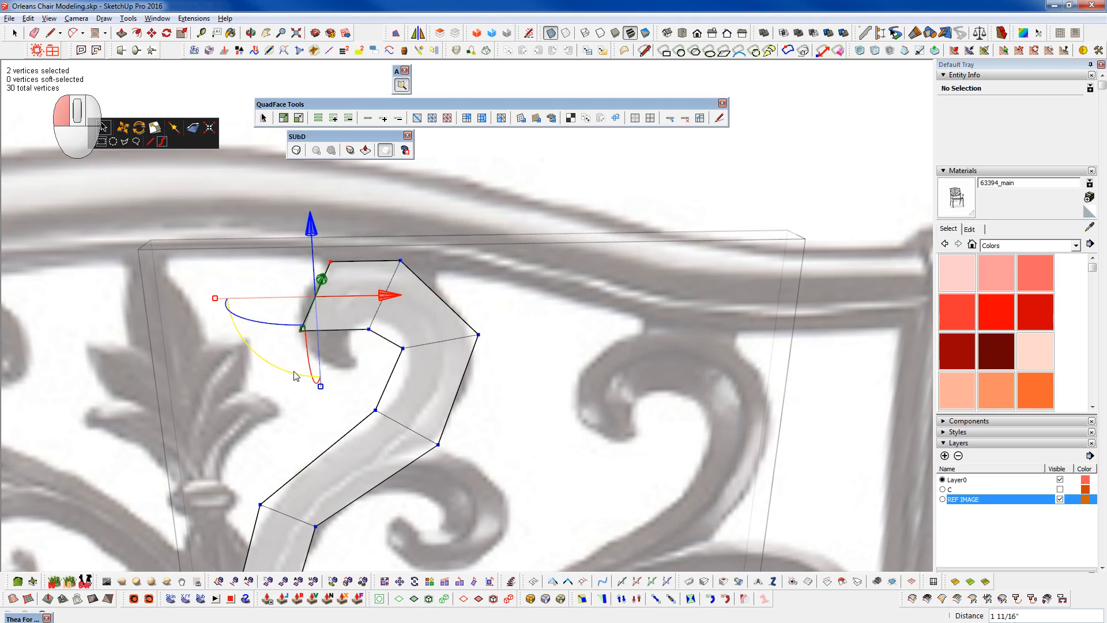
drag(284, 376, 389, 383)
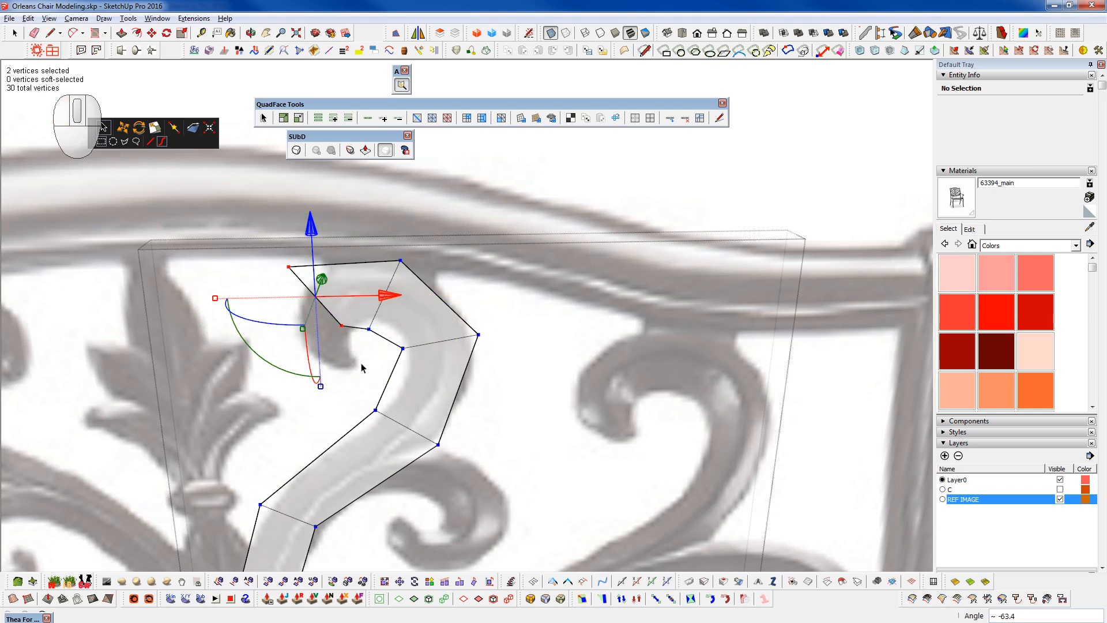
- Move the end edge's outer vertex about 1/2" and its inner vertex about 3/8" to fit the curl's outline
key(space)
key(w)
click(289, 268)
click(299, 284)
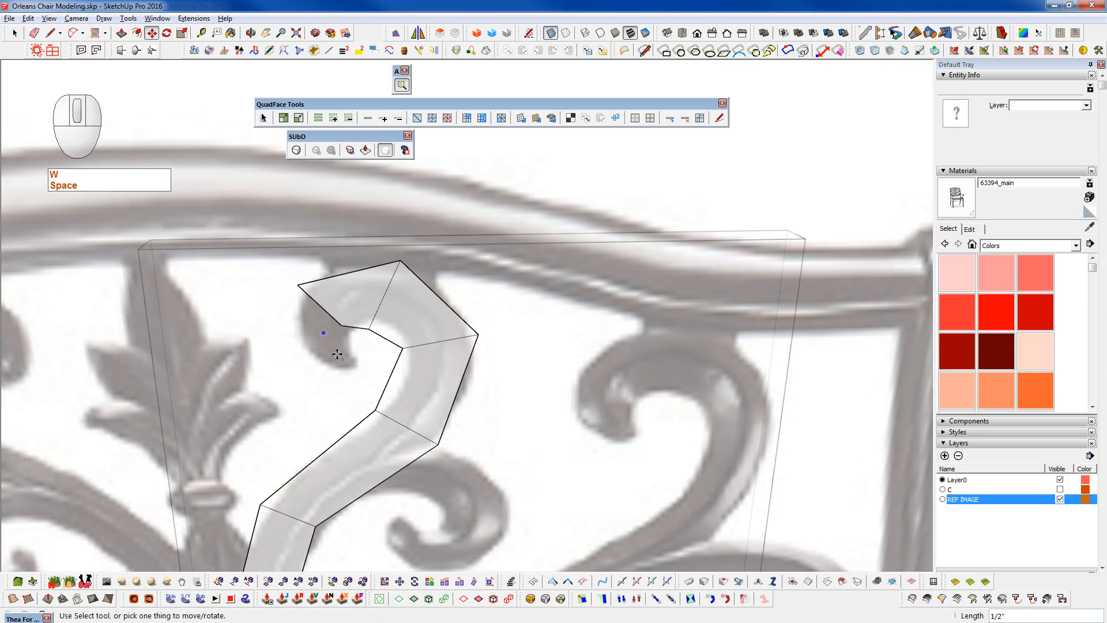
key(space)
key(w)
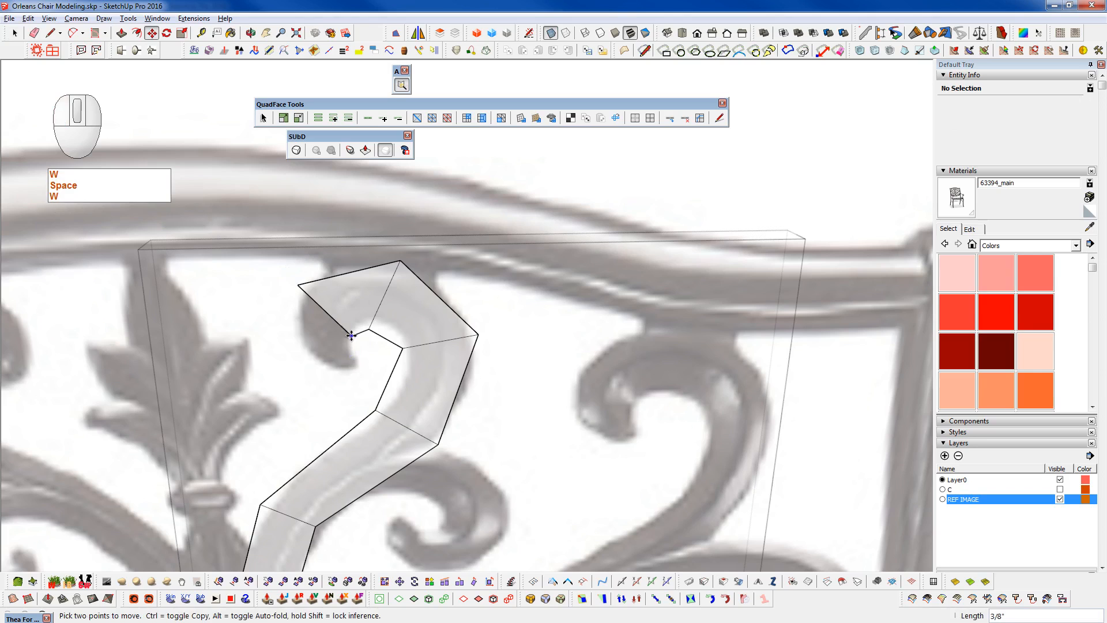
- Select the curl's open end edge and float the Extrusion Tools over the drawing area
middle_drag(398, 380, 611, 351)
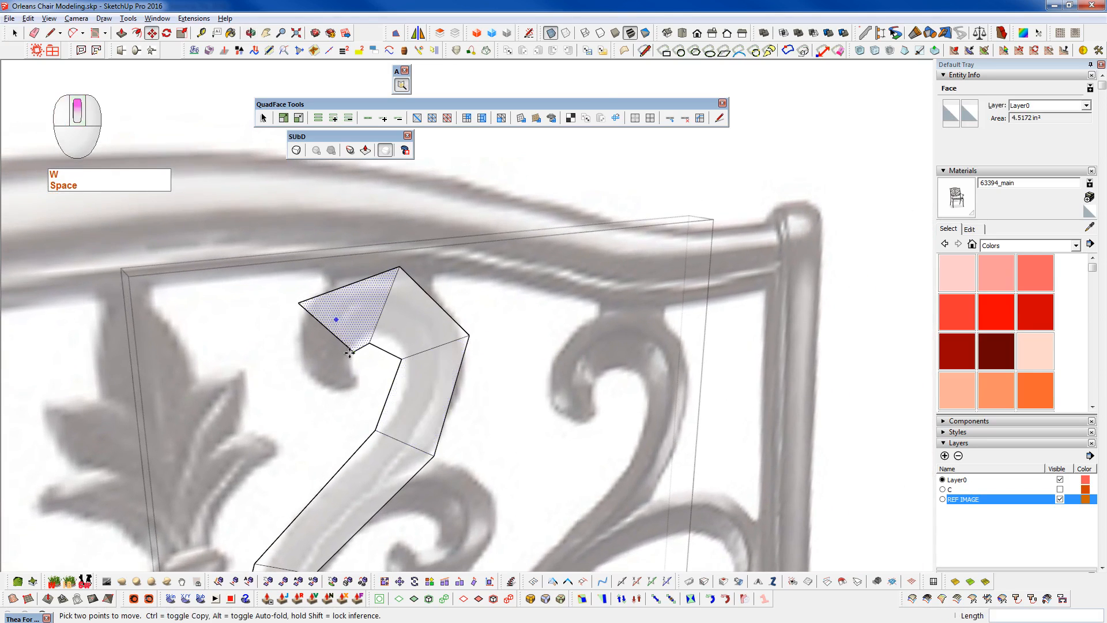
scroll(323, 329, up, 3)
key(space)
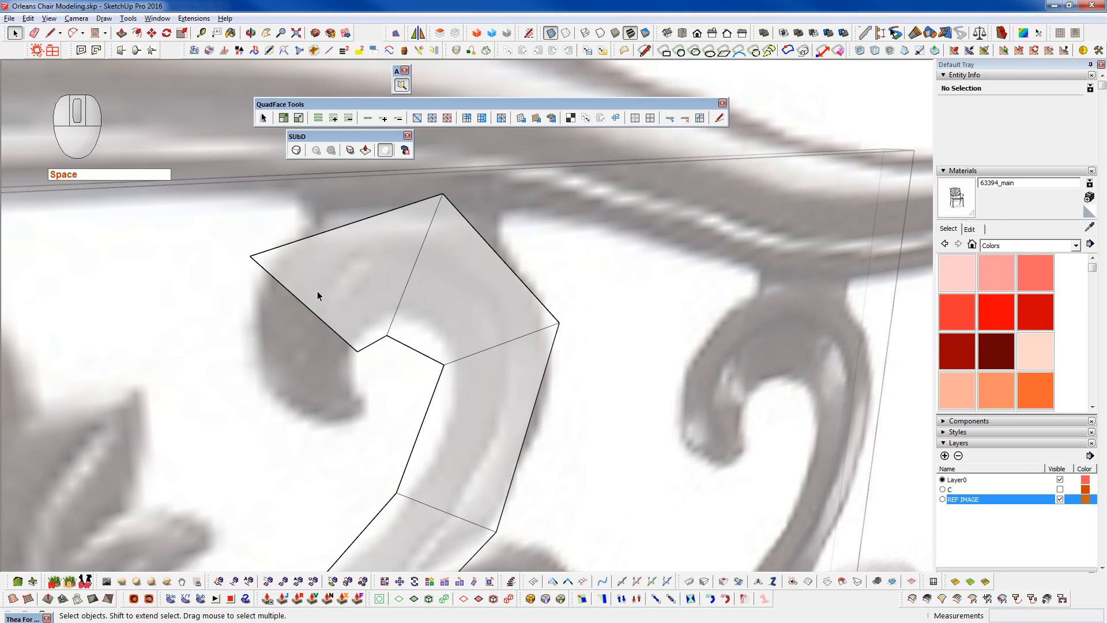
key(q)
click(314, 296)
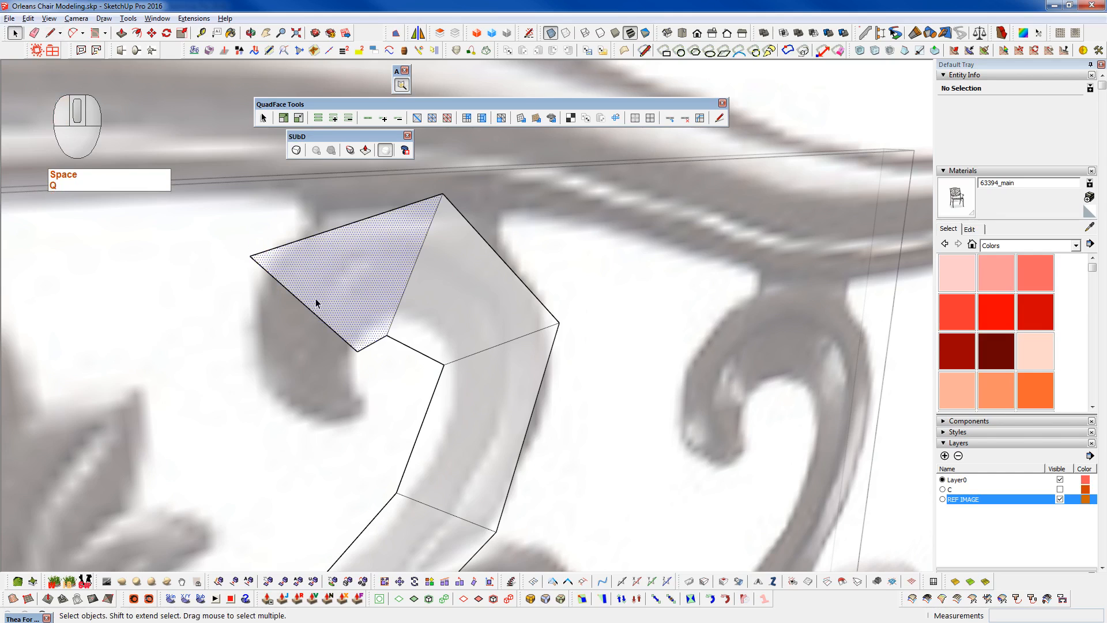
click(309, 310)
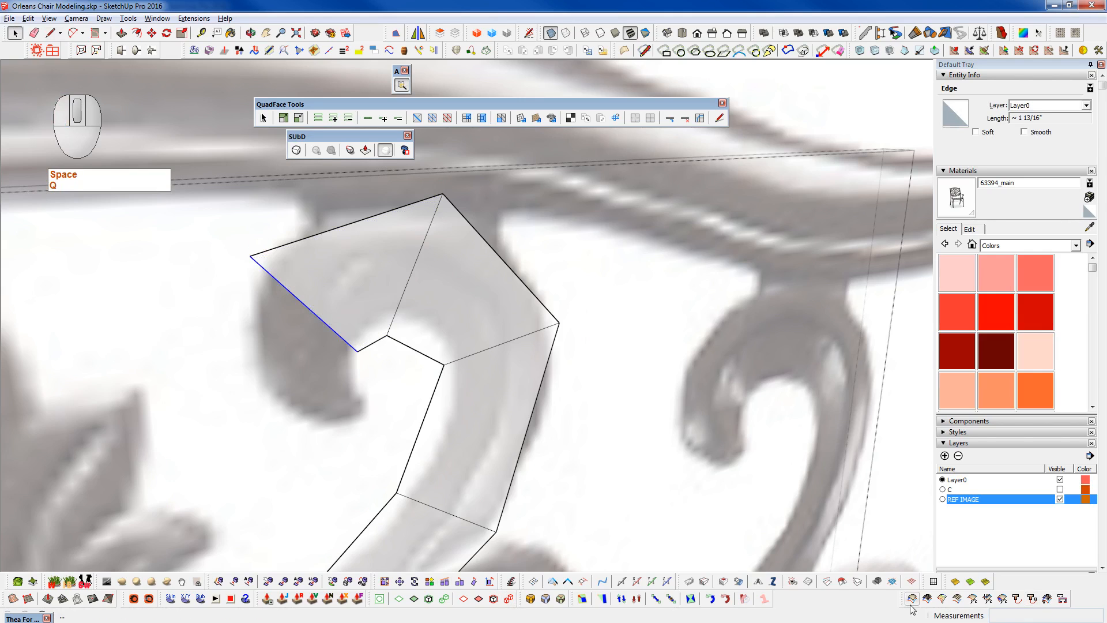
drag(899, 600, 185, 78)
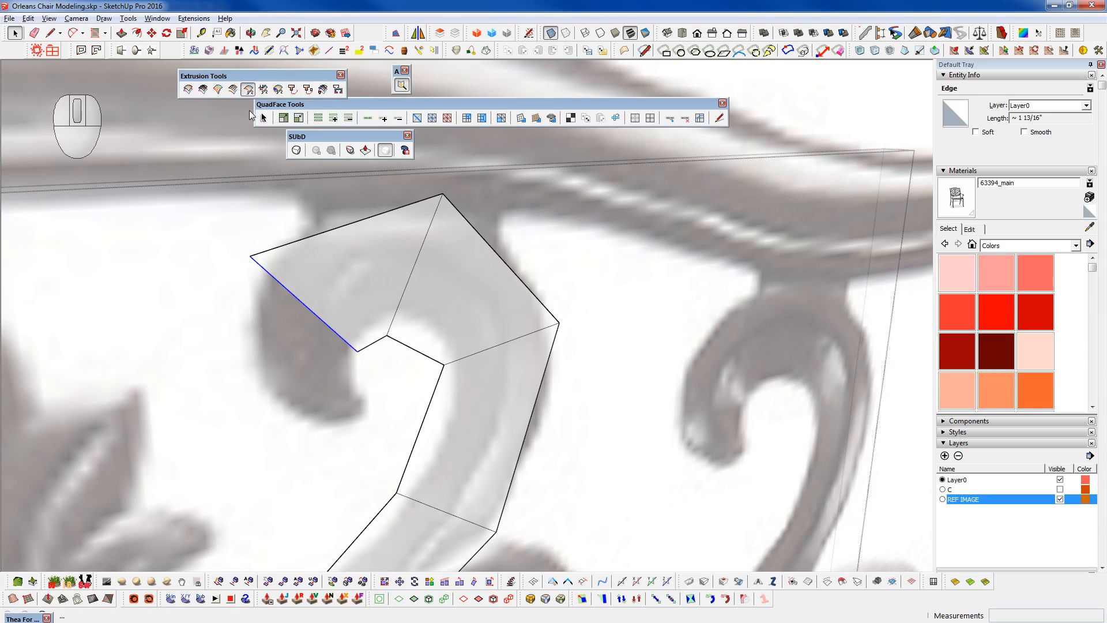
- Extrude the end edge by vector in two successive segments toward the curl's tip and explode the resulting group
click(249, 90)
click(357, 354)
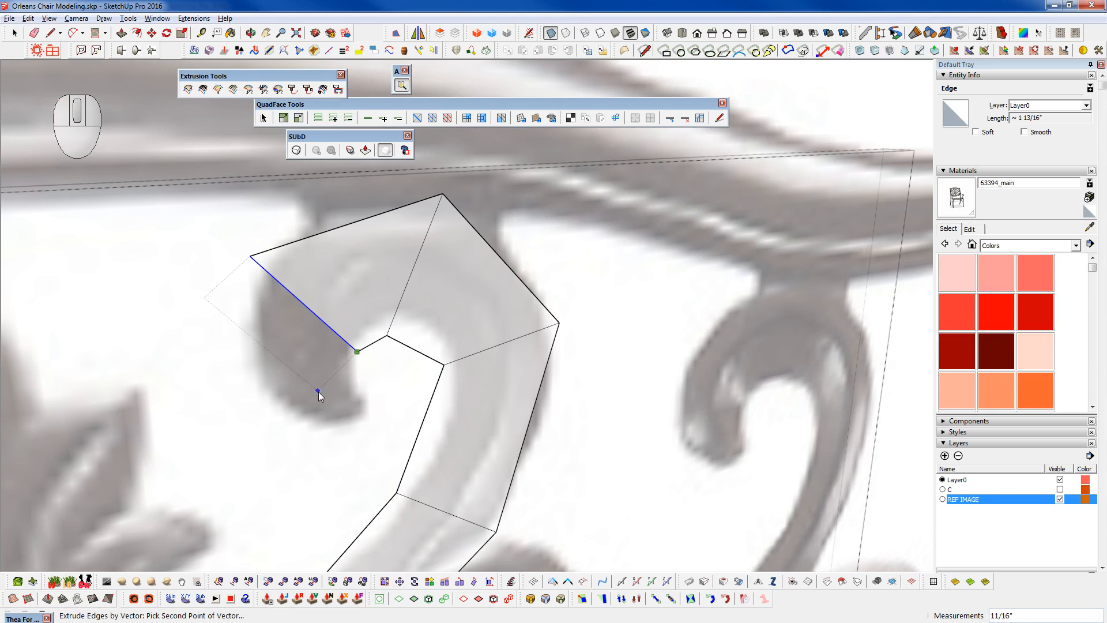
click(321, 387)
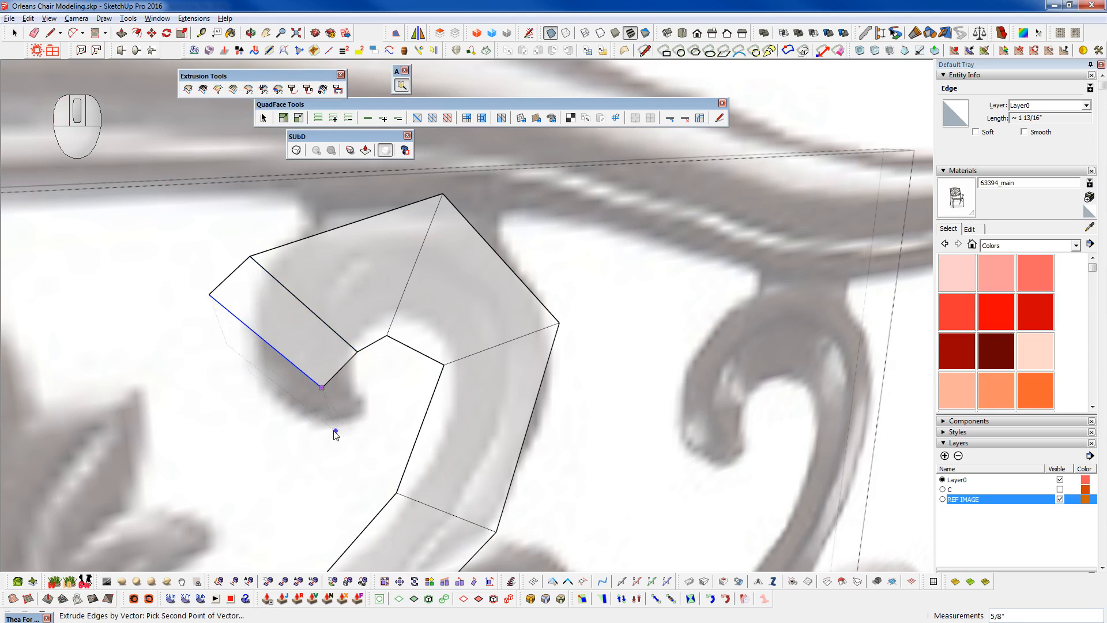
click(305, 445)
key(space)
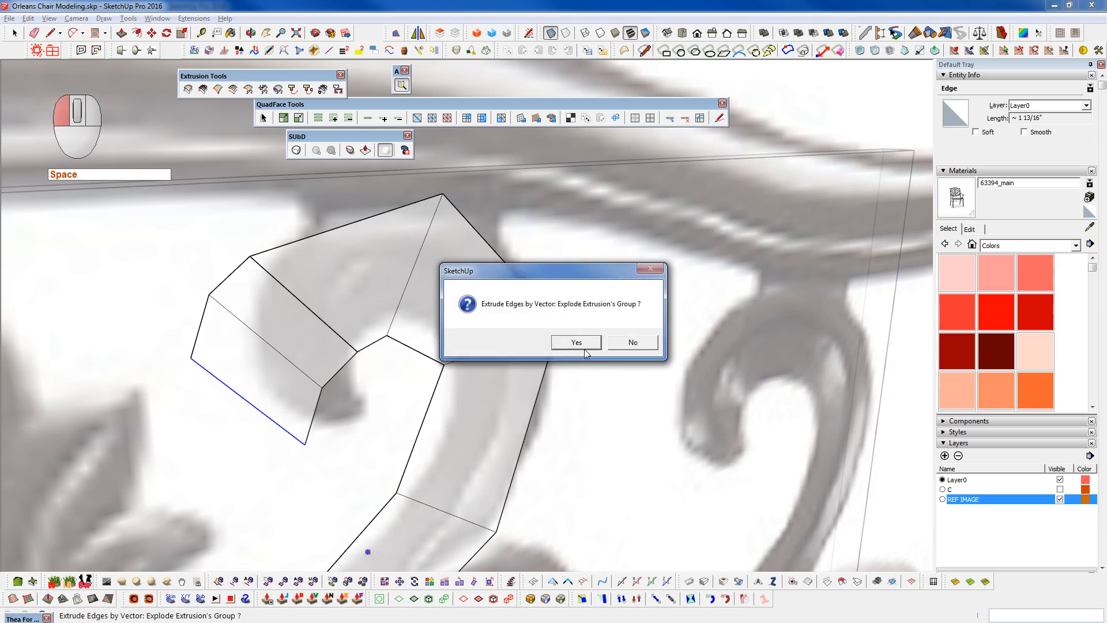
click(583, 341)
click(332, 352)
click(349, 399)
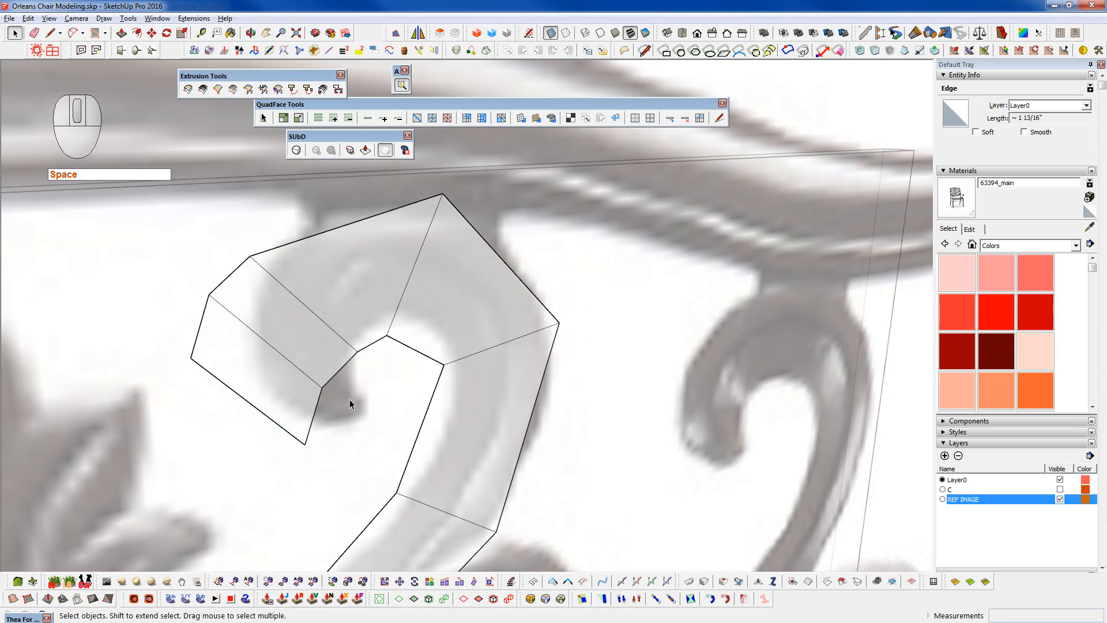
- Move the new segments' first two inner vertices about 3/16" and 7/16" onto the curl's inner outline
key(ctrl+t)
key(w)
click(354, 353)
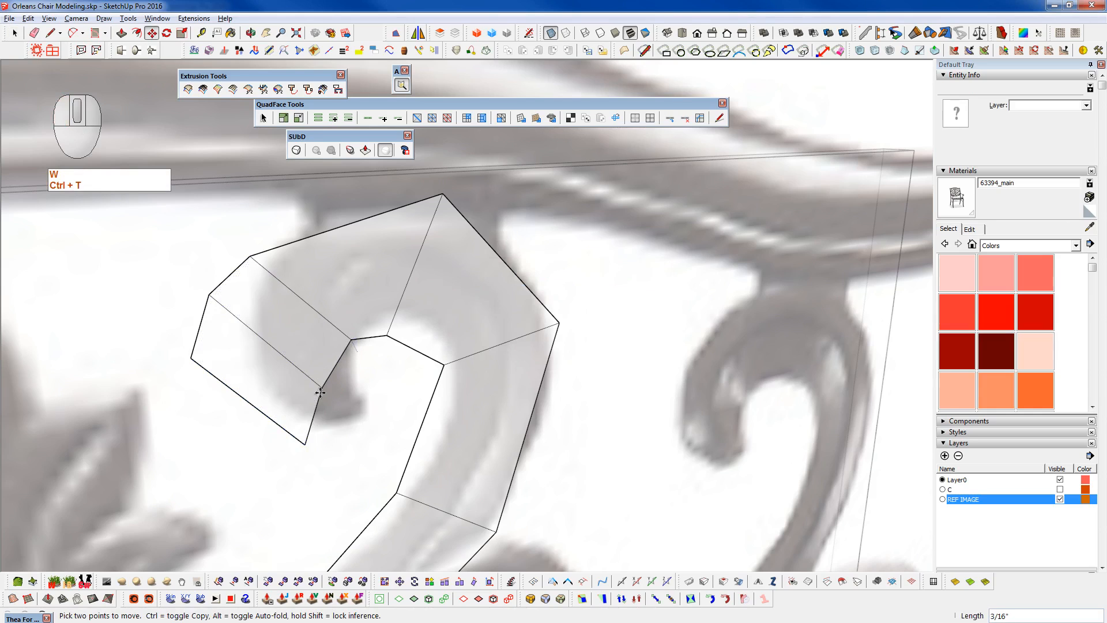
click(354, 380)
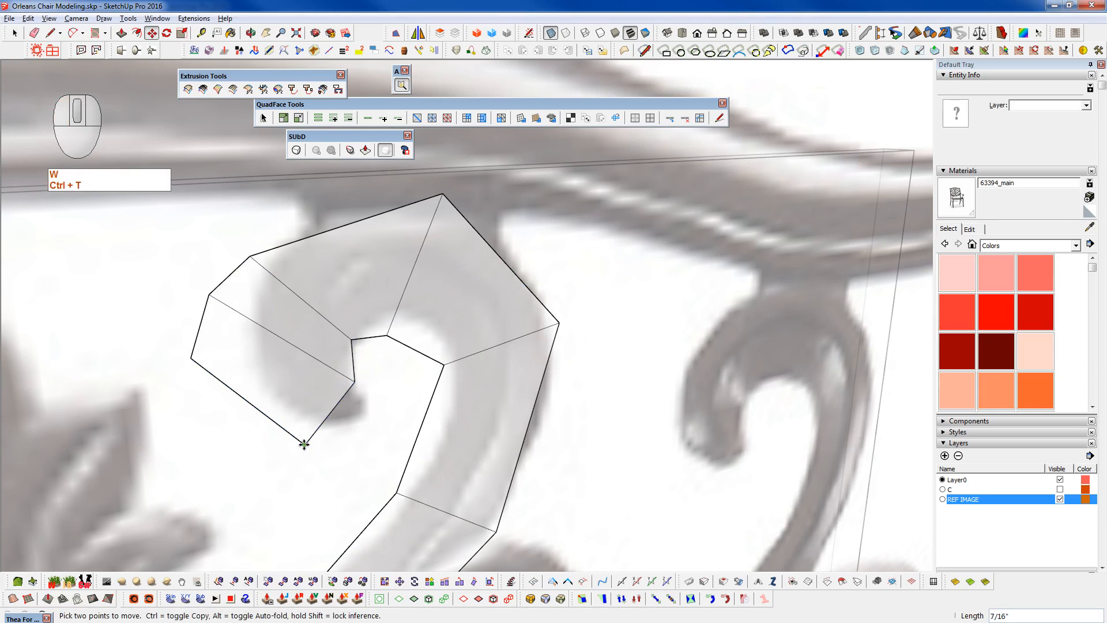
- Bring both end vertices to the curl's tip and the adjacent outer vertex about 1" onto the outer outline
click(304, 444)
click(365, 431)
click(191, 358)
click(339, 444)
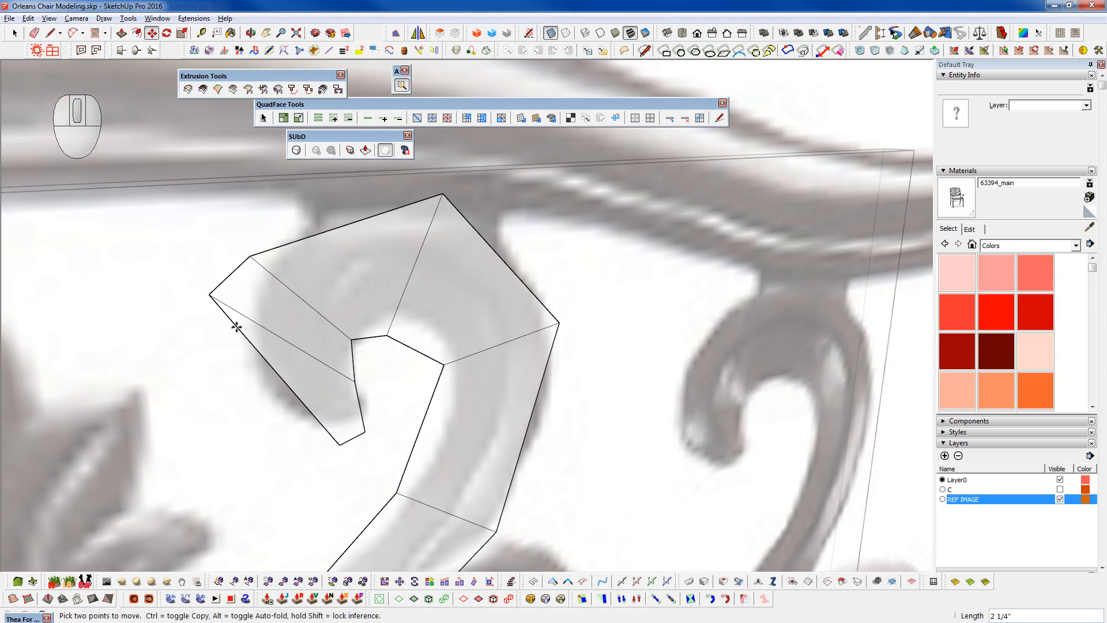
click(209, 295)
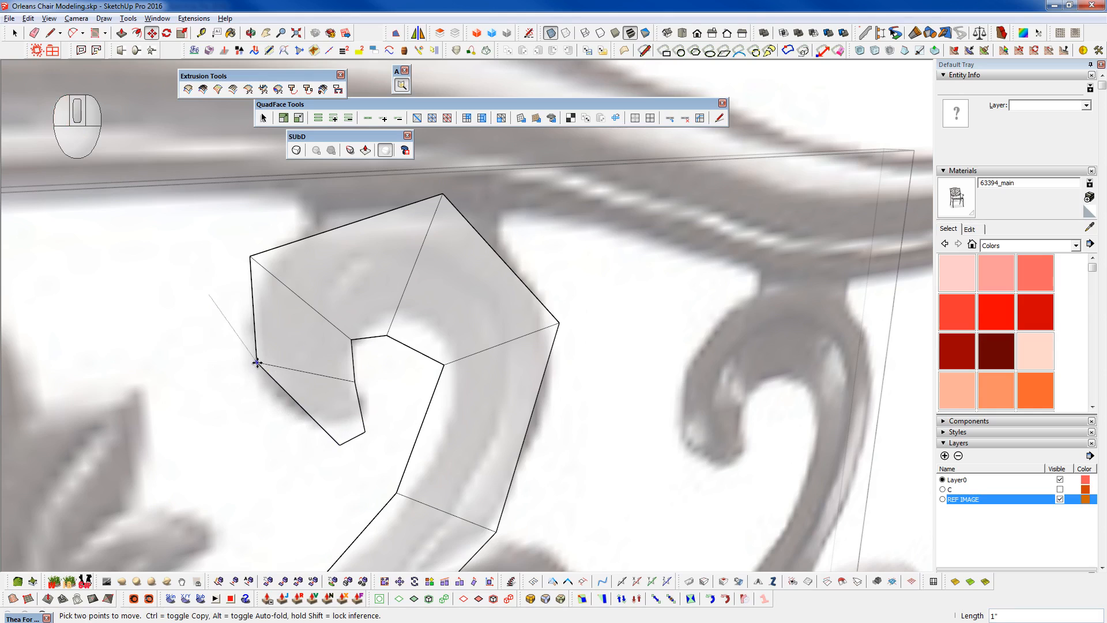
- Fine-tune the curl's inner vertices along the reference and move the tip's two end vertices up to tighten the point
click(387, 335)
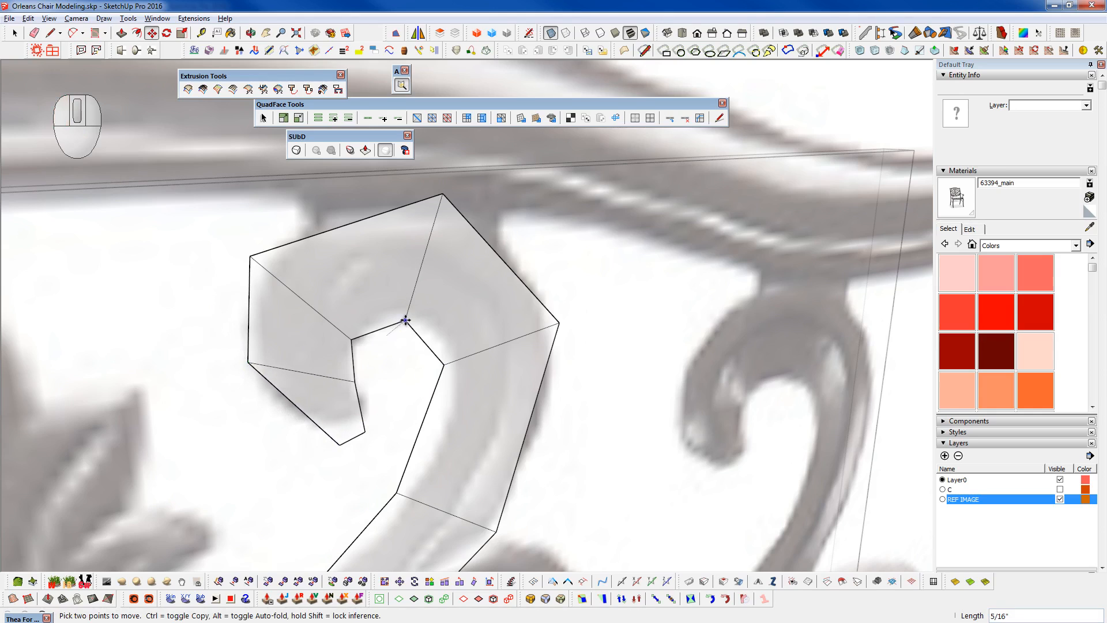
click(403, 326)
click(365, 432)
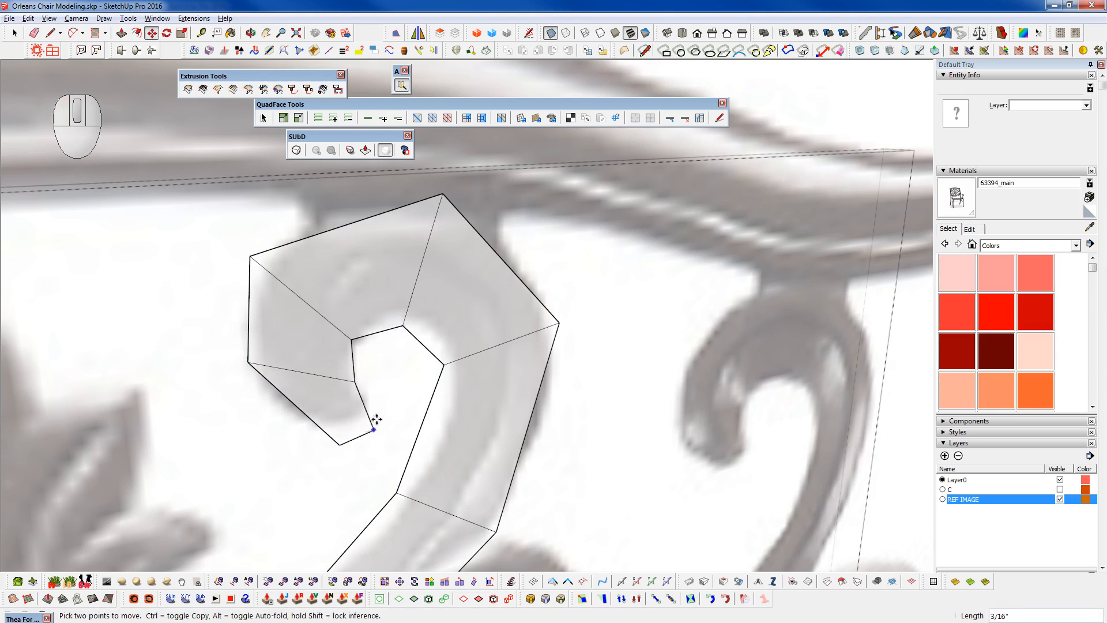
click(376, 415)
click(339, 444)
click(360, 425)
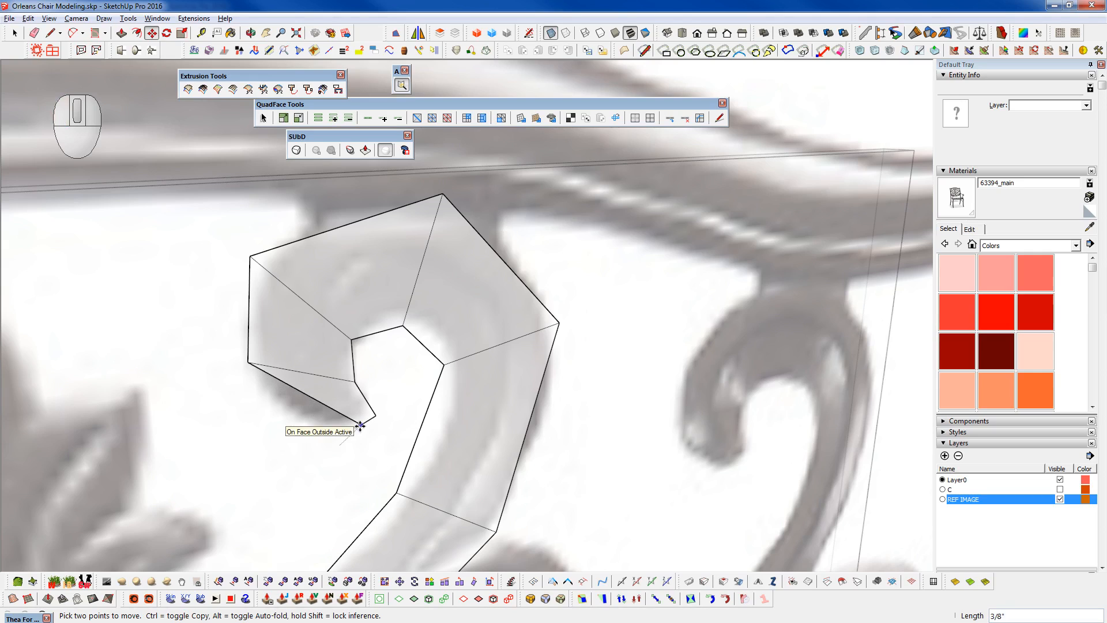
click(351, 380)
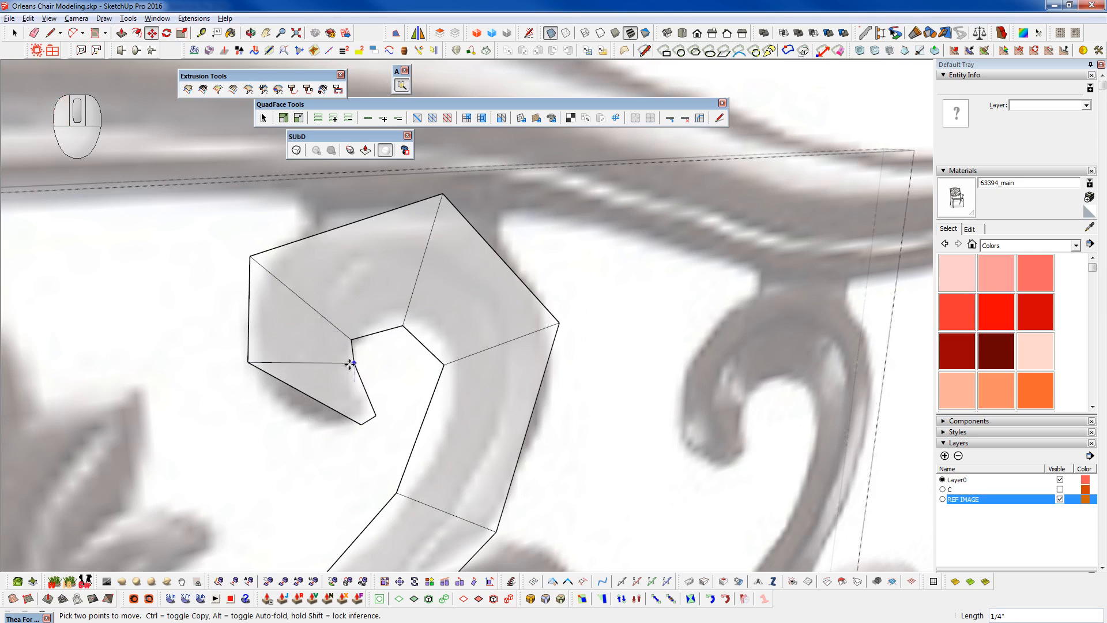
click(344, 362)
- Toggle subdivision on to compare the smoothed scroll with the reference image, and toggle it back off
scroll(252, 368, down, 2)
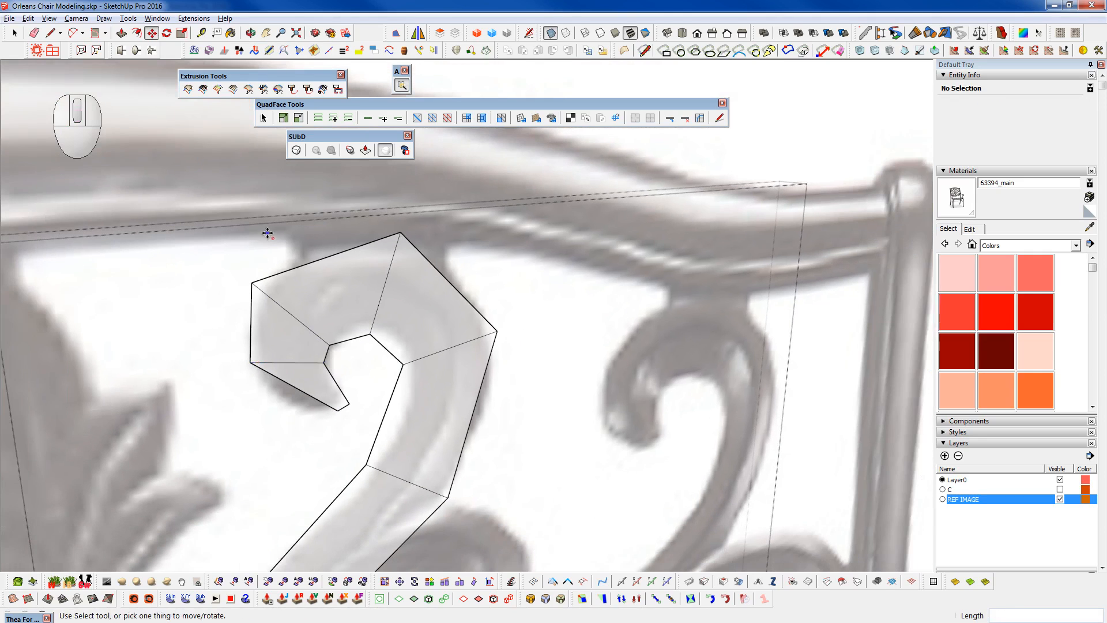
key(shift+2)
middle_click(321, 270)
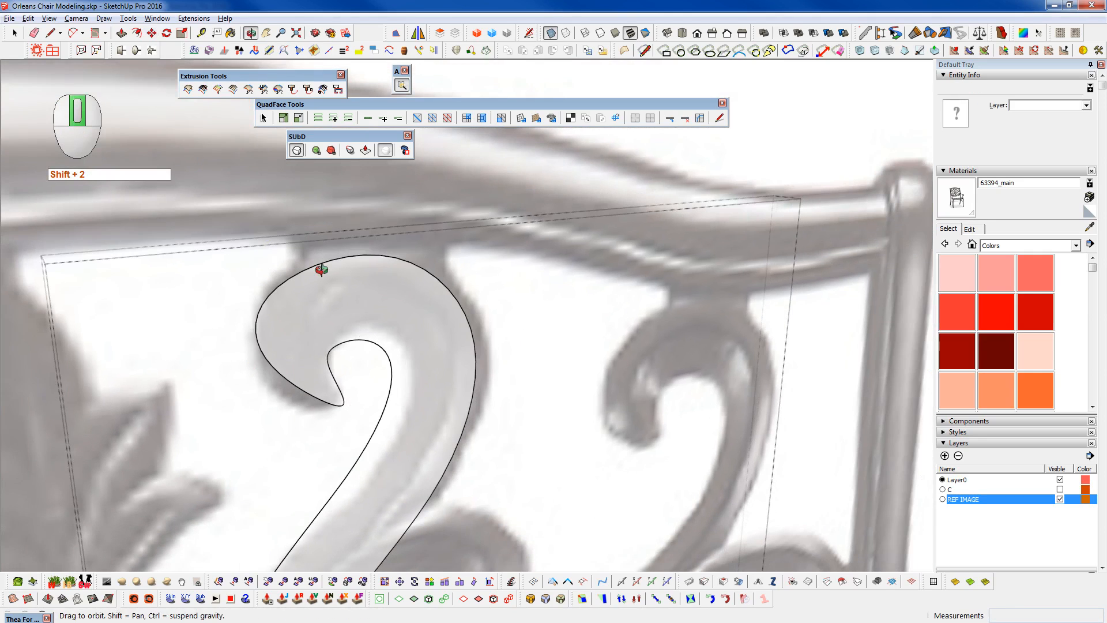
scroll(320, 273, down, 2)
scroll(326, 279, down, 3)
shift+middle_drag(420, 370, 440, 358)
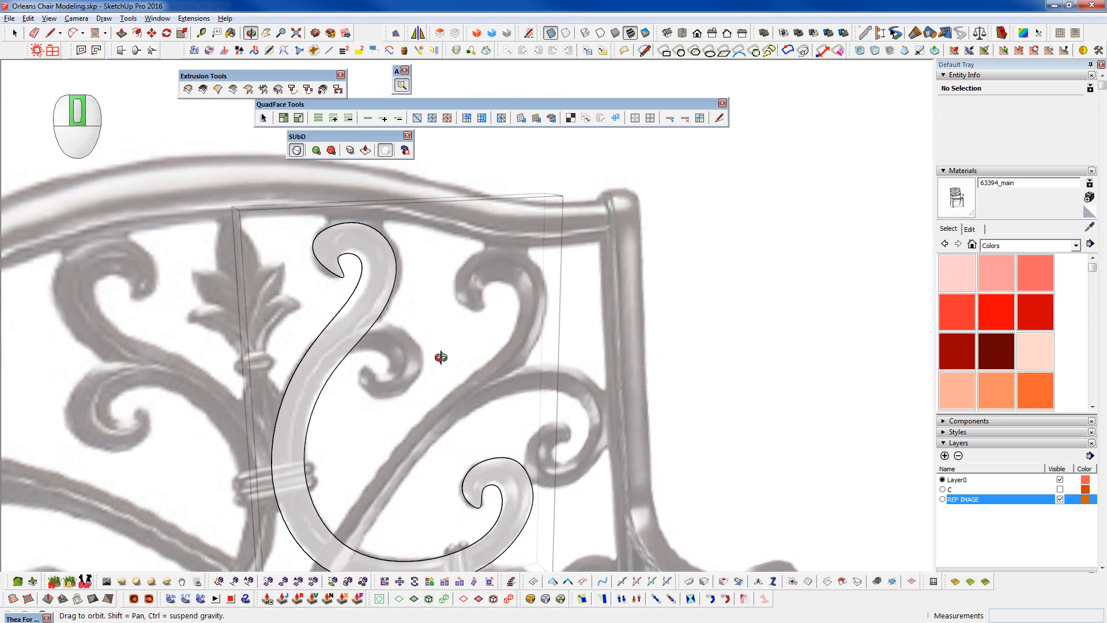
scroll(329, 249, up, 2)
key(shift+2)
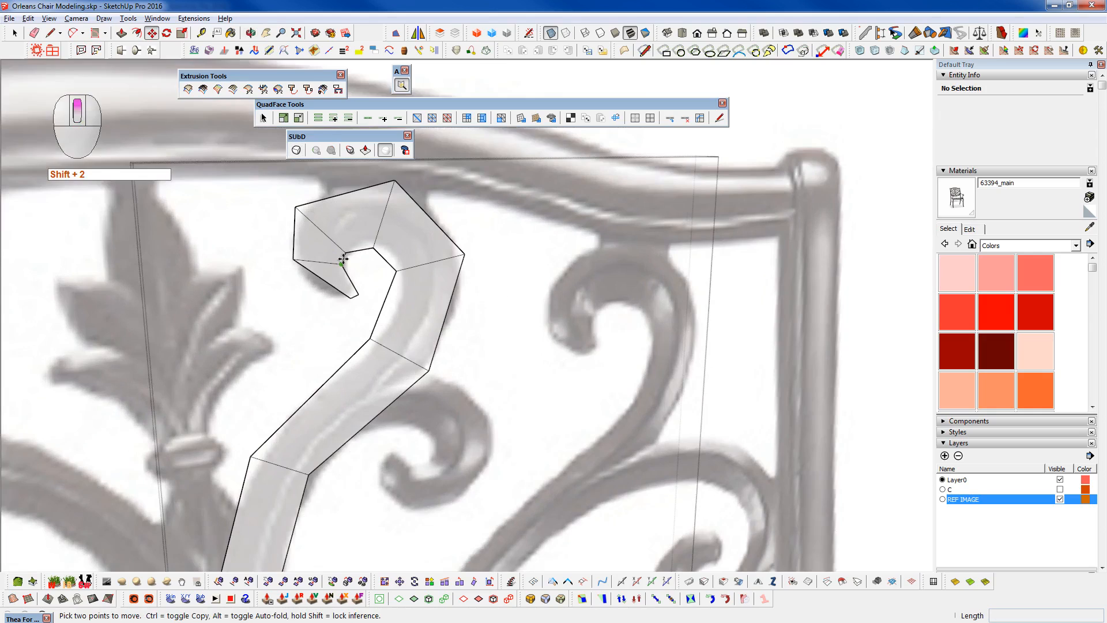
- Move the curl's outer vertex nearest the tip about 5/16" and the tip's short end edge about 3/16" along the reference outline
scroll(311, 253, up, 3)
click(254, 259)
click(243, 285)
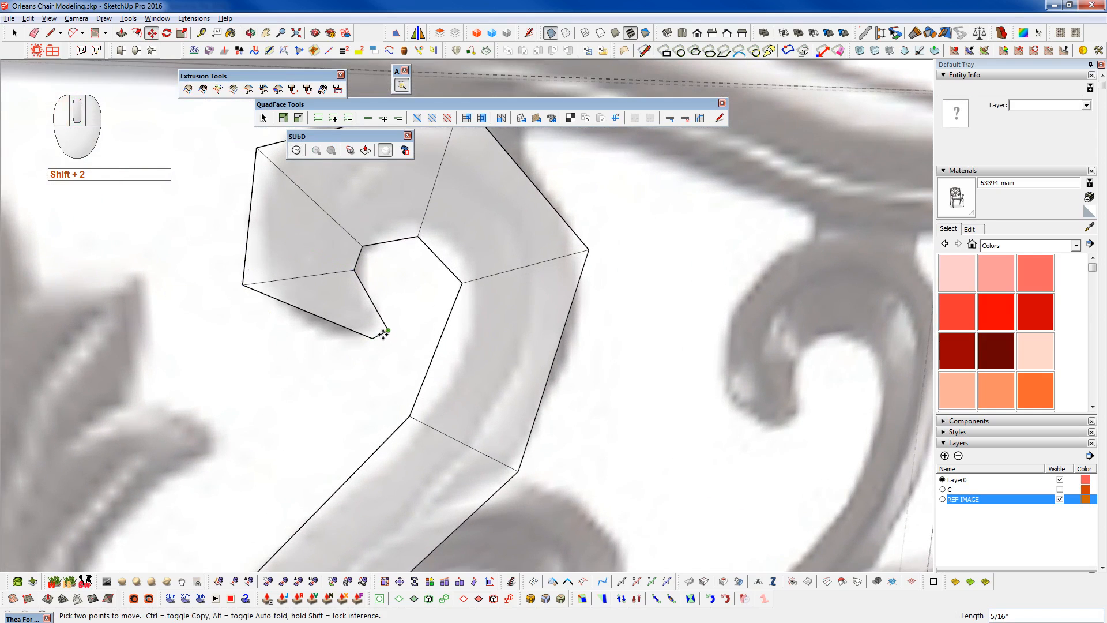
scroll(382, 335, up, 1)
key(space)
key(w)
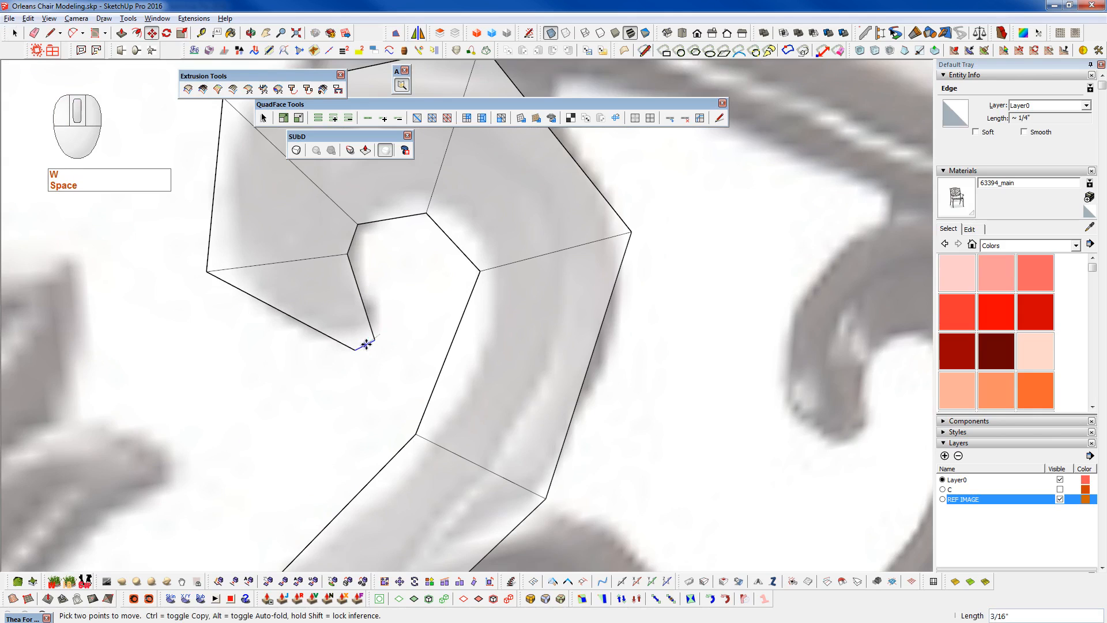
- Toggle subdivision on to check the upper curl's smoothed outline against the reference, and toggle it back off
scroll(288, 336, down, 5)
key(shift+2)
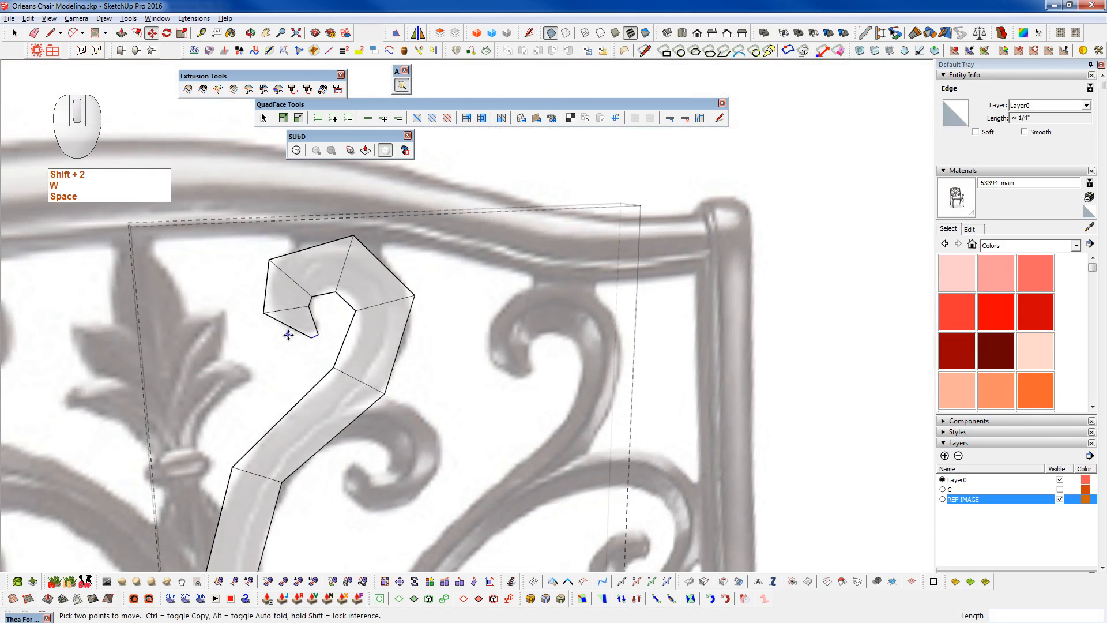
scroll(322, 300, up, 1)
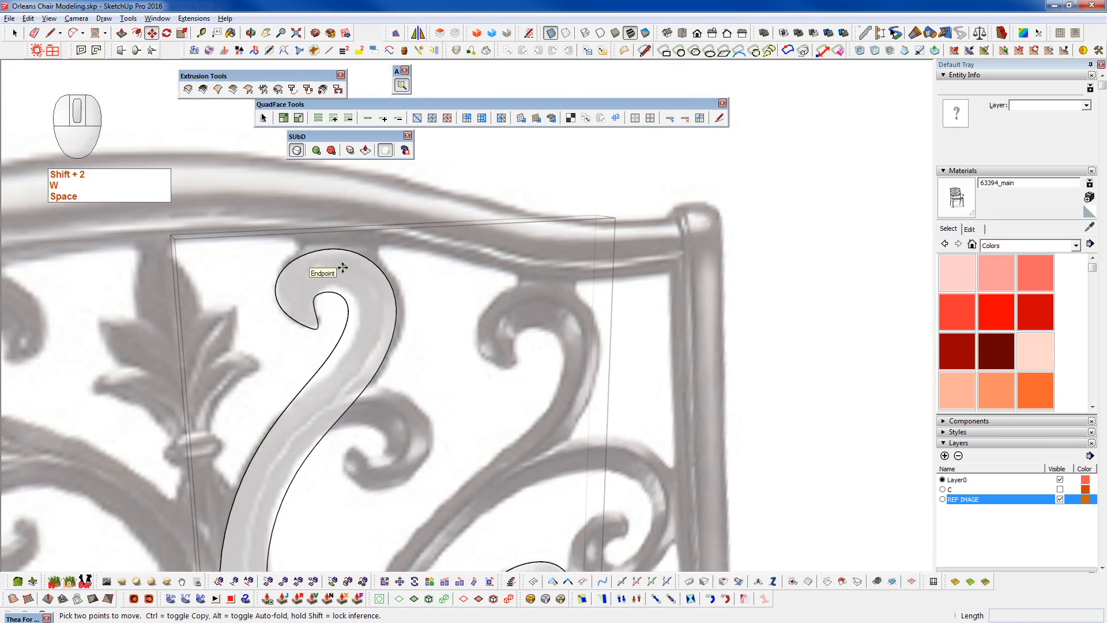
scroll(321, 299, up, 1)
scroll(321, 298, up, 1)
key(space)
key(shift+2)
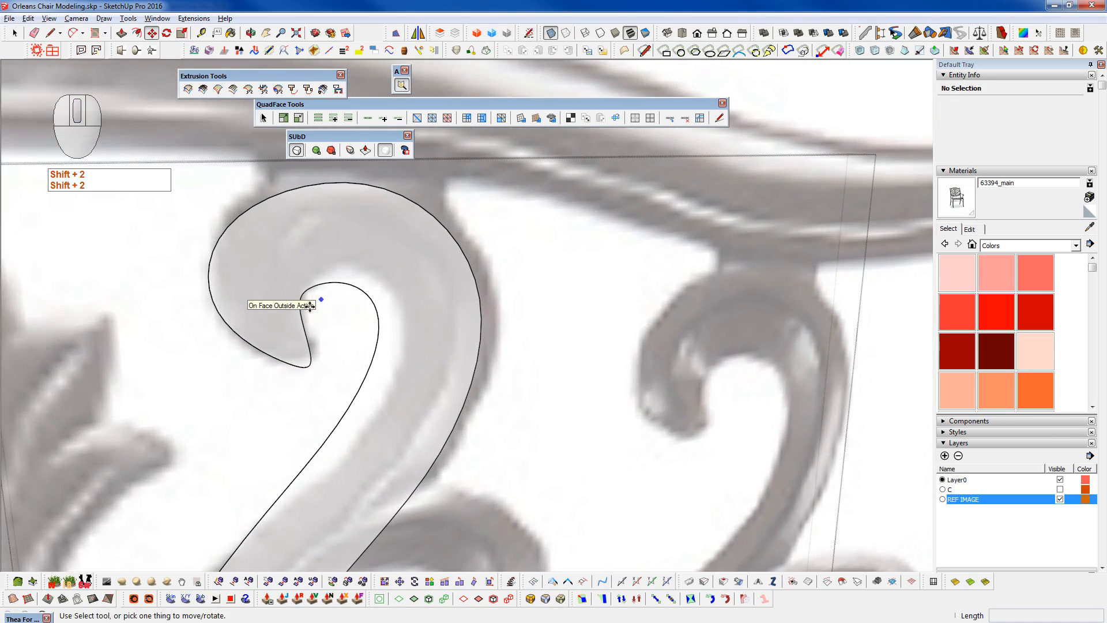
- Move the inner vertex beside the curl's tip about 1/8" into the curl and check the result with subdivision on, and turn it back off
scroll(311, 307, up, 2)
key(w)
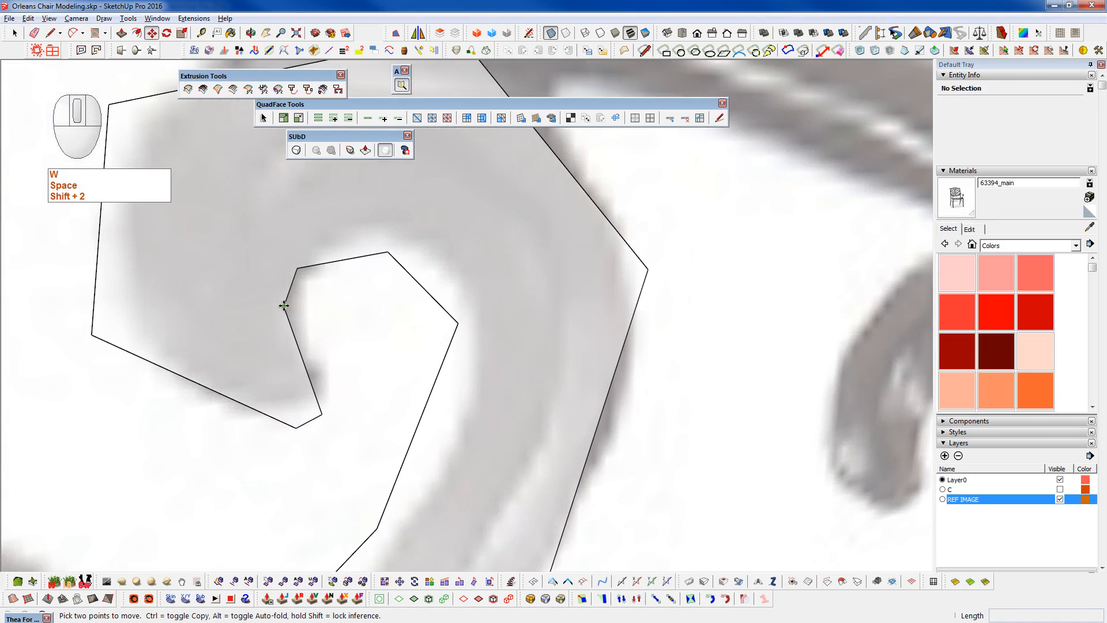
click(277, 314)
click(272, 318)
key(shift+2)
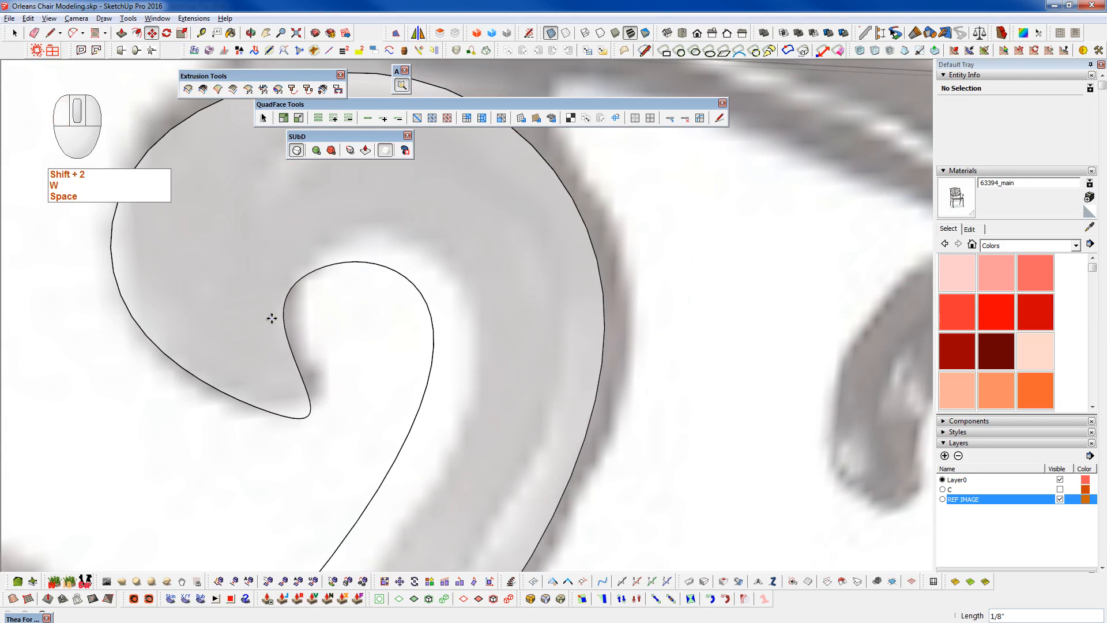
scroll(267, 316, down, 3)
scroll(265, 316, down, 2)
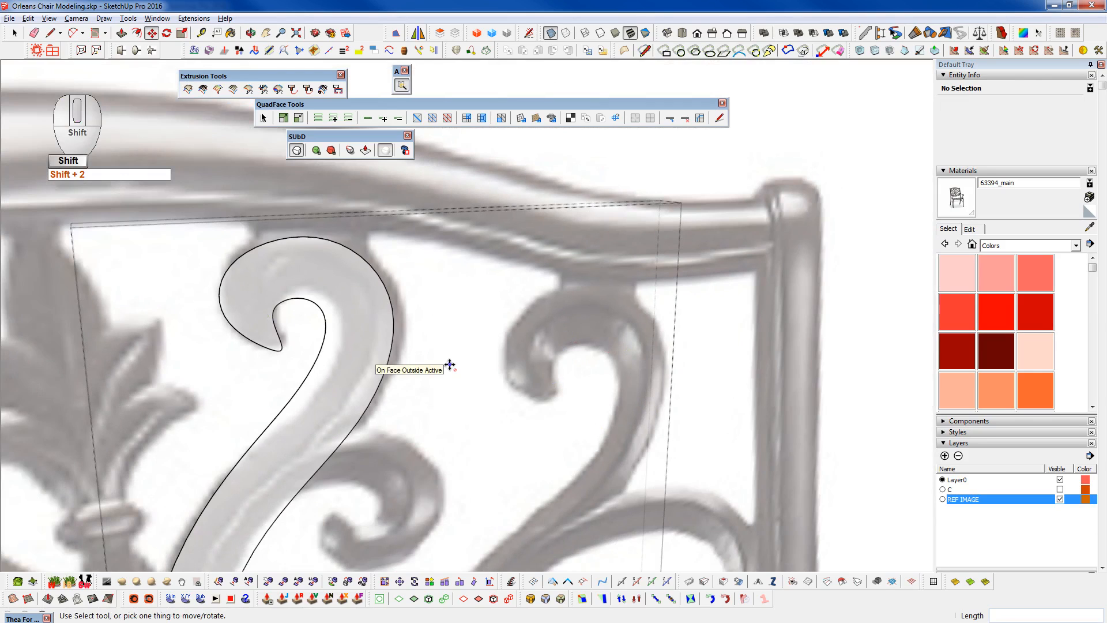
key(shift+2)
- Move the two inner vertices at the top of the curl's opening about 3/16" and 1/4" onto the reference's inner outline
scroll(309, 303, up, 3)
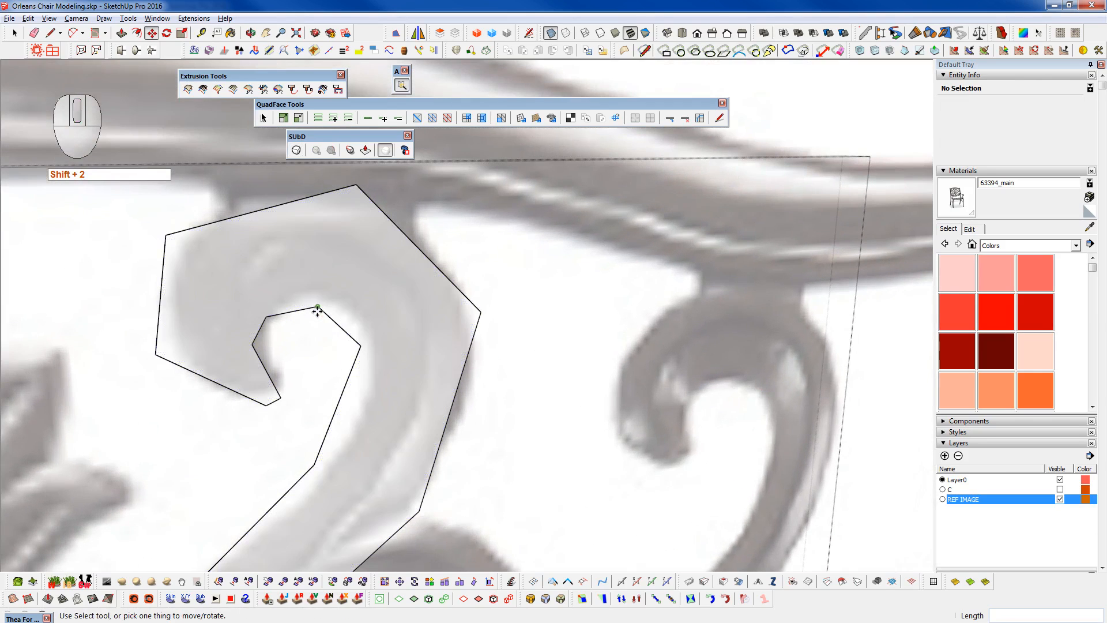
click(317, 307)
click(328, 298)
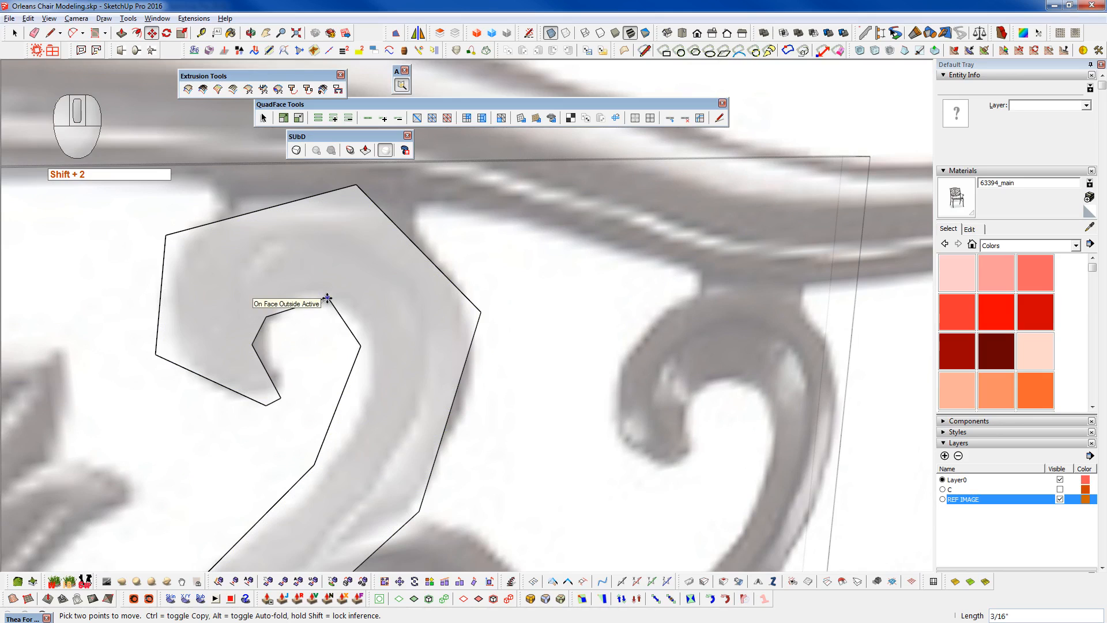
click(267, 316)
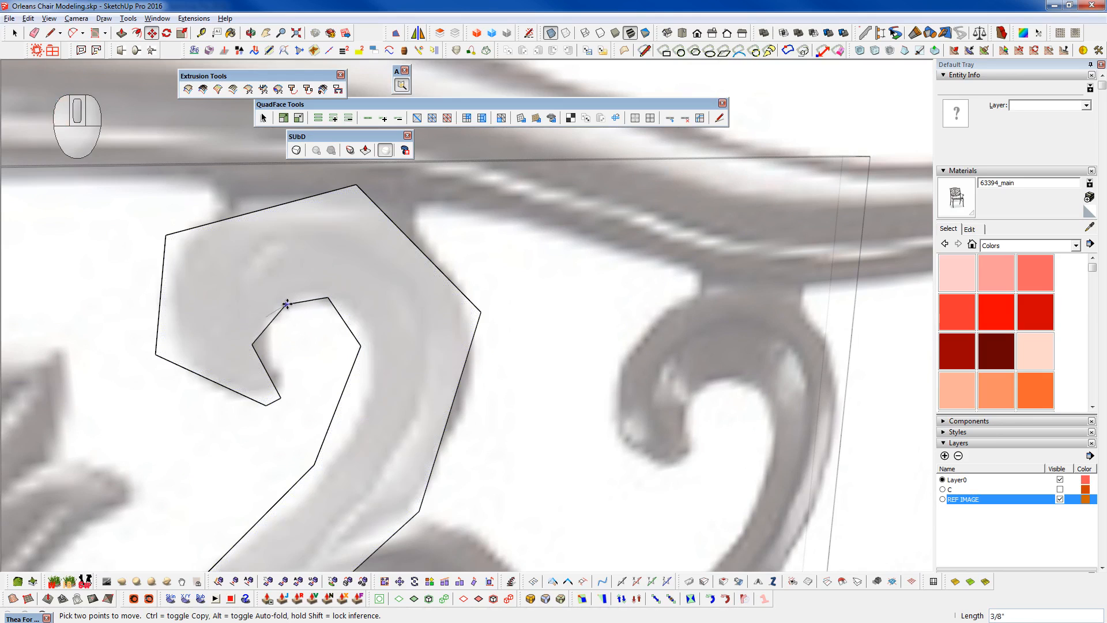
click(279, 303)
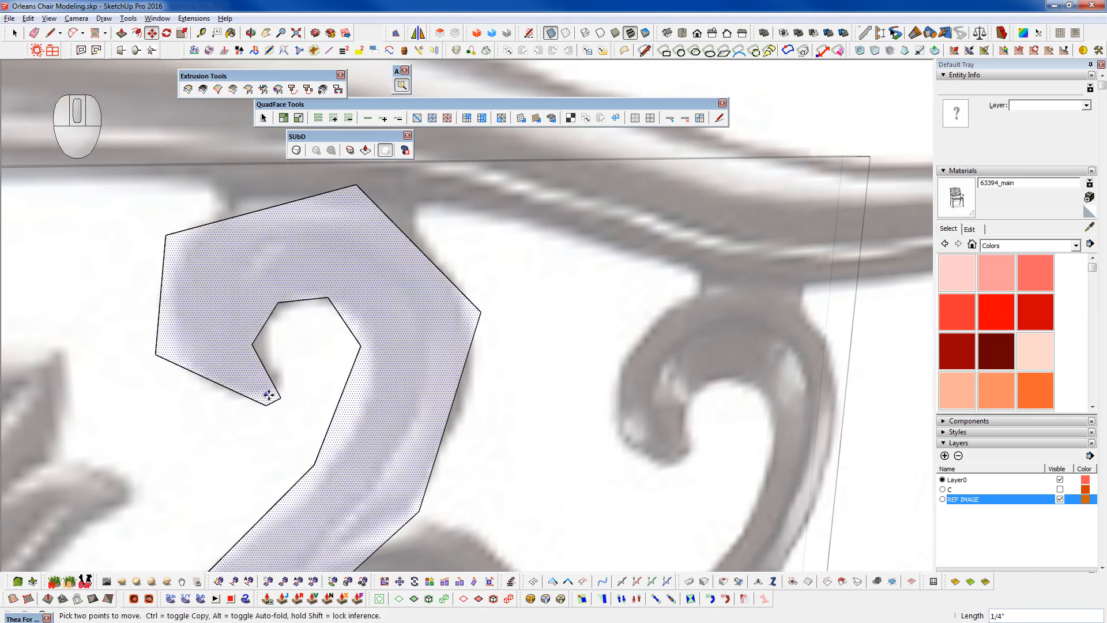
- Shift the tip's two end vertices along the reference, moving the outer one about 1/8"
click(266, 403)
click(275, 402)
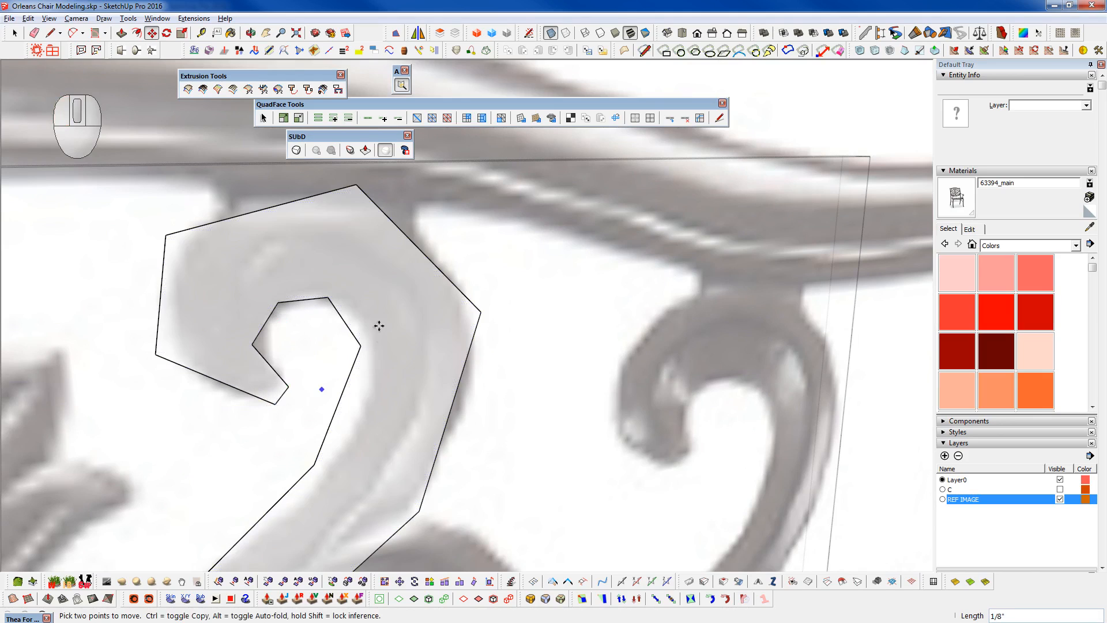
click(167, 234)
- Toggle subdivision on to examine the whole smoothed scroll over the reference image, and toggle it back off
key(shift+2)
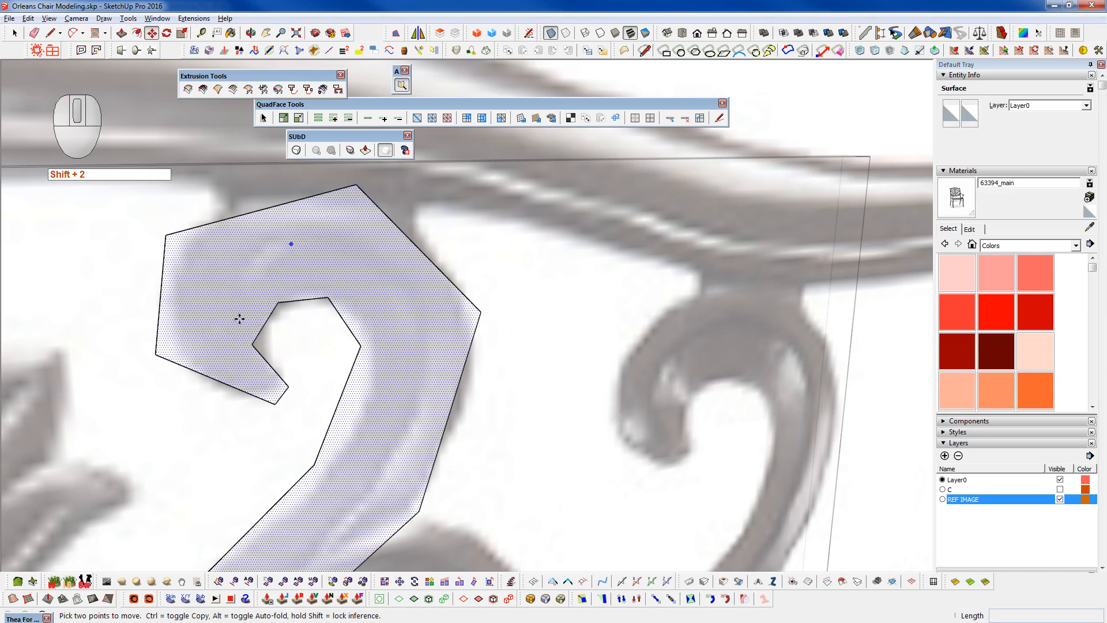
scroll(253, 272, down, 2)
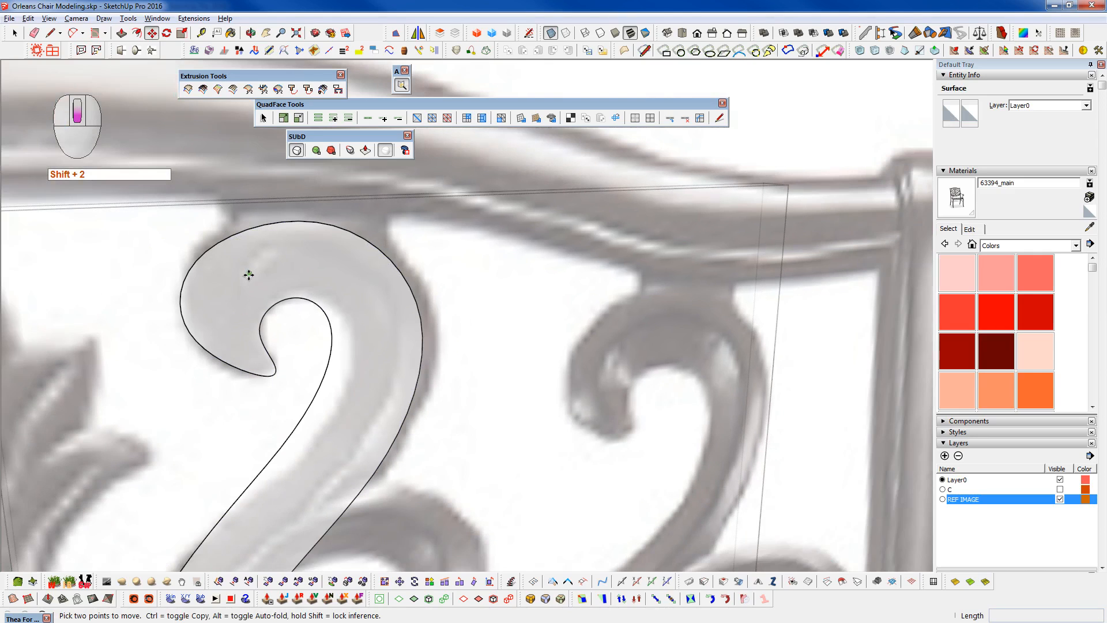
scroll(243, 273, down, 5)
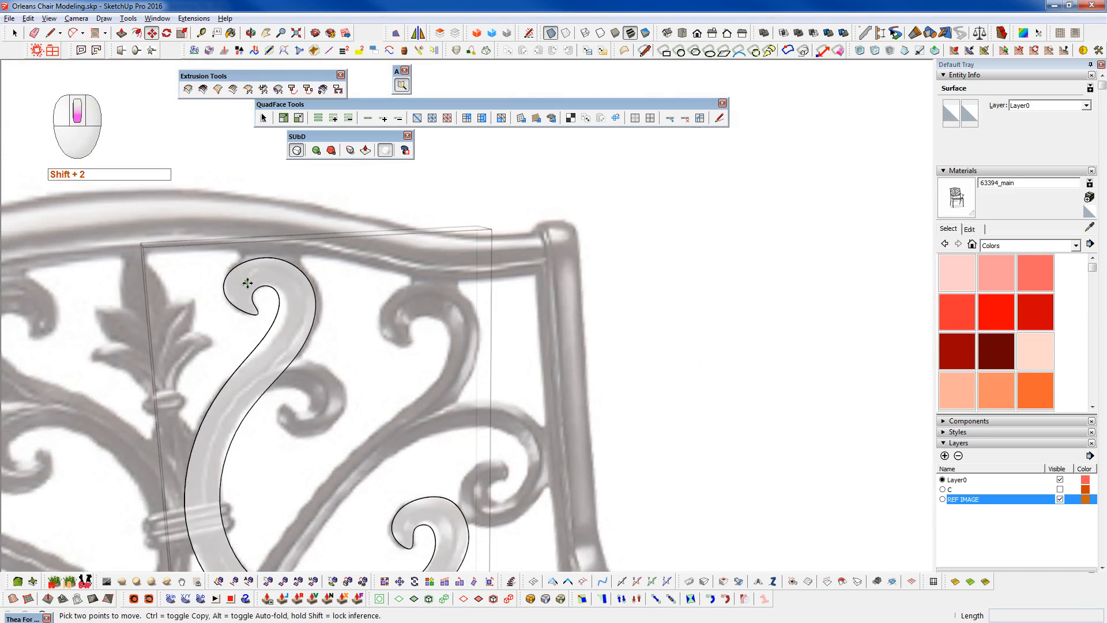
shift+middle_drag(373, 466, 507, 444)
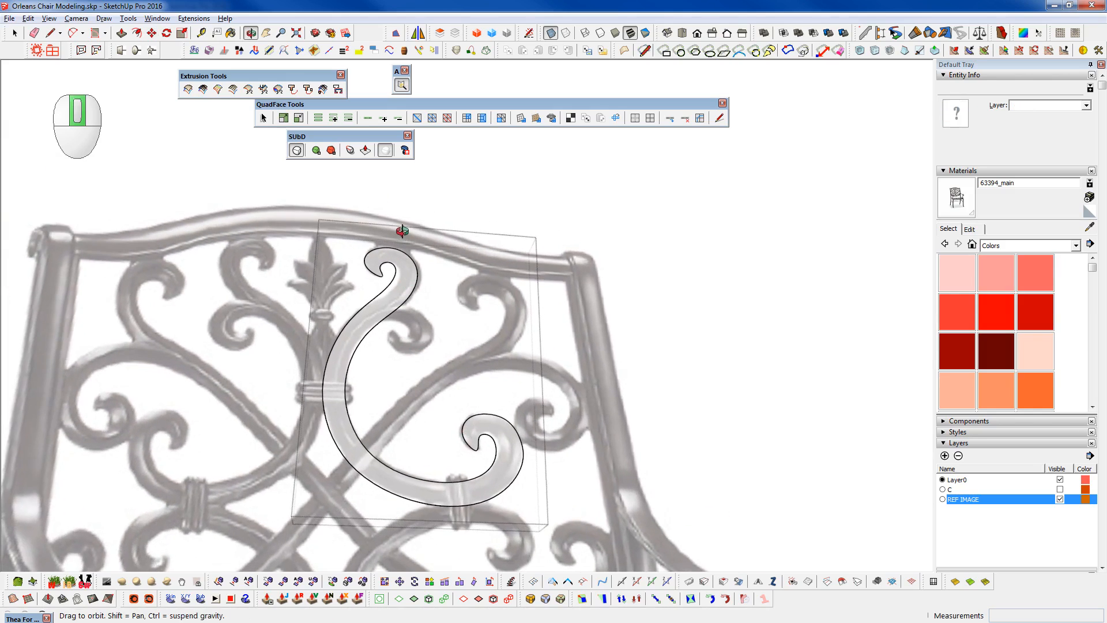
scroll(375, 291, up, 3)
key(space)
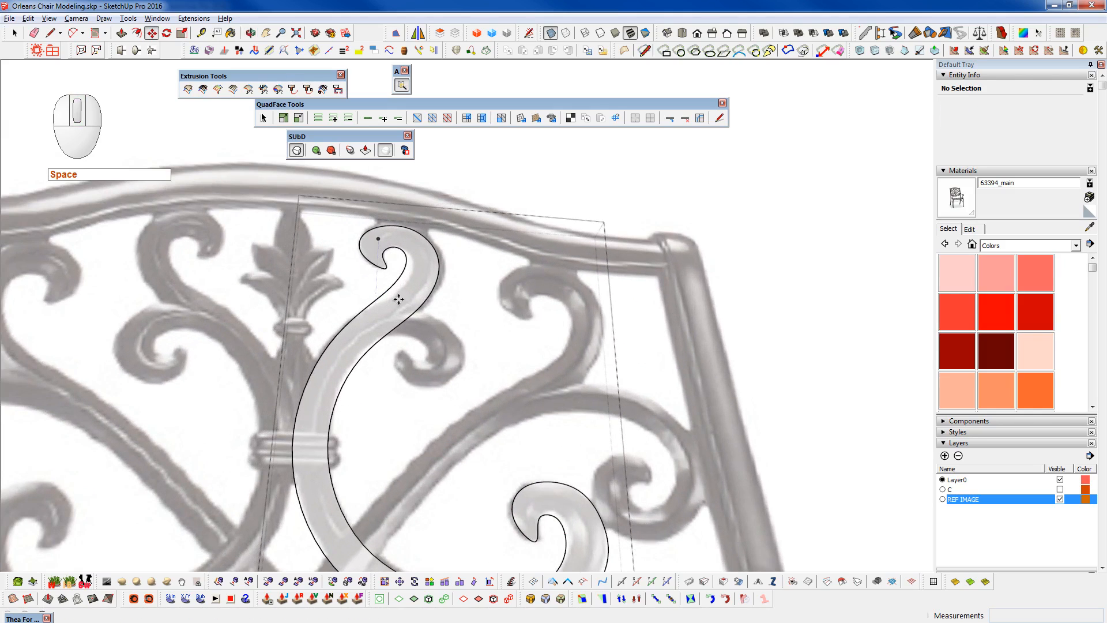
key(shift+s)
middle_click(393, 306)
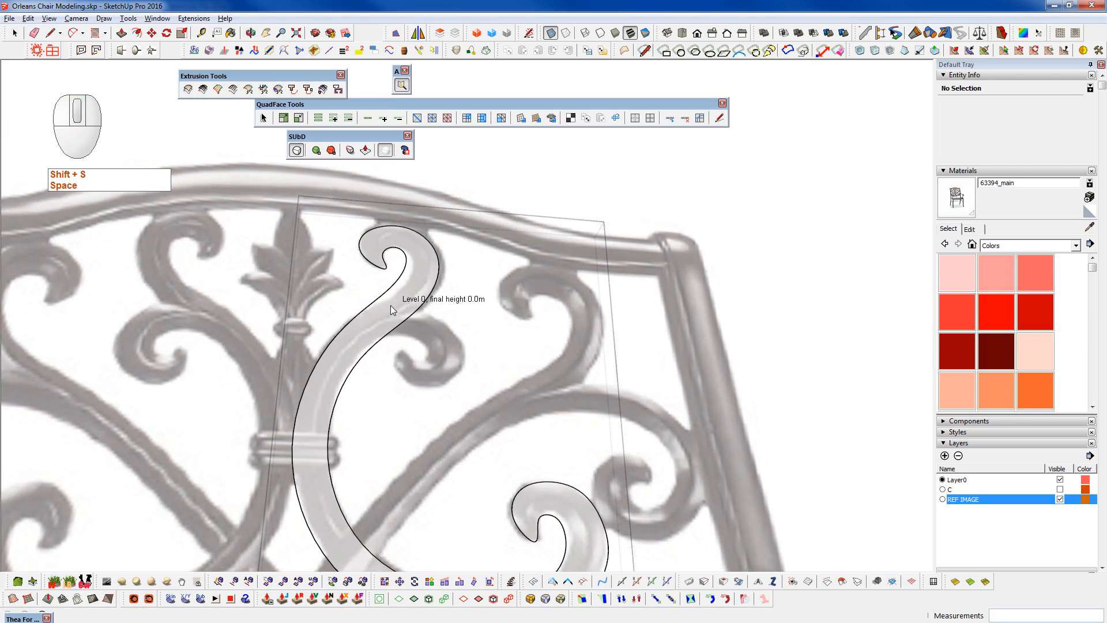
key(shift+2)
- Select the whole scroll surface and display the hidden edges between its quad segments
key(space)
click(390, 306)
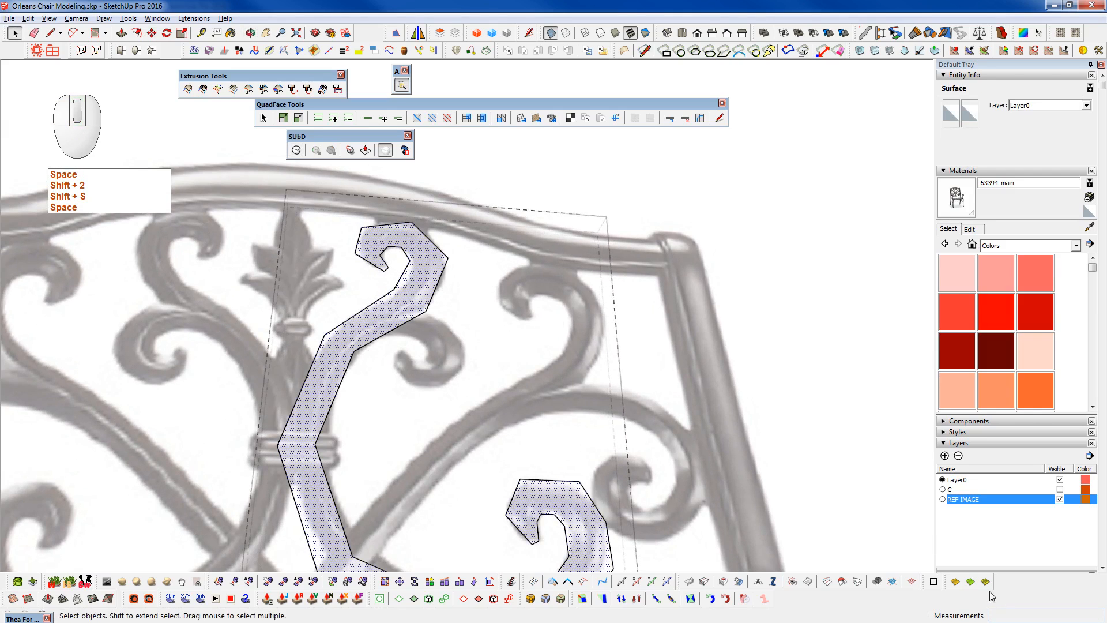
shift+middle_drag(445, 422, 388, 331)
scroll(388, 335, down, 2)
middle_drag(494, 477, 360, 487)
key(shift+2)
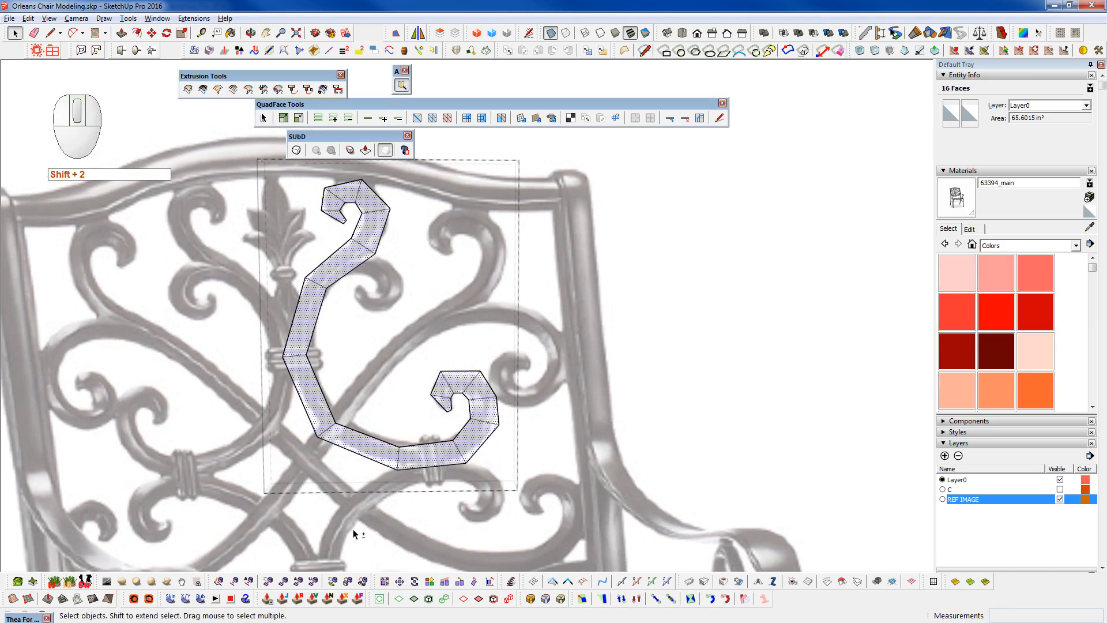
- Hide the reference image, select the scroll's entire connected mesh and filter the selection to faces only
middle_drag(388, 420, 277, 460)
key(space)
key(ctrl+5)
key(shift+2)
middle_drag(459, 444, 363, 199)
scroll(364, 199, up, 3)
scroll(363, 198, down, 3)
triple_click(387, 219)
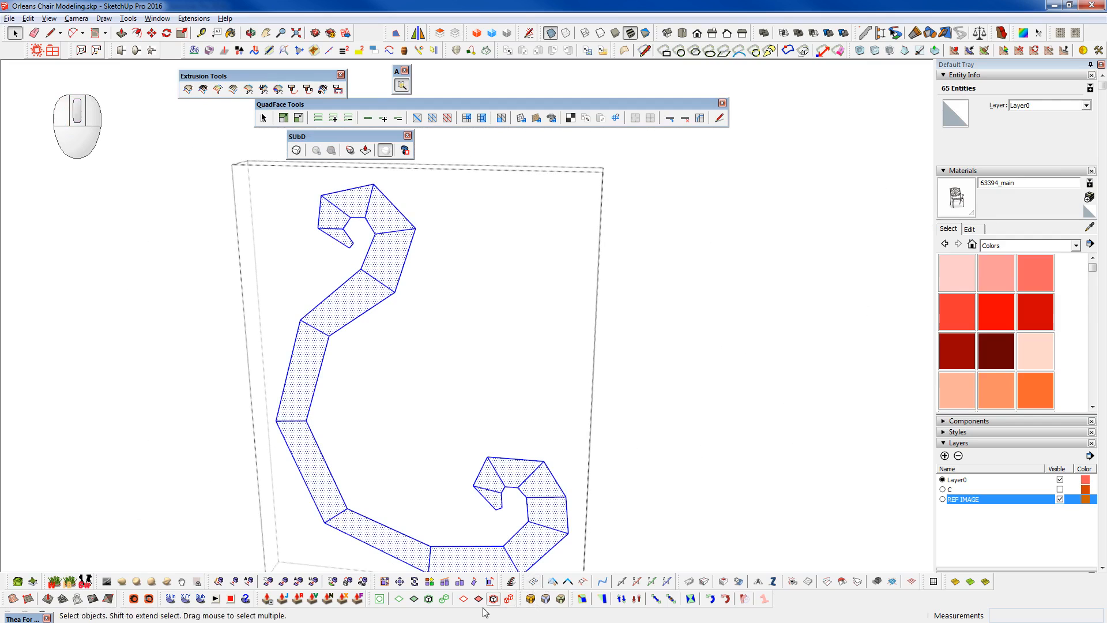
click(414, 600)
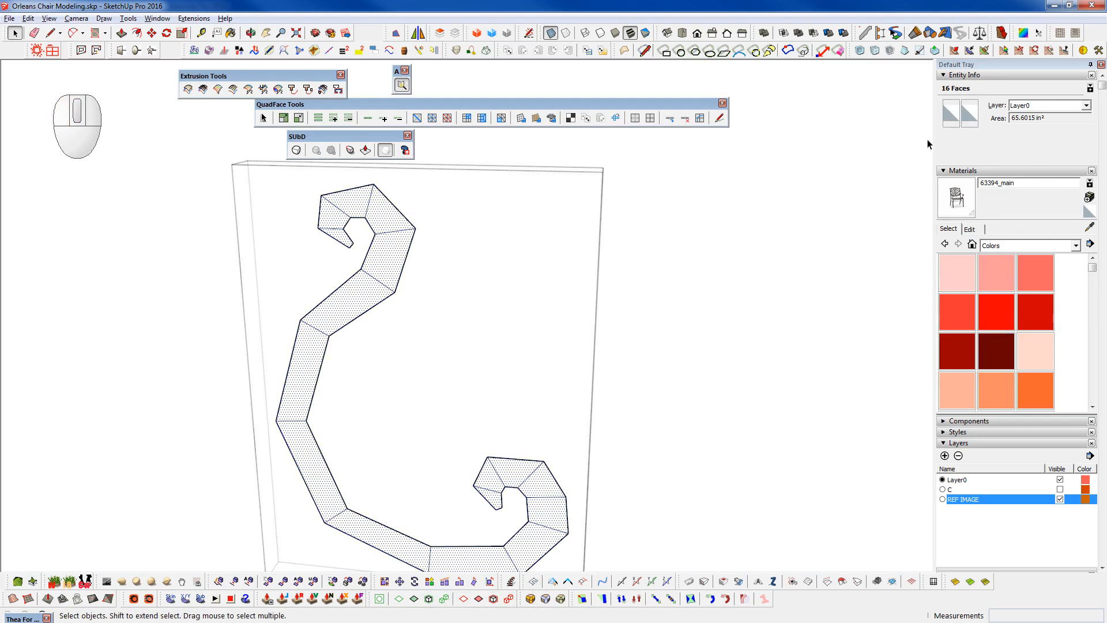
- Turn on subdivision and select the smoothed scroll's connected mesh, keeping only its faces selected
middle_drag(327, 288, 453, 379)
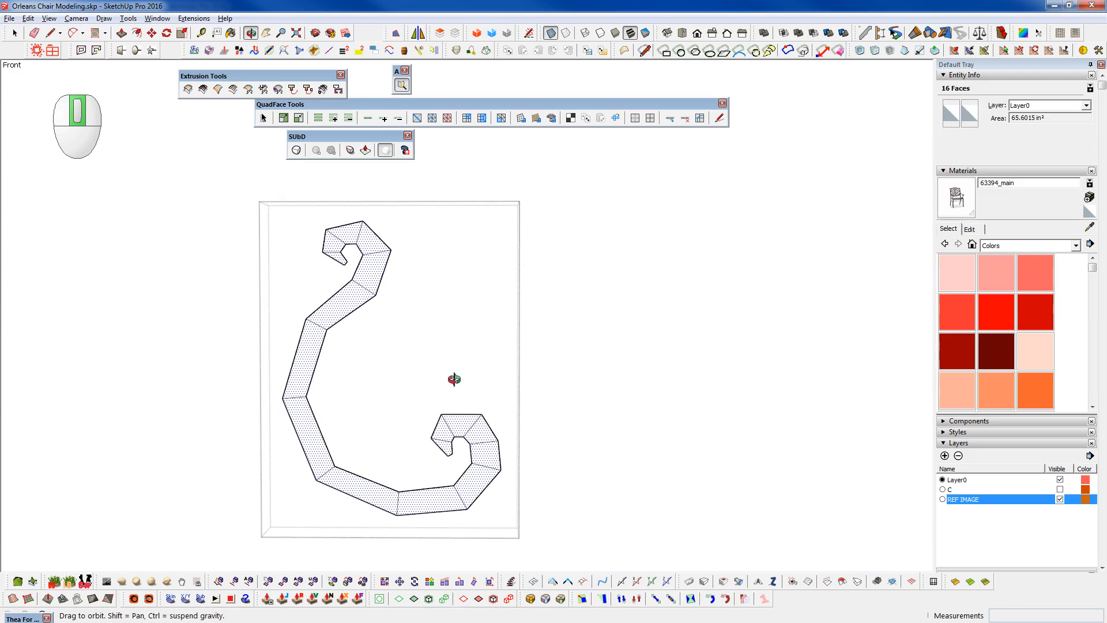
key(shift+2)
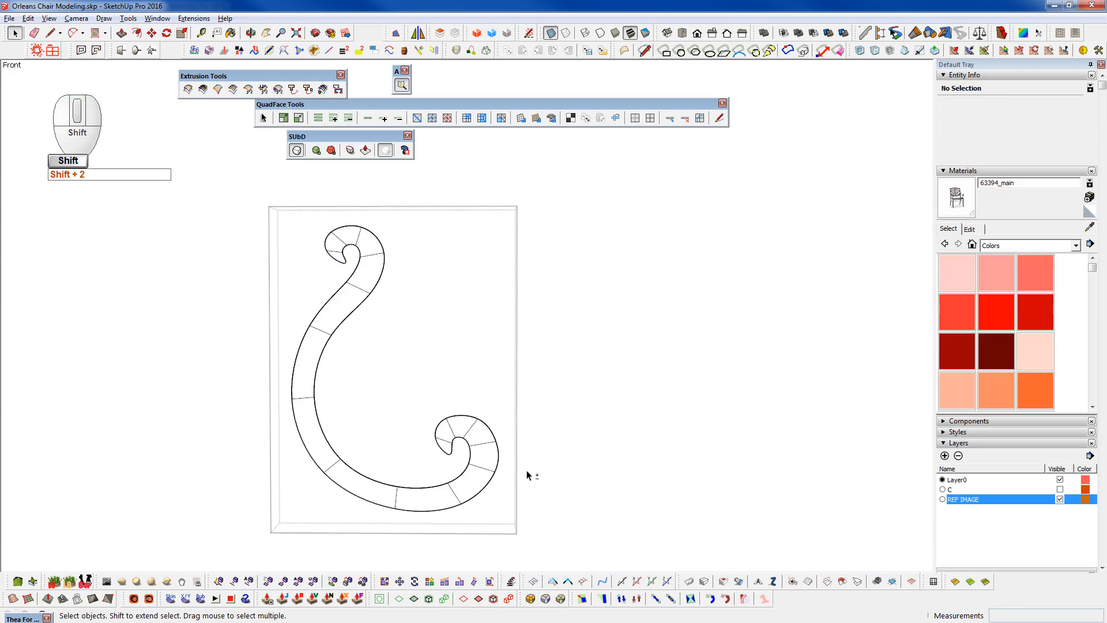
triple_click(478, 489)
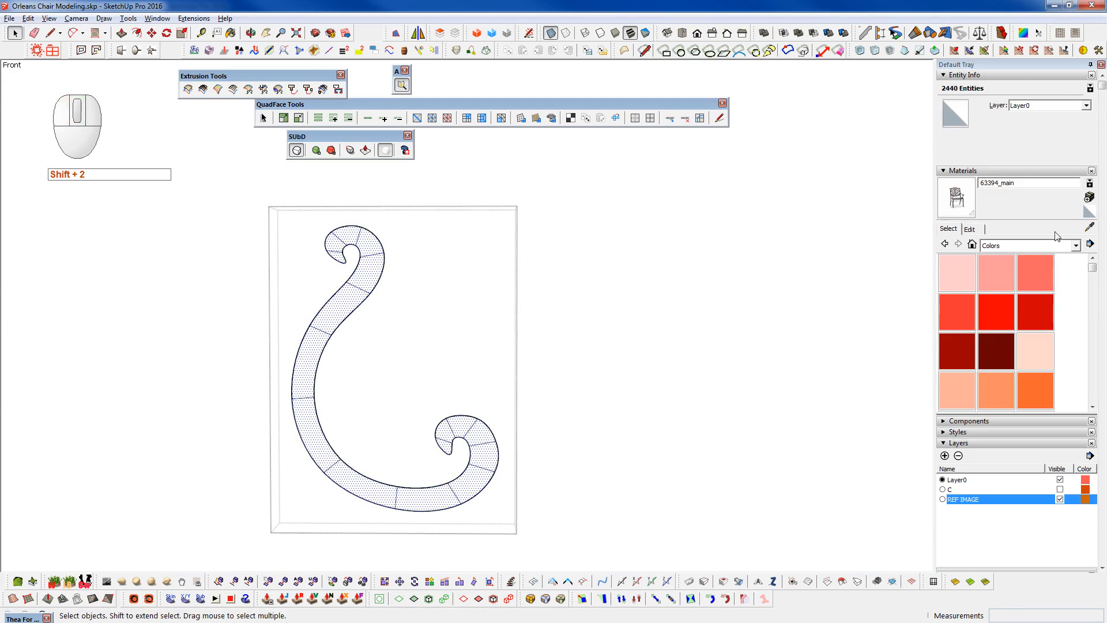
middle_click(449, 479)
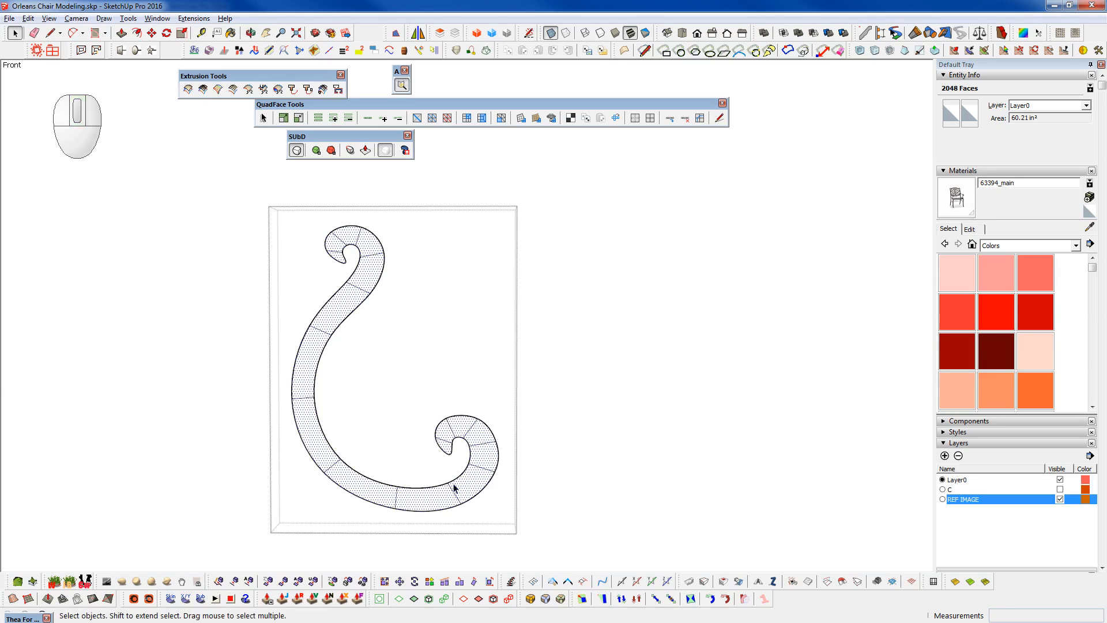
middle_click(471, 454)
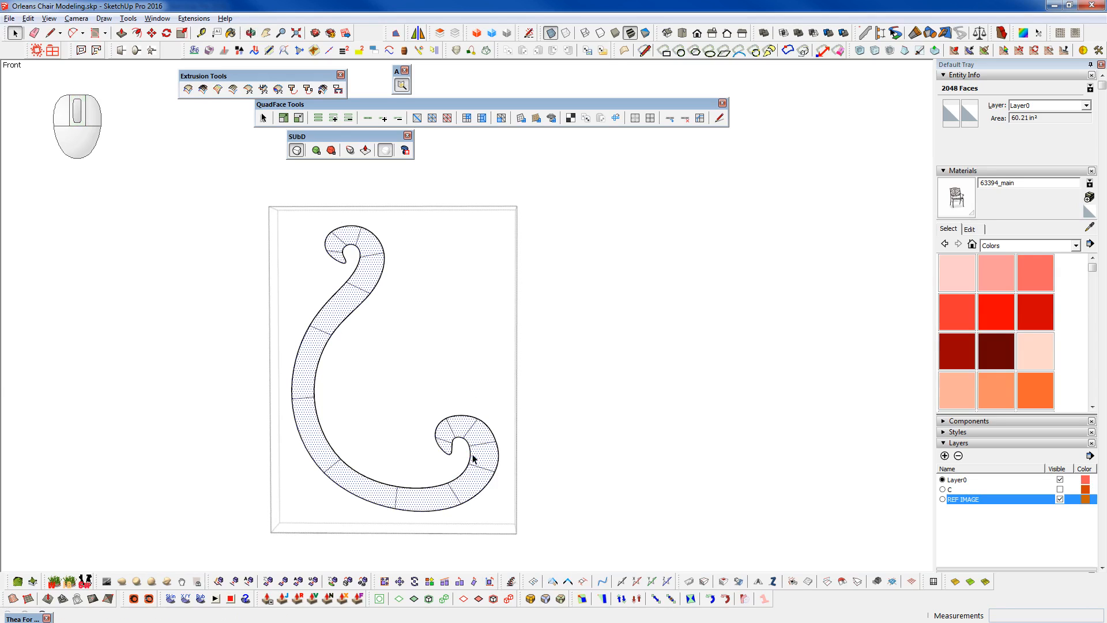
- Compare the smoothed scroll at two subdivision levels and leave it one level lower
click(332, 151)
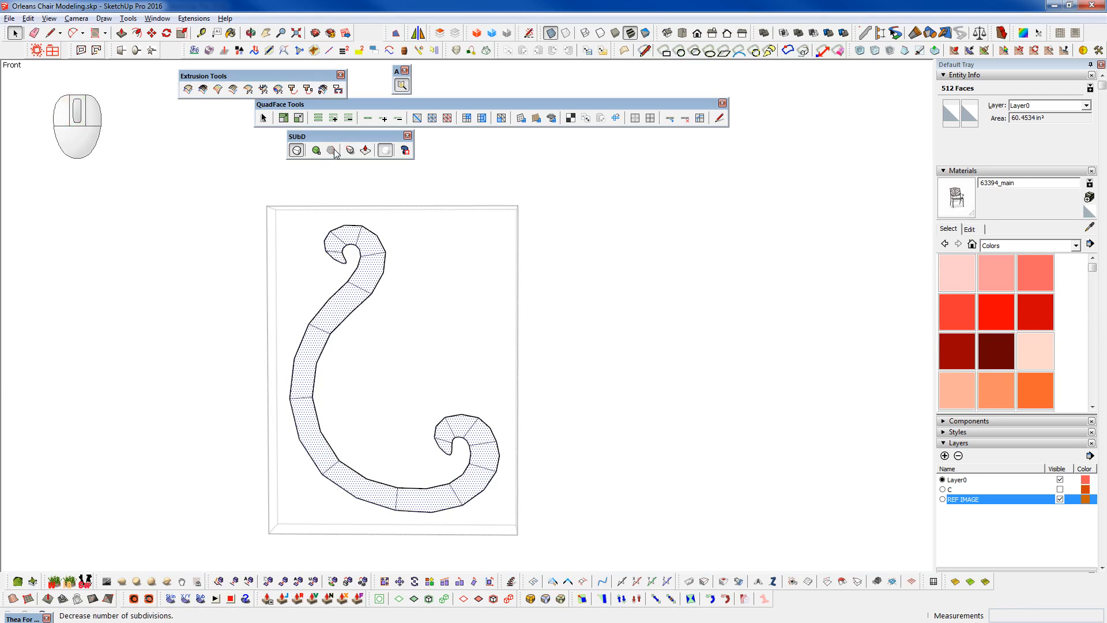
click(316, 150)
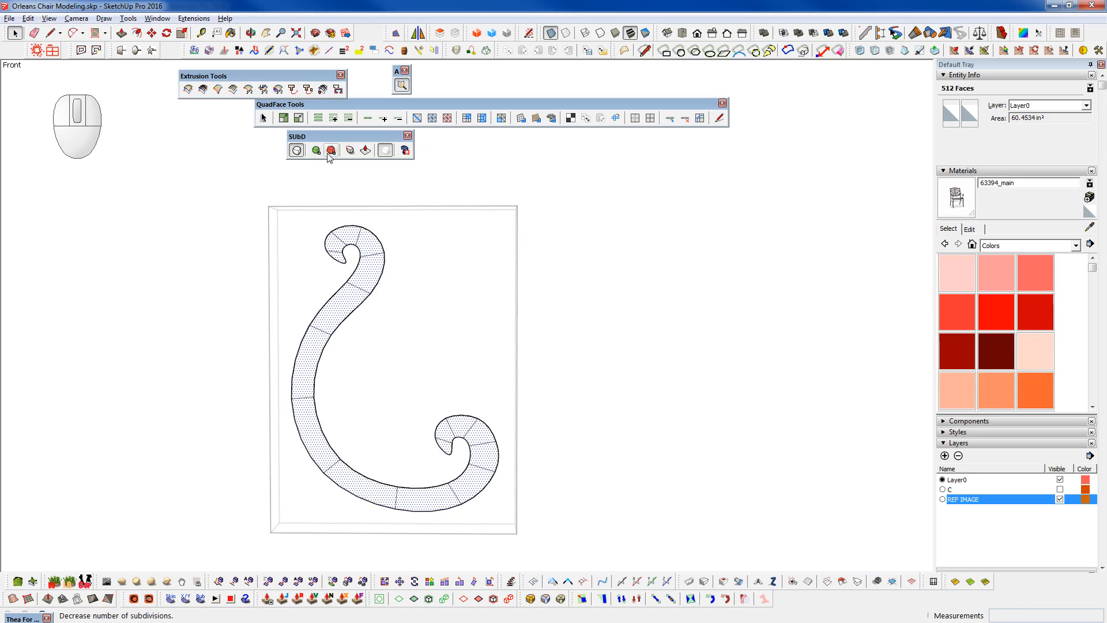
scroll(358, 294, up, 3)
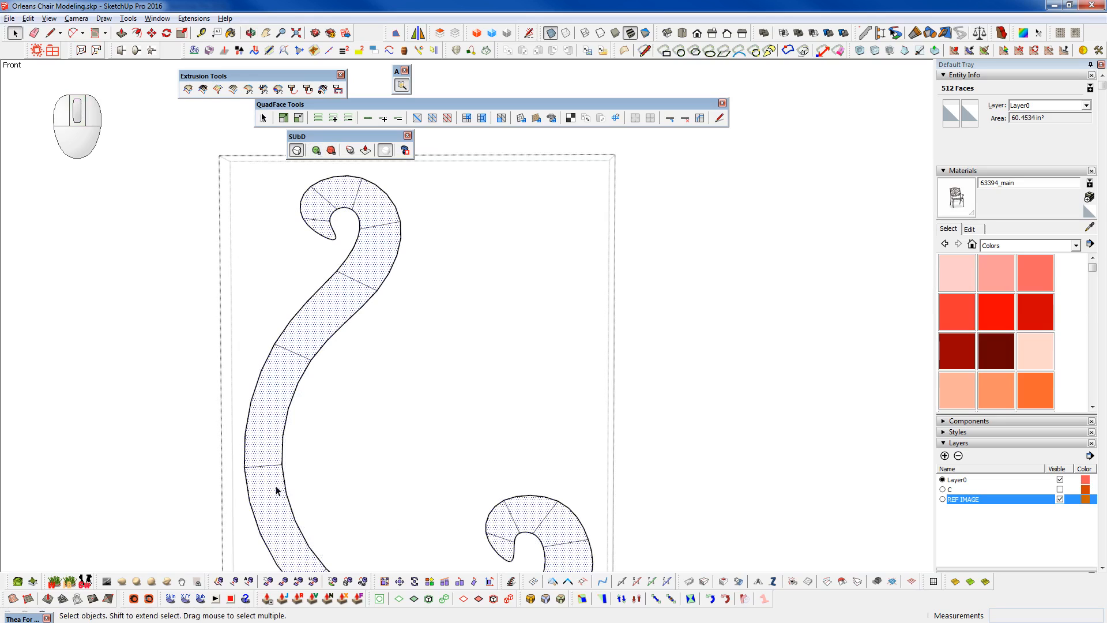
click(316, 150)
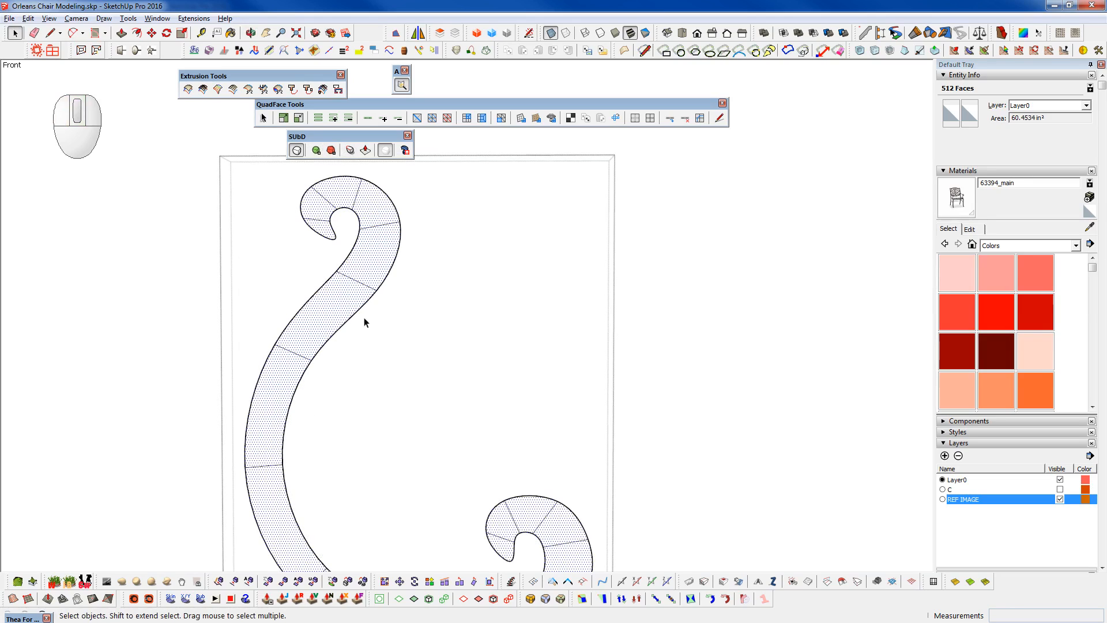
click(331, 151)
scroll(368, 240, down, 3)
middle_drag(366, 309, 573, 433)
scroll(340, 419, up, 3)
scroll(340, 419, up, 1)
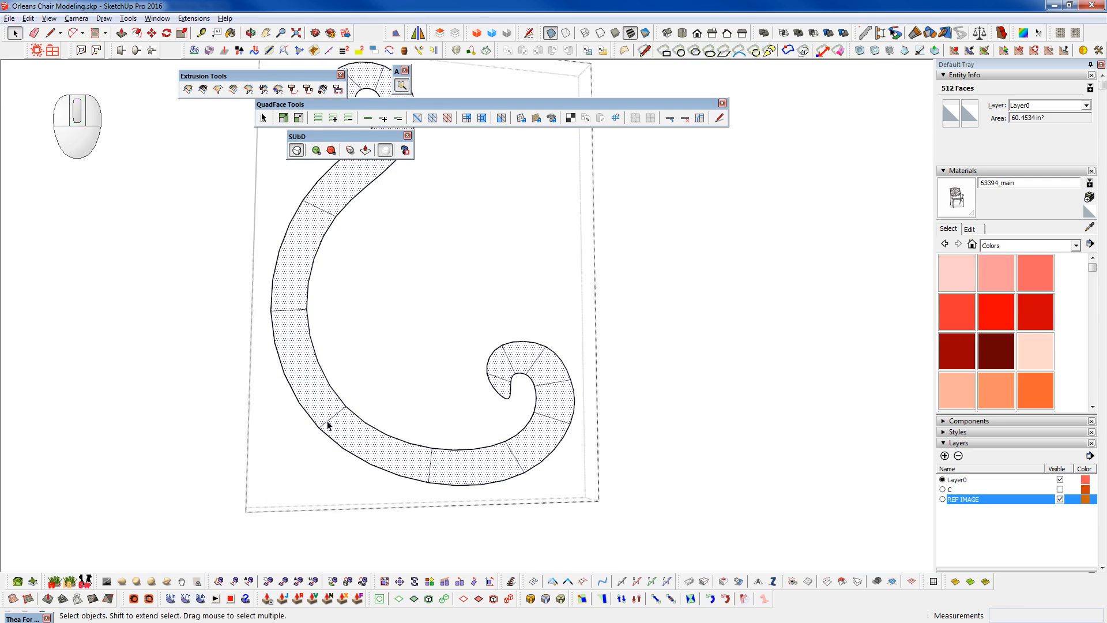
- Turn off subdivision to return to the scroll's coarse control mesh around its lower bend
key(shift)
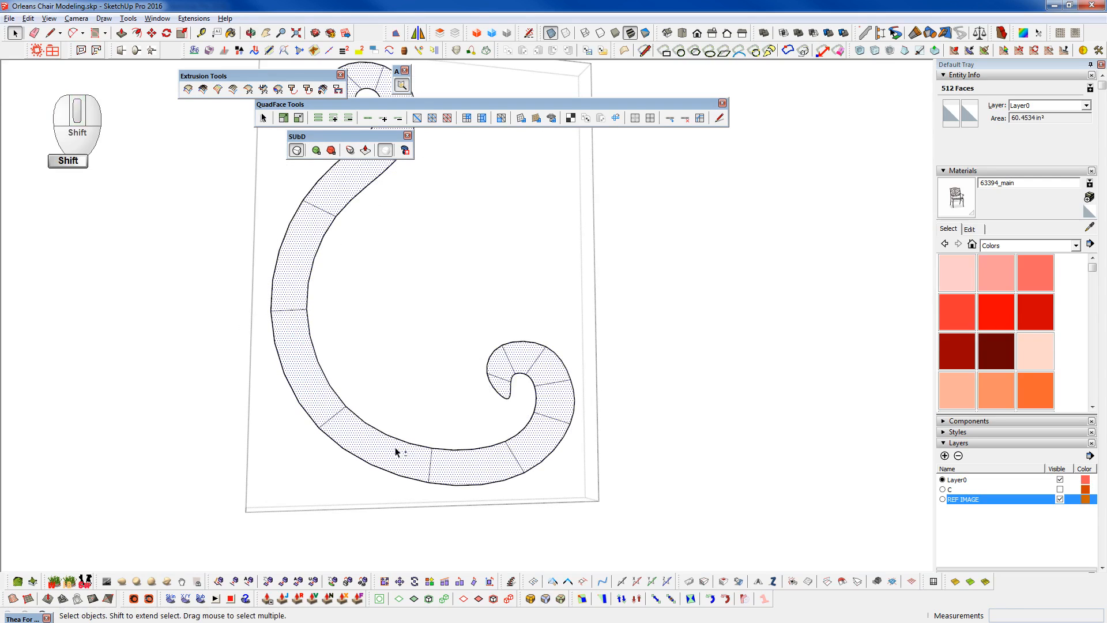
key(shift+2)
scroll(348, 430, up, 3)
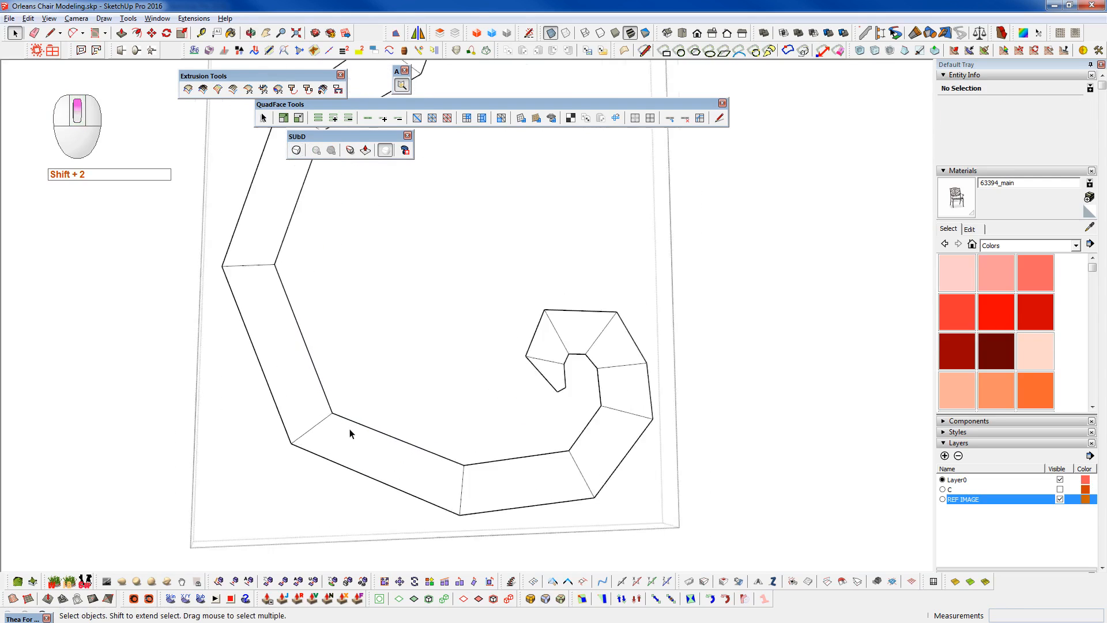
- Move the two inner vertices at the scroll's lower-left bend and left side inward, the upper one about 1/4"
key(F2)
click(325, 408)
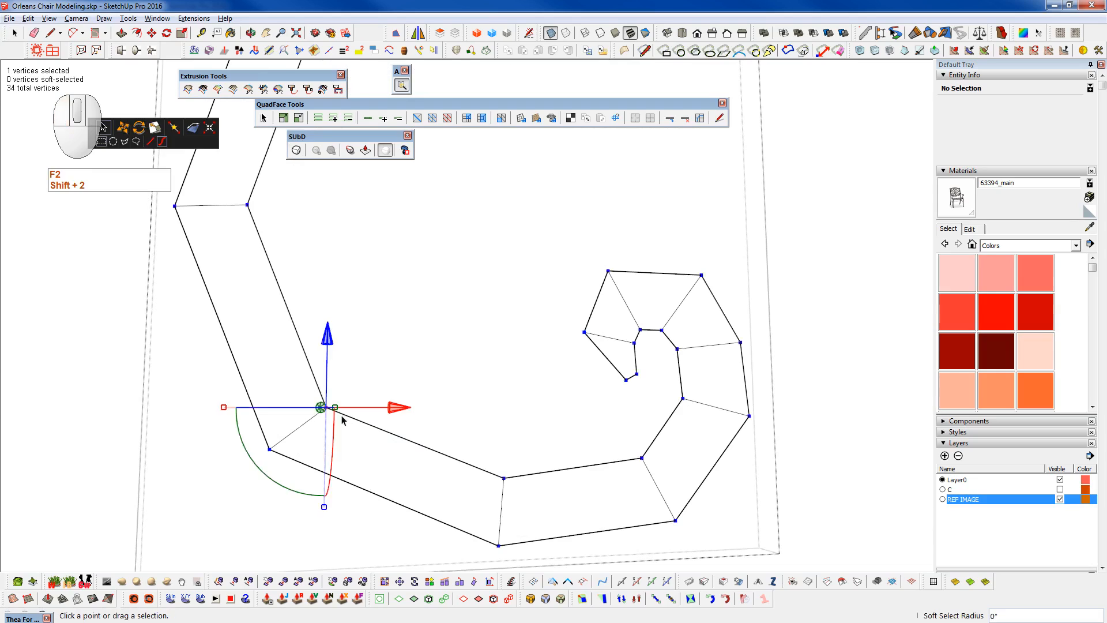
key(w)
click(325, 408)
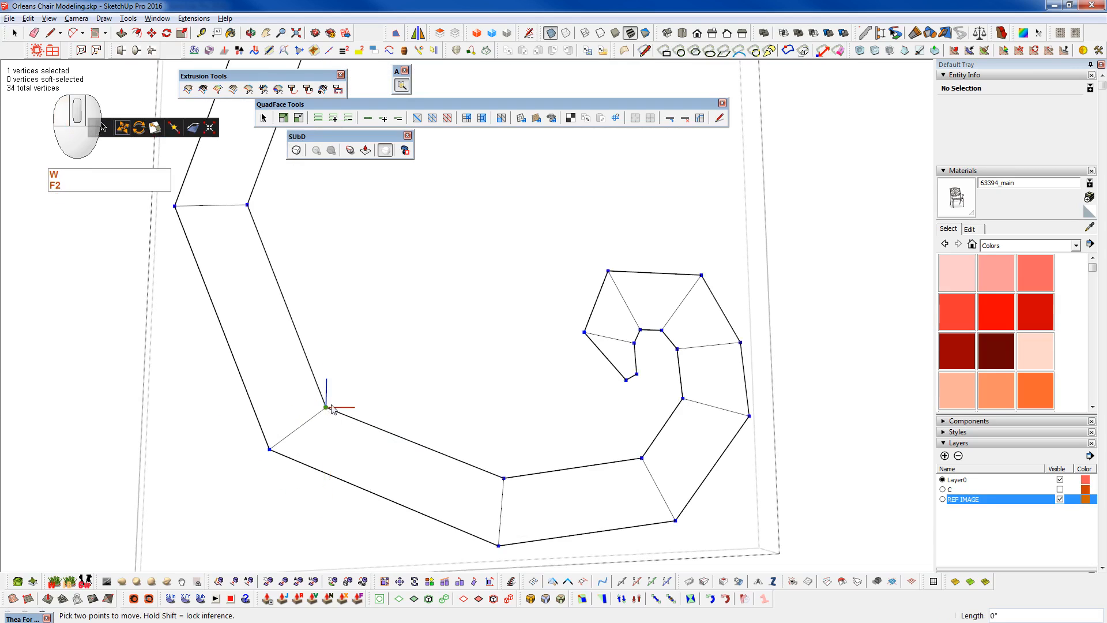
click(337, 399)
key(space)
click(247, 205)
key(w)
click(248, 204)
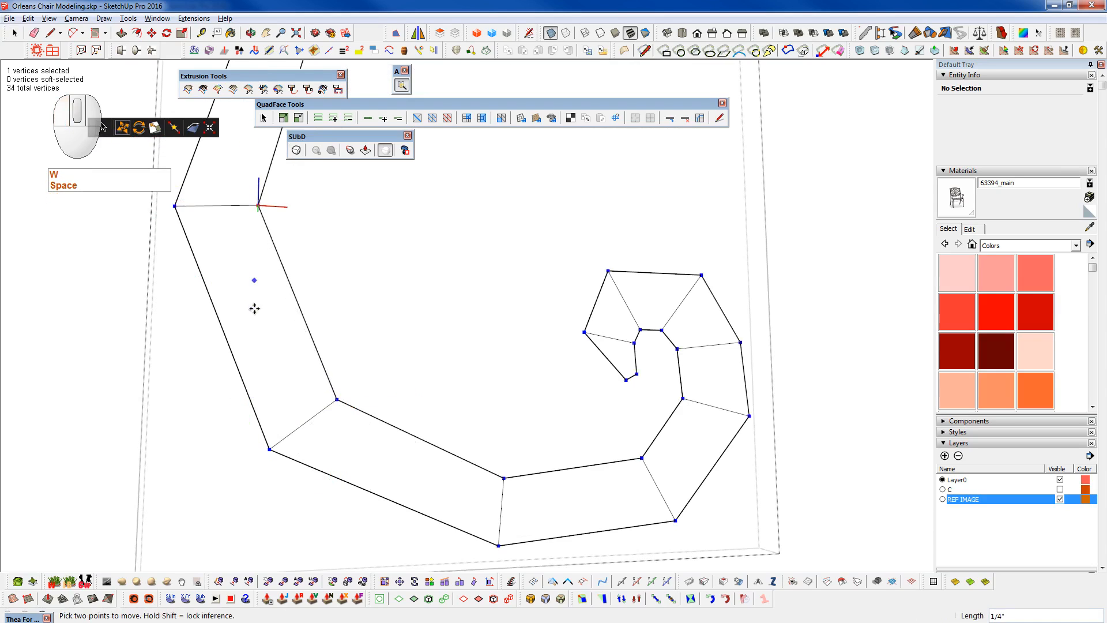
- Turn on subdivision and inspect the smoothed outline of the whole scroll
scroll(254, 309, down, 5)
key(shift)
middle_click(330, 413)
key(shift+z)
scroll(331, 412, down, 3)
key(shift+2)
key(shift+3)
key(shift+2)
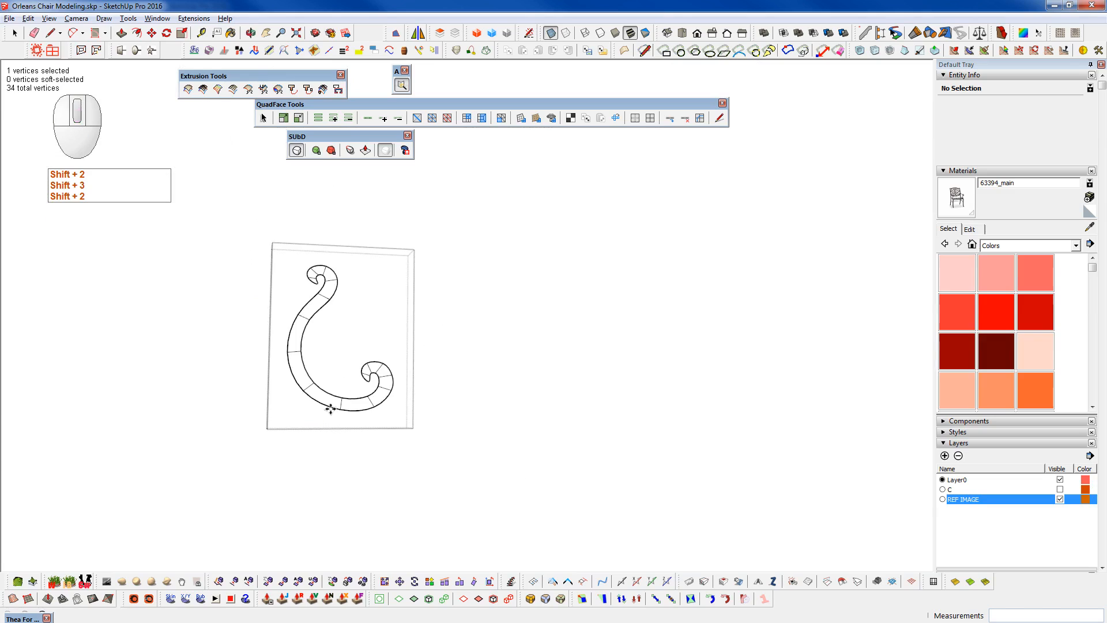
scroll(305, 403, up, 2)
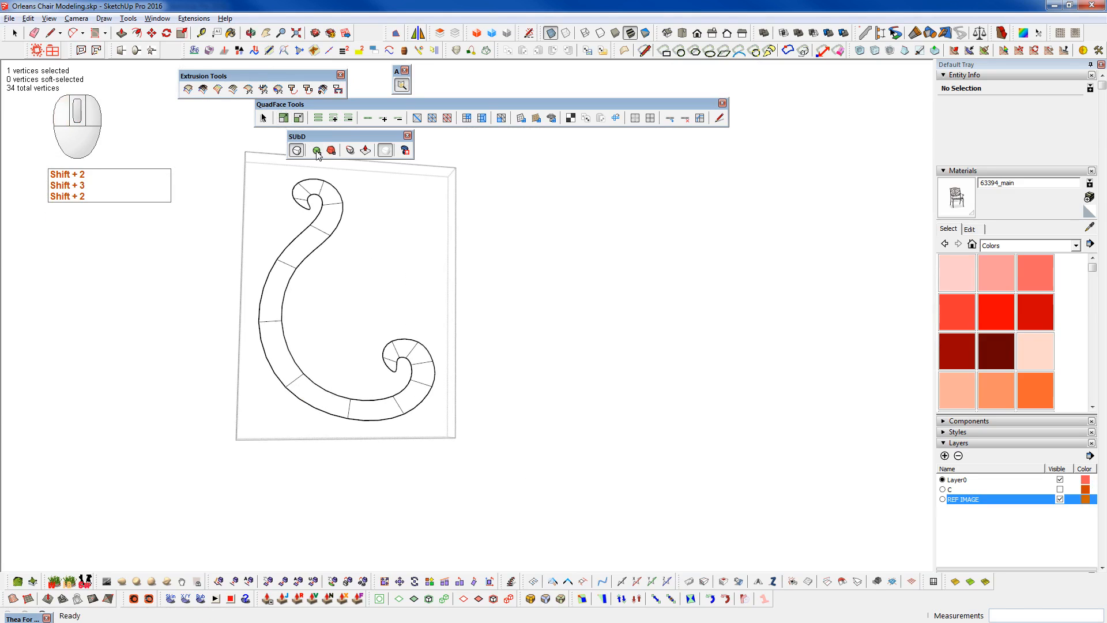
middle_drag(324, 433, 301, 519)
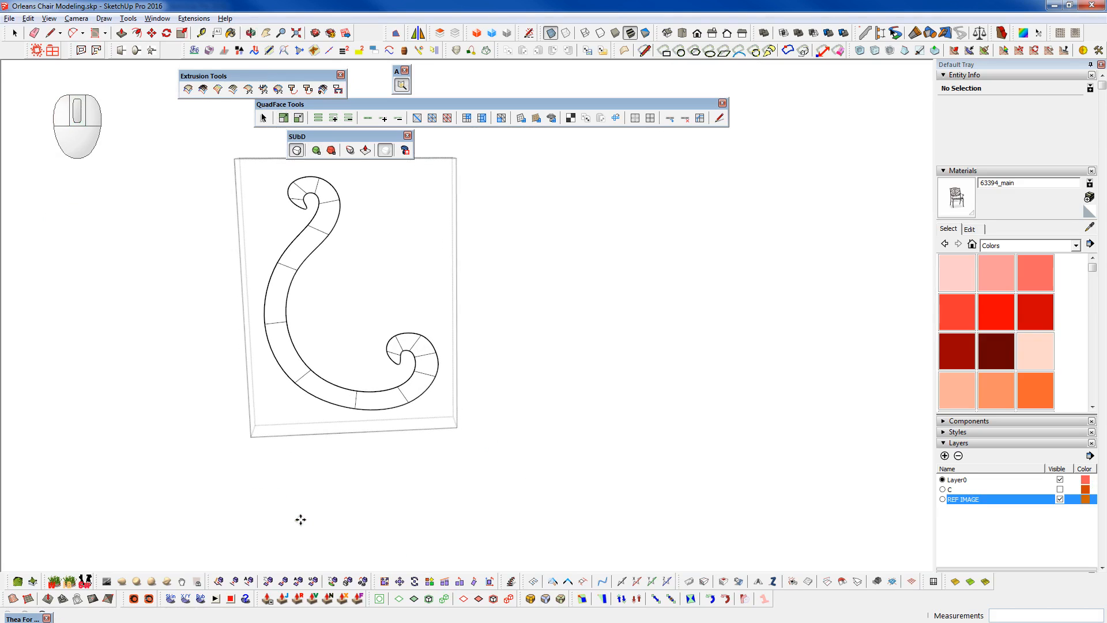
- Show the reference image behind the smoothed scroll and compare its outline with the chair back
key(shift+c)
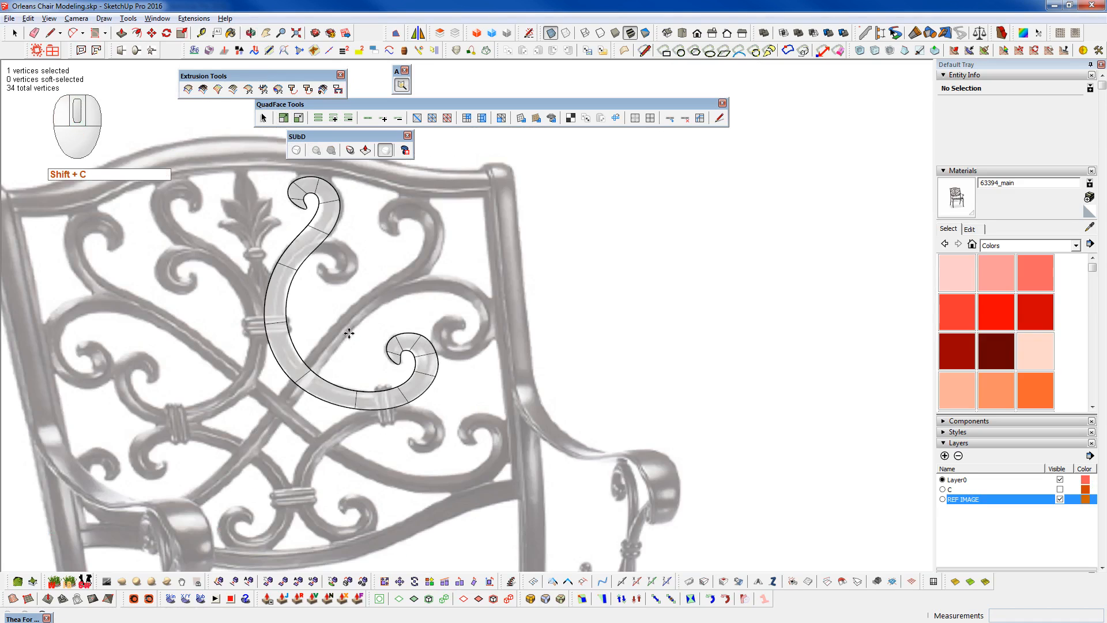
scroll(349, 334, up, 1)
scroll(378, 416, up, 2)
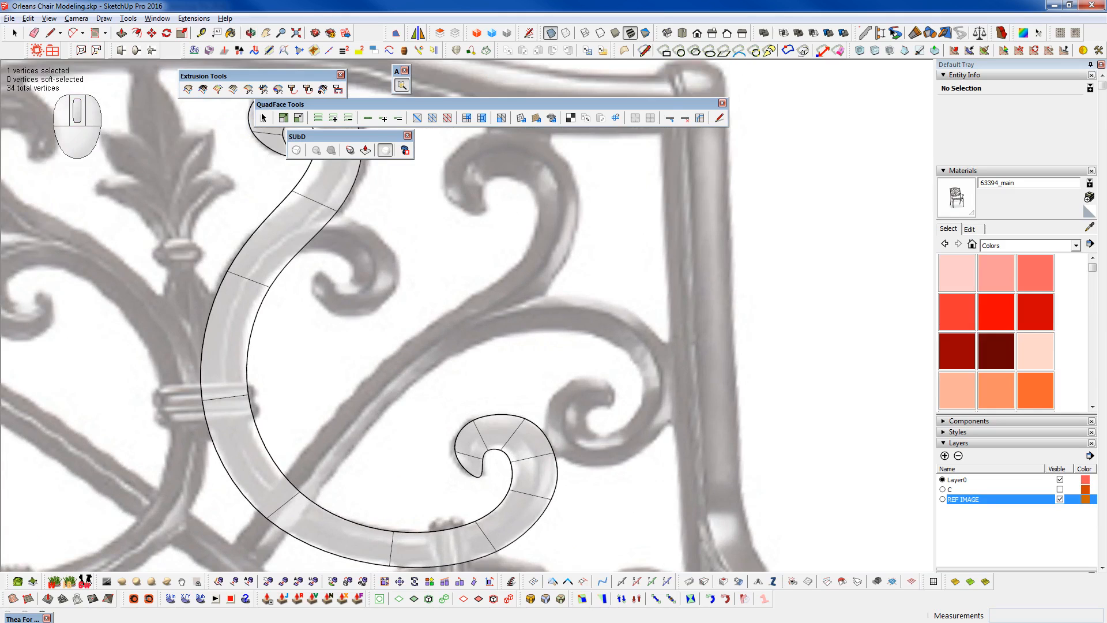
- Switch to the Patio Furniture folder and examine the scrollwork in b-64535_alt5.jpg and b-64533_alt3.jpg, then return to SketchUp
mouse_move(0, 124)
mouse_down()
mouse_move(252, 123)
mouse_move(371, 69)
mouse_up()
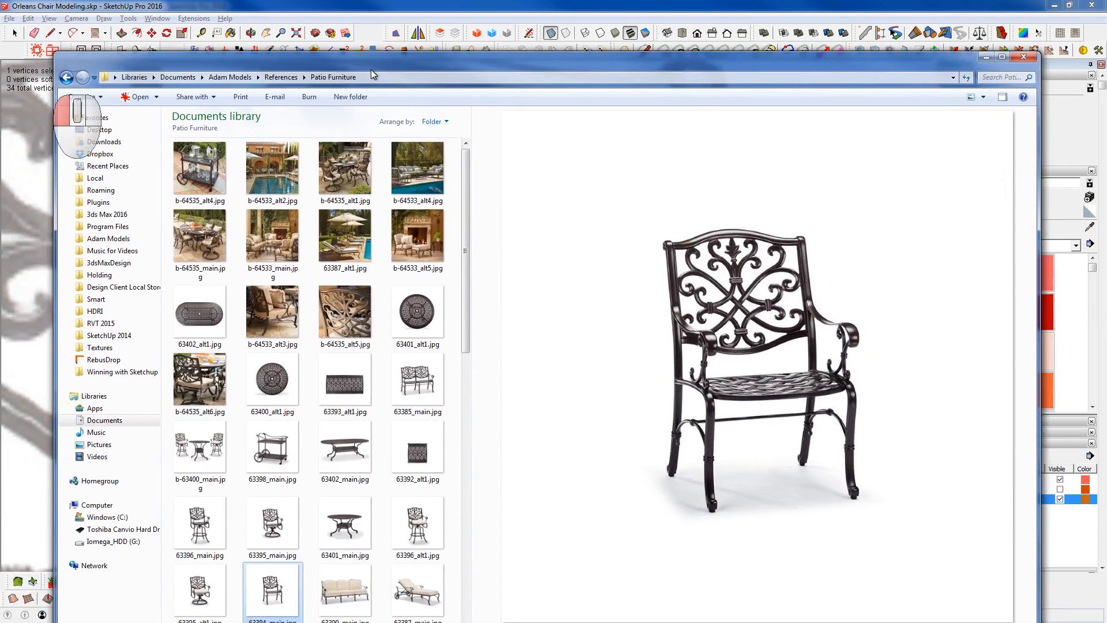
click(345, 314)
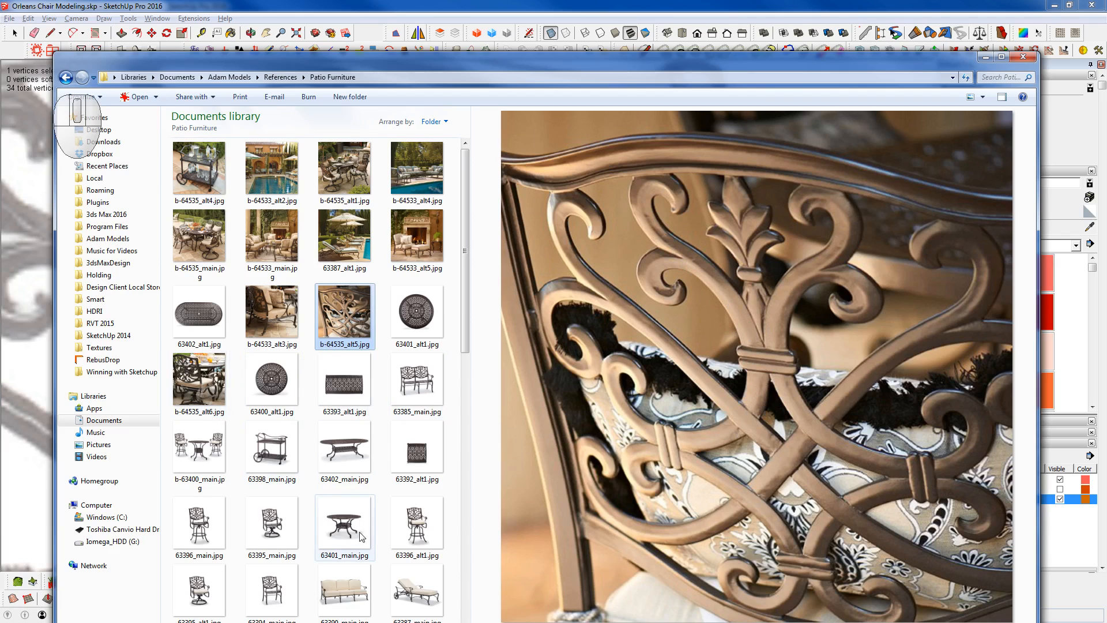
click(283, 321)
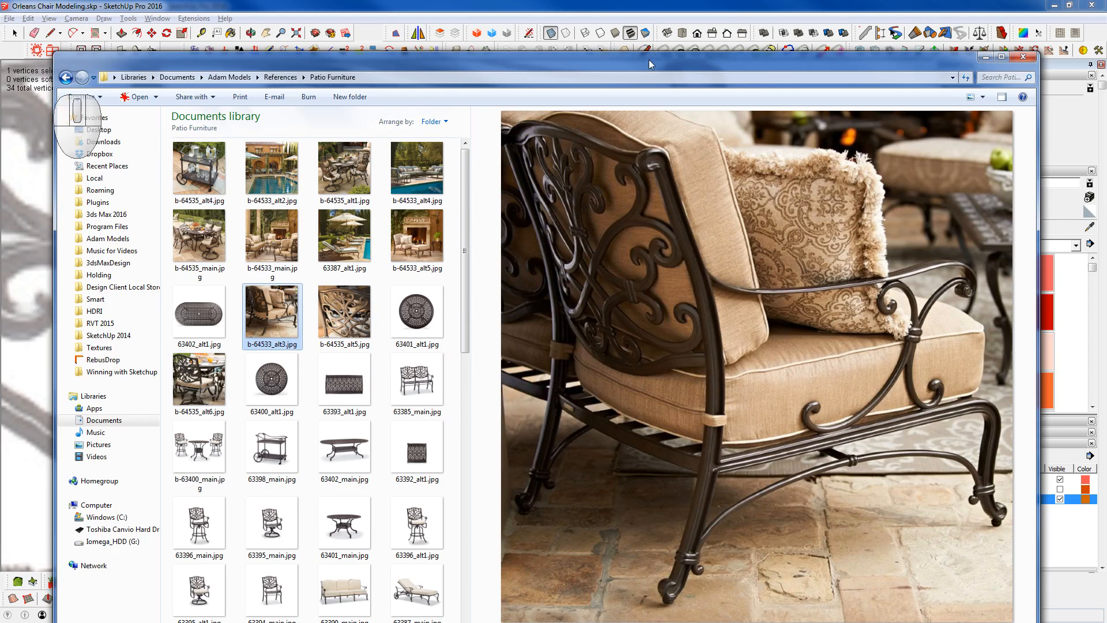
drag(651, 61, 1106, 61)
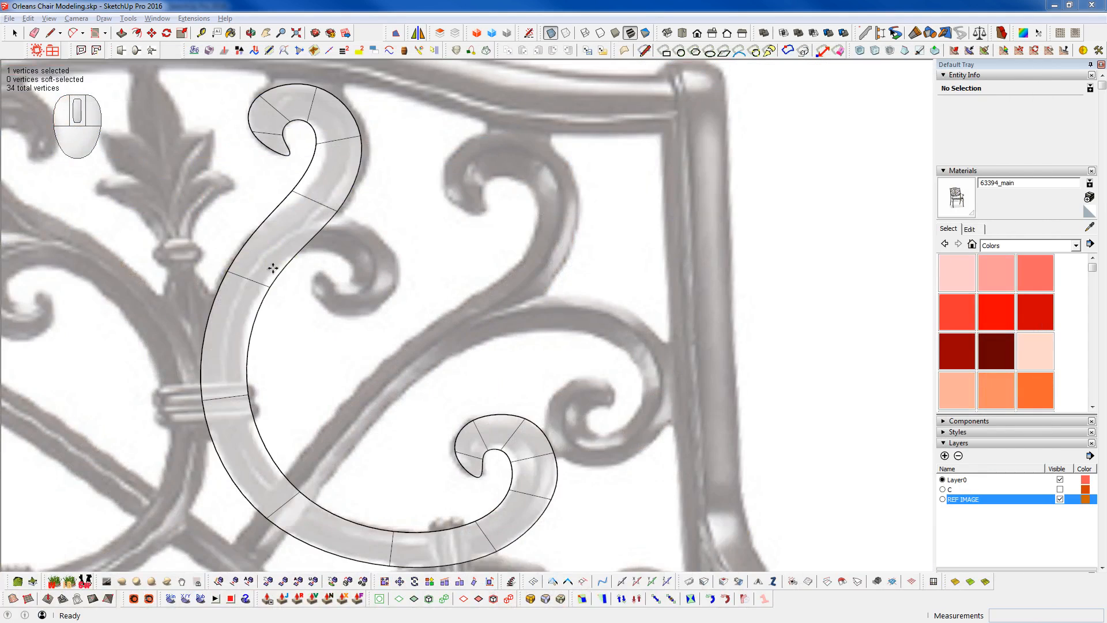
- Show the reference image while editing the scroll and turn off subdivision to expose its coarse control mesh
middle_click(249, 279)
key(space)
middle_drag(223, 347, 222, 347)
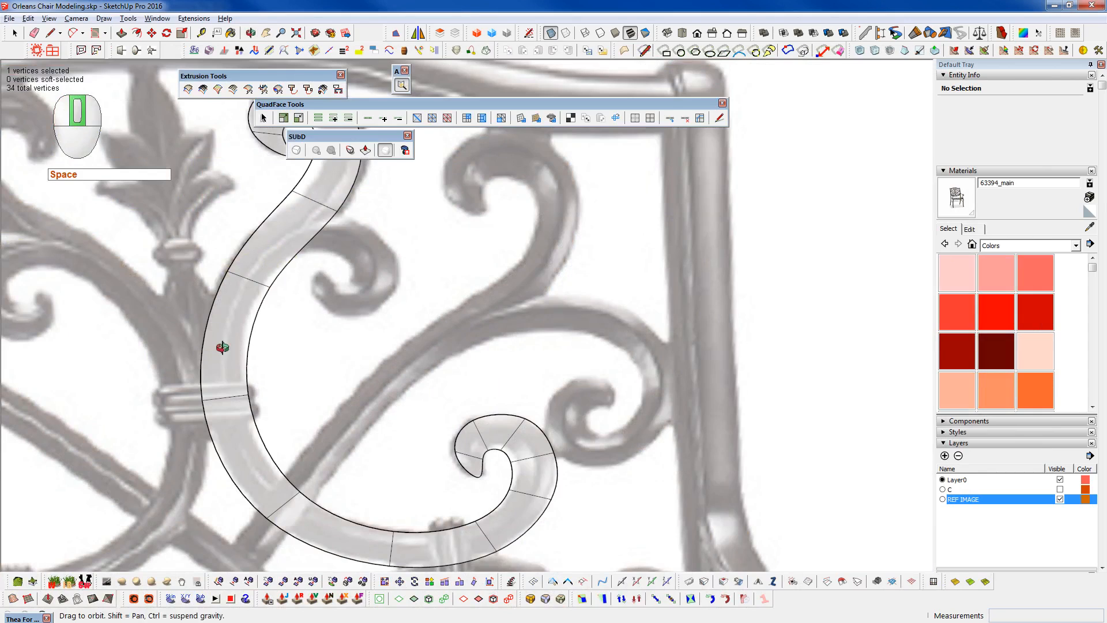
key(shift+2)
key(space)
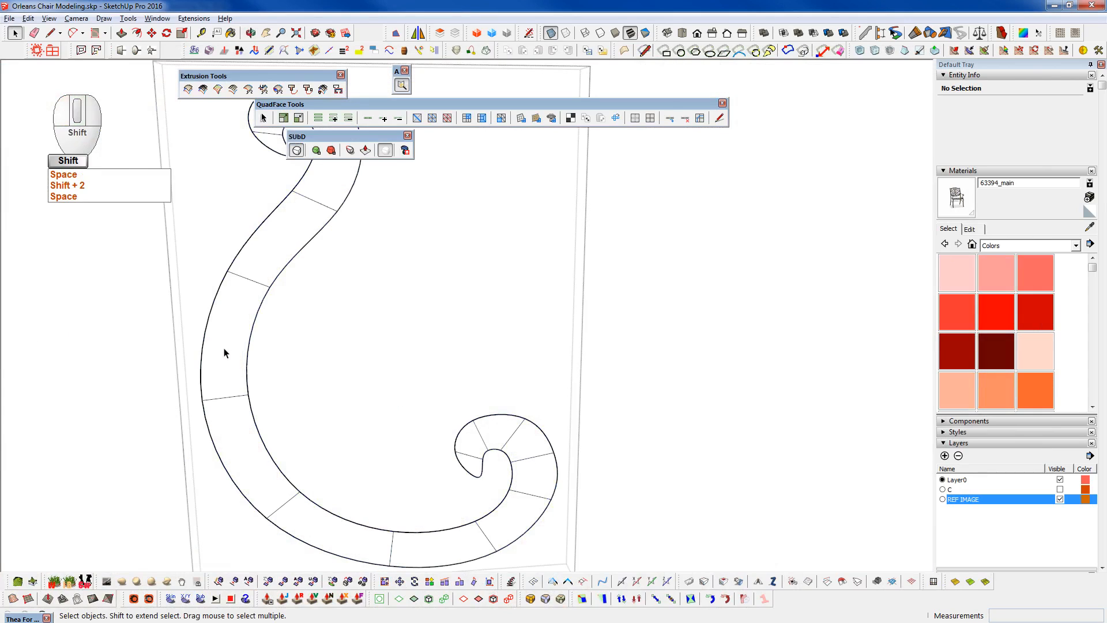
key(ctrl+5)
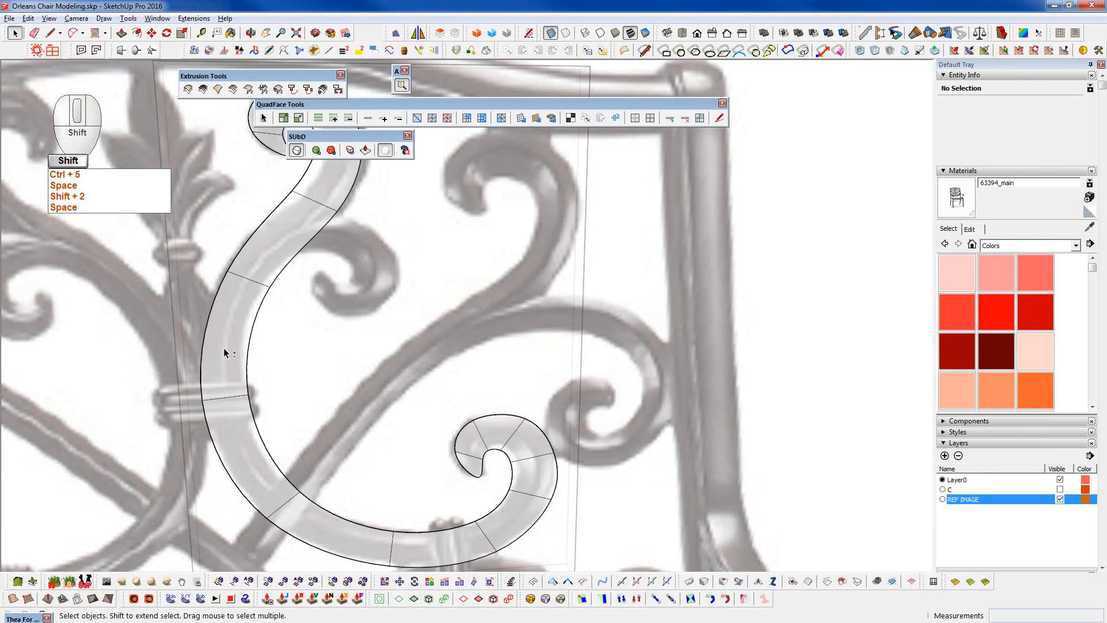
key(shift+2)
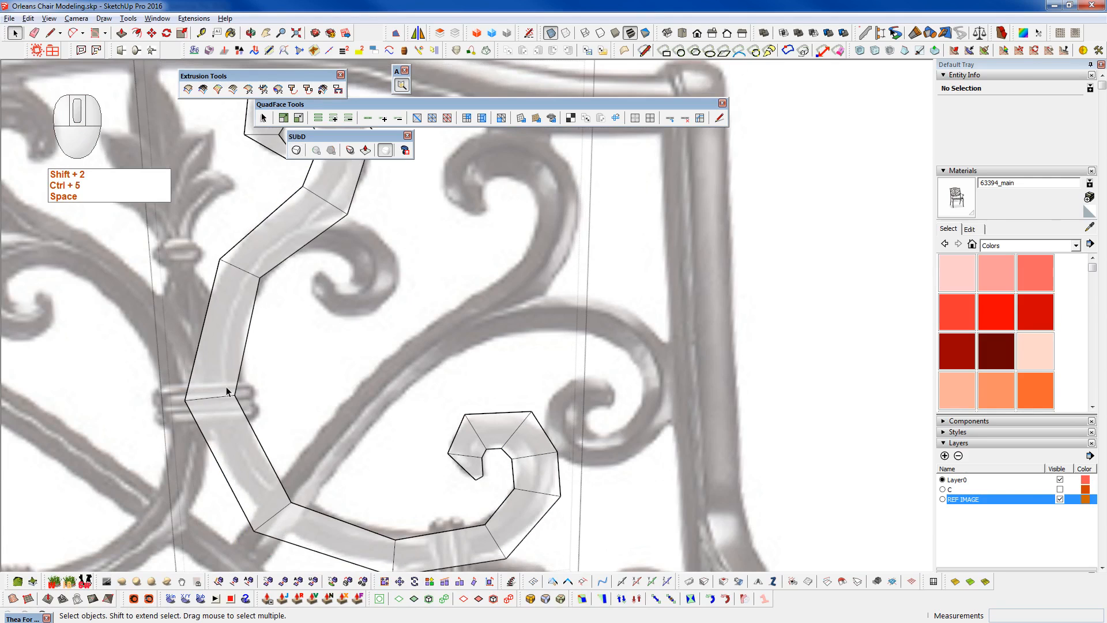
- Select the full ring of edges crossing the scroll's width, starting from an edge in its upper curl
scroll(223, 374, down, 5)
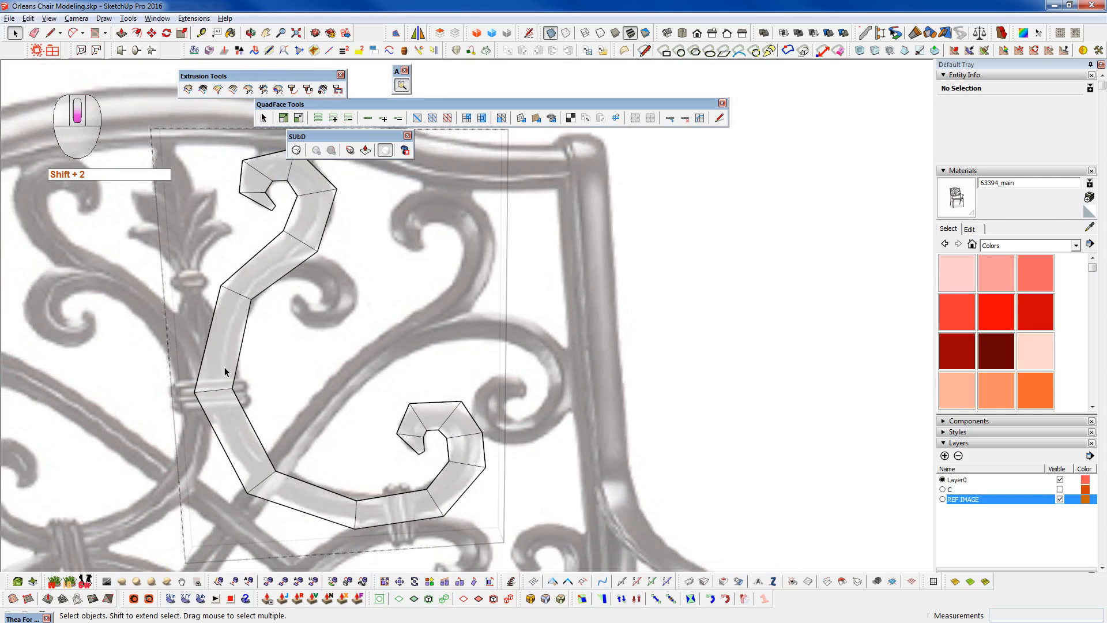
scroll(254, 236, up, 4)
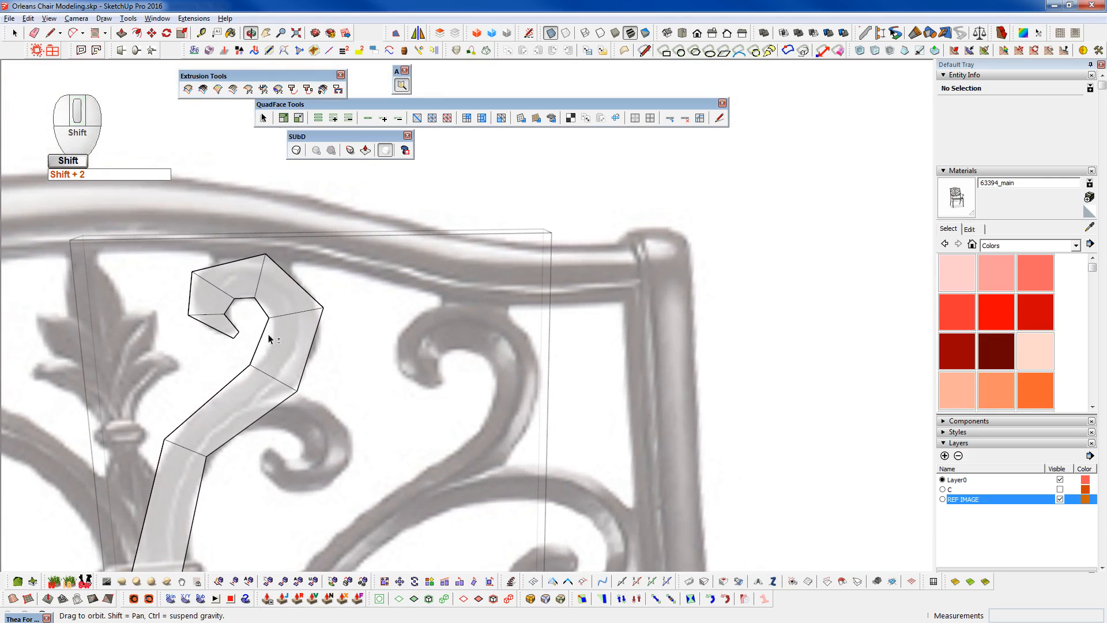
scroll(255, 269, down, 2)
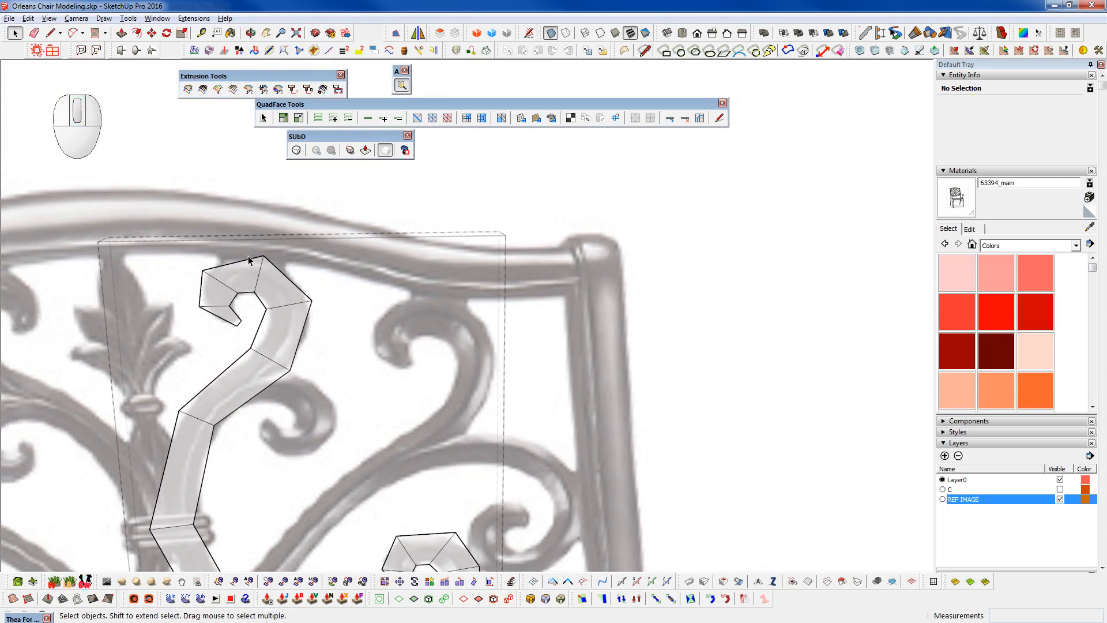
click(289, 302)
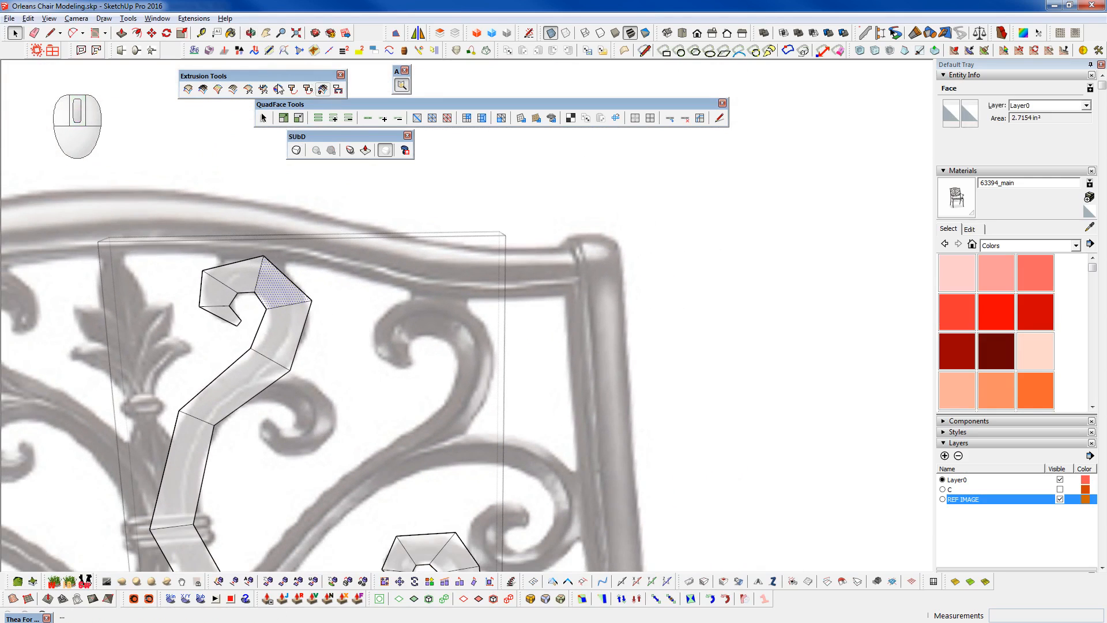
click(293, 303)
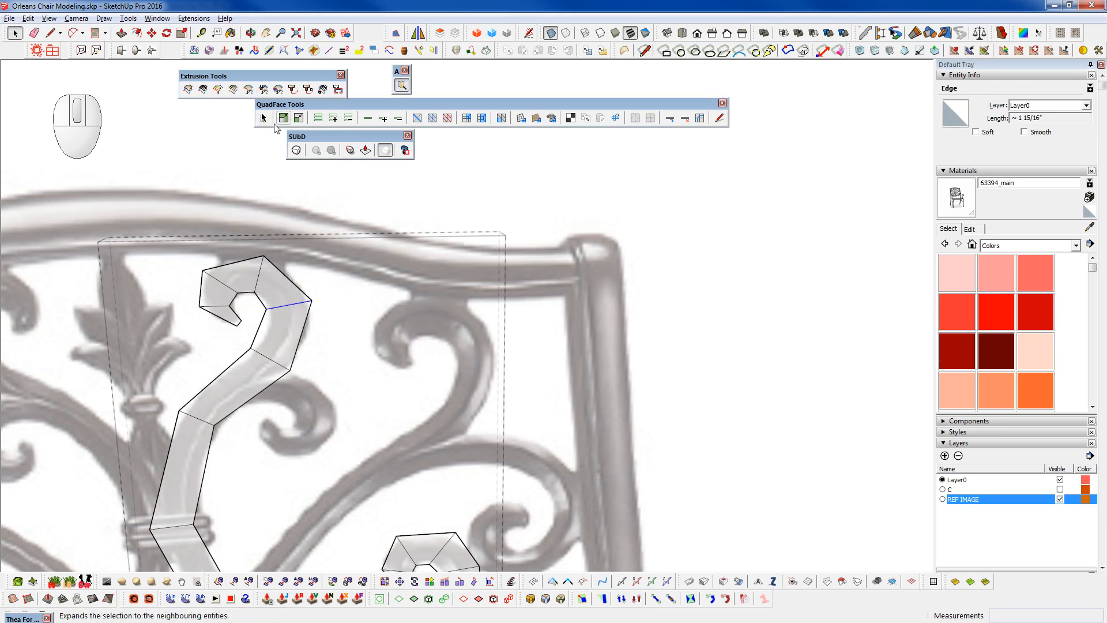
click(320, 119)
scroll(296, 362, down, 3)
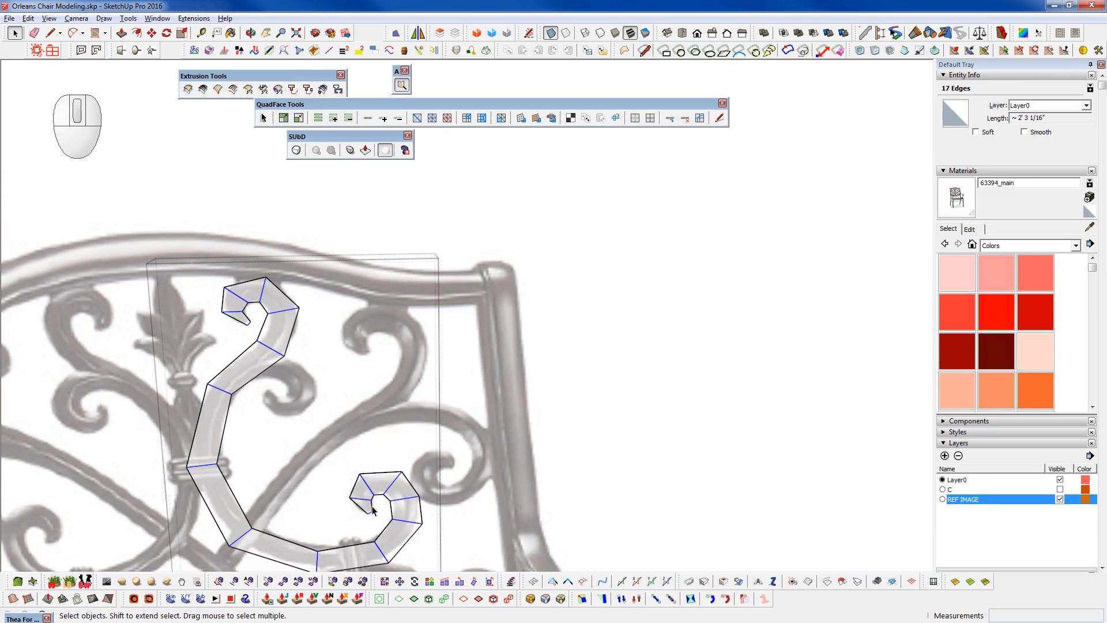
scroll(419, 538, up, 5)
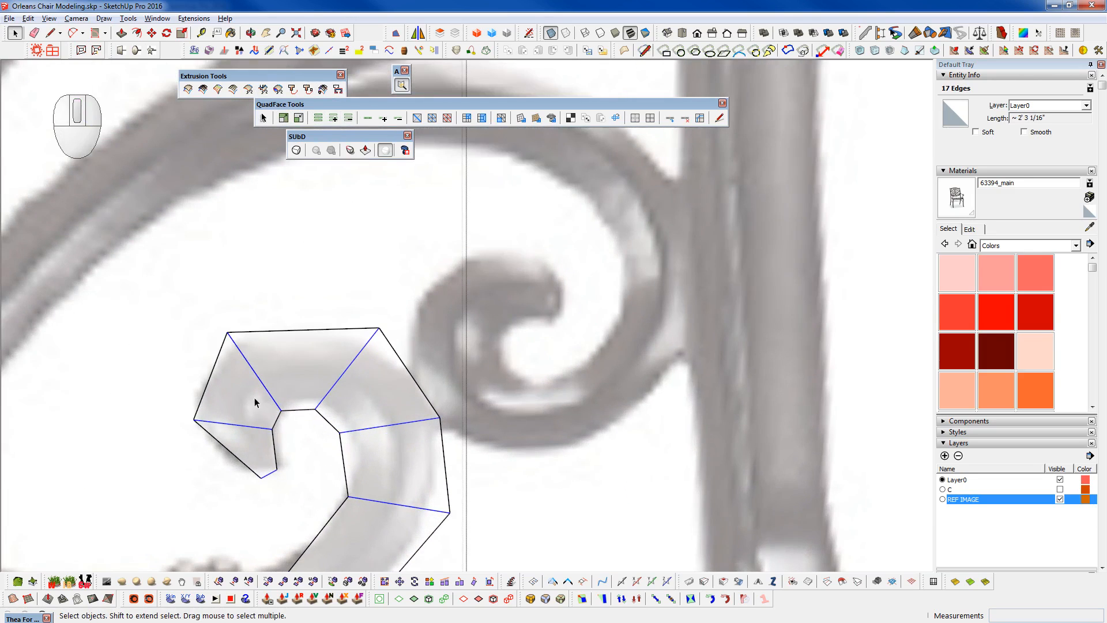
scroll(380, 413, down, 5)
shift+middle_drag(354, 415, 470, 509)
- Select the continuous edge loop along the side of the scroll that follows its inner curve
click(260, 308)
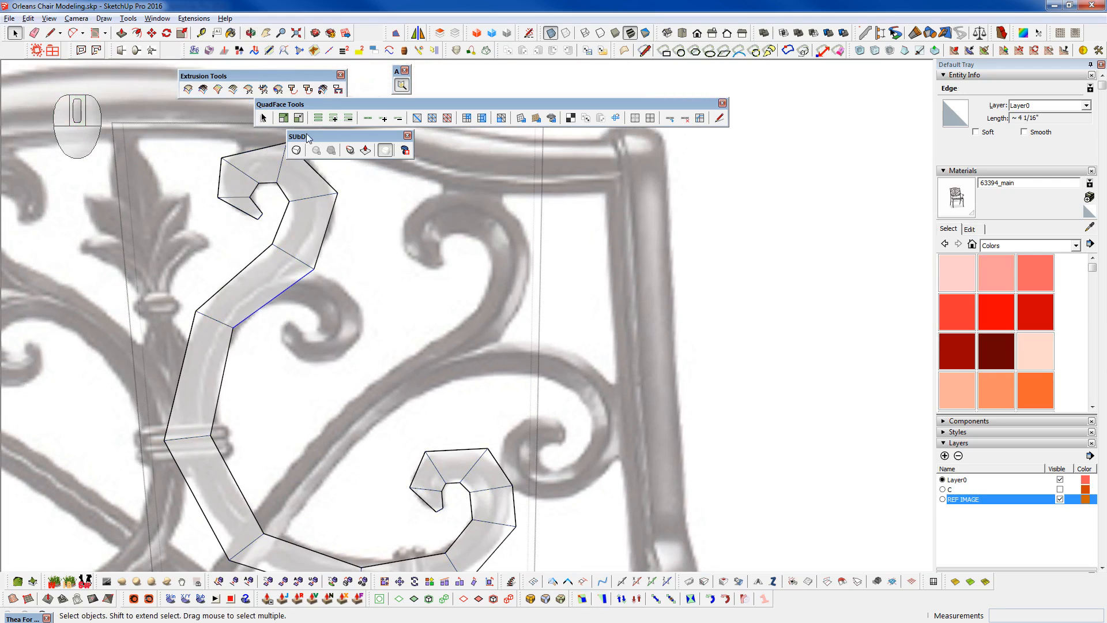
click(368, 118)
scroll(240, 257, down, 2)
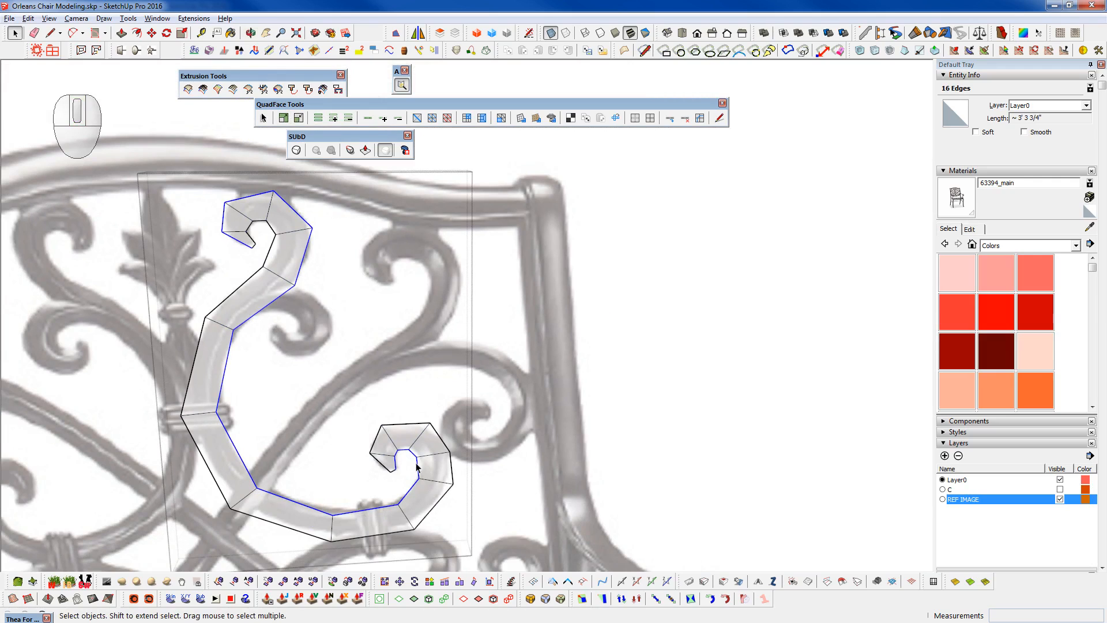
- Select the ring of edges crossing the scroll's width and insert an edge loop along its centre
click(318, 118)
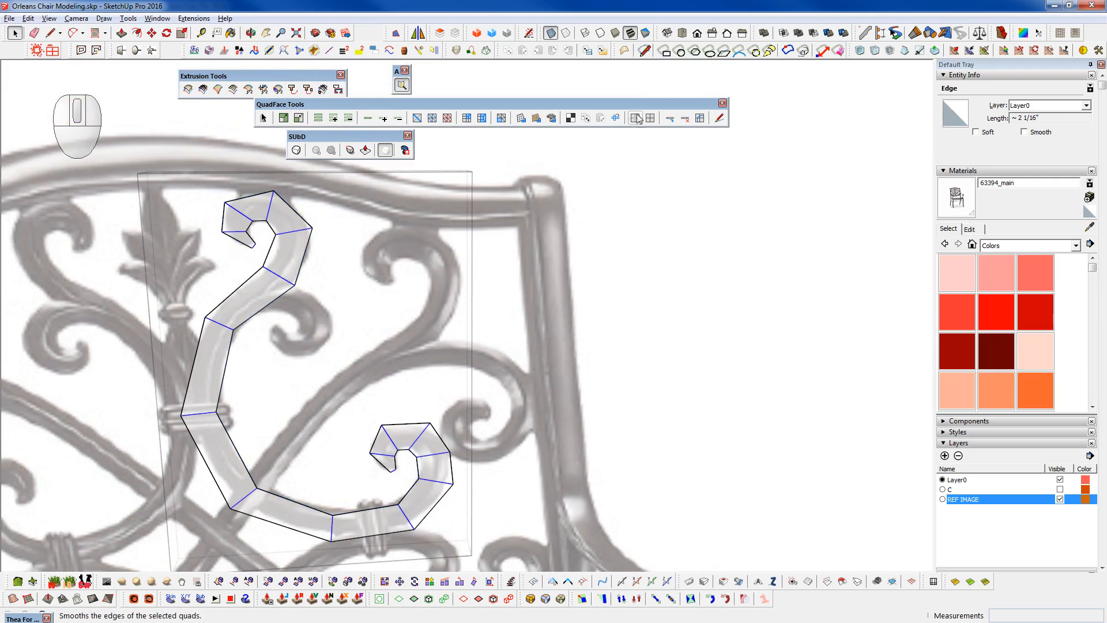
click(671, 119)
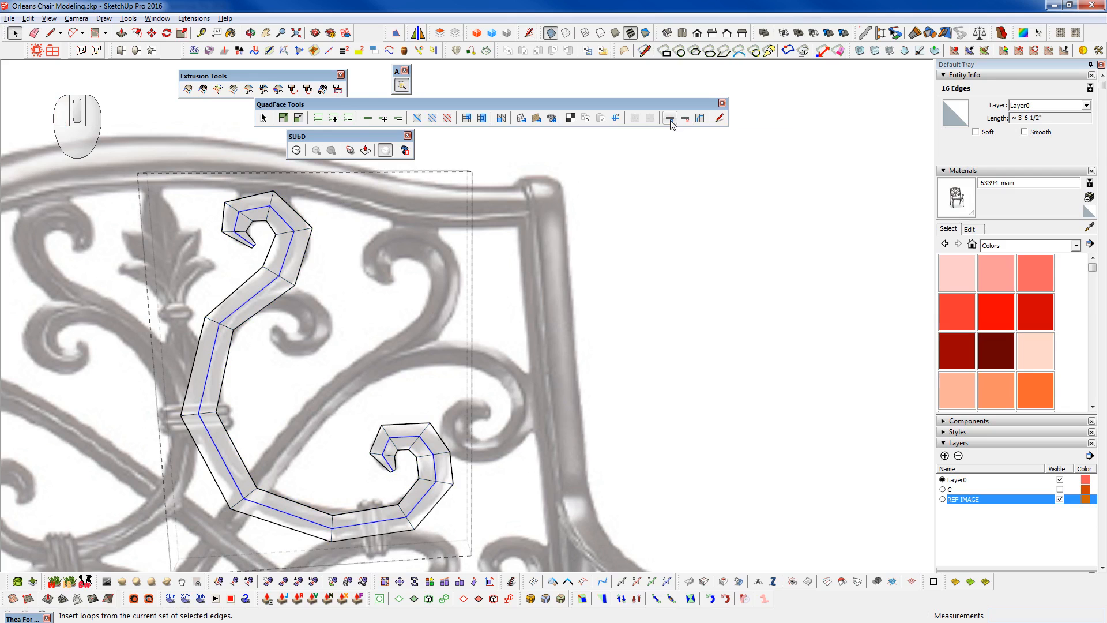
middle_drag(291, 253, 625, 427)
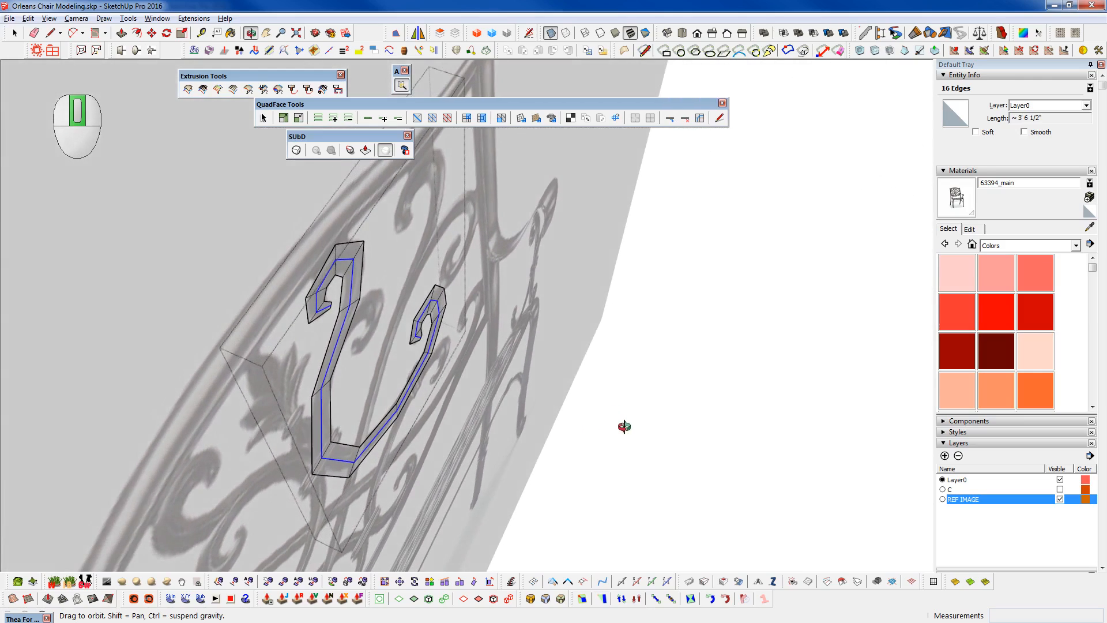
scroll(426, 309, up, 3)
middle_drag(450, 321, 453, 335)
scroll(452, 334, up, 3)
key(w)
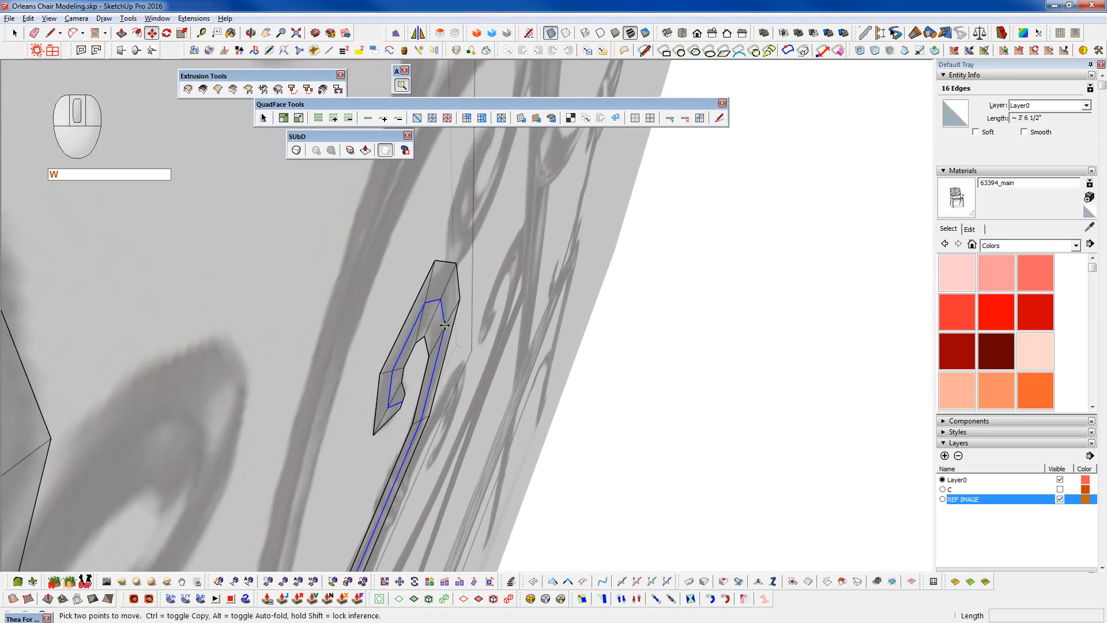
click(444, 325)
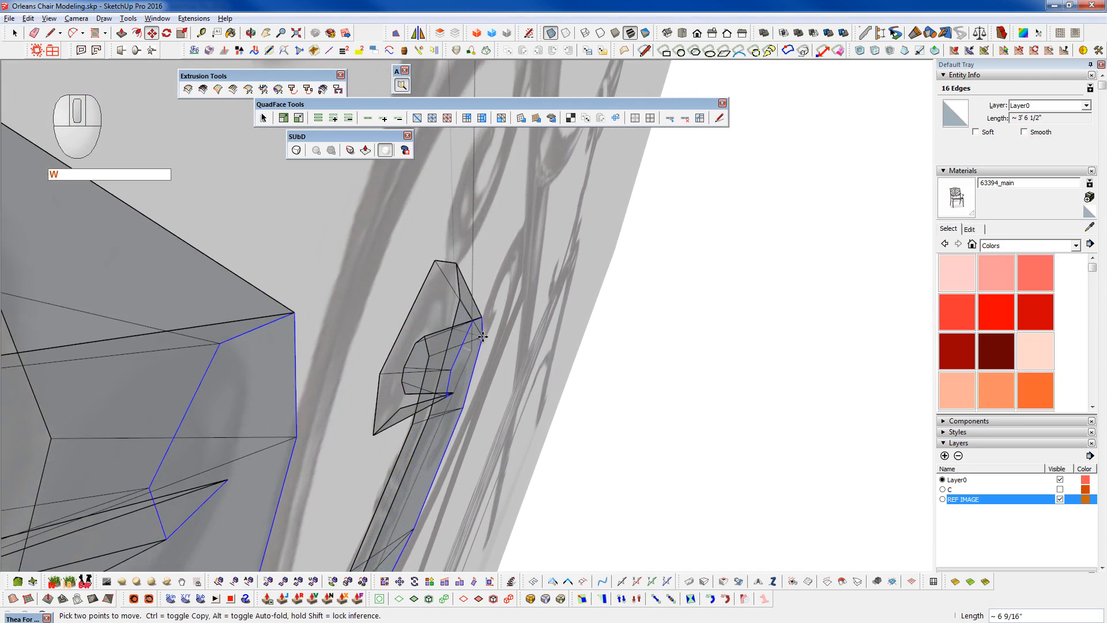
middle_drag(431, 351, 374, 225)
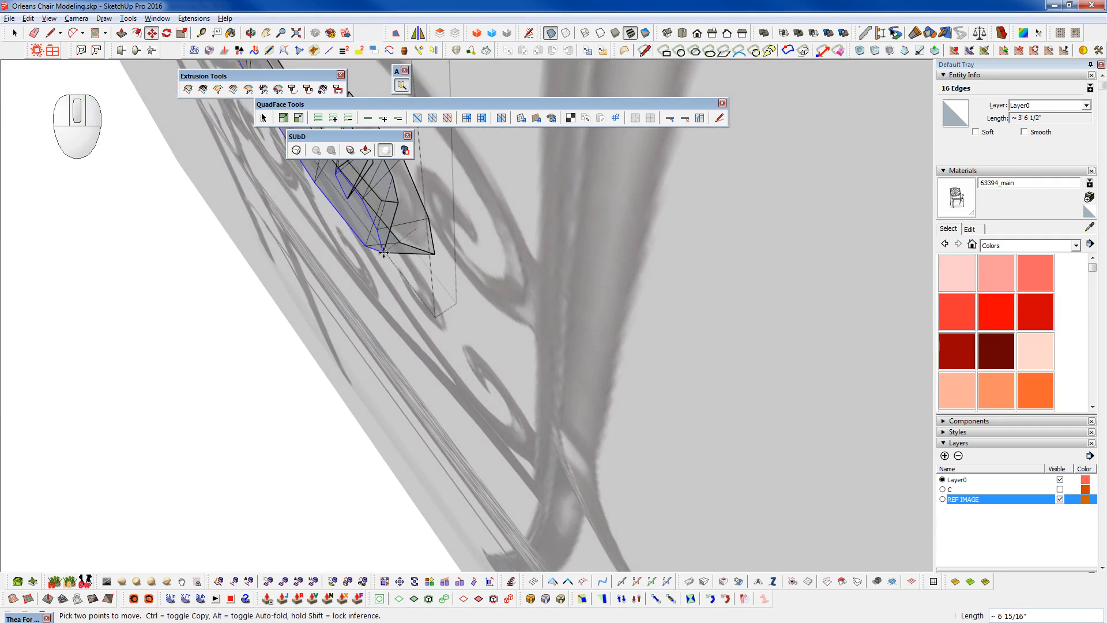
scroll(406, 236, down, 6)
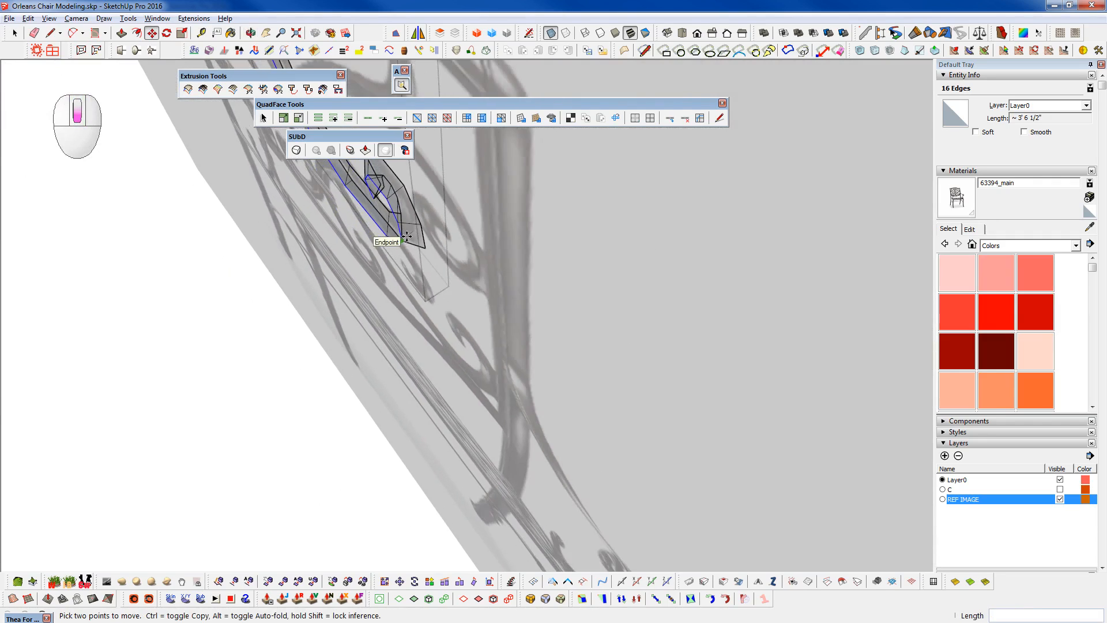
key(space)
- Draw a short straight edge below the chair, parallel to the reference image's bottom edge
middle_drag(391, 312, 409, 361)
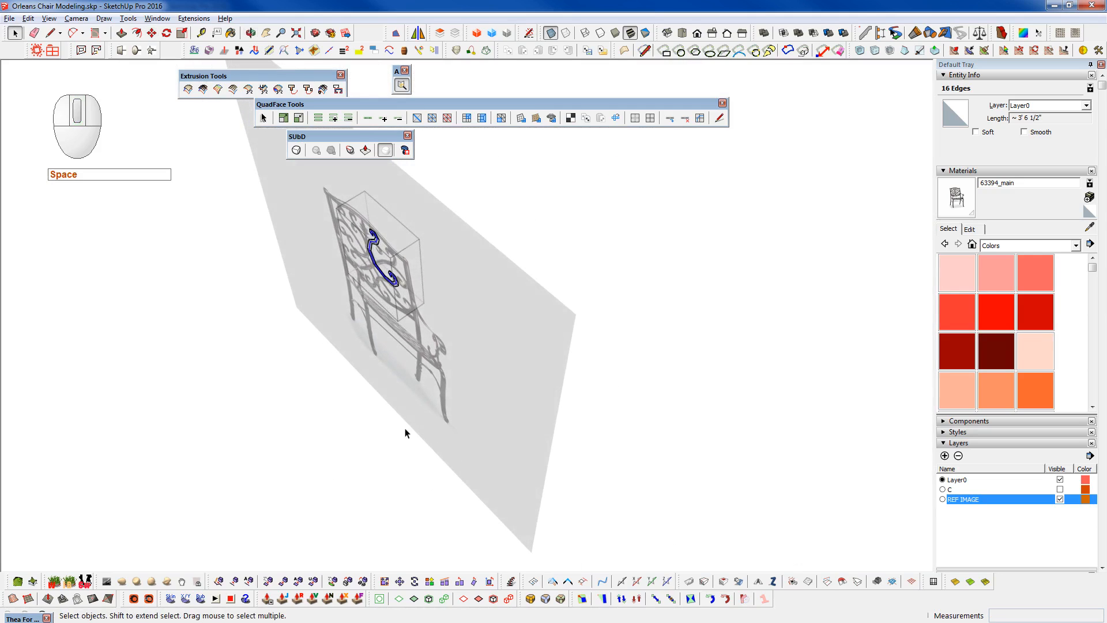
key(l)
click(423, 438)
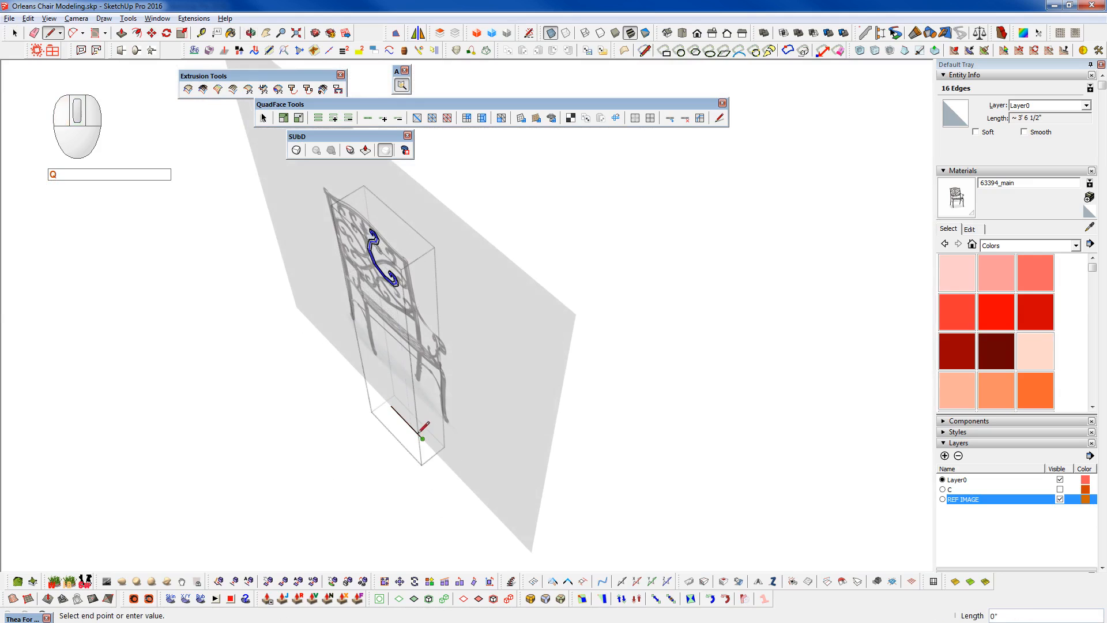
key(shift)
key(space)
scroll(403, 282, up, 4)
middle_drag(391, 288, 341, 294)
key(w)
click(398, 297)
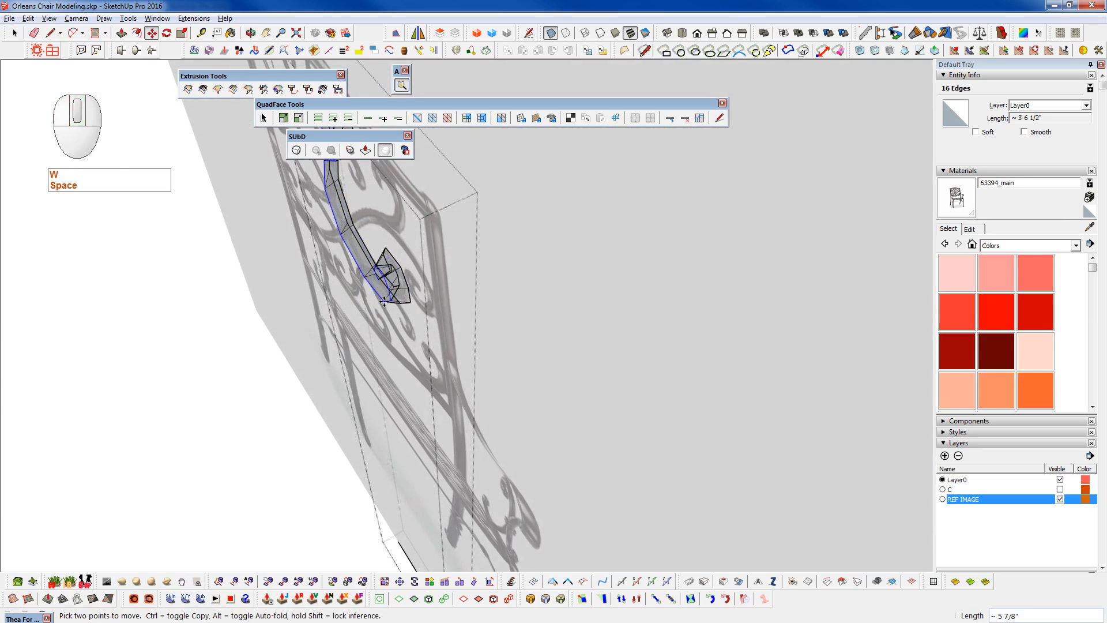
shift+scroll(356, 313, up, 5)
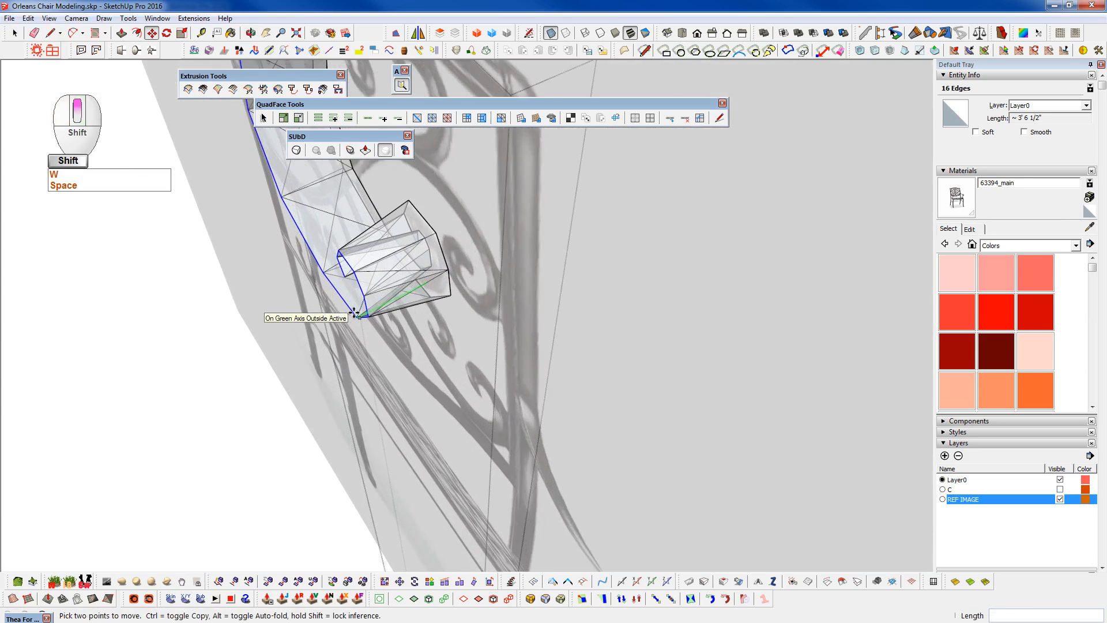
shift+scroll(421, 298, up, 2)
shift+scroll(421, 298, up, 3)
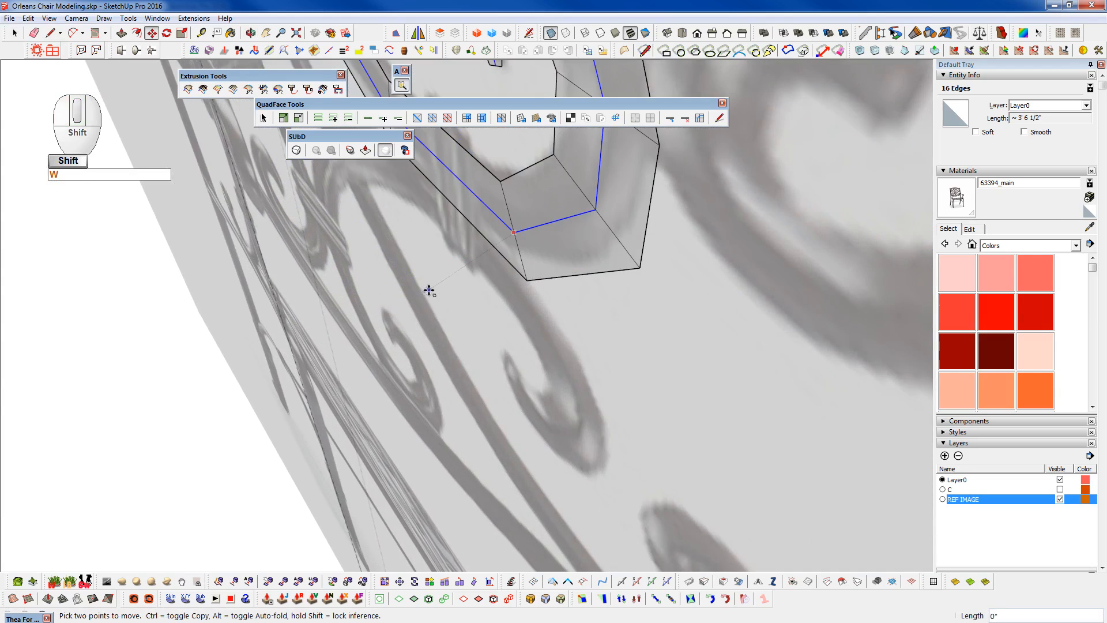
middle_drag(376, 312, 312, 334)
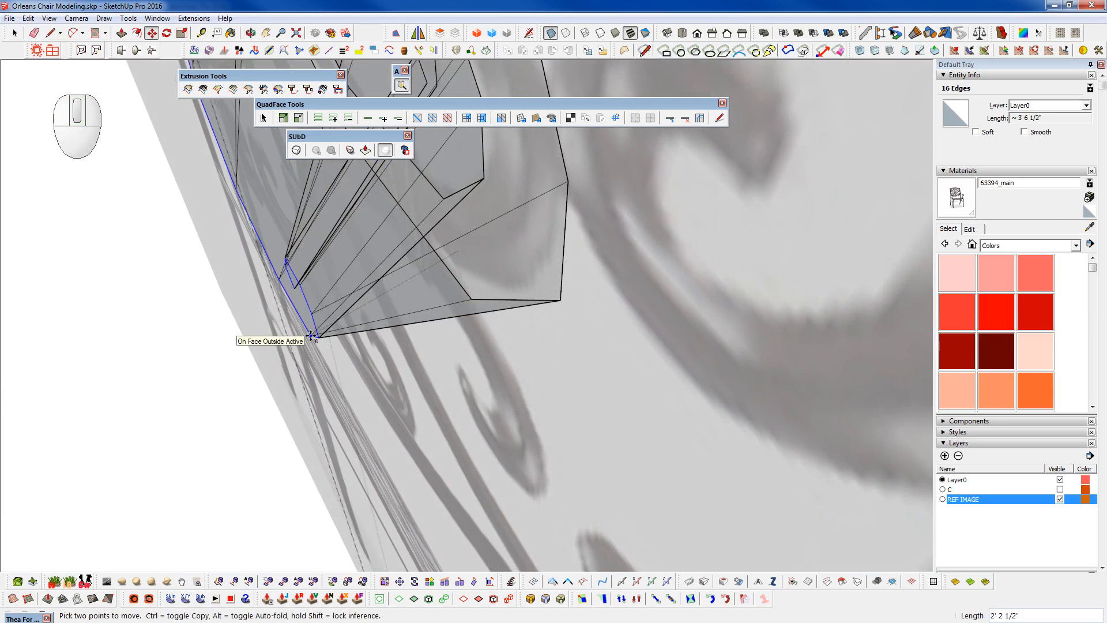
key(space)
- Offset all vertices of the scroll's centre edge loop about 5/16" along the green axis with vertex editing
scroll(482, 431, down, 2)
key(F2)
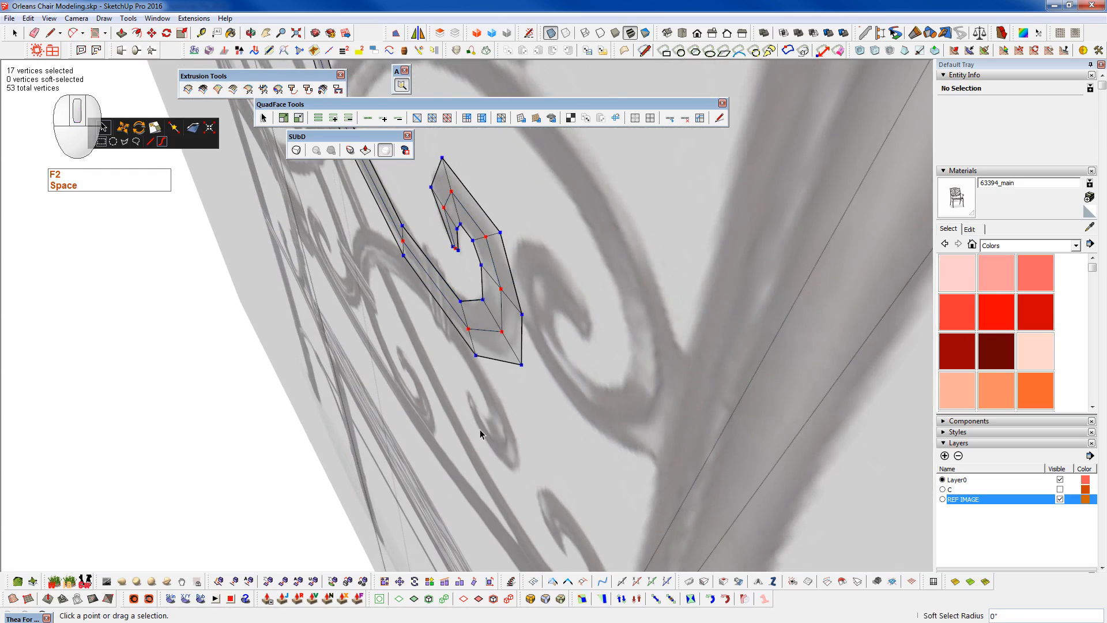
scroll(480, 430, down, 2)
drag(487, 163, 471, 171)
middle_drag(464, 417, 504, 484)
shift+middle_drag(407, 493, 696, 138)
middle_drag(542, 341, 295, 332)
middle_drag(538, 407, 392, 334)
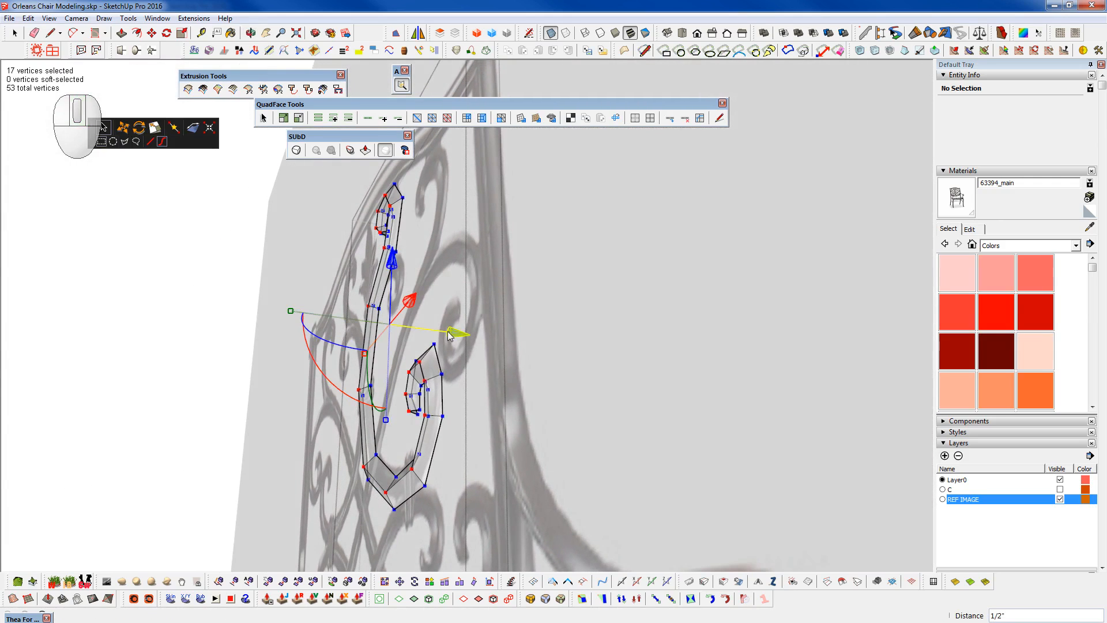
drag(456, 334, 446, 338)
- Move the three centre-loop vertices along the scroll's outer bend about 3/8" outward along the green axis, and nudge them back about 1/16"
middle_drag(434, 410, 723, 479)
scroll(524, 482, up, 5)
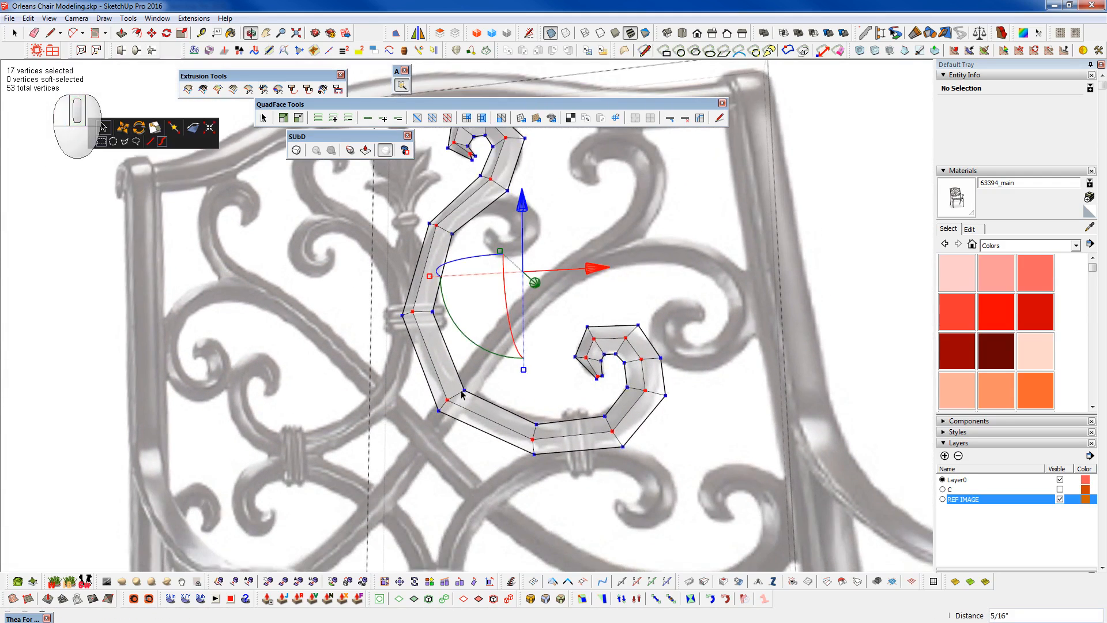
click(441, 407)
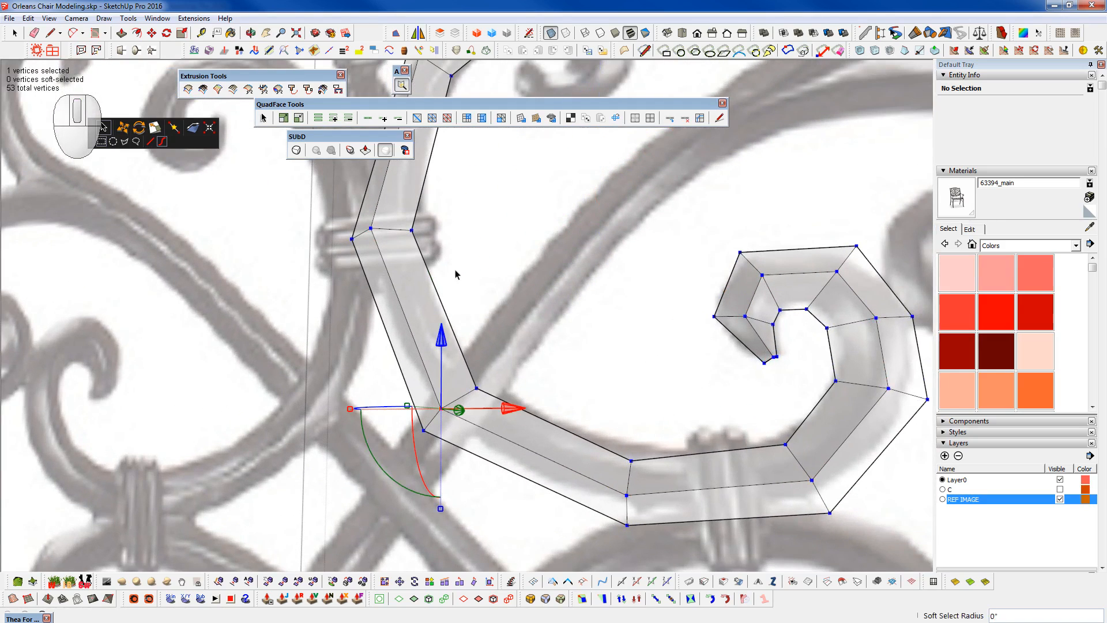
ctrl+click(371, 229)
middle_drag(486, 420, 350, 521)
middle_drag(466, 234, 431, 413)
ctrl+click(373, 226)
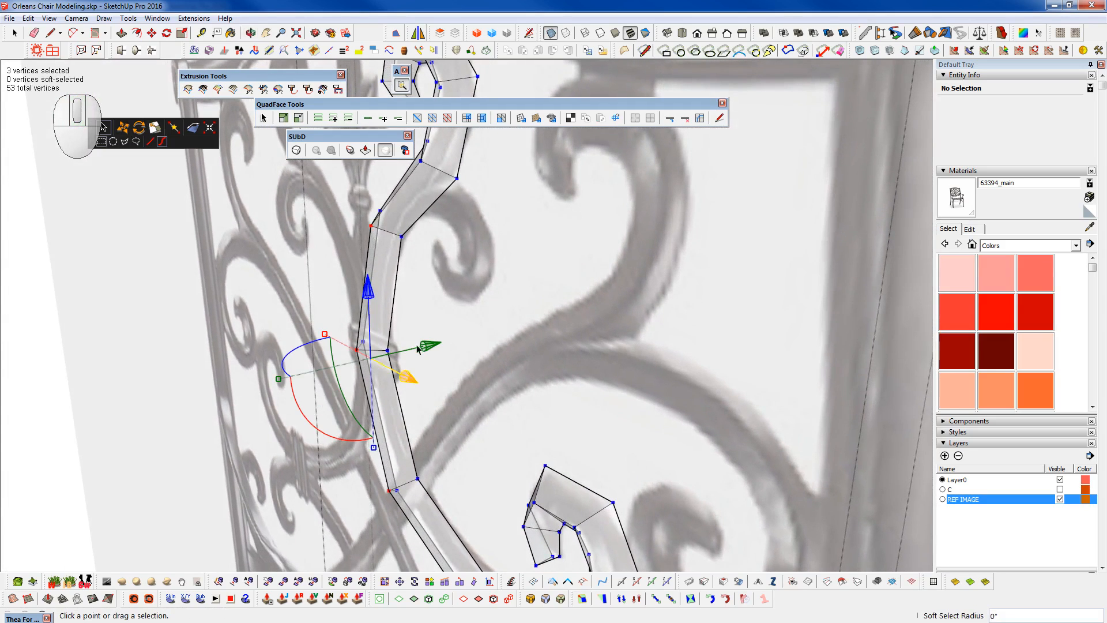
drag(429, 350, 450, 425)
middle_drag(449, 424, 329, 204)
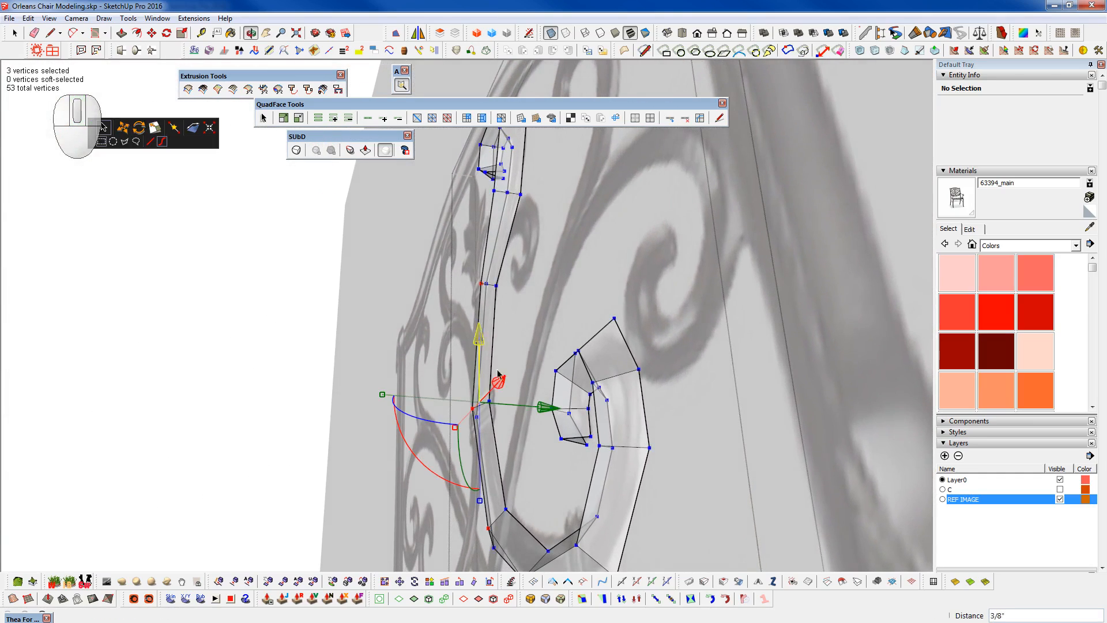
drag(542, 414, 545, 414)
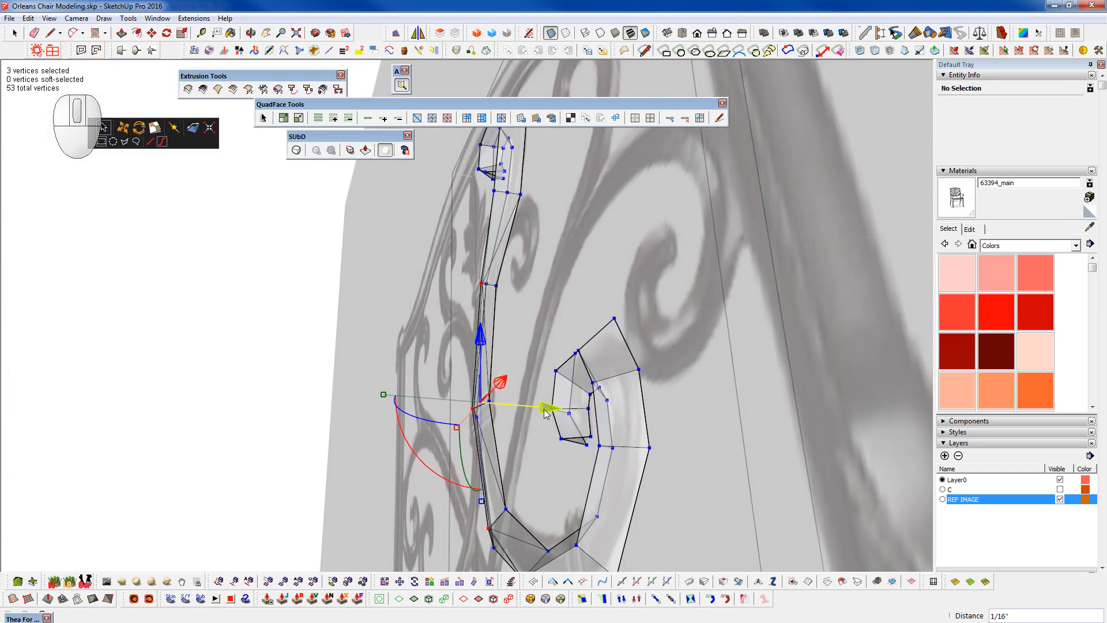
scroll(507, 309, down, 3)
middle_drag(507, 309, 743, 485)
key(space)
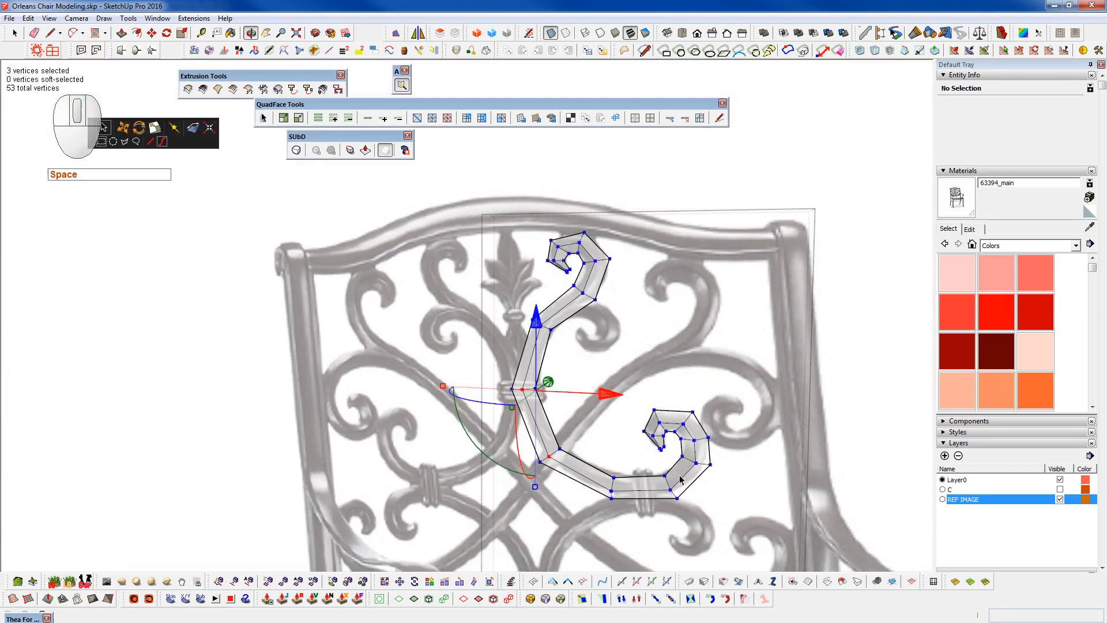
- Show the hidden geometry to check the triangulation of the scroll's upper curl, and hide it again
scroll(537, 389, down, 2)
key(h)
middle_drag(542, 404, 599, 433)
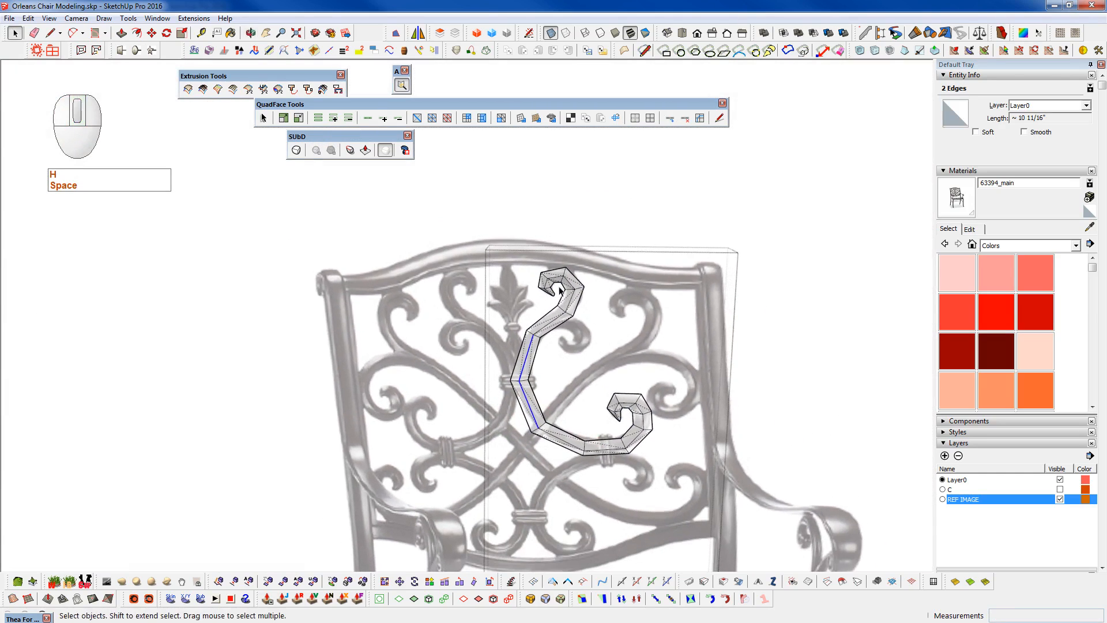
scroll(567, 303, up, 5)
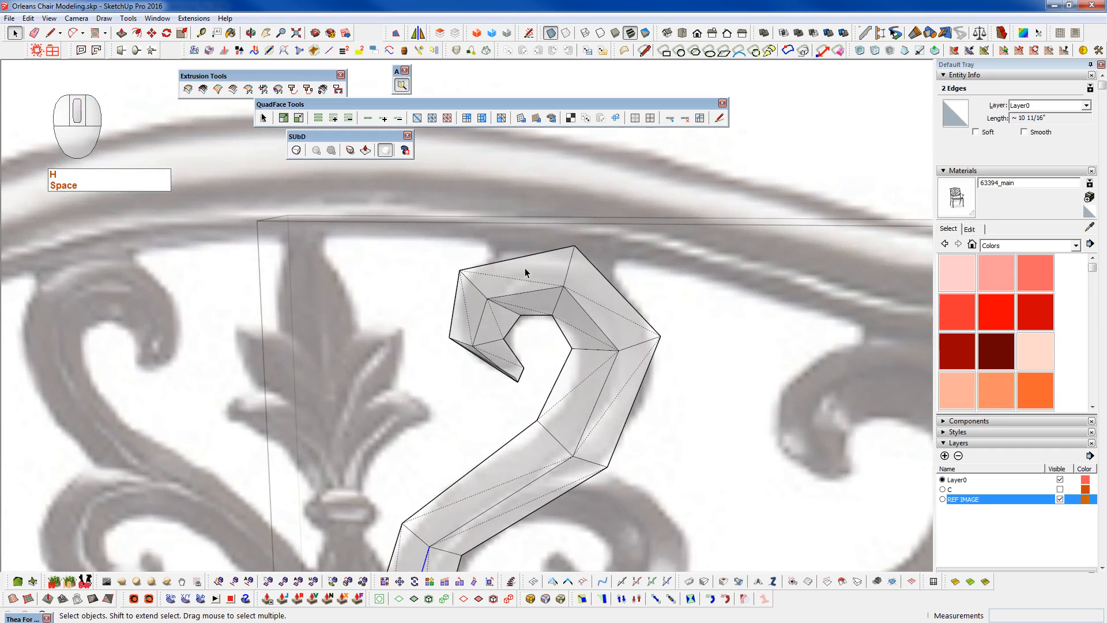
scroll(524, 272, down, 6)
key(h)
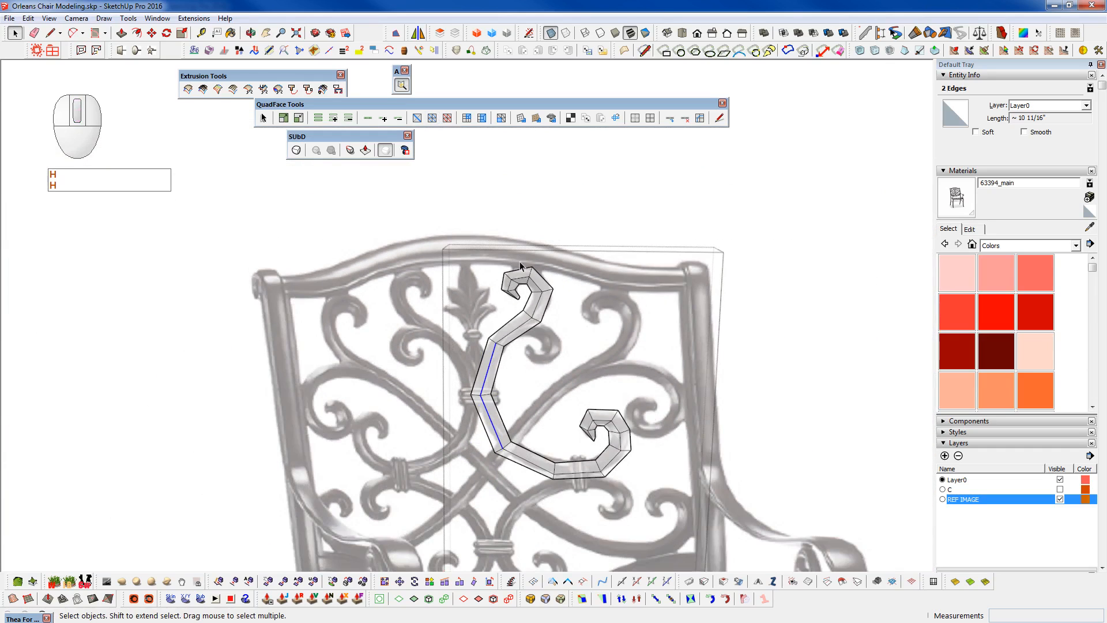
- Subdivide the scroll, turn off X-ray display and set the face style to monochrome
key(shift+2)
scroll(523, 367, up, 5)
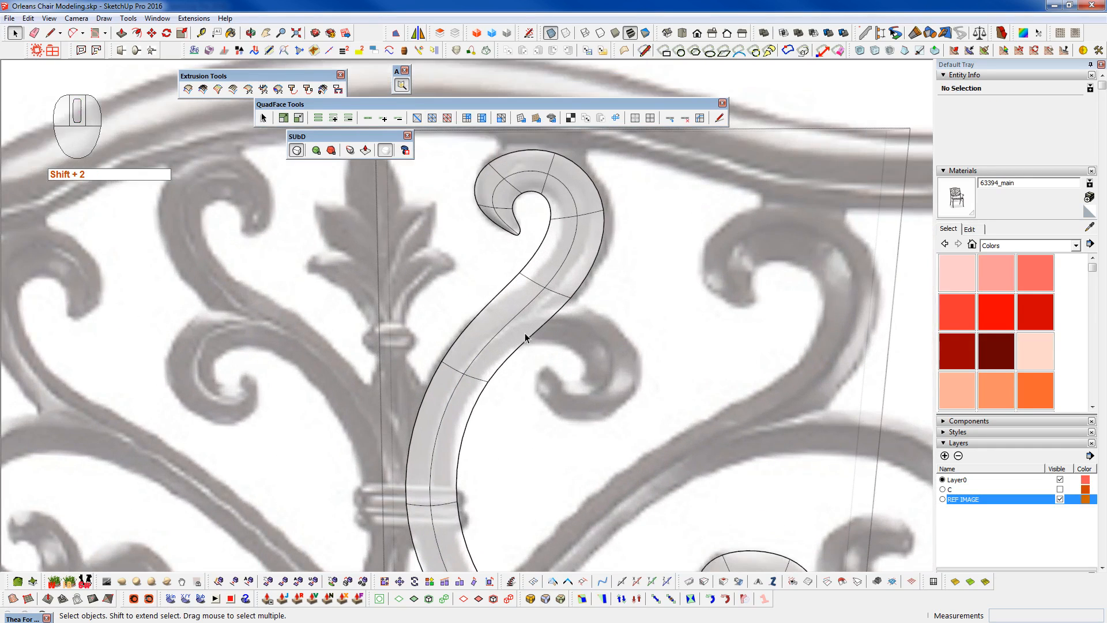
key(F3)
middle_drag(524, 337, 610, 65)
click(644, 33)
- Examine the subdivided scroll's thickness, ridge and curls against the reference image from several angles
middle_drag(402, 254, 400, 249)
scroll(401, 249, down, 4)
middle_drag(506, 475, 401, 275)
scroll(500, 260, up, 1)
scroll(500, 259, up, 3)
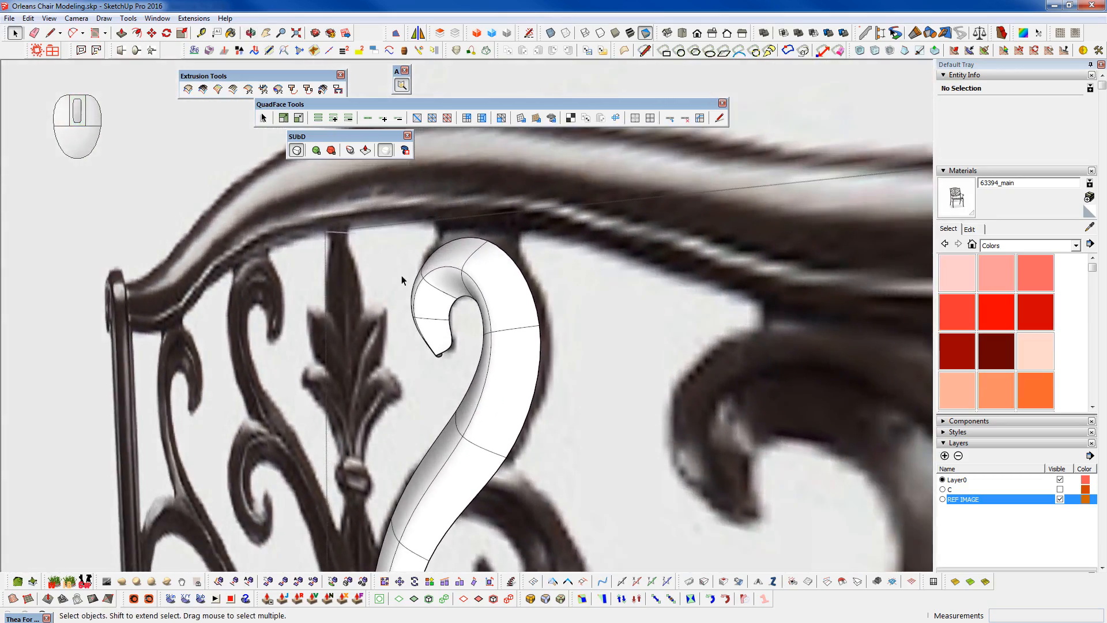
scroll(401, 274, down, 4)
shift+middle_drag(440, 491, 837, 447)
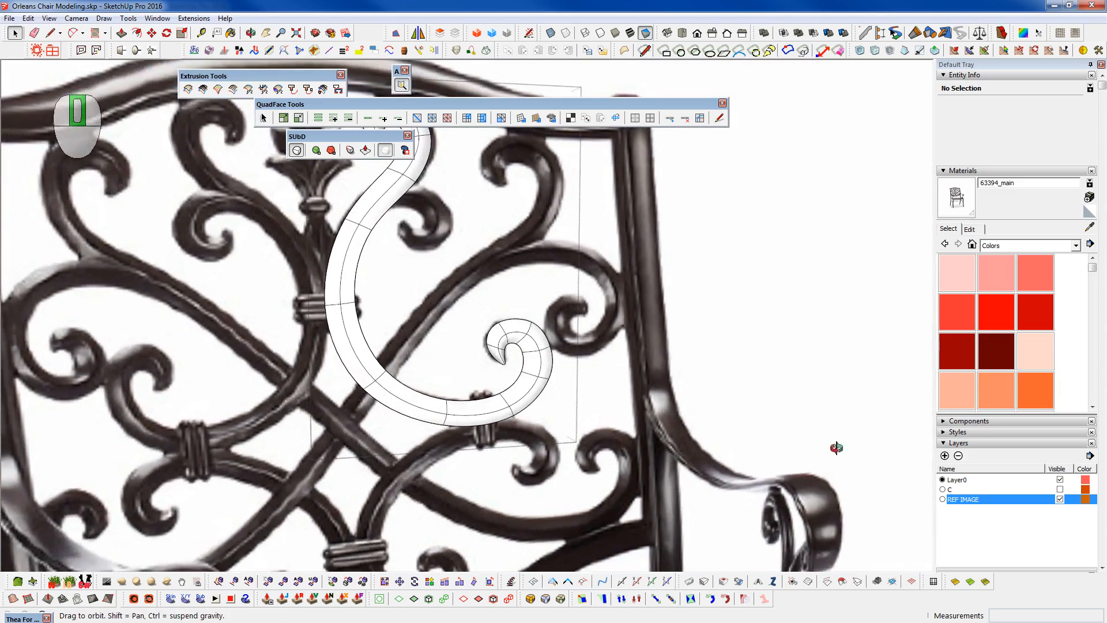
scroll(351, 463, down, 3)
scroll(487, 443, up, 5)
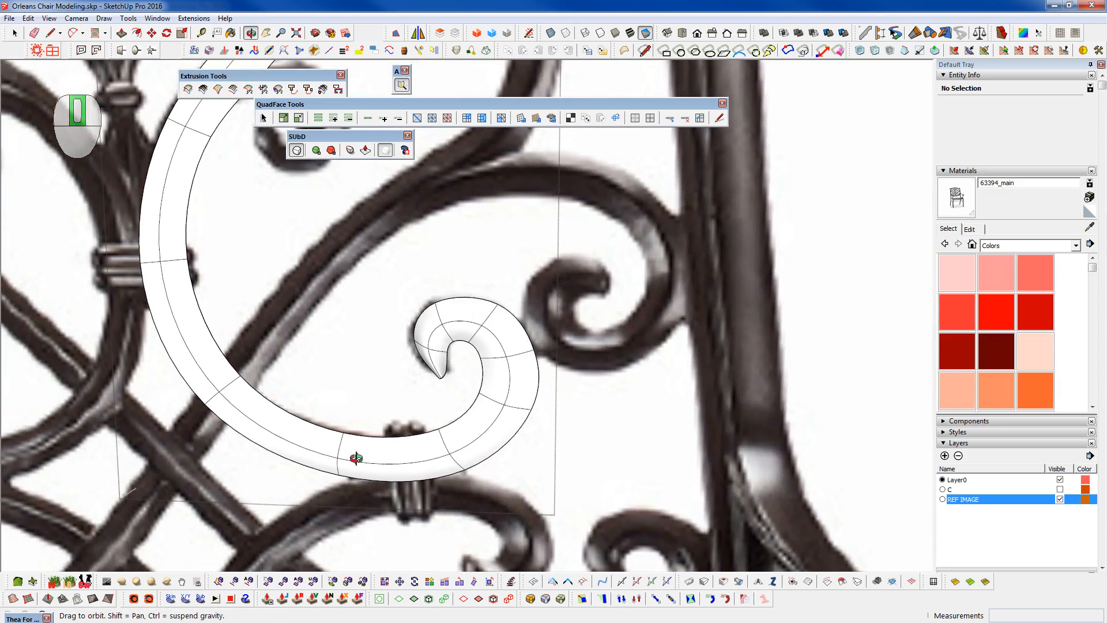
middle_drag(361, 457, 85, 444)
- Select the centre edge loop on the subdivided scroll and try to adjust its crease sharpness
scroll(413, 459, up, 3)
scroll(412, 460, up, 2)
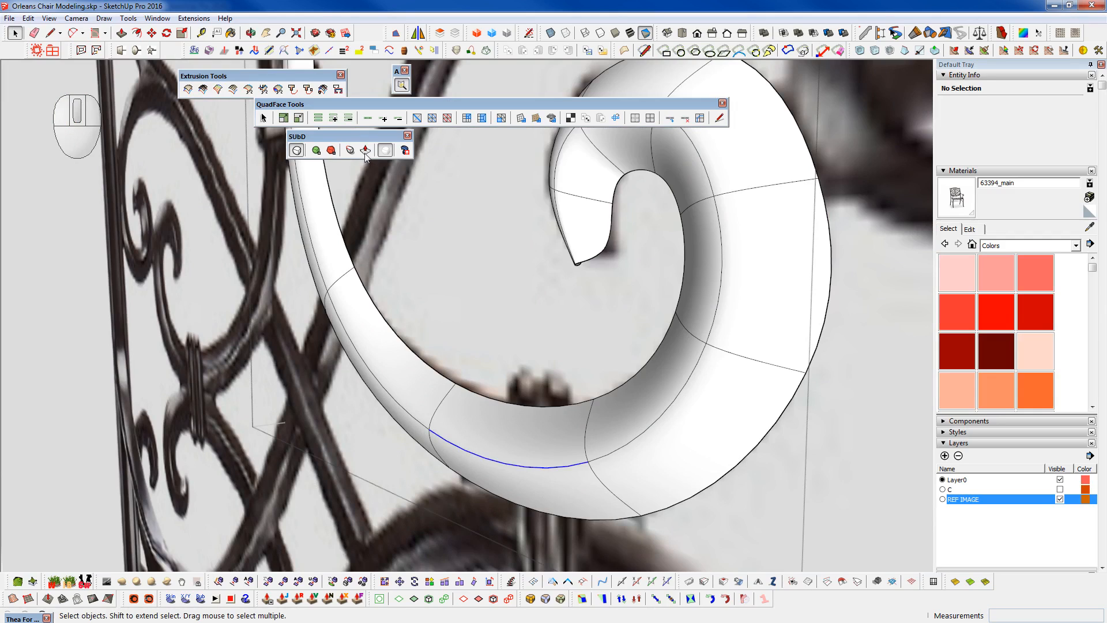
click(368, 117)
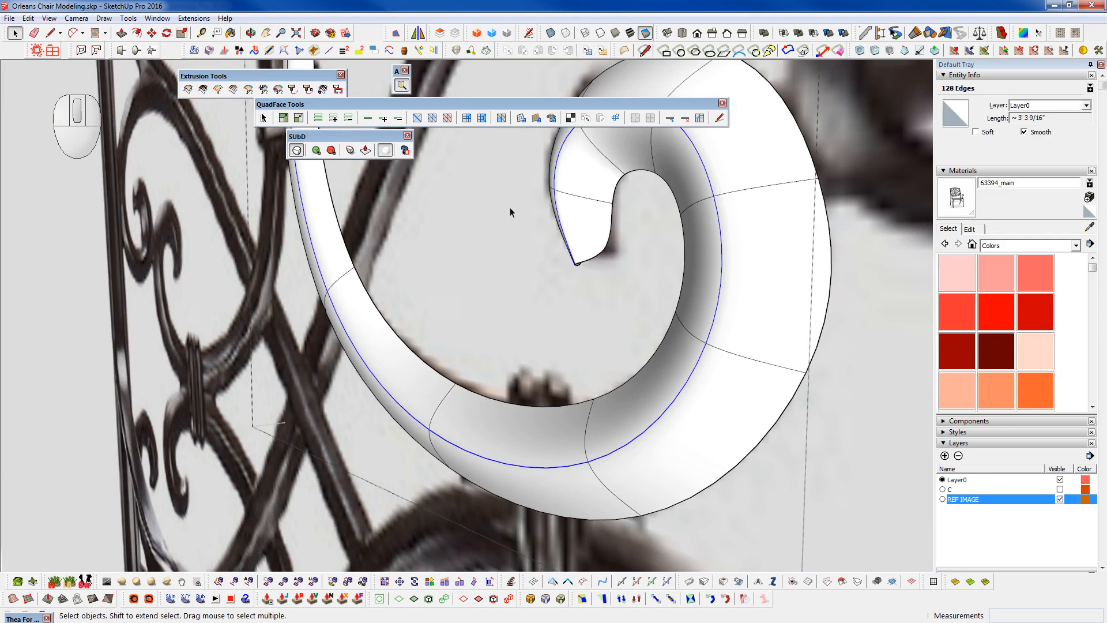
click(350, 149)
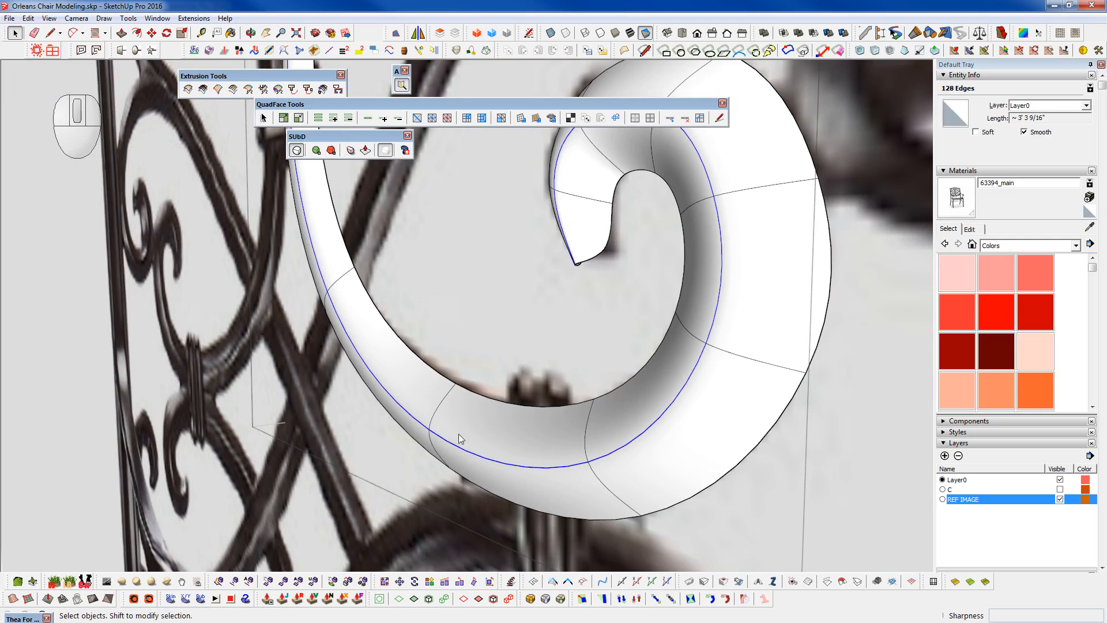
drag(510, 449, 510, 441)
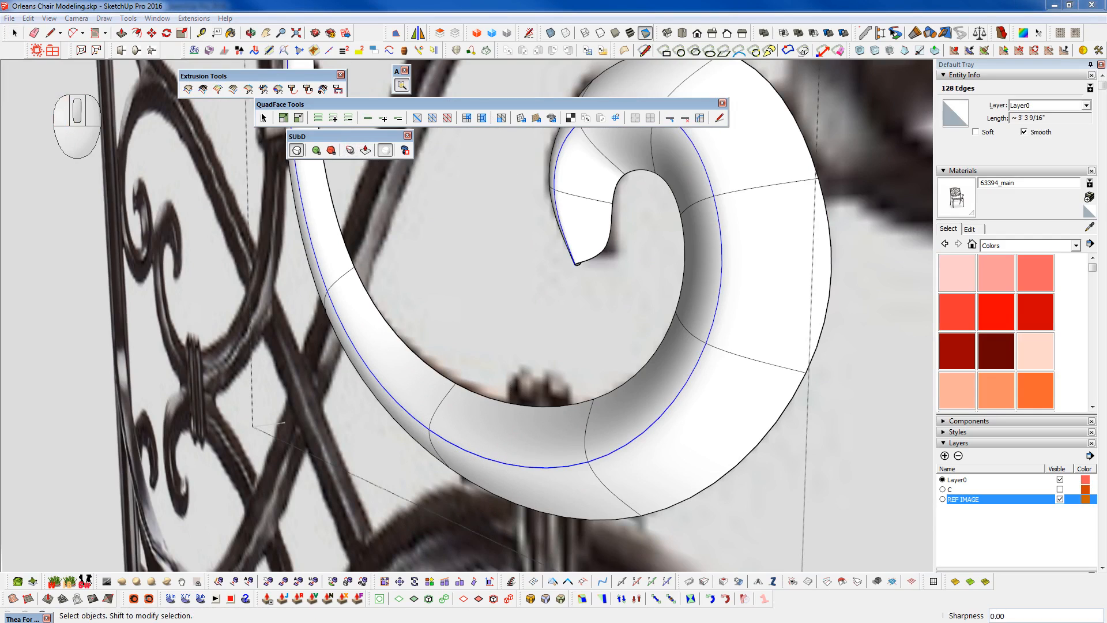
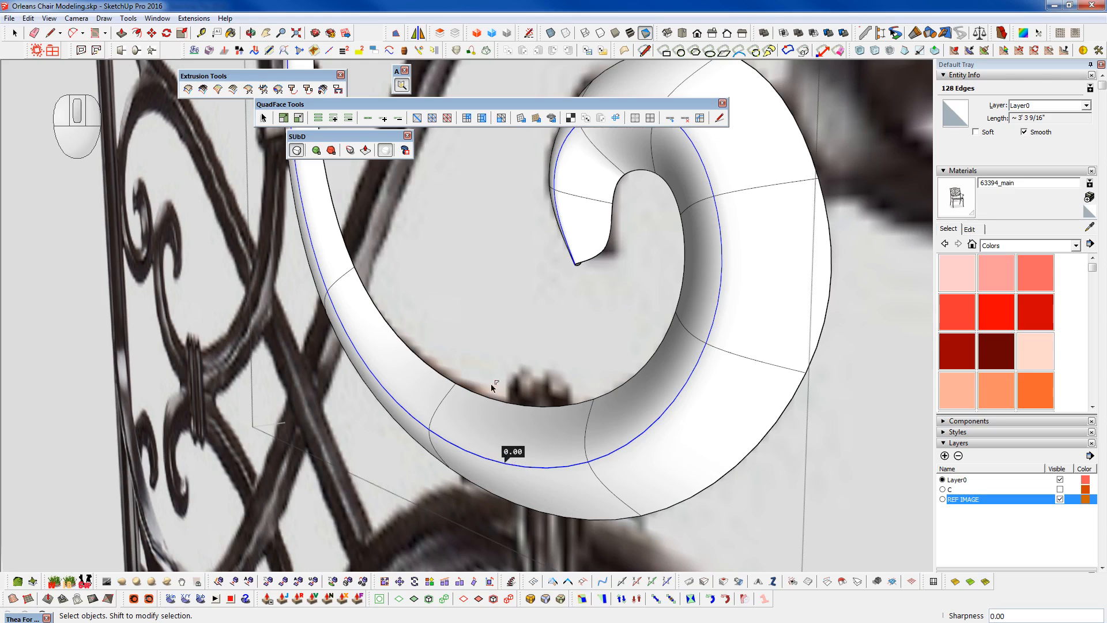
click(350, 151)
click(351, 178)
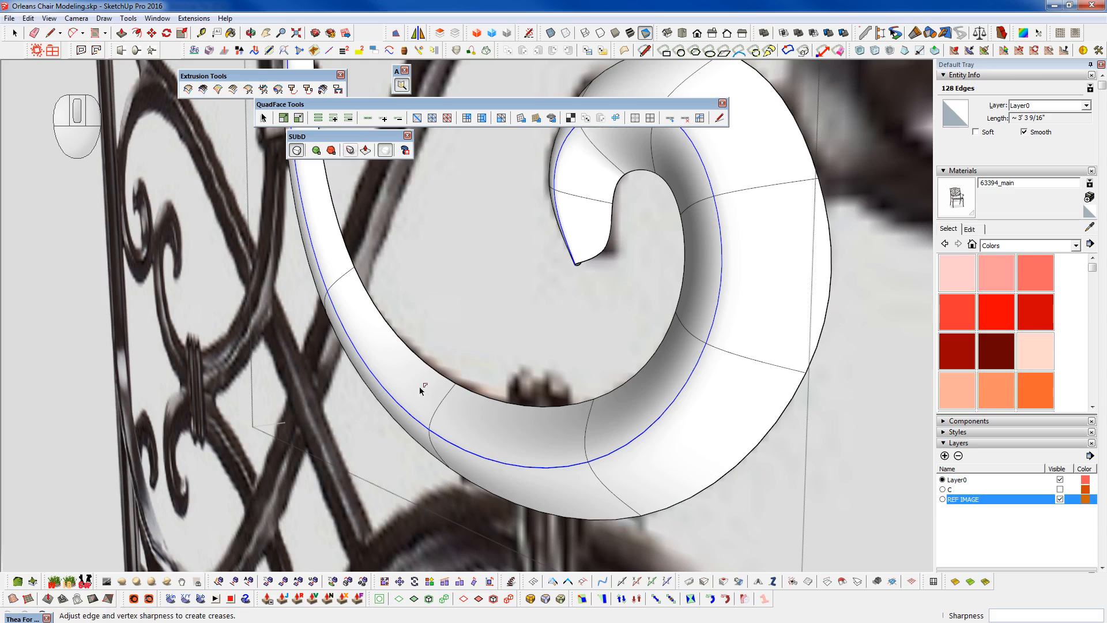
click(522, 451)
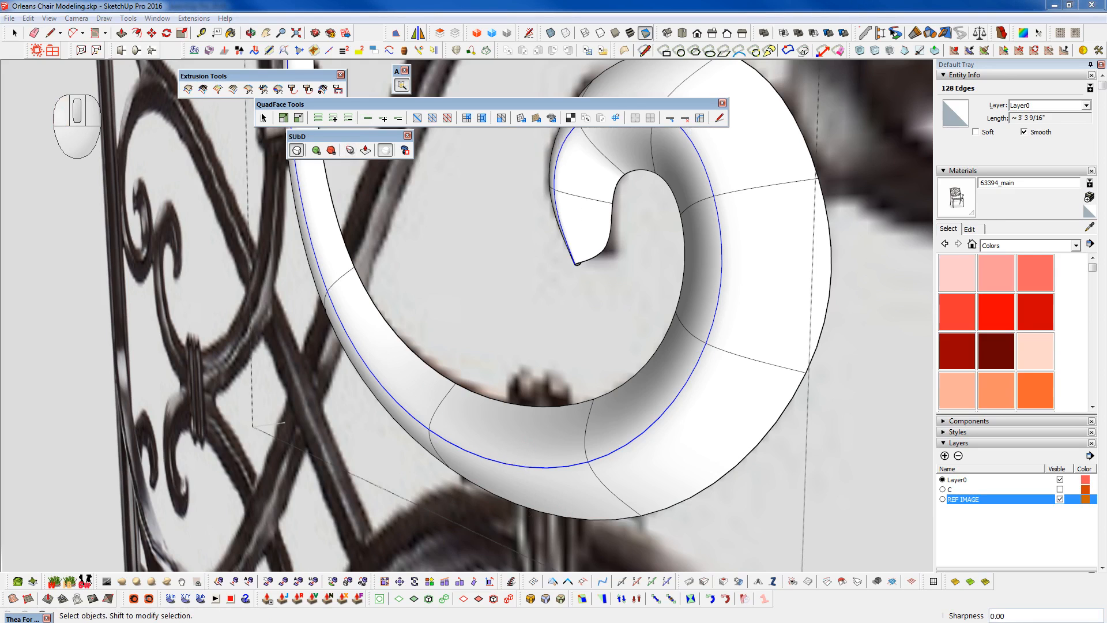
- Try to remove single segments along the scroll's bend from the centre loop selection on the subdivided mesh
middle_drag(477, 476, 559, 489)
scroll(660, 499, down, 4)
middle_drag(606, 416, 504, 422)
key(space)
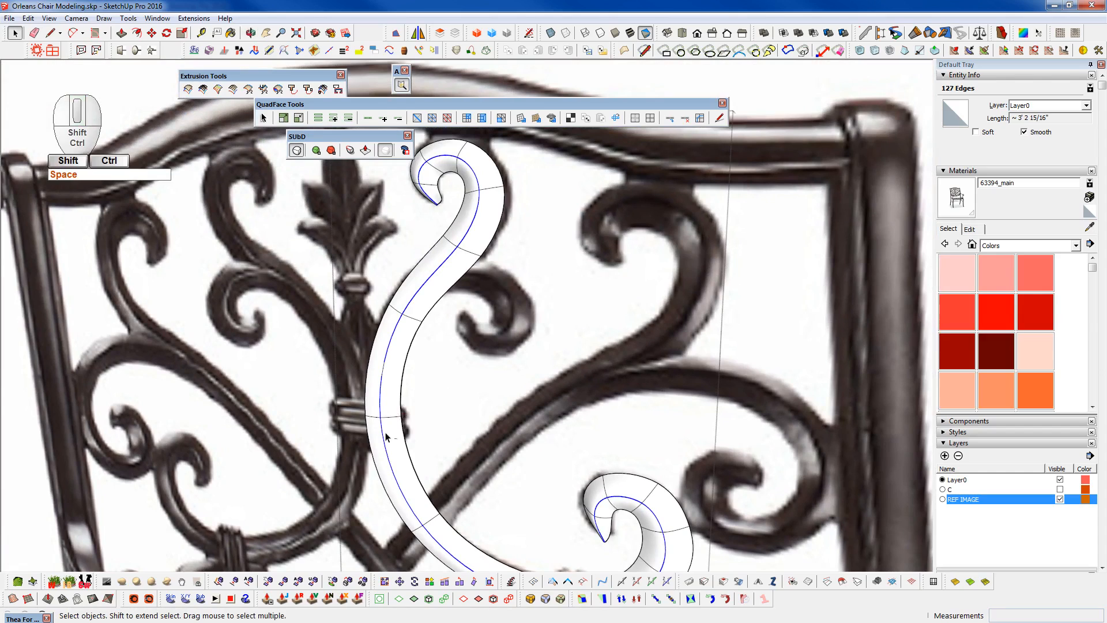
click(388, 342)
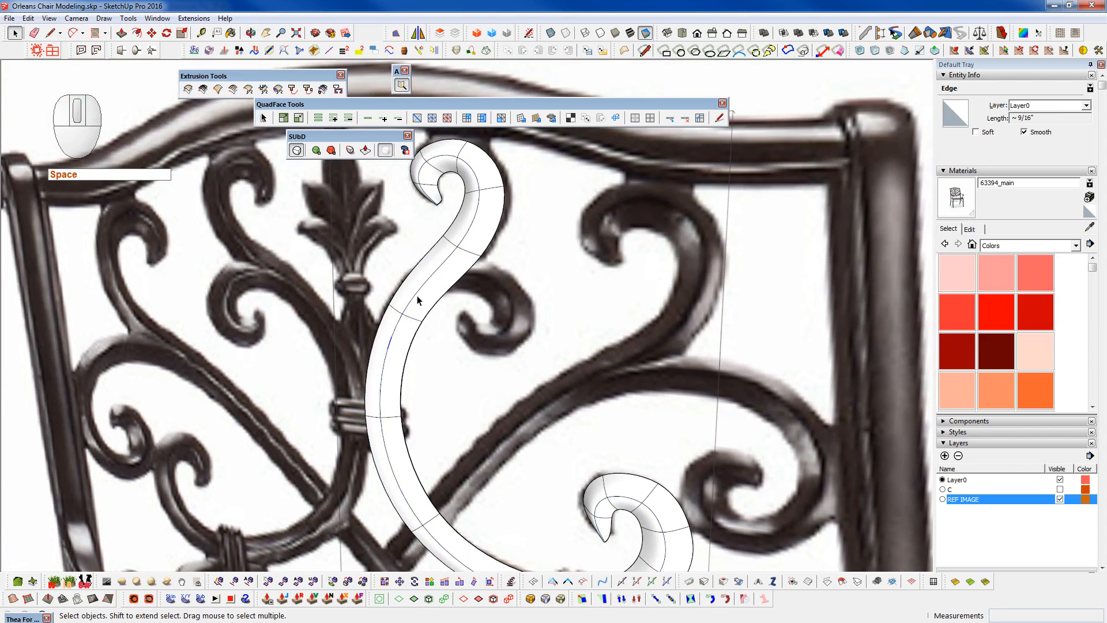
click(425, 281)
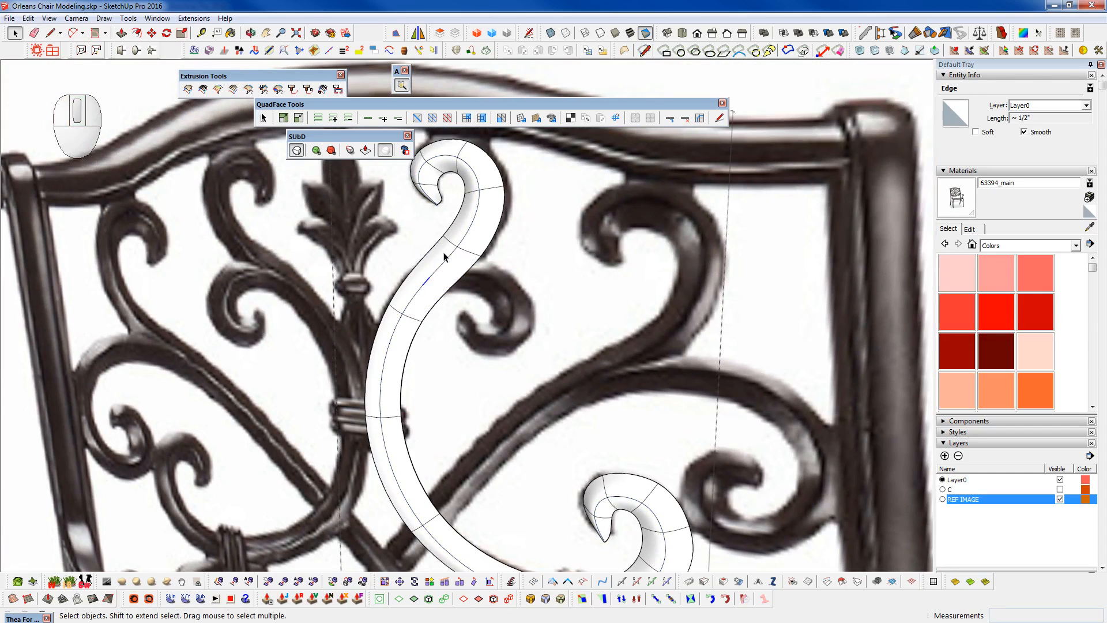
- Turn off the scroll's subdivision and select its centre edge loop, leaving out the three edges along the large bend
key(shift+2)
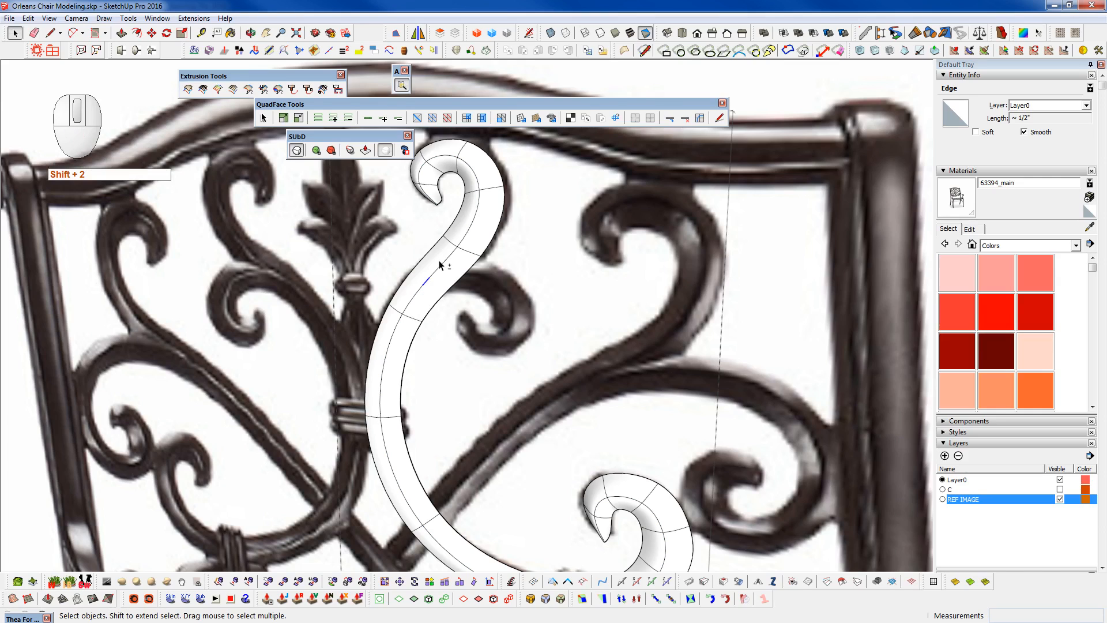
click(468, 235)
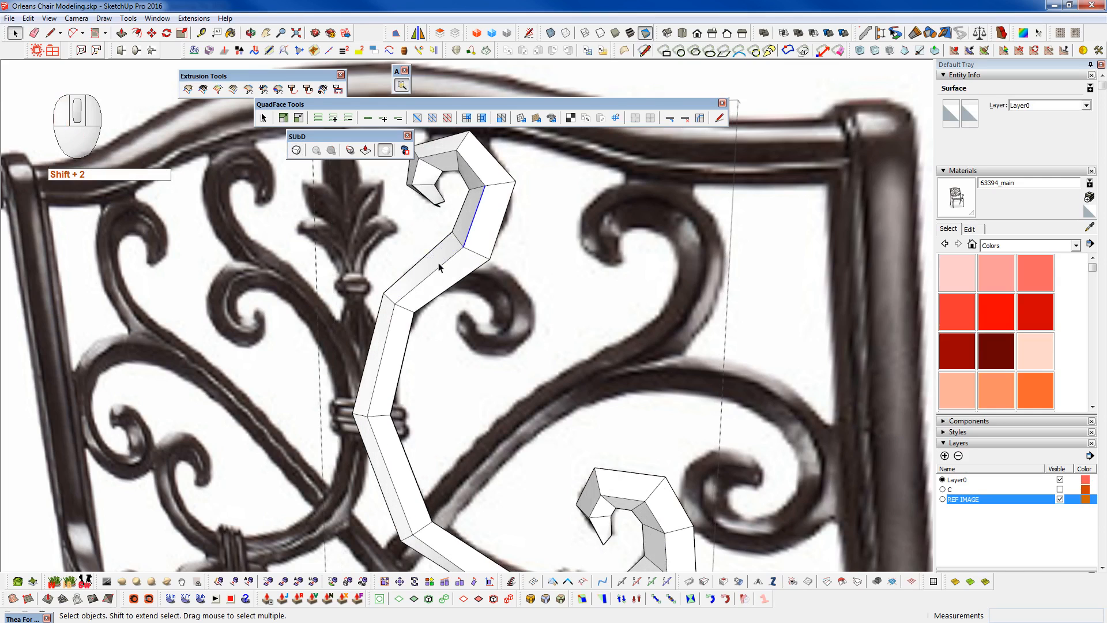
click(382, 123)
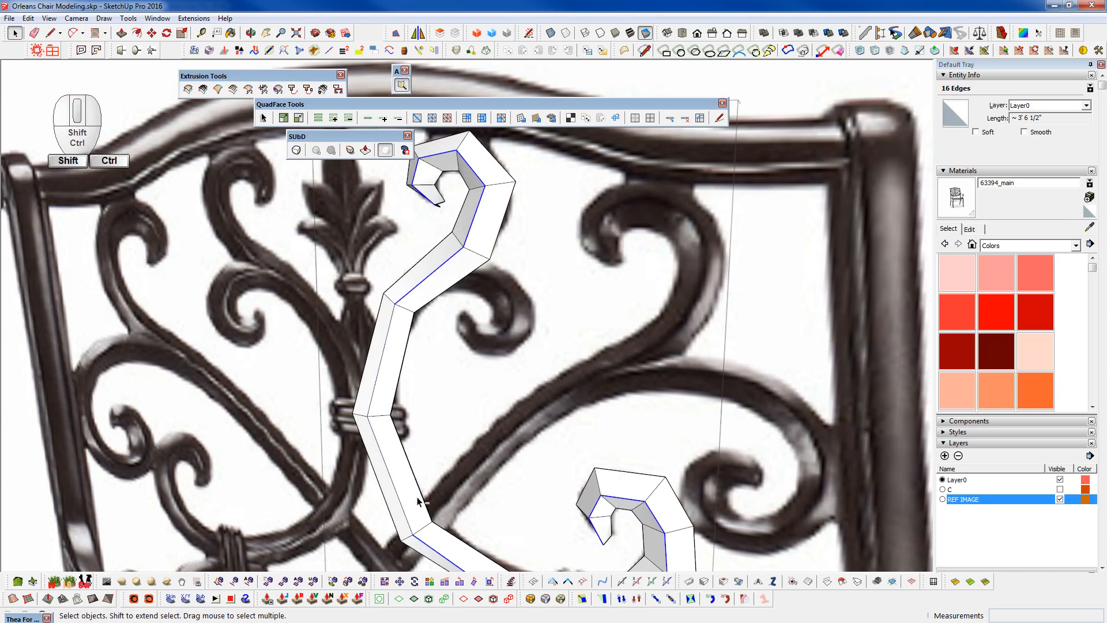
middle_drag(451, 497, 434, 219)
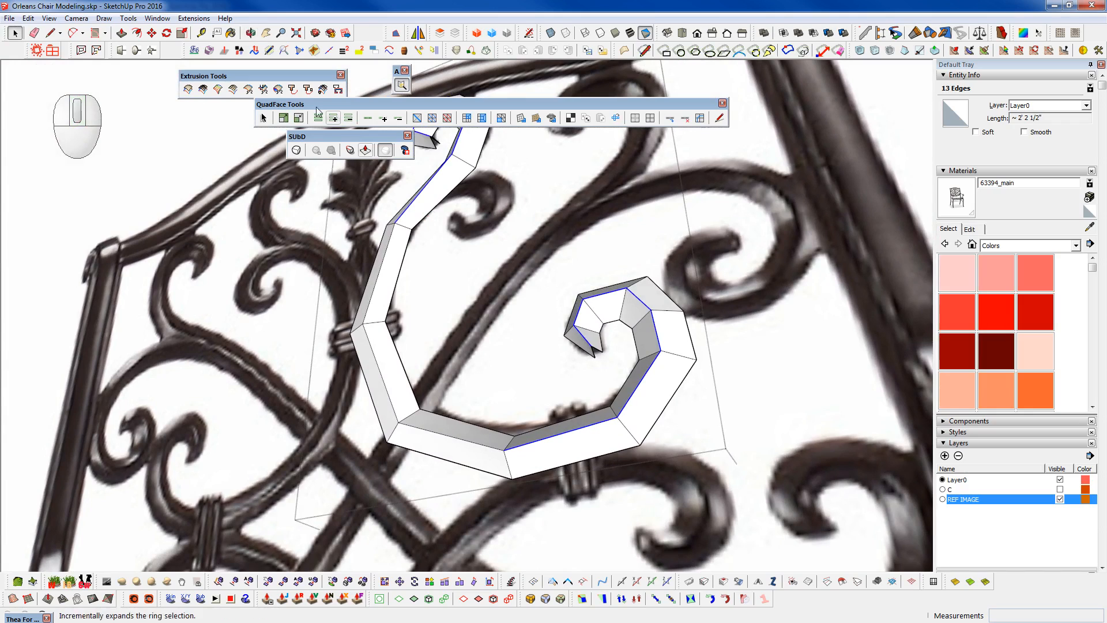
- Set the crease sharpness of the selected centre loop edges to 0.75 and check the ridge on the subdivided scroll
click(365, 150)
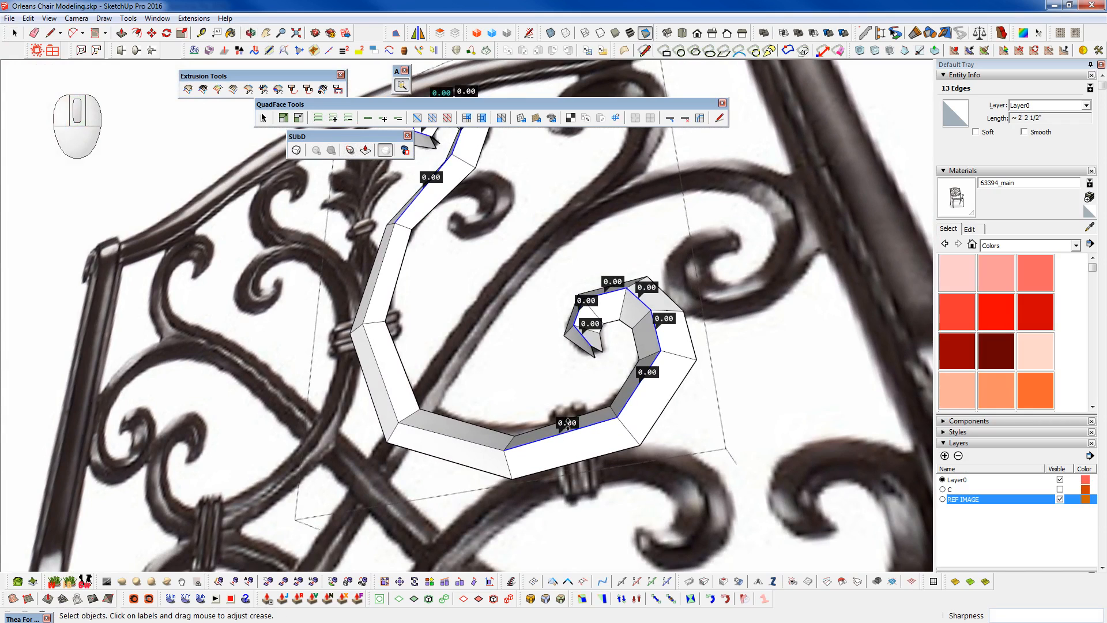
drag(567, 422, 571, 408)
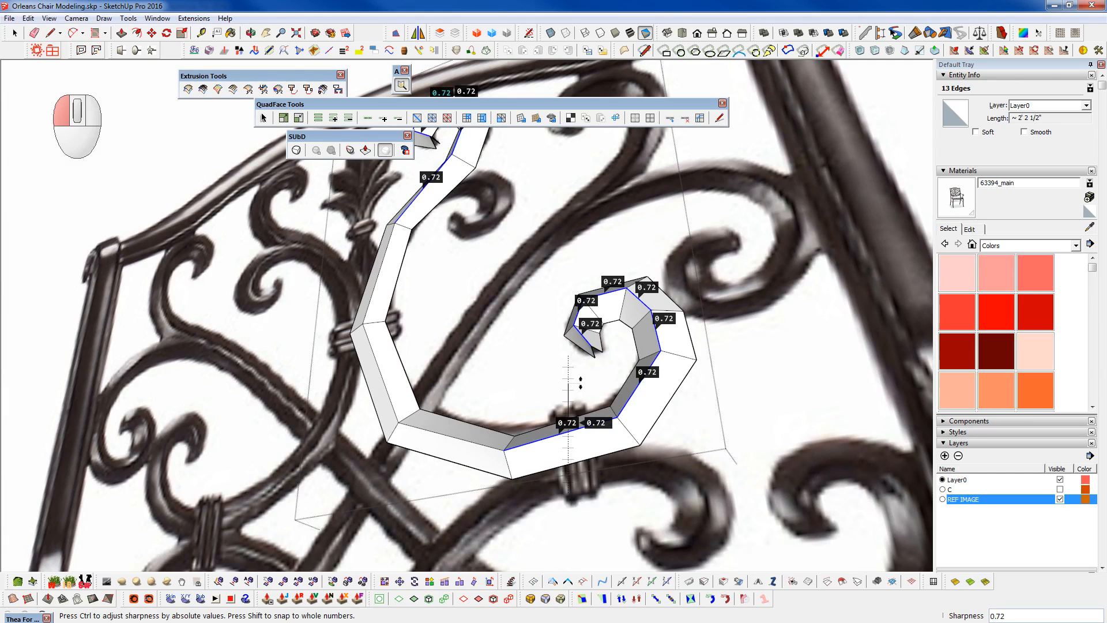
drag(580, 383, 580, 379)
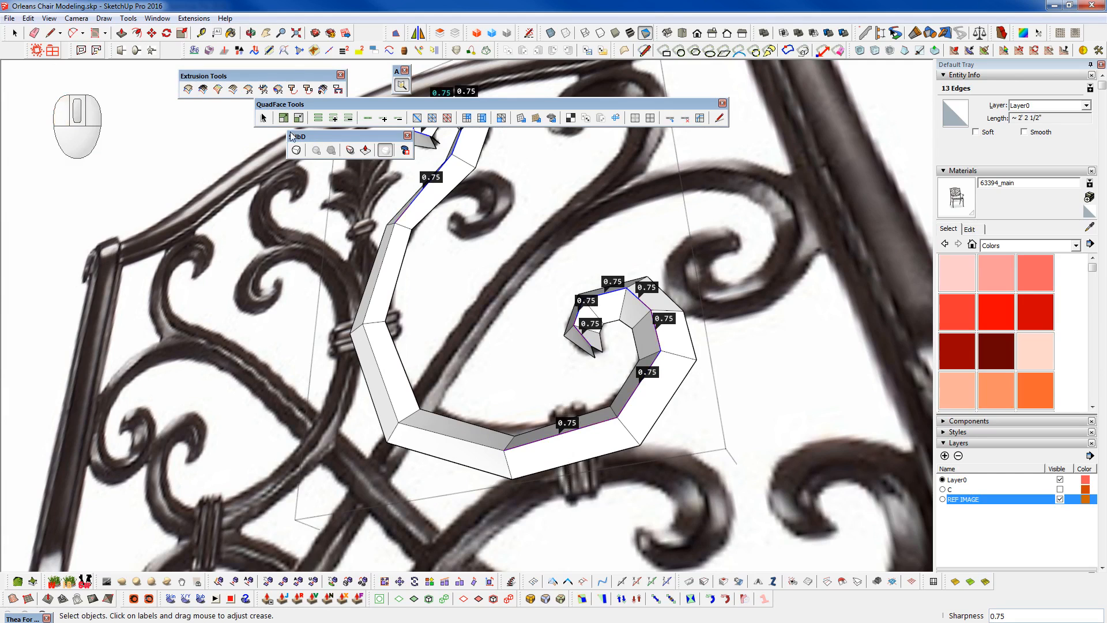
click(466, 468)
middle_drag(521, 508, 678, 350)
middle_drag(603, 390, 644, 552)
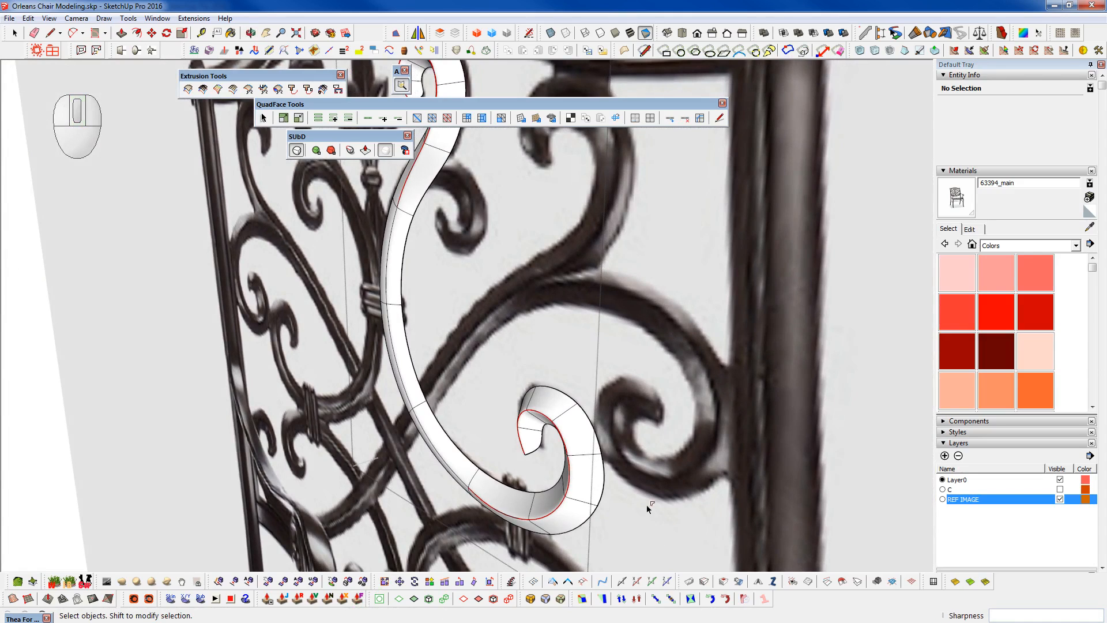
middle_drag(522, 471, 464, 295)
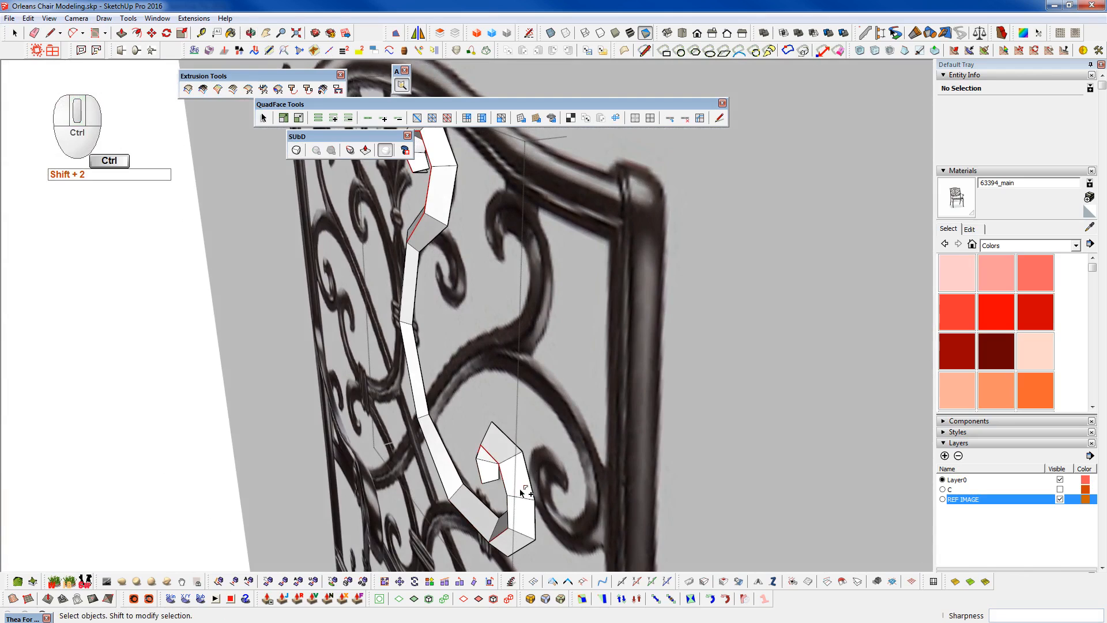
- Hide the rest of the model and select the edge loops along the scroll's inner and outer borders
key(ctrl+5)
middle_drag(531, 491, 220, 502)
scroll(384, 444, up, 5)
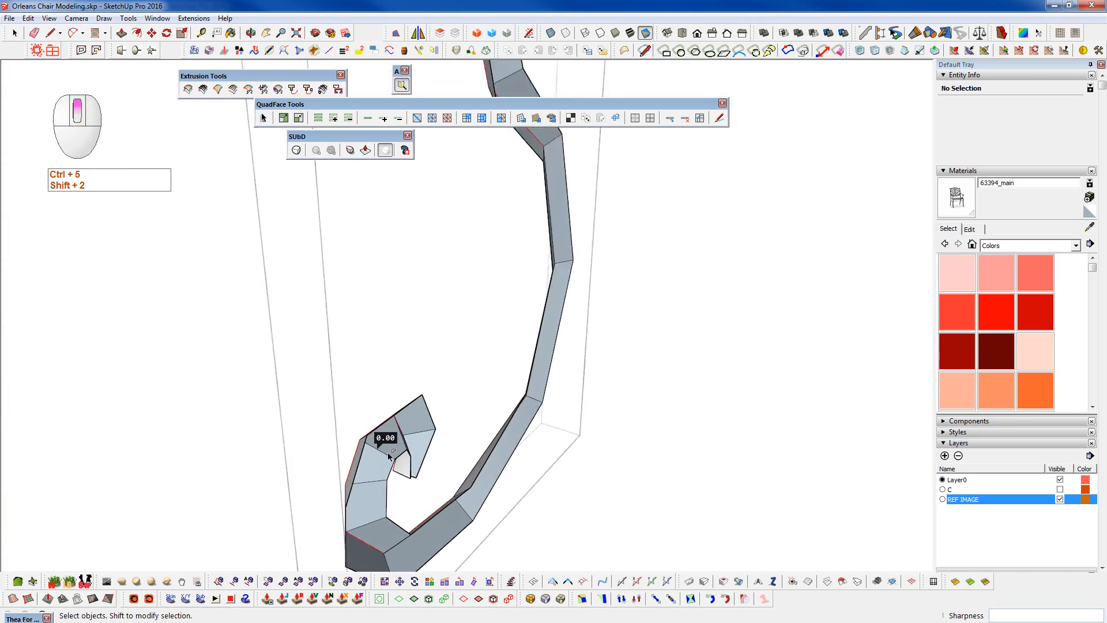
key(space)
click(410, 459)
click(367, 118)
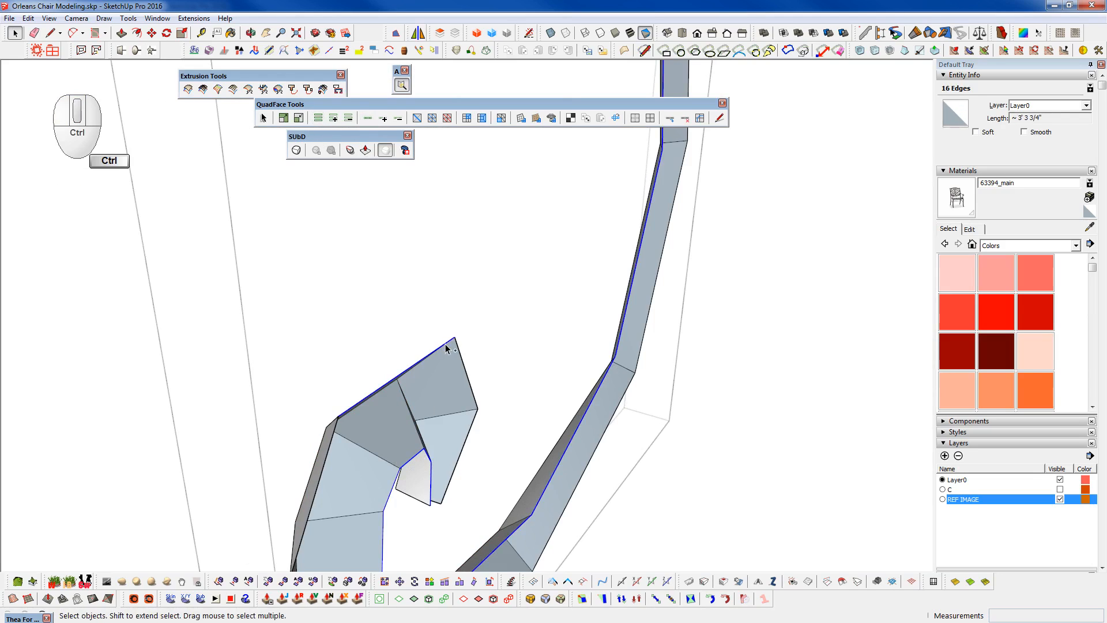
scroll(413, 378, down, 3)
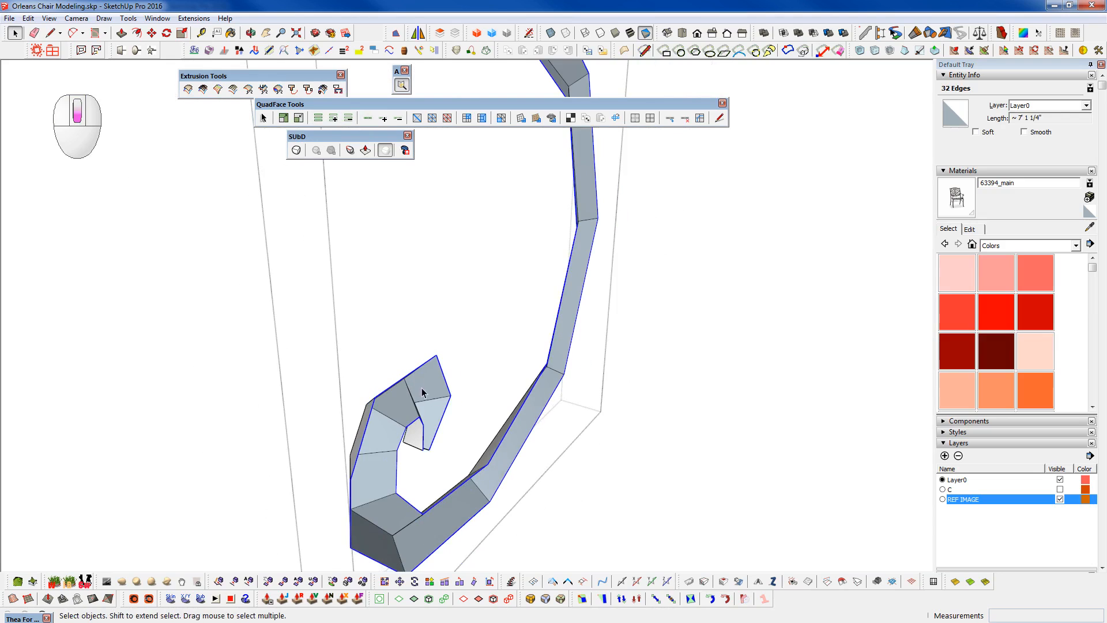
- Give the selected border loops infinite crease sharpness and examine the subdivided lower curl
click(350, 150)
scroll(432, 423, up, 2)
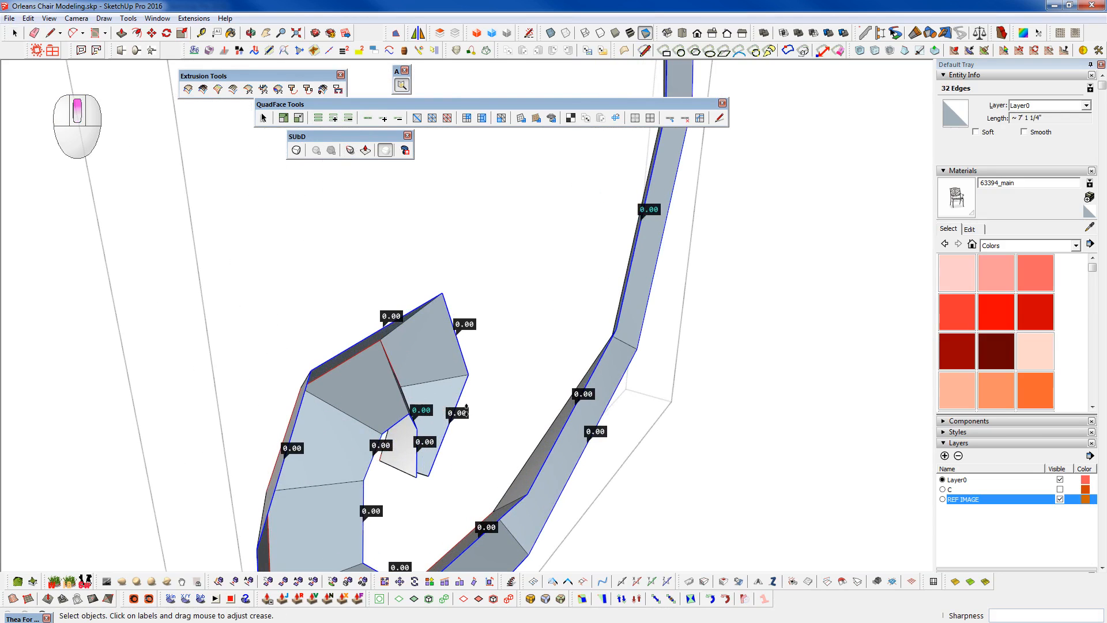
right_click(464, 406)
click(494, 437)
middle_drag(425, 386, 644, 420)
key(shift+2)
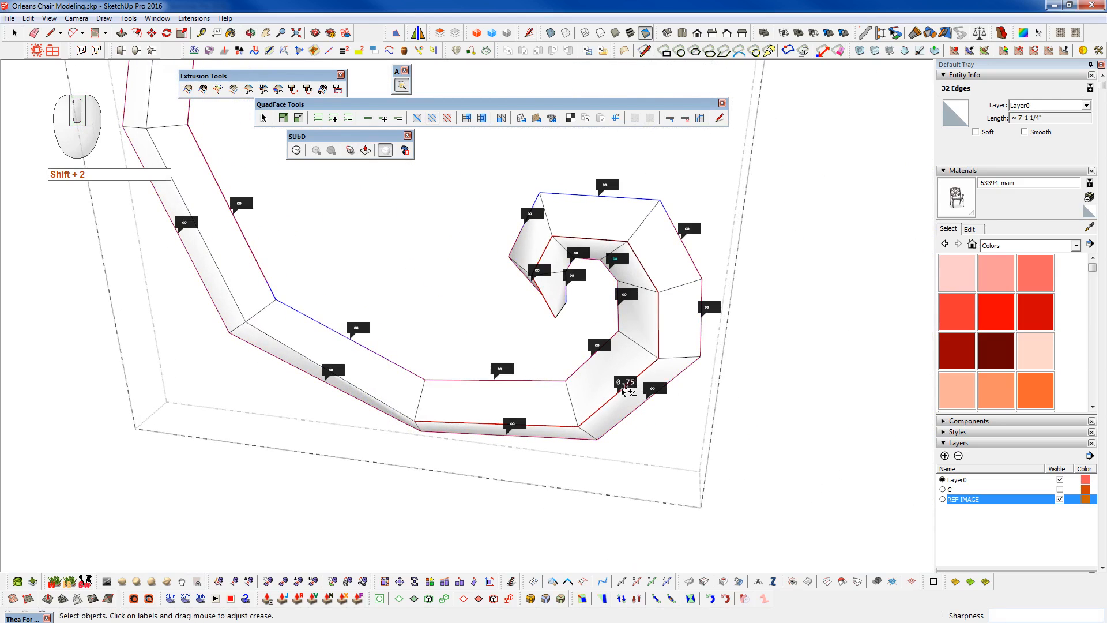
middle_drag(623, 396, 205, 355)
scroll(524, 425, down, 3)
scroll(542, 424, down, 2)
scroll(459, 391, up, 4)
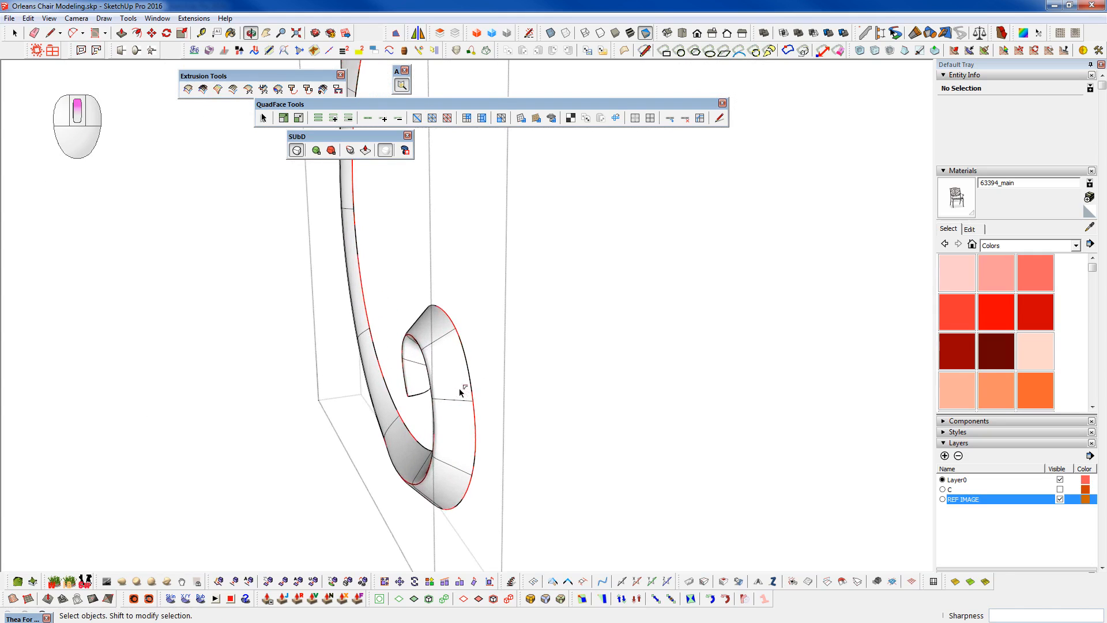
- Turn off the subdivision and set the sharpness of the two open corner vertices at the lower curl's tip to 1.00
key(space)
click(467, 445)
middle_drag(467, 445, 501, 119)
scroll(203, 344, up, 5)
key(shift+2)
key(shift+1)
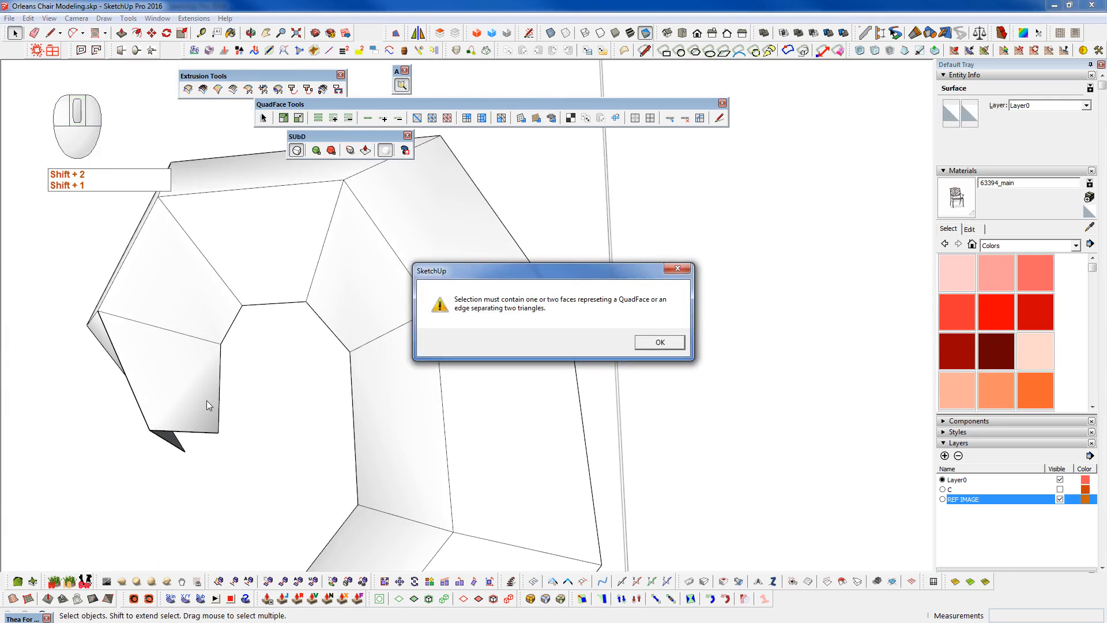
click(659, 342)
middle_drag(534, 381, 234, 375)
key(q)
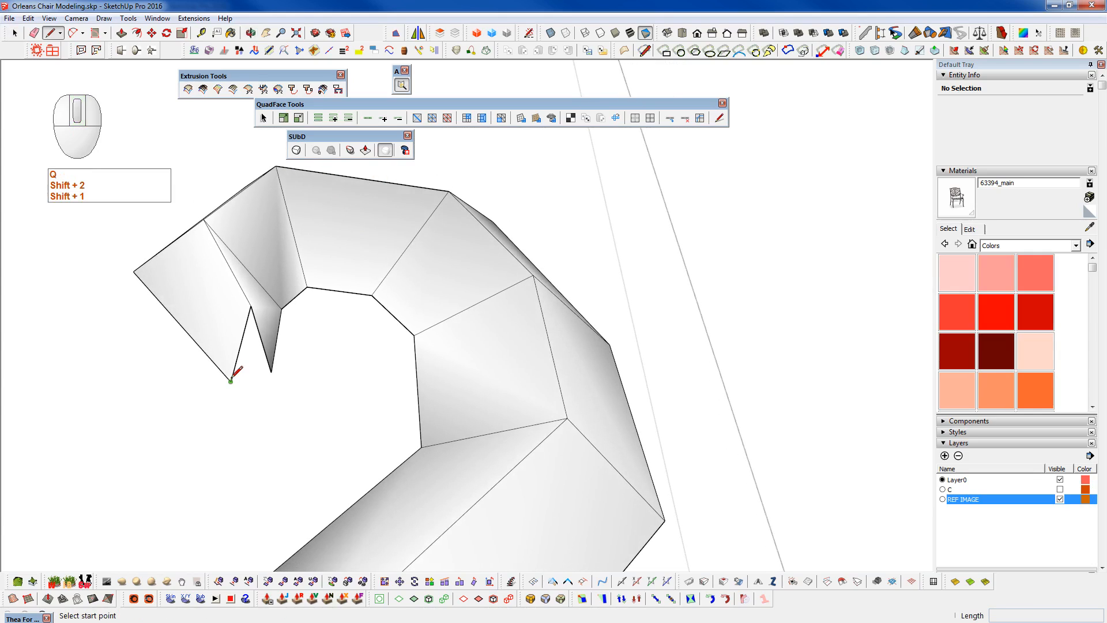
click(349, 150)
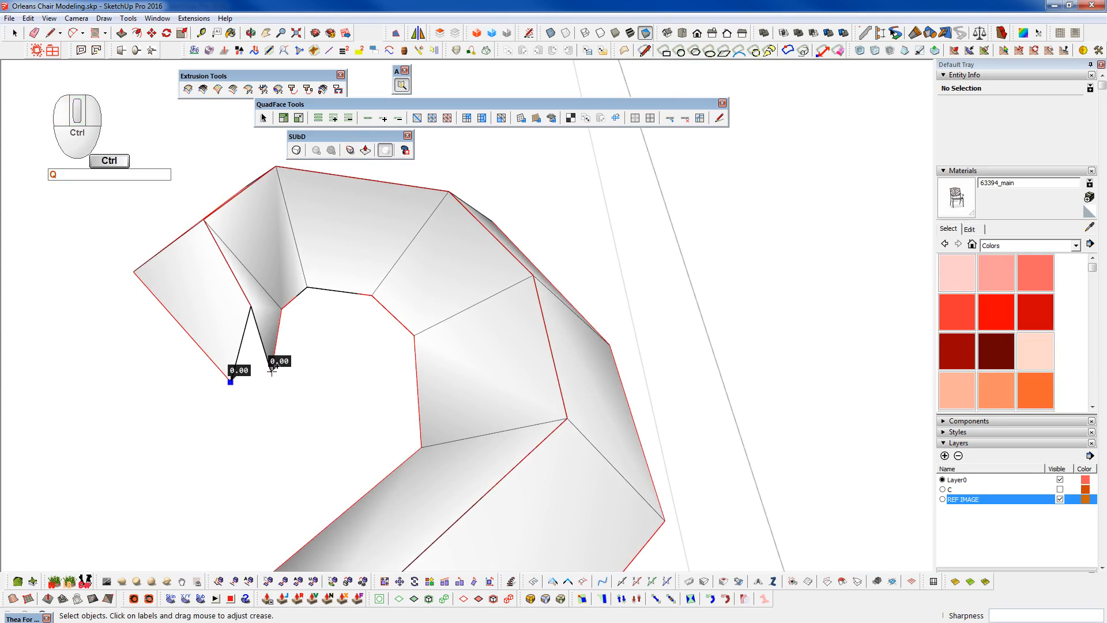
drag(281, 375, 271, 330)
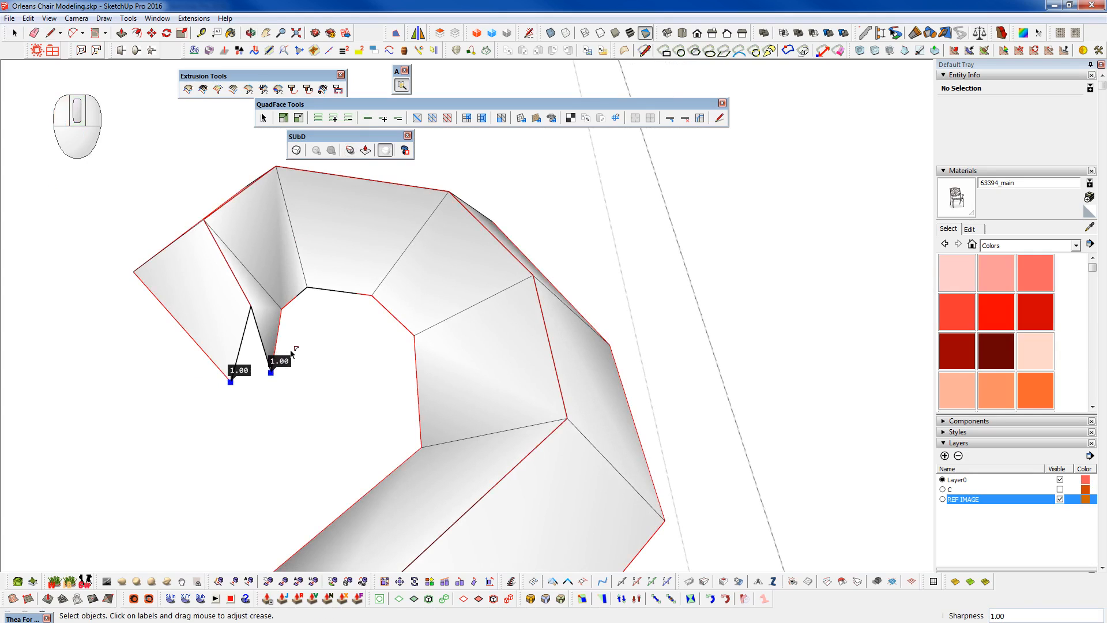
- Draw a line between the two corners to close the lower curl's tip and check it subdivided
key(q)
click(230, 380)
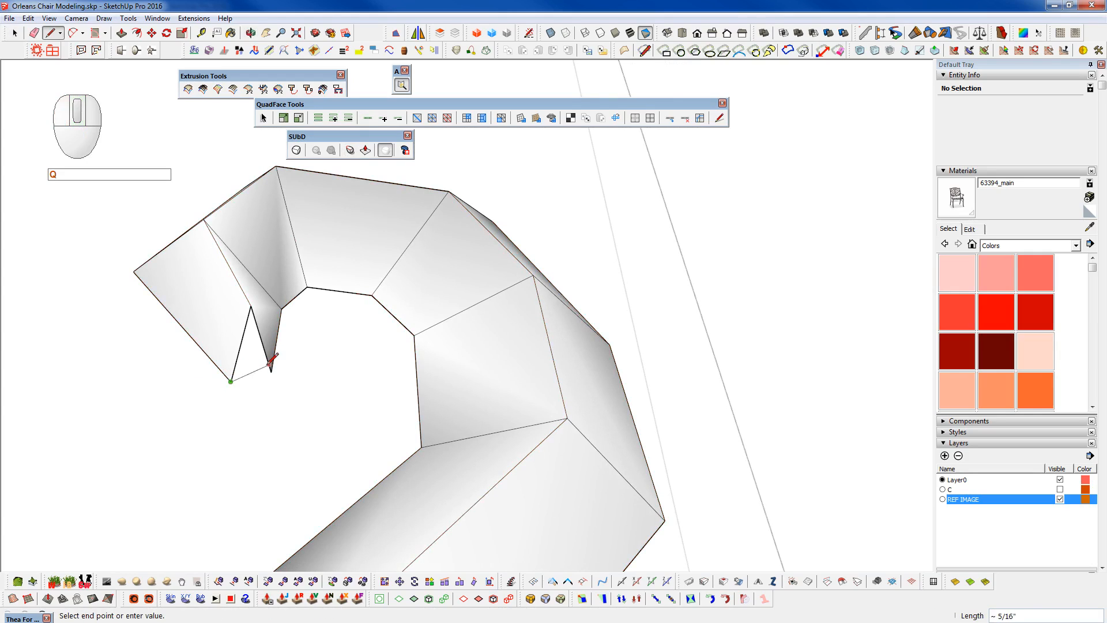
click(271, 372)
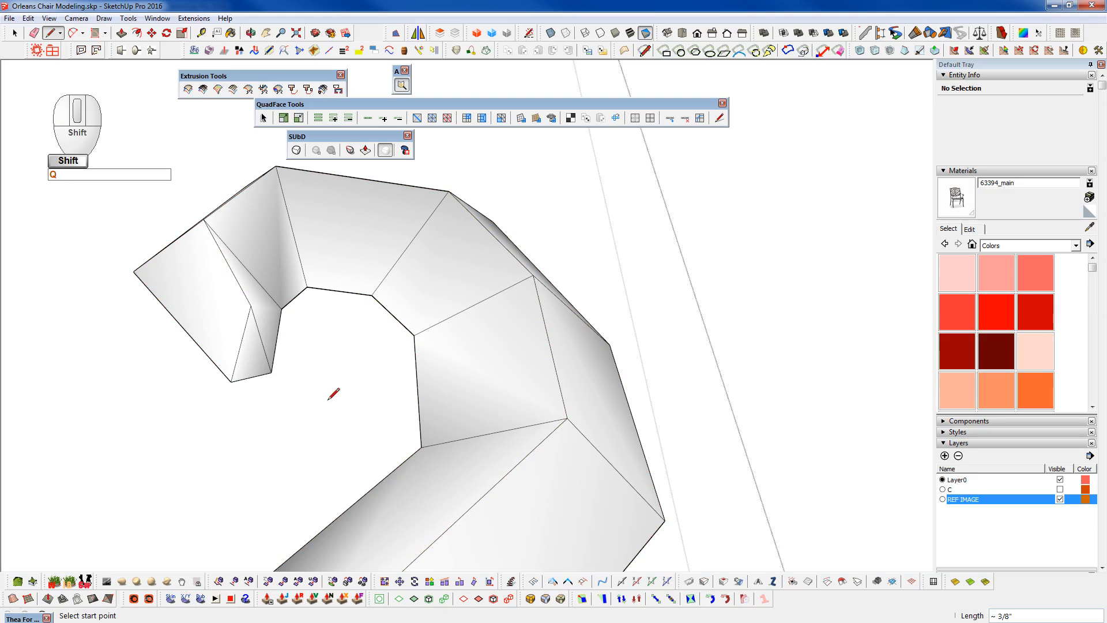
key(shift+2)
middle_drag(236, 297, 511, 299)
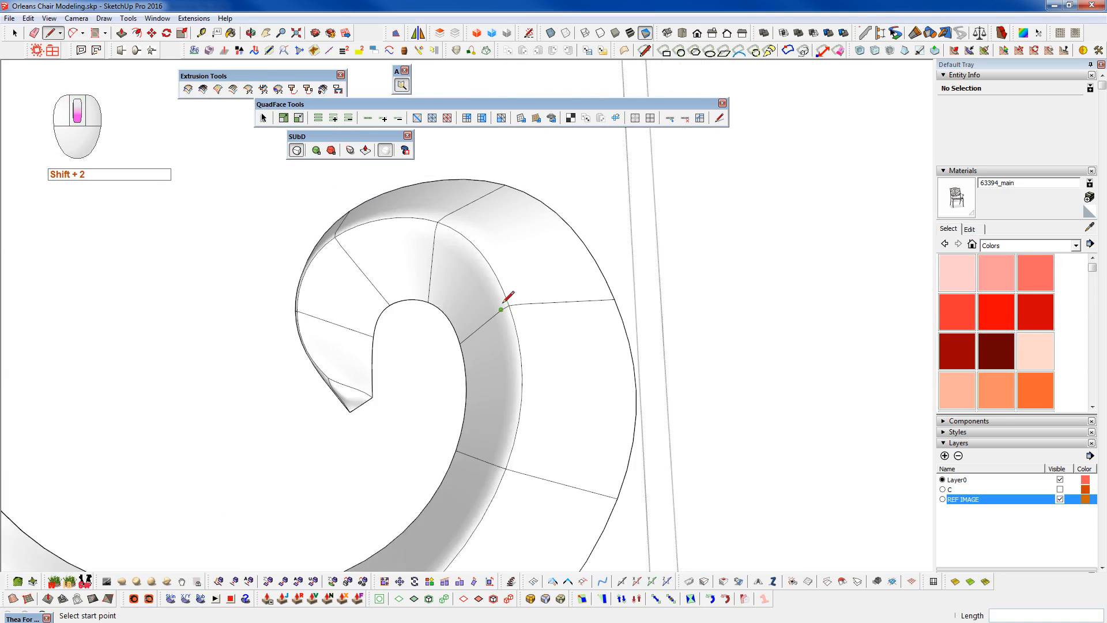
- Set the sharpness of the open corner vertices at the upper curl's tip to 1.00 on the unsubdivided mesh
scroll(506, 305, down, 5)
shift+middle_drag(303, 104, 334, 309)
scroll(333, 309, up, 4)
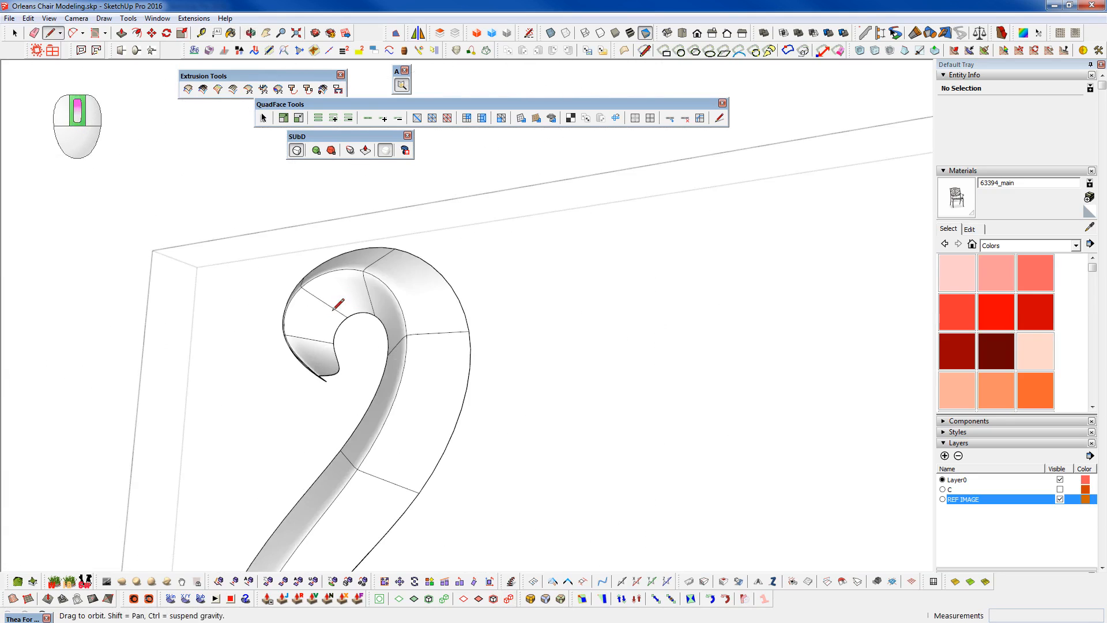
scroll(332, 314, up, 2)
scroll(344, 397, up, 5)
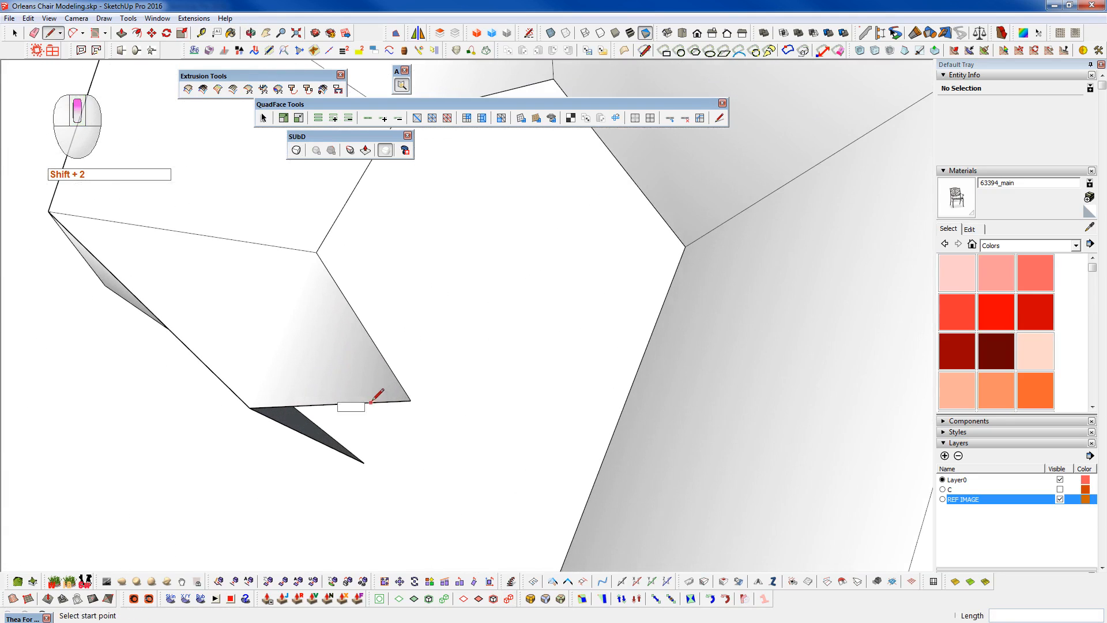
click(356, 150)
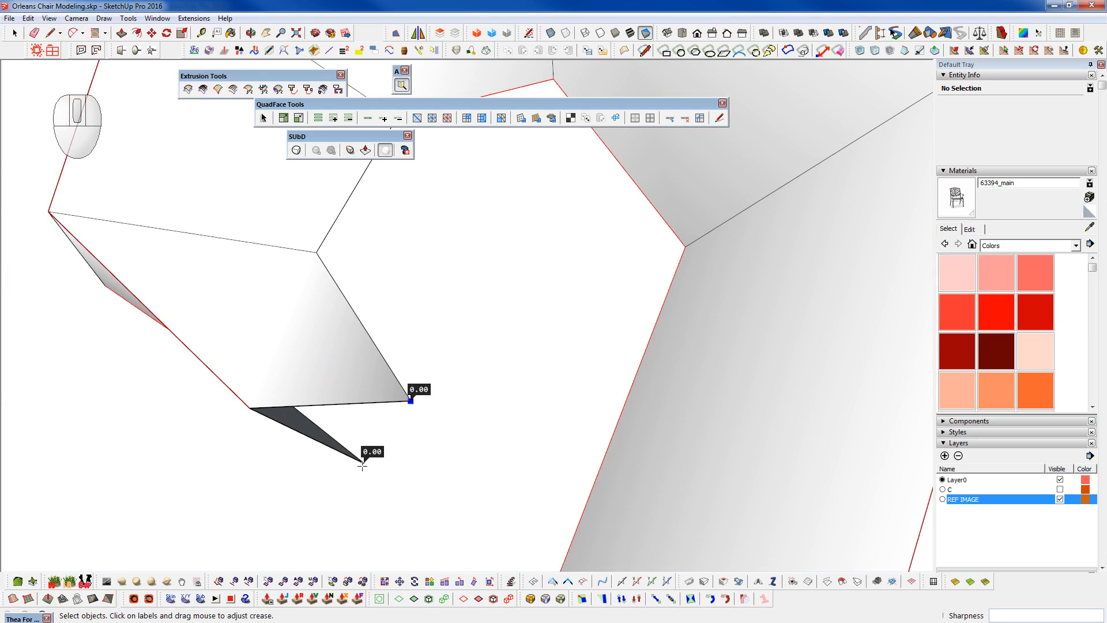
click(419, 391)
- Draw a line between the two corners to close the upper curl's tip and preview it subdivided
key(q)
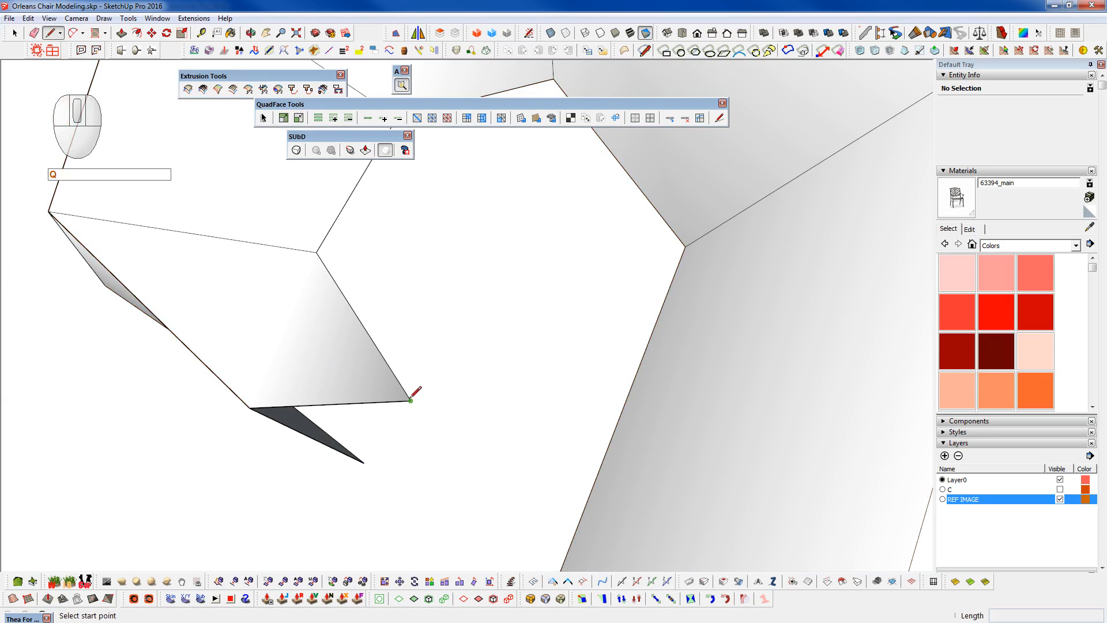
click(410, 400)
click(364, 461)
scroll(351, 376, down, 5)
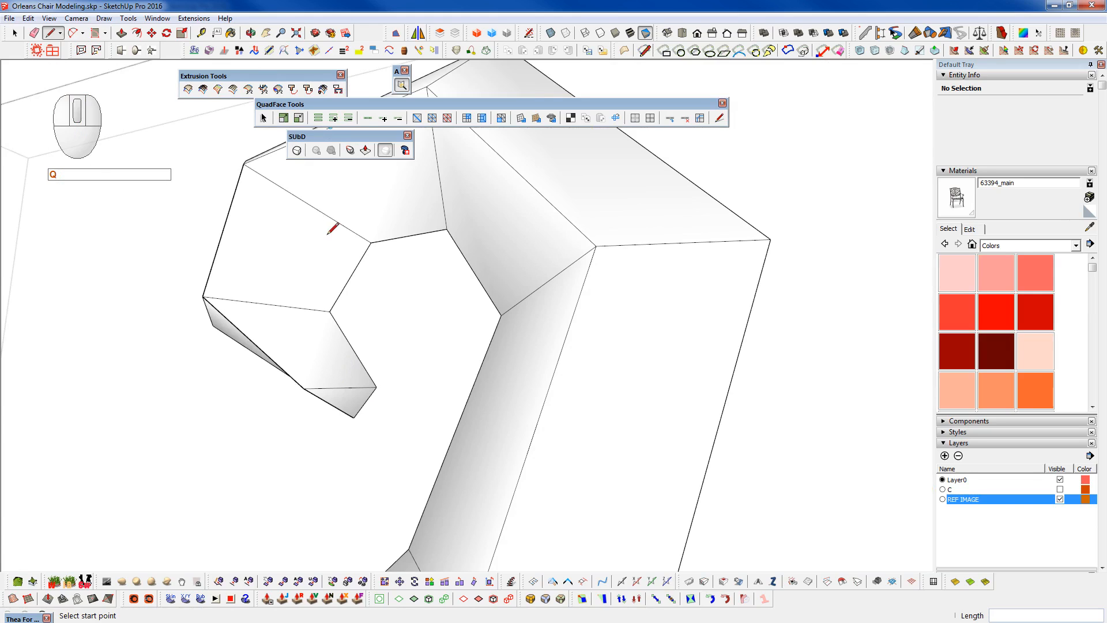
scroll(328, 386, up, 5)
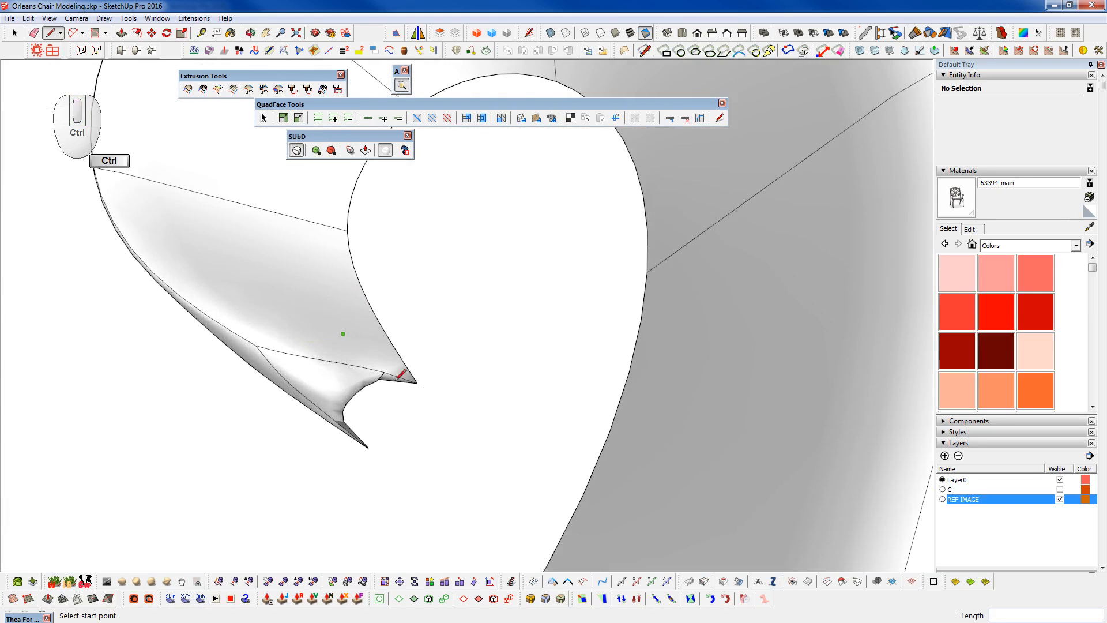
- Undo the subdivision, set the upper tip's closing edge to sharpness 1.00, and examine the curl subdivided again
key(ctrl+z)
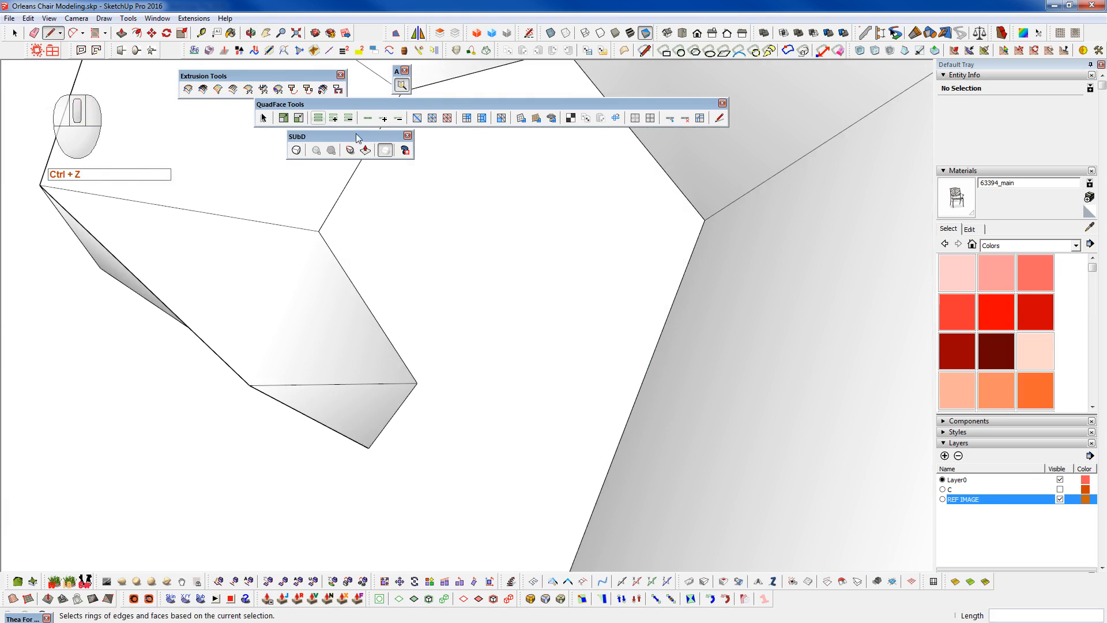
key(space)
click(418, 382)
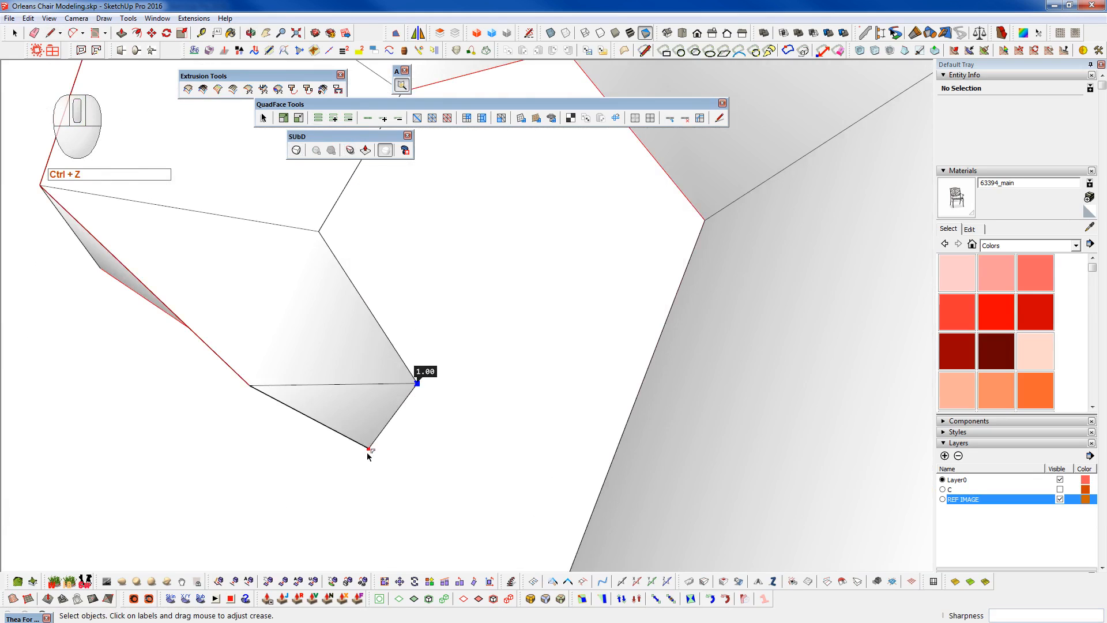
click(392, 422)
drag(403, 409, 407, 215)
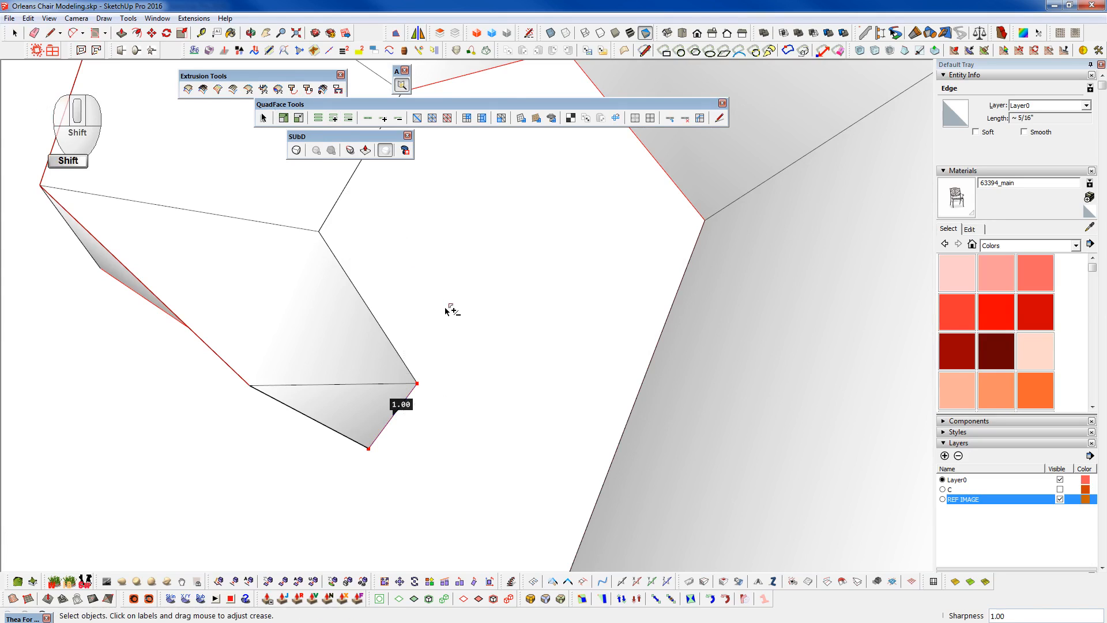
key(shift+2)
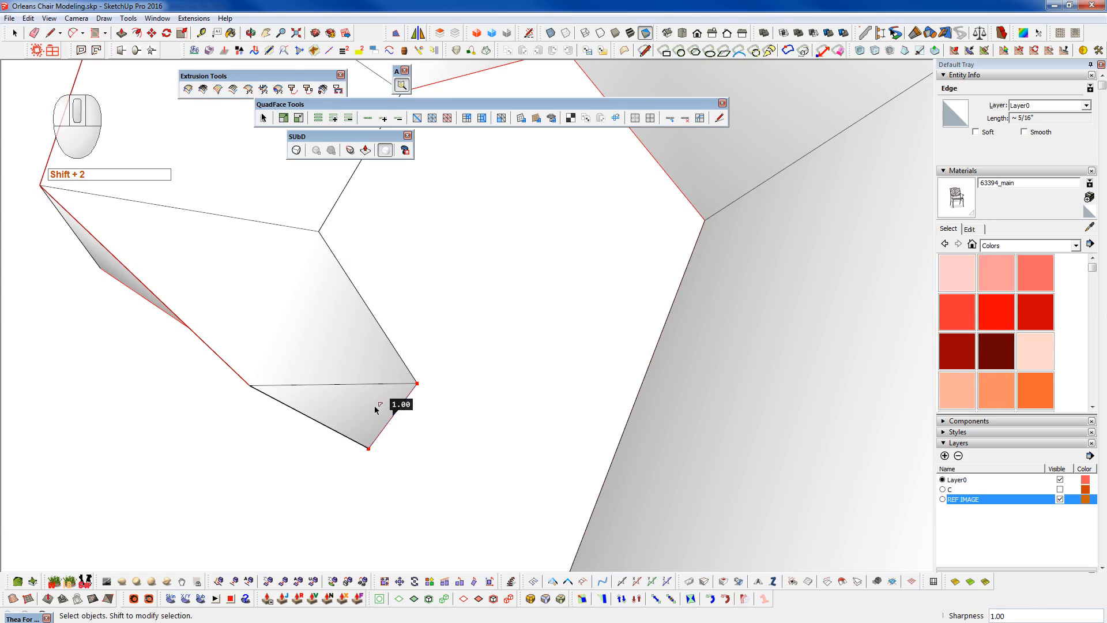
middle_drag(391, 383, 562, 283)
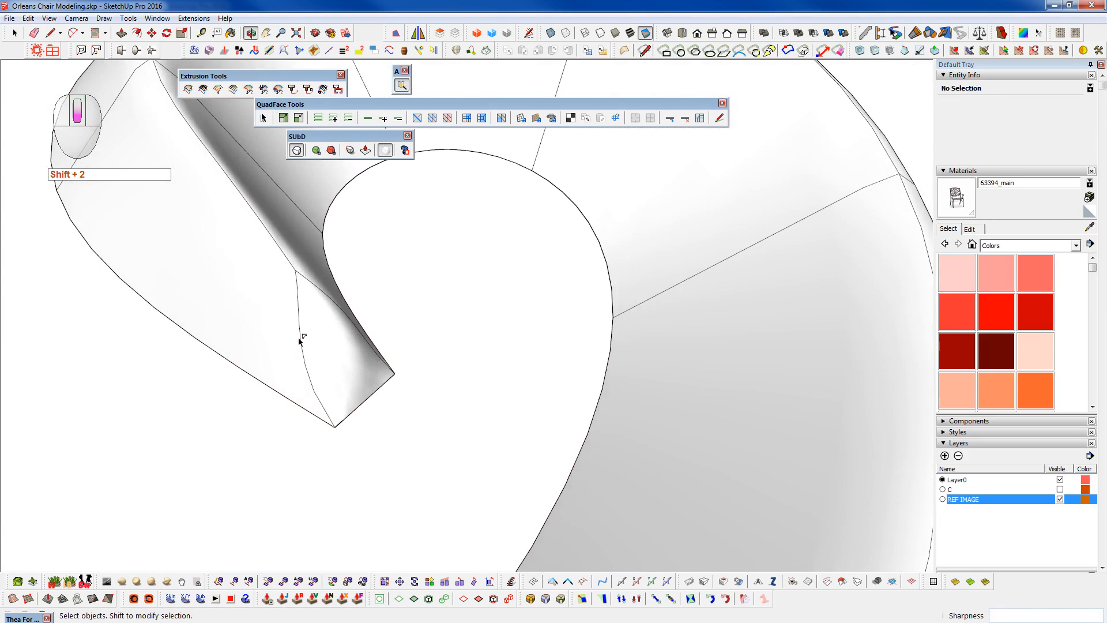
scroll(299, 303, down, 3)
scroll(287, 269, down, 4)
key(space)
middle_drag(415, 324, 334, 548)
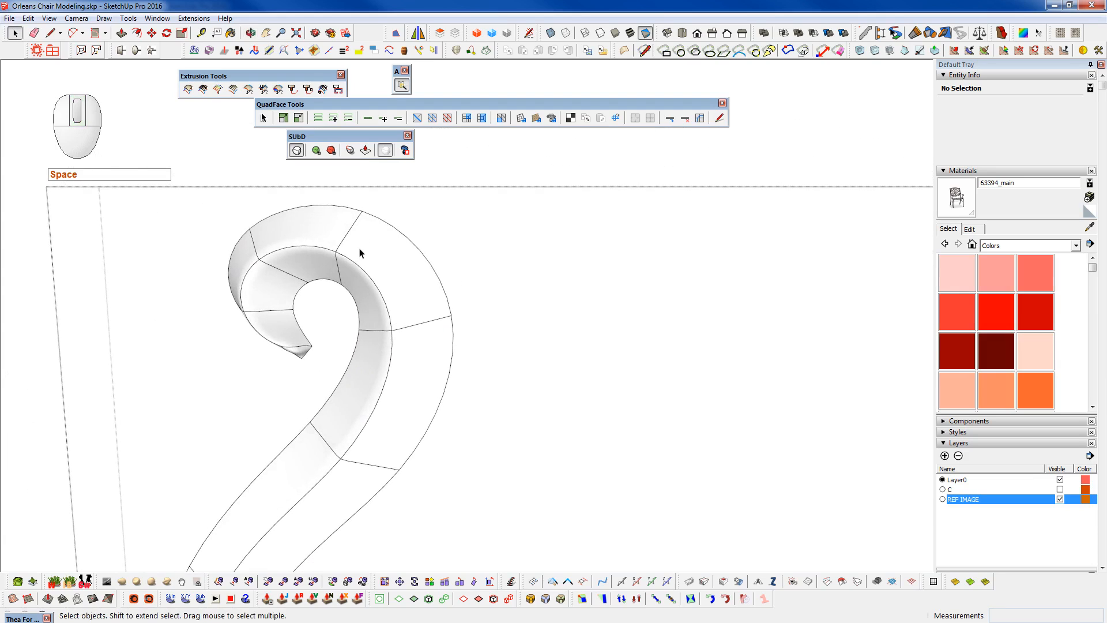
- Turn off the scroll's subdivision, then leave its group and convert it into a component
key(shift+2)
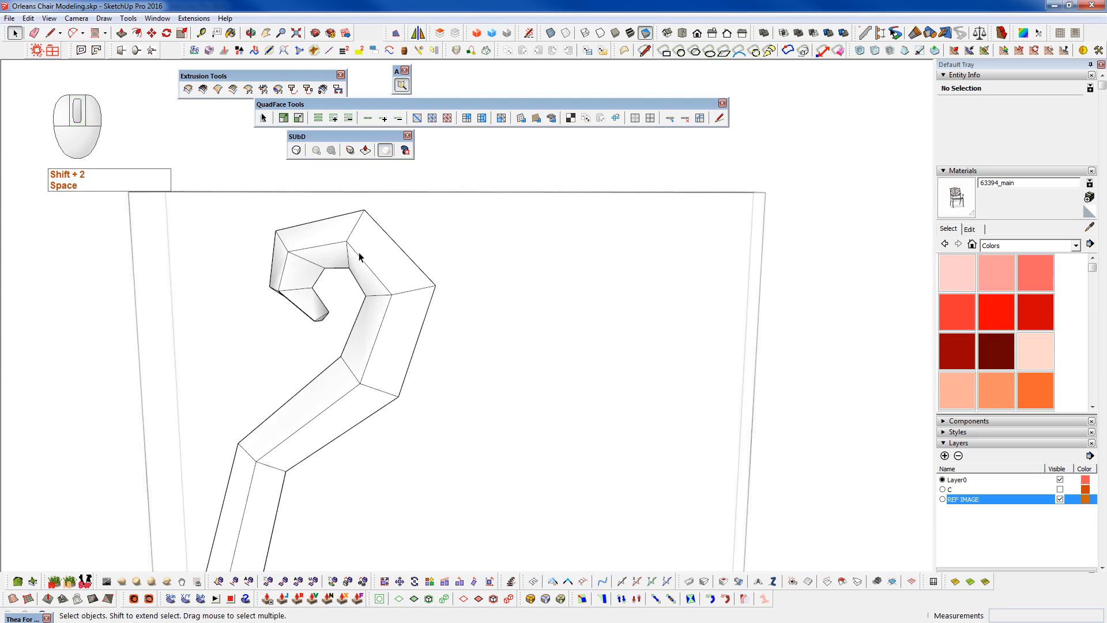
scroll(363, 254, down, 5)
middle_drag(368, 288, 61, 392)
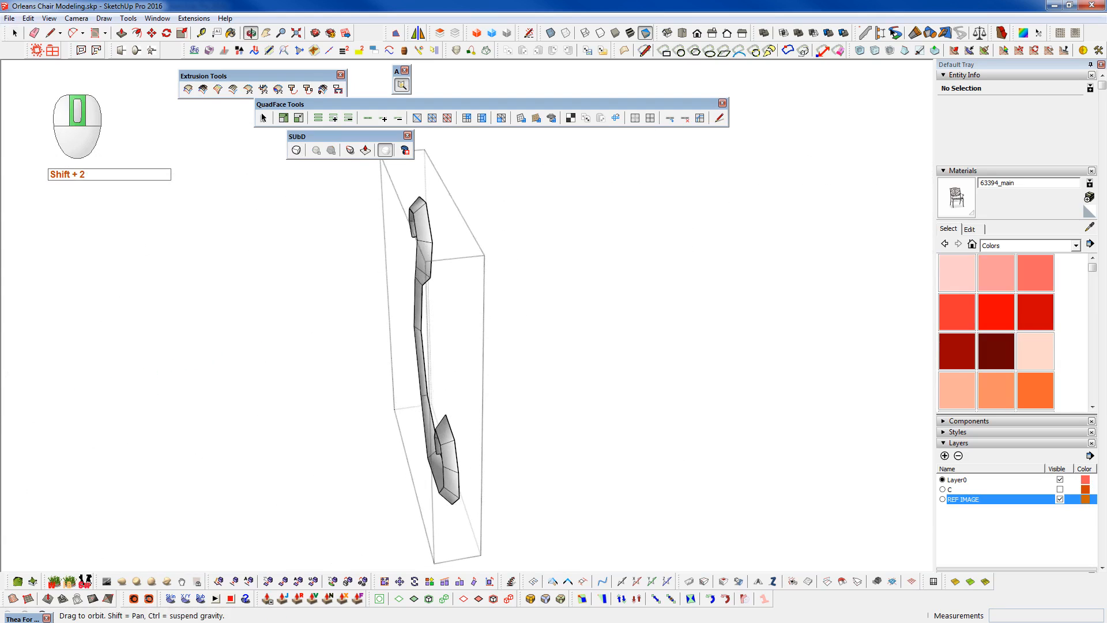
scroll(461, 459, up, 5)
key(shift+c)
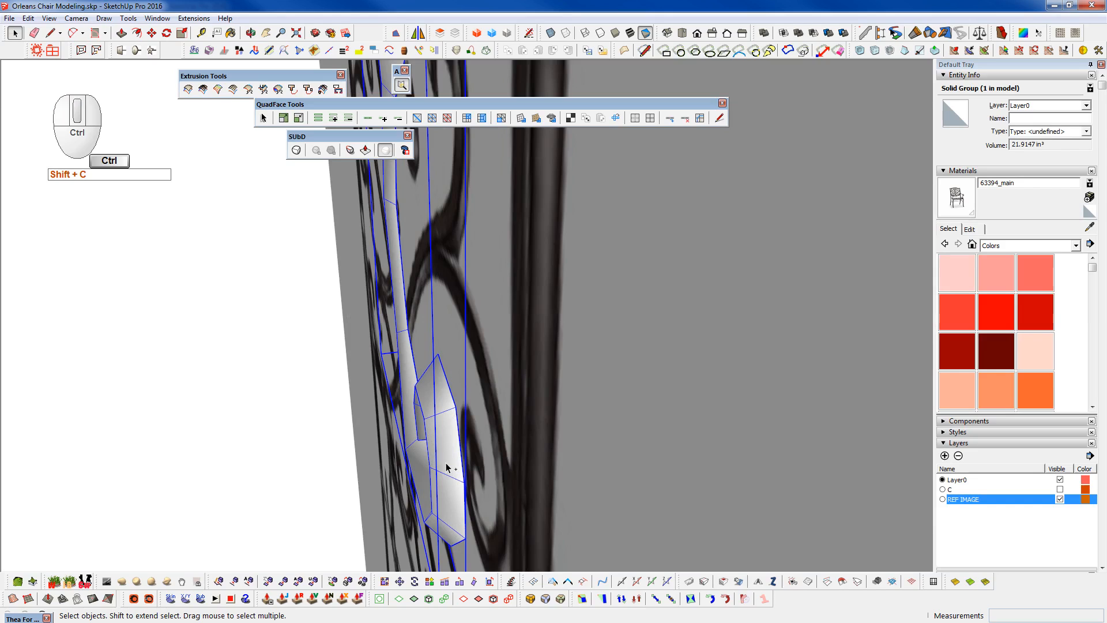
key(ctrl+g)
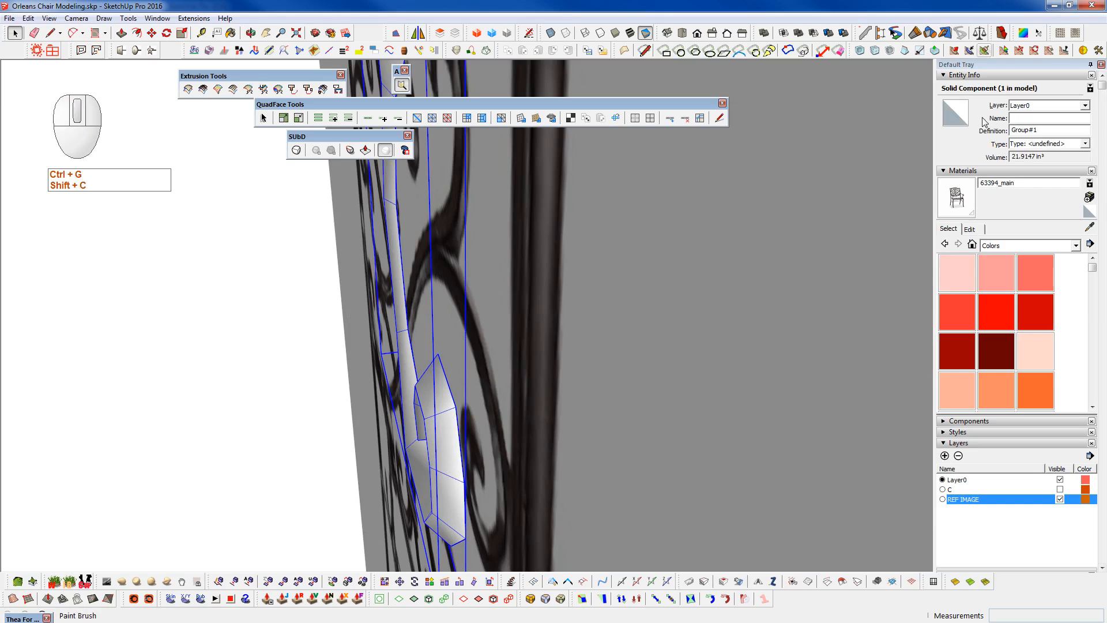
- Move the scroll component clear of the reference image
shift+middle_drag(568, 425, 502, 276)
key(w)
click(420, 452)
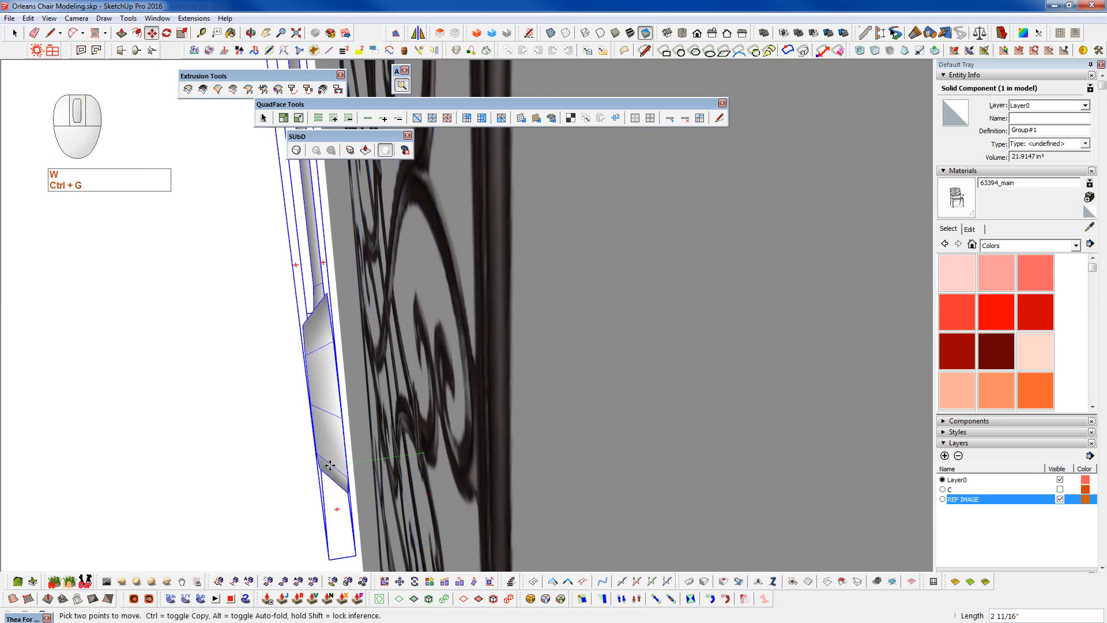
- Copy the scroll component, flip the copy along the component's green axis, and place it back to back against the original
key(ctrl)
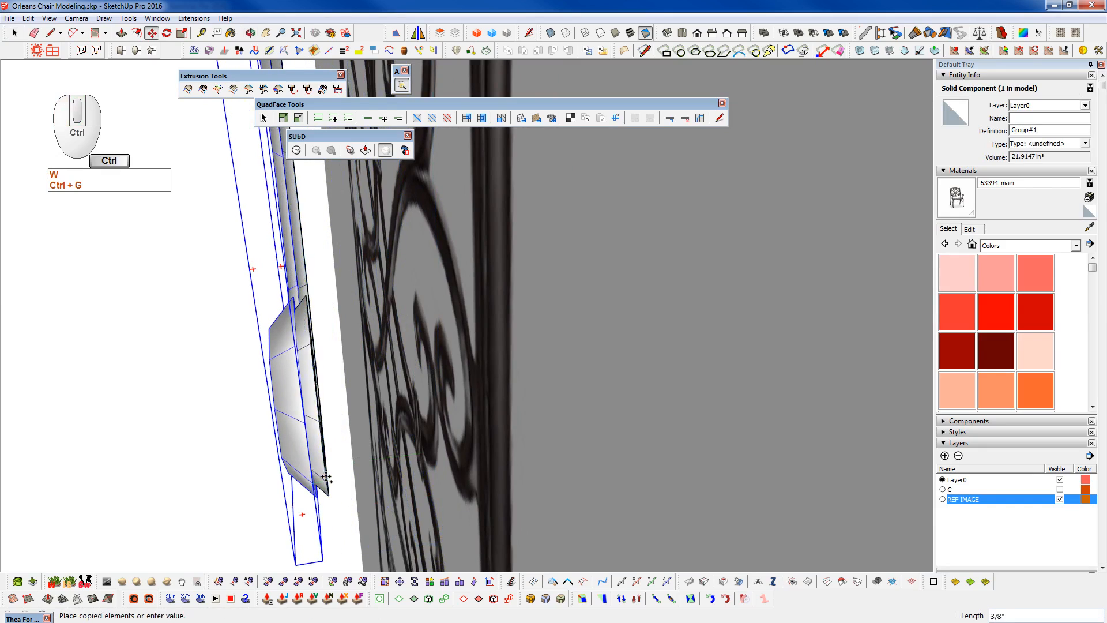
key(ctrl+z)
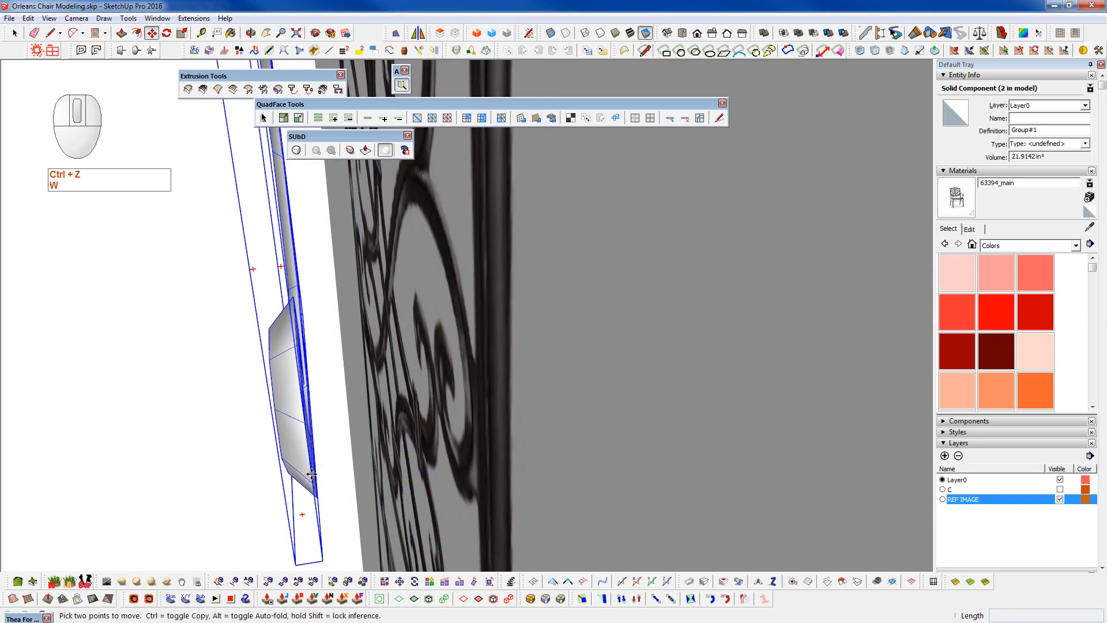
right_click(343, 460)
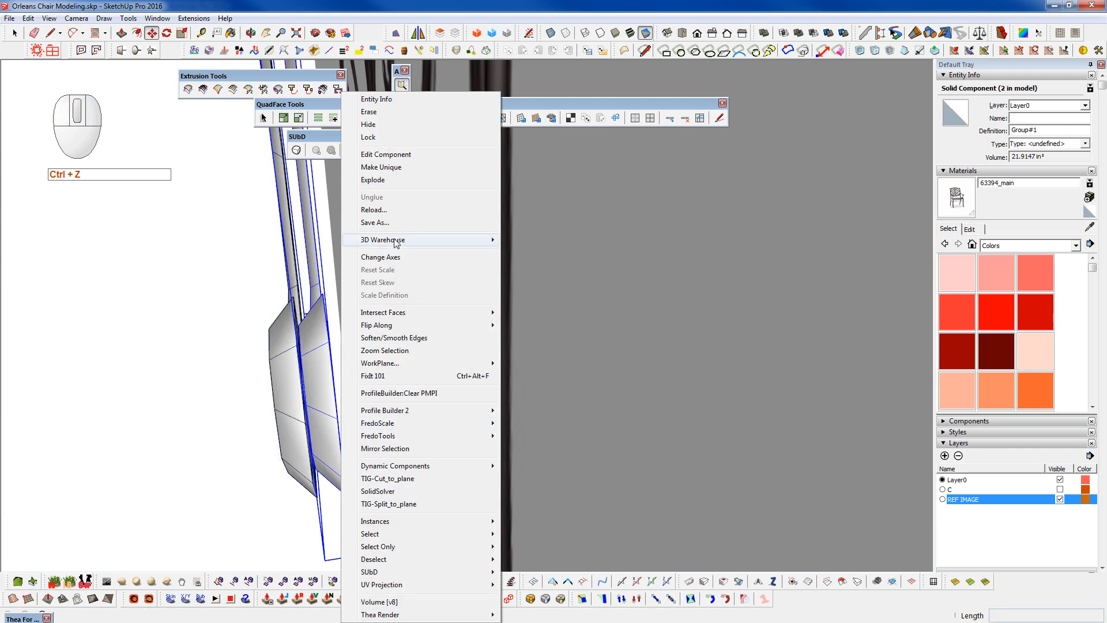
mouse_move(426, 325)
click(547, 339)
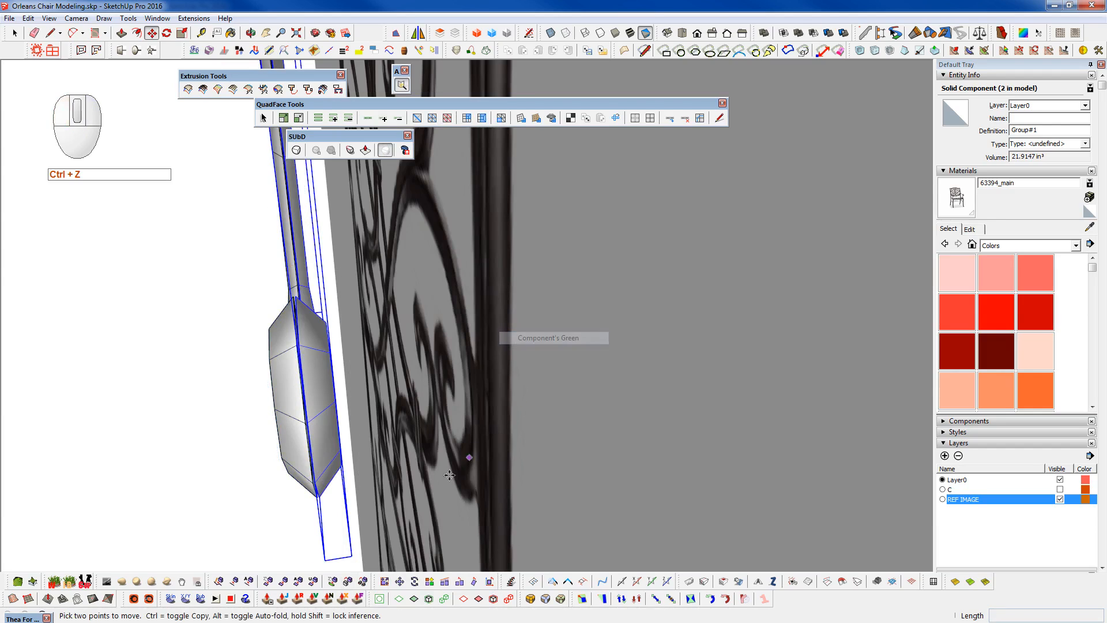
scroll(294, 429, up, 3)
click(294, 429)
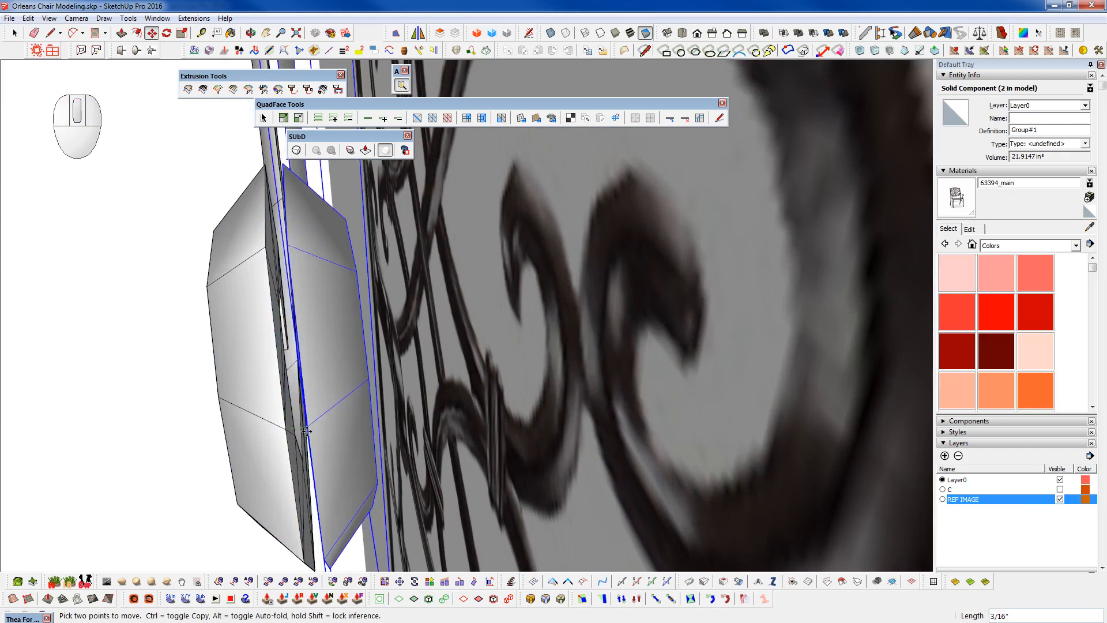
- Preview the two mirrored components subdivided, examine the seam between them, and turn the subdivision off again
middle_drag(287, 429, 547, 390)
key(shift+2)
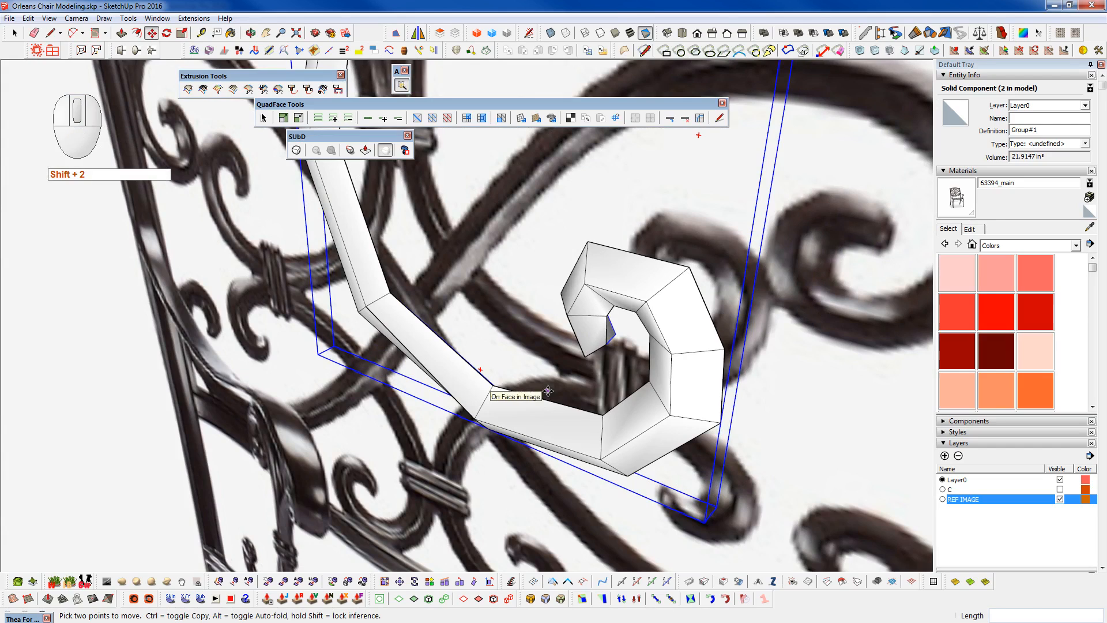
middle_drag(760, 413, 483, 453)
scroll(470, 446, down, 2)
scroll(483, 452, up, 4)
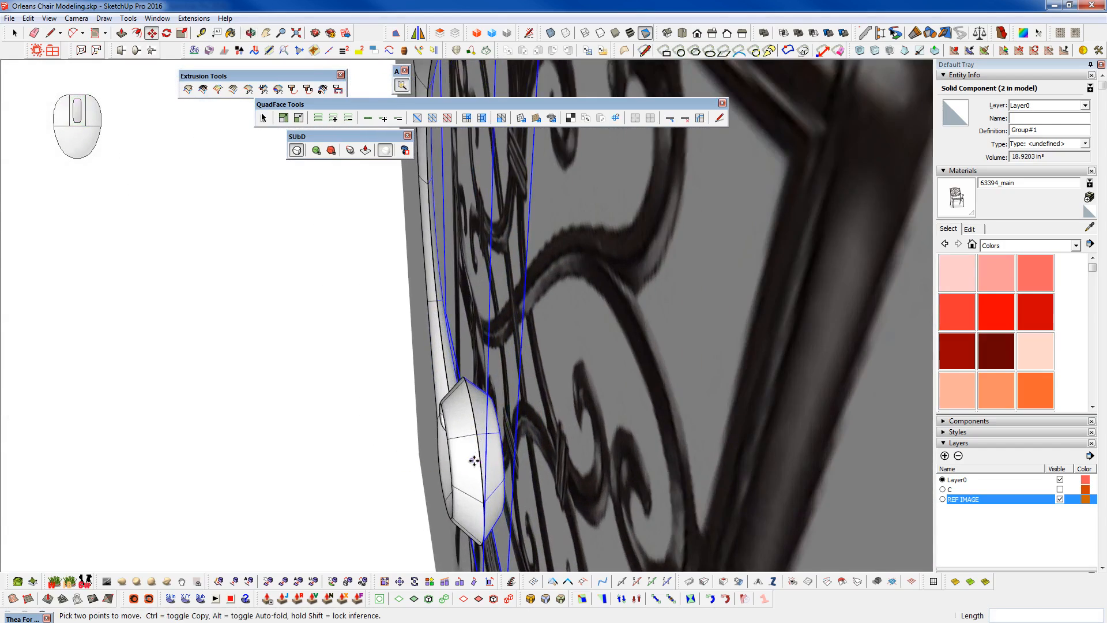
scroll(473, 461, down, 2)
middle_drag(479, 461, 541, 432)
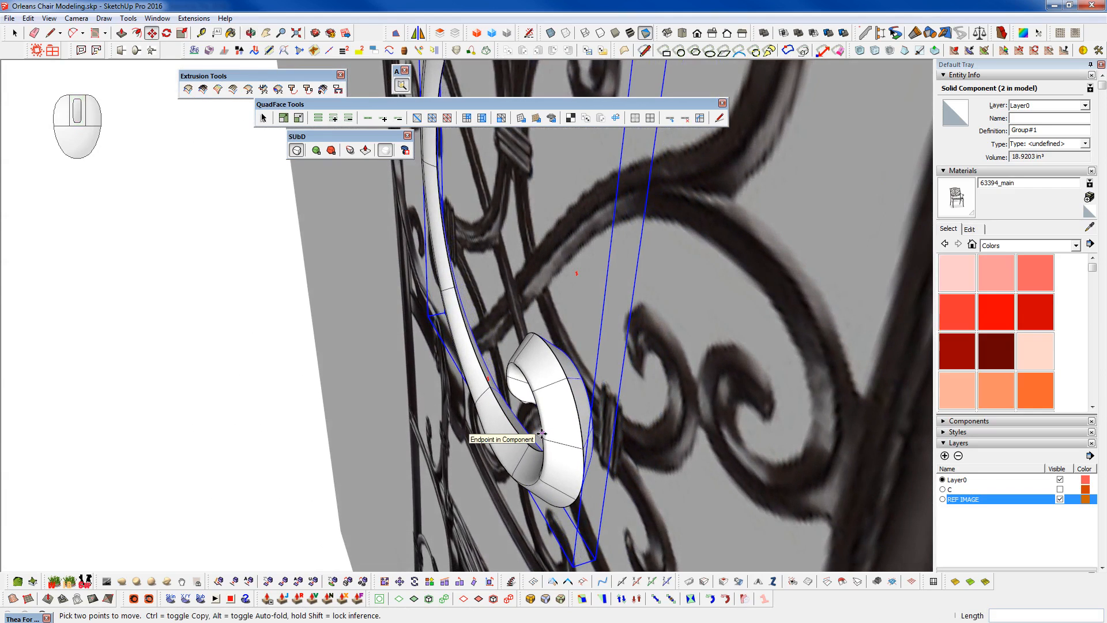
key(shift+2)
- Pull the mirrored component copy away from the original and delete it
middle_drag(542, 433, 495, 435)
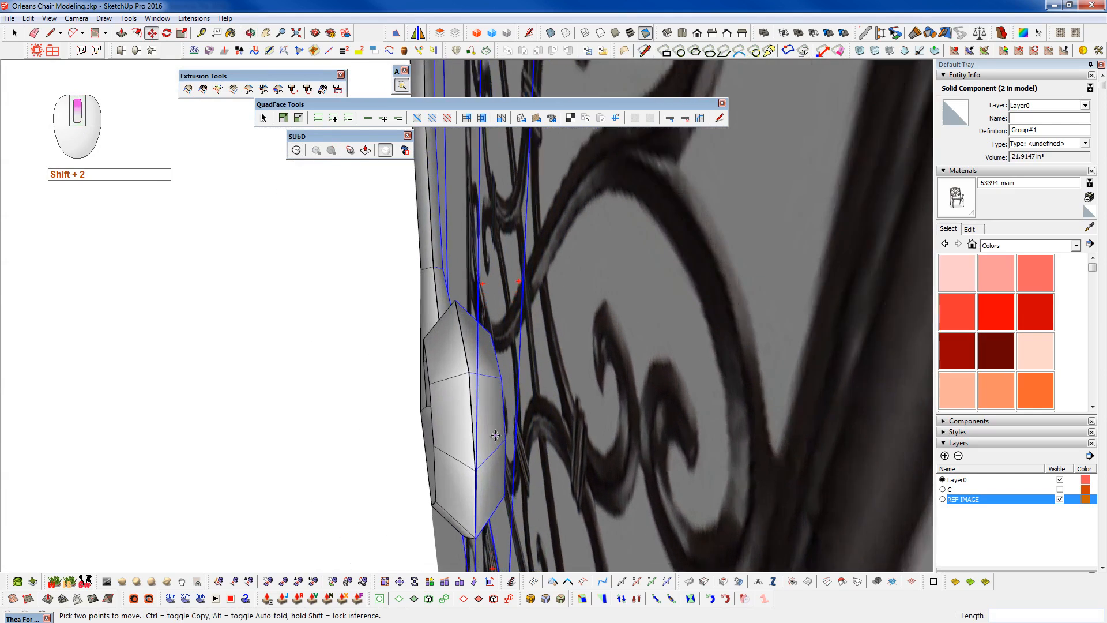
scroll(495, 435, up, 1)
key(w)
click(506, 441)
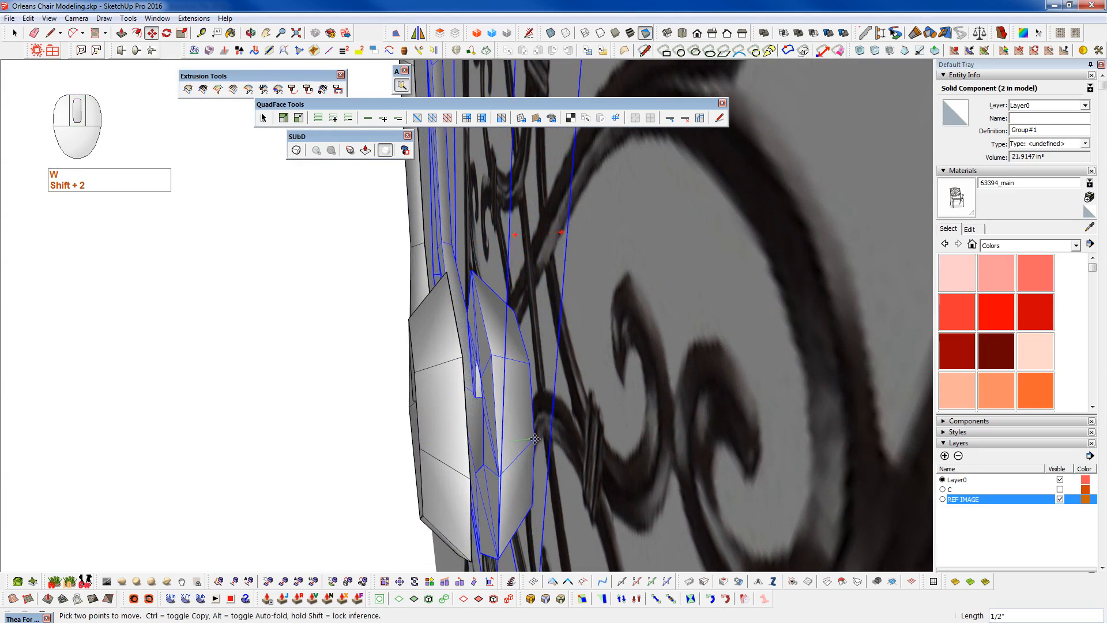
mouse_move(499, 460)
middle_down()
mouse_move(438, 461)
mouse_move(603, 471)
mouse_move(210, 462)
middle_up()
key(ctrl+d)
- Open the remaining scroll component for editing and erase the edges dividing its flat back along the lower curl
key(space)
double_click(479, 467)
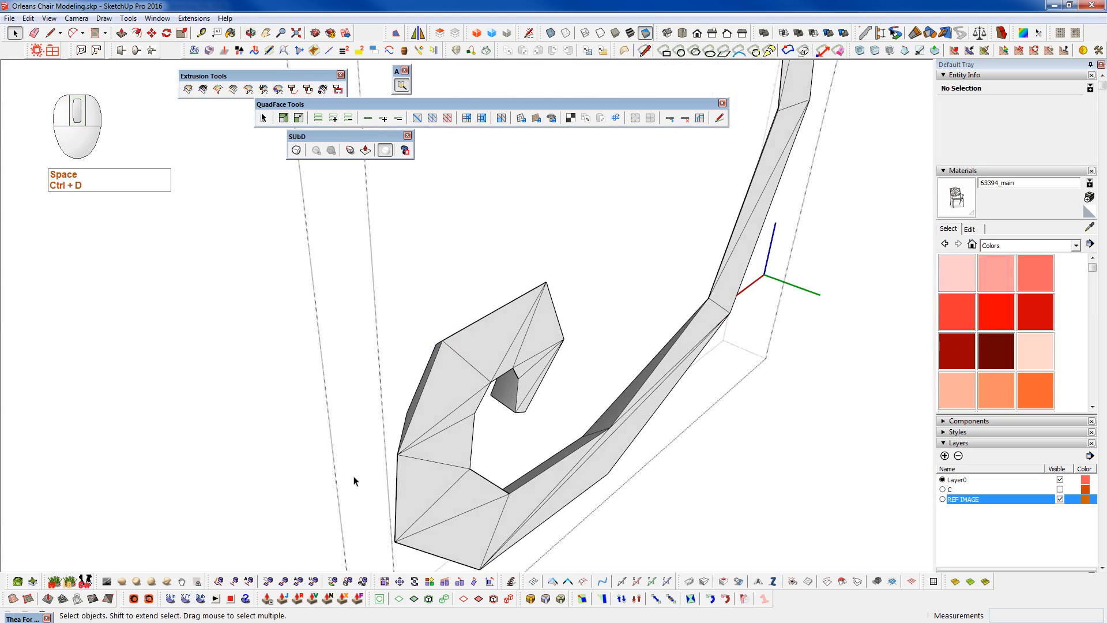
key(shift+e)
drag(447, 447, 451, 473)
drag(461, 511, 459, 373)
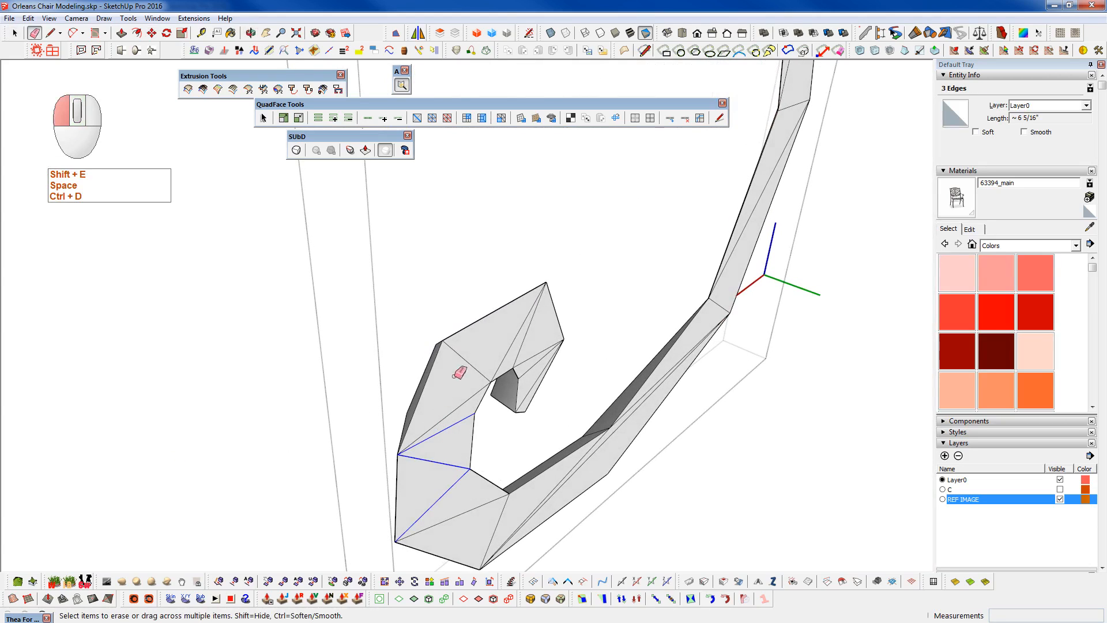
drag(544, 342, 526, 363)
scroll(526, 364, up, 2)
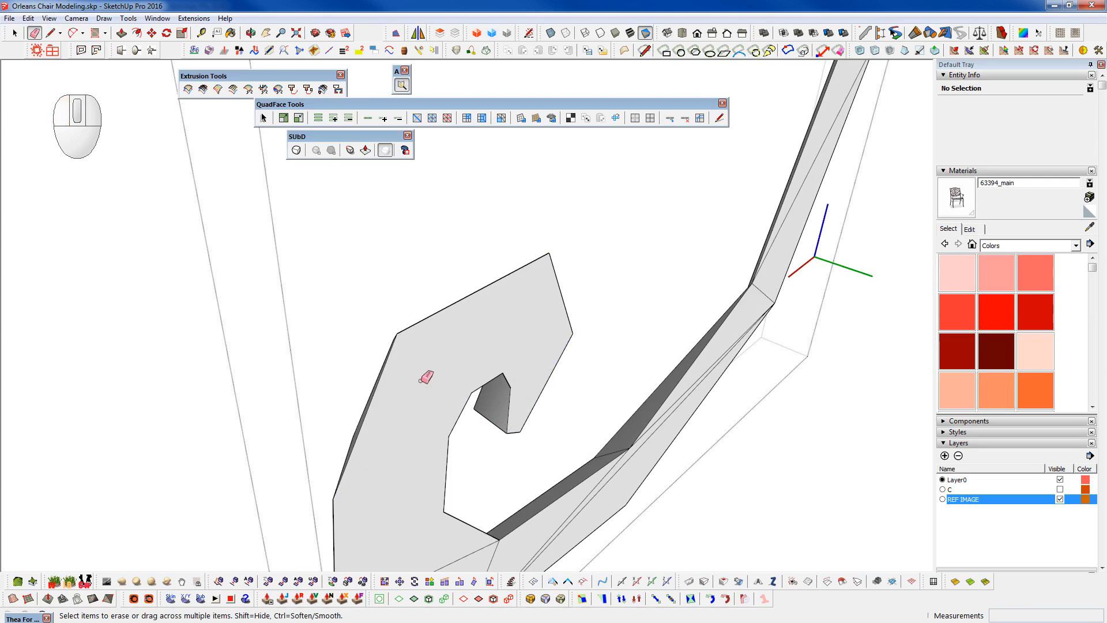
scroll(424, 380, down, 2)
drag(486, 492, 449, 494)
- Erase the remaining dividing edges on the back of the stem and upper curl, and delete the merged back face
shift+middle_drag(476, 496, 378, 453)
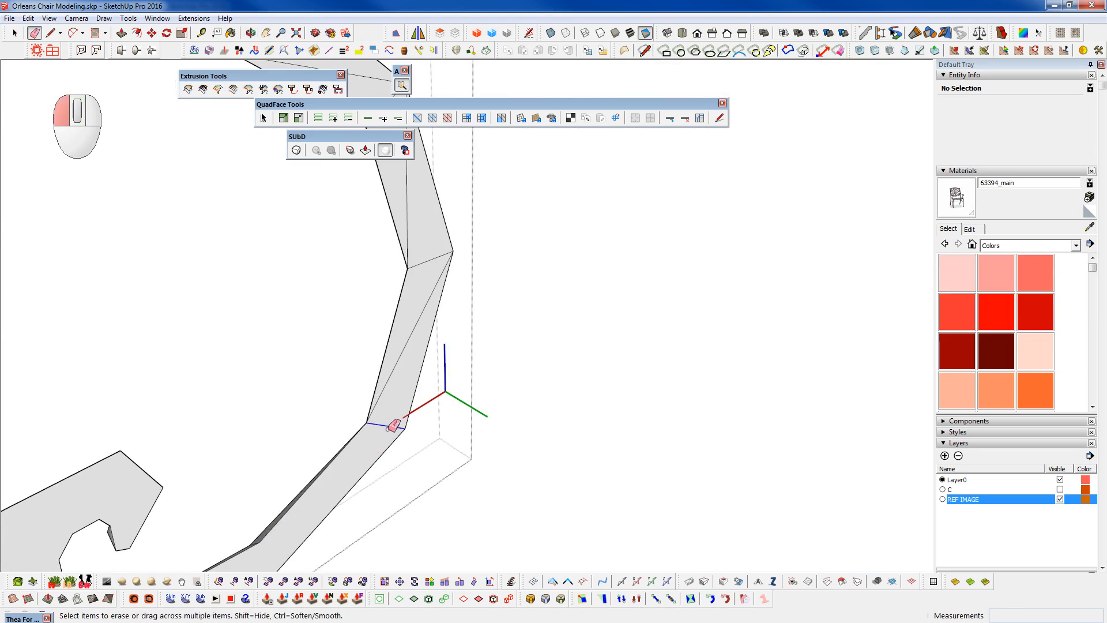
drag(425, 282, 403, 222)
shift+middle_drag(412, 249, 435, 480)
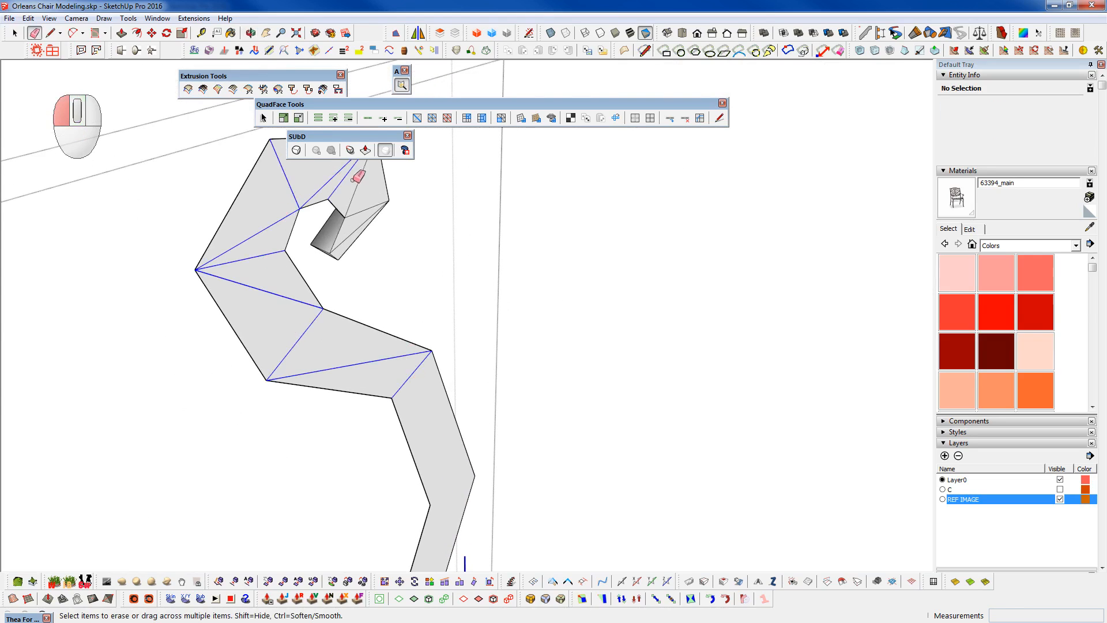
drag(363, 223, 344, 185)
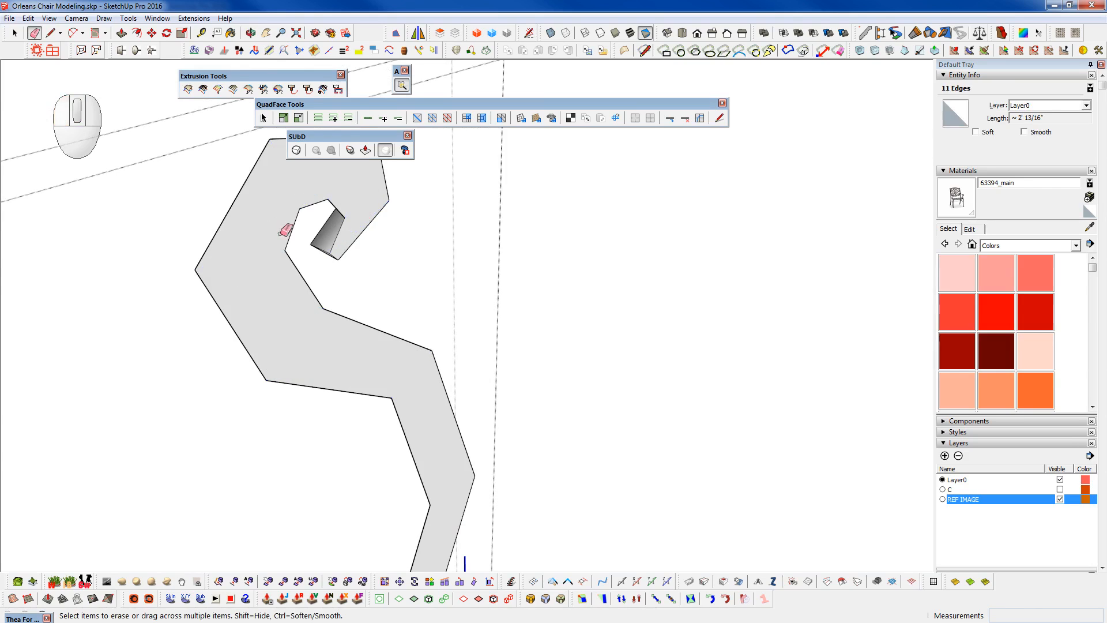
scroll(291, 279, down, 4)
key(space)
key(ctrl+d)
shift+middle_drag(370, 455, 421, 285)
- Select the complete open border loop at the scroll's back and extrude its edges a short distance to form a narrow rim
middle_drag(275, 482, 331, 452)
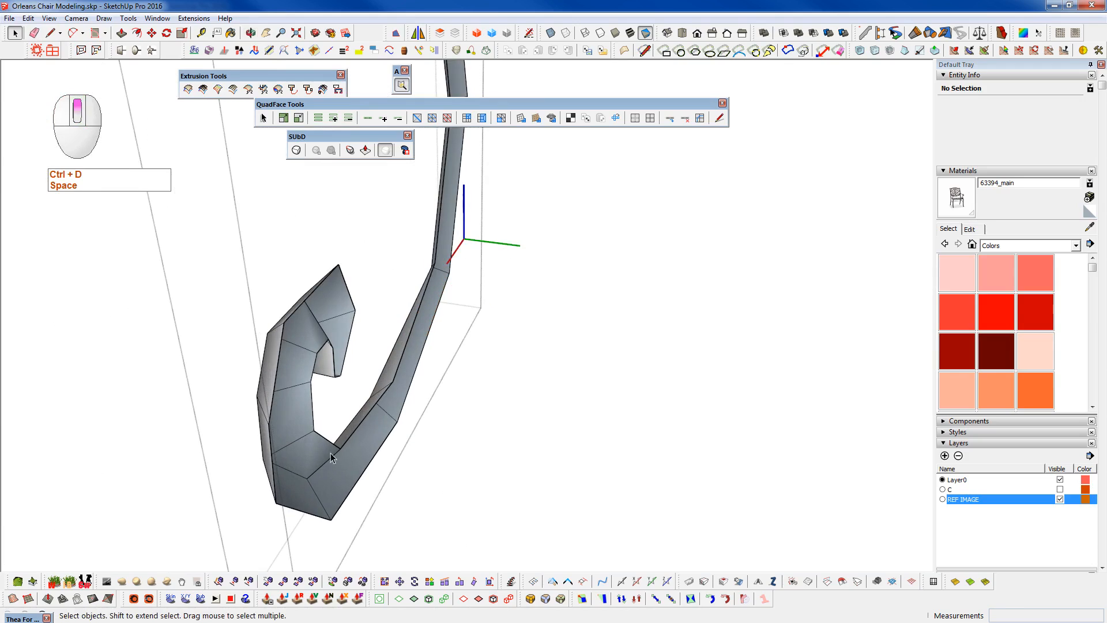
key(ctrl+space)
click(351, 438)
click(351, 438)
key(space)
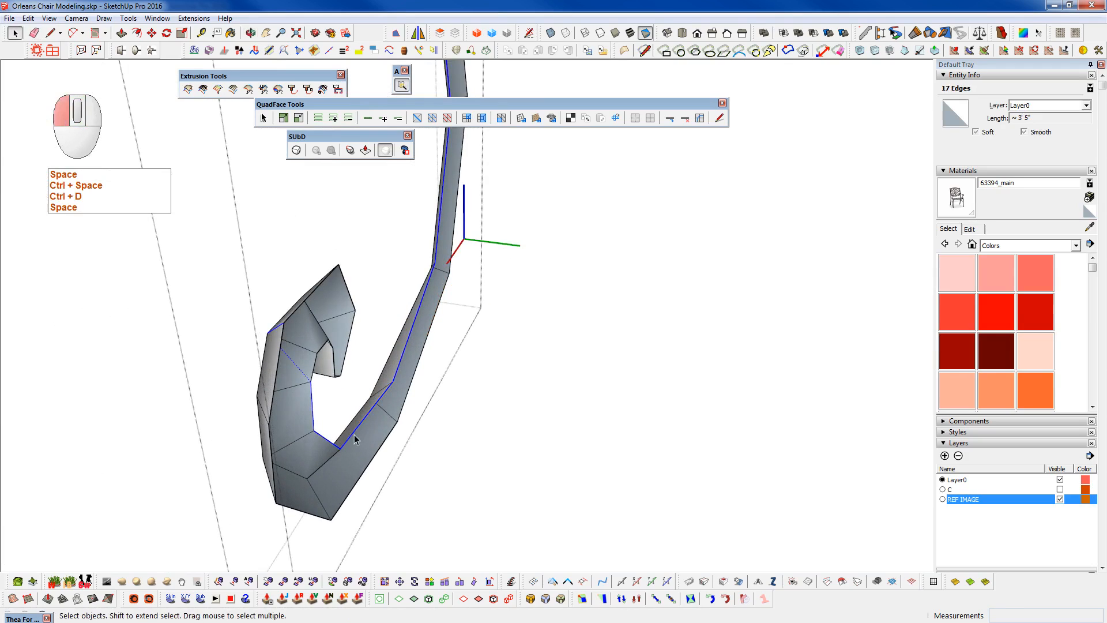
click(367, 118)
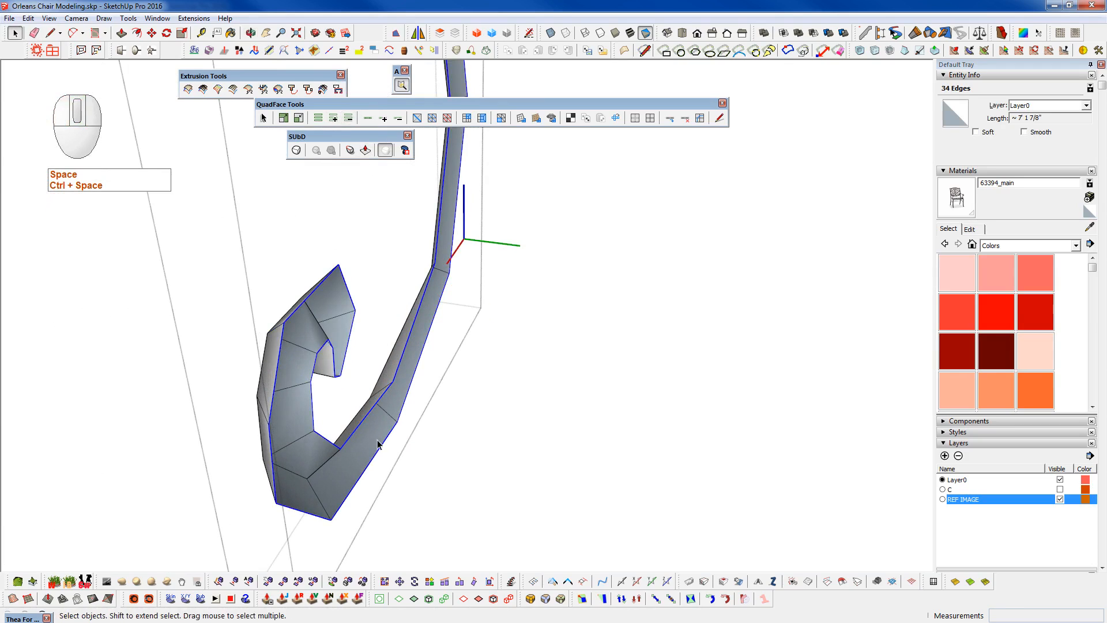
middle_drag(384, 457, 404, 411)
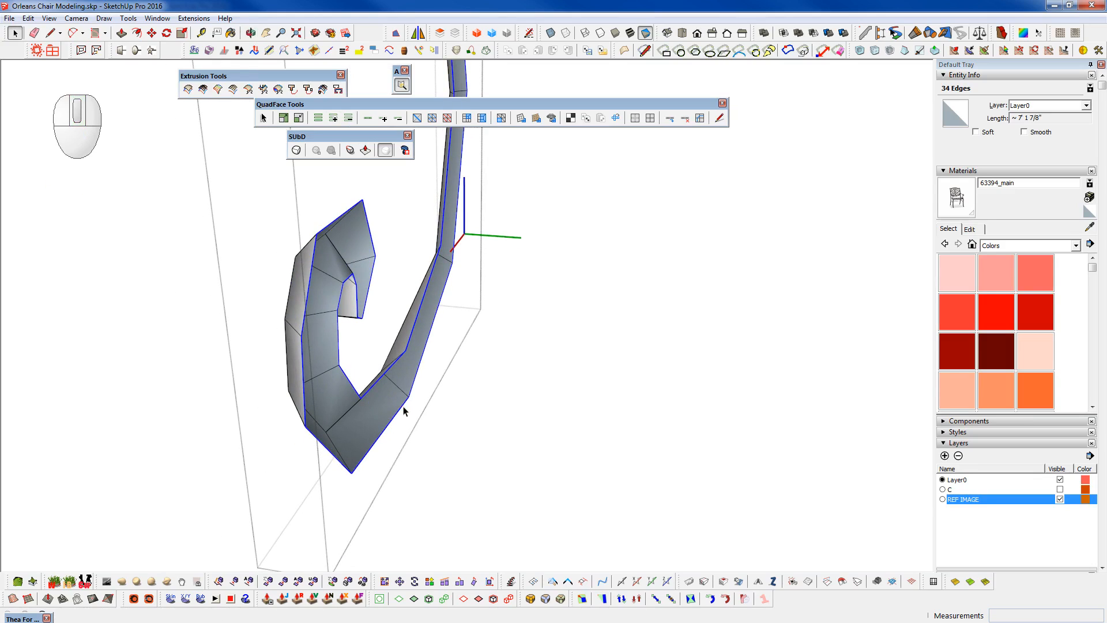
key(F2)
shift+middle_drag(403, 410, 356, 524)
drag(433, 257, 445, 261)
middle_drag(408, 470, 353, 435)
key(space)
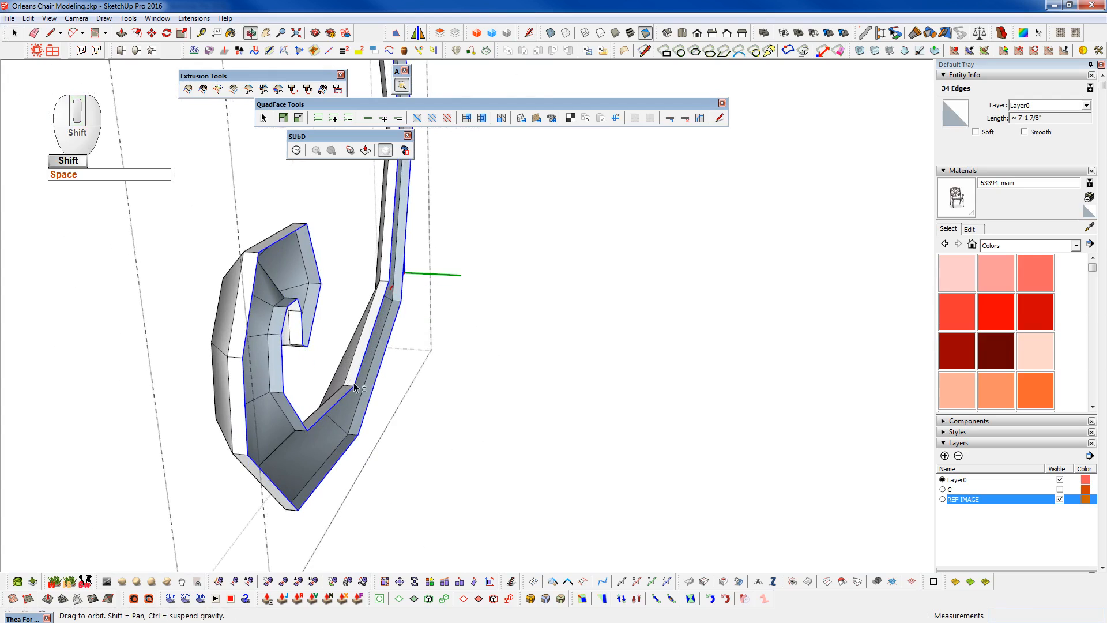
- Select all of the scroll's geometry inside the component and copy it about 2 13/16" to the side
key(shift+c)
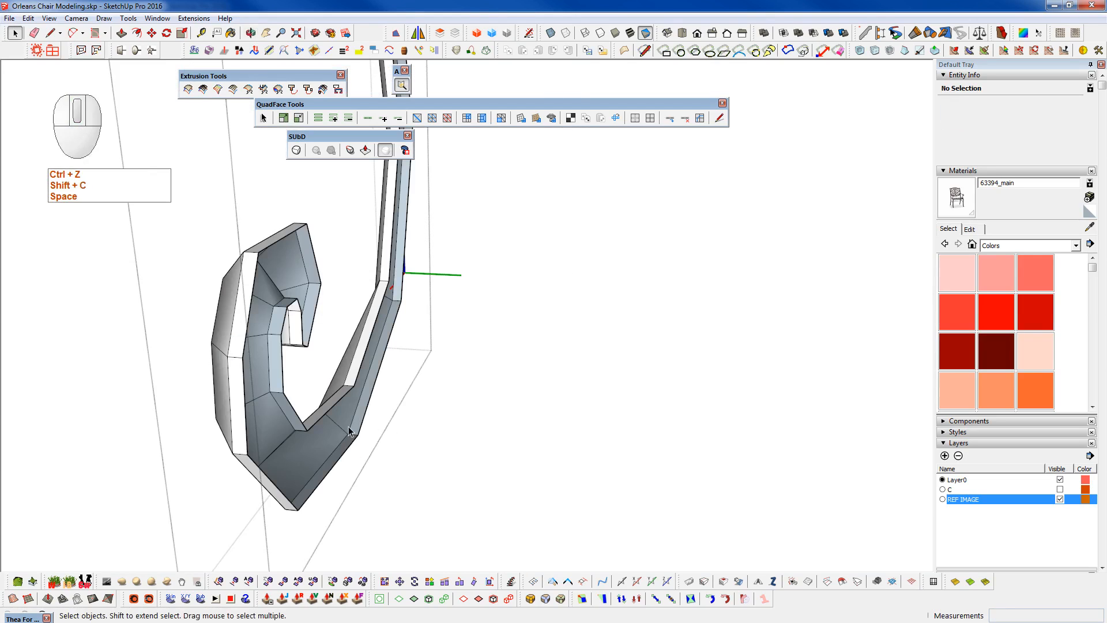
middle_drag(349, 429, 364, 438)
triple_click(359, 437)
key(w)
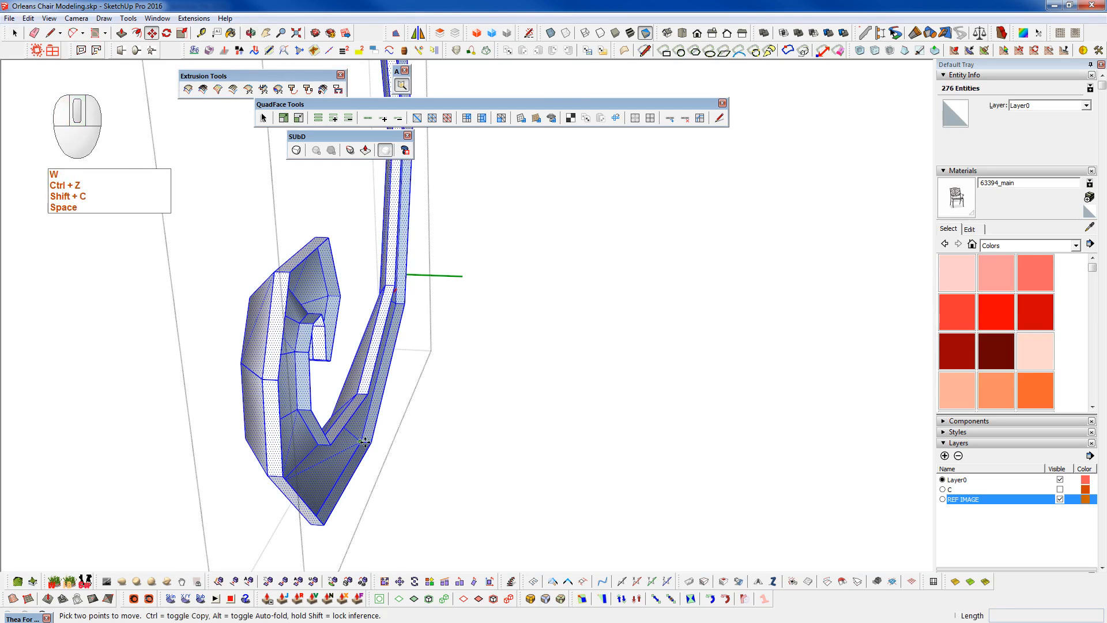
key(ctrl)
click(374, 443)
click(468, 448)
- Flip the copied geometry along the green direction and move it so its rim meets the original's rim
right_click(431, 444)
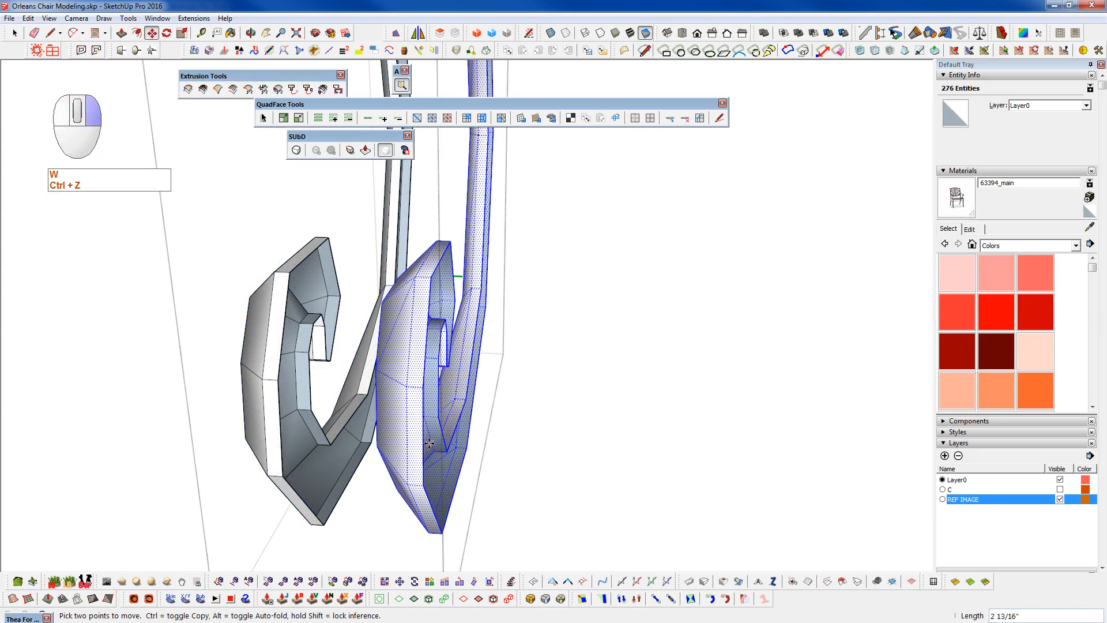
mouse_move(477, 169)
click(627, 178)
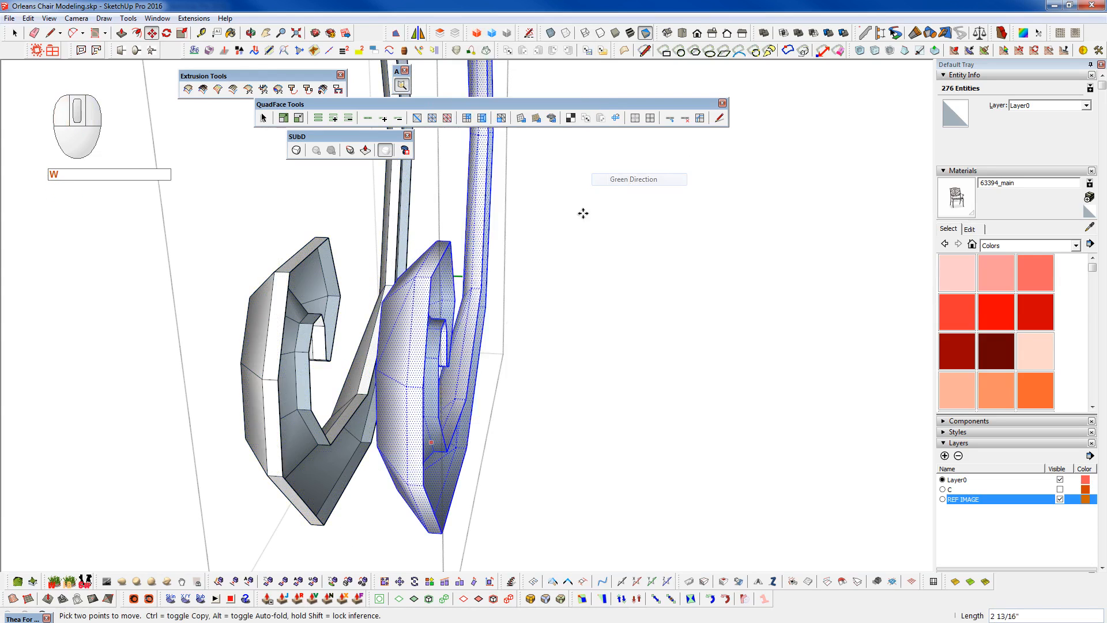
click(351, 384)
click(277, 383)
- Select the seam edge loop between the two mirrored halves and delete it
middle_drag(277, 383, 375, 459)
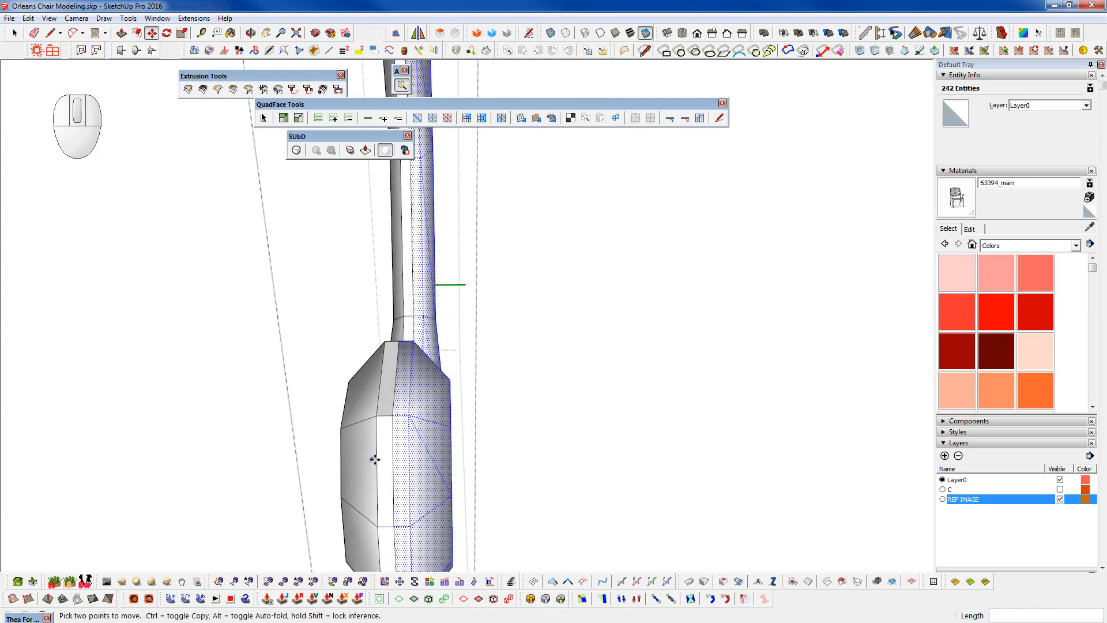
key(space)
click(394, 405)
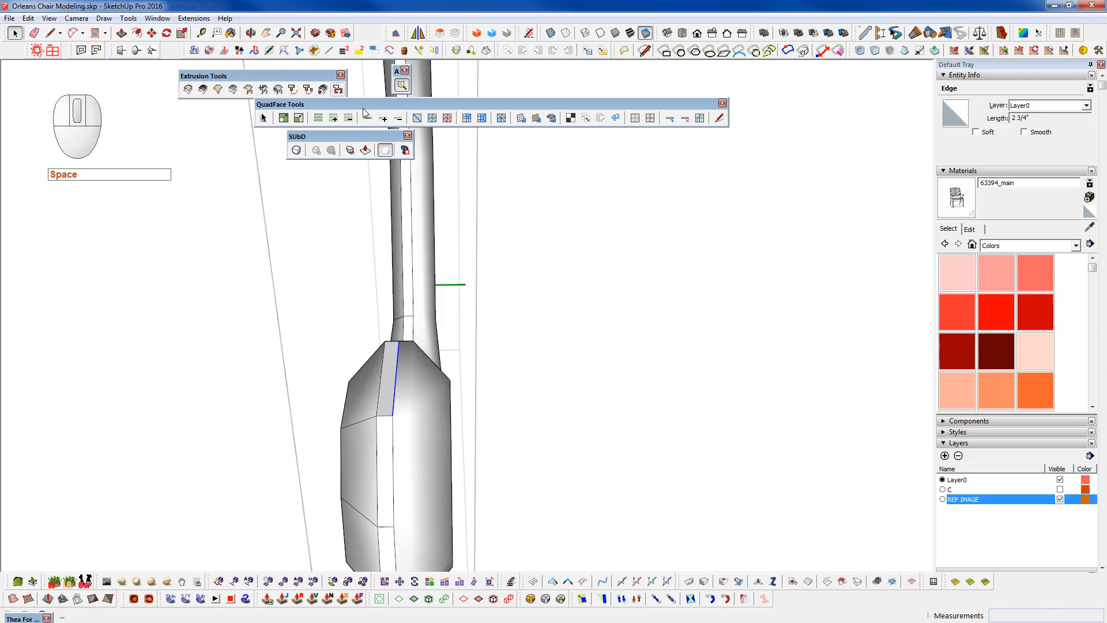
key(ctrl+d)
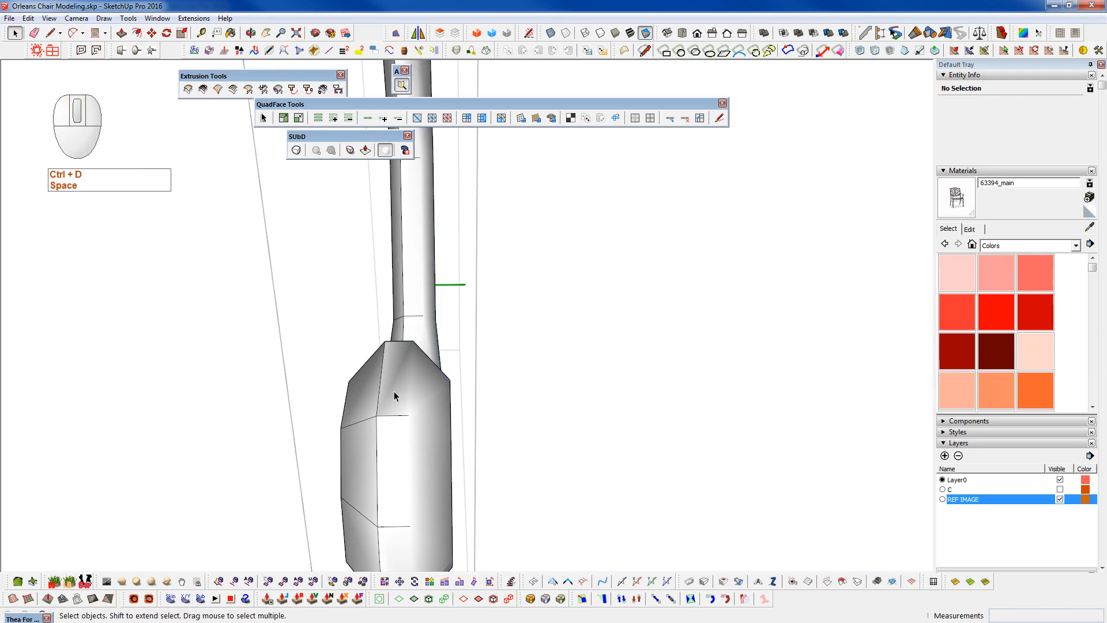
- Unsoften all edges of the merged mesh and convert its triangles to quads, starting from the two triangles on the lower curve
click(420, 415)
key(ctrl+a)
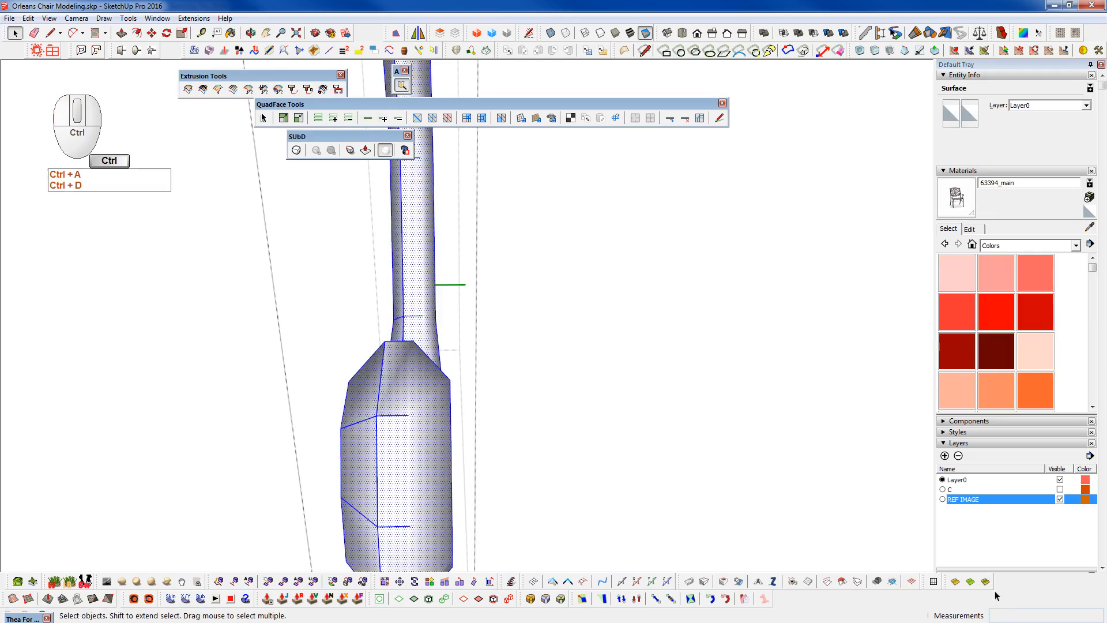
middle_drag(444, 476, 559, 395)
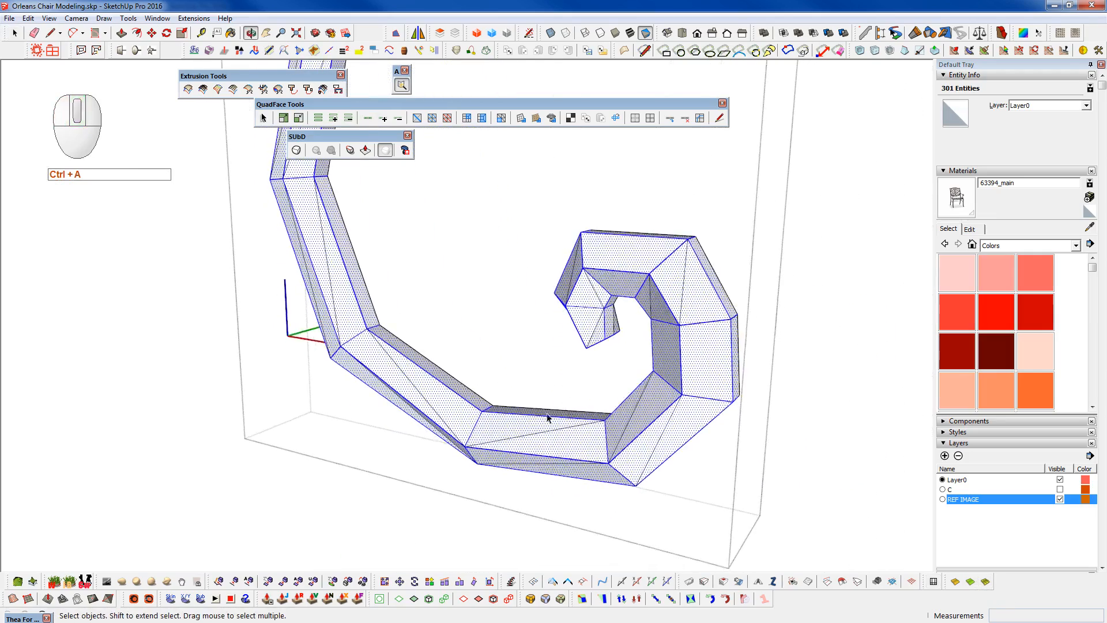
scroll(559, 395, up, 3)
click(525, 457)
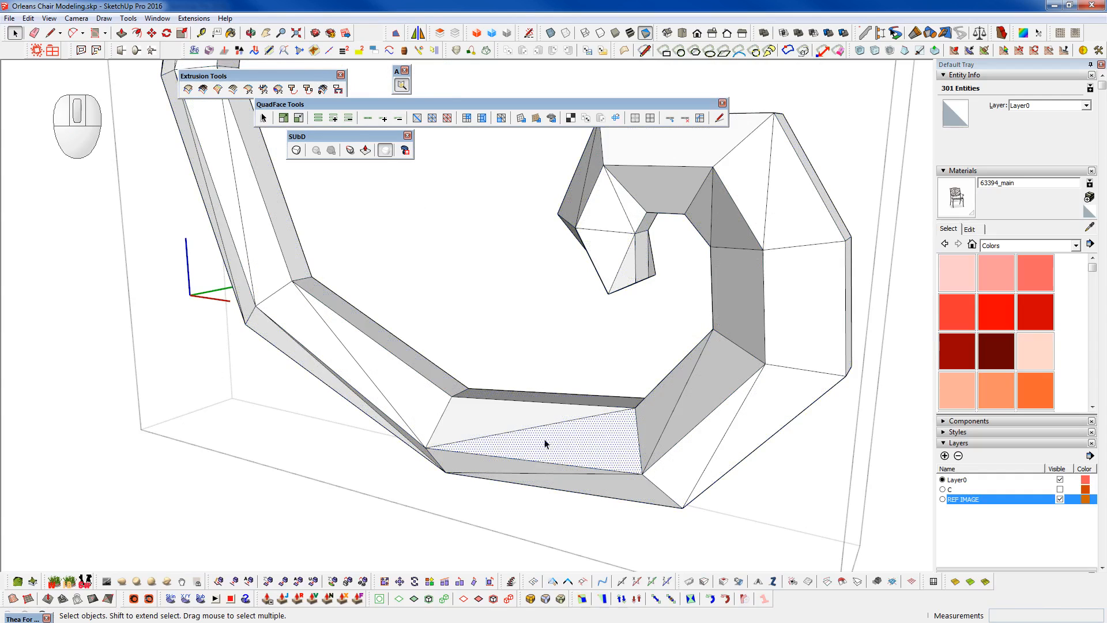
ctrl+click(491, 420)
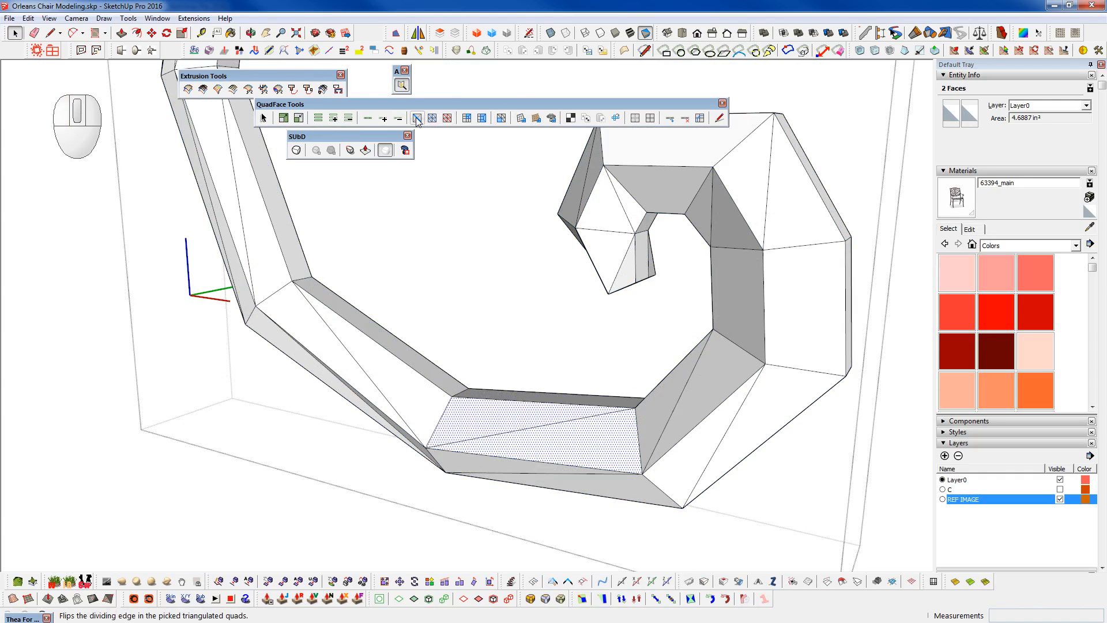
click(501, 119)
scroll(576, 486, down, 5)
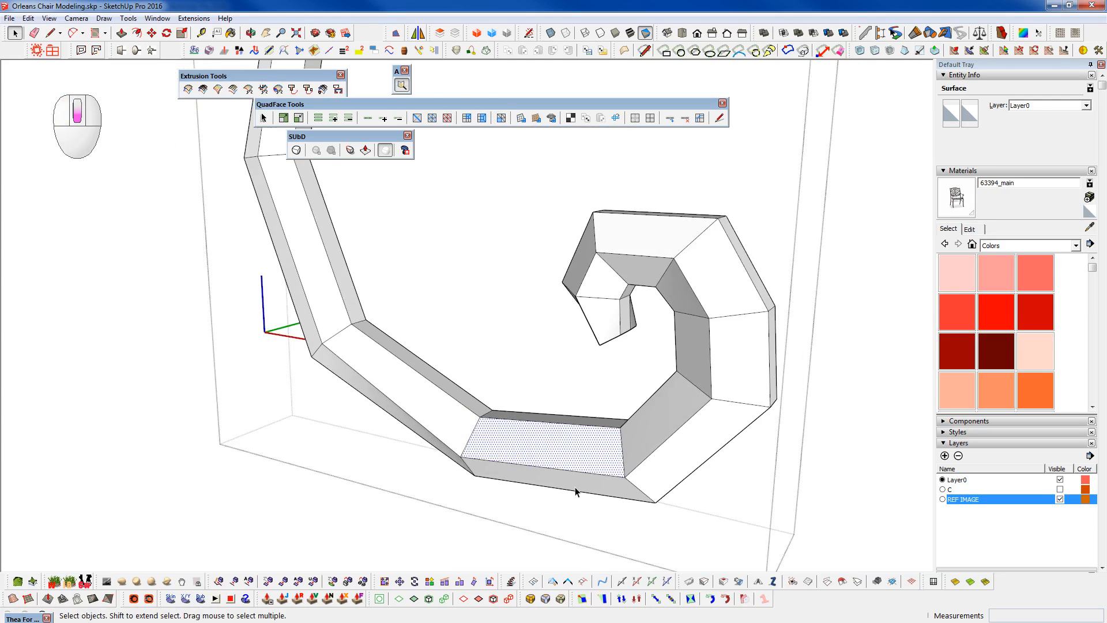
- Move the two outlying side vertices beside the upper curl's tip onto the midpoints of the end face's side edges
middle_drag(577, 486, 602, 499)
scroll(483, 232, up, 8)
scroll(483, 232, up, 3)
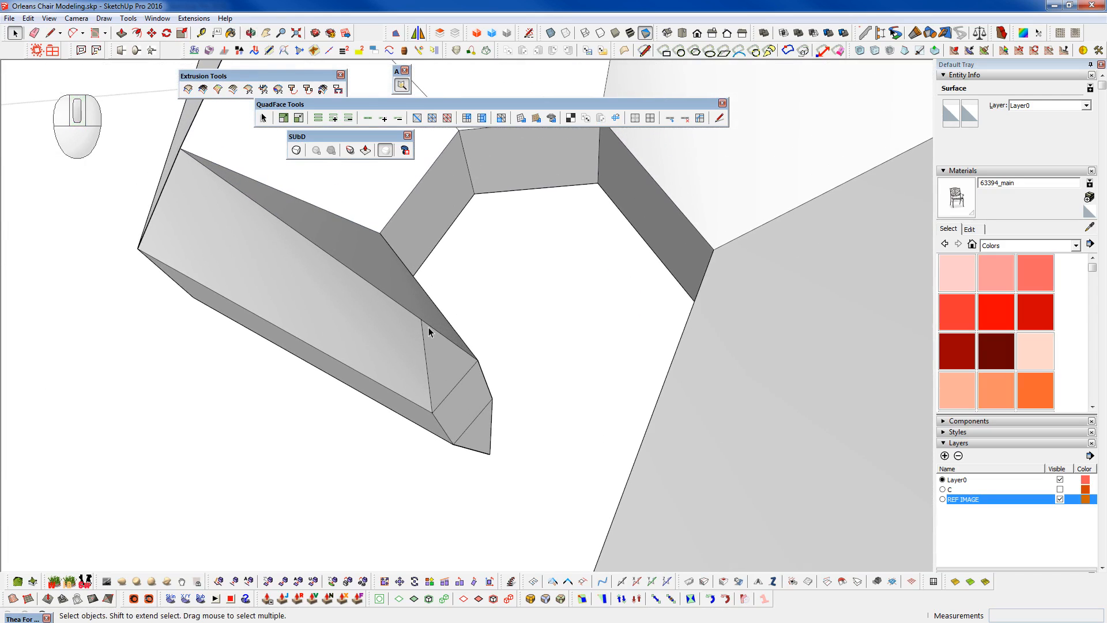
key(F2)
drag(411, 305, 427, 327)
key(w)
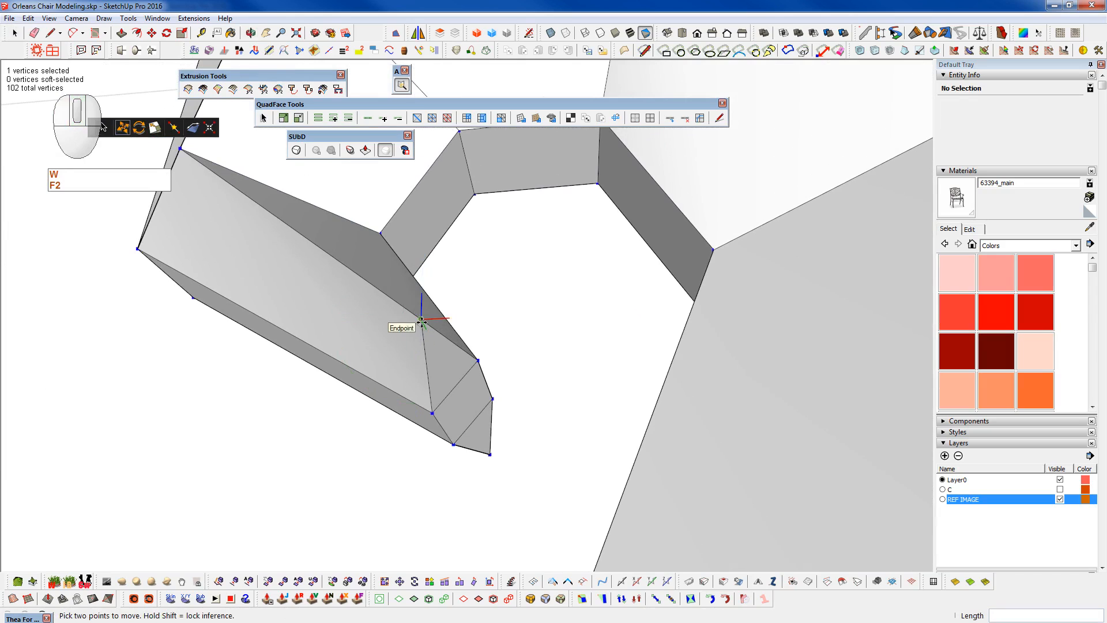
middle_drag(464, 383, 82, 452)
key(space)
key(w)
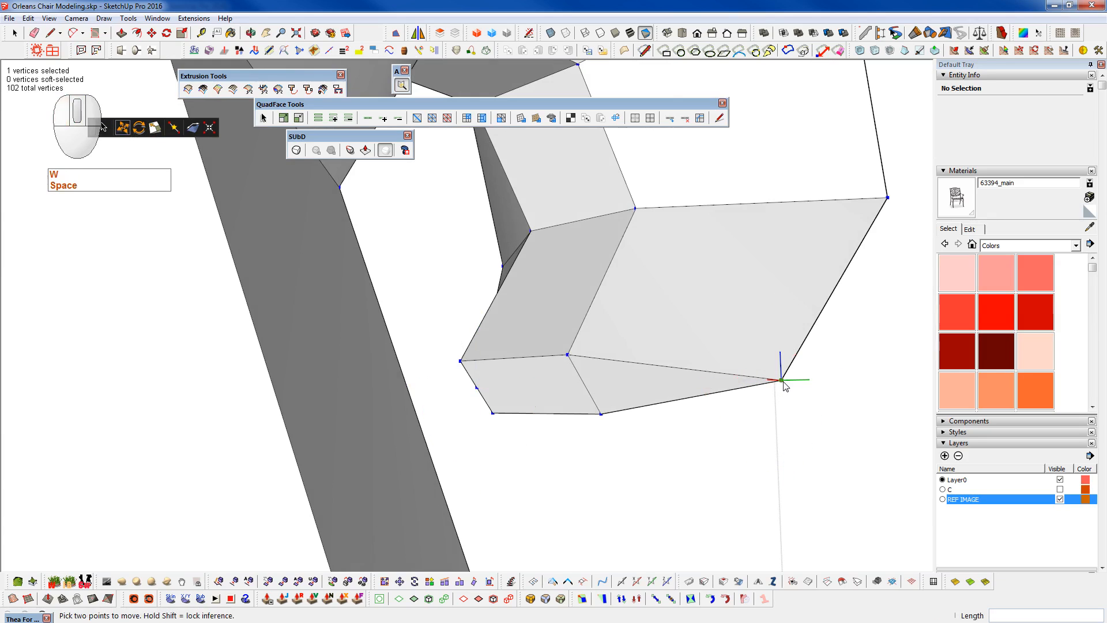
click(585, 390)
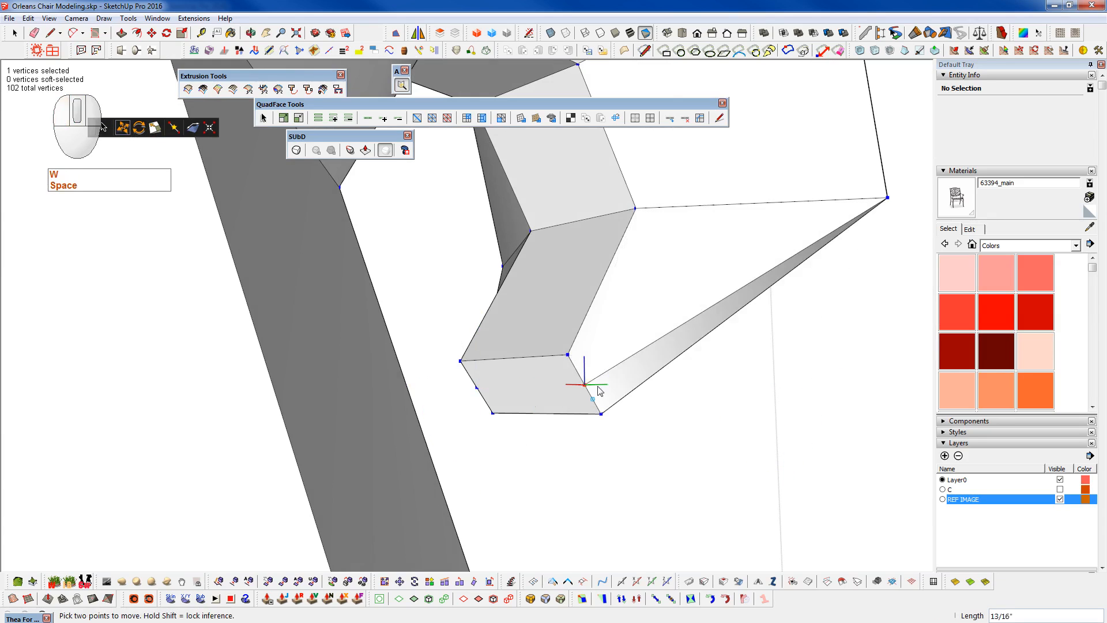
- Select the six vertices of the upper curl's end face and scale them uniformly to about 0.42
scroll(640, 342, down, 3)
middle_drag(634, 349, 1084, 343)
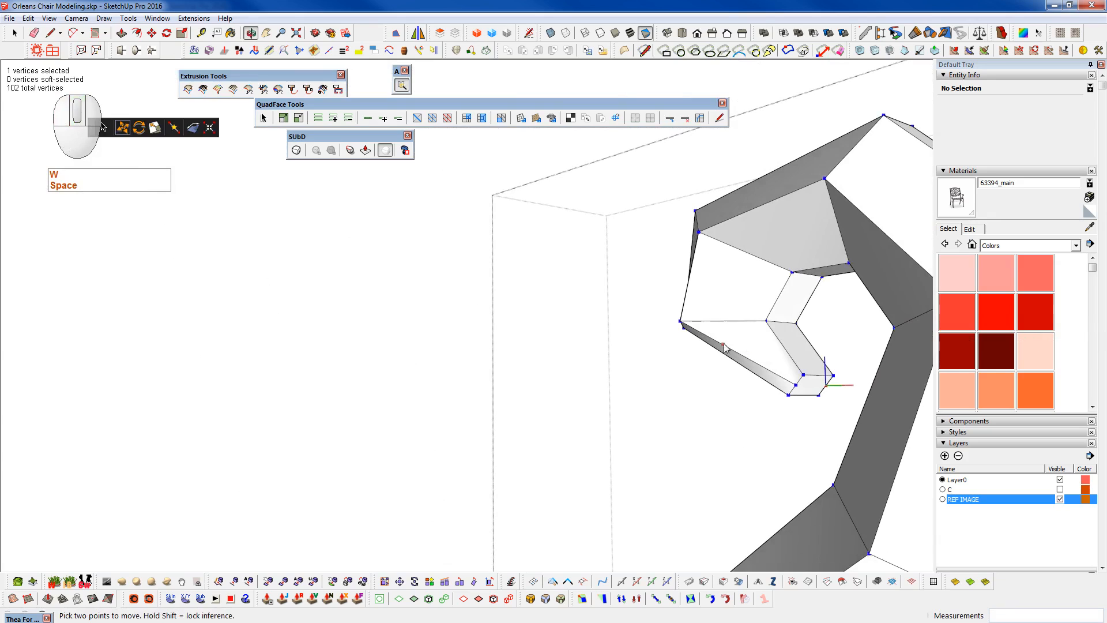
scroll(752, 293, down, 1)
scroll(752, 293, down, 1)
shift+middle_drag(769, 319, 689, 237)
scroll(703, 279, up, 3)
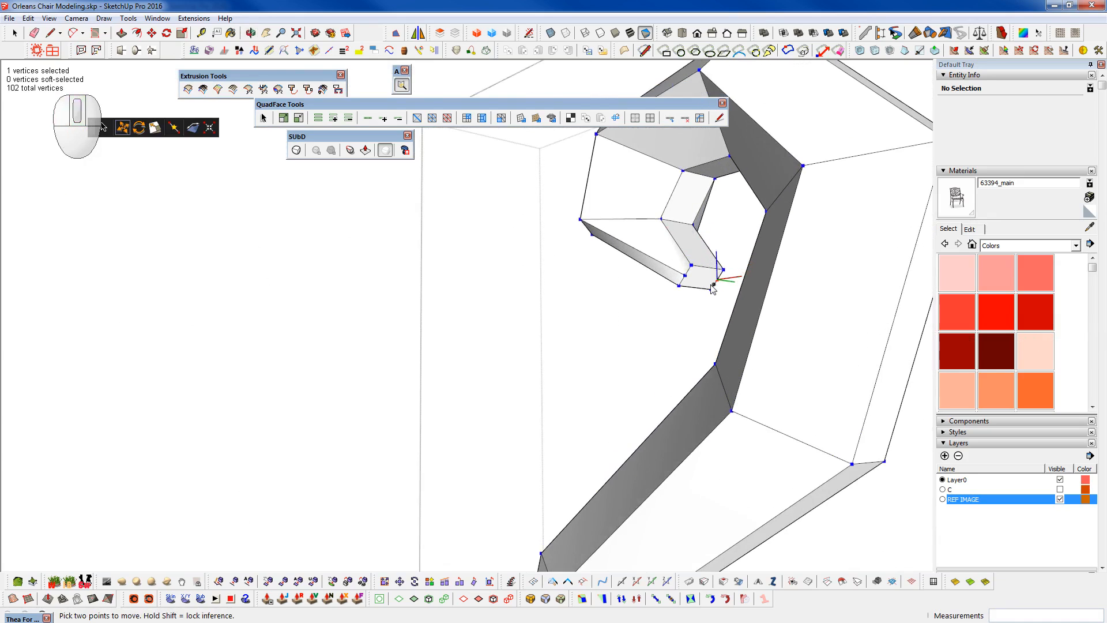
scroll(704, 281, up, 2)
key(space)
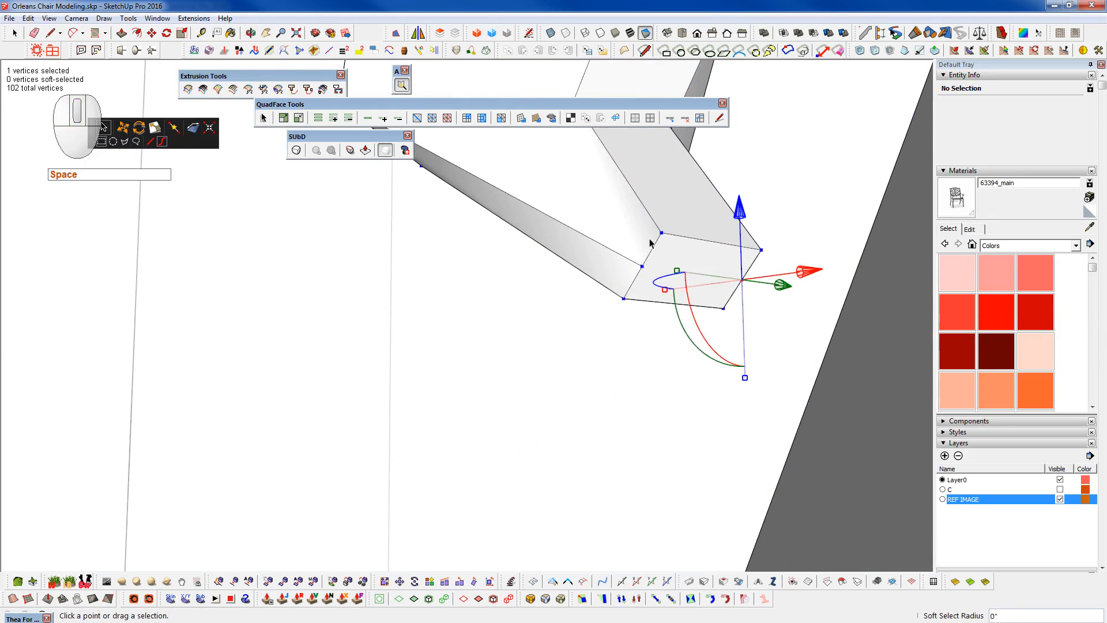
click(722, 311)
drag(722, 311, 790, 354)
scroll(710, 249, up, 1)
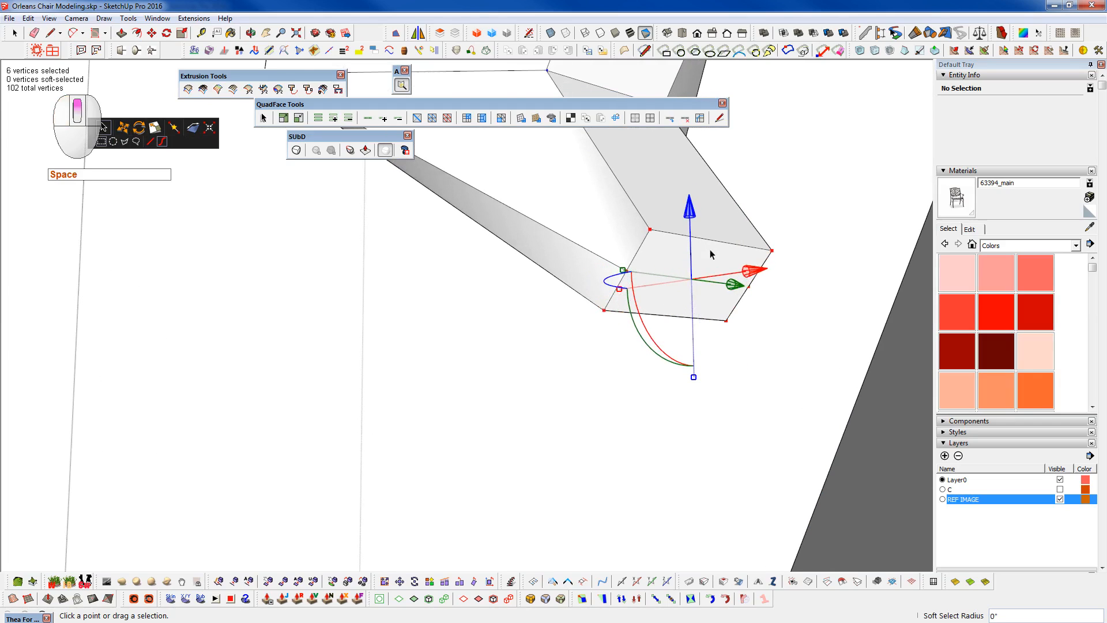
key(r)
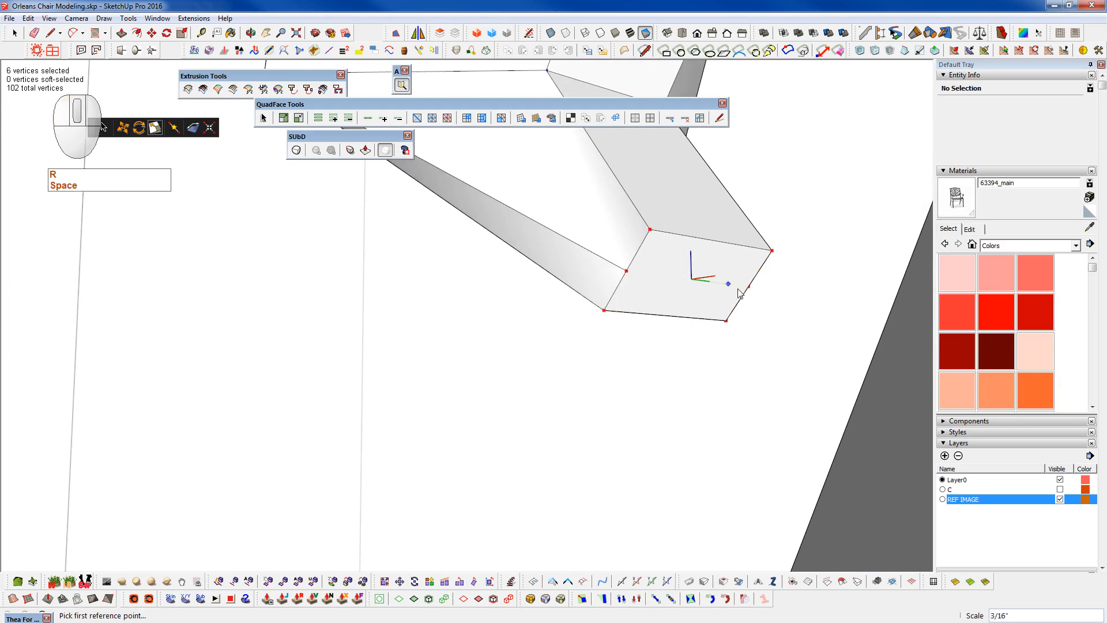
click(748, 288)
click(713, 315)
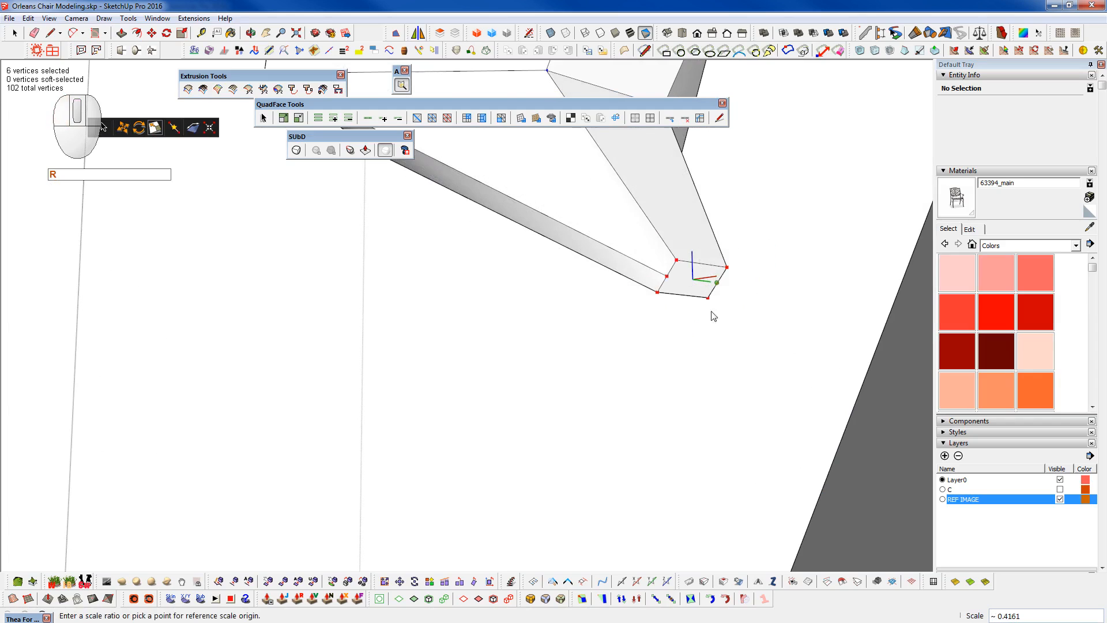
key(space)
key(space)
click(697, 290)
key(ctrl+d)
- Move the two outlying side vertices beside the lower curl's tip onto the midpoints of the end face's side edges
scroll(679, 237, down, 5)
scroll(678, 239, down, 8)
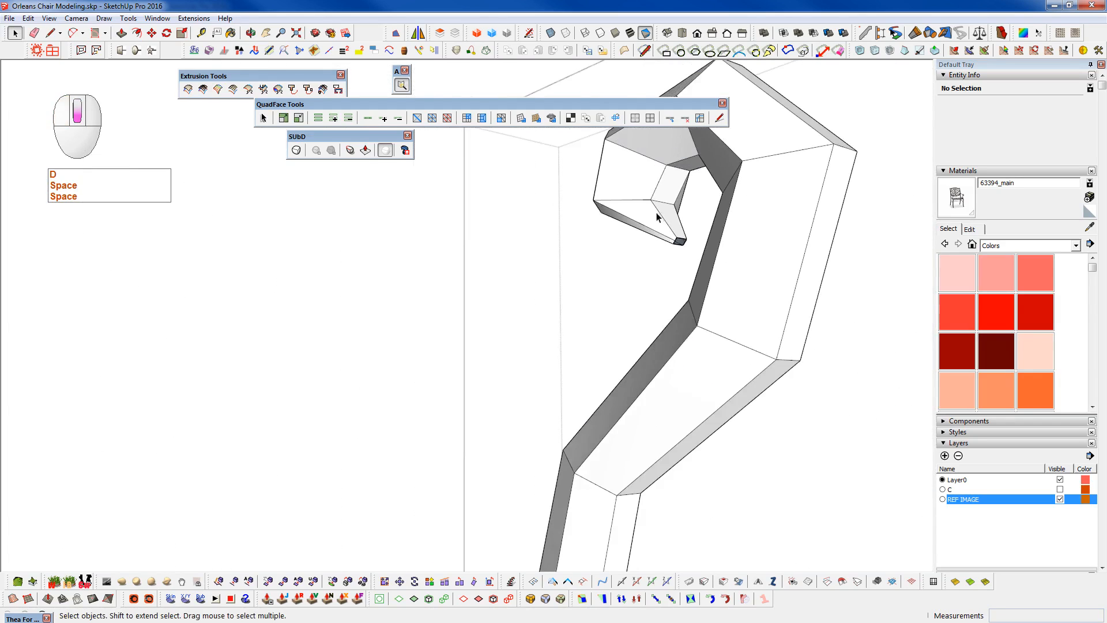
shift+middle_drag(671, 328, 624, 352)
scroll(634, 380, up, 8)
scroll(594, 419, up, 3)
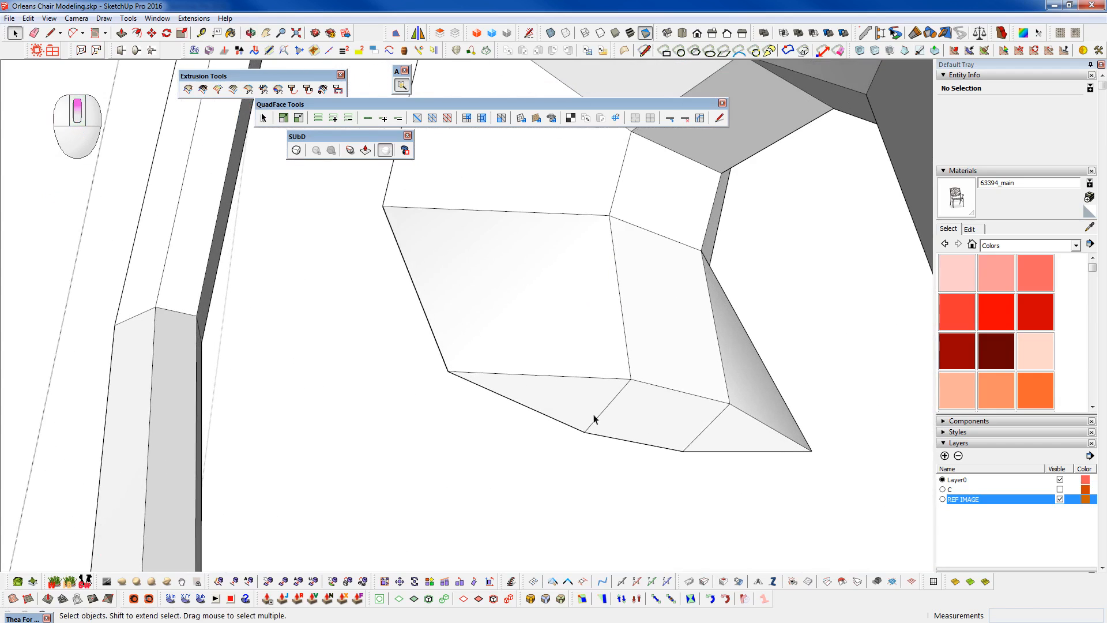
key(w)
click(447, 370)
key(F2)
click(448, 371)
click(606, 406)
key(space)
key(w)
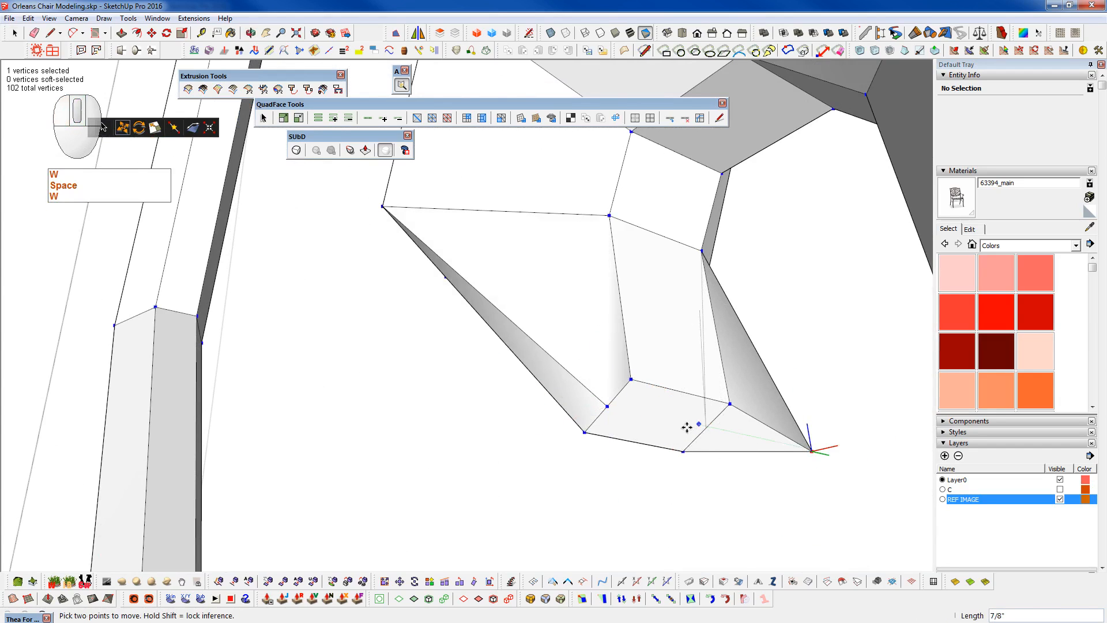
scroll(691, 427, up, 2)
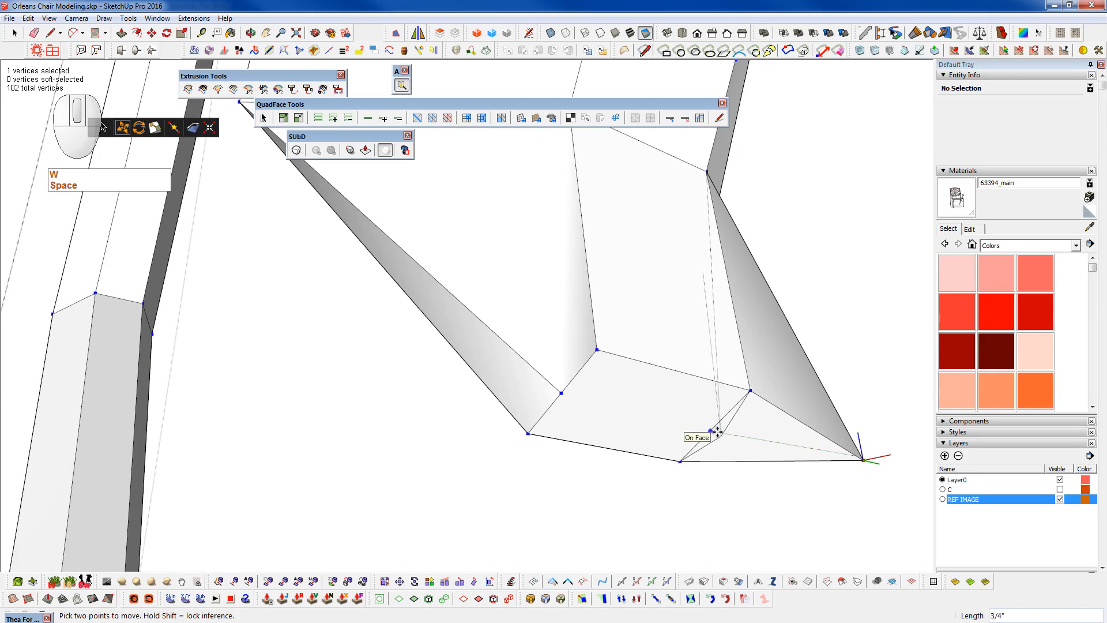
click(732, 440)
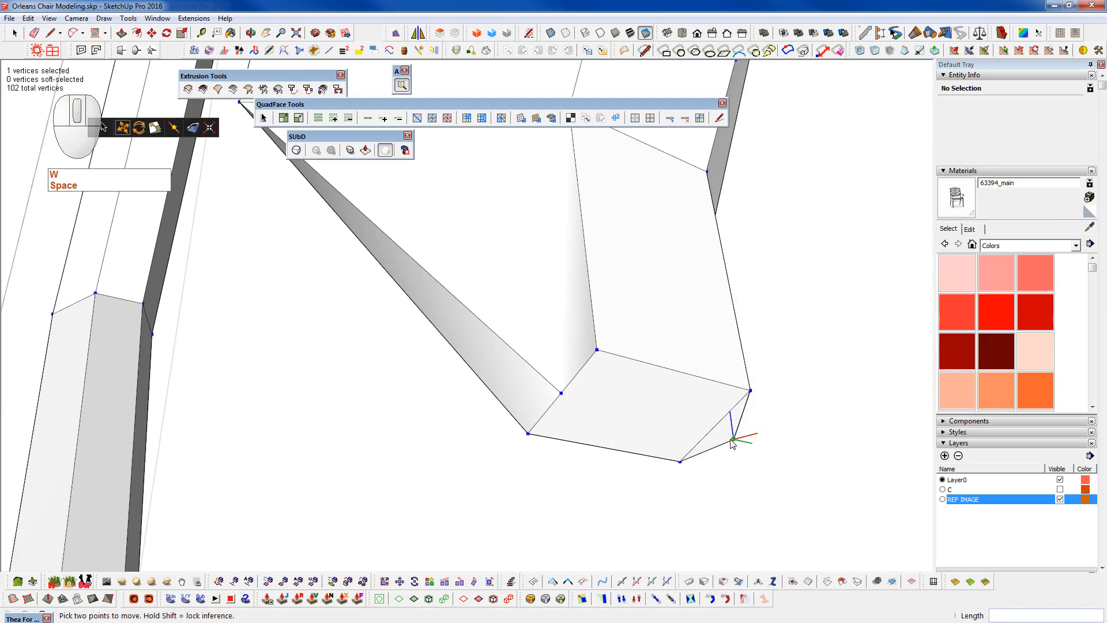
click(715, 428)
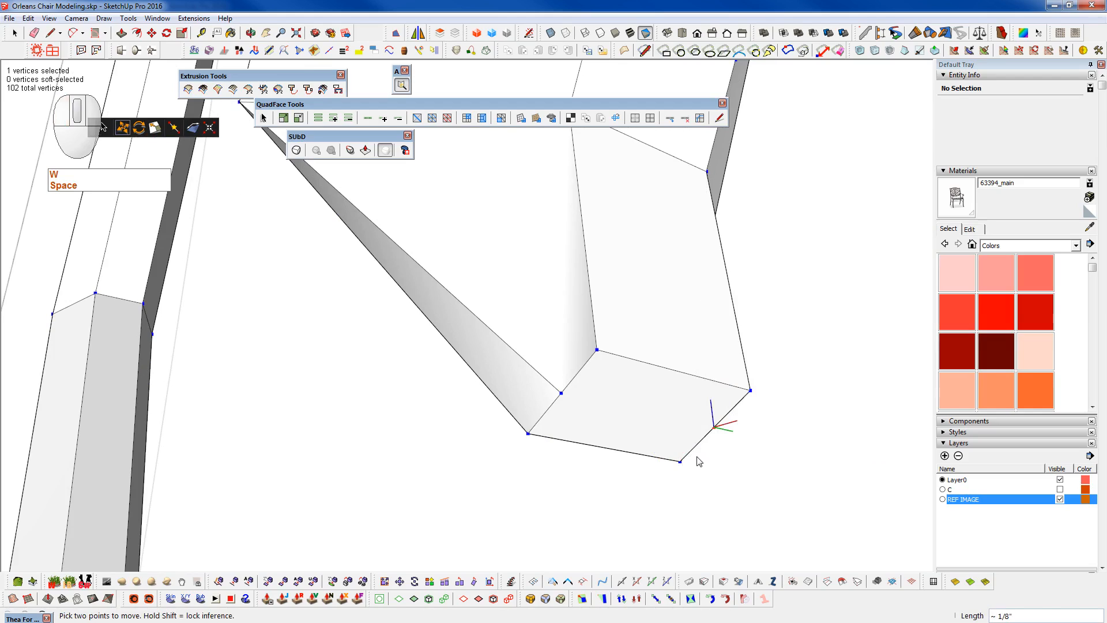
- Select the six vertices of the lower curl's end face and scale them down uniformly to taper the tip
key(space)
drag(468, 332, 779, 522)
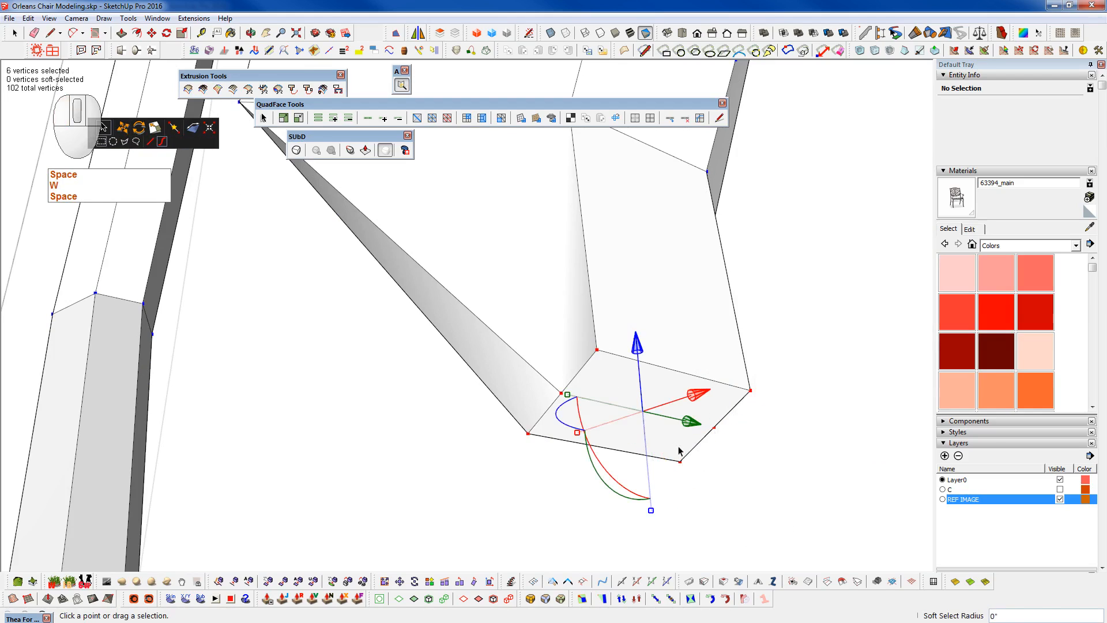
key(r)
click(715, 431)
click(672, 434)
key(space)
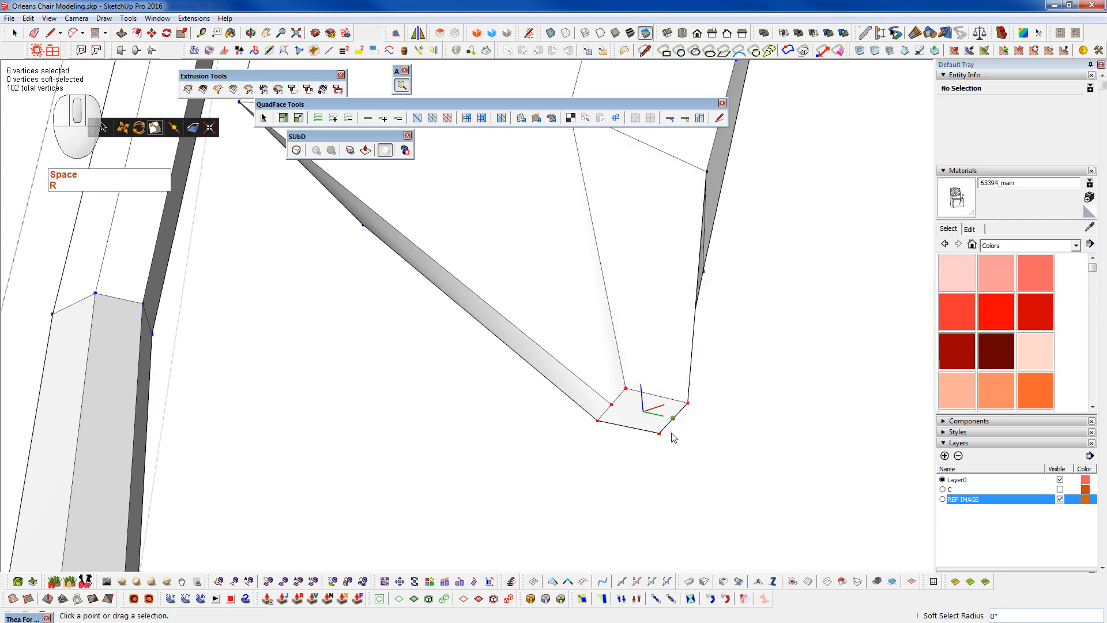
key(space)
key(ctrl+d)
- Turn on subdivision for the scroll mesh, close the component and select it in front of the reference image
middle_drag(634, 417, 629, 344)
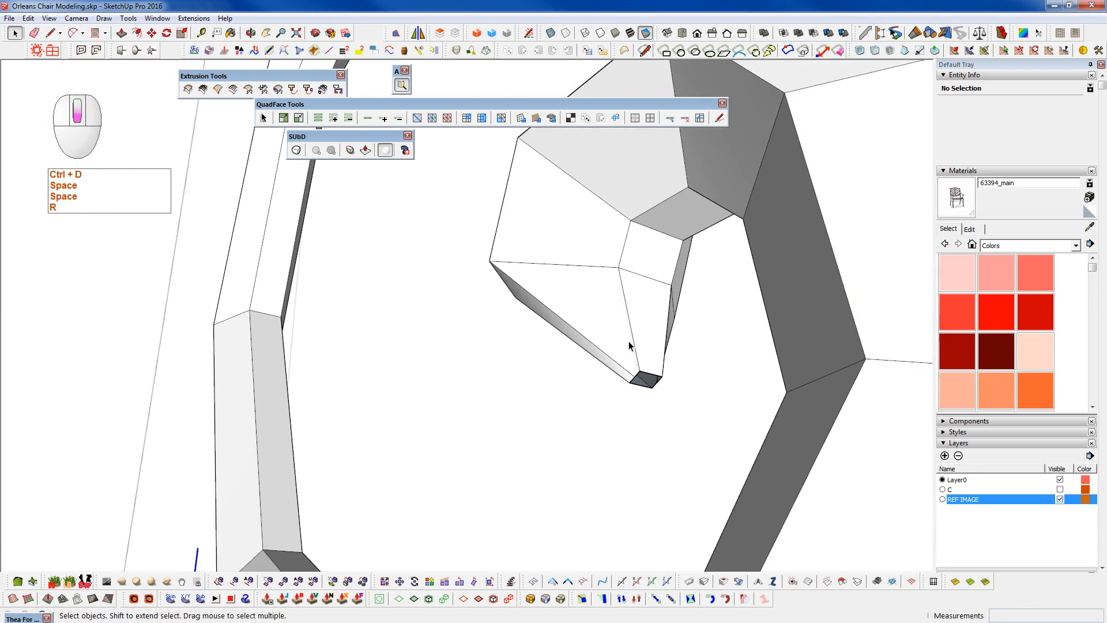
scroll(630, 345, down, 5)
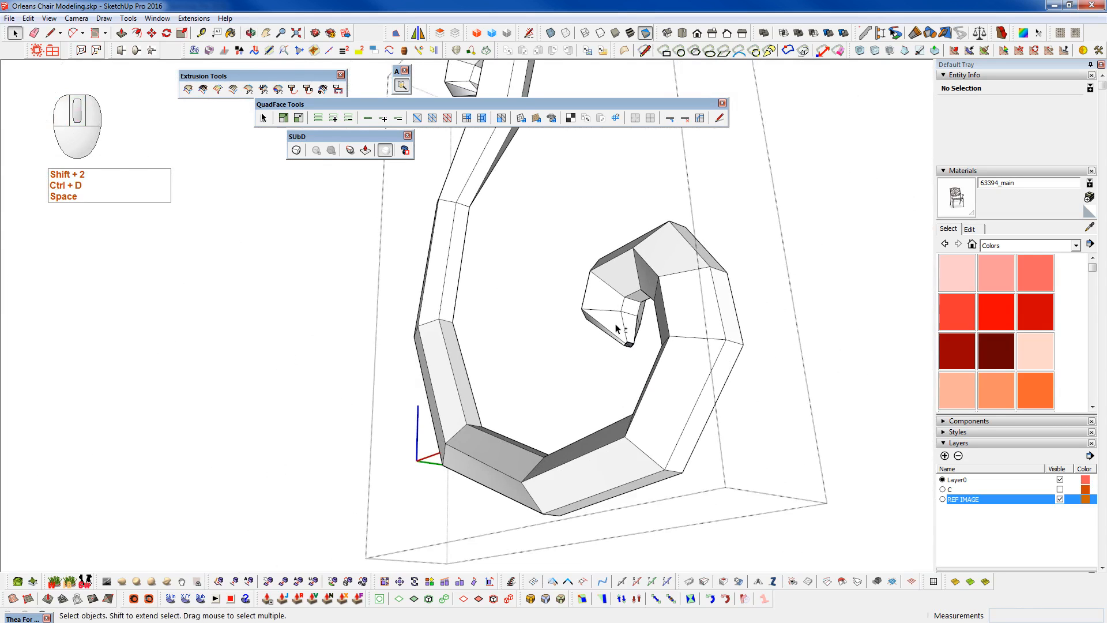
key(shift+2)
middle_drag(616, 328, 608, 259)
scroll(728, 421, down, 3)
scroll(511, 231, up, 1)
key(z)
scroll(498, 267, up, 3)
scroll(608, 259, down, 1)
scroll(608, 259, down, 1)
middle_drag(621, 396, 556, 554)
key(shift+c)
click(635, 440)
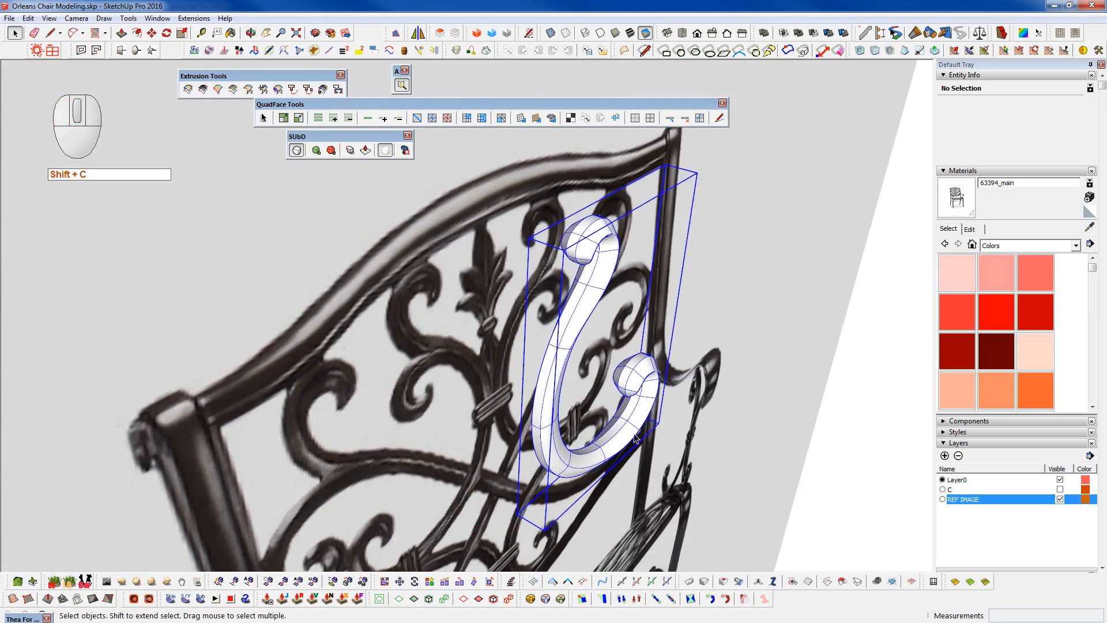
- Scale the scroll component thinner about its center along the green direction
scroll(634, 421, up, 3)
shift+middle_drag(634, 422, 616, 517)
key(r)
scroll(589, 456, down, 3)
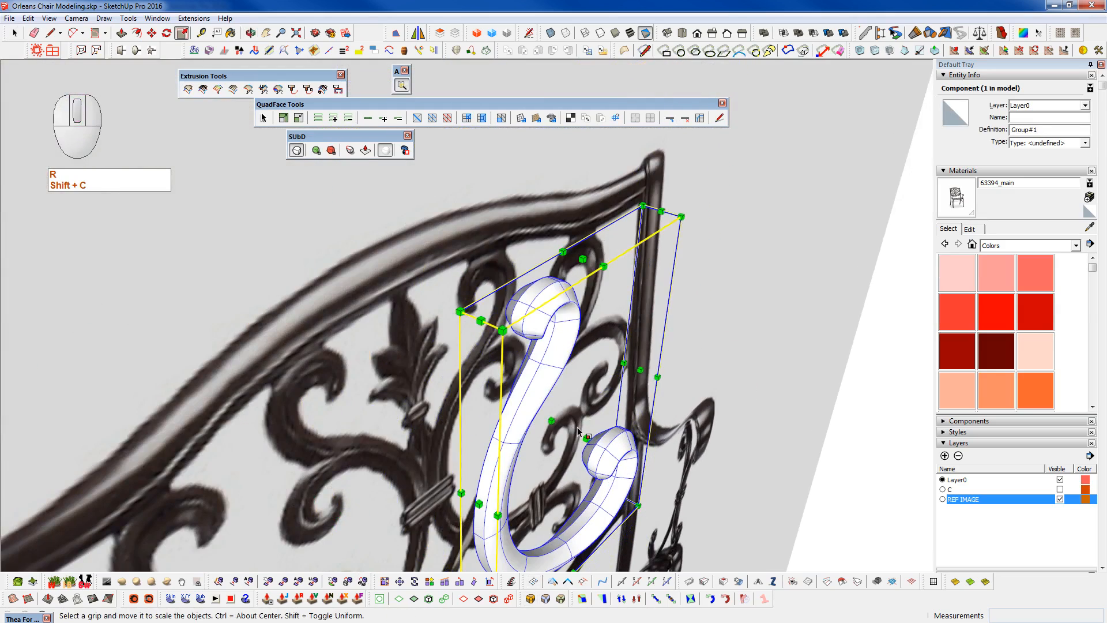
ctrl+drag(586, 437, 572, 431)
middle_drag(593, 479, 75, 387)
shift+middle_drag(465, 380, 459, 405)
scroll(449, 289, down, 2)
middle_drag(448, 289, 922, 404)
middle_drag(585, 459, 499, 305)
scroll(405, 279, up, 4)
middle_drag(406, 282, 375, 259)
key(s)
scroll(384, 409, down, 3)
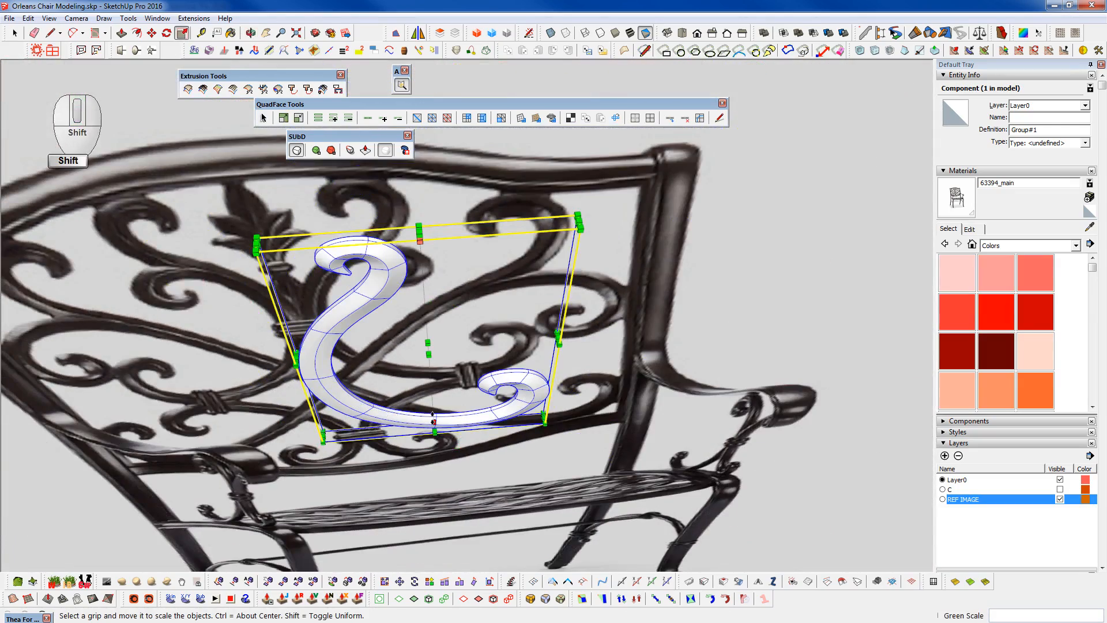
- Move the scroll component along the green axis to adjust its depth against the chair reference image
middle_drag(474, 449, 774, 359)
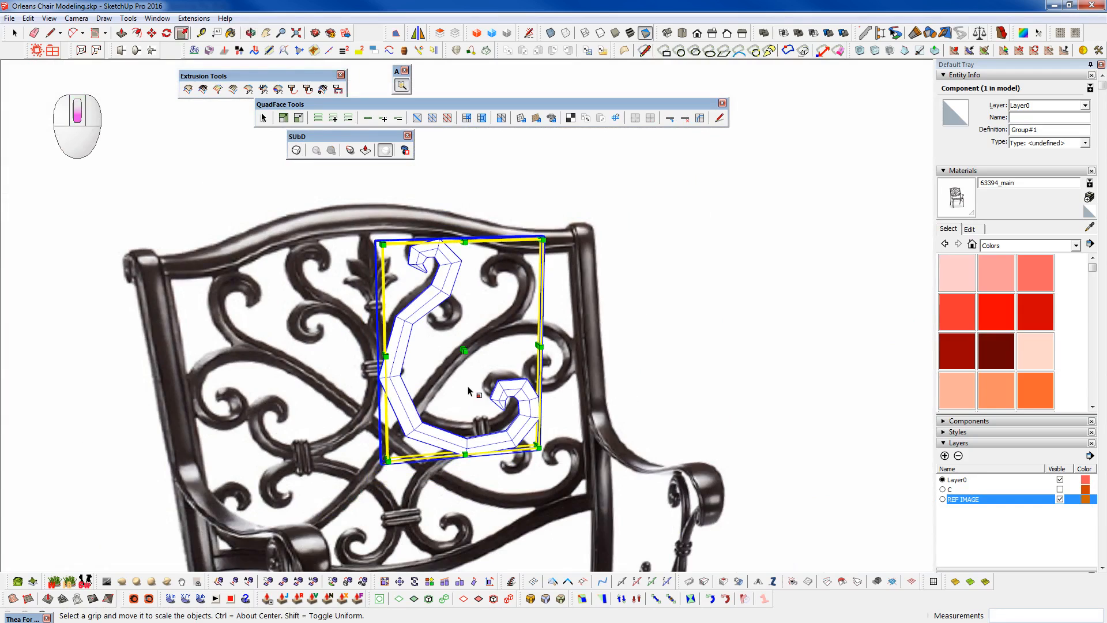
scroll(494, 295, up, 5)
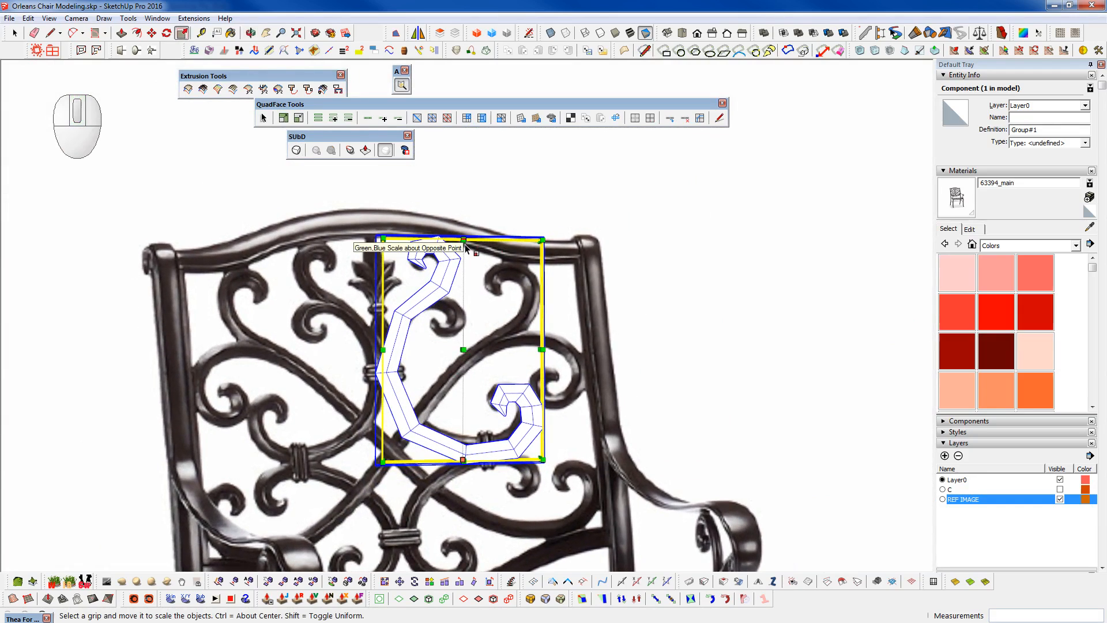
scroll(508, 402, down, 2)
middle_drag(508, 402, 248, 513)
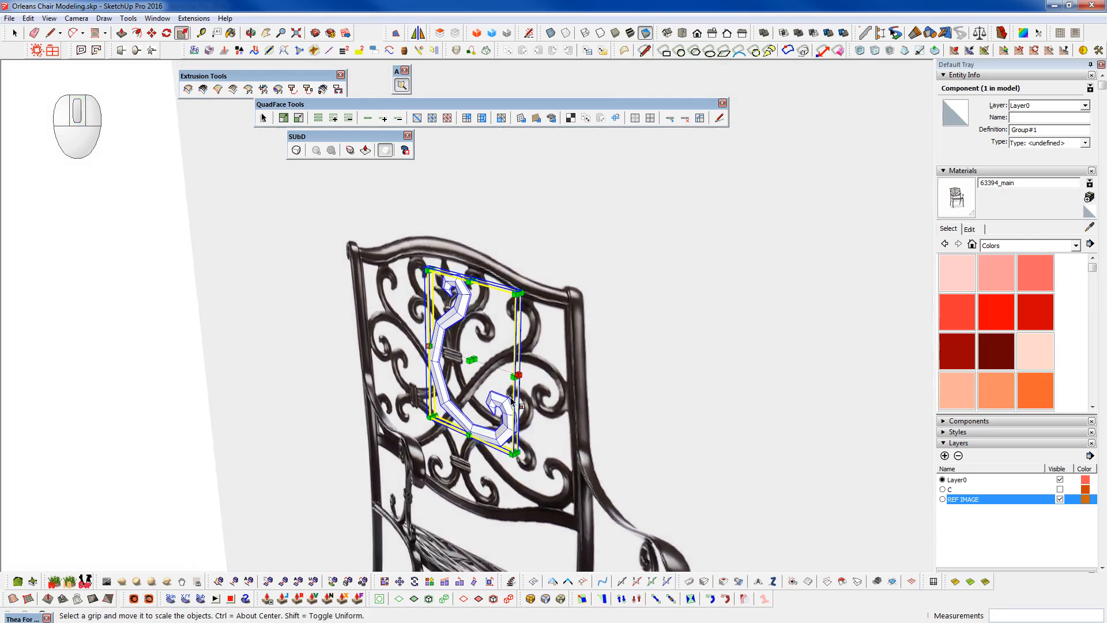
scroll(511, 399, up, 8)
middle_drag(511, 400, 510, 438)
key(w)
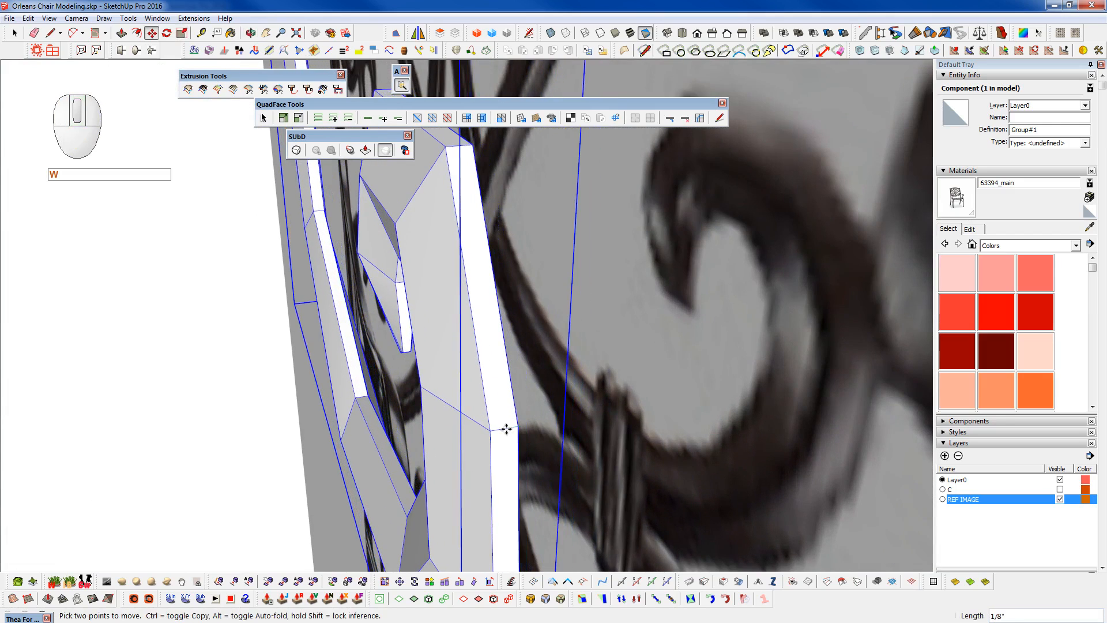
click(506, 428)
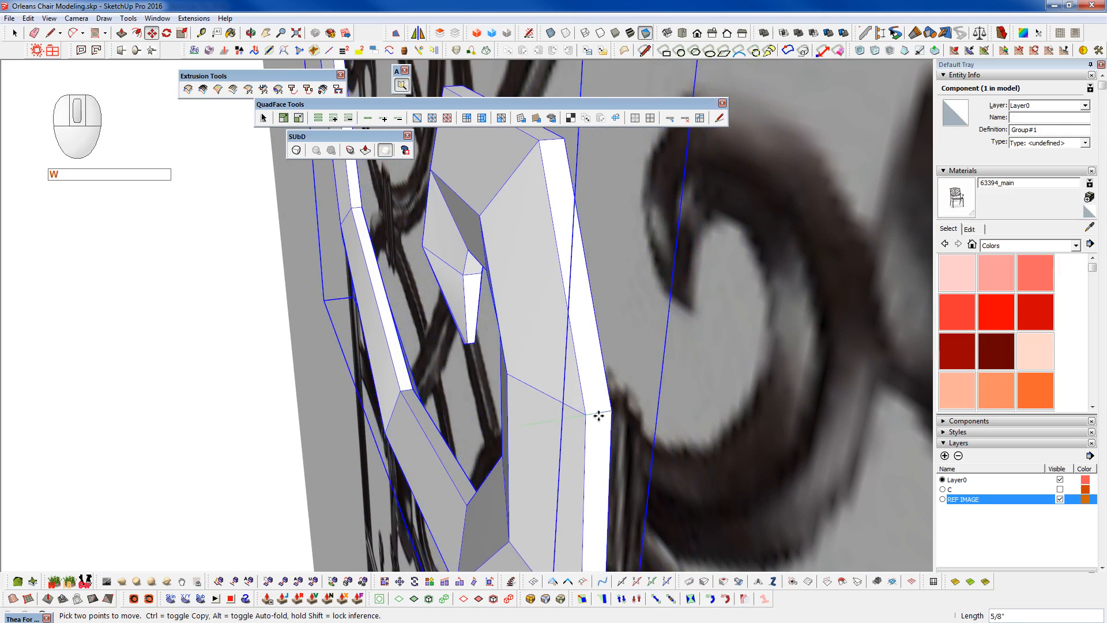
shift+middle_drag(840, 355, 417, 400)
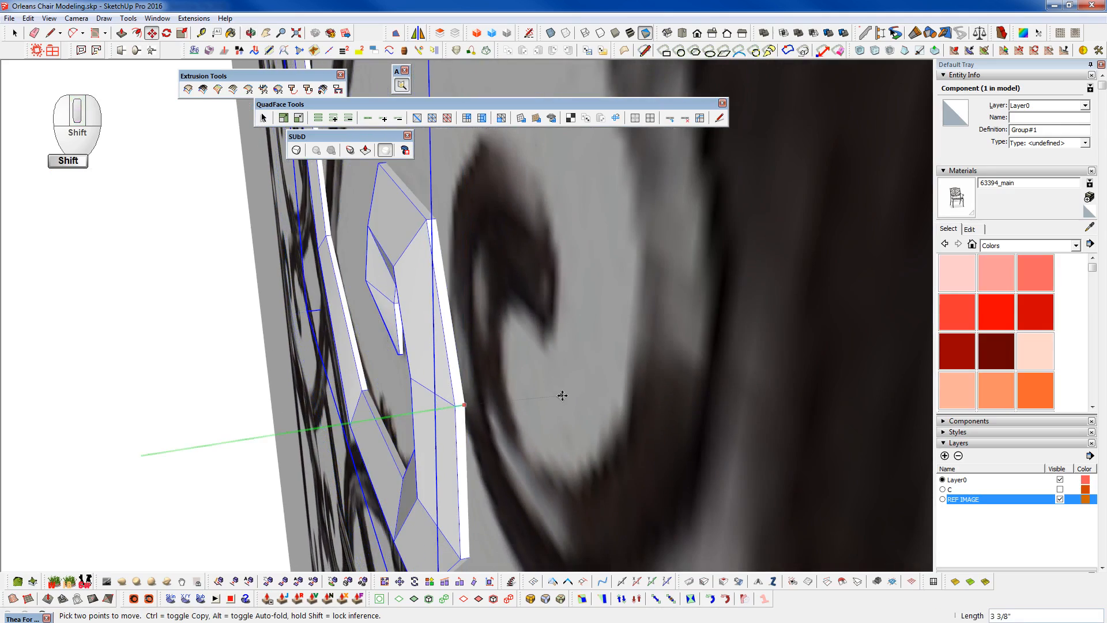
scroll(542, 398, down, 3)
middle_drag(534, 395, 807, 415)
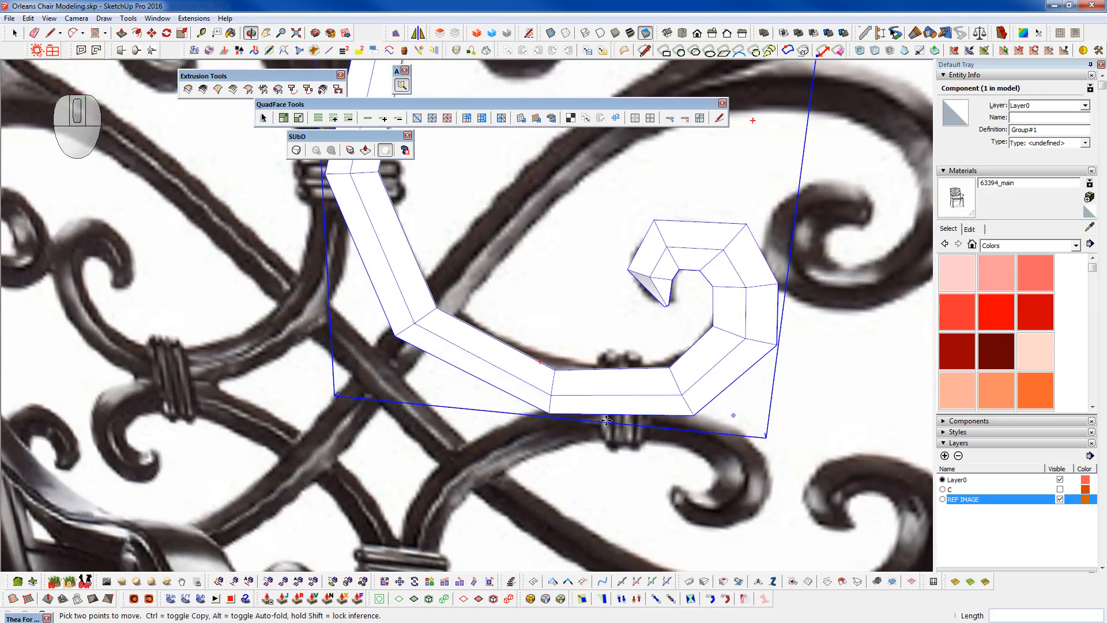
- Turn on X-ray display and the scroll's subdivision to compare the smooth shape with the reference image
scroll(543, 450, down, 4)
scroll(533, 478, up, 3)
key(F3)
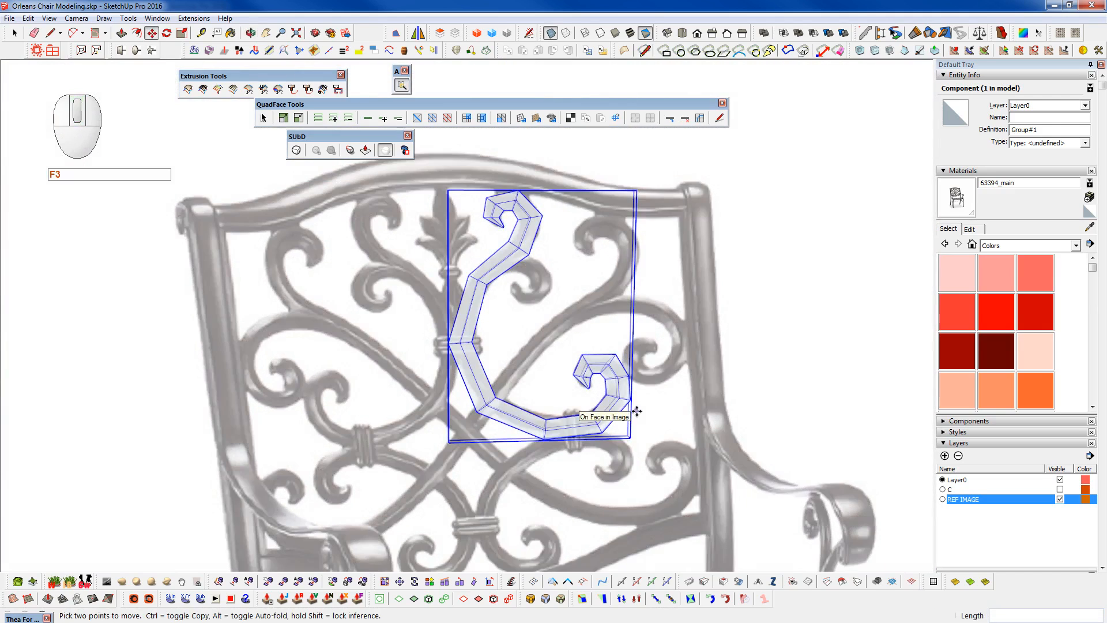
scroll(589, 456, up, 2)
key(shift+1)
key(shift+2)
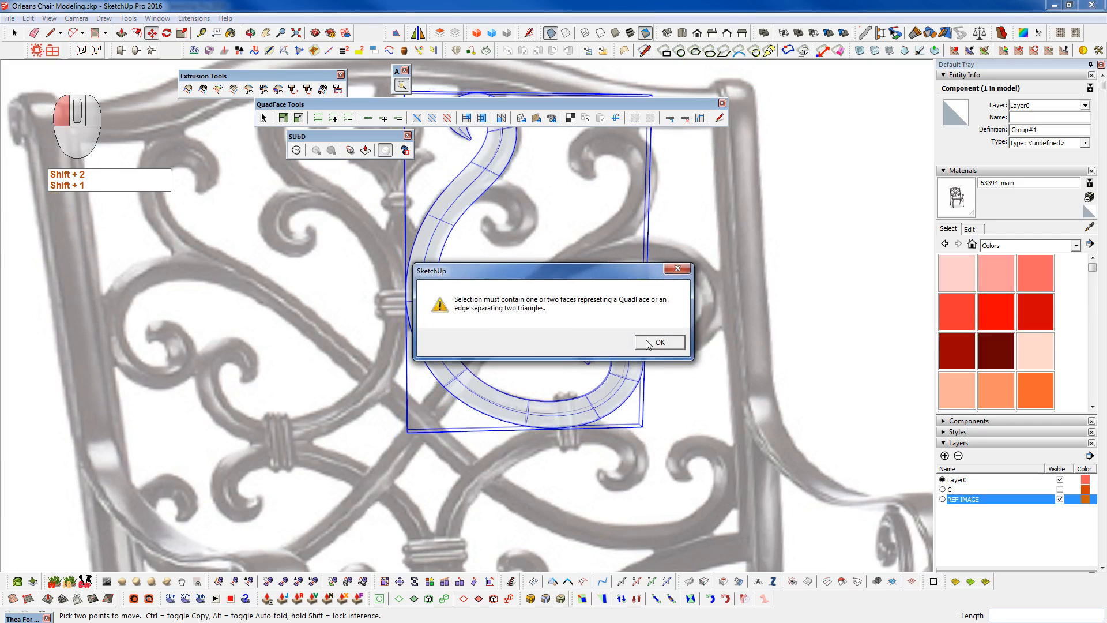
click(646, 342)
scroll(455, 422, down, 3)
middle_drag(455, 415, 502, 304)
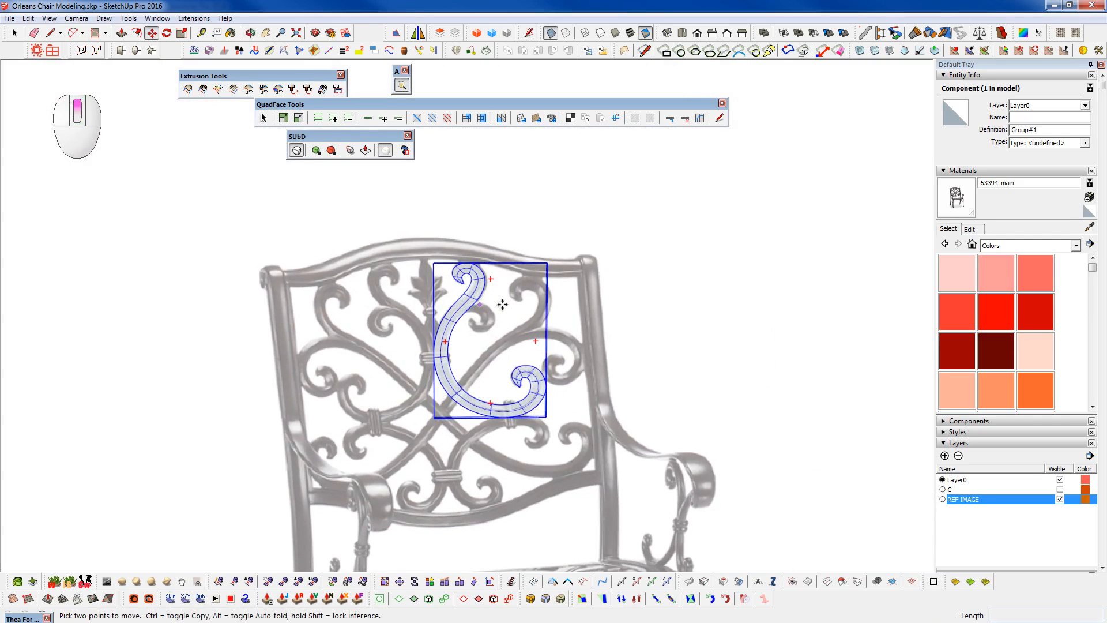
scroll(502, 304, up, 5)
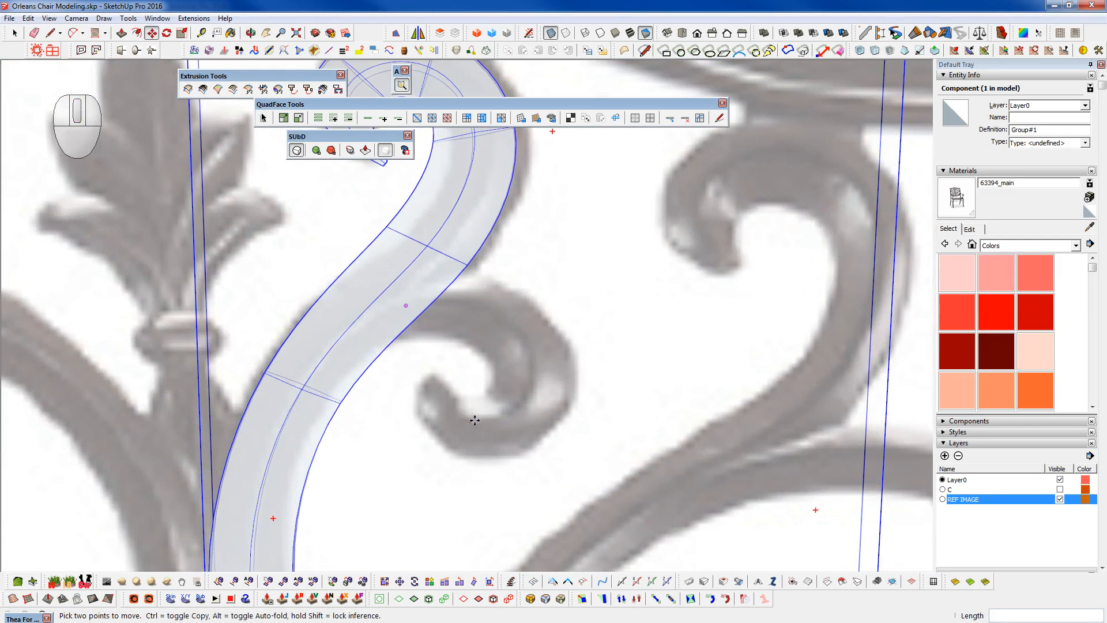
shift+middle_drag(534, 383, 475, 383)
scroll(420, 311, up, 3)
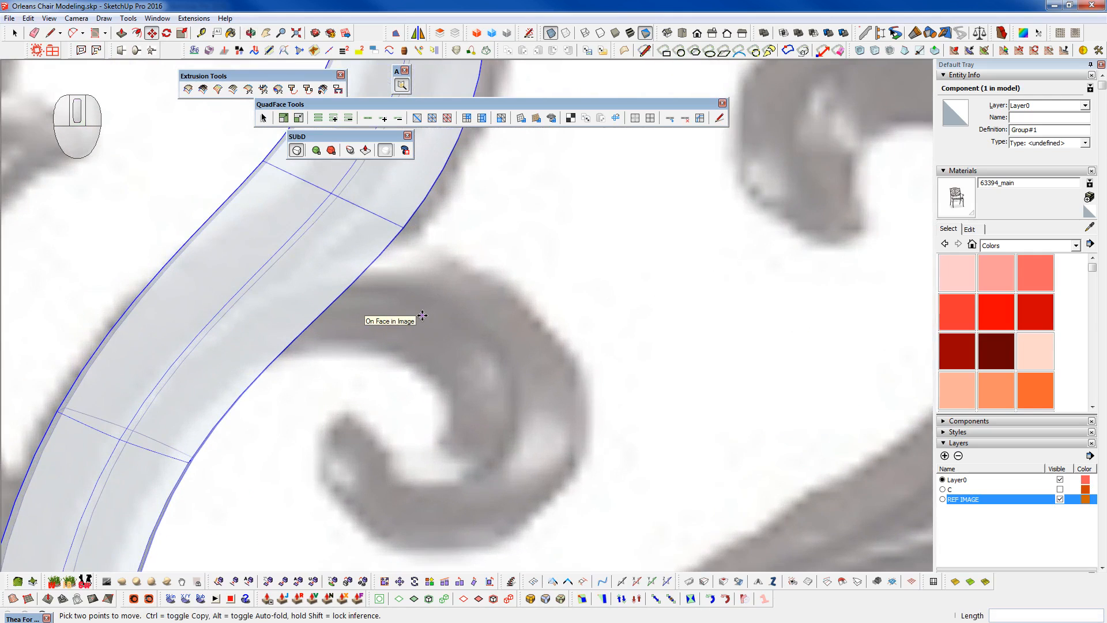
- Draw a four-segment semicircular arc along the lower inner edge of the small curl, starting at its tip
key(a)
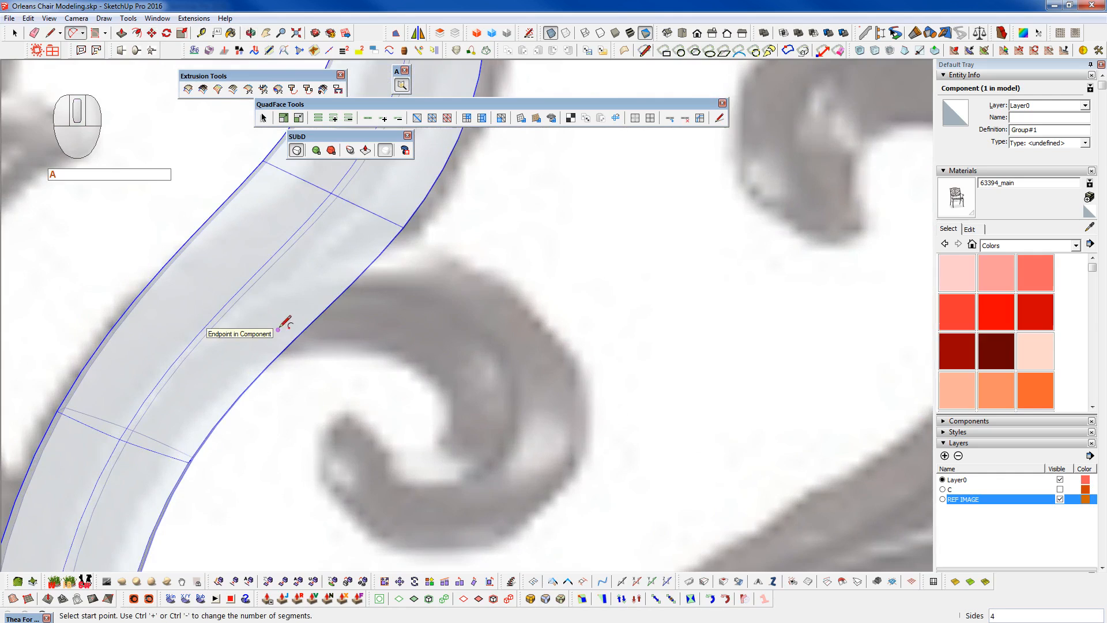
scroll(285, 322, down, 3)
scroll(348, 355, up, 4)
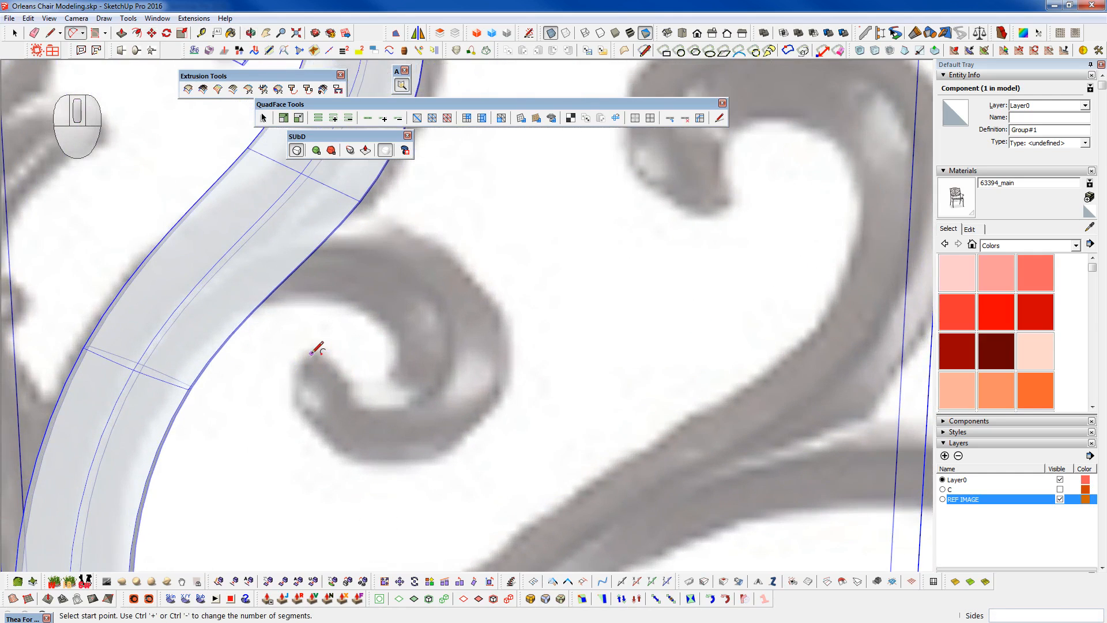
click(318, 352)
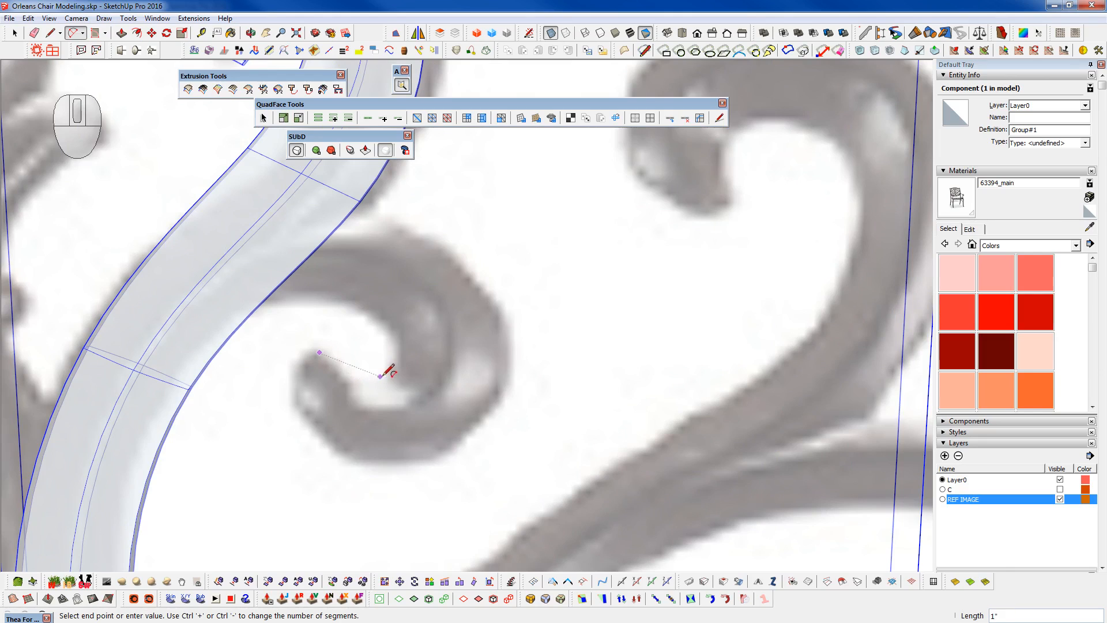
click(397, 352)
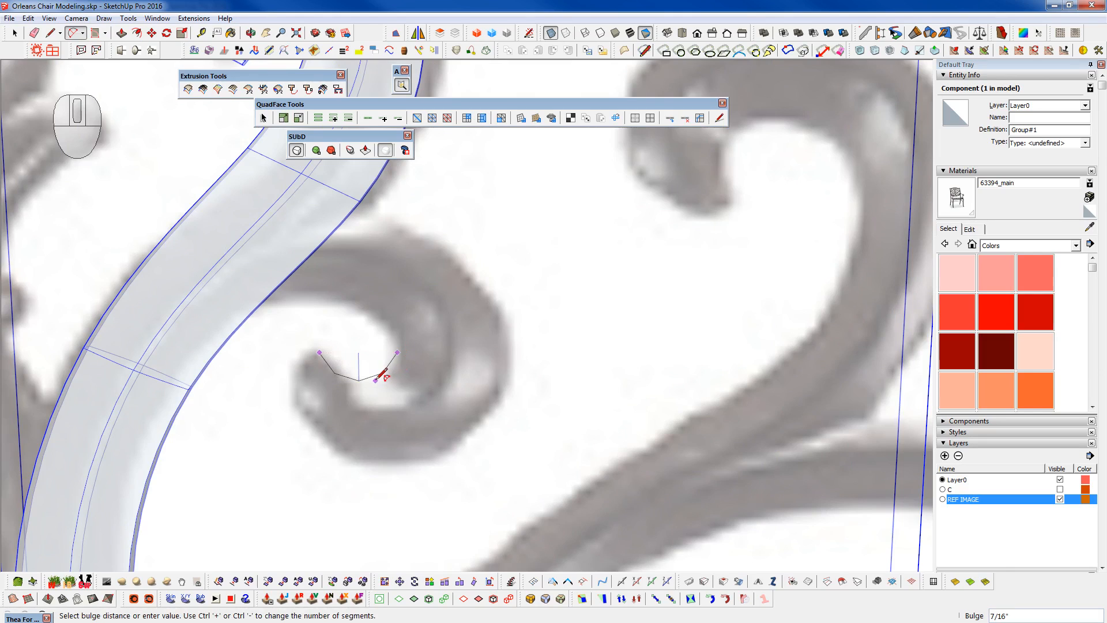
click(380, 383)
- Continue the curl's inner outline with a tangent arc and a nearly straight tangent segment toward the large scroll, and deselect the scroll component
click(397, 352)
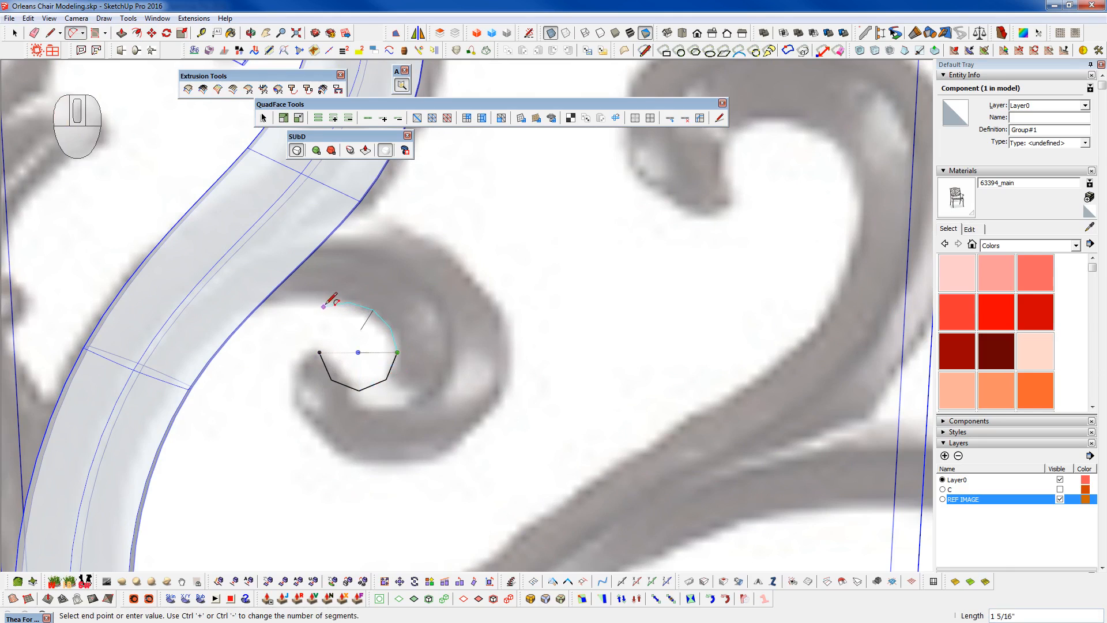
click(341, 304)
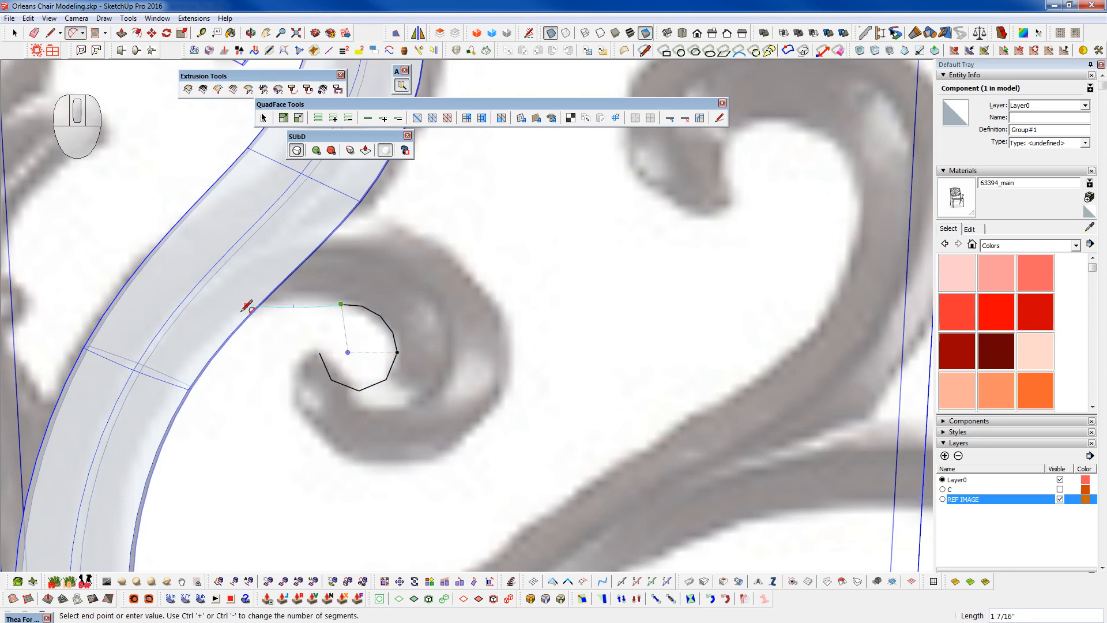
scroll(288, 302, up, 4)
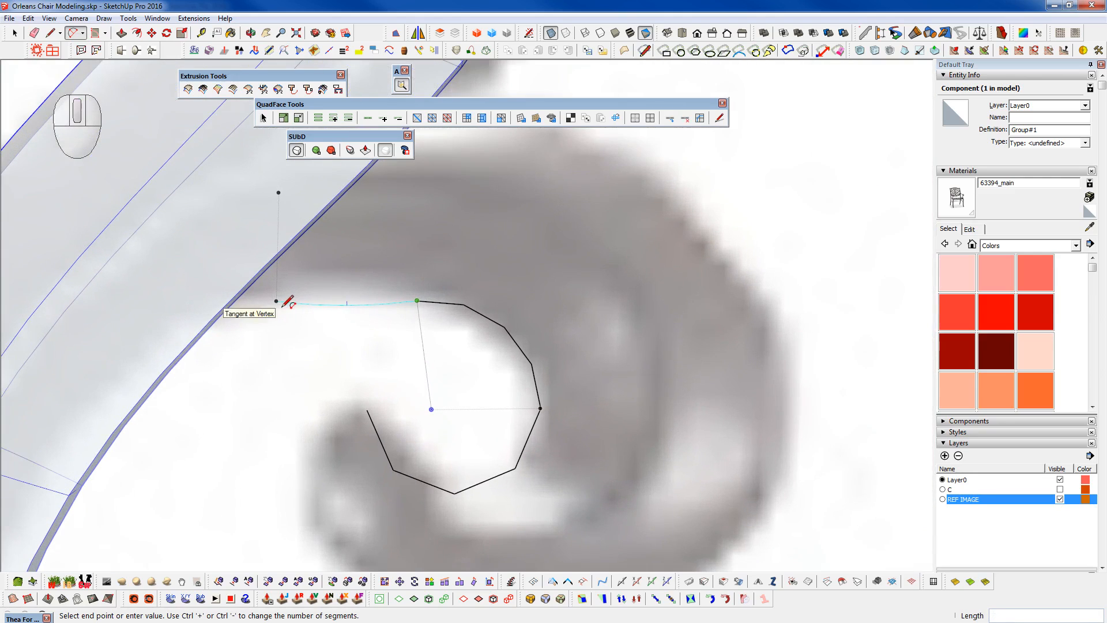
shift+middle_drag(164, 356, 282, 268)
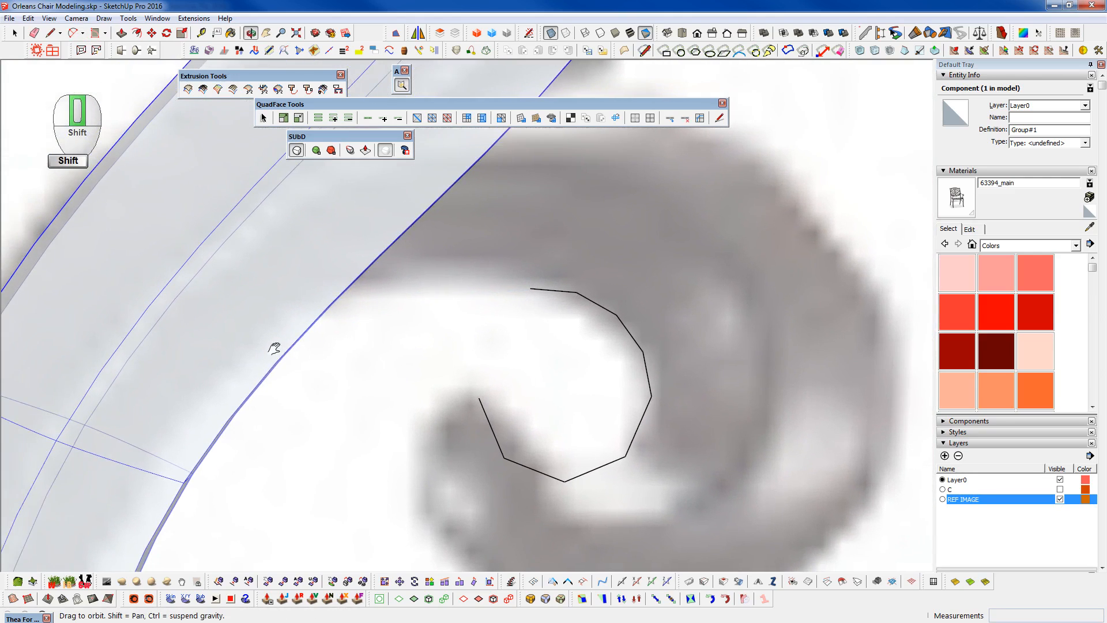
scroll(284, 267, down, 3)
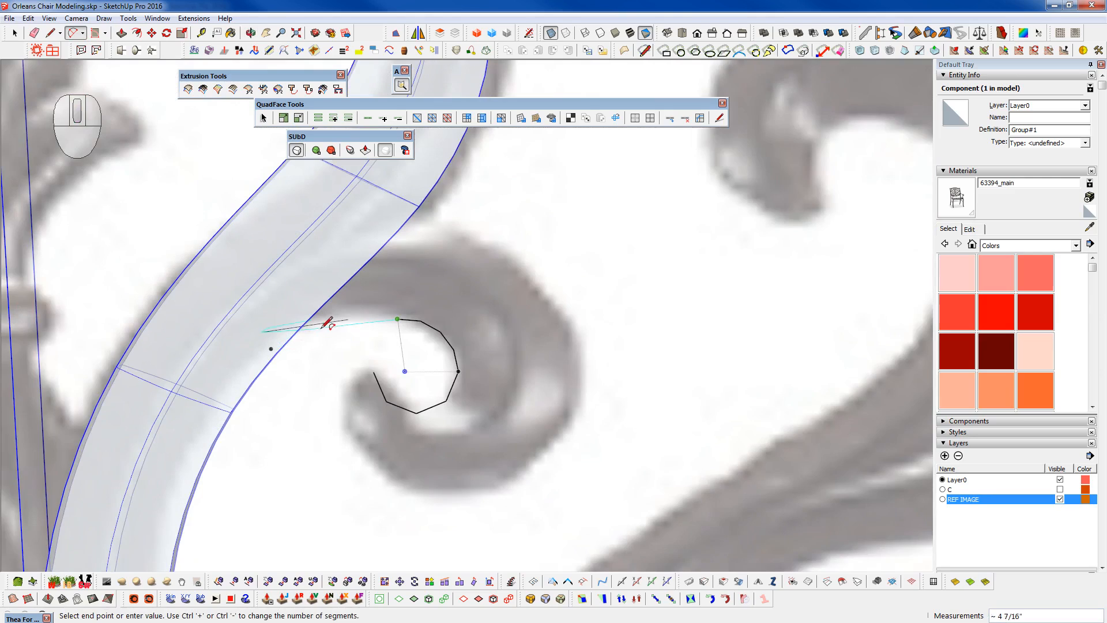
scroll(326, 323, up, 2)
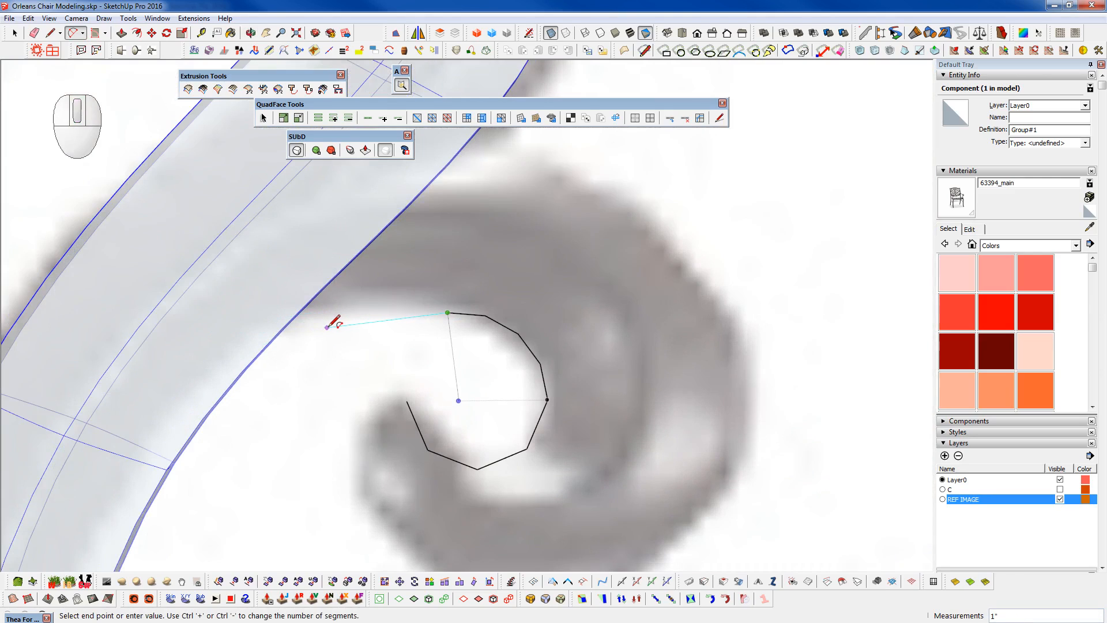
click(312, 332)
key(w)
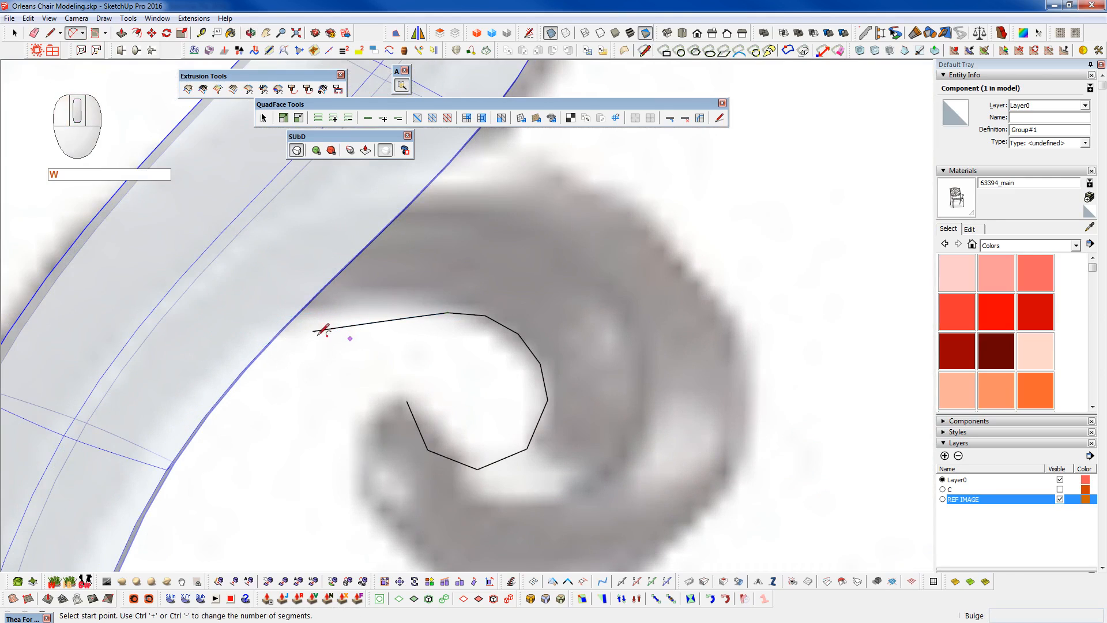
click(311, 331)
key(space)
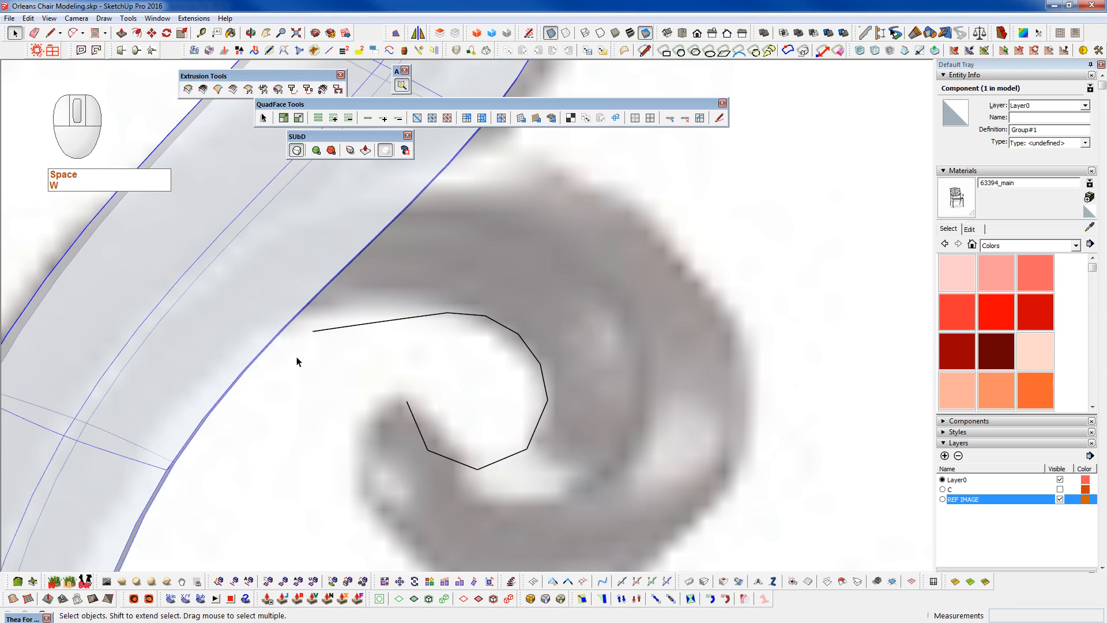
key(ctrl+t)
key(w)
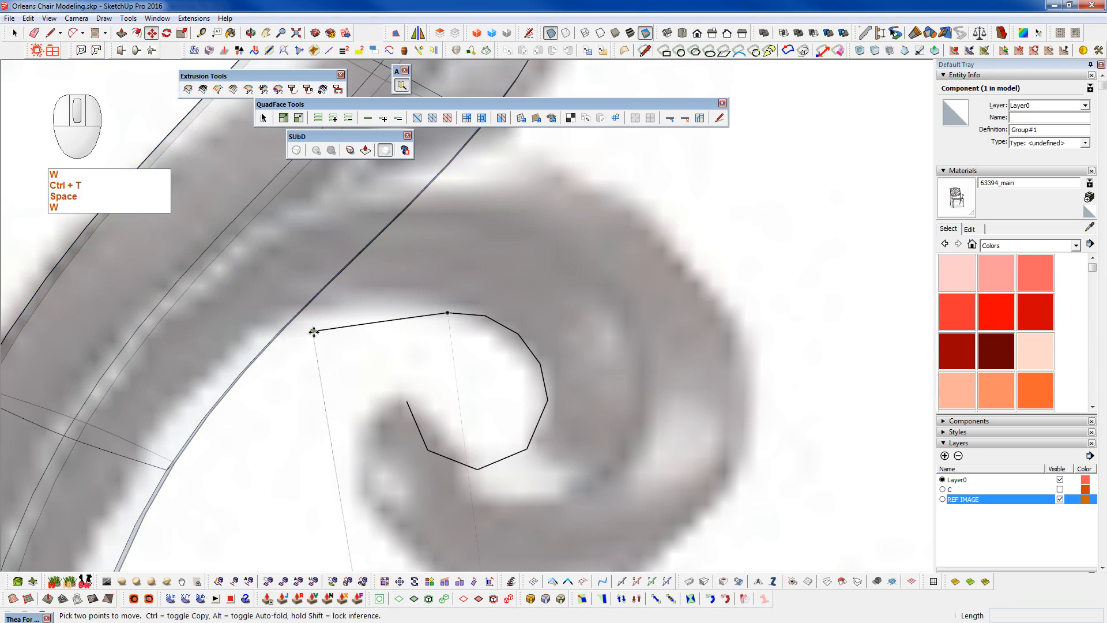
click(314, 331)
scroll(289, 403, down, 2)
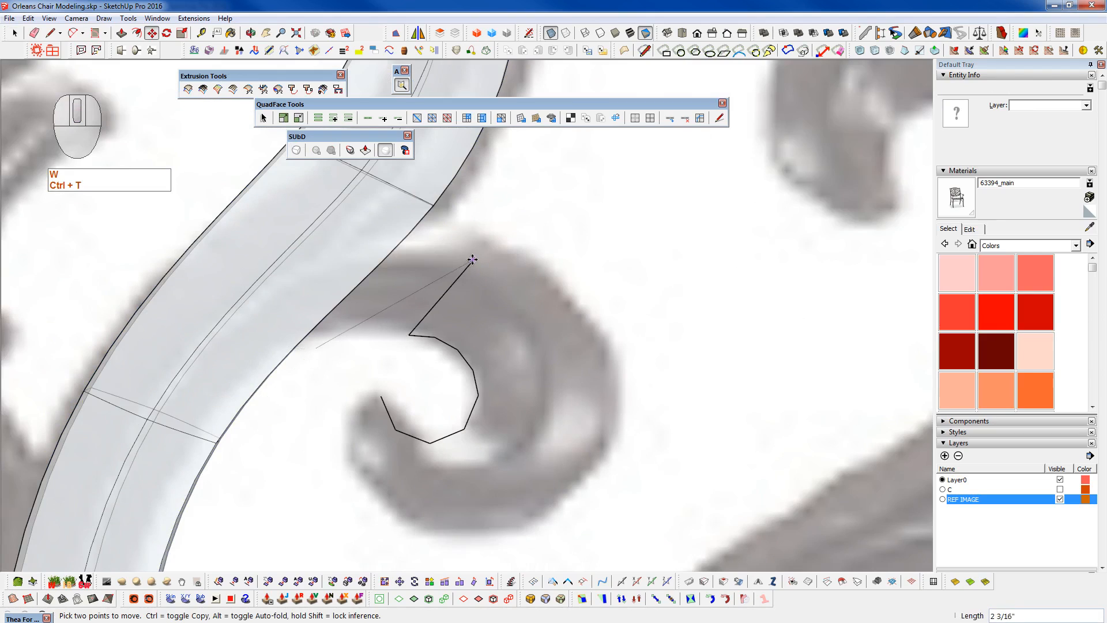
click(316, 348)
key(space)
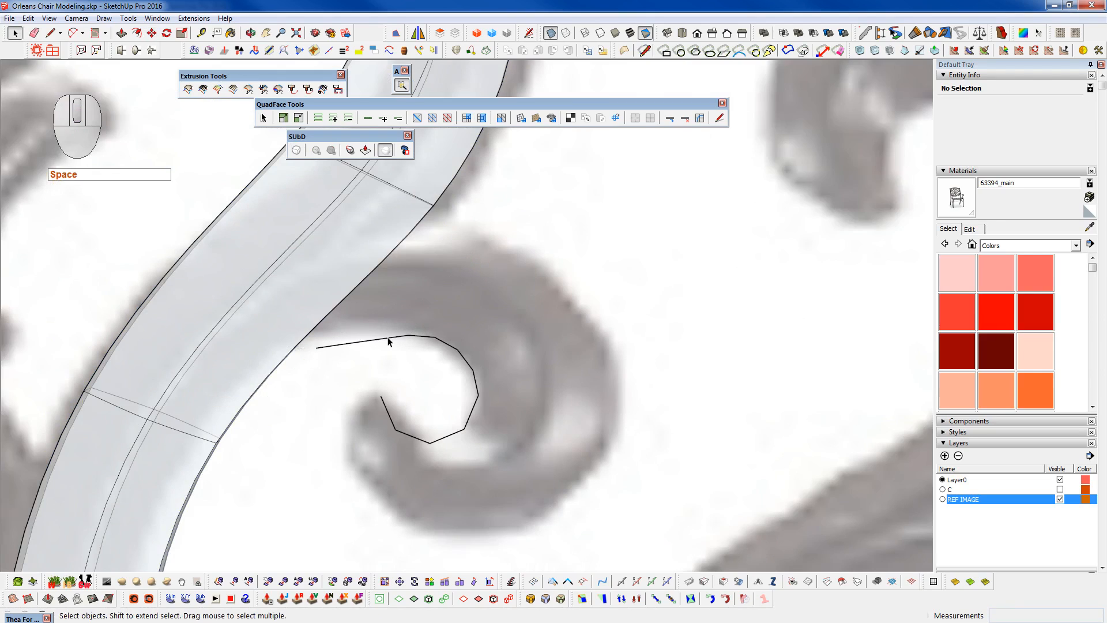
- Stretch the upper arc by moving its endpoint about 15/16" to the outline's free end beside the large scroll
key(ctrl+d)
key(w)
click(407, 334)
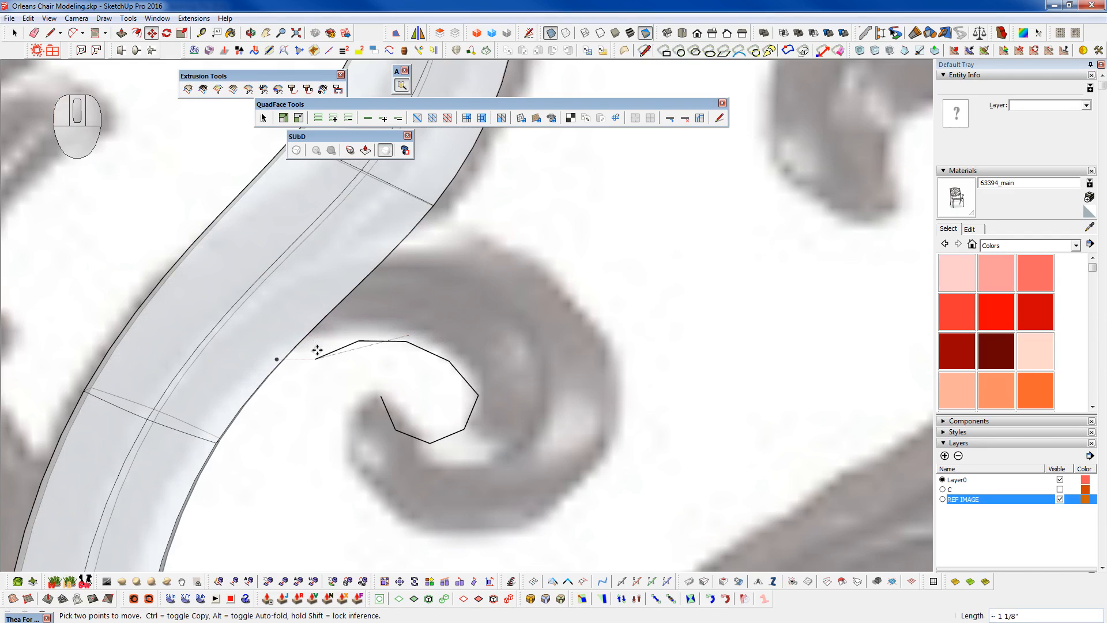
scroll(332, 336, up, 2)
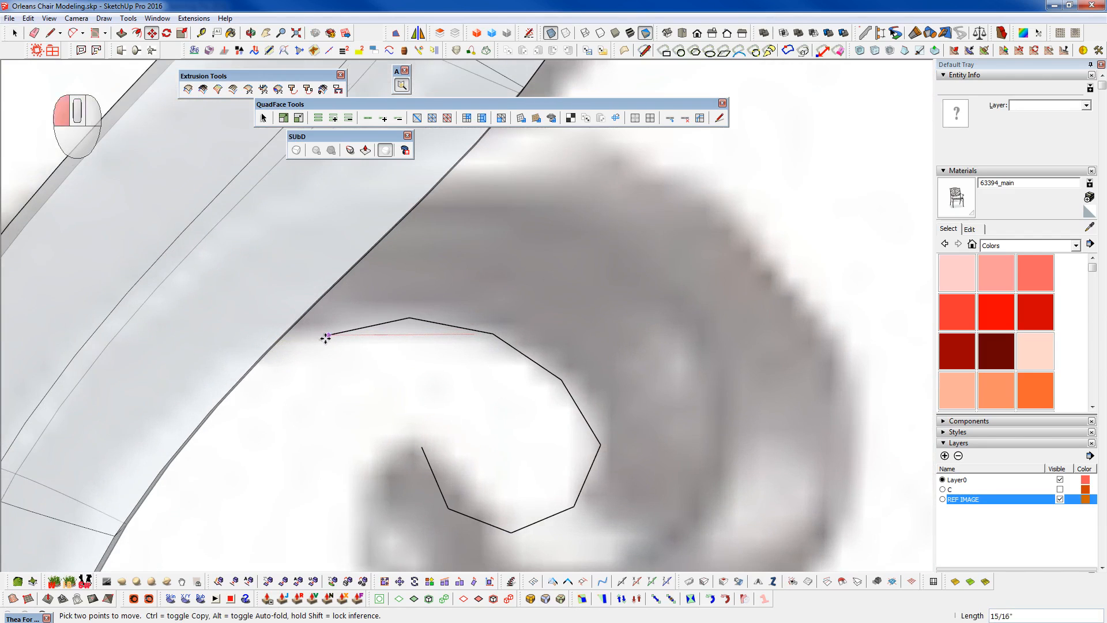
click(326, 335)
- Start vertex editing and move the outline's vertices individually to follow the curl's inner edge in the reference image
key(F2)
scroll(363, 354, down, 2)
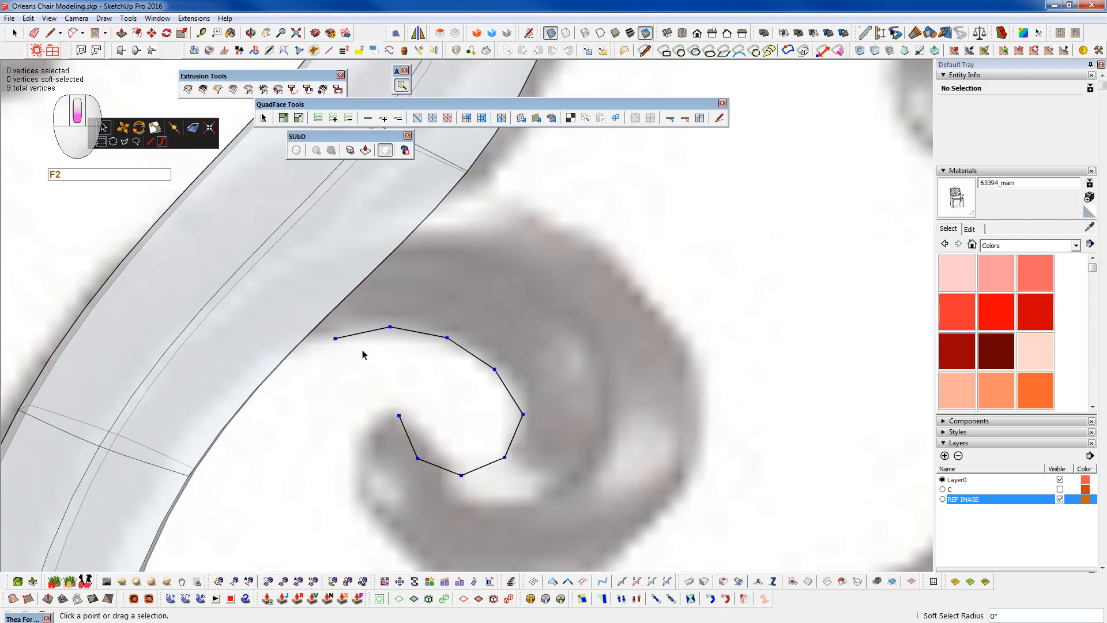
click(461, 473)
drag(464, 407, 525, 465)
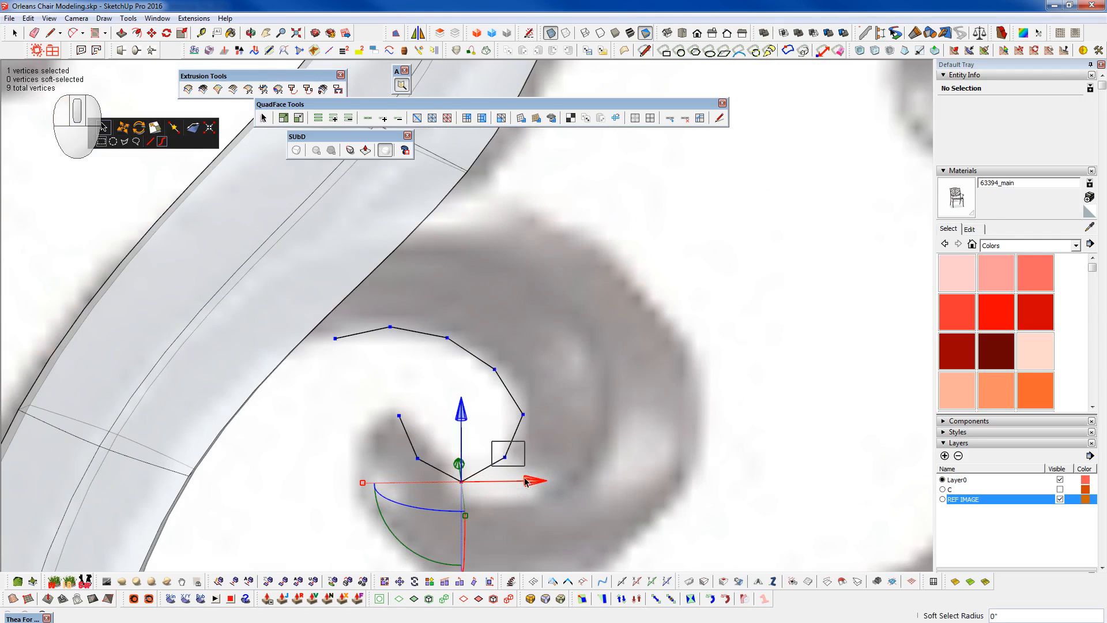
key(w)
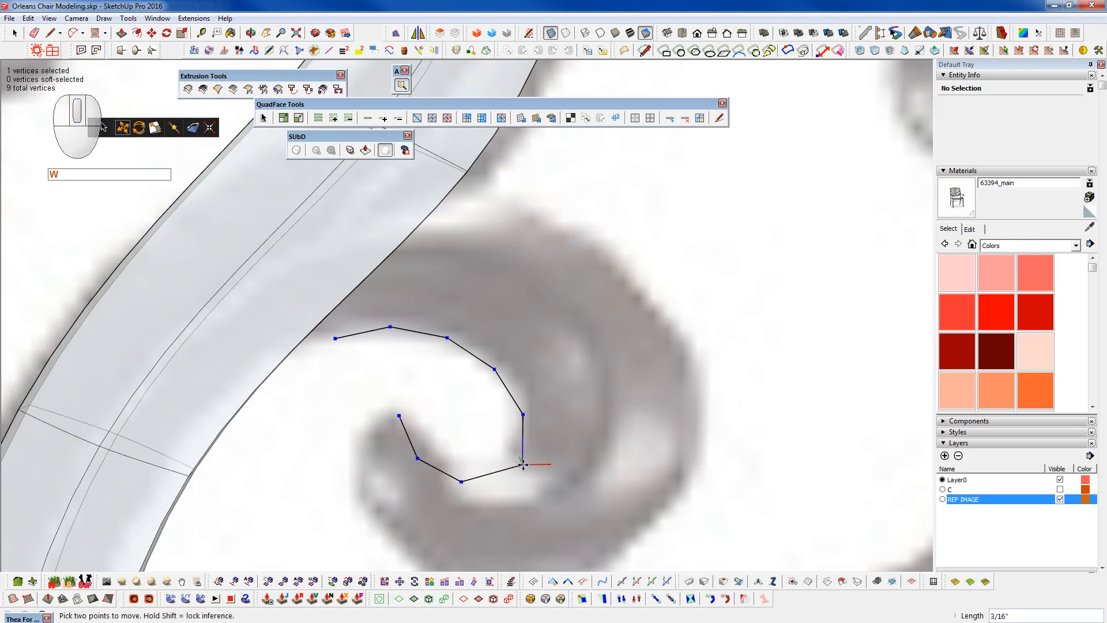
right_click(522, 464)
click(562, 349)
click(538, 414)
click(496, 356)
click(456, 335)
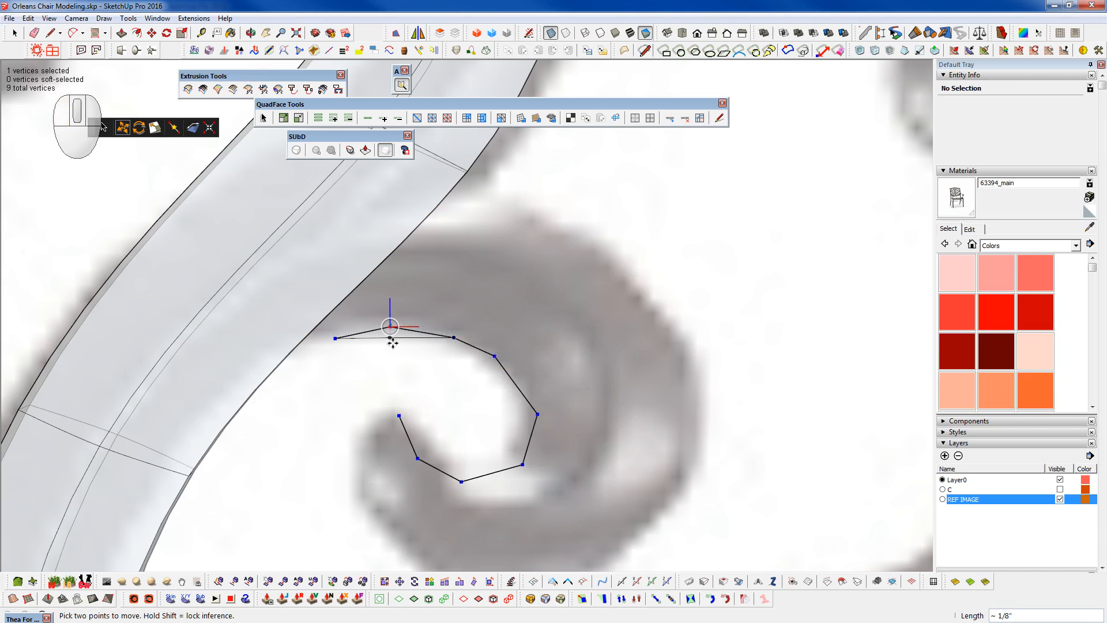
key(Escape)
key(space)
drag(490, 340, 511, 384)
right_click(500, 387)
click(528, 473)
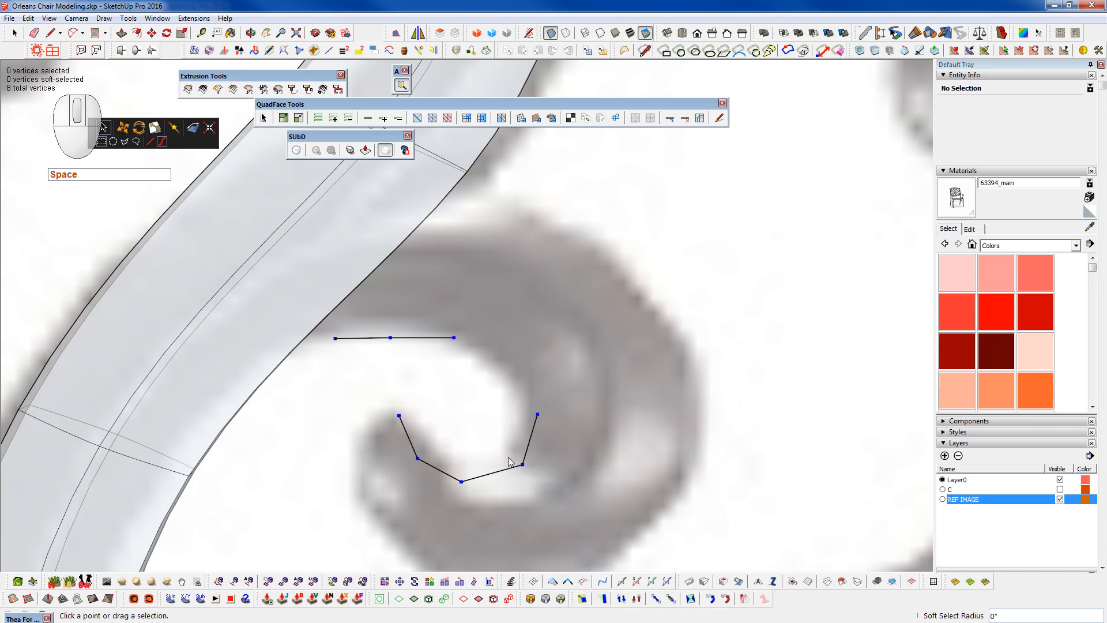
key(ctrl+z)
- Move the outline's upper end vertex outward along red and down along blue to meet the large scroll's edge
scroll(413, 419, down, 1)
drag(420, 353, 357, 360)
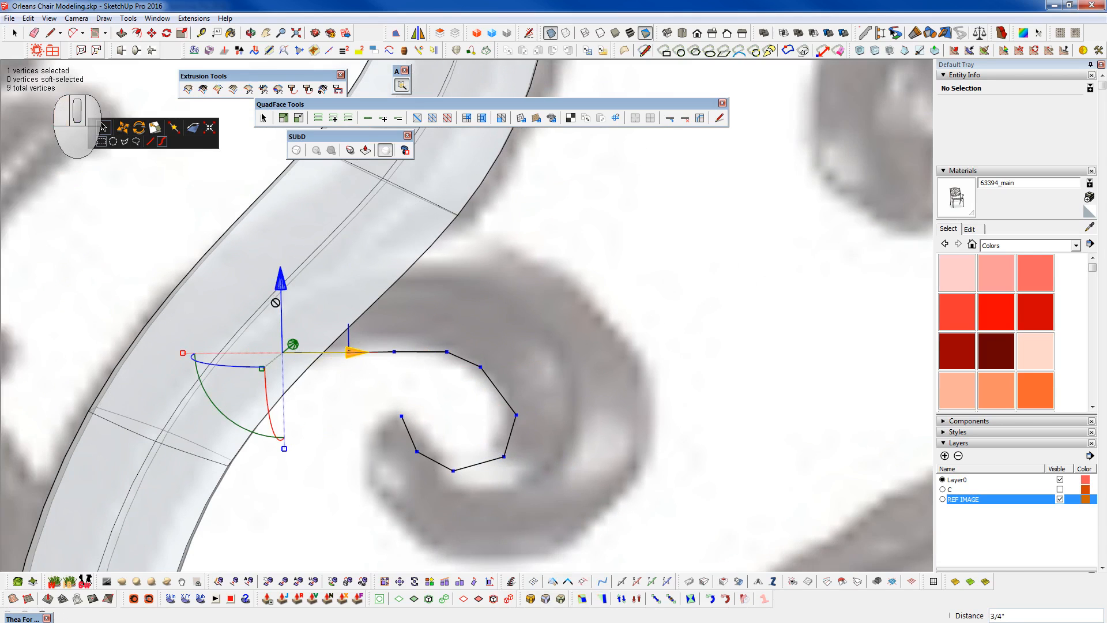
drag(280, 288, 279, 312)
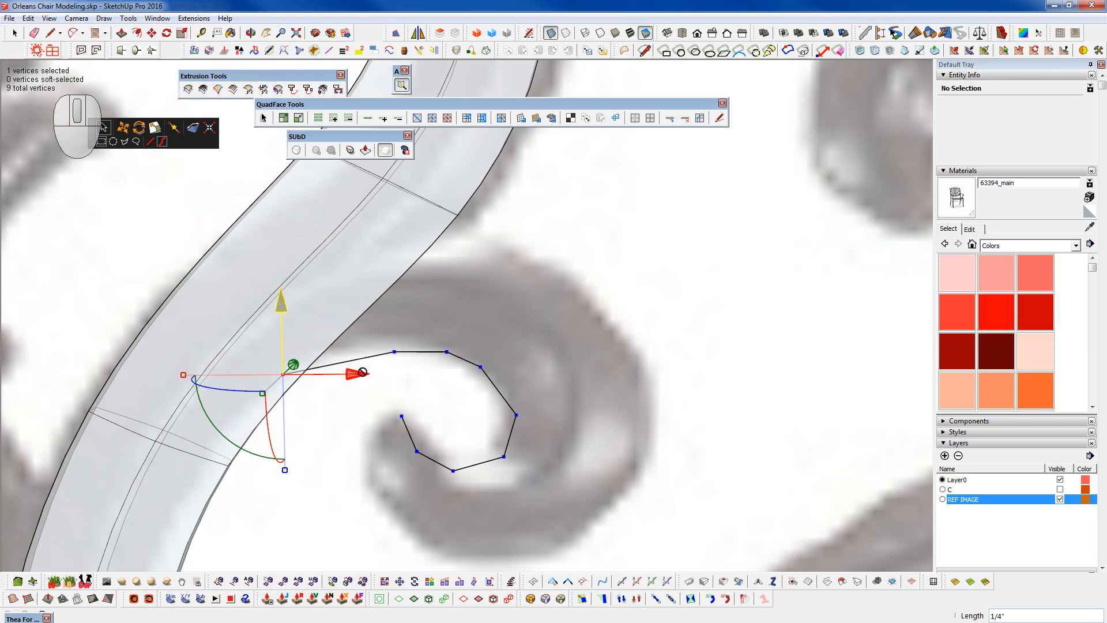
drag(357, 380, 336, 383)
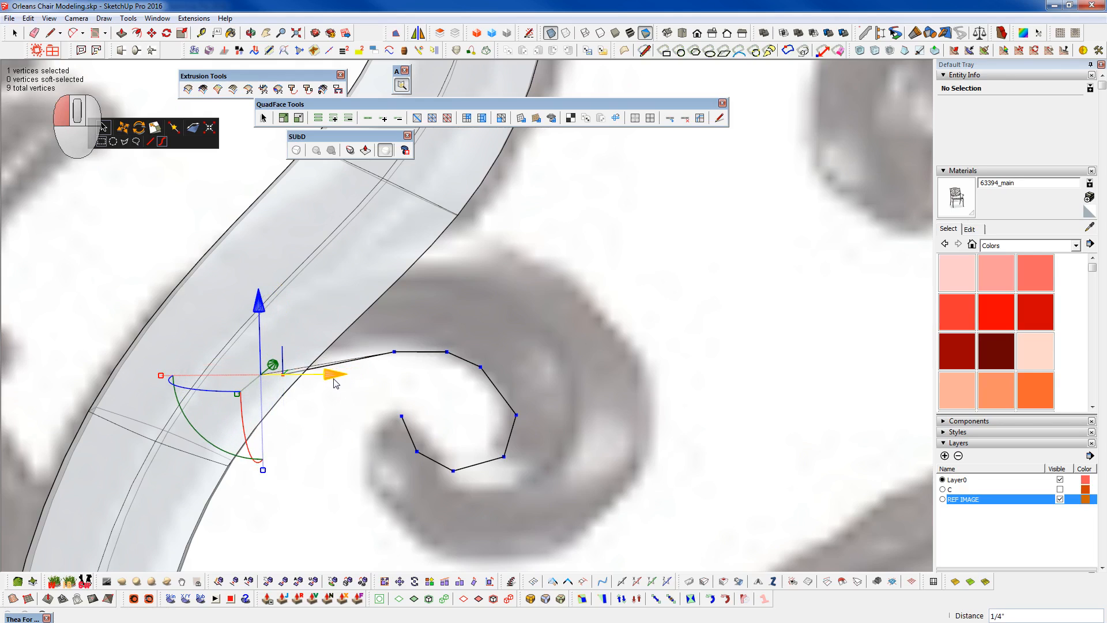
drag(269, 317, 267, 336)
mouse_move(339, 395)
mouse_down()
mouse_move(400, 375)
mouse_move(393, 397)
mouse_move(344, 411)
mouse_move(349, 381)
mouse_up()
click(402, 438)
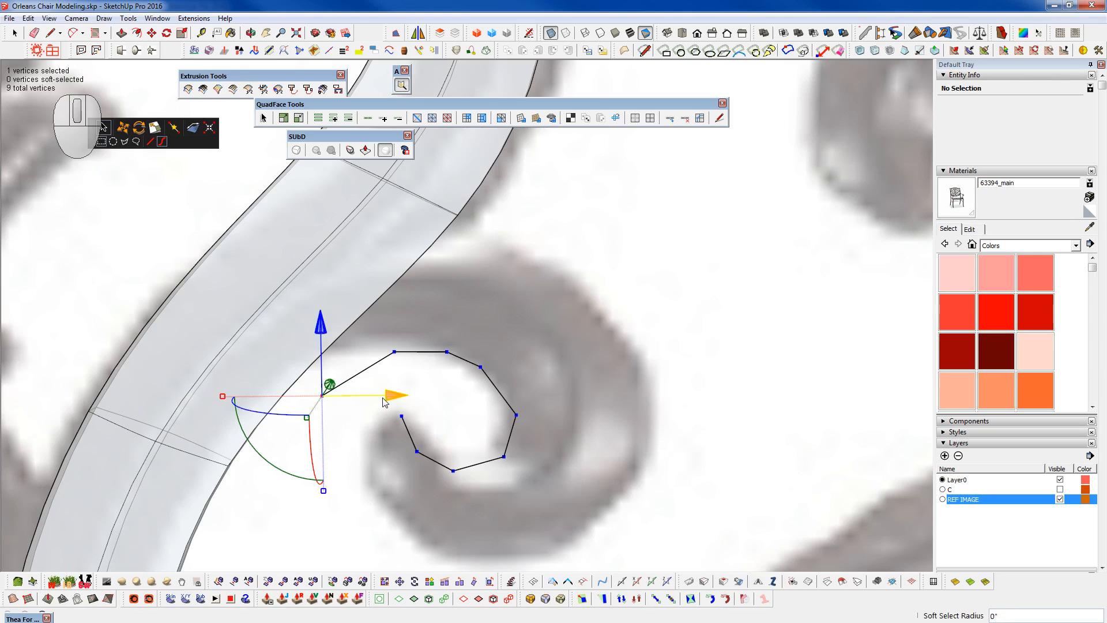
drag(318, 337, 317, 311)
drag(395, 375, 364, 375)
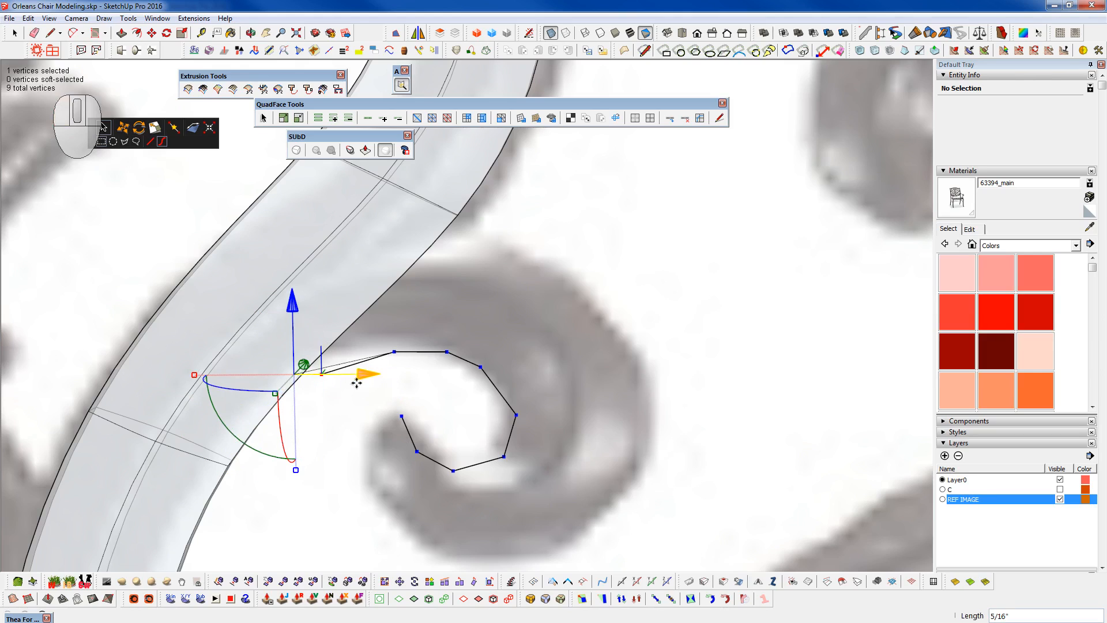
drag(292, 309, 292, 327)
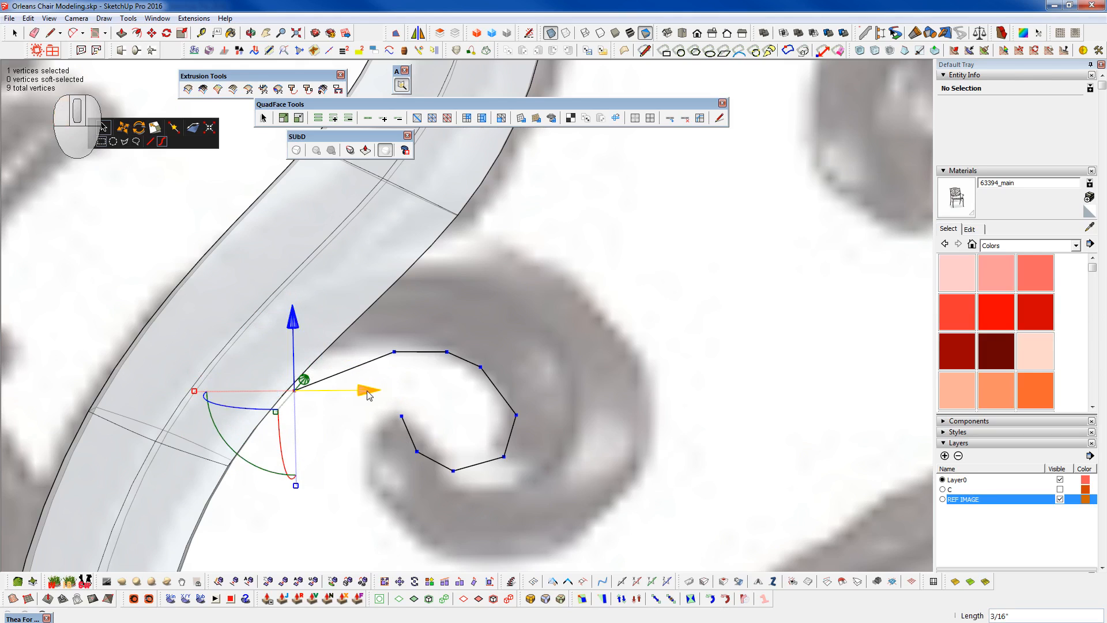
drag(370, 394, 360, 396)
- Shift the next two upper vertices along the red axis toward the large scroll, the second by 1/8", and leave vertex editing
click(395, 351)
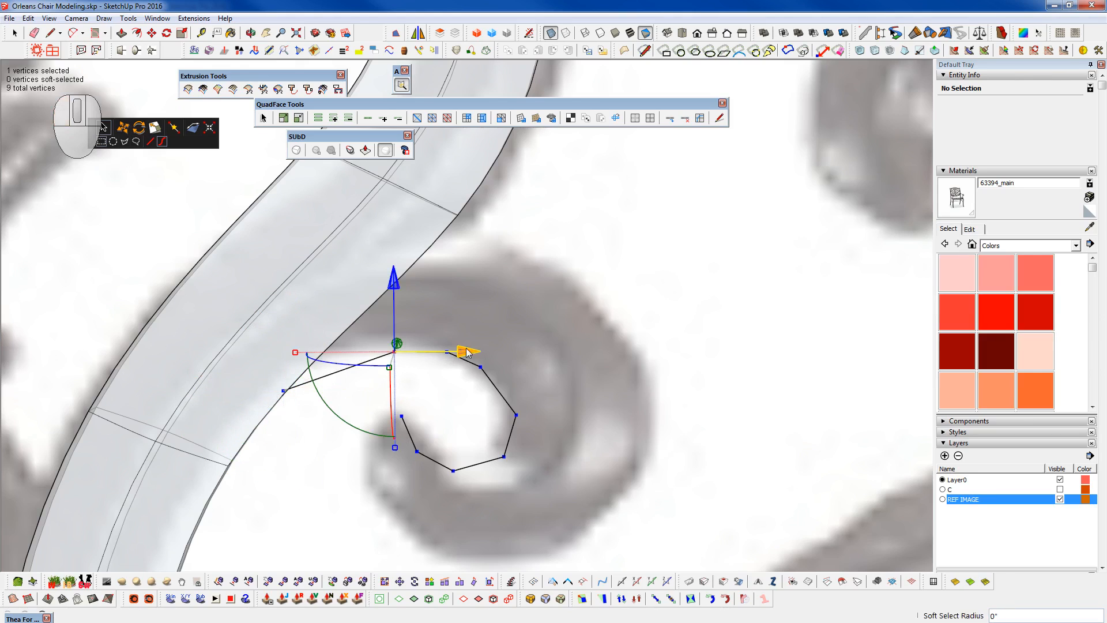
mouse_move(465, 353)
mouse_down()
mouse_move(438, 351)
mouse_move(454, 356)
mouse_up()
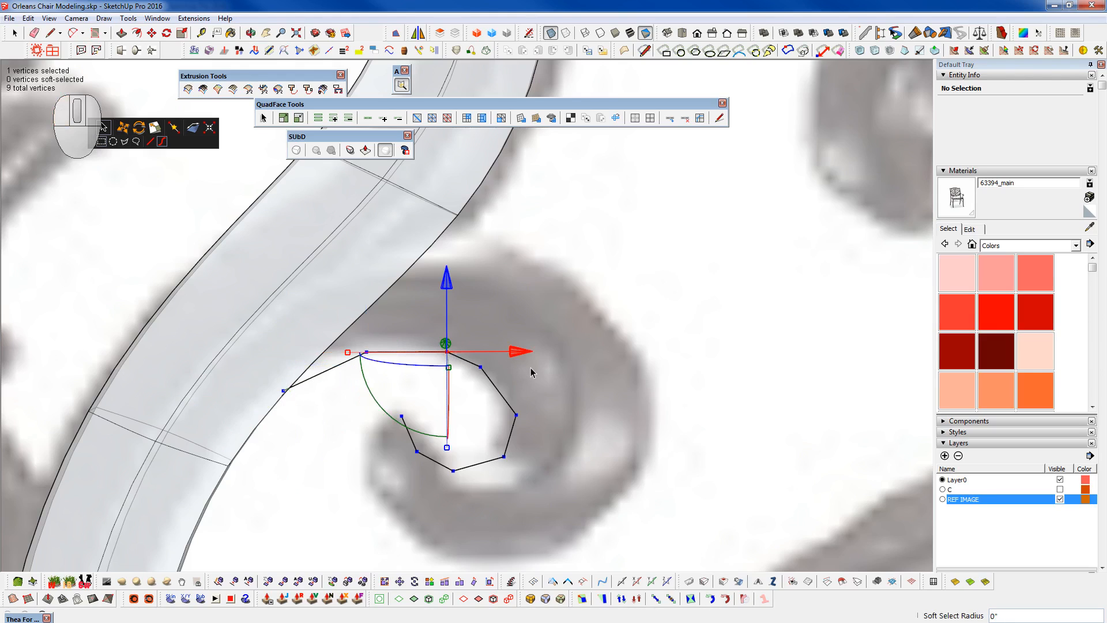
drag(522, 353, 510, 356)
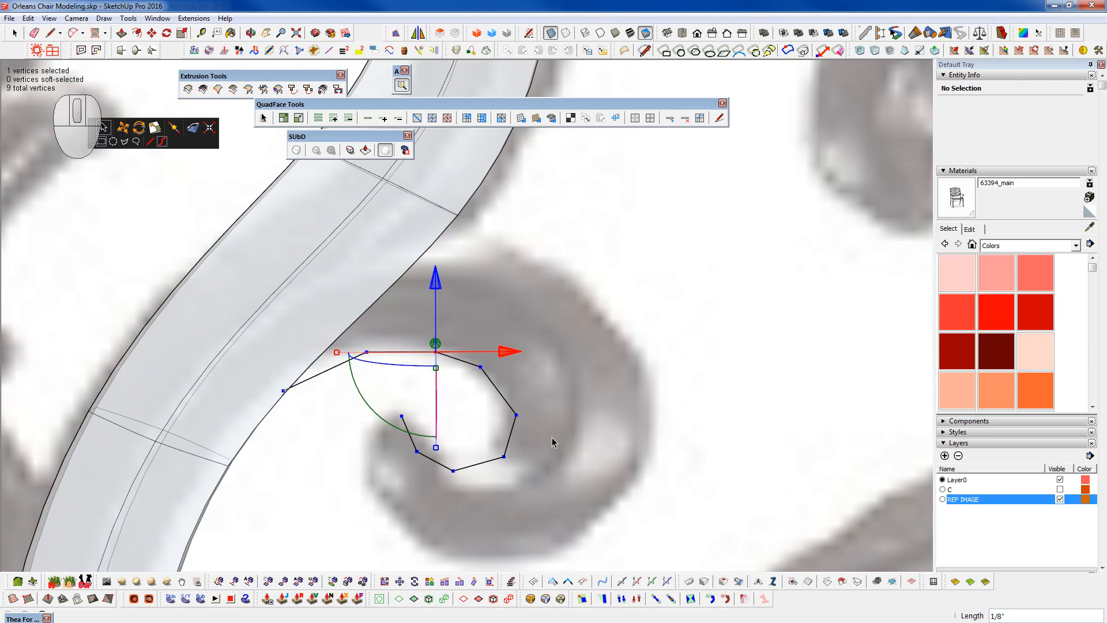
middle_click(513, 488)
key(space)
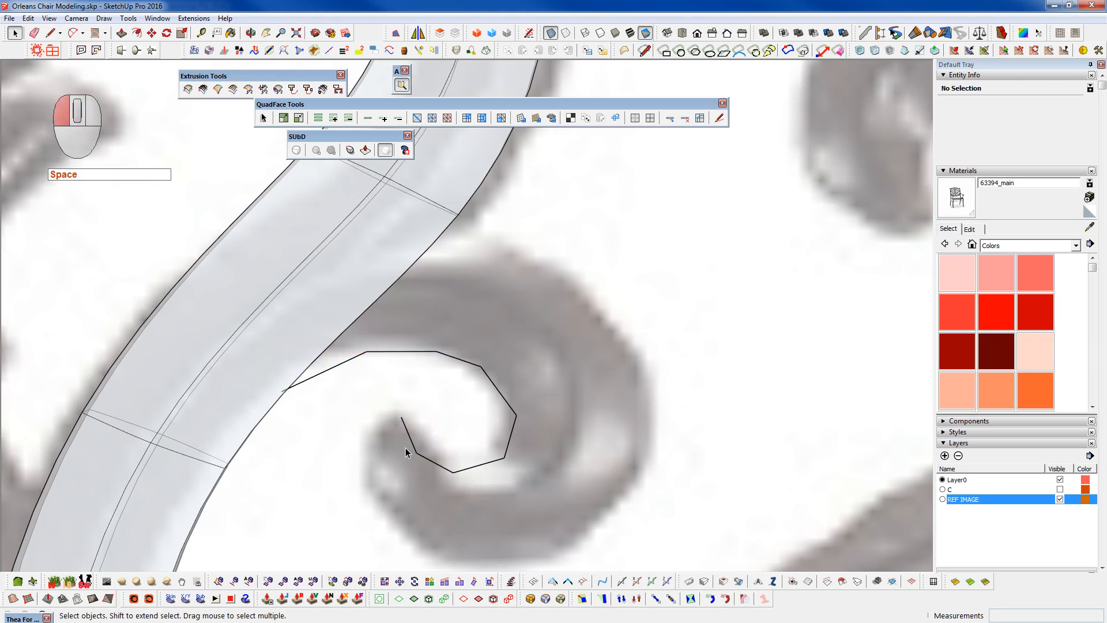
- Draw one straight edge from the curl's tip to the outline's lowest vertex and erase the two short edges it replaces
click(413, 447)
key(q)
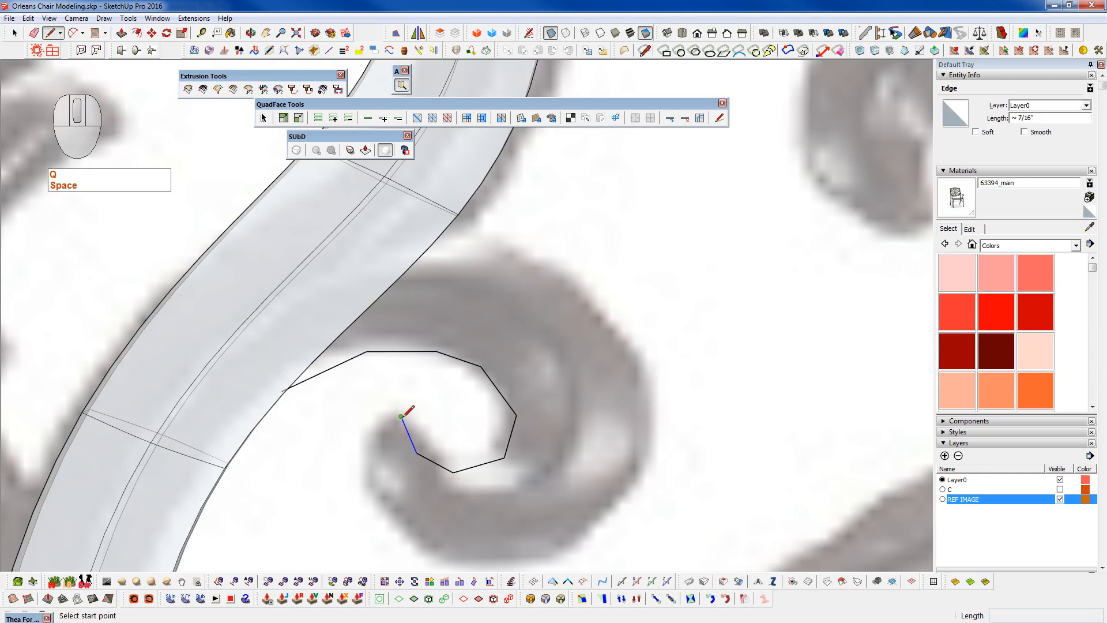
click(400, 416)
click(452, 472)
key(shift+e)
click(425, 457)
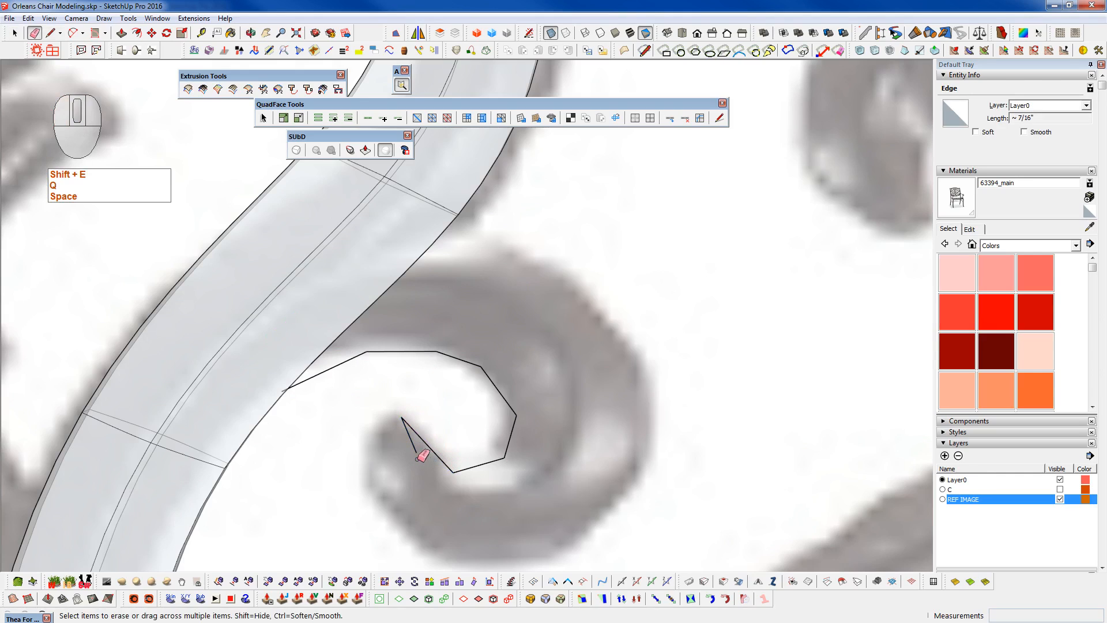
click(415, 450)
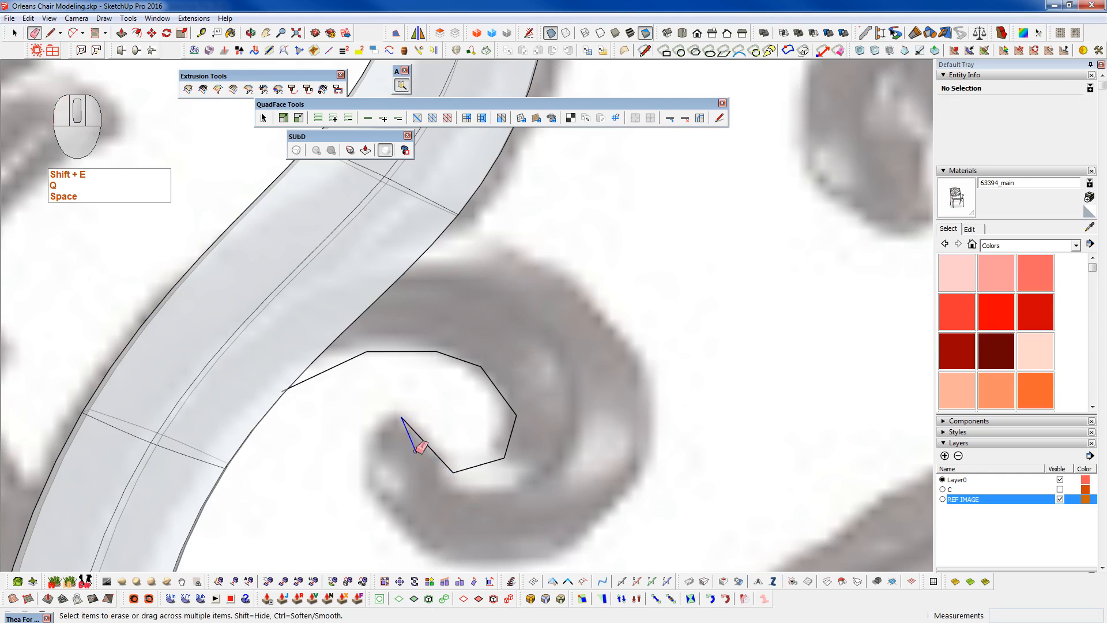
- Draw one straight edge along the top of the curl outline between its two upper bends and erase the two short edges it replaces
key(q)
click(481, 366)
click(367, 351)
key(shift+e)
drag(427, 351, 446, 354)
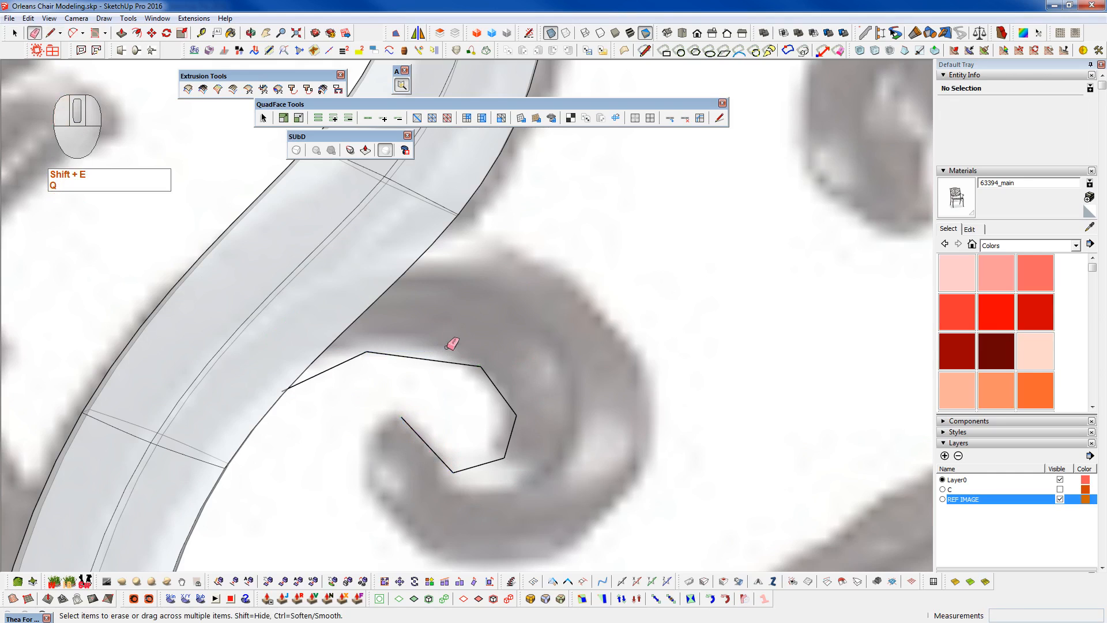
- Move the upper bend vertex up along the blue axis to level the outline's top edge, and leave vertex editing
key(F2)
key(w)
click(481, 366)
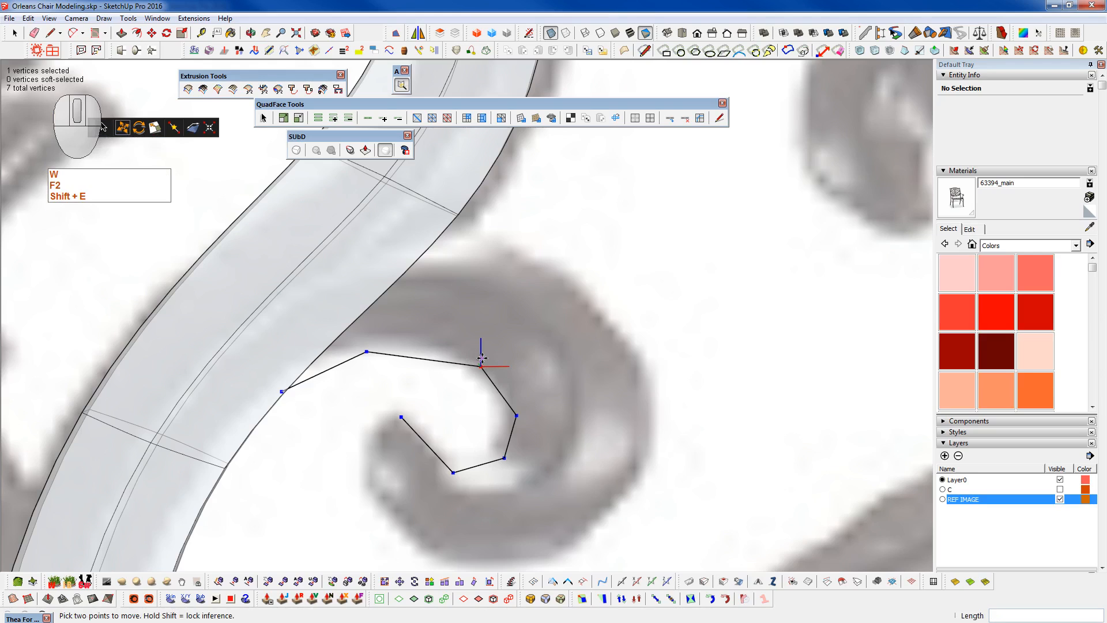
drag(481, 366, 481, 350)
middle_click(517, 409)
key(space)
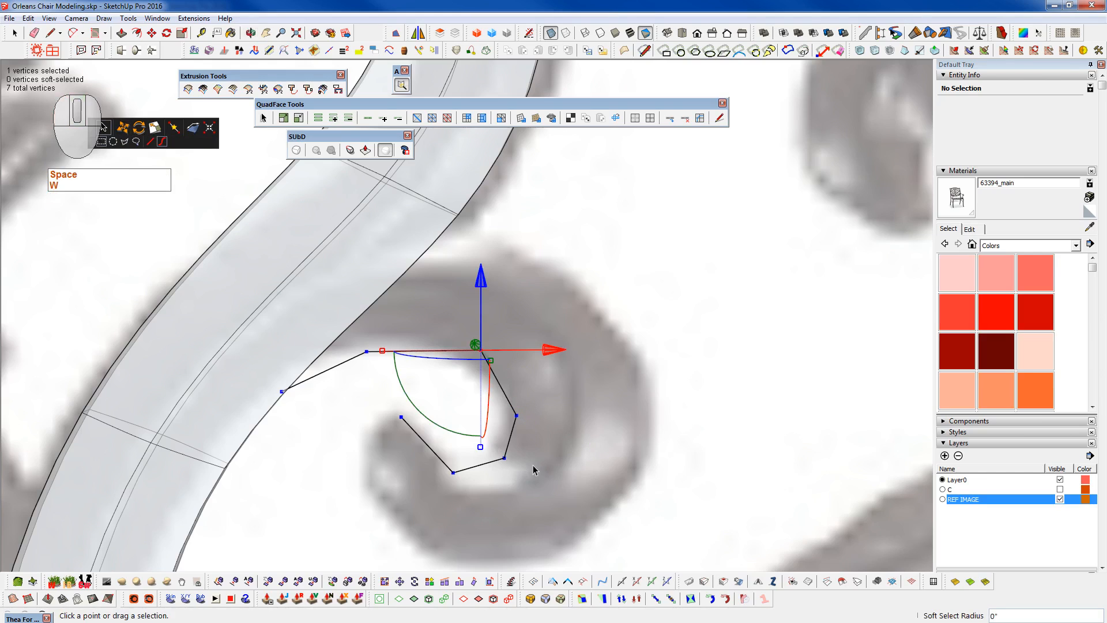
scroll(534, 470, down, 1)
key(space)
scroll(536, 462, down, 1)
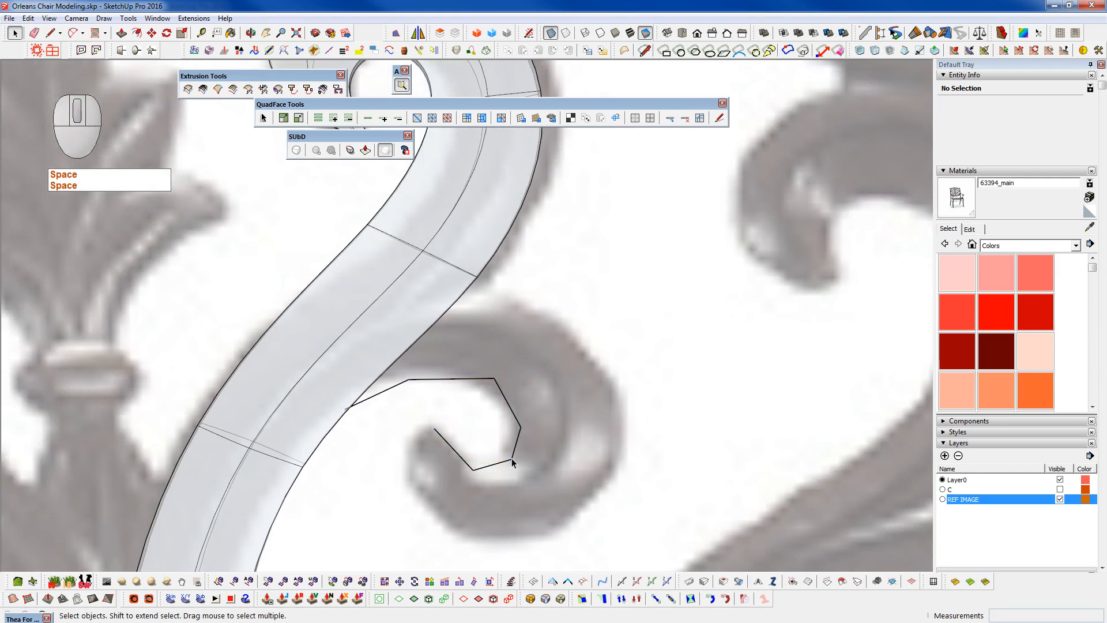
- Try to offset the curl outline's edges
key(f)
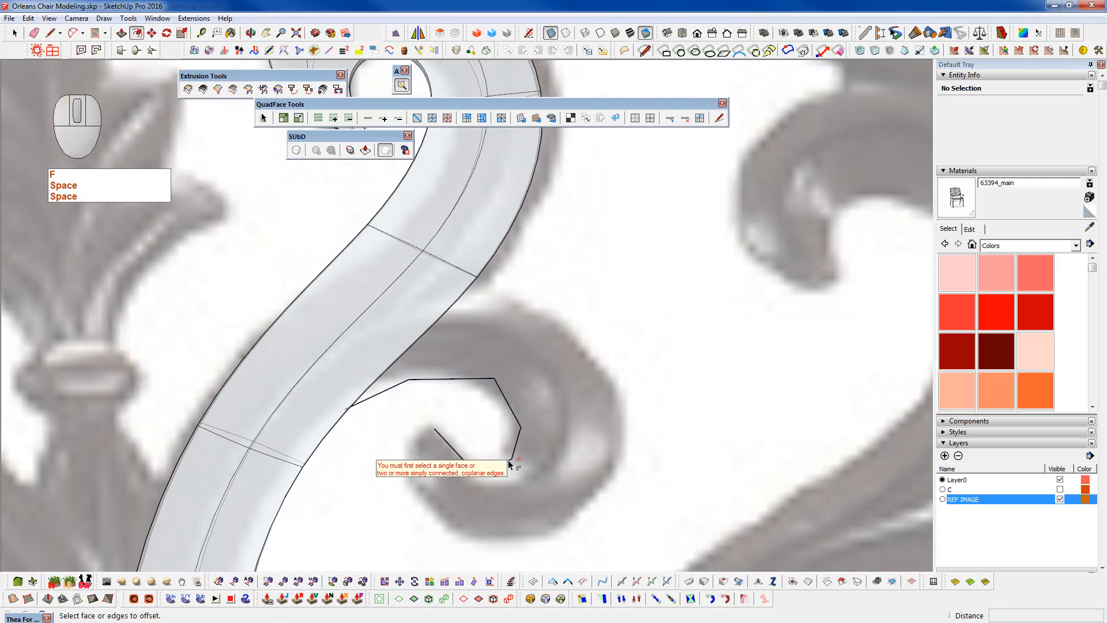
click(459, 453)
click(521, 429)
click(390, 390)
key(f)
- Select all six edges of the curl outline as a connected path and view them obliquely to check that they are coplanar
key(space)
key(ctrl+space)
click(395, 389)
click(521, 431)
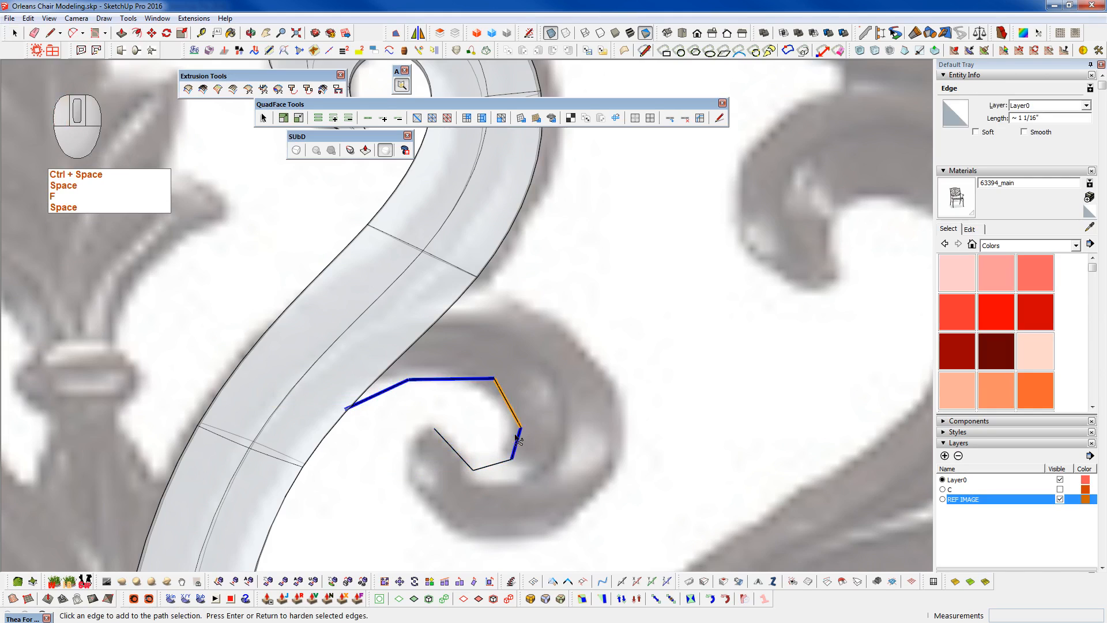
middle_drag(482, 462, 119, 240)
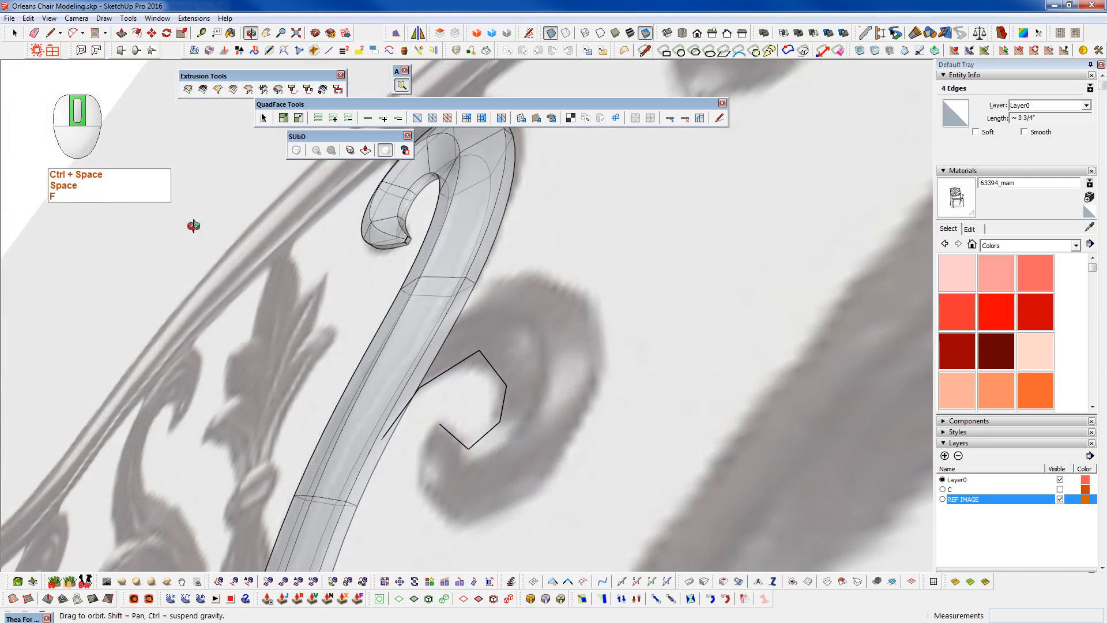
middle_drag(520, 361, 443, 610)
key(space)
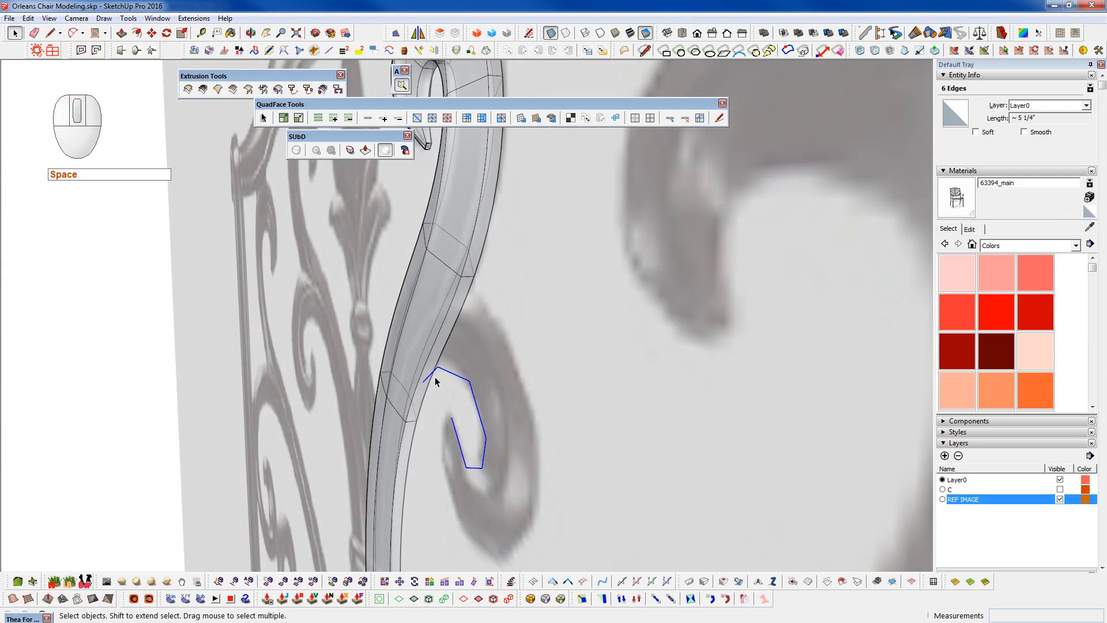
- Try to make all of the outline's vertices planar in vertex editing, and return to the edge selection
key(F2)
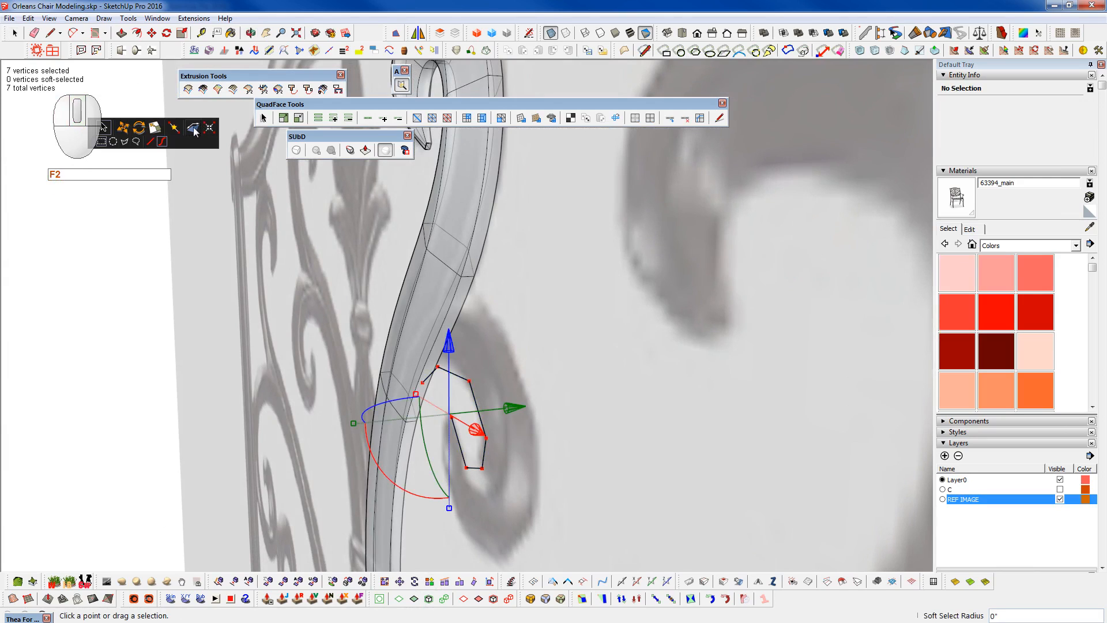
middle_drag(565, 478, 474, 358)
middle_drag(497, 479, 494, 456)
key(w)
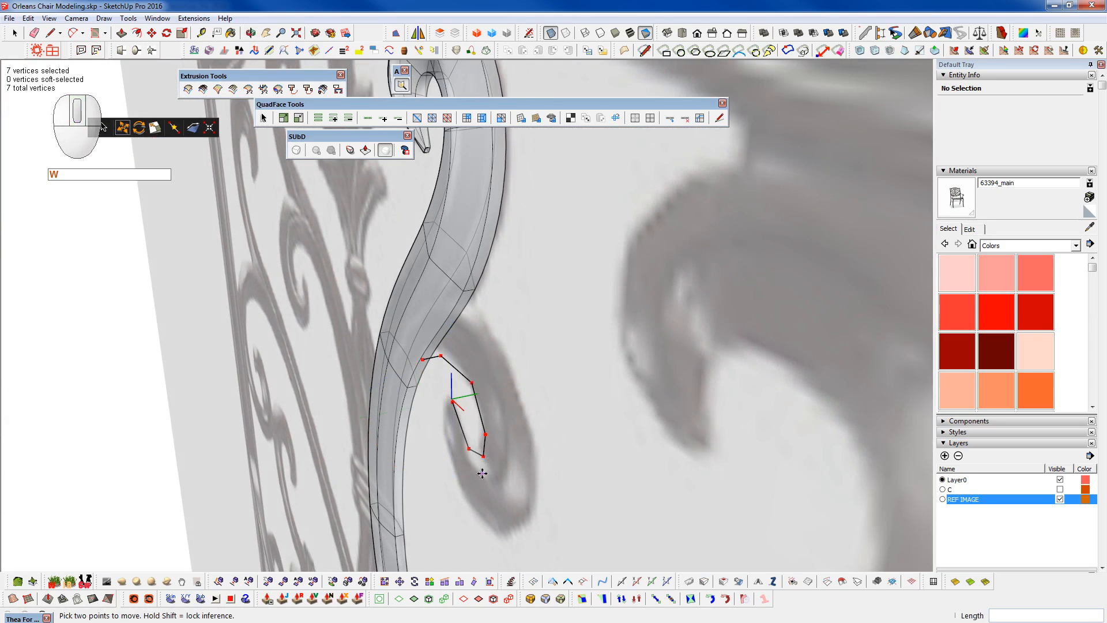
mouse_move(572, 495)
middle_down()
mouse_move(579, 465)
mouse_move(567, 465)
middle_up()
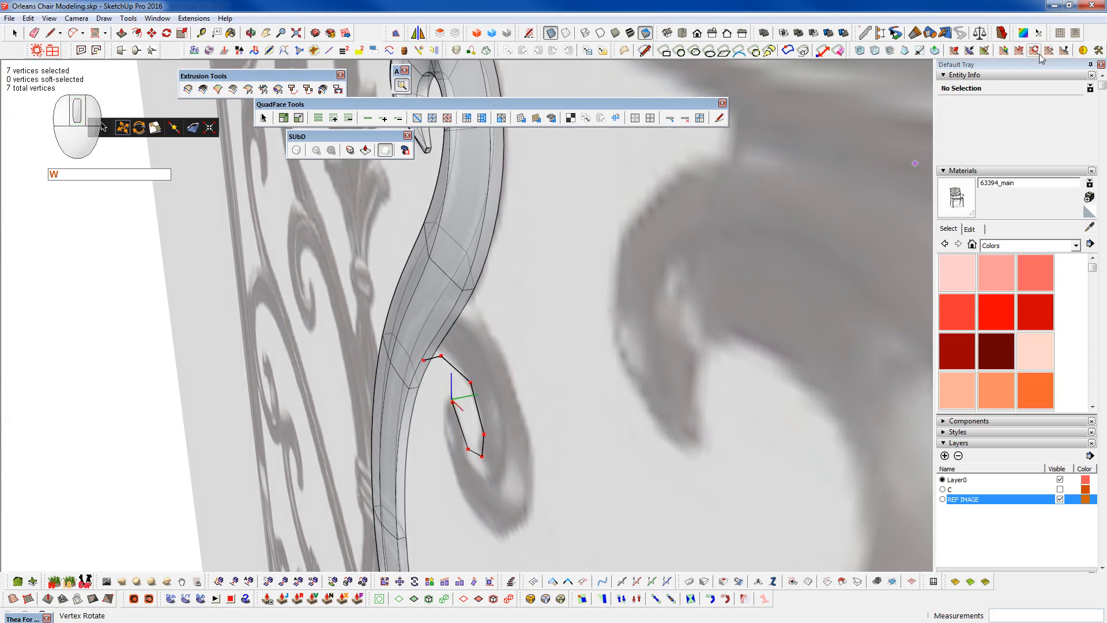
click(1022, 33)
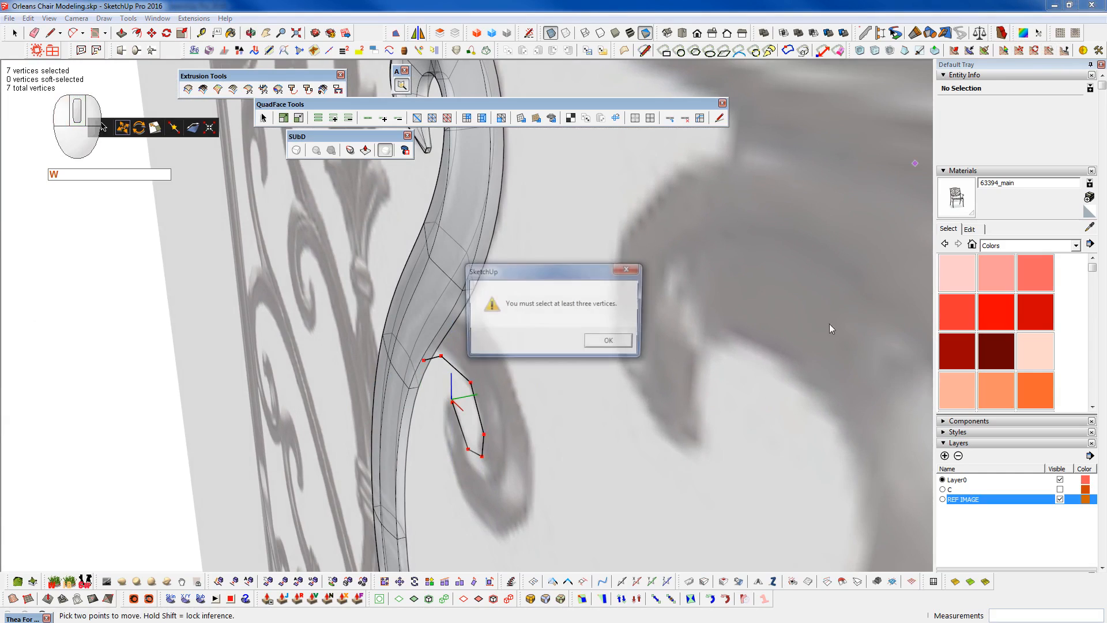
key(space)
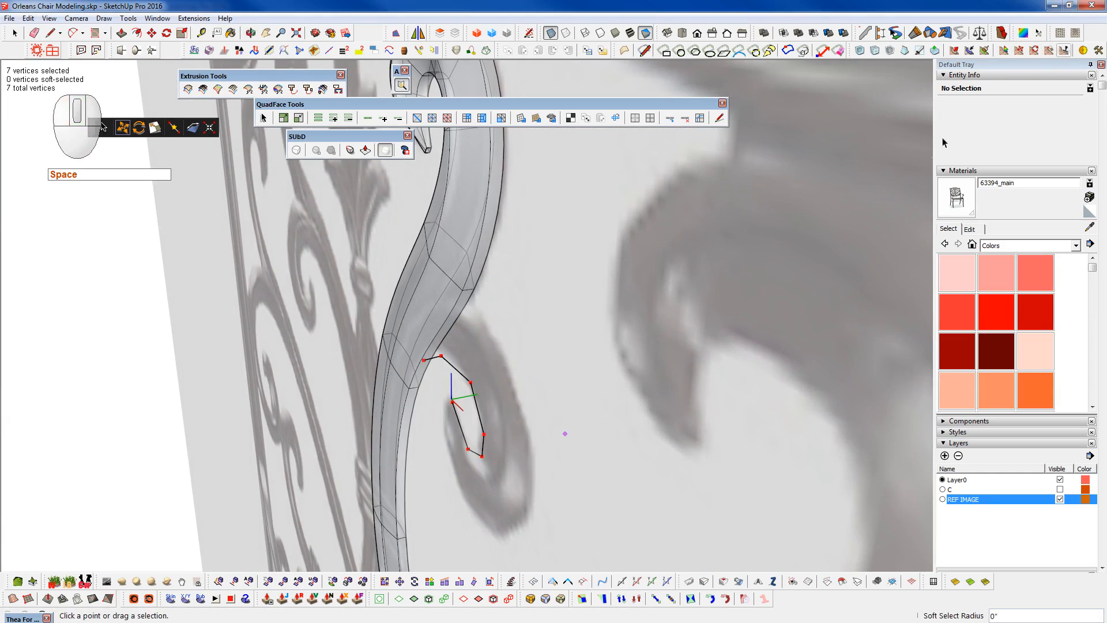
click(1064, 52)
key(space)
key(space)
click(1067, 47)
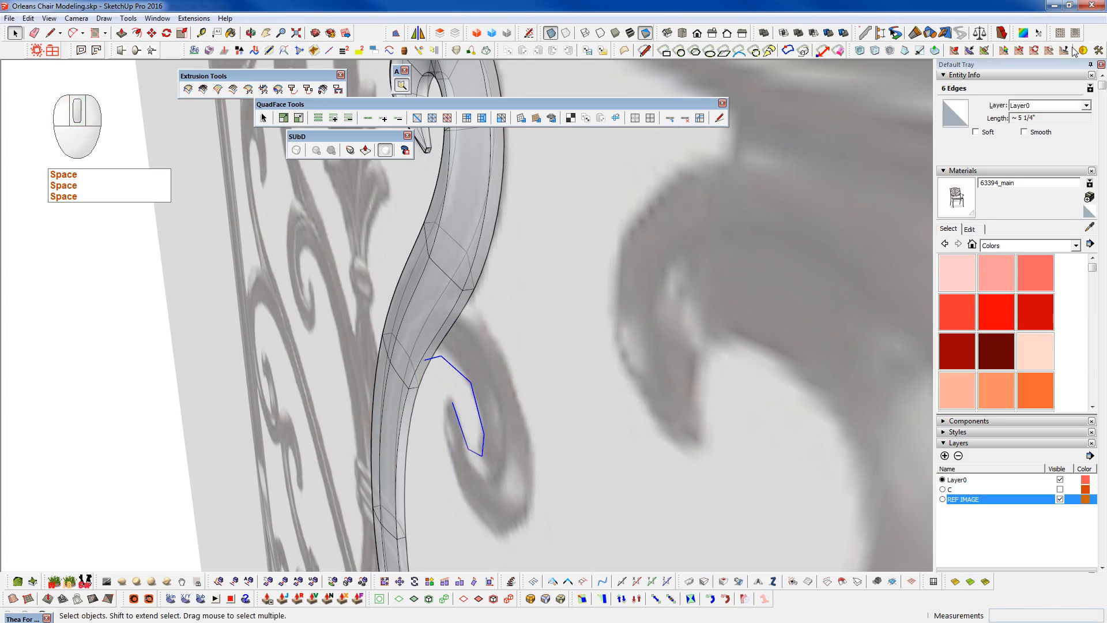
- Try to flatten the selected outline edges outside vertex editing and undo the result
click(1065, 51)
click(589, 311)
click(582, 341)
click(537, 324)
key(ctrl+z)
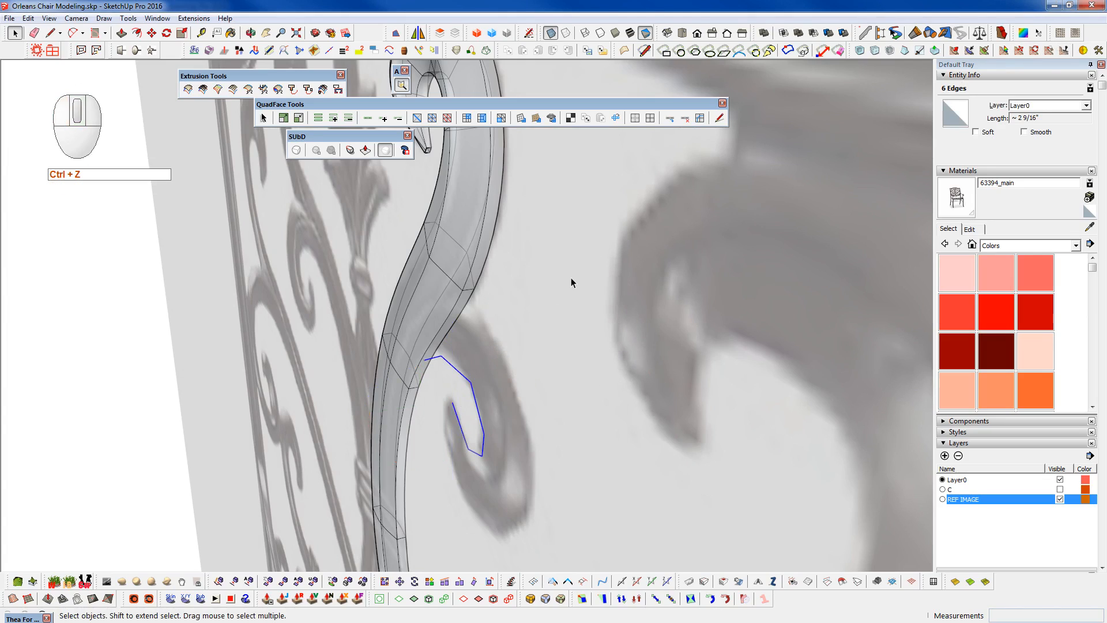
- Flatten the selected six-edge scroll path onto a single plane, using the Best plane option
click(1064, 51)
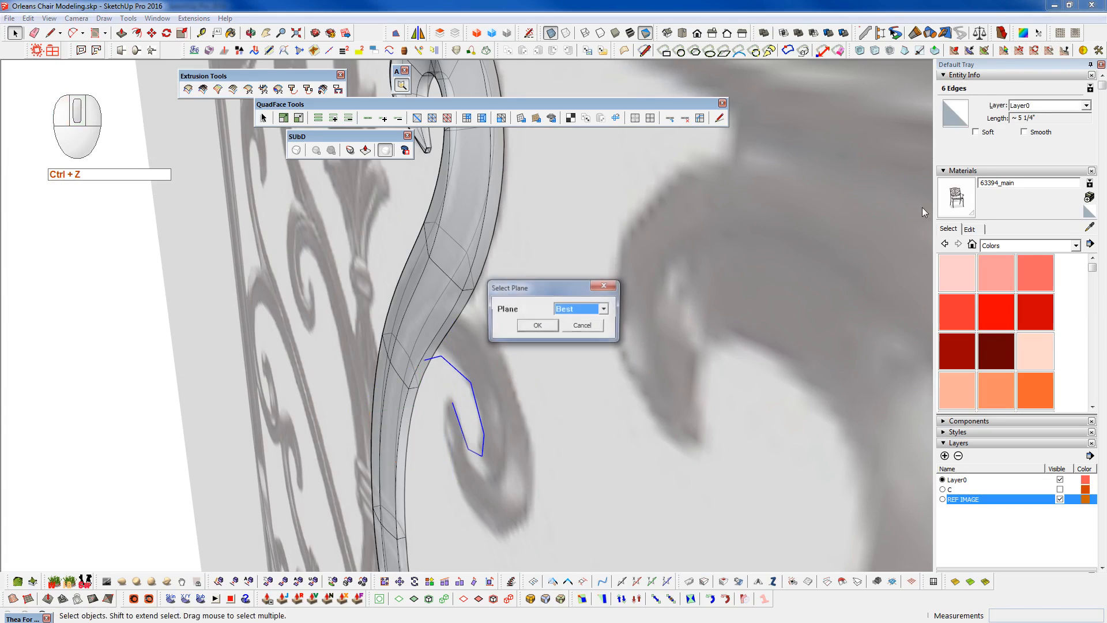
click(578, 314)
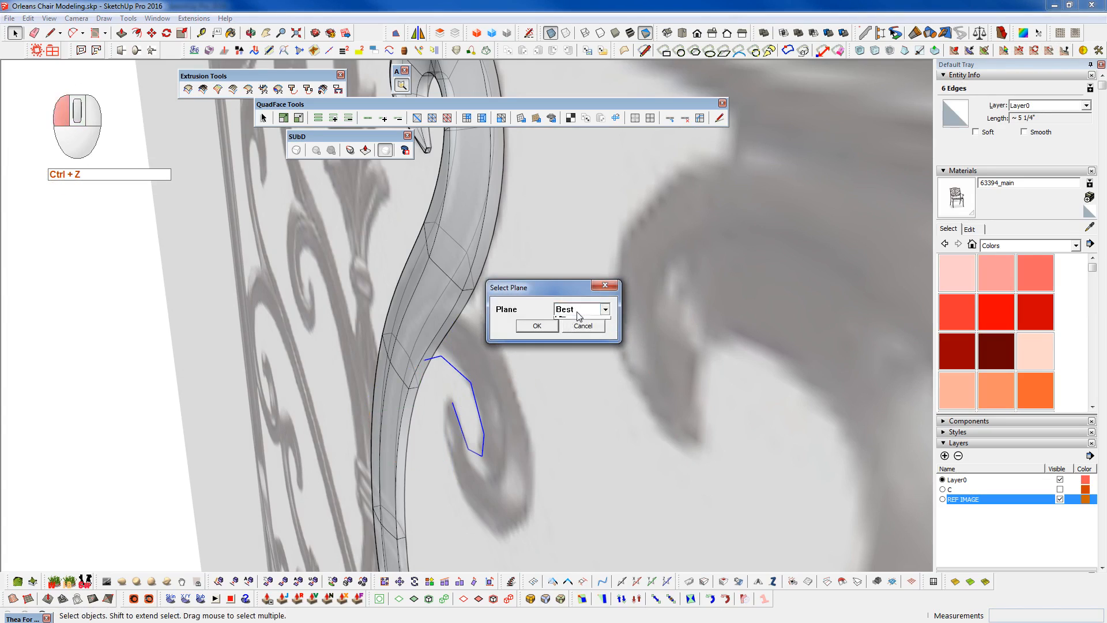
click(536, 325)
middle_drag(591, 444, 670, 484)
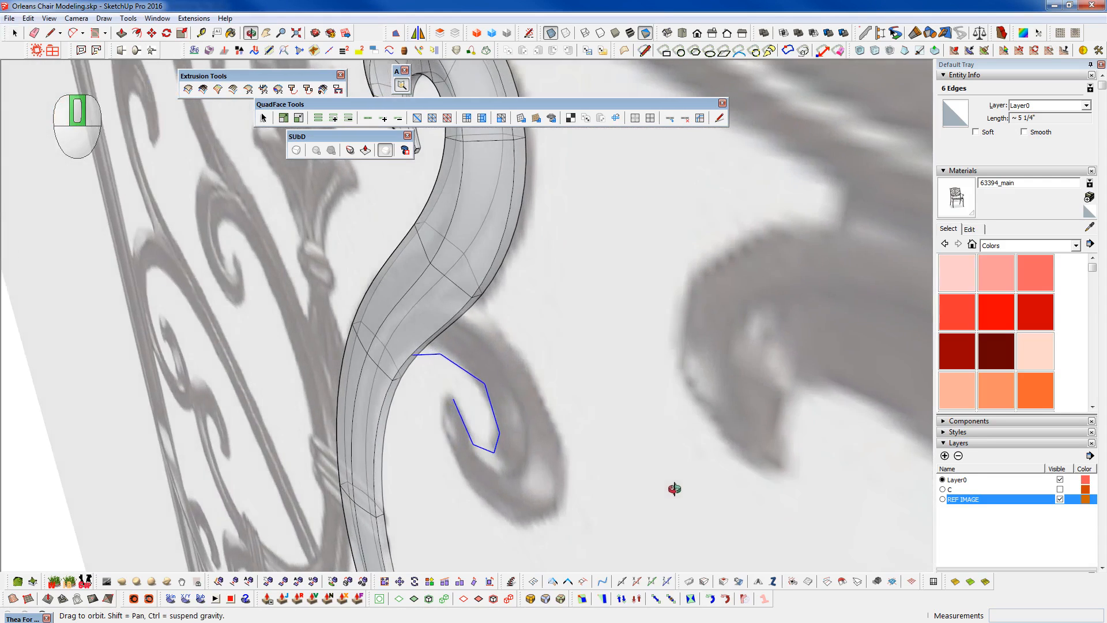
key(w)
click(499, 432)
key(shift)
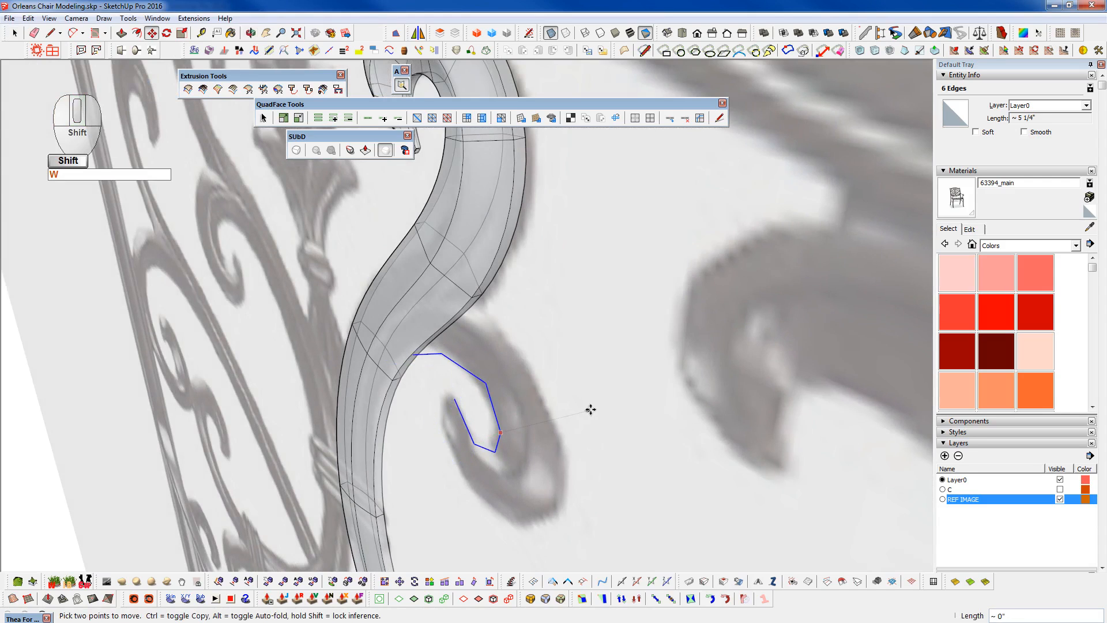
middle_drag(615, 461, 420, 469)
scroll(450, 348, up, 3)
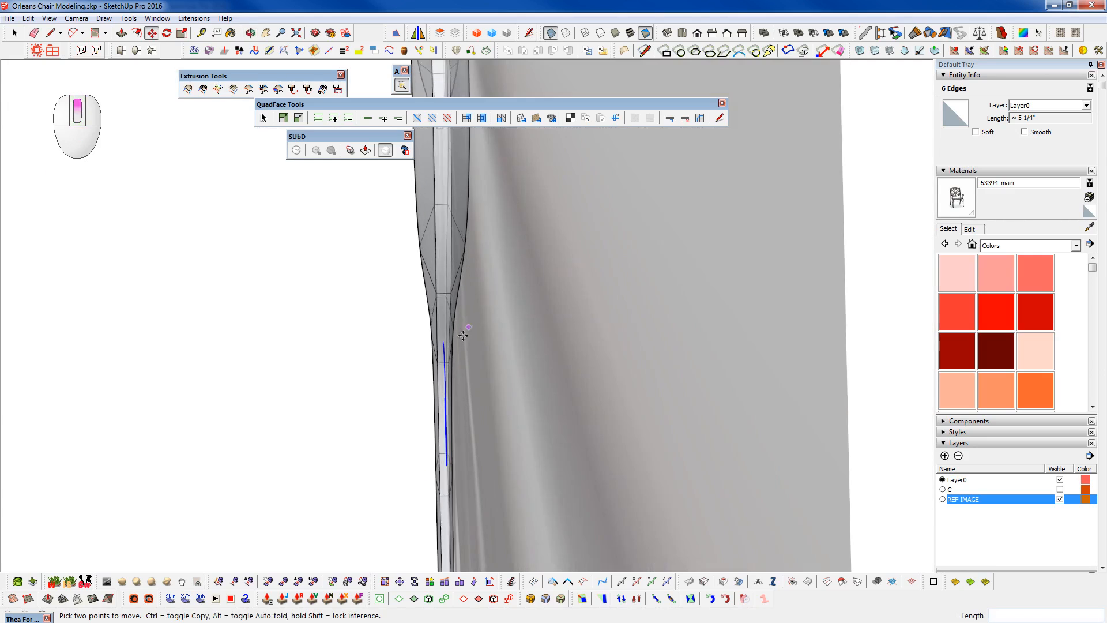
middle_drag(451, 348, 561, 399)
shift+middle_drag(225, 526, 524, 387)
- Offset the flattened scroll path outward to follow the outer edge of the scroll in the reference image
key(f)
click(492, 388)
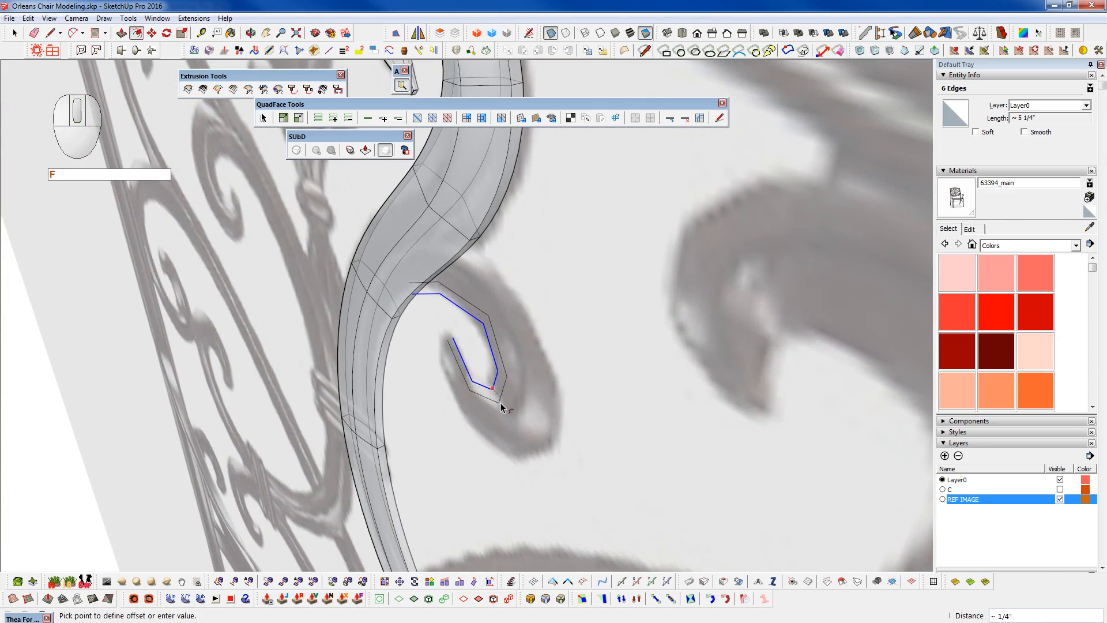
click(544, 448)
scroll(544, 447, up, 3)
middle_drag(704, 378, 877, 310)
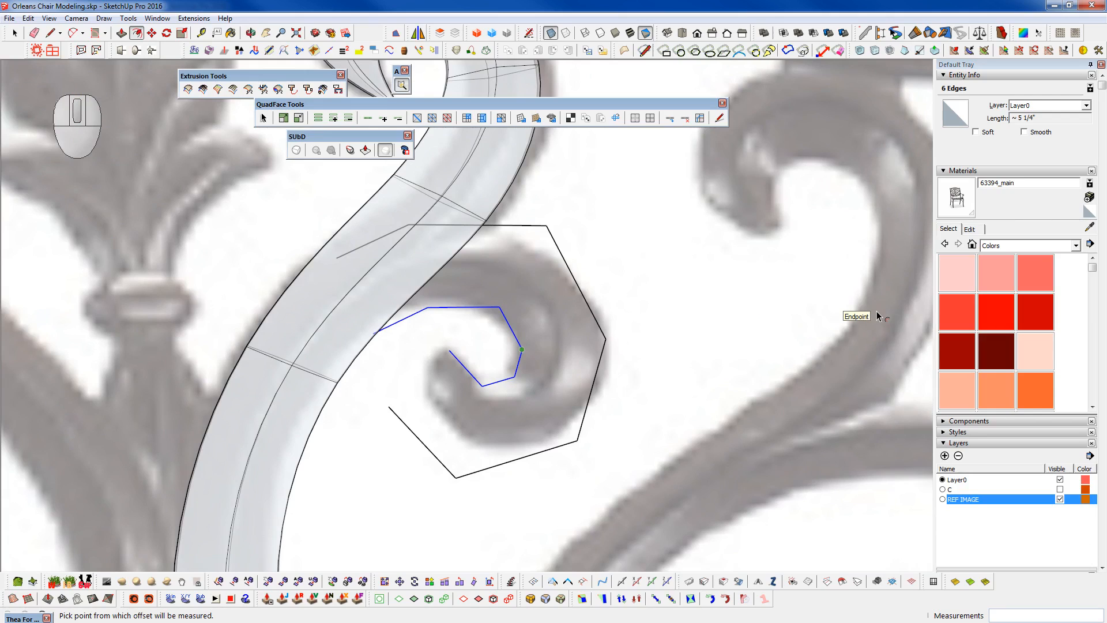
- Hide the curved leg component that covers the start of the scroll outline
key(space)
key(space)
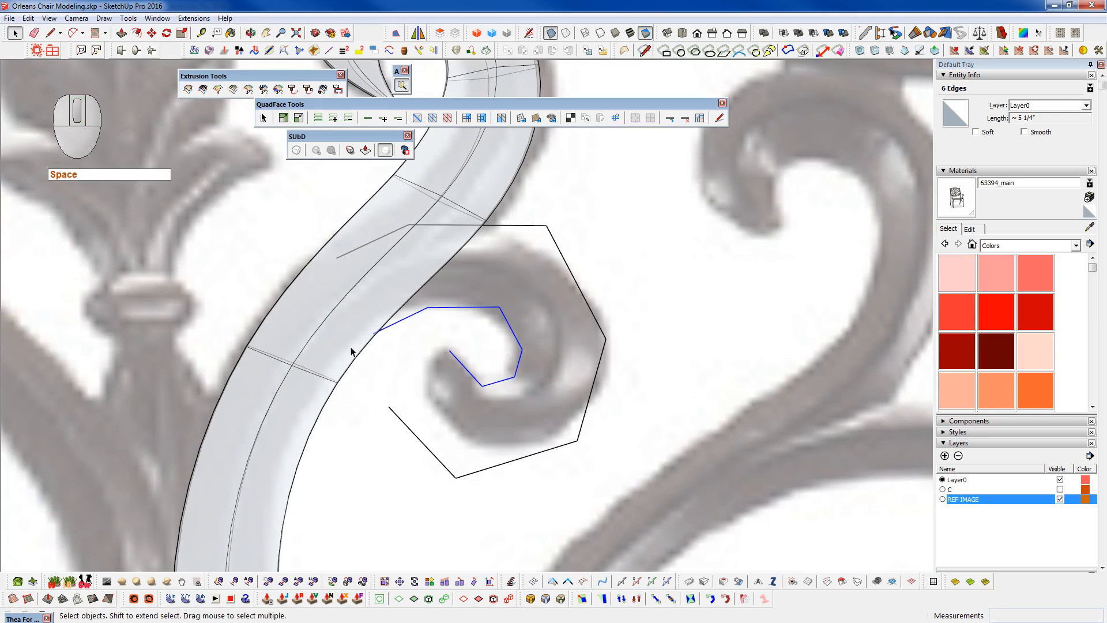
click(341, 345)
key(shift+h)
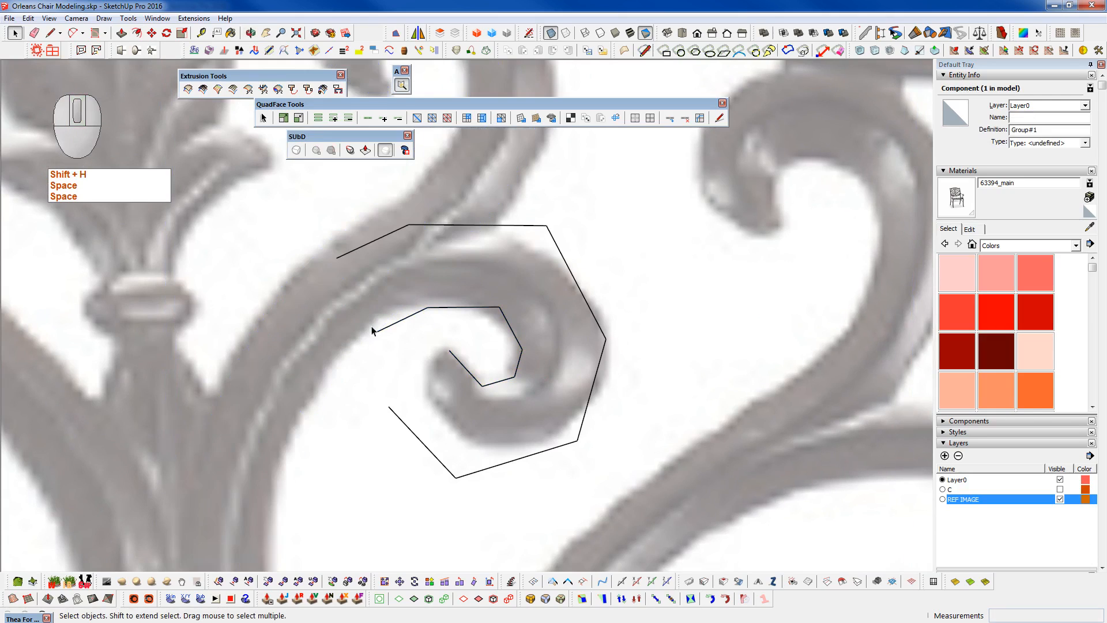
- Draw closing lines between the inner and outer paths at both ends to form the scroll face
key(q)
click(373, 332)
click(337, 257)
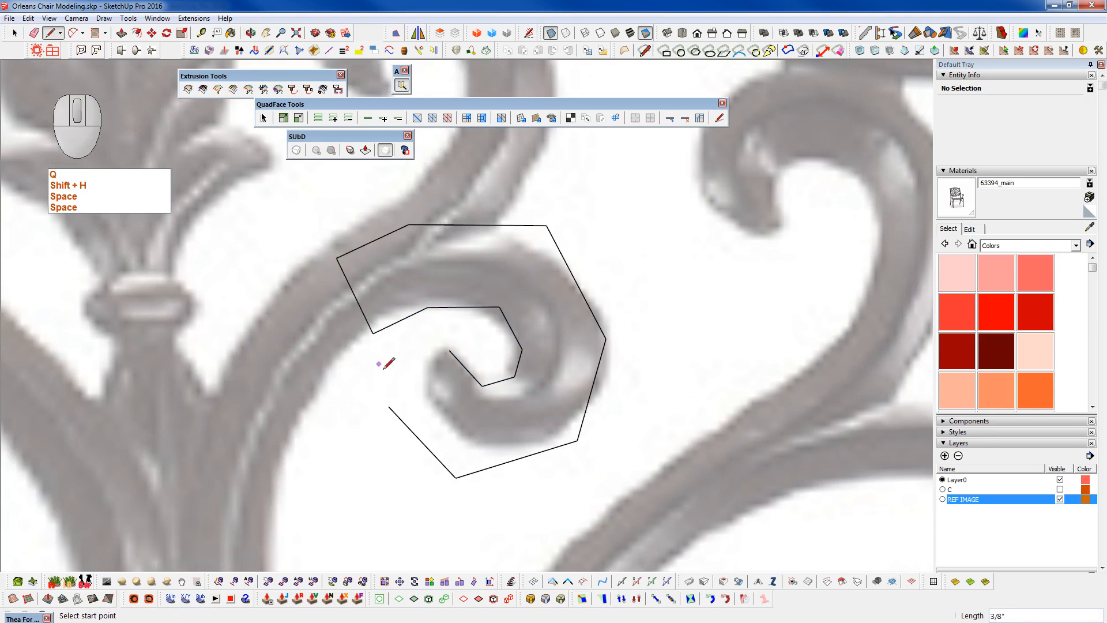
key(q)
click(449, 351)
- Split the scroll face into quads by connecting its inner and outer corners, starting from the tip's end edge
key(space)
click(435, 392)
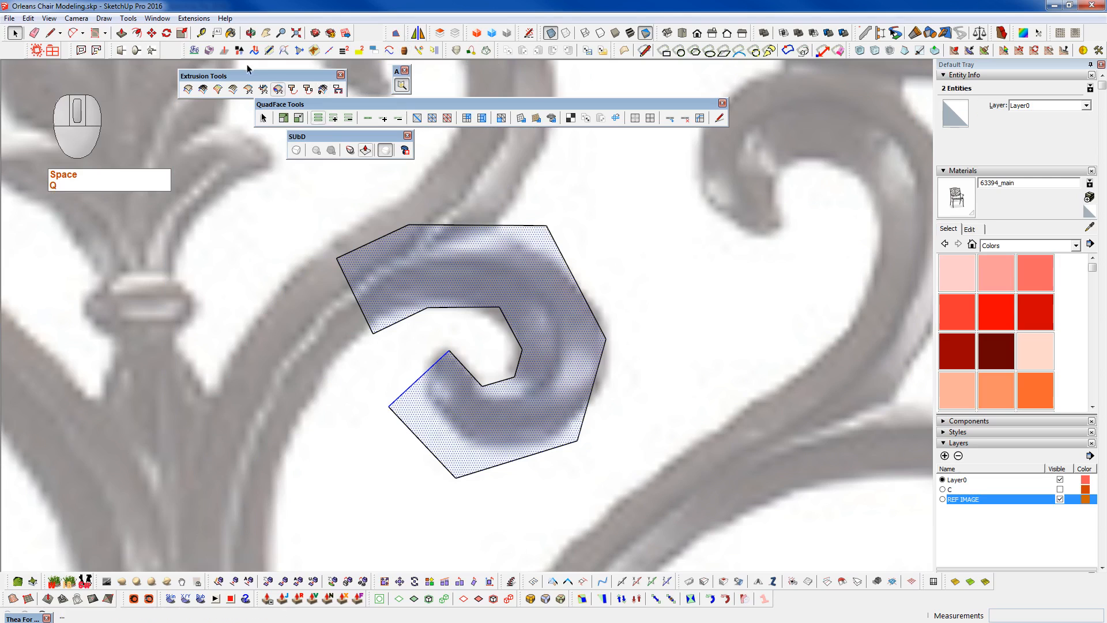
drag(70, 51, 482, 139)
click(490, 152)
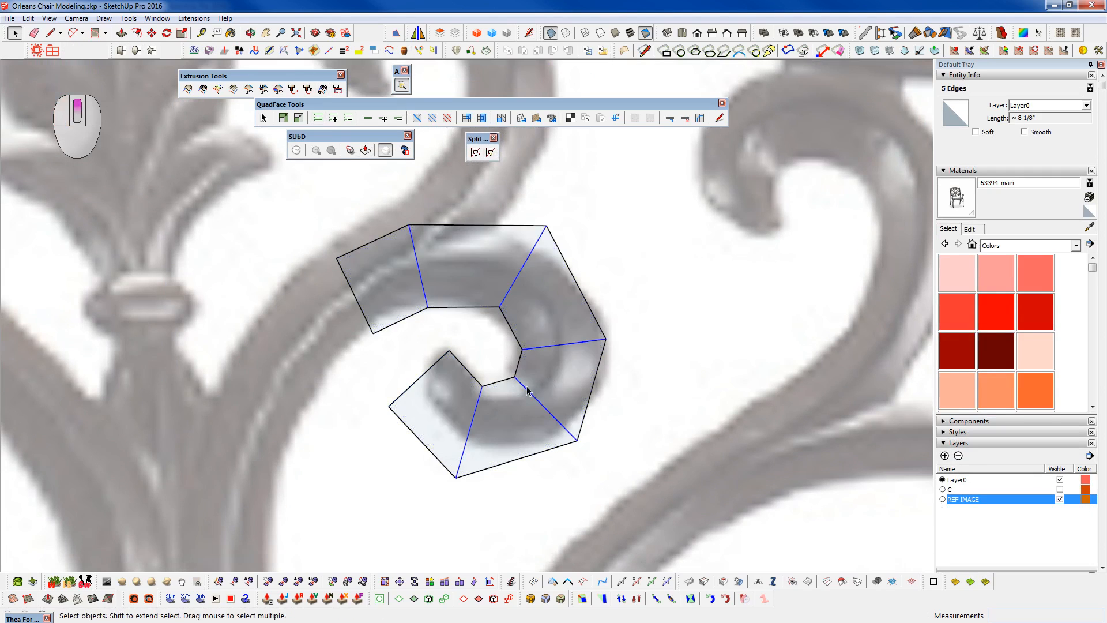
- Start vertex editing and move the scroll's lower outer vertex about 1/2" inward toward the reference outline
scroll(526, 388, up, 3)
key(F3)
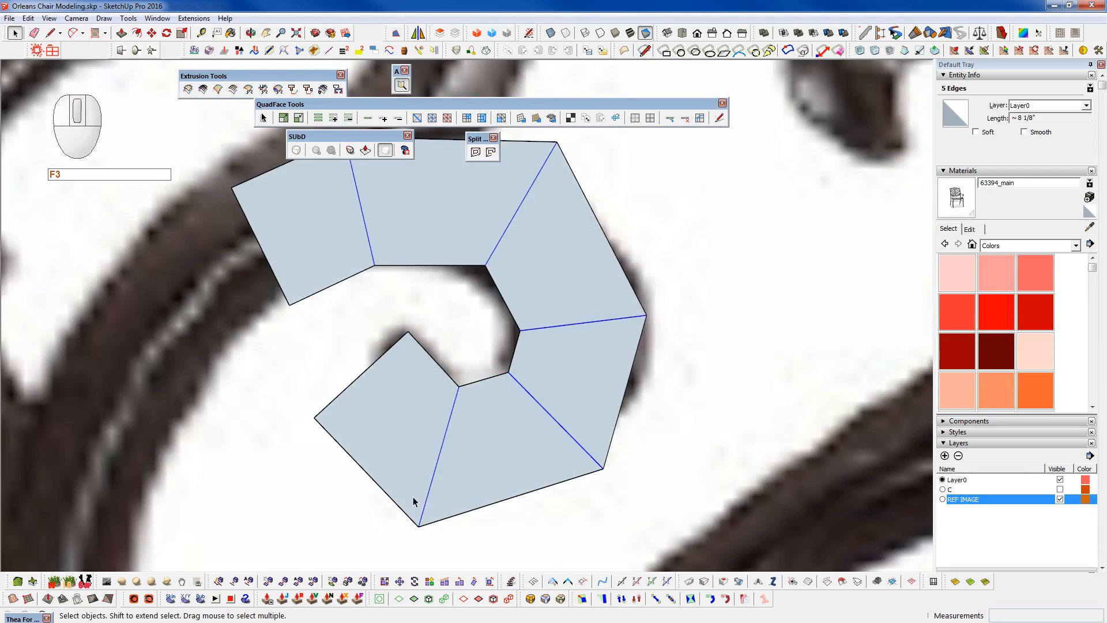
key(F2)
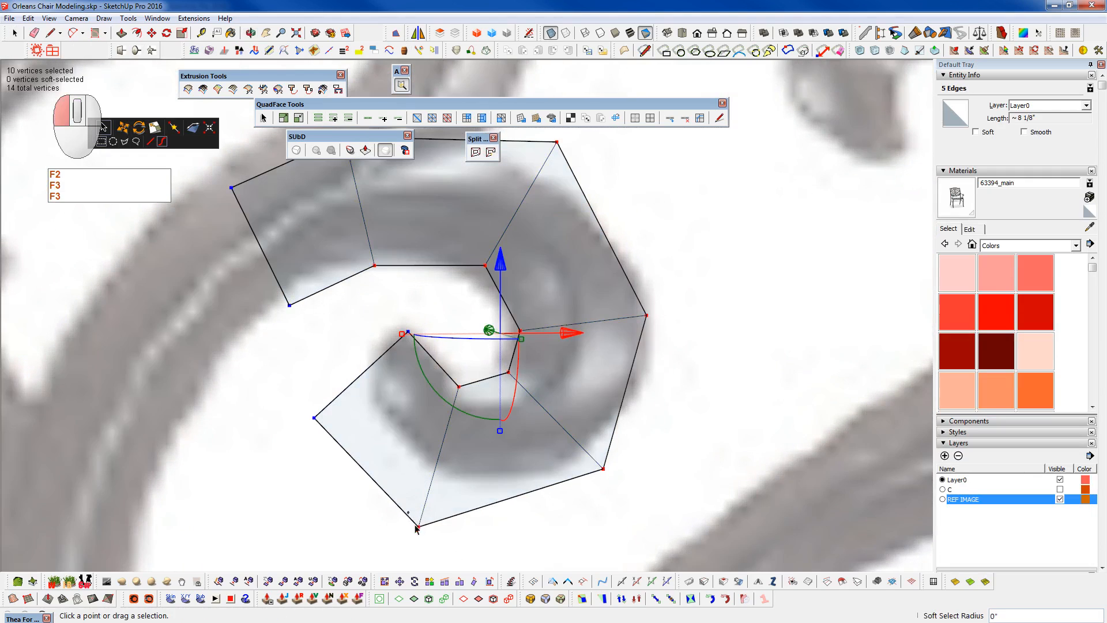
click(419, 525)
key(w)
click(418, 525)
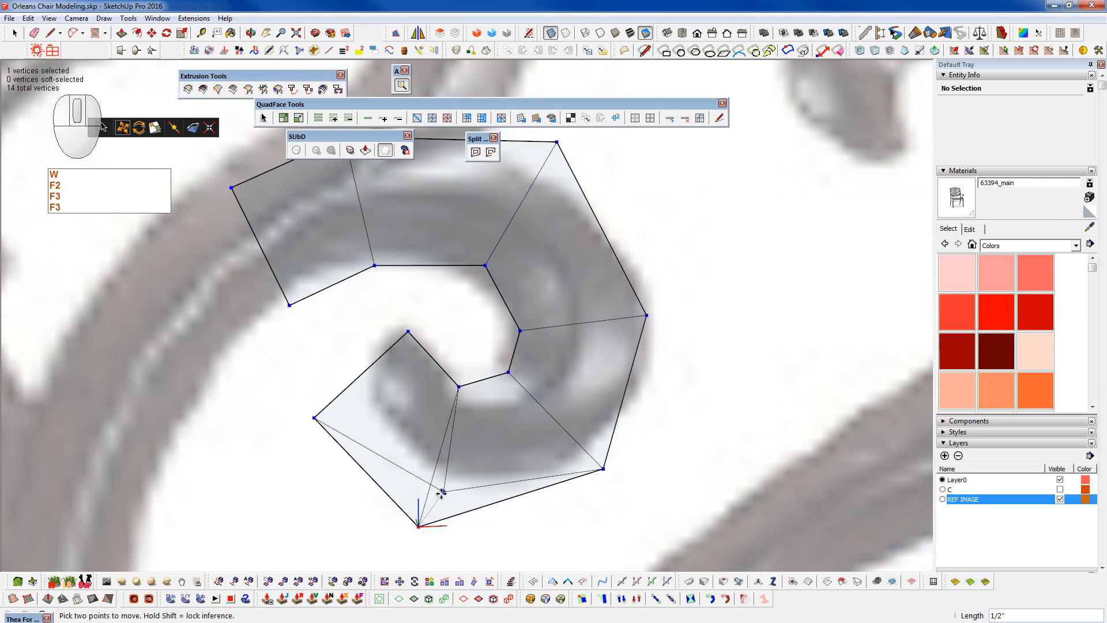
click(442, 493)
- Move the outer and inner vertices of the scroll's tip so the end narrows to match the reference
key(space)
key(w)
drag(309, 399, 358, 360)
key(space)
key(w)
click(409, 331)
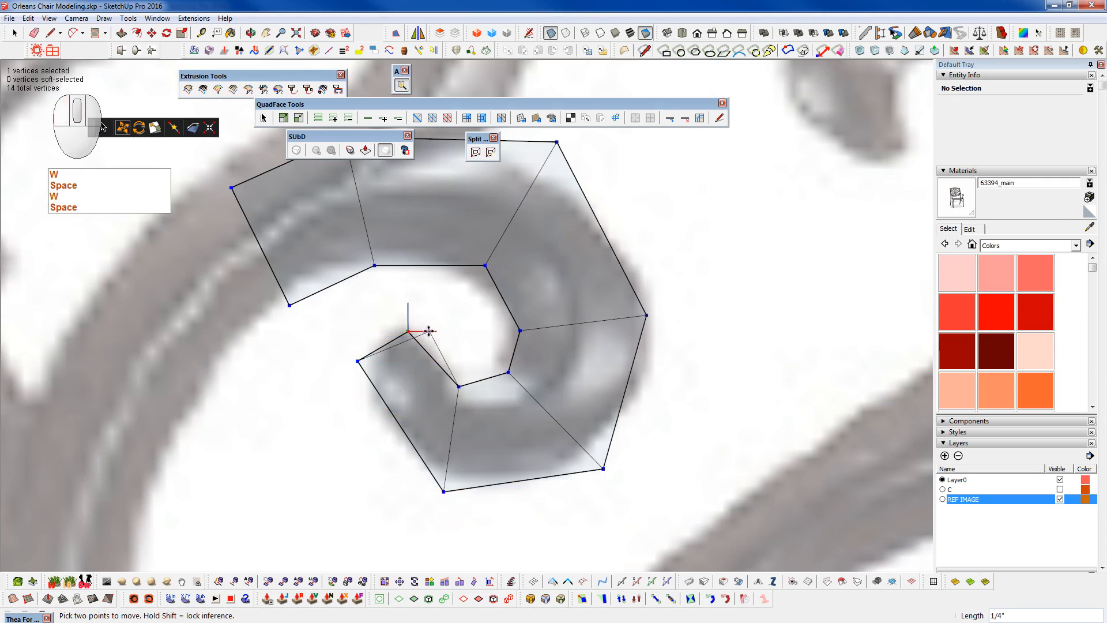
click(419, 331)
click(370, 329)
key(space)
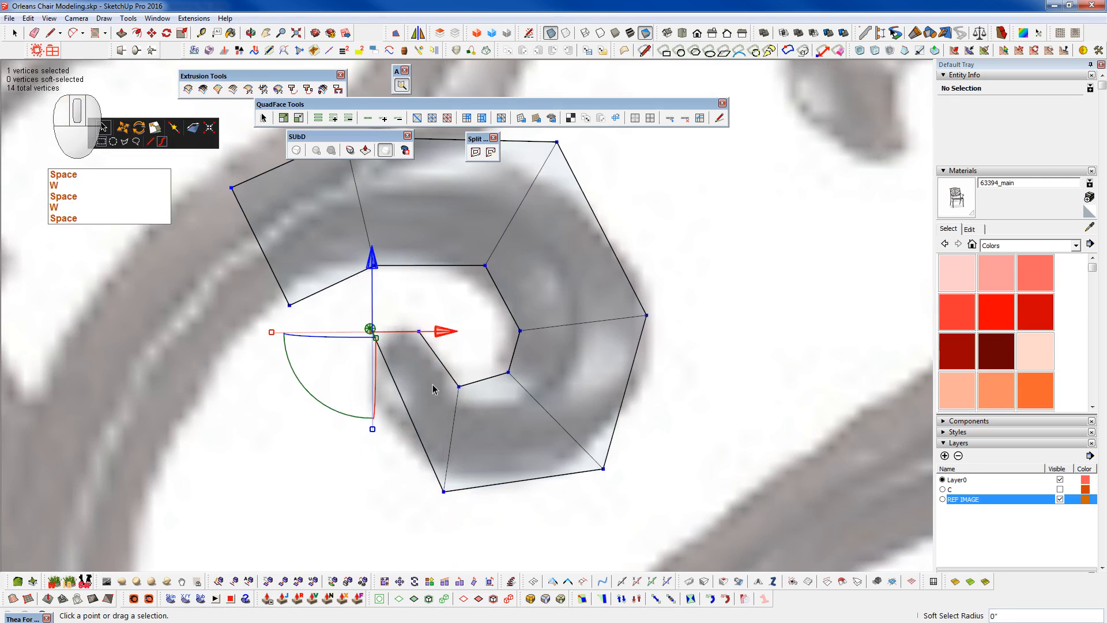
- Move the lower outer vertex below the scroll's tip outward to follow the reference curve
click(443, 491)
key(space)
key(w)
key(space)
key(w)
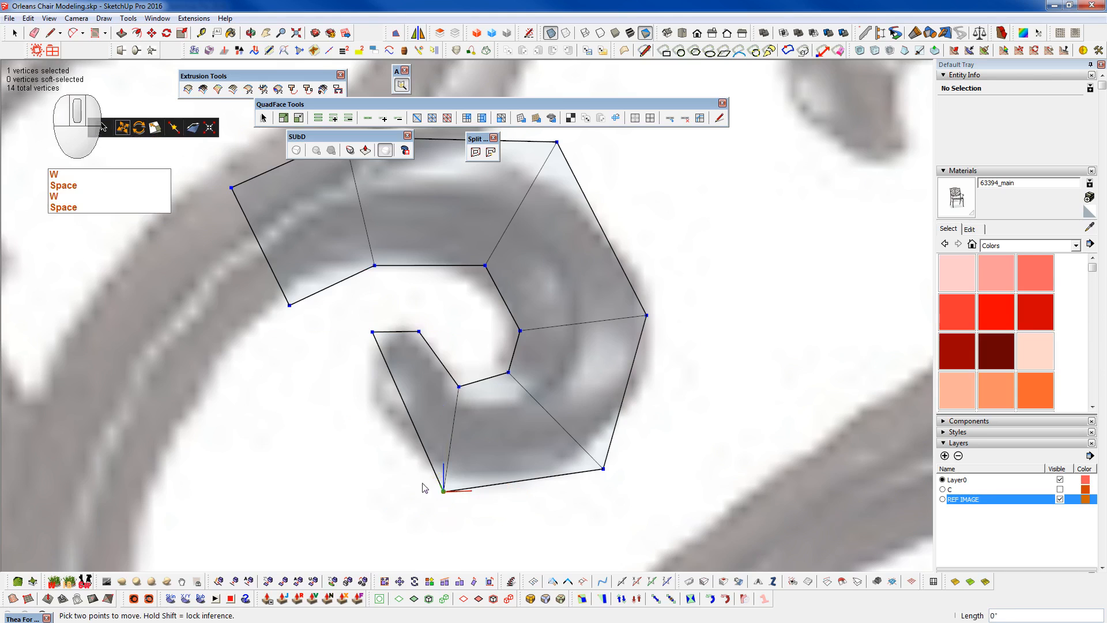
click(410, 474)
scroll(474, 491, down, 4)
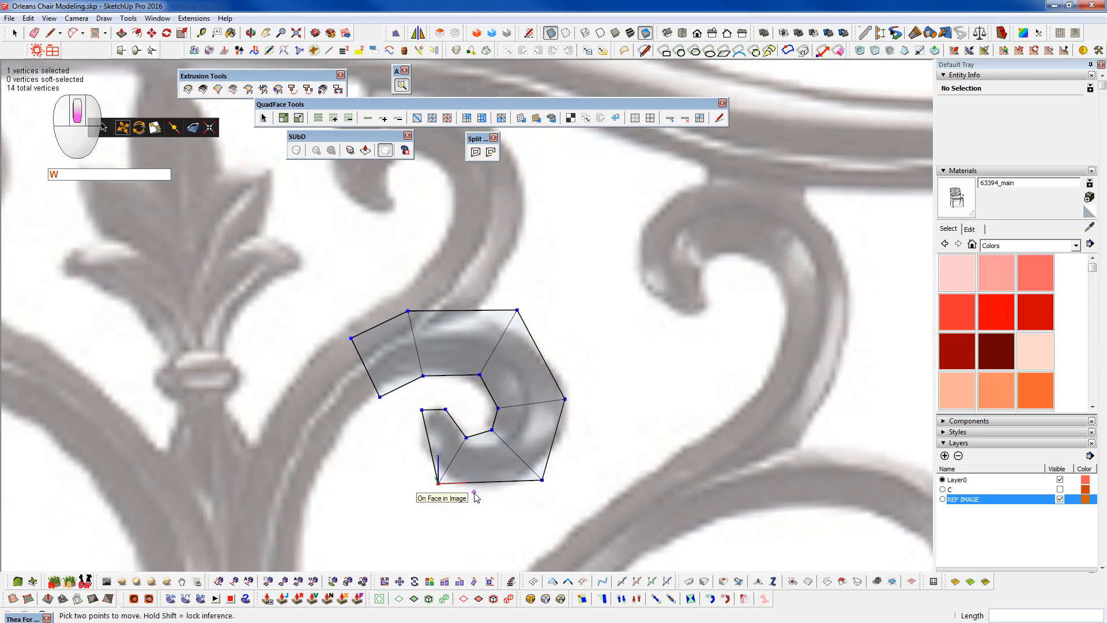
- Leave vertex editing, group all of the connected scroll geometry and open the group for editing
key(space)
key(space)
click(498, 468)
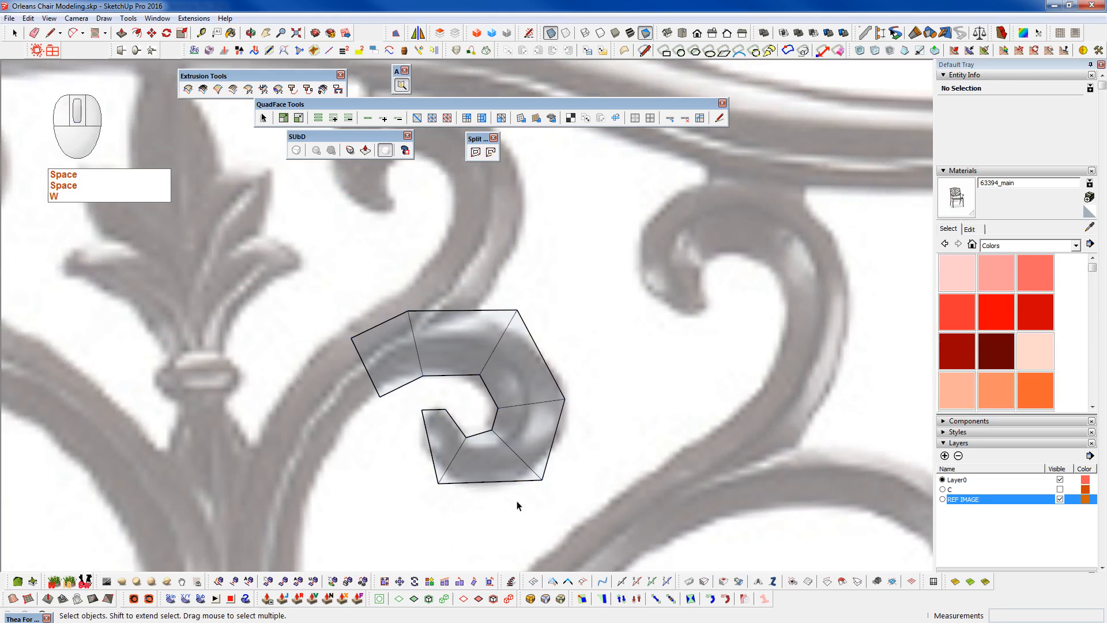
triple_click(499, 470)
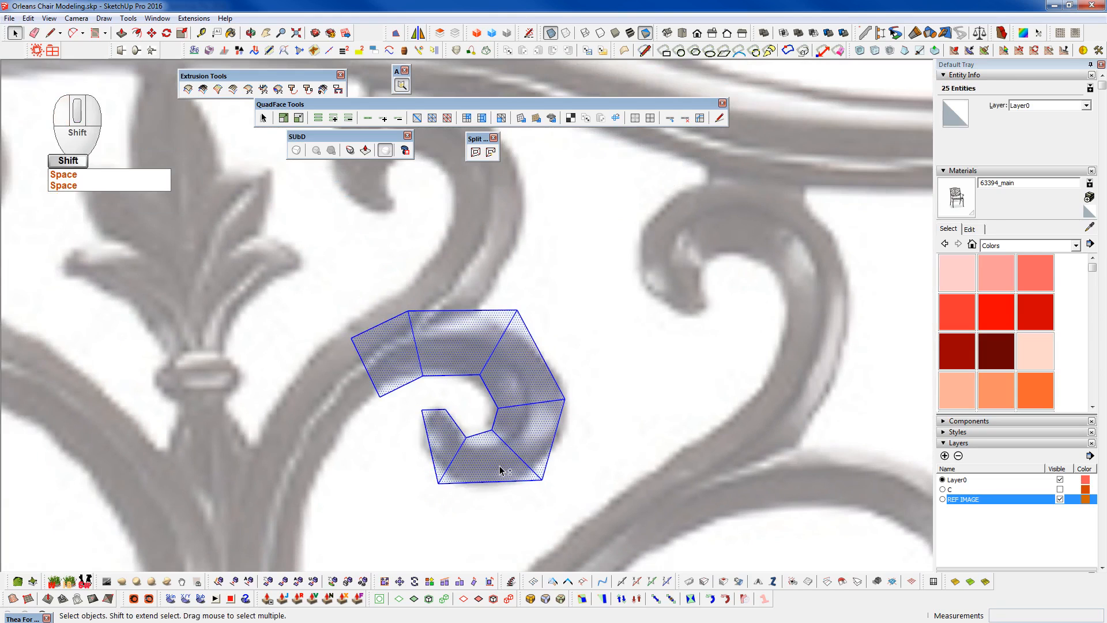
key(shift+g)
double_click(499, 469)
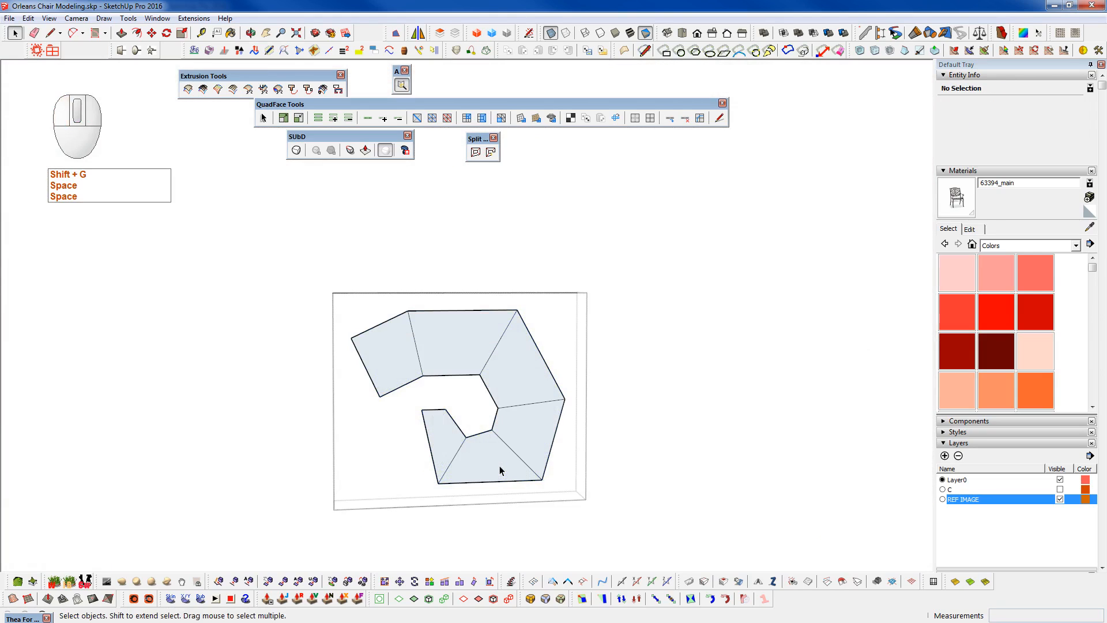
- Show the rest of the model around the open group and toggle subdivision to check the smoothed scroll
key(ctrl+5)
scroll(500, 470, up, 2)
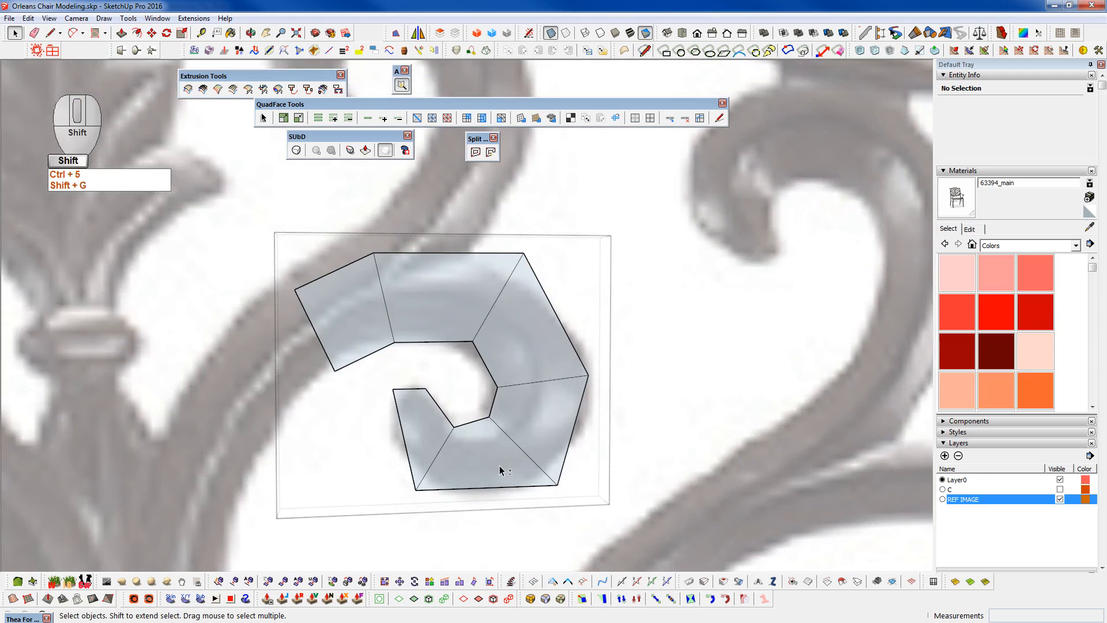
key(shift+2)
key(shift+2)
key(shift+2)
key(shift+2)
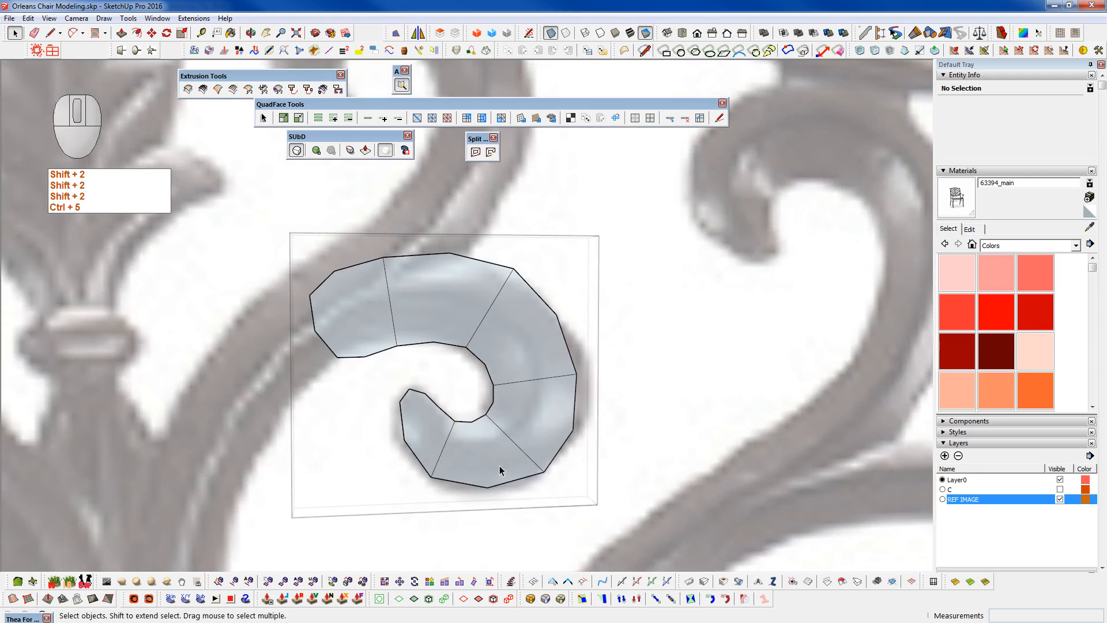
- Reverse the faces of the whole scroll mesh and toggle its subdivision preview on and off
scroll(464, 455, up, 2)
key(f)
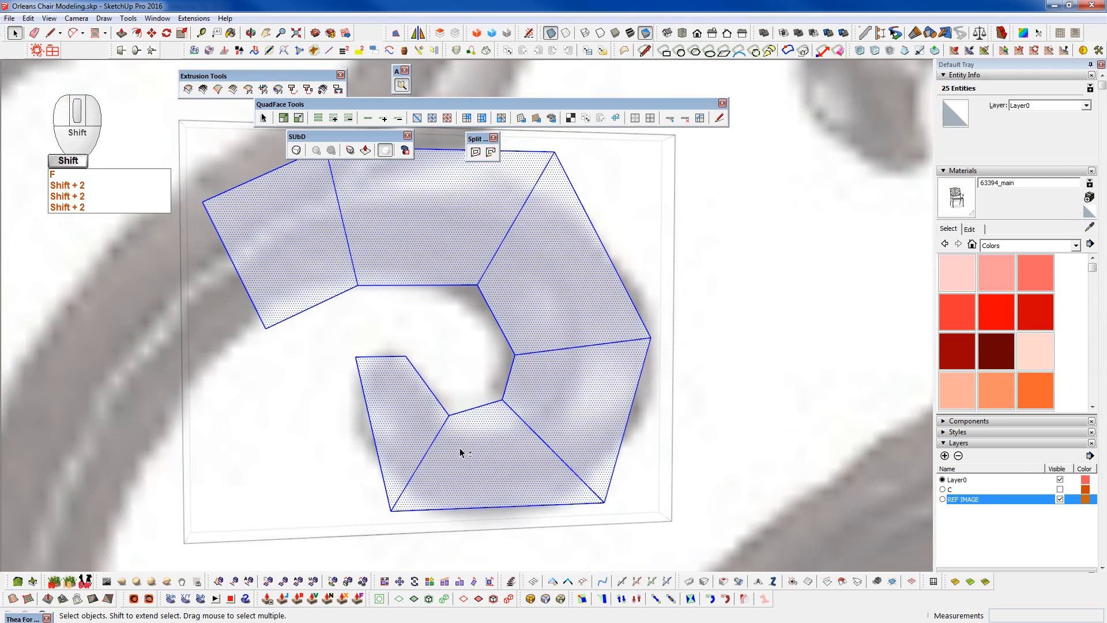
key(shift+2)
key(shift+2)
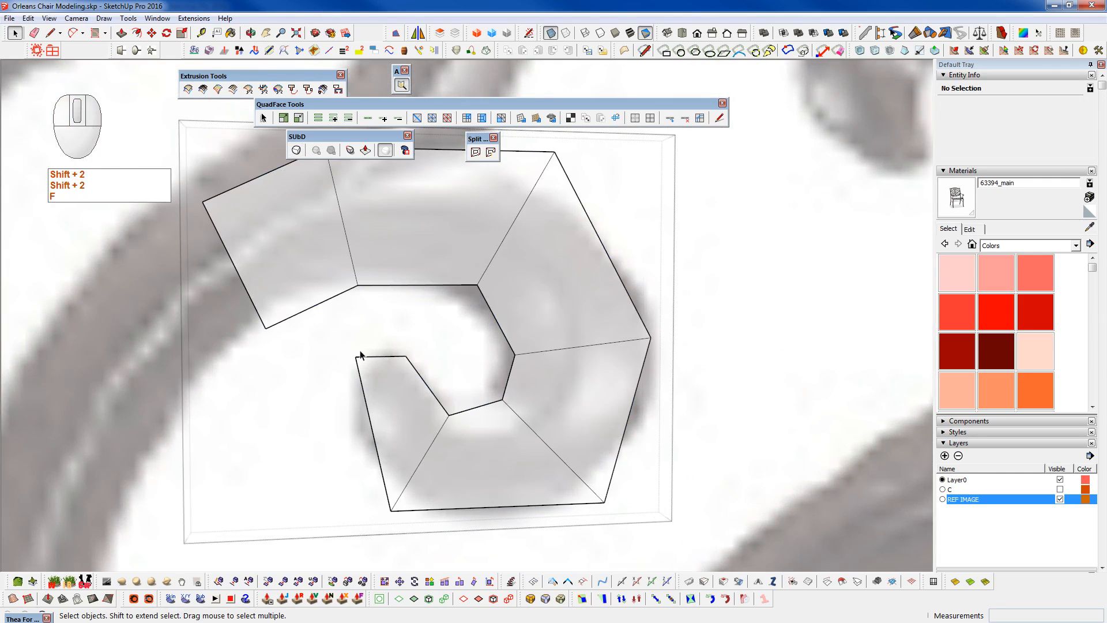
- Adjust the two tip vertices and the lower outer vertex in vertex editing to narrow the scroll's tip
key(F2)
click(406, 356)
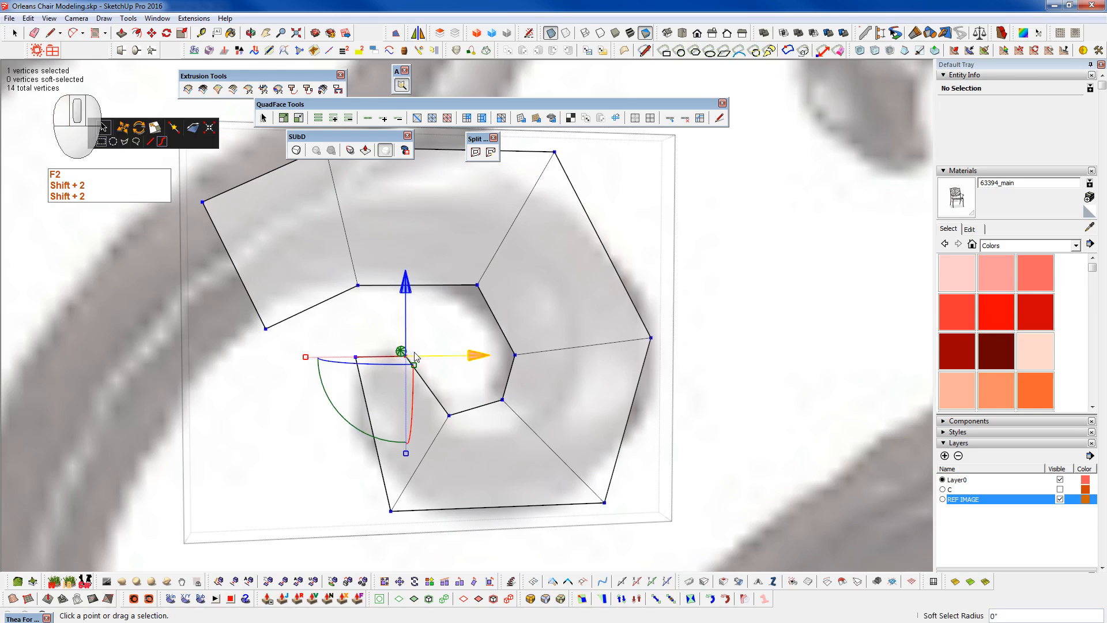
drag(470, 355, 410, 379)
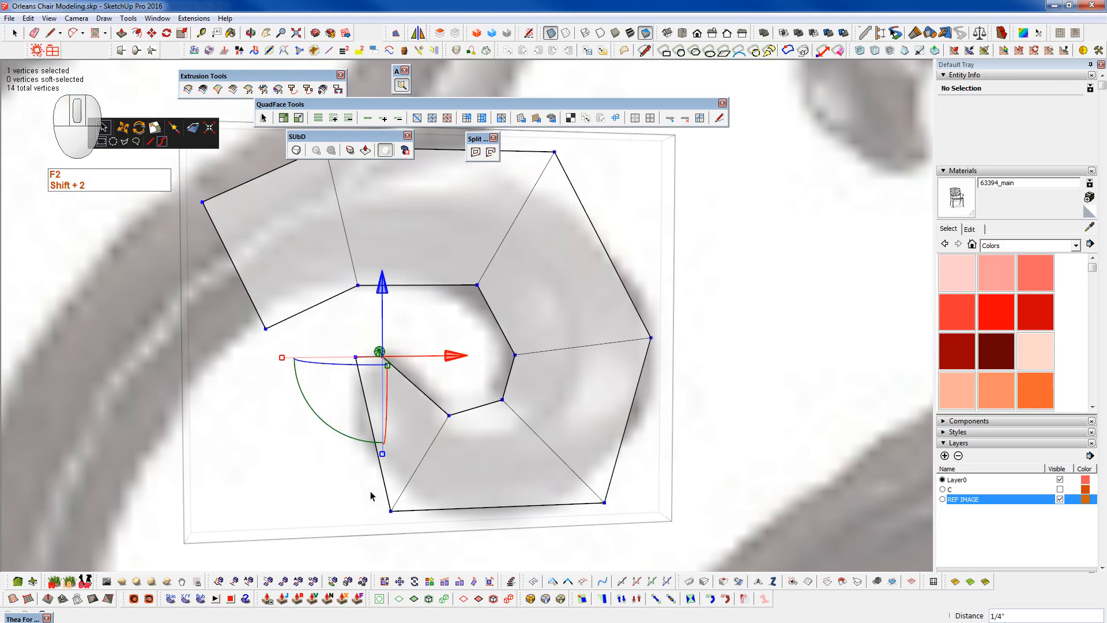
click(391, 511)
drag(447, 509, 433, 509)
drag(379, 453, 379, 429)
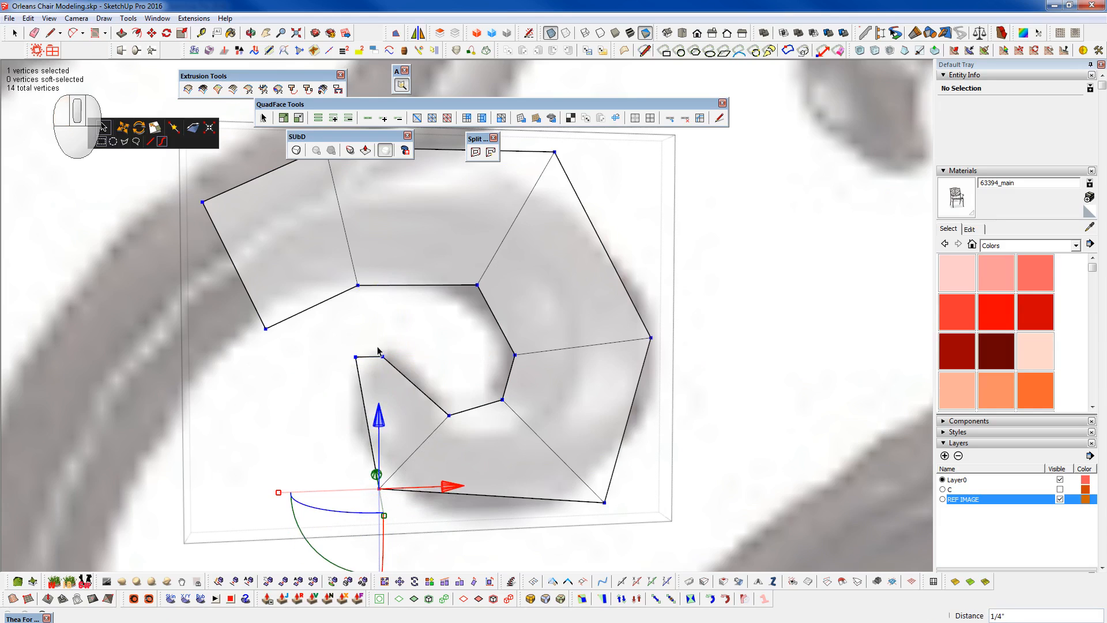
click(358, 357)
drag(427, 361, 441, 356)
- Preview the subdivided scroll against the reference image and return to the unsubdivided mesh
key(shift+s)
key(shift+2)
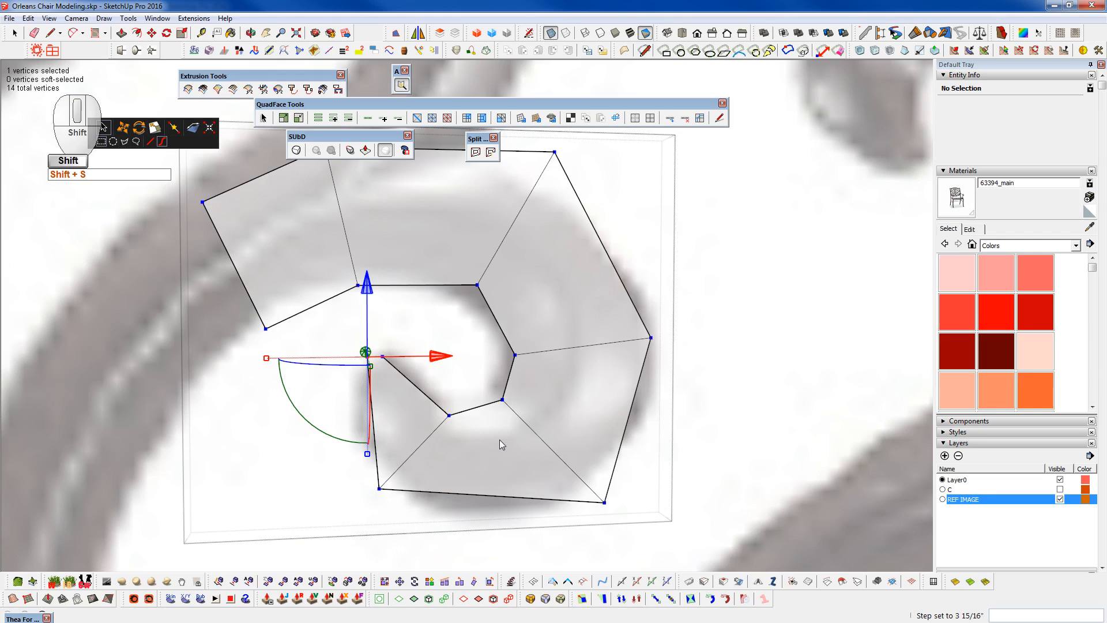
key(shift+w)
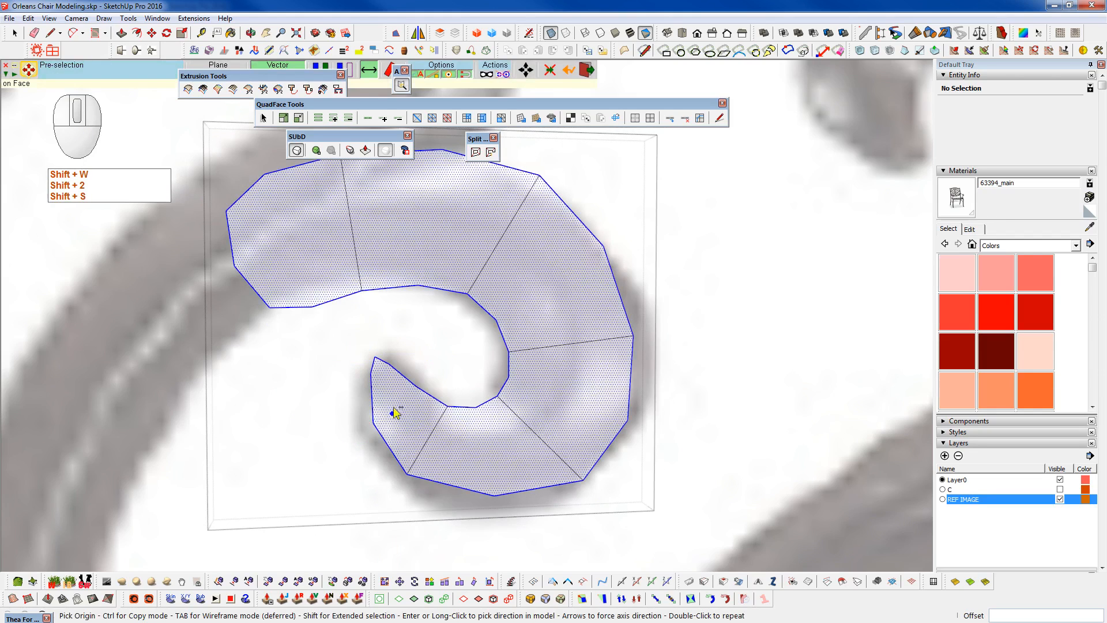
key(space)
key(shift+2)
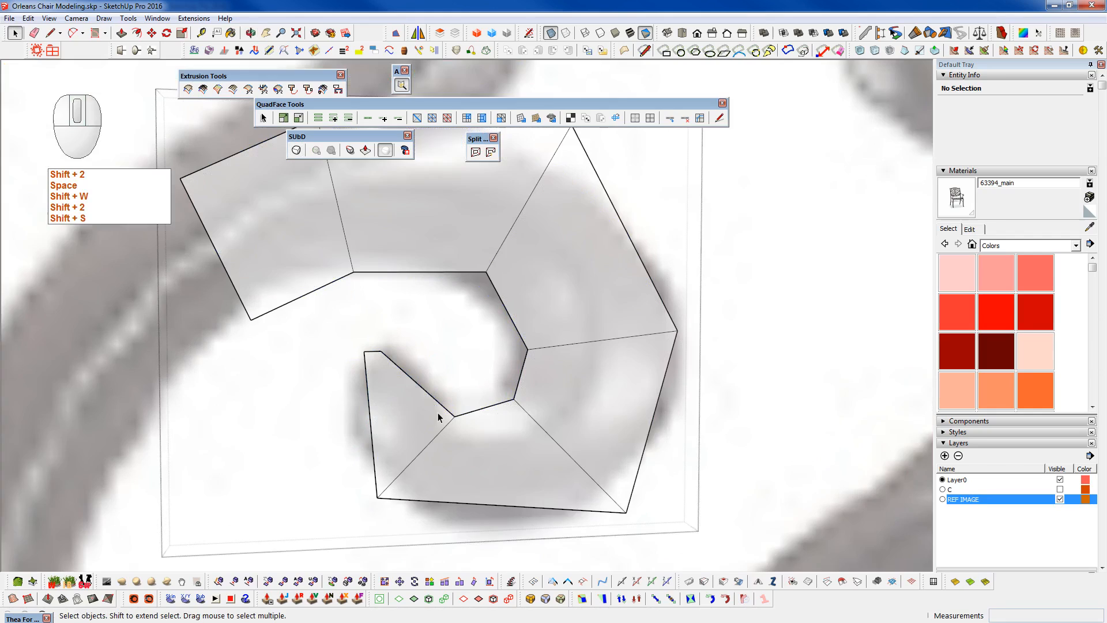
- Move the lower right vertex of the scroll's inner edge slightly toward the tip in vertex editing
scroll(438, 416, up, 1)
drag(539, 399, 542, 399)
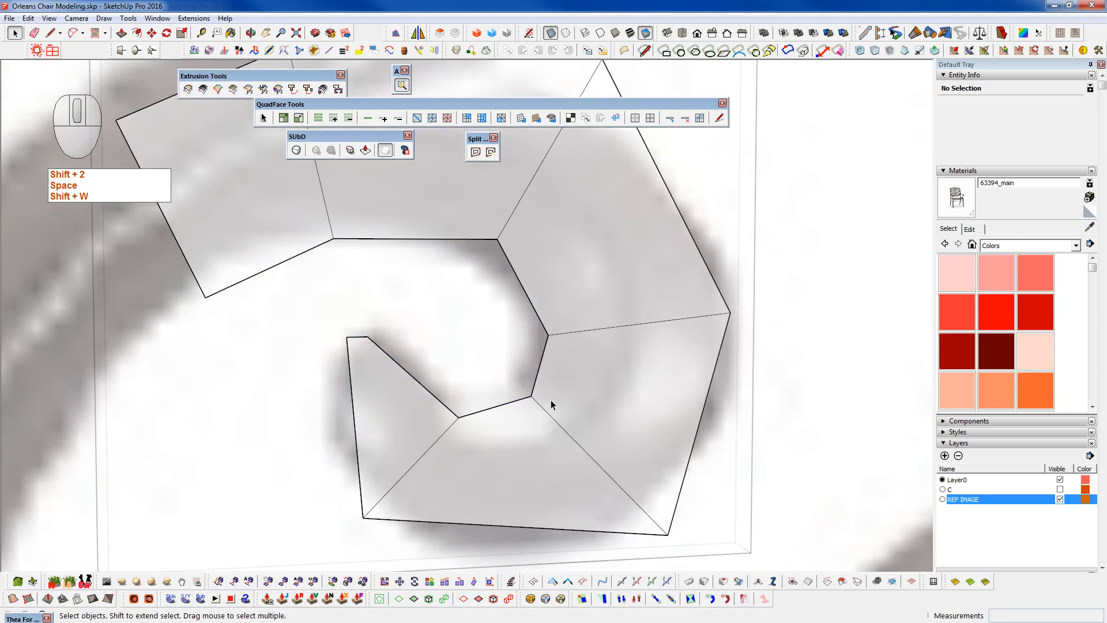
key(F2)
click(532, 397)
key(w)
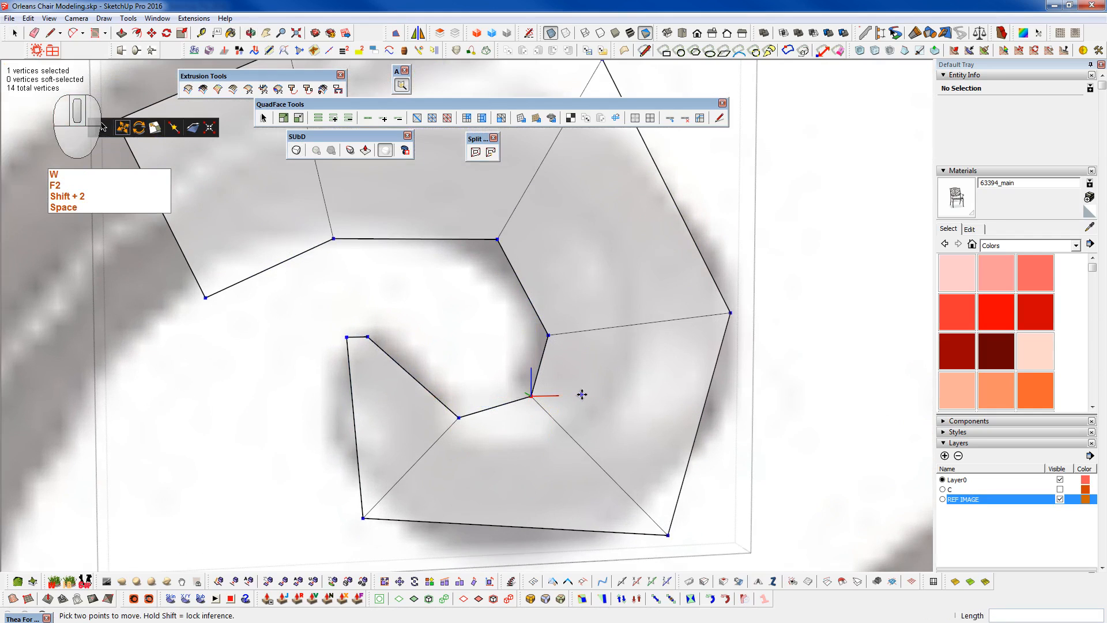
click(529, 394)
click(519, 395)
key(space)
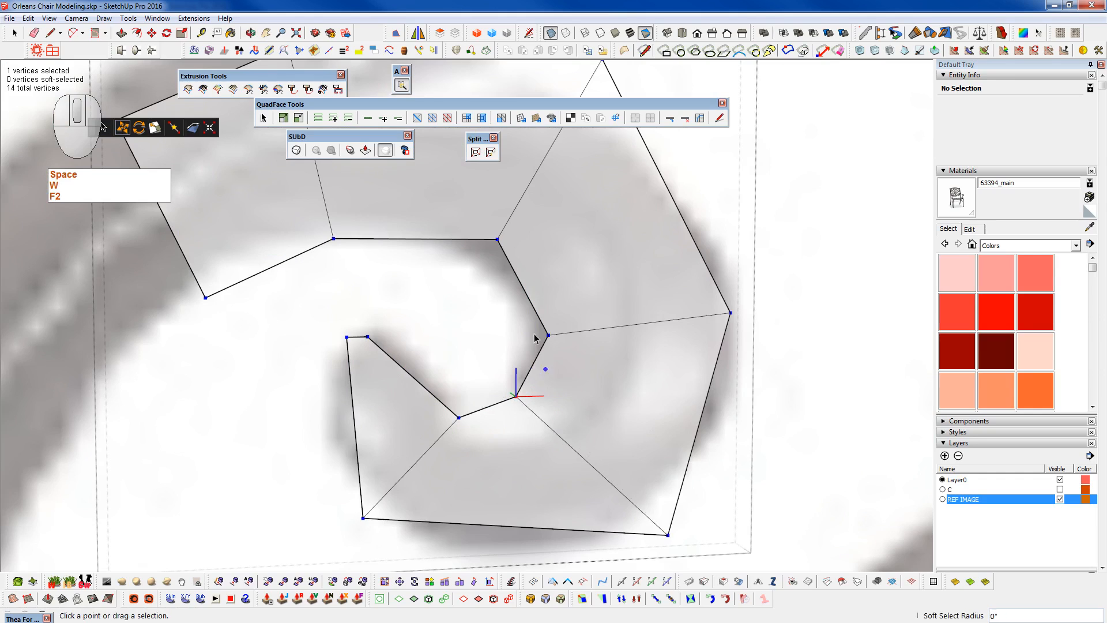
- Move the scroll's right inner vertex slightly toward the curl's centre and pull the rightmost outer vertex slightly inward in vertex editing
key(w)
click(541, 337)
key(space)
click(730, 313)
key(w)
click(727, 313)
click(717, 314)
- Move the lower right outer vertex inward and slightly down, and check the scroll in the subdivision preview
key(space)
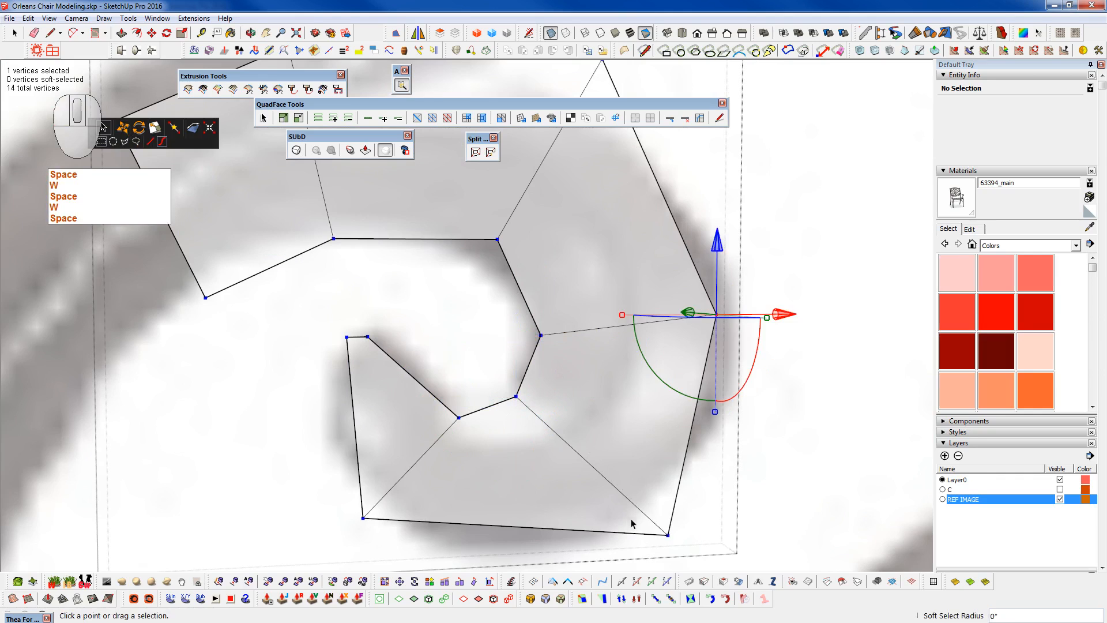
click(668, 534)
key(w)
click(618, 547)
scroll(593, 387, down, 3)
scroll(591, 386, down, 2)
key(shift+2)
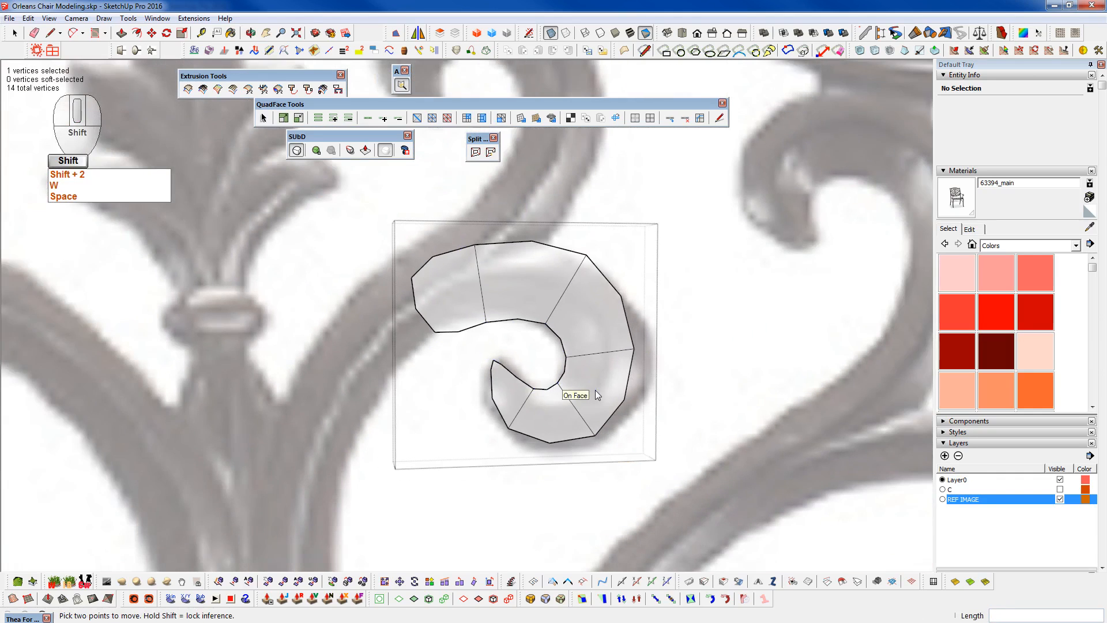
scroll(596, 397, down, 2)
key(shift+2)
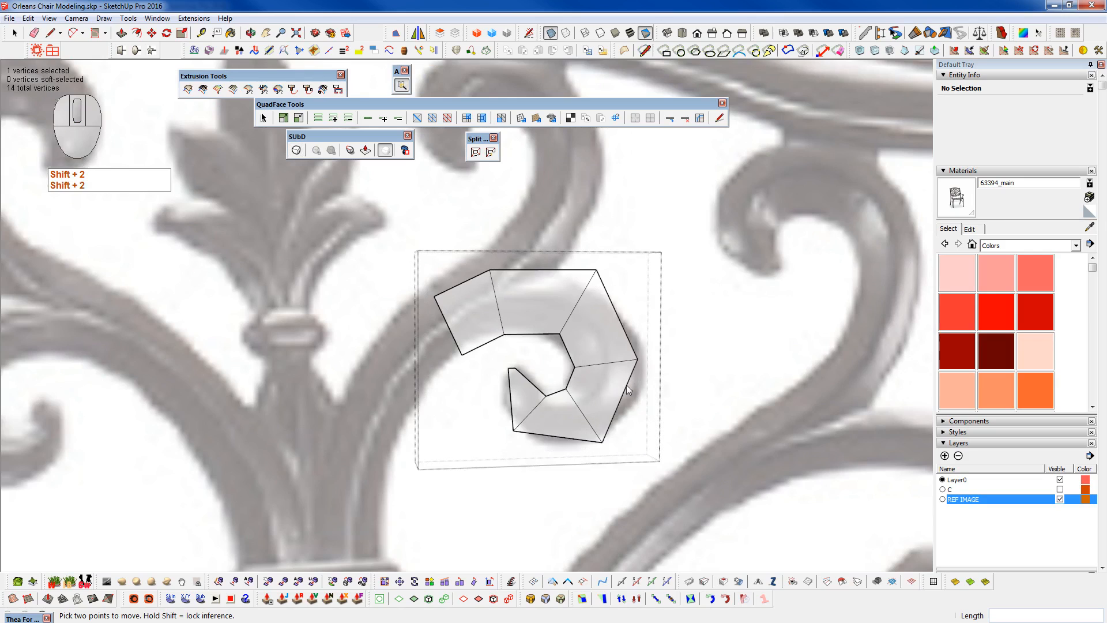
scroll(631, 376, up, 2)
key(space)
text(2)
key(space)
click(663, 360)
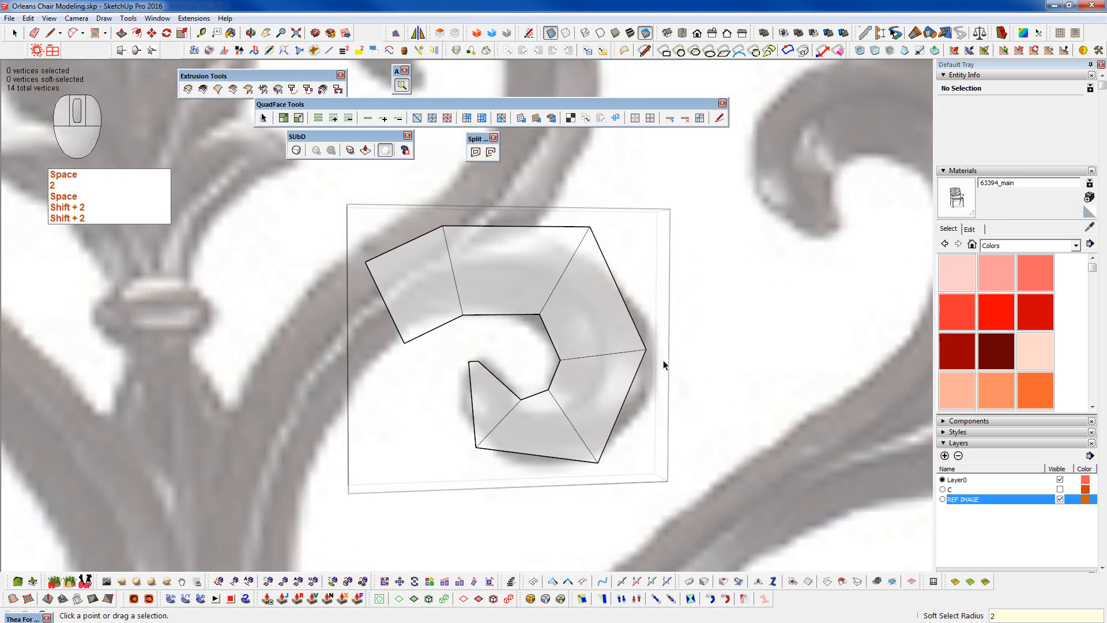
key(2)
middle_click(645, 350)
key(2)
key(space)
key(2)
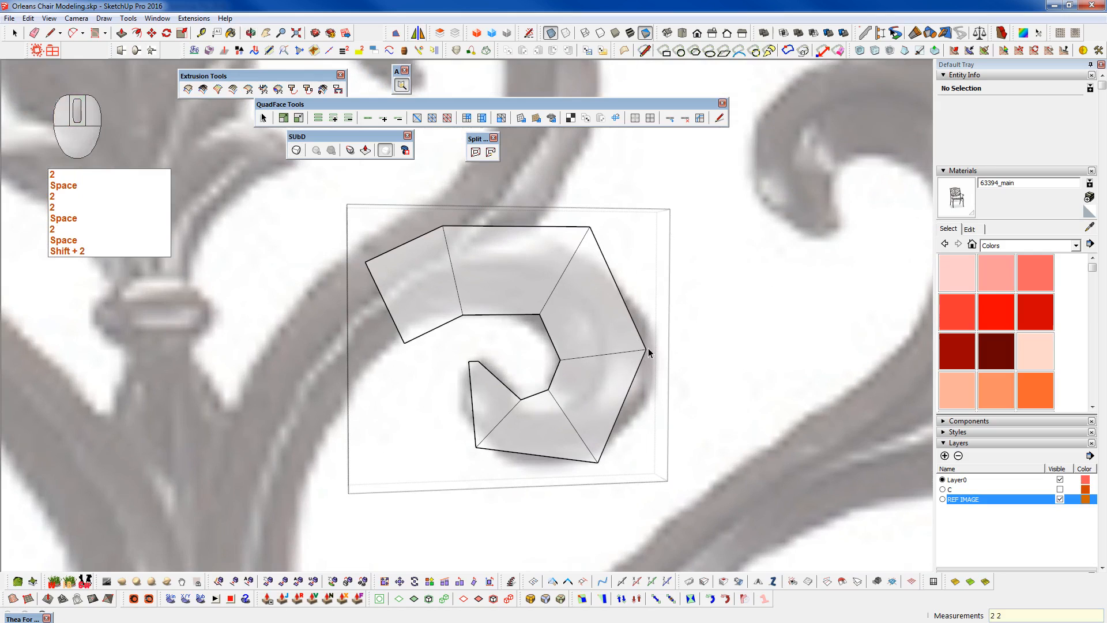
key(w)
key(space)
click(648, 349)
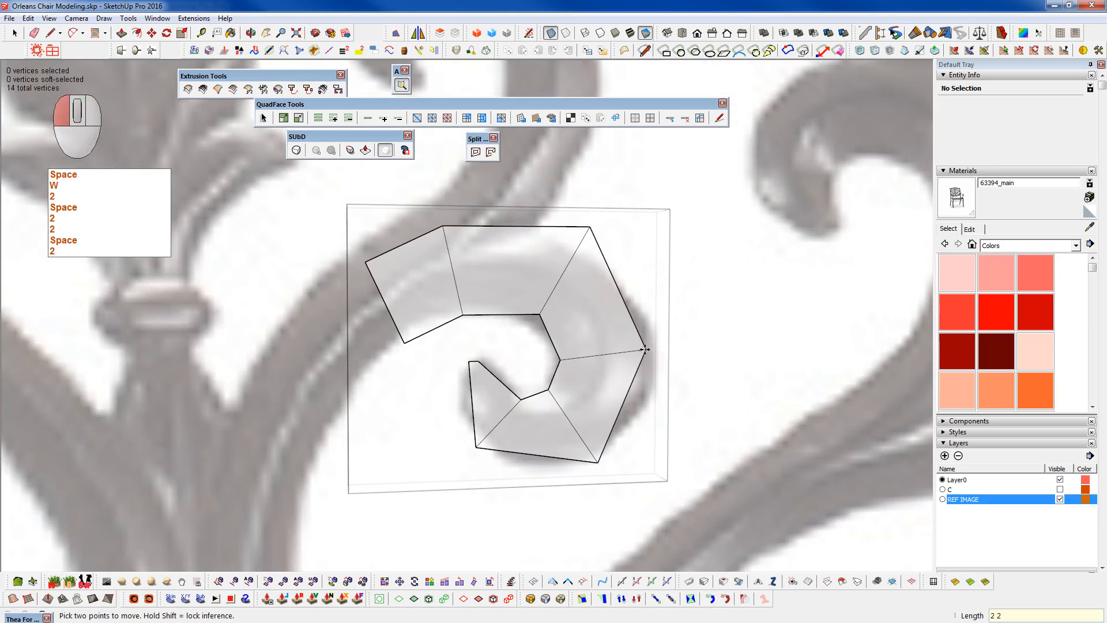
key(space)
middle_click(616, 372)
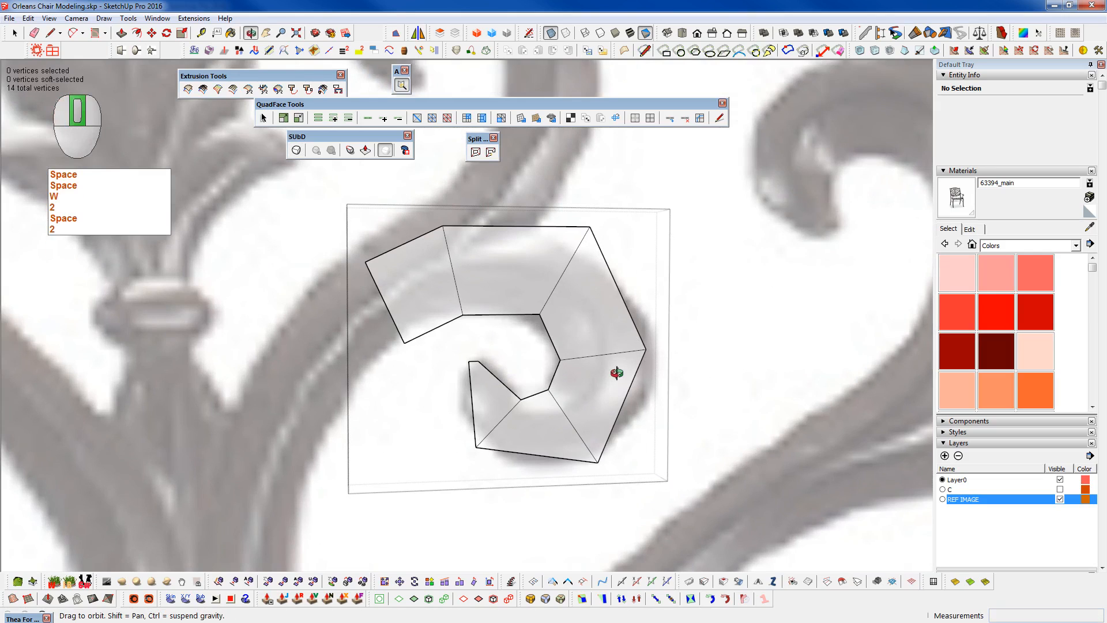
key(space)
click(617, 372)
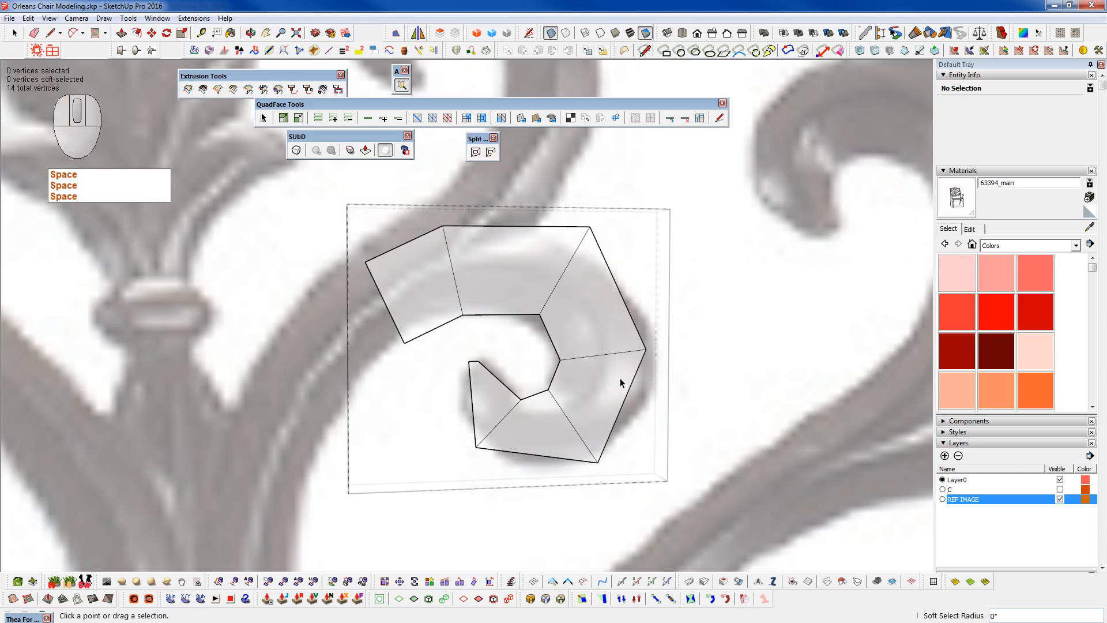
- Leave vertex editing and move the scroll's rightmost outer vertex outward with the Move tool
key(space)
double_click(611, 377)
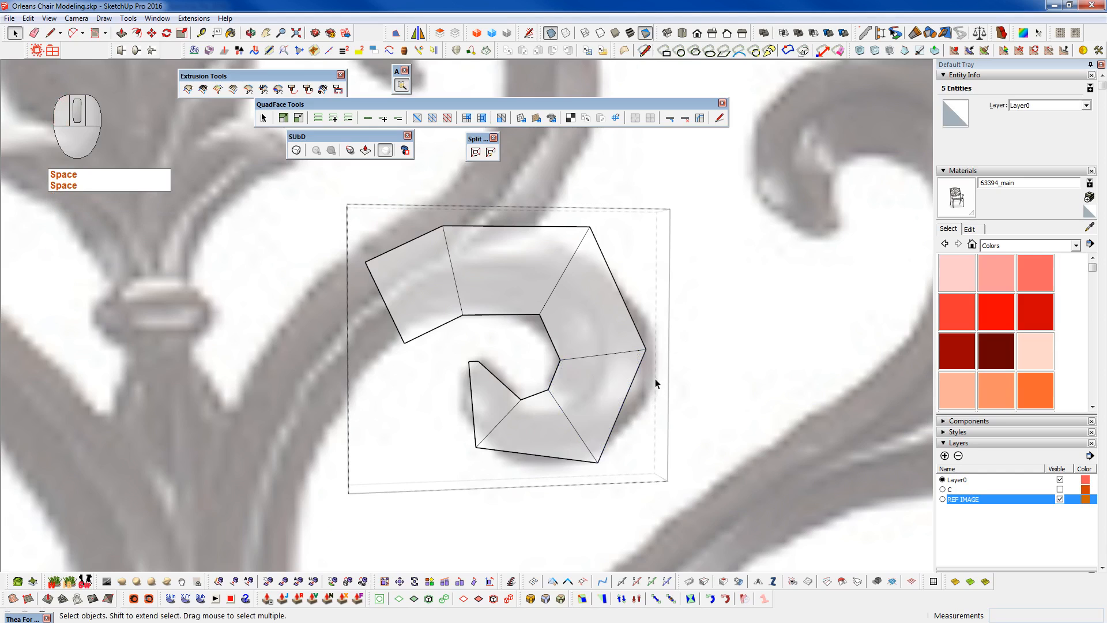
key(2)
key(w)
click(646, 349)
click(666, 349)
- Move the lower right outer vertex outward about 3/8" and toggle the subdivision preview to check the curve
key(space)
key(w)
click(598, 462)
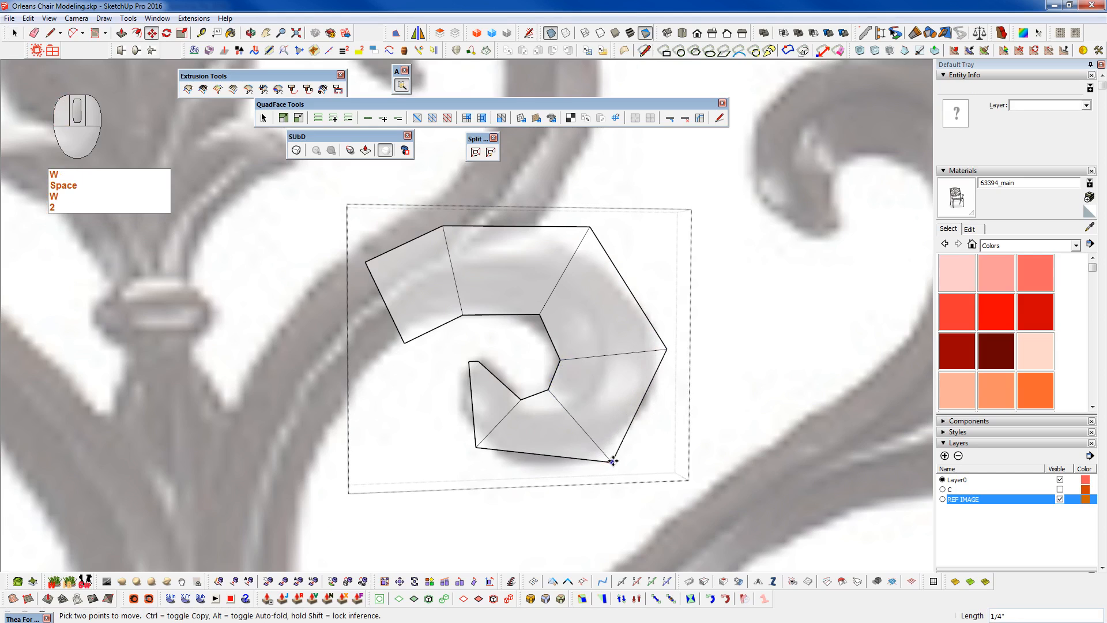
key(shift)
click(617, 461)
key(shift+2)
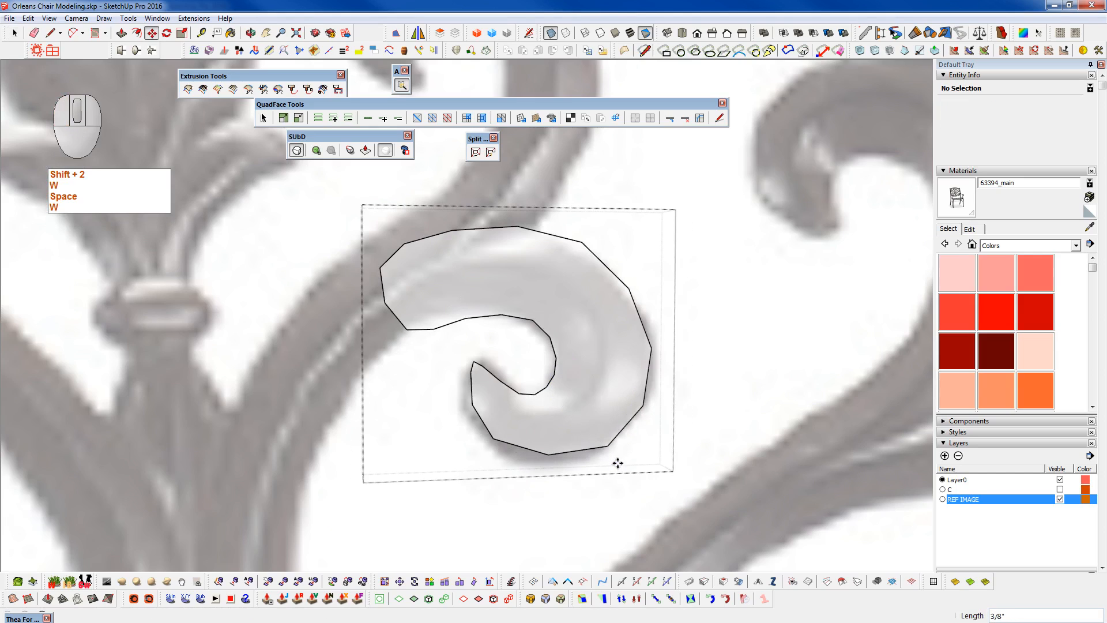
key(shift+2)
- Move the lower left outer vertex of the scroll down and compare the subdivided outline with the reference image
click(476, 448)
click(472, 462)
key(shift+2)
key(shift+2)
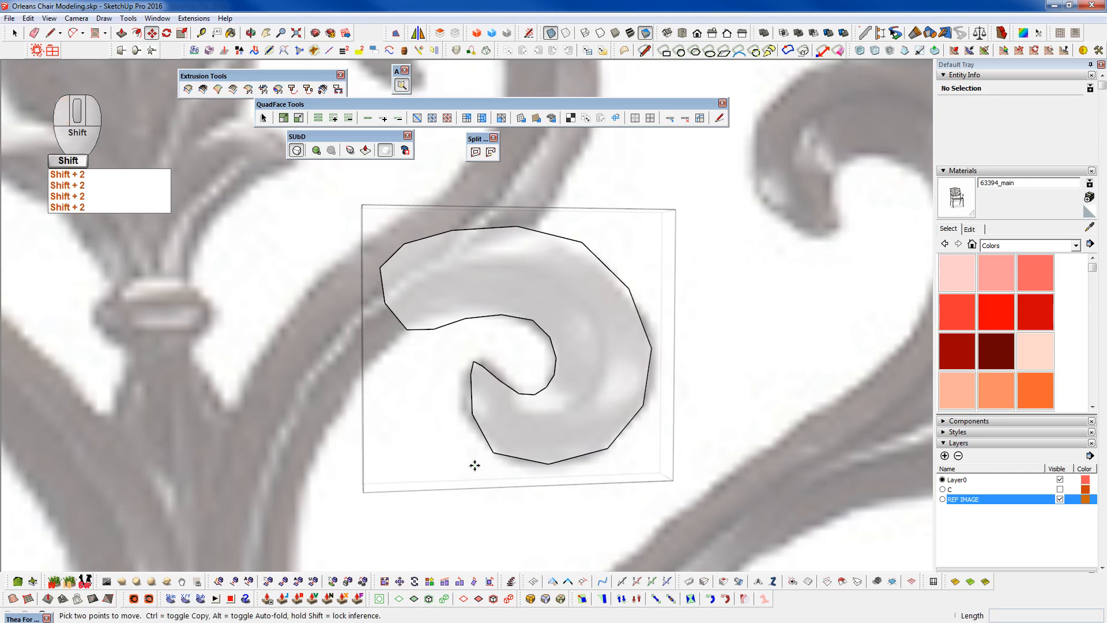
- Move the outer tip vertex about 3/16" outward to widen the tip and check it in the subdivision preview
click(470, 363)
click(460, 363)
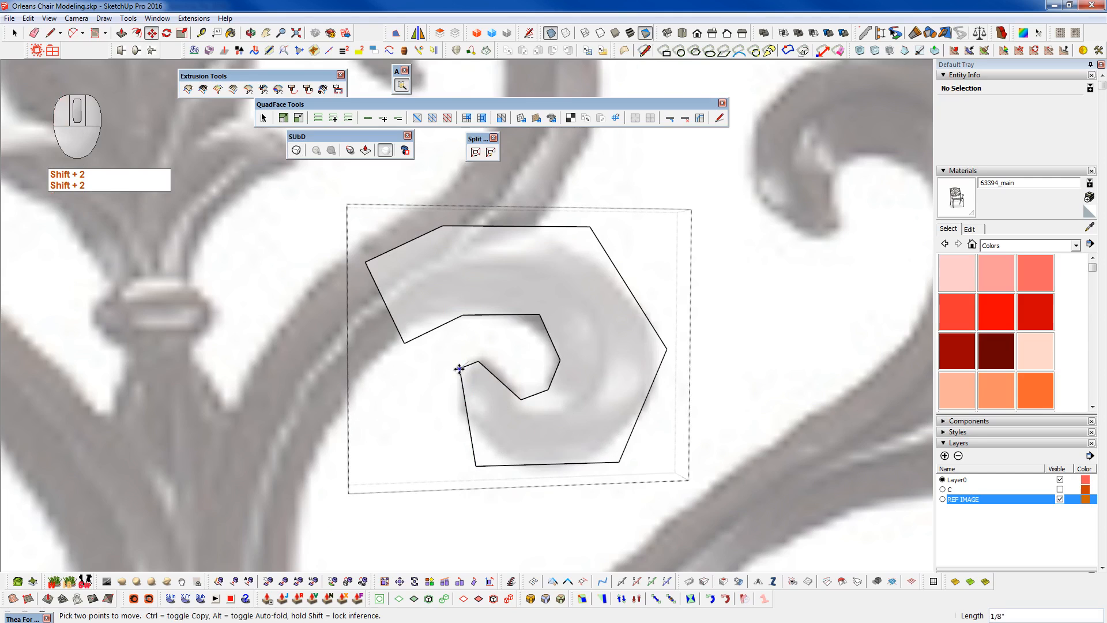
key(shift+2)
key(shift+2)
key(shift+2)
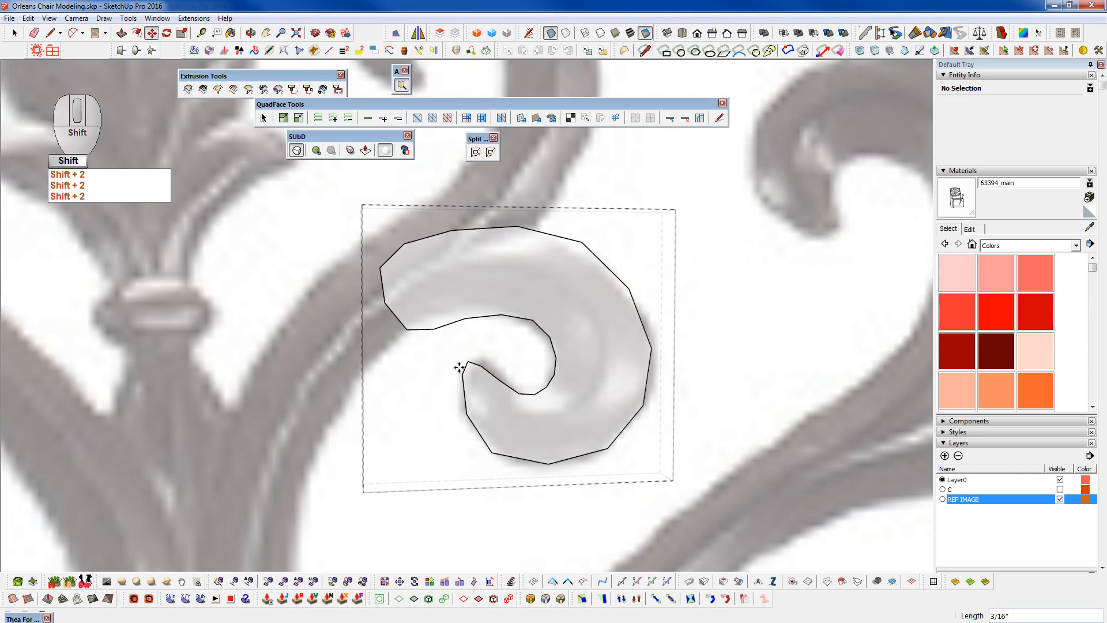
key(shift+2)
- Shift the upper right outer vertex slightly inward, raise the rightmost outer vertex about 3/16", and check the subdivided outline
click(585, 223)
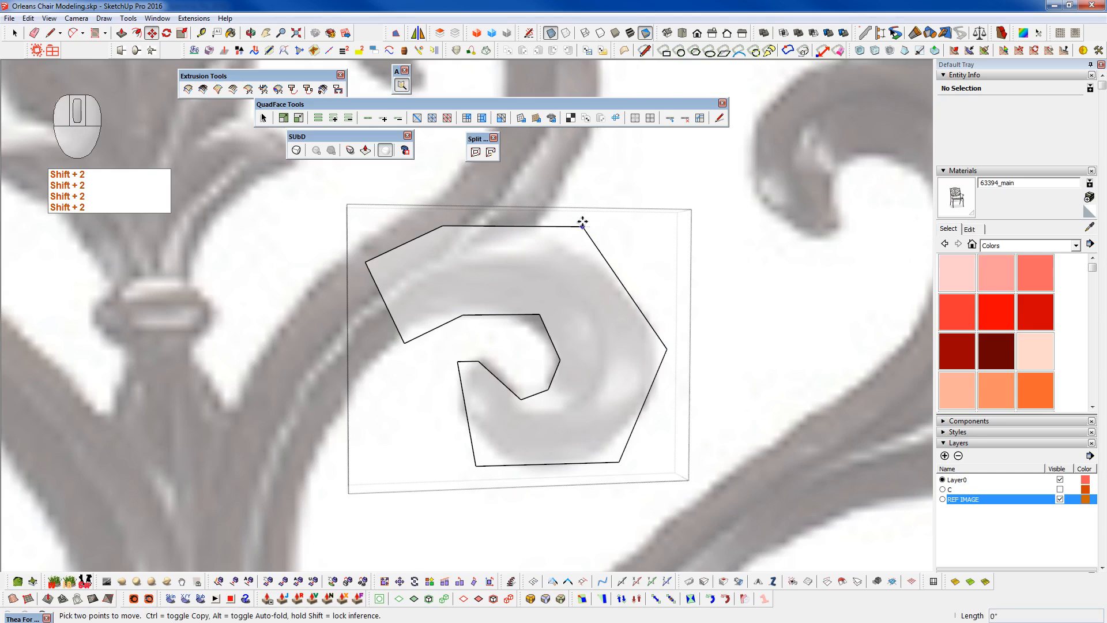
key(shift+2)
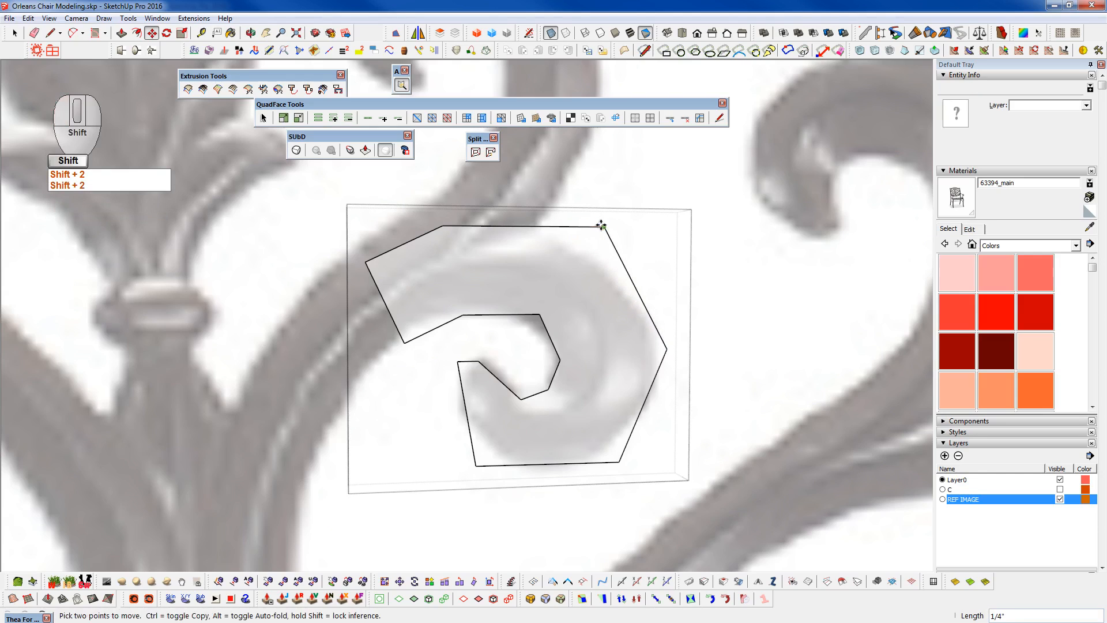
key(shift+2)
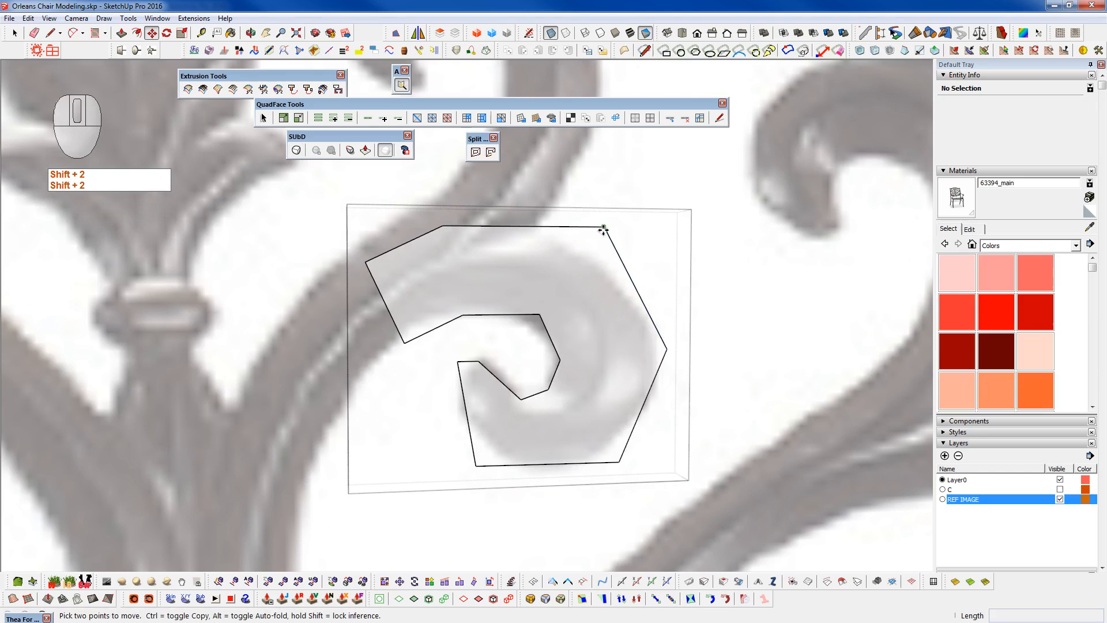
key(shift+2)
key(shift+2)
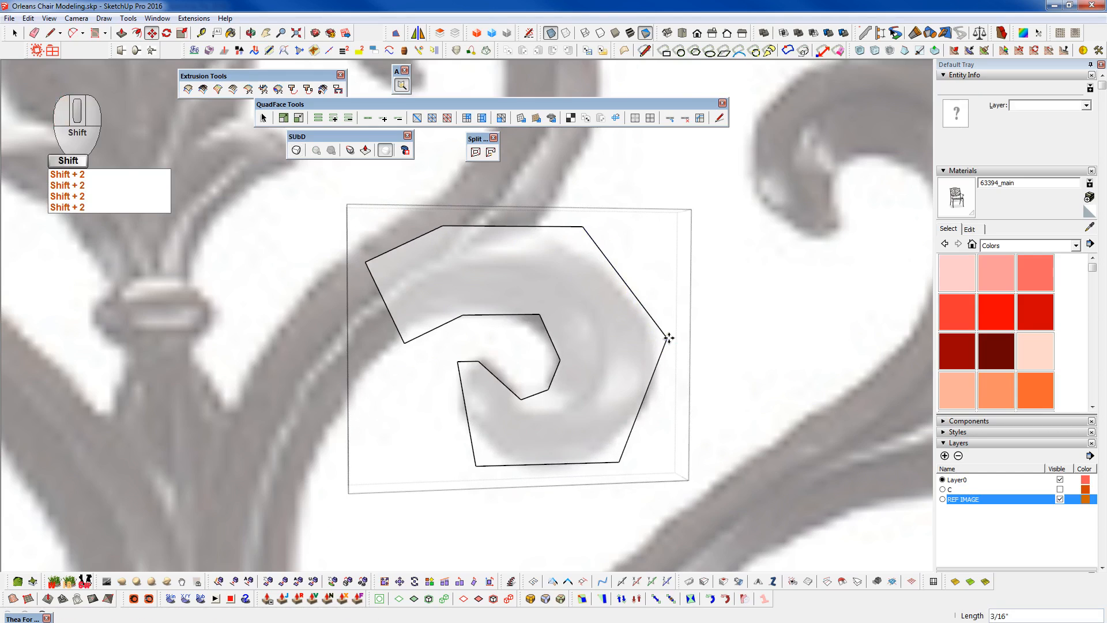
key(shift+2)
key(shift)
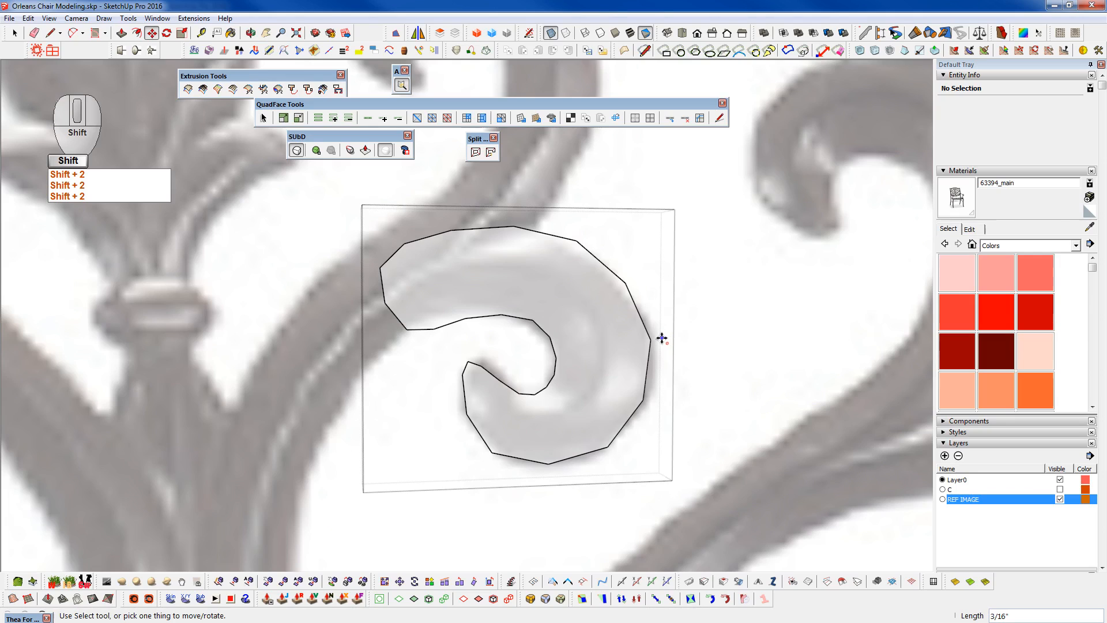
key(shift+2)
key(shift+2)
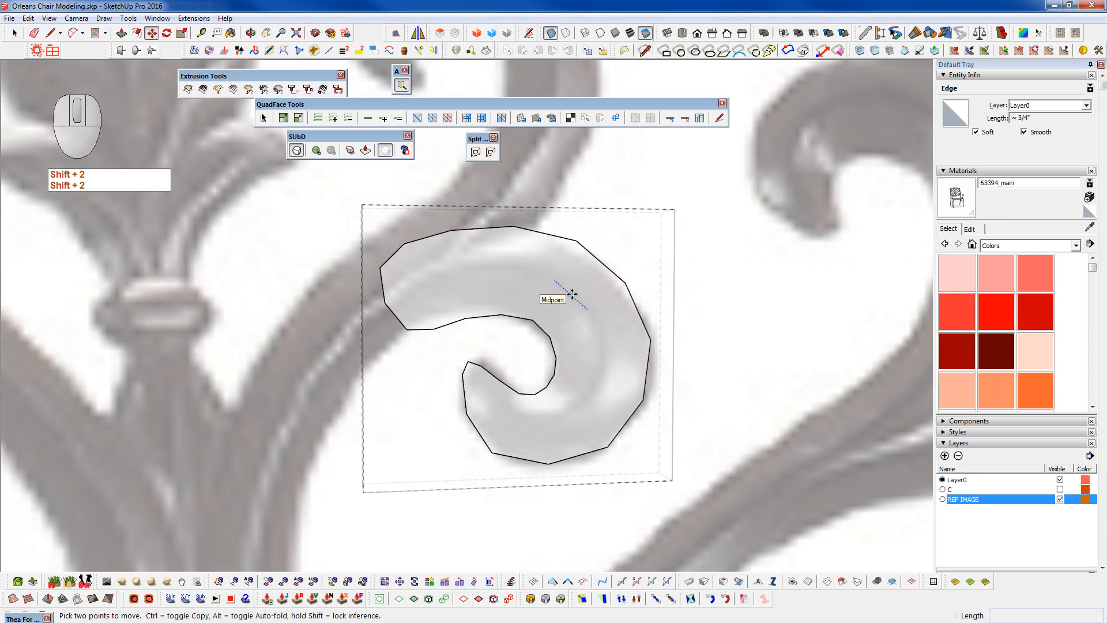
key(shift)
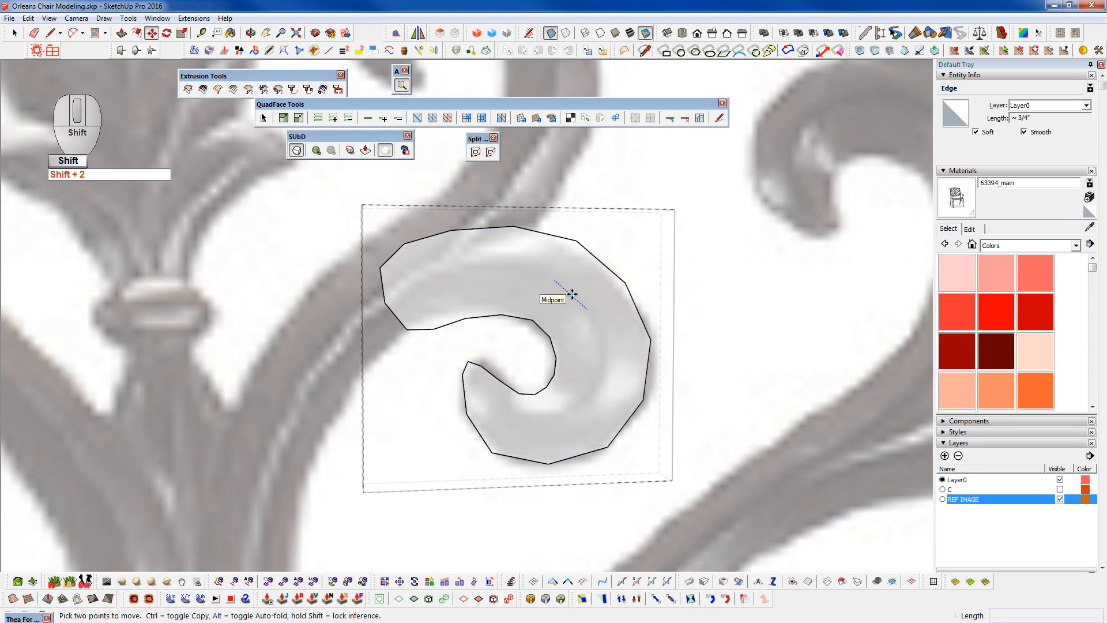
key(shift+2)
- Insert an edge loop along the middle of the scroll across the ring of edges starting at its wide end
key(space)
triple_click(509, 428)
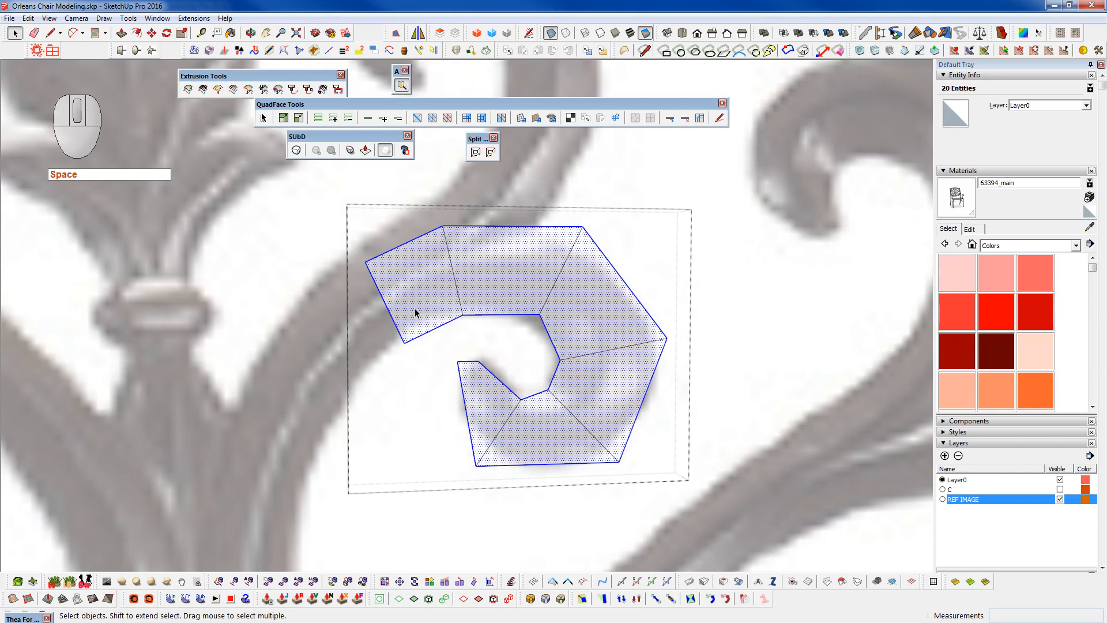
click(391, 317)
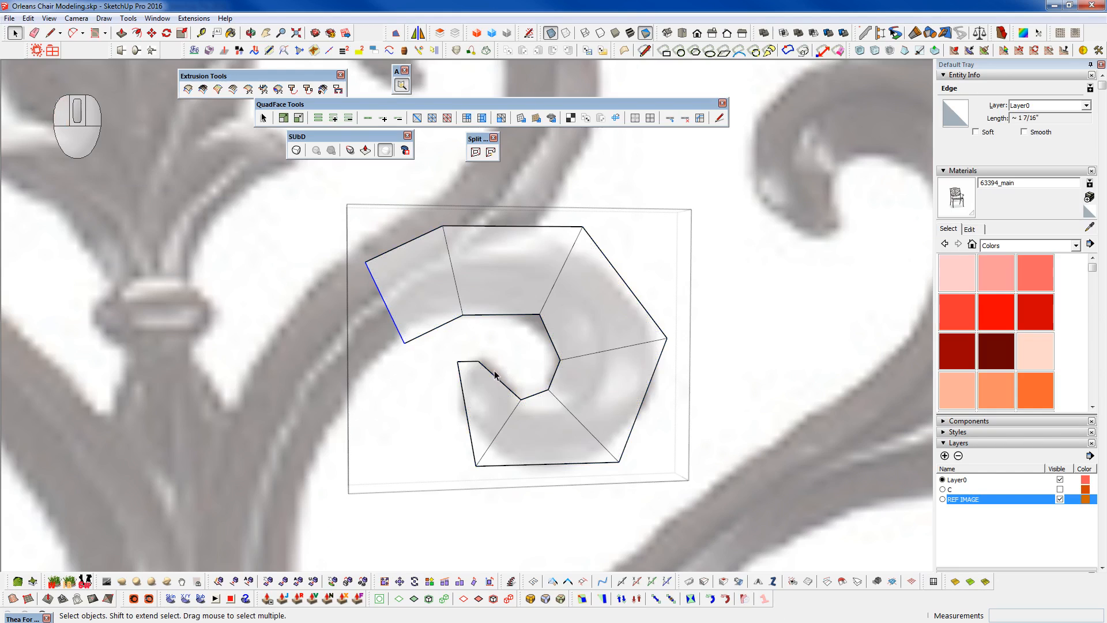
click(317, 118)
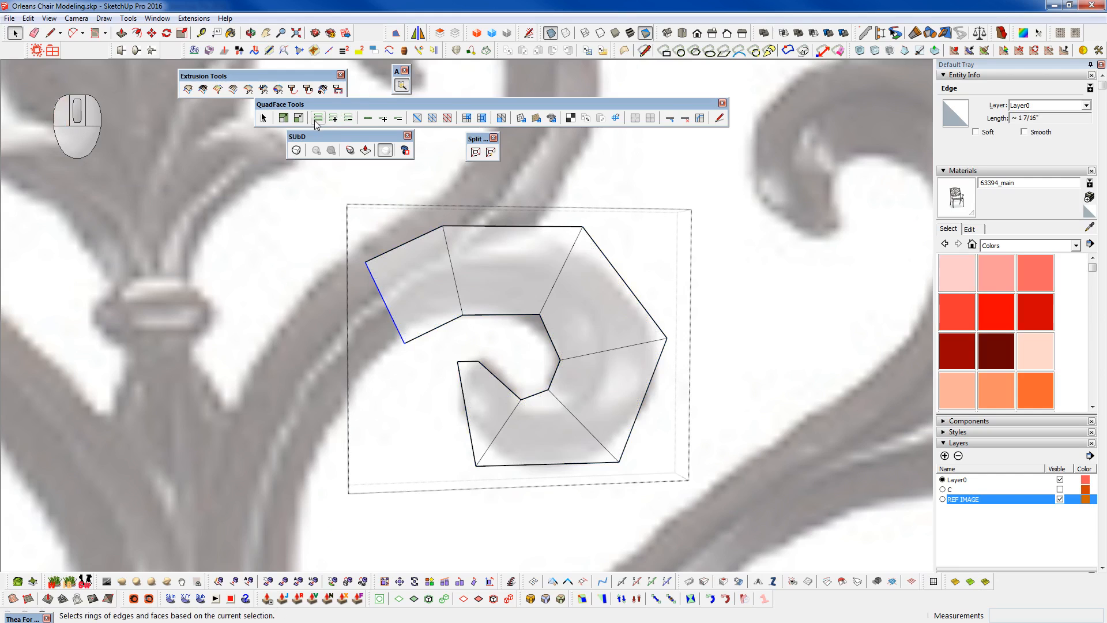
click(669, 118)
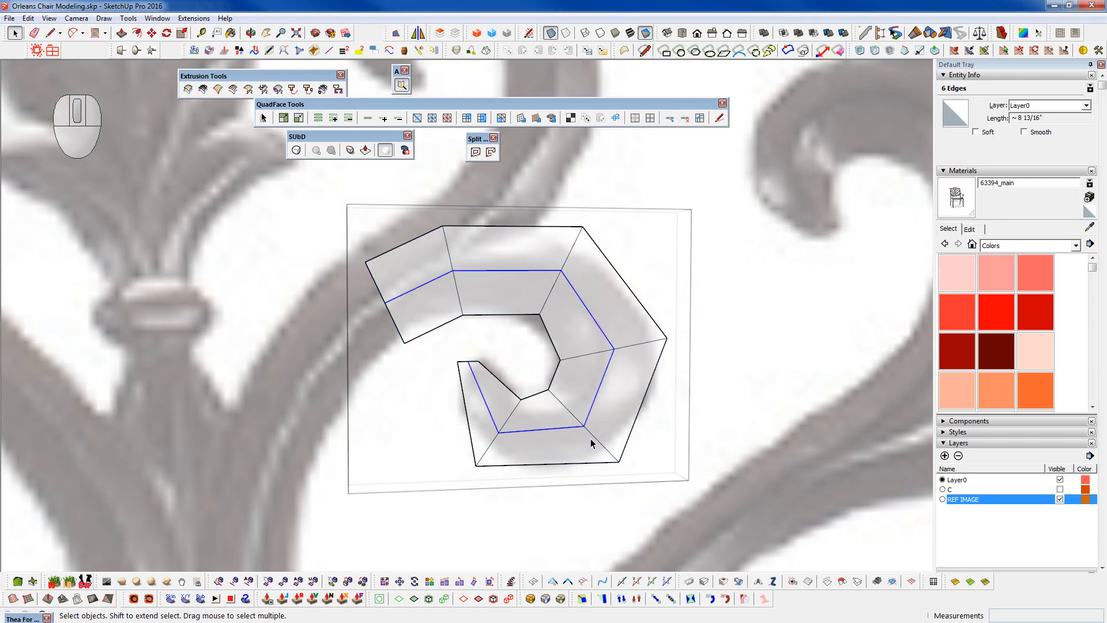
- Move the middle loop's seven vertices 1/8" along the green axis in vertex editing to give the scroll depth
middle_drag(584, 442, 168, 524)
middle_drag(516, 321, 506, 414)
key(w)
key(alt)
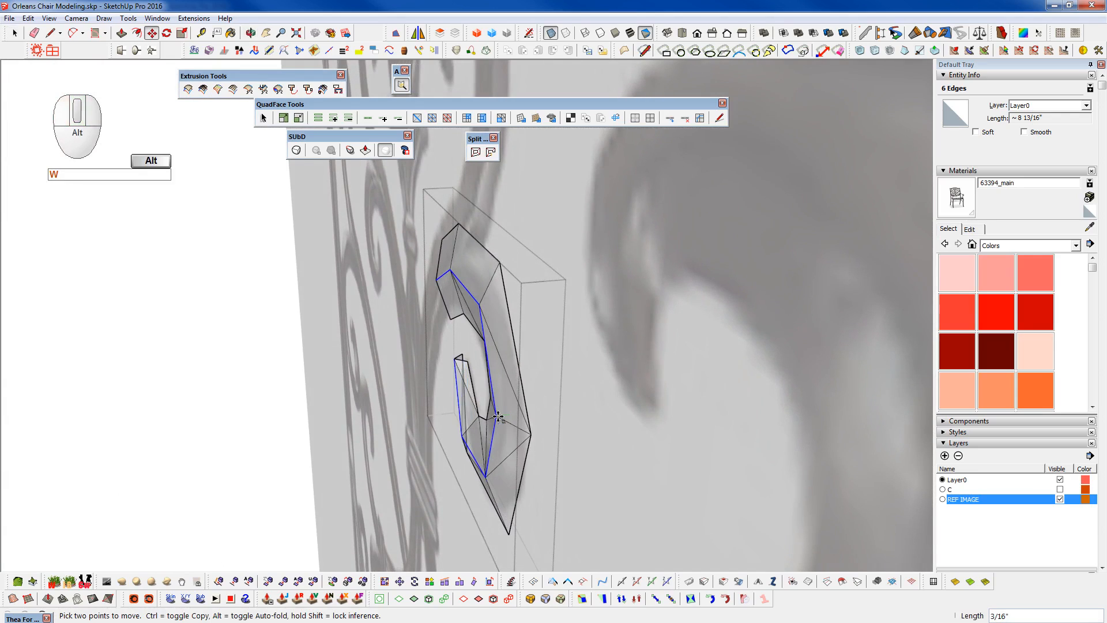
key(space)
key(F2)
drag(543, 355, 536, 362)
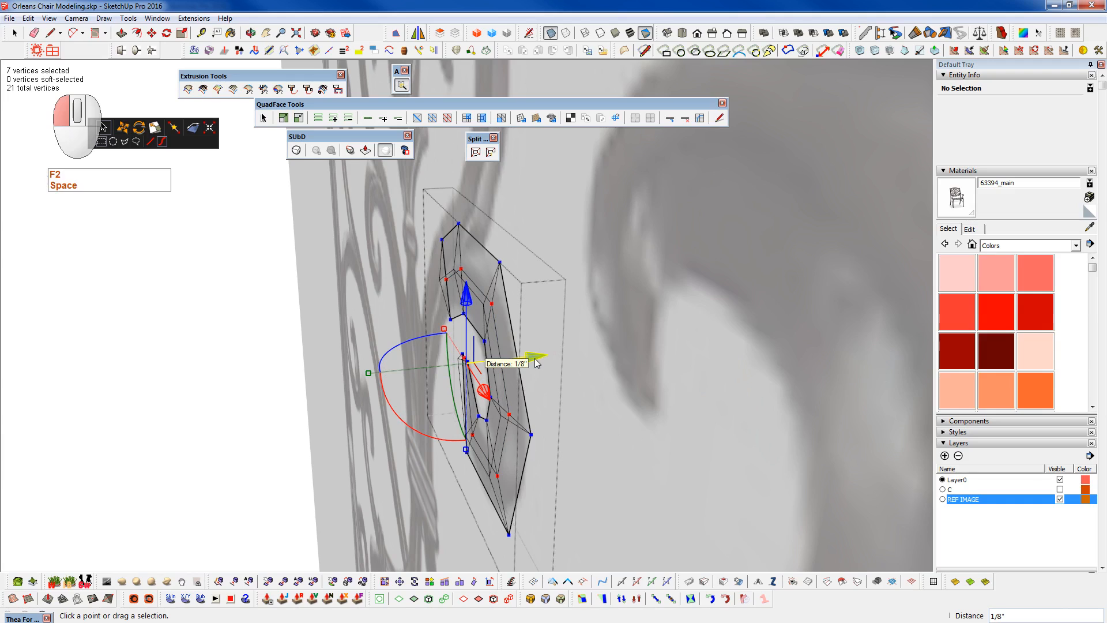
- Move only the four middle-loop vertices nearest the tip about 1/8" further along the green axis and toggle the subdivision preview
middle_drag(551, 455, 568, 460)
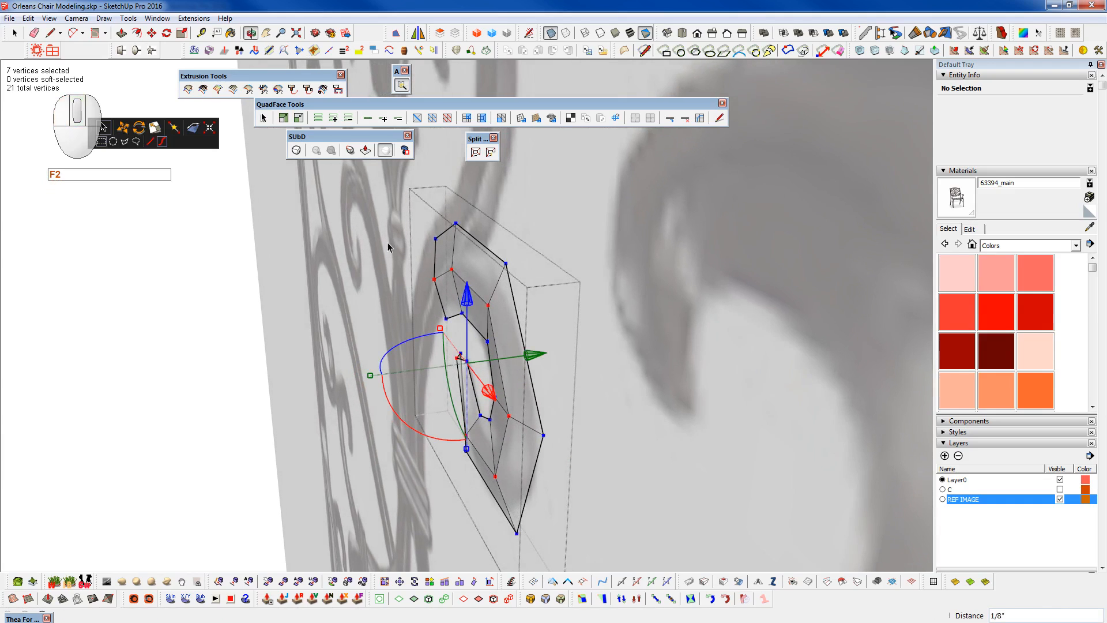
ctrl+shift+drag(402, 259, 432, 274)
ctrl+shift+drag(517, 330, 518, 329)
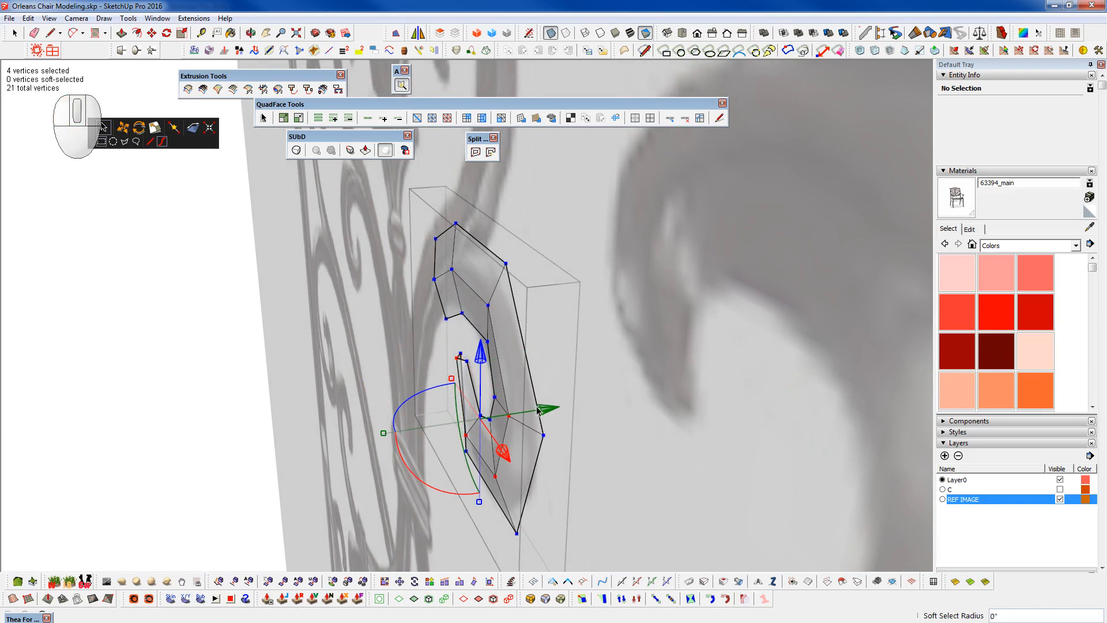
drag(542, 416, 536, 420)
middle_drag(542, 458, 724, 517)
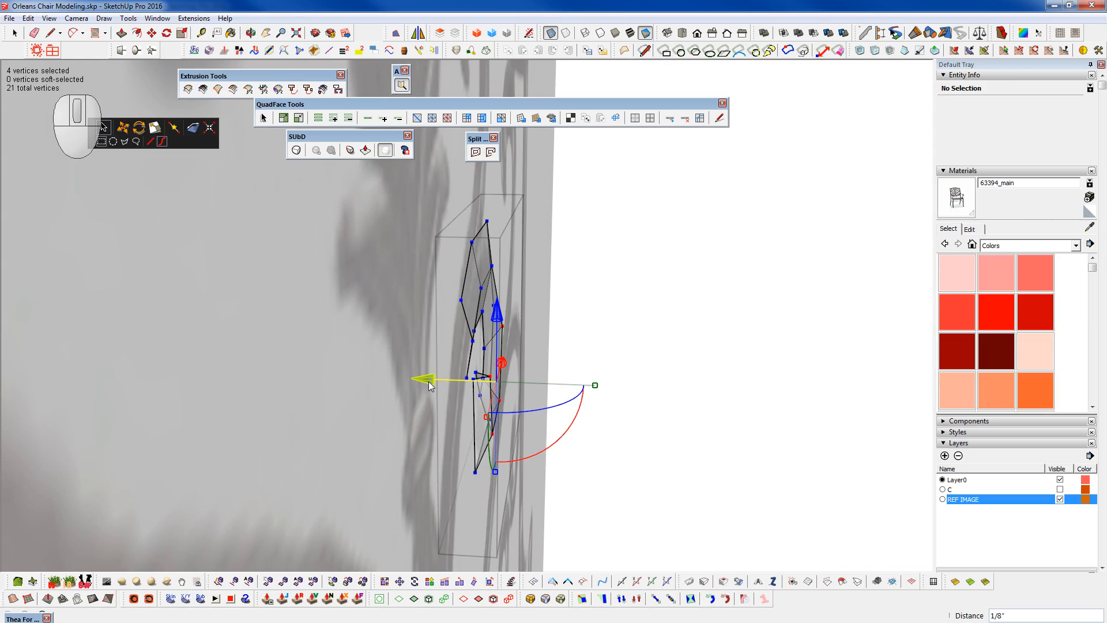
middle_drag(429, 385, 456, 576)
key(shift+2)
middle_drag(478, 425, 520, 440)
- Crease the four middle-loop edges nearest the scroll's tip with a sharpness of 0.88
scroll(470, 390, up, 3)
key(space)
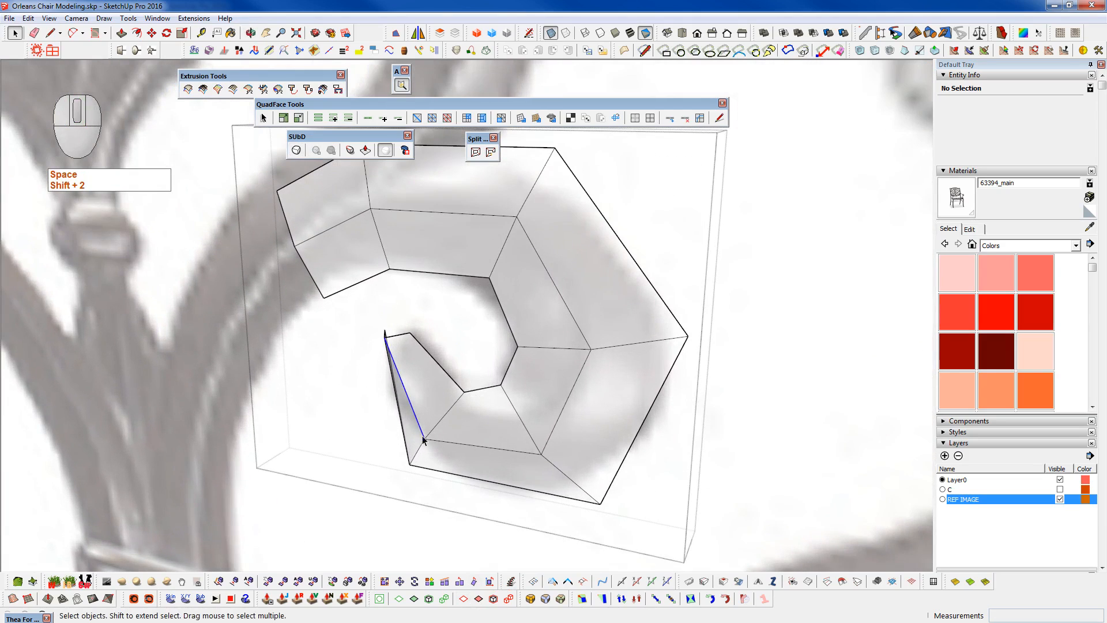
ctrl+click(551, 431)
ctrl+click(585, 332)
ctrl+click(584, 342)
ctrl+shift+click(568, 287)
click(350, 150)
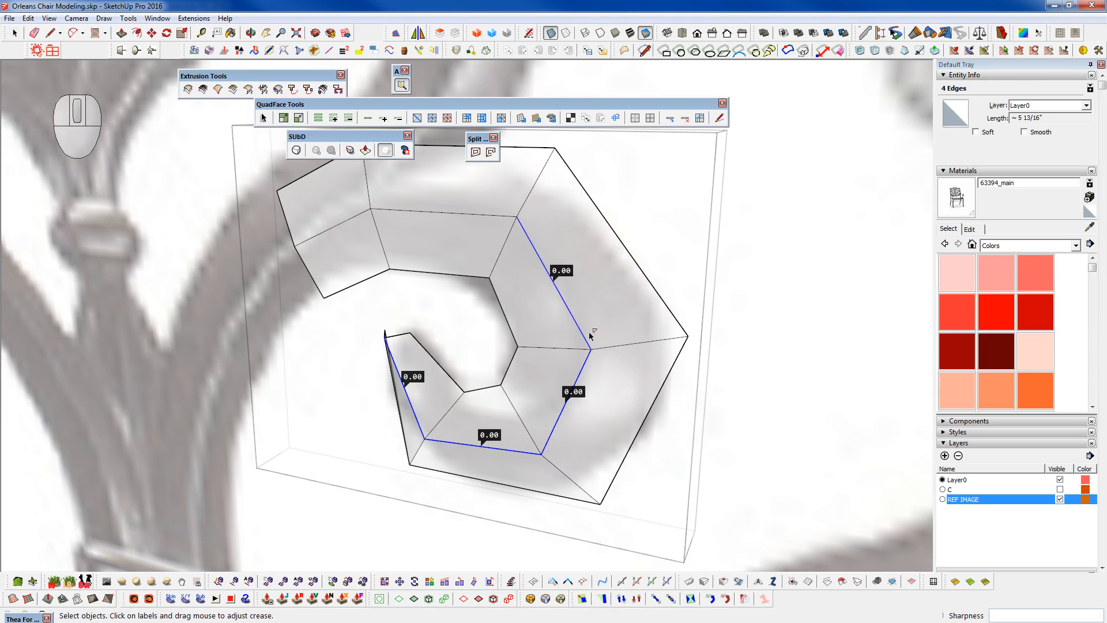
drag(562, 279, 563, 226)
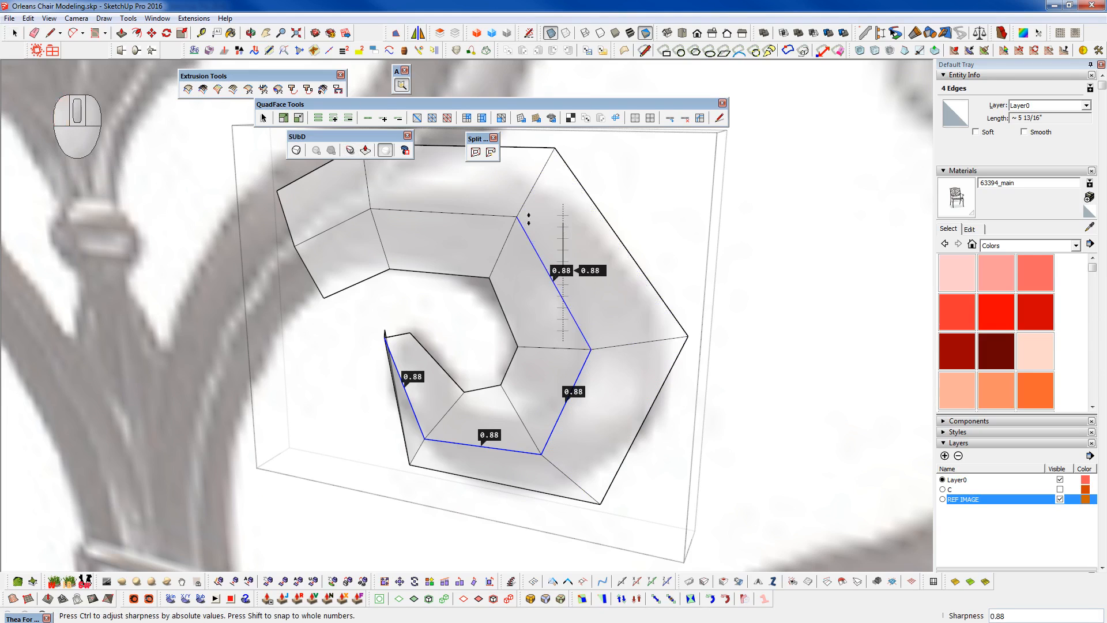
- Crease the two remaining middle-loop edges at the scroll's wide end with a sharpness of 0.30
key(space)
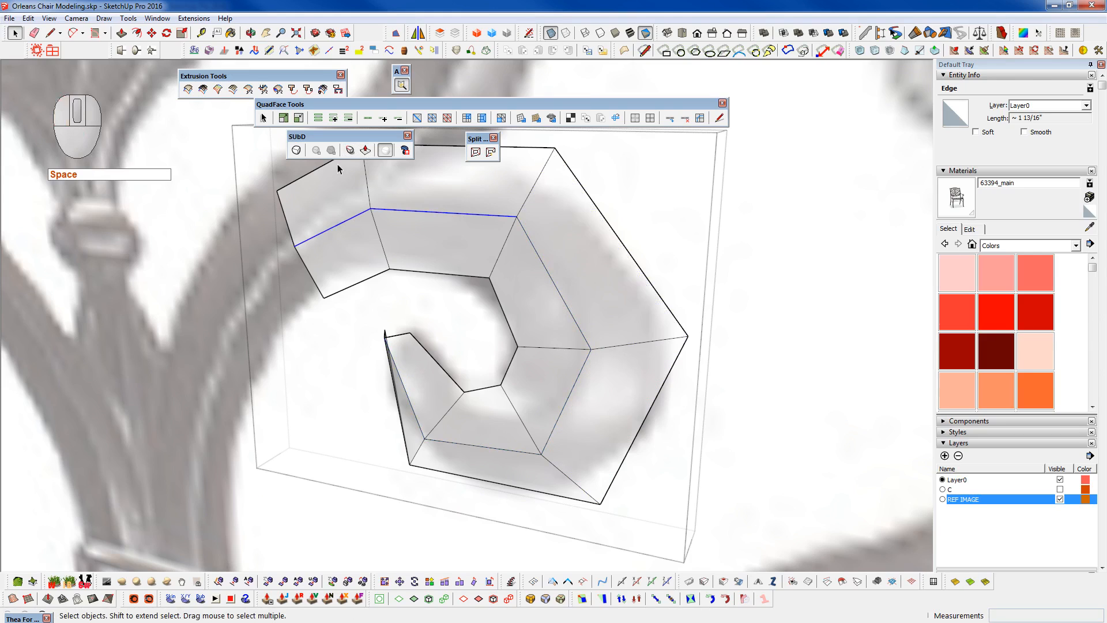
click(356, 149)
drag(444, 209, 444, 188)
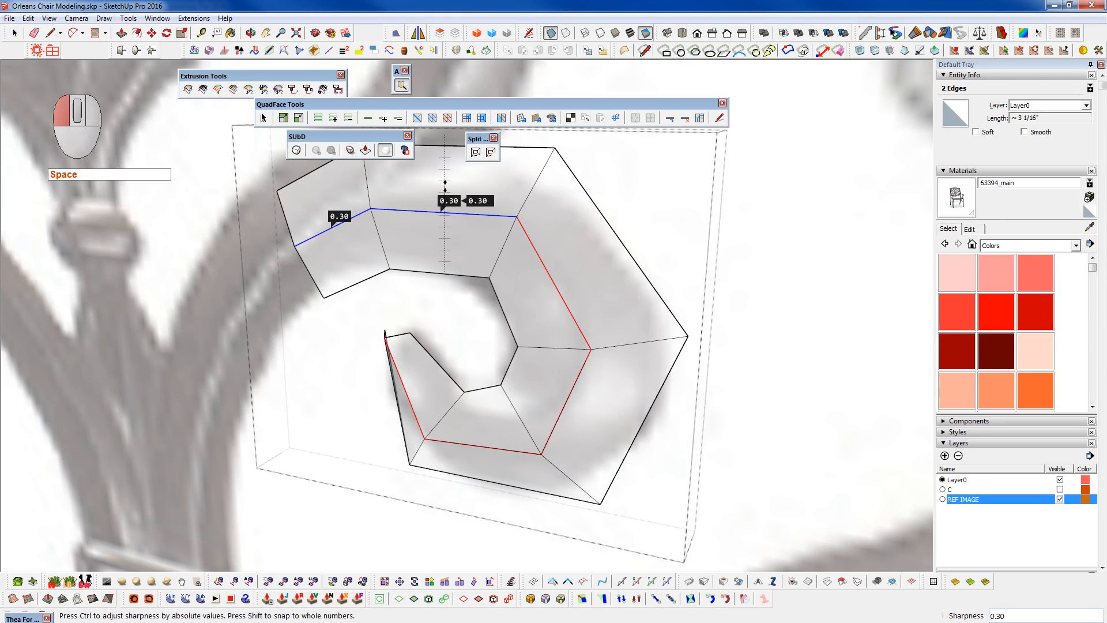
- Toggle the subdivision preview and inspect the creased scroll from different angles
middle_drag(445, 190, 510, 396)
key(shift+s)
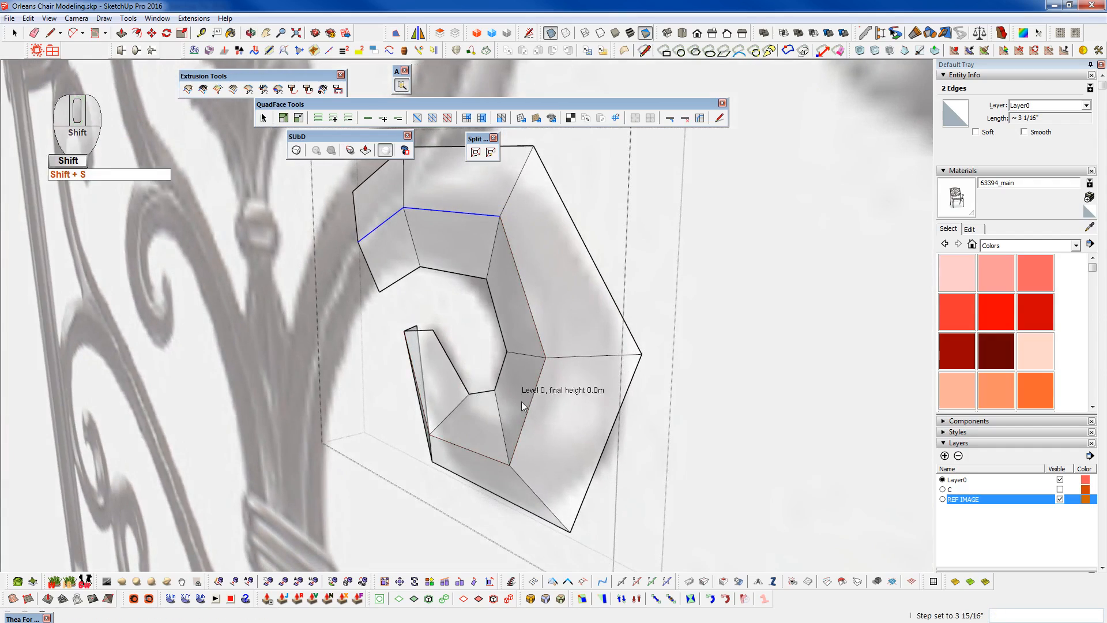
key(shift+2)
middle_drag(570, 429, 593, 462)
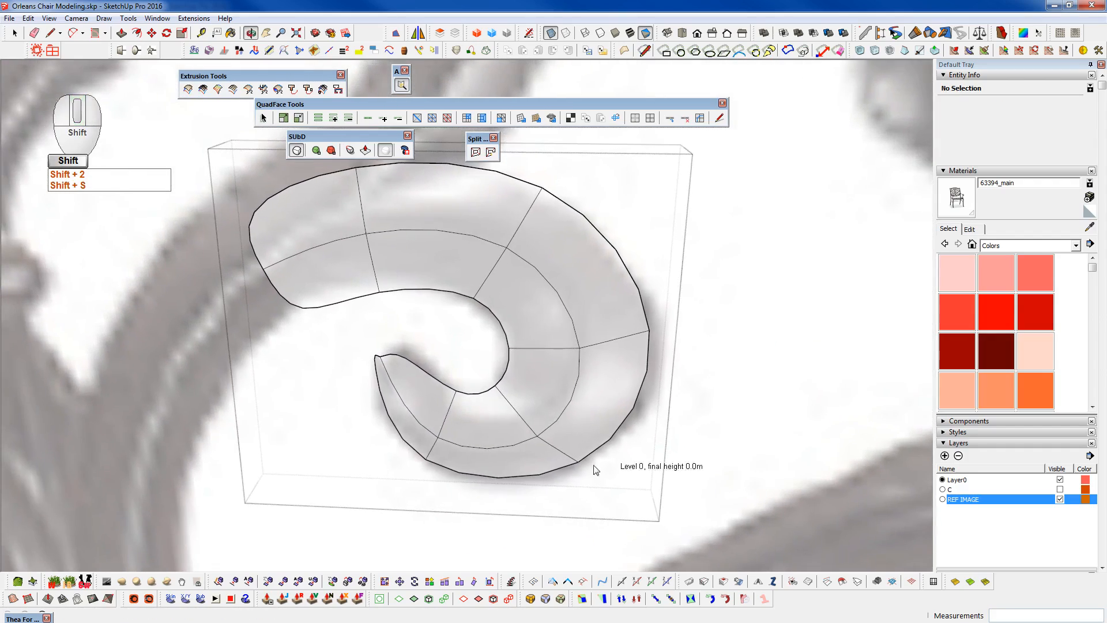
key(shift+2)
- Crease the two corner vertices at the open end of the scroll's tip with a sharpness of 1.00
scroll(375, 344, up, 6)
key(space)
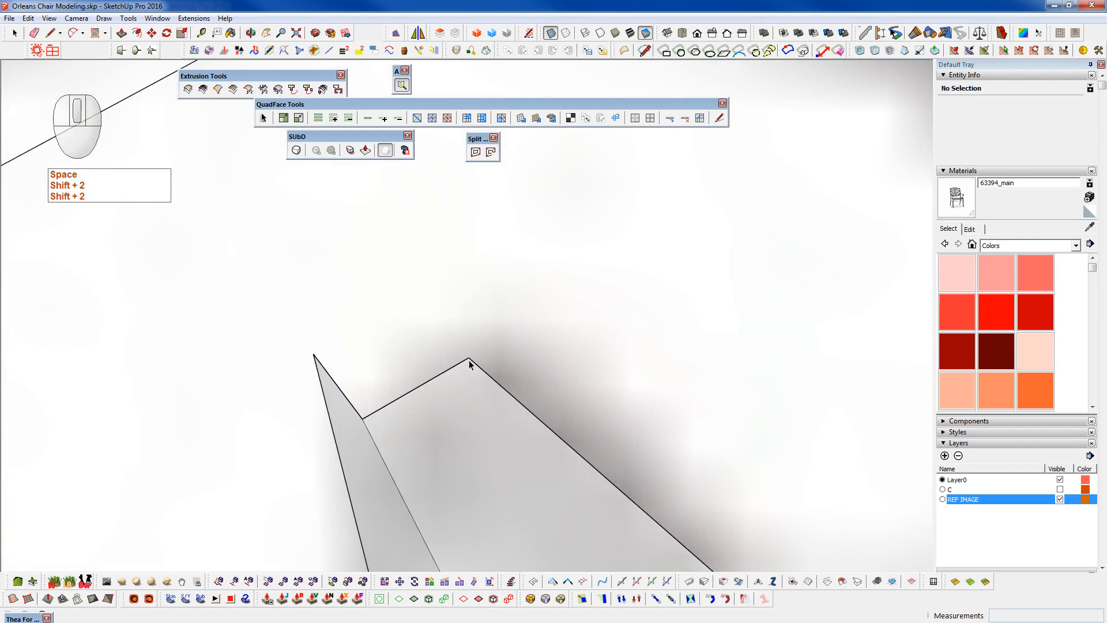
click(350, 150)
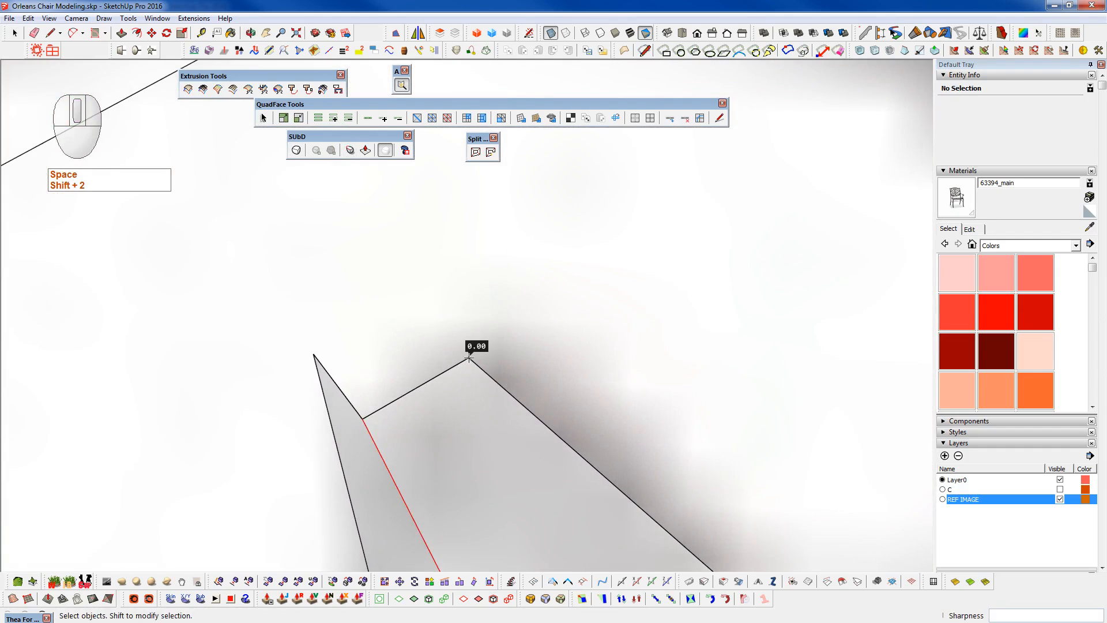
drag(471, 347, 470, 196)
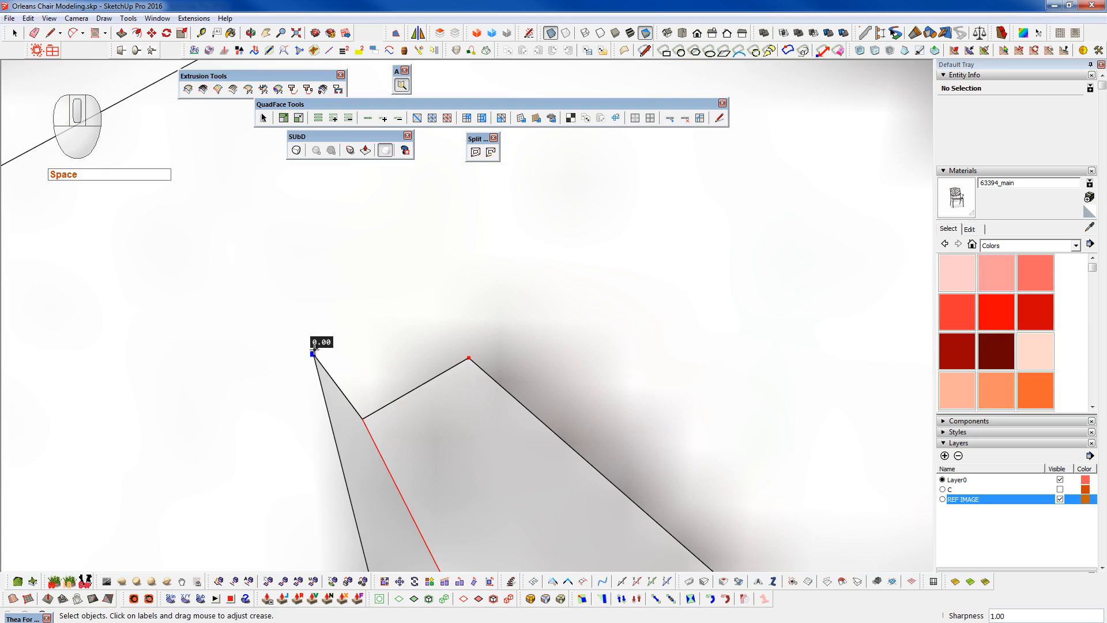
- Try to draw an edge between the tip's two corner vertices and preview the subdivision
key(q)
click(313, 354)
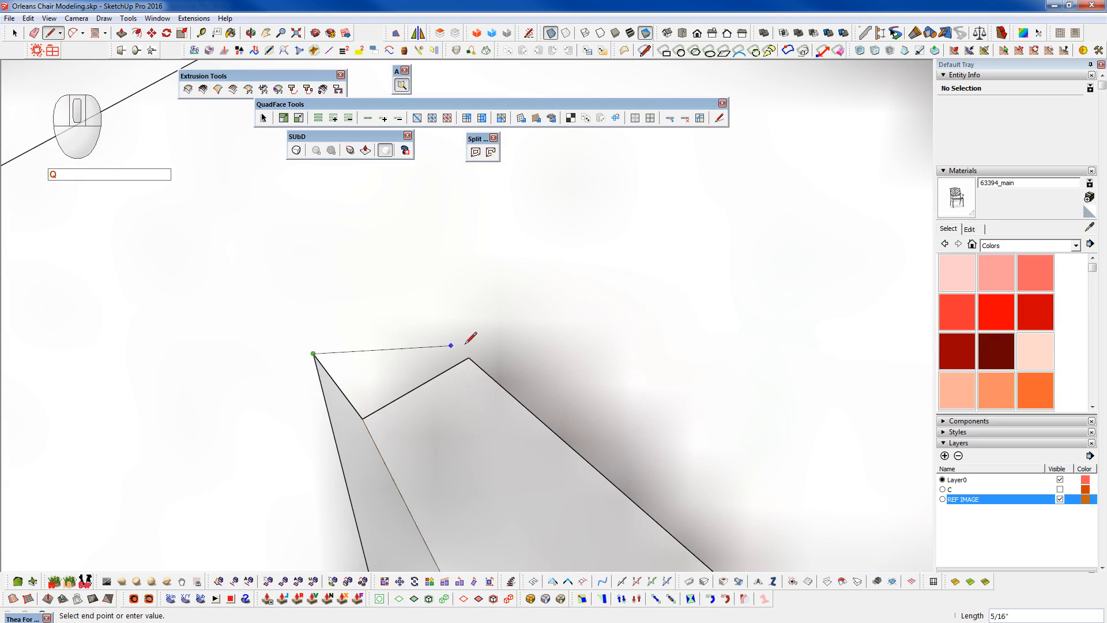
key(shift+2)
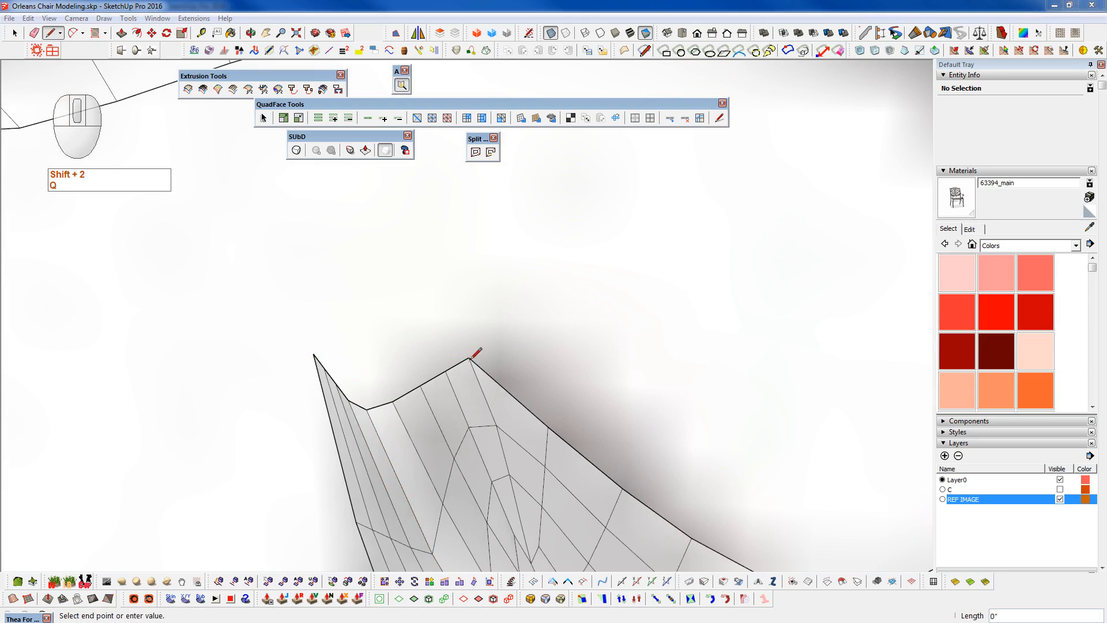
scroll(438, 393, down, 3)
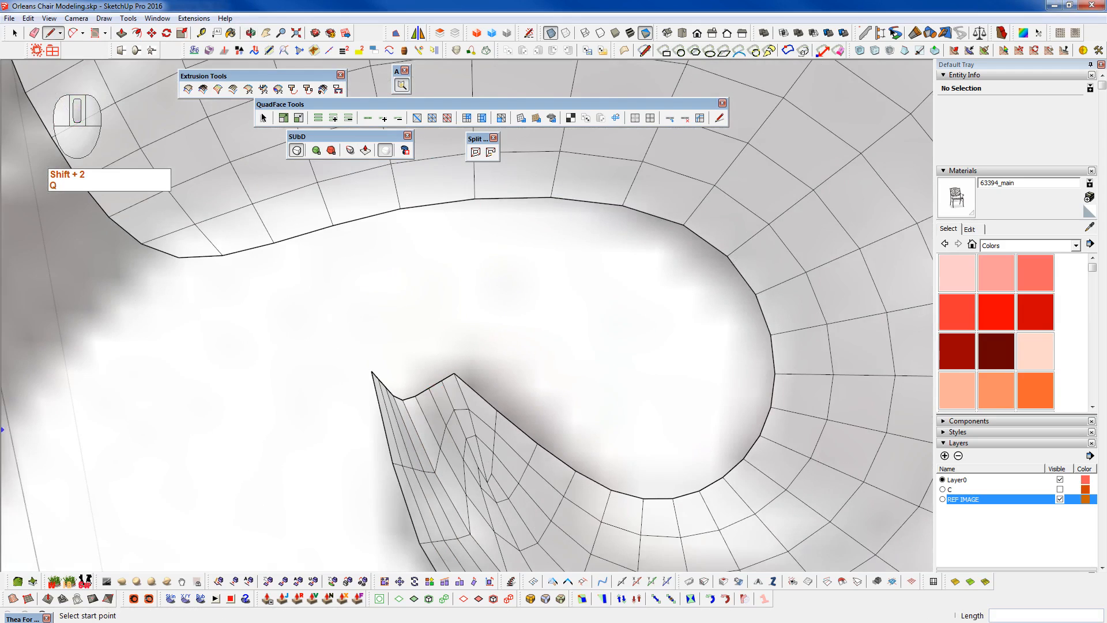
key(ctrl+z)
- Hide the surrounding reference image and draw an edge between the tip's two corner vertices, closing the tip with a triangular face
mouse_move(424, 452)
middle_down()
mouse_move(443, 470)
mouse_move(425, 469)
mouse_move(415, 497)
mouse_move(371, 422)
mouse_move(262, 391)
mouse_move(246, 303)
mouse_move(363, 486)
mouse_move(198, 302)
mouse_move(298, 304)
middle_up()
key(ctrl+5)
key(space)
key(shift+e)
scroll(307, 295, up, 5)
mouse_move(307, 294)
middle_down()
mouse_move(292, 348)
mouse_move(291, 333)
mouse_move(317, 493)
middle_up()
key(q)
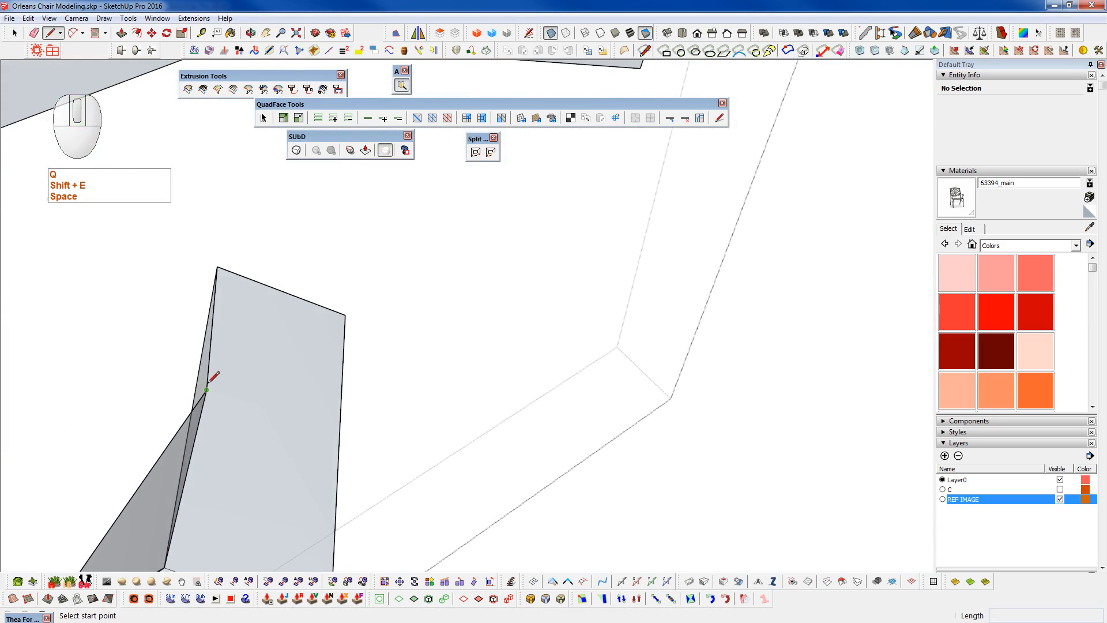
click(206, 389)
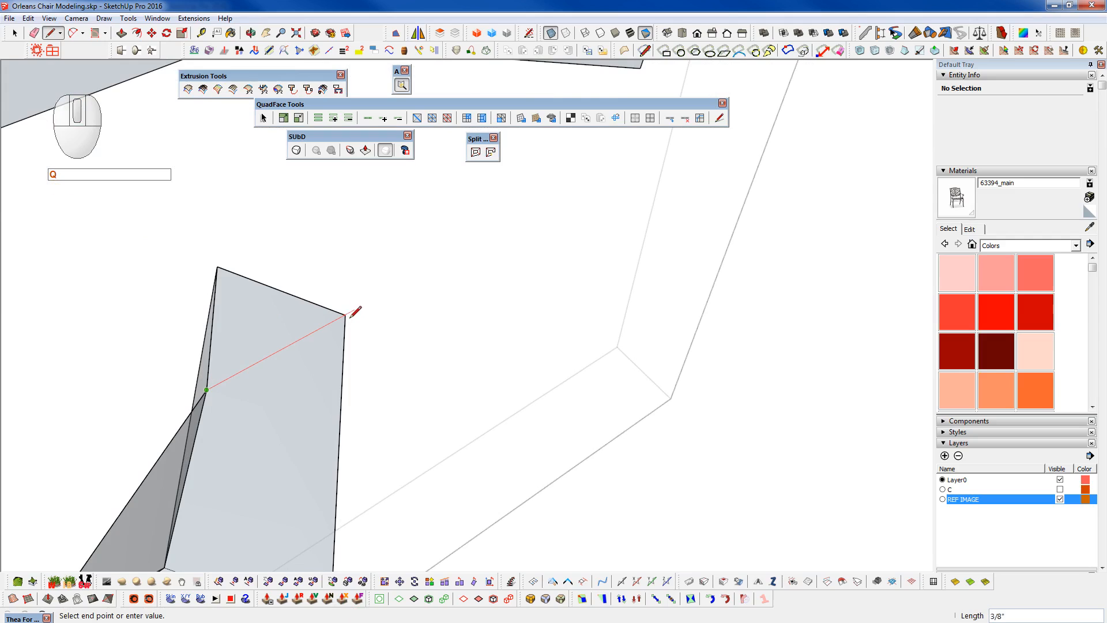
scroll(341, 316, up, 3)
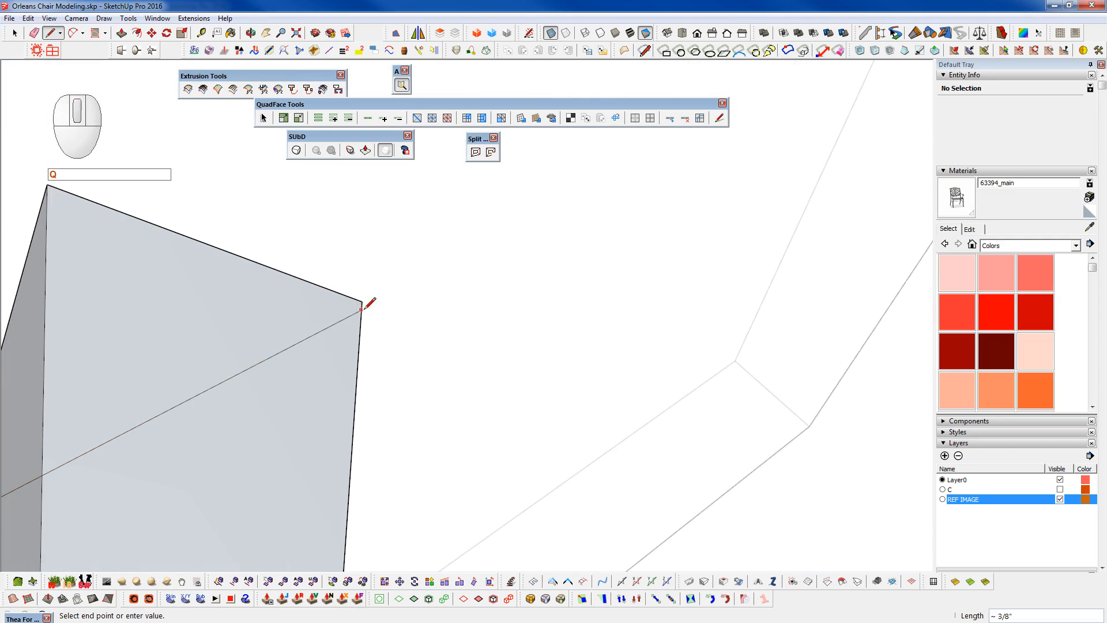
scroll(361, 300, up, 3)
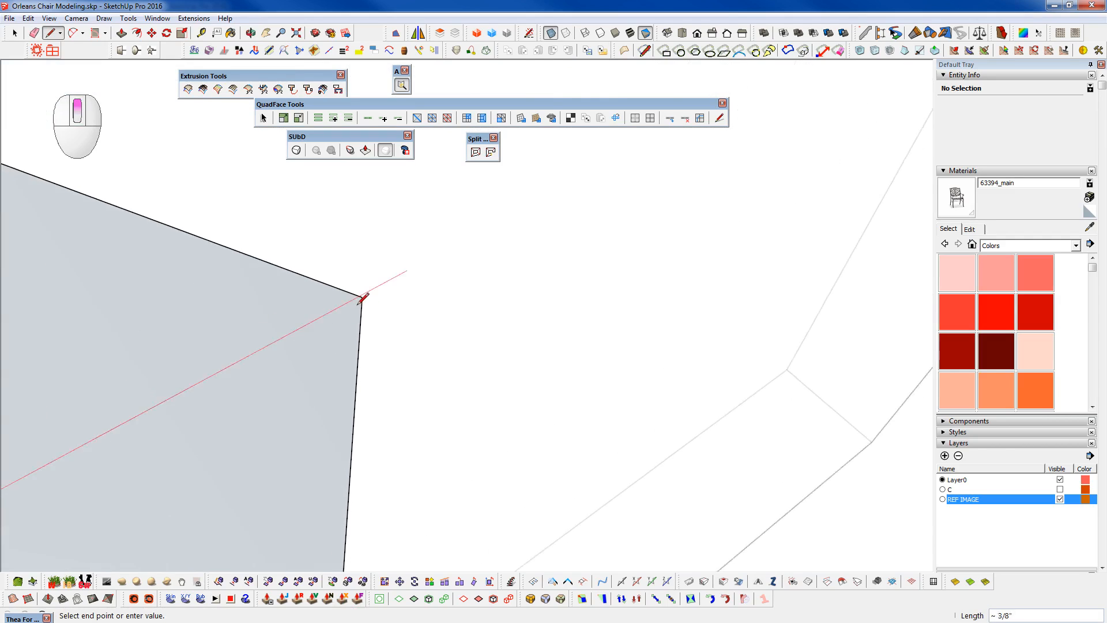
scroll(361, 301, down, 2)
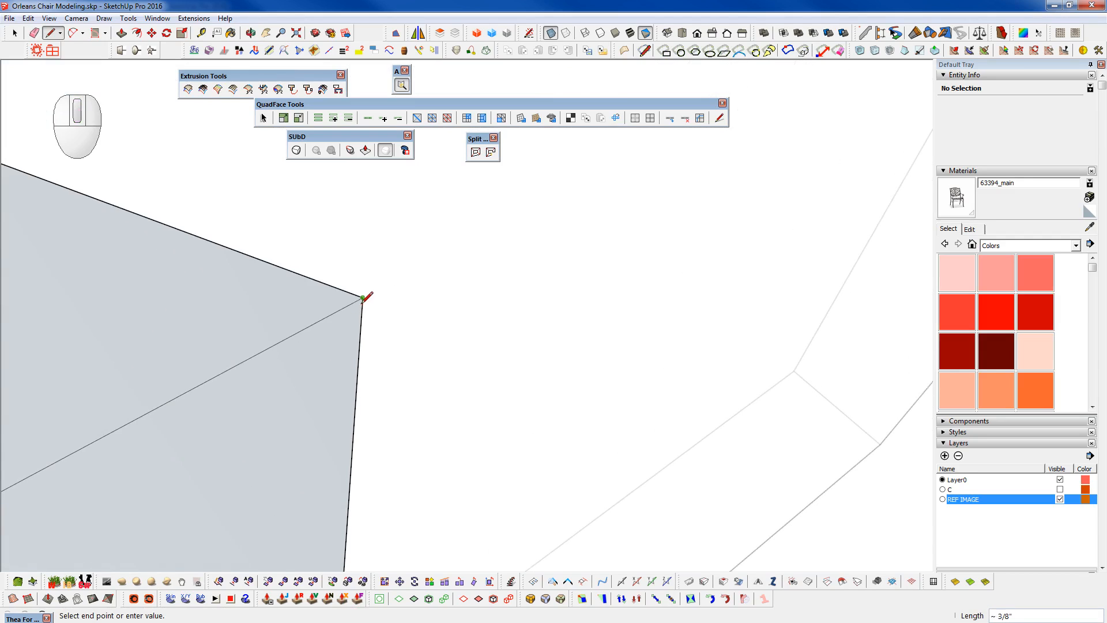
click(362, 298)
scroll(362, 300, down, 7)
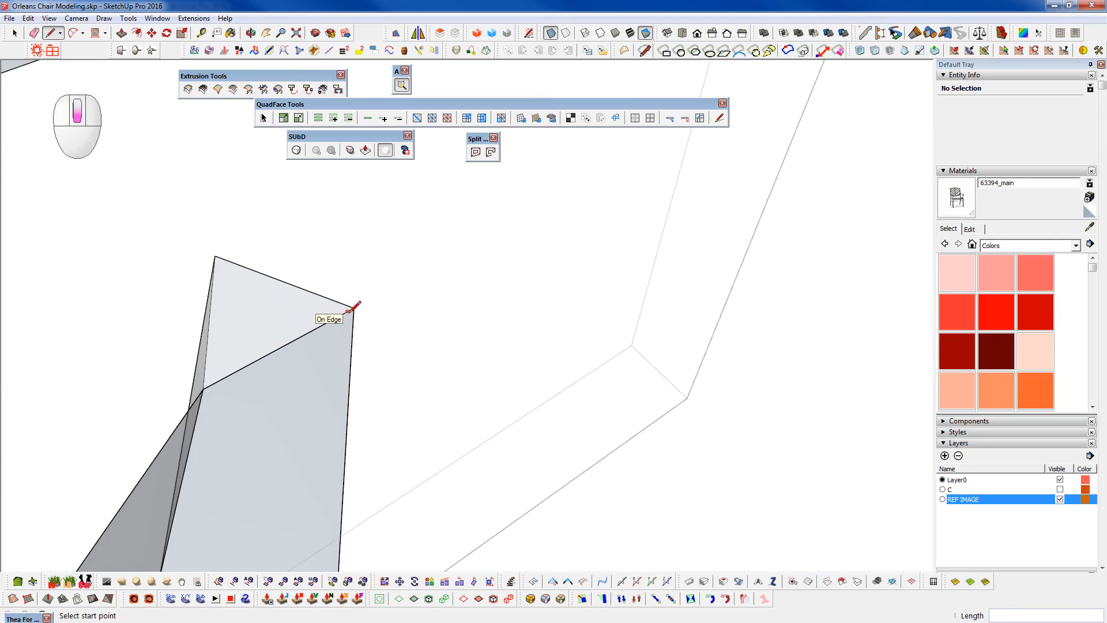
- Examine the subdivided scroll and its closed tip from several angles, toggling X-ray display
key(shift+2)
middle_drag(353, 306, 243, 351)
scroll(313, 401, down, 4)
mouse_move(412, 444)
middle_down()
mouse_move(132, 406)
mouse_move(69, 437)
mouse_move(136, 464)
mouse_move(364, 396)
mouse_move(501, 261)
mouse_move(403, 208)
middle_up()
key(F3)
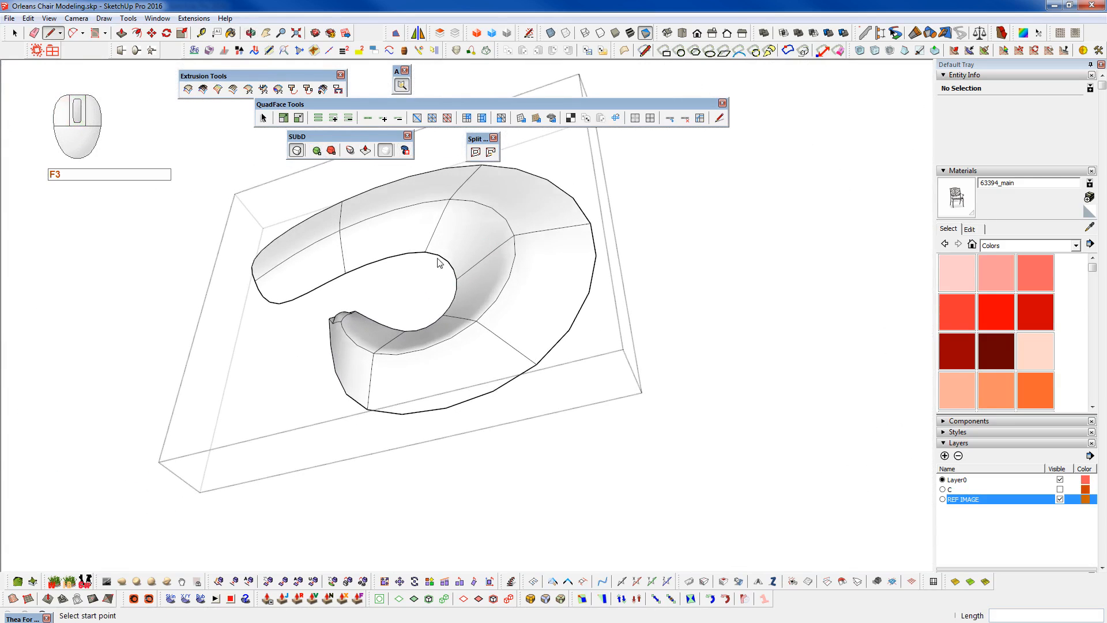
middle_drag(425, 282, 358, 538)
key(F3)
middle_drag(534, 328, 524, 429)
- Select the scroll's open back boundary loop and extrude its vertices 3/16" along the green axis in vertex editing
key(space)
click(523, 415)
key(shift+2)
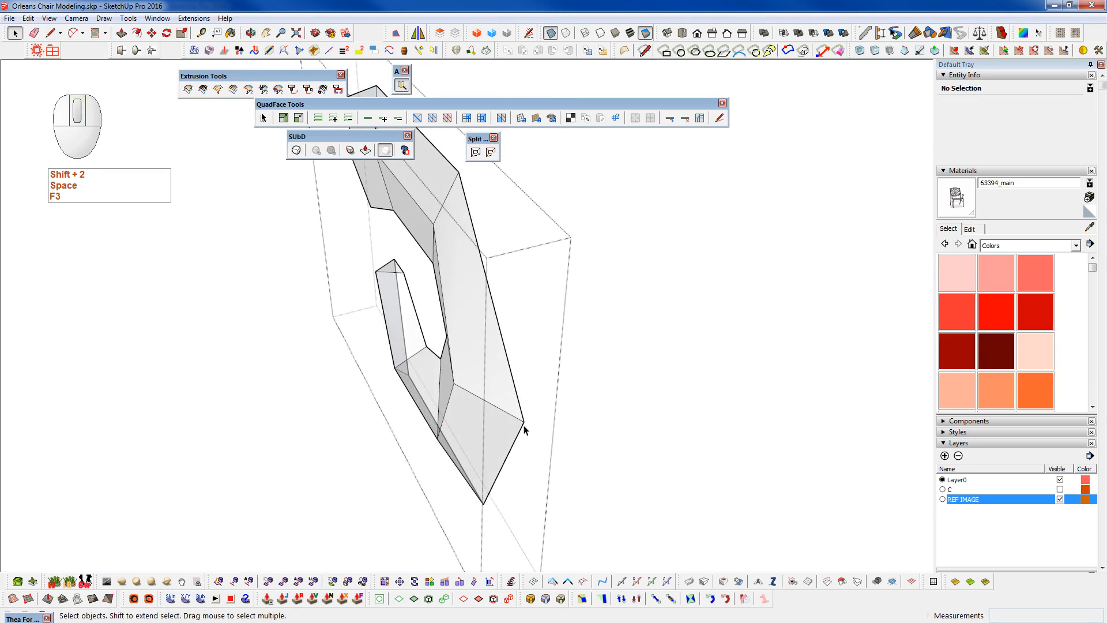
click(517, 396)
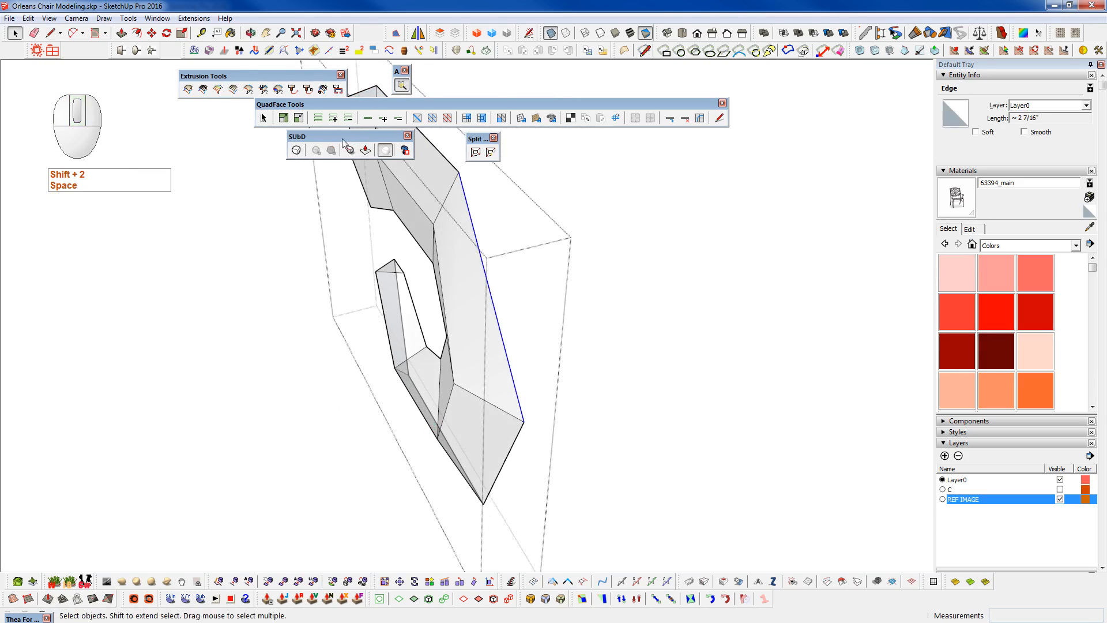
click(367, 119)
middle_drag(425, 316, 454, 330)
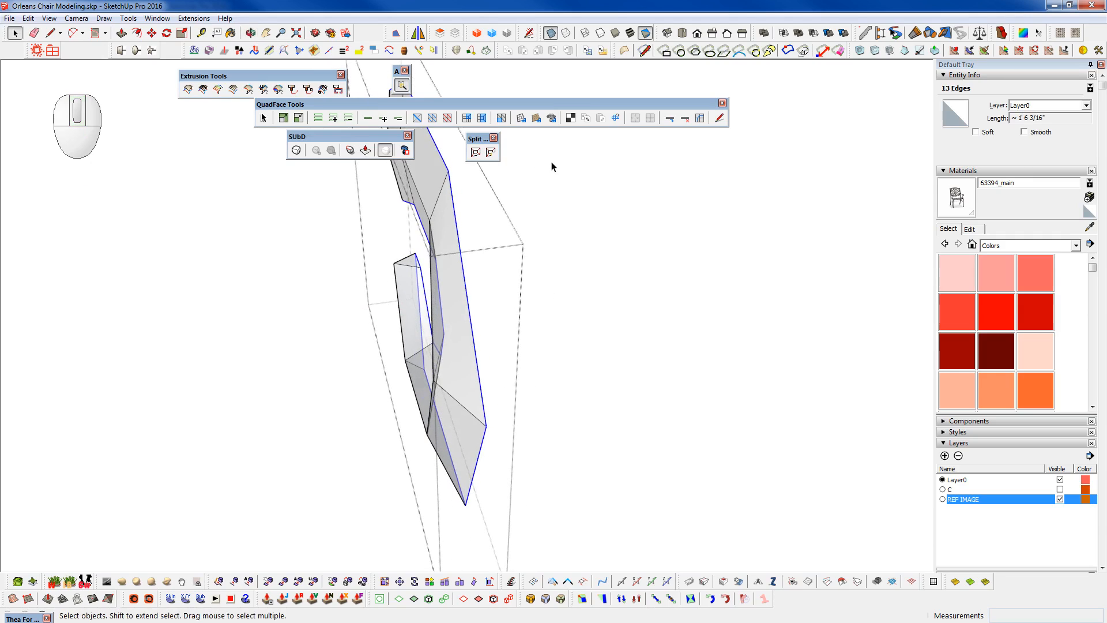
key(F2)
ctrl+drag(510, 281, 531, 279)
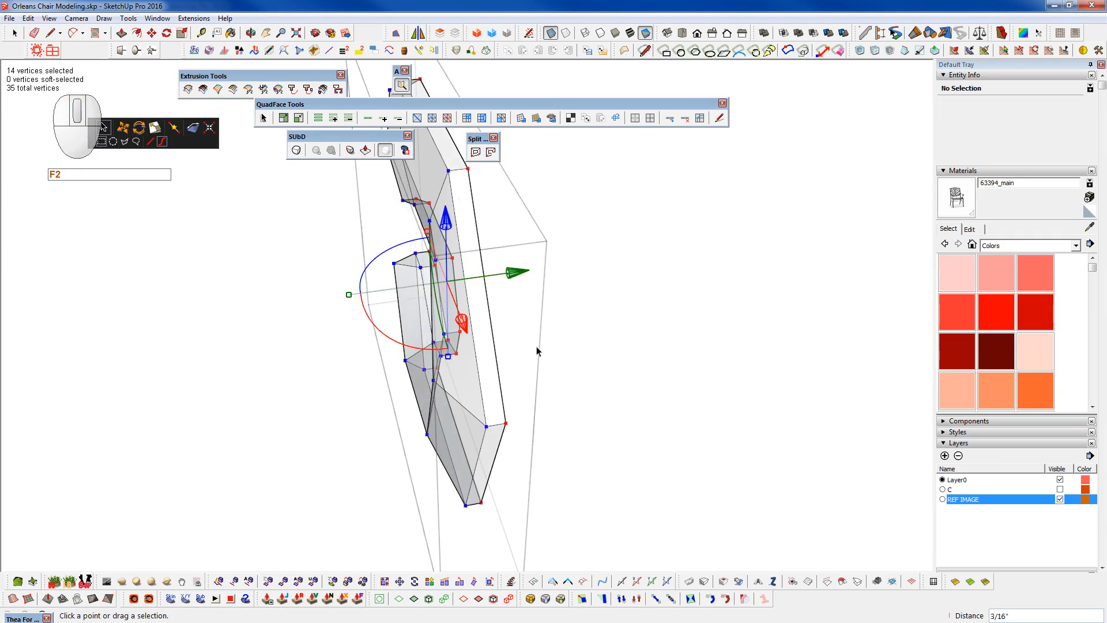
- Try to copy the whole scroll mesh along the green axis
key(space)
triple_click(486, 406)
key(w)
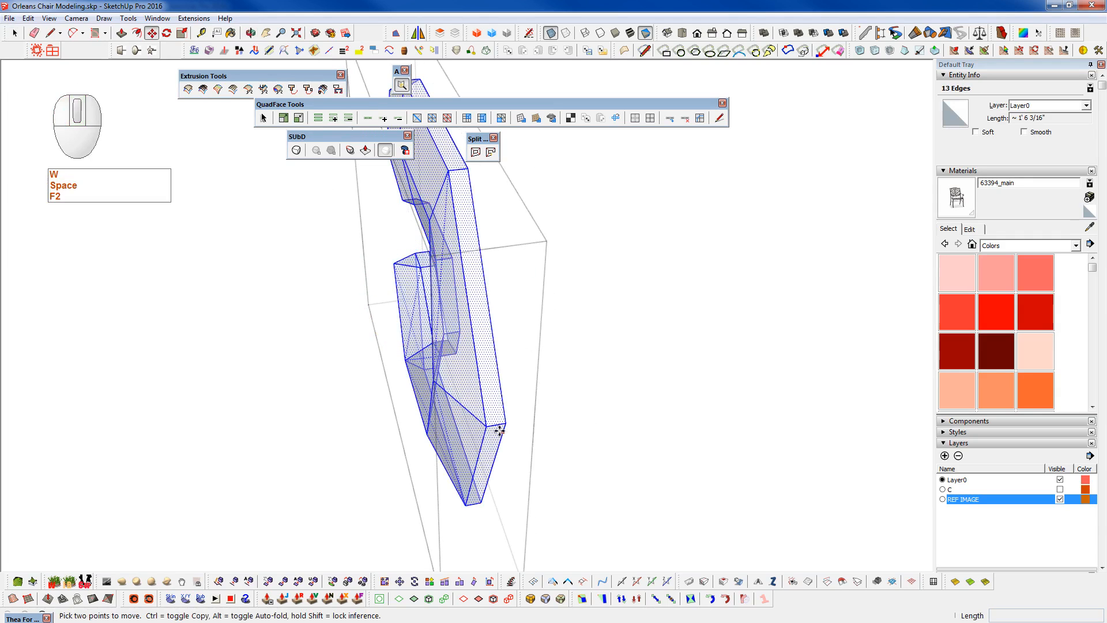
key(ctrl)
click(505, 423)
click(585, 412)
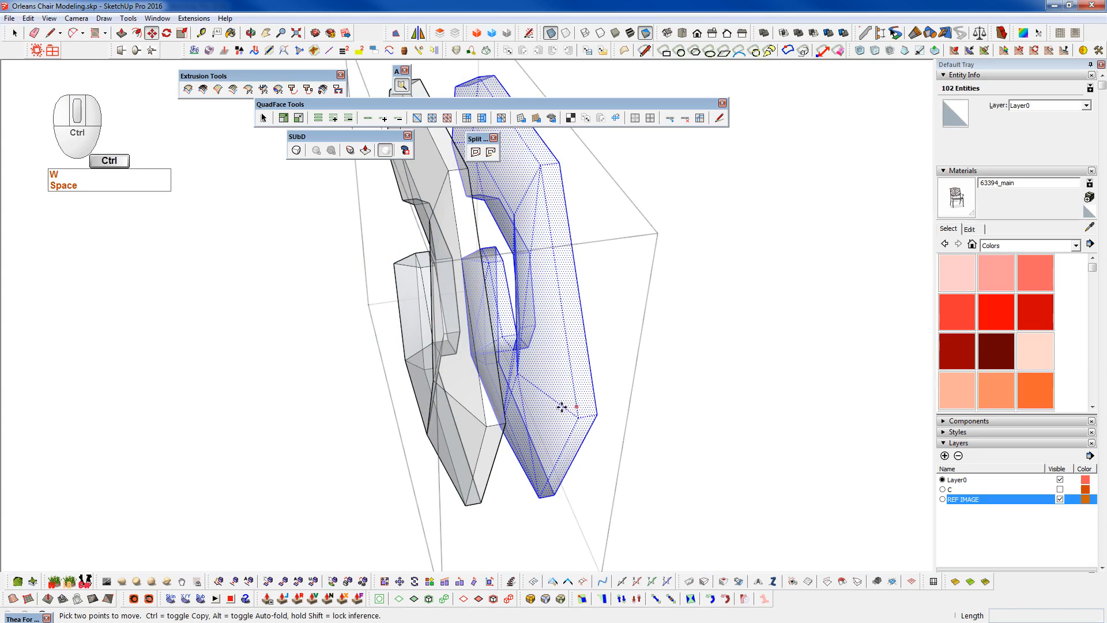
key(ctrl+z)
key(space)
click(486, 422)
key(w)
key(space)
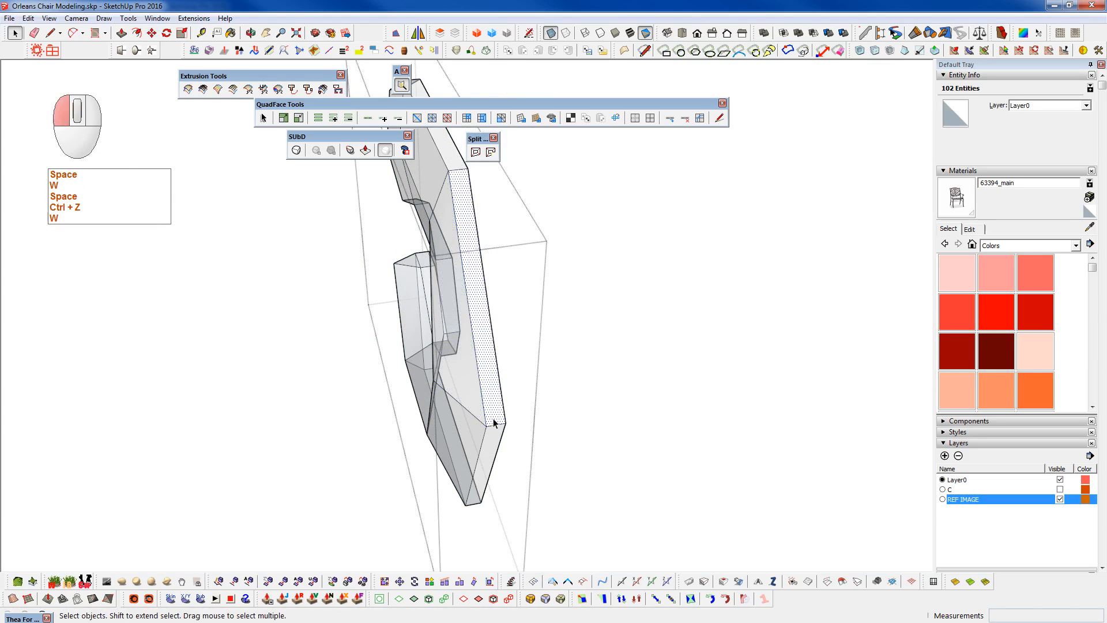
- Select the whole scroll mesh and place a copy 1" away along the green axis
triple_click(493, 422)
key(w)
click(506, 425)
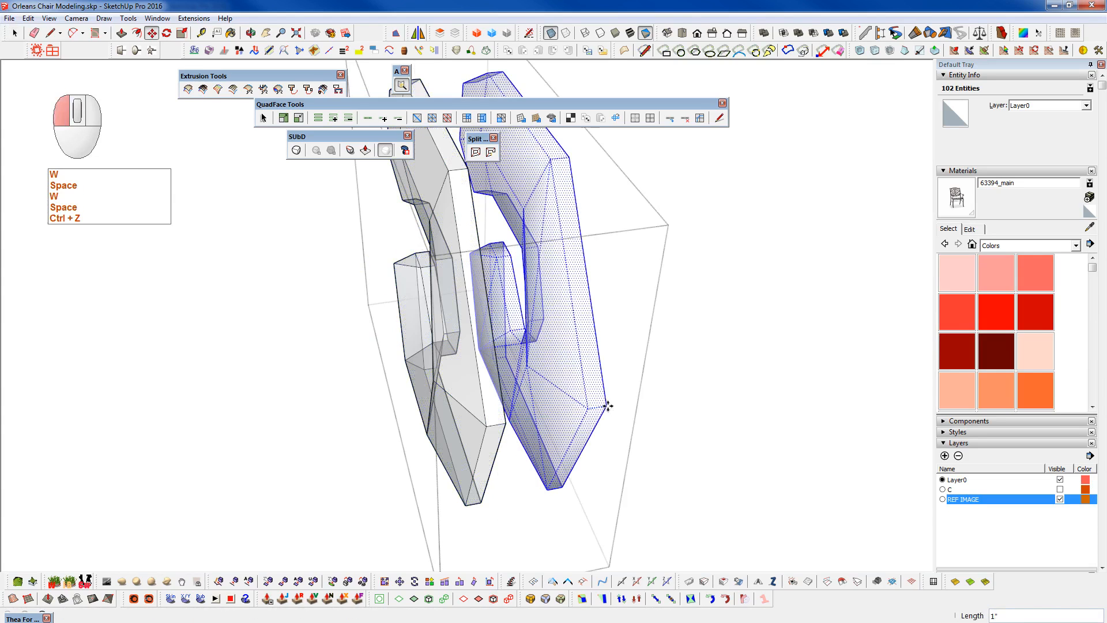
click(585, 398)
- Flip the copied scroll along the green direction and move it against the original's open back
right_click(589, 399)
mouse_move(663, 346)
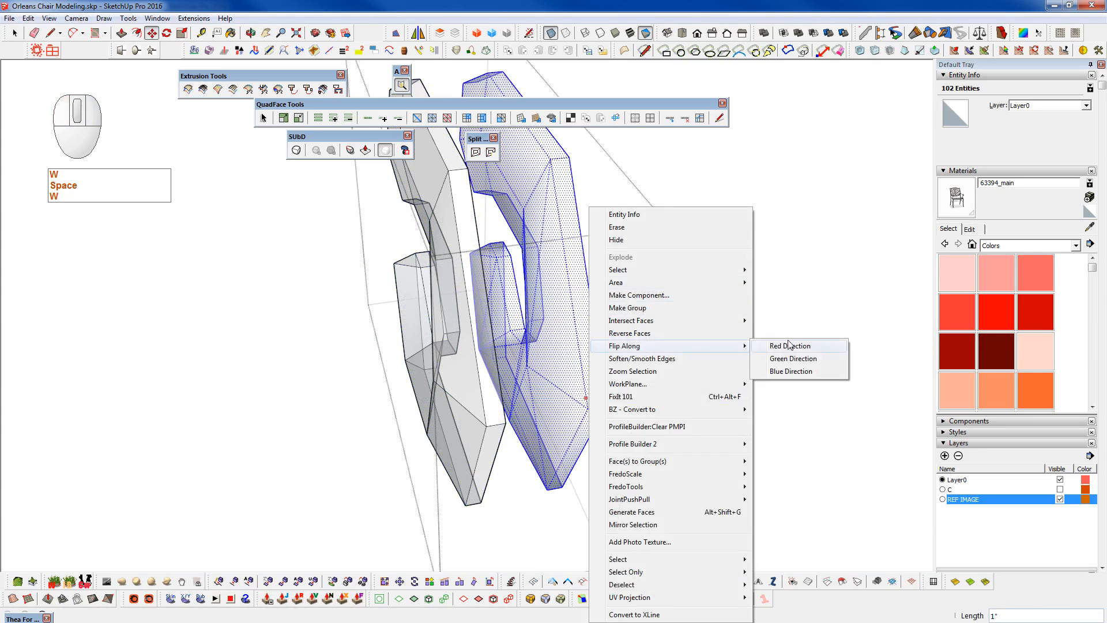
click(825, 358)
click(547, 438)
click(507, 420)
key(space)
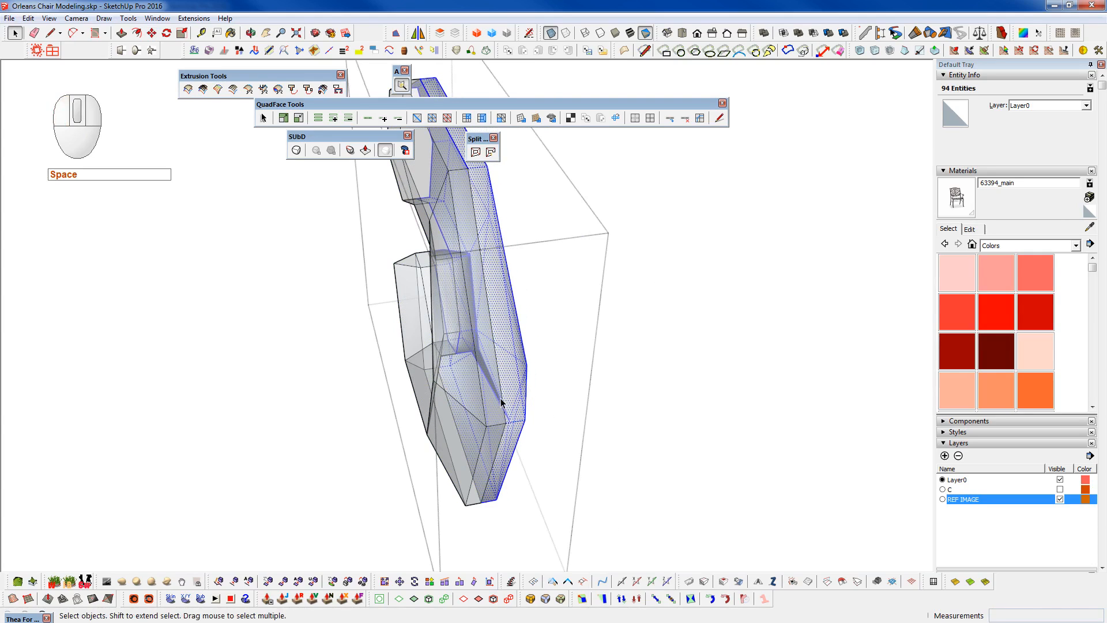
- Select the seam edge loop where the two mirrored halves meet and remove it
click(501, 402)
click(364, 118)
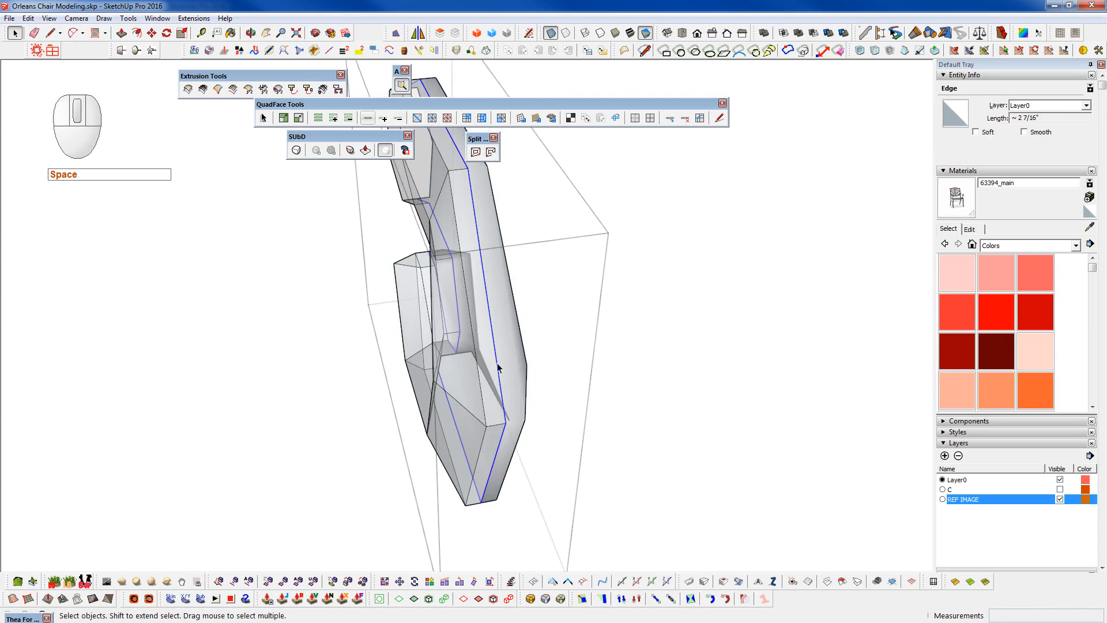
key(d)
- Triangulate the whole merged mesh and convert it to quads, starting from two adjacent faces on the scroll's outer side
triple_click(500, 428)
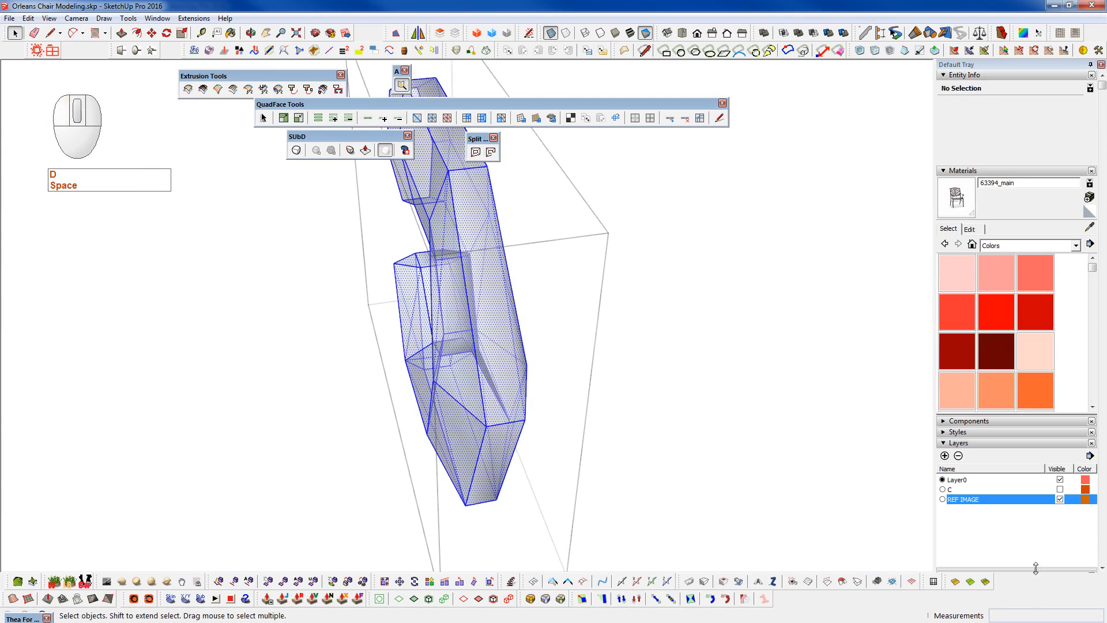
click(985, 582)
middle_drag(461, 344, 511, 359)
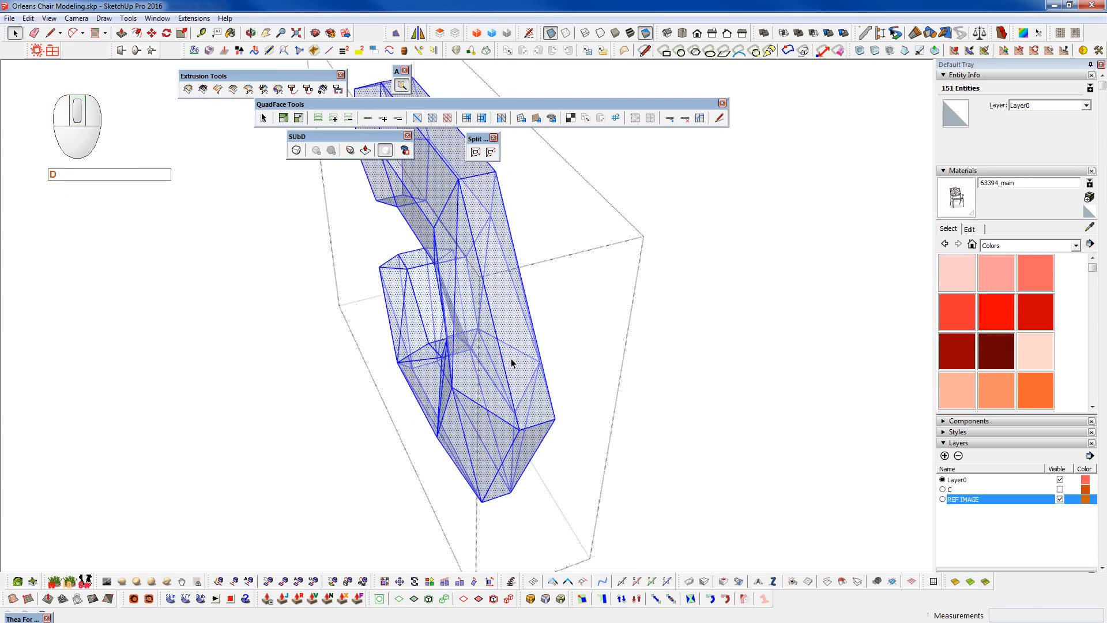
key(F3)
middle_drag(527, 399, 786, 278)
click(538, 414)
ctrl+click(576, 400)
click(502, 120)
- Flatten the scroll's tip by moving its two protruding middle vertices onto the midpoints of the end face's opposite edges
middle_drag(667, 484, 580, 476)
scroll(358, 347, up, 6)
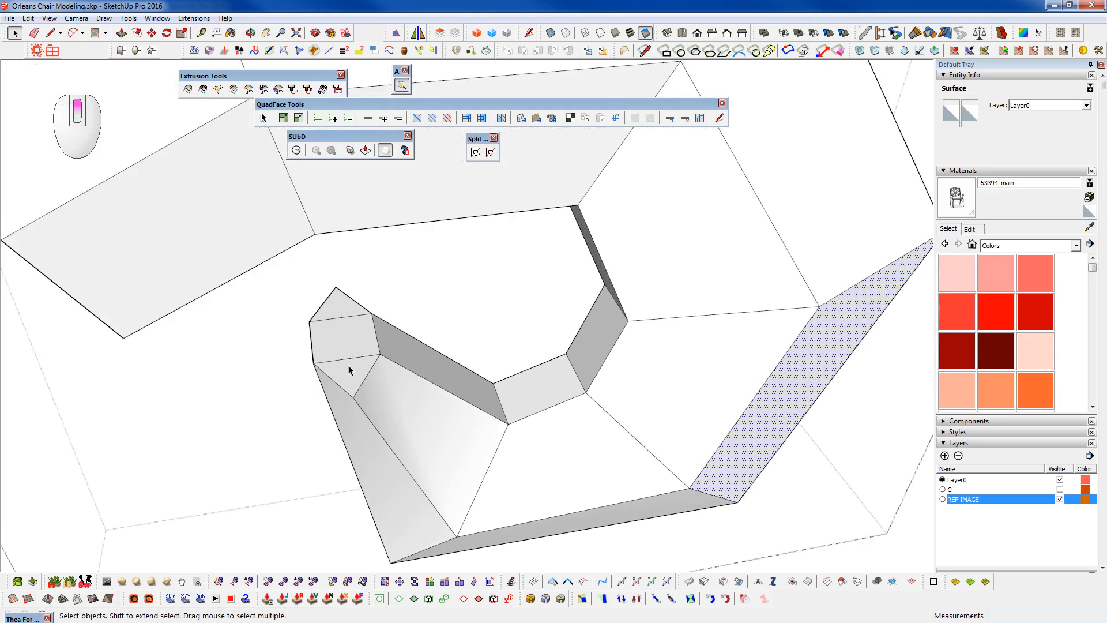
scroll(348, 365, up, 3)
click(357, 420)
key(F2)
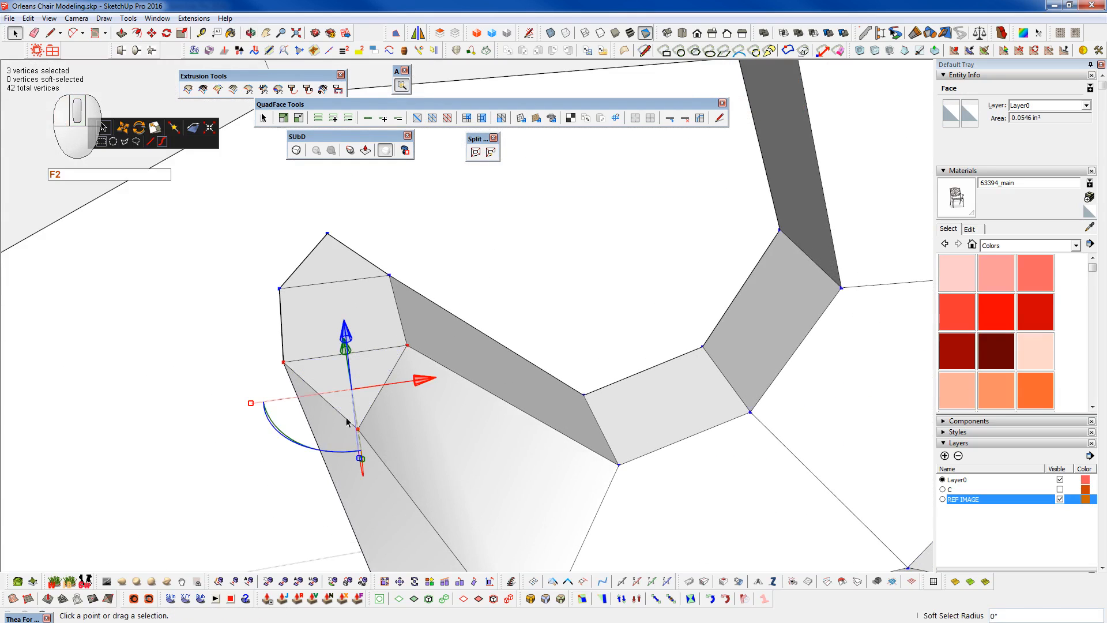
click(357, 429)
key(w)
click(346, 353)
key(space)
click(326, 234)
key(w)
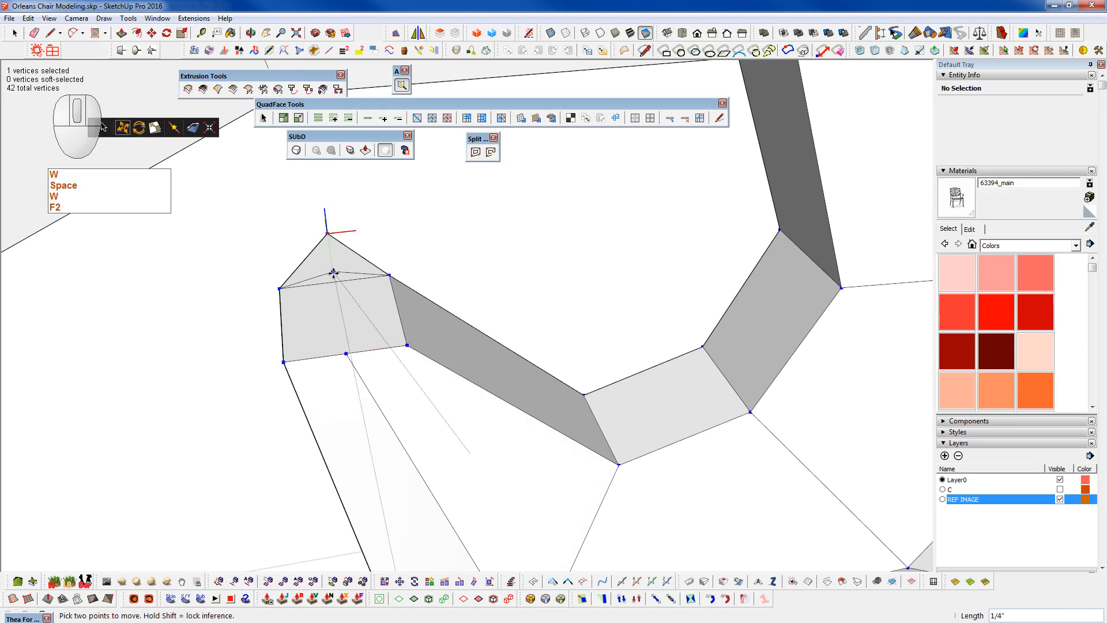
click(335, 283)
- Scale the six vertices of the tip's end face down uniformly to about a third of their spread and leave vertex editing
key(space)
drag(252, 255, 486, 403)
key(r)
click(341, 316)
click(396, 311)
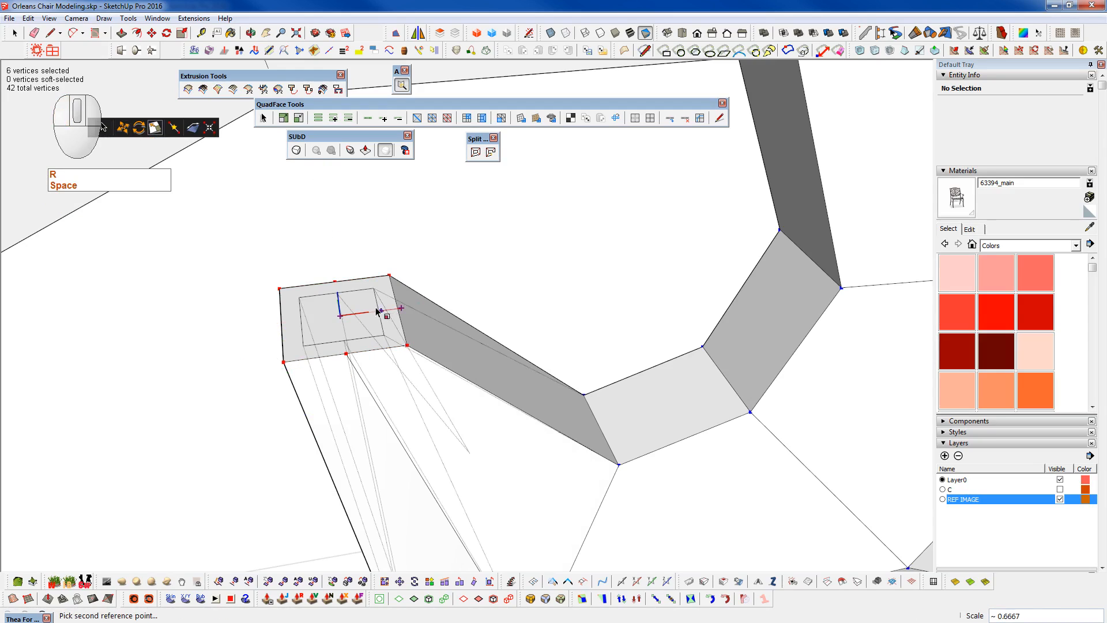
click(379, 340)
key(space)
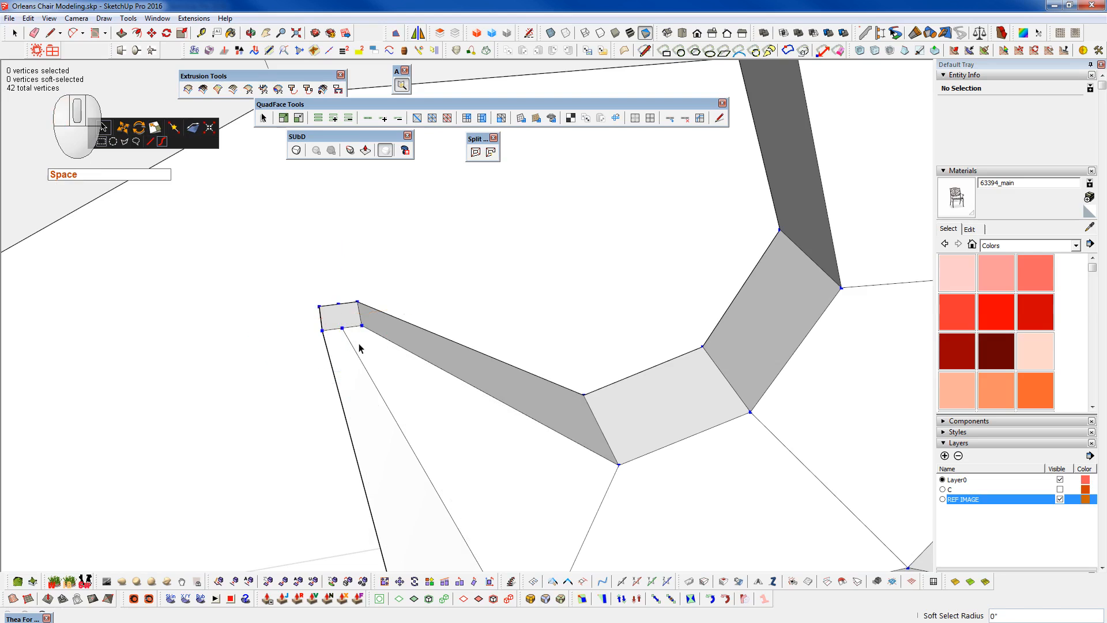
key(space)
- Clear the selection and inspect the narrowed tip and whole scroll in the subdivision preview
key(ctrl+d)
scroll(372, 353, down, 3)
scroll(370, 352, down, 3)
middle_drag(462, 415, 245, 281)
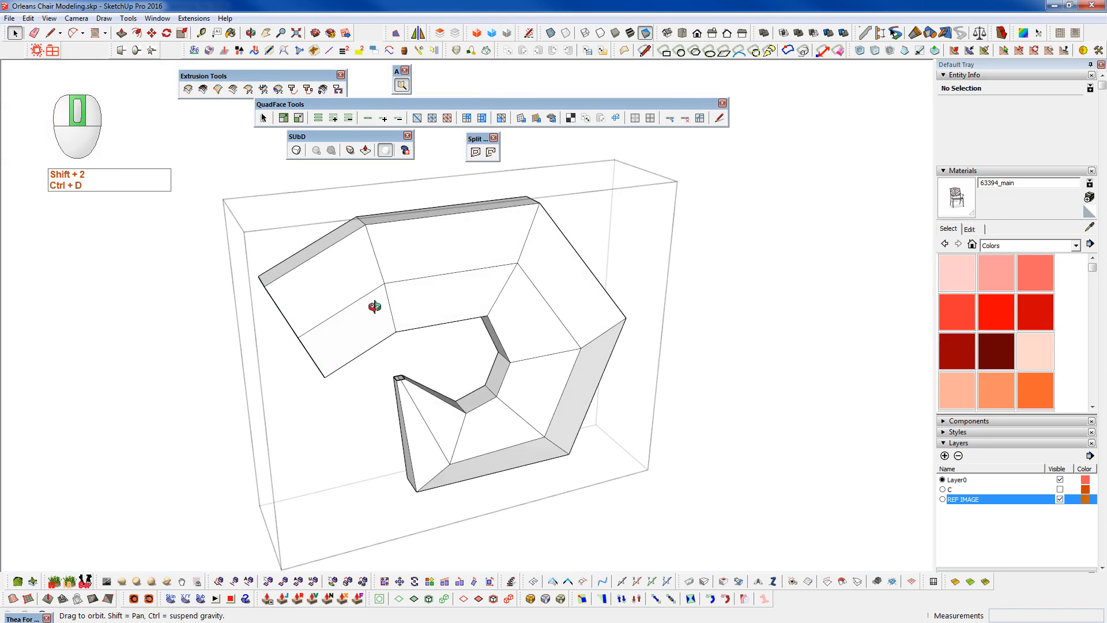
middle_drag(346, 302, 597, 362)
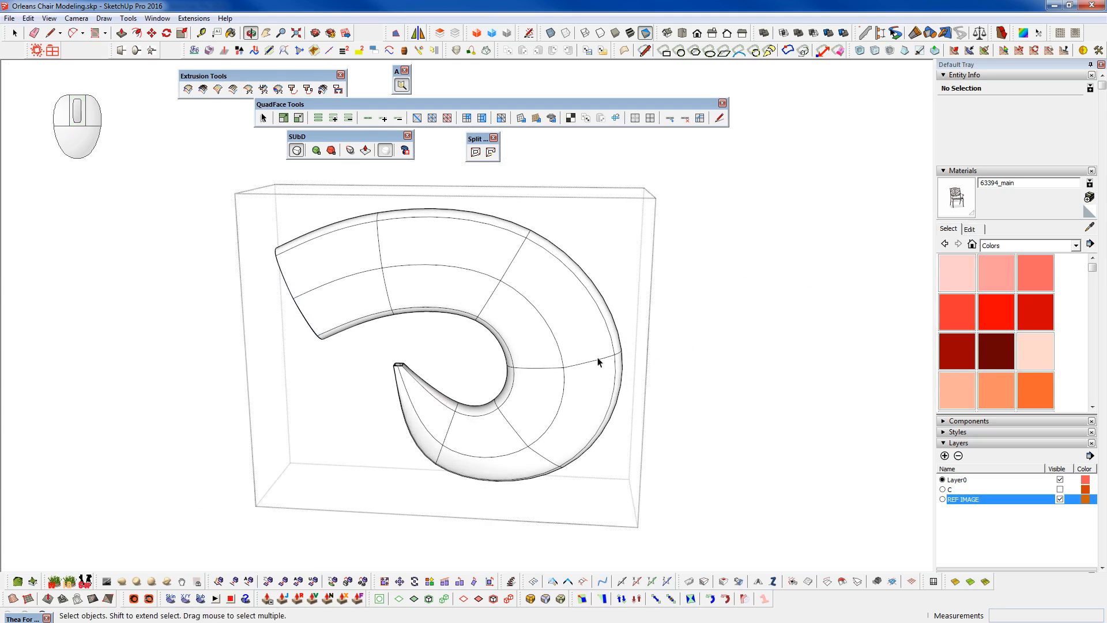
- Show the rest of the chair back again, leave the scroll group, and select the scroll in its subdivision preview
key(h)
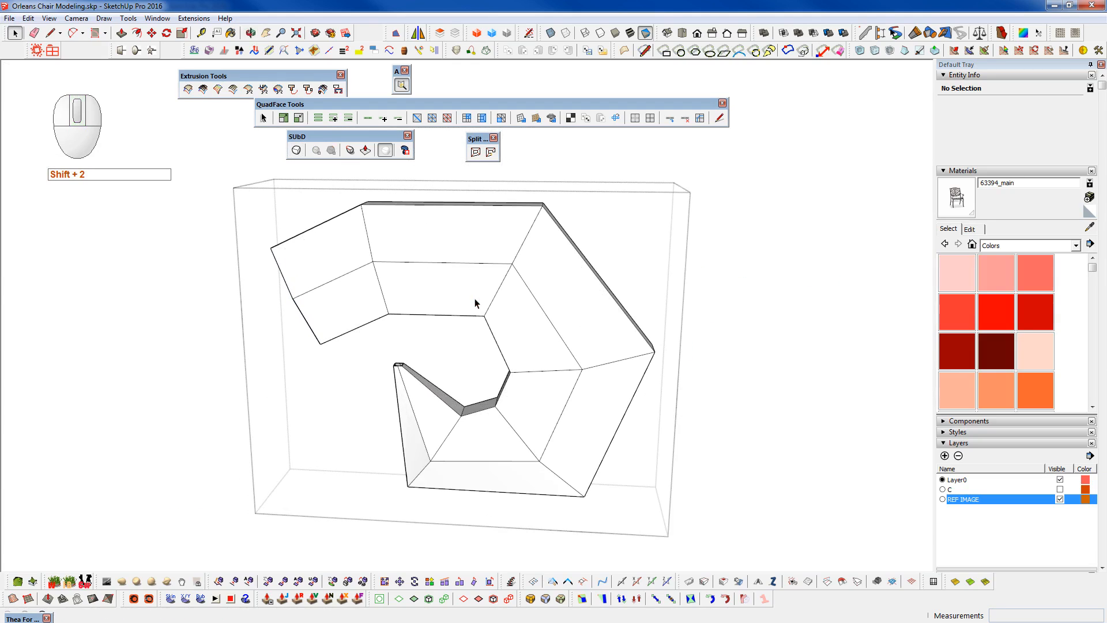
key(shift+c)
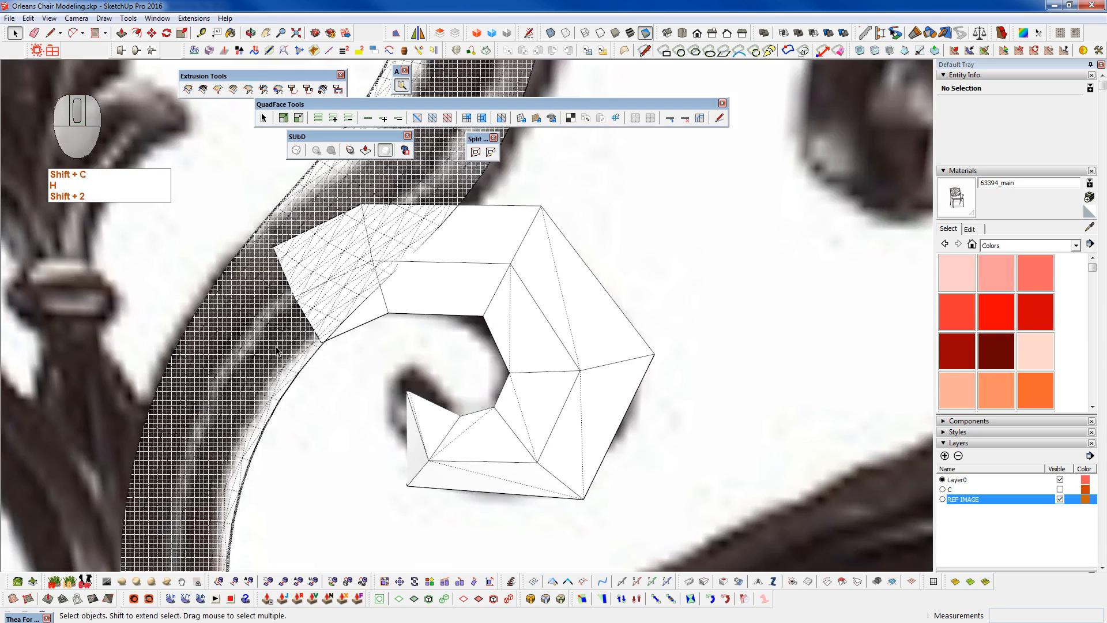
key(alt+h)
scroll(344, 326, down, 3)
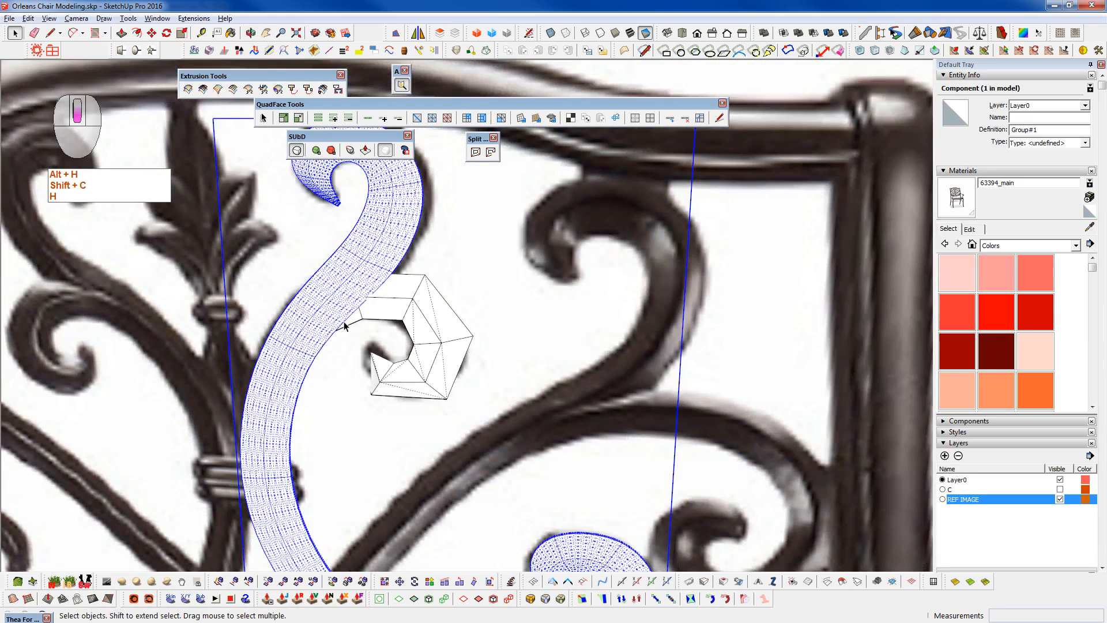
click(448, 321)
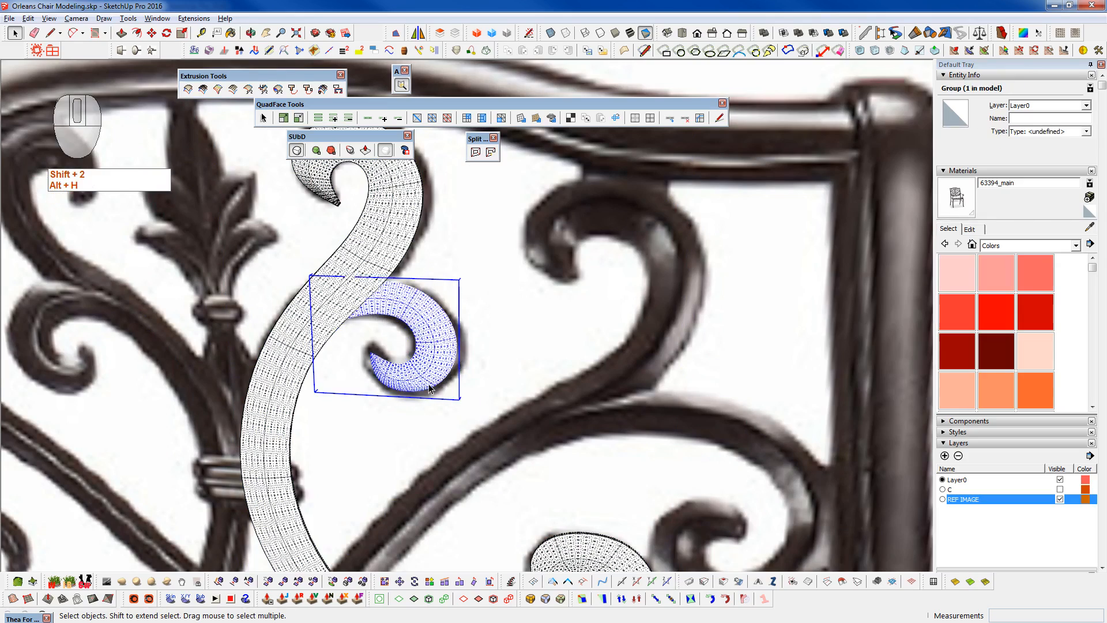
scroll(430, 322, down, 1)
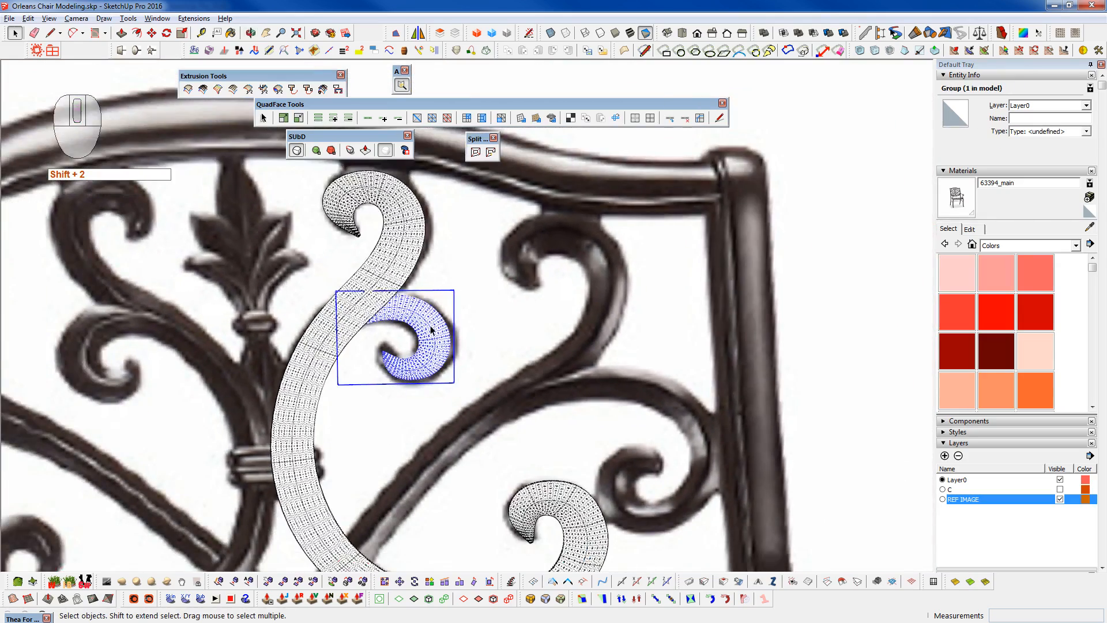
scroll(431, 330, down, 1)
scroll(431, 330, up, 4)
middle_drag(431, 334, 46, 406)
scroll(484, 302, up, 3)
middle_drag(472, 358, 292, 345)
key(w)
click(283, 312)
key(shift)
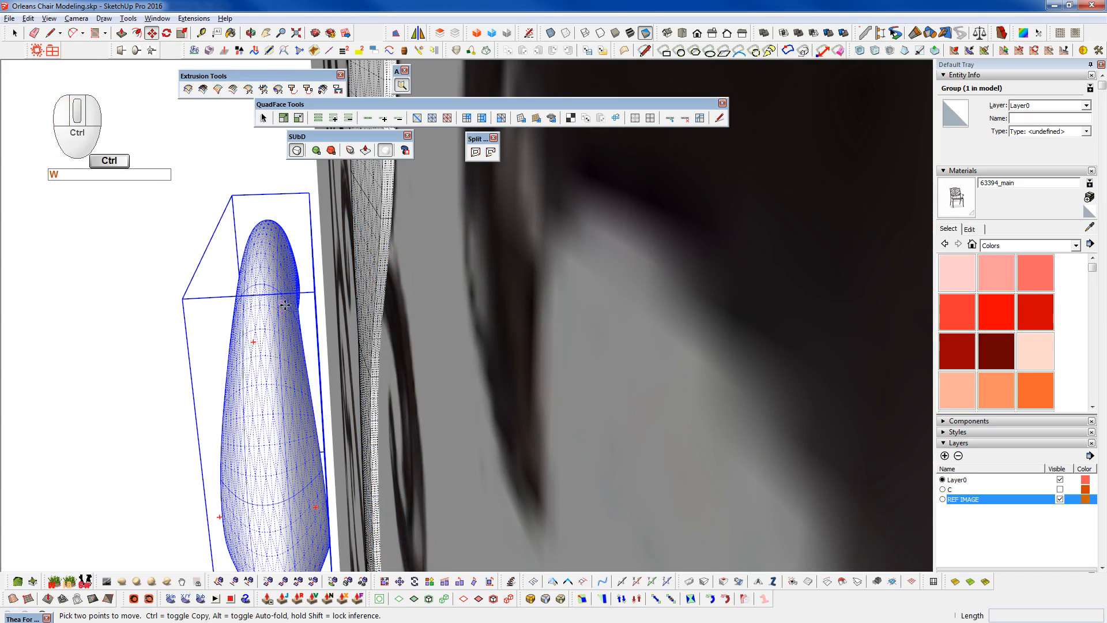
key(ctrl+z)
- Move the scroll group along the green axis by 0.25", then revise the distance to 1/8"
middle_drag(346, 340, 440, 344)
scroll(305, 351, up, 6)
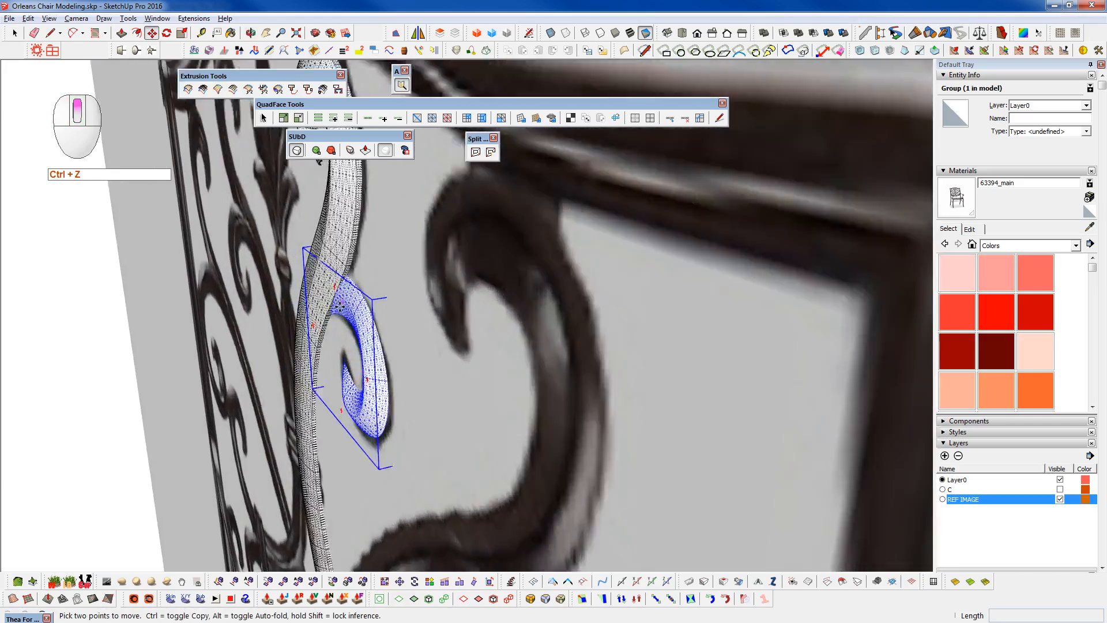
scroll(305, 351, up, 2)
scroll(365, 247, down, 5)
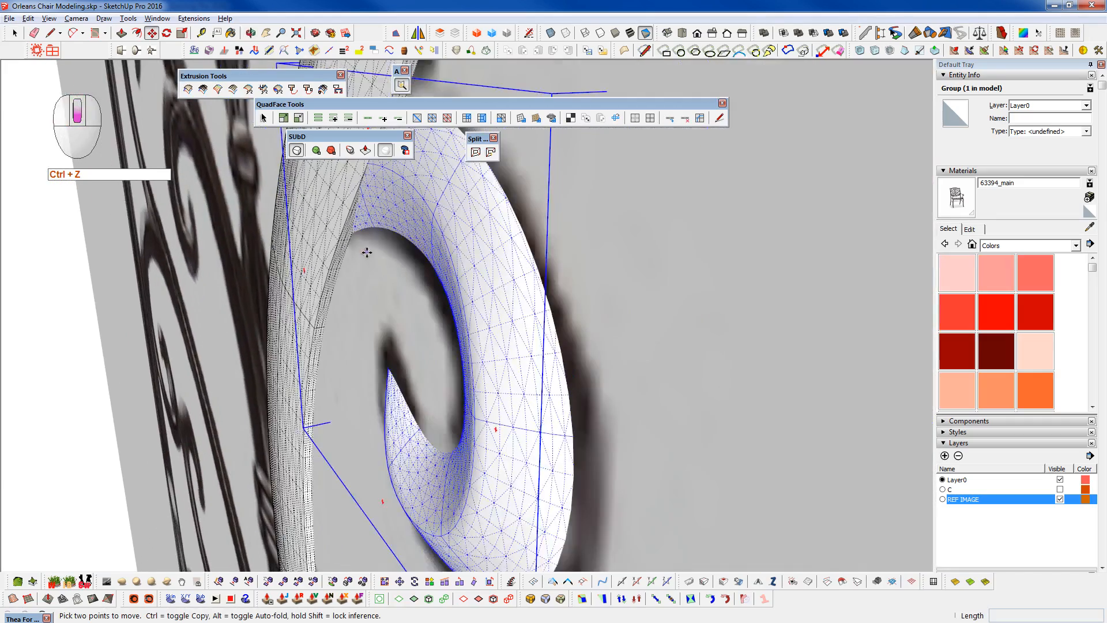
middle_drag(121, 384, 180, 344)
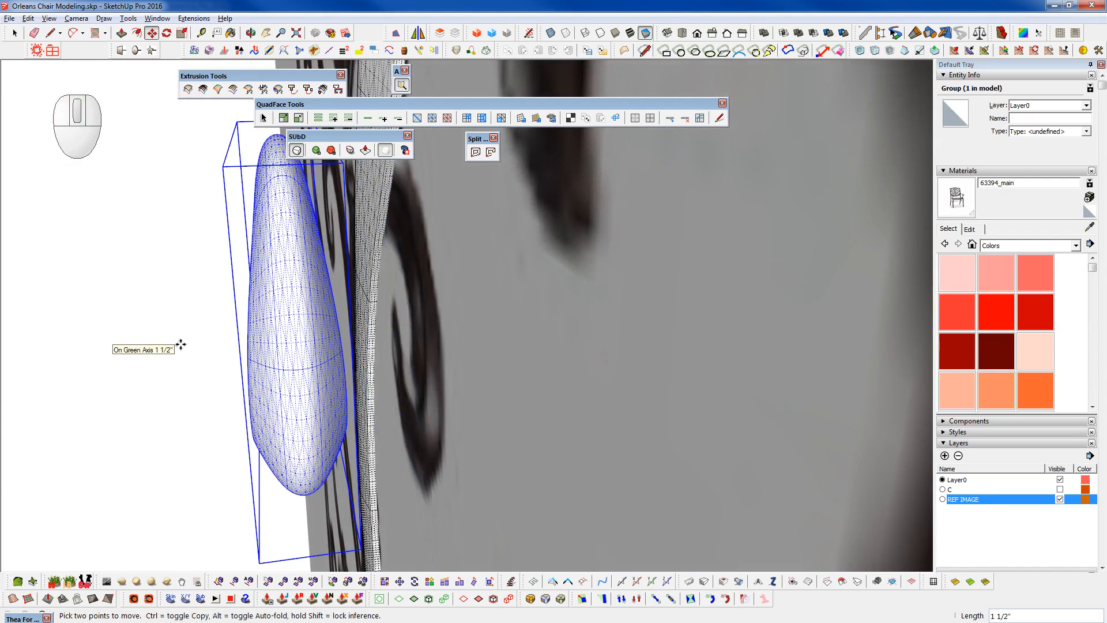
key(Return)
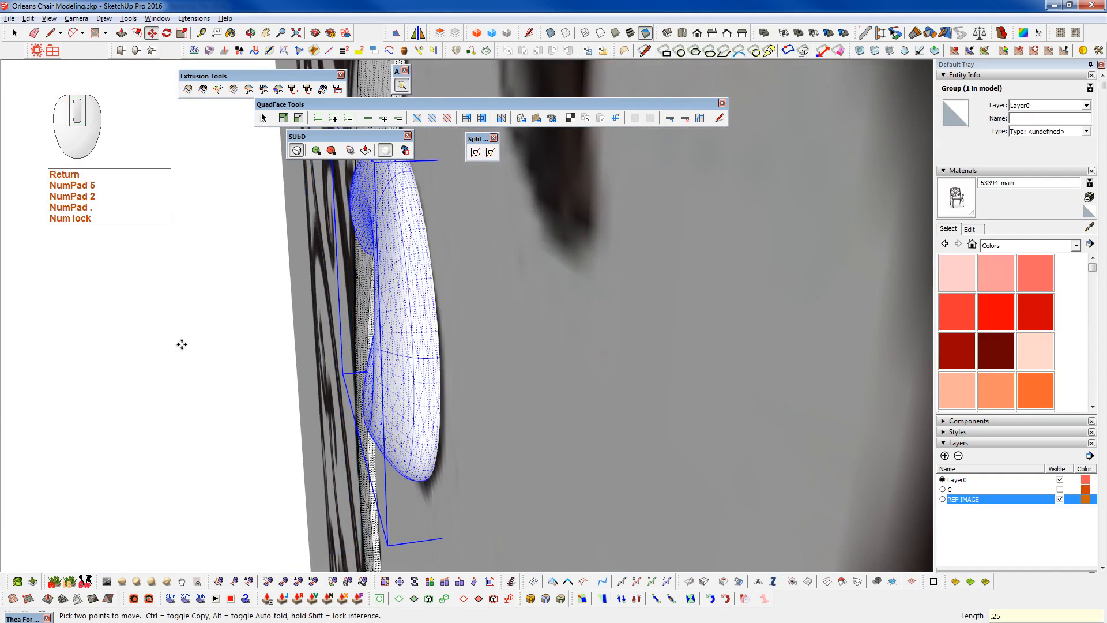
text(1/8)
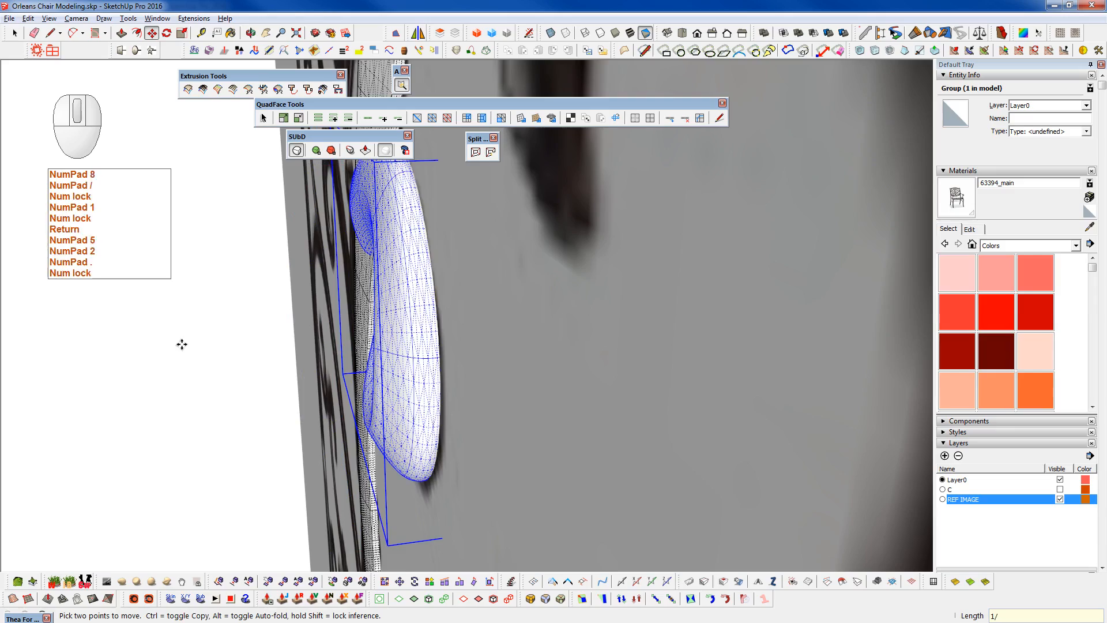
key(Return)
- Turn off hidden geometry and try move distances of 1/4" and 5/16" for the scroll beside the main stem
middle_drag(185, 343, 728, 314)
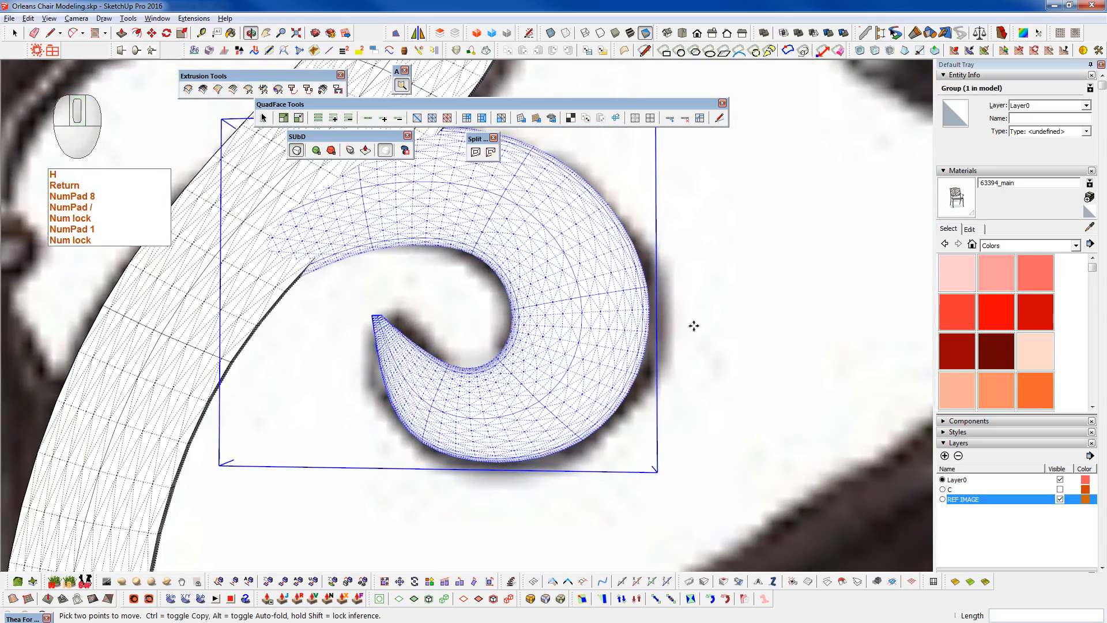
key(h)
scroll(578, 358, down, 4)
middle_drag(578, 356, 179, 474)
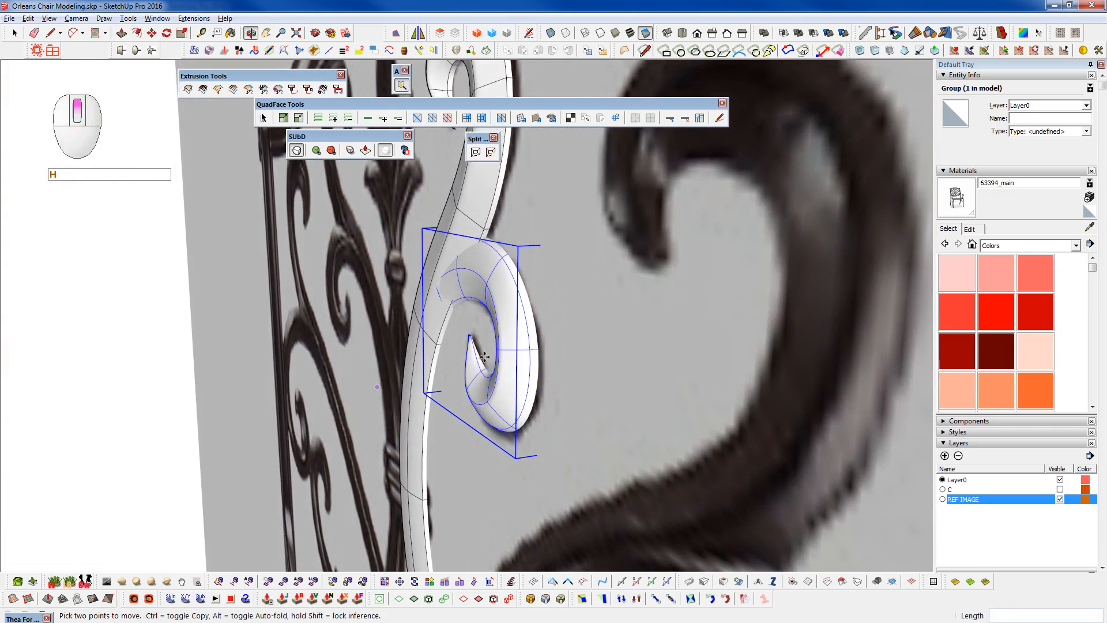
scroll(482, 358, up, 3)
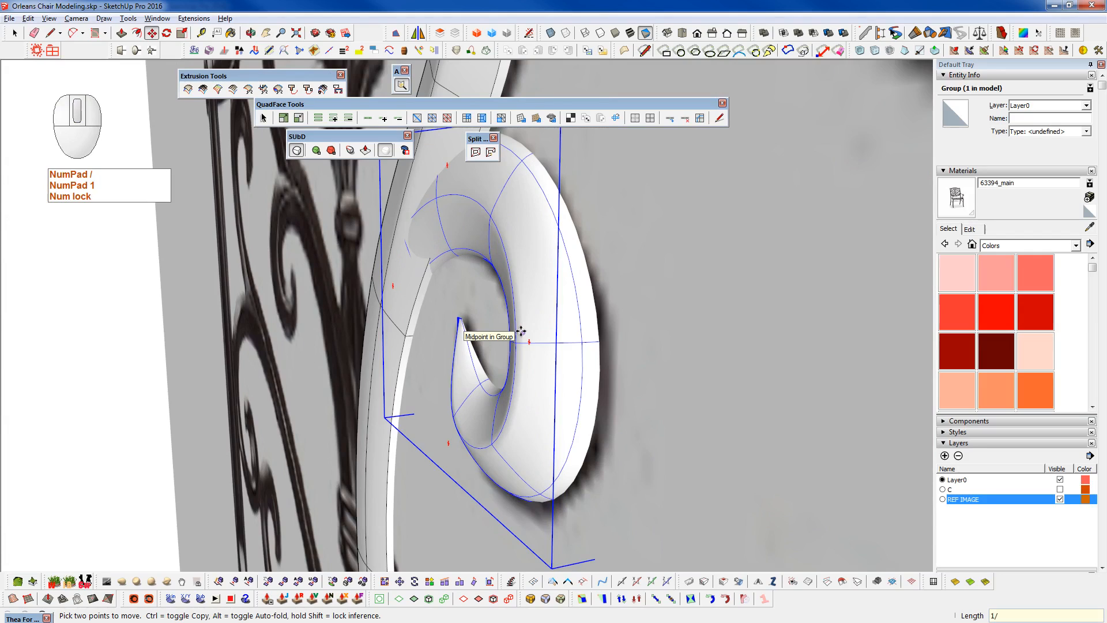
text(4)
key(Return)
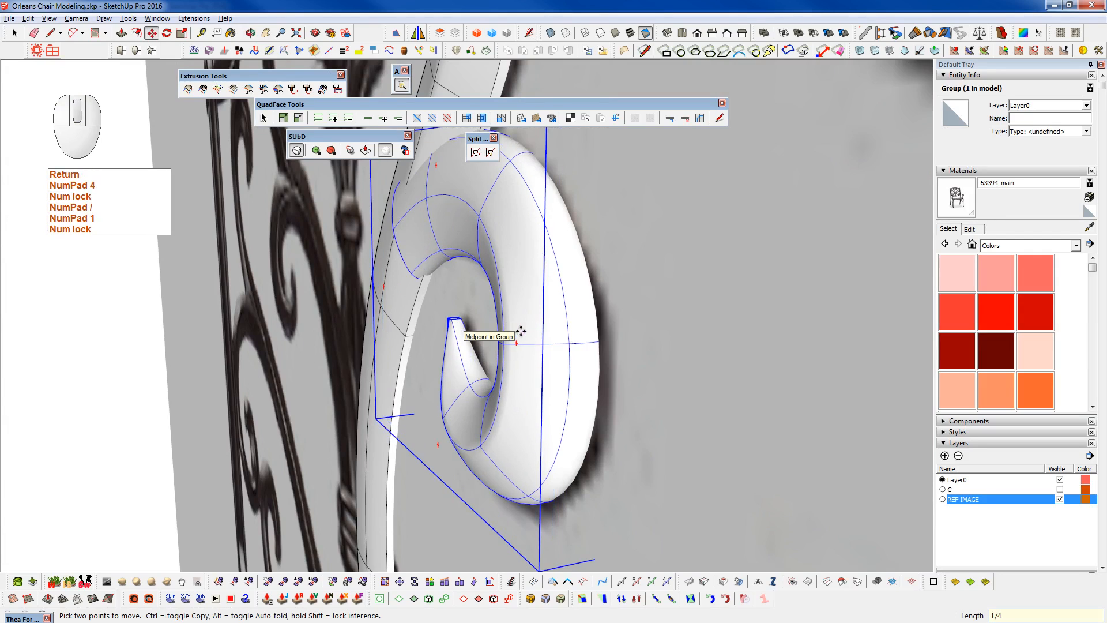
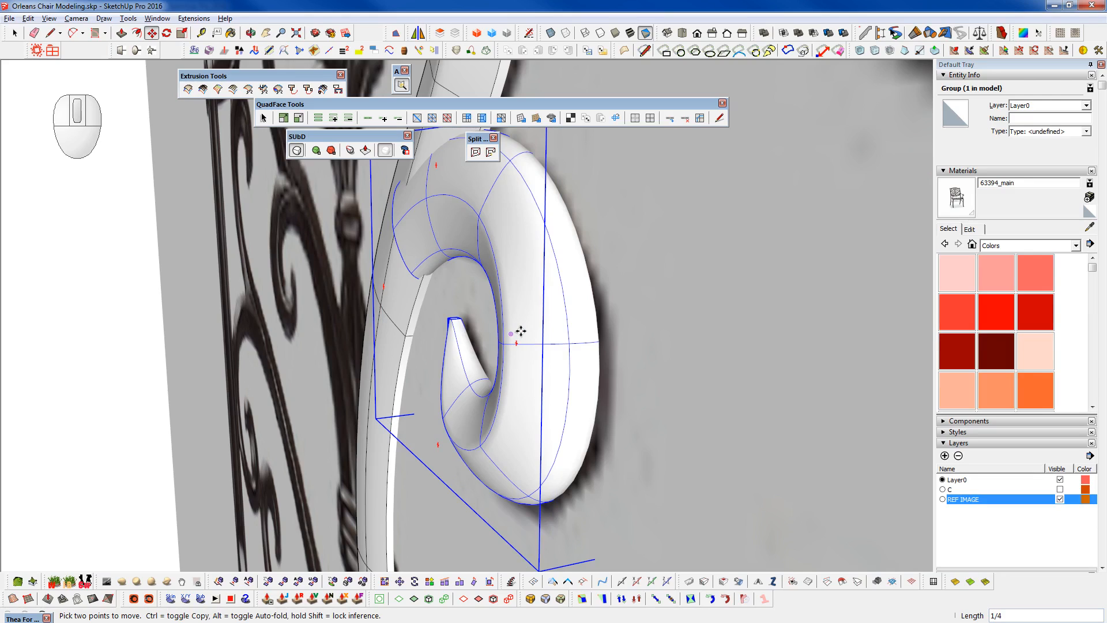
text(/16)
key(Return)
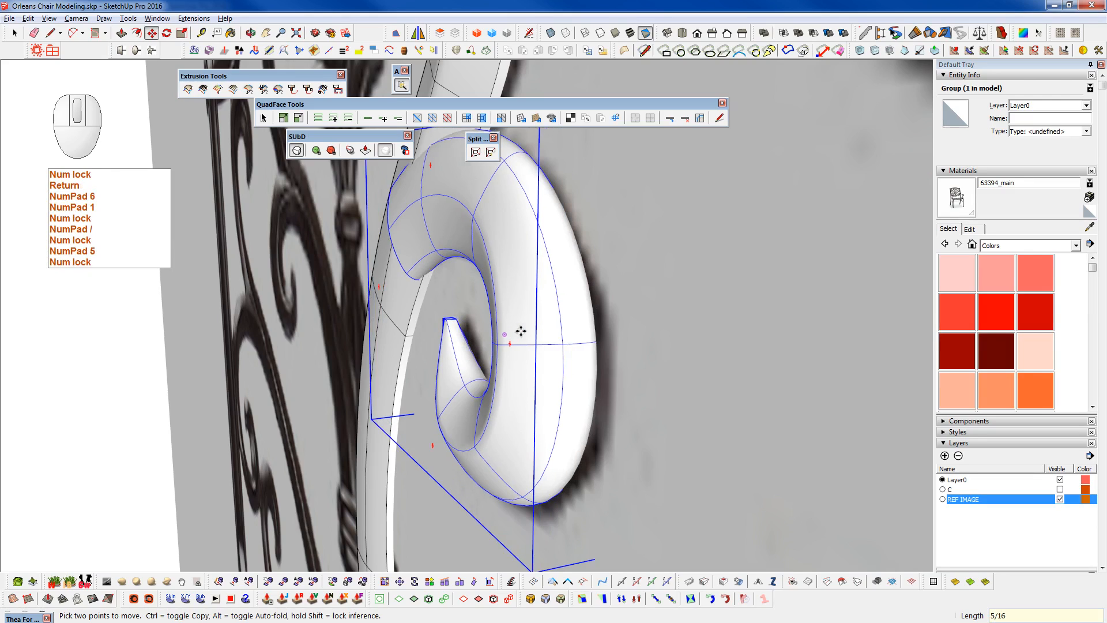
- Set the scroll's move distance to 3/16"
key(Num_Lock)
key(KP_3)
key(Num_Lock)
key(Num_Lock)
text(1)
key(Num_Lock)
key(Return)
key(Num_Lock)
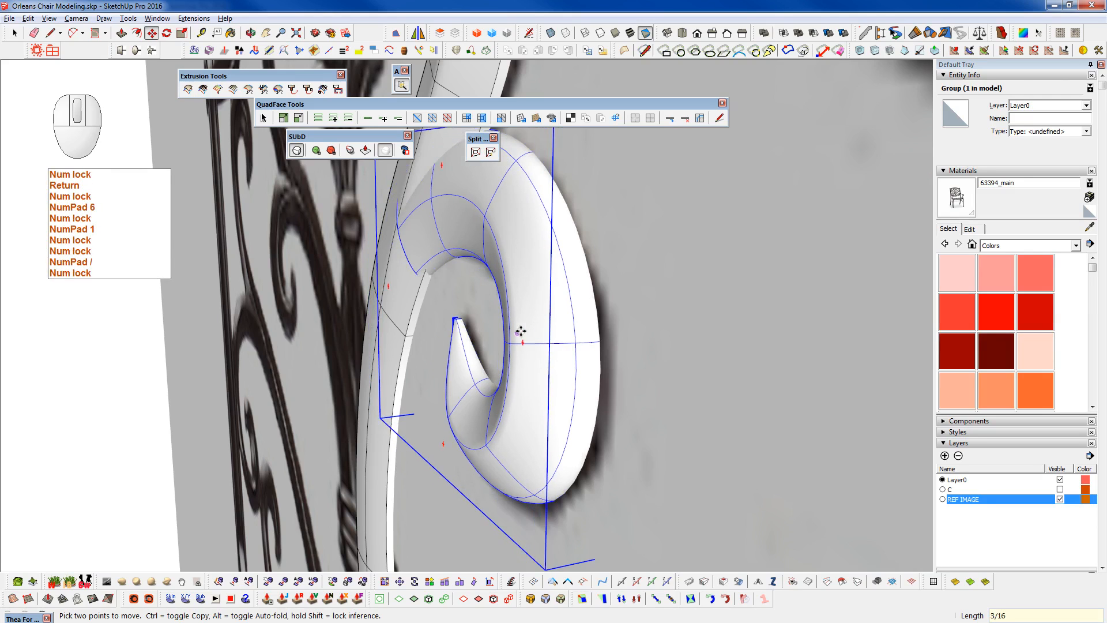
- Turn off the scroll's subdivision preview and open its group for vertex editing
middle_drag(579, 316, 629, 389)
key(shift+s)
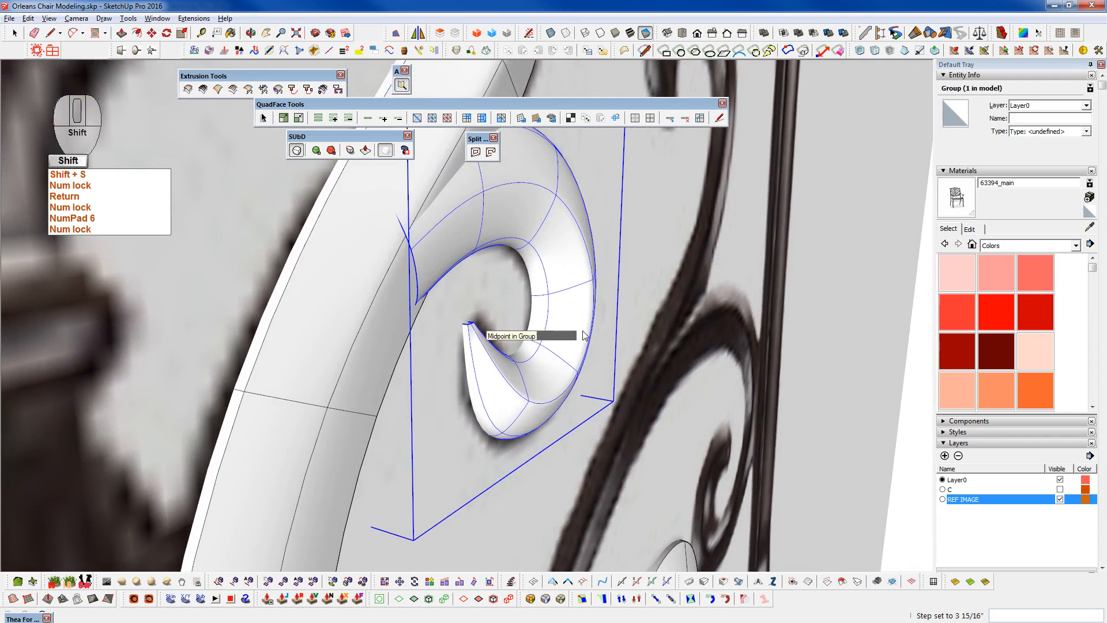
mouse_move(585, 336)
middle_down()
mouse_move(556, 316)
mouse_move(578, 323)
middle_up()
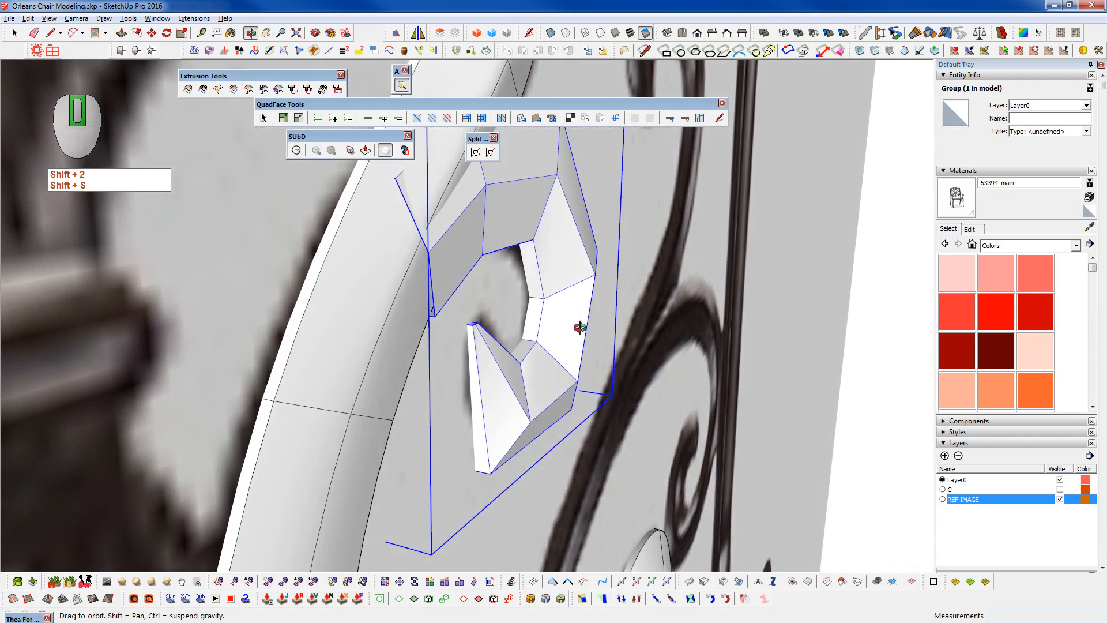
key(space)
key(space)
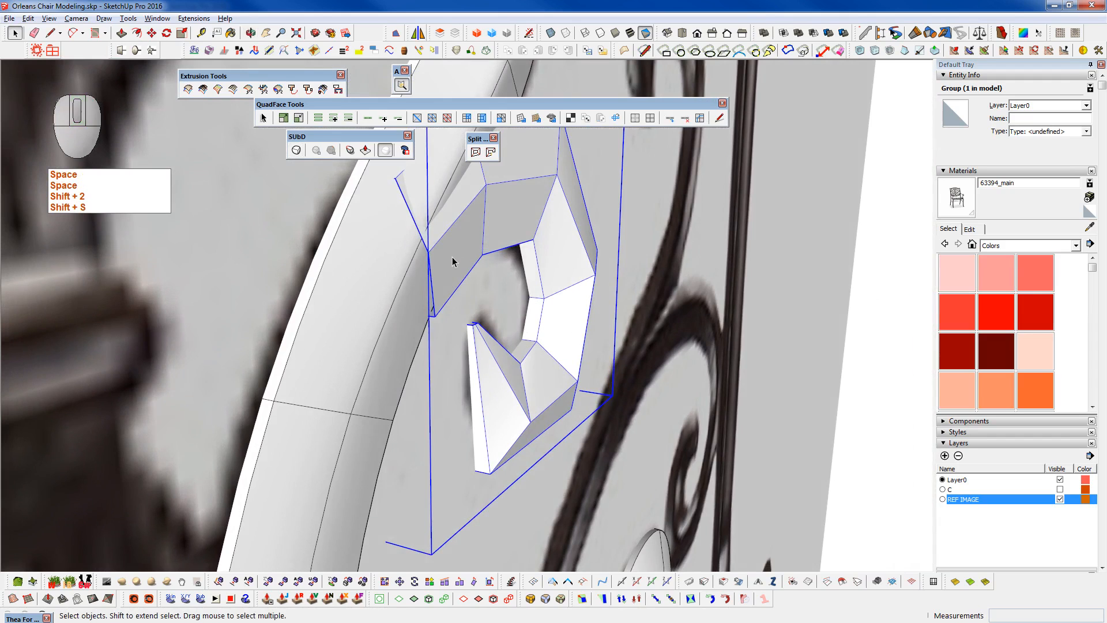
key(ctrl+5)
scroll(438, 259, up, 4)
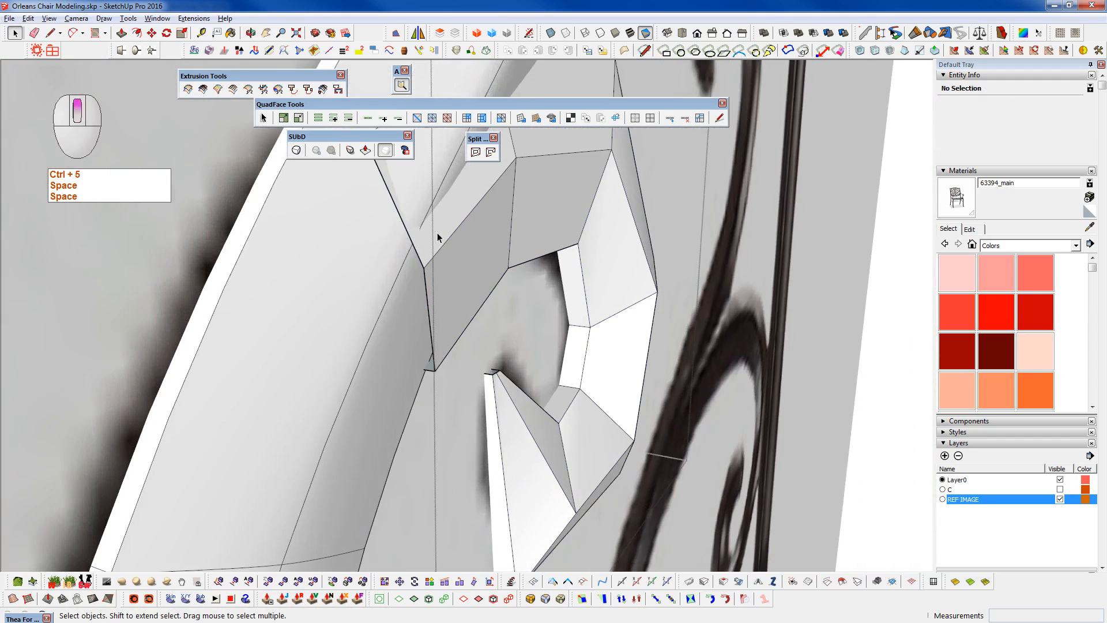
scroll(434, 256, up, 2)
key(F2)
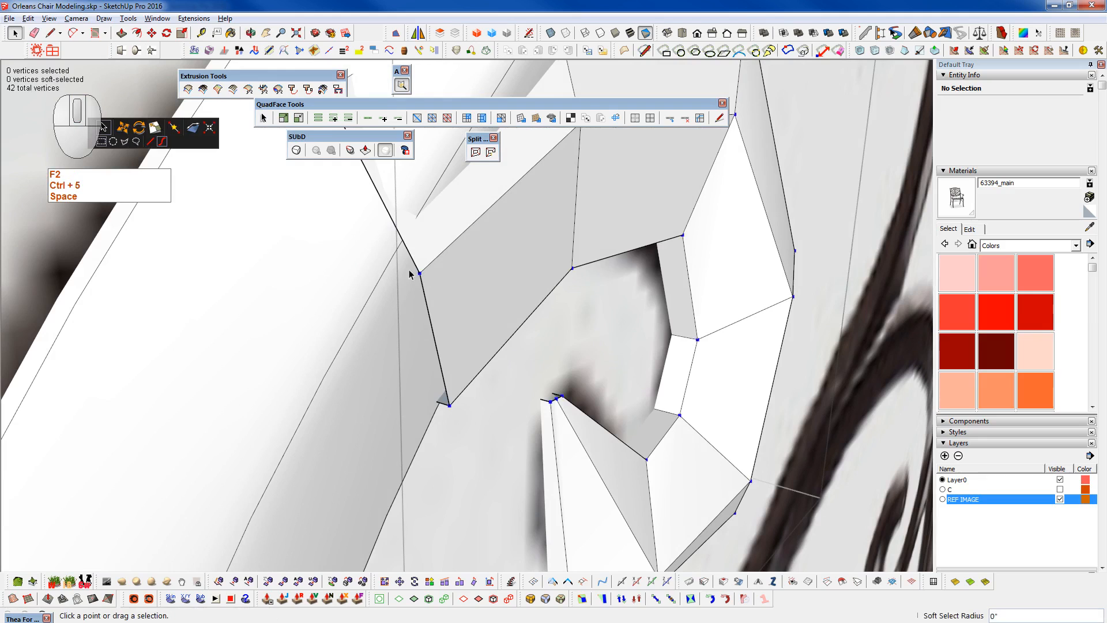
- Move the middle vertex of the scroll's end at the main stem about 1/16" along the green axis
drag(426, 279, 428, 280)
shift+middle_drag(457, 345, 442, 396)
scroll(489, 368, down, 2)
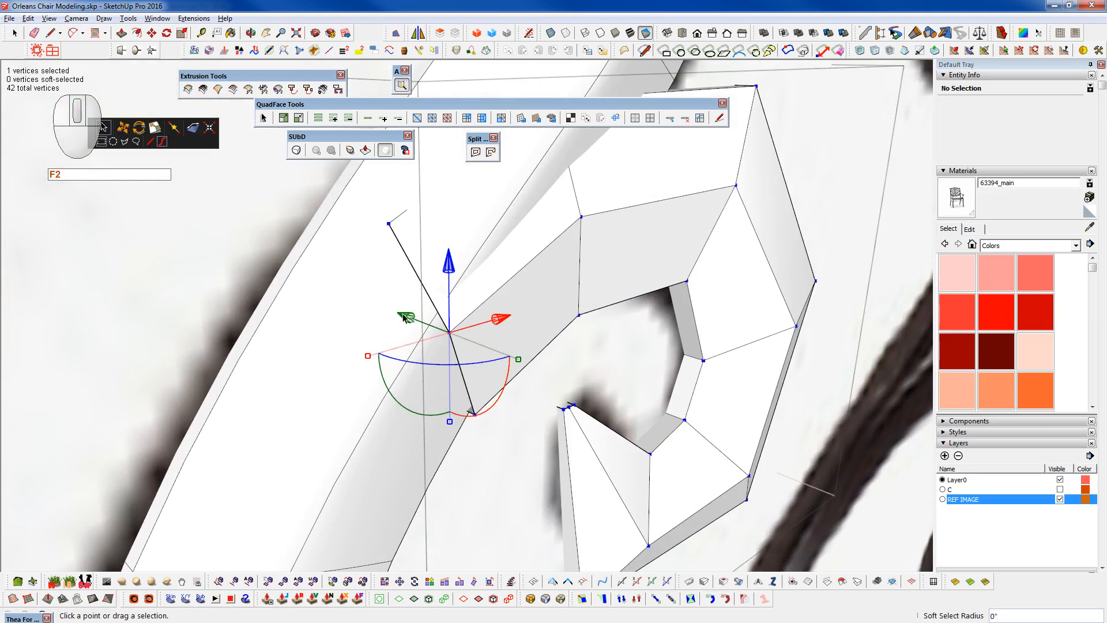
drag(406, 321, 399, 317)
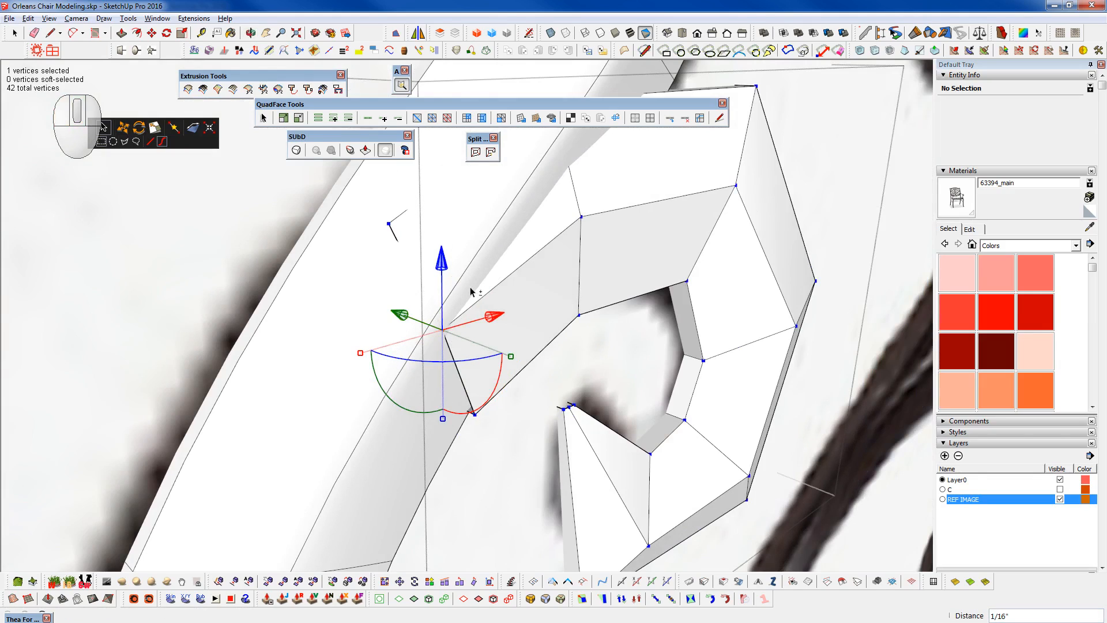
drag(442, 264, 442, 243)
drag(405, 297, 433, 323)
- Move the lower corner vertex of the scroll's stem end about 1/16" along the green axis
scroll(463, 306, up, 3)
middle_drag(452, 338, 541, 344)
click(465, 490)
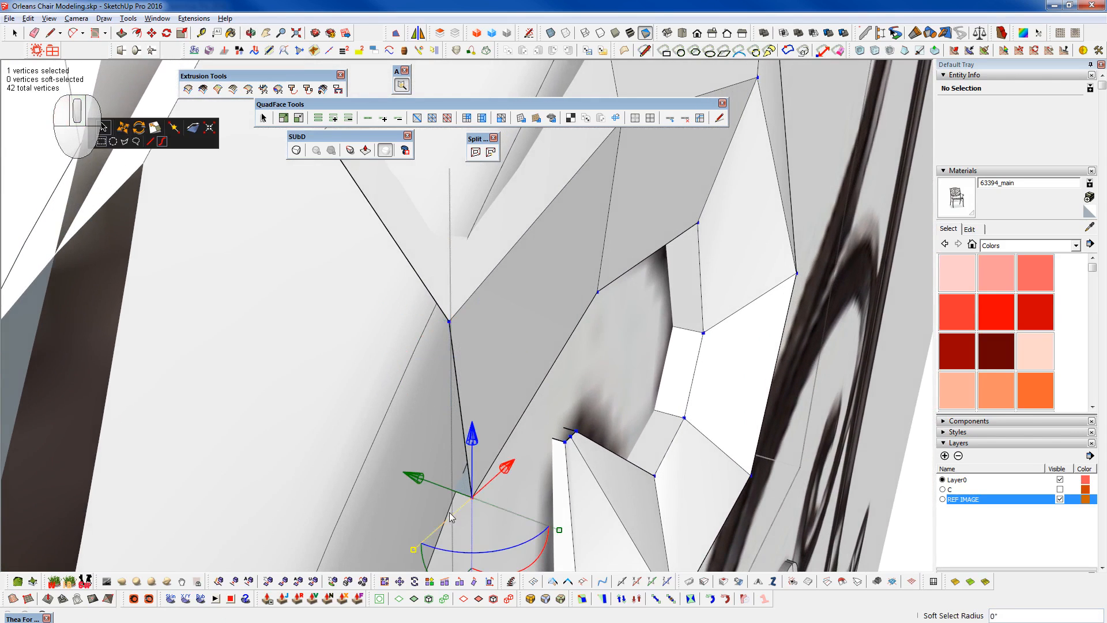
drag(404, 480, 404, 485)
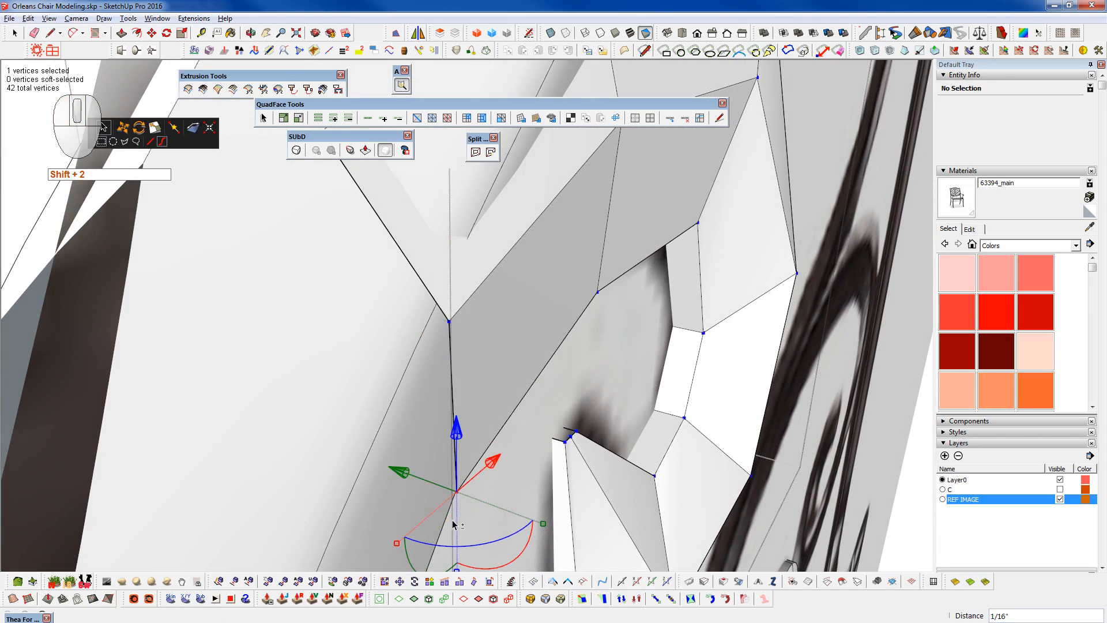
- Shift the stem end's middle vertex another 1/16" along the green axis and check the joint in the subdivision preview
middle_drag(477, 375, 522, 369)
key(shift+2)
key(F2)
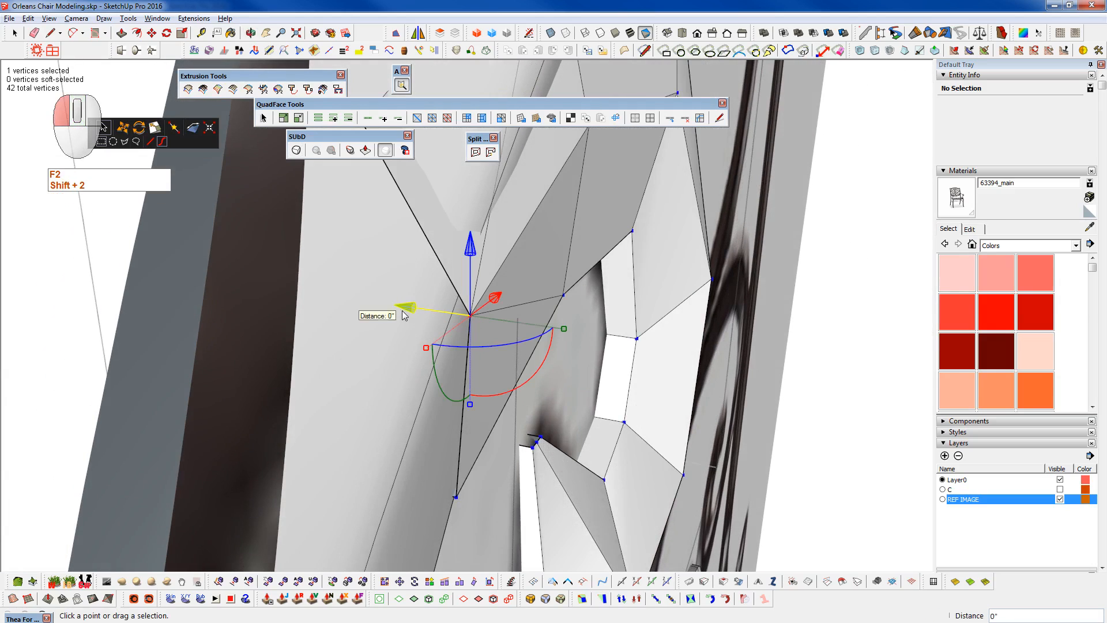
drag(403, 314, 383, 312)
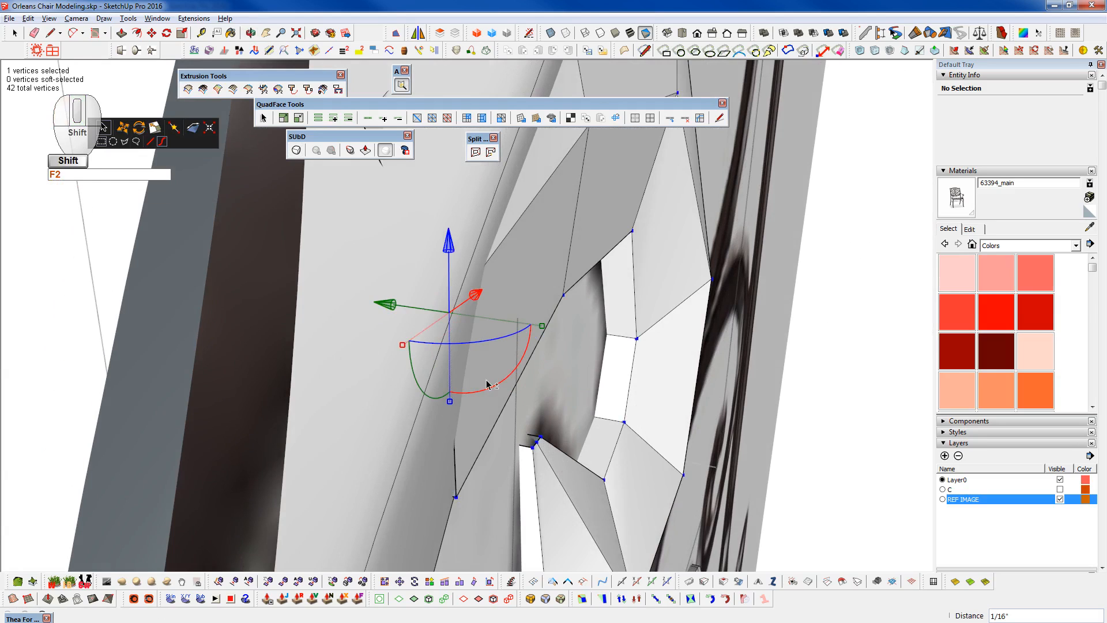
key(shift+2)
middle_drag(502, 398, 553, 487)
scroll(473, 408, down, 1)
scroll(473, 408, down, 4)
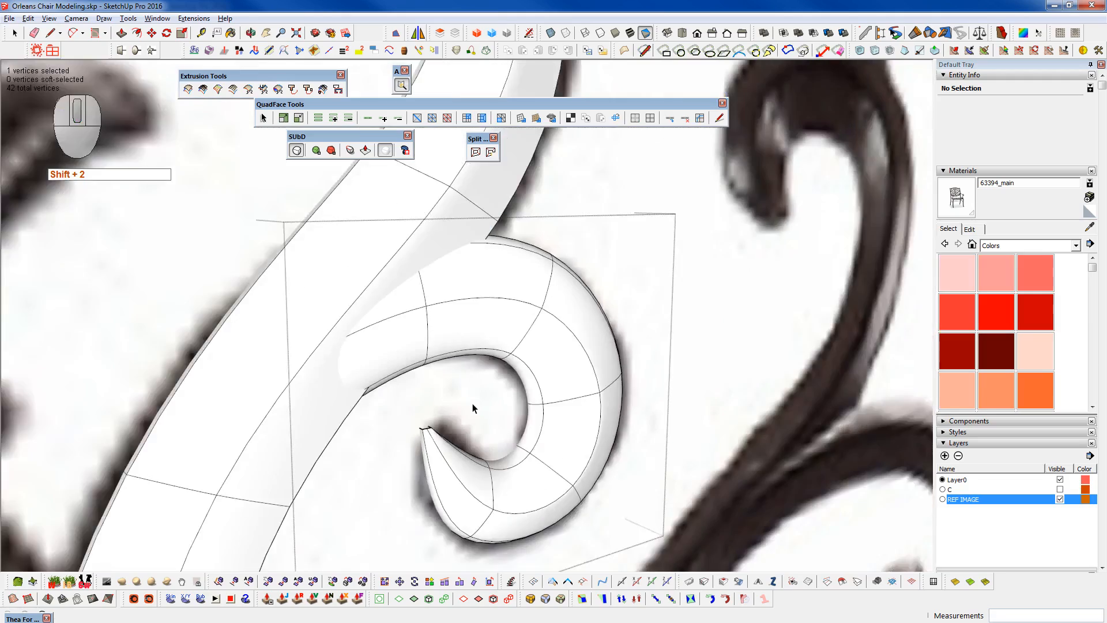
middle_drag(460, 408, 570, 364)
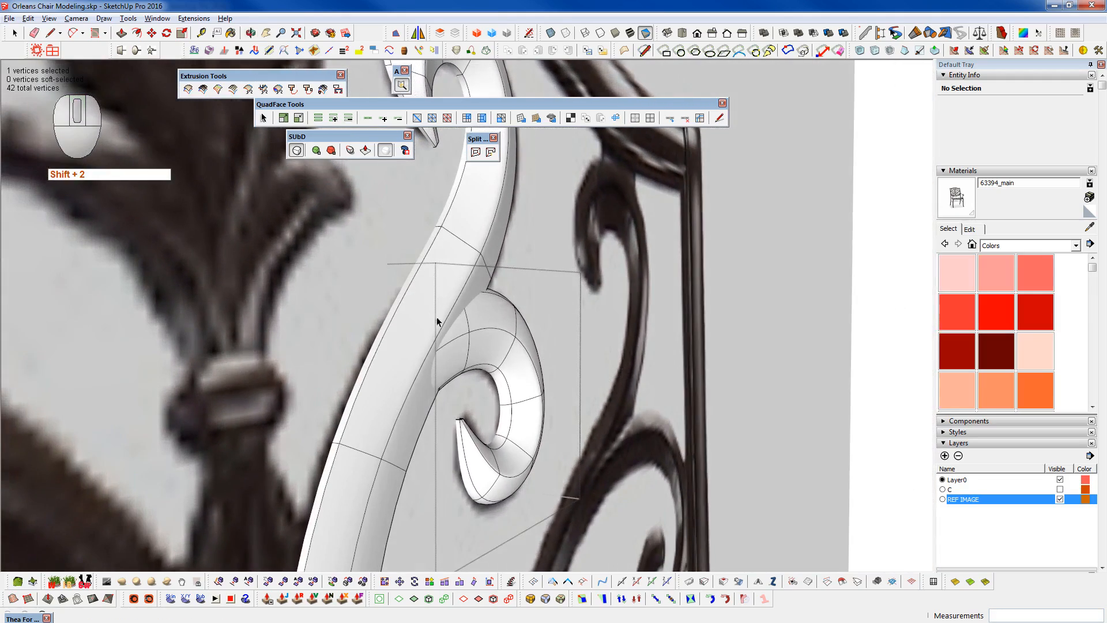
- Shift the scroll's stem-end middle vertex farther into the main stem along the green axis and check the joint in the subdivision preview
key(shift+2)
scroll(442, 357, up, 5)
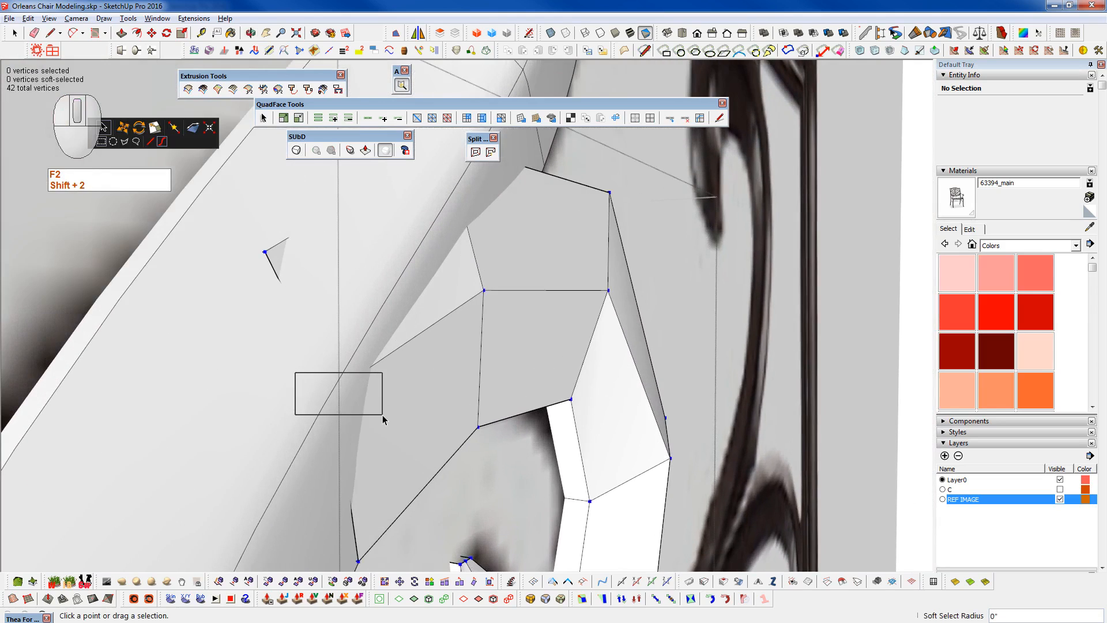
drag(382, 413, 382, 414)
key(F3)
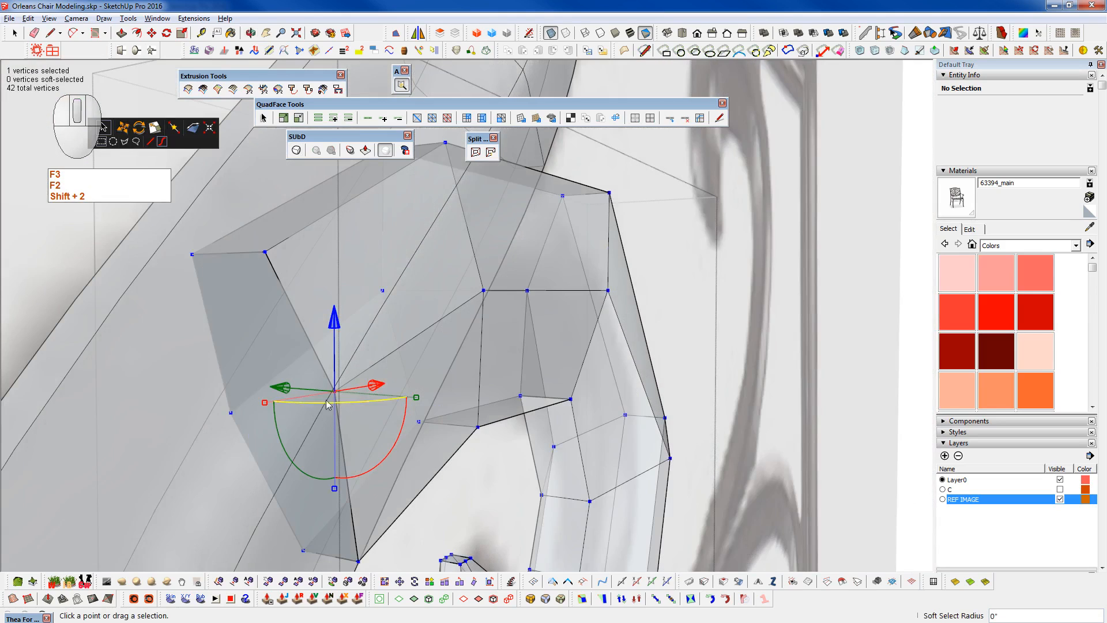
key(F3)
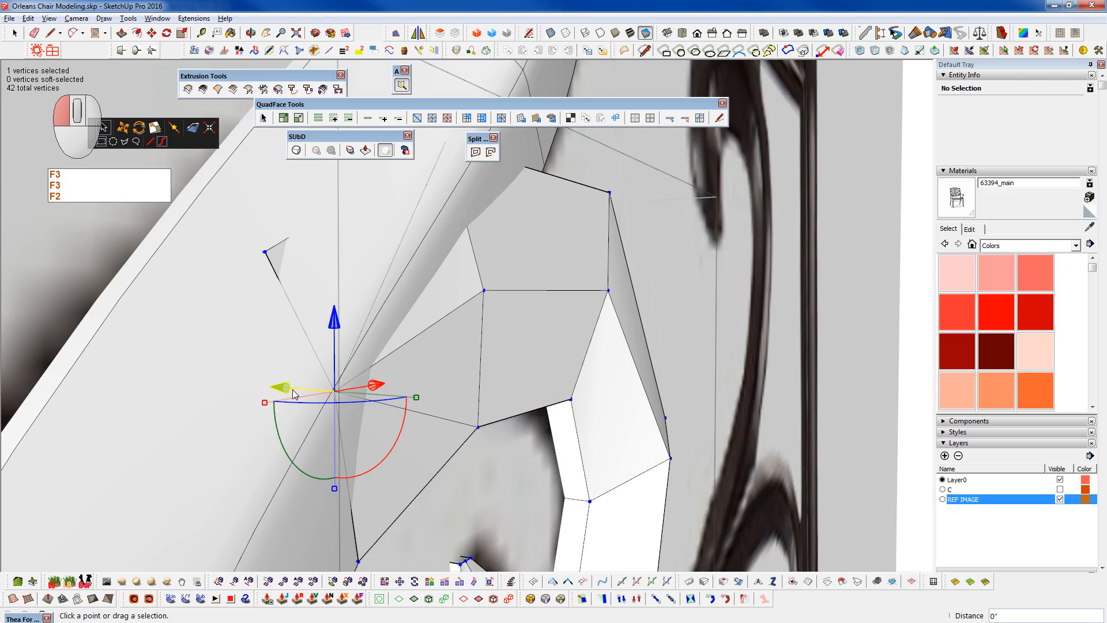
middle_drag(296, 394, 324, 399)
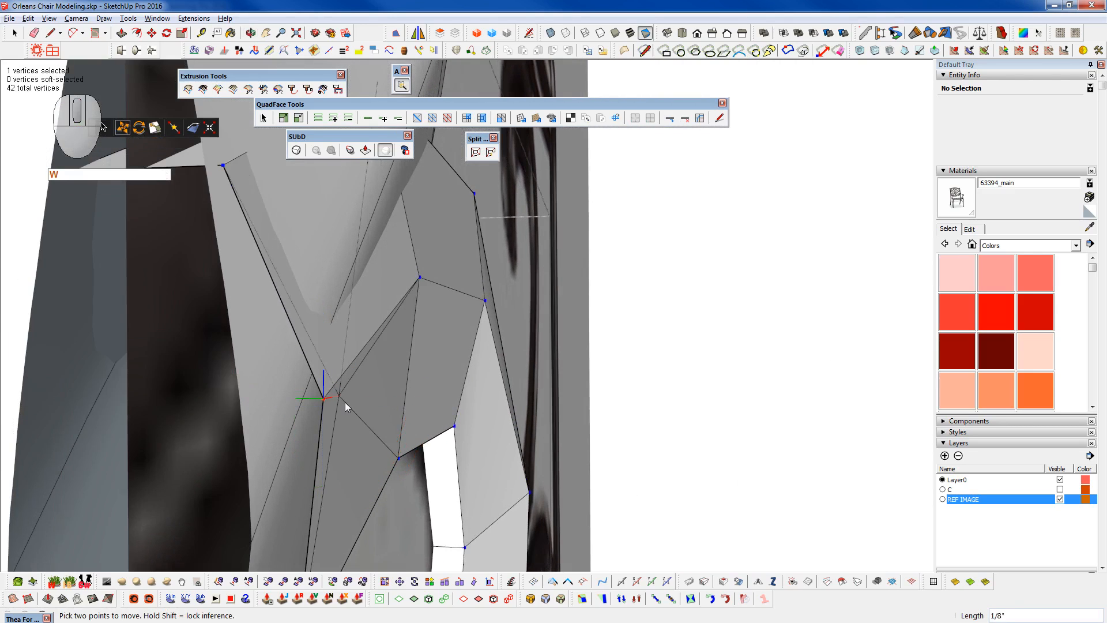
key(shift)
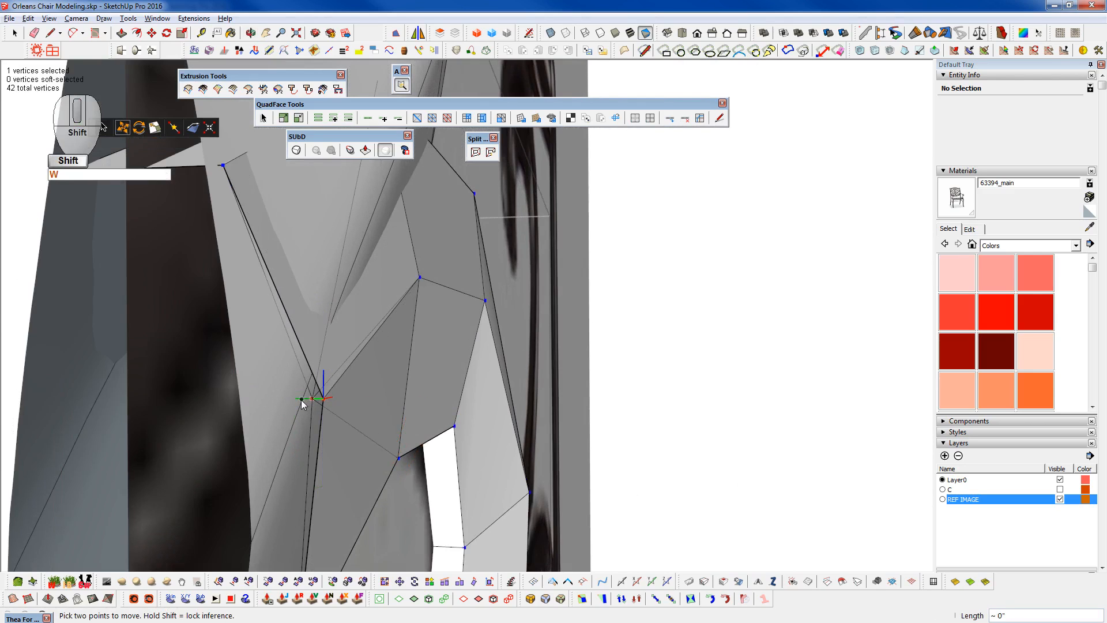
click(298, 401)
middle_drag(296, 404, 191, 424)
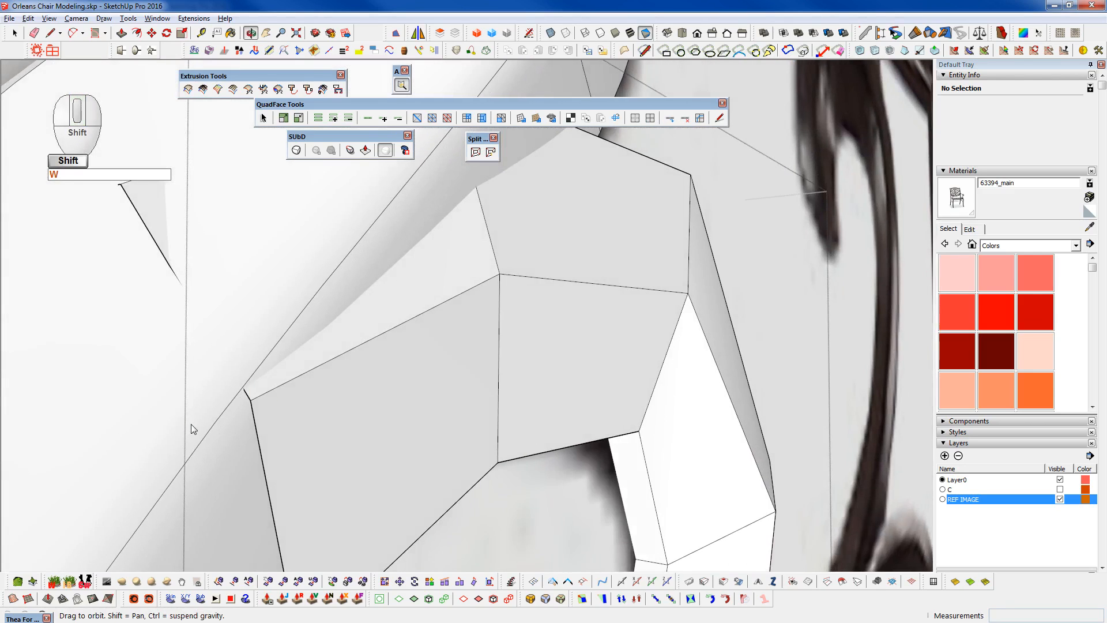
key(shift+2)
middle_click(316, 400)
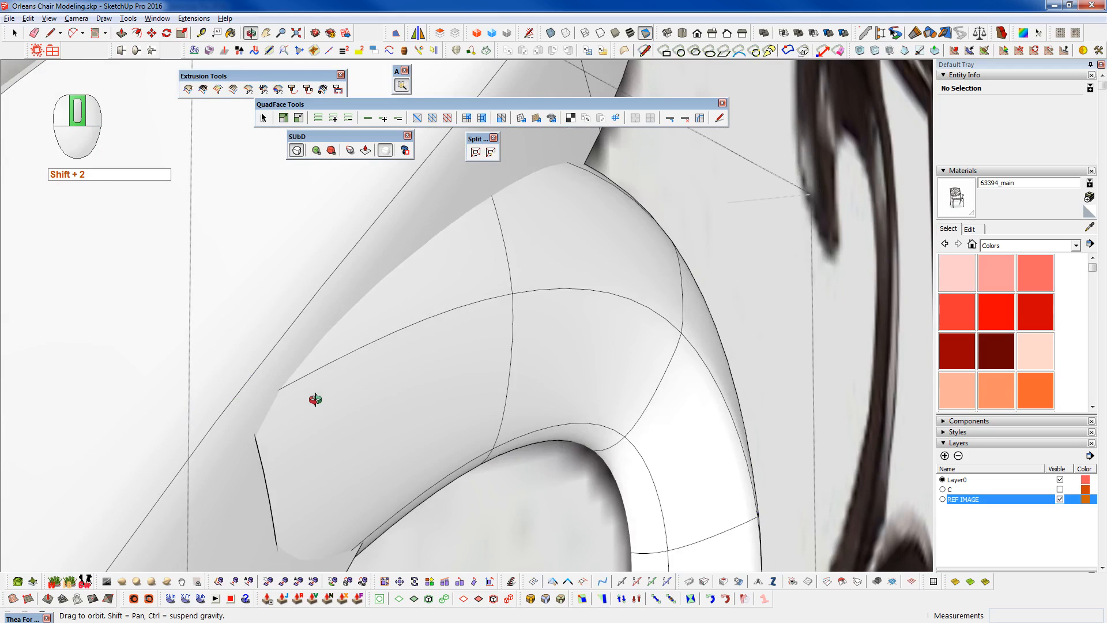
scroll(316, 399, down, 1)
scroll(316, 400, down, 1)
middle_drag(326, 438, 247, 444)
- Isolate the unsubdivided scroll and scale the six vertices of its stem end down by a factor of about 0.84
key(shift+2)
key(ctrl+5)
key(F2)
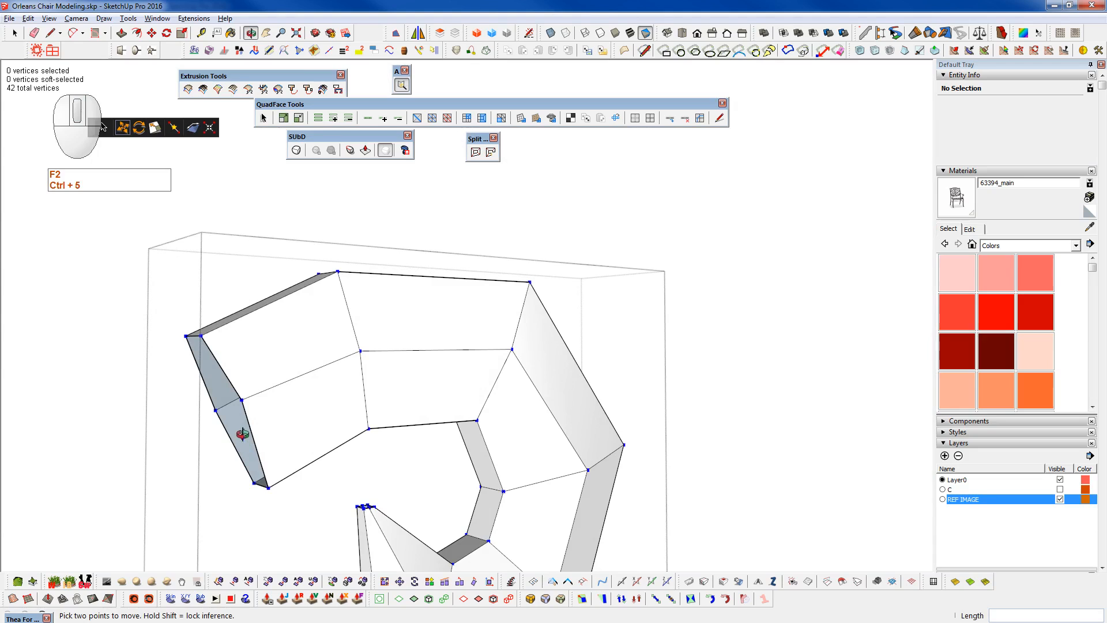
key(space)
drag(158, 320, 294, 517)
scroll(243, 421, up, 1)
key(r)
middle_drag(244, 422, 315, 509)
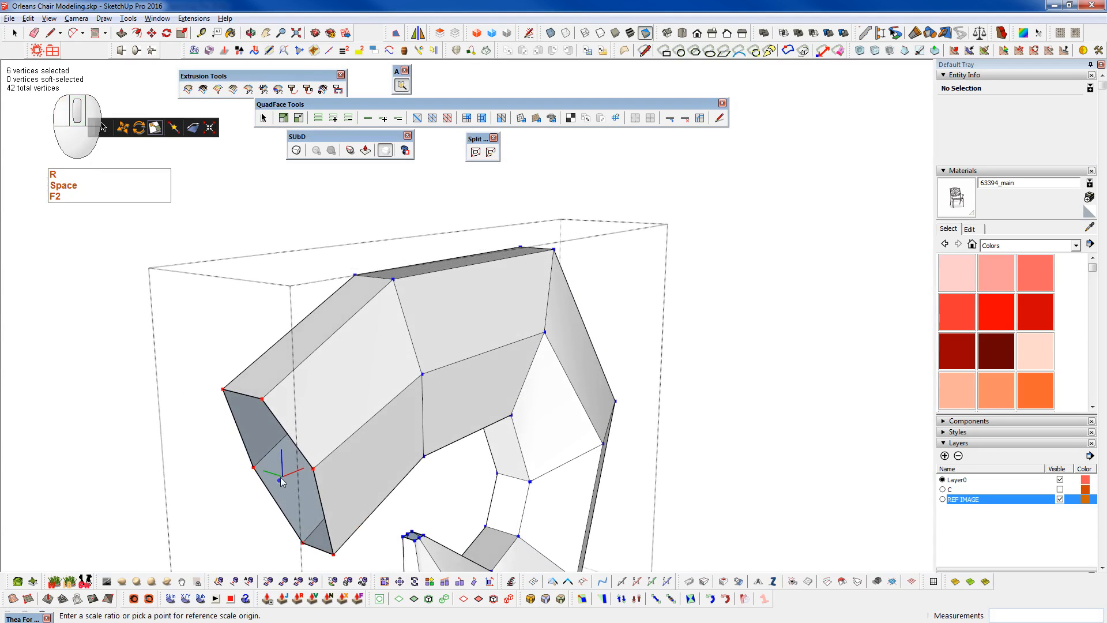
click(312, 468)
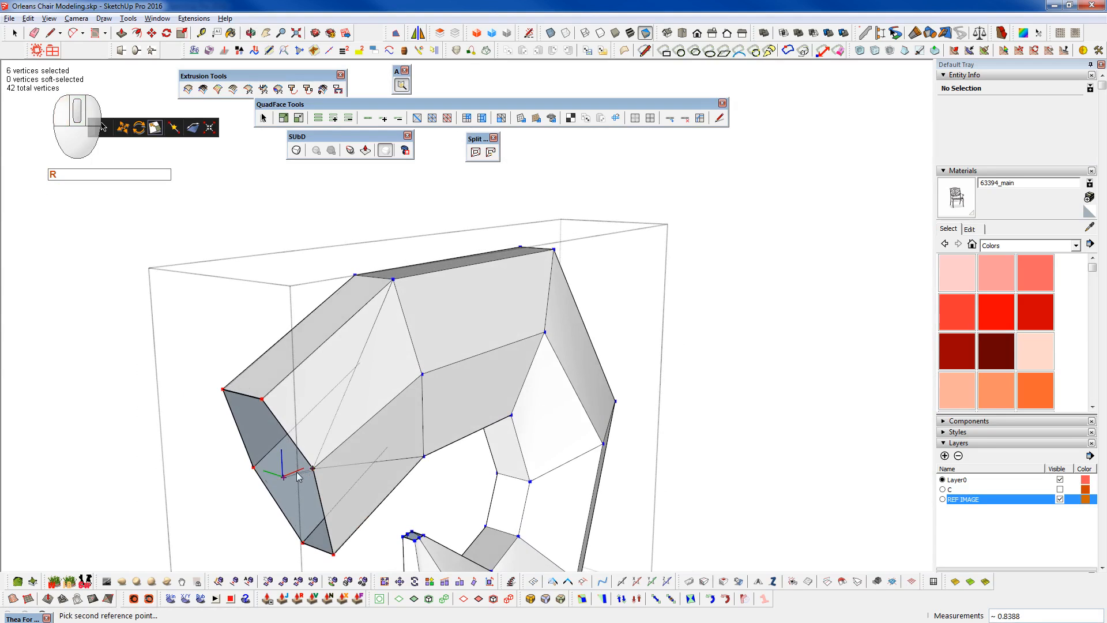
click(297, 472)
middle_drag(329, 501, 178, 442)
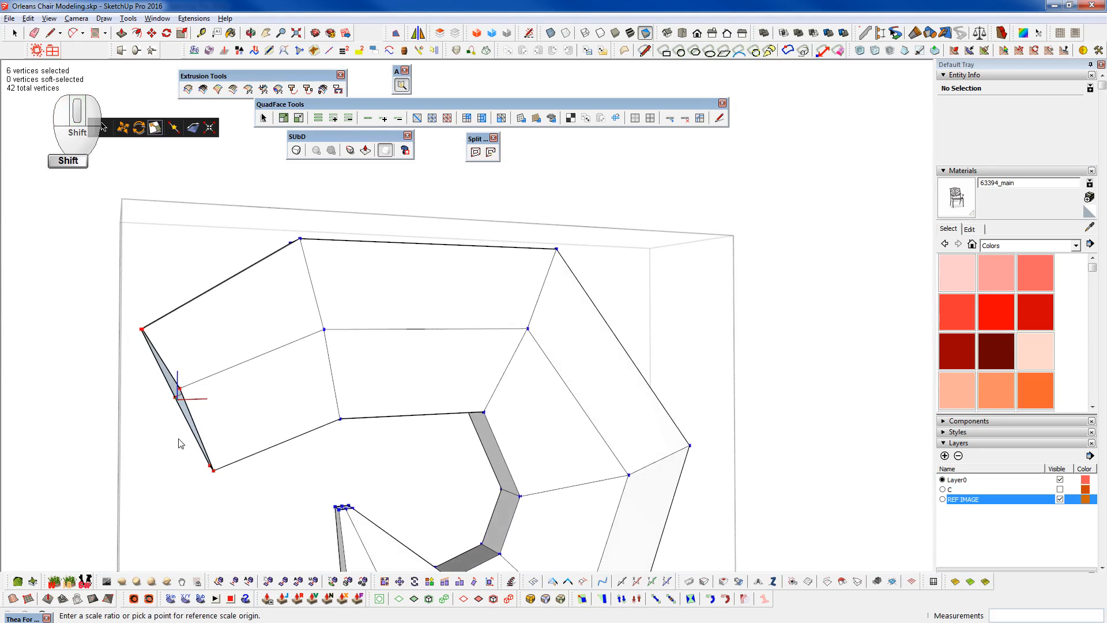
- Show the rest of the model again, turn the scroll's subdivision preview back on and close its group
key(shift+2)
key(shift+3)
key(ctrl+5)
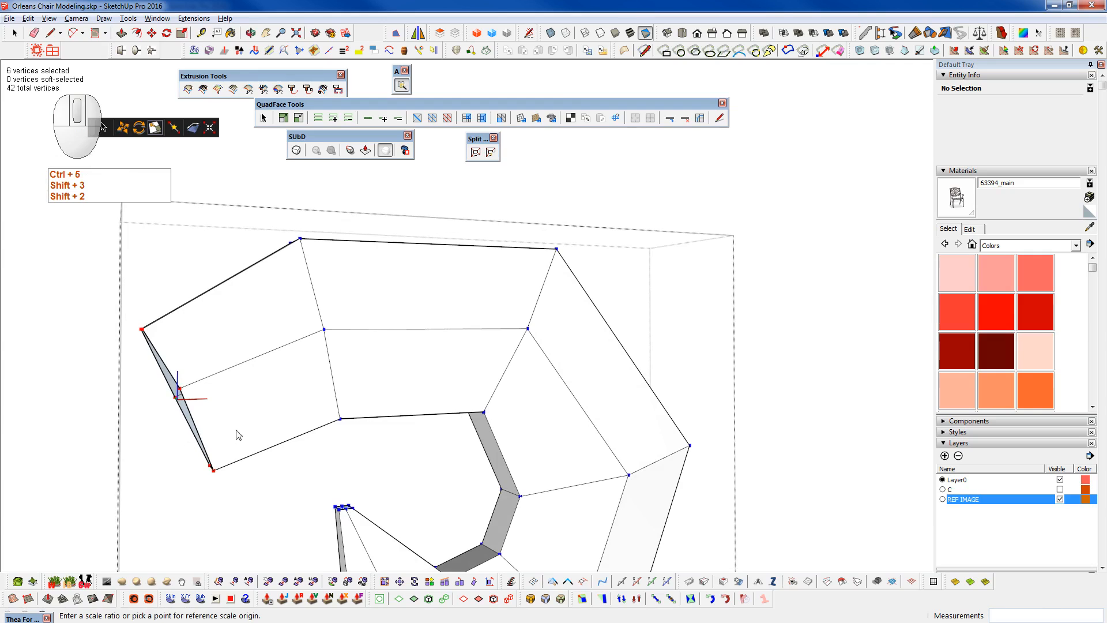
scroll(271, 403, up, 3)
key(shift+2)
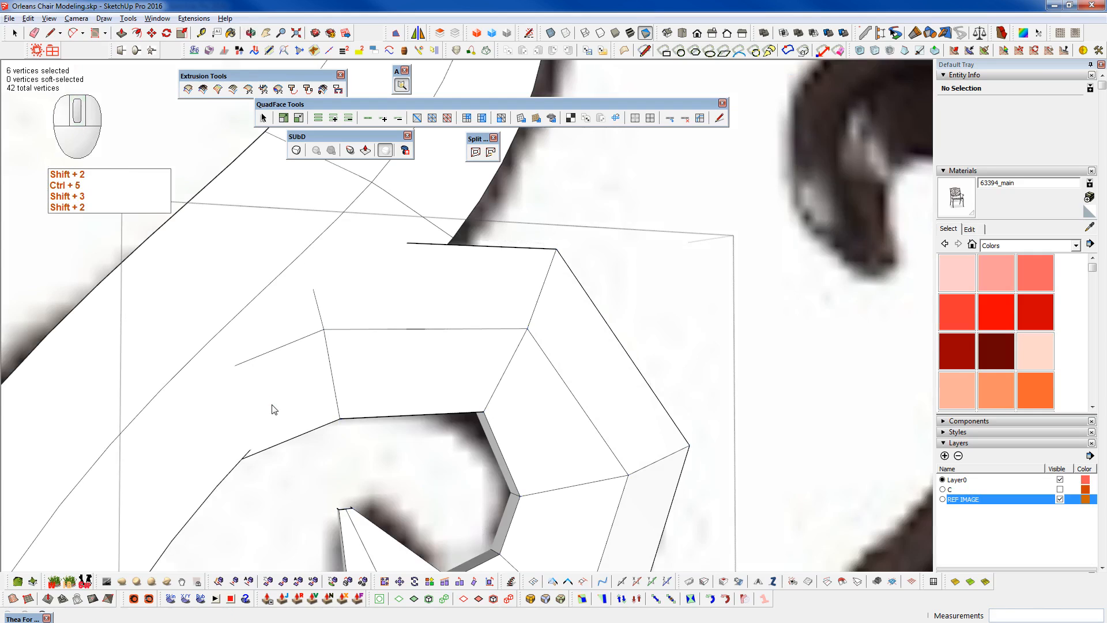
middle_drag(319, 382, 395, 367)
key(space)
key(w)
key(shift+c)
key(space)
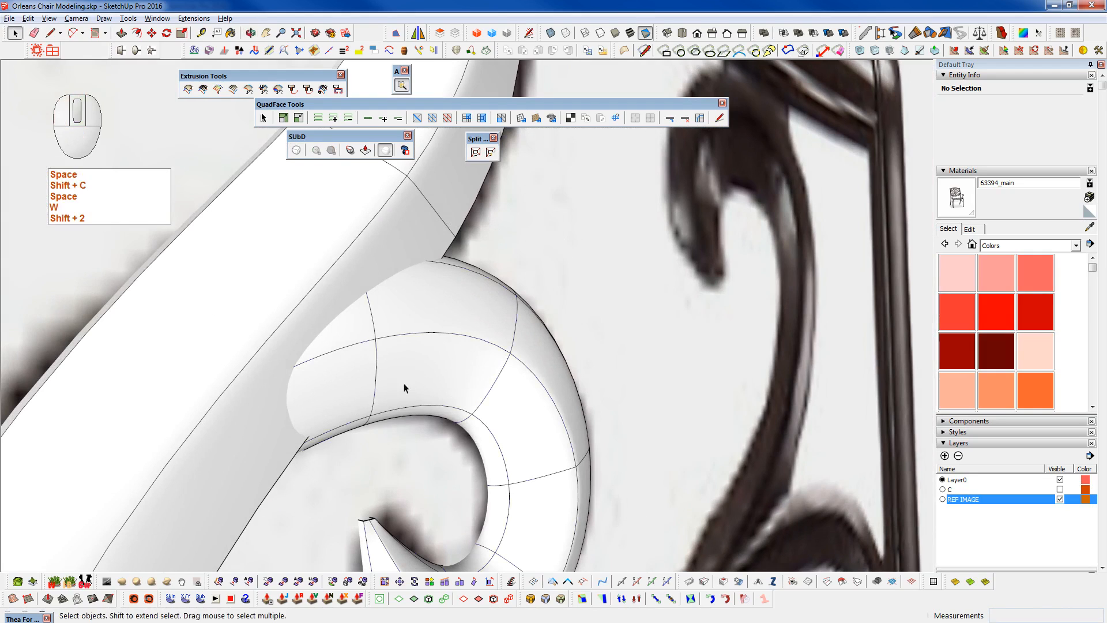
- Lower the scroll group about 3/16" and nudge it about 1/16" to seat its end in the main stem
key(w)
key(2)
click(400, 449)
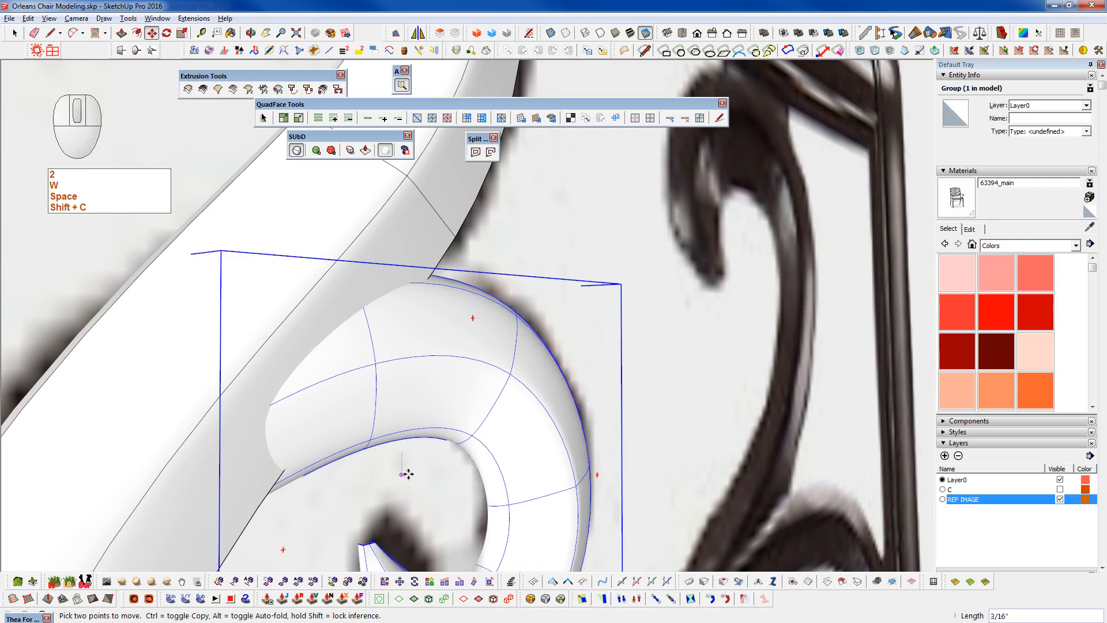
middle_drag(408, 452, 470, 307)
scroll(340, 327, up, 3)
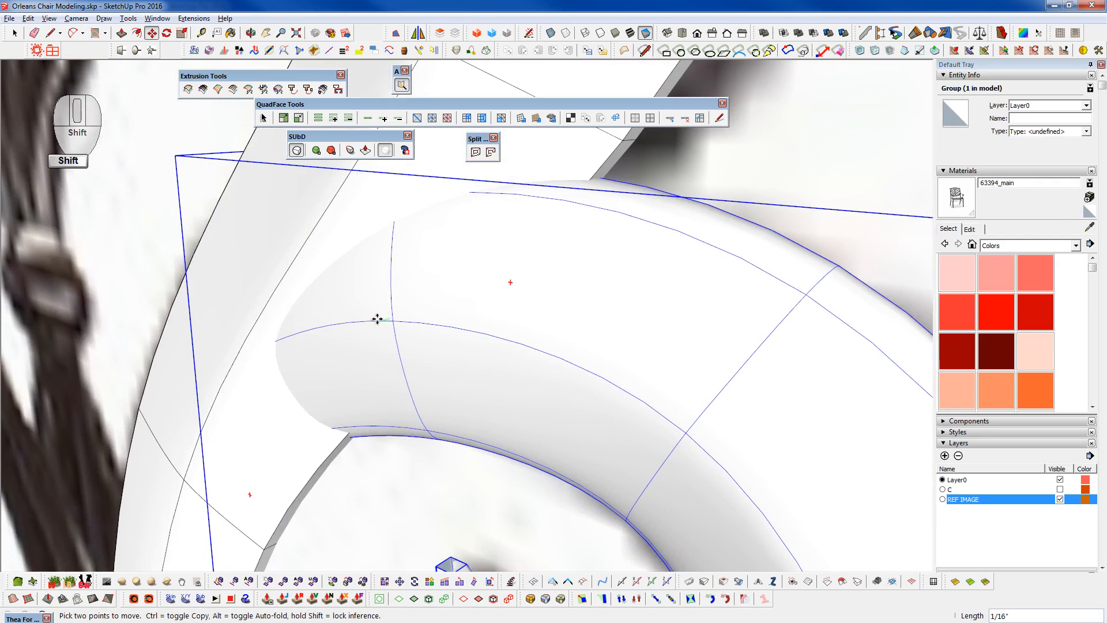
scroll(369, 314, down, 6)
key(space)
- Examine the scroll's joint with the main stem against the reference image, from the front and at an angle
scroll(487, 354, down, 6)
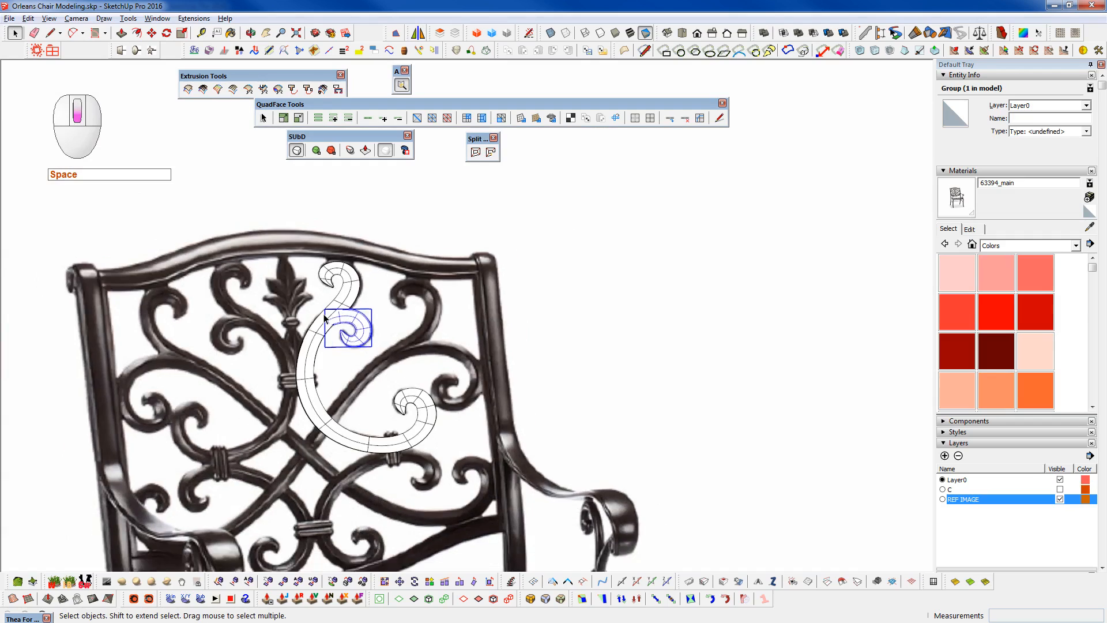
scroll(325, 317, down, 5)
shift+middle_drag(324, 316, 427, 302)
scroll(455, 300, up, 5)
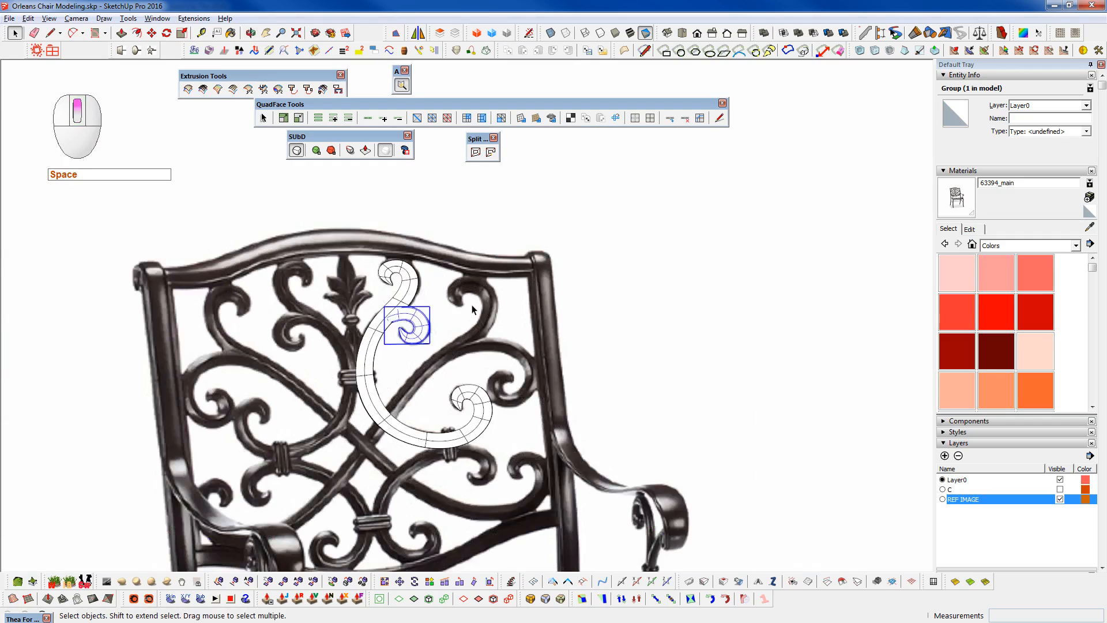
click(471, 309)
scroll(380, 311, up, 5)
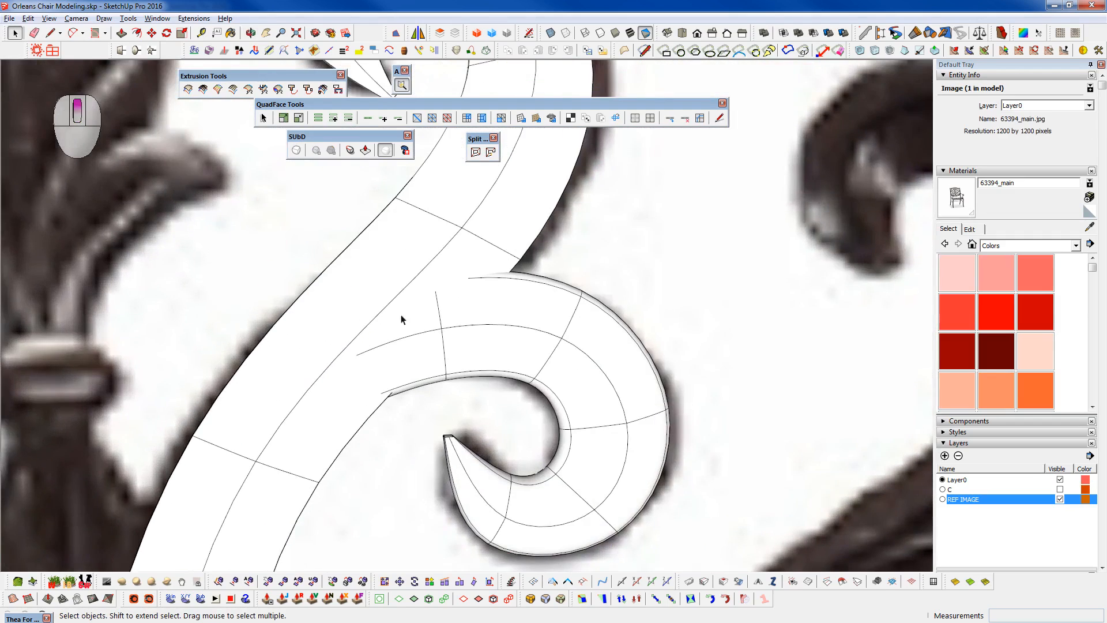
scroll(380, 319, down, 5)
middle_drag(435, 304, 701, 178)
scroll(452, 292, up, 5)
middle_drag(452, 292, 240, 461)
scroll(424, 332, up, 1)
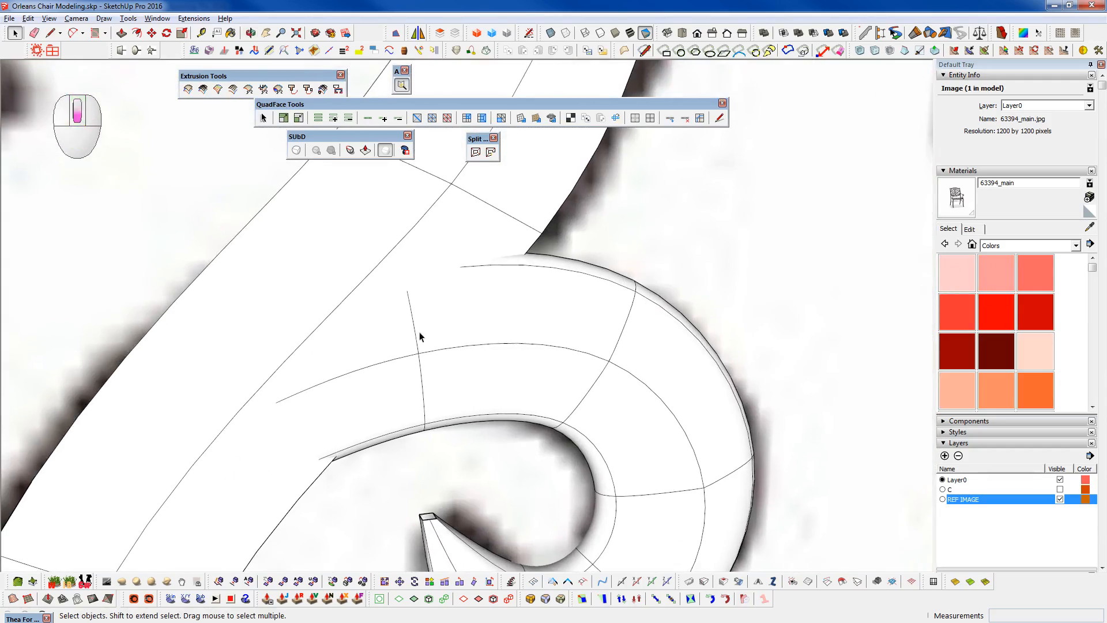
- Look over the whole chair back in the reference image for repeated scrolls and the bars still to model
scroll(424, 332, down, 10)
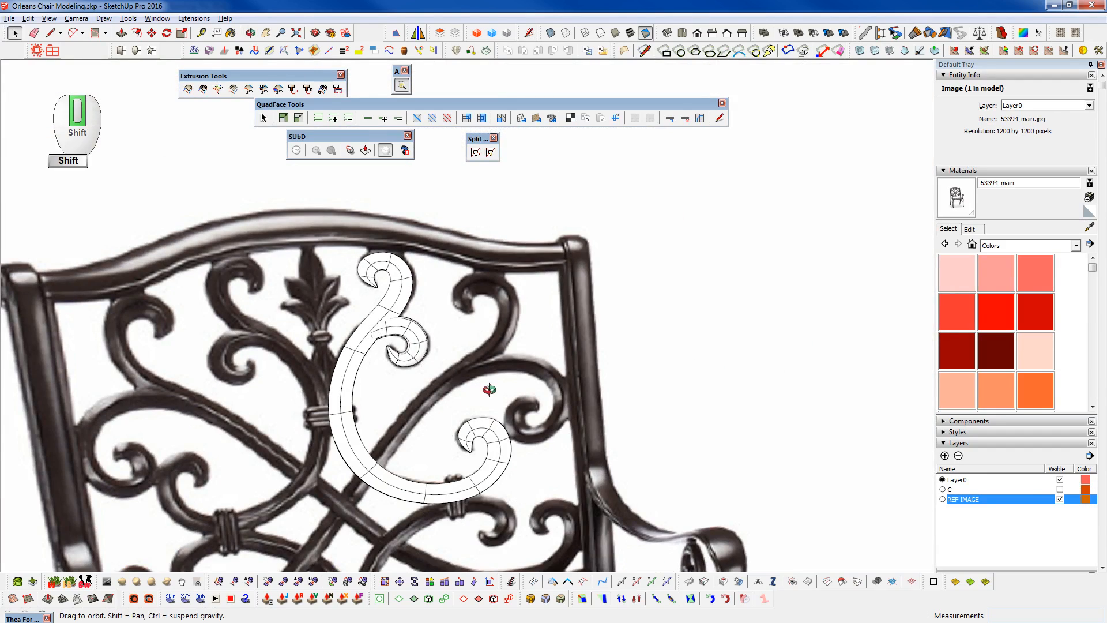
shift+middle_drag(546, 352, 546, 356)
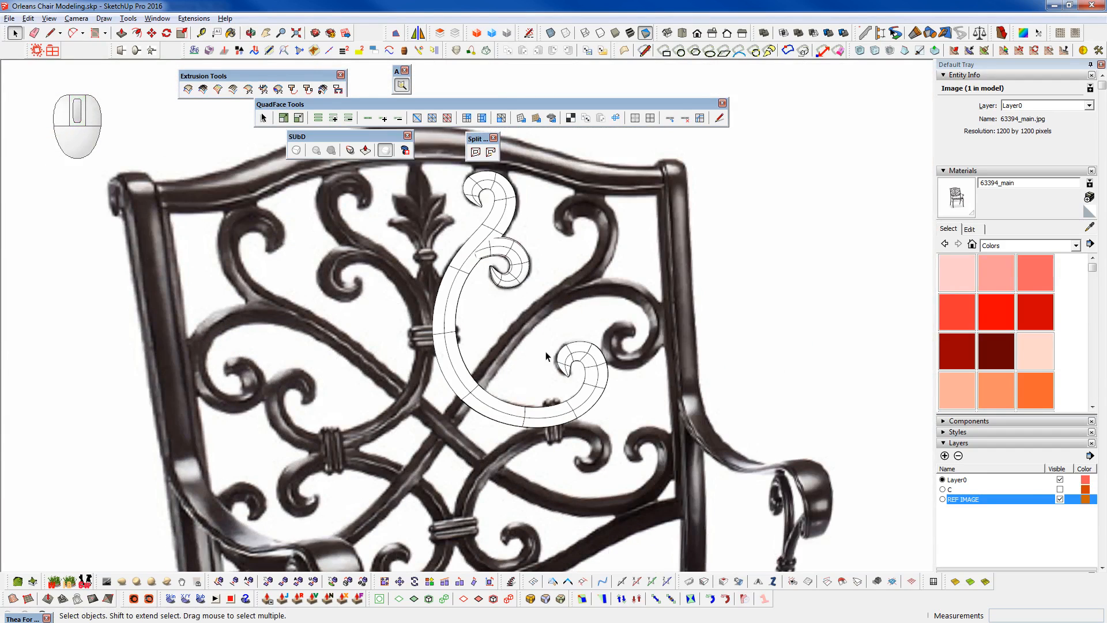
shift+middle_drag(484, 414, 460, 402)
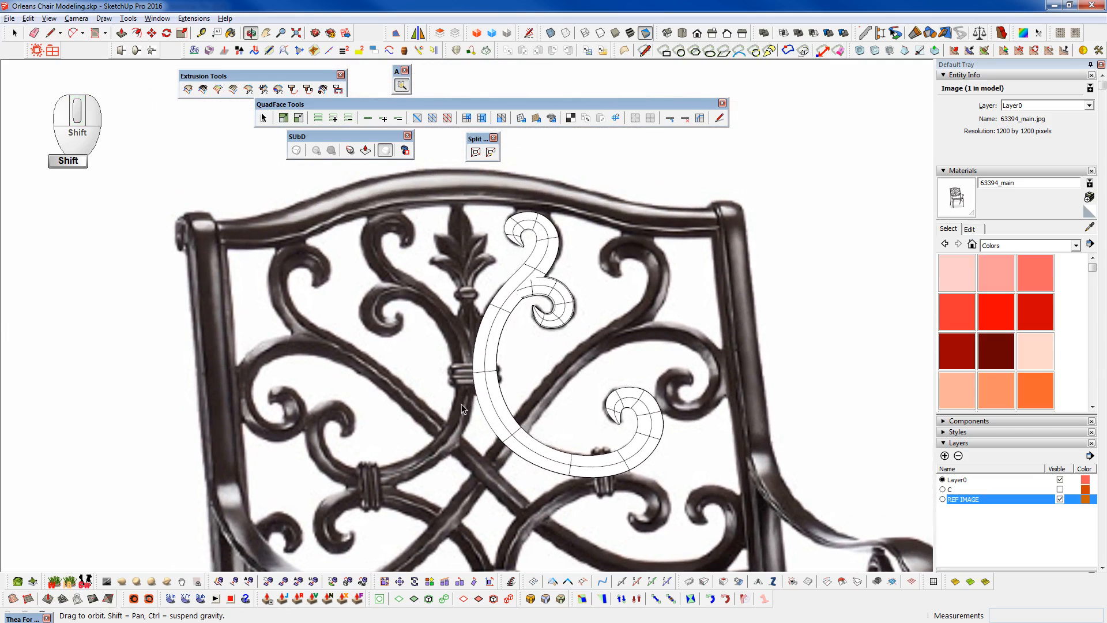
scroll(504, 355, down, 2)
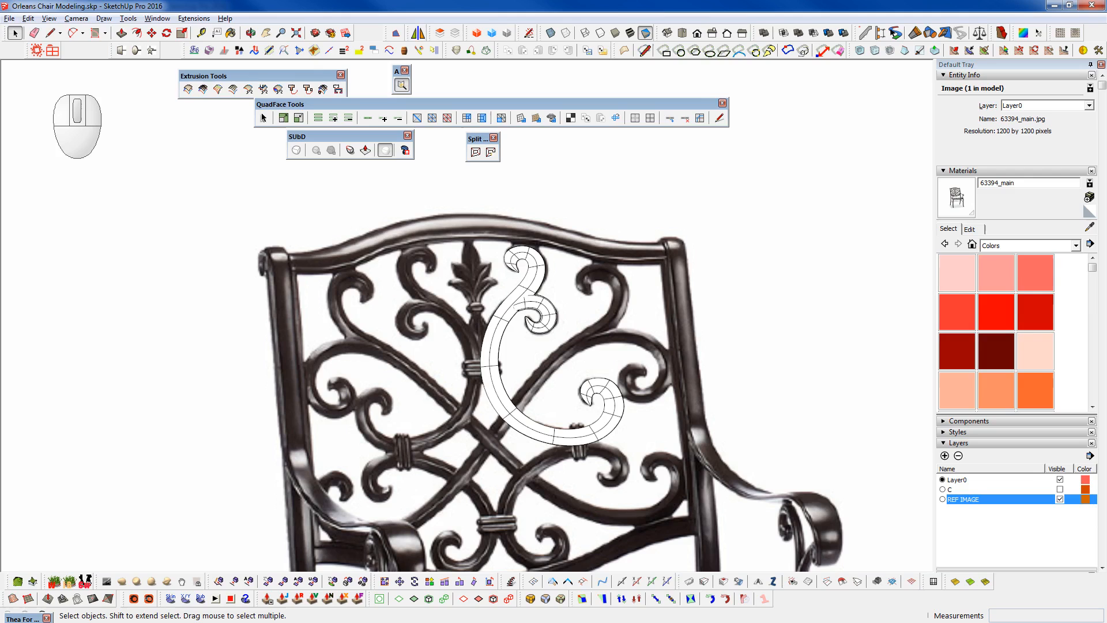
shift+middle_drag(192, 312, 180, 269)
scroll(360, 356, up, 3)
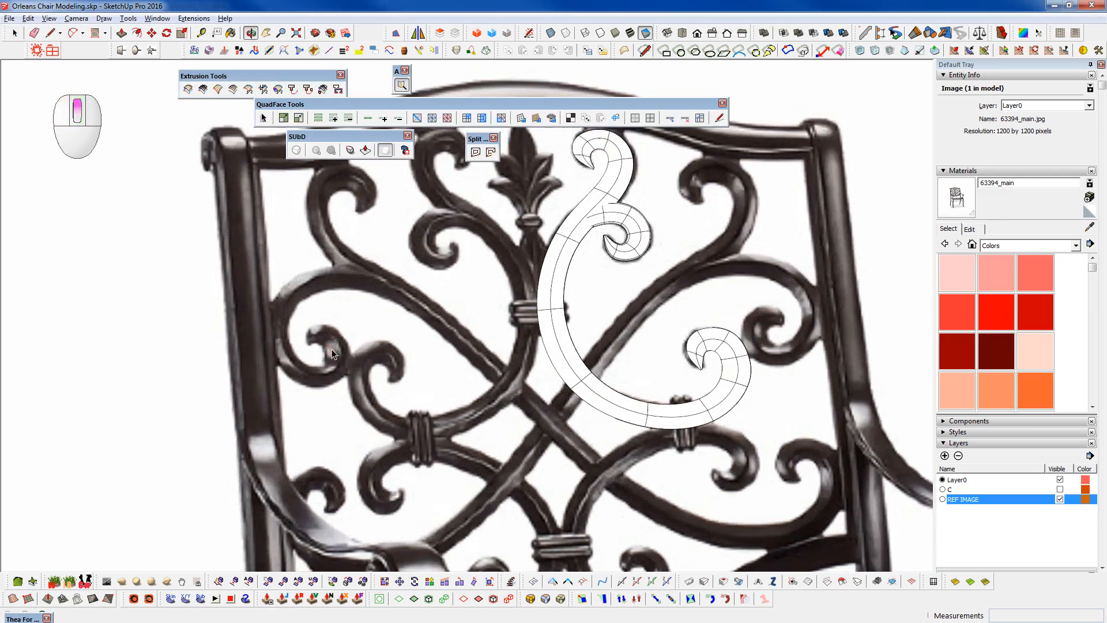
shift+middle_drag(360, 356, 300, 331)
scroll(242, 290, down, 2)
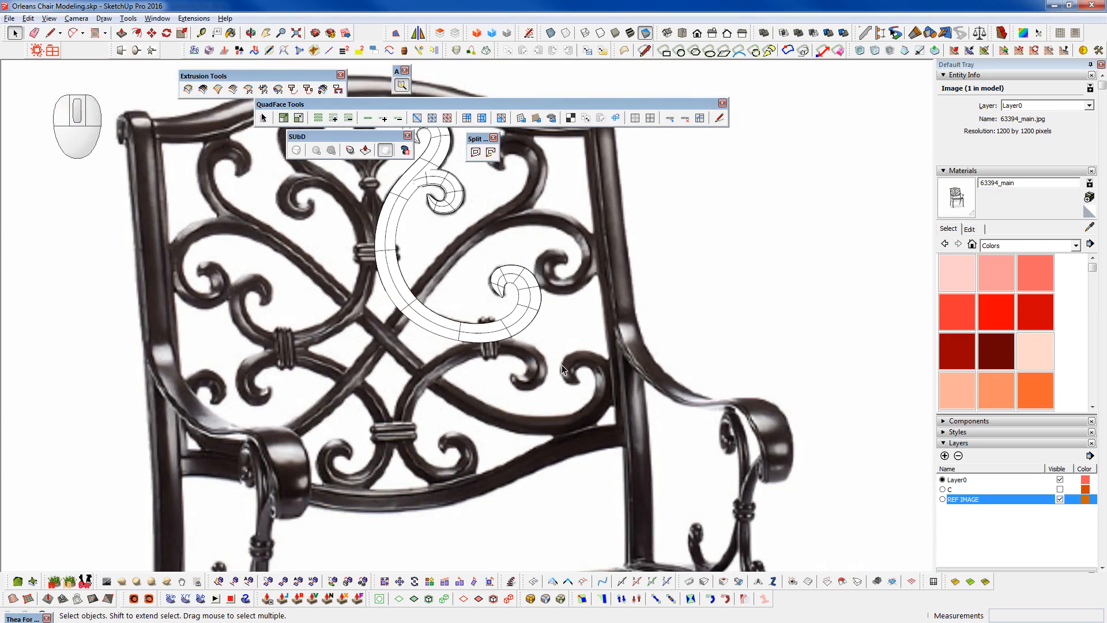
shift+middle_drag(499, 439, 543, 482)
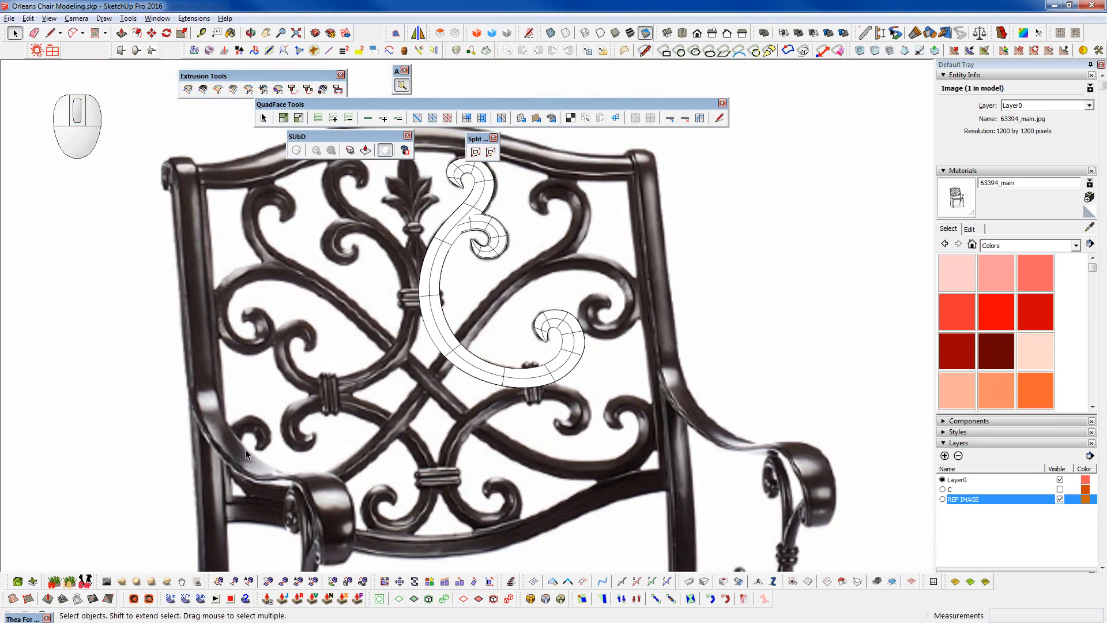
scroll(243, 311, up, 5)
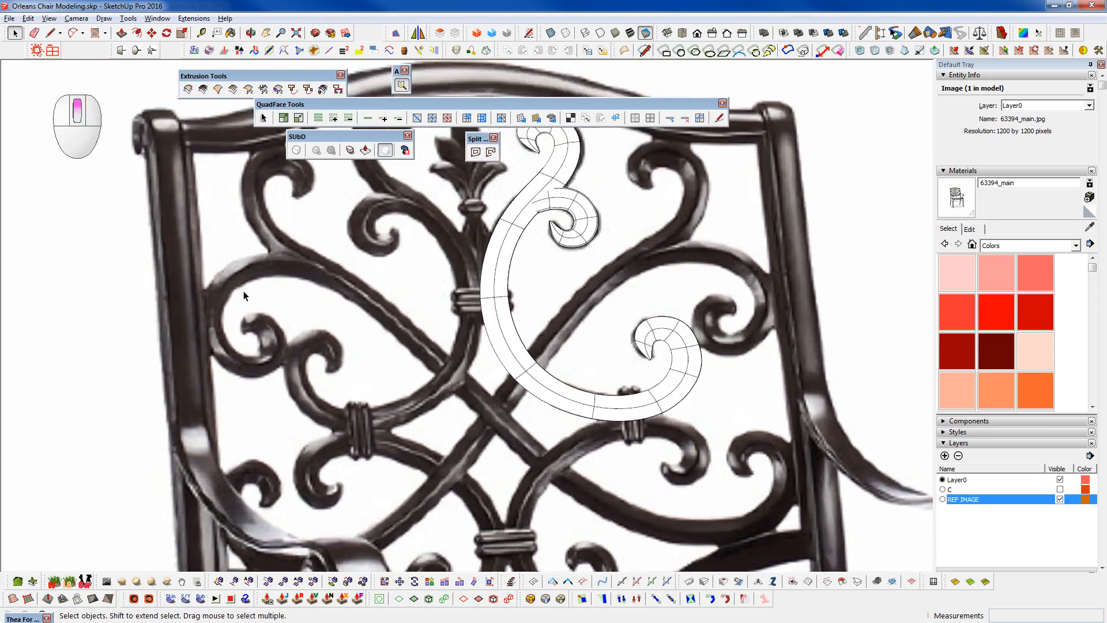
- Trace the inner edge of the chair back's left curl with an arc bulging about 3/4" and a tangent arc joined to it
scroll(258, 346, up, 2)
key(q)
key(a)
click(228, 329)
click(278, 408)
click(288, 349)
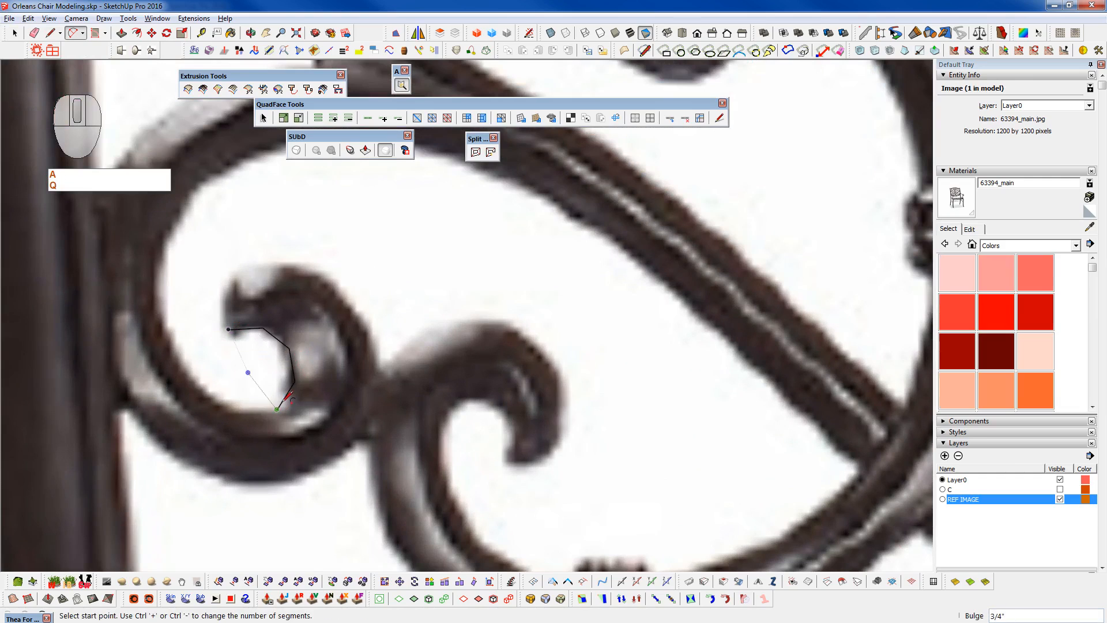
click(277, 408)
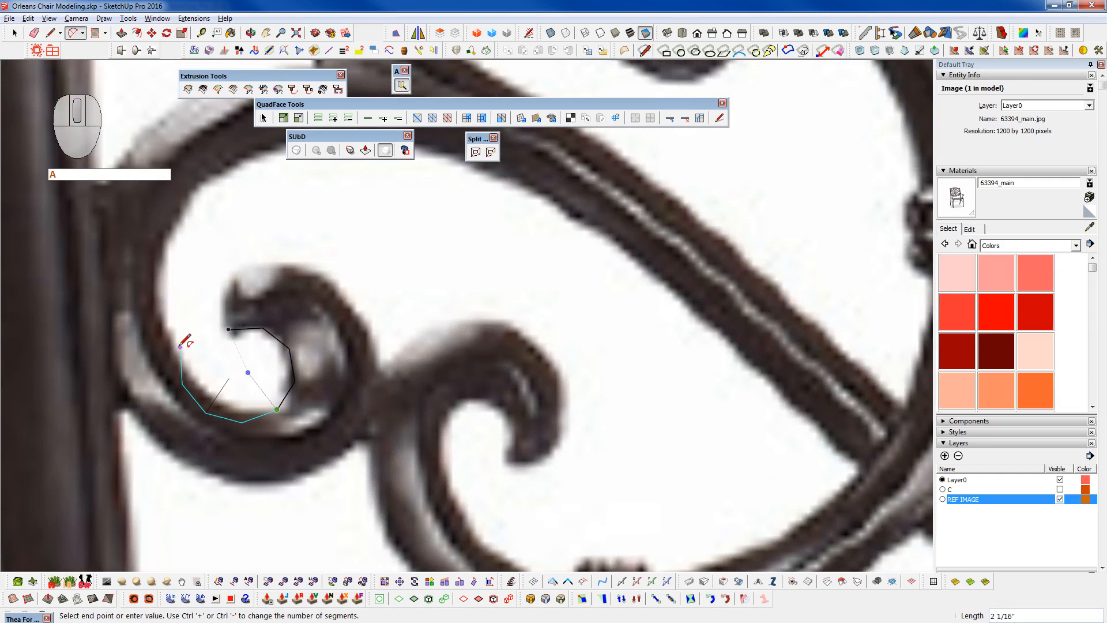
double_click(157, 331)
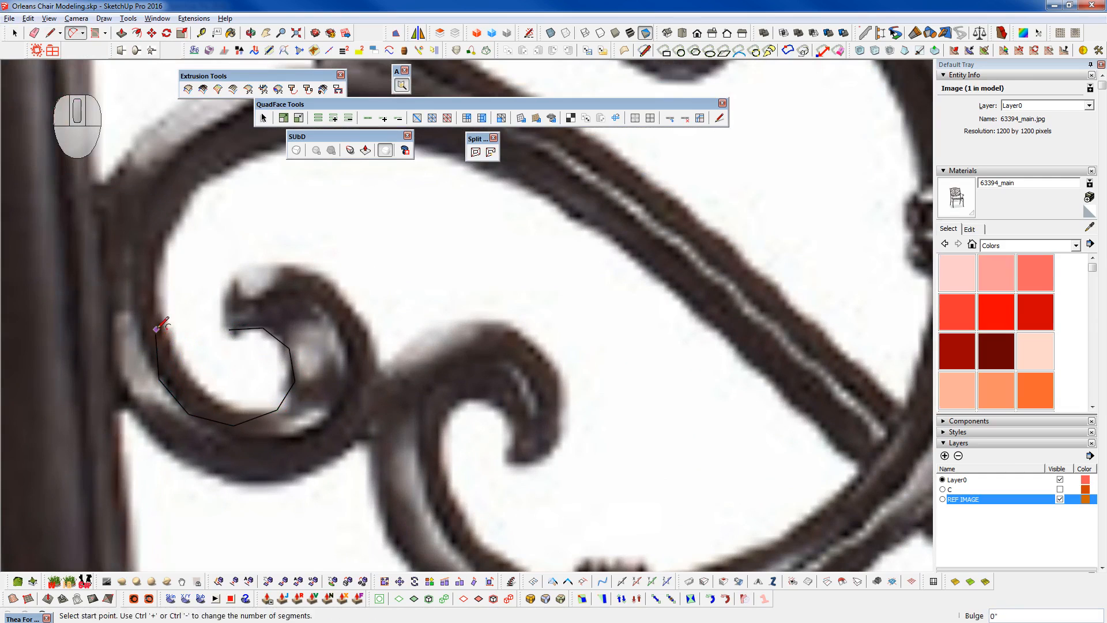
- Add a tangent arc about 7 15/16" long from the curl's outline over the loop's inner edge to the diagonal bar
click(156, 332)
scroll(147, 360, down, 3)
scroll(198, 285, up, 3)
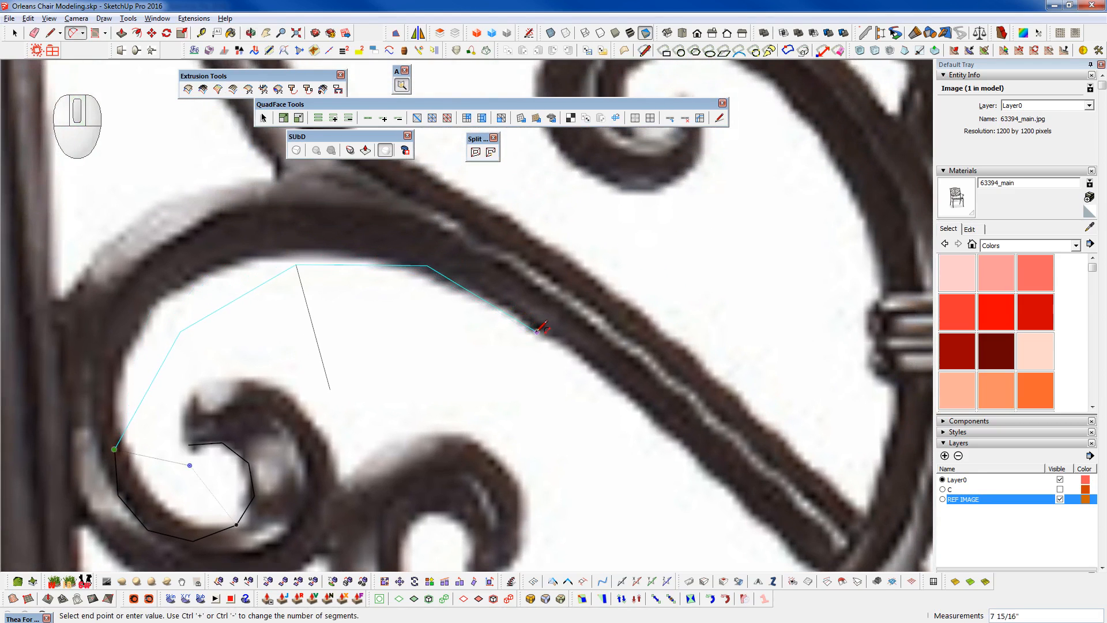
double_click(538, 330)
- Trace the diagonal bar's lower edge with an arc bulging about 1/8", from the last arc's end to beyond the first bar crossing
shift+middle_drag(537, 331, 340, 238)
click(341, 237)
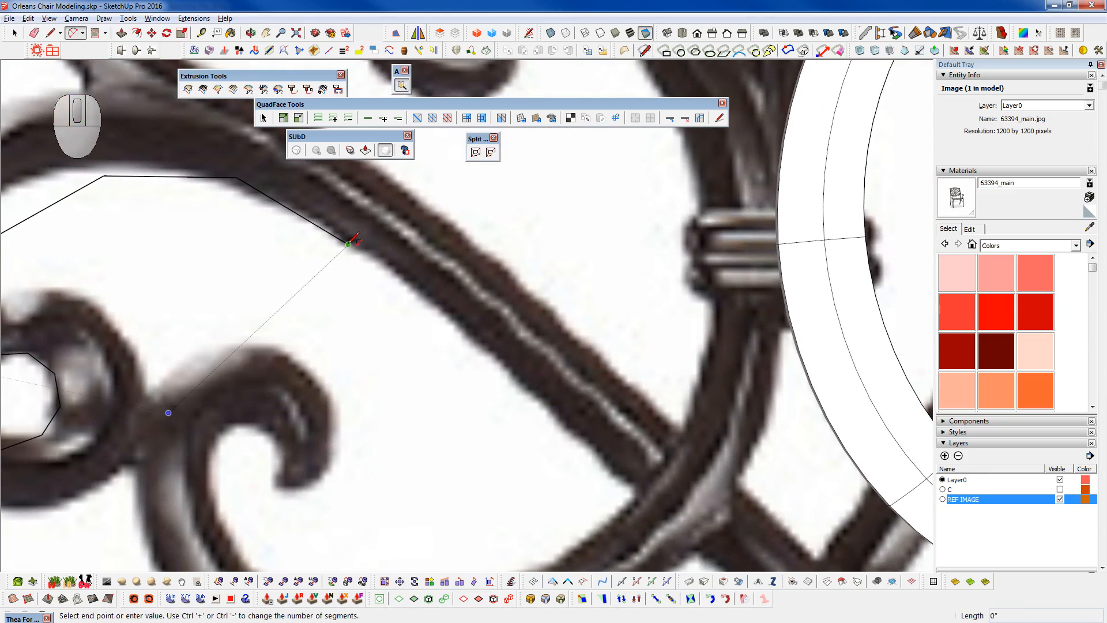
scroll(349, 245, down, 3)
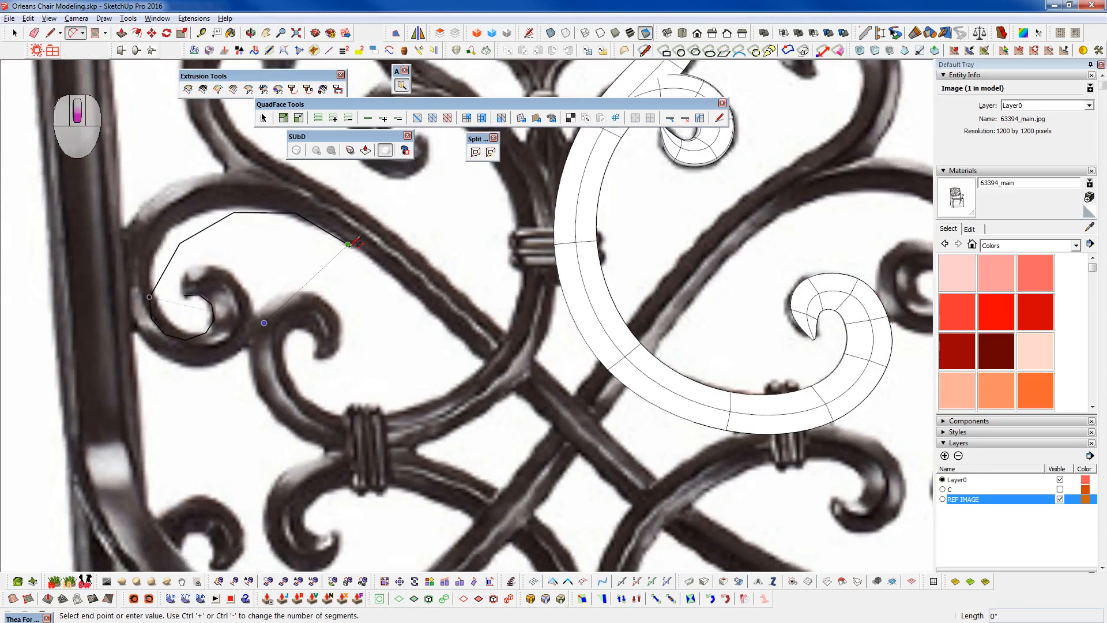
click(539, 412)
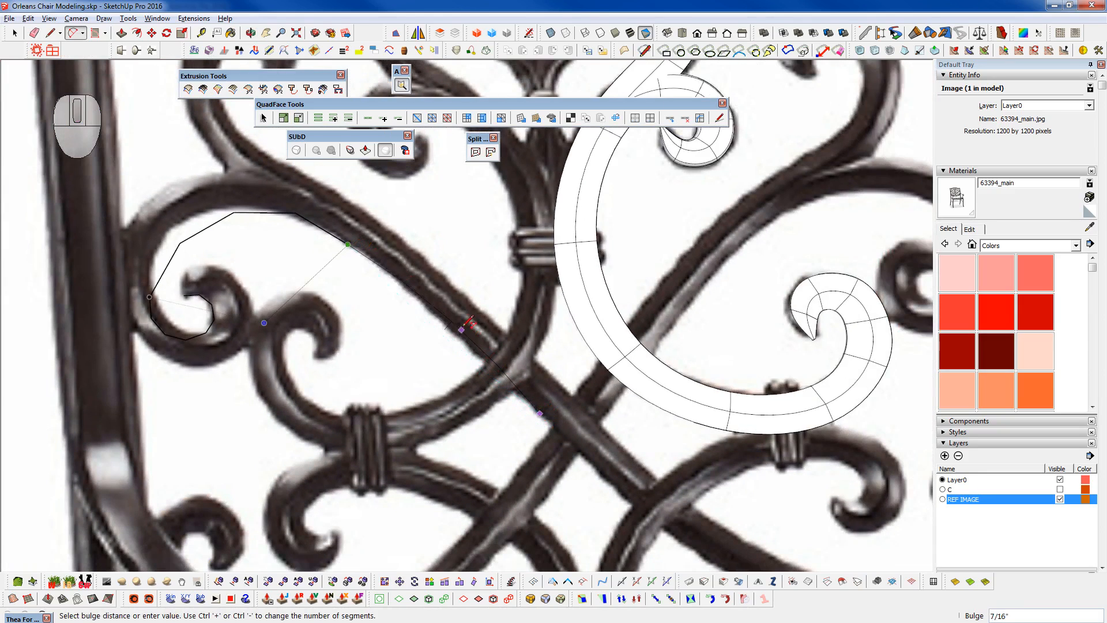
scroll(454, 328, up, 3)
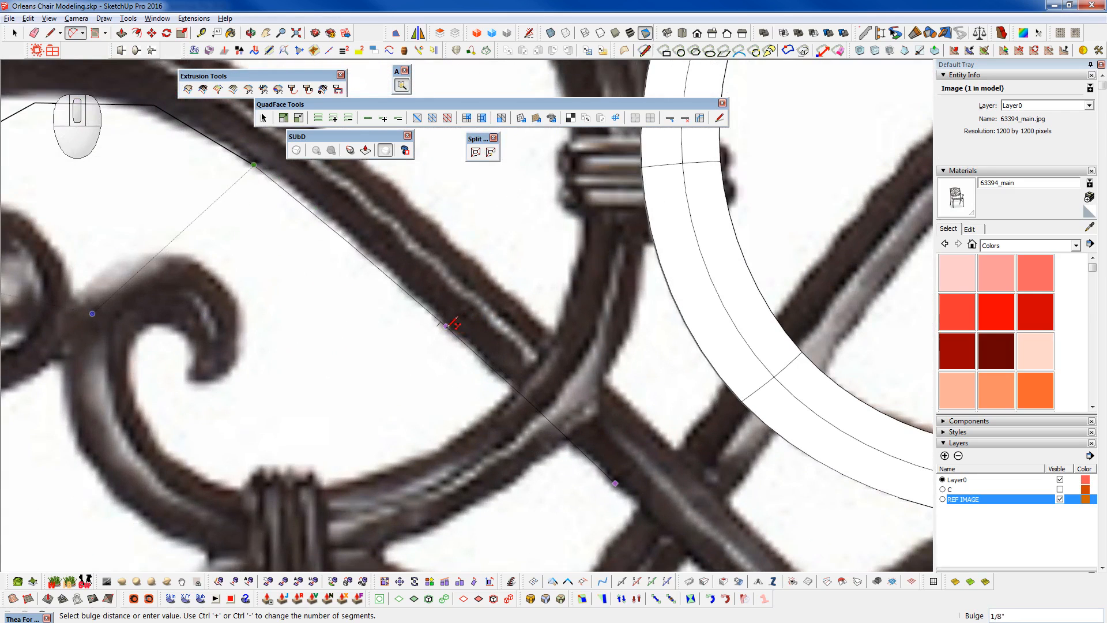
scroll(447, 326, up, 2)
click(447, 326)
scroll(461, 331, down, 3)
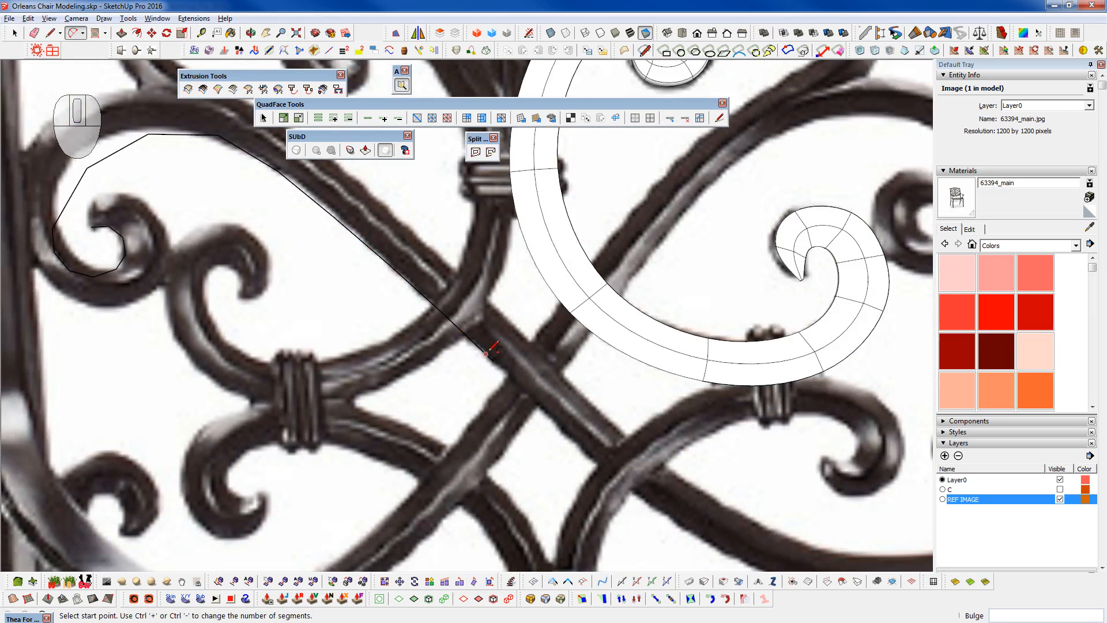
- Extend the outline with two tangent arcs along the diagonal bar and under the lower right loop, the second about 9 3/4" long
click(494, 361)
shift+middle_drag(606, 452, 399, 253)
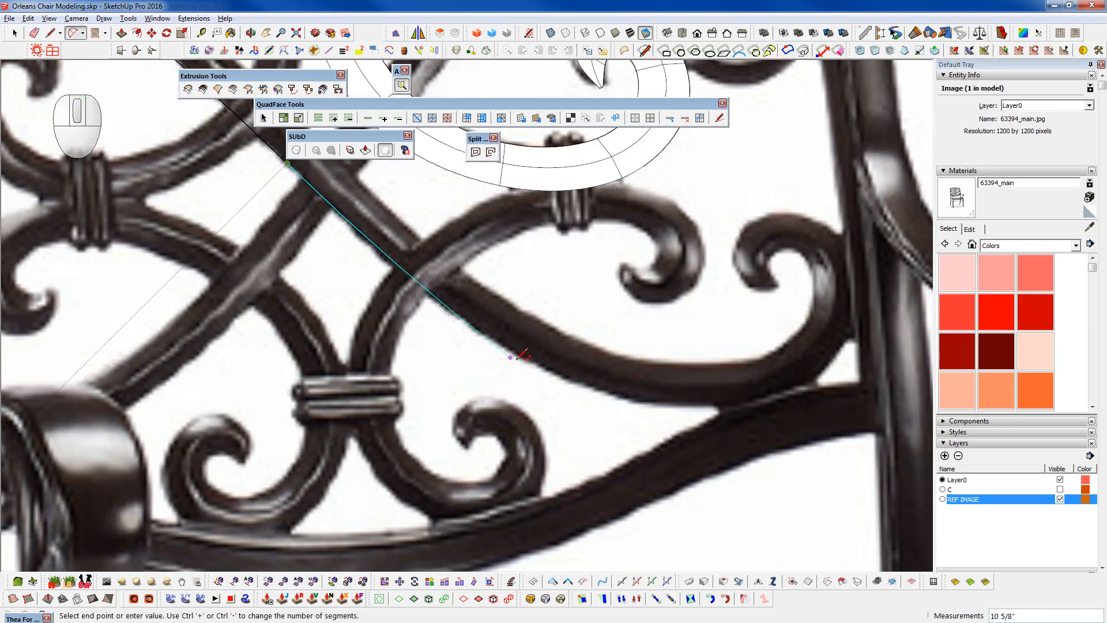
click(547, 372)
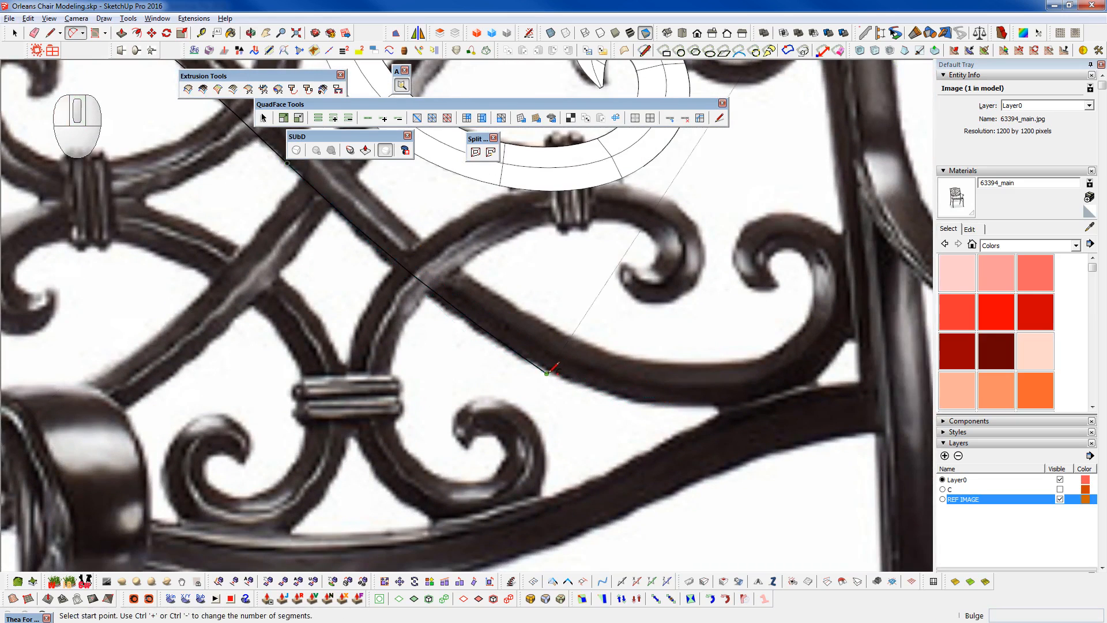
shift+middle_drag(821, 365, 630, 375)
scroll(626, 389, up, 1)
scroll(630, 386, up, 1)
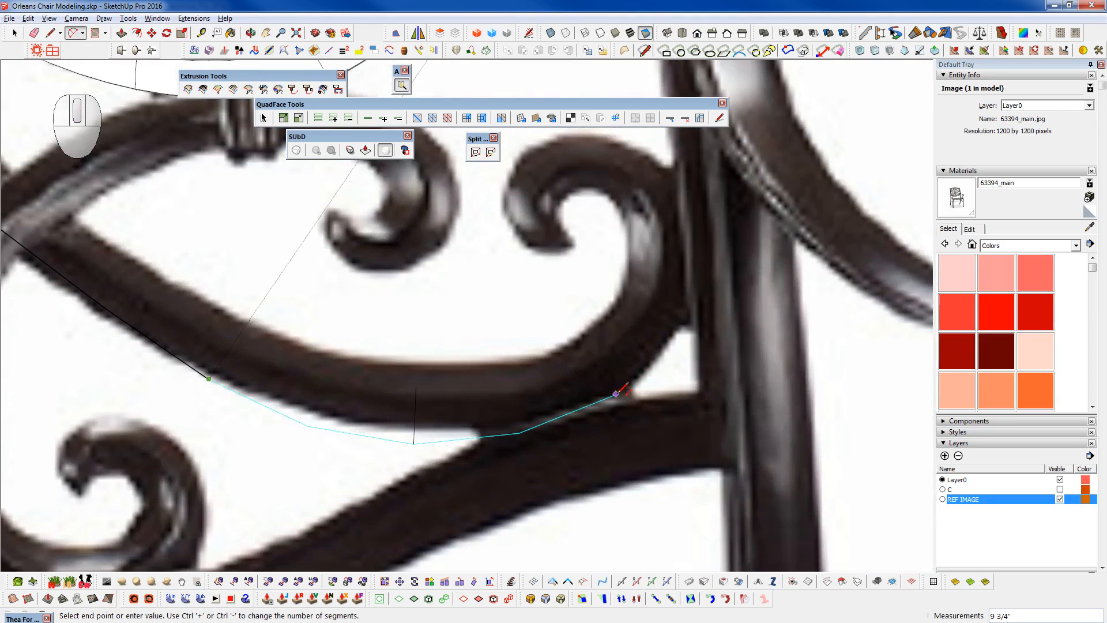
scroll(625, 390, up, 1)
click(617, 393)
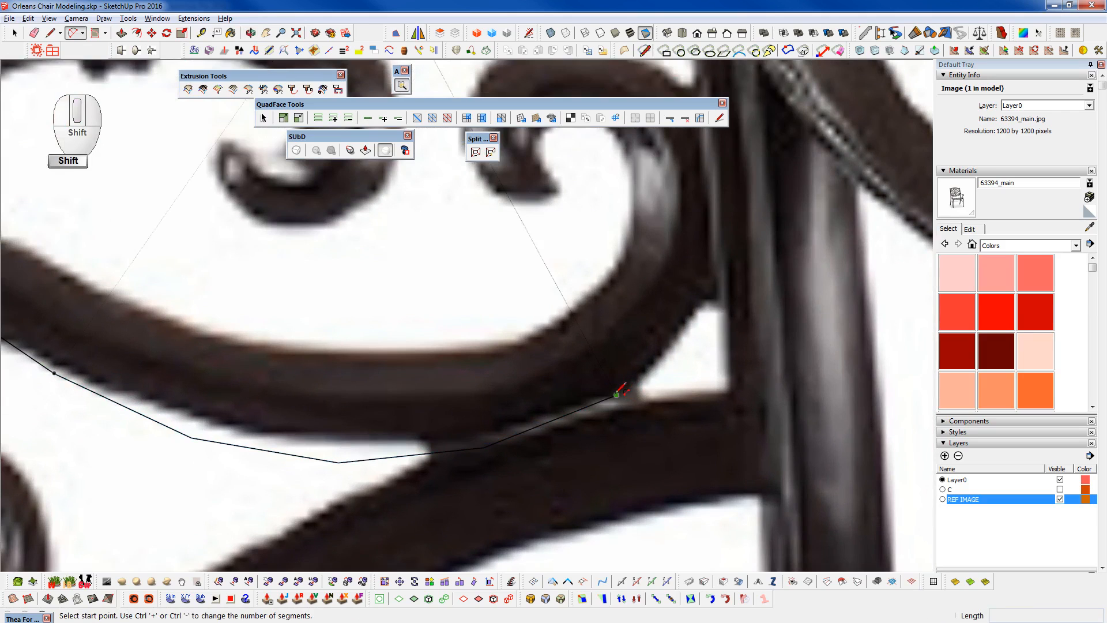
- Add two tangent arcs around the outer edge of the lower right curl to its tip, the second about 3 1/4" long
shift+middle_drag(616, 394, 481, 532)
scroll(481, 532, up, 1)
click(480, 532)
shift+middle_drag(572, 213, 574, 211)
scroll(611, 297, down, 5)
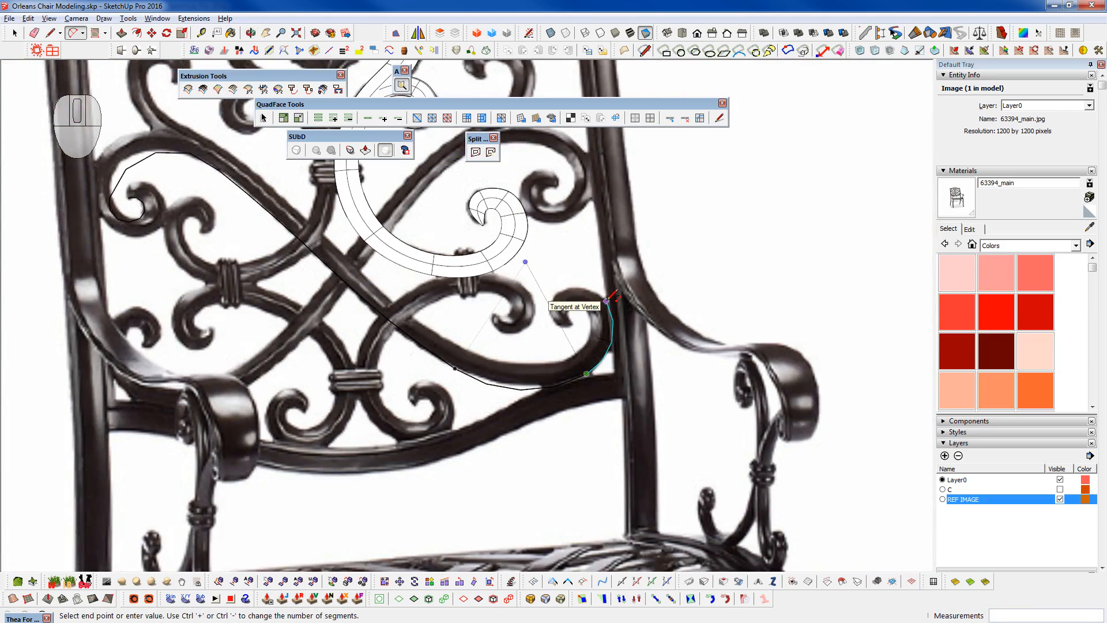
scroll(606, 301, up, 3)
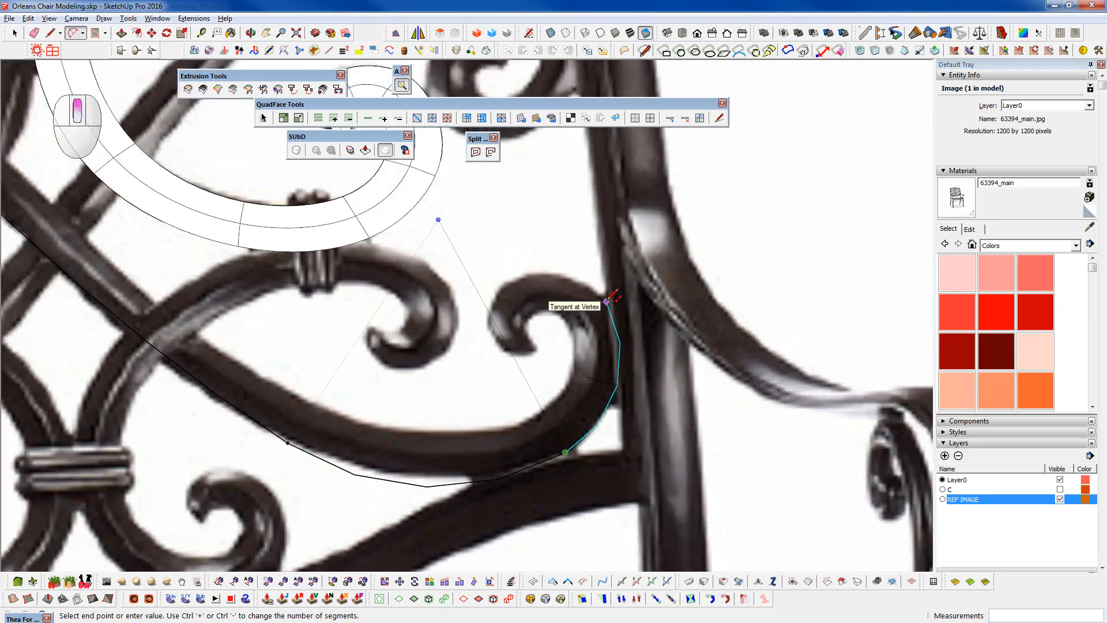
click(546, 272)
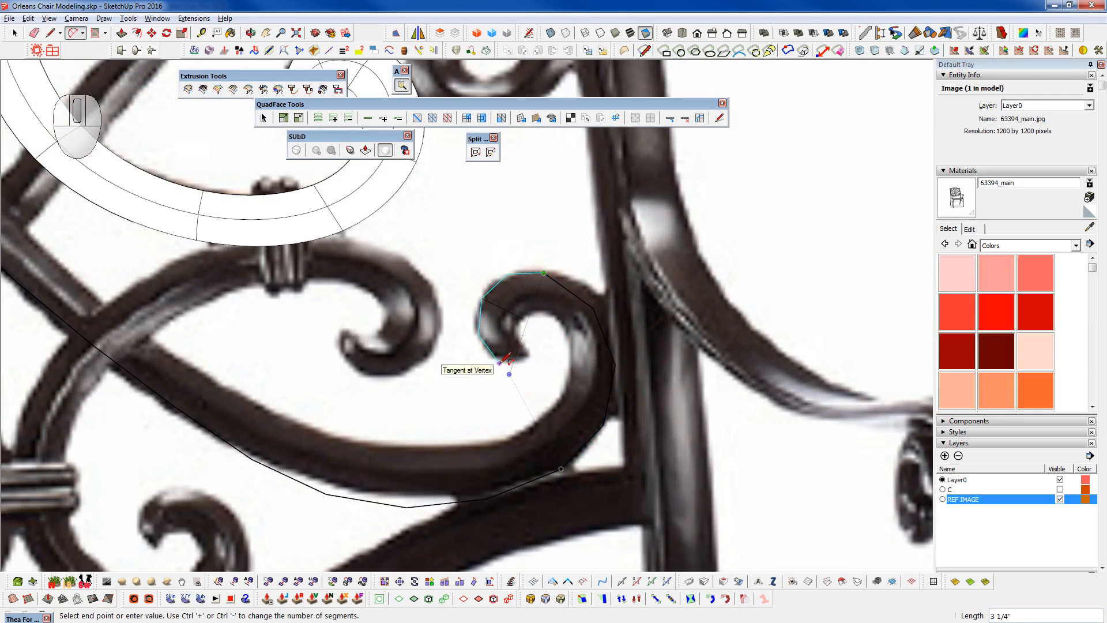
click(510, 365)
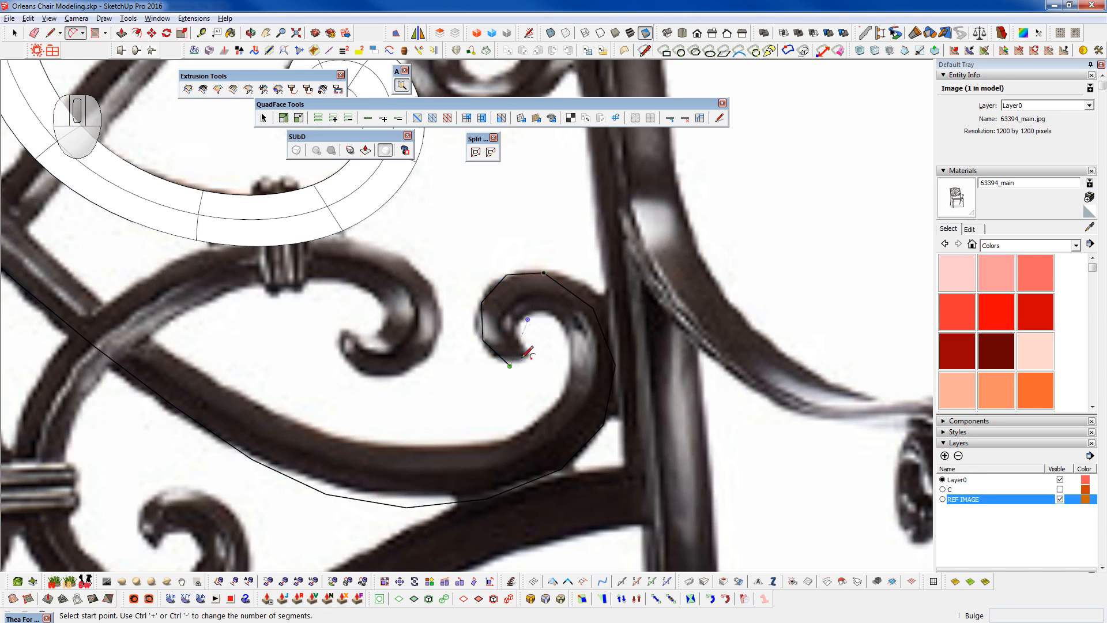
- Move the left loop outline's upper left vertex outward about 3/4" to the bar's inner edge
scroll(510, 364, down, 8)
shift+middle_drag(374, 260, 461, 297)
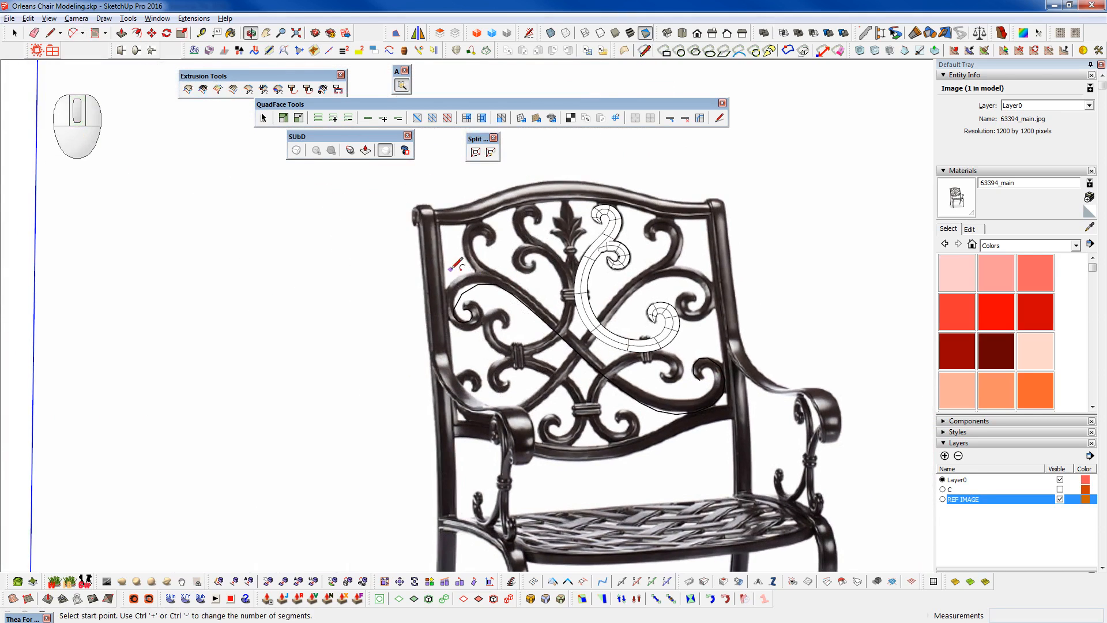
scroll(462, 297, up, 8)
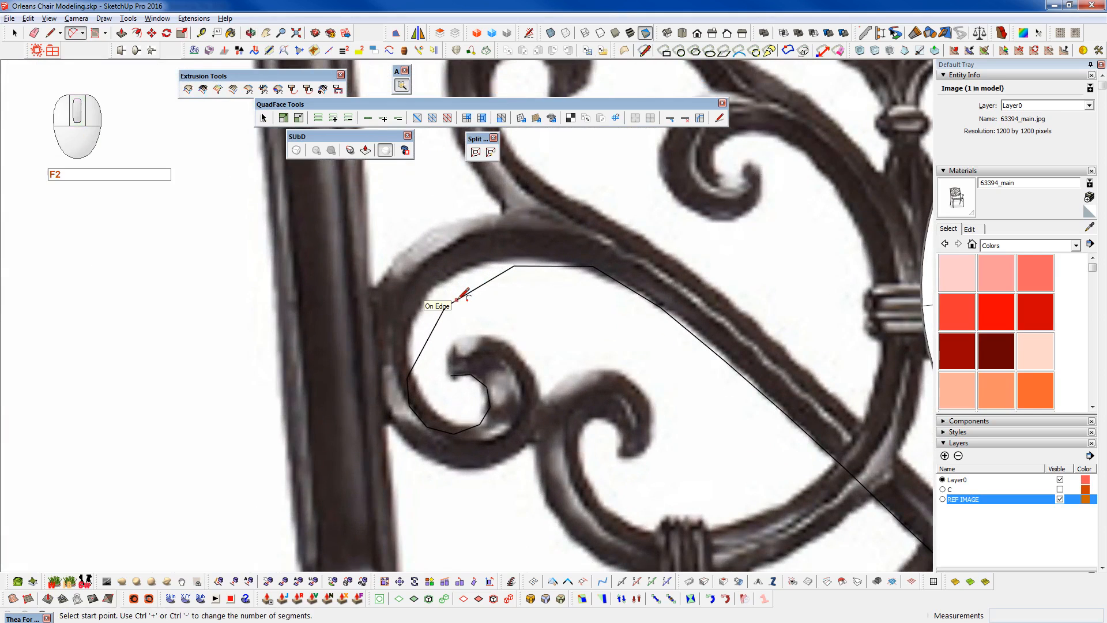
key(F2)
drag(436, 292, 453, 312)
key(w)
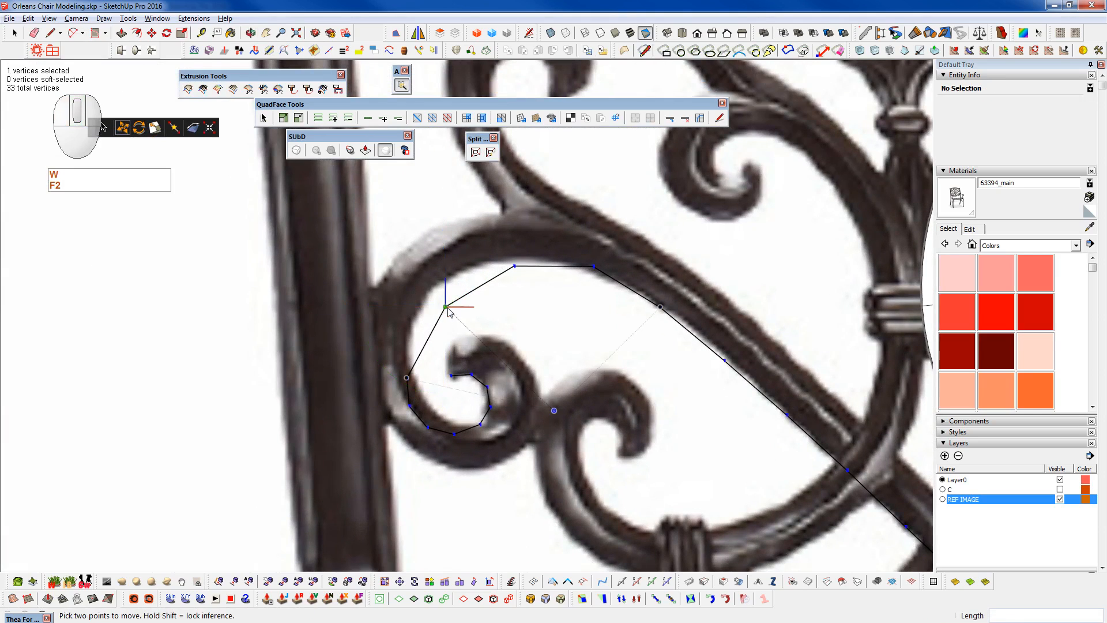
click(424, 292)
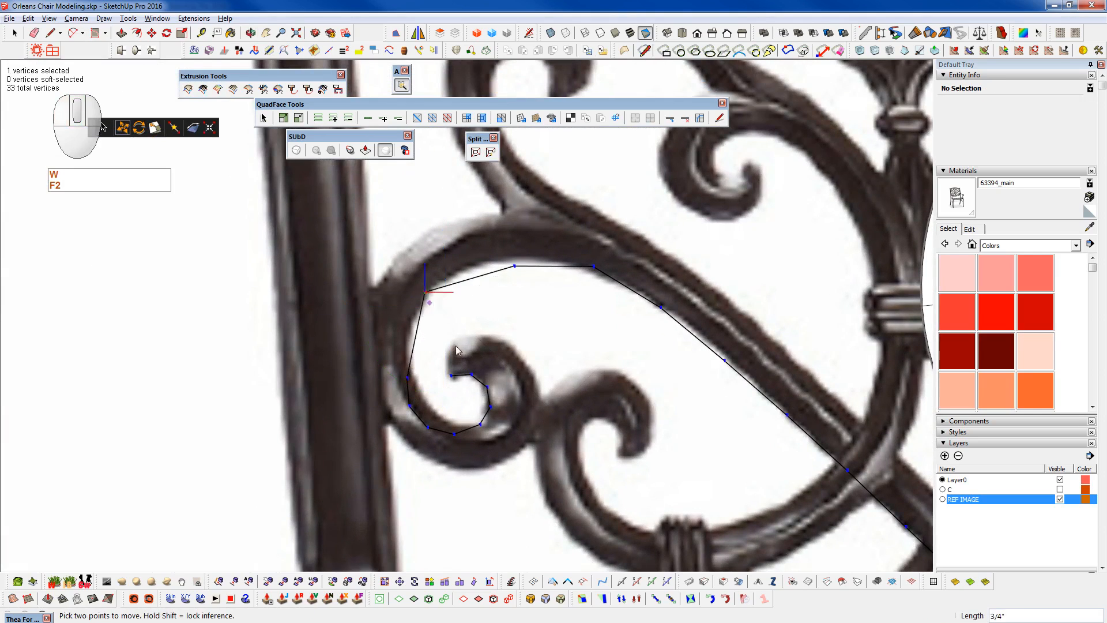
- Replace the two short segments at the left curl's inner tip with a single straight edge
scroll(439, 416, up, 5)
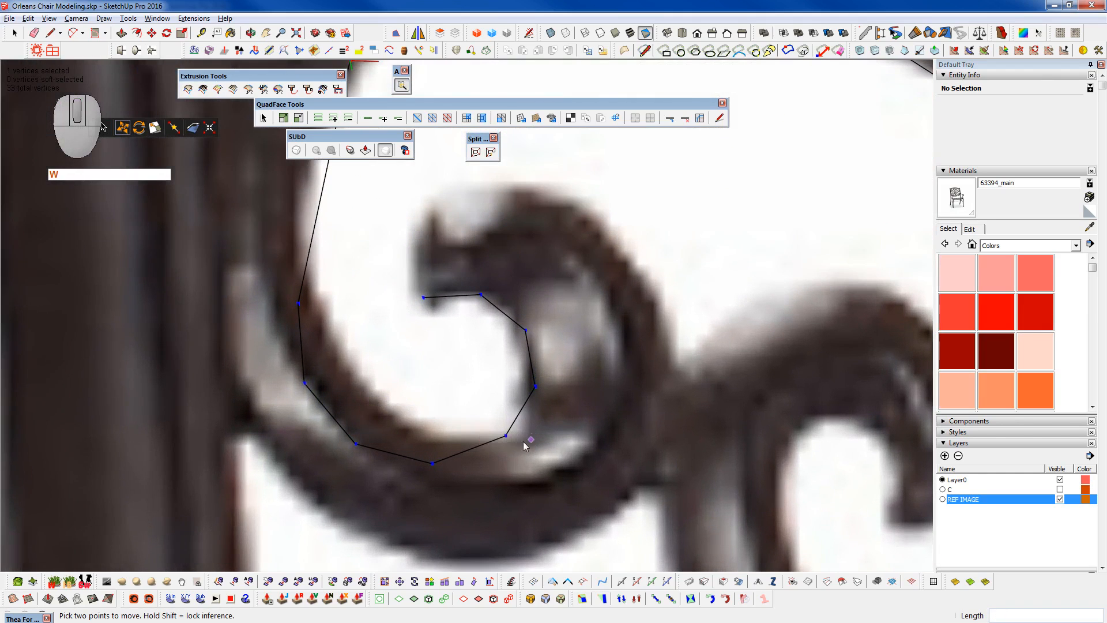
scroll(513, 433, down, 3)
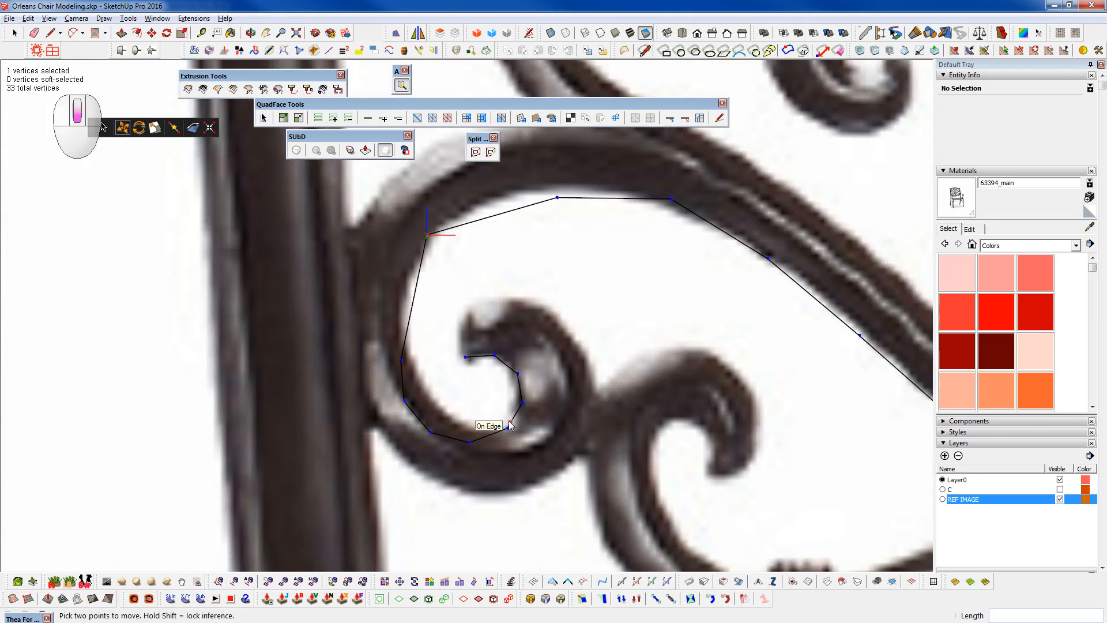
scroll(503, 326, up, 2)
key(q)
click(438, 380)
click(527, 407)
key(shift+e)
click(489, 377)
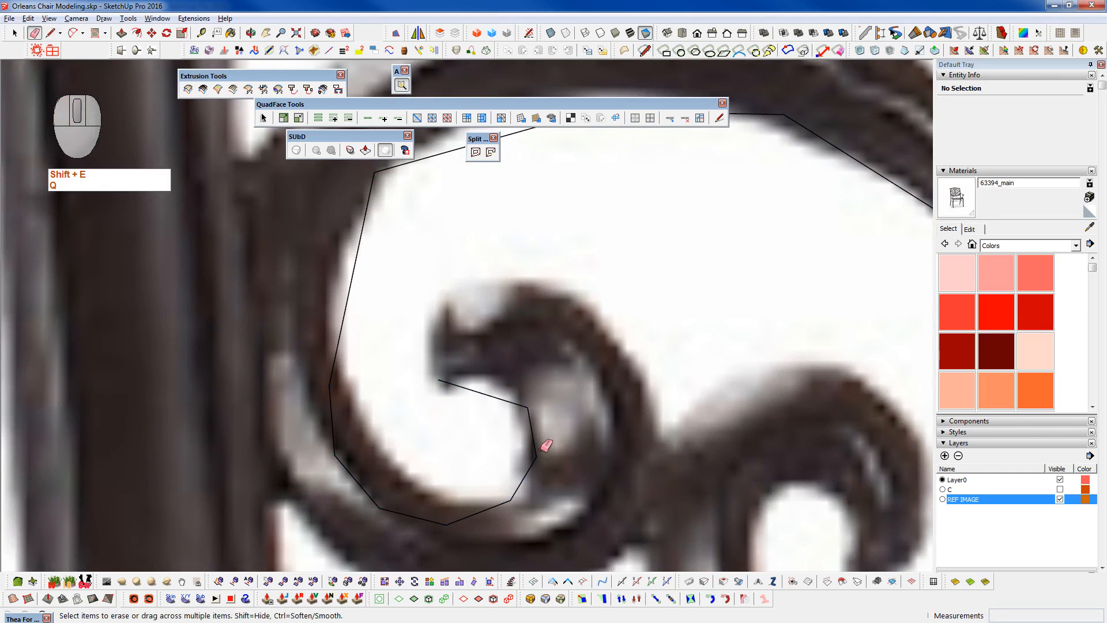
- Move the vertex beside the left curl's tip up and the end vertex inward to follow the reference curl
scroll(545, 439, up, 1)
shift+middle_drag(539, 461, 530, 398)
key(F2)
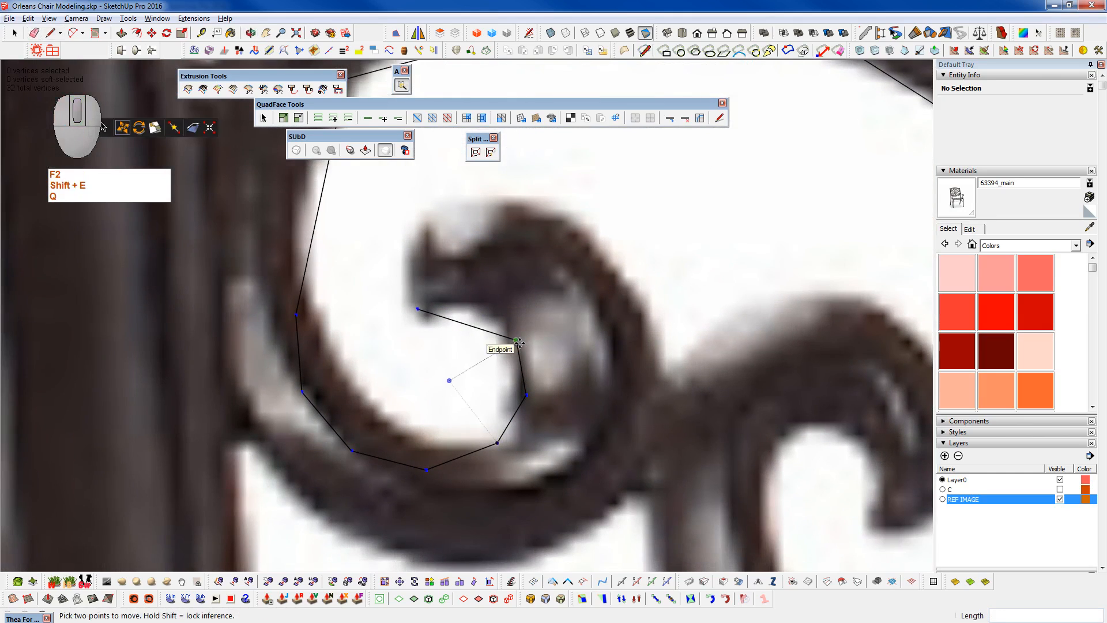
key(2)
click(515, 314)
click(417, 308)
click(442, 312)
- Replace the two segments at the lower right of the left curl's outline with one straight edge
key(q)
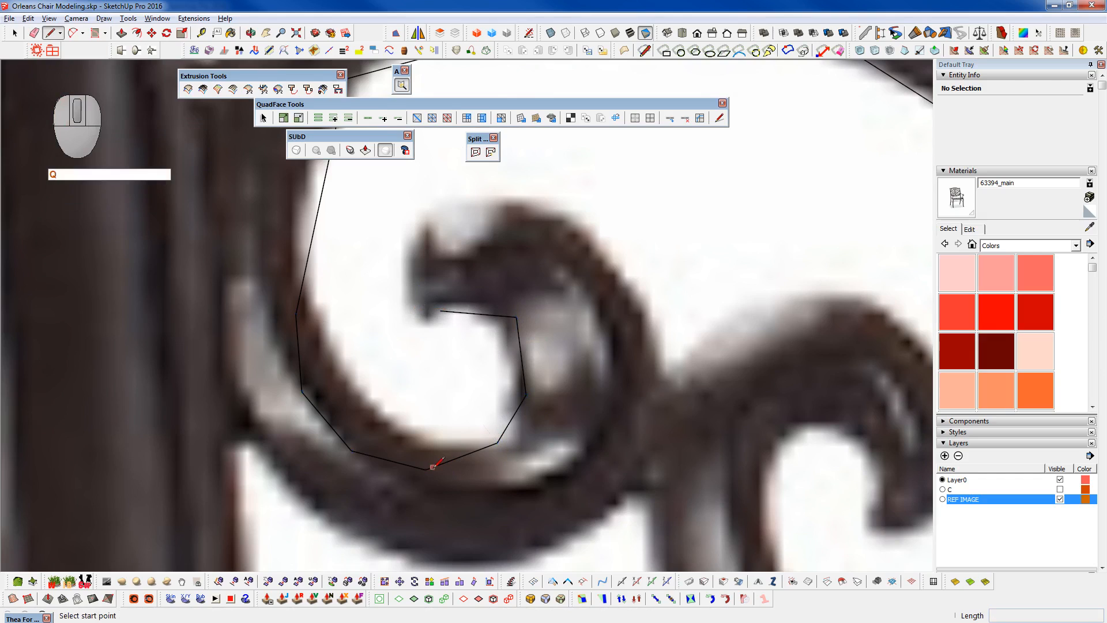
click(426, 467)
click(524, 396)
key(shift+e)
drag(506, 439, 503, 438)
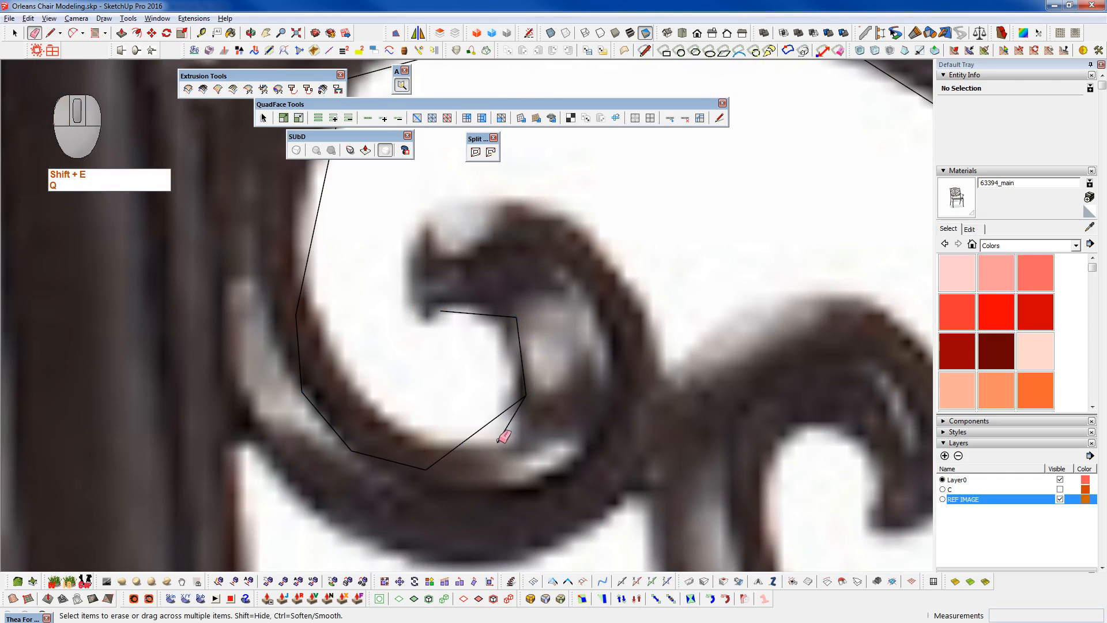
- Move the left curl outline's lower right corner outward about 7/16"
key(2)
middle_click(525, 396)
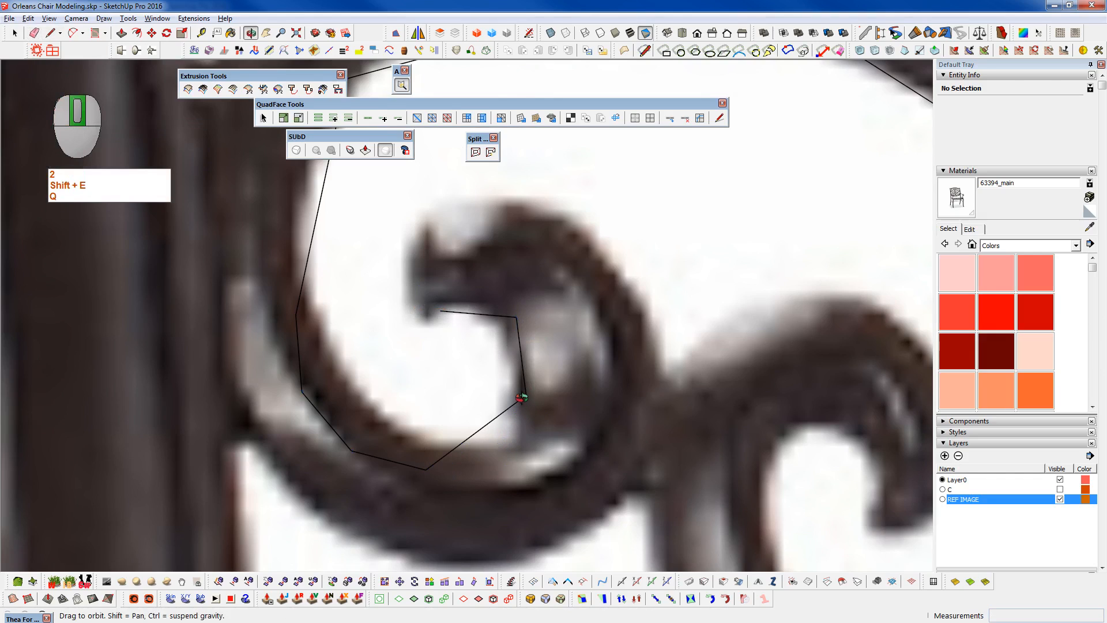
key(w)
click(525, 396)
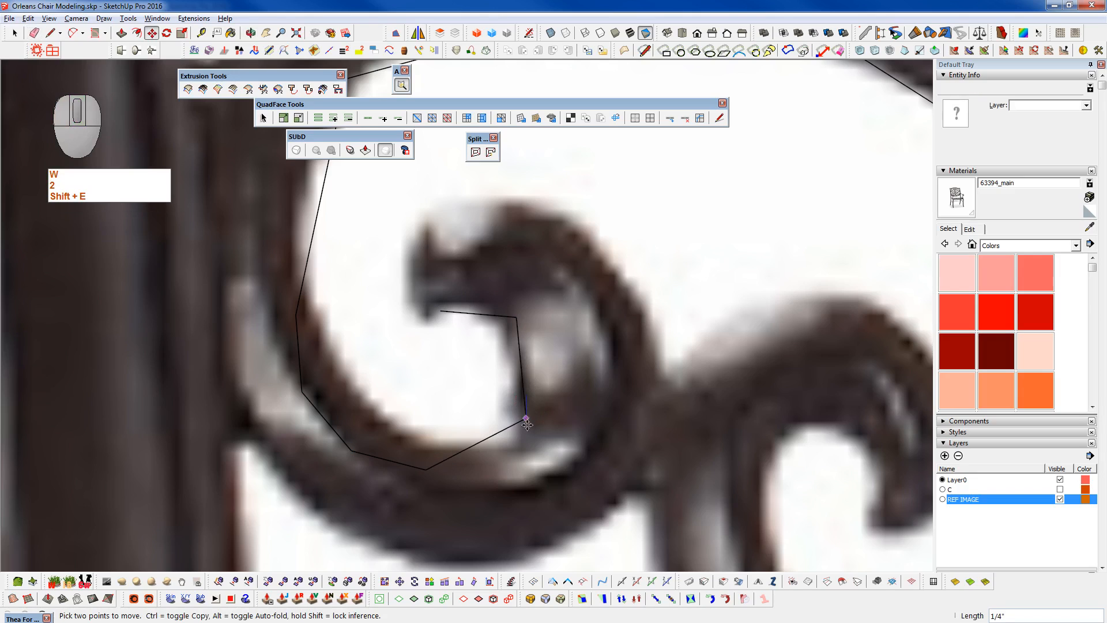
click(536, 431)
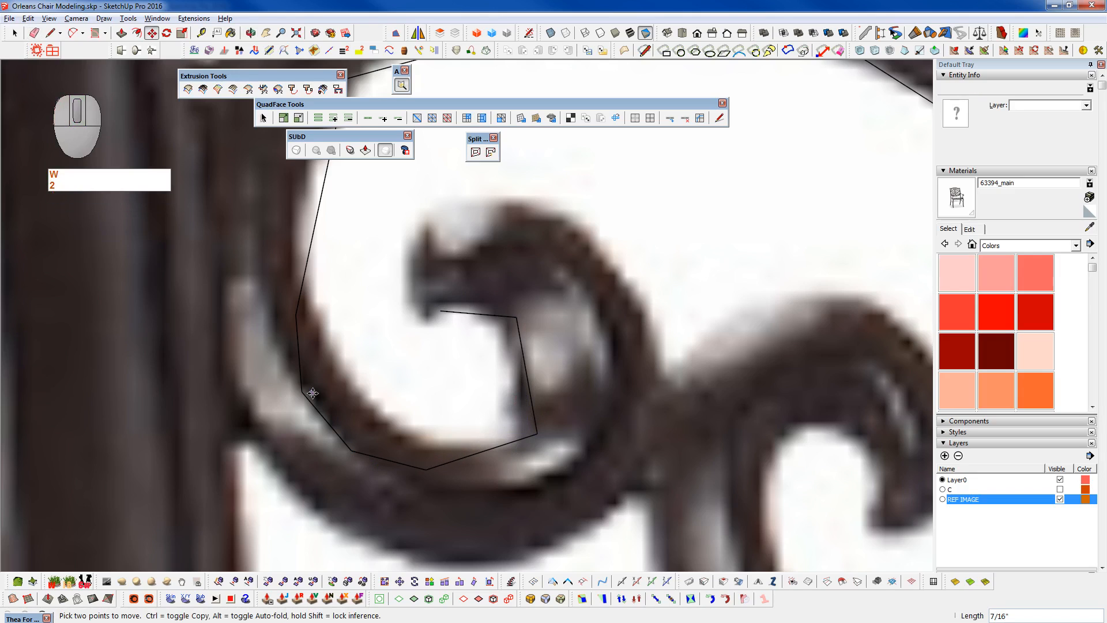
- Replace the two segments at the lower left of the curl's outline with one edge and erase the leftover corner
key(q)
click(351, 450)
click(295, 316)
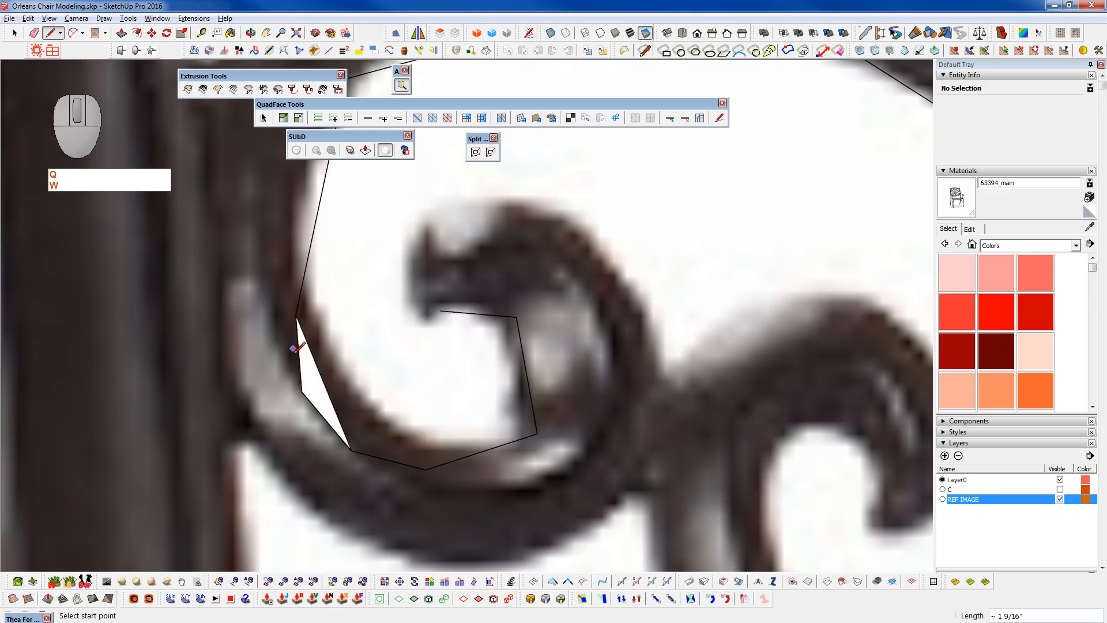
key(shift+e)
drag(292, 349, 363, 432)
- Try moving the curl outline's lower left corner farther out, and undo that move
key(w)
click(351, 450)
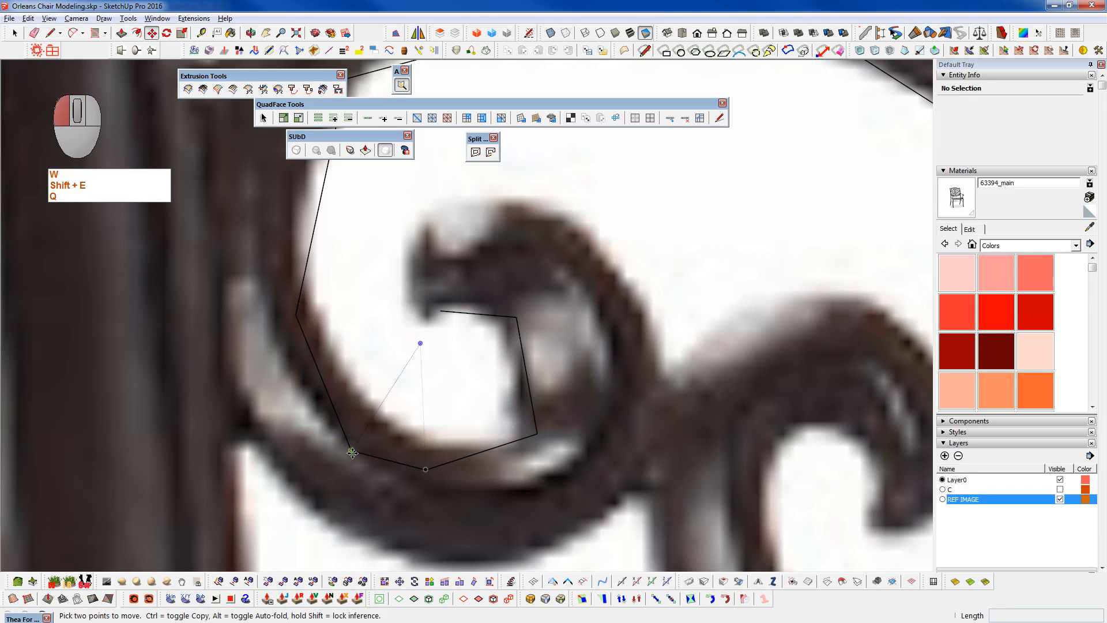
click(331, 453)
scroll(419, 455, down, 2)
scroll(419, 454, down, 3)
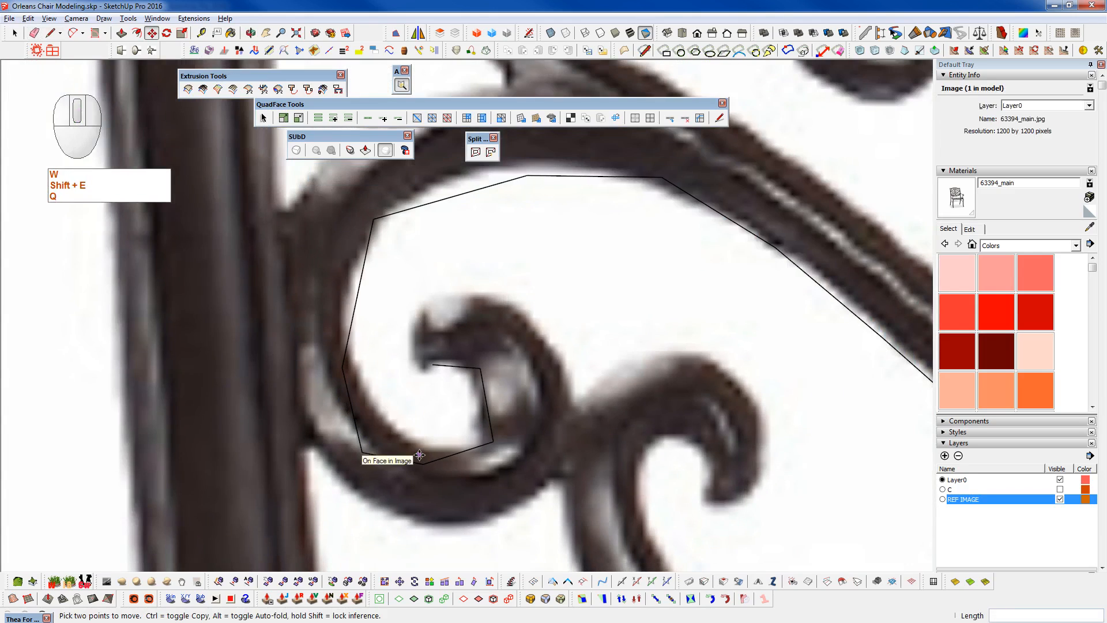
key(space)
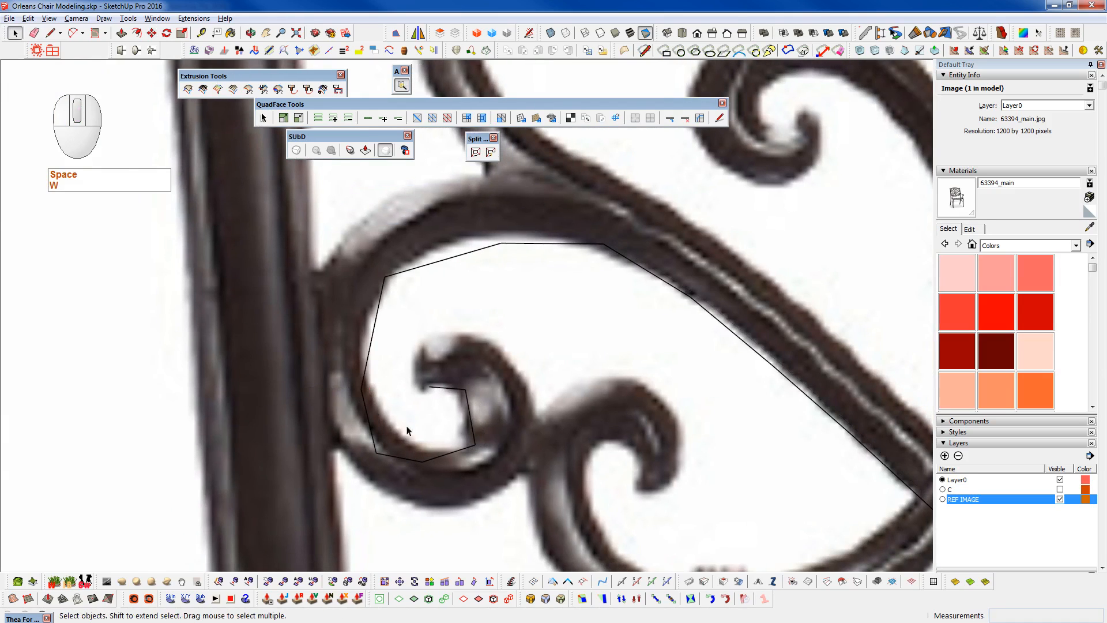
key(ctrl+z)
- Adjust the curl outline's inner upper and lower right corners, and move its free end down about 1/4"
scroll(400, 431, up, 2)
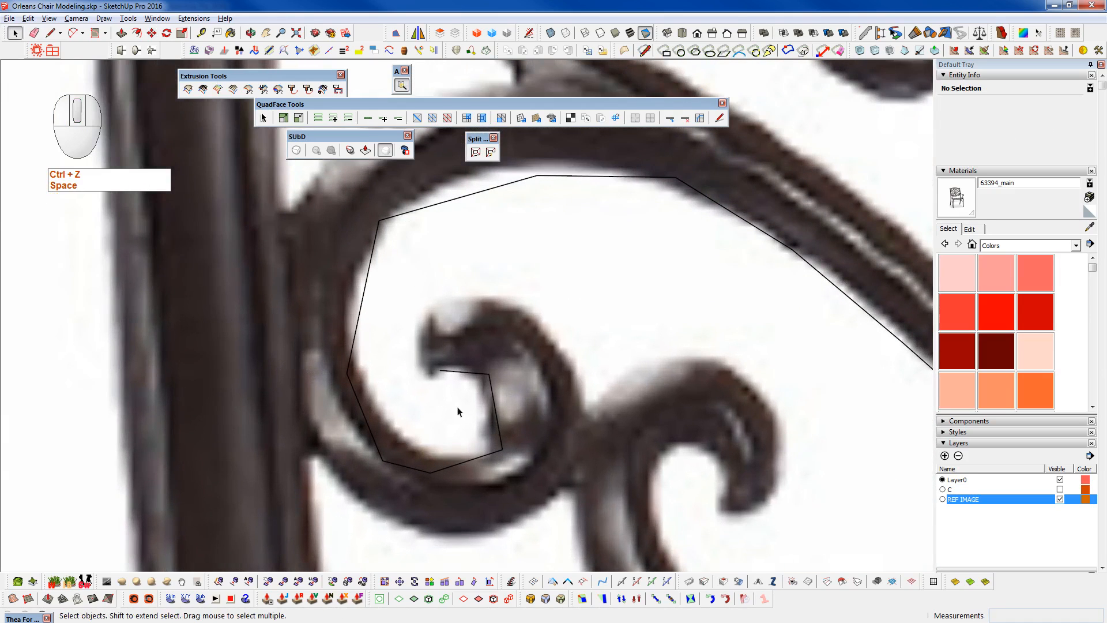
key(w)
click(489, 374)
click(502, 449)
click(517, 449)
click(439, 369)
click(444, 380)
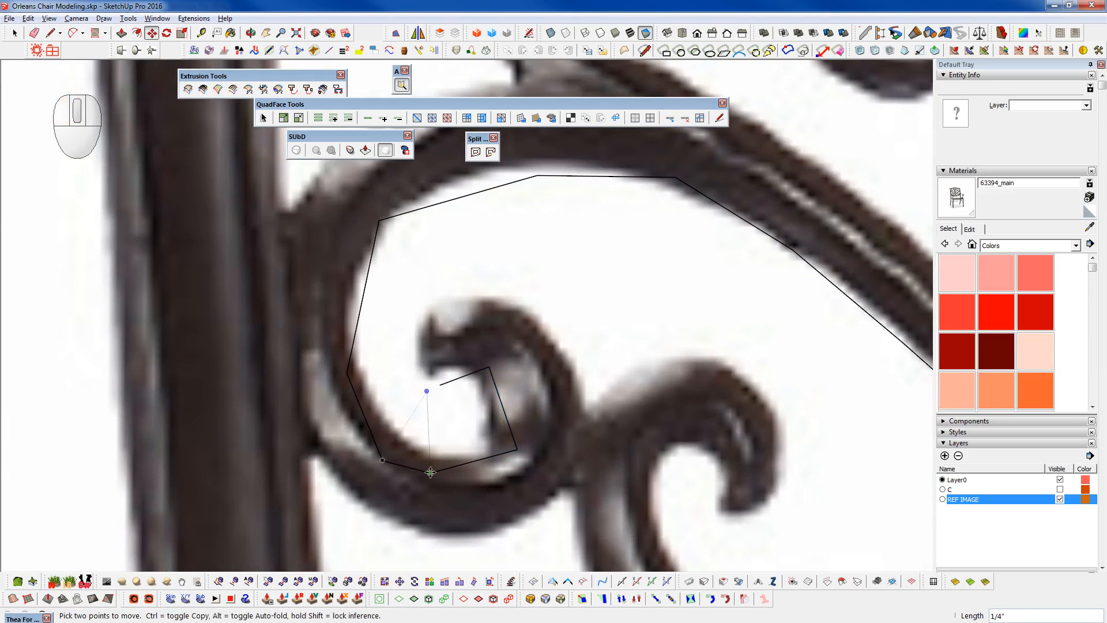
- Move the bottom vertex of the curl's outline sideways along the curl's lower inner edge toward the lower right corner
click(430, 472)
key(space)
key(w)
click(430, 472)
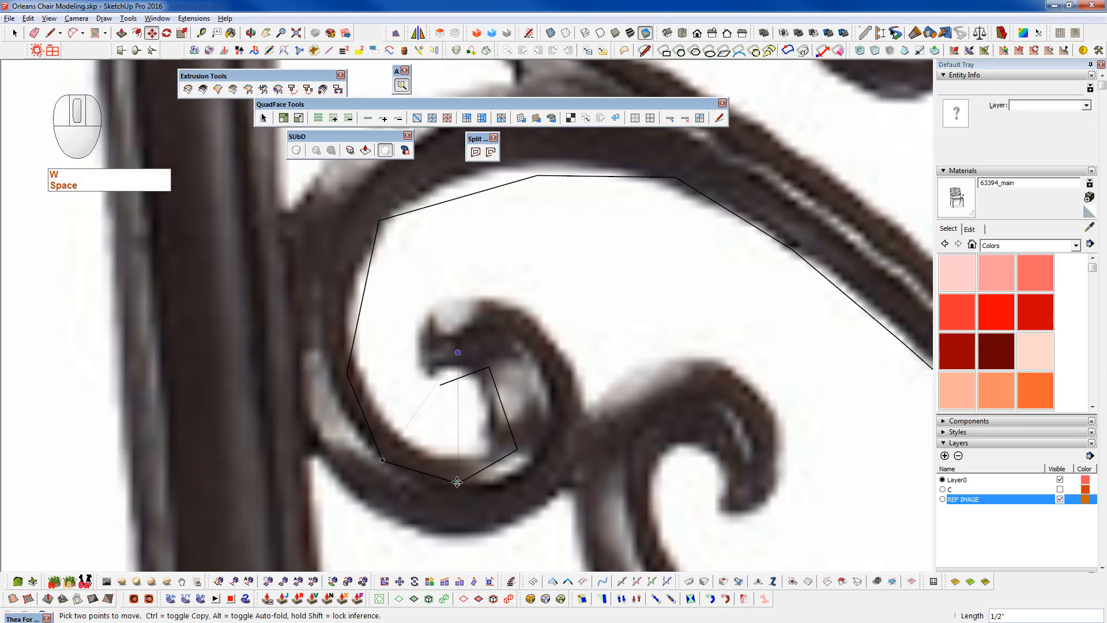
click(459, 464)
- Move the curl outline's lower right corner inward about 1/2" onto the curl's inner edge, and move its free end sideways about 1/8"
click(514, 447)
key(space)
key(w)
click(514, 446)
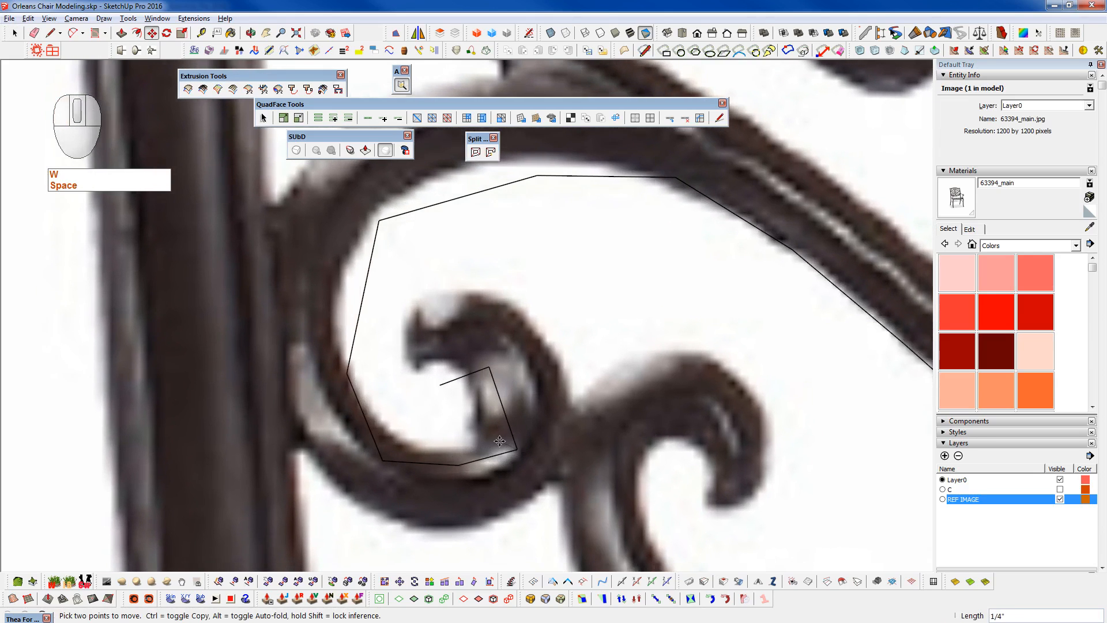
key(w)
click(516, 448)
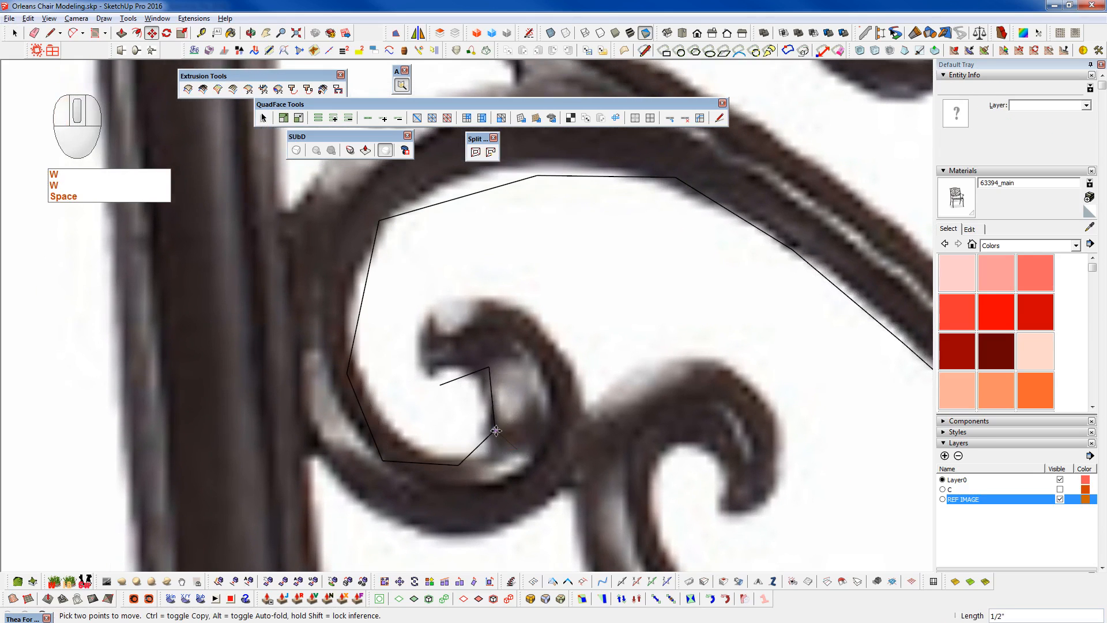
click(496, 430)
click(439, 384)
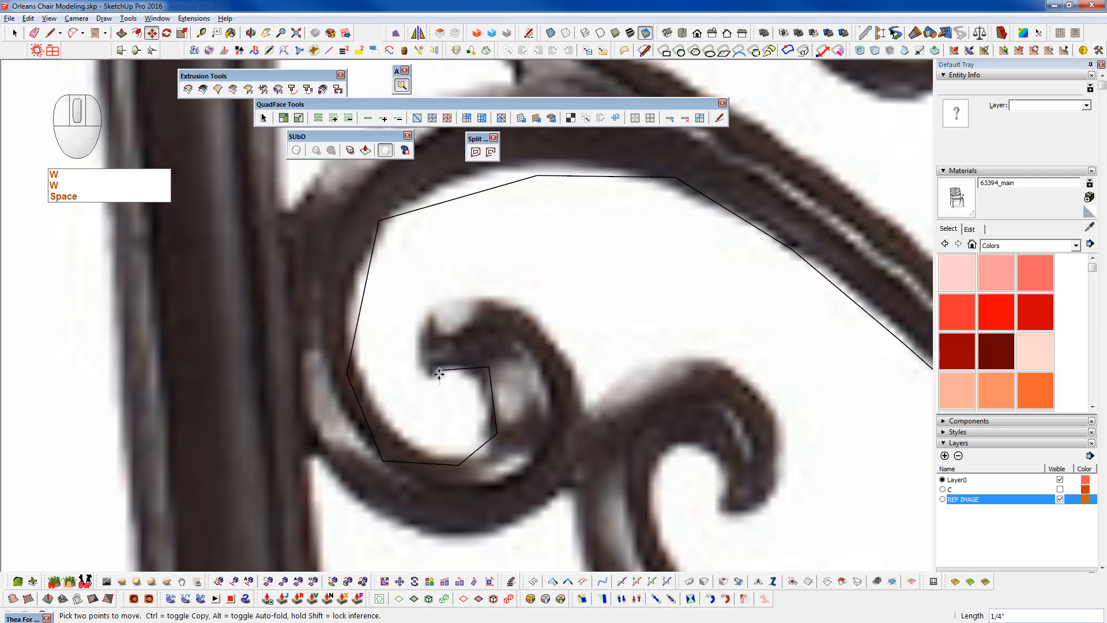
key(w)
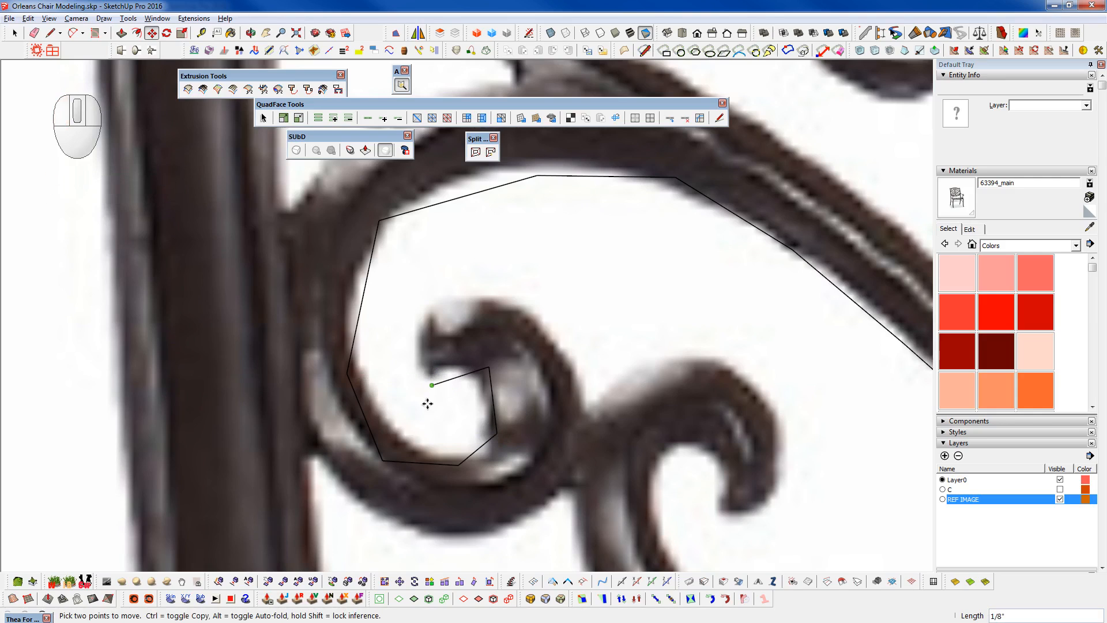
- Move the curl outline's lower left corner inward about 3/8", and raise the outermost vertex above it along the bar's inner edge
click(384, 460)
key(w)
click(384, 458)
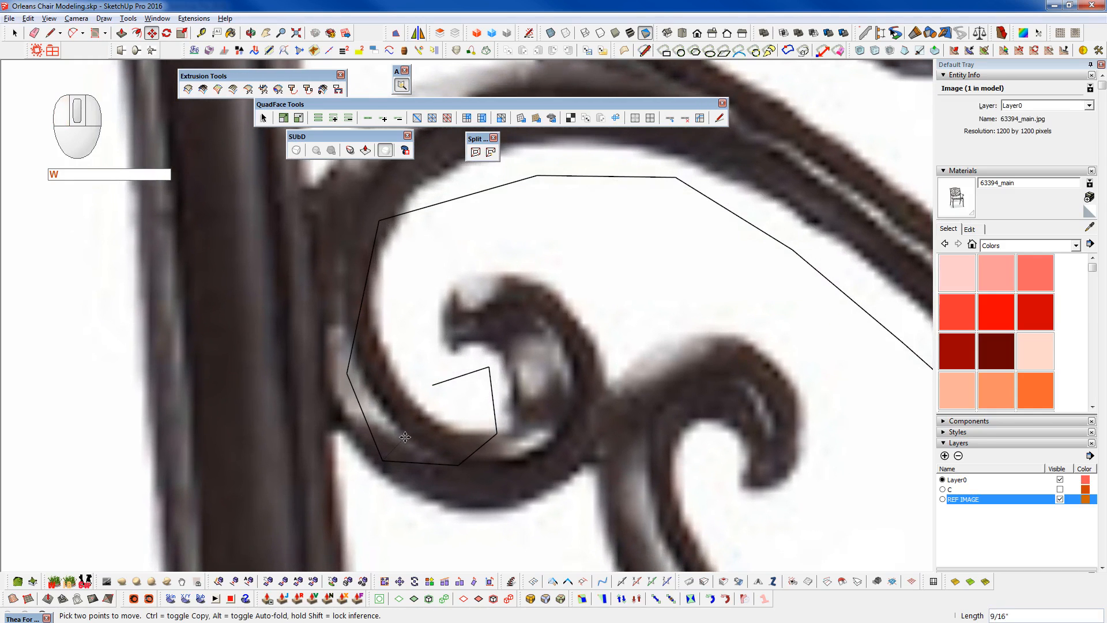
key(space)
key(w)
click(383, 461)
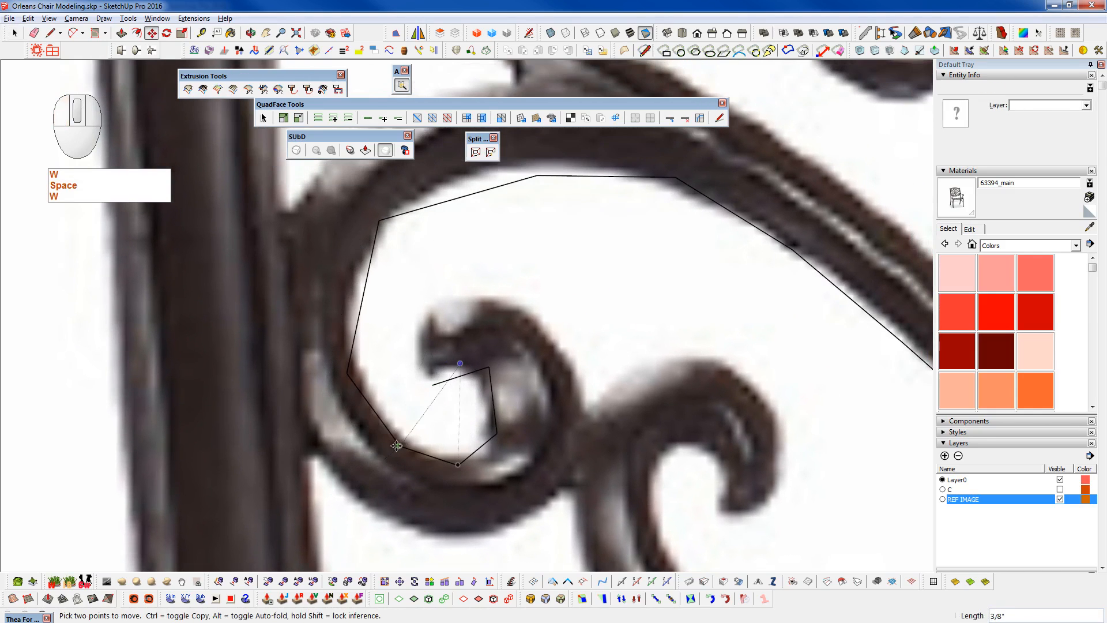
click(397, 444)
key(space)
key(w)
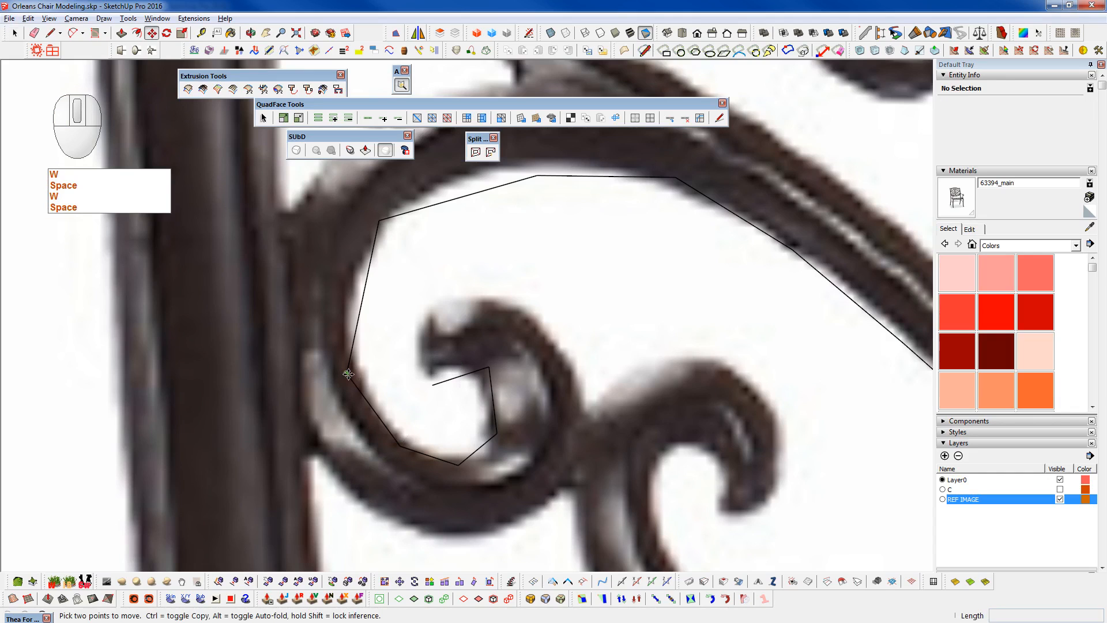
click(348, 373)
click(348, 335)
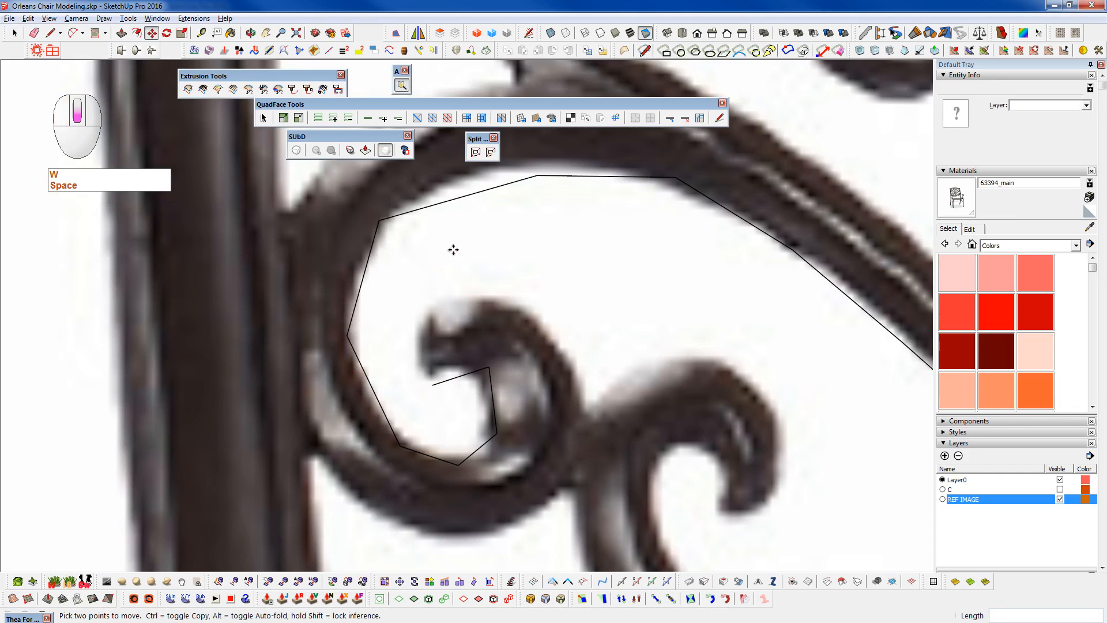
- Raise the outline vertex at the top of the upper left curl to the reference bar's inner edge
scroll(452, 259, down, 1)
shift+middle_drag(488, 229, 454, 340)
key(w)
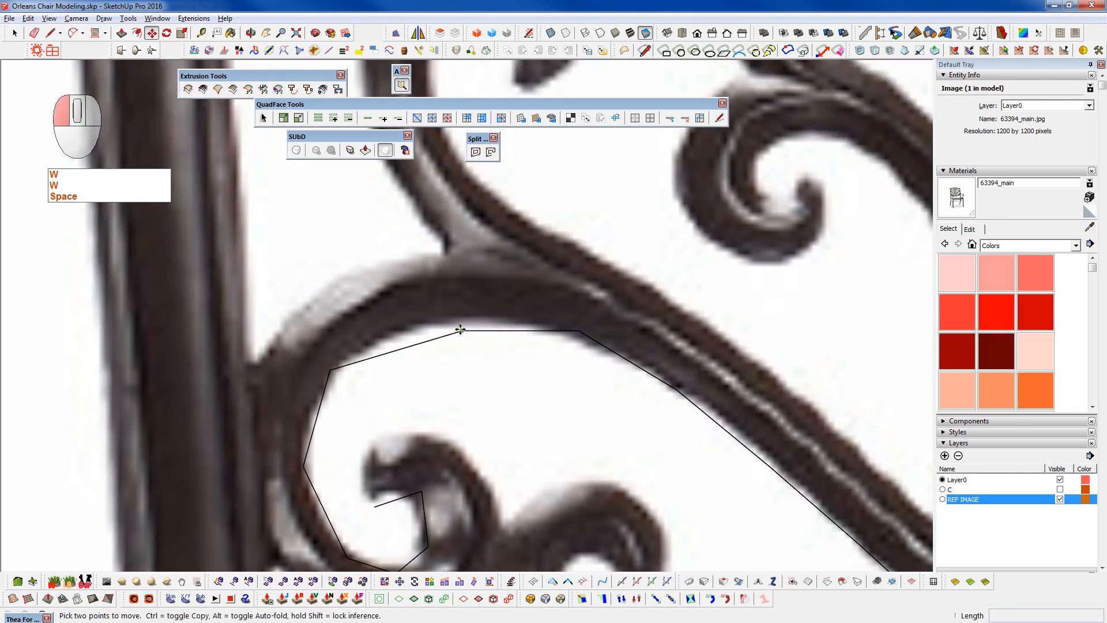
click(460, 329)
key(space)
key(space)
key(w)
click(463, 330)
click(460, 317)
- Using vertex editing, move the lower right curl's upper right vertex about 9/16" out to the reference bar's outer edge
shift+middle_drag(585, 373, 460, 357)
scroll(459, 355, down, 2)
key(F2)
shift+middle_drag(591, 403, 468, 318)
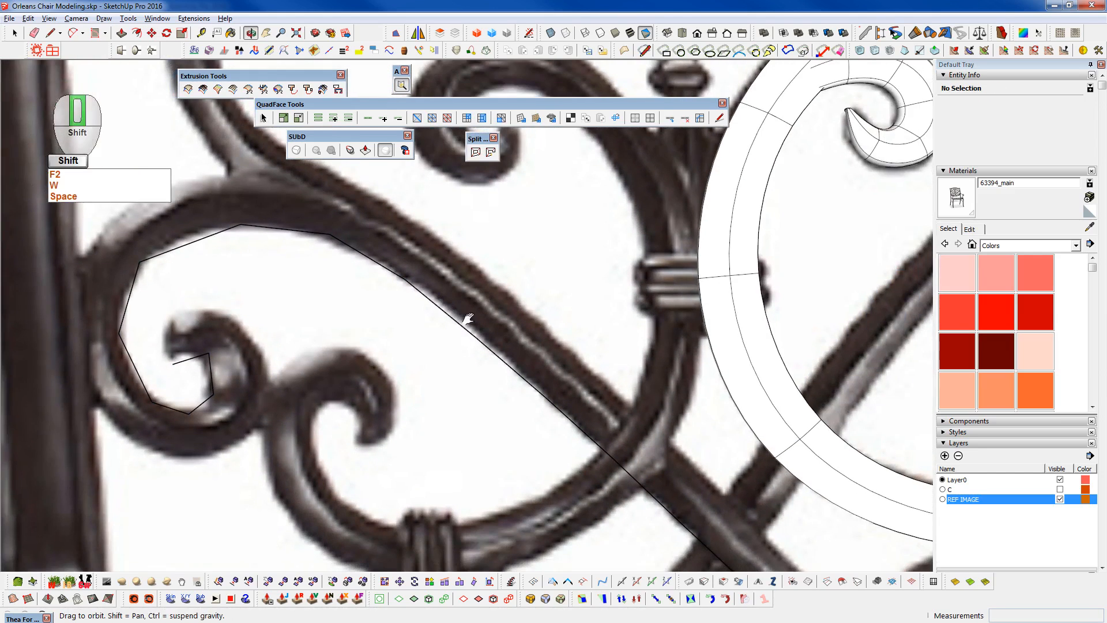
scroll(456, 319, down, 4)
scroll(457, 320, down, 2)
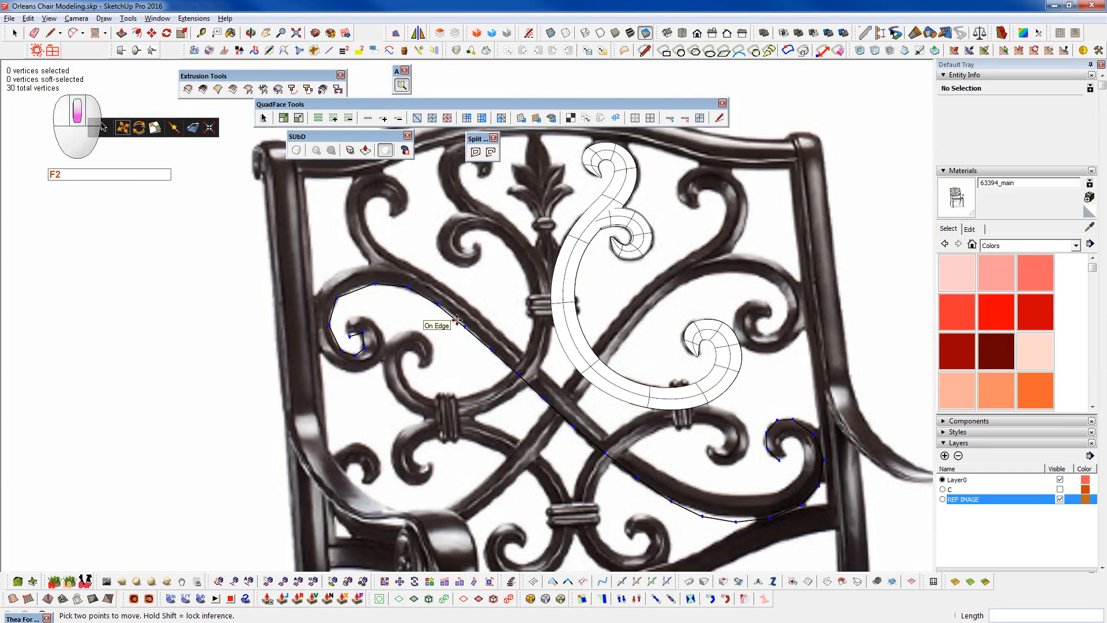
shift+middle_drag(762, 525, 658, 467)
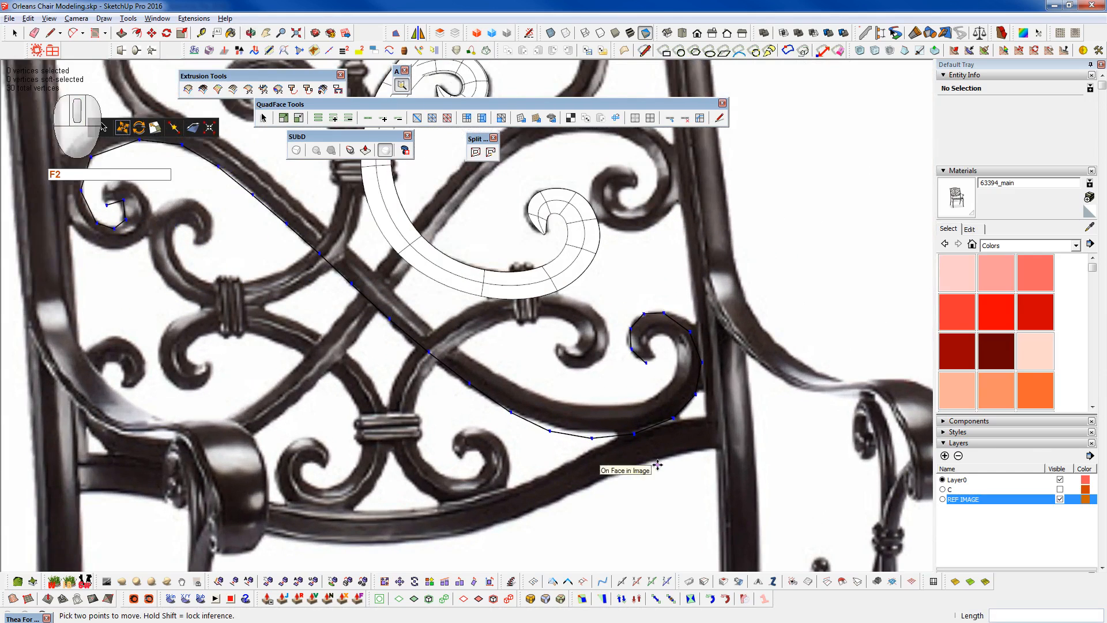
scroll(680, 380, up, 5)
scroll(666, 317, up, 1)
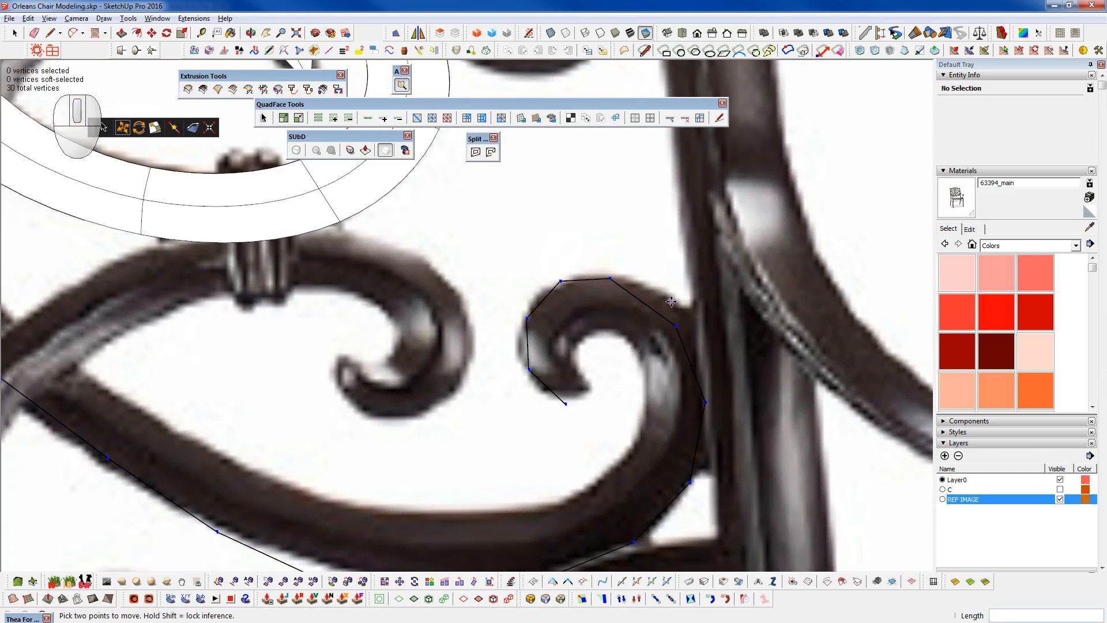
key(space)
click(676, 326)
key(w)
click(675, 326)
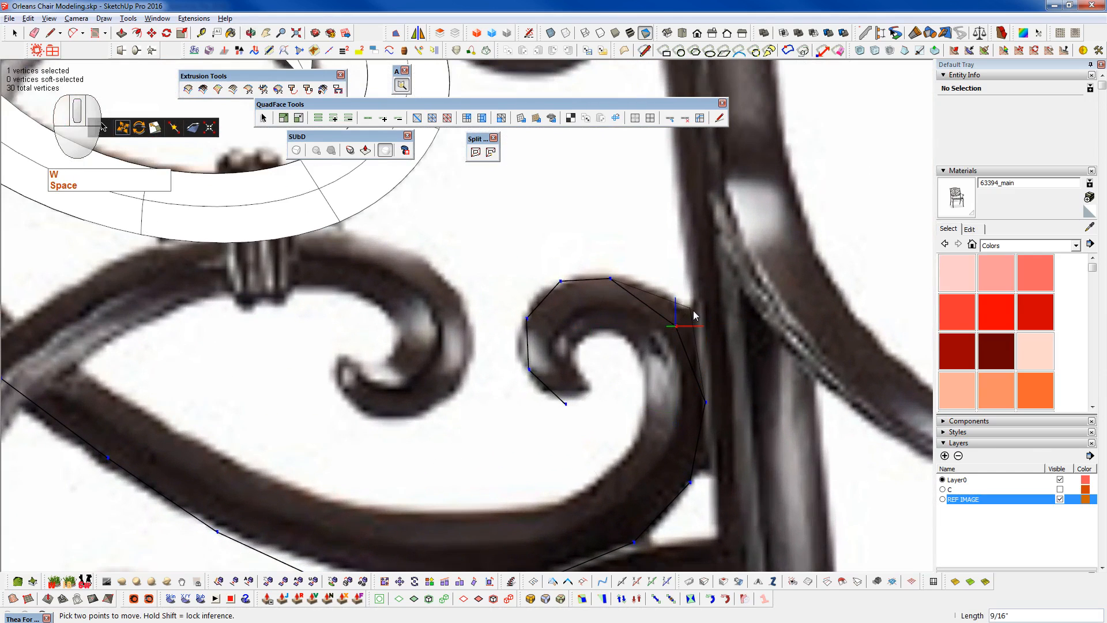
click(690, 308)
- Move the lower right curl's outermost side vertex outward about 1/4", and shift the vertex below it about 1/4" to follow the bar
key(space)
key(w)
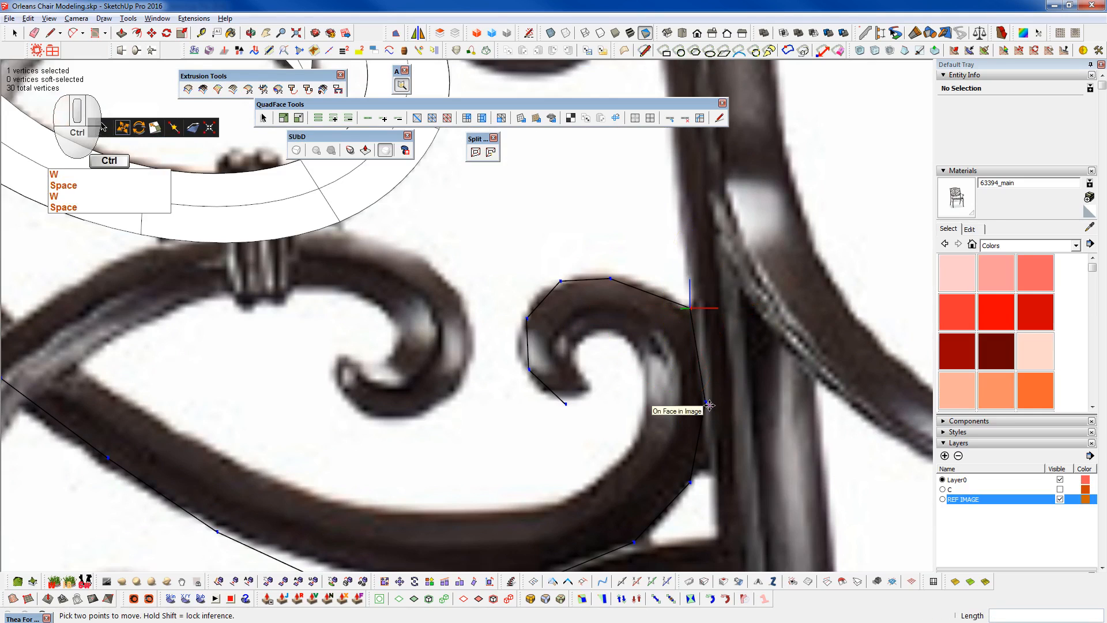
key(ctrl+z)
key(space)
click(709, 407)
key(space)
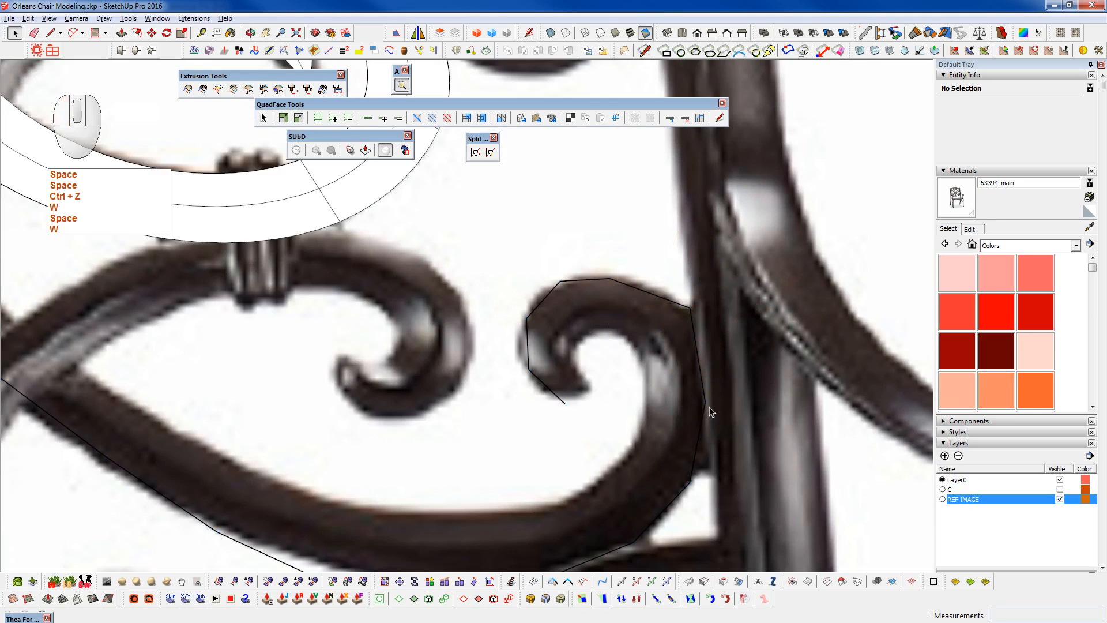
key(F2)
click(705, 402)
key(w)
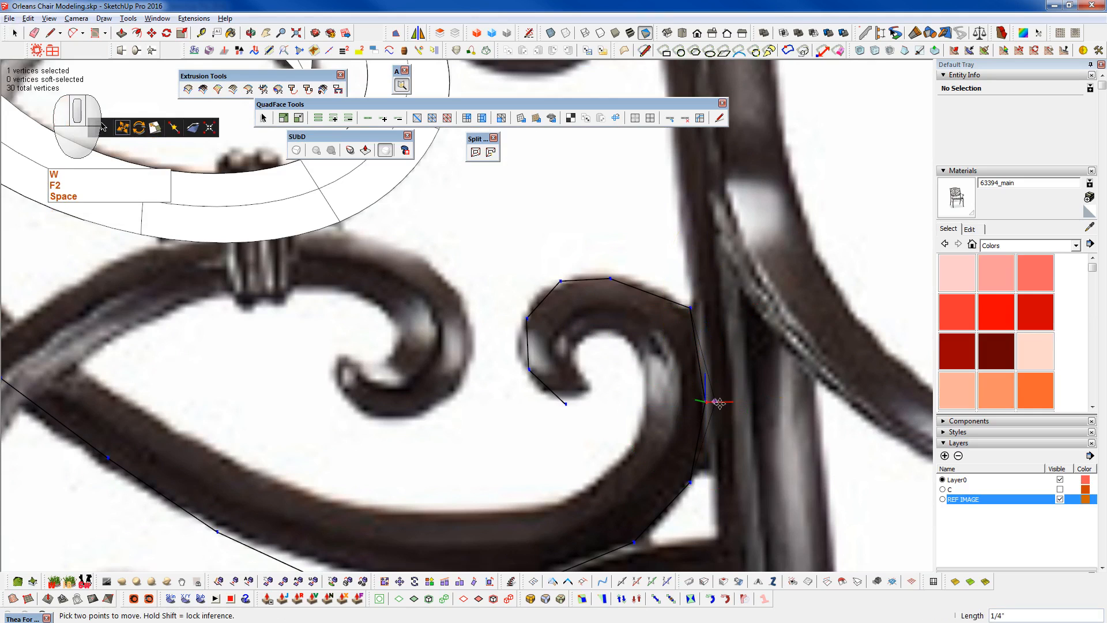
scroll(715, 400, down, 2)
key(space)
key(w)
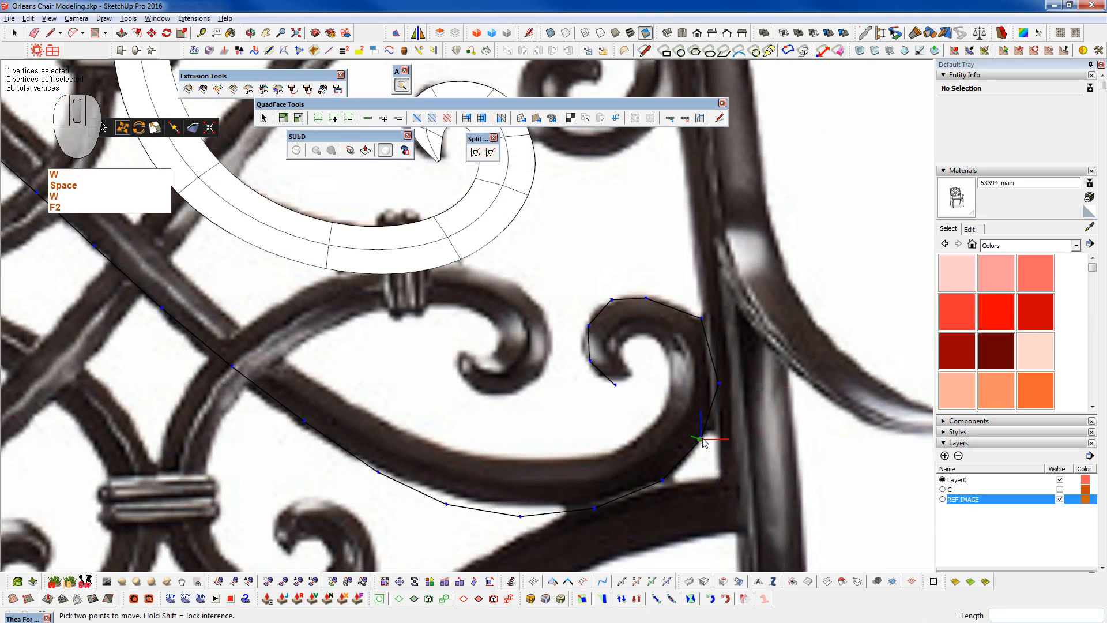
scroll(712, 449, up, 2)
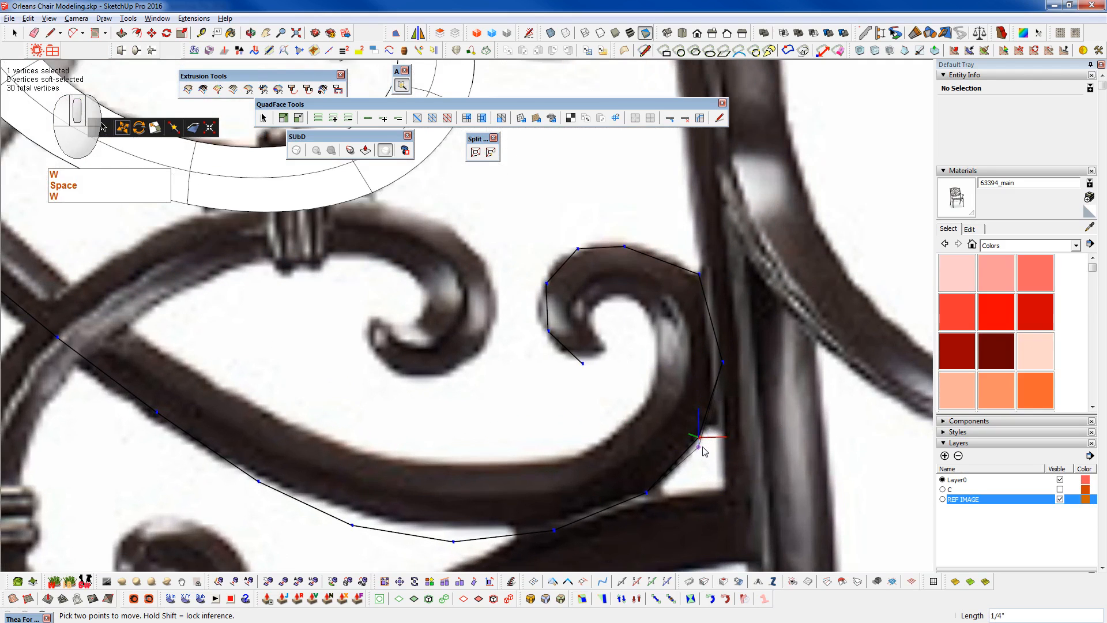
- Move one outline vertex on the long bar diagonally down onto the reference bar's lower edge
scroll(737, 417, down, 4)
shift+middle_drag(662, 448, 755, 474)
scroll(480, 410, up, 2)
key(space)
drag(494, 428, 528, 462)
key(w)
click(507, 452)
click(494, 460)
- Adjust the outline vertex where the diagonal bar meets the lower branch by about 1/4" to match the bar's lower edge
scroll(446, 453, down, 2)
key(space)
scroll(428, 403, up, 1)
key(space)
key(w)
key(space)
key(w)
key(F2)
key(w)
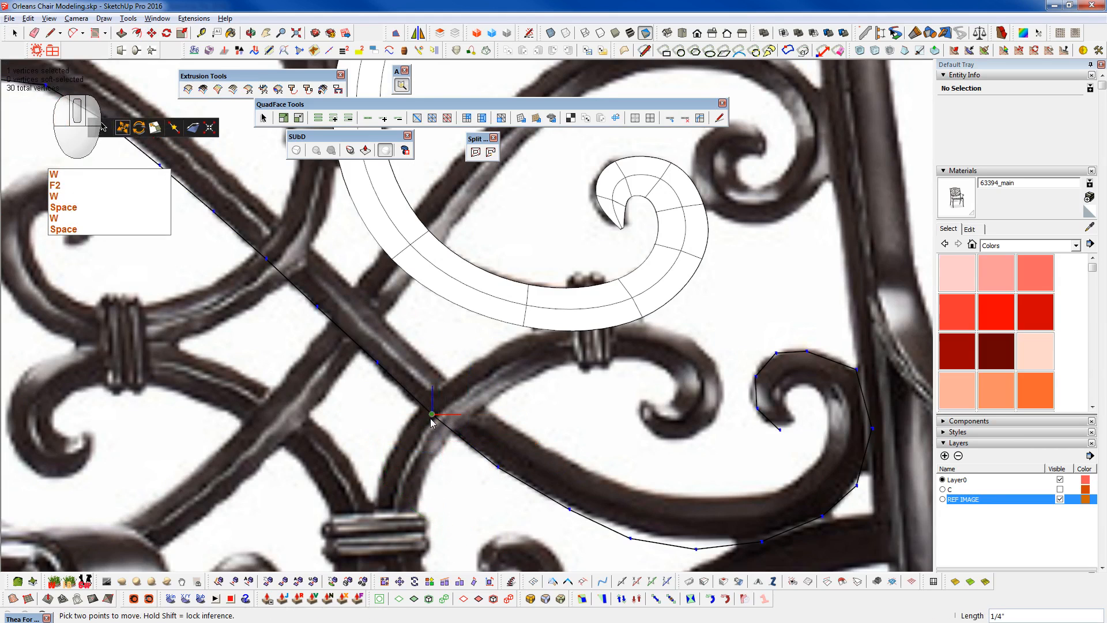
- Draw a line across the diagonal bar at the central crossing, from the lower outline to the bar's upper edge
scroll(434, 423, down, 3)
scroll(433, 423, down, 1)
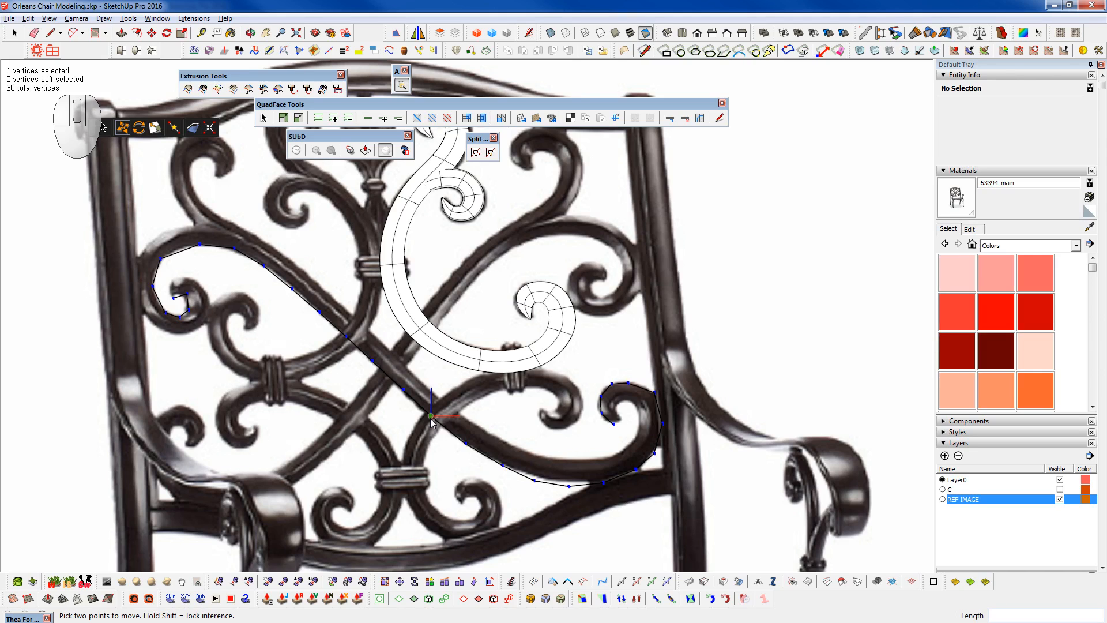
scroll(358, 352, up, 3)
key(q)
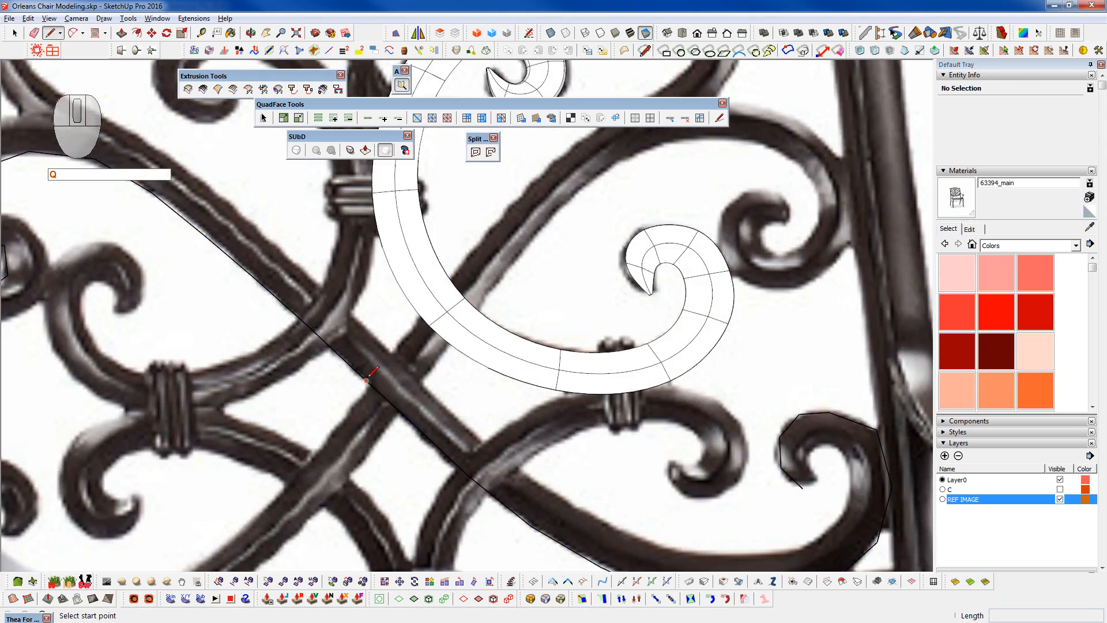
click(385, 397)
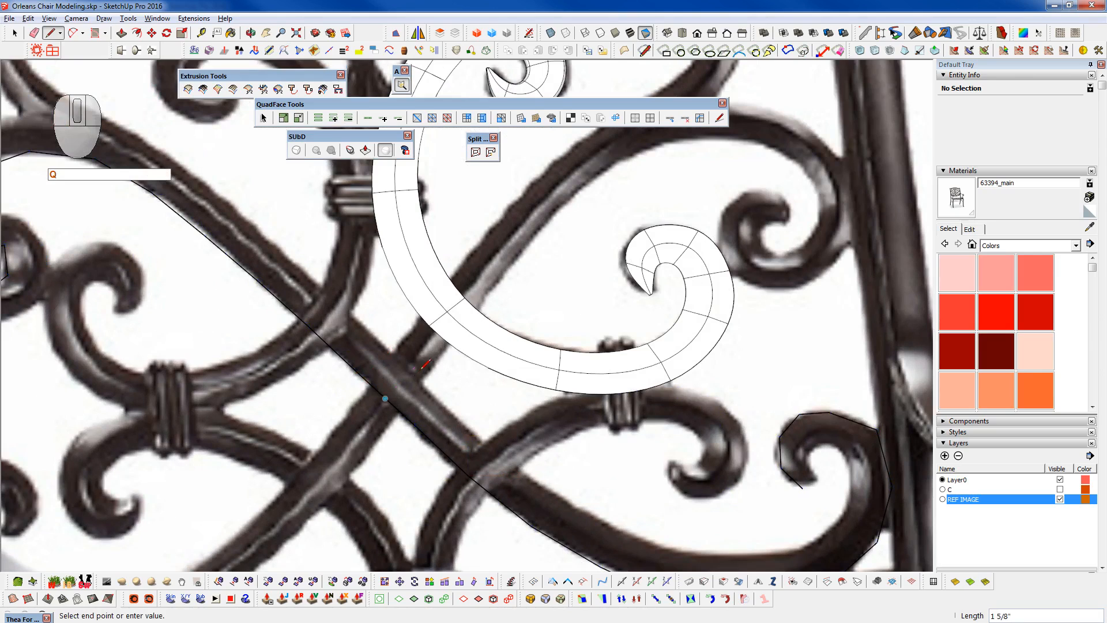
click(413, 368)
- Select the outline edges from the cross line to the lower right curl's free end and offset them inward about 1 1/16"
scroll(413, 368, down, 2)
key(space)
key(space)
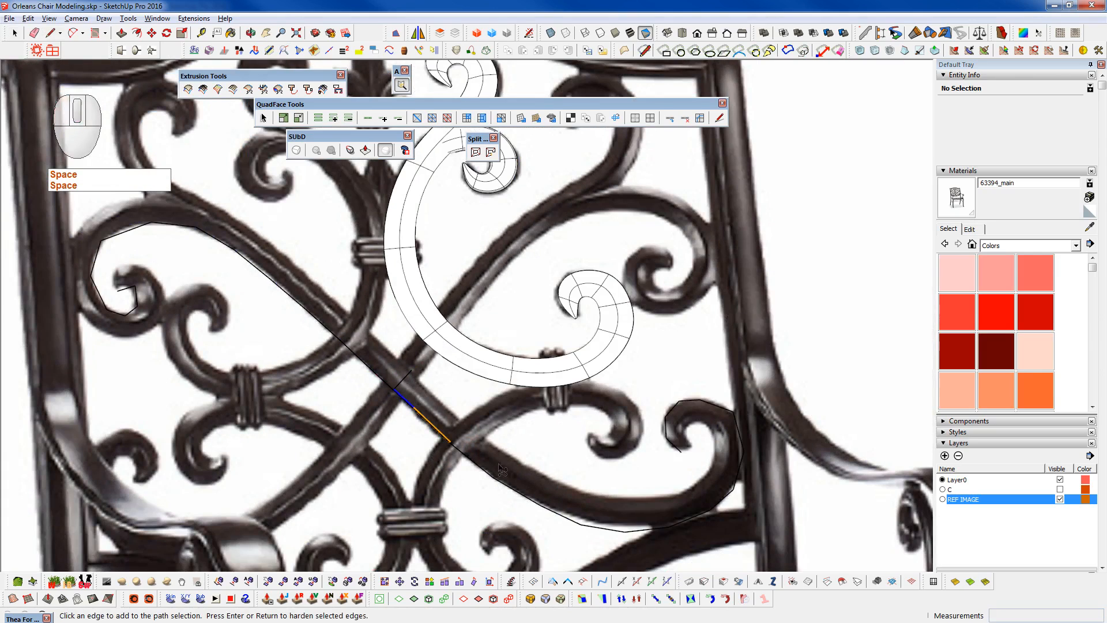
click(683, 522)
click(731, 430)
click(700, 412)
key(f)
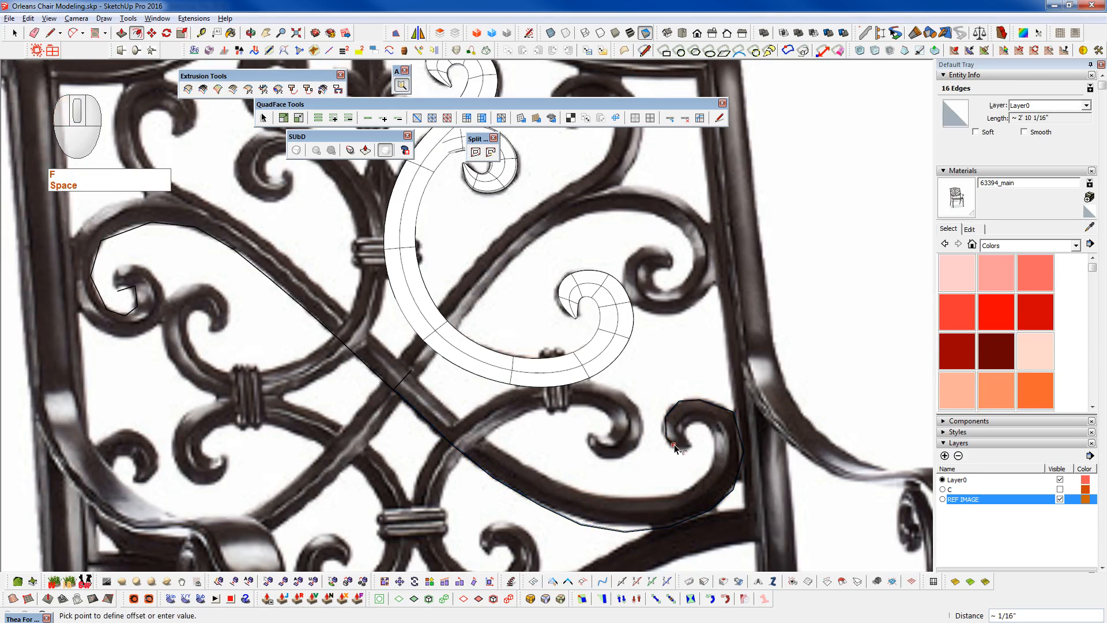
key(ctrl+z)
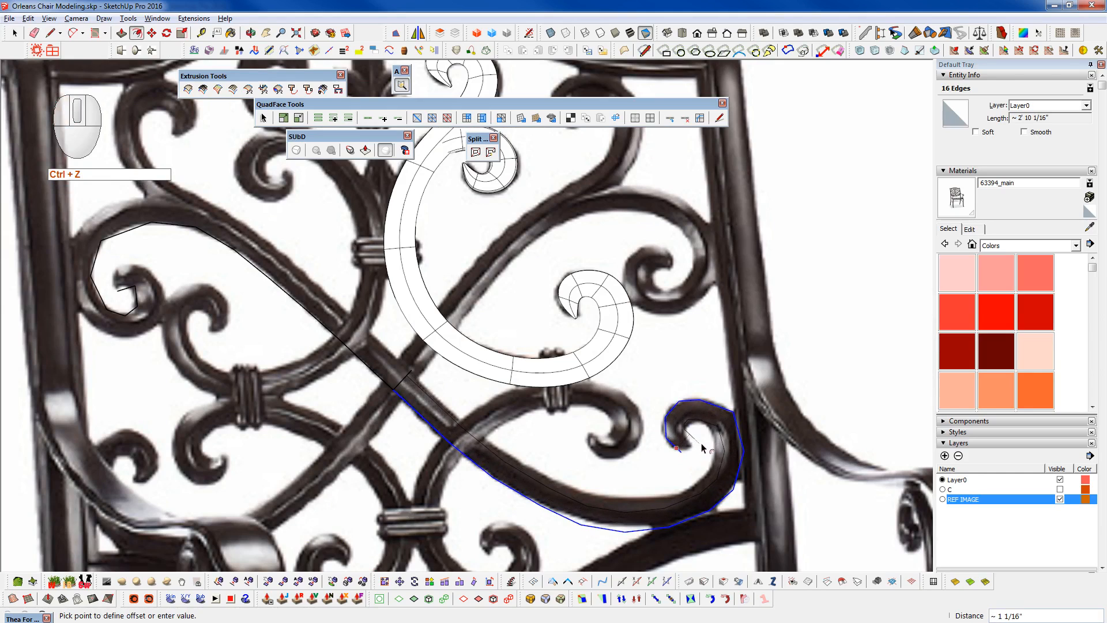
click(700, 448)
- Clean up the cross line at the central crossing and join the ends of the two outlines there with an edge
scroll(430, 394, up, 3)
key(shift+e)
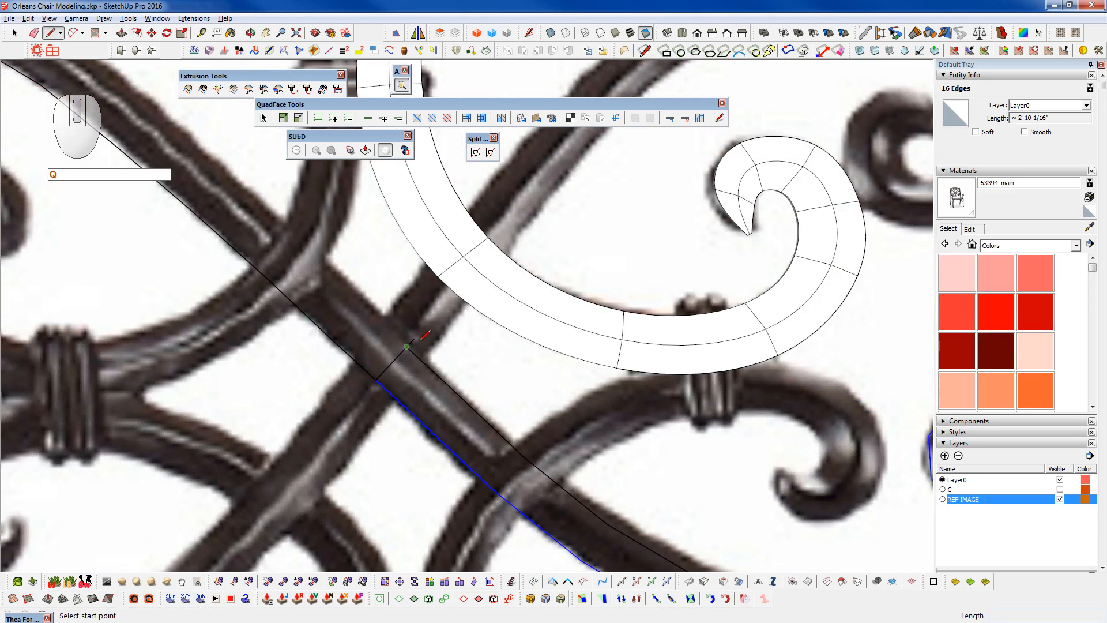
key(q)
scroll(348, 342, up, 2)
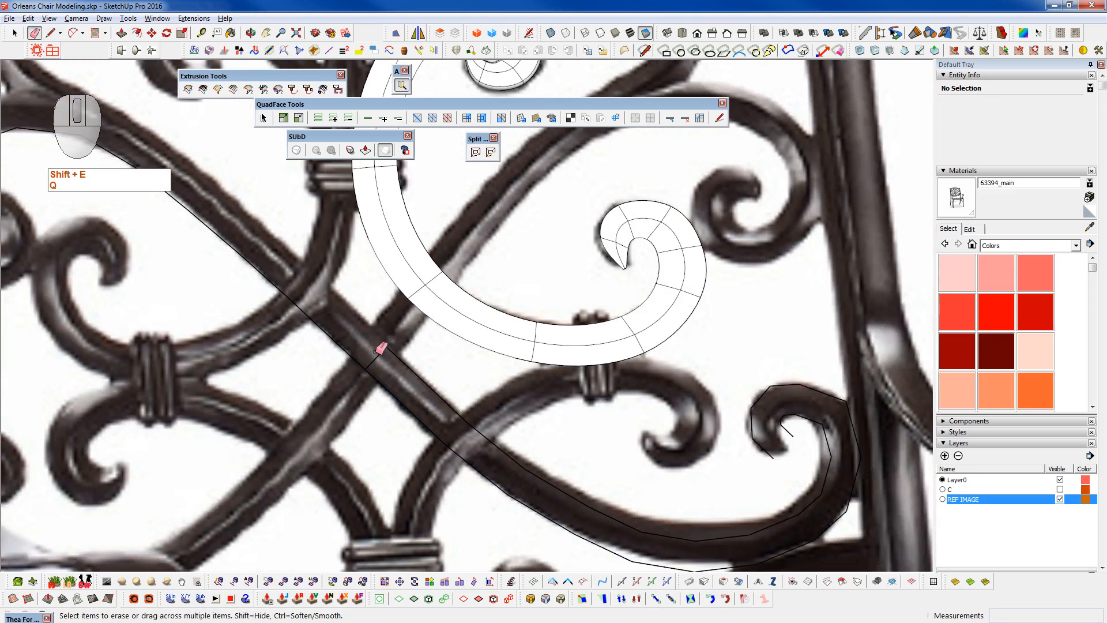
key(F2)
key(q)
key(q)
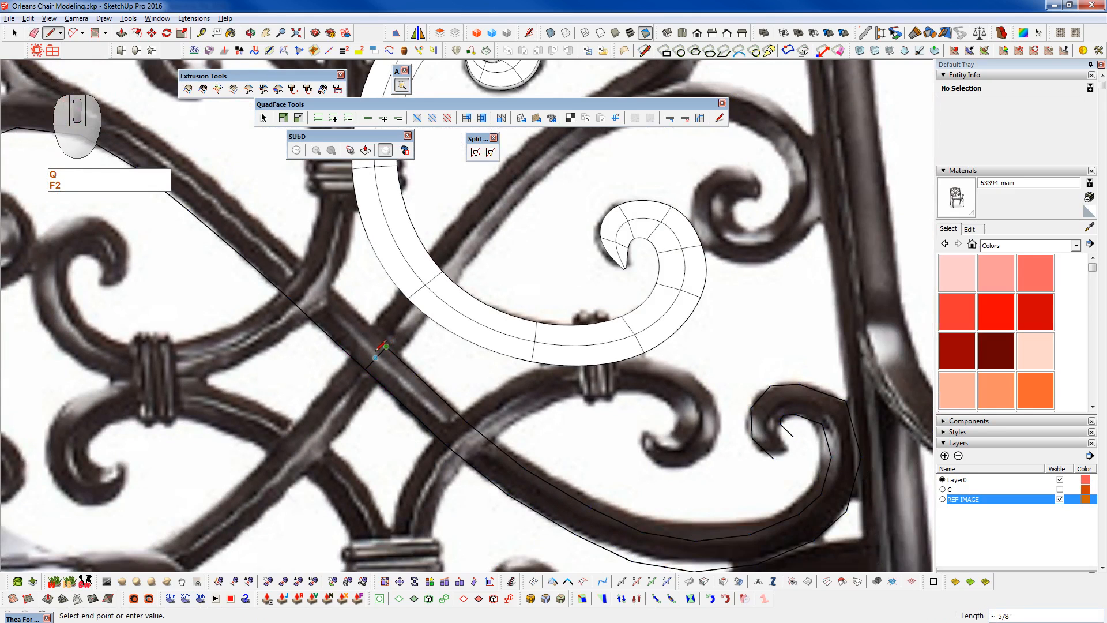
- Close the lower right curl's tip with an edge between the ends of the original and offset outlines
scroll(365, 366, down, 3)
scroll(669, 402, up, 4)
scroll(666, 405, up, 2)
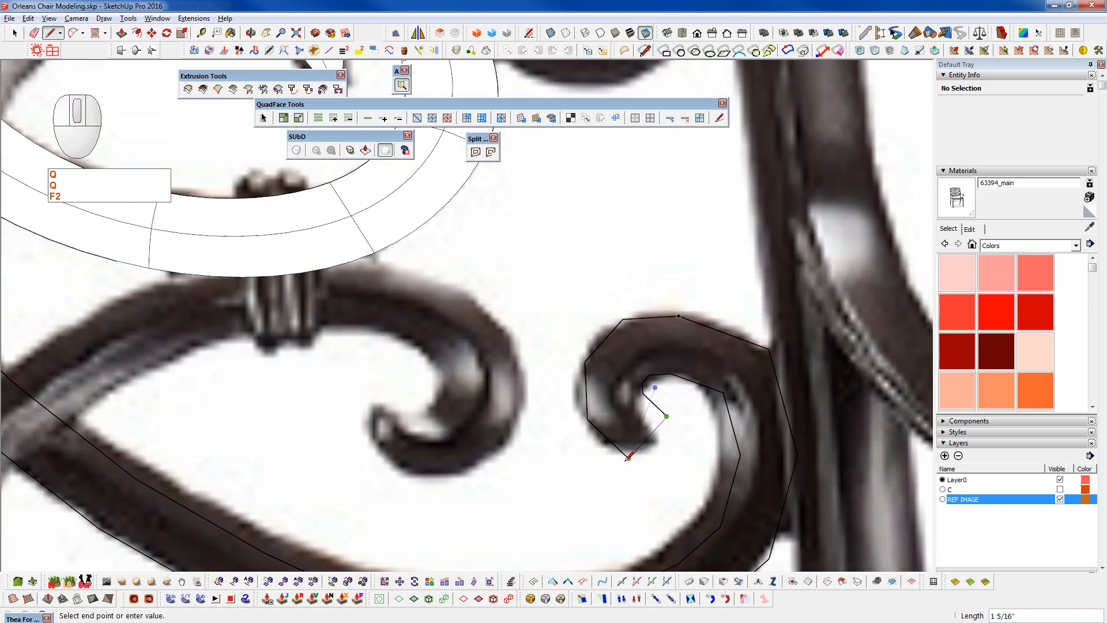
click(628, 457)
- Split the new scroll bar face into quads along its length, and select all its connected geometry
key(space)
key(shift)
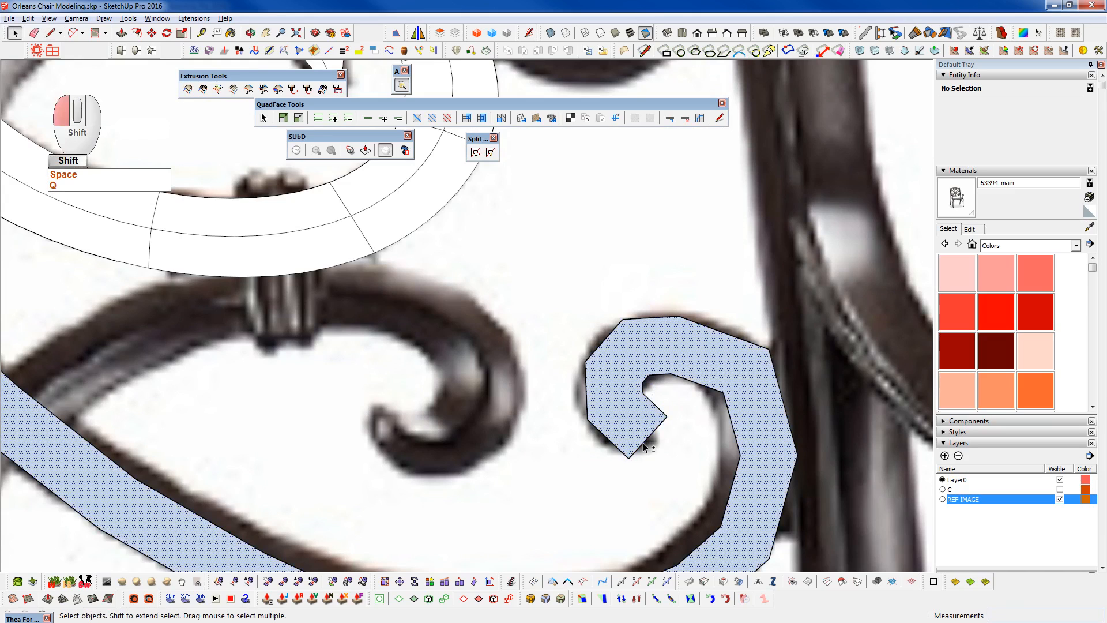
click(490, 152)
triple_click(634, 399)
scroll(634, 399, down, 5)
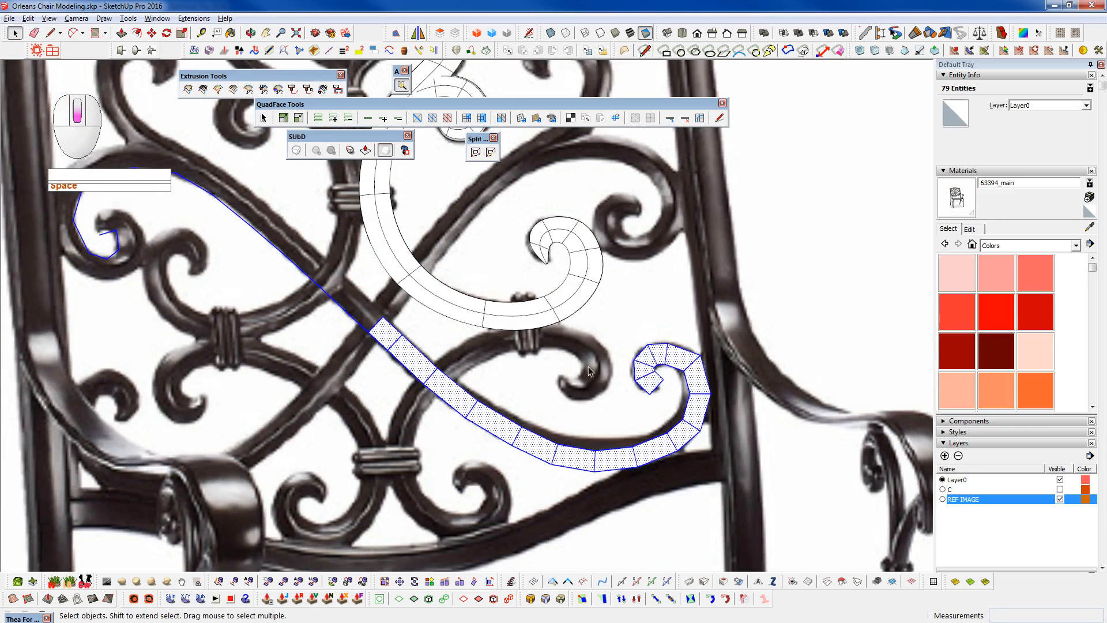
- Remove the first cross edge of the quad strip next to the central crossing
key(f)
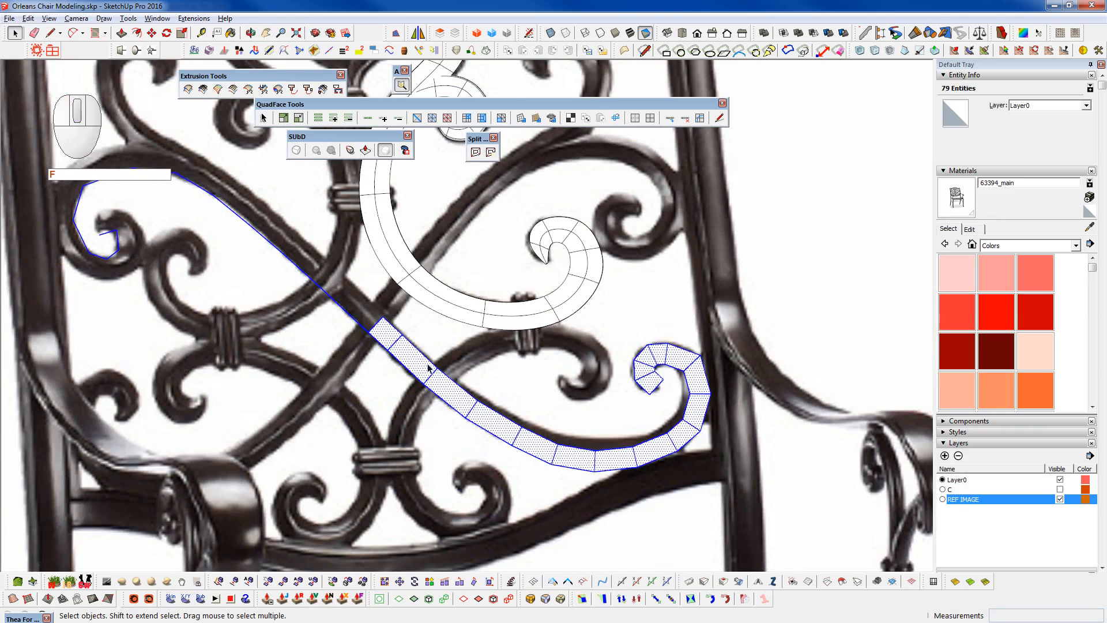
scroll(429, 369, up, 2)
click(367, 321)
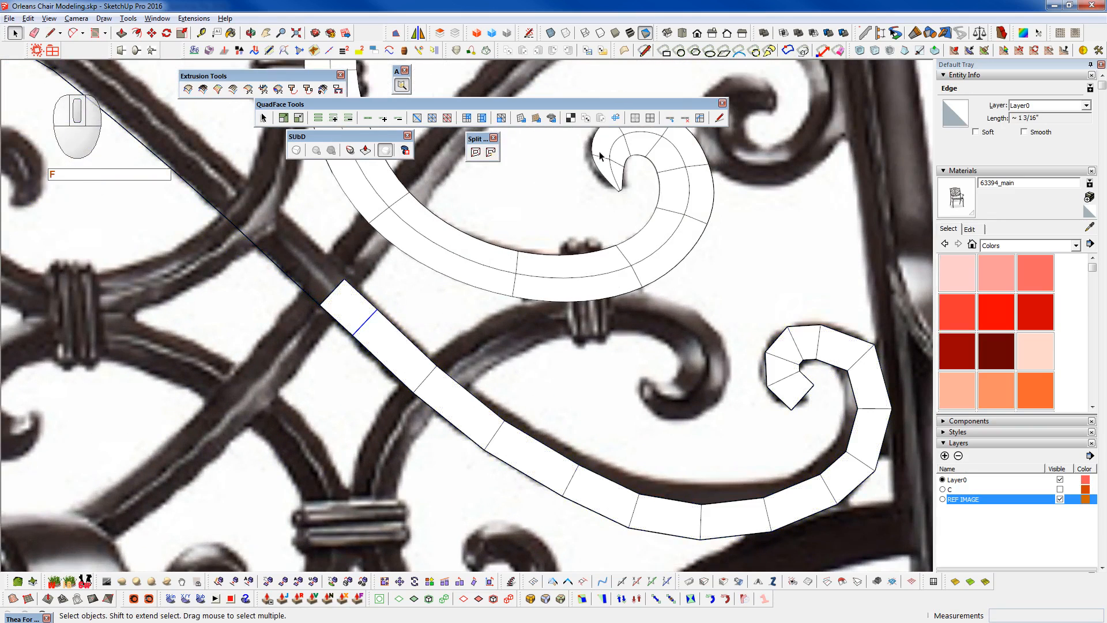
click(494, 436)
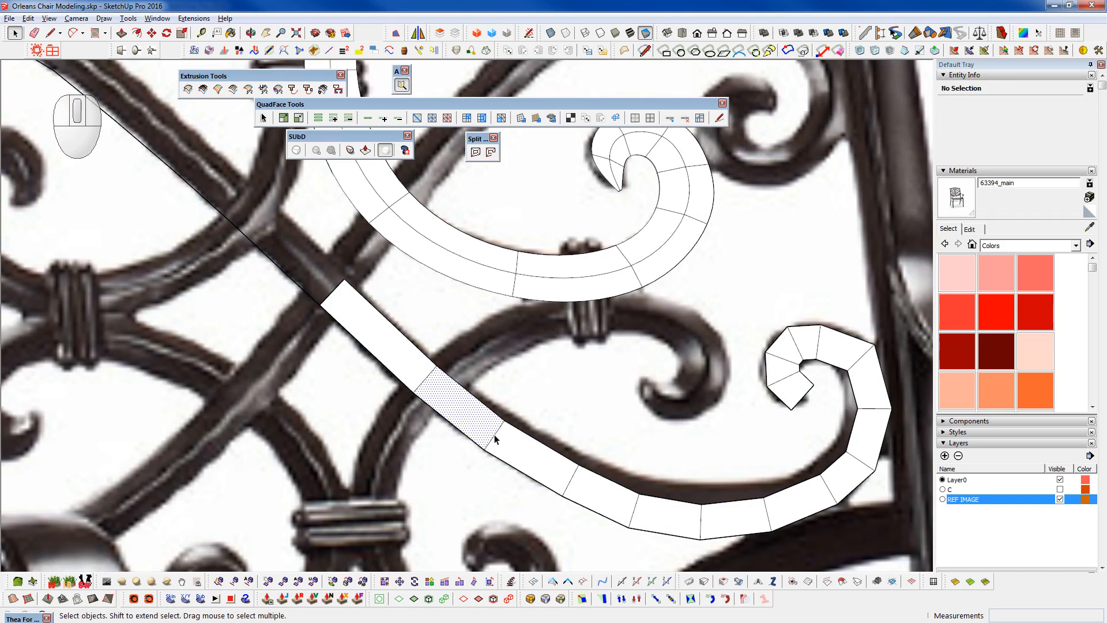
- Remove two surplus cross edges from the quad strip, one beyond the crossing and one just before the lower right curl
key(Delete)
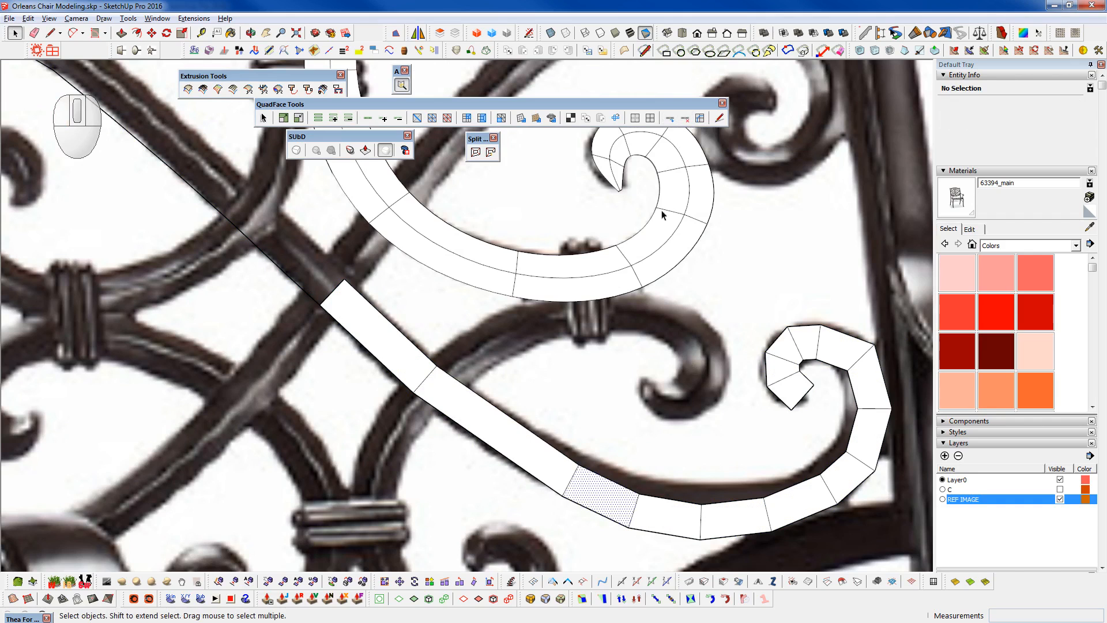
click(632, 516)
click(684, 118)
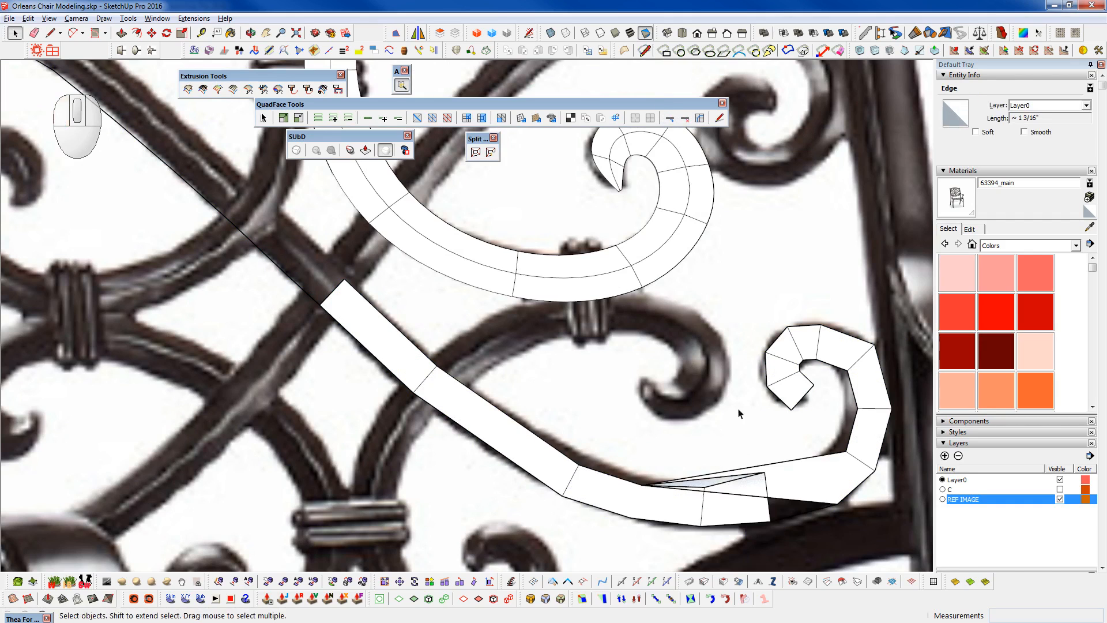
middle_drag(781, 490, 427, 417)
key(ctrl+z)
shift+middle_drag(583, 477, 470, 425)
scroll(469, 425, up, 3)
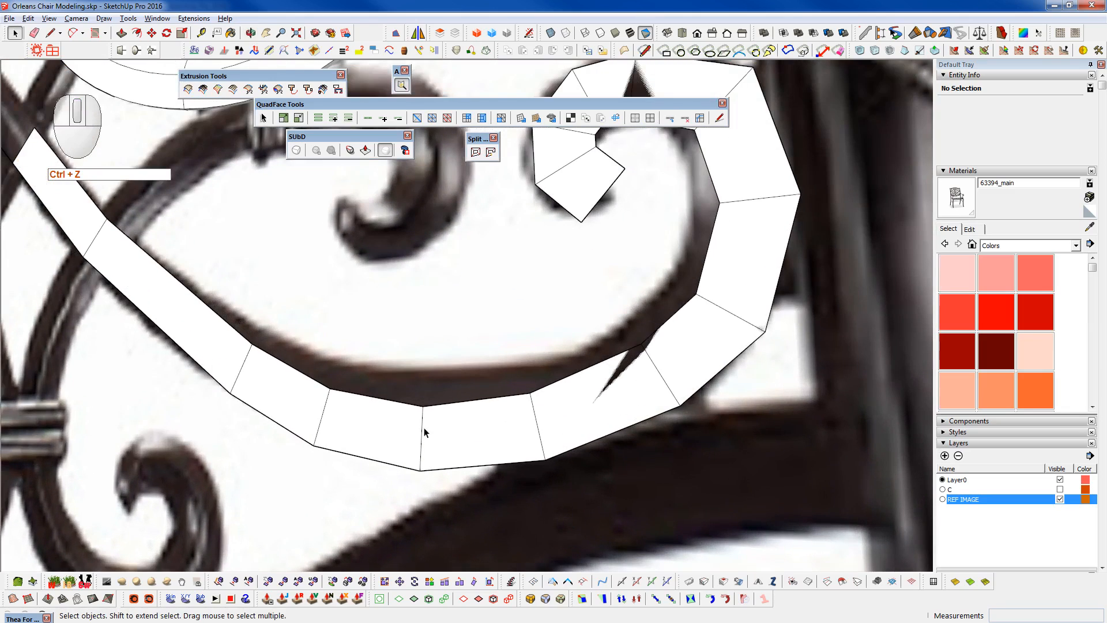
click(685, 119)
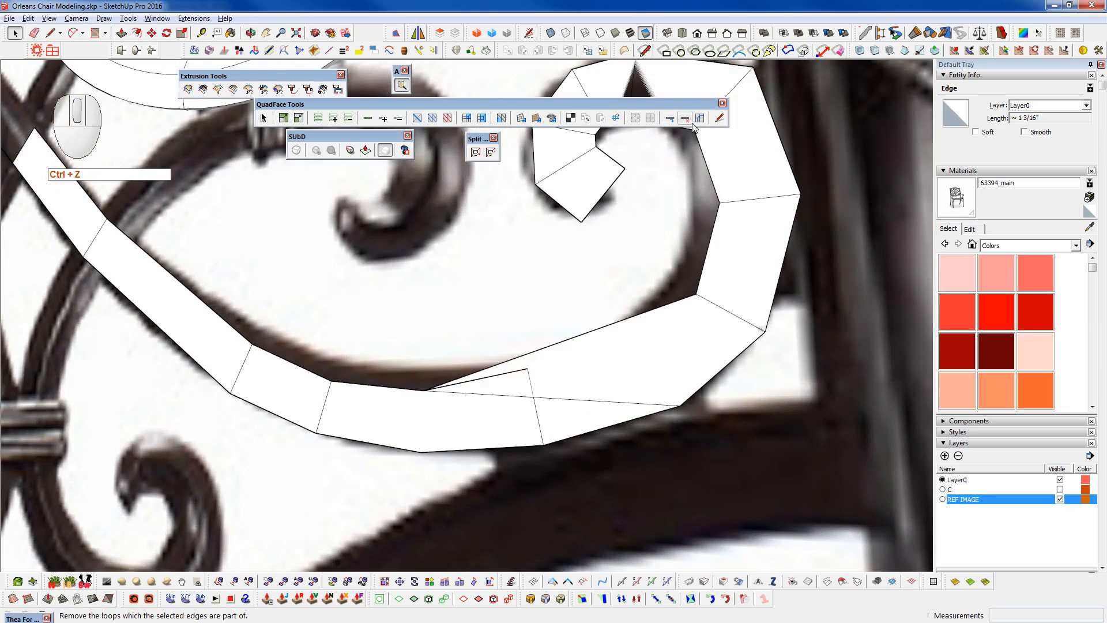
middle_drag(602, 297, 612, 417)
key(ctrl+z)
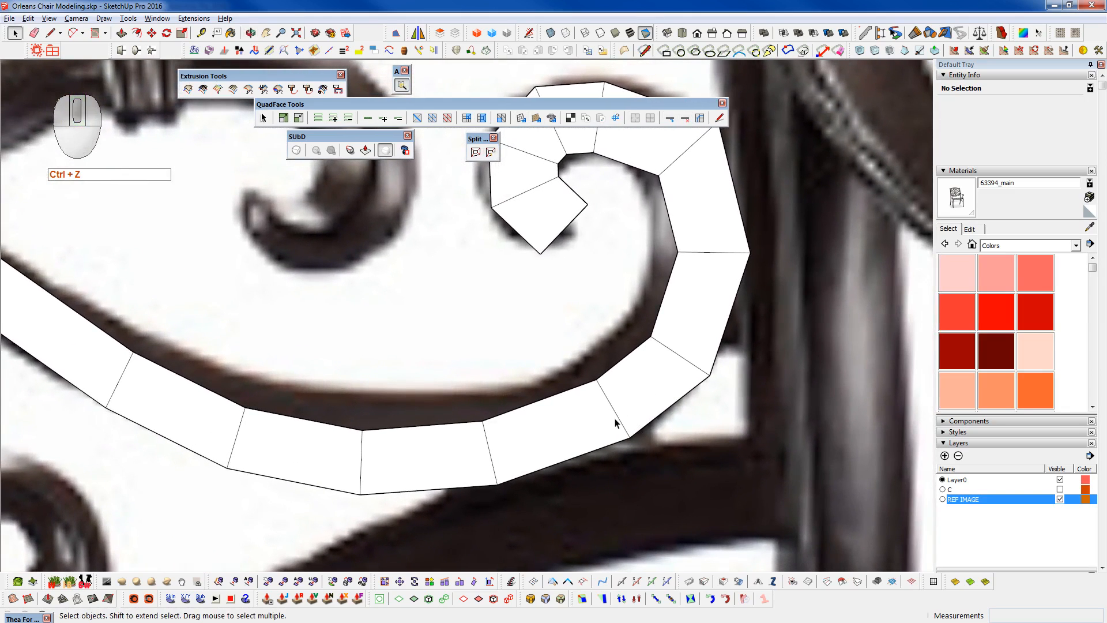
click(685, 119)
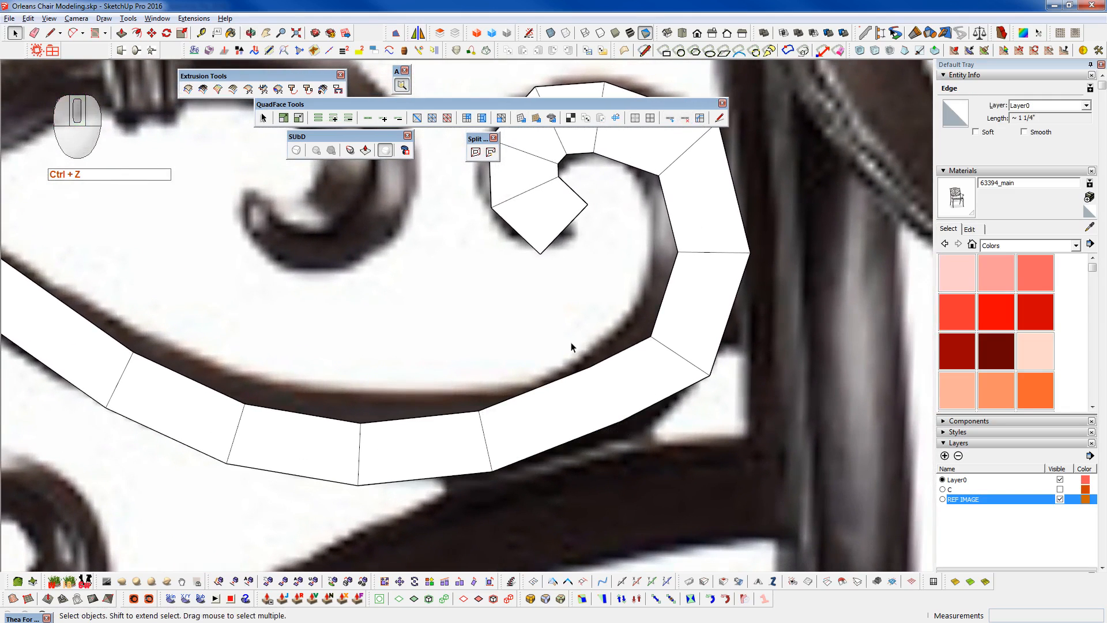
- Try to remove the cross edge at the lowest point of the strip's bend with the loop removal tool
click(358, 455)
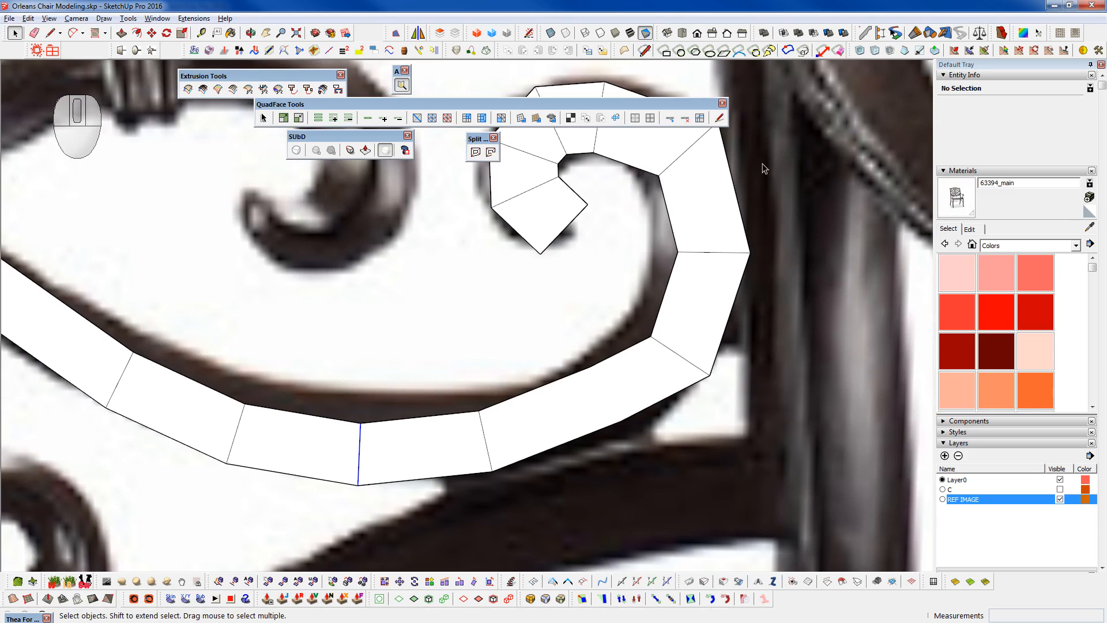
click(685, 119)
middle_drag(521, 425, 526, 537)
key(ctrl+z)
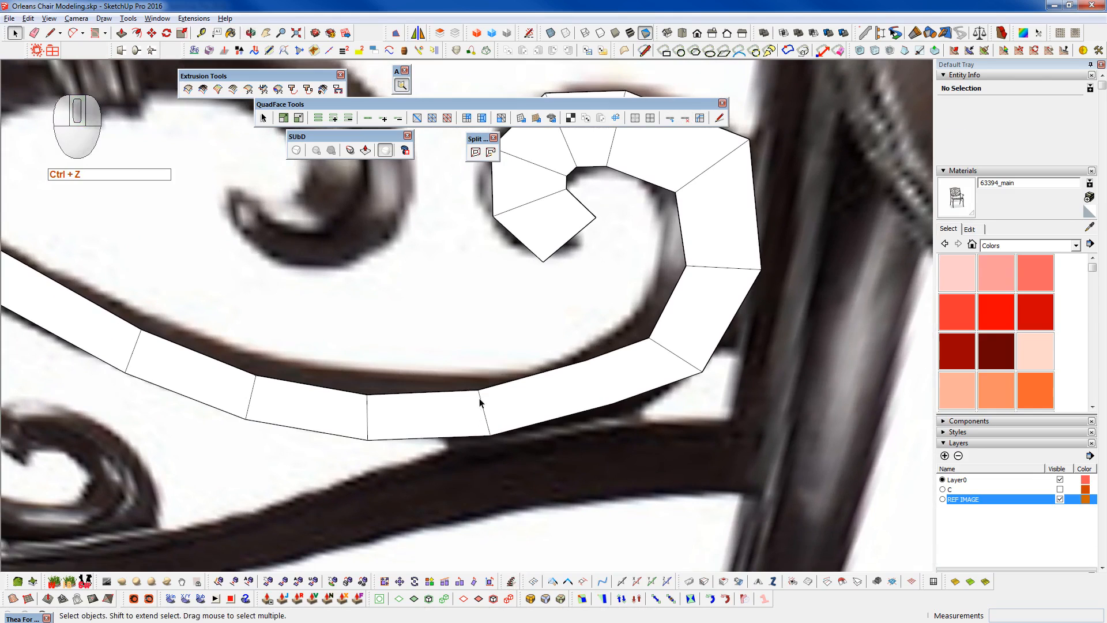
key(F2)
click(491, 405)
key(space)
click(487, 398)
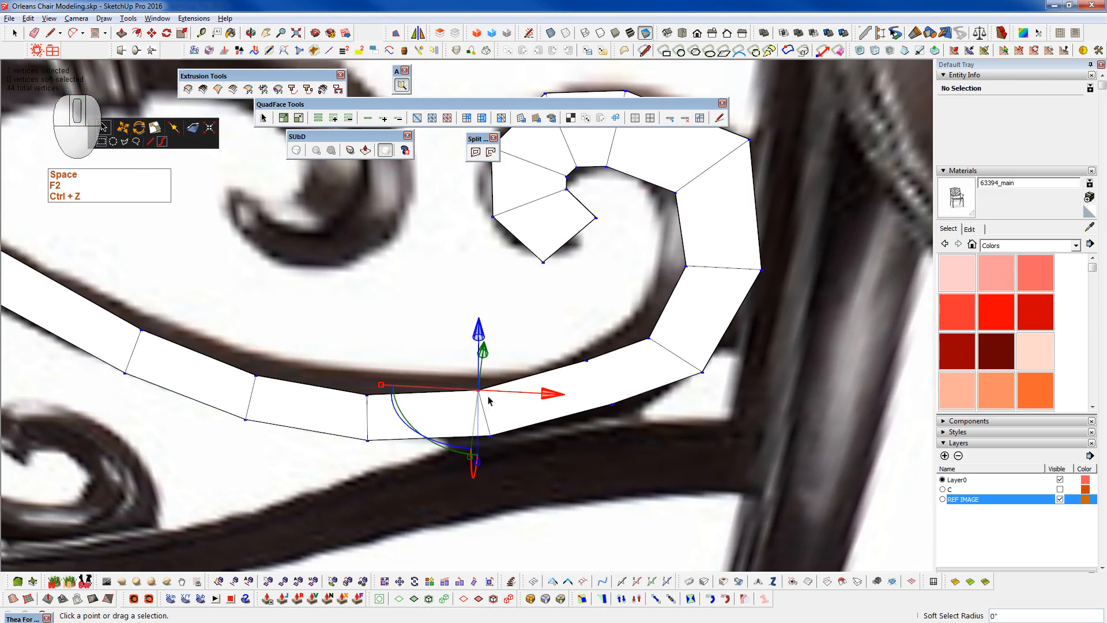
shift+middle_drag(479, 438, 628, 453)
click(478, 522)
key(space)
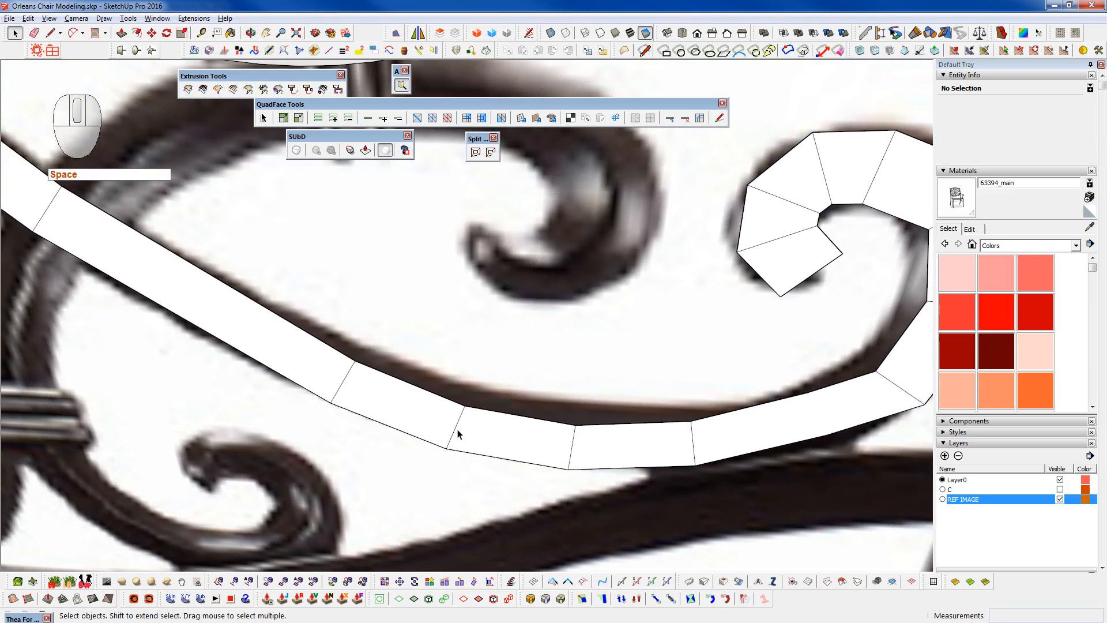
- Remove the cross edge just before the bend's lowest point and erase the distorted inner edges along the bend
click(685, 118)
mouse_move(660, 421)
middle_down()
mouse_move(519, 425)
mouse_move(615, 412)
middle_up()
key(shift+e)
drag(612, 417, 597, 403)
scroll(588, 382, down, 2)
middle_drag(590, 381, 743, 227)
shift+middle_drag(669, 424, 602, 381)
- Redraw the bend's inner outline with lines from the curl's base through the ends of both remaining cross edges to the straight section
key(q)
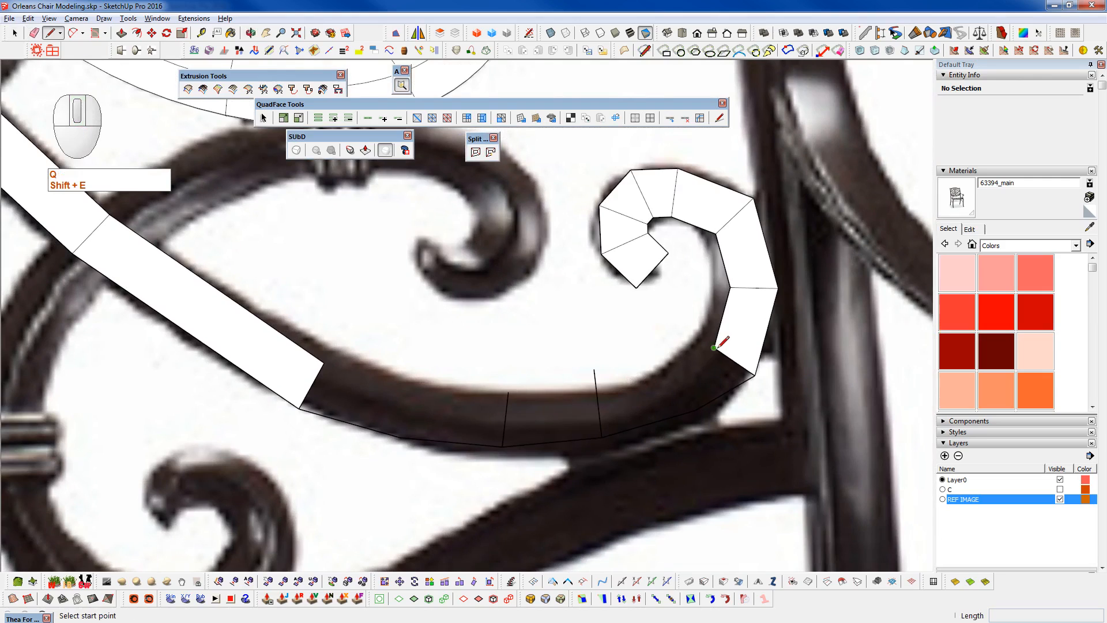
click(713, 348)
click(594, 369)
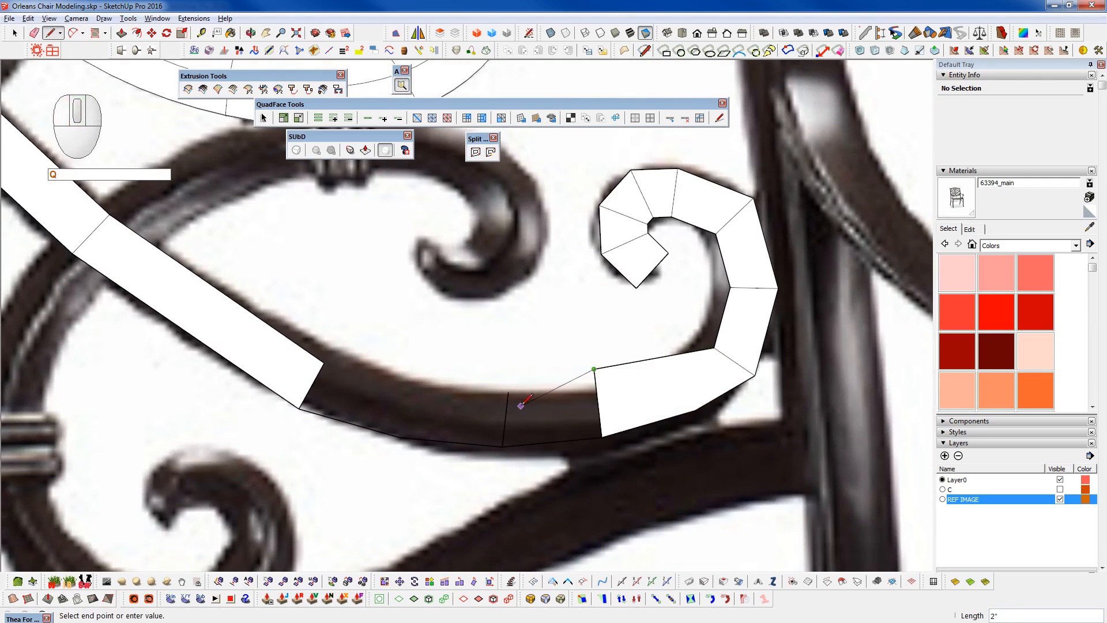
click(508, 392)
click(507, 392)
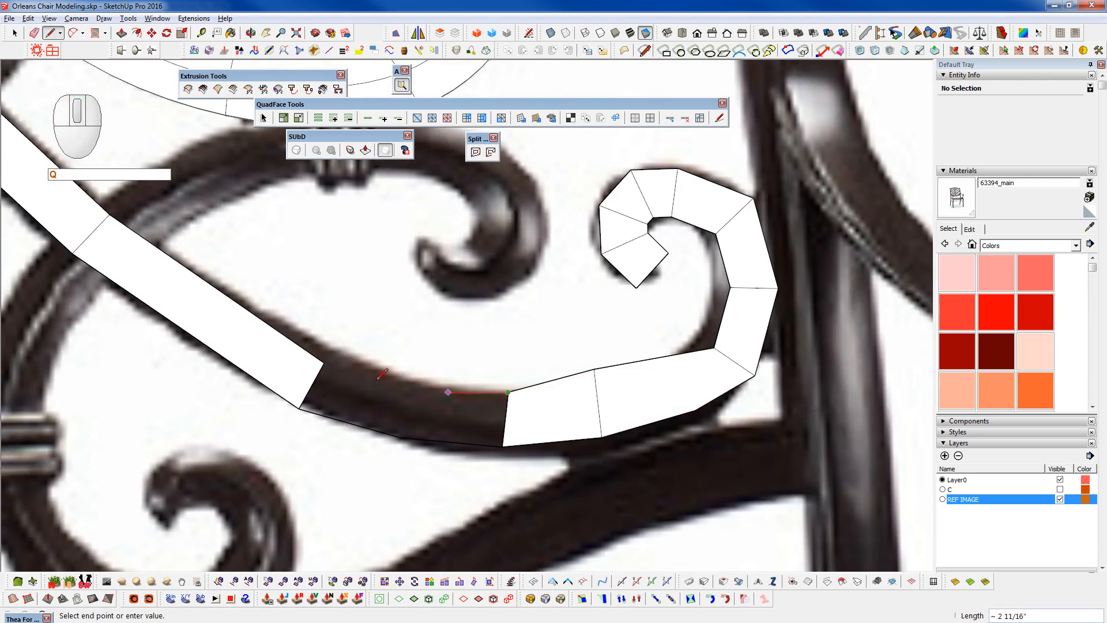
click(323, 364)
- Turn on X-ray view and move the inner vertex of the cross edge nearest the curl onto the reference bar's inner edge
scroll(549, 439, down, 2)
scroll(607, 424, up, 3)
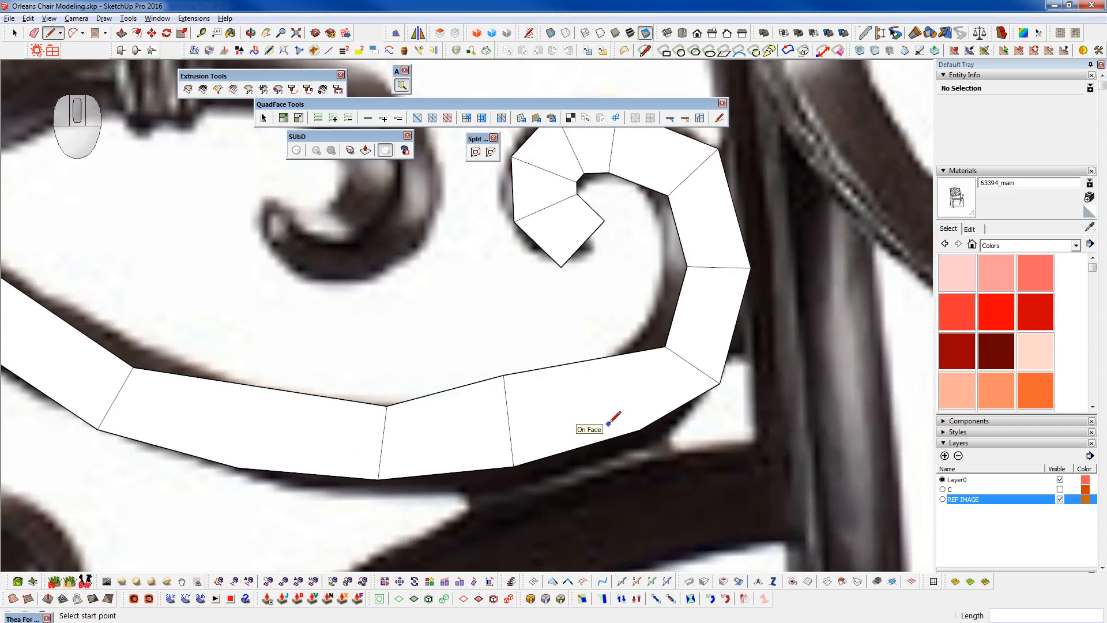
key(F2)
click(506, 378)
key(w)
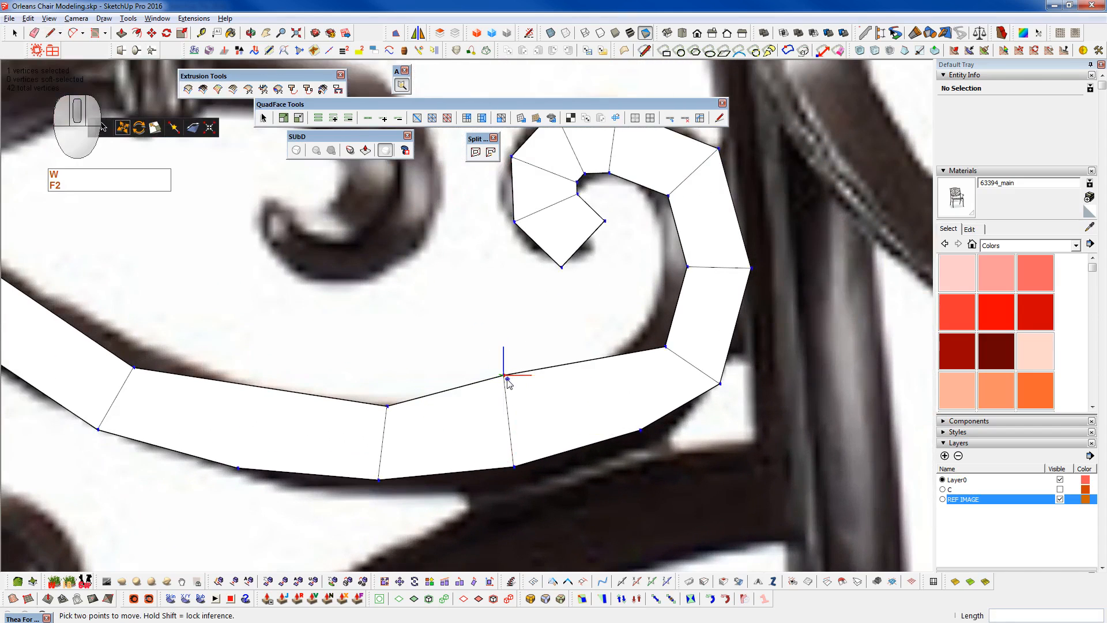
click(503, 381)
click(505, 391)
key(F3)
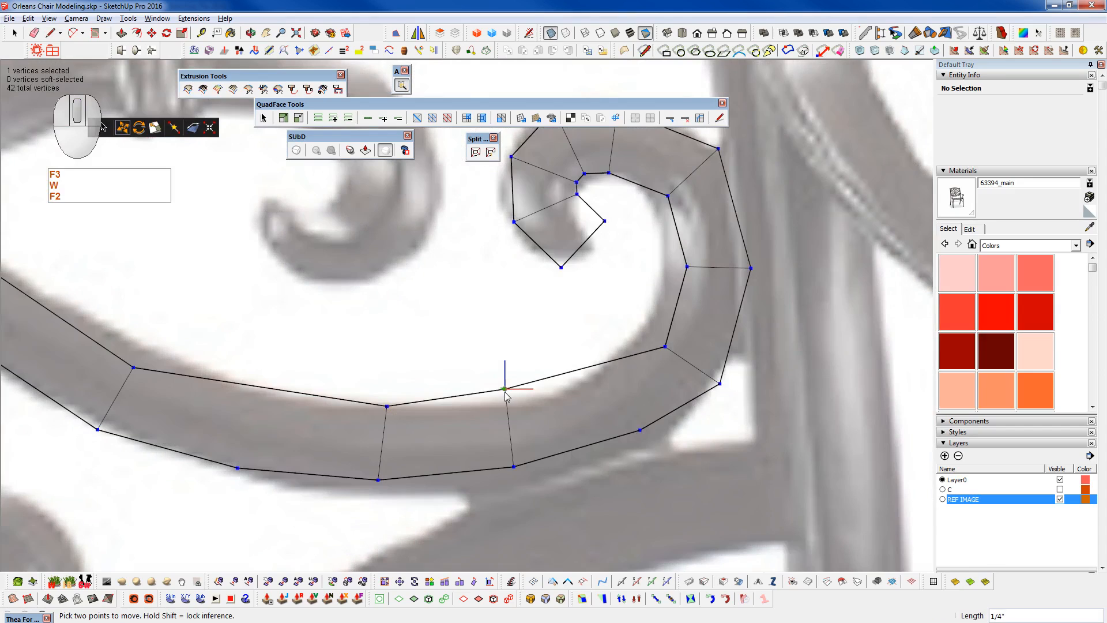
click(507, 403)
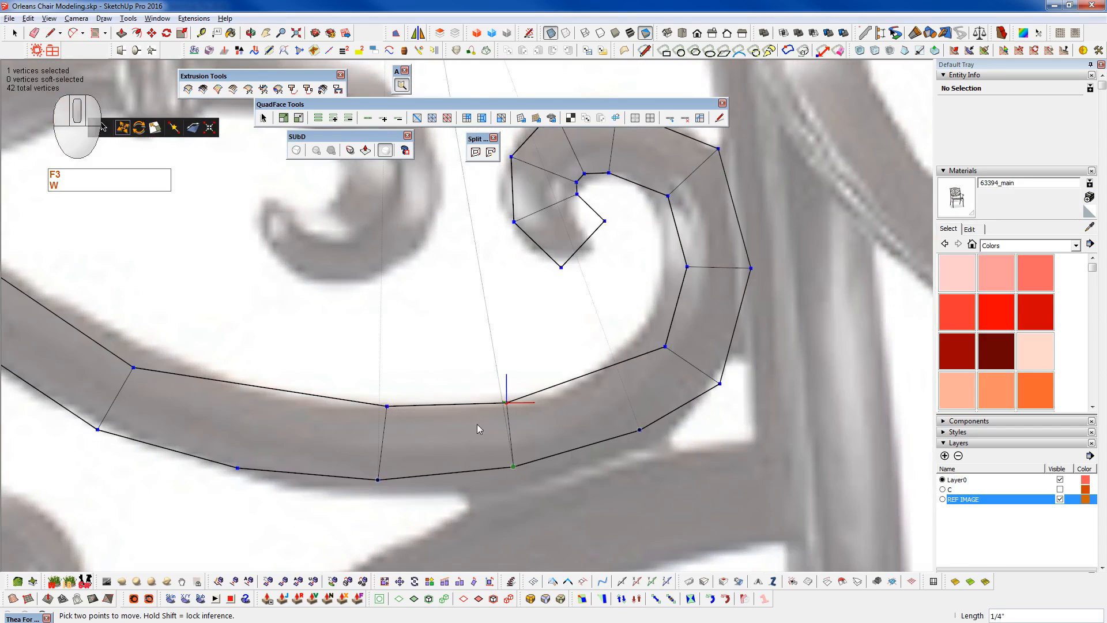
- Clear the vertex selection and fit the neighbouring inner vertex and the bend's three outer vertices to the reference bar
right_click(408, 419)
click(464, 502)
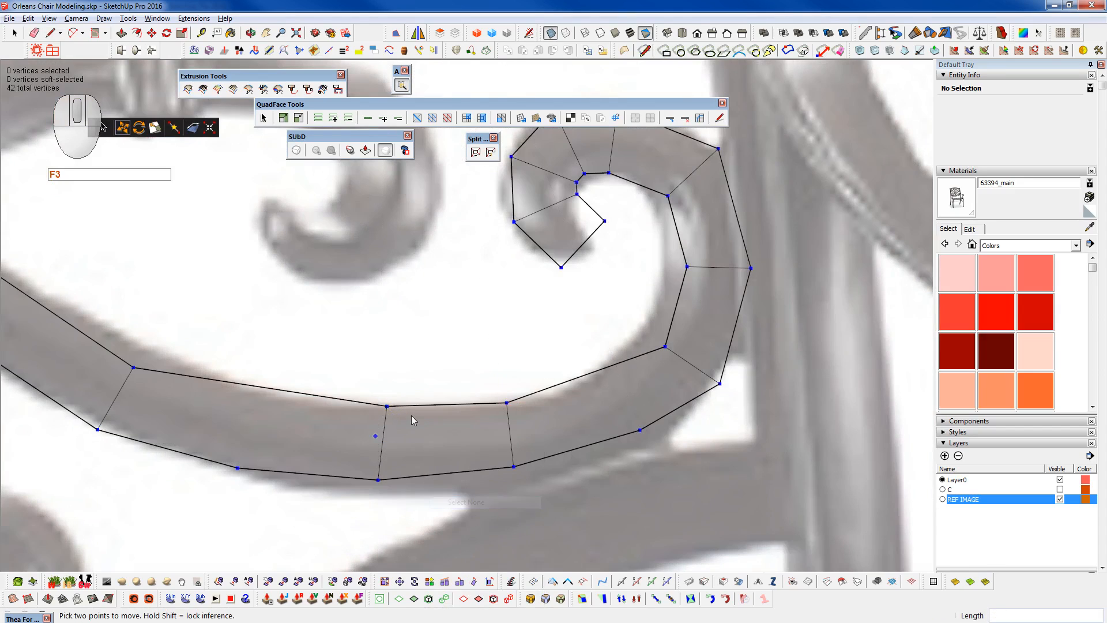
click(366, 394)
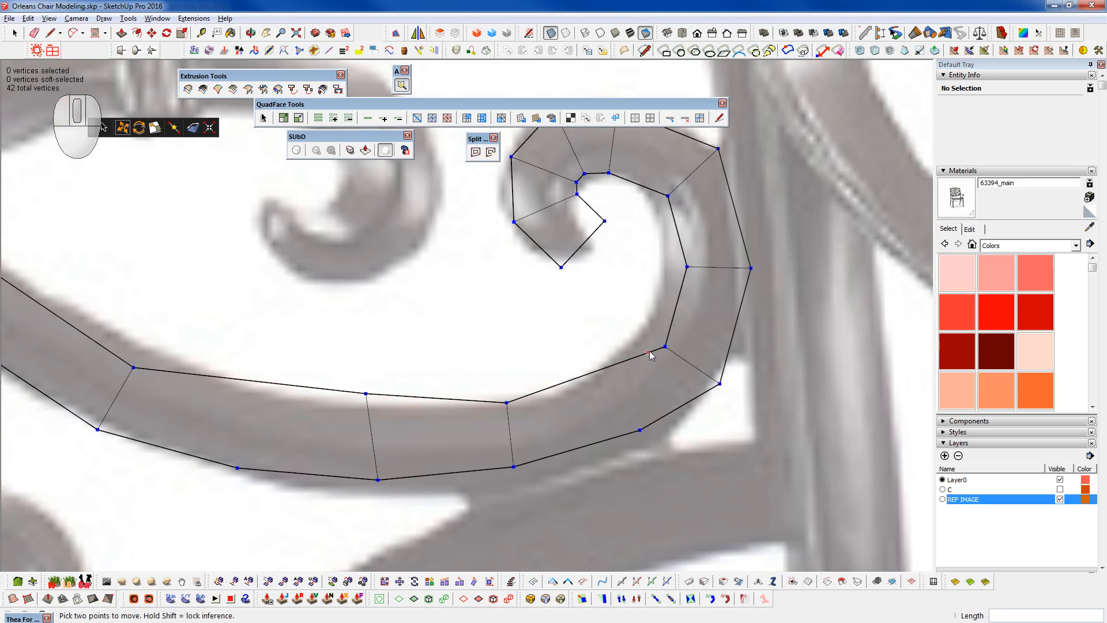
click(377, 479)
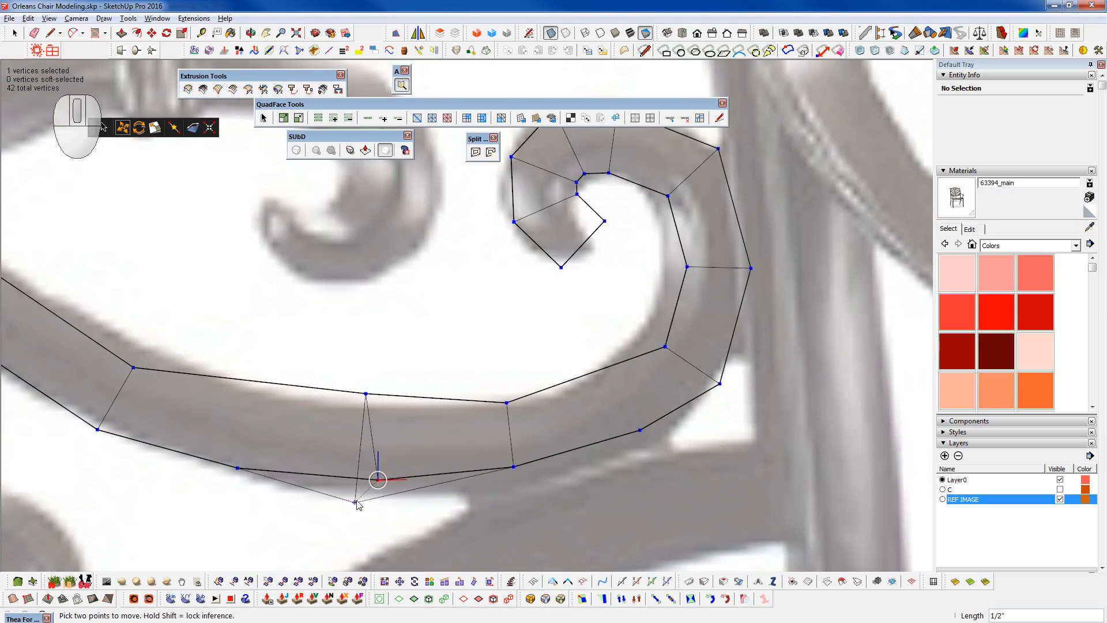
click(524, 493)
click(640, 430)
click(659, 455)
- Move the inner vertex of the cross edge at the curl's base inward along the reference bar's edge
shift+middle_drag(673, 466, 638, 321)
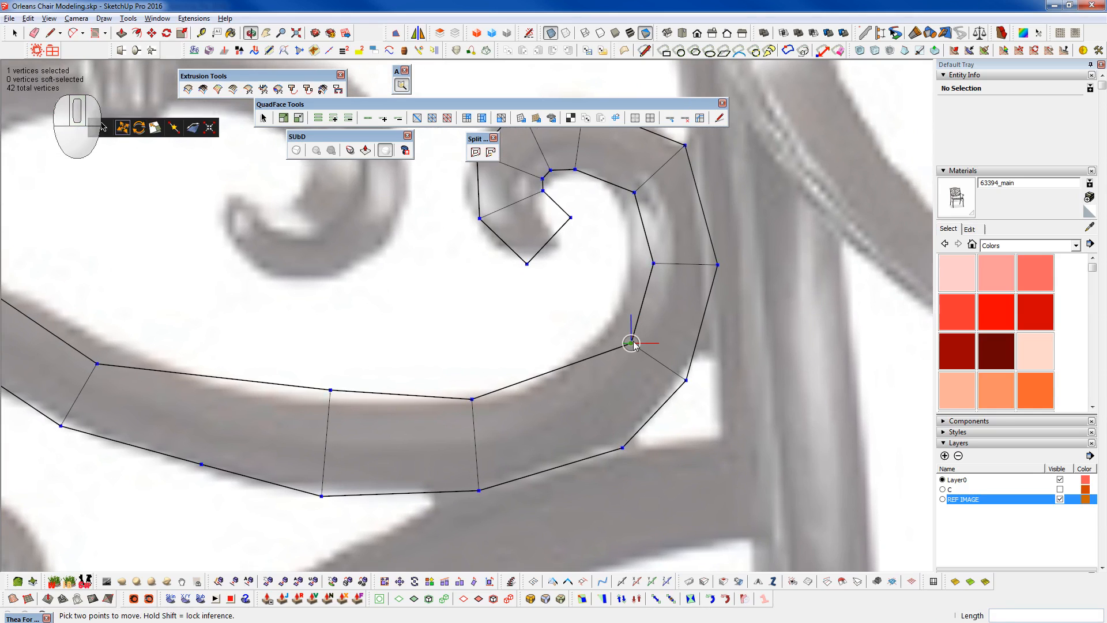
click(594, 352)
key(space)
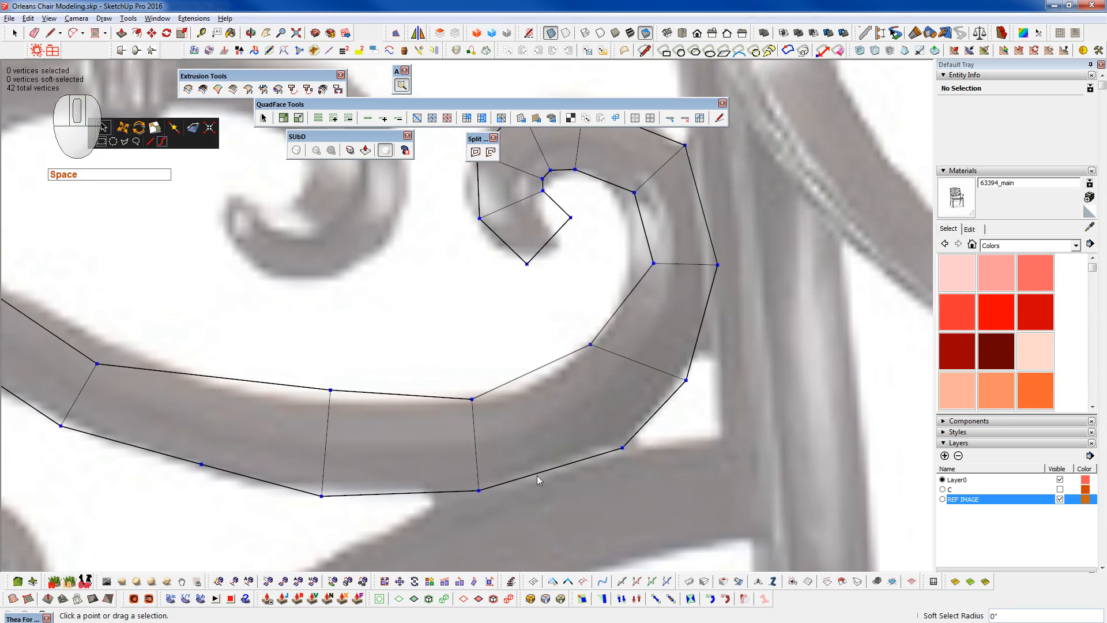
- Replace the outer corner before the curl with one straight edge between the outer ends of the adjacent cross edges
key(q)
click(478, 489)
key(e)
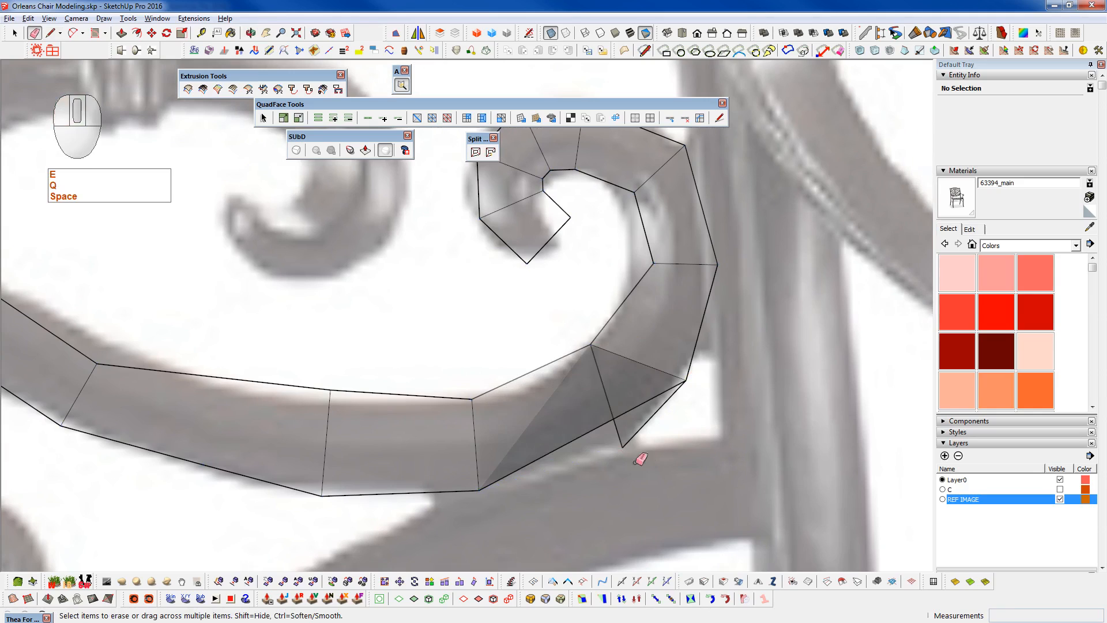
middle_drag(650, 440, 423, 453)
key(space)
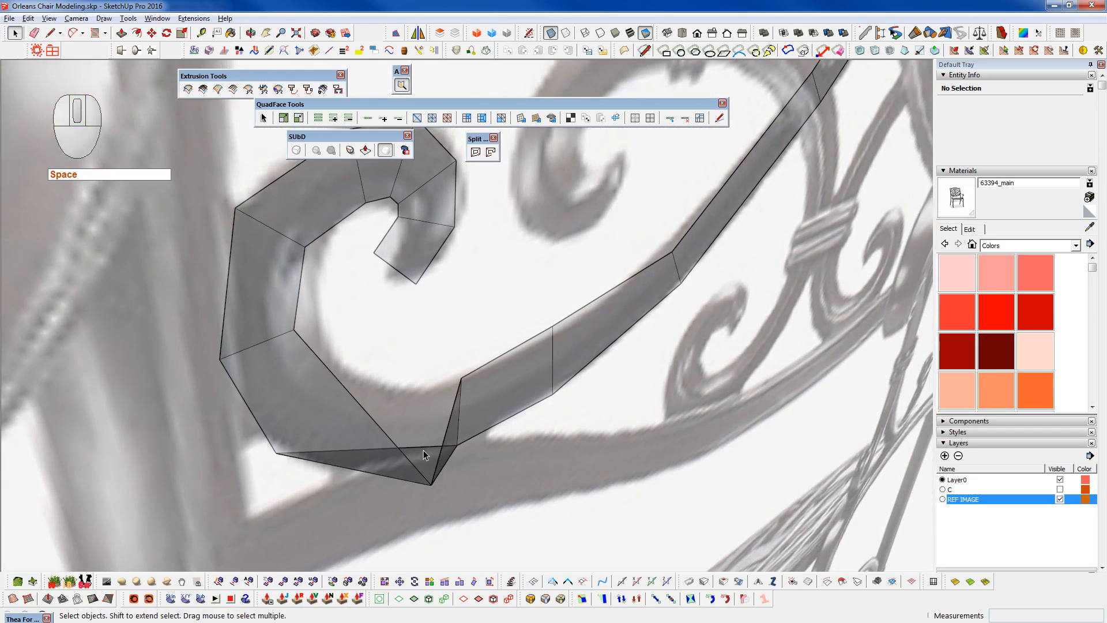
- Move the stray inner vertex at the curl's base along the green axis back into plane with the neighbouring inner vertex
key(F2)
click(441, 494)
key(w)
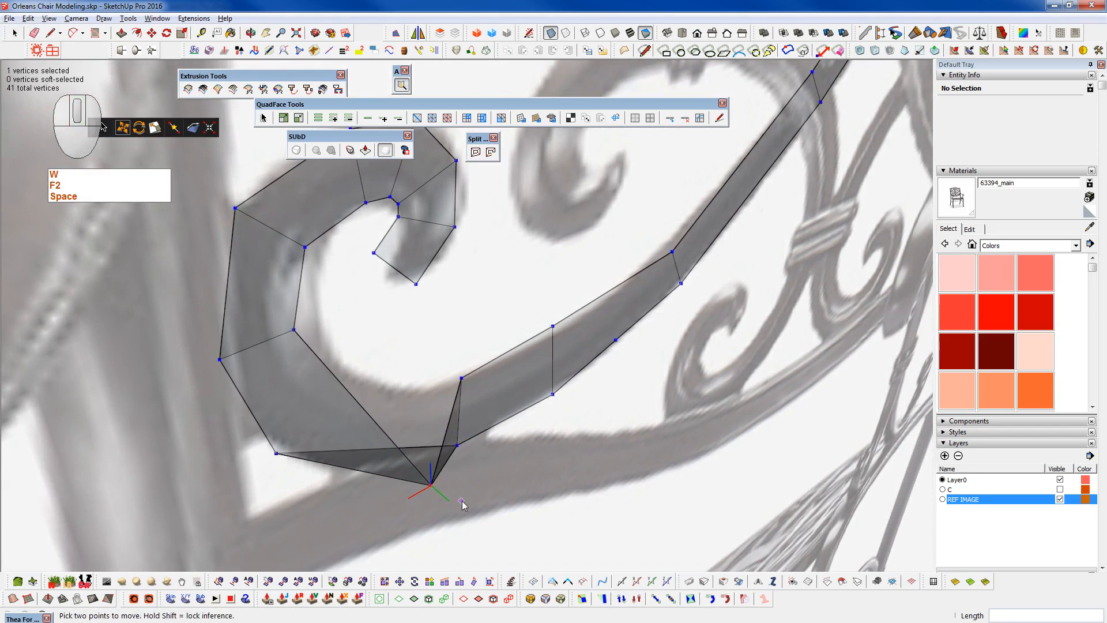
click(431, 484)
key(shift)
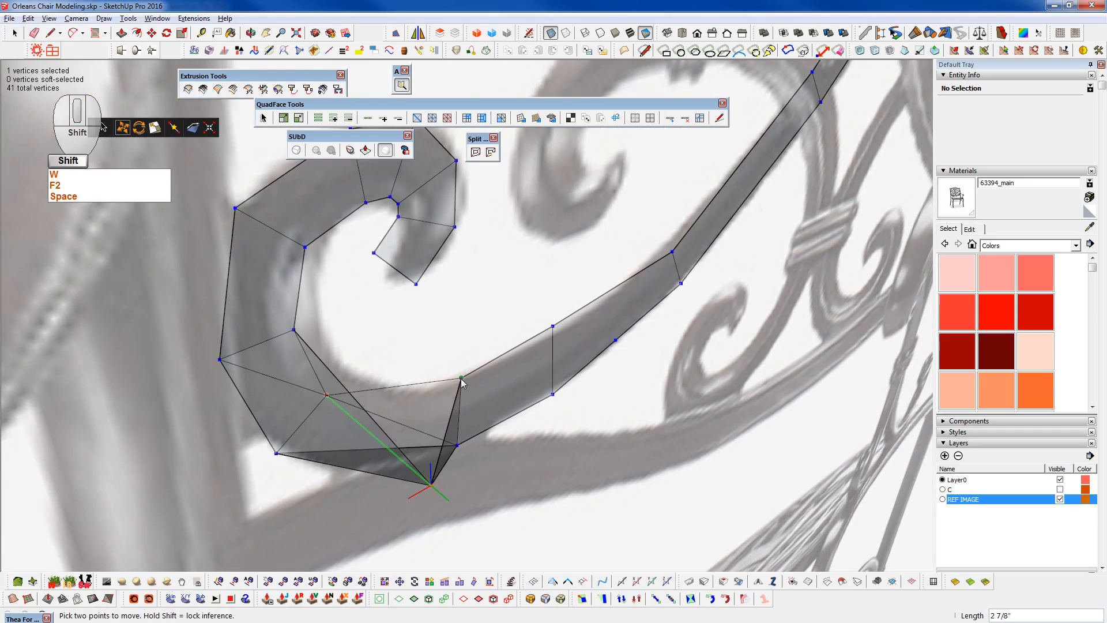
click(461, 384)
mouse_move(377, 425)
middle_down()
mouse_move(793, 334)
mouse_move(442, 360)
mouse_move(383, 414)
middle_up()
key(space)
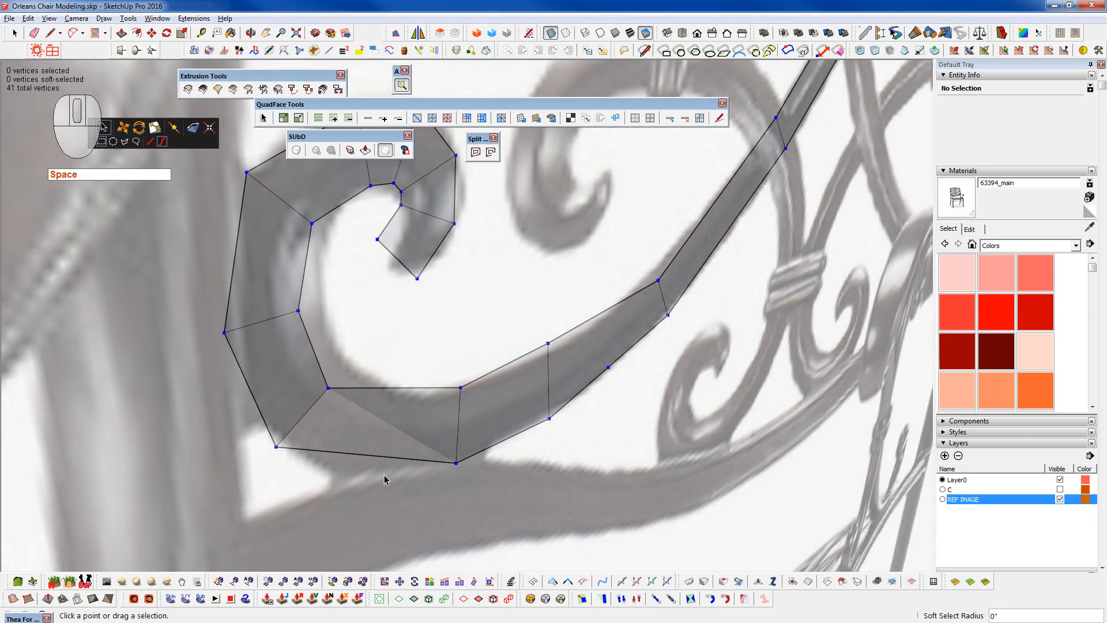
- Erase the leftover diagonal edges from the two quads at the curl's base
key(h)
key(shift+e)
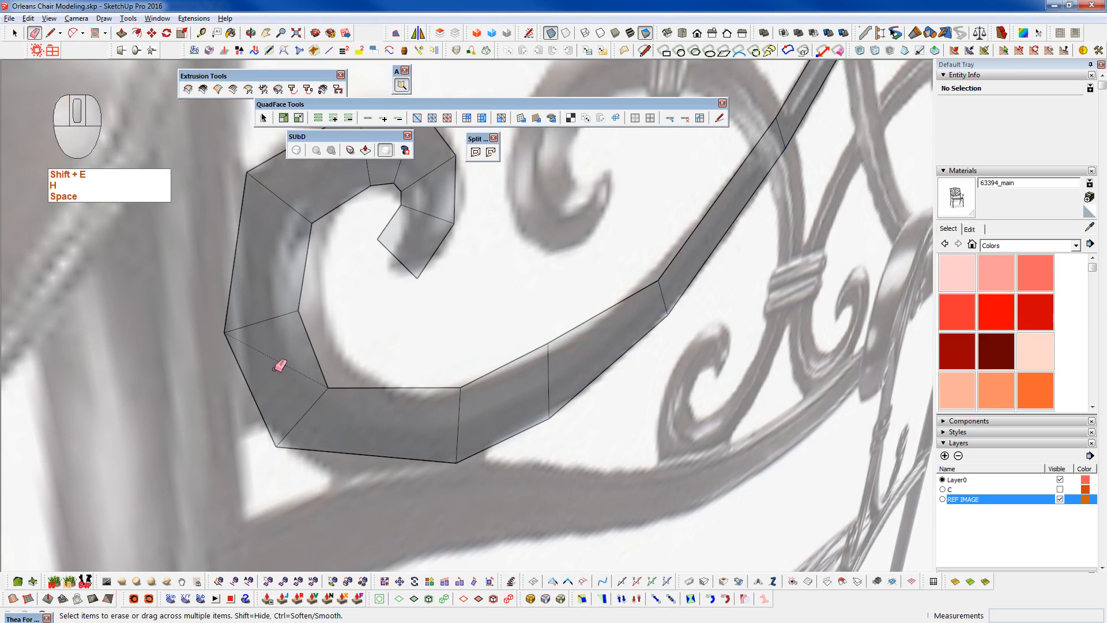
click(288, 372)
key(space)
- Erase the surplus vertex on the bend's outer edge between the two cross edges preceding its lowest point
click(570, 399)
mouse_move(447, 437)
middle_down()
mouse_move(1103, 366)
mouse_move(601, 388)
mouse_move(575, 400)
middle_up()
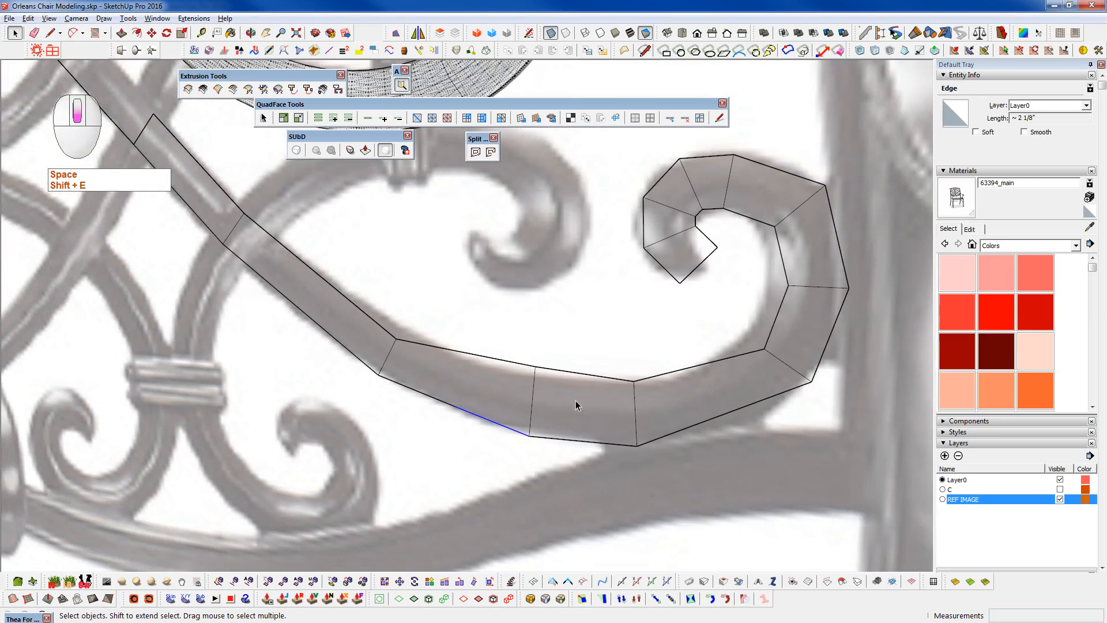
key(F2)
right_click(555, 378)
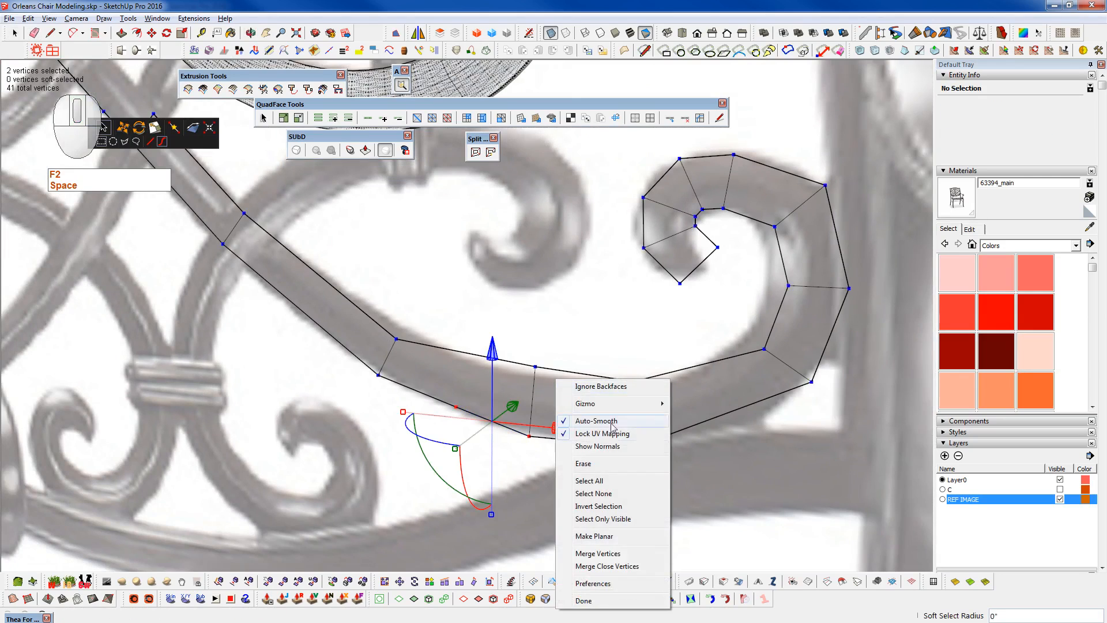
click(600, 492)
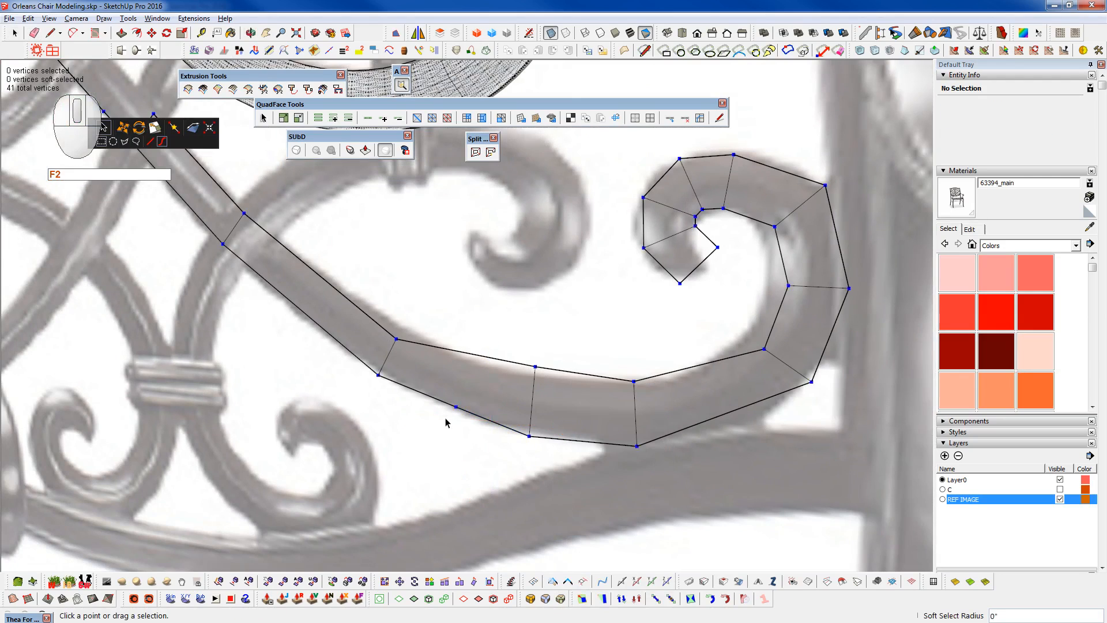
key(space)
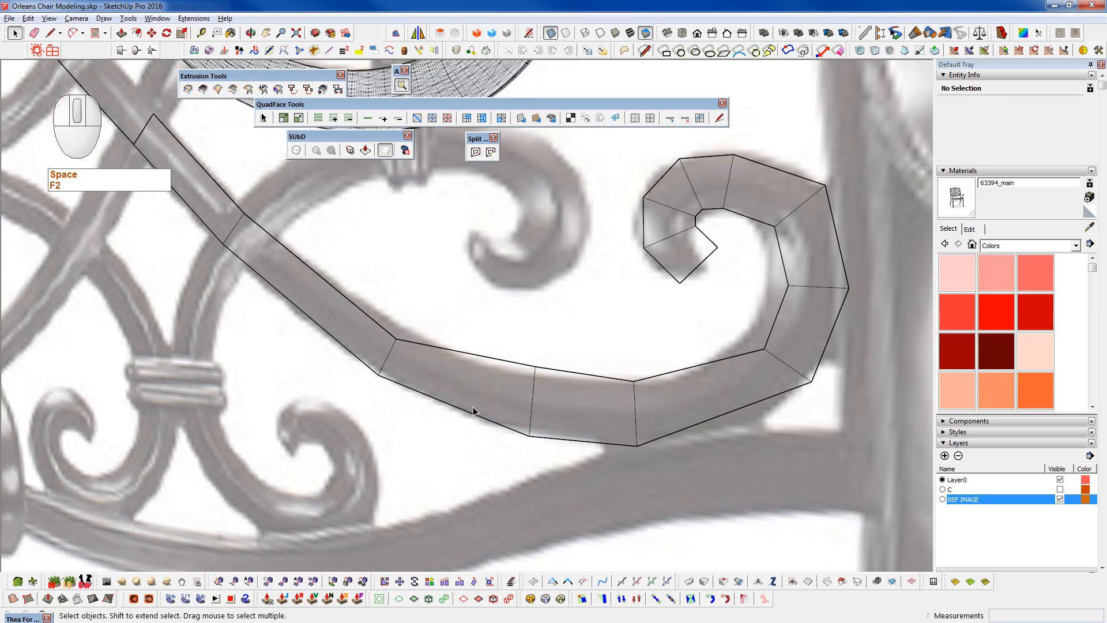
key(space)
click(455, 407)
right_click(465, 430)
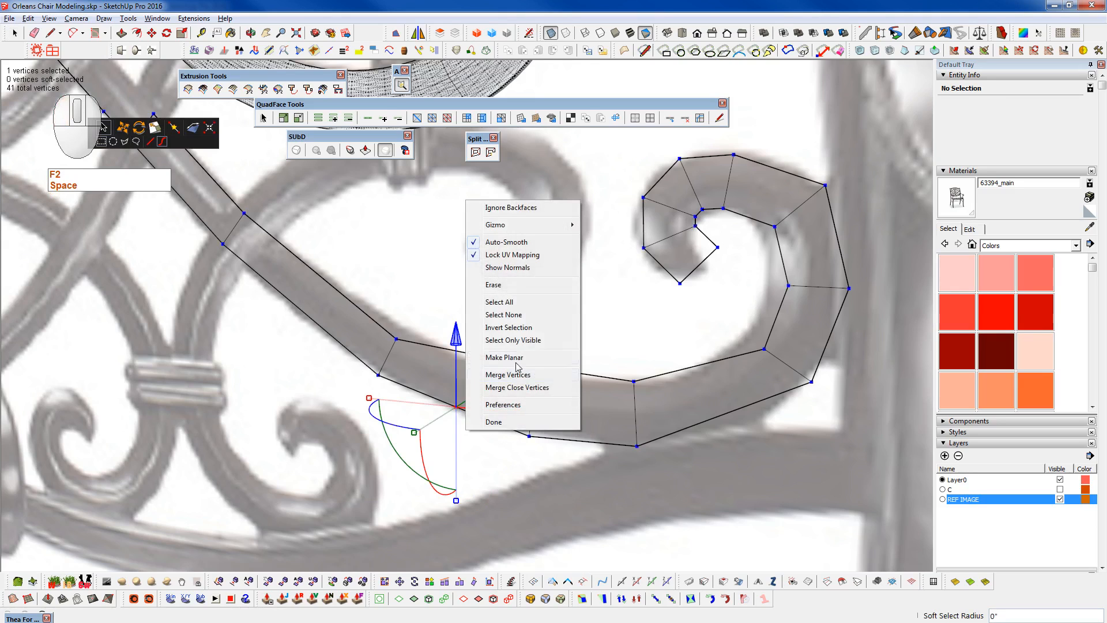
click(515, 295)
- Redraw the missing outer edge as one straight line between the outer ends of those two cross edges
key(q)
click(529, 435)
click(378, 374)
- Move the inner-edge vertex of the cross edge just before the bend's lowest point down onto the reference bar's outline
middle_drag(526, 449, 582, 447)
key(F2)
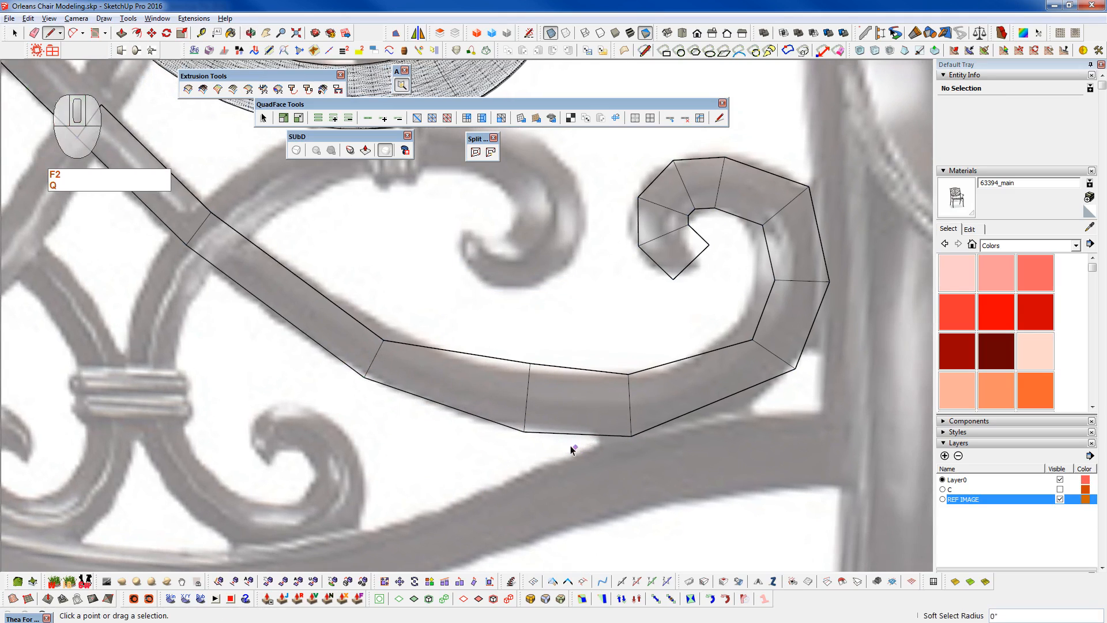
click(530, 363)
key(w)
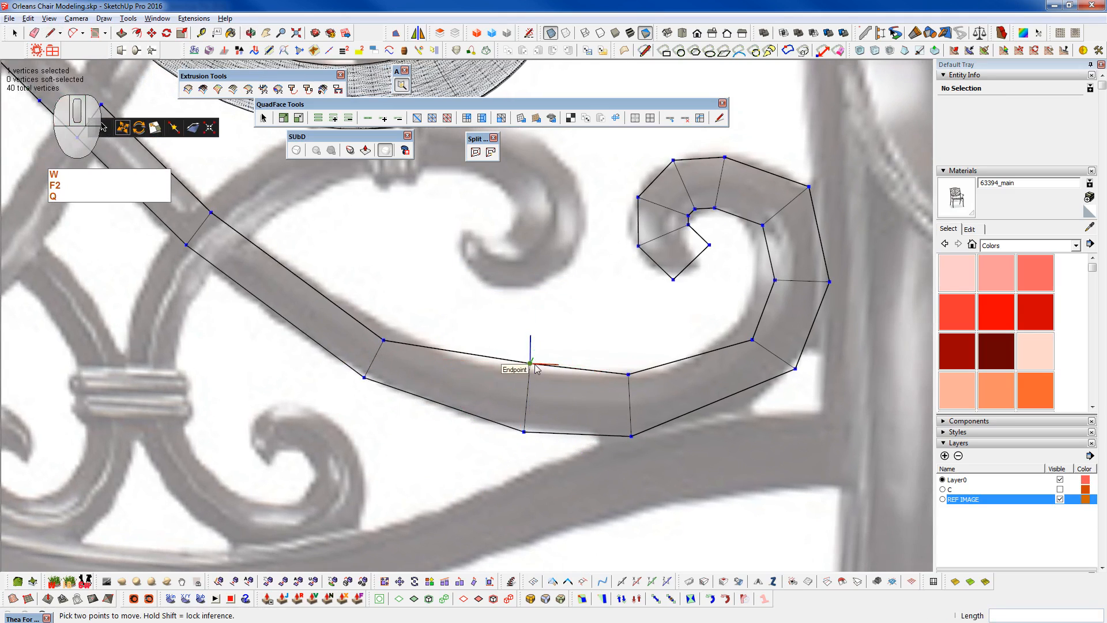
right_click(535, 366)
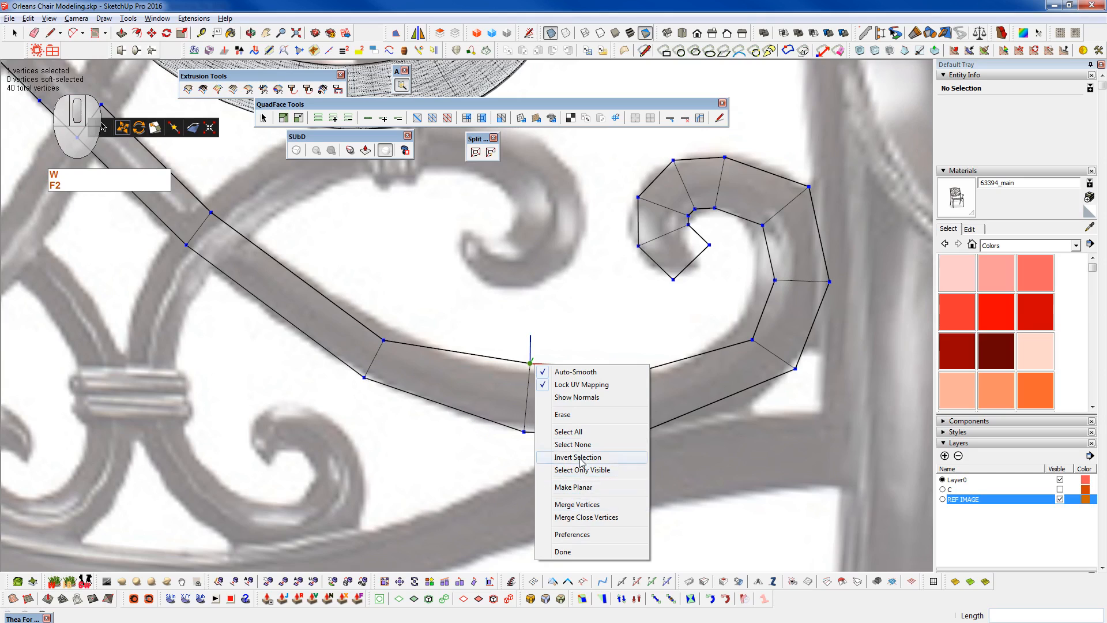
click(580, 445)
key(w)
click(530, 363)
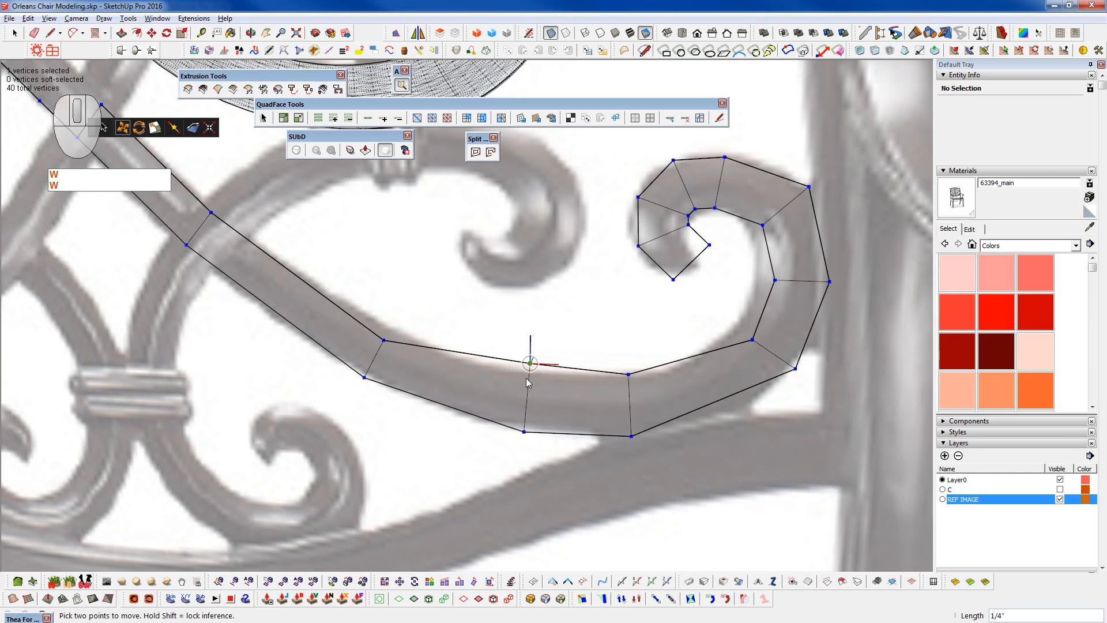
scroll(530, 375, up, 1)
click(476, 373)
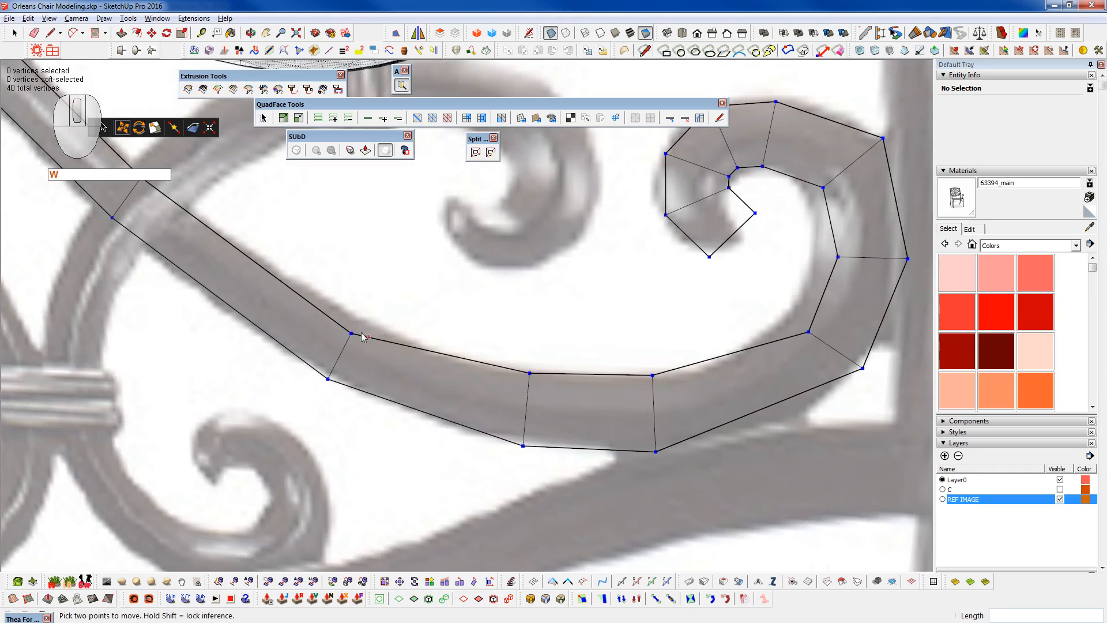
- Fit the inner-edge vertices before and after the bend to the reference outline, shifting the one entering the curl by about 3/4"
click(361, 314)
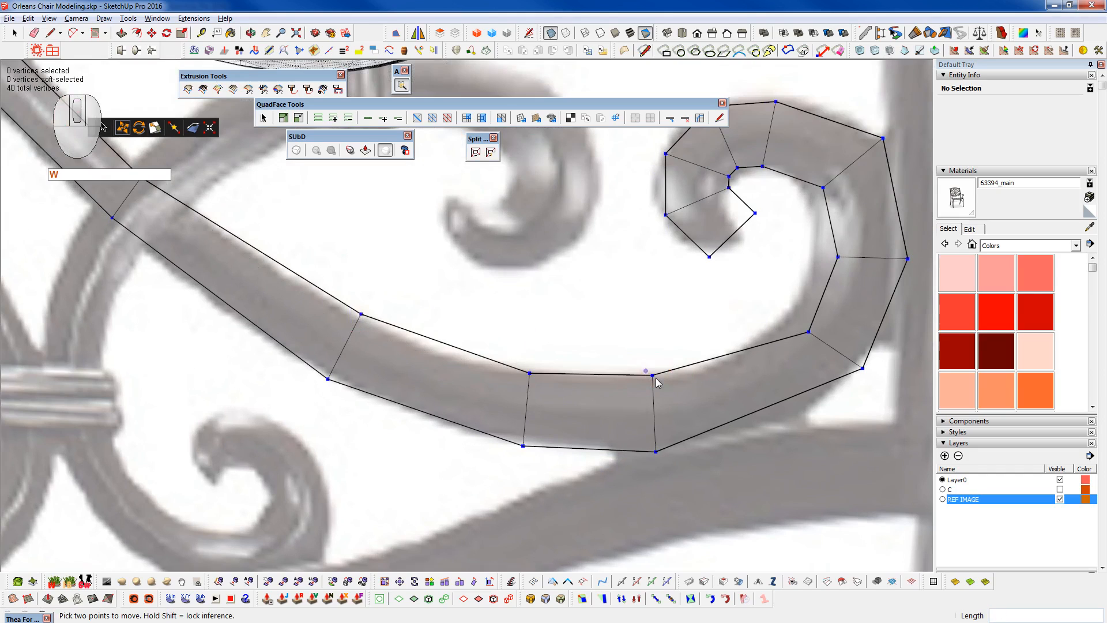
click(656, 378)
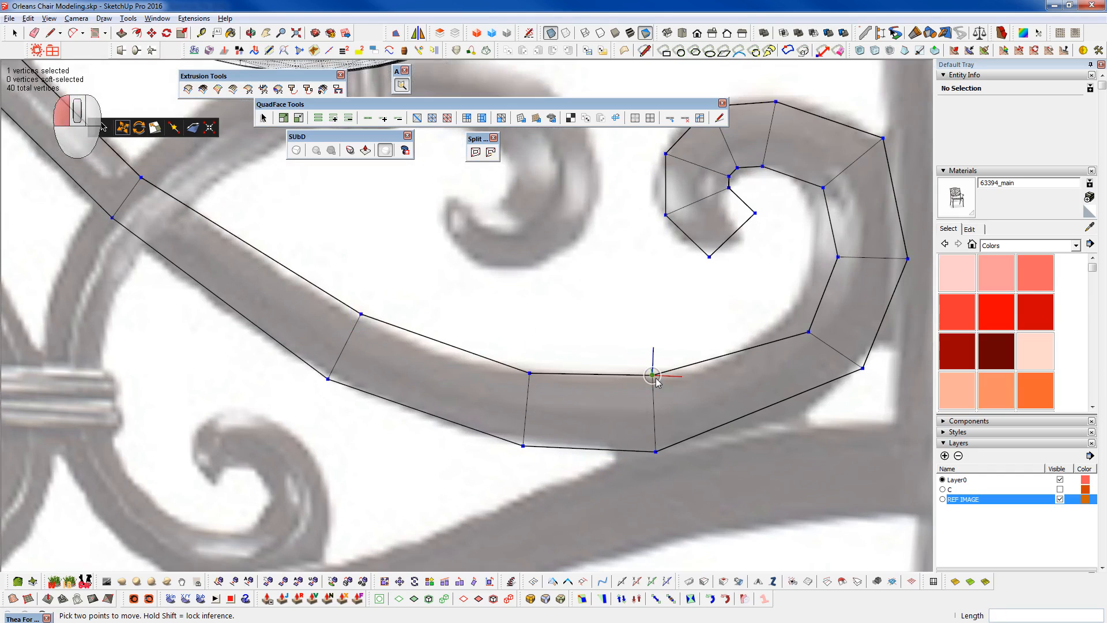
click(809, 334)
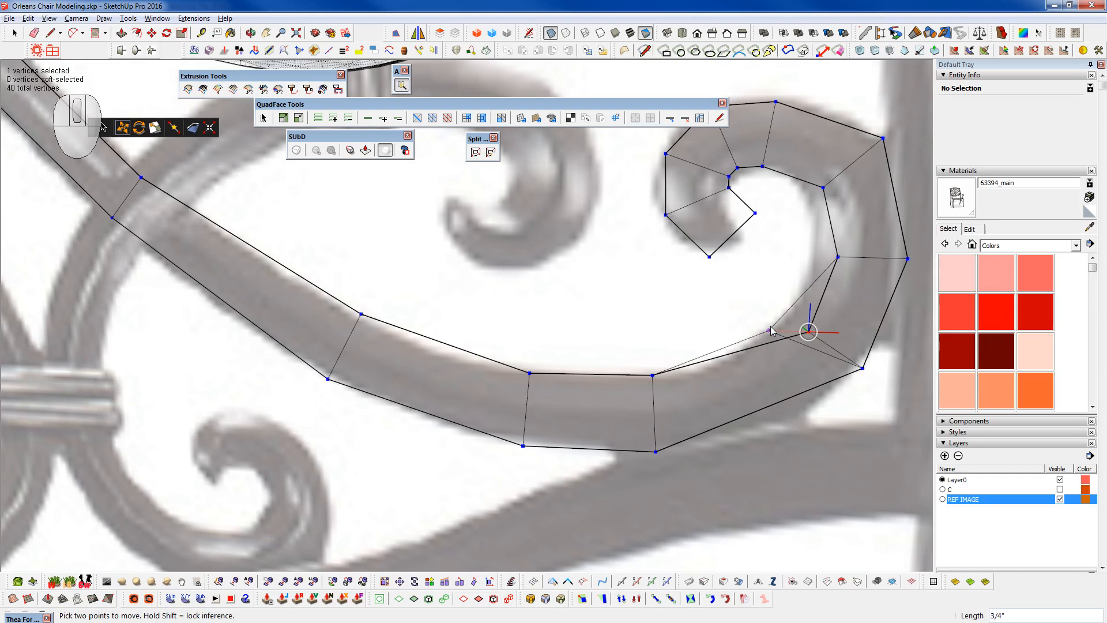
click(770, 331)
scroll(704, 415, down, 1)
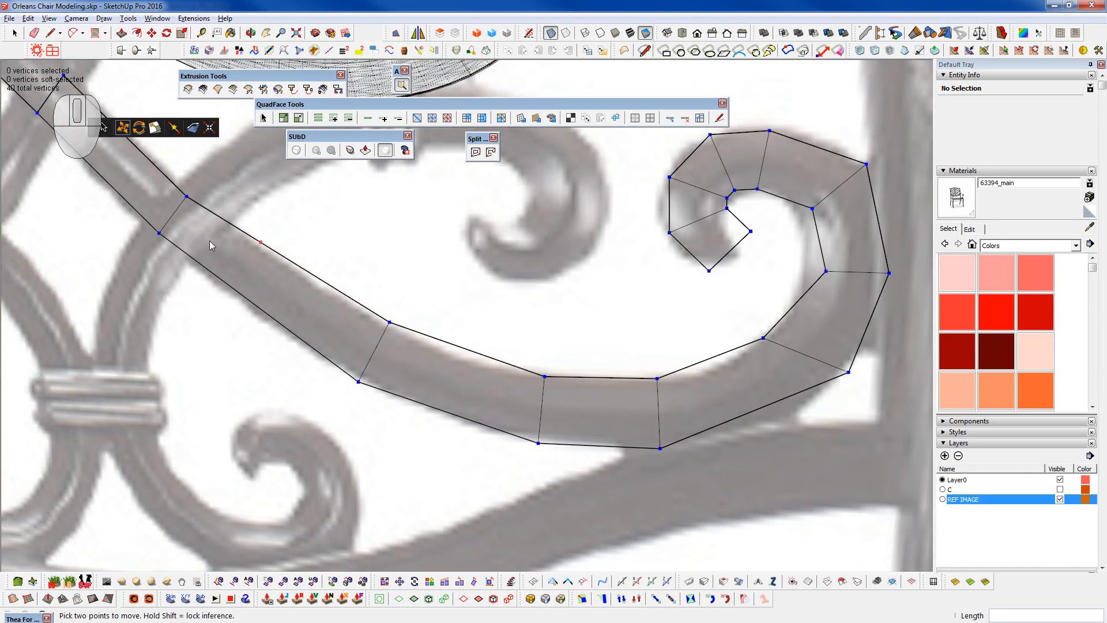
click(186, 197)
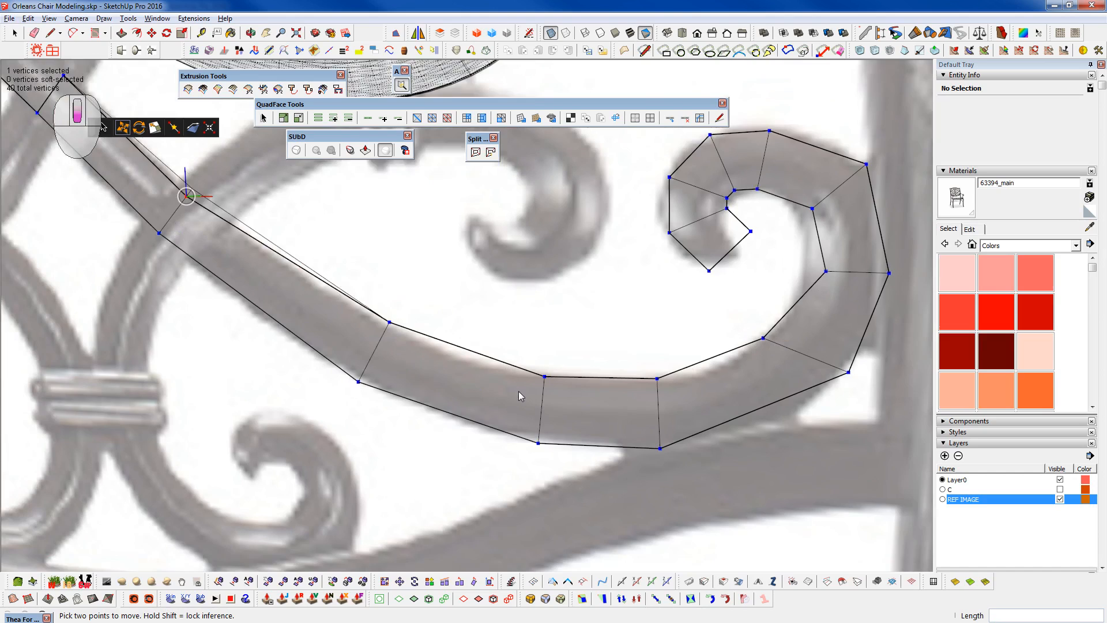
scroll(518, 391, down, 3)
key(space)
key(space)
- Select the connected quad strip, exclude the remaining loose scroll curve from the selection, and group the strip
triple_click(480, 397)
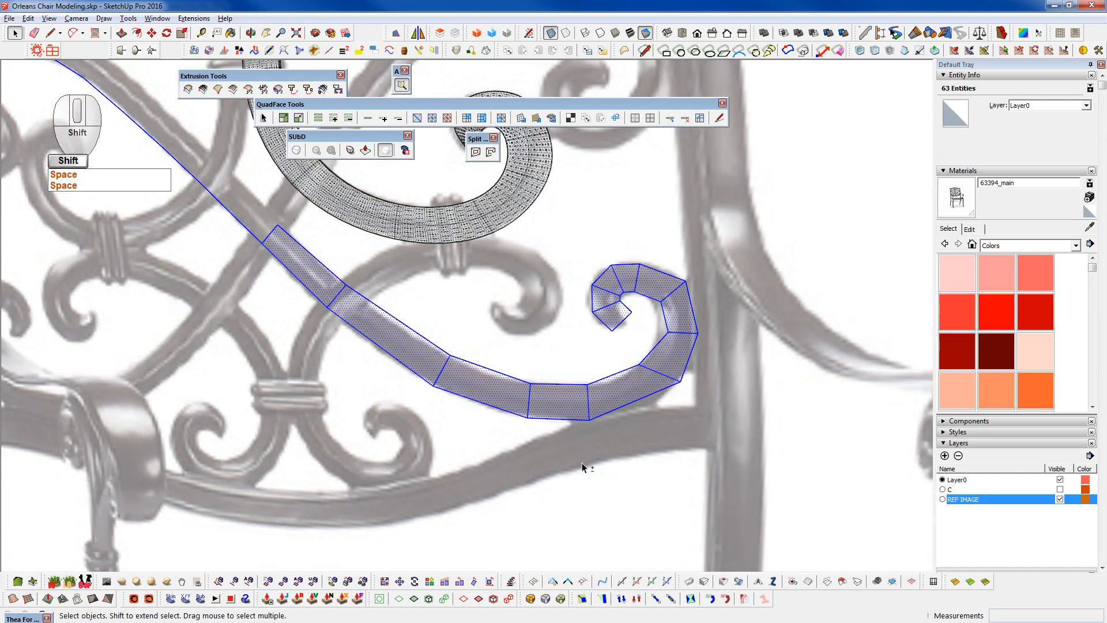
scroll(582, 464, down, 3)
scroll(439, 368, up, 8)
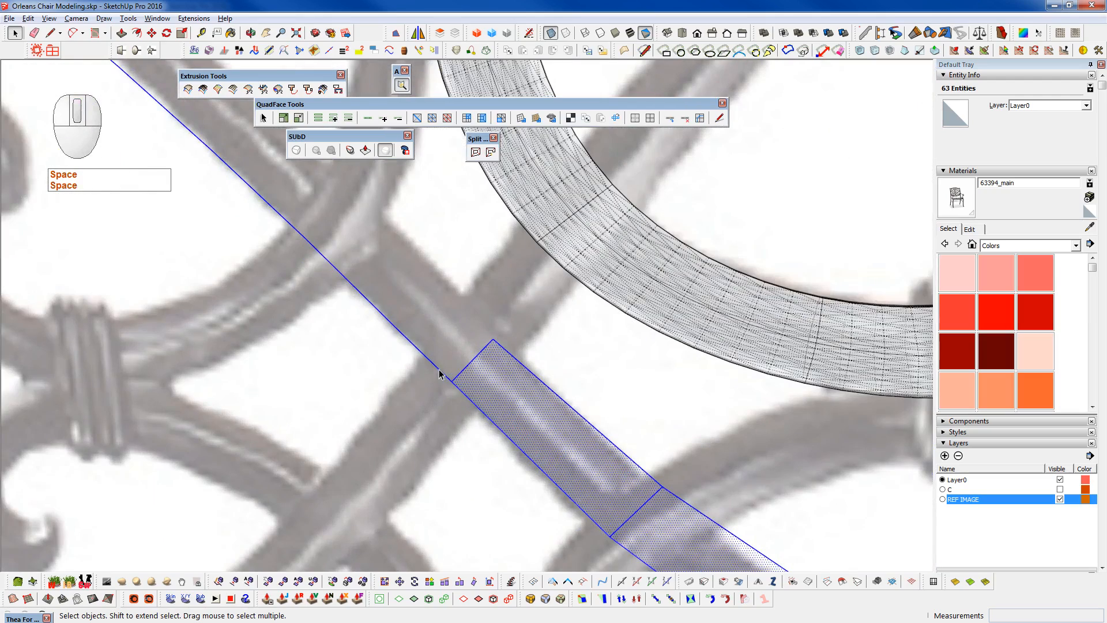
key(ctrl)
scroll(510, 430, down, 5)
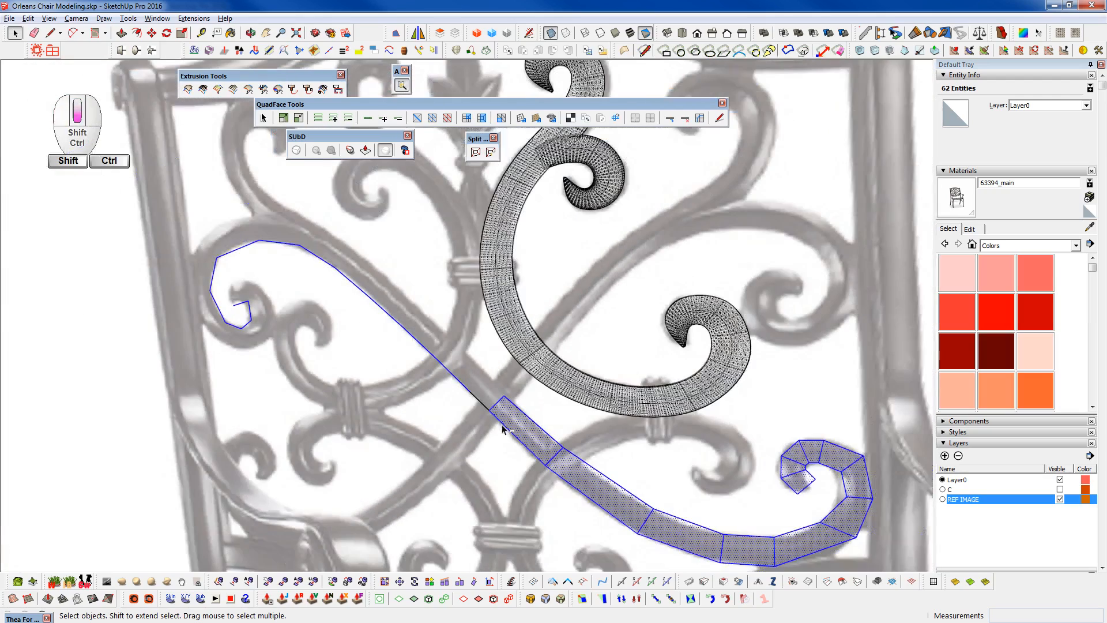
ctrl+shift+drag(62, 195, 63, 195)
key(g)
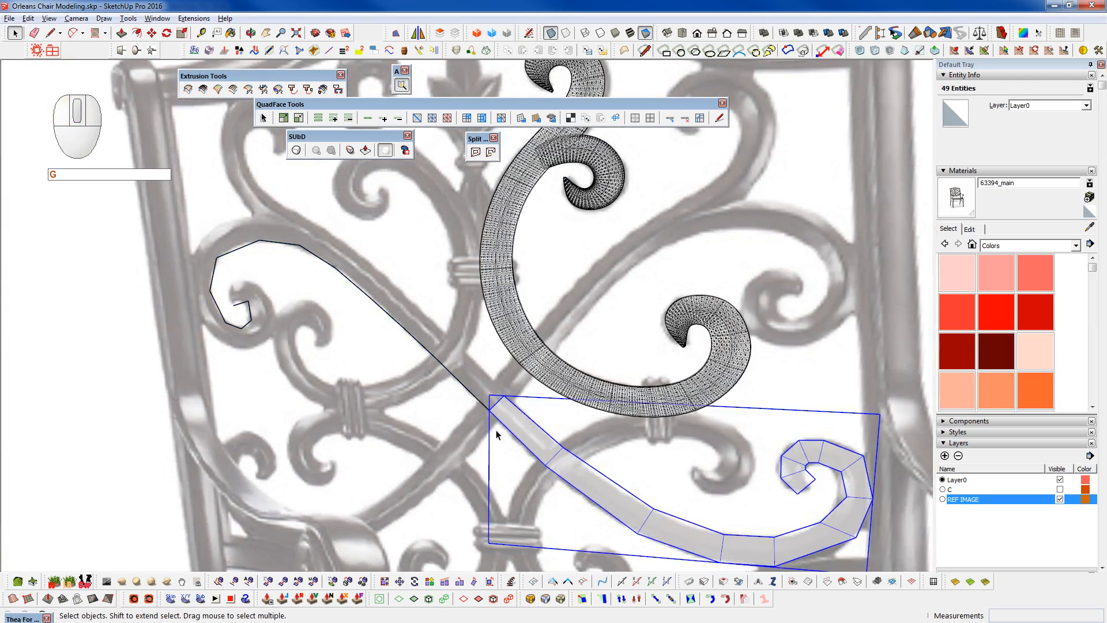
- Subdivide the grouped strip to compare its smoothed outline with the reference, and switch back to the base mesh
key(shift+2)
shift+middle_drag(591, 460, 434, 360)
scroll(691, 397, up, 1)
scroll(692, 397, up, 1)
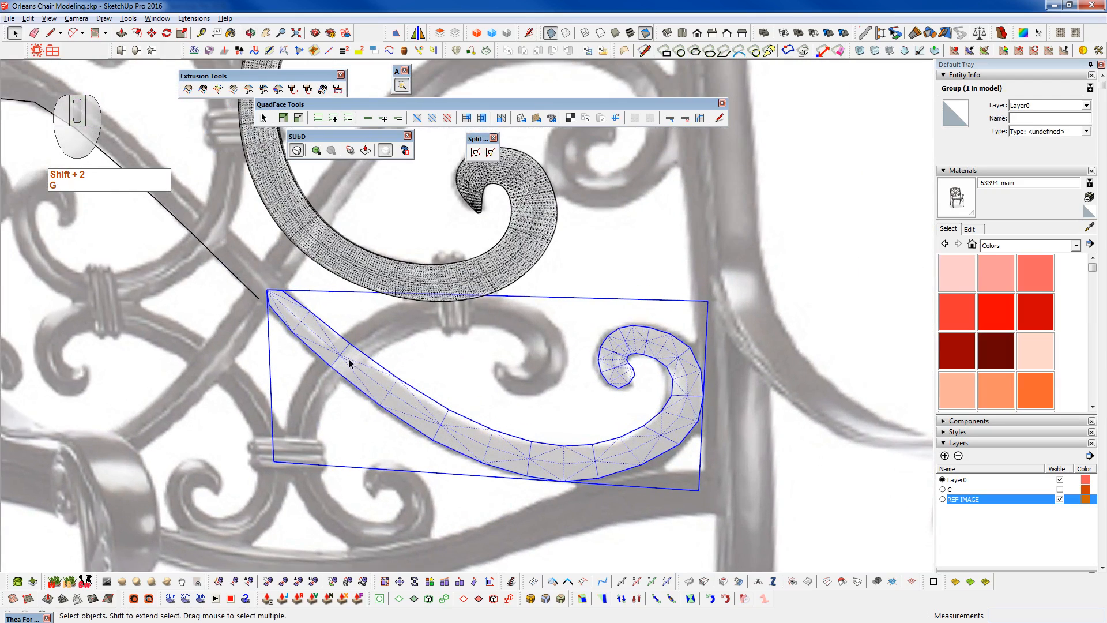
scroll(410, 413, up, 3)
key(shift+2)
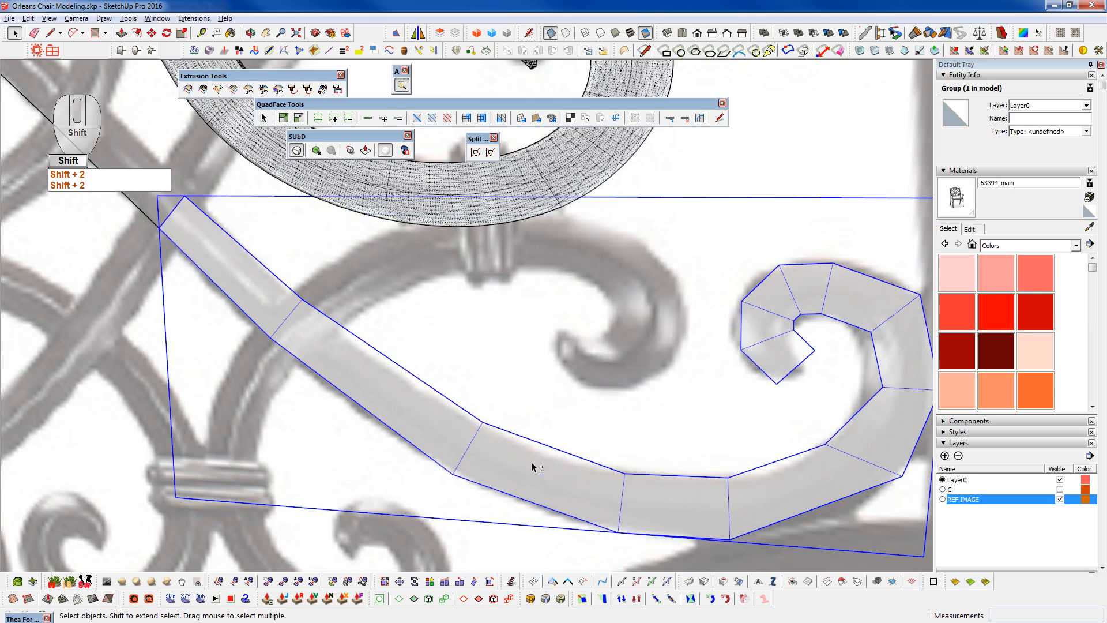
- Inside the group, move the cross edge halfway down the bar outward by about 1/4" and check the subdivided shape
double_click(466, 455)
click(465, 456)
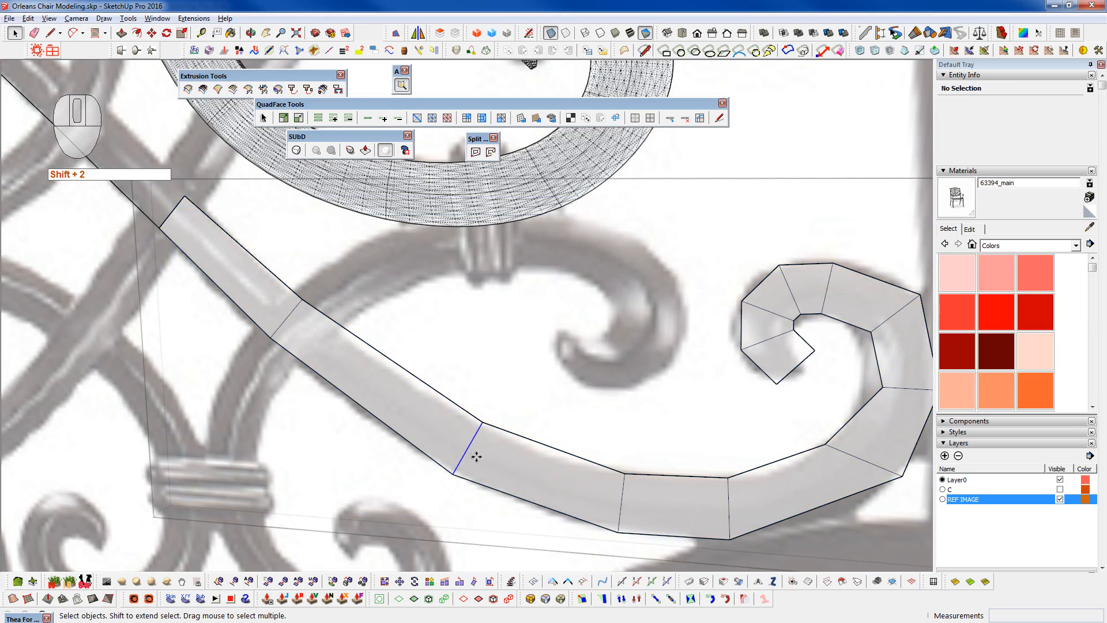
key(w)
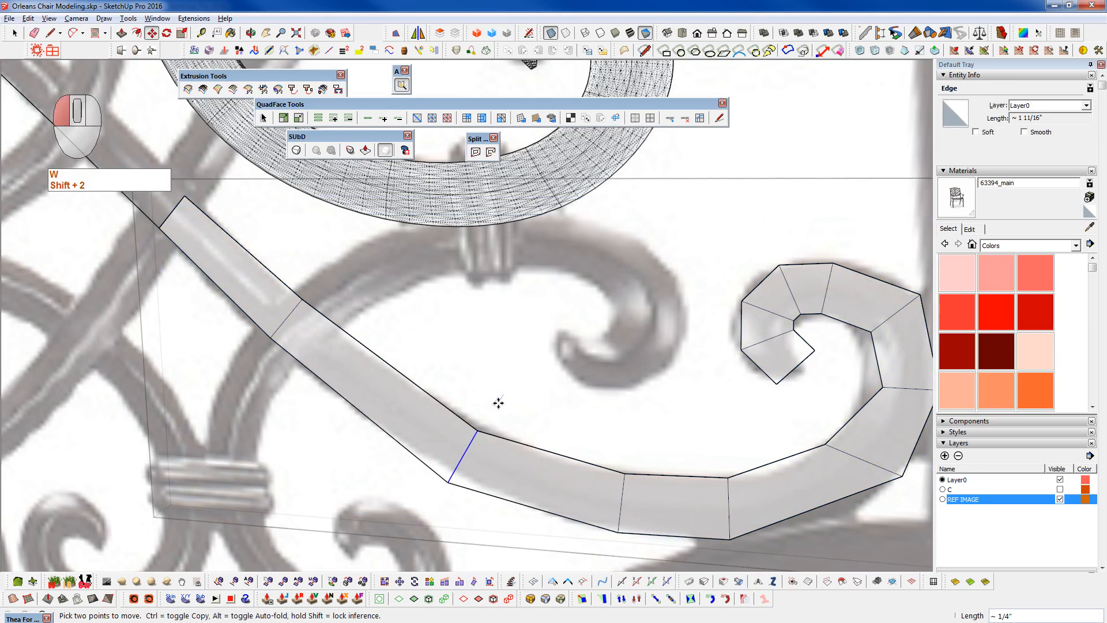
key(shift+2)
key(shift+2)
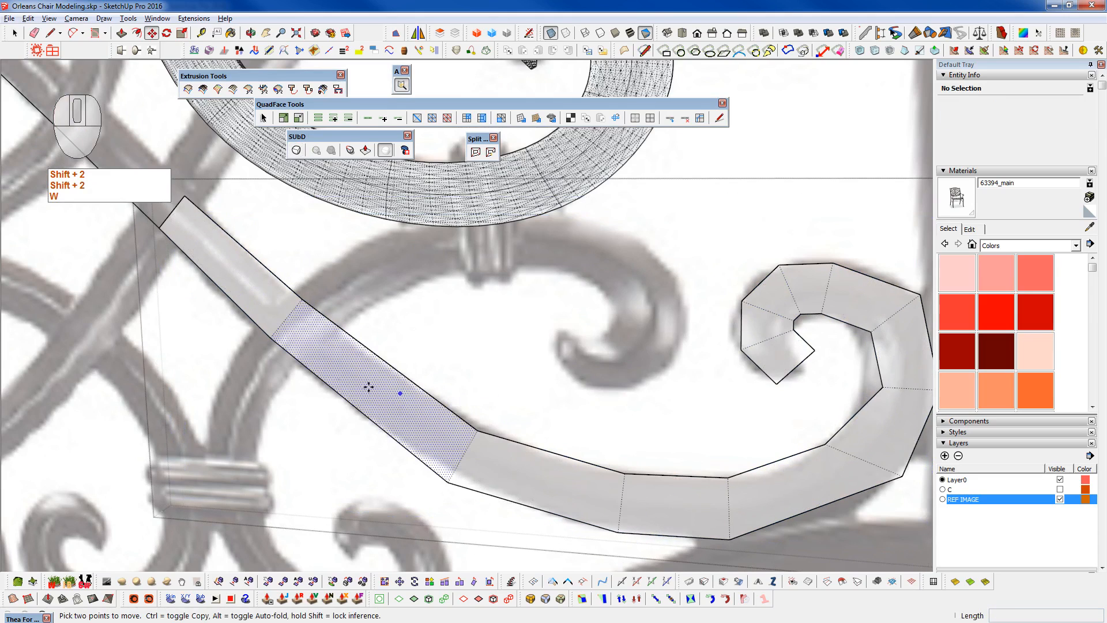
- Move the cross edge nearest the bar's upper end outward by 1/4" and check the subdivided shape
key(w)
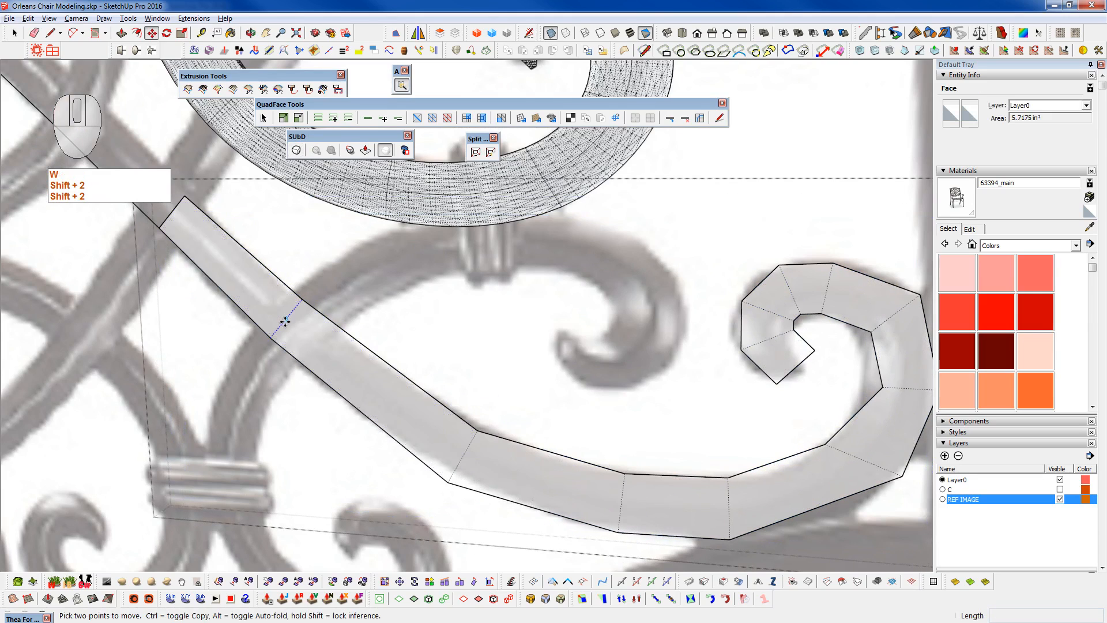
click(285, 321)
click(279, 332)
key(shift+2)
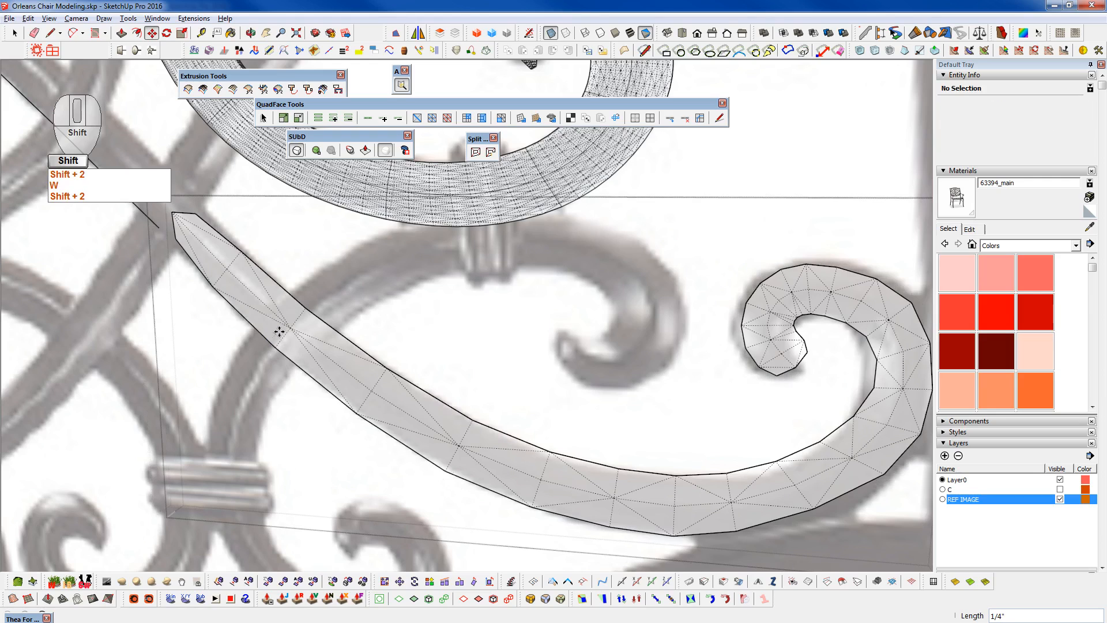
scroll(280, 332, down, 3)
key(shift+2)
- Move the cross edge at the bend's lowest point down by about 1/4" and check the subdivided shape
scroll(594, 471, up, 3)
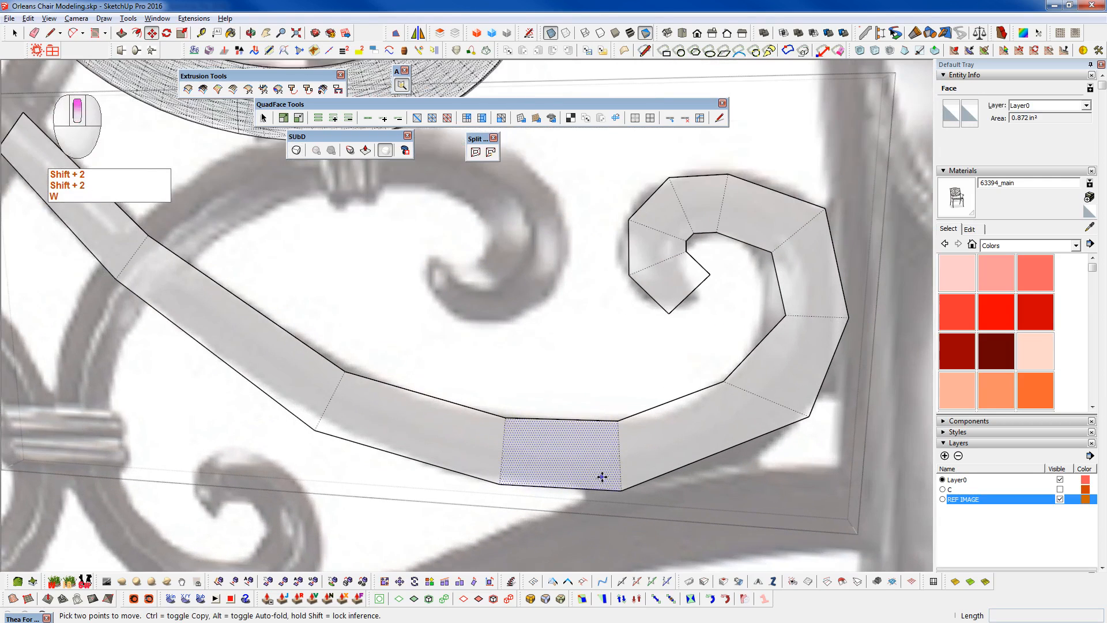
click(618, 456)
click(617, 462)
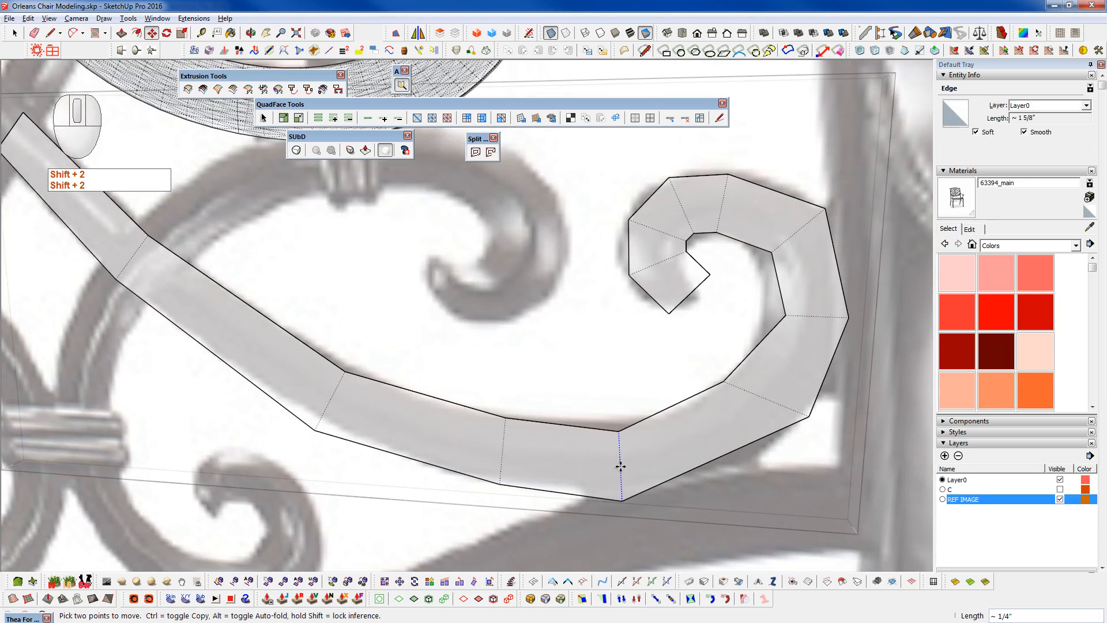
key(shift+2)
key(shift+2)
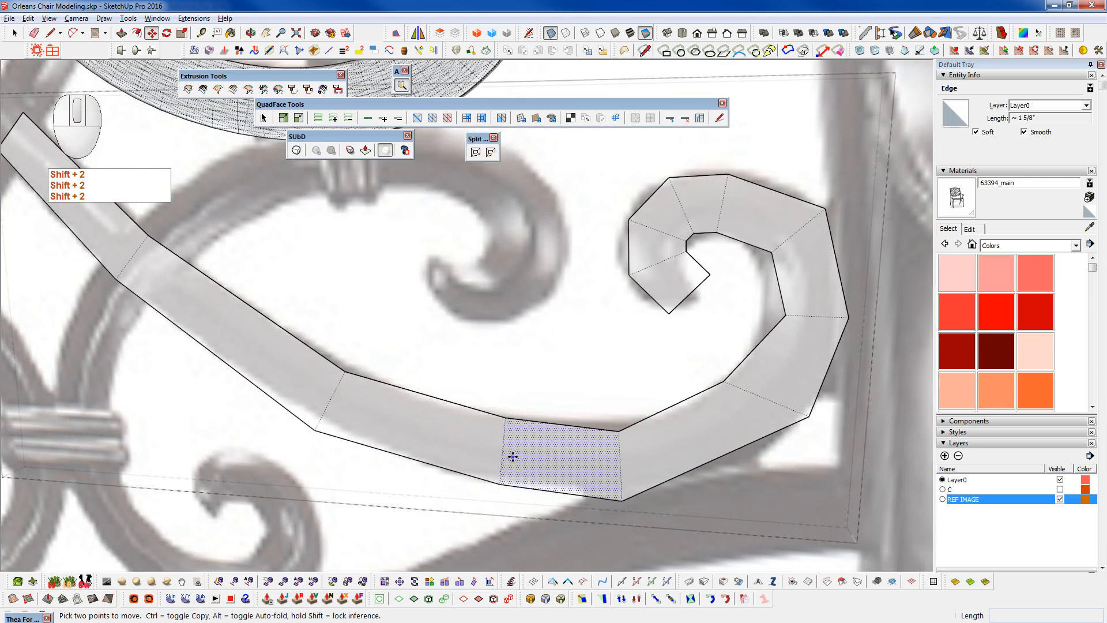
- Slide the cross edge just before the bend's lowest point 9/16" away from the curl and preview the subdivision
click(501, 446)
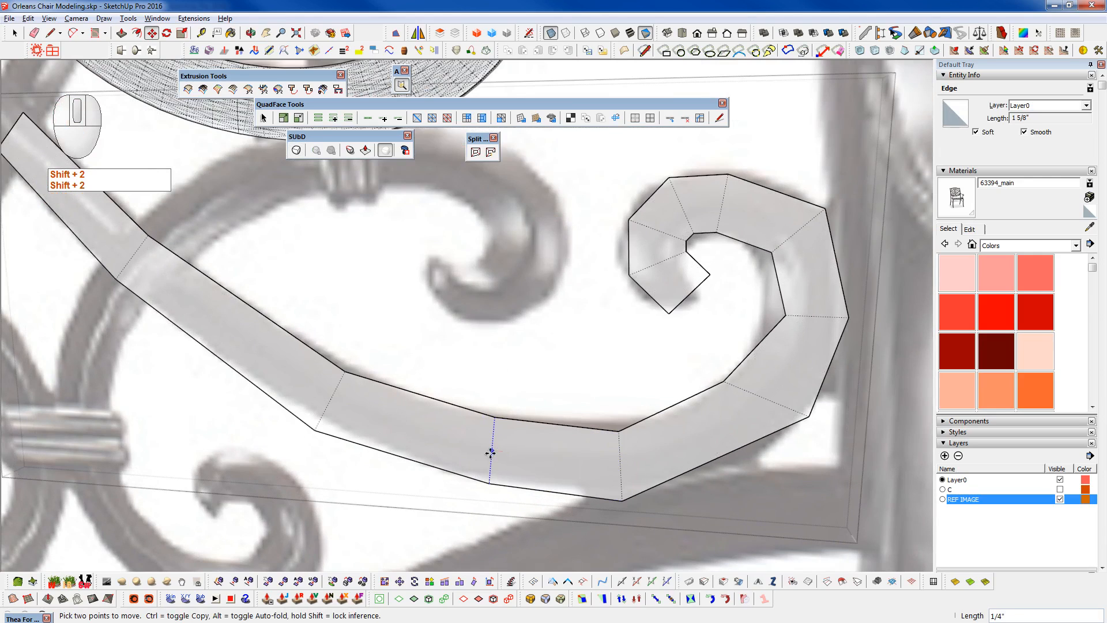
click(479, 456)
key(shift+2)
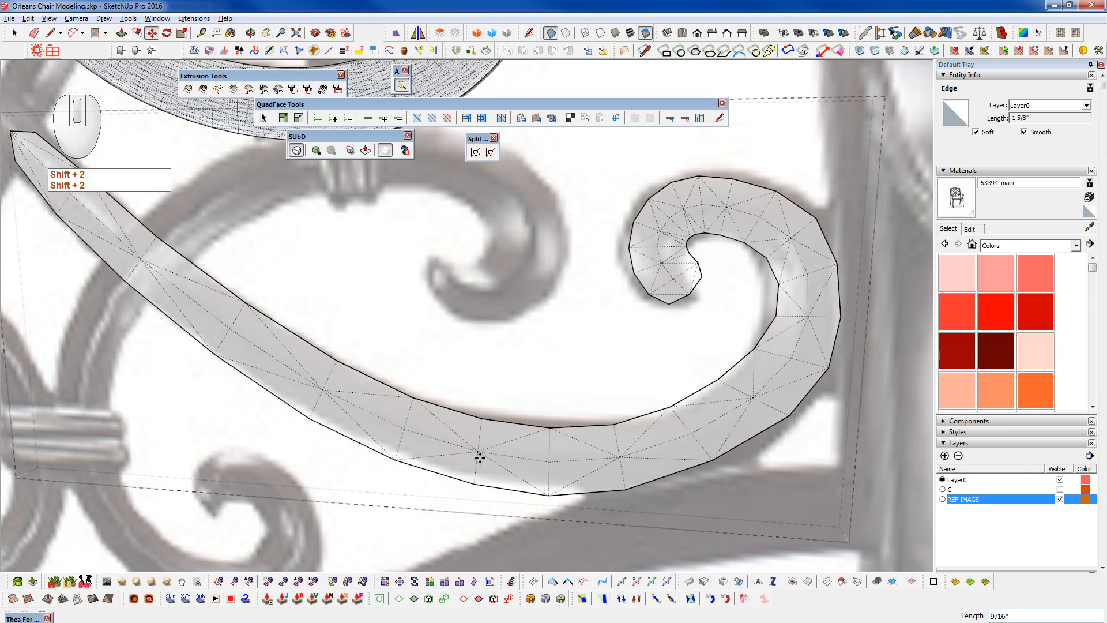
scroll(480, 455, down, 2)
scroll(481, 454, down, 2)
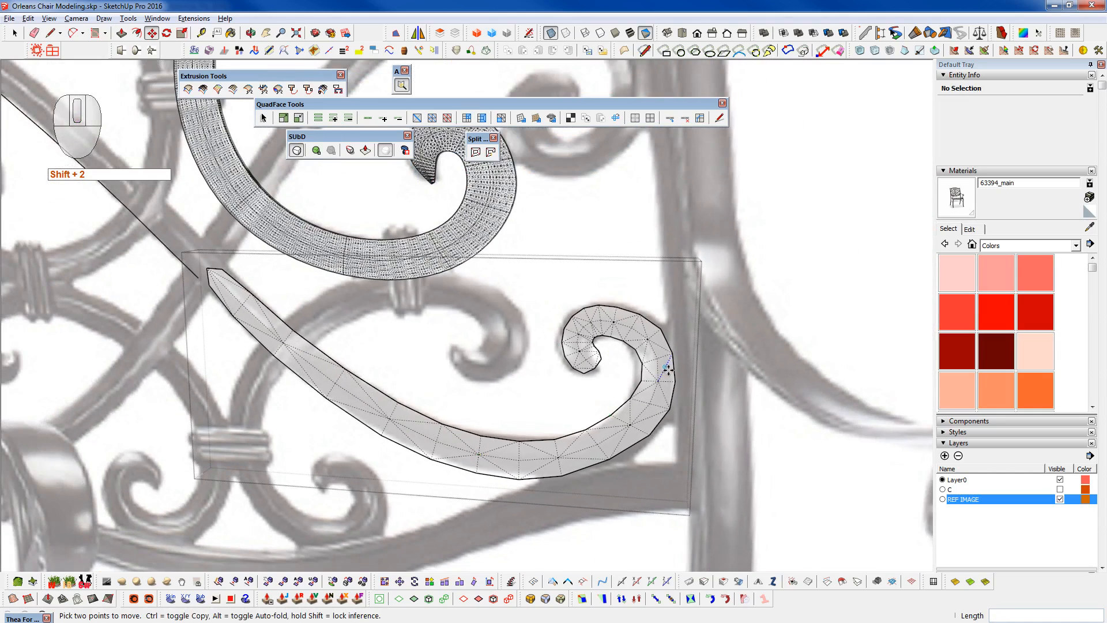
- Move the two inner-edge vertices on the curl's far side inward to match the reference thickness, checking the subdivided shape
scroll(662, 370, up, 4)
key(shift+2)
scroll(667, 369, up, 2)
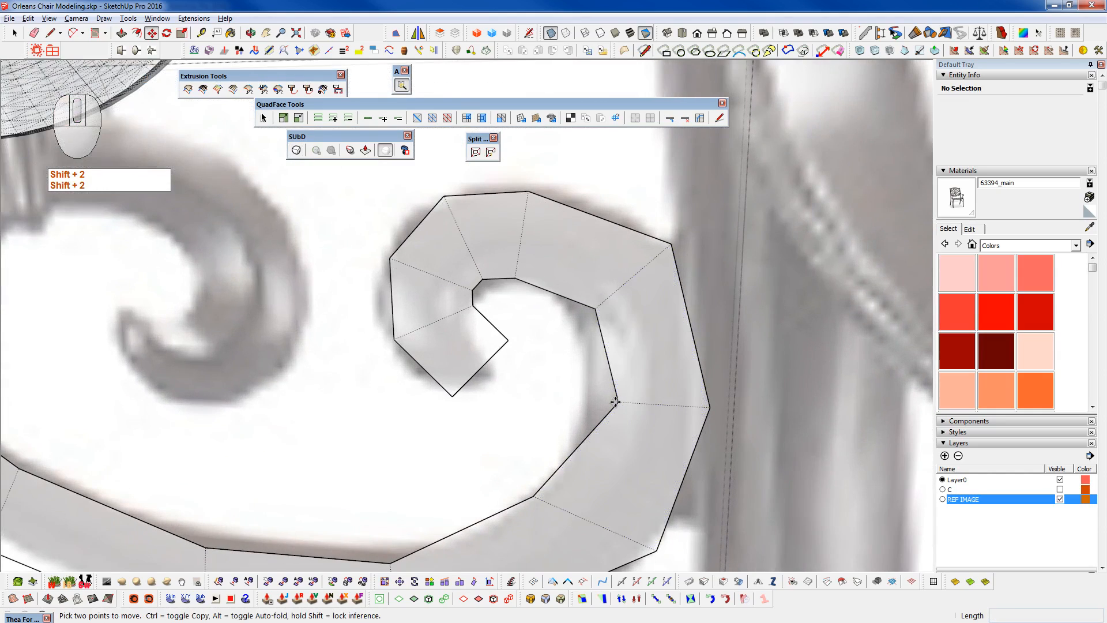
key(shift+2)
scroll(600, 403, down, 2)
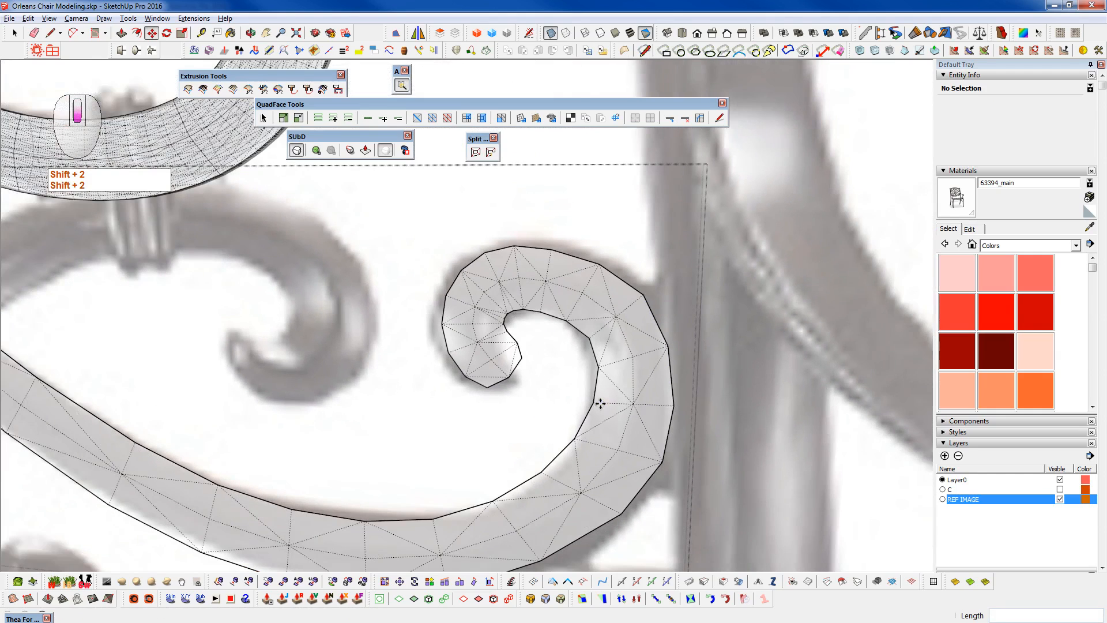
key(shift+2)
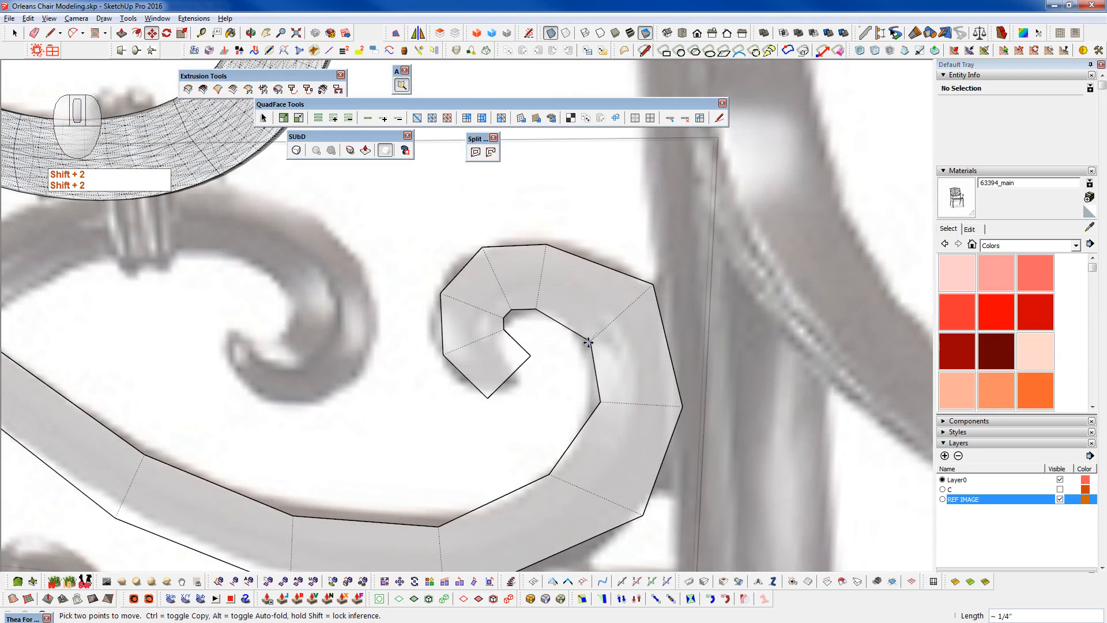
scroll(611, 352, down, 2)
key(shift+2)
scroll(611, 353, down, 5)
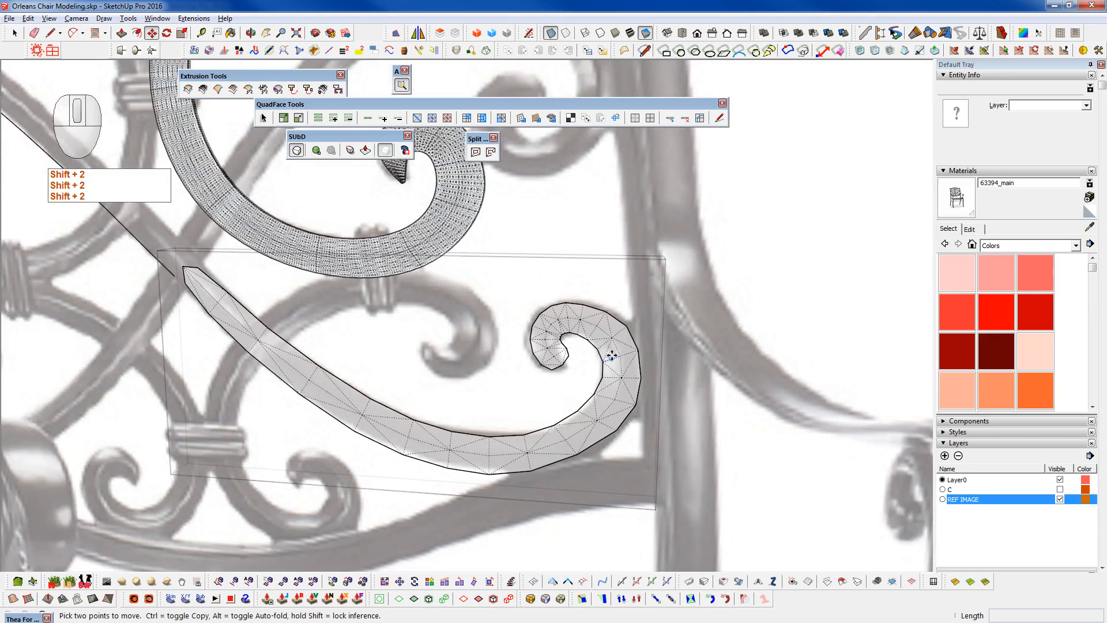
- Move the three outer-edge vertices around the curl's top outward by about 3/16", 1/4" and 1/4" to meet the reference outline
key(shift+2)
scroll(612, 340, up, 2)
scroll(613, 339, up, 3)
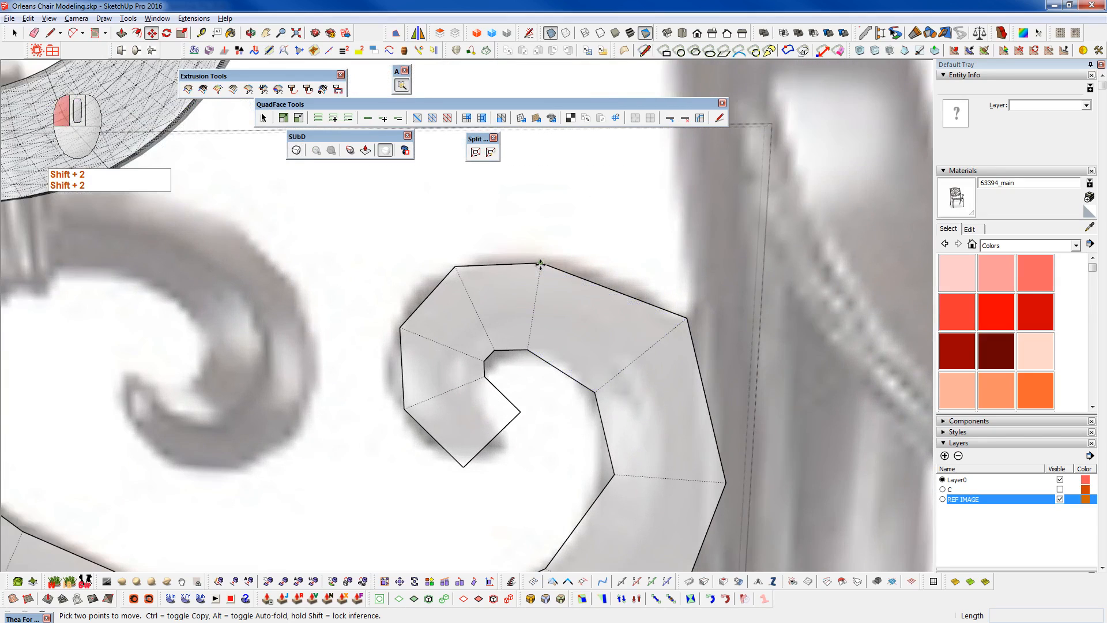
click(540, 264)
click(545, 252)
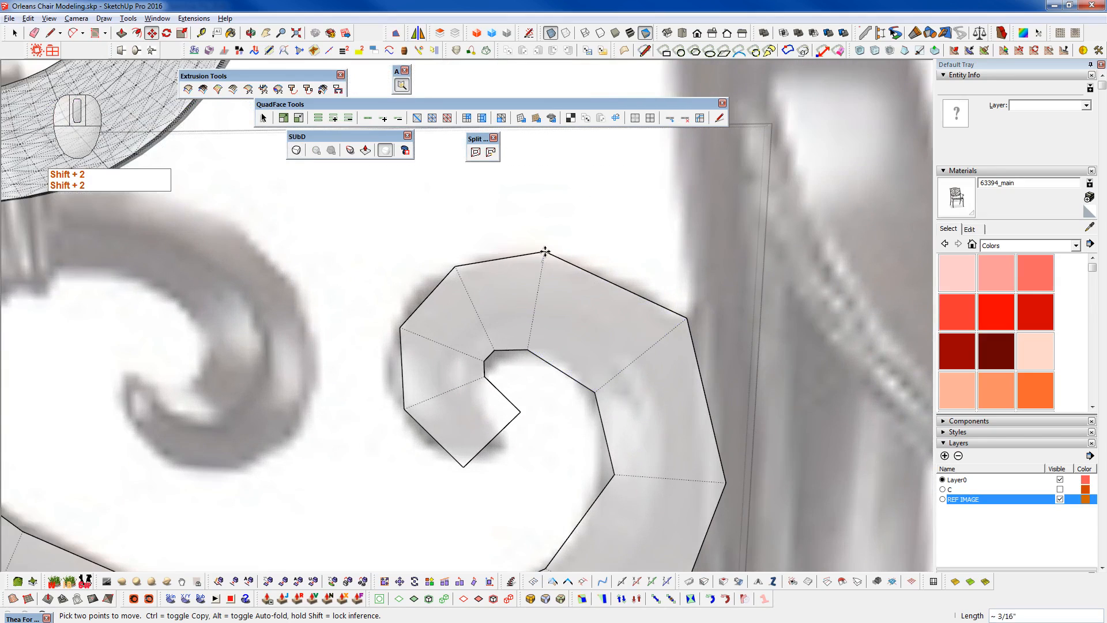
click(454, 266)
click(443, 252)
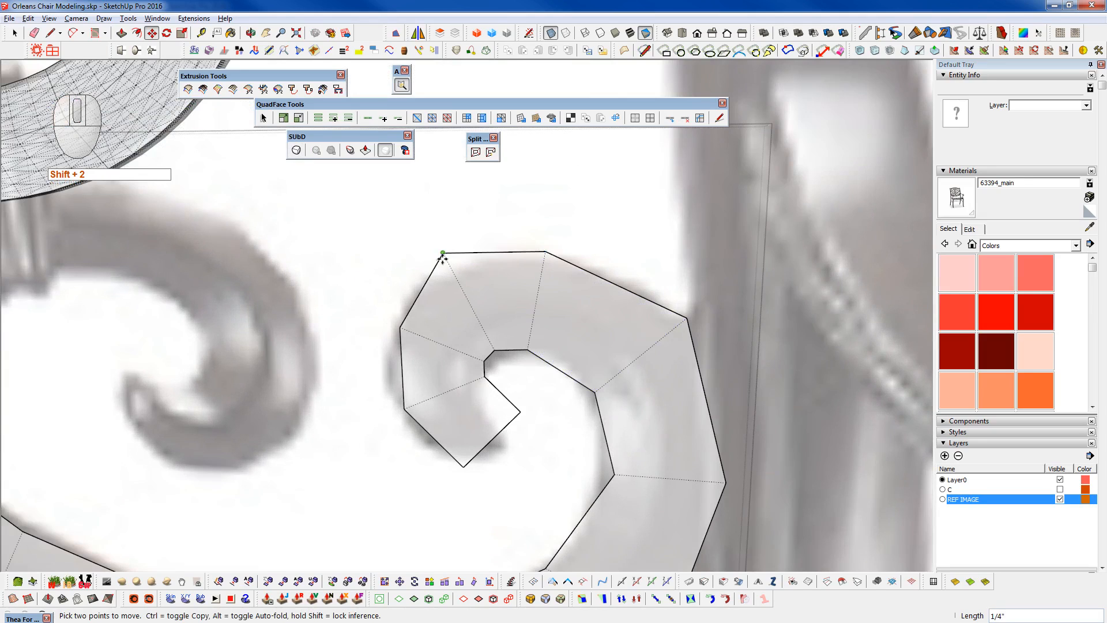
click(400, 329)
click(383, 327)
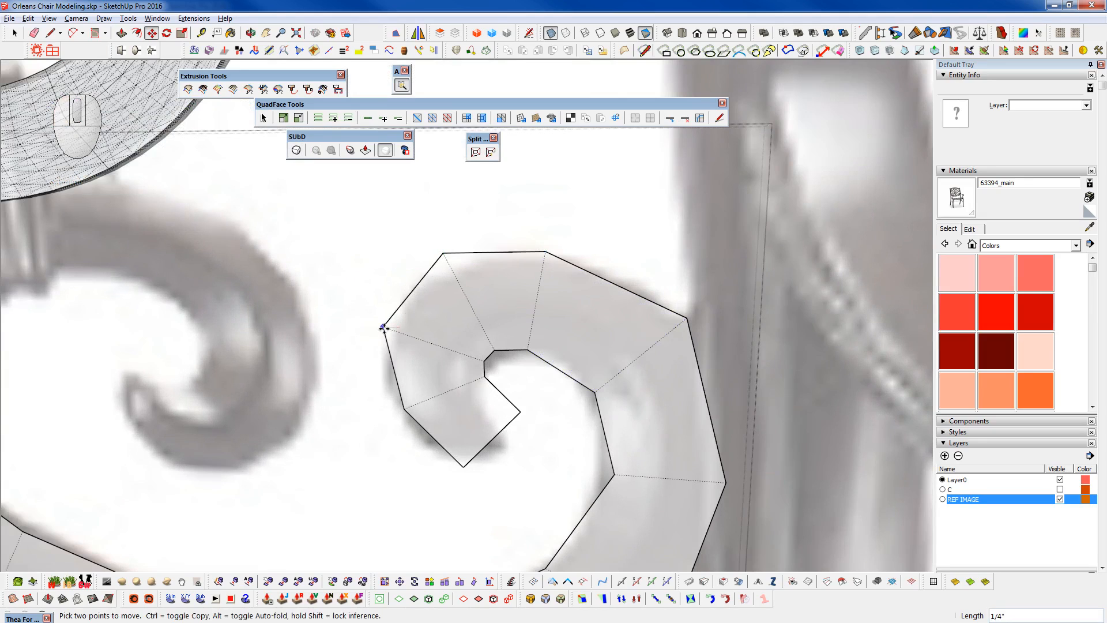
- Reshape the curl's tip by moving its last outer-edge vertex outward and both end corners to the reference, shifting the inner corner about 9/16"
click(403, 410)
click(392, 425)
click(463, 466)
click(479, 467)
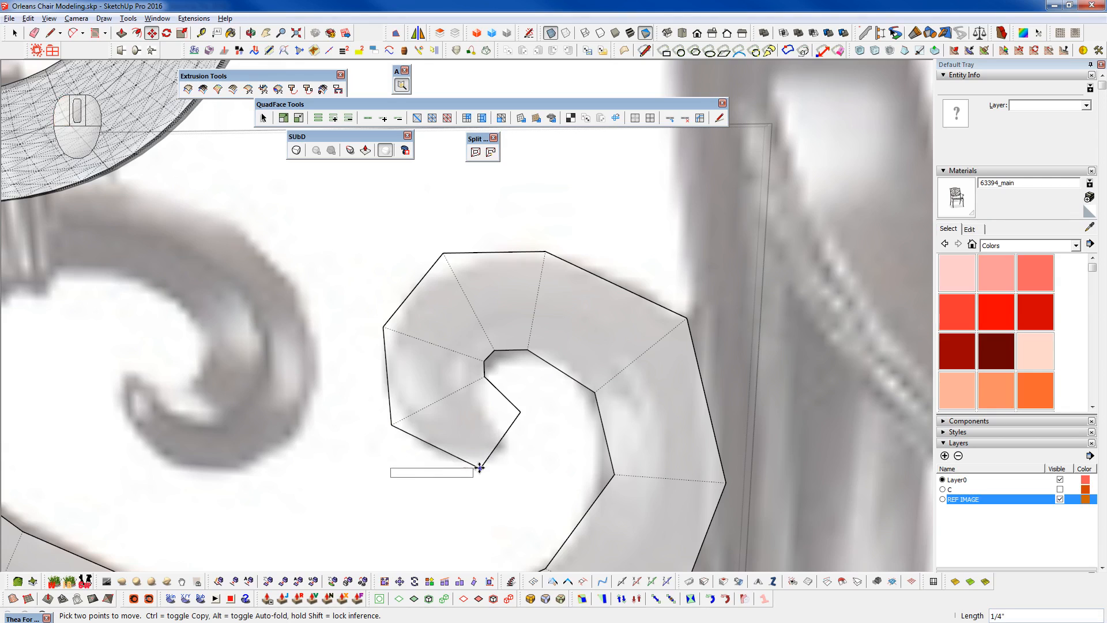
click(520, 412)
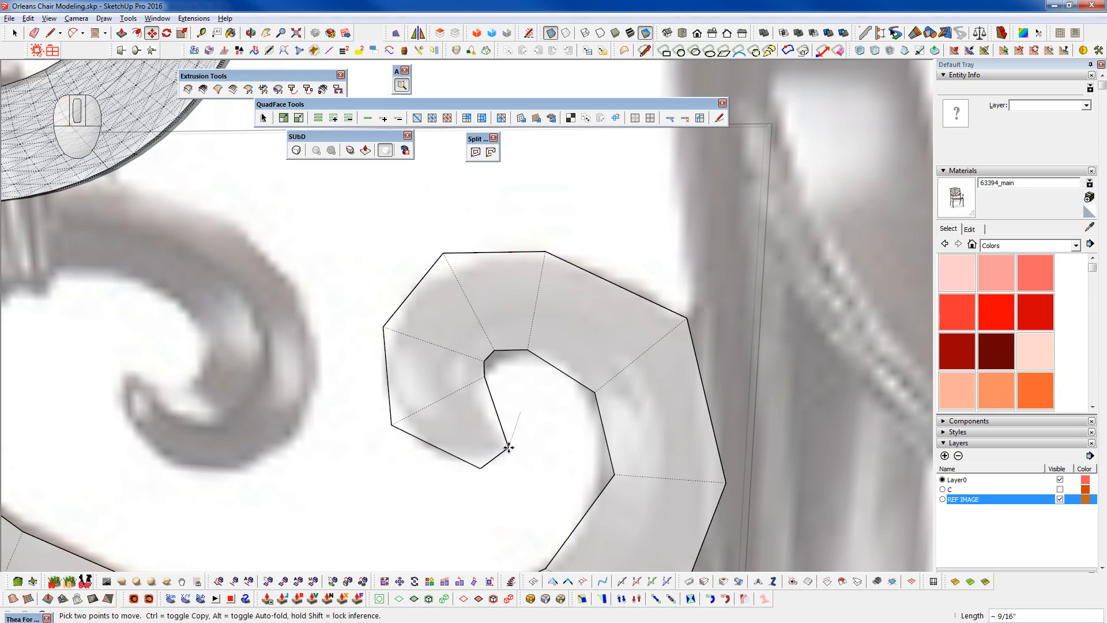
click(478, 468)
click(497, 468)
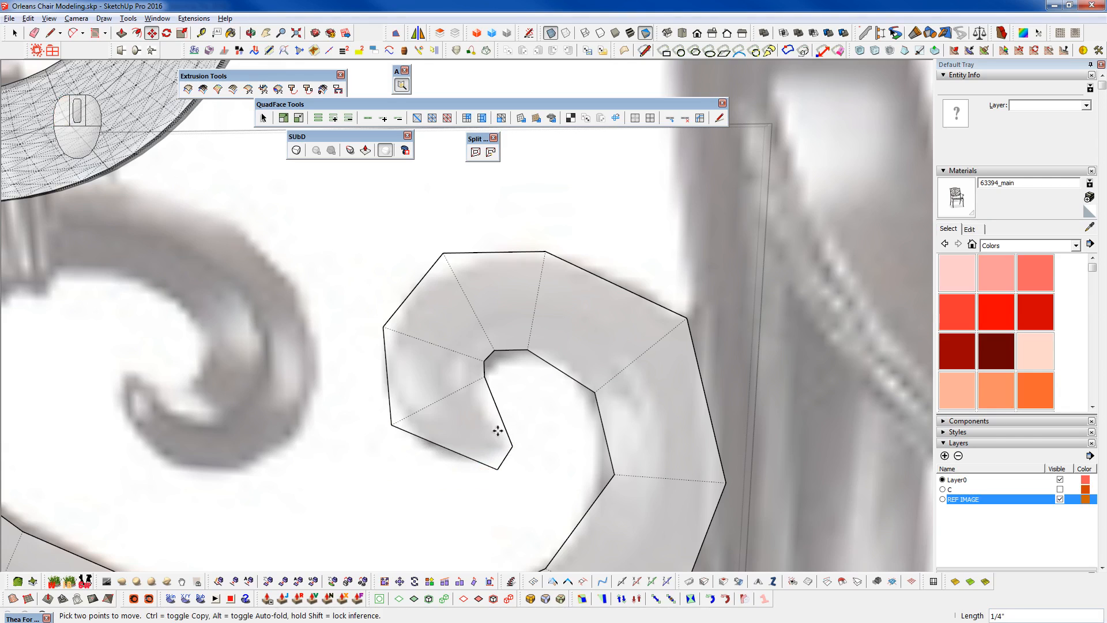
- Reposition the four inner-edge vertices between the curl's tip and its top to follow the reference's inner outline
click(484, 377)
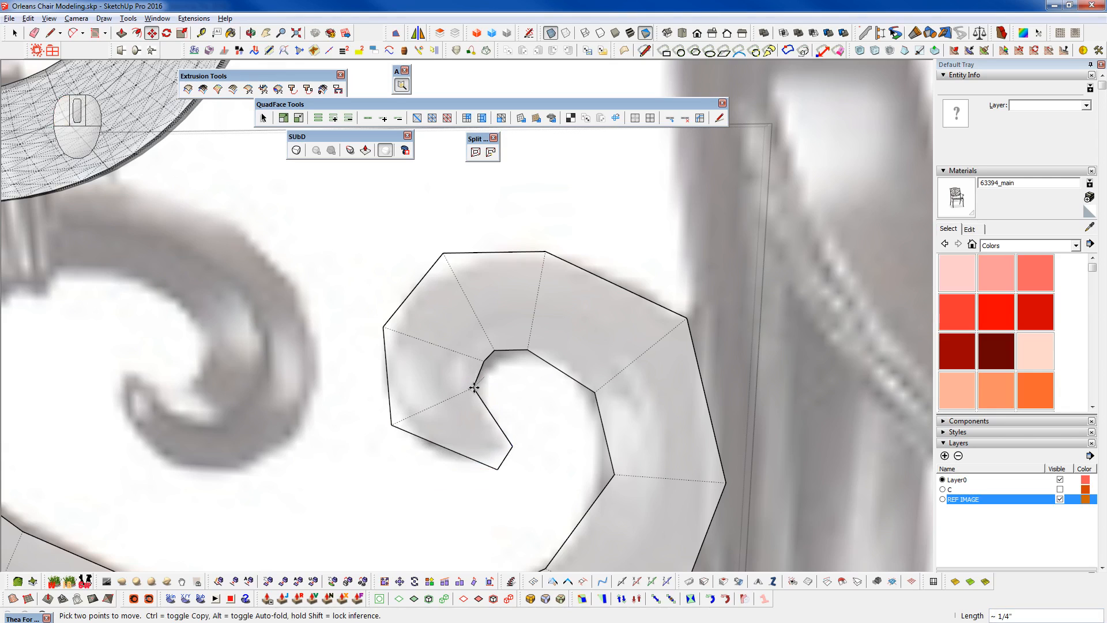
click(483, 356)
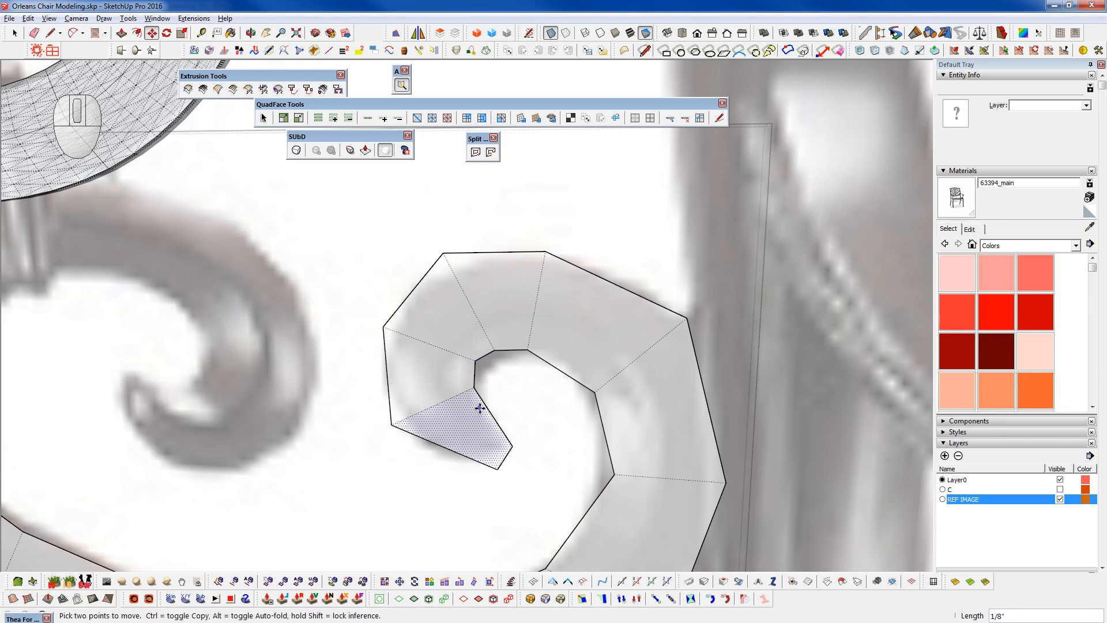
click(474, 387)
click(476, 360)
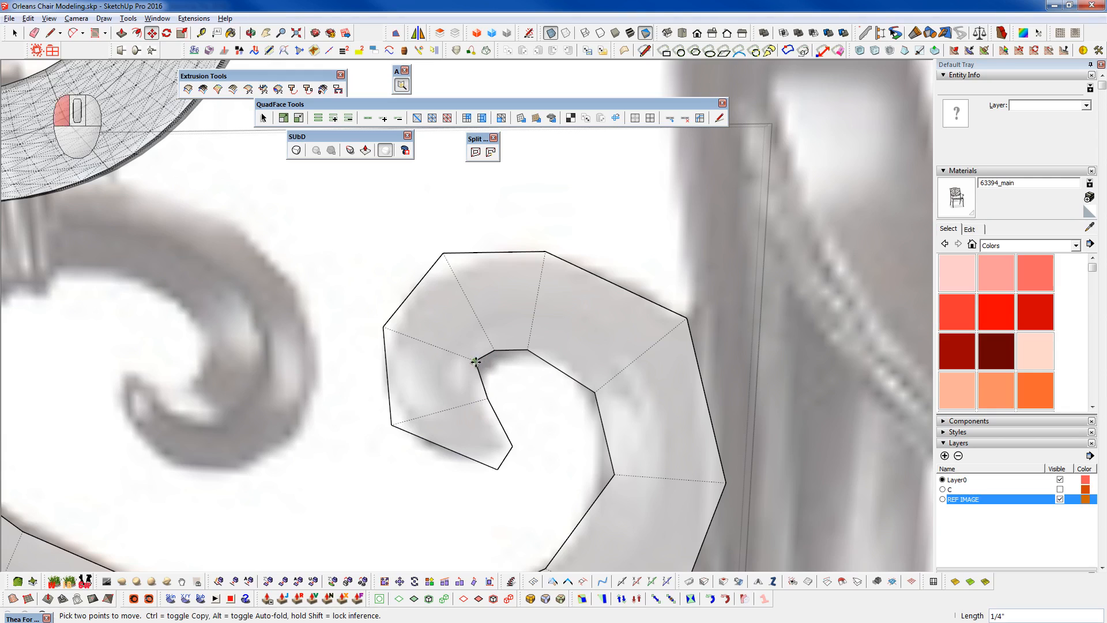
click(494, 349)
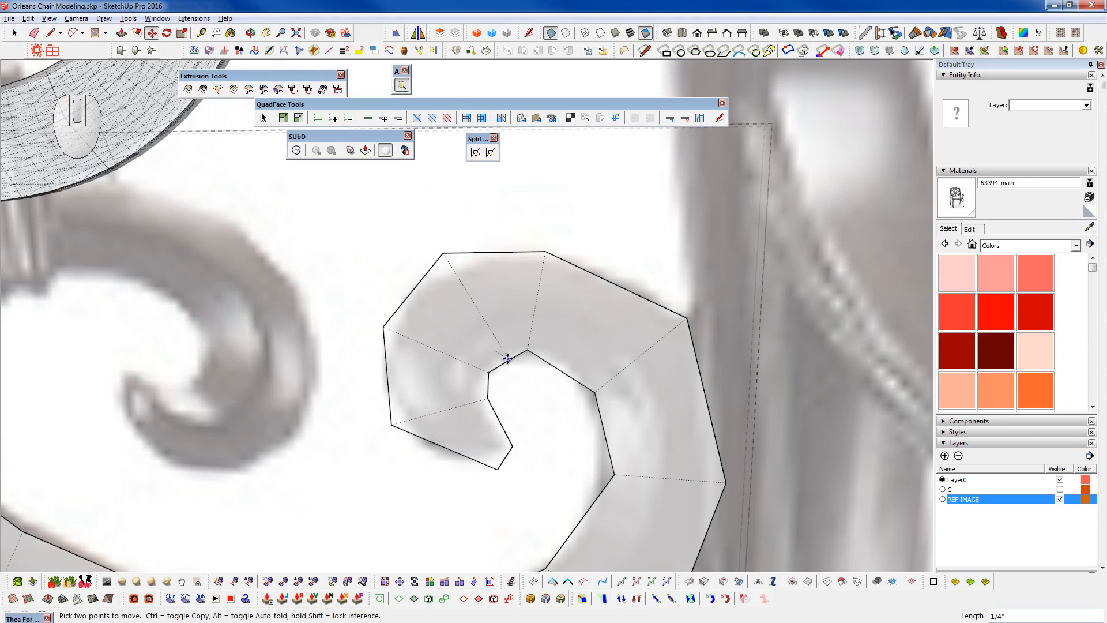
click(502, 355)
click(528, 350)
click(545, 349)
- Compare the subdivided curl with the reference up close and from afar, switching the subdivision preview on and off
key(shift+2)
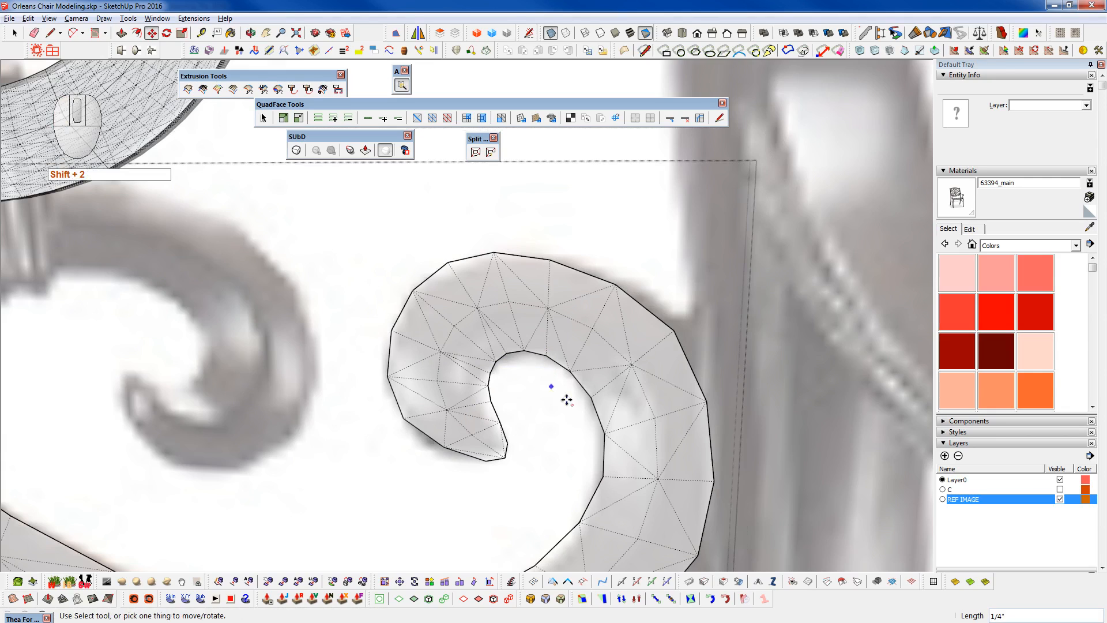
scroll(546, 306, down, 3)
scroll(546, 308, down, 3)
shift+middle_drag(587, 352, 669, 403)
key(shift+2)
scroll(657, 405, down, 2)
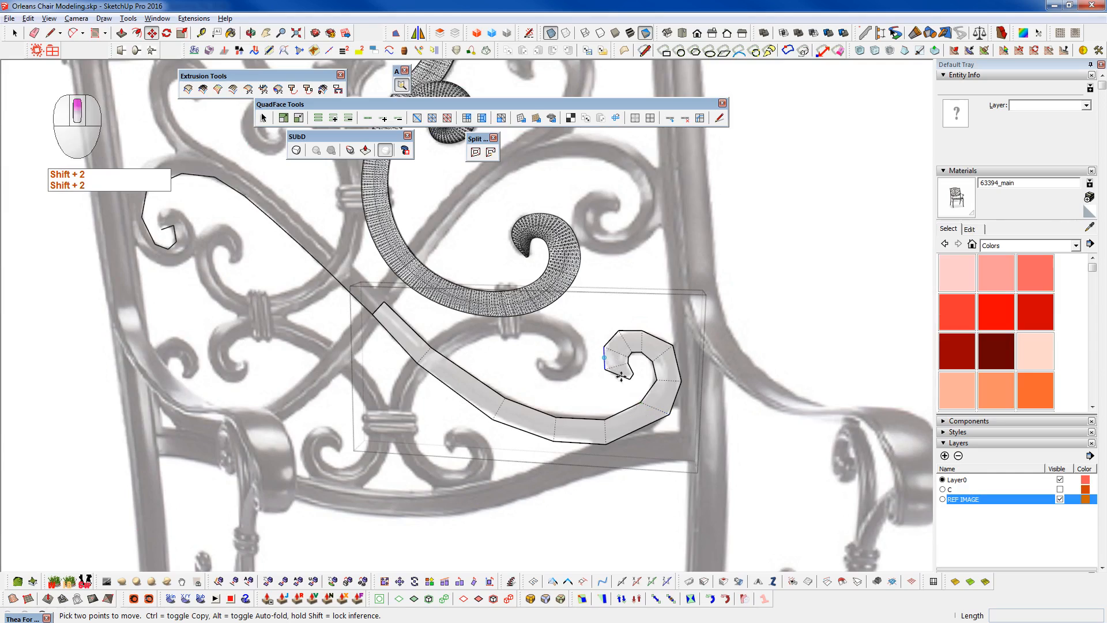
scroll(620, 376, up, 2)
key(shift+2)
scroll(630, 370, up, 4)
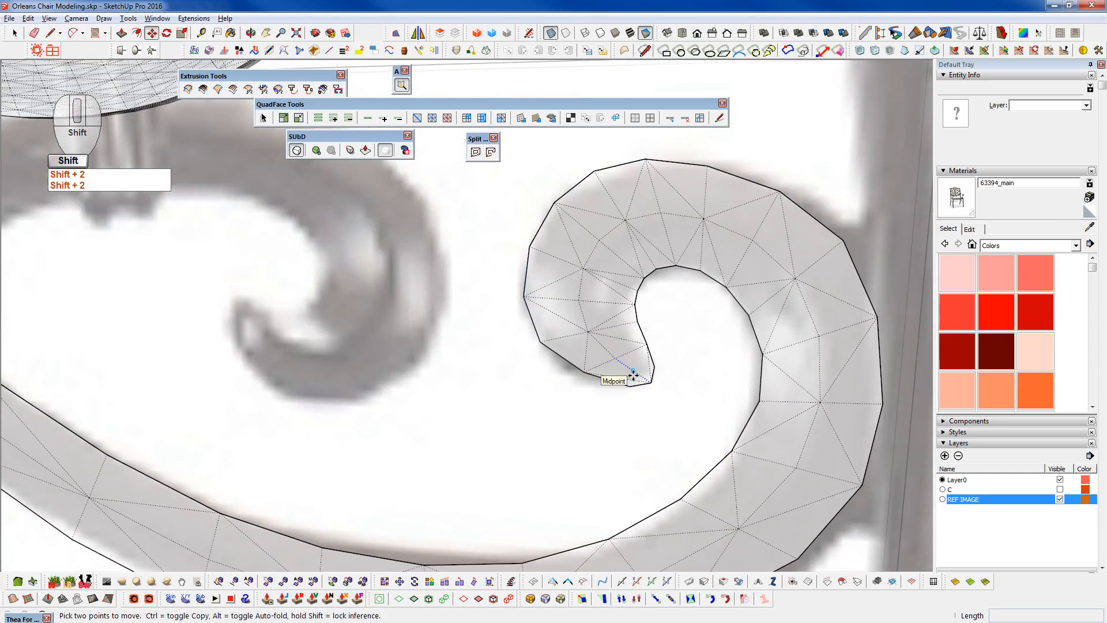
key(shift+2)
scroll(630, 371, down, 4)
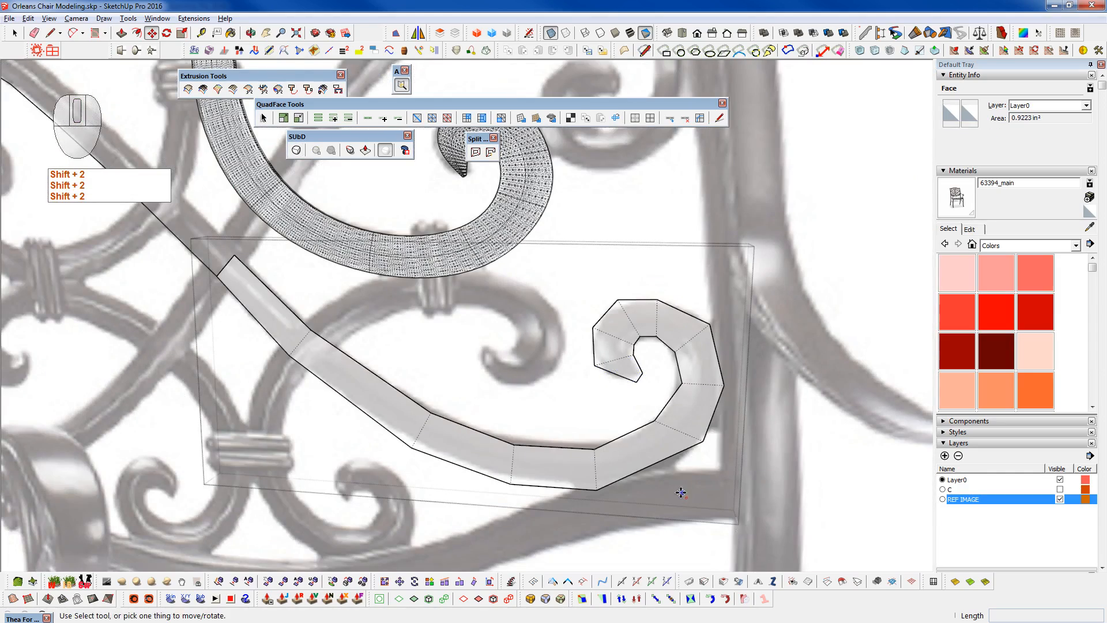
- Move the outer-edge vertex below the curl 1" toward the bend and the one above it about 9/16" down, checking the subdivision
click(701, 441)
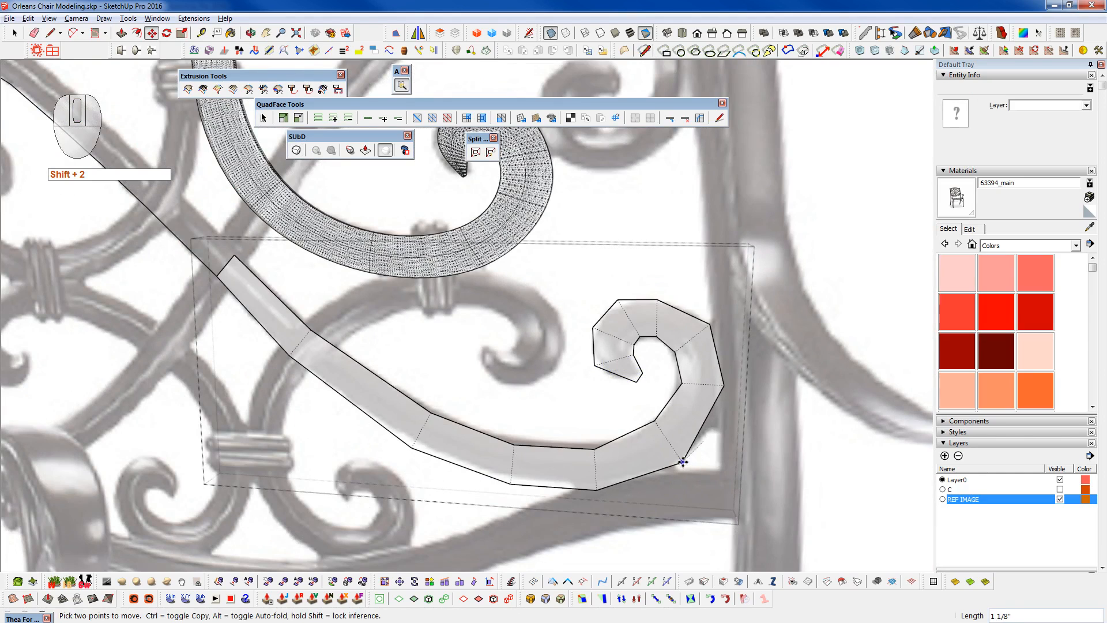
click(683, 458)
key(shift+2)
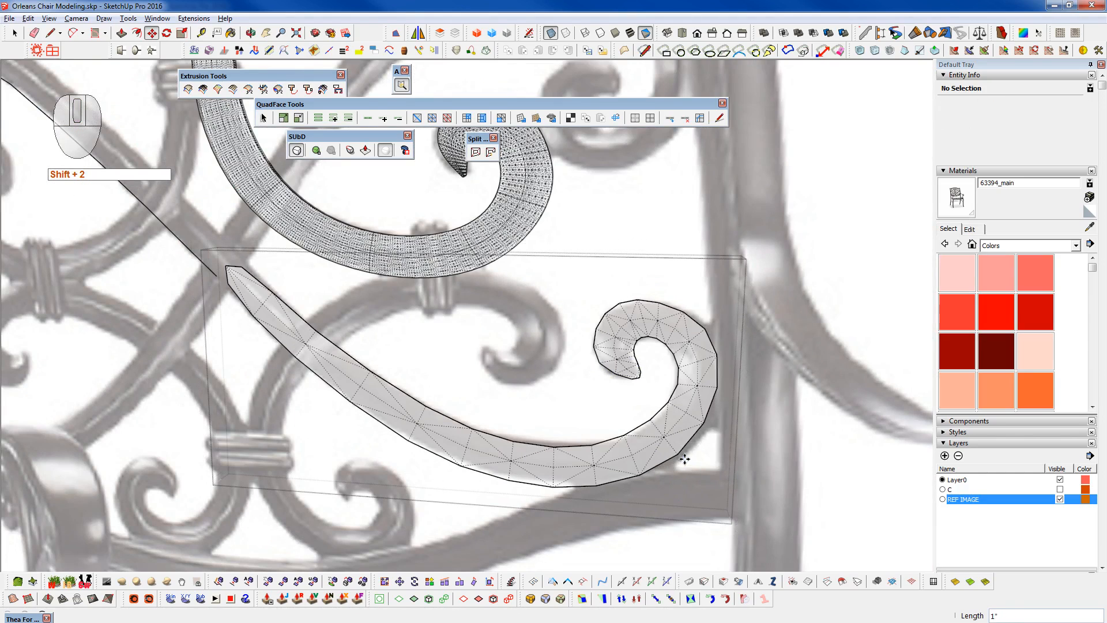
key(shift+2)
click(721, 398)
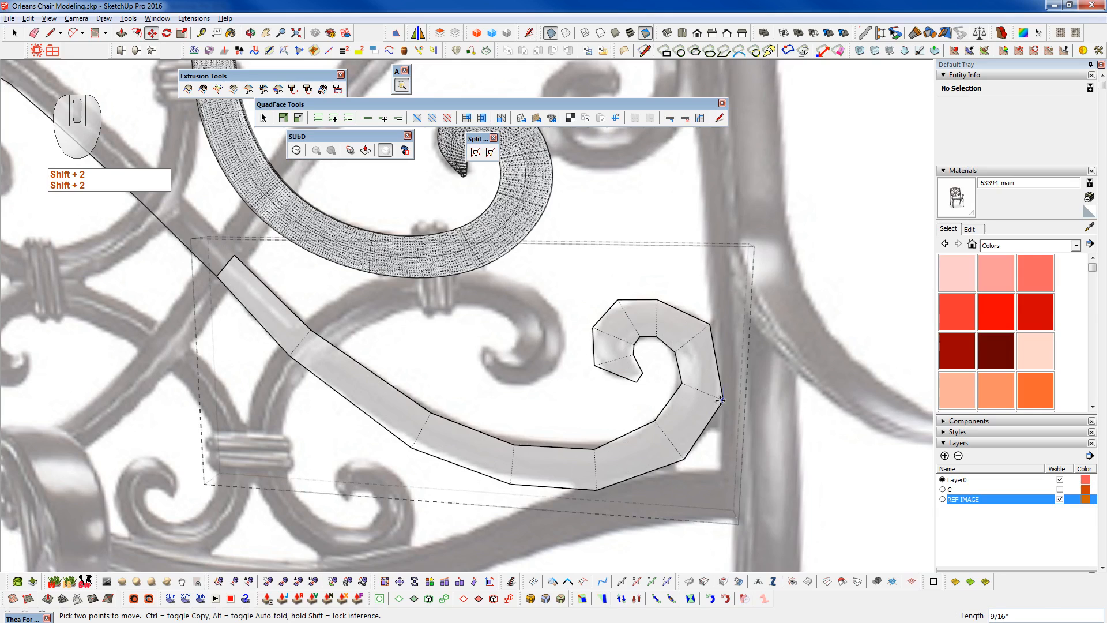
click(719, 402)
key(shift+2)
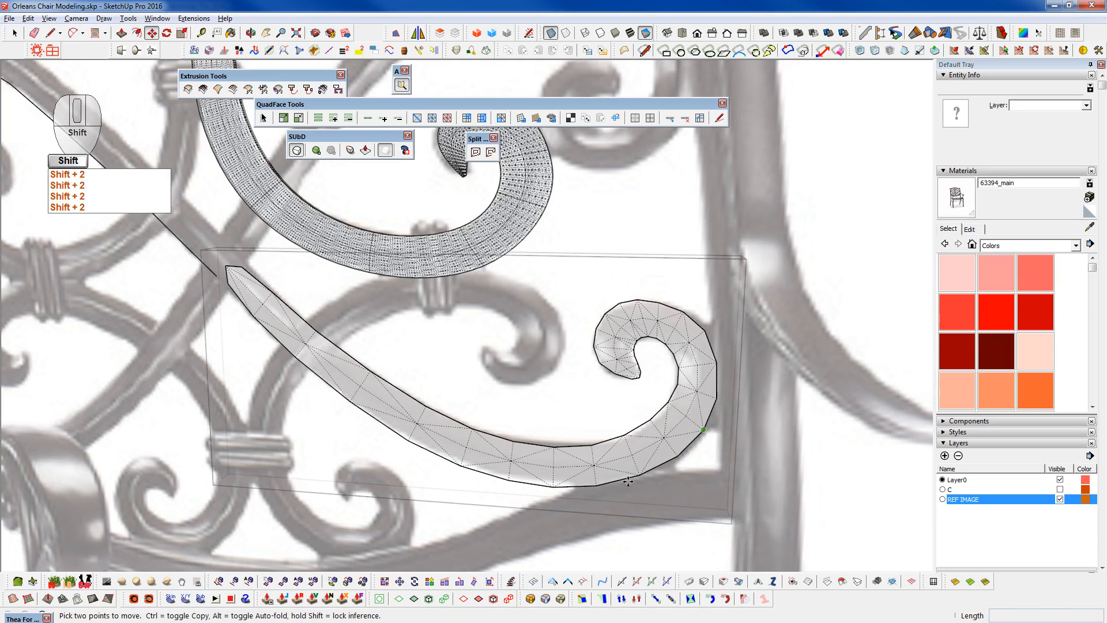
- Nudge the outer vertex at the bend's lowest point toward the curl, raise the inner-edge vertex before it 5/16", and preview the subdivision
key(shift+2)
click(598, 489)
click(603, 490)
key(shift+2)
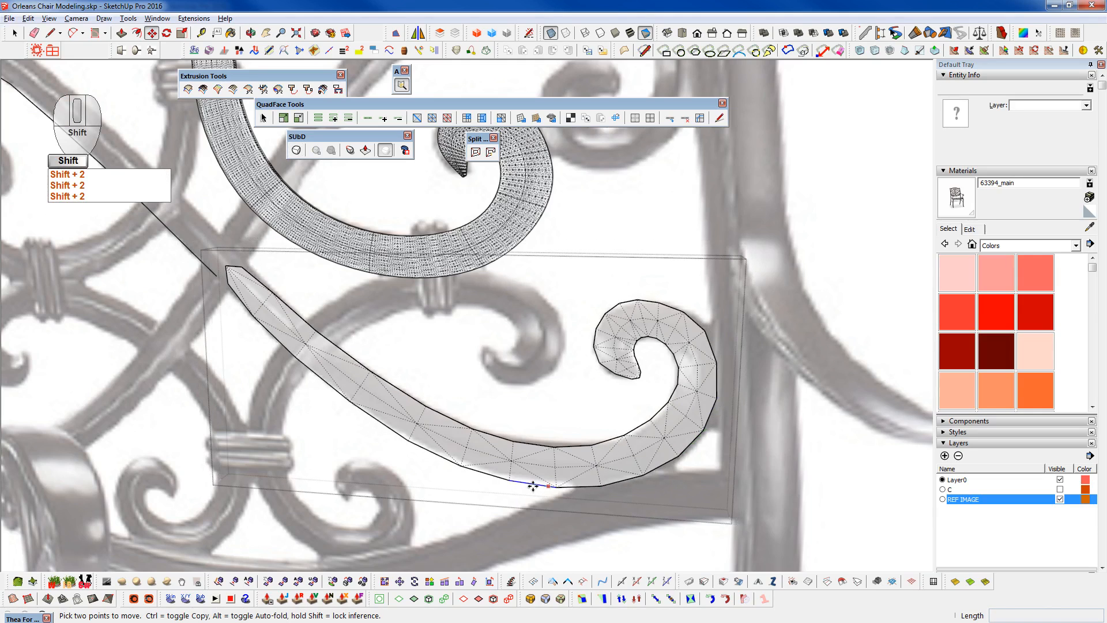
key(shift+2)
click(510, 483)
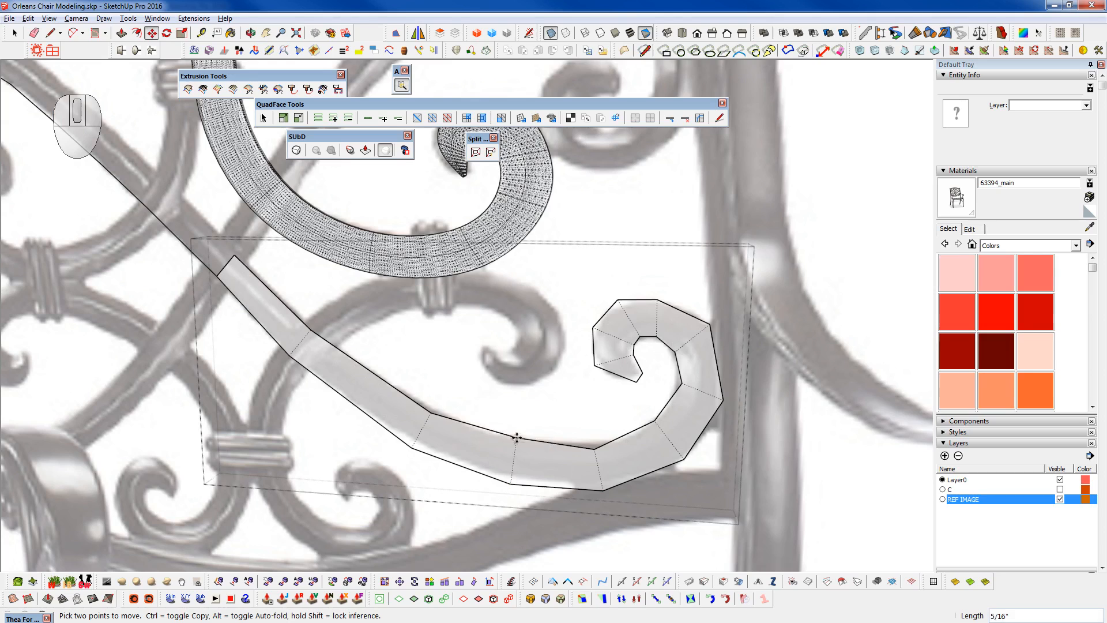
key(shift+2)
- Review the subdivided bar against the whole chair back, then turn off the subdivision and the hidden geometry display
scroll(522, 445, down, 5)
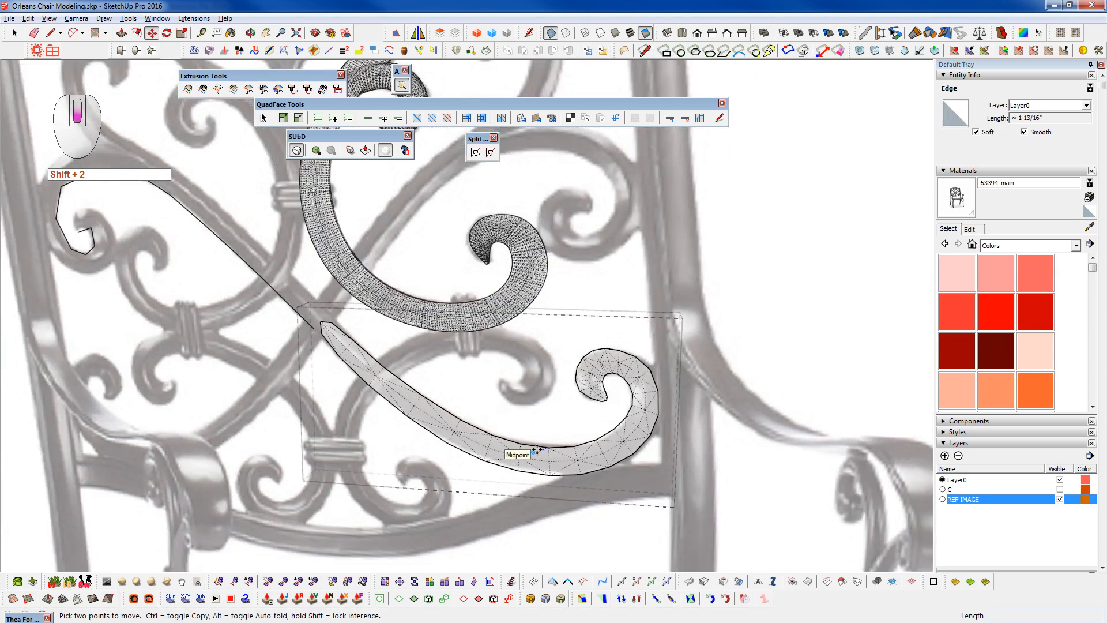
key(shift)
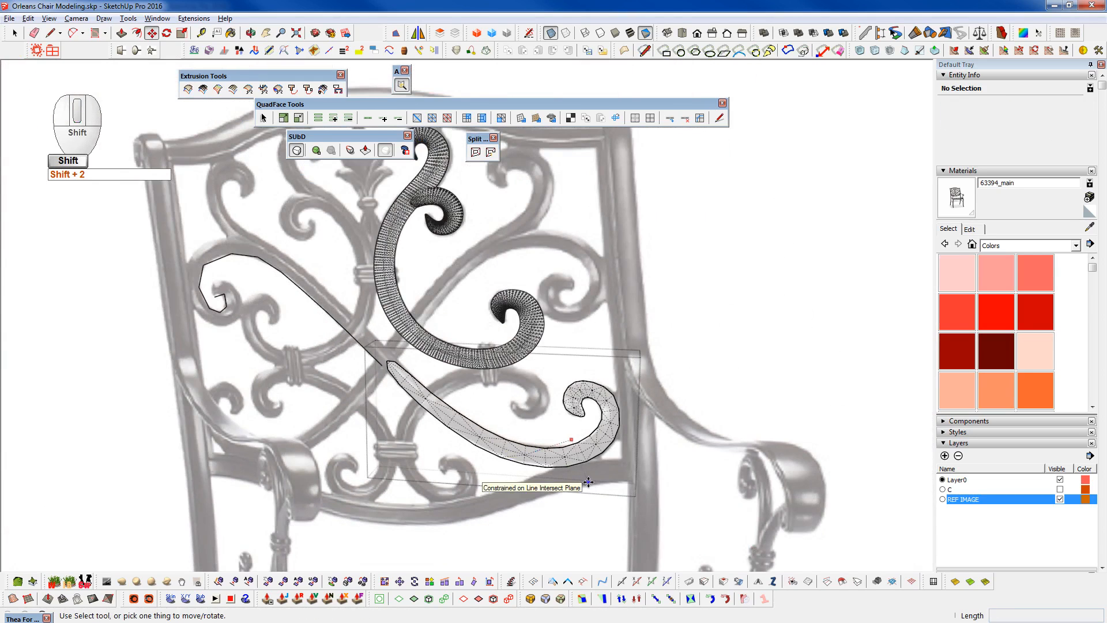
key(h)
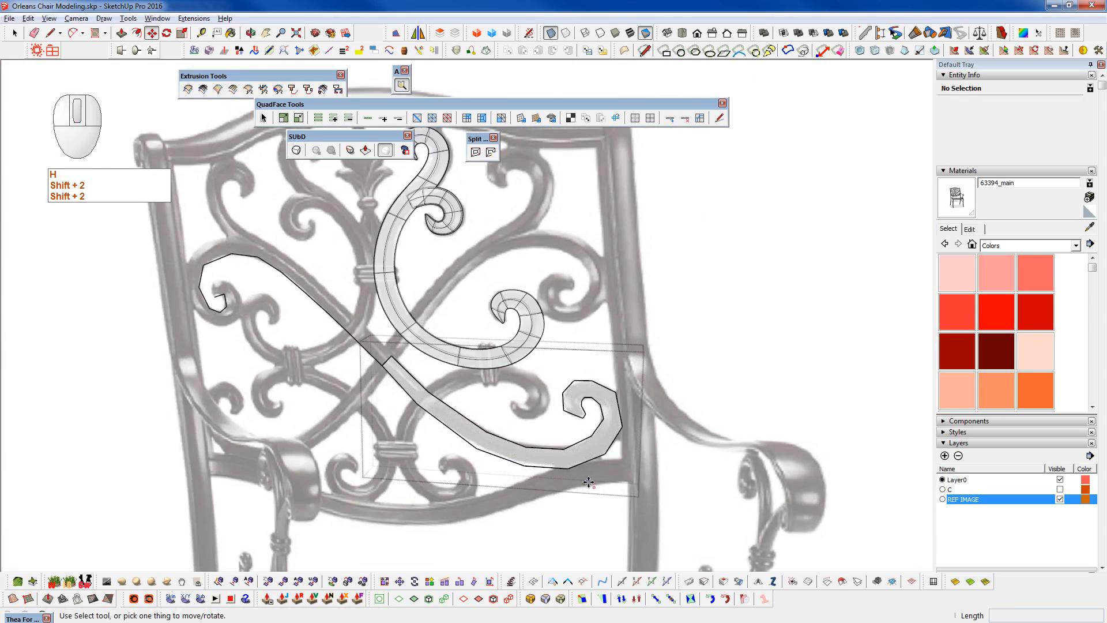
- Switch the lower scroll back to its unsubdivided form and make the edges dividing its surface into quads visible
key(shift+1)
key(shift+2)
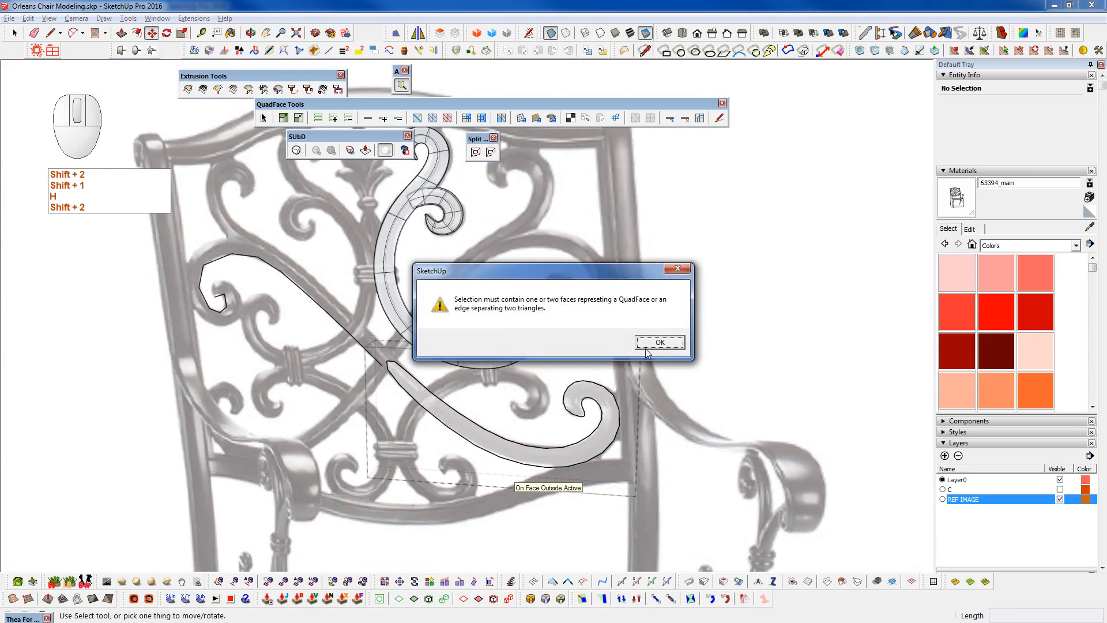
click(645, 348)
key(shift+2)
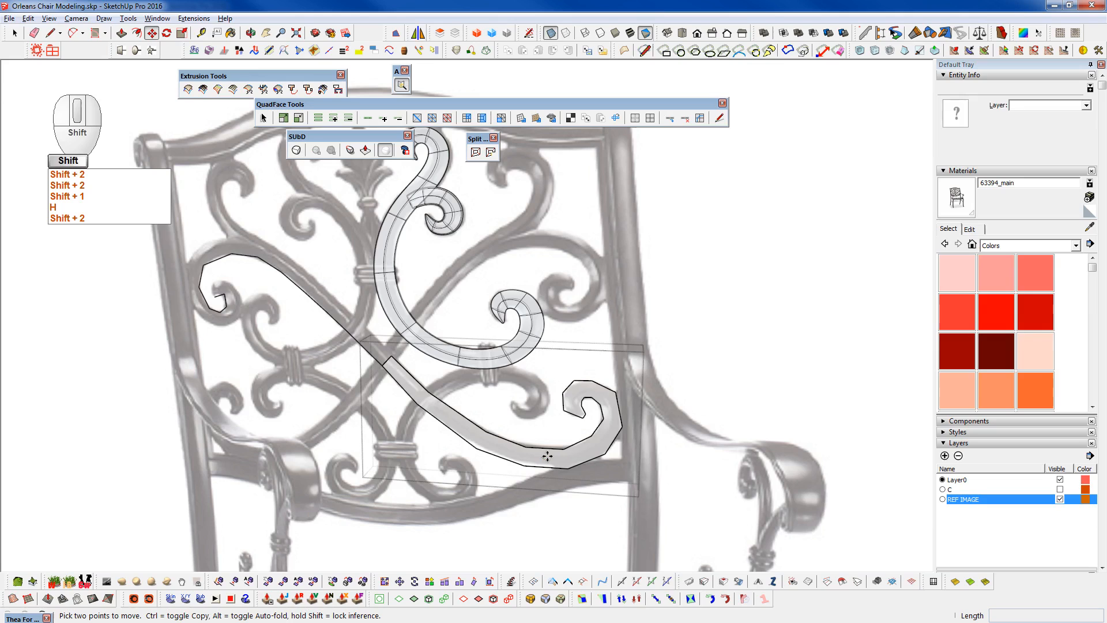
key(shift+2)
key(space)
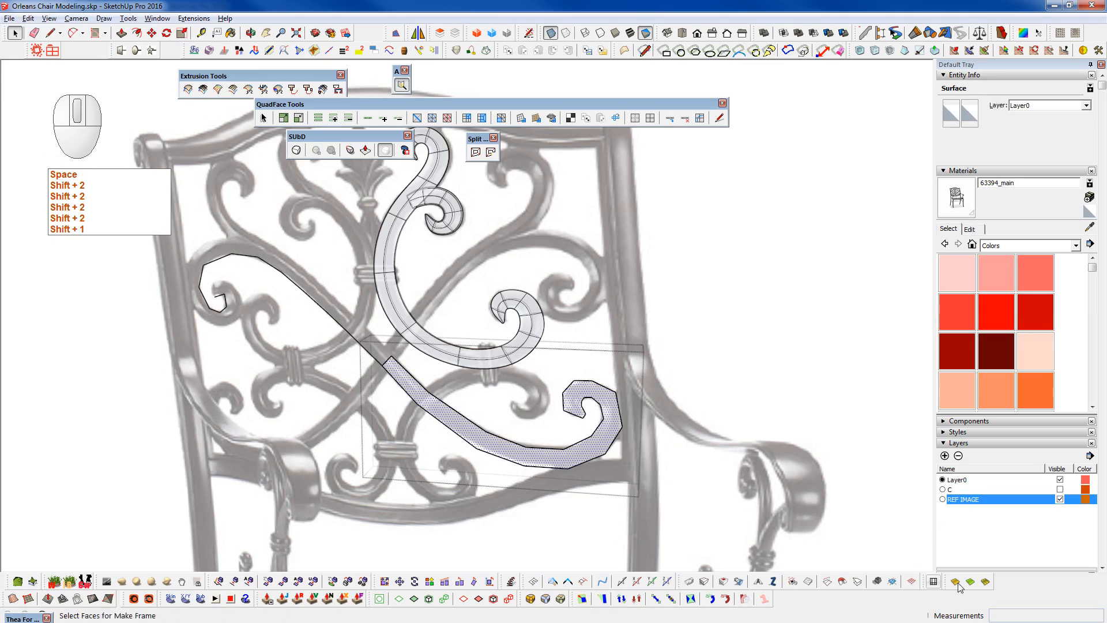
click(985, 581)
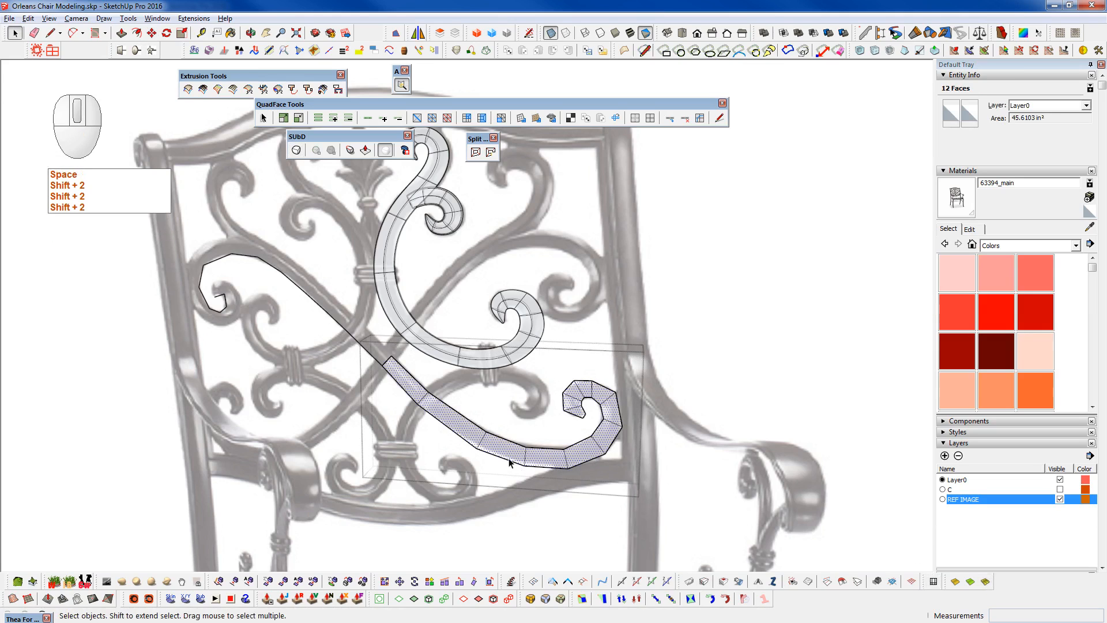
scroll(432, 375, up, 4)
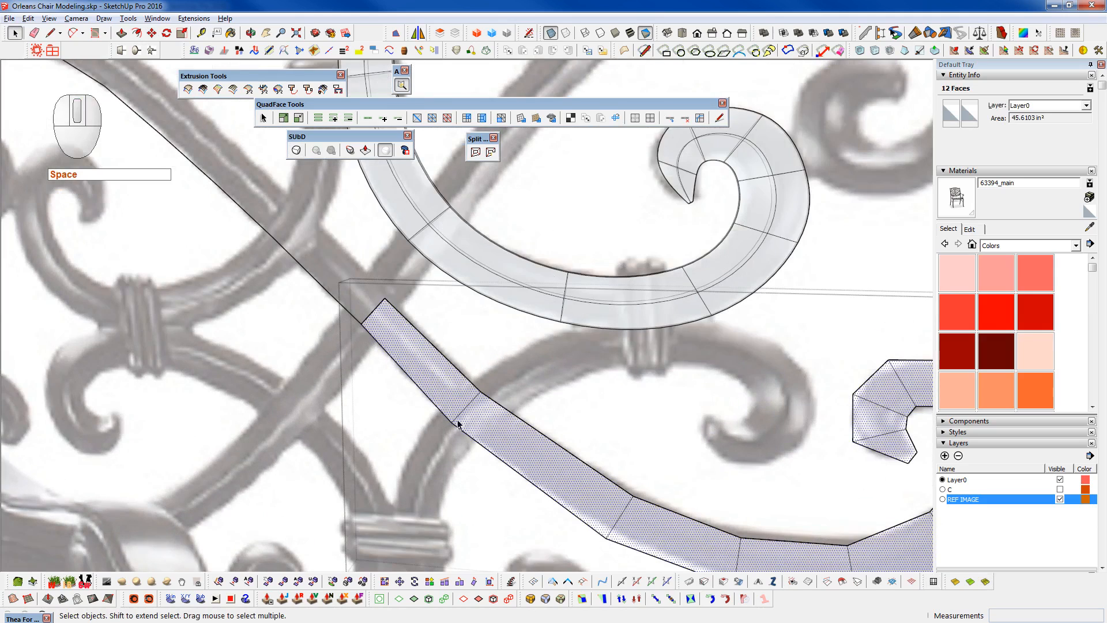
scroll(477, 422, down, 3)
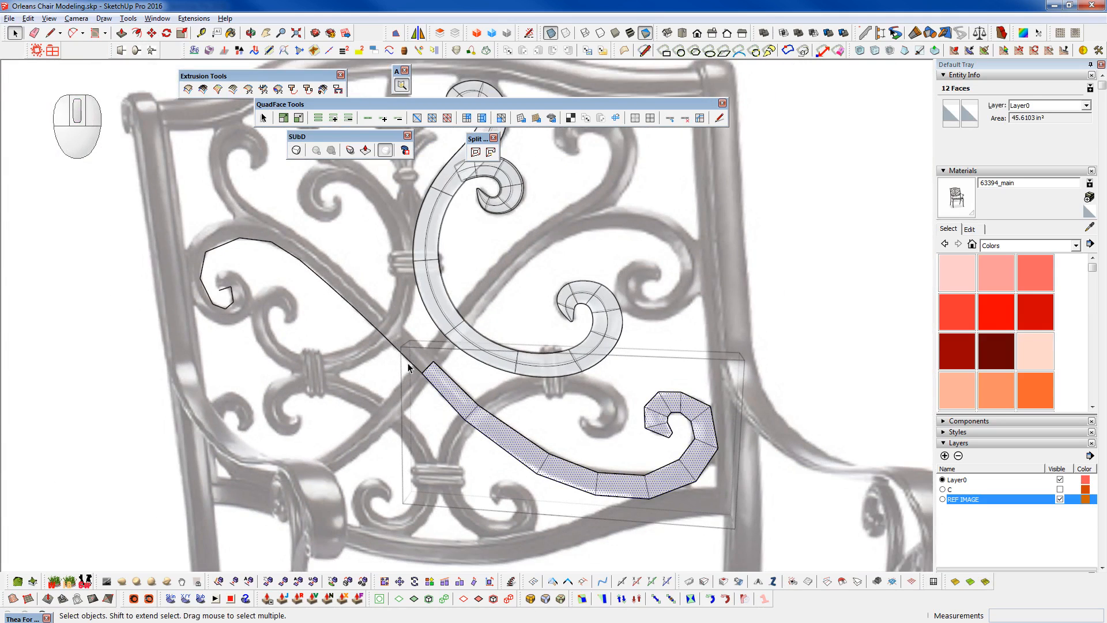
- Mirror the lower scroll's faces and edges across the short edge at its narrow end, keeping the original
click(509, 430)
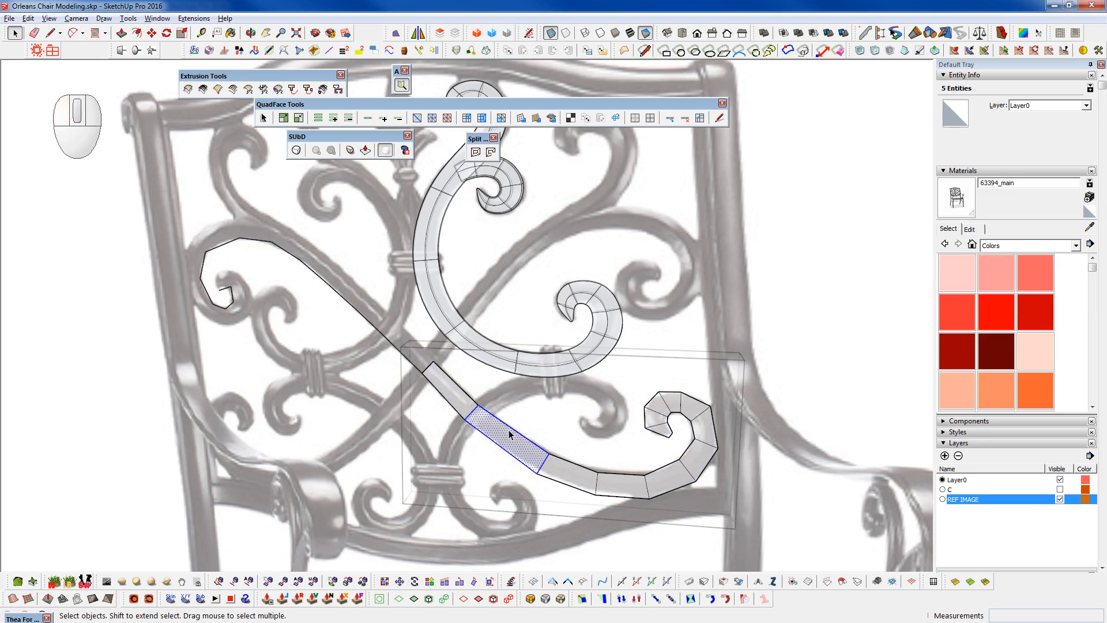
click(395, 32)
click(433, 362)
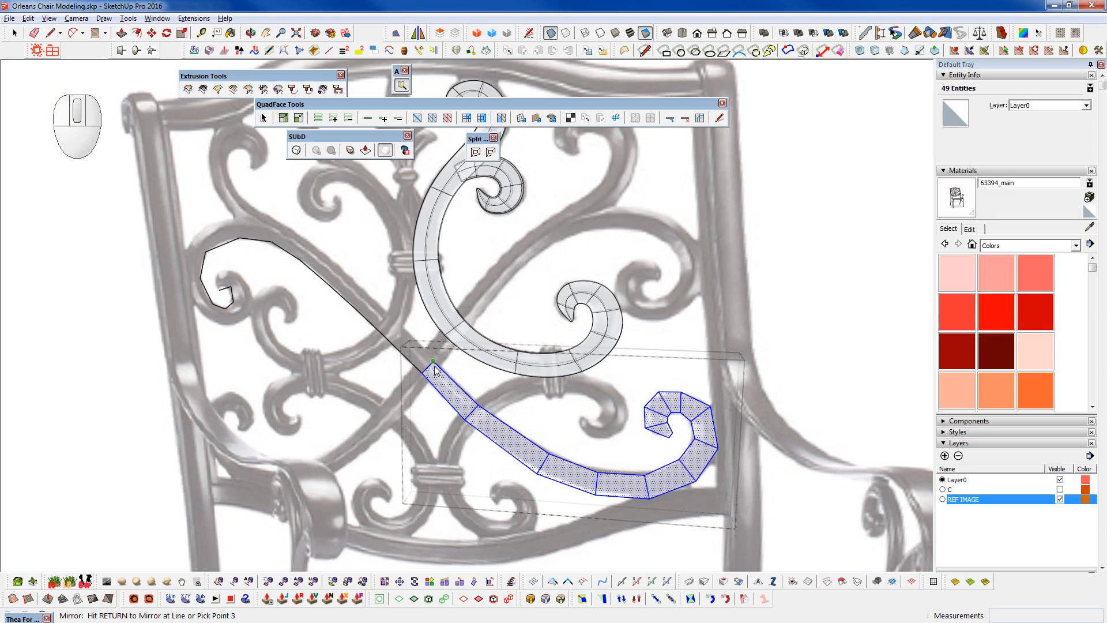
key(Return)
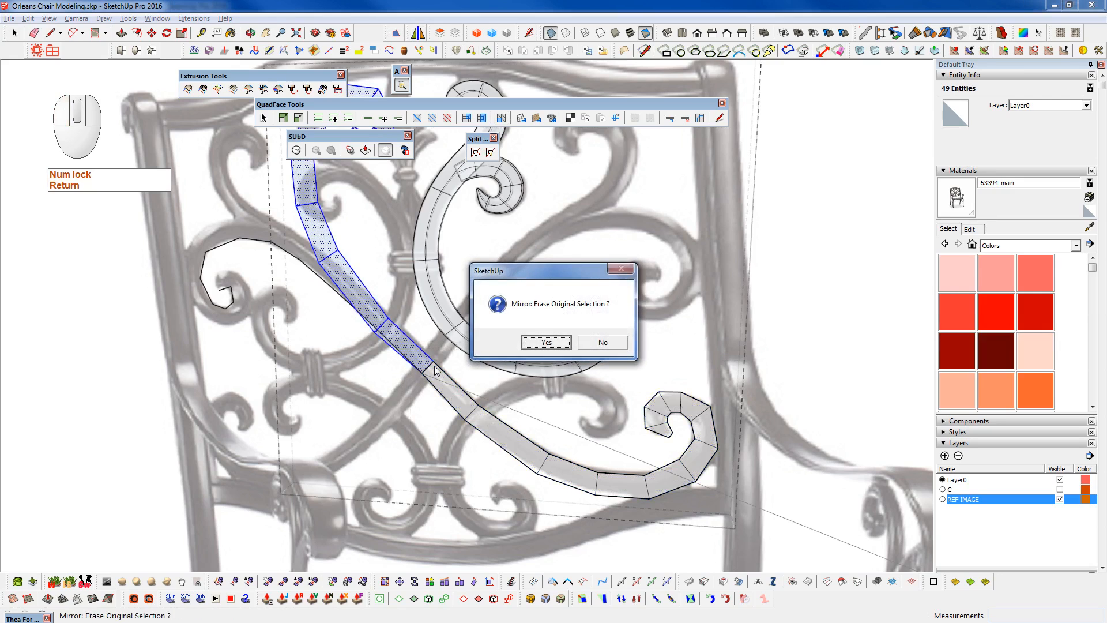
shift+middle_drag(537, 473, 569, 546)
click(612, 344)
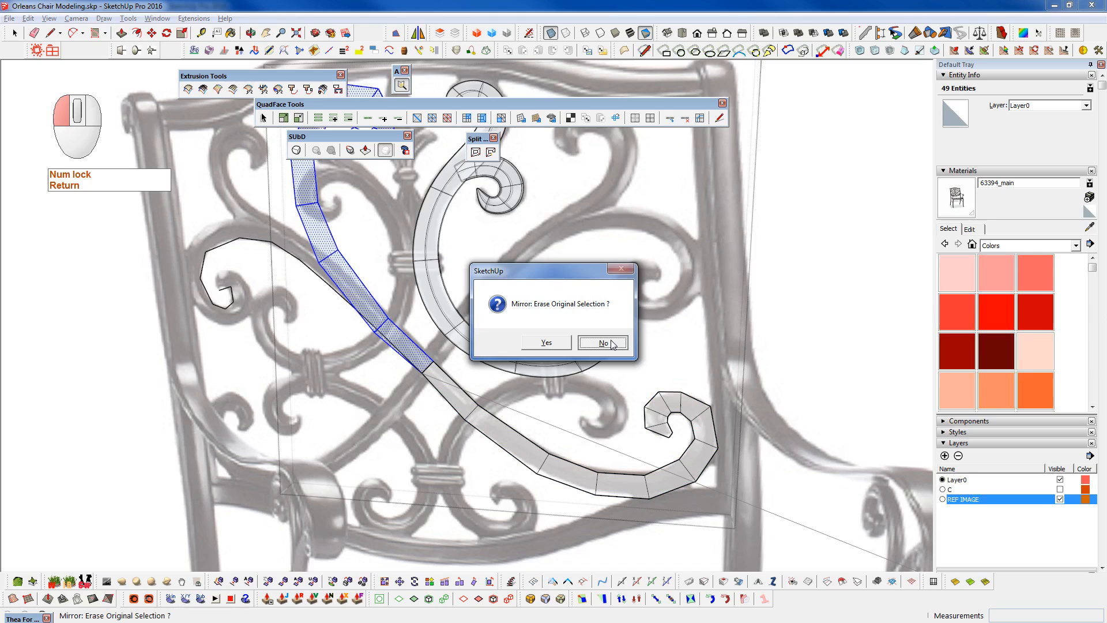
- Group the original scroll half and its mirrored copy separately
key(g)
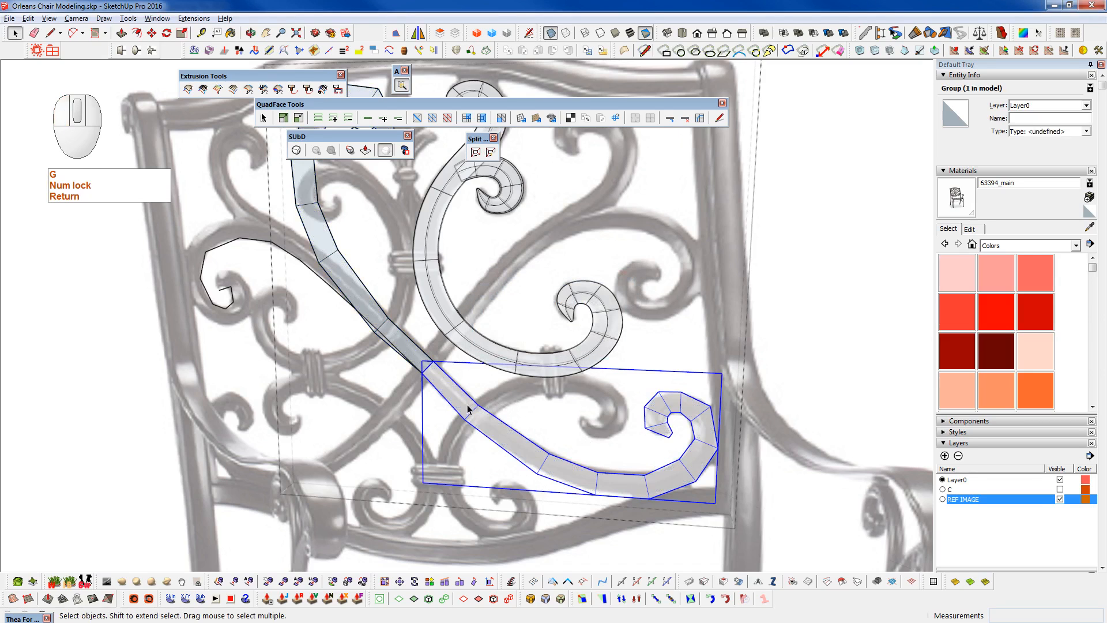
click(403, 357)
triple_click(403, 351)
key(shift+g)
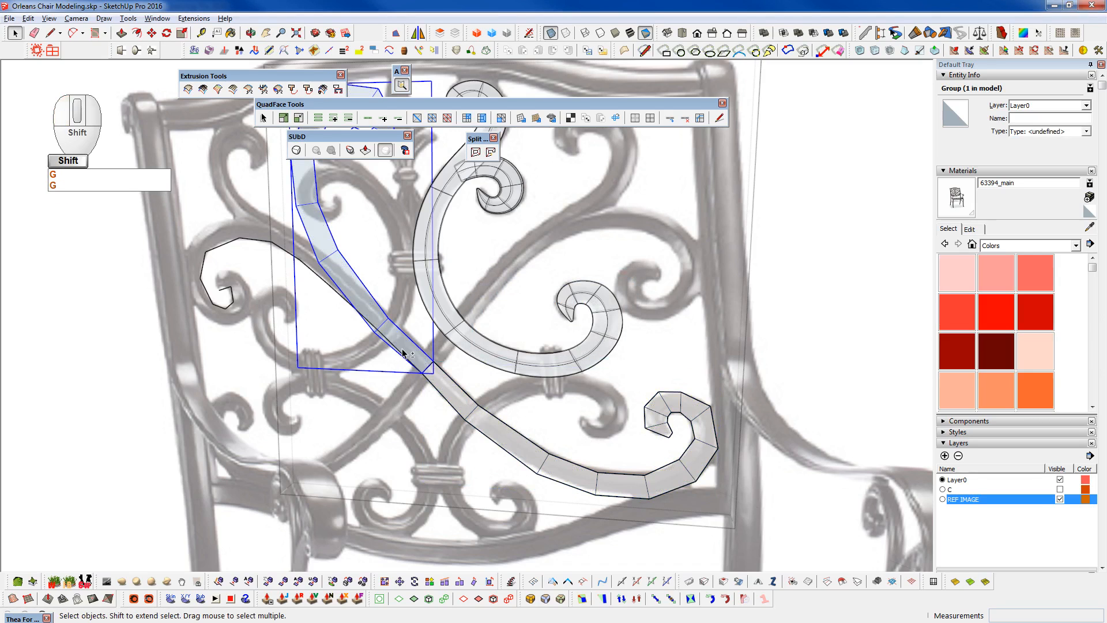
shift+middle_drag(403, 349, 462, 436)
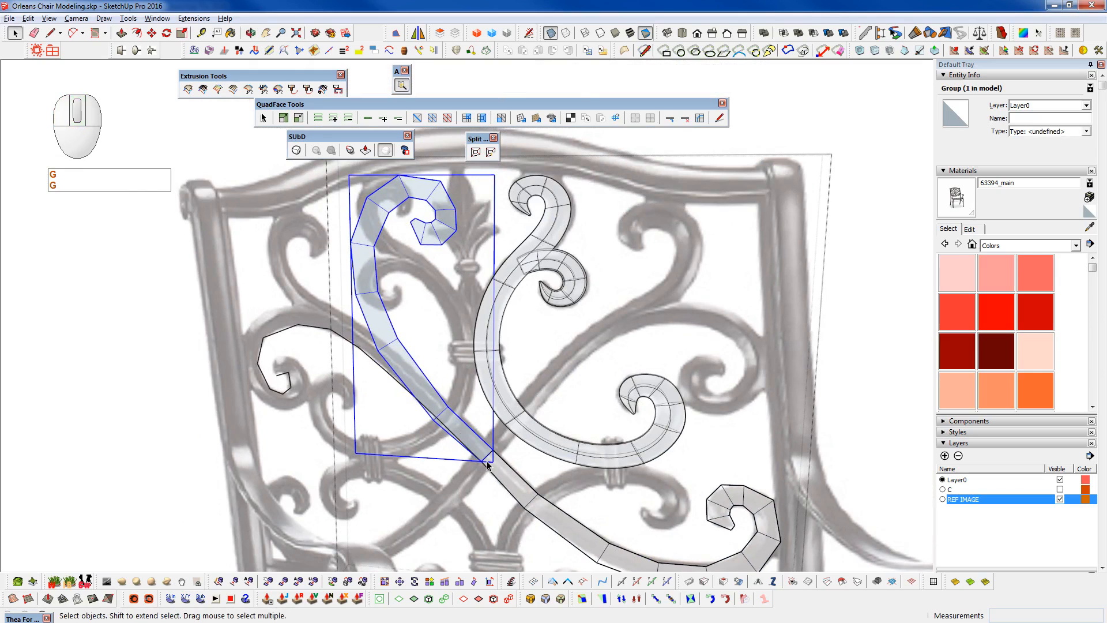
scroll(487, 464, up, 3)
right_click(480, 442)
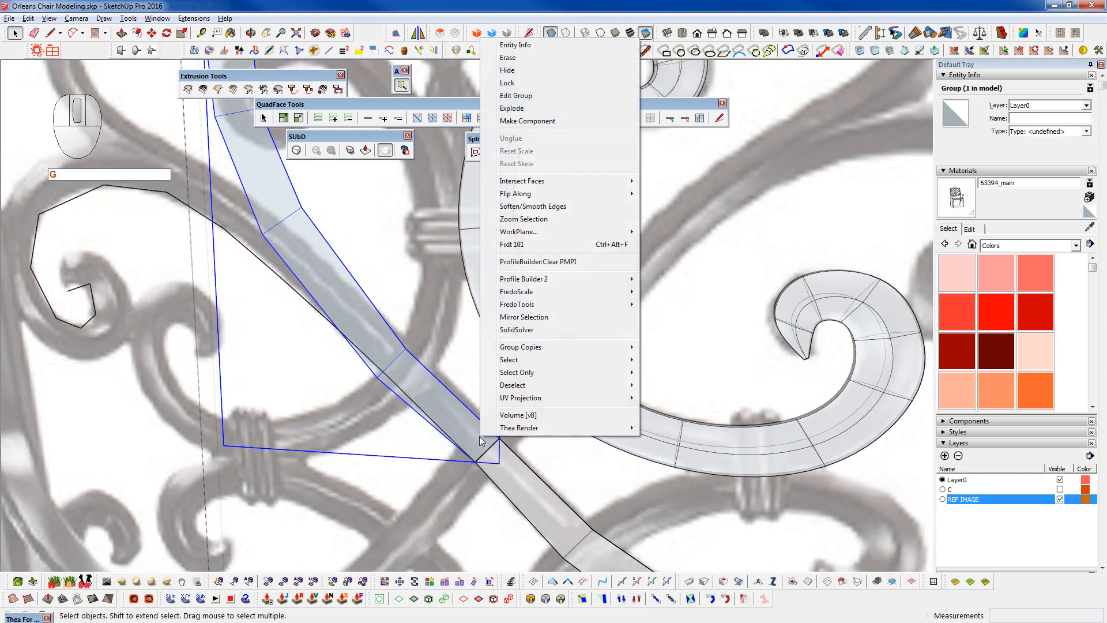
click(512, 243)
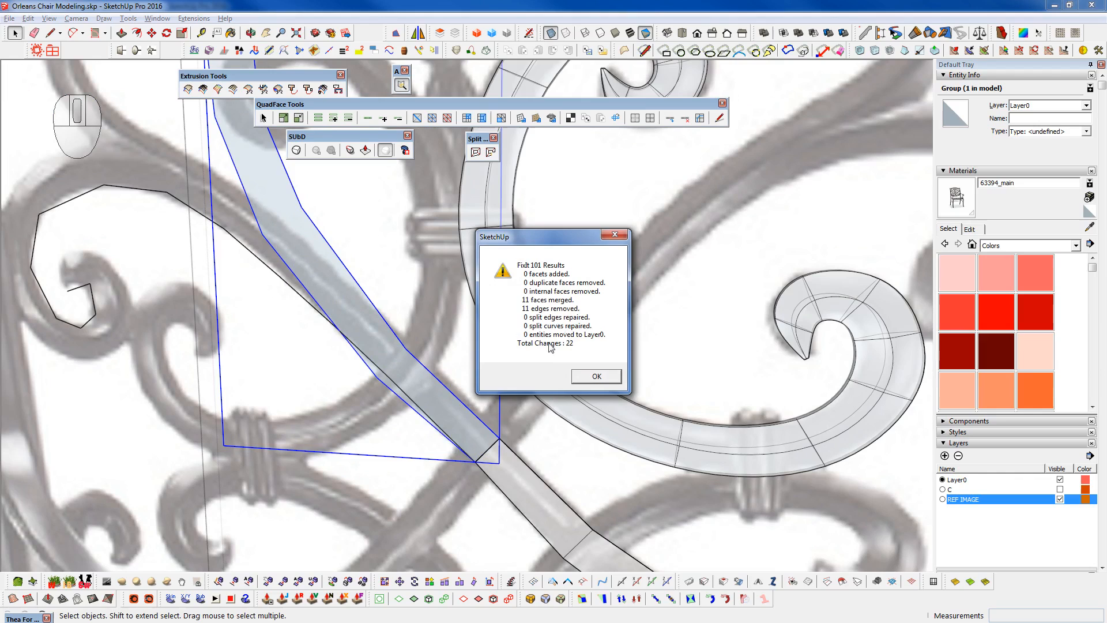
click(596, 377)
key(ctrl+z)
- Flip the mirrored group along its red axis and move its narrow end's corner onto the original scroll's end corner
right_click(471, 438)
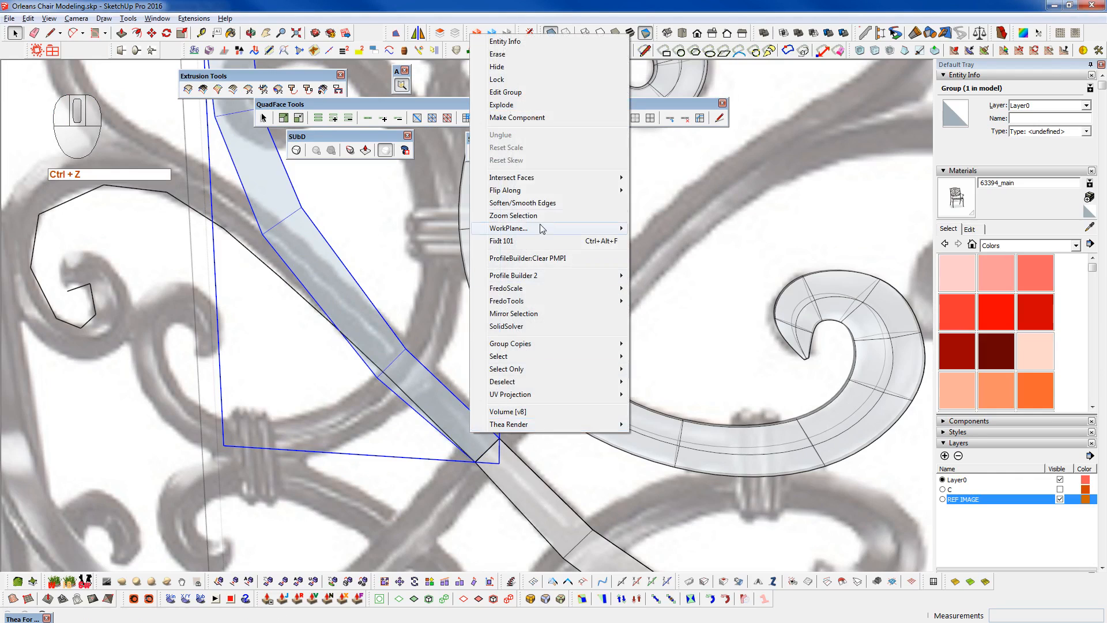
mouse_move(547, 194)
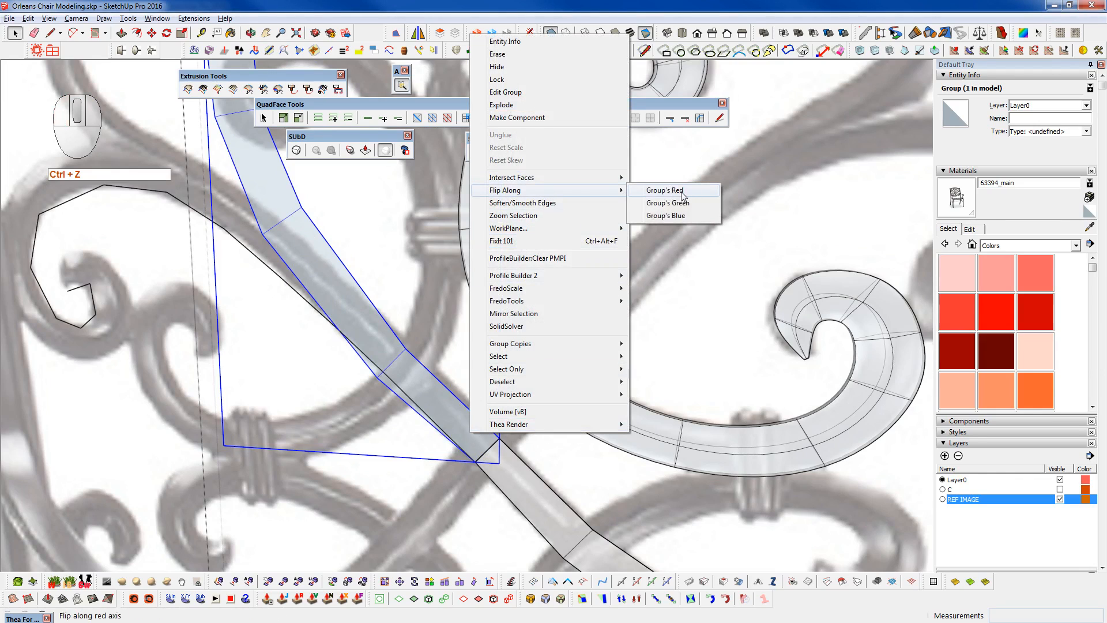
click(680, 193)
scroll(496, 396, down, 5)
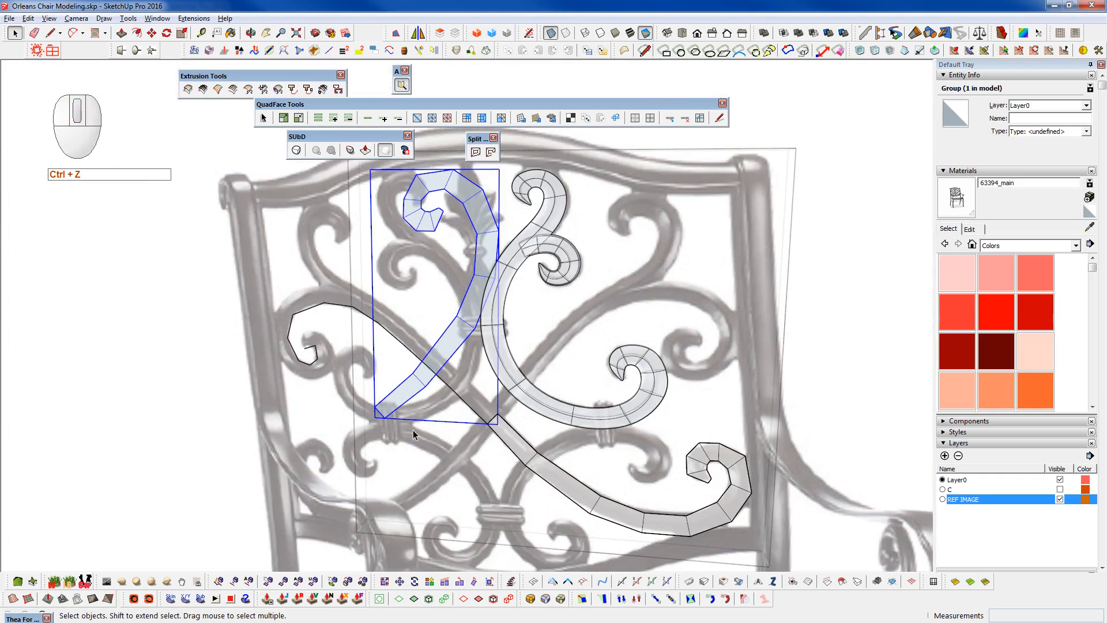
key(w)
click(383, 416)
scroll(496, 412, up, 5)
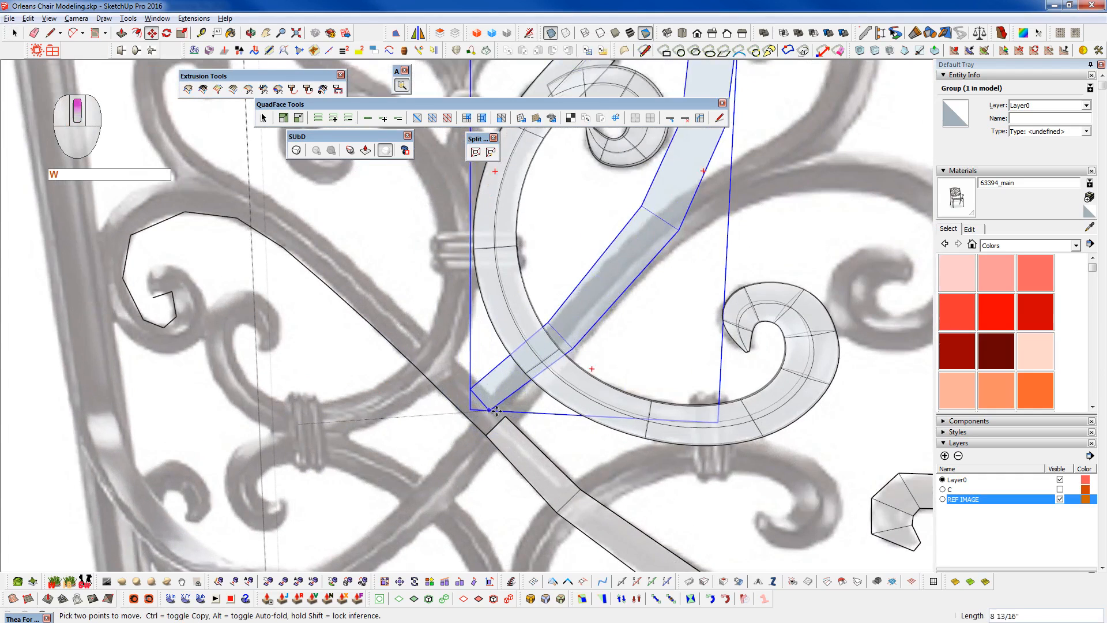
click(508, 414)
- Rotate the flipped group about the shared corner so its end edge meets the original half, forming an S-shaped scroll
key(e)
click(507, 415)
click(489, 395)
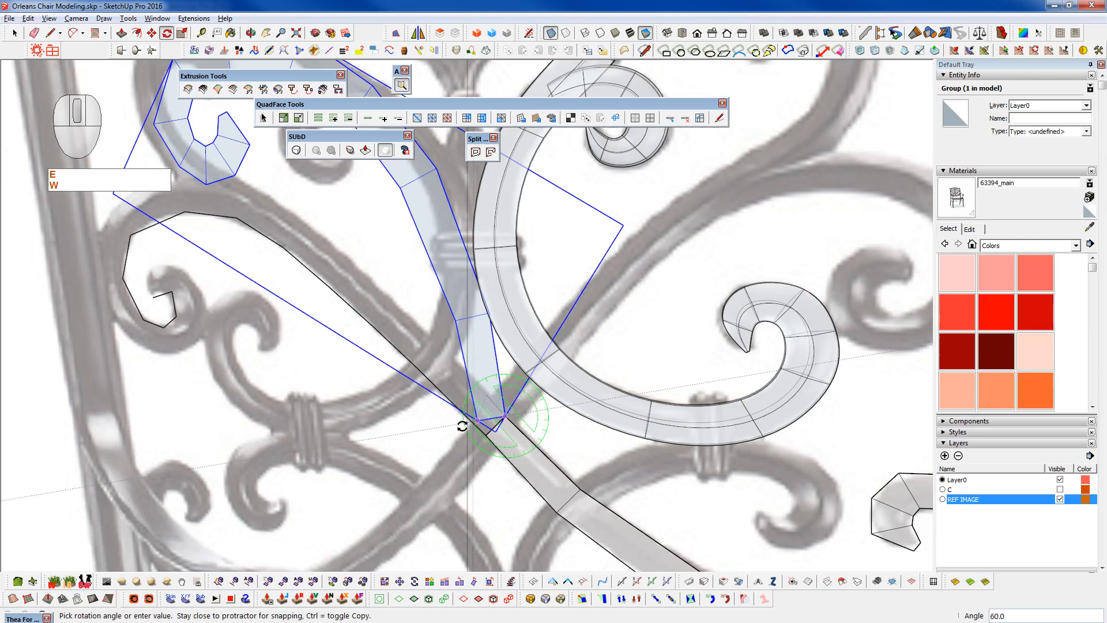
scroll(489, 420, down, 5)
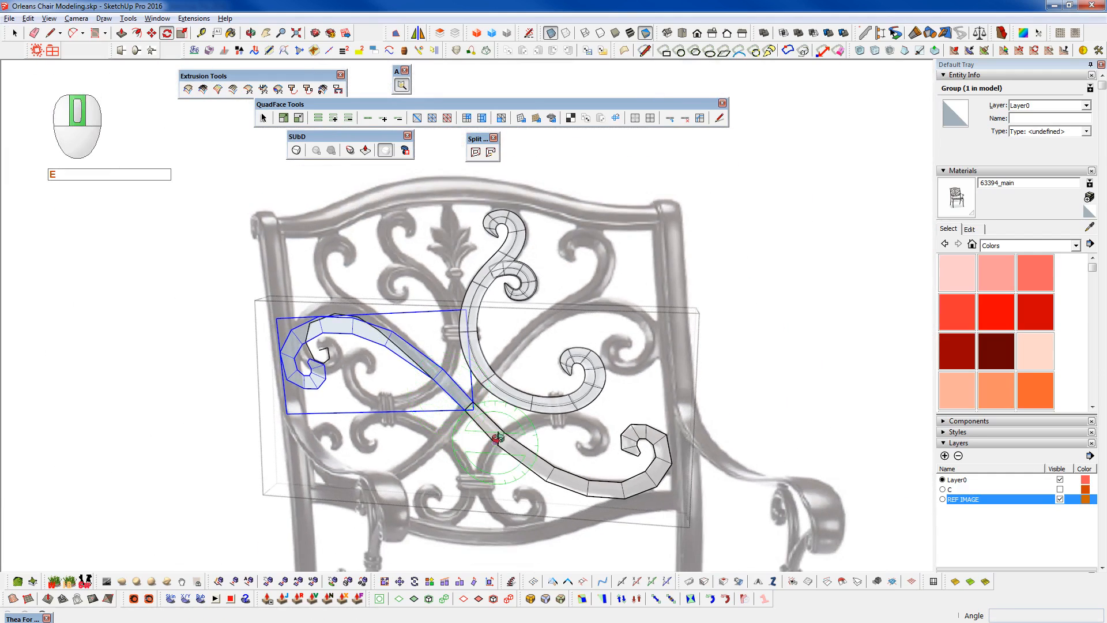
middle_drag(557, 363, 599, 325)
middle_drag(597, 333, 593, 360)
key(q)
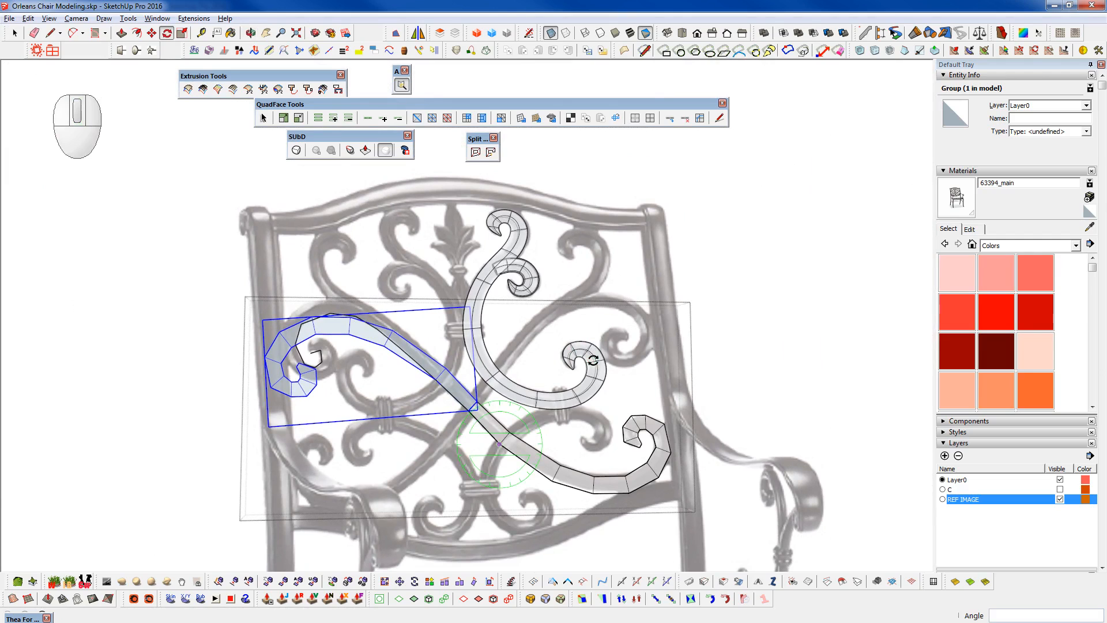
mouse_move(512, 431)
middle_down()
mouse_move(549, 452)
mouse_move(491, 431)
middle_up()
scroll(491, 429, up, 3)
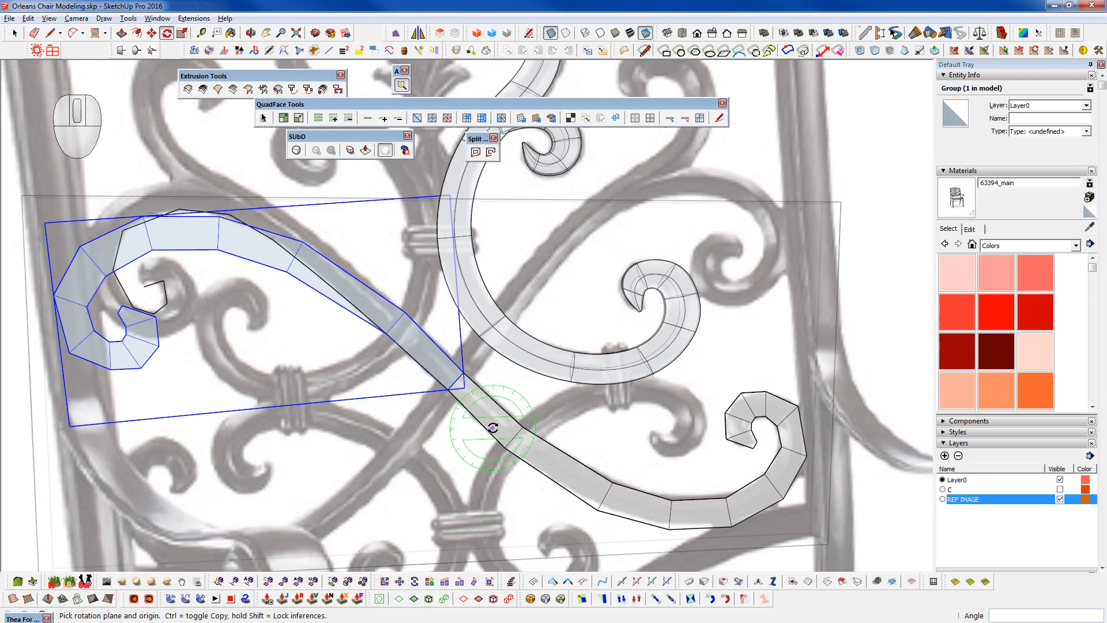
- Explode both scroll halves, regroup their joined geometry as one S-shaped scroll, and open that group for editing
key(x)
key(space)
click(497, 426)
key(x)
click(440, 362)
triple_click(326, 291)
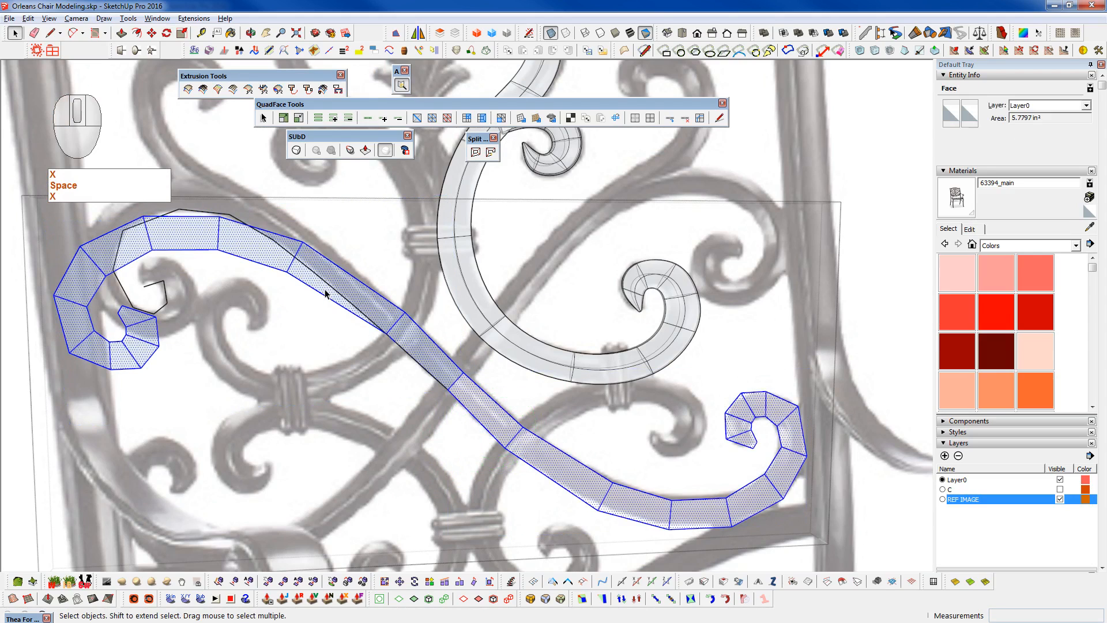
key(shift+g)
double_click(454, 380)
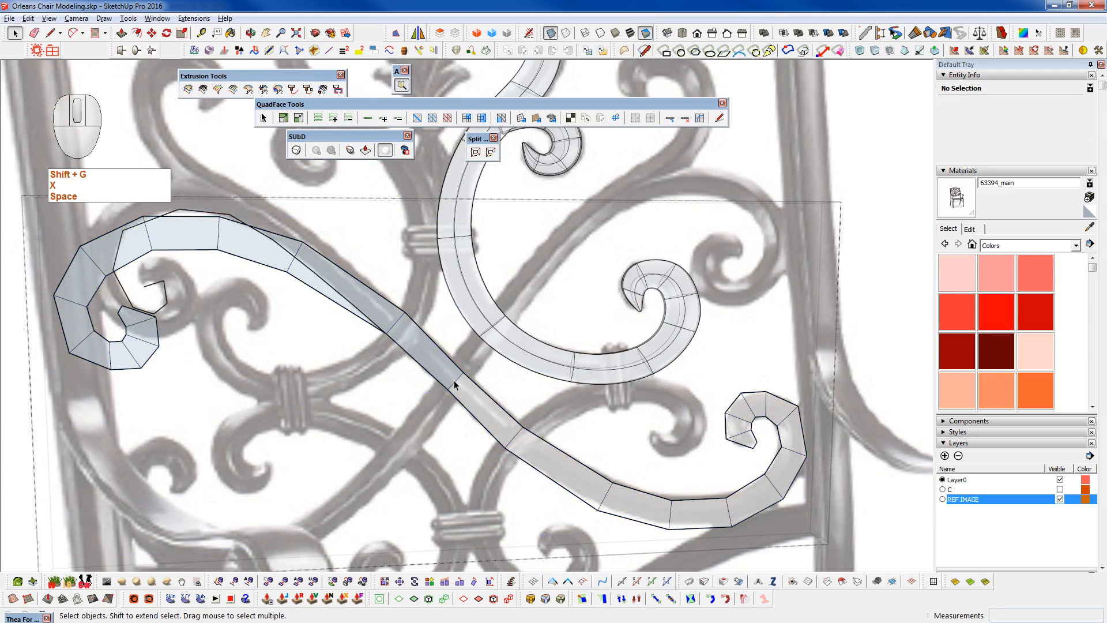
- Turn off the X-ray display and group all the back-facing quads of the scroll's flipped half
key(shift+2)
key(shift+2)
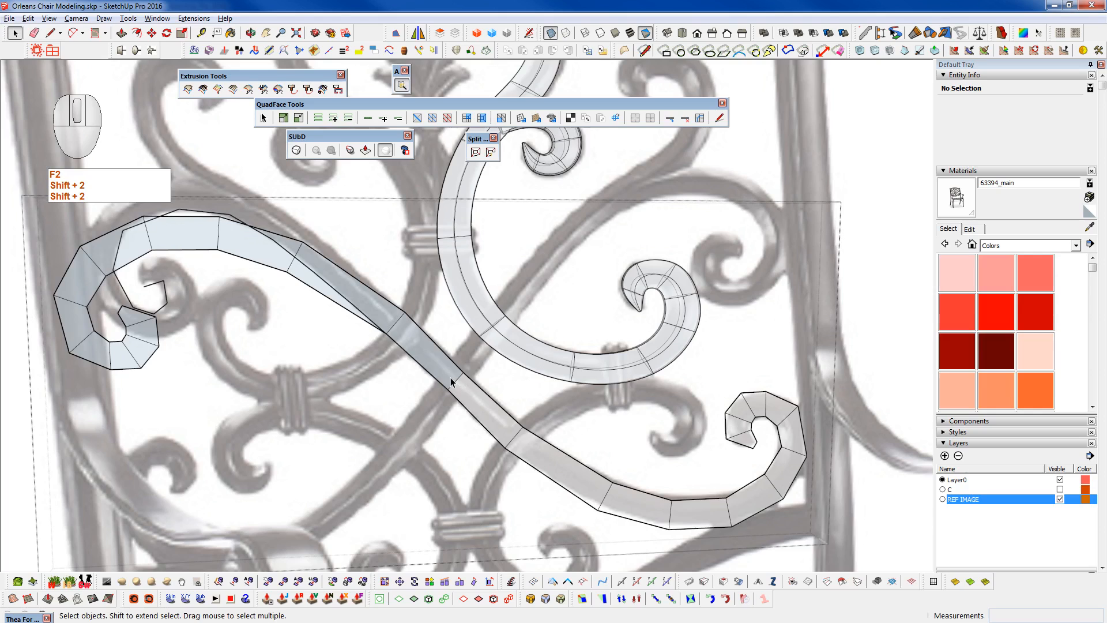
key(F3)
key(space)
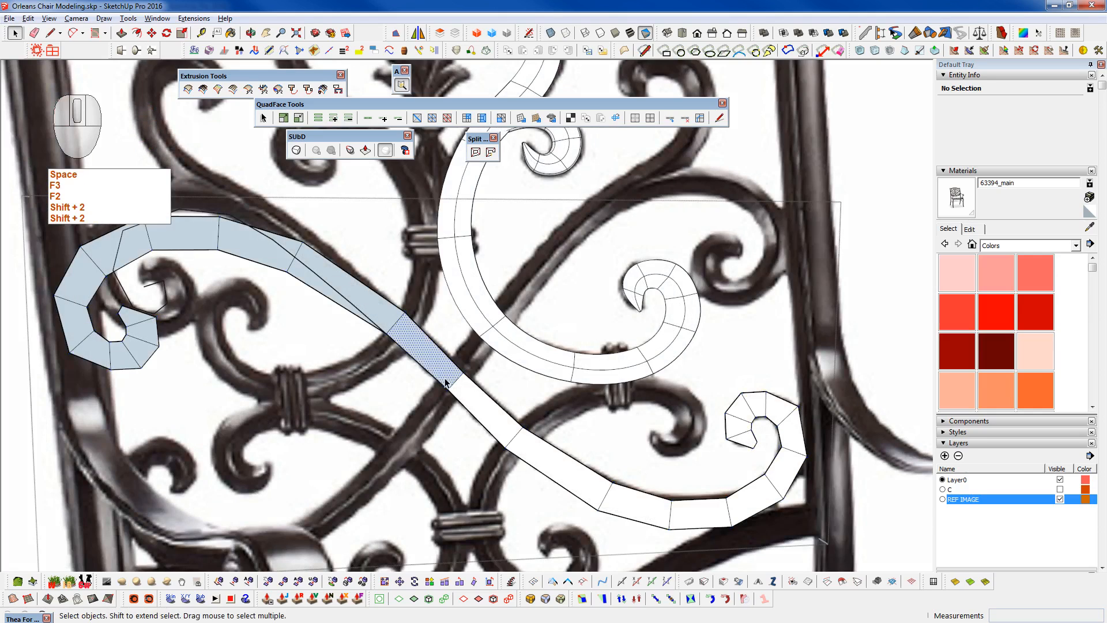
click(371, 297)
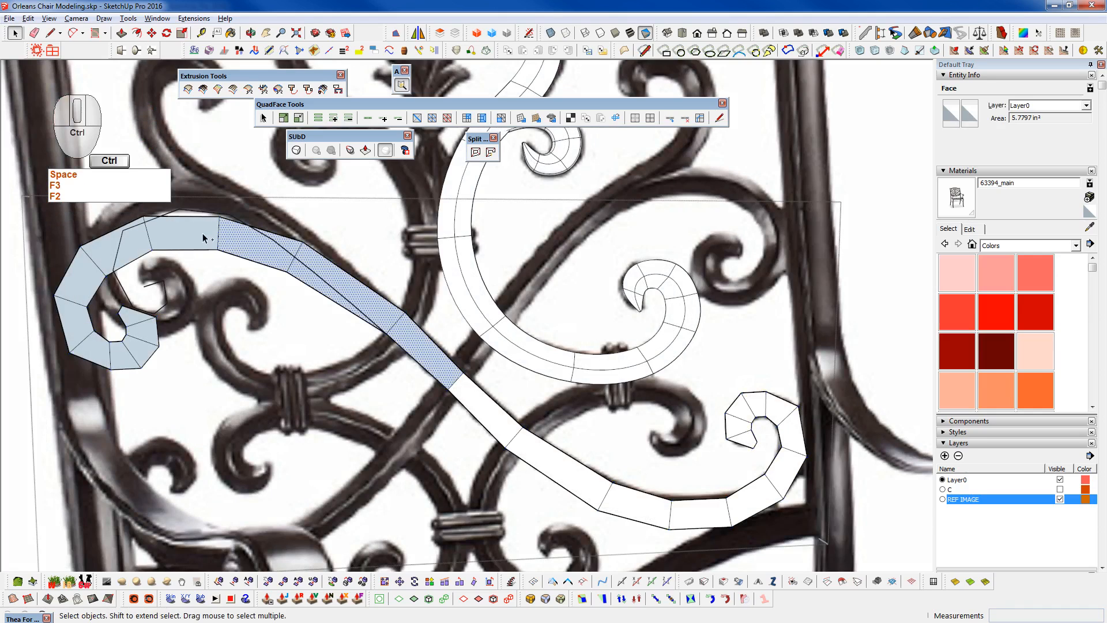
ctrl+click(113, 260)
ctrl+click(89, 286)
ctrl+click(74, 331)
ctrl+click(96, 349)
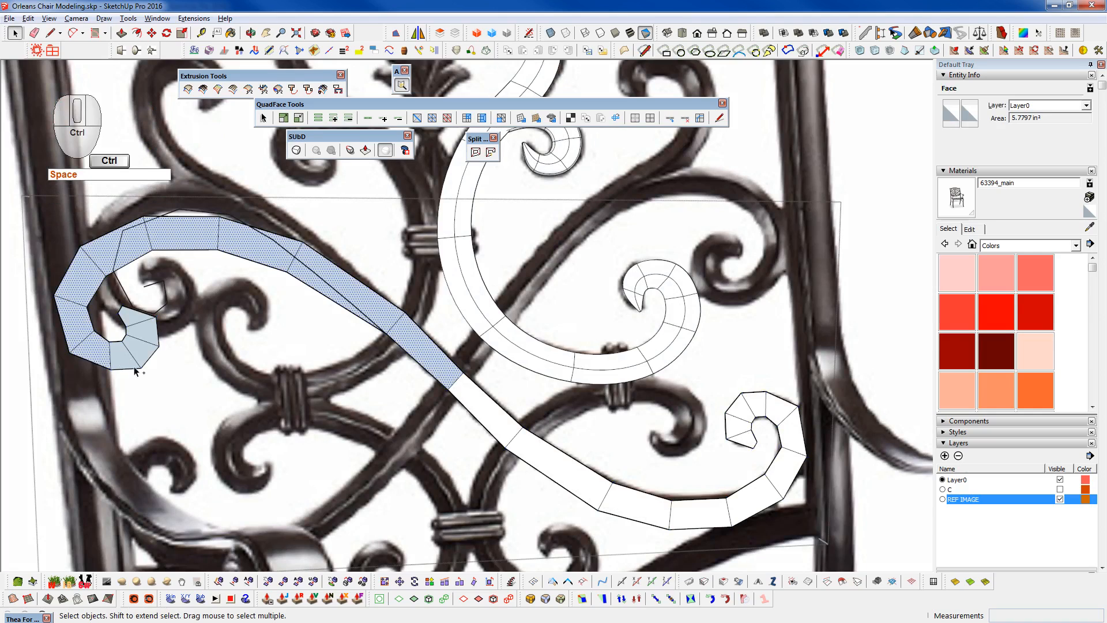
key(shift+g)
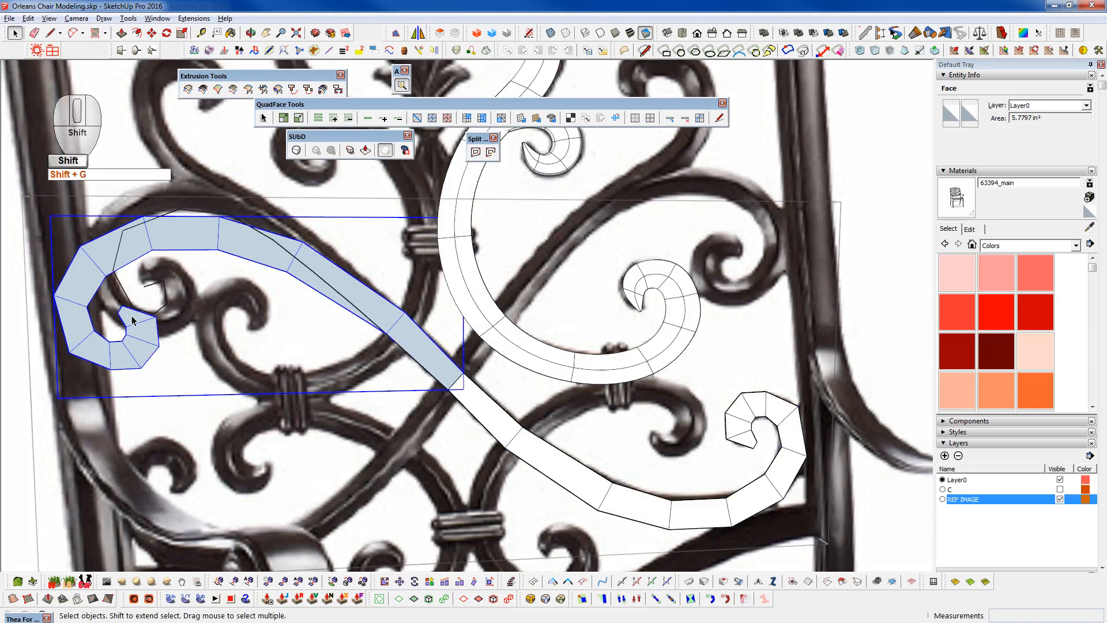
- Reverse the faces inside the flipped half's group and explode it back into the scroll
double_click(134, 320)
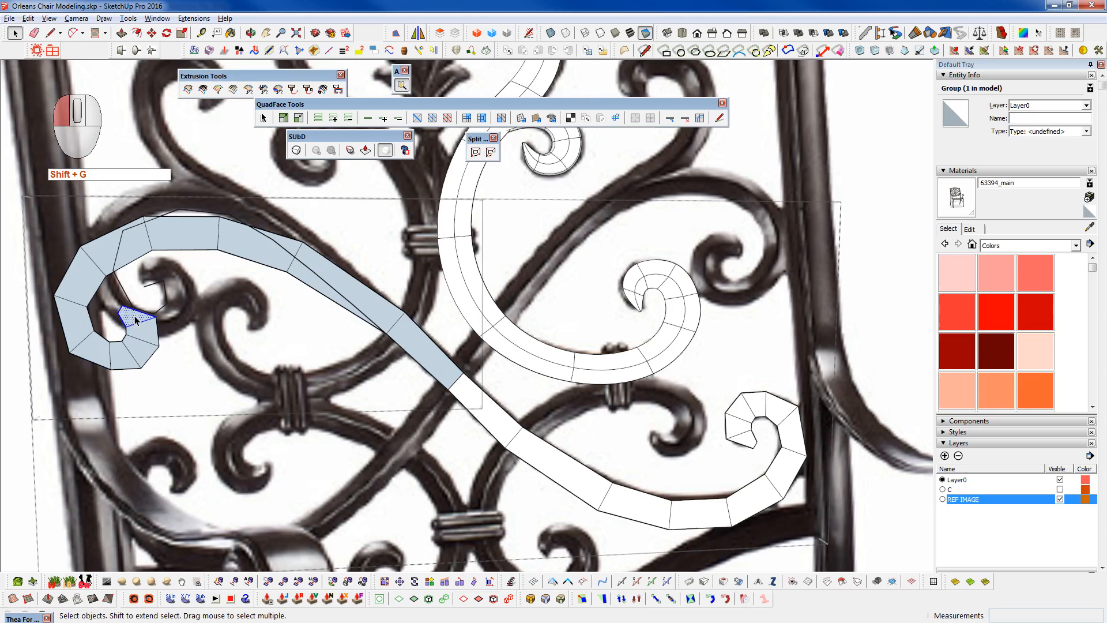
key(shift+f)
key(c)
key(x)
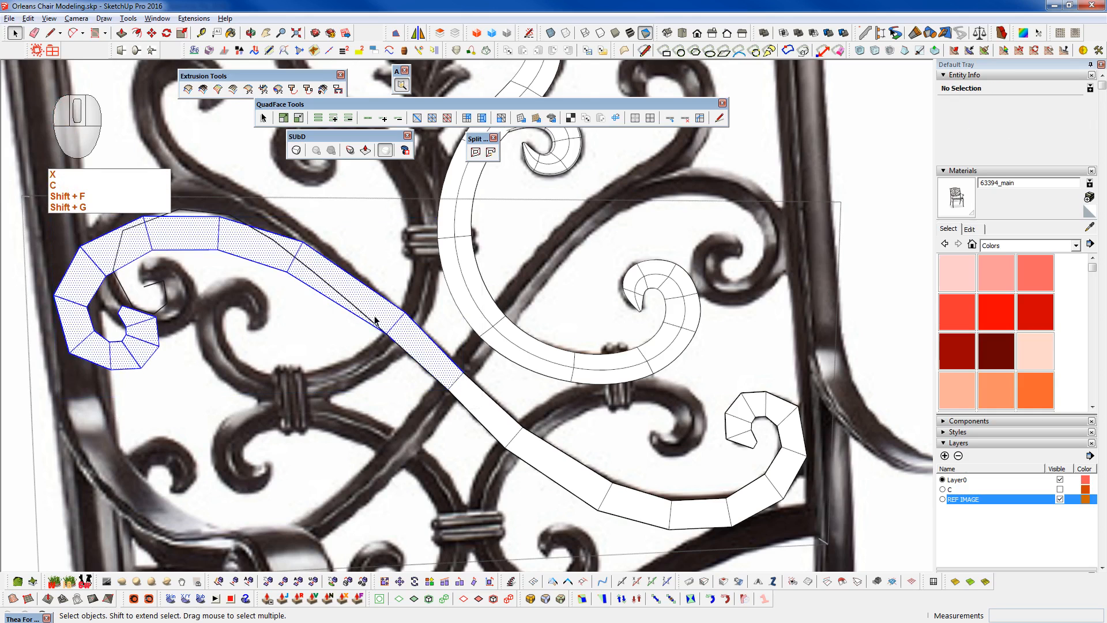
- Hide the rest of the model and box-scale the edge joining the two scroll halves about its center by 1.42
scroll(374, 319, down, 3)
key(ctrl+5)
mouse_move(418, 353)
middle_down()
mouse_move(230, 237)
mouse_move(353, 267)
mouse_move(441, 379)
middle_up()
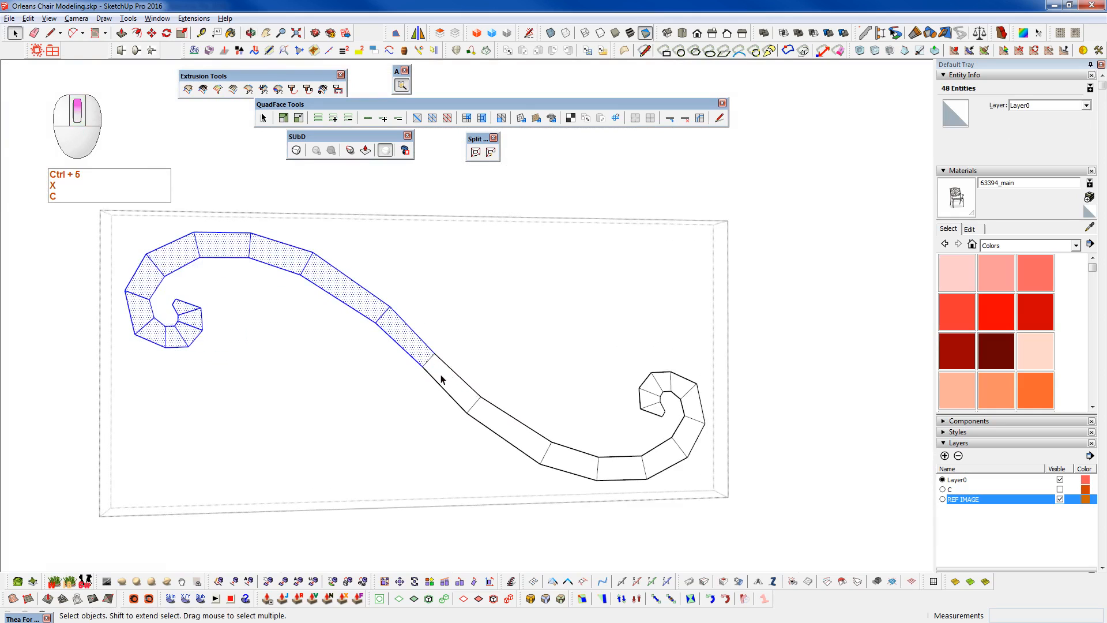
scroll(442, 379, up, 3)
key(alt+r)
ctrl+drag(431, 342, 434, 340)
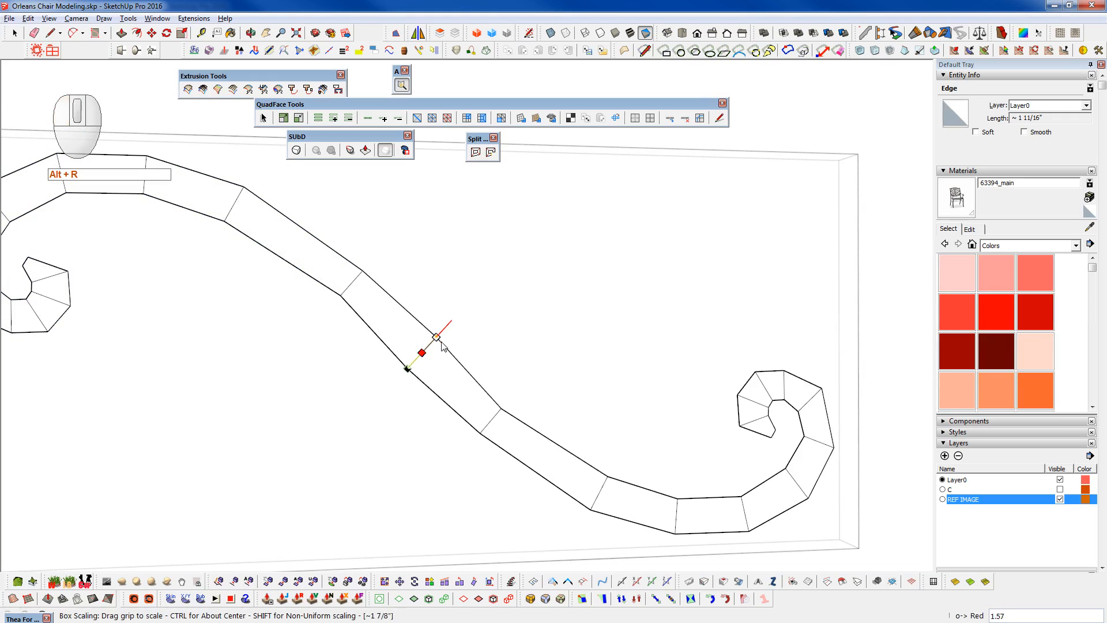
scroll(438, 346, up, 3)
click(429, 336)
scroll(391, 372, up, 1)
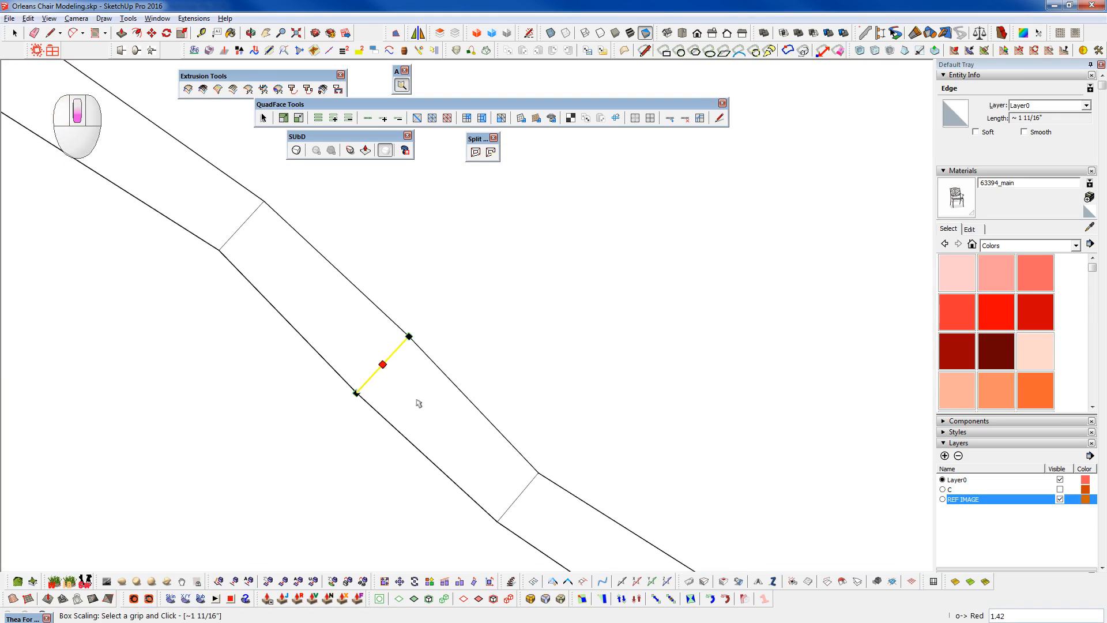
- Box-scale the cross edge just below the joint between the two scroll halves about its center by 1.27
key(space)
key(alt+r)
ctrl+drag(538, 470, 544, 468)
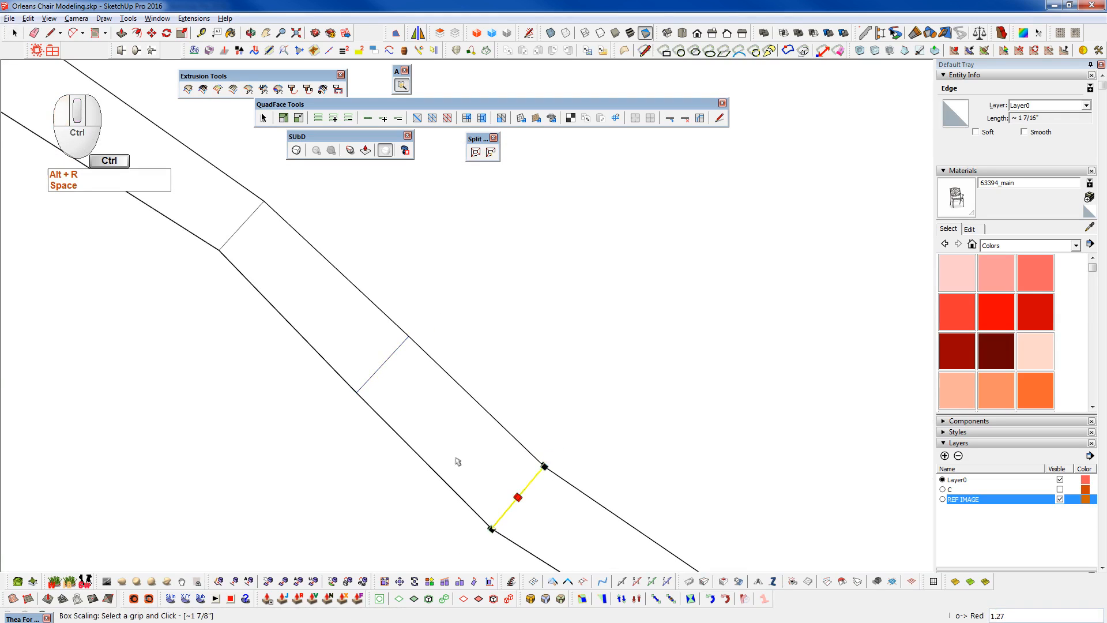
- Box-scale the matching cross edge just above the joint between the scroll halves about its center by 1.25
scroll(455, 457, down, 6)
key(F2)
scroll(404, 415, down, 1)
scroll(368, 375, up, 3)
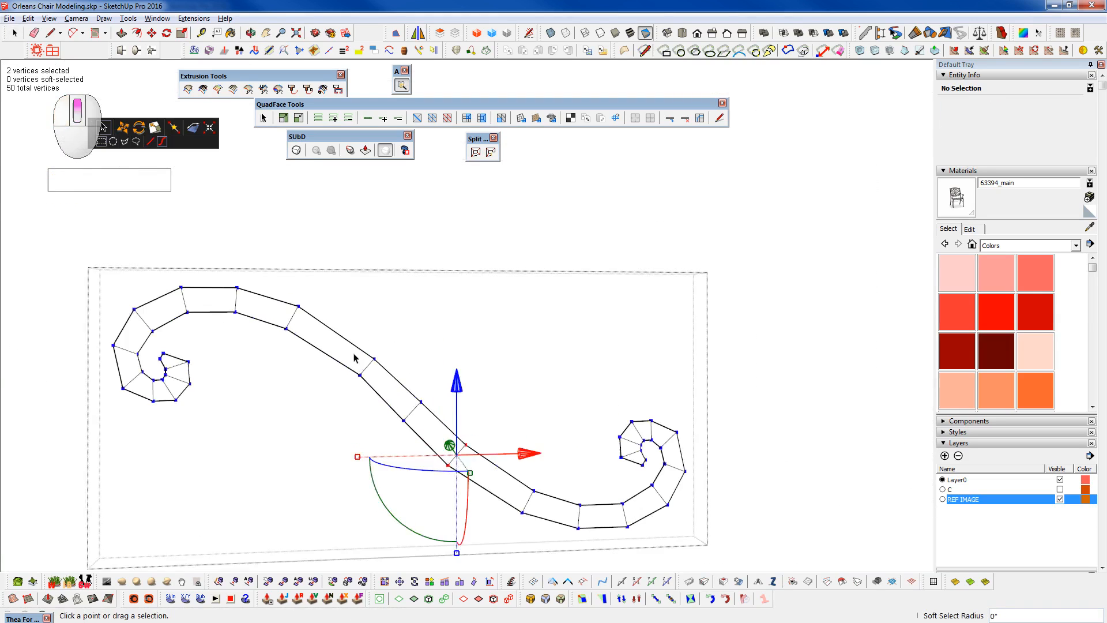
key(space)
key(F2)
key(alt+r)
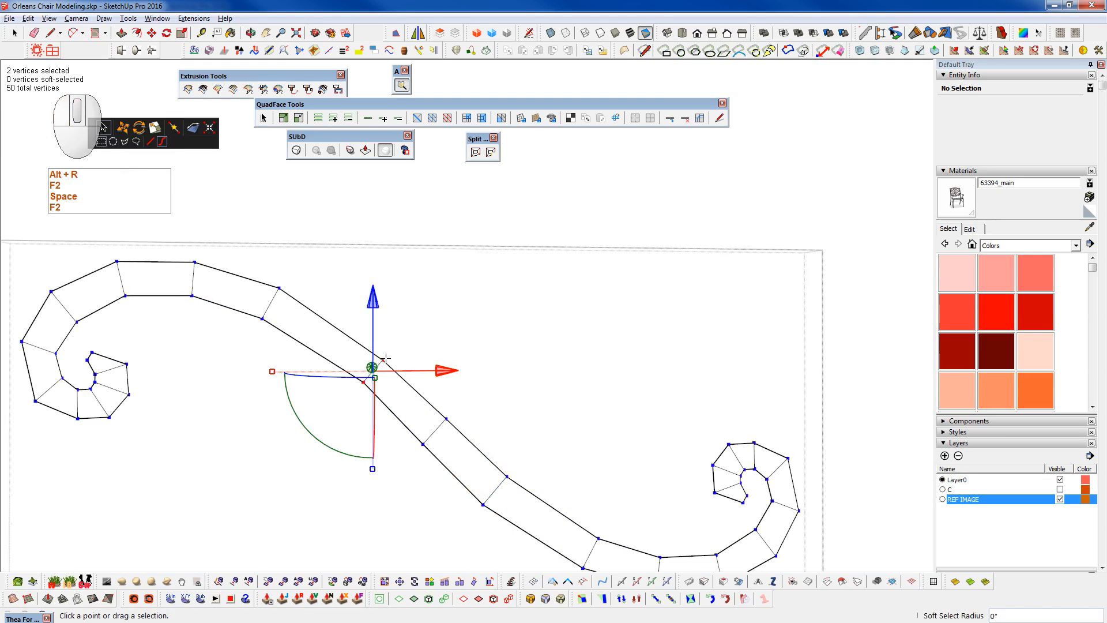
key(space)
click(383, 364)
key(alt+r)
ctrl+drag(384, 358, 390, 365)
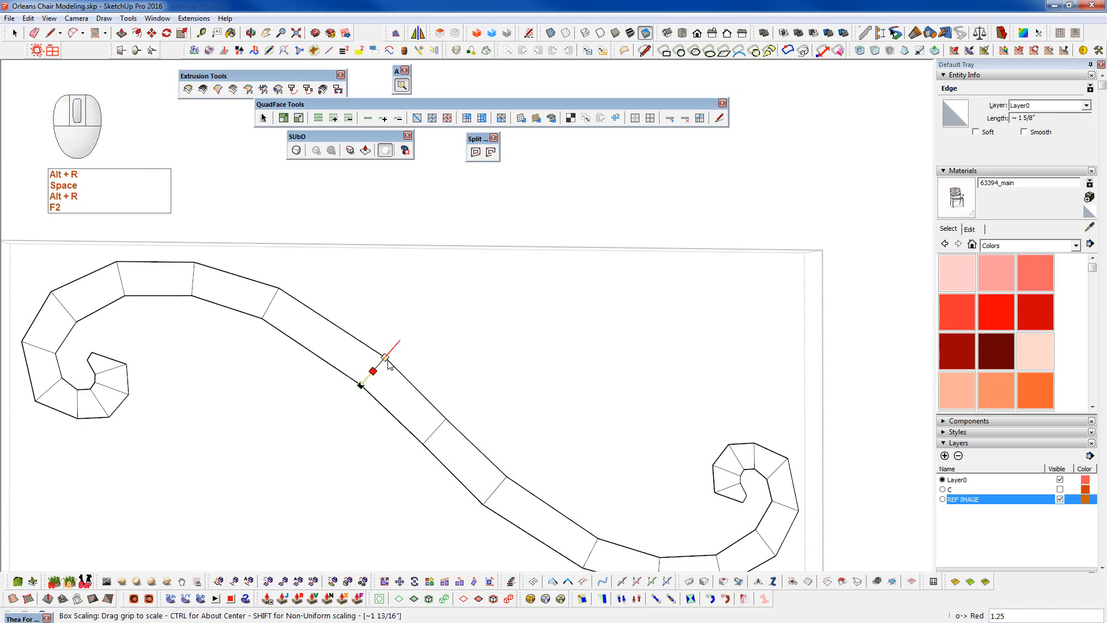
click(388, 360)
- Preview the scroll as a smooth subdivided mesh and unhide the rest of the model around it
key(shift+2)
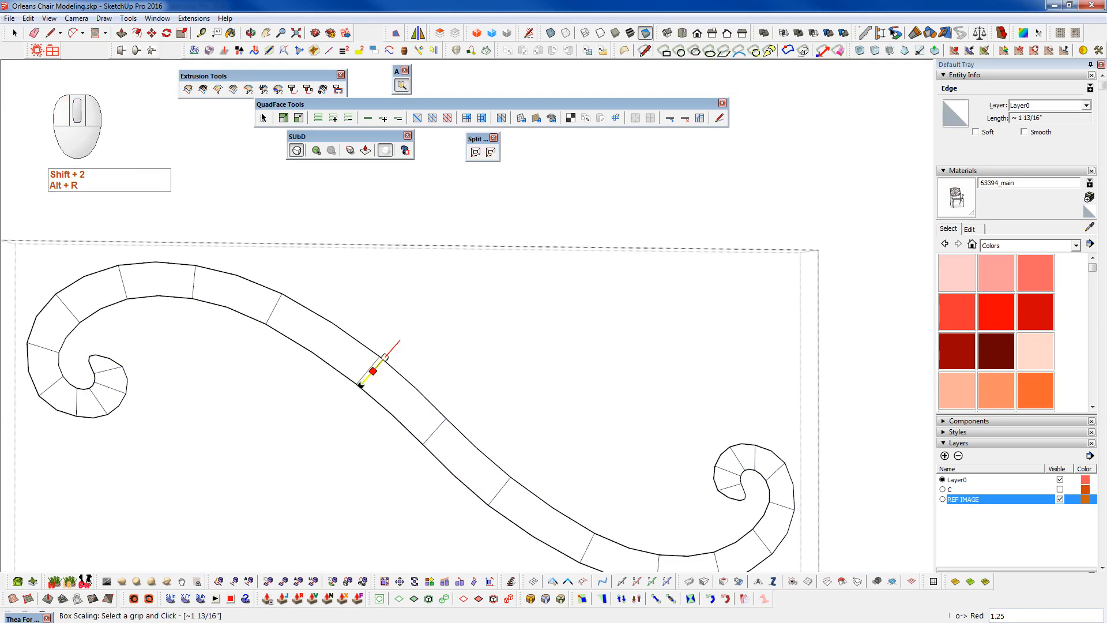
click(386, 359)
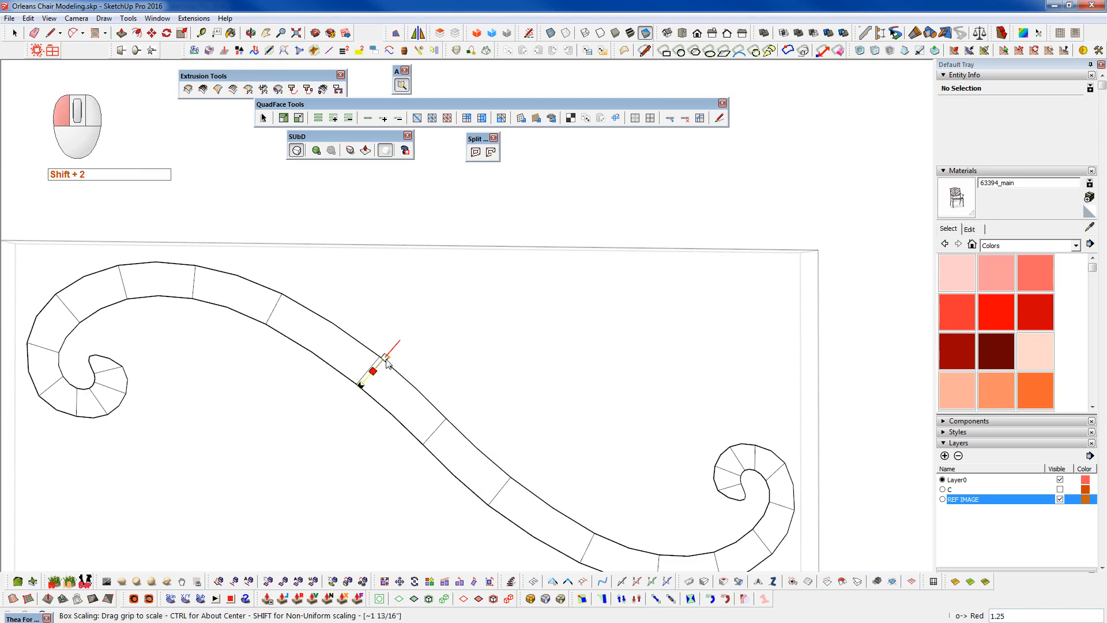
key(space)
scroll(388, 383, down, 5)
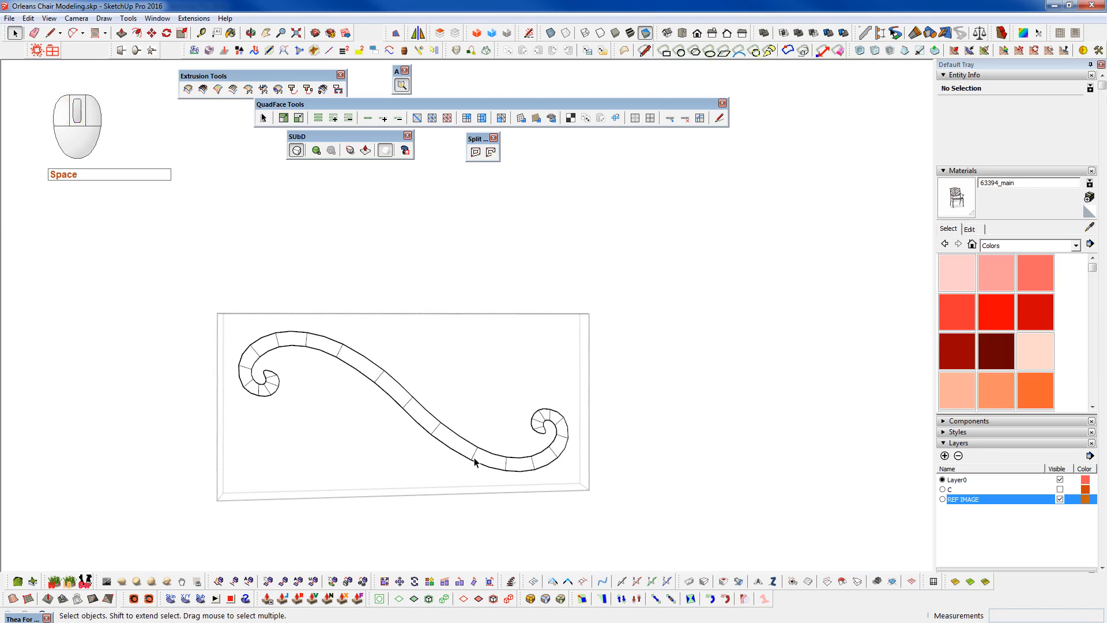
scroll(474, 461, up, 3)
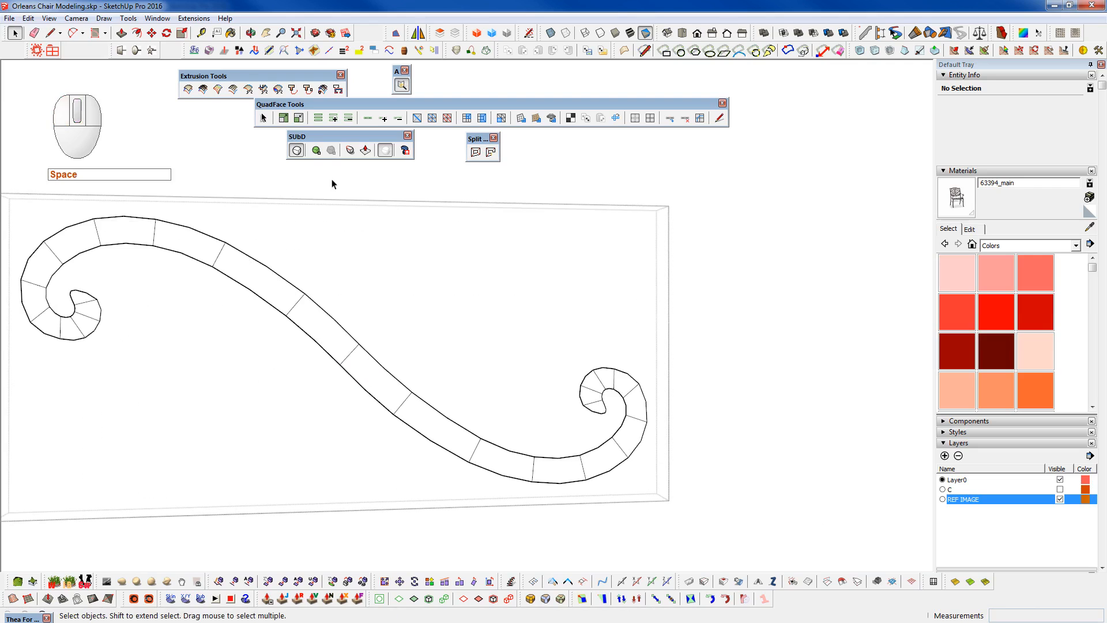
shift+middle_drag(493, 467, 600, 462)
scroll(591, 450, down, 1)
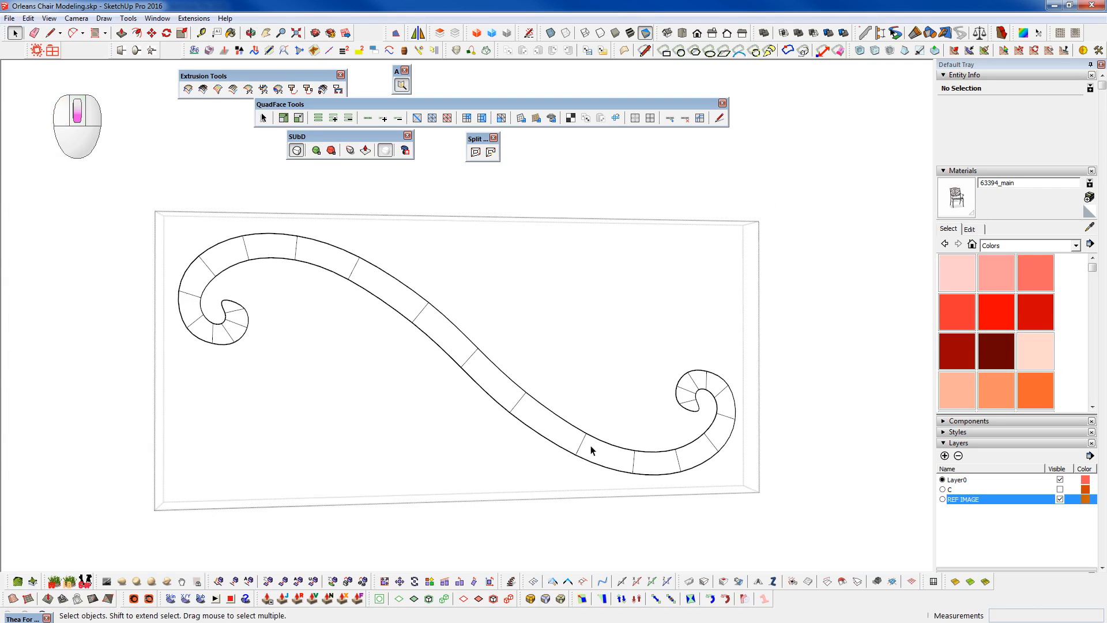
key(ctrl+5)
middle_drag(591, 450, 558, 489)
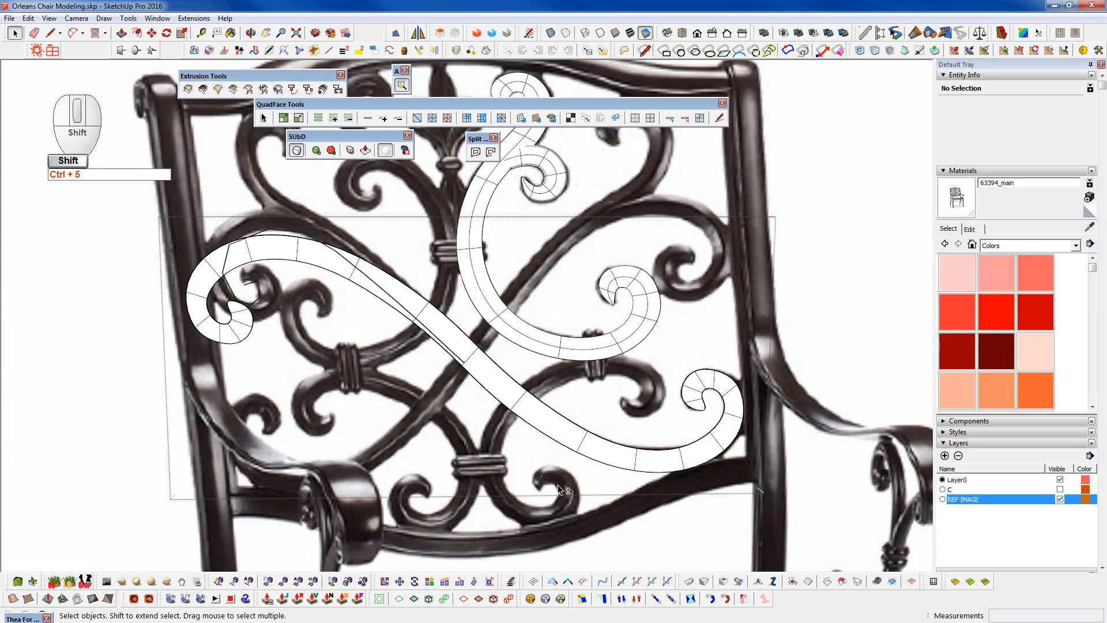
- Turn off the subdivision preview and remove the leftover tracing curve that crosses the S-shaped scroll
key(shift+2)
click(718, 449)
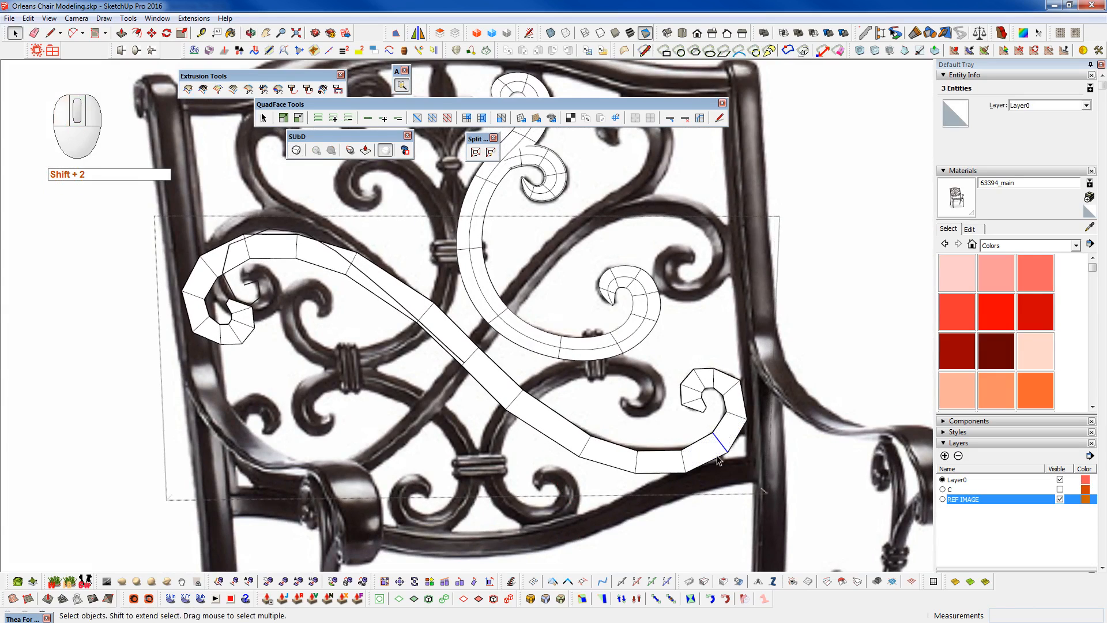
click(329, 119)
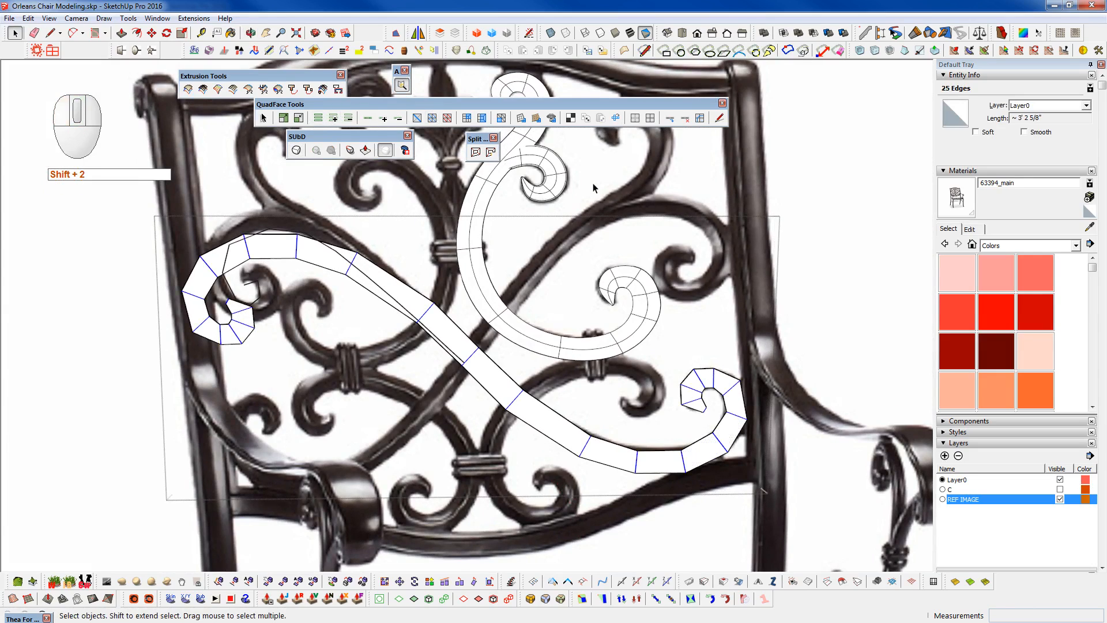
triple_click(373, 281)
triple_click(372, 280)
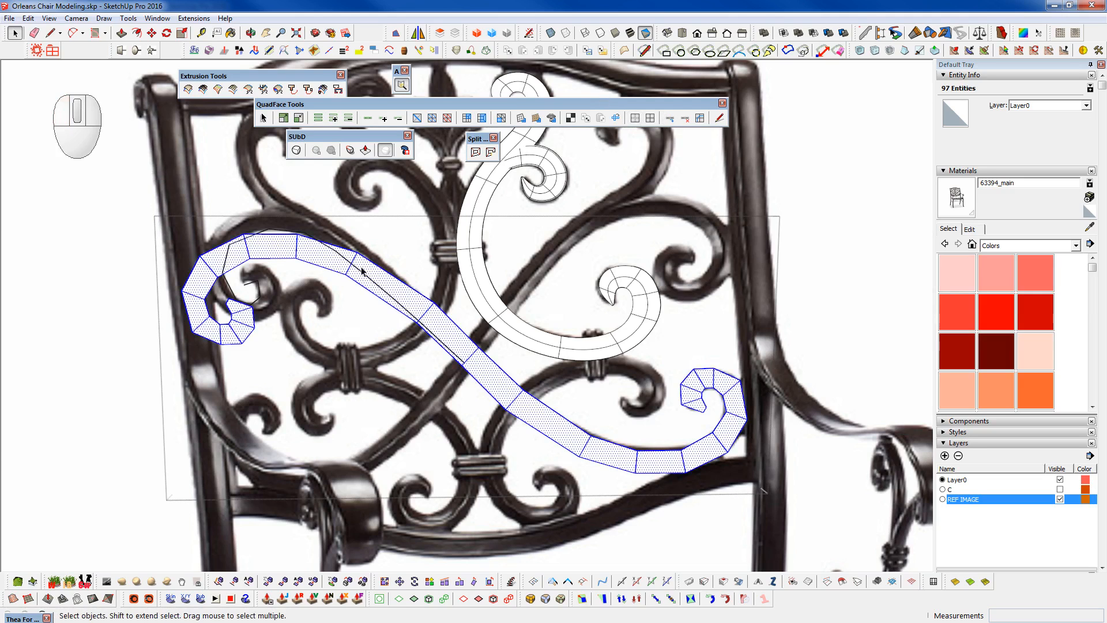
key(shift+c)
scroll(355, 263, up, 5)
key(shift+c)
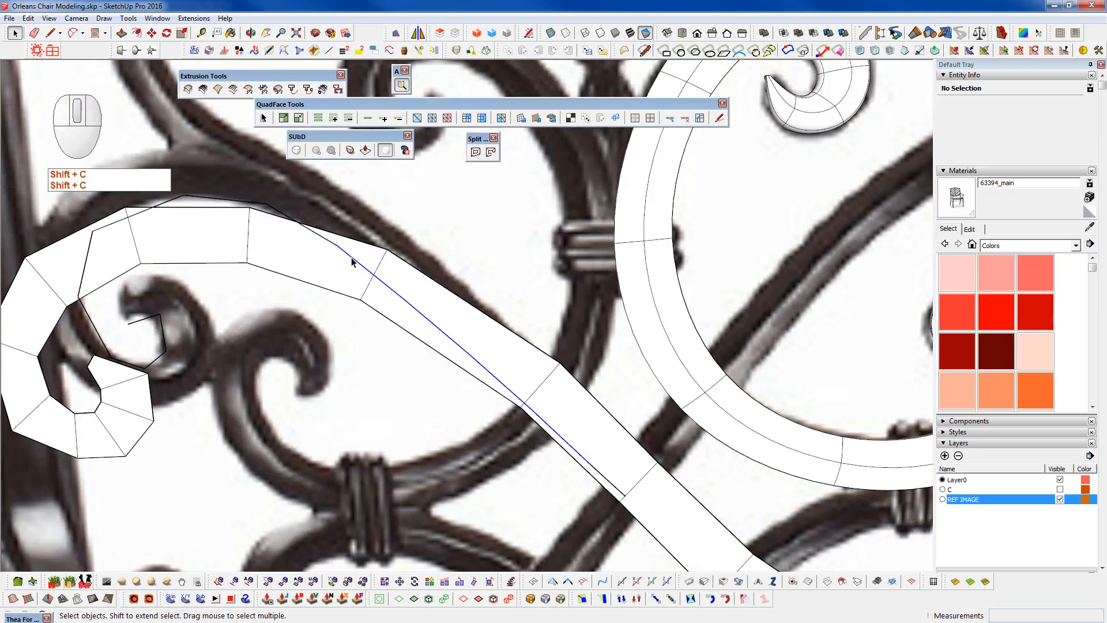
key(ctrl+d)
- Connect the full ring of cross edges to add a center edge loop along the whole S-shaped scroll
scroll(352, 262, down, 5)
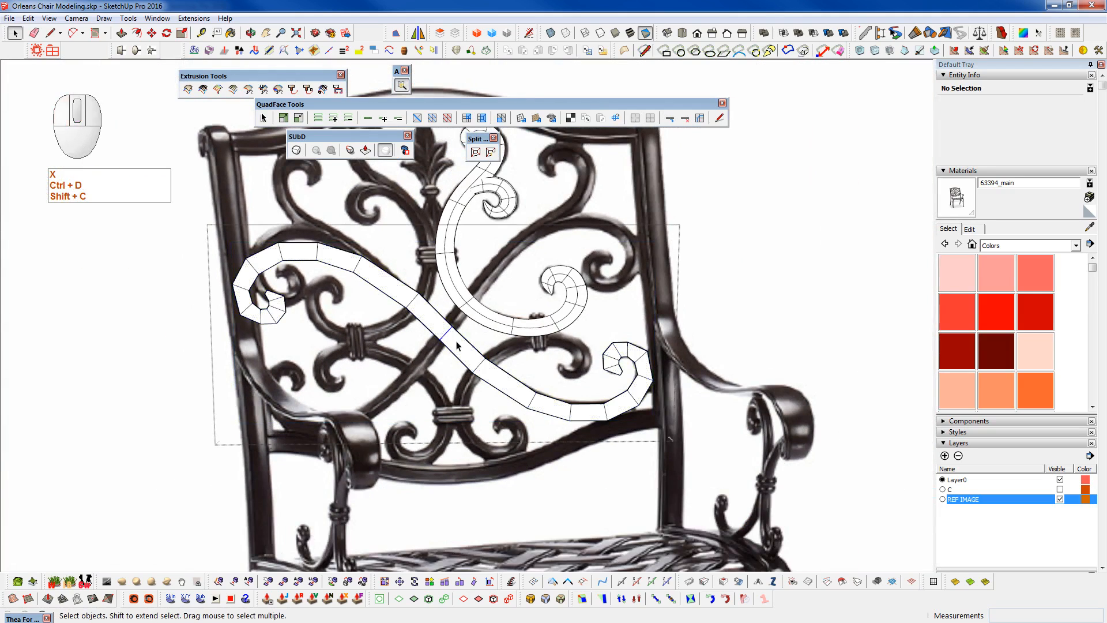
click(444, 335)
key(x)
click(318, 117)
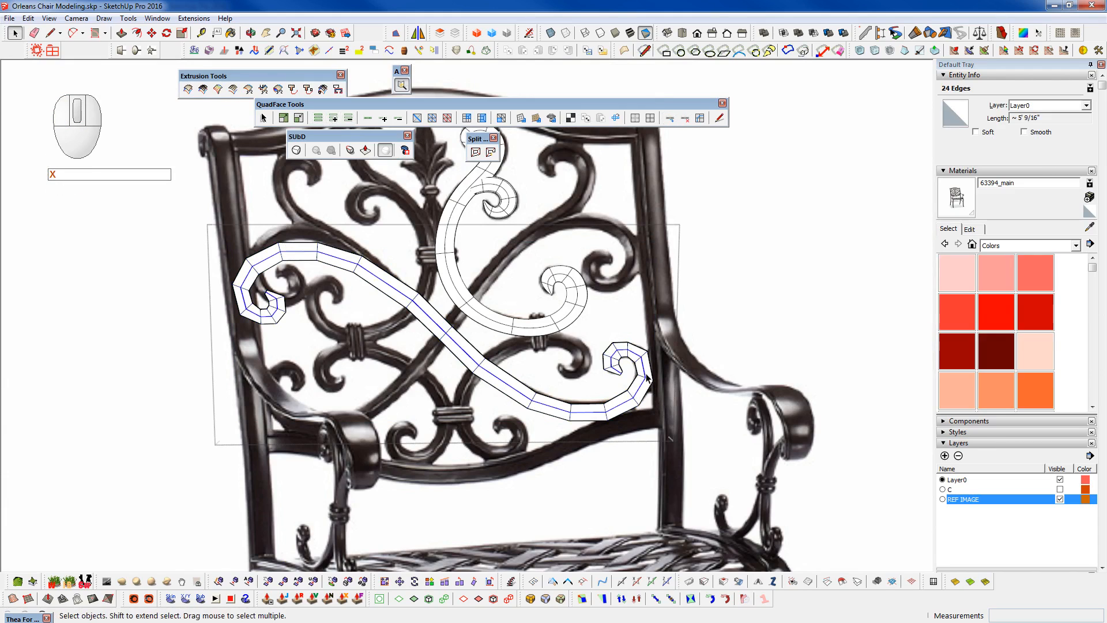
- Move all vertices of the scroll's center loop 5/16" outward from the reference image along the green axis
scroll(645, 378, up, 5)
middle_drag(637, 383, 321, 479)
key(F2)
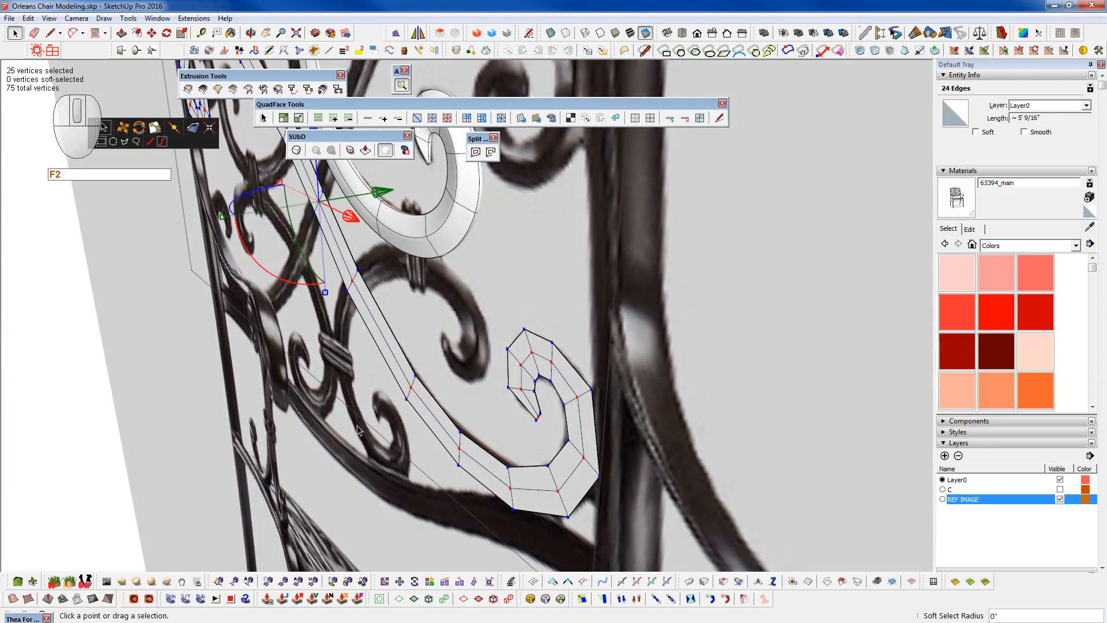
drag(374, 191, 372, 197)
middle_drag(470, 399, 389, 273)
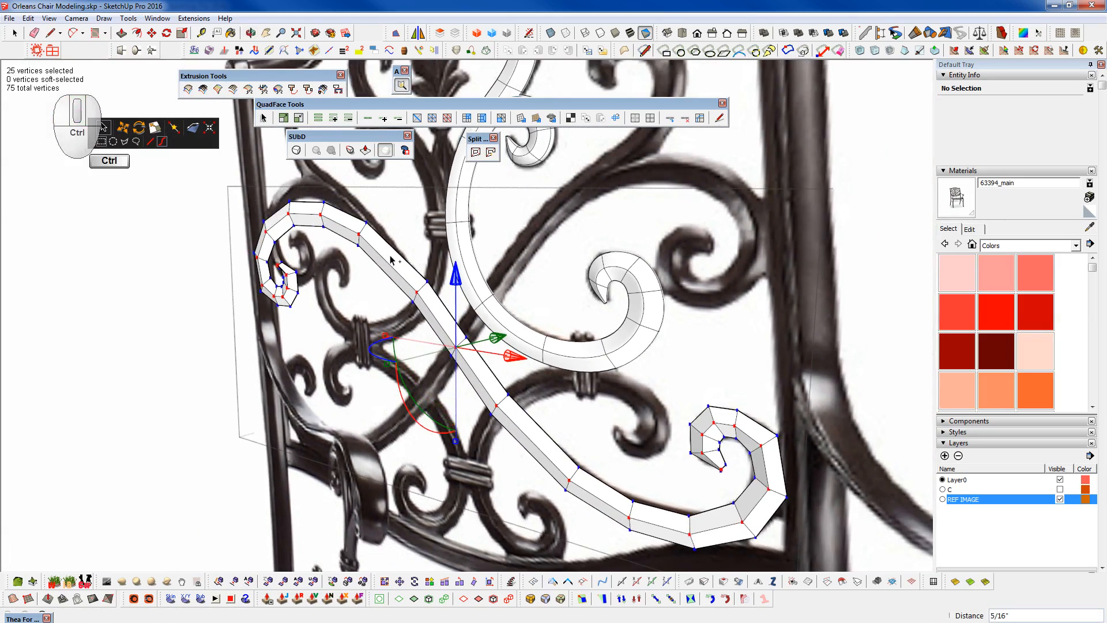
- Deselect the three center-loop vertices around the scroll's middle and move the remaining ones 1/2" along the green axis
drag(510, 430, 512, 434)
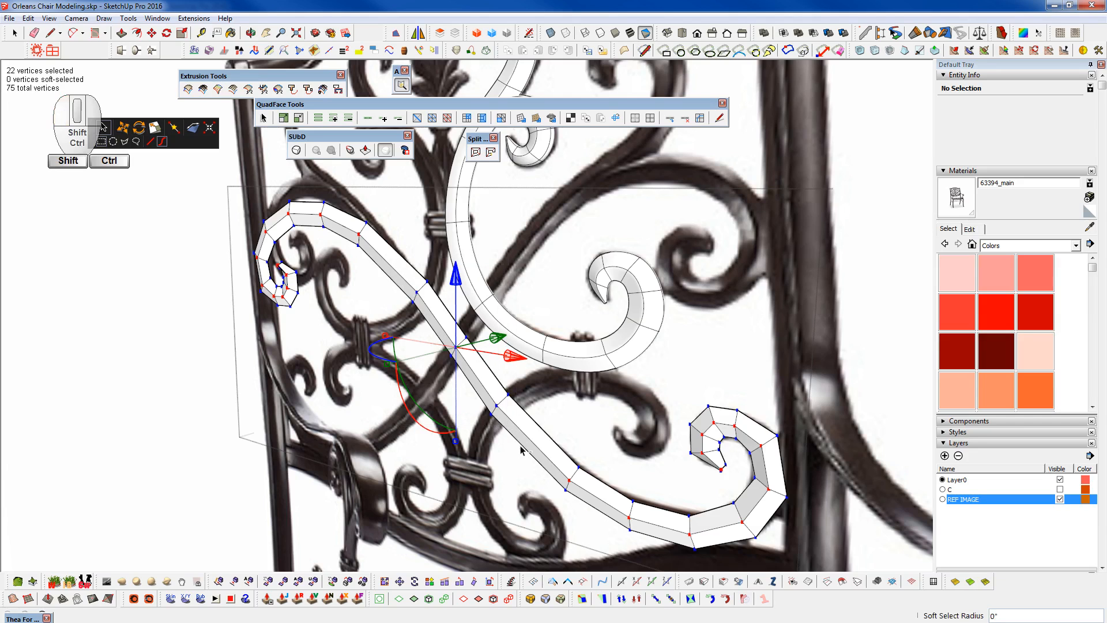
middle_drag(571, 490, 458, 350)
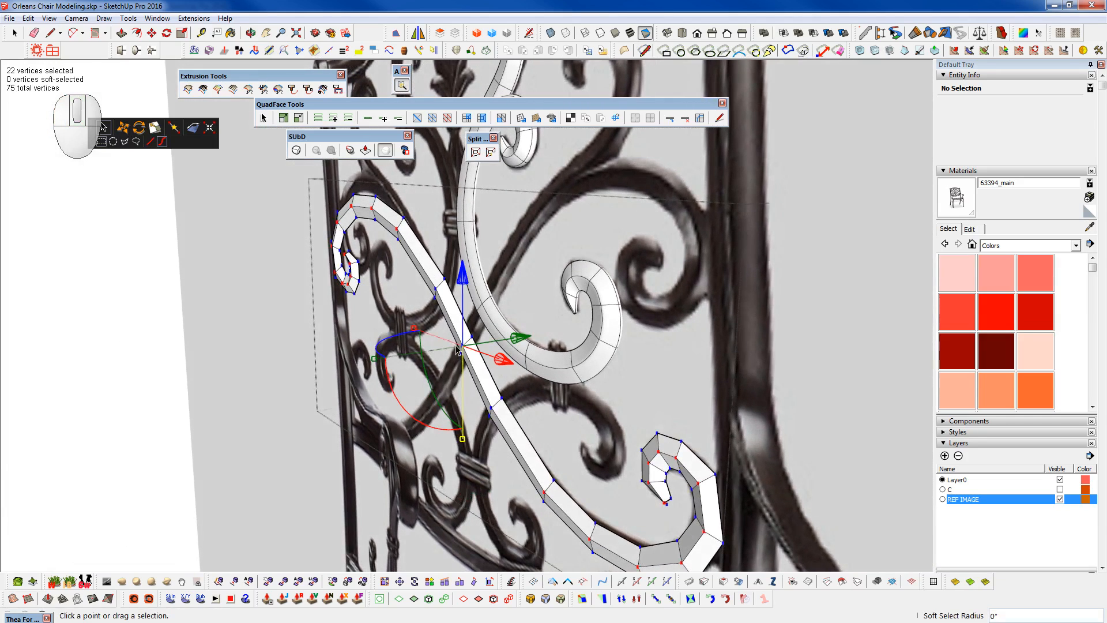
drag(518, 339, 509, 340)
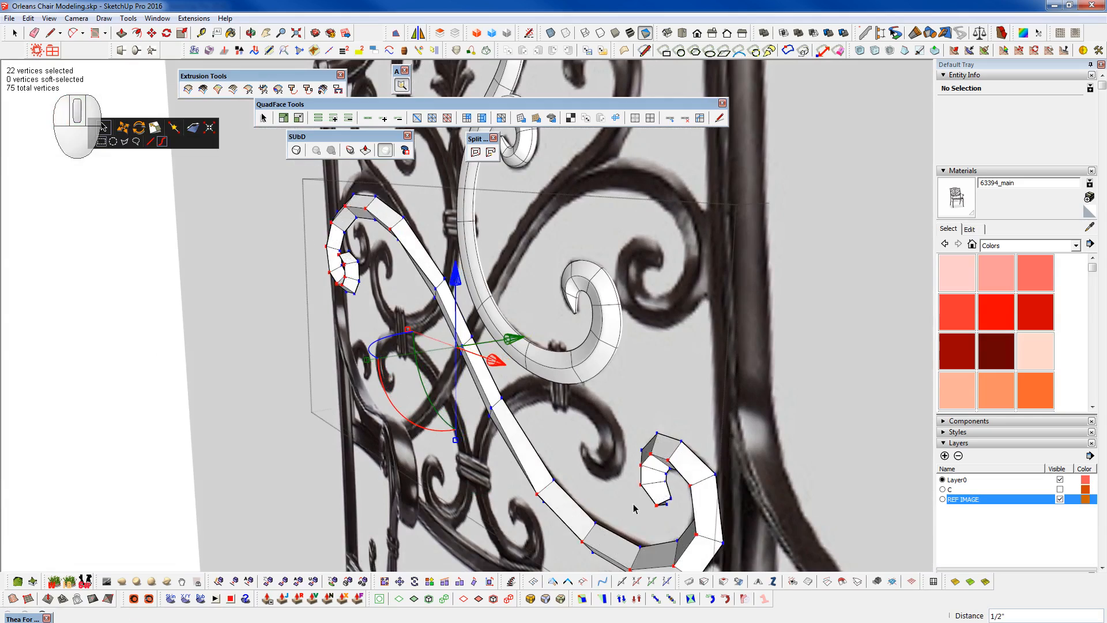
middle_drag(634, 508, 622, 382)
scroll(623, 383, up, 4)
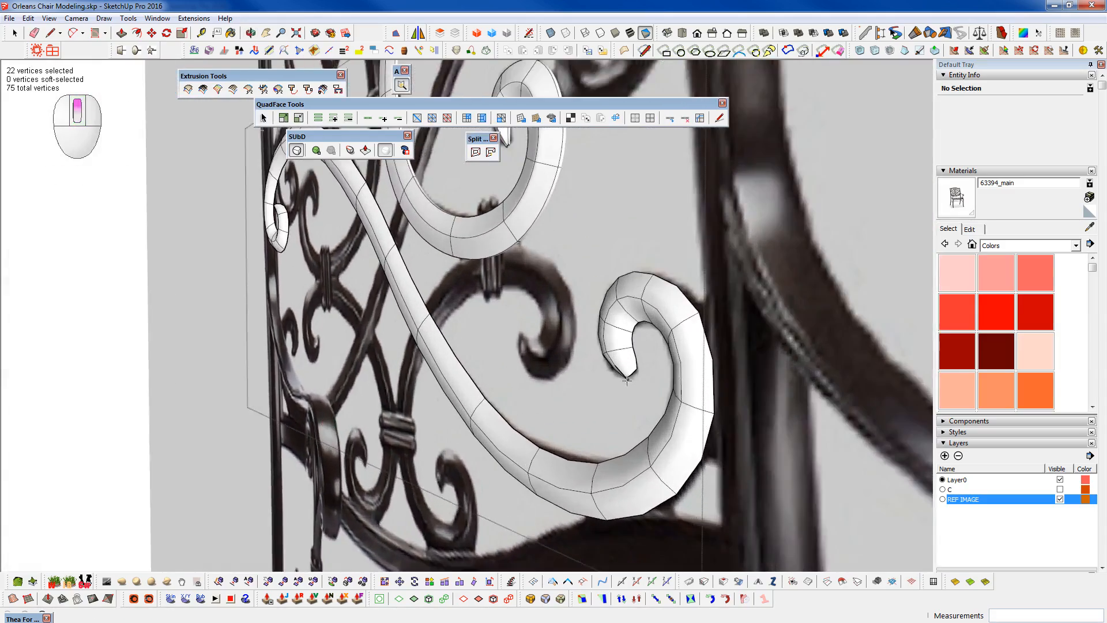
key(shift+w)
scroll(637, 364, up, 2)
key(space)
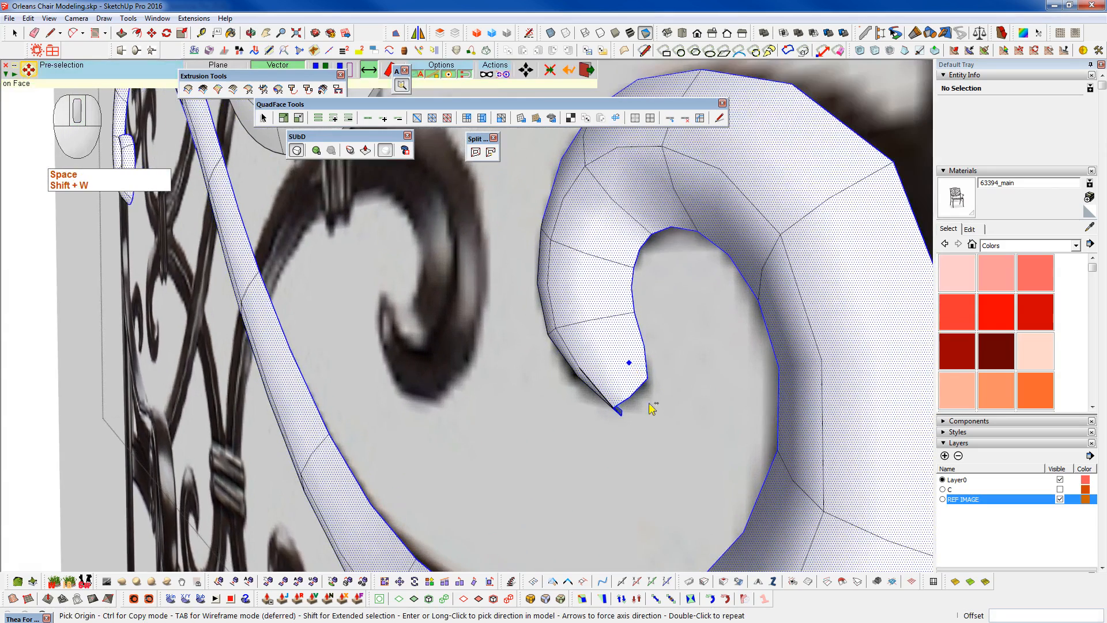
- Turn off the subdivision preview and crease the corner vertex at the tip of the scroll's lower end
key(shift+2)
scroll(625, 371, up, 2)
middle_drag(626, 375, 632, 408)
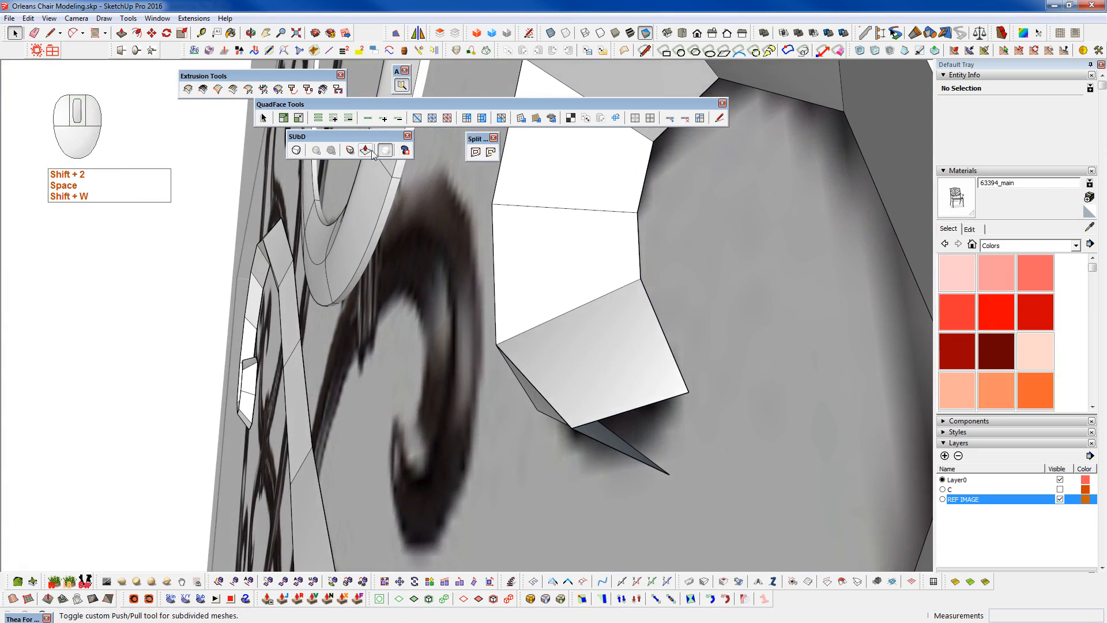
click(350, 150)
drag(688, 392, 692, 253)
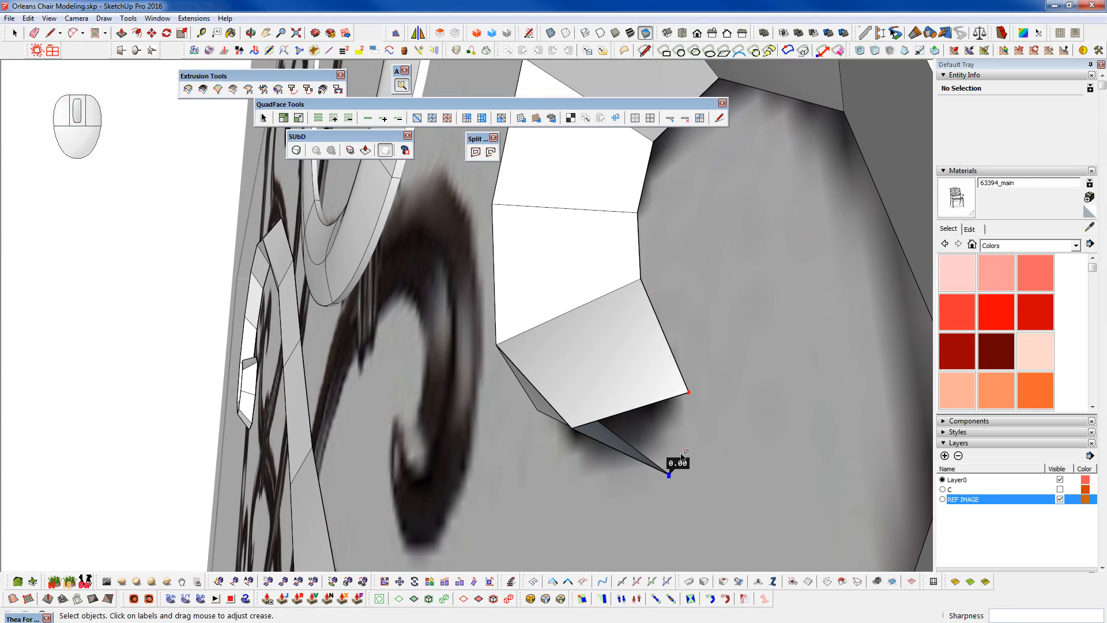
- Draw an edge between the two open tip vertices to close the lower end with a face, and check it subdivided
key(q)
click(669, 474)
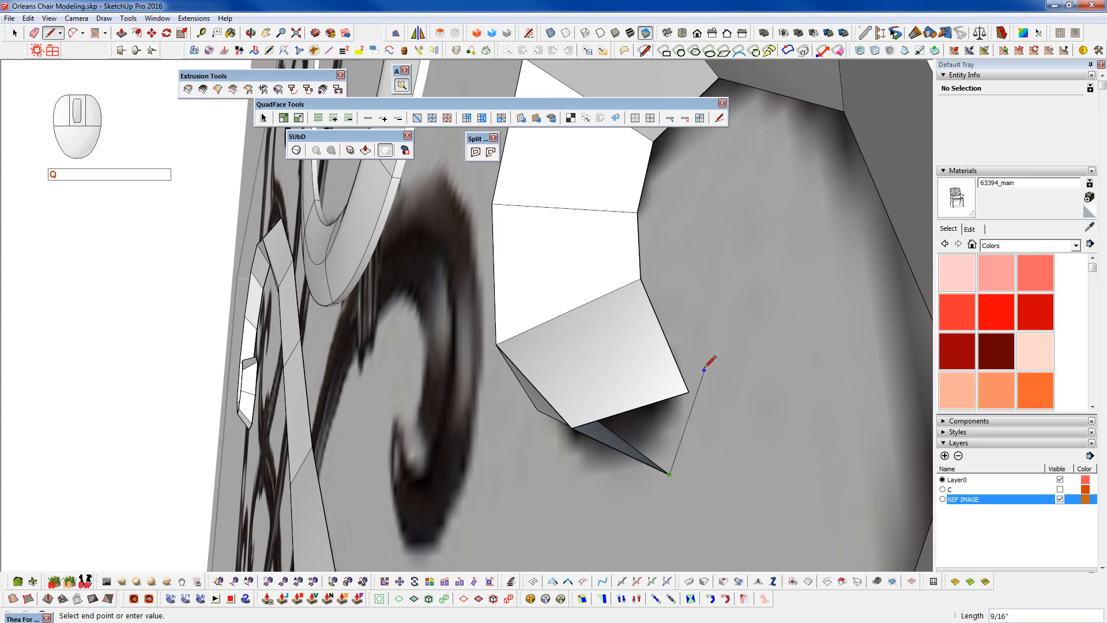
click(688, 392)
key(space)
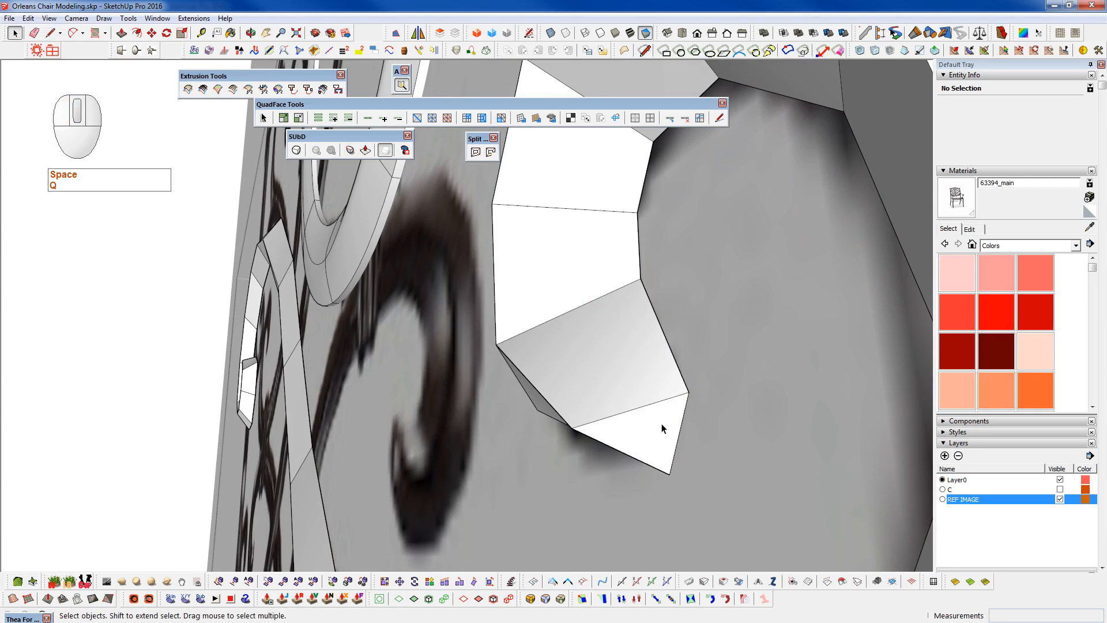
scroll(661, 429, down, 3)
key(shift+2)
middle_drag(662, 428, 803, 437)
scroll(810, 435, down, 4)
key(shift+2)
- Crease the corner vertex at the open tip of the scroll's opposite, upper end
scroll(279, 385, up, 1)
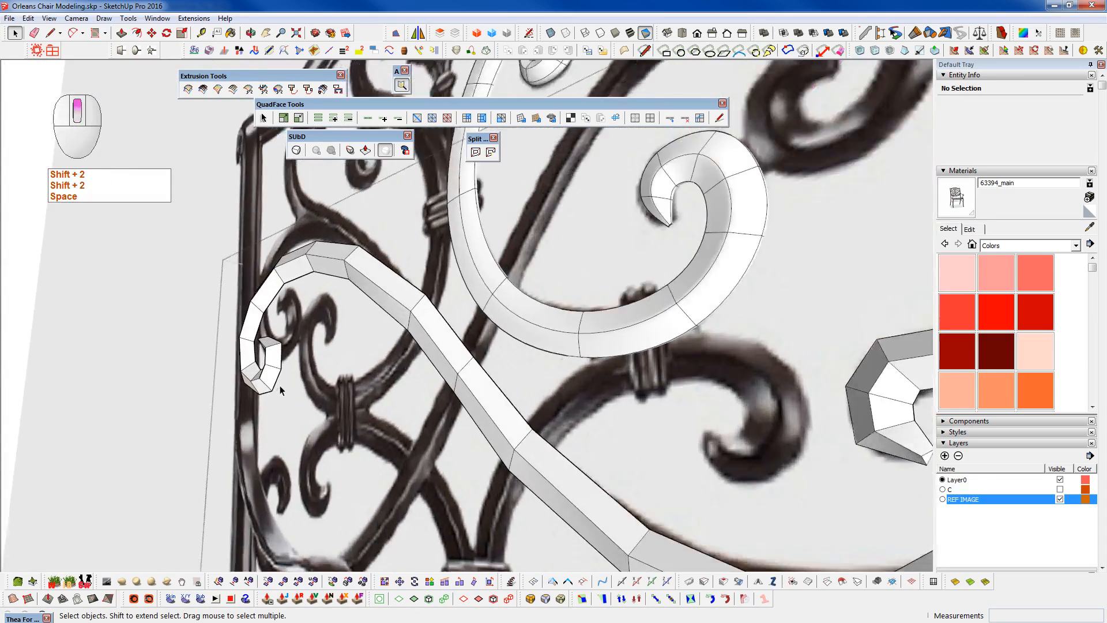
scroll(268, 372, up, 4)
middle_drag(257, 329, 824, 380)
scroll(639, 349, up, 5)
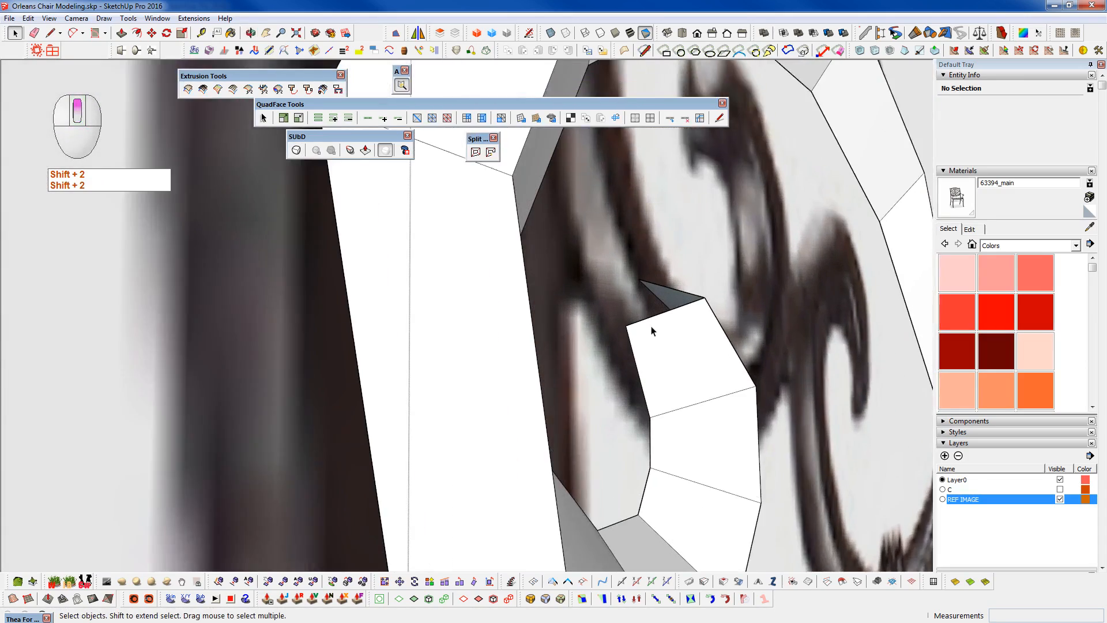
scroll(651, 330, up, 2)
click(350, 150)
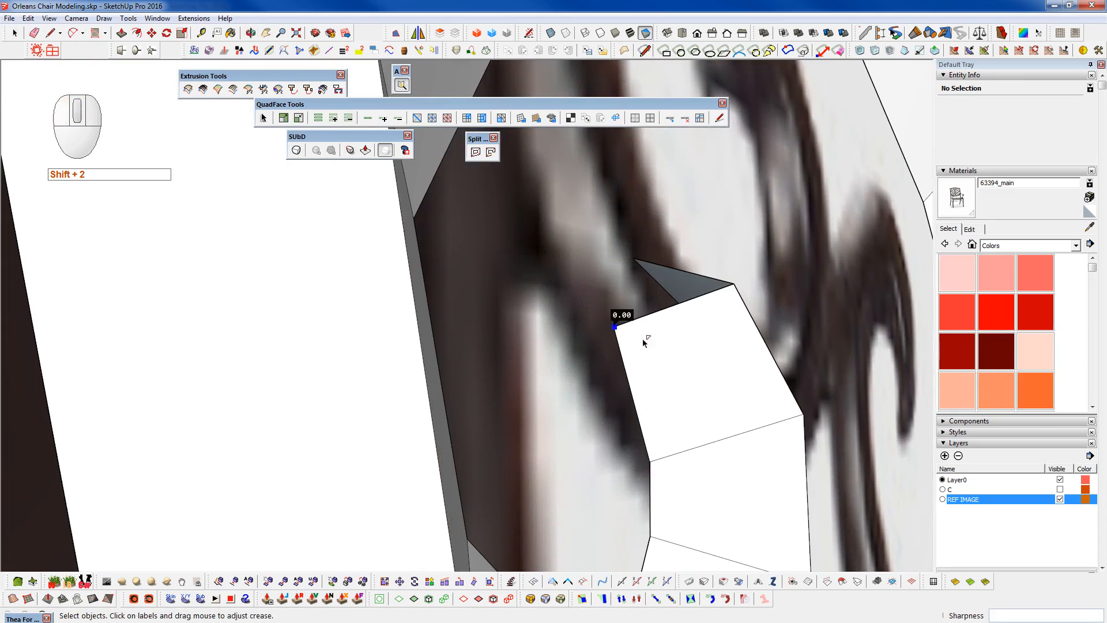
drag(615, 315, 672, 200)
- Draw an edge between the two open tip vertices of the scroll's upper end to close it with a face
key(q)
click(613, 326)
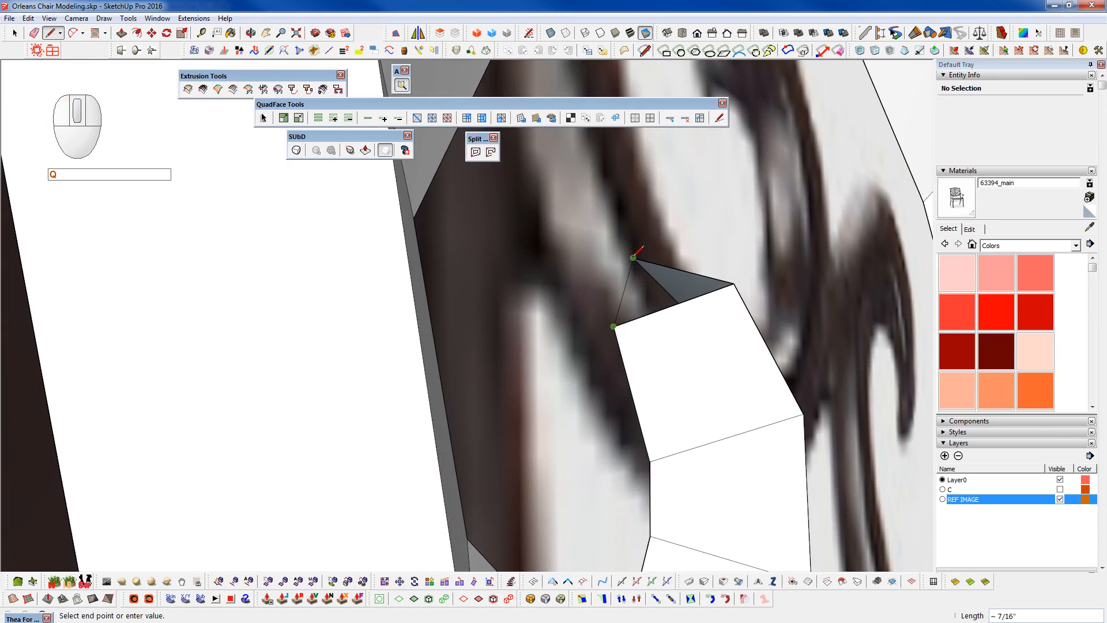
click(633, 257)
middle_drag(637, 261, 661, 562)
key(ctrl+z)
scroll(644, 196, up, 2)
middle_drag(641, 195, 427, 194)
- Check the closed upper tip with the subdivision preview and return to the control mesh
key(shift+2)
middle_drag(520, 422, 451, 444)
key(shift+w)
key(shift+2)
middle_drag(555, 373, 513, 365)
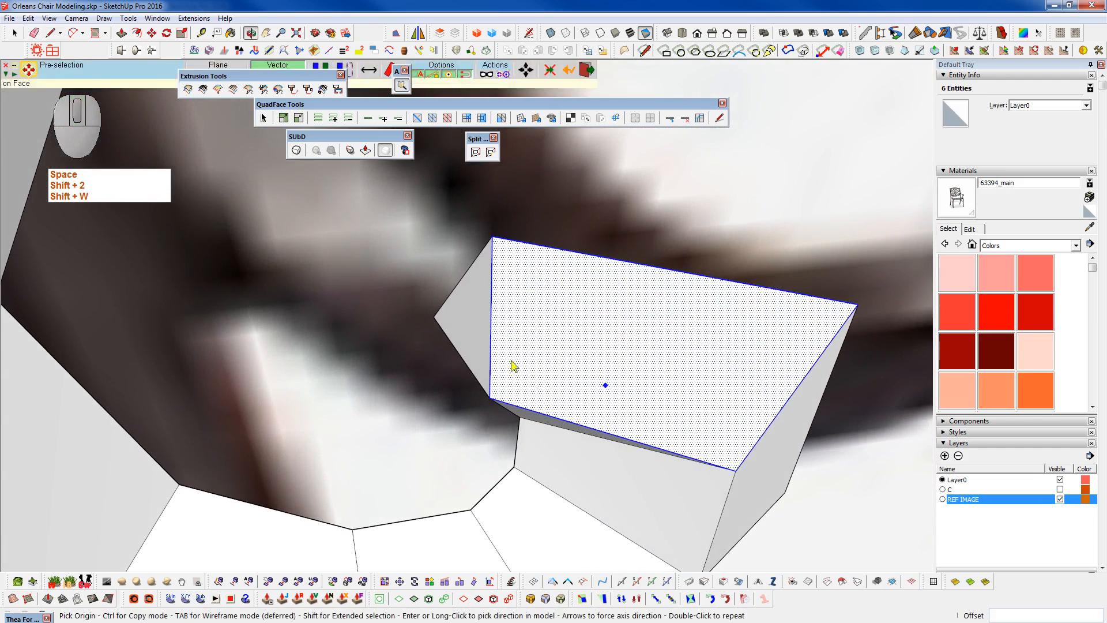
key(space)
- Set the crease sharpness of the second tip vertex at the scroll's upper end to 1.00 and check it subdivided
click(418, 228)
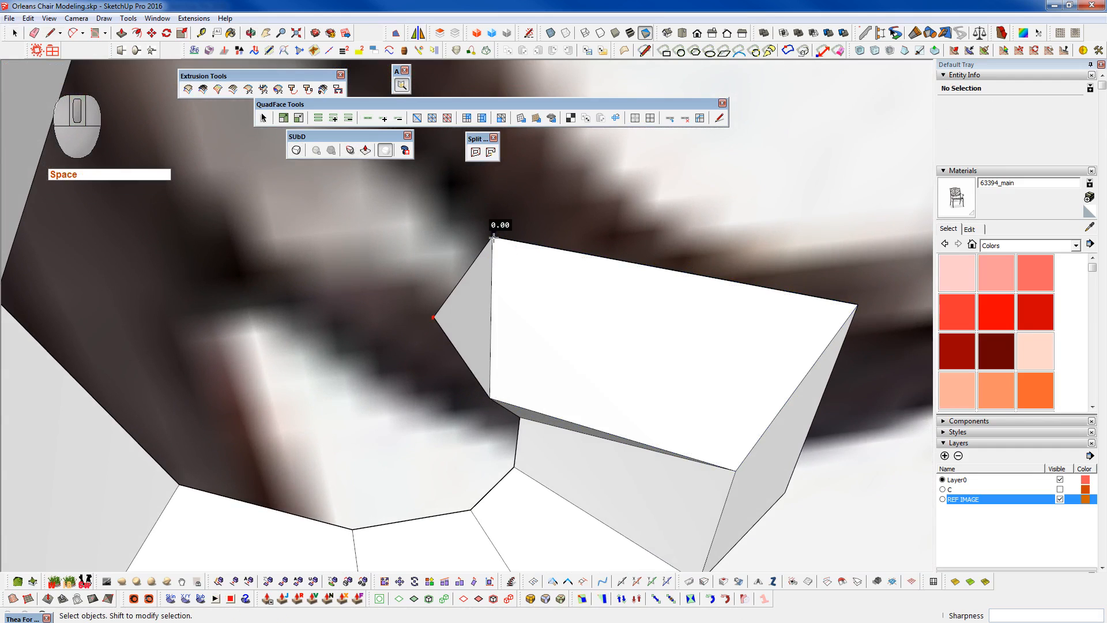
middle_drag(459, 336, 395, 323)
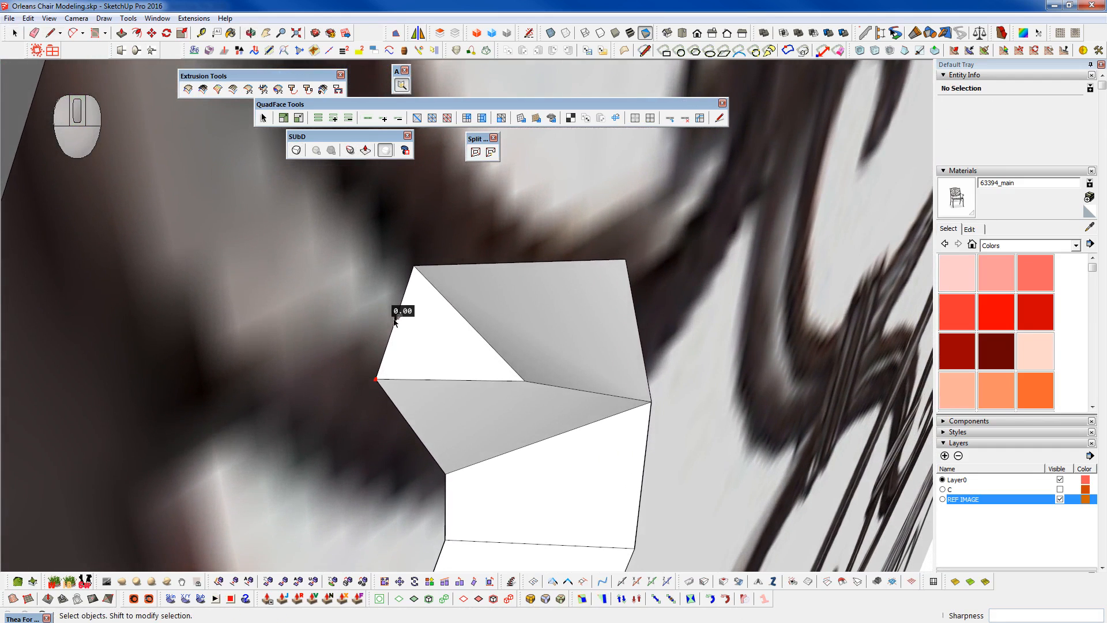
middle_drag(380, 381, 417, 287)
drag(426, 272, 434, 147)
middle_drag(438, 163, 693, 433)
key(shift+2)
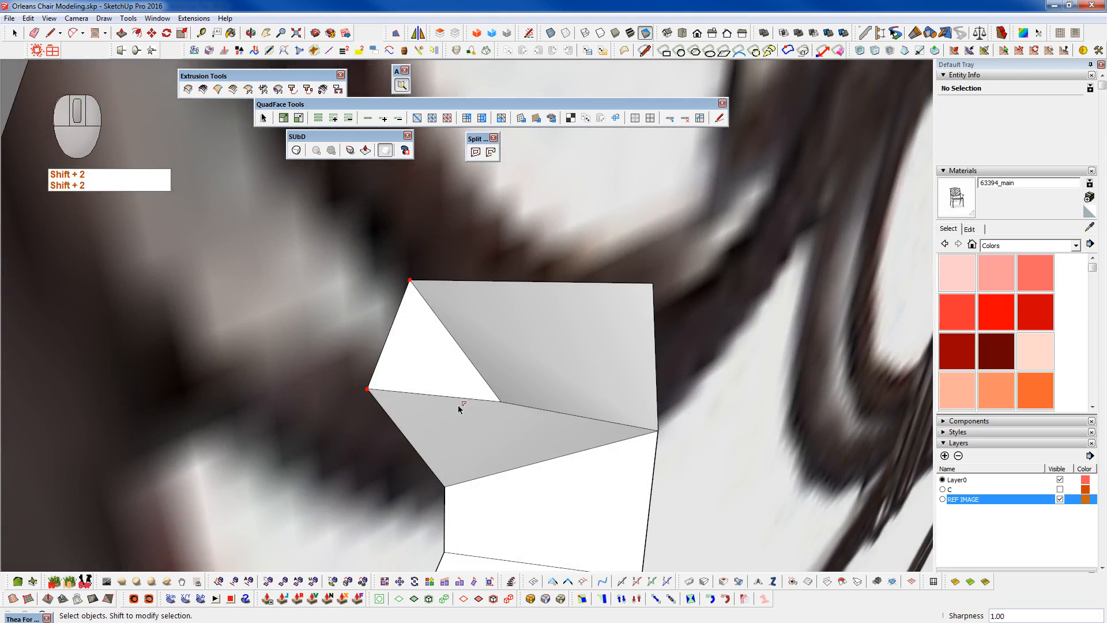
- Crease the edge joining the two tip vertices at the scroll's upper end and check it in the subdivision preview
drag(396, 324, 410, 214)
key(shift+2)
middle_drag(546, 406, 564, 321)
key(shift+2)
middle_drag(469, 277, 523, 278)
- Inspect the creased tip in X-ray, hide the reference image and turn to the scroll's flat back in opaque display
key(F3)
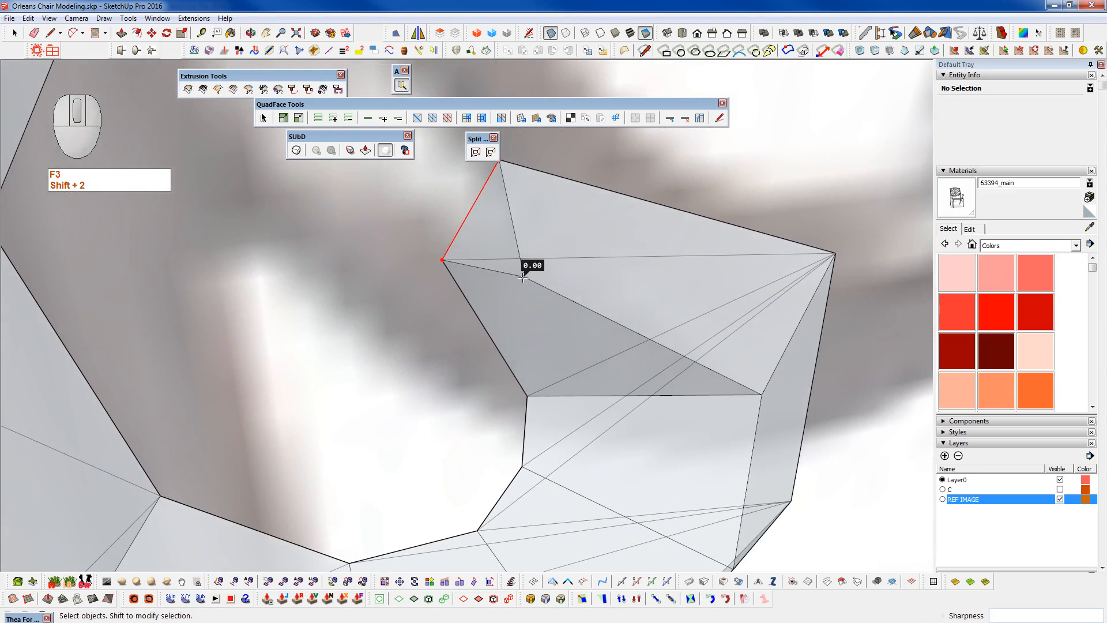
scroll(523, 277, down, 5)
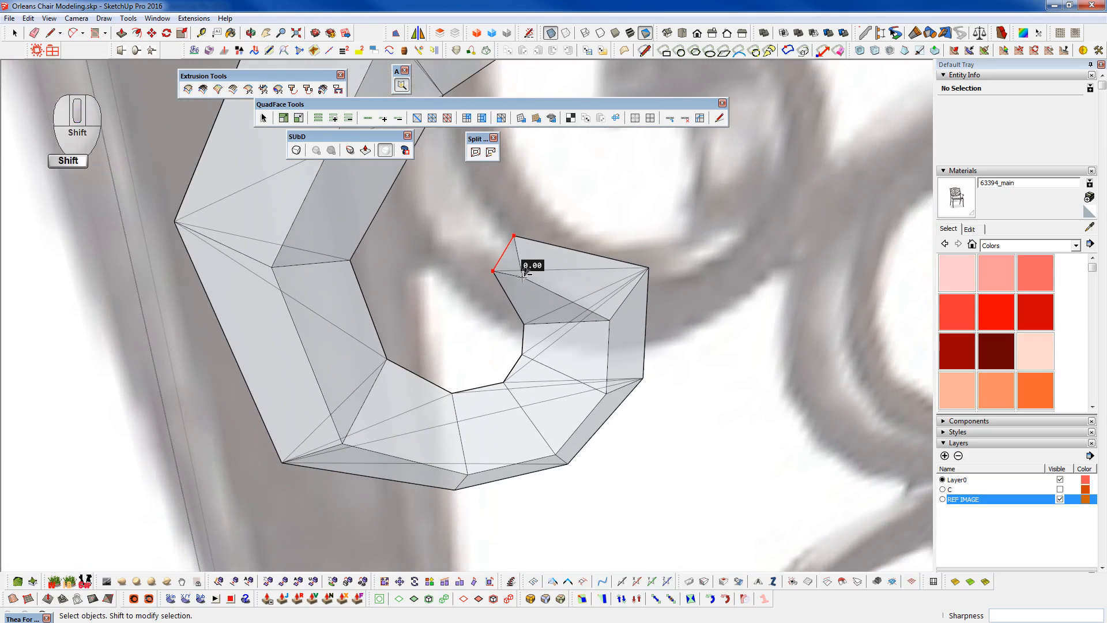
middle_drag(345, 346, 151, 380)
key(ctrl+5)
middle_drag(493, 391, 225, 403)
key(shift+2)
middle_drag(507, 358, 346, 346)
key(F3)
middle_drag(459, 400, 395, 370)
- Erase the diagonal triangulation edges on the flat back around the first curl of the scroll
key(e)
mouse_move(377, 309)
mouse_down()
mouse_move(365, 362)
mouse_move(420, 409)
mouse_move(510, 344)
mouse_move(477, 417)
mouse_up()
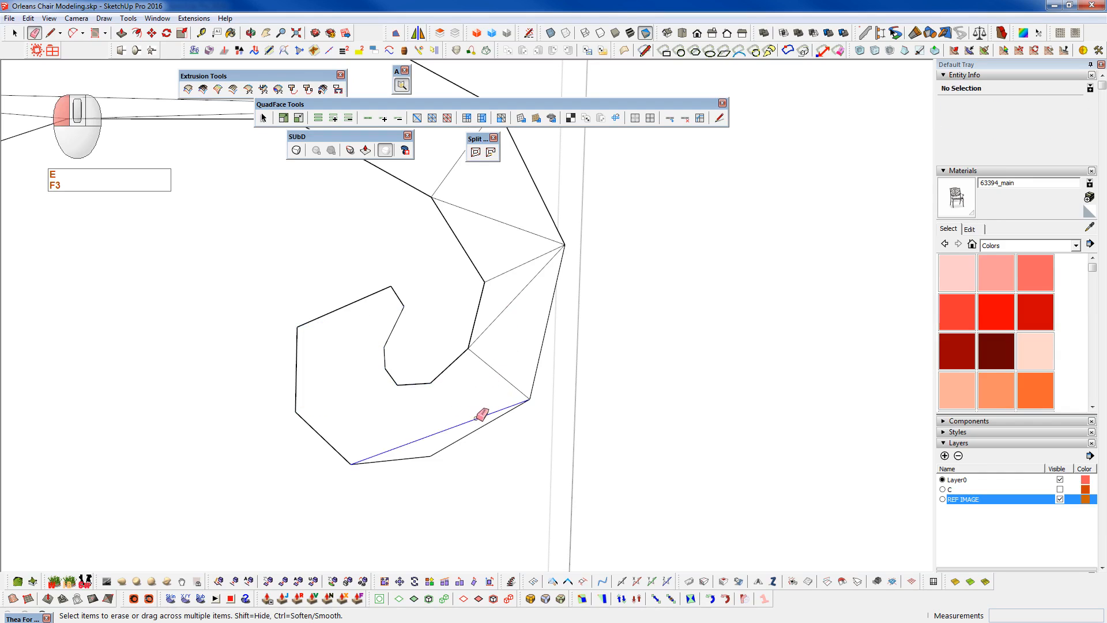
drag(490, 225, 492, 230)
scroll(498, 344, down, 1)
drag(507, 317, 506, 238)
scroll(513, 324, down, 2)
mouse_move(500, 287)
mouse_down()
mouse_move(451, 204)
mouse_move(424, 205)
mouse_up()
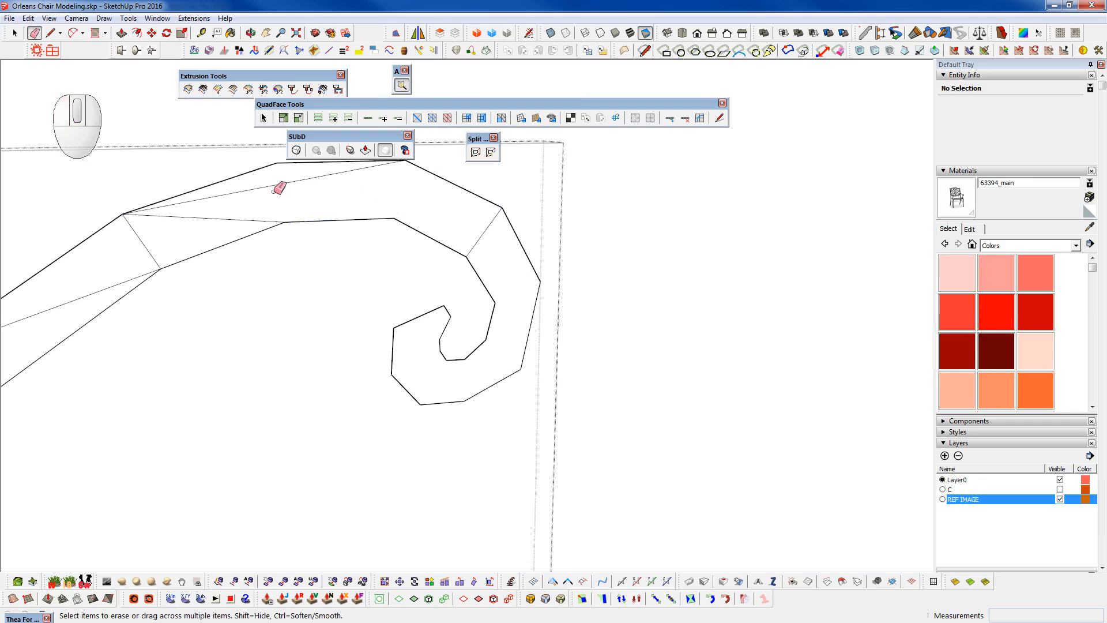
- Erase the triangulation edges across the flat back along the scroll's long middle stretch
drag(136, 268, 130, 282)
click(234, 193)
scroll(492, 226, down, 2)
drag(492, 226, 486, 231)
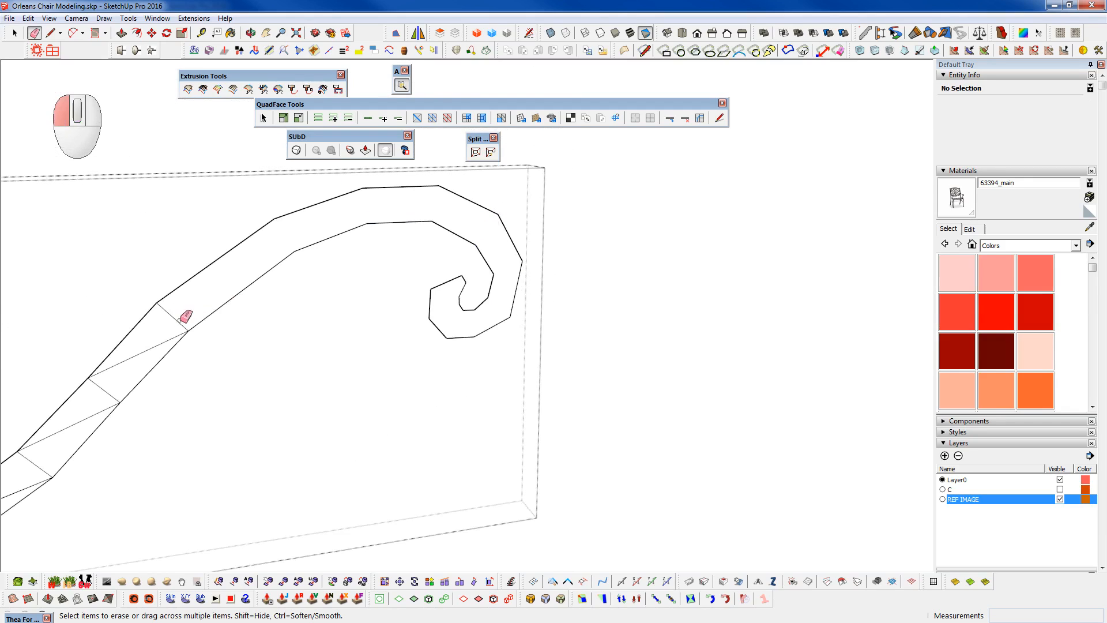
drag(145, 341, 172, 317)
- Erase the remaining triangulation edges on the flat back around the opposite curl and its adjoining stretch
shift+middle_drag(144, 412, 684, 225)
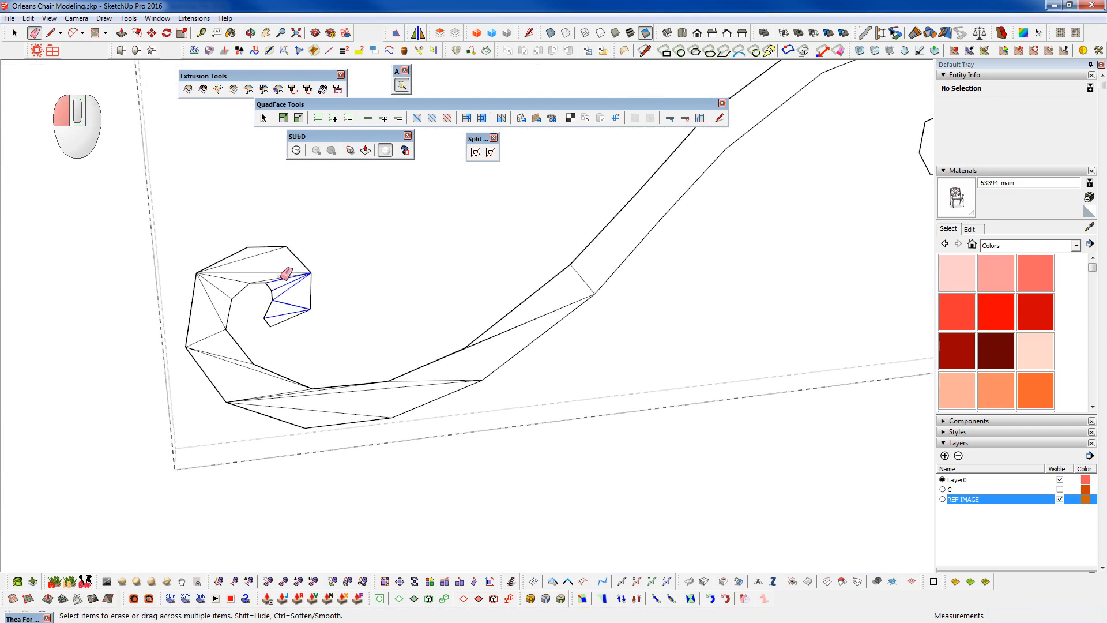
mouse_move(224, 277)
mouse_down()
mouse_move(289, 295)
mouse_move(227, 279)
mouse_up()
key(ctrl+z)
drag(228, 367, 311, 411)
drag(482, 353, 489, 349)
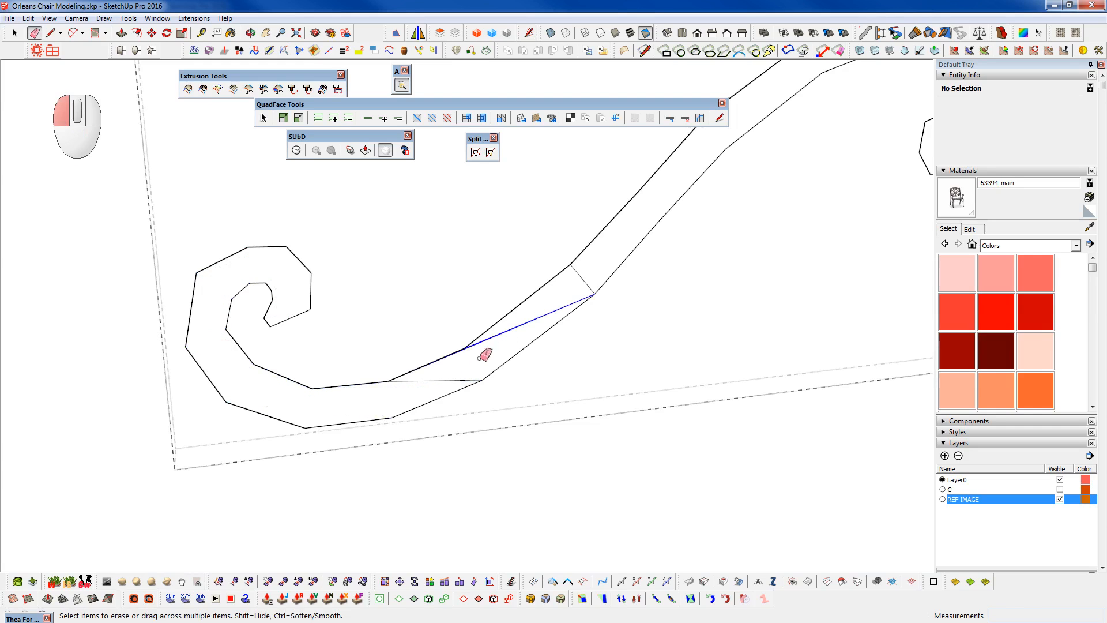
drag(450, 383, 452, 381)
- Delete the merged back face to leave the scroll open behind, and check both curls in the subdivision preview
key(d)
key(space)
mouse_move(557, 300)
middle_down()
mouse_move(538, 304)
mouse_move(869, 267)
mouse_move(548, 369)
middle_up()
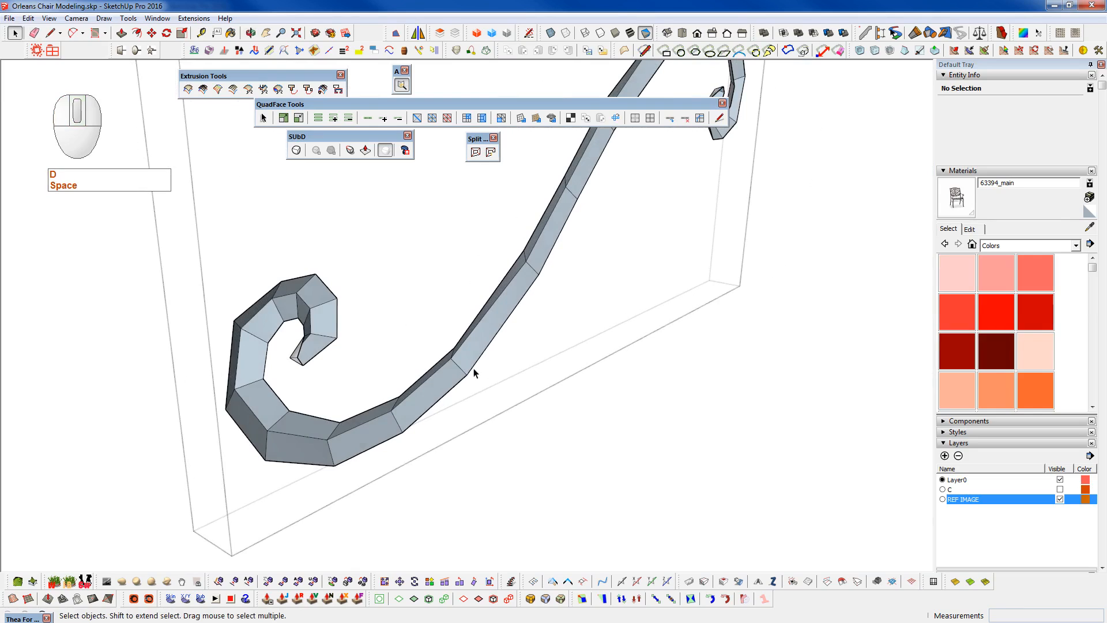
click(368, 118)
click(365, 151)
drag(512, 311, 513, 311)
drag(507, 189, 460, 341)
key(space)
middle_drag(539, 154, 951, 312)
key(shift+2)
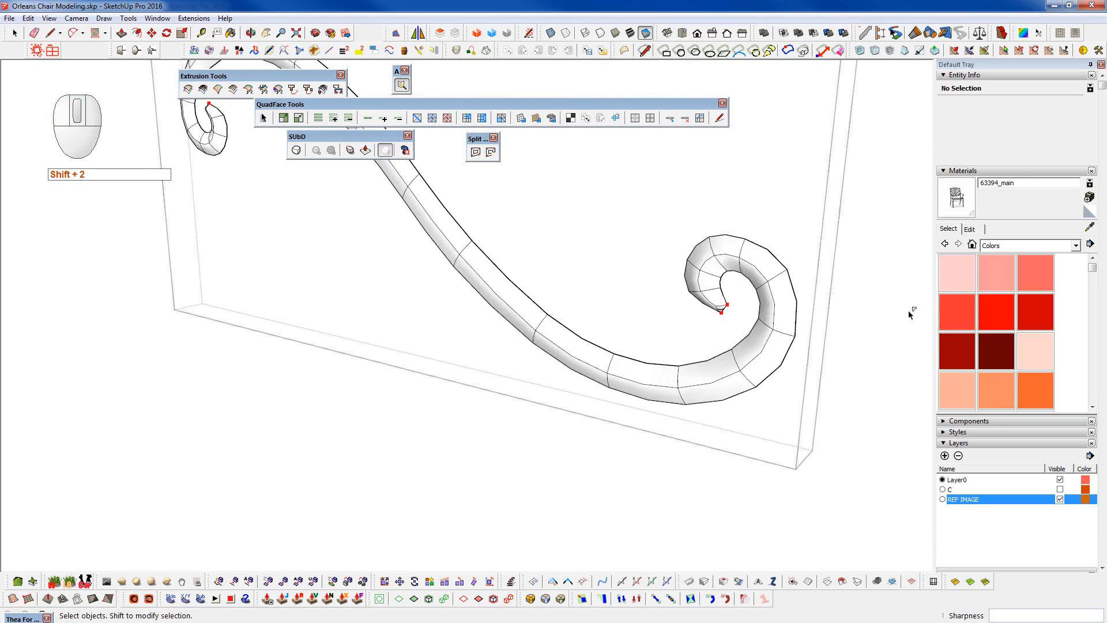
middle_drag(758, 349, 1095, 328)
shift+middle_drag(522, 369, 570, 234)
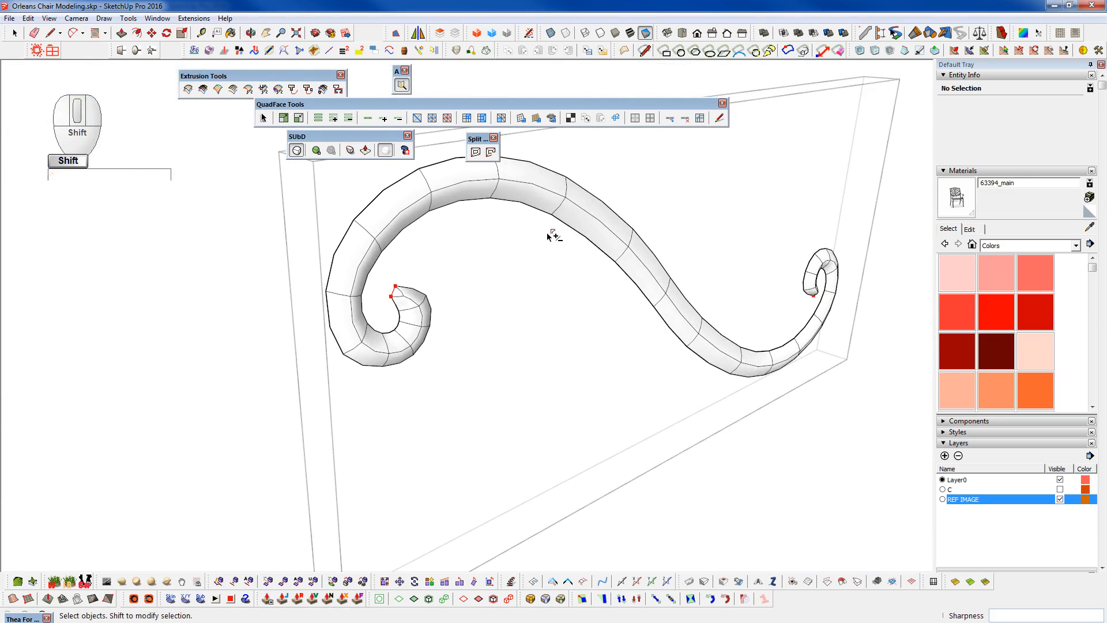
- Crease the complete ridge edge loop along the scroll's raised front with a sharpness of 0.40
key(shift+2)
key(space)
click(527, 183)
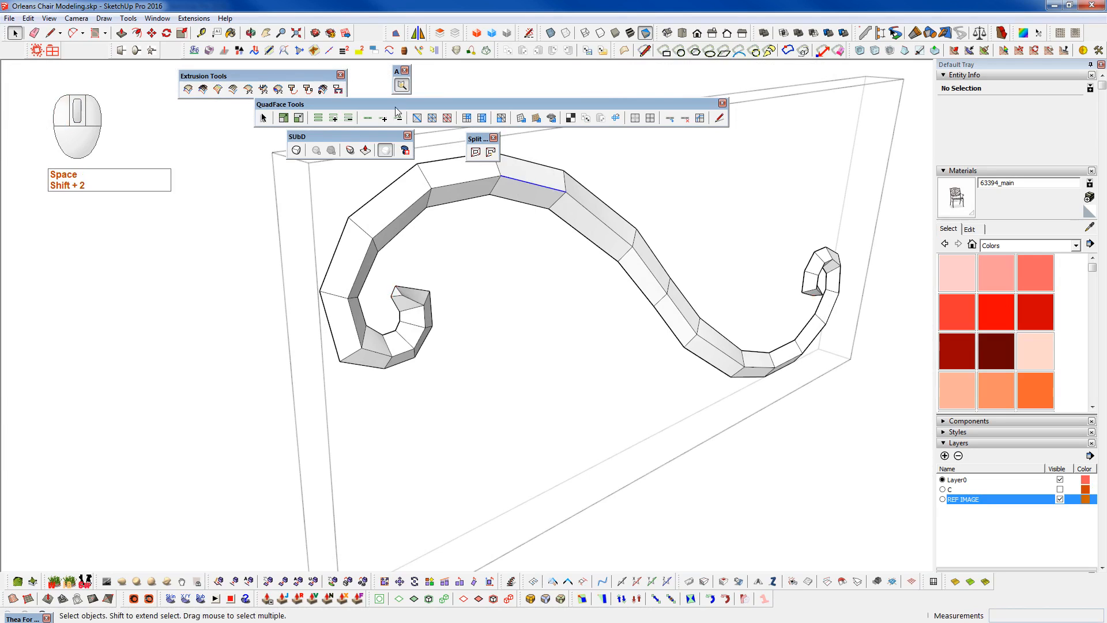
click(368, 118)
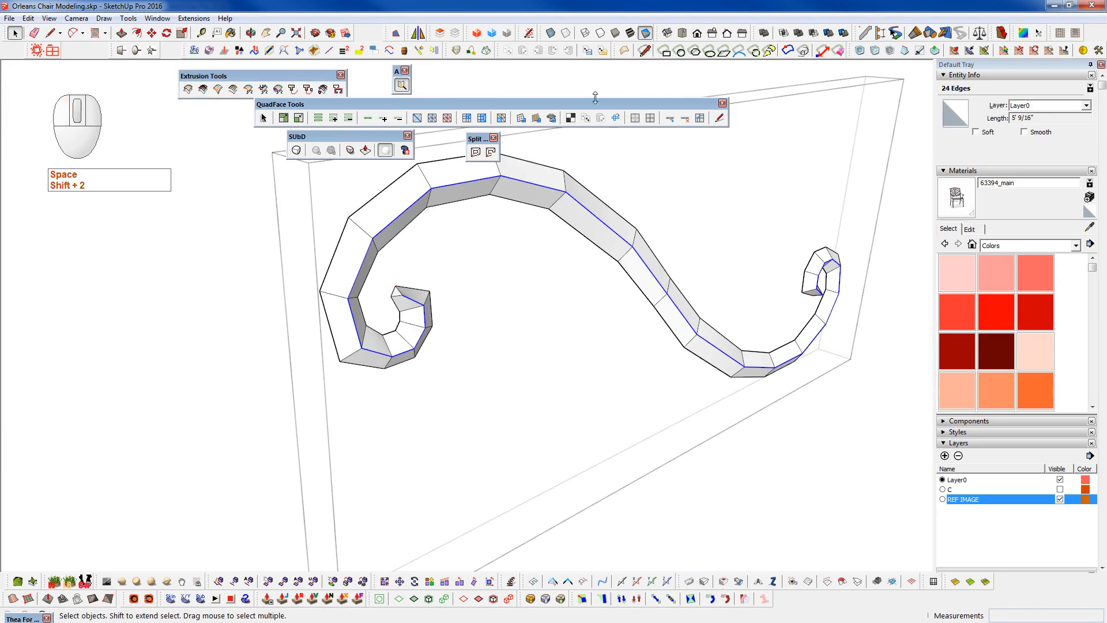
click(350, 149)
drag(543, 172, 541, 157)
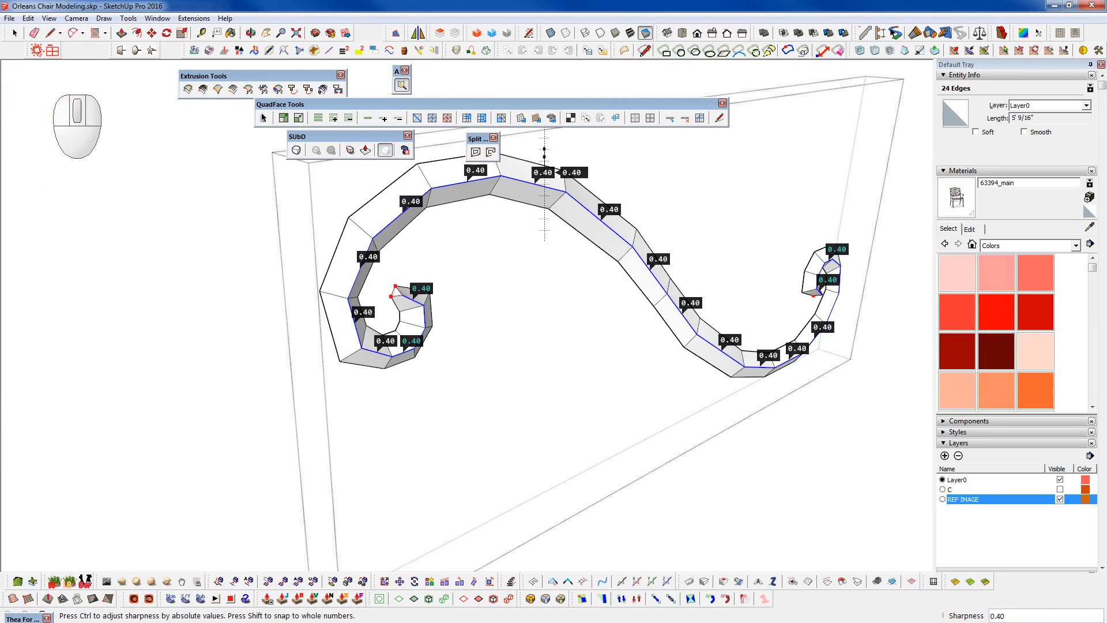
middle_drag(663, 316, 524, 279)
scroll(552, 286, down, 5)
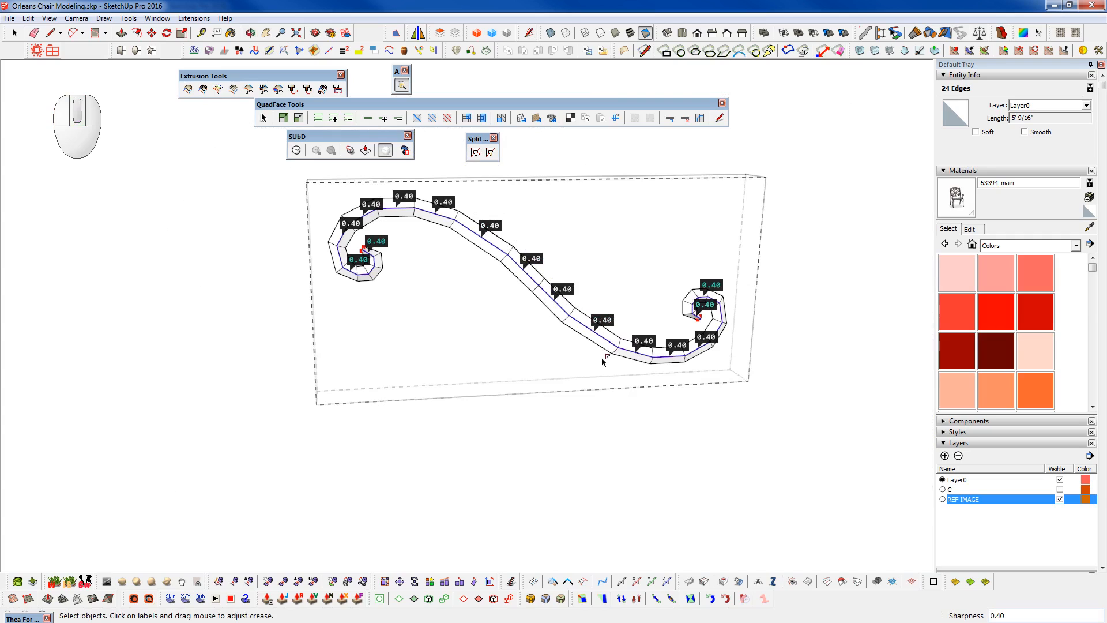
- Raise the ridge's crease sharpness to 0.86 on all but its four middle edges and check it subdivided
key(space)
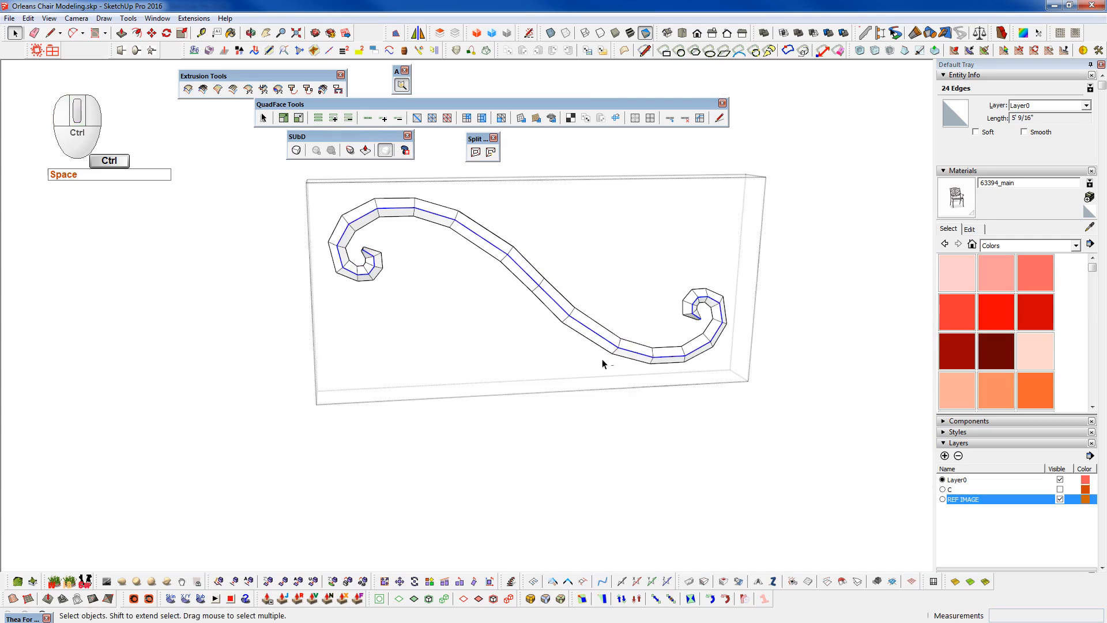
ctrl+shift+drag(602, 361, 548, 276)
ctrl+shift+drag(496, 233, 497, 234)
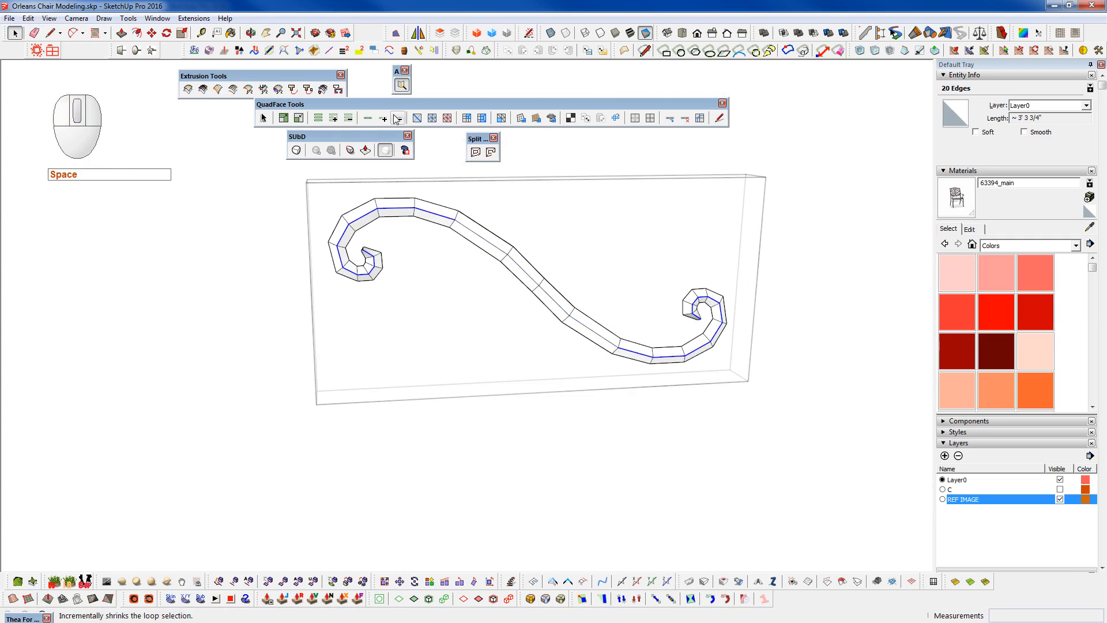
click(355, 152)
scroll(657, 346, up, 3)
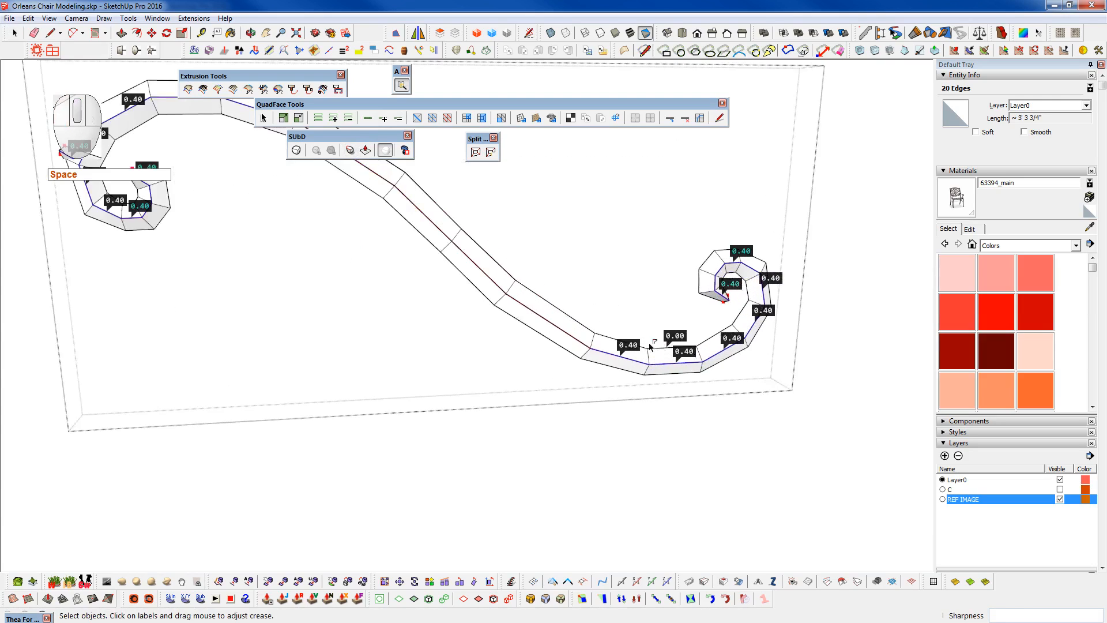
drag(619, 348, 619, 344)
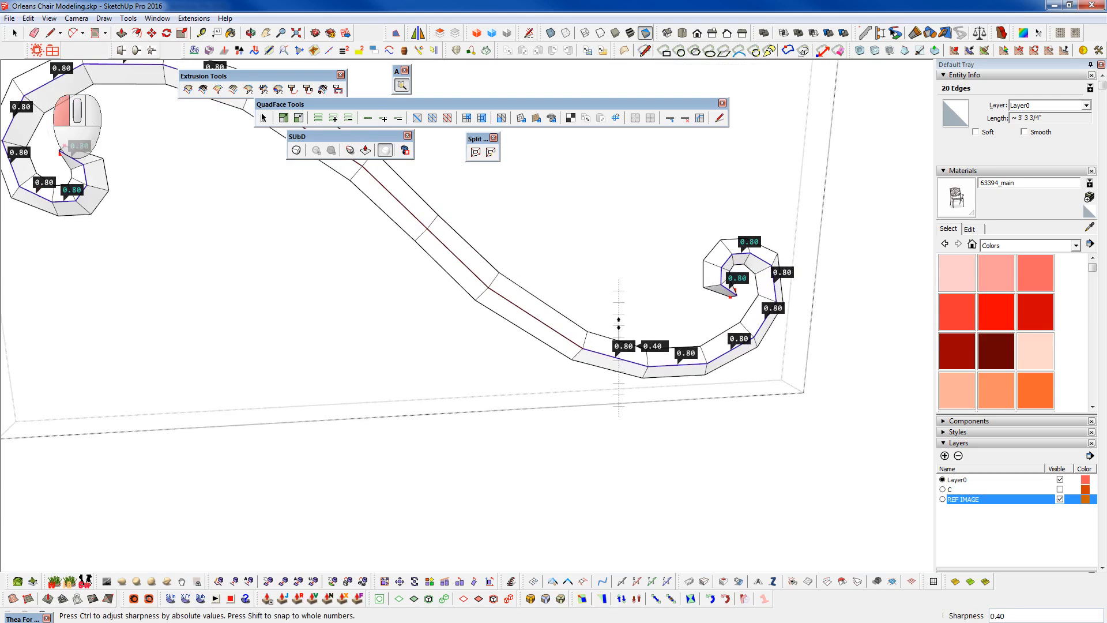
drag(622, 326, 622, 326)
middle_drag(625, 378, 365, 331)
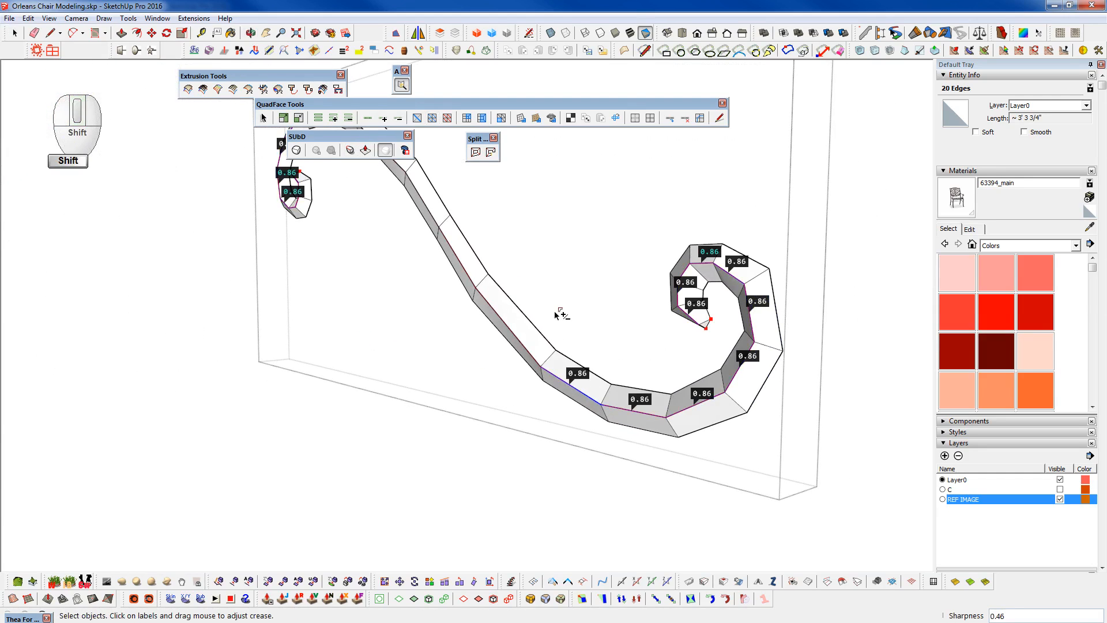
key(shift+2)
middle_drag(569, 397, 254, 323)
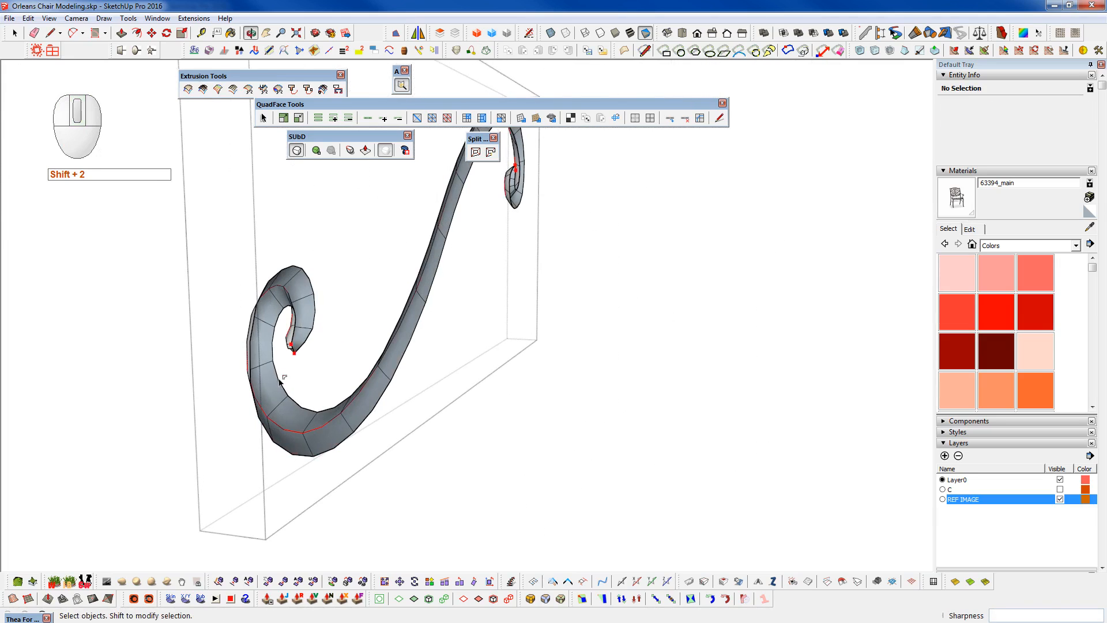
- Extrude the edge loop around the subdivided scroll's open back straight backwards into a narrow side band
key(space)
click(370, 119)
middle_drag(424, 329, 507, 330)
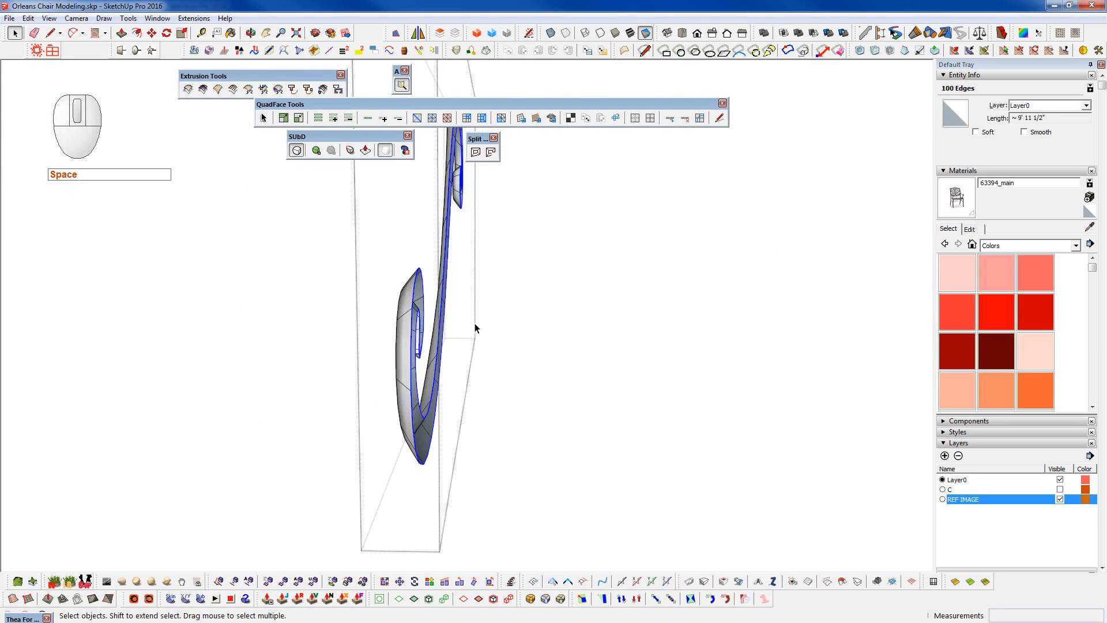
key(F2)
ctrl+drag(517, 230, 523, 230)
key(space)
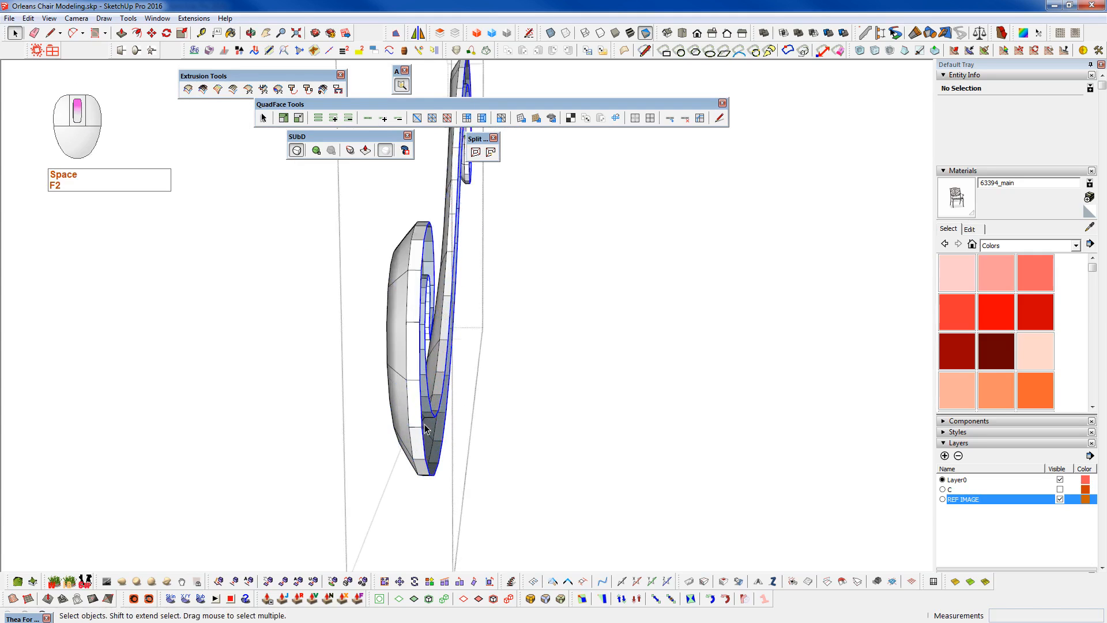
- Copy the whole scroll mesh 2 1/16" away behind its open back
scroll(424, 429, up, 2)
triple_click(425, 428)
key(w)
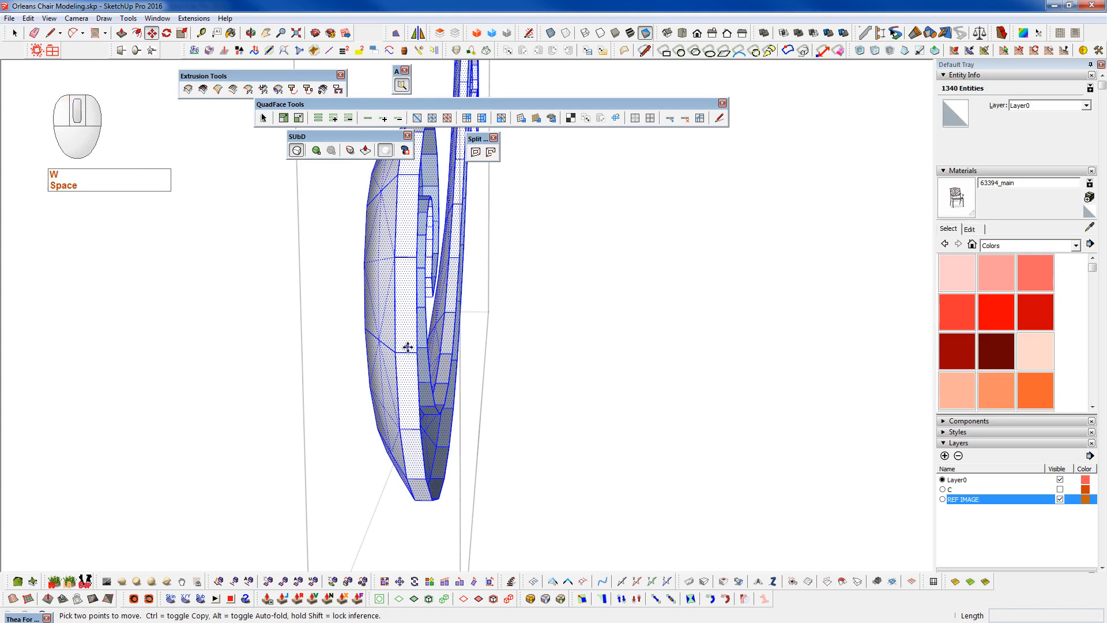
ctrl+click(412, 356)
click(554, 358)
- Flip the copied scroll along the green direction and move it onto the original's open back rim
right_click(554, 359)
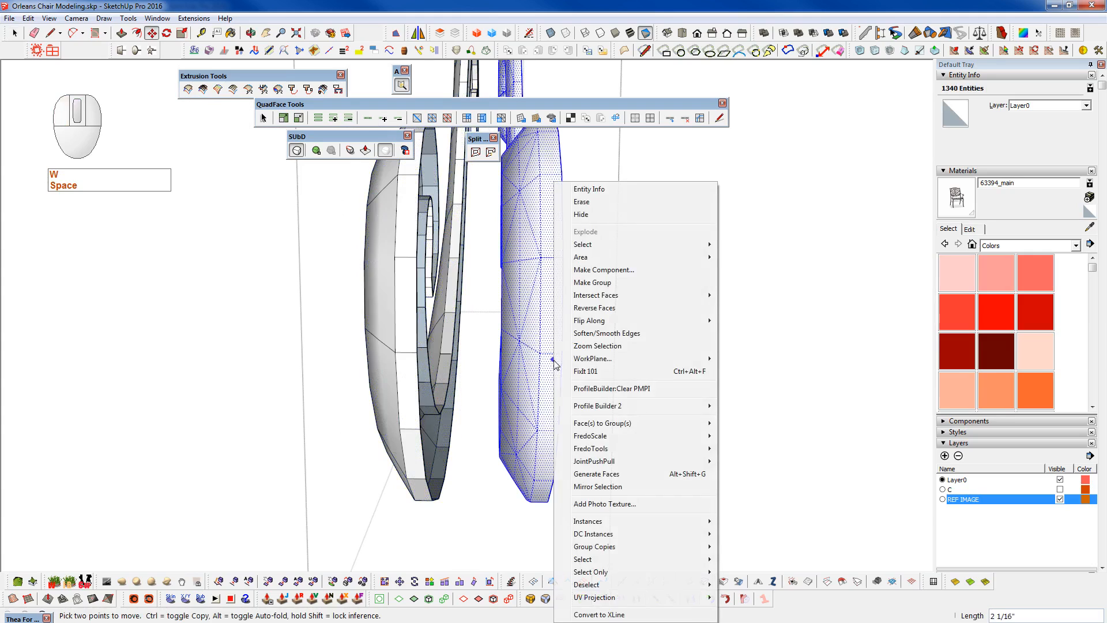
mouse_move(707, 326)
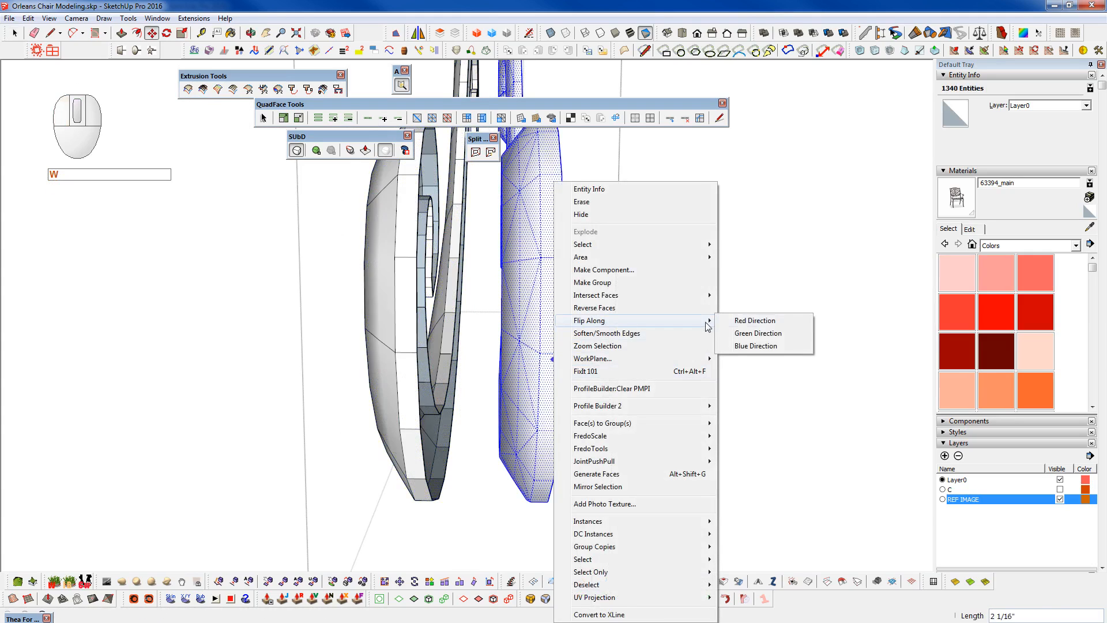
click(762, 337)
click(501, 352)
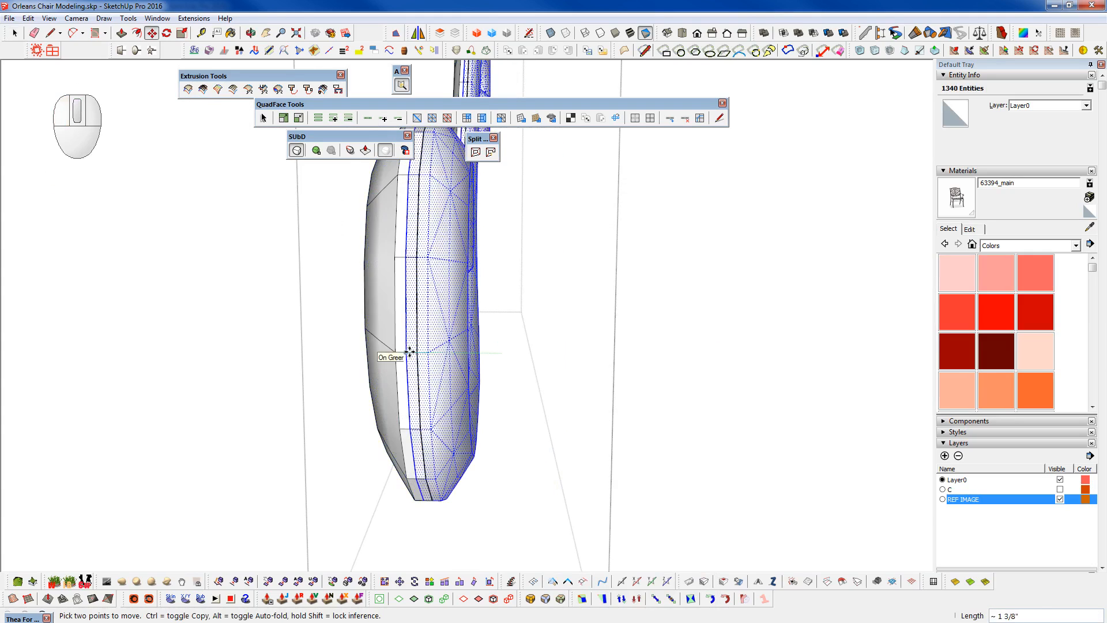
click(413, 354)
key(space)
- Try to delete the seam edges between the two scroll halves
click(417, 368)
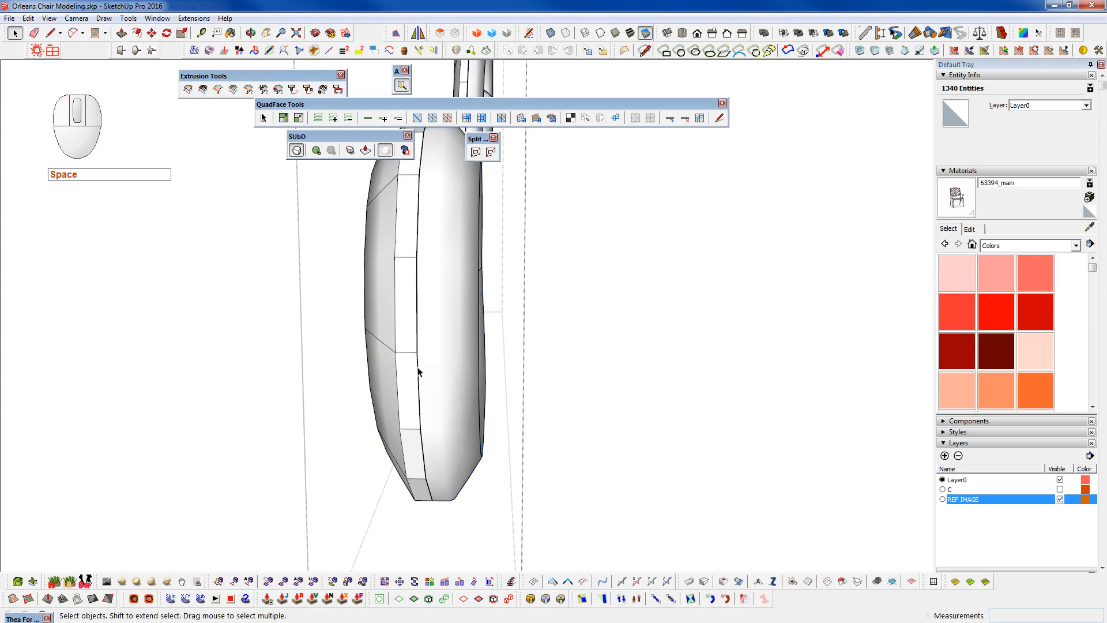
click(419, 311)
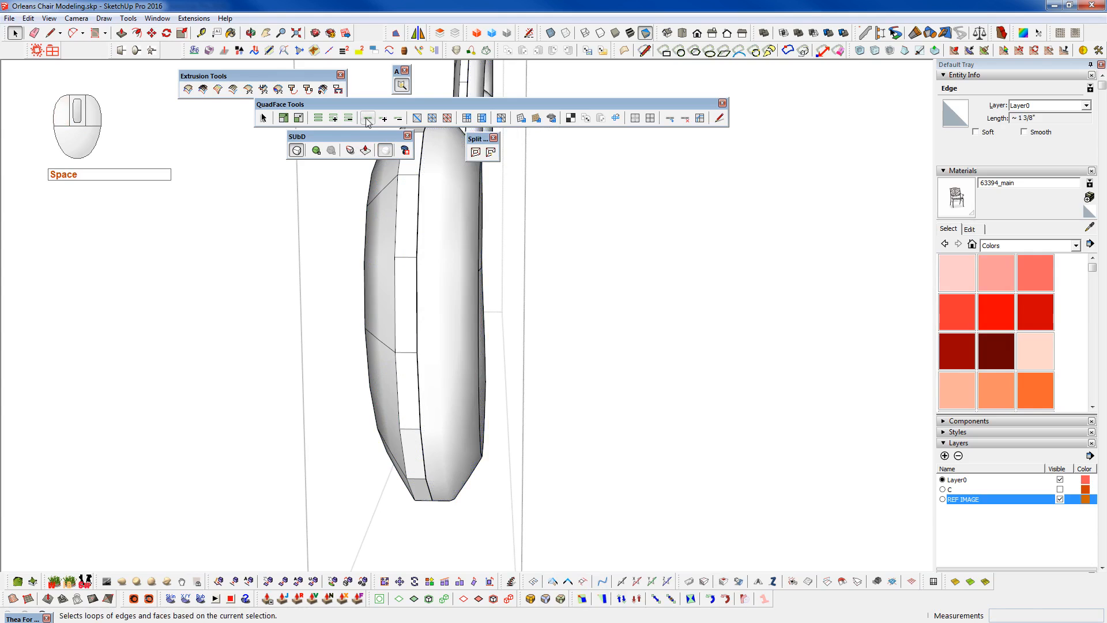
key(d)
middle_drag(447, 289, 493, 426)
key(ctrl+z)
- Show the hidden geometry of the scroll halves and select the whole mirrored half
scroll(478, 352, up, 5)
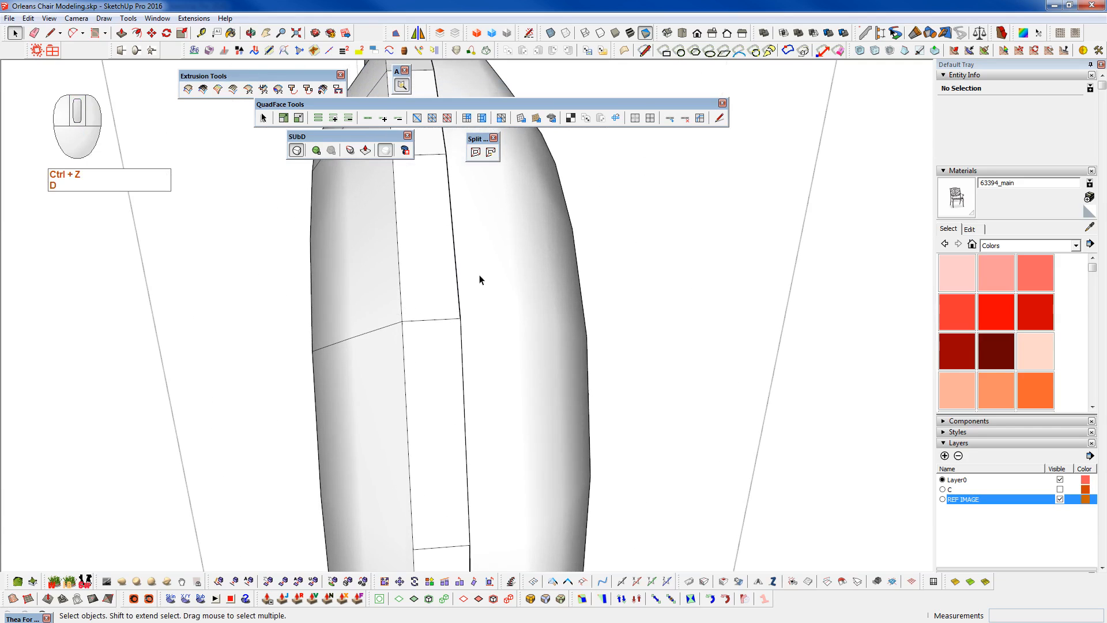
key(h)
scroll(475, 328, up, 3)
triple_click(478, 333)
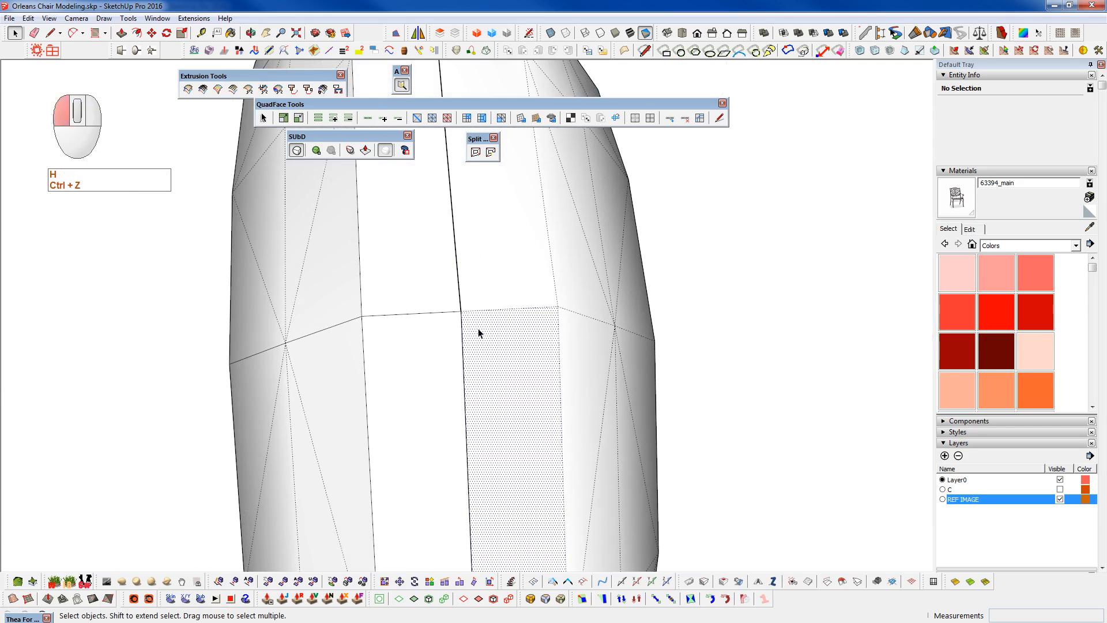
- Try to move the mirrored half away from the seam with the original half
key(w)
click(464, 312)
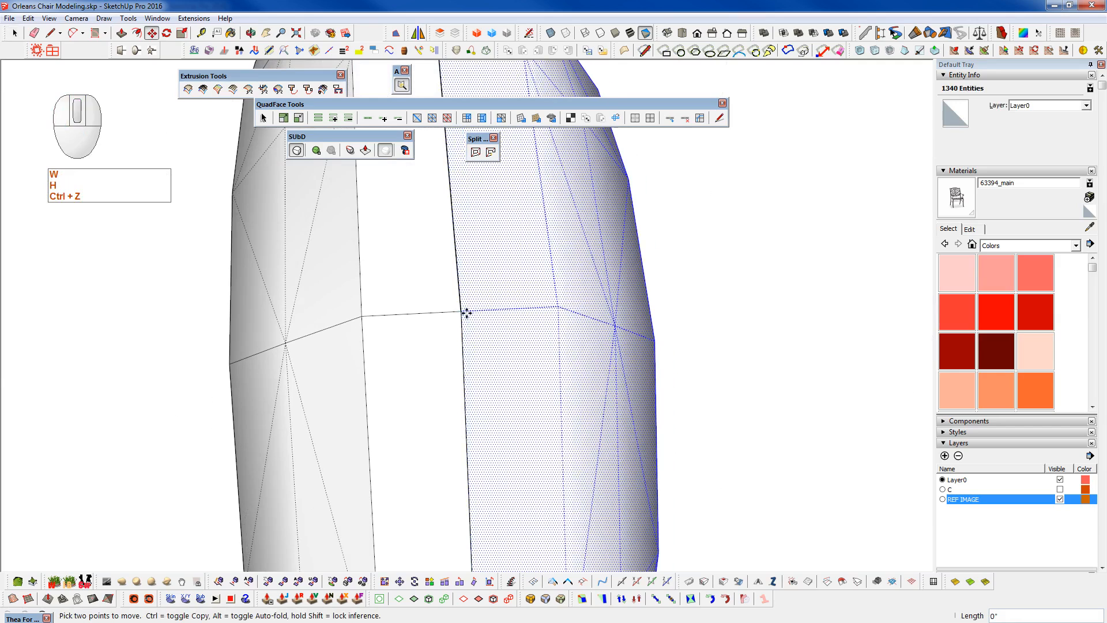
scroll(458, 315, down, 3)
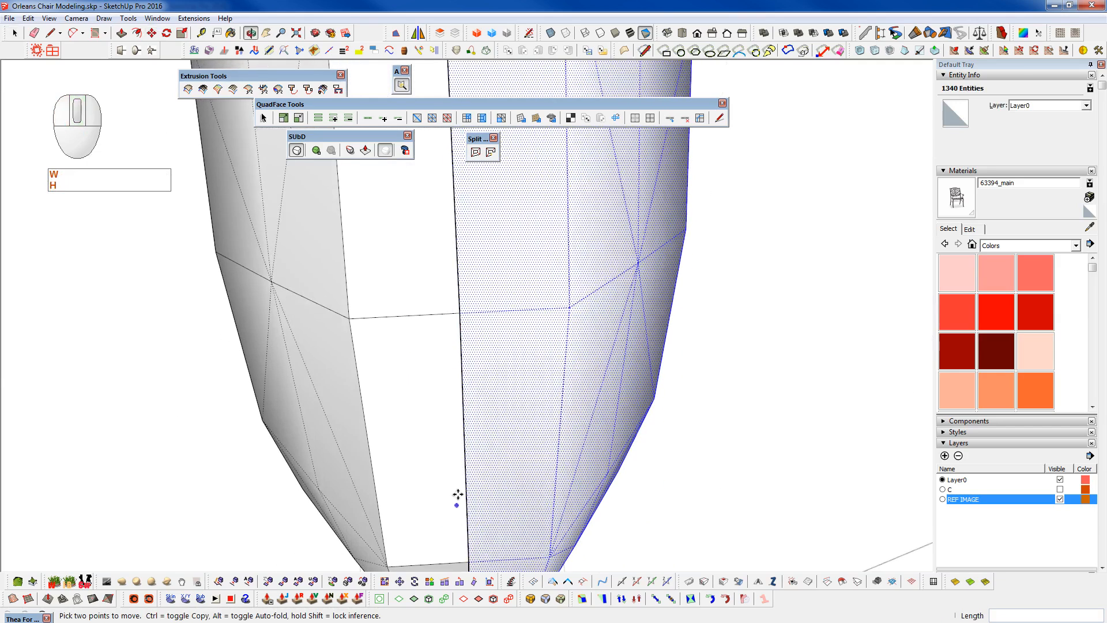
click(453, 247)
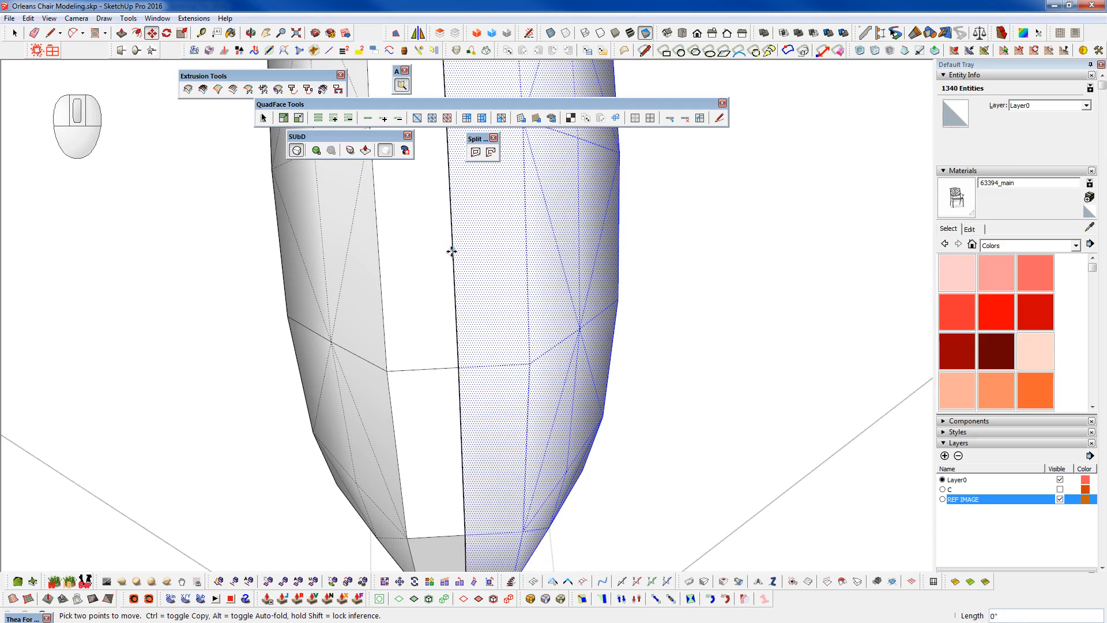
click(505, 248)
click(509, 246)
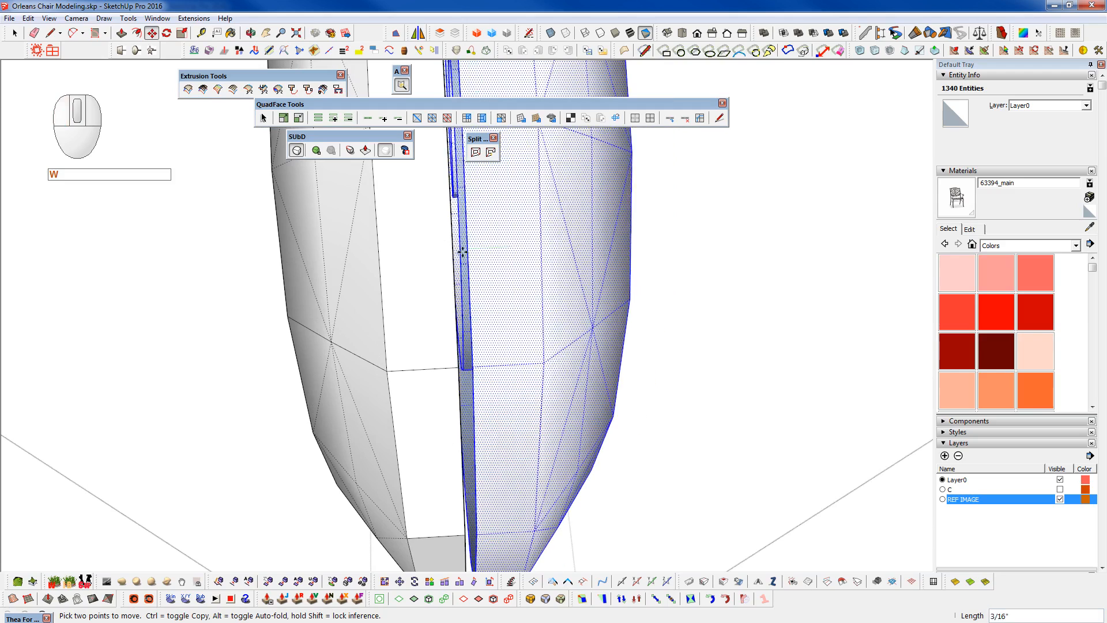
key(space)
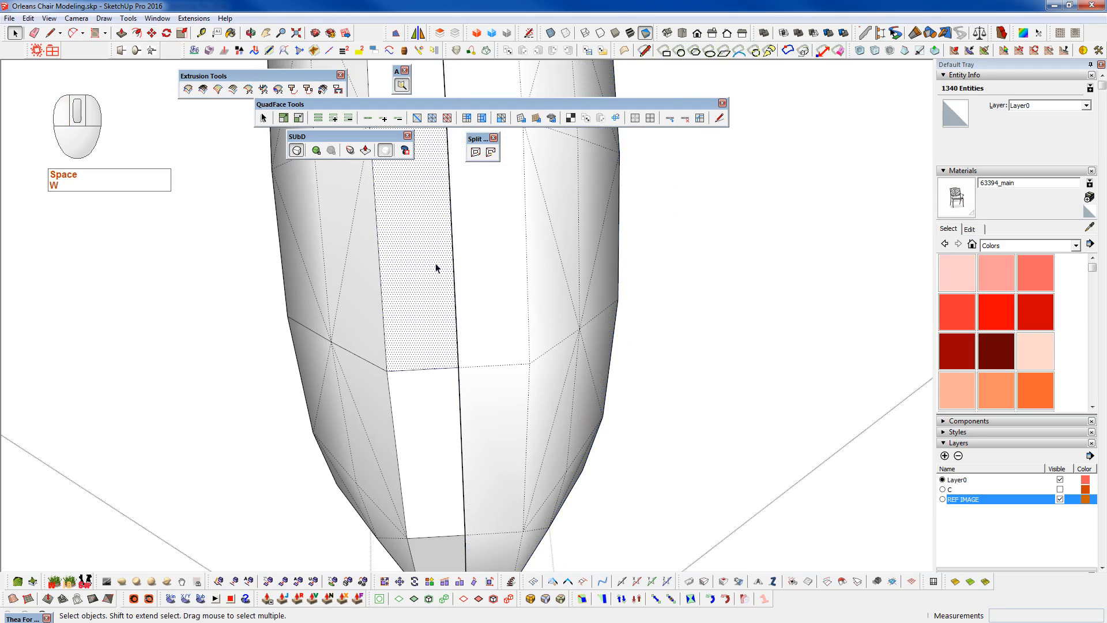
- Examine the seam between the two scroll halves by selecting single faces, seam edges and each connected half
click(471, 304)
scroll(441, 361, down, 3)
scroll(441, 362, down, 3)
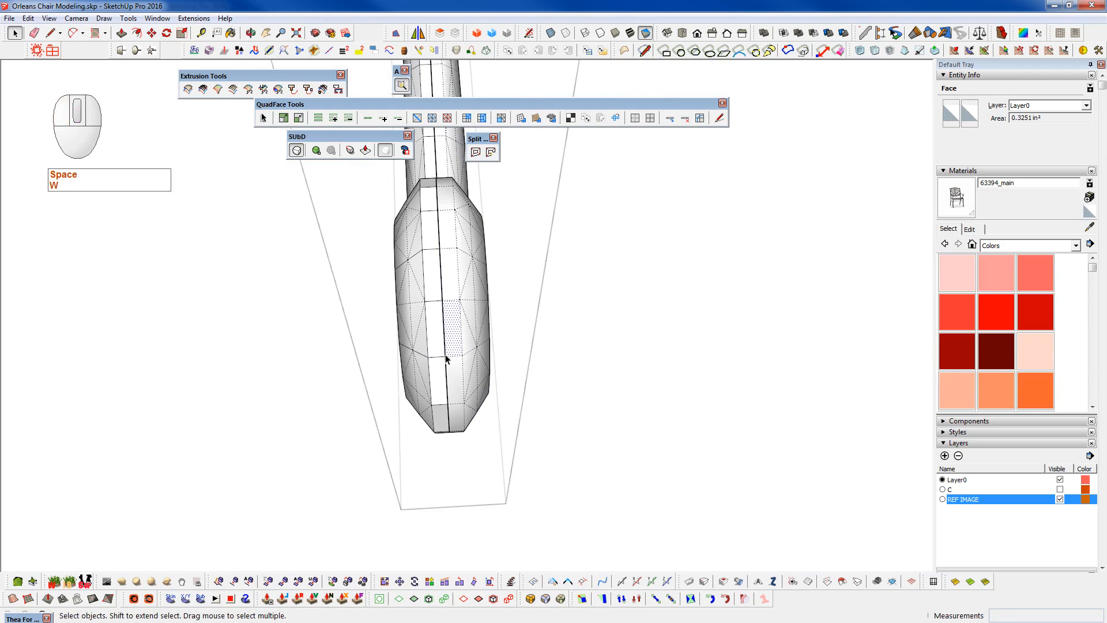
click(446, 340)
scroll(443, 341, up, 4)
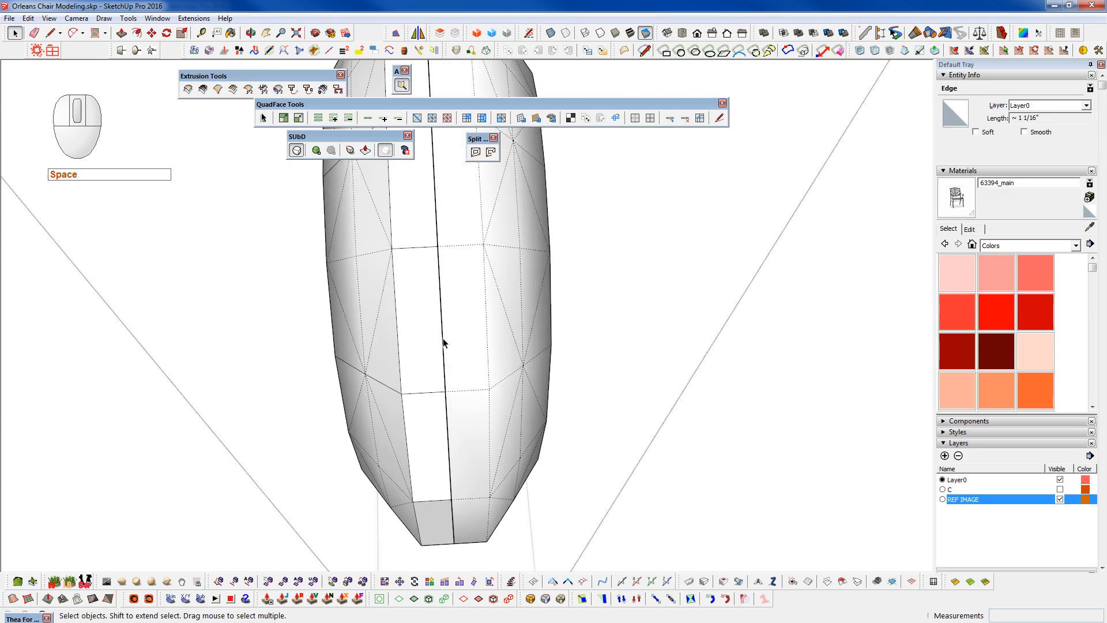
scroll(442, 346, up, 2)
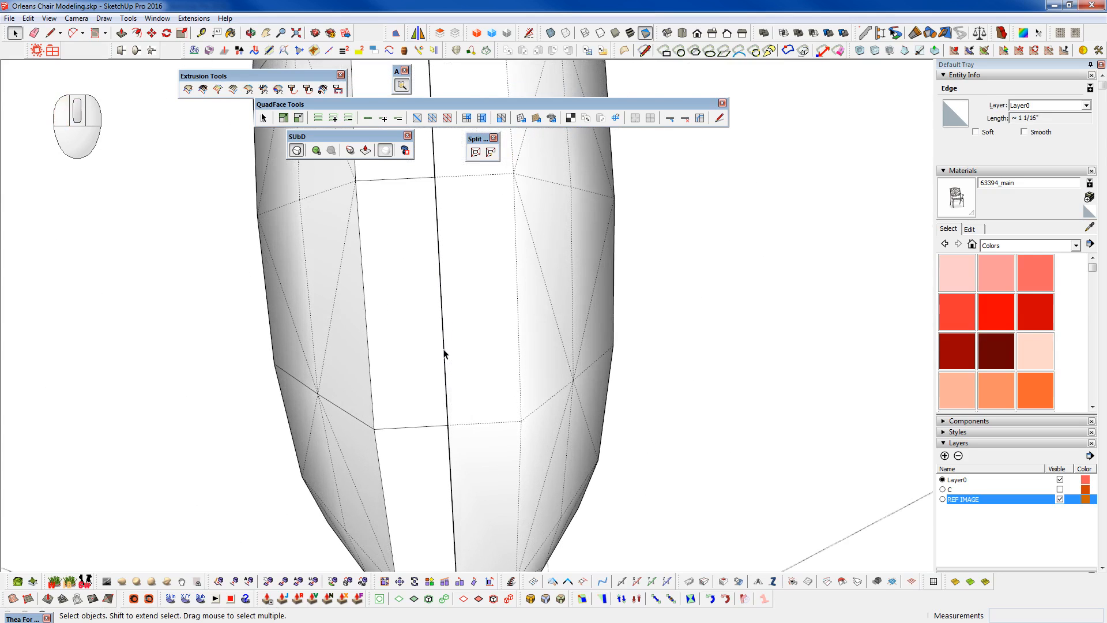
scroll(460, 378, down, 5)
triple_click(464, 382)
middle_click(464, 382)
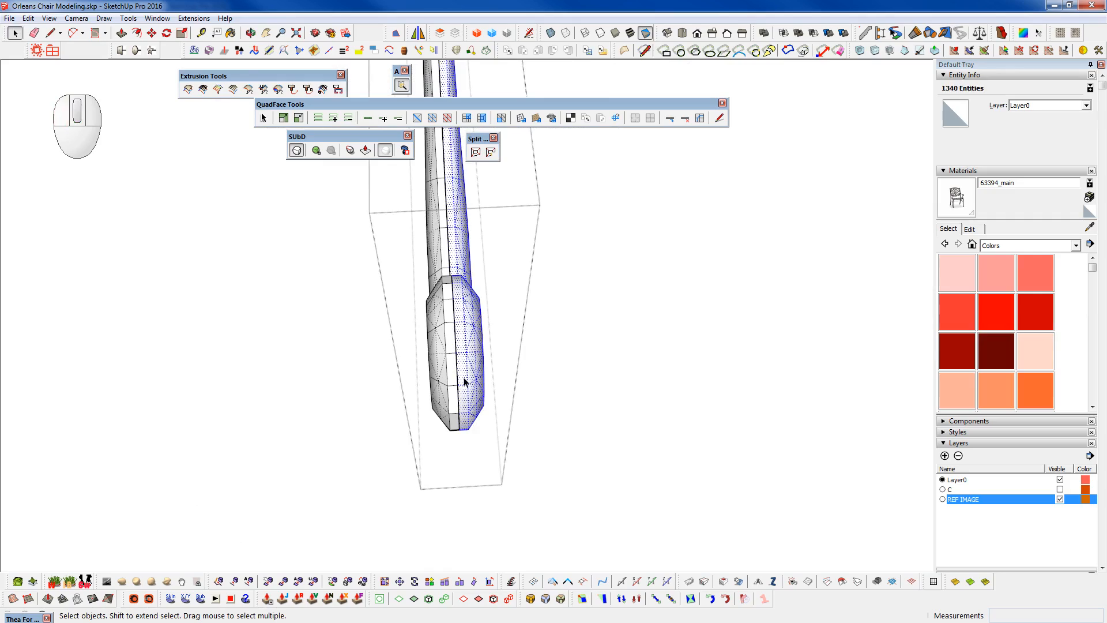
triple_click(453, 380)
middle_drag(484, 360, 447, 323)
middle_drag(455, 430, 476, 462)
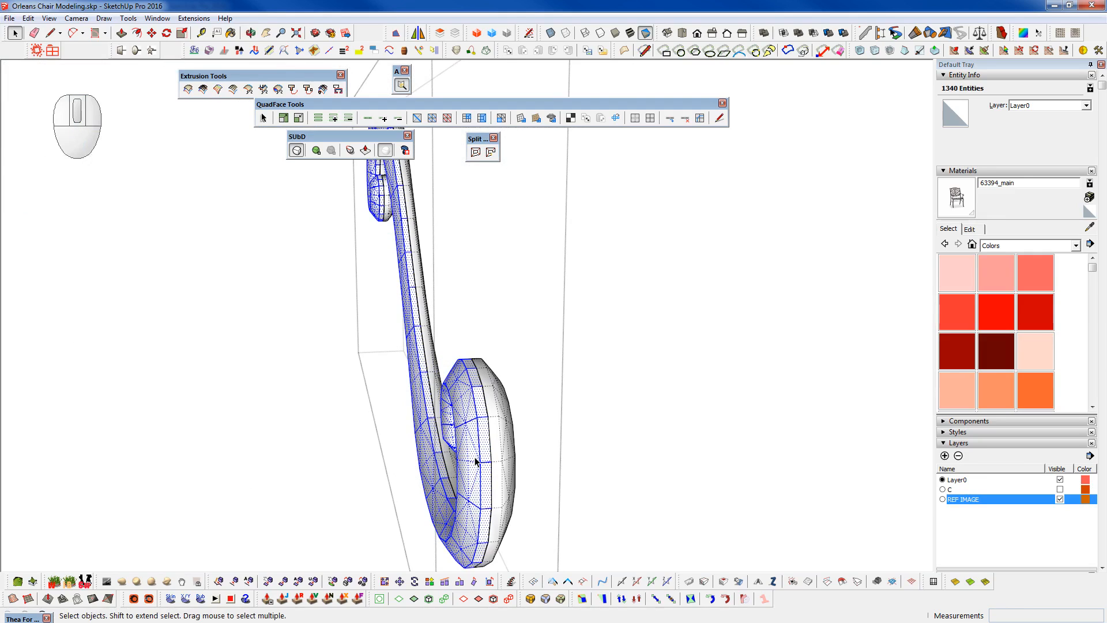
- Undo the joining of the mirrored half and return the original half scroll to its unsubdivided base mesh
key(ctrl+z)
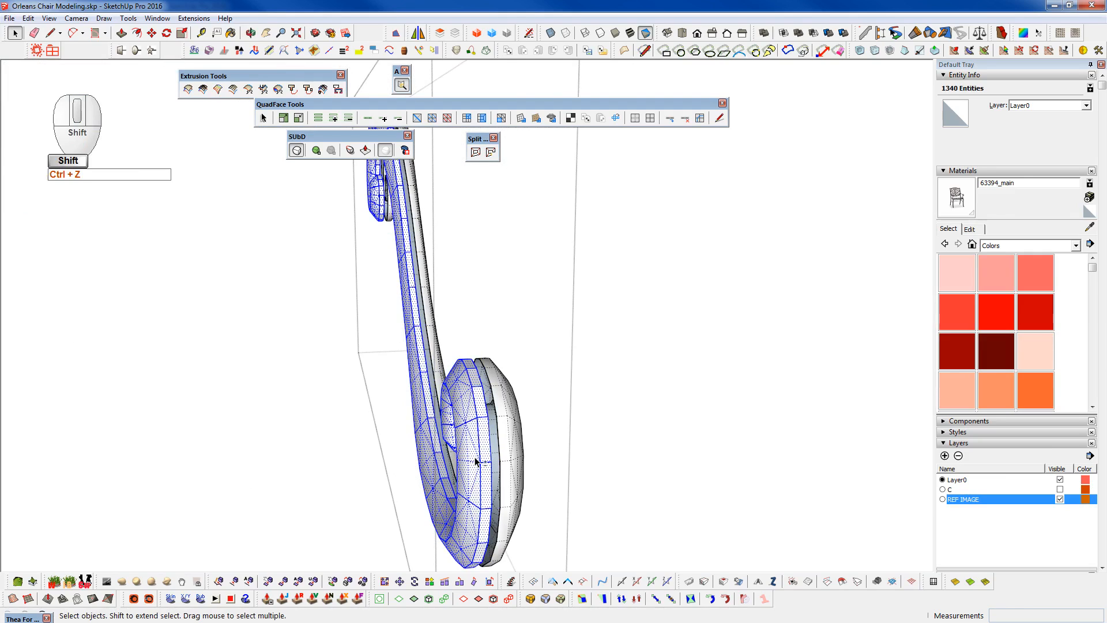
key(shift+2)
middle_drag(474, 457, 332, 425)
- Select the edge loop around the half scroll's open back rim and extrude its vertices slightly outward along the green direction
click(315, 416)
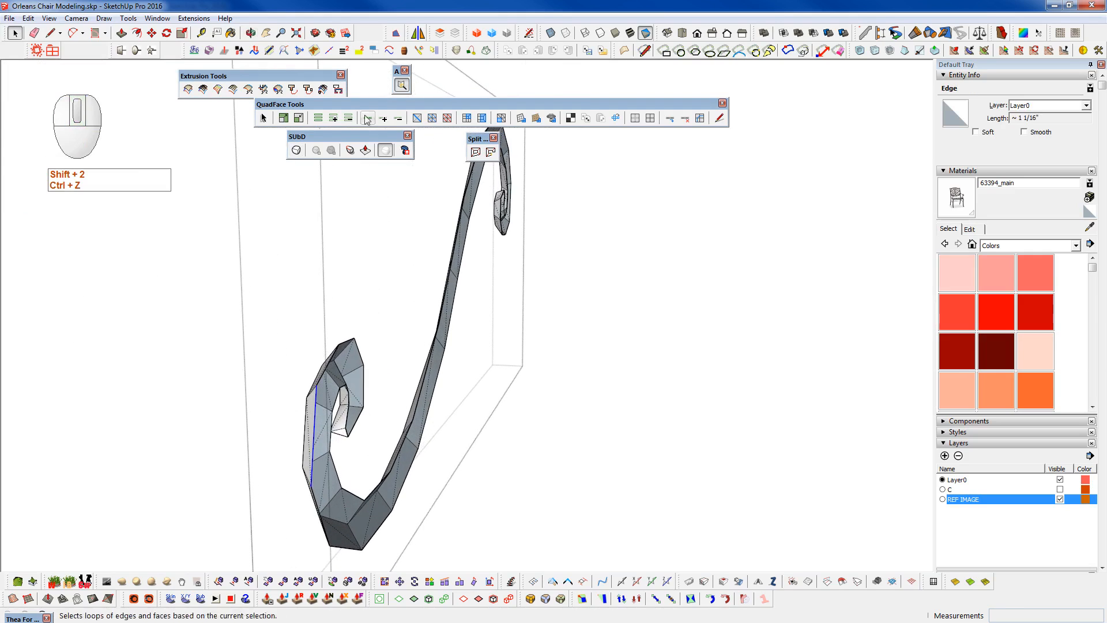
click(369, 119)
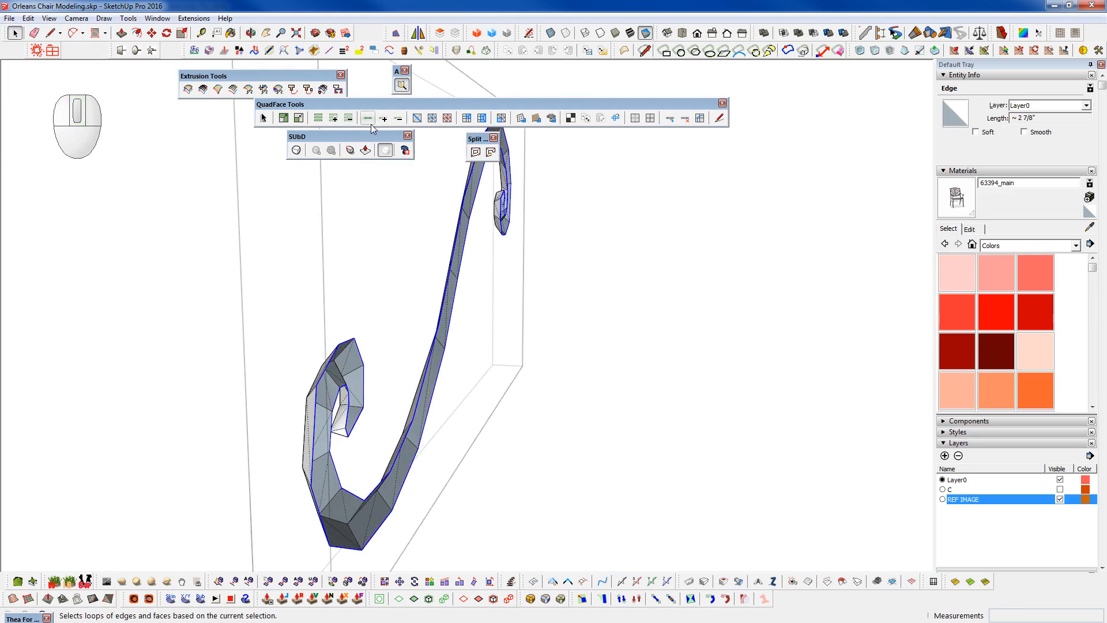
key(F2)
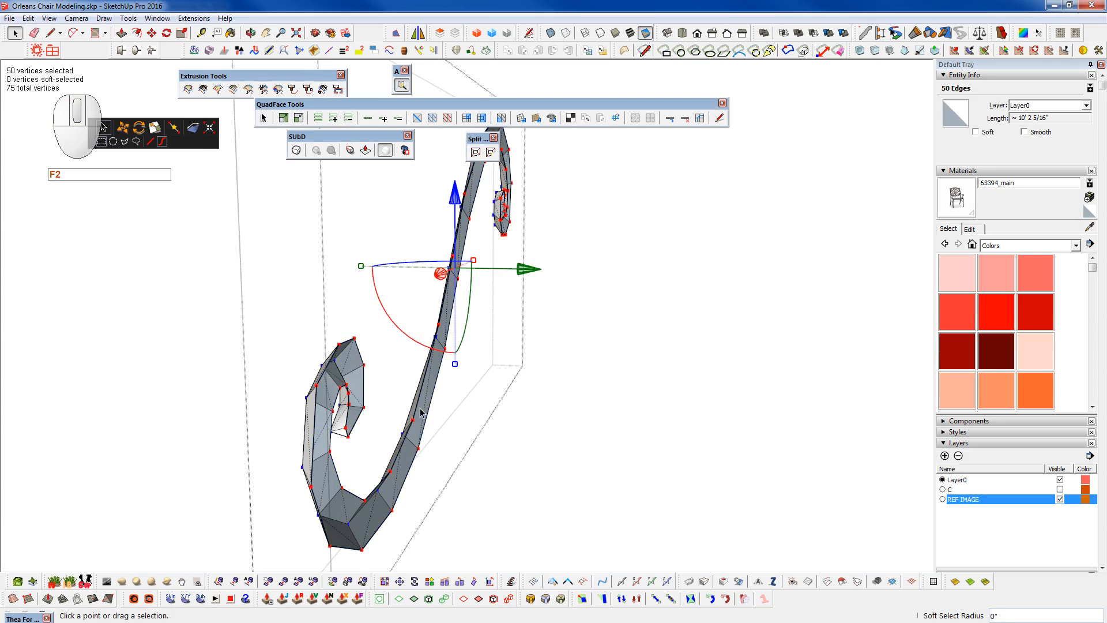
middle_drag(440, 364, 472, 363)
ctrl+drag(524, 272, 534, 272)
middle_drag(487, 415, 403, 374)
key(space)
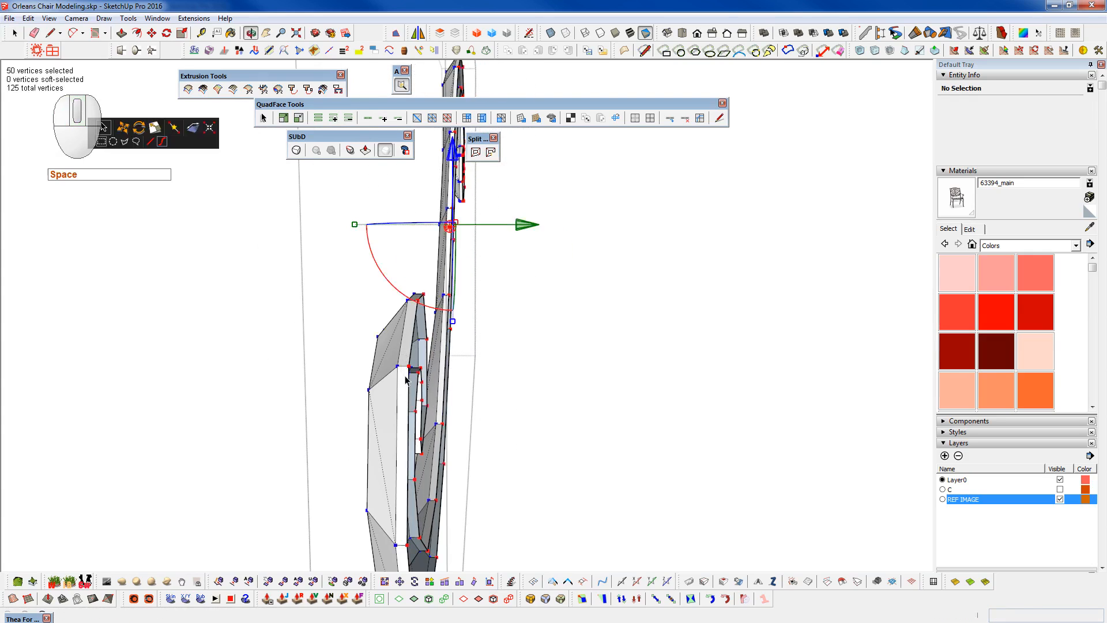
- Copy the half scroll, flip the copy along the green direction and move it onto the original's extruded back rim
key(w)
key(ctrl)
click(426, 365)
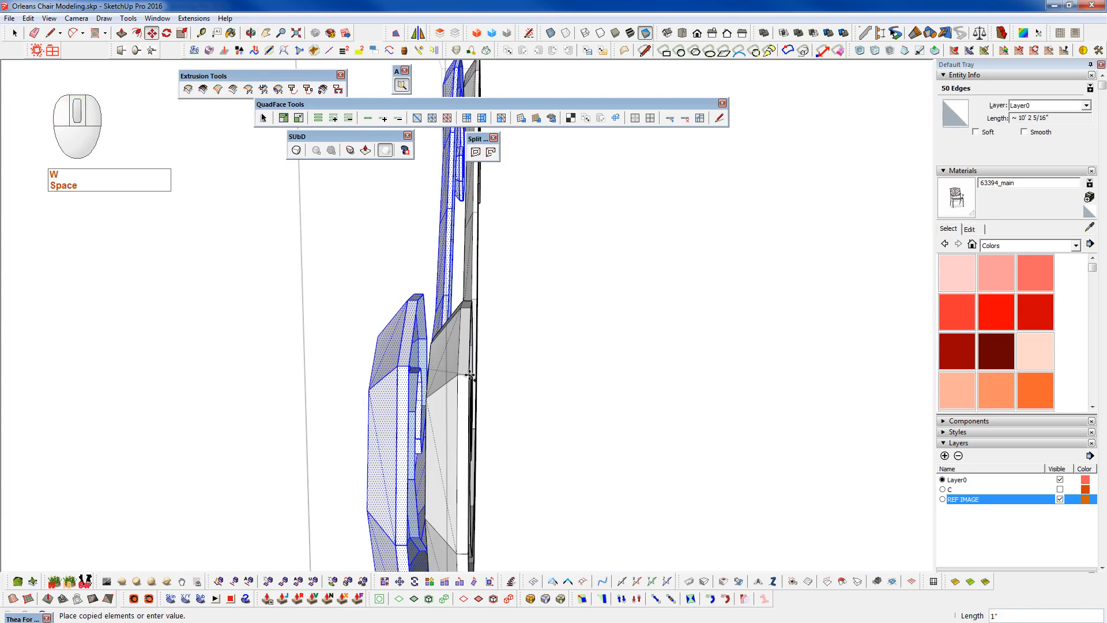
click(539, 366)
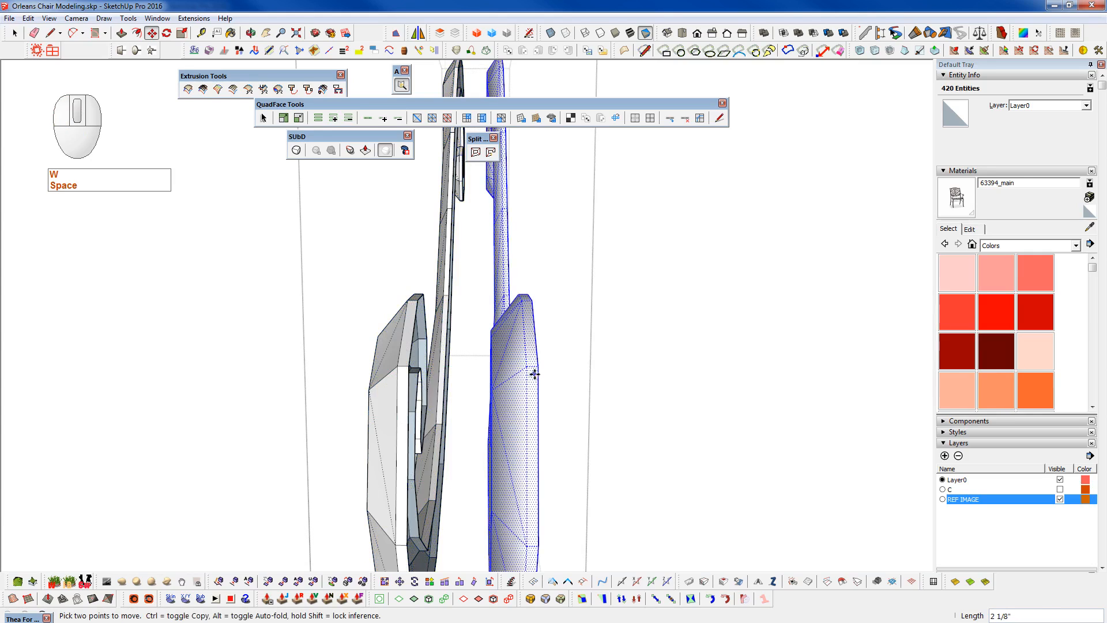
right_click(532, 369)
mouse_move(580, 345)
click(725, 346)
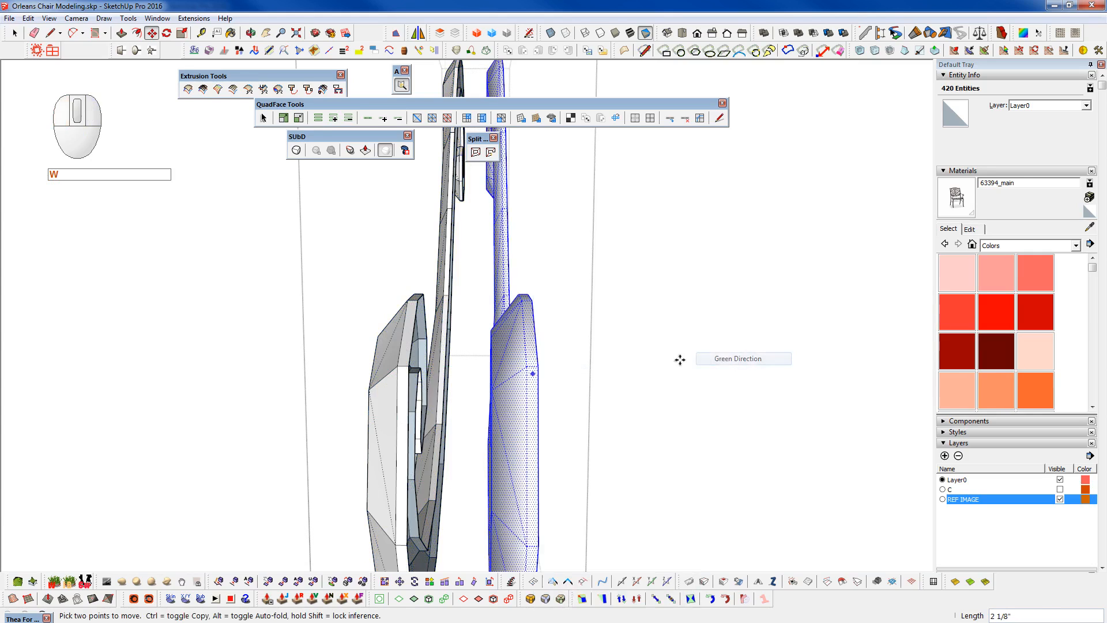
click(494, 368)
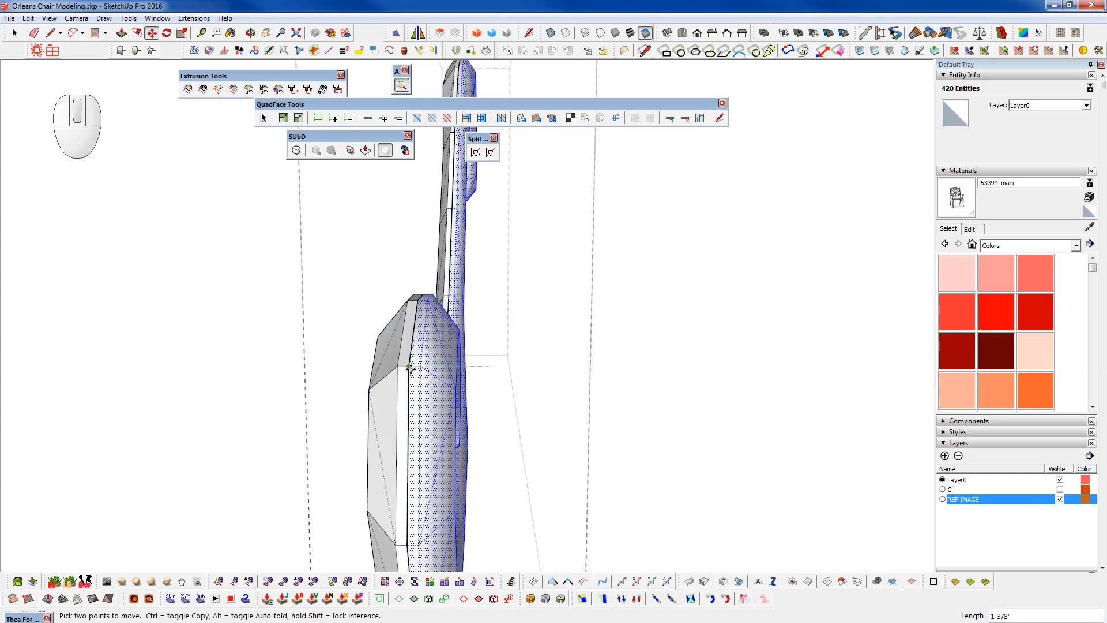
- Convert the whole joined scroll mesh to quads and turn on its subdivision
key(space)
click(411, 402)
click(408, 398)
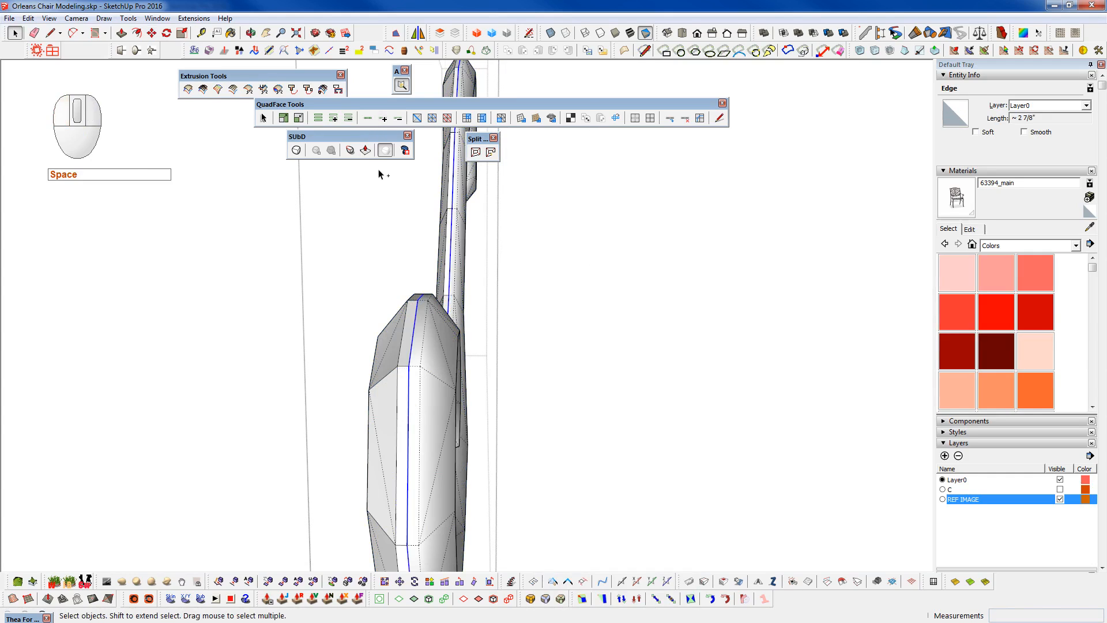
key(ctrl+d)
click(410, 397)
triple_click(410, 396)
middle_drag(410, 397, 617, 470)
click(617, 469)
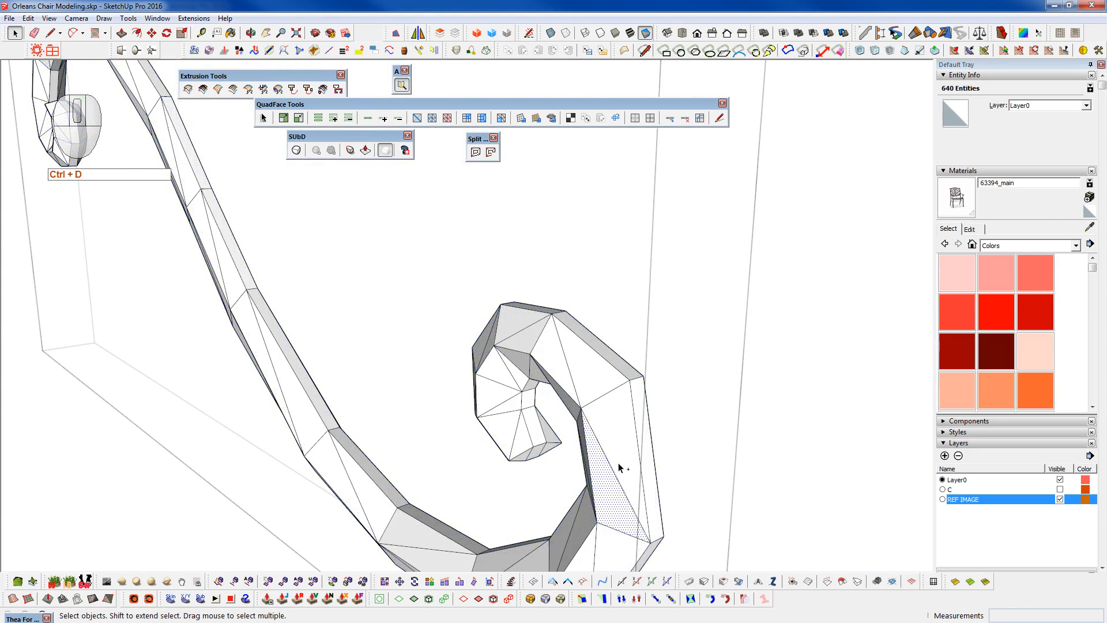
click(502, 119)
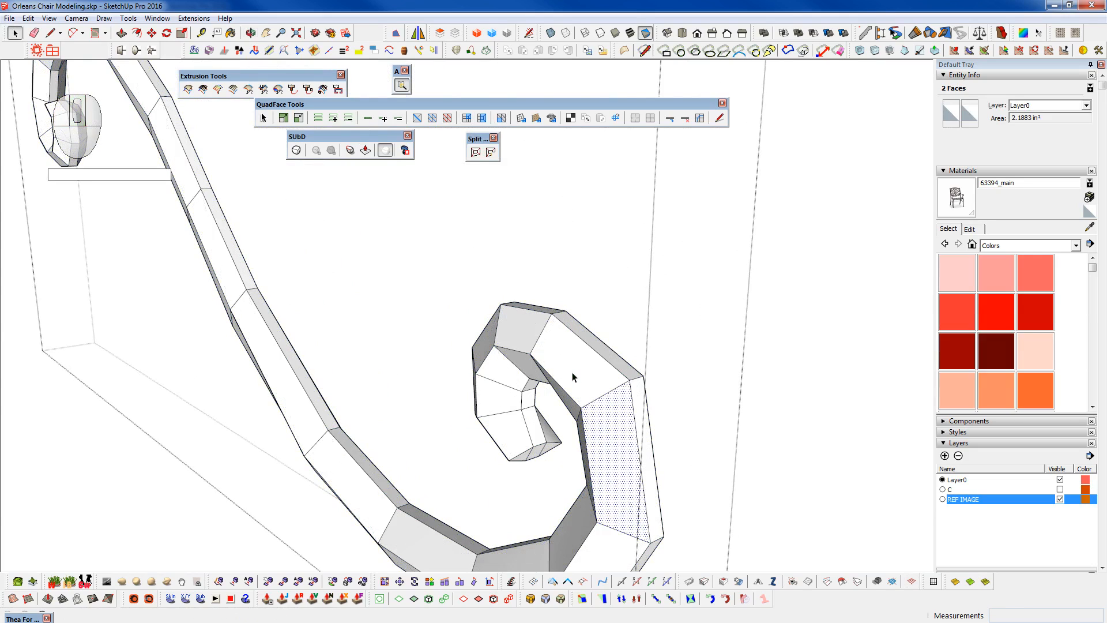
scroll(572, 377, down, 4)
key(shift+2)
- Turn off subdivision and move the recessed middle vertex at the large curl's tip into line with the end face's edge
middle_drag(578, 477, 655, 288)
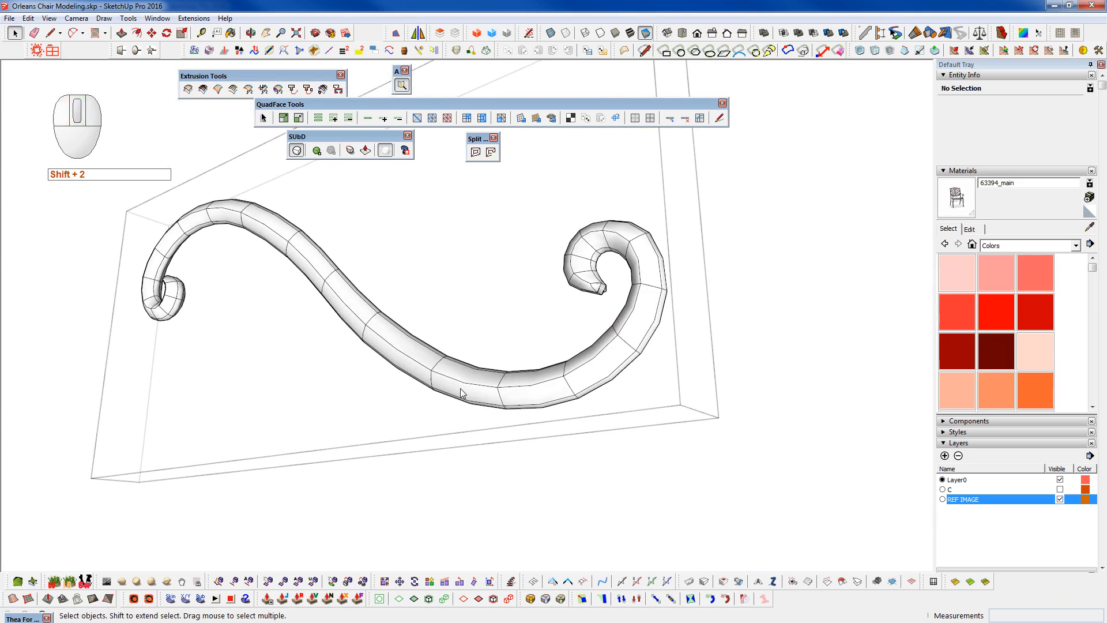
middle_drag(400, 430, 479, 521)
key(space)
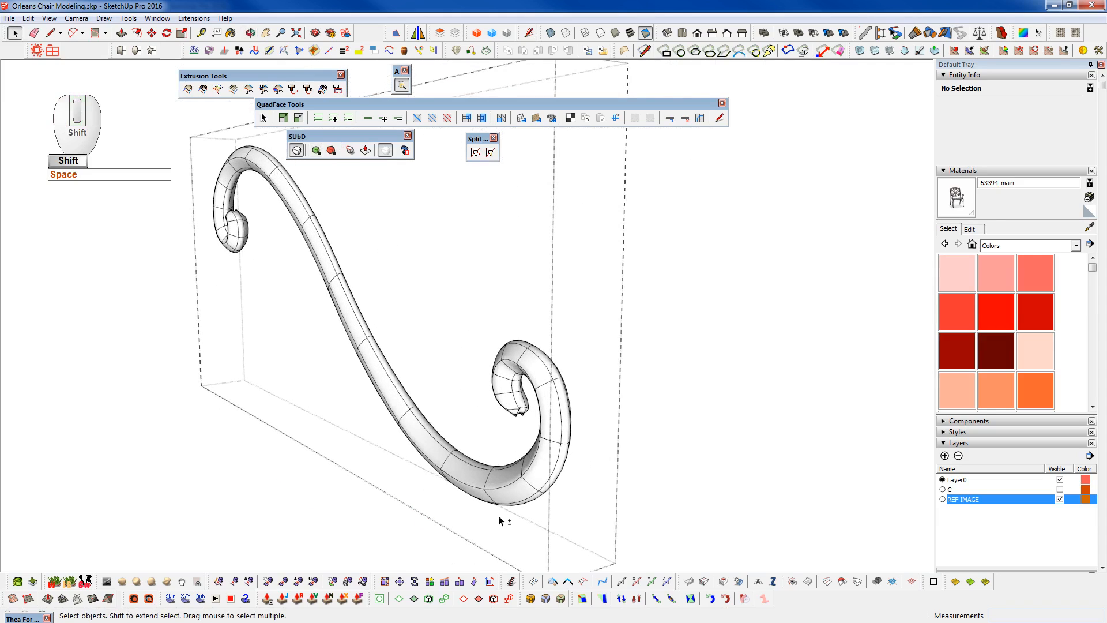
scroll(517, 392, up, 3)
scroll(517, 392, up, 3)
middle_drag(517, 392, 500, 259)
key(shift+2)
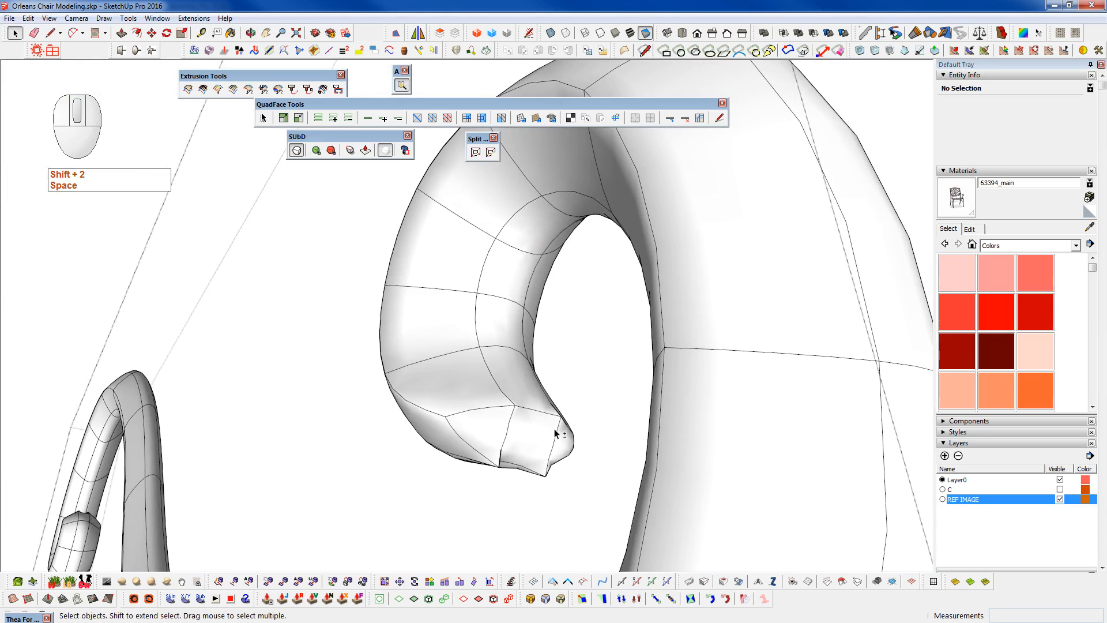
scroll(555, 439, up, 3)
click(450, 435)
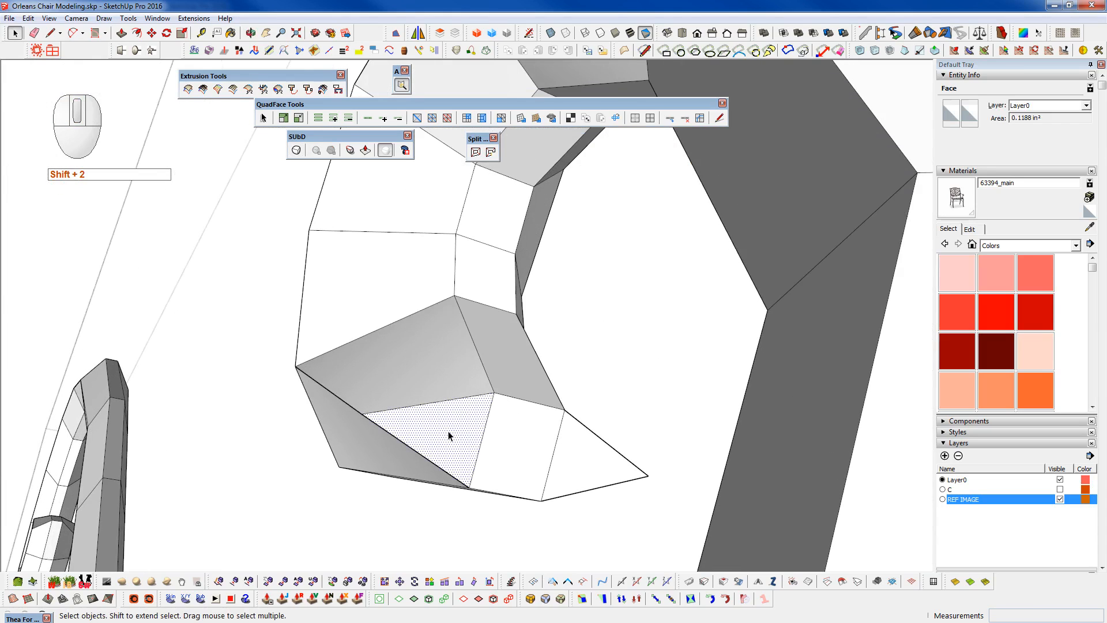
key(F2)
key(F3)
click(362, 413)
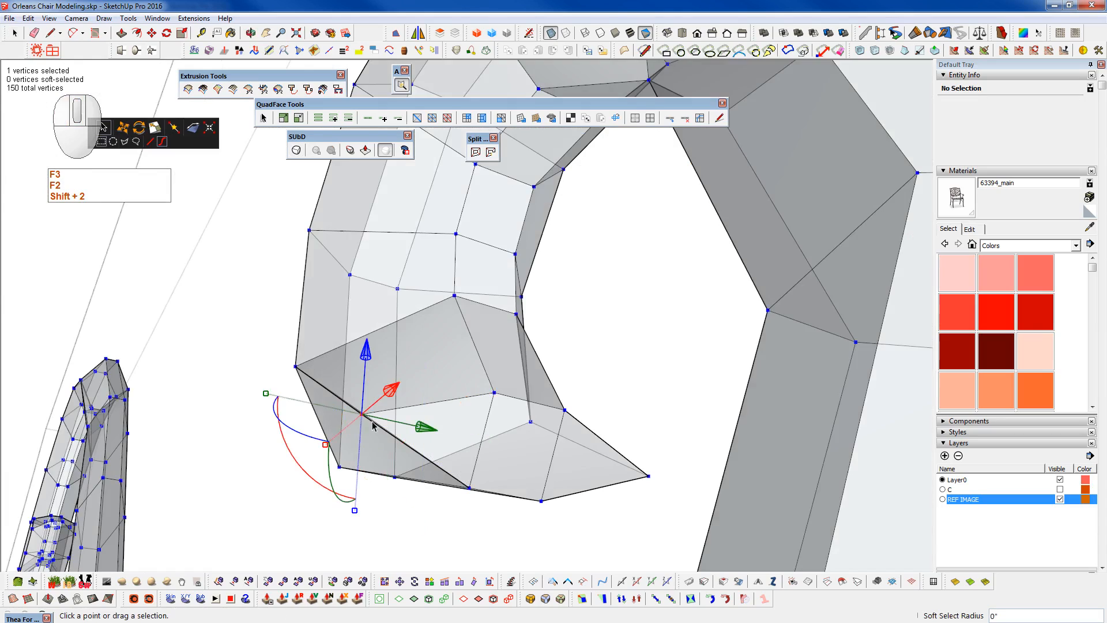
key(F3)
key(w)
click(363, 415)
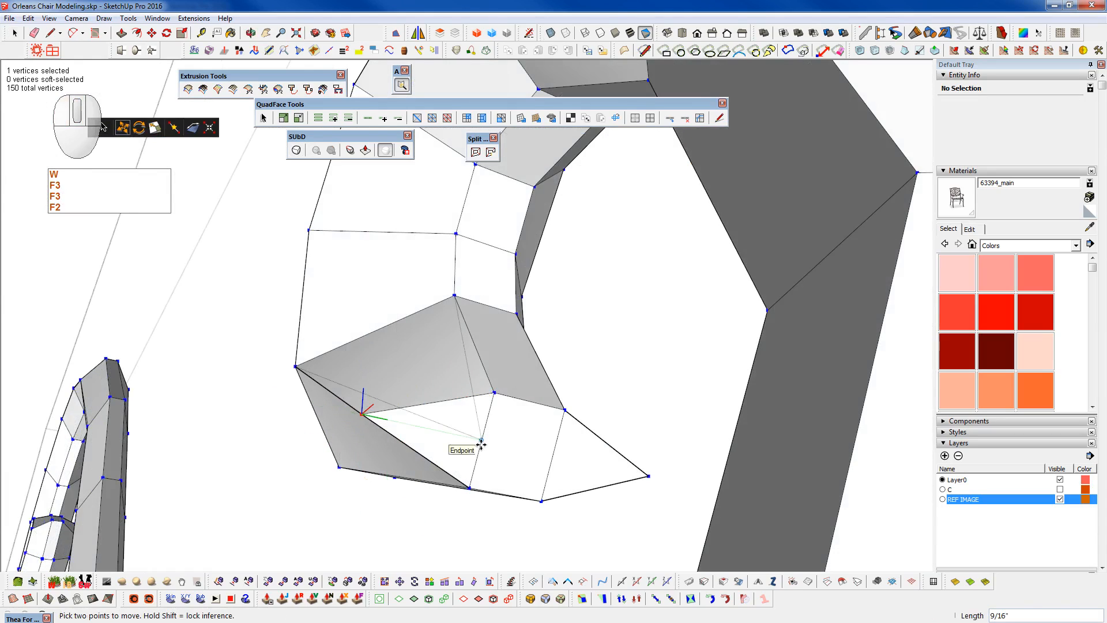
click(480, 443)
- Move the protruding middle vertex on the opposite side of the large curl's tip into line with its end edge
key(space)
click(652, 459)
key(w)
key(space)
drag(620, 443, 659, 499)
key(w)
click(648, 476)
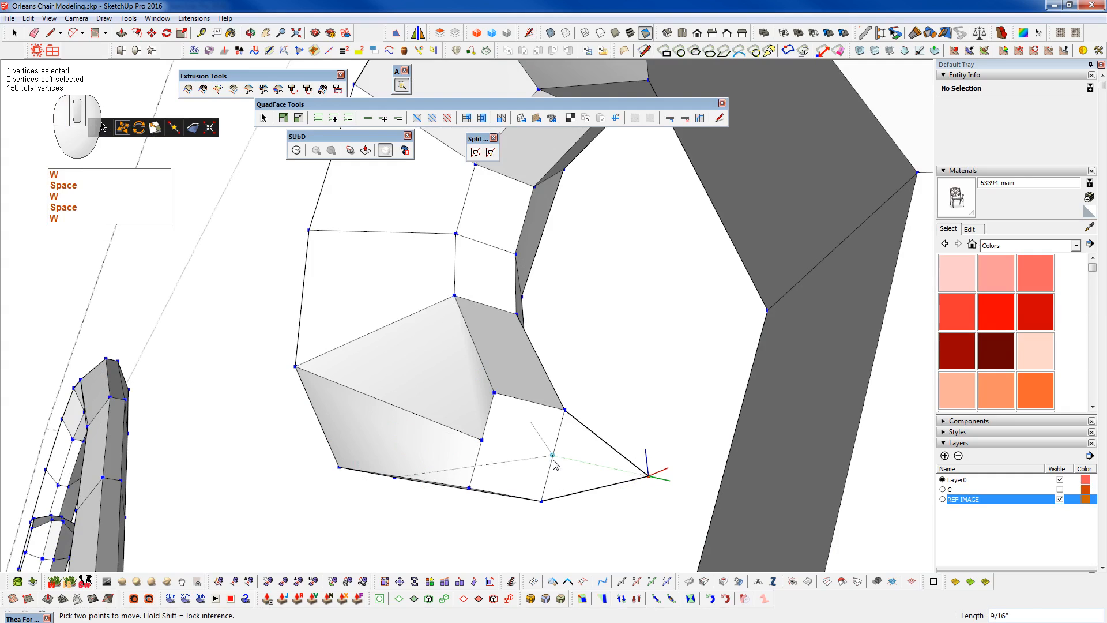
click(552, 456)
- Scale down the end vertices of the large curl to taper its tip, and turn subdivision back on
key(space)
drag(609, 539, 608, 539)
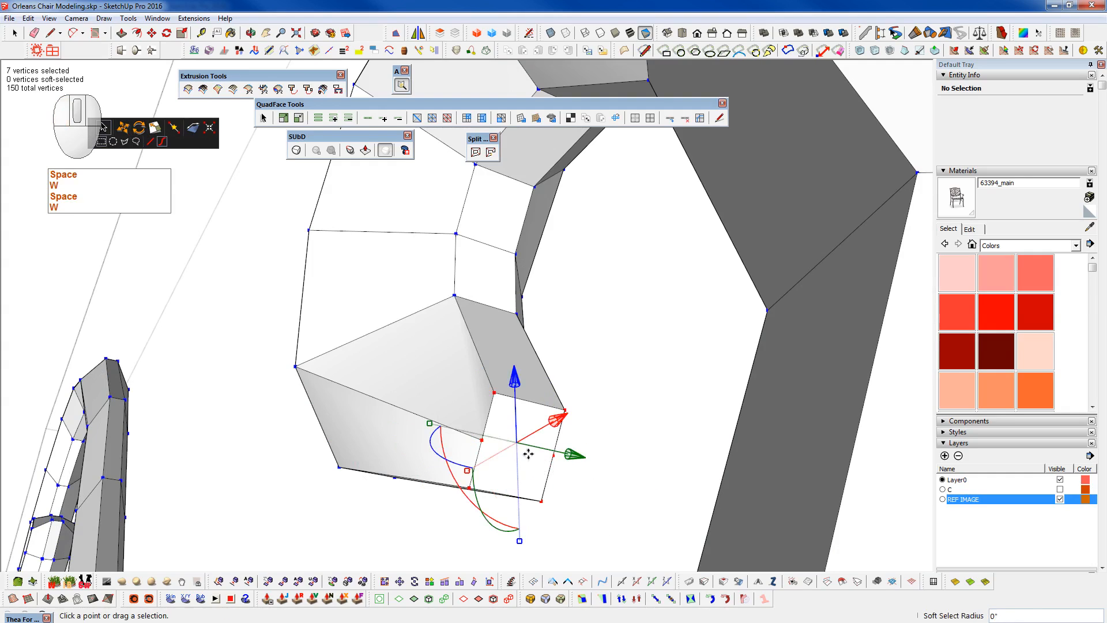
key(w)
key(r)
click(525, 452)
click(539, 458)
key(space)
key(space)
click(528, 458)
key(ctrl+d)
scroll(527, 459, down, 8)
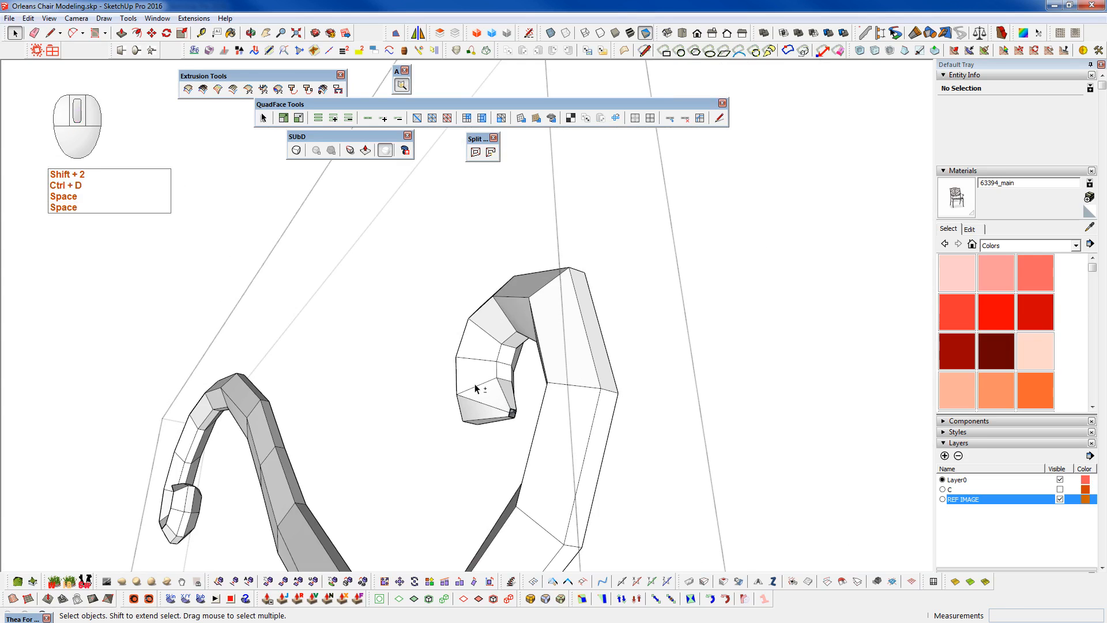
middle_drag(469, 385, 757, 444)
scroll(758, 444, down, 4)
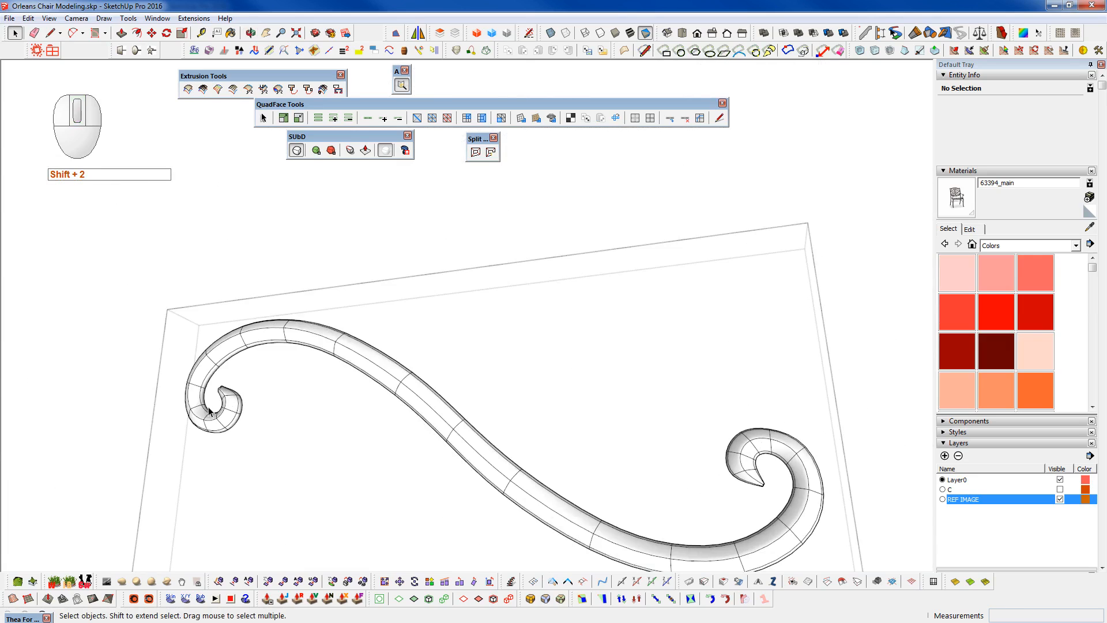
- Turn off subdivision and move the offset middle vertex at the small curl's tip into line with the end face's edge
scroll(210, 410, up, 8)
key(shift+2)
middle_drag(424, 493, 572, 539)
scroll(400, 474, up, 3)
key(z)
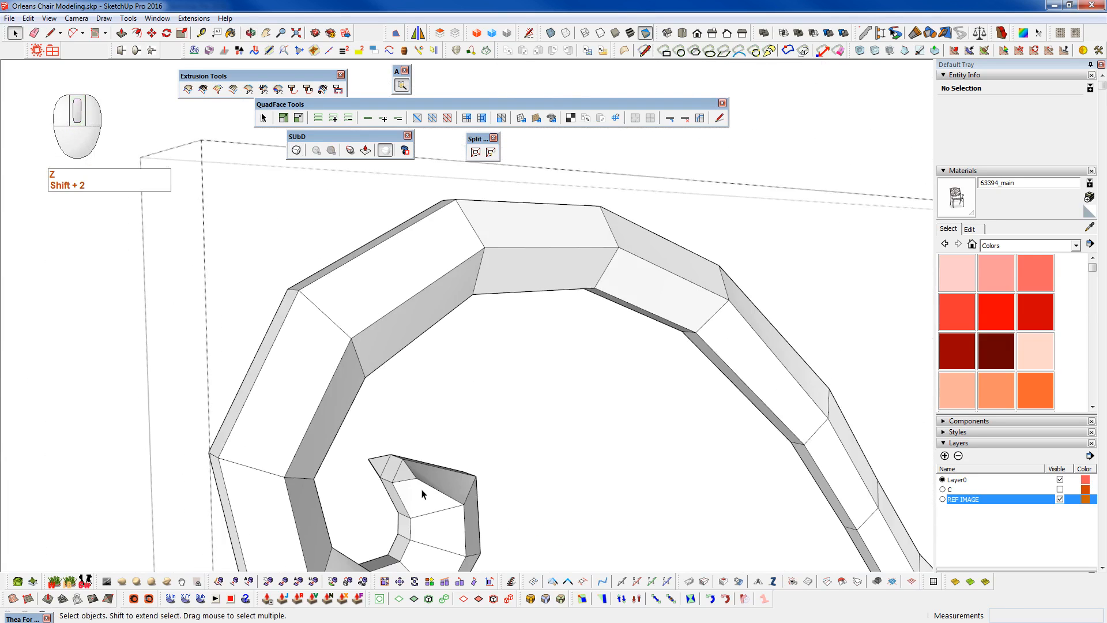
scroll(423, 494, up, 4)
key(F2)
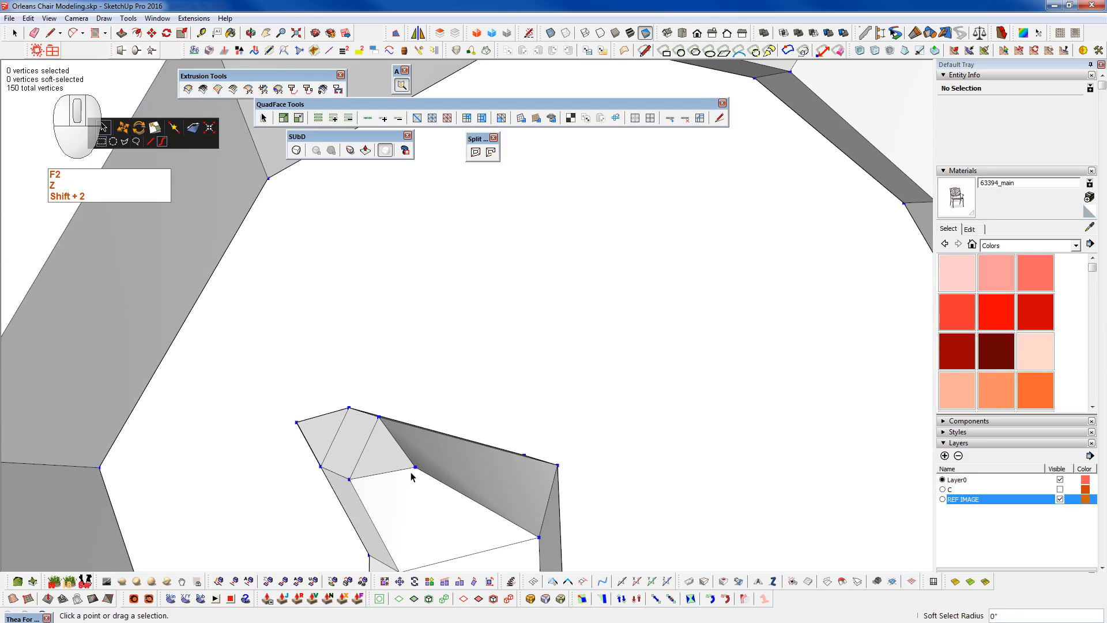
click(418, 468)
key(w)
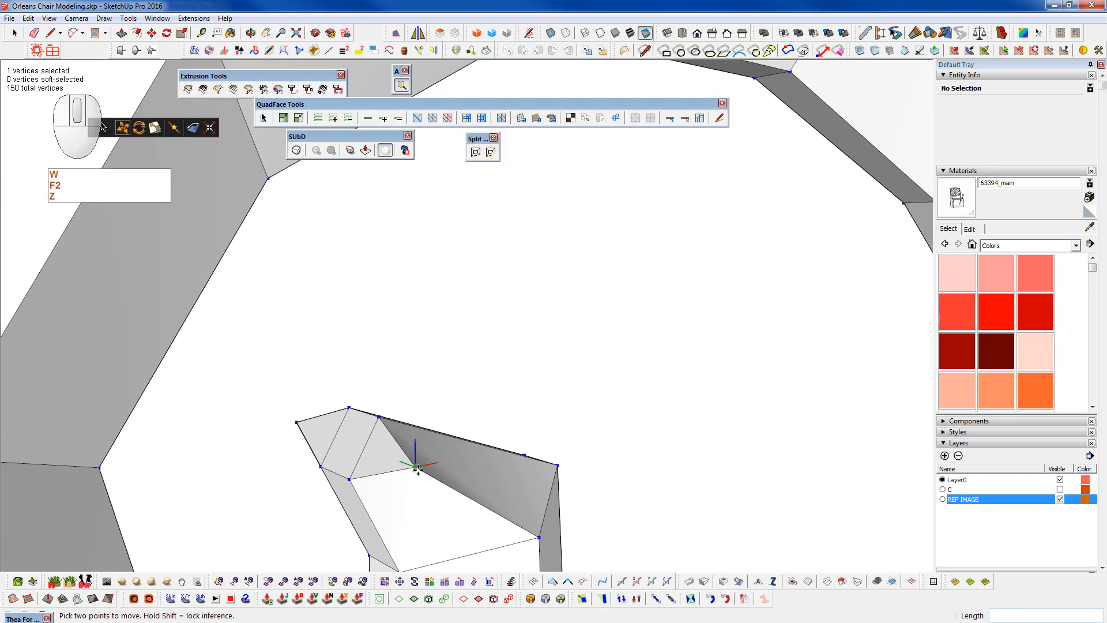
click(365, 448)
- Move the protruding outer vertex at the small curl's tip back into line with the end face's outer edge
key(space)
click(296, 421)
text(w2)
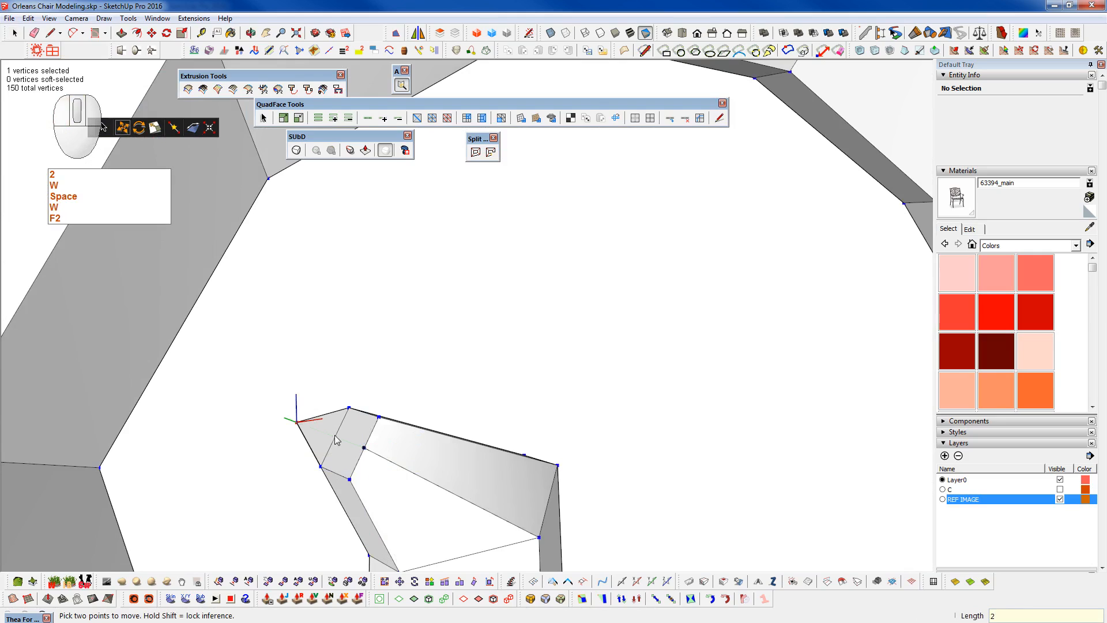
text(w)
middle_click(297, 424)
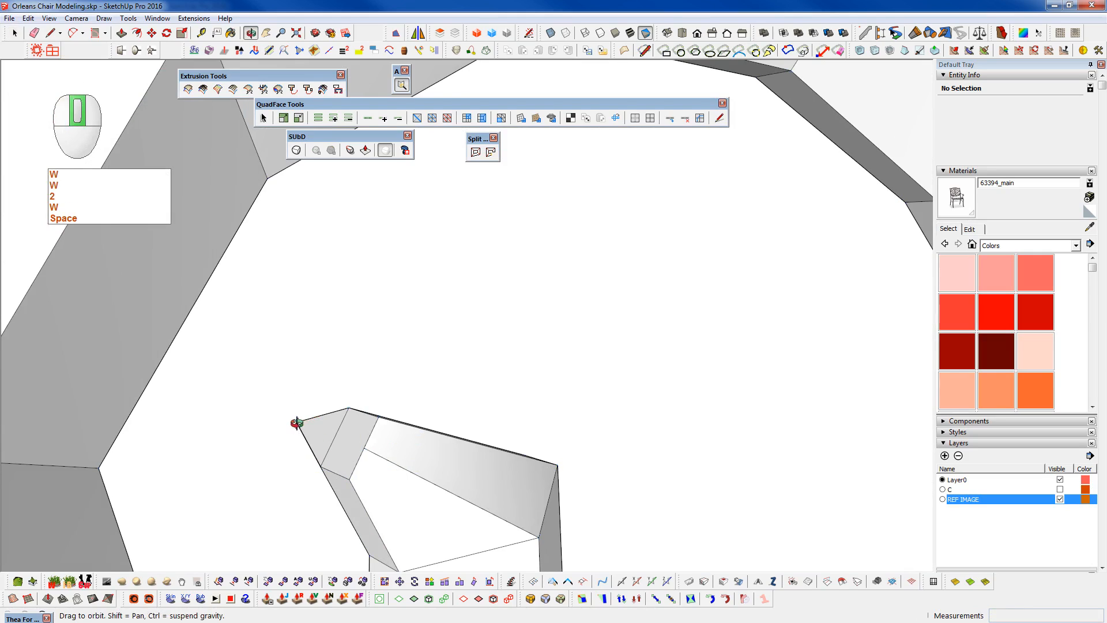
key(2)
scroll(299, 425, up, 3)
click(295, 420)
click(369, 454)
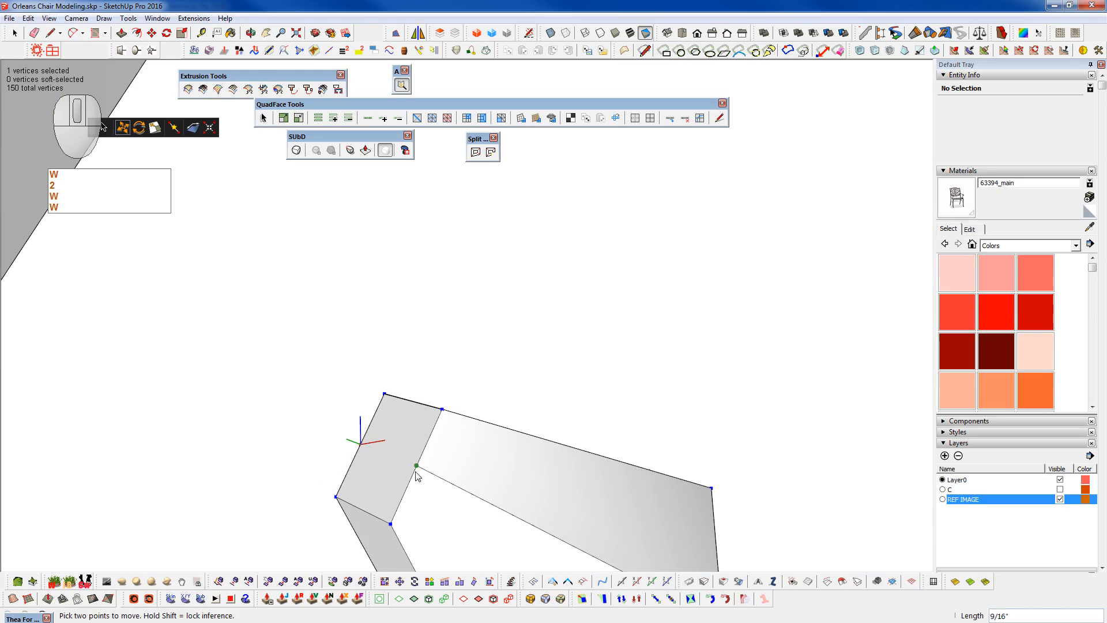
- Scale down the end vertices of the small curl to taper its tip, and turn subdivision back on
key(space)
middle_drag(352, 442, 425, 282)
drag(244, 409, 453, 550)
middle_drag(454, 549, 353, 470)
key(r)
click(371, 457)
click(375, 467)
key(space)
key(space)
key(ctrl+d)
key(shift+2)
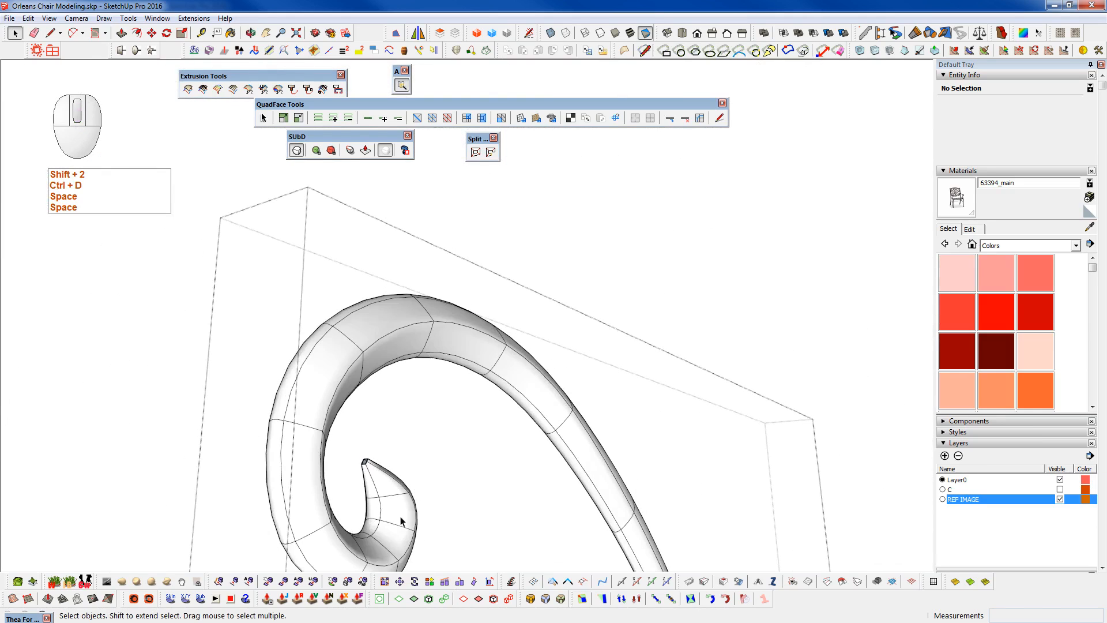
- Exit the scroll's group to bring back the chair reference and the neighbouring scroll, with the finished scroll selected
shift+middle_drag(401, 521, 214, 417)
scroll(255, 358, down, 3)
shift+middle_drag(392, 460, 284, 313)
middle_drag(392, 411, 455, 462)
scroll(409, 410, up, 2)
key(shift+c)
click(455, 462)
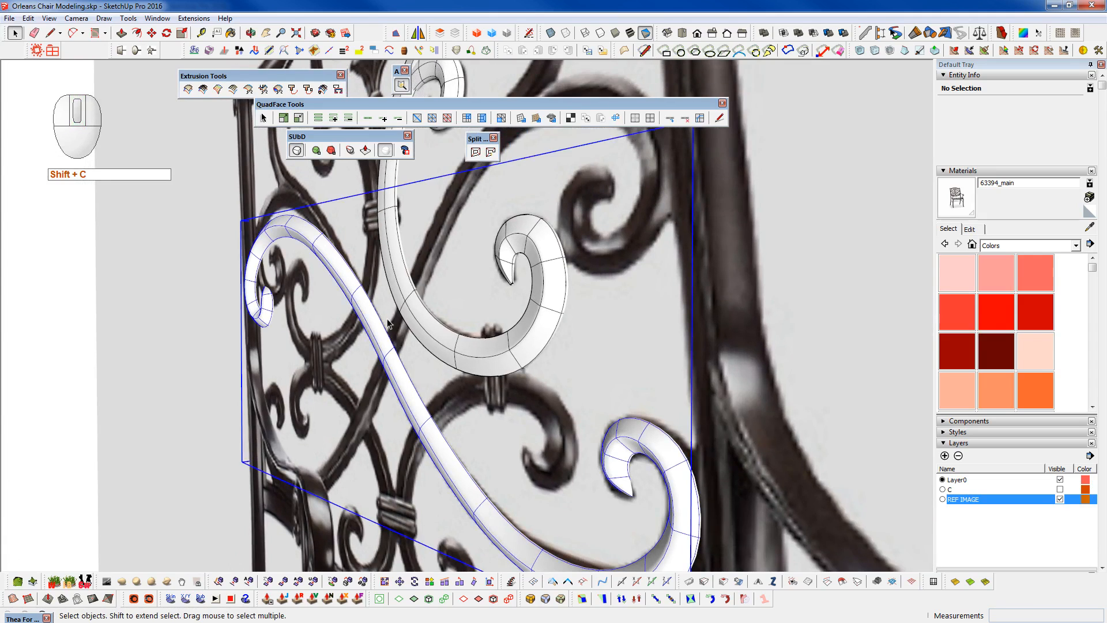
scroll(433, 427, up, 3)
key(r)
middle_drag(413, 407, 362, 397)
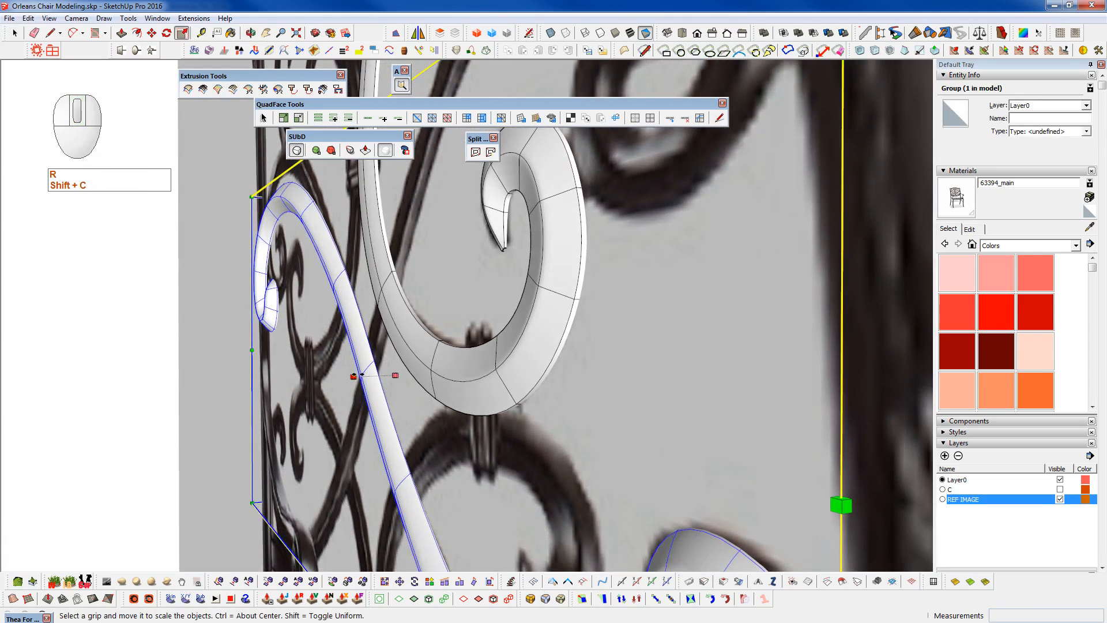
scroll(364, 382, up, 2)
ctrl+drag(351, 380, 360, 385)
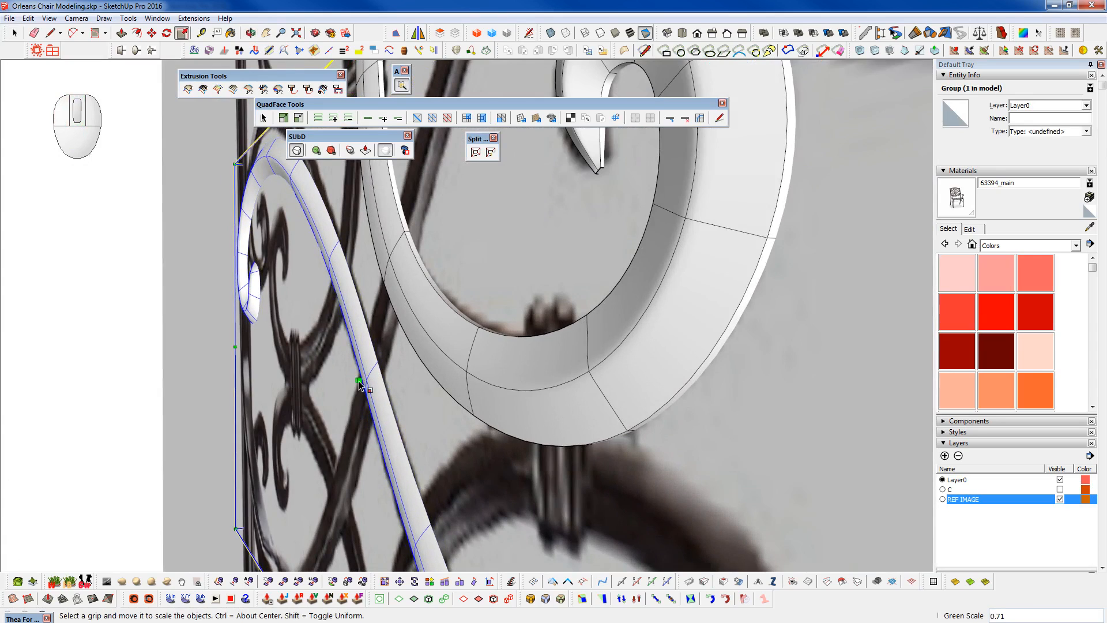
key(space)
- Open the scroll's group, turn off subdivision, scale its whole mesh to about 0.68 along the green axis about its centre, and restore subdivision
double_click(378, 395)
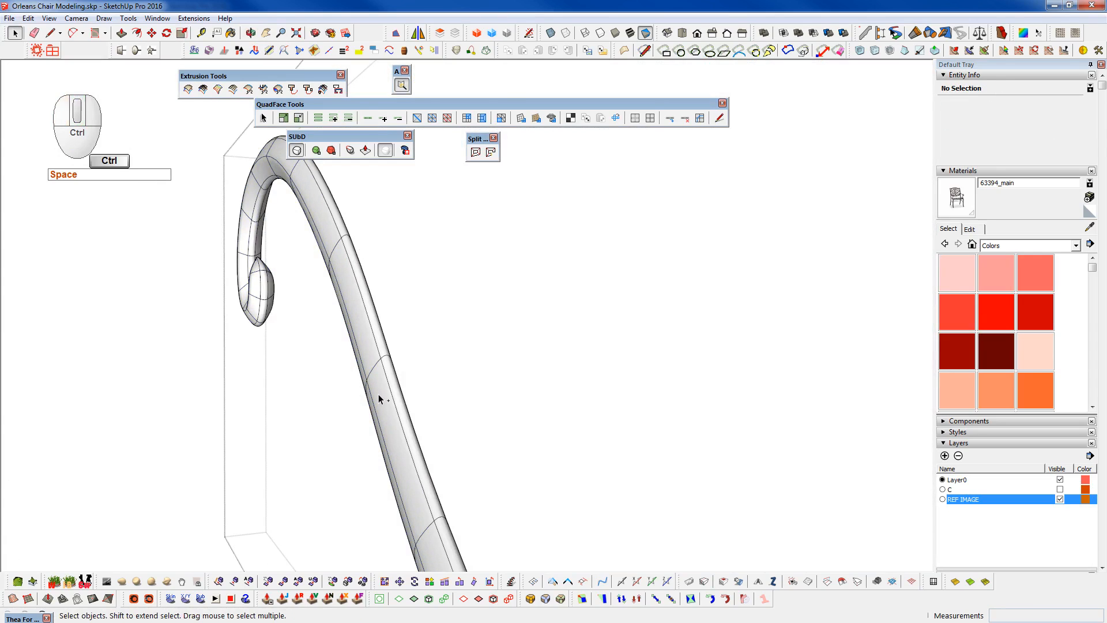
key(ctrl+a)
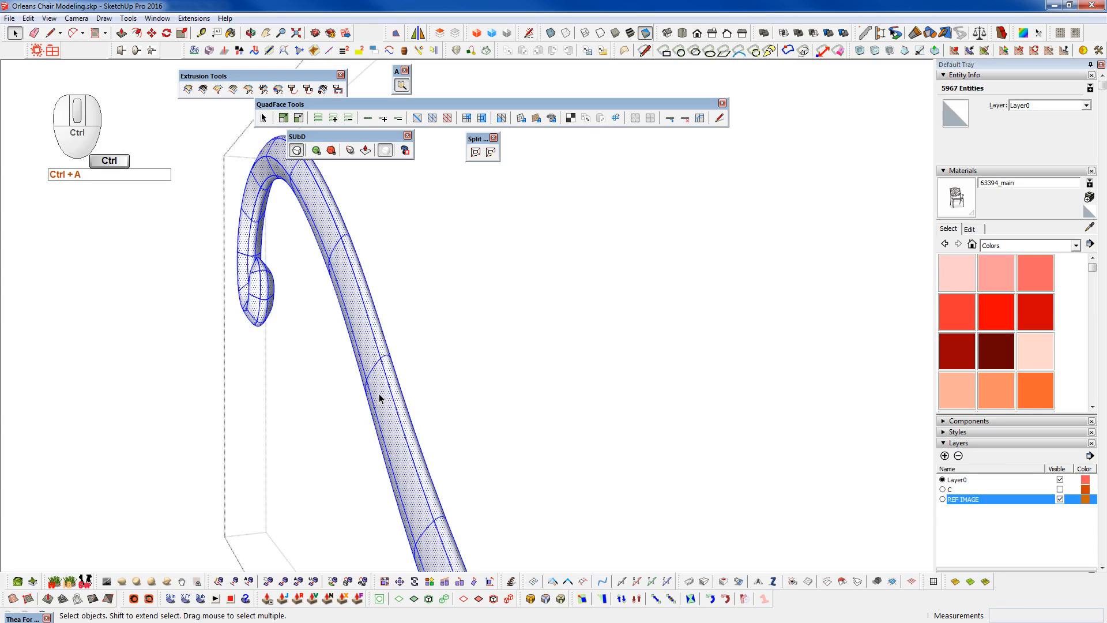
key(shift+2)
middle_drag(379, 393, 378, 394)
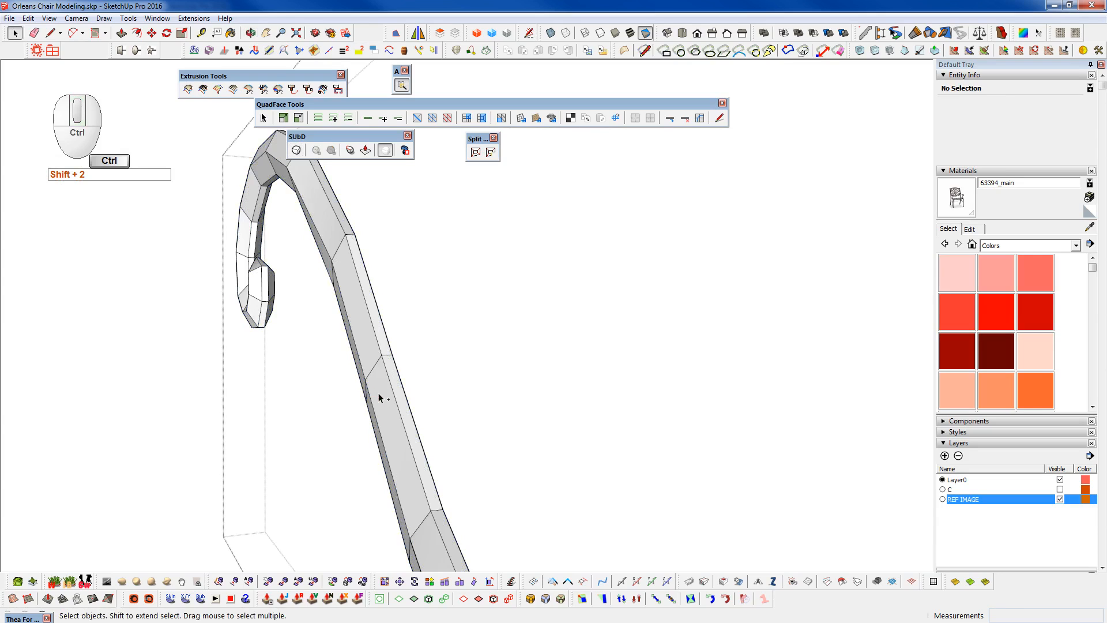
key(ctrl+a)
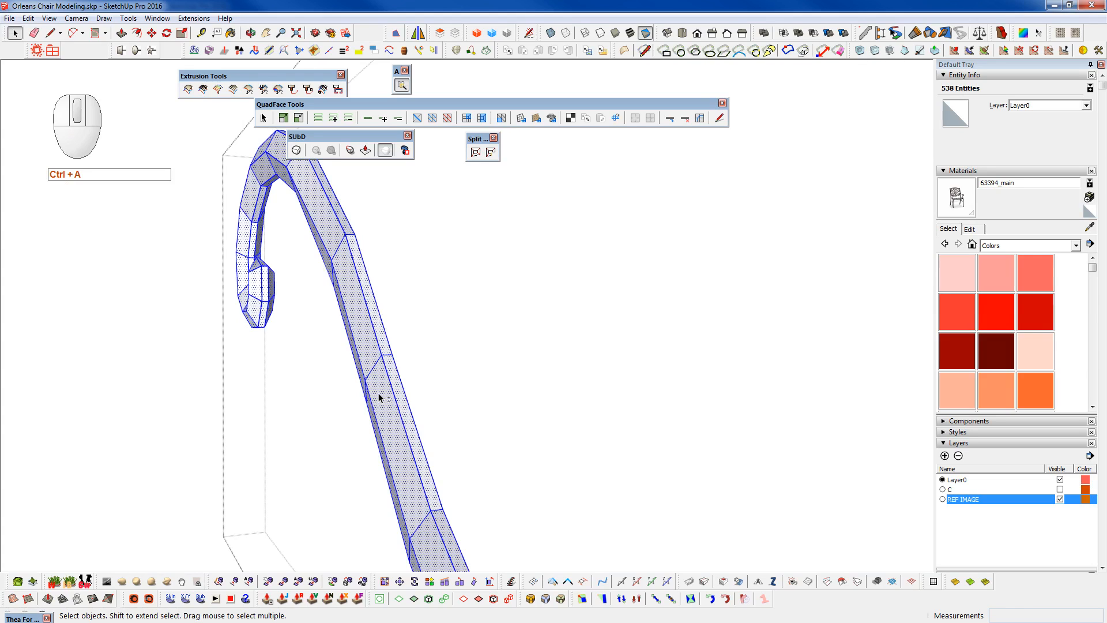
key(shift+r)
scroll(363, 327, down, 2)
key(r)
middle_drag(363, 332, 362, 377)
ctrl+drag(352, 365, 362, 375)
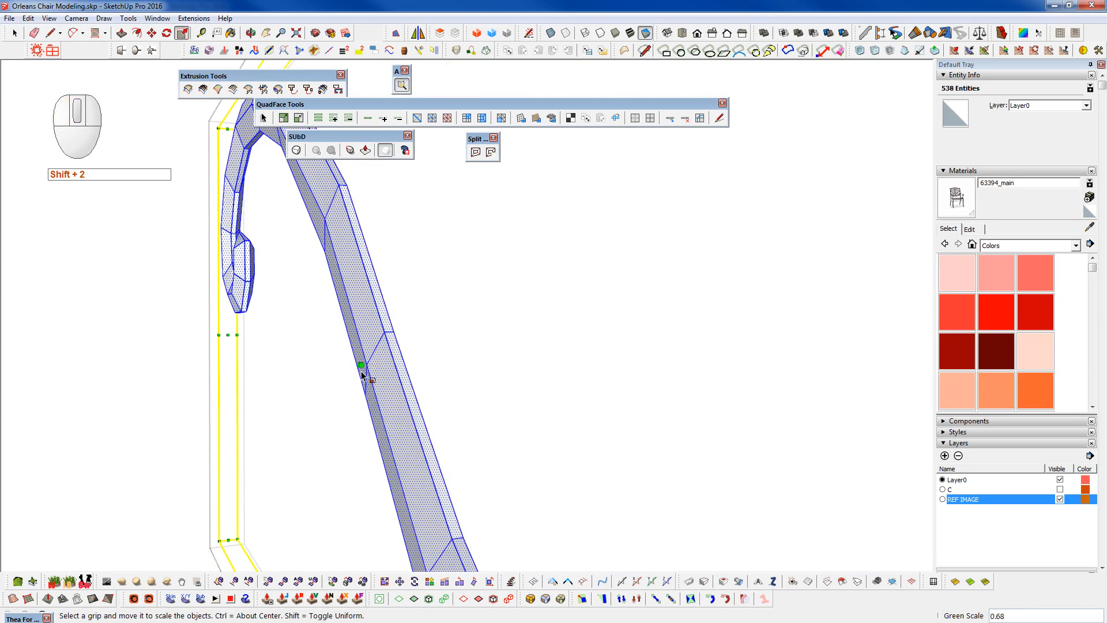
middle_click(379, 335)
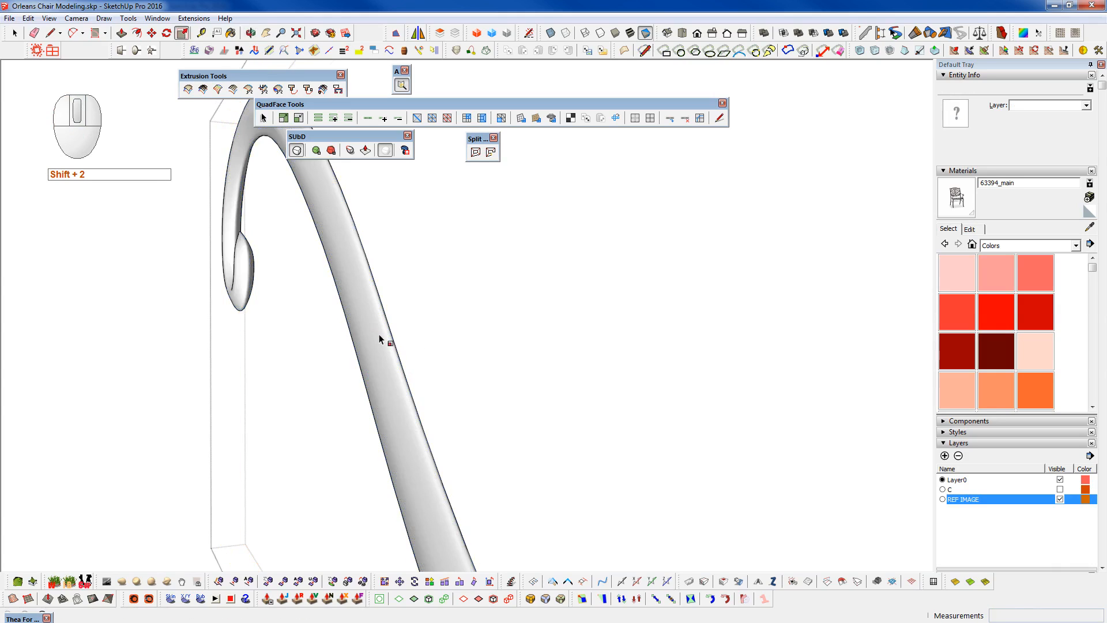
- Examine the thinned scroll from both sides and at both curls, with subdivision off and on
scroll(379, 335, down, 2)
scroll(379, 333, down, 3)
middle_drag(383, 341, 427, 407)
key(shift)
key(shift)
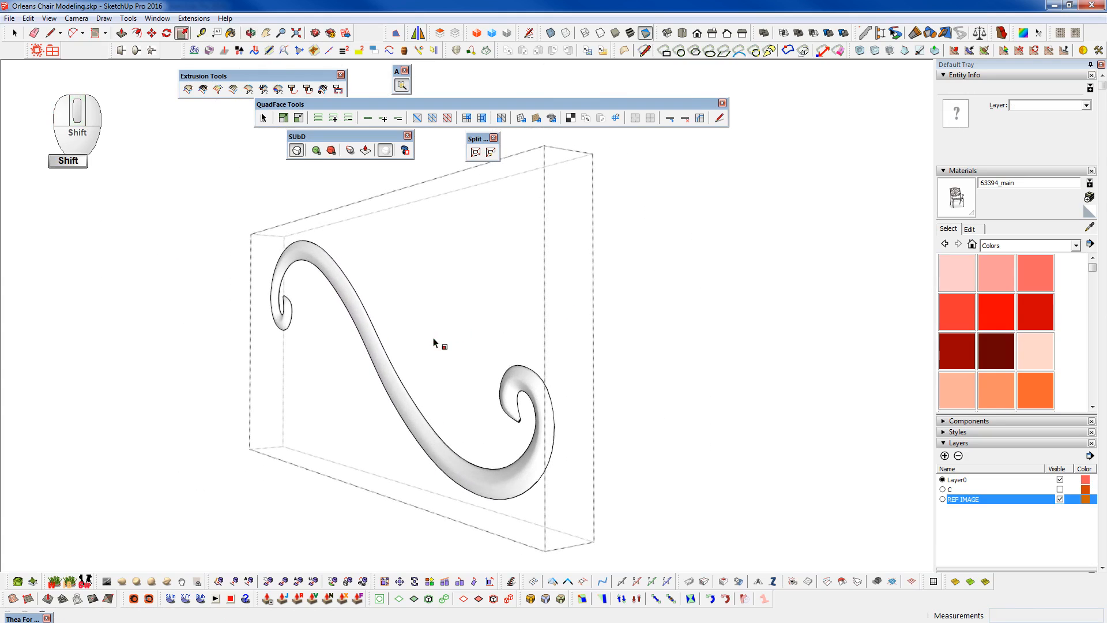
middle_drag(444, 462, 563, 499)
key(space)
scroll(490, 412, up, 2)
mouse_move(597, 426)
middle_down()
mouse_move(914, 440)
mouse_move(903, 457)
middle_up()
key(shift)
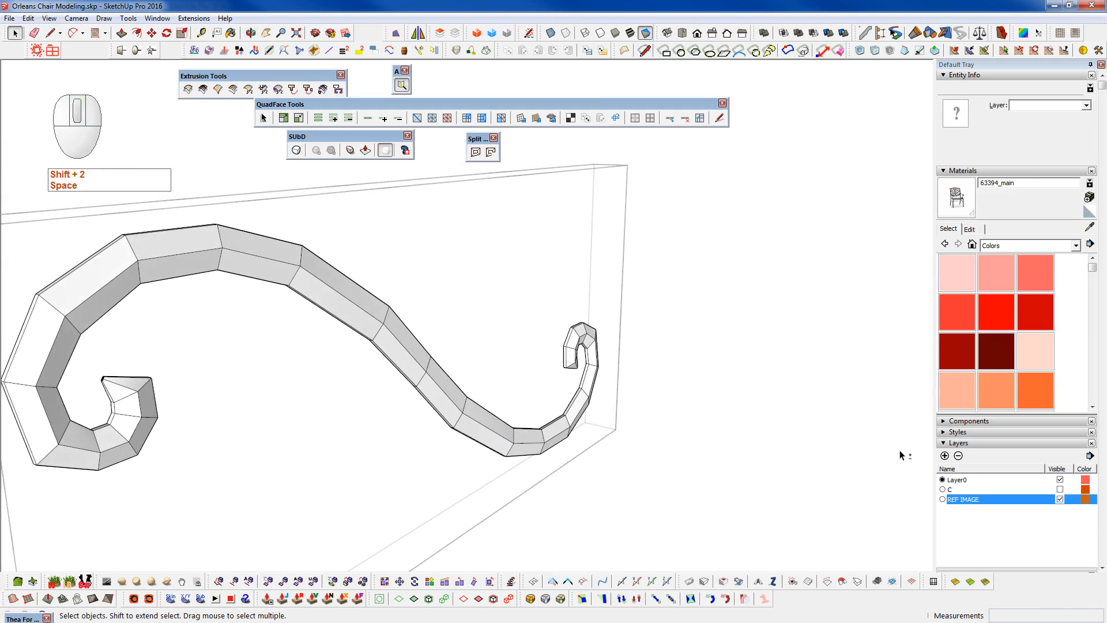
middle_drag(505, 446, 278, 500)
middle_drag(428, 494, 768, 483)
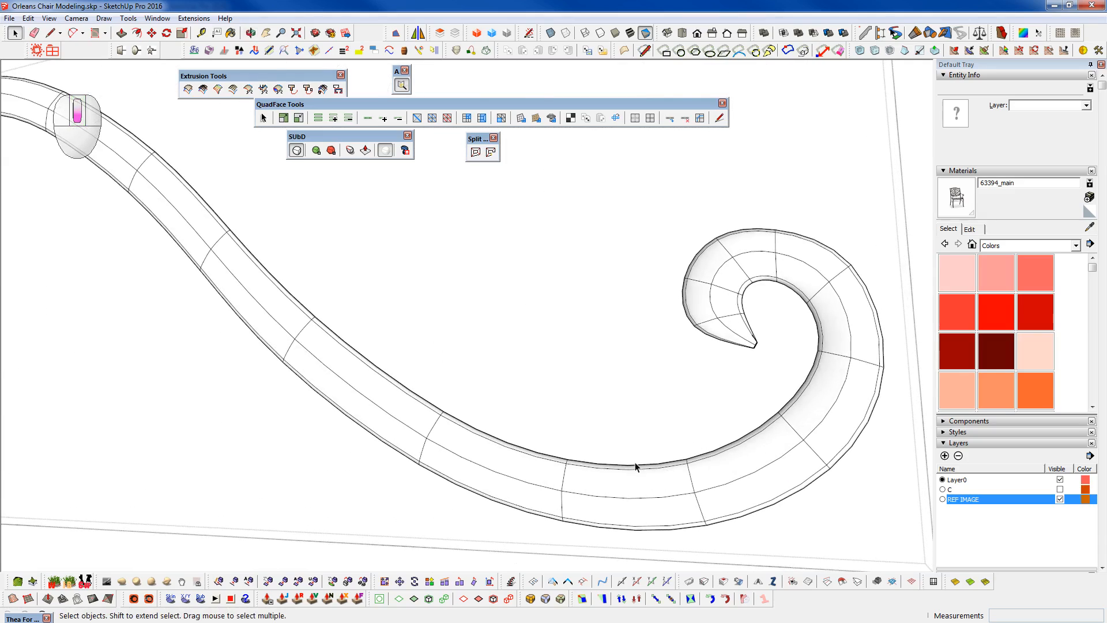
scroll(635, 461, down, 6)
- Exit the scroll's group and move the scroll about 9/16" forward so it sits in front of the chair reference image
key(shift+c)
middle_drag(630, 493, 341, 413)
scroll(646, 512, up, 4)
scroll(648, 512, up, 2)
click(598, 523)
key(w)
click(324, 401)
key(s)
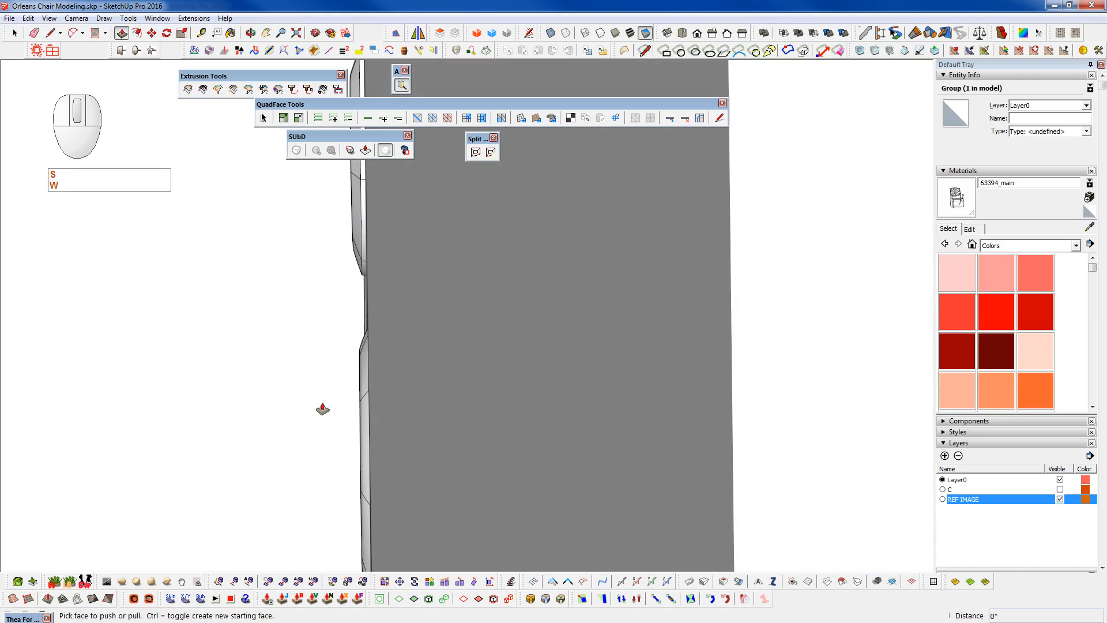
key(w)
click(361, 400)
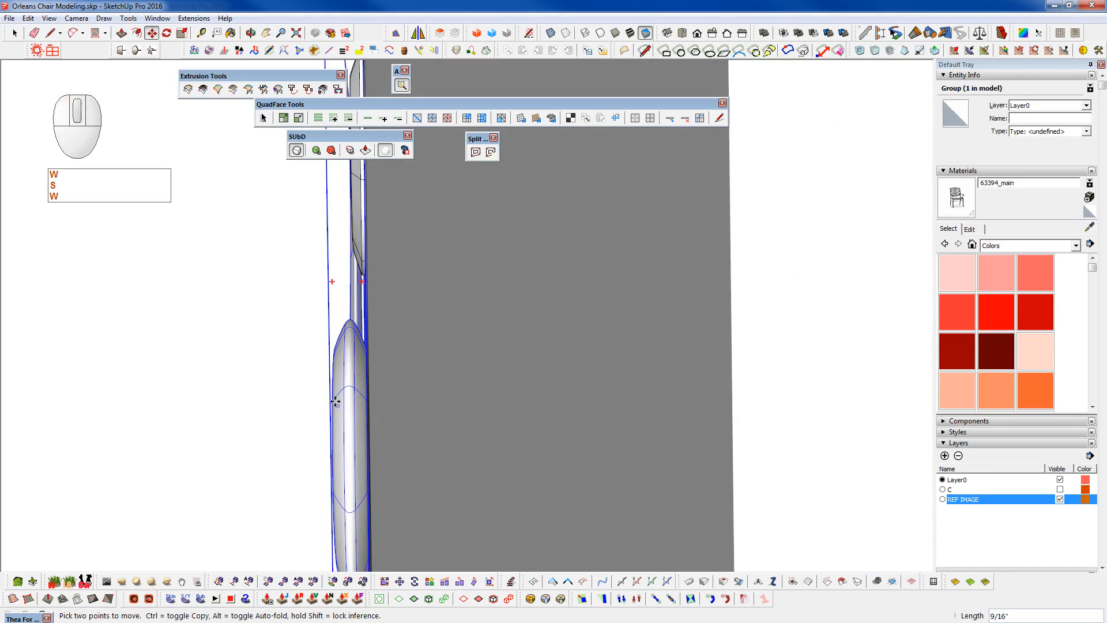
- Check the scroll's placement against the reference image from the side and the front, with subdivision off and on
key(shift+2)
scroll(348, 384, up, 3)
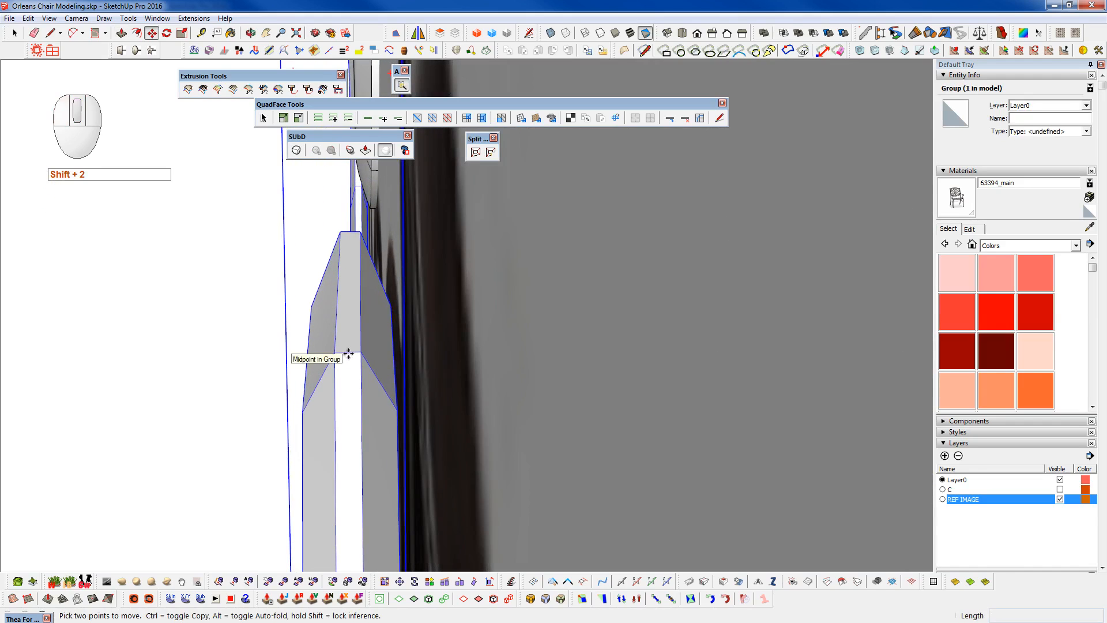
middle_drag(500, 371, 536, 385)
key(shift+2)
key(space)
click(324, 360)
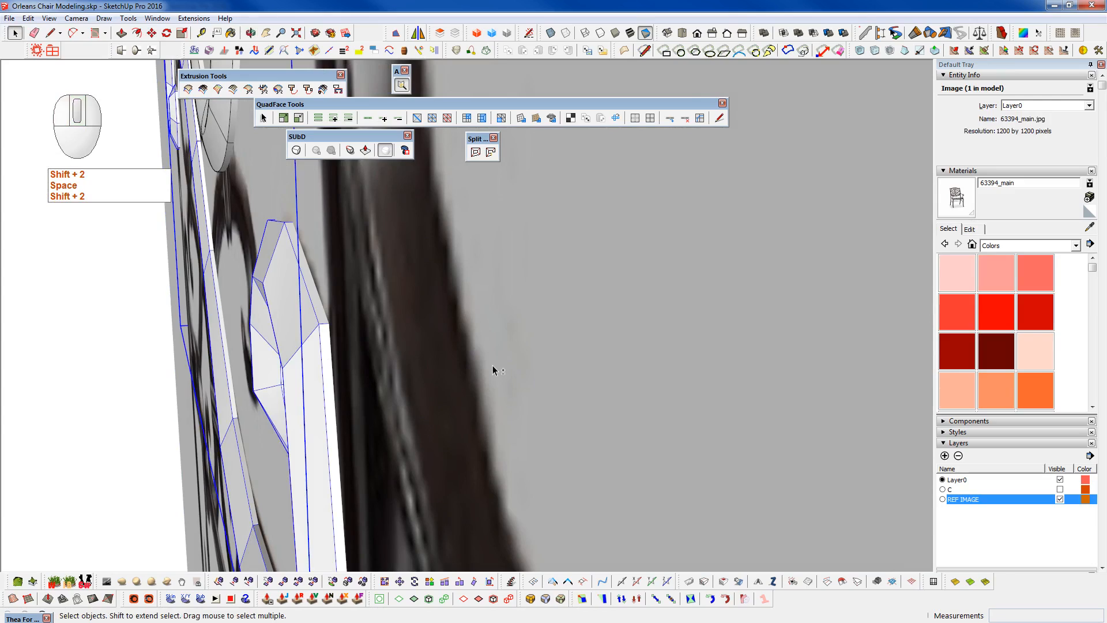
middle_drag(492, 366, 798, 410)
scroll(489, 371, down, 1)
scroll(541, 426, down, 2)
middle_drag(541, 427, 430, 452)
scroll(393, 476, down, 2)
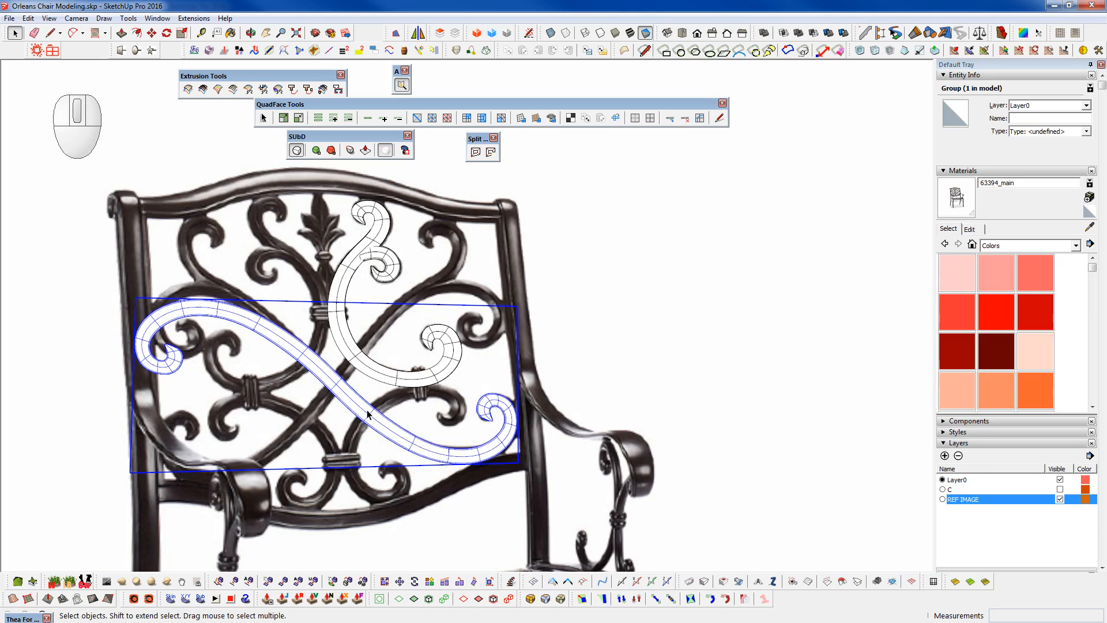
- Try copying the scroll about 2' 9 5/8" forward along the green axis and flipping the copy along the group's red axis
middle_drag(431, 458, 326, 373)
key(w)
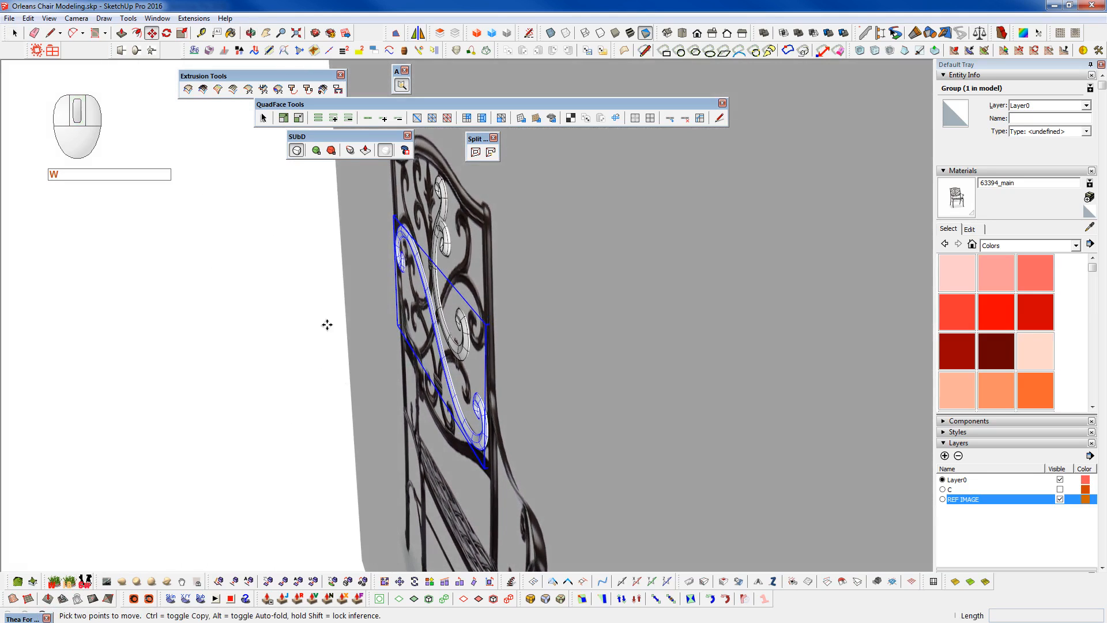
click(327, 325)
key(ctrl)
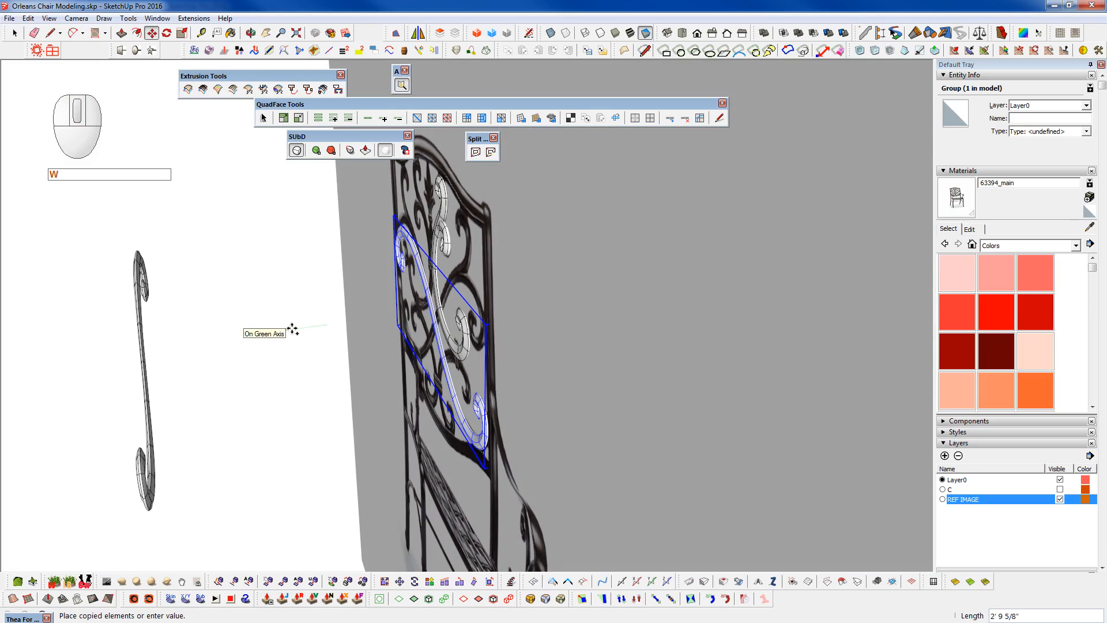
click(293, 328)
middle_drag(184, 370, 386, 458)
right_click(385, 458)
mouse_move(461, 201)
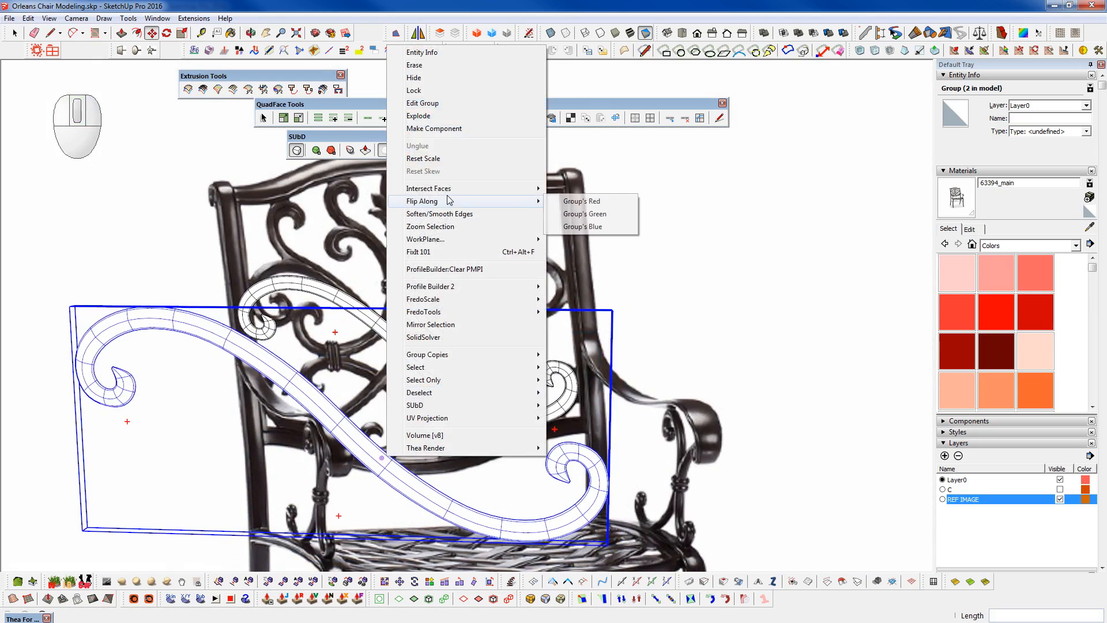
click(596, 201)
- Drop the flipped copy onto the original scroll and compare it with the chair back, then delete the copy
middle_drag(502, 221, 599, 261)
key(shift+alt+t)
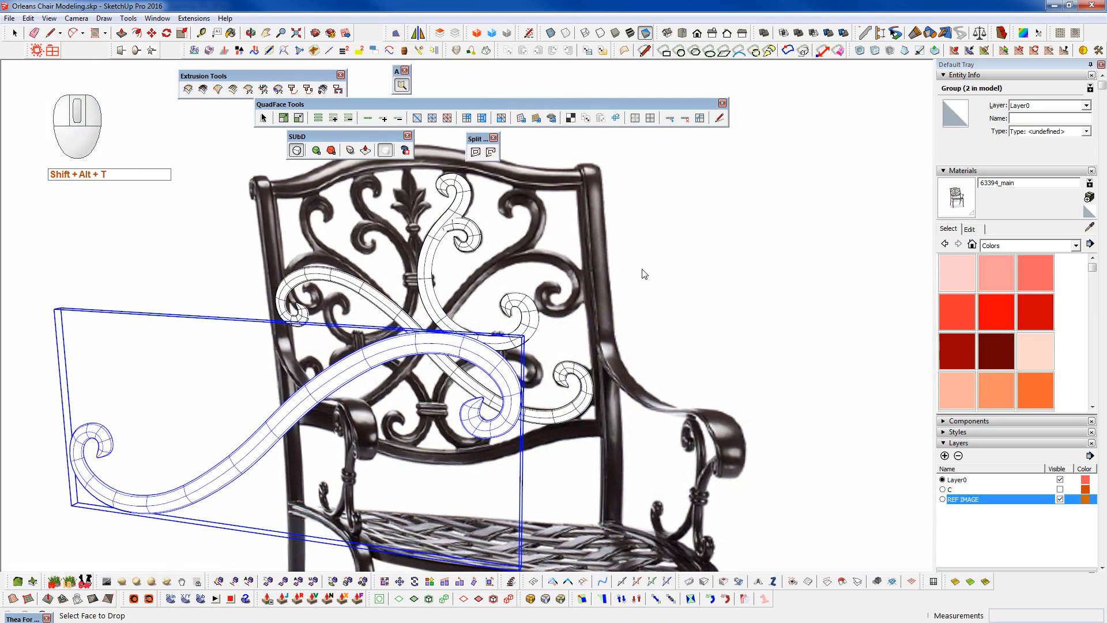
scroll(605, 277, down, 5)
middle_drag(611, 289, 551, 286)
scroll(552, 287, up, 5)
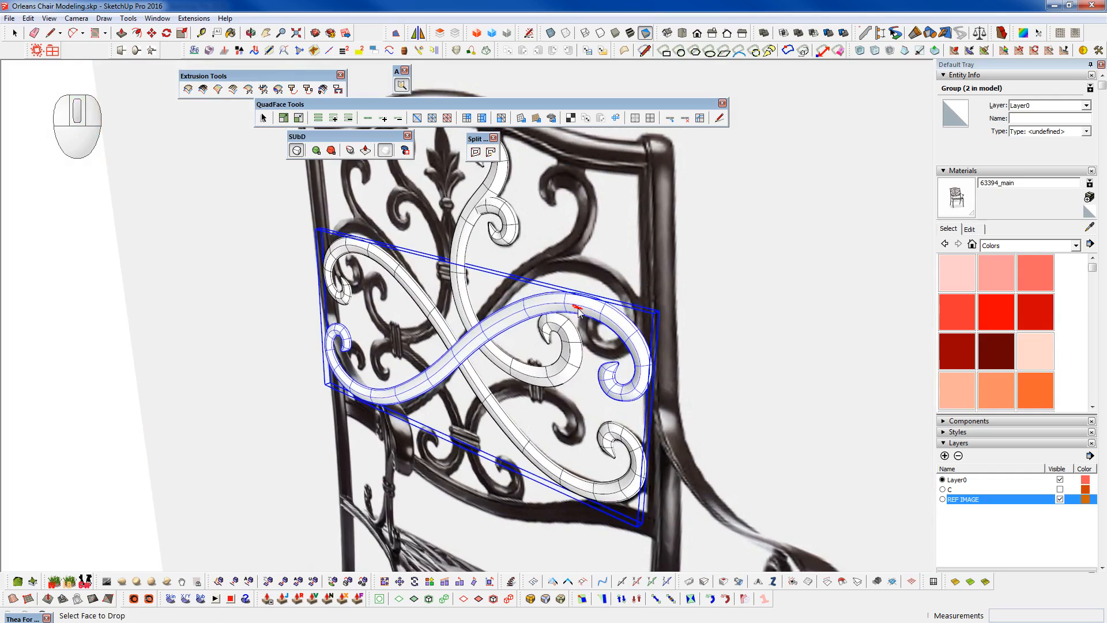
middle_drag(591, 320, 819, 243)
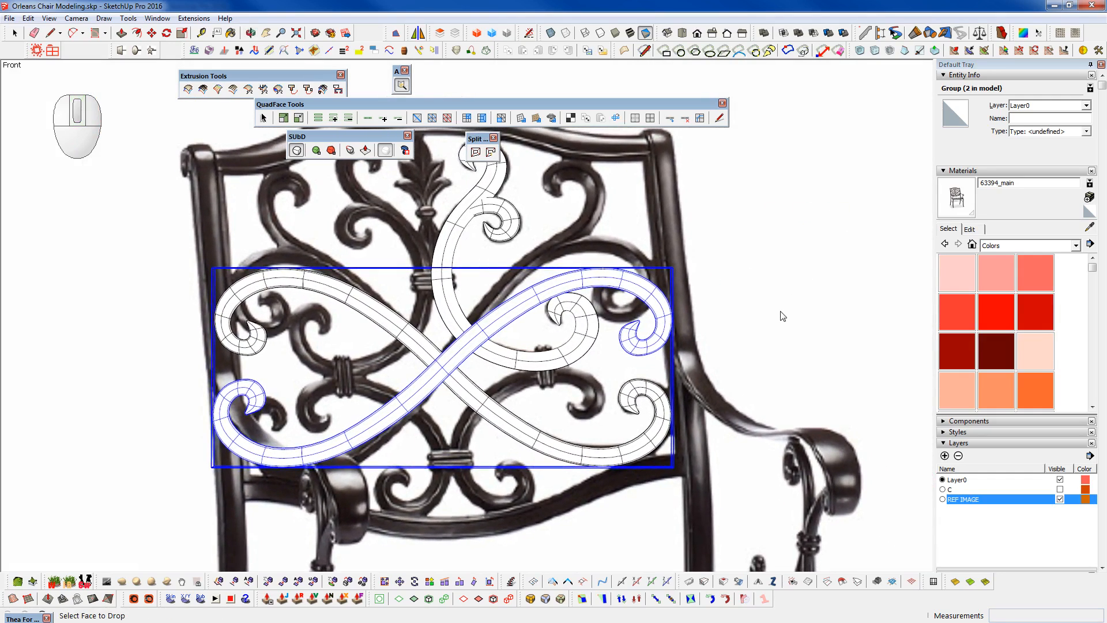
key(w)
middle_drag(685, 379, 640, 465)
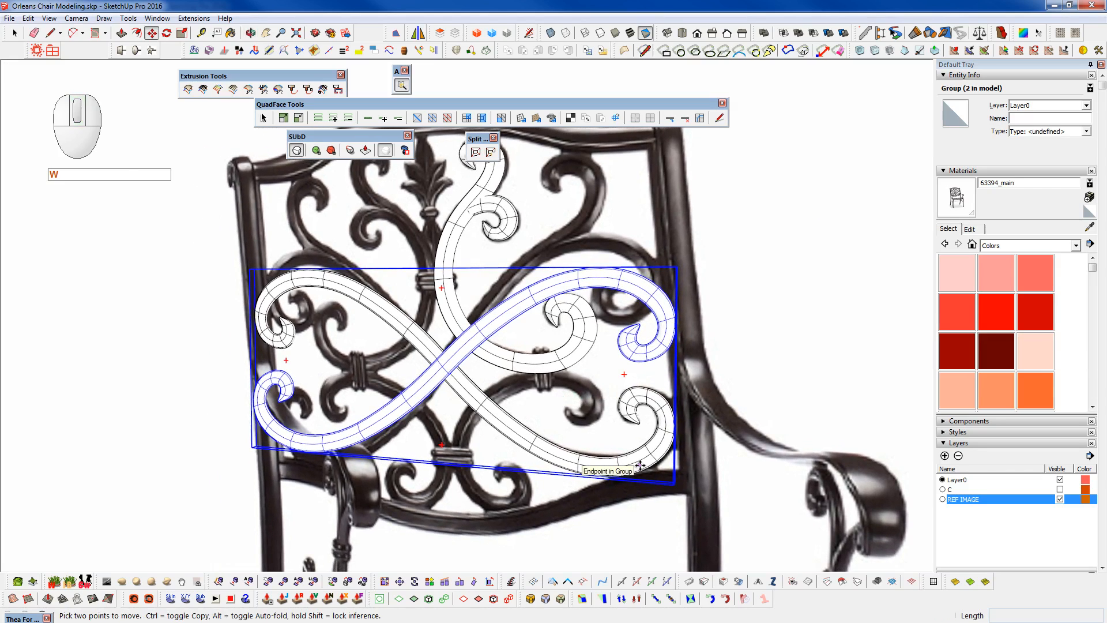
key(d)
- Rotate the original scroll by about -2.9 degrees in the plane of the chair back
key(space)
key(r)
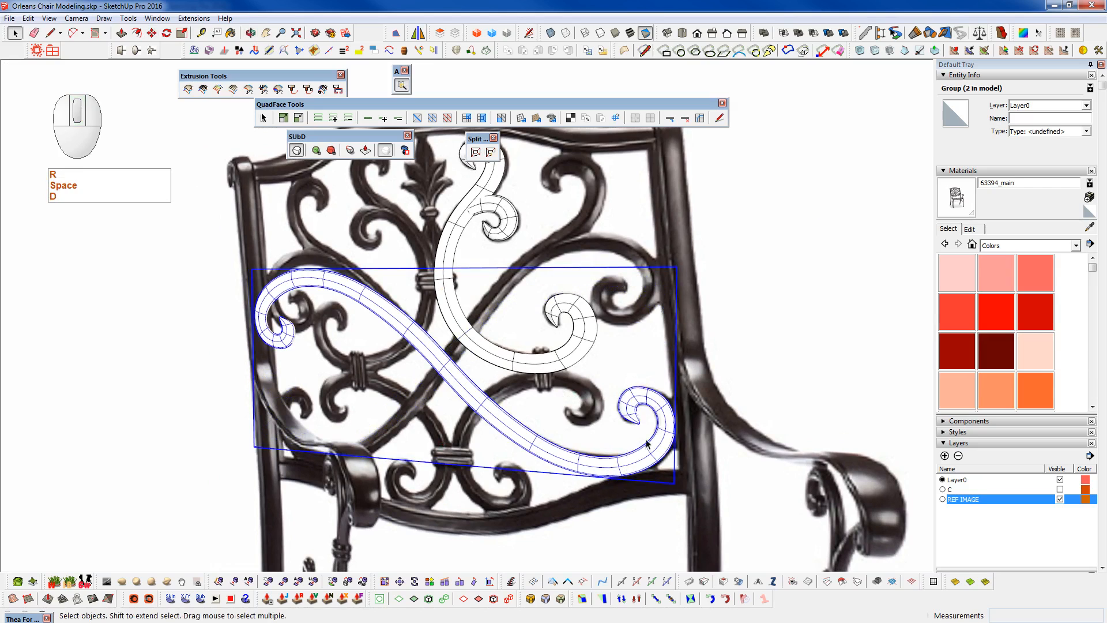
key(w)
click(629, 382)
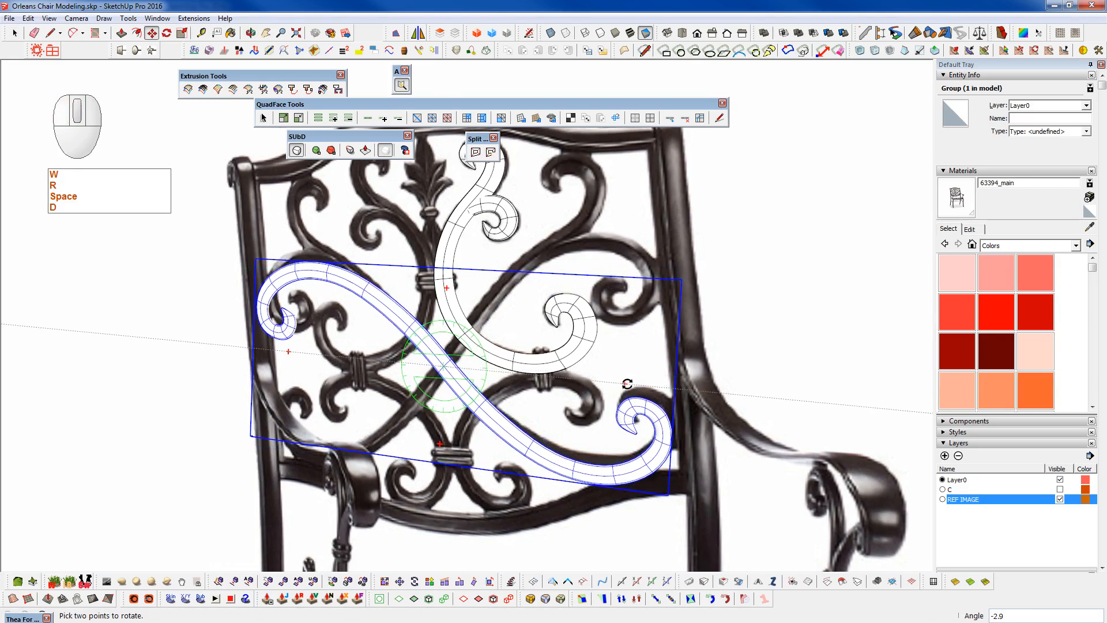
click(628, 387)
middle_drag(674, 455, 326, 522)
key(w)
click(508, 490)
key(ctrl)
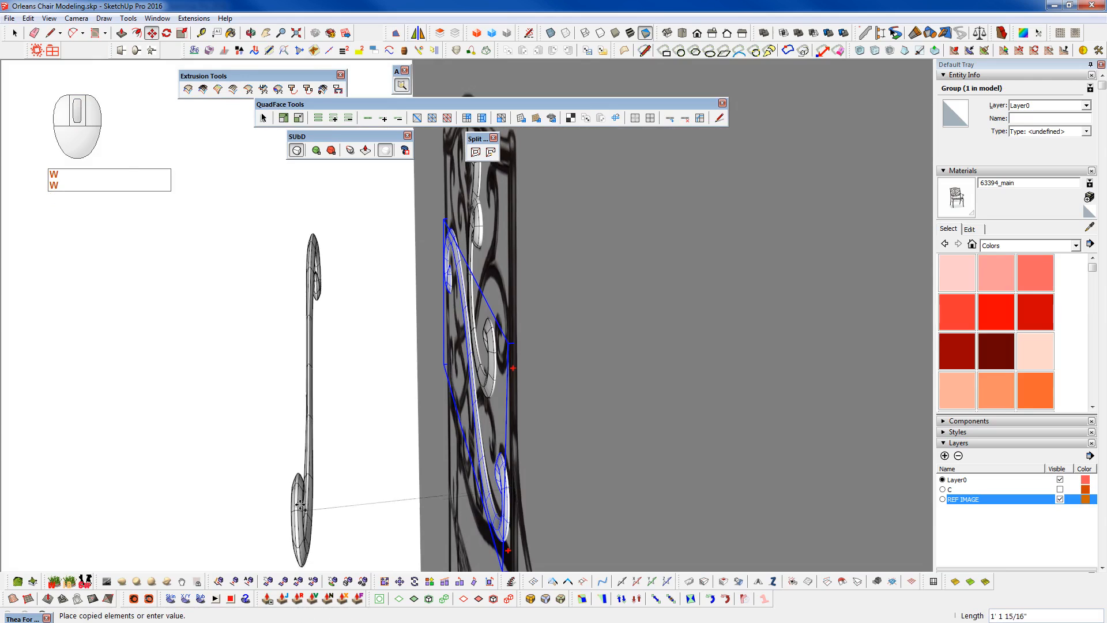
click(303, 491)
key(ctrl+z)
key(space)
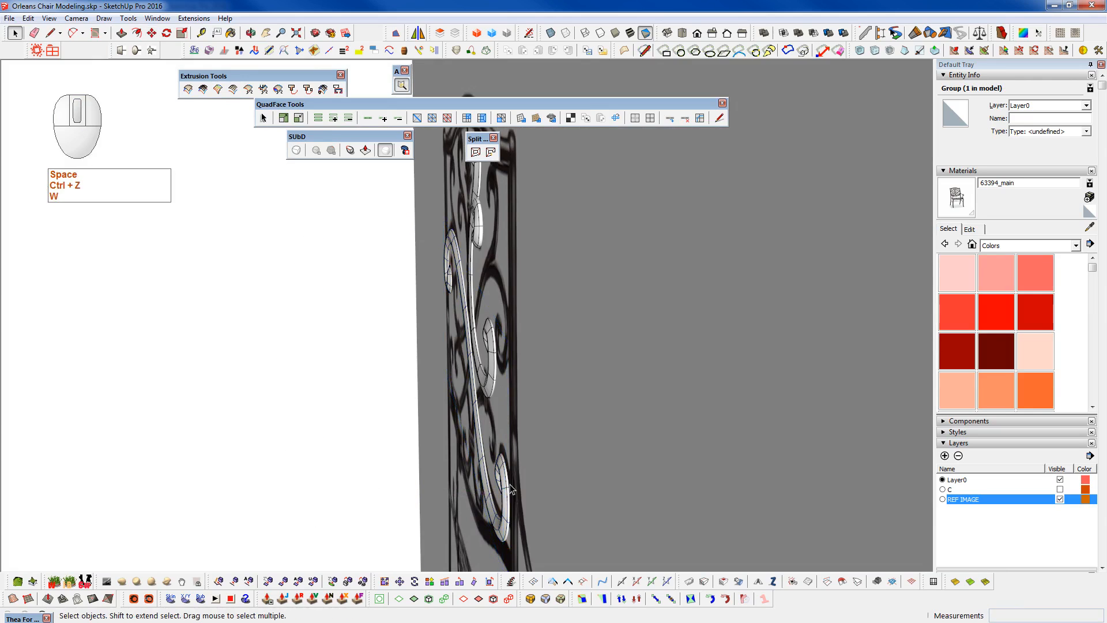
- Copy the rotated scroll about 1' 1 7/16" forward along the green axis and flip the copy along the group's red axis
key(w)
click(507, 490)
key(ctrl)
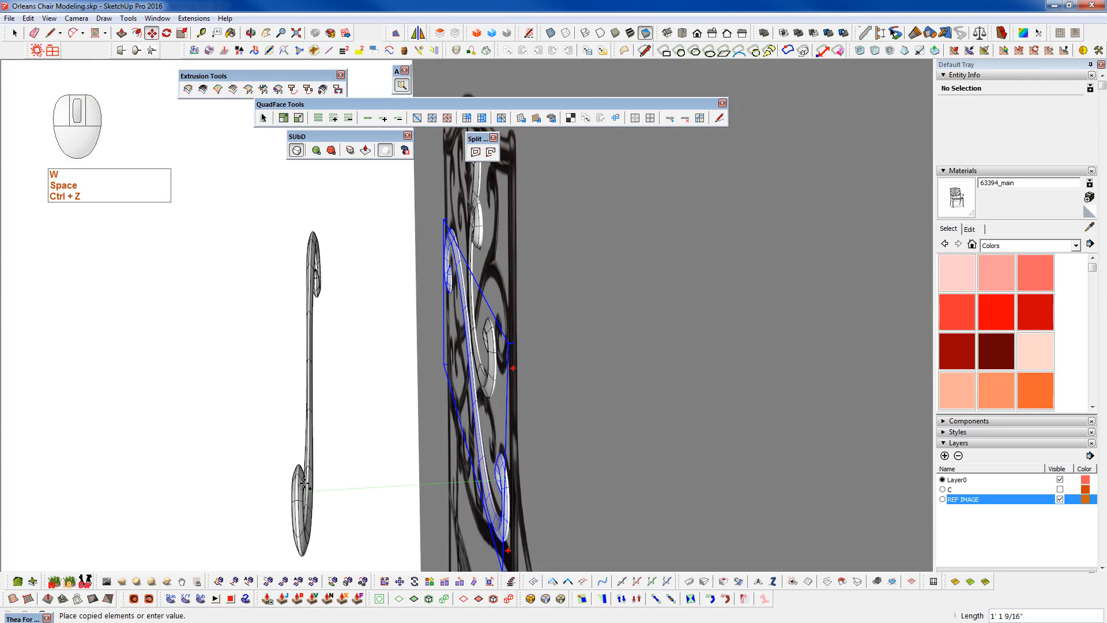
click(306, 487)
right_click(304, 489)
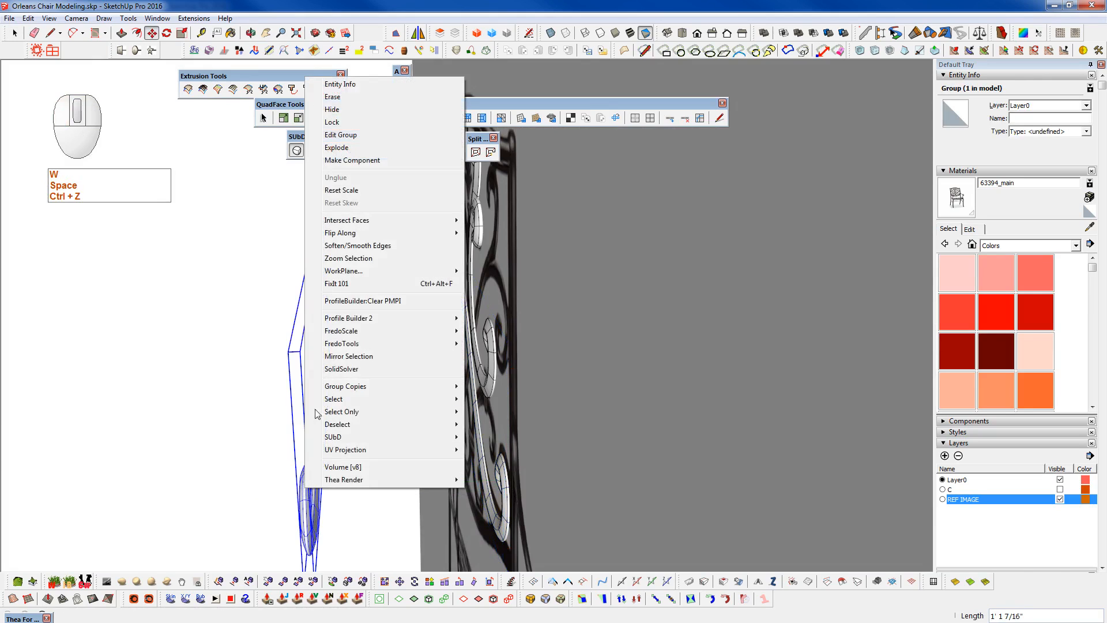
mouse_move(347, 234)
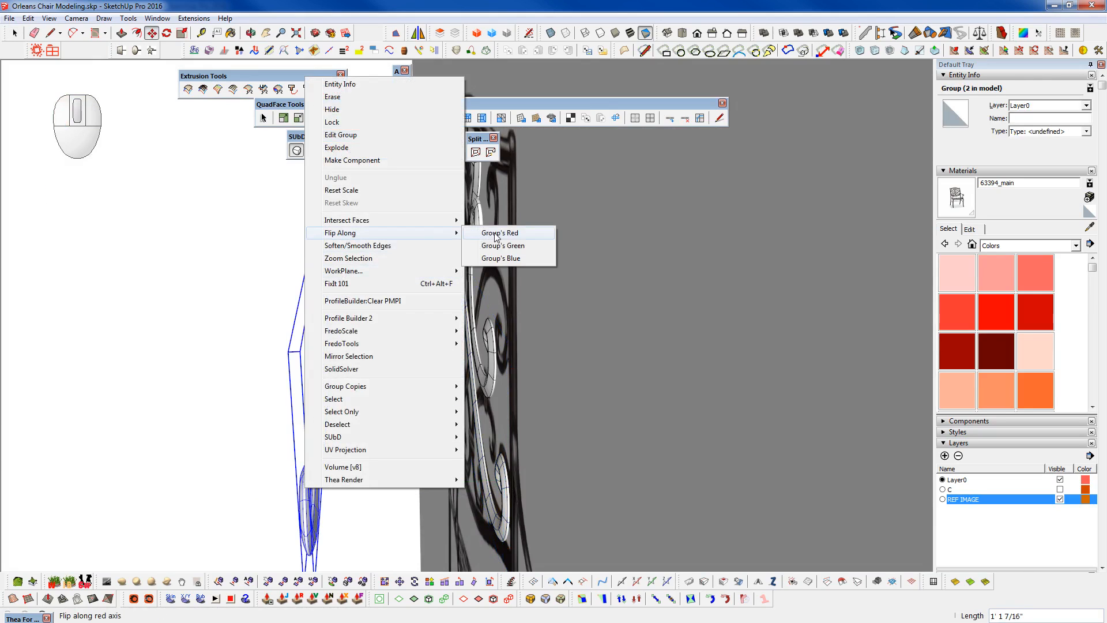
click(495, 235)
- Drop the flipped copy back onto the original scroll and rotate it about 9.7 degrees to follow the crossing scroll in the reference
key(shift+alt+t)
mouse_move(589, 347)
middle_down()
mouse_move(813, 329)
mouse_move(825, 318)
mouse_move(576, 360)
mouse_move(630, 378)
mouse_move(715, 355)
middle_up()
key(w)
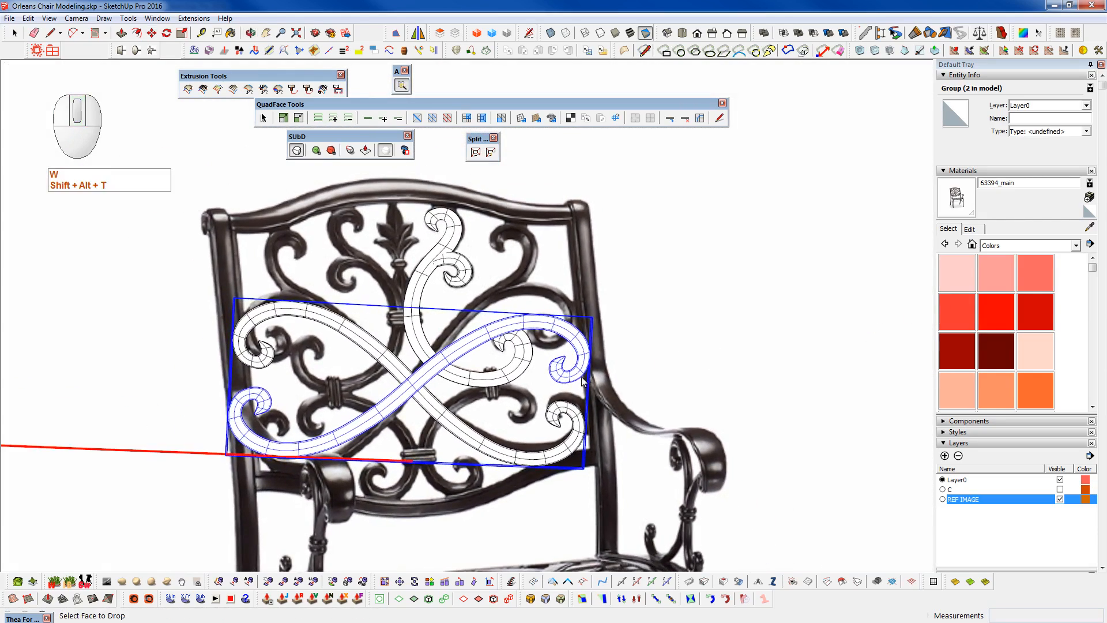
click(554, 394)
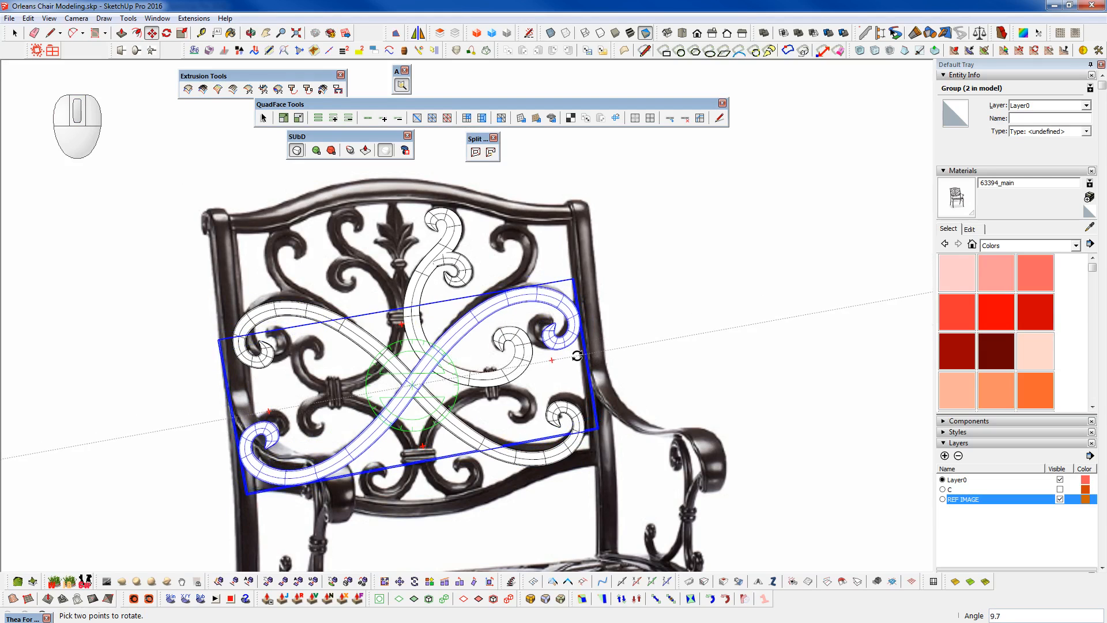
middle_drag(577, 356, 557, 421)
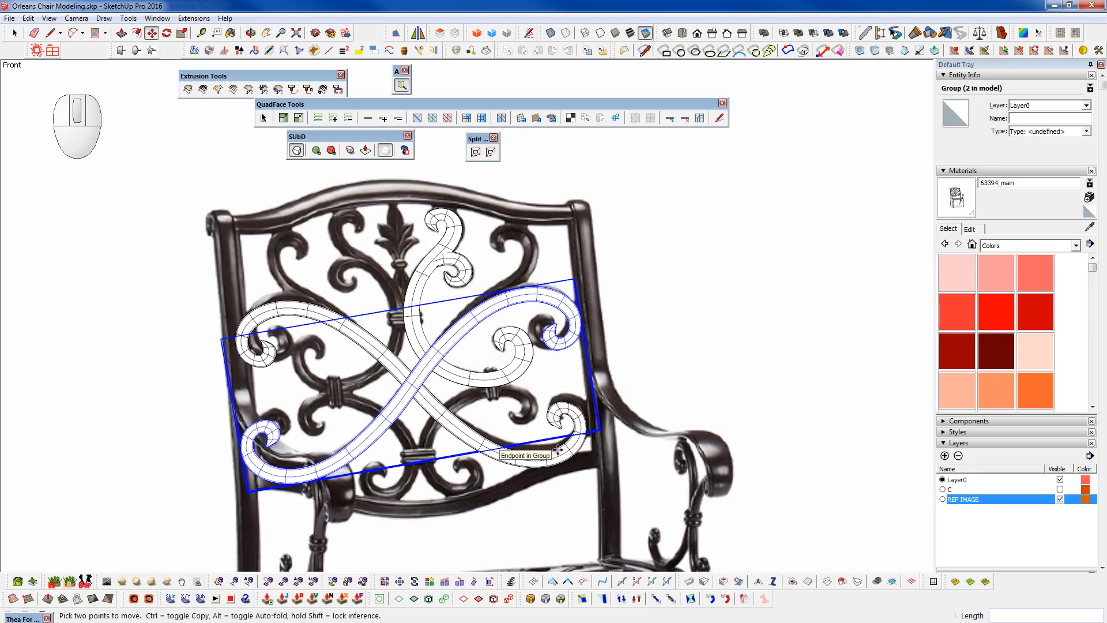
- Group the C-shaped upper scroll together with its separate small inner curl
scroll(515, 324, up, 2)
middle_drag(487, 351, 469, 374)
key(space)
click(500, 418)
shift+middle_drag(482, 432, 621, 447)
scroll(621, 447, down, 2)
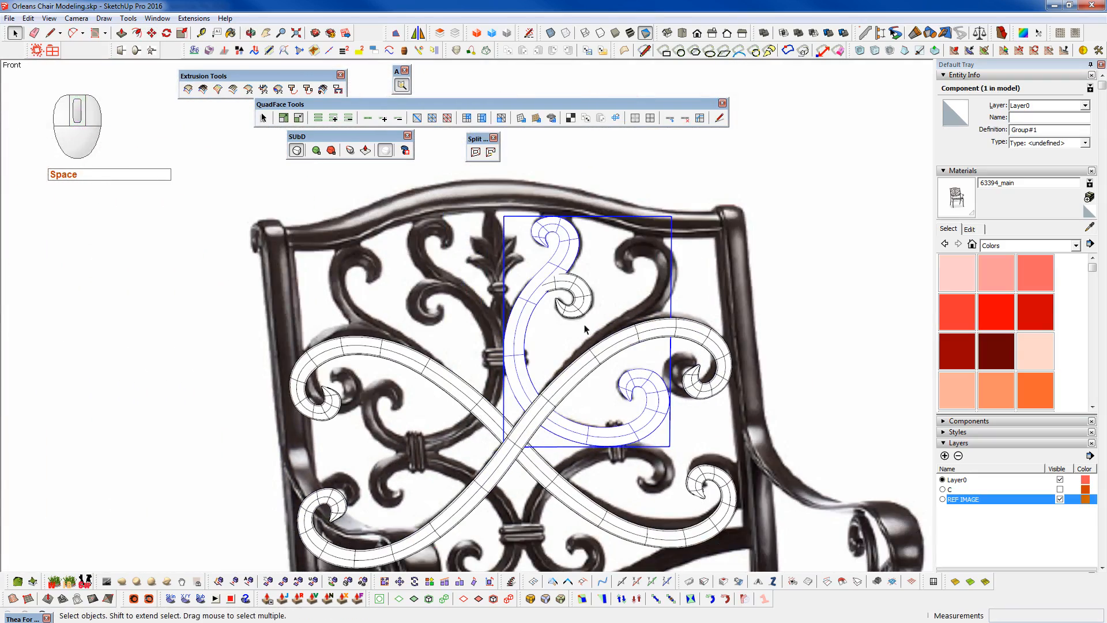
ctrl+click(589, 301)
key(shift+g)
middle_drag(589, 301, 662, 436)
scroll(564, 408, down, 1)
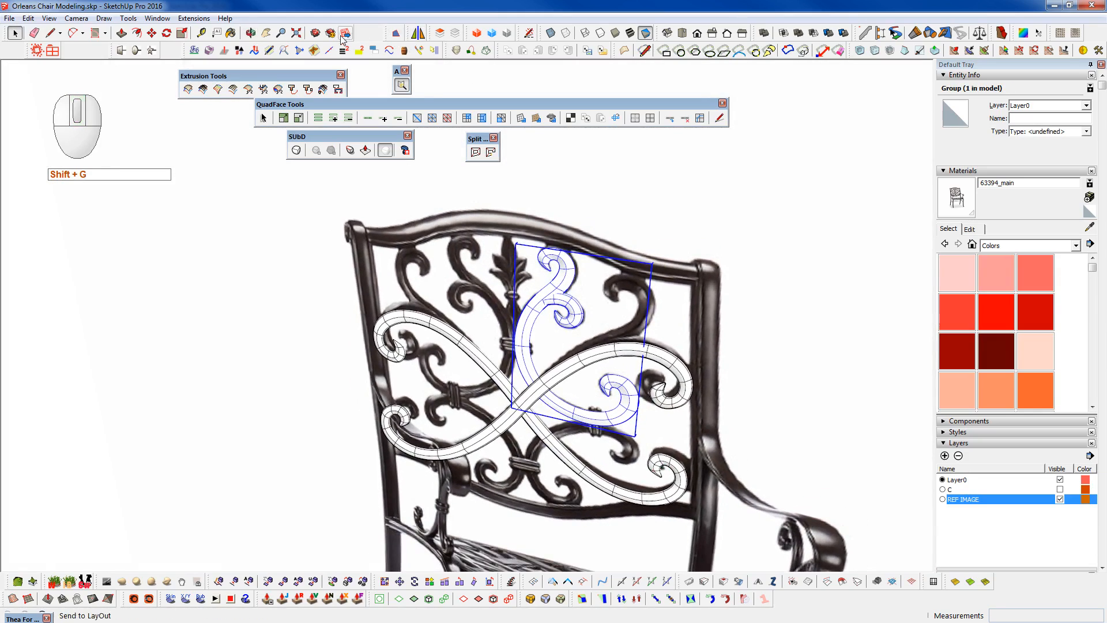
- Mirror the grouped C-shaped upper scroll across a vertical plane through the chair back's centre, keeping the original
click(418, 33)
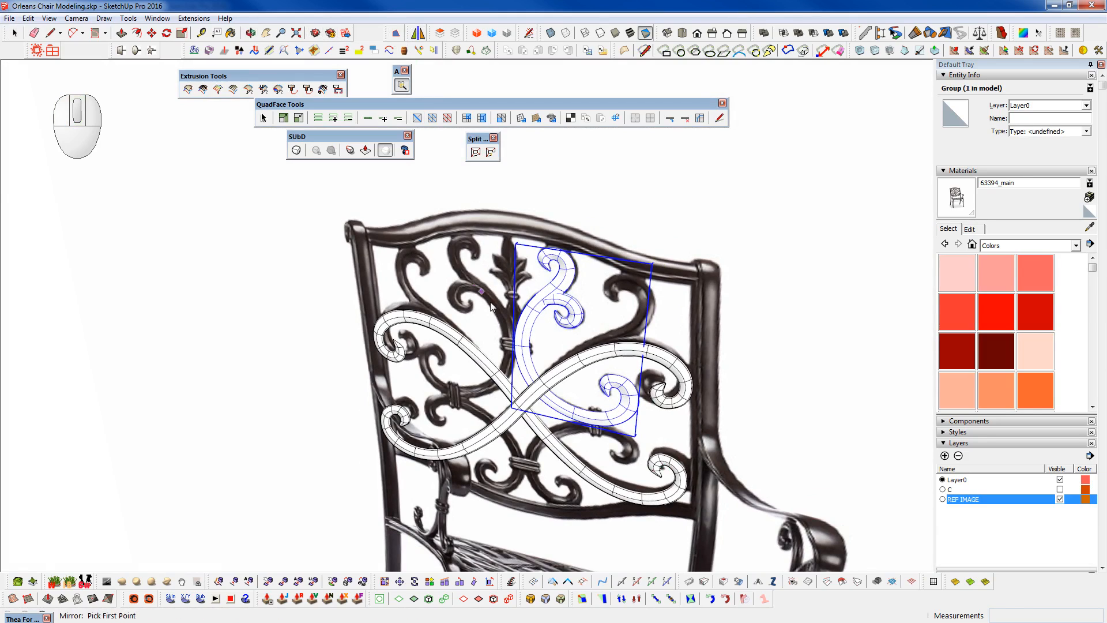
scroll(513, 314, up, 3)
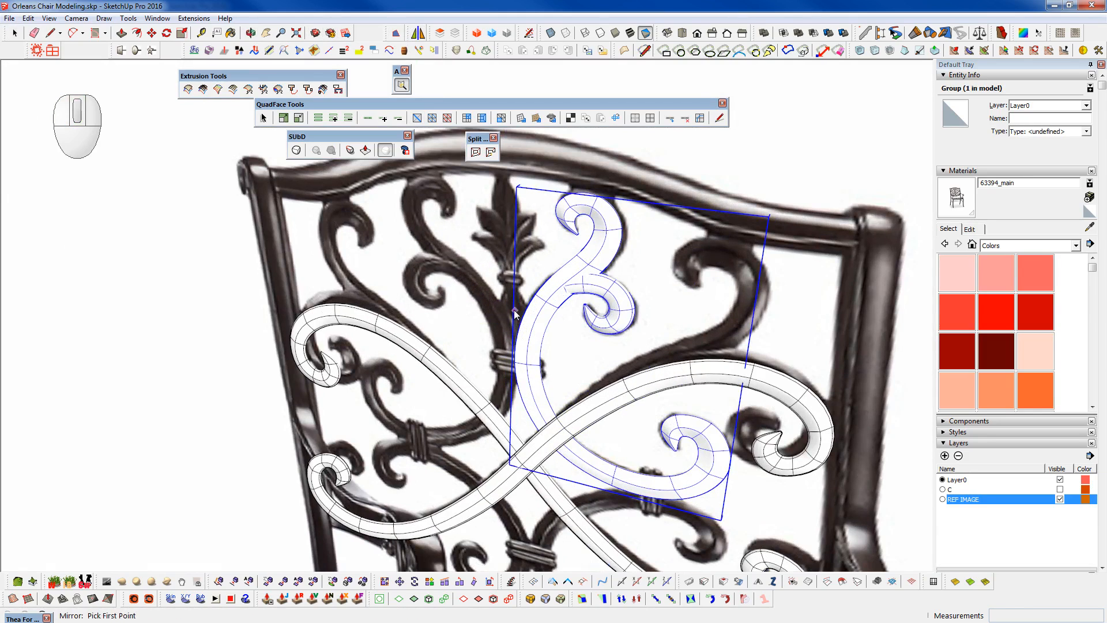
click(514, 311)
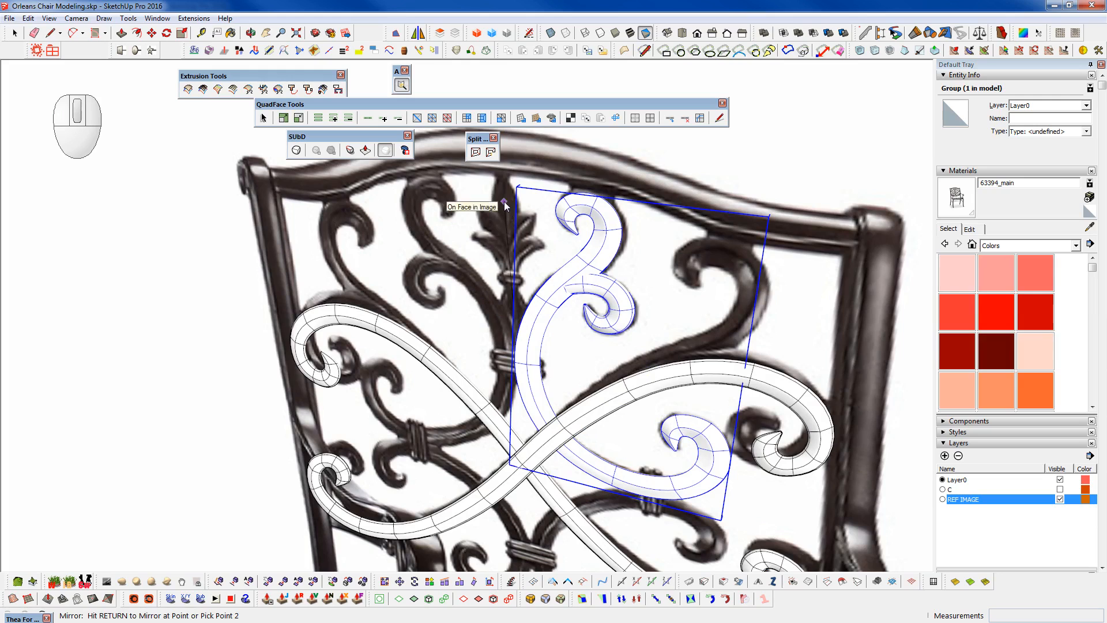
scroll(501, 413, down, 2)
scroll(501, 412, down, 4)
middle_drag(500, 412, 505, 255)
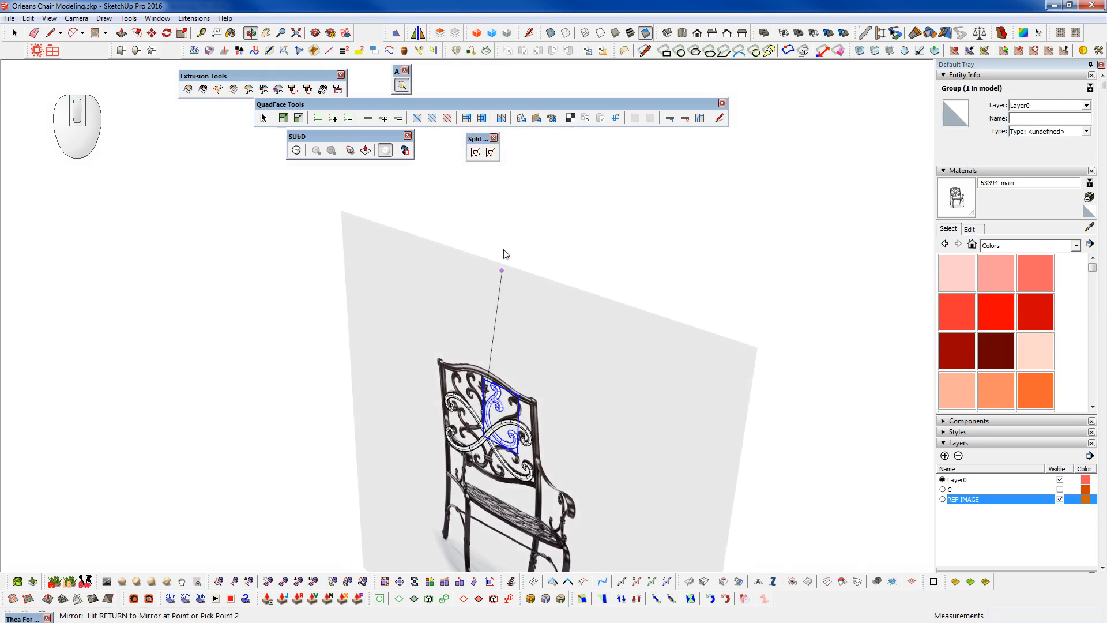
click(460, 224)
click(598, 348)
middle_drag(600, 353, 789, 323)
- From the front view, move the mirrored scroll group horizontally toward the centre until it touches the original scroll
key(F2)
scroll(490, 422, up, 3)
scroll(490, 426, up, 10)
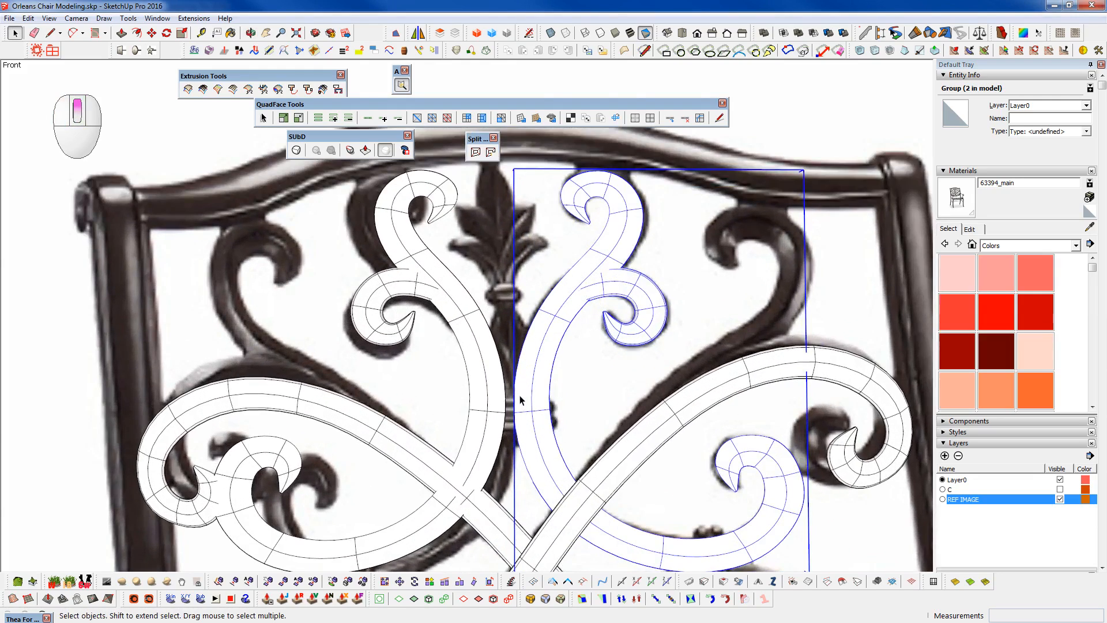
key(space)
scroll(501, 430, up, 1)
key(w)
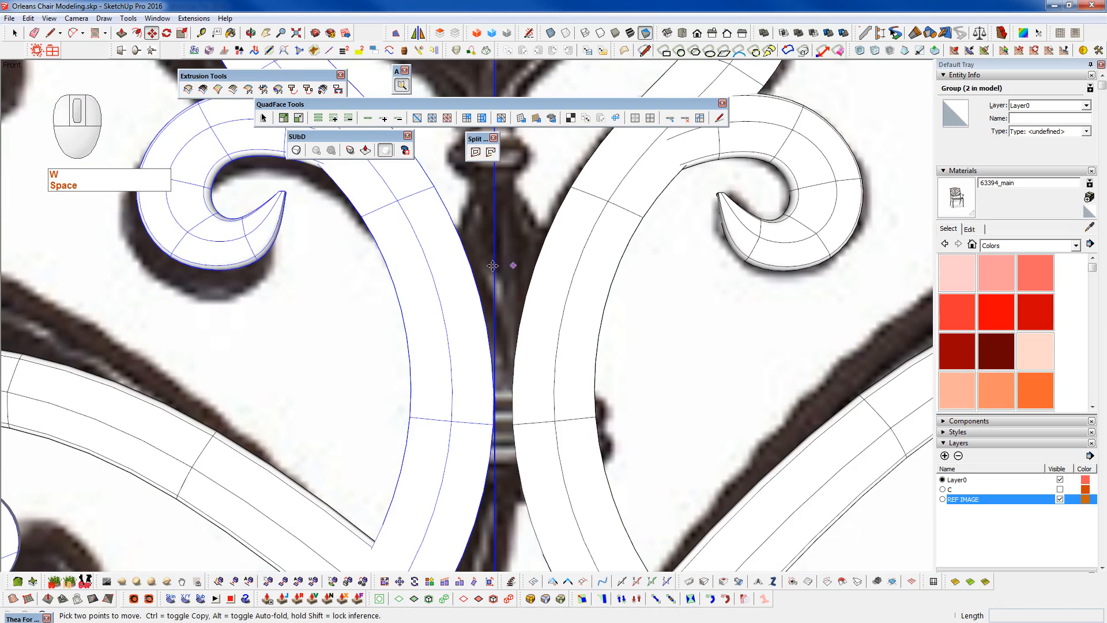
click(492, 265)
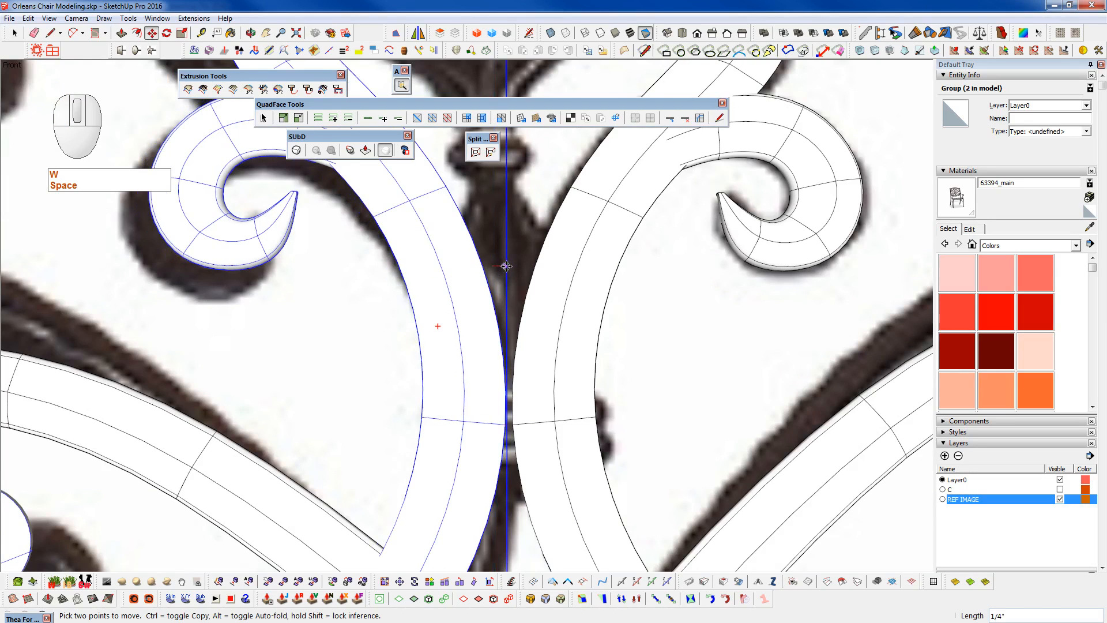
click(517, 266)
scroll(491, 384, down, 6)
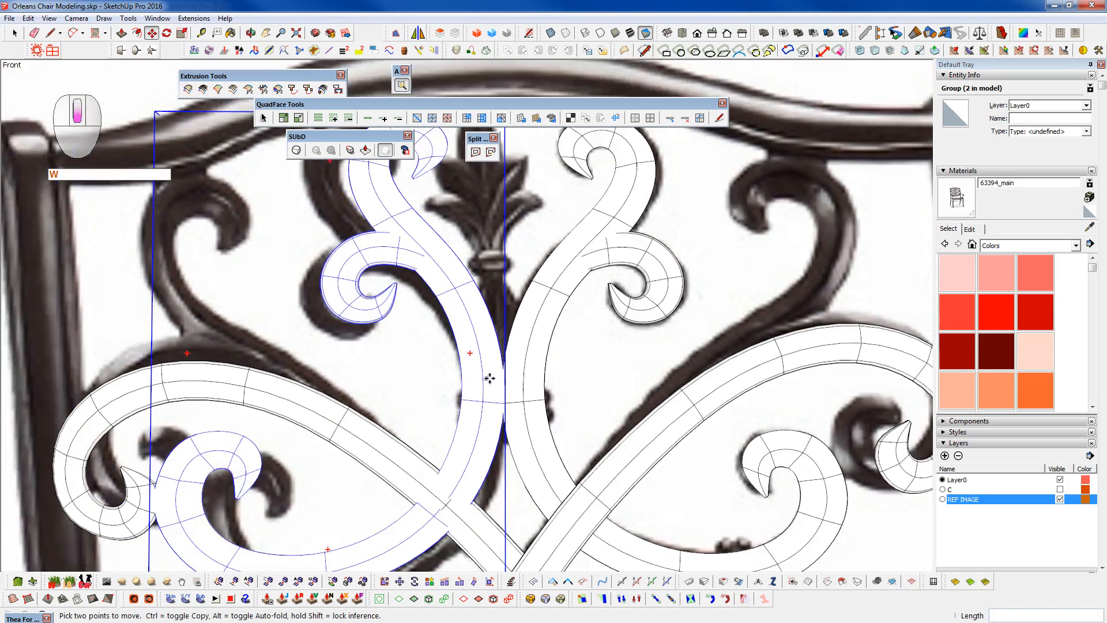
- Examine the upper outer scroll in the reference image and how it branches off the crossing scroll
scroll(489, 377, down, 5)
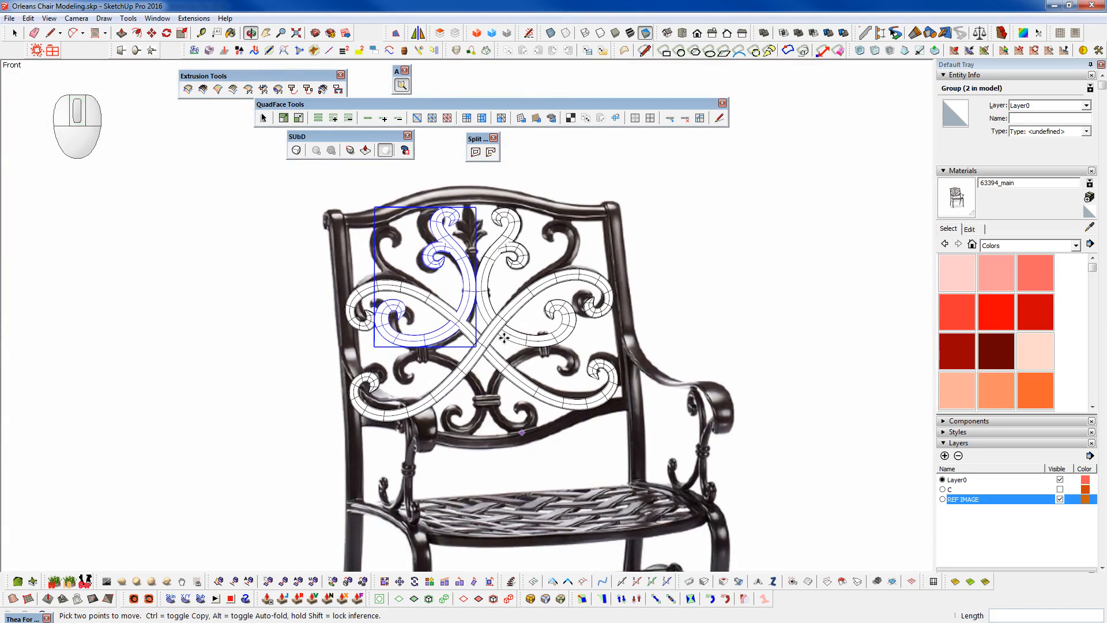
scroll(503, 336, up, 3)
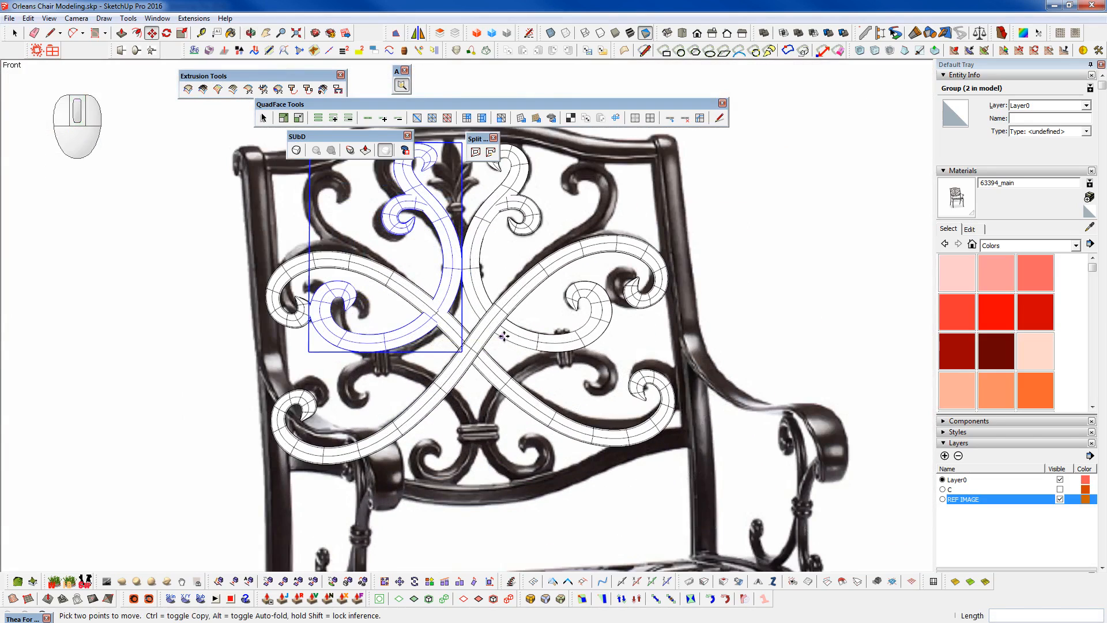
shift+middle_drag(503, 336, 554, 371)
key(m)
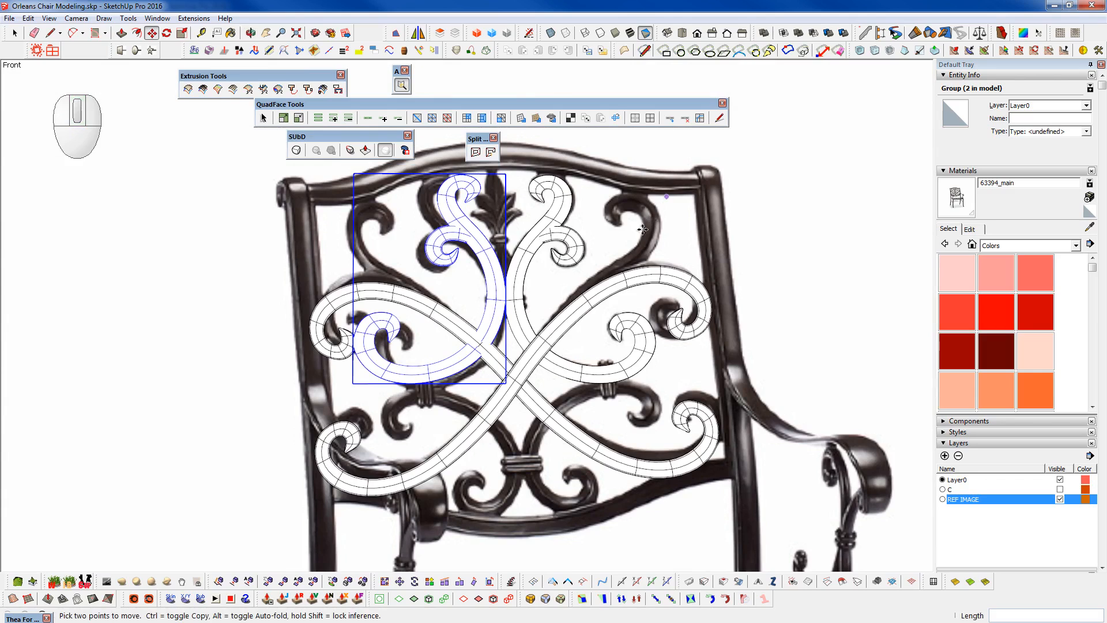
scroll(617, 290, up, 3)
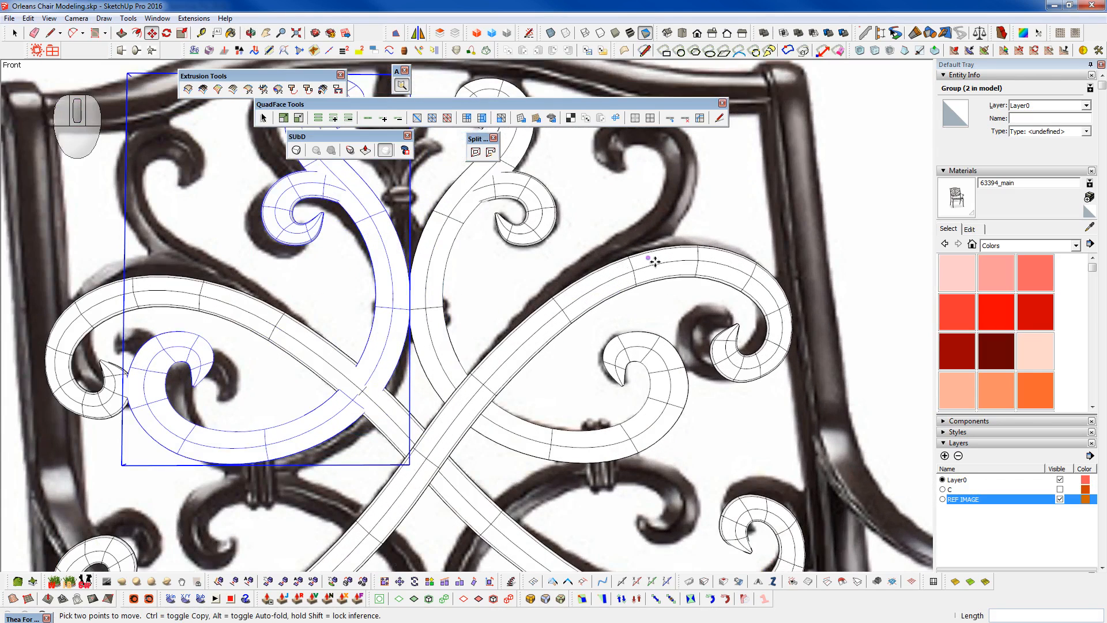
shift+middle_drag(640, 294, 598, 362)
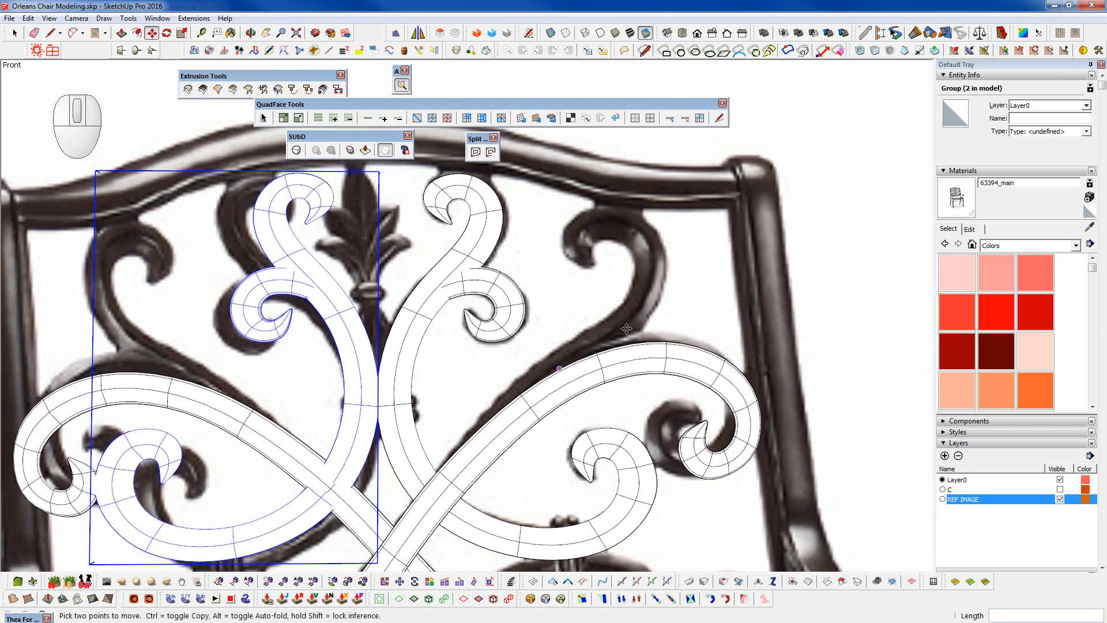
scroll(629, 229, down, 2)
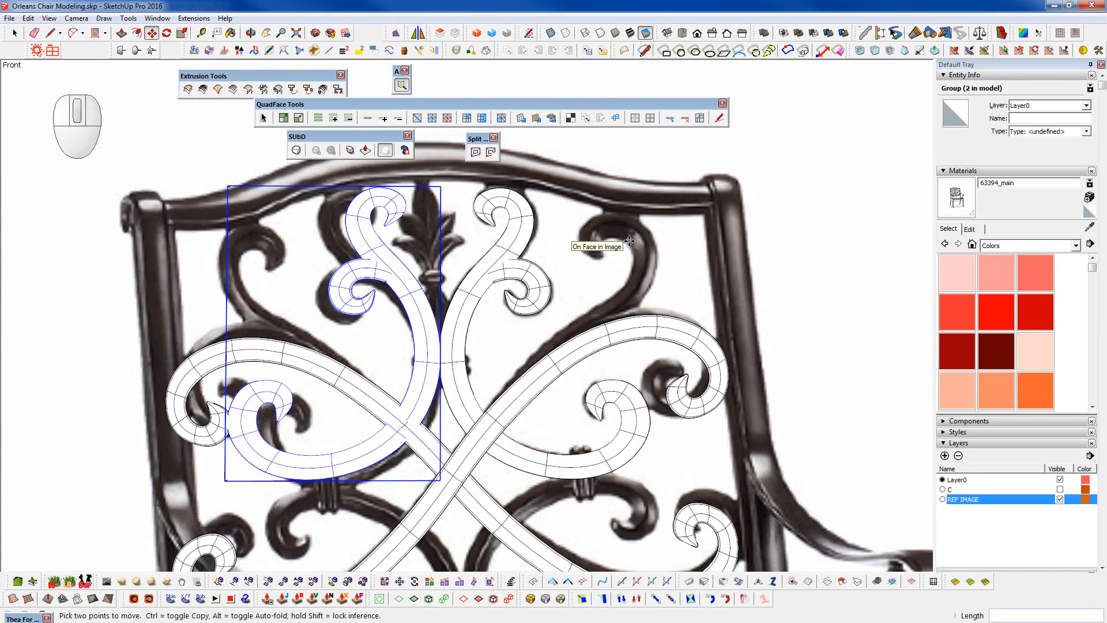
middle_drag(705, 363, 677, 362)
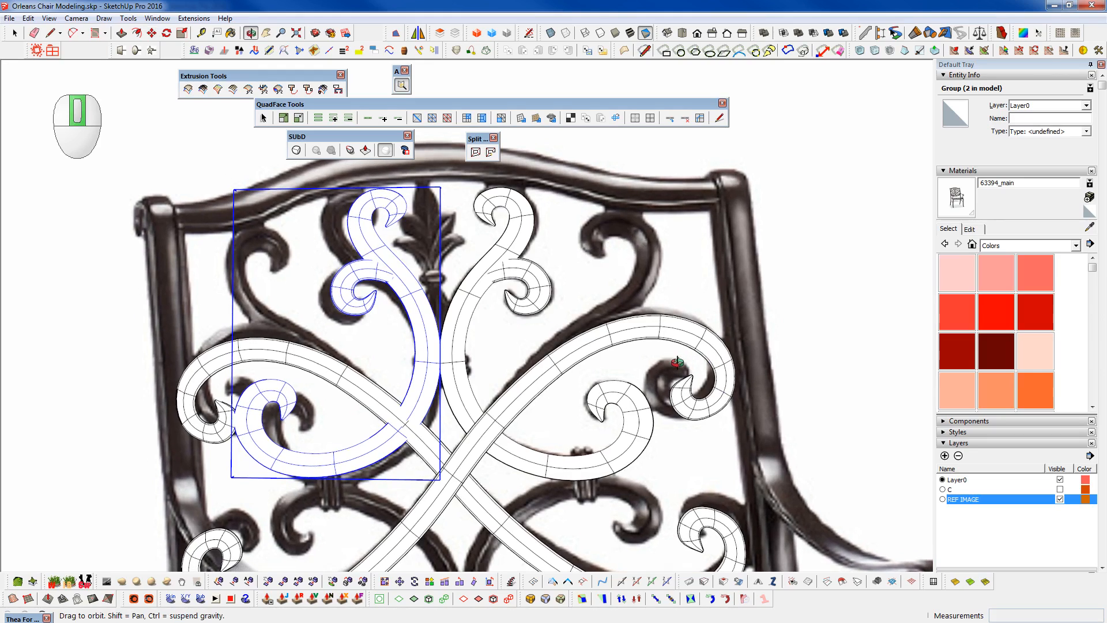
- Turn off subdivision on the crossing scroll that ends at the upper right of the chair back
scroll(701, 344, up, 5)
key(space)
click(697, 341)
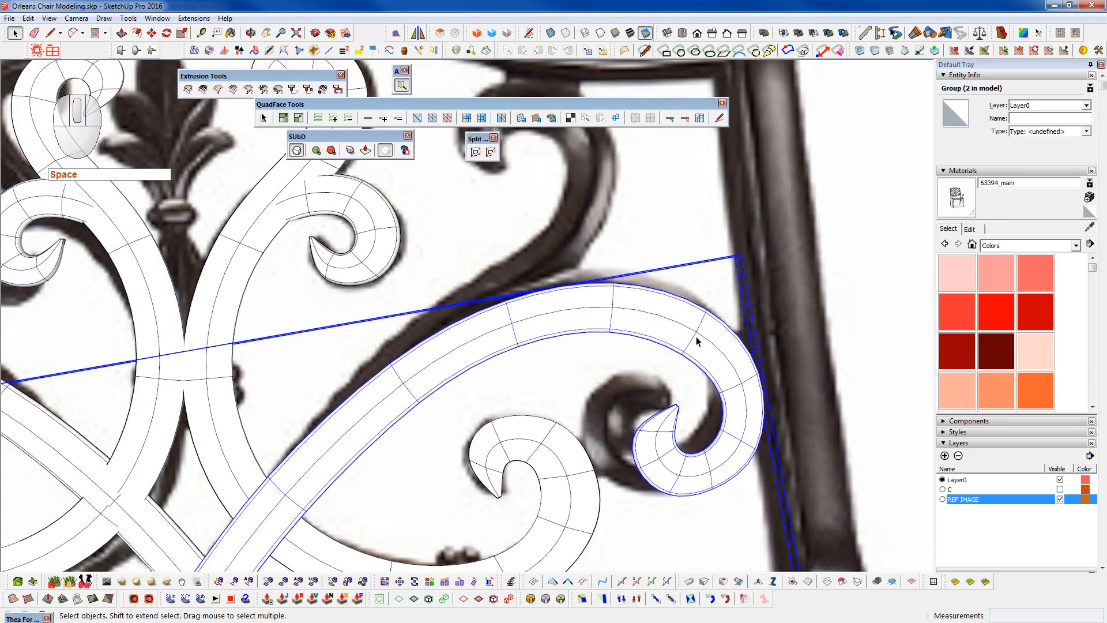
scroll(697, 340, down, 1)
key(shift+2)
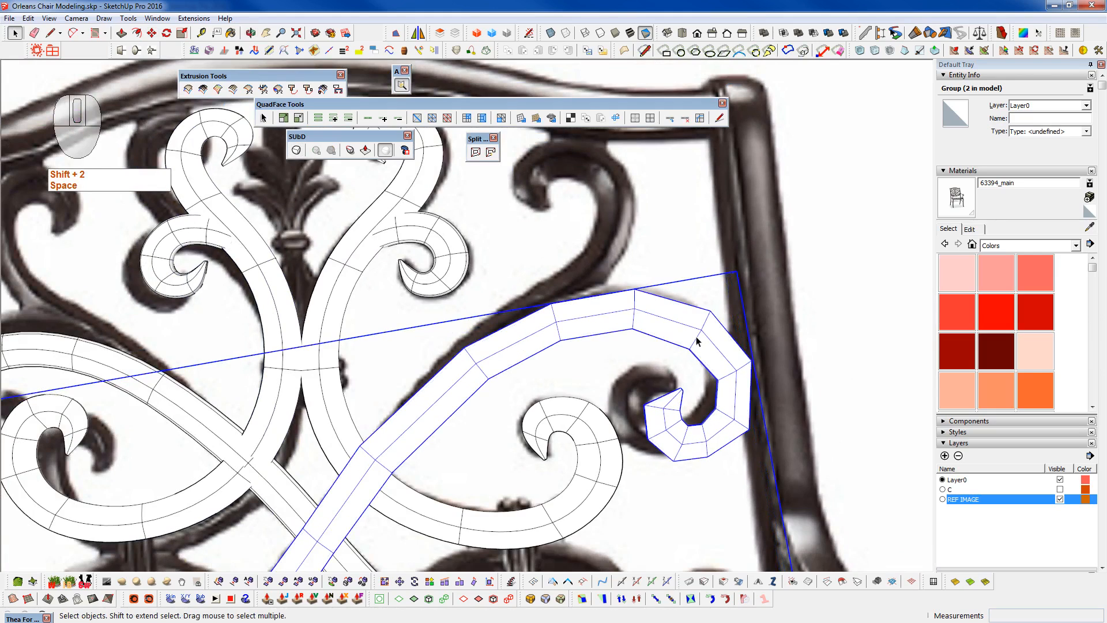
- Copy the curled end section from inside the crossing scroll's group and paste it in place as a separate group outside it
double_click(742, 428)
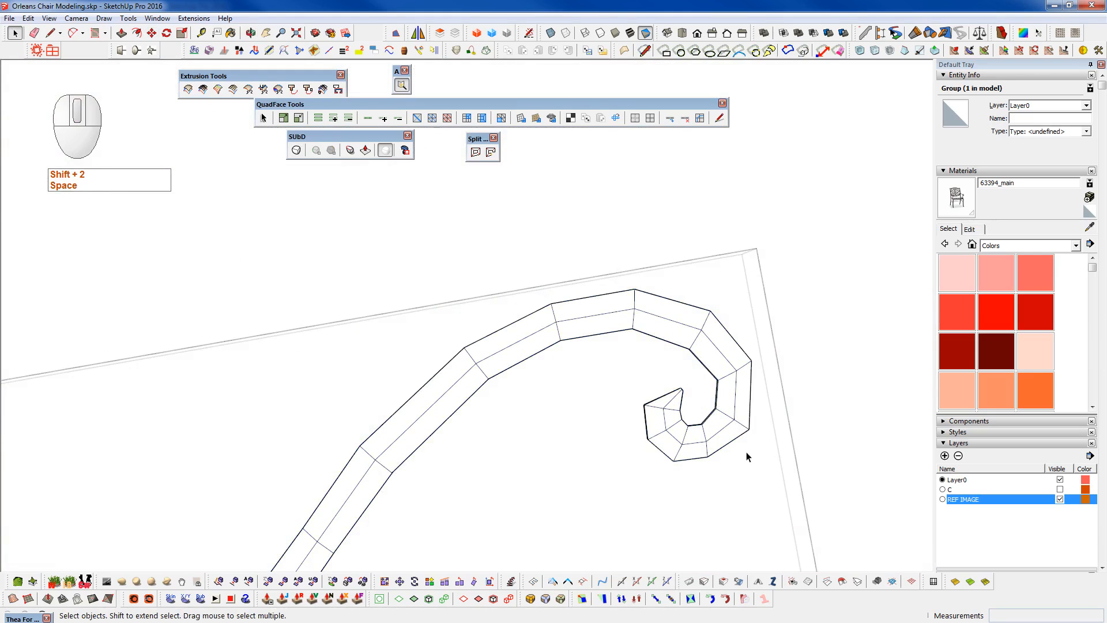
triple_click(643, 347)
key(shift+g)
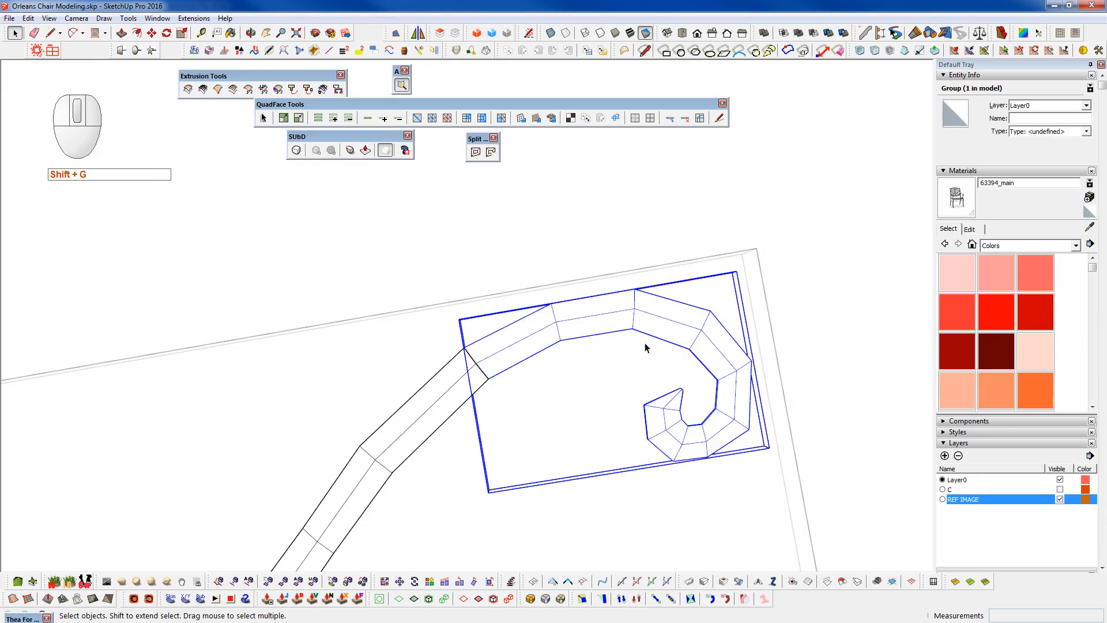
key(ctrl+c)
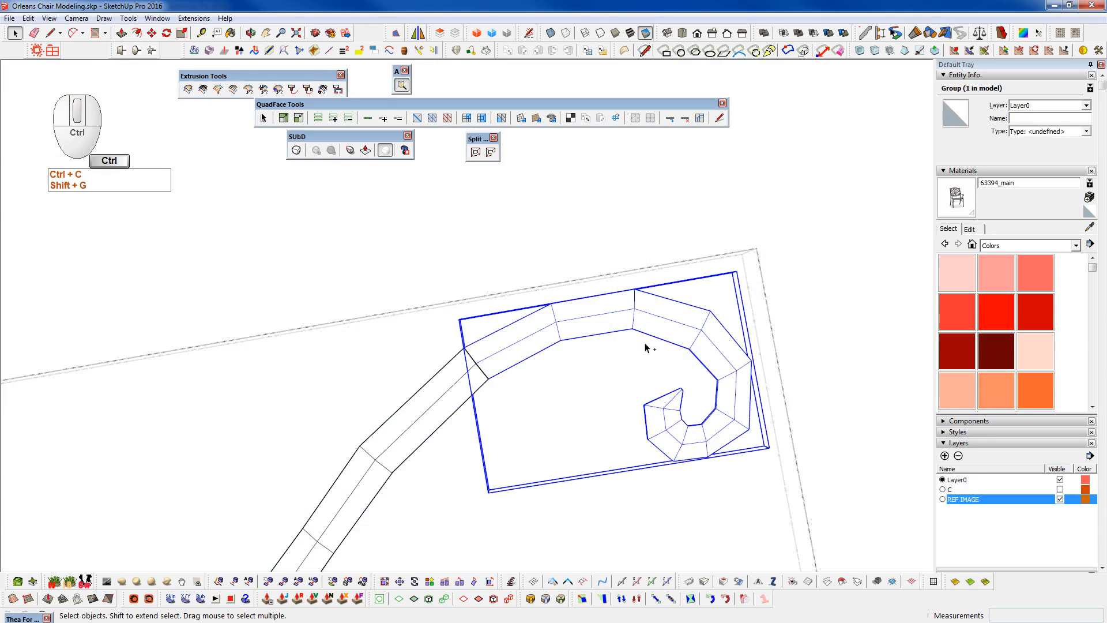
key(x)
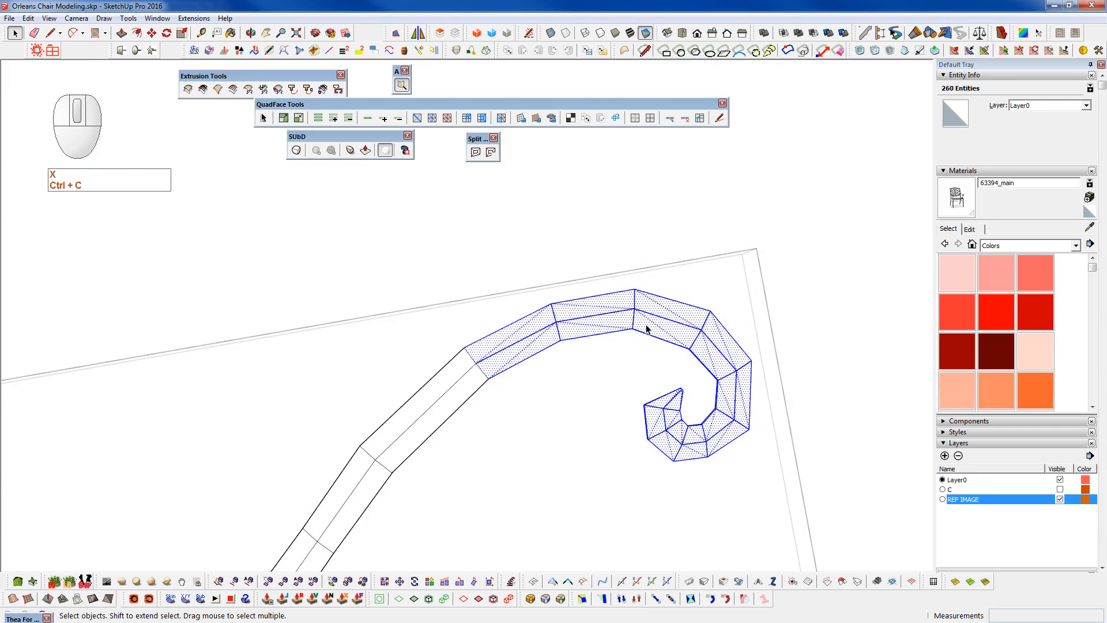
key(shift+c)
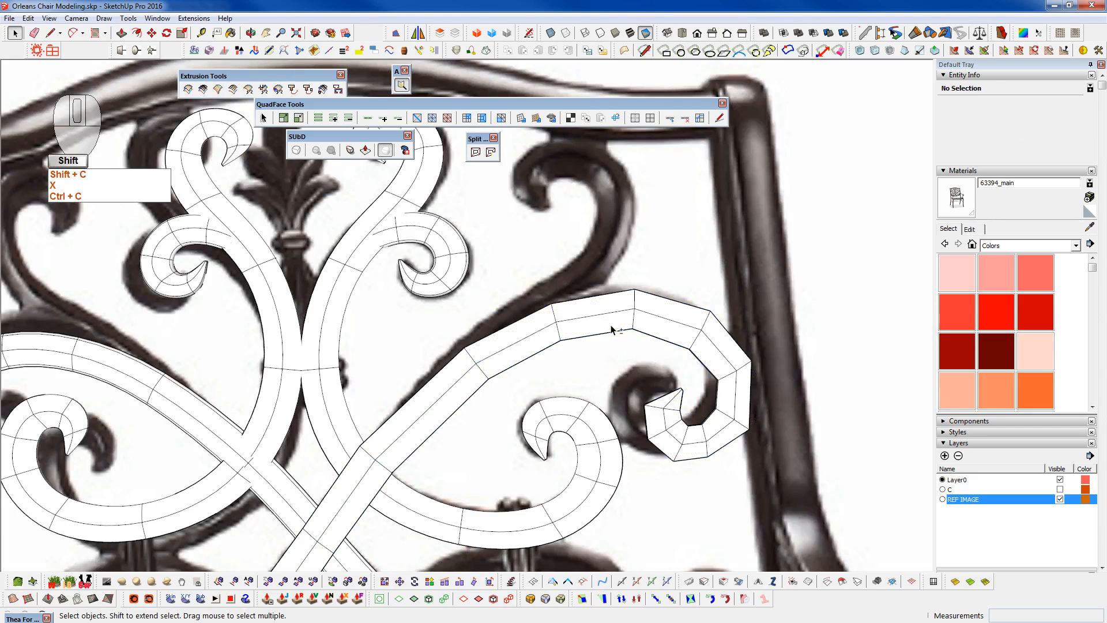
key(v)
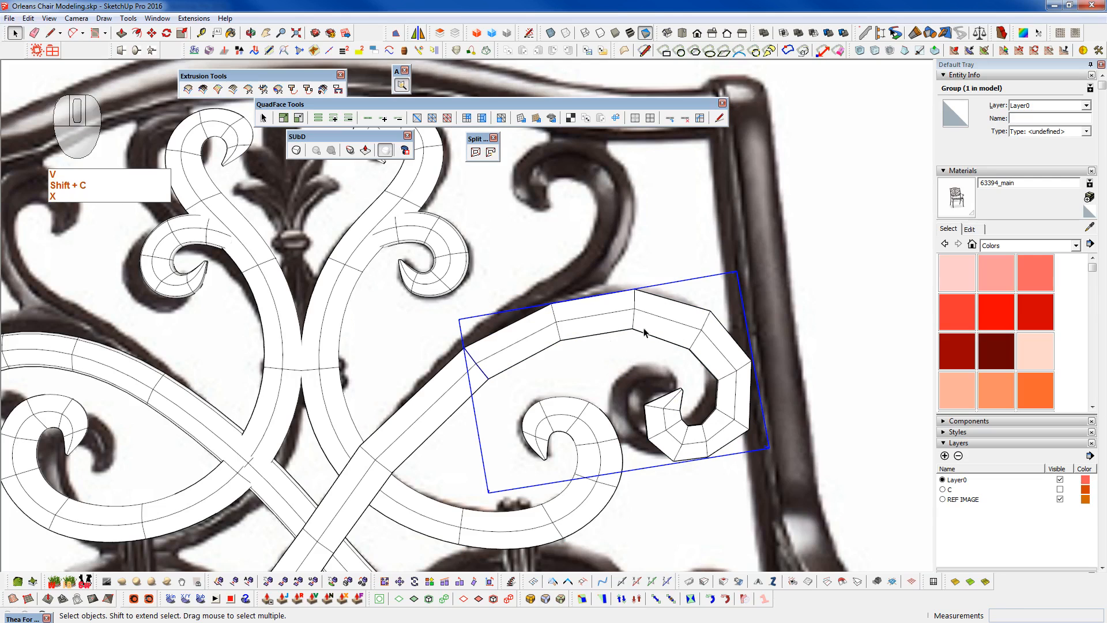
- Try to flip the pasted curl along the group's green axis
right_click(657, 312)
mouse_move(788, 386)
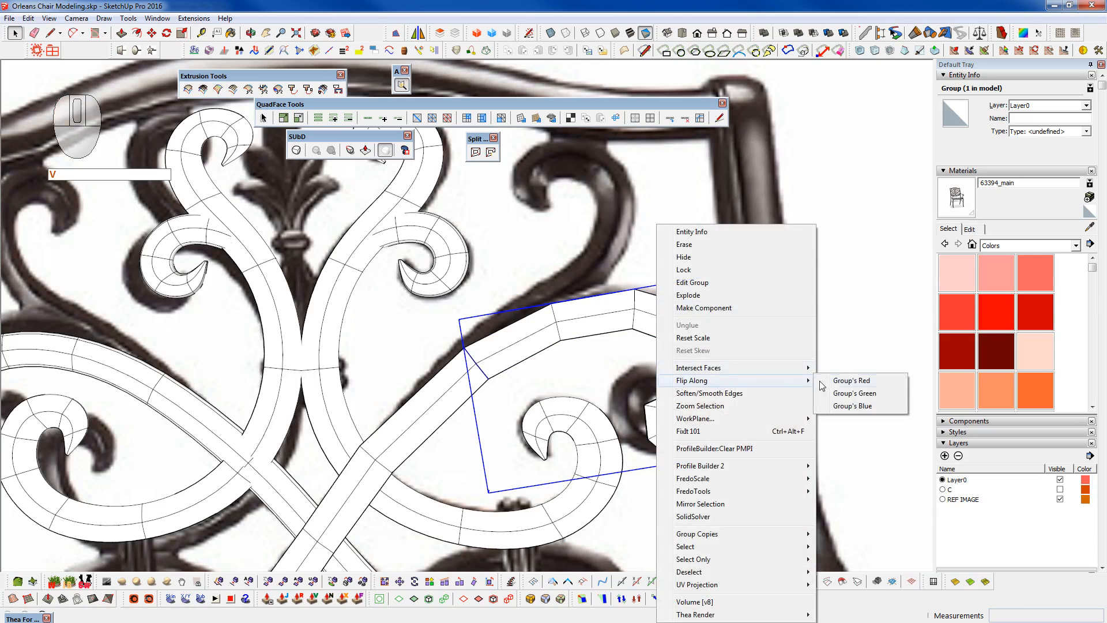
click(853, 393)
key(z)
- Flip the pasted curl along the group's blue axis
right_click(676, 330)
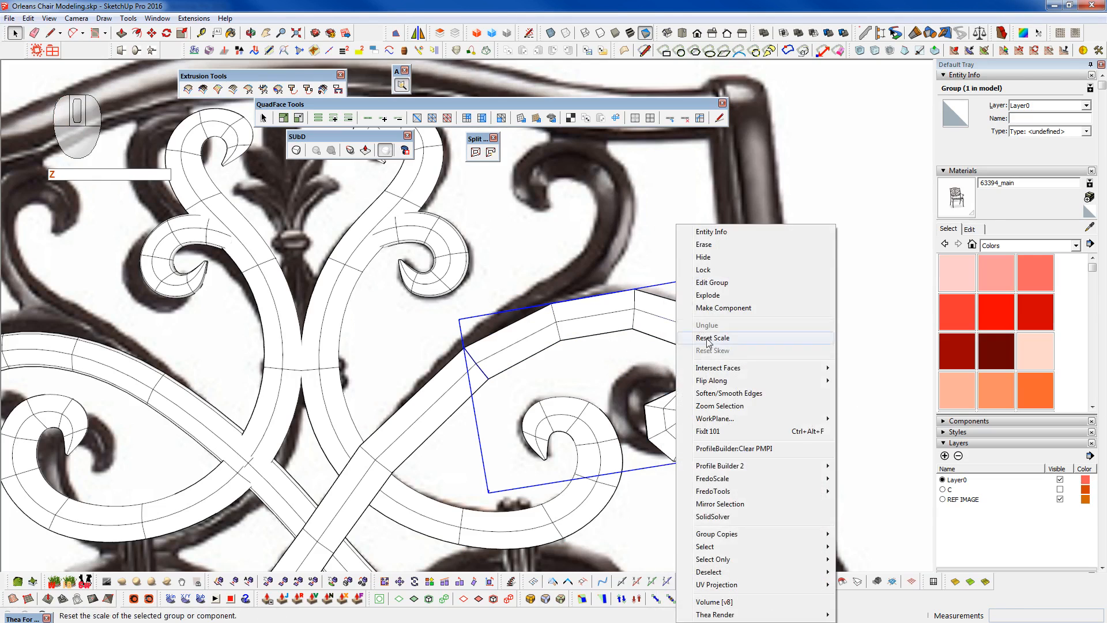
mouse_move(761, 381)
click(880, 407)
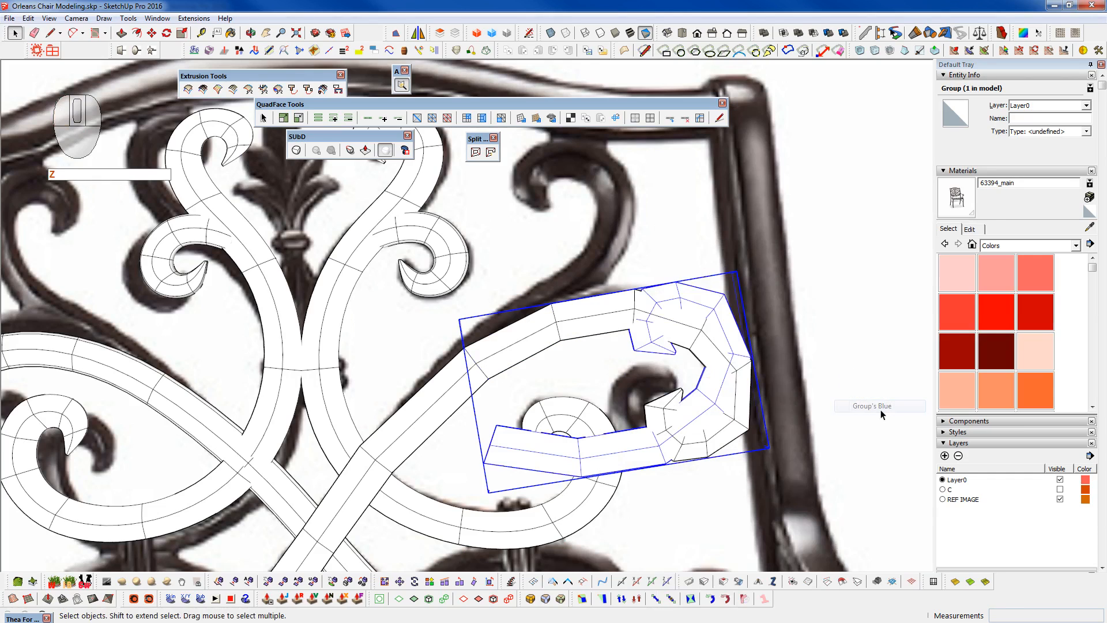
- Rotate and move the flipped curl above the crossing scroll to match the upper outer scroll in the reference image
key(w)
drag(497, 400, 517, 439)
click(689, 487)
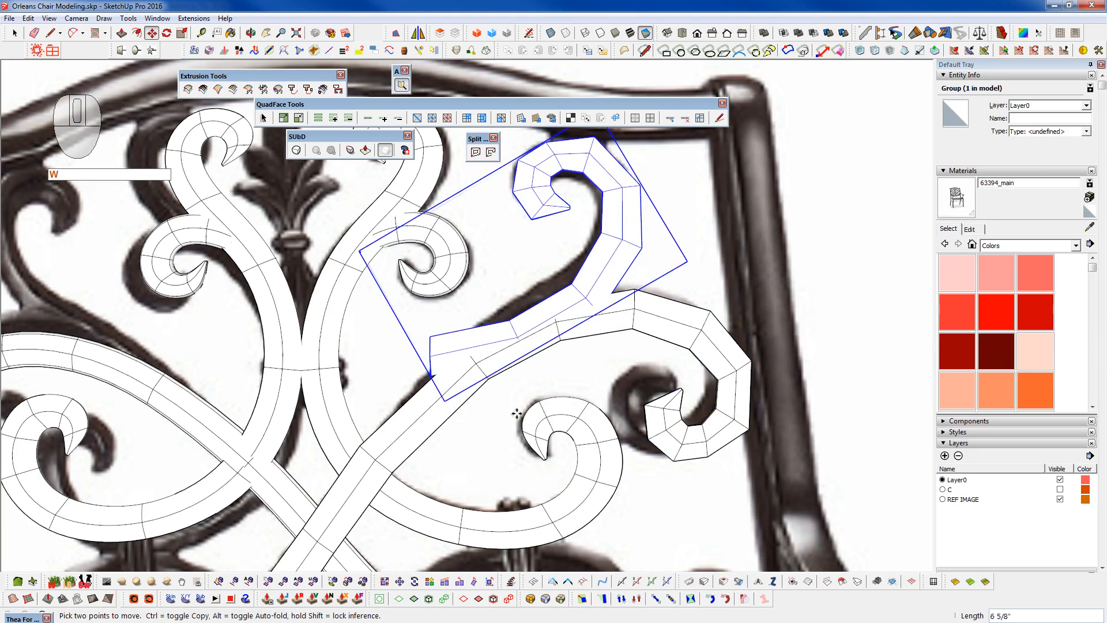
mouse_move(425, 313)
mouse_down()
mouse_move(447, 332)
mouse_move(422, 328)
mouse_up()
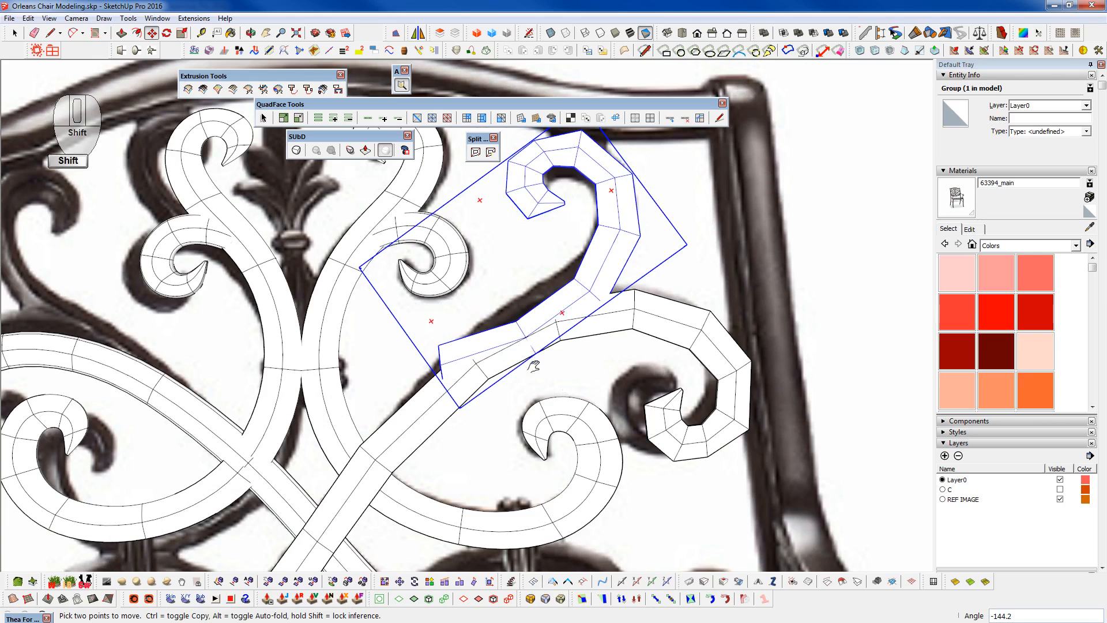
shift+middle_drag(532, 356, 556, 422)
click(612, 460)
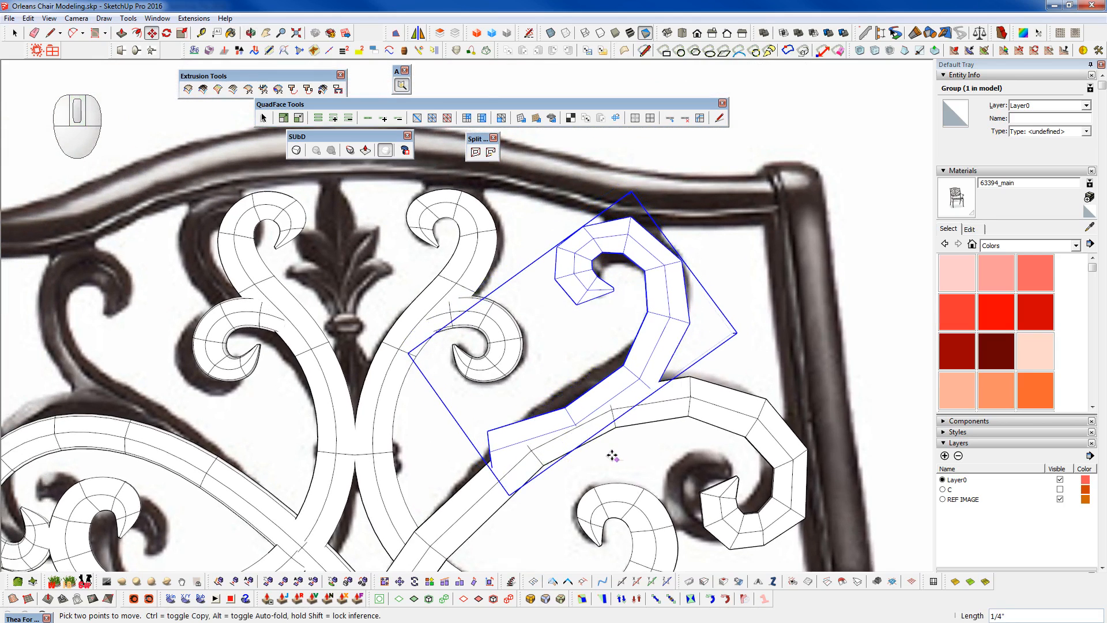
click(608, 455)
- Check the curl with subdivision on, switch it off, and delete the end segment at the curl's lower base
key(shift+2)
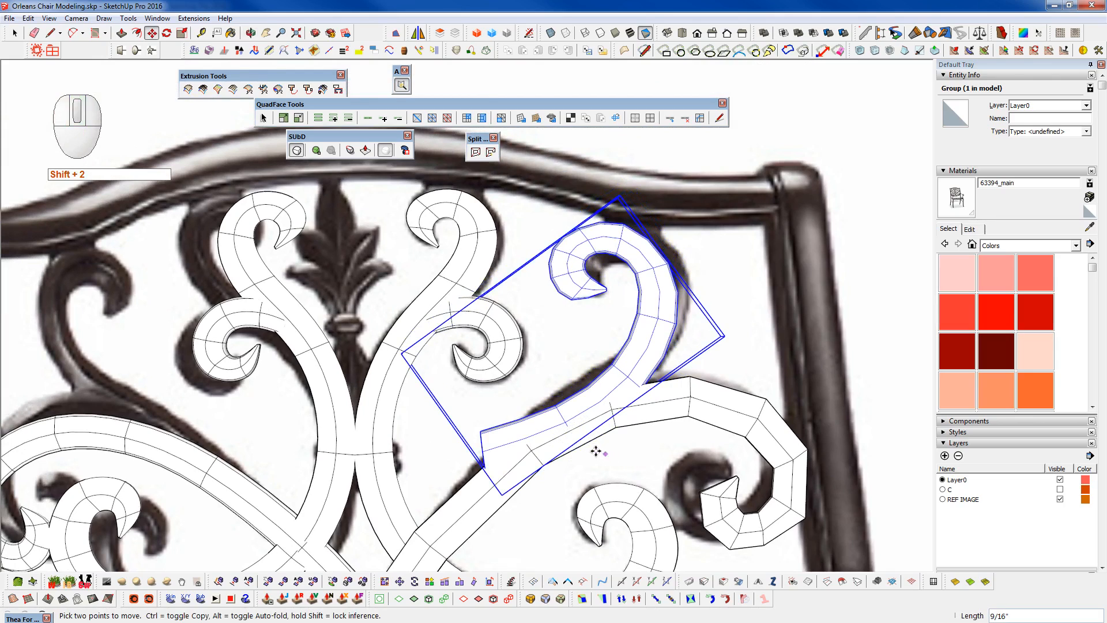
key(space)
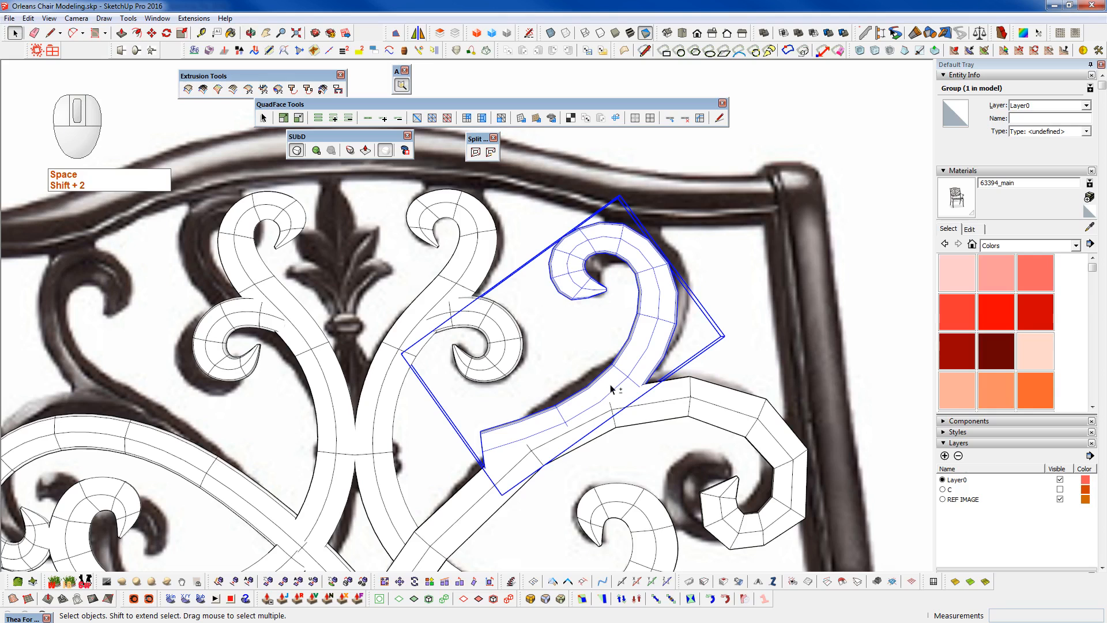
key(shift+2)
double_click(612, 381)
drag(533, 485, 461, 420)
key(shift+g)
key(ctrl+d)
key(c)
- Subdivide the shortened curl and move it horizontally toward the right chair post to line up with the reference scroll
key(shift+2)
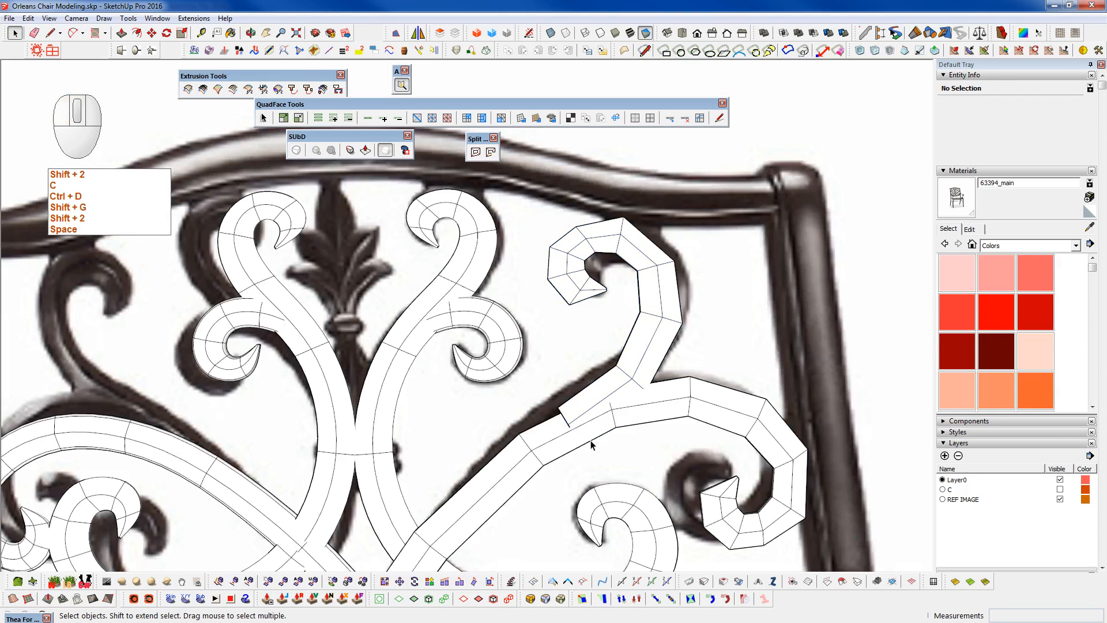
click(666, 353)
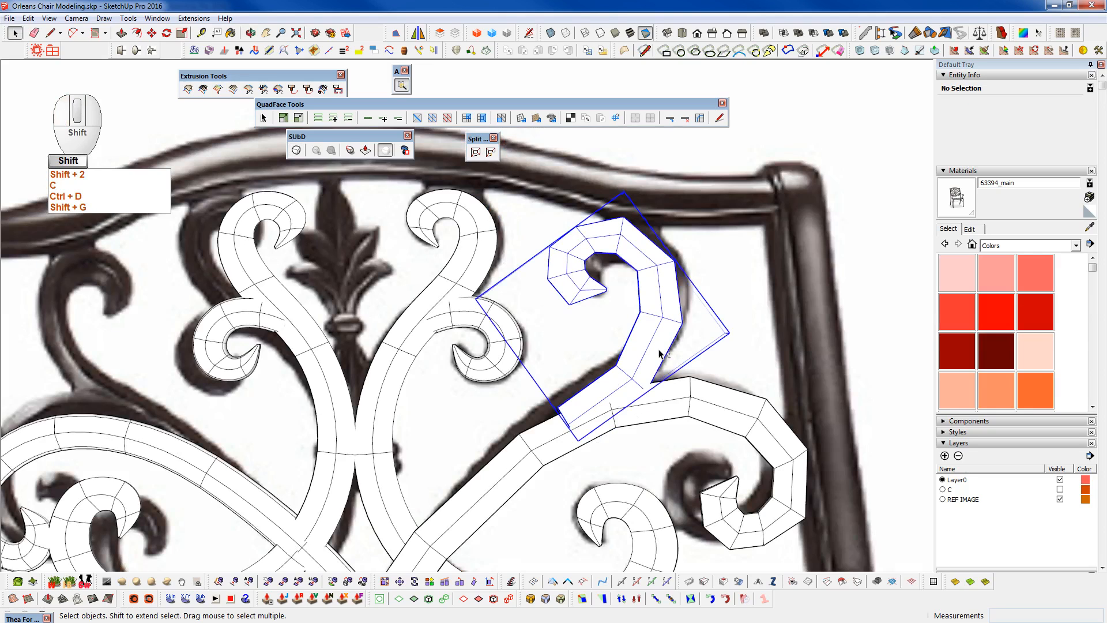
key(shift+2)
middle_drag(634, 389, 638, 371)
key(w)
click(715, 346)
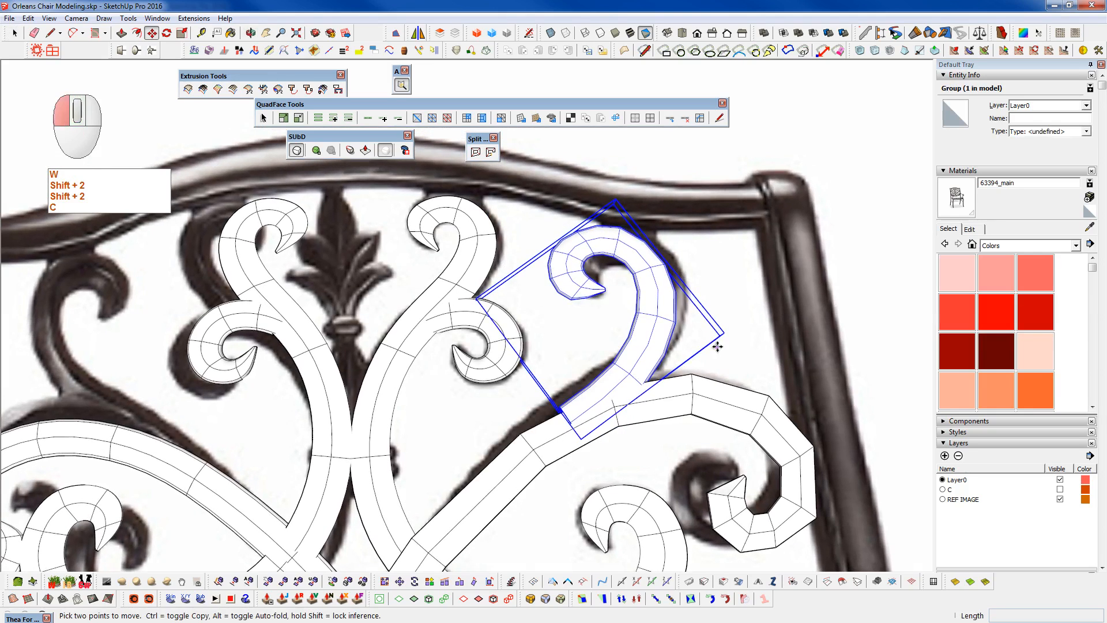
click(733, 346)
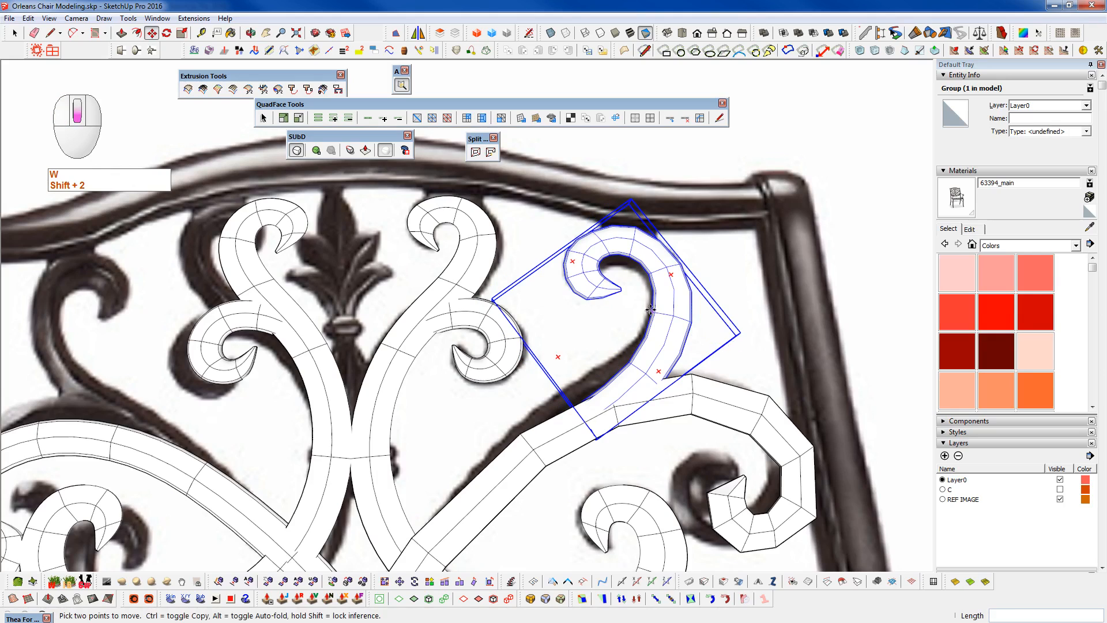
- Turn subdivision on for the large crossing scroll that rises to the chair's right post
scroll(650, 310, down, 4)
key(space)
click(647, 317)
scroll(643, 322, down, 3)
middle_drag(643, 324, 657, 333)
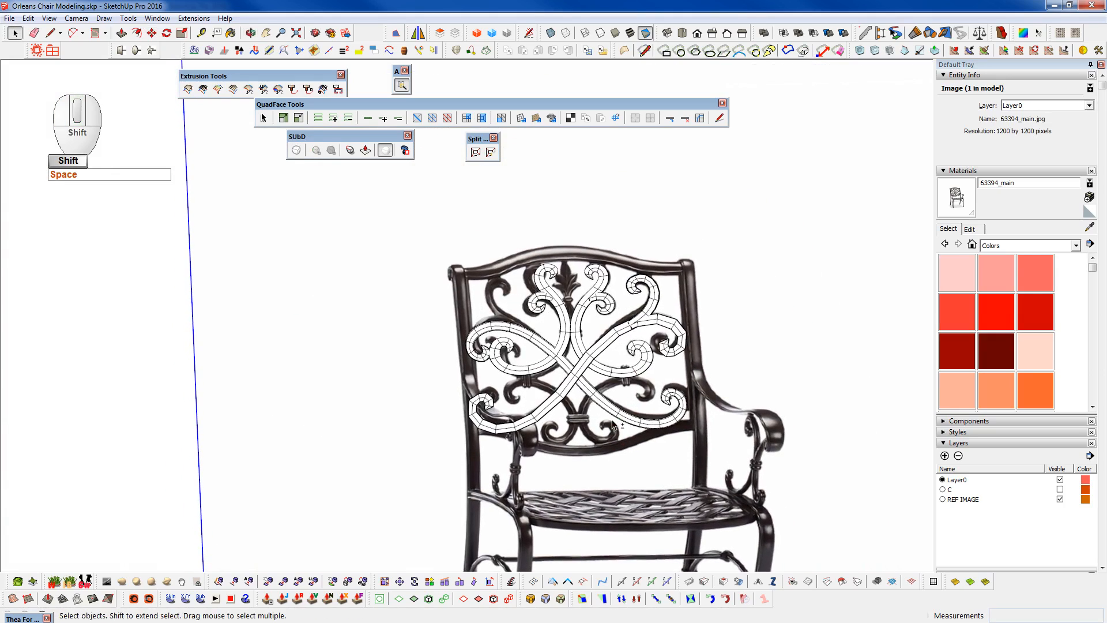
scroll(657, 332, up, 2)
shift+click(667, 321)
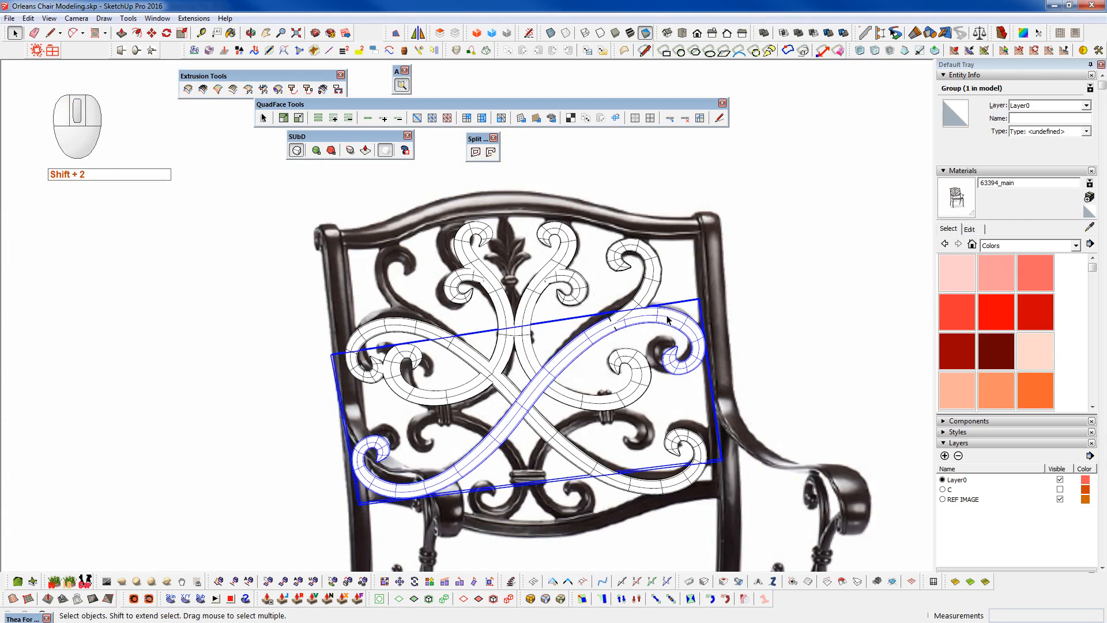
click(794, 355)
- Move the upper right outer curl slightly so its base sits on the crossing scroll
scroll(677, 356, up, 6)
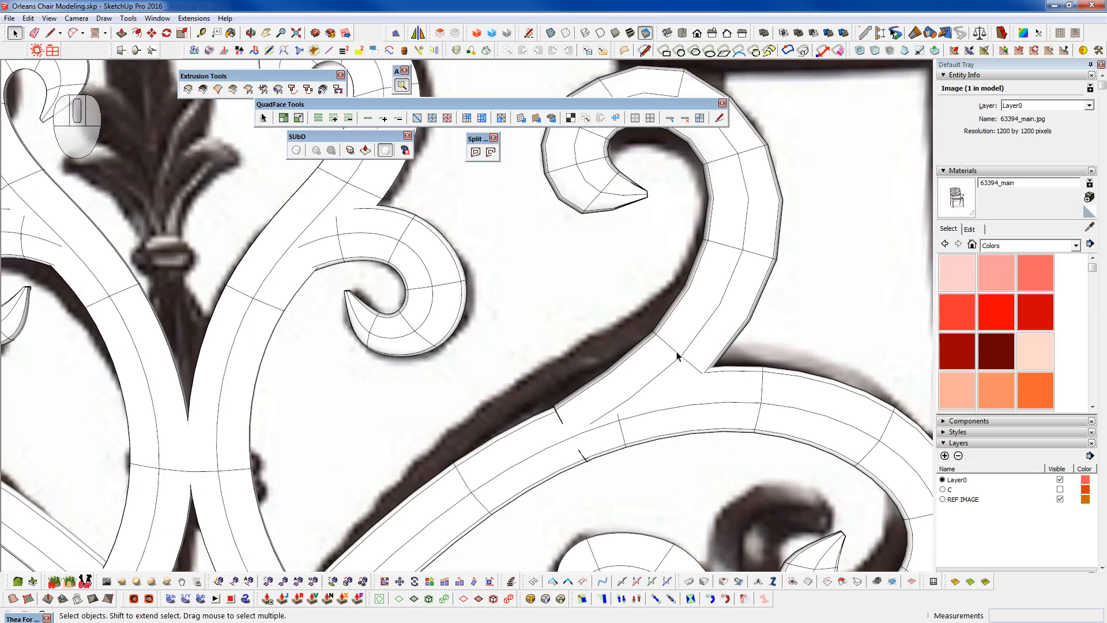
click(677, 346)
key(w)
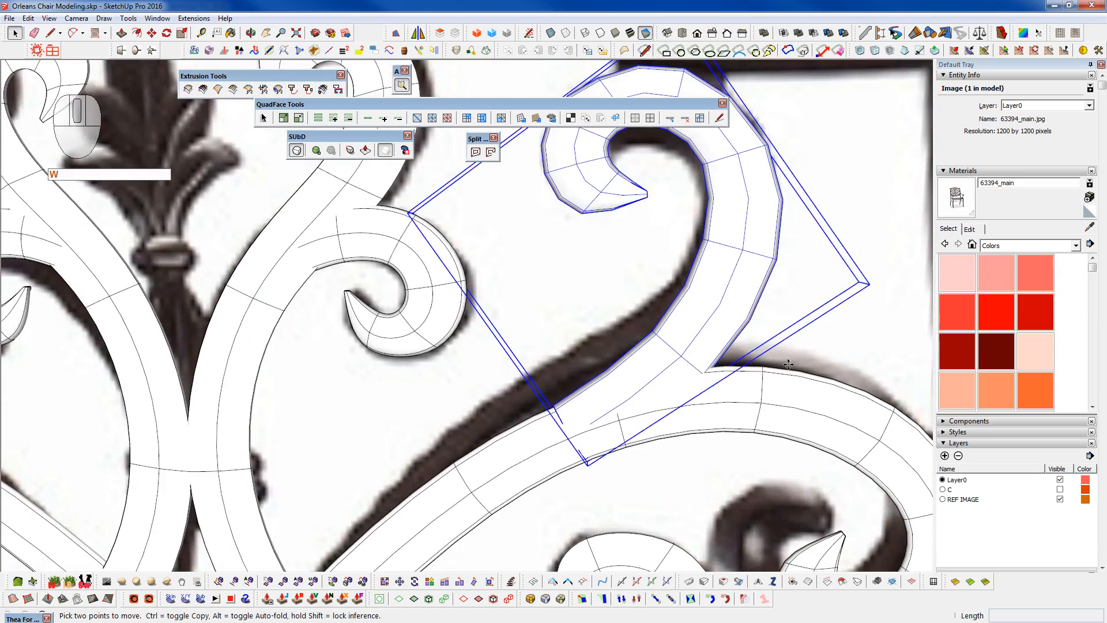
click(805, 360)
scroll(727, 343, down, 8)
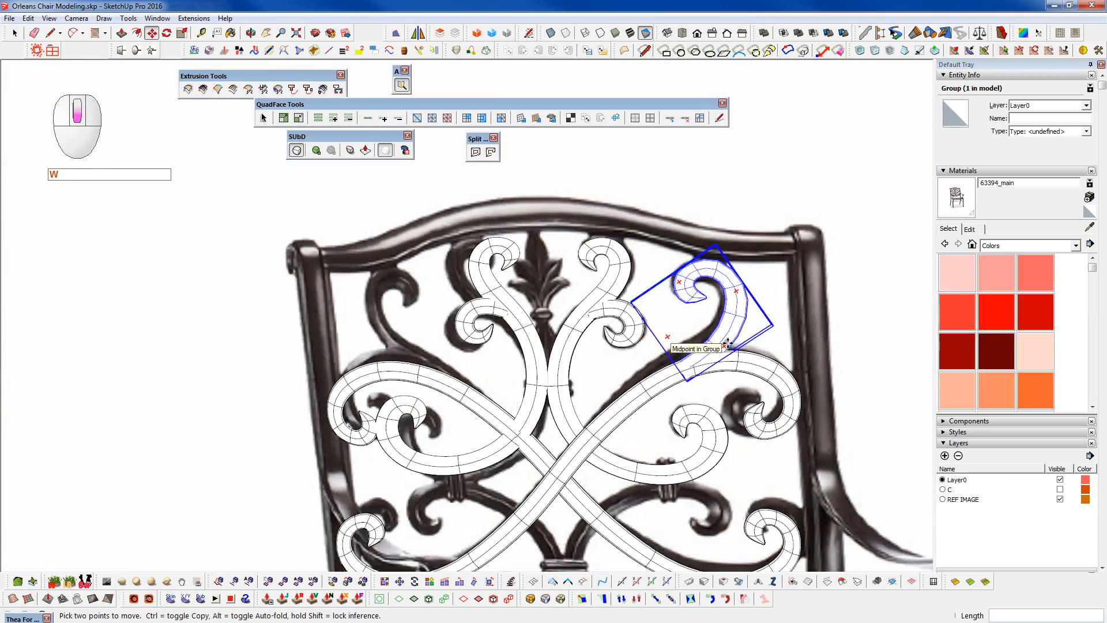
- Mirror the upper right curl across the vertical line through the chair back's centre, keeping the original selection
key(space)
shift+middle_drag(816, 363, 716, 282)
scroll(692, 291, down, 3)
middle_drag(594, 310, 574, 275)
scroll(574, 275, down, 1)
scroll(575, 278, down, 1)
middle_drag(619, 383, 473, 354)
scroll(571, 285, up, 5)
middle_drag(679, 277, 641, 287)
click(422, 33)
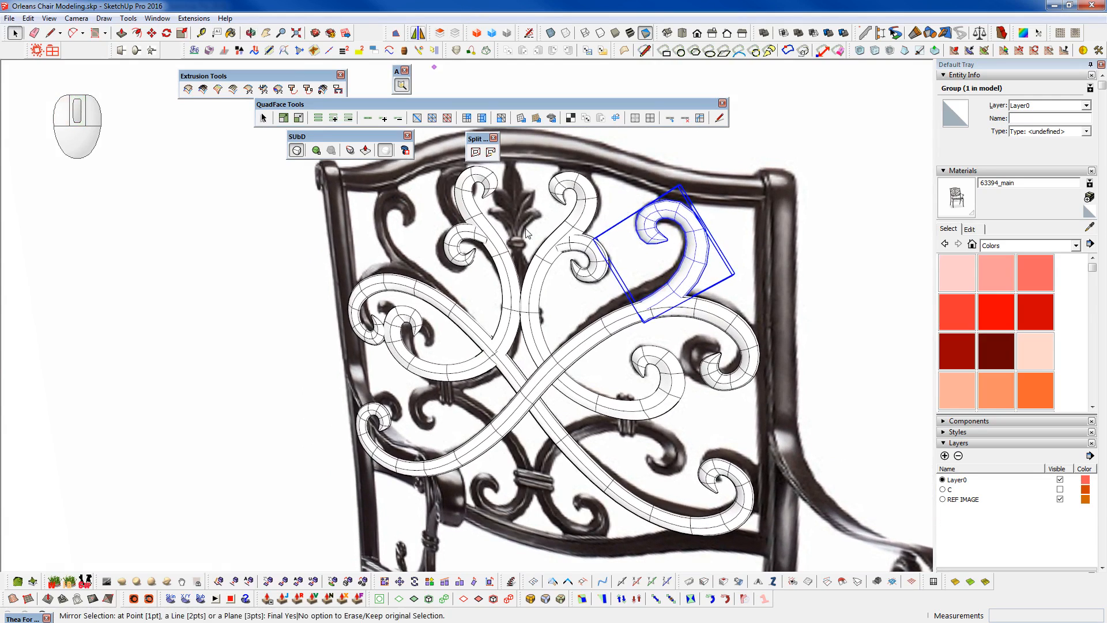
click(523, 269)
scroll(523, 268, down, 6)
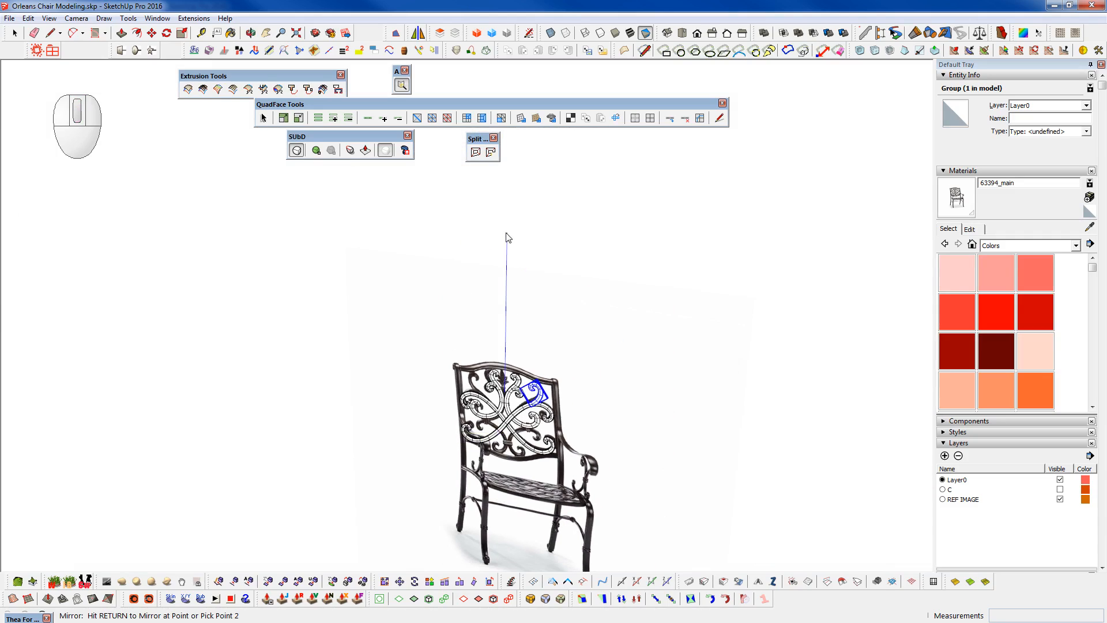
click(491, 251)
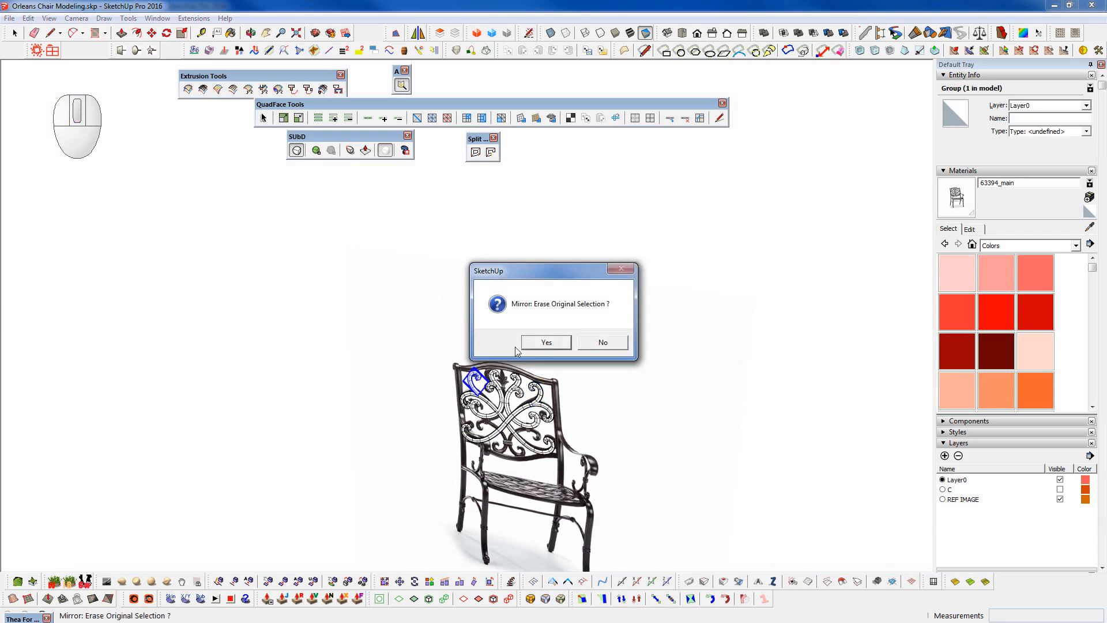
click(603, 341)
scroll(586, 409, up, 6)
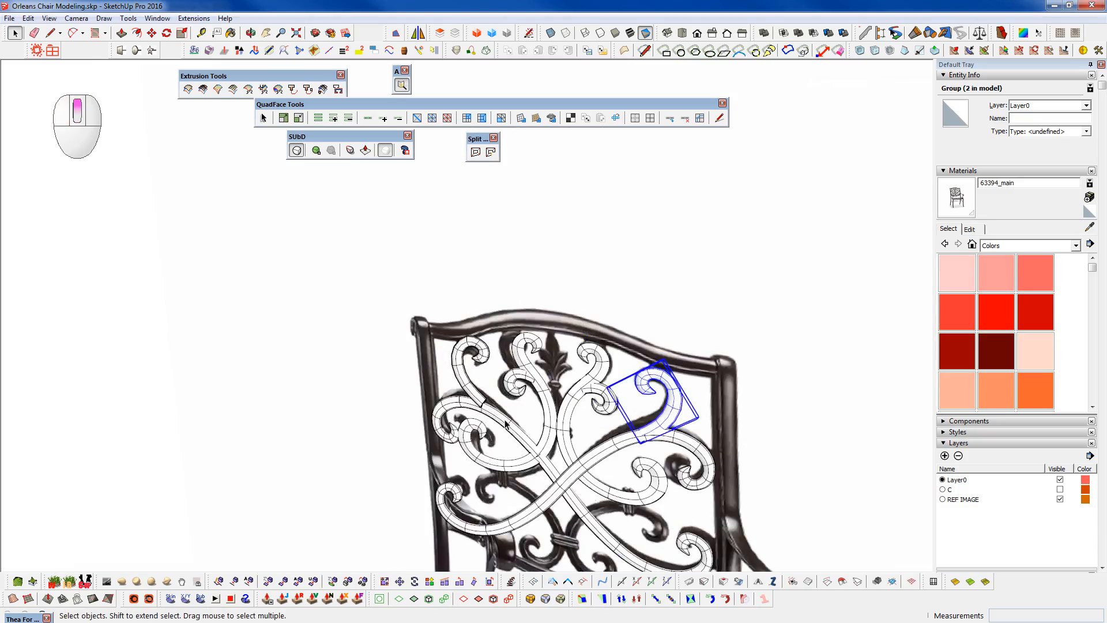
- Move the mirrored curl in depth and sideways so its base joins the left crossing scroll
scroll(587, 408, up, 6)
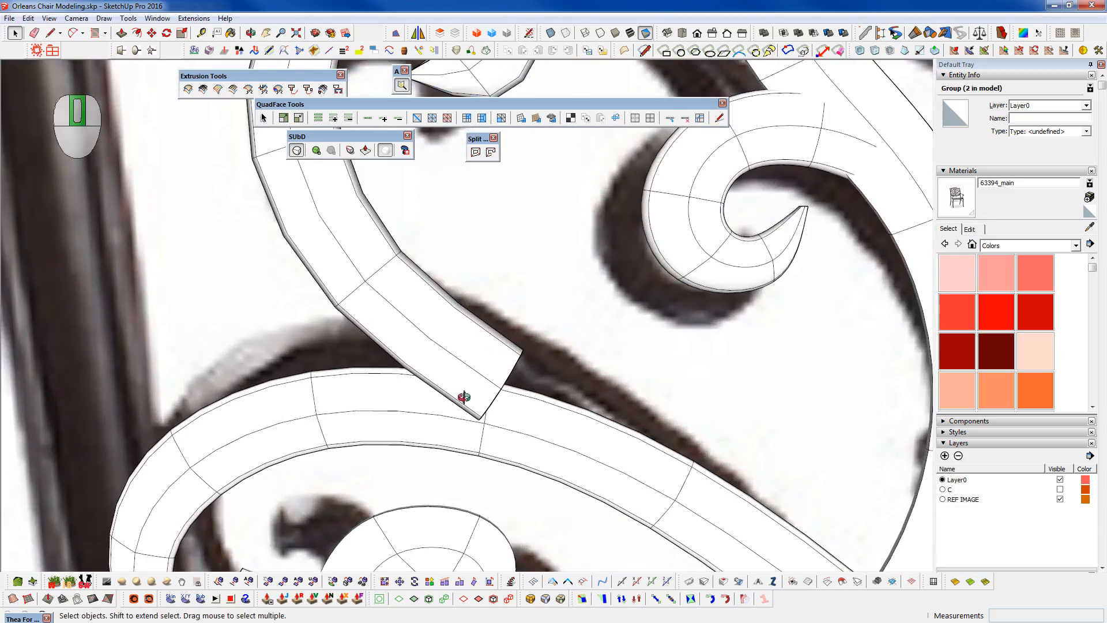
middle_drag(749, 318, 469, 363)
key(space)
click(469, 363)
key(w)
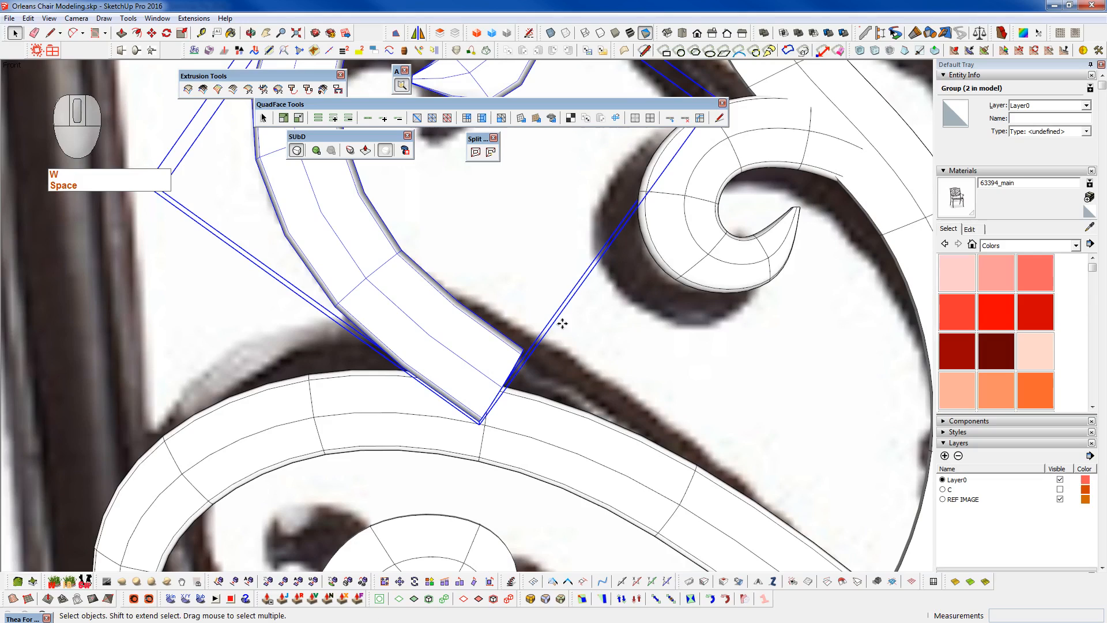
middle_drag(536, 311, 480, 413)
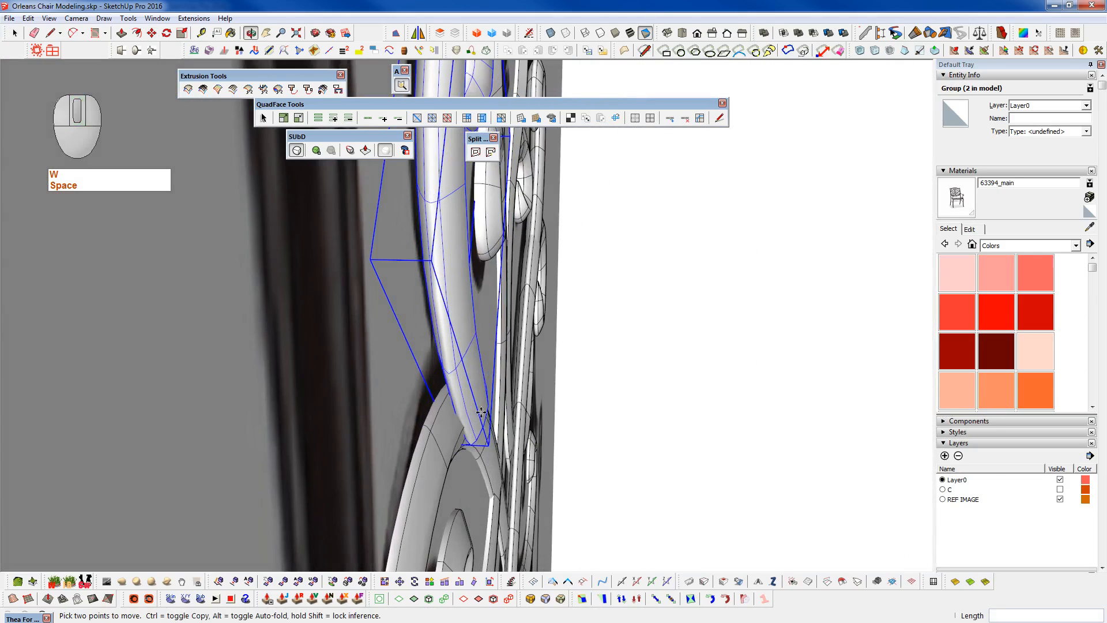
click(464, 375)
shift+click(292, 363)
middle_drag(363, 424, 382, 249)
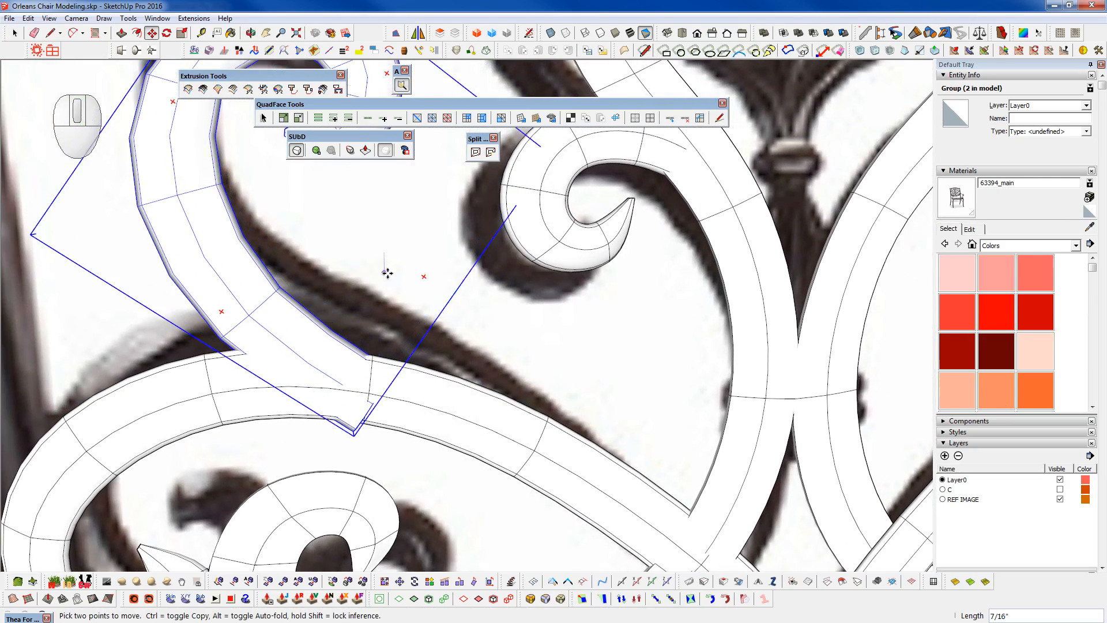
click(402, 292)
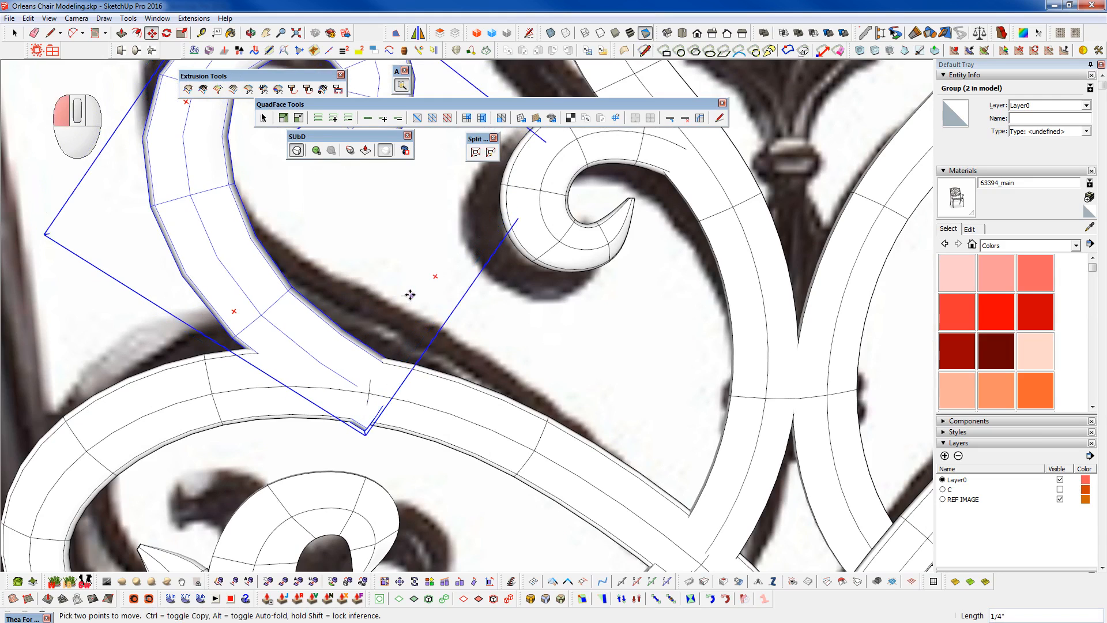
- Rotate the mirrored curl slightly to follow the upper left outer scroll, and clear the selection
scroll(378, 427, down, 5)
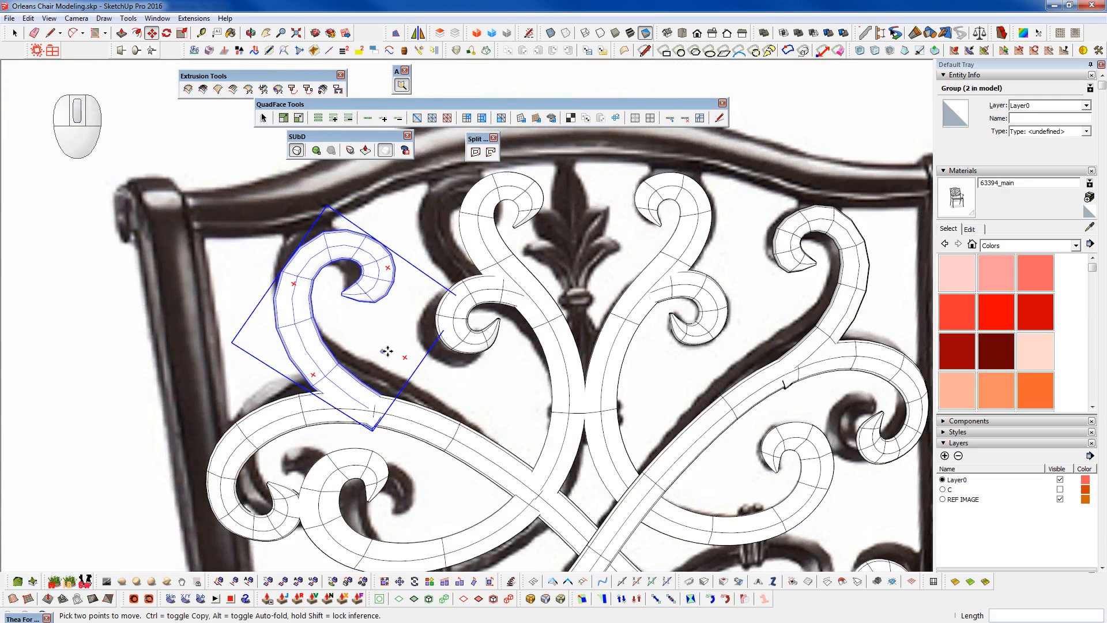
scroll(375, 347, down, 5)
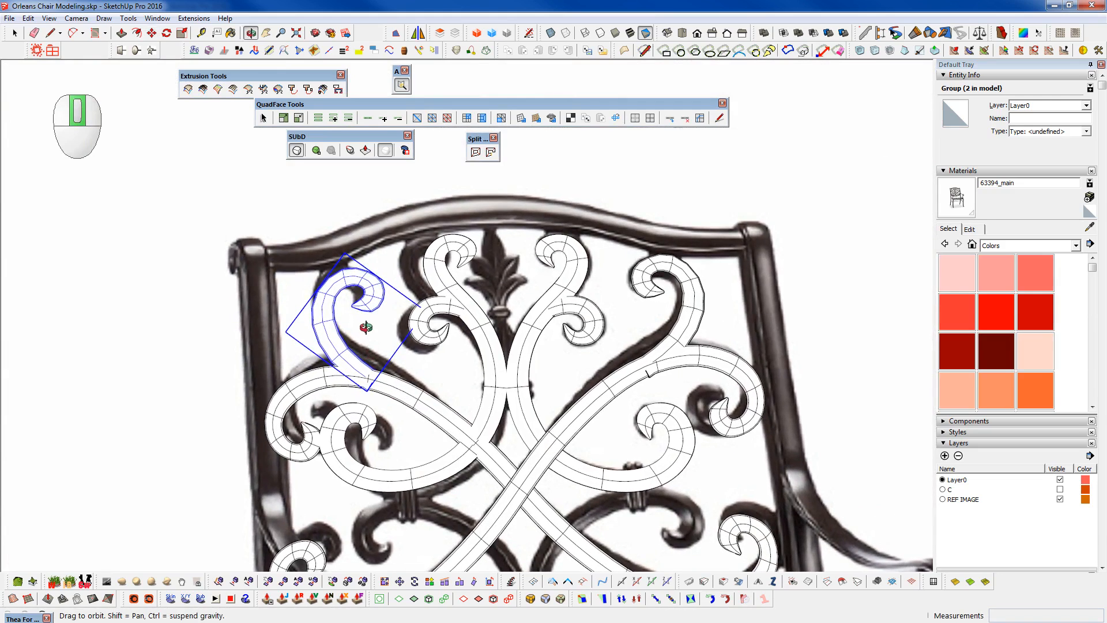
scroll(366, 327, down, 3)
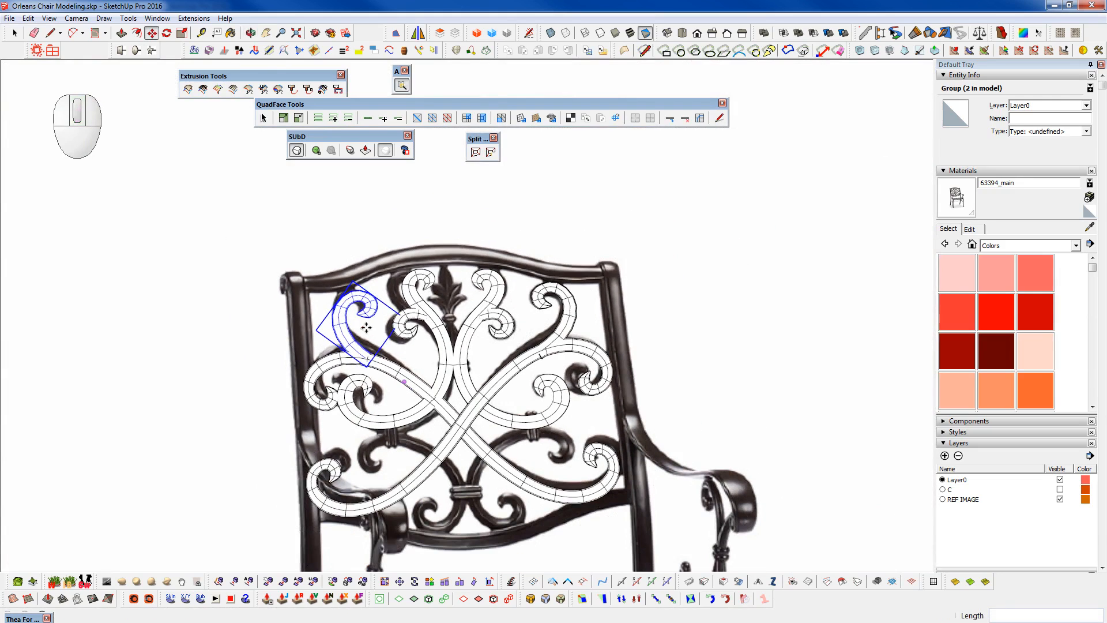
scroll(366, 328, up, 5)
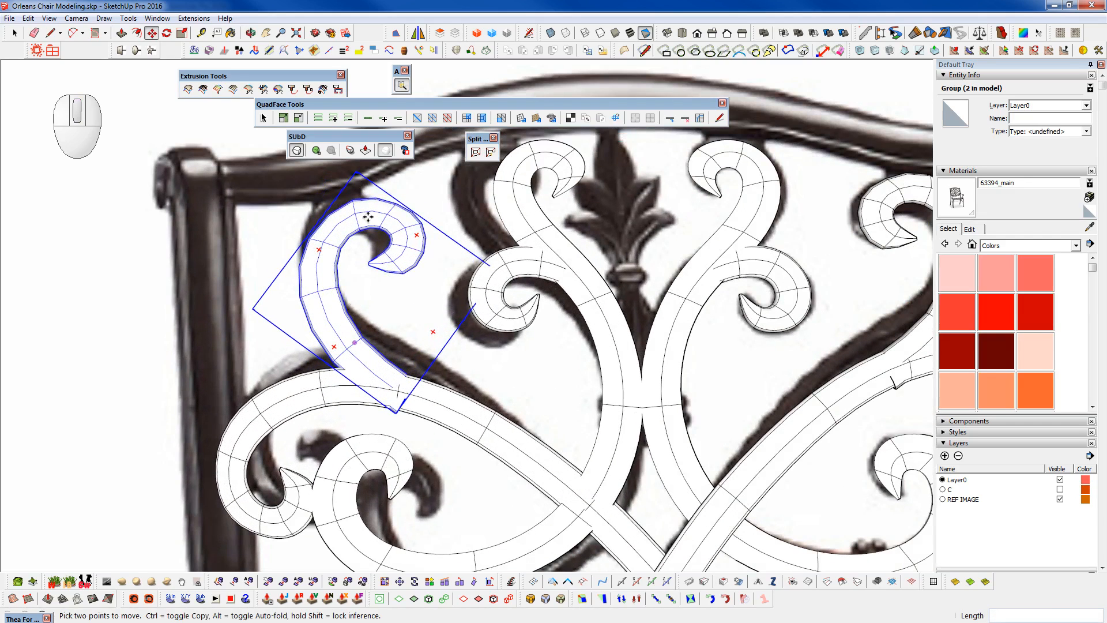
key(q)
drag(317, 251, 324, 255)
key(space)
click(282, 366)
scroll(282, 366, down, 4)
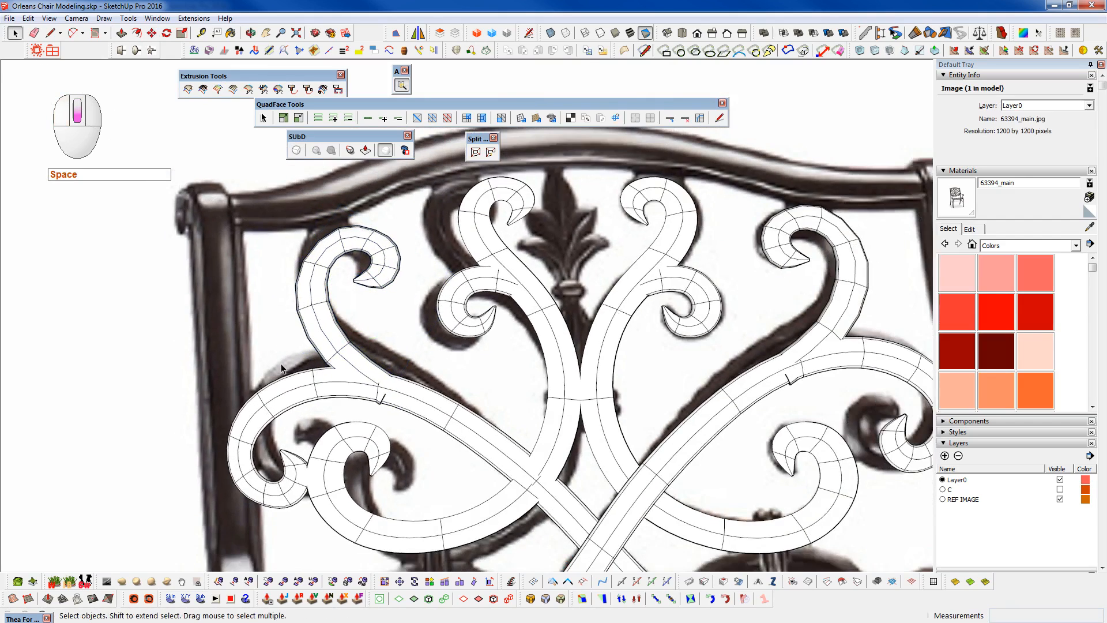
- Increase the subdivision level of the upper right outer curl by one
scroll(283, 366, down, 1)
shift+middle_drag(439, 455, 470, 373)
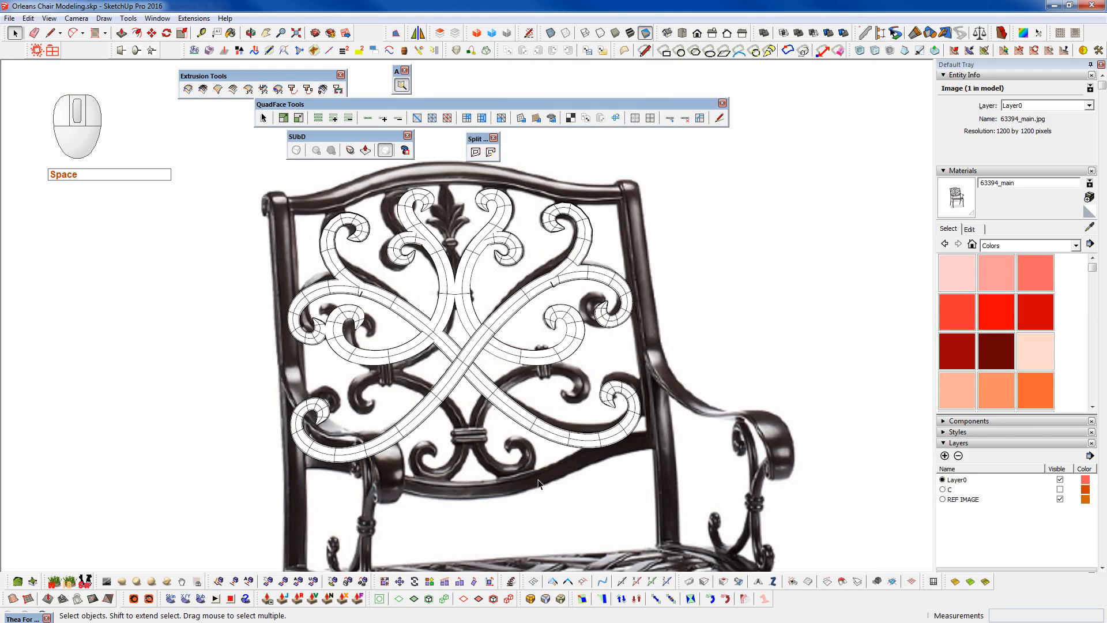
middle_drag(506, 468, 484, 156)
scroll(659, 240, up, 5)
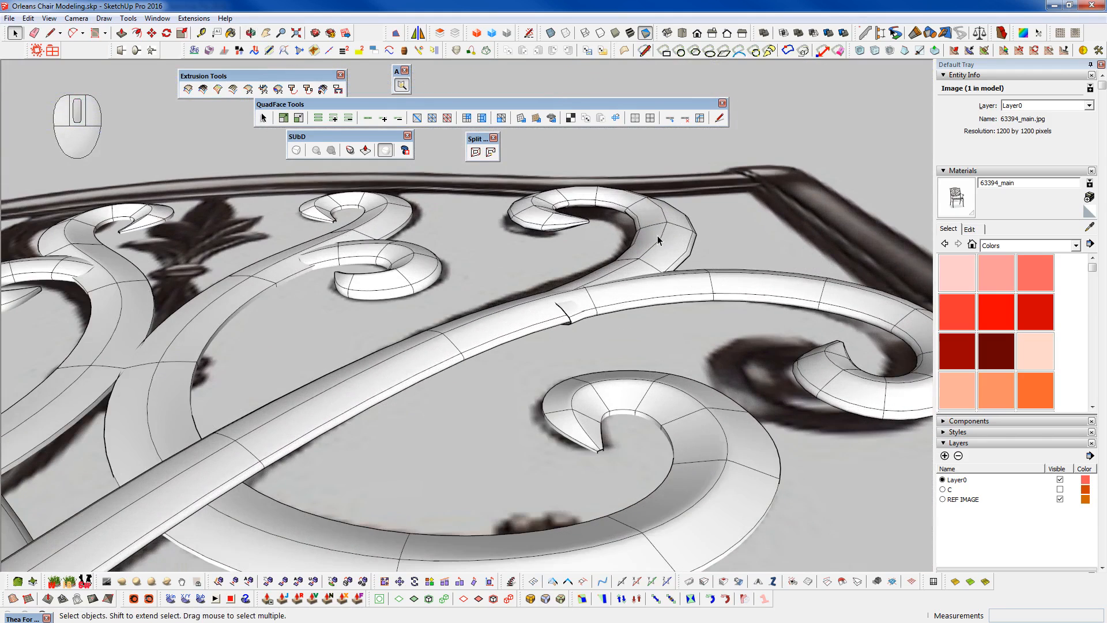
click(659, 240)
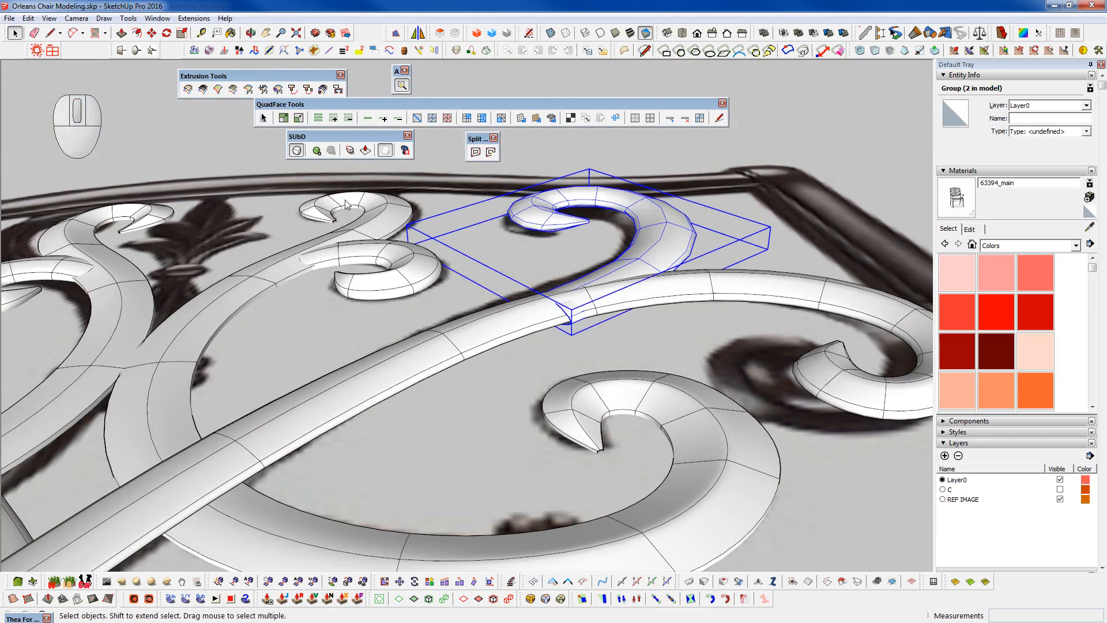
key(plus)
scroll(665, 248, down, 3)
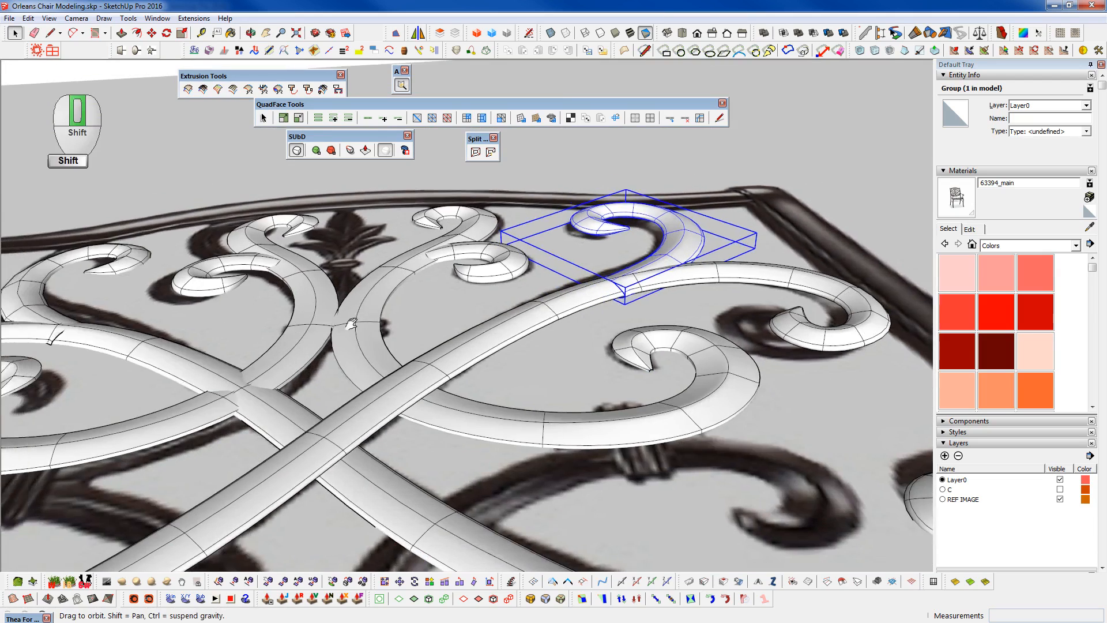
- Increase the subdivision level of the mirrored upper left outer curl to match its right counterpart
shift+middle_drag(351, 324, 500, 318)
click(254, 306)
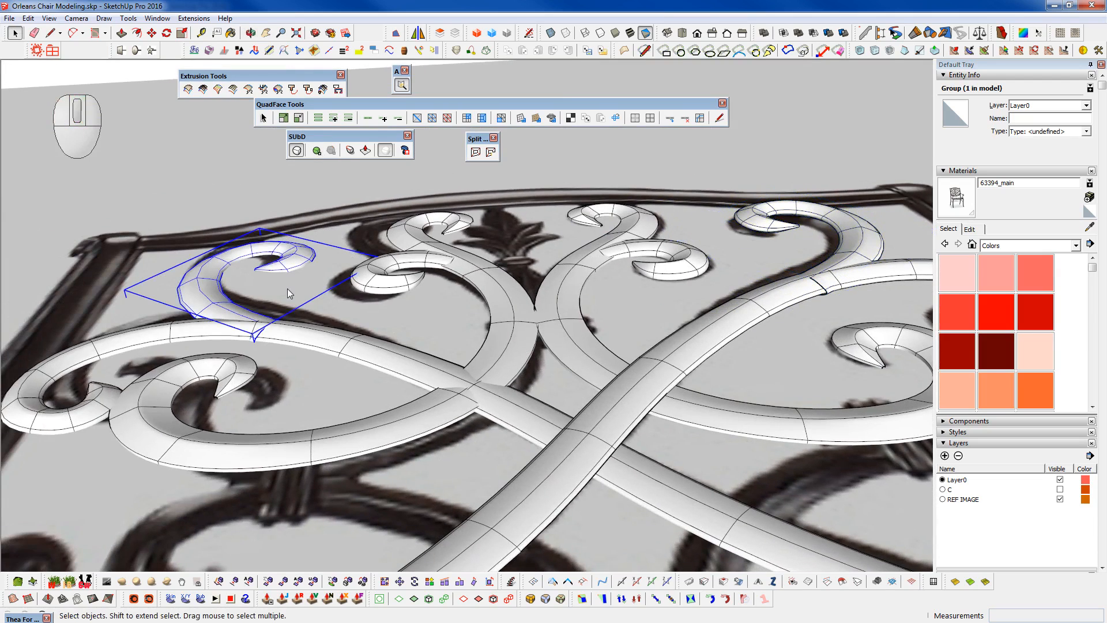
scroll(287, 288, down, 4)
middle_drag(282, 270, 372, 618)
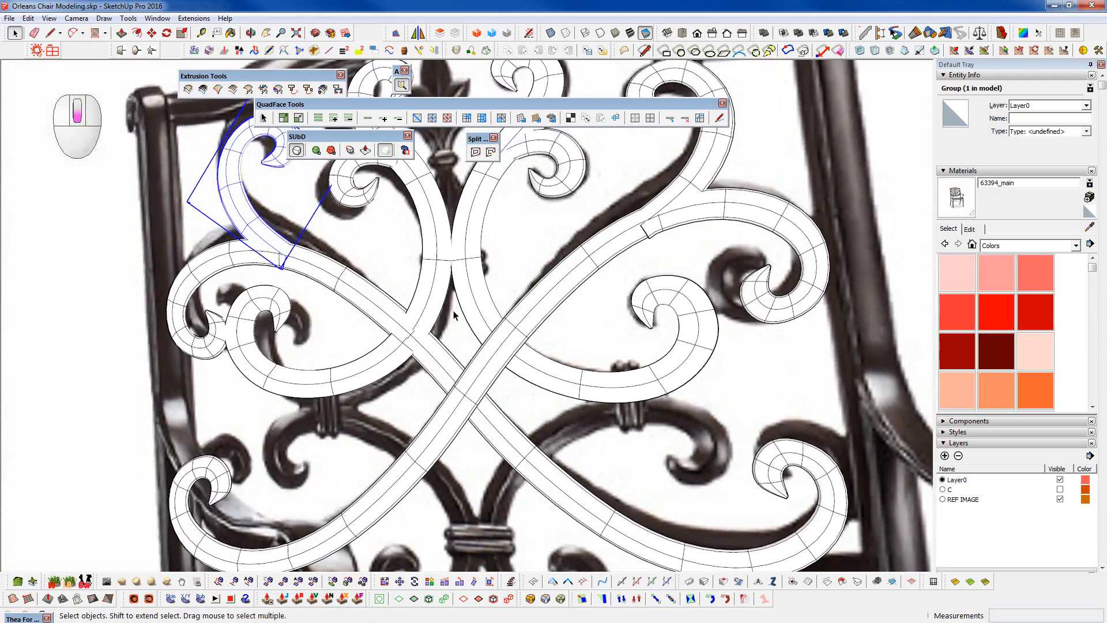
scroll(610, 407, down, 2)
shift+middle_drag(610, 408, 564, 475)
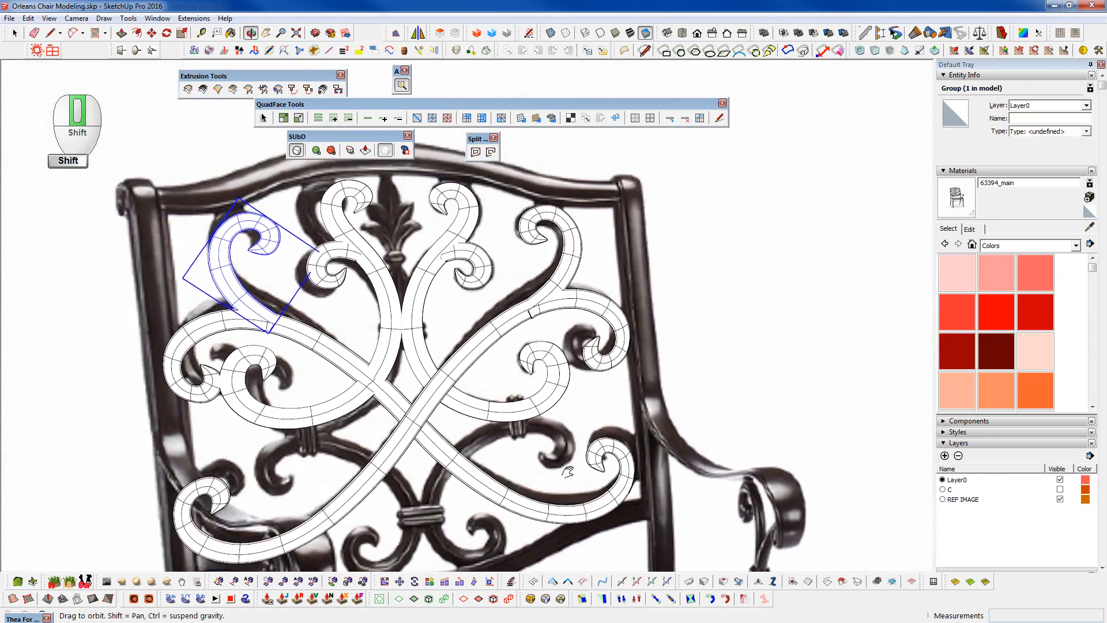
scroll(471, 264, down, 1)
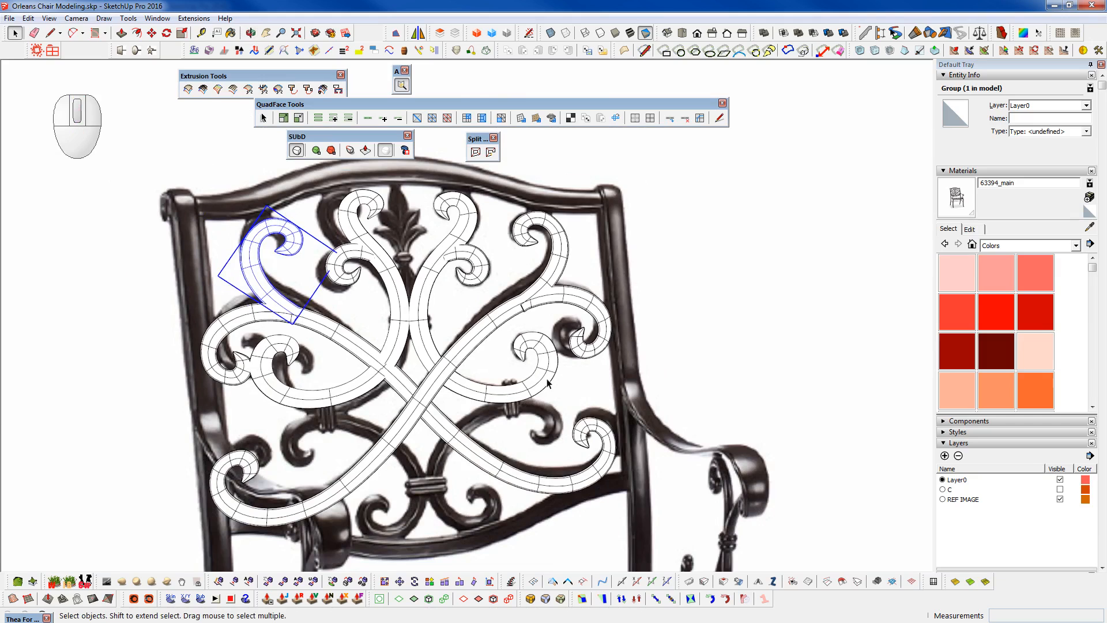
- Try to toggle subdivision on the whole group of the right inner C-shaped scroll
scroll(548, 382, up, 1)
shift+middle_drag(521, 413, 548, 370)
click(551, 360)
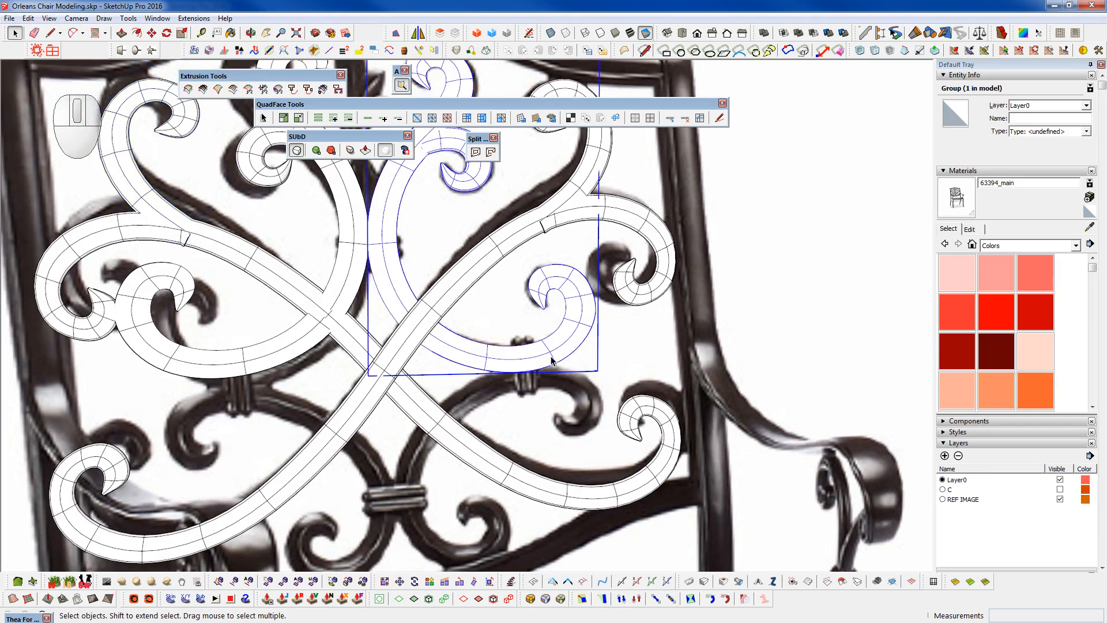
key(shift+2)
click(648, 339)
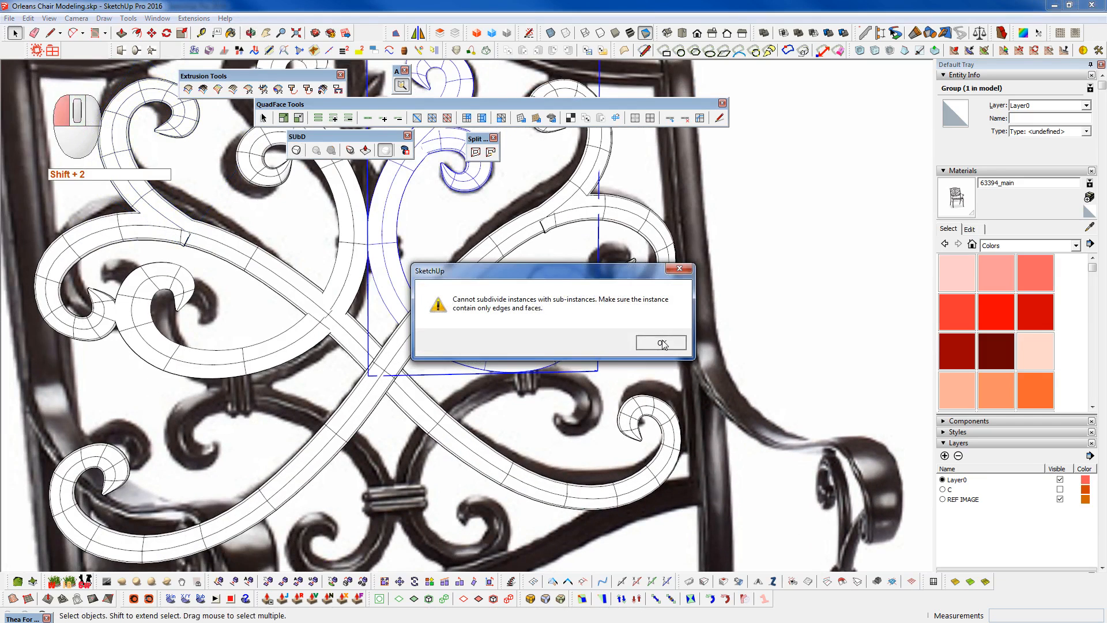
- Turn subdivision off for the C-shaped scroll inside its group and copy the lower curl's end segments
key(shift+2)
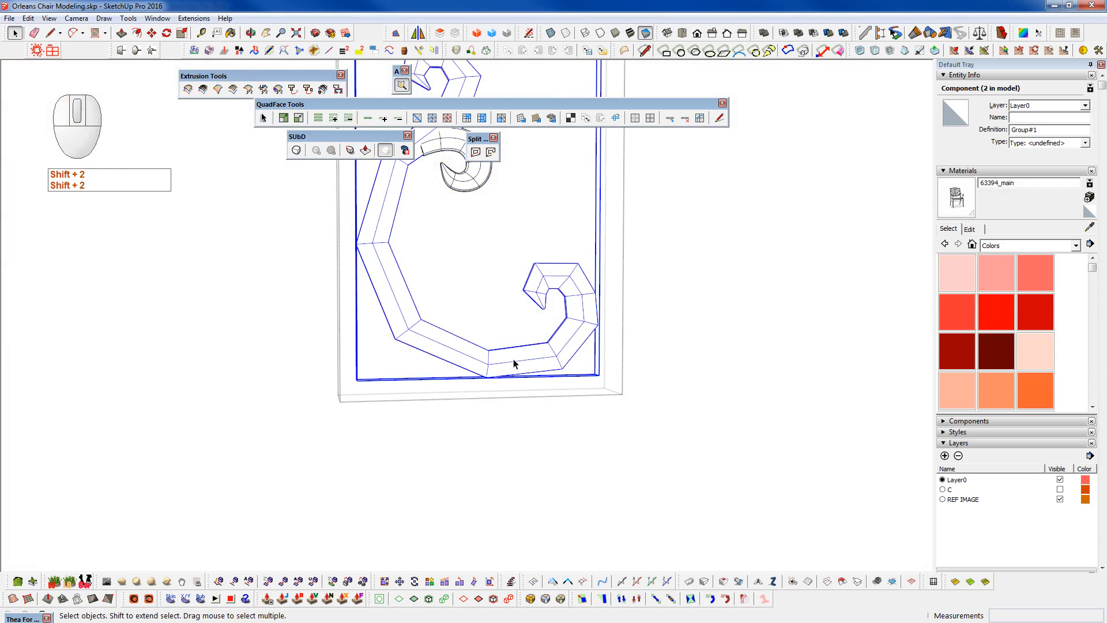
double_click(516, 365)
drag(657, 405, 510, 247)
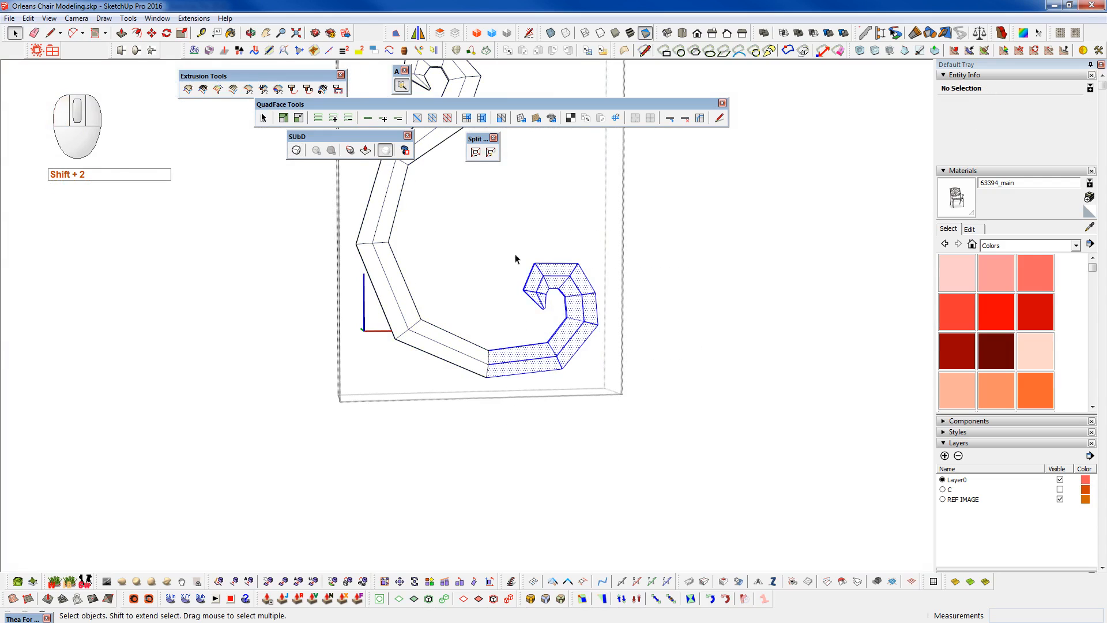
key(ctrl+c)
- Close the scroll's geometry, turn its subdivision back on, and exit the enclosing group
key(c)
middle_drag(566, 316, 547, 354)
key(shift+c)
double_click(546, 352)
click(546, 353)
key(shift+2)
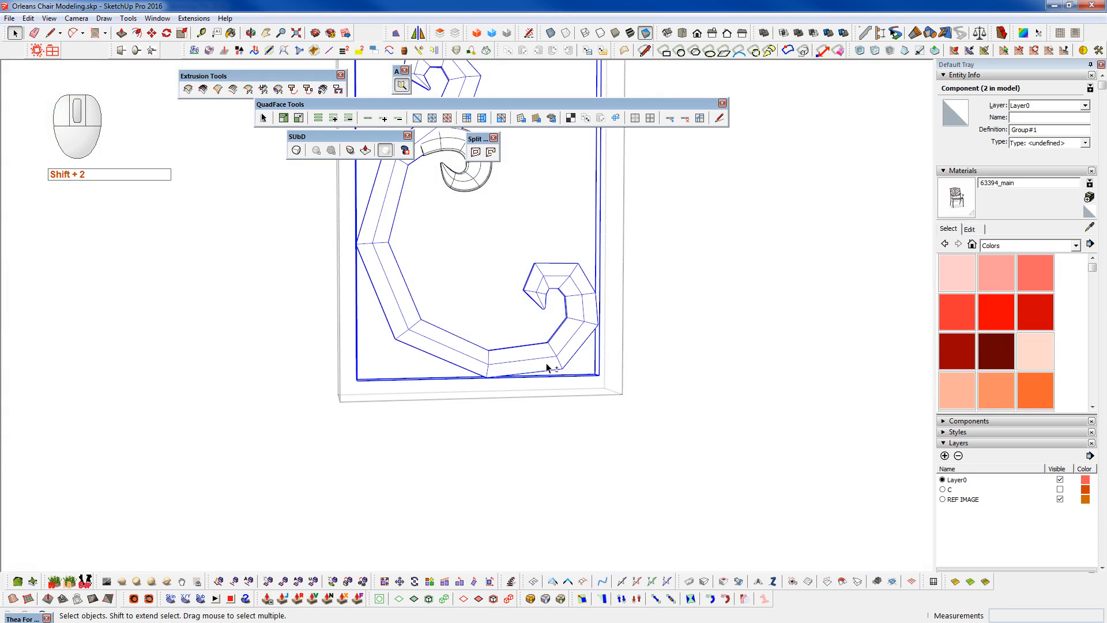
middle_drag(546, 367, 546, 362)
key(c)
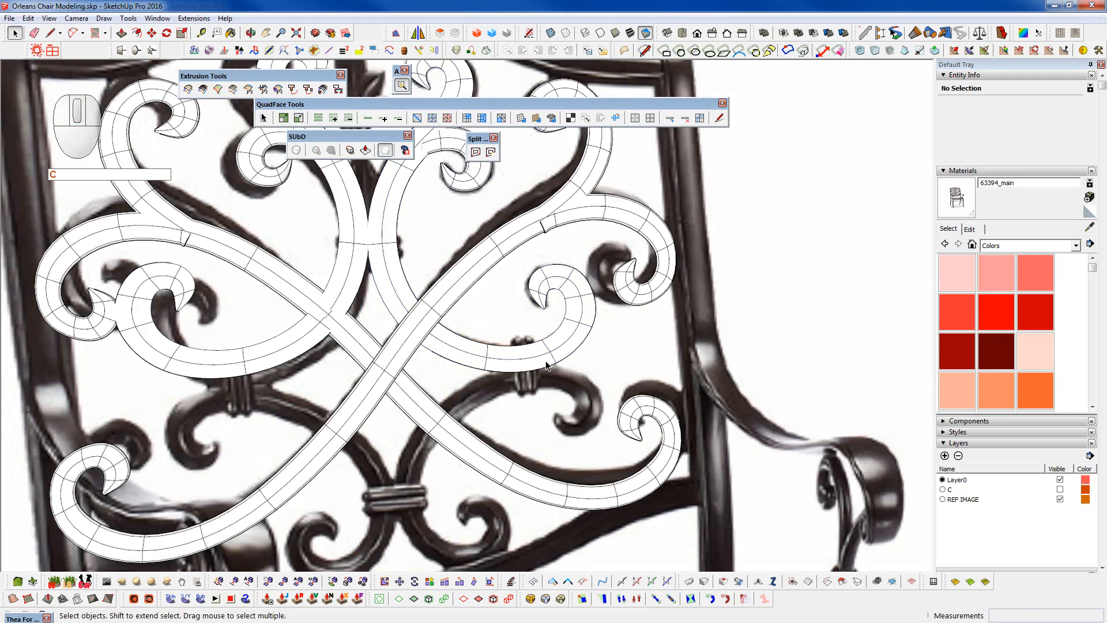
- Save the chair model and have the detected model problems fixed
scroll(528, 331, down, 5)
key(ctrl+s)
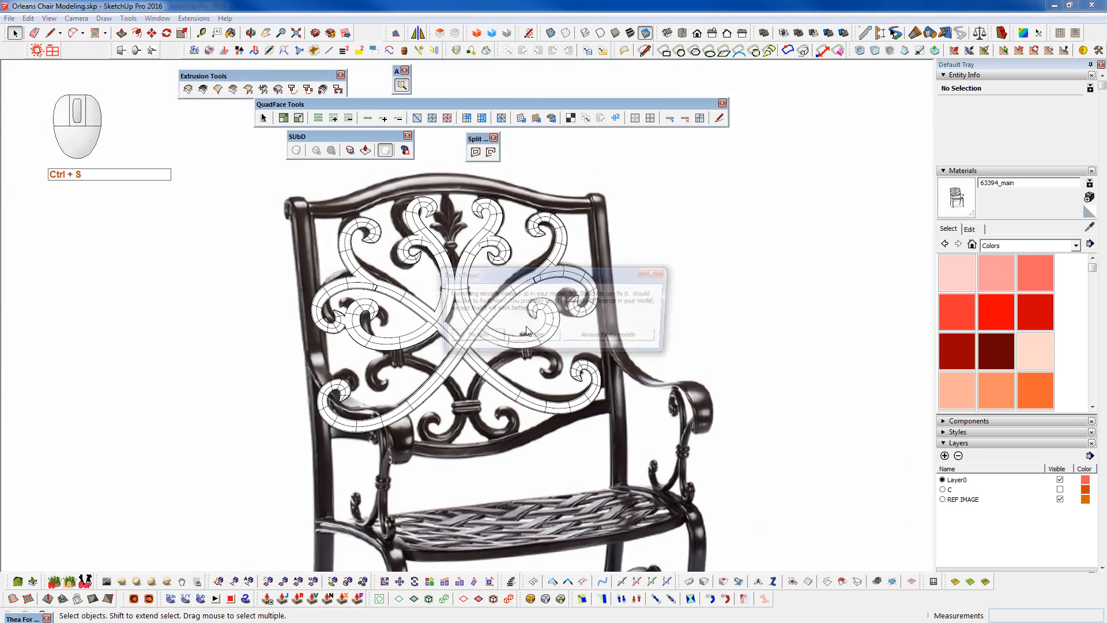
click(490, 339)
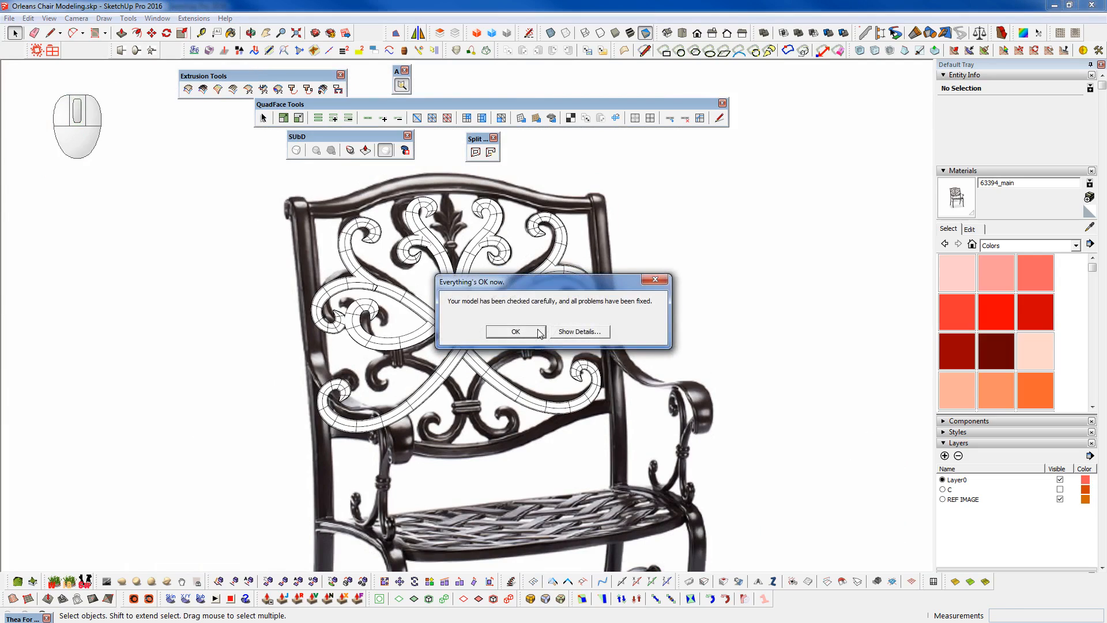
- Dismiss the model check report, paste the copied curl end segments in place, and group them
click(537, 333)
key(shift+v)
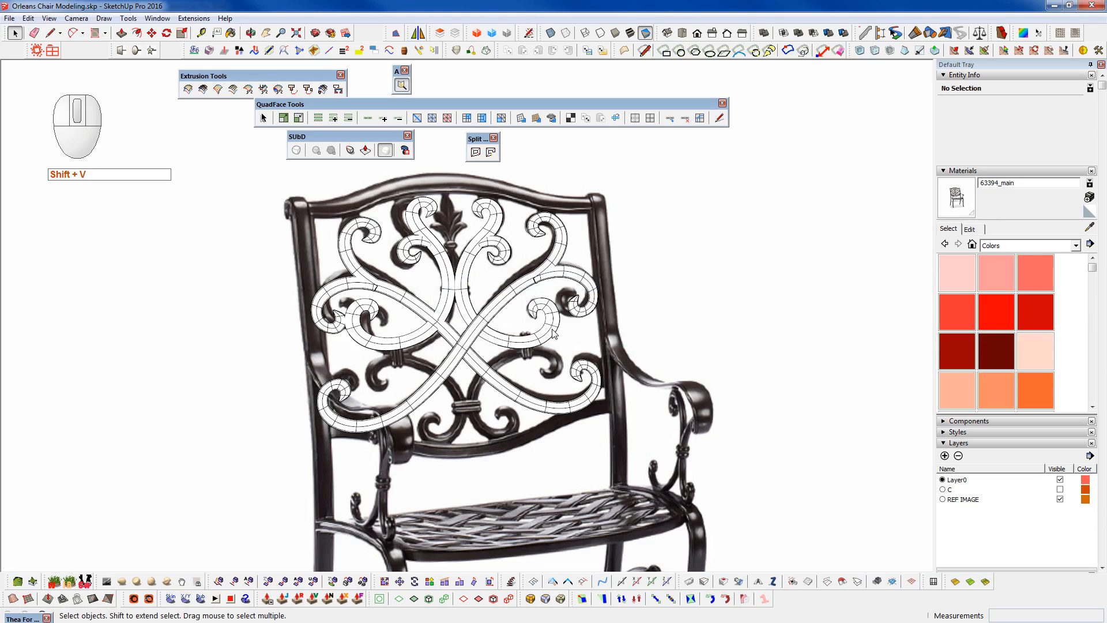
triple_click(553, 333)
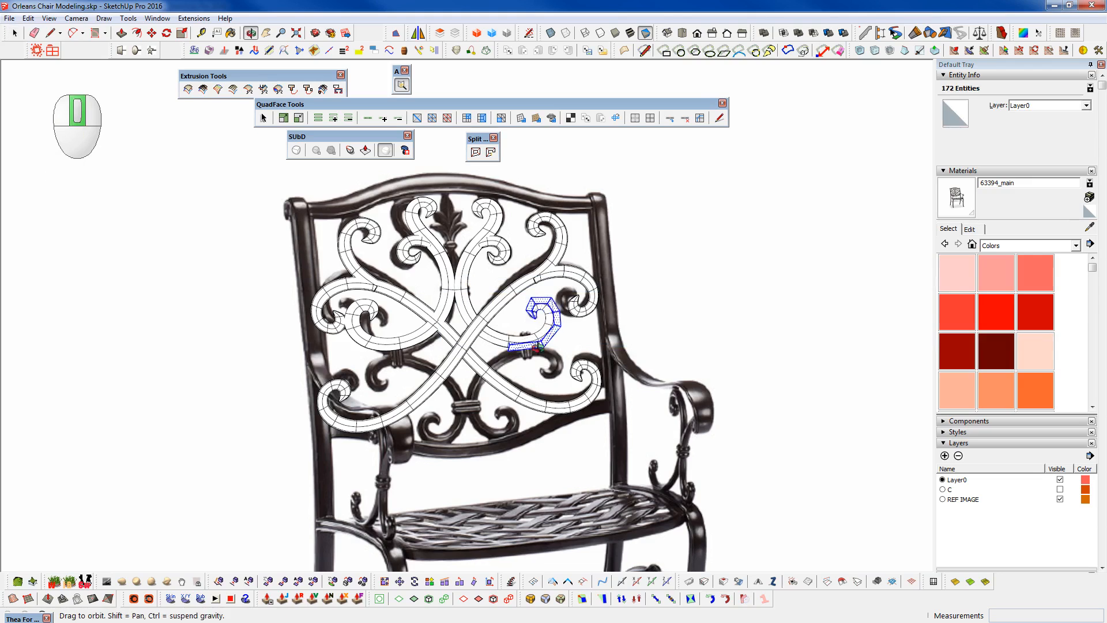
key(shift+g)
scroll(572, 347, up, 3)
- Move and rotate the new curl group onto the small lower scroll right of the chair back's centre clasp
key(w)
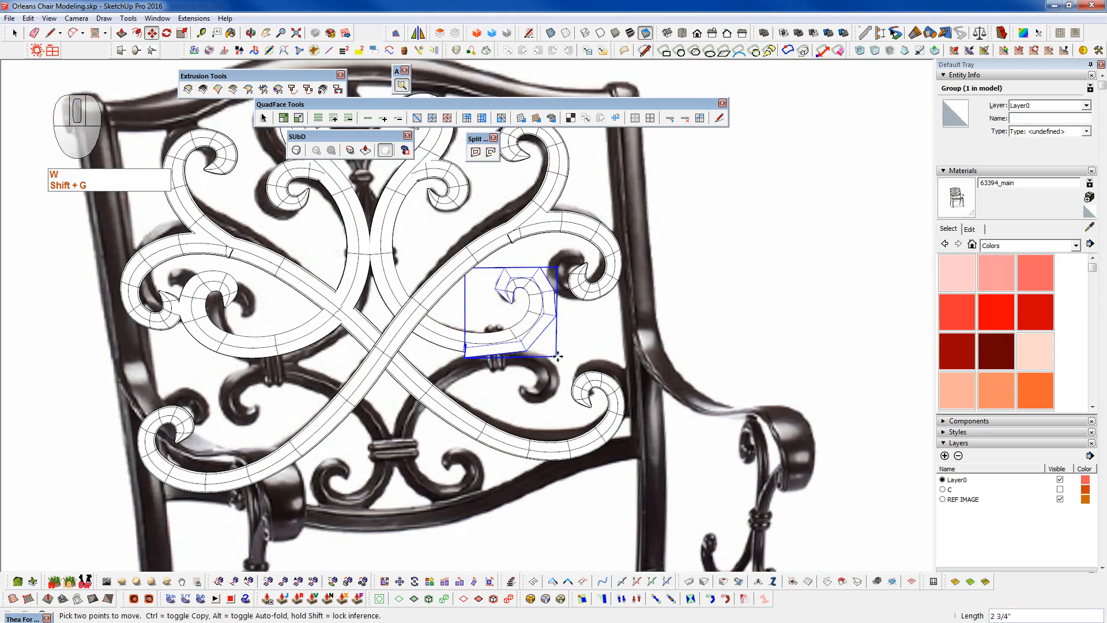
click(574, 325)
click(559, 402)
click(493, 356)
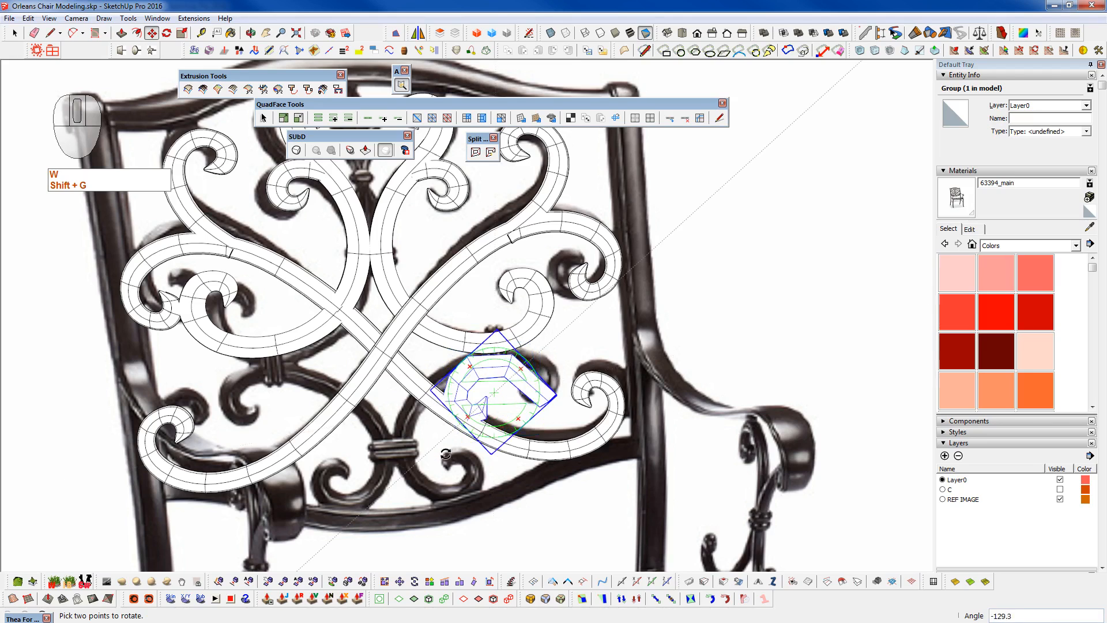
click(527, 462)
click(557, 351)
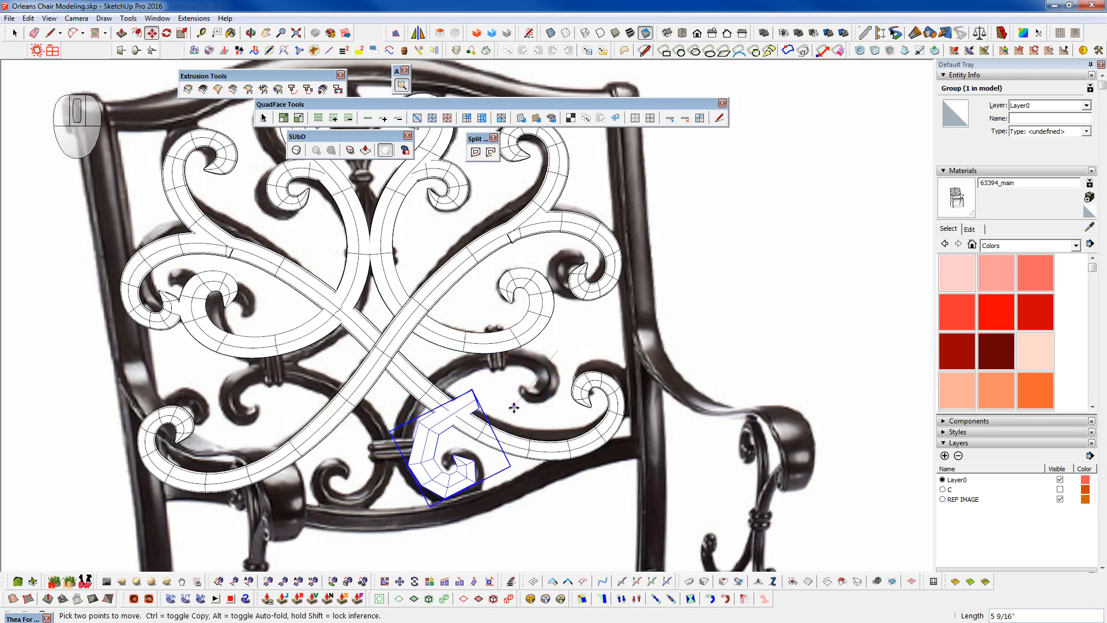
click(505, 415)
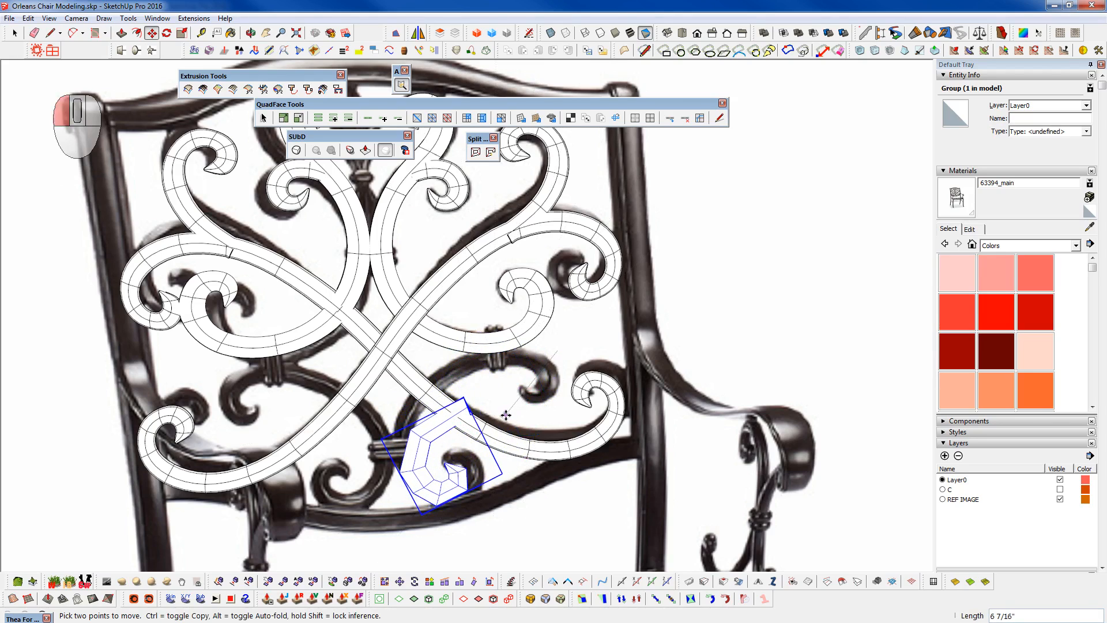
- Copy the curl group up and to the right, toward the inner scroll above the diagonal bar
click(482, 419)
key(ctrl)
click(541, 369)
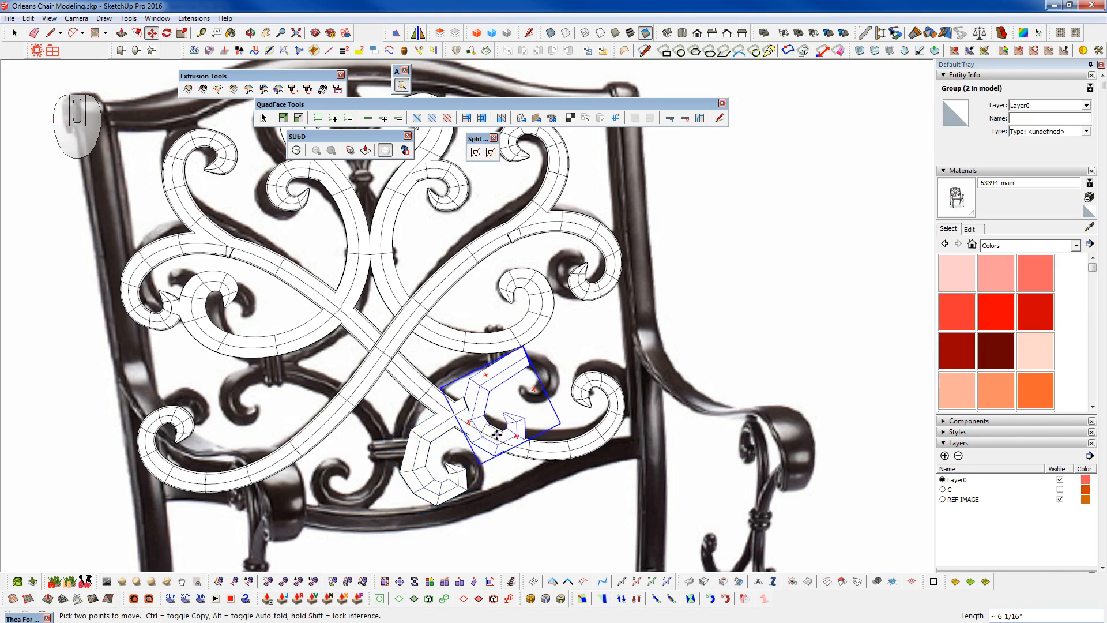
- Flip the copied curl group and move it about 2" onto the inner right scroll of the reference image
right_click(496, 433)
click(499, 437)
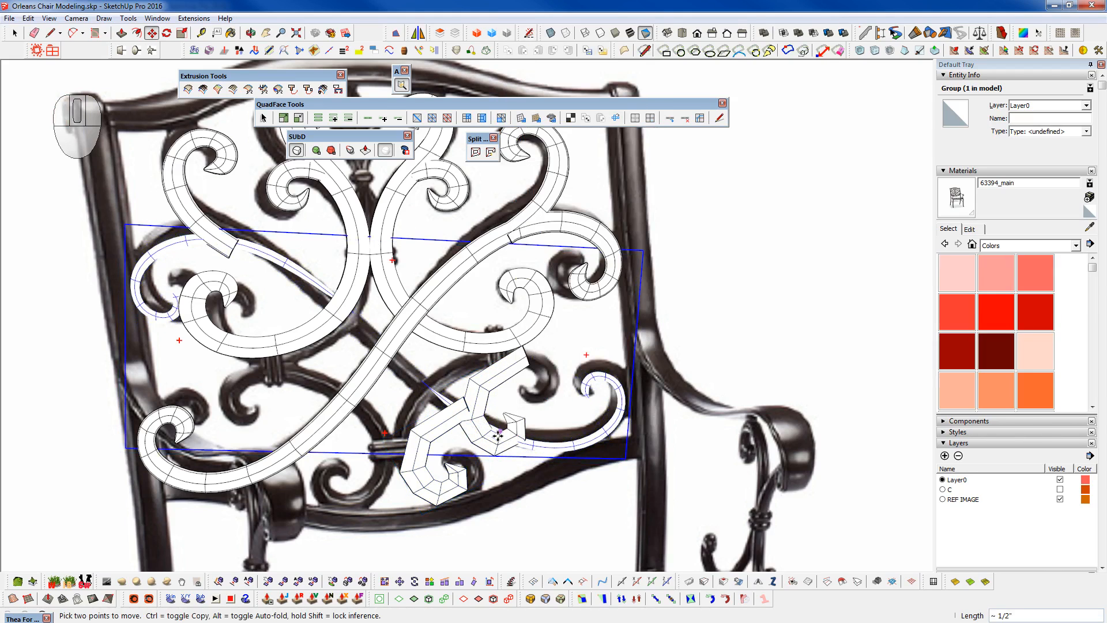
key(space)
right_click(492, 447)
mouse_move(611, 207)
click(680, 206)
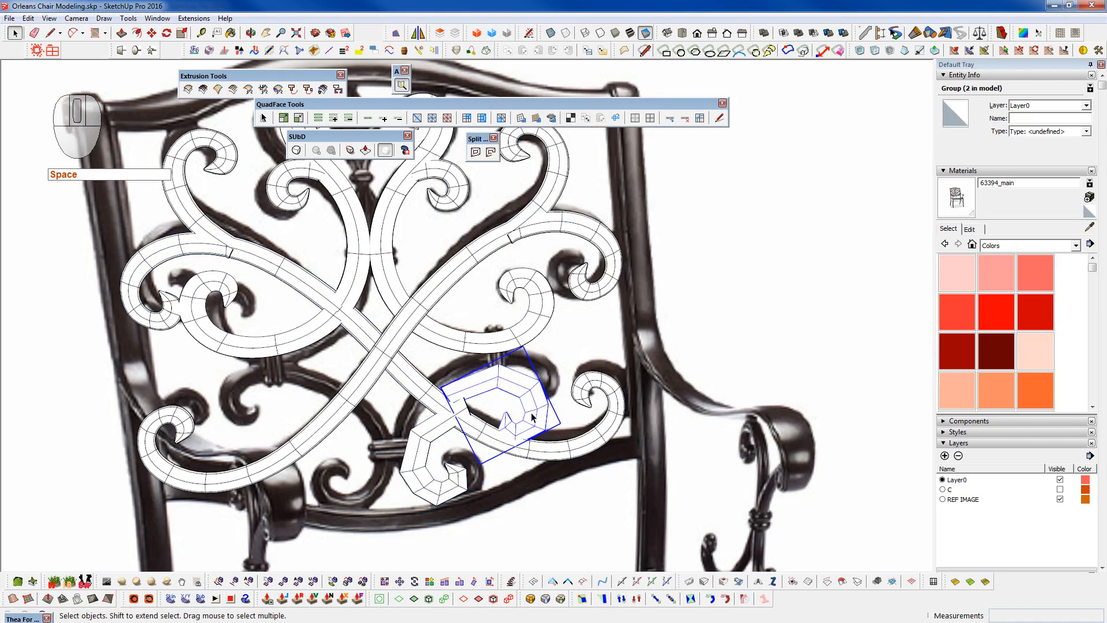
key(w)
click(570, 359)
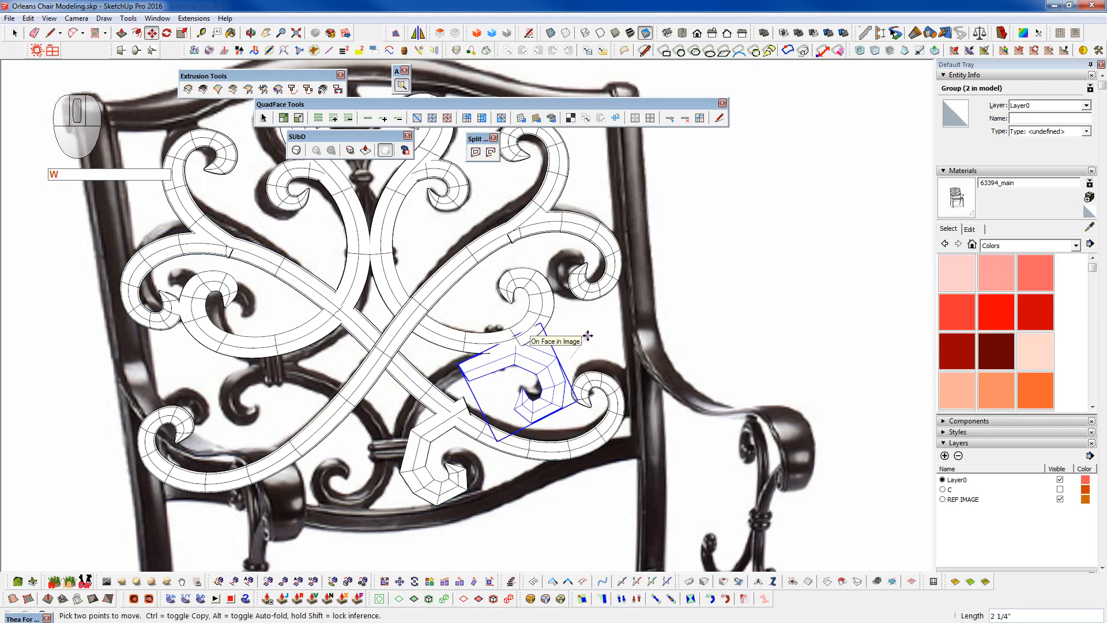
click(588, 341)
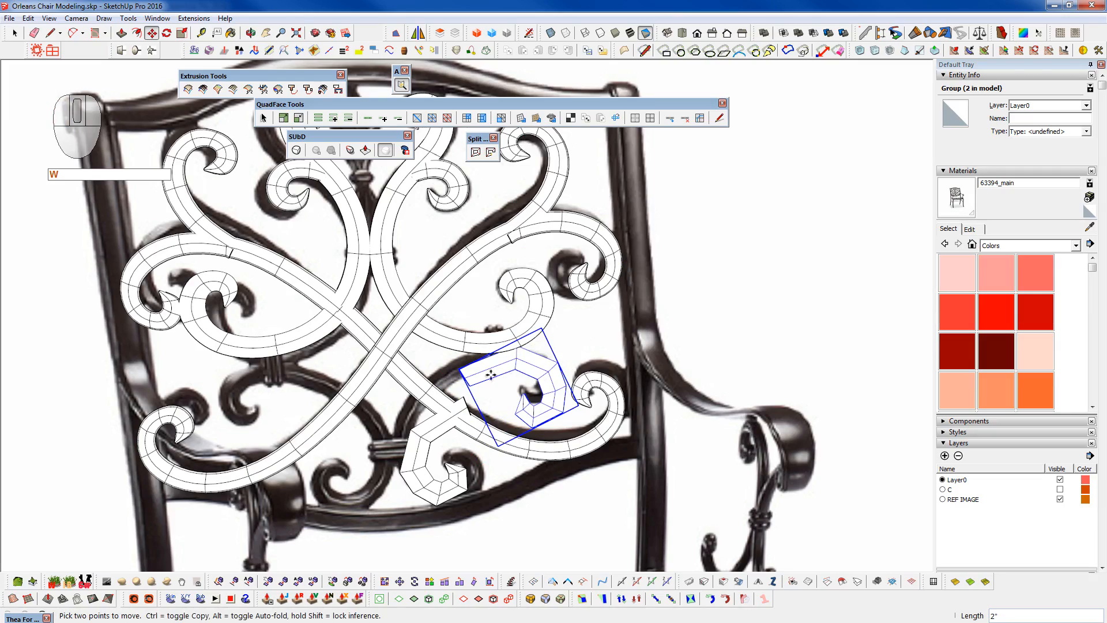
- Rotate the lower curl group and move it about 3/4" to line up with the lower scroll in the reference
scroll(431, 482, up, 5)
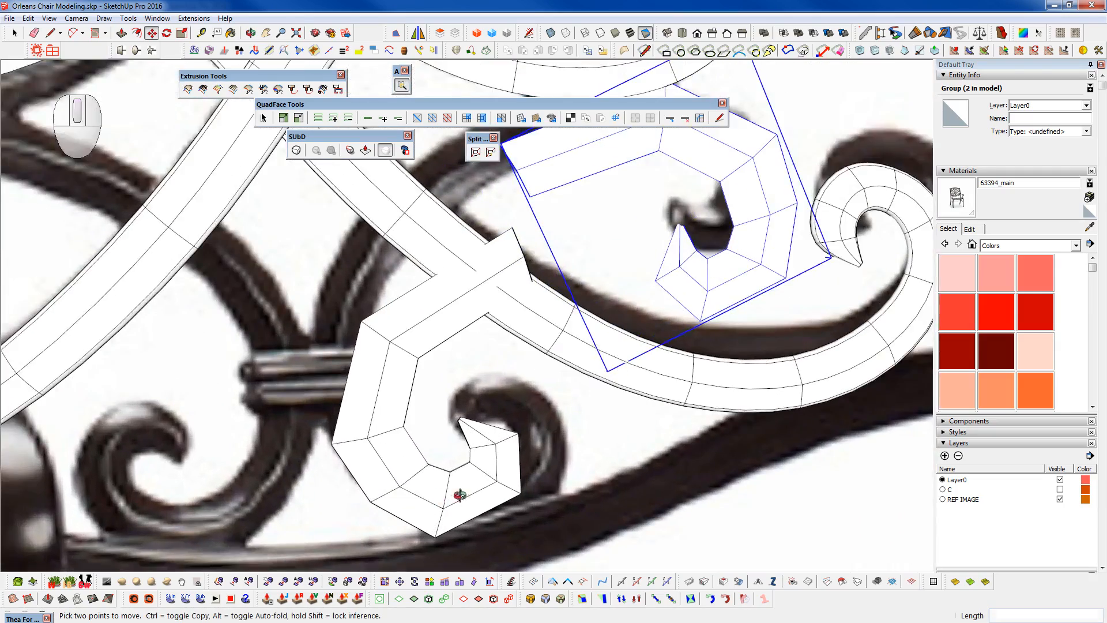
mouse_move(455, 497)
middle_down()
mouse_move(612, 357)
mouse_move(422, 455)
middle_up()
key(space)
click(489, 502)
key(w)
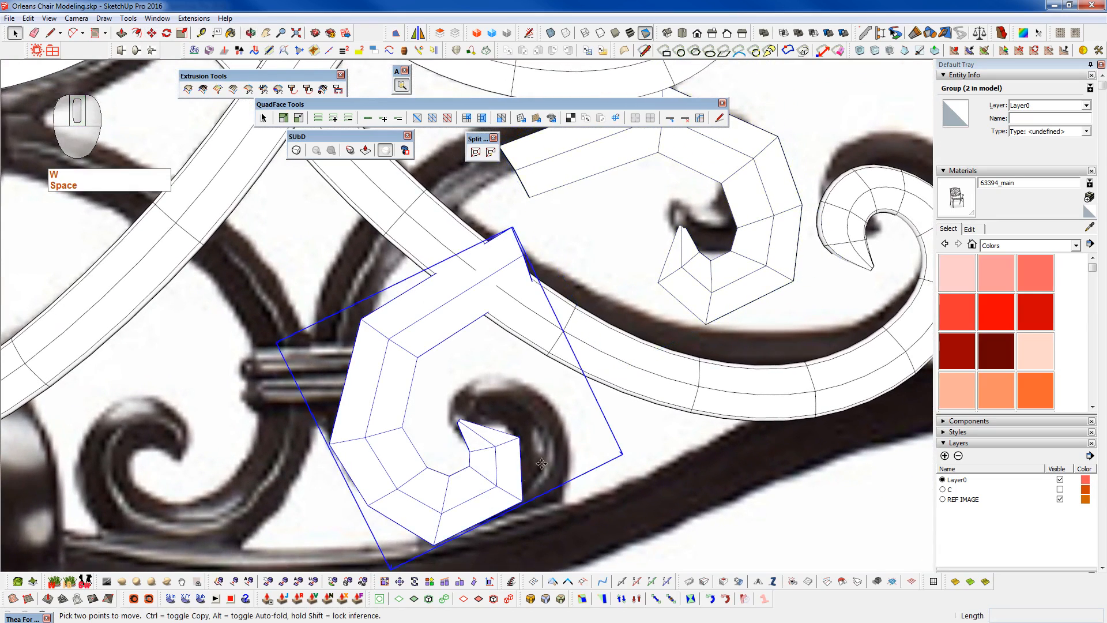
drag(545, 352, 457, 340)
click(480, 343)
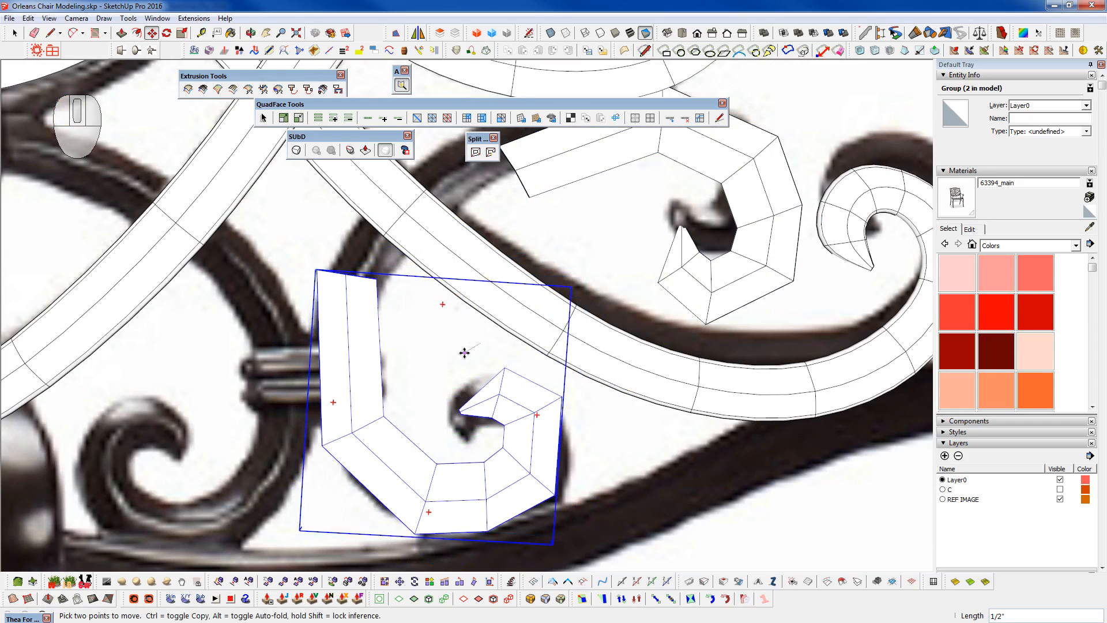
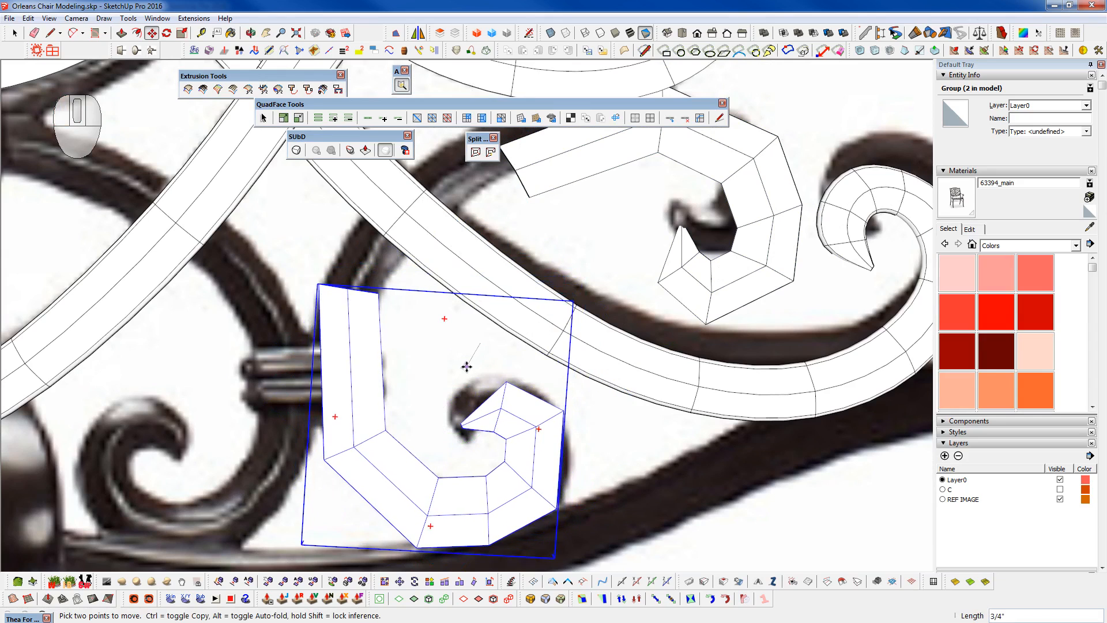
key(space)
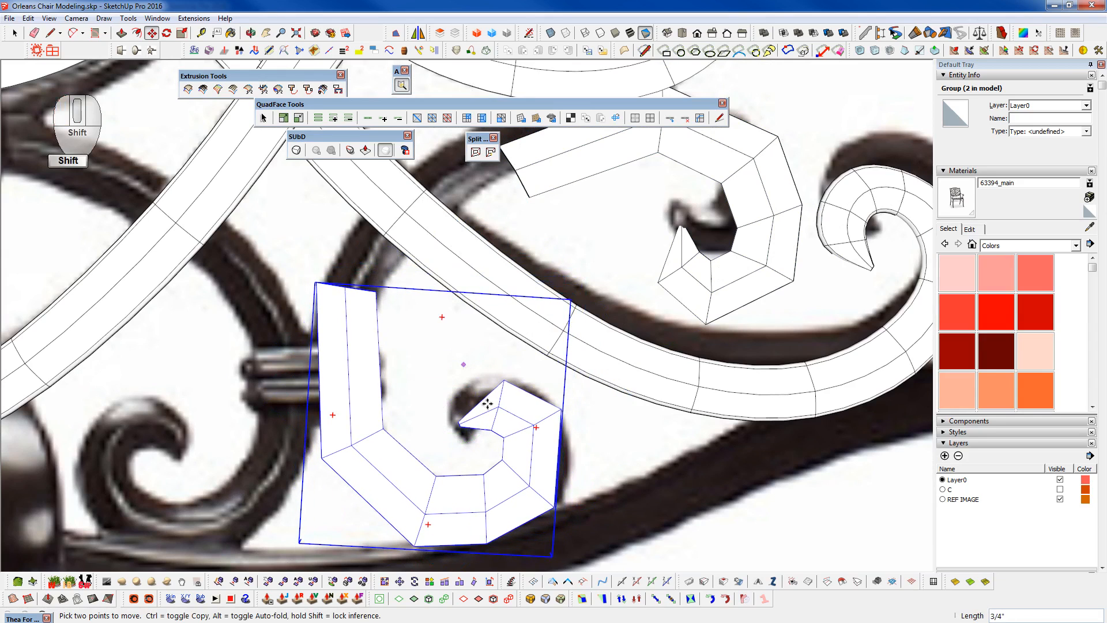
- Open the lower curl group for editing with the rest of the model and reference image shown
scroll(495, 411, up, 3)
double_click(466, 425)
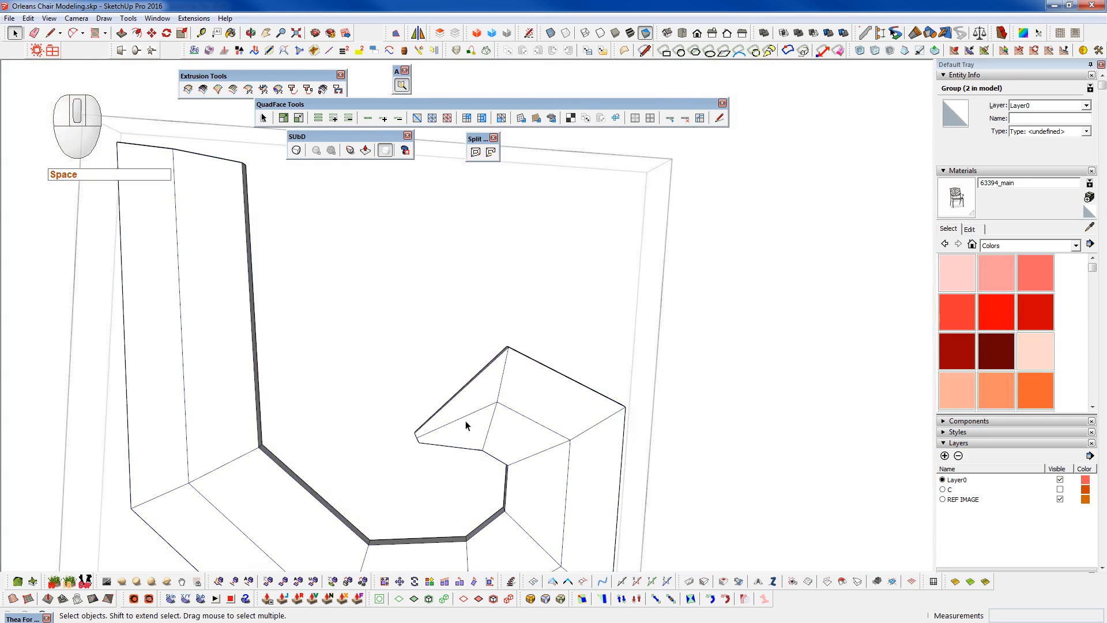
key(ctrl+5)
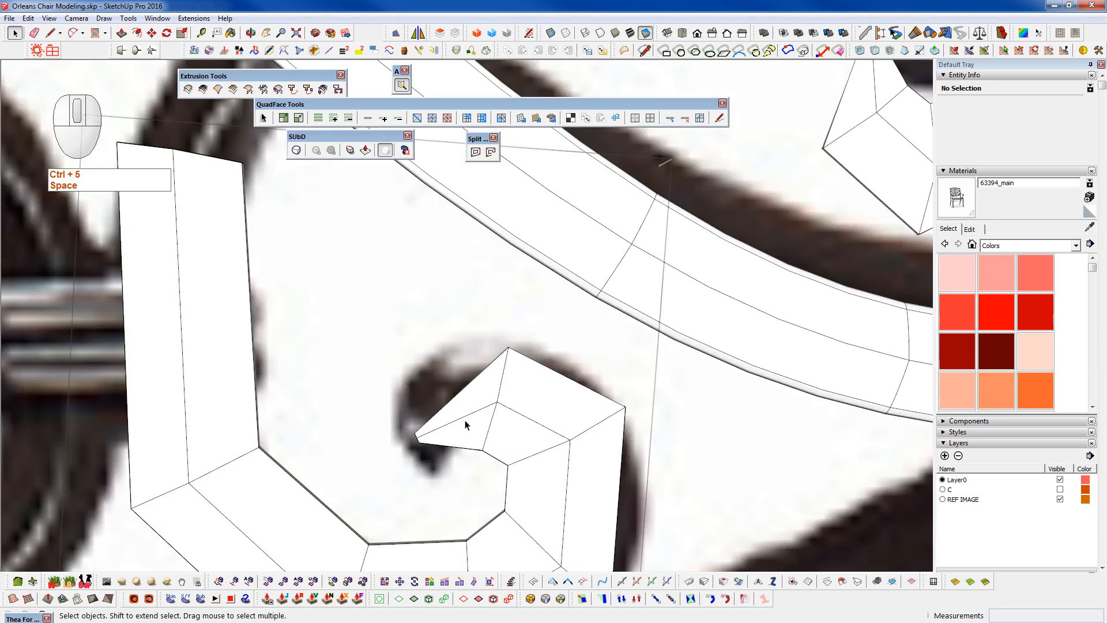
scroll(504, 422, up, 2)
- Start vertex editing and move the curl's tip vertices about 3/16" toward the reference tip
key(w)
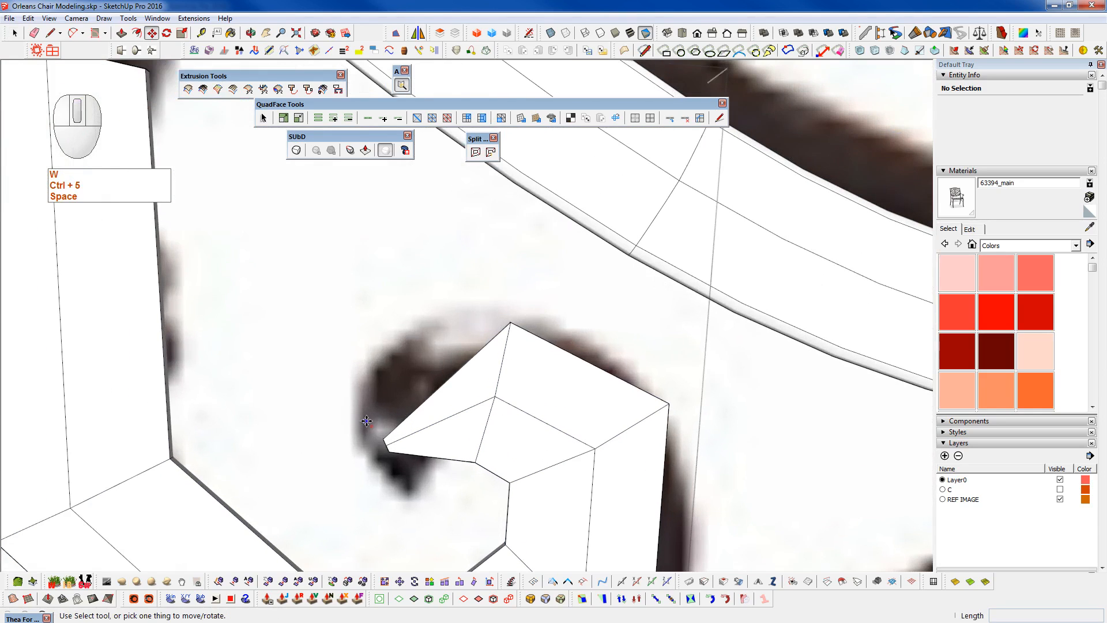
key(2)
key(F2)
drag(364, 422, 440, 447)
key(w)
key(space)
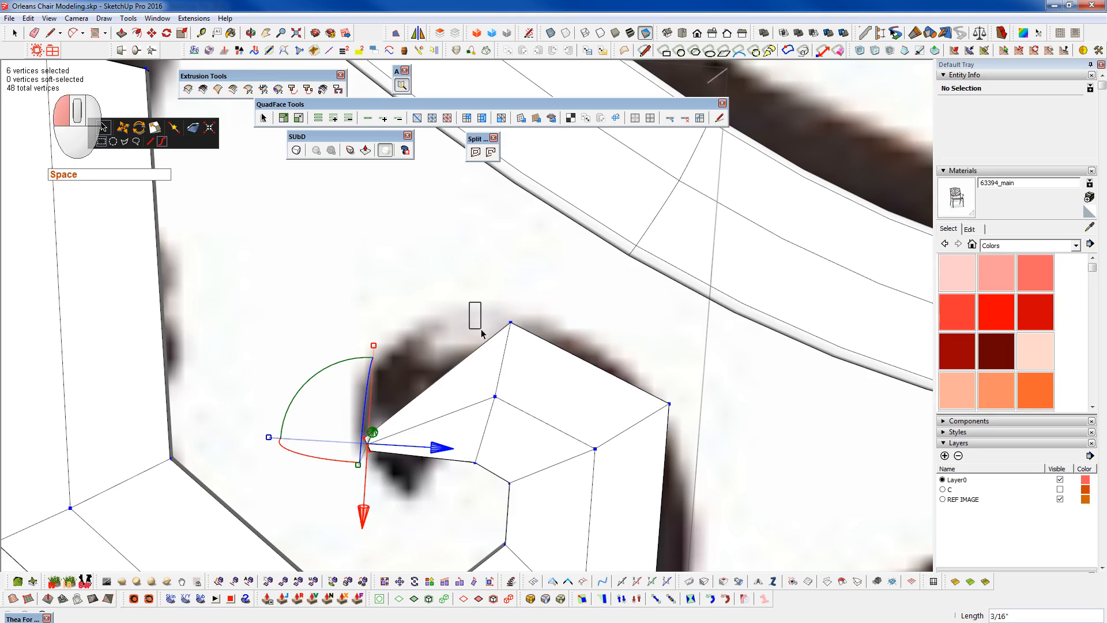
- Move the outer vertices beside the curl's tip about 1/4" outward and the neighbouring inner corner vertices about 1/8"
drag(524, 410, 537, 407)
drag(567, 361, 525, 323)
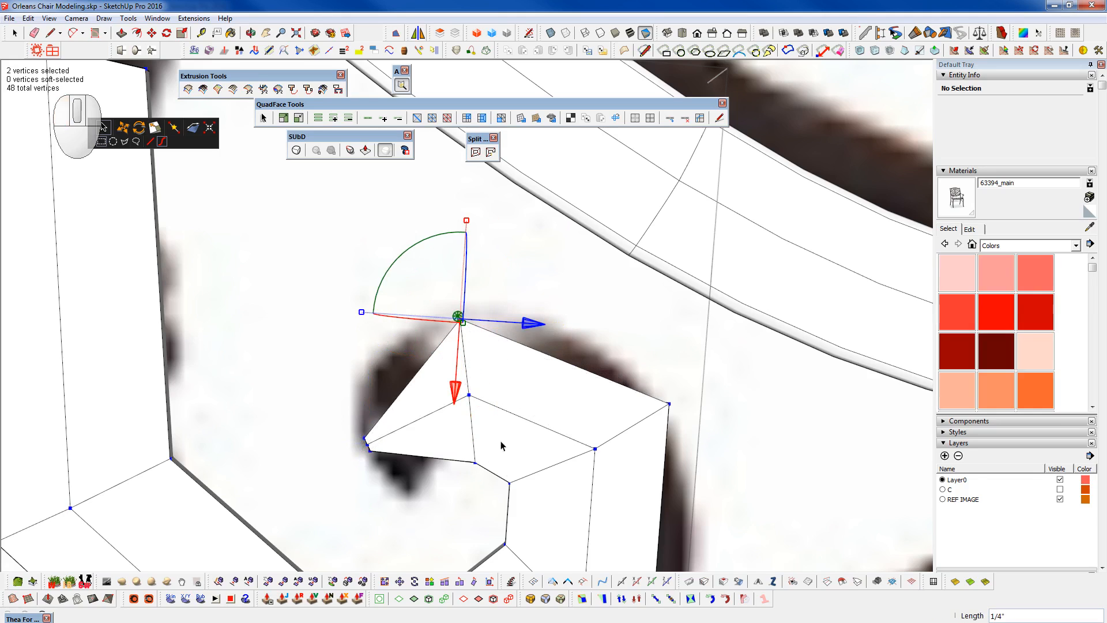
drag(355, 414, 377, 461)
drag(468, 441, 491, 474)
drag(470, 525, 472, 518)
middle_drag(564, 499, 467, 503)
drag(458, 510, 457, 500)
middle_drag(467, 499, 801, 436)
- Refine the curl's end by shifting its outer and inner corner vertices and lowering the tip vertices about 3/16"
drag(368, 434, 408, 494)
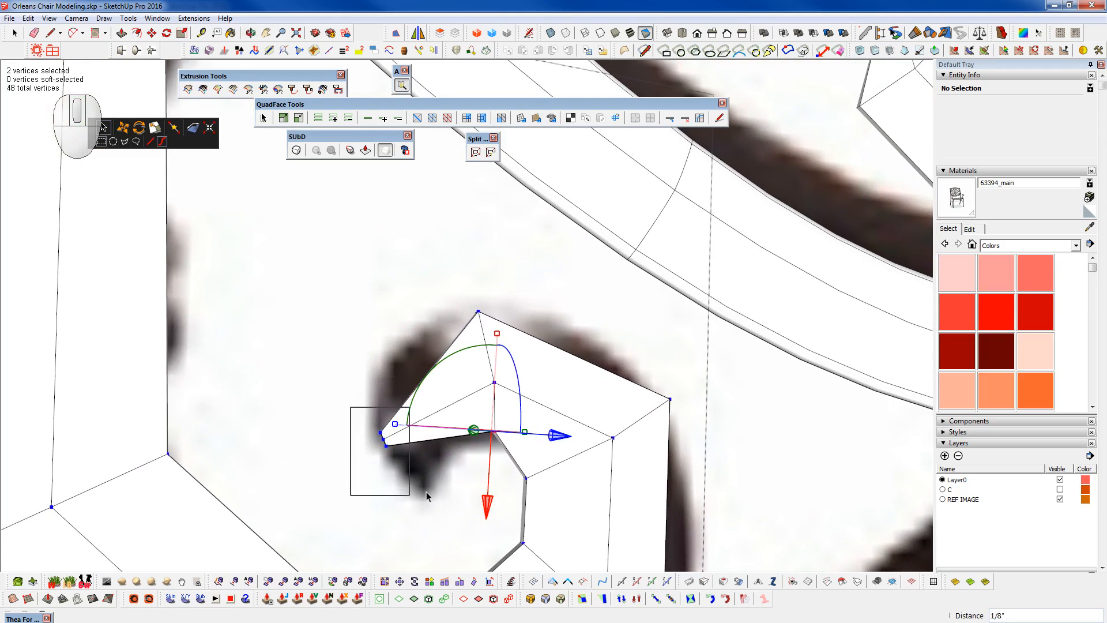
drag(450, 290, 515, 355)
middle_drag(473, 453, 438, 426)
drag(403, 257, 482, 312)
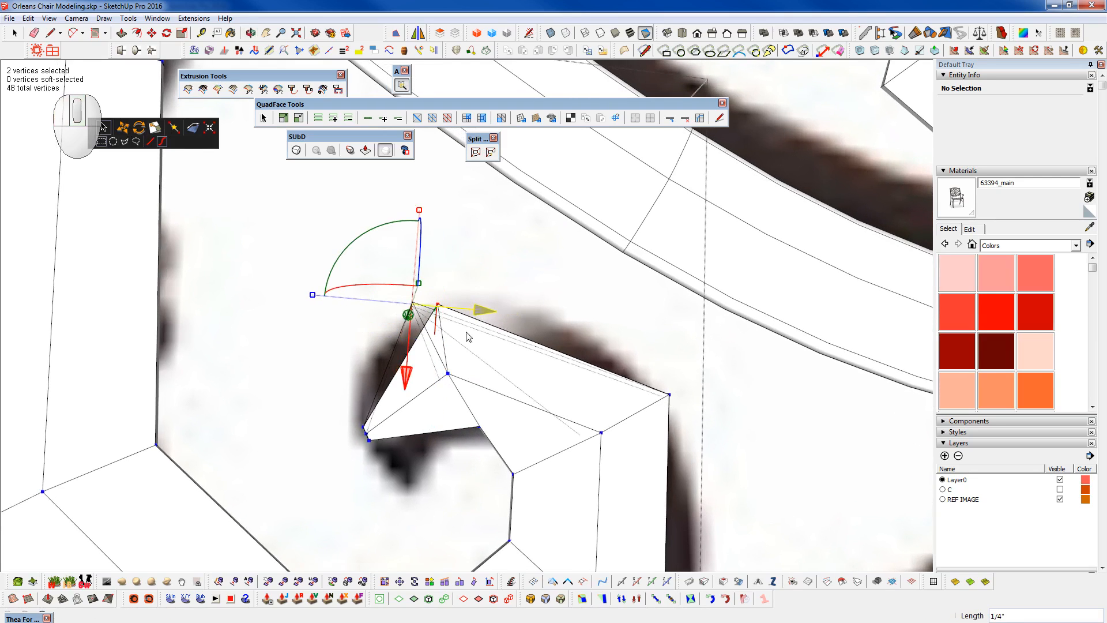
drag(410, 378, 412, 382)
drag(465, 413, 528, 432)
drag(322, 403, 391, 461)
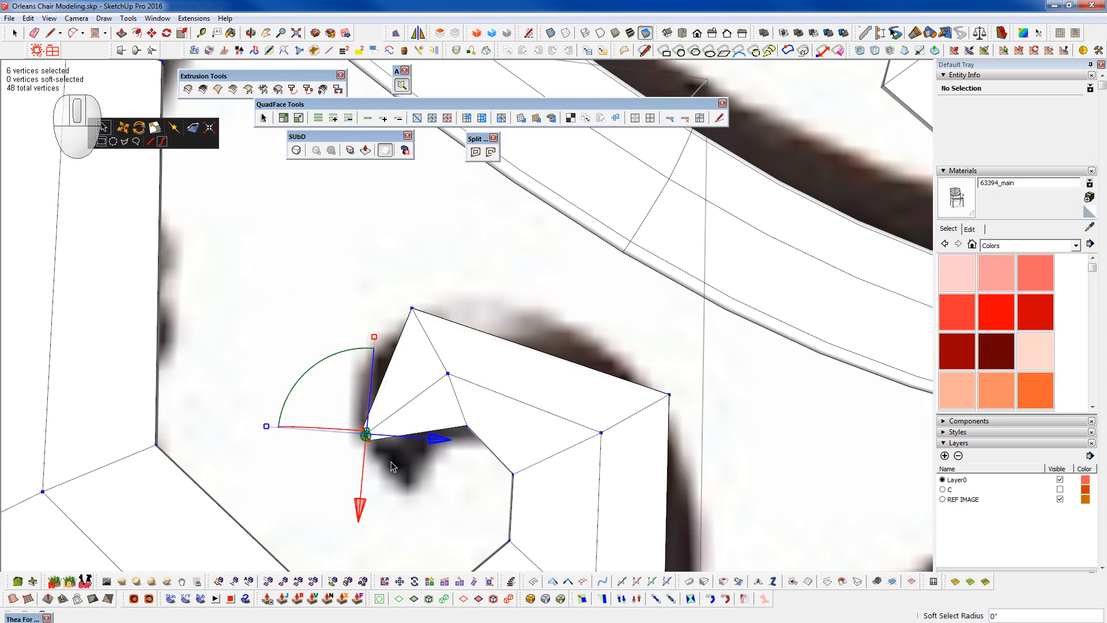
drag(361, 507, 358, 525)
- Turn subdivision on for the reshaped lower curl and exit its group
scroll(400, 385, down, 4)
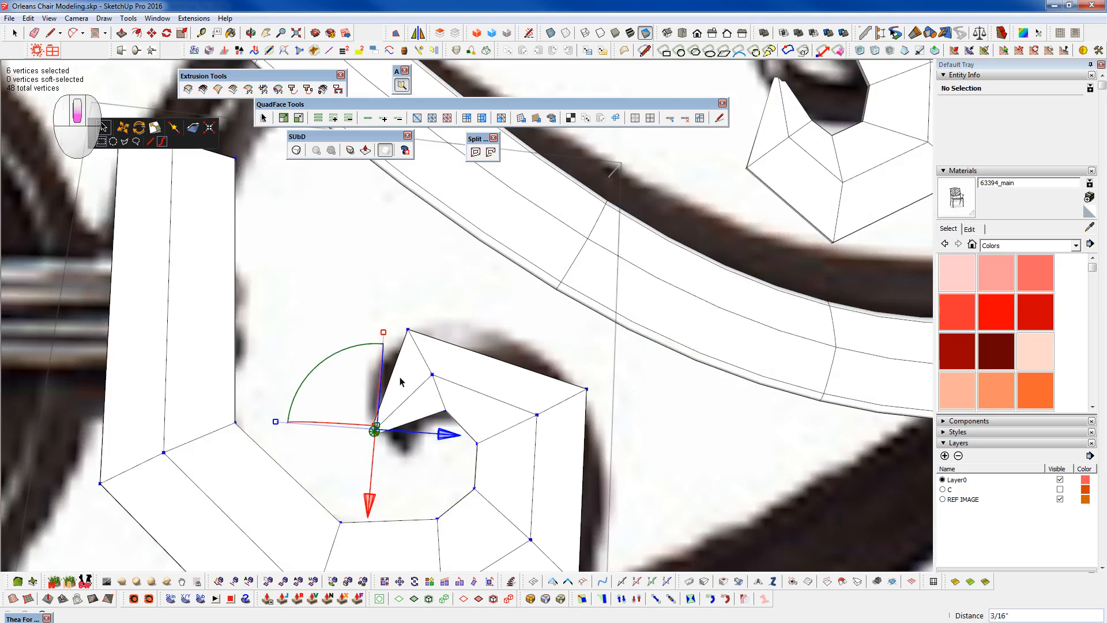
key(shift+2)
scroll(460, 406, down, 6)
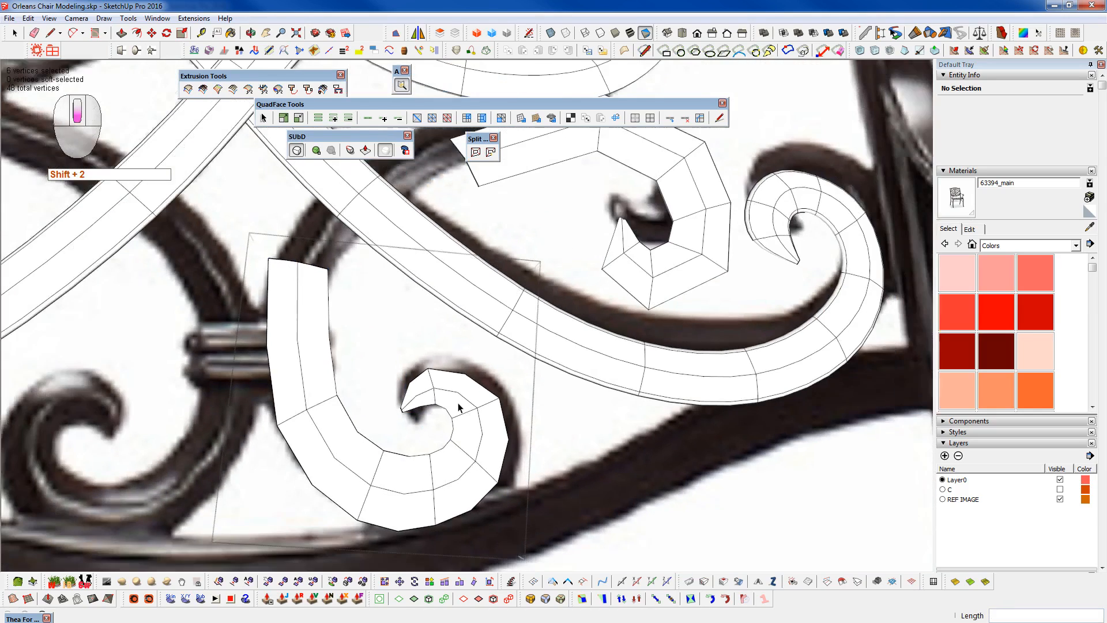
middle_drag(461, 452, 467, 464)
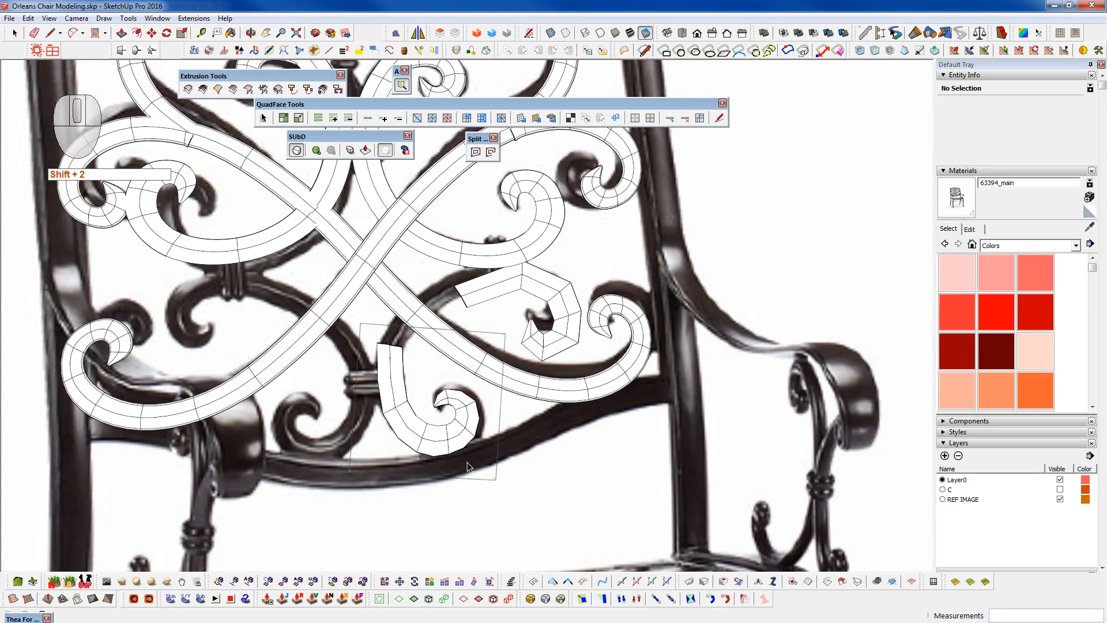
key(shift+c)
- Turn subdivision on for the flipped right curl, then rotate it and move it about 5/8" onto the reference scroll
key(space)
click(562, 352)
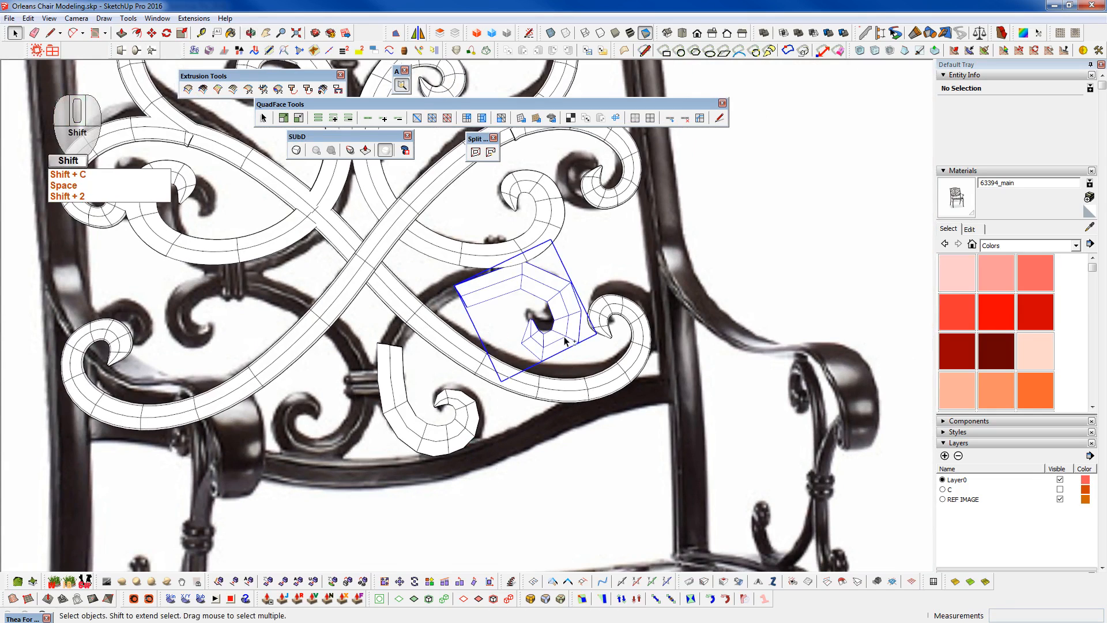
scroll(571, 329, up, 3)
key(w)
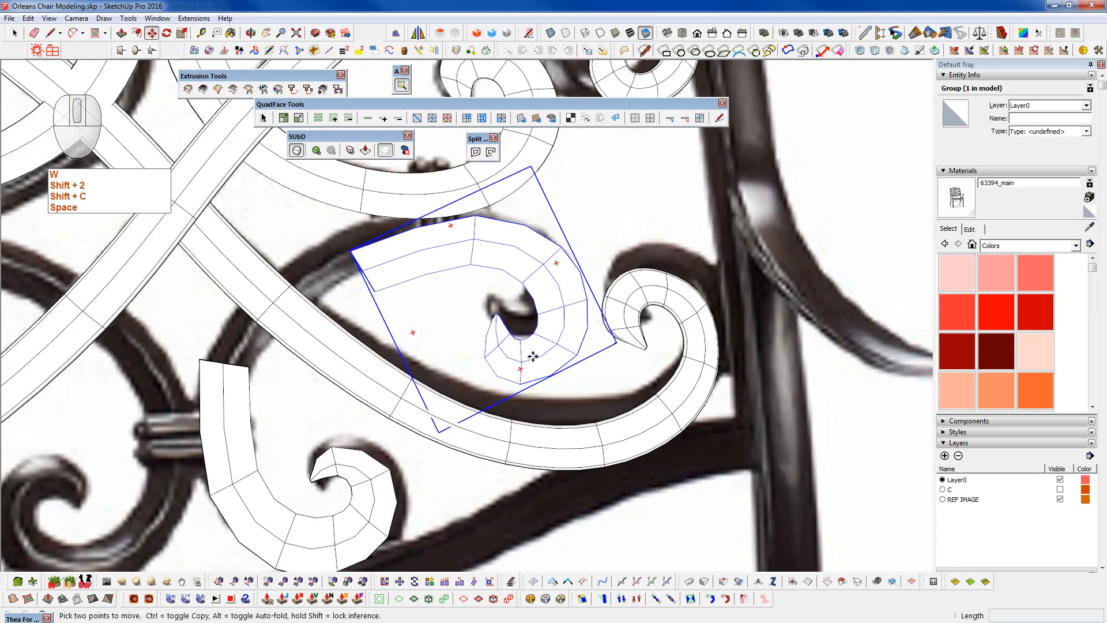
click(519, 370)
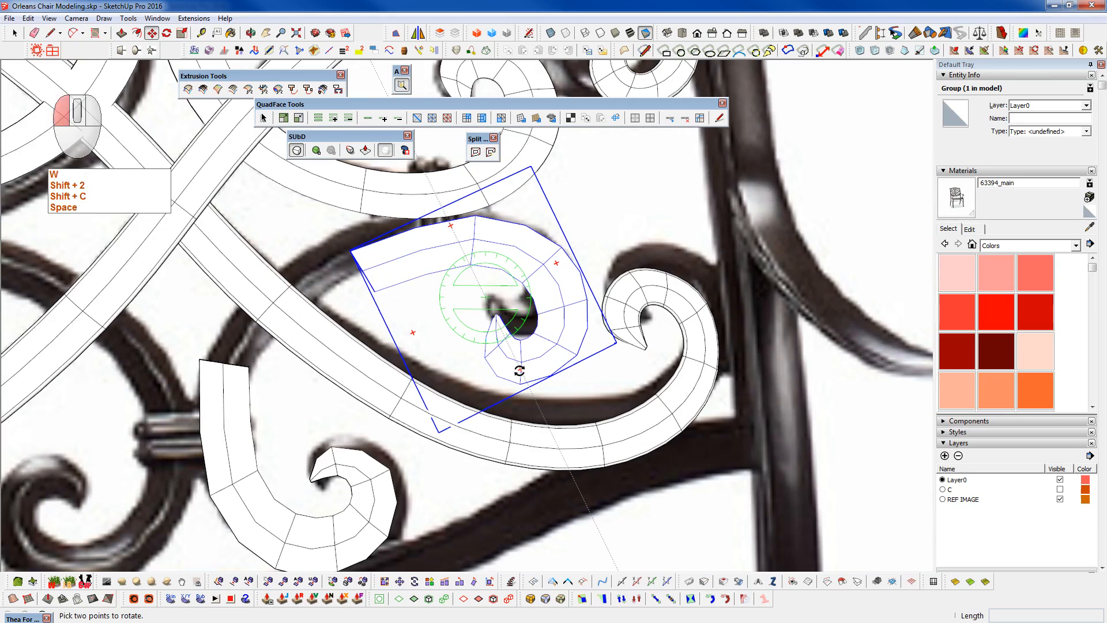
click(548, 353)
key(w)
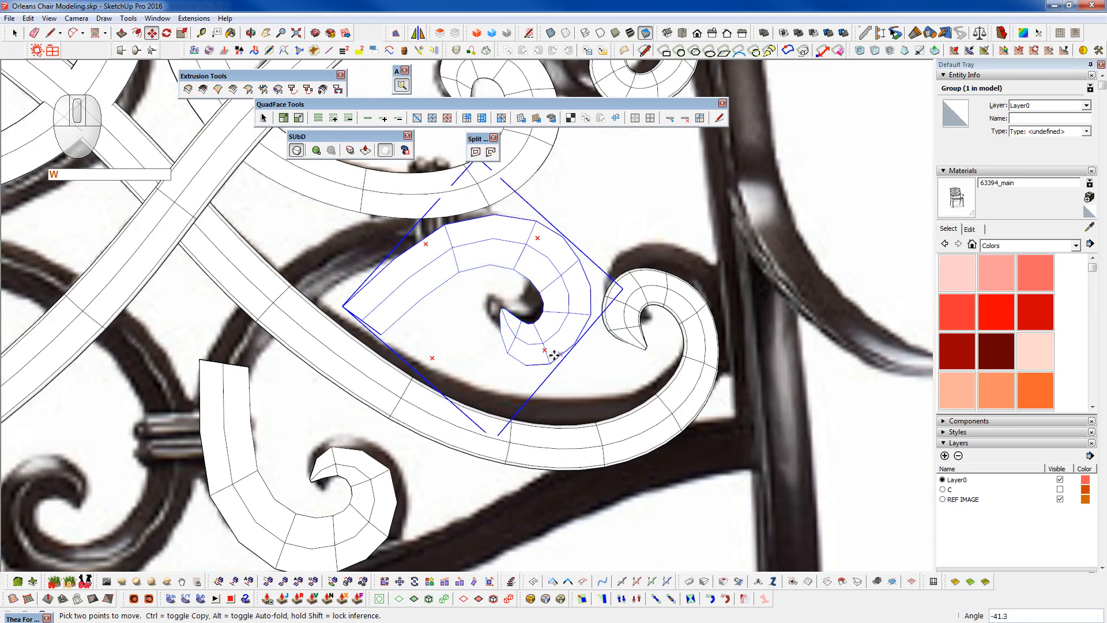
click(605, 390)
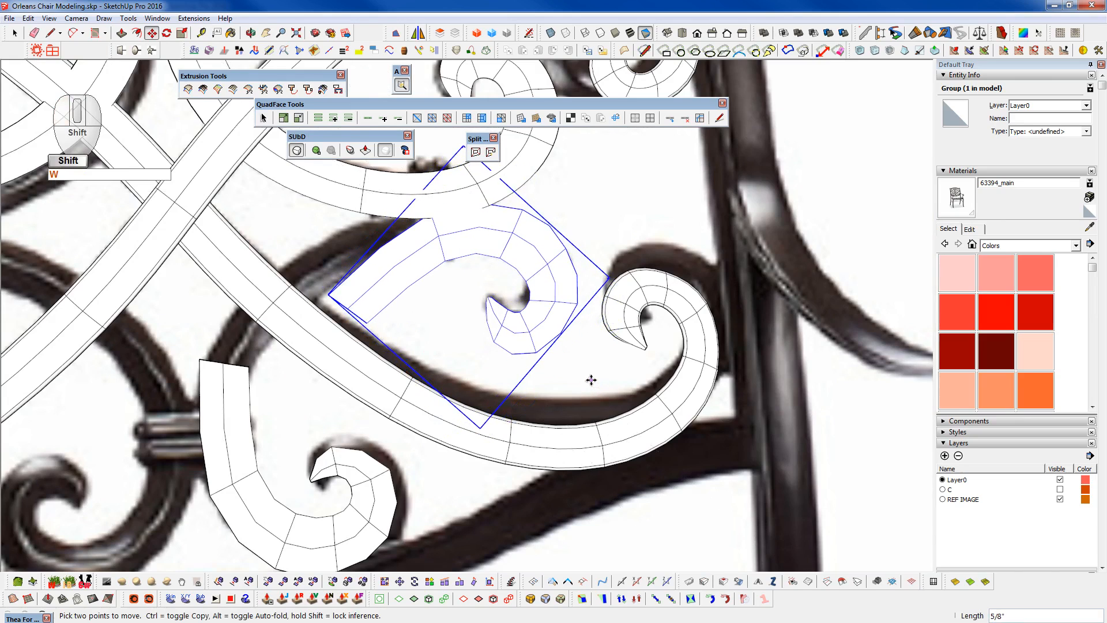
- Turn subdivision off for the right curl and nudge it slightly down to match the reference
key(space)
key(shift+2)
key(w)
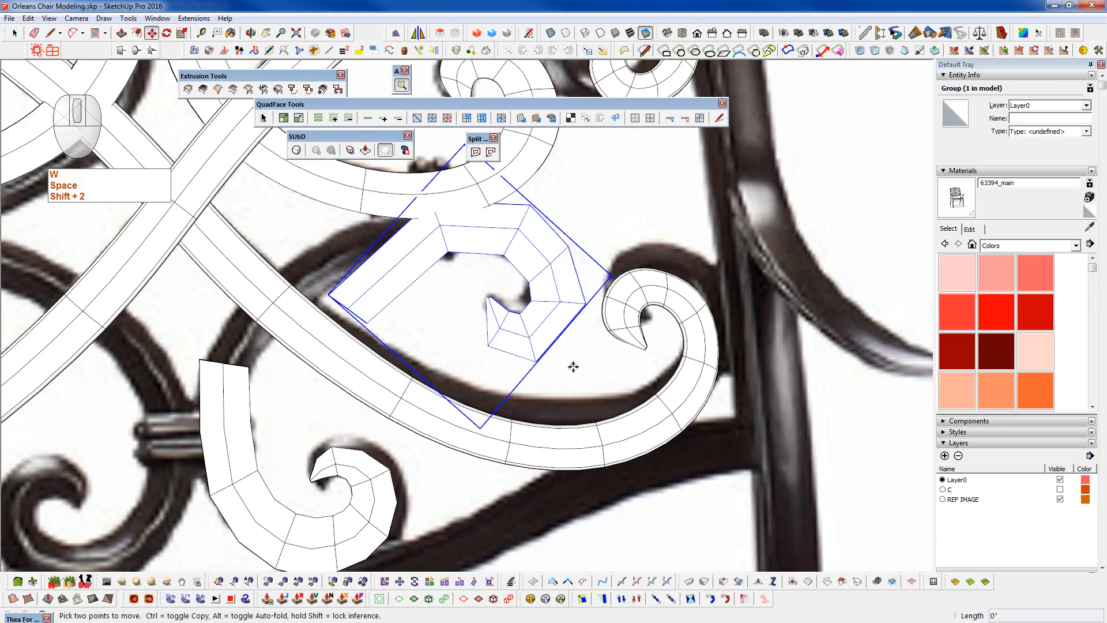
drag(573, 365, 573, 373)
- Turn subdivision off for the lower curl and open the right curl group for editing
key(space)
click(366, 482)
key(shift+2)
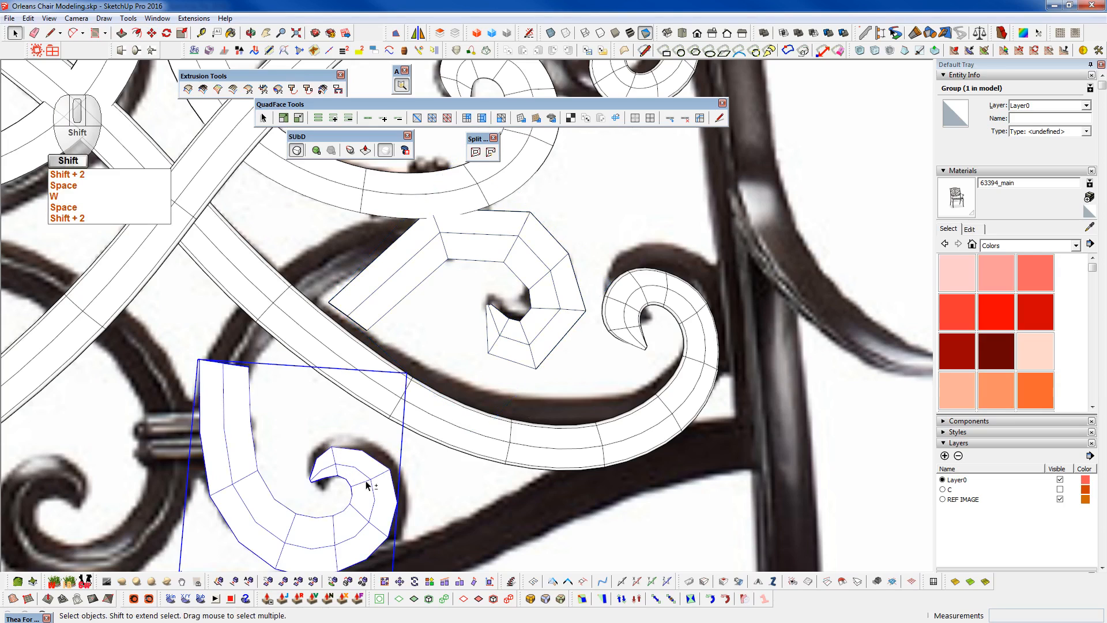
double_click(383, 279)
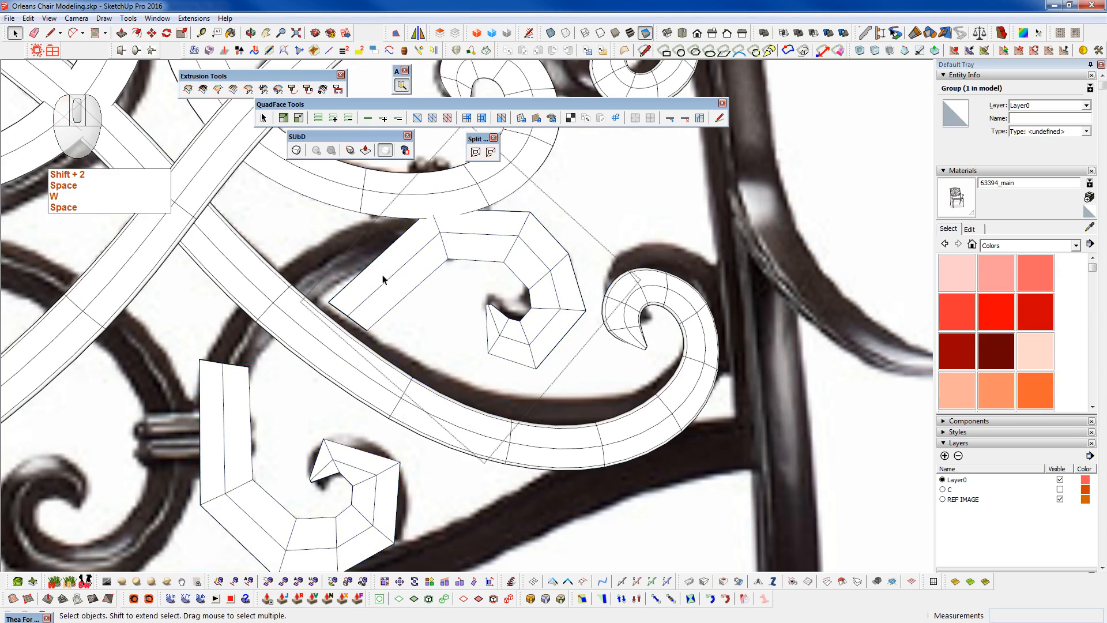
- Move the vertex loop at the upper right curl's straight end onto the reference and rotate it 30°
key(F2)
drag(295, 277, 395, 378)
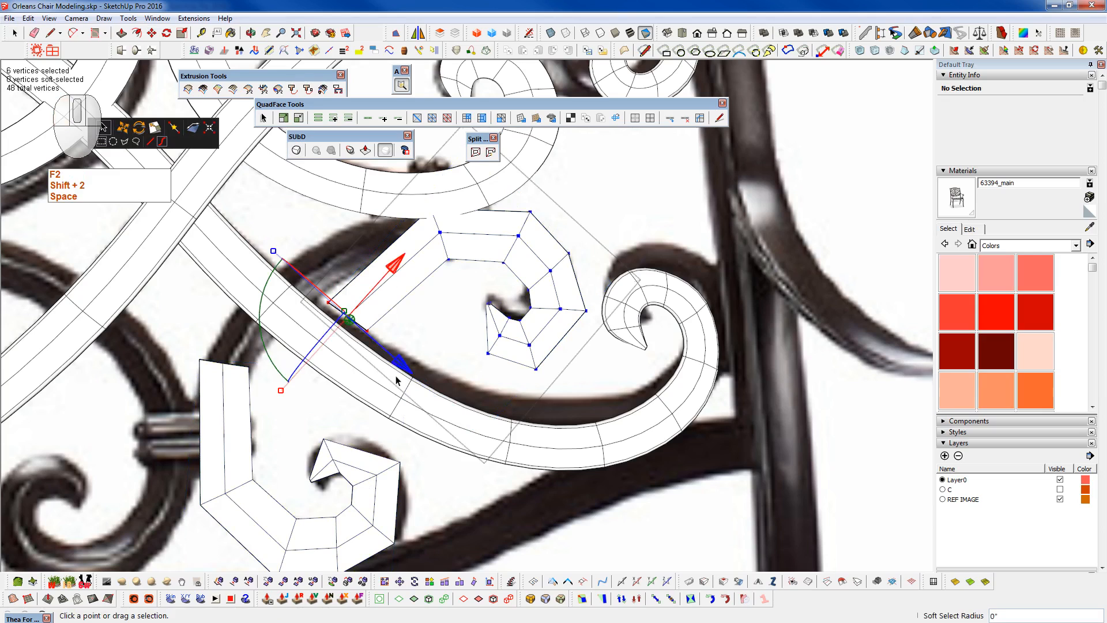
key(w)
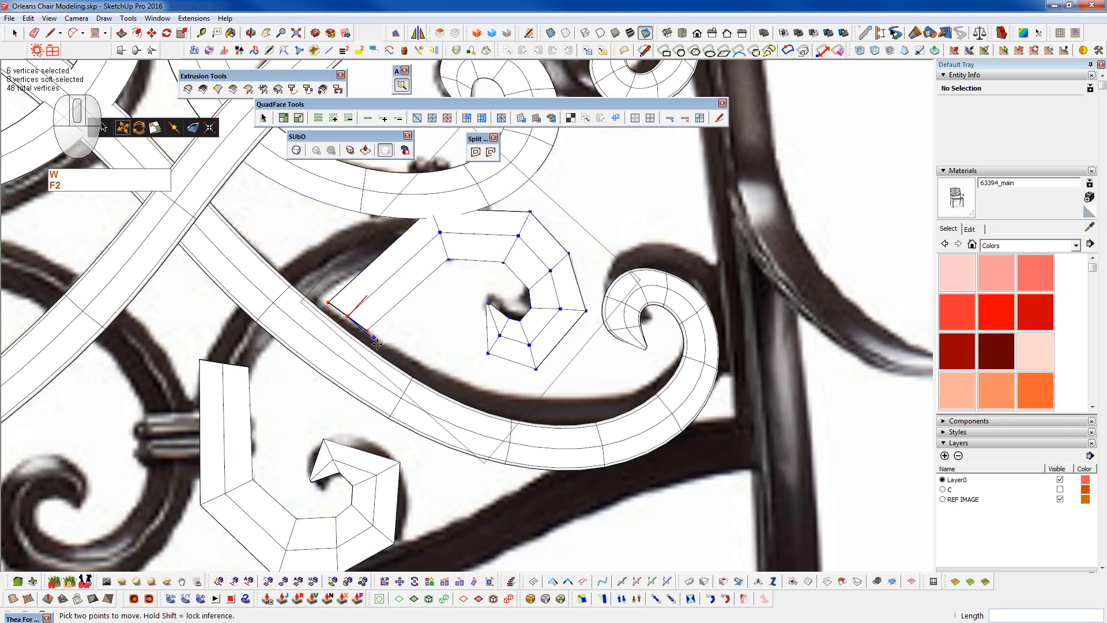
key(space)
drag(396, 358, 357, 342)
drag(420, 197, 499, 294)
middle_drag(463, 263, 325, 227)
scroll(346, 305, up, 3)
middle_drag(347, 309, 404, 346)
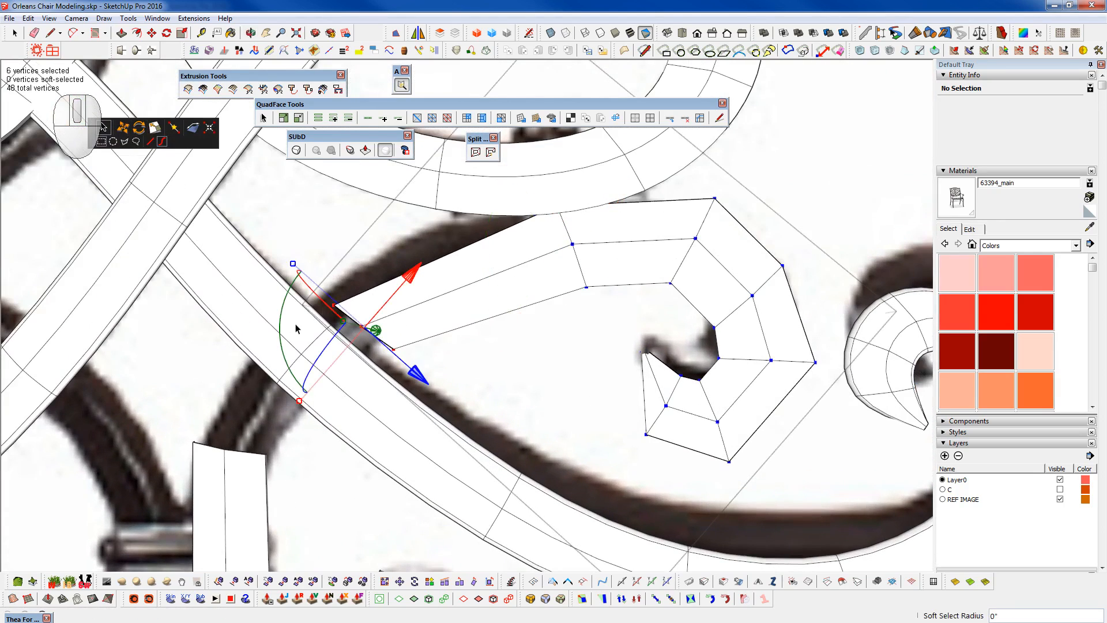
drag(286, 334, 293, 301)
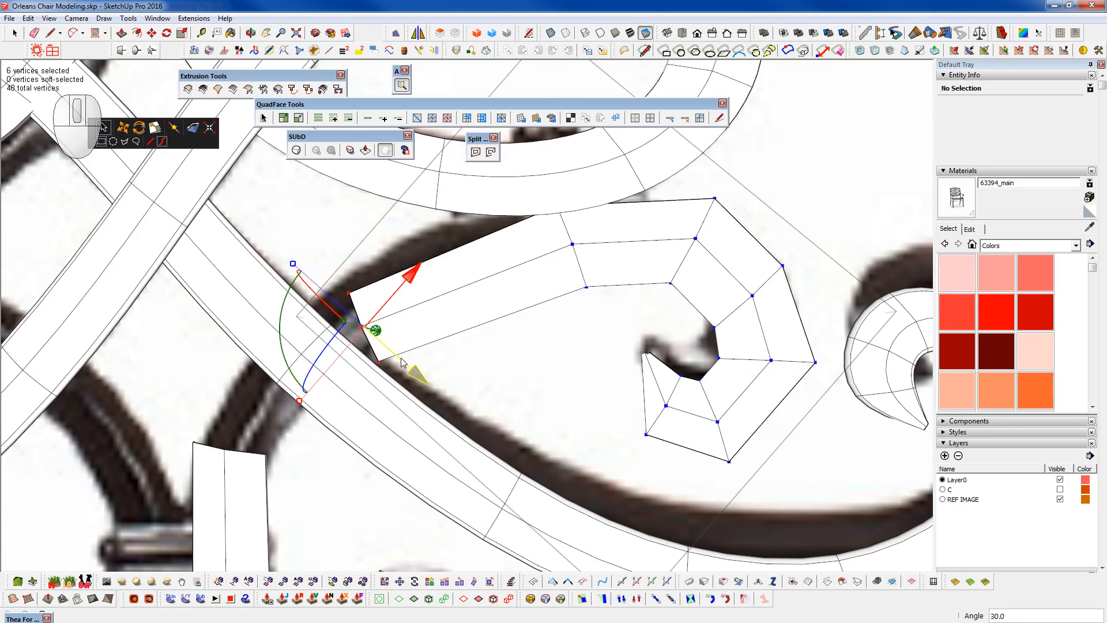
drag(410, 371, 392, 356)
- Shift the upper curl's second vertex loop and its end loop back along the reference scroll toward the lower curl
drag(538, 193, 608, 326)
drag(608, 201, 582, 283)
drag(562, 201, 555, 209)
drag(565, 306, 560, 302)
drag(381, 375, 382, 377)
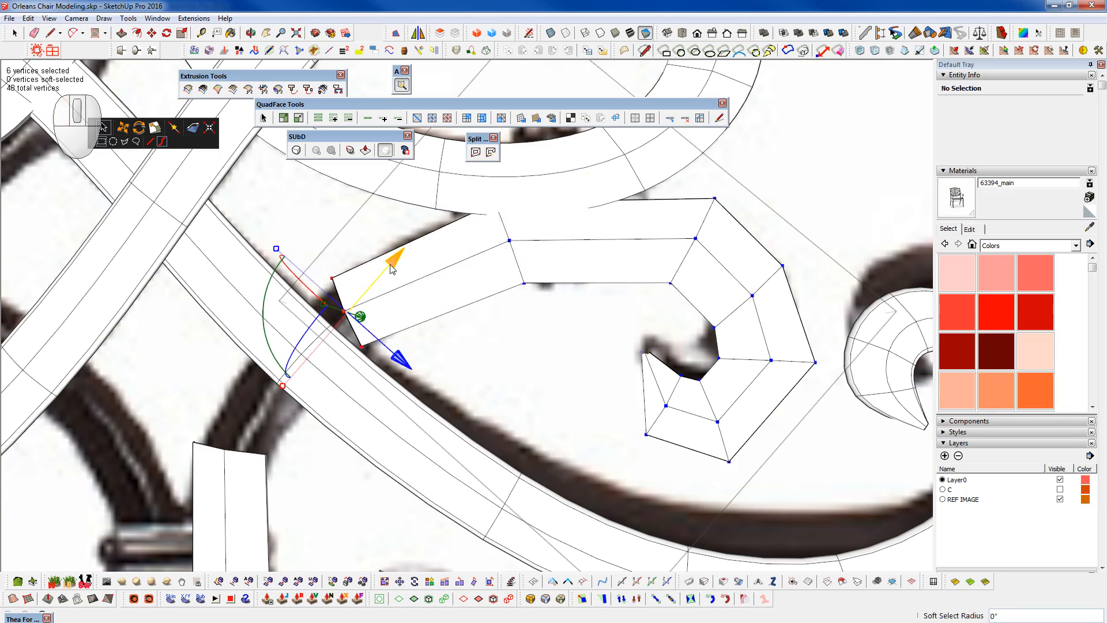
- Extrude the upper curl's end loop across the long scroll, rotate the new loop -30° and exit the curl's group
ctrl+drag(391, 266, 306, 404)
key(e)
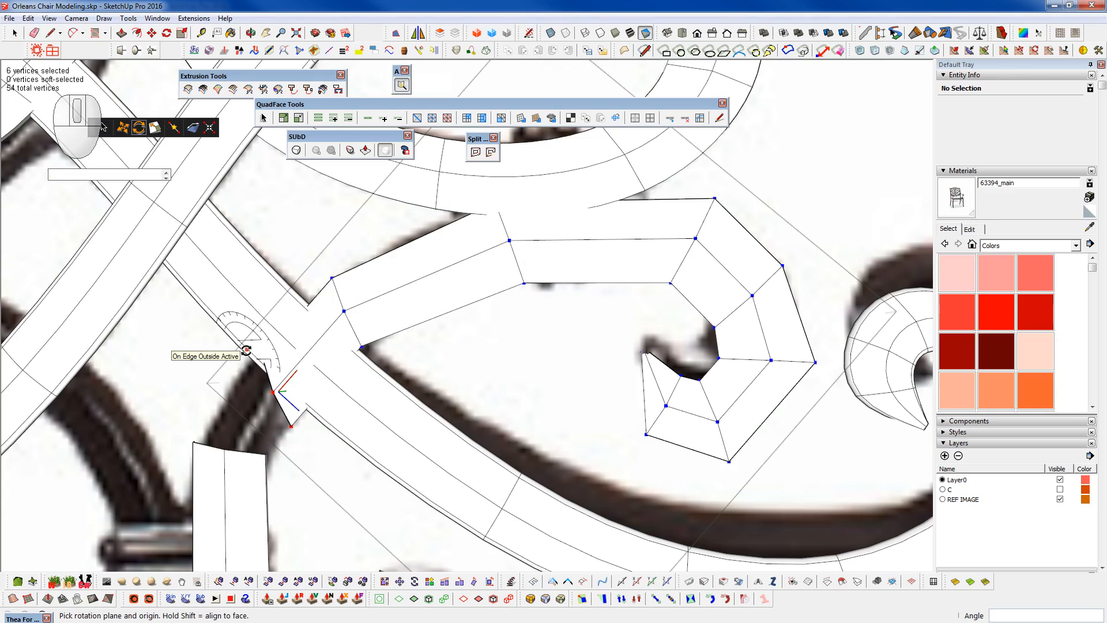
key(space)
drag(249, 331, 313, 447)
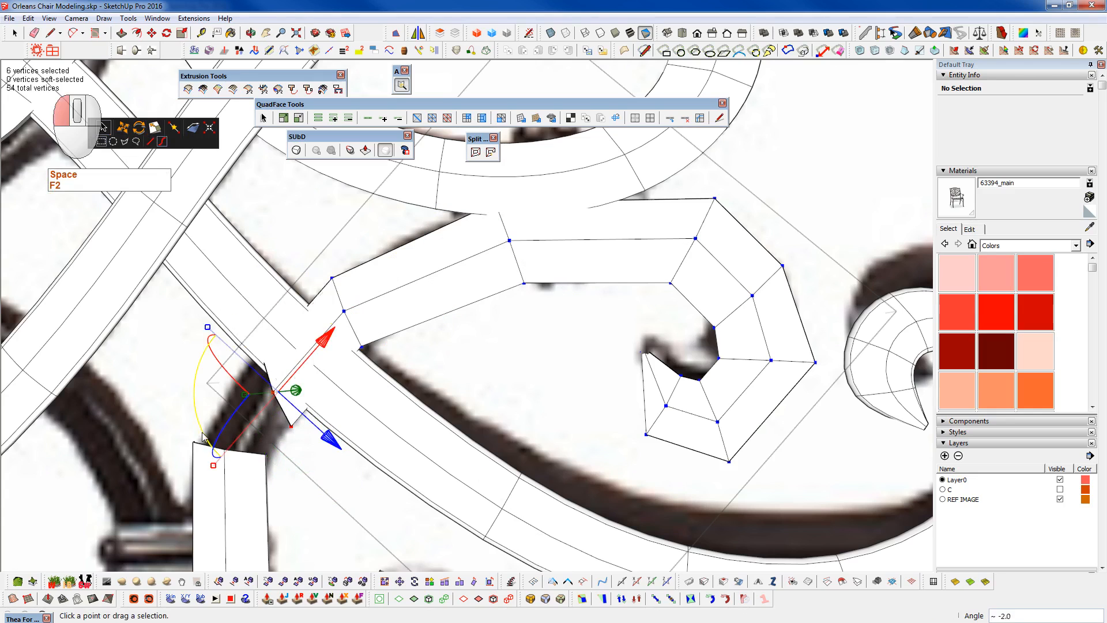
drag(229, 449, 229, 450)
scroll(367, 407, down, 6)
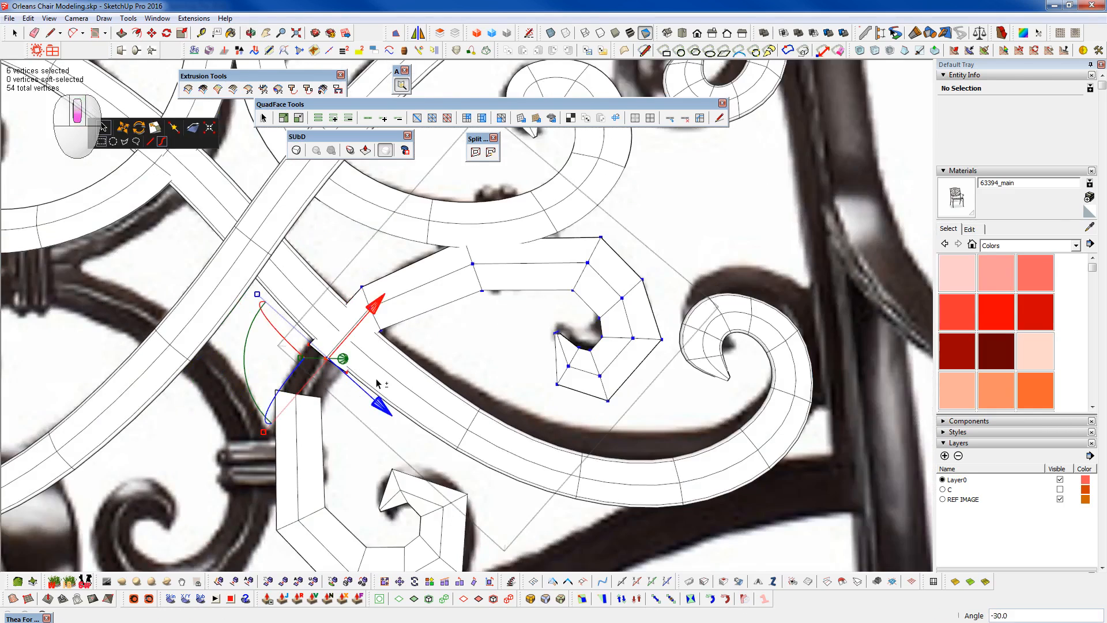
scroll(358, 378, up, 4)
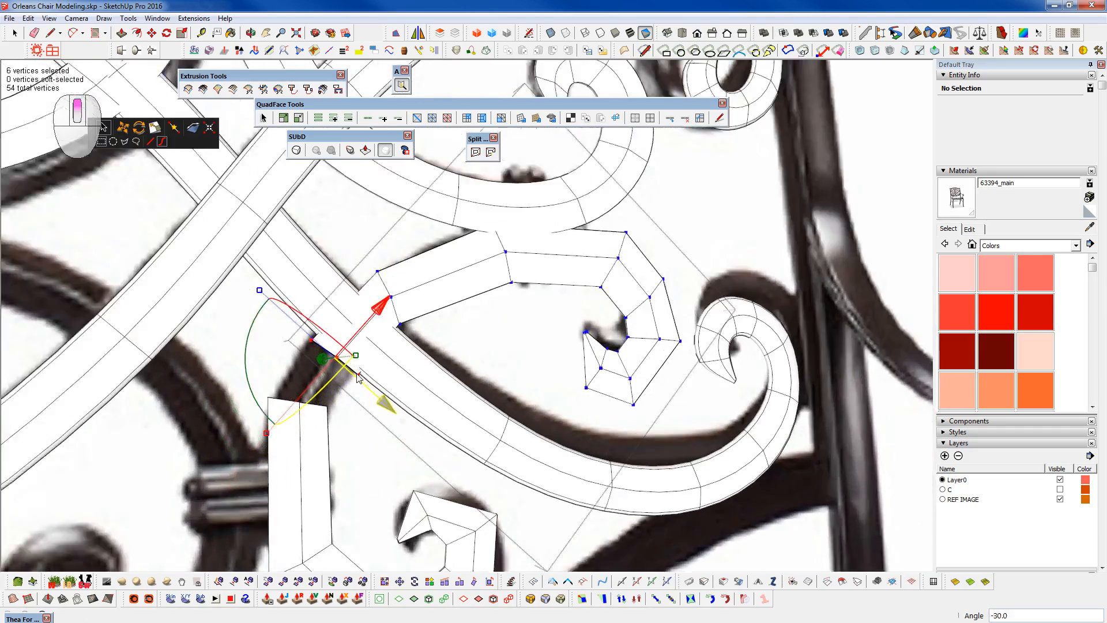
shift+middle_drag(346, 409, 330, 310)
scroll(355, 385, down, 1)
key(space)
key(shift+c)
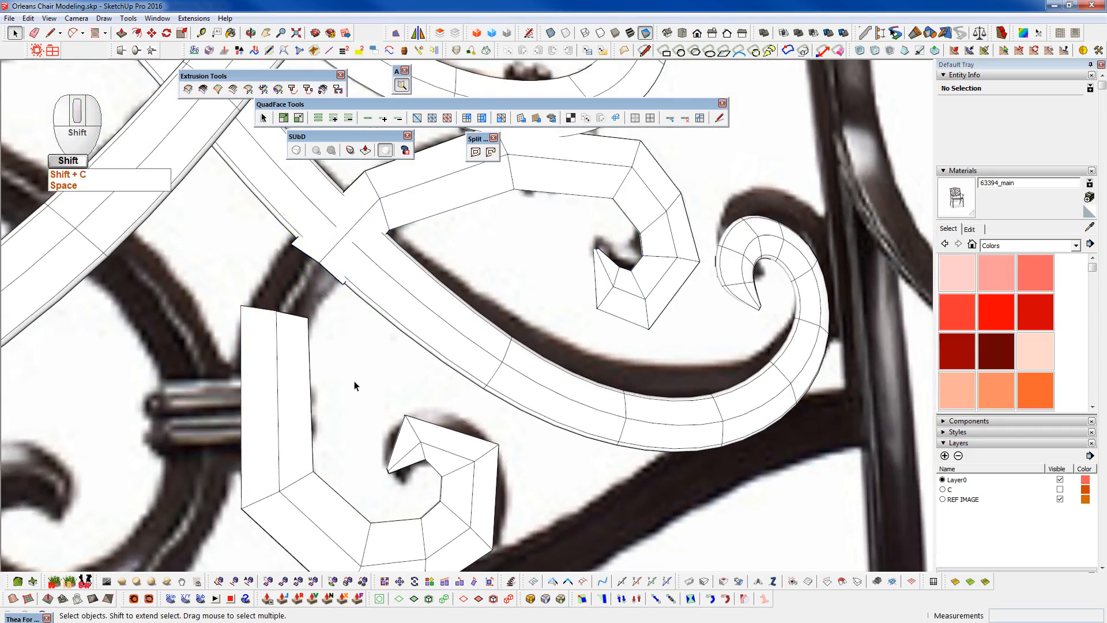
- Group the upper and lower curls together, isolate the new group from the model and explode the two inner groups
scroll(420, 400, down, 1)
middle_drag(420, 400, 438, 501)
click(455, 500)
shift+click(431, 258)
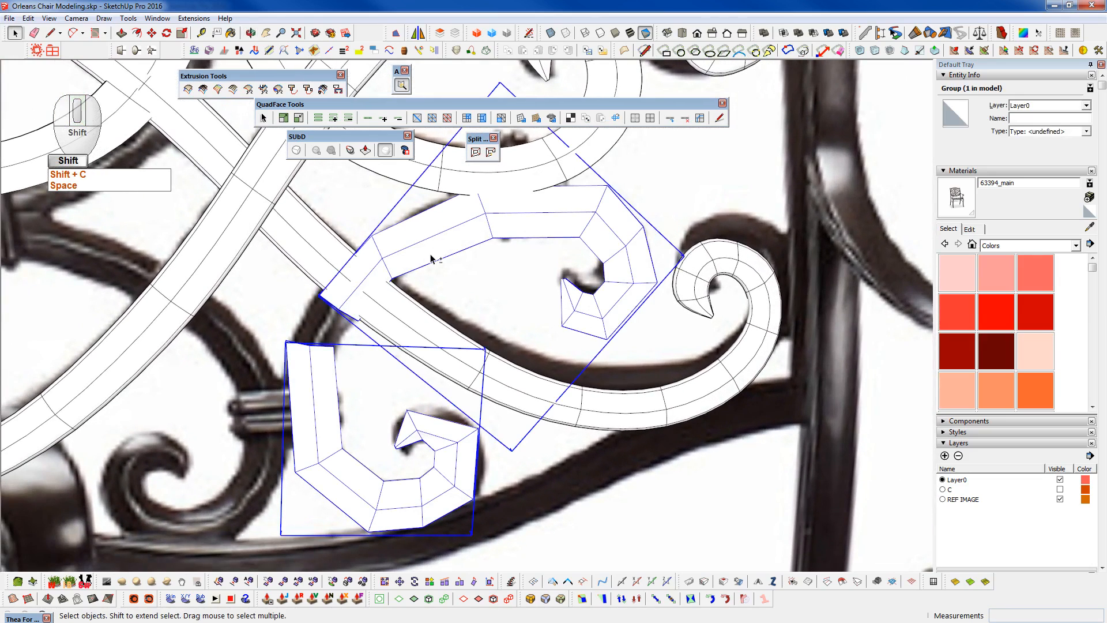
key(ctrl+5)
double_click(431, 259)
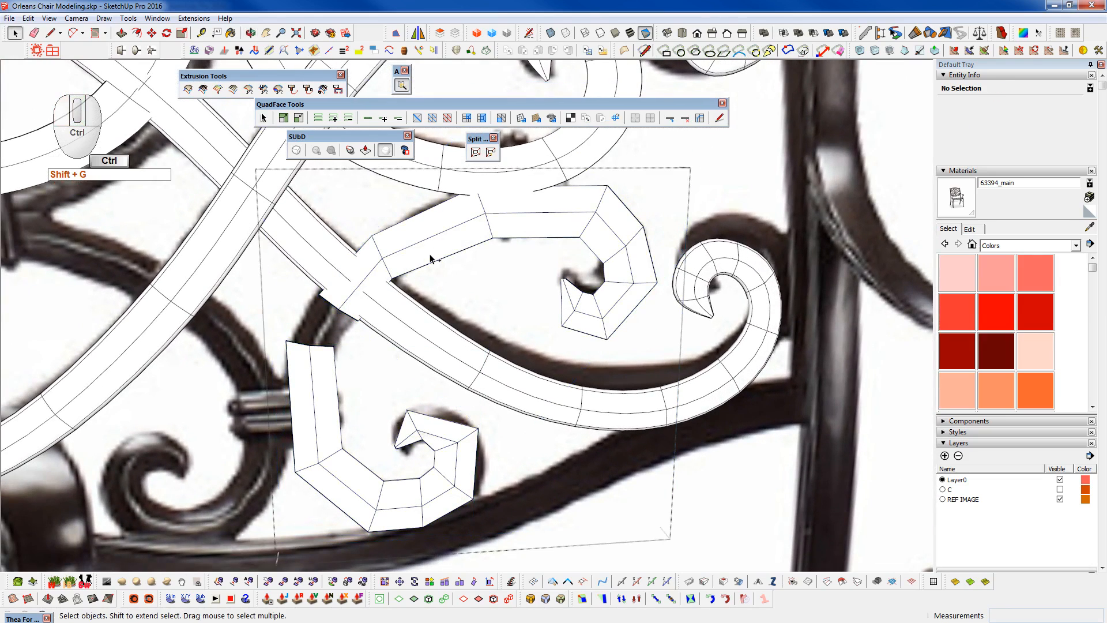
key(shift+g)
key(ctrl+a)
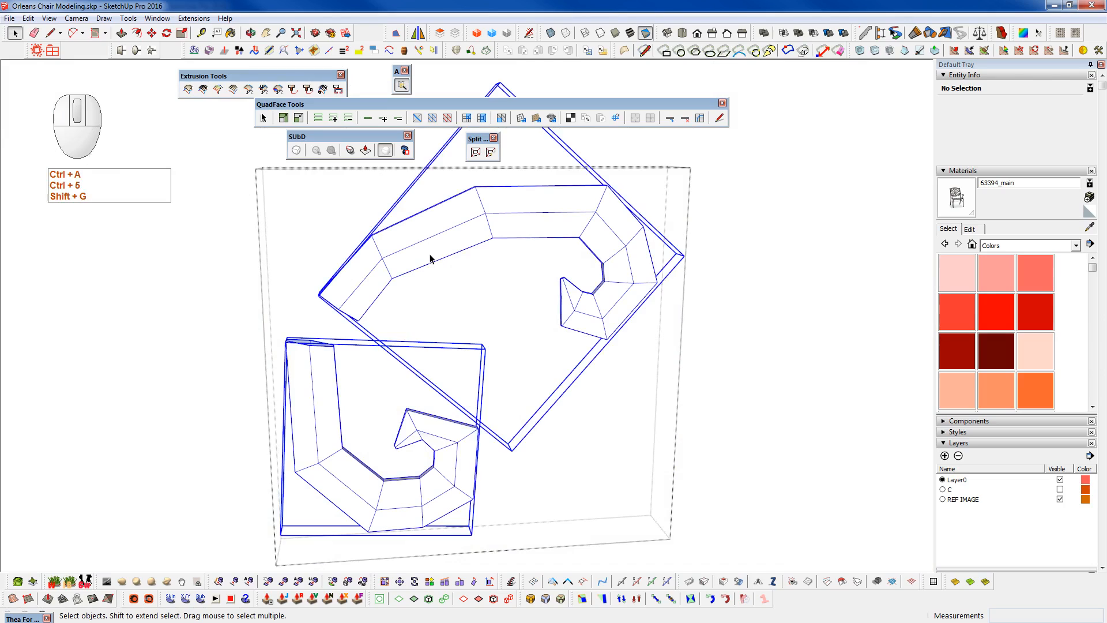
key(x)
- Rotate the lower curl's open end loop 15°, move it slightly inward and turn it about 4.6° more toward the upper curl
middle_drag(392, 269, 261, 332)
drag(340, 363, 340, 362)
scroll(321, 355, up, 5)
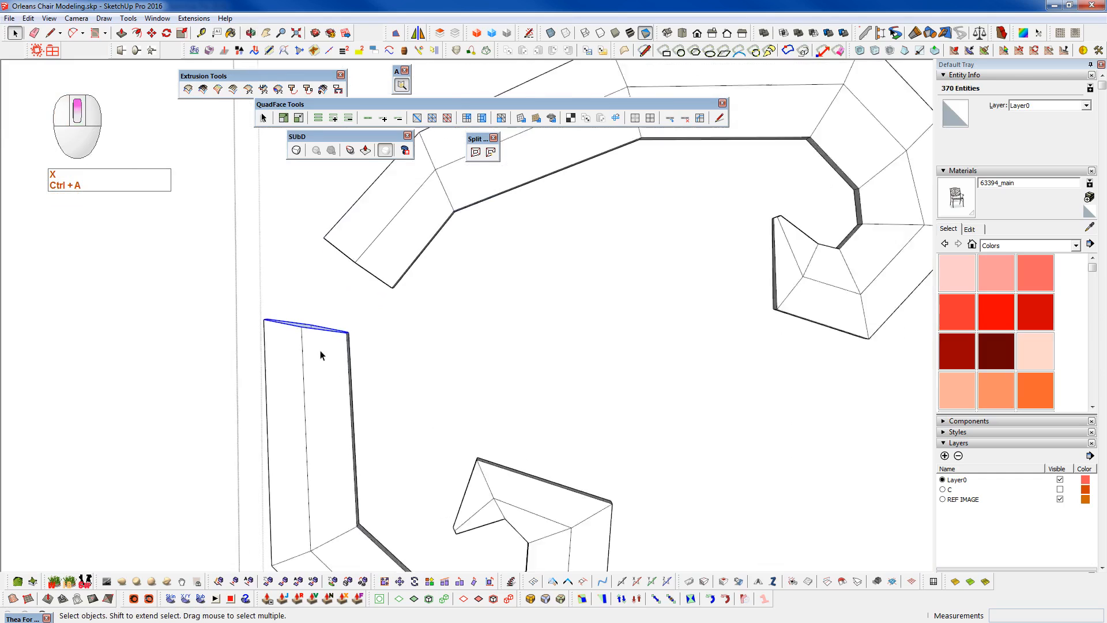
key(F2)
mouse_move(263, 401)
mouse_down()
mouse_move(243, 385)
mouse_move(259, 397)
mouse_up()
middle_drag(343, 350, 372, 375)
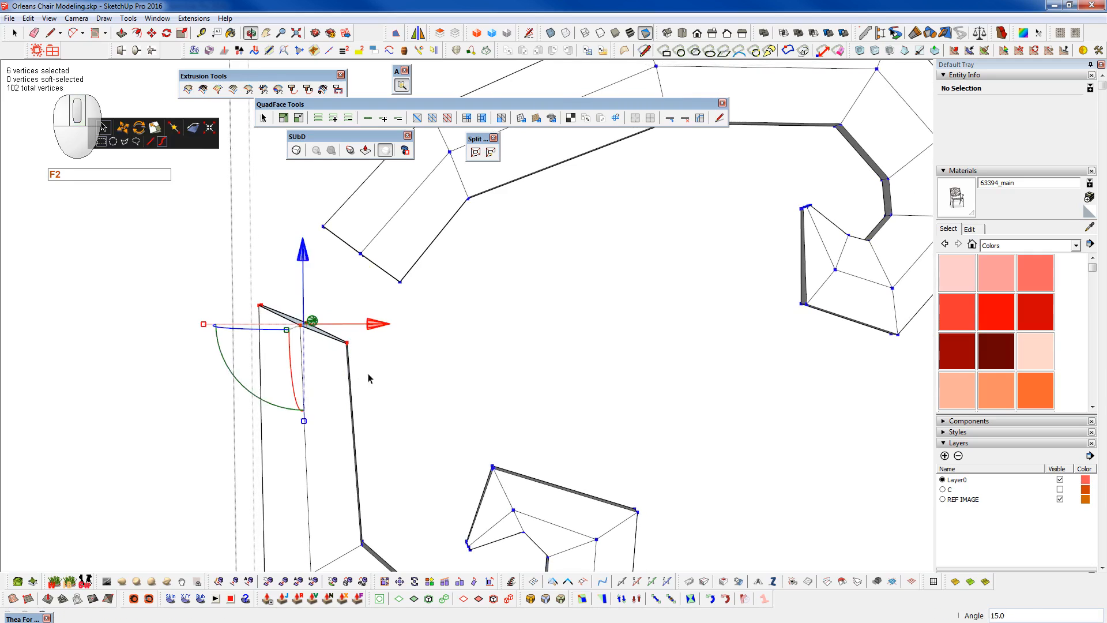
key(w)
click(354, 347)
click(378, 354)
key(space)
drag(284, 407, 275, 406)
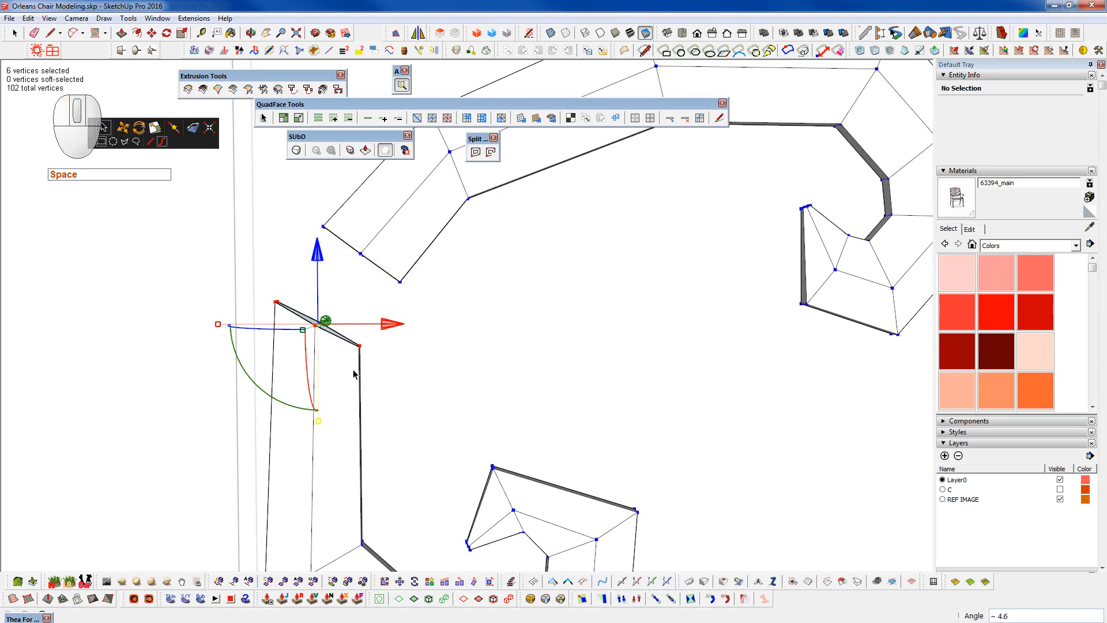
key(space)
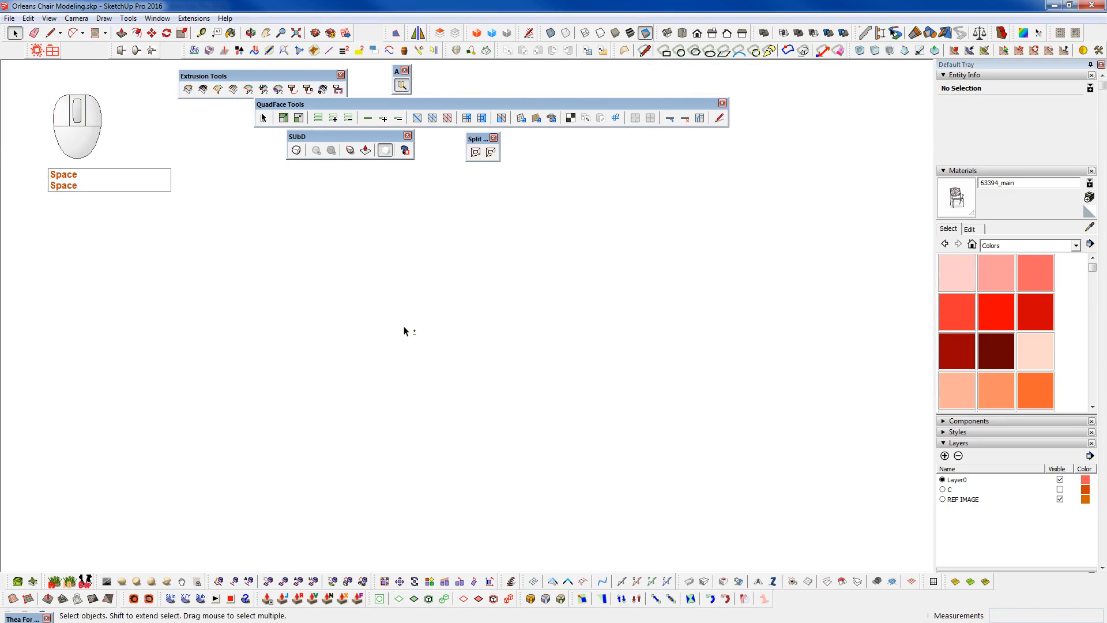
- Bridge the facing open ends of the two curls with a Loft by Spline
key(shift+z)
key(z)
key(z)
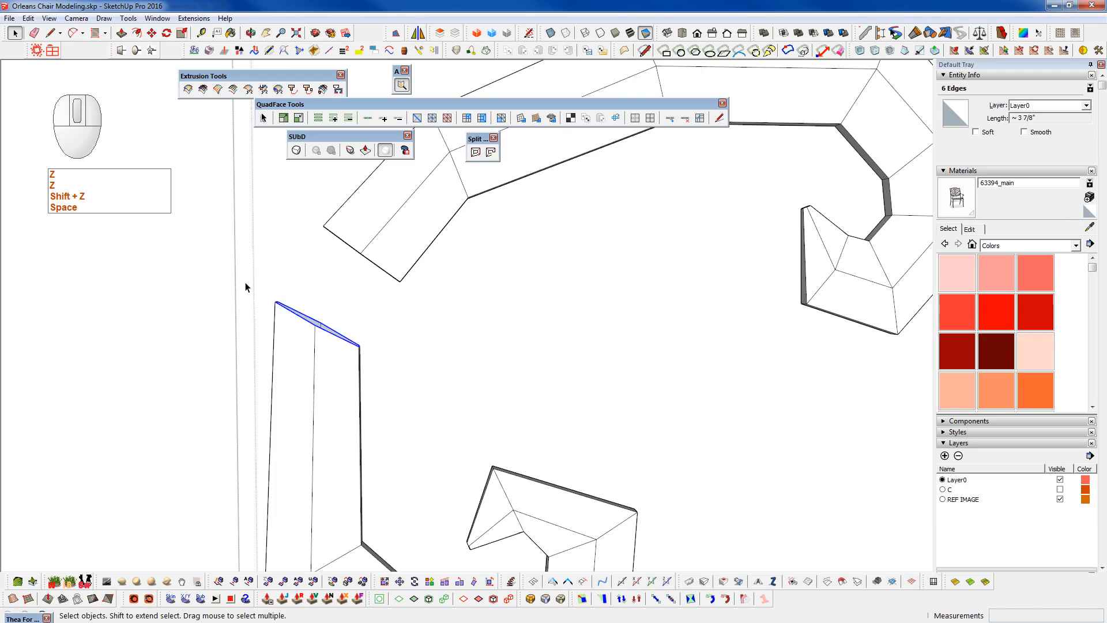
ctrl+drag(407, 302, 405, 301)
click(456, 51)
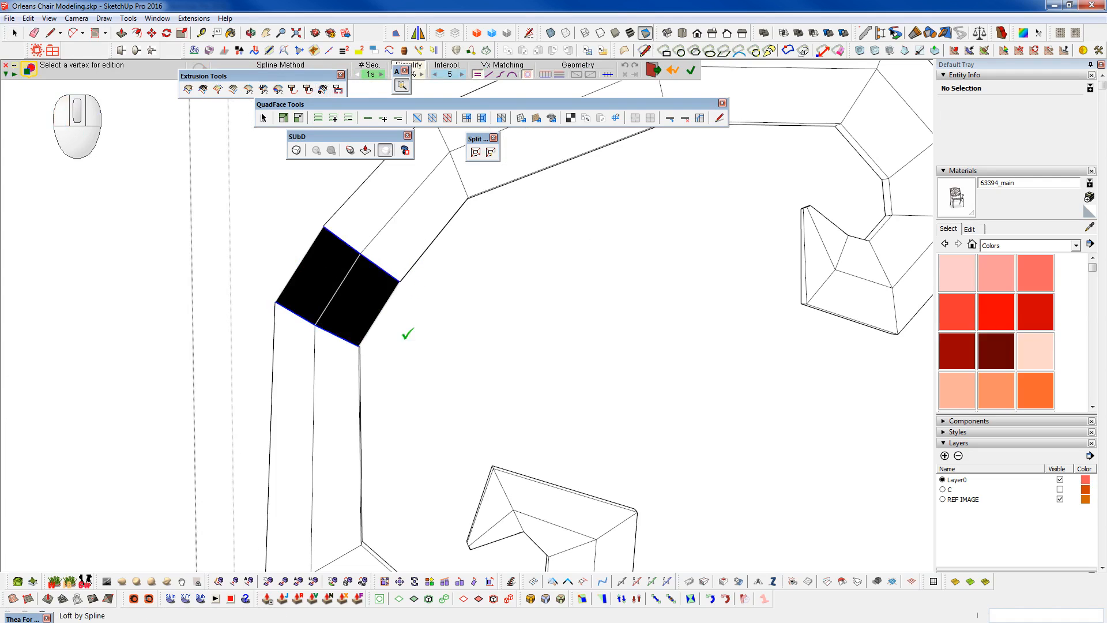
click(388, 365)
mouse_move(388, 365)
middle_down()
mouse_move(260, 275)
mouse_move(9, 144)
mouse_move(294, 296)
middle_up()
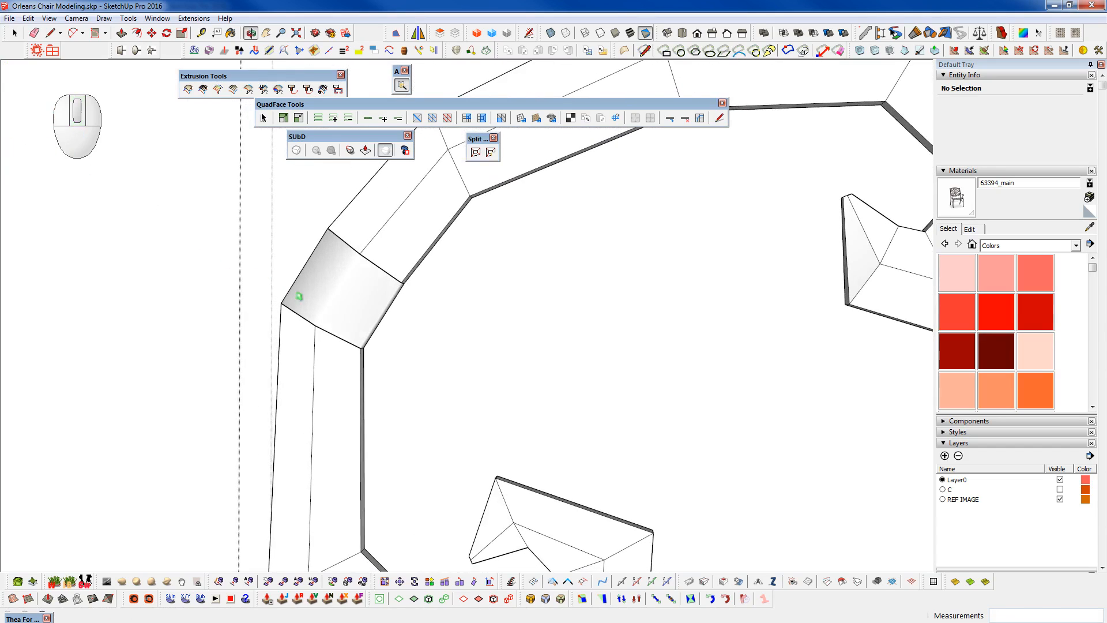
- Explode the lofted bridge group into the surrounding scroll mesh
key(space)
click(357, 323)
click(984, 582)
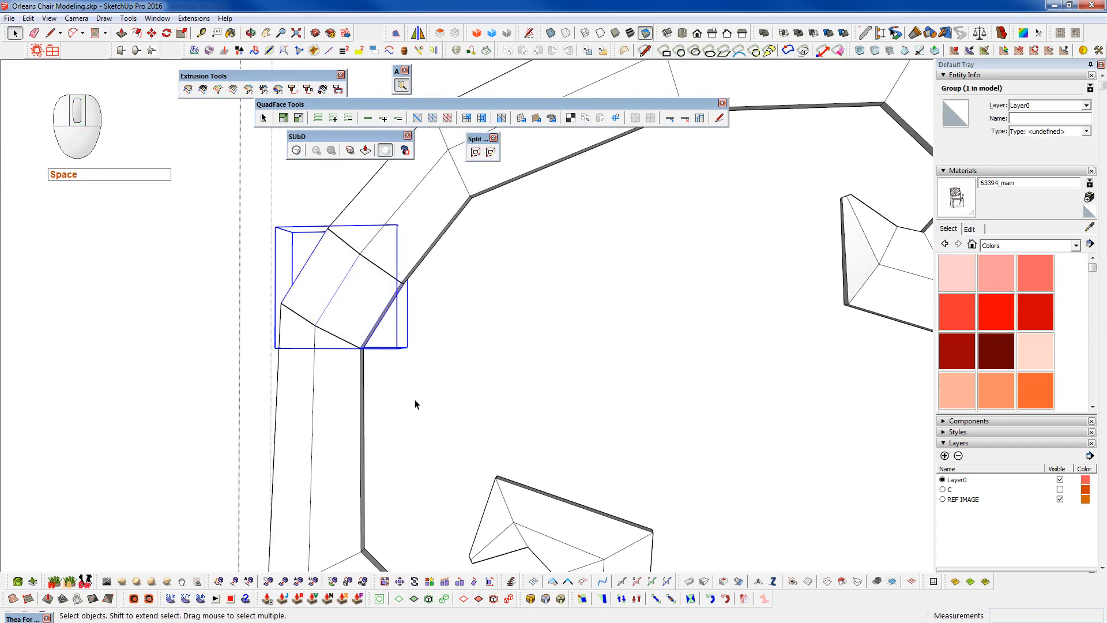
key(x)
click(344, 332)
- Remove the edge loop where the bridge meets the upper curl
scroll(346, 330, down, 5)
middle_drag(347, 330, 370, 333)
scroll(367, 314, up, 3)
click(369, 302)
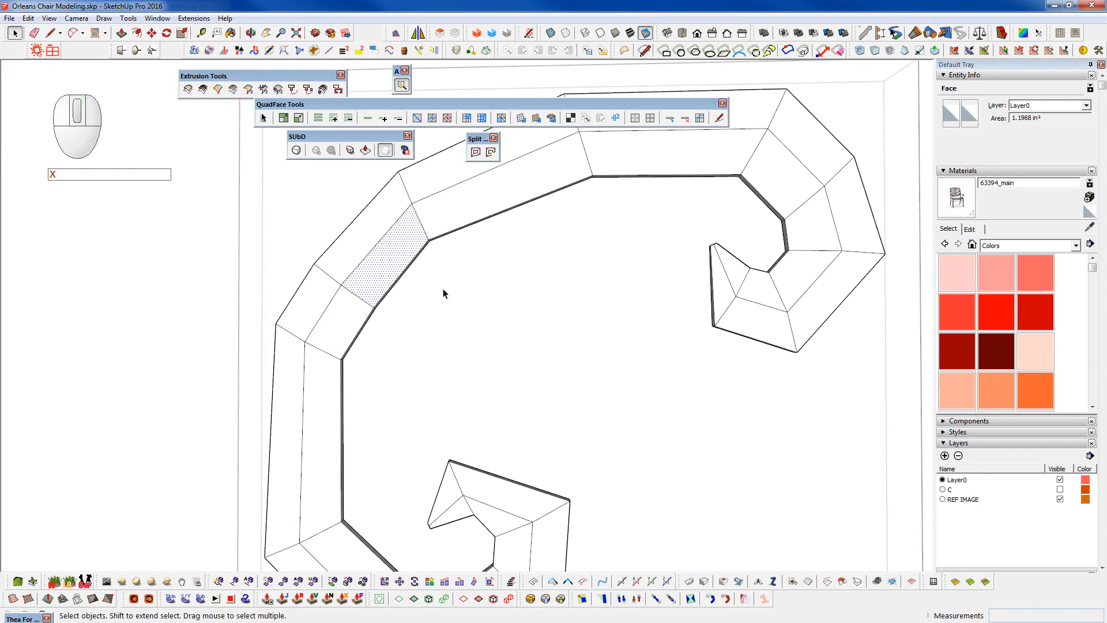
click(363, 300)
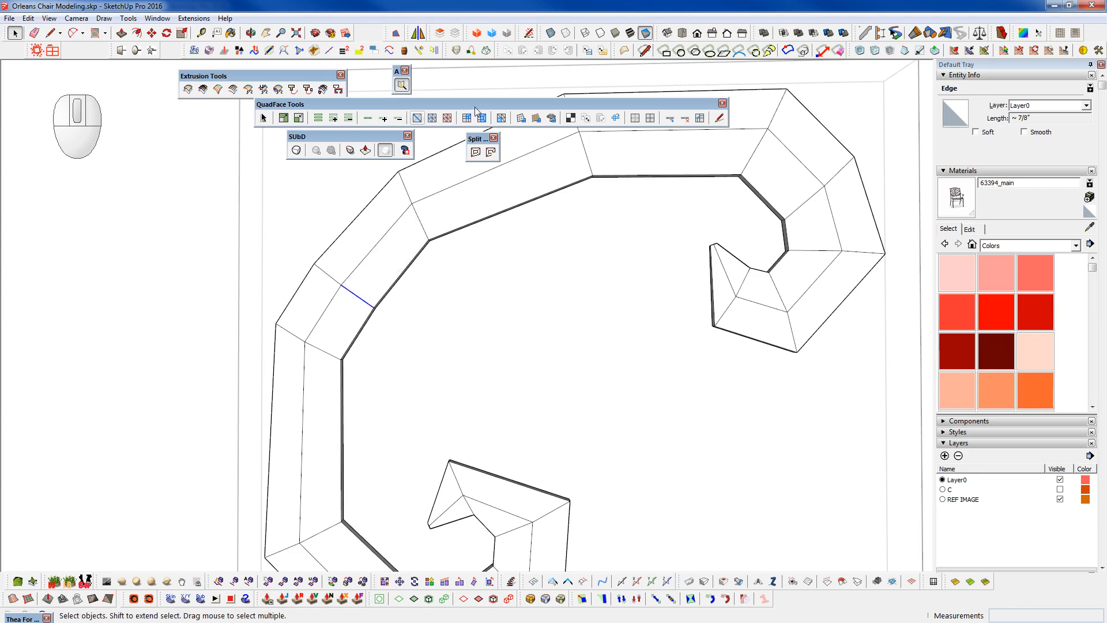
click(366, 120)
click(685, 118)
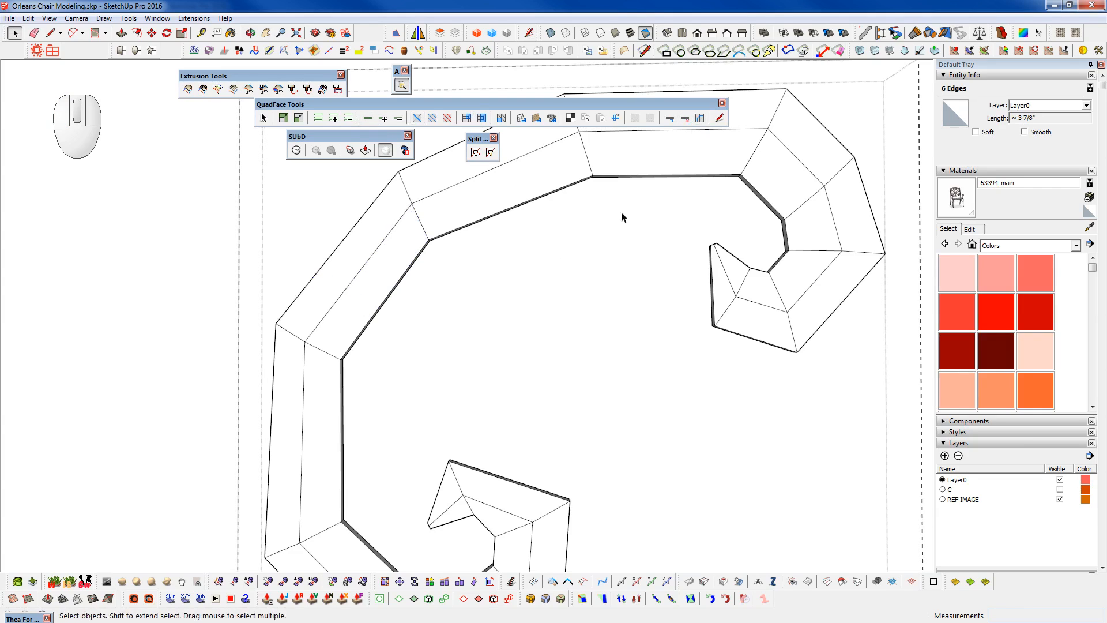
- Preview the joined scroll with subdivision, then examine the joint's interior in X-ray view for stray faces
scroll(393, 241, down, 3)
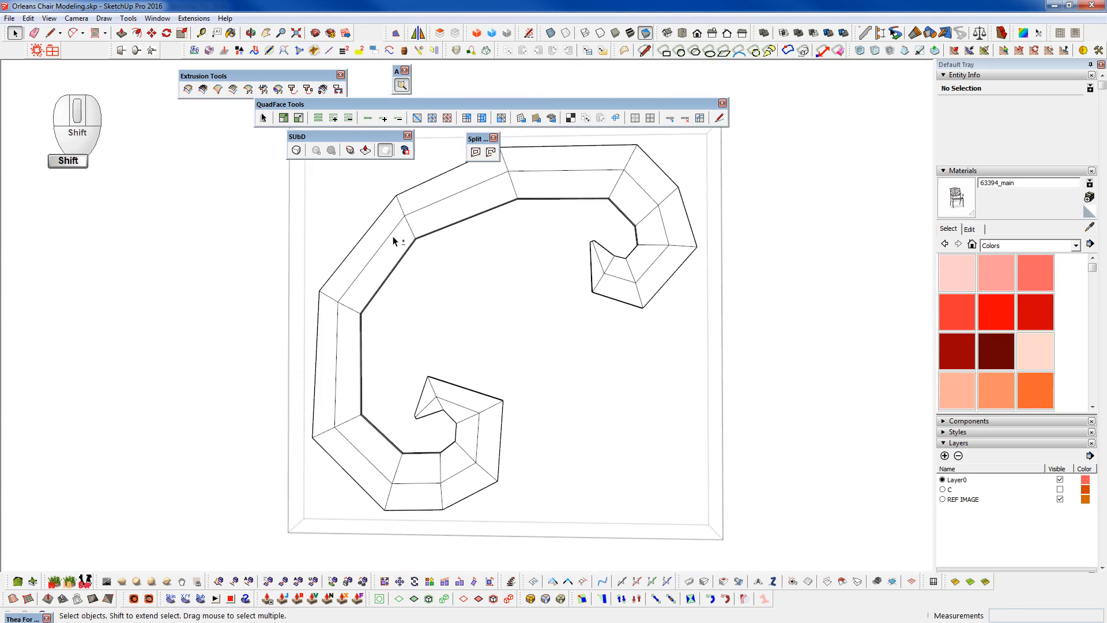
key(shift+2)
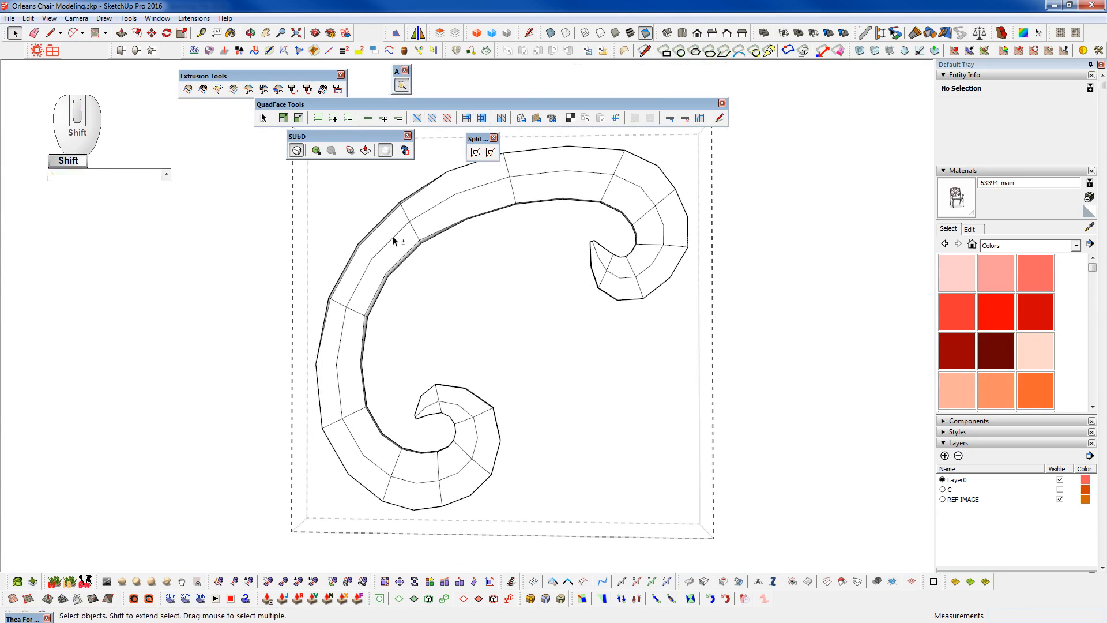
mouse_move(394, 239)
middle_down()
mouse_move(250, 233)
mouse_move(430, 306)
mouse_move(140, 313)
mouse_move(486, 314)
mouse_move(548, 292)
middle_up()
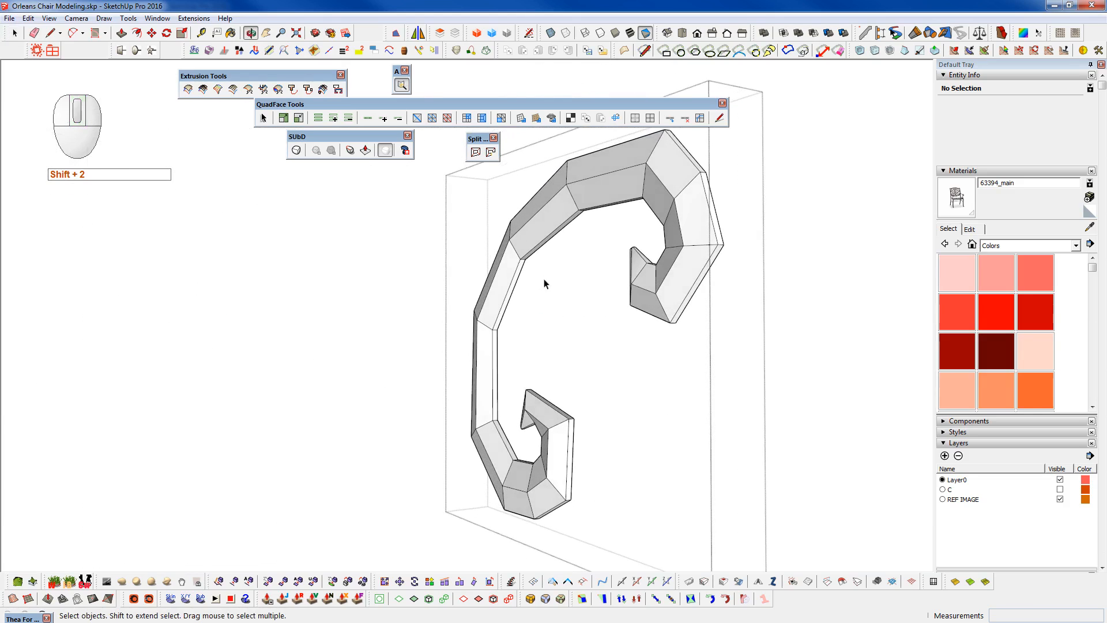
scroll(508, 261, up, 4)
scroll(508, 261, up, 2)
key(F3)
mouse_move(502, 245)
middle_down()
mouse_move(469, 257)
mouse_move(374, 346)
mouse_move(360, 343)
mouse_move(460, 311)
mouse_move(433, 289)
mouse_move(563, 338)
mouse_move(506, 399)
mouse_move(731, 338)
middle_up()
key(F3)
key(F3)
scroll(433, 289, down, 2)
scroll(468, 413, up, 6)
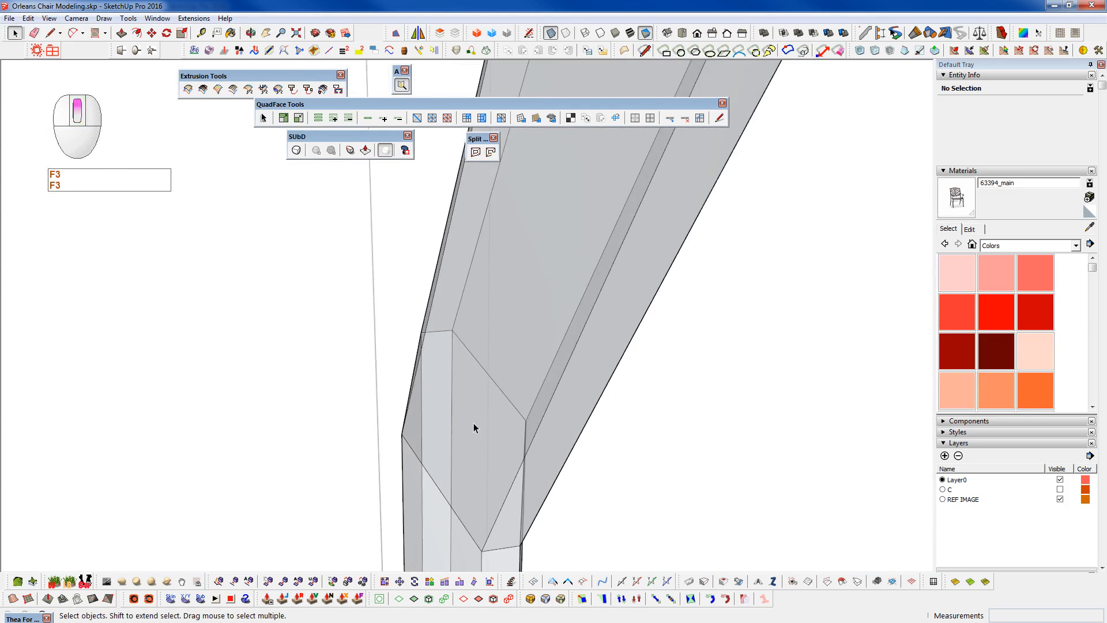
middle_drag(476, 427, 954, 353)
shift+middle_drag(746, 307, 417, 545)
scroll(421, 539, down, 3)
scroll(461, 508, down, 3)
middle_drag(604, 409, 548, 267)
scroll(537, 272, down, 2)
- Rotate the edge loop at the bend between the bridged section and the upper curl by -15°
drag(527, 358, 527, 359)
scroll(502, 289, up, 4)
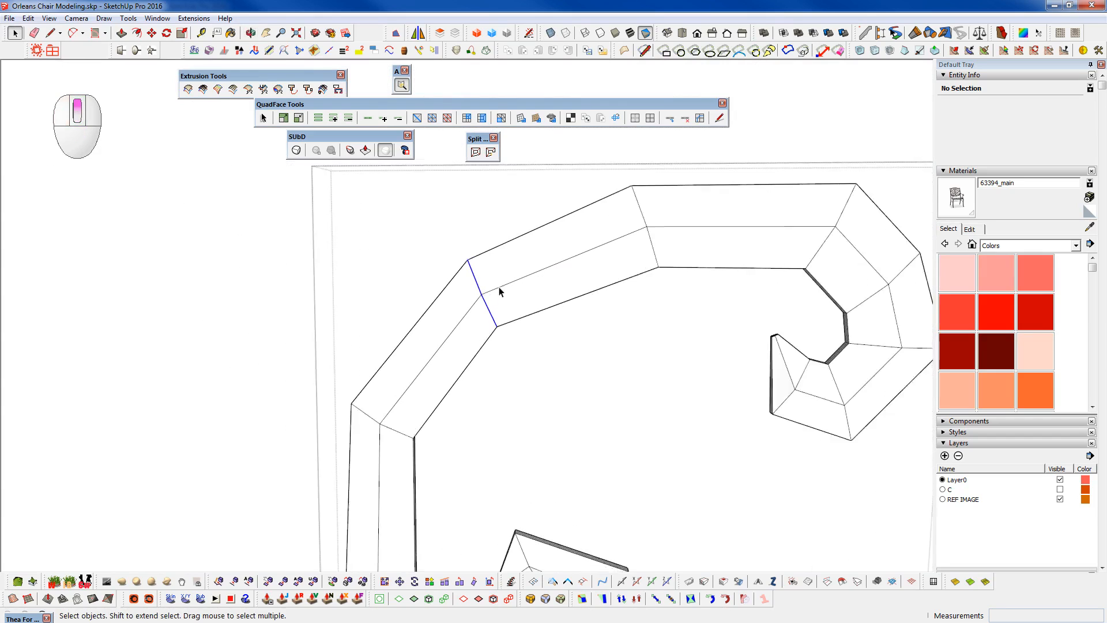
key(F2)
drag(435, 370, 467, 379)
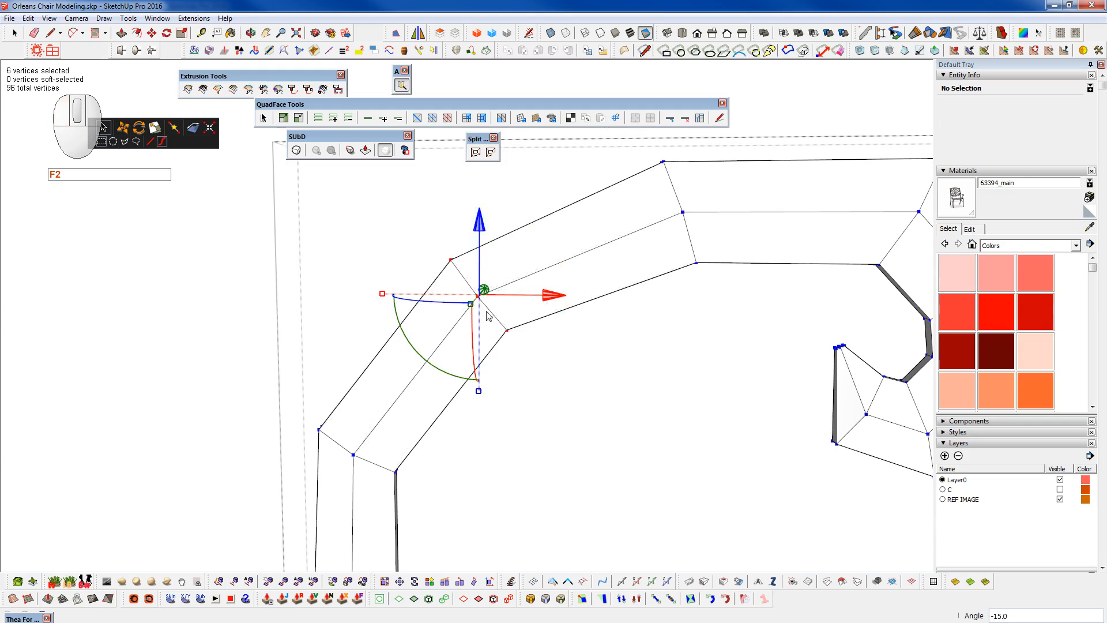
scroll(542, 376, down, 5)
key(space)
key(F2)
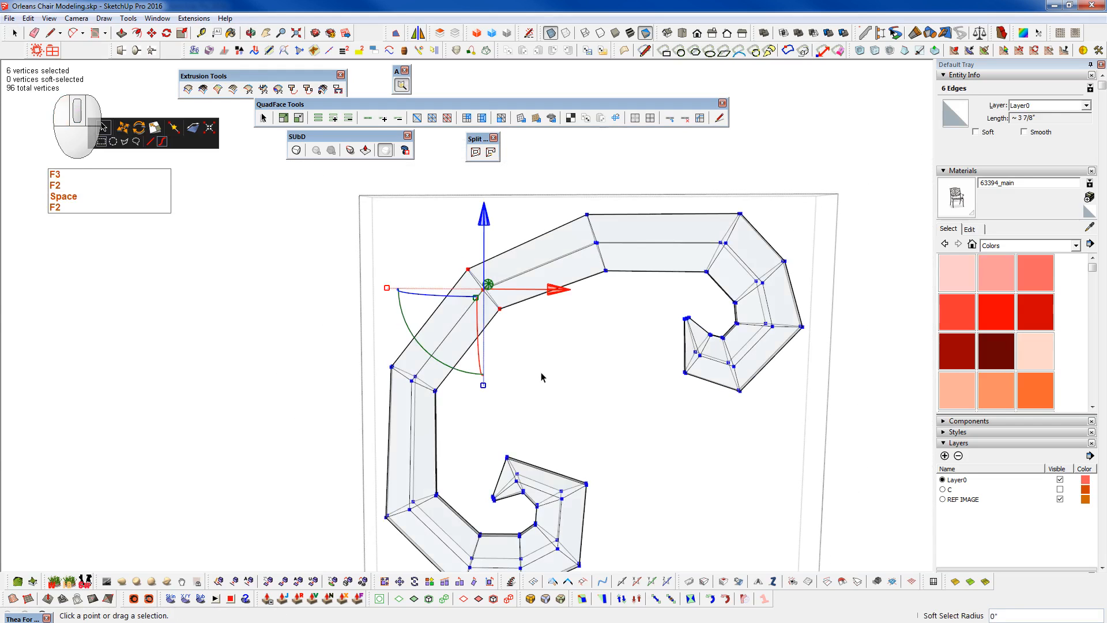
key(space)
key(shift)
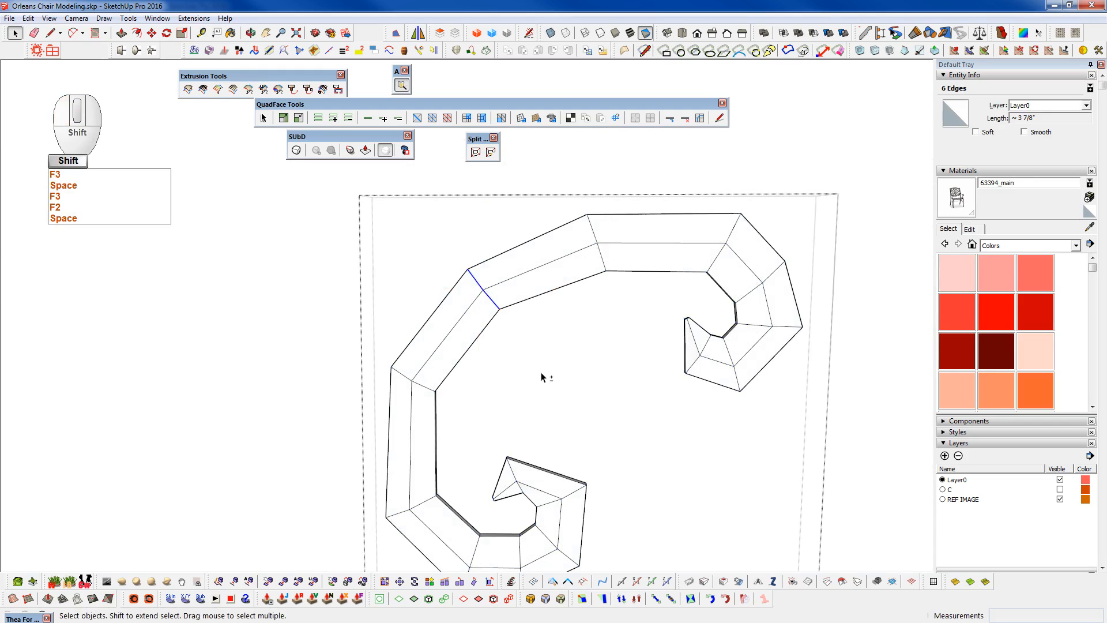
- Turn subdivision on for the joined scroll and show the rest of the model with the reference image again
middle_drag(523, 395, 741, 328)
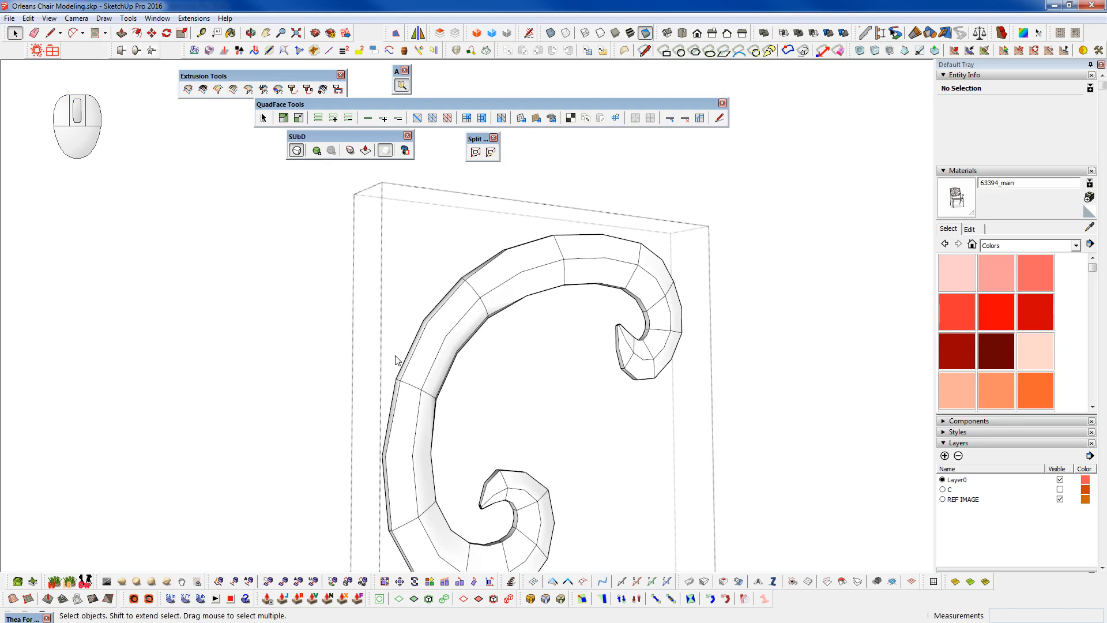
middle_drag(413, 366, 198, 297)
key(ctrl+5)
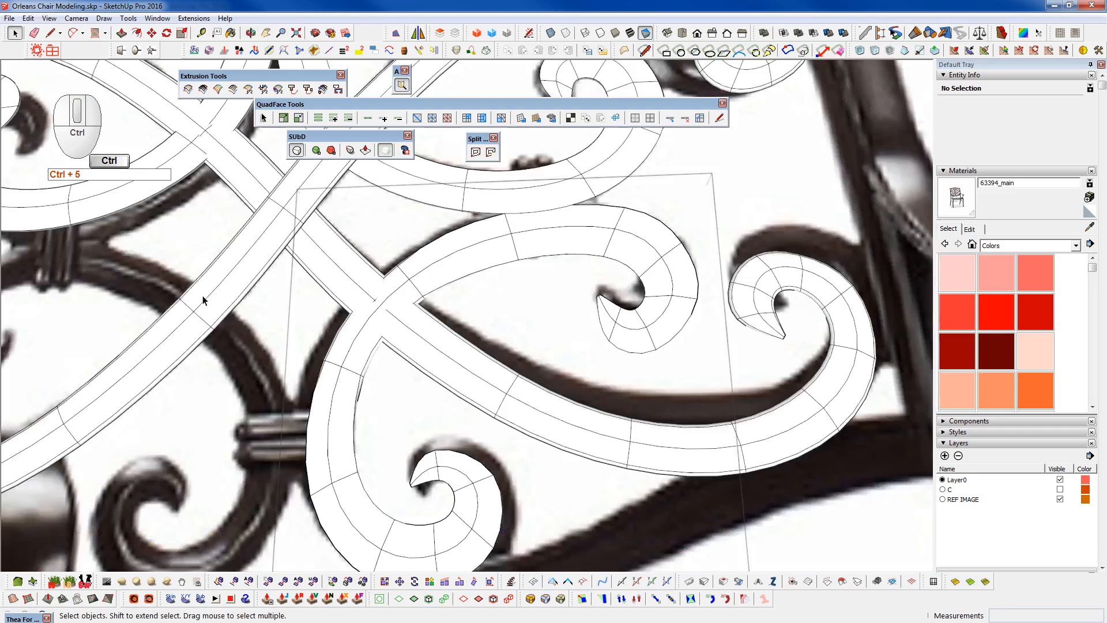
middle_drag(407, 316, 461, 436)
key(shift)
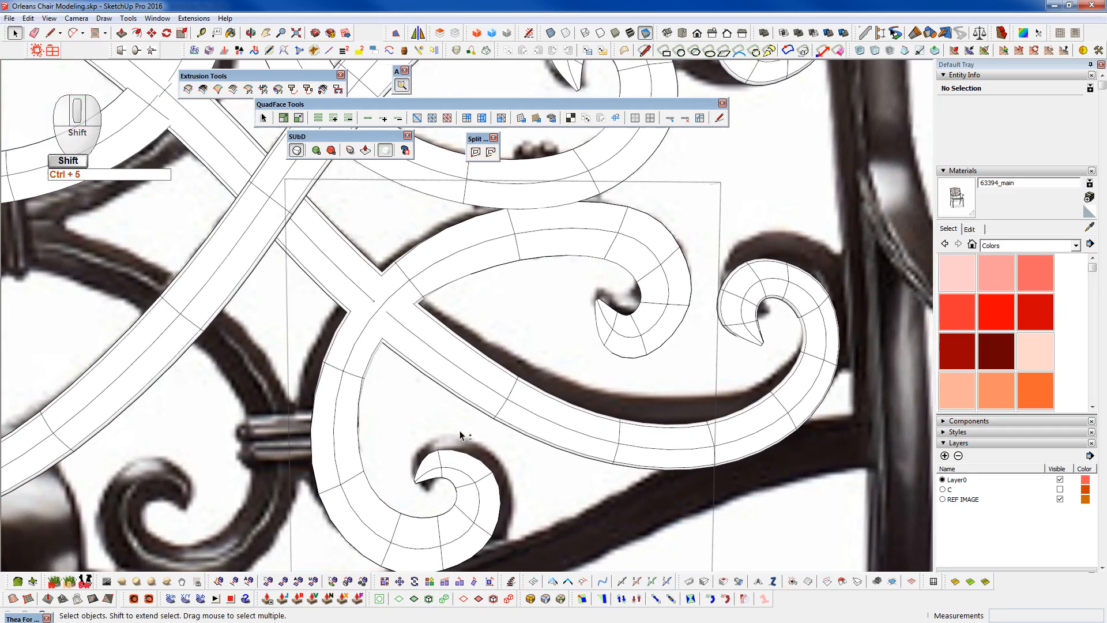
- Turn subdivision off for the joined C-shaped scroll and hide the rest of the model with the reference image
key(shift+2)
middle_drag(360, 298, 345, 362)
key(ctrl+5)
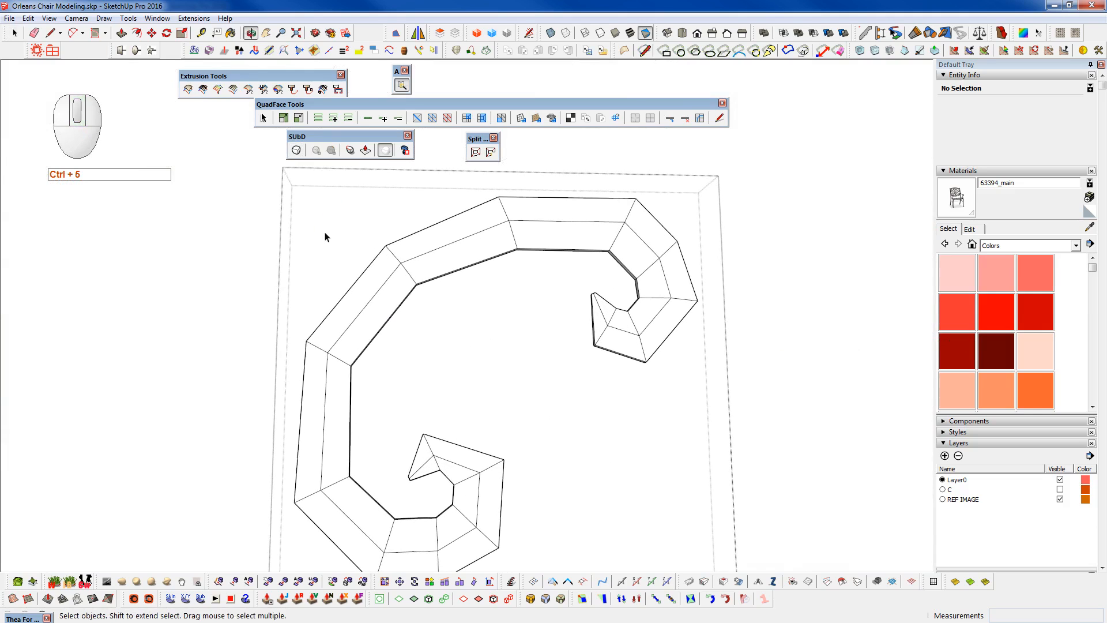
- Try to widen the edge loop at the bend on the scroll's outer left side by box scaling it along its own direction
scroll(346, 362, up, 3)
scroll(345, 362, up, 2)
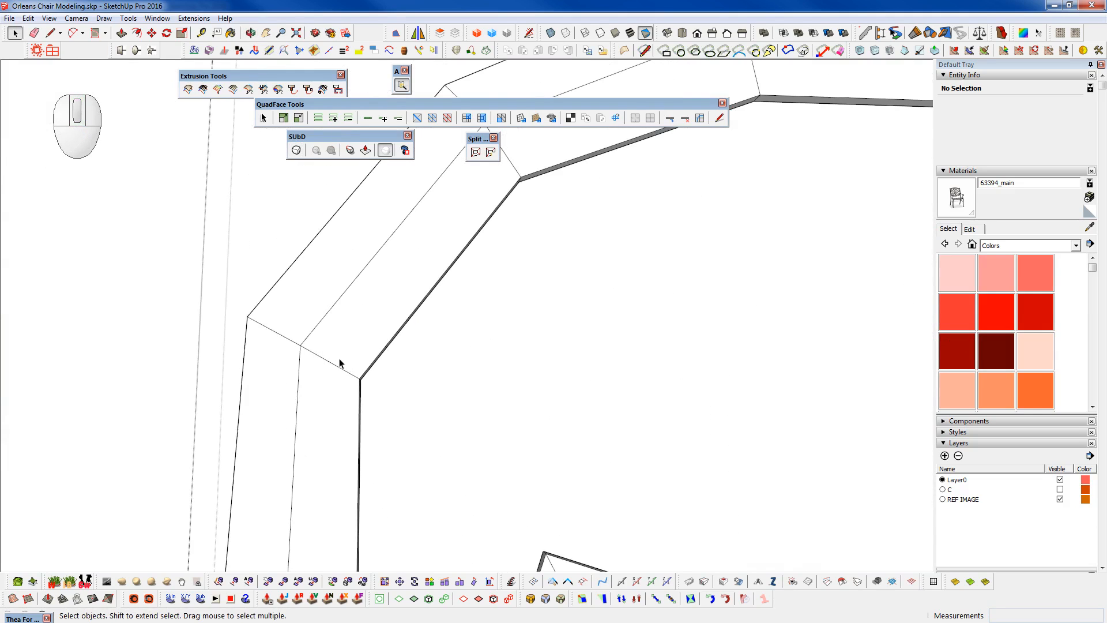
drag(224, 302, 391, 420)
key(r)
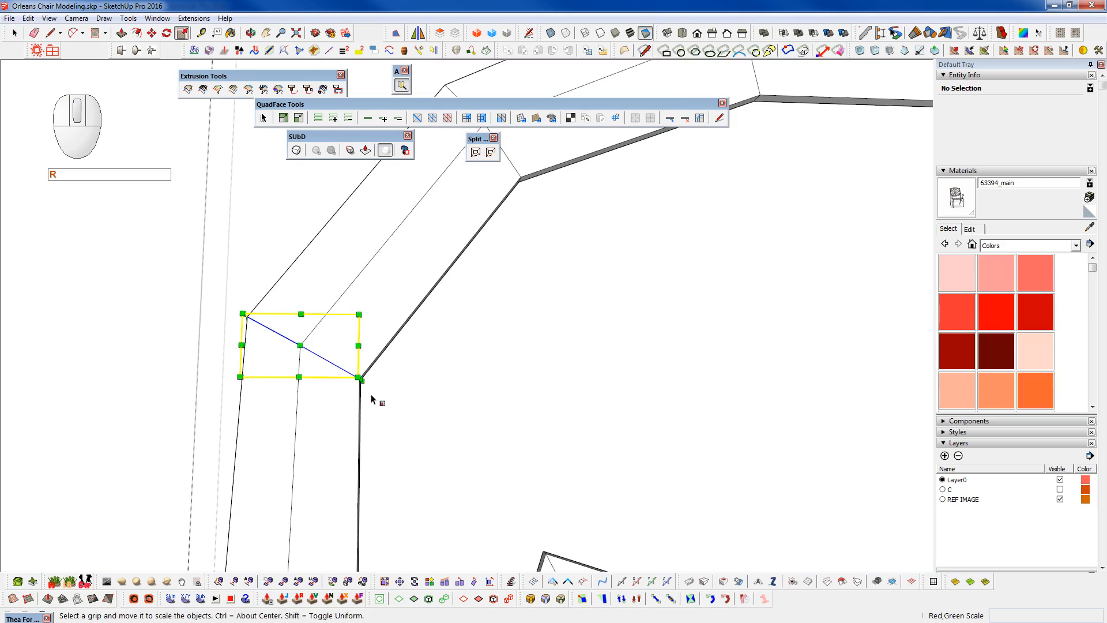
key(alt+r)
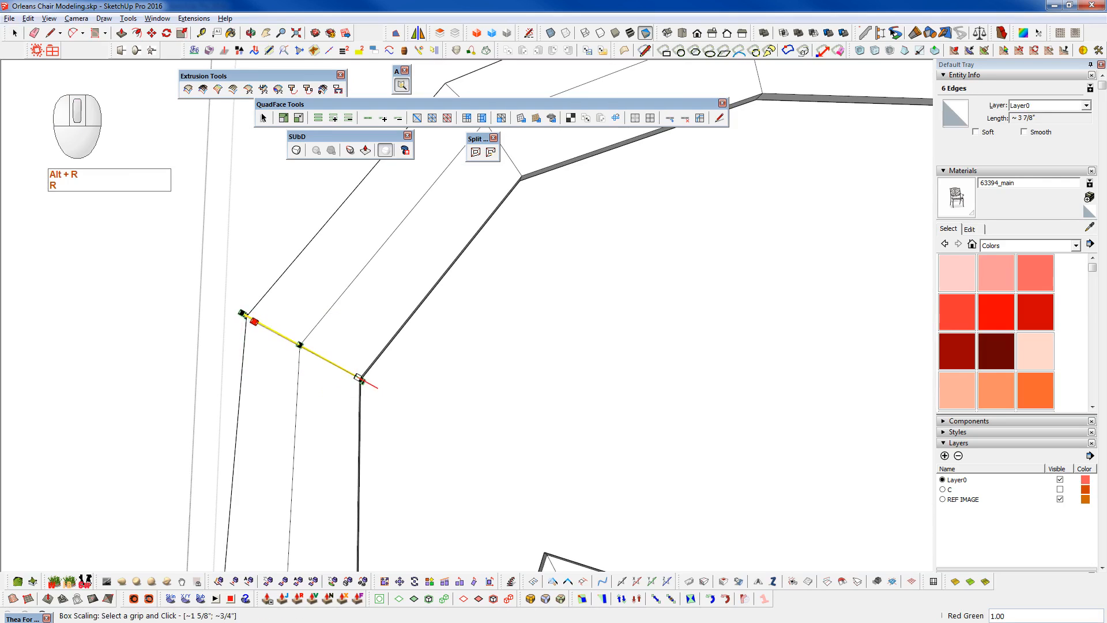
key(ctrl)
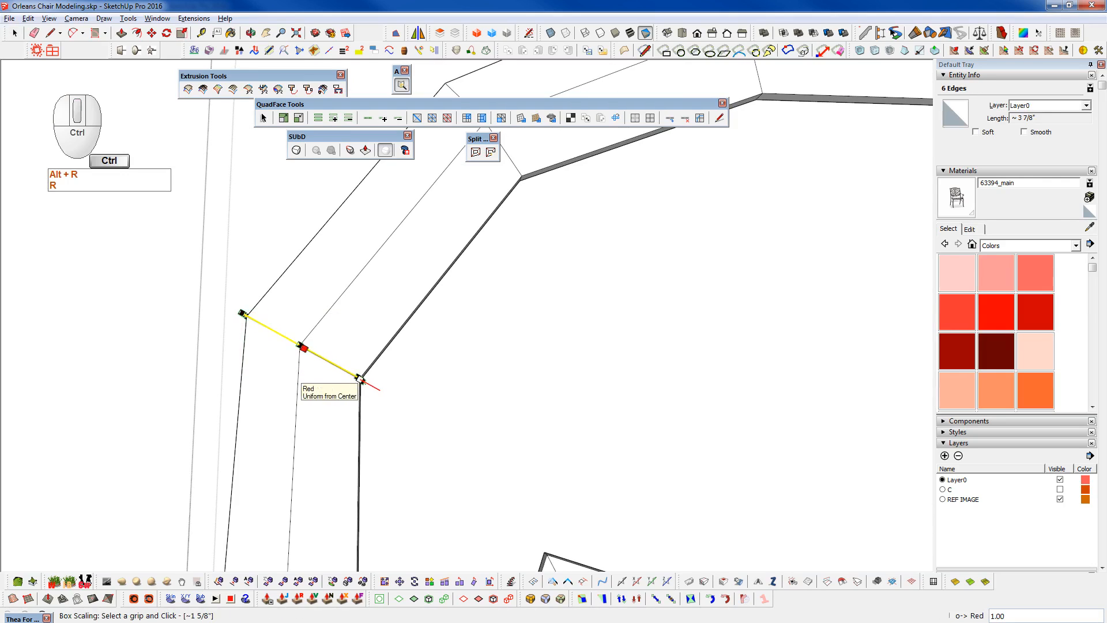
middle_drag(362, 381, 144, 320)
key(ctrl)
drag(376, 395, 390, 403)
scroll(368, 422, down, 3)
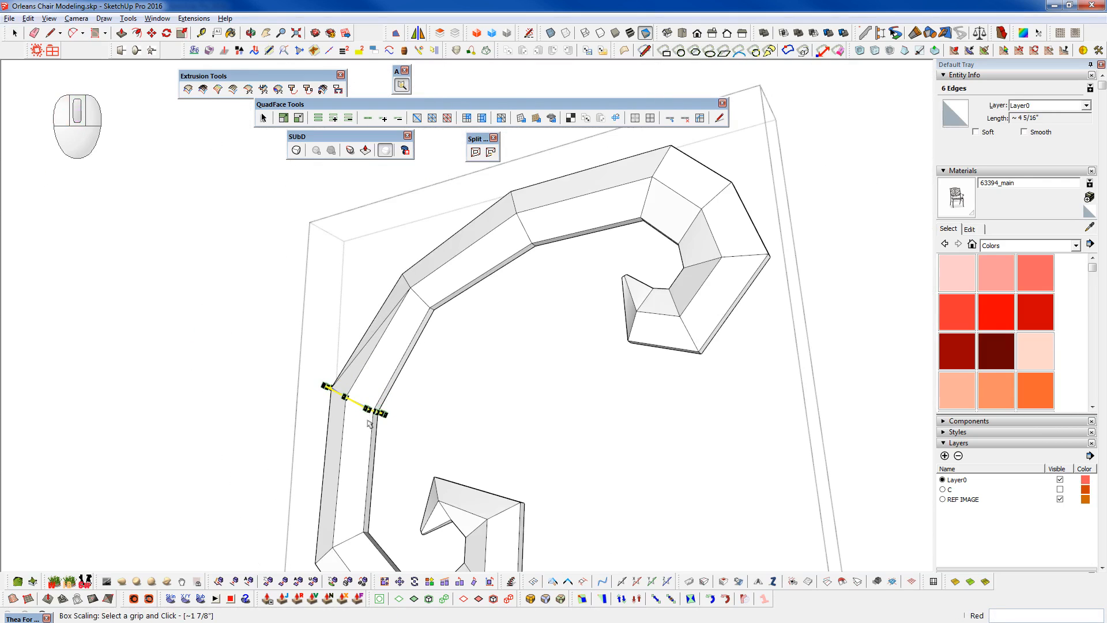
middle_drag(371, 424, 407, 439)
key(ctrl)
middle_drag(454, 328, 467, 430)
- Move the two inner-corner vertices of the edge loop at the bend slightly to reshape the scroll's inner curve
key(F2)
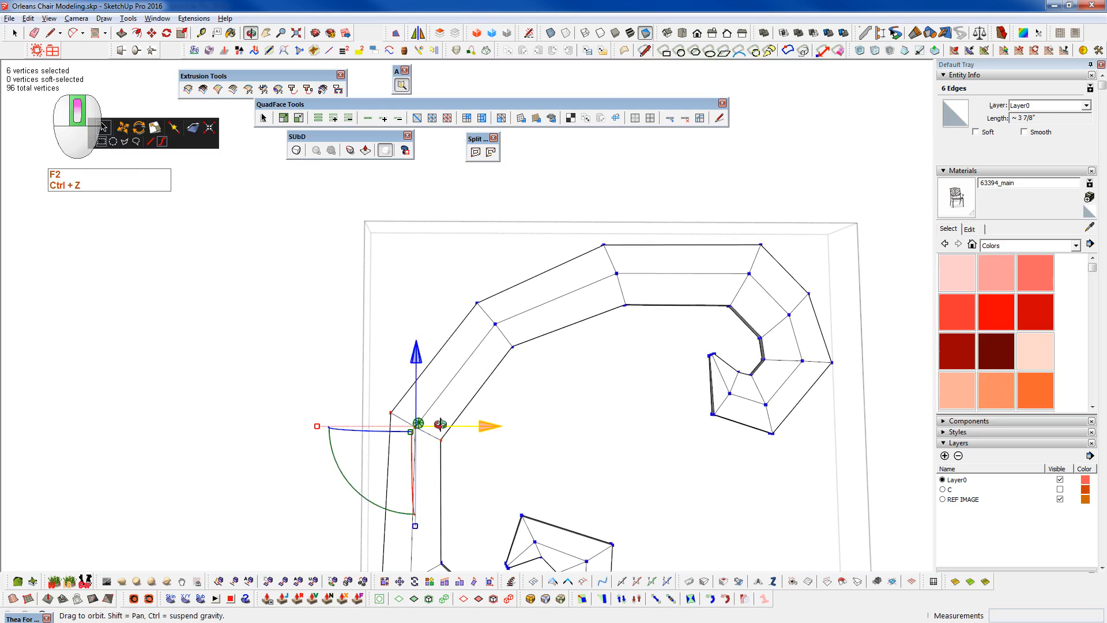
scroll(438, 438, up, 3)
drag(456, 460, 466, 472)
key(w)
click(468, 472)
click(476, 475)
scroll(437, 338, down, 5)
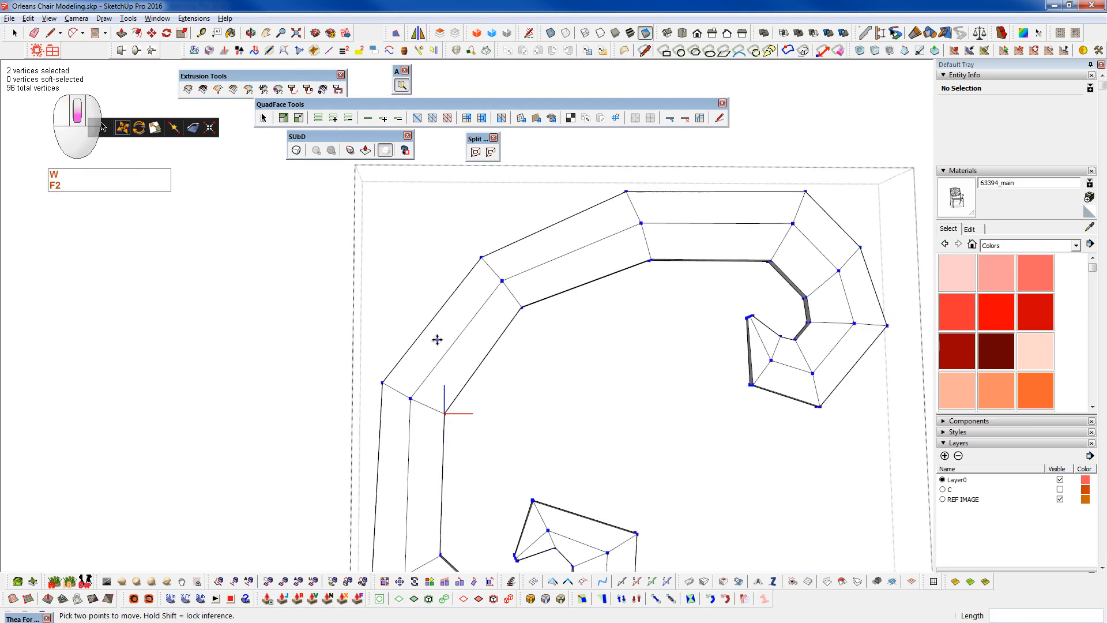
key(space)
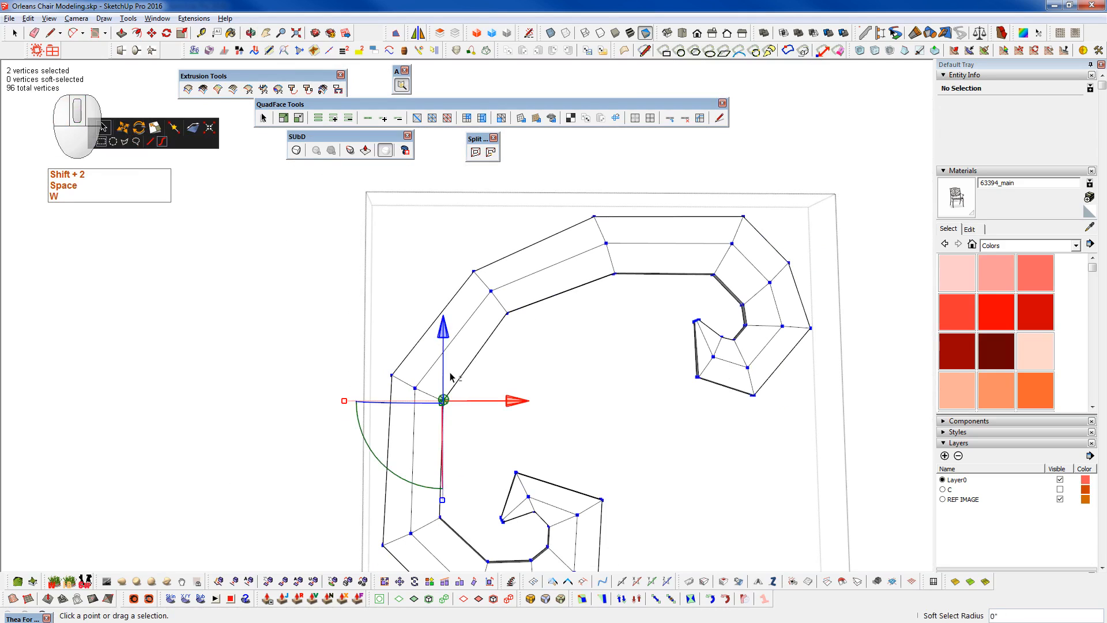
- Leave vertex editing, turn subdivision back on for the scroll and check its smoothed shape from an angle
mouse_move(451, 378)
middle_down()
mouse_move(526, 366)
mouse_move(565, 336)
mouse_move(439, 277)
mouse_move(358, 341)
mouse_move(215, 336)
mouse_move(103, 352)
mouse_move(457, 361)
mouse_move(486, 370)
mouse_move(462, 420)
mouse_move(471, 426)
middle_up()
key(space)
middle_drag(462, 377, 592, 259)
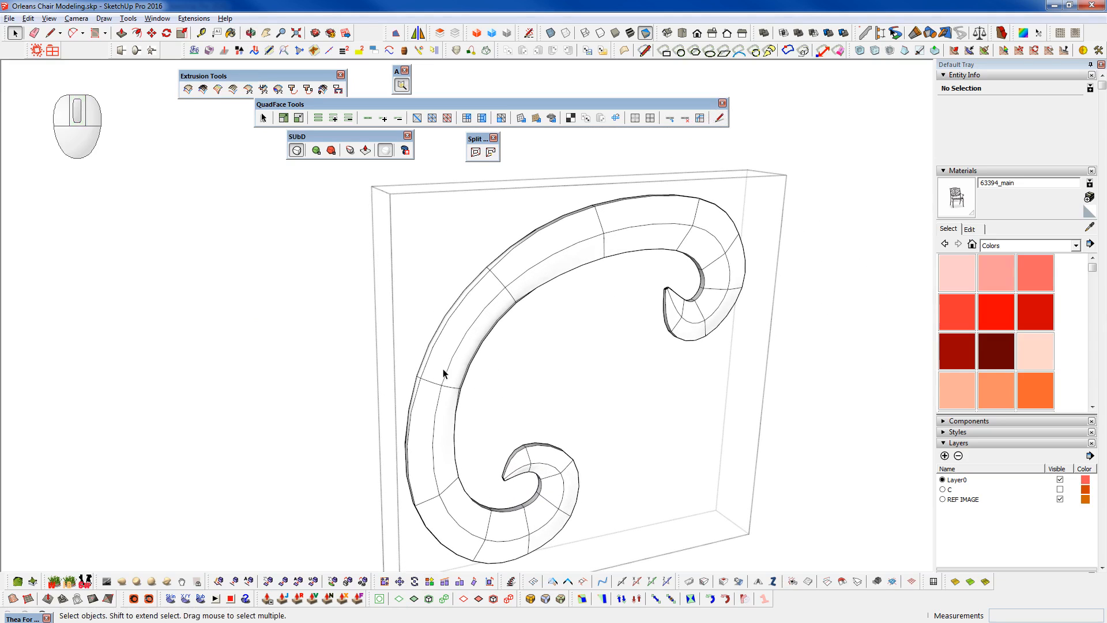
- Set maximum crease on the two uncreased edges along the C-scroll's outer curve and preview the subdivided shape
scroll(443, 373, up, 1)
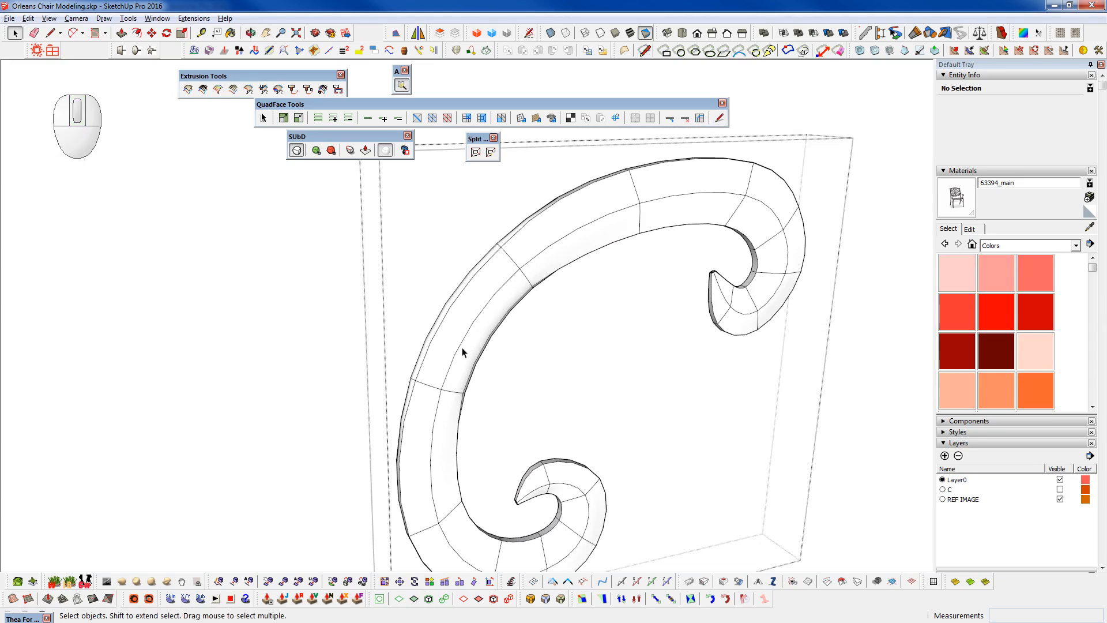
key(shift+2)
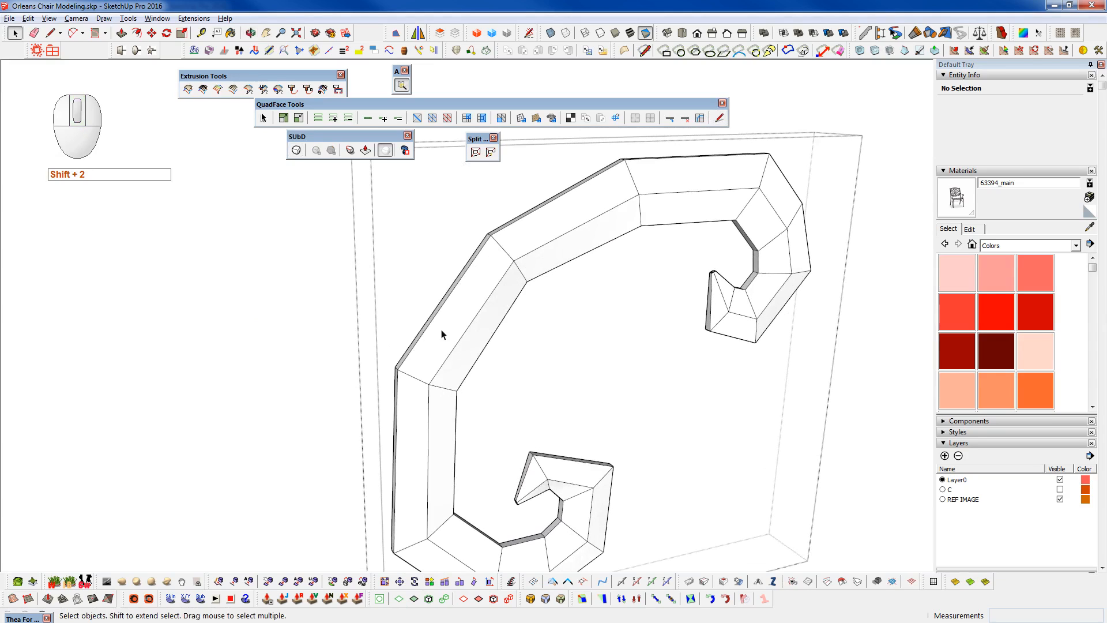
click(365, 151)
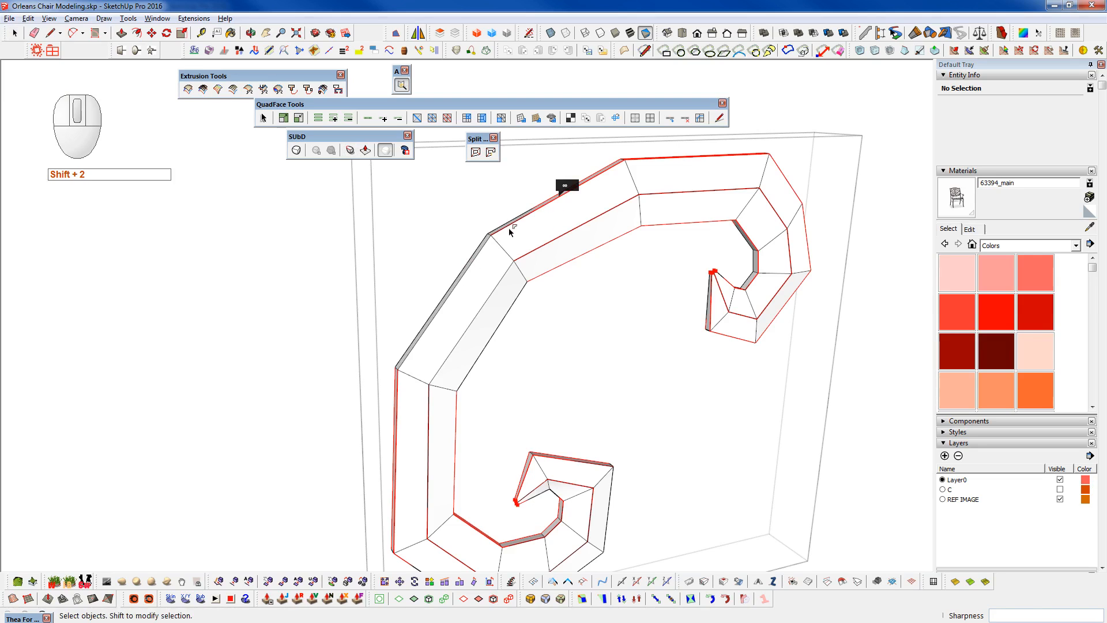
middle_drag(510, 230, 502, 294)
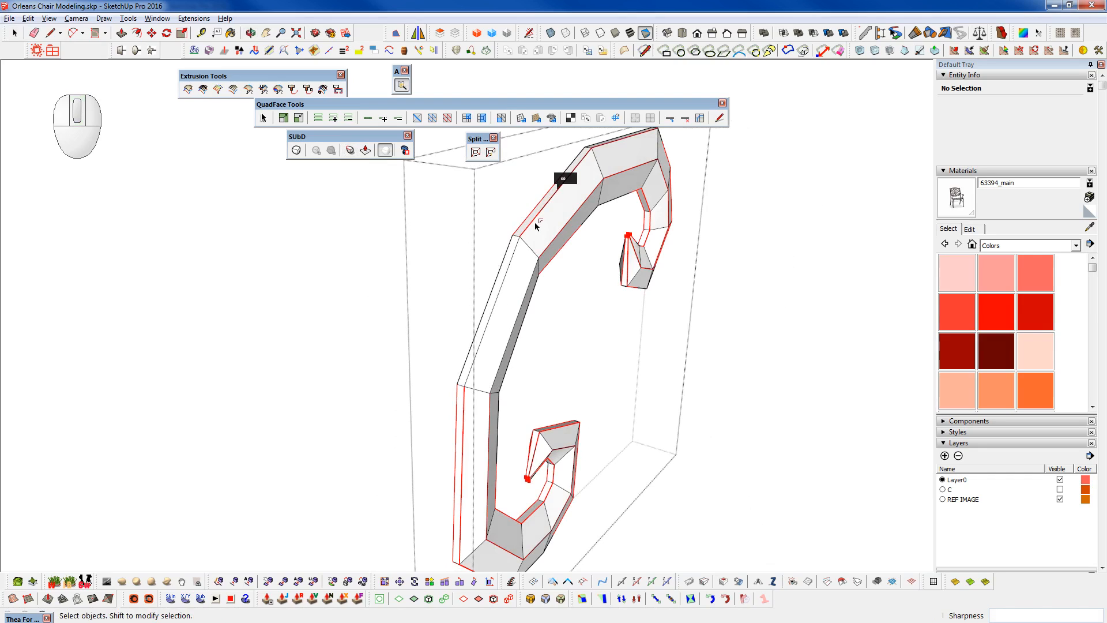
click(500, 297)
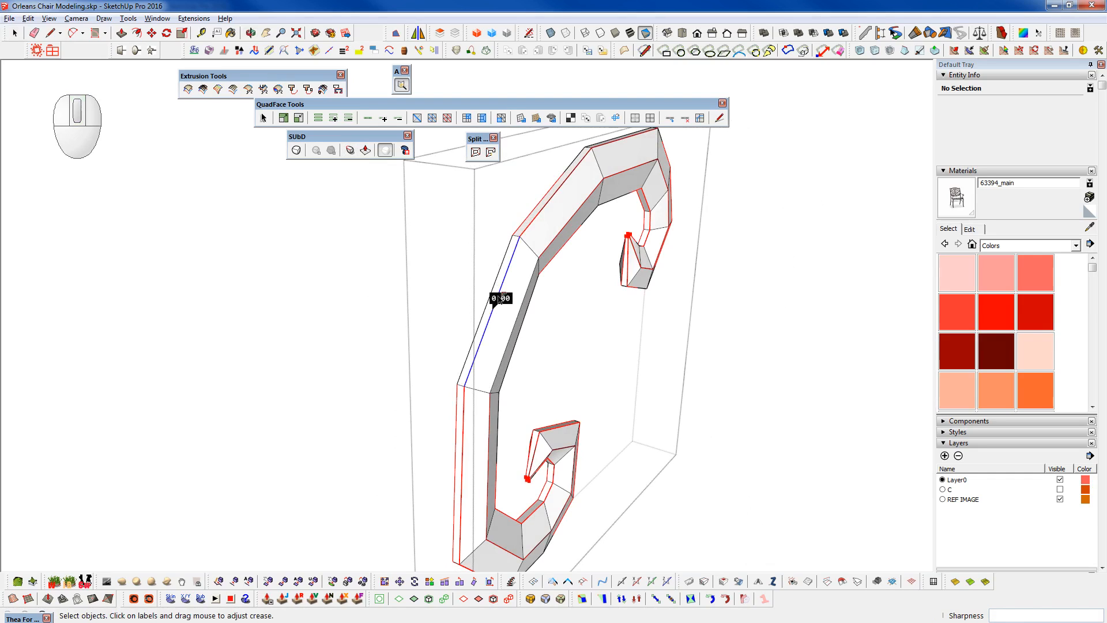
click(497, 288)
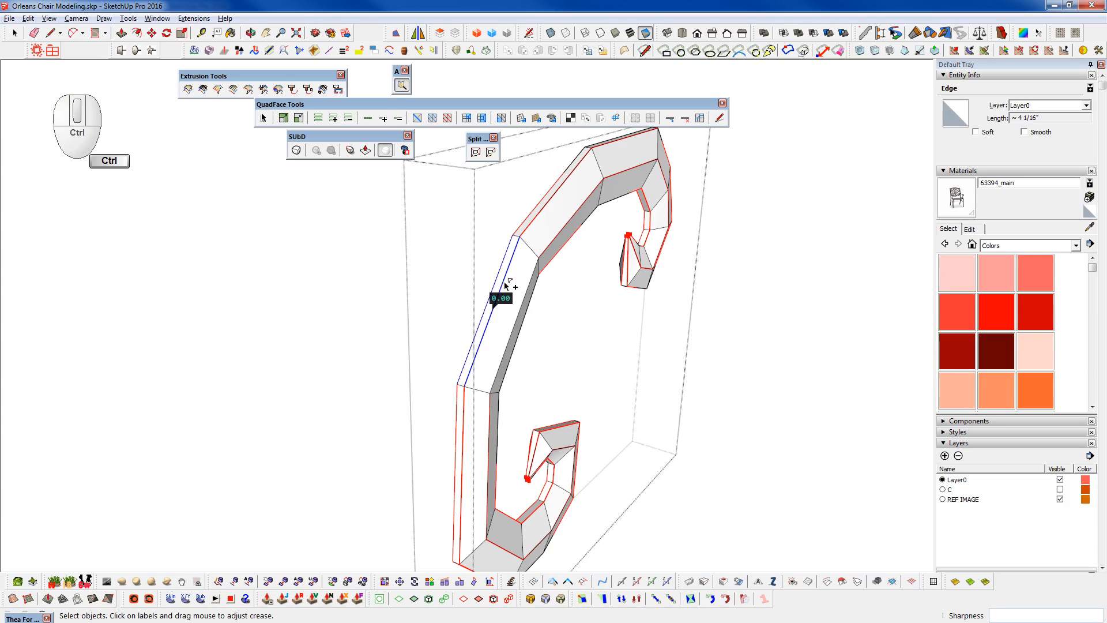
right_click(503, 286)
click(529, 309)
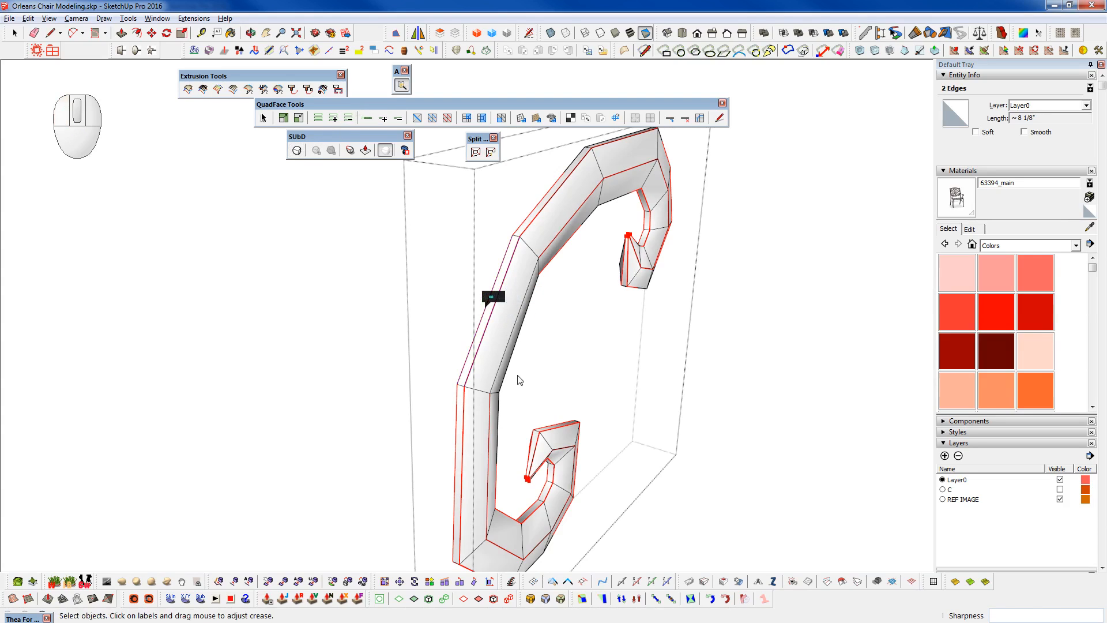
key(Tab)
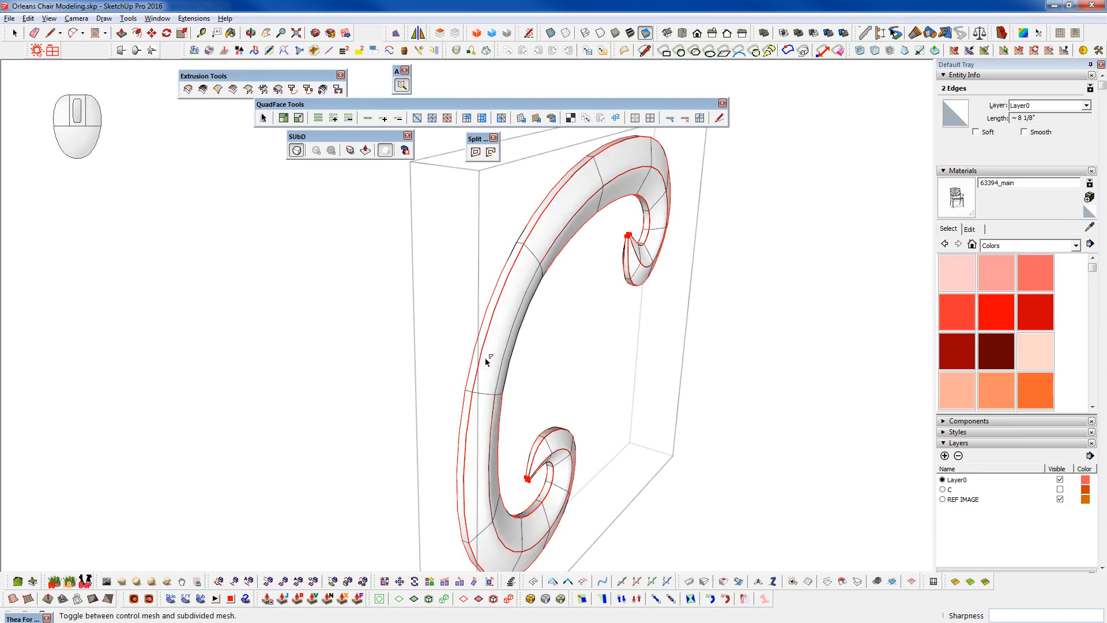
middle_drag(491, 360, 296, 323)
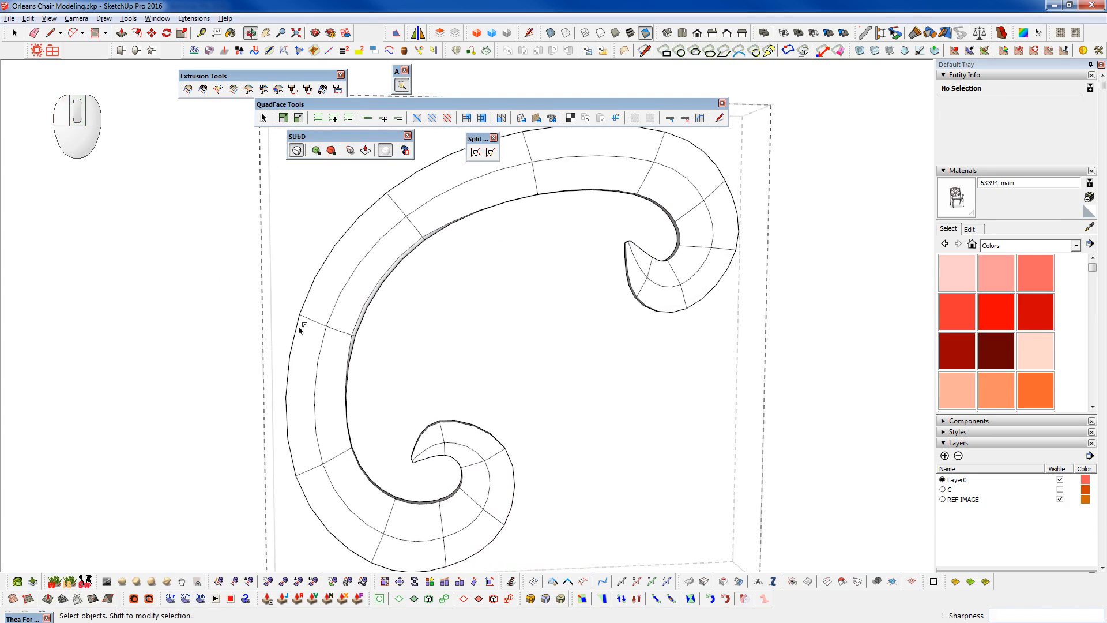
- Show the control mesh again and crease the uncreased inner-curve edge of the C-scroll to the maximum
key(space)
scroll(493, 405, down, 5)
scroll(498, 396, up, 5)
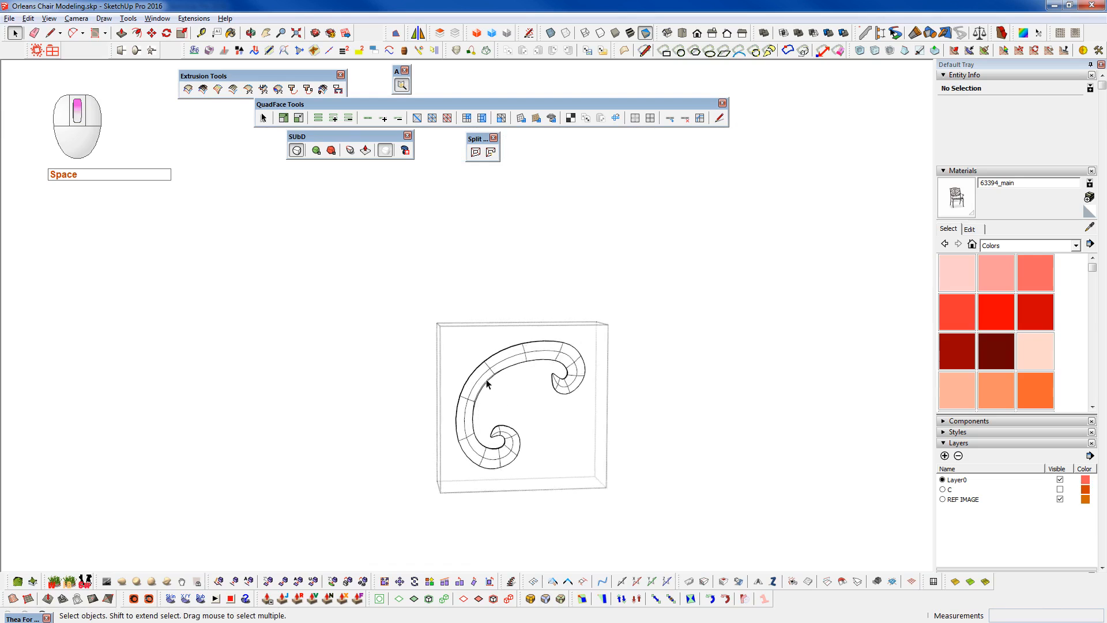
key(shift+2)
scroll(486, 384, up, 5)
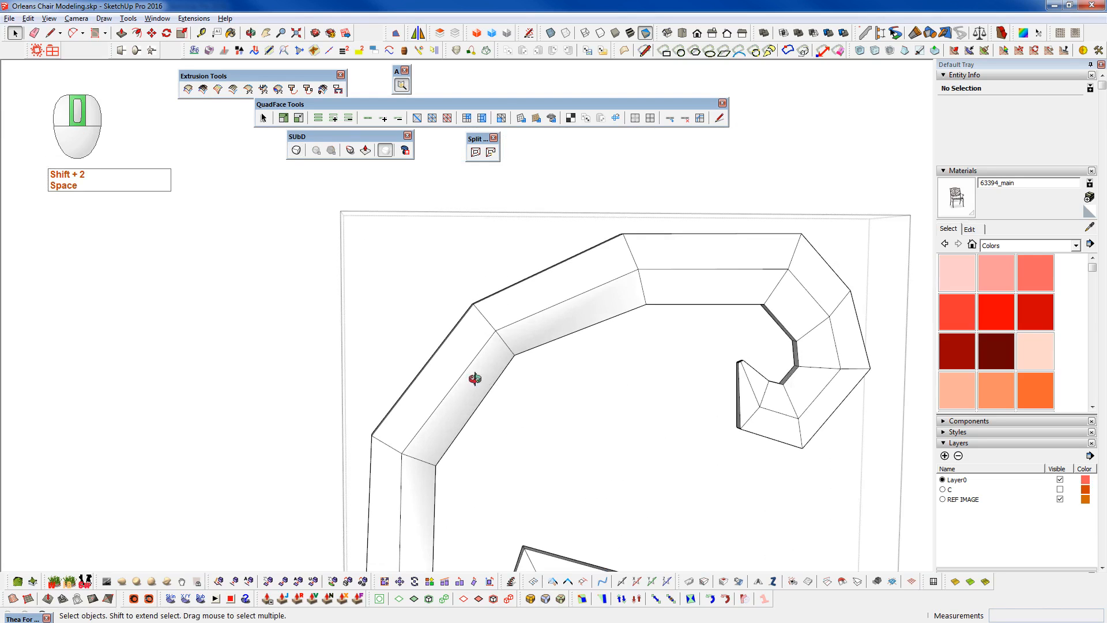
click(350, 150)
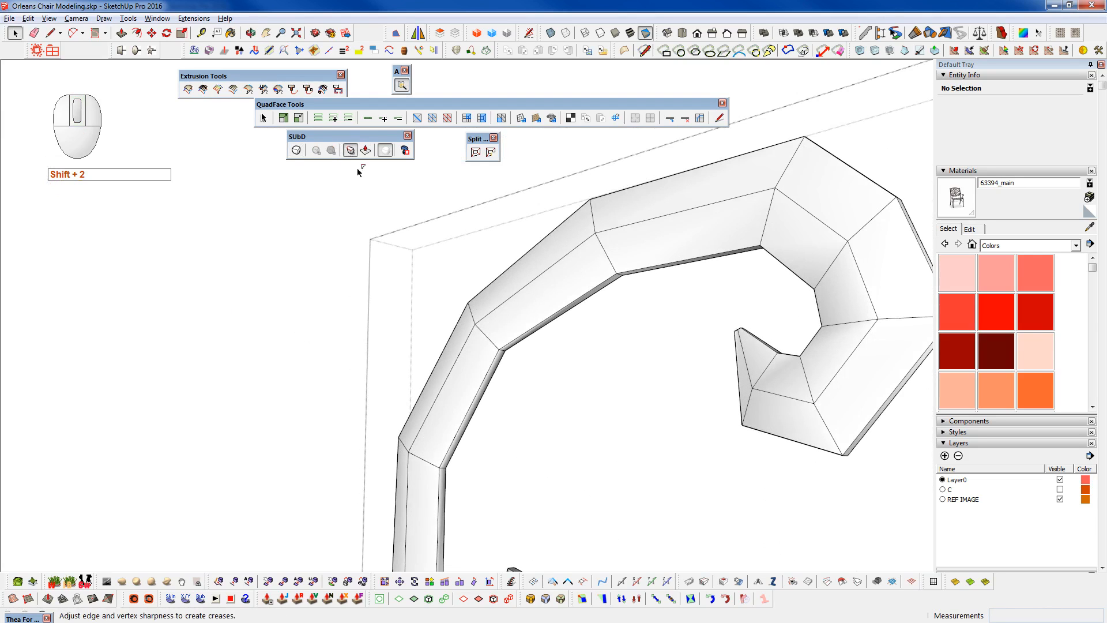
click(469, 413)
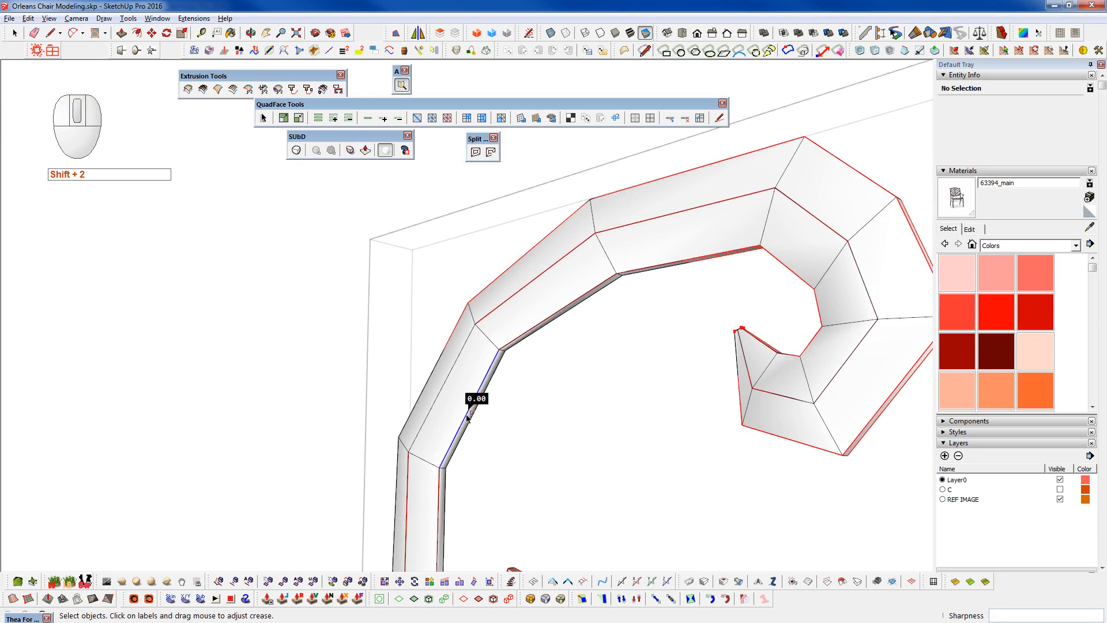
right_click(471, 423)
click(502, 444)
key(space)
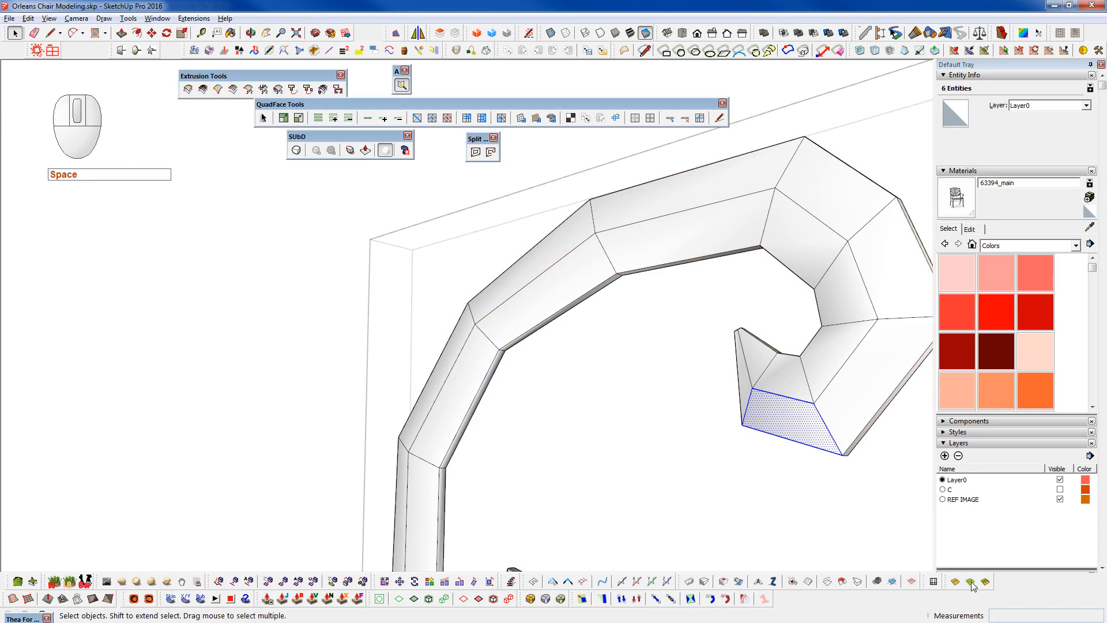
- Unsmooth the whole scroll mesh, convert its connected faces back to quads and subdivide it
key(ctrl+a)
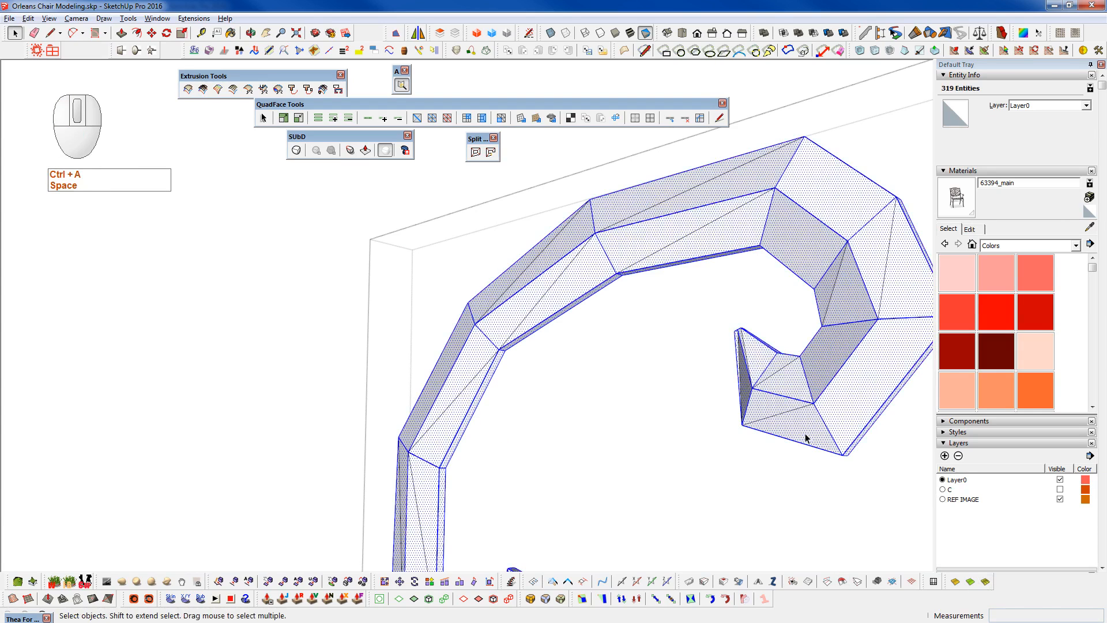
click(766, 406)
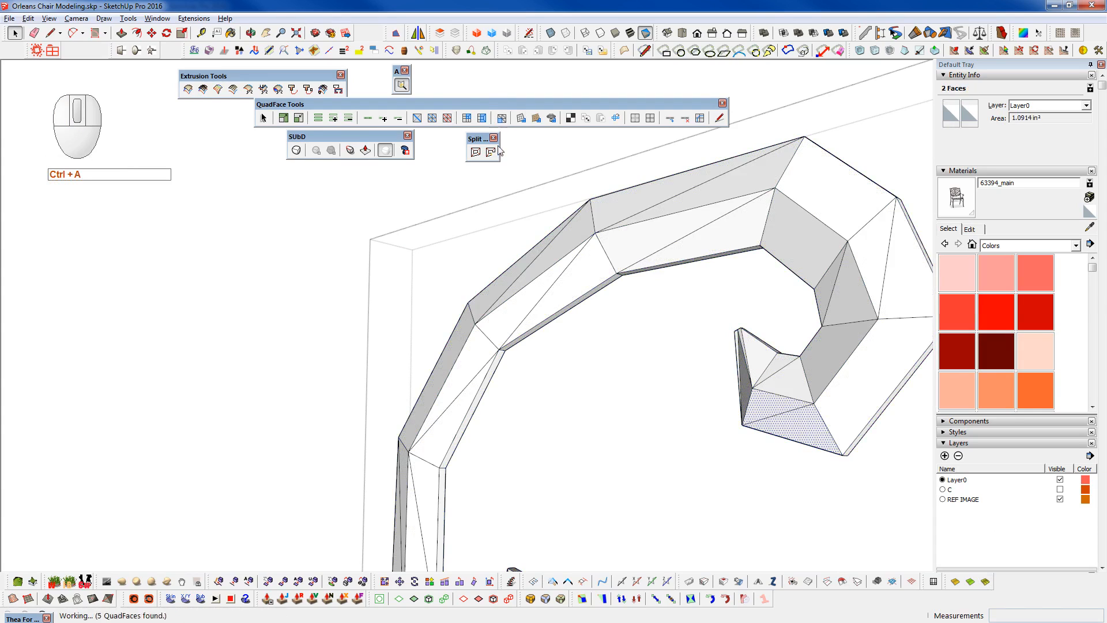
click(501, 118)
key(shift+2)
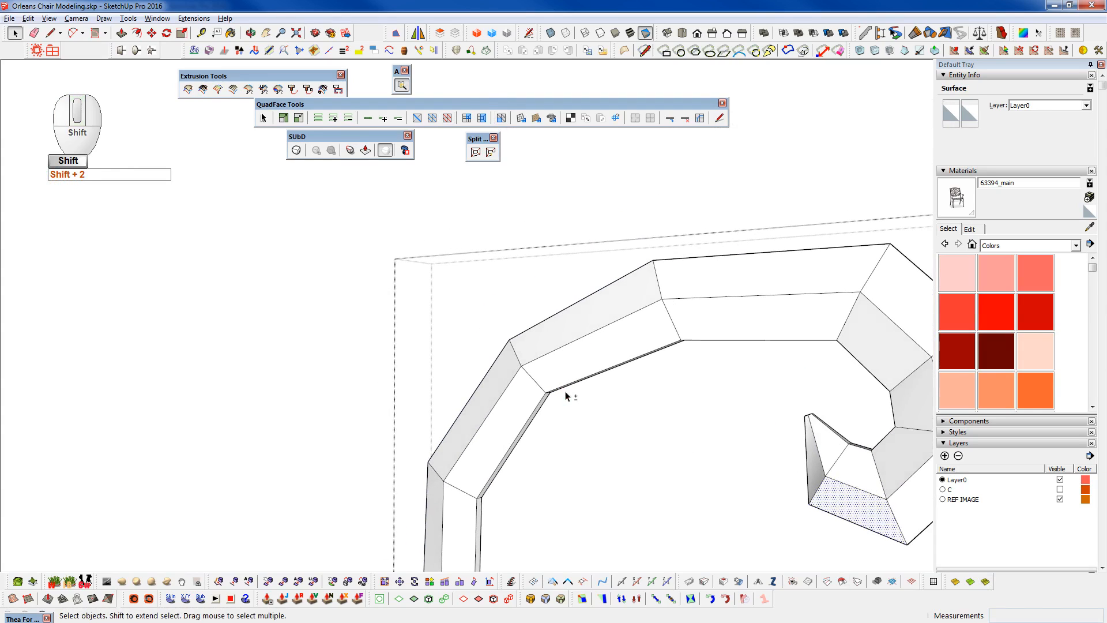
middle_drag(569, 395, 242, 331)
scroll(506, 281, down, 4)
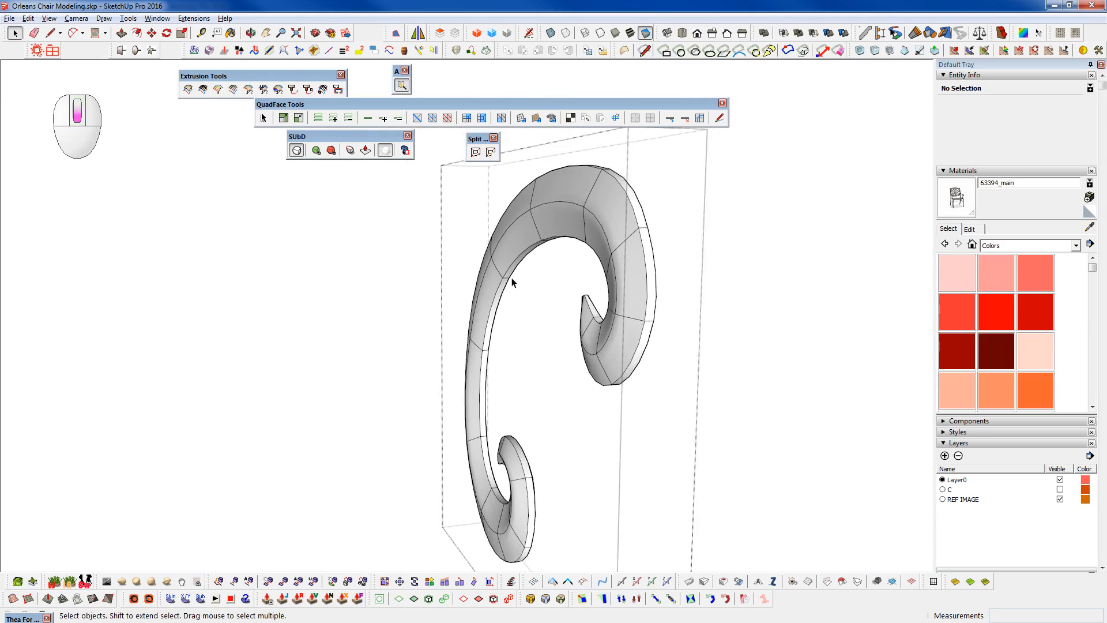
- Check the subdivided scroll from several angles and show the rest of the chair model again
middle_drag(514, 409, 709, 357)
click(386, 149)
middle_drag(659, 435, 634, 450)
click(387, 150)
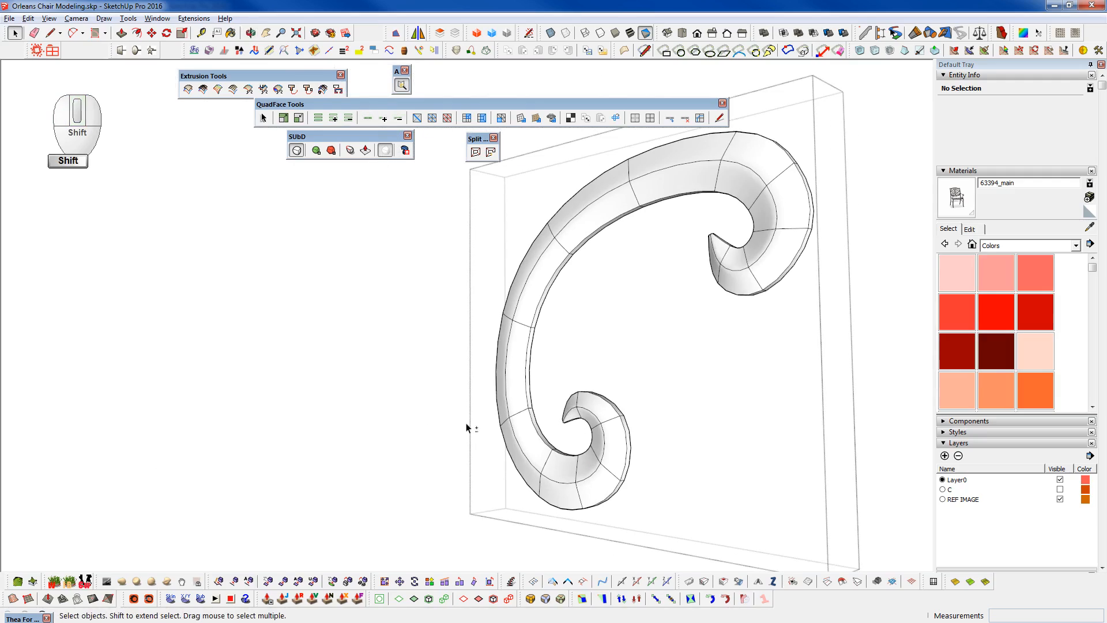
key(shift+c)
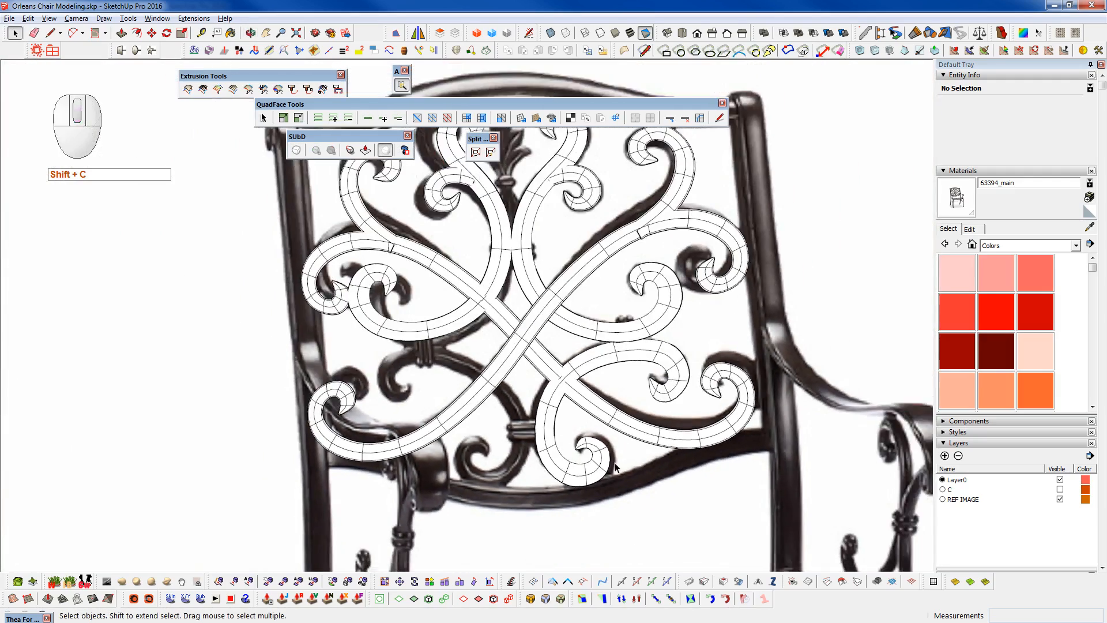
- Mirror the lower C-scroll group to the other side of the backrest's vertical centre, keeping the original
click(605, 471)
middle_drag(605, 471, 403, 501)
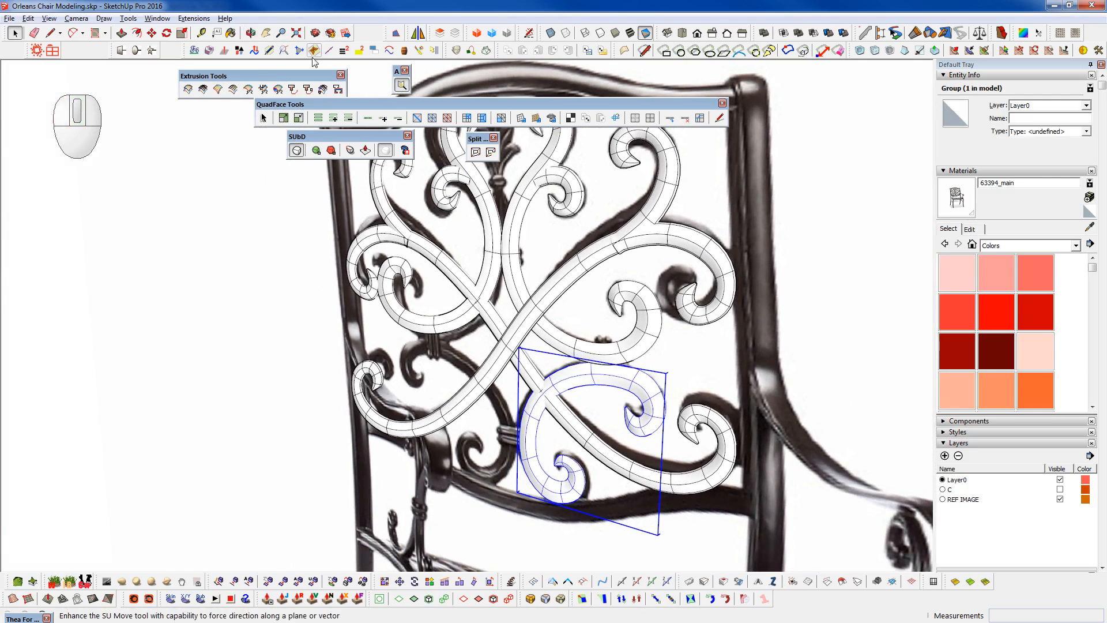
click(419, 34)
mouse_move(480, 199)
shift+middle_down()
mouse_move(481, 354)
mouse_move(381, 364)
mouse_move(400, 445)
mouse_move(449, 198)
shift+middle_up()
click(482, 344)
scroll(482, 346, down, 4)
scroll(401, 445, down, 1)
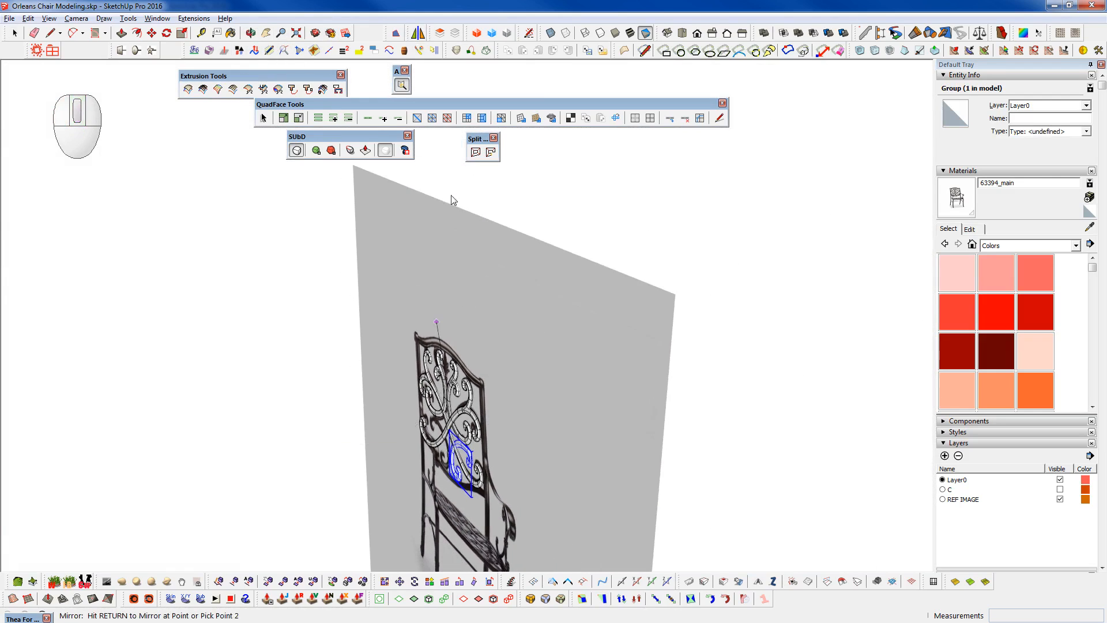
click(440, 185)
click(601, 340)
middle_drag(600, 340, 494, 507)
scroll(475, 489, up, 2)
scroll(475, 488, up, 4)
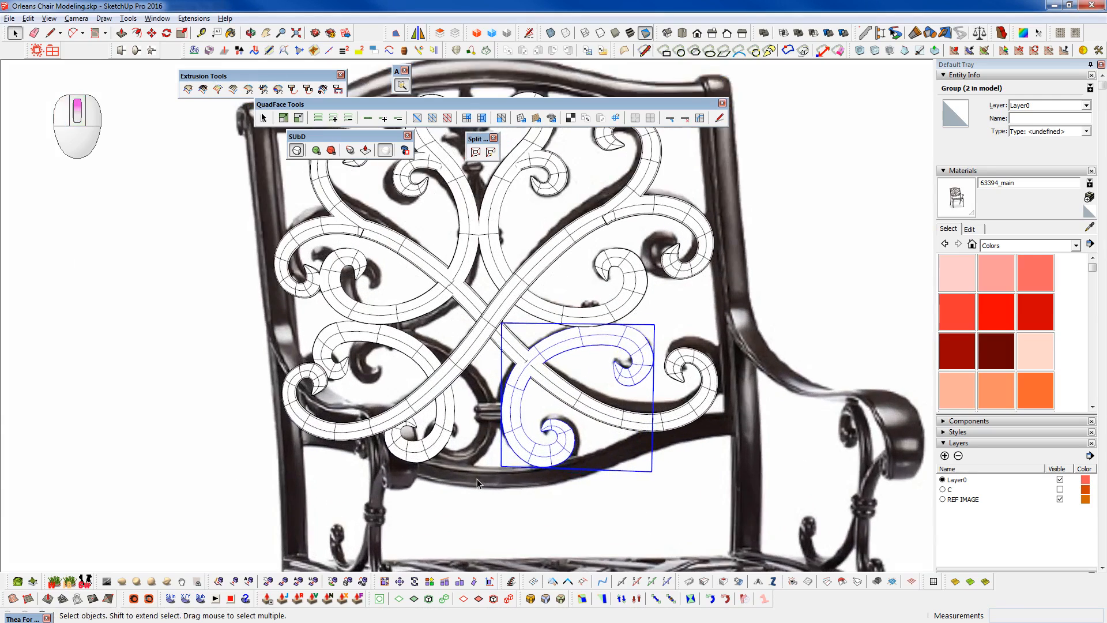
- Move the mirrored scroll about 3 1/8" horizontally toward the centre of the backrest
key(w)
click(439, 478)
key(space)
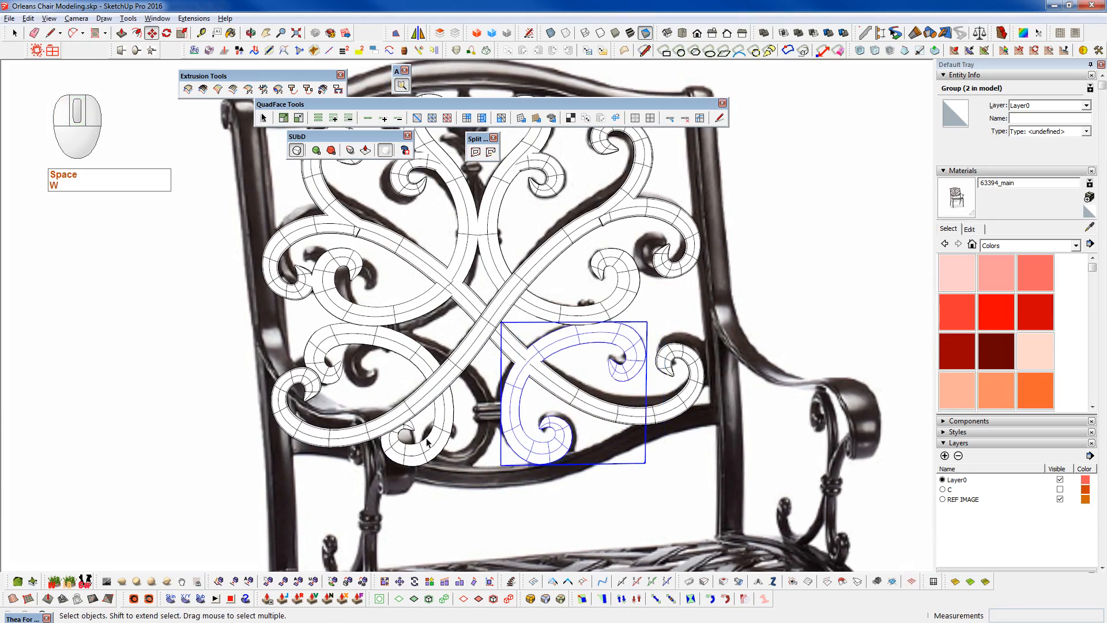
key(w)
click(453, 500)
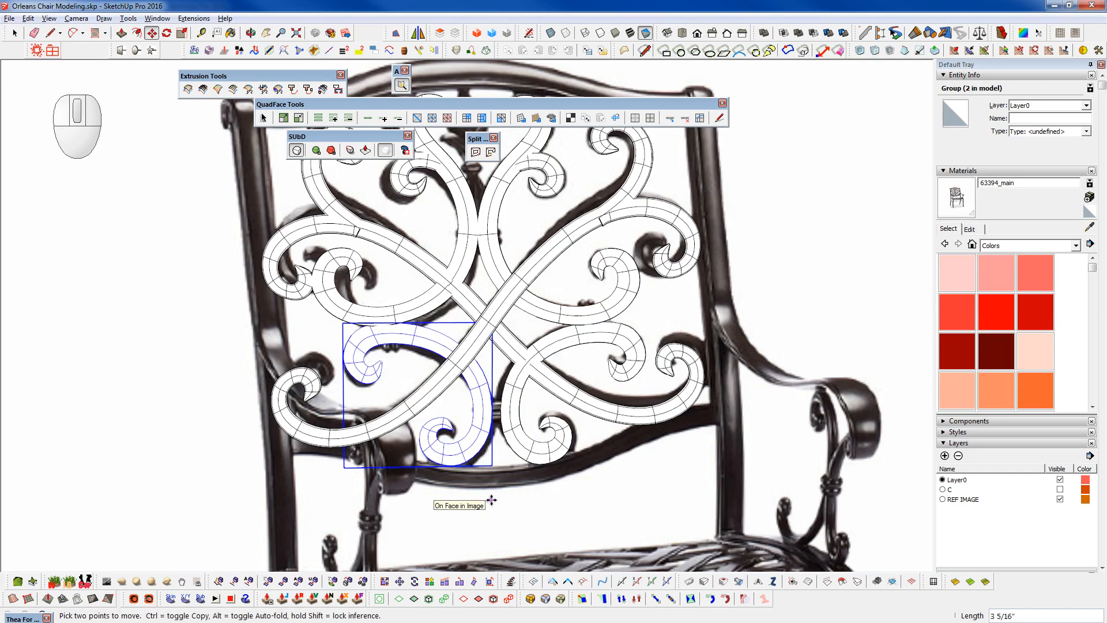
click(489, 500)
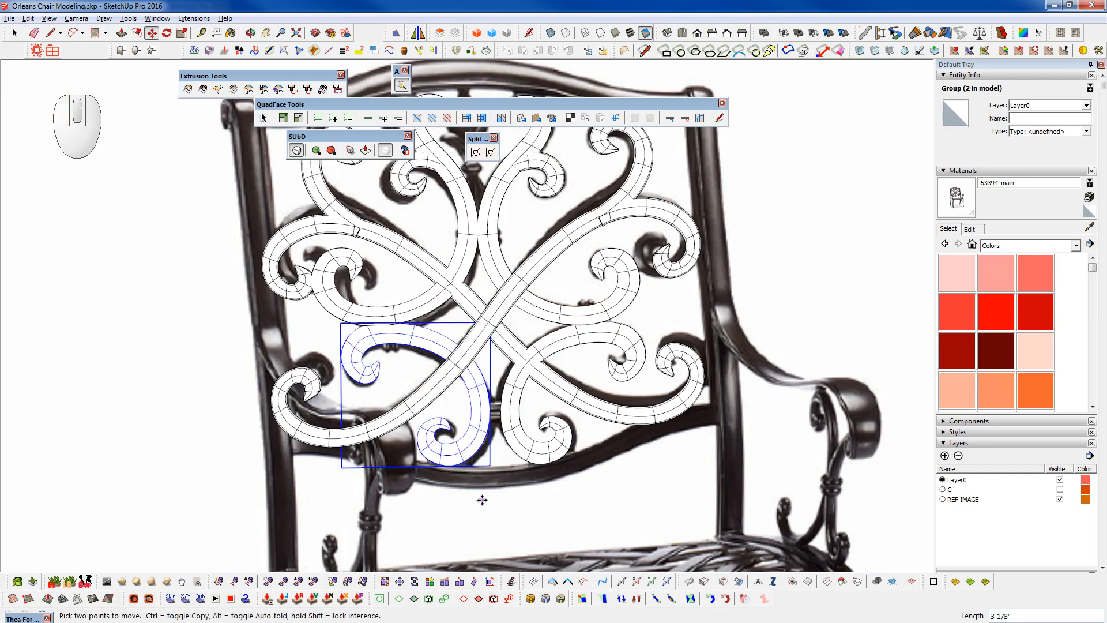
click(482, 500)
- Move the original lower scroll about 1/4" toward the centre of the backrest
key(space)
click(528, 452)
key(w)
click(521, 490)
click(518, 491)
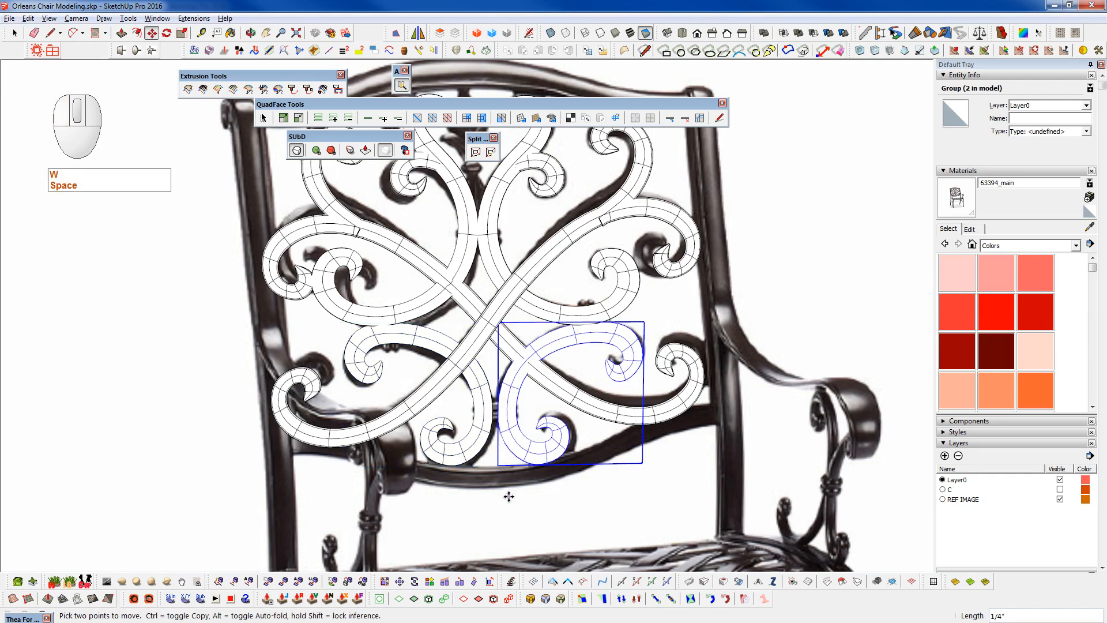
- Nudge the mirrored scroll so that it meets the original scroll at the backrest's centre line
scroll(501, 392, up, 5)
key(space)
click(469, 350)
key(w)
drag(469, 350, 471, 349)
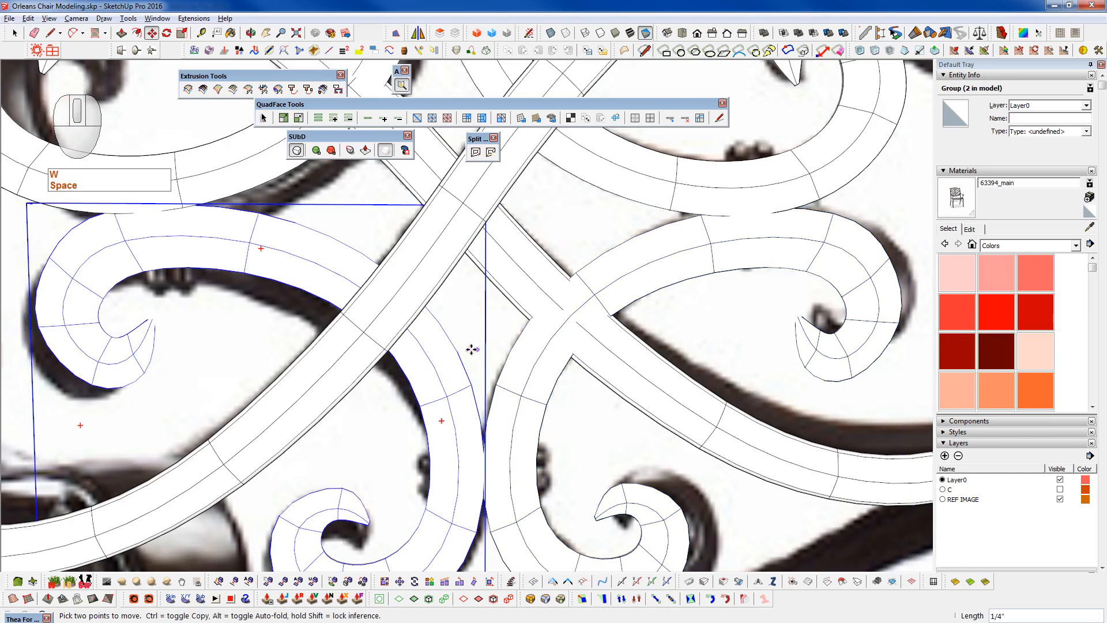
scroll(468, 403, down, 6)
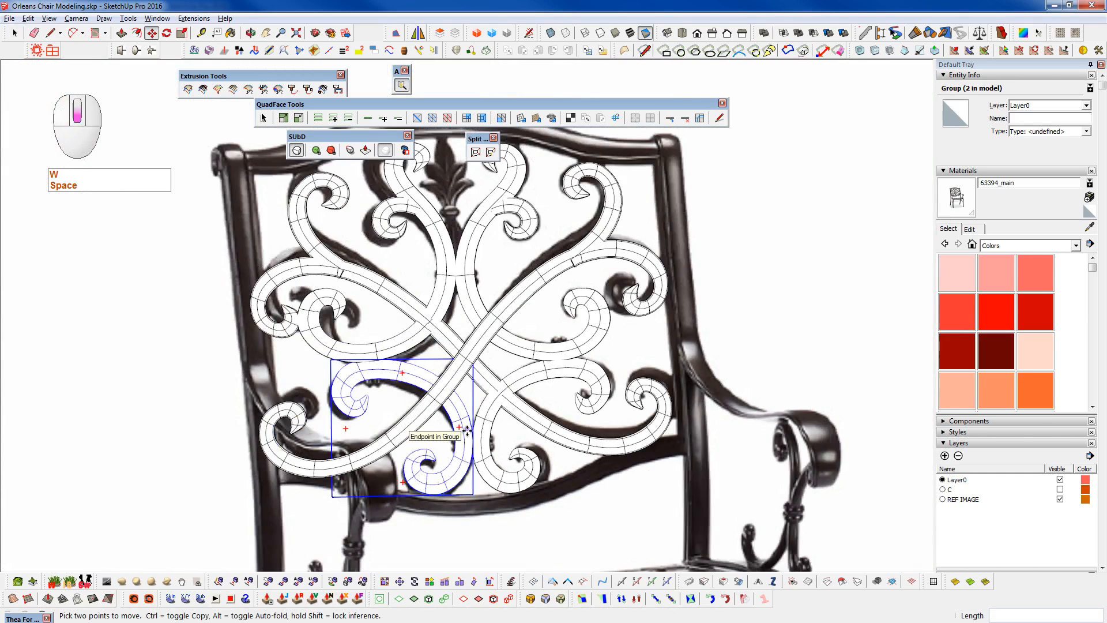
key(space)
- Examine the scroll arrangement against the reference photo, from the whole backrest to the central leaf ornament near the top rail
click(544, 525)
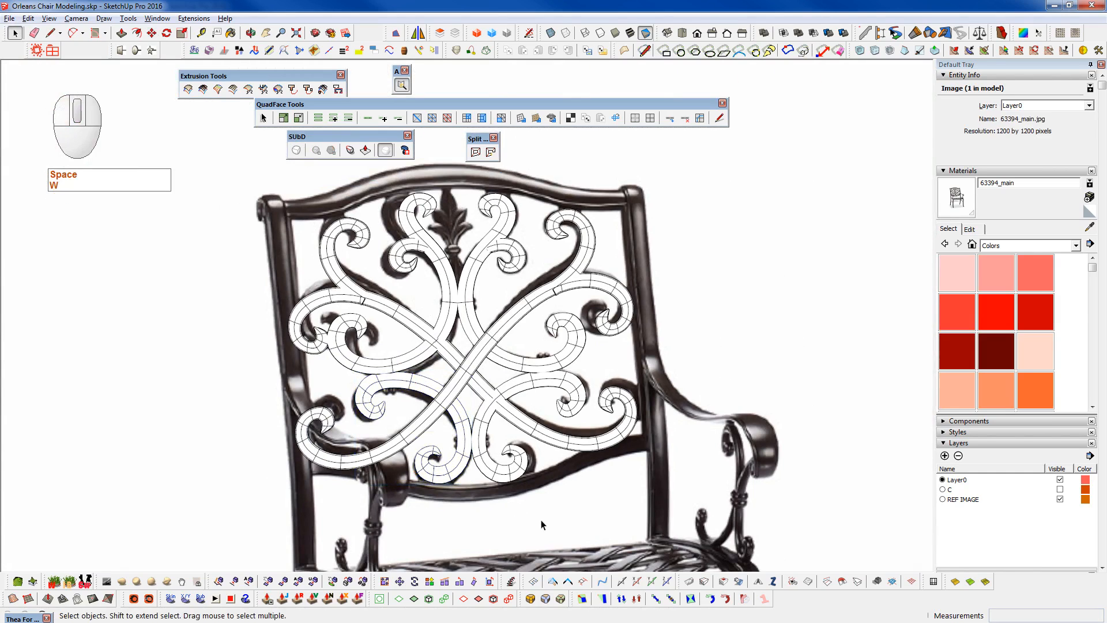
middle_drag(510, 529, 548, 560)
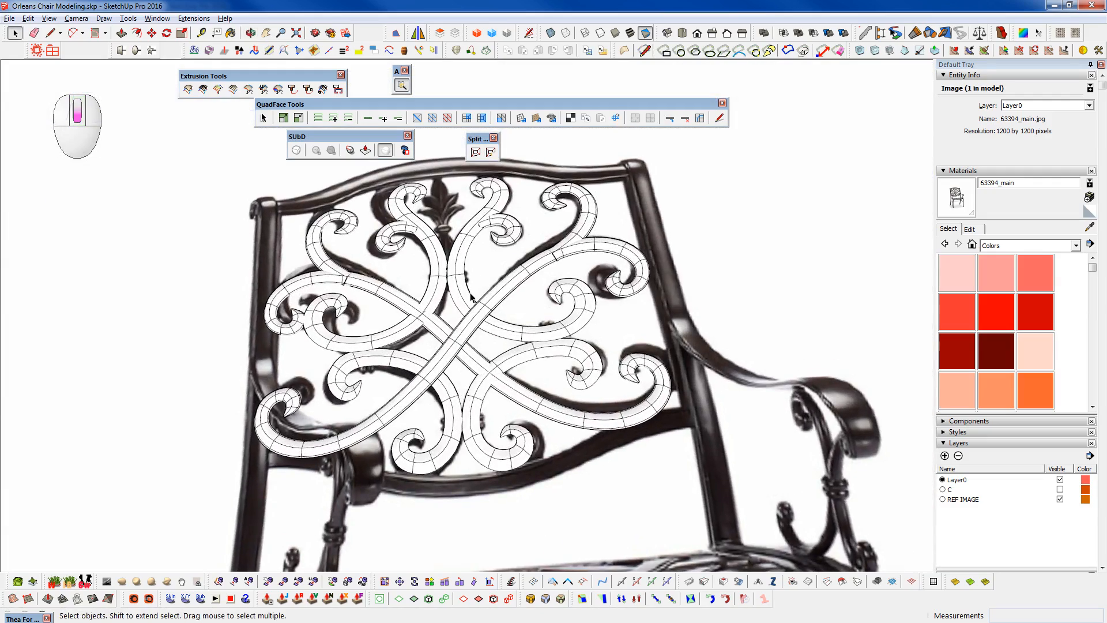
scroll(471, 297, down, 5)
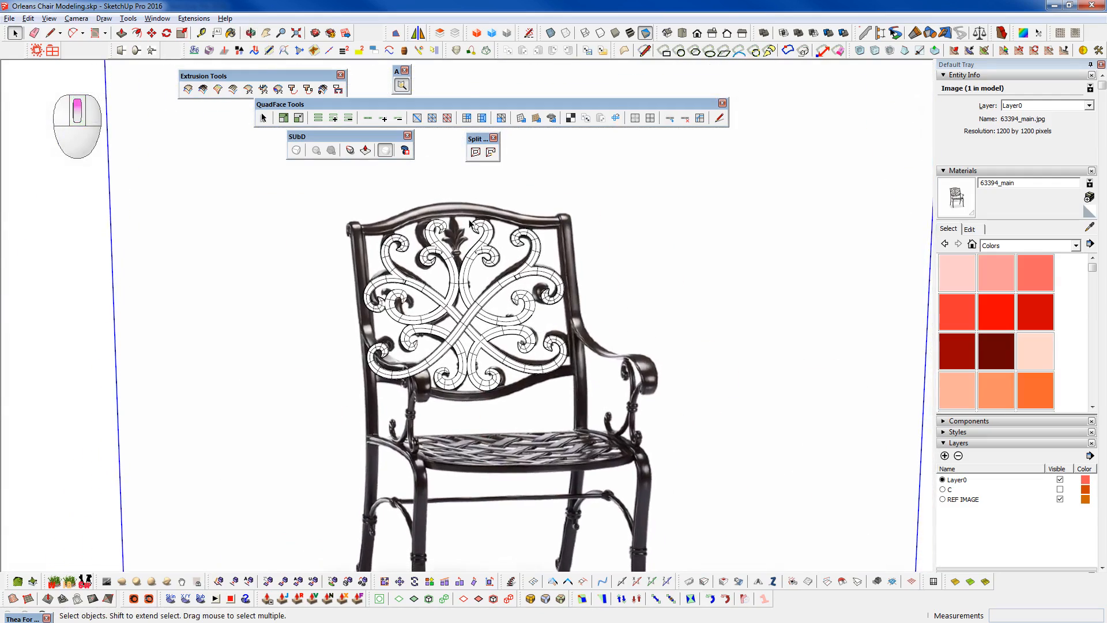
scroll(470, 223, up, 6)
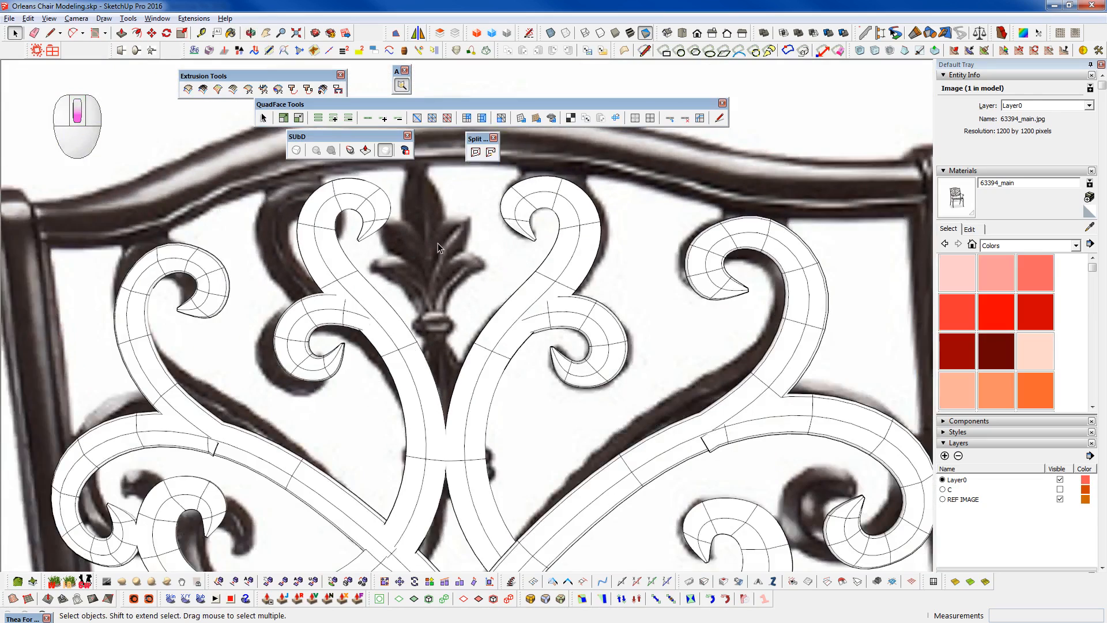
scroll(438, 243, down, 3)
shift+middle_drag(473, 414, 470, 323)
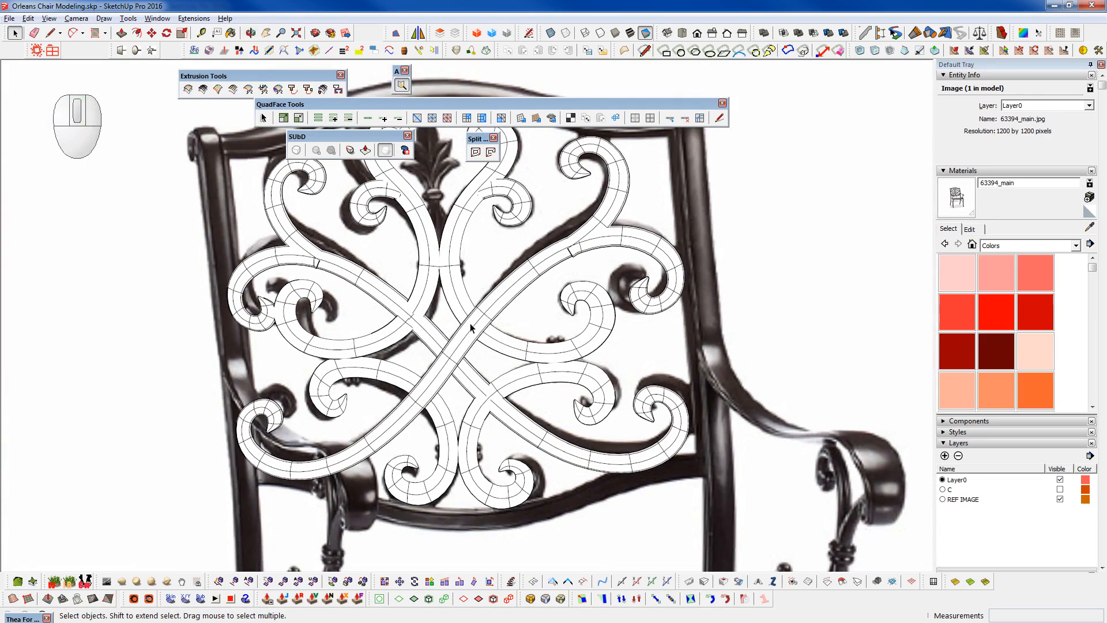
shift+middle_drag(478, 372, 501, 460)
scroll(463, 263, up, 3)
scroll(462, 267, up, 2)
shift+middle_drag(461, 274, 460, 415)
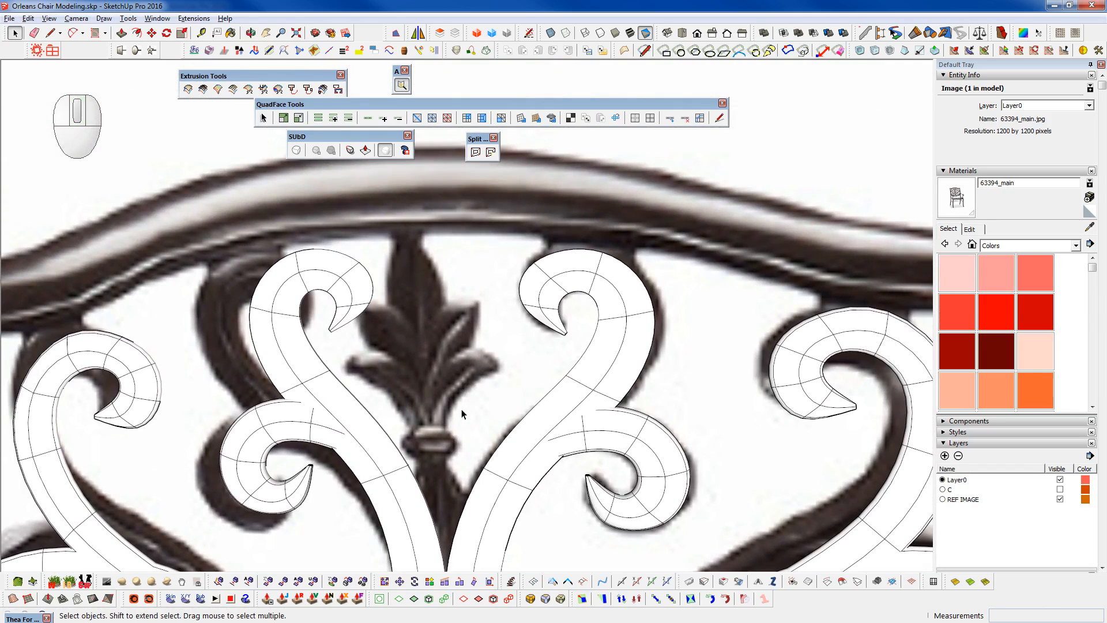
- Open the Patio Furniture reference folder and preview the close-up photos of the chair's backrest, including b-64533_alt3.jpg and b-64535_alt6.jpg
mouse_move(440, 408)
shift+middle_down()
mouse_move(478, 370)
mouse_move(429, 392)
shift+middle_up()
scroll(468, 392, up, 3)
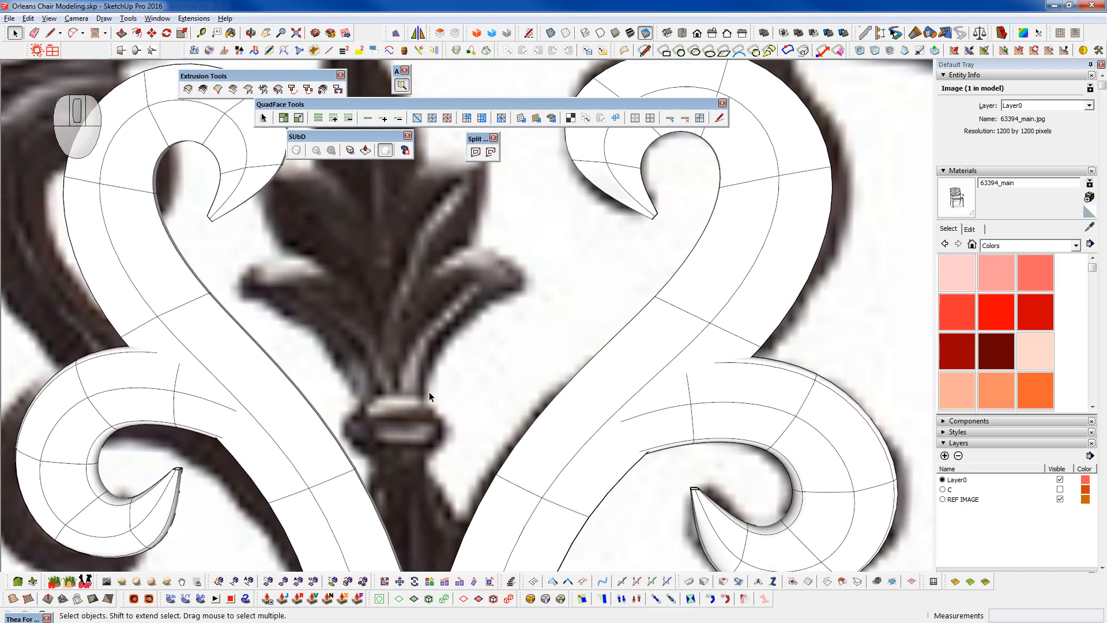
scroll(428, 392, up, 5)
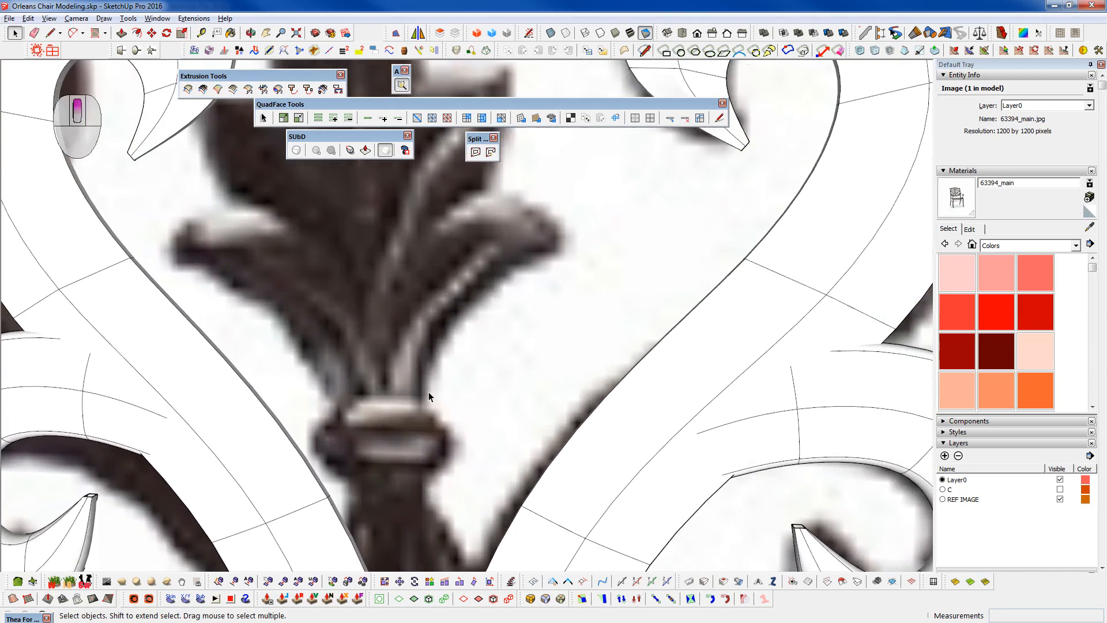
middle_drag(427, 392, 398, 403)
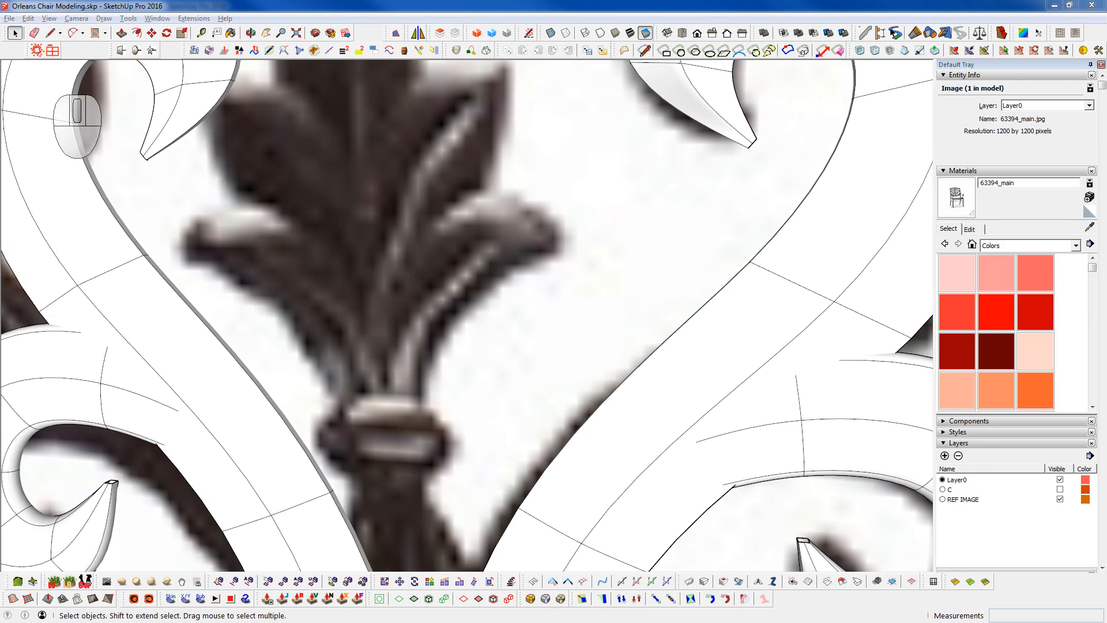
drag(0, 87, 343, 51)
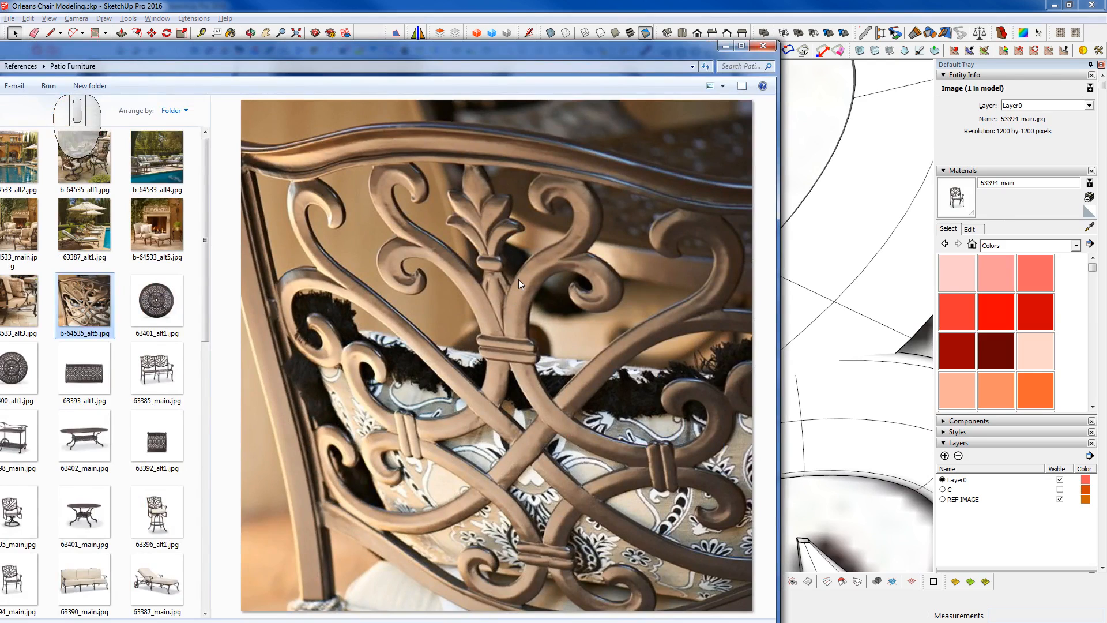
click(38, 324)
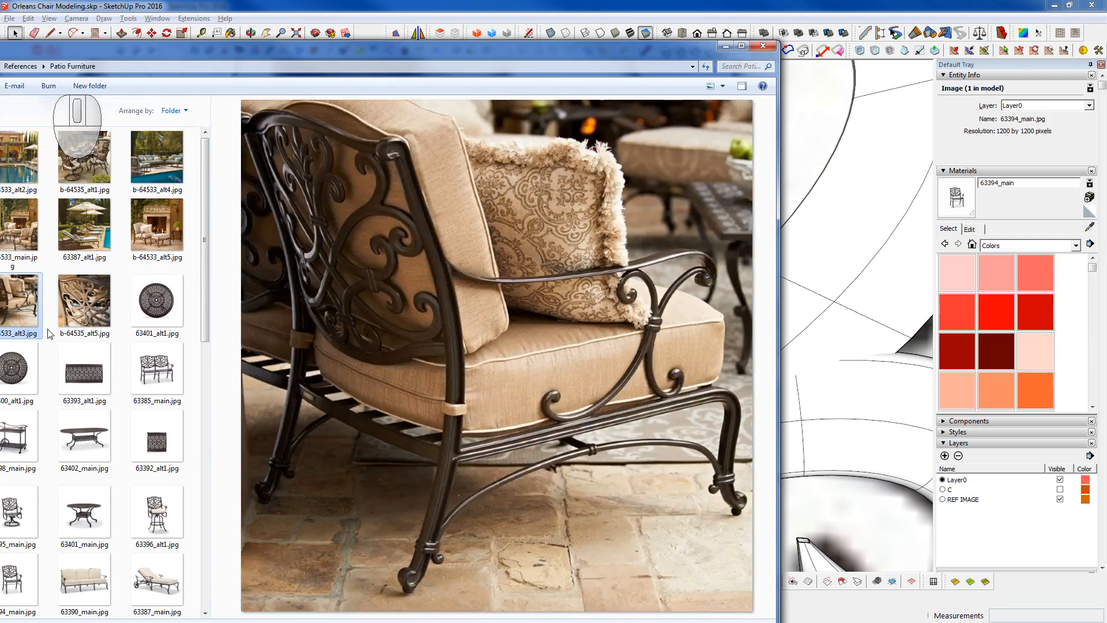
drag(323, 57, 586, 51)
click(208, 369)
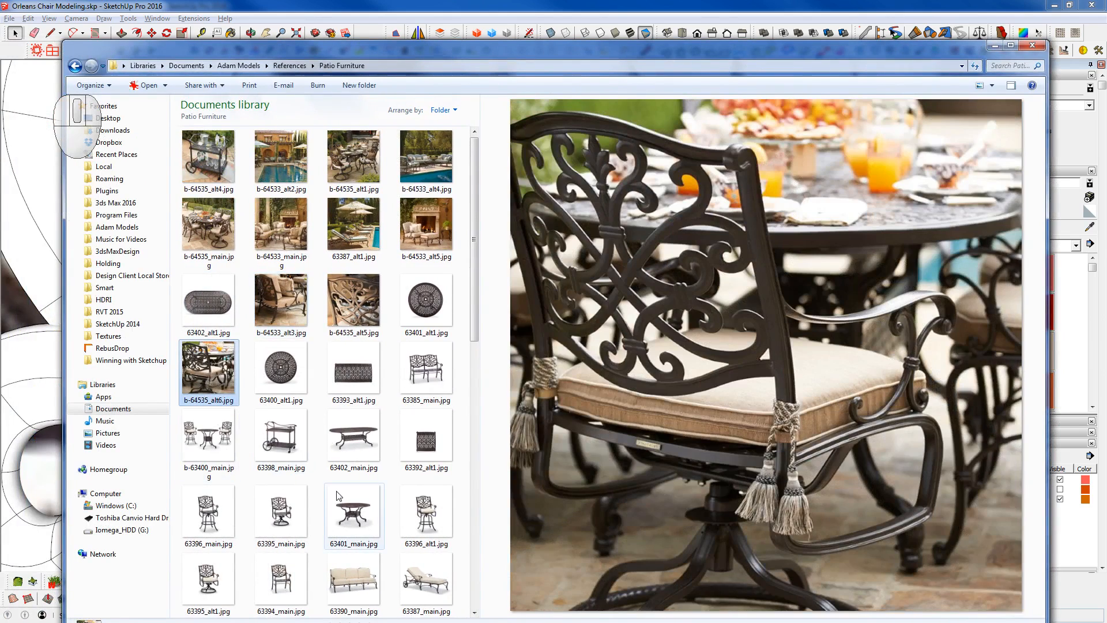
- View b-64535_alt6.jpg in IrfanView, examine the central leaf ornament up close, and return to the SketchUp model
click(214, 369)
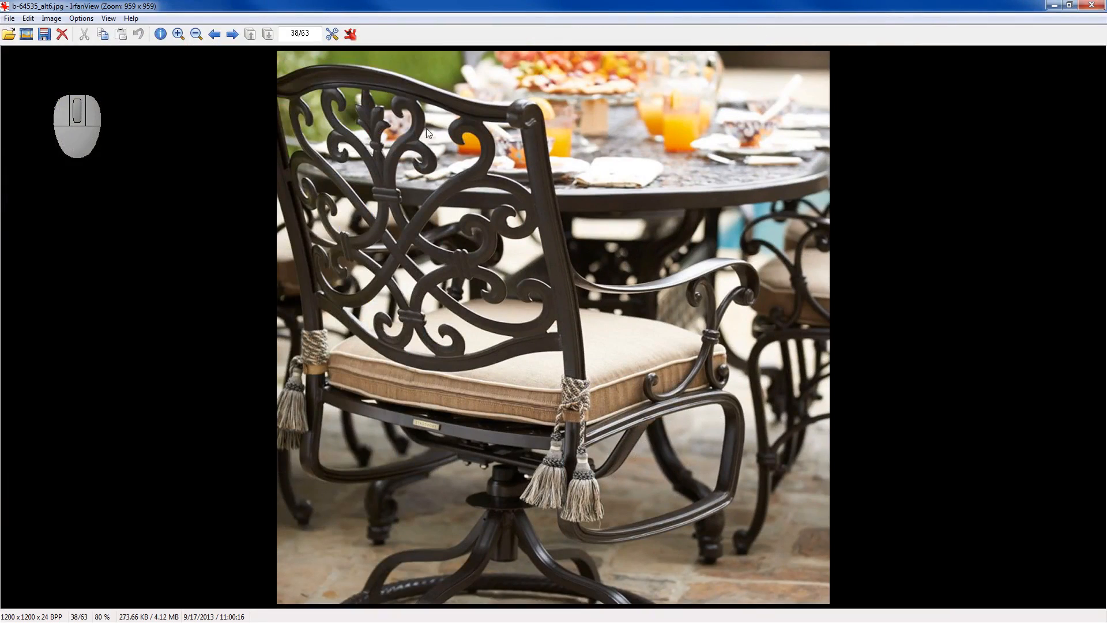
drag(328, 85, 421, 162)
click(385, 127)
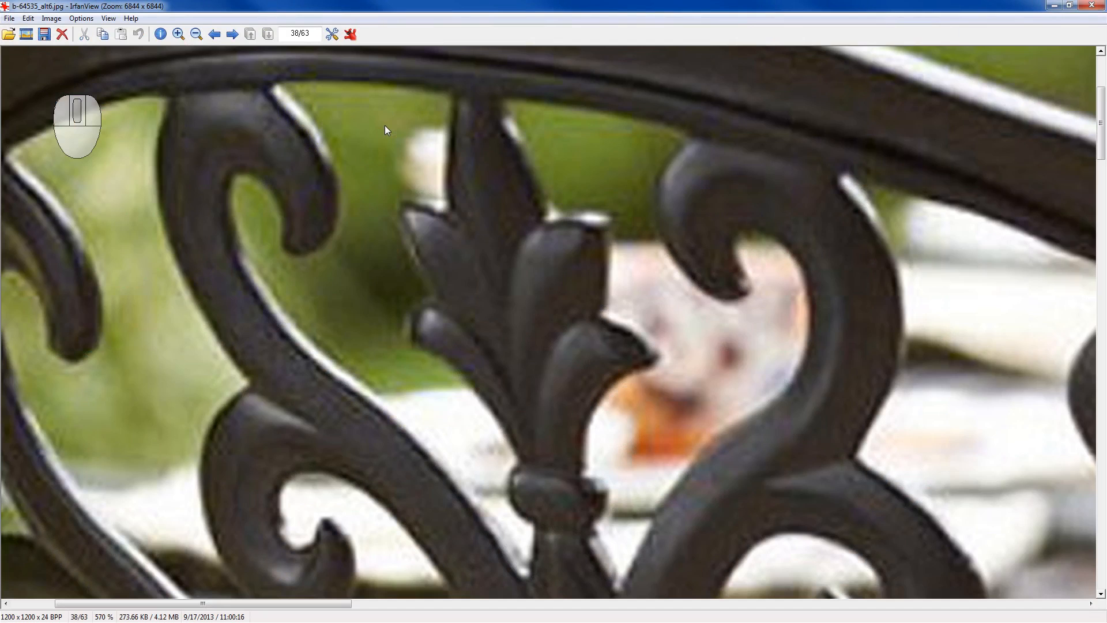
right_drag(531, 357, 551, 371)
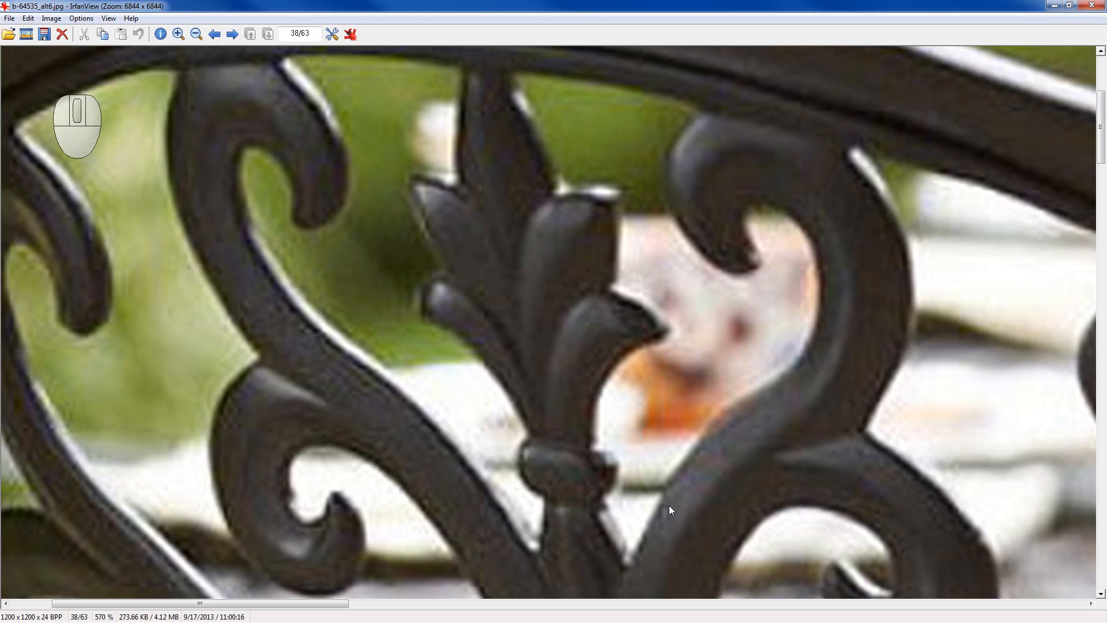
click(1070, 7)
key(Escape)
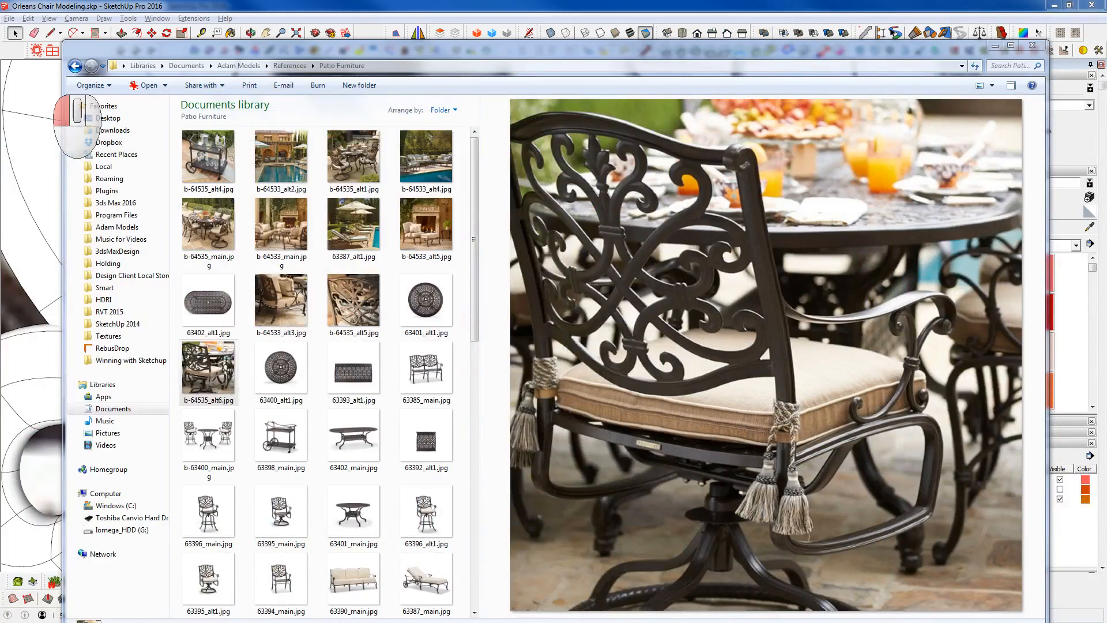
drag(852, 50, 1106, 50)
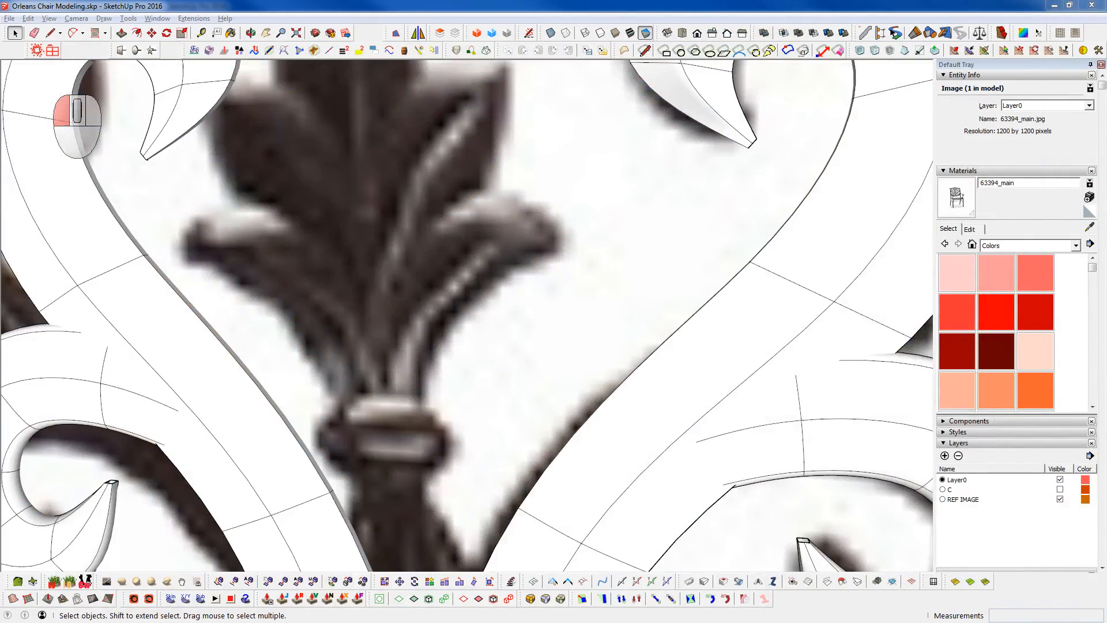
- Examine how the central leaf ornament sits between the paired scrolls and the top rail in the reference photo
middle_click(378, 322)
scroll(377, 321, down, 3)
mouse_move(377, 322)
shift+middle_down()
mouse_move(451, 390)
mouse_move(551, 442)
mouse_move(593, 499)
mouse_move(557, 359)
shift+middle_up()
scroll(531, 412, up, 2)
scroll(531, 439, down, 3)
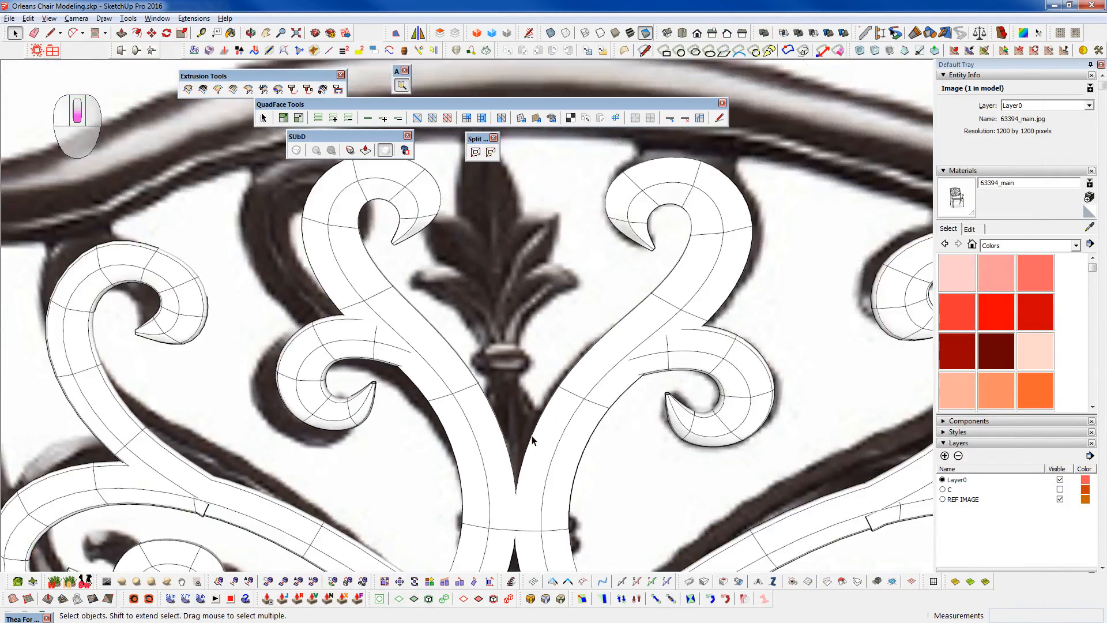
scroll(510, 299, up, 1)
shift+middle_drag(509, 299, 464, 217)
scroll(527, 372, up, 2)
scroll(524, 391, down, 2)
scroll(463, 219, down, 2)
scroll(463, 220, down, 3)
scroll(513, 311, up, 5)
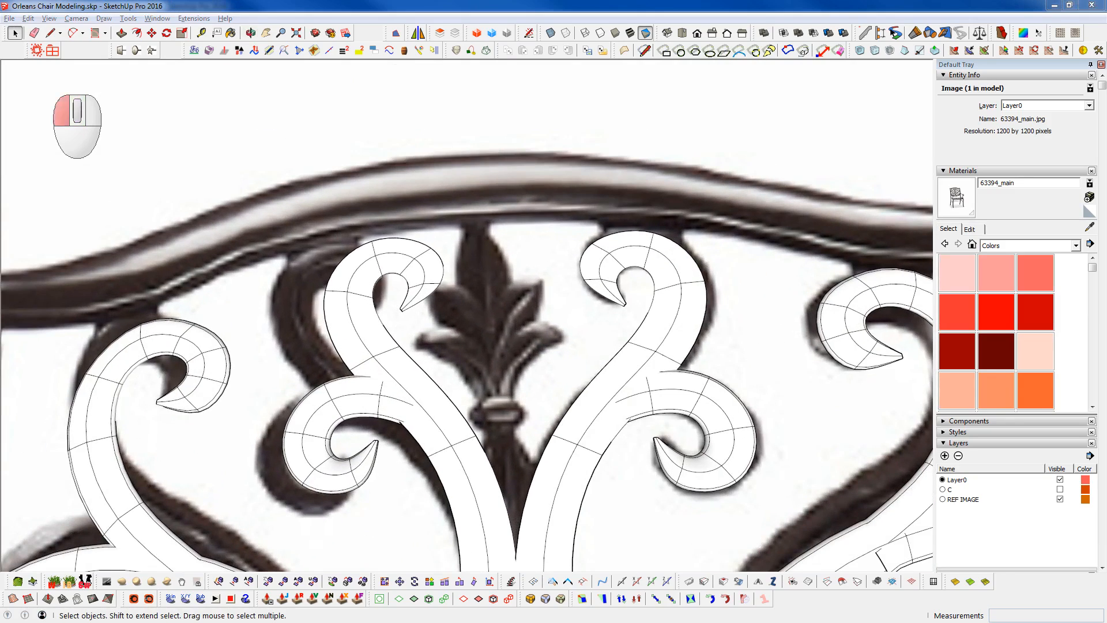
- Trace the lower right leaf's outer edge from the collar to its tip with three connected lines, about 2 11/16" in total
shift+middle_drag(404, 380, 367, 373)
scroll(465, 369, up, 3)
shift+middle_drag(499, 337, 481, 377)
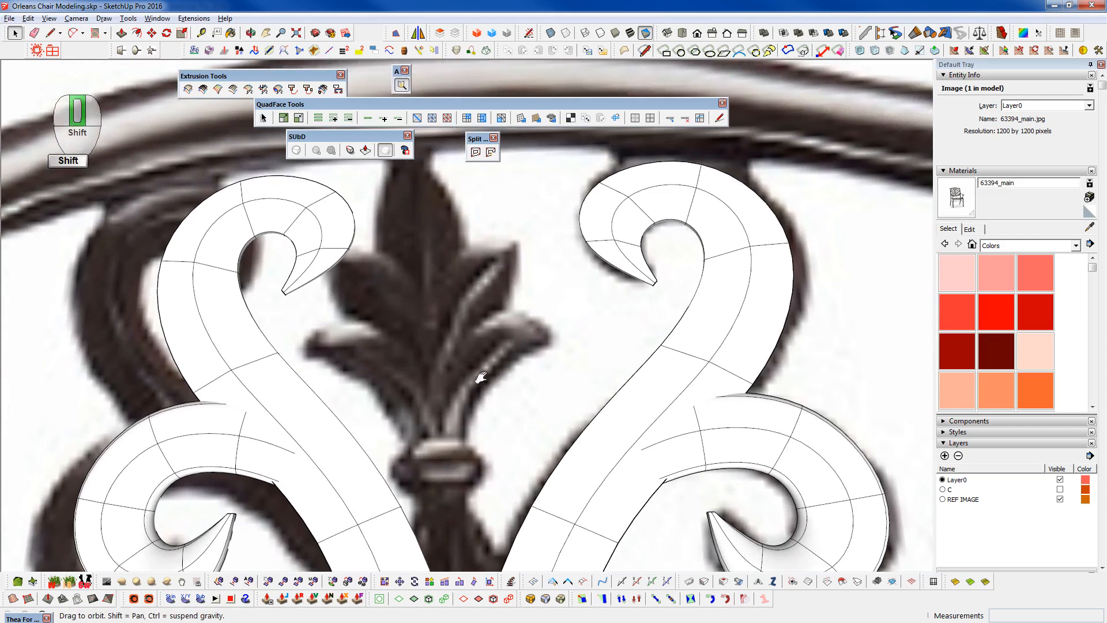
scroll(481, 377, up, 2)
key(q)
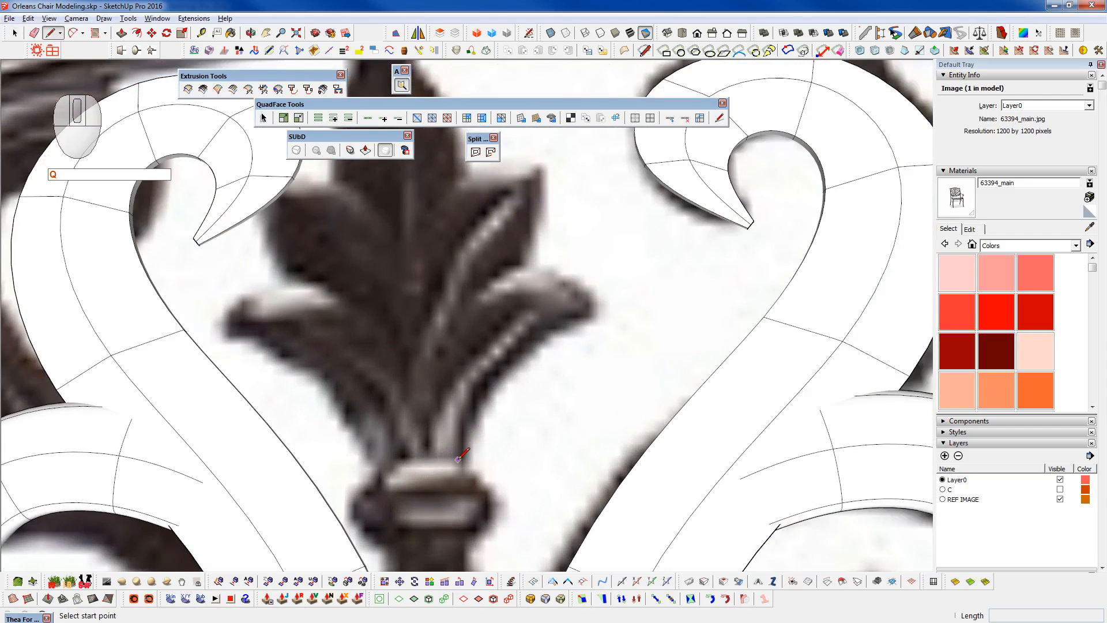
click(457, 460)
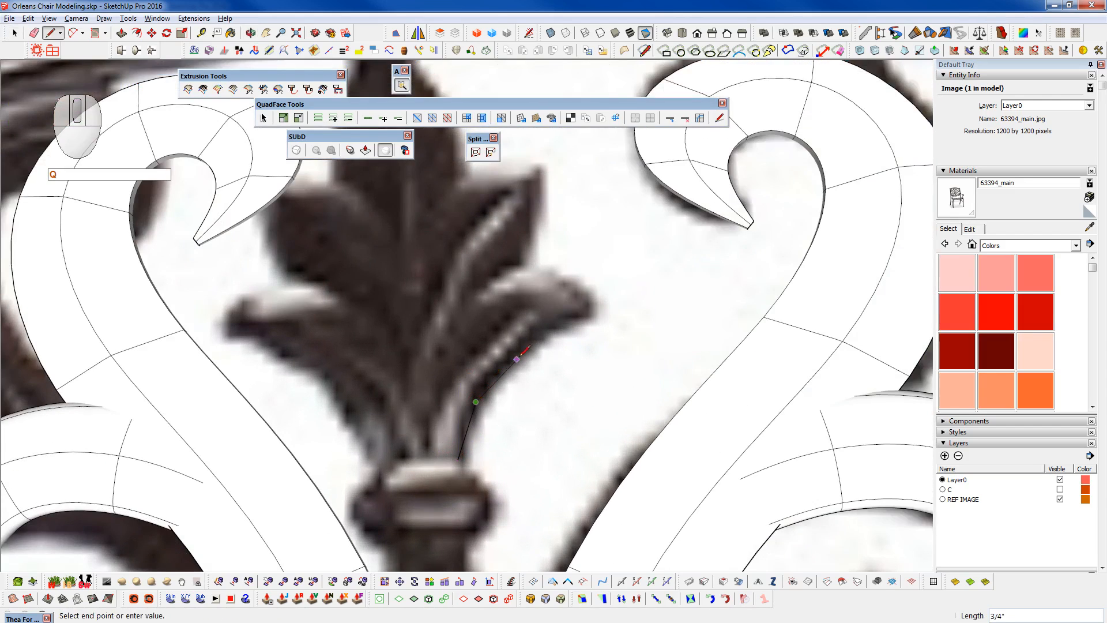
click(601, 324)
key(space)
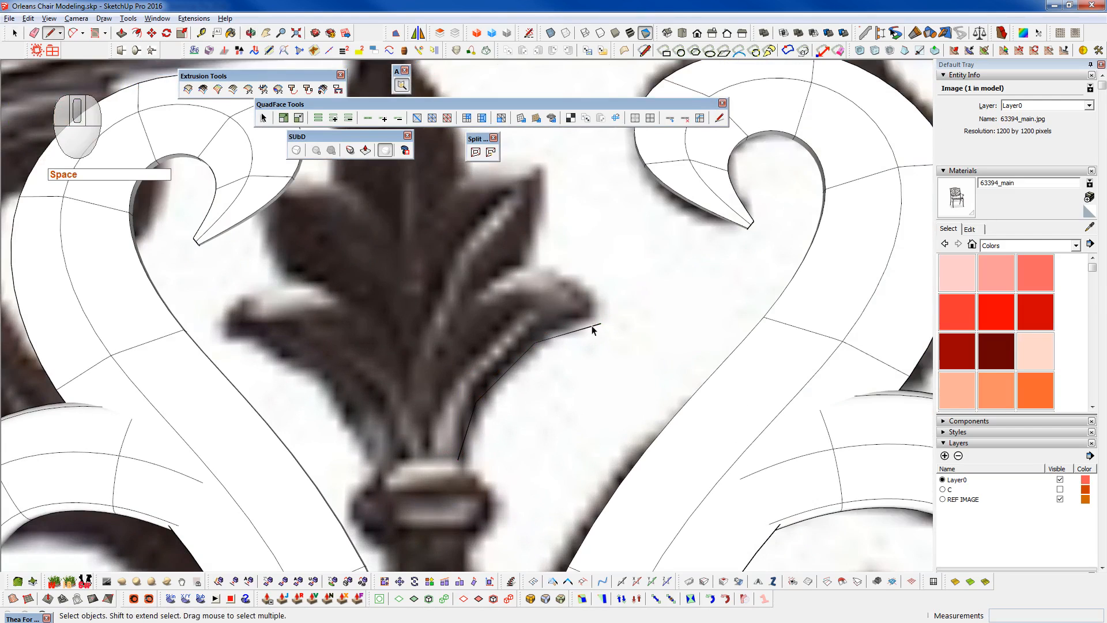
- Offset the three traced leaf edges about 1" inward toward the ornament's centre
triple_click(591, 330)
key(f)
click(586, 327)
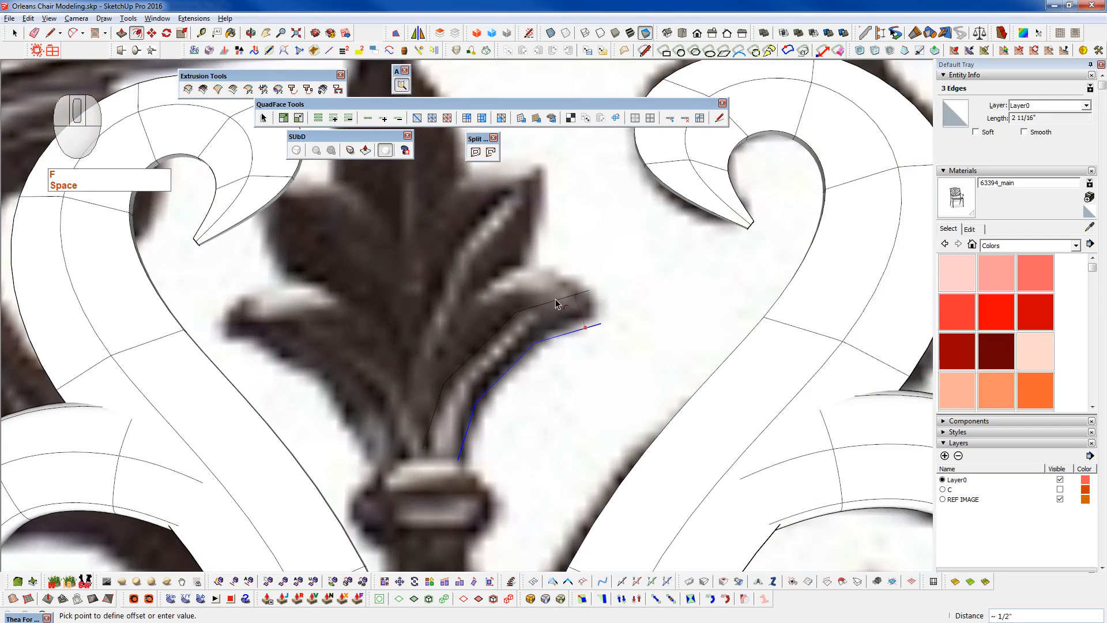
click(513, 275)
- Close the leaf strip with straight edges at the tip and at the base near the collar
key(q)
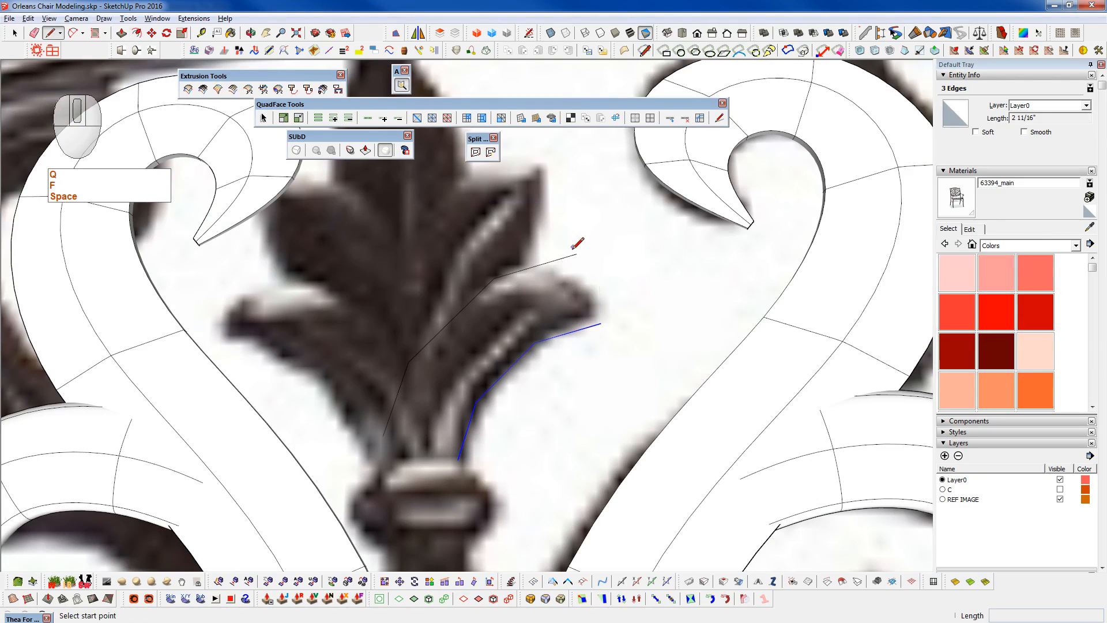
click(576, 252)
click(600, 323)
key(q)
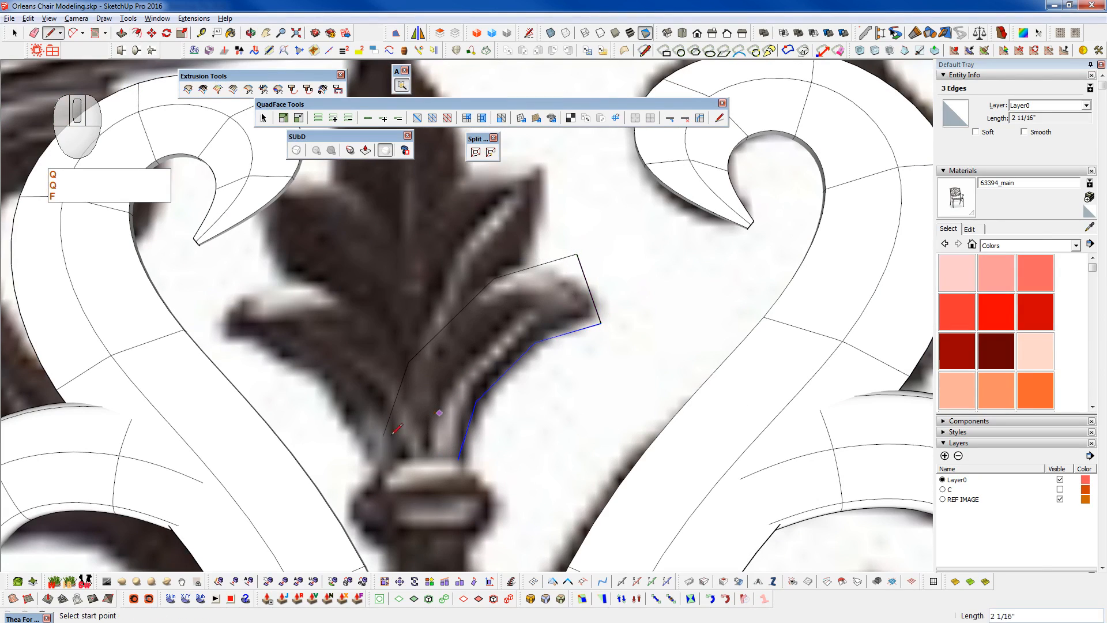
click(383, 437)
click(458, 459)
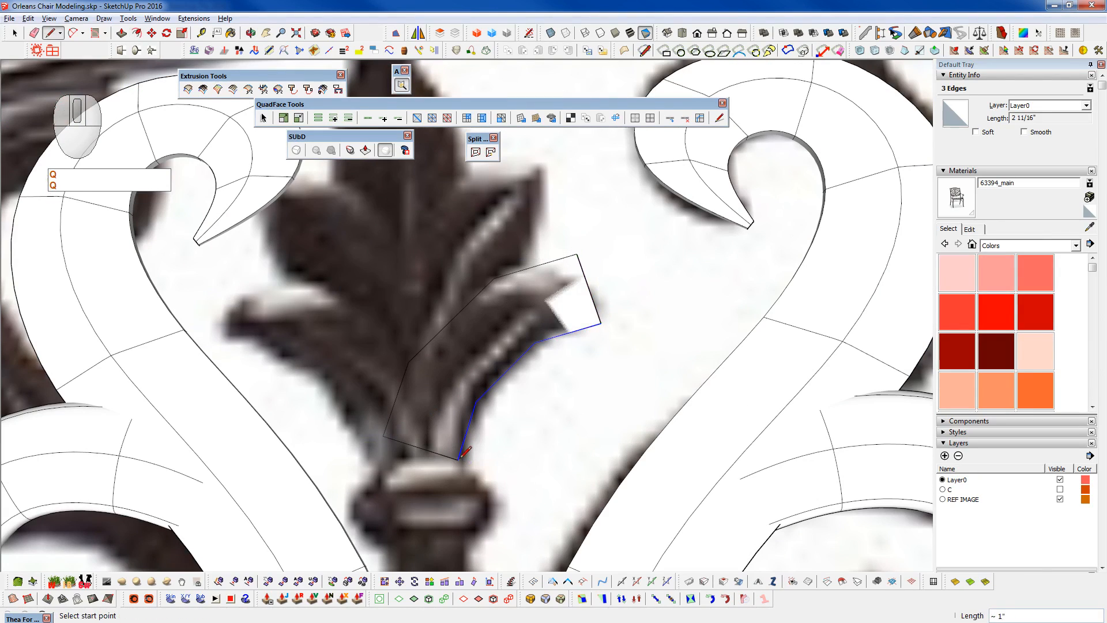
- Split the leaf face across its two bends into three quads and turn on X-ray display
key(space)
shift+click(584, 310)
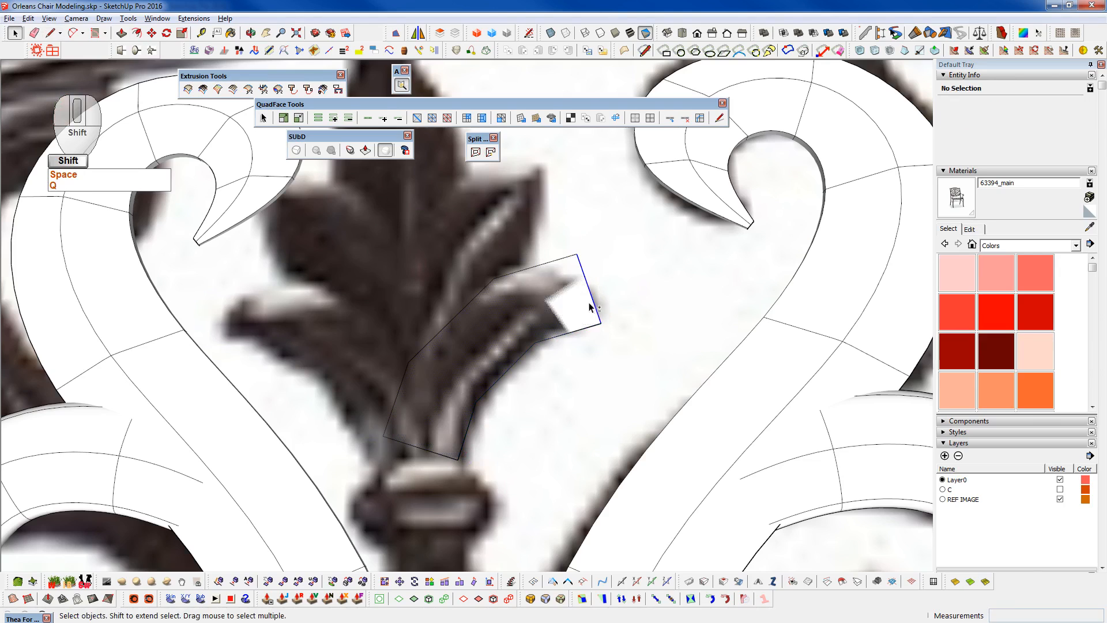
key(shift+s)
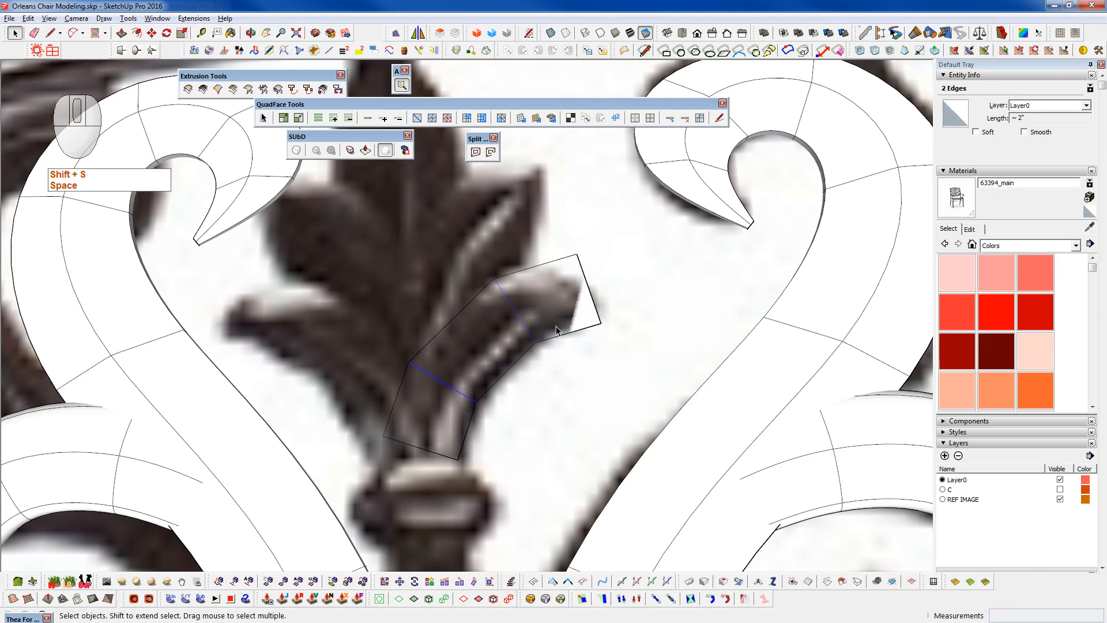
shift+middle_drag(503, 321, 581, 330)
key(F3)
scroll(607, 297, up, 1)
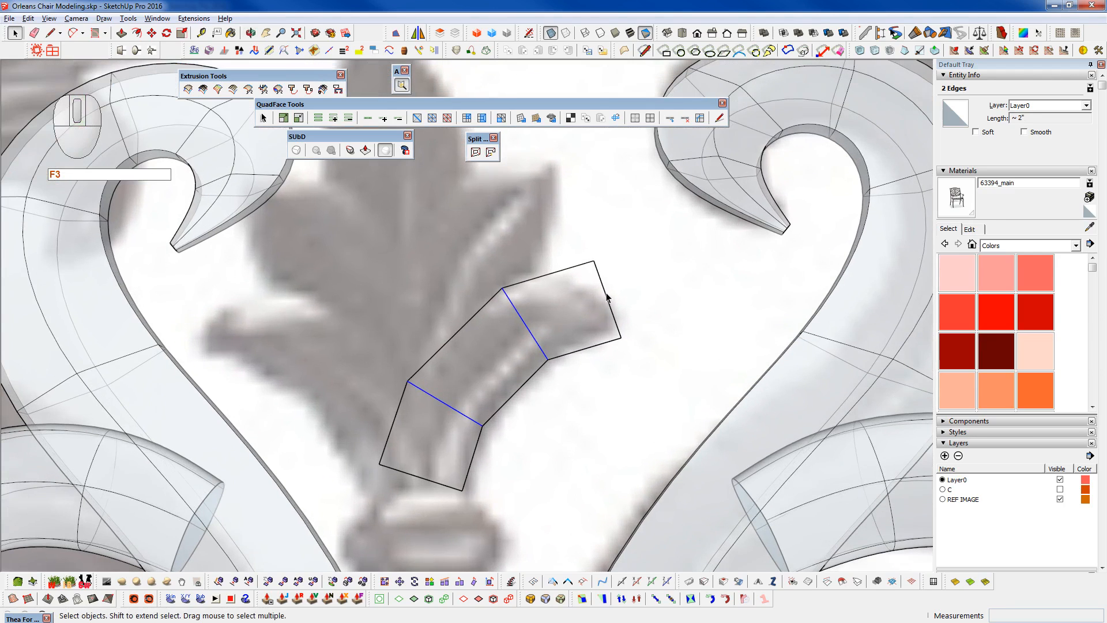
- Move the upper vertex at the leaf's end down and outward onto the photographed leaf tip
key(F2)
drag(582, 248, 622, 298)
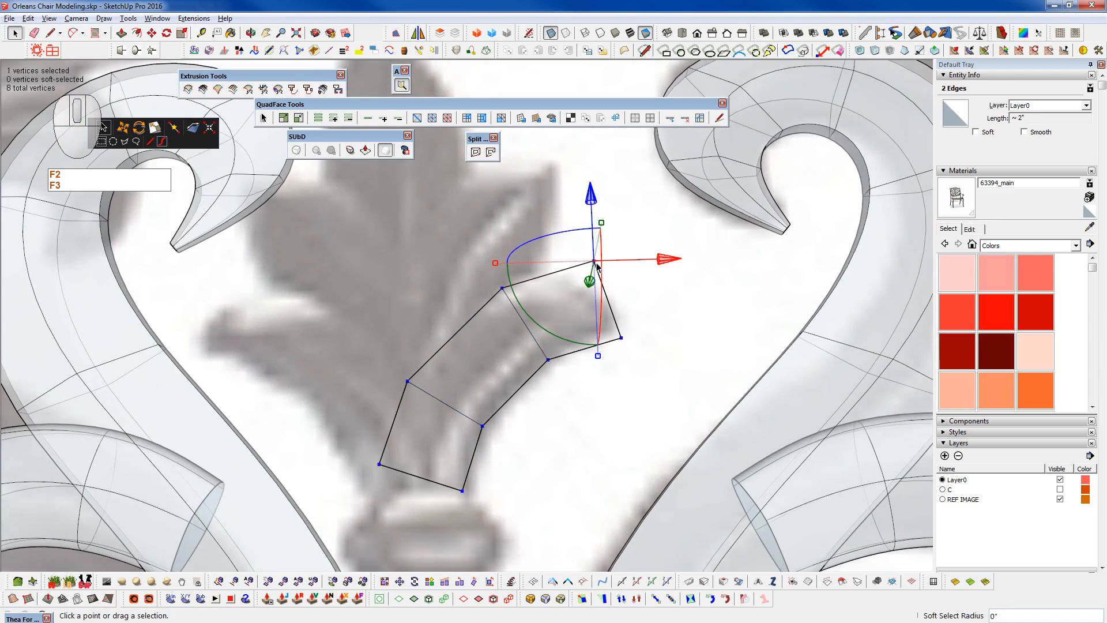
key(w)
drag(596, 262, 618, 301)
key(space)
- Move the lower vertex at the leaf's end upward to narrow the tip over the reference photo
mouse_move(594, 322)
middle_down()
mouse_move(600, 309)
mouse_move(610, 335)
middle_up()
drag(609, 335, 607, 338)
key(w)
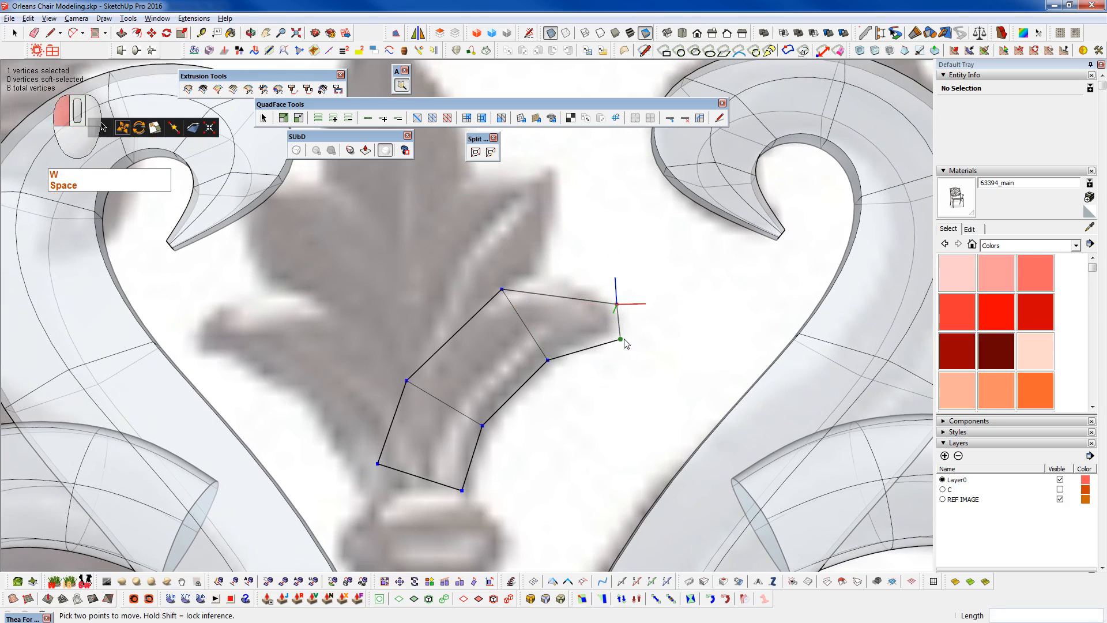
key(space)
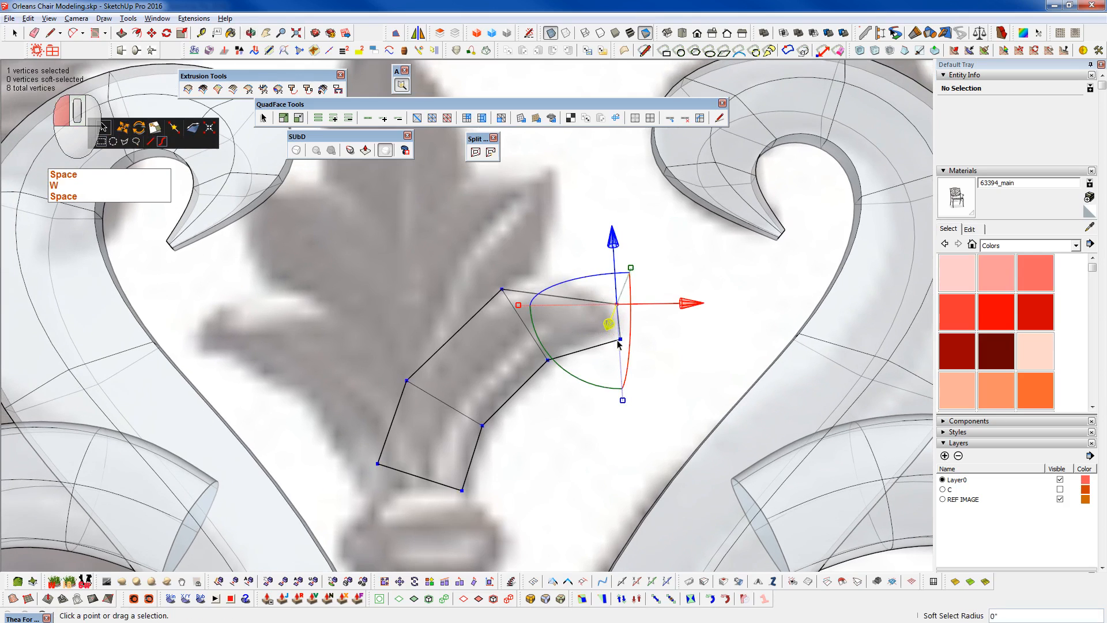
key(w)
click(618, 322)
shift+middle_drag(587, 355, 634, 318)
key(space)
- Raise the two inner bend vertices of the leaf to fit its upper curve over the reference photo
middle_drag(562, 279, 585, 356)
click(549, 250)
key(w)
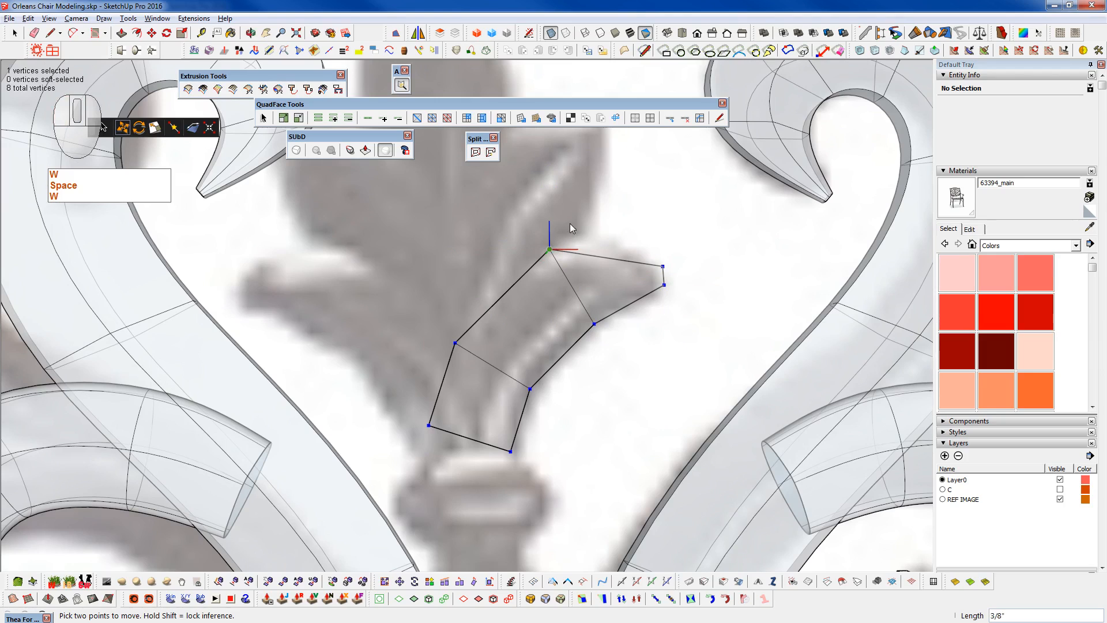
click(551, 229)
key(space)
click(455, 343)
key(w)
click(465, 312)
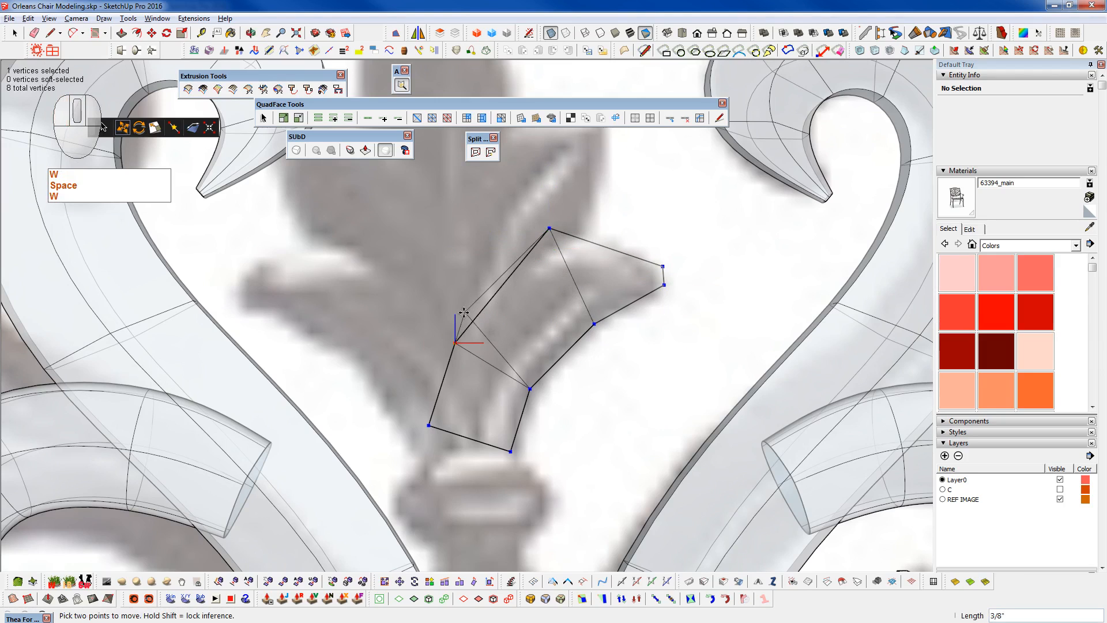
key(space)
key(space)
- Erase the diagonal edge across the leaf's tip face
triple_click(544, 323)
key(shift+e)
click(641, 283)
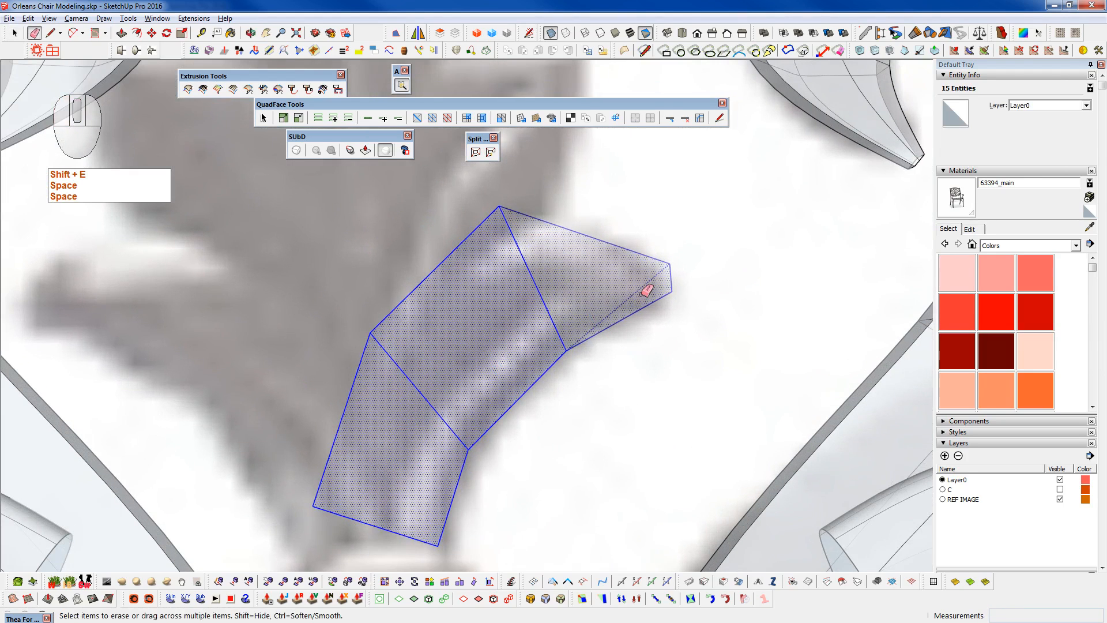
click(633, 293)
middle_drag(657, 301, 721, 323)
- Delete the leaf's faces and keep only its outline and dividing edges
key(space)
click(604, 306)
triple_click(604, 306)
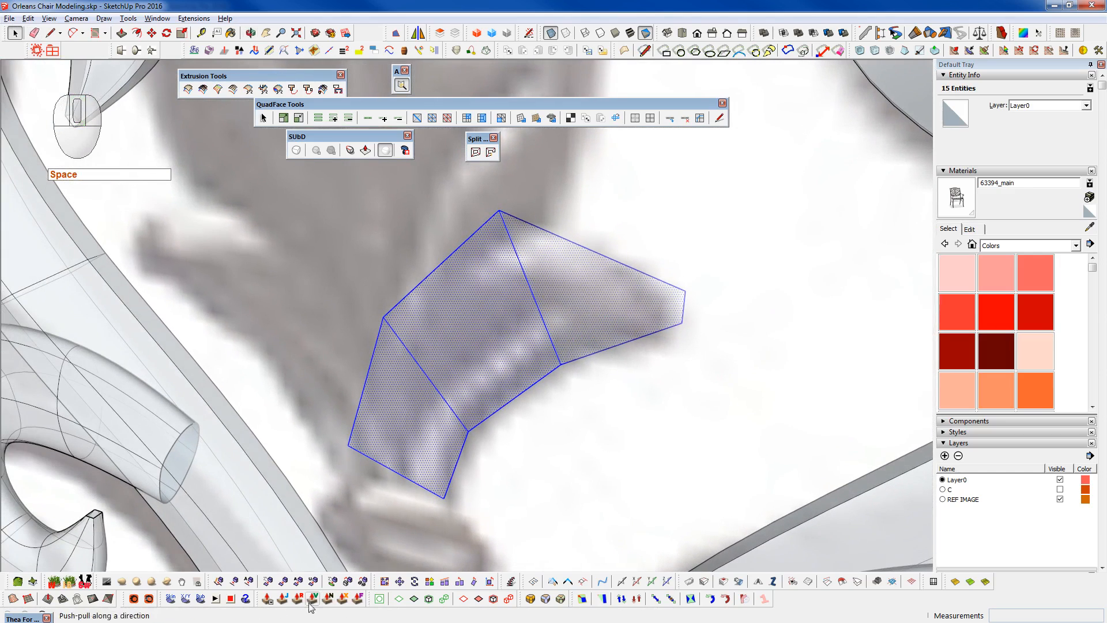
key(ctrl+d)
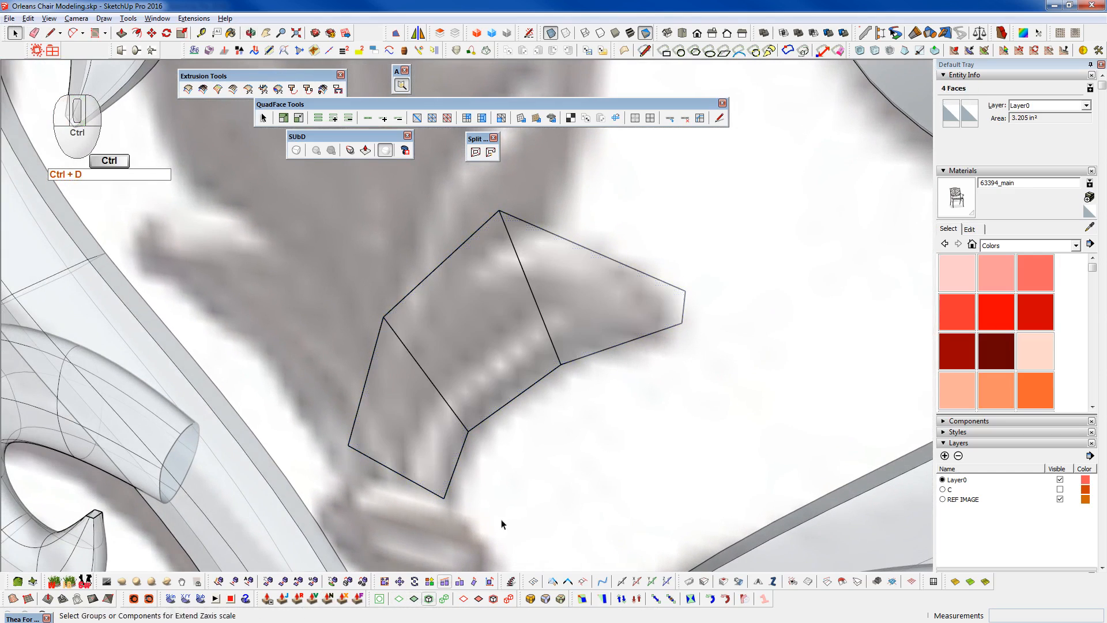
- Check the leaf's vertices from the side and flatten its edges into a single plane
triple_click(581, 359)
key(F2)
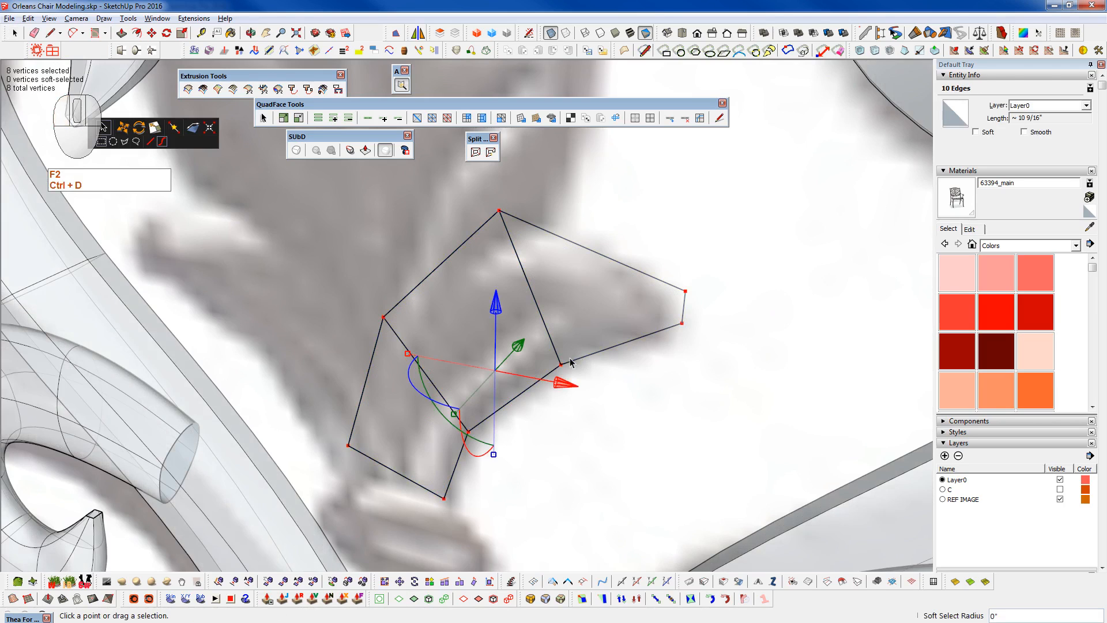
middle_drag(404, 403, 788, 262)
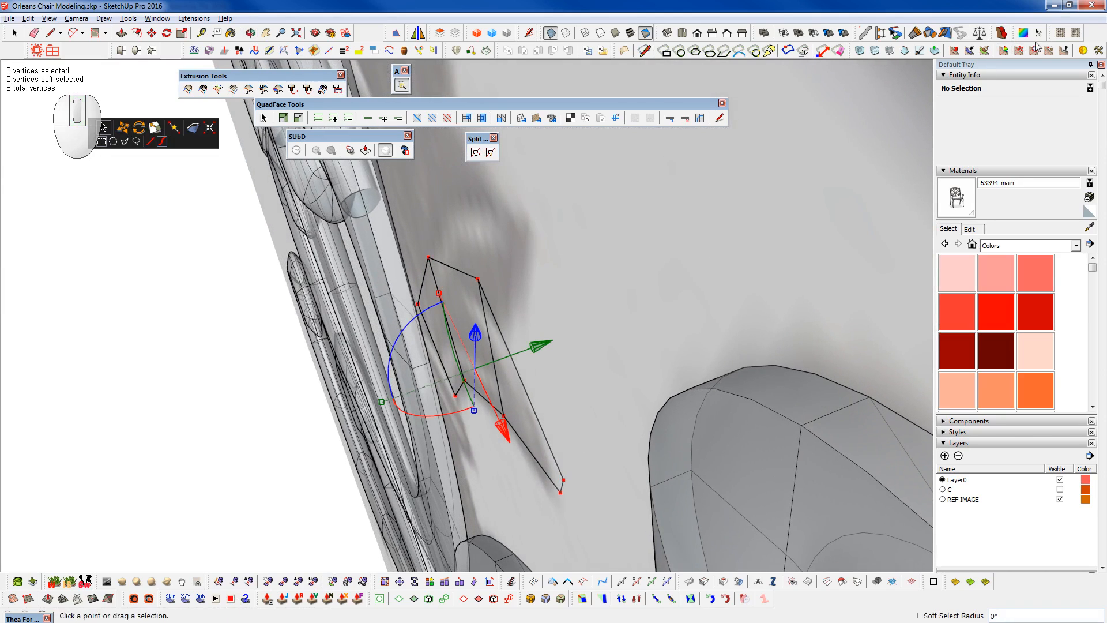
key(space)
click(1063, 50)
click(604, 309)
click(568, 349)
click(537, 326)
- Regenerate faces across the leaf's flattened outline and dividing edges so it forms three quads again
middle_drag(562, 403, 217, 510)
scroll(592, 273, down, 2)
key(w)
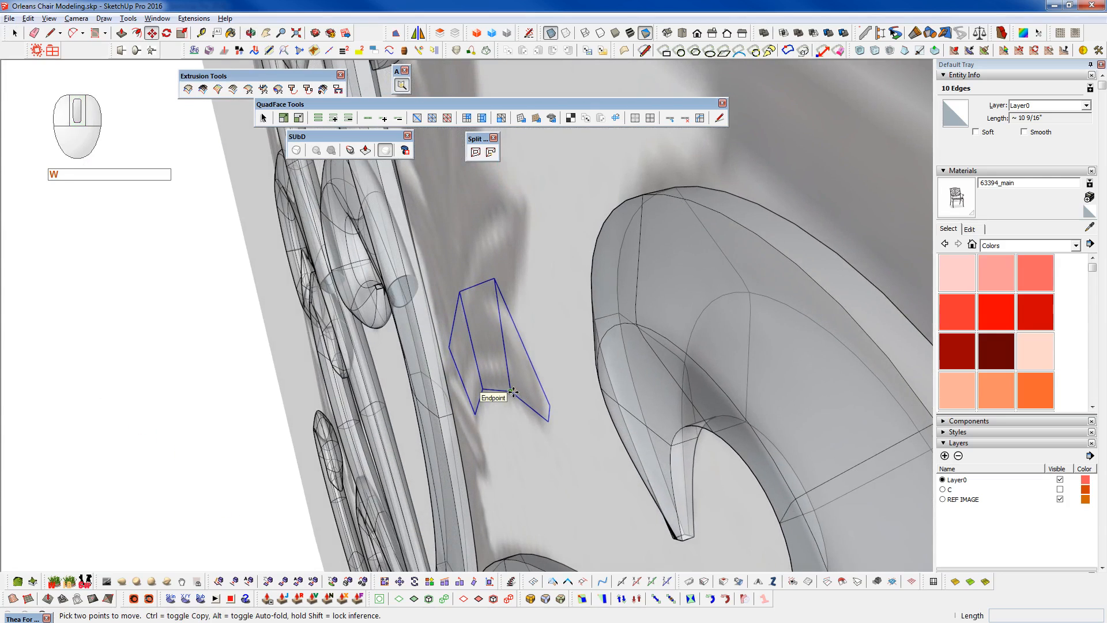
key(ctrl+alt+g)
key(space)
key(alt+g)
key(space)
- Move the whole leaf along the green axis with the direction locked
key(w)
click(510, 391)
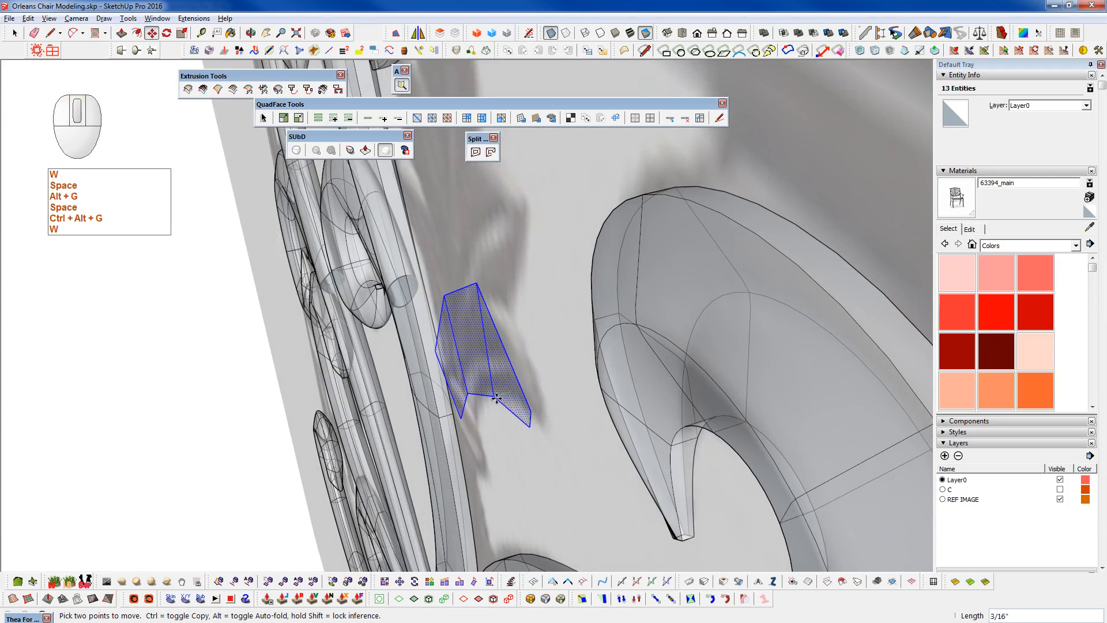
shift+click(569, 448)
middle_drag(570, 448, 611, 346)
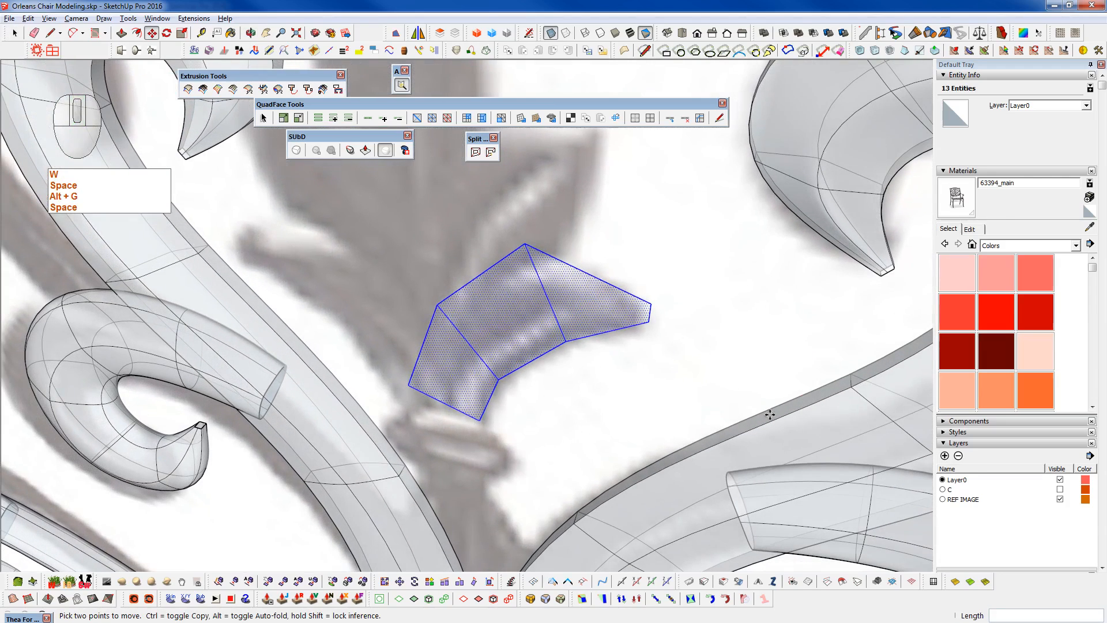
- Group the leaf's geometry and turn on its subdivision to compare the smoothed shape with the reference photo
key(shift+g)
click(295, 150)
mouse_move(548, 294)
middle_down()
mouse_move(636, 181)
mouse_move(570, 247)
mouse_move(541, 307)
middle_up()
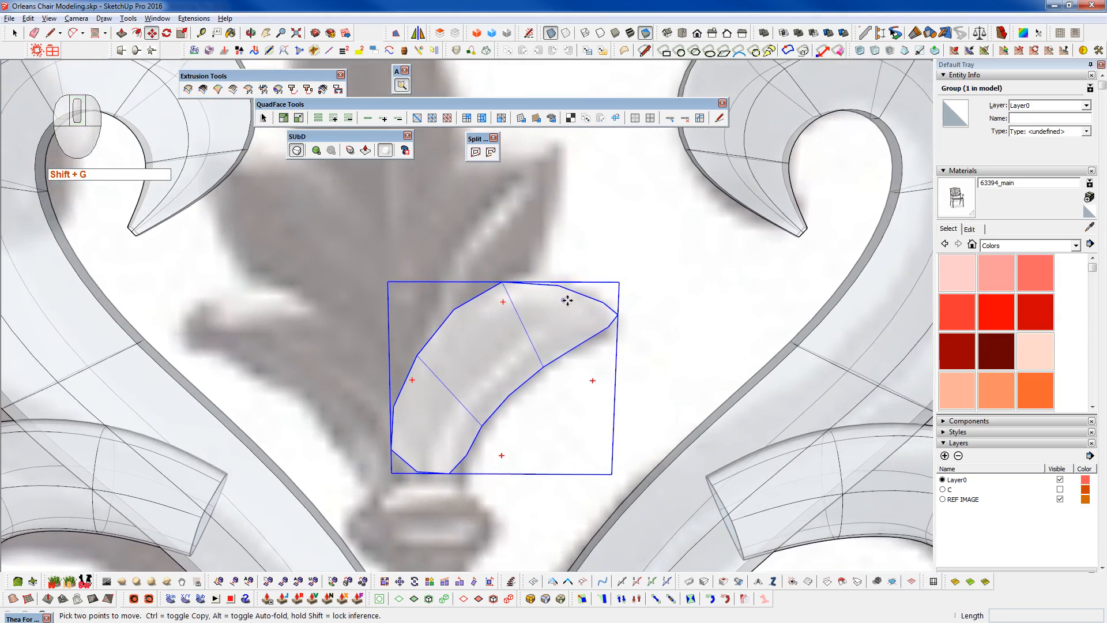
scroll(566, 300, up, 2)
shift+middle_drag(467, 334, 500, 341)
key(F3)
key(F3)
shift+middle_drag(611, 381, 589, 384)
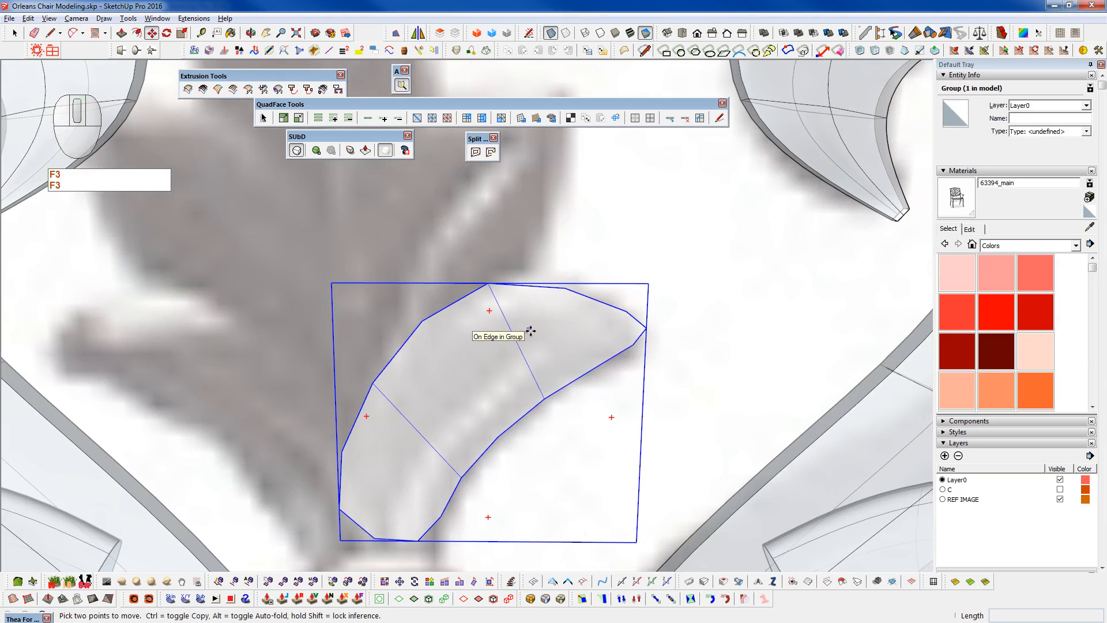
- Shift the vertex at the leaf's upper outer bend toward the tip in vertex editing and preview the subdivided shape
key(shift+2)
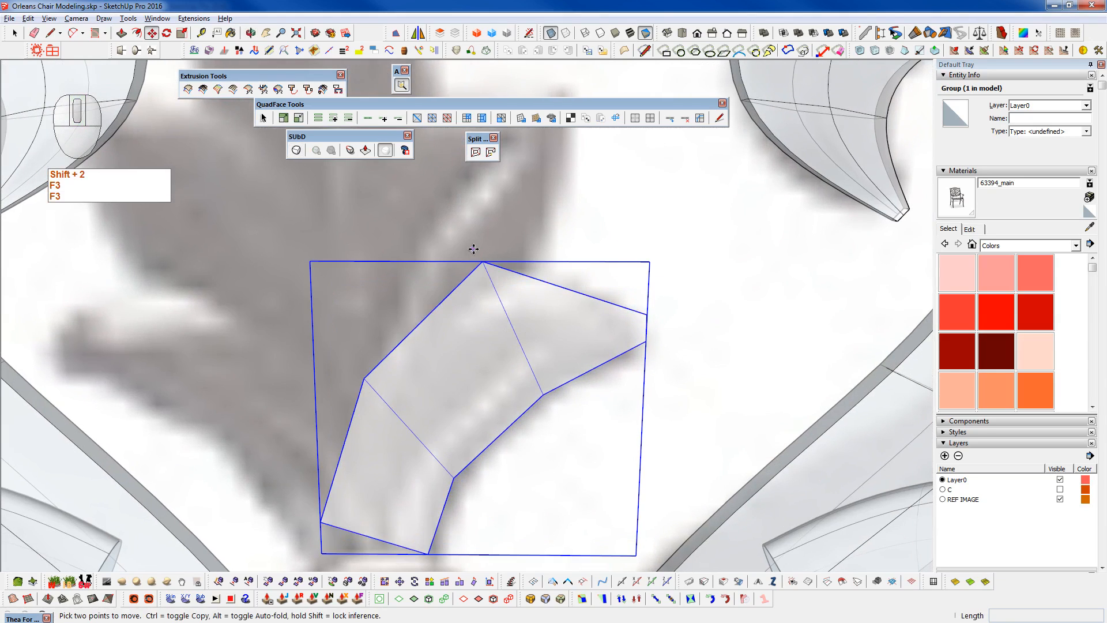
key(space)
double_click(512, 305)
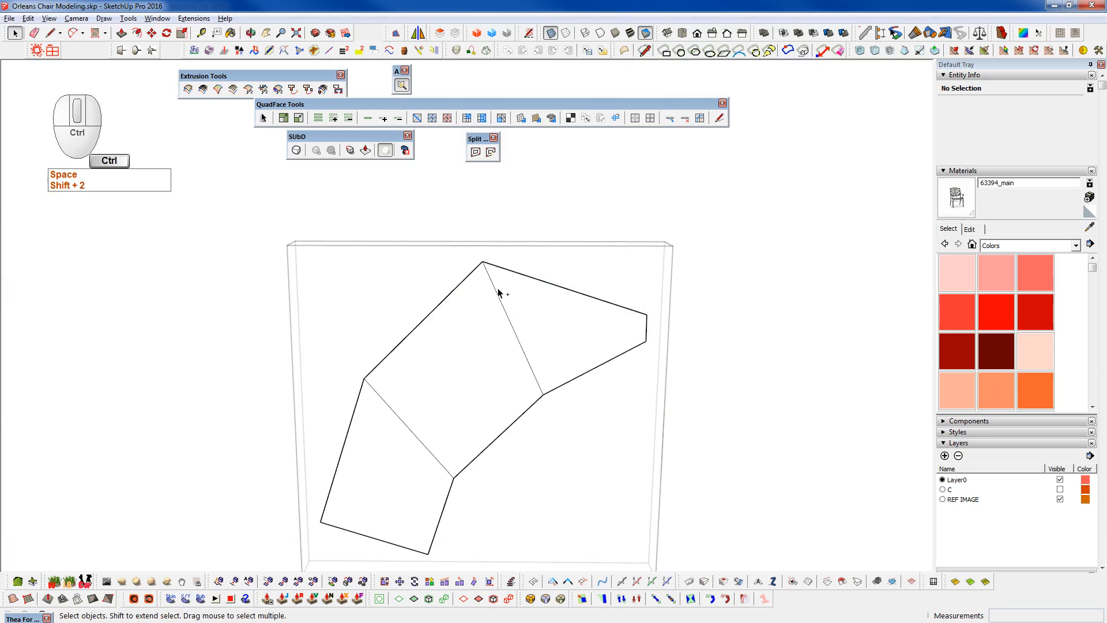
key(ctrl+5)
key(2)
key(F2)
drag(461, 244, 501, 273)
key(w)
click(482, 262)
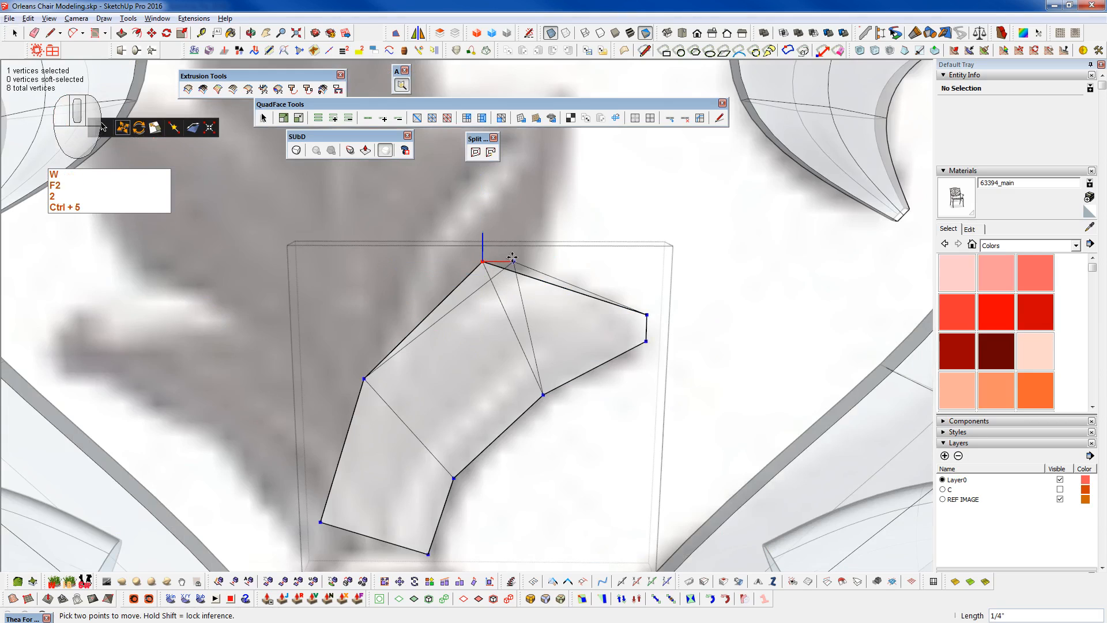
click(506, 254)
key(shift+2)
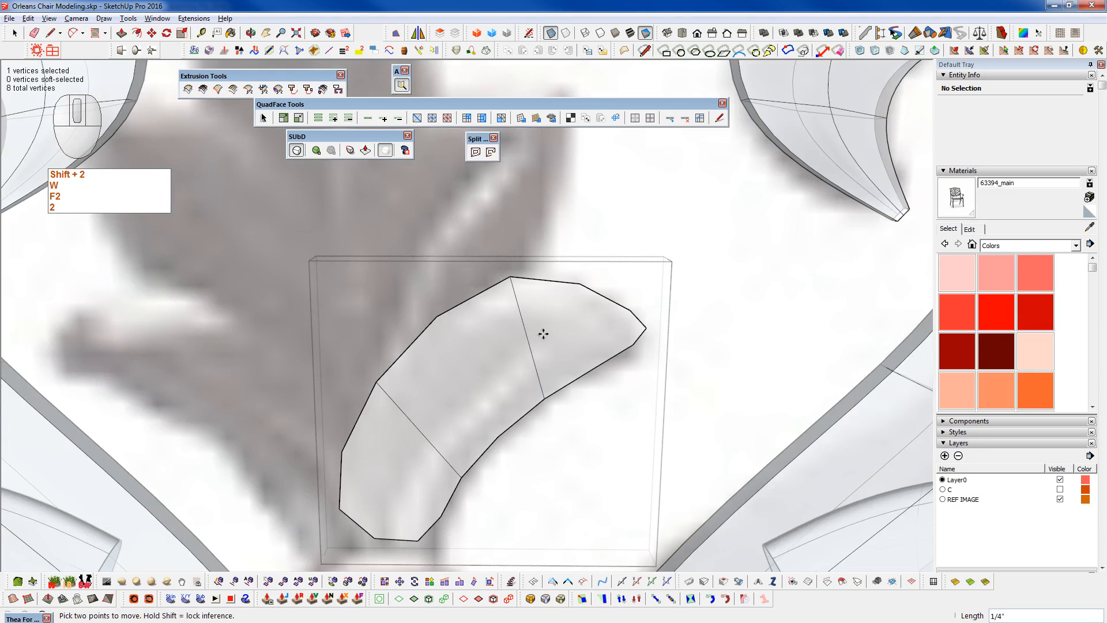
- Raise the leaf's subdivision by one level, then return to the unsubdivided cage
scroll(482, 289, down, 2)
scroll(454, 367, down, 2)
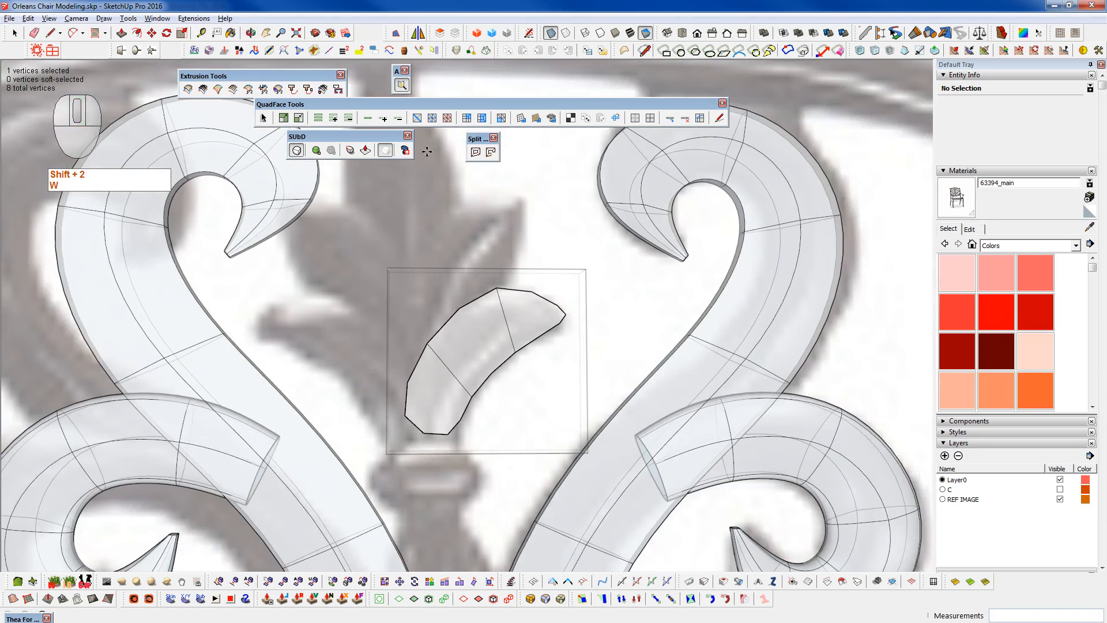
click(316, 151)
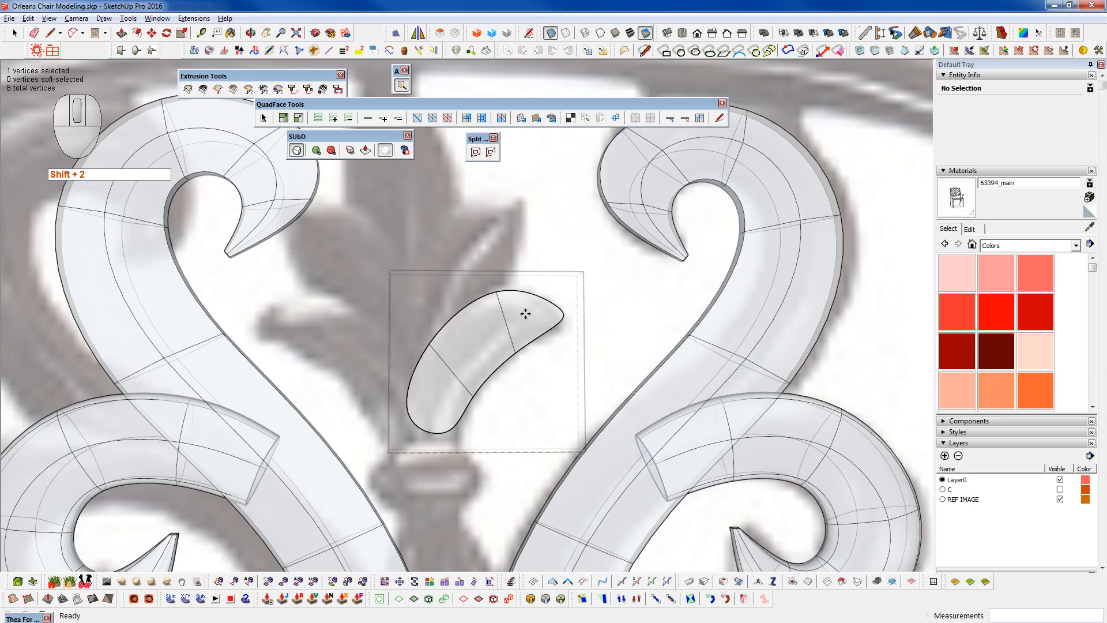
scroll(524, 311, up, 3)
key(shift+1)
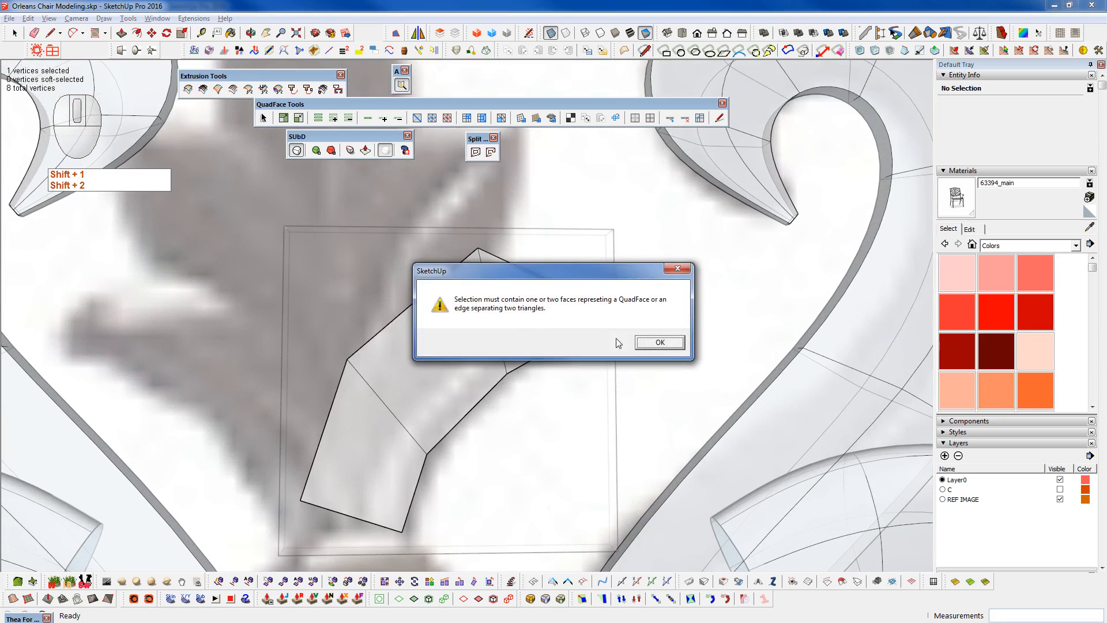
key(space)
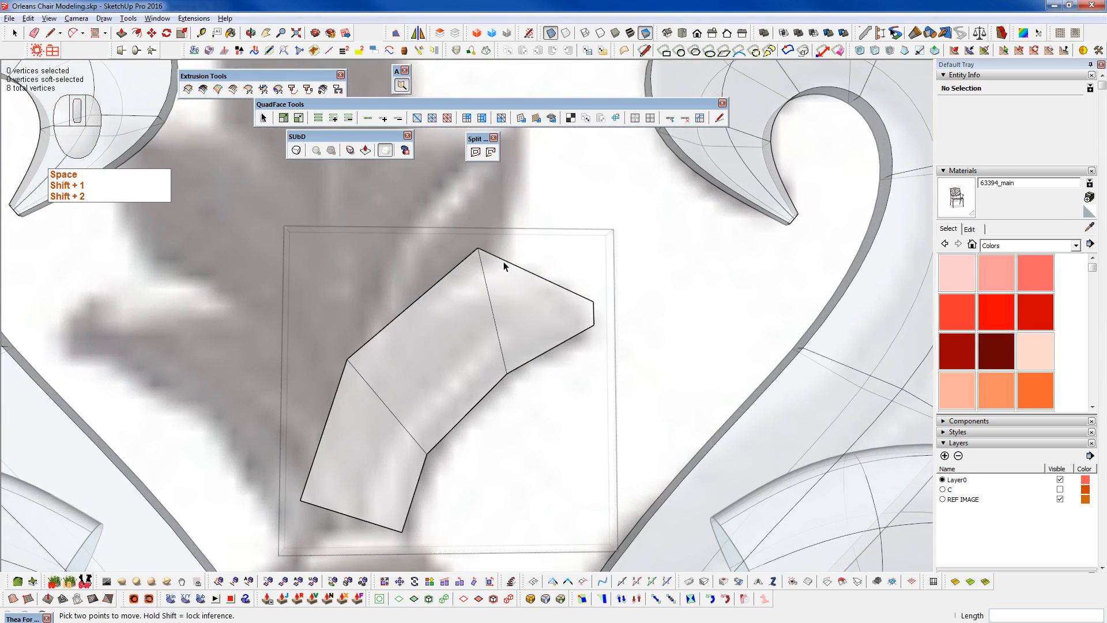
- Leave vertex editing and lower the leaf's upper outer bend vertex by about 1/8 inch, comparing the smoothed shape
key(w)
key(space)
click(499, 279)
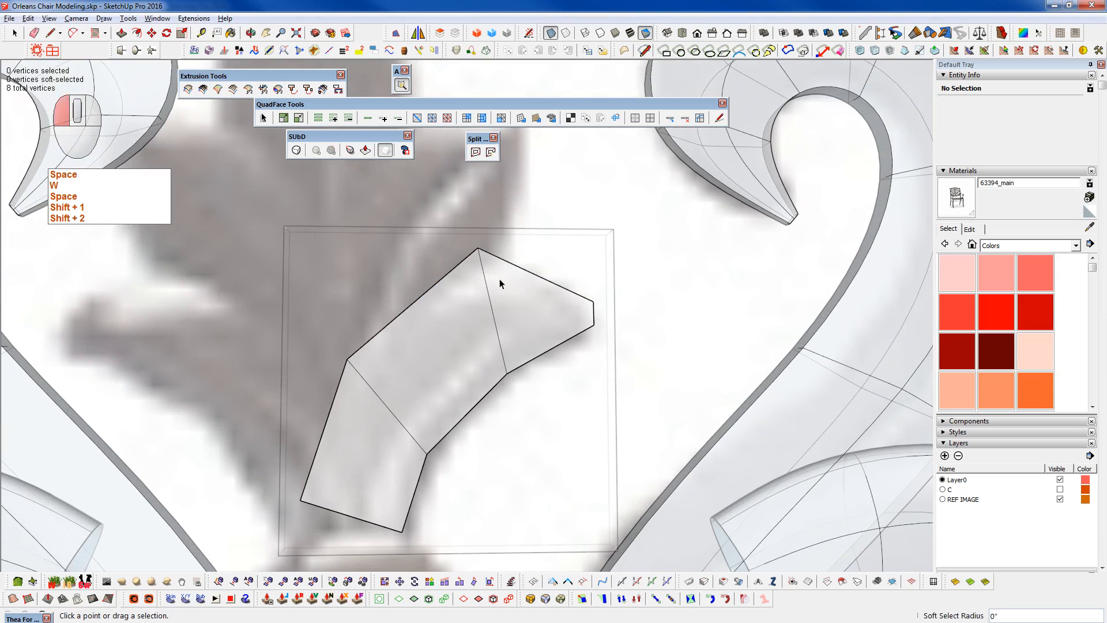
key(space)
click(499, 278)
key(ctrl+t)
key(w)
drag(478, 249, 477, 259)
key(shift+2)
key(shift+2)
key(shift+2)
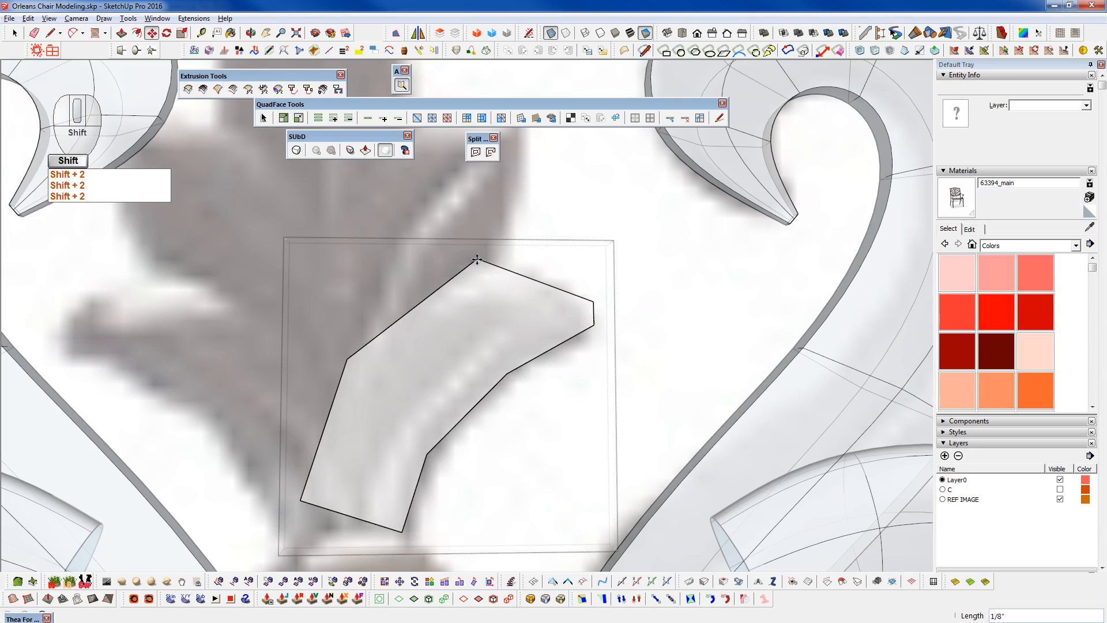
- Raise the leaf's upper outer bend vertex again and preview the subdivided outline against the photo
key(shift+2)
click(476, 258)
drag(476, 258, 477, 242)
key(shift+2)
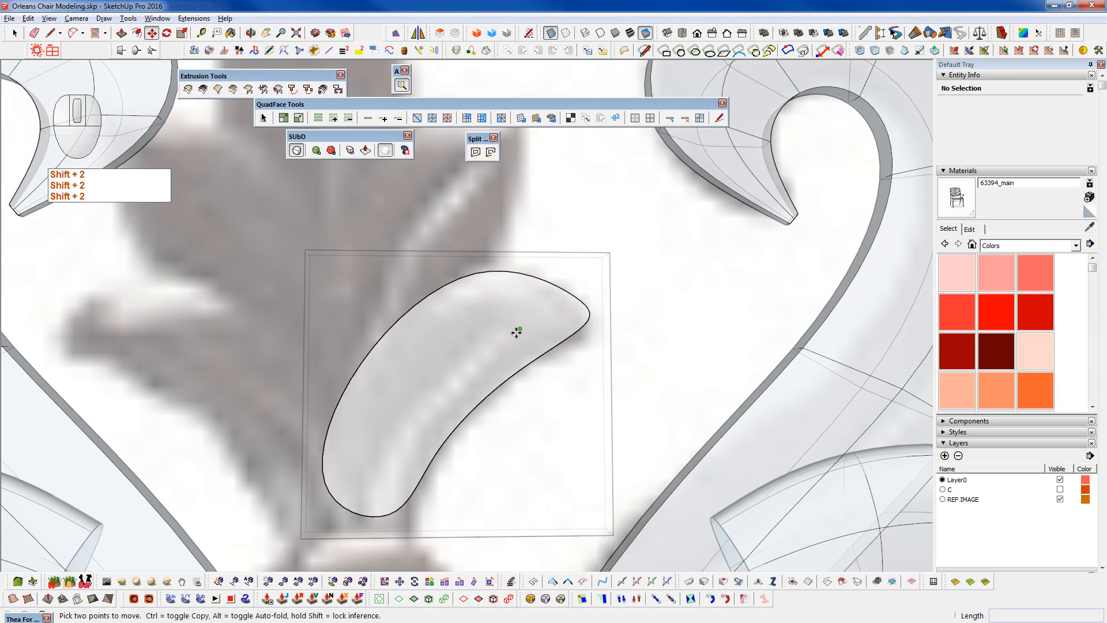
middle_drag(514, 328, 524, 301)
- Move the inner bend vertex nearest the leaf's tip inward about 1/16 inch and check the smoothed curve
key(shift+2)
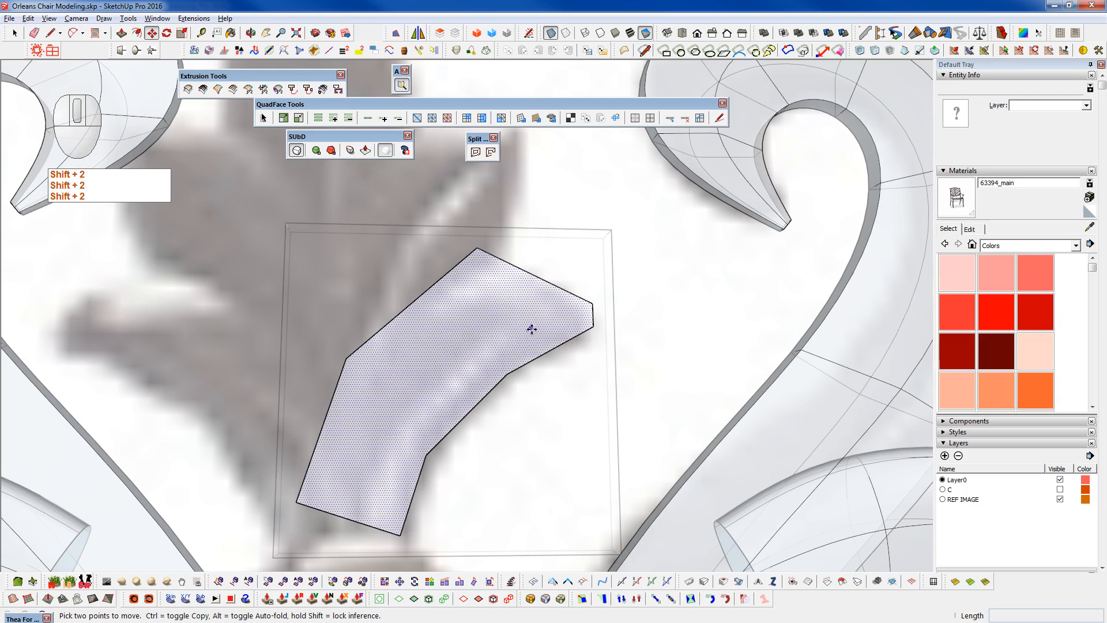
drag(513, 369, 503, 362)
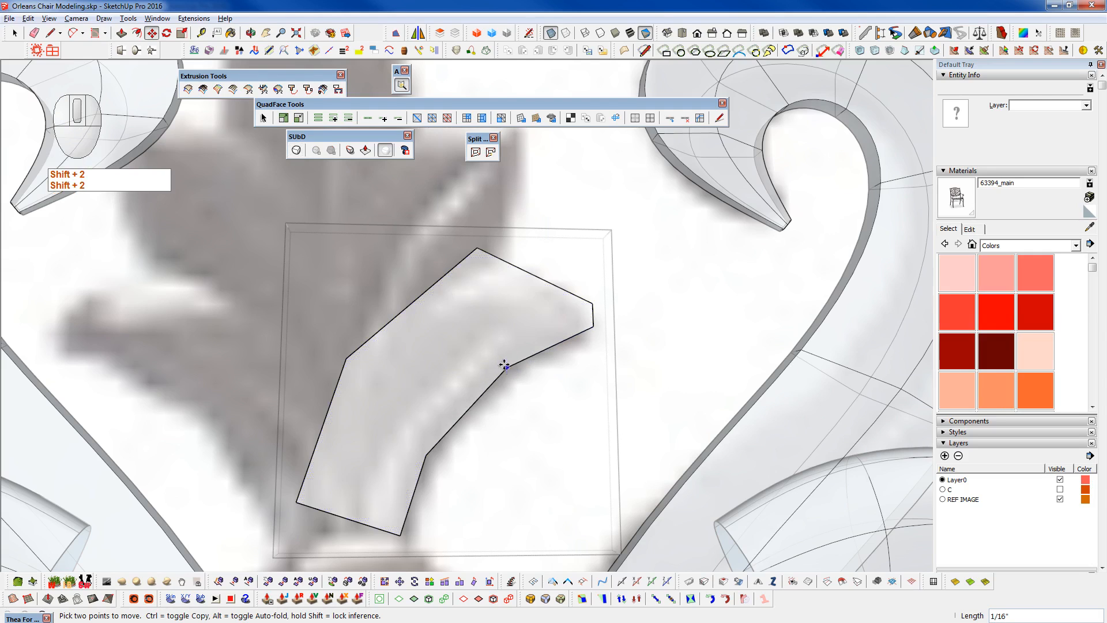
key(shift+2)
middle_drag(504, 371, 594, 318)
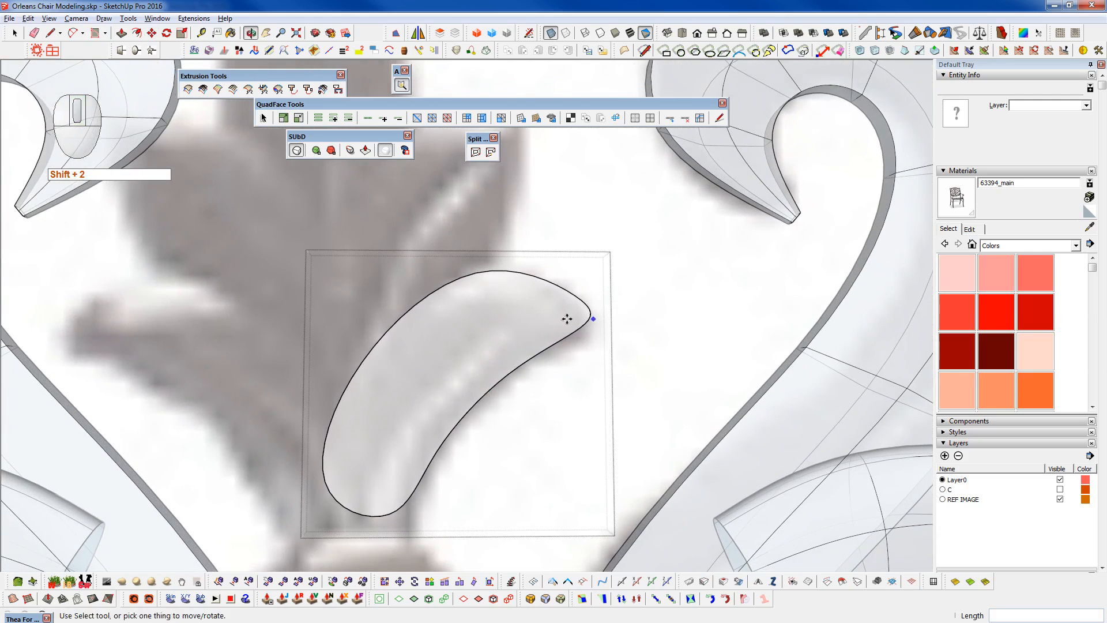
key(shift+2)
middle_drag(454, 388, 484, 383)
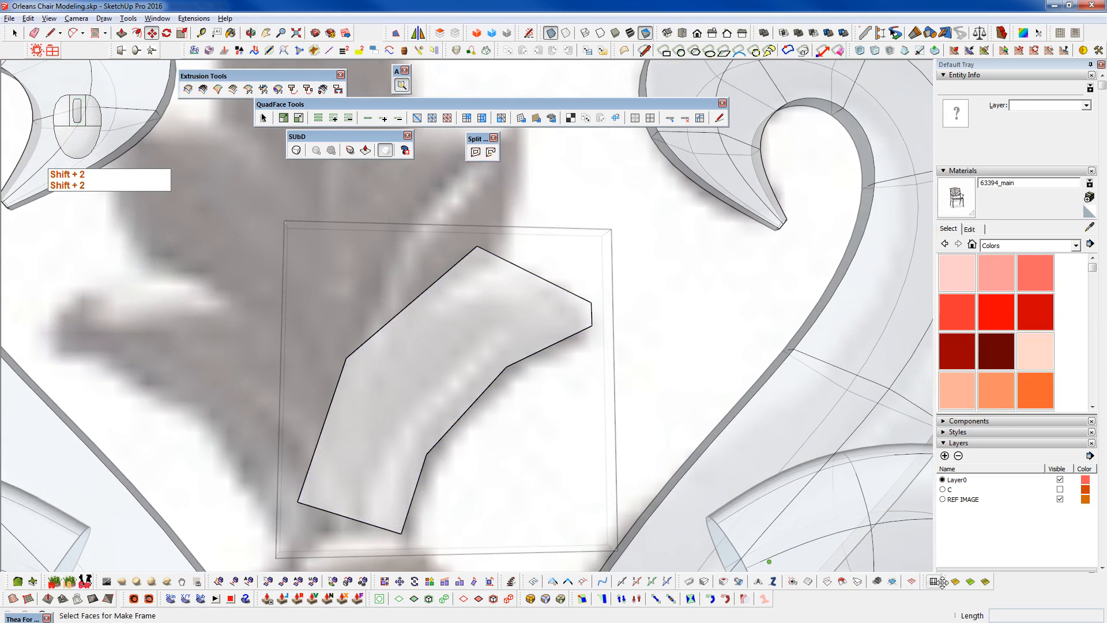
click(987, 585)
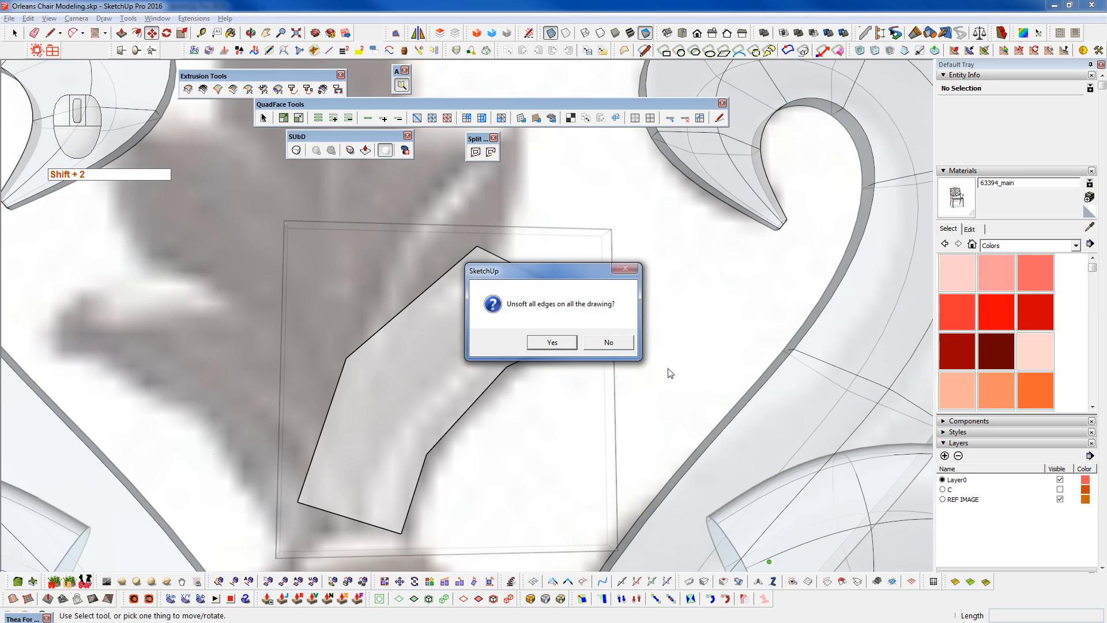
click(612, 350)
click(486, 365)
key(q)
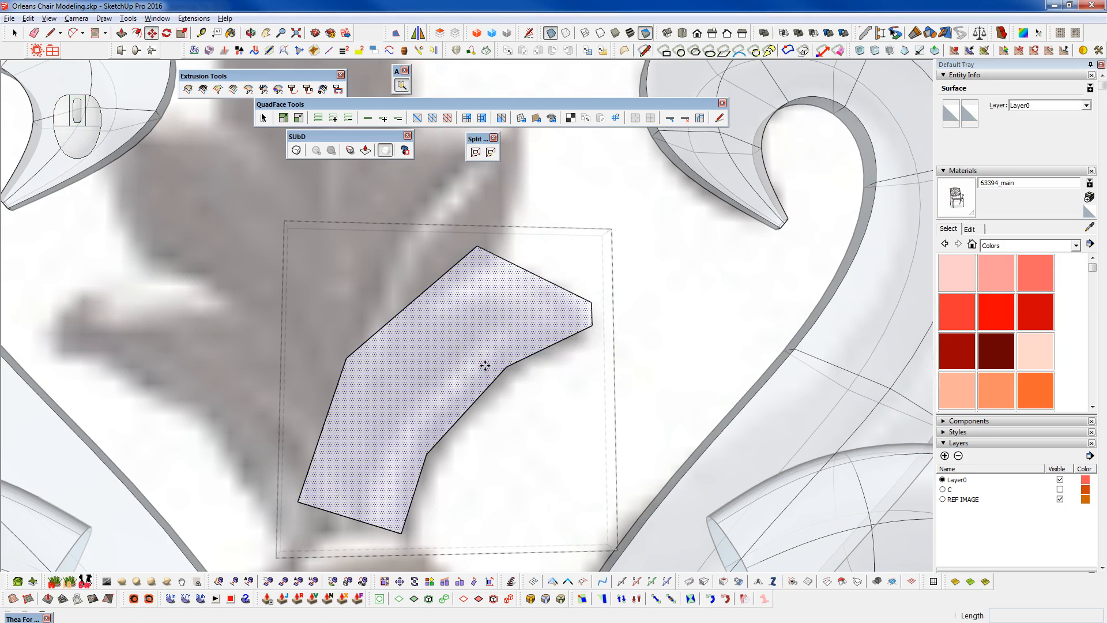
key(h)
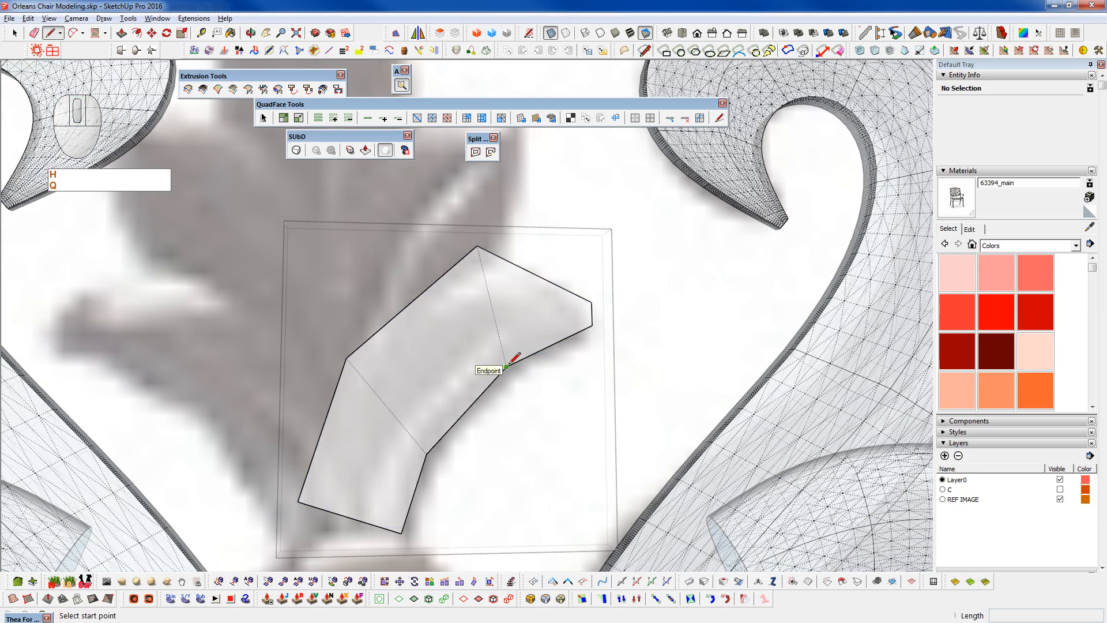
key(h)
- Unsoften the edges of the selected leaf surface to bring back its two dividing edges
key(space)
click(510, 364)
click(985, 582)
middle_drag(482, 383, 486, 327)
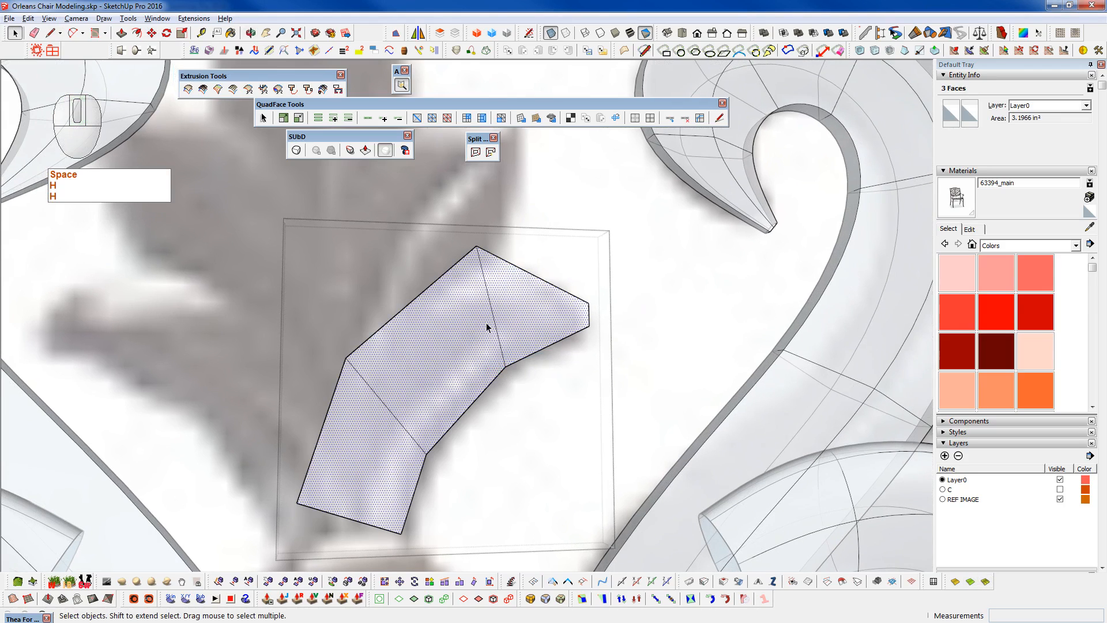
- Move the leaf's upper outer bend vertex about 3/8 inch back toward the base and check the subdivided curve
key(w)
key(ctrl+t)
click(476, 249)
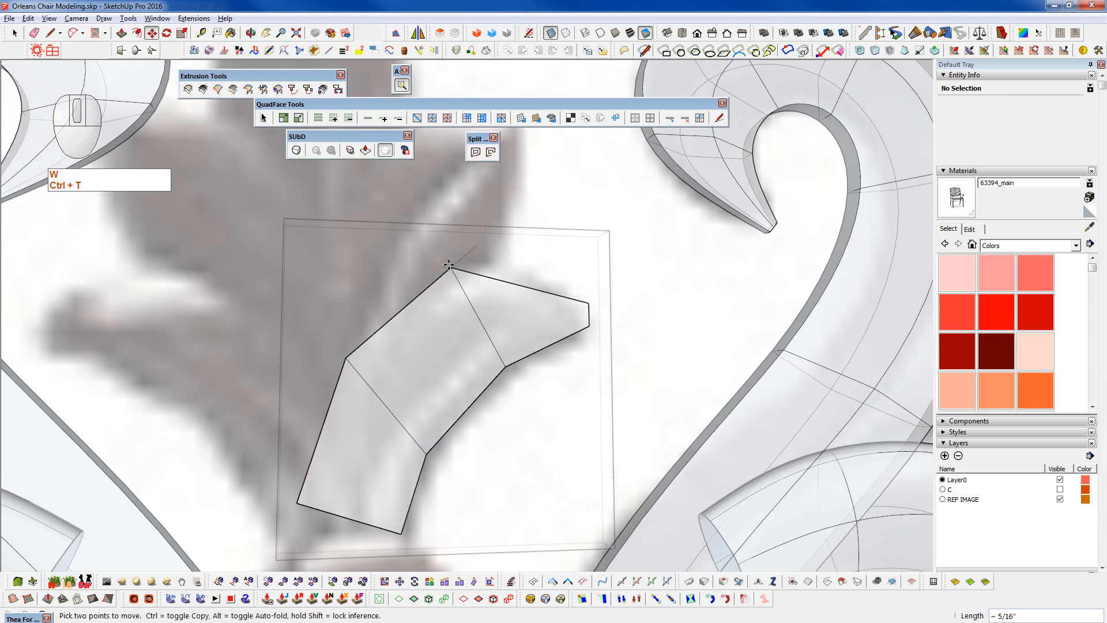
click(441, 264)
key(shift+2)
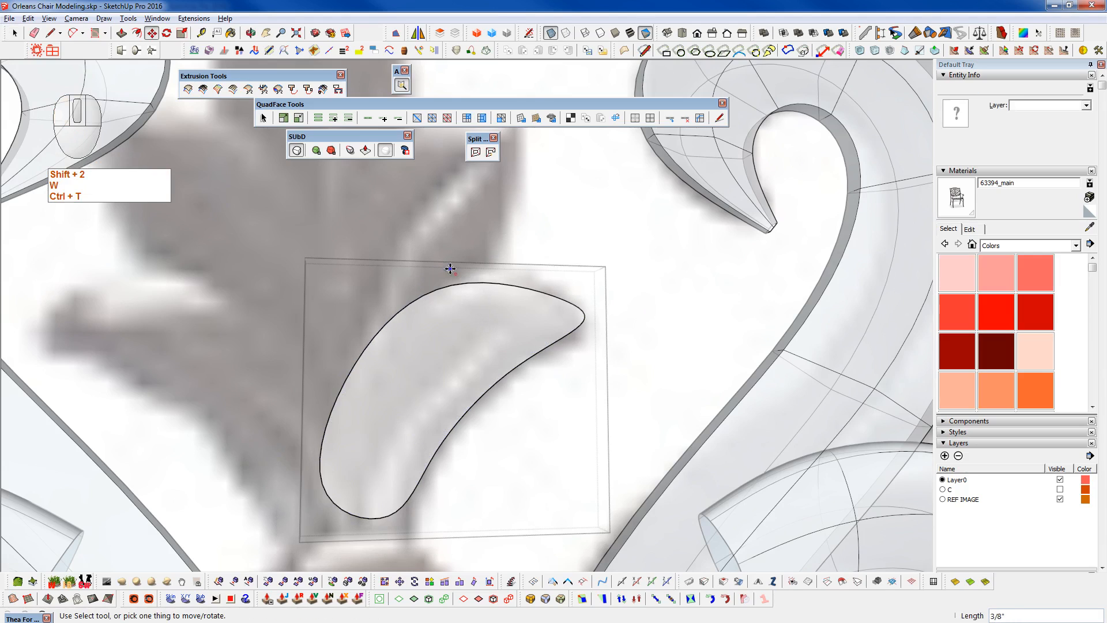
key(shift+2)
click(435, 264)
key(shift+2)
key(shift+2)
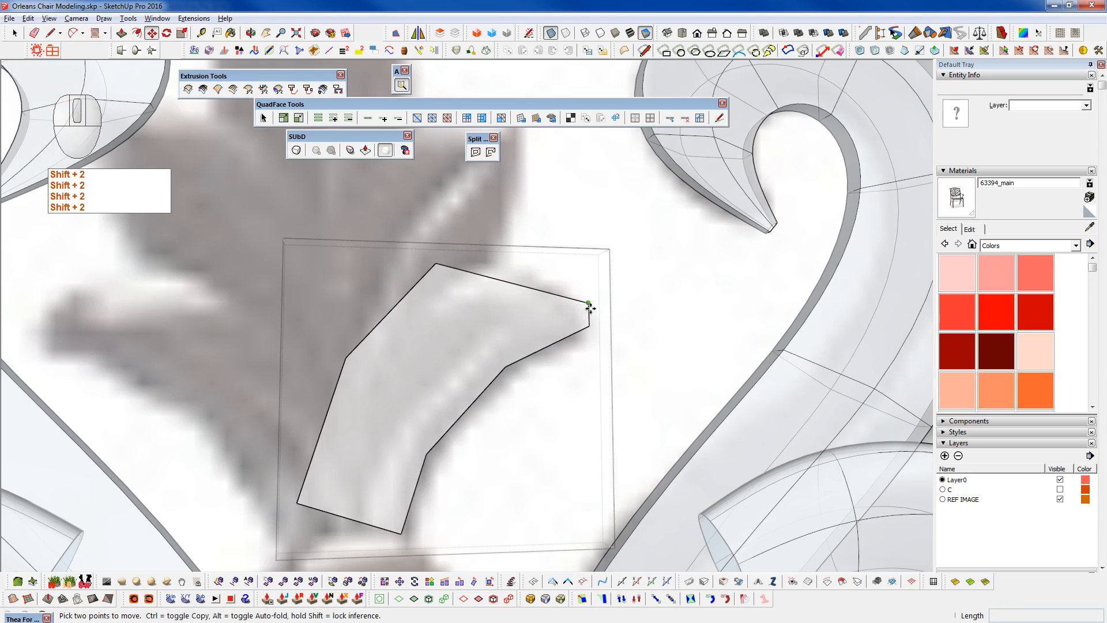
- Extend the leaf's tip edge outward about 1/8 inch and raise its upper corner about 1/16 inch
click(589, 304)
key(shift)
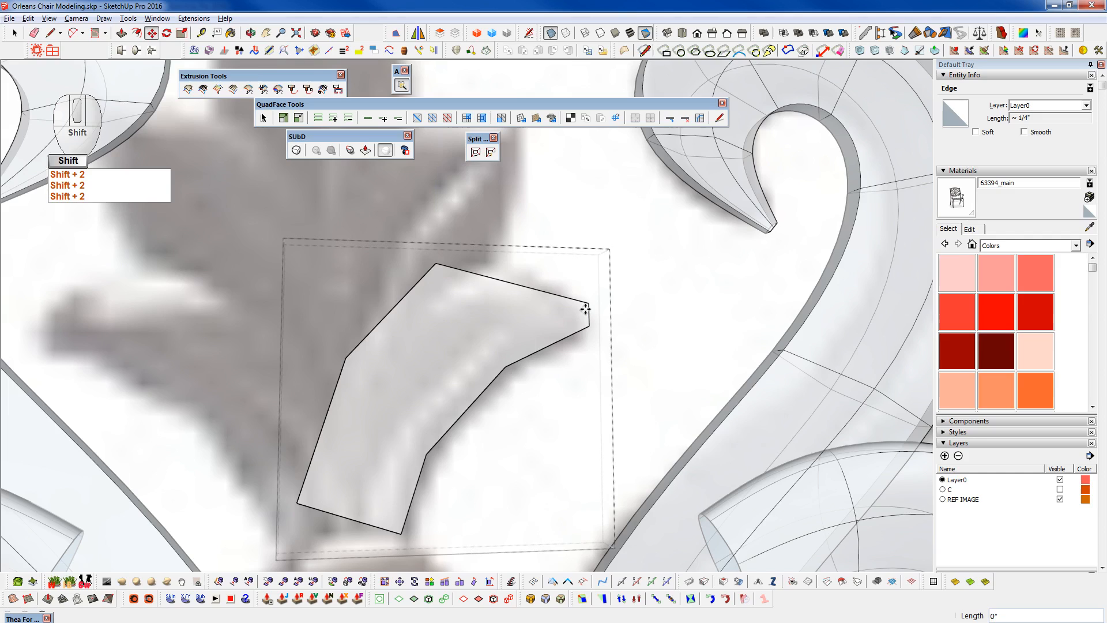
key(shift+2)
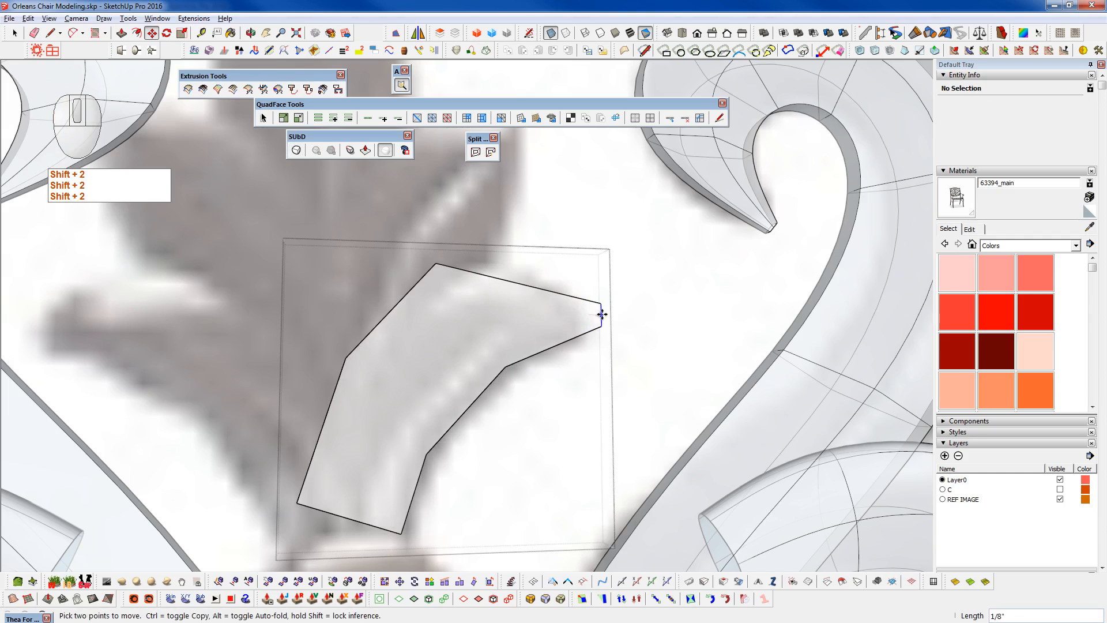
click(600, 312)
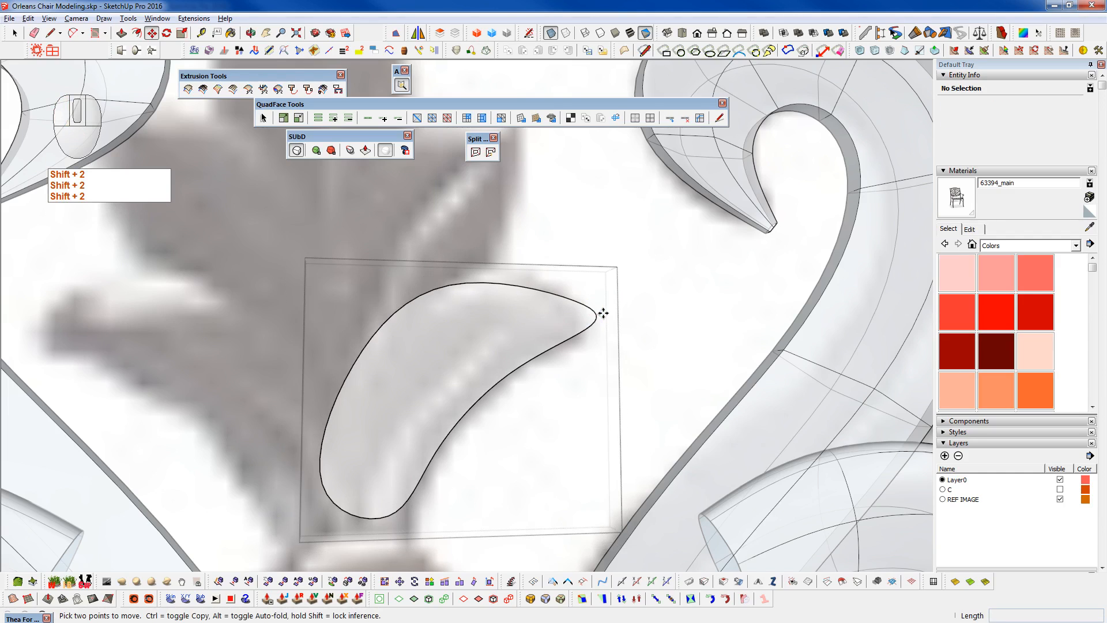
key(shift+2)
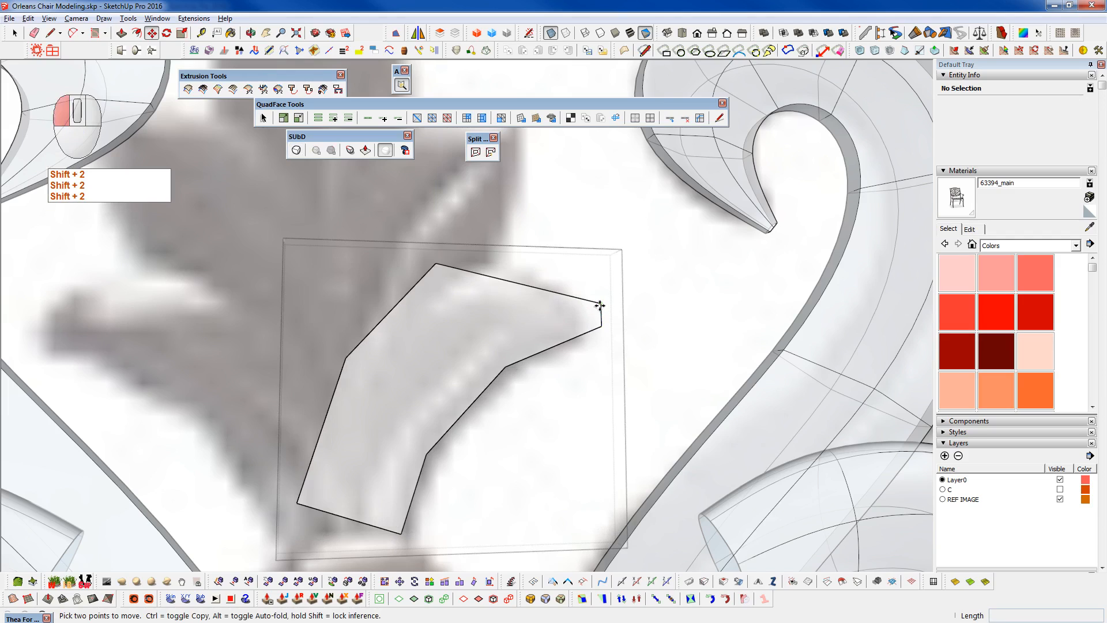
key(shift+2)
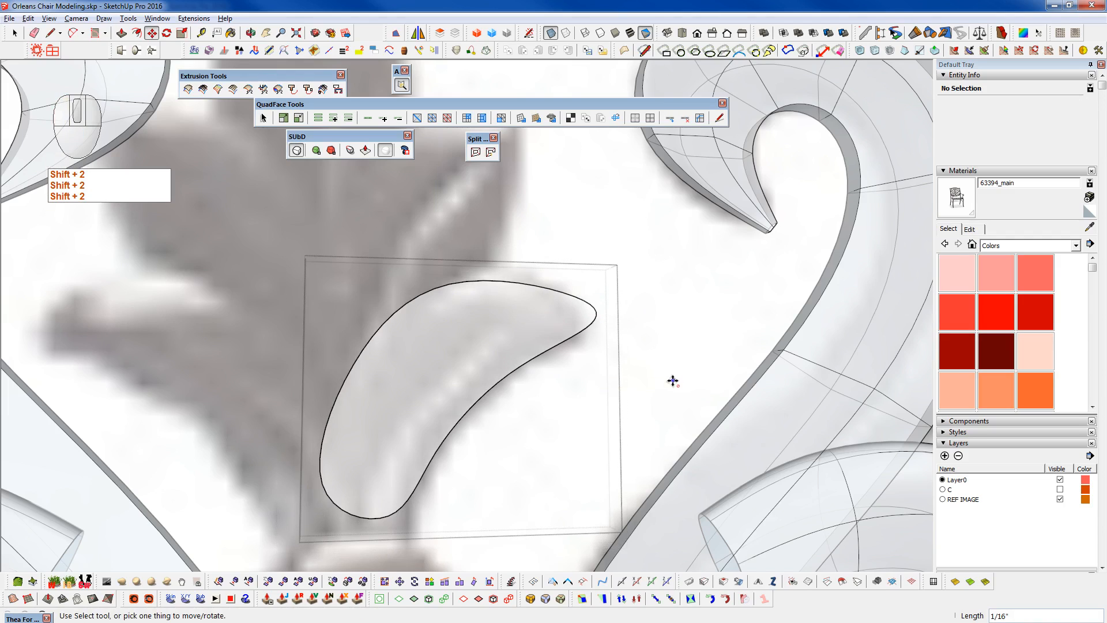
key(shift+2)
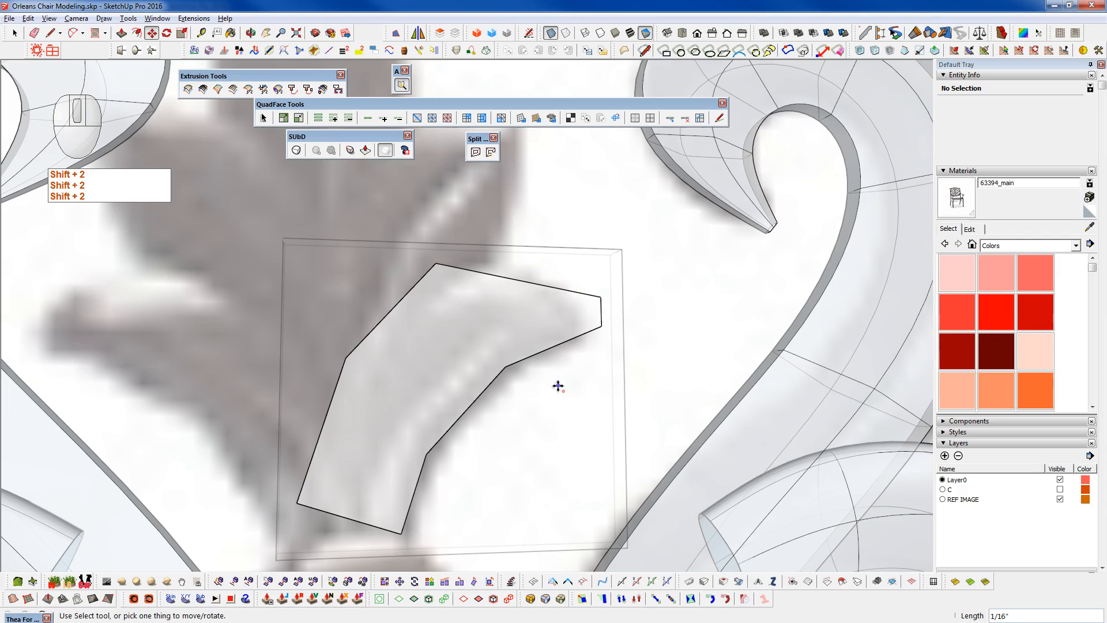
- Select the reshaped leaf's whole surface and unsoften its inner edges again
key(space)
click(510, 317)
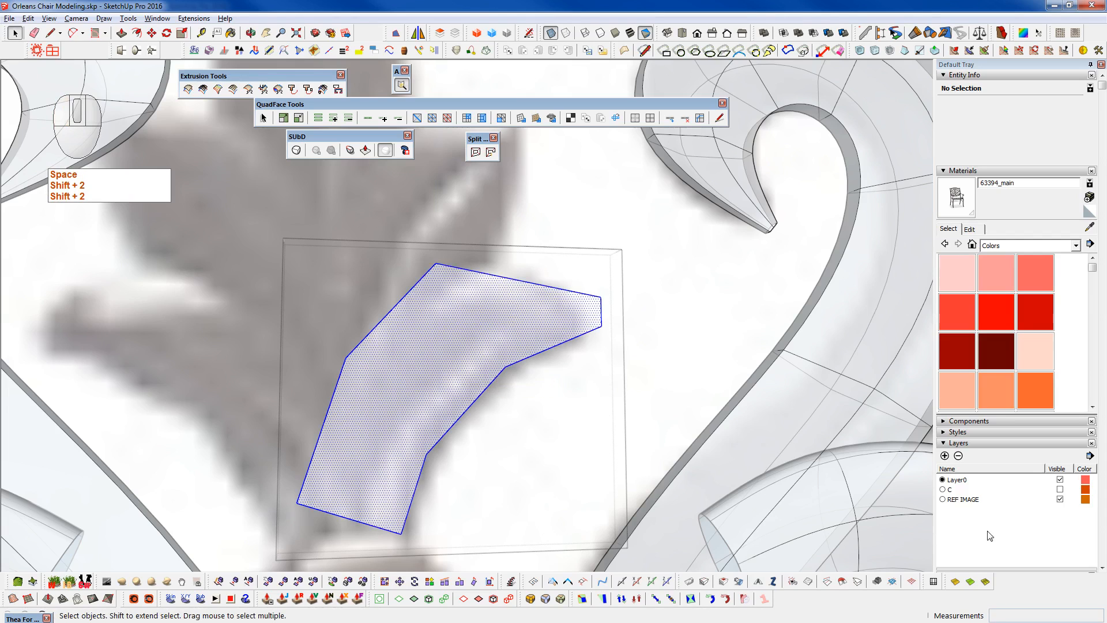
click(988, 587)
middle_drag(447, 403, 469, 403)
- Move the inner bend vertex nearest the tip outward along the leaf's lower curve and preview the subdivision
click(494, 355)
key(w)
click(510, 366)
click(524, 359)
key(shift+2)
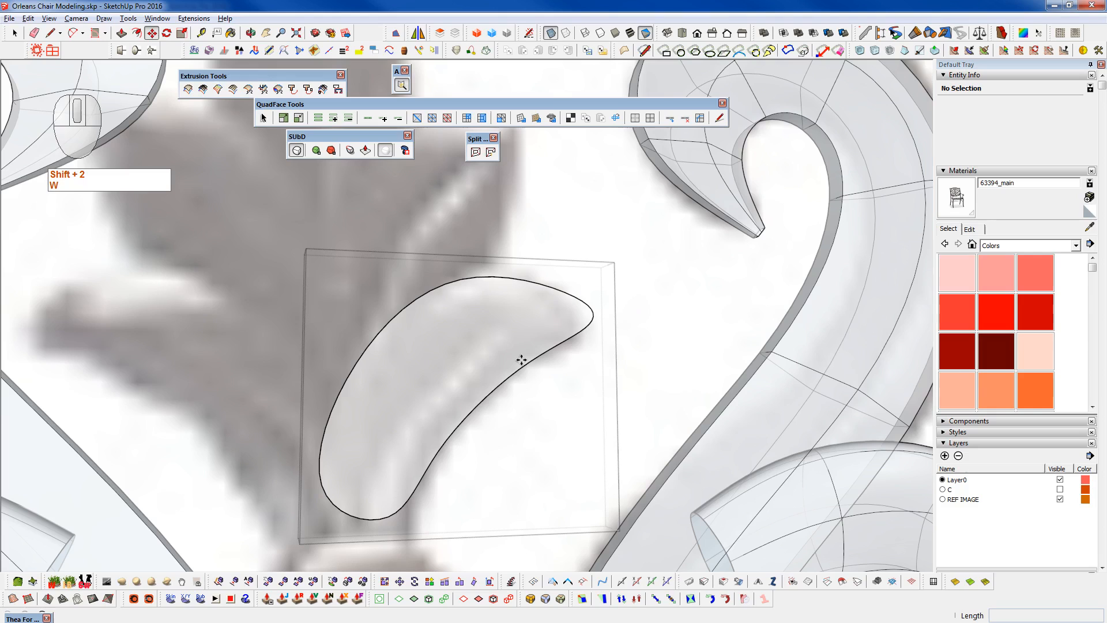
- Leave the subdivision preview, select the leaf's whole surface and unsoften its inner edges once more
key(shift+2)
key(space)
click(523, 349)
click(989, 585)
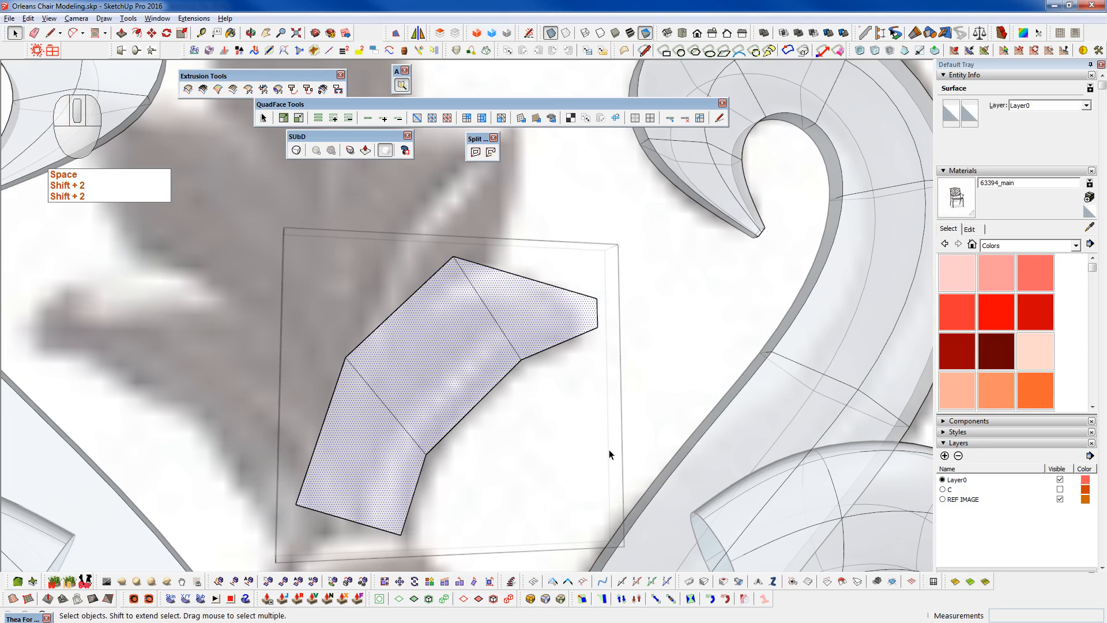
- Draw a centre line from the leaf's base edge through the midpoints of both bend edges, forking it to the two tip corners
key(q)
click(349, 518)
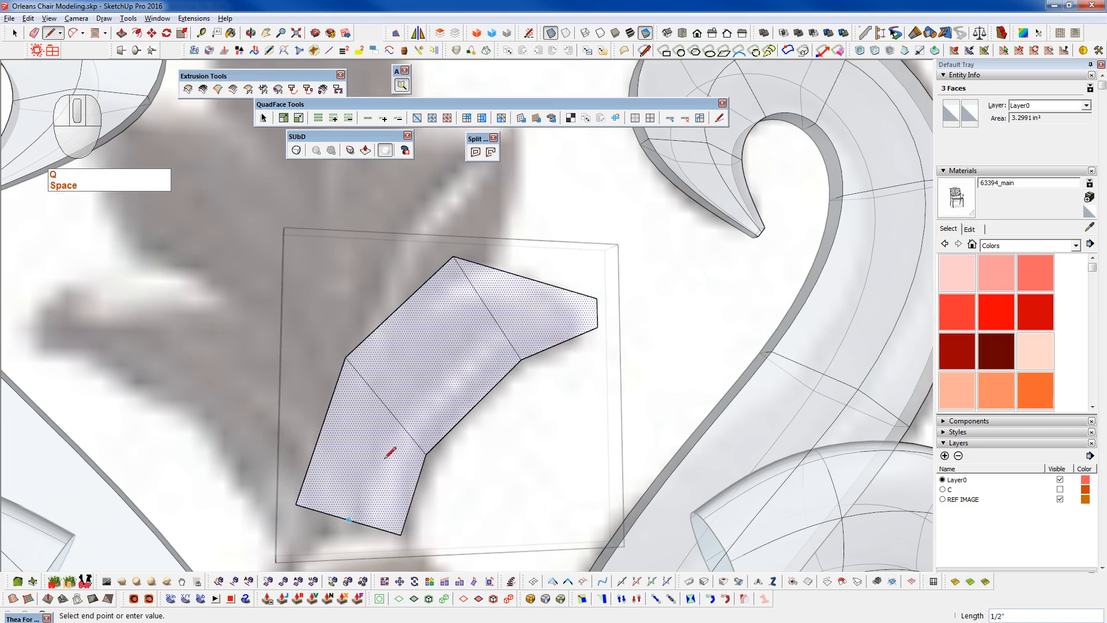
click(386, 405)
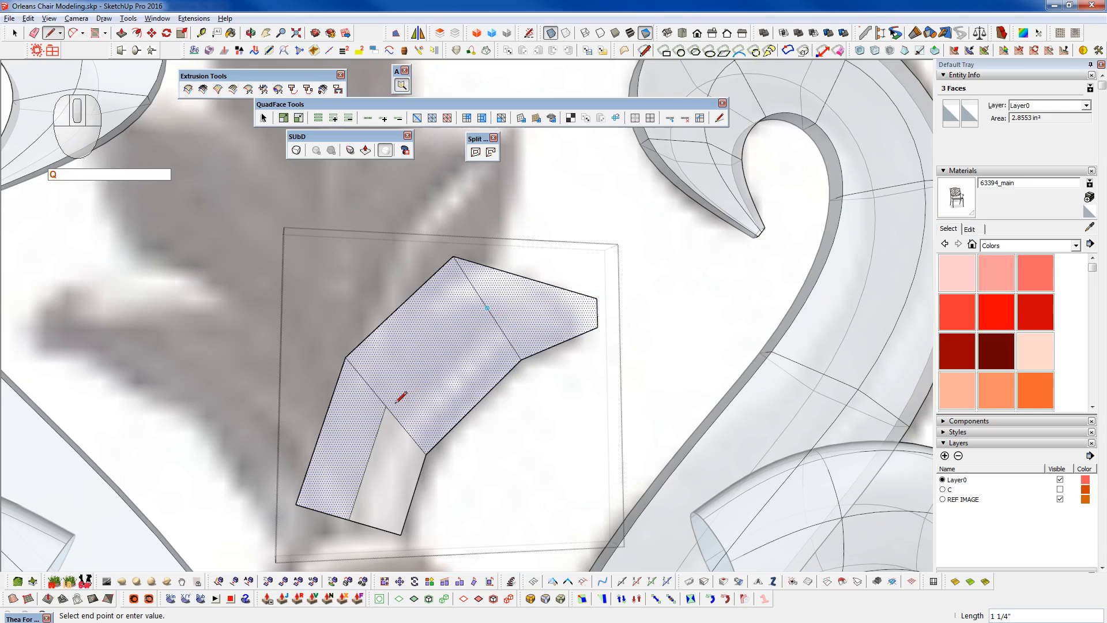
click(487, 309)
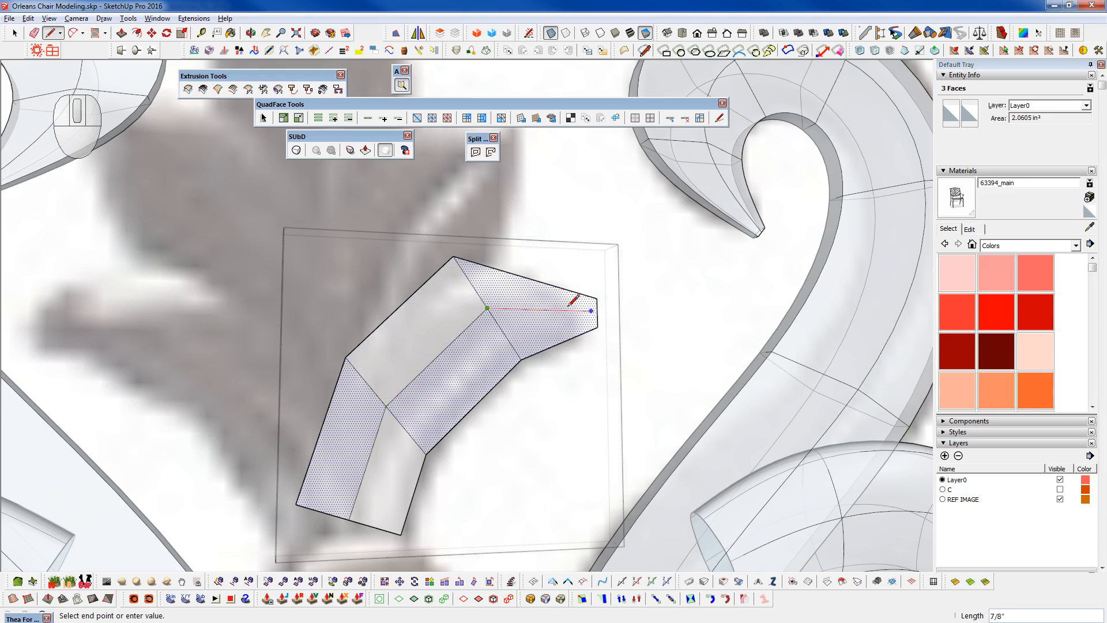
click(596, 298)
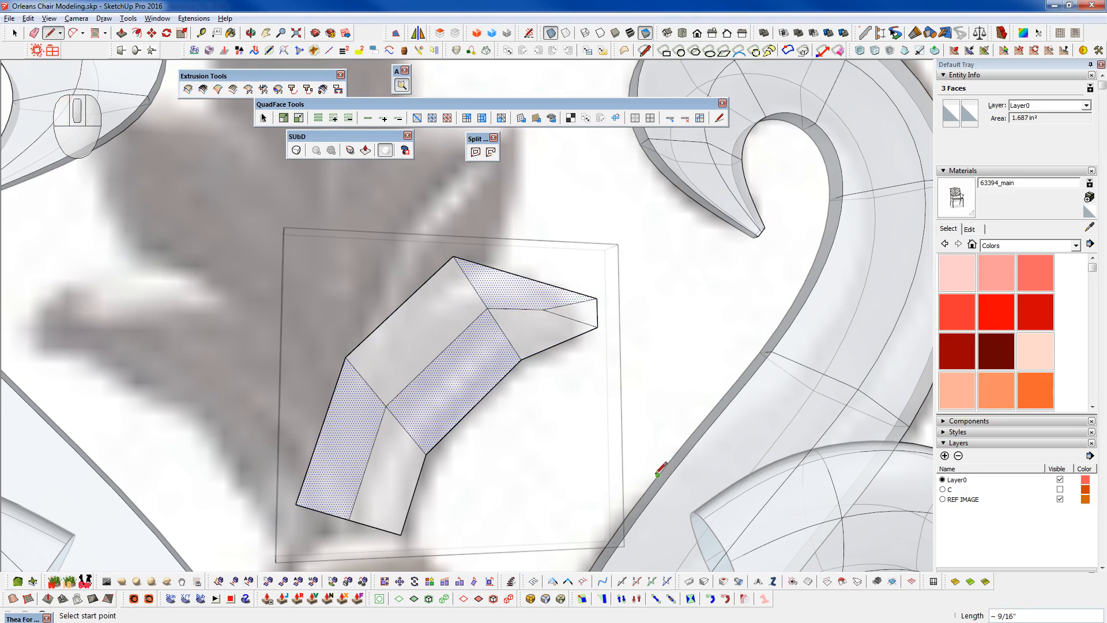
- Preview the leaf's subdivision and compare the mesh with the reference photo, switching X-ray off and on again
key(shift+2)
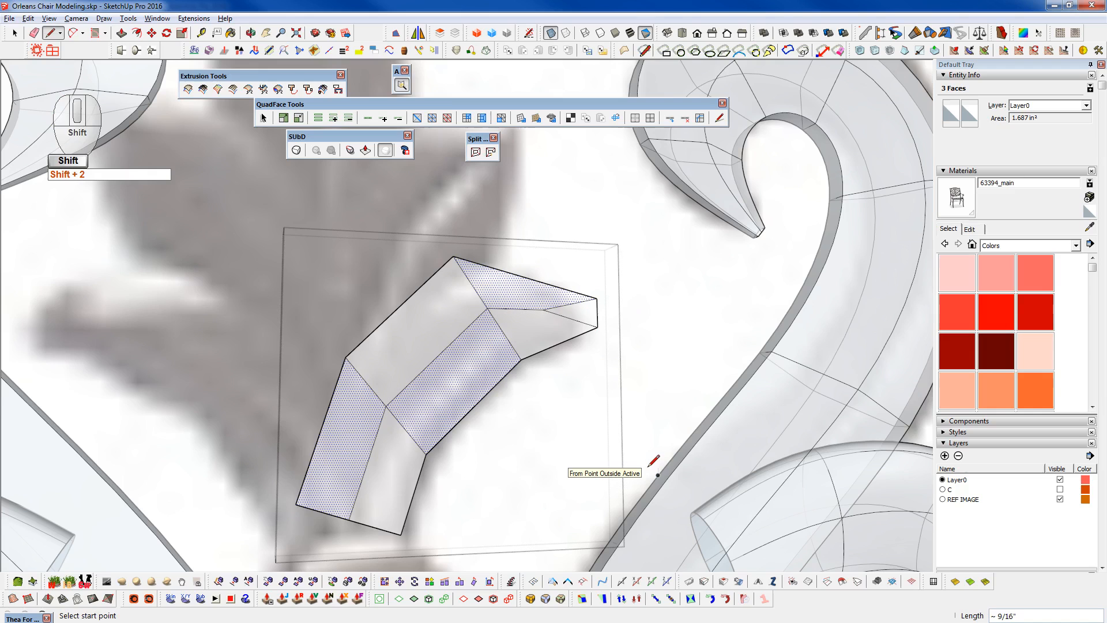
middle_drag(548, 312, 507, 358)
key(shift+2)
scroll(482, 361, up, 2)
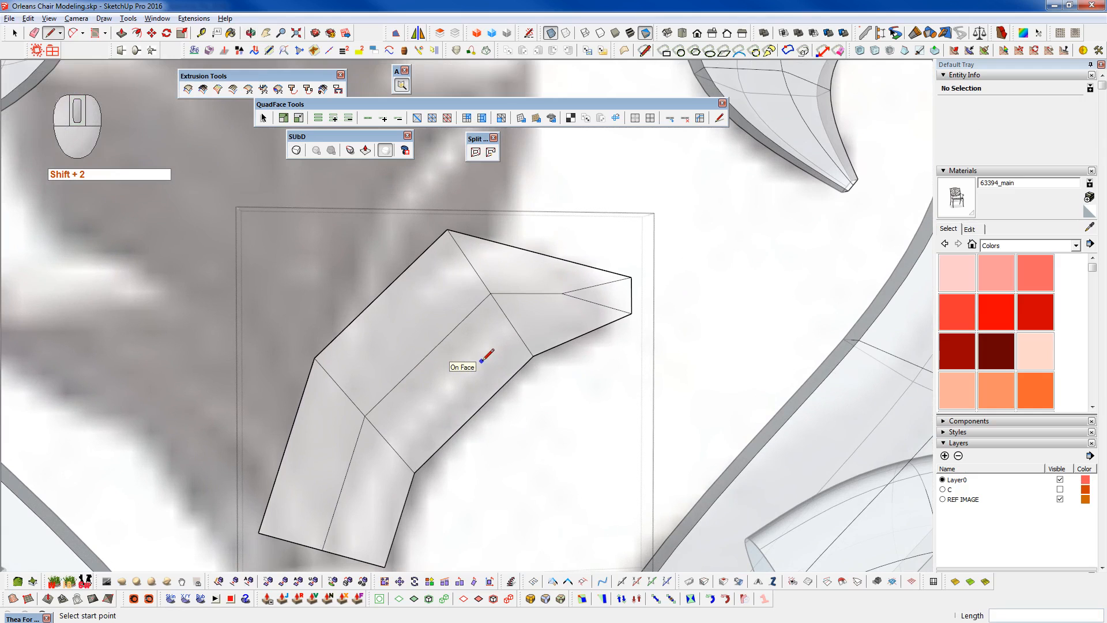
scroll(482, 361, down, 3)
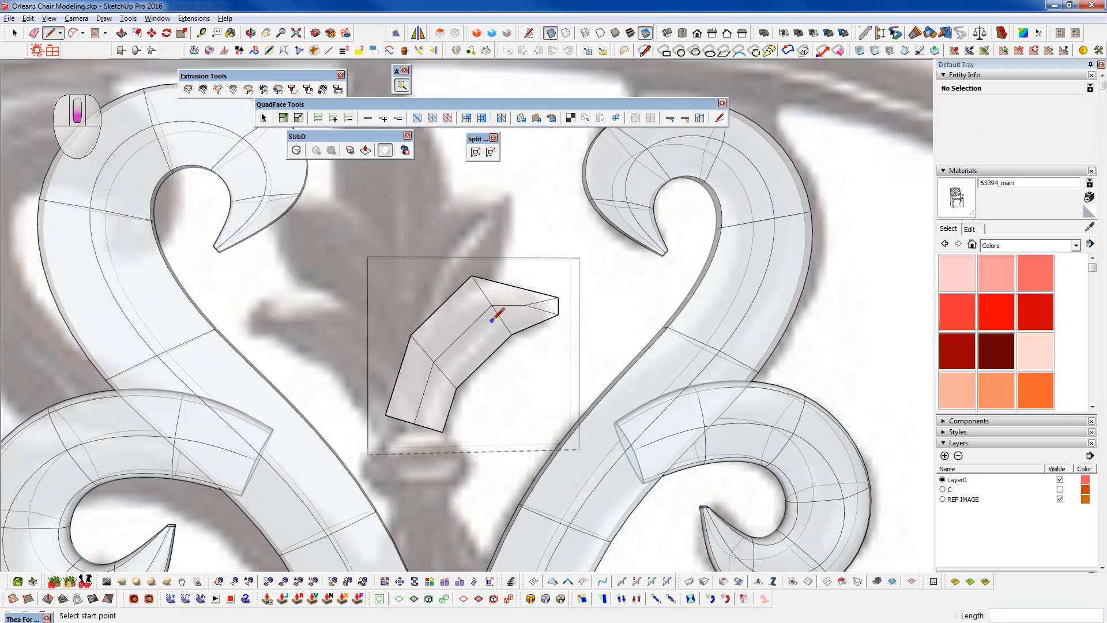
key(F3)
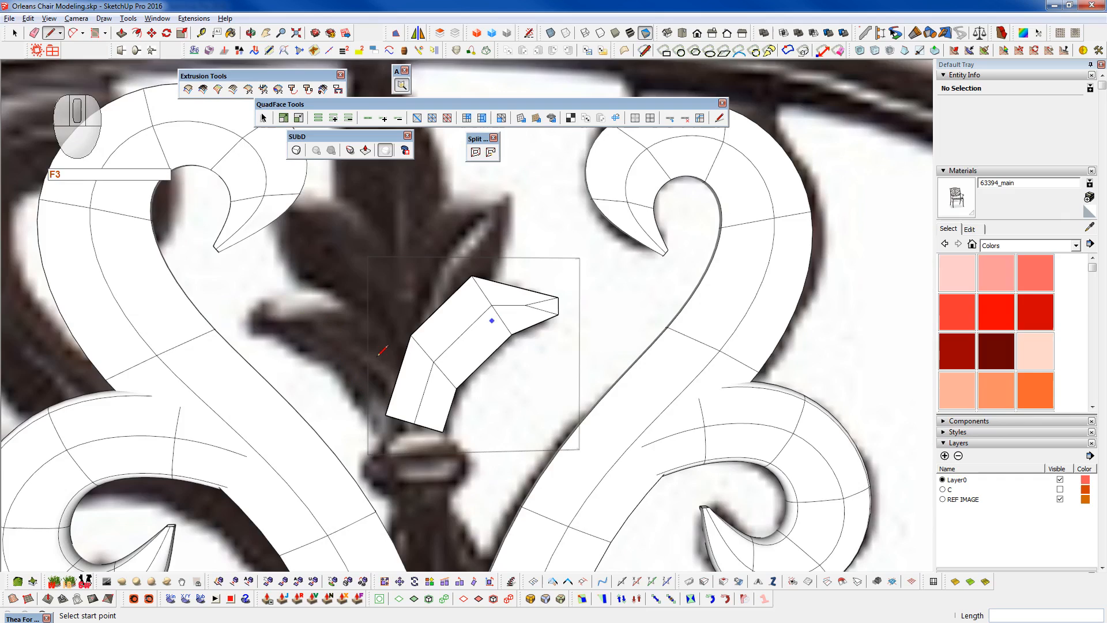
key(F3)
scroll(480, 369, up, 3)
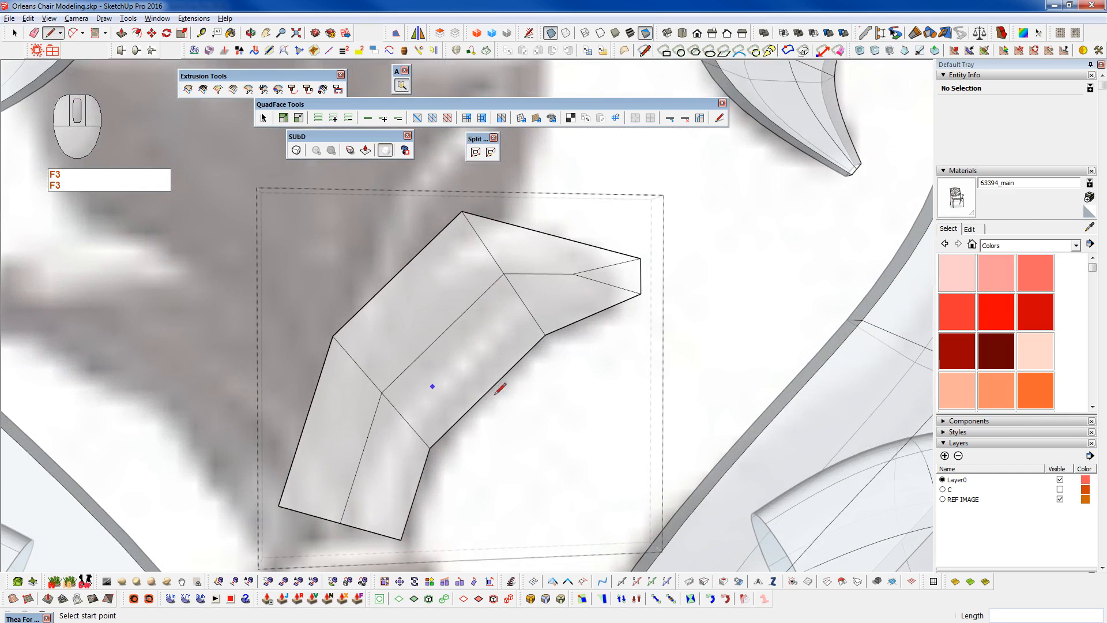
- Offset the leaf's three centre-line edges about 1/16 inch toward its inner curve
key(space)
click(542, 280)
click(368, 444)
key(f)
click(368, 448)
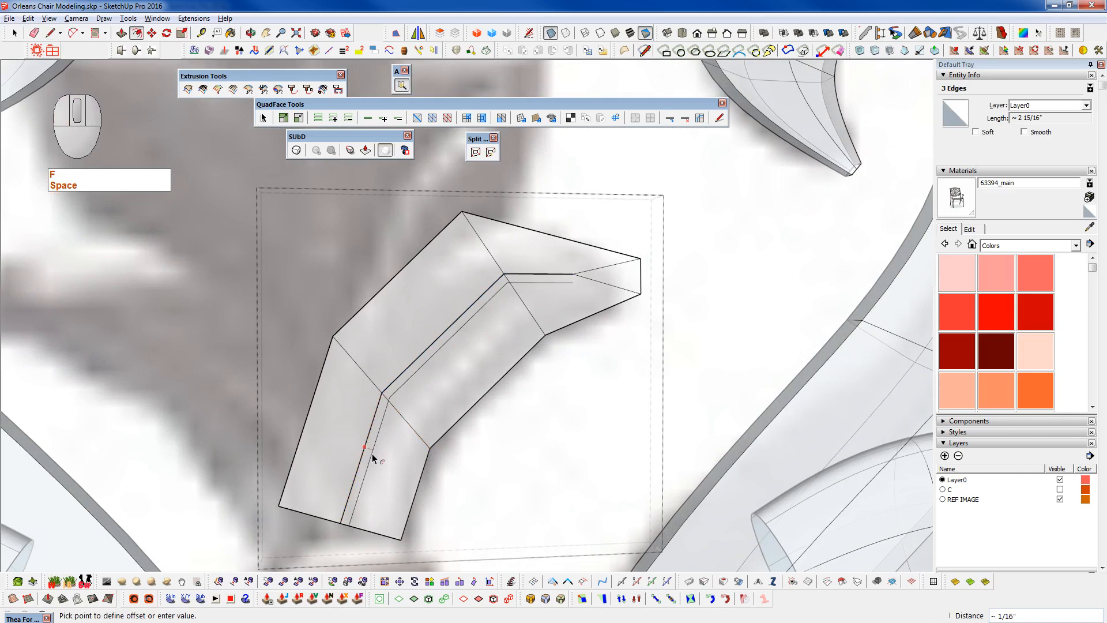
click(372, 456)
key(space)
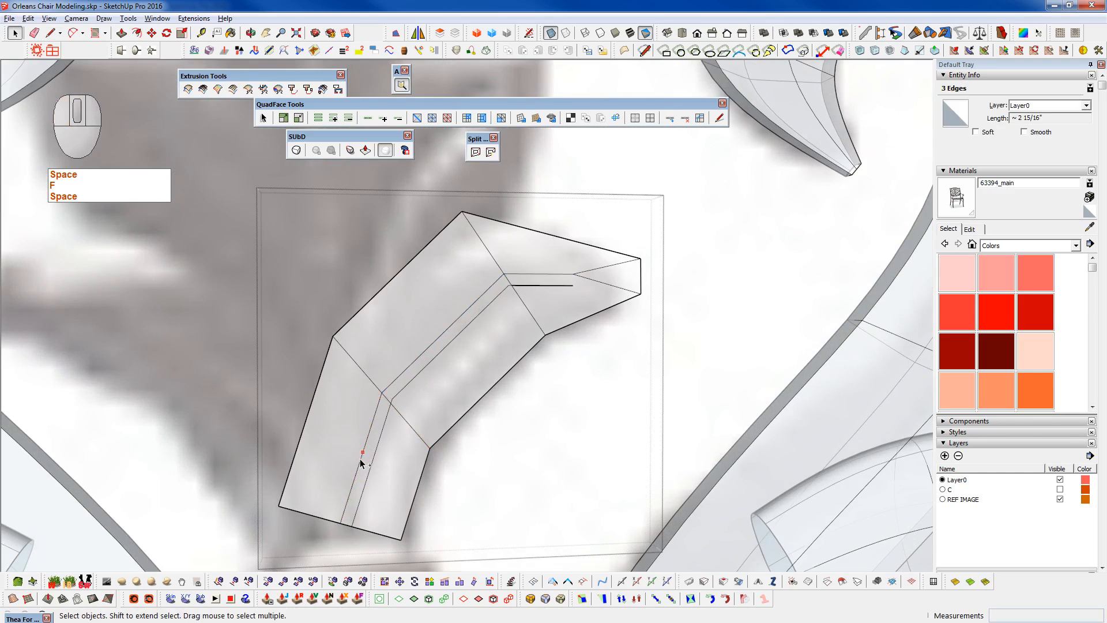
- Select the centre-line edge path again and offset it about 1/8 inch toward the leaf's outer curve
key(ctrl+space)
click(378, 447)
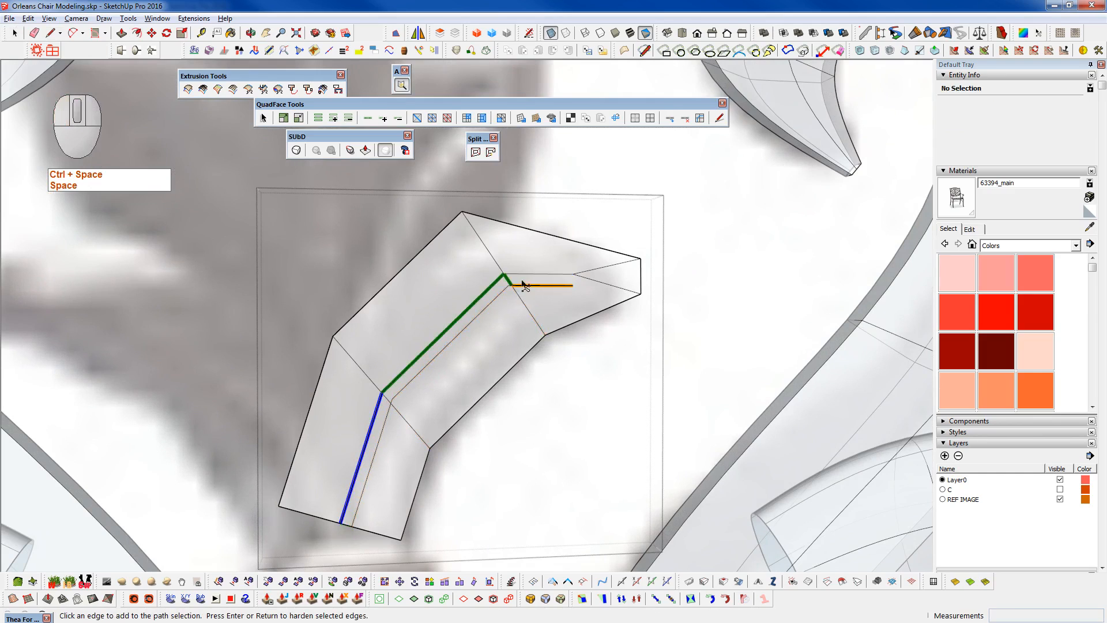
click(526, 284)
click(528, 274)
key(f)
click(536, 274)
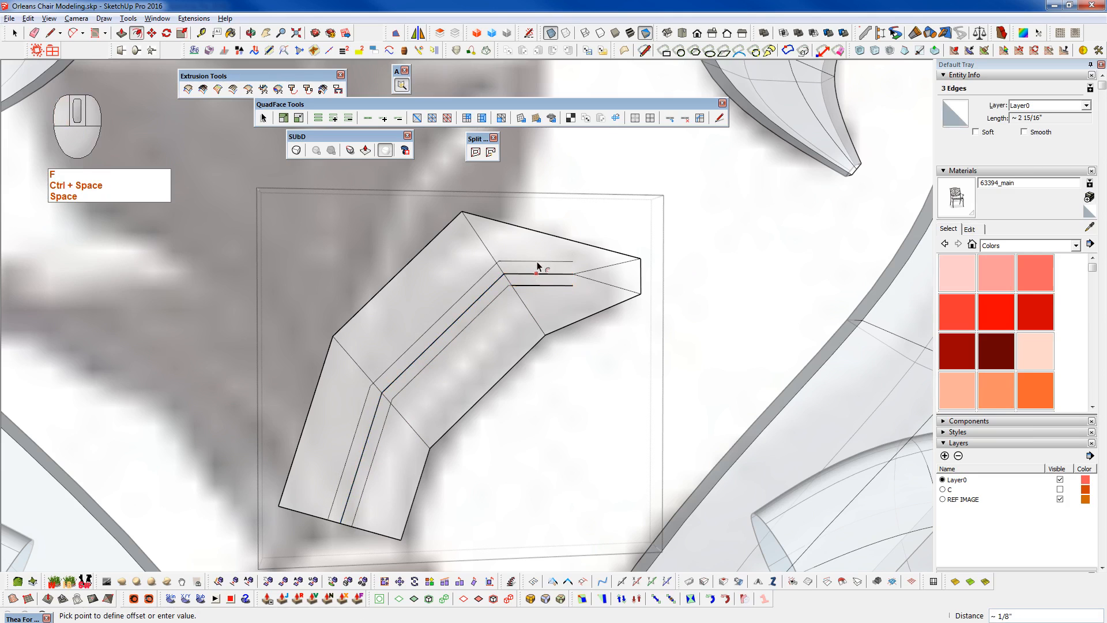
click(537, 267)
scroll(553, 276, up, 2)
key(f)
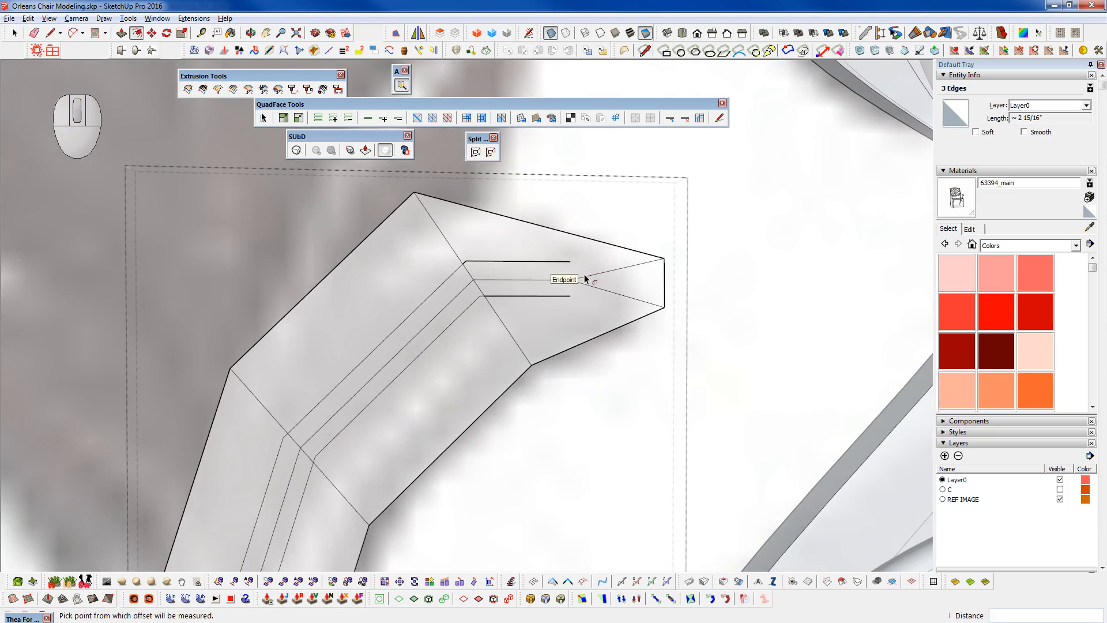
- Draw two short edges tapering the offset lines into the centre-line vertex on the bend nearest the tip
scroll(584, 281, down, 1)
key(q)
key(shift+e)
click(484, 280)
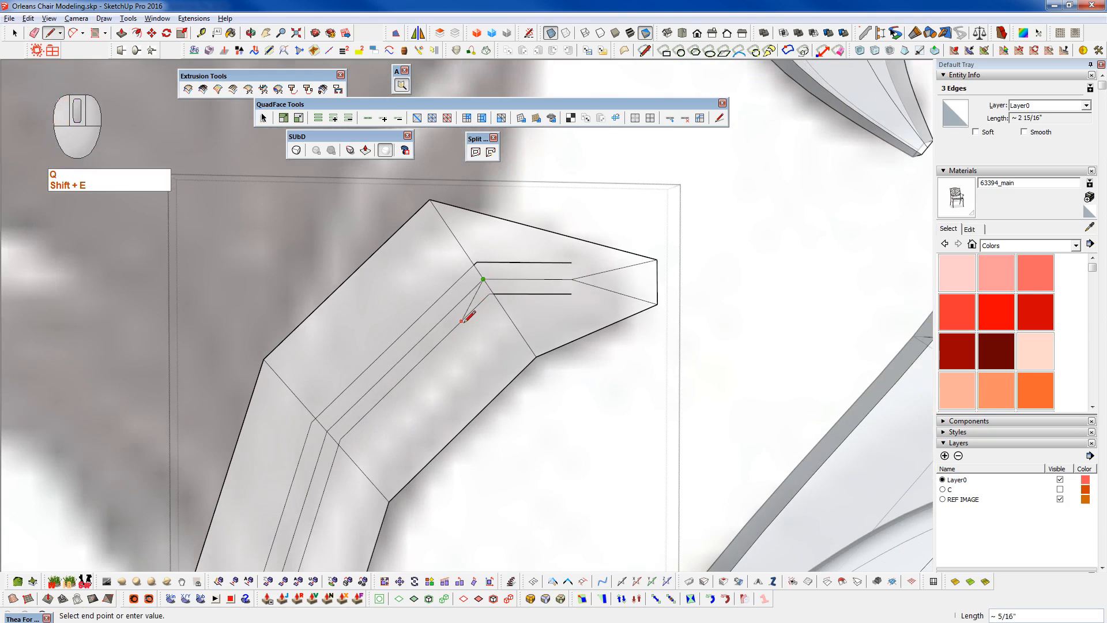
click(483, 280)
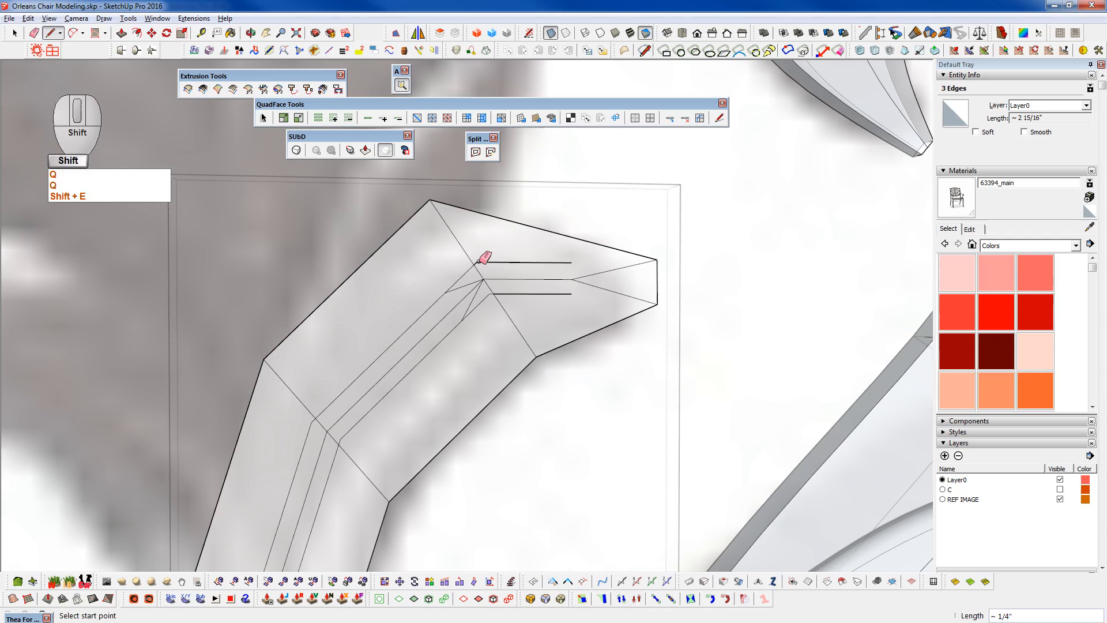
- Erase the offset, centre-line and fork edges beyond the upper bend, clean up stray edges, and check the subdivision before undoing it
key(e)
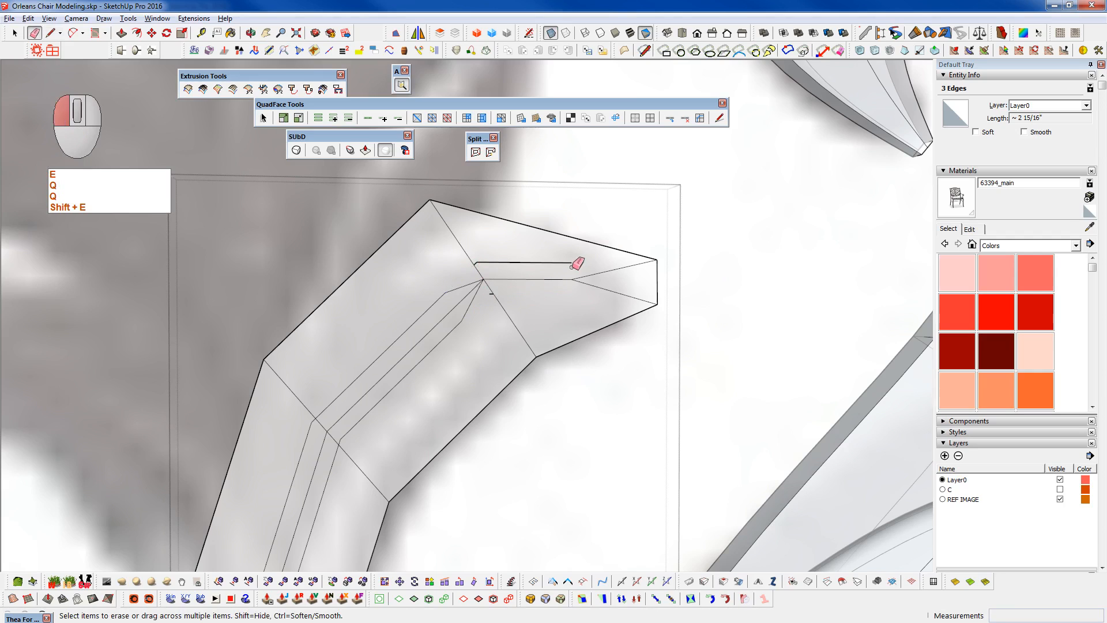
key(alt+e)
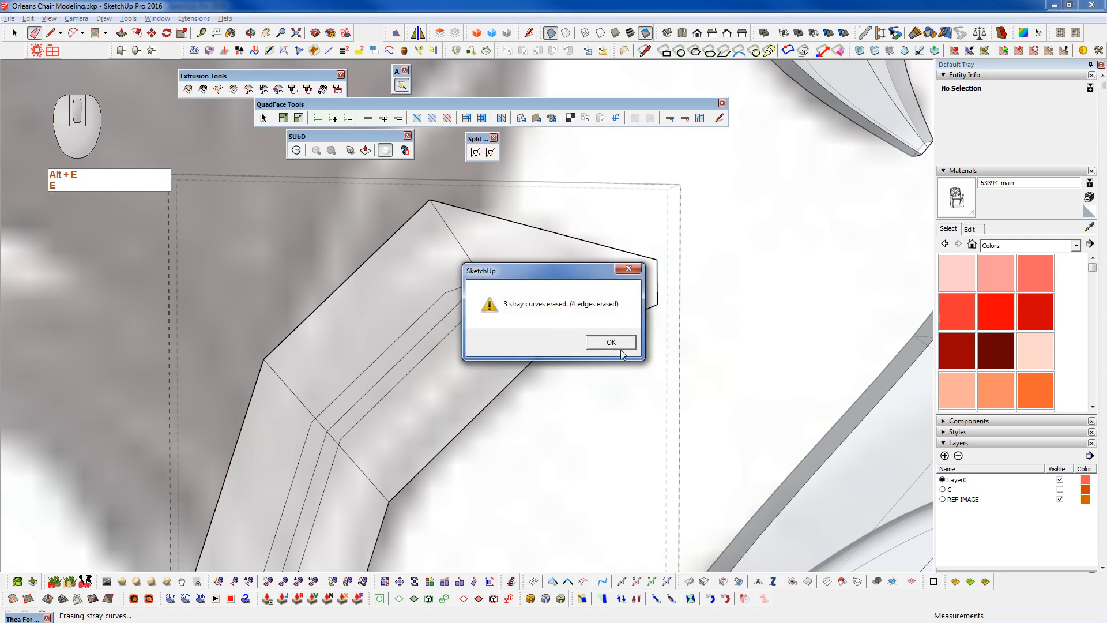
click(610, 341)
key(shift+2)
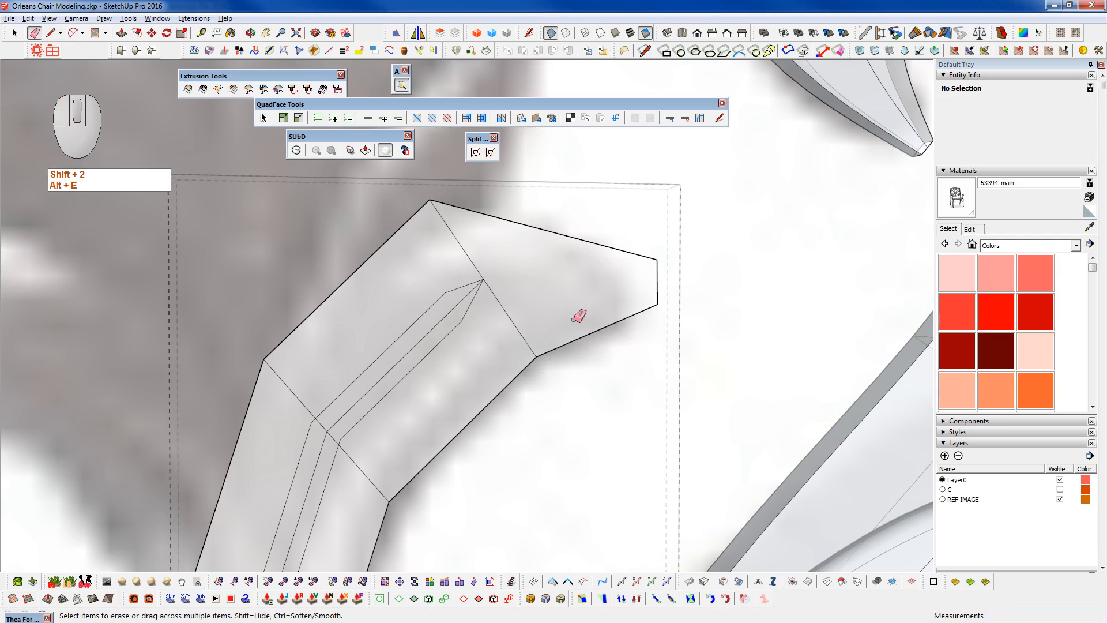
middle_drag(547, 274, 543, 277)
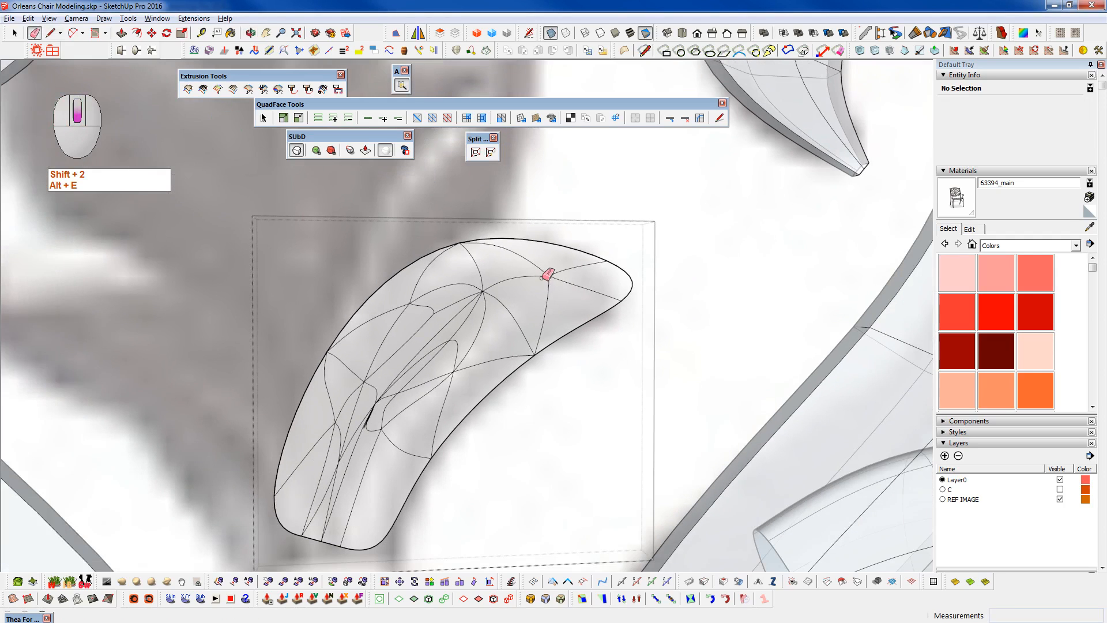
key(ctrl+z)
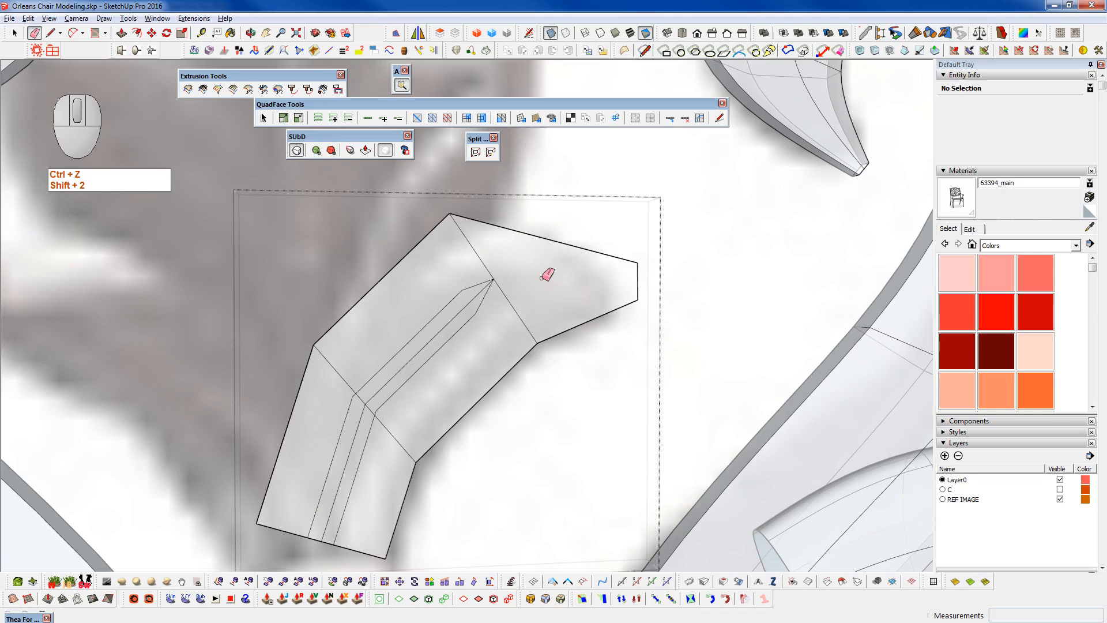
- Select the five leaf faces surrounding the centre strips and move their vertices 1/16 inch forward to form a recessed groove
mouse_move(538, 321)
middle_down()
mouse_move(487, 279)
mouse_move(542, 180)
mouse_move(657, 244)
mouse_move(425, 368)
mouse_move(469, 289)
mouse_move(558, 266)
mouse_move(596, 344)
mouse_move(450, 368)
mouse_move(429, 416)
middle_up()
key(space)
click(443, 390)
ctrl+click(476, 323)
ctrl+click(526, 247)
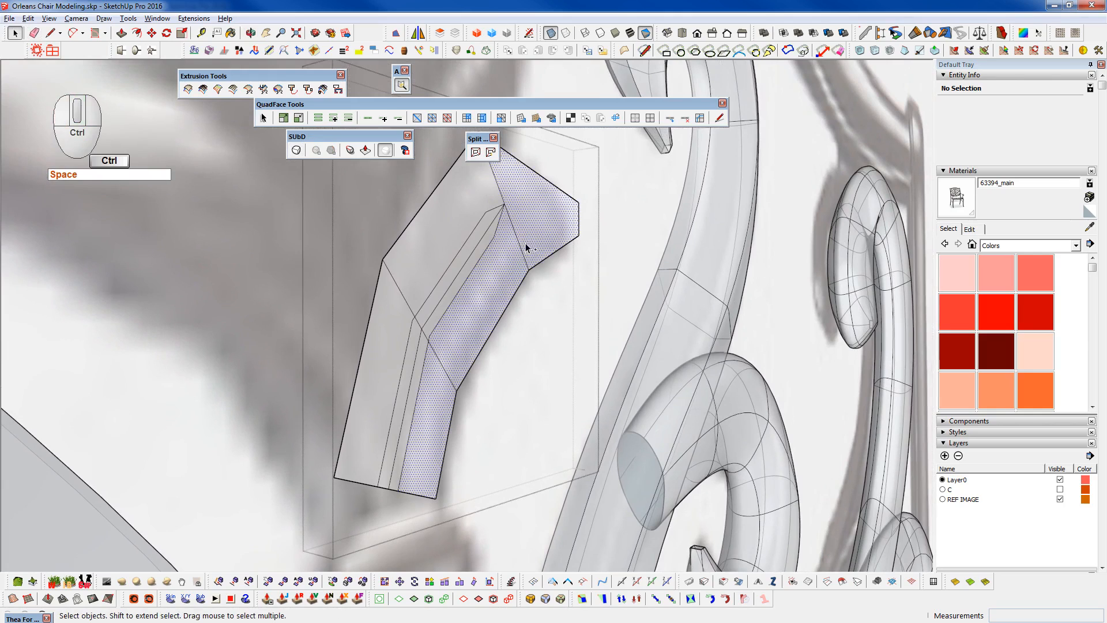
ctrl+click(382, 353)
ctrl+click(448, 268)
ctrl+shift+click(447, 268)
key(F2)
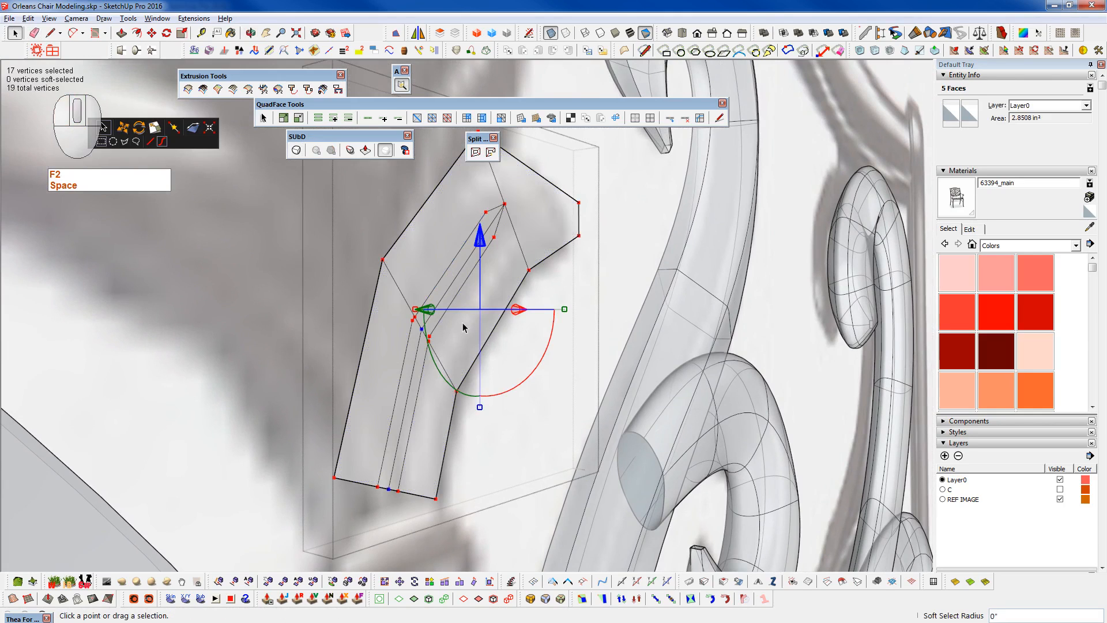
middle_drag(429, 314, 434, 351)
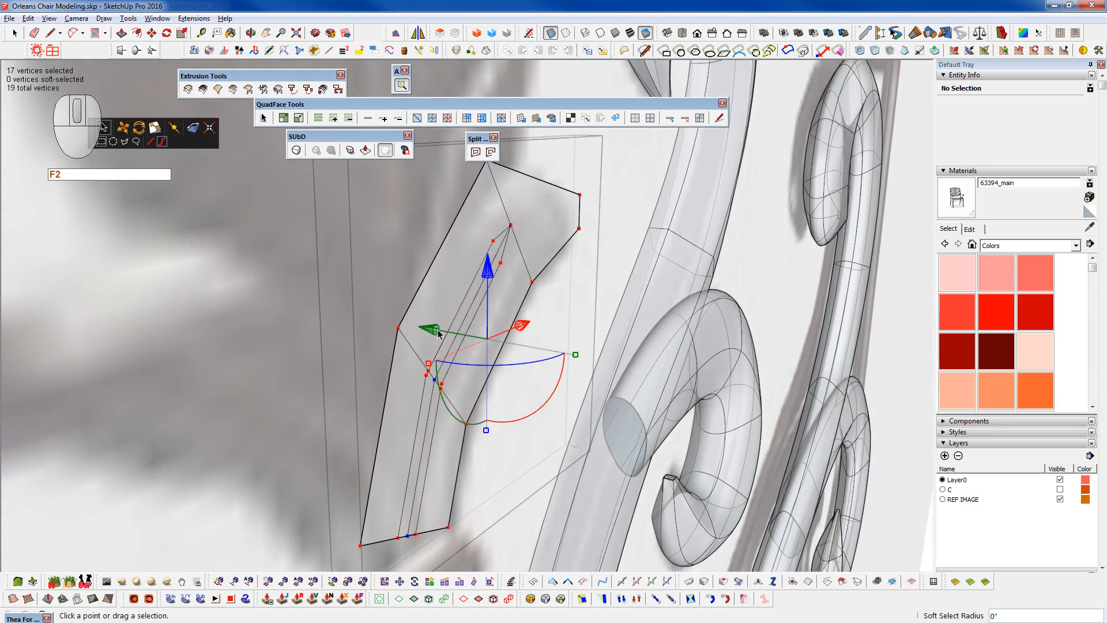
drag(441, 334, 450, 335)
middle_drag(451, 335, 423, 344)
middle_drag(434, 340, 415, 458)
- Preview the grooved leaf's subdivision, switch it off and undo the triangulation it added
key(shift+2)
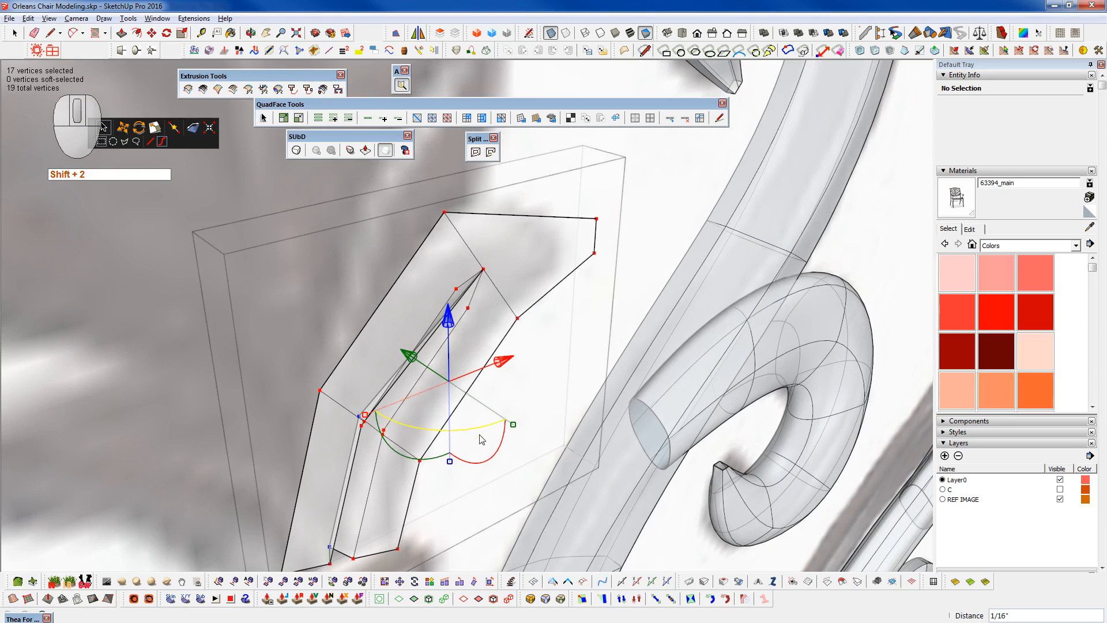
middle_drag(437, 426, 358, 413)
key(space)
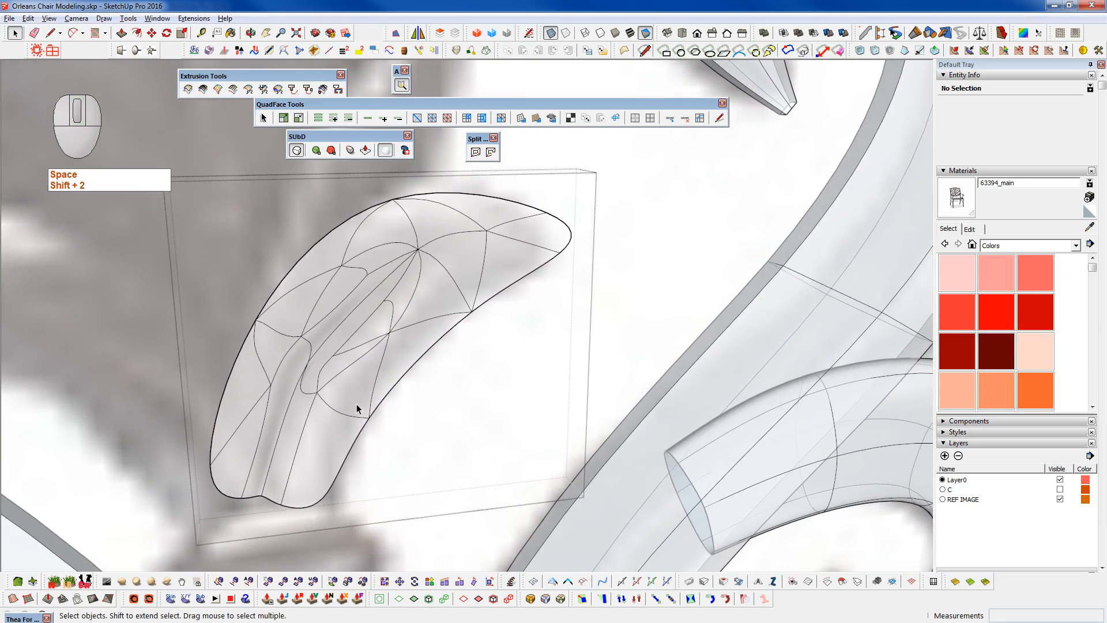
key(shift+2)
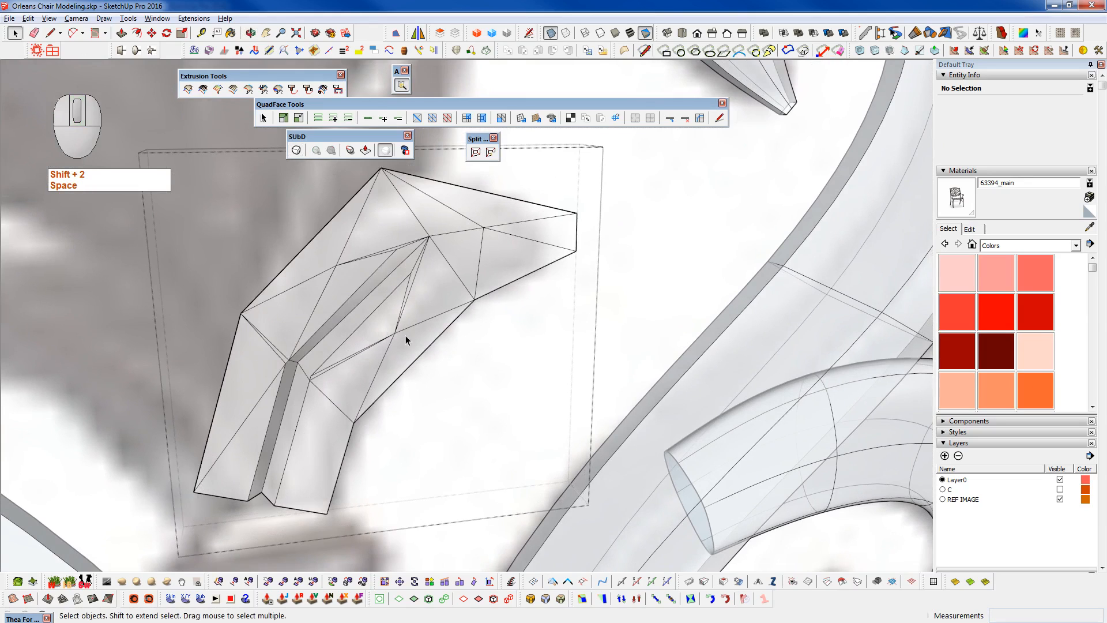
key(ctrl+z)
key(ctrl+z)
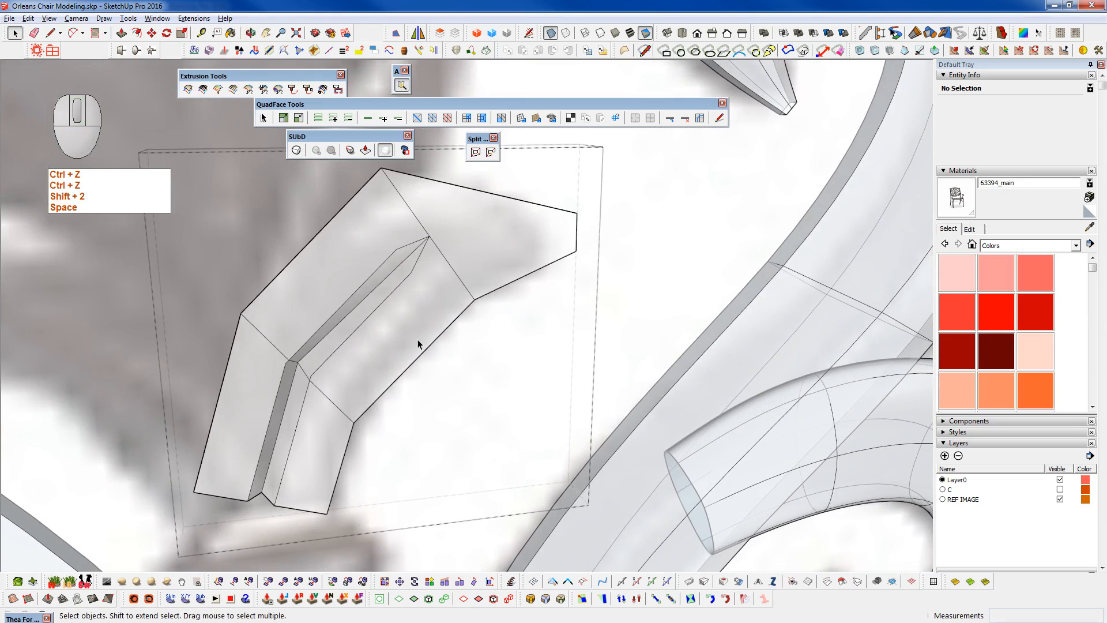
- Draw cross edges about 1/2 inch long from the groove's two upper corner vertices to the leaf's inner and outer outline
click(418, 344)
key(q)
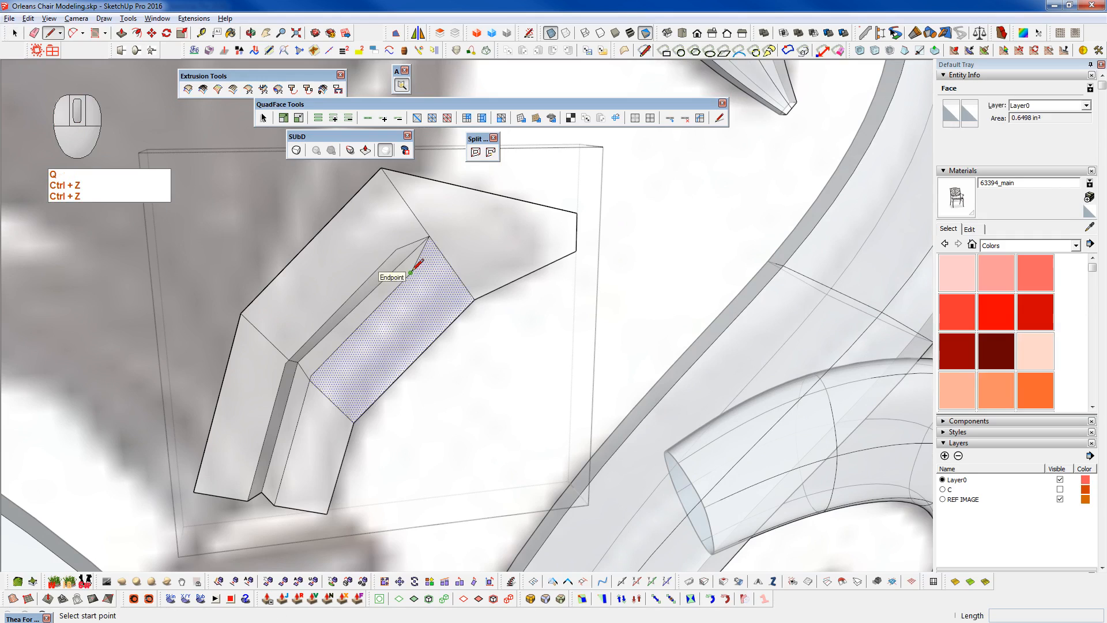
click(410, 273)
click(457, 316)
click(457, 316)
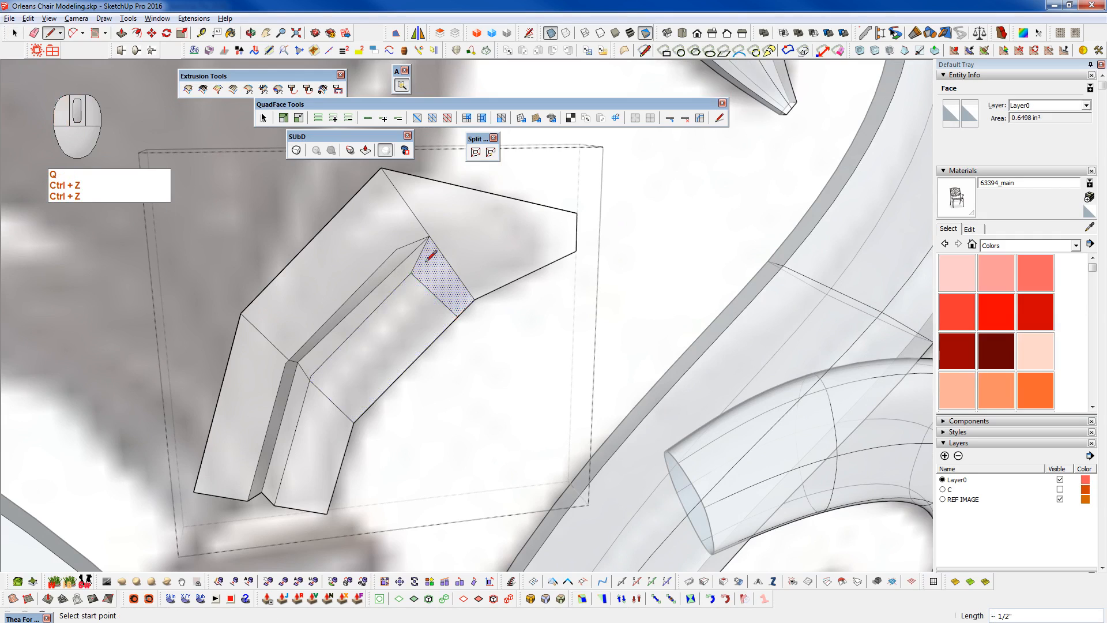
click(396, 249)
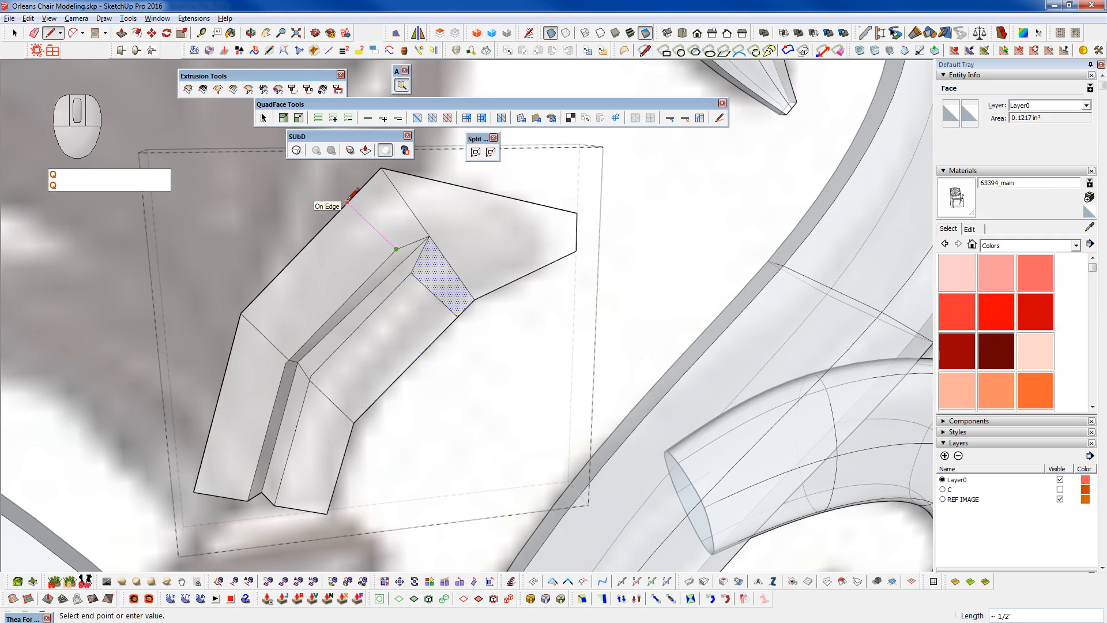
- Preview the subdivision with the new cross edges, select all the leaf's geometry and undo the added triangulation
key(shift+2)
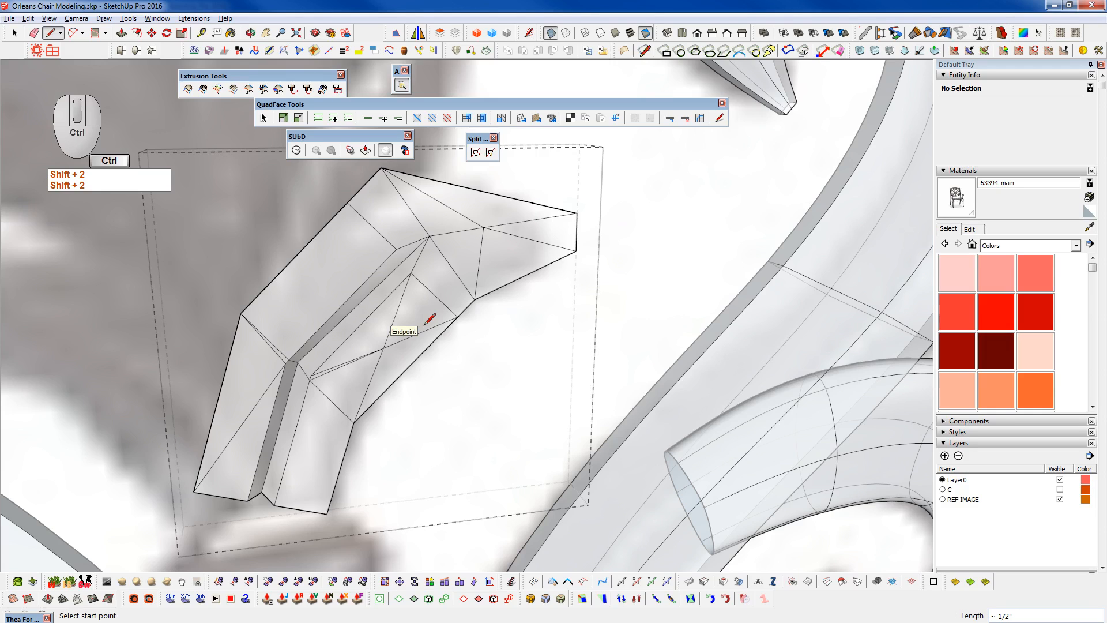
key(ctrl+a)
key(ctrl+z)
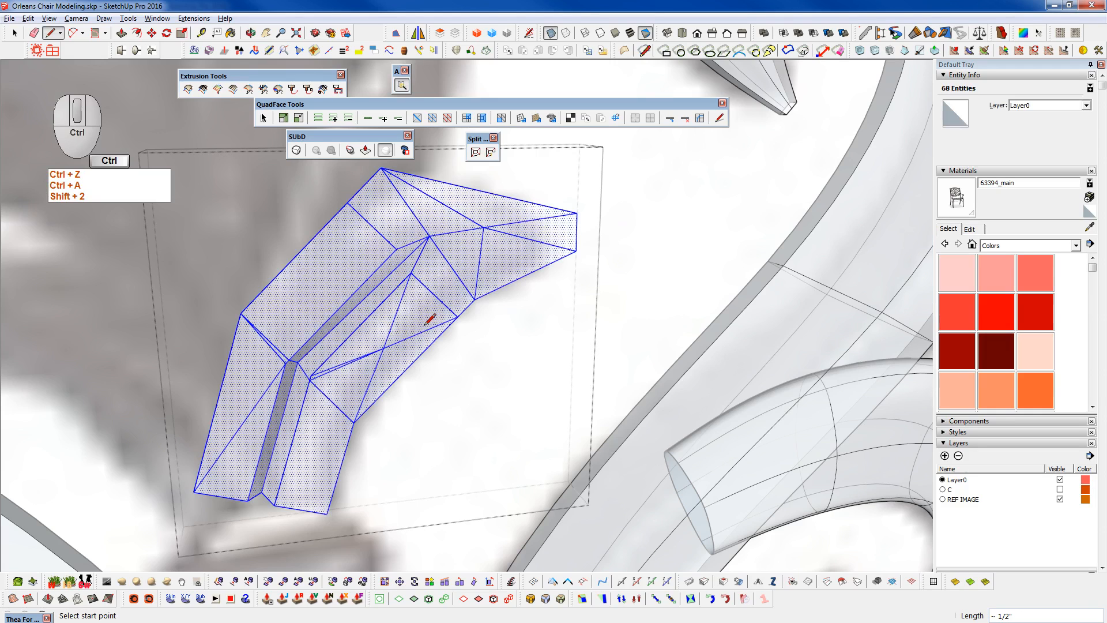
key(ctrl+z)
- Select the middle face along the leaf's inner curve and show hidden geometry to inspect the mesh
key(space)
click(423, 327)
key(h)
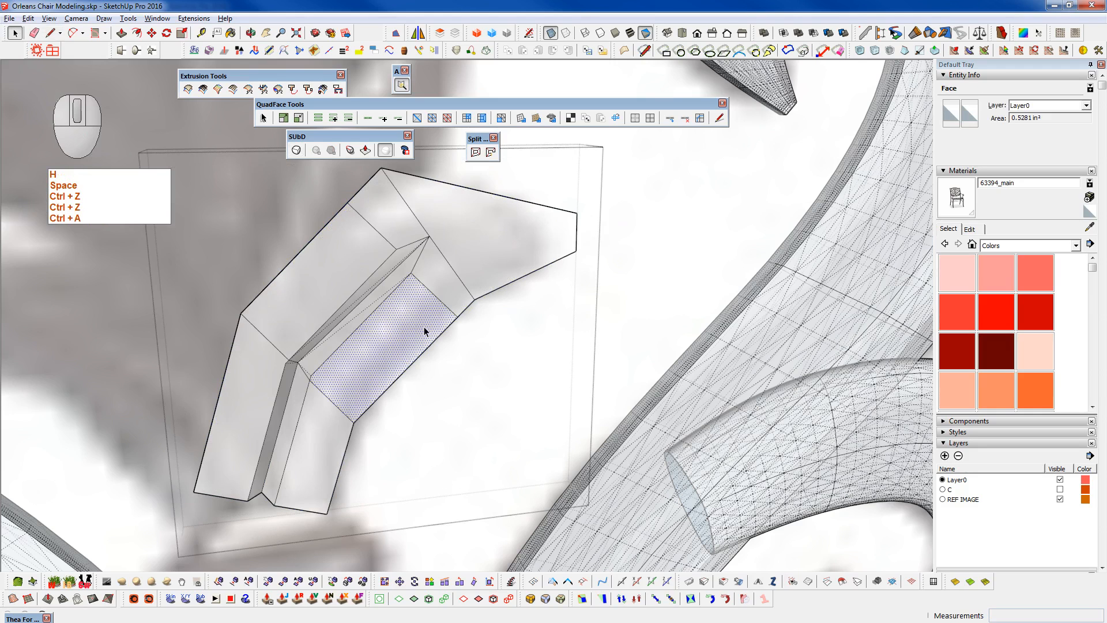
- Erase the cross edge at the leaf's inner bend and redraw it from the groove's bend vertex through the groove rim to the inner outline corner
key(h)
middle_drag(373, 365, 425, 230)
scroll(354, 313, up, 3)
key(e)
mouse_move(395, 370)
middle_down()
mouse_move(351, 388)
mouse_move(408, 432)
mouse_move(363, 344)
middle_up()
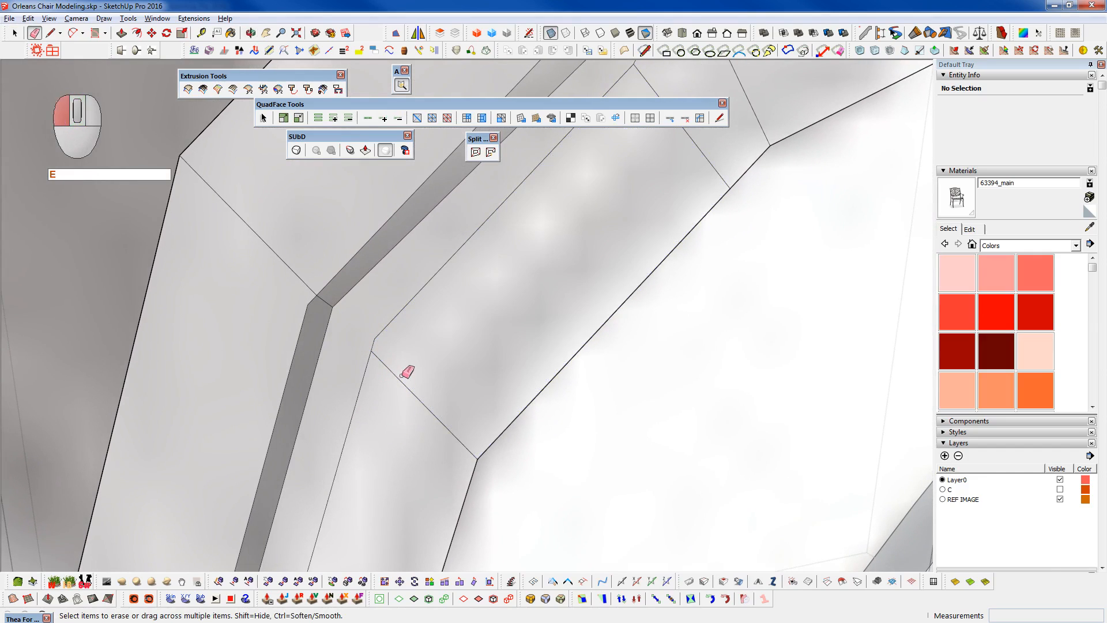
click(398, 377)
key(q)
key(q)
click(333, 305)
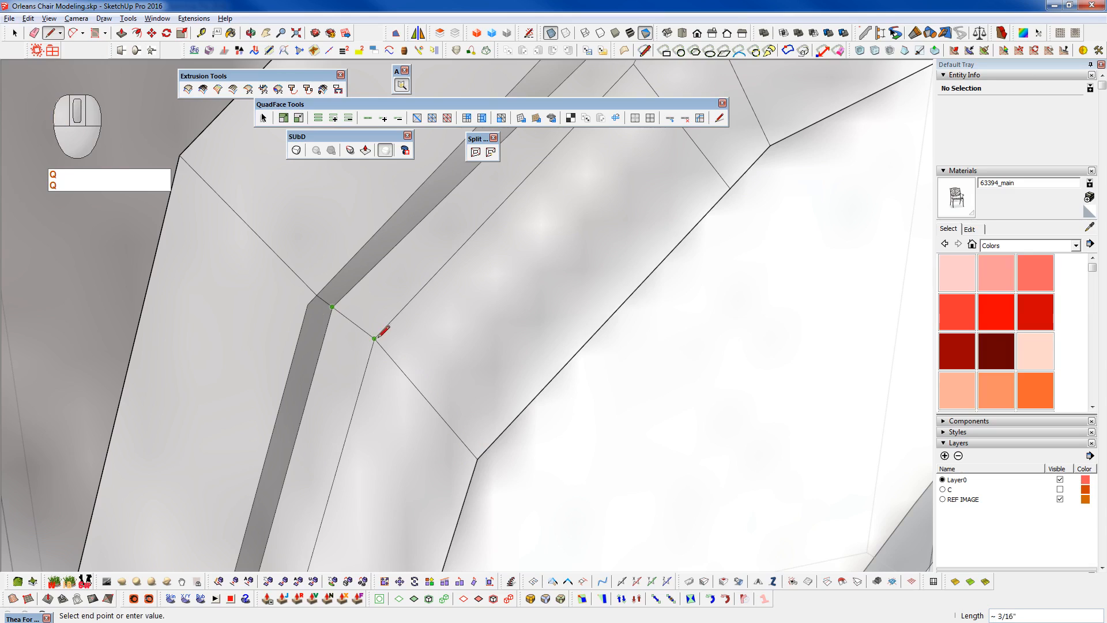
- Erase the old edges at the groove's bend and redraw the cross edge over the groove floor to the outer outline corner
key(e)
click(311, 289)
key(q)
key(shift+e)
click(324, 300)
key(q)
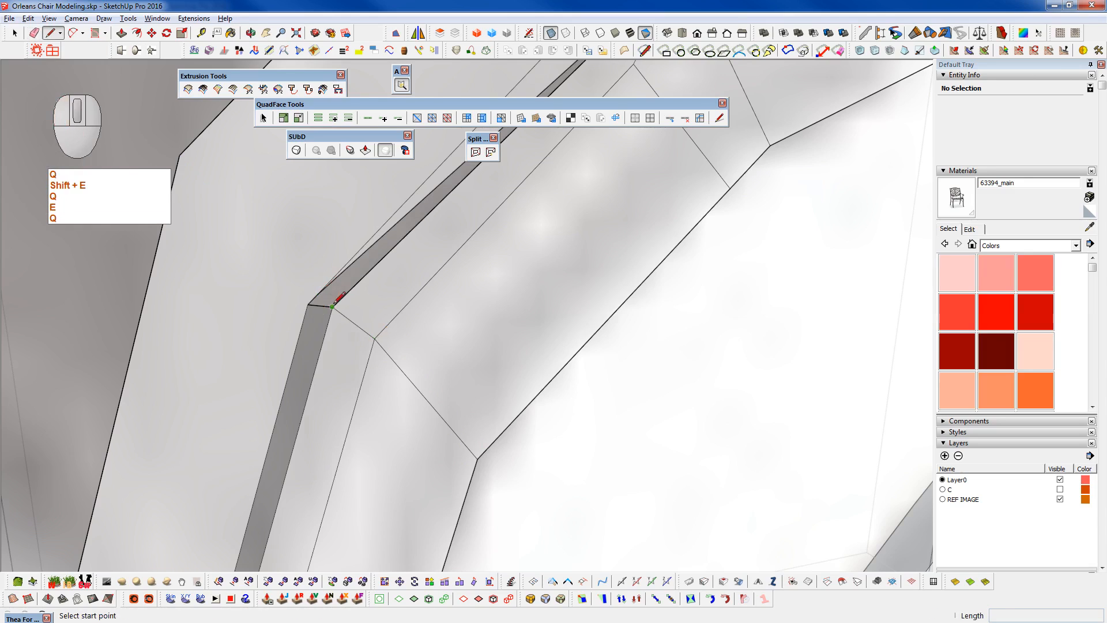
click(334, 304)
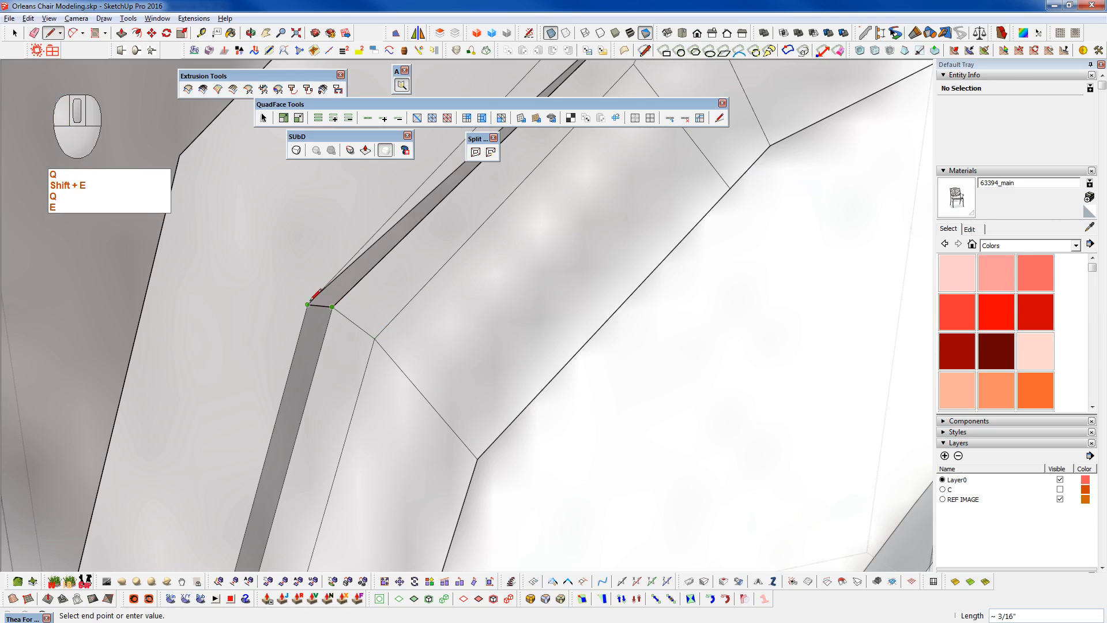
click(307, 303)
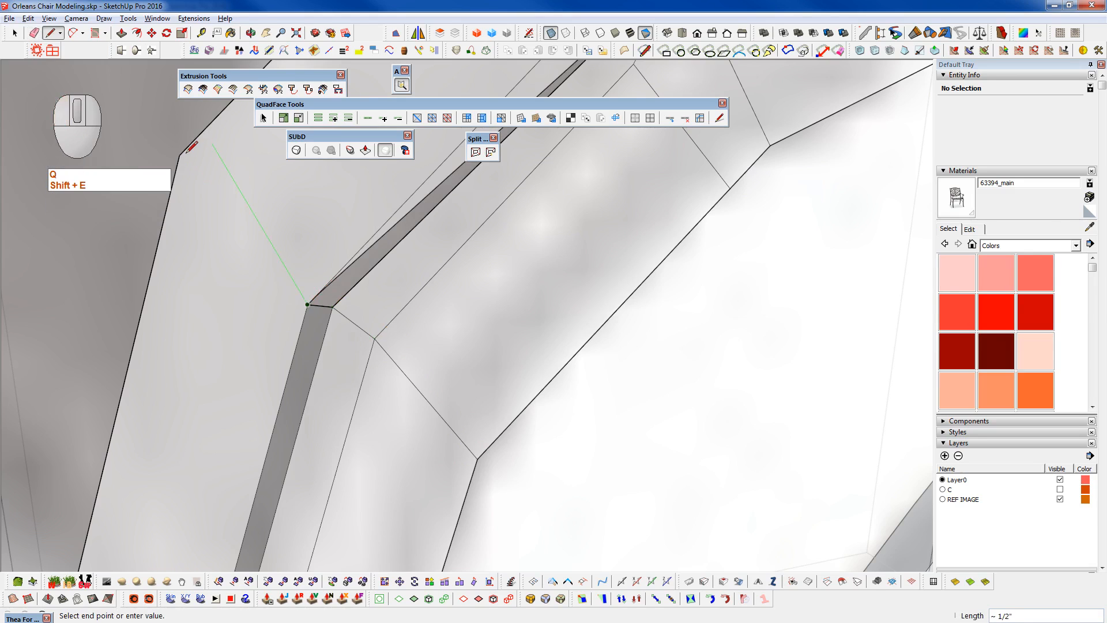
- Erase the stray edge over the upper groove and redraw its edges from the end vertex to the bend, closing the floor with two triangles
mouse_move(192, 150)
middle_down()
mouse_move(247, 457)
mouse_move(165, 454)
mouse_move(457, 247)
middle_up()
key(shift+e)
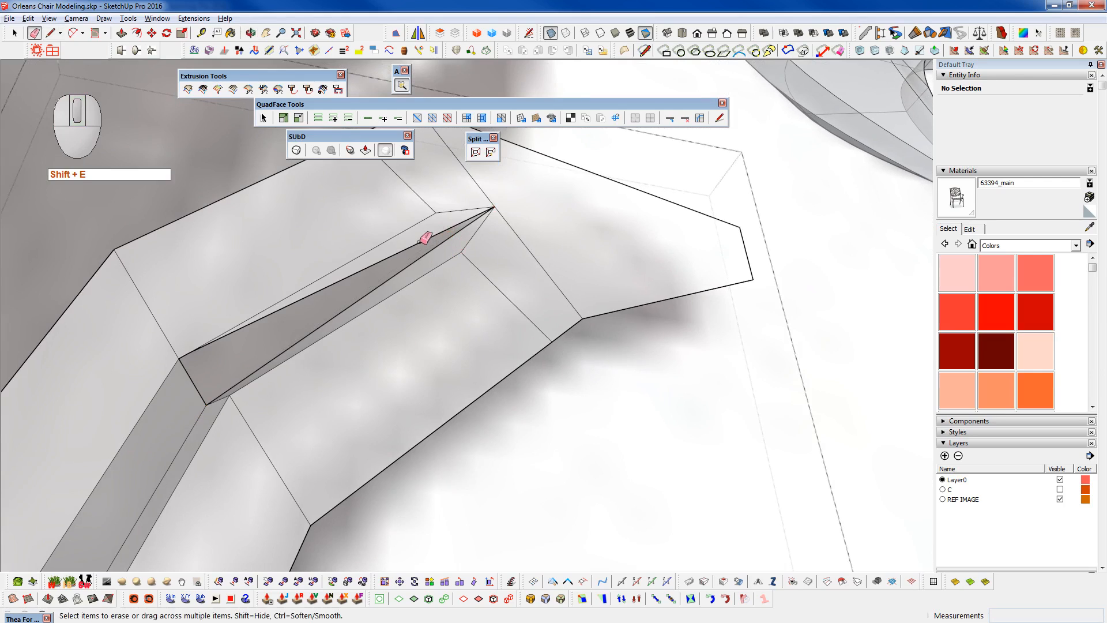
key(q)
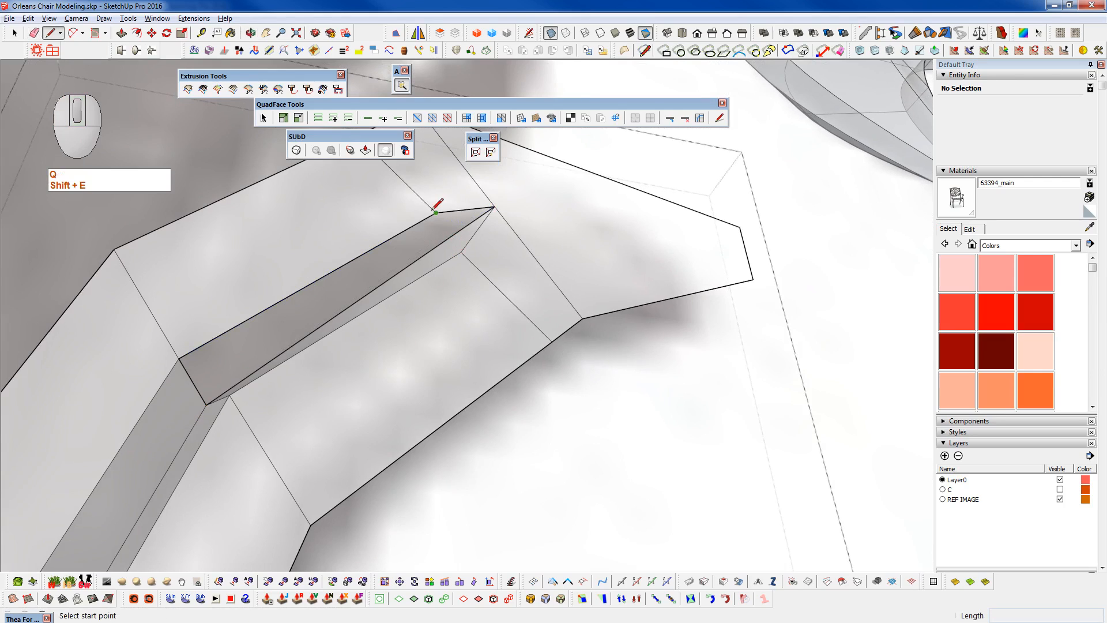
click(493, 206)
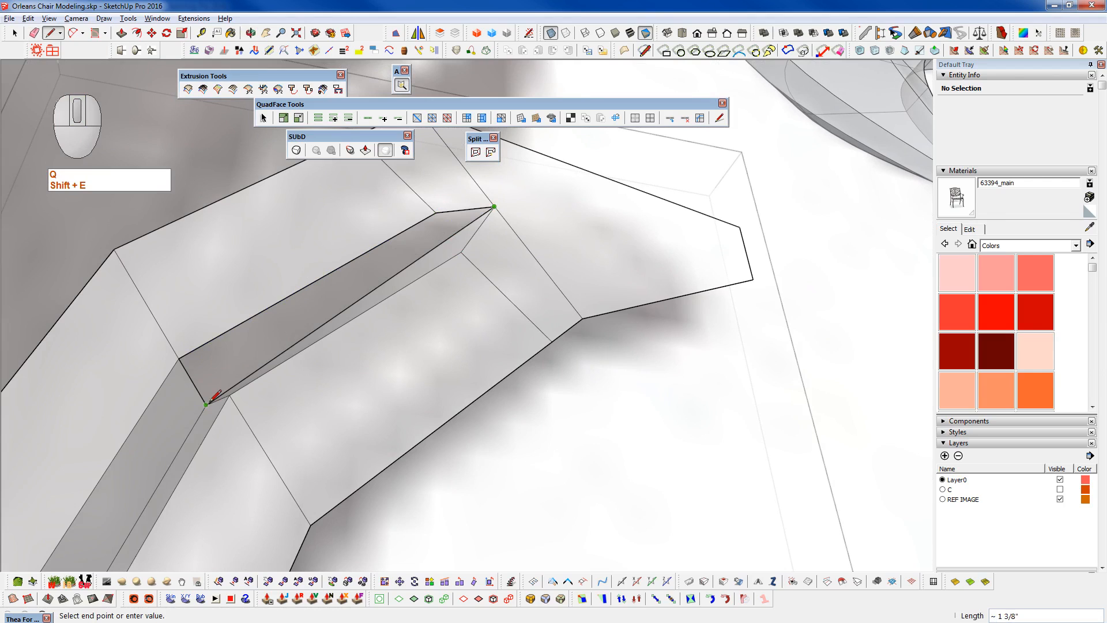
click(436, 212)
- Select the two triangular faces of the upper groove and merge them into one quad
mouse_move(440, 211)
middle_down()
mouse_move(433, 296)
mouse_move(526, 314)
mouse_move(515, 402)
mouse_move(485, 452)
mouse_move(351, 440)
mouse_move(388, 451)
mouse_move(432, 314)
middle_up()
key(space)
click(386, 346)
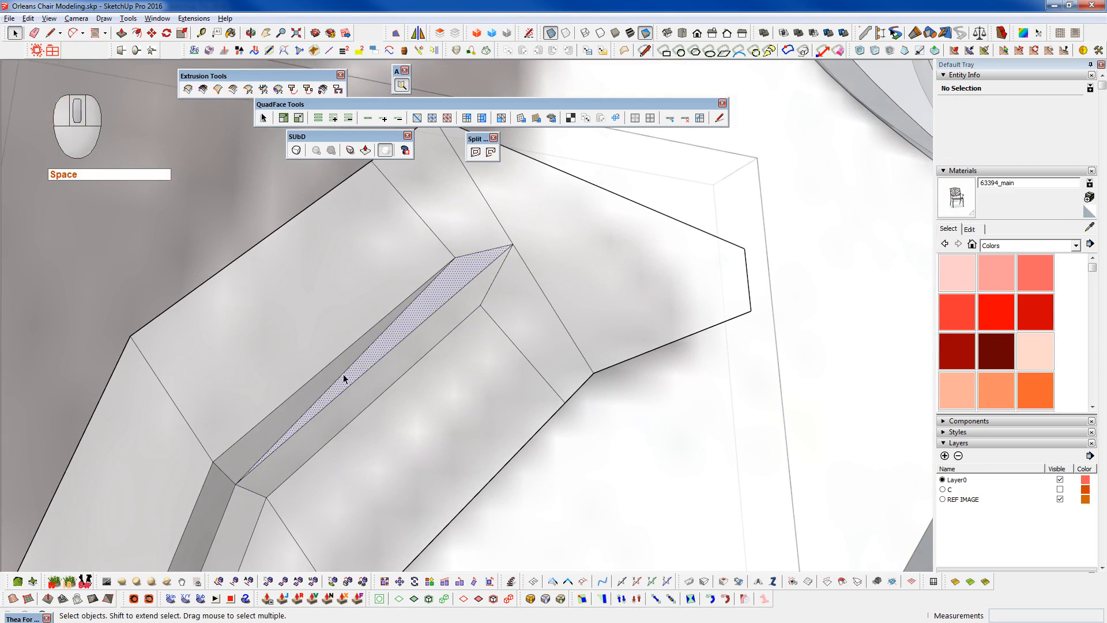
ctrl+click(240, 451)
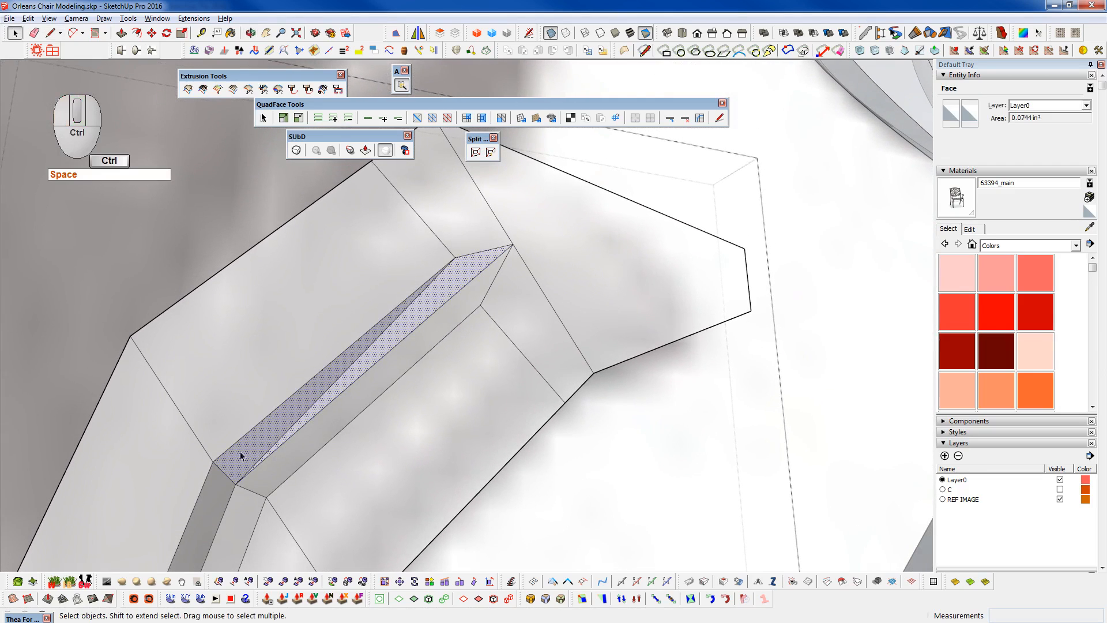
click(501, 117)
- Preview the leaf's subdivision, switch it off and undo the triangulation added to the tip face
middle_drag(459, 378, 381, 454)
key(h)
scroll(453, 323, down, 4)
key(h)
key(shift+2)
key(shift+2)
scroll(490, 242, up, 3)
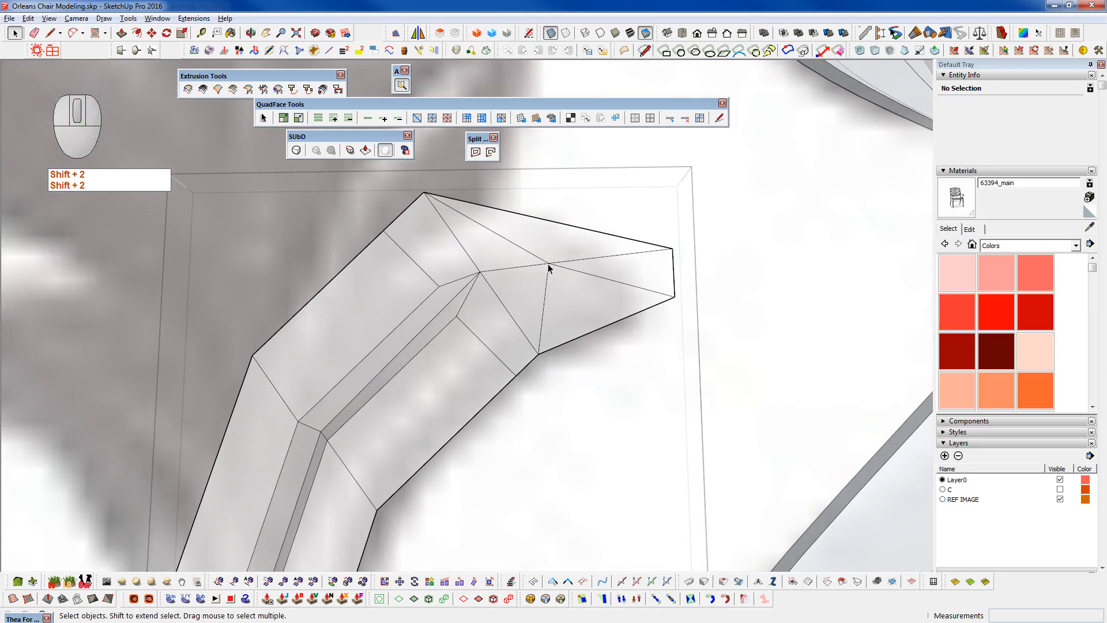
key(ctrl+z)
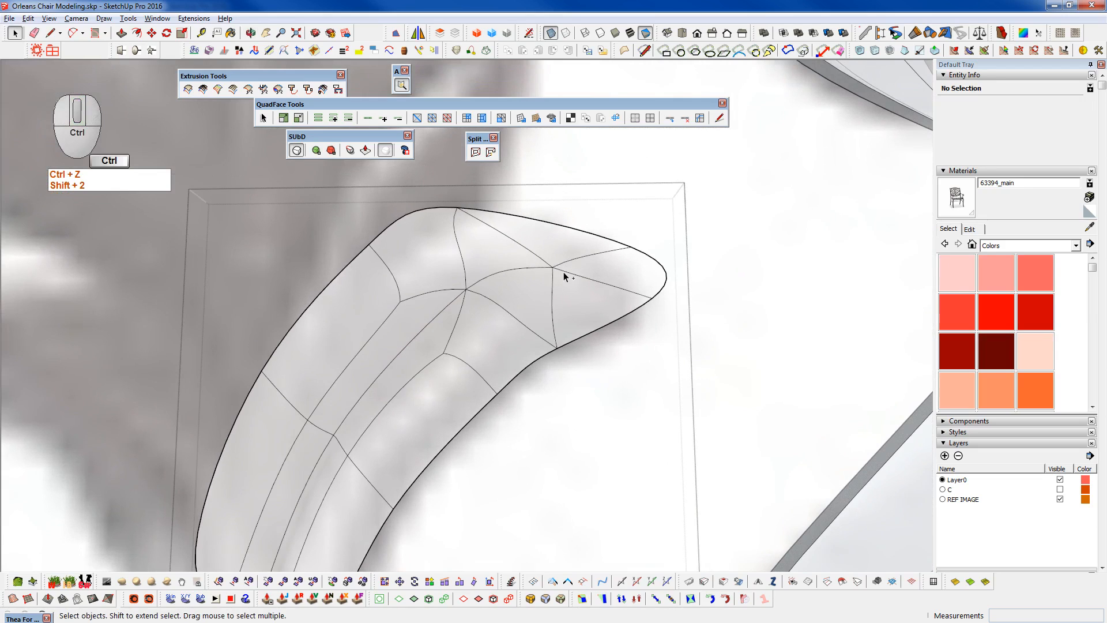
key(ctrl+z)
- Draw two edges from the groove's upper end vertex to the two corners of the leaf's blunt tip
middle_drag(566, 273, 517, 317)
click(539, 346)
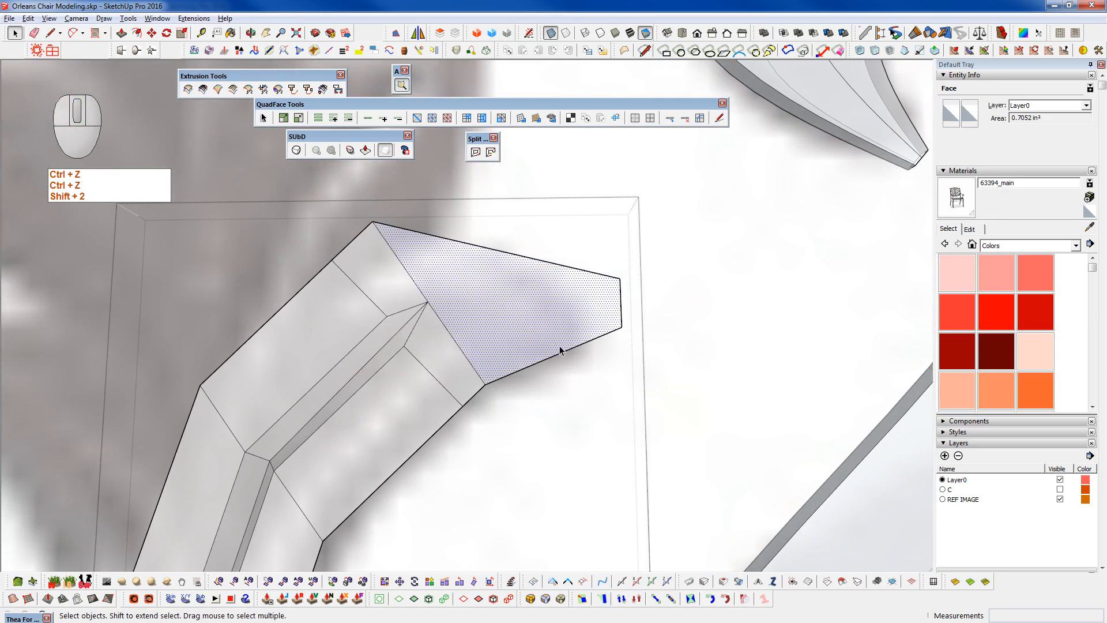
key(ctrl+z)
key(q)
click(428, 302)
click(620, 279)
key(q)
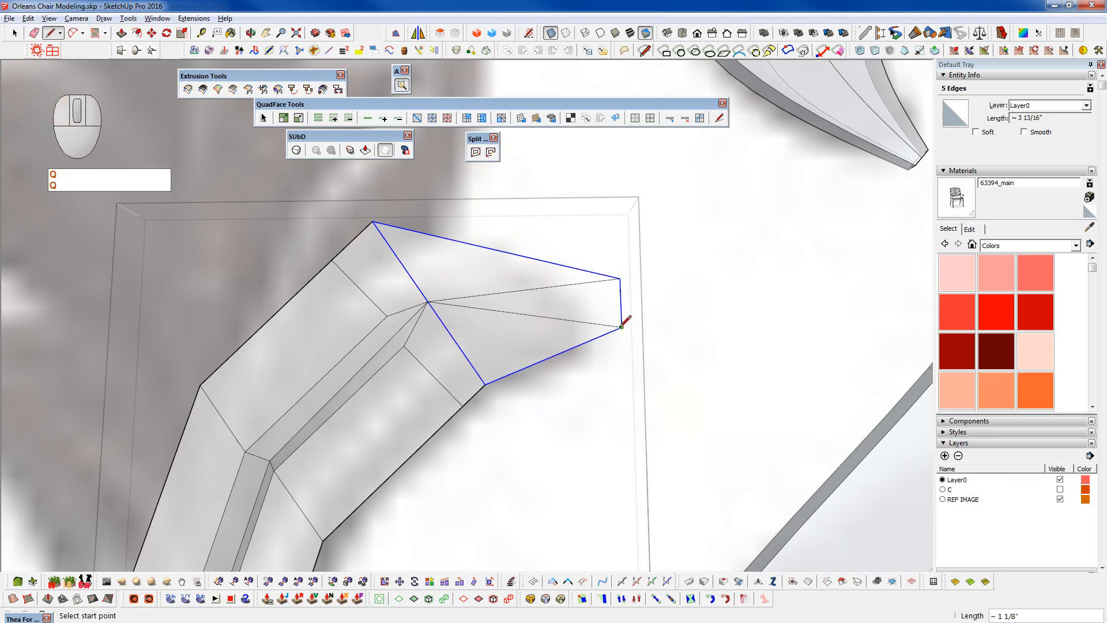
- Preview the subdivision with the two new tip edges and switch it off again
key(space)
key(shift+2)
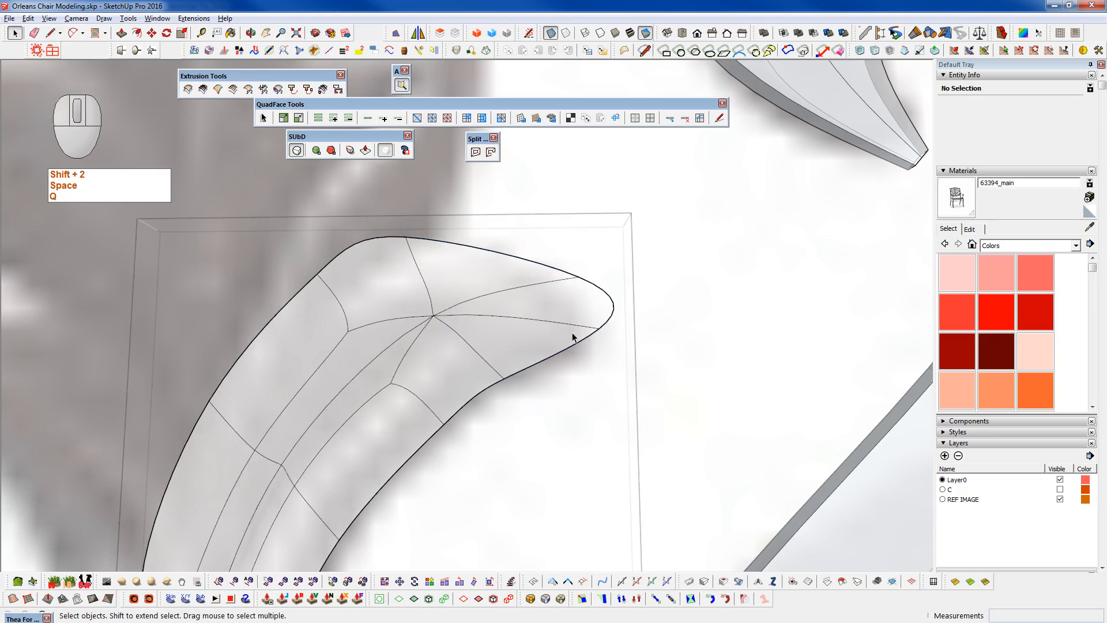
scroll(572, 337, down, 5)
middle_drag(452, 353, 434, 440)
key(shift+2)
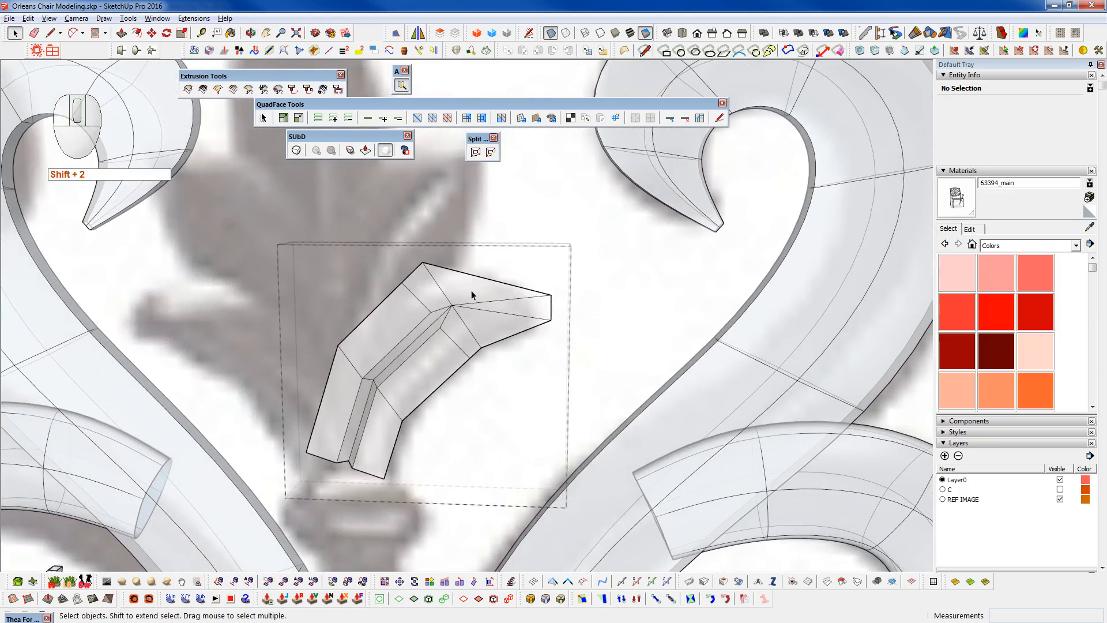
- Erase both tip edges and draw a single edge about 1 1/8 inch long from the groove's upper end vertex to the tip's short end edge
scroll(468, 293, up, 3)
middle_drag(486, 302, 616, 266)
key(shift+e)
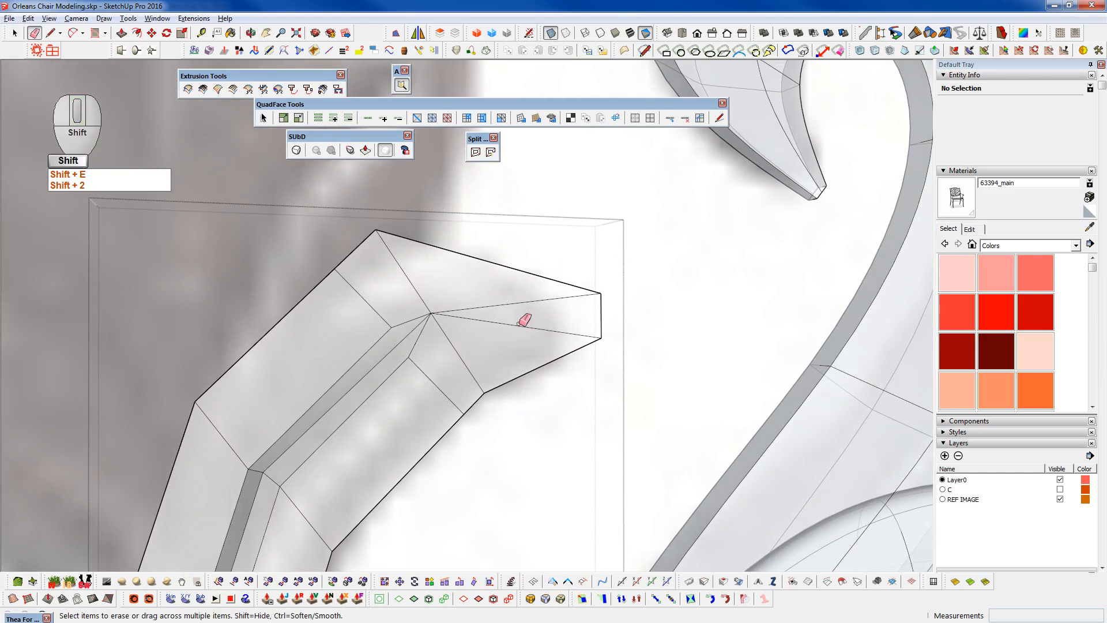
click(517, 325)
click(515, 303)
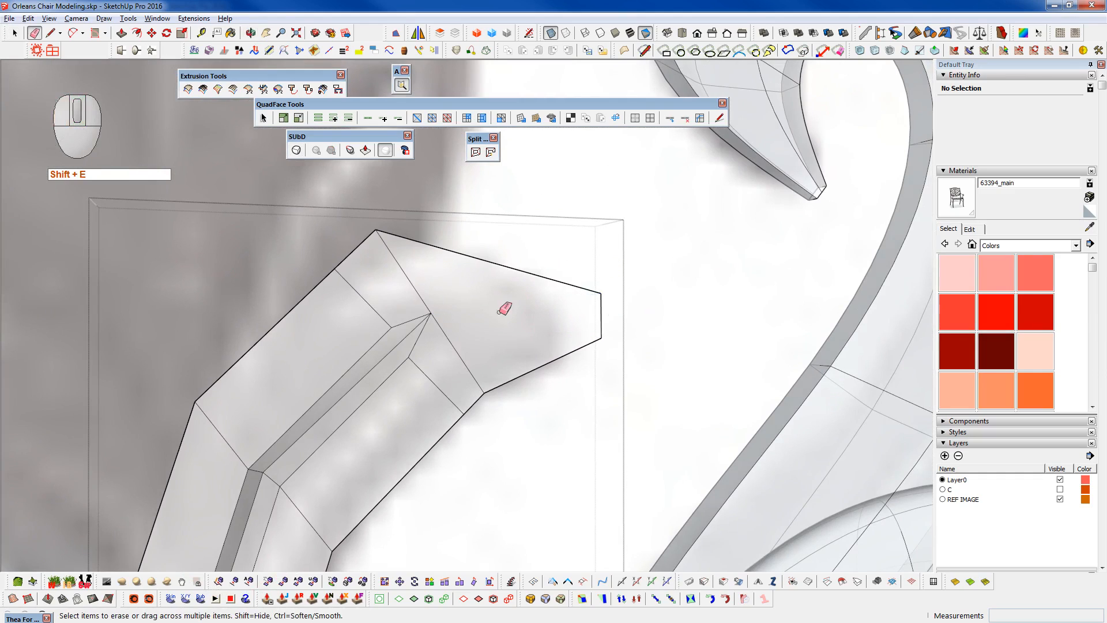
key(q)
click(431, 313)
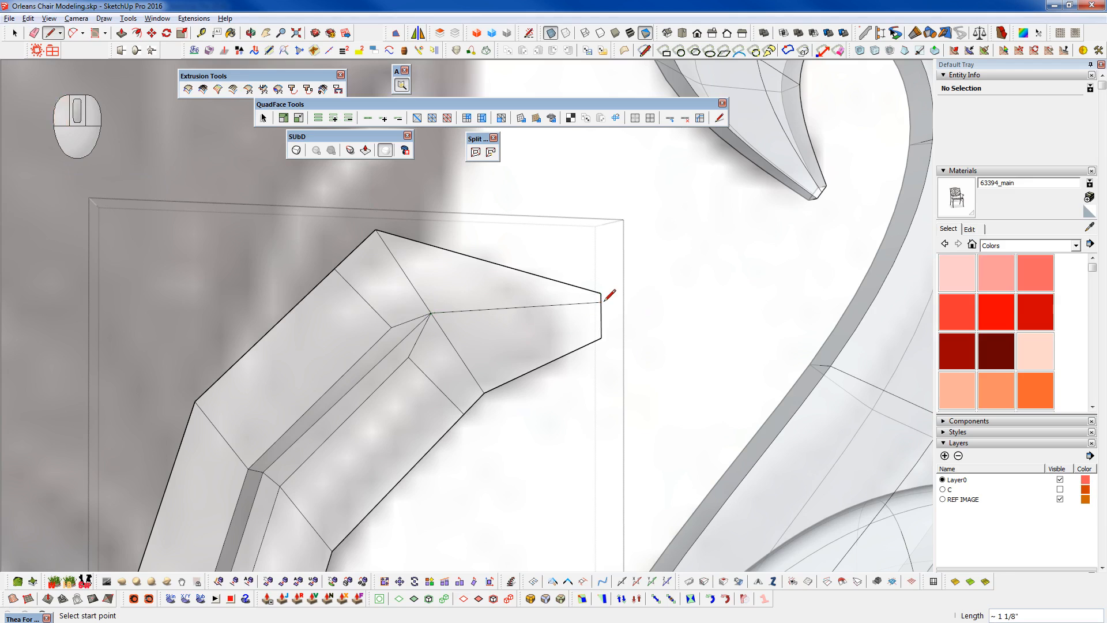
- Preview the subdivision with the single tip edge and return to the control mesh
key(shift+2)
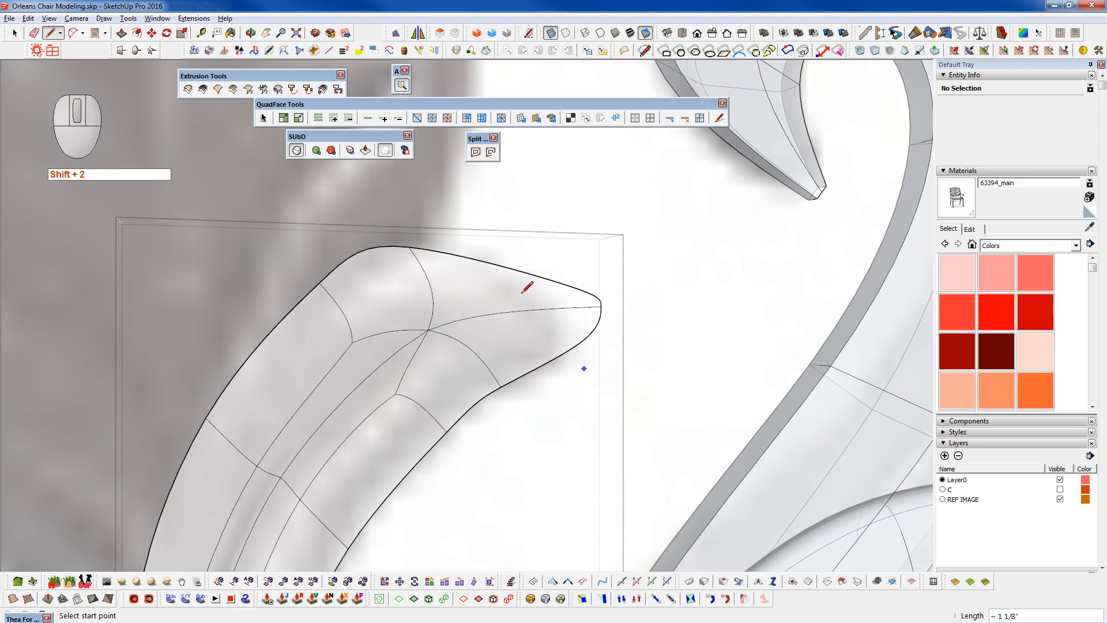
scroll(529, 286, down, 4)
key(shift+2)
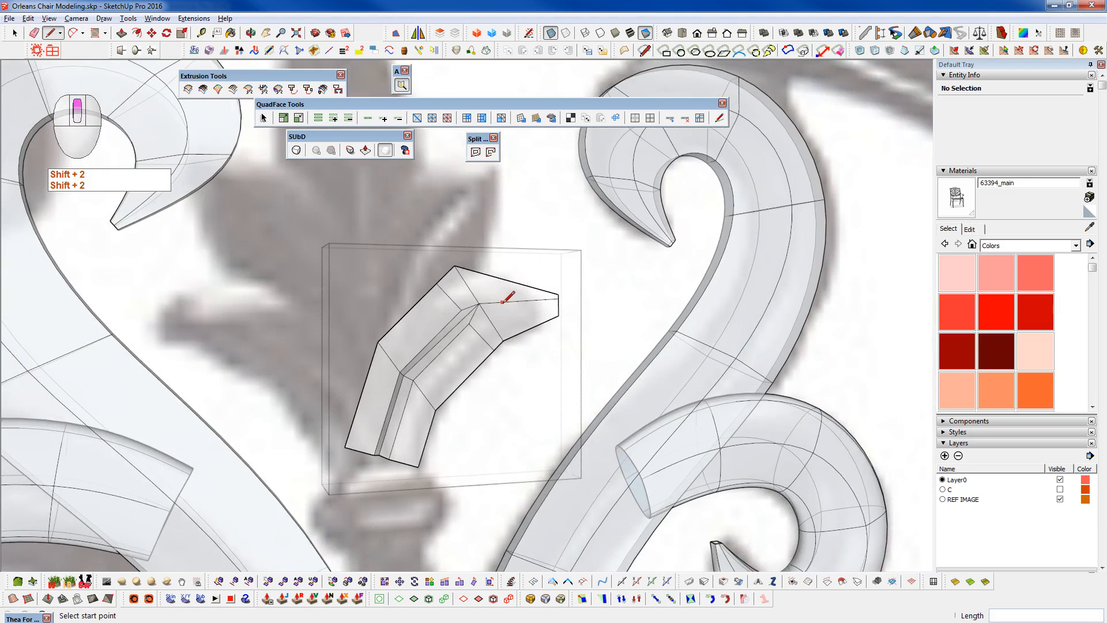
- Move the upper corner vertex of the leaf's blunt tip outward to widen its end
scroll(506, 297, up, 3)
text(2w)
click(626, 284)
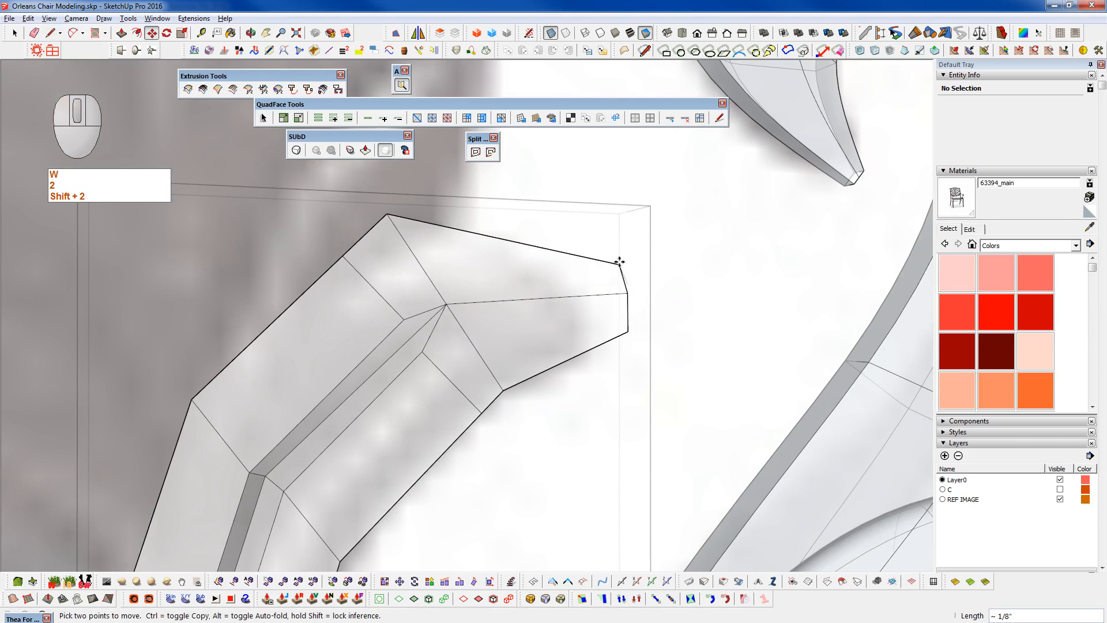
click(627, 262)
- Preview the subdivided leaf with the widened tip and undo back to the control mesh
key(shift+2)
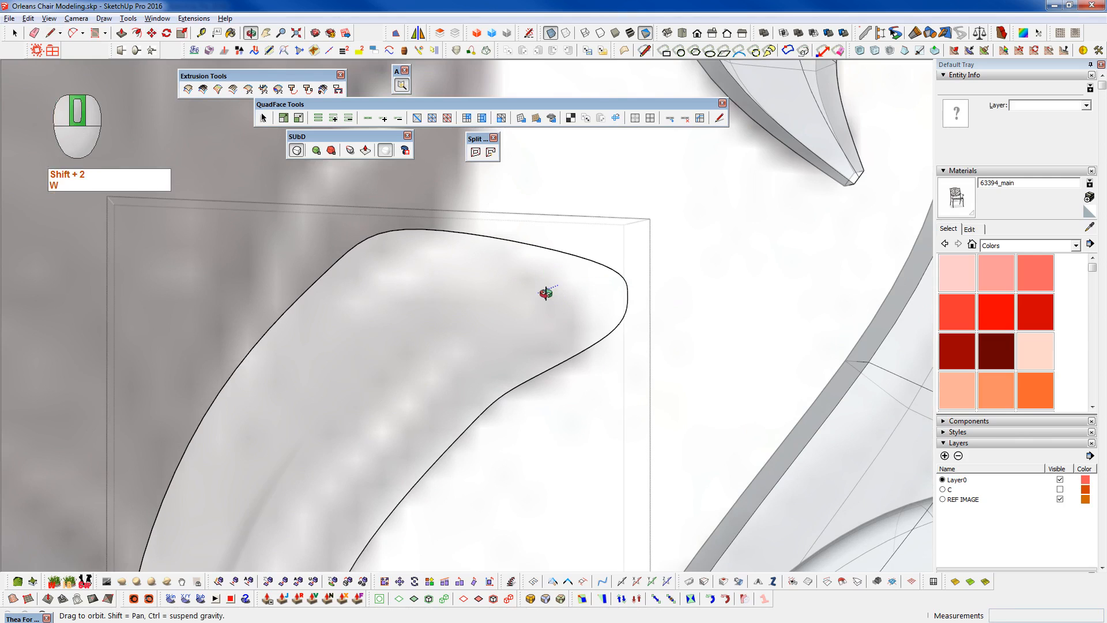
scroll(545, 292, down, 5)
key(space)
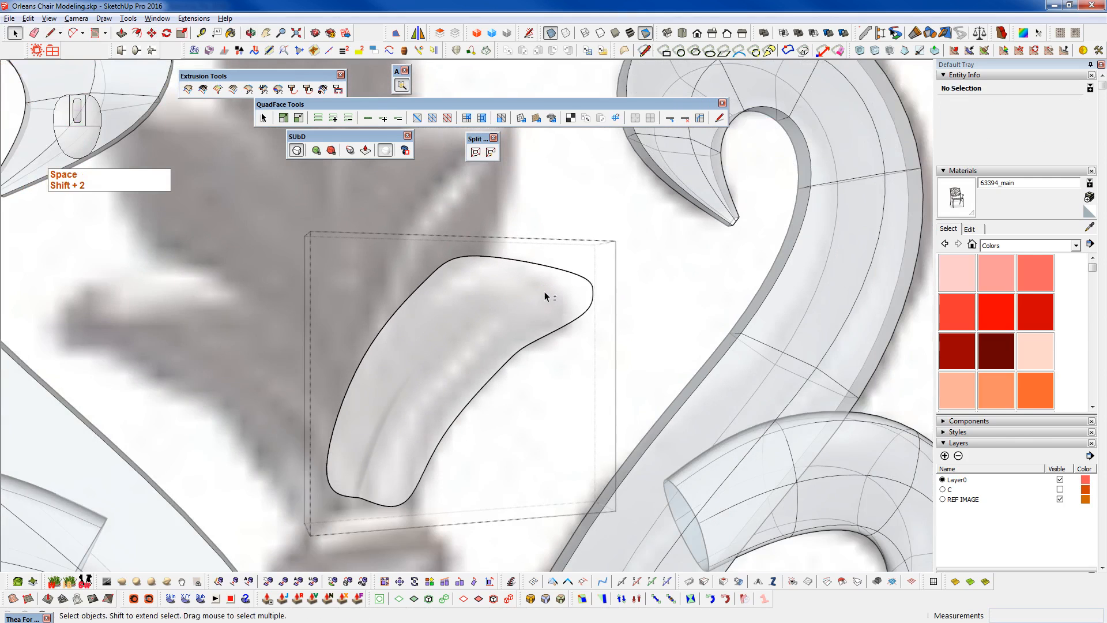
key(shift+w)
key(space)
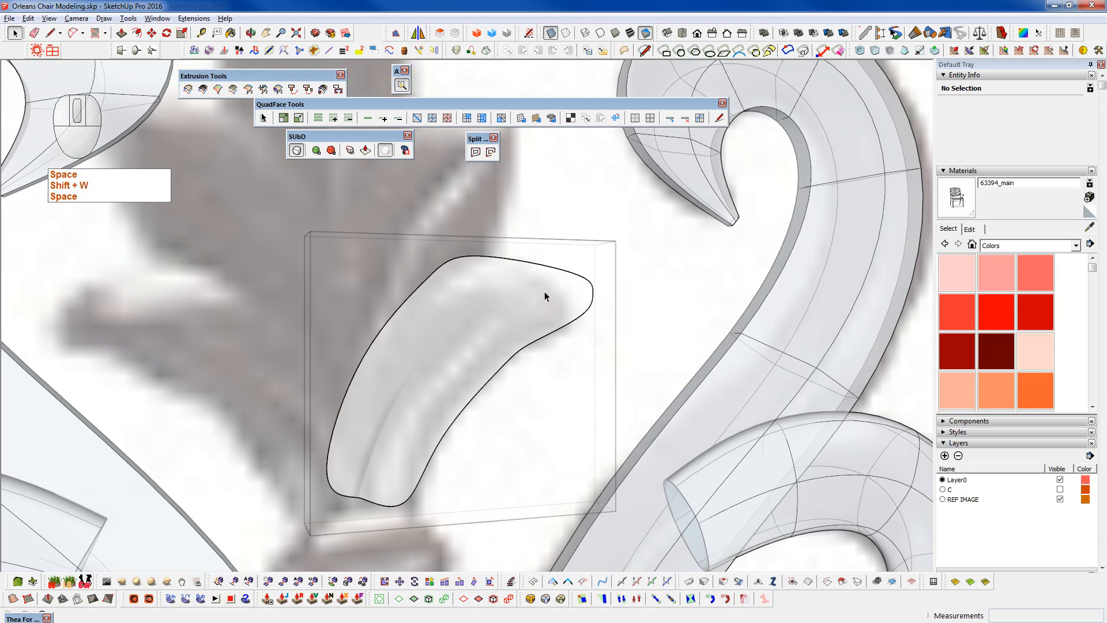
key(ctrl+z)
- Select the leaf's outline edges and extrude them along the green axis to give the leaf thickness
middle_drag(529, 316, 221, 445)
scroll(526, 306, up, 4)
middle_drag(559, 337, 369, 387)
key(ctrl+space)
click(471, 432)
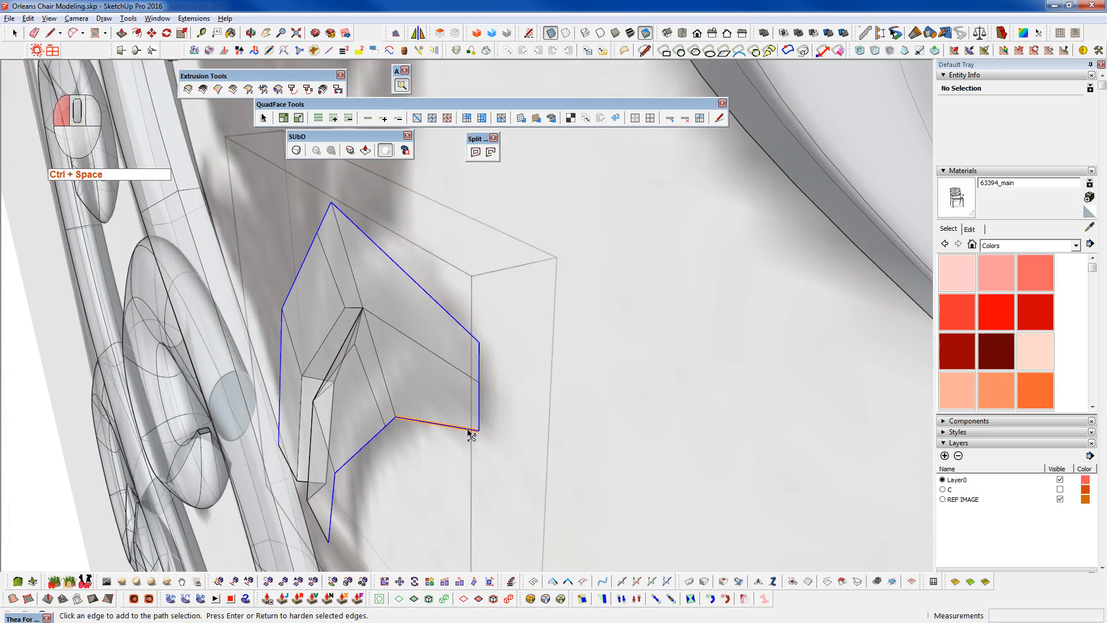
key(u)
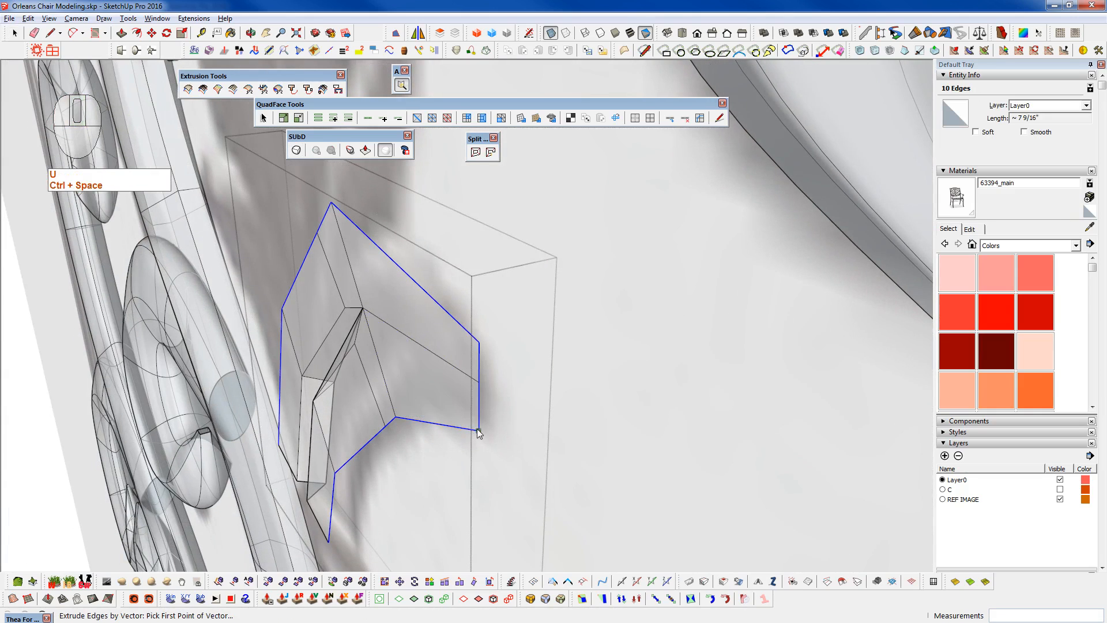
key(F2)
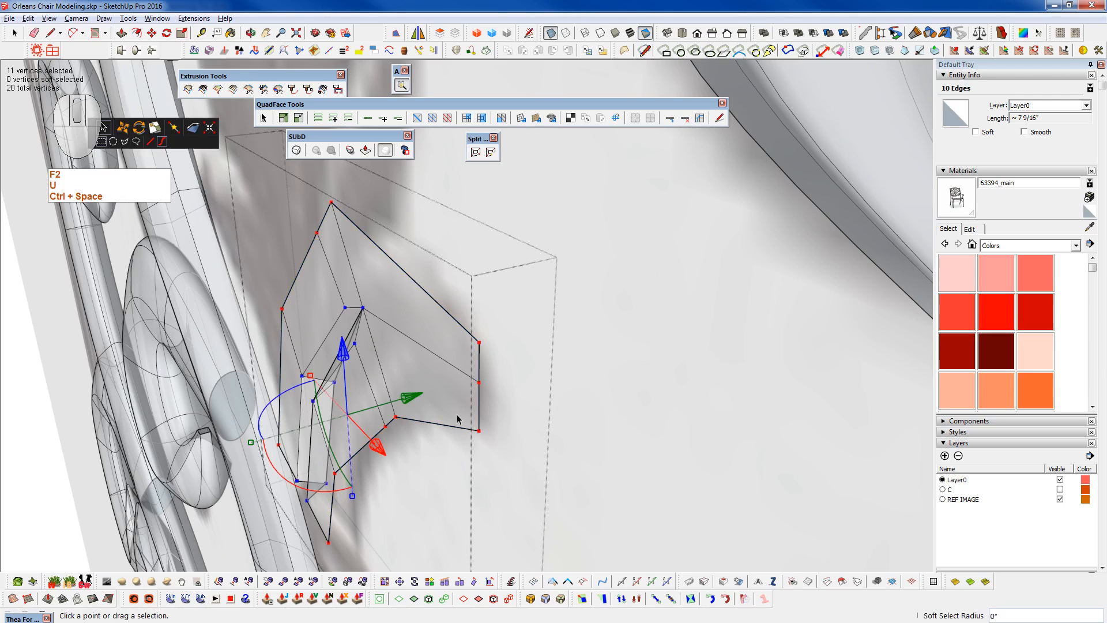
ctrl+drag(408, 400, 426, 400)
- Hide the rest of the model and select all the leaf's connected geometry
middle_drag(468, 408, 420, 415)
key(space)
key(ctrl+5)
triple_click(420, 413)
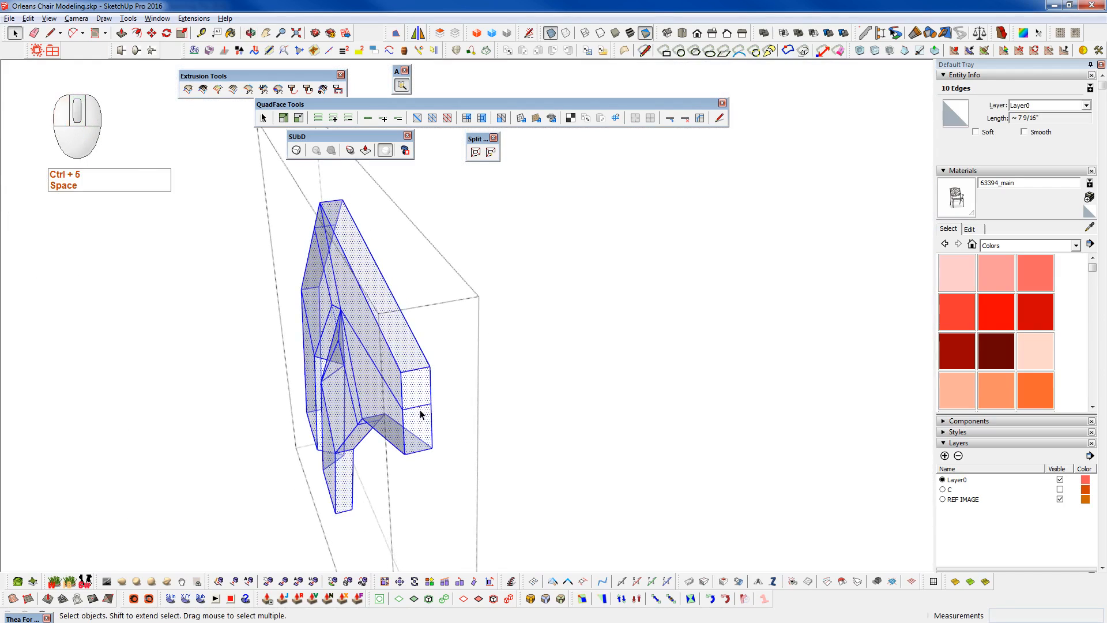
- Try to make the leaf's other half by copying it 5/16 inch along the green axis and flipping the copy in the red direction
key(w)
click(431, 400)
key(ctrl)
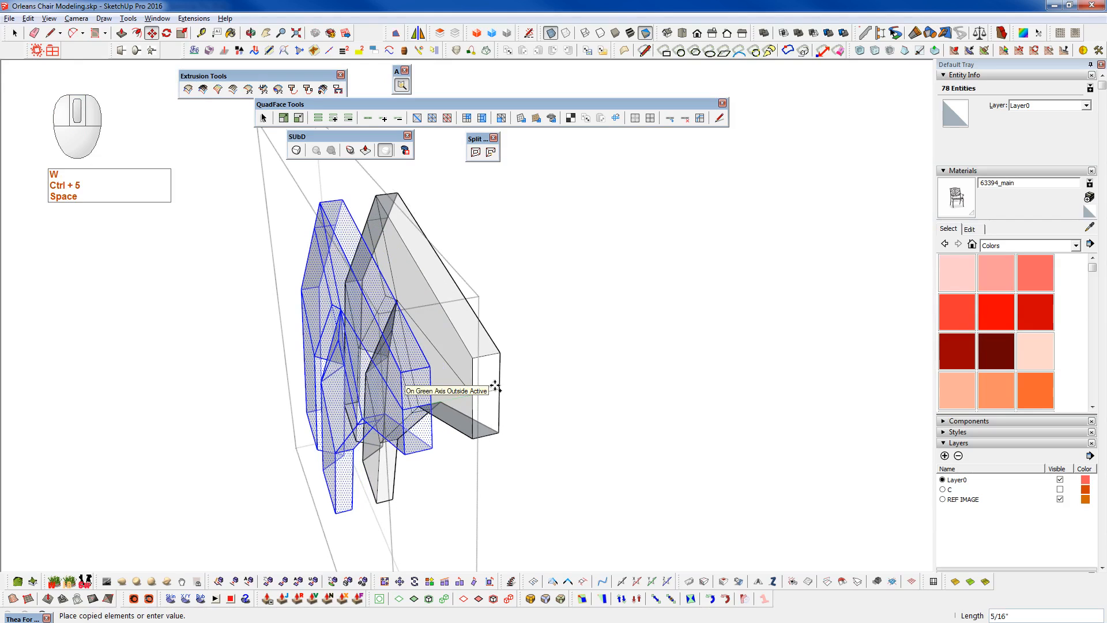
click(495, 388)
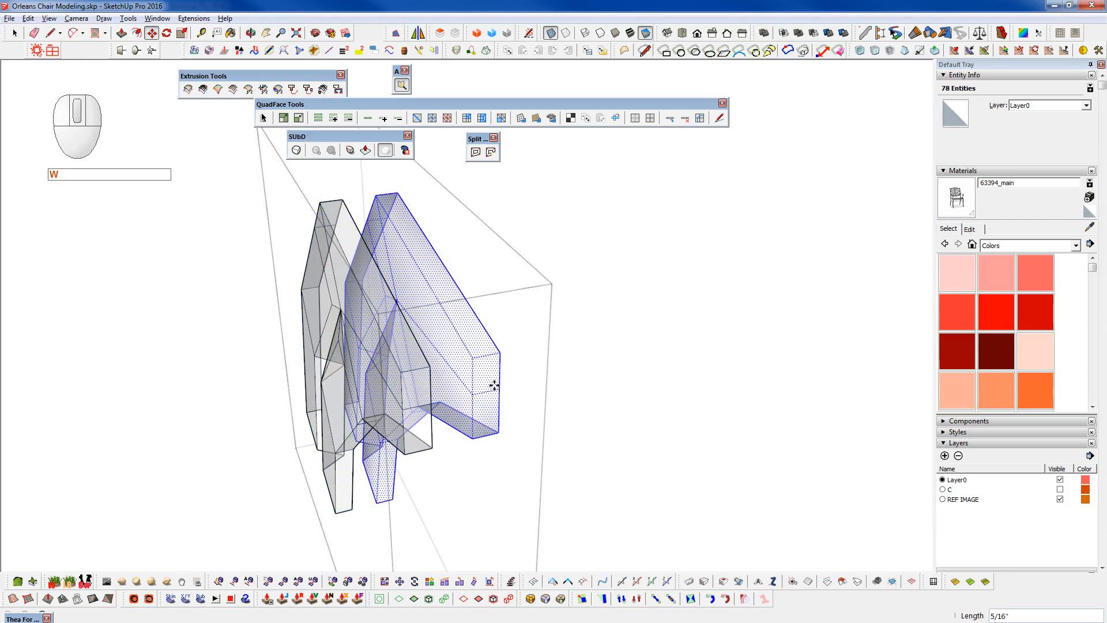
right_click(494, 383)
mouse_move(556, 349)
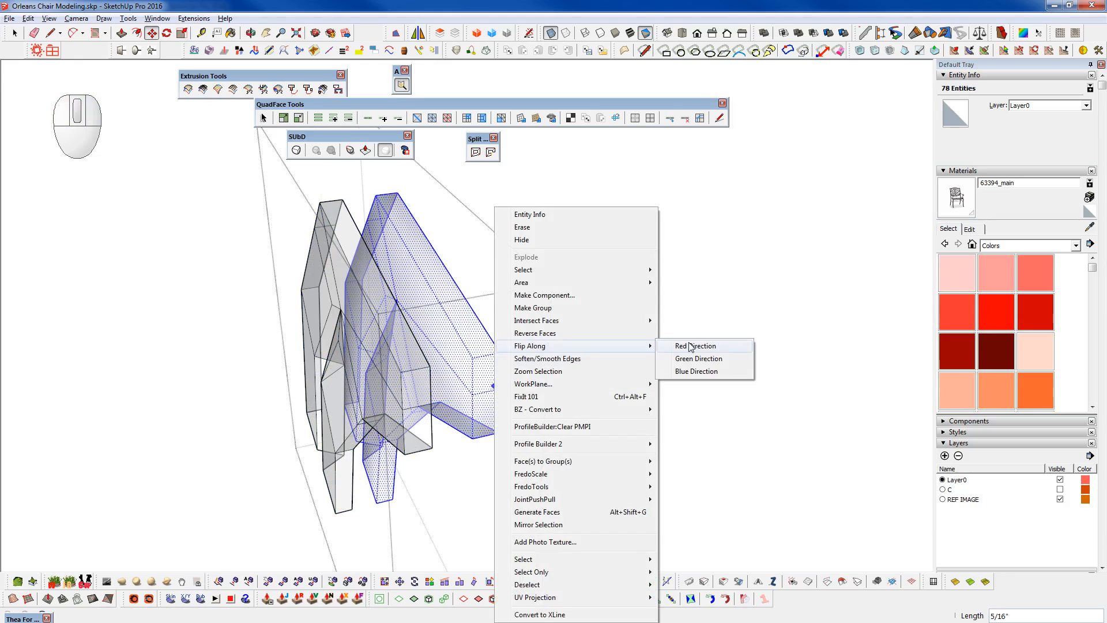
click(690, 347)
key(ctrl+z)
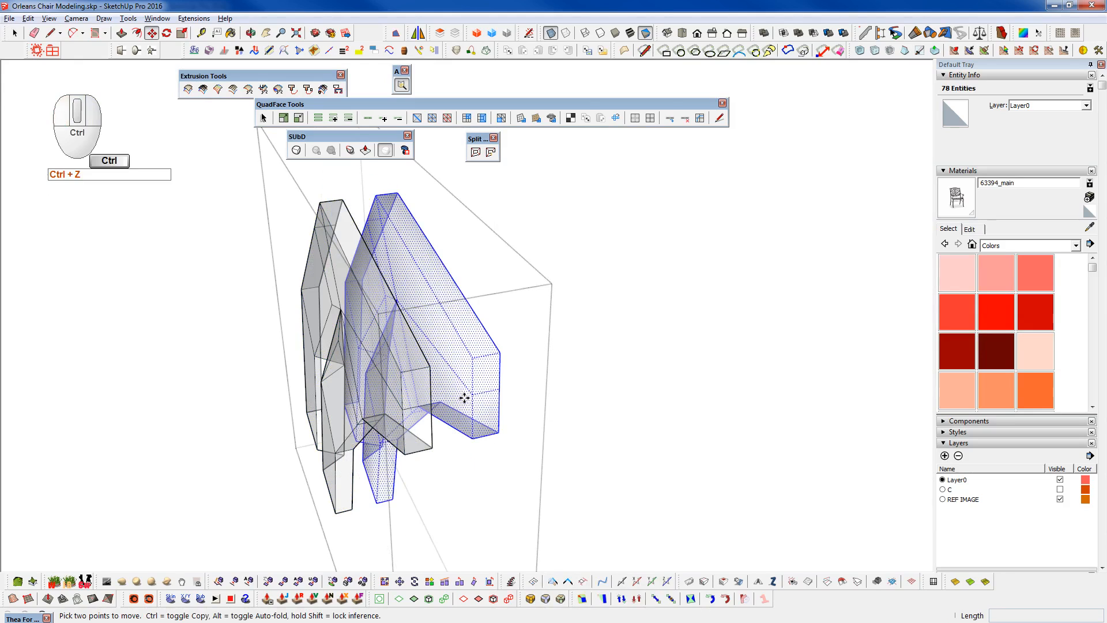
key(ctrl+z)
- Undo the flipped copy, reselect all of the leaf half, and try to mirror it across the plane of its open outline
key(space)
triple_click(415, 404)
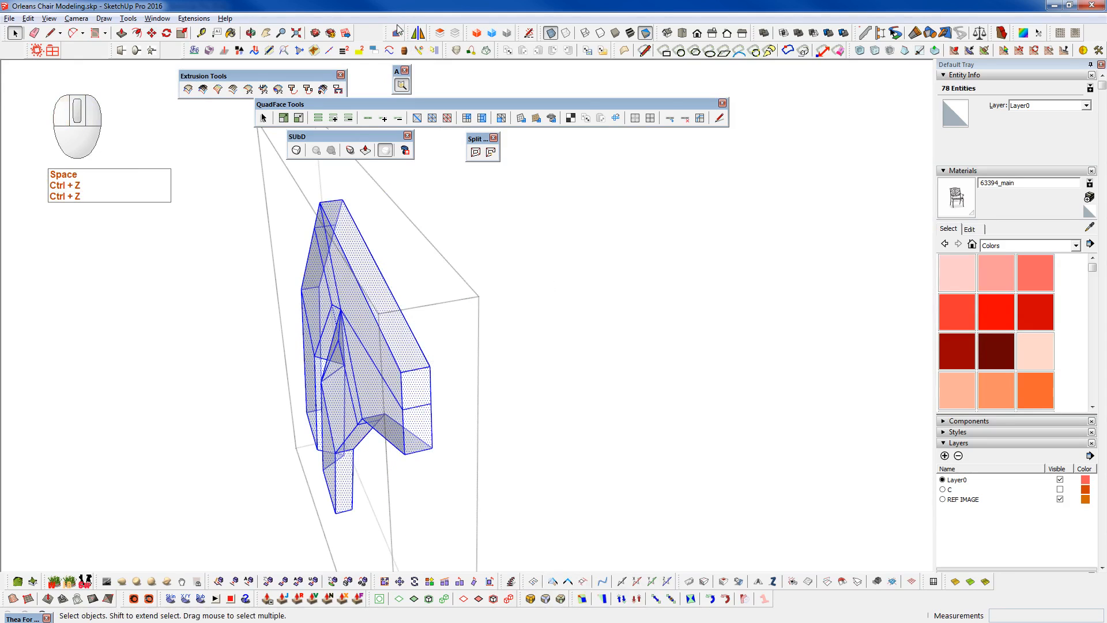
middle_drag(430, 284, 452, 301)
click(458, 294)
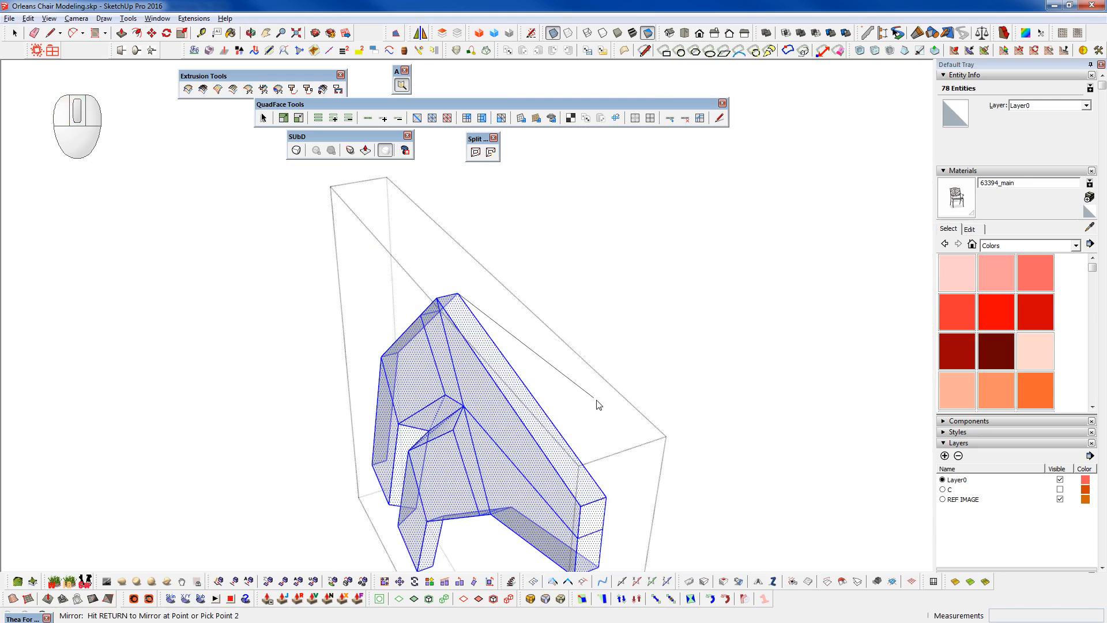
click(620, 457)
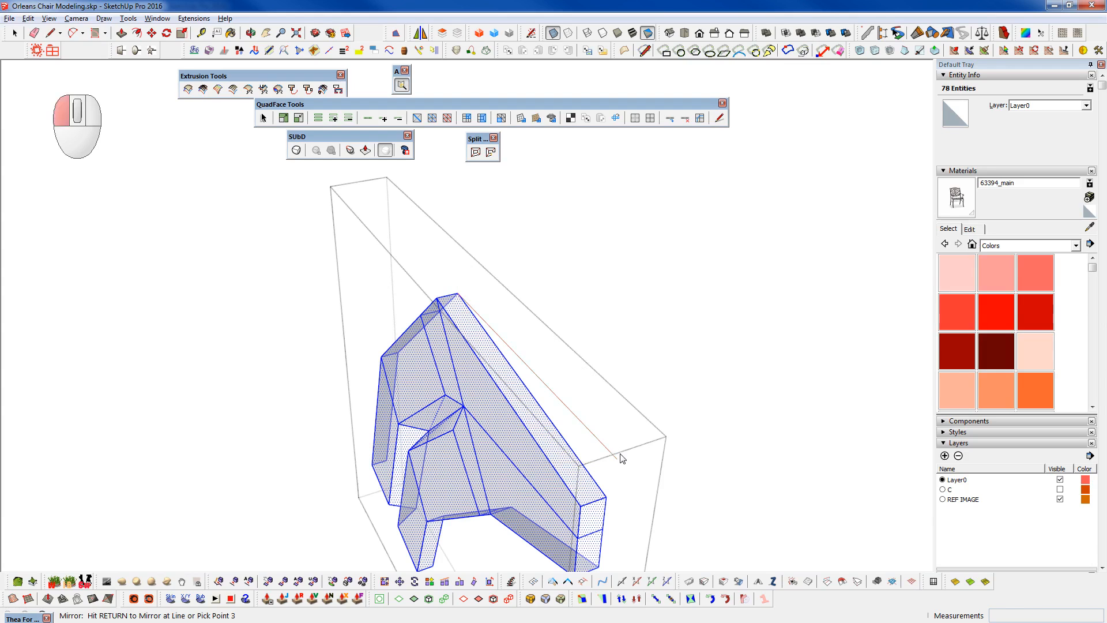
key(Return)
click(604, 345)
middle_drag(593, 452, 412, 371)
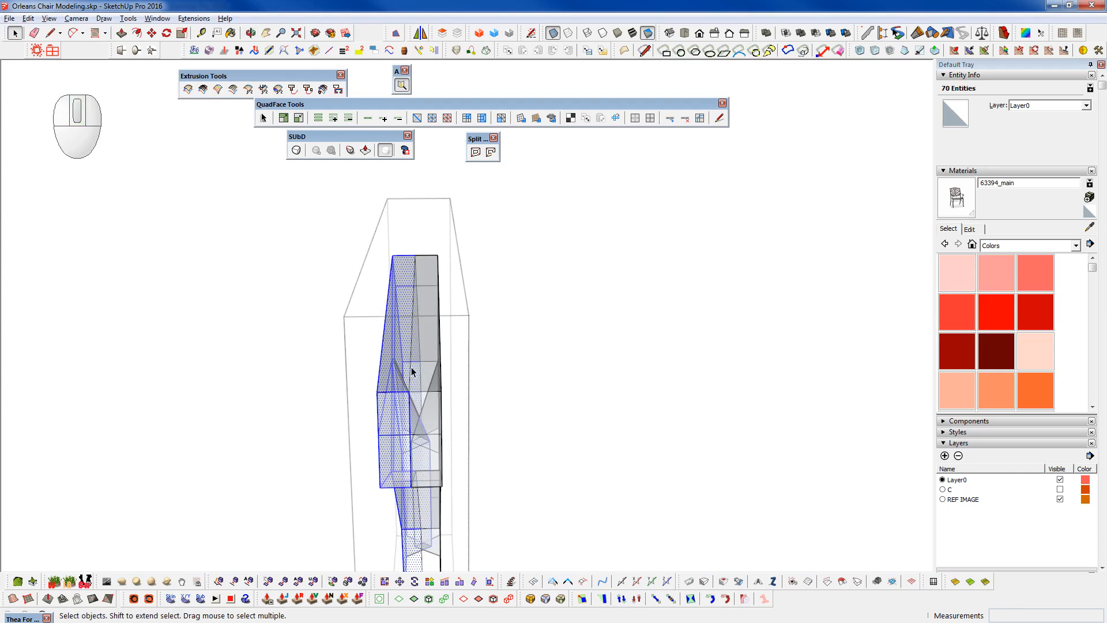
- Select the edge loop along the seam between the two leaf halves and remove it
click(412, 370)
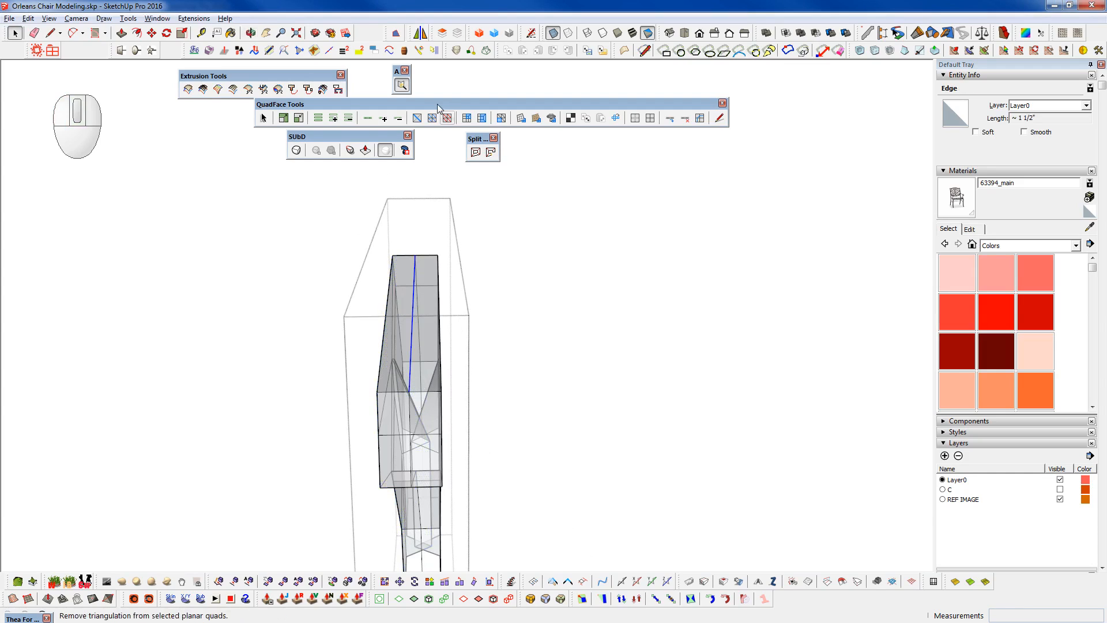
click(369, 122)
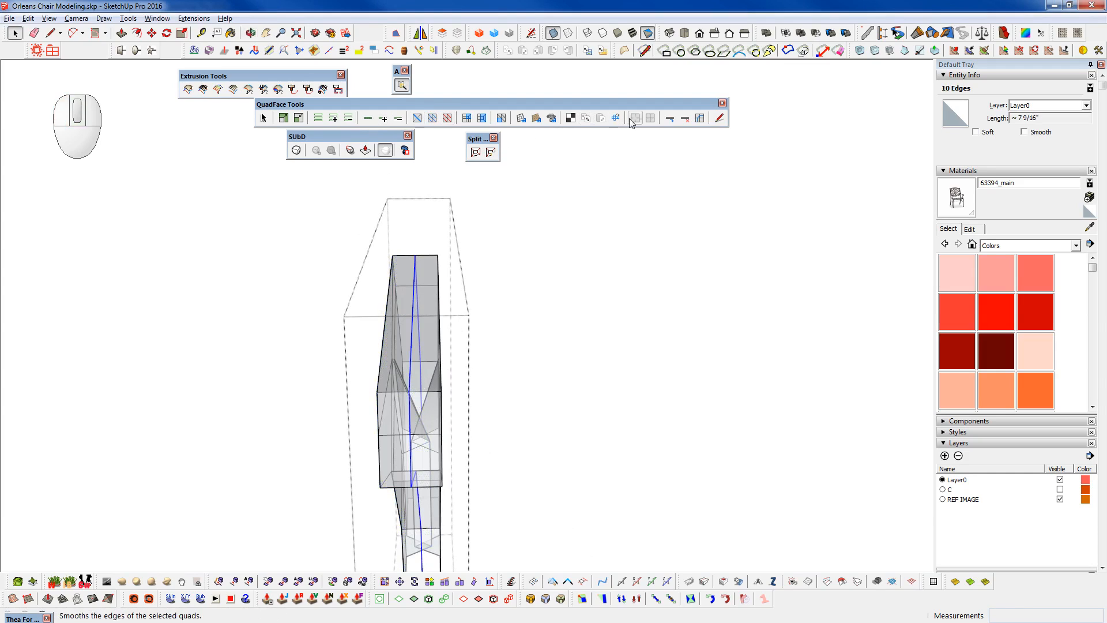
middle_drag(409, 430, 889, 396)
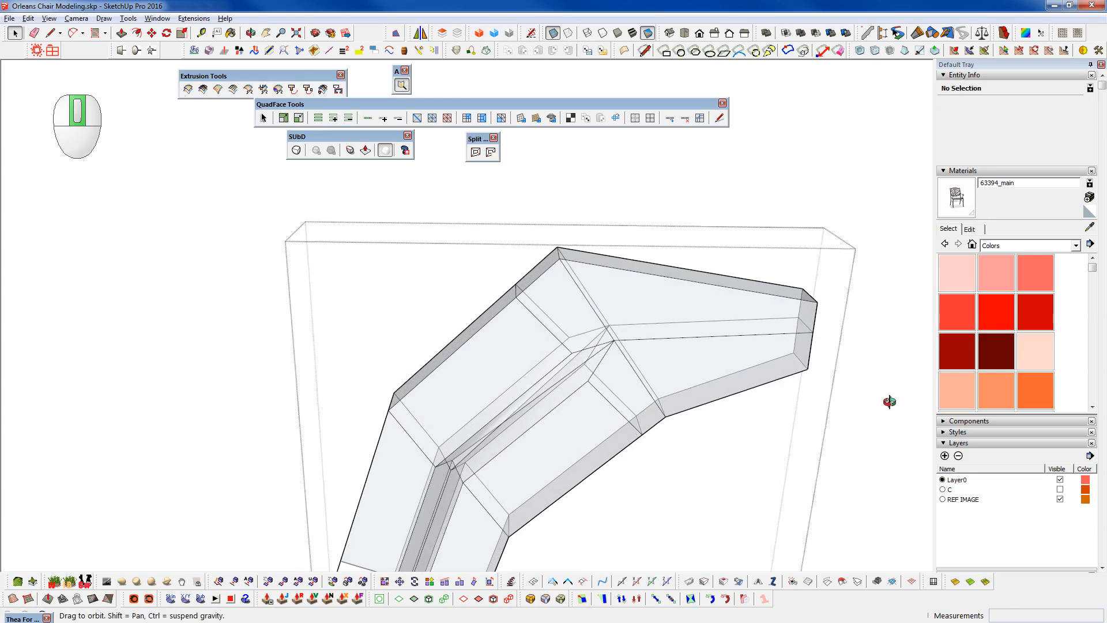
key(F3)
middle_drag(593, 400, 311, 427)
- Try to move the two edges at the bottom of the groove, and undo back to the unmirrored leaf half
click(523, 251)
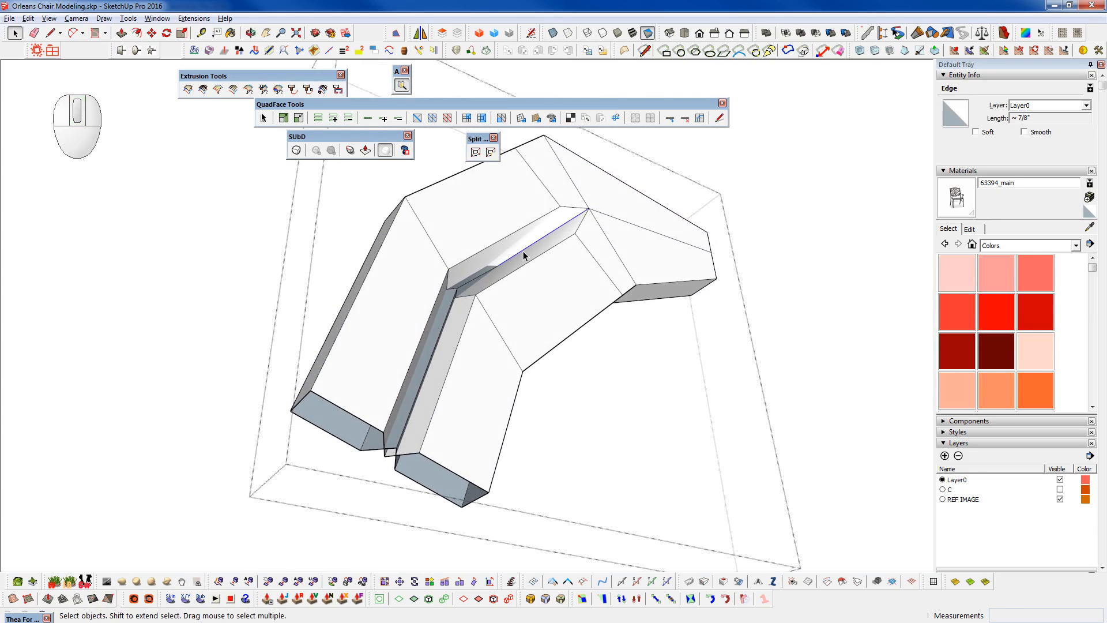
scroll(523, 256, up, 2)
middle_drag(499, 348, 516, 278)
scroll(349, 462, up, 2)
ctrl+click(354, 464)
middle_drag(375, 473, 407, 446)
key(m)
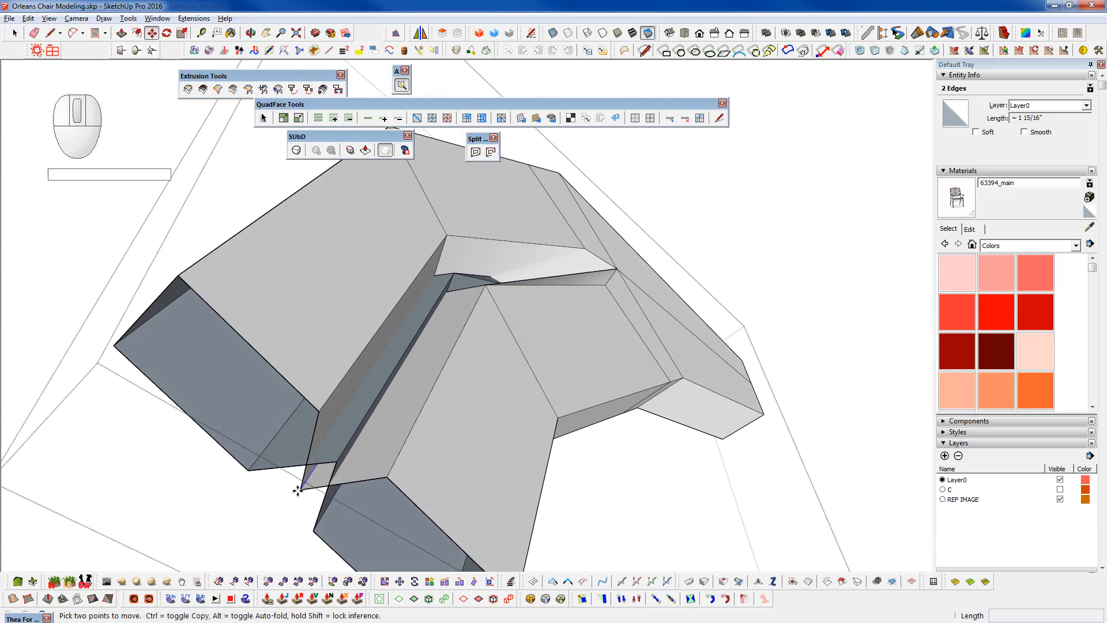
click(302, 485)
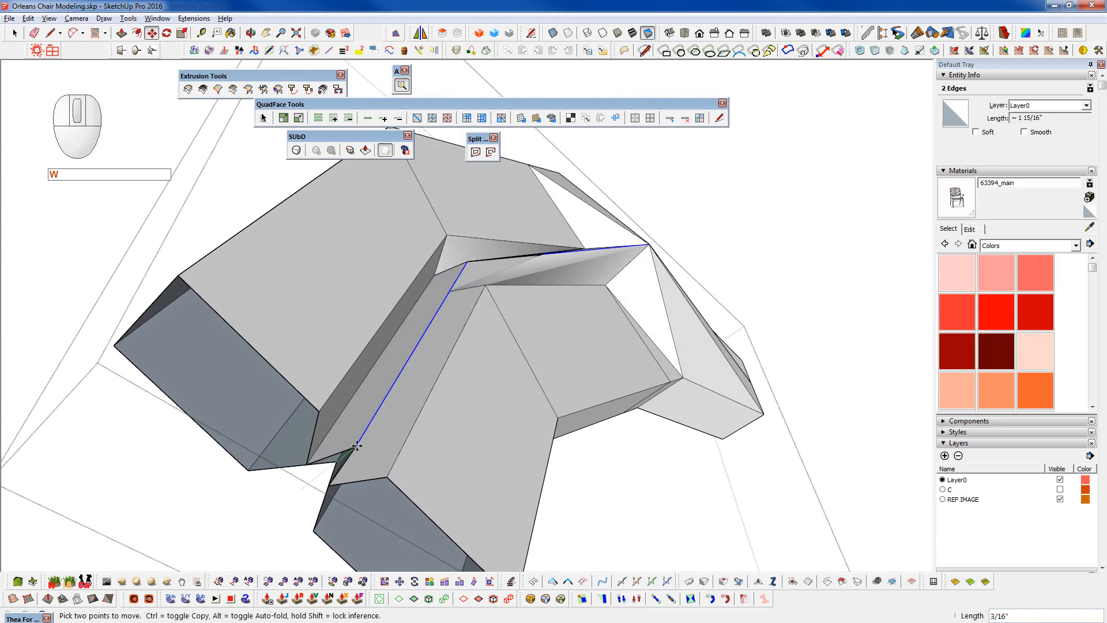
key(space)
key(ctrl+z)
key(ctrl+z)
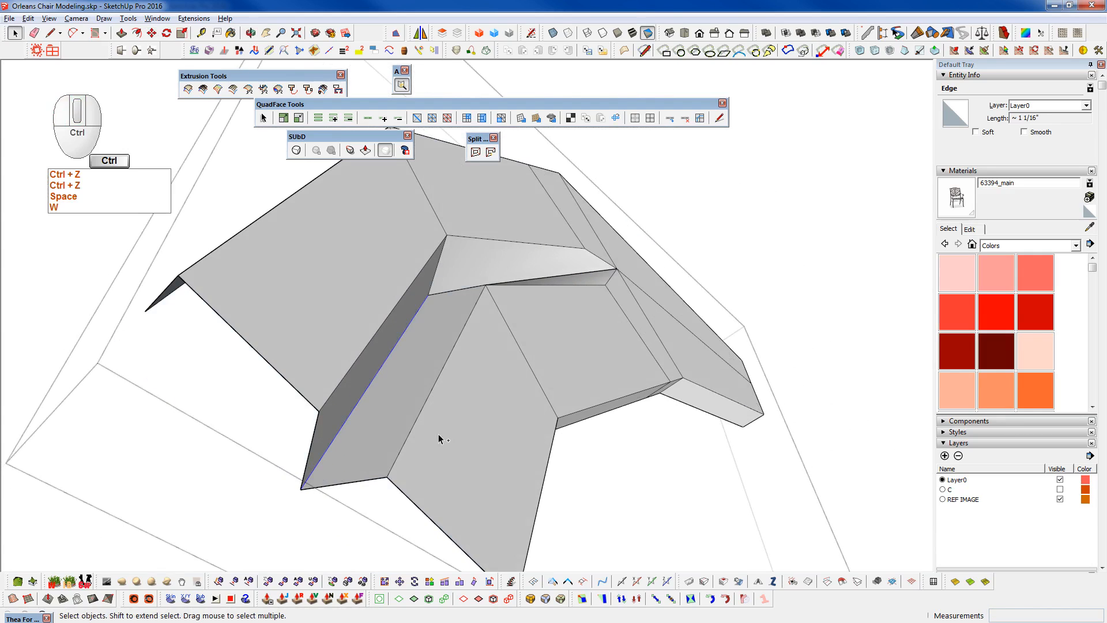
- Try to move the vertices of the groove's lower bottom edge, and undo the change
middle_drag(440, 440, 551, 452)
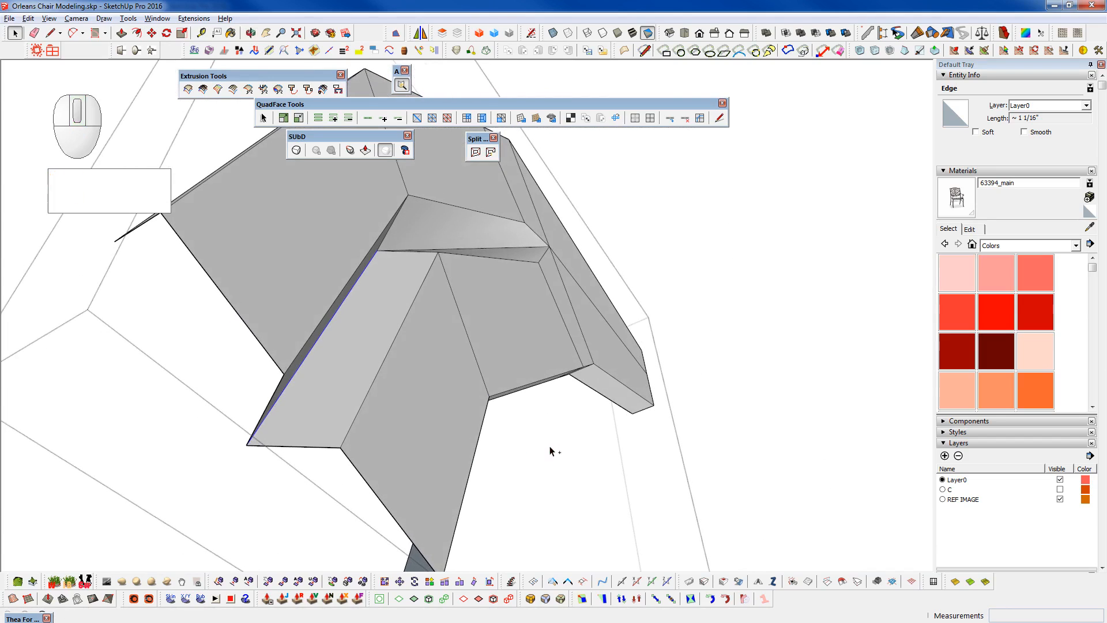
key(F2)
drag(275, 367, 312, 342)
middle_drag(423, 338, 434, 421)
key(ctrl+z)
middle_drag(444, 340, 616, 388)
shift+middle_drag(459, 274, 534, 410)
- Move the two vertices of the groove's lower bottom edge about 1/16 inch along the green axis to deepen the groove
key(space)
middle_drag(522, 454, 571, 457)
key(F2)
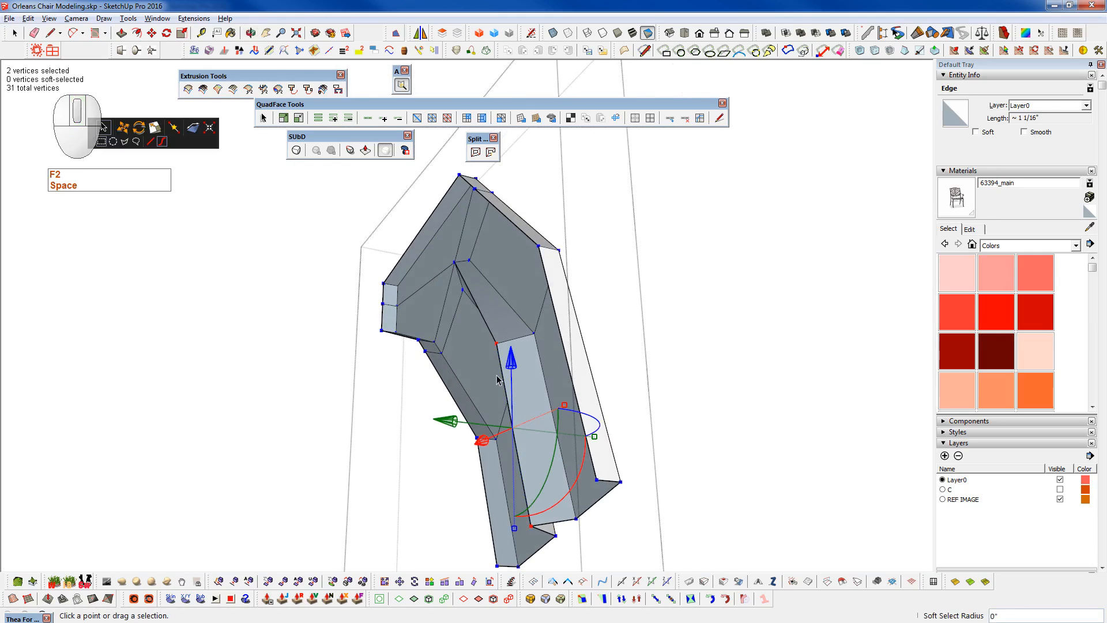
middle_drag(480, 318, 483, 447)
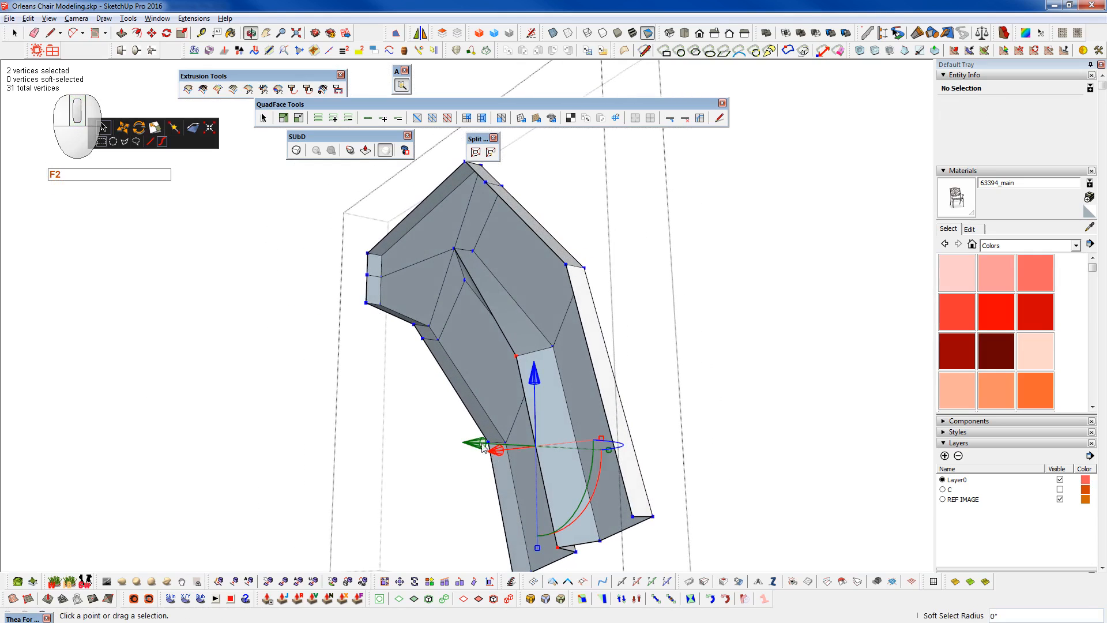
drag(479, 444, 453, 445)
middle_drag(459, 444, 418, 351)
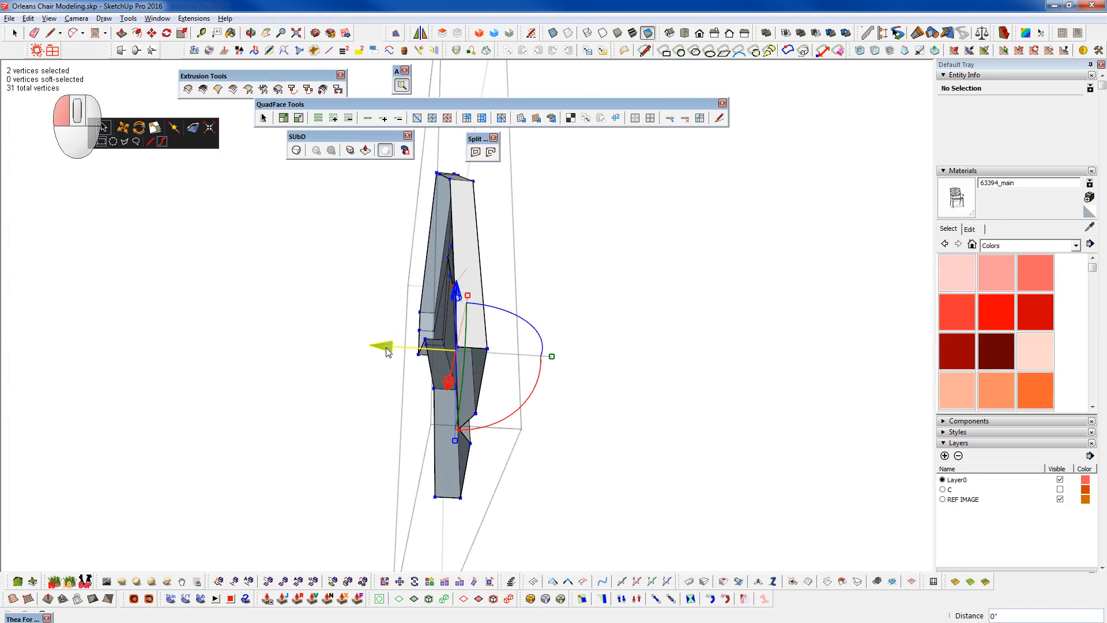
drag(385, 351, 375, 348)
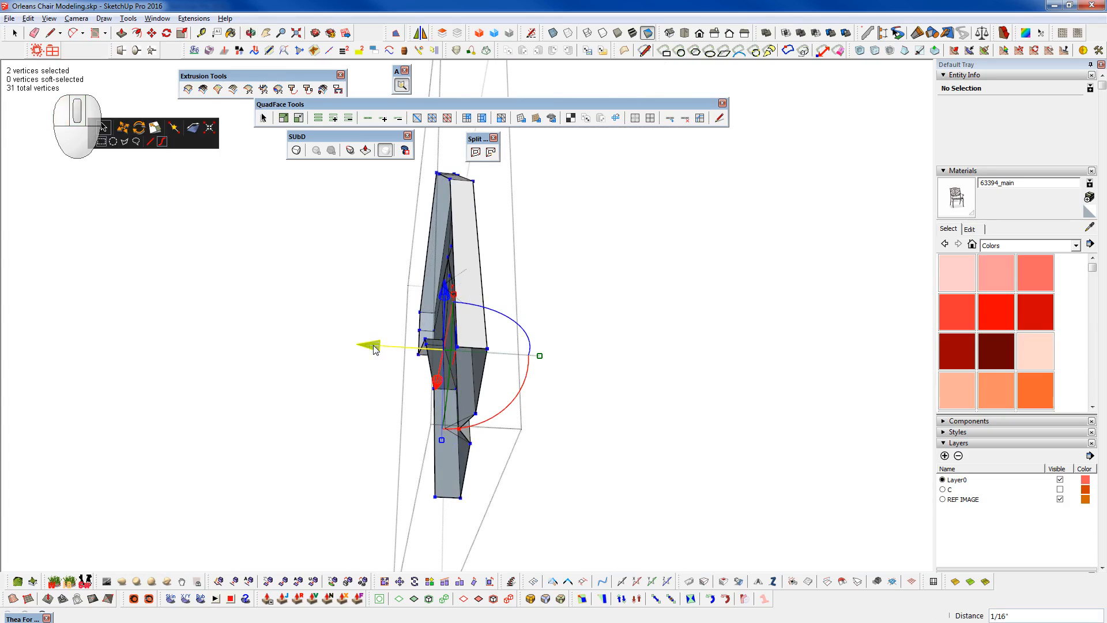
key(space)
- Select the leaf half's open outline edges and move them farther along the green axis to thicken the leaf
click(458, 334)
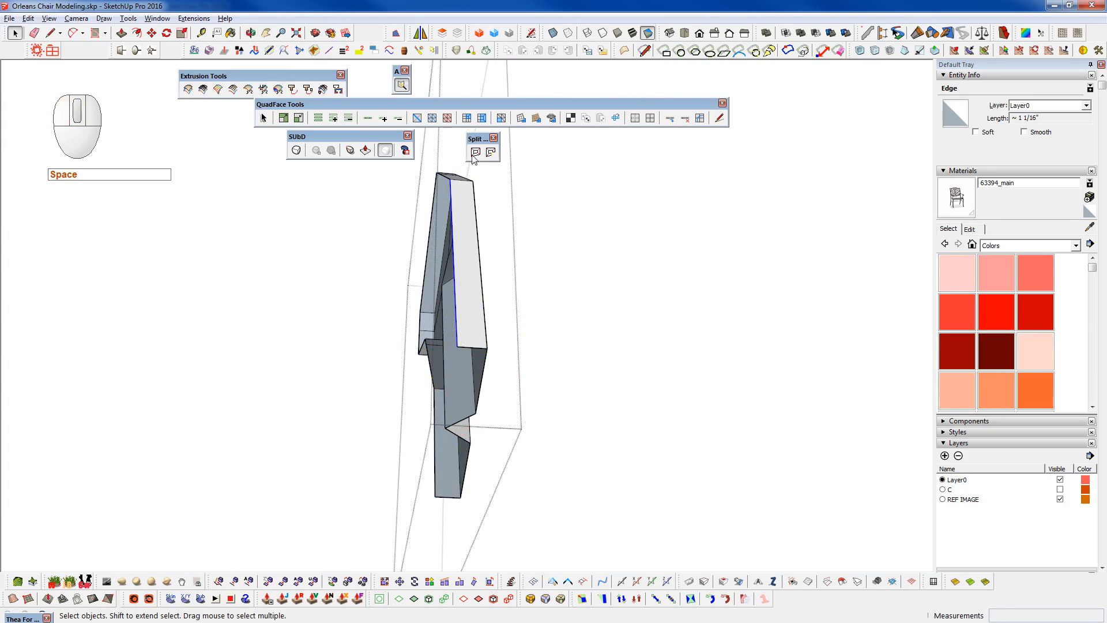
key(w)
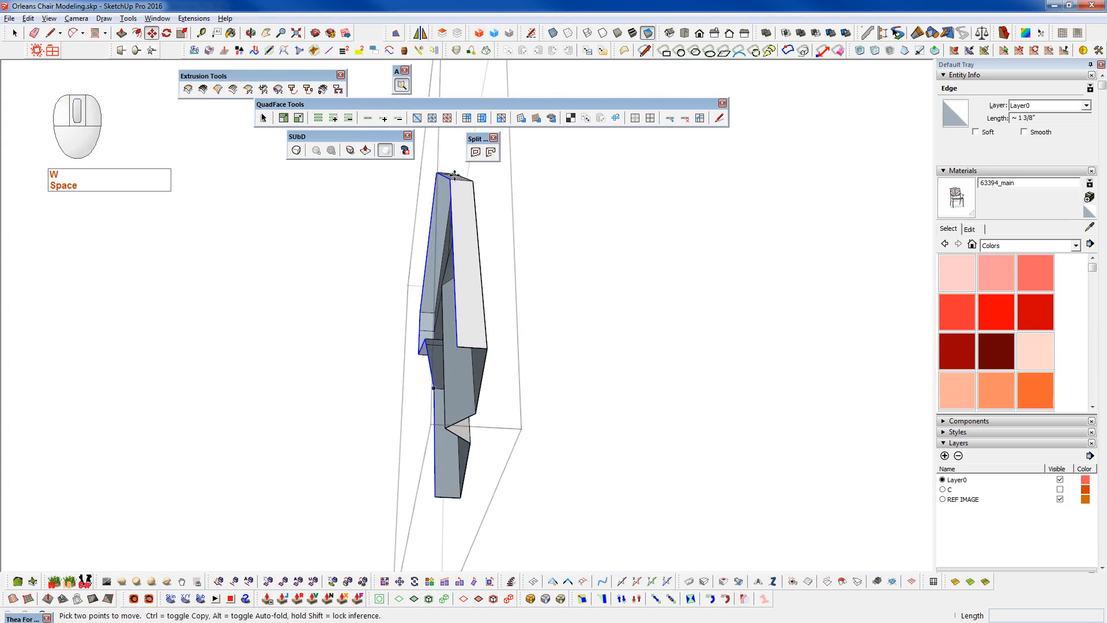
key(F2)
drag(364, 324, 348, 324)
key(space)
middle_drag(474, 381, 421, 622)
- Select all of the thickened leaf half and mirror it across a three-point plane on its open outline, keeping the original
triple_click(433, 323)
middle_drag(420, 316, 575, 266)
click(441, 224)
click(591, 287)
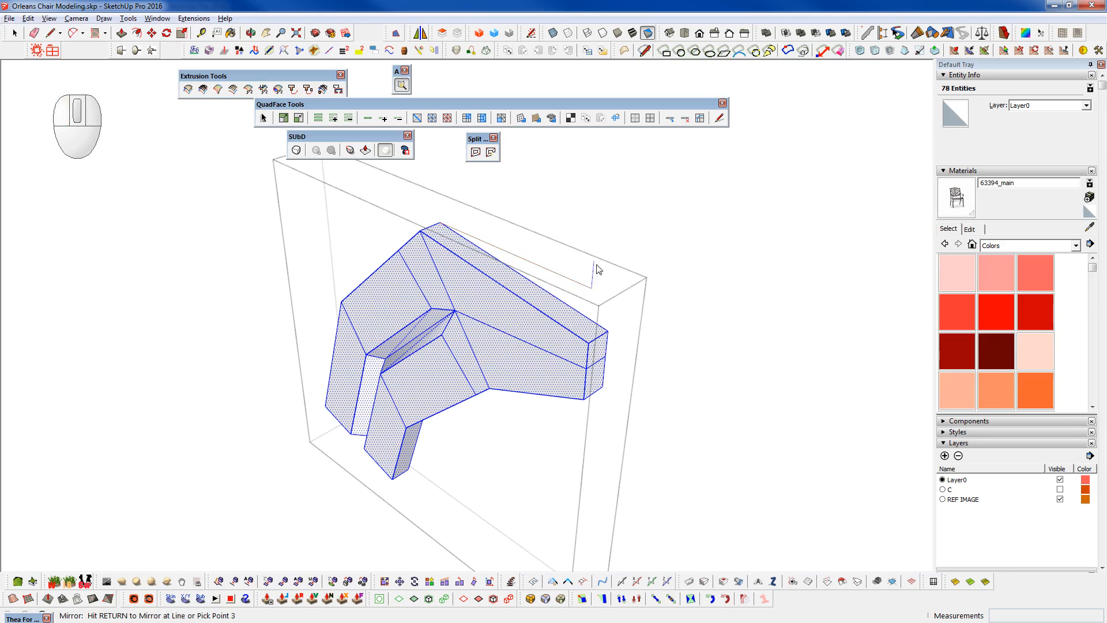
click(595, 264)
click(609, 348)
- Remove the edge loop along the seam of the mirrored halves and subdivide the leaf
middle_drag(485, 346, 403, 360)
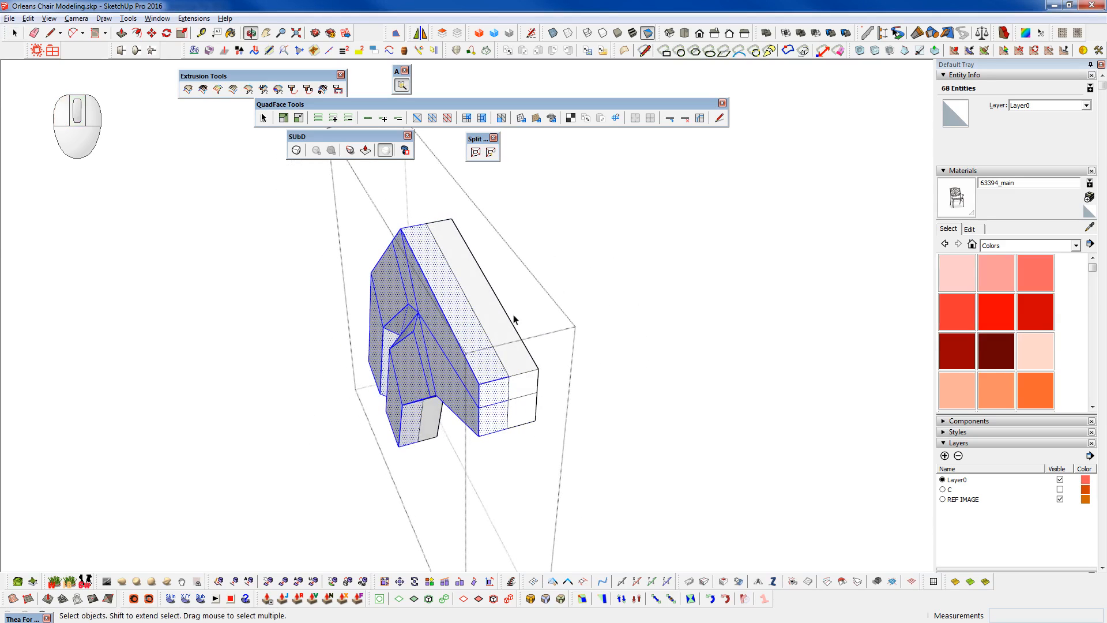
click(500, 366)
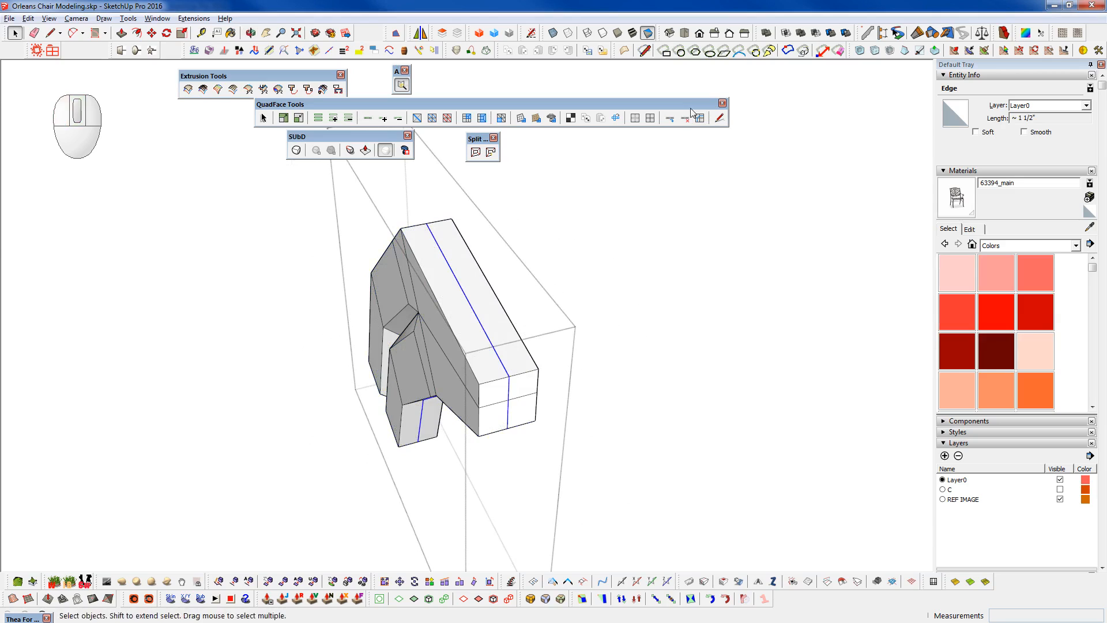
click(682, 124)
middle_drag(634, 288, 565, 292)
key(shift+2)
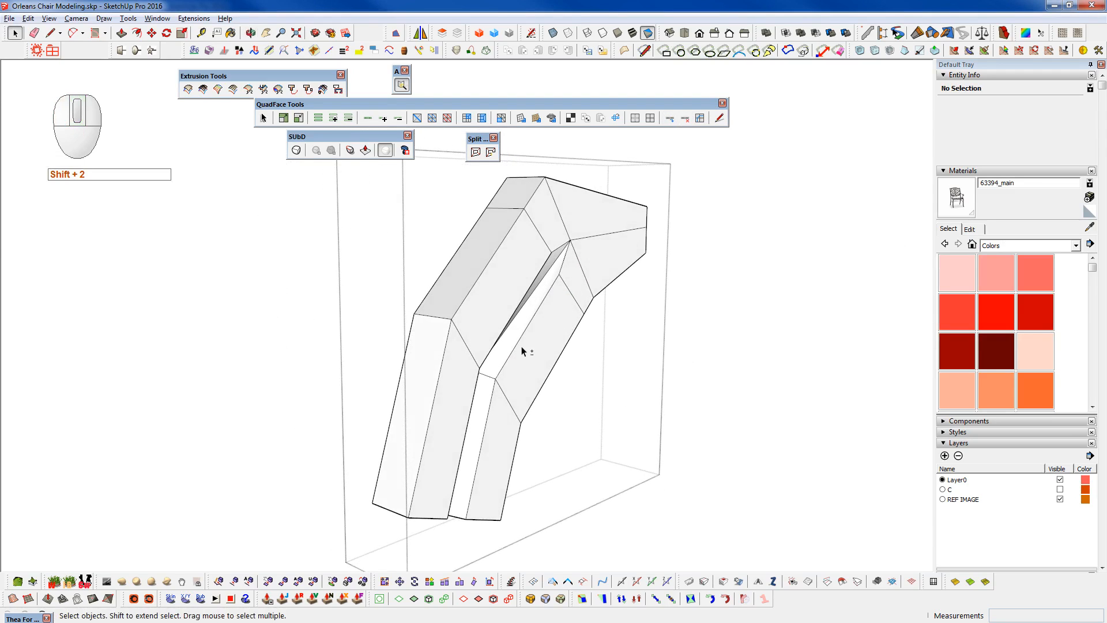
mouse_move(524, 346)
middle_down()
mouse_move(396, 321)
mouse_move(370, 285)
mouse_move(180, 298)
mouse_move(87, 230)
mouse_move(492, 198)
mouse_move(647, 227)
mouse_move(443, 357)
middle_up()
- Select the edge loop along the bottom of the groove and increase its crease sharpness
click(390, 386)
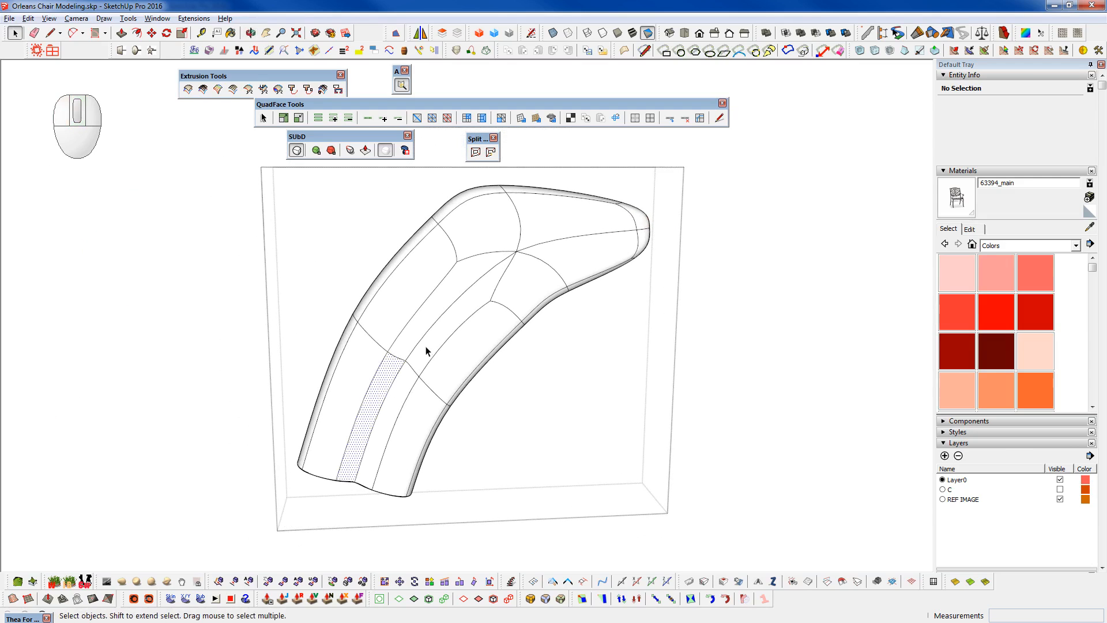
click(422, 336)
click(401, 371)
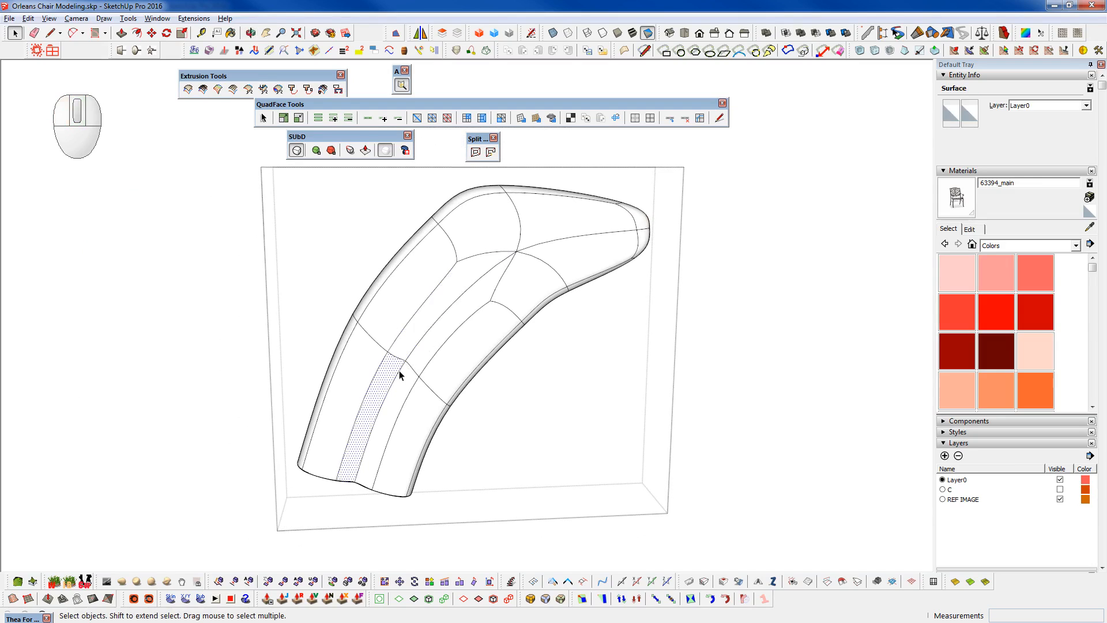
key(space)
click(411, 351)
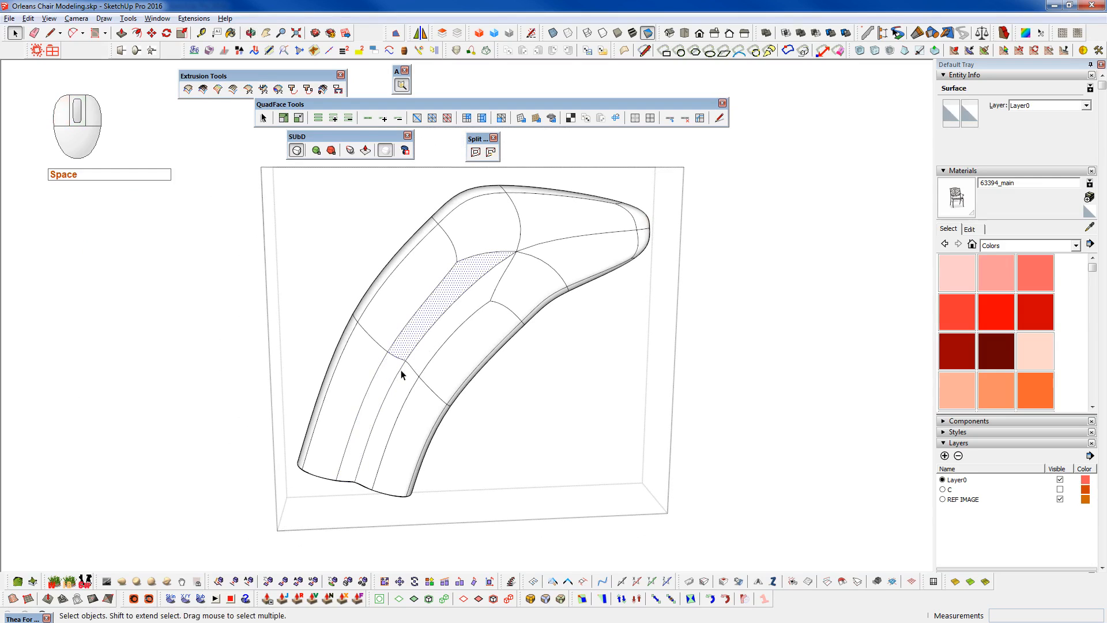
click(400, 370)
click(367, 119)
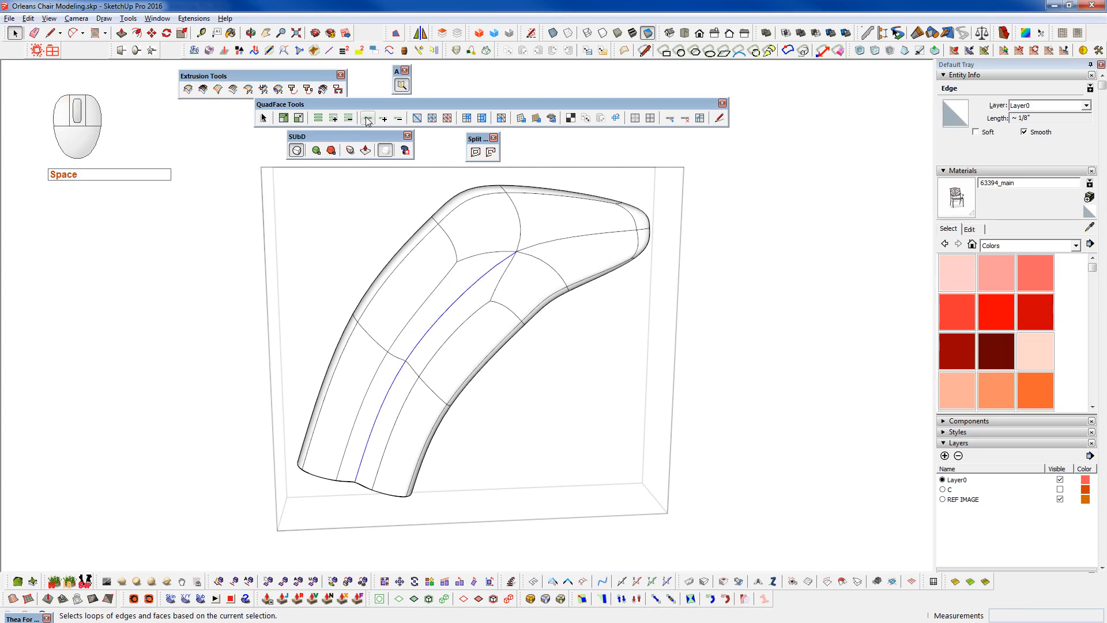
click(350, 149)
drag(486, 287, 466, 215)
middle_drag(548, 293, 434, 369)
key(space)
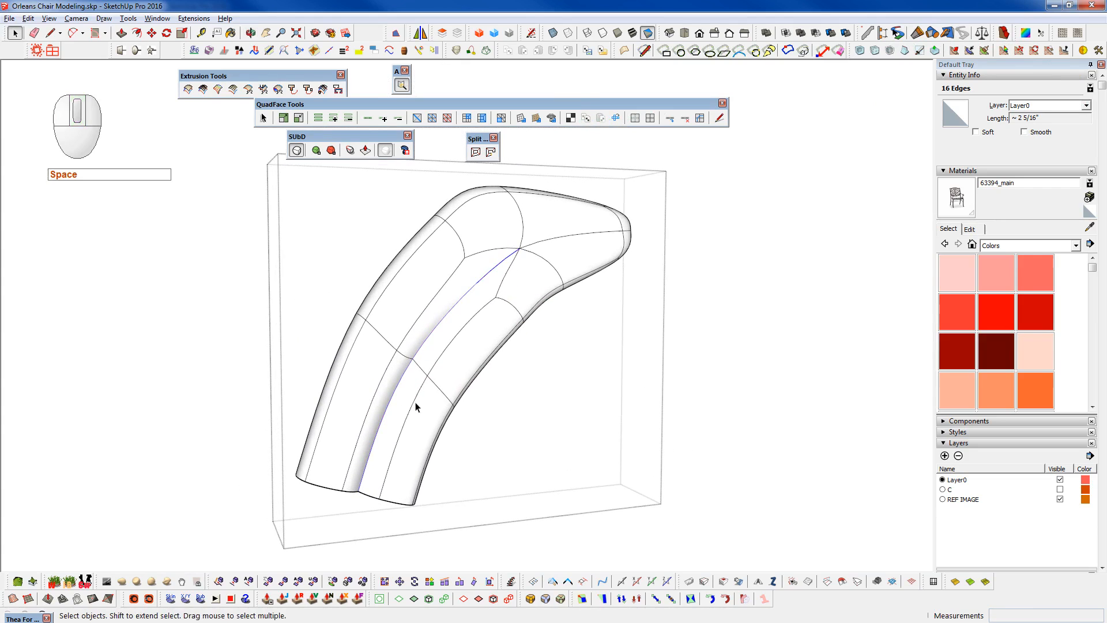
- Select the two edge loops flanking the groove and increase their crease sharpness
ctrl+click(436, 368)
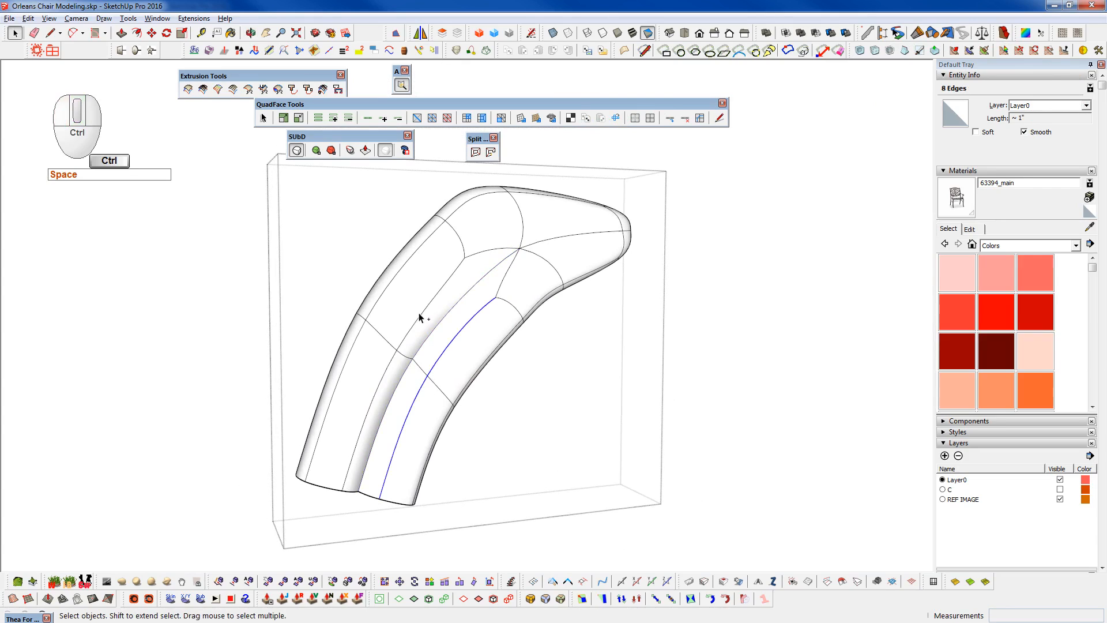
ctrl+click(384, 376)
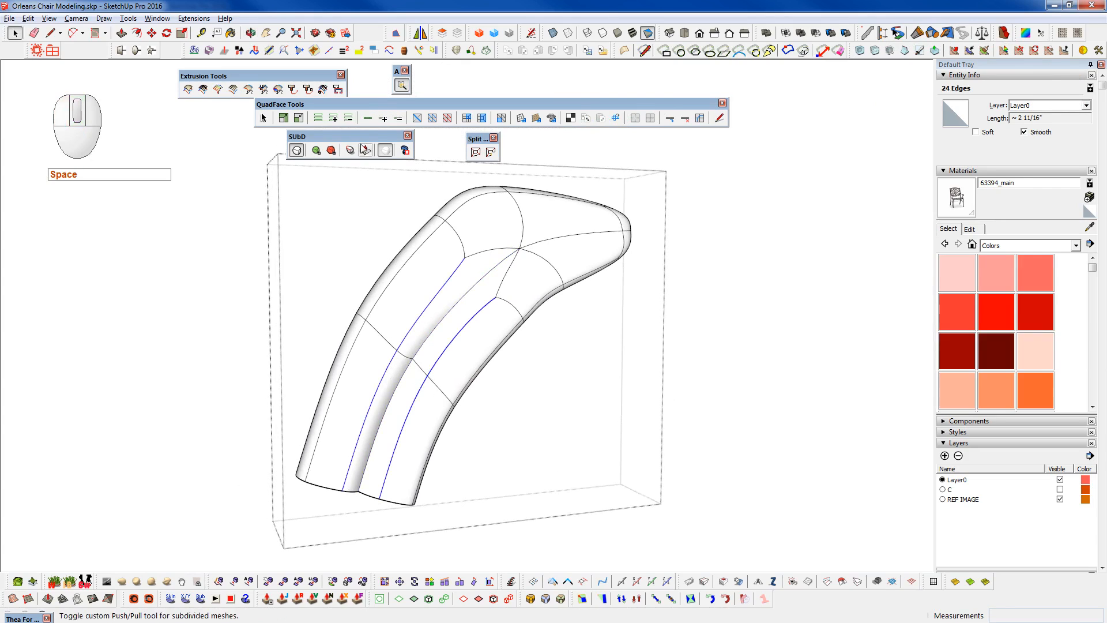
click(350, 150)
drag(444, 279, 446, 252)
mouse_move(473, 369)
middle_down()
mouse_move(585, 309)
mouse_move(687, 150)
mouse_move(667, 79)
mouse_move(646, 69)
mouse_move(862, 183)
mouse_move(421, 264)
mouse_move(491, 363)
middle_up()
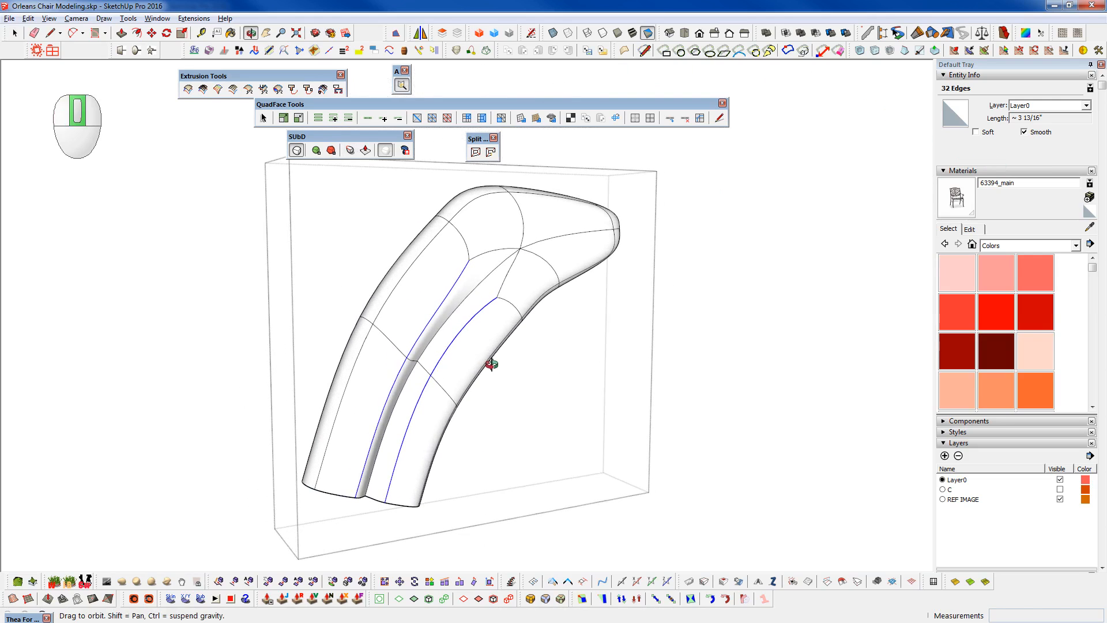
key(space)
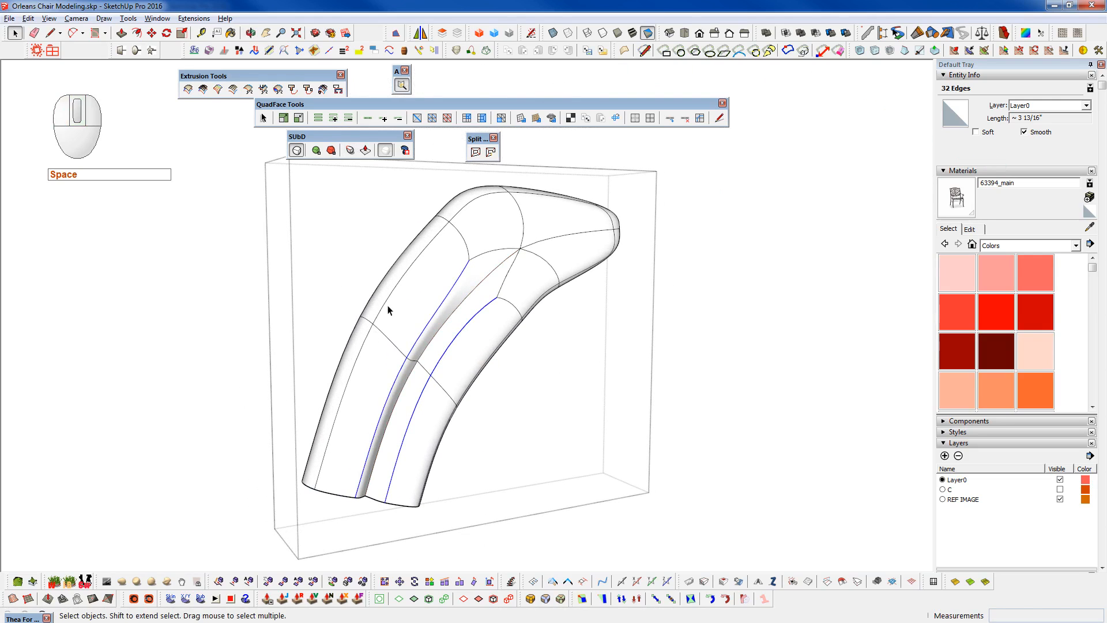
- Select the edge loop around the leaf's front outline, including the tip, and set its crease sharpness to 0.37
click(369, 331)
middle_drag(426, 462, 431, 376)
ctrl+click(428, 421)
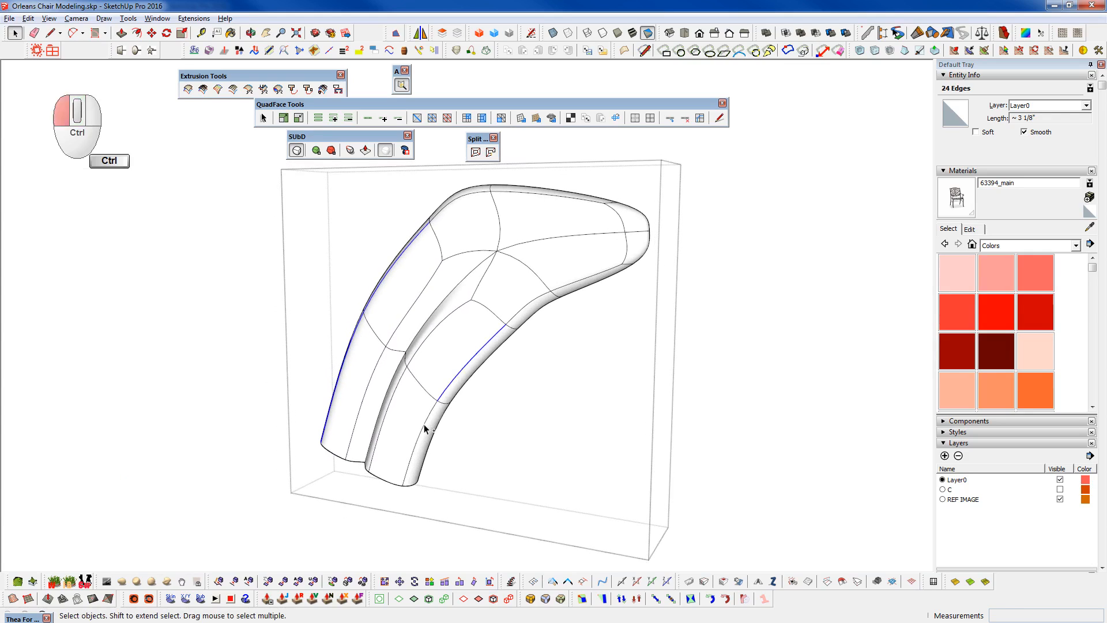
click(371, 120)
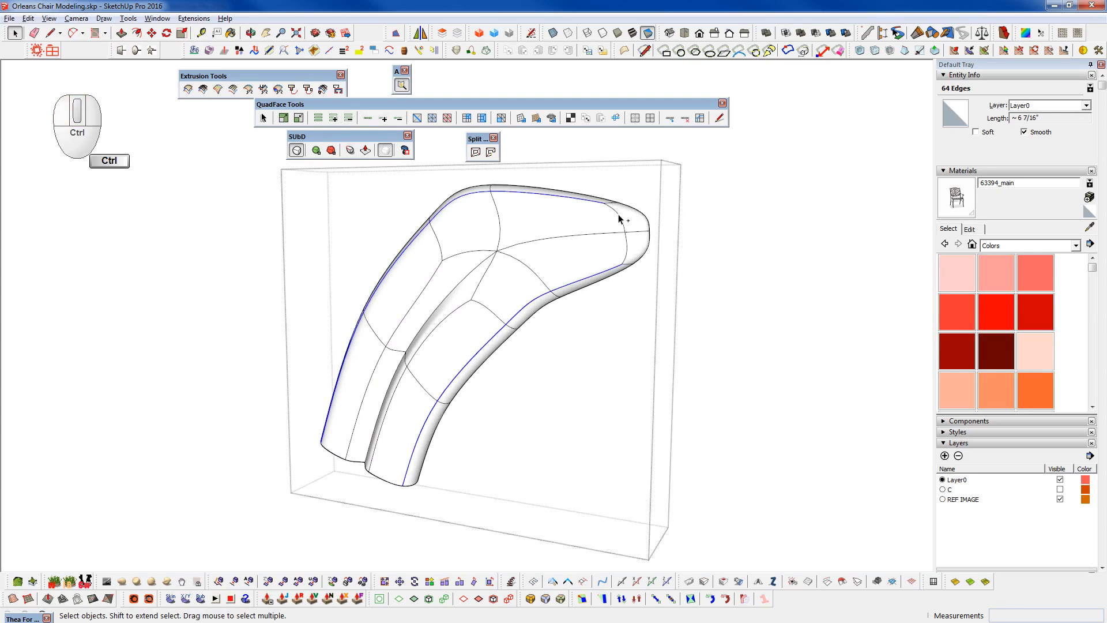
click(368, 119)
click(351, 150)
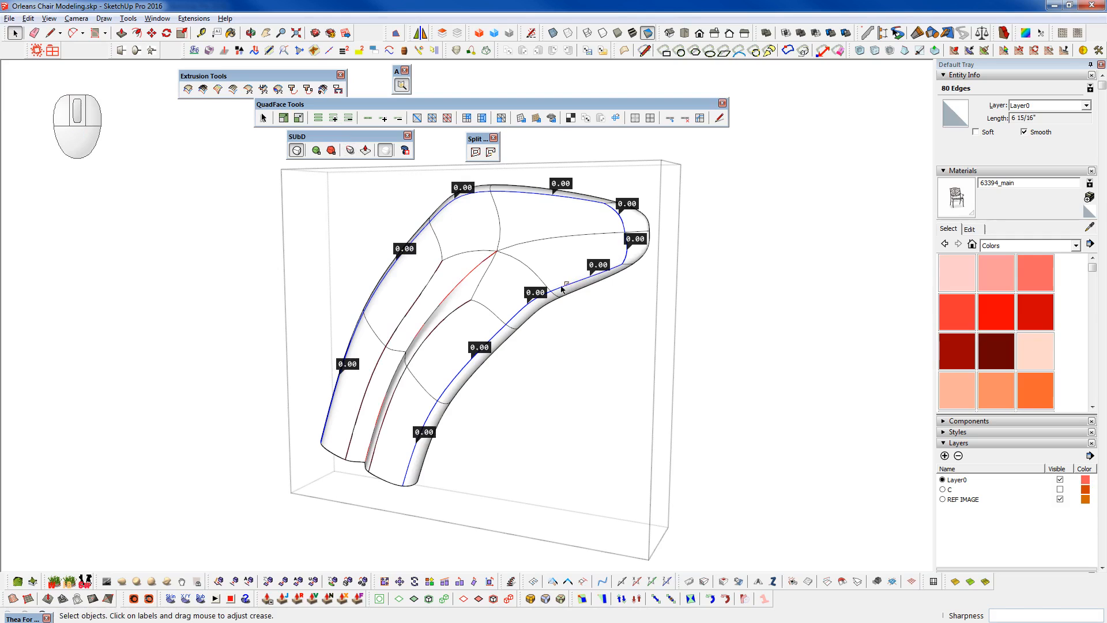
drag(532, 282, 485, 309)
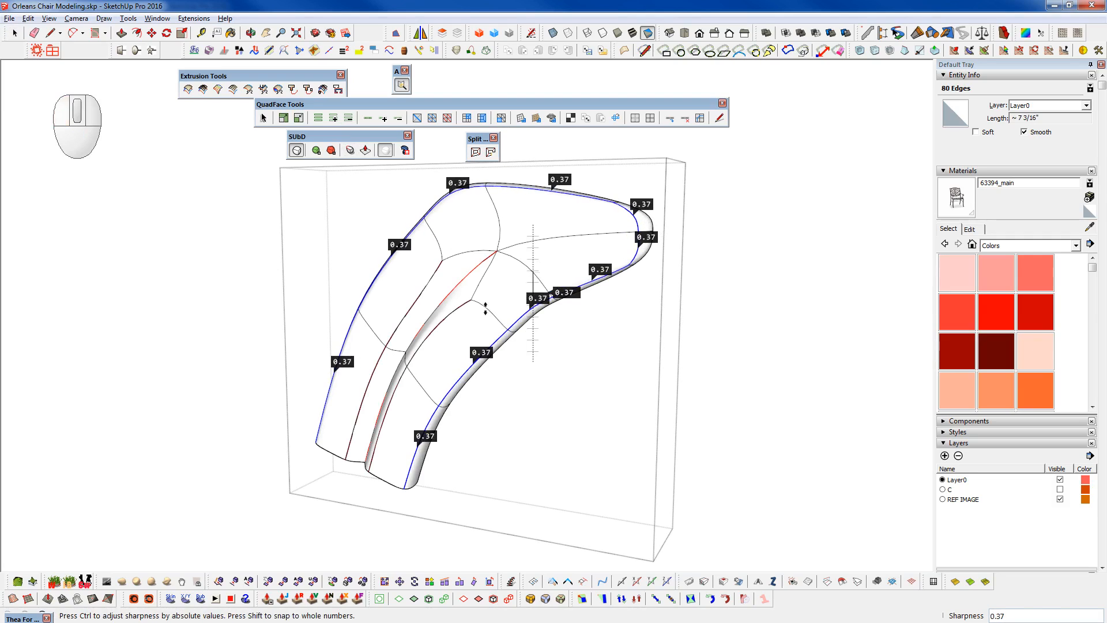
- Finish editing the creased leaf, select its group and switch its subdivision off
middle_drag(351, 400, 758, 366)
key(space)
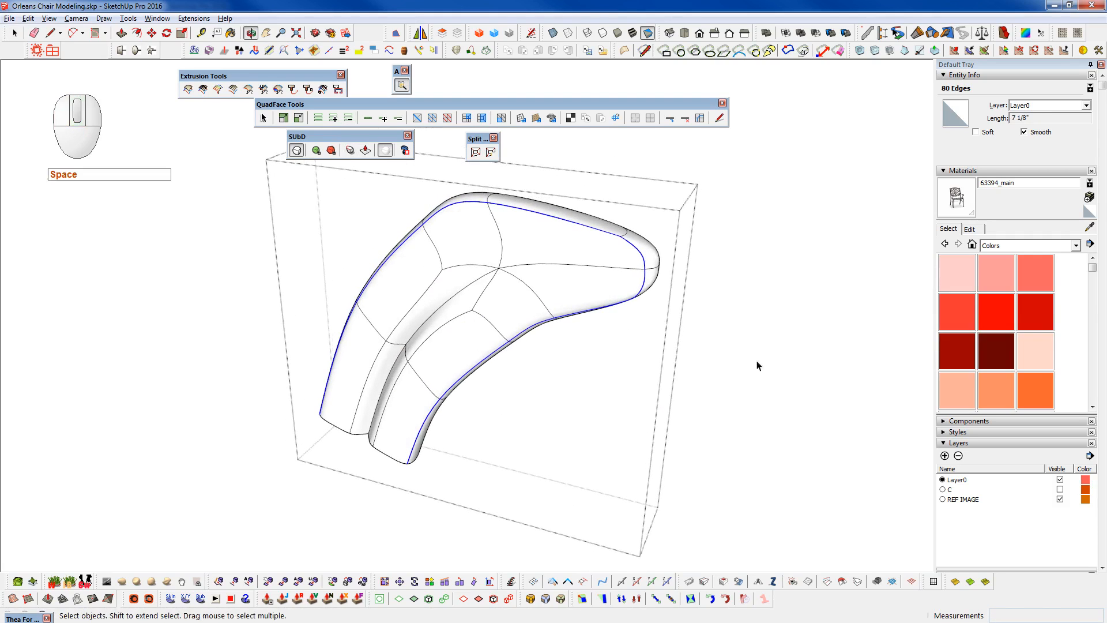
middle_drag(492, 304, 556, 260)
scroll(555, 260, down, 1)
key(c)
middle_drag(492, 299, 432, 289)
scroll(481, 313, down, 2)
click(454, 293)
key(shift+2)
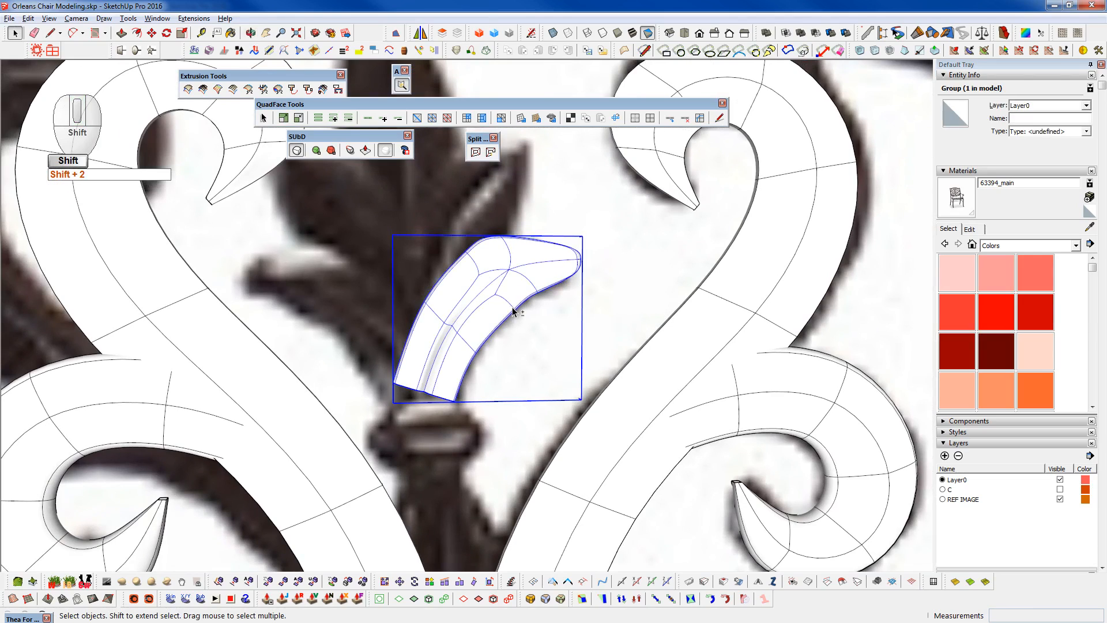
key(shift+2)
key(space)
- Copy the leaf group to the left of the original and flip the copy along the group's red axis
key(w)
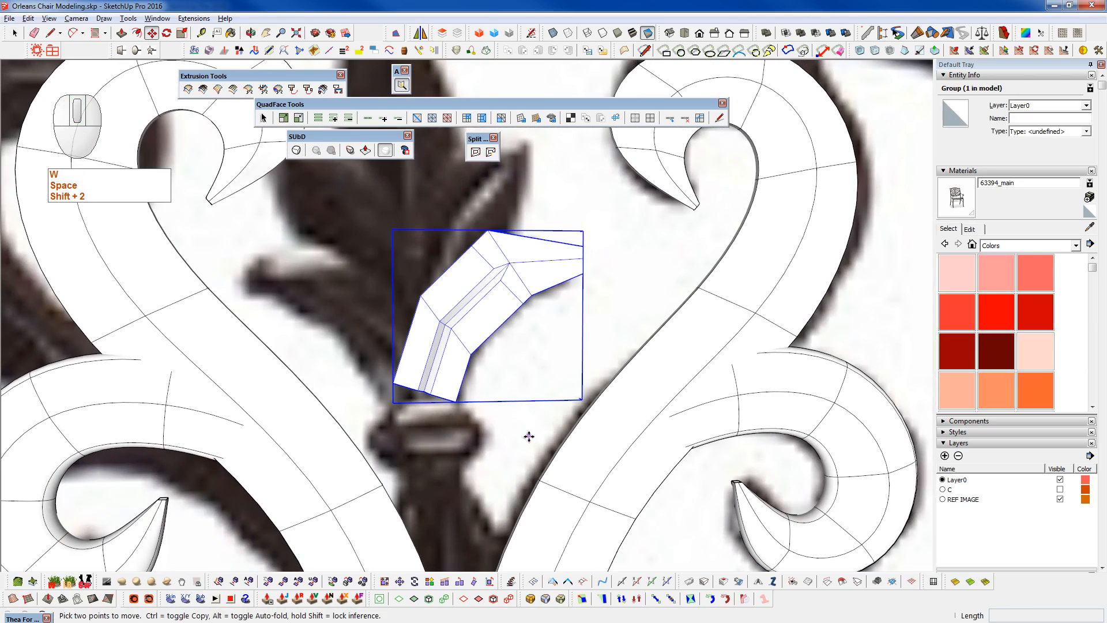
click(528, 436)
key(ctrl)
click(439, 436)
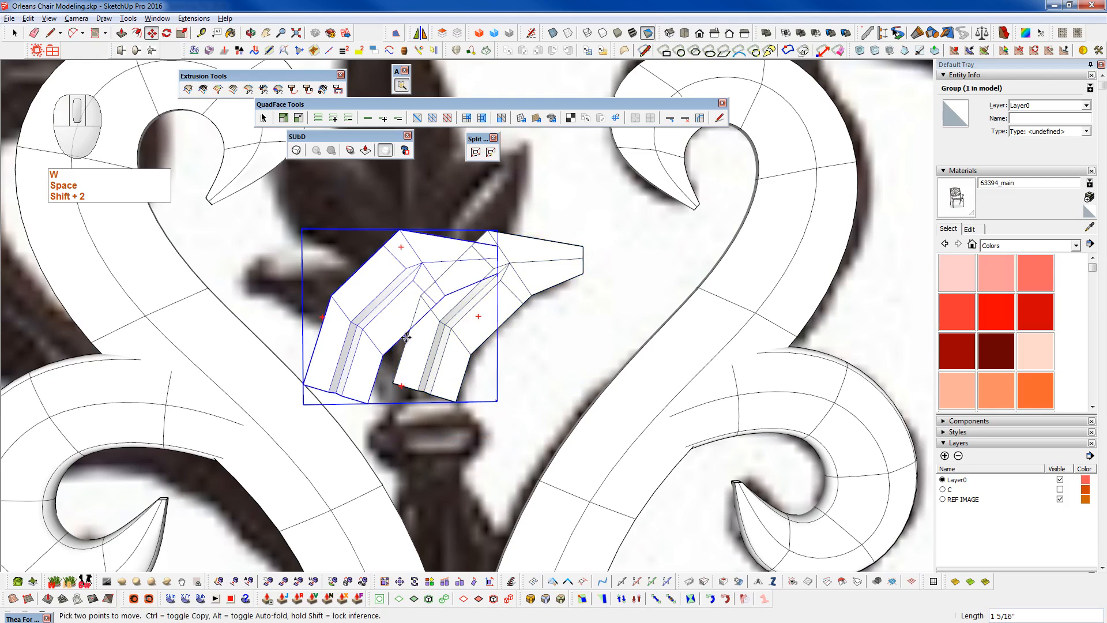
right_click(398, 315)
click(451, 367)
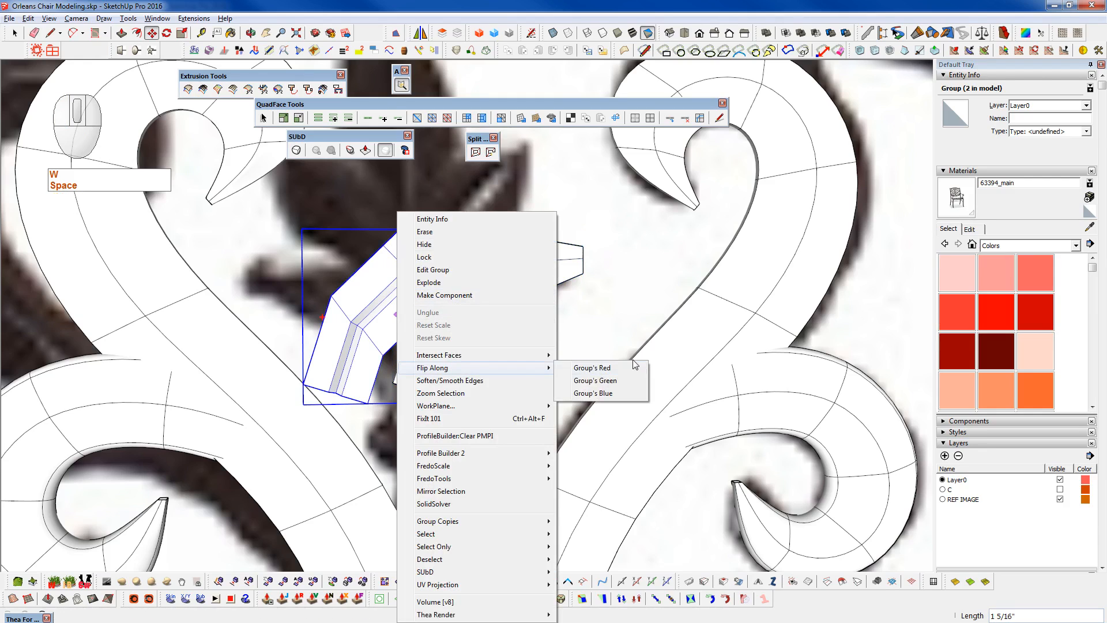
click(633, 364)
- Move the flipped leaf sideways, level with the original, to the opposite side of the stem and convert the two groups to linked components
click(508, 435)
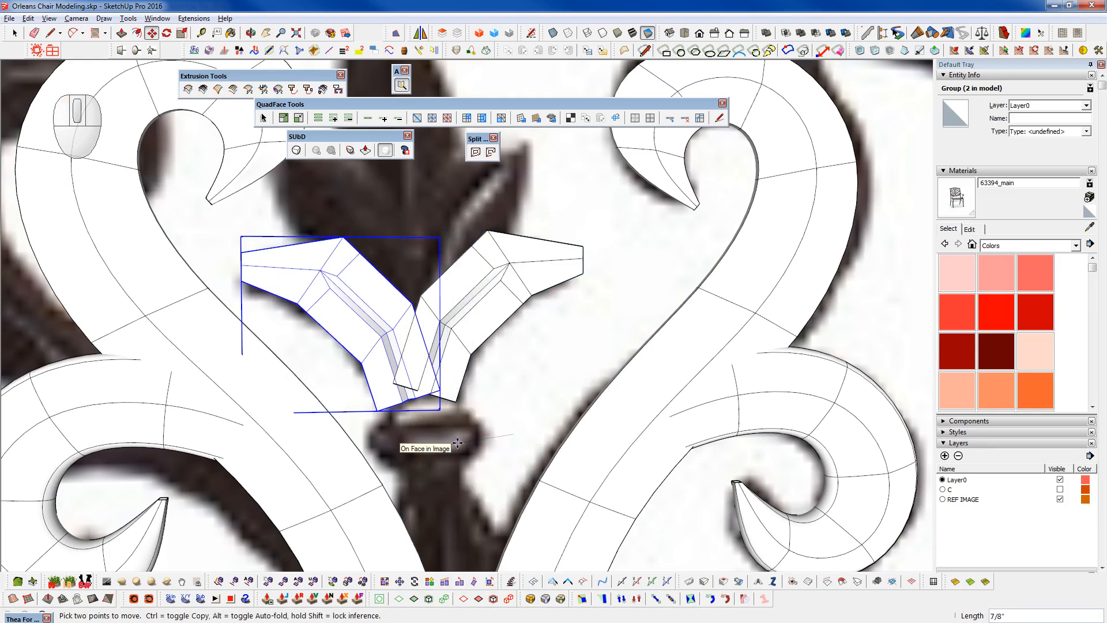
key(shift)
shift+click(456, 439)
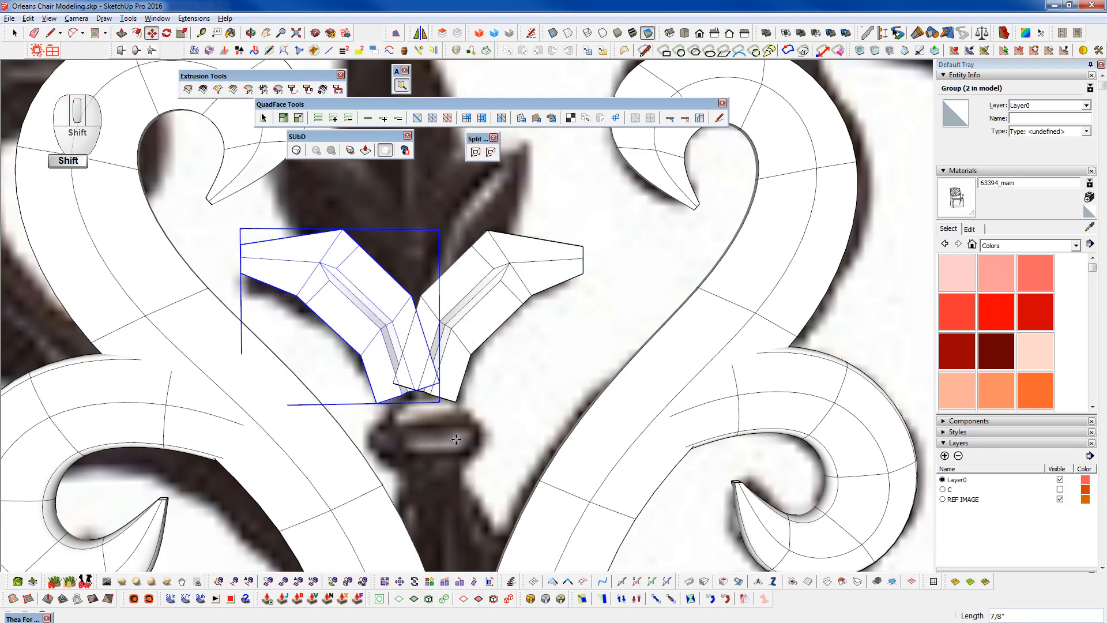
key(ctrl+g)
key(space)
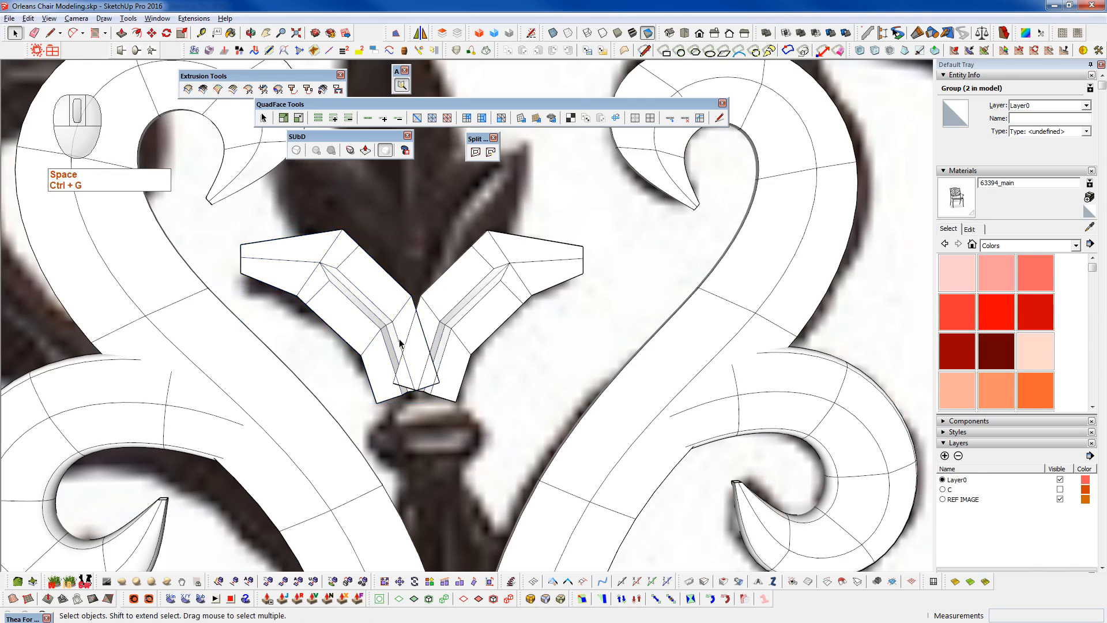
- Subdivide the leaf pair to check the overlap at the base, and return it to the control mesh
key(shift)
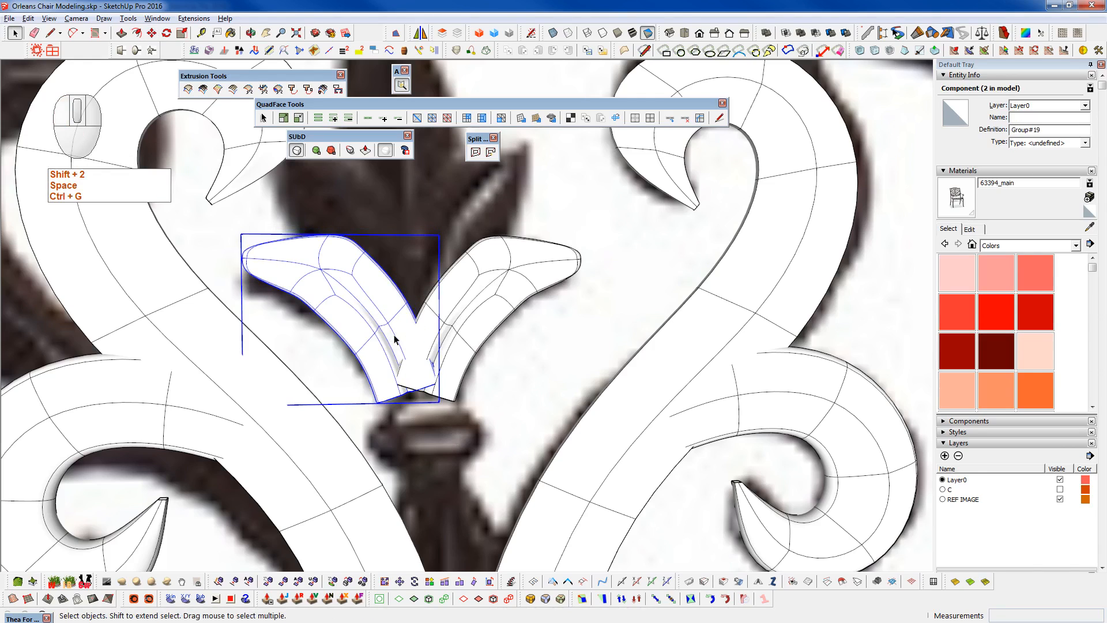
scroll(419, 386, up, 1)
shift+middle_drag(420, 383, 503, 528)
scroll(510, 366, up, 3)
key(shift+2)
key(space)
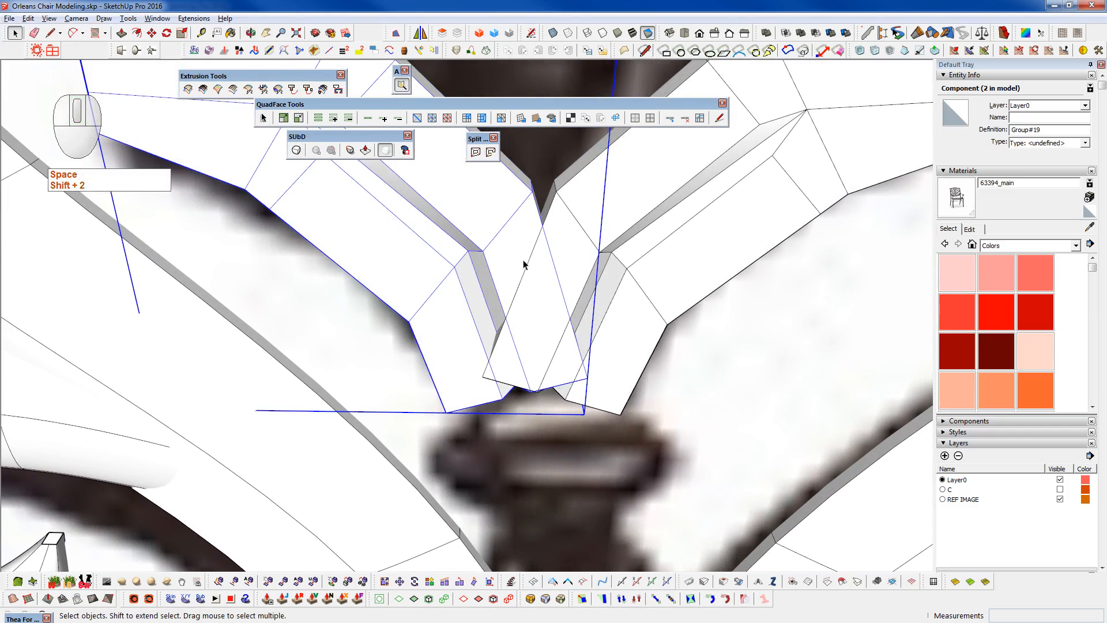
- Open the left leaf for vertex editing and align the gizmo axes with the slanted edge of its base
double_click(515, 249)
shift+middle_drag(572, 321, 400, 432)
middle_drag(404, 277, 429, 360)
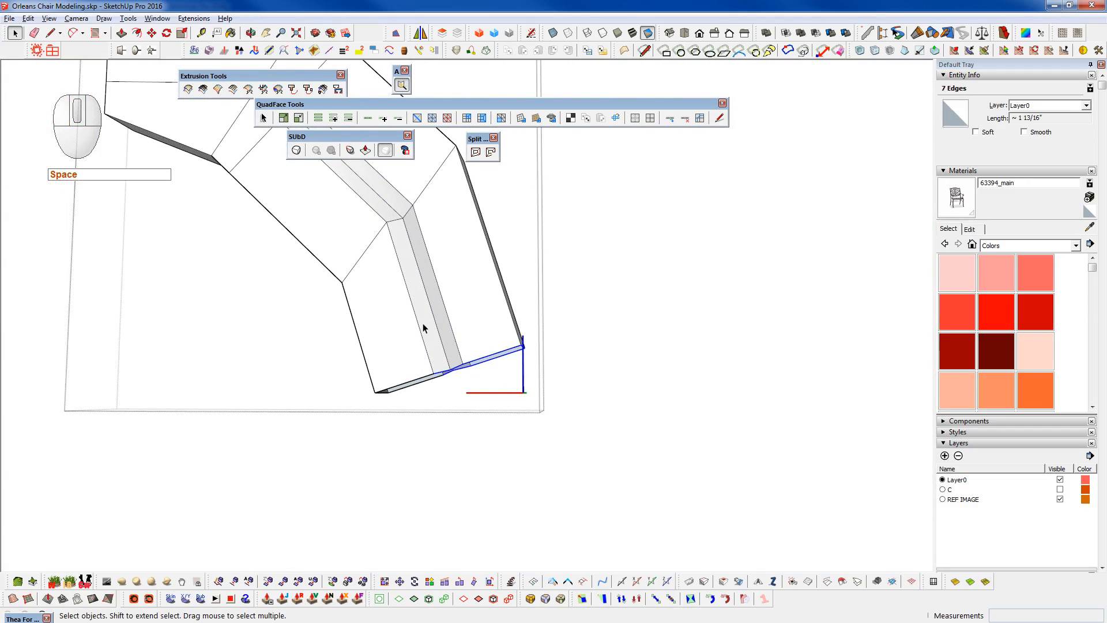
key(F2)
scroll(468, 352, up, 1)
middle_drag(469, 352, 522, 157)
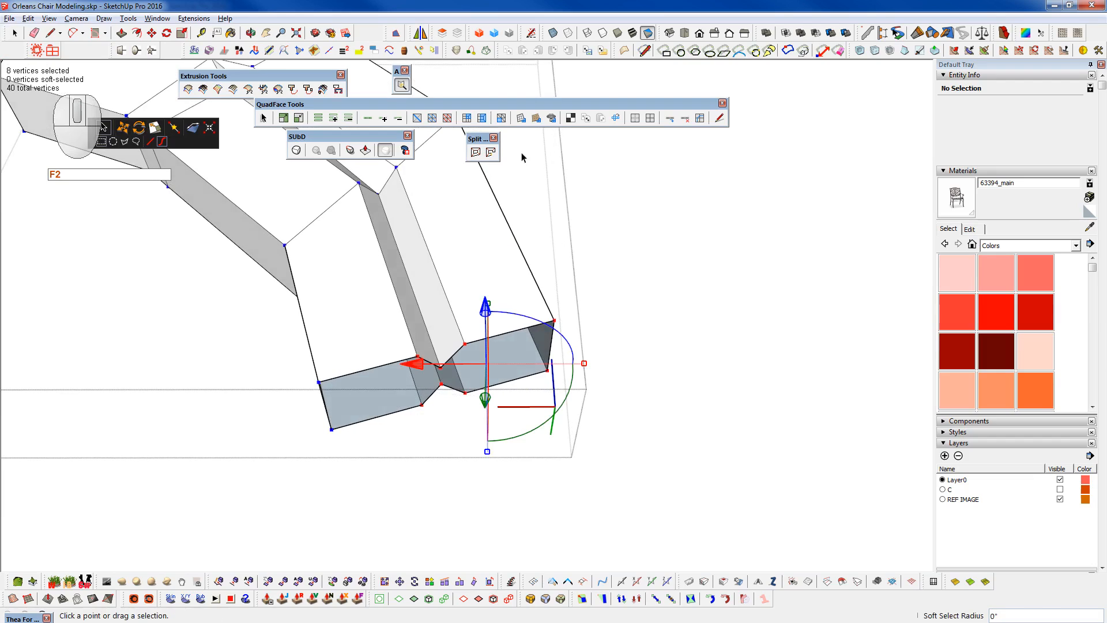
right_click(509, 284)
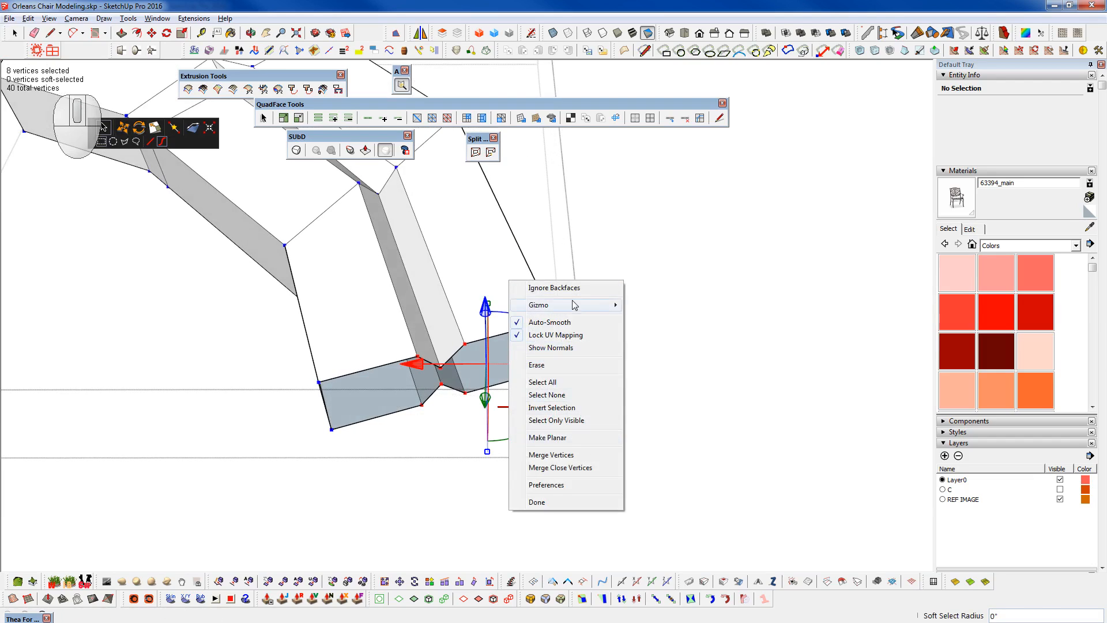
mouse_move(571, 304)
click(669, 342)
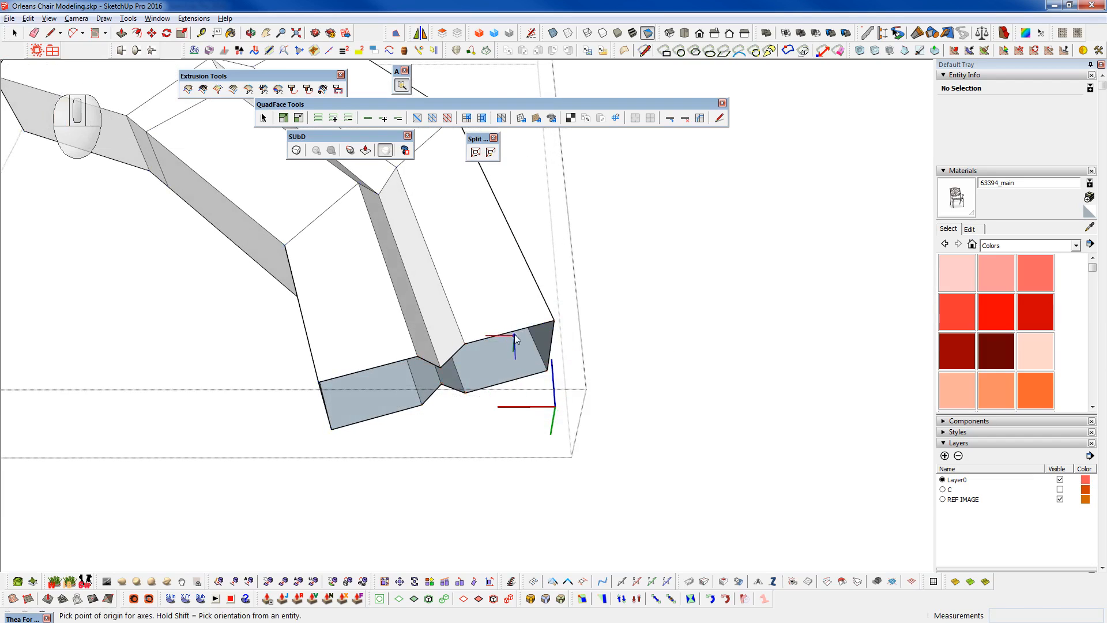
click(551, 320)
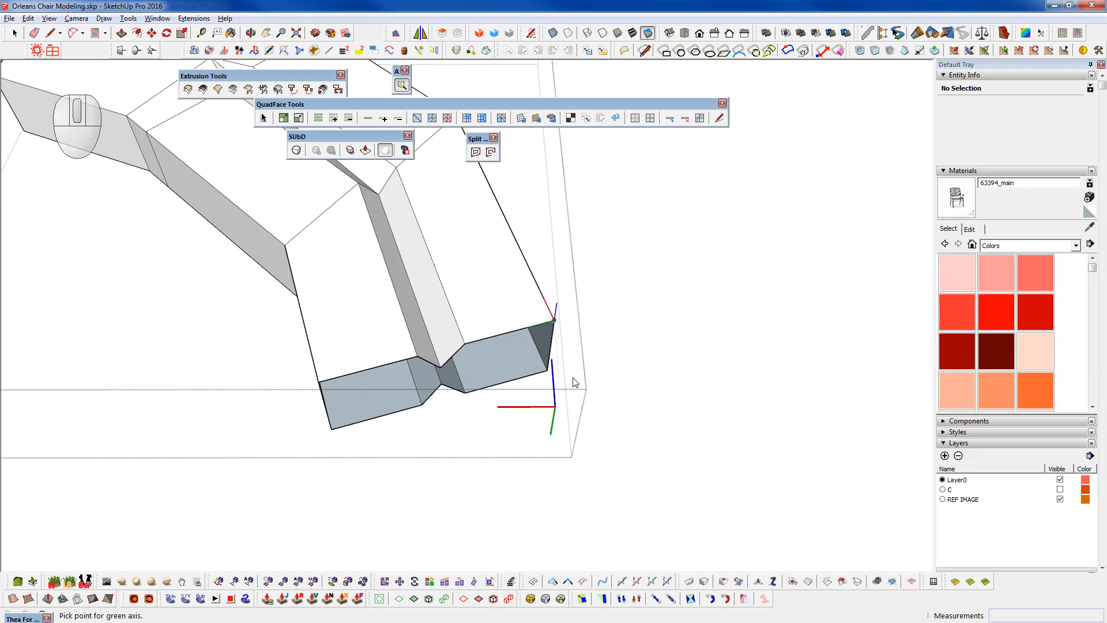
click(534, 325)
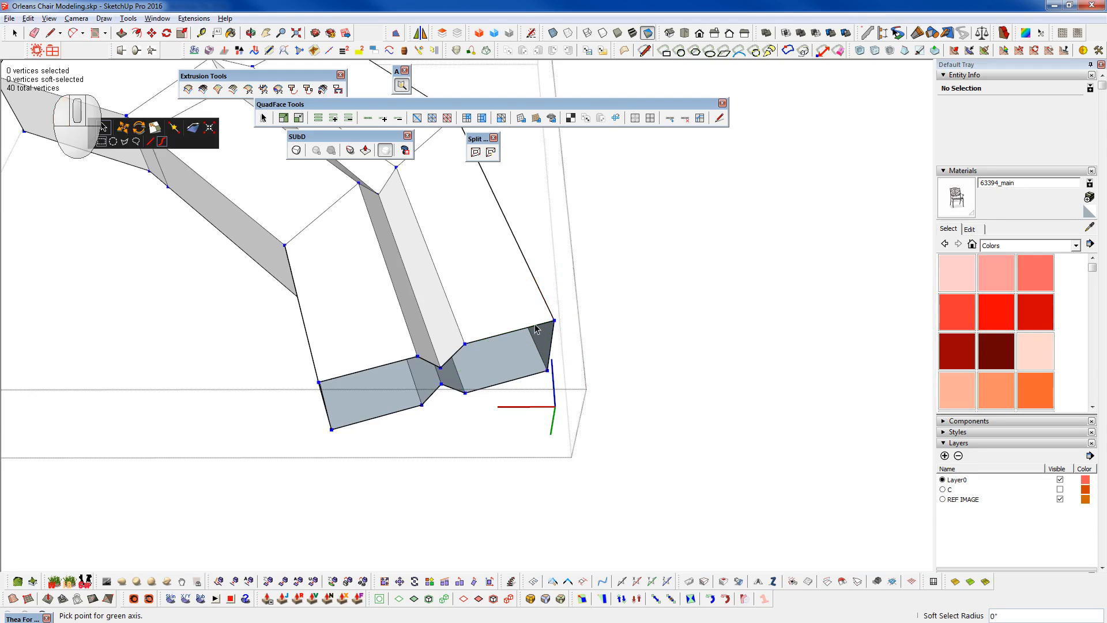
- Move the groove and inner-corner vertices of the leaf's base outward along the green axis, and the two inner-corner vertices about 1/8" further
drag(417, 318, 597, 455)
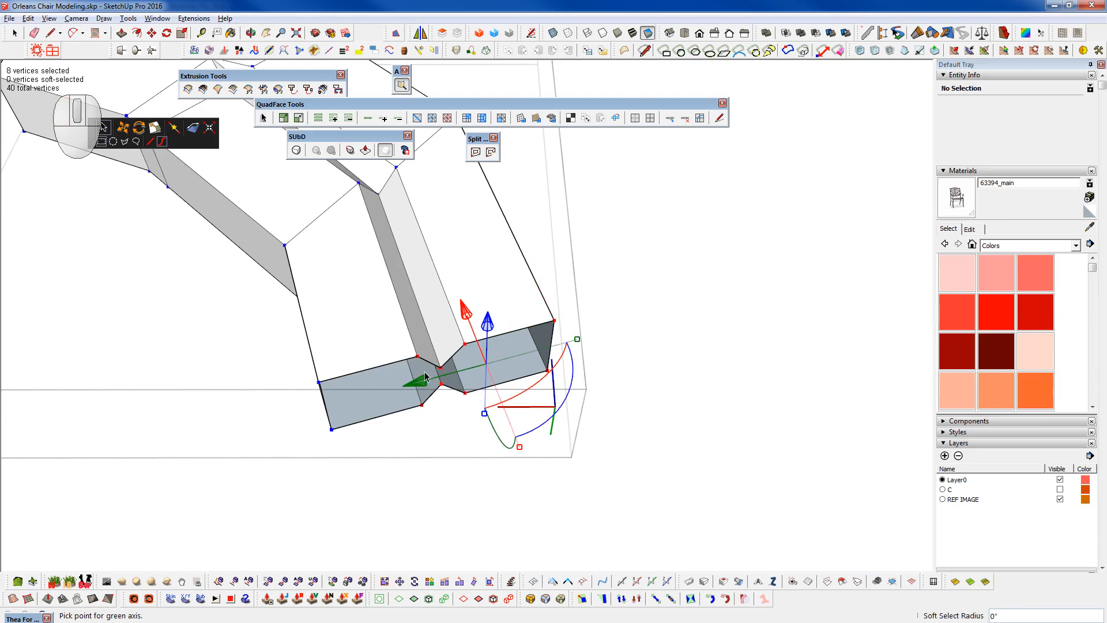
drag(421, 385, 392, 394)
drag(474, 306, 567, 406)
drag(456, 371, 425, 379)
middle_drag(464, 327, 442, 417)
key(shift+c)
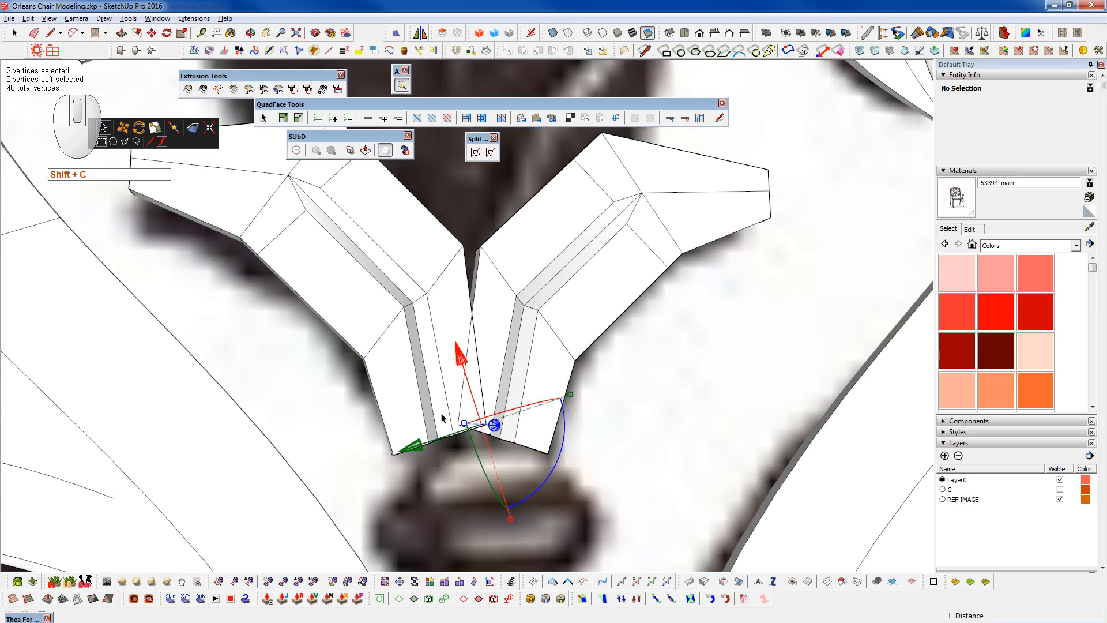
scroll(442, 417, down, 1)
middle_drag(443, 294, 467, 370)
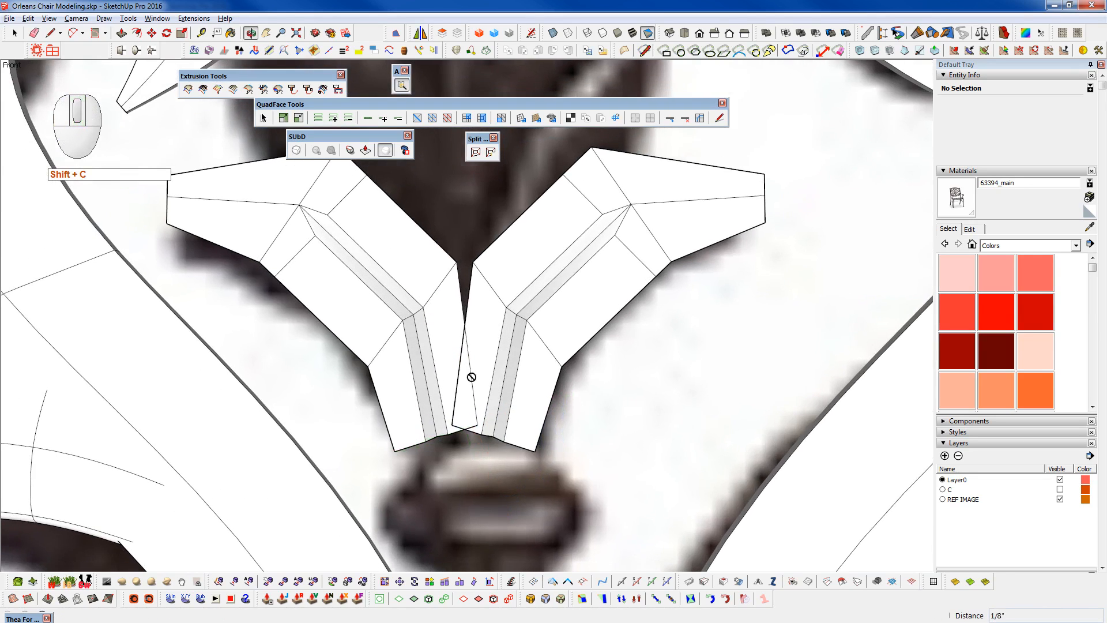
scroll(483, 311, up, 1)
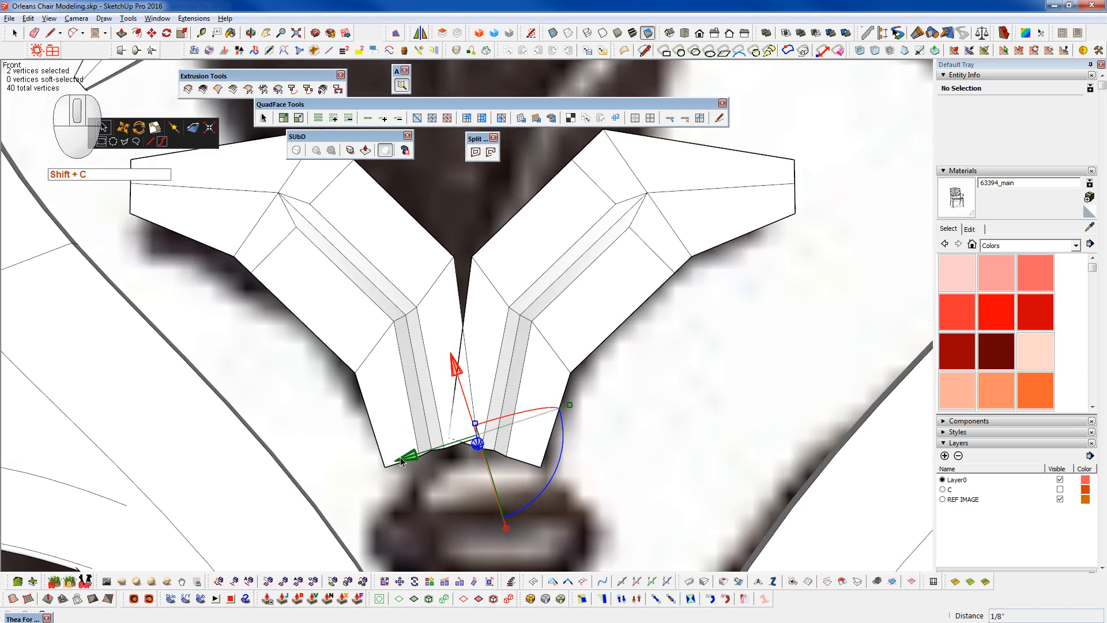
- Hide the matching leaf and move the two inner base corner vertices another 1/8" or so outward along the green axis
key(space)
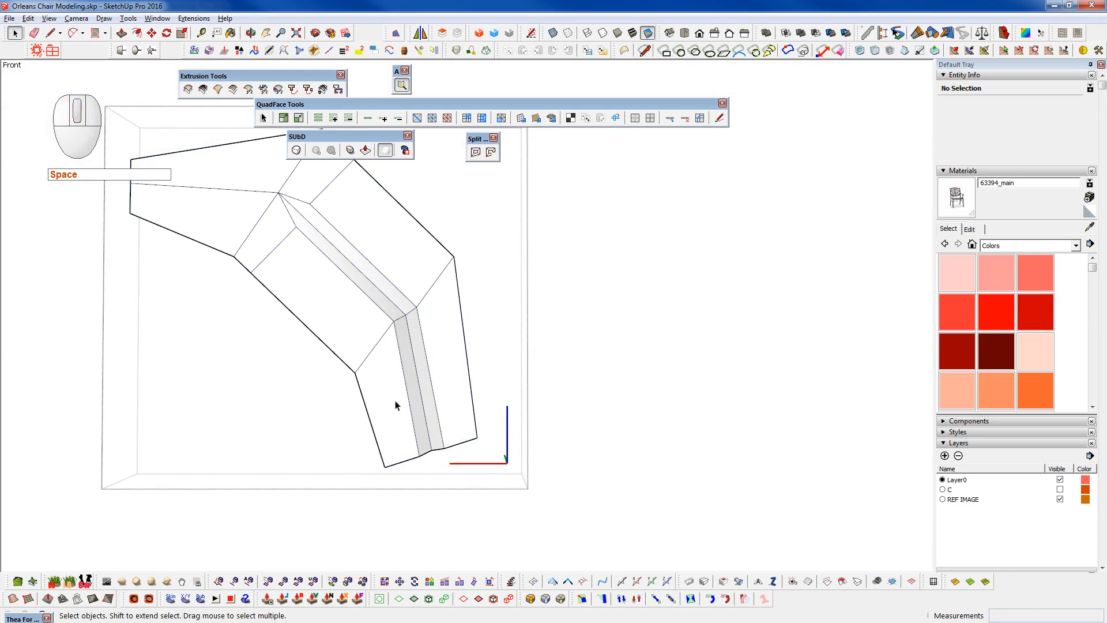
key(ctrl+5)
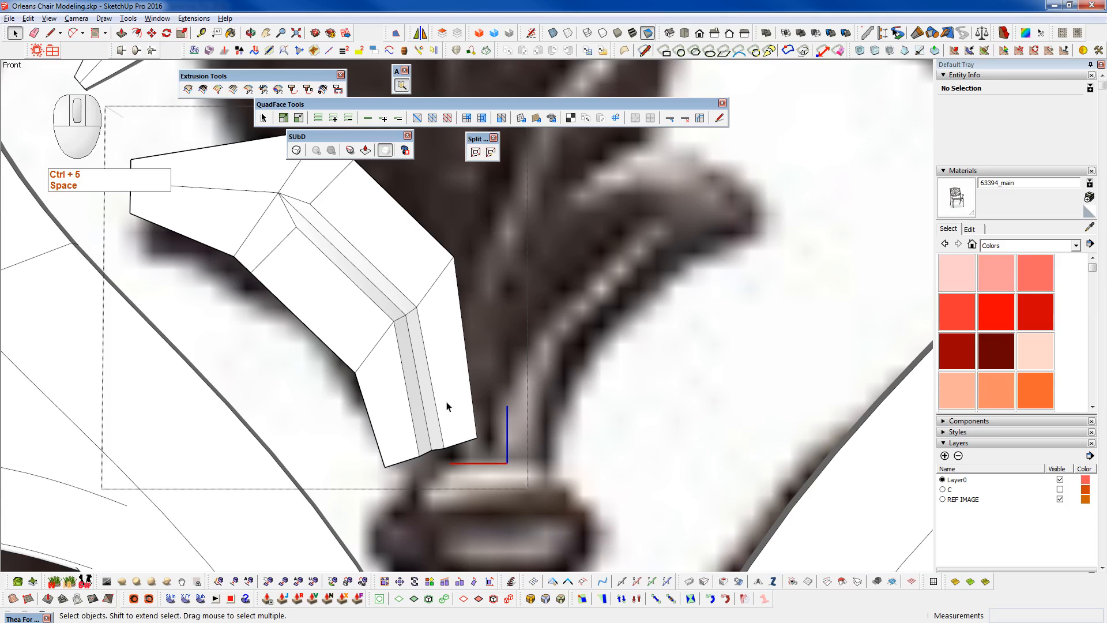
key(F2)
drag(453, 398, 522, 474)
drag(415, 457, 399, 463)
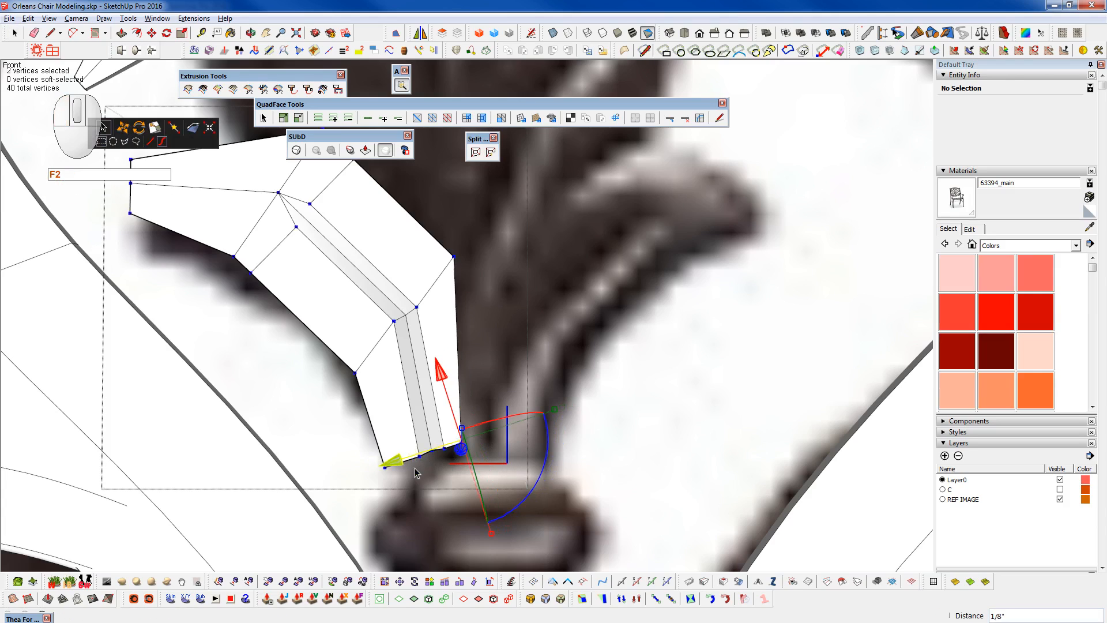
key(shift+c)
shift+middle_drag(507, 345, 473, 375)
- Move the two vertices at the leaf's upper inner bend about 1/16" toward the centre line, straightening the inner edge
key(space)
double_click(396, 299)
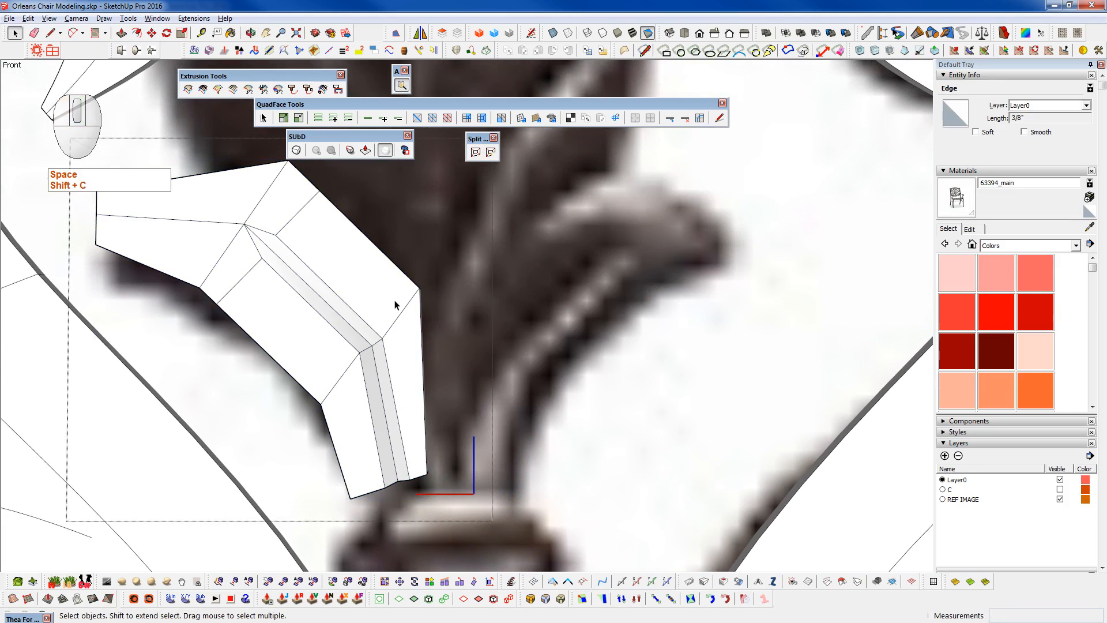
key(F2)
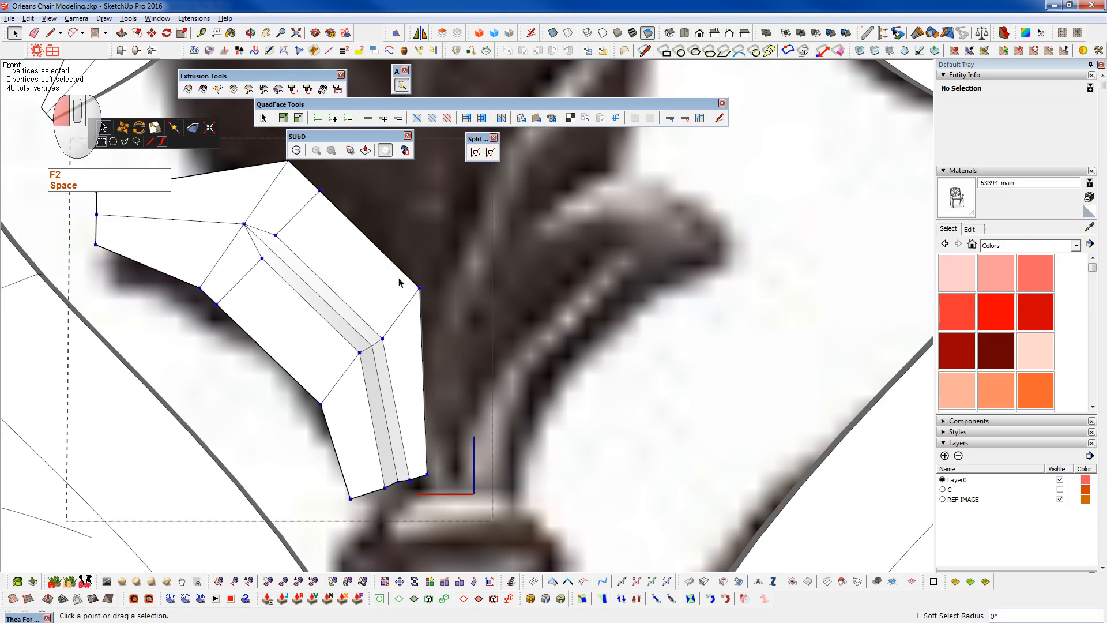
drag(366, 311, 379, 311)
key(ctrl+5)
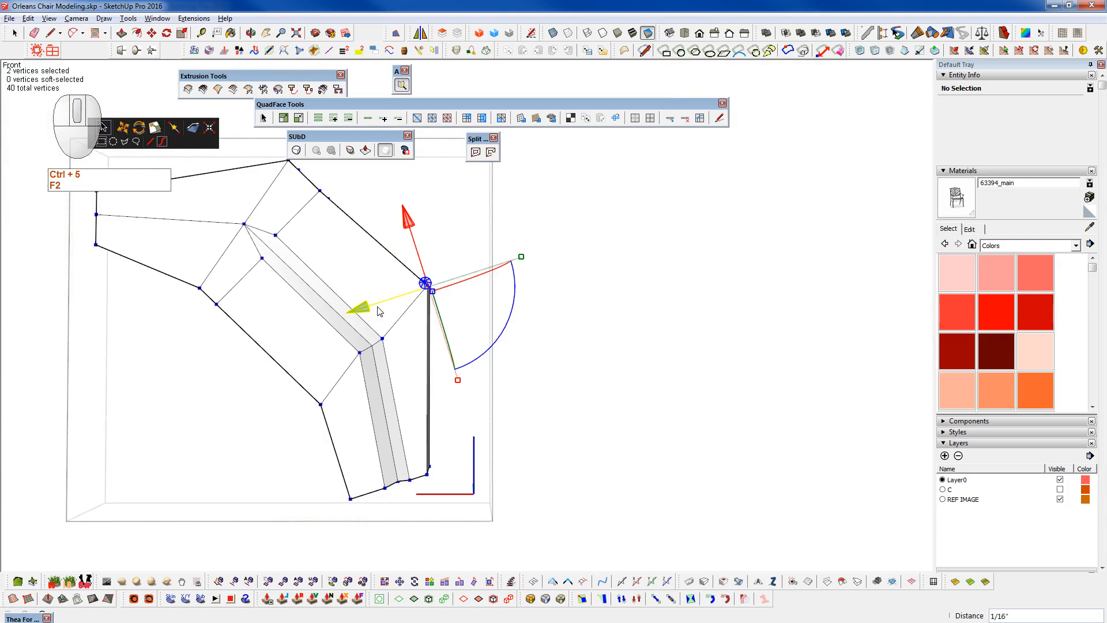
key(shift+c)
key(space)
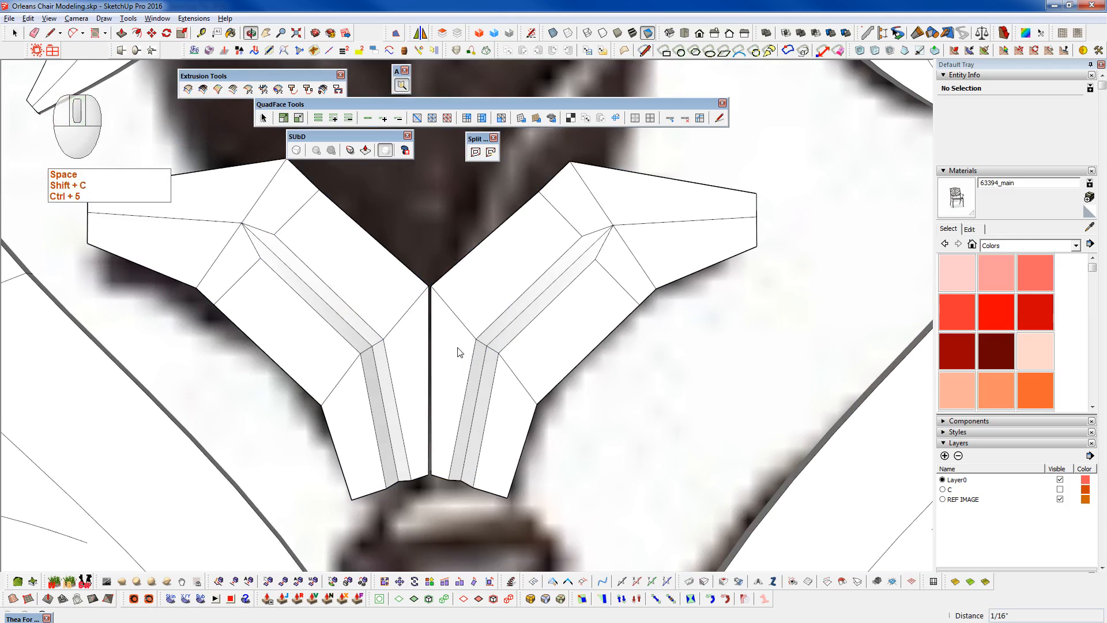
- Move the left leaf component against the right leaf to close the gap between their inner edges, and subdivide the pair
scroll(438, 291, up, 4)
click(404, 301)
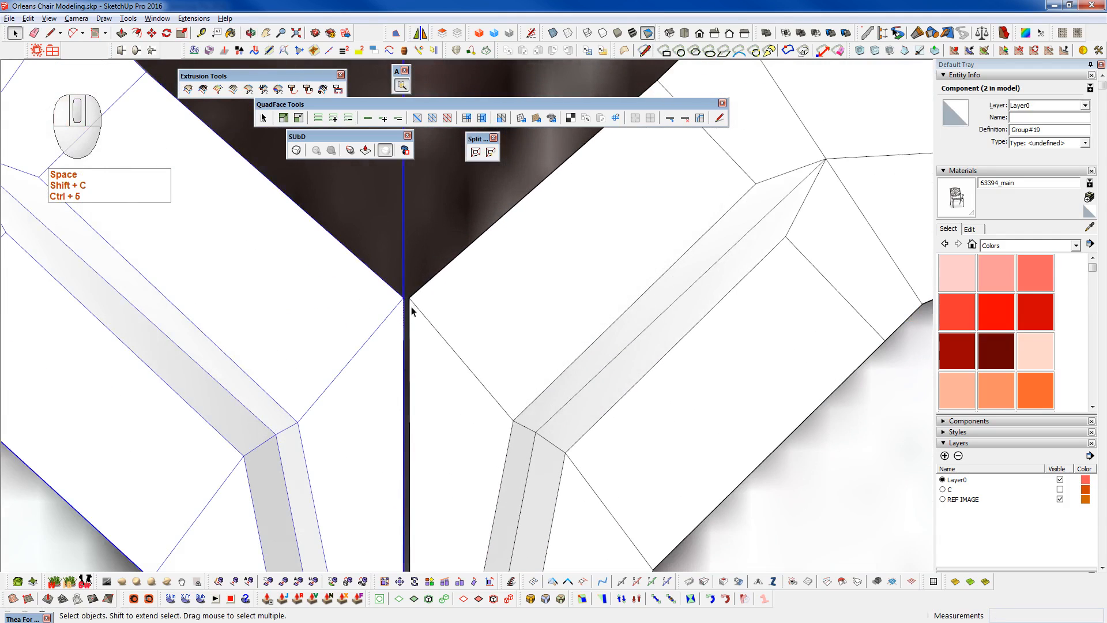
key(w)
scroll(435, 363, down, 6)
key(space)
middle_drag(427, 364, 476, 458)
key(shift+c)
key(shift+2)
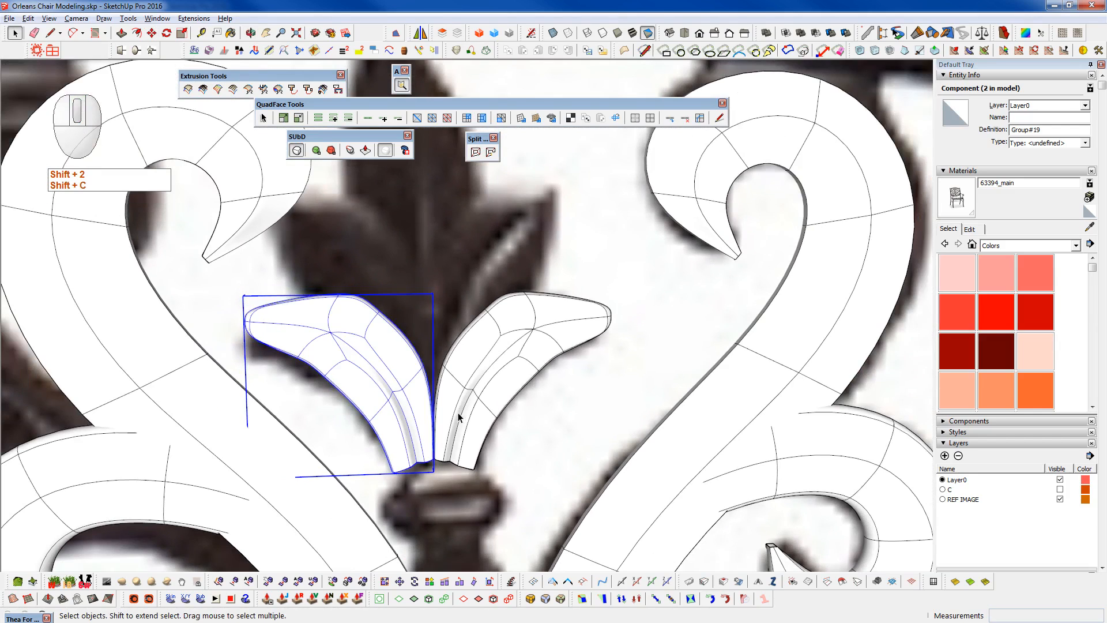
- Examine the subdivided leaf pair and the backrest scrolls against the reference image, from the front and at an angle
middle_drag(458, 416, 446, 384)
scroll(444, 385, down, 8)
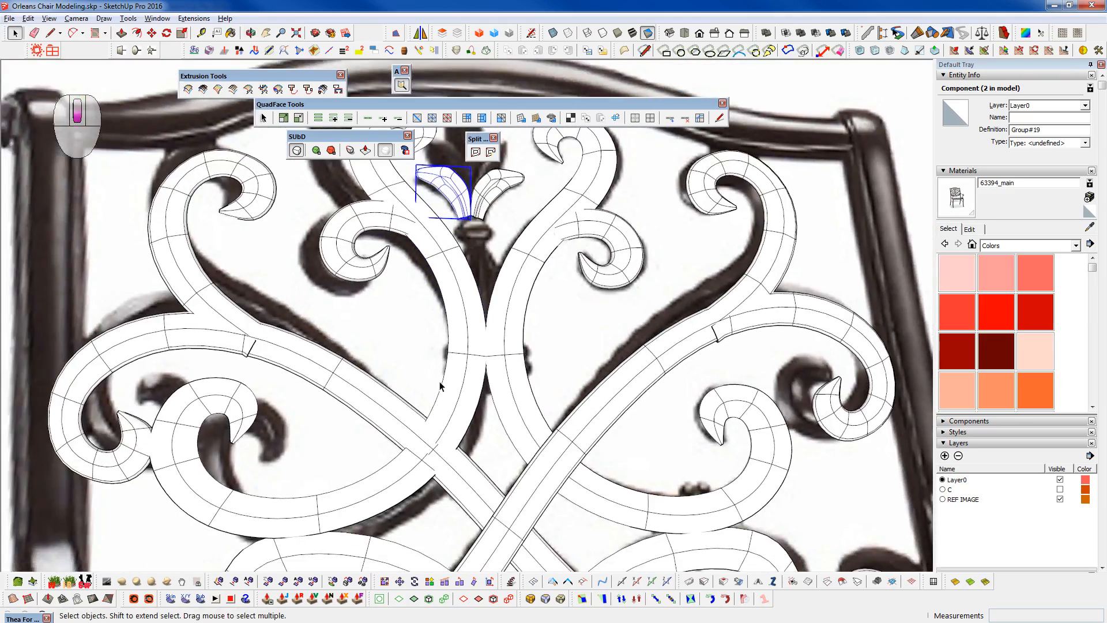
scroll(440, 386, down, 5)
middle_drag(440, 385, 438, 504)
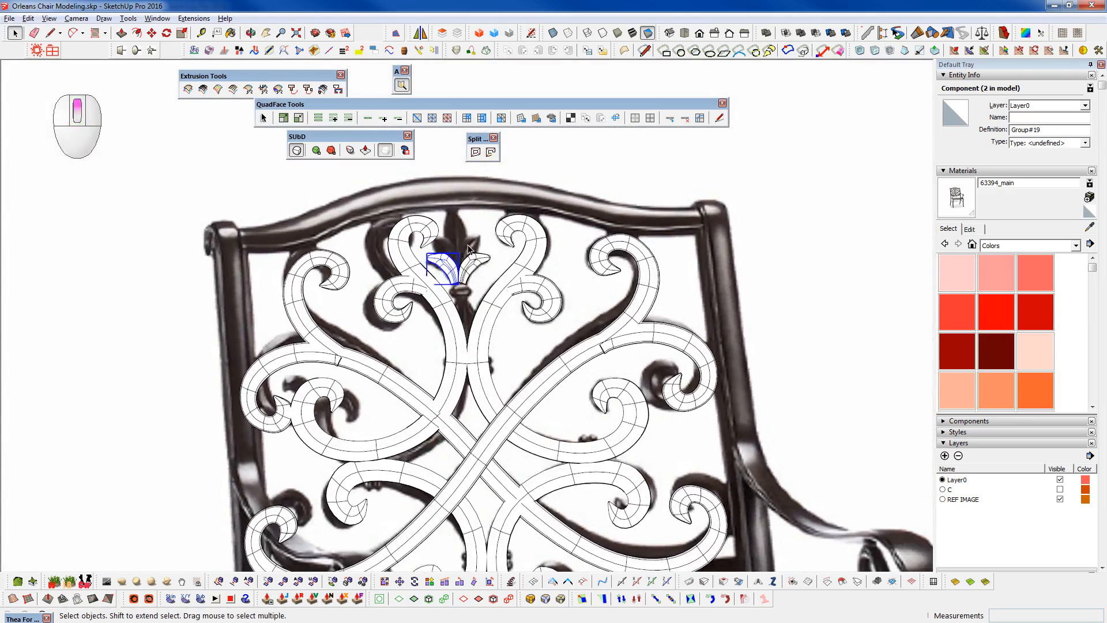
scroll(458, 283, up, 9)
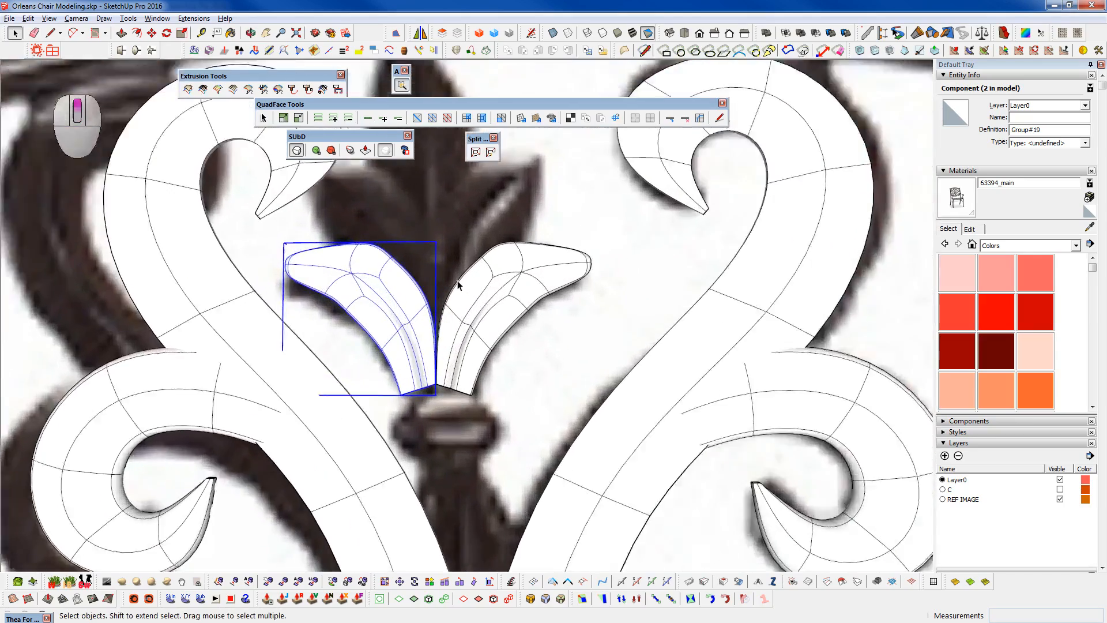
middle_drag(458, 283, 513, 484)
scroll(448, 328, down, 5)
scroll(528, 248, down, 6)
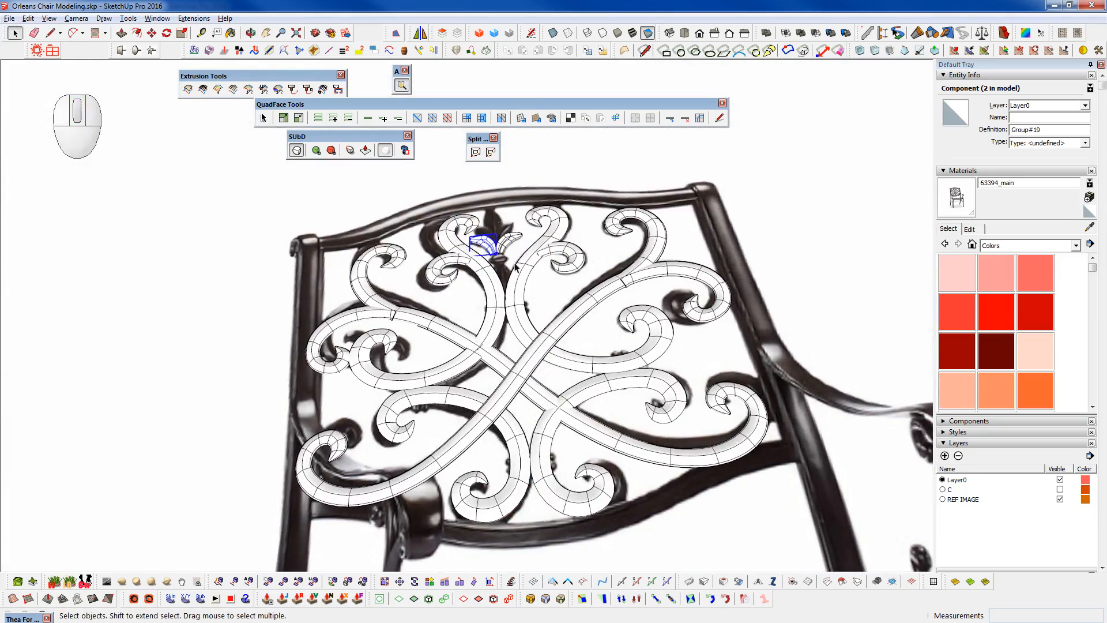
scroll(501, 258, up, 8)
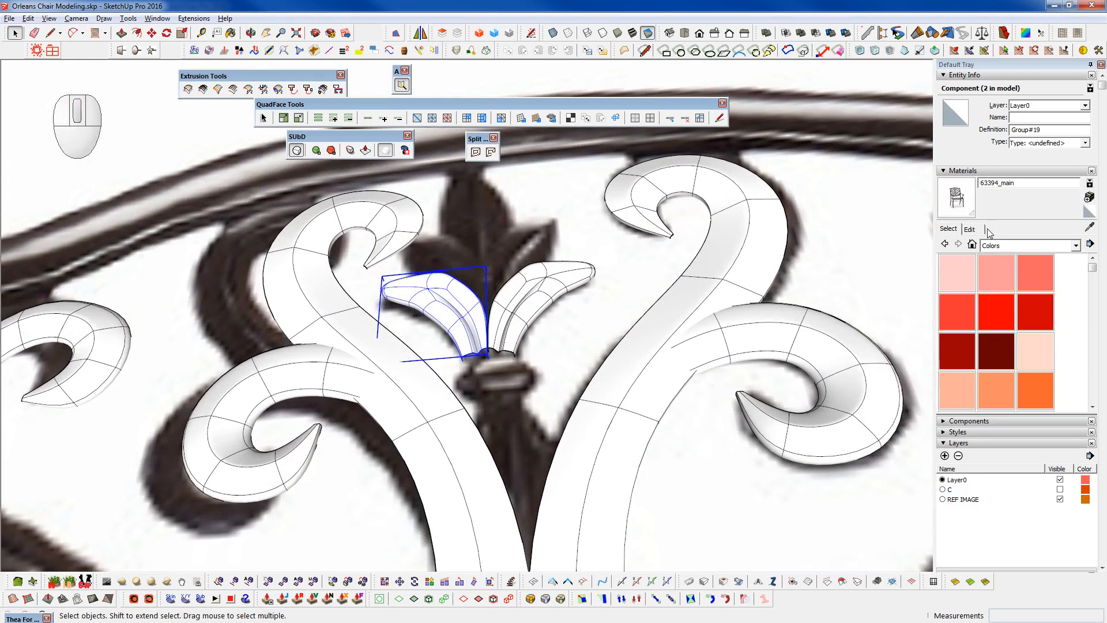
- Choose Material #8 from the model's materials, open the right inner scroll down to its mesh, and turn off its subdivision
click(974, 244)
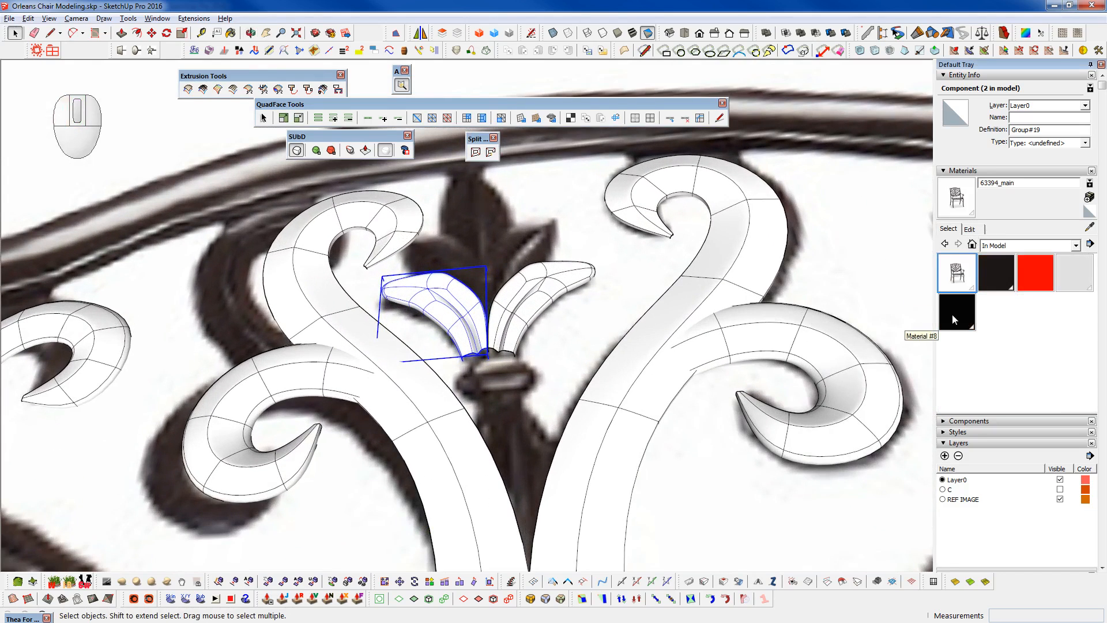
click(952, 314)
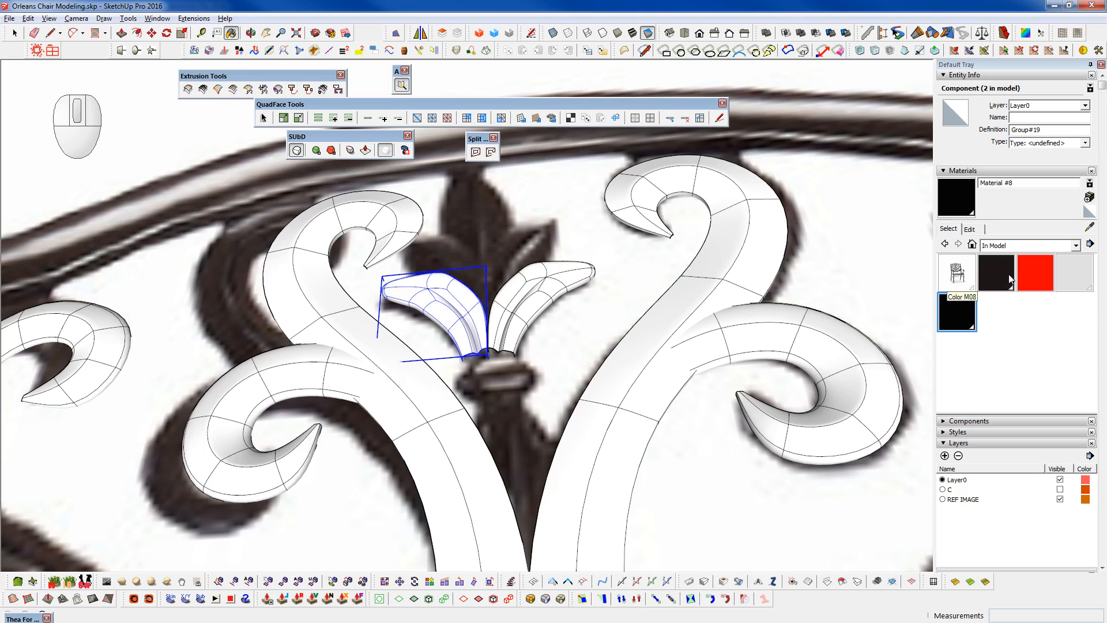
middle_drag(620, 371, 663, 362)
key(space)
double_click(655, 362)
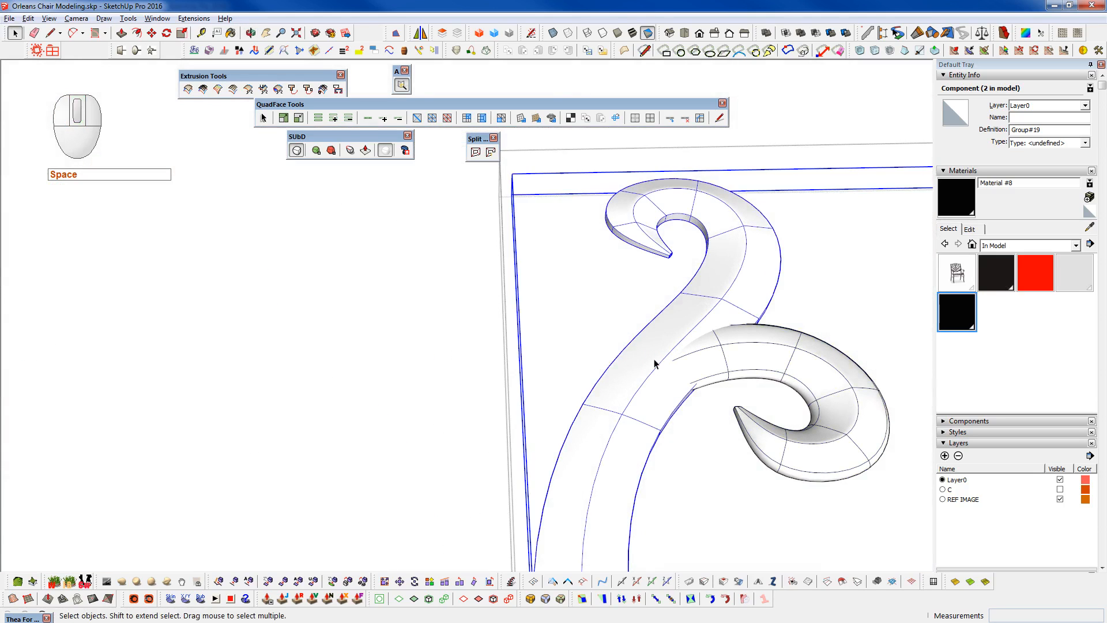
double_click(653, 346)
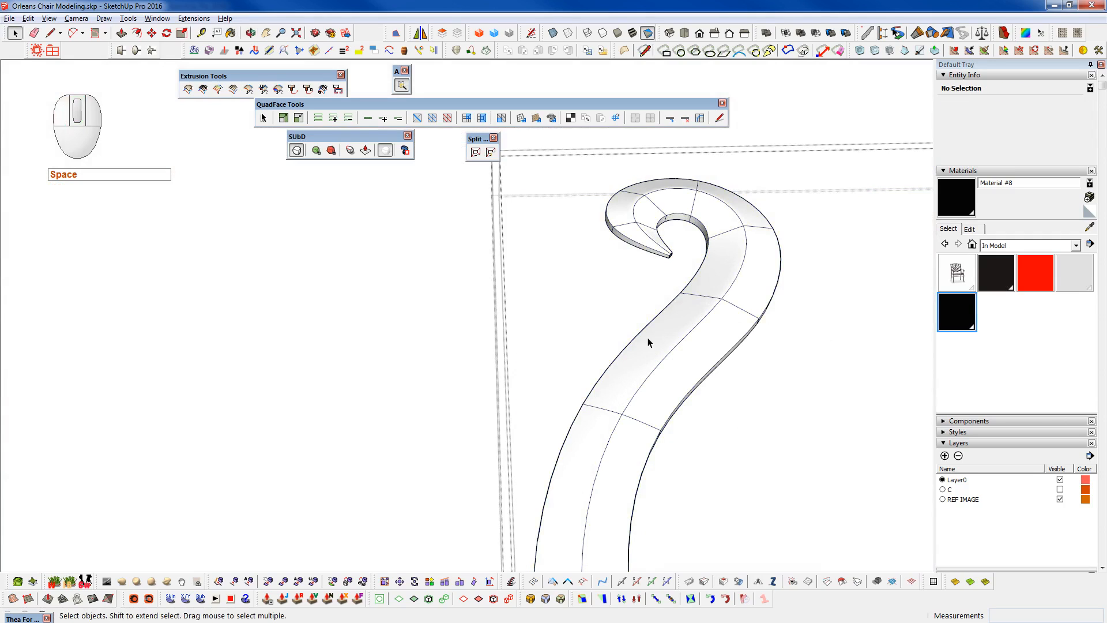
shift+click(650, 352)
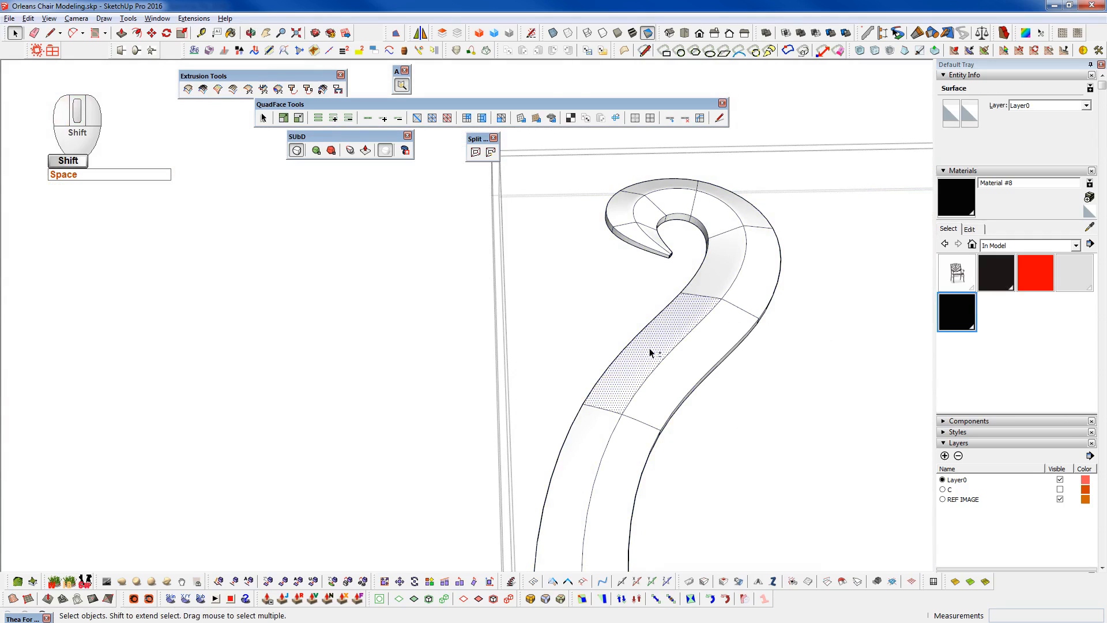
middle_click(681, 348)
key(shift+2)
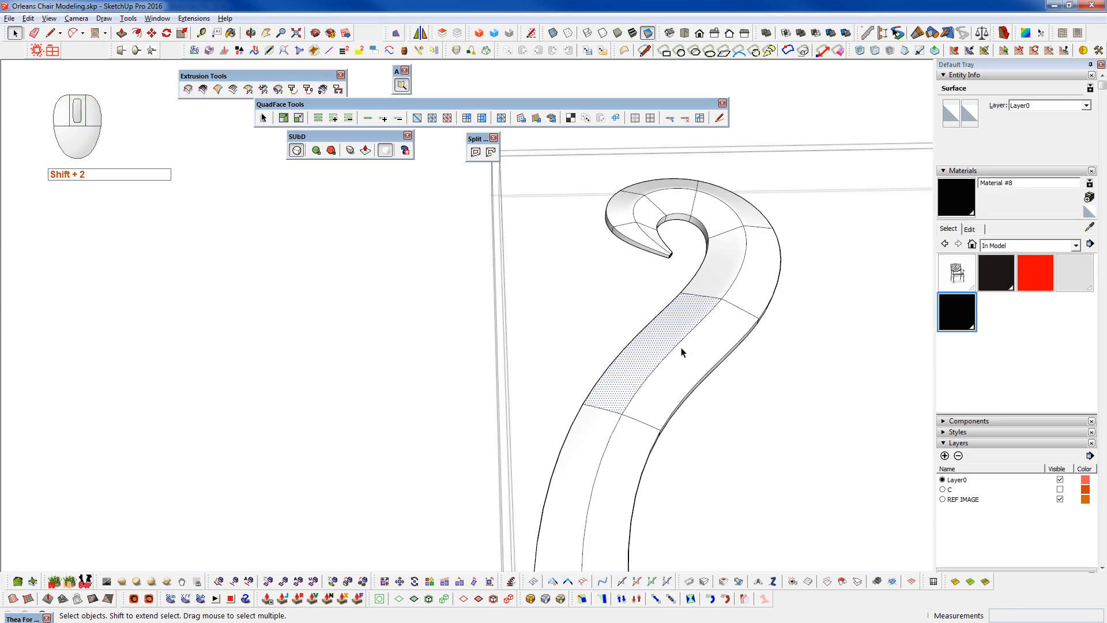
- Paint the whole scroll mesh with Material #8, show material colours in the viewport, and open the Thea material settings
key(ctrl+a)
key(b)
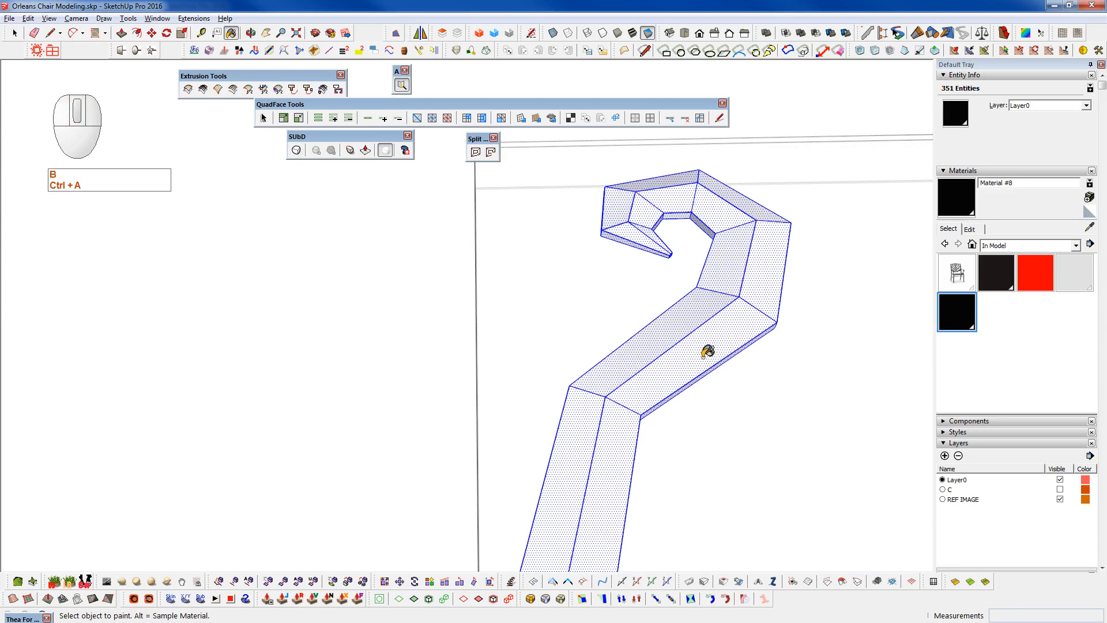
drag(25, 619, 46, 582)
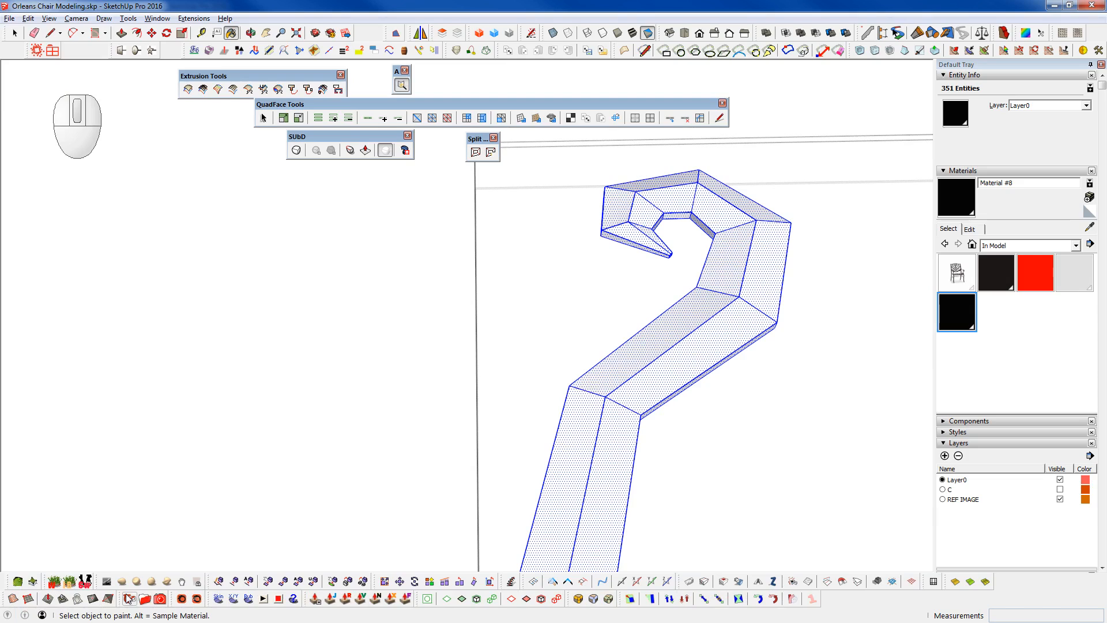
click(632, 33)
click(162, 599)
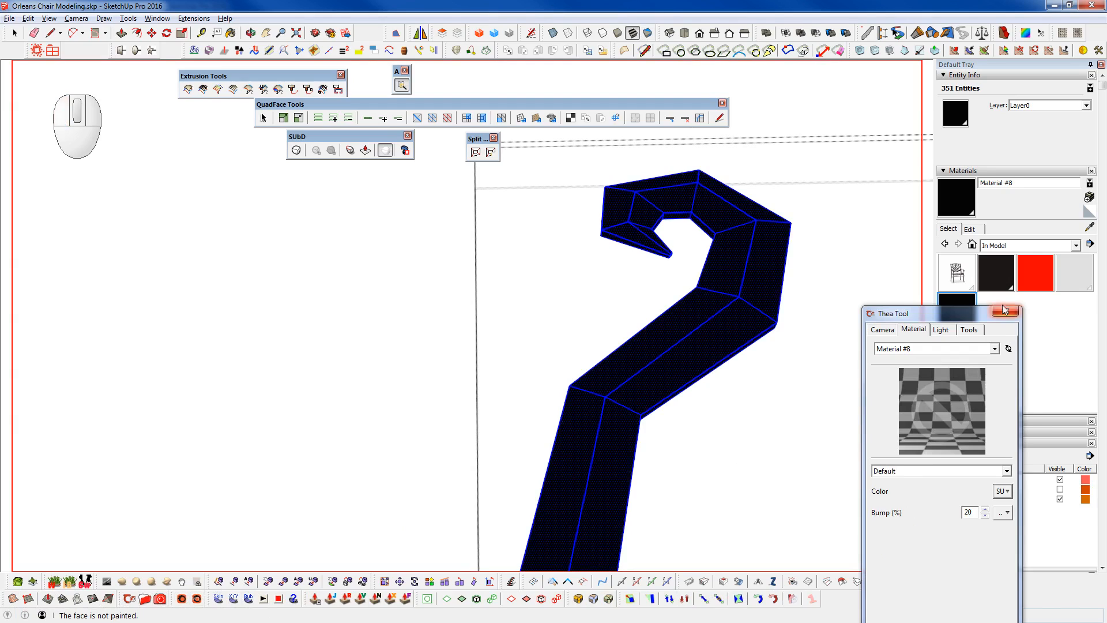
- Repaint the entire scroll mesh with Color M08 and load that material into the Thea material settings
click(996, 273)
click(686, 356)
click(129, 599)
double_click(658, 386)
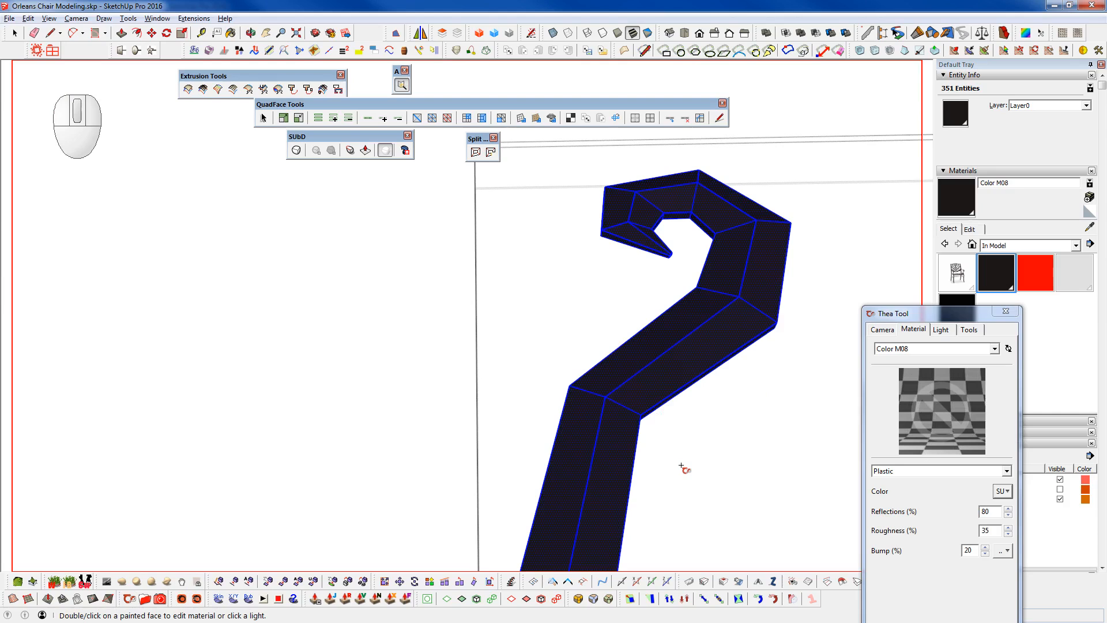
- Subdivide the painted inner scroll again and leave its mesh group
scroll(672, 328, down, 5)
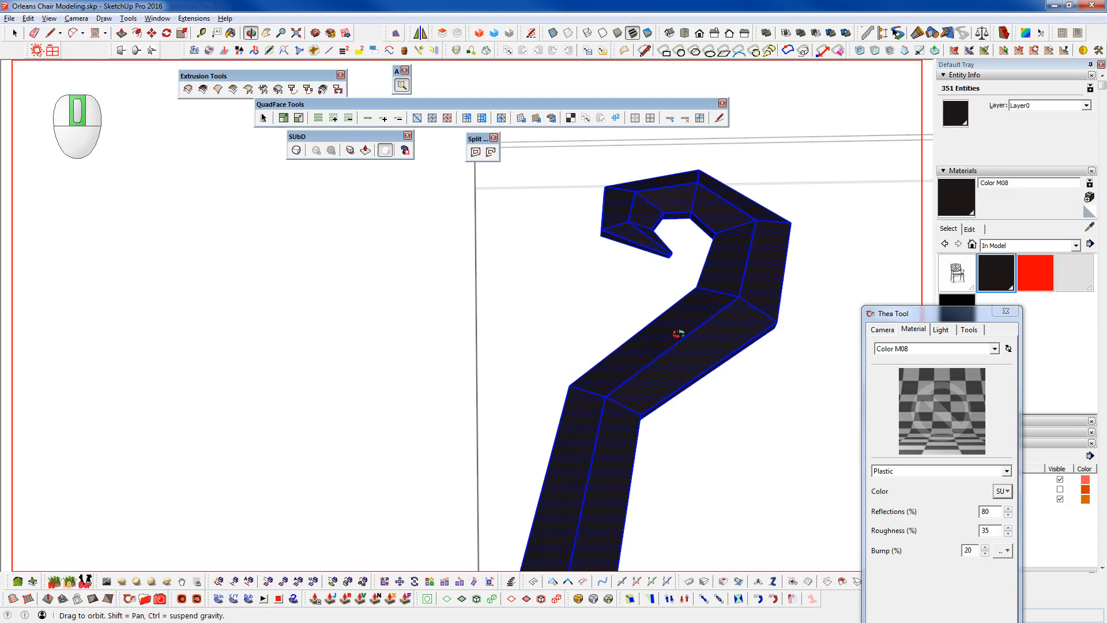
key(shift)
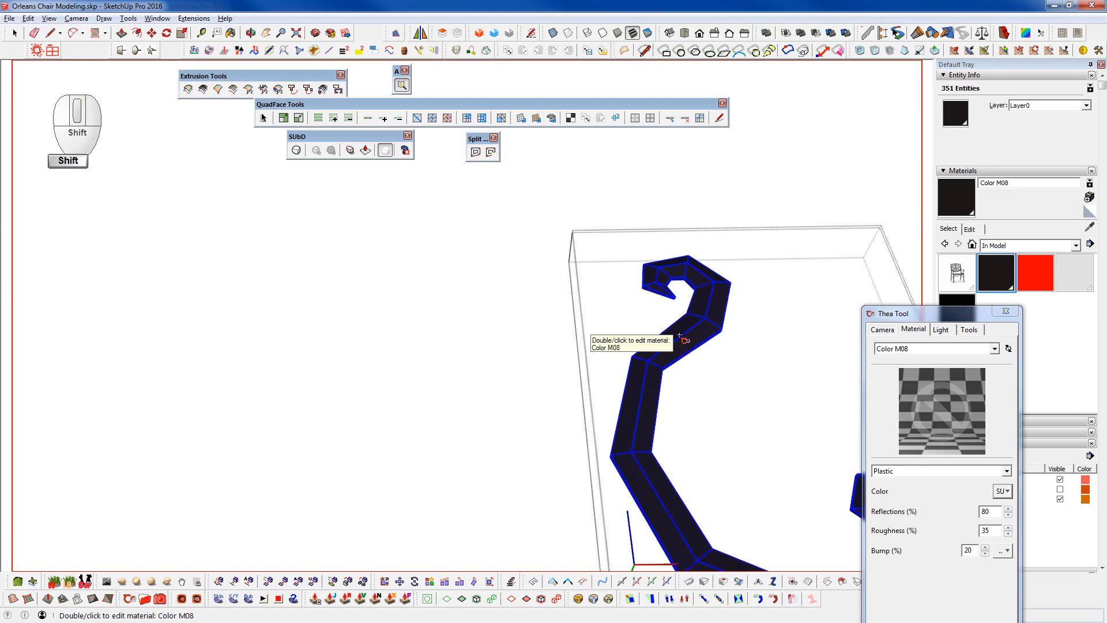
key(shift+2)
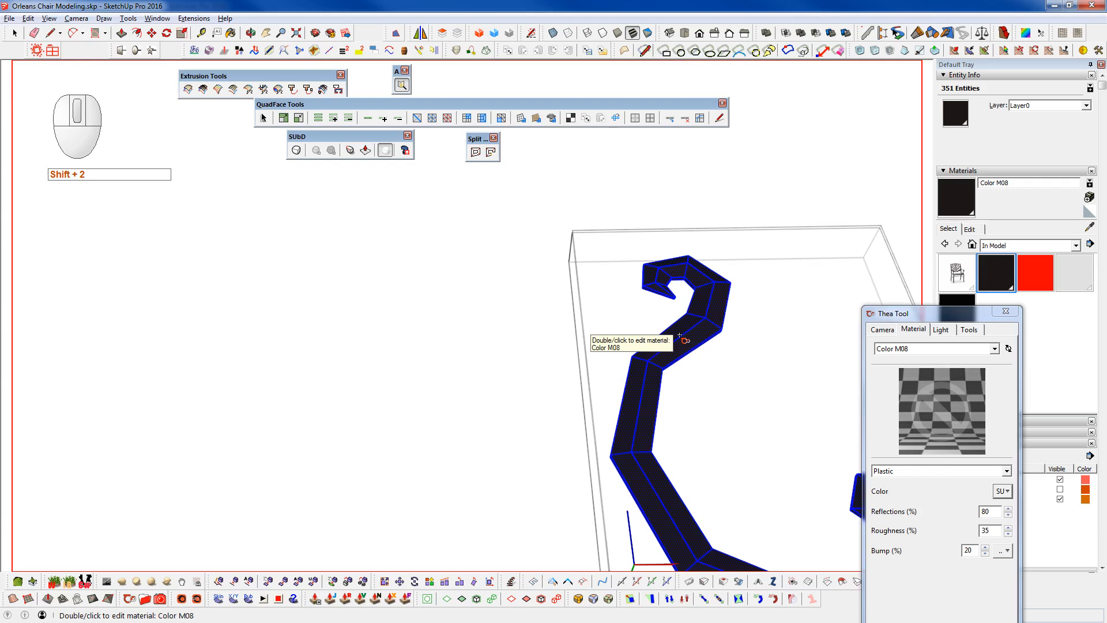
key(c)
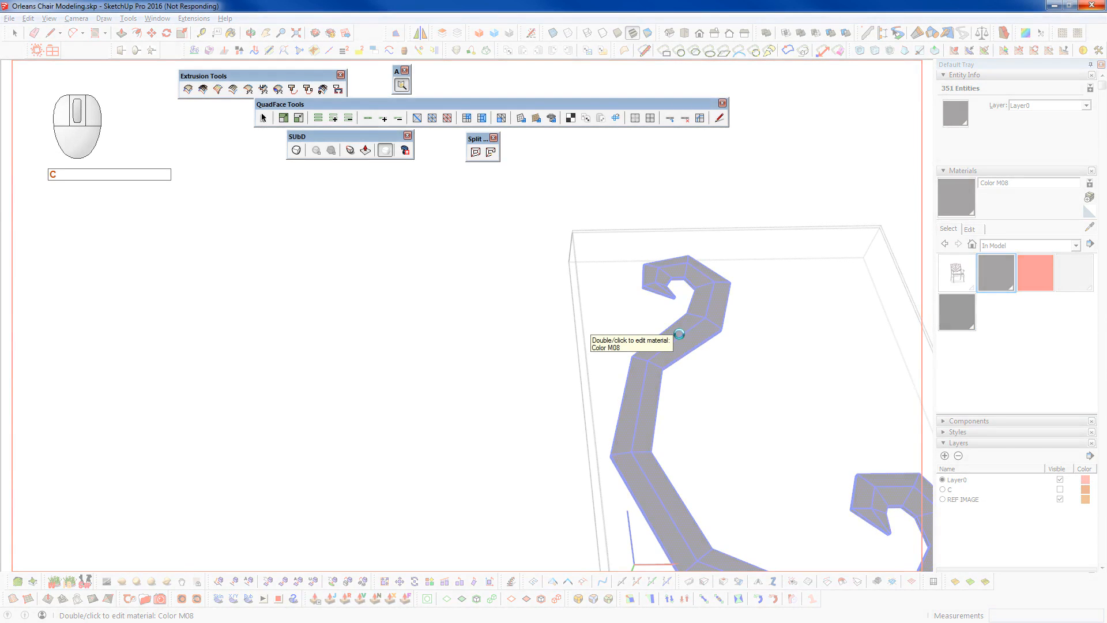
mouse_move(679, 334)
middle_down()
mouse_move(636, 208)
mouse_move(675, 333)
mouse_move(584, 331)
mouse_move(539, 548)
middle_up()
key(shift+c)
key(space)
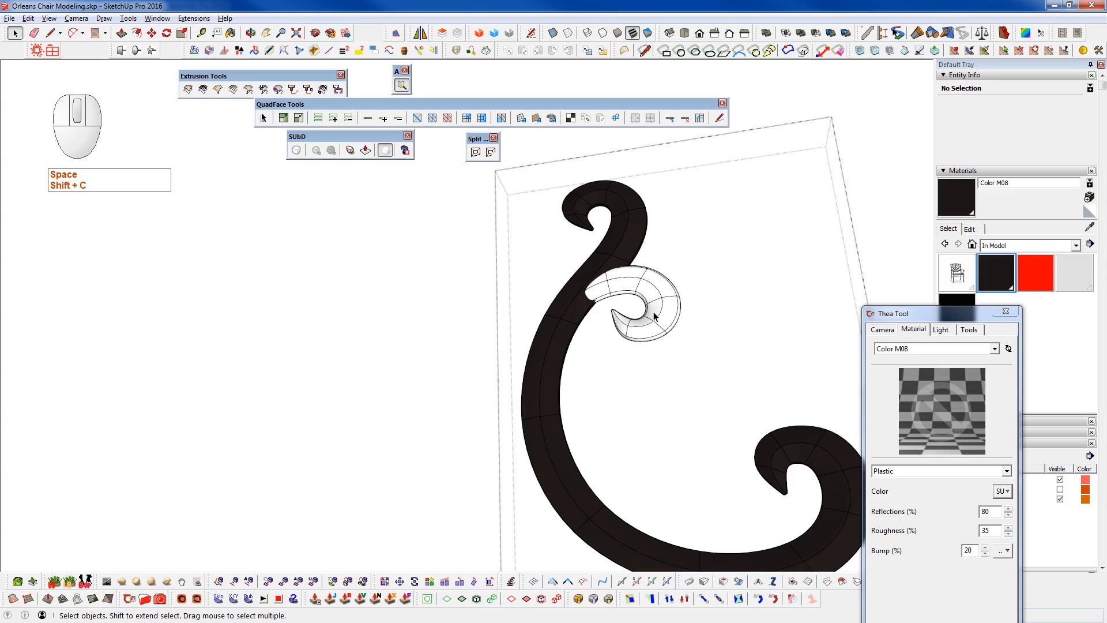
- Turn off subdivision on the small curl attached to the right inner scroll and paint its whole mesh with Color M08
shift+click(653, 317)
key(shift+2)
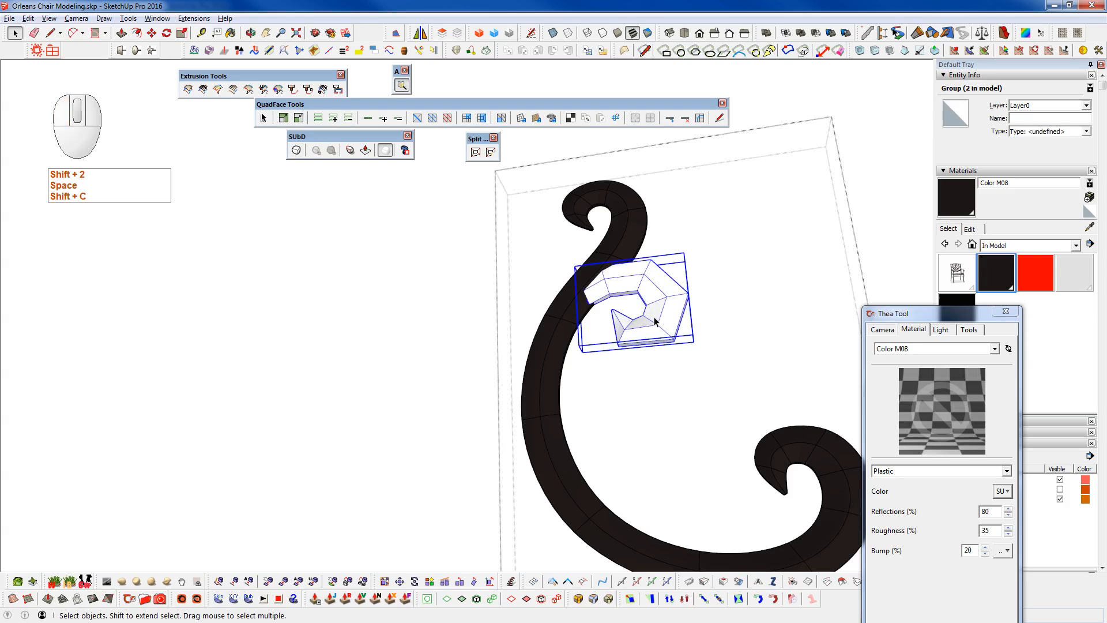
middle_drag(654, 316, 657, 320)
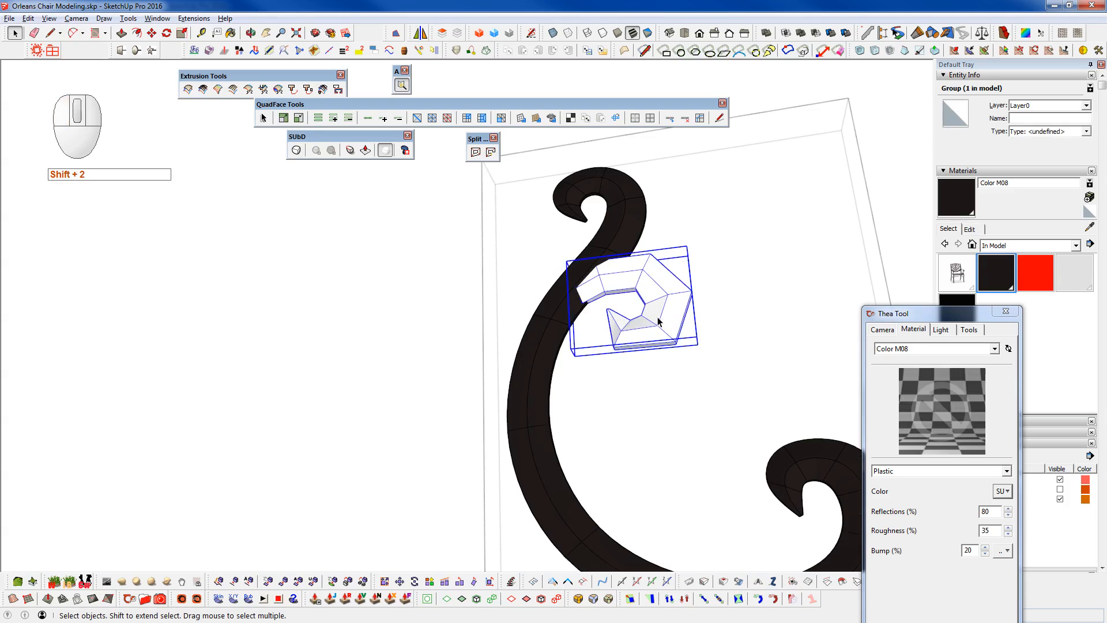
double_click(658, 321)
key(ctrl+a)
key(b)
click(670, 310)
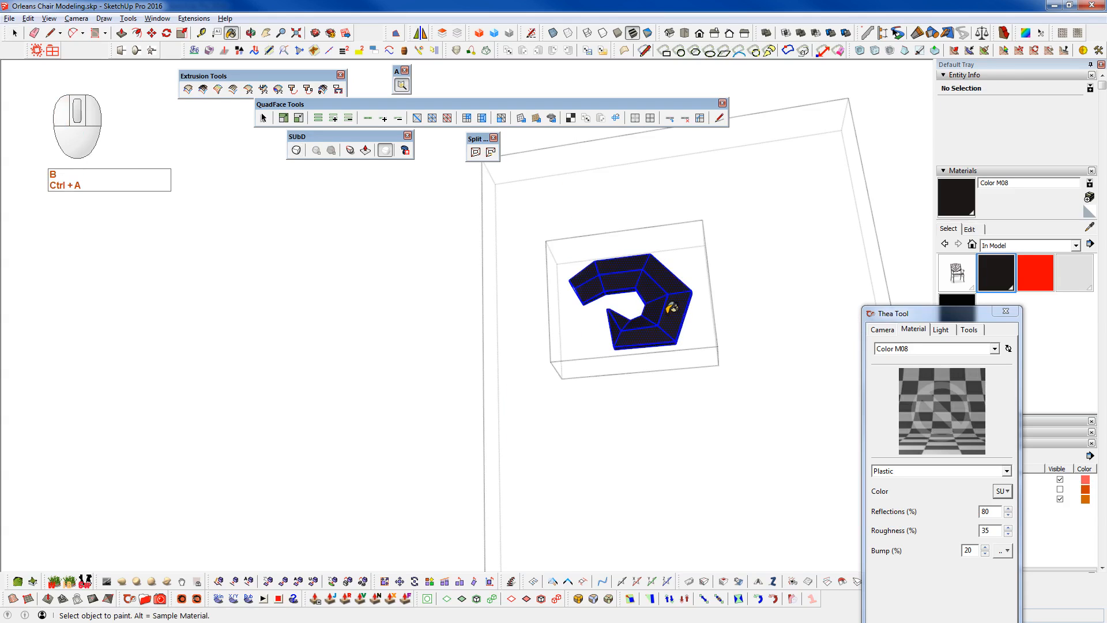
- Close the right curl's group, subdivide the curl again, and leave the surrounding scroll component
key(shift+c)
key(space)
click(669, 316)
key(shift+2)
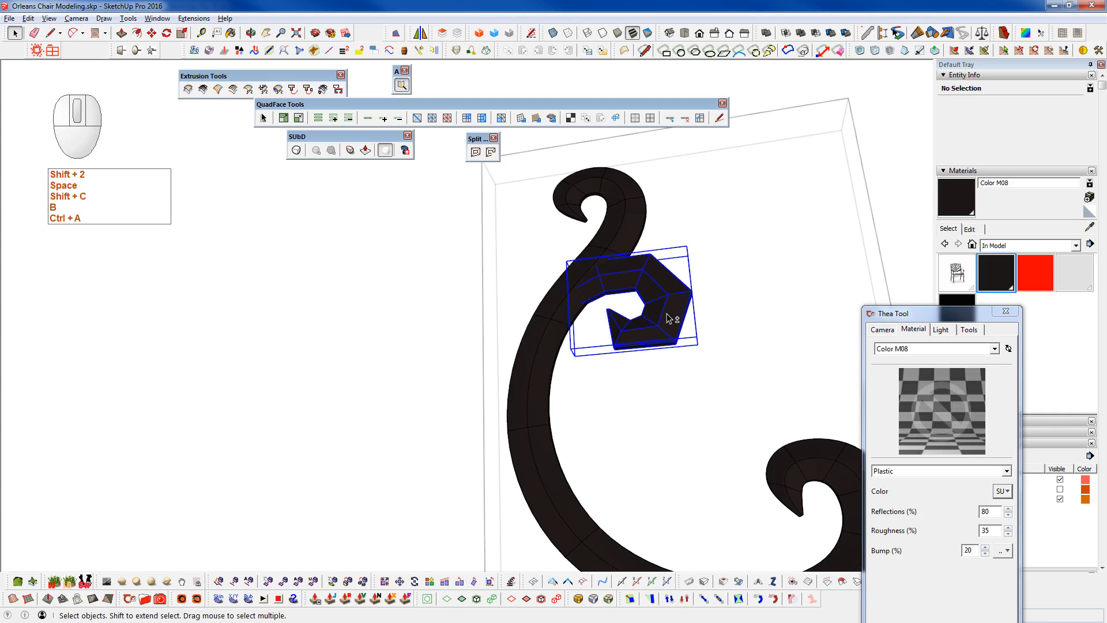
key(shift+c)
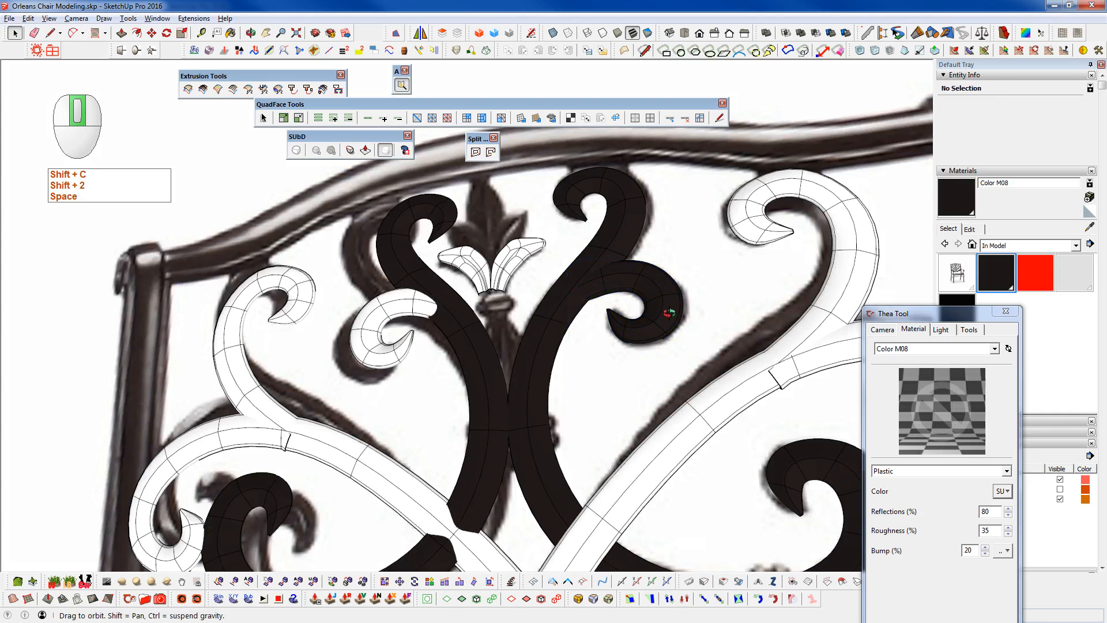
- Open the left inner scroll, turn off subdivision on its small white curl, and paint the curl's mesh with Color M08
shift+middle_drag(693, 302, 743, 289)
key(shift+c)
key(space)
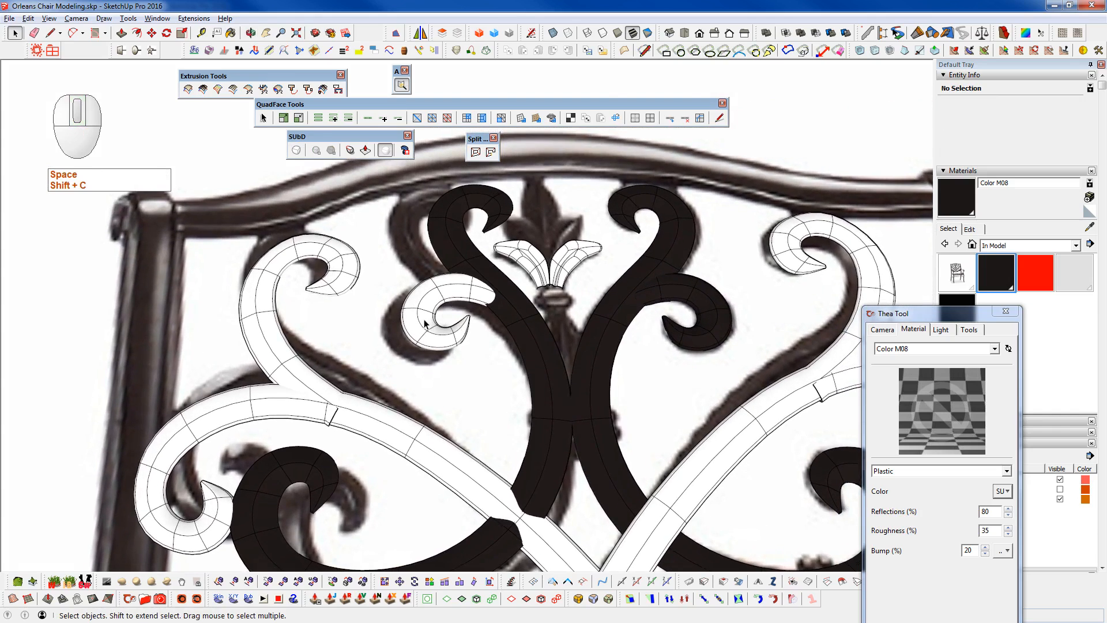
double_click(424, 324)
click(424, 324)
key(shift+2)
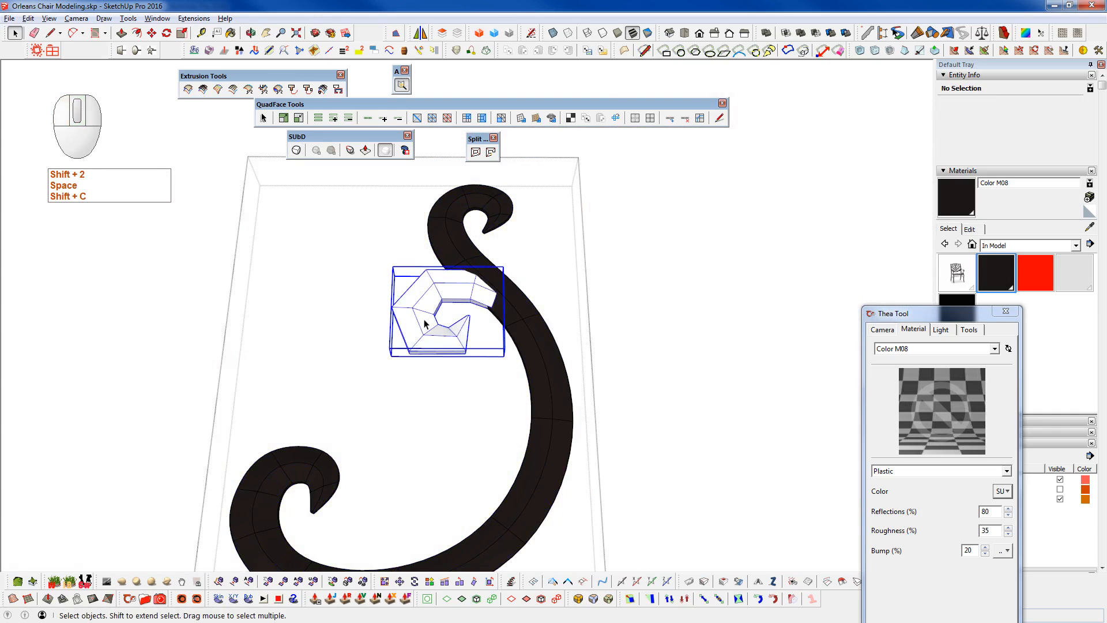
double_click(425, 324)
key(ctrl+a)
key(b)
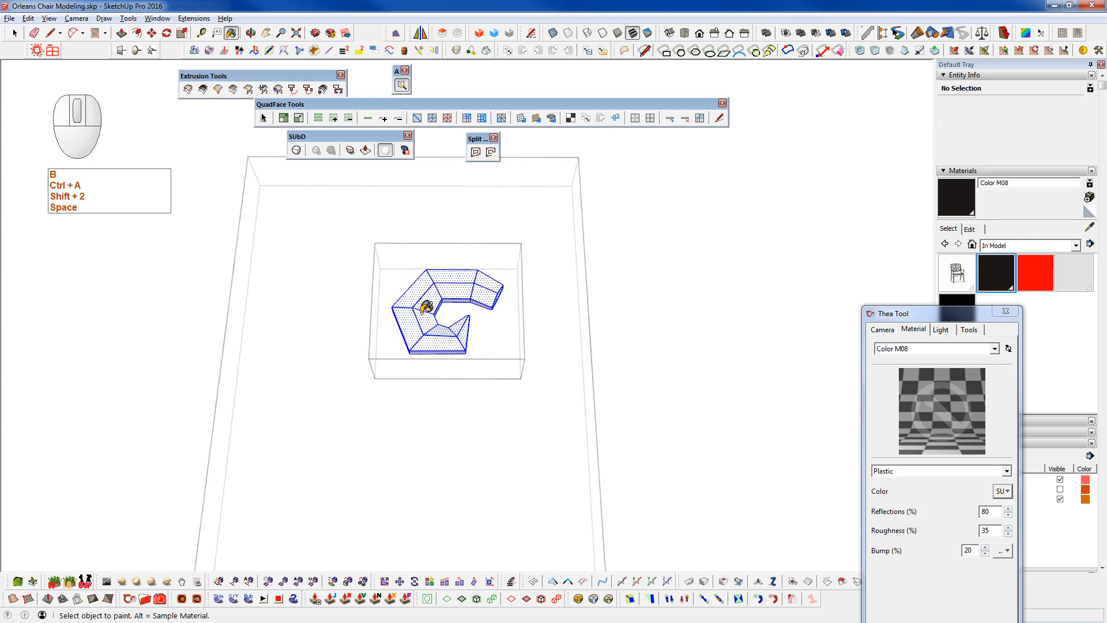
shift+click(426, 307)
- Exit the left curl's mesh, restore its subdivision, and close the left inner scroll component
key(shift+c)
key(space)
key(shift+2)
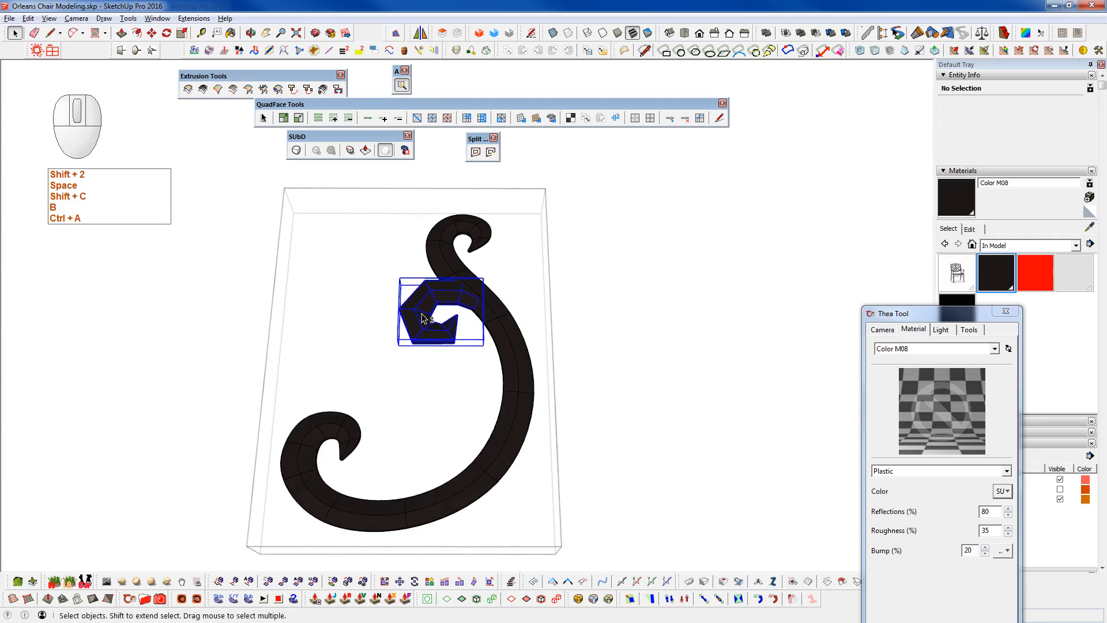
key(shift+2)
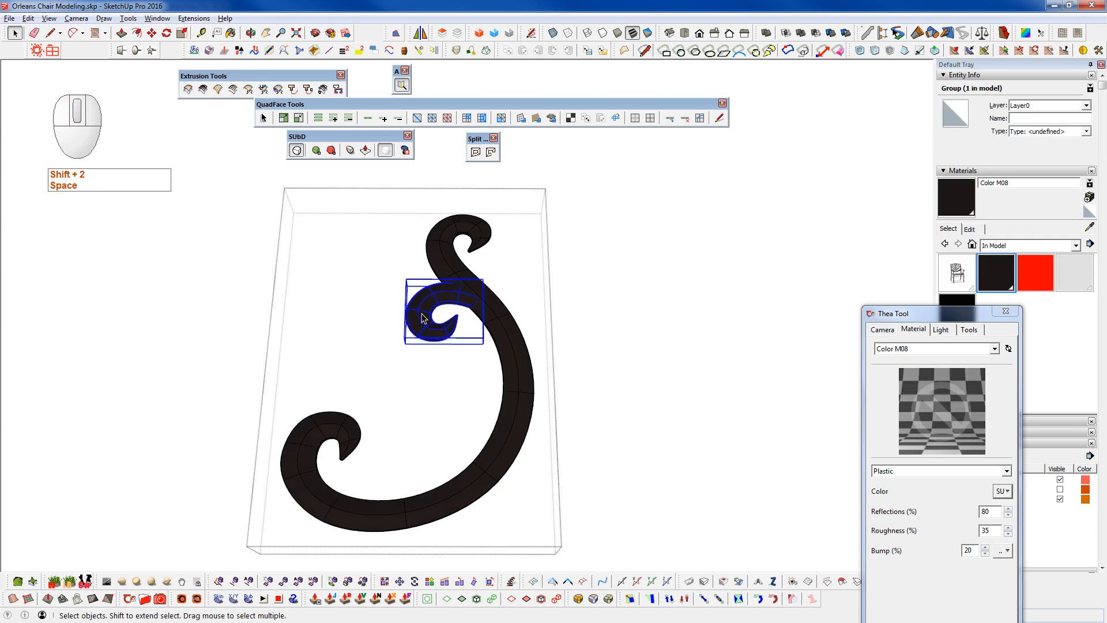
key(shift+c)
shift+middle_drag(527, 350, 457, 373)
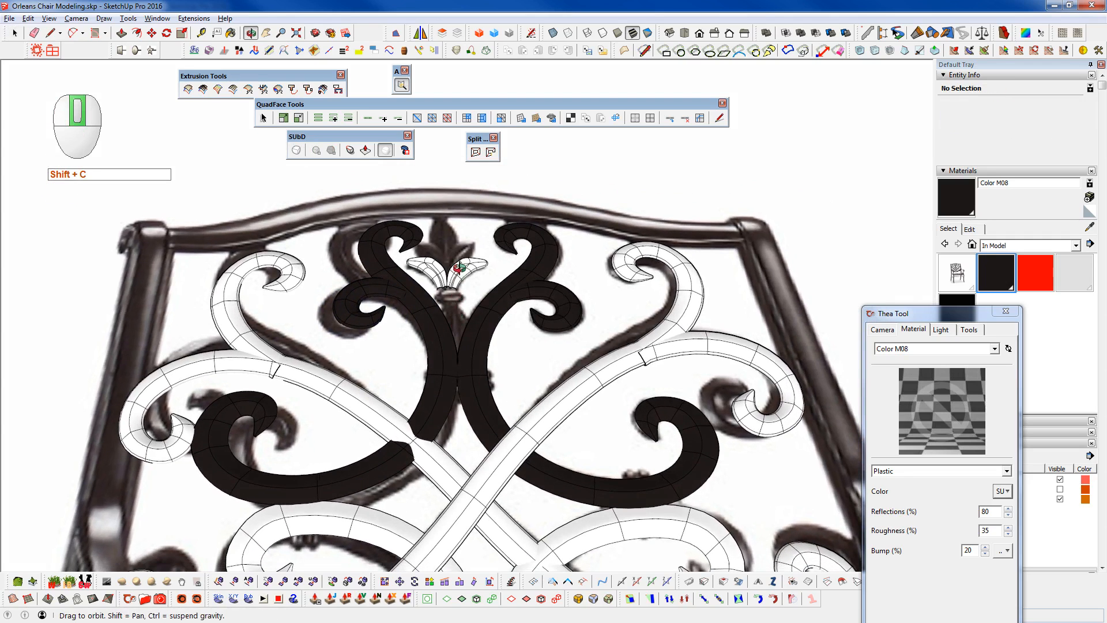
key(space)
click(679, 320)
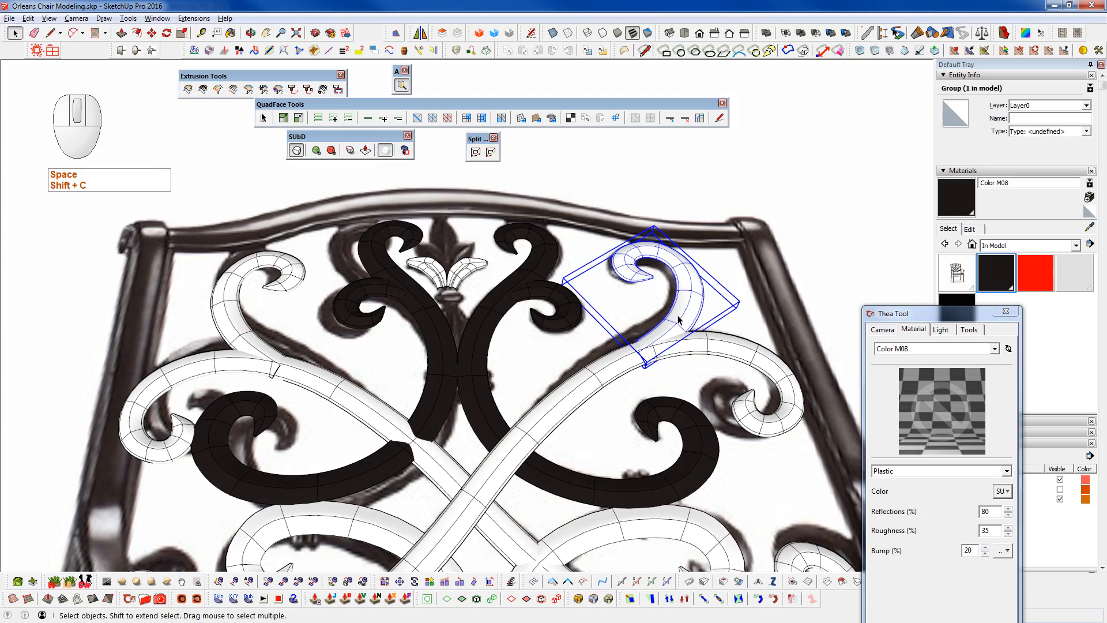
key(shift+2)
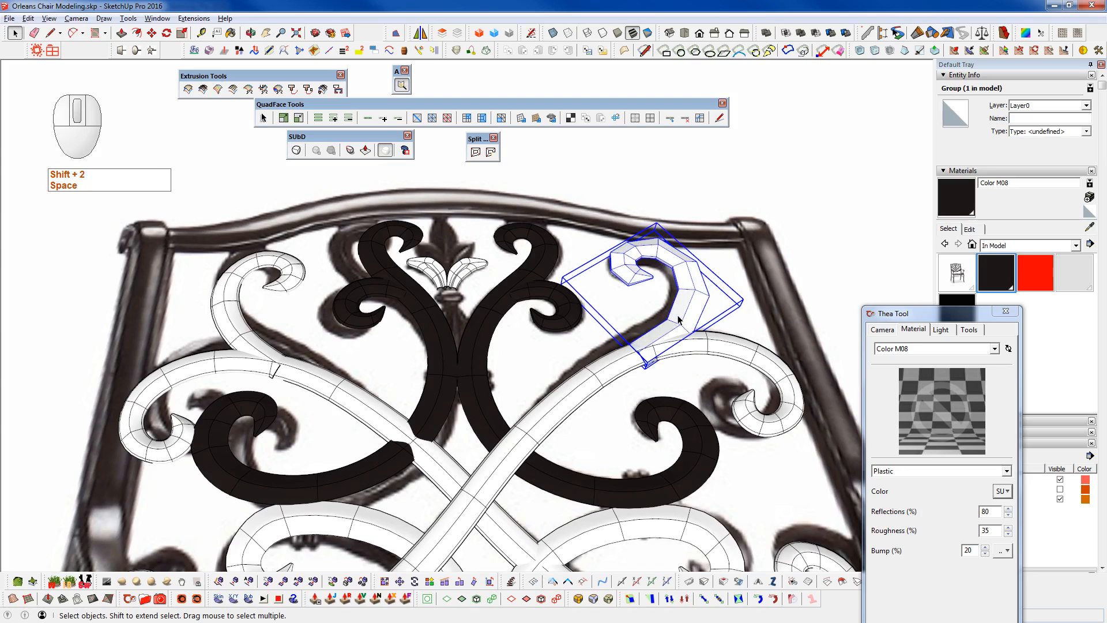
key(ctrl+z)
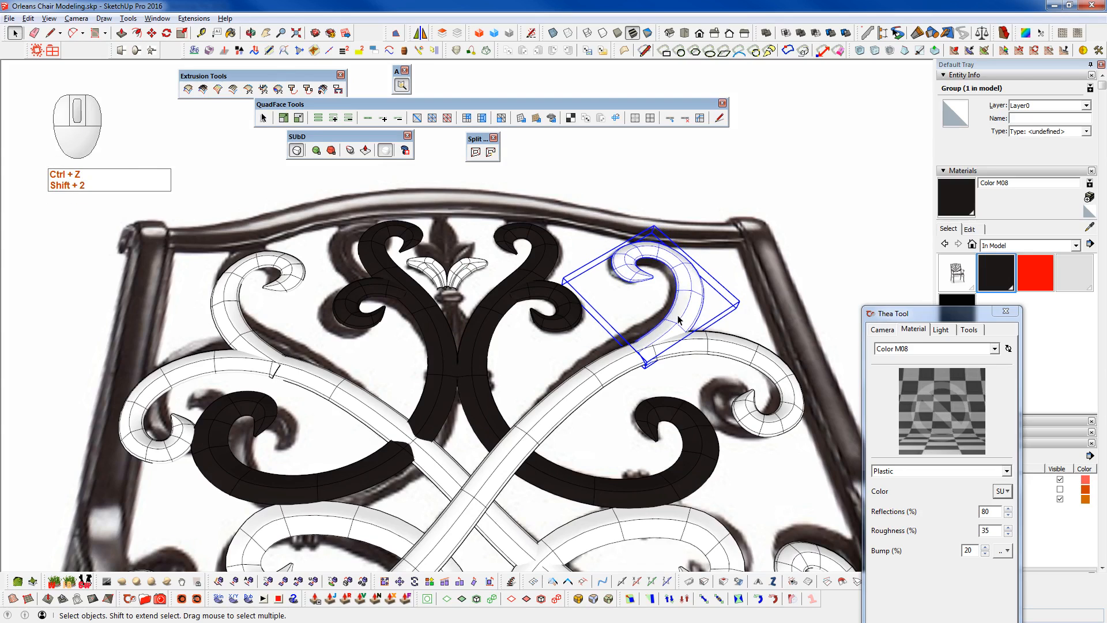
key(ctrl+z)
key(c)
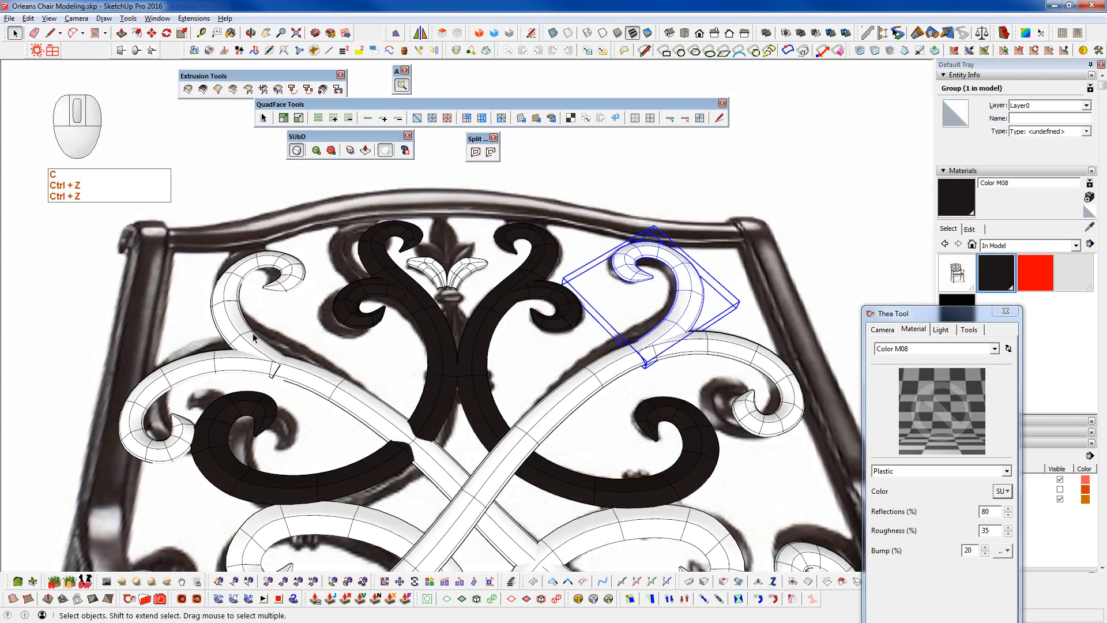
- Turn off subdivision on the long diagonal scroll ending in the upper right curl, paint its whole mesh with Color M08, and close it
click(255, 338)
click(323, 373)
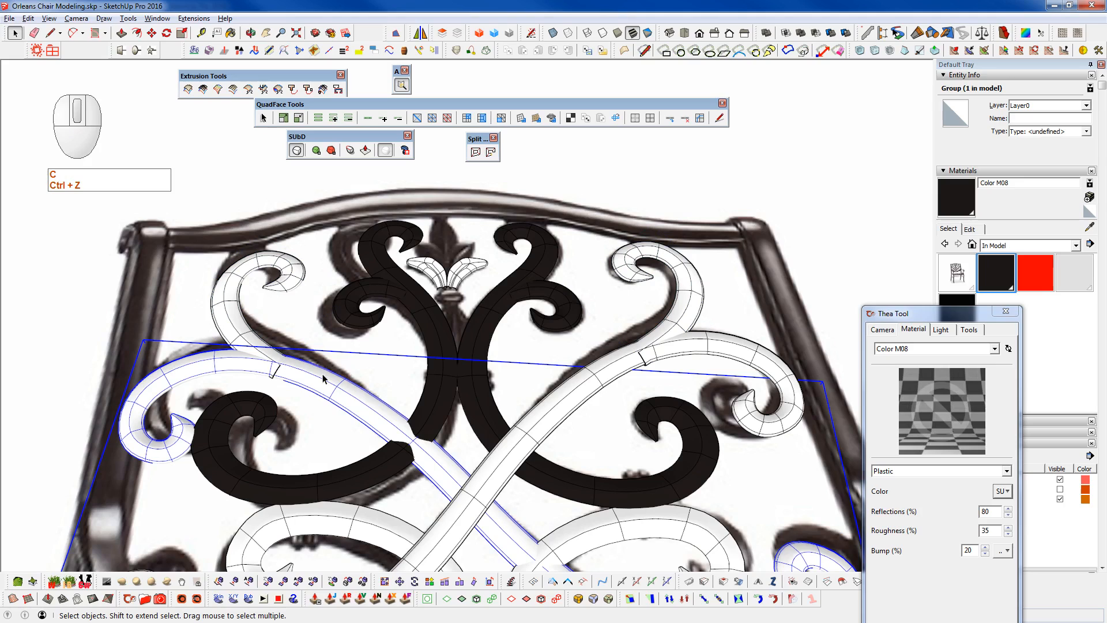
click(562, 421)
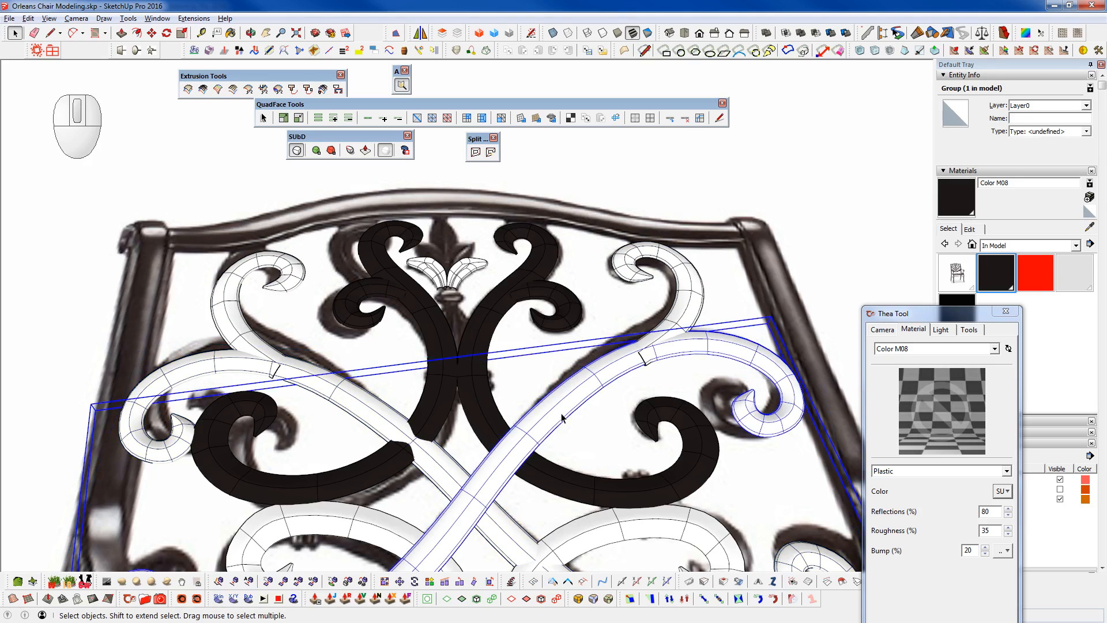
key(shift+2)
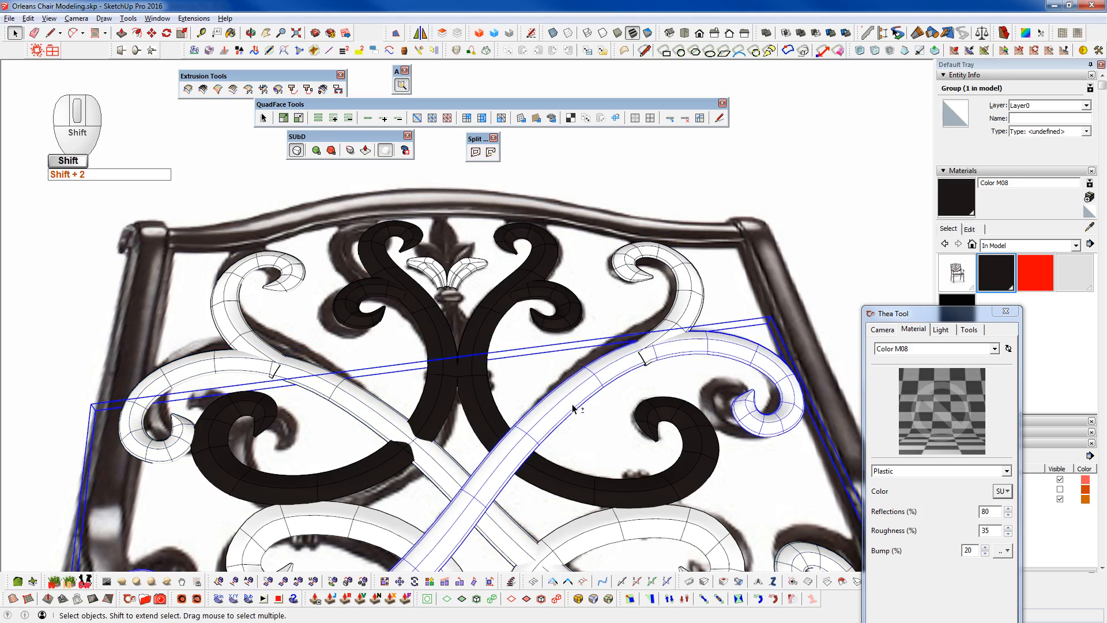
double_click(574, 408)
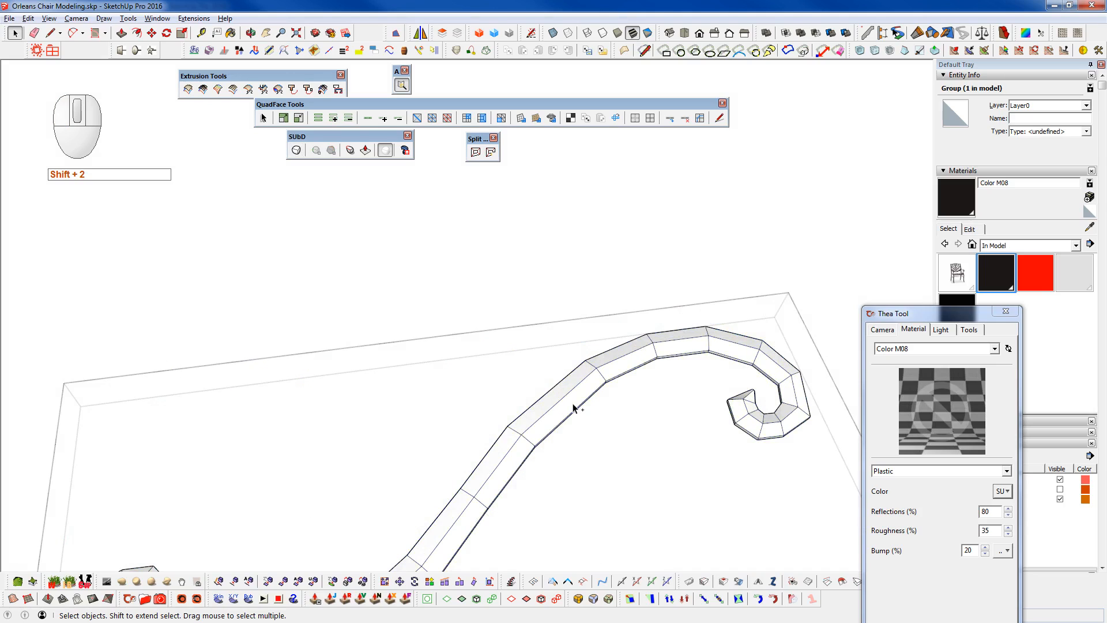
key(ctrl+a)
key(b)
shift+click(575, 392)
key(c)
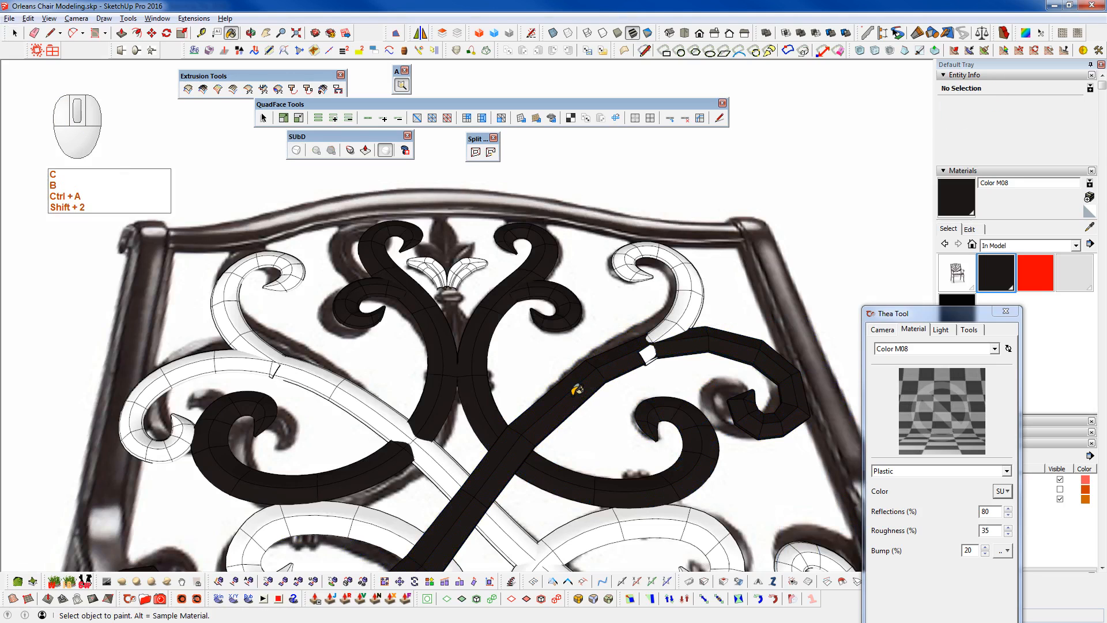
- Subdivide the painted diagonal scroll again, and paint the small upper right curl's unsubdivided mesh with Color M08
key(space)
key(shift+2)
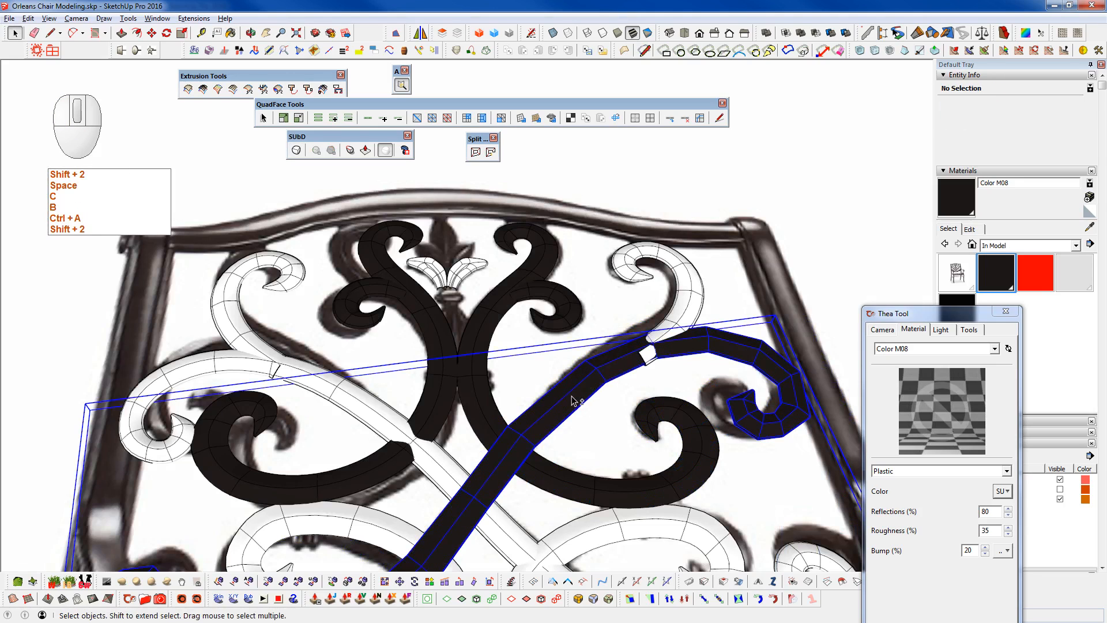
click(685, 310)
key(shift+2)
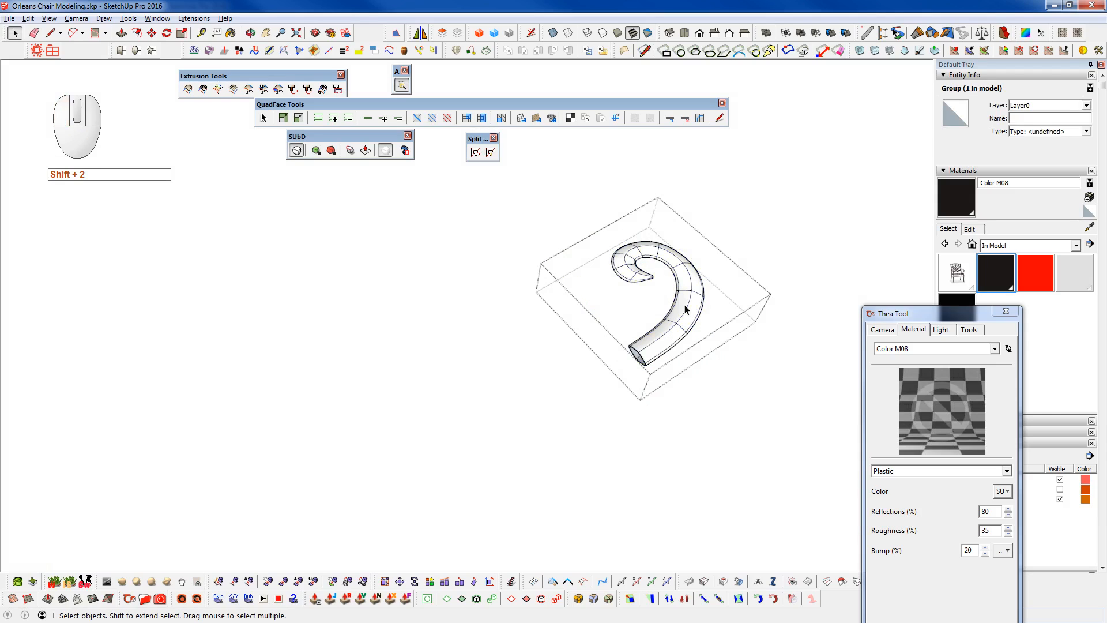
triple_click(684, 304)
key(b)
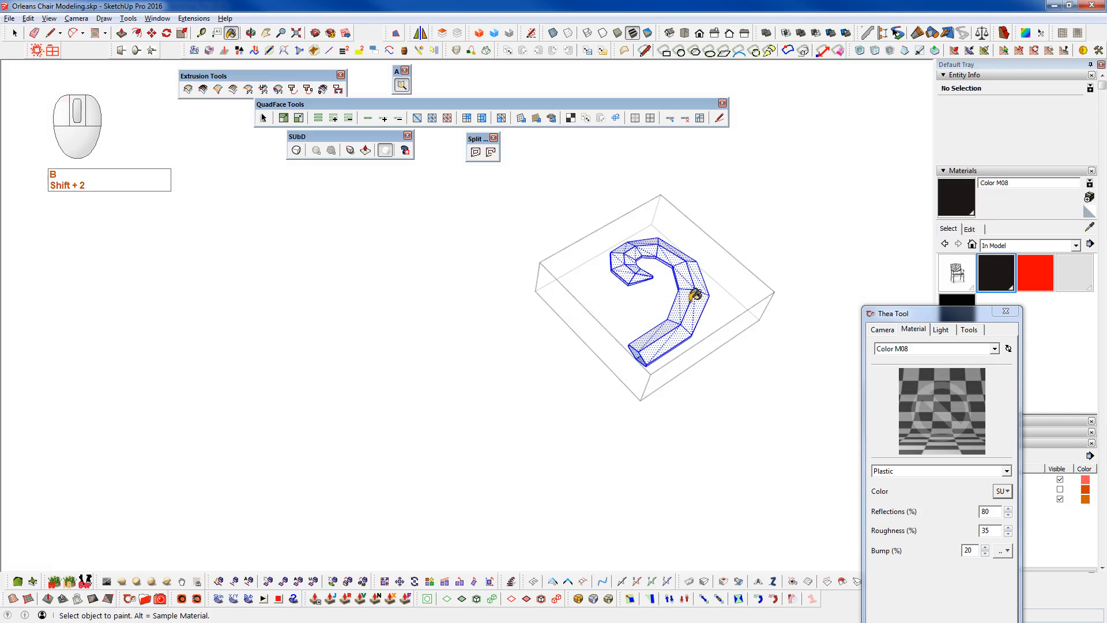
click(691, 298)
key(c)
key(space)
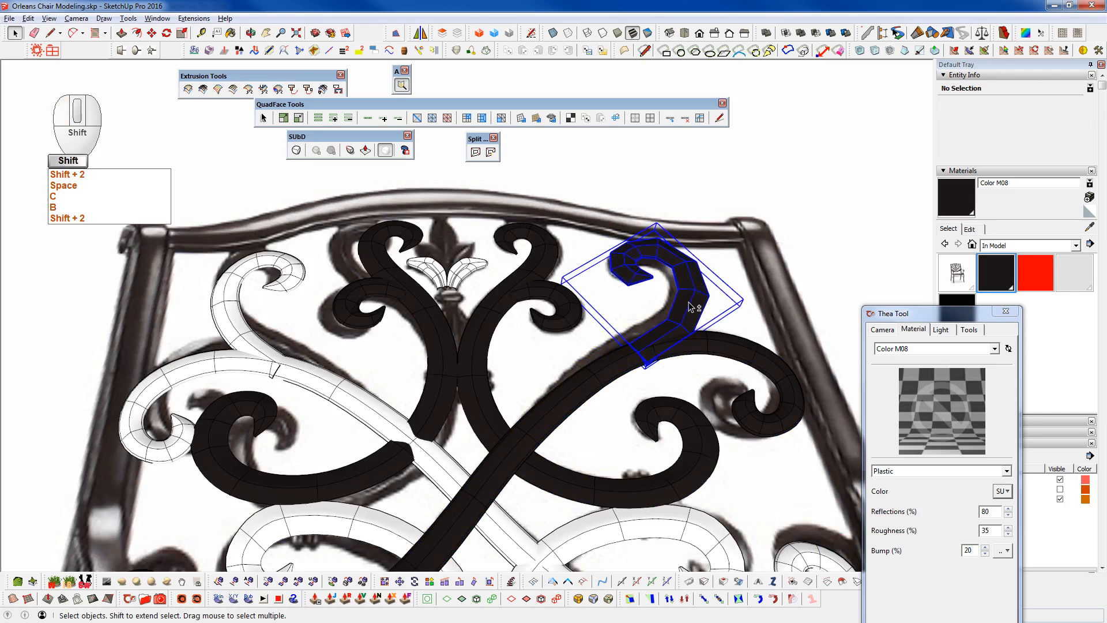
- Paint the unsubdivided mesh of the long diagonal scroll ending in the upper left curl with Color M08, and subdivide it again
click(410, 421)
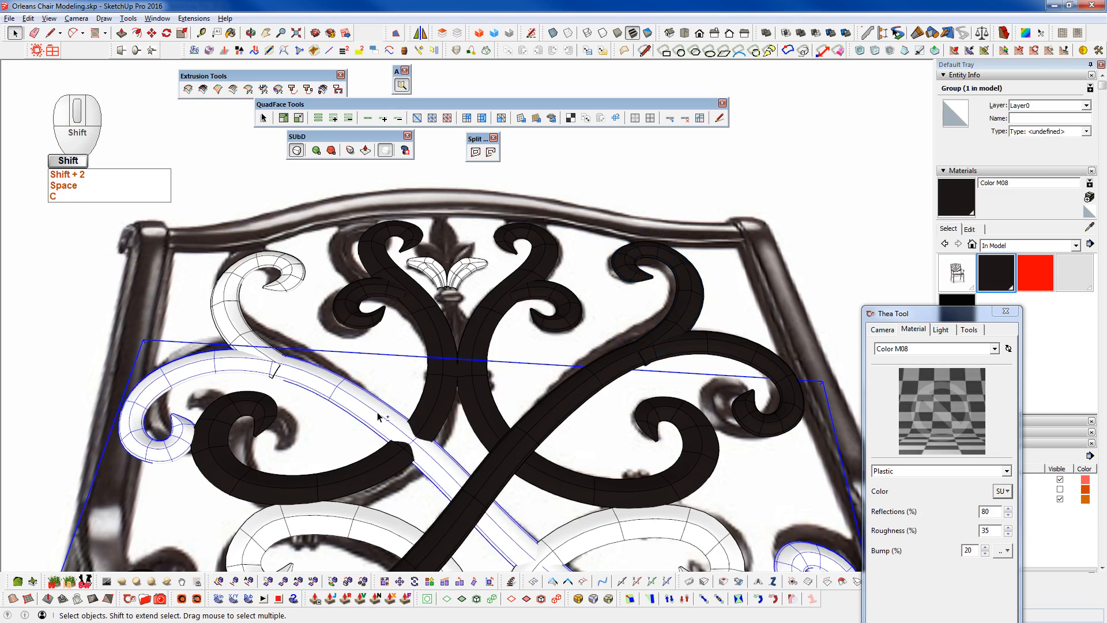
double_click(379, 416)
key(ctrl+a)
key(b)
click(379, 415)
key(shift+c)
key(space)
click(378, 416)
key(shift+2)
key(shift+3)
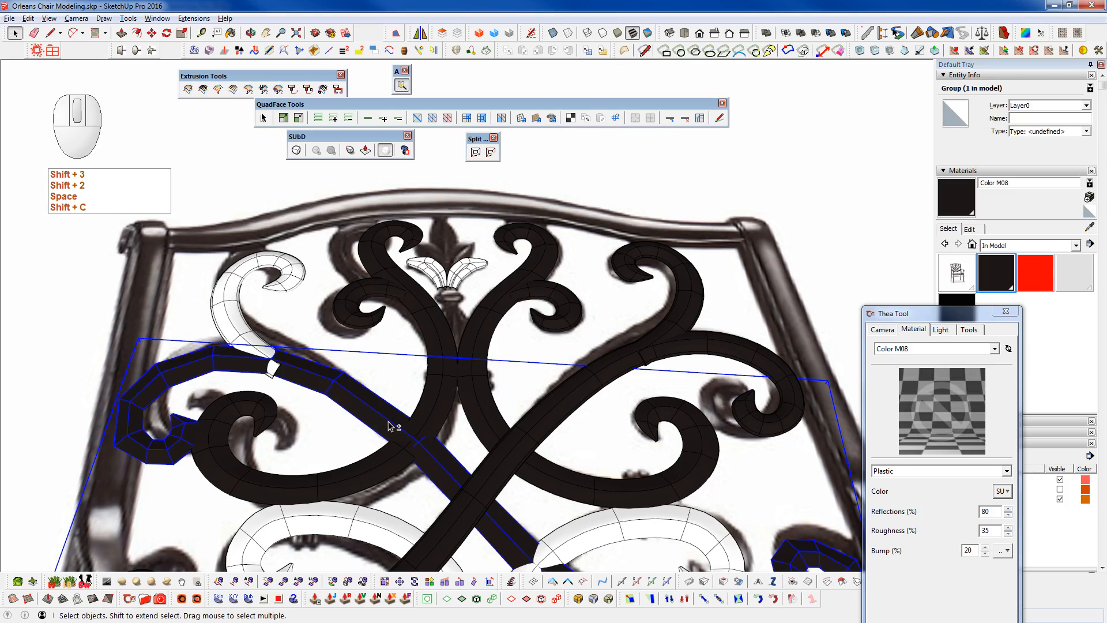
middle_click(391, 427)
key(shift+2)
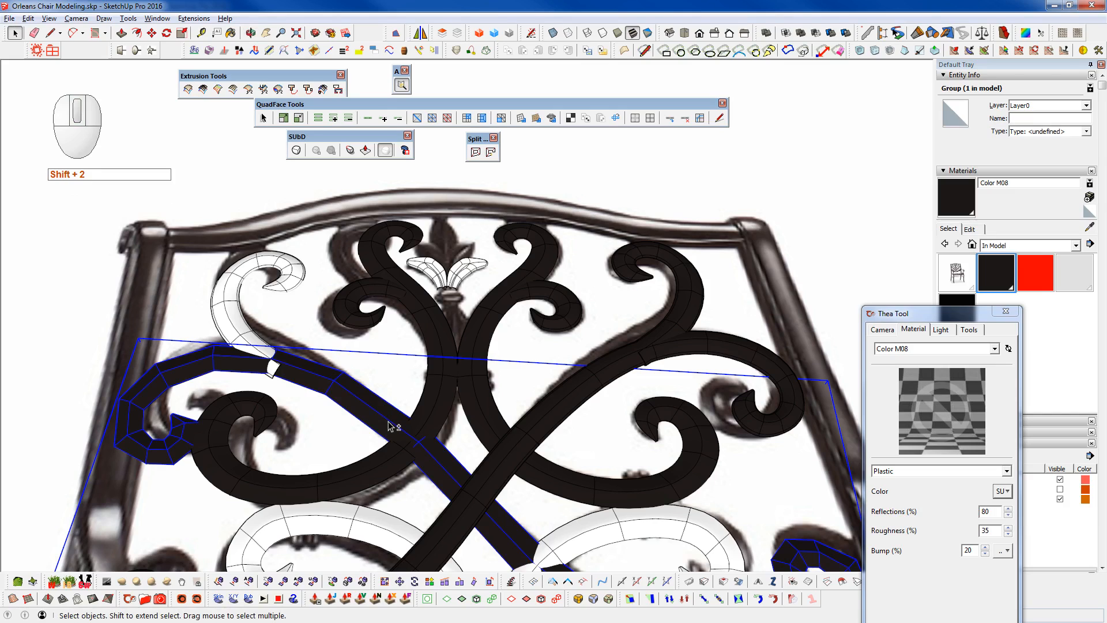
- Turn off subdivision on the small white upper left curl, paint its whole mesh with Color M08, and restore the subdivision
key(space)
click(233, 326)
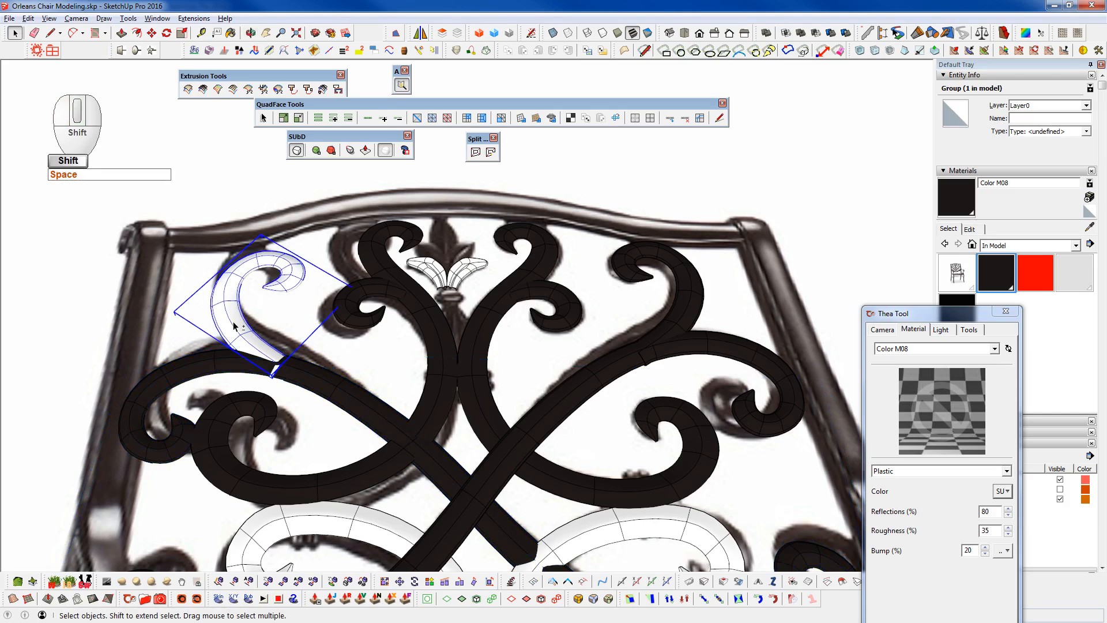
key(shift+2)
double_click(233, 325)
key(ctrl+a)
key(b)
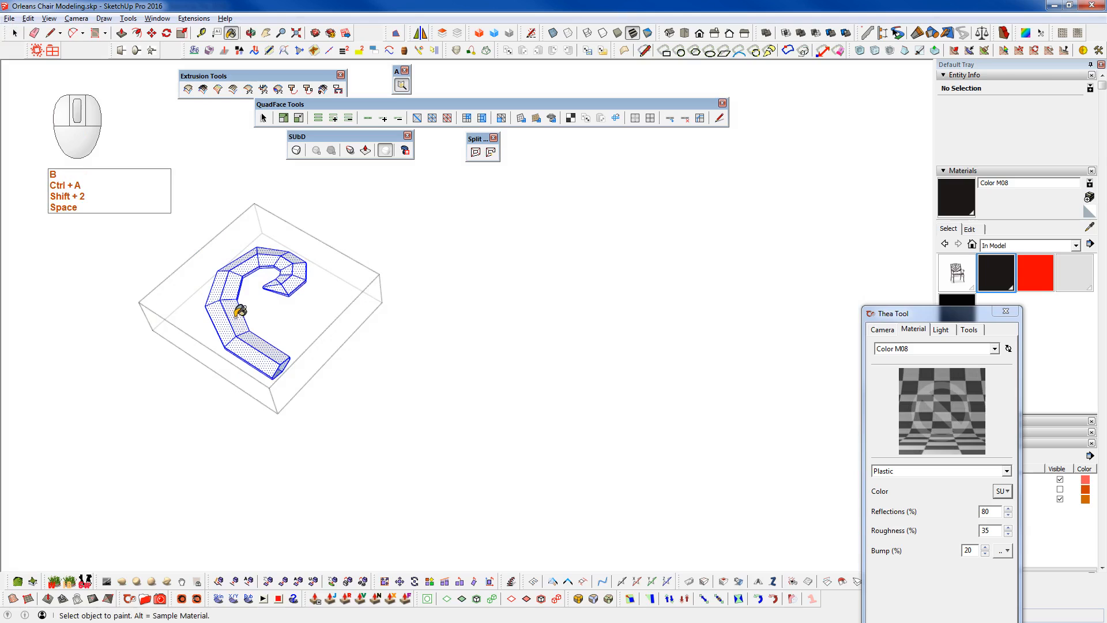
click(238, 311)
key(shift+2)
key(shift+c)
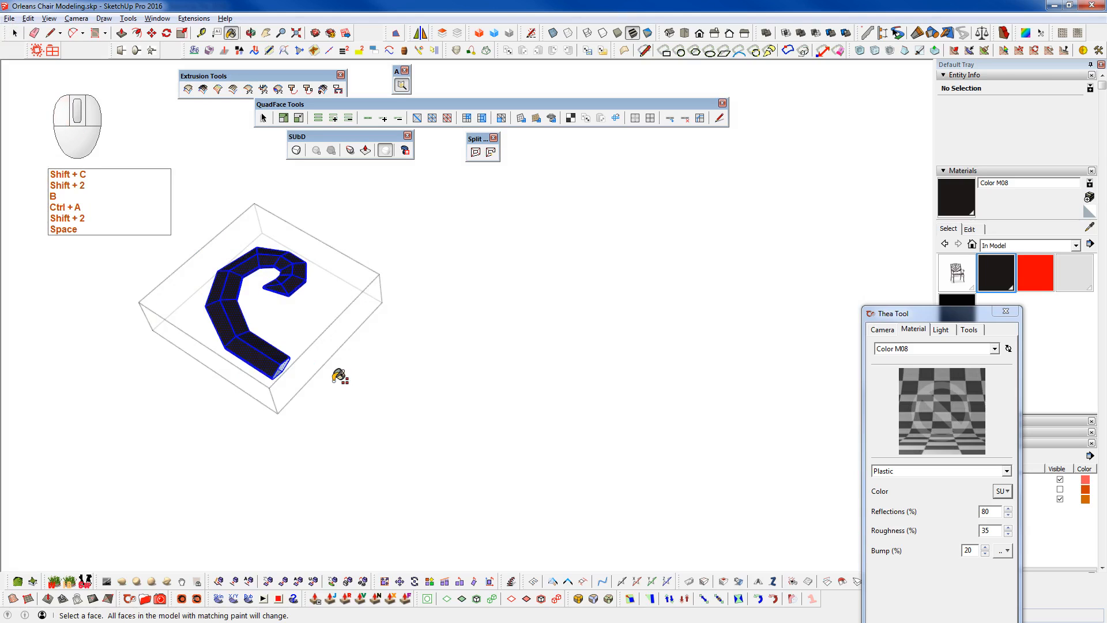
- Paint the unsubdivided mesh of the white C-shaped scroll at the backrest's lower left with Color M08, and subdivide it again
scroll(339, 372, down, 2)
key(space)
click(364, 497)
key(shift+2)
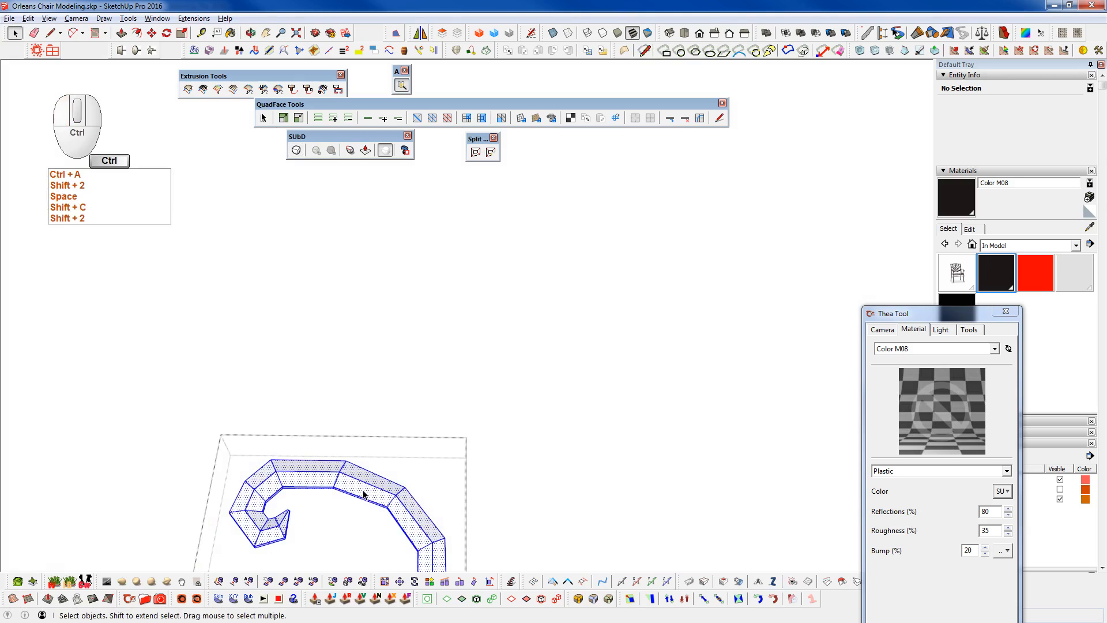
key(ctrl+a)
key(b)
shift+click(368, 484)
key(shift+2)
key(shift+c)
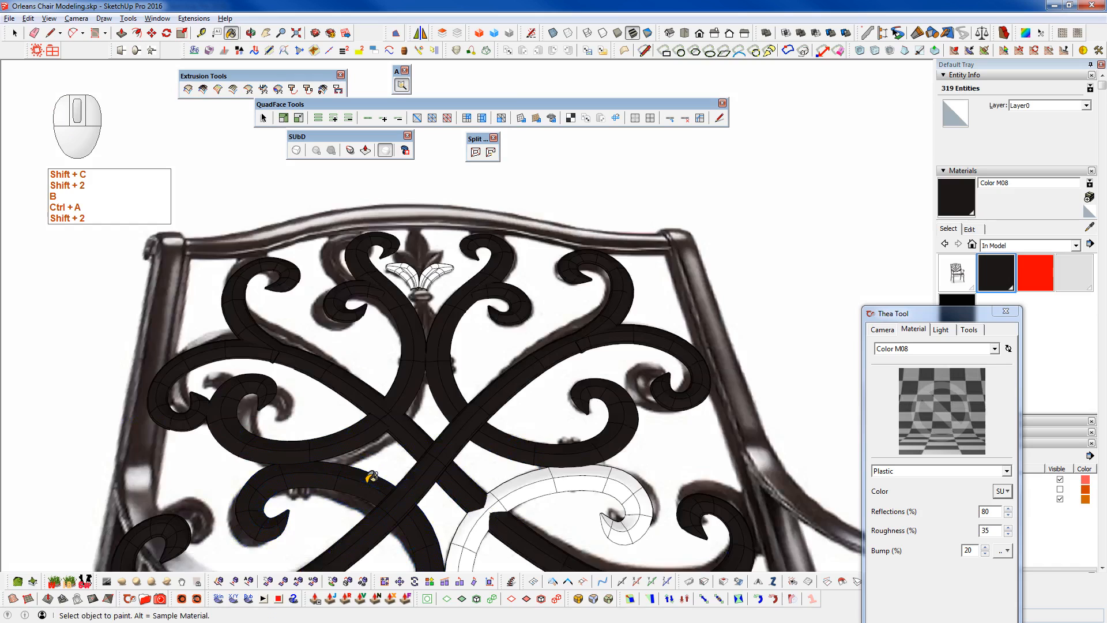
- Turn off subdivision on the C-shaped scroll at the backrest's lower right, paint its whole mesh with Color M08, and close it
shift+middle_drag(365, 484, 322, 317)
key(space)
click(499, 330)
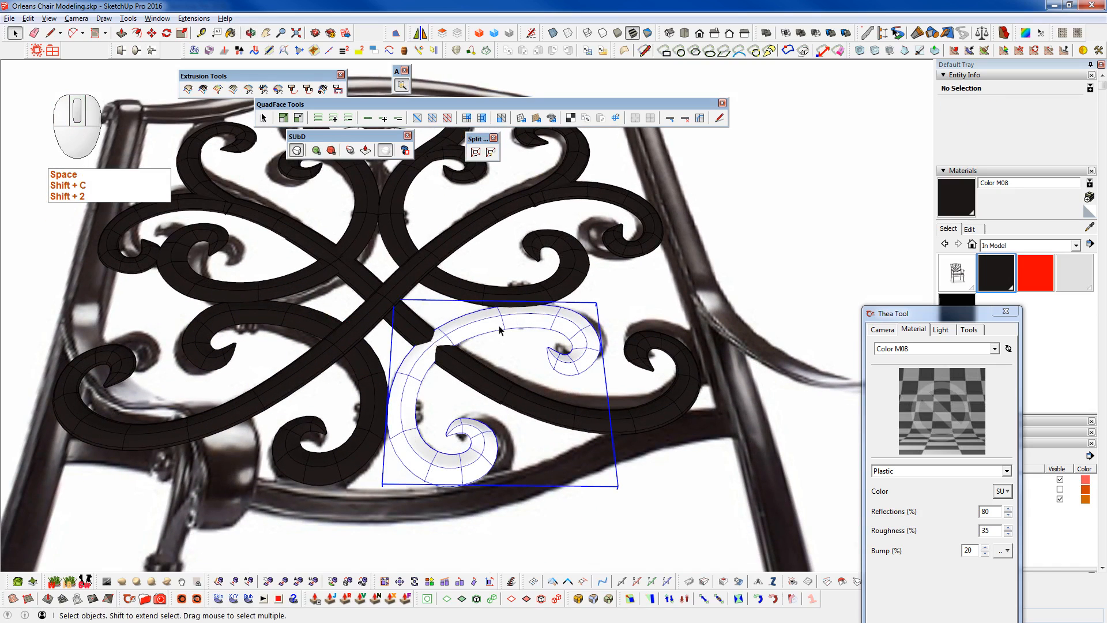
key(shift+2)
key(ctrl+a)
key(ctrl+q)
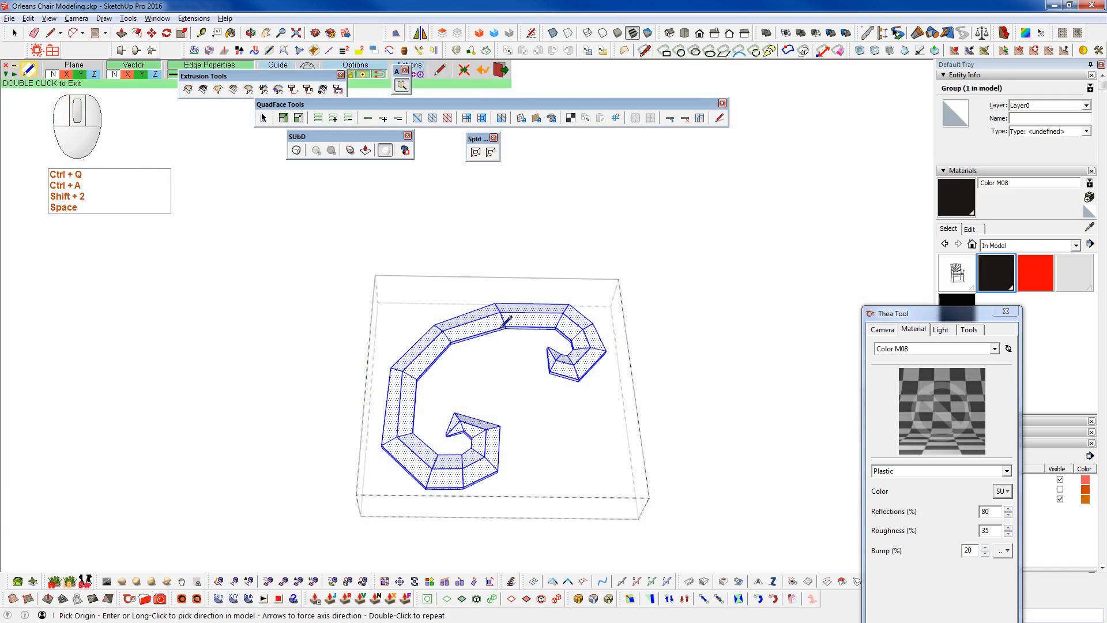
key(b)
click(494, 318)
key(shift+2)
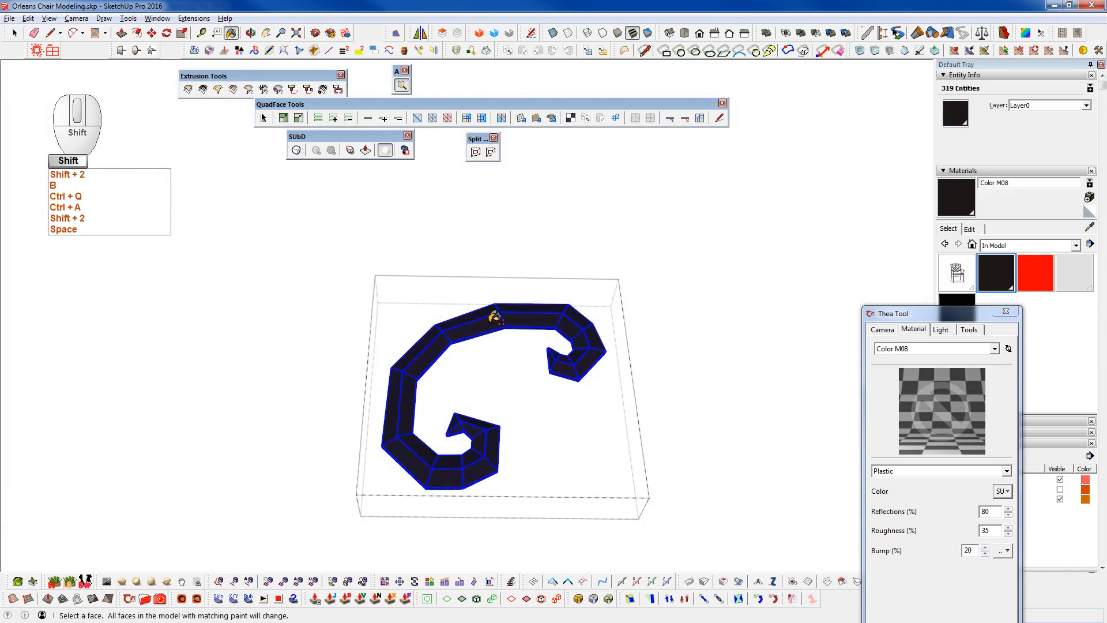
key(c)
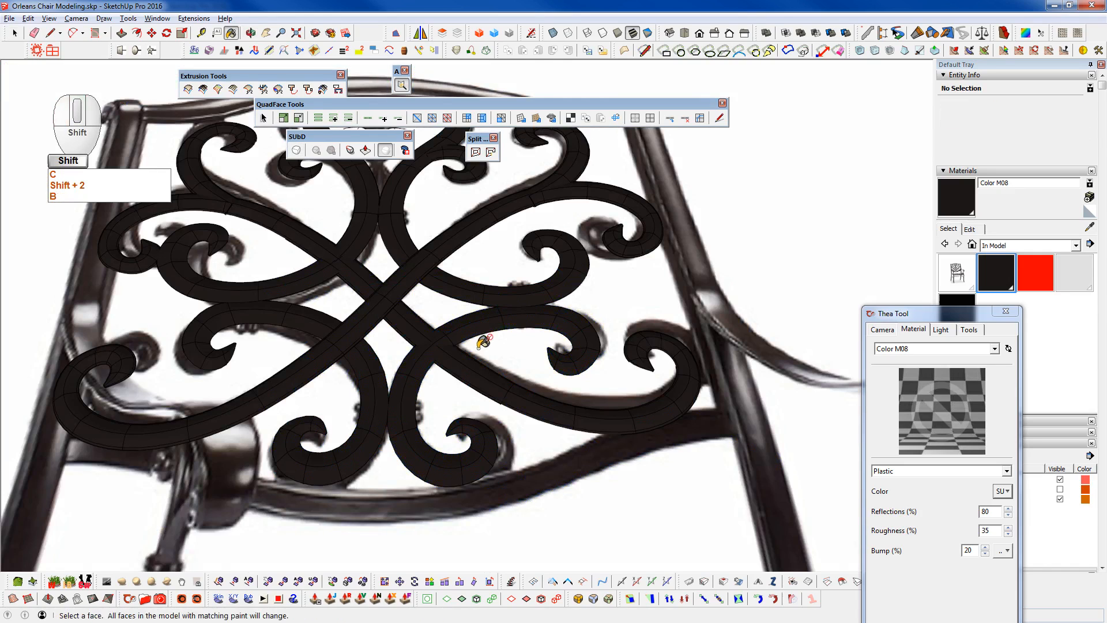
- Turn off subdivision on the right leaf at the backrest's top centre and open its mesh for editing
shift+middle_drag(487, 323, 548, 397)
scroll(441, 222, up, 10)
key(space)
click(442, 228)
key(shift+2)
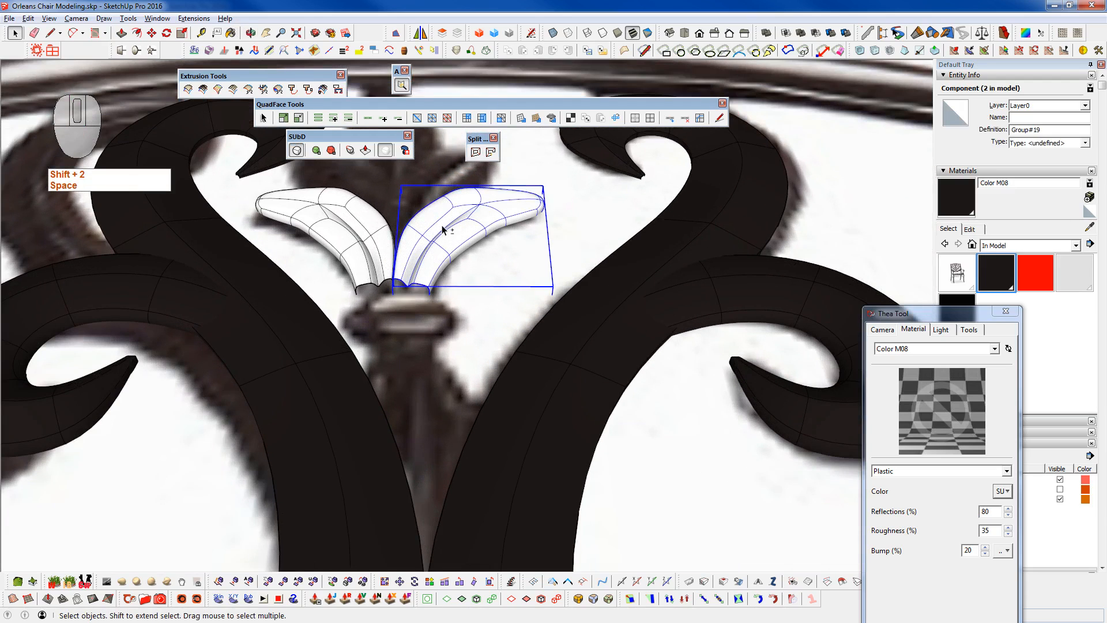
double_click(442, 230)
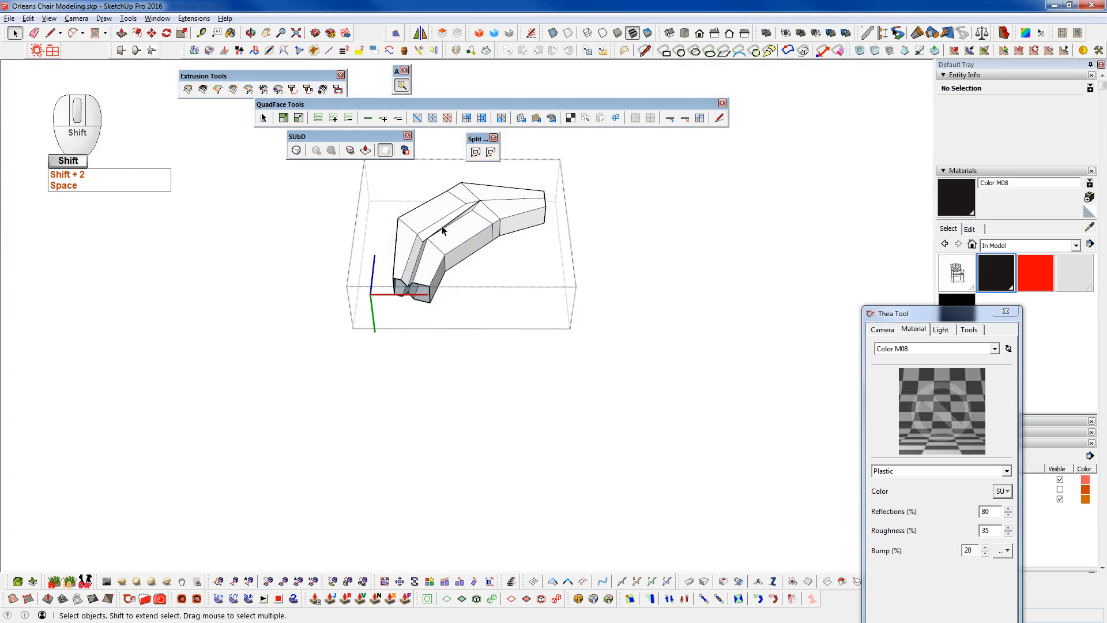
- Paint the leaf's whole mesh with Color M08, close the component, and subdivide the leaf again
key(ctrl+a)
key(b)
key(v)
key(b)
click(459, 232)
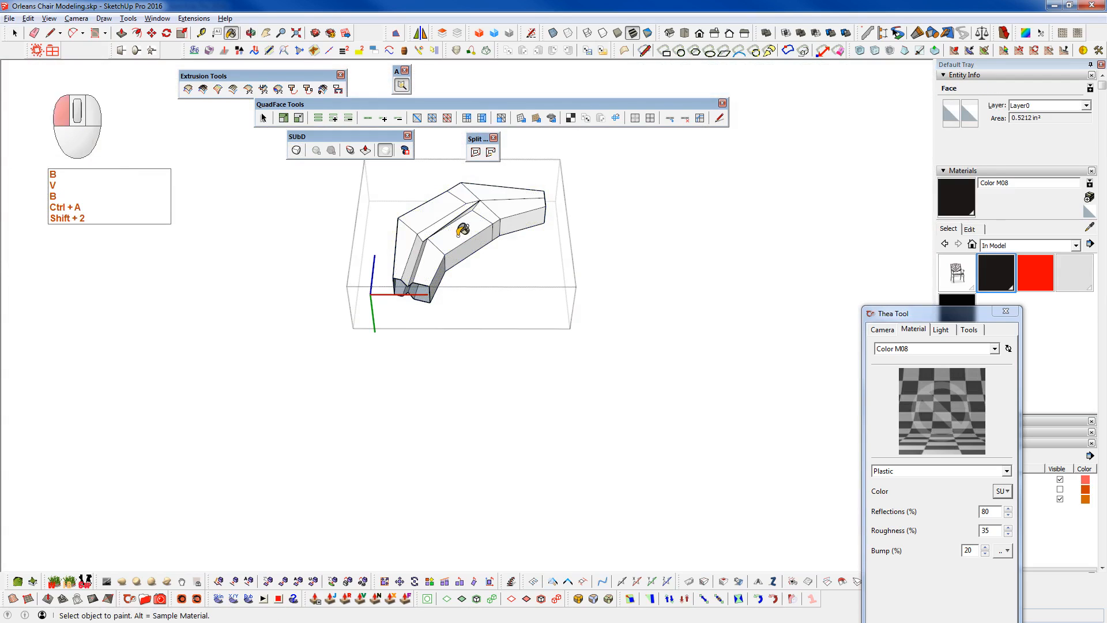
key(ctrl+a)
click(463, 229)
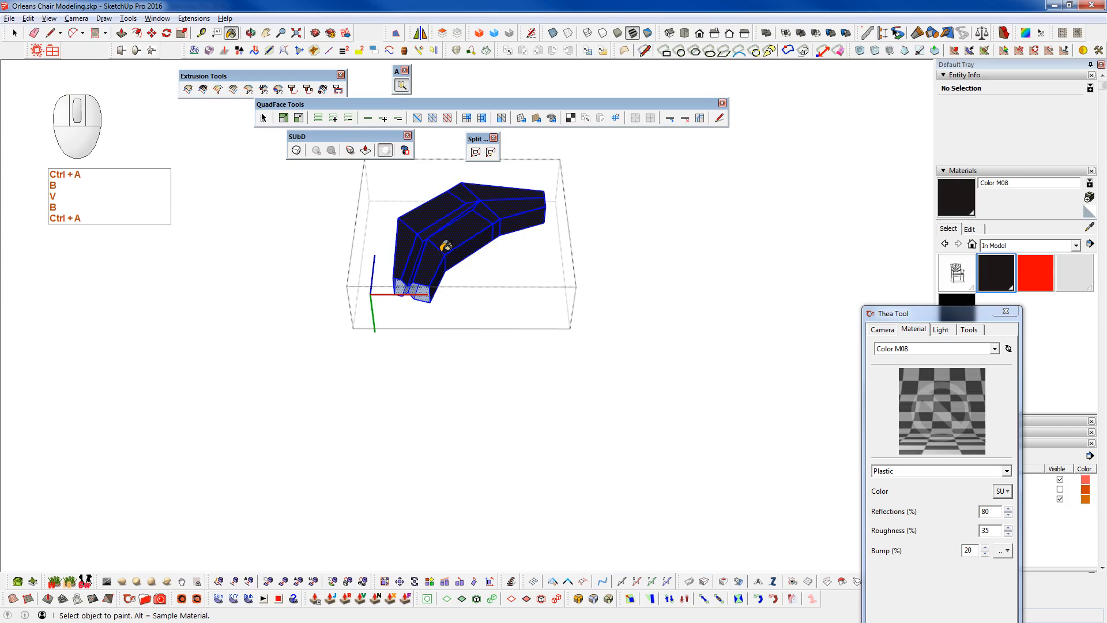
key(shift+c)
key(shift+2)
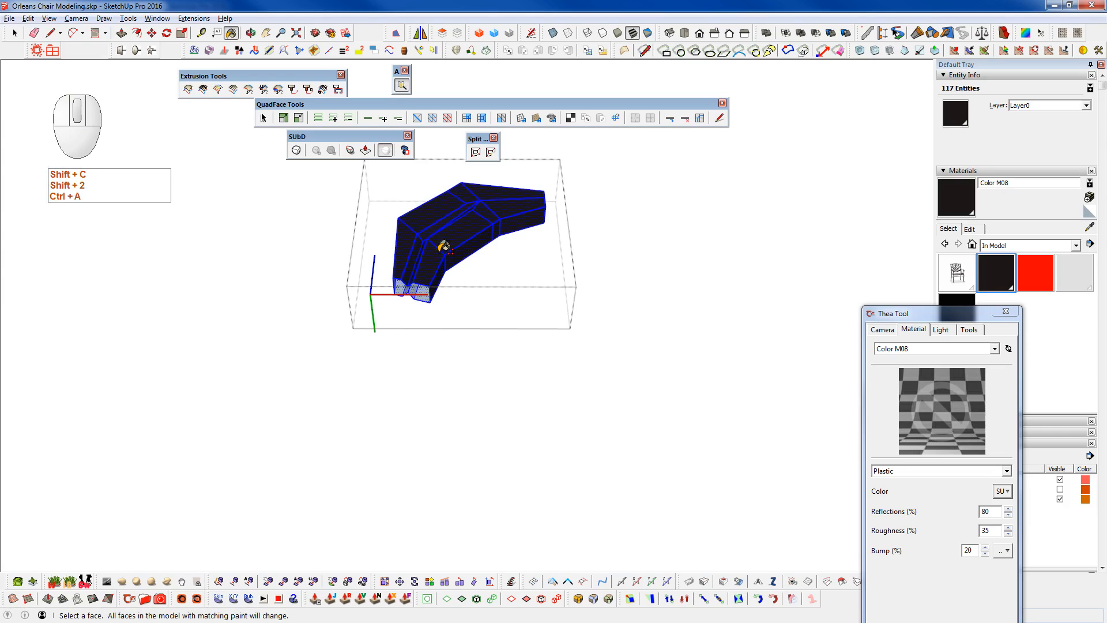
- Start the interactive Thea render in the SketchUp window and view the whole painted backrest at a lower angle
middle_click(440, 249)
scroll(440, 248, down, 3)
scroll(445, 245, down, 5)
shift+middle_drag(495, 381, 536, 398)
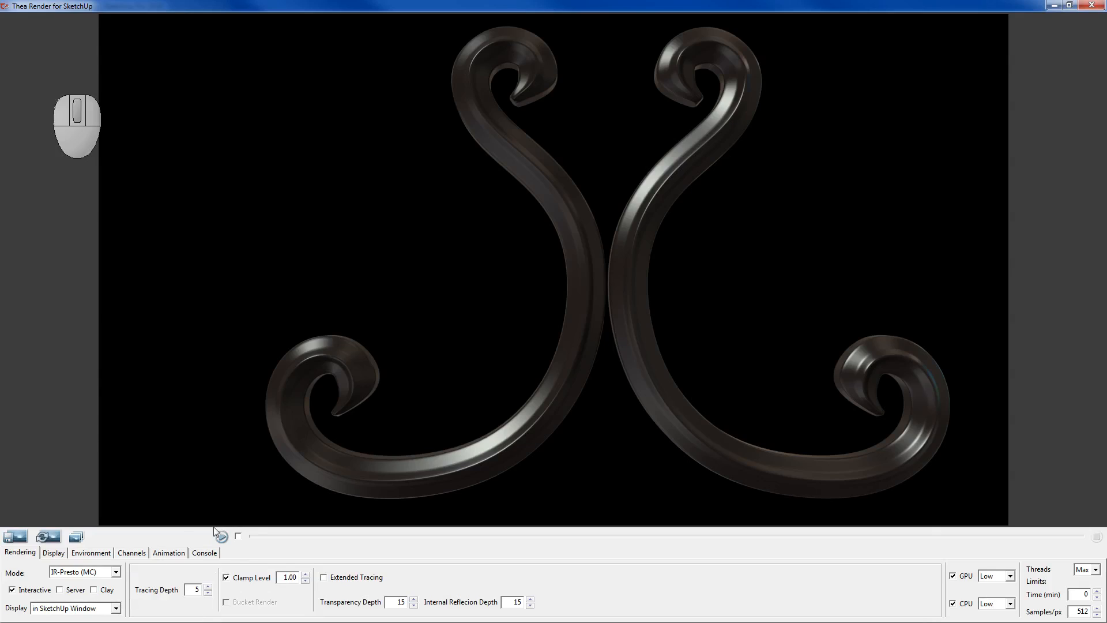
click(221, 536)
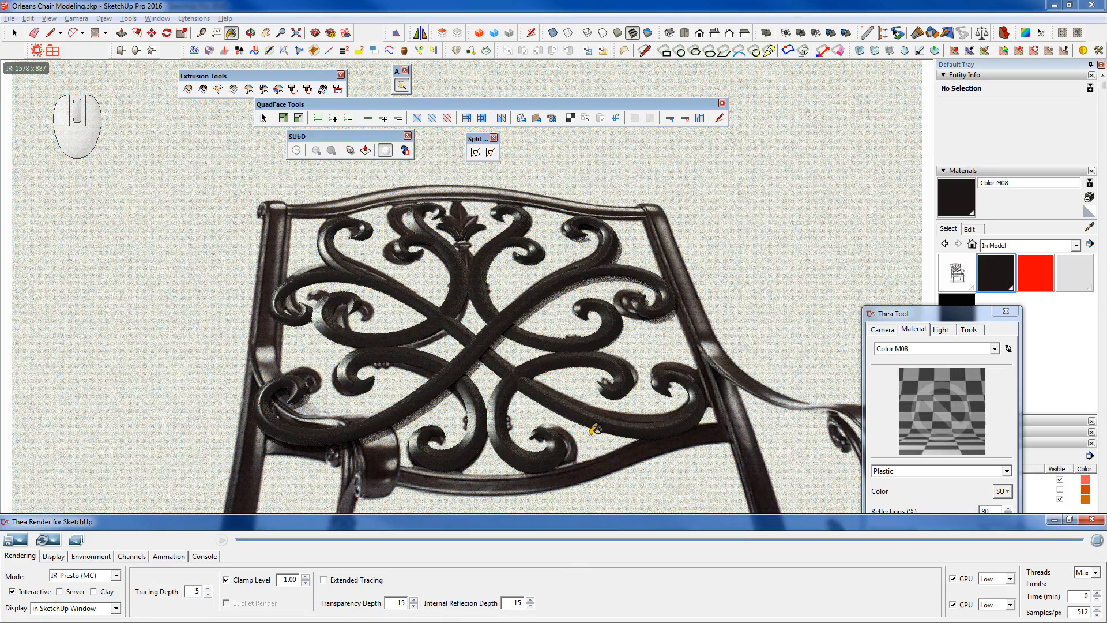
middle_drag(499, 397, 501, 302)
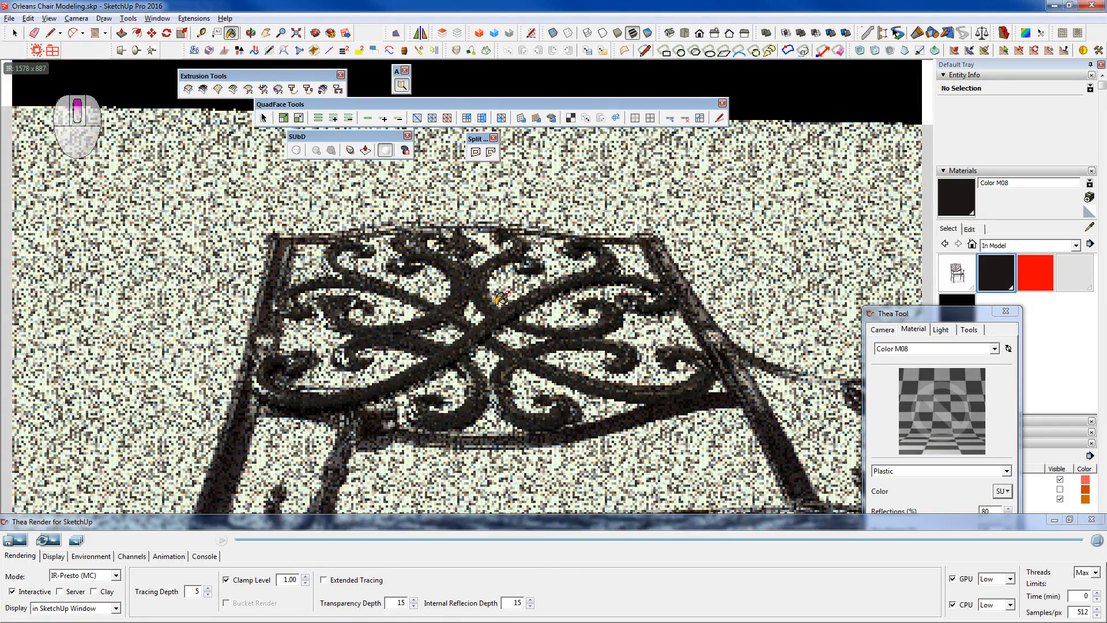
scroll(501, 303, up, 2)
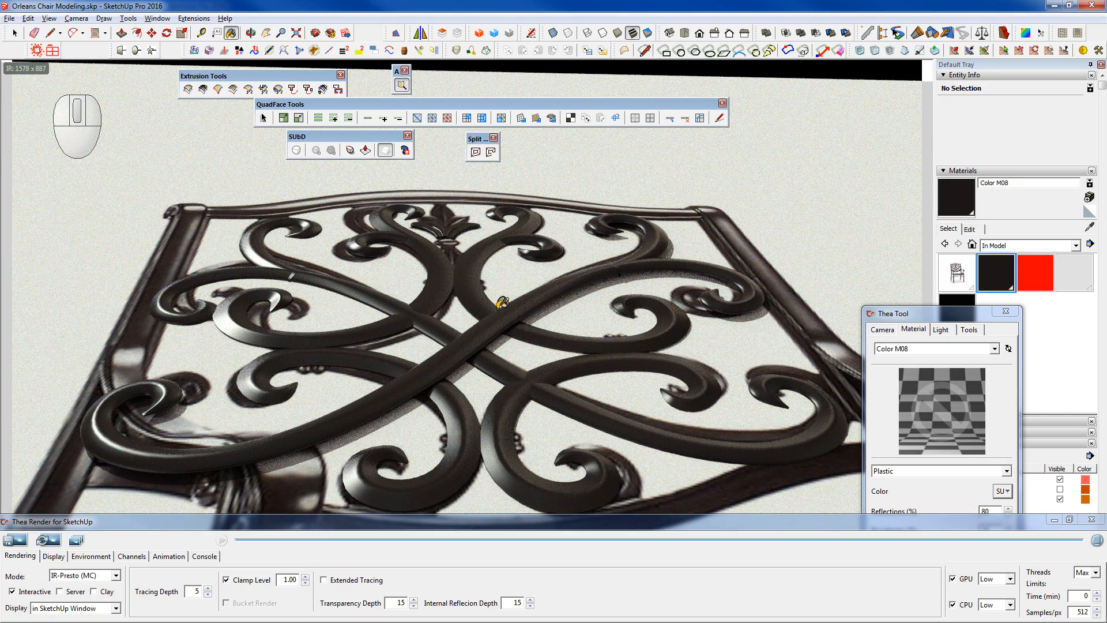
- Set the Thea render display to "in SketchUp with edges"
click(116, 575)
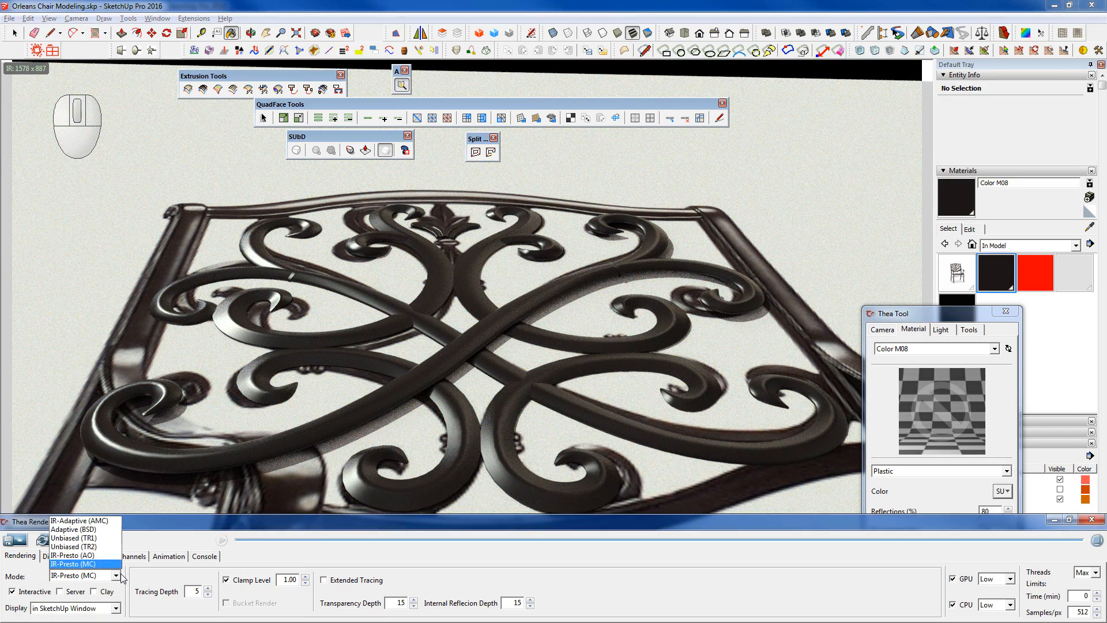
click(120, 608)
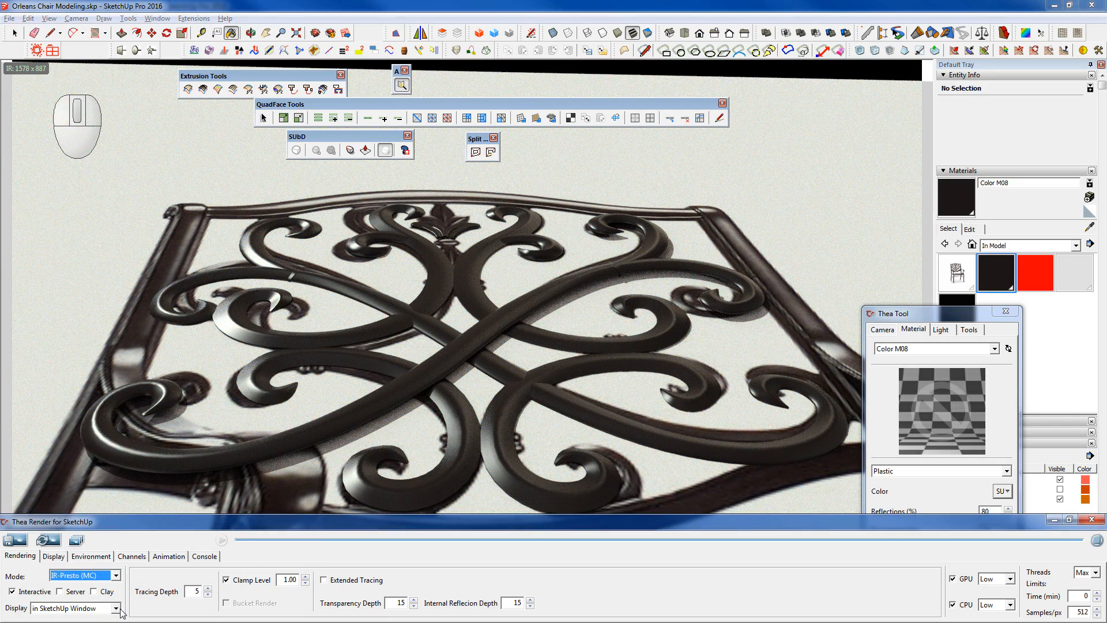
click(116, 608)
click(114, 581)
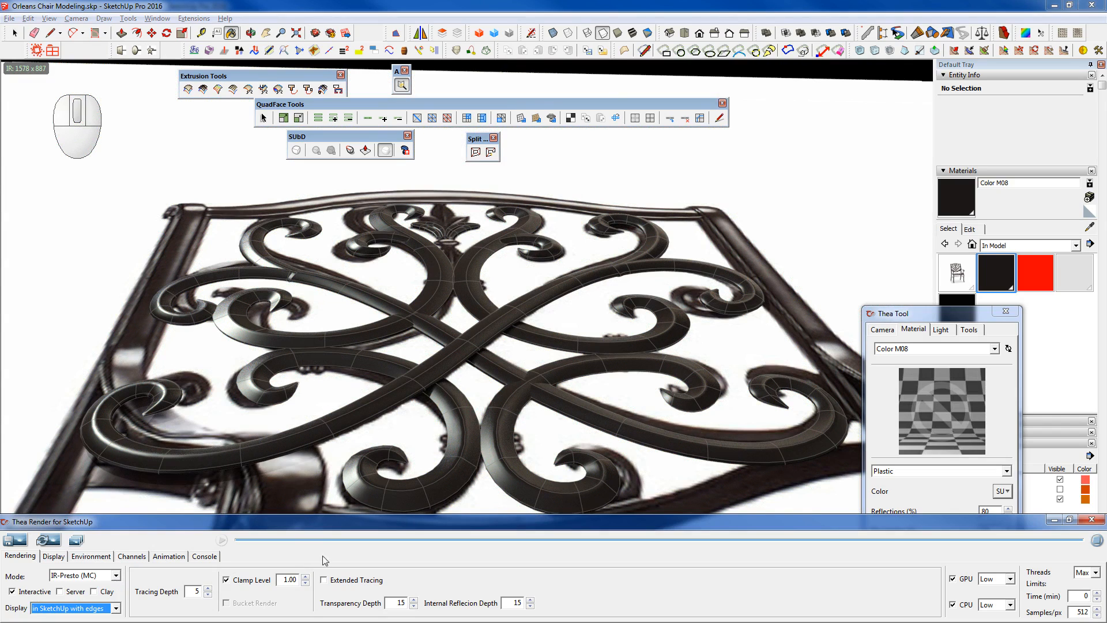
- Hide the chair reference image and inspect the rendered scrolls and leaves from several angles
middle_click(510, 285)
scroll(510, 284, down, 1)
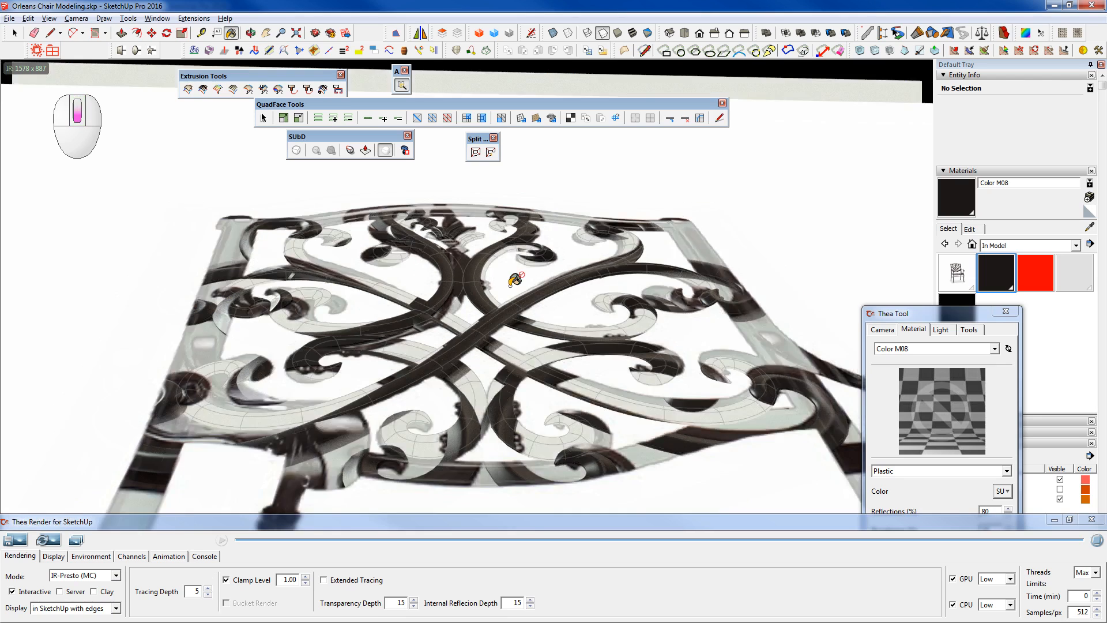
key(space)
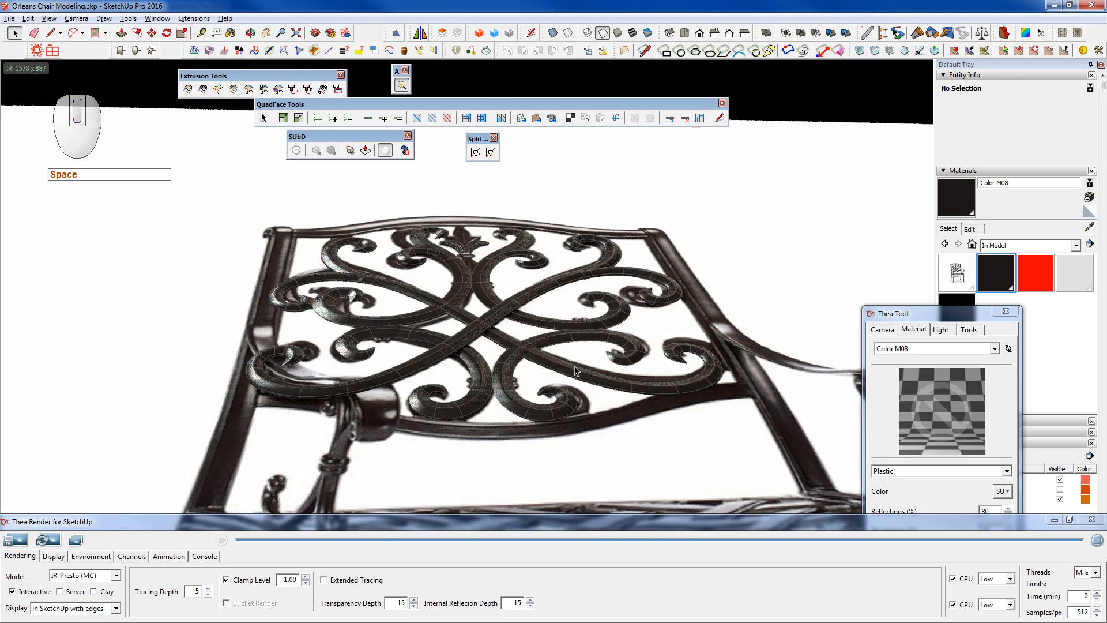
click(837, 287)
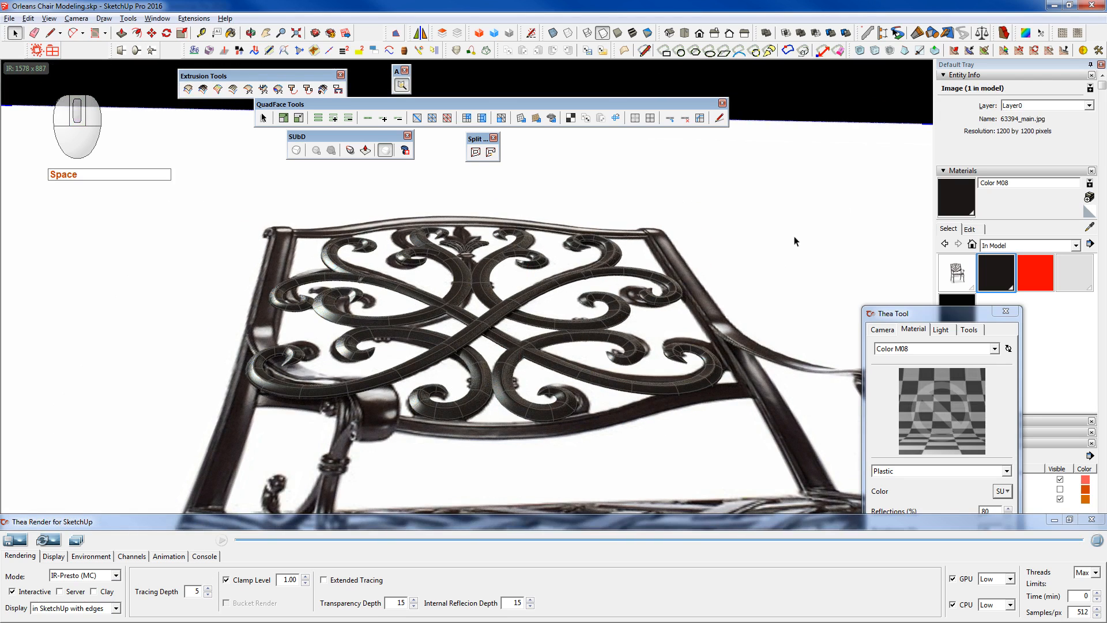
key(shift+h)
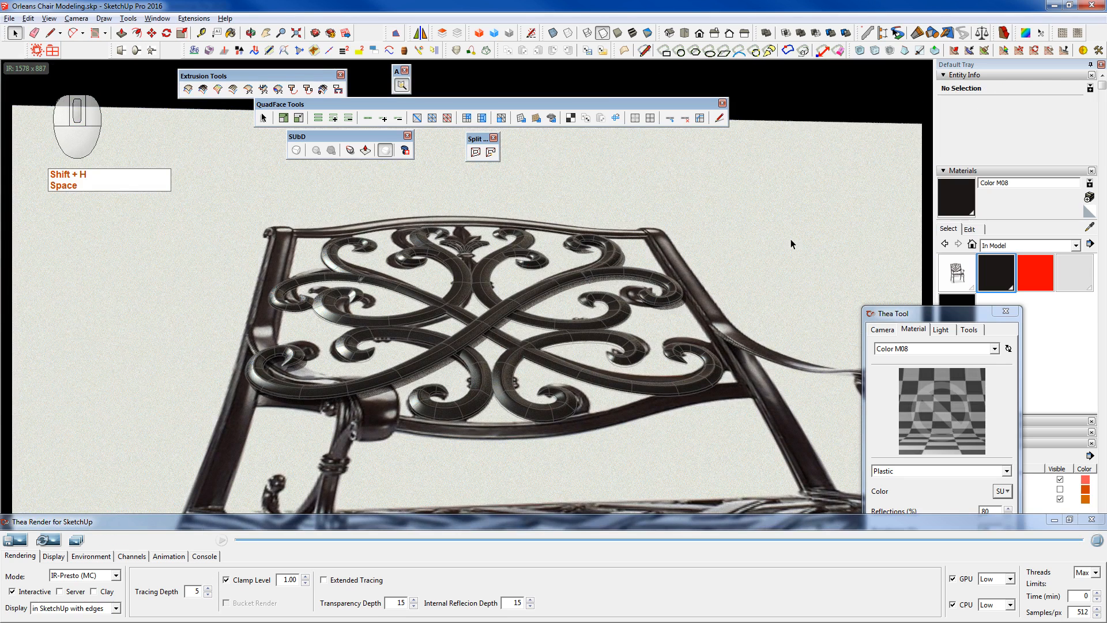
middle_click(685, 264)
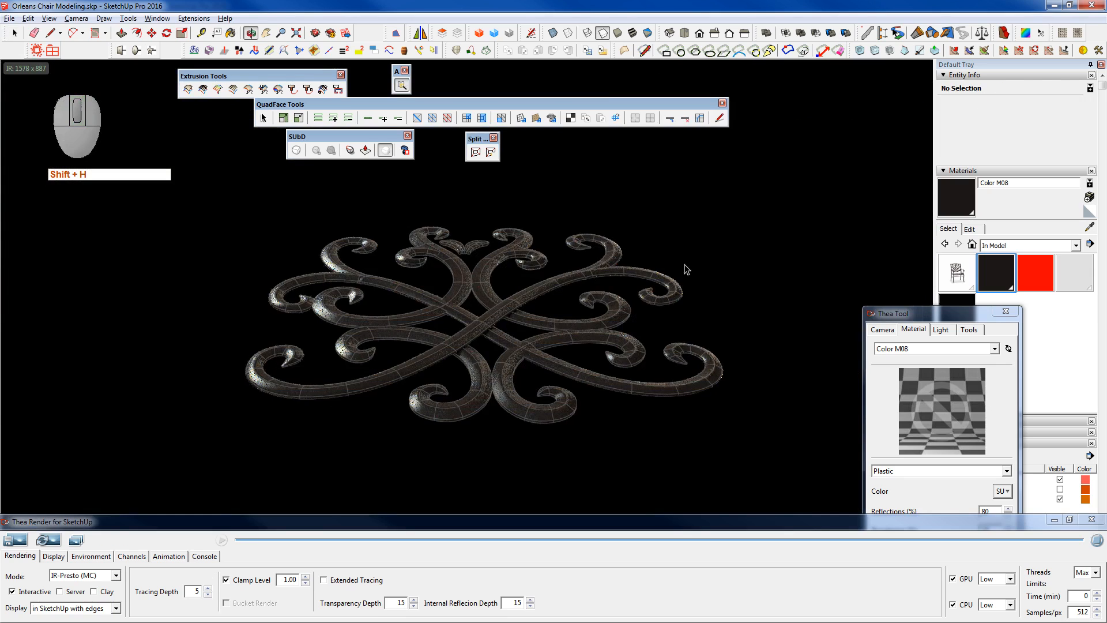
middle_drag(464, 334, 458, 514)
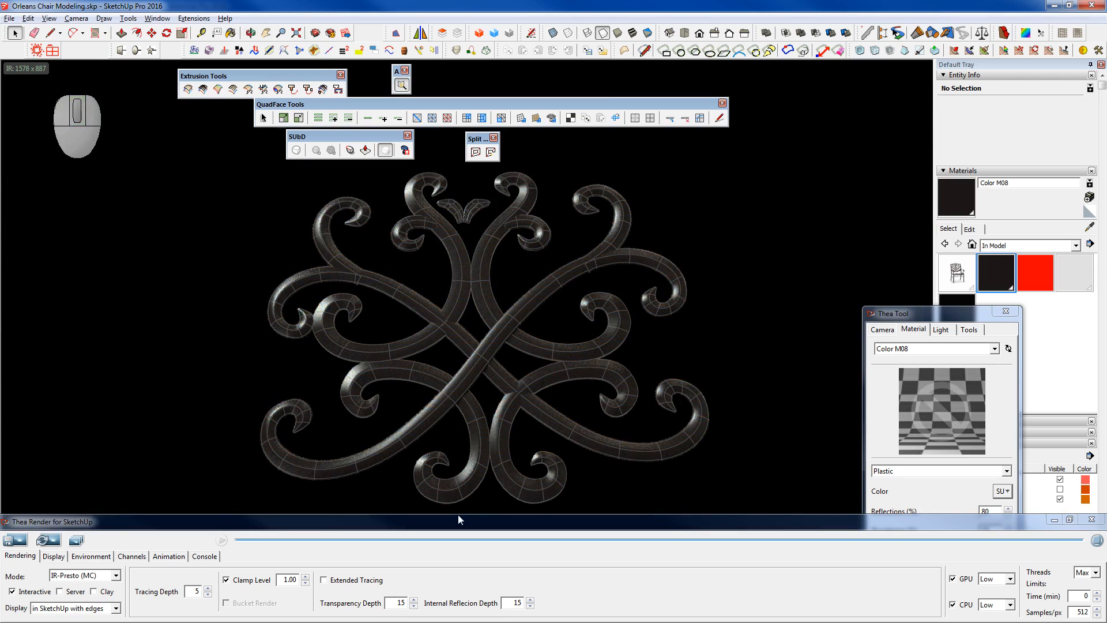
middle_drag(548, 336, 470, 302)
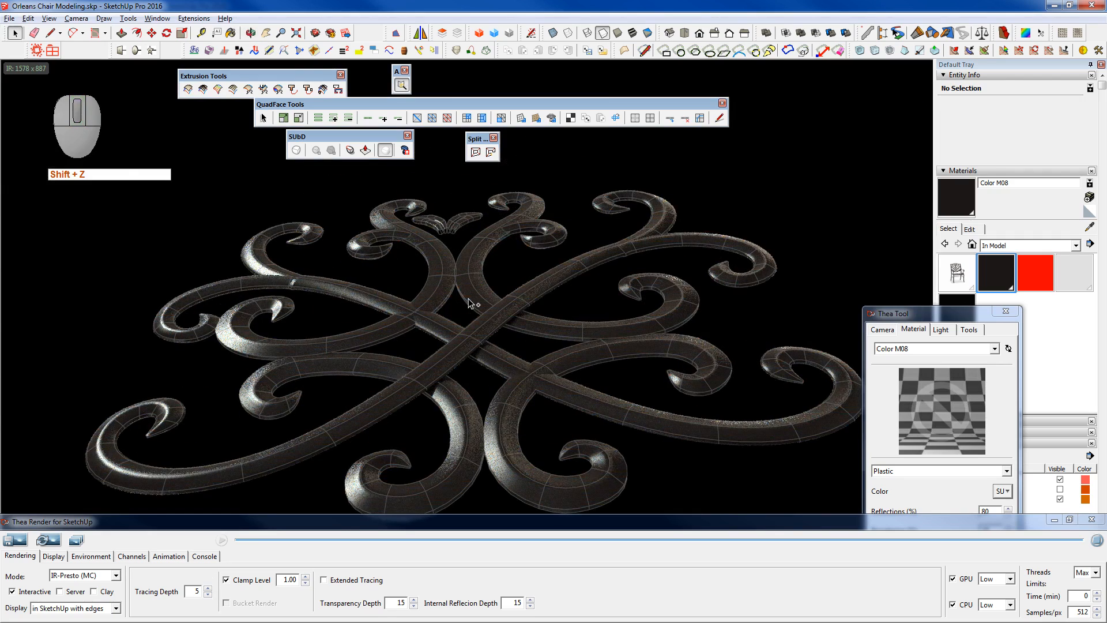
- Restore the hidden chair reference image, select it, and view the rendered scrolls over it from closer up
key(ctrl+z)
middle_drag(470, 302, 549, 283)
key(space)
click(613, 190)
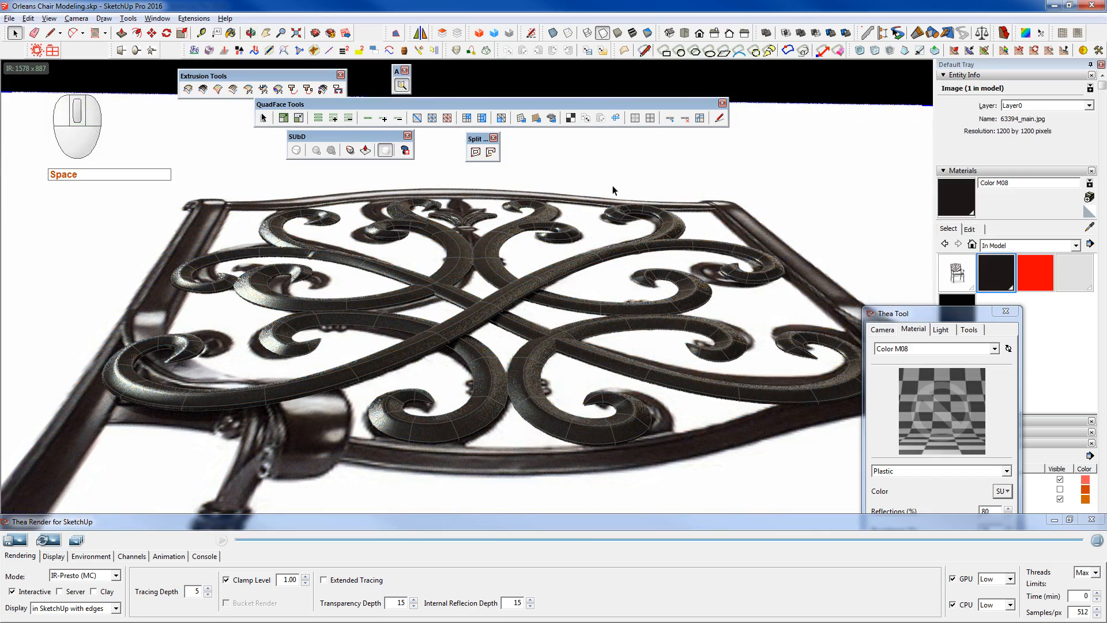
middle_drag(548, 278, 552, 369)
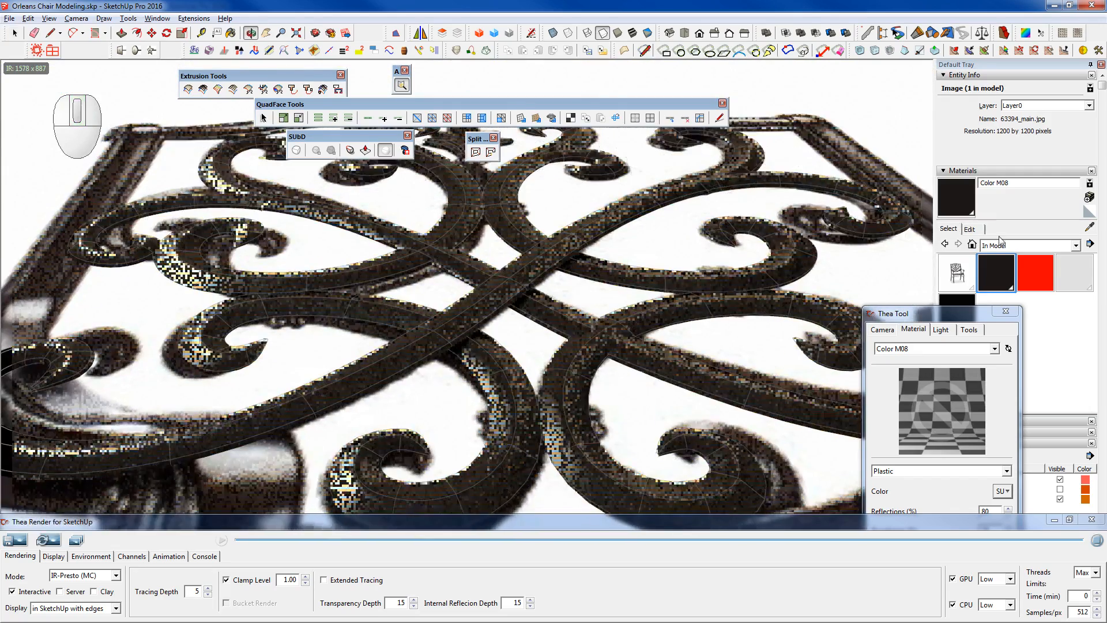
- Lighten Color M08 by raising its HSB brightness to 33 and view more of the rendered backrest
click(970, 228)
mouse_move(980, 318)
mouse_down()
mouse_move(976, 403)
mouse_move(976, 304)
mouse_up()
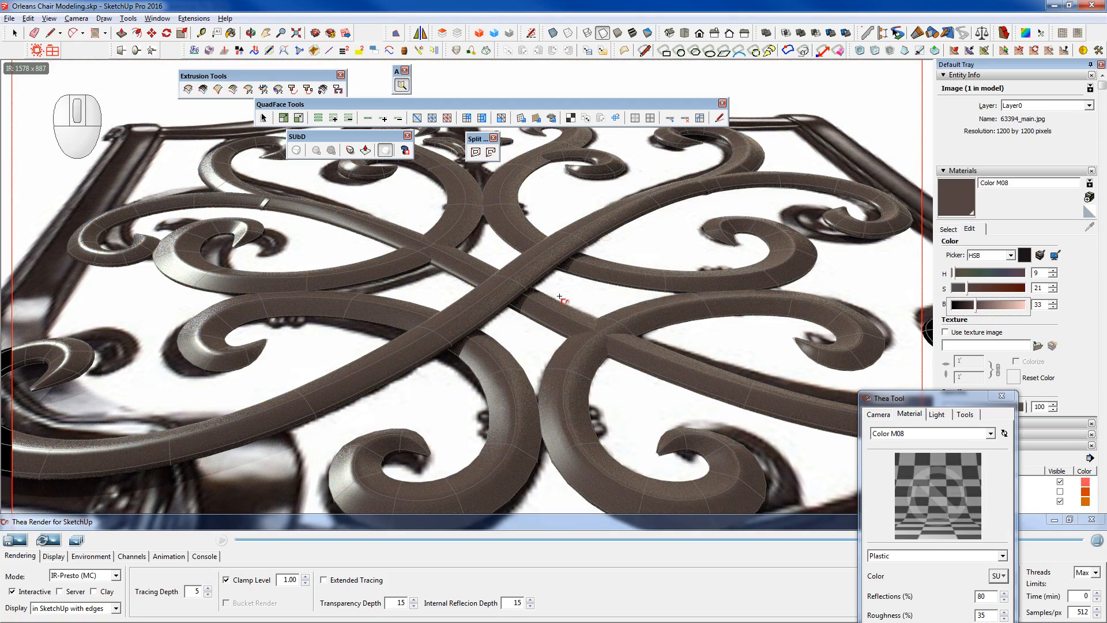
scroll(559, 296, down, 3)
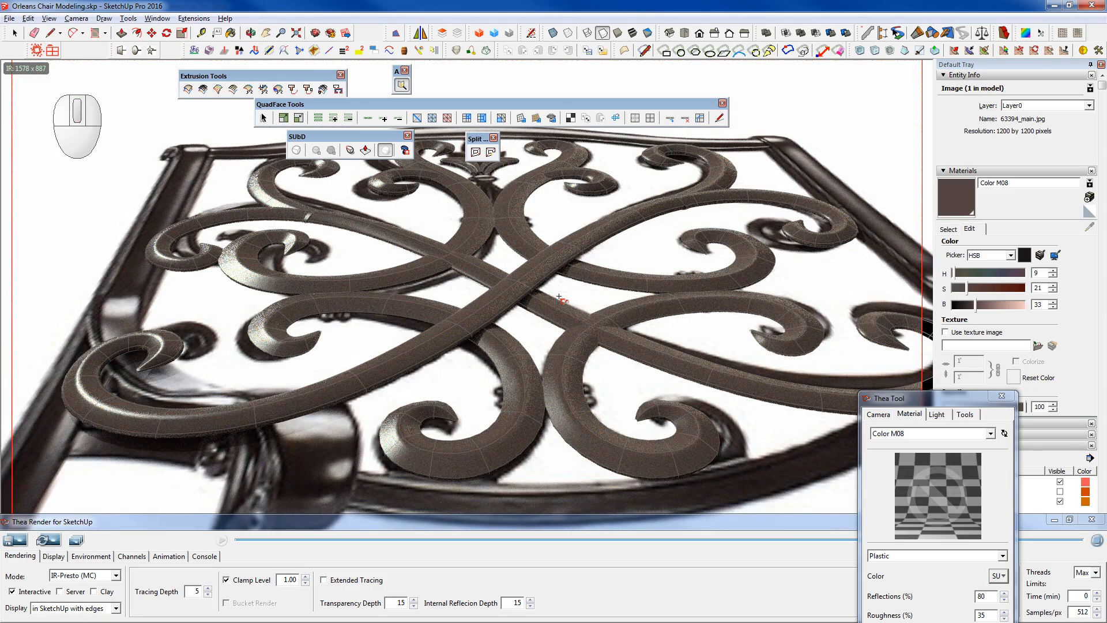
- Render the backrest in Clay mode and set the Thea display to "Blended with SketchUp"
click(94, 592)
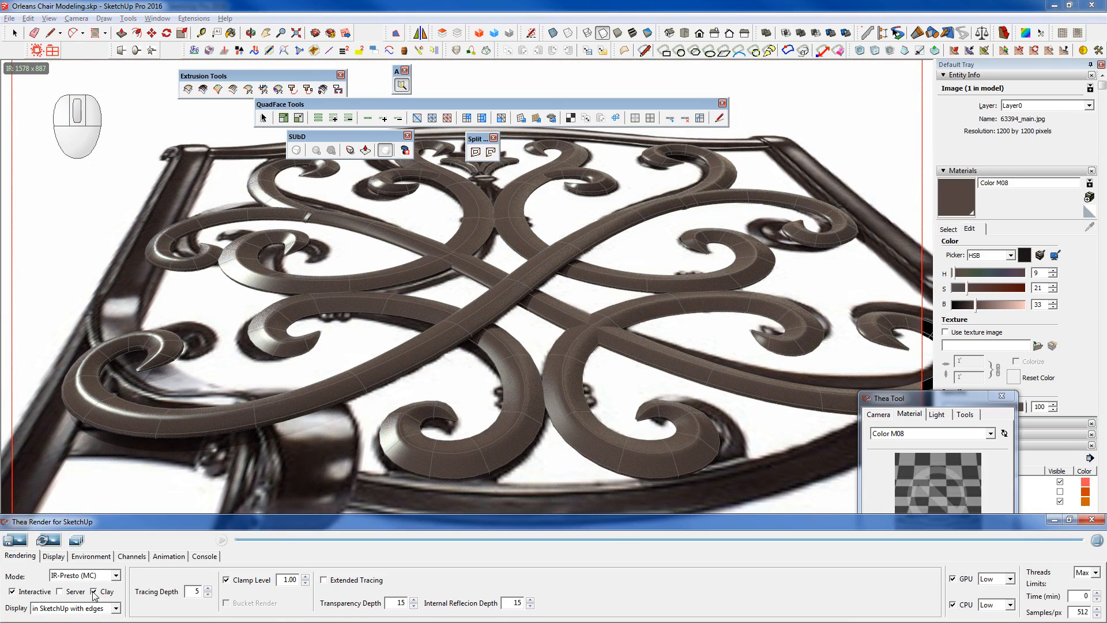
click(1097, 540)
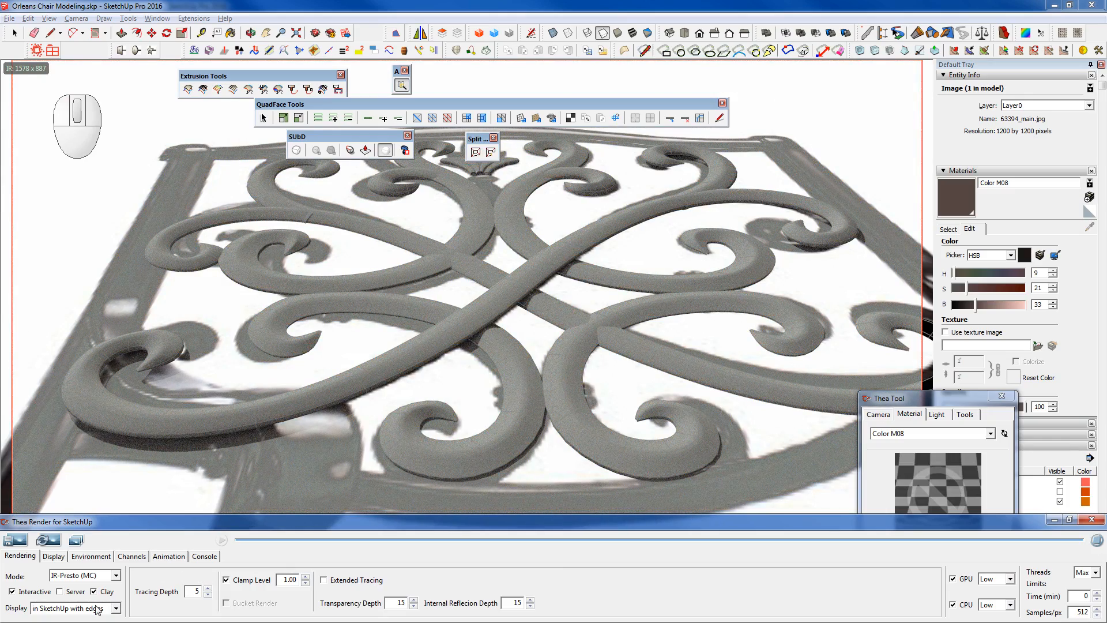
click(115, 607)
key(Down)
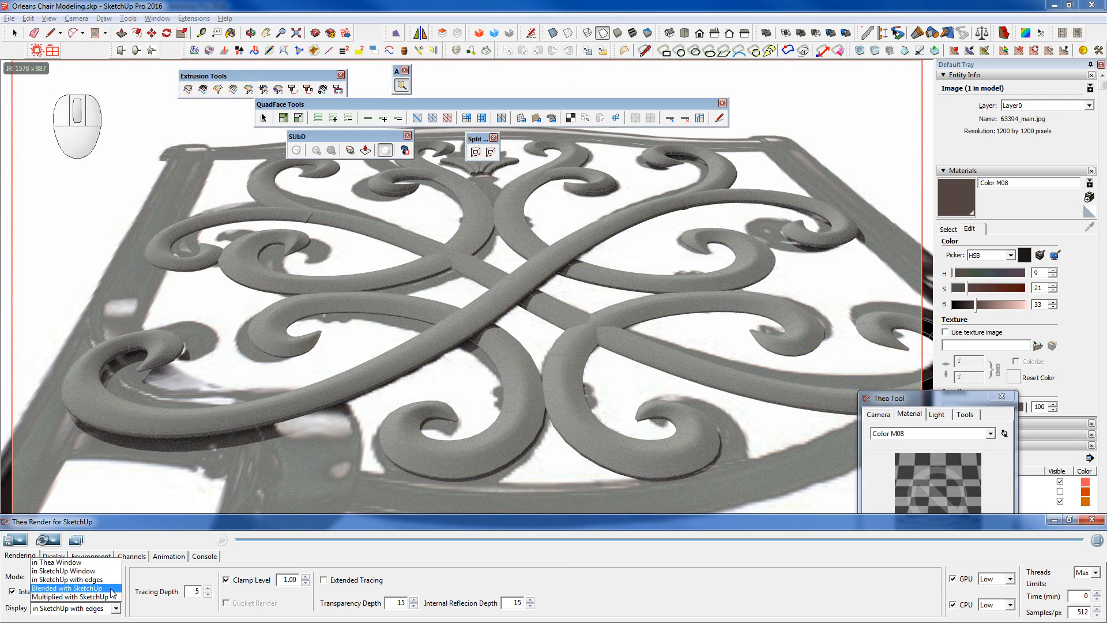
key(Return)
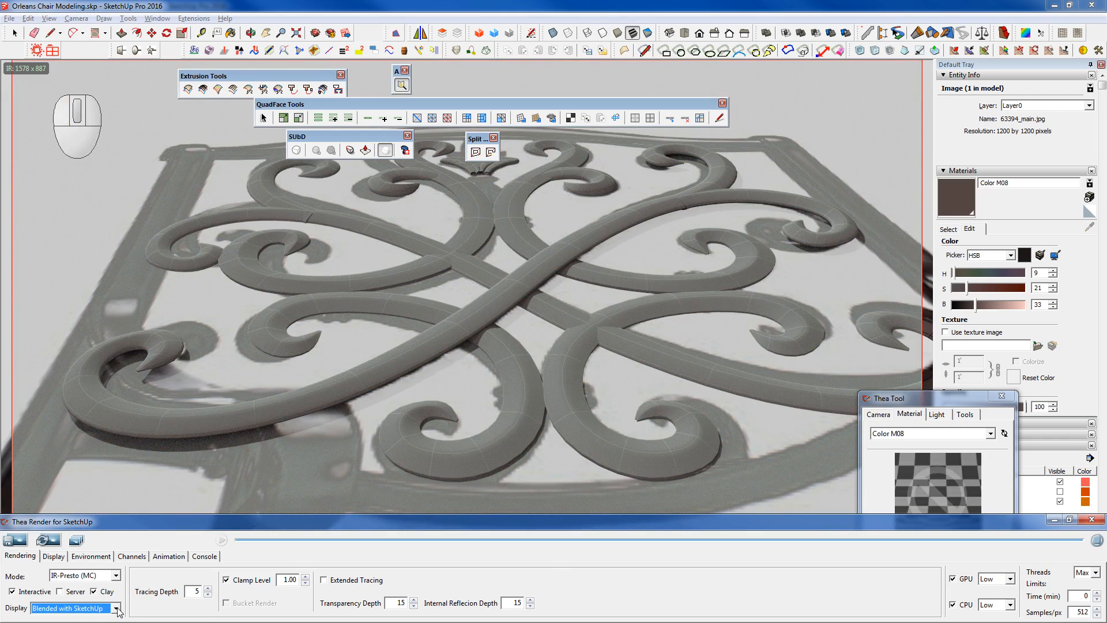
- Turn off Clay mode, rerender with the materials, and set the Thea display to "in SketchUp Window"
click(116, 609)
click(117, 608)
click(94, 590)
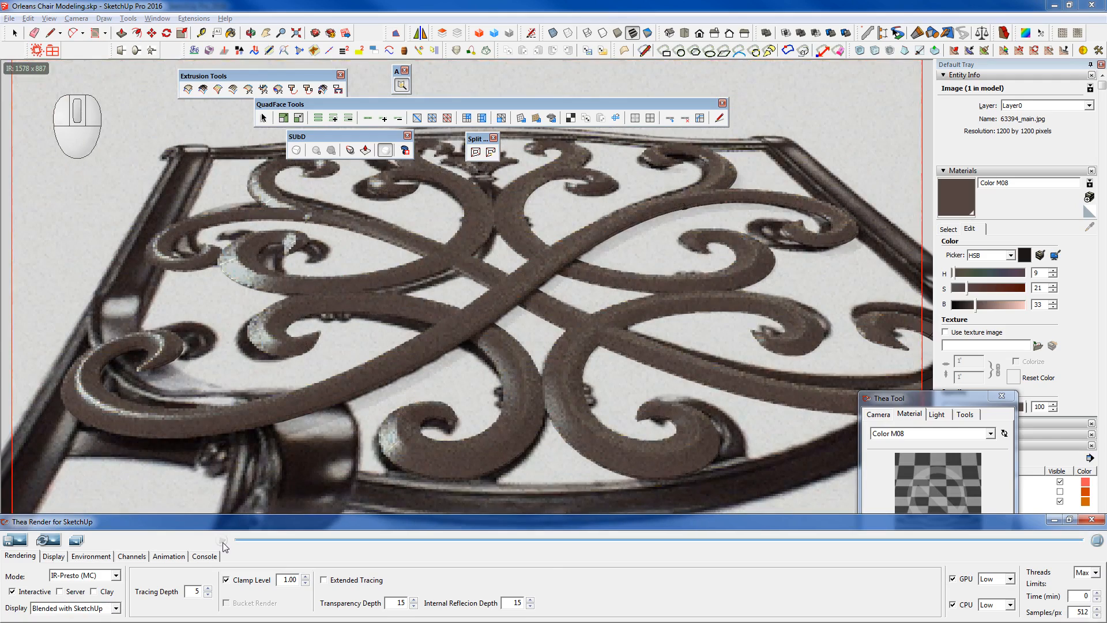
click(115, 608)
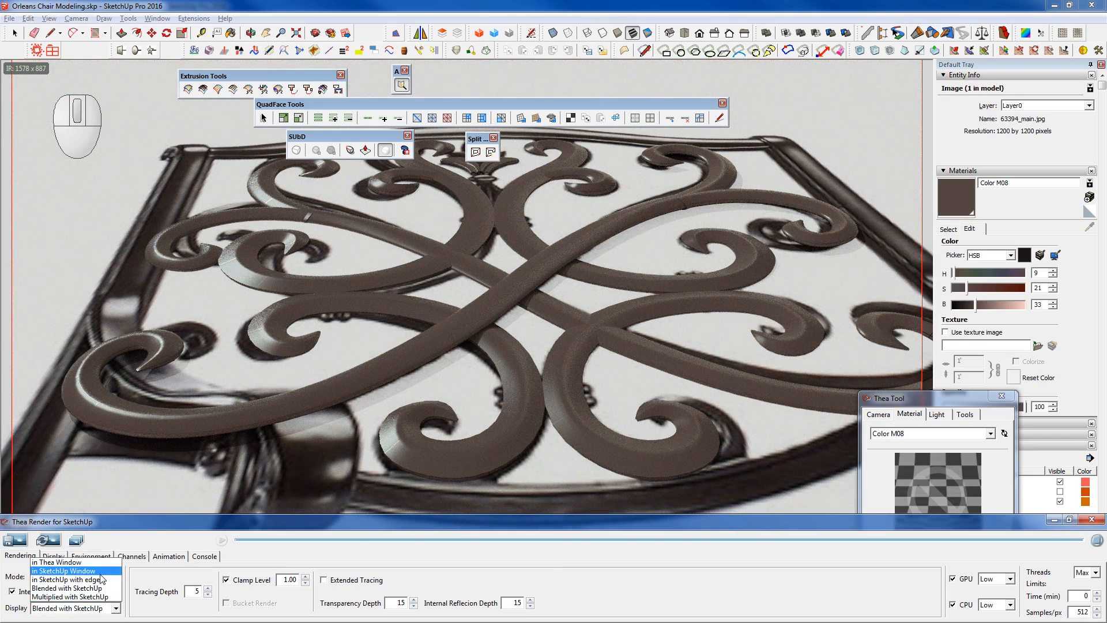
click(101, 571)
- Switch the Thea display to "in SketchUp with edges" and view the rendered backrest from a higher angle
click(115, 608)
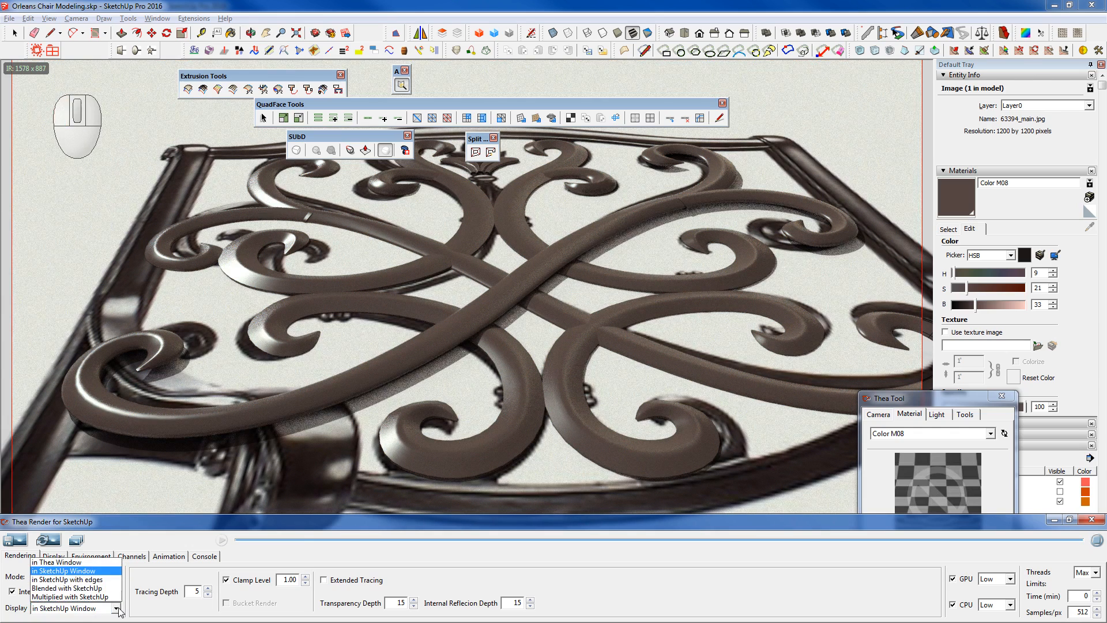
click(98, 579)
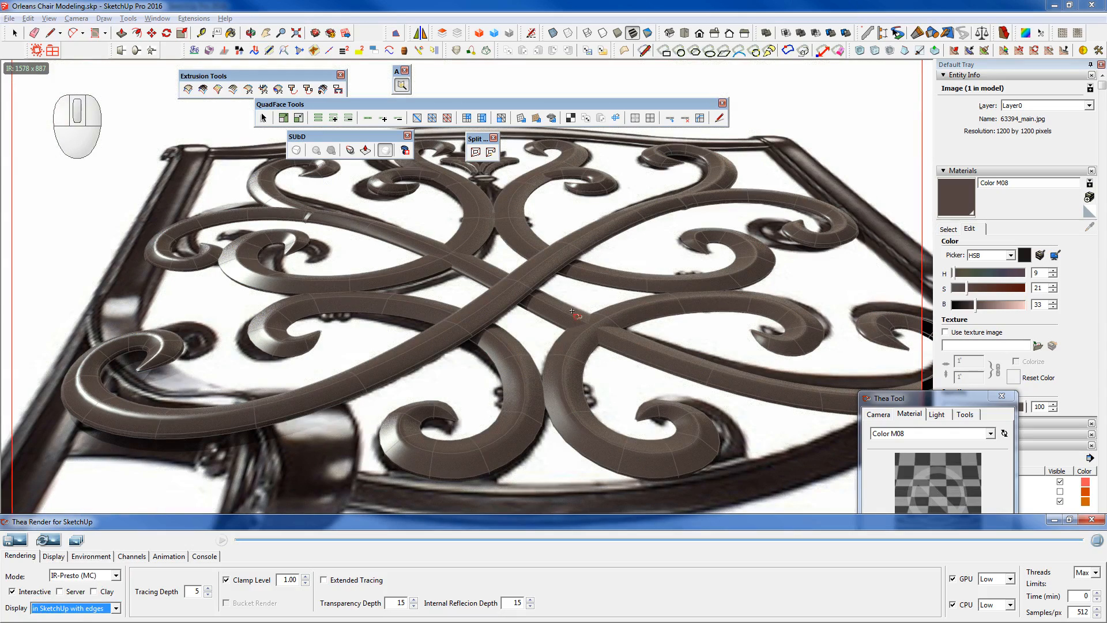
middle_drag(461, 271, 485, 323)
scroll(485, 324, down, 5)
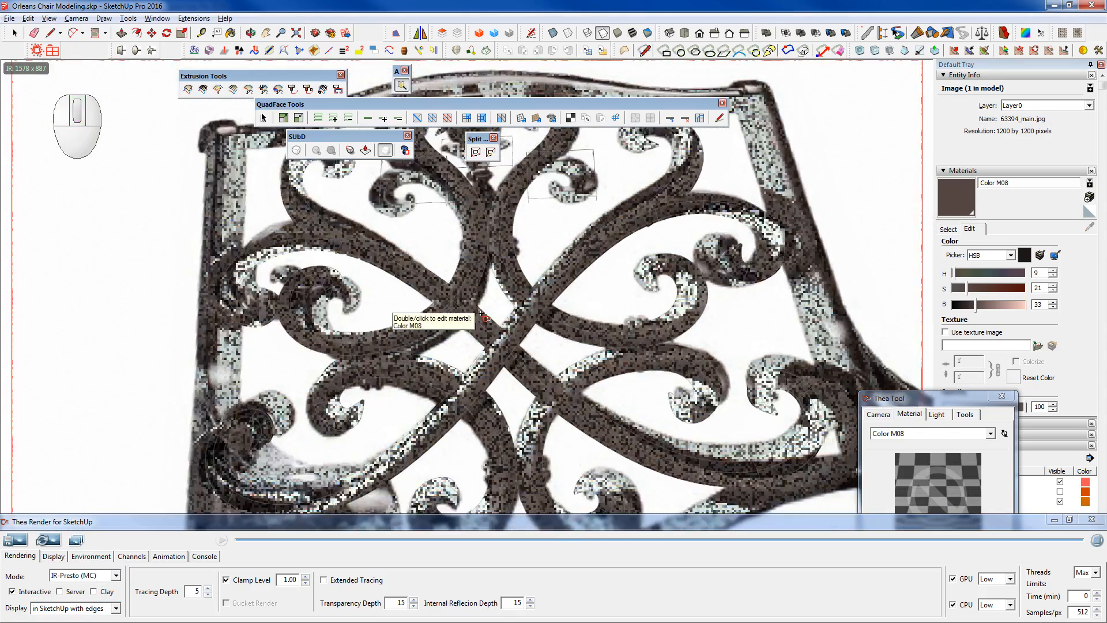